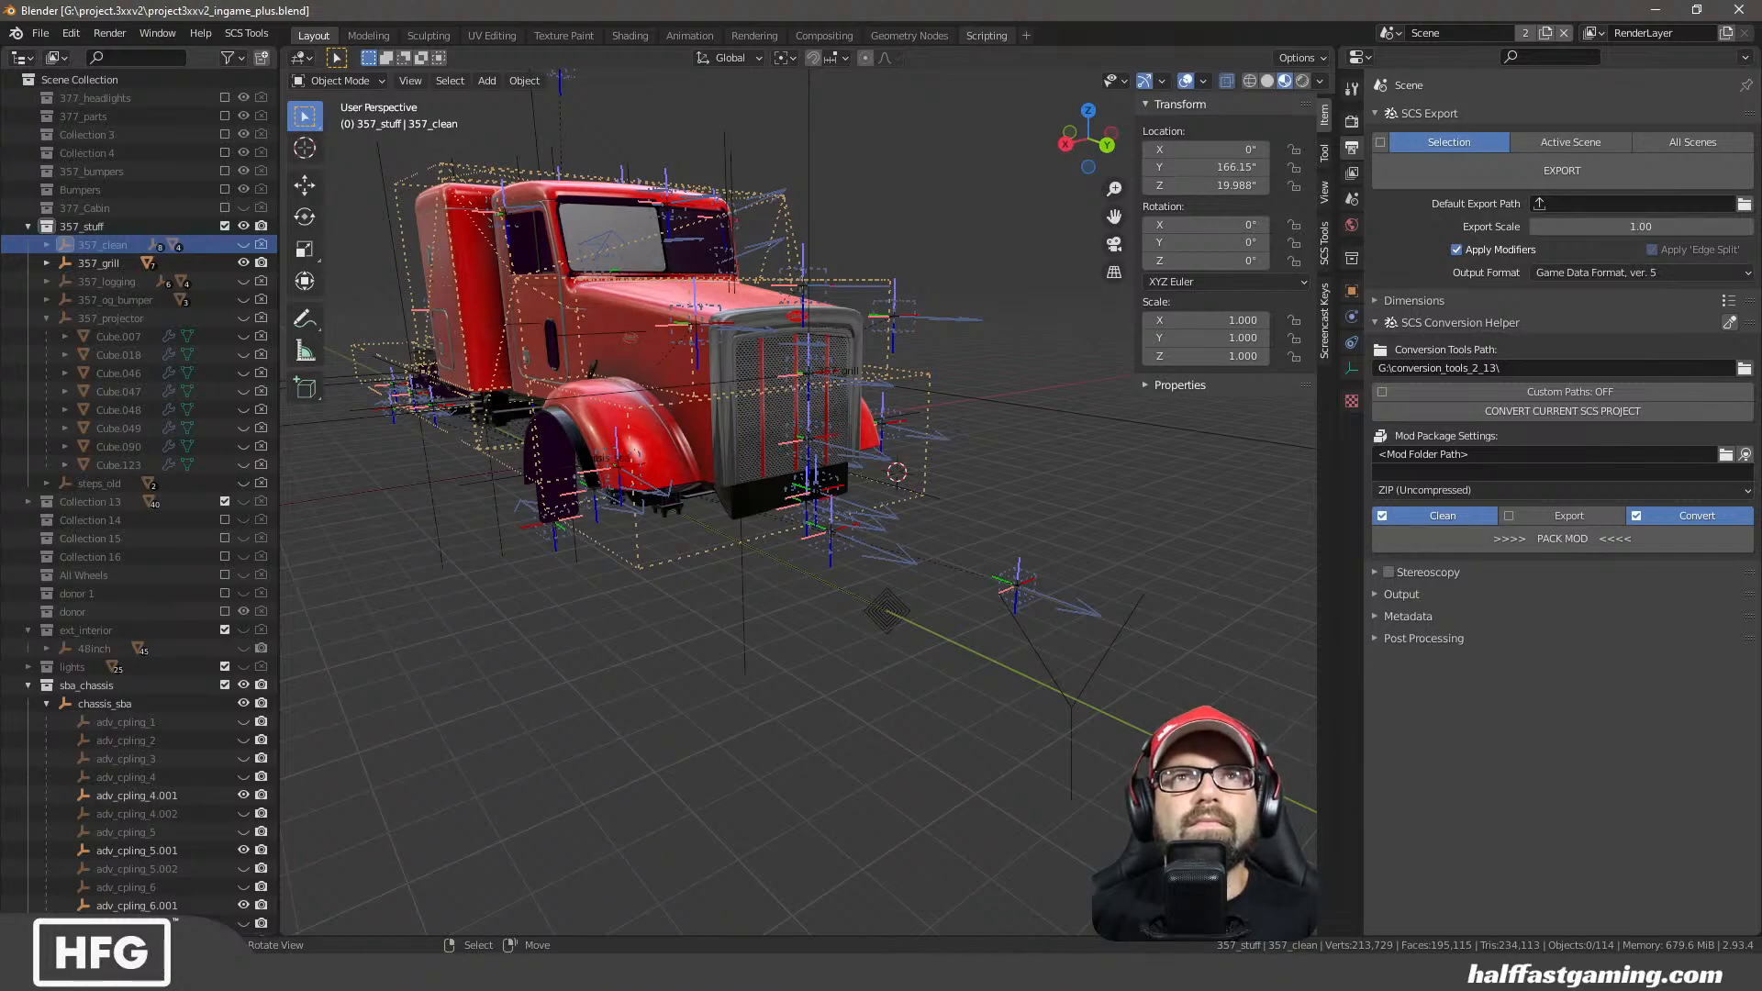
Collapse the chassis_sba hierarchy and select the cabin root object in the 48_cabin collection
{"action": "middle_click_drag", "start_coordinate": [644, 389], "coordinate": [707, 349]}
{"action": "middle_click_drag", "start_coordinate": [621, 437], "coordinate": [839, 498], "text": "shift"}
{"action": "scroll", "coordinate": [693, 510], "scroll_direction": "up", "scroll_amount": 2}
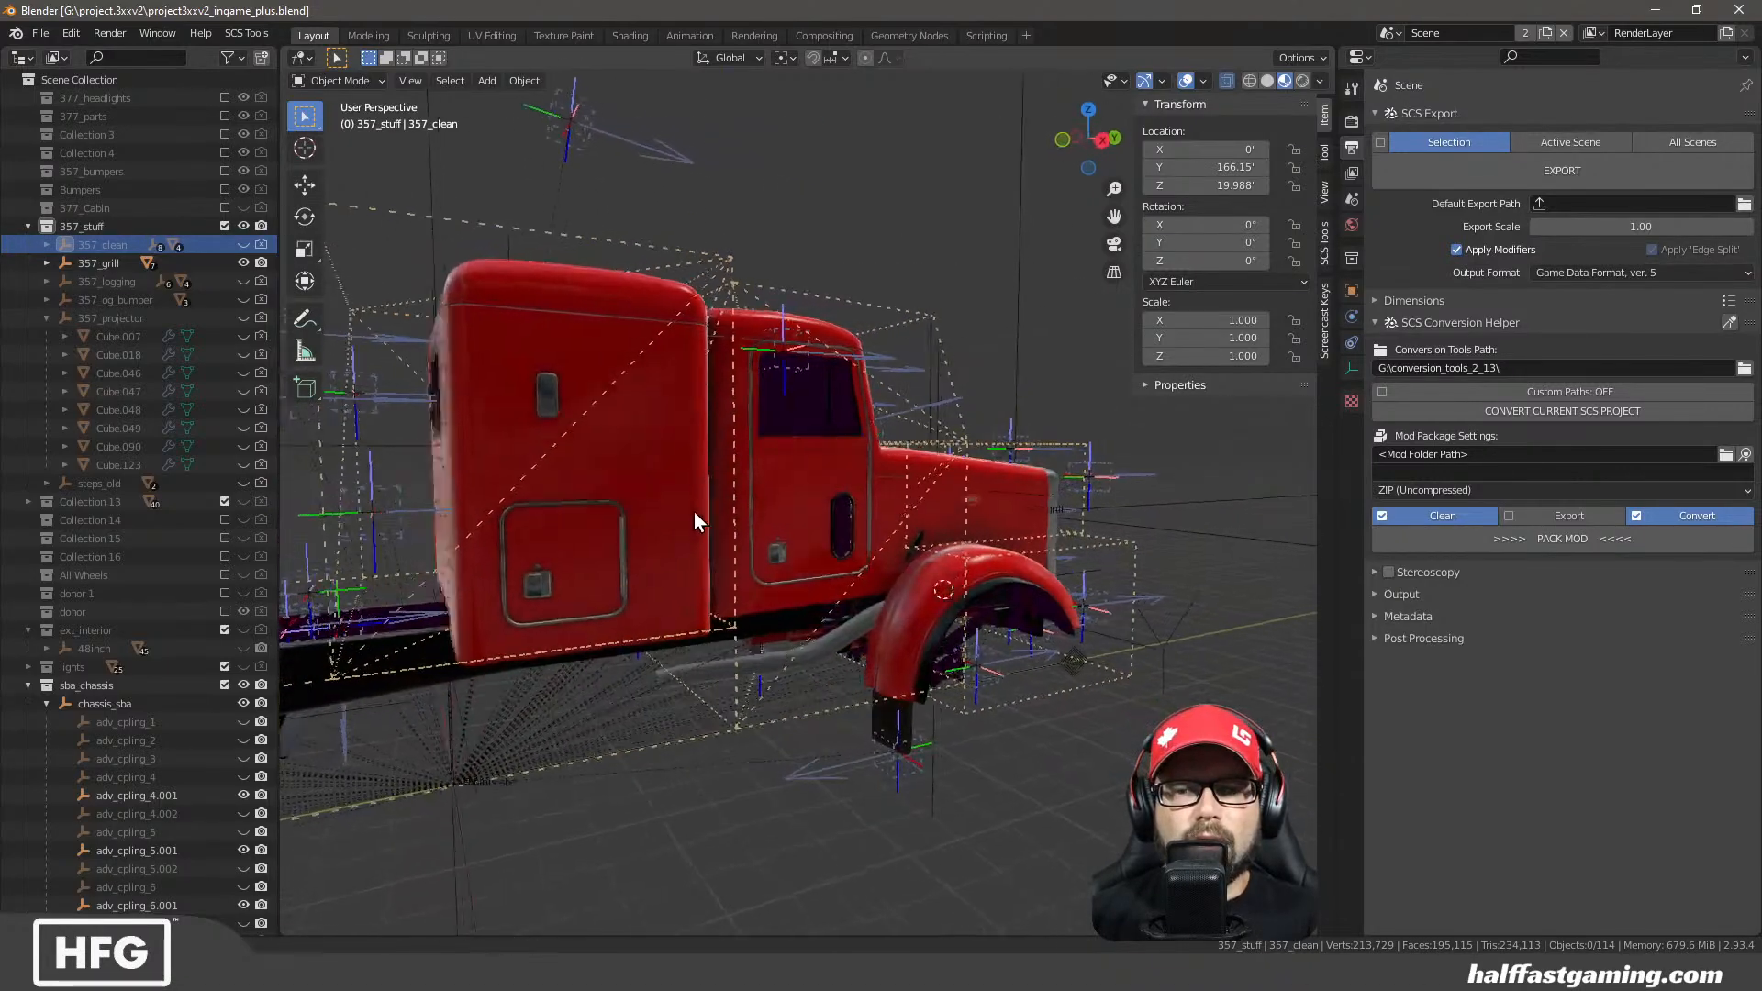
{"action": "middle_click_drag", "start_coordinate": [693, 510], "coordinate": [895, 565]}
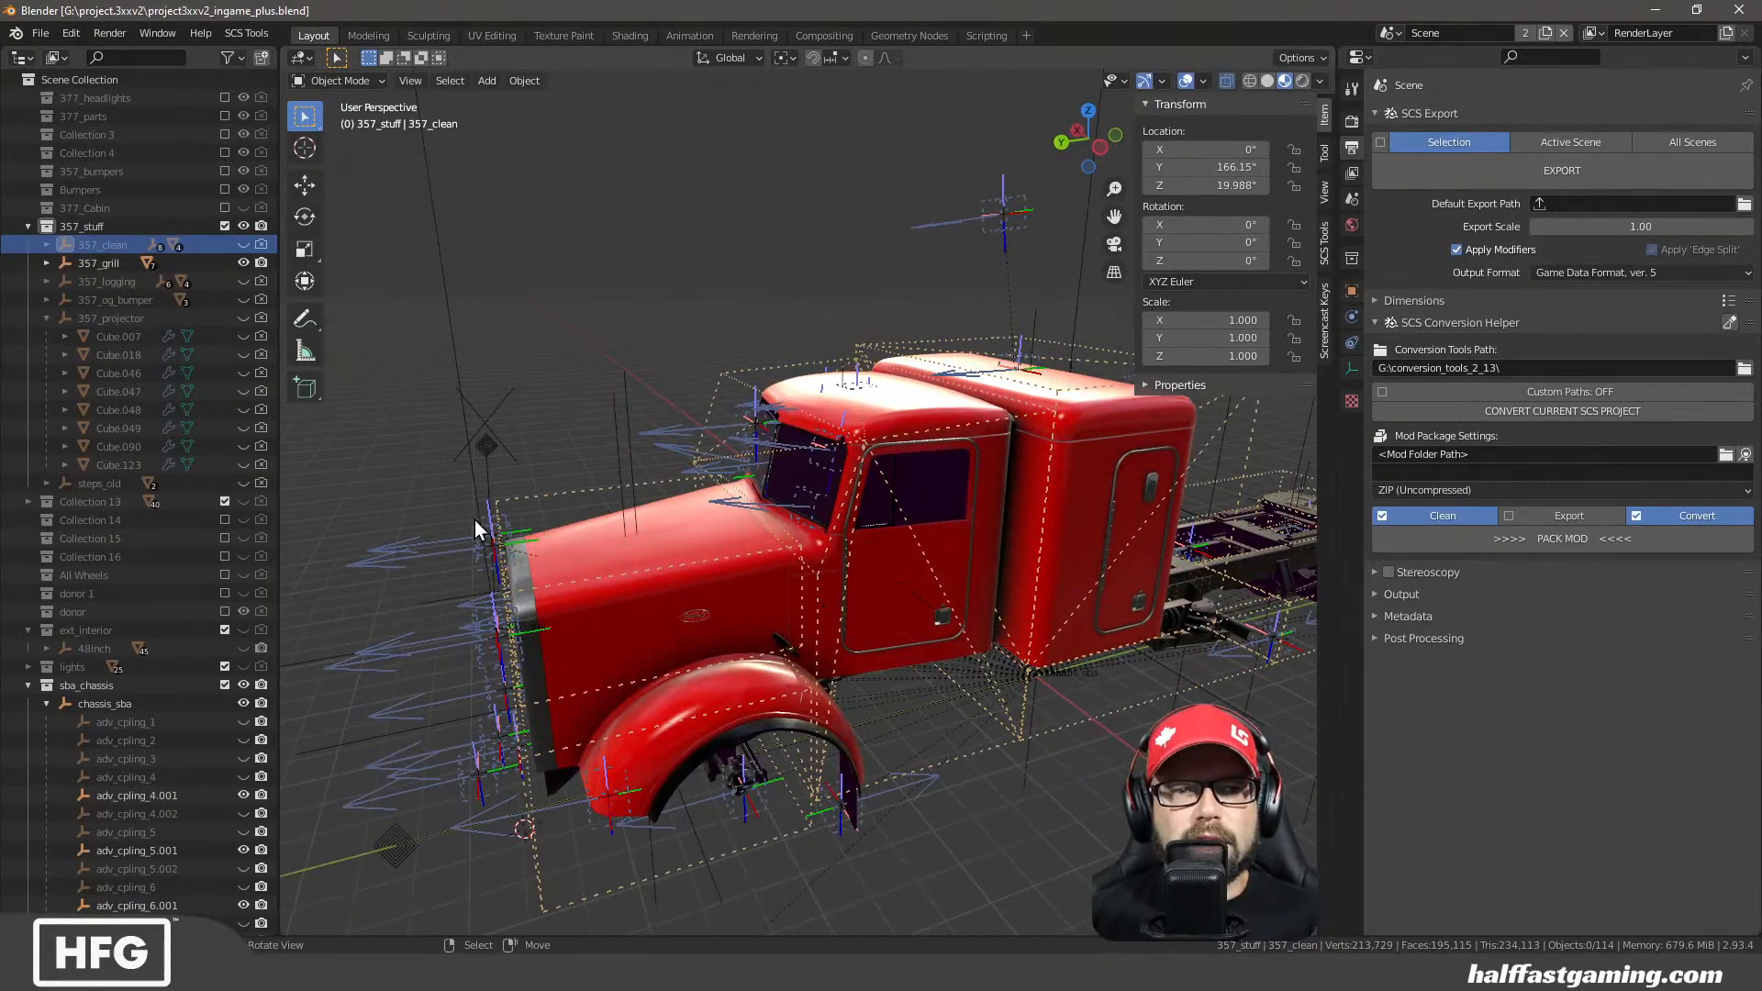
{"action": "scroll", "coordinate": [151, 514], "scroll_direction": "down", "scroll_amount": 3}
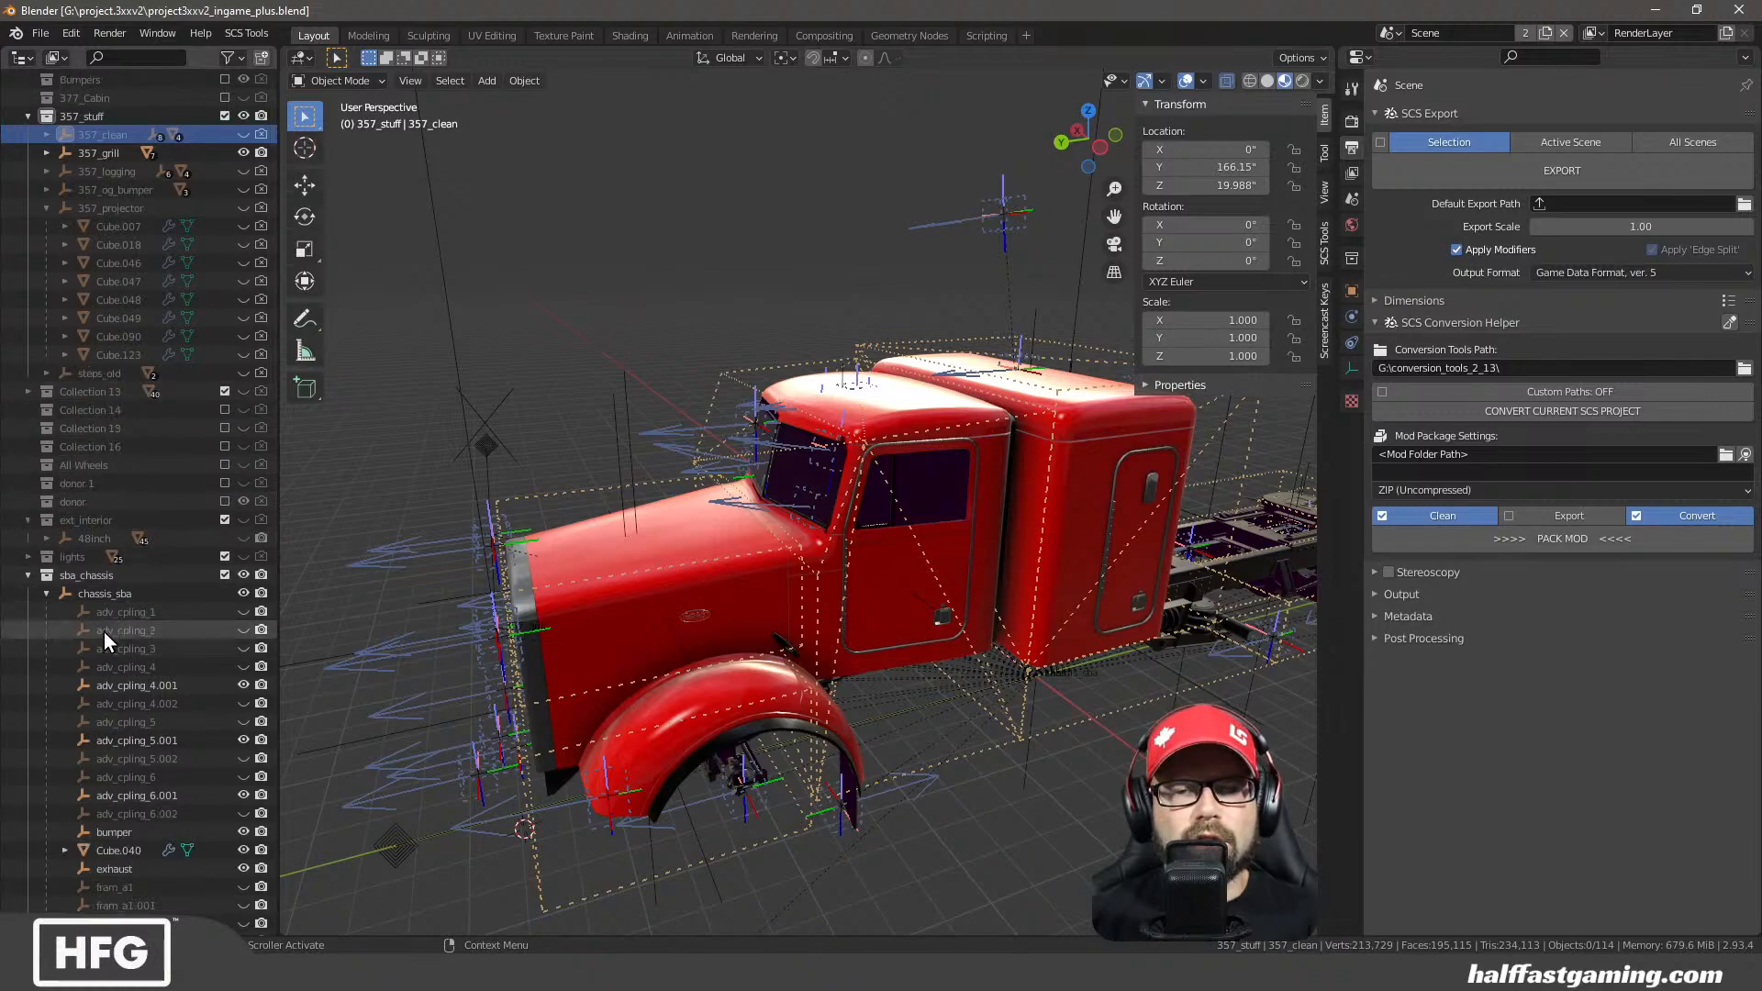
{"action": "left_click", "coordinate": [46, 593]}
{"action": "scroll", "coordinate": [89, 605], "scroll_direction": "down", "scroll_amount": 4}
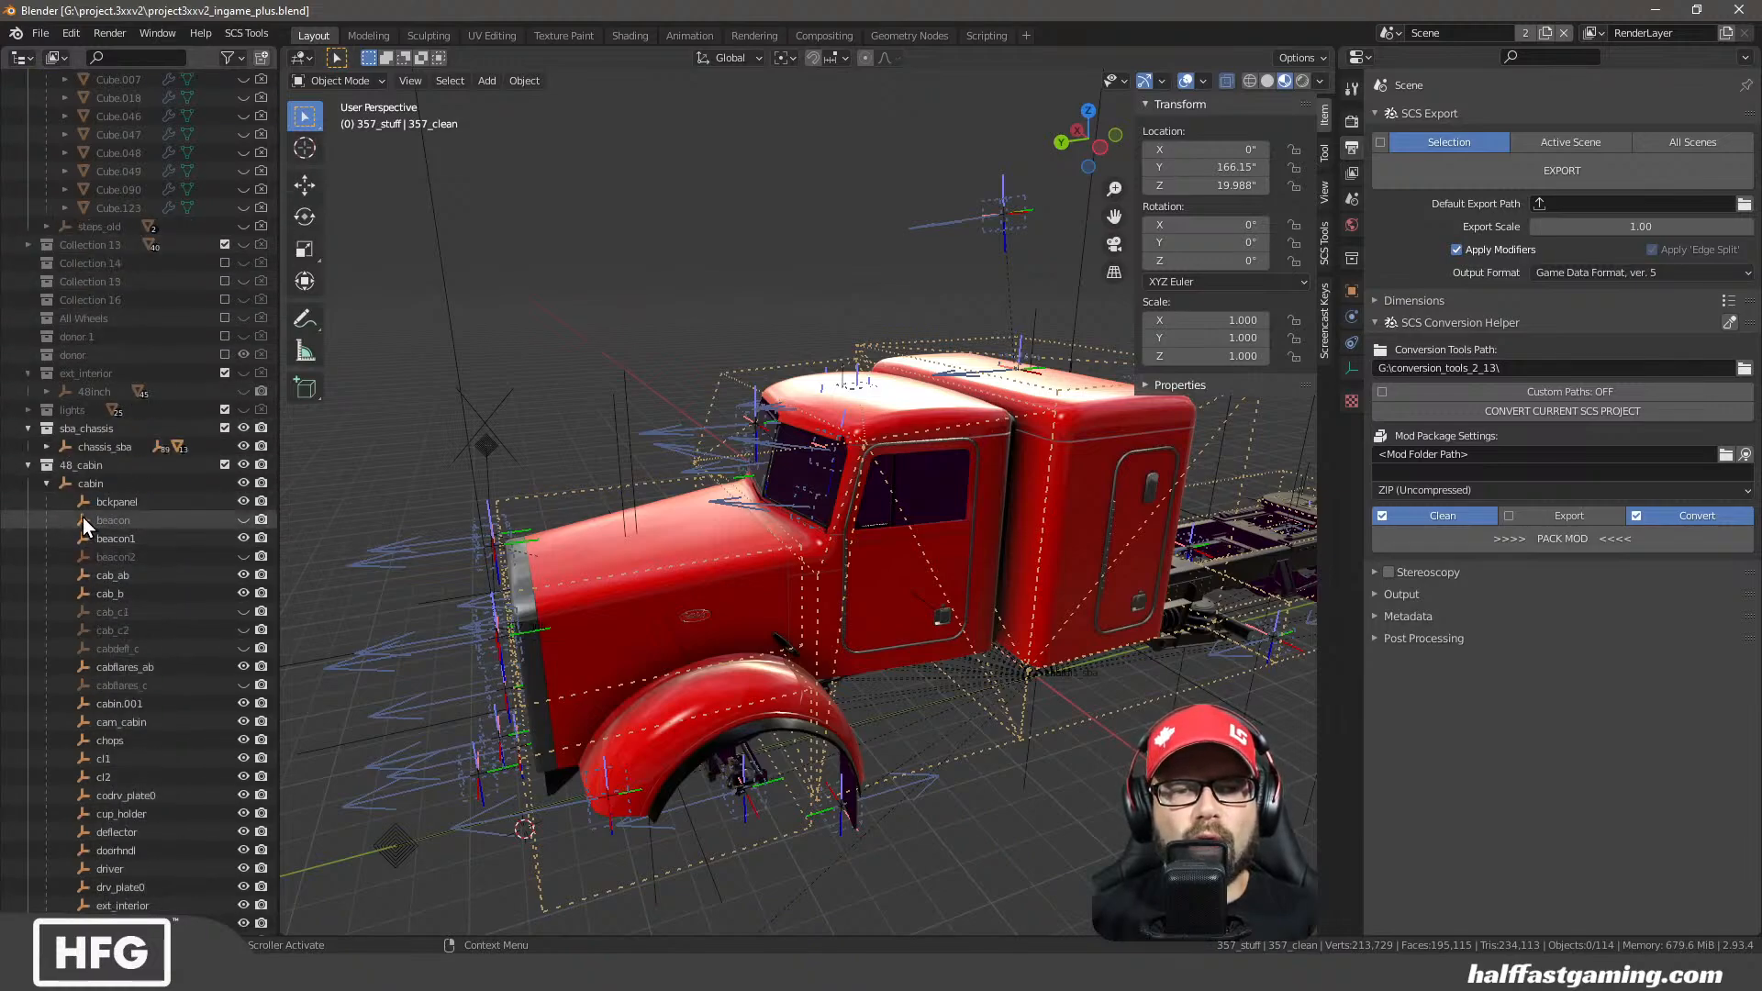
{"action": "left_click", "coordinate": [86, 486]}
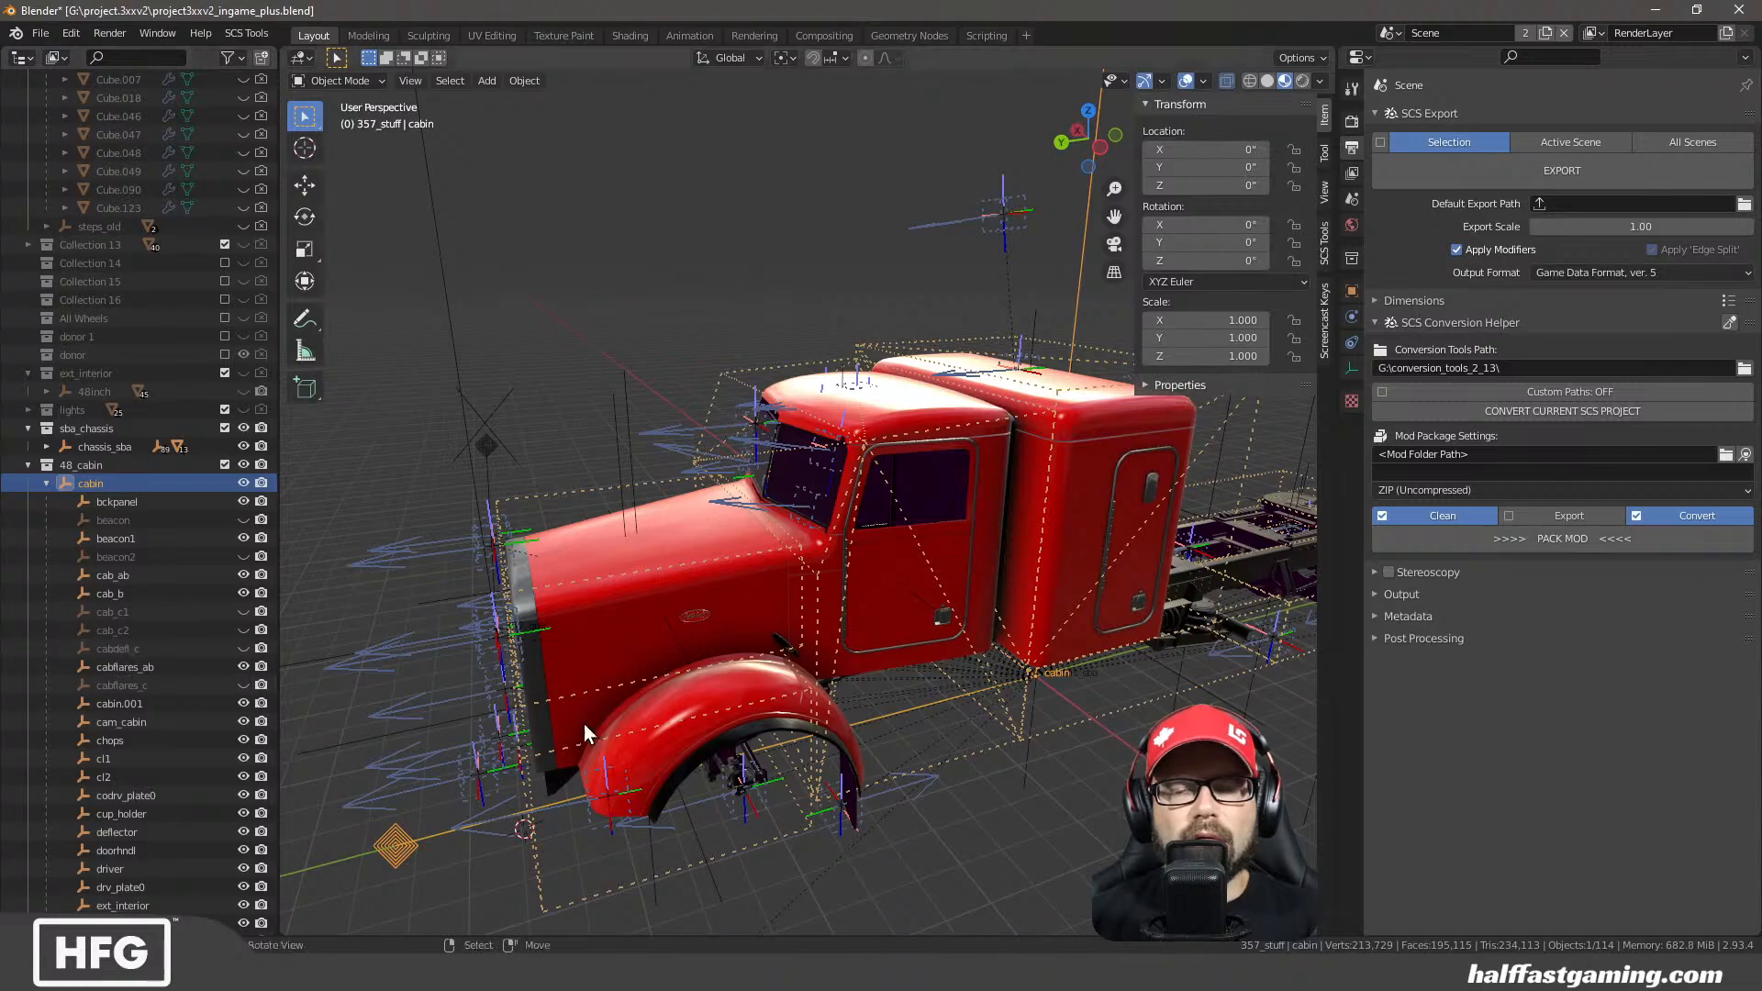
{"action": "scroll", "coordinate": [964, 598], "scroll_direction": "down", "scroll_amount": 2}
{"action": "mouse_move", "coordinate": [963, 597]}
{"action": "middle_mouse_down"}
{"action": "mouse_move", "coordinate": [890, 613]}
{"action": "mouse_move", "coordinate": [971, 607]}
{"action": "middle_mouse_up"}
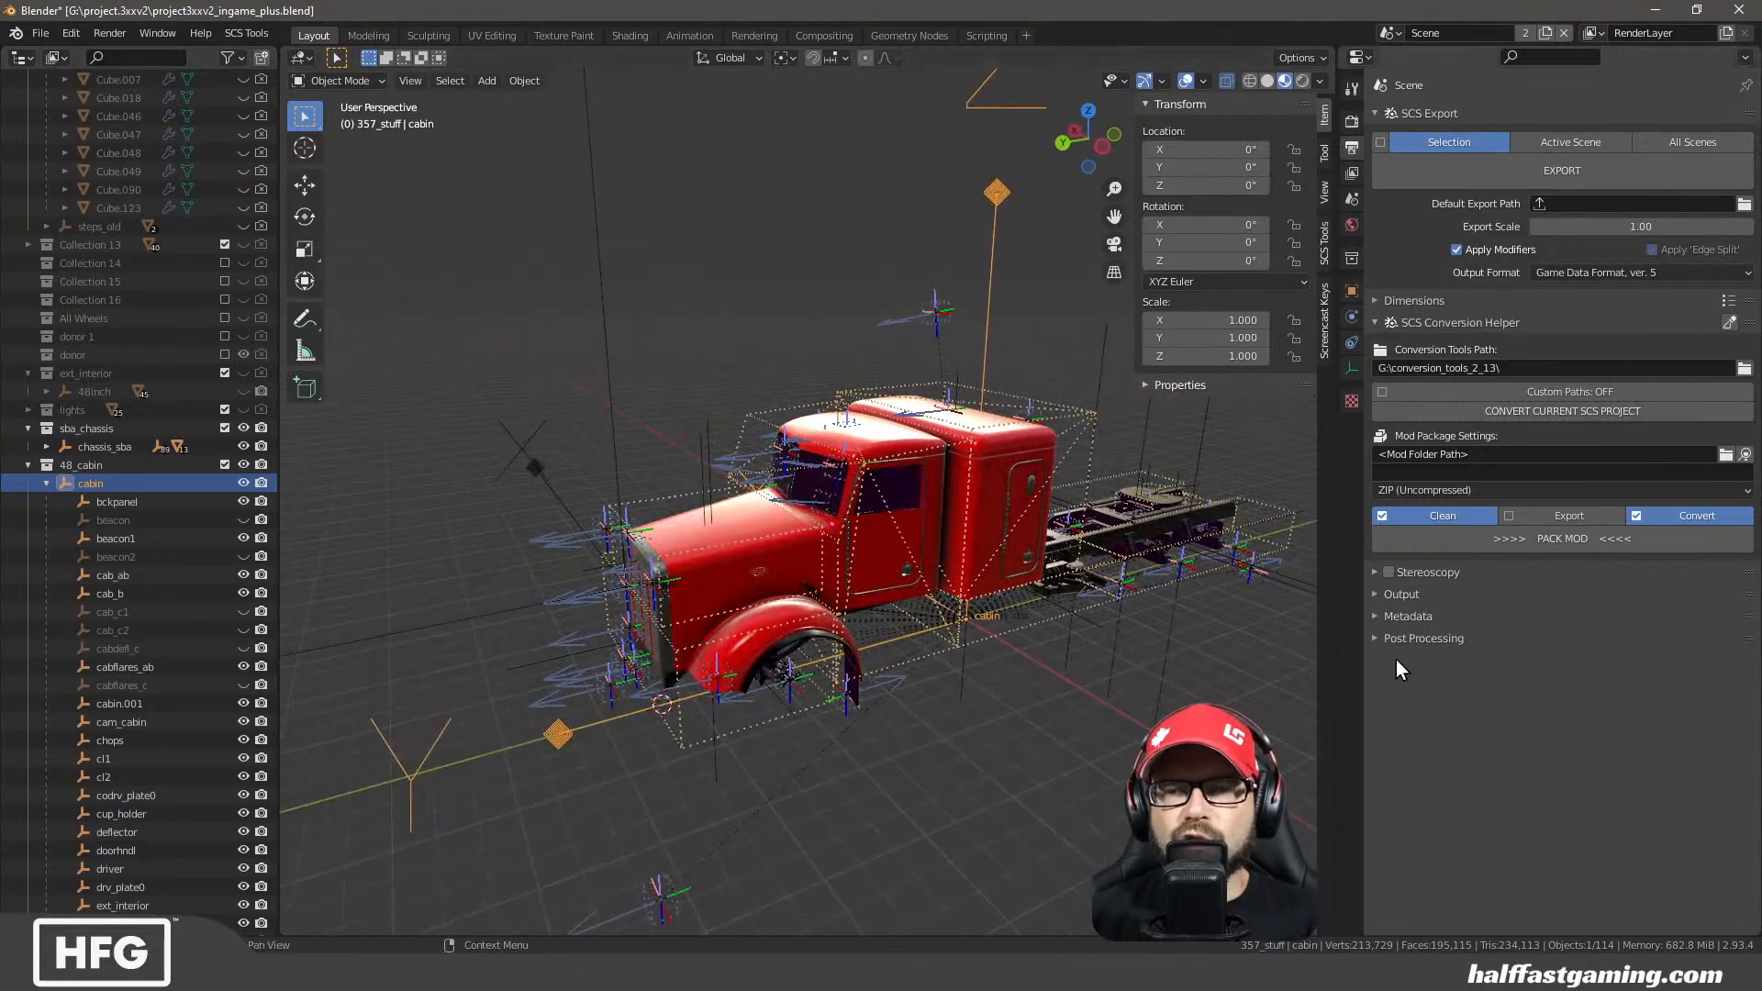
Show the cabin root's object properties and review its SCS parts, SCS variants and variant-part table
{"action": "left_click", "coordinate": [1351, 292]}
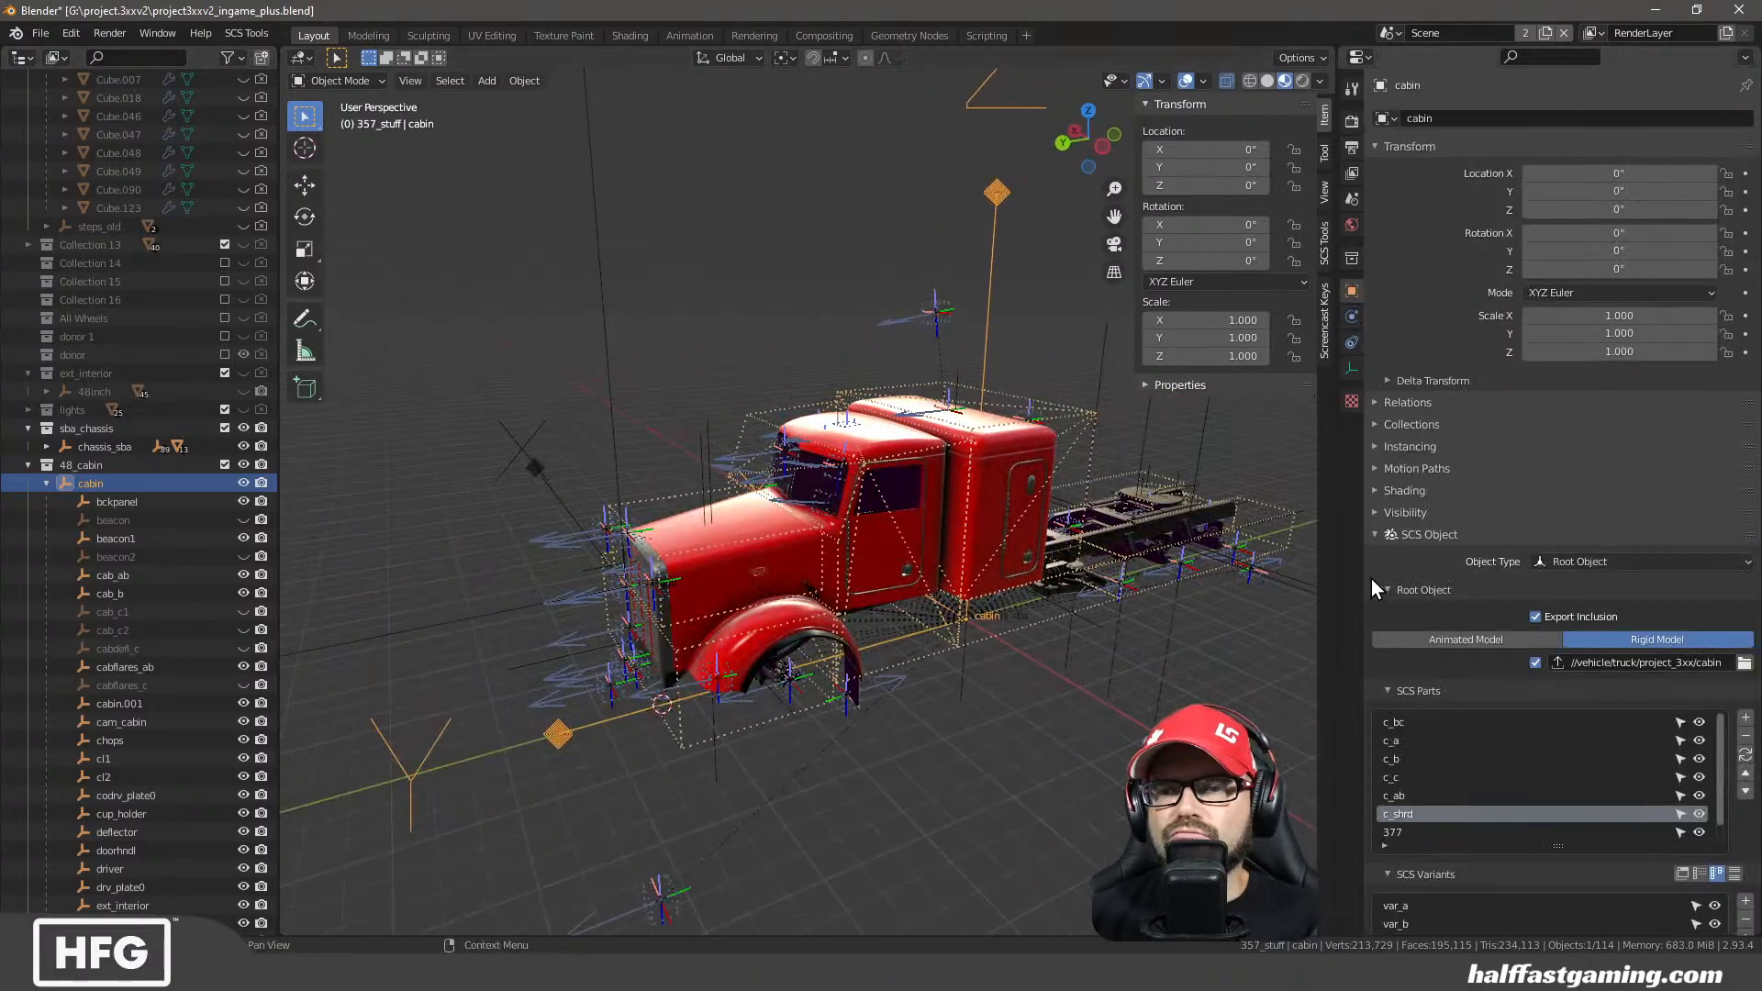
{"action": "scroll", "coordinate": [1371, 587], "scroll_direction": "down", "scroll_amount": 3}
{"action": "scroll", "coordinate": [1637, 719], "scroll_direction": "down", "scroll_amount": 1}
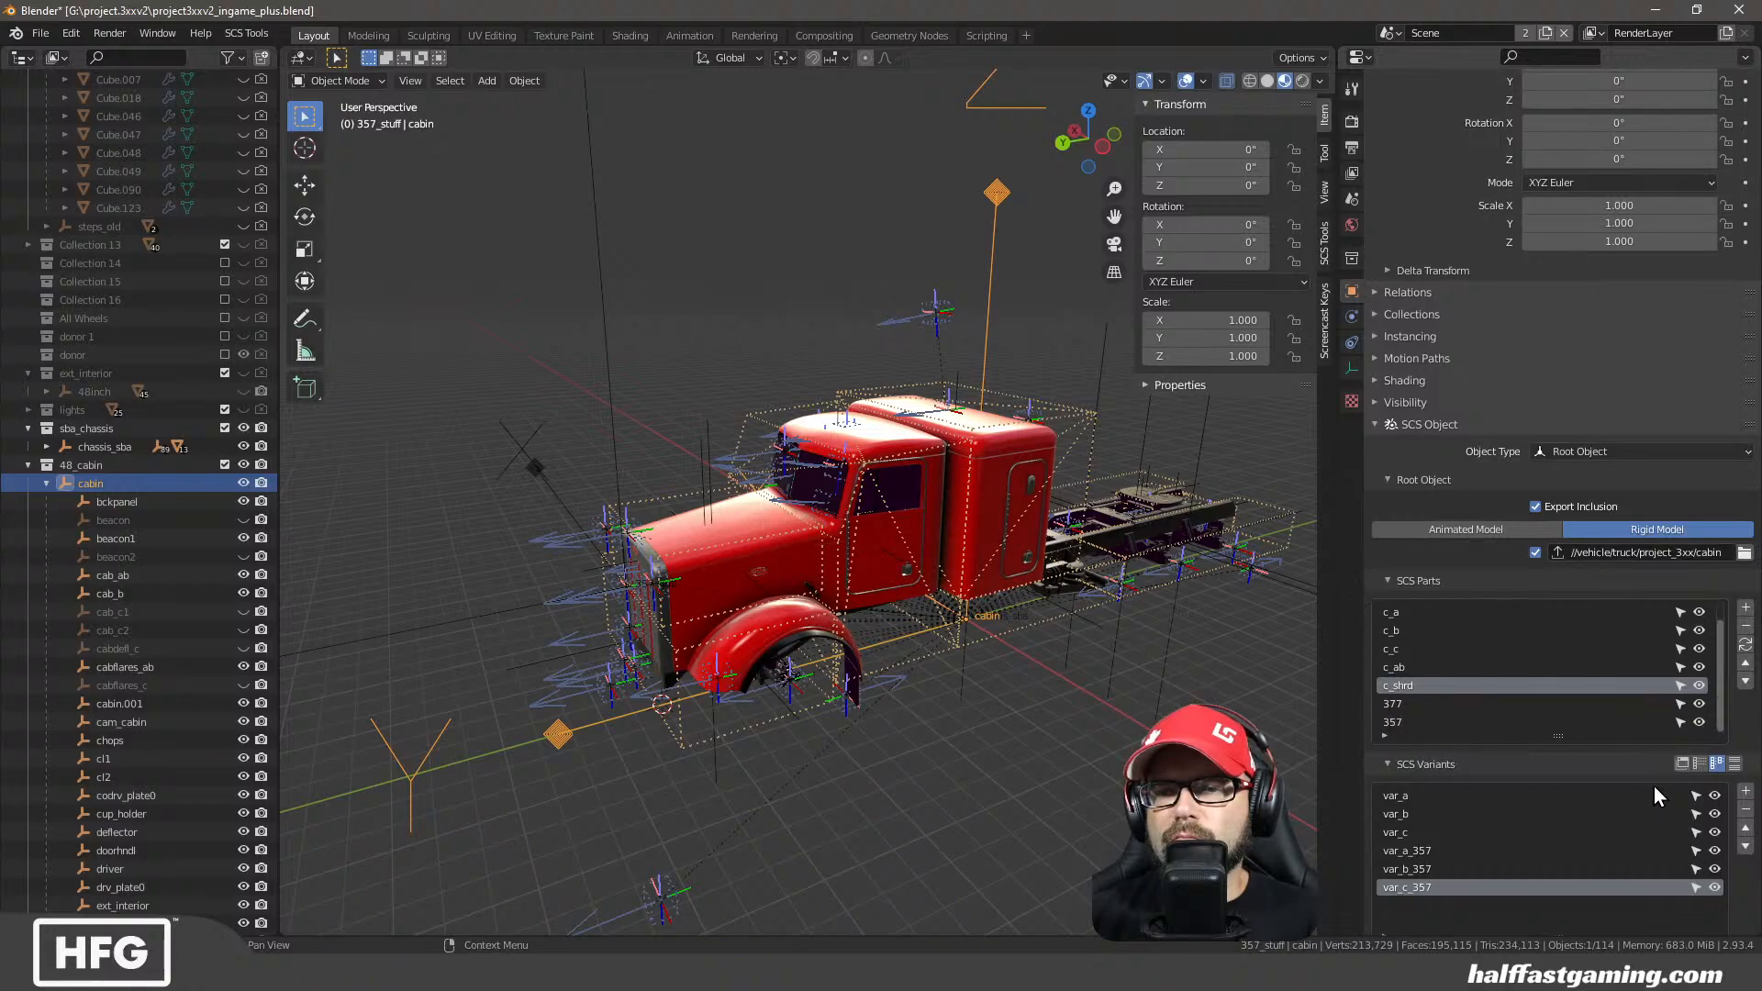
{"action": "scroll", "coordinate": [1737, 751], "scroll_direction": "down", "scroll_amount": 5}
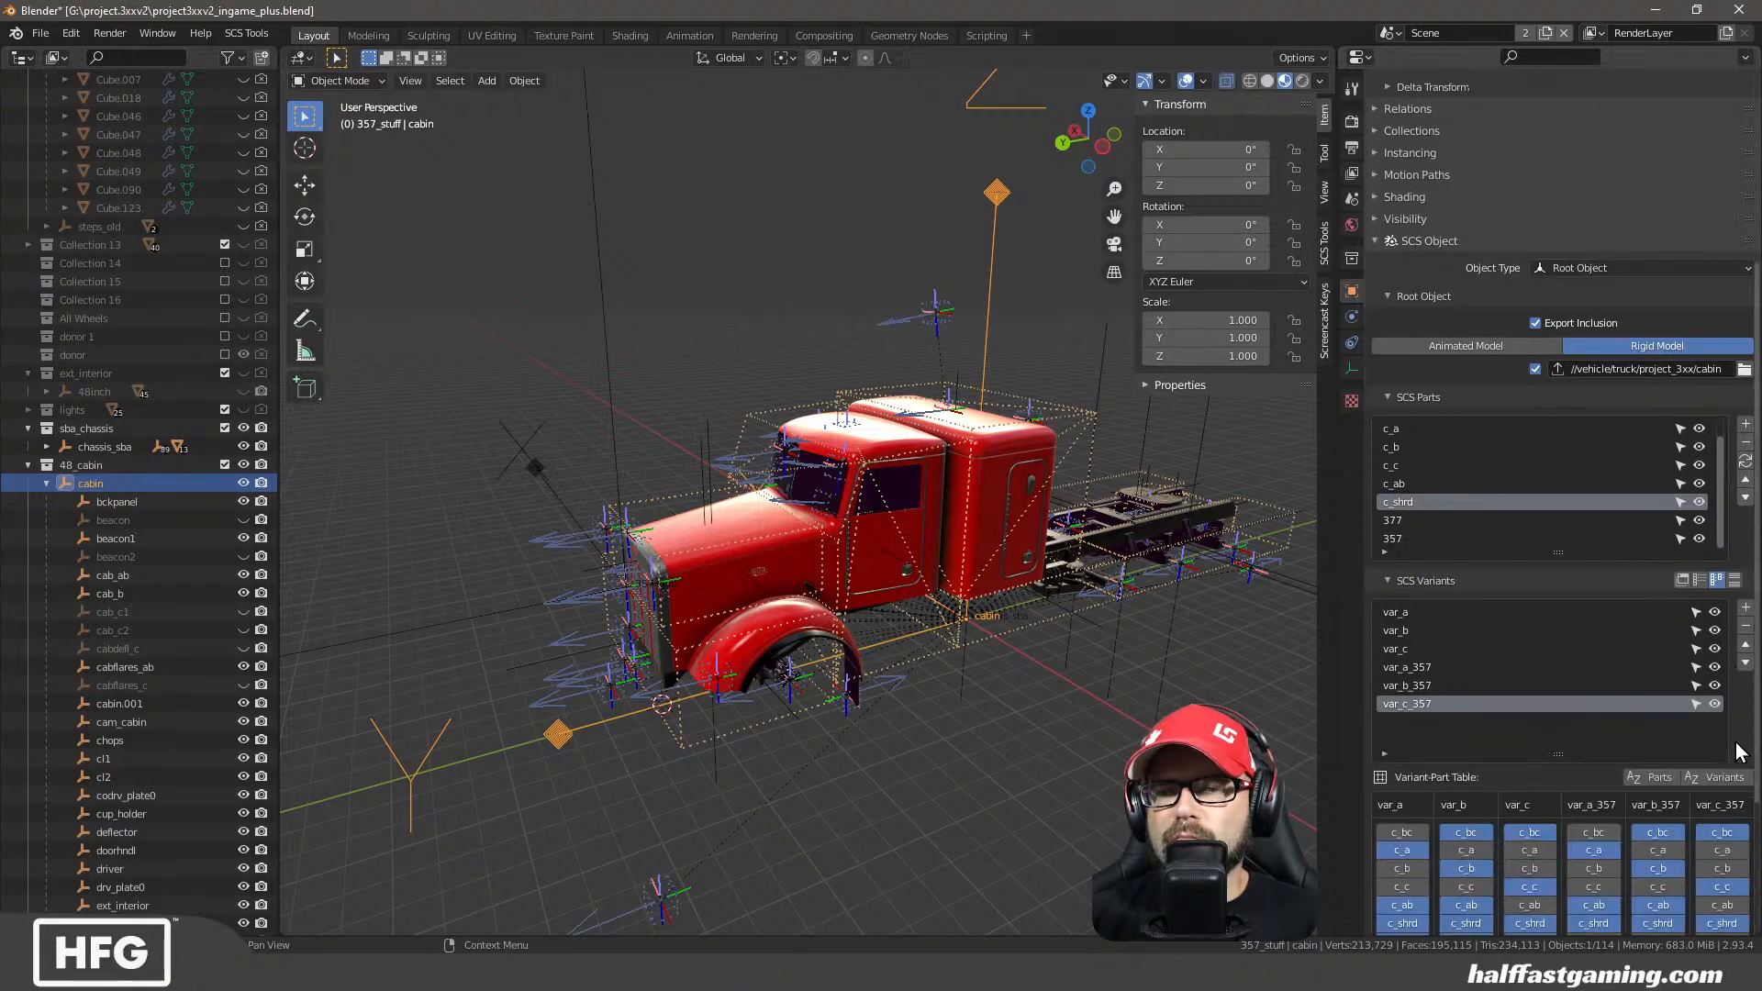
{"action": "scroll", "coordinate": [1743, 693], "scroll_direction": "down", "scroll_amount": 3}
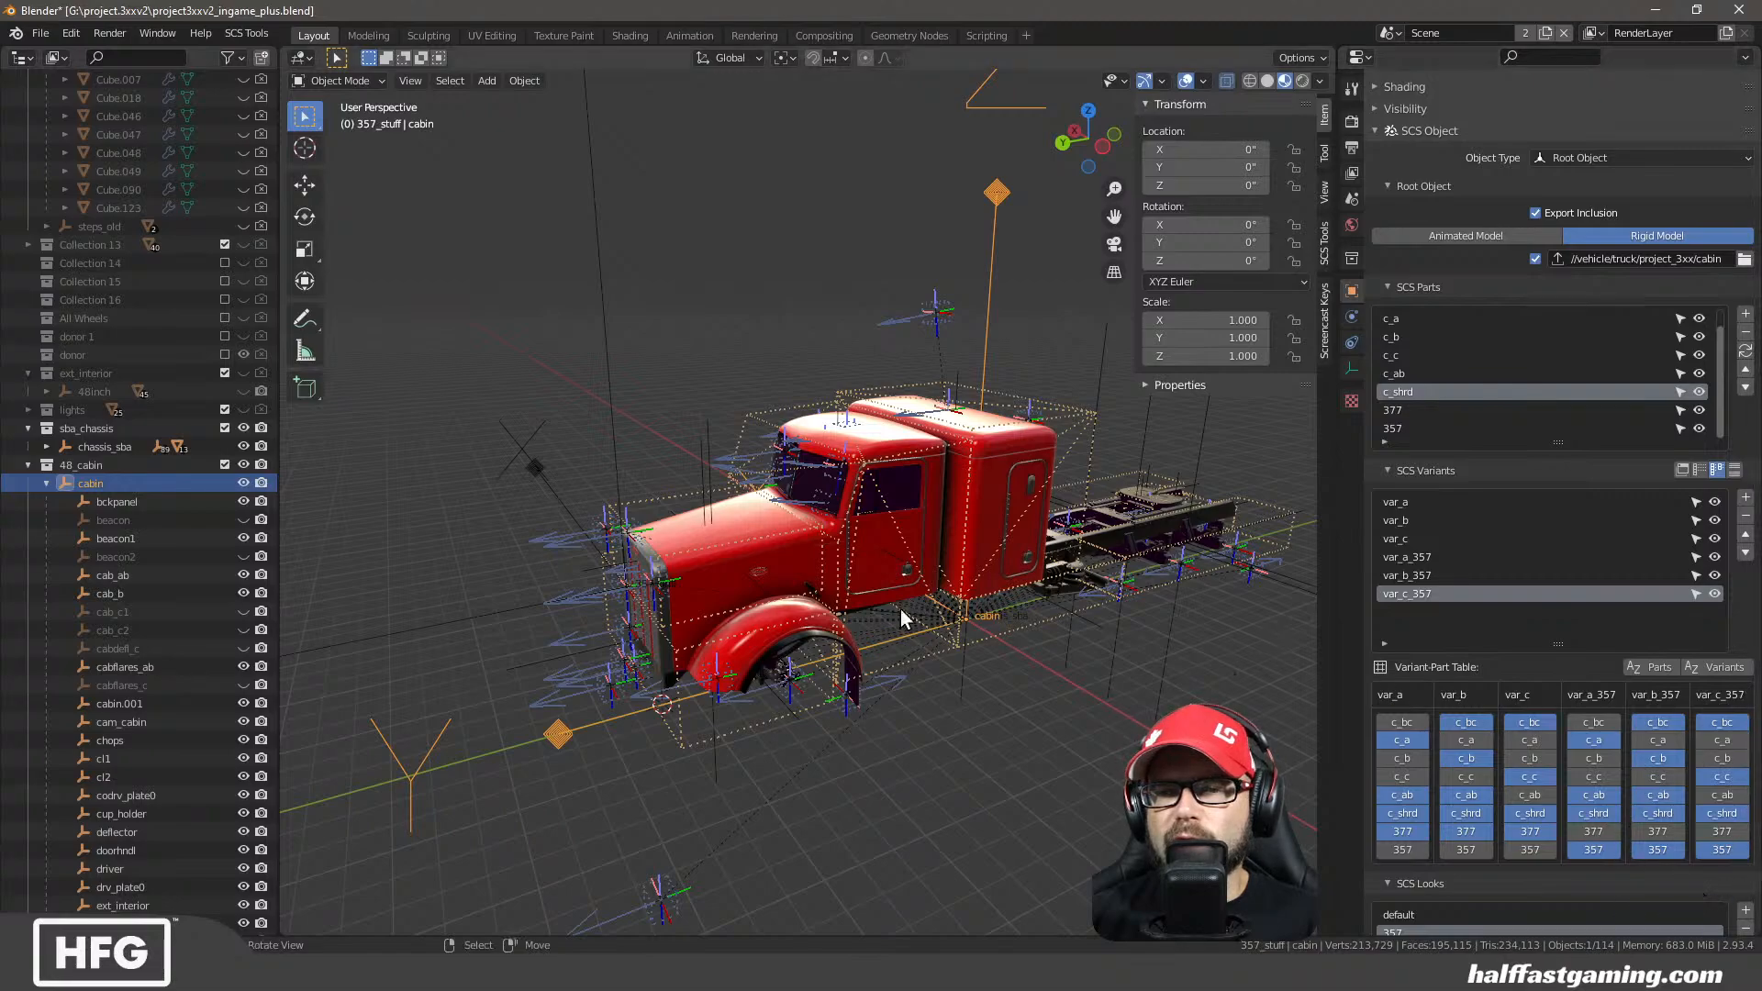
{"action": "middle_click_drag", "start_coordinate": [900, 610], "coordinate": [569, 576]}
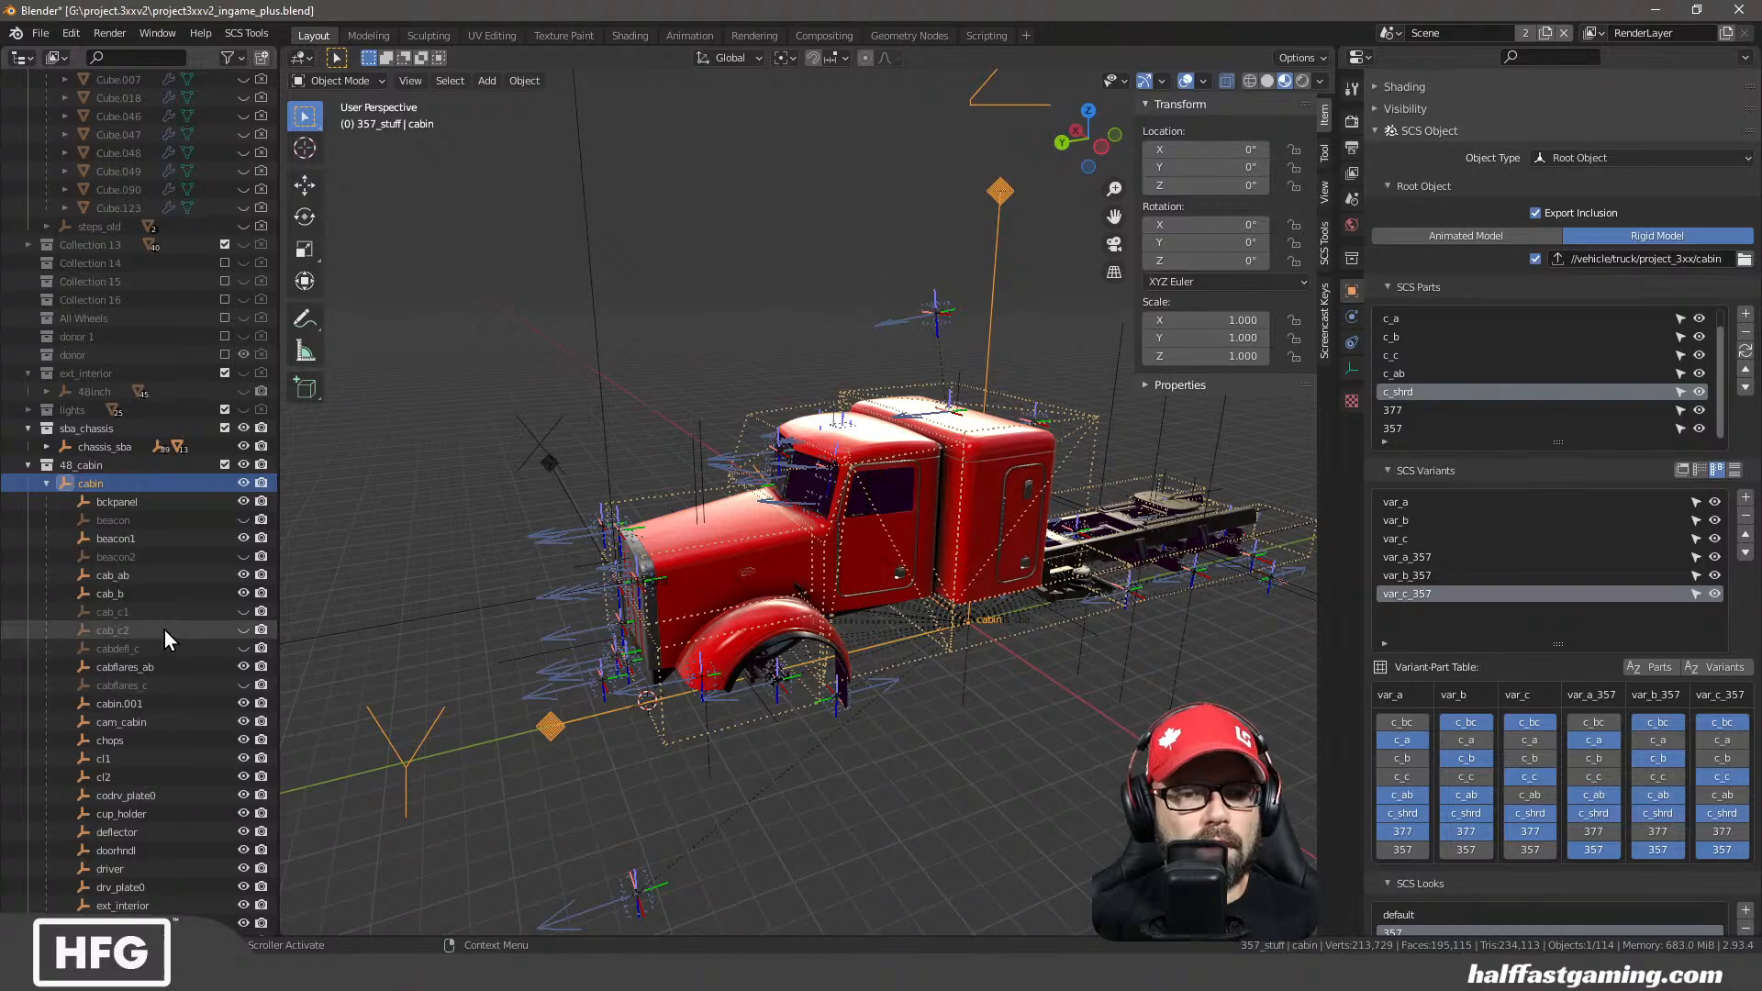
Select the cabflares_ab locator under cabin and check its locator settings and SCS part assignment
{"action": "scroll", "coordinate": [164, 630], "scroll_direction": "down", "scroll_amount": 1}
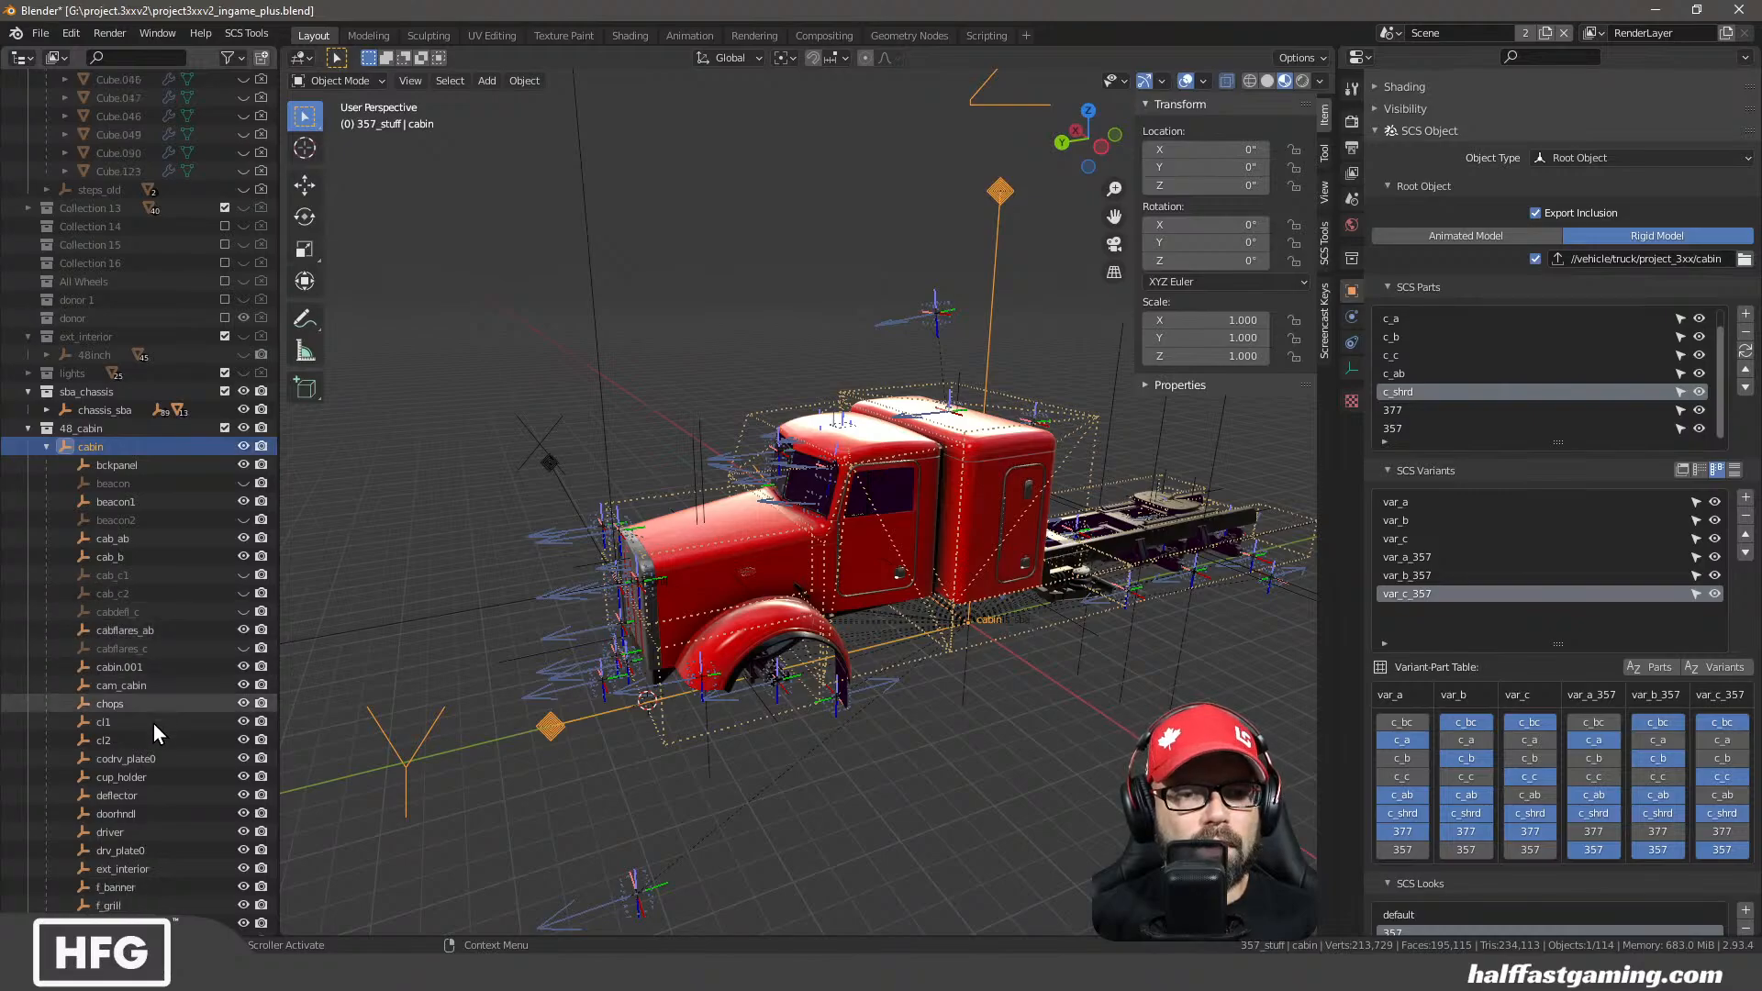
{"action": "left_click", "coordinate": [154, 630]}
{"action": "mouse_move", "coordinate": [788, 601]}
{"action": "middle_mouse_down"}
{"action": "mouse_move", "coordinate": [724, 623]}
{"action": "mouse_move", "coordinate": [817, 618]}
{"action": "mouse_move", "coordinate": [840, 596]}
{"action": "mouse_move", "coordinate": [785, 597]}
{"action": "middle_mouse_up"}
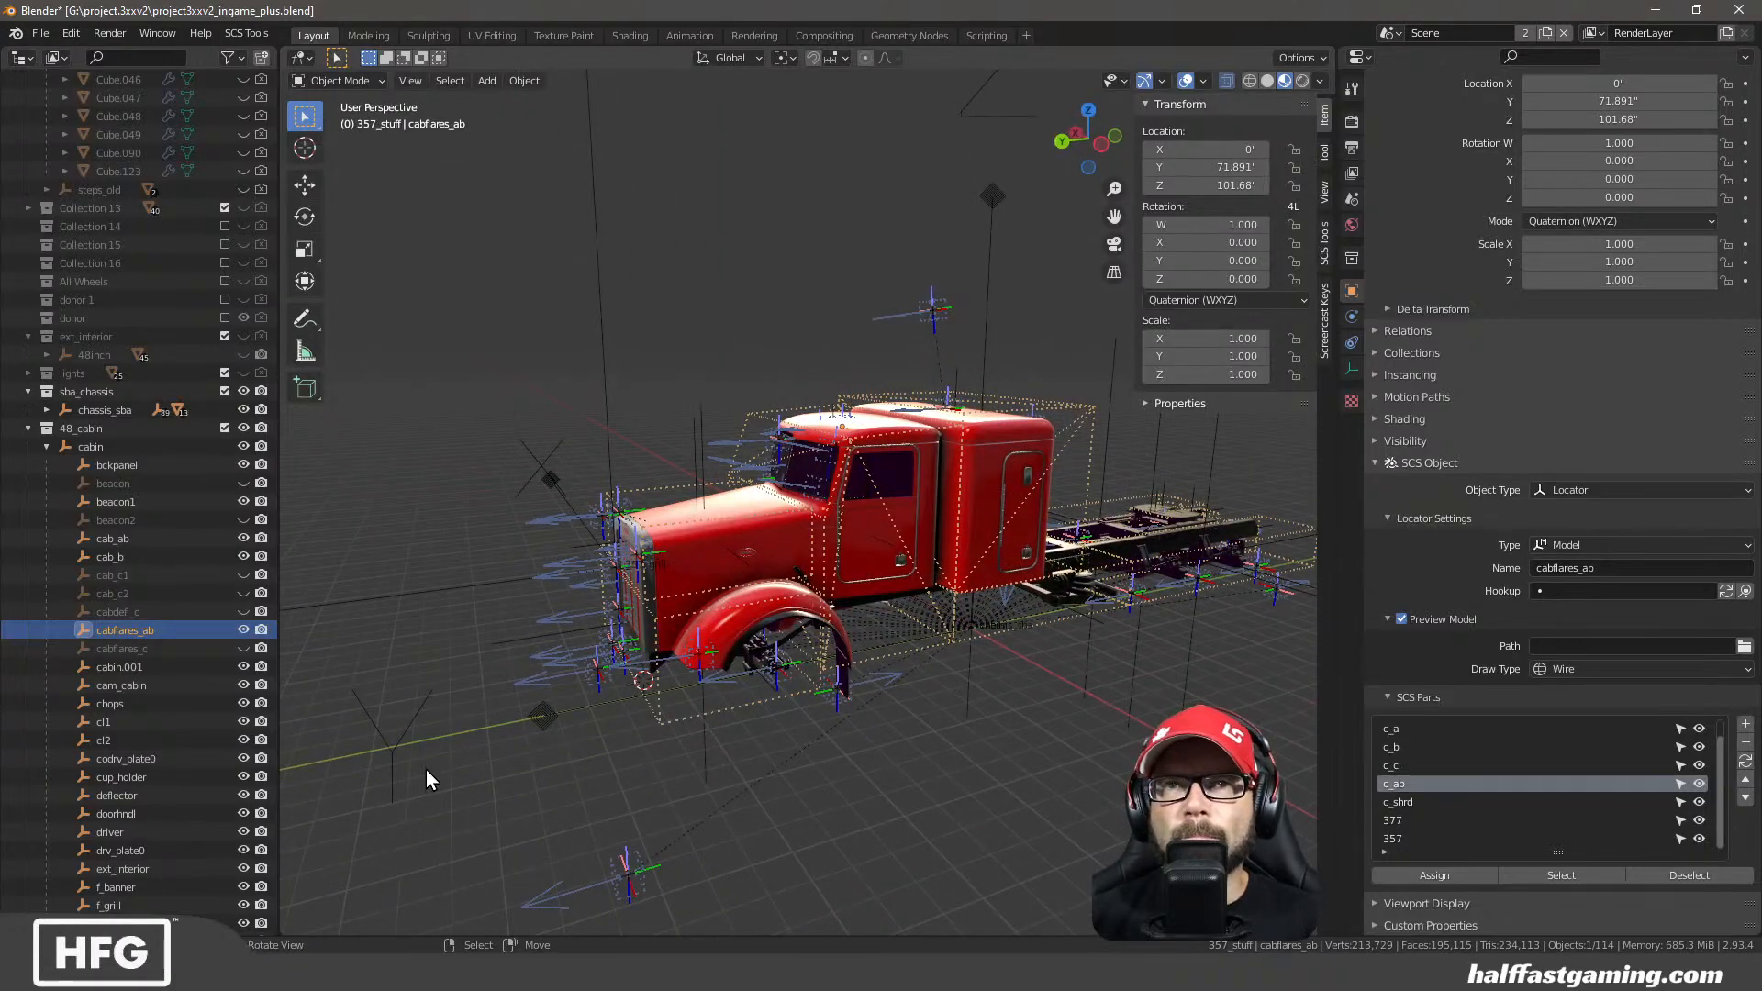
{"action": "middle_click_drag", "start_coordinate": [679, 715], "coordinate": [730, 702]}
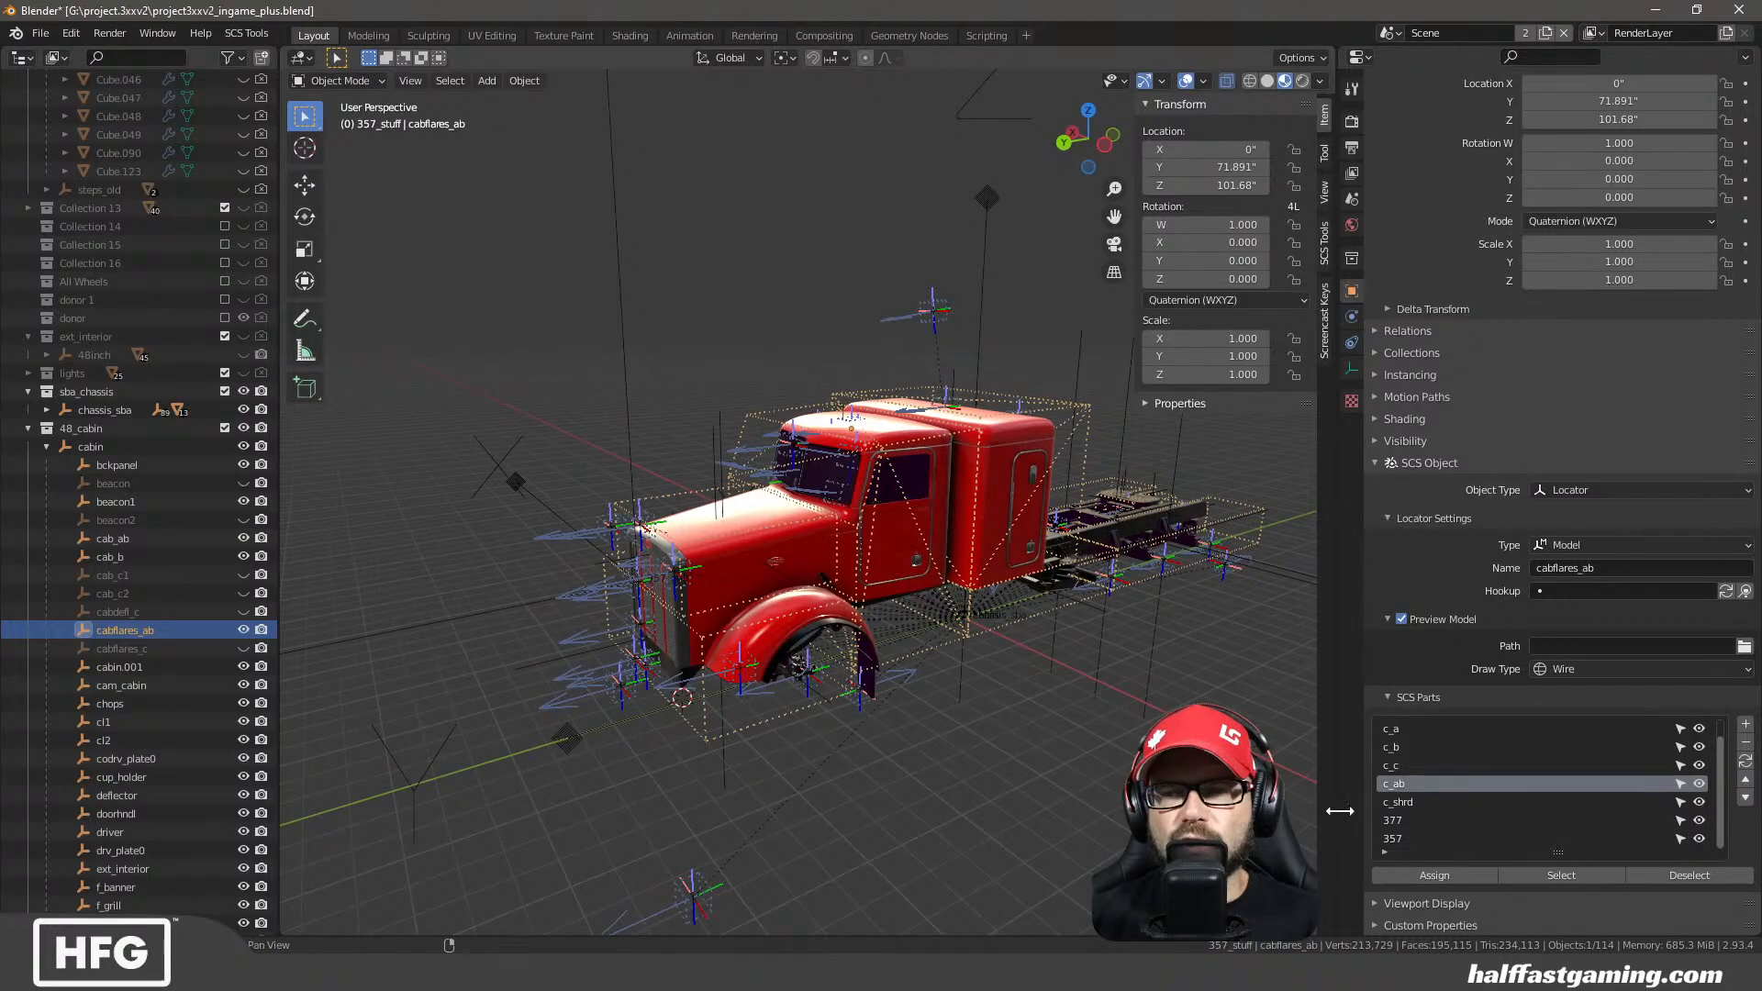
{"action": "middle_click_drag", "start_coordinate": [907, 619], "coordinate": [918, 634]}
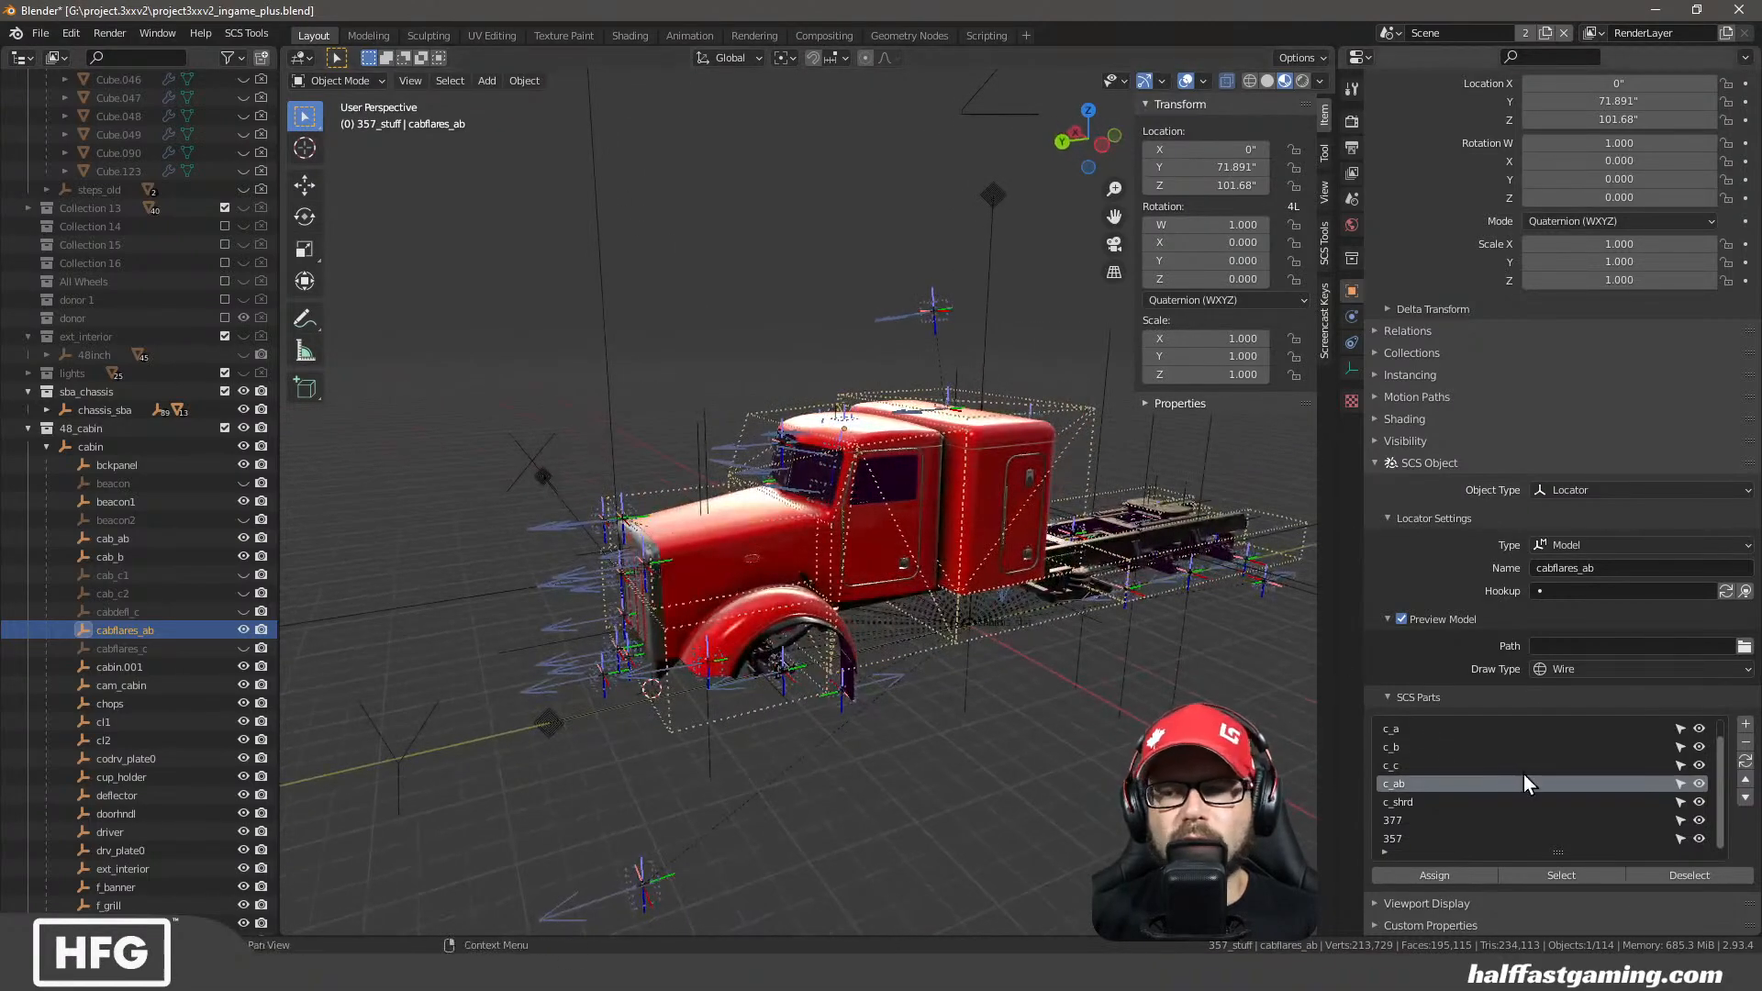
Reselect the cabin root and show only the objects that belong to the var_b_357 variant
{"action": "left_click", "coordinate": [103, 447]}
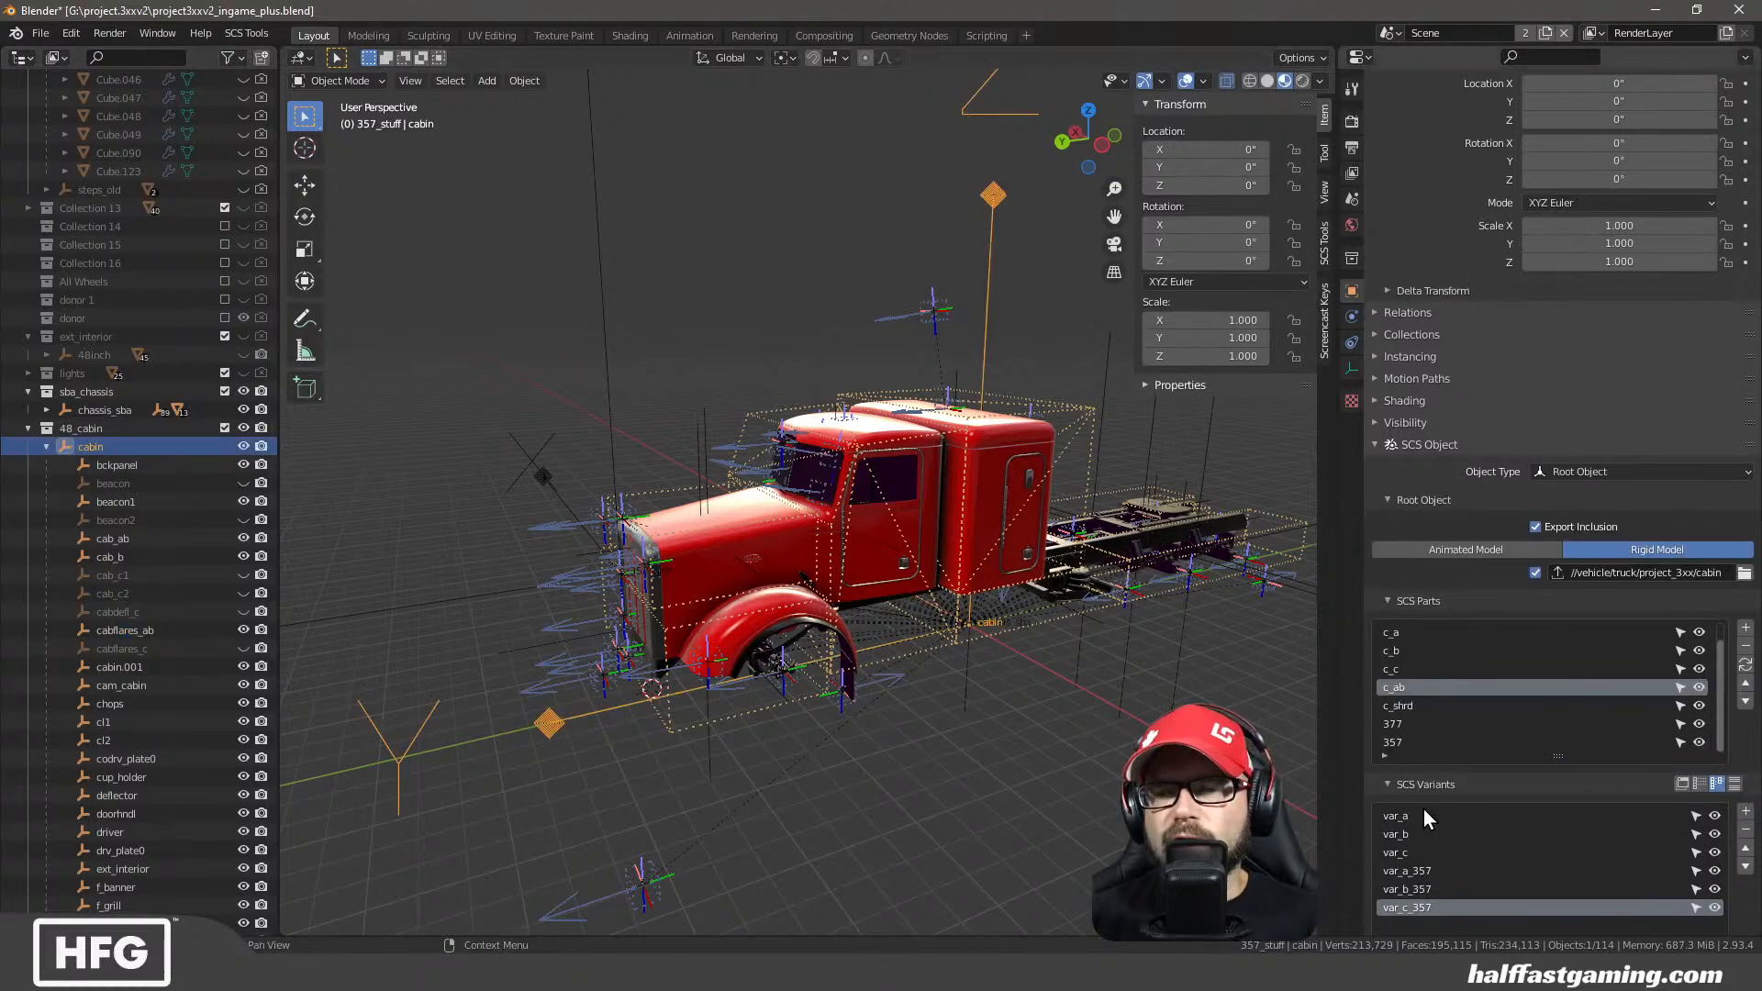
{"action": "scroll", "coordinate": [1377, 798], "scroll_direction": "down", "scroll_amount": 4}
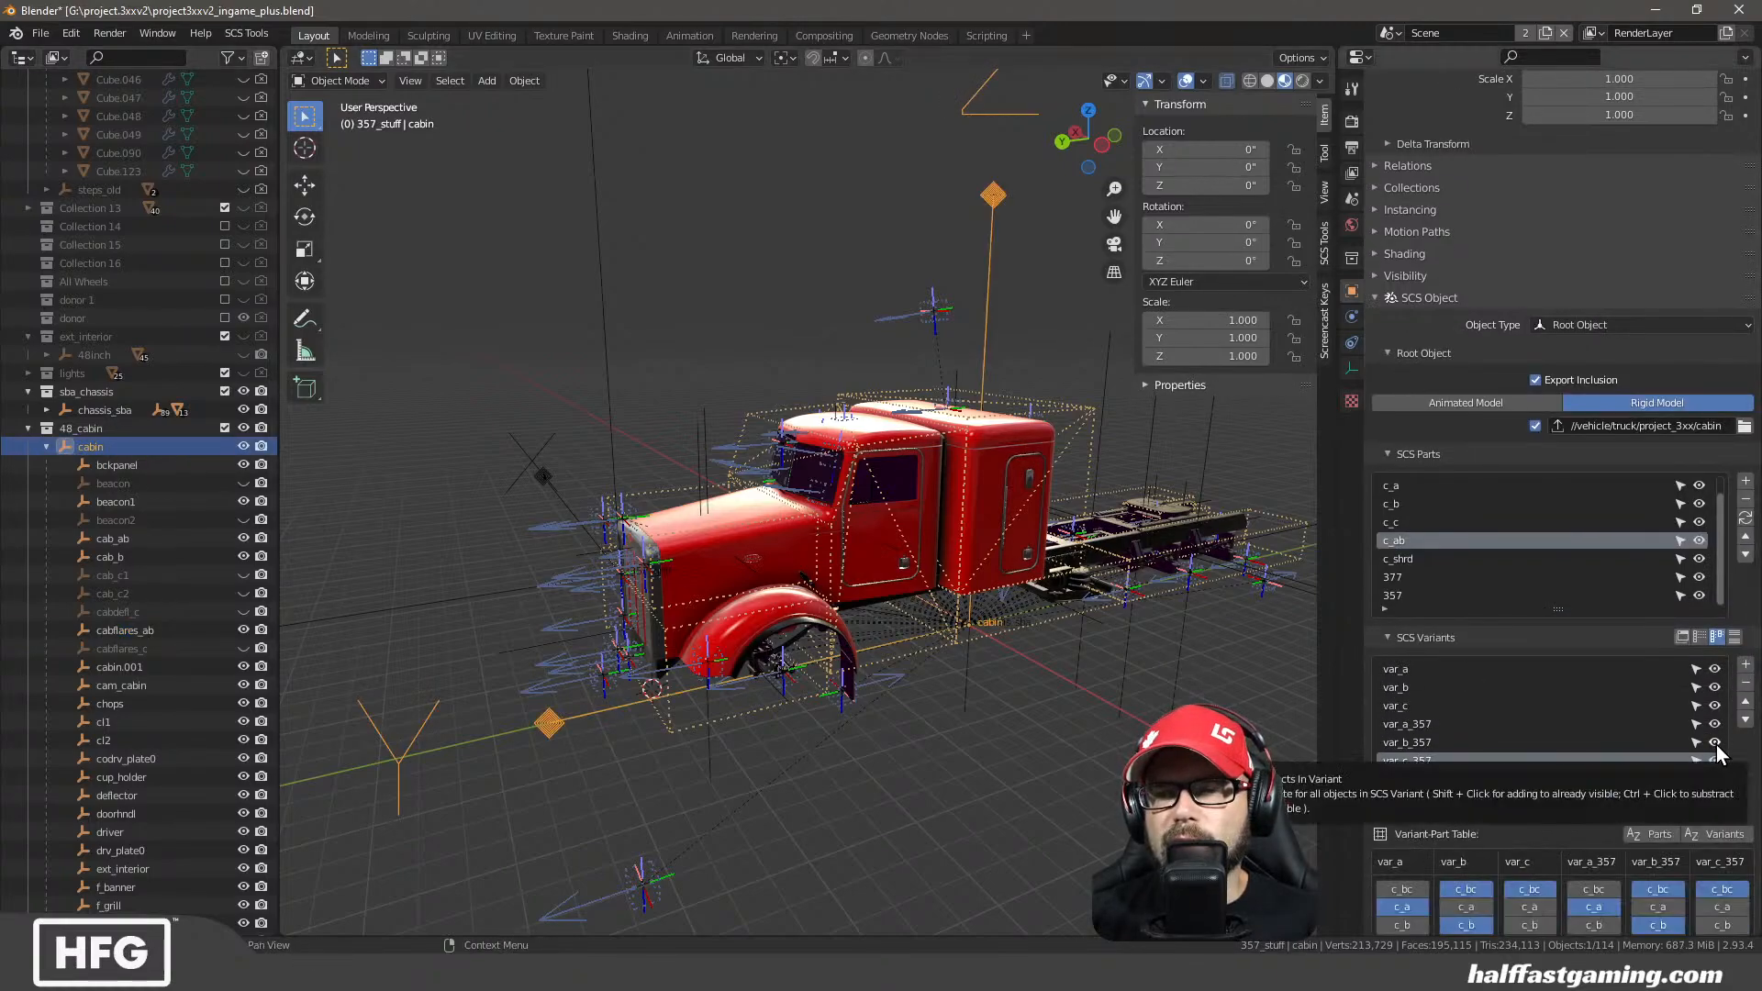
{"action": "left_click", "coordinate": [1714, 743]}
{"action": "left_click", "coordinate": [1714, 743]}
{"action": "middle_click_drag", "start_coordinate": [1019, 656], "coordinate": [881, 633]}
Select the cabflares_ab locator again and look through the other accessory locators under cabin
{"action": "left_click", "coordinate": [112, 629]}
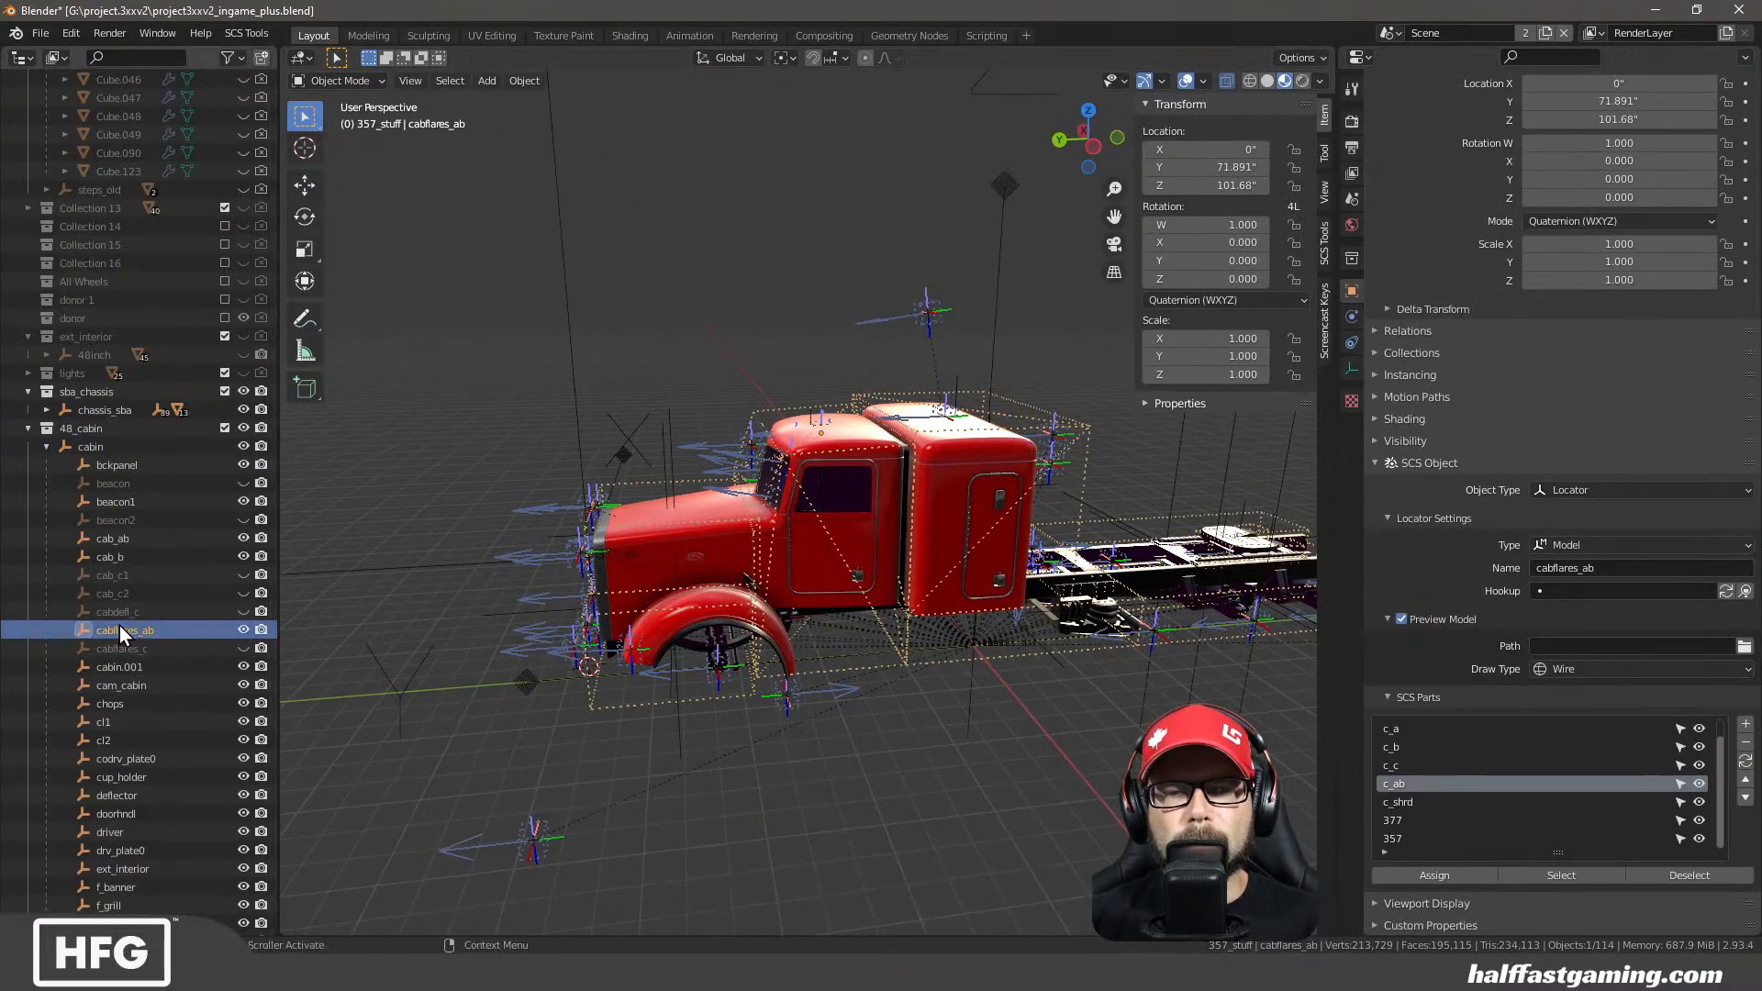
{"action": "scroll", "coordinate": [119, 625], "scroll_direction": "down", "scroll_amount": 4}
{"action": "scroll", "coordinate": [124, 652], "scroll_direction": "down", "scroll_amount": 4}
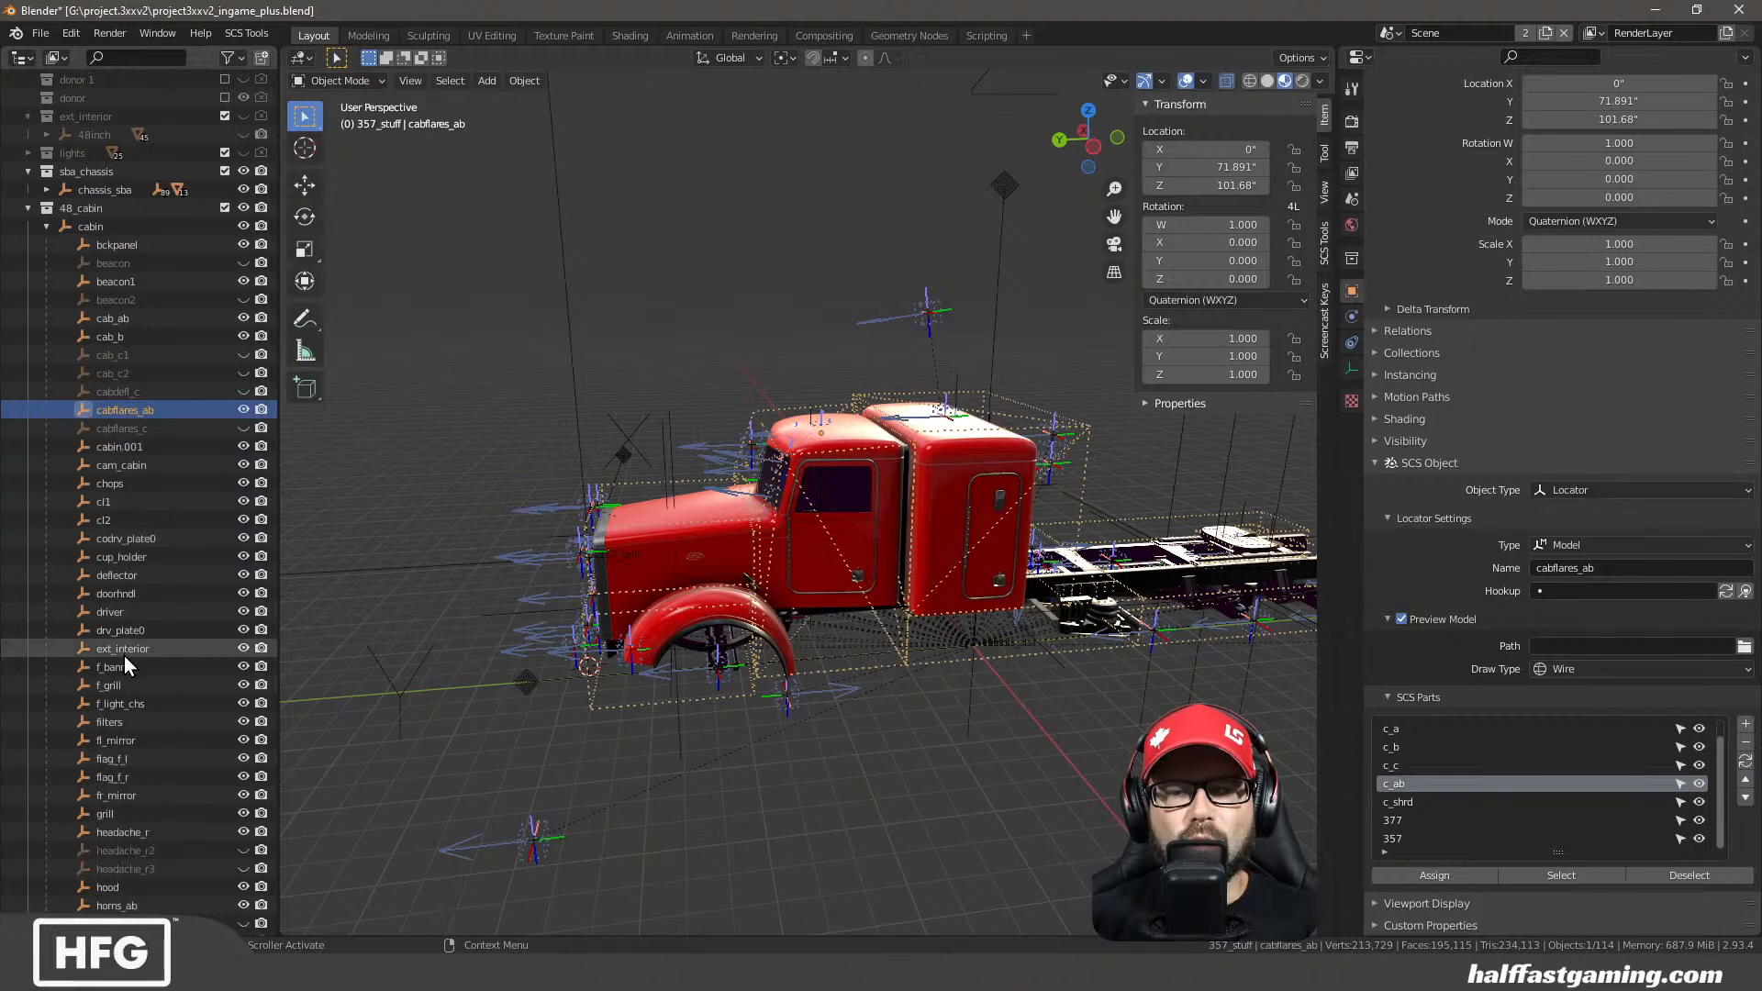
{"action": "scroll", "coordinate": [147, 811], "scroll_direction": "down", "scroll_amount": 1}
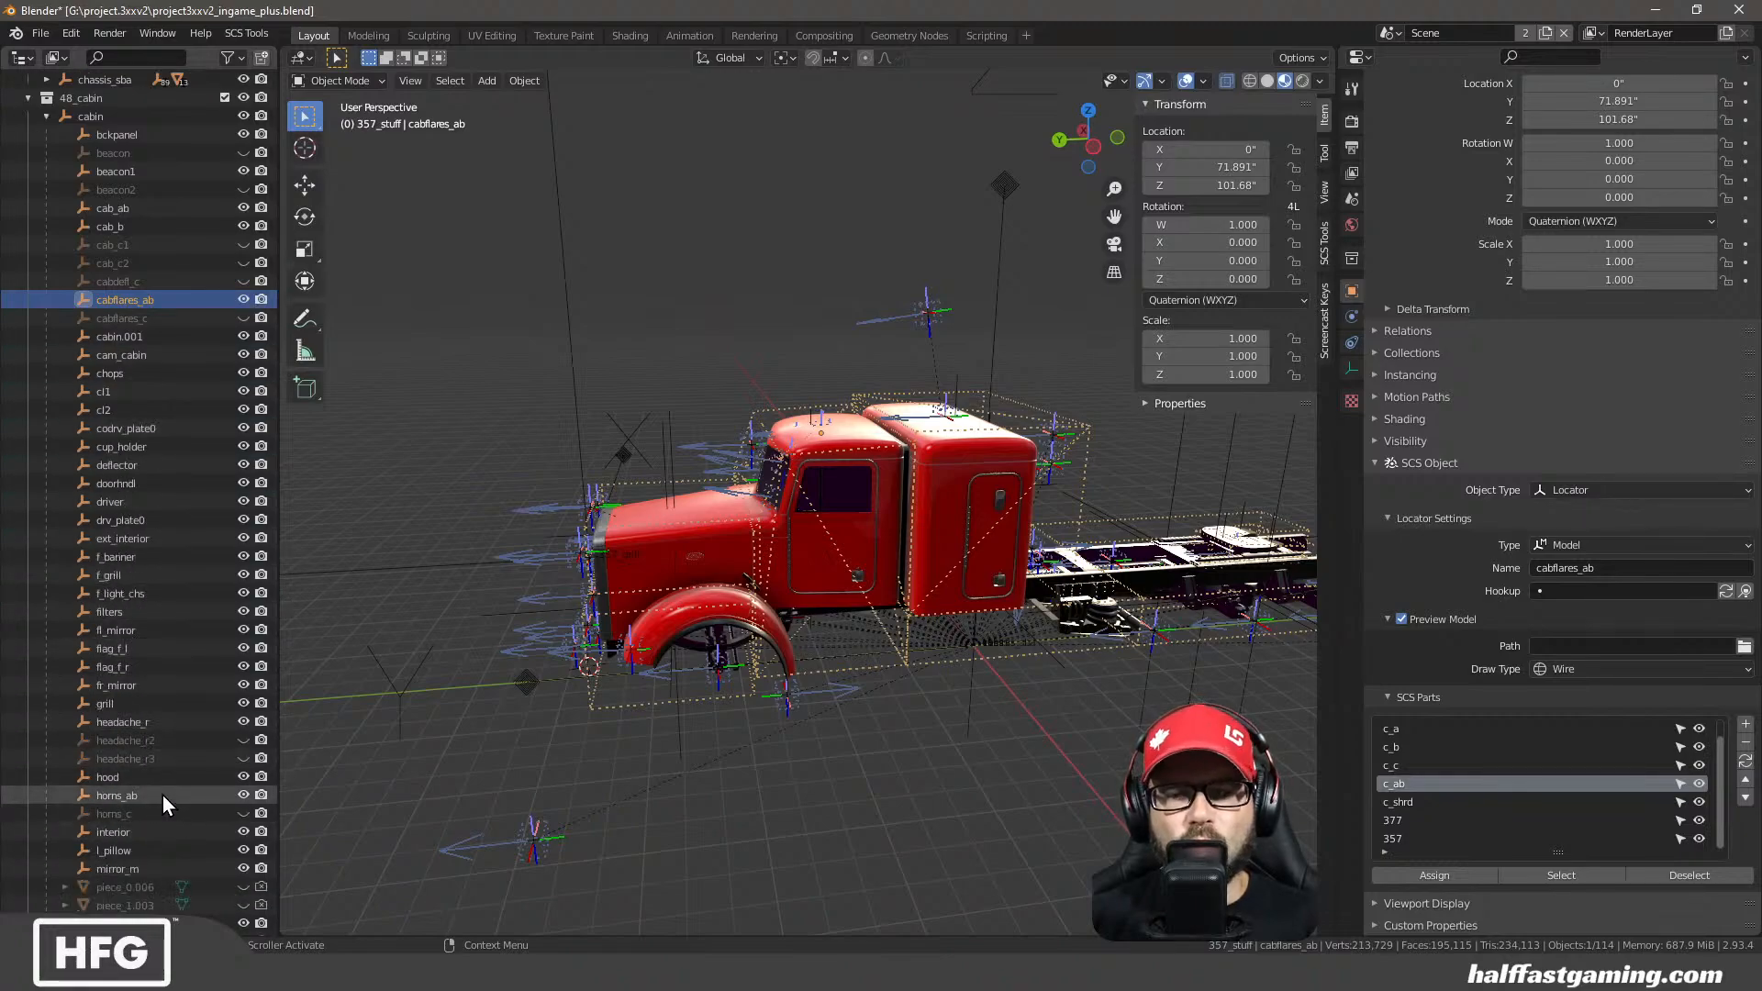
{"action": "middle_click_drag", "start_coordinate": [874, 553], "coordinate": [896, 554]}
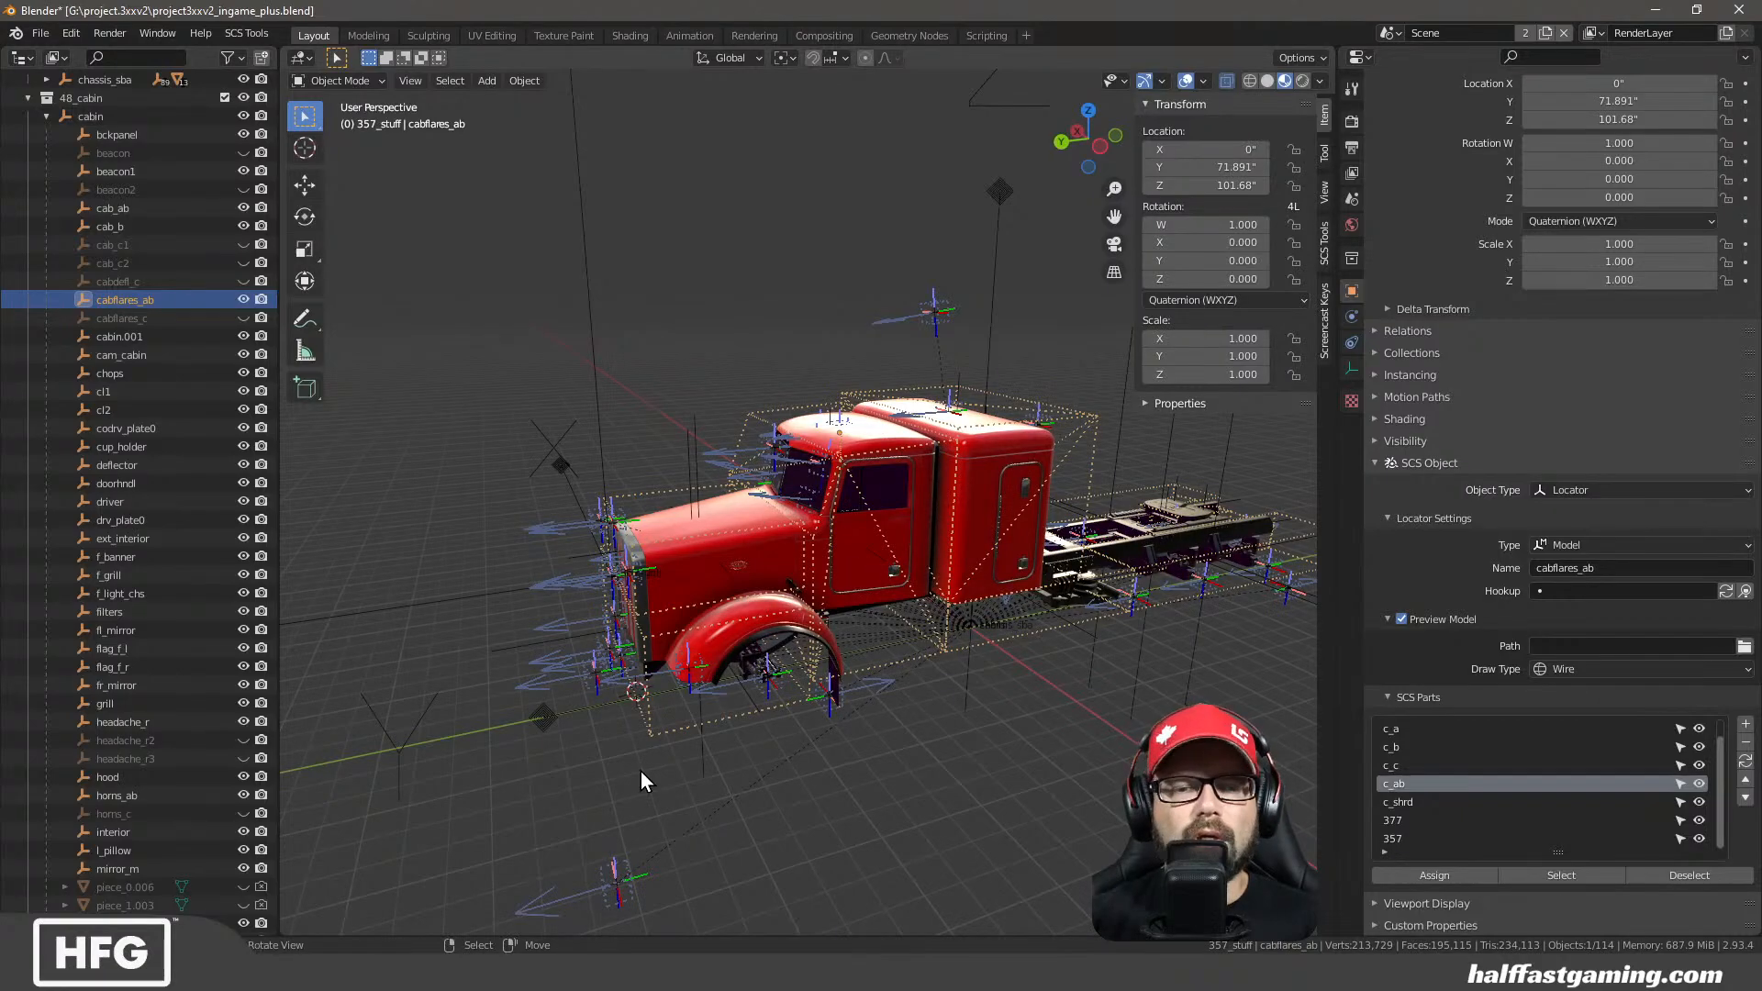
Switch to File Explorer and open shape01.sii from project_3xx_v20\def\vehicle\truck\project.3xx\accessory\cabflares
{"action": "left_click", "coordinate": [158, 974]}
{"action": "left_click", "coordinate": [104, 876]}
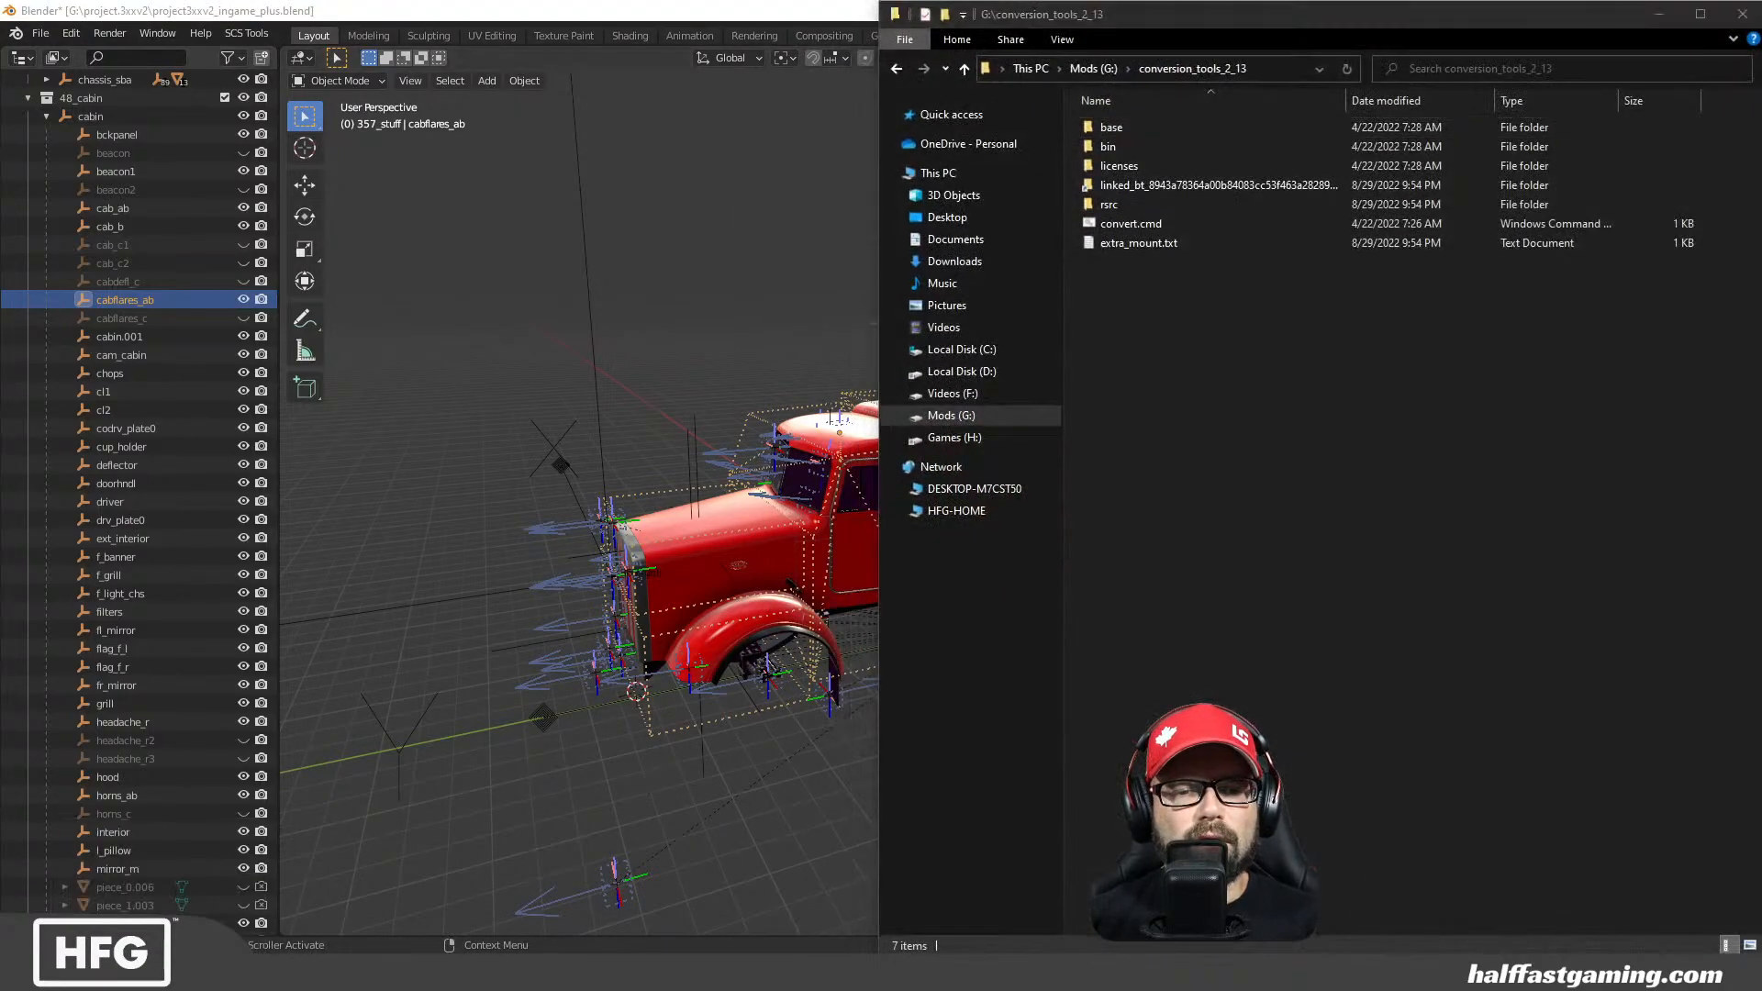
{"action": "left_click", "coordinate": [211, 876]}
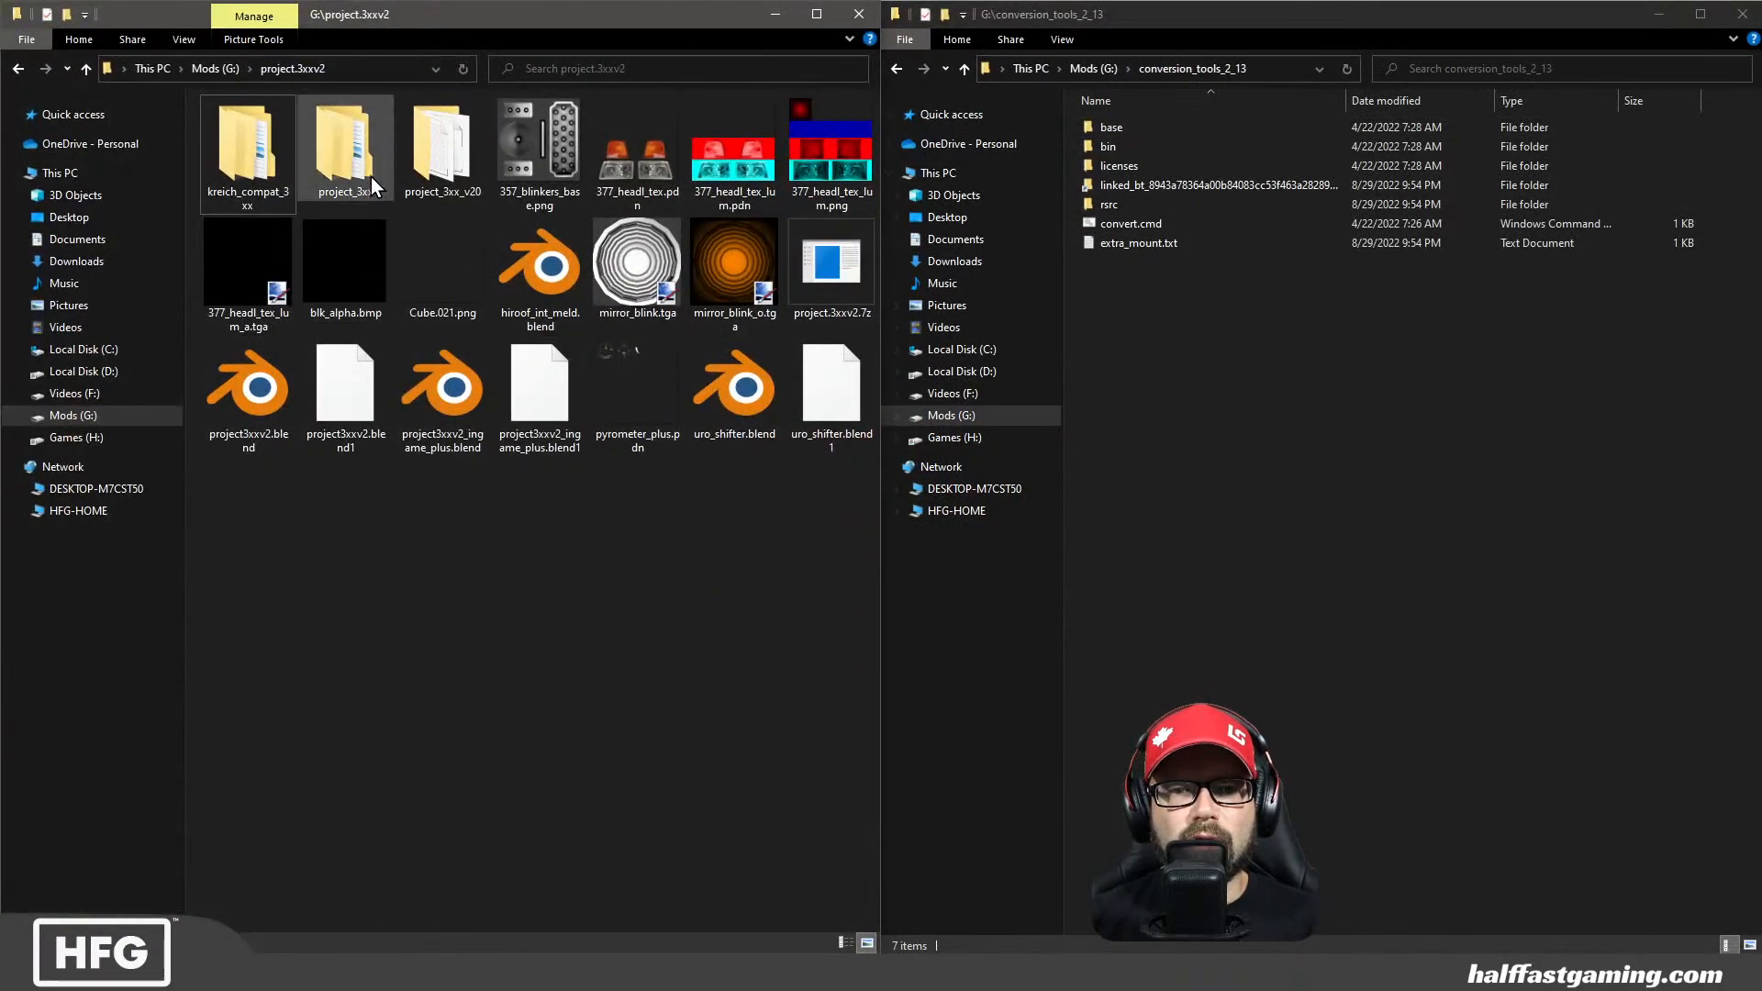
{"action": "double_click", "coordinate": [445, 165]}
{"action": "double_click", "coordinate": [233, 147]}
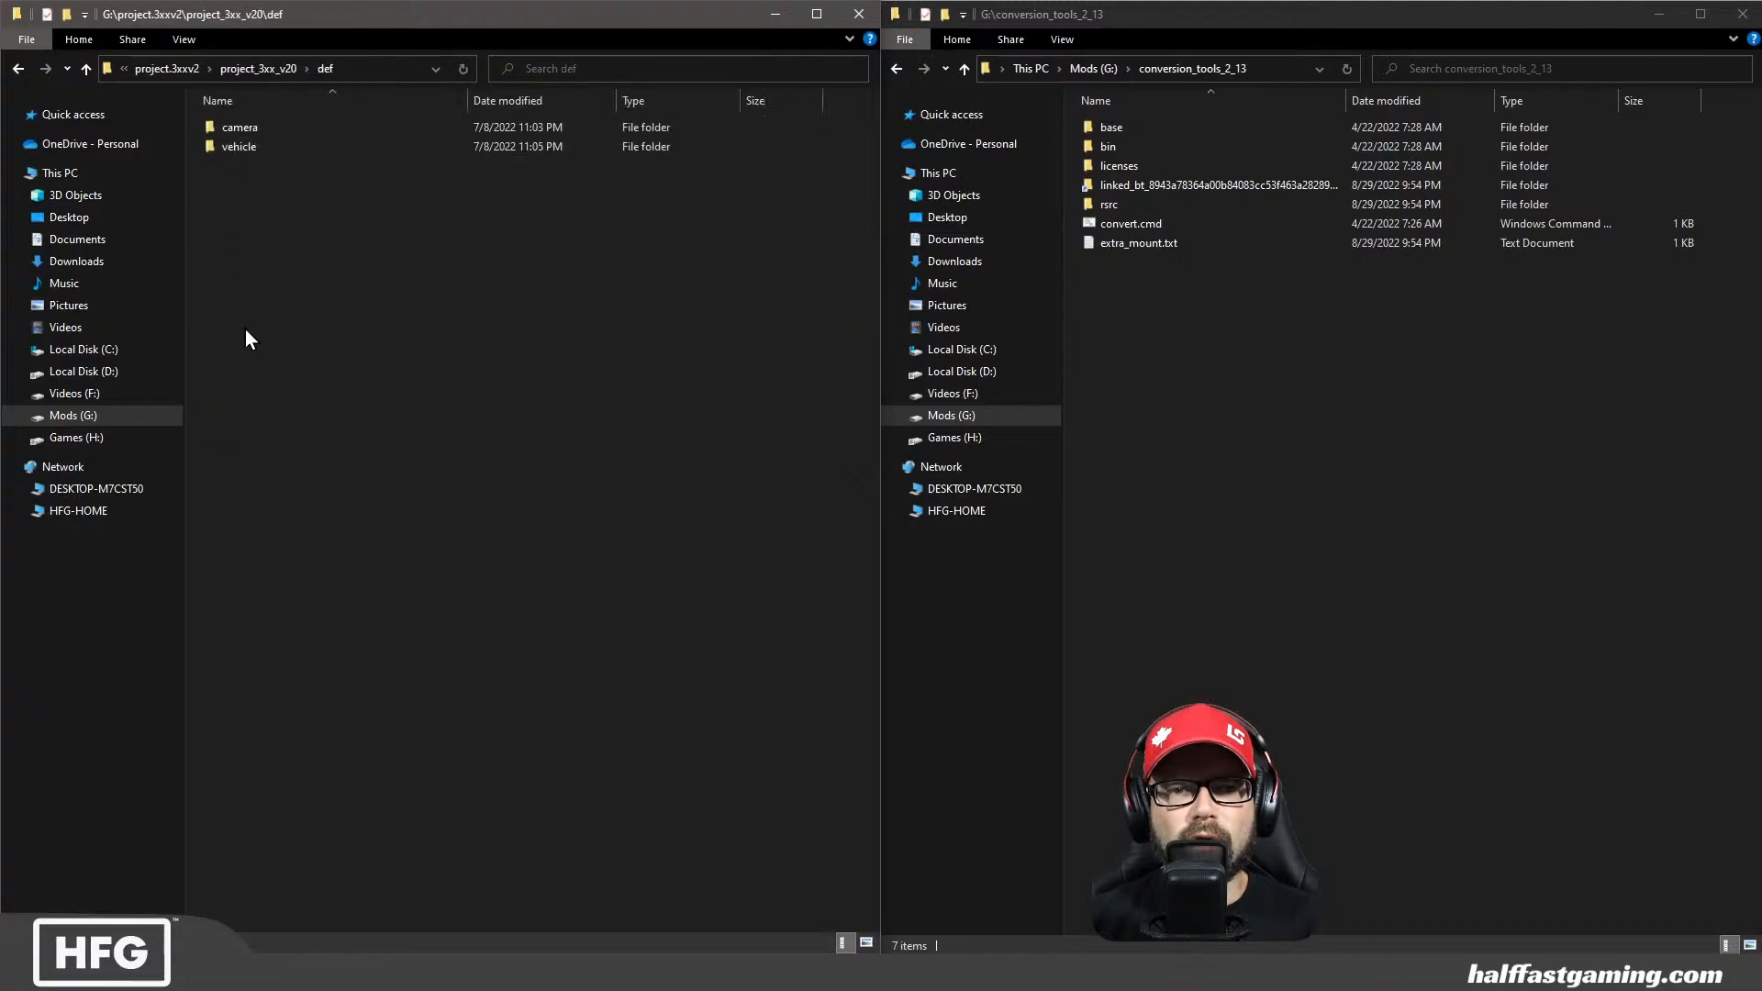
{"action": "double_click", "coordinate": [227, 148]}
{"action": "double_click", "coordinate": [241, 135]}
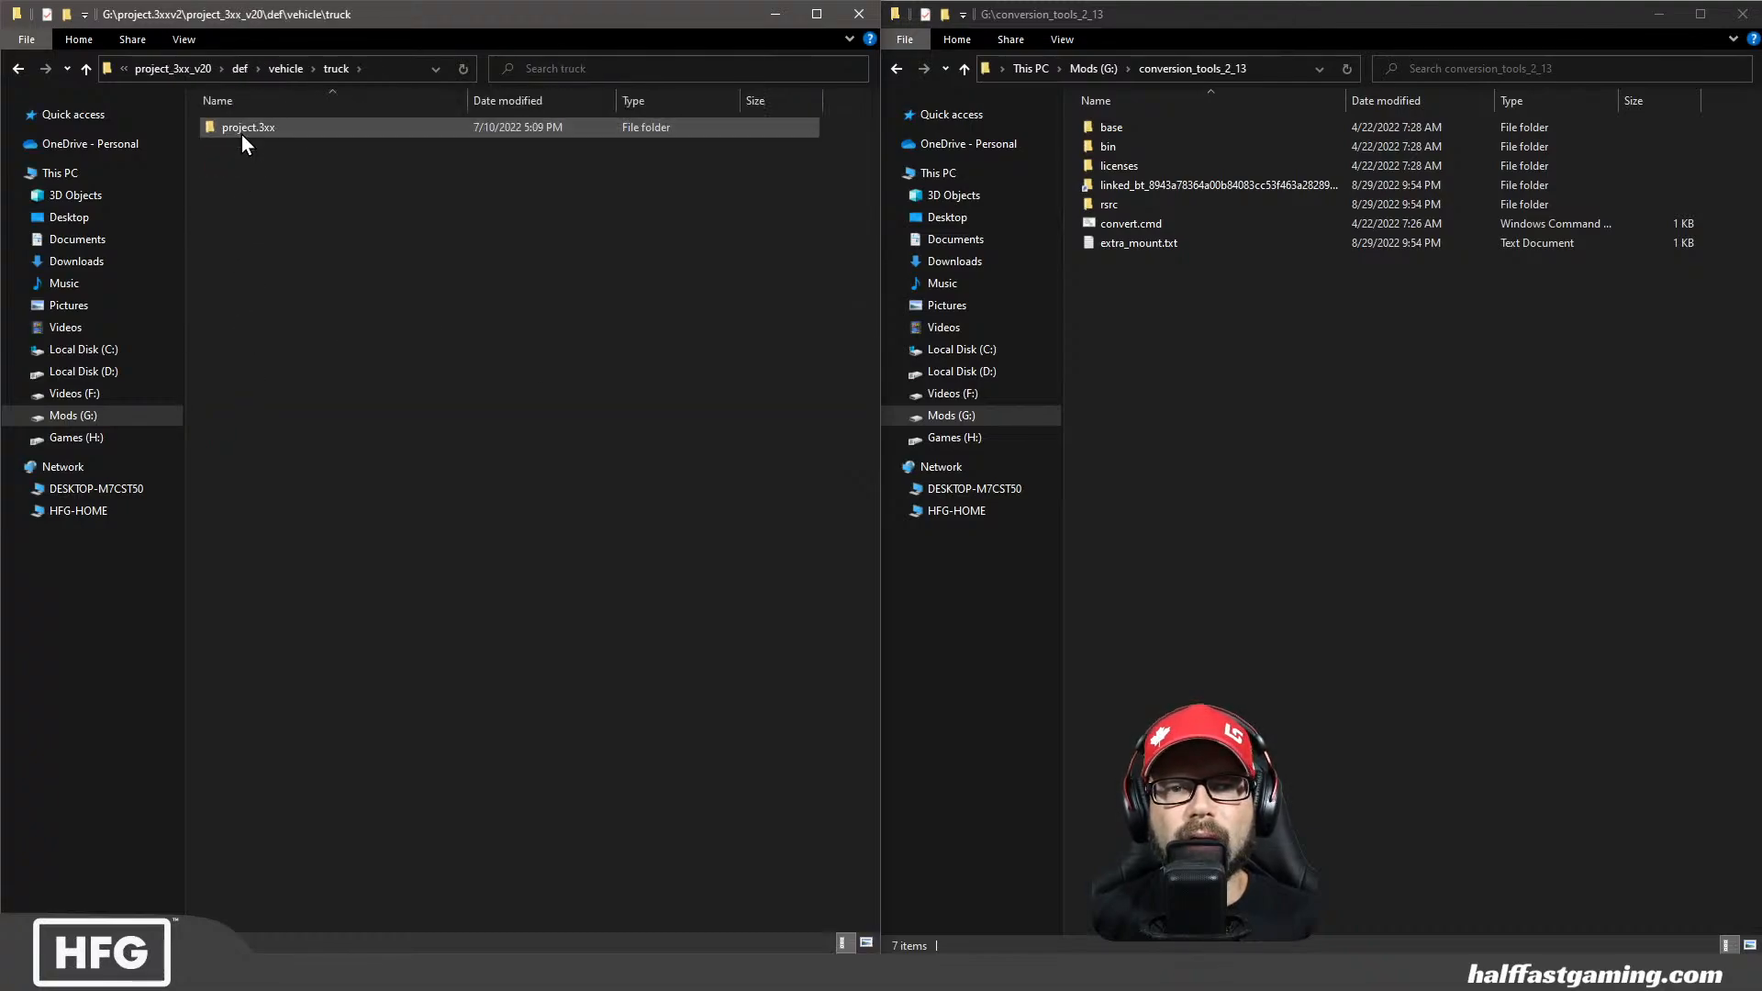
{"action": "double_click", "coordinate": [242, 135]}
{"action": "double_click", "coordinate": [241, 134]}
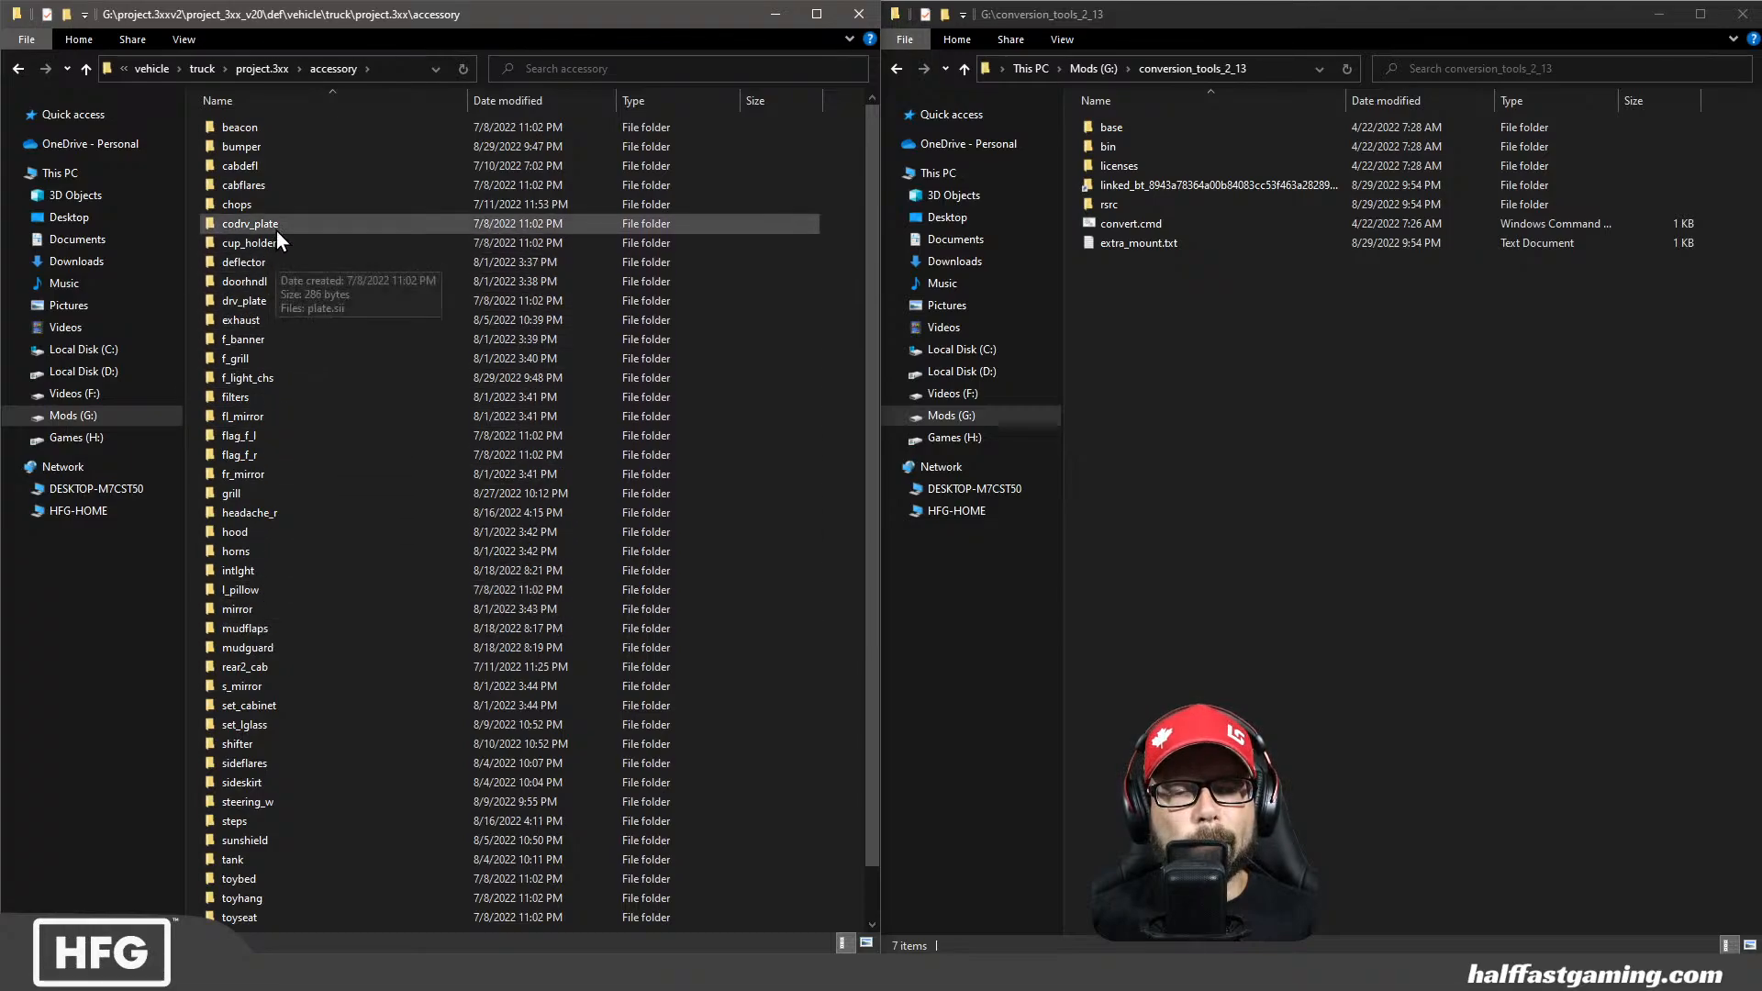
{"action": "double_click", "coordinate": [244, 185]}
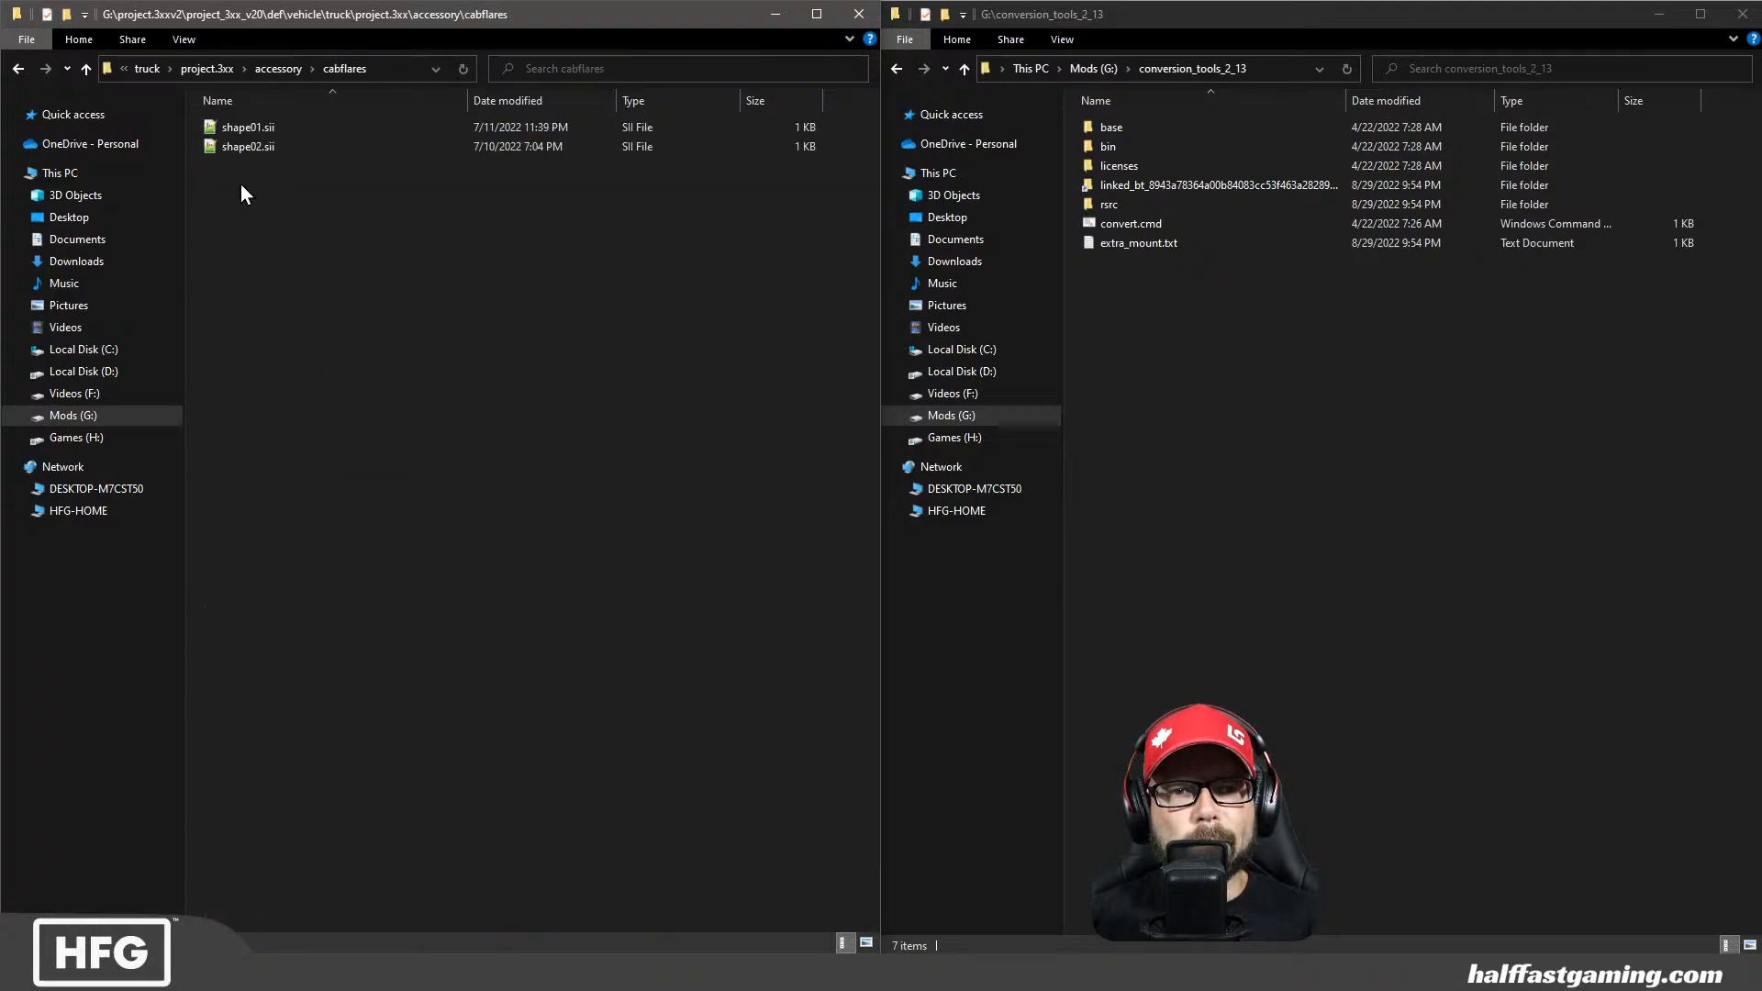
{"action": "double_click", "coordinate": [236, 129]}
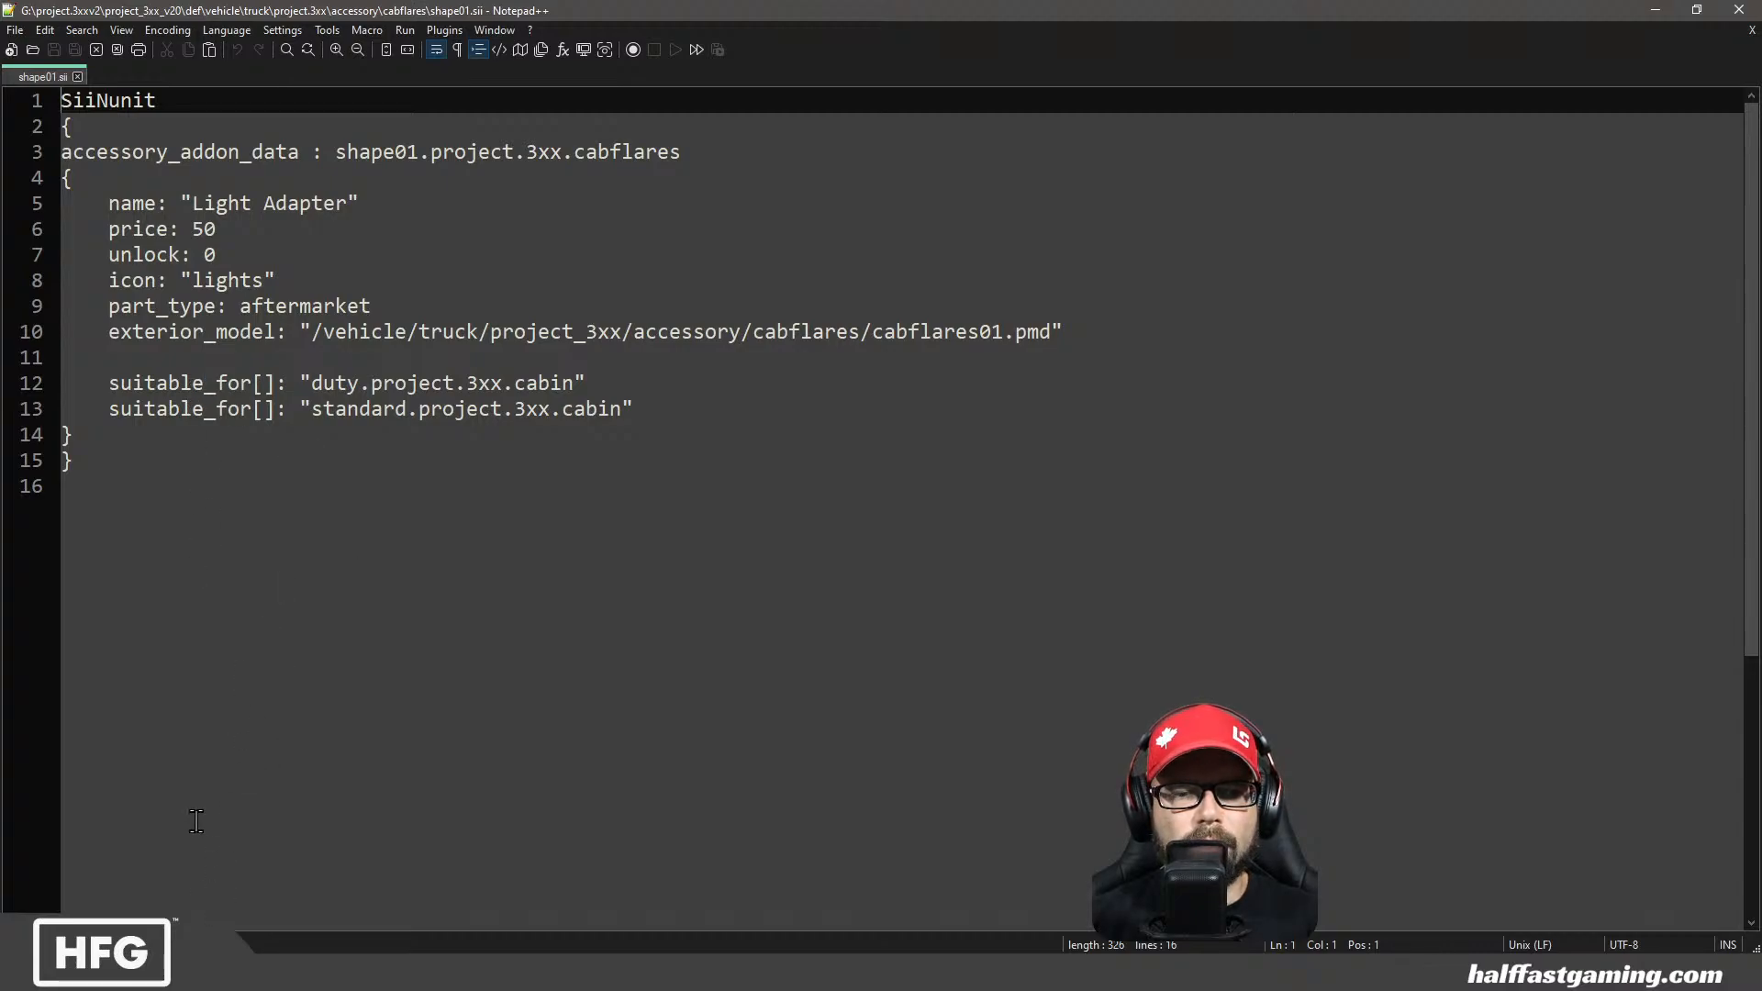
Return to File Explorer, open 357std.sii from the project.3xx cabin folder, and highlight the unit name 357std.project.3xx.cabin on line 3
{"action": "left_click", "coordinate": [158, 973]}
{"action": "left_click", "coordinate": [103, 877]}
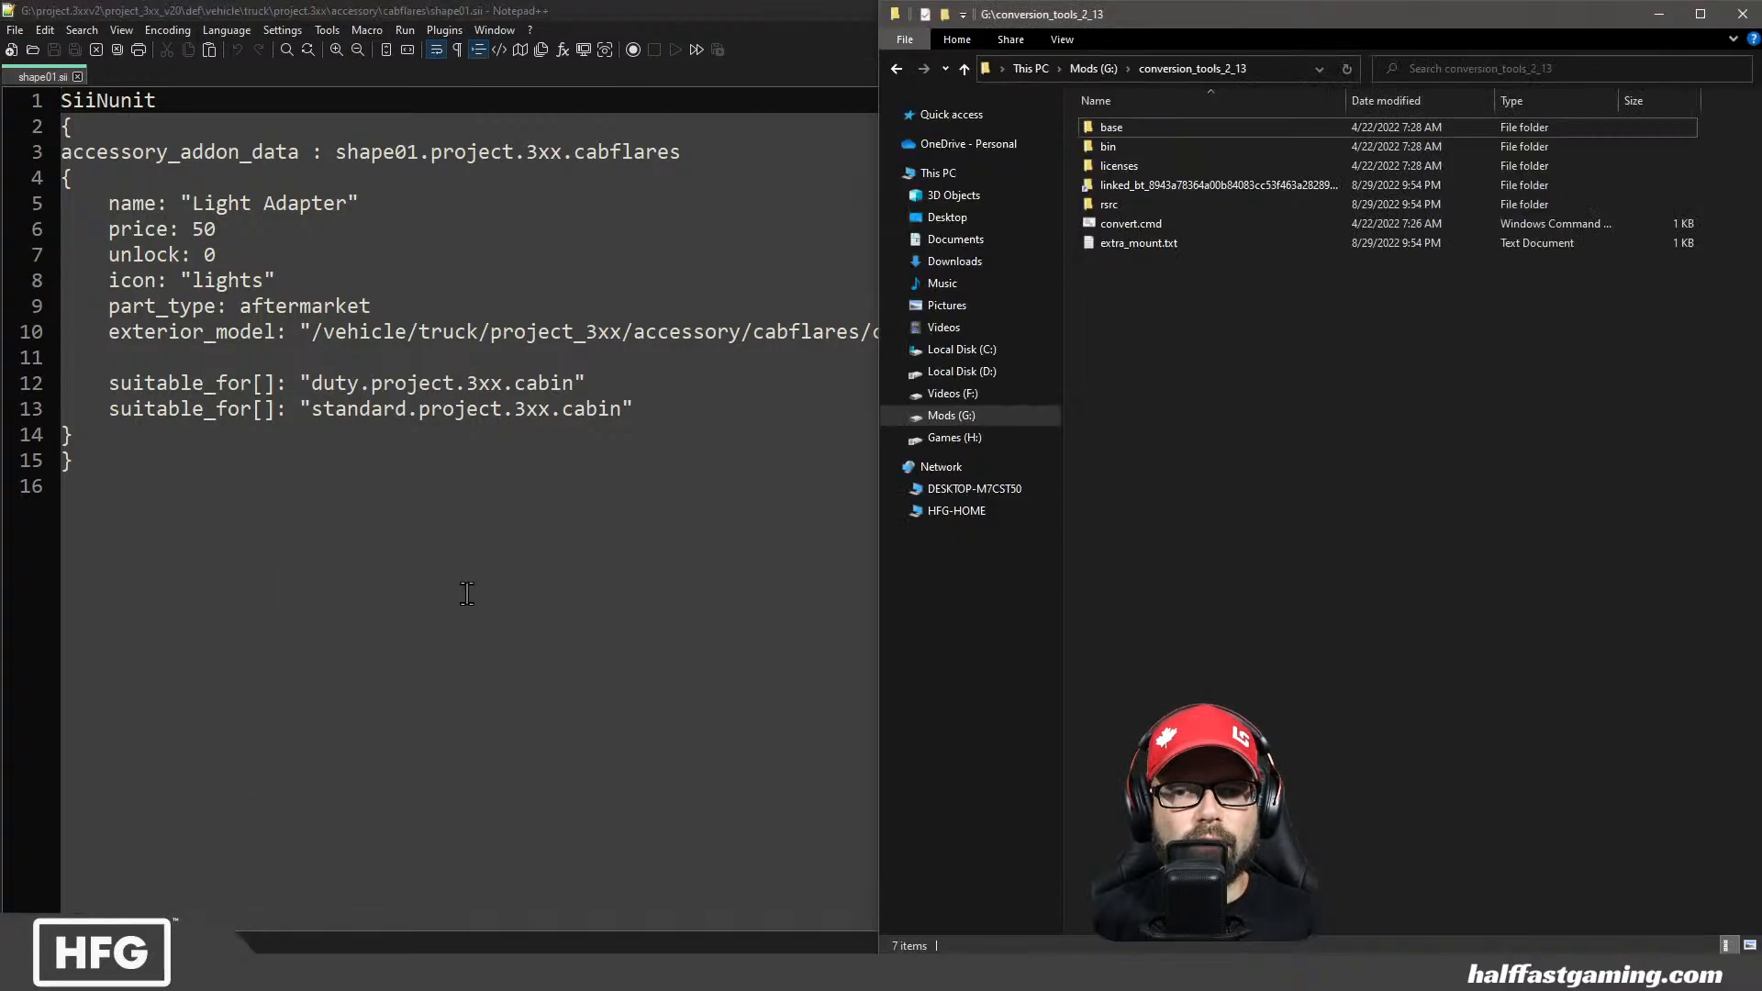
{"action": "left_click", "coordinate": [159, 972]}
{"action": "left_click", "coordinate": [213, 885]}
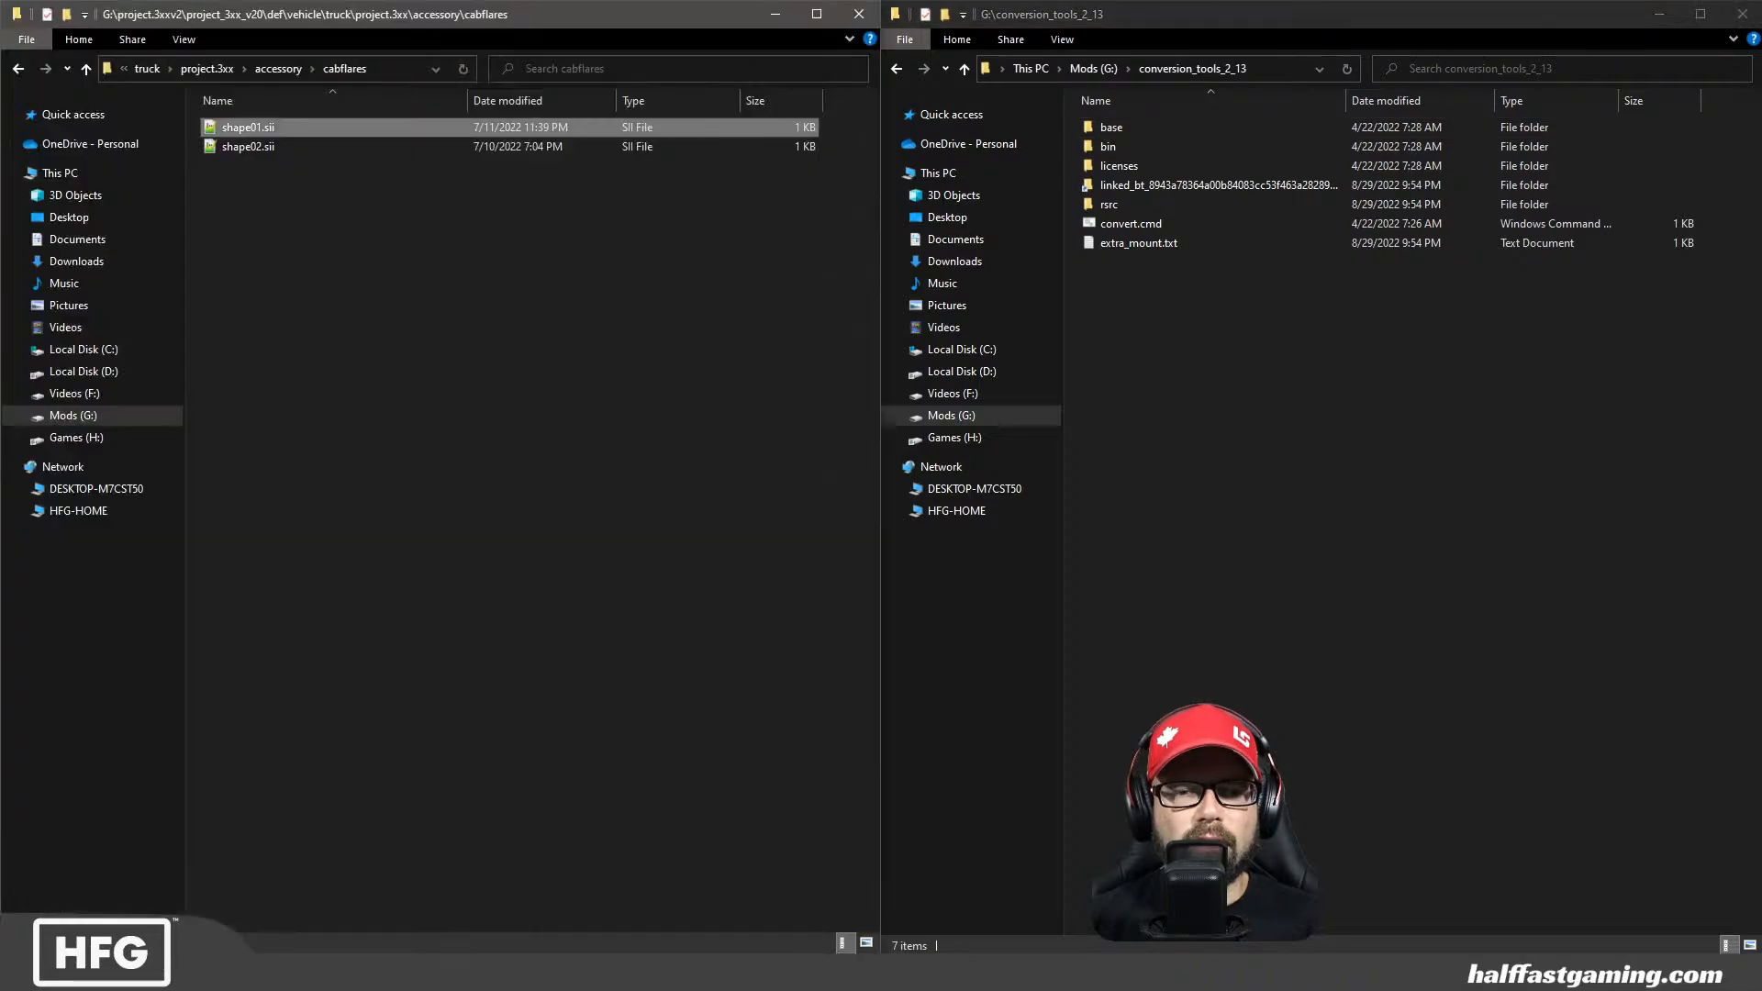
{"action": "left_click", "coordinate": [277, 69]}
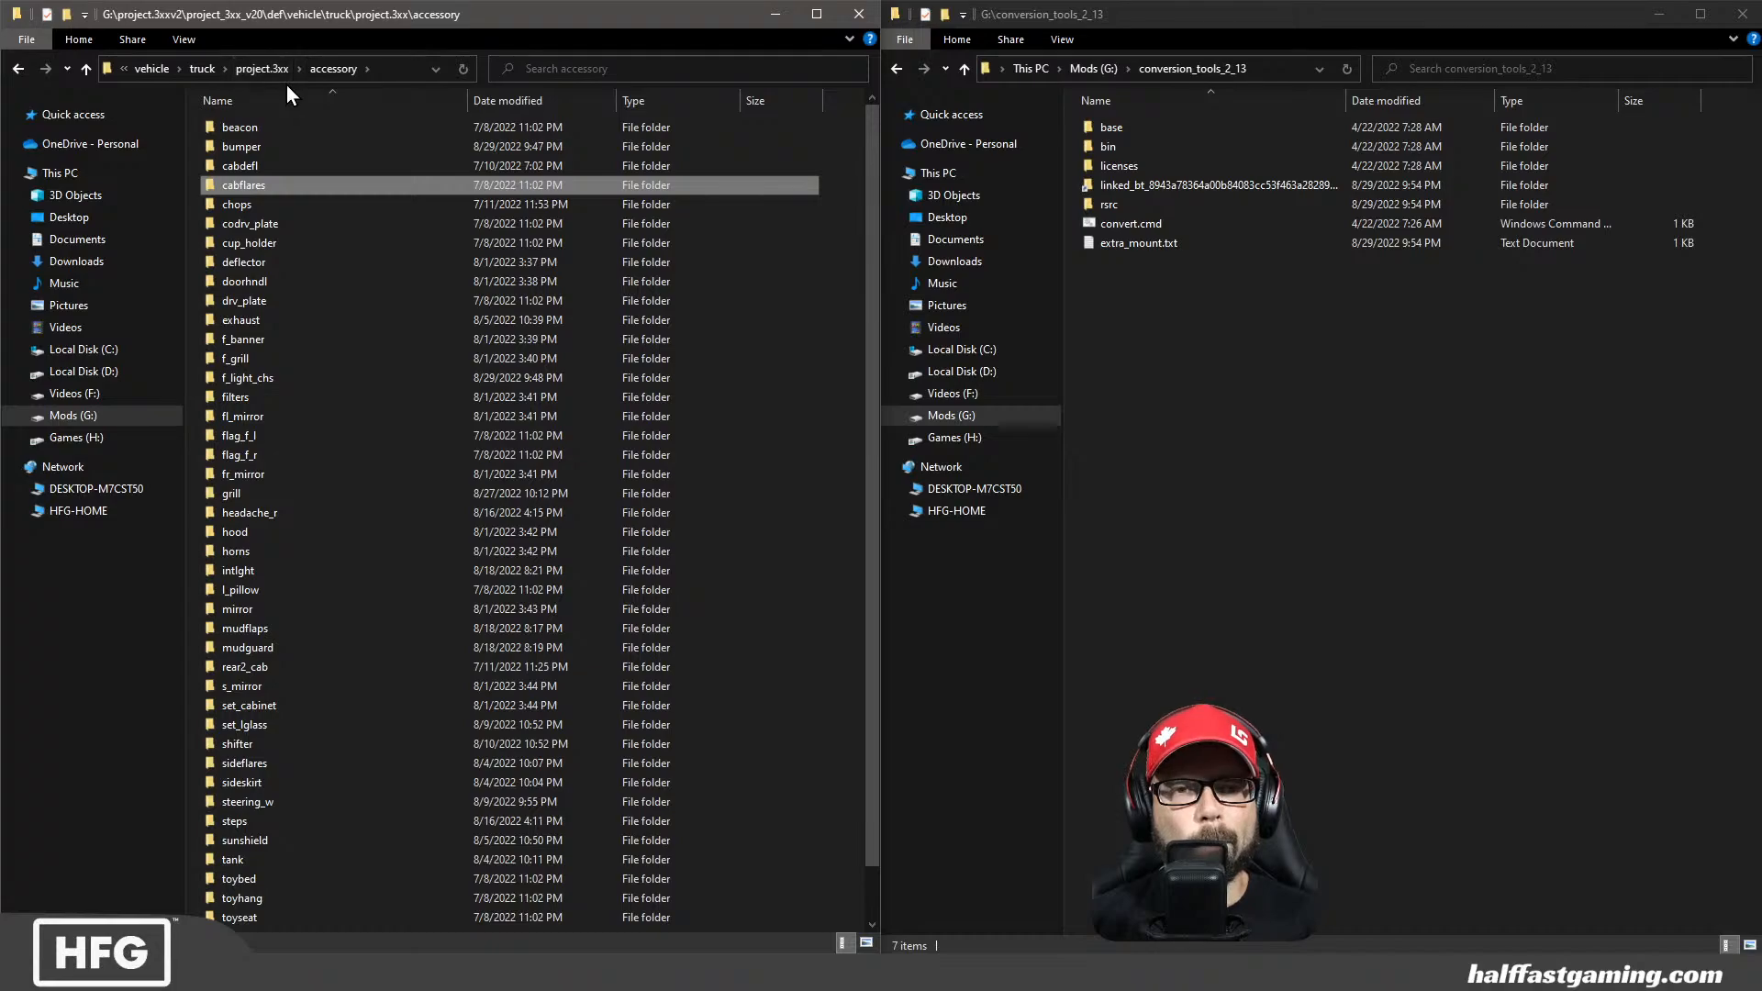
{"action": "left_click", "coordinate": [261, 68]}
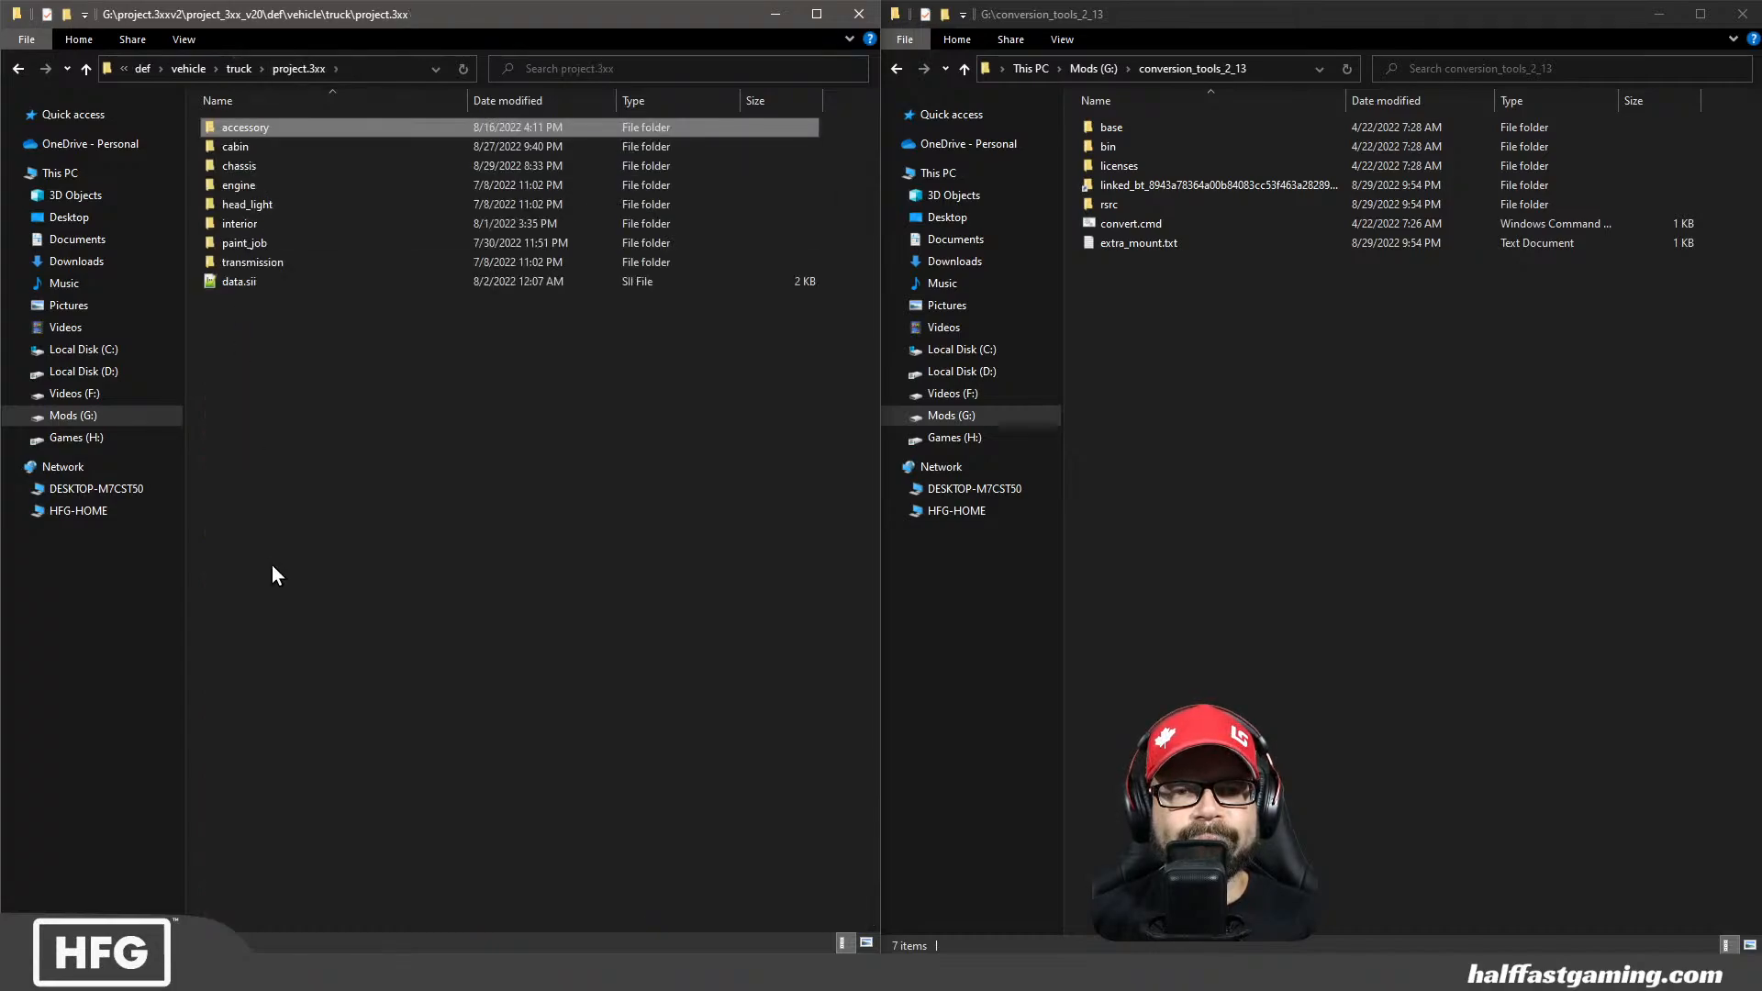
{"action": "double_click", "coordinate": [257, 151]}
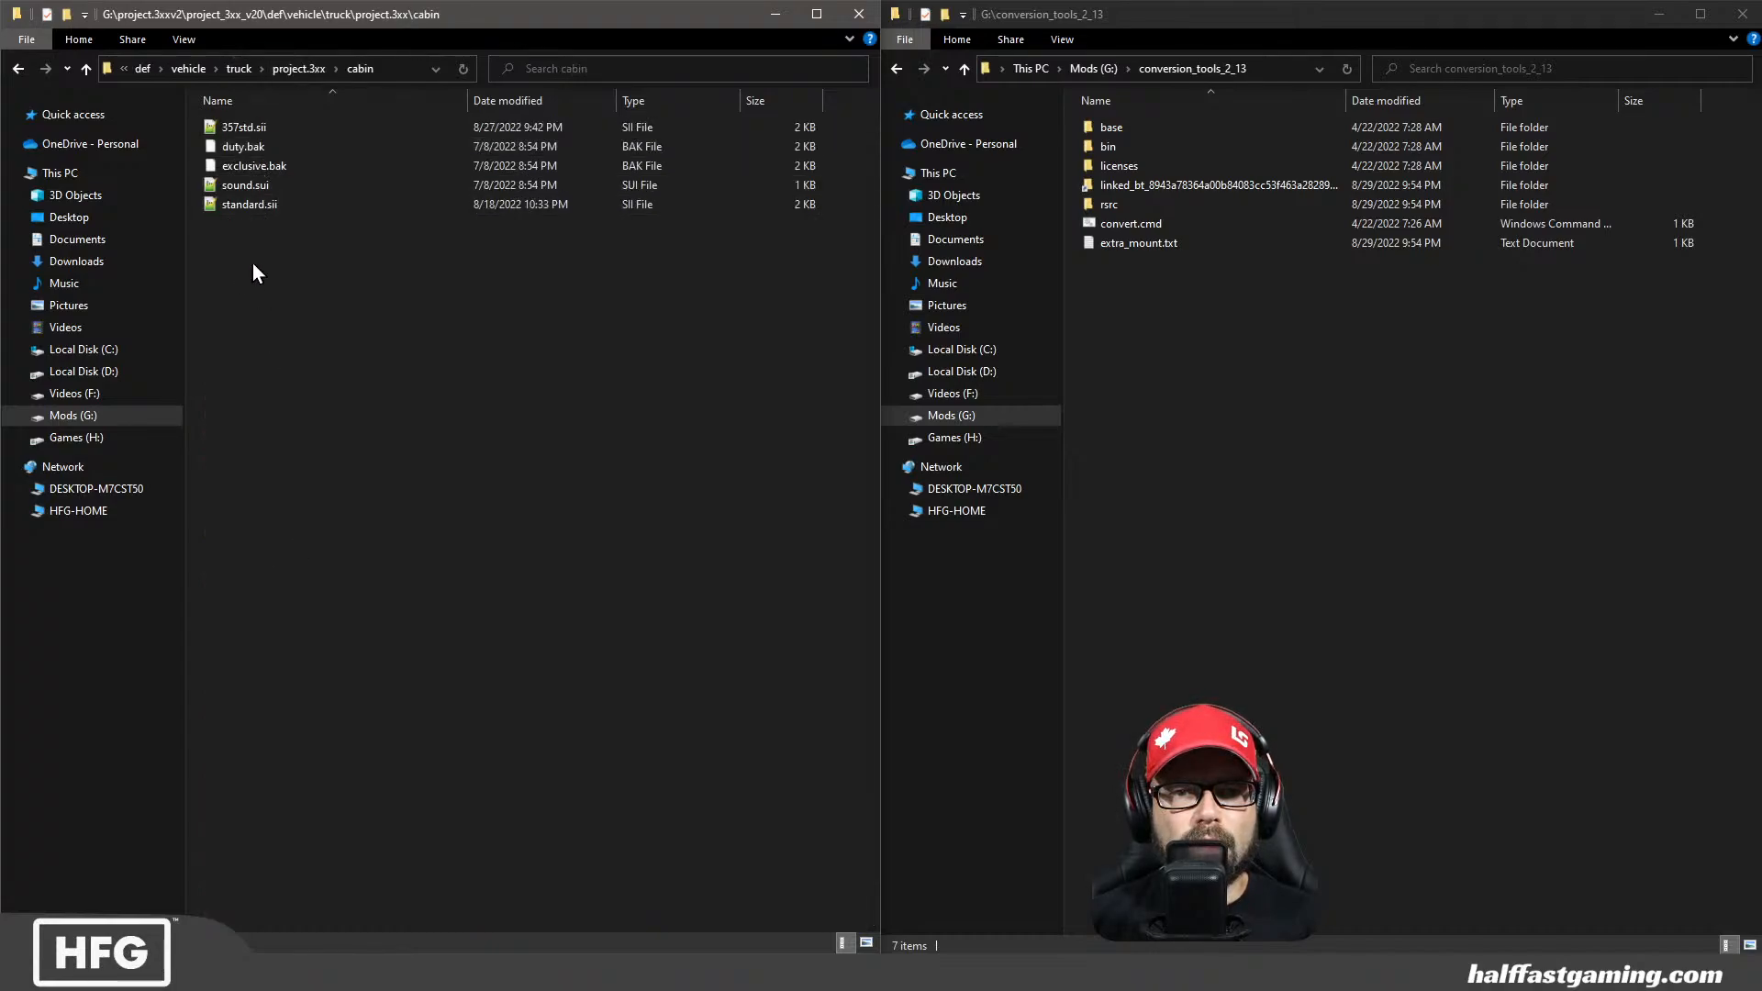
{"action": "double_click", "coordinate": [246, 129]}
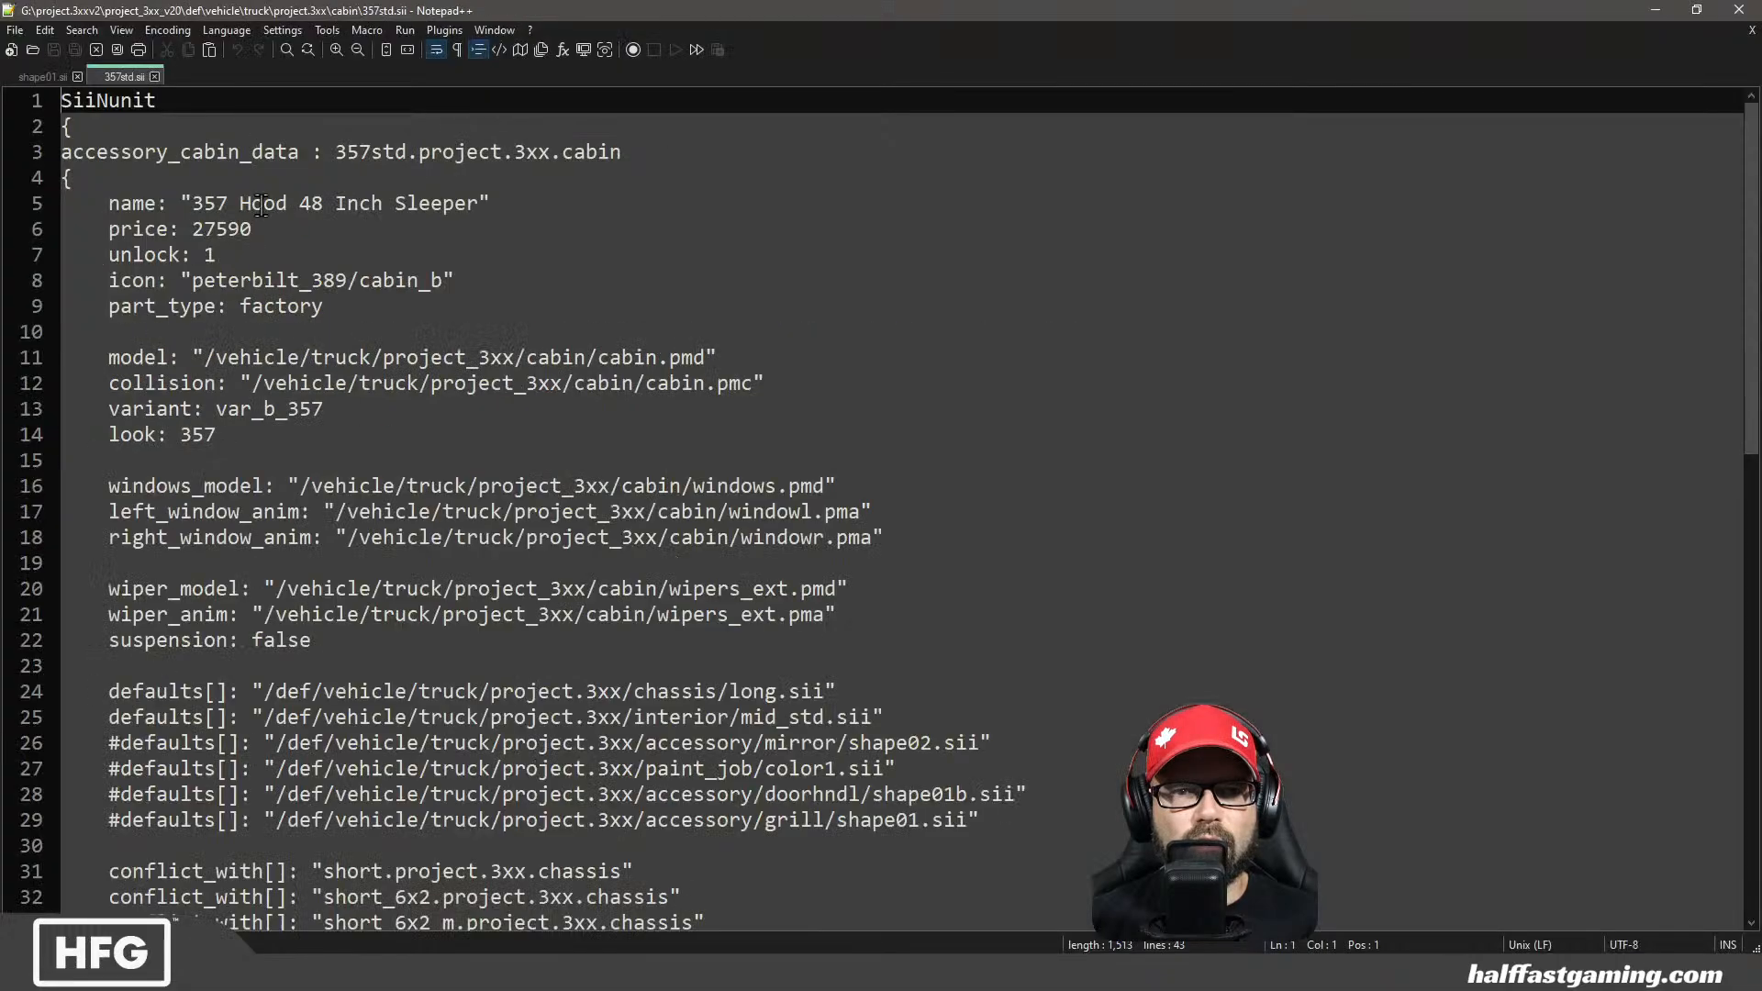
{"action": "left_click_drag", "start_coordinate": [337, 154], "coordinate": [622, 154]}
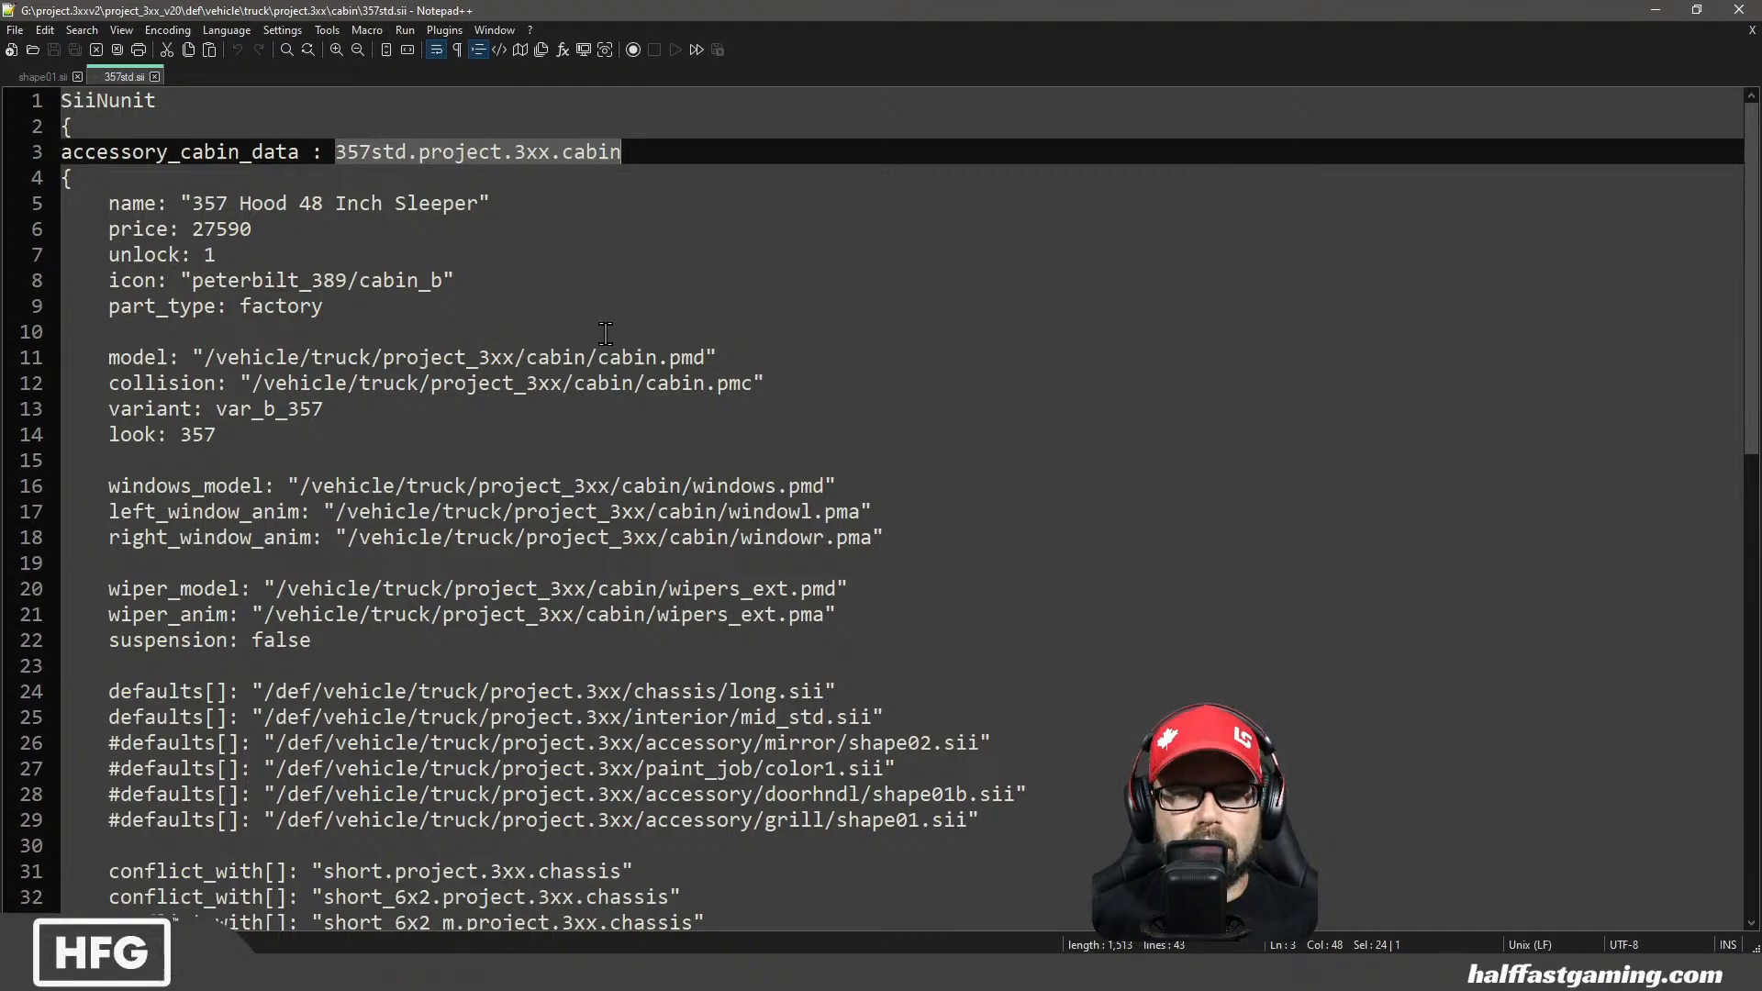
Close 357std.sii, add the line suitable_for[]: "357std.project.3xx.cabin" below the standard cabin entry in shape01.sii, and save the file
{"action": "left_click", "coordinate": [154, 76]}
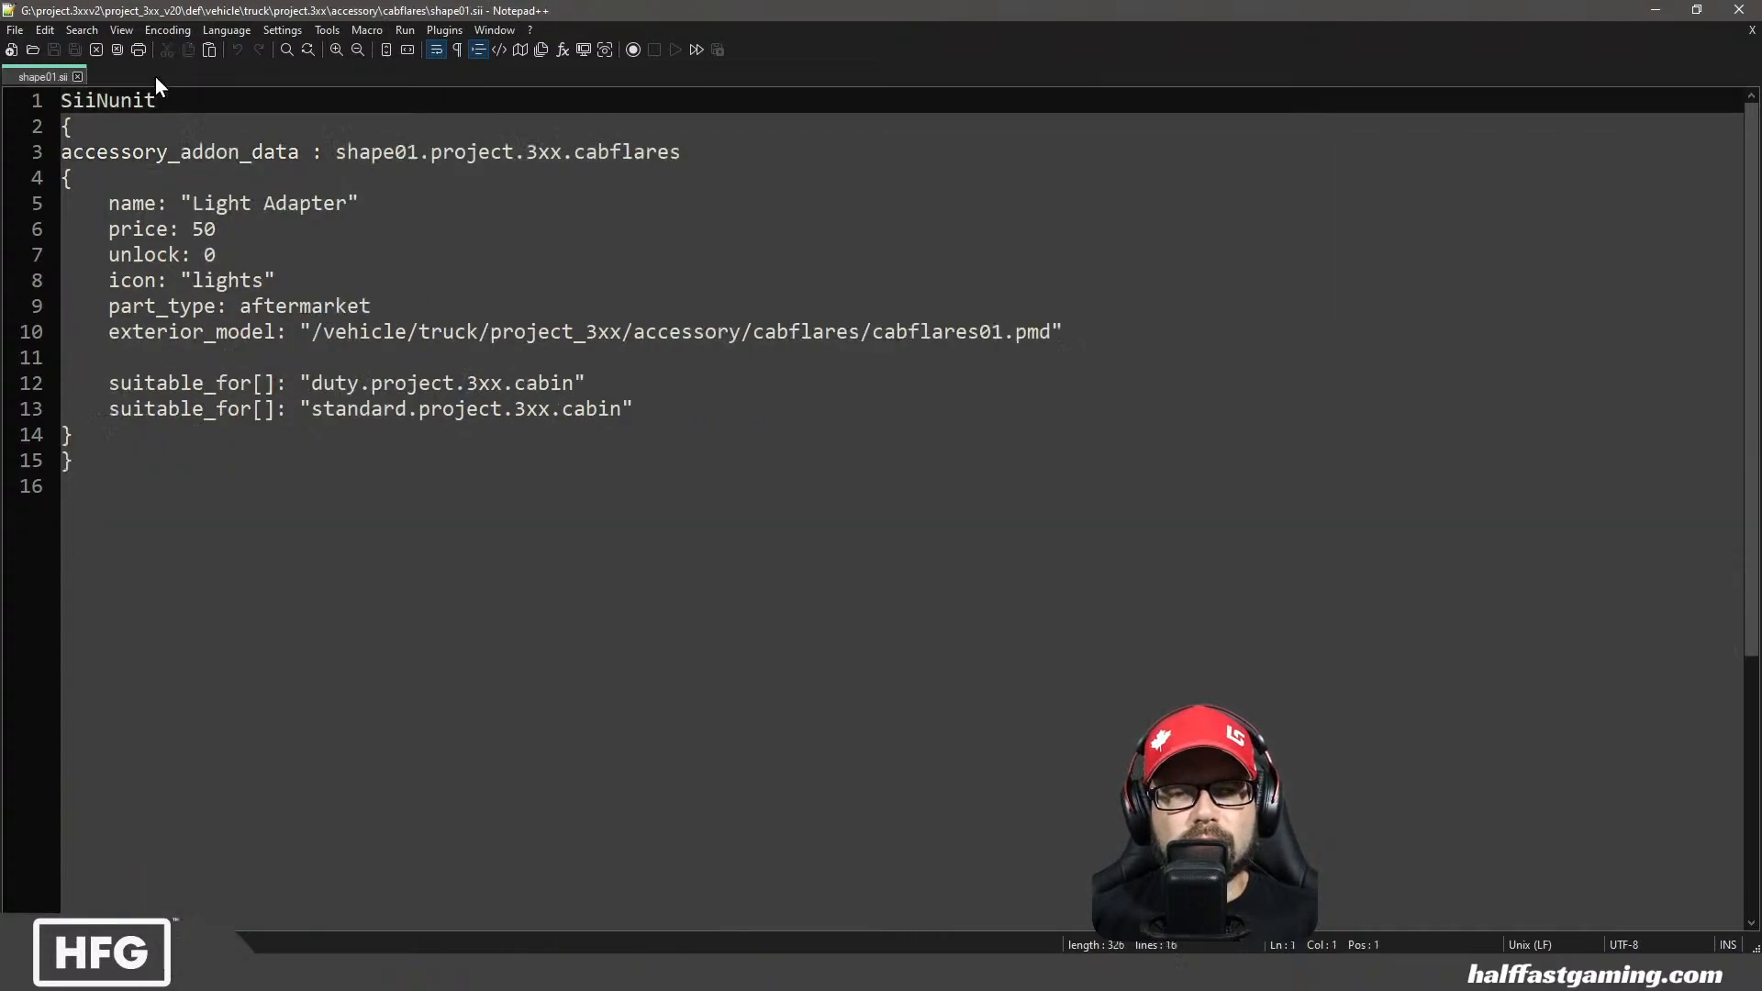
{"action": "left_click", "coordinate": [647, 415]}
{"action": "key", "text": "Return"}
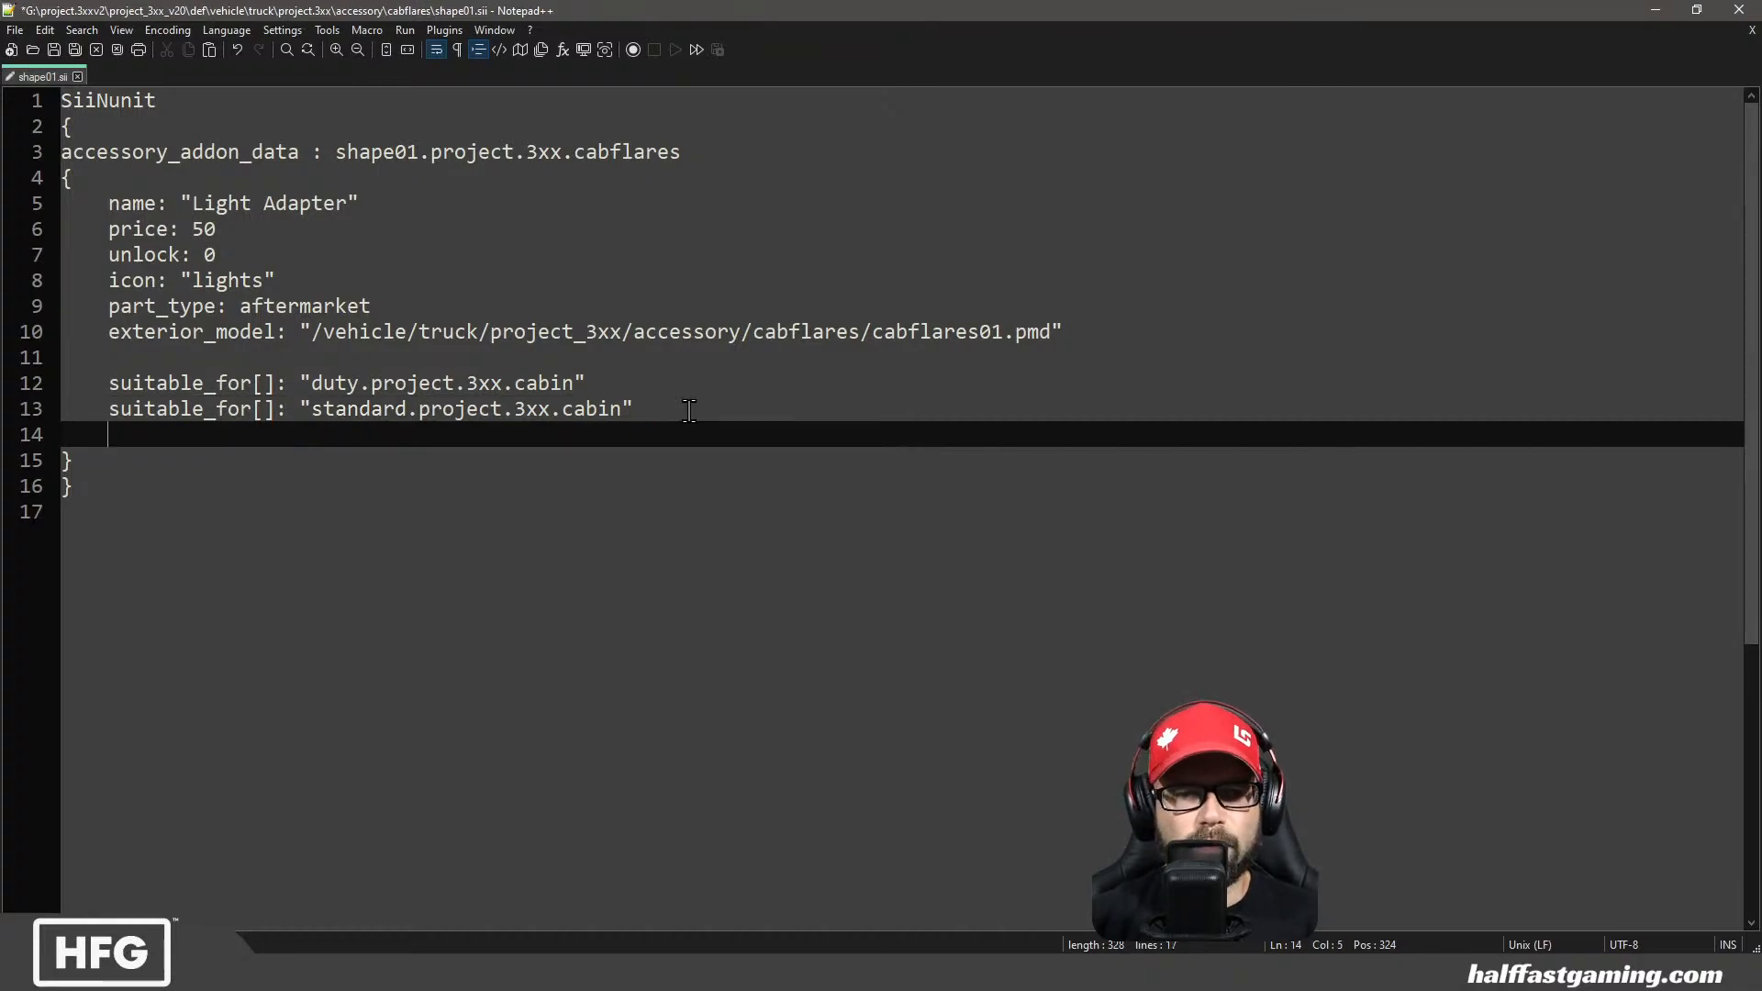
{"action": "type", "text": "suitable_for"}
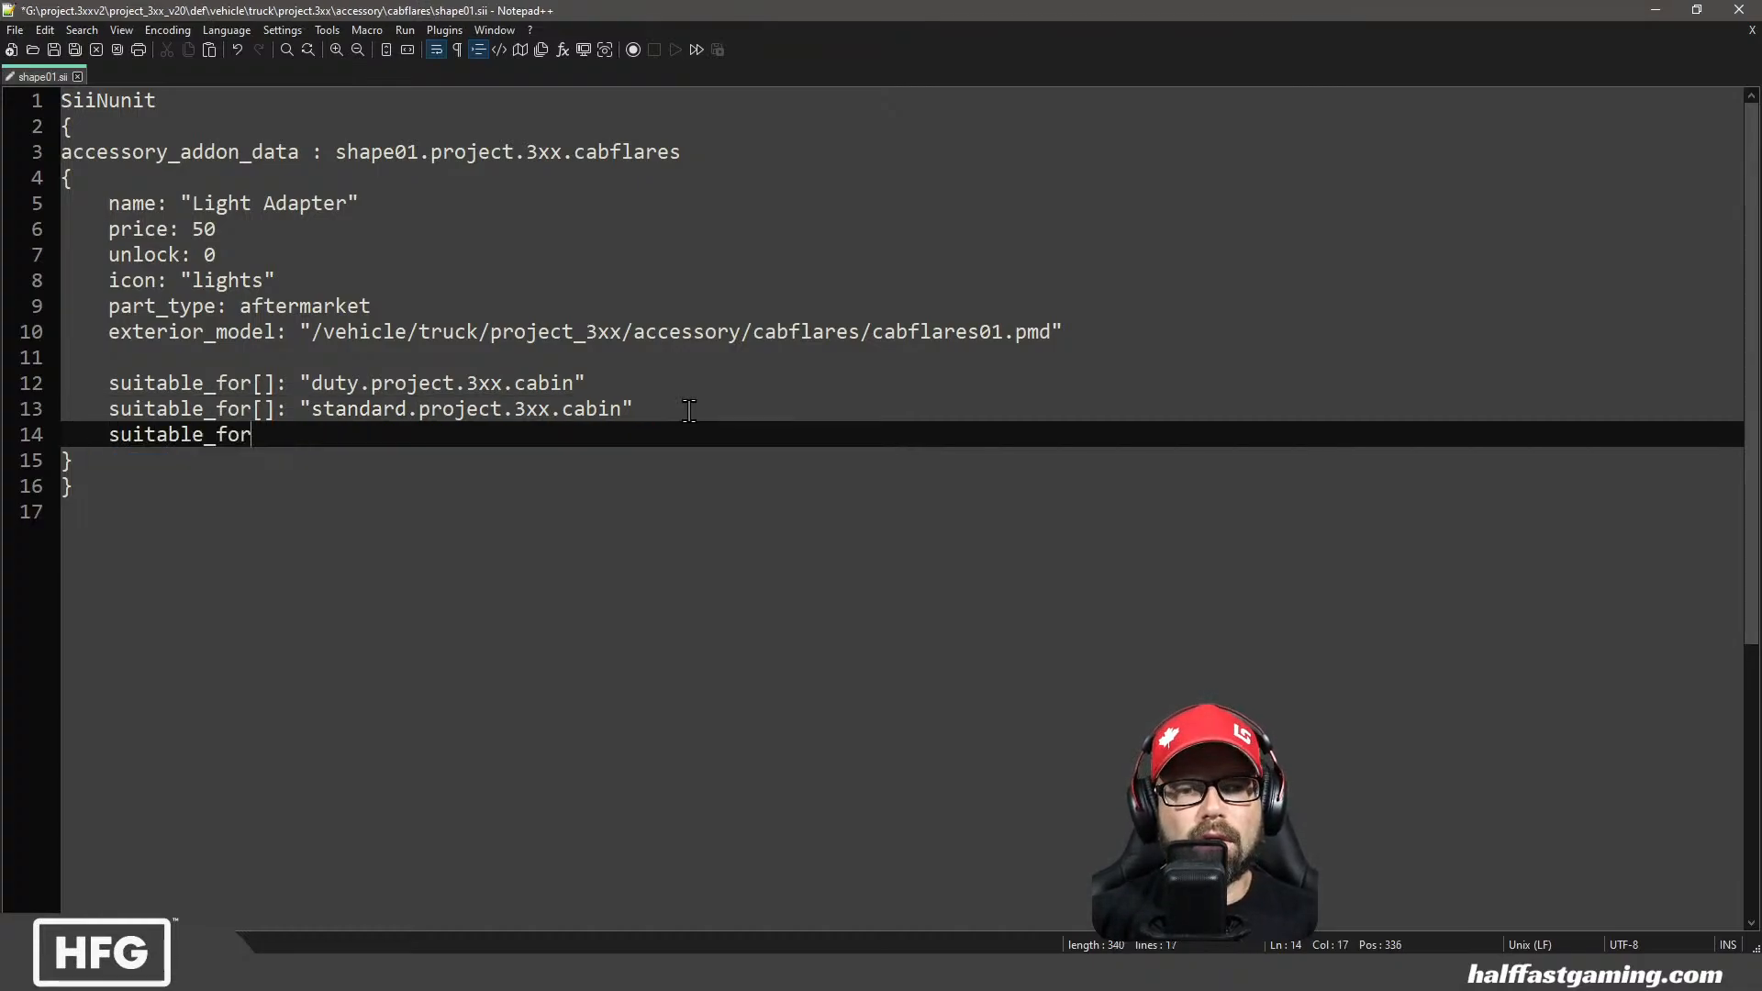
{"action": "type", "text": "[]"}
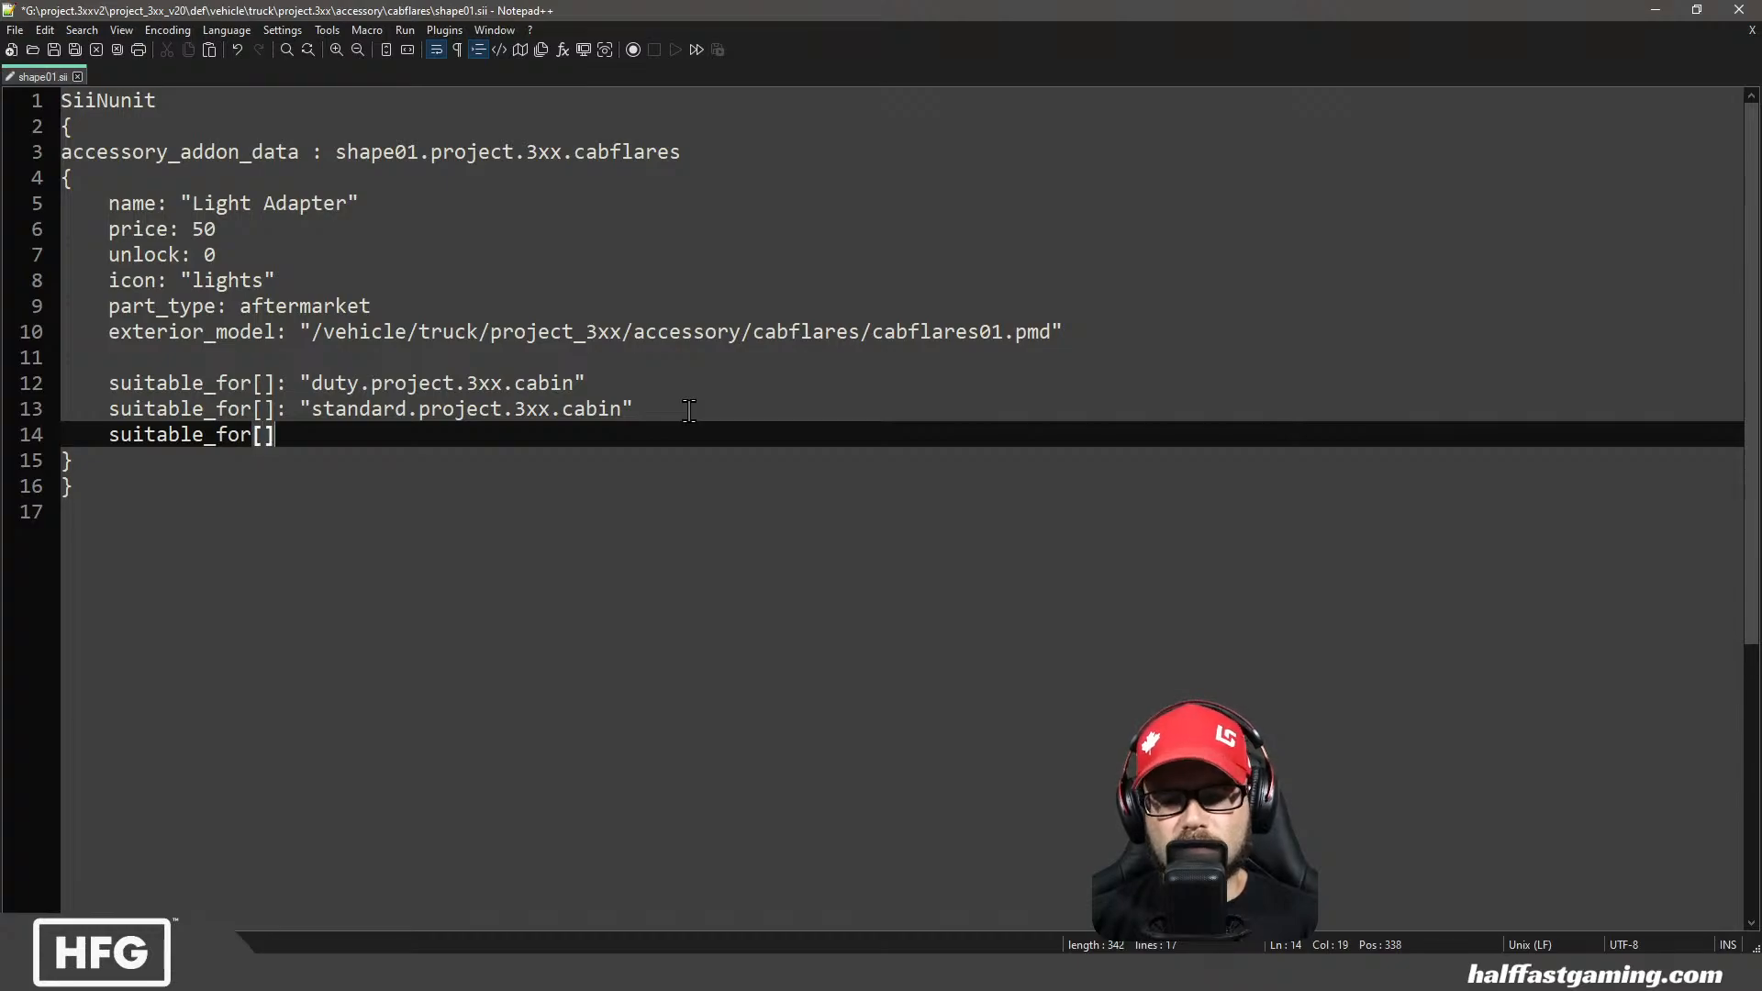
{"action": "type", "text": ":"}
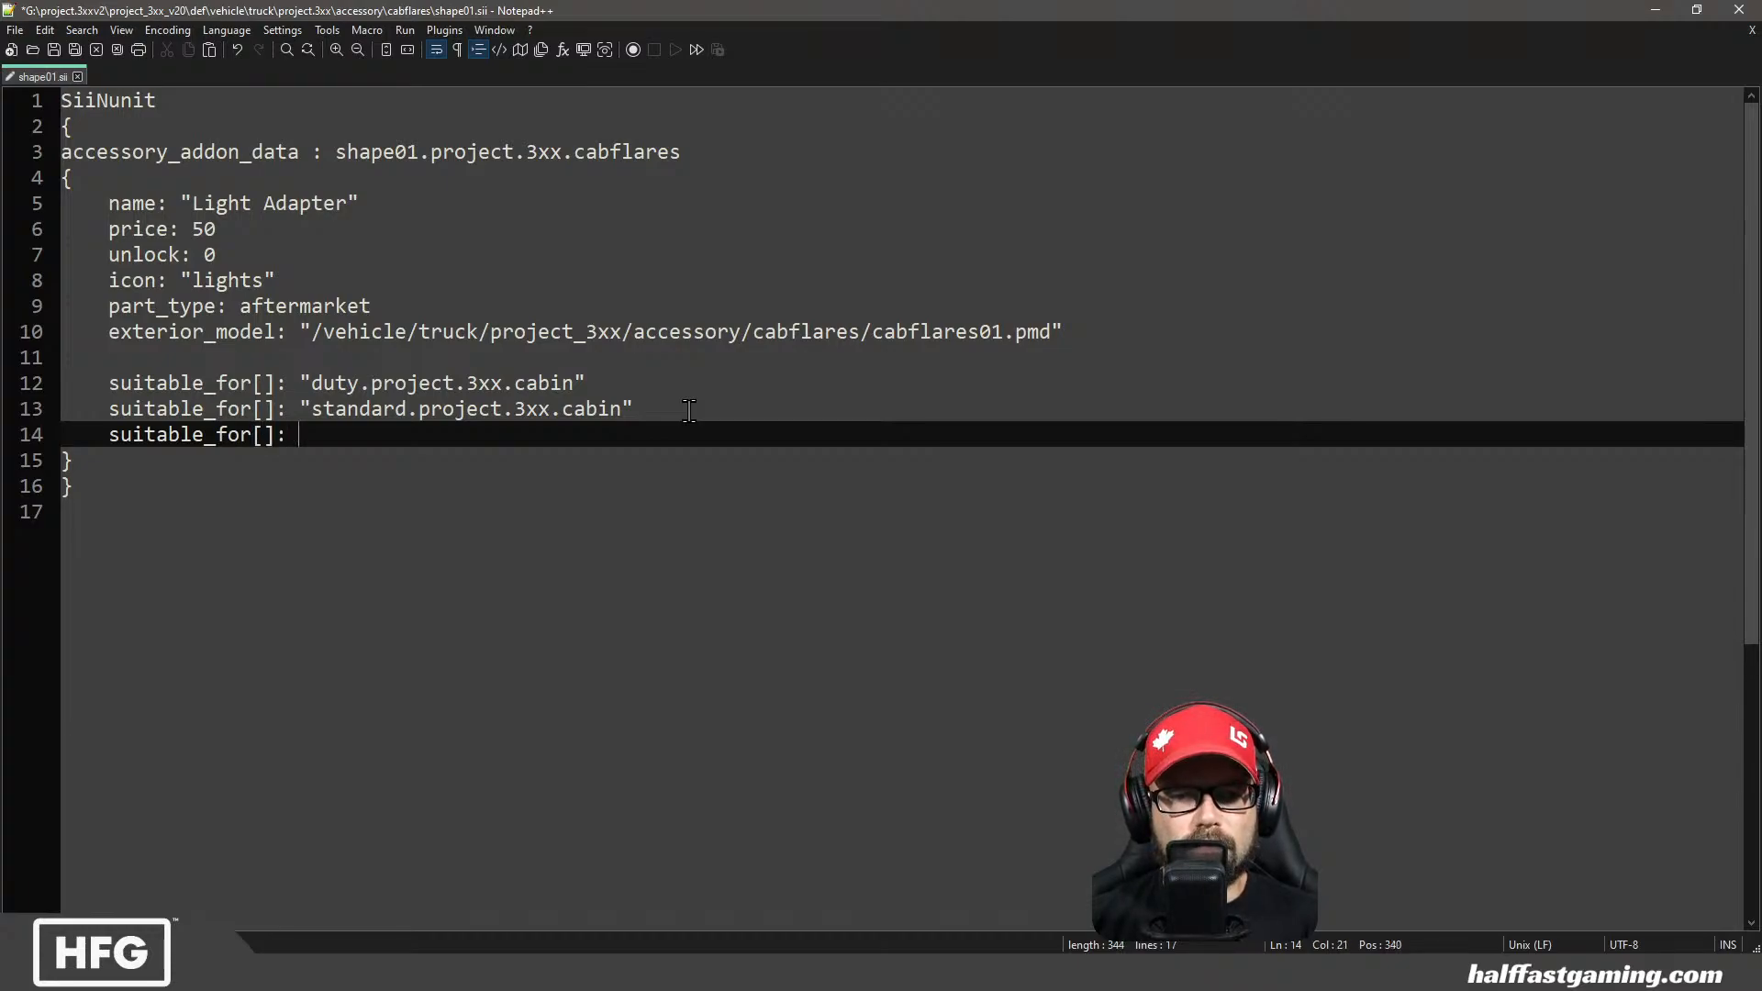
{"action": "type", "text": " \""}
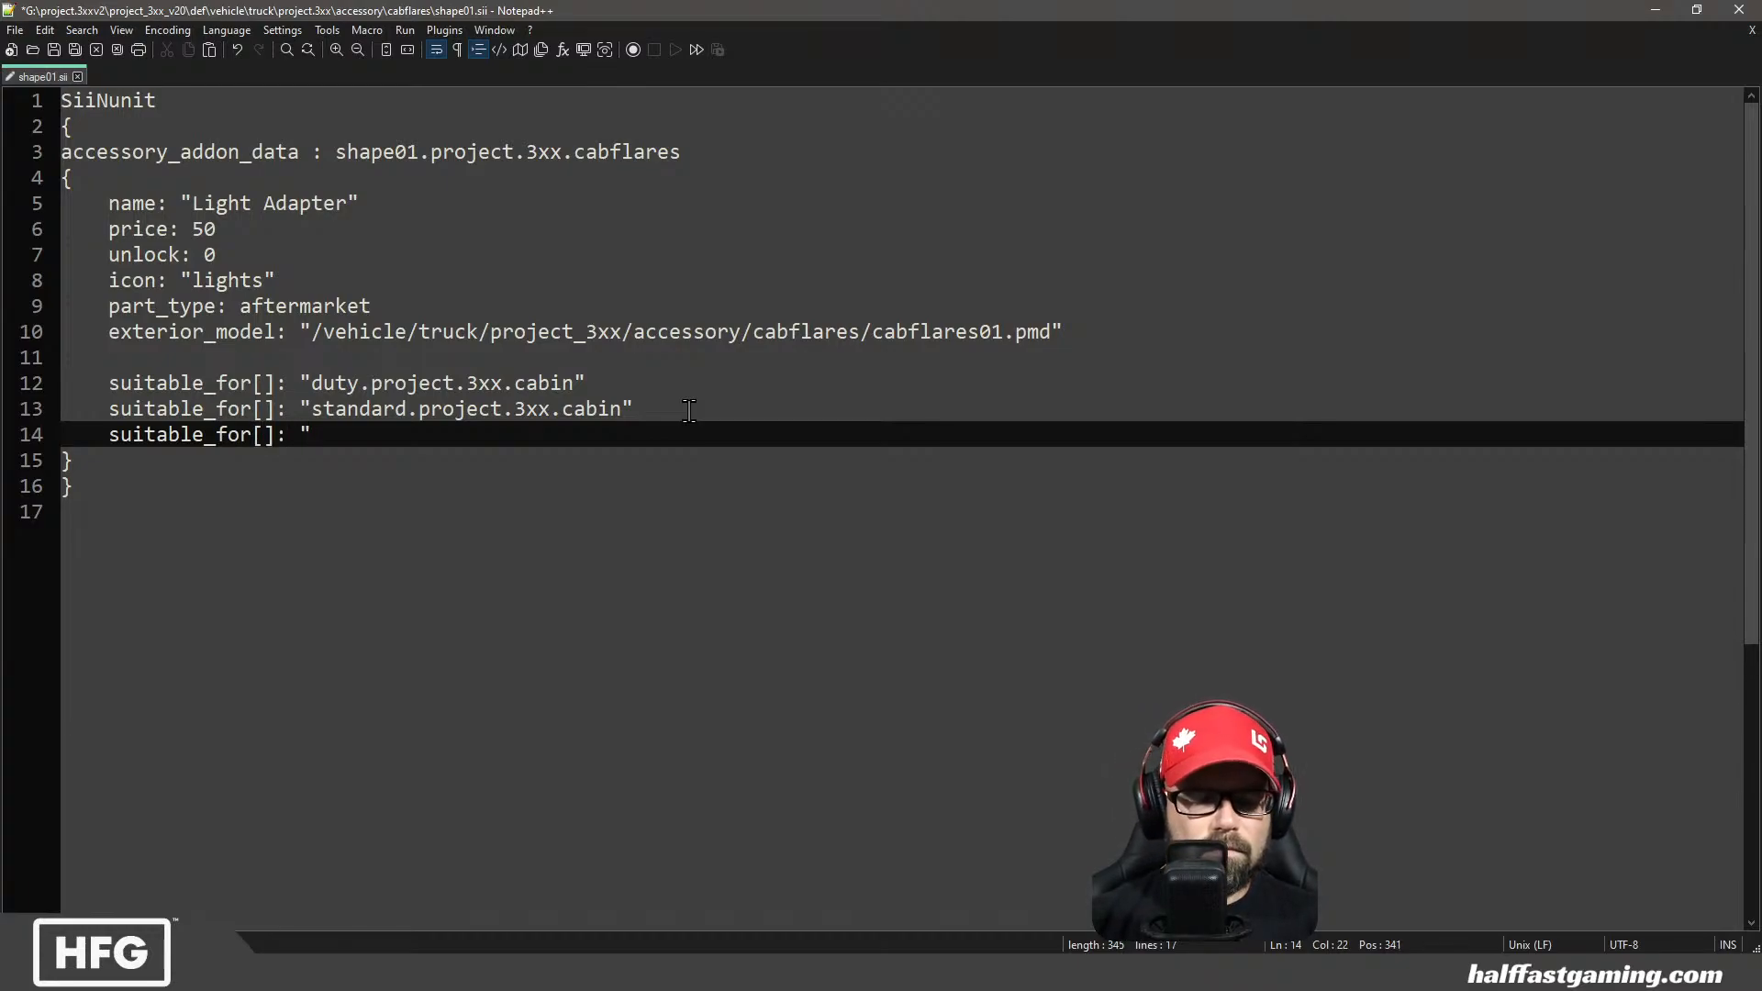
{"action": "type", "text": "357std.project.3xx.cabin"}
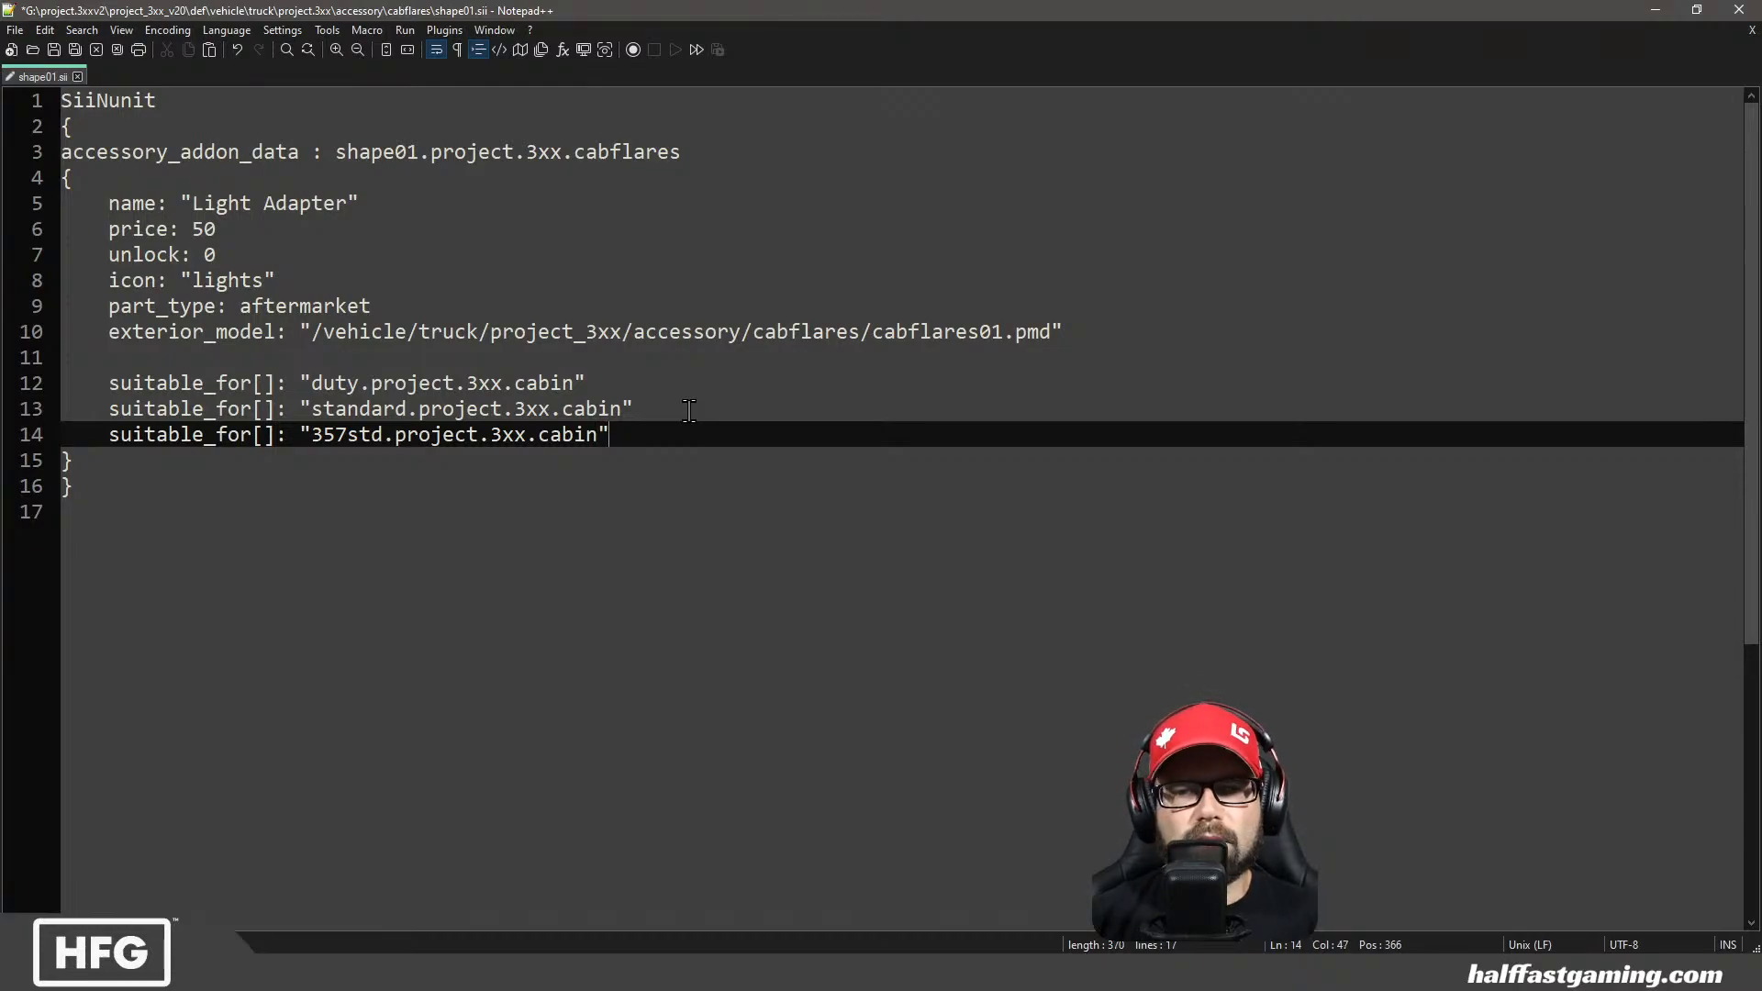
{"action": "left_click", "coordinate": [57, 53]}
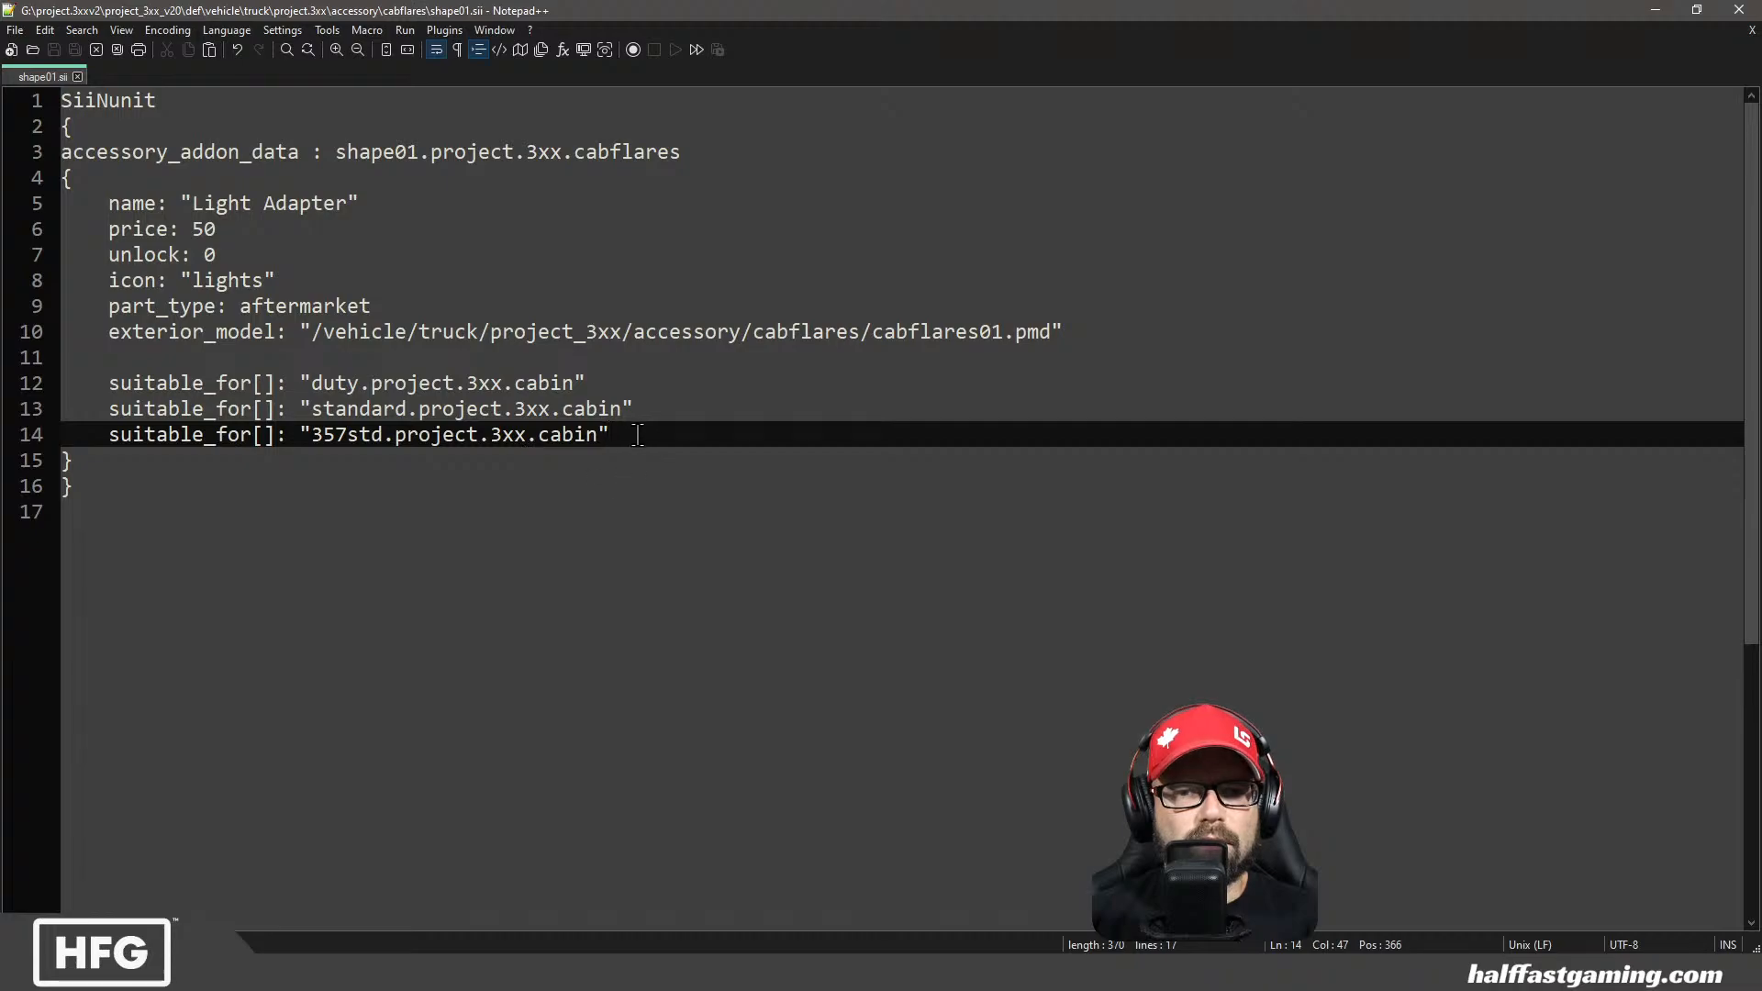
Copy the three suitable_for lines for the duty, standard and 357std cabins, and close shape01.sii
{"action": "left_click_drag", "start_coordinate": [632, 438], "coordinate": [77, 405]}
{"action": "key", "text": "ctrl+c"}
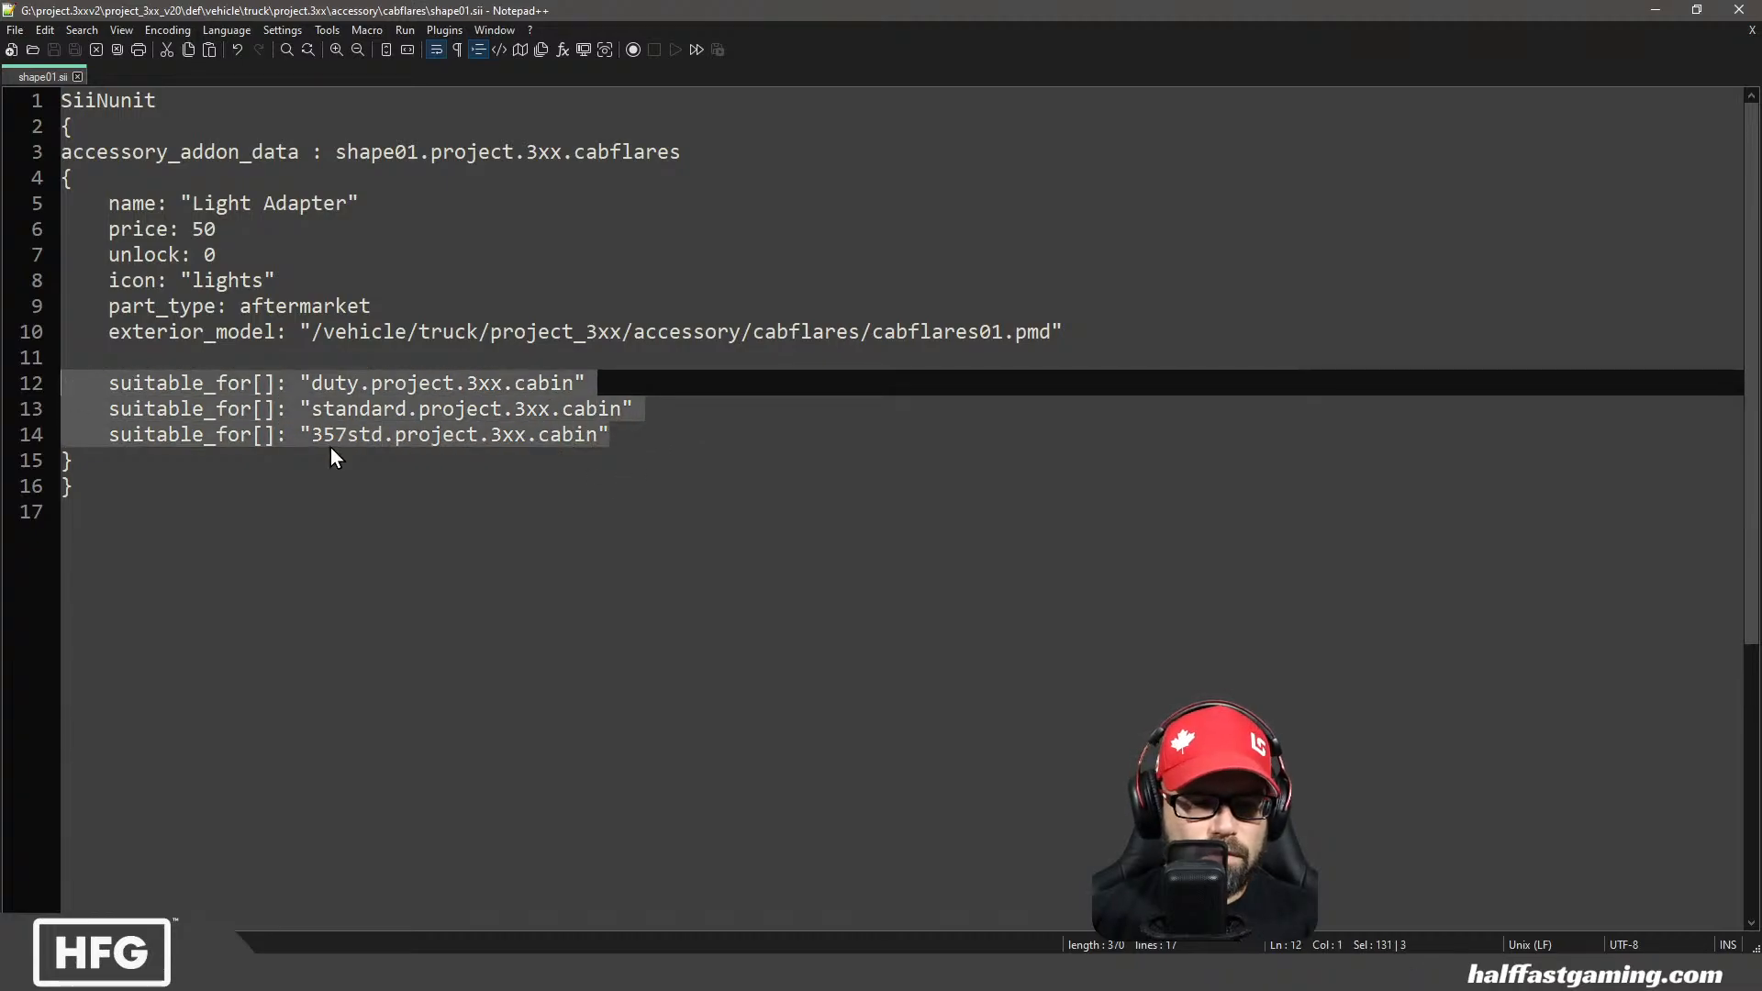
{"action": "left_click", "coordinate": [78, 77]}
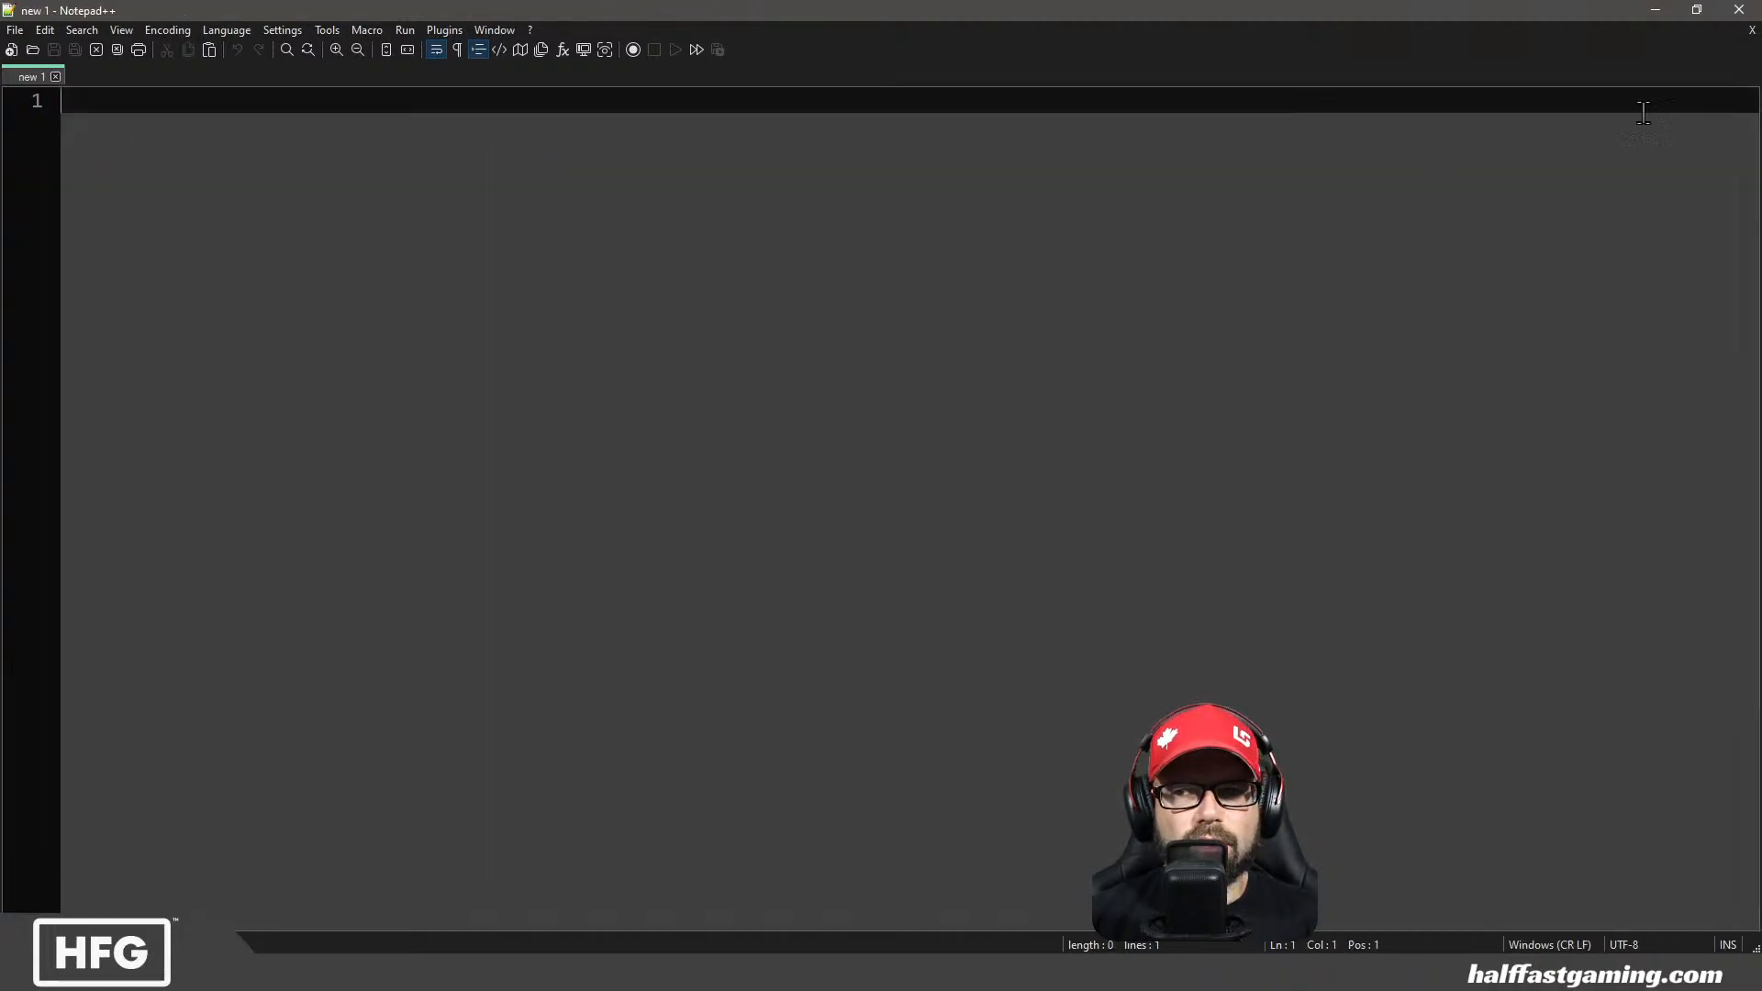
Switch to File Explorer, open shape02.sii from the project.3xx accessory\cabflares folder to check its suitable_for entry, and close it
{"action": "left_click", "coordinate": [1655, 10]}
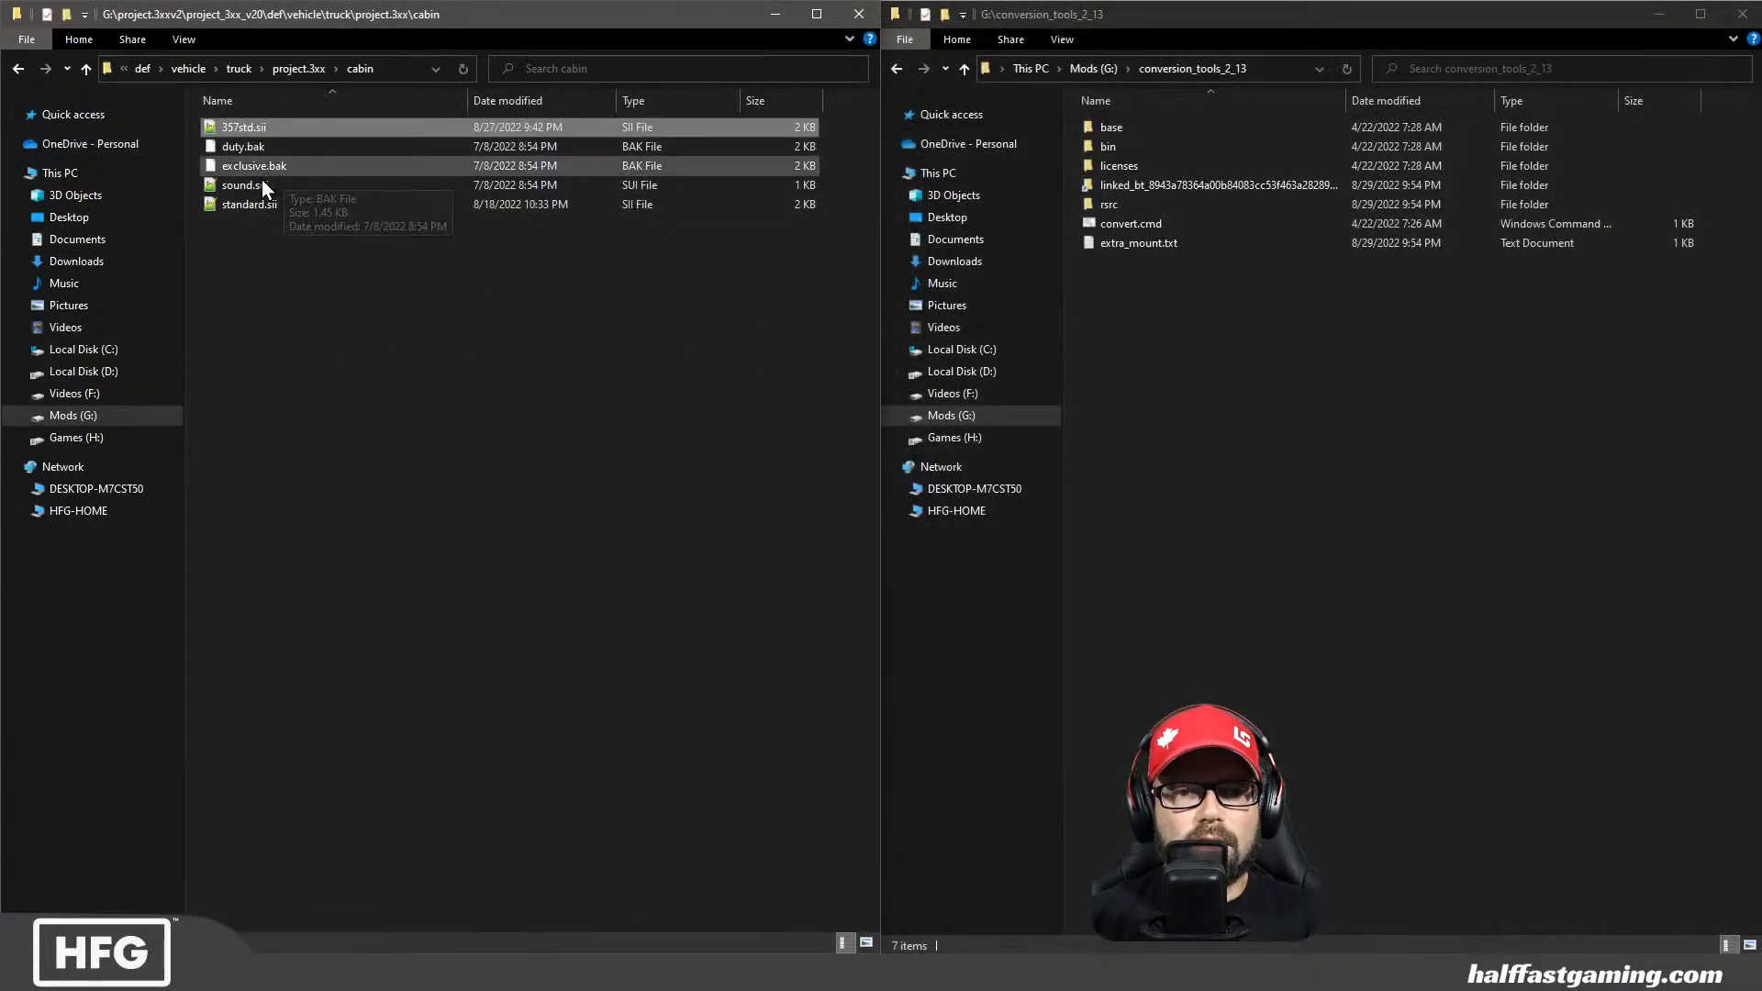
{"action": "left_click", "coordinate": [293, 71]}
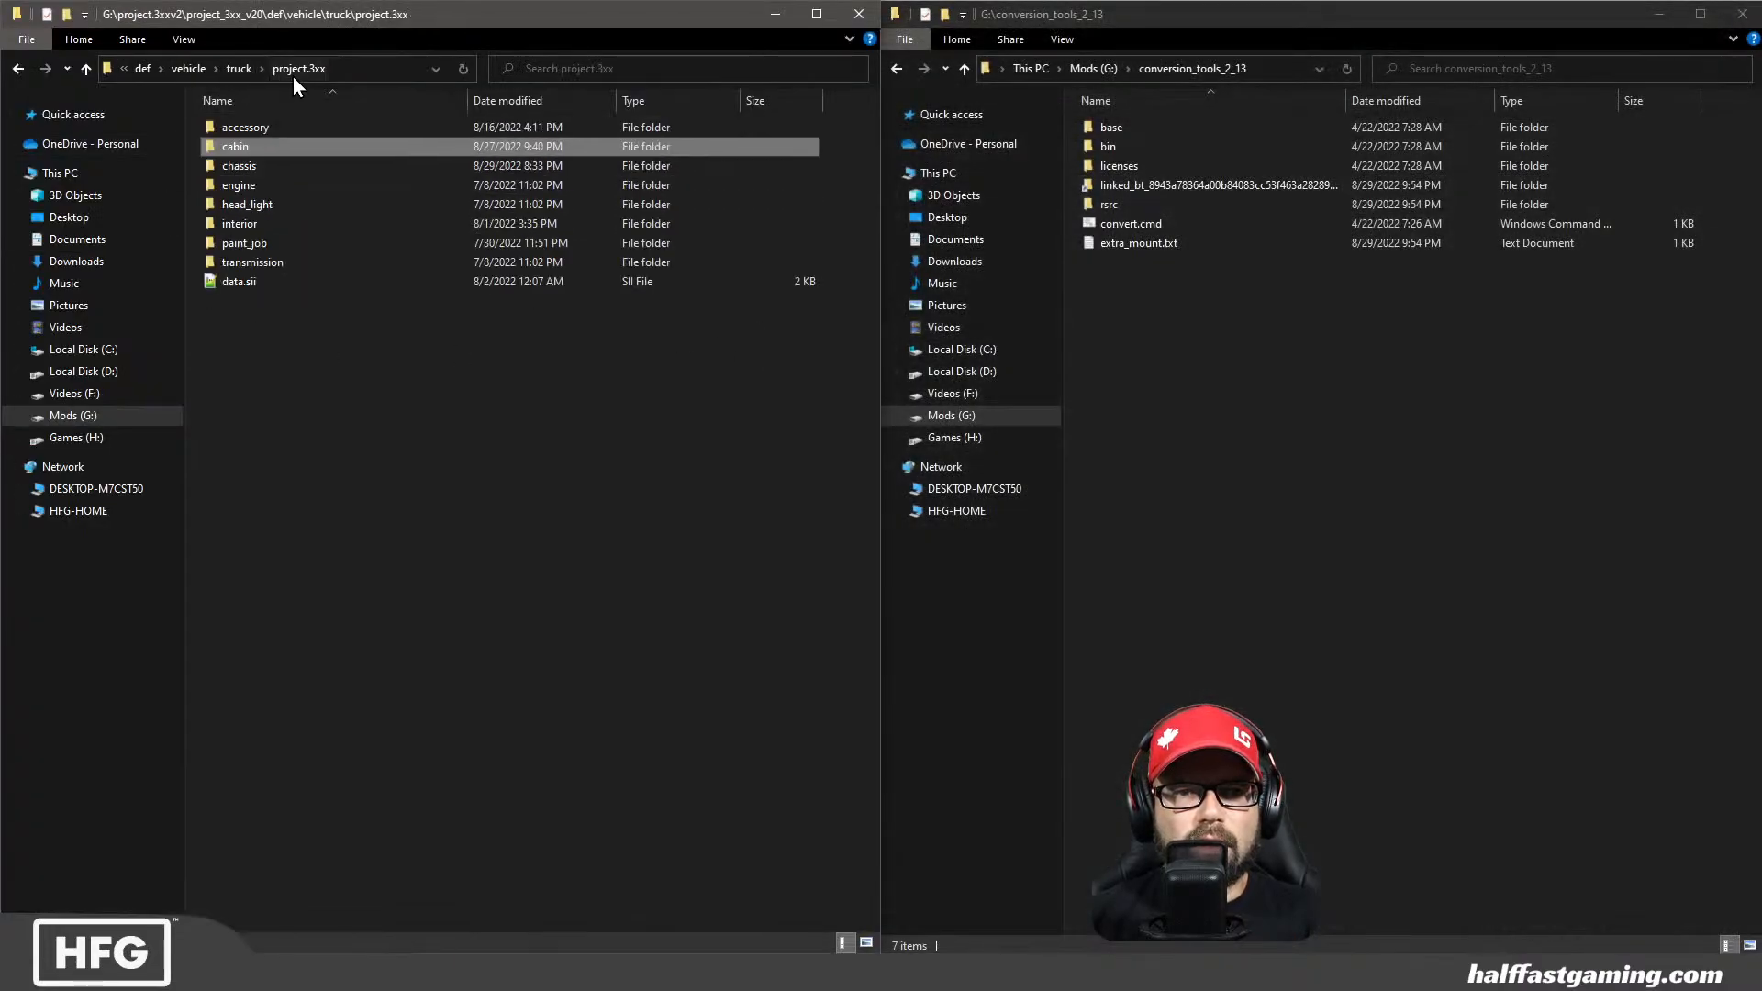
{"action": "double_click", "coordinate": [260, 127]}
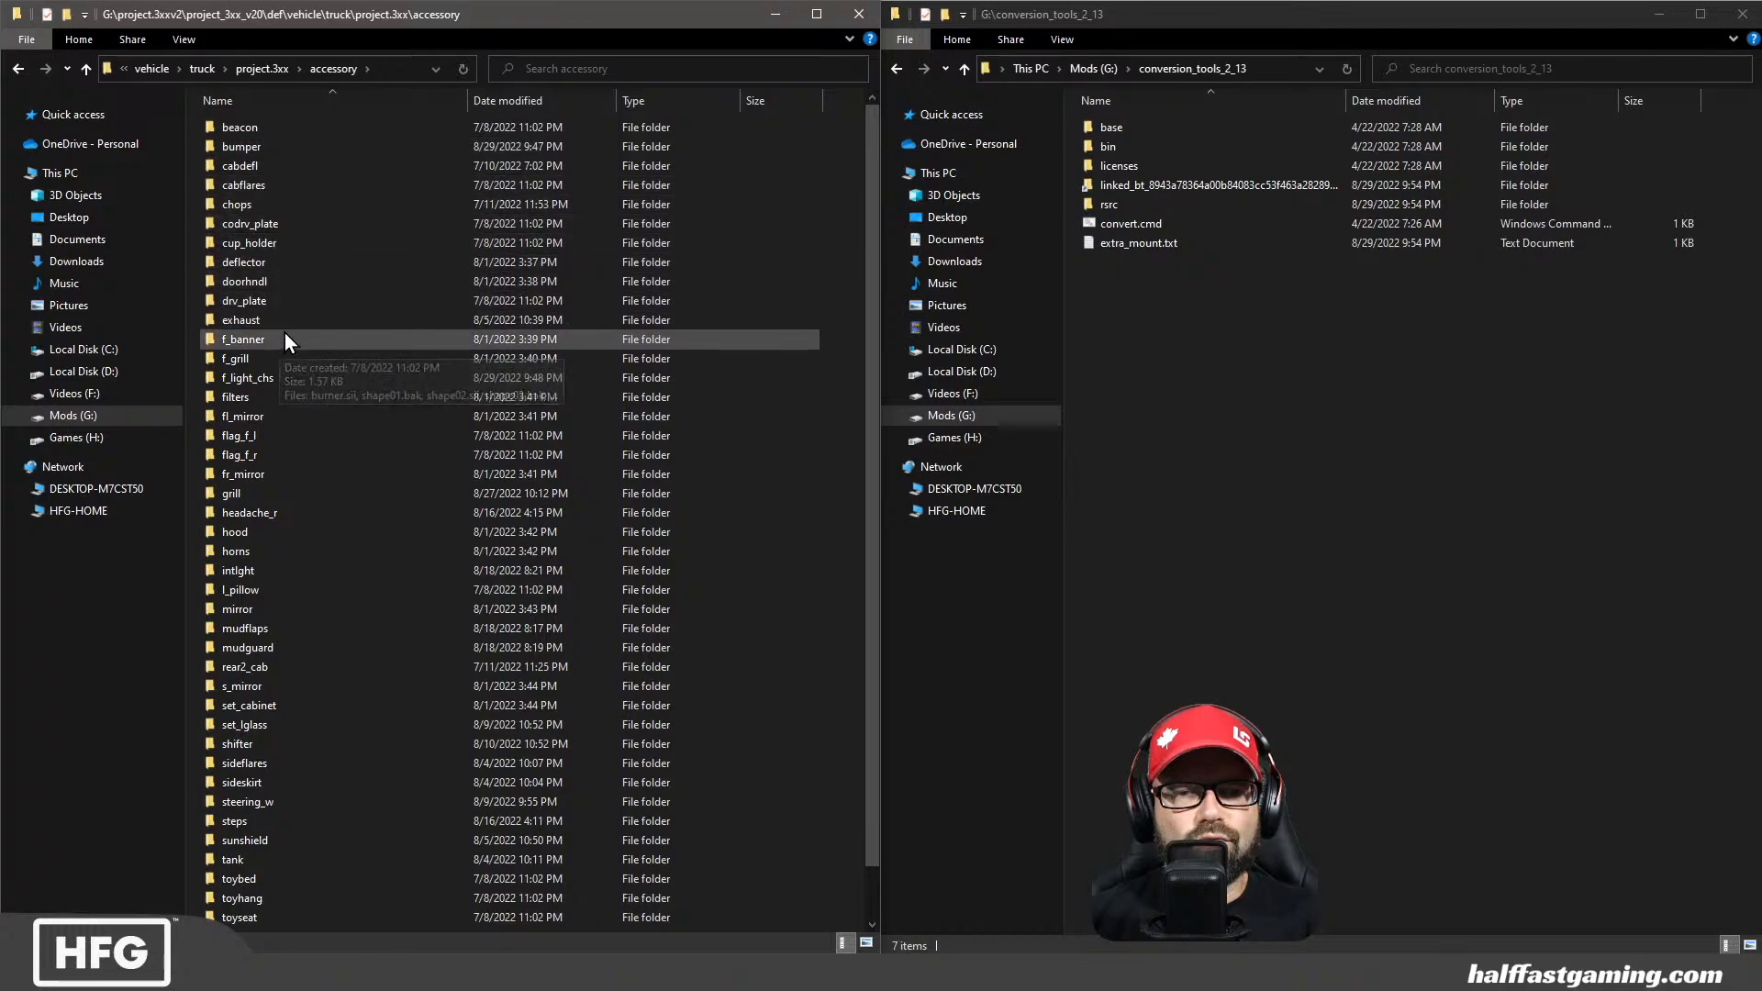
{"action": "double_click", "coordinate": [254, 188]}
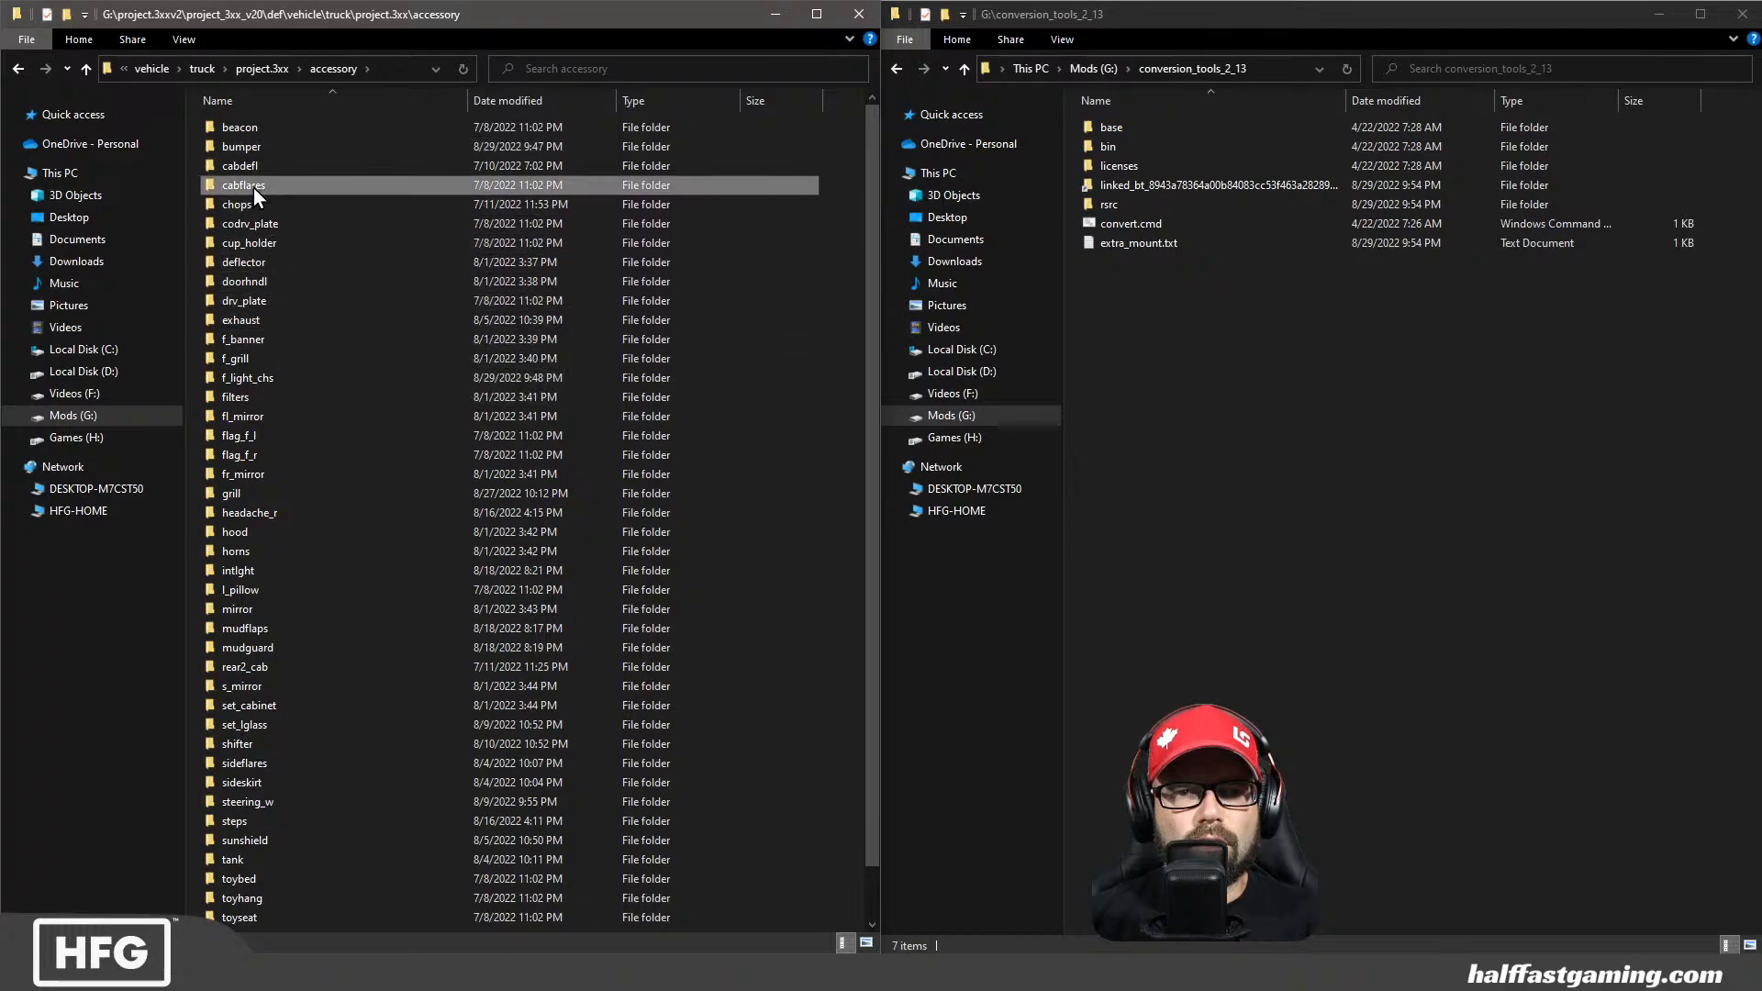
{"action": "double_click", "coordinate": [235, 148]}
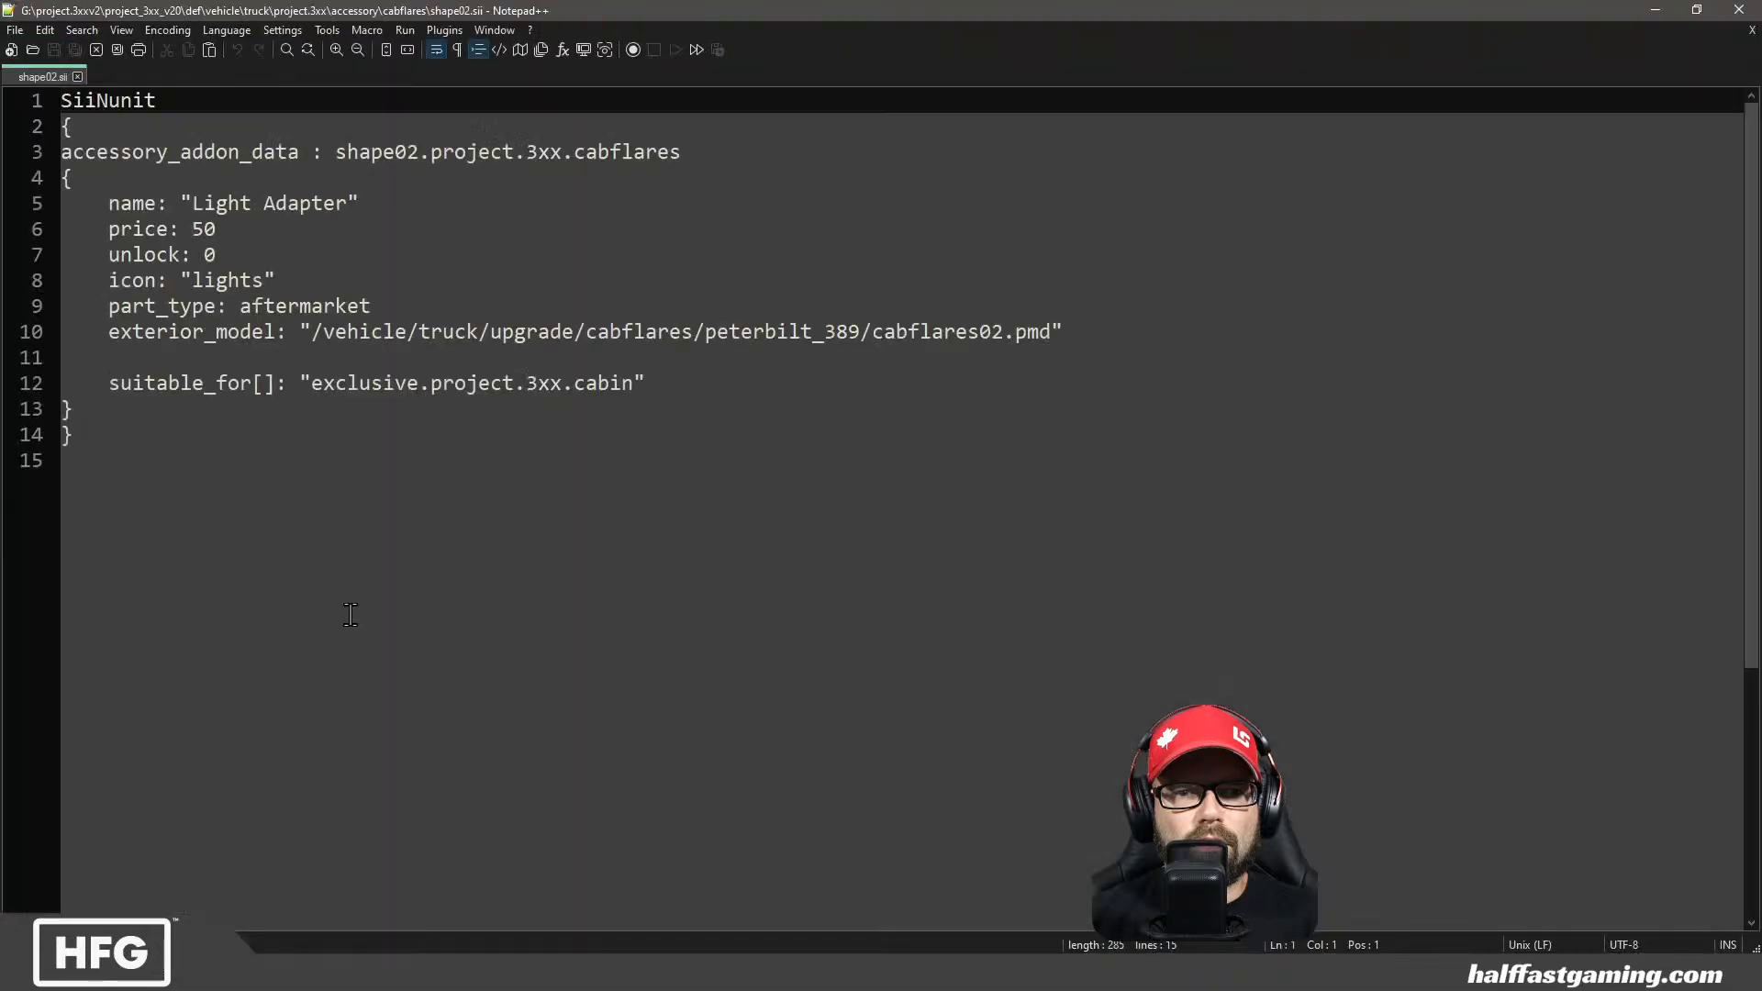
{"action": "left_click", "coordinate": [78, 78]}
{"action": "left_click", "coordinate": [1656, 11]}
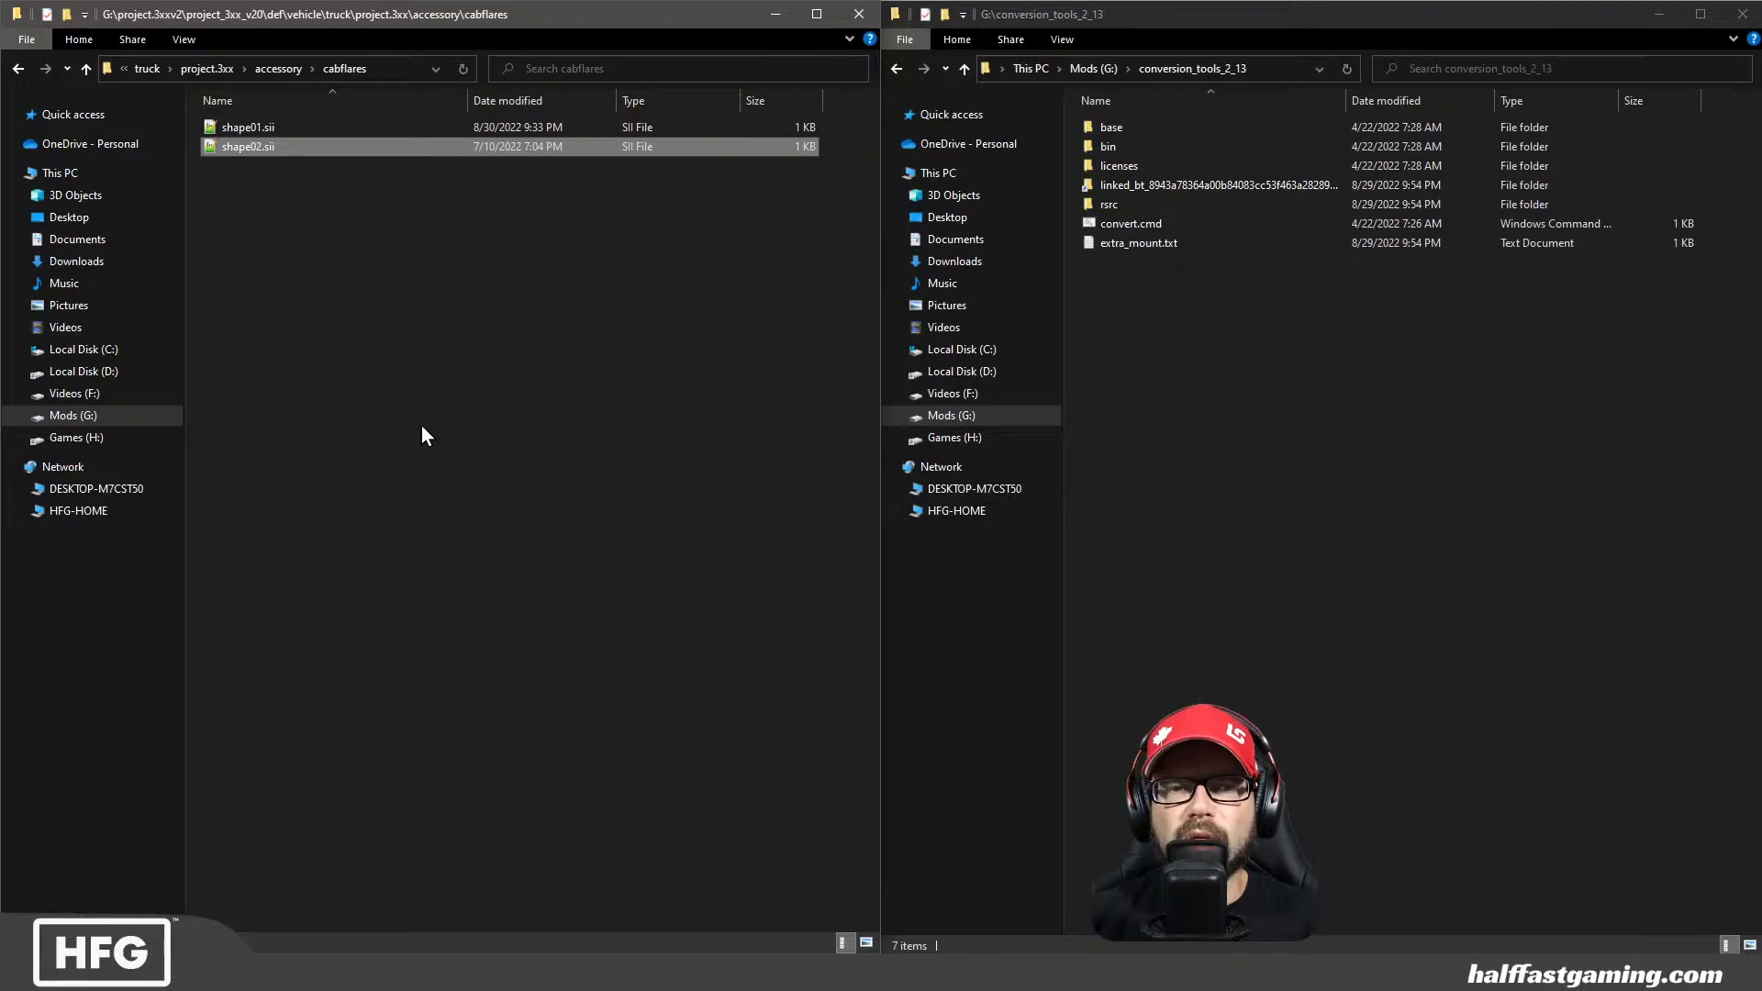
Open shape01.sii from the accessory\horns folder, place the three copied suitable_for lines below exterior_model, then save and close the file
{"action": "left_click", "coordinate": [278, 68]}
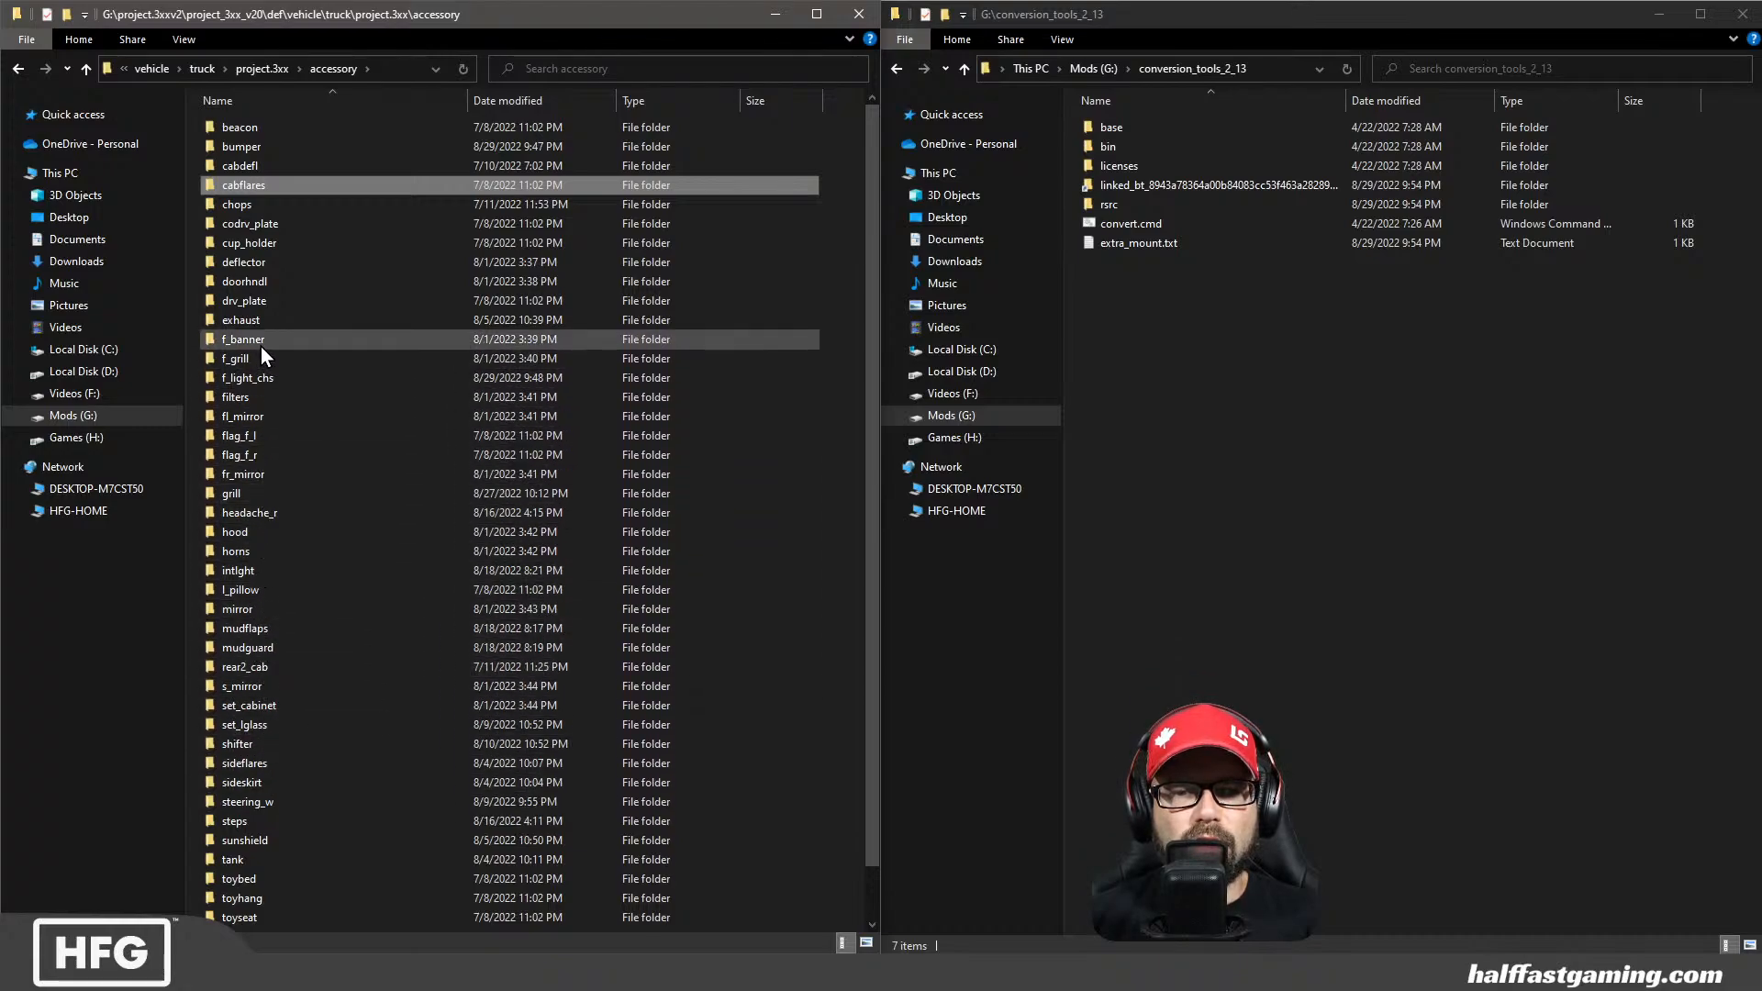
{"action": "double_click", "coordinate": [257, 550]}
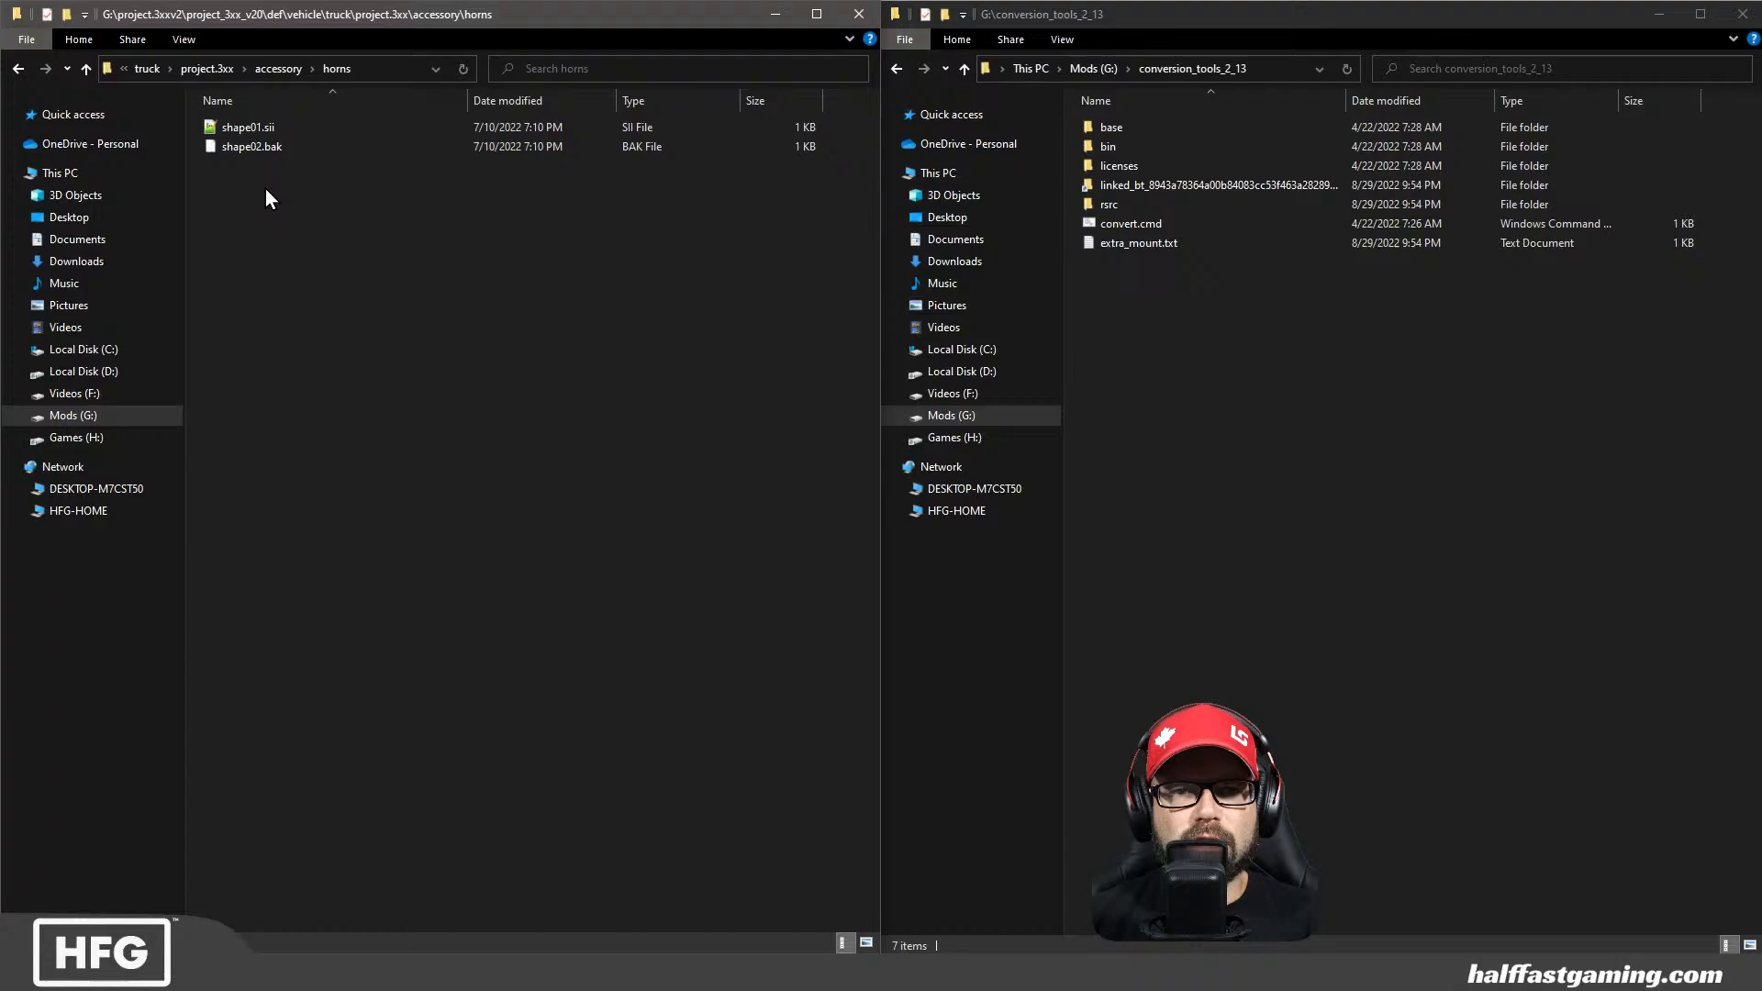
{"action": "double_click", "coordinate": [251, 123]}
{"action": "left_click_drag", "start_coordinate": [658, 392], "coordinate": [63, 361]}
{"action": "key", "text": "Return"}
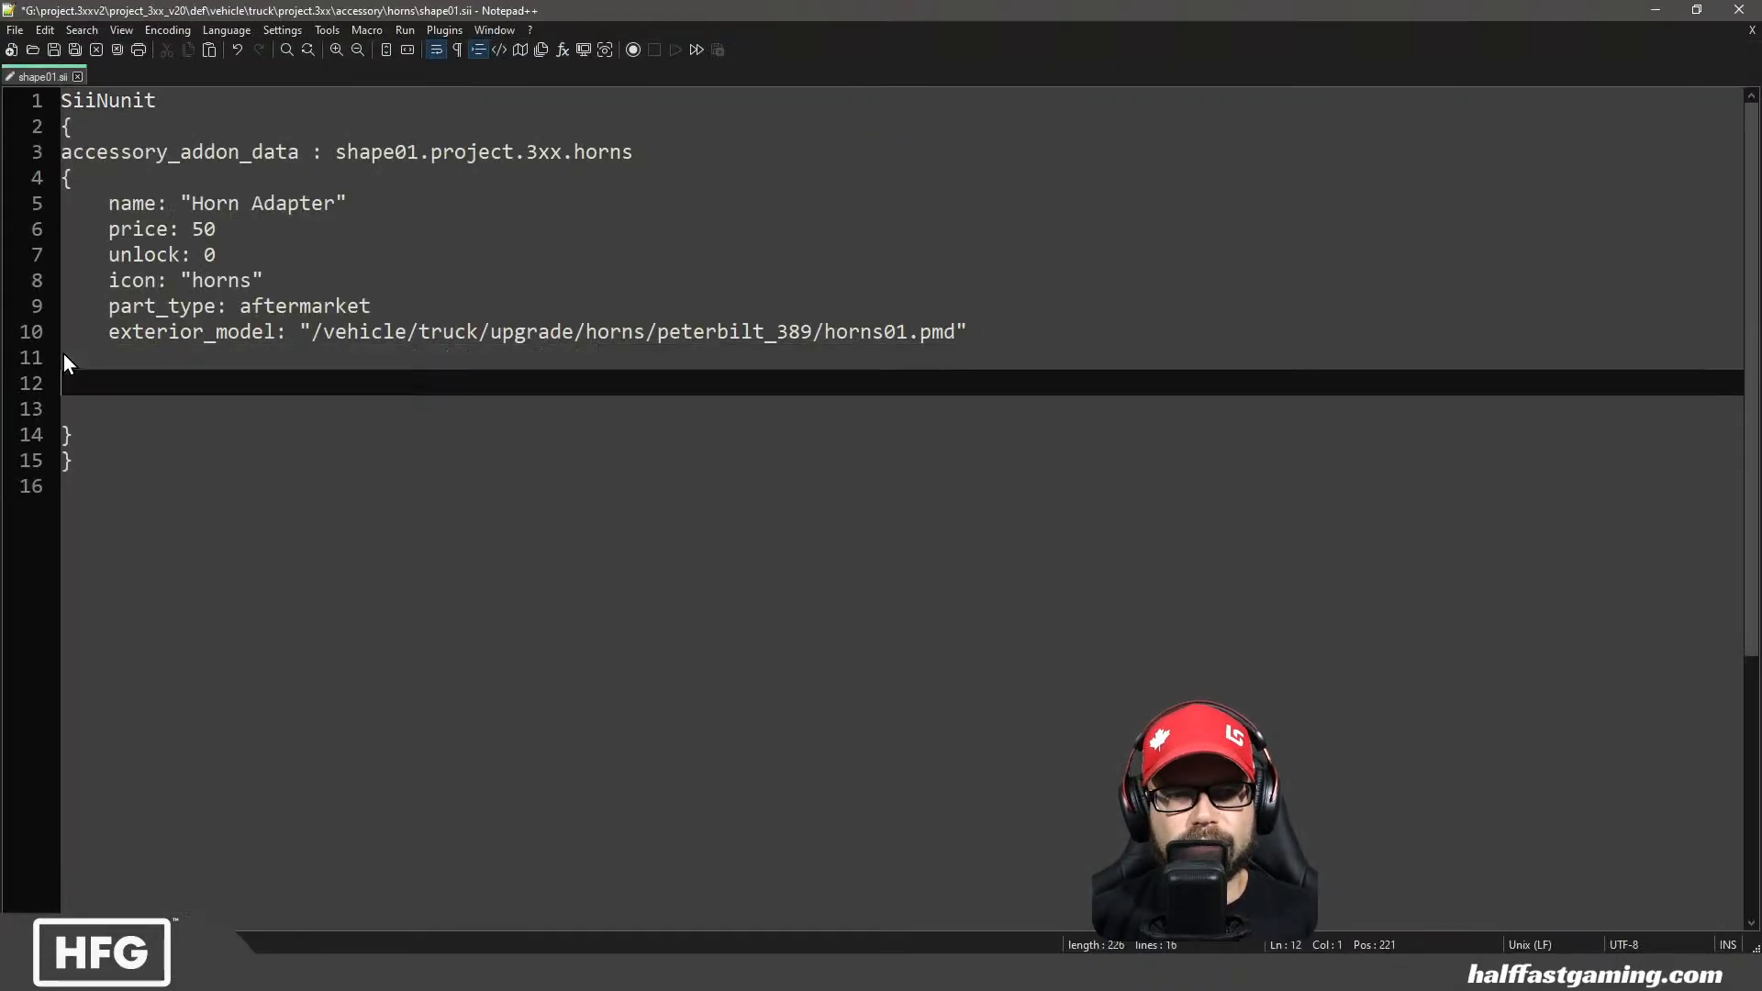
{"action": "key", "text": "ctrl+v"}
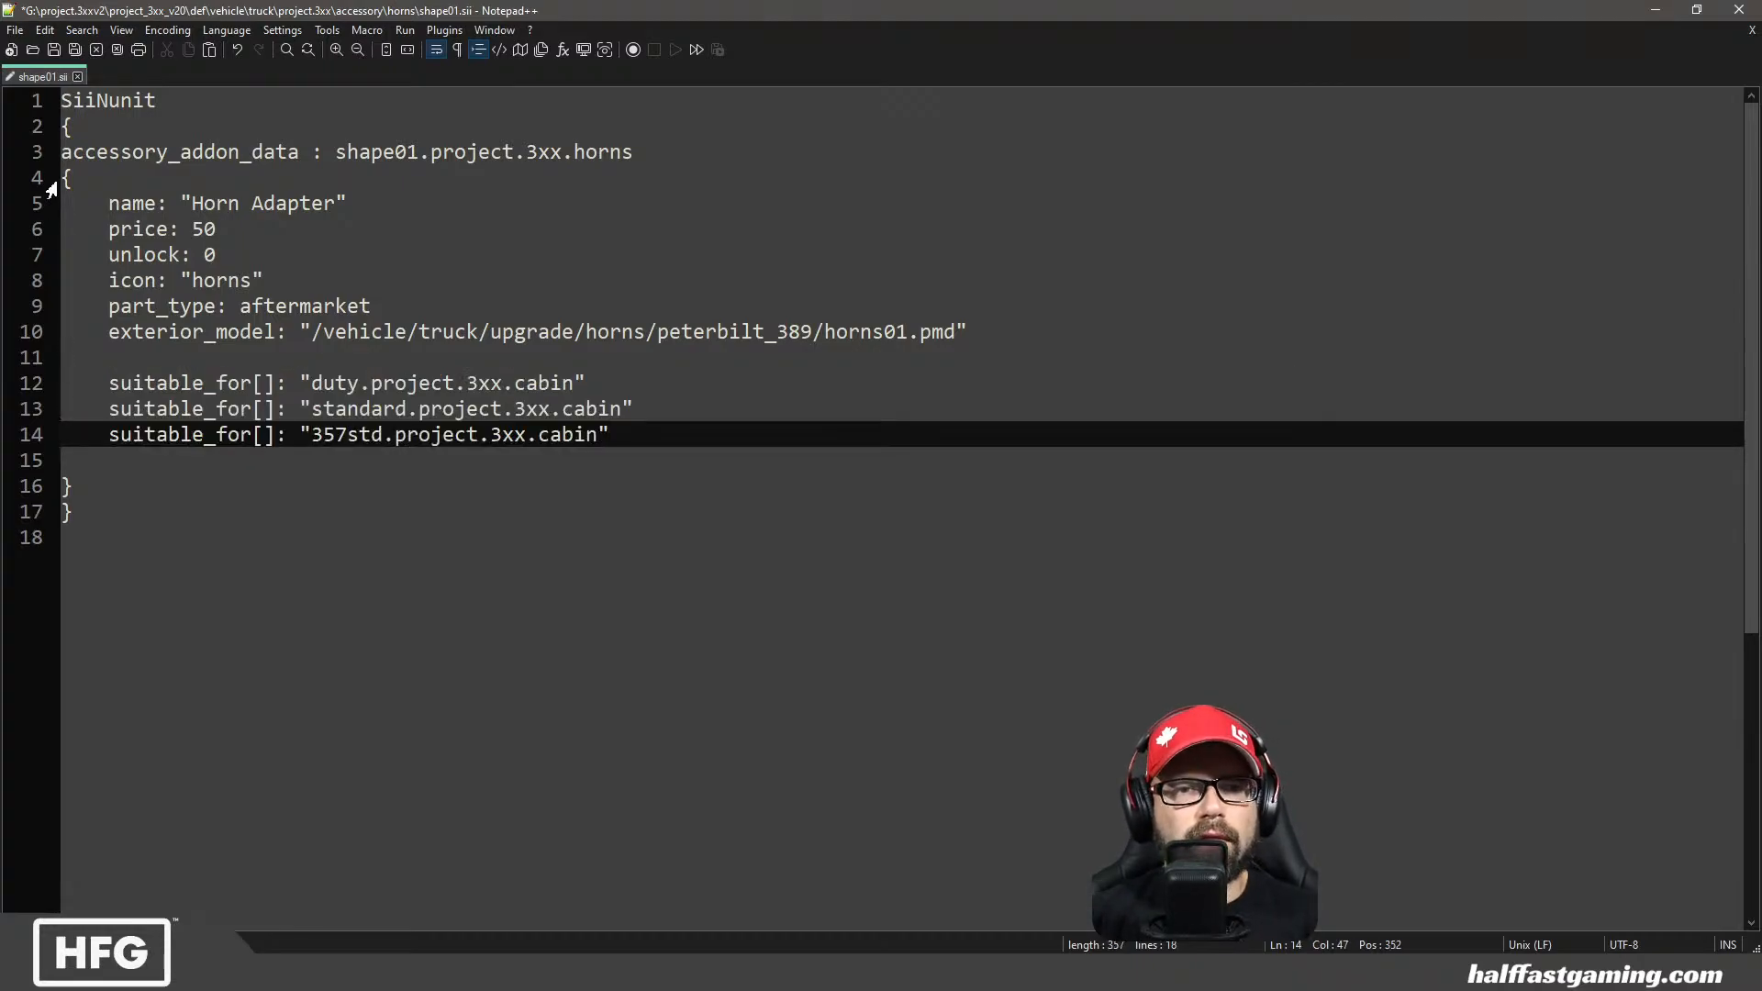
{"action": "left_click", "coordinate": [52, 50]}
{"action": "left_click", "coordinate": [78, 77]}
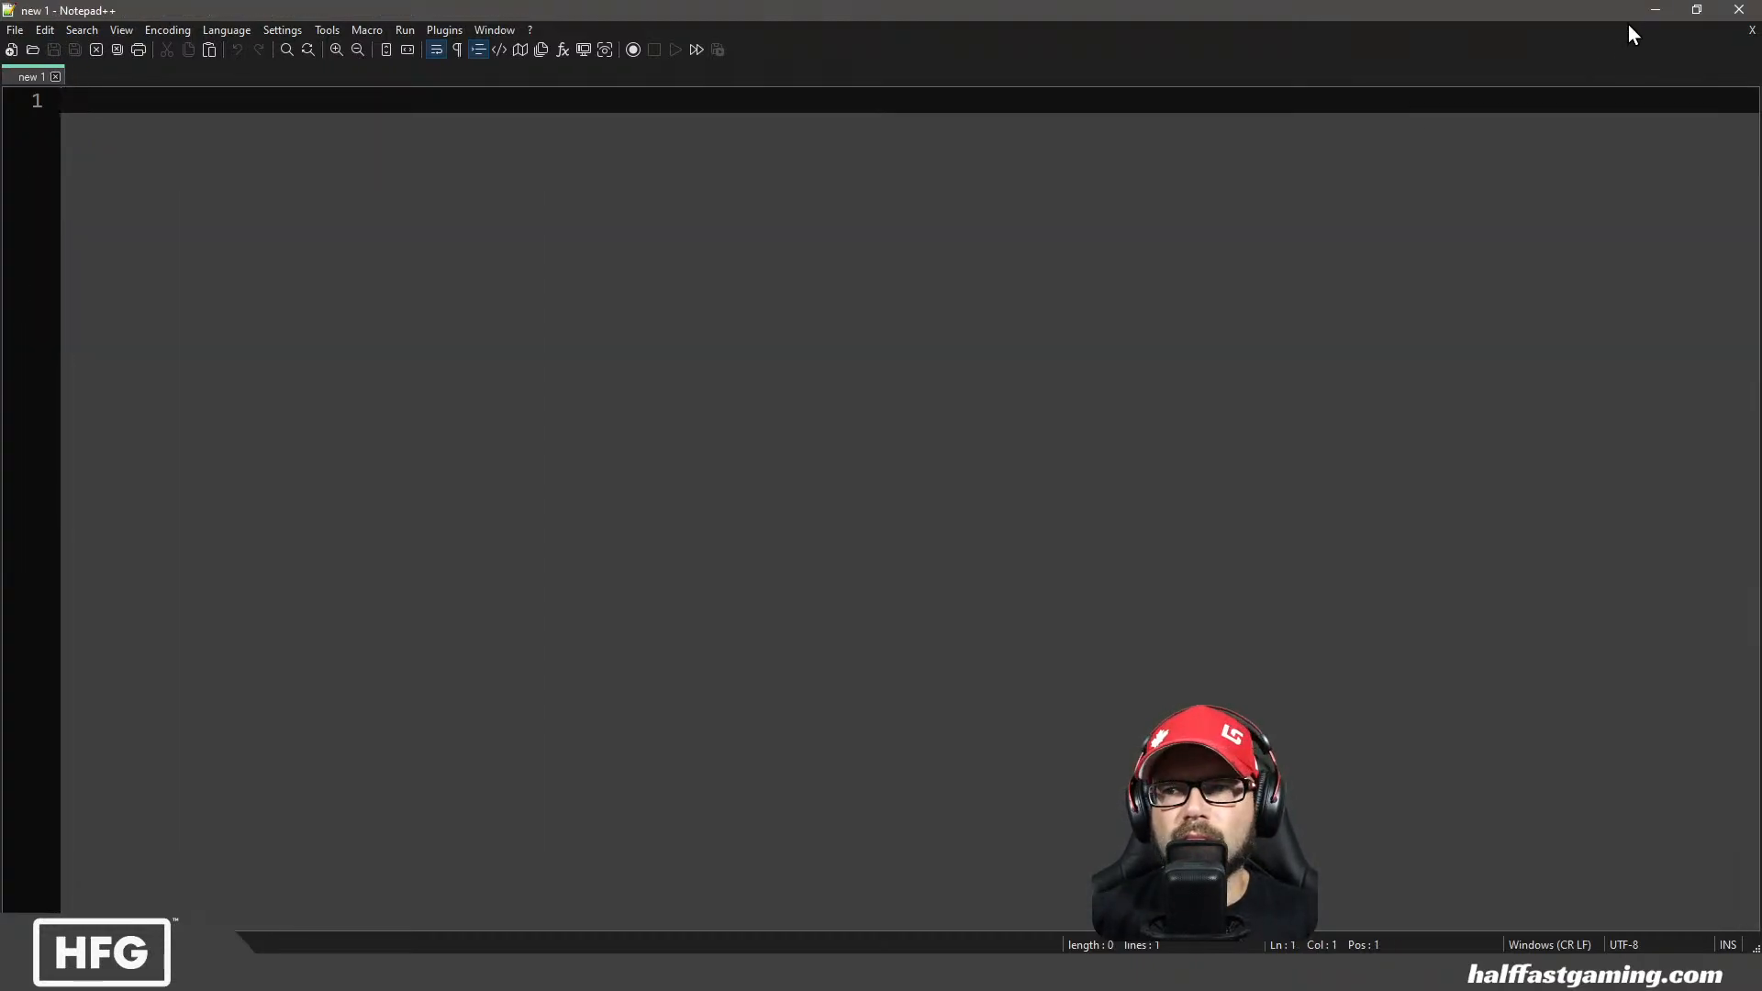
Switch to Blender, select the hood and fender mesh, and inspect it around the front wheel arch with its SCS part
{"action": "left_click", "coordinate": [1654, 10]}
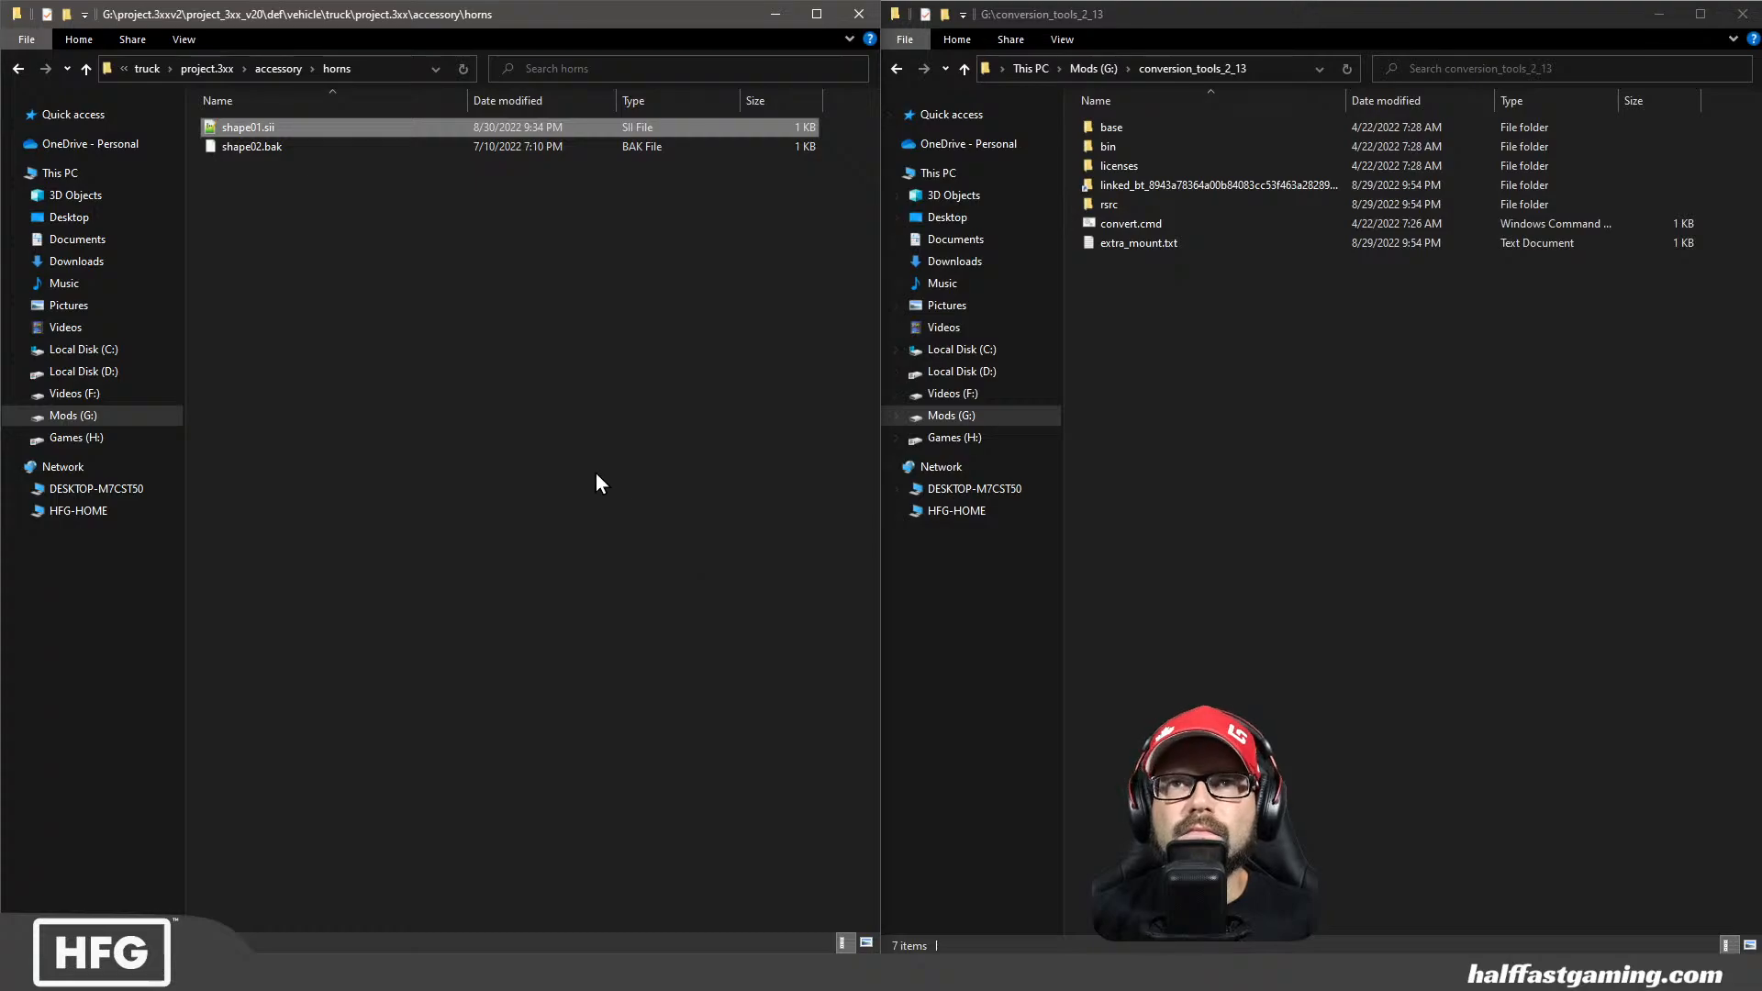
{"action": "left_click", "coordinate": [769, 15]}
{"action": "left_click", "coordinate": [1658, 13]}
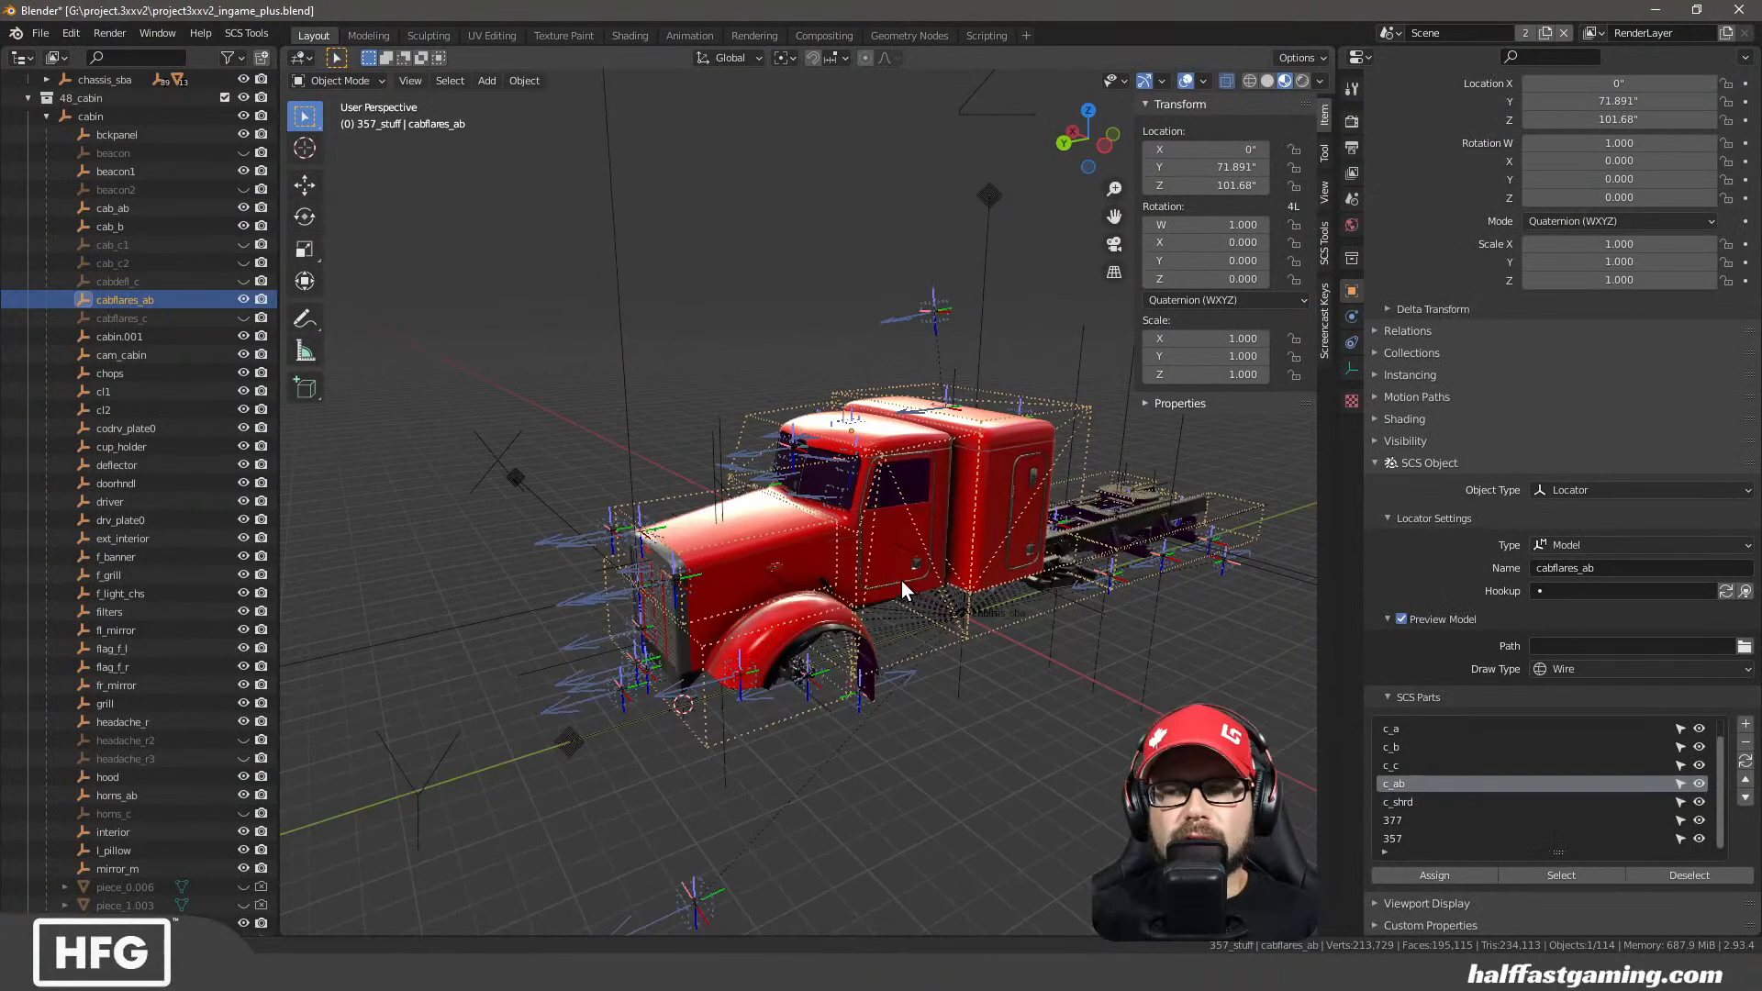
{"action": "middle_click_drag", "start_coordinate": [901, 580], "coordinate": [756, 604]}
{"action": "scroll", "coordinate": [823, 598], "scroll_direction": "up", "scroll_amount": 6}
{"action": "scroll", "coordinate": [762, 560], "scroll_direction": "down", "scroll_amount": 4}
{"action": "left_click", "coordinate": [778, 782]}
{"action": "key", "text": "Tab"}
{"action": "key", "text": "Tab"}
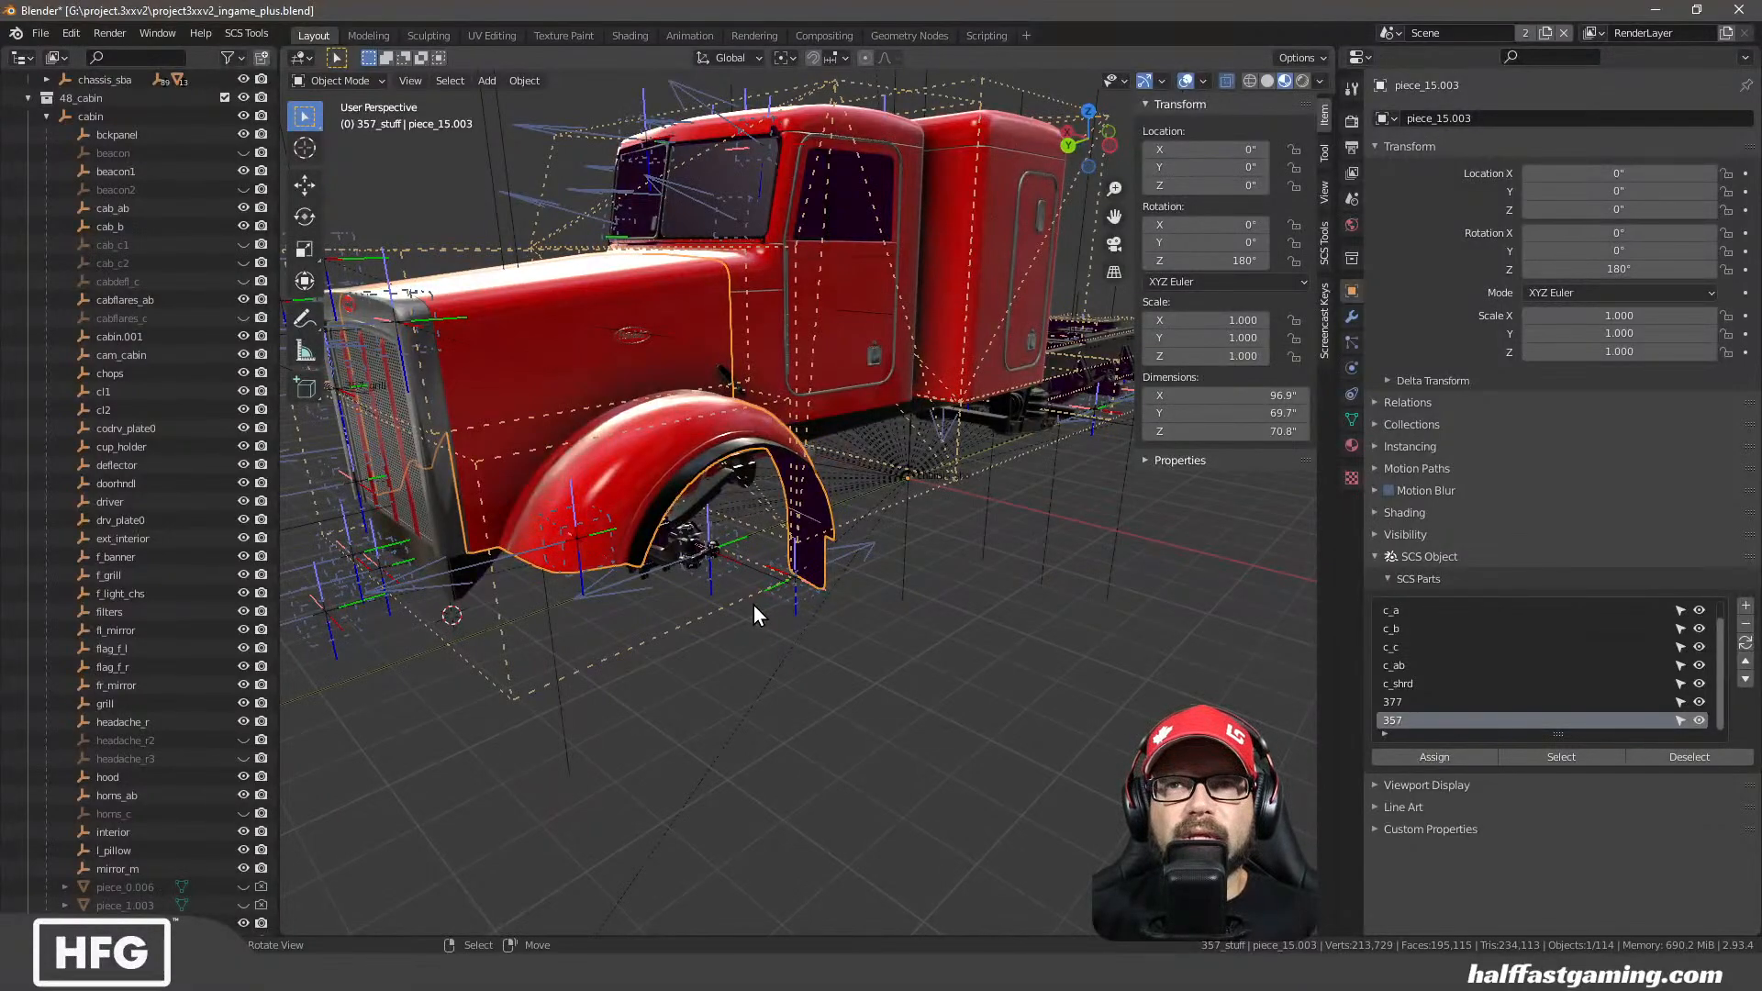
{"action": "middle_click_drag", "start_coordinate": [732, 448], "coordinate": [674, 459]}
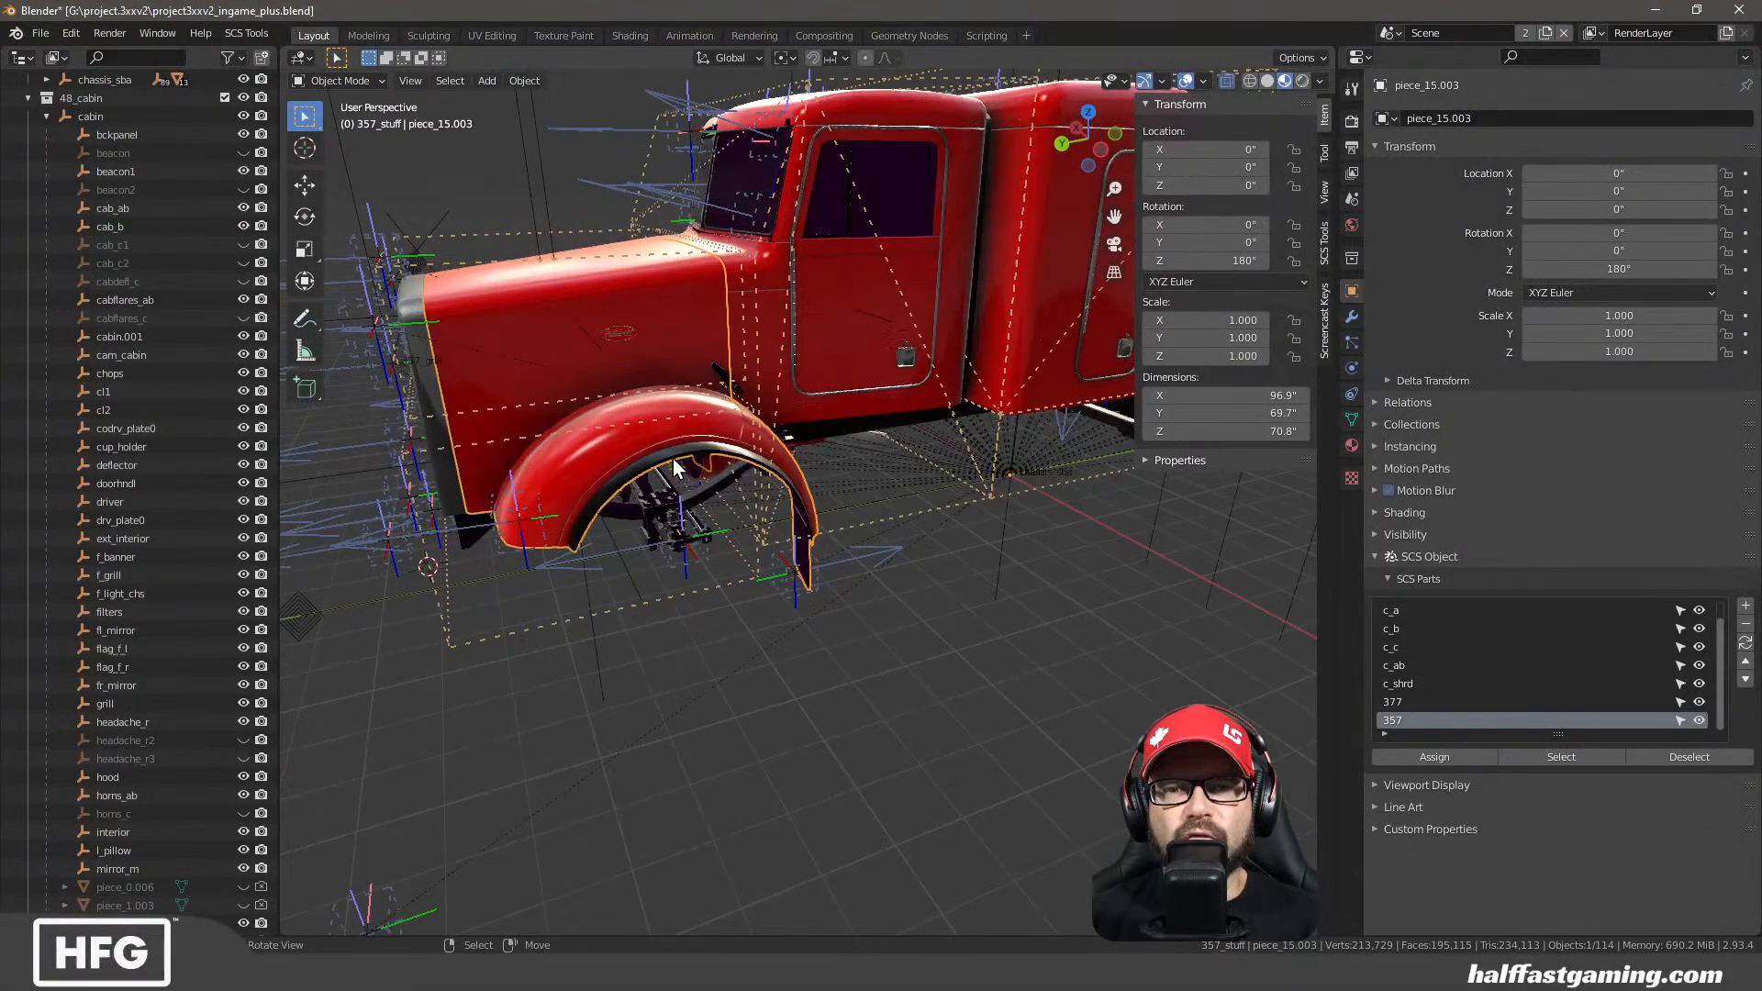
Select the cabin root object under 48_cabin and view the whole truck with its export settings
{"action": "left_click", "coordinate": [74, 117]}
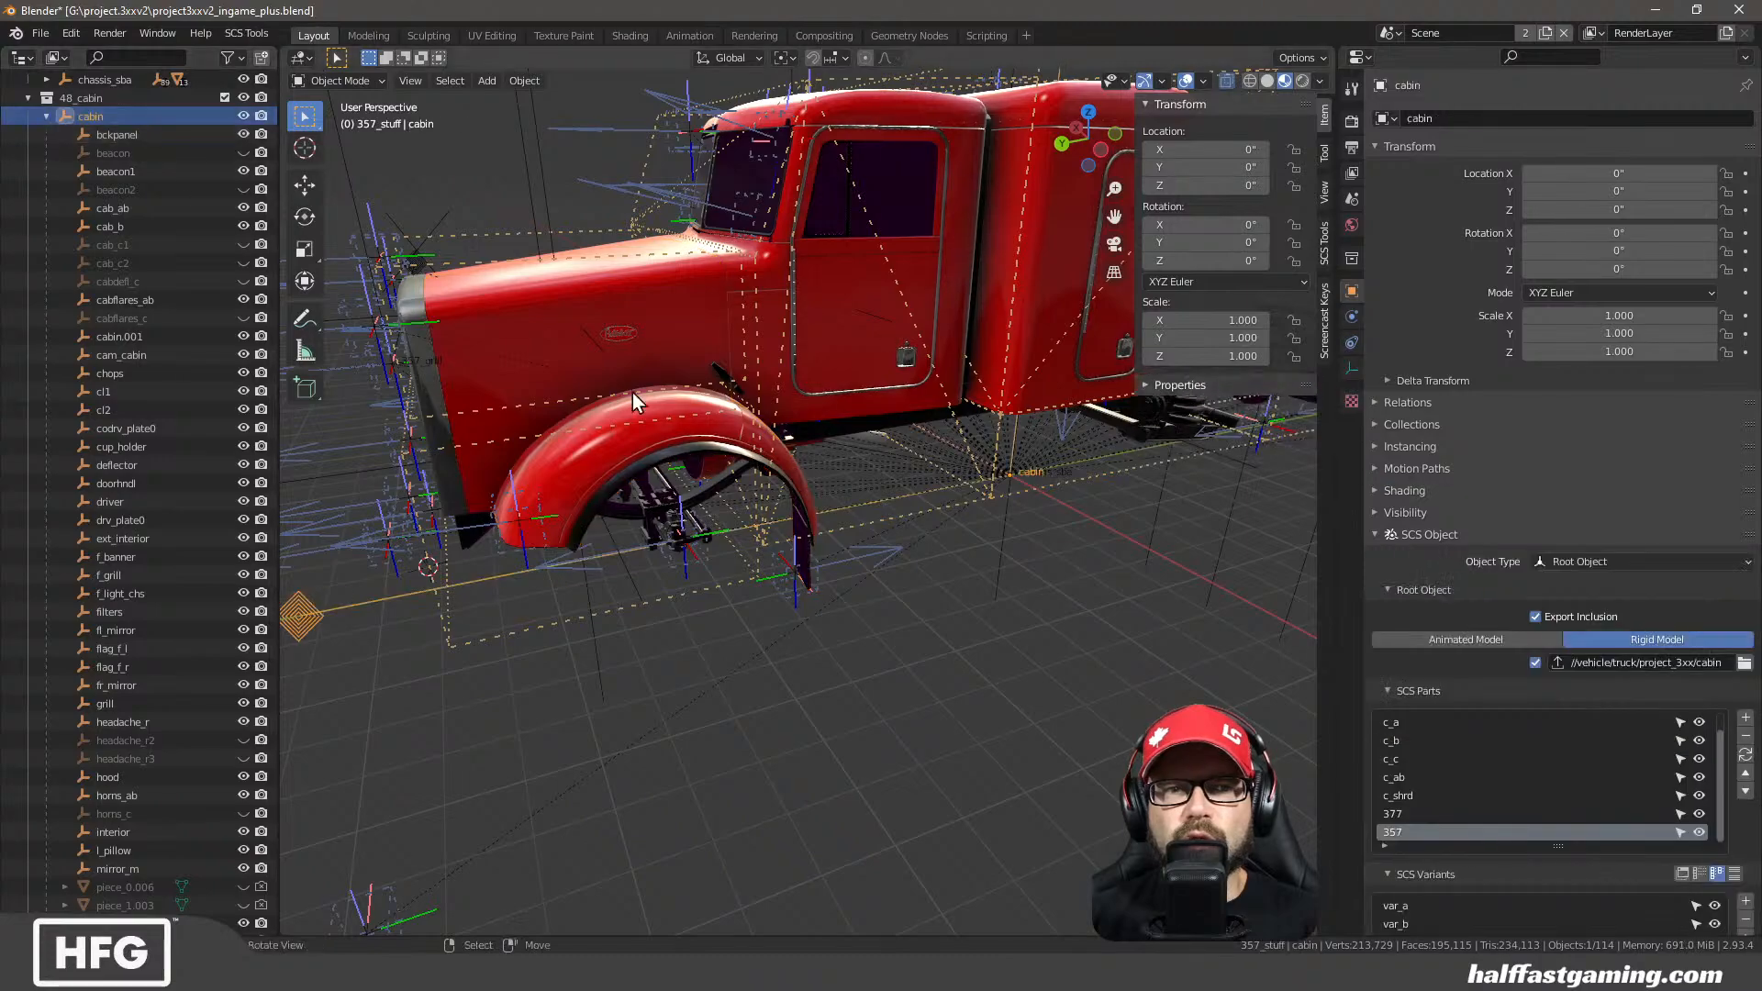
{"action": "scroll", "coordinate": [954, 564], "scroll_direction": "down", "scroll_amount": 2}
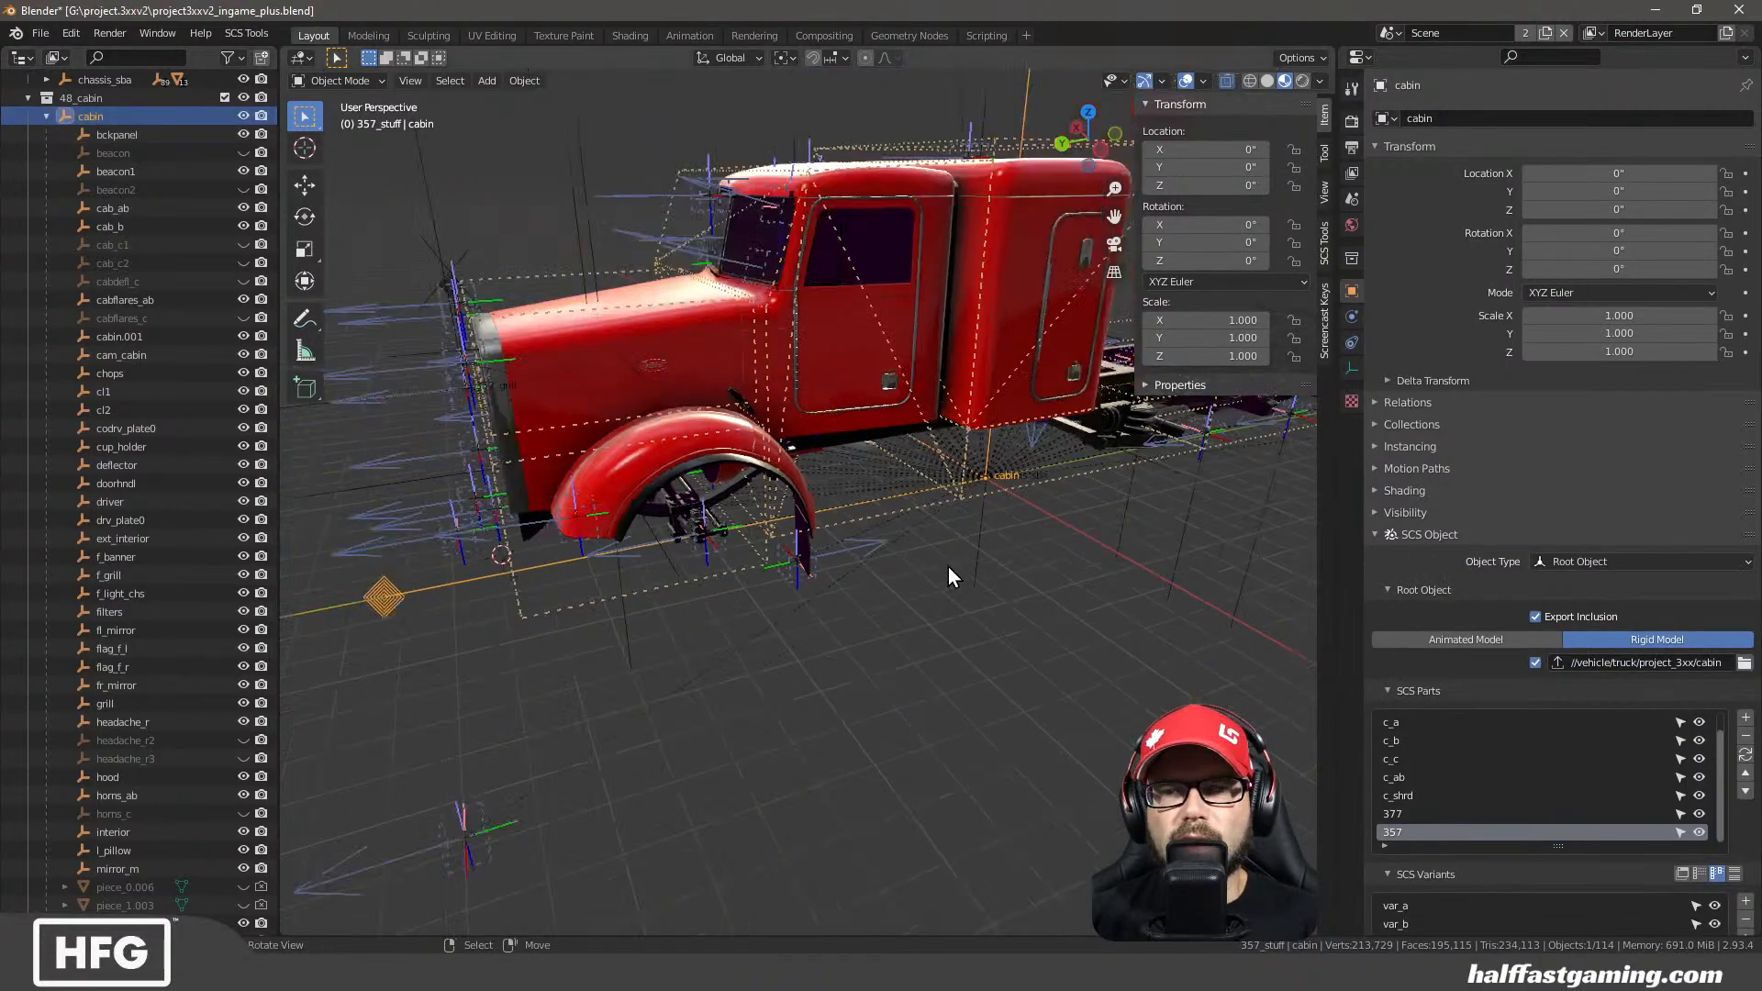
{"action": "middle_click_drag", "start_coordinate": [811, 514], "coordinate": [824, 518]}
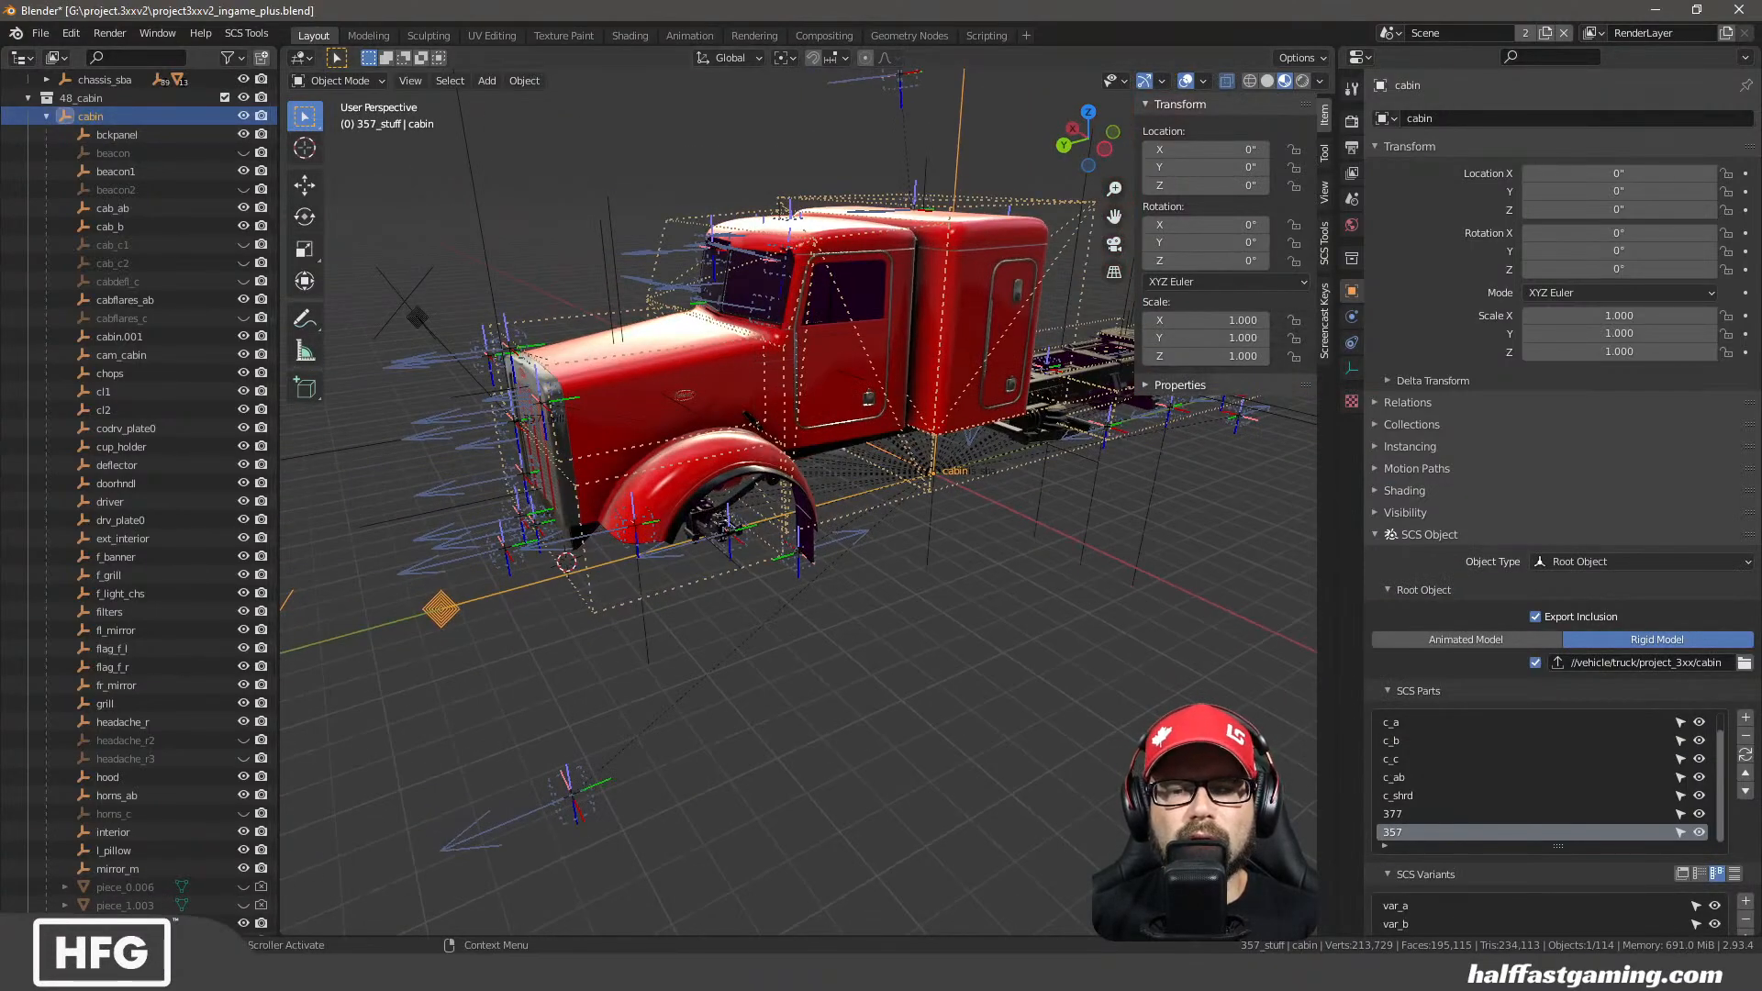
Switch to File Explorer and open project_3xx_v20\vehicle\truck\project_3xx\cabin to view the exported cabin model files
{"action": "left_click", "coordinate": [158, 971]}
{"action": "left_click", "coordinate": [106, 886]}
{"action": "left_click", "coordinate": [158, 971]}
{"action": "left_click", "coordinate": [211, 877]}
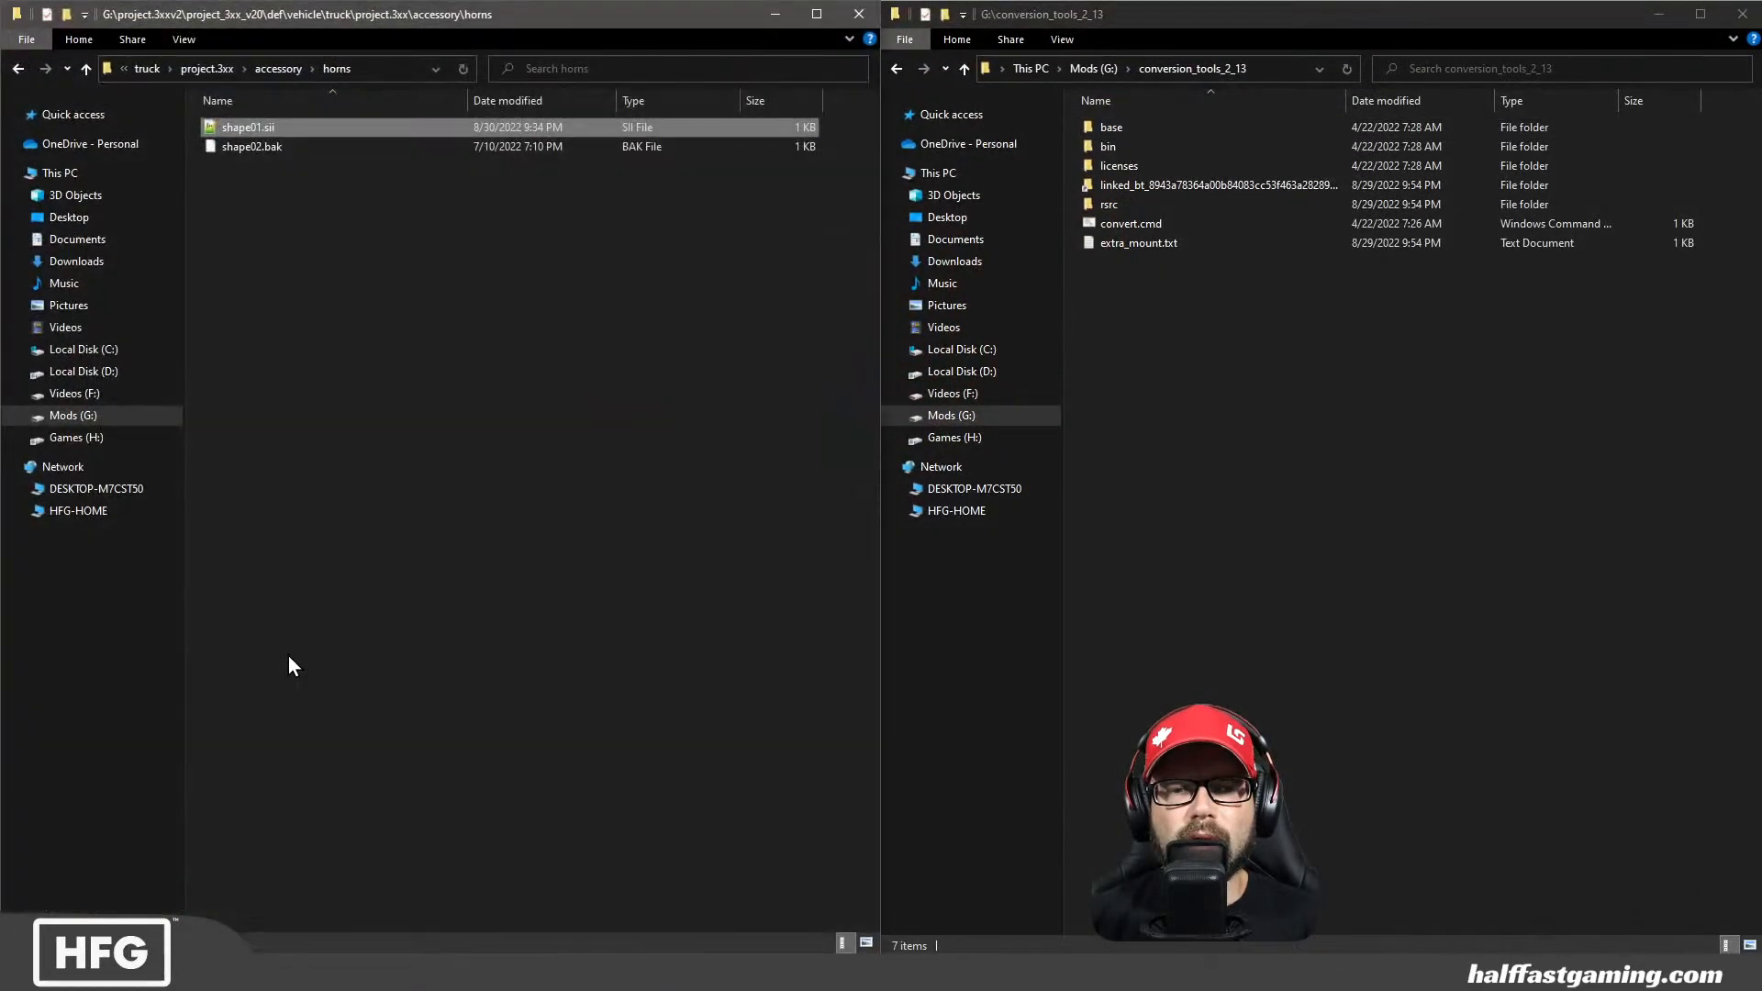
{"action": "left_click", "coordinate": [147, 68]}
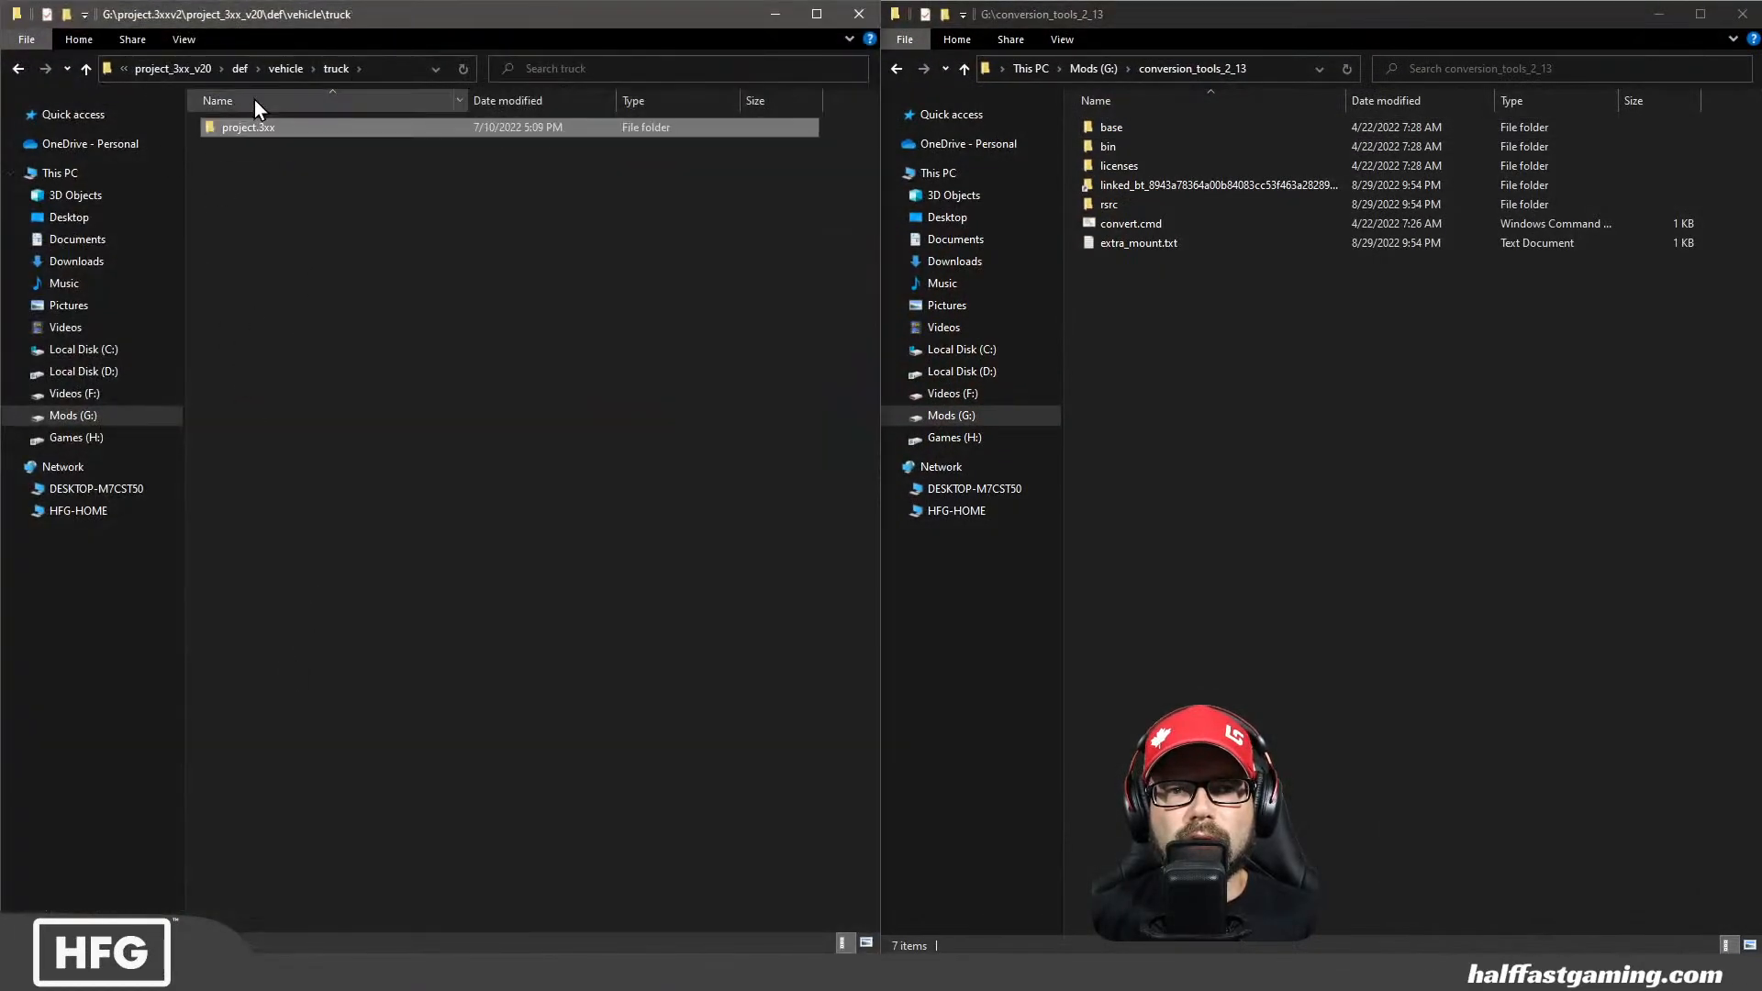
{"action": "left_click", "coordinate": [160, 68]}
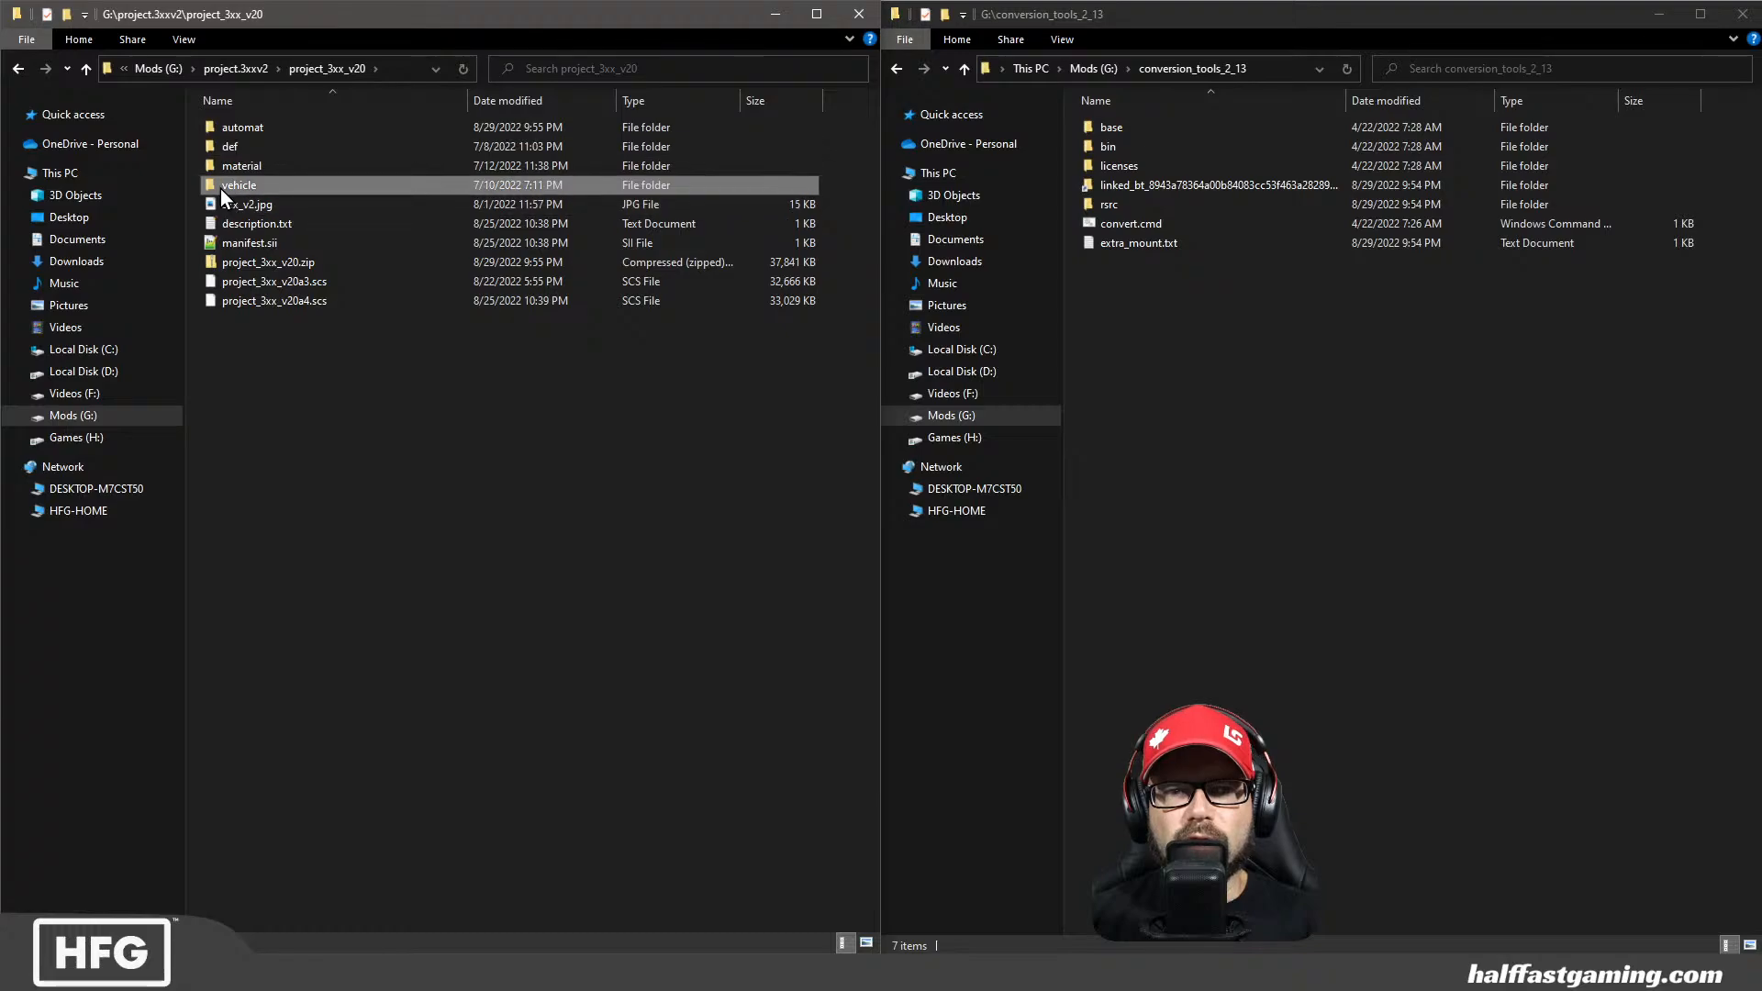
{"action": "double_click", "coordinate": [221, 189]}
{"action": "double_click", "coordinate": [222, 136]}
{"action": "double_click", "coordinate": [222, 135]}
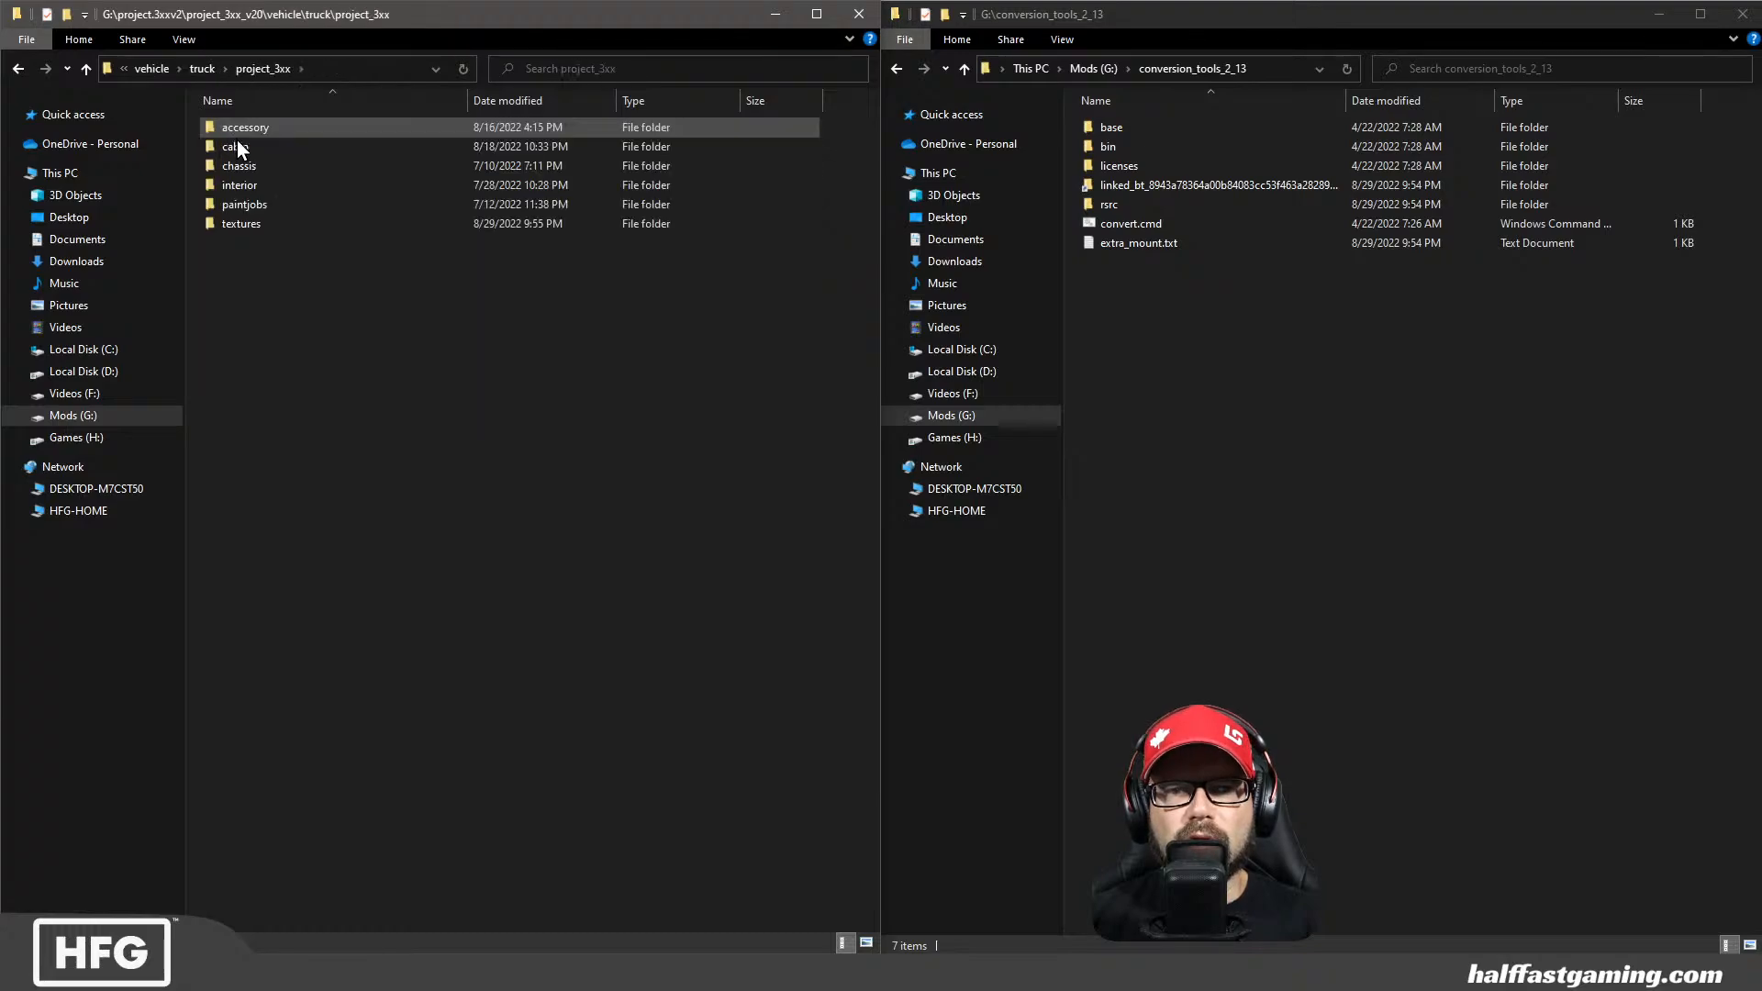
{"action": "double_click", "coordinate": [270, 147]}
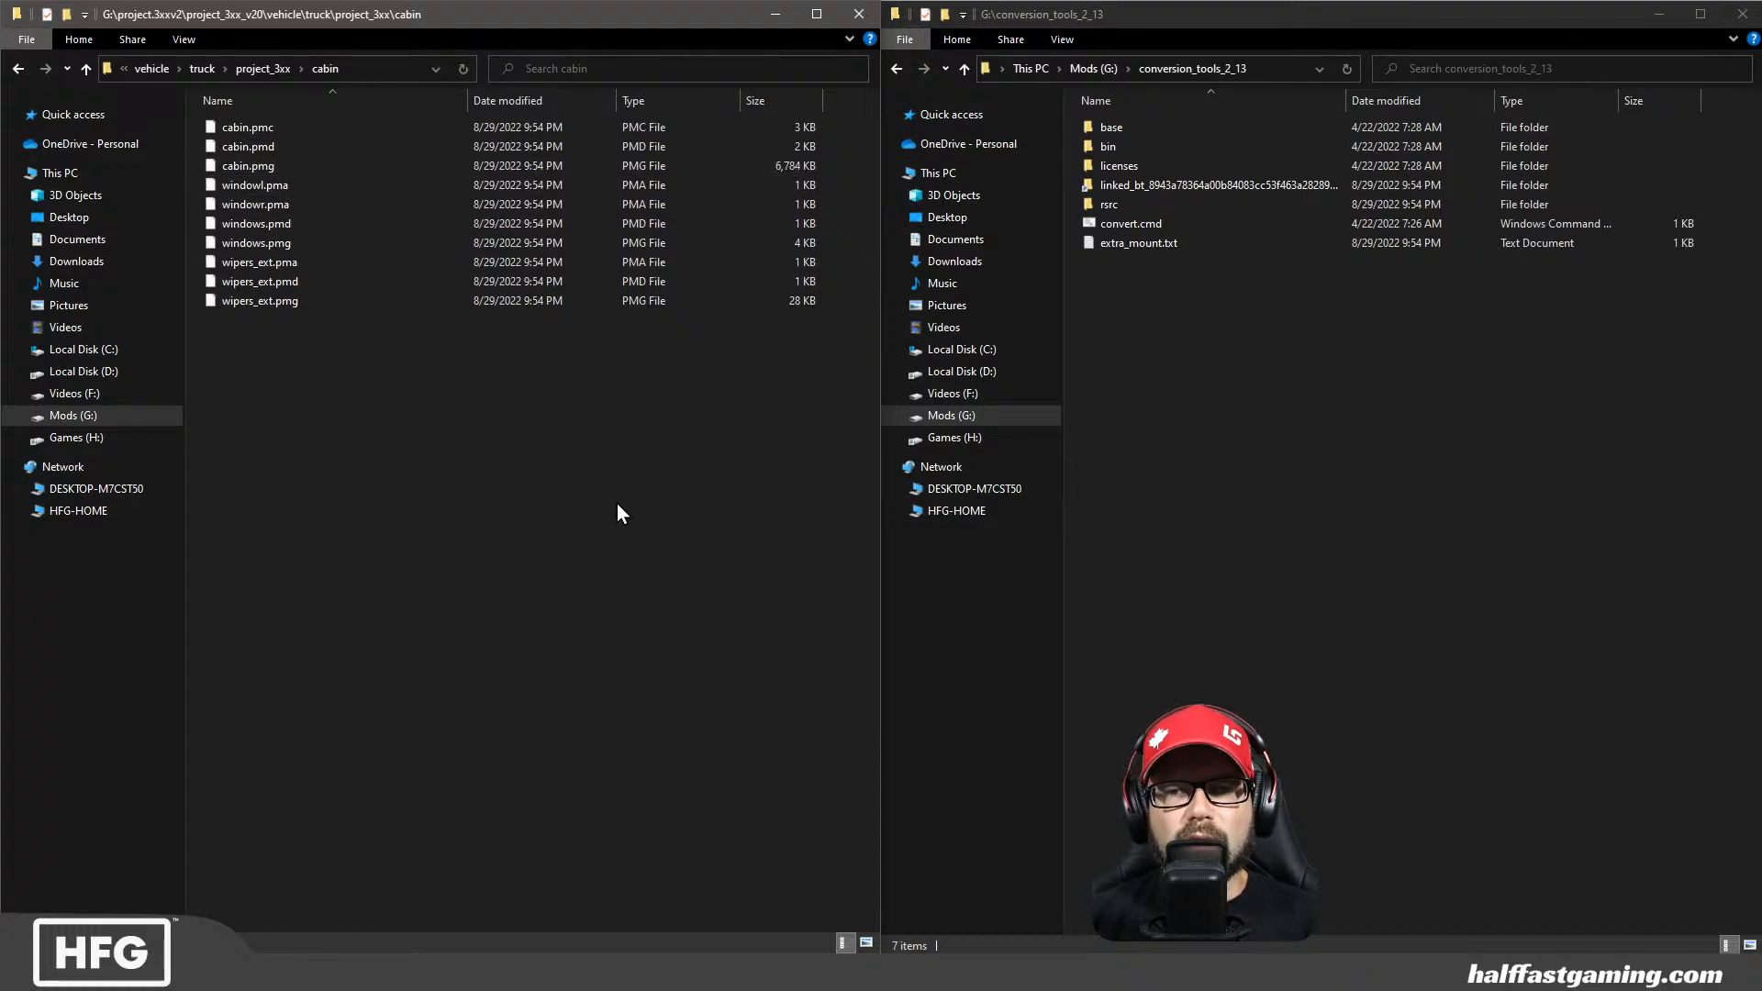
Go back up from the cabin folder to the project_3xx_v20 mod root folder
{"action": "left_click", "coordinate": [263, 68]}
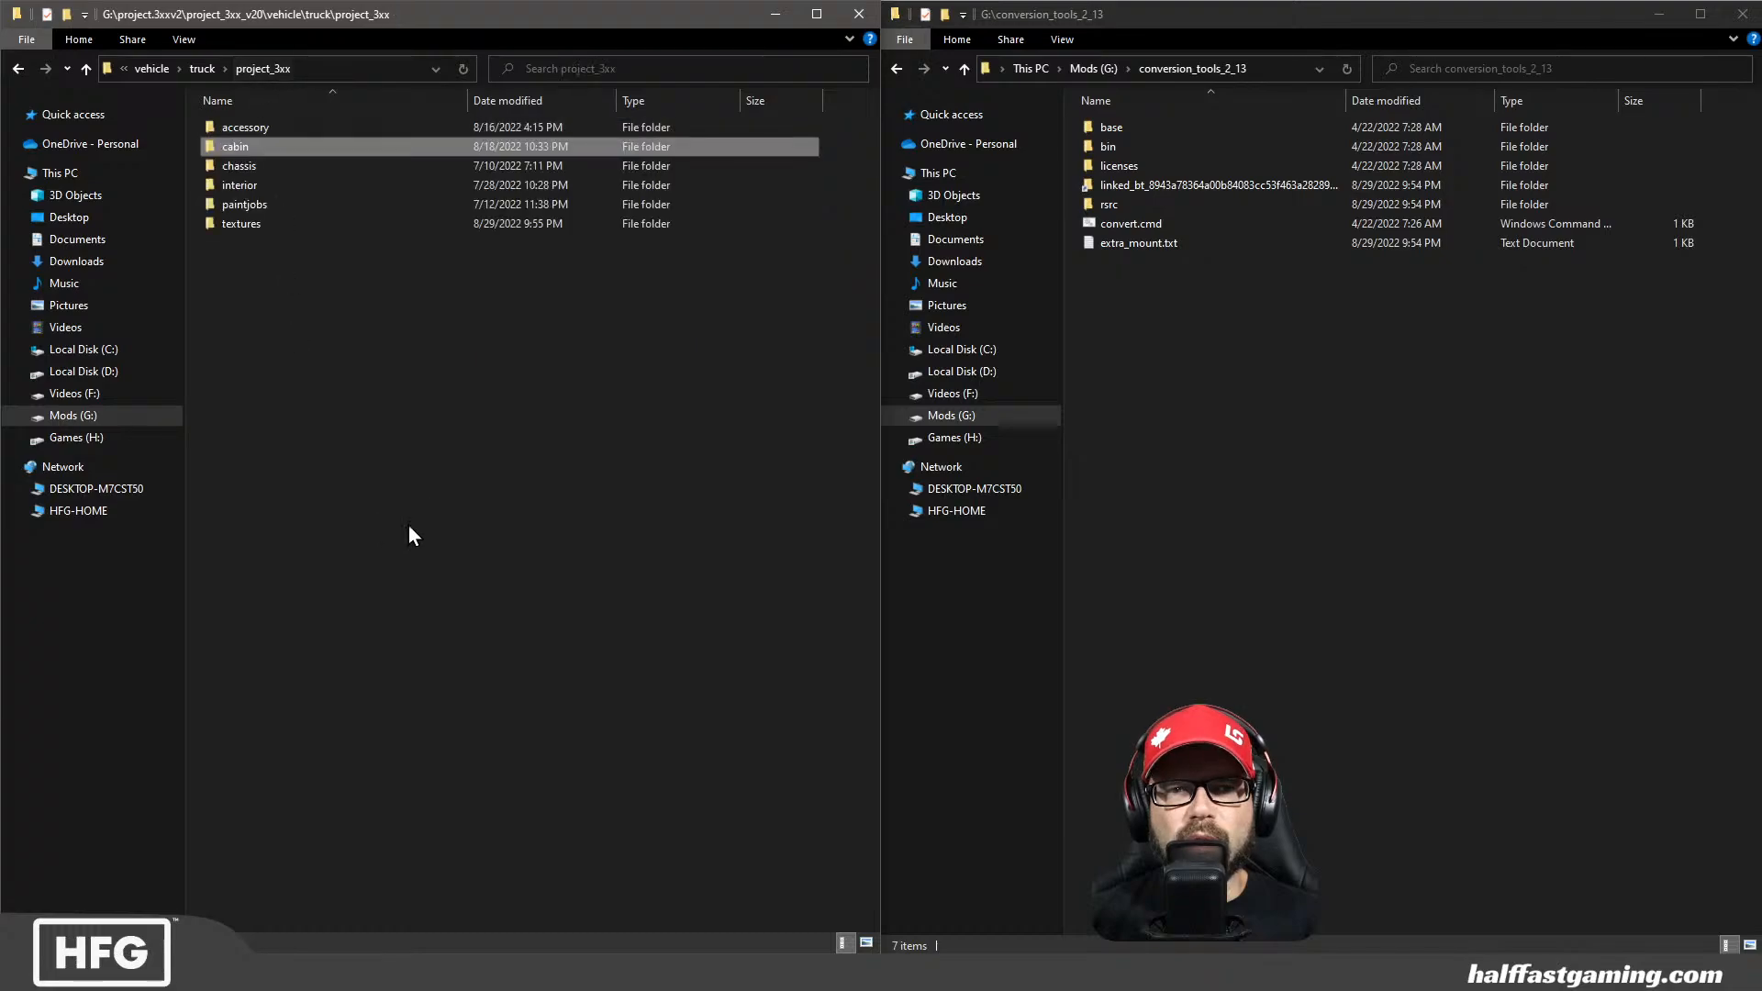
{"action": "left_click", "coordinate": [150, 69]}
{"action": "left_click", "coordinate": [181, 69]}
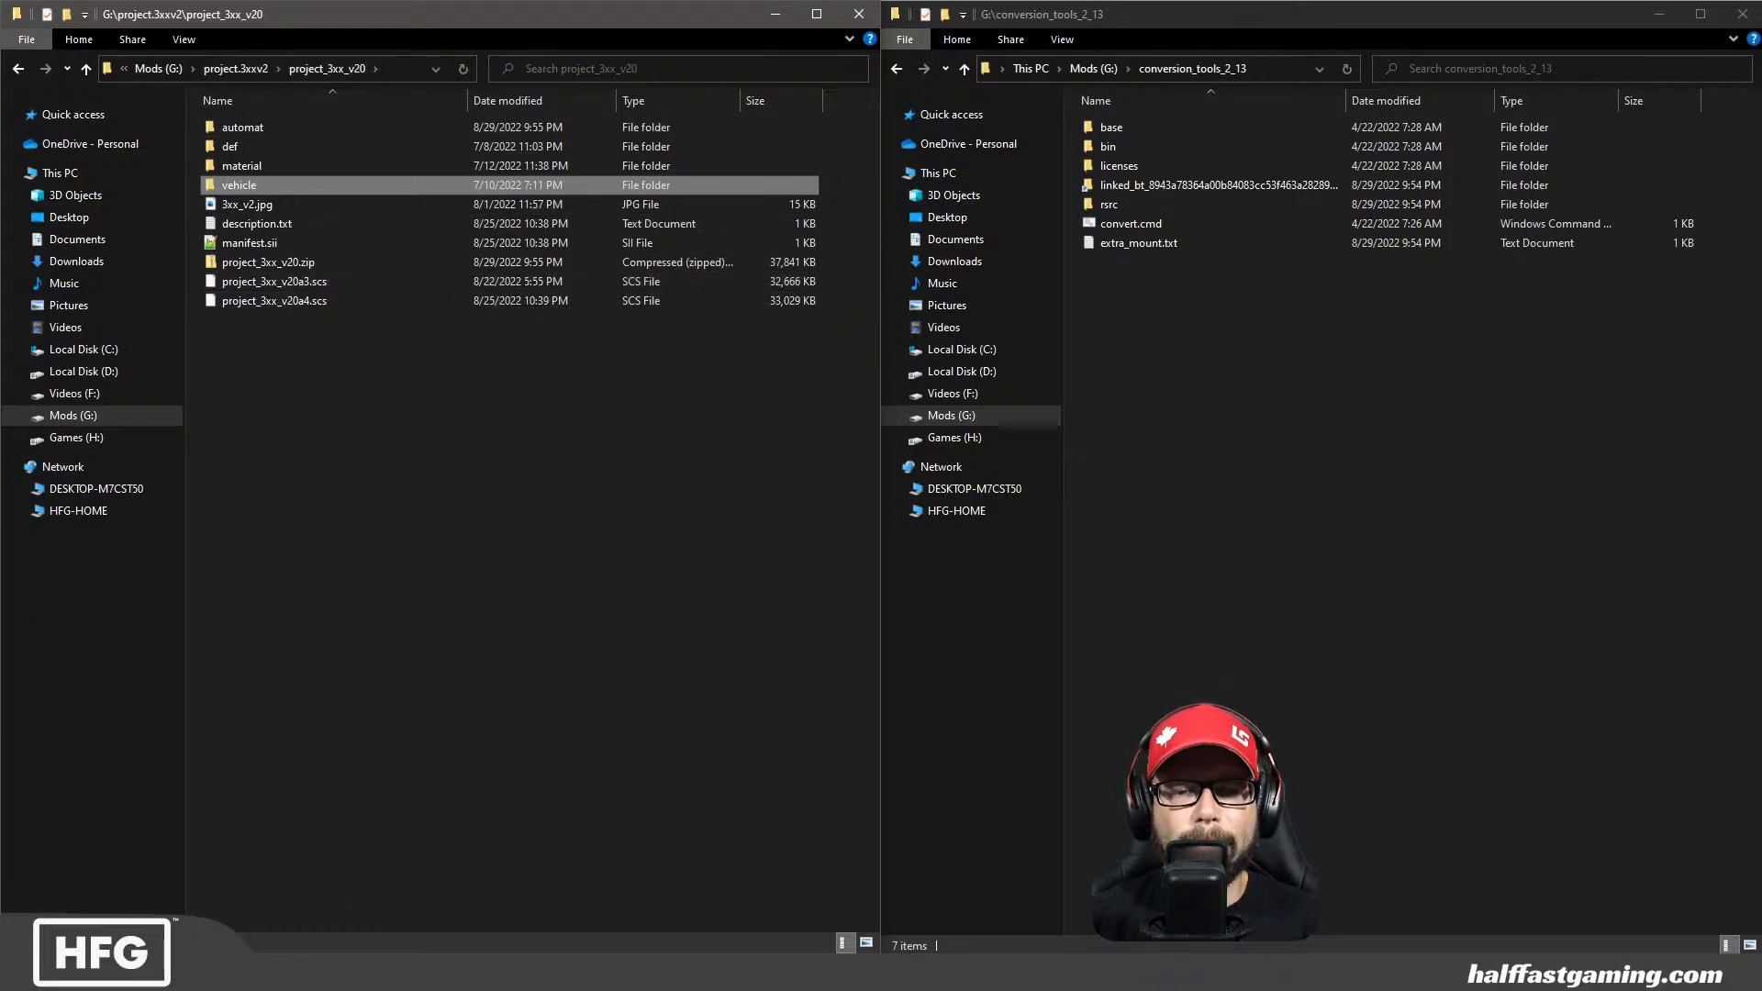
Switch to Blender, select the cab shell mesh piece_1.006, and examine it with its SCS part assignment from several angles
{"action": "mouse_move", "coordinate": [203, 973]}
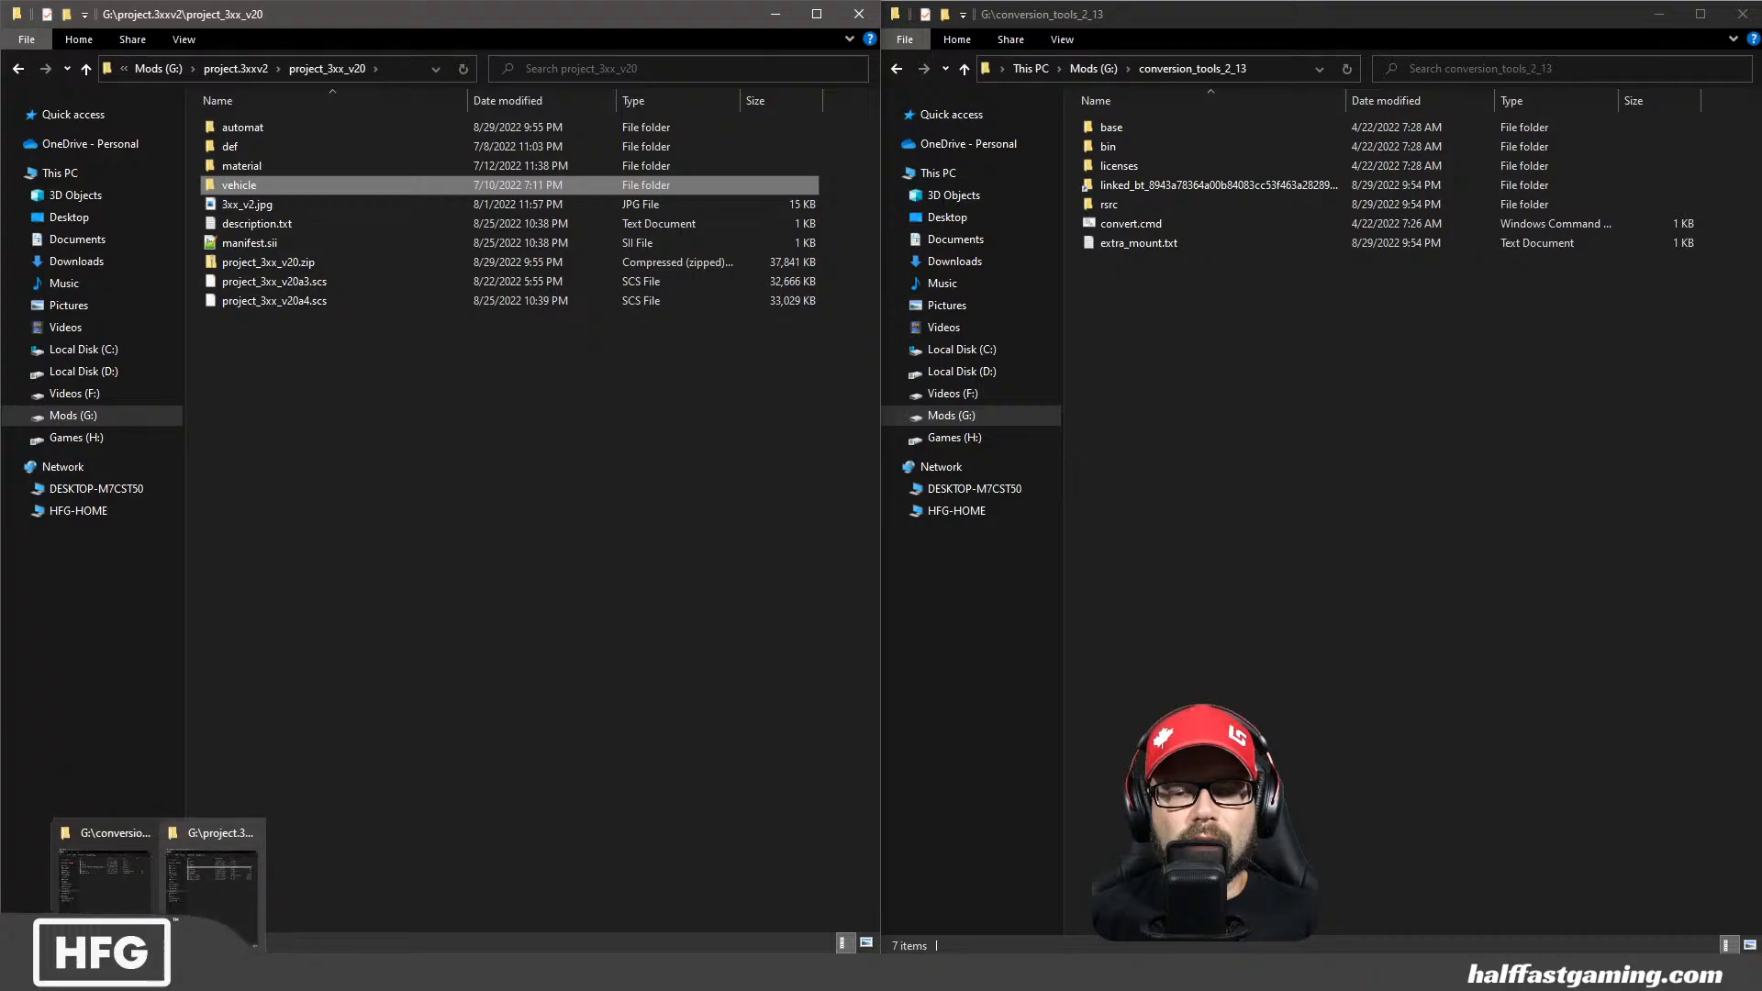
{"action": "left_click", "coordinate": [468, 972]}
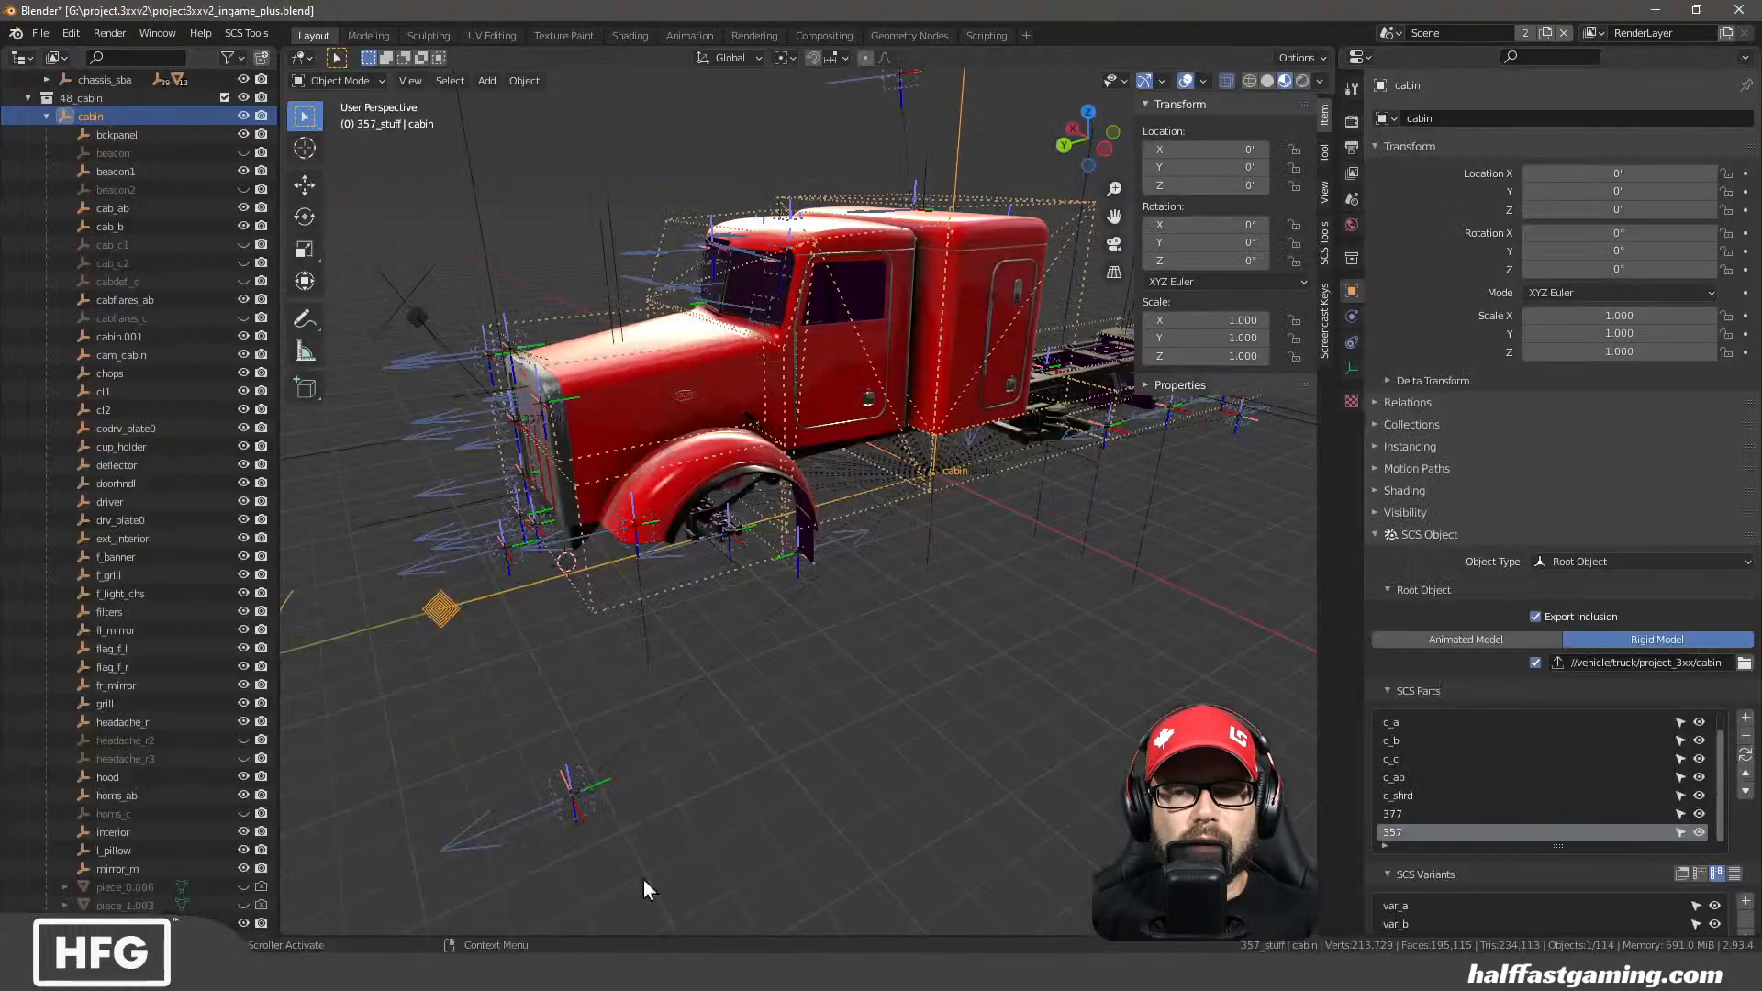
{"action": "mouse_move", "coordinate": [635, 483]}
{"action": "middle_mouse_down"}
{"action": "mouse_move", "coordinate": [578, 472]}
{"action": "mouse_move", "coordinate": [625, 466]}
{"action": "middle_mouse_up"}
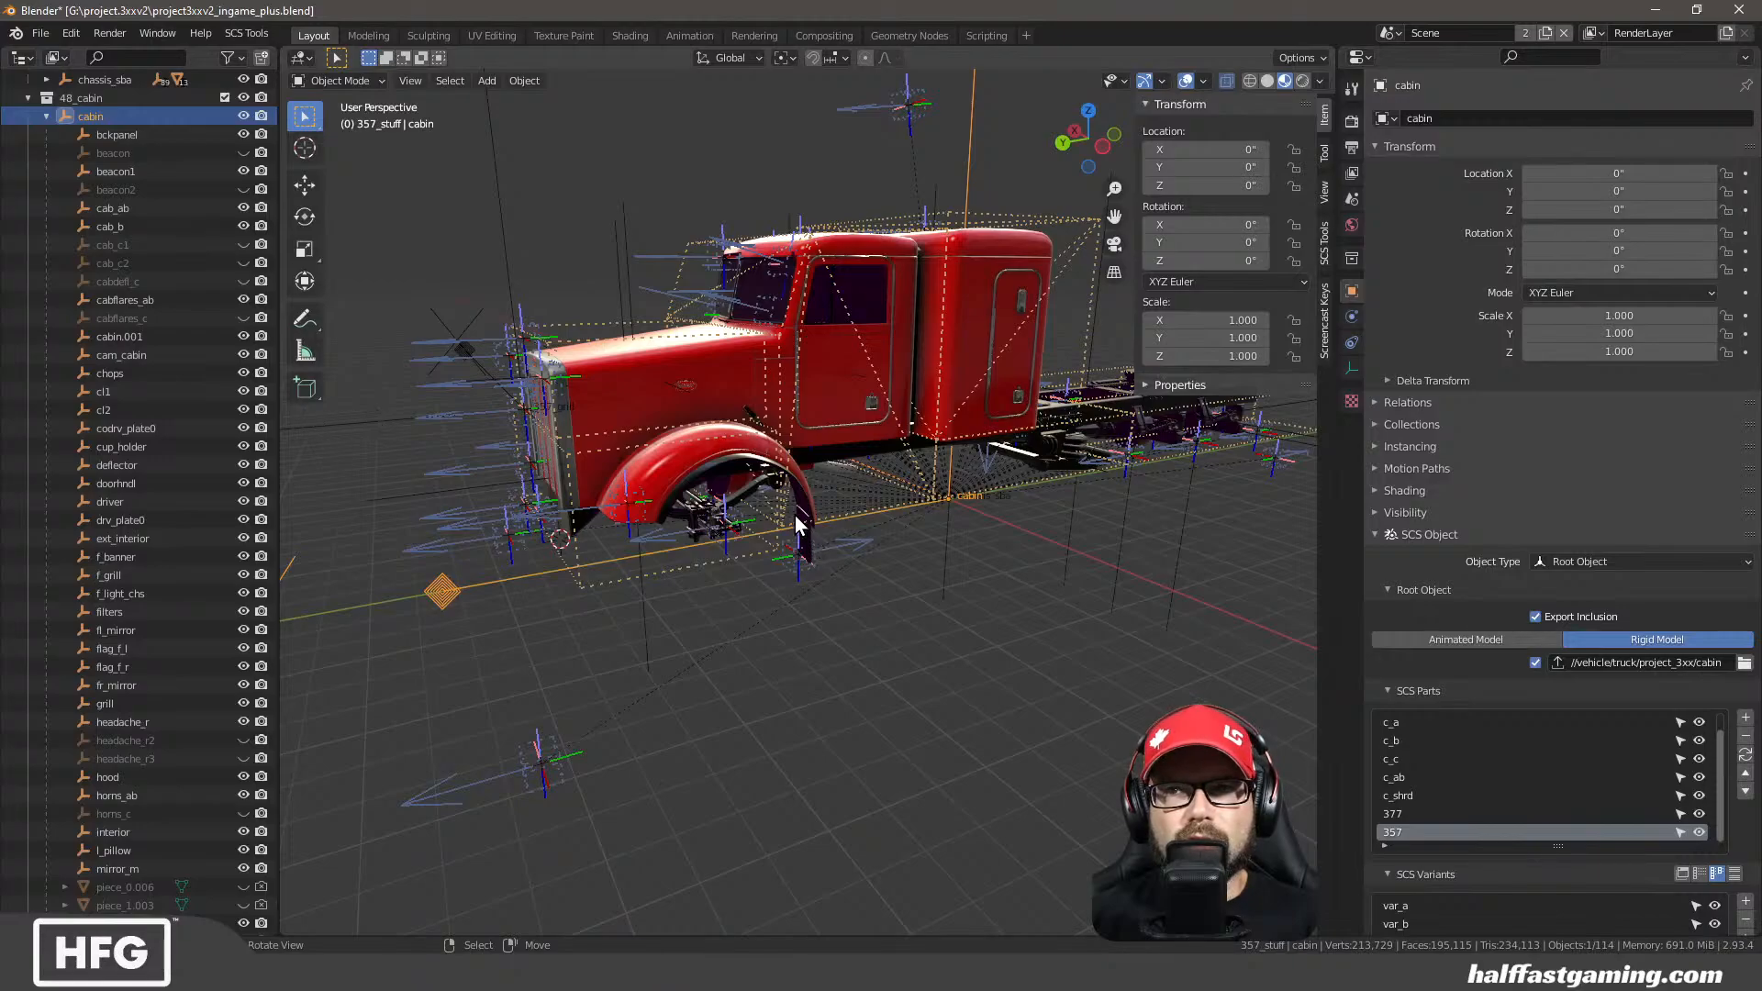
{"action": "scroll", "coordinate": [818, 439], "scroll_direction": "up", "scroll_amount": 2}
{"action": "middle_click_drag", "start_coordinate": [817, 438], "coordinate": [800, 370]}
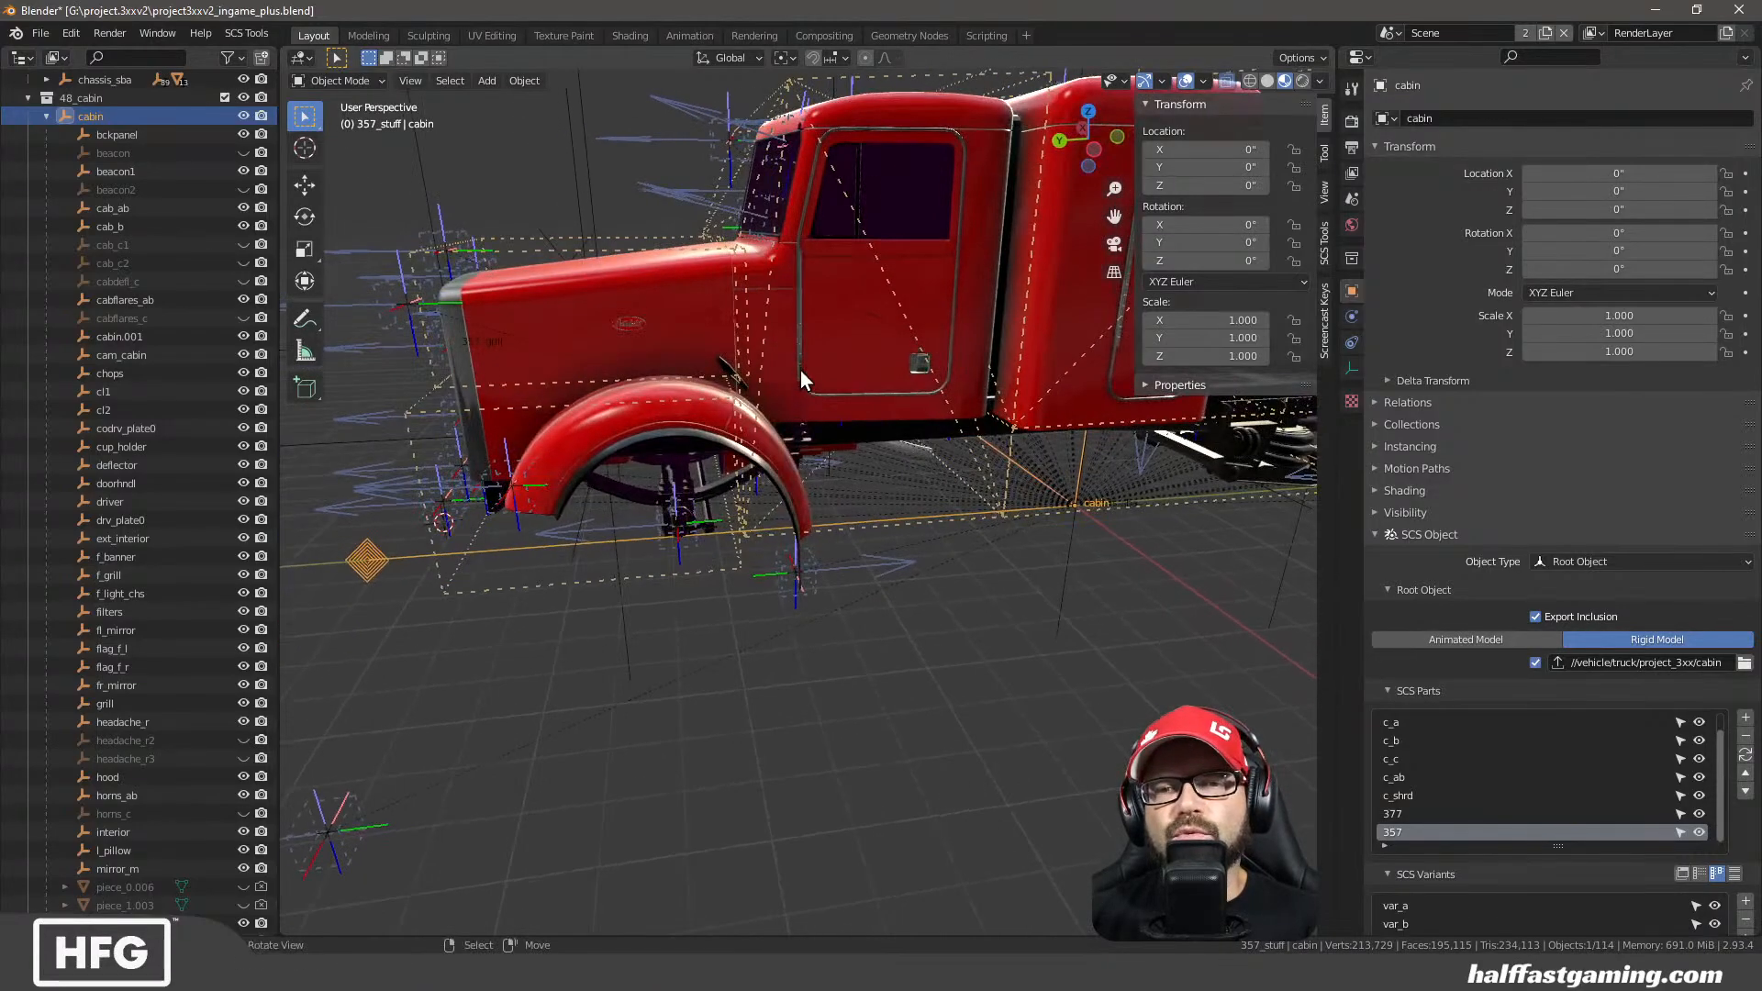
{"action": "left_click", "coordinate": [778, 369]}
{"action": "middle_click_drag", "start_coordinate": [660, 538], "coordinate": [787, 640]}
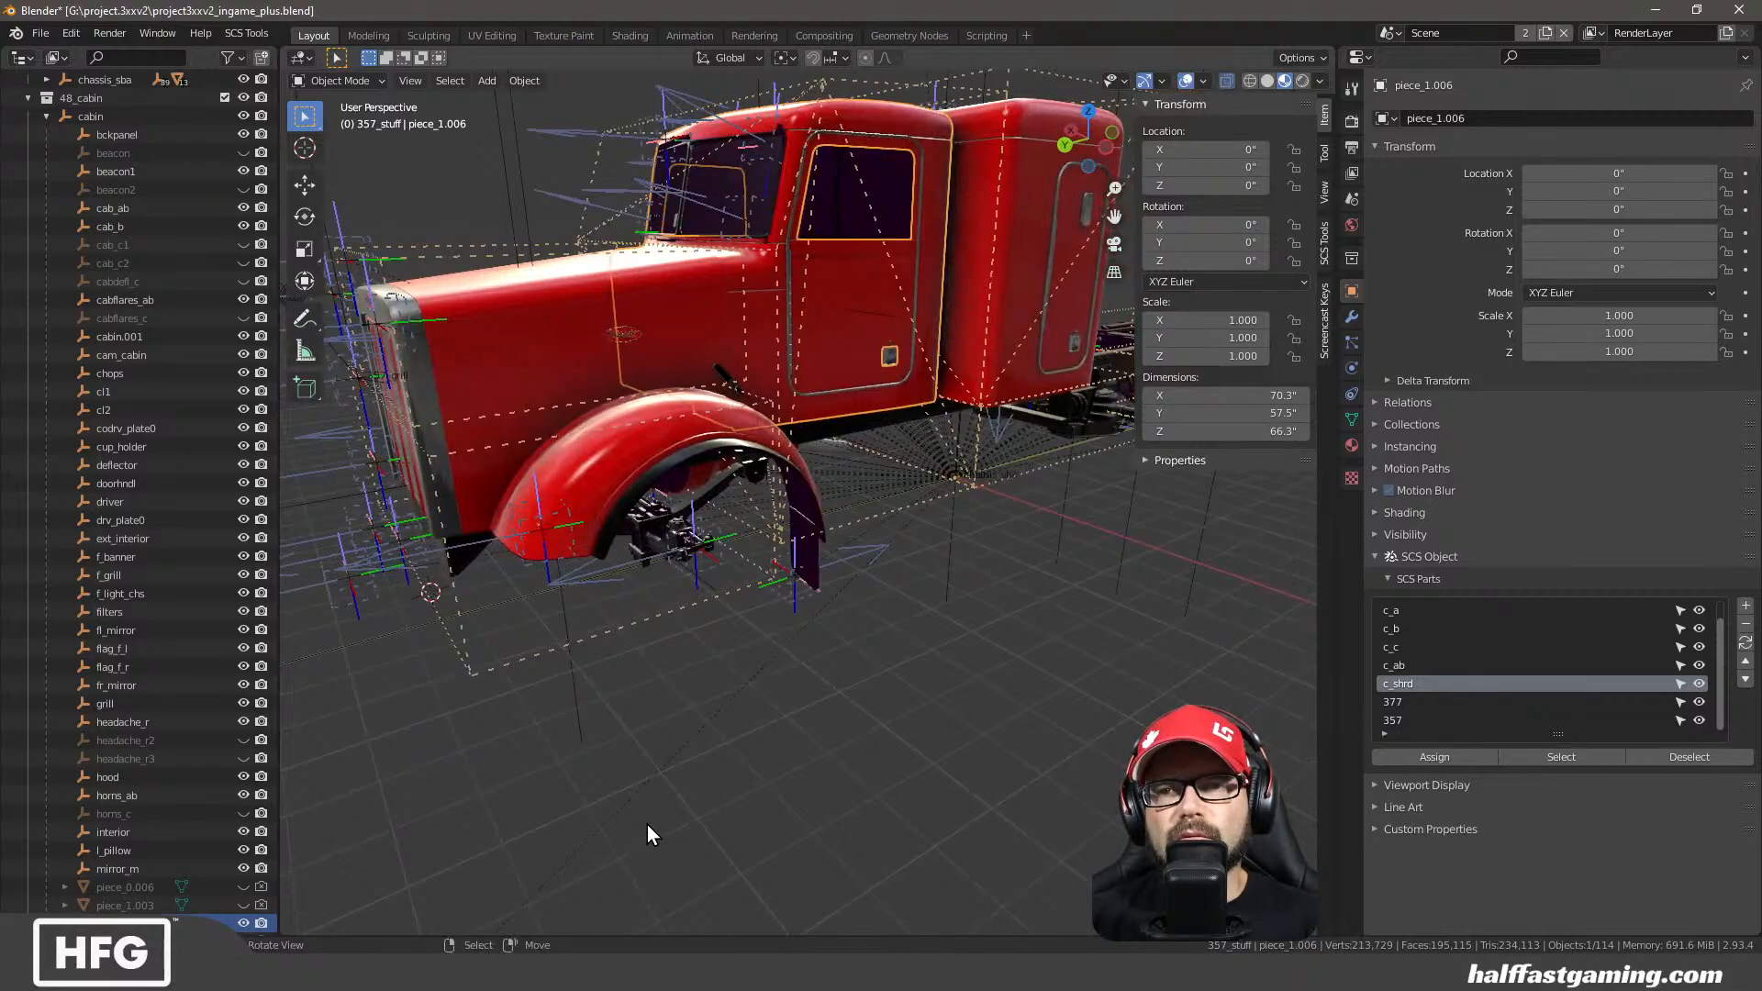
{"action": "middle_click_drag", "start_coordinate": [811, 514], "coordinate": [858, 493]}
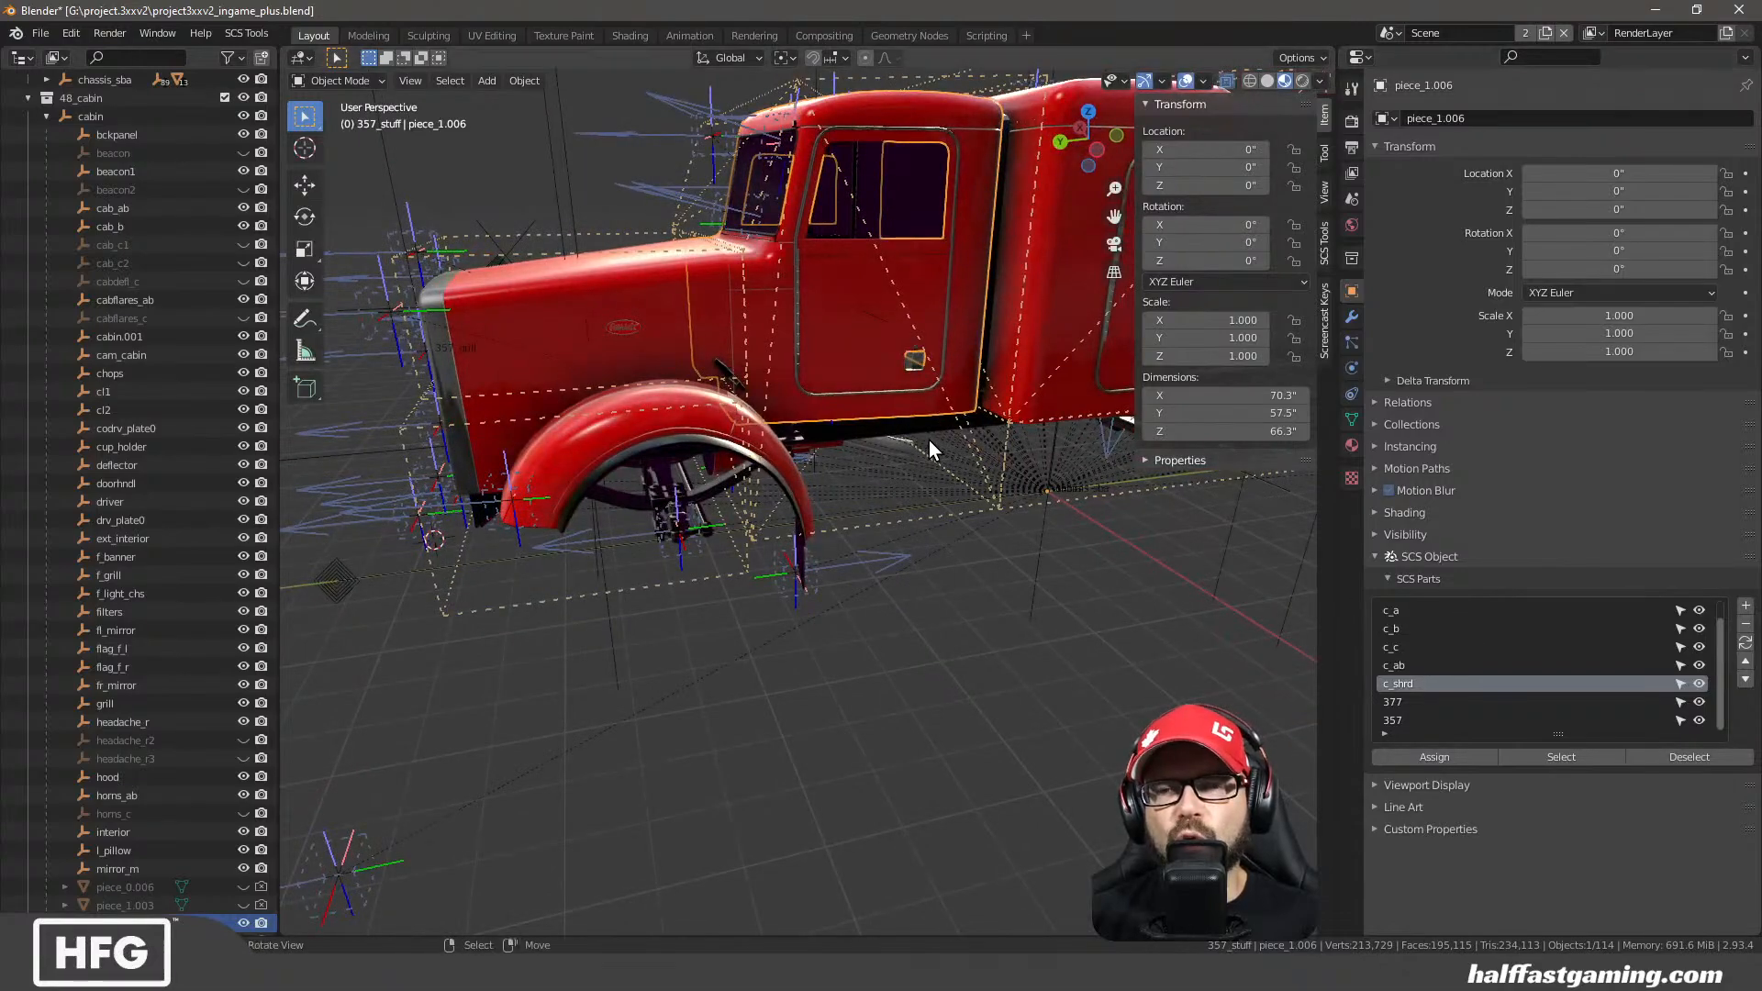
{"action": "middle_click_drag", "start_coordinate": [929, 439], "coordinate": [961, 450]}
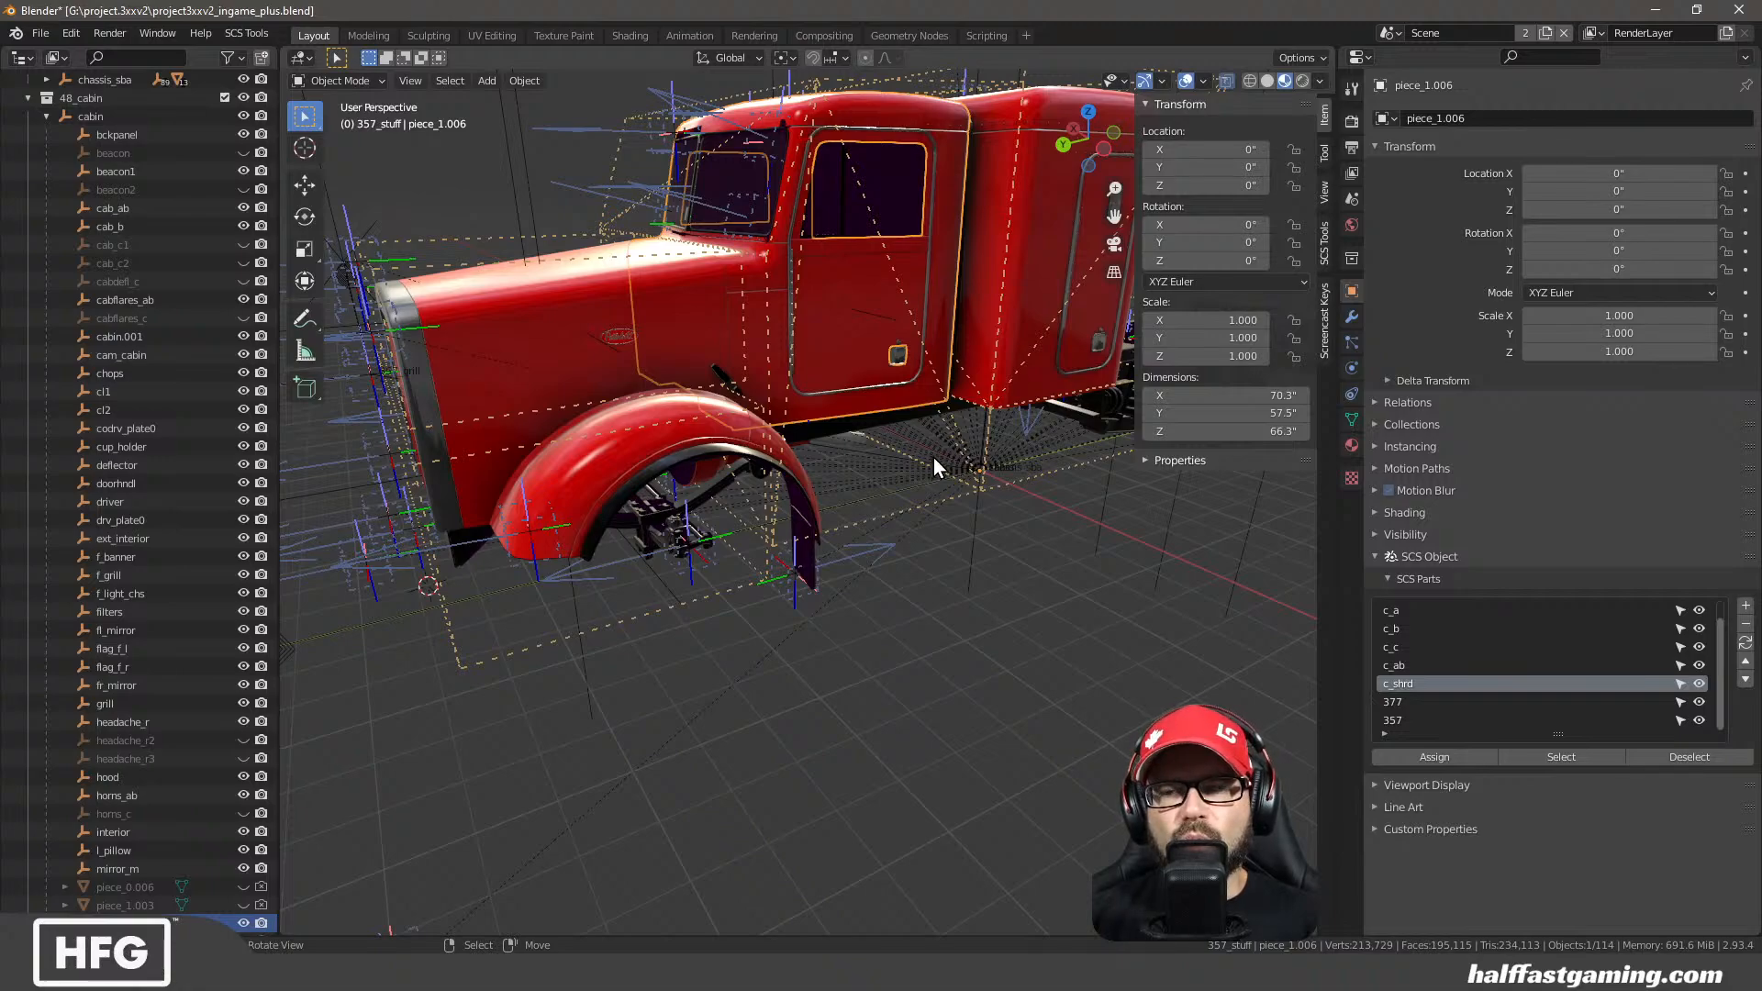
{"action": "middle_click_drag", "start_coordinate": [934, 457], "coordinate": [860, 450]}
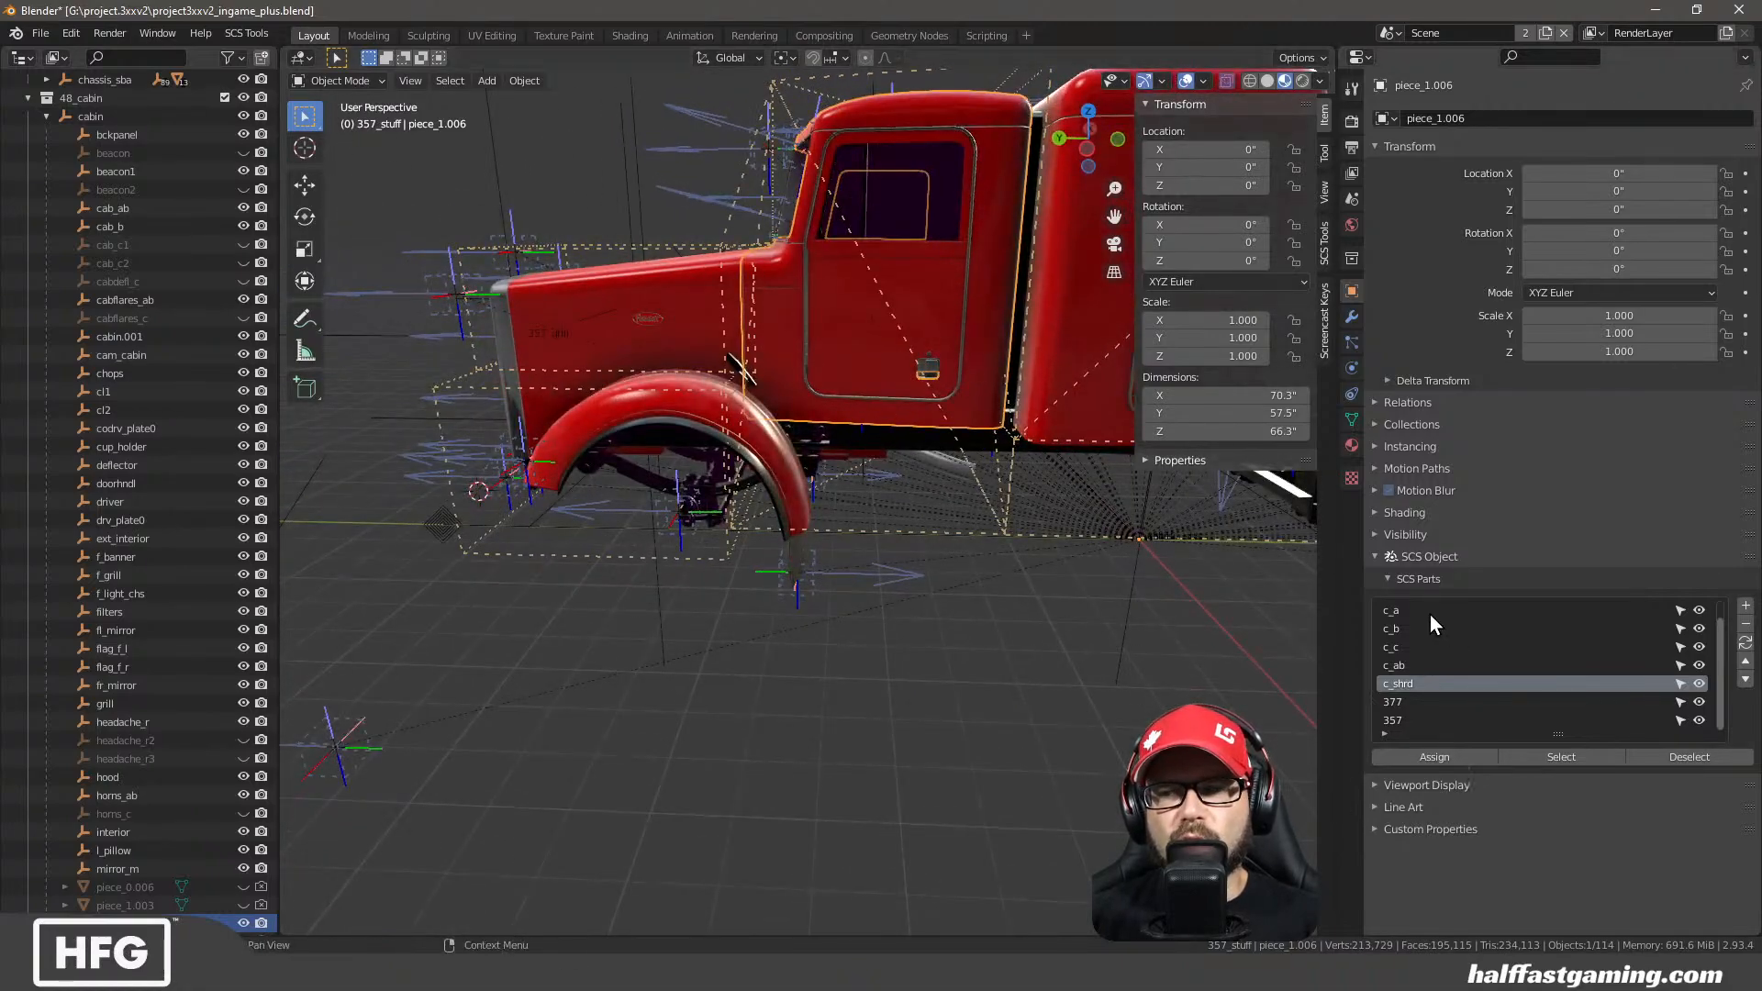
{"action": "middle_click_drag", "start_coordinate": [822, 580], "coordinate": [646, 408]}
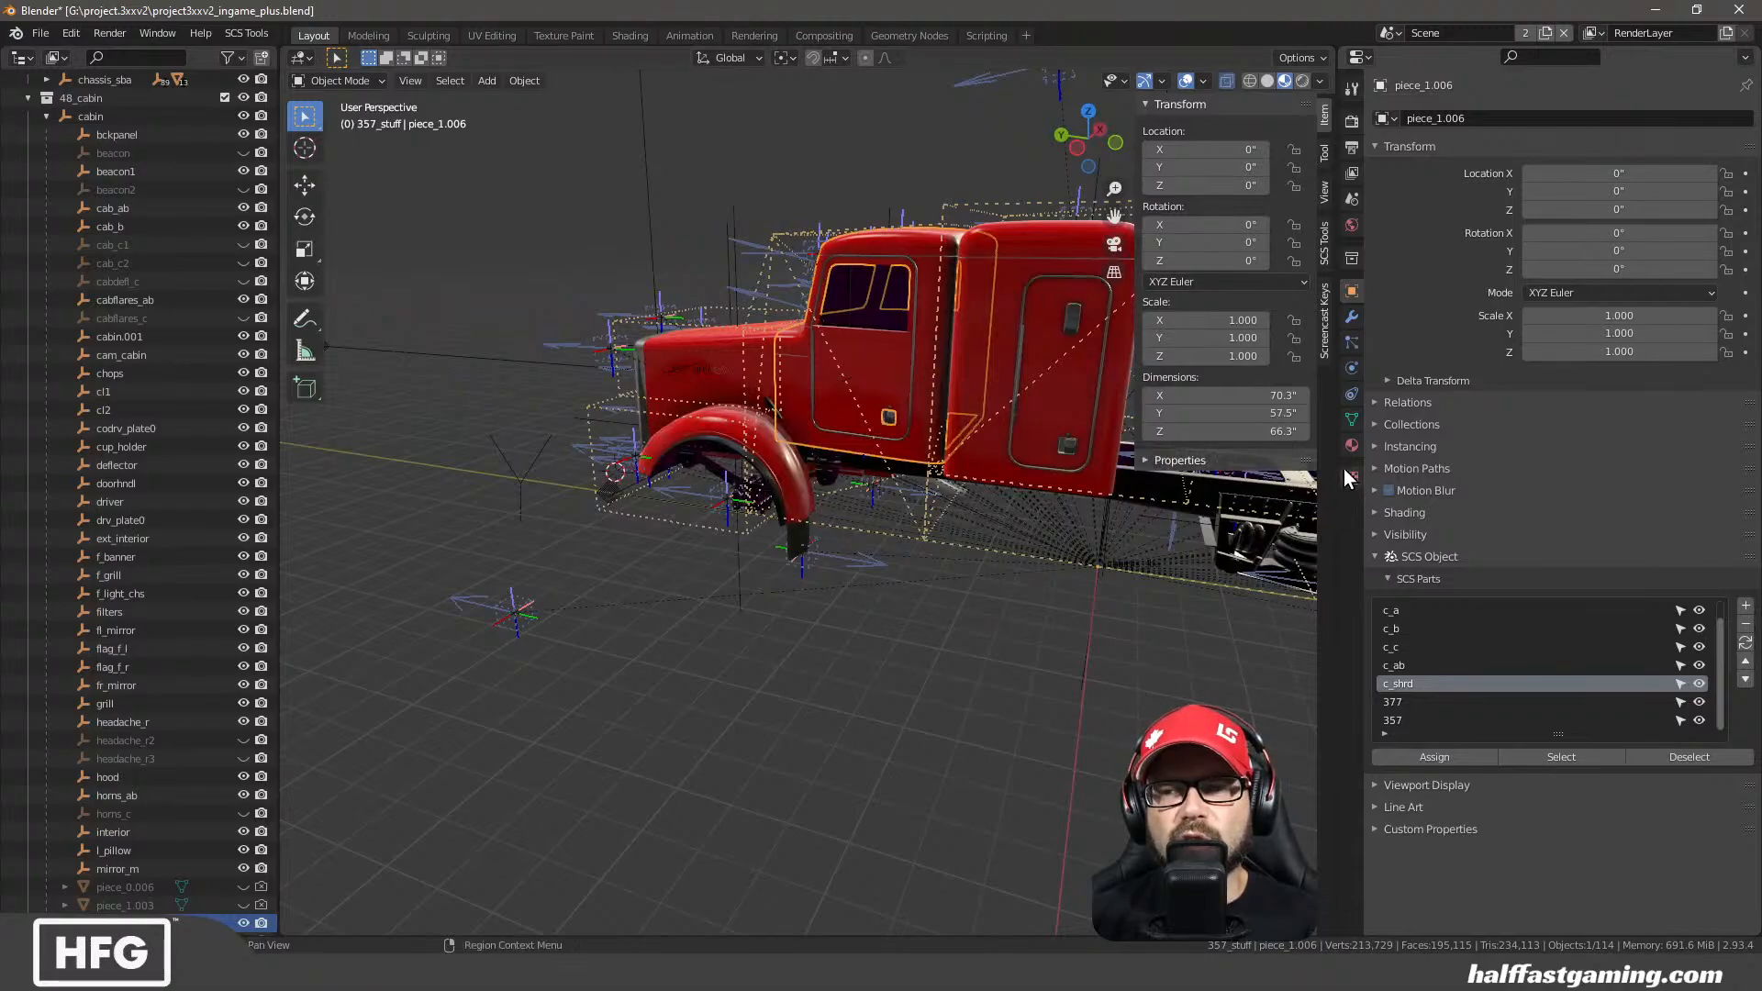
Select the cabin root object in the 48_cabin collection and inspect the hood and fender around the front wheel arch
{"action": "scroll", "coordinate": [178, 601], "scroll_direction": "up", "scroll_amount": 8}
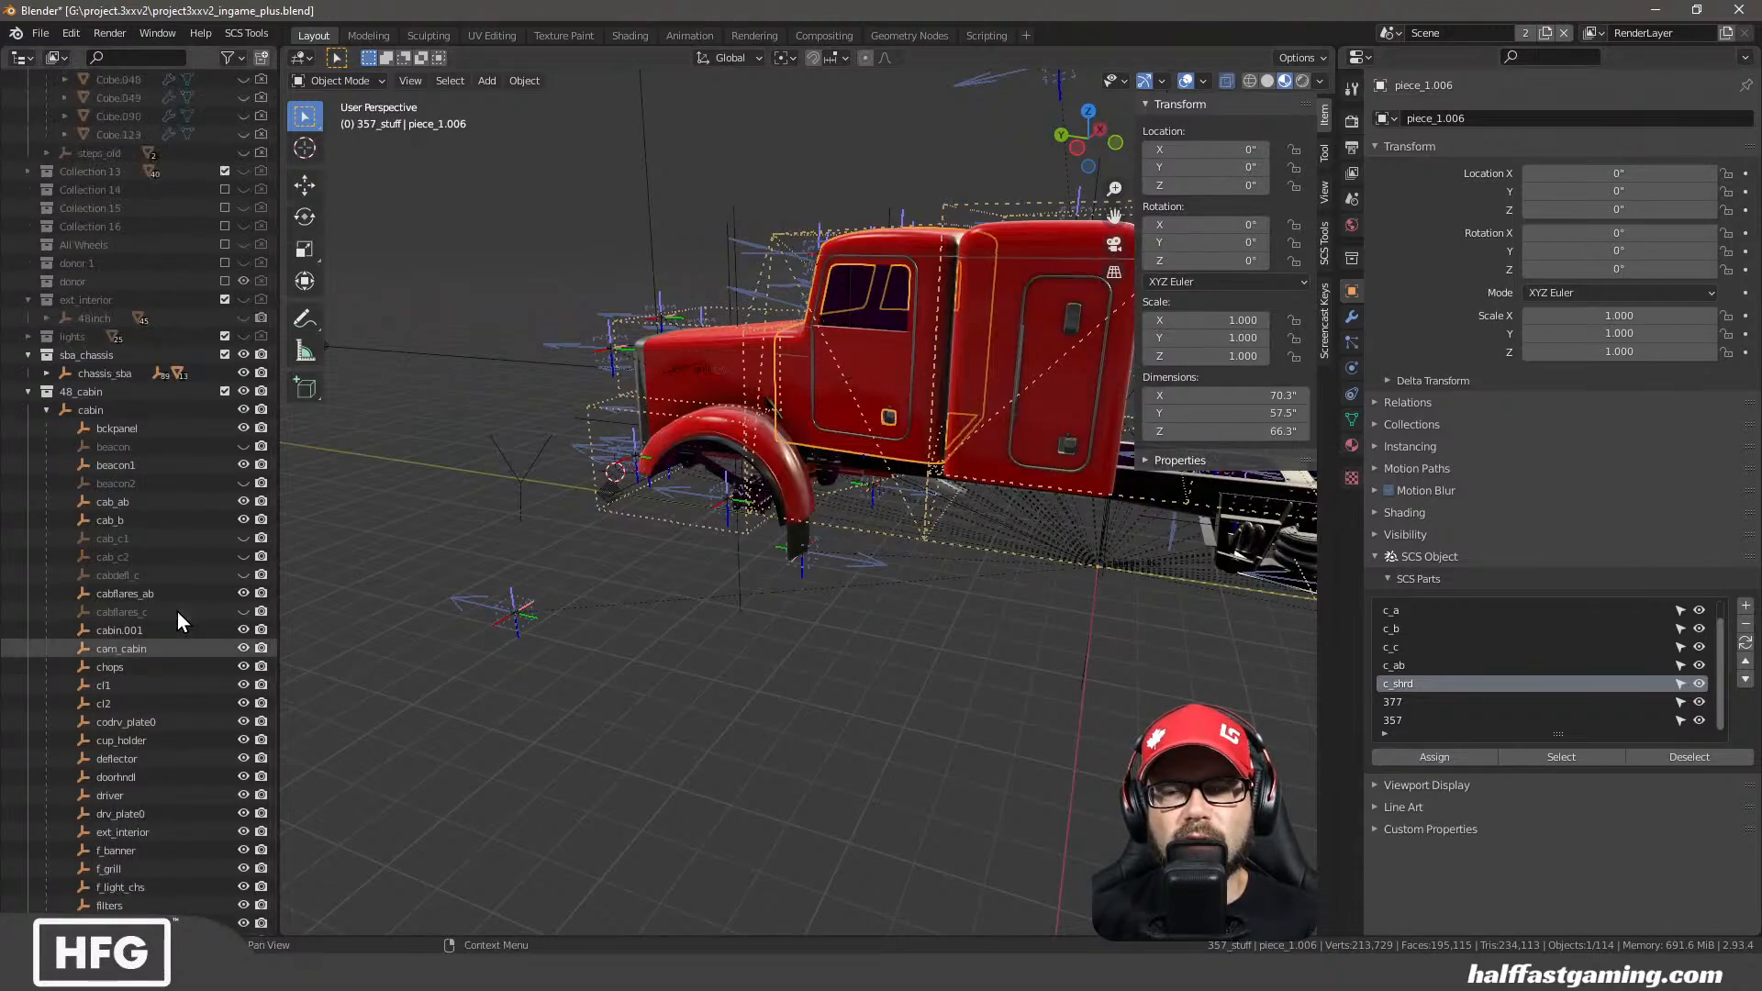
{"action": "scroll", "coordinate": [174, 611], "scroll_direction": "up", "scroll_amount": 4}
{"action": "left_click", "coordinate": [90, 556]}
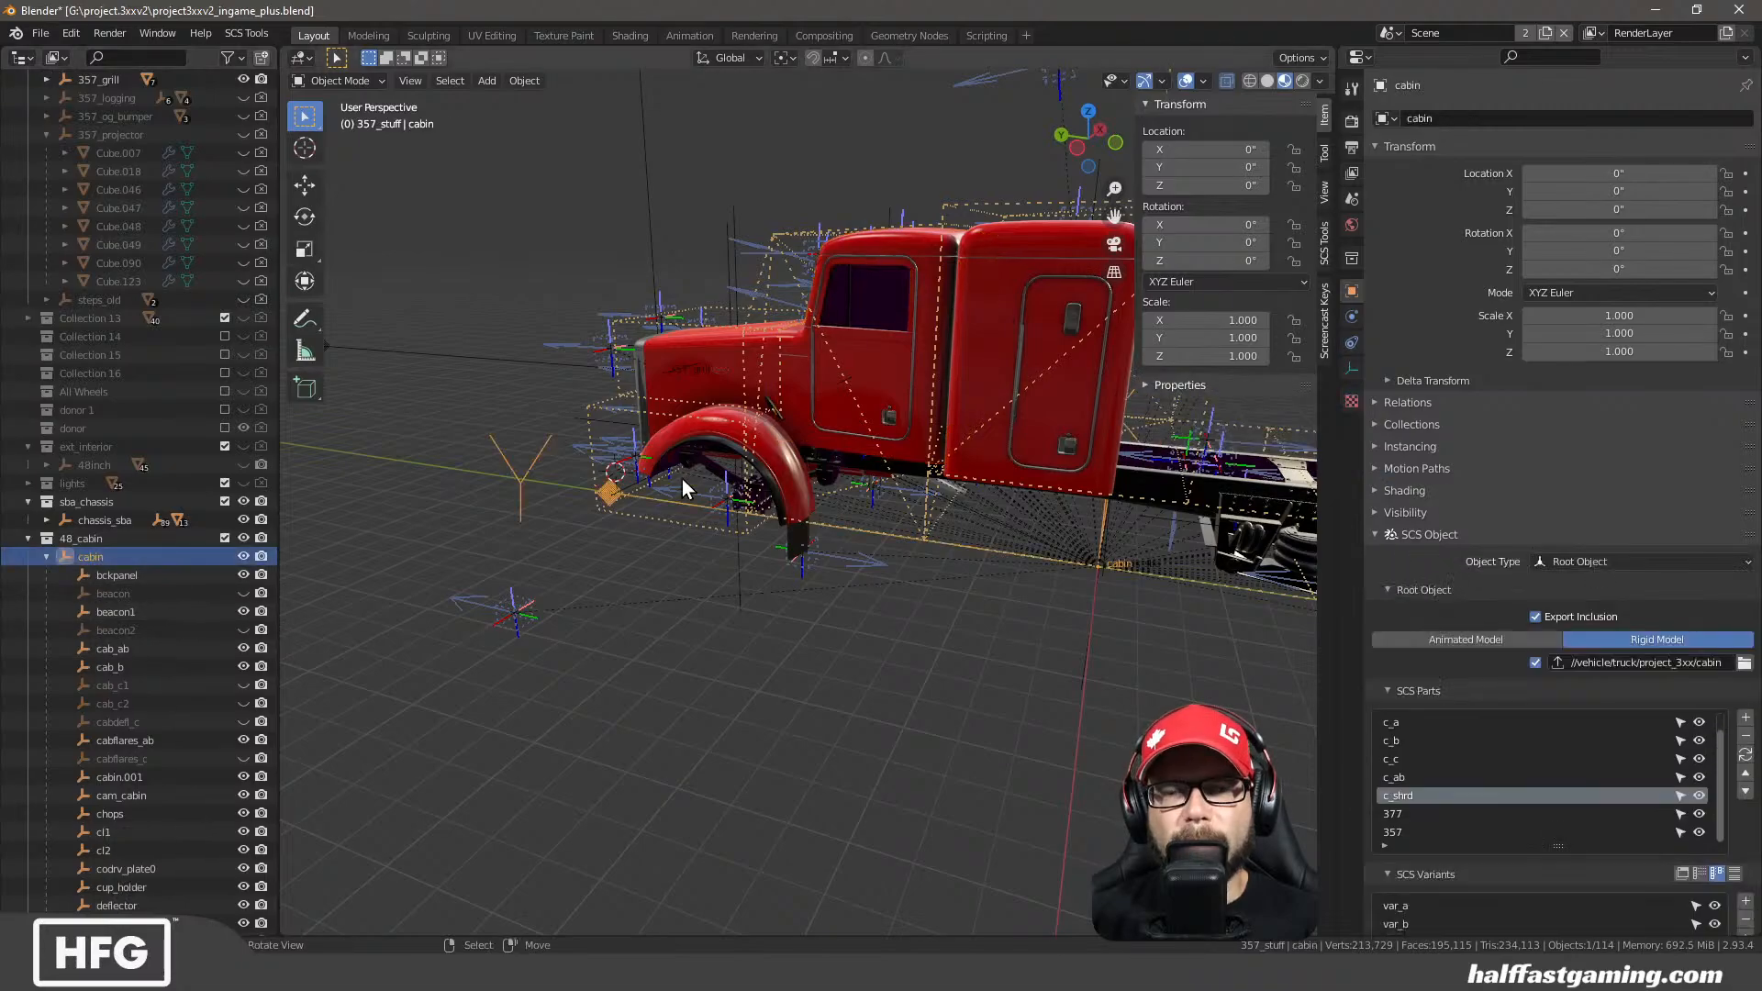
{"action": "middle_click_drag", "start_coordinate": [680, 477], "coordinate": [716, 395]}
{"action": "scroll", "coordinate": [892, 492], "scroll_direction": "up", "scroll_amount": 3}
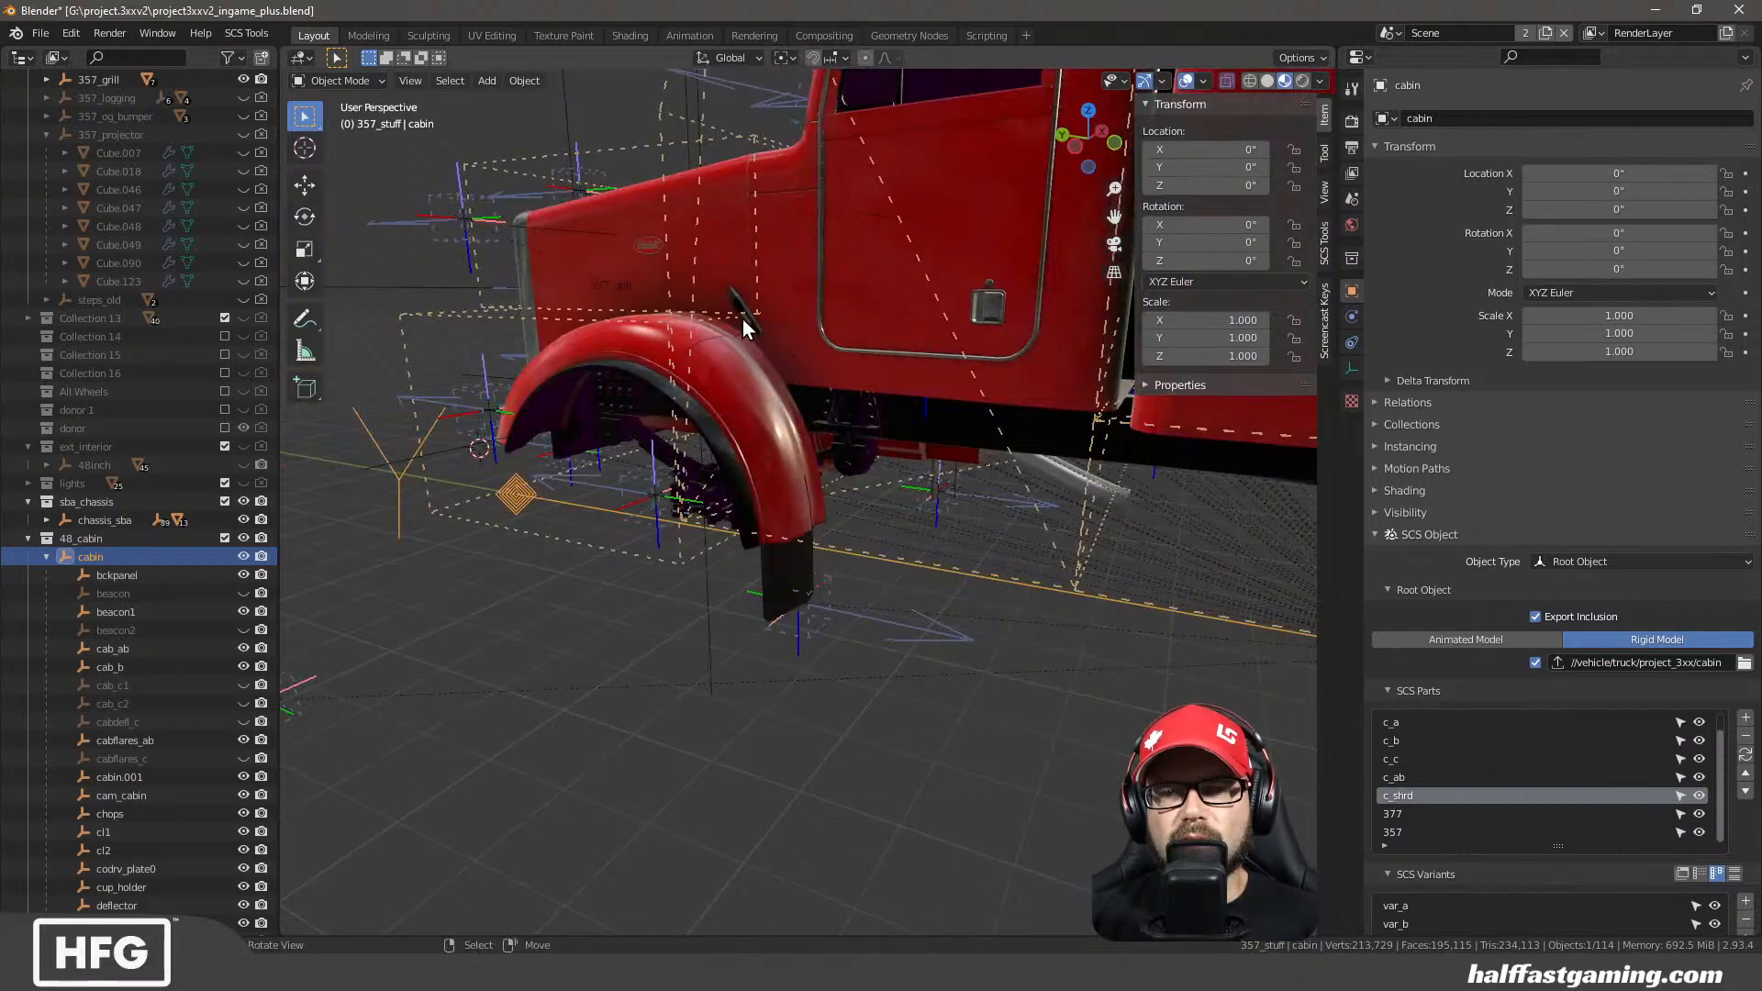
{"action": "mouse_move", "coordinate": [707, 323]}
{"action": "middle_mouse_down"}
{"action": "mouse_move", "coordinate": [798, 336]}
{"action": "mouse_move", "coordinate": [690, 331]}
{"action": "middle_mouse_up"}
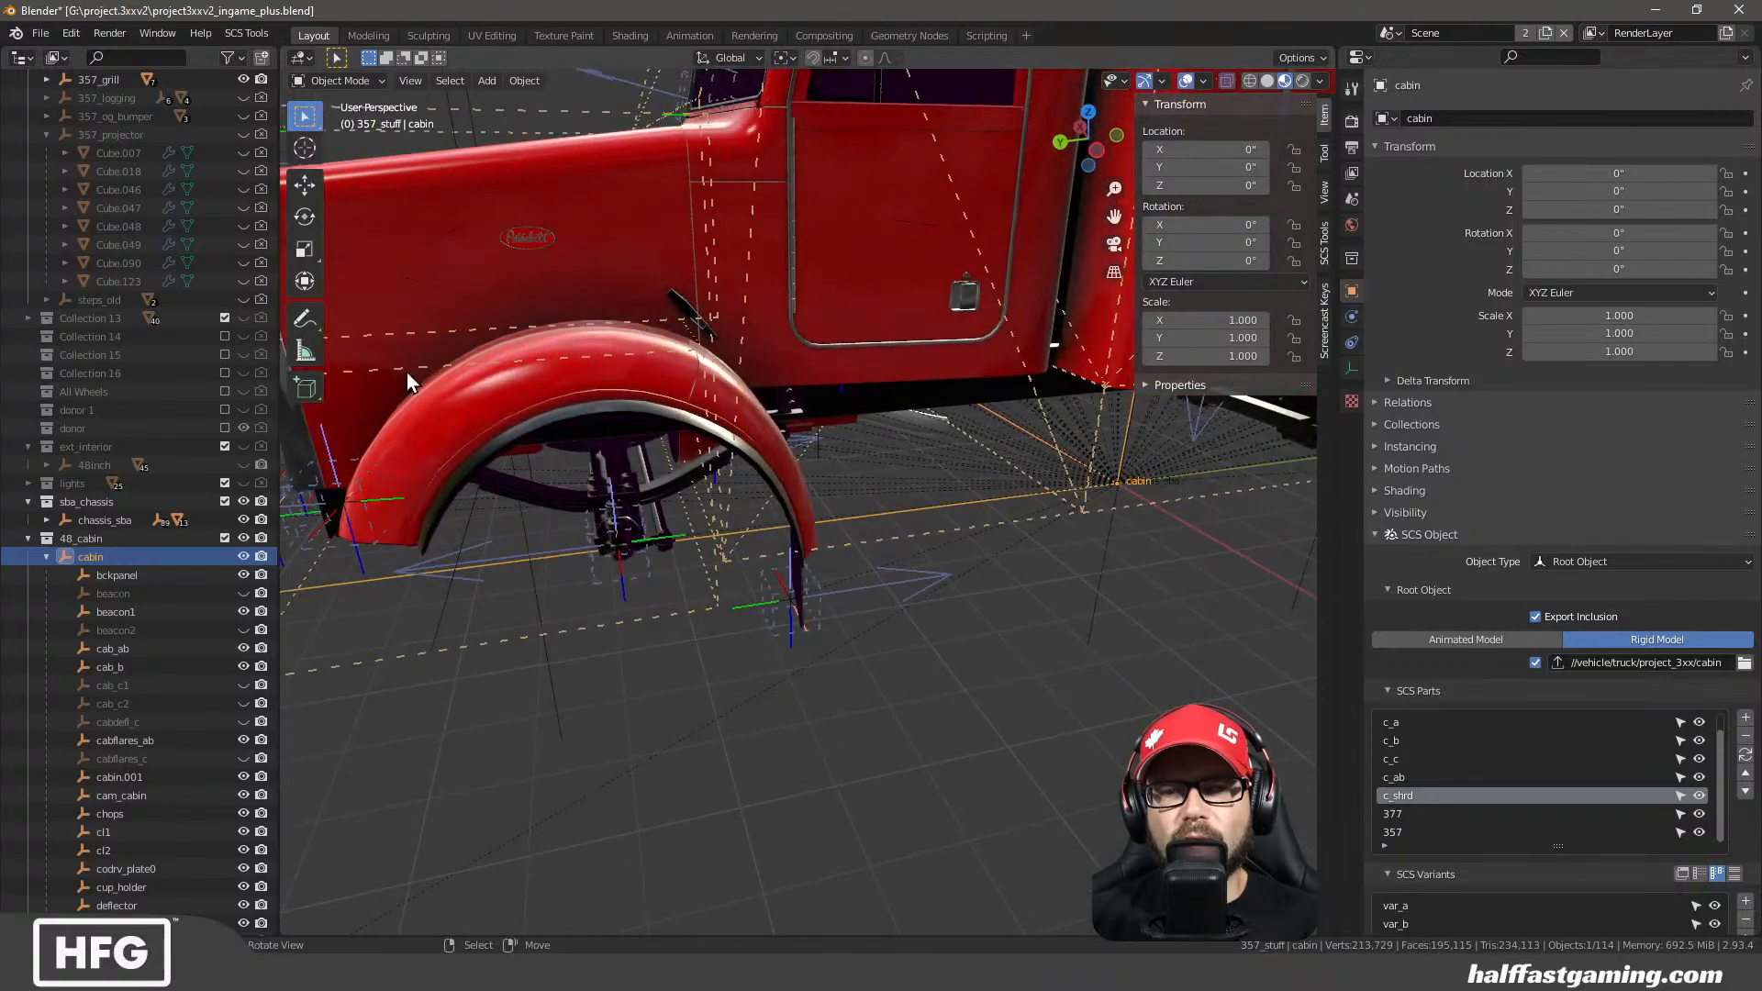
{"action": "middle_click_drag", "start_coordinate": [877, 442], "coordinate": [939, 608]}
Review the cabin's SCS variants and variant-part table, and activate the default SCS look to inspect the fender
{"action": "scroll", "coordinate": [1633, 808], "scroll_direction": "down", "scroll_amount": 8}
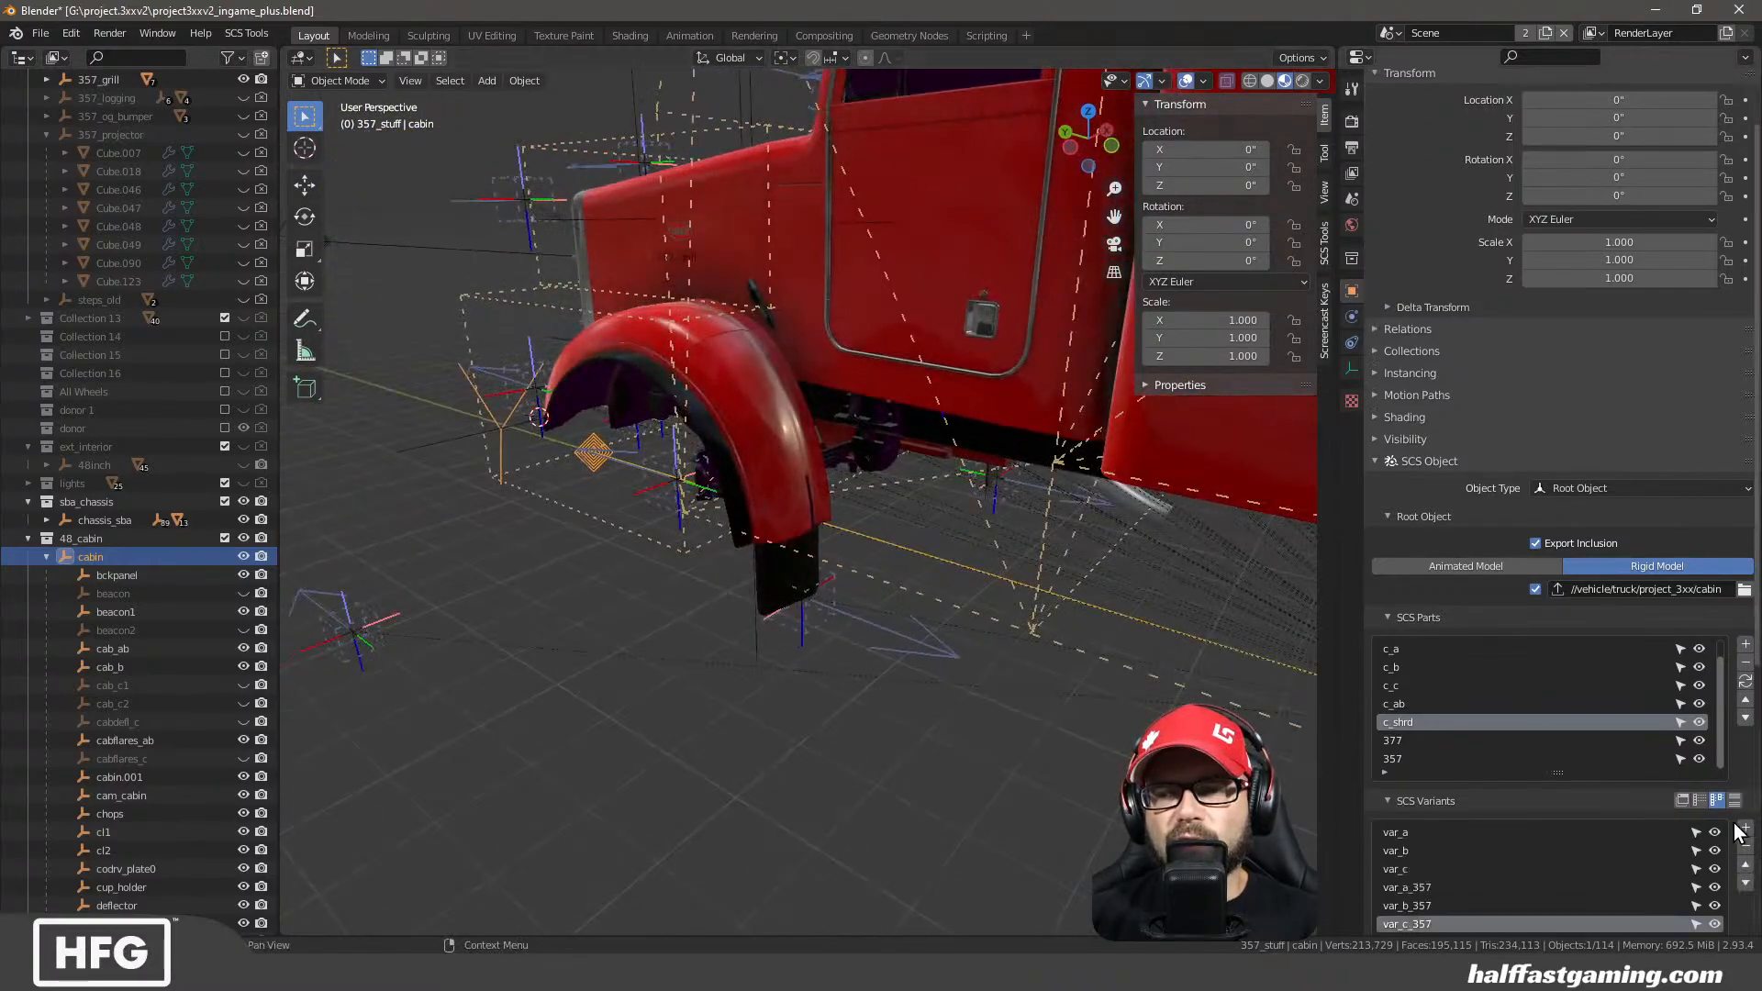
{"action": "scroll", "coordinate": [1734, 821], "scroll_direction": "down", "scroll_amount": 5}
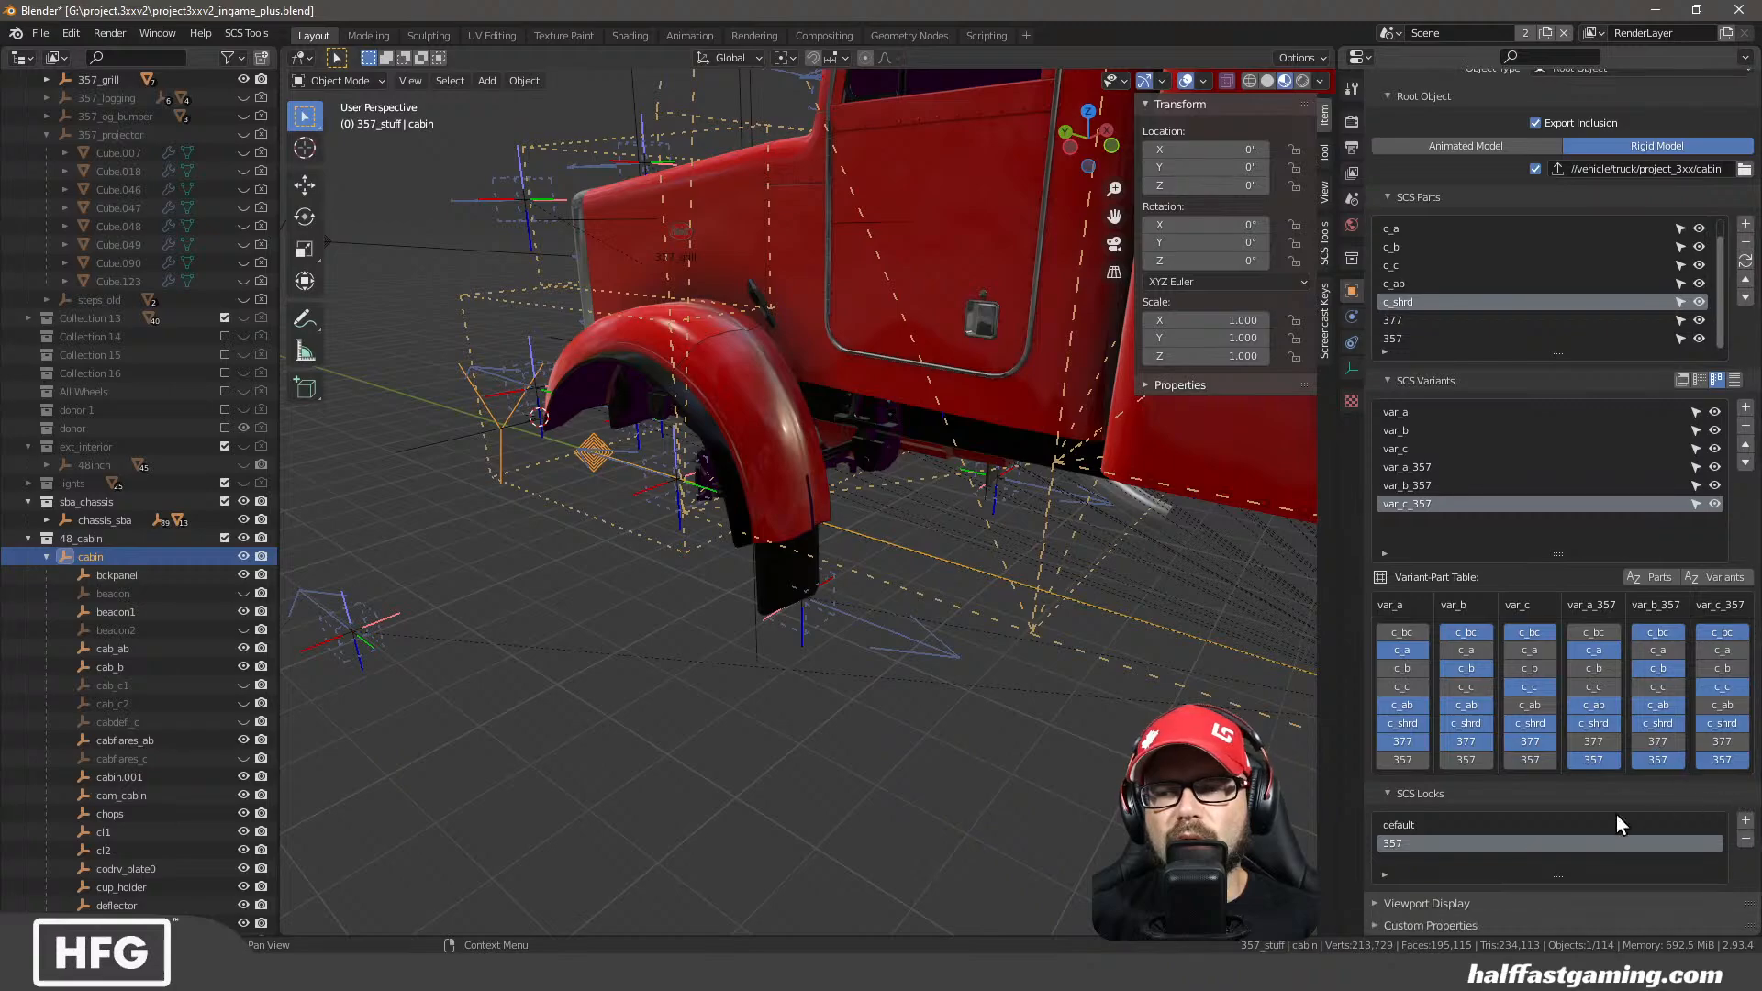
{"action": "left_click", "coordinate": [1431, 830]}
{"action": "middle_click_drag", "start_coordinate": [780, 414], "coordinate": [820, 414]}
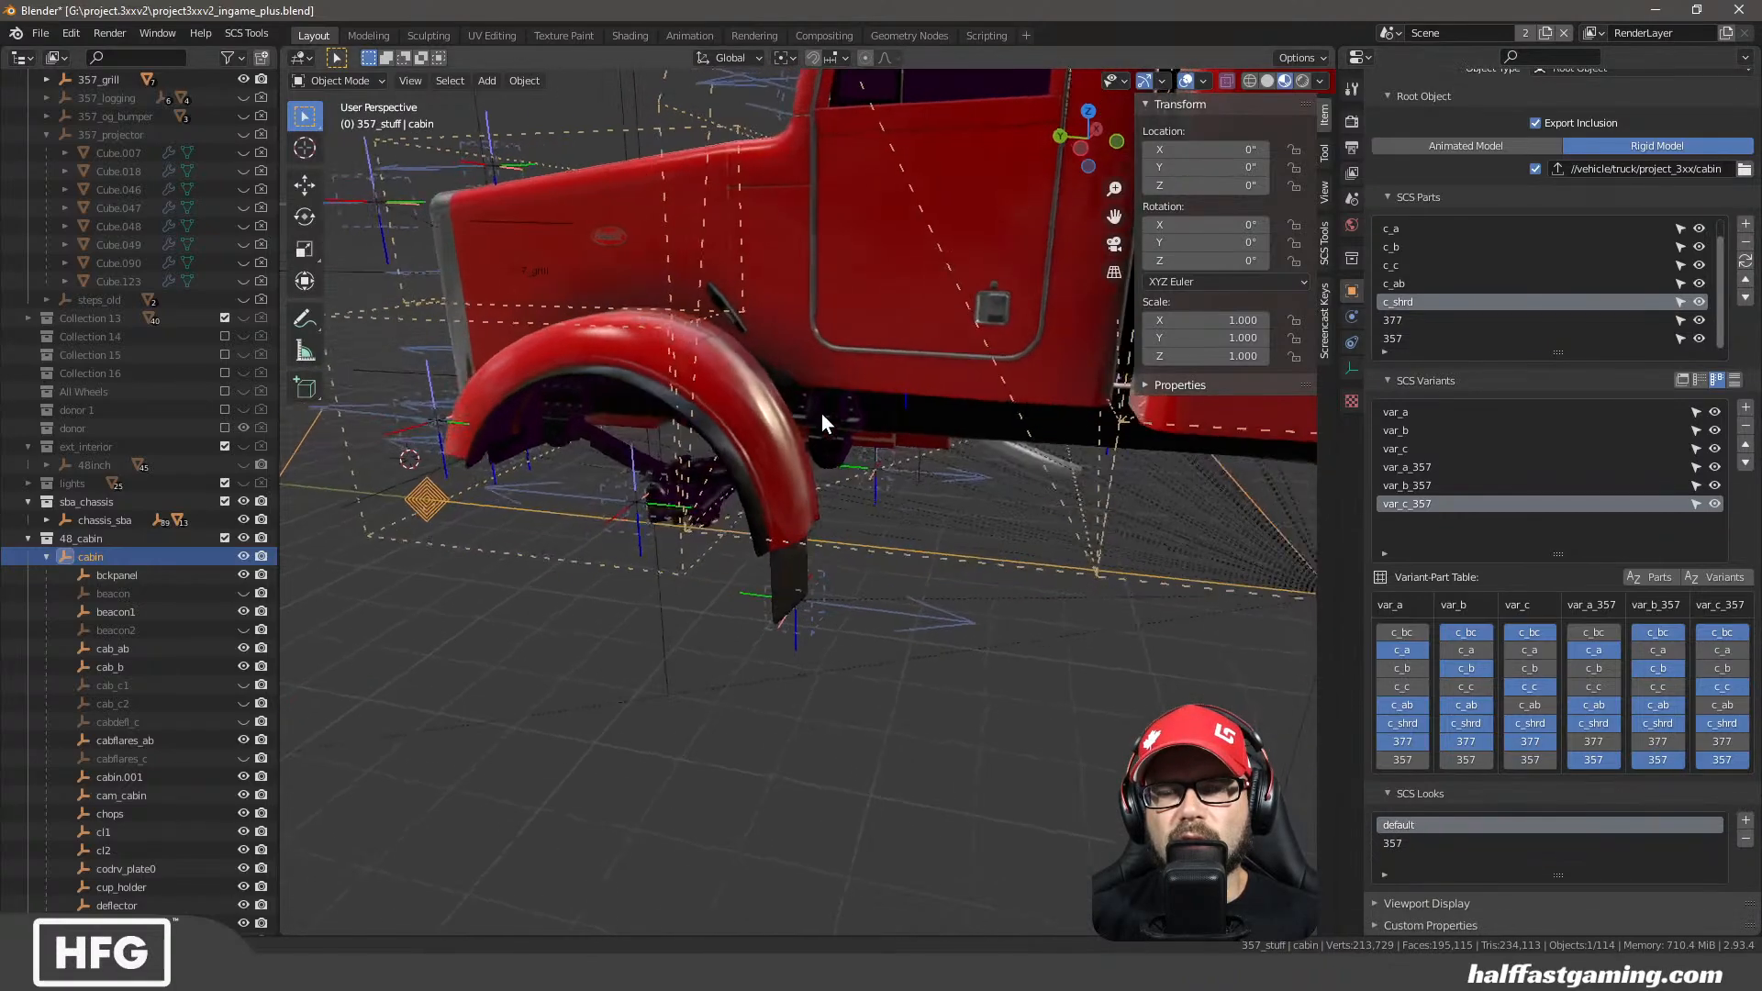
{"action": "scroll", "coordinate": [796, 405], "scroll_direction": "up", "scroll_amount": 2}
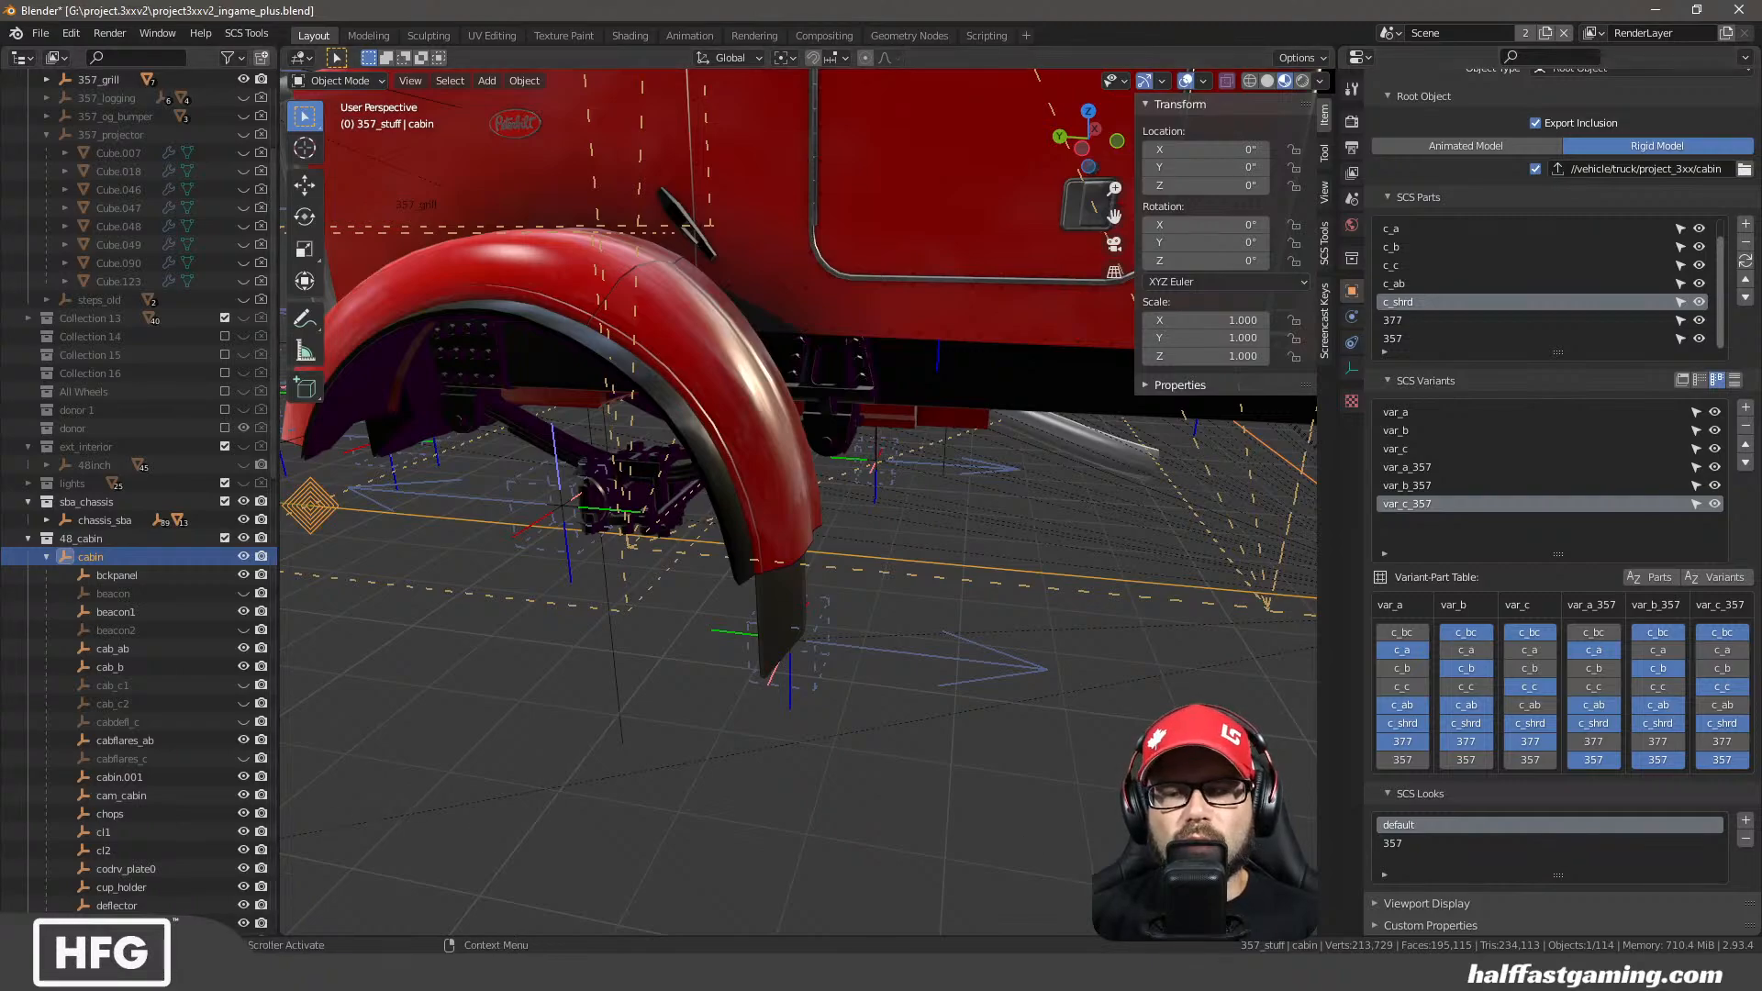
Switch to File Explorer and open the definition folder project_3xx_v20\def\vehicle\truck\project.3xx\cabin
{"action": "left_click", "coordinate": [158, 971]}
{"action": "left_click", "coordinate": [108, 885]}
{"action": "left_click", "coordinate": [157, 971]}
{"action": "left_click", "coordinate": [207, 885]}
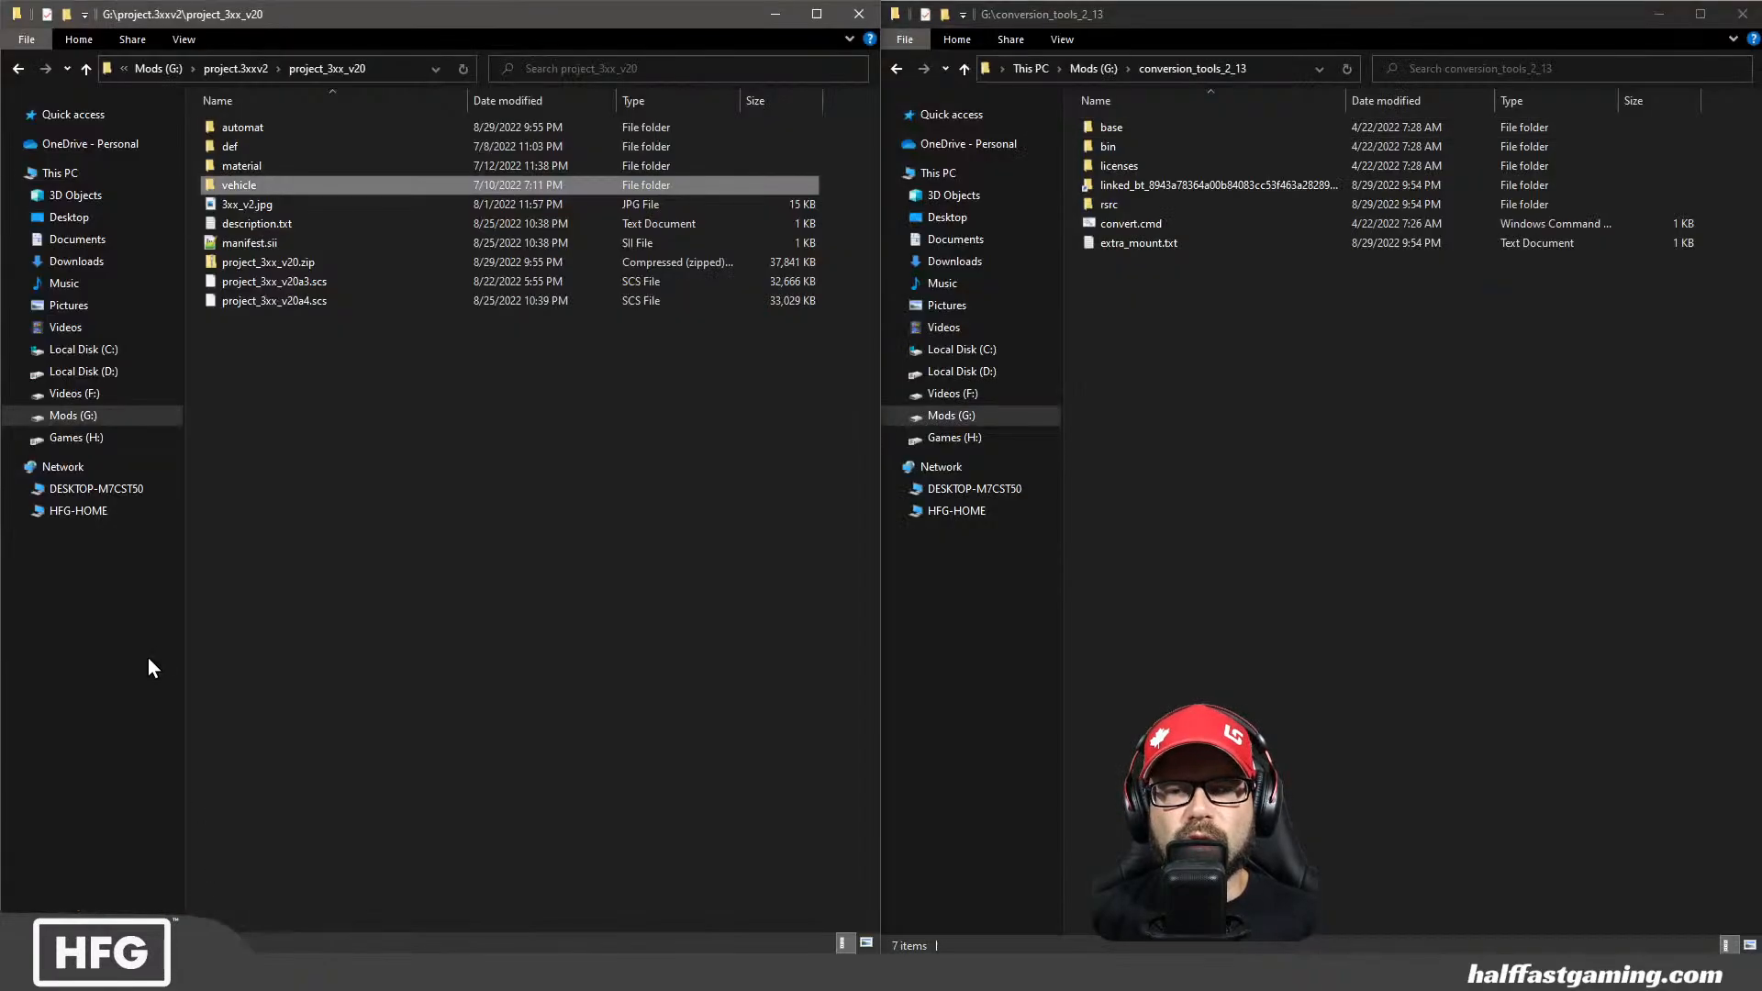
{"action": "double_click", "coordinate": [234, 149]}
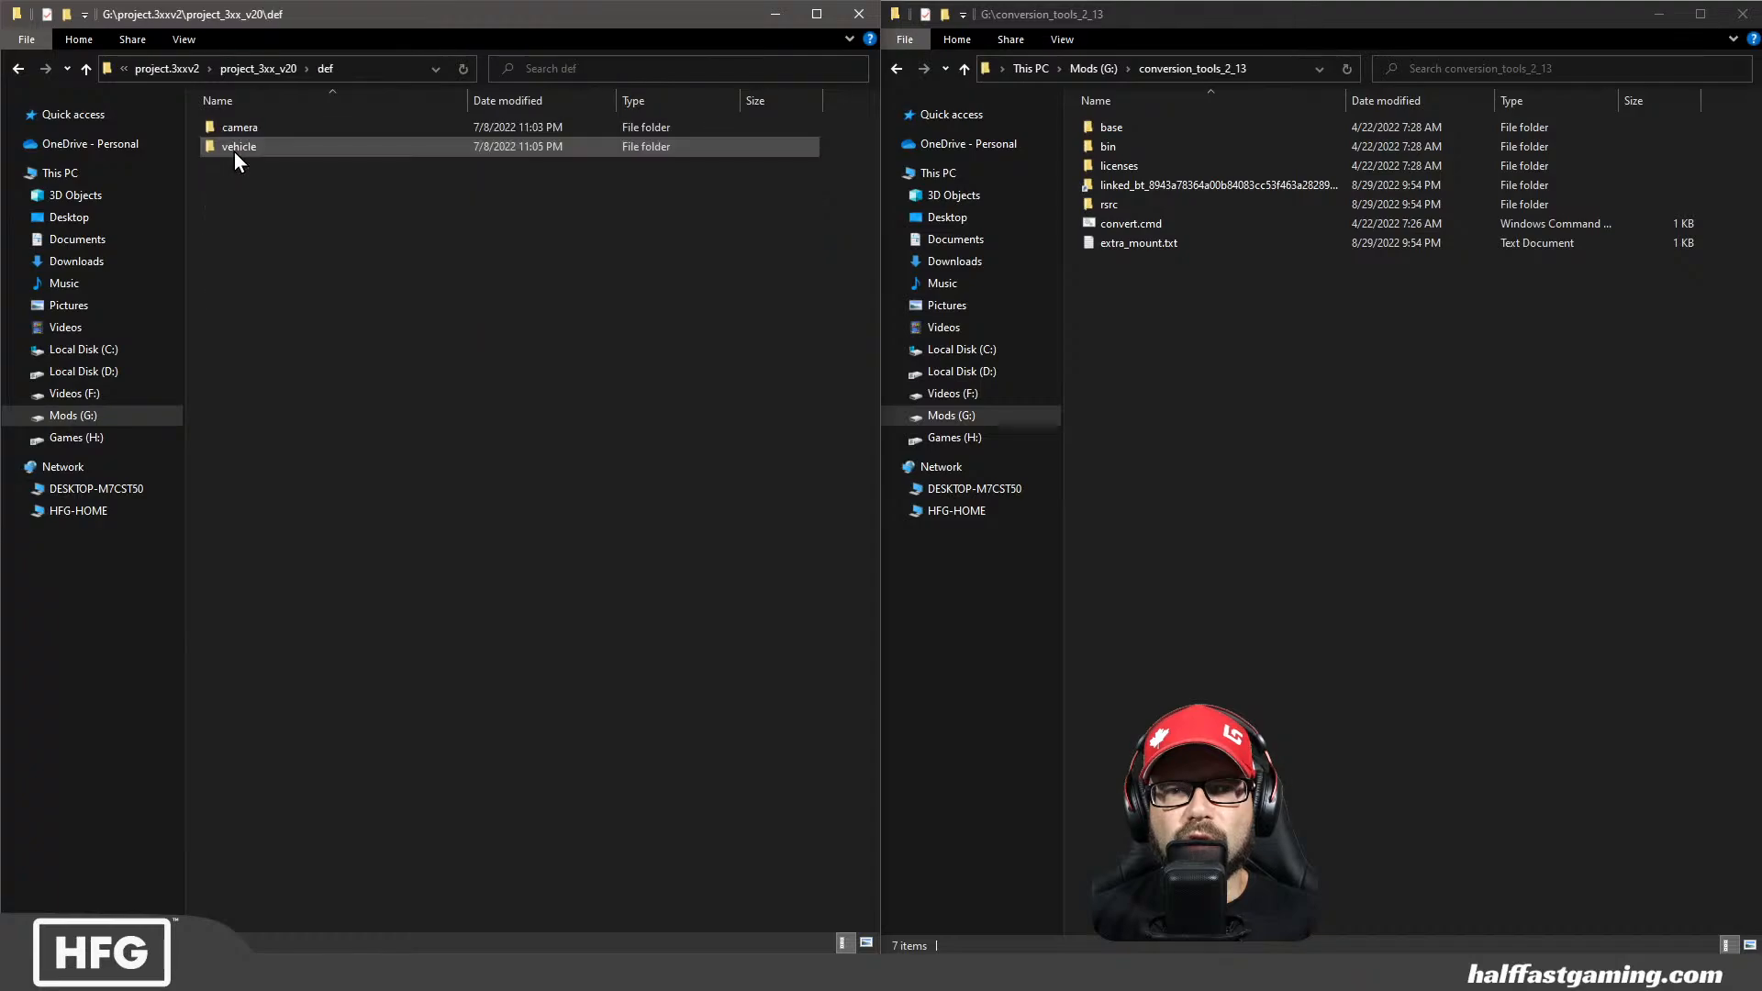
{"action": "double_click", "coordinate": [236, 147]}
{"action": "double_click", "coordinate": [234, 127]}
{"action": "double_click", "coordinate": [233, 127]}
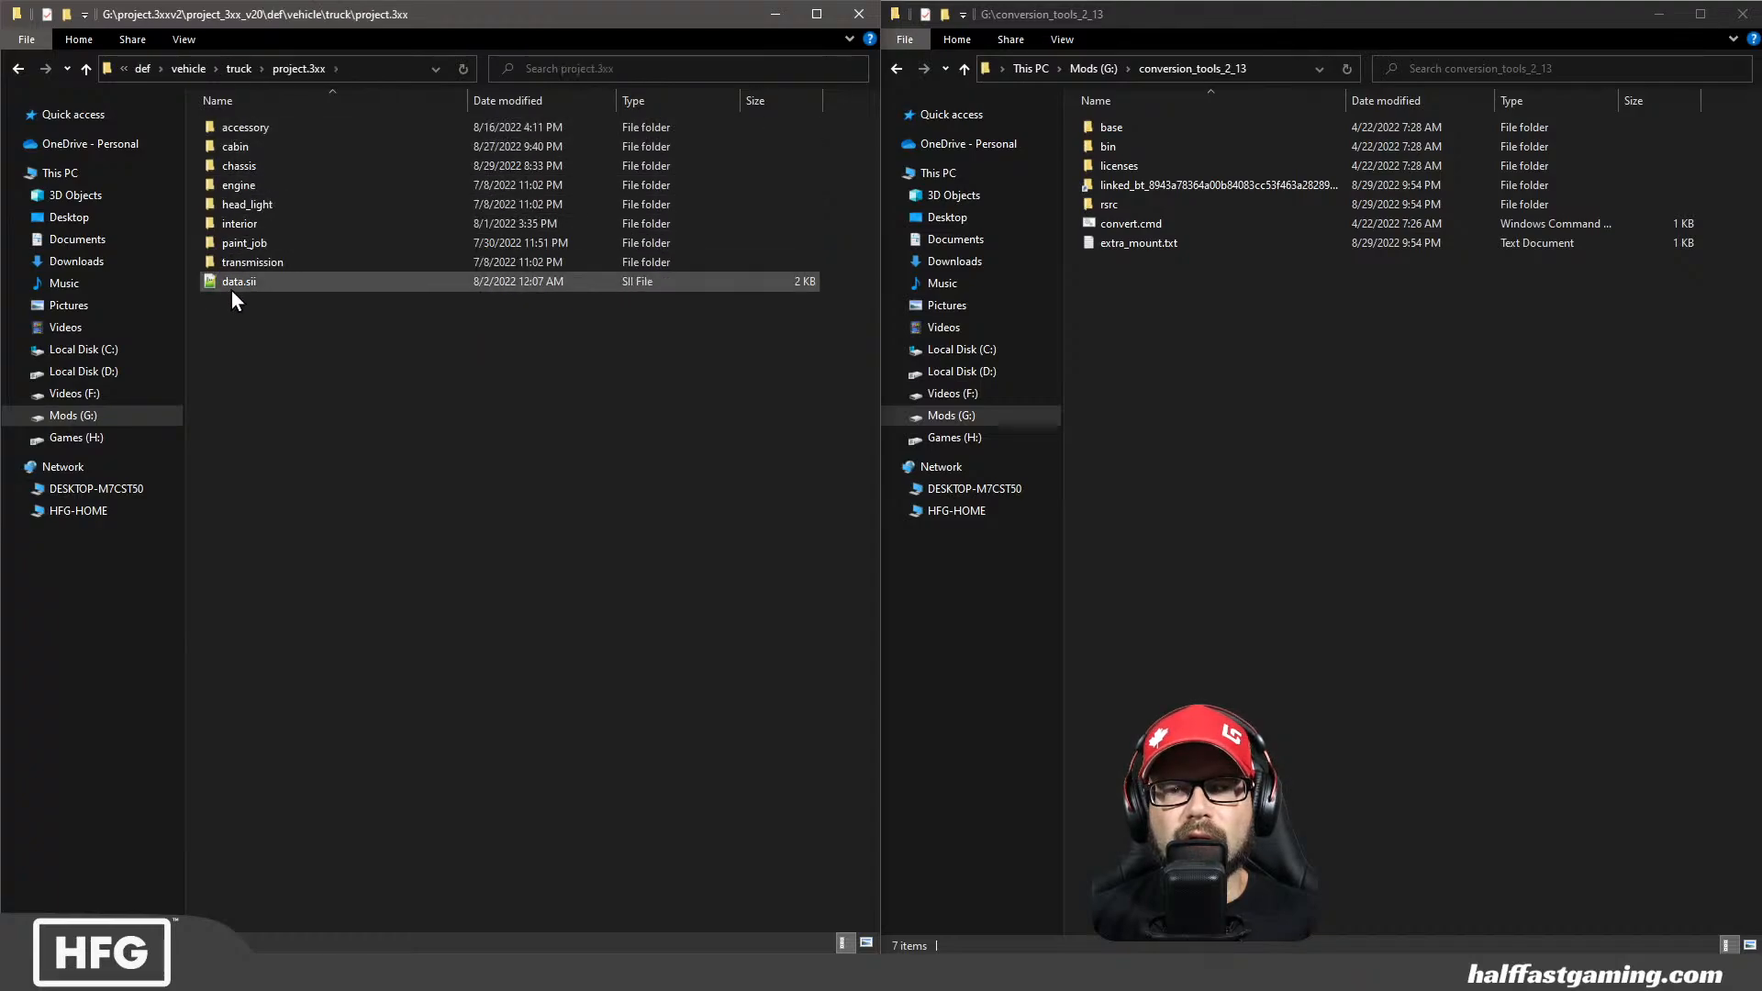
{"action": "double_click", "coordinate": [244, 153]}
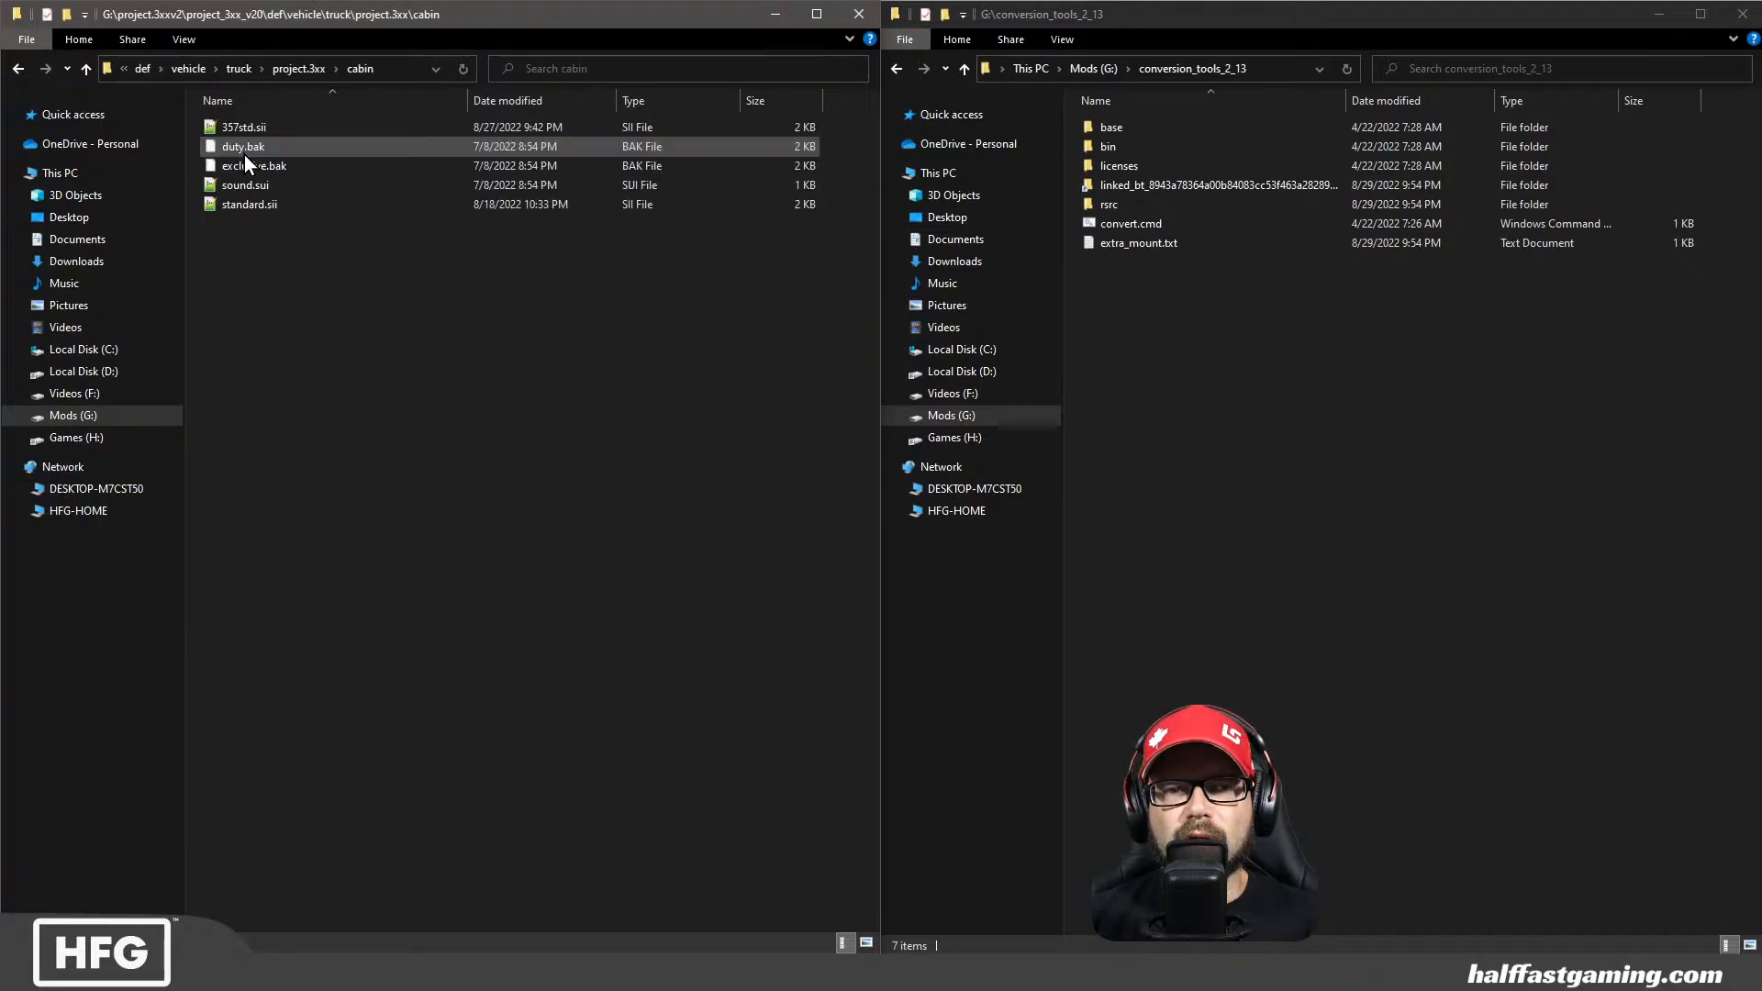
Open standard.sii in Notepad++, highlight its variant and look lines, and close the file
{"action": "left_click", "coordinate": [246, 204]}
{"action": "double_click", "coordinate": [250, 204]}
{"action": "scroll", "coordinate": [686, 603], "scroll_direction": "down", "scroll_amount": 2}
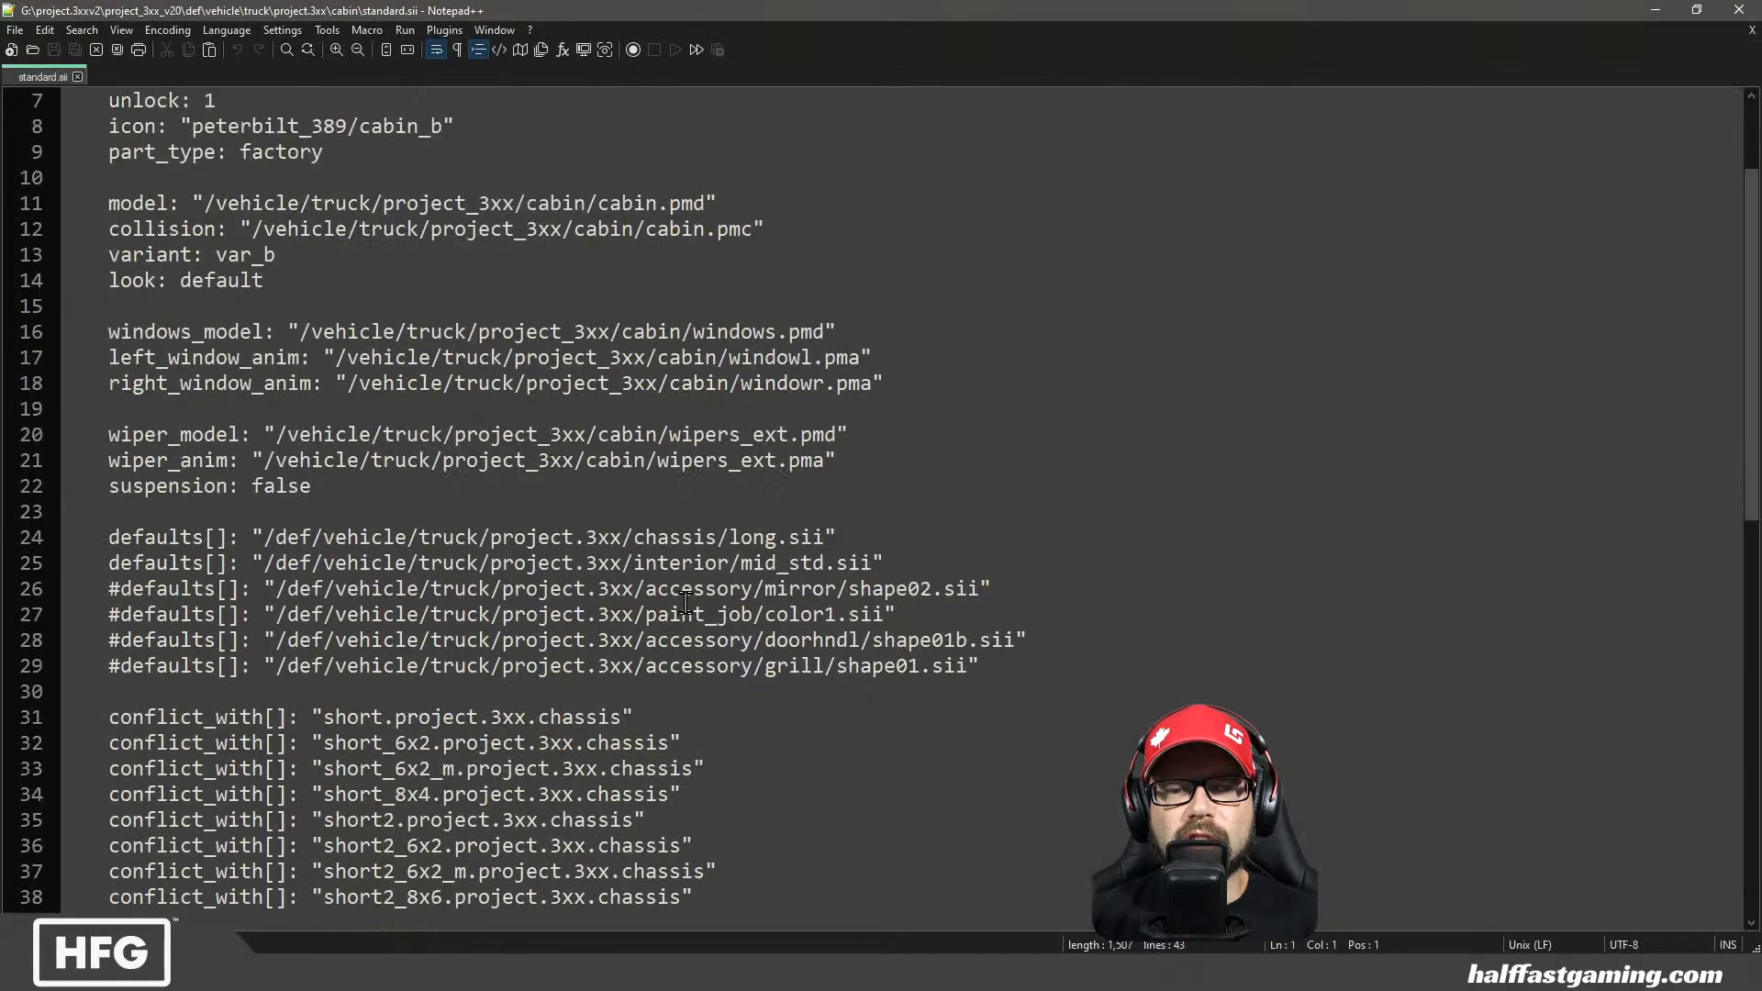
{"action": "scroll", "coordinate": [491, 496], "scroll_direction": "up", "scroll_amount": 2}
{"action": "left_click_drag", "start_coordinate": [330, 427], "coordinate": [180, 409]}
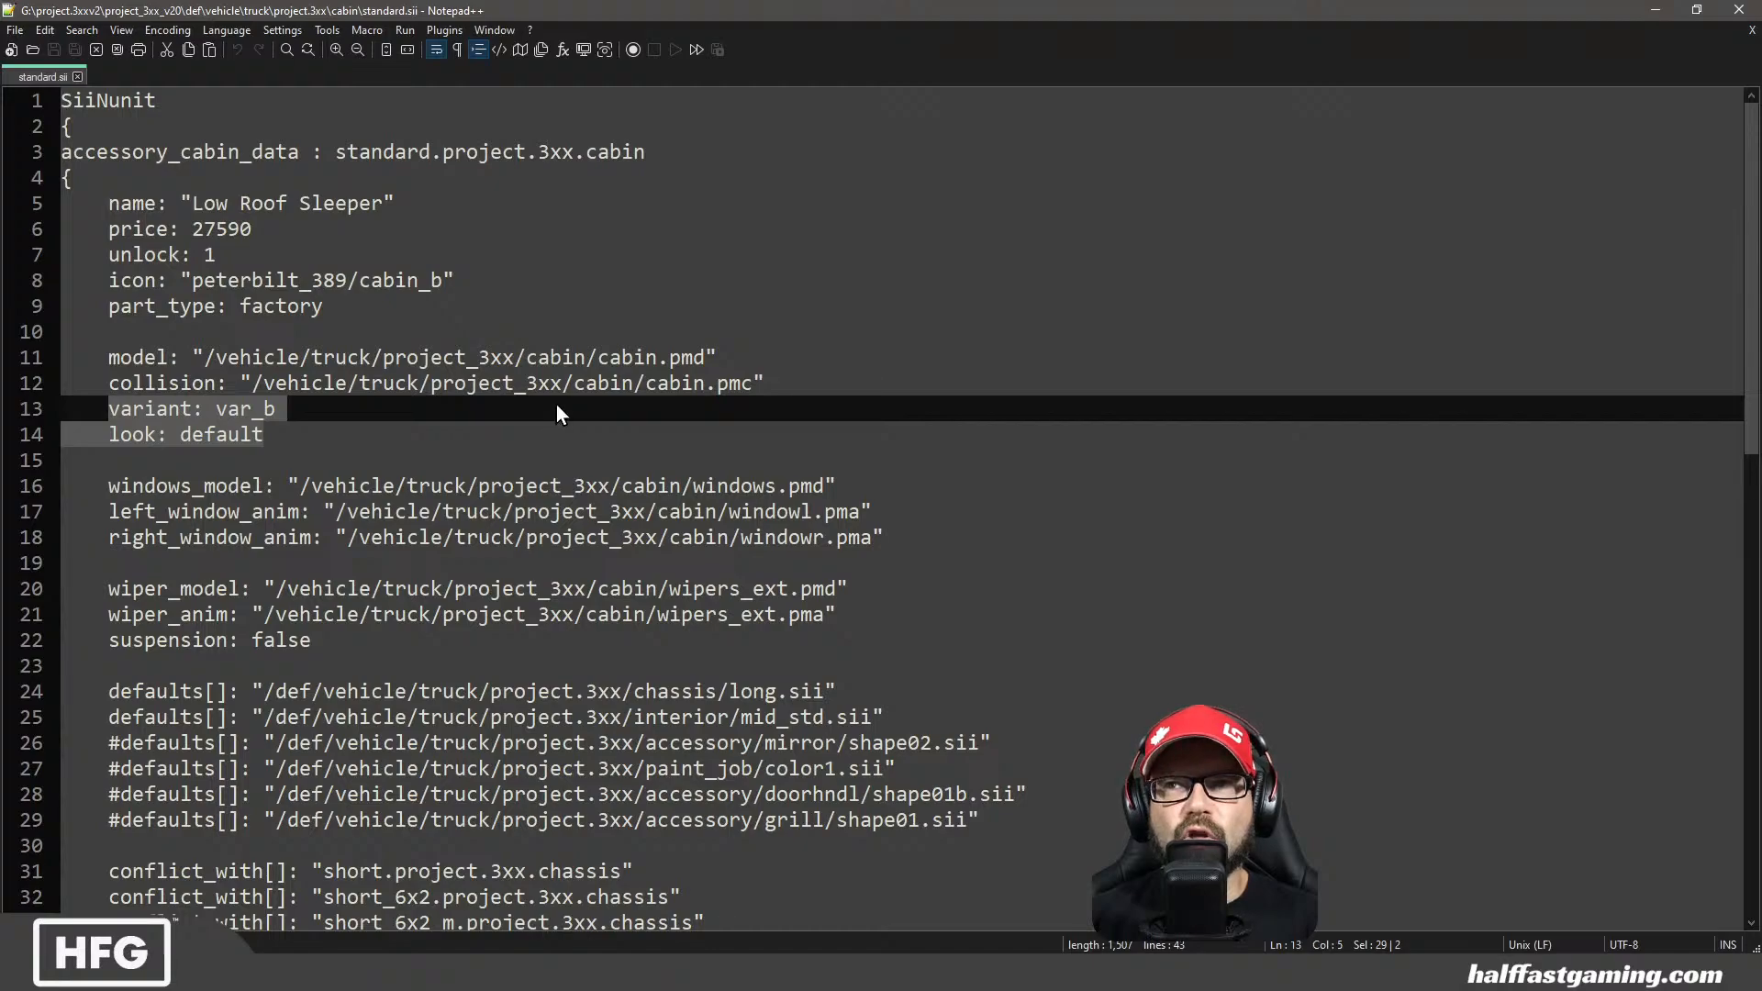
{"action": "left_click", "coordinate": [78, 76]}
{"action": "left_click", "coordinate": [1654, 13]}
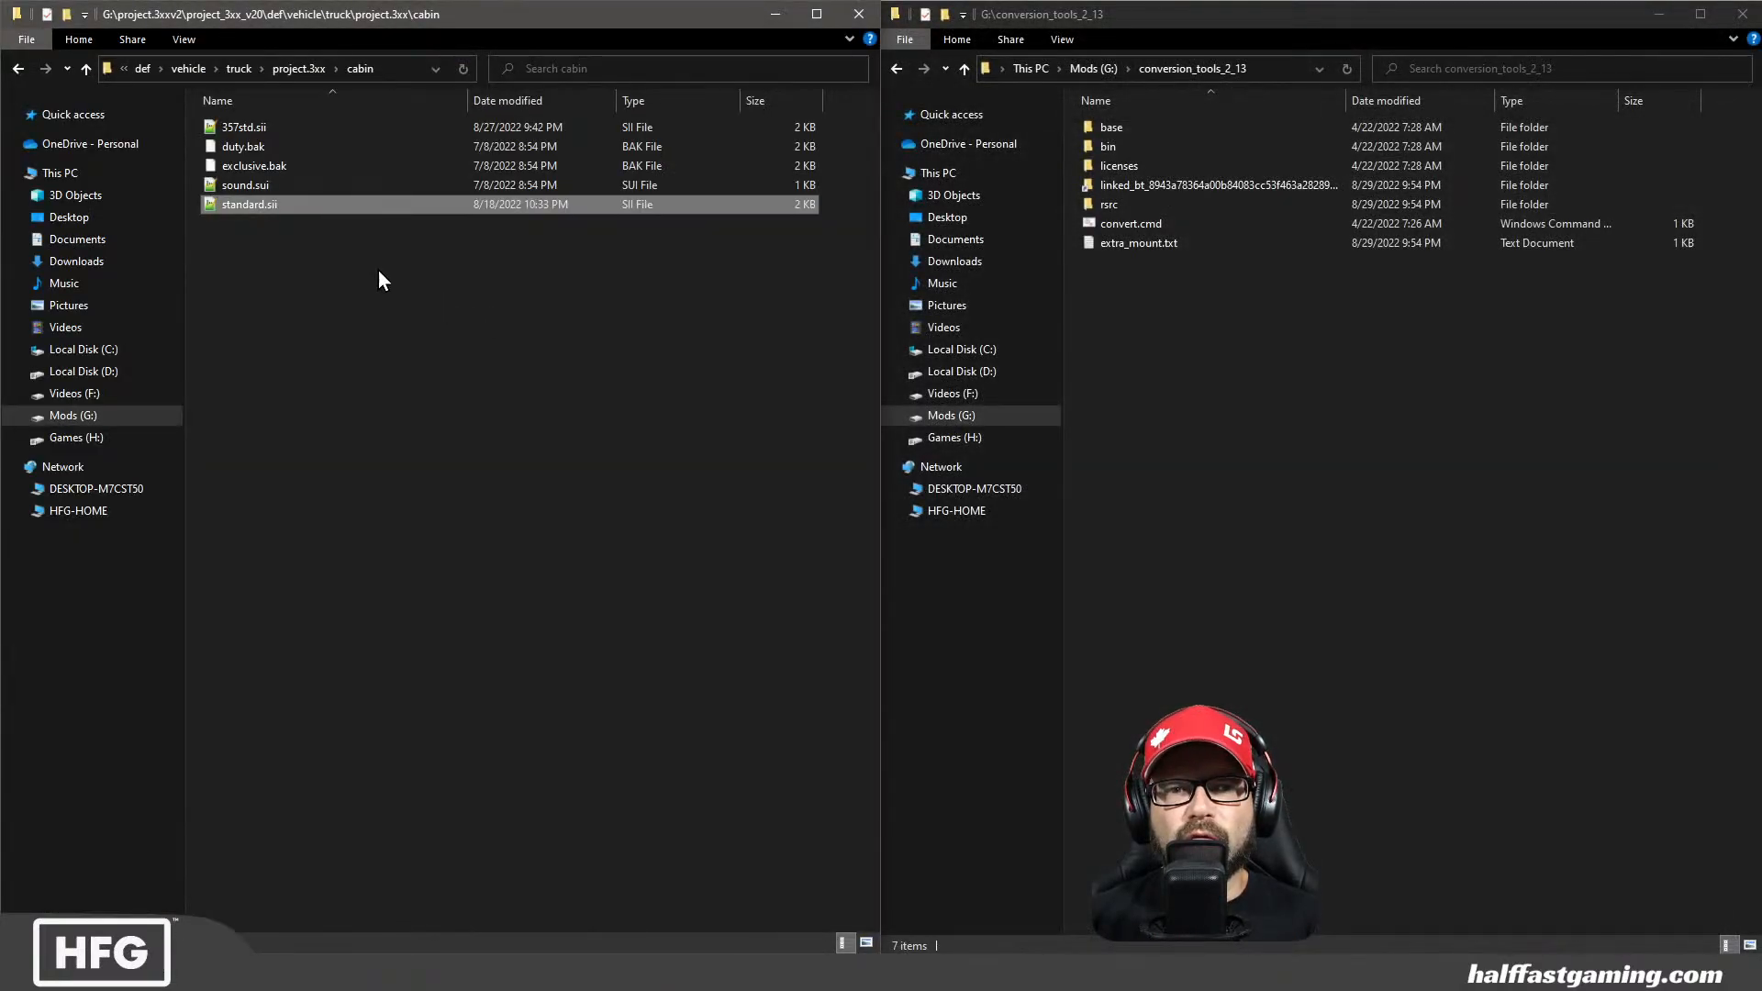
Open 357std.sii in Notepad++, highlight its variant and look values, and close the file
{"action": "double_click", "coordinate": [243, 137]}
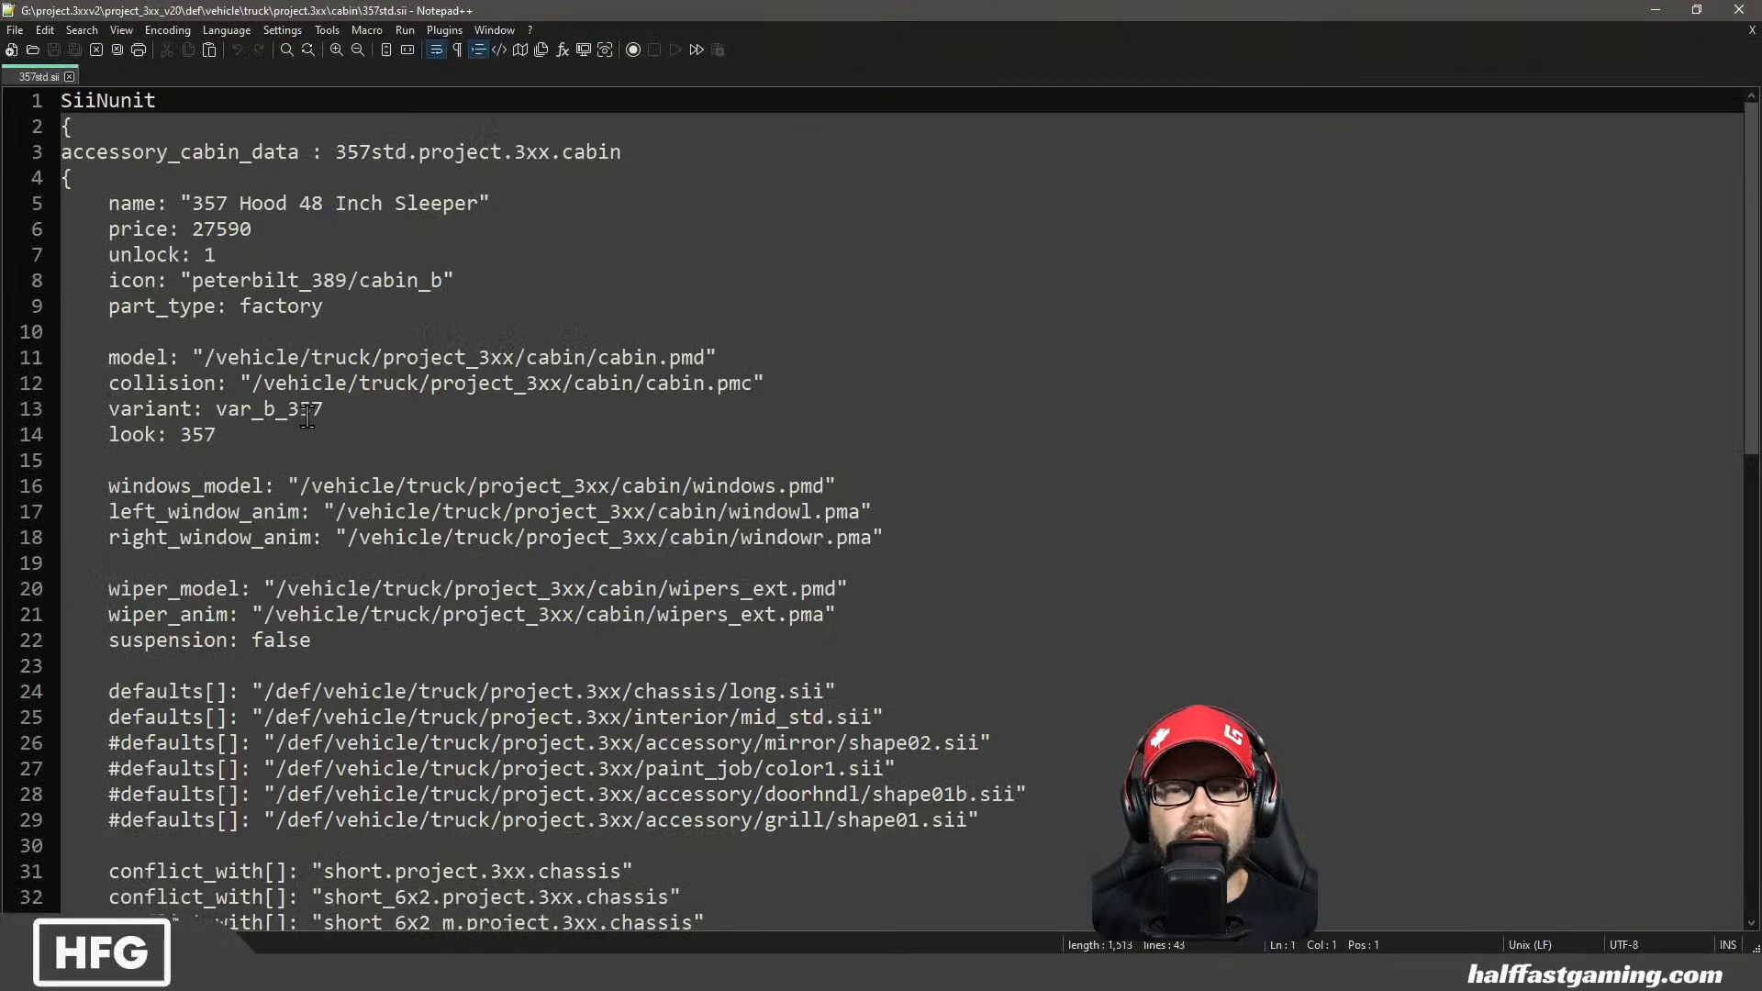
{"action": "left_click", "coordinate": [222, 438]}
{"action": "left_click", "coordinate": [264, 410]}
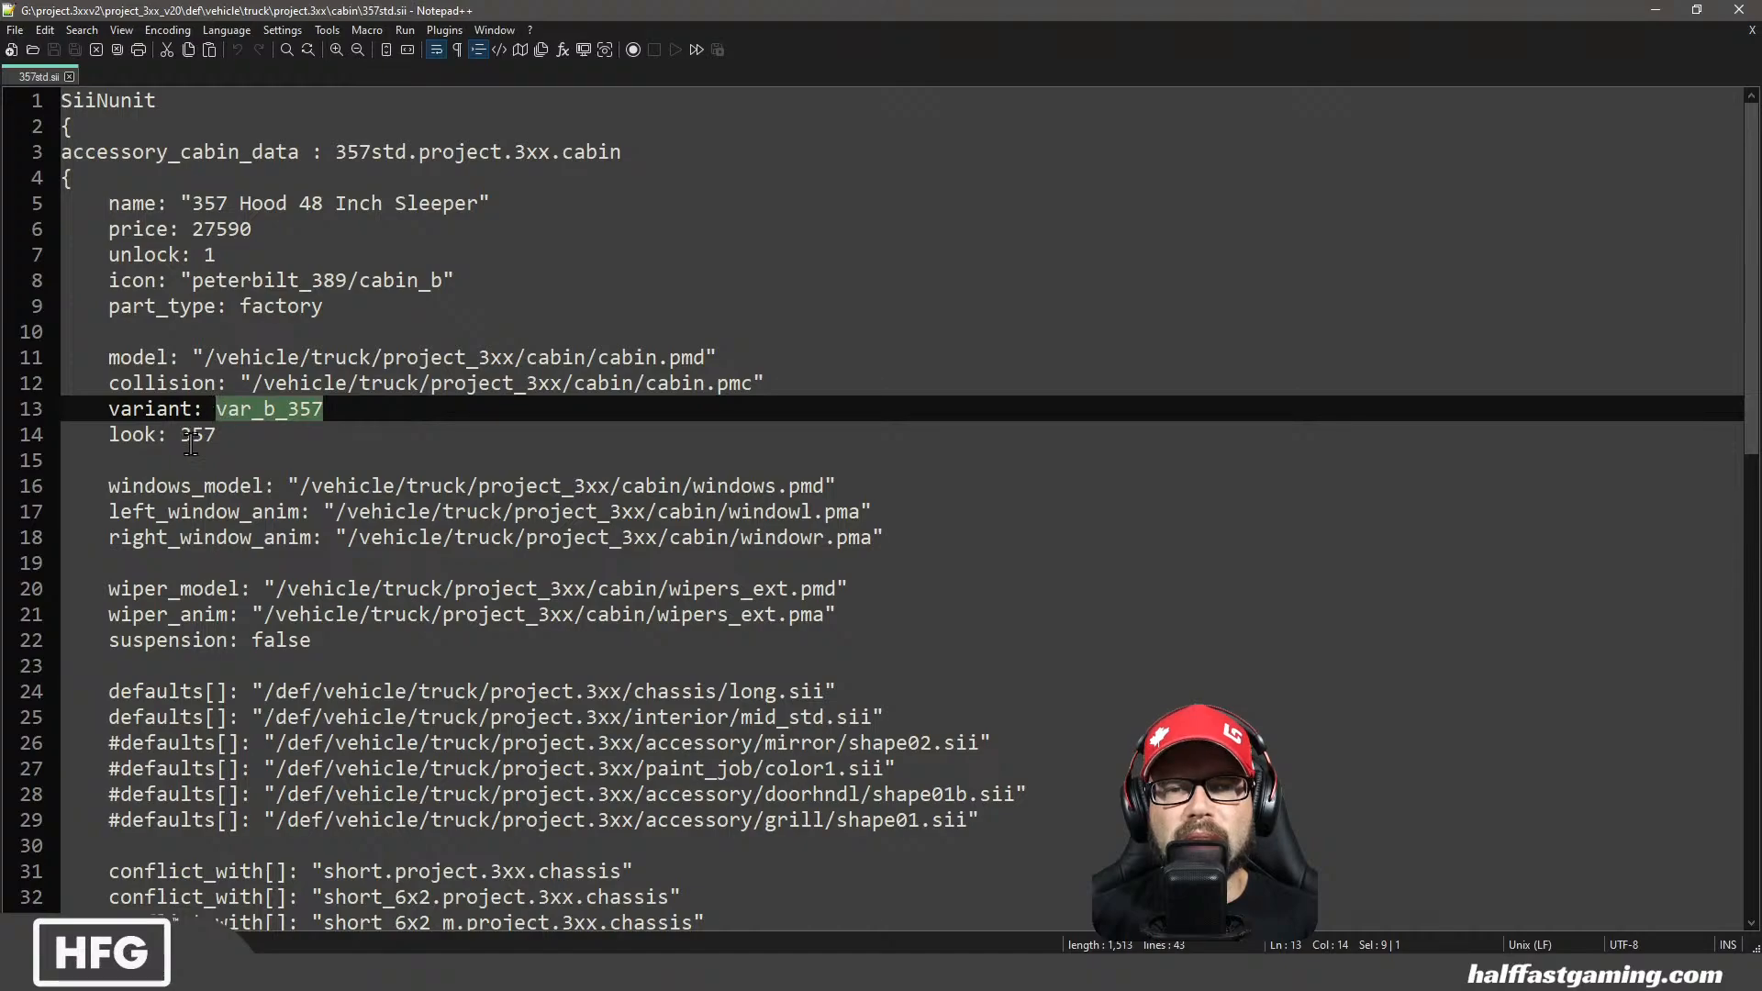
{"action": "left_click_drag", "start_coordinate": [241, 444], "coordinate": [171, 434]}
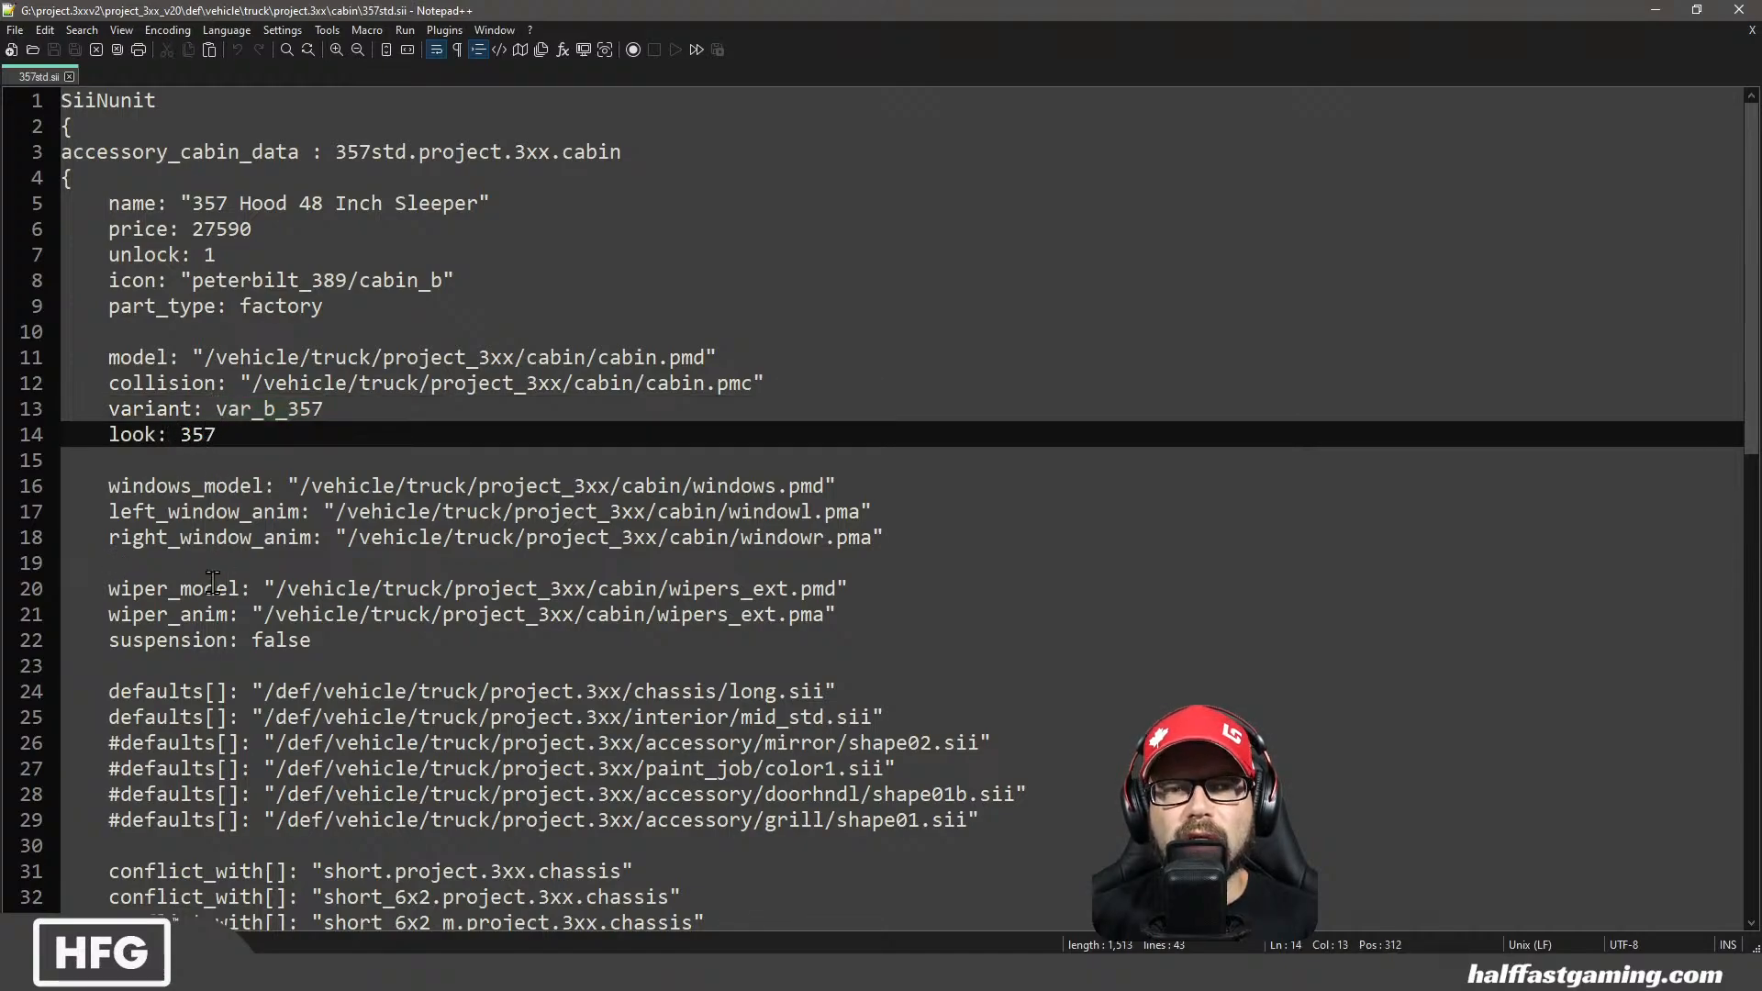
{"action": "left_click", "coordinate": [68, 77]}
{"action": "left_click", "coordinate": [1654, 13]}
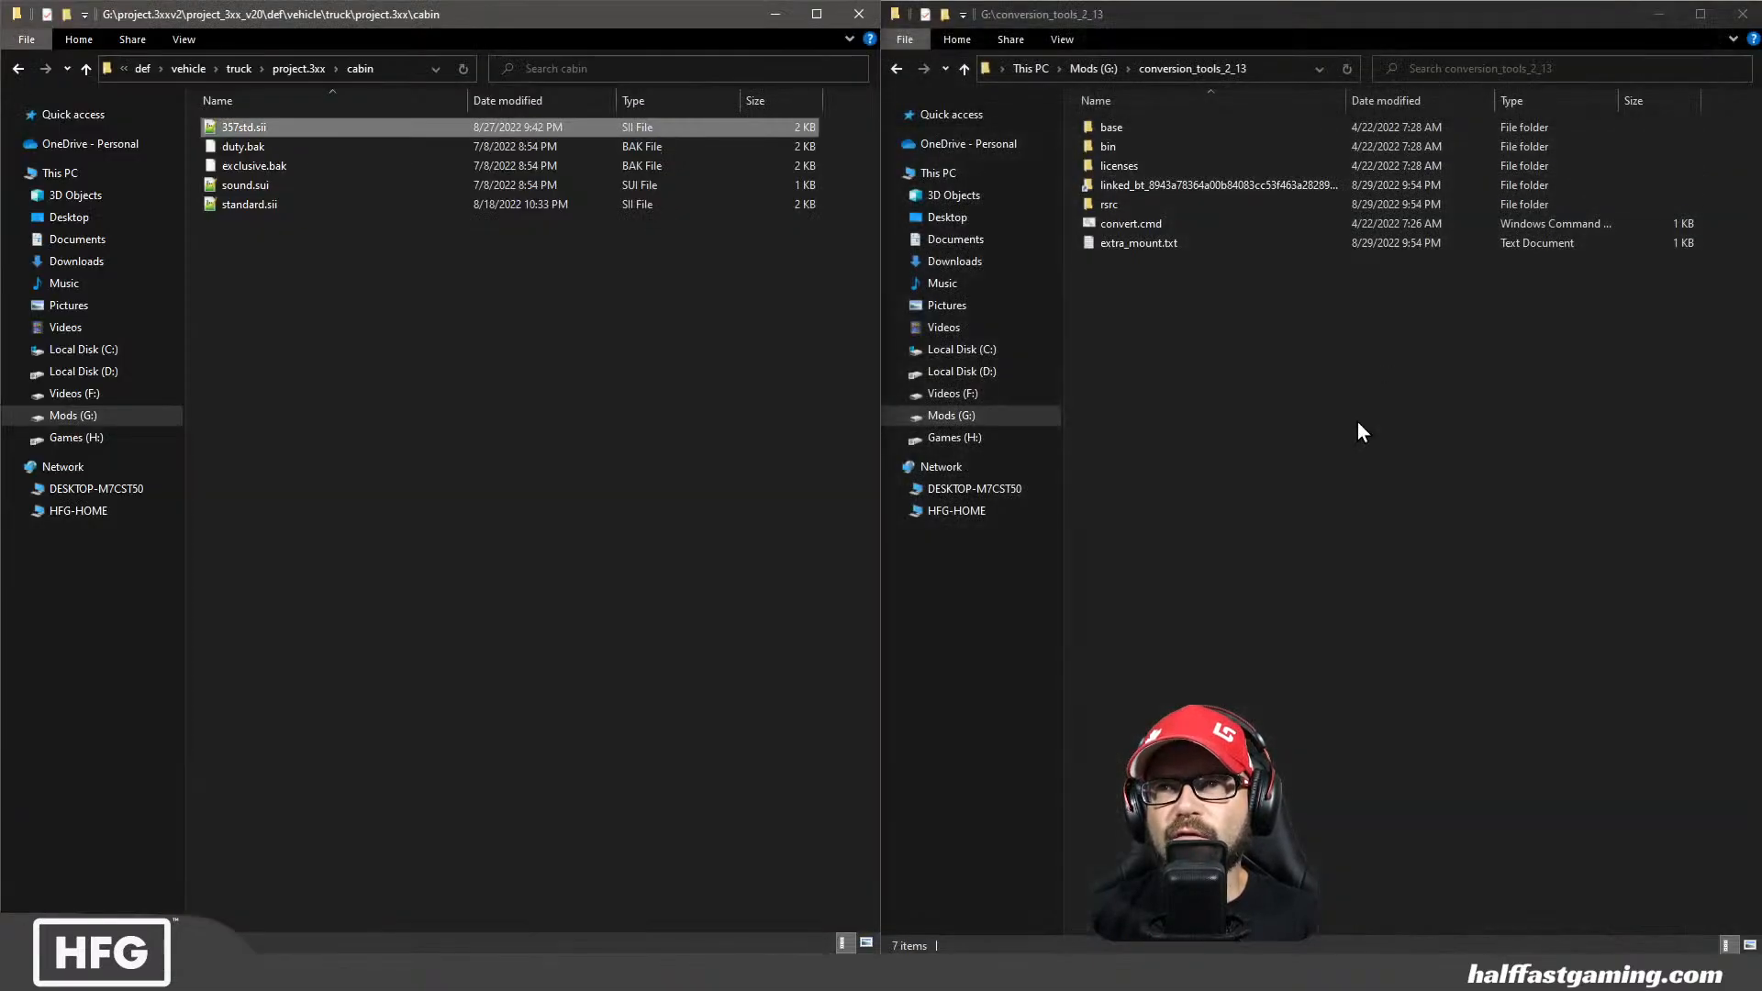
Return to Blender and activate the 357 SCS look for the cabin root object
{"action": "left_click", "coordinate": [1651, 18]}
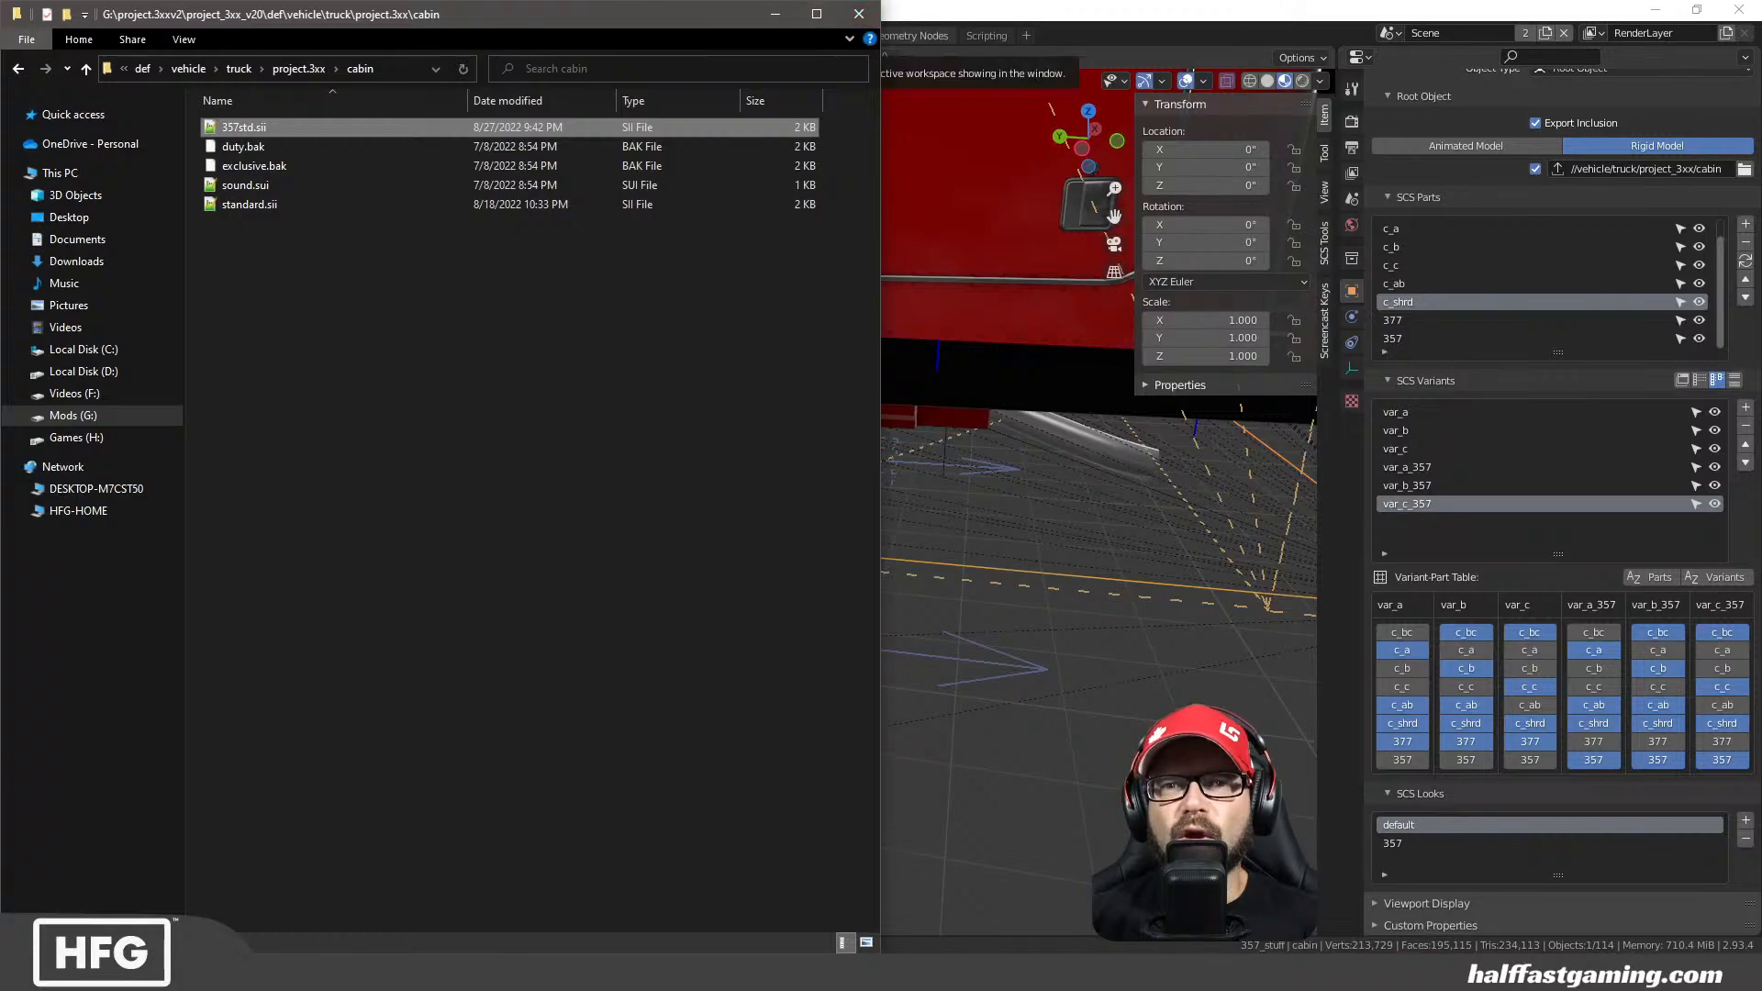
{"action": "left_click", "coordinate": [775, 14]}
{"action": "middle_click_drag", "start_coordinate": [873, 582], "coordinate": [759, 518]}
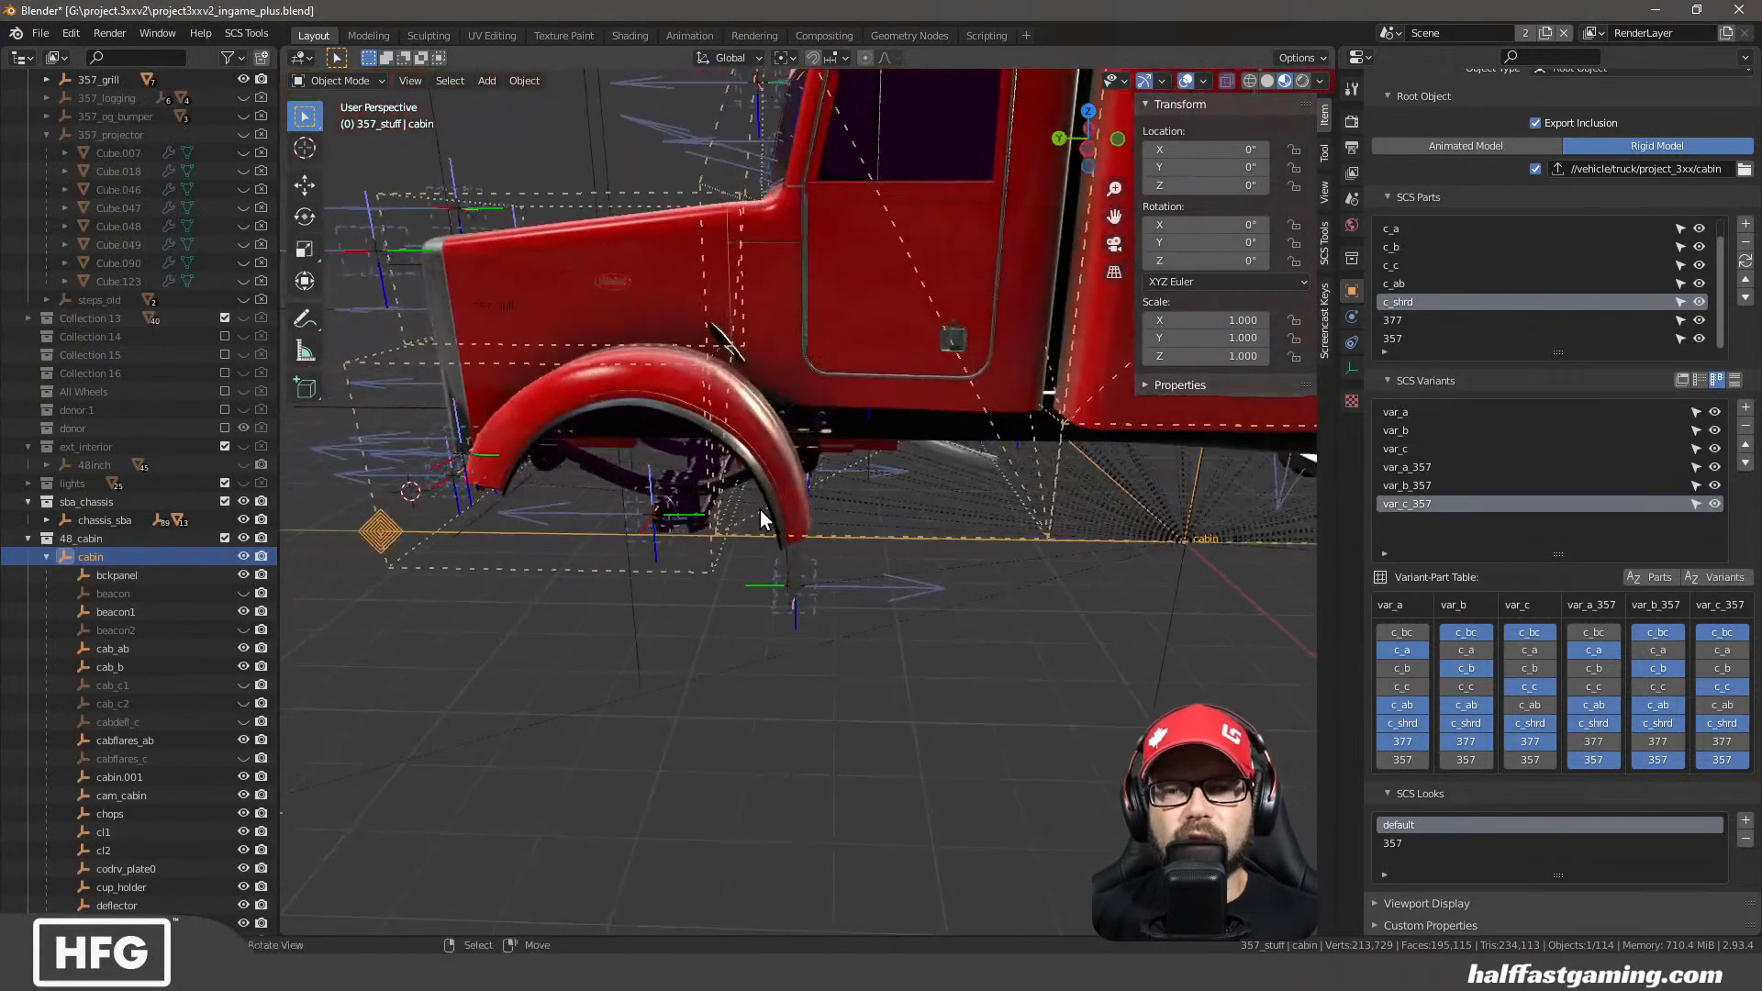
{"action": "left_click", "coordinate": [1420, 843]}
{"action": "middle_click_drag", "start_coordinate": [1130, 723], "coordinate": [1214, 521]}
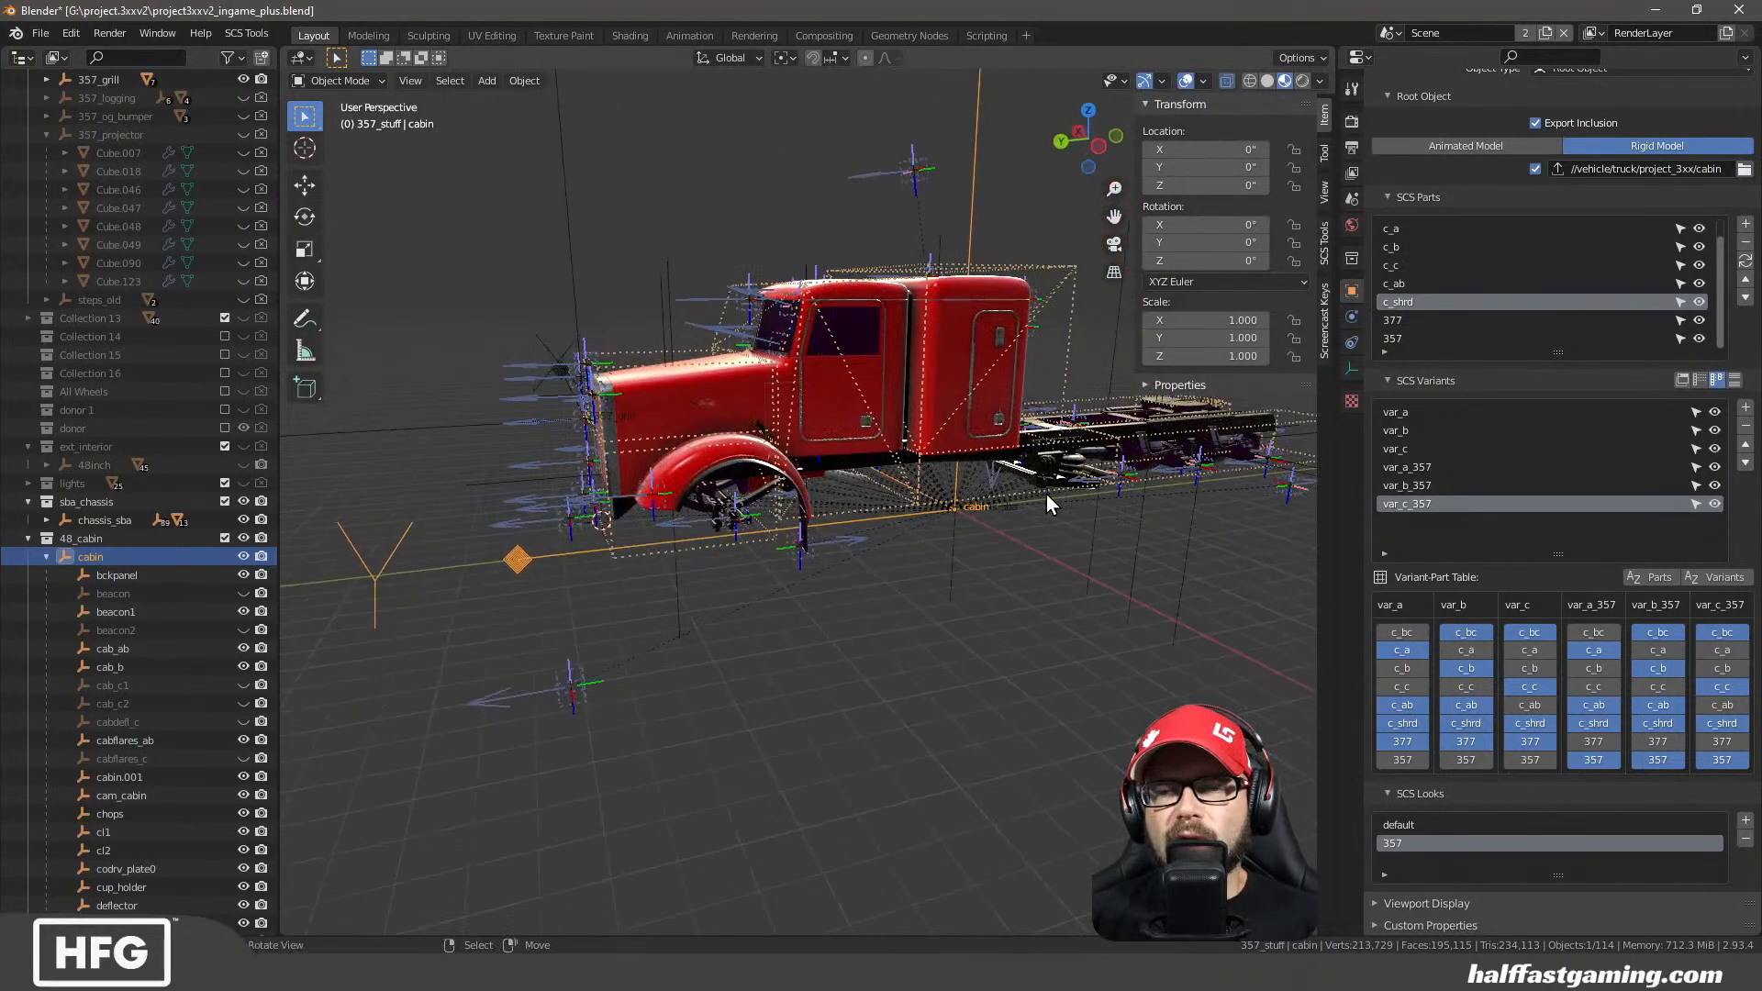
Examine the cab, sleeper and rear chassis frame from several angles and distances
{"action": "middle_click_drag", "start_coordinate": [1046, 494], "coordinate": [734, 558]}
{"action": "scroll", "coordinate": [1037, 500], "scroll_direction": "up", "scroll_amount": 5}
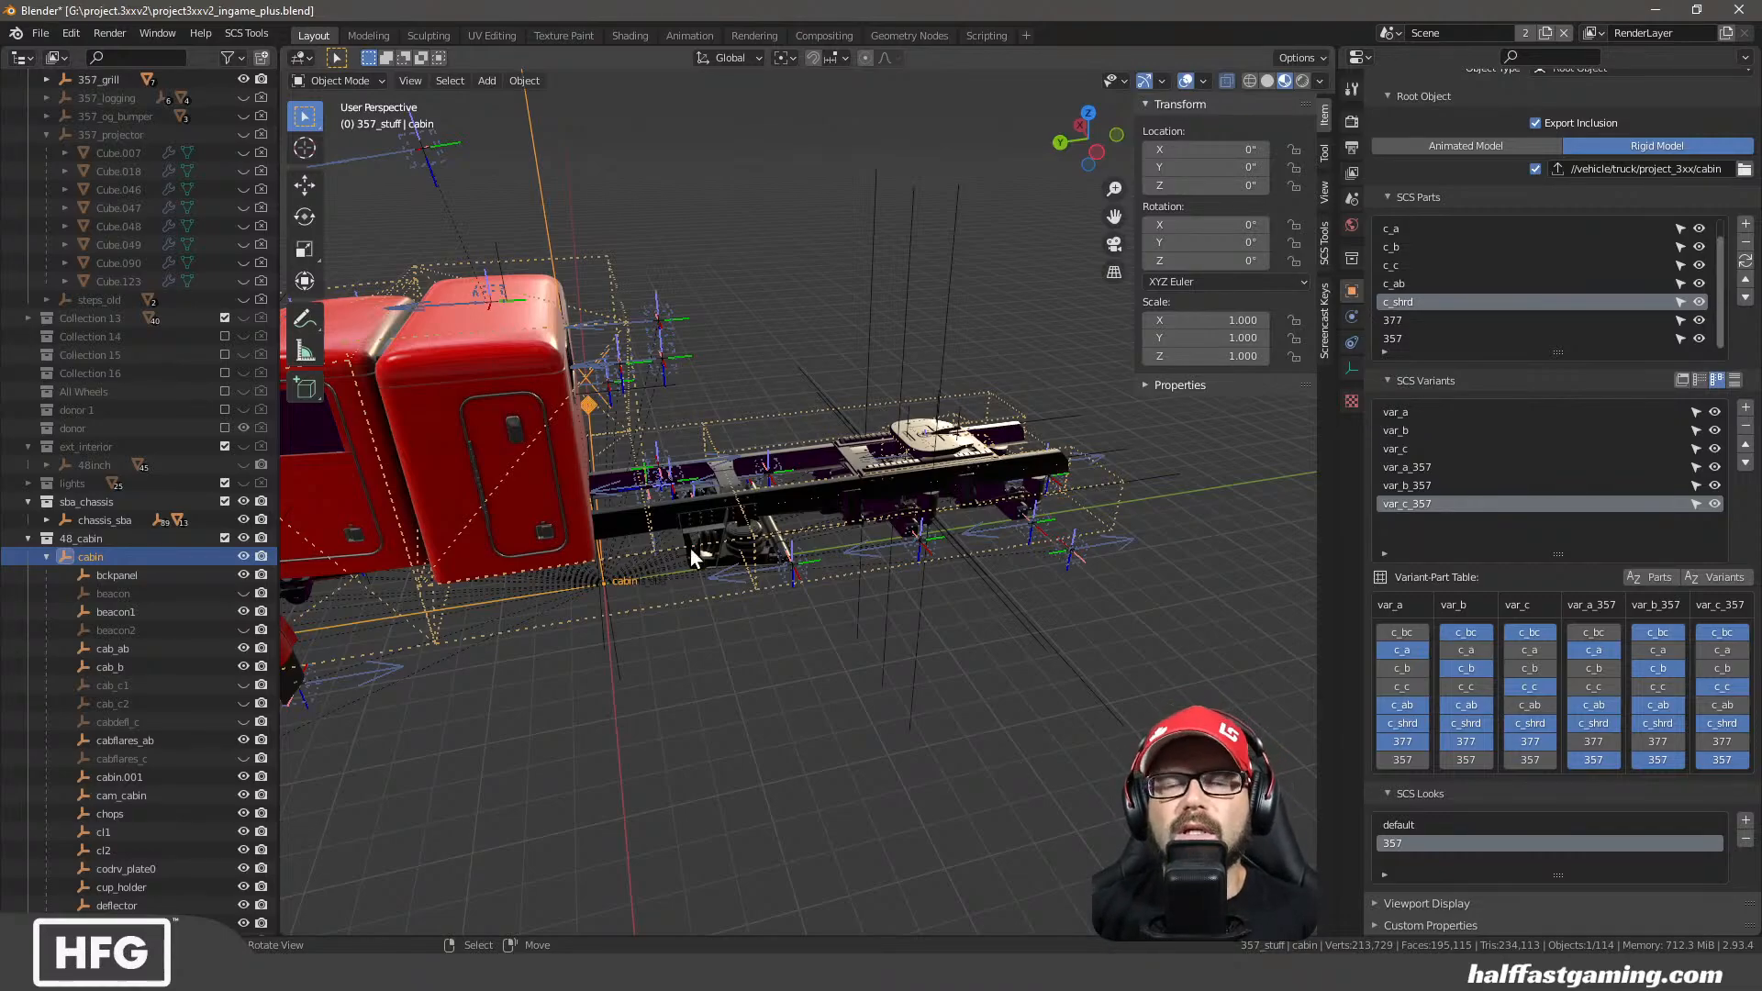
{"action": "middle_click_drag", "start_coordinate": [690, 549], "coordinate": [1033, 602]}
{"action": "scroll", "coordinate": [723, 560], "scroll_direction": "down", "scroll_amount": 4}
{"action": "scroll", "coordinate": [795, 582], "scroll_direction": "up", "scroll_amount": 3}
{"action": "scroll", "coordinate": [710, 543], "scroll_direction": "up", "scroll_amount": 3}
{"action": "middle_click_drag", "start_coordinate": [1109, 552], "coordinate": [1072, 572]}
{"action": "scroll", "coordinate": [1059, 564], "scroll_direction": "up", "scroll_amount": 5}
{"action": "scroll", "coordinate": [725, 500], "scroll_direction": "down", "scroll_amount": 4}
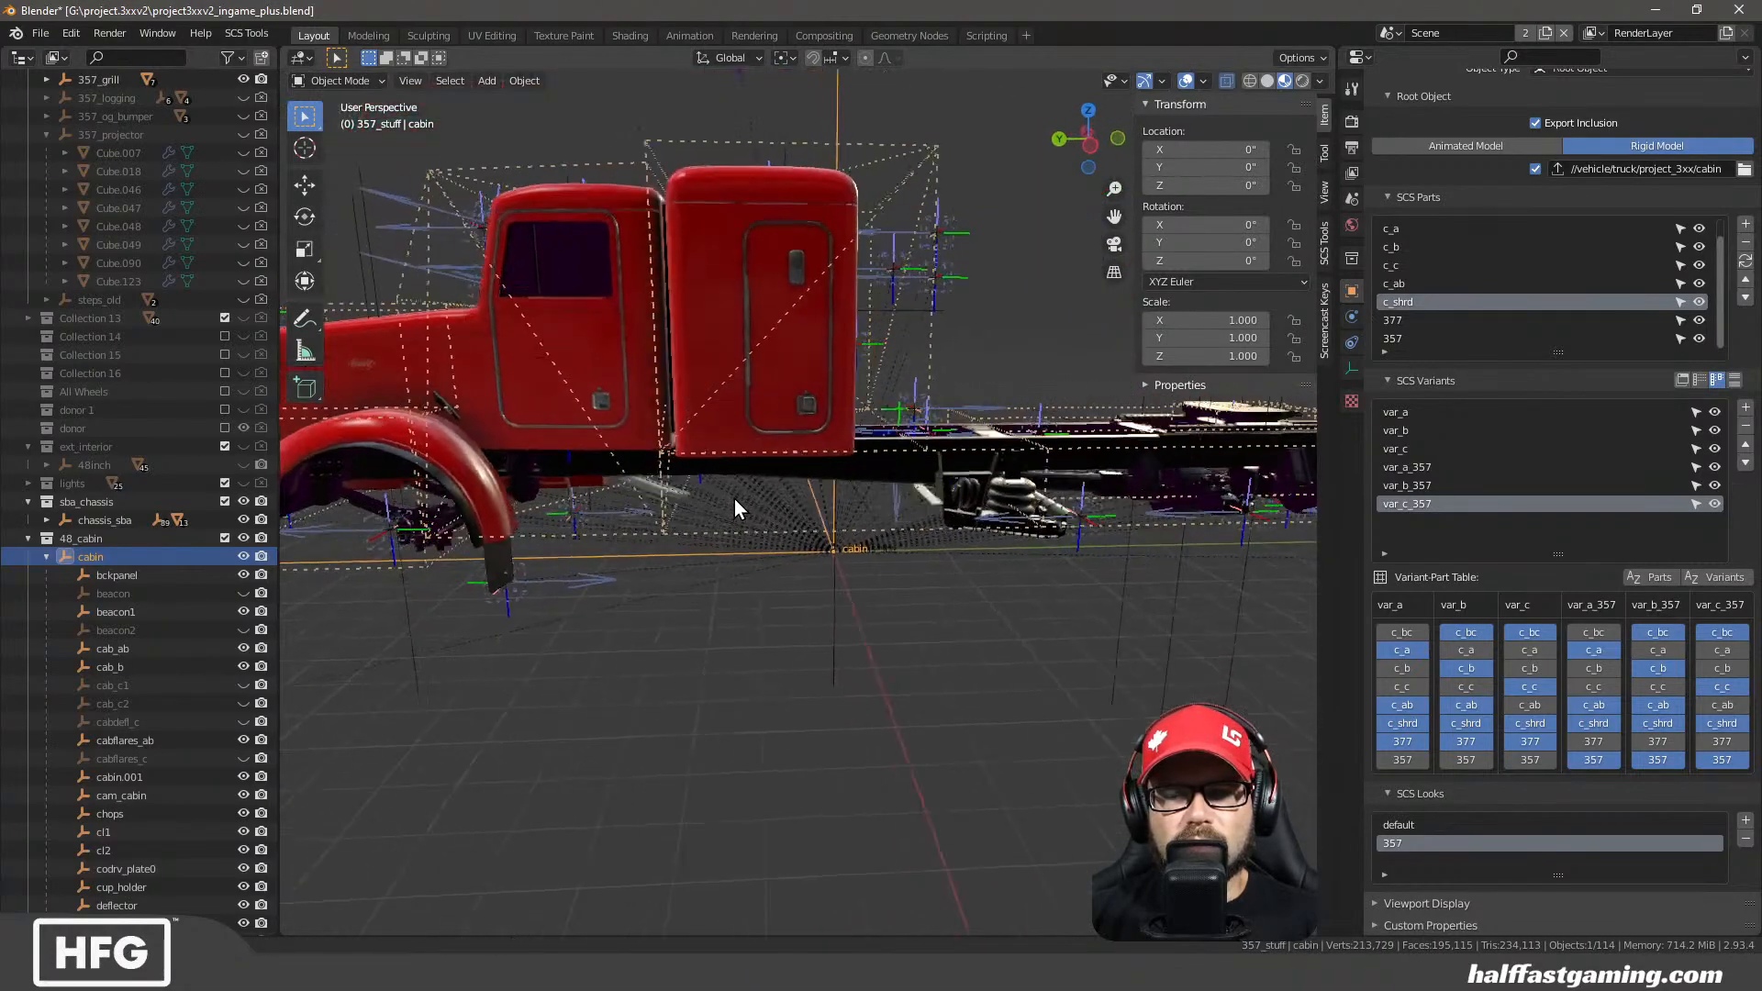
Collapse the 357_projector hierarchy inside the 357_stuff collection
{"action": "scroll", "coordinate": [101, 459], "scroll_direction": "up", "scroll_amount": 4}
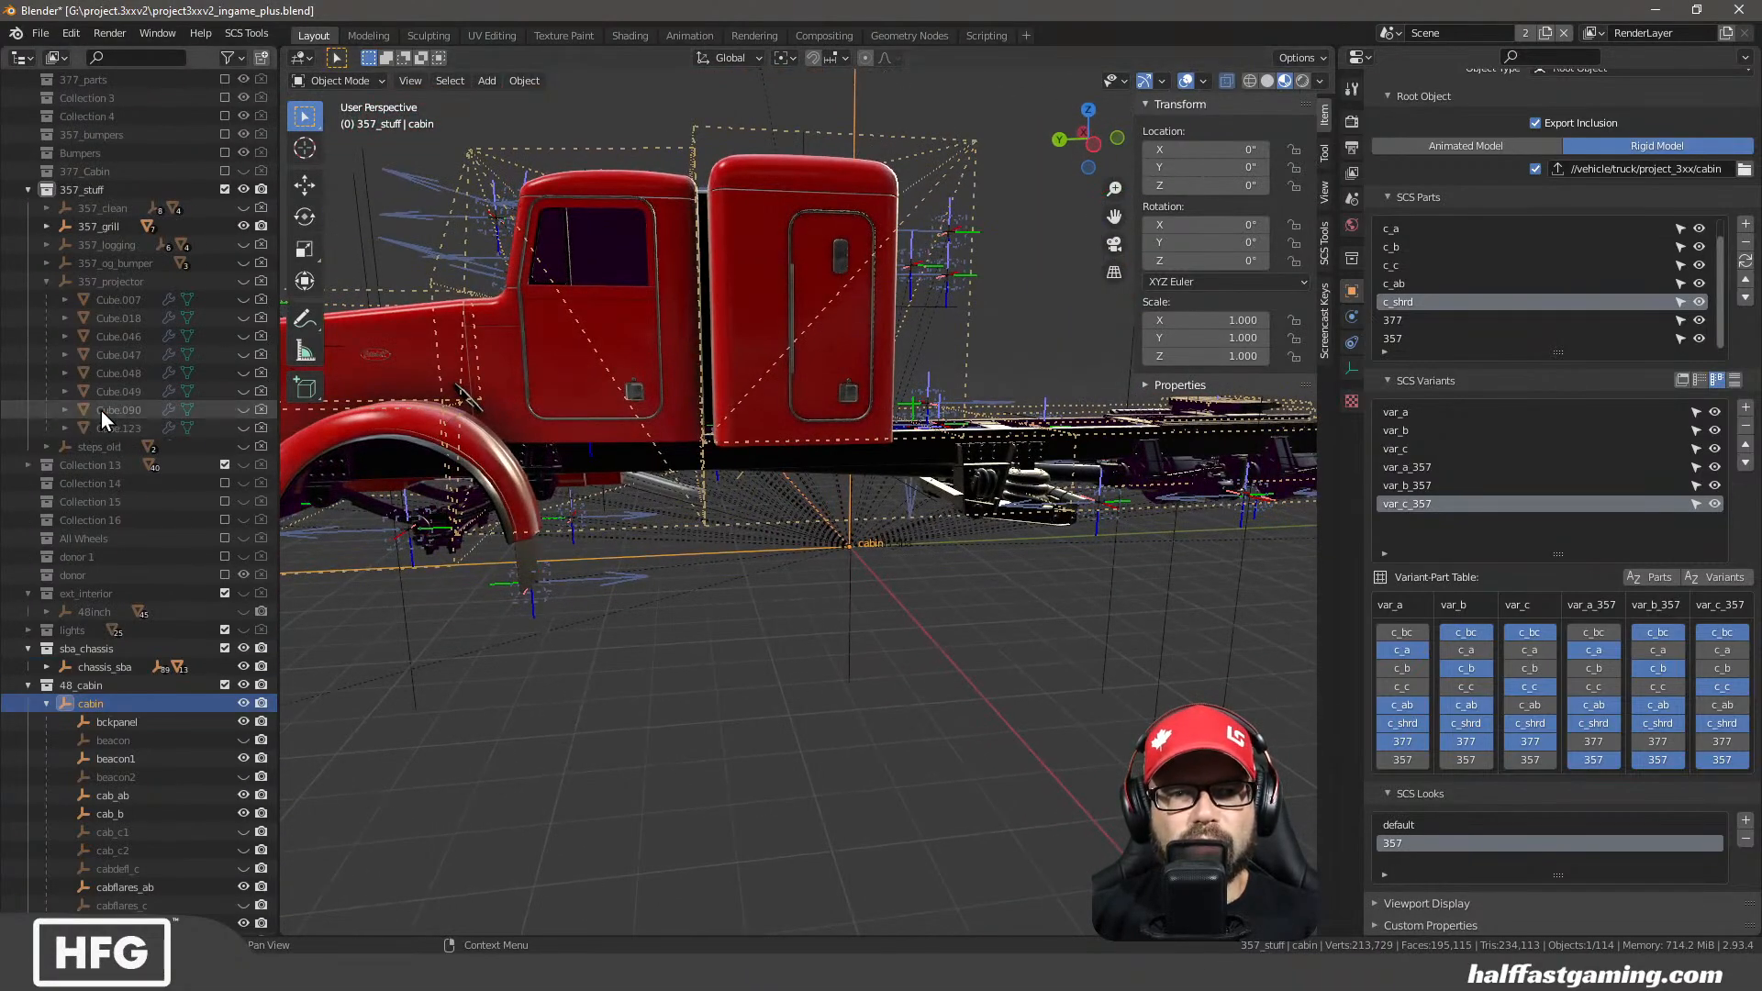
{"action": "left_click", "coordinate": [41, 290]}
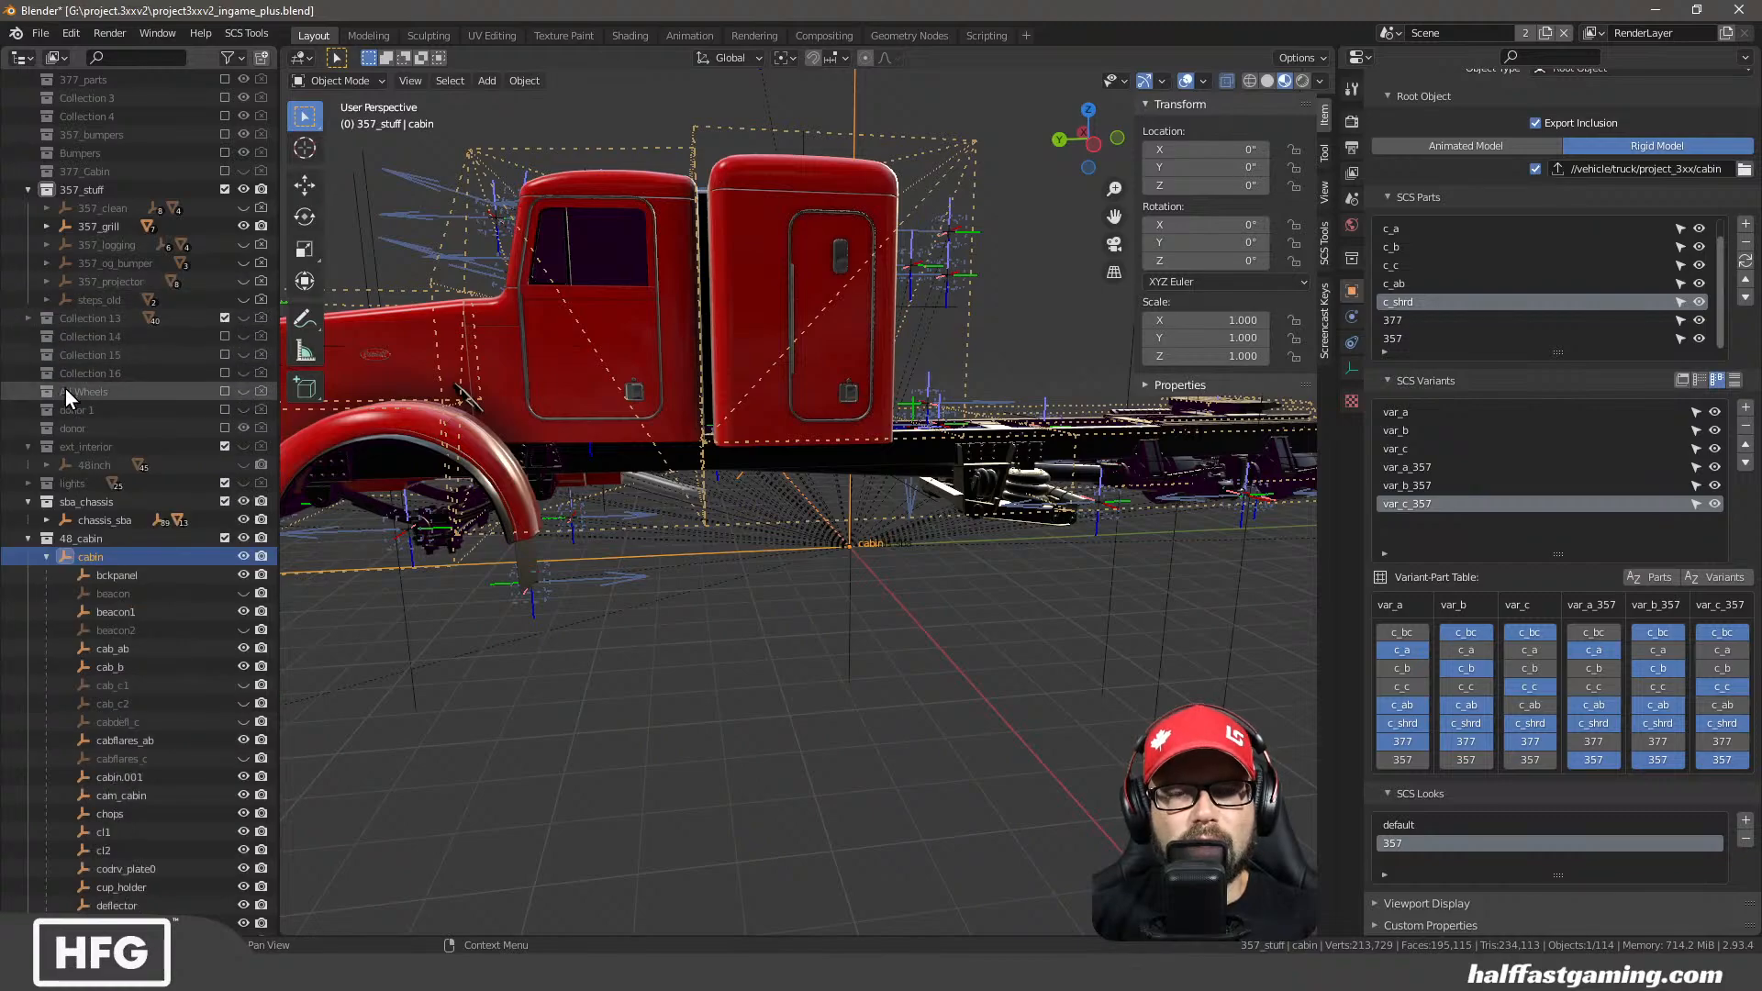
Expand Collection 13 and make its objects visible in the viewport
{"action": "scroll", "coordinate": [112, 327], "scroll_direction": "up", "scroll_amount": 1}
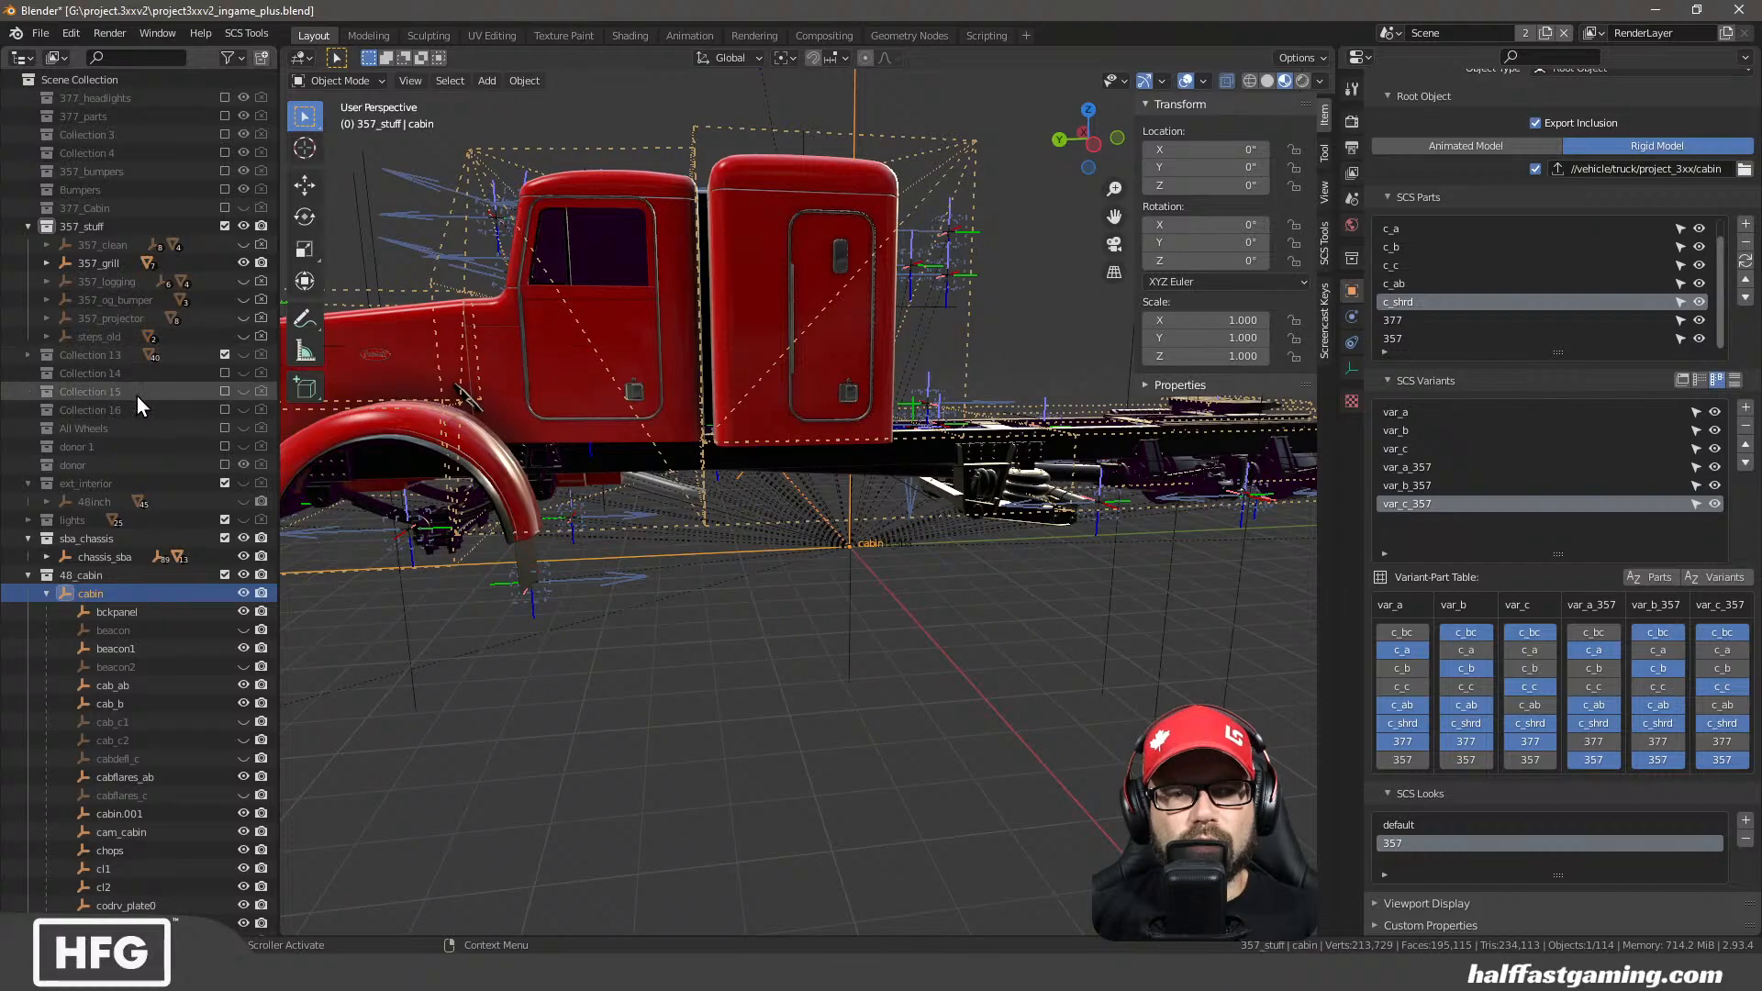
{"action": "left_click", "coordinate": [29, 355]}
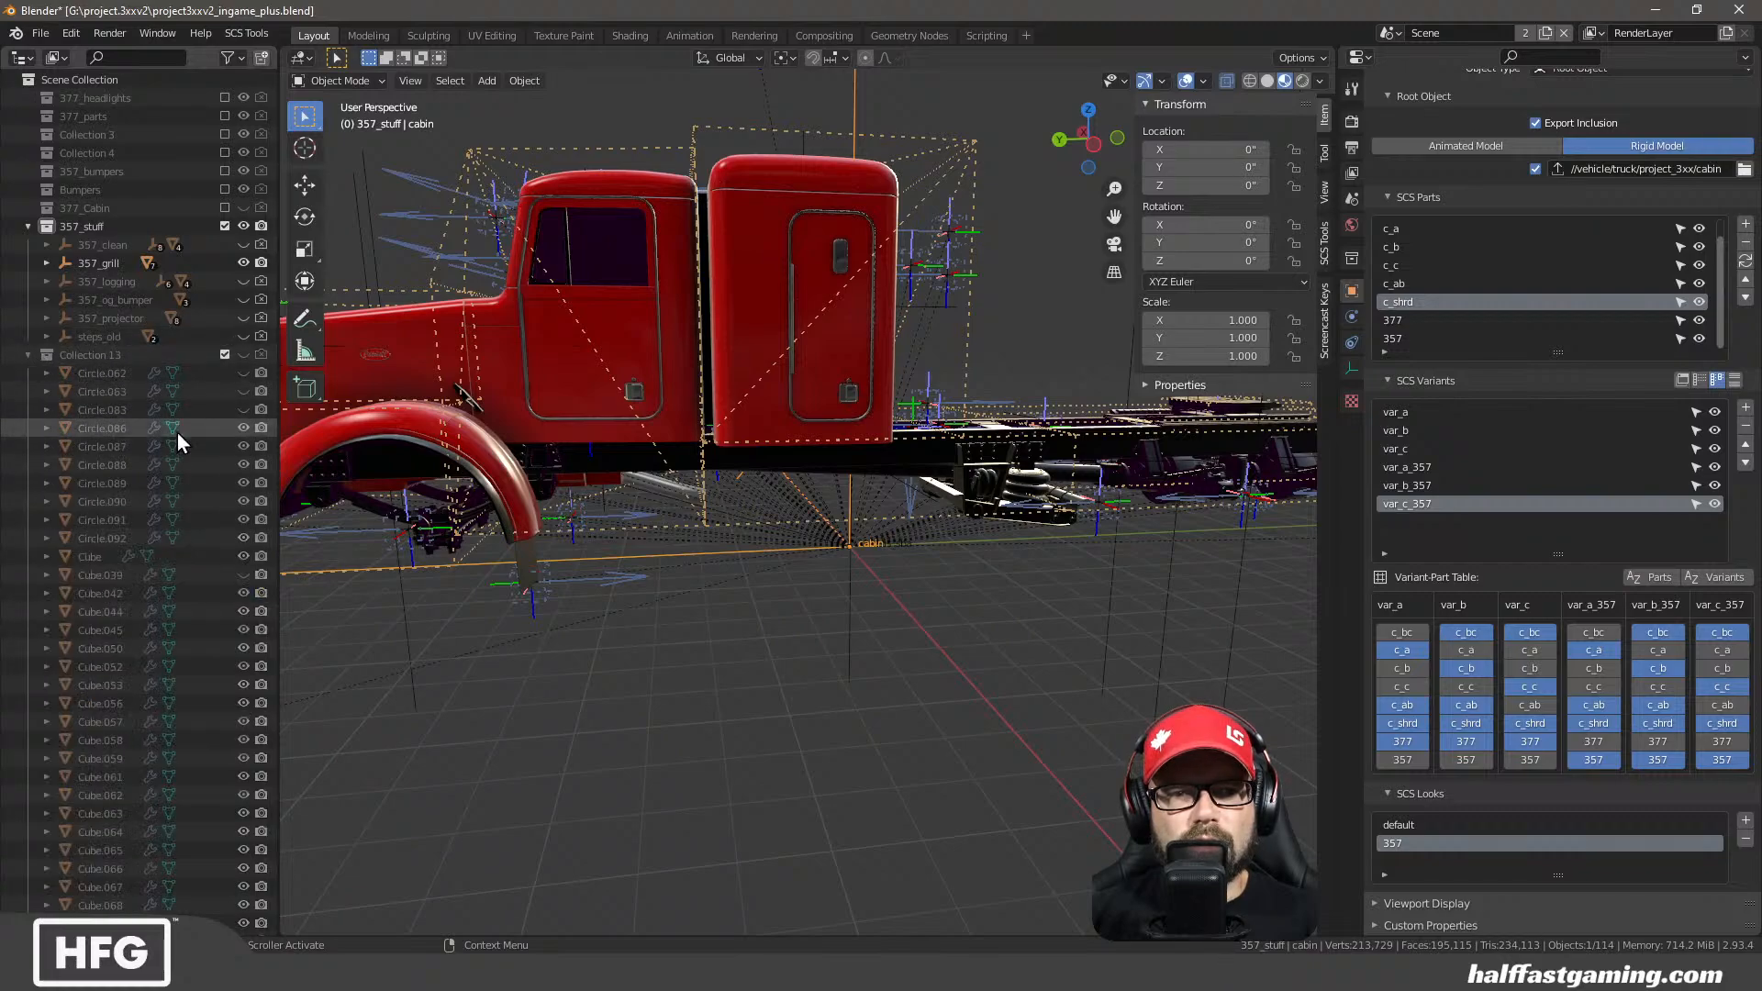
{"action": "left_click", "coordinate": [243, 355]}
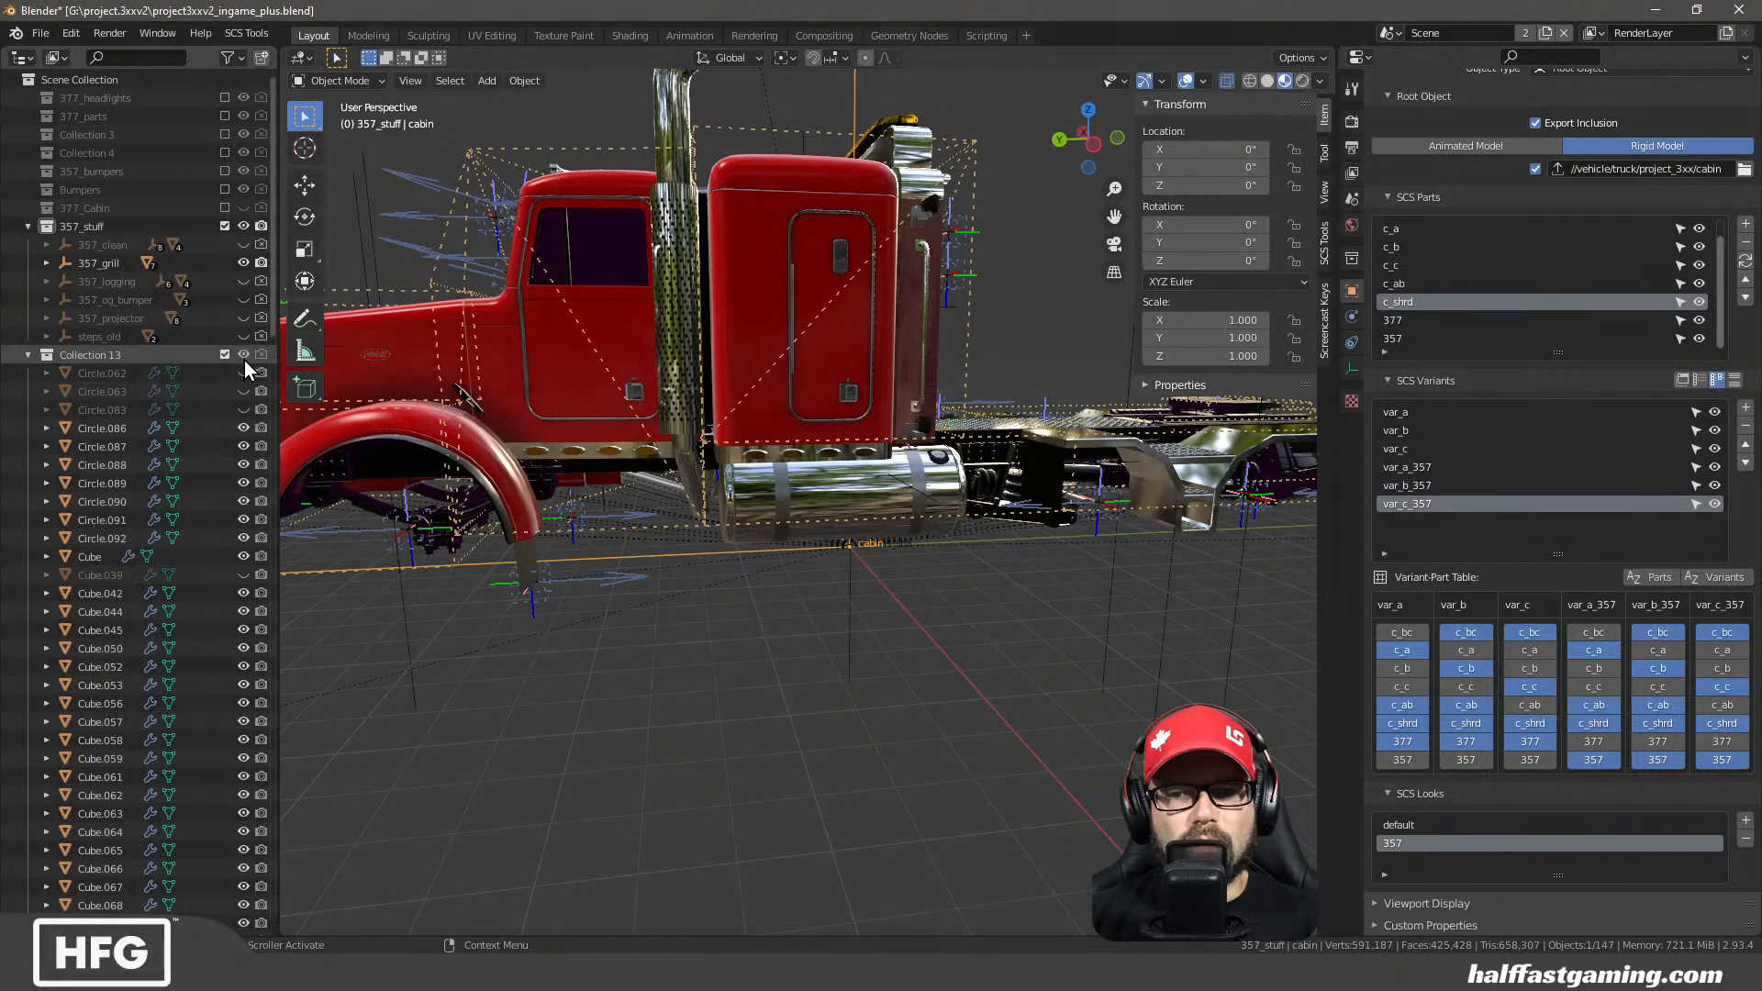
{"action": "scroll", "coordinate": [714, 373], "scroll_direction": "up", "scroll_amount": 2}
{"action": "scroll", "coordinate": [714, 373], "scroll_direction": "down", "scroll_amount": 5}
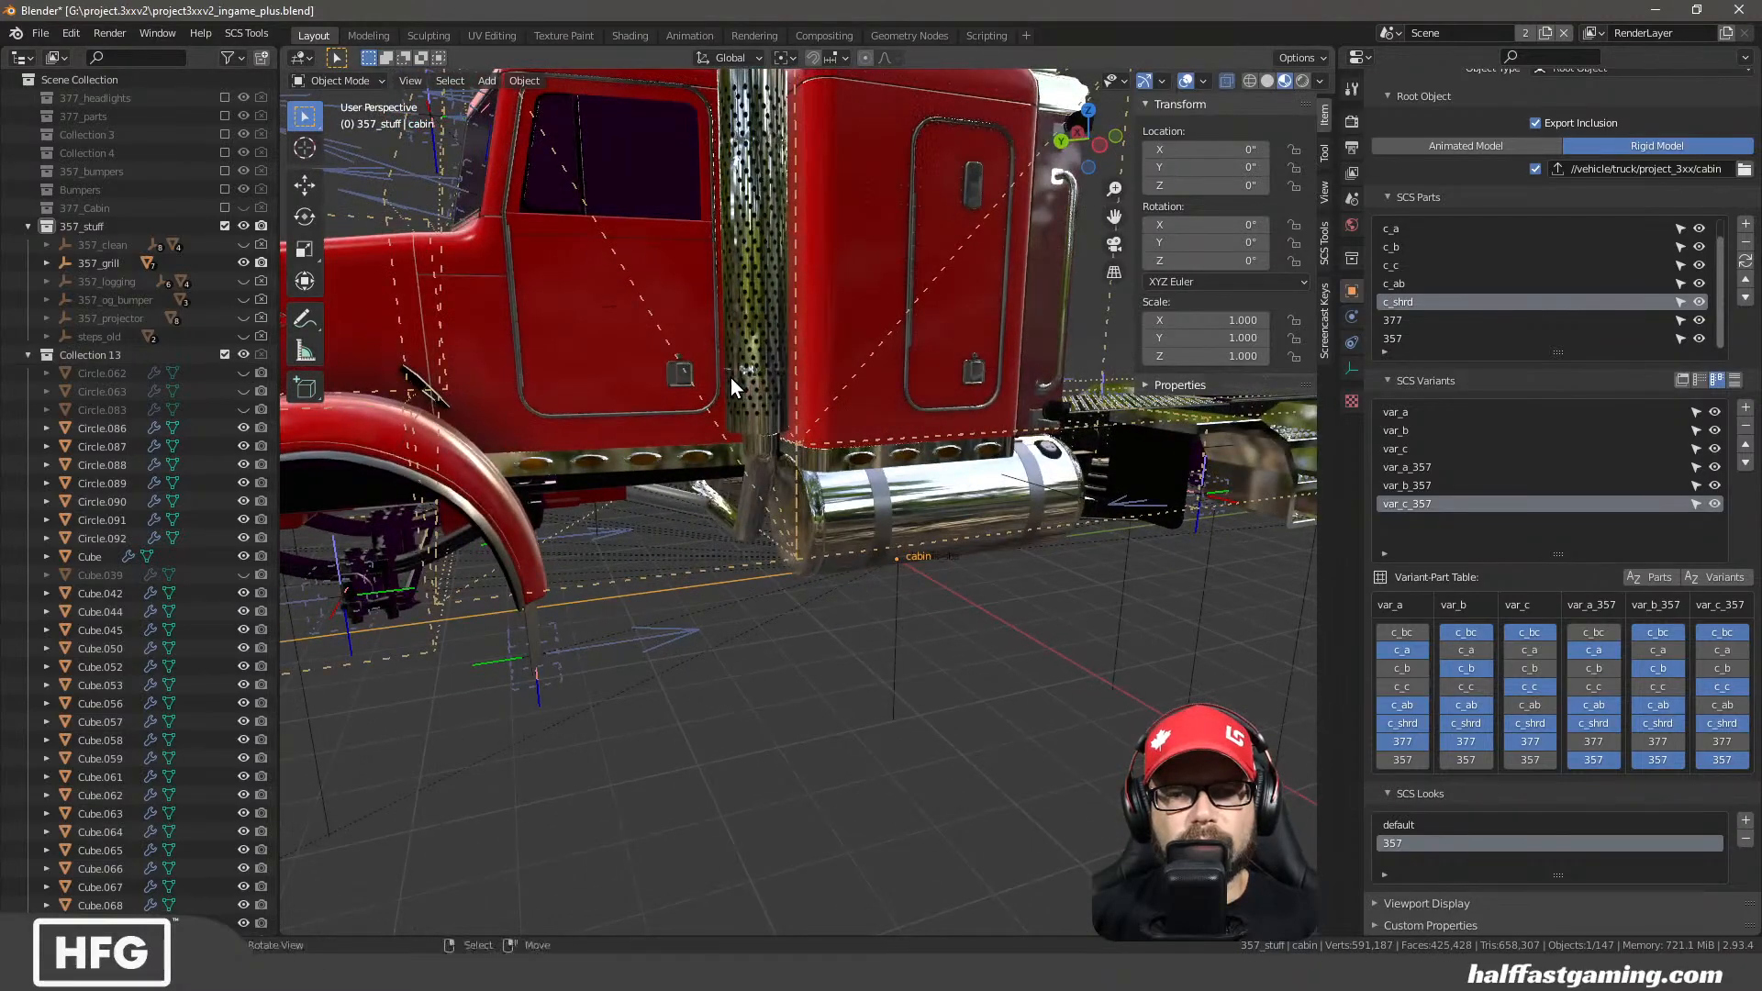
{"action": "middle_click_drag", "start_coordinate": [719, 389], "coordinate": [791, 286]}
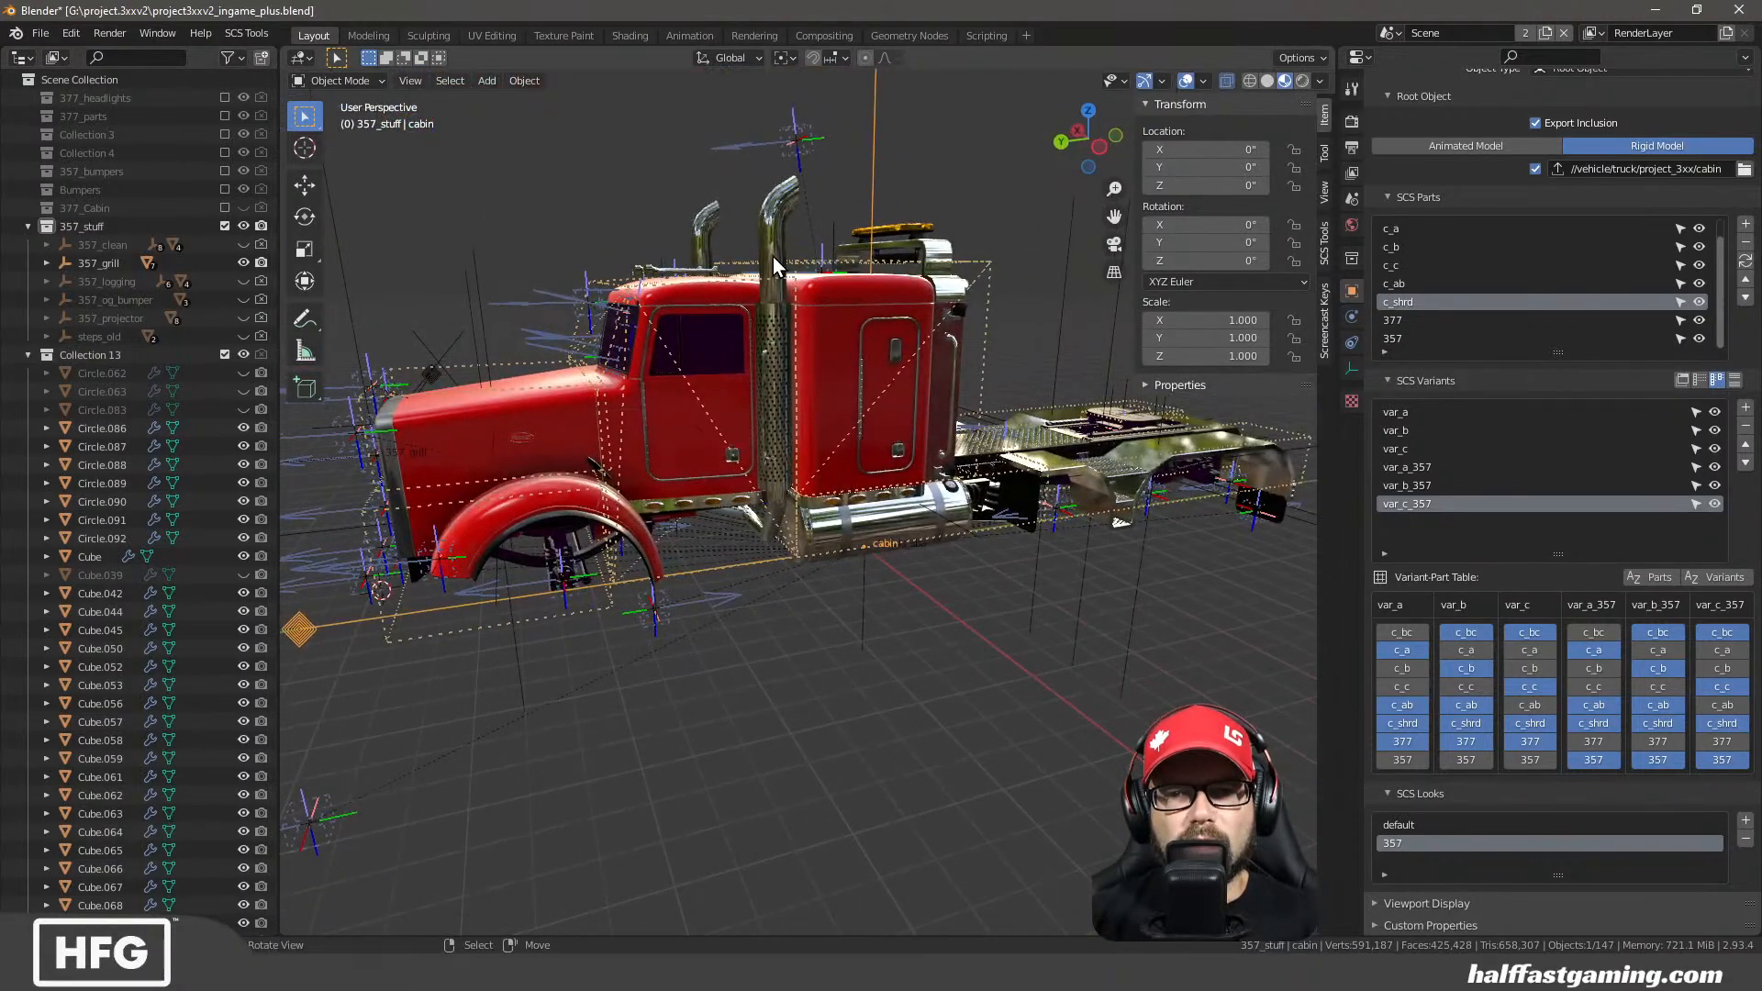
Select the exhaust stack pipes and examine the truck with its donor parts from the side
{"action": "left_click", "coordinate": [773, 256]}
{"action": "middle_click_drag", "start_coordinate": [725, 383], "coordinate": [778, 465]}
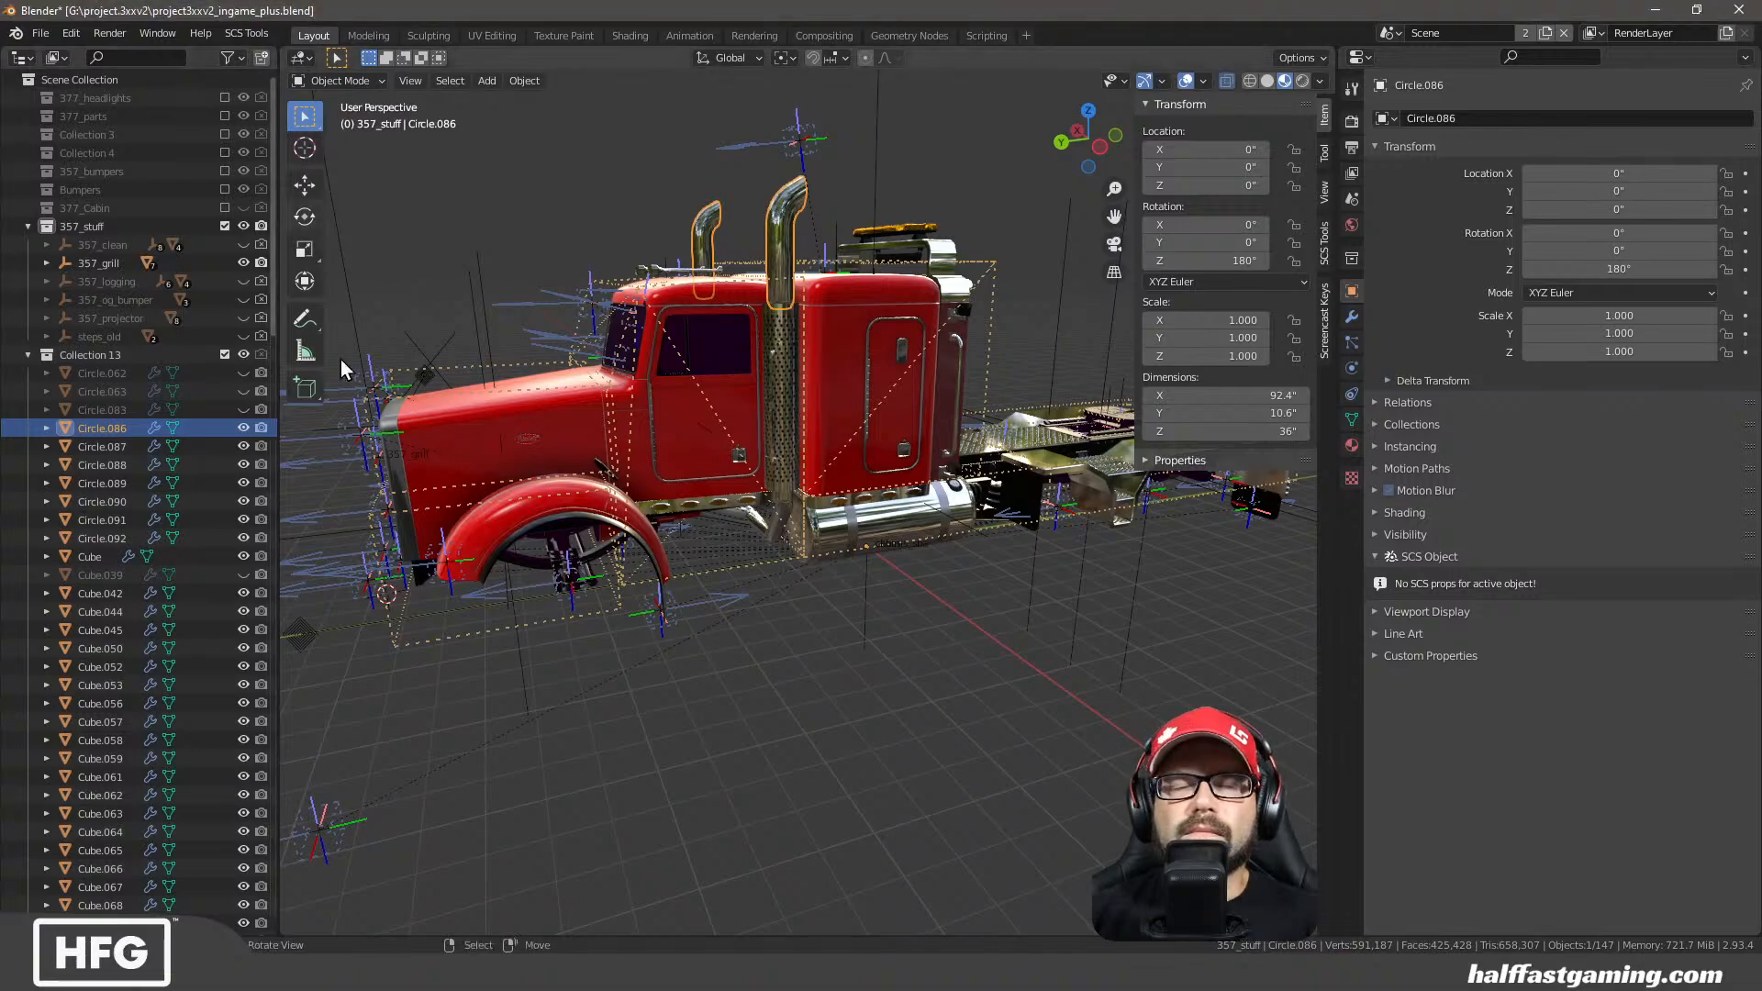
{"action": "middle_click_drag", "start_coordinate": [599, 503], "coordinate": [615, 492]}
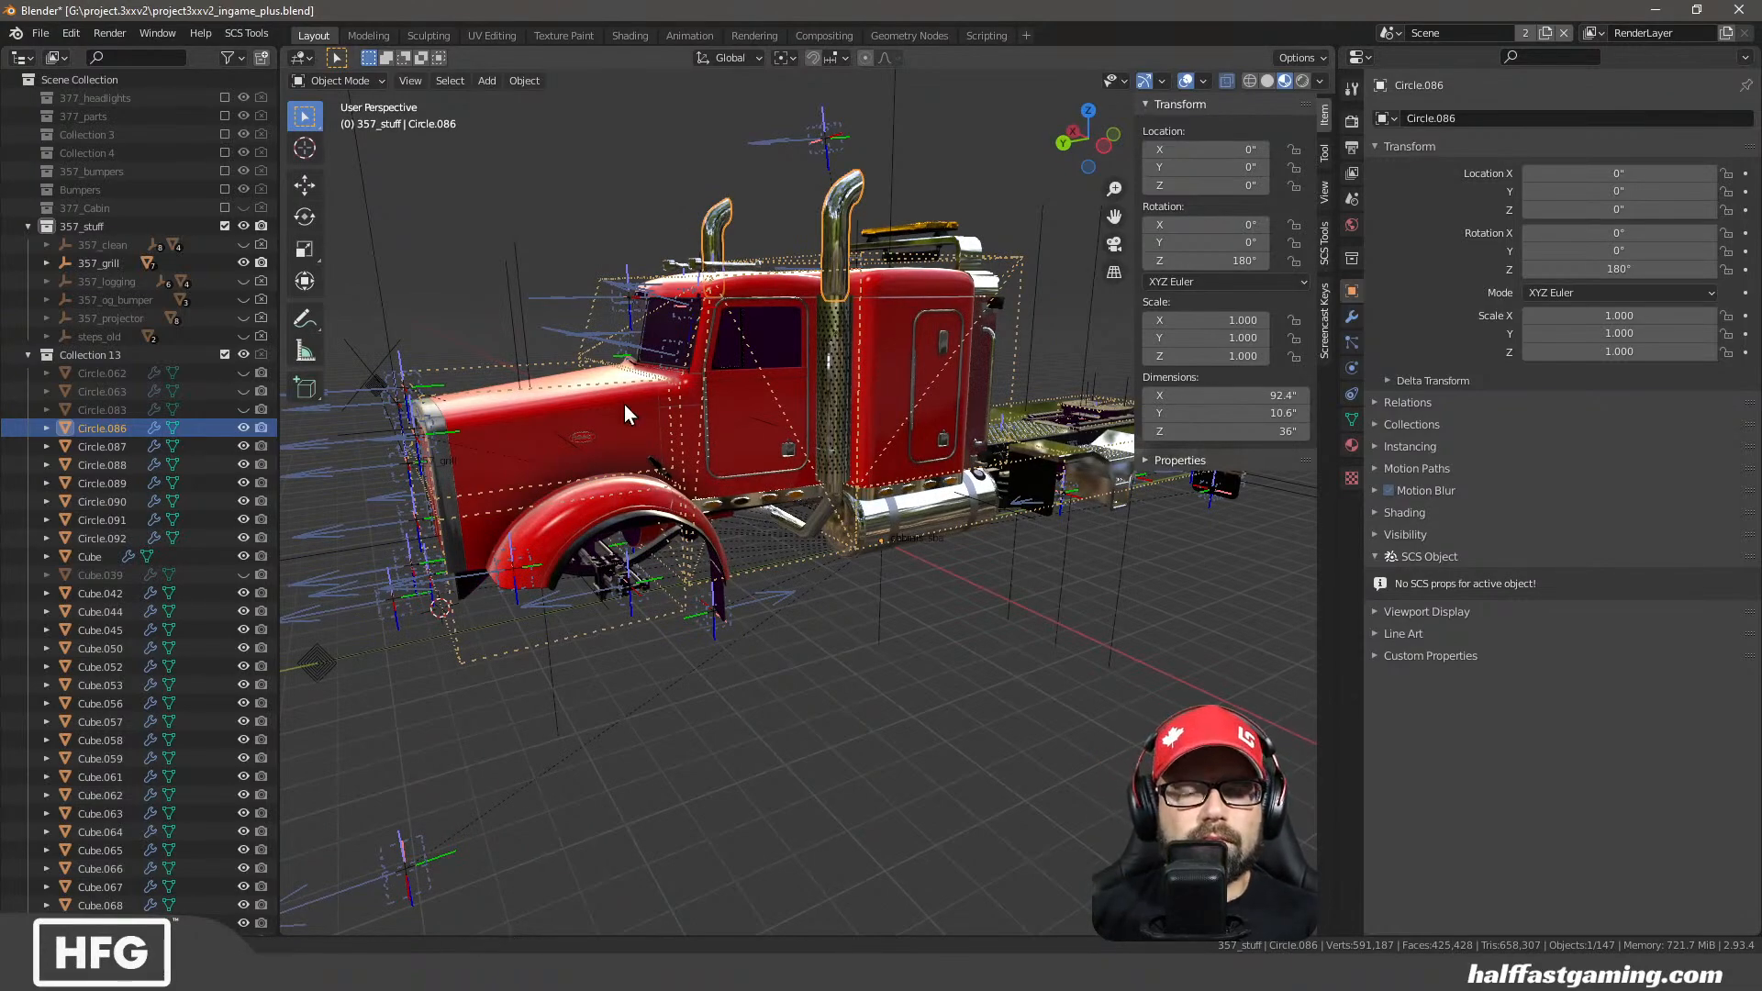
{"action": "mouse_move", "coordinate": [624, 404]}
{"action": "middle_mouse_down"}
{"action": "mouse_move", "coordinate": [657, 410]}
{"action": "mouse_move", "coordinate": [610, 400]}
{"action": "middle_mouse_up"}
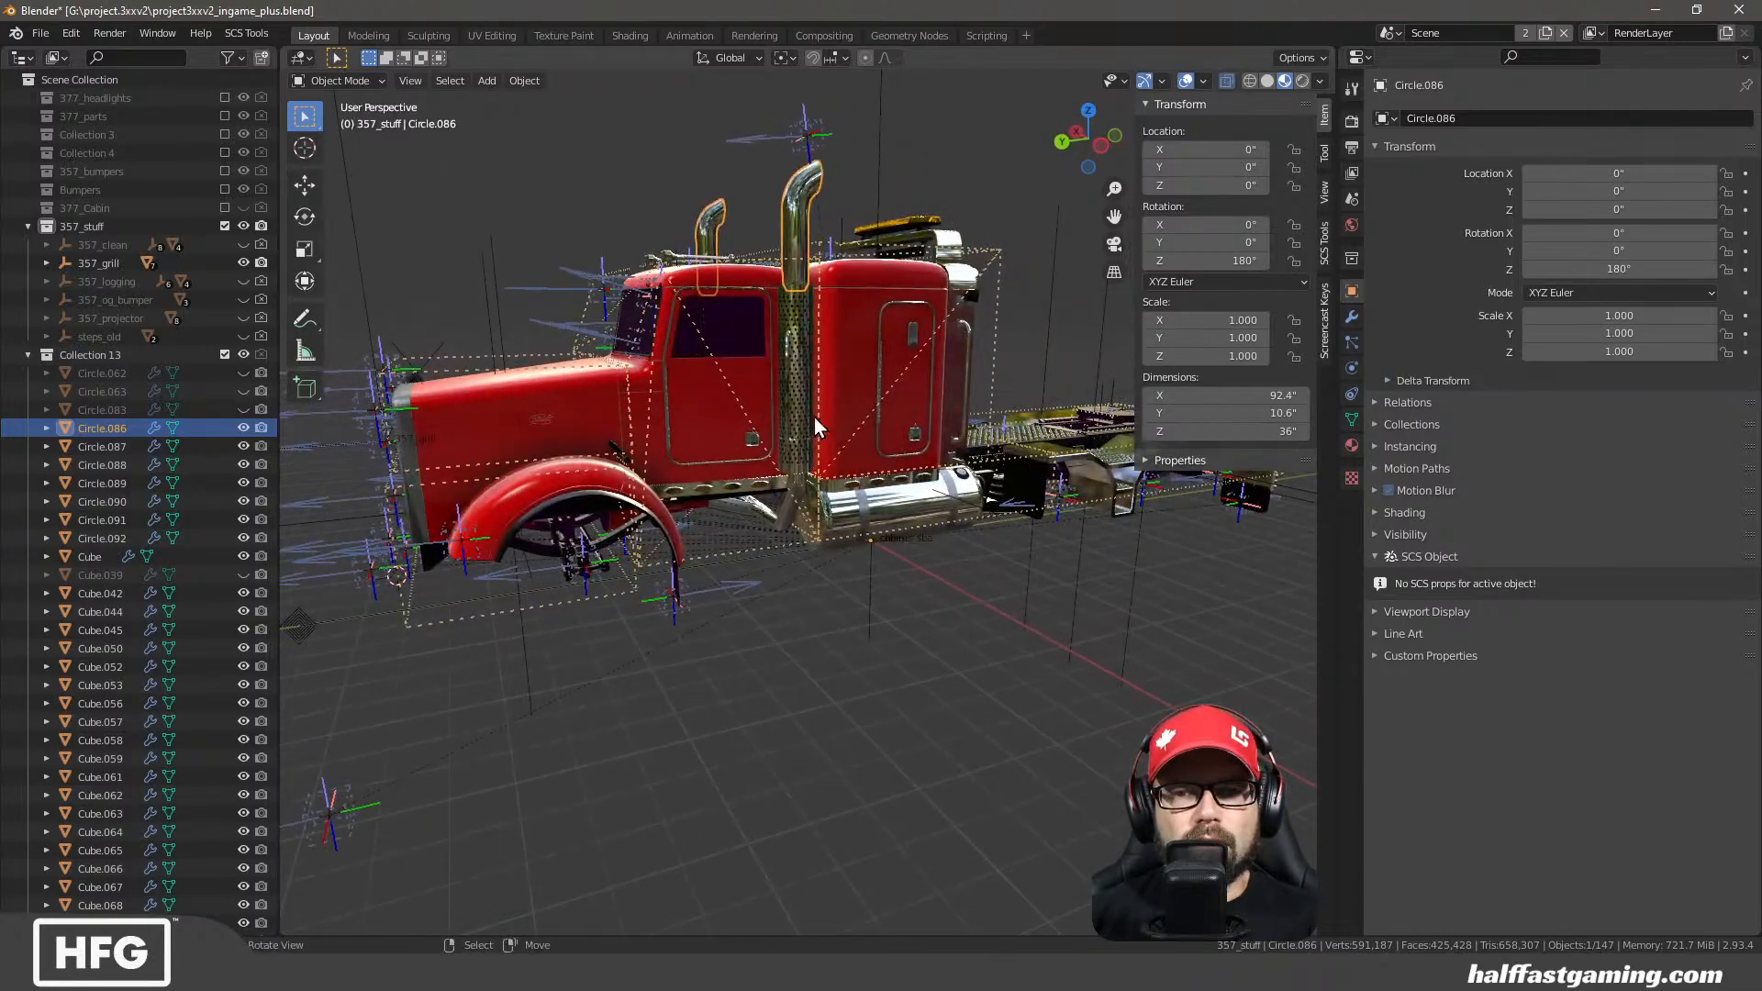
{"action": "mouse_move", "coordinate": [813, 417]}
{"action": "middle_mouse_down"}
{"action": "mouse_move", "coordinate": [787, 414]}
{"action": "mouse_move", "coordinate": [835, 418]}
{"action": "middle_mouse_up"}
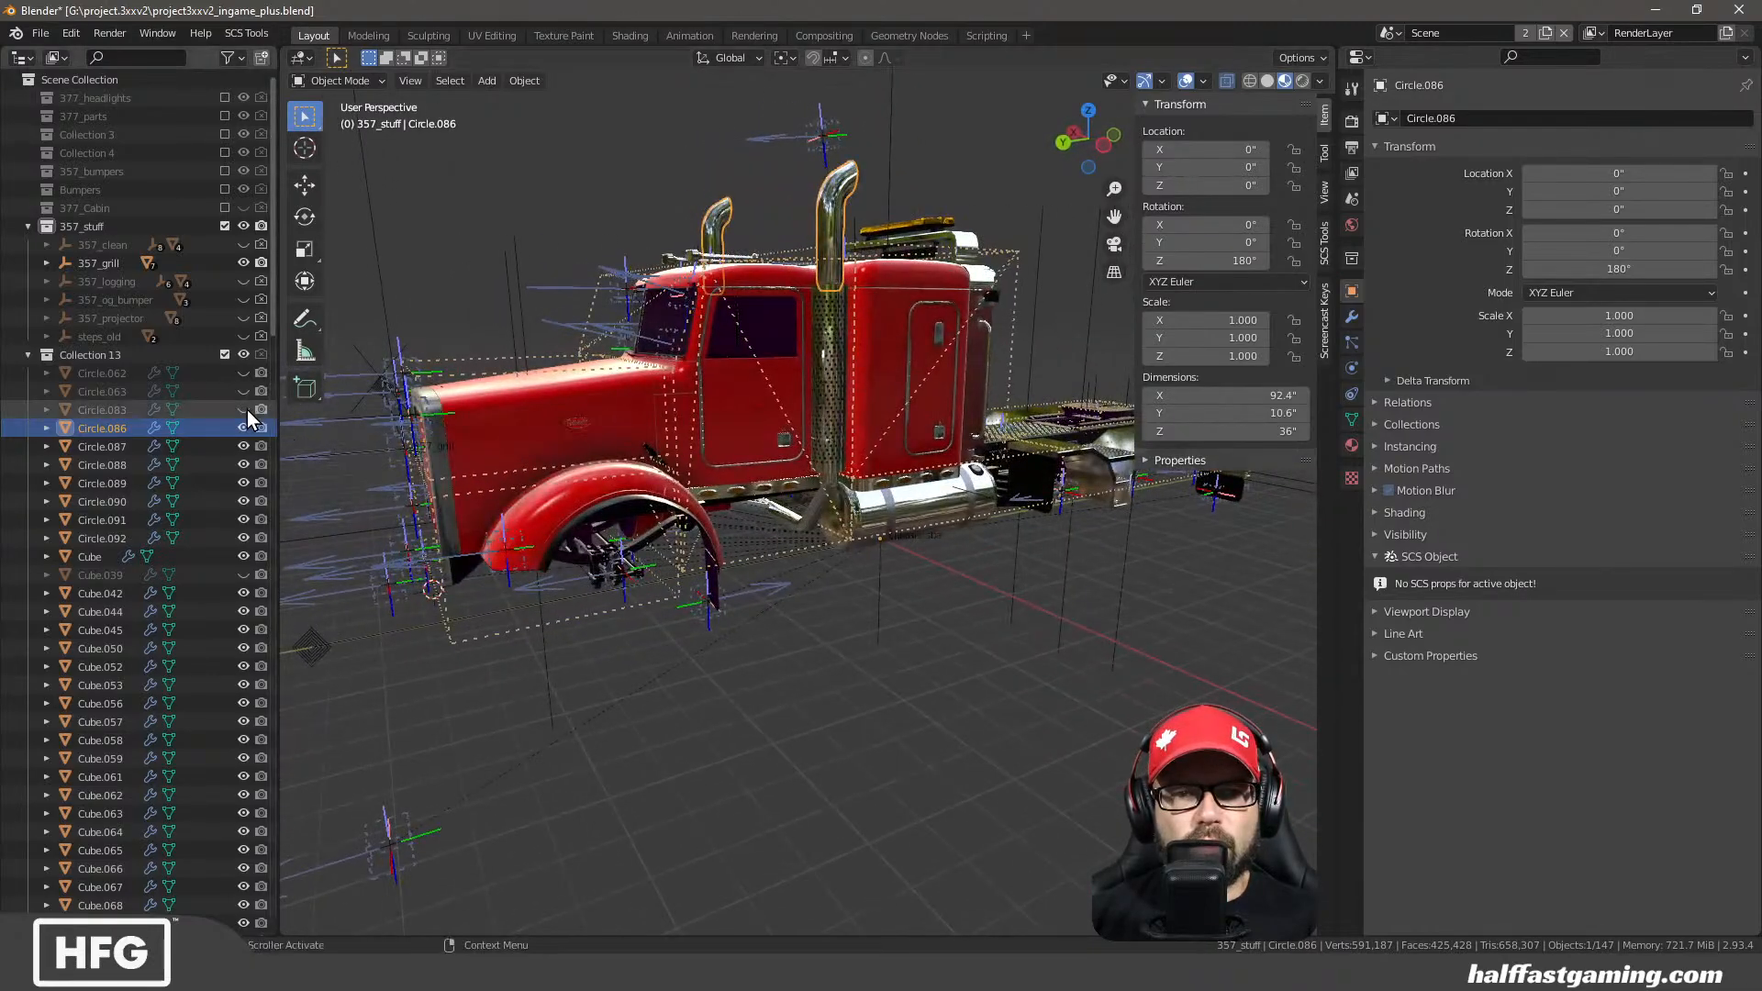
Unhide Circle.062, Circle.063 and Circle.083 in Collection 13 and inspect the hood and cowl area up close
{"action": "left_click_drag", "start_coordinate": [244, 391], "coordinate": [244, 372]}
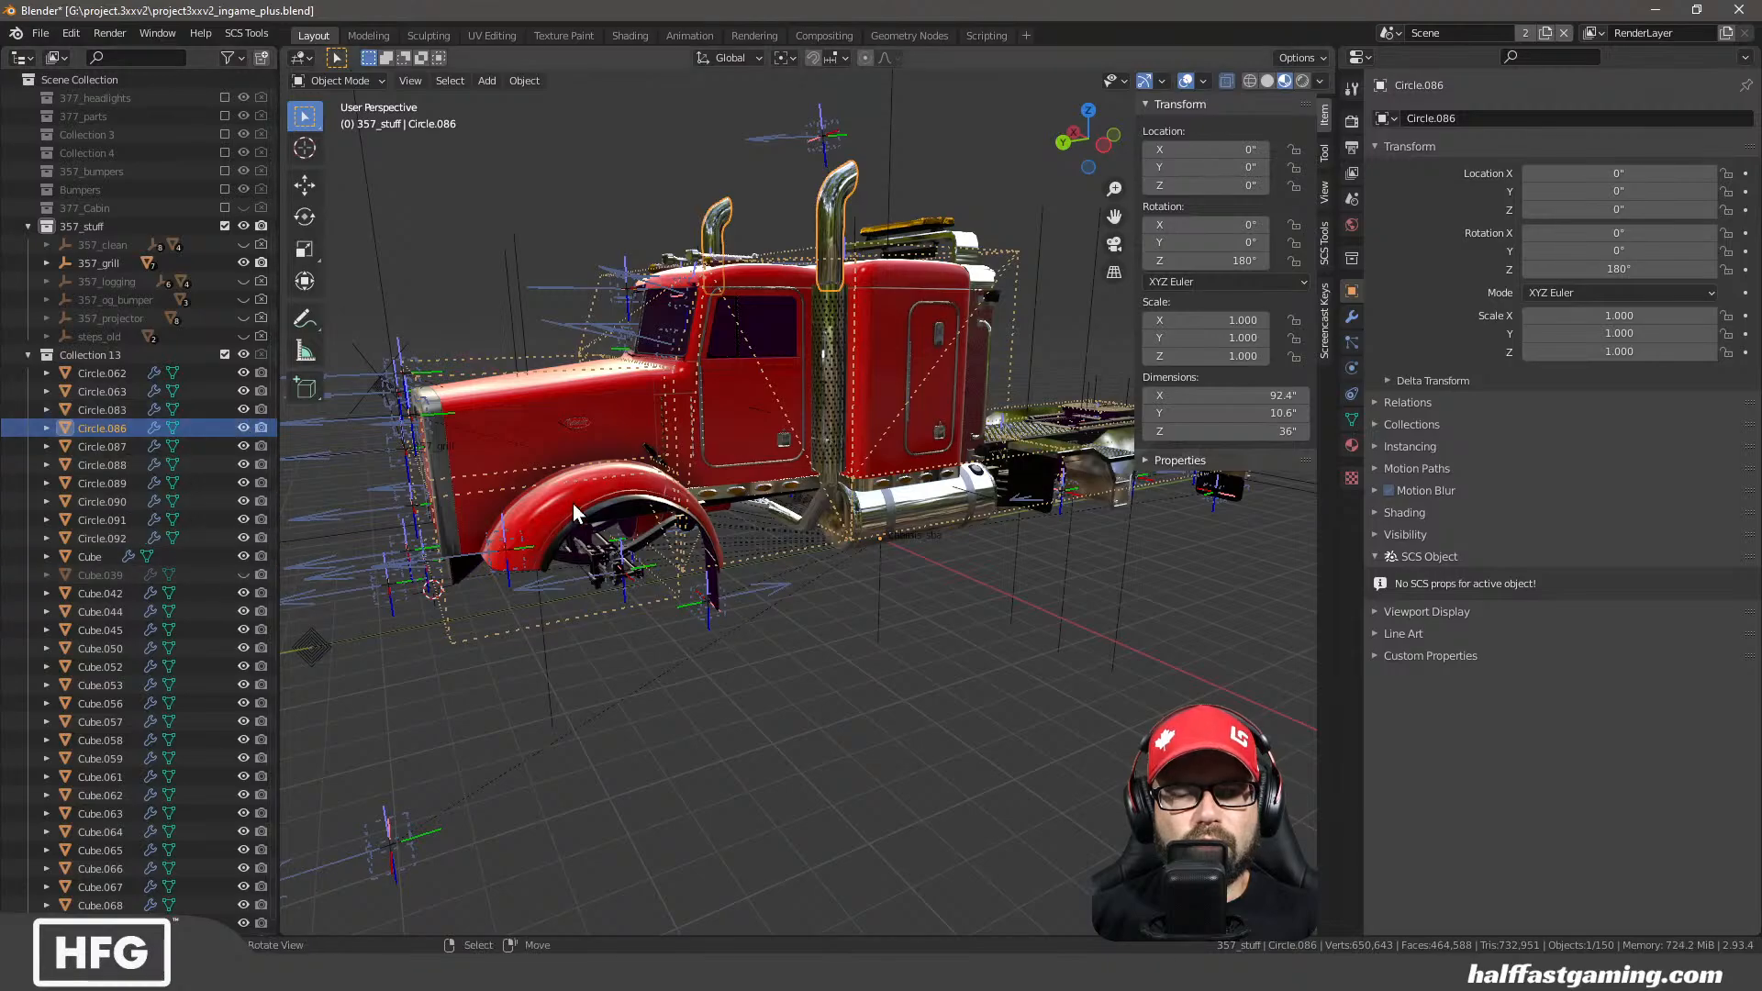
{"action": "scroll", "coordinate": [572, 502], "scroll_direction": "up", "scroll_amount": 5}
{"action": "middle_click_drag", "start_coordinate": [595, 498], "coordinate": [630, 527]}
{"action": "scroll", "coordinate": [613, 510], "scroll_direction": "down", "scroll_amount": 5}
{"action": "scroll", "coordinate": [742, 542], "scroll_direction": "up", "scroll_amount": 8}
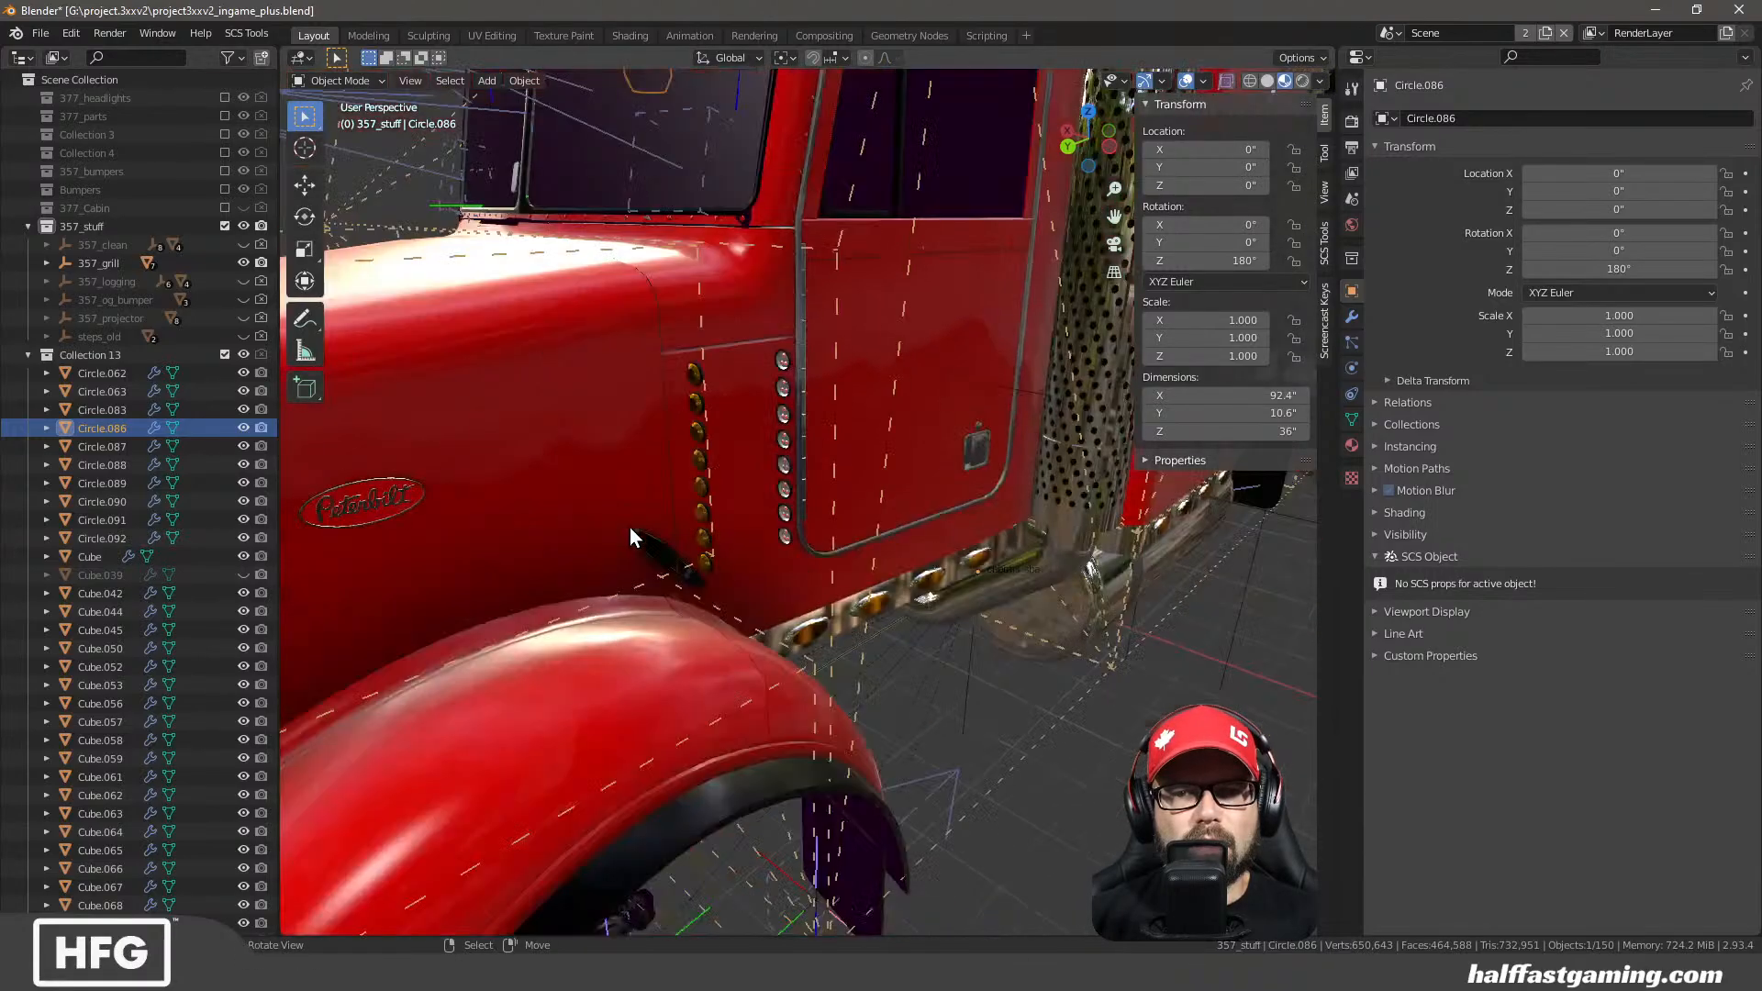
{"action": "scroll", "coordinate": [629, 527], "scroll_direction": "down", "scroll_amount": 5}
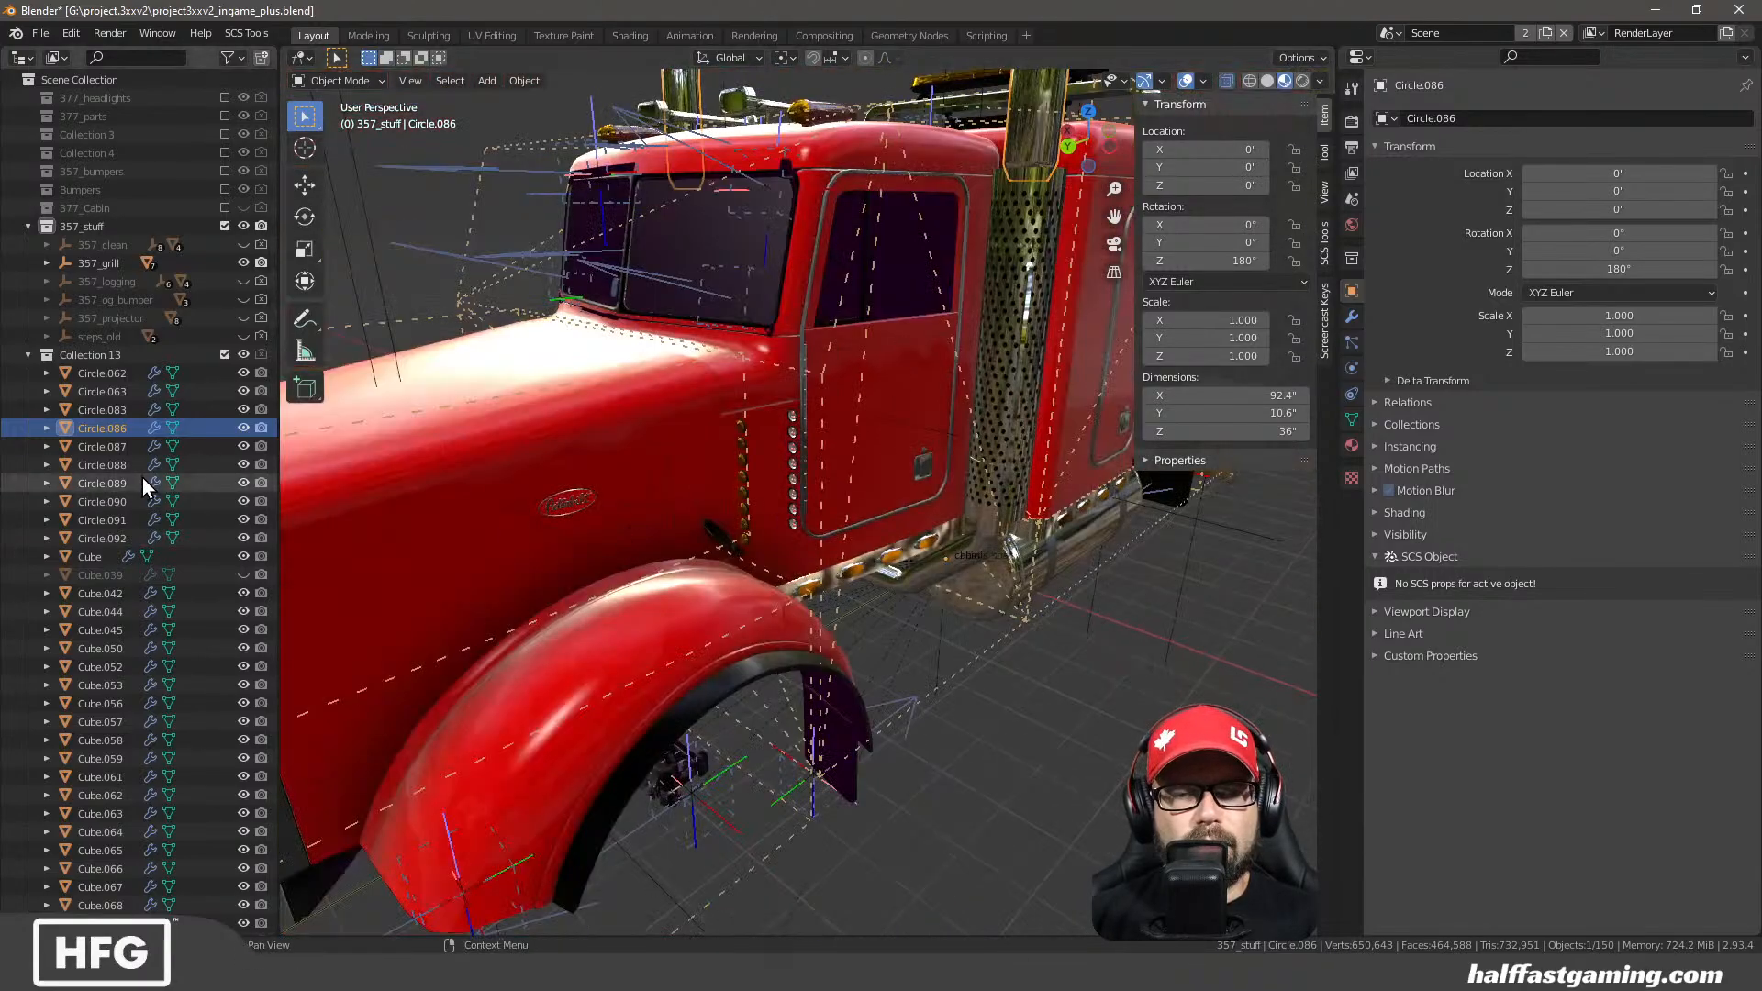
Select the filters locator under the cabin root object and snap the 3D cursor to it
{"action": "scroll", "coordinate": [151, 510], "scroll_direction": "down", "scroll_amount": 6}
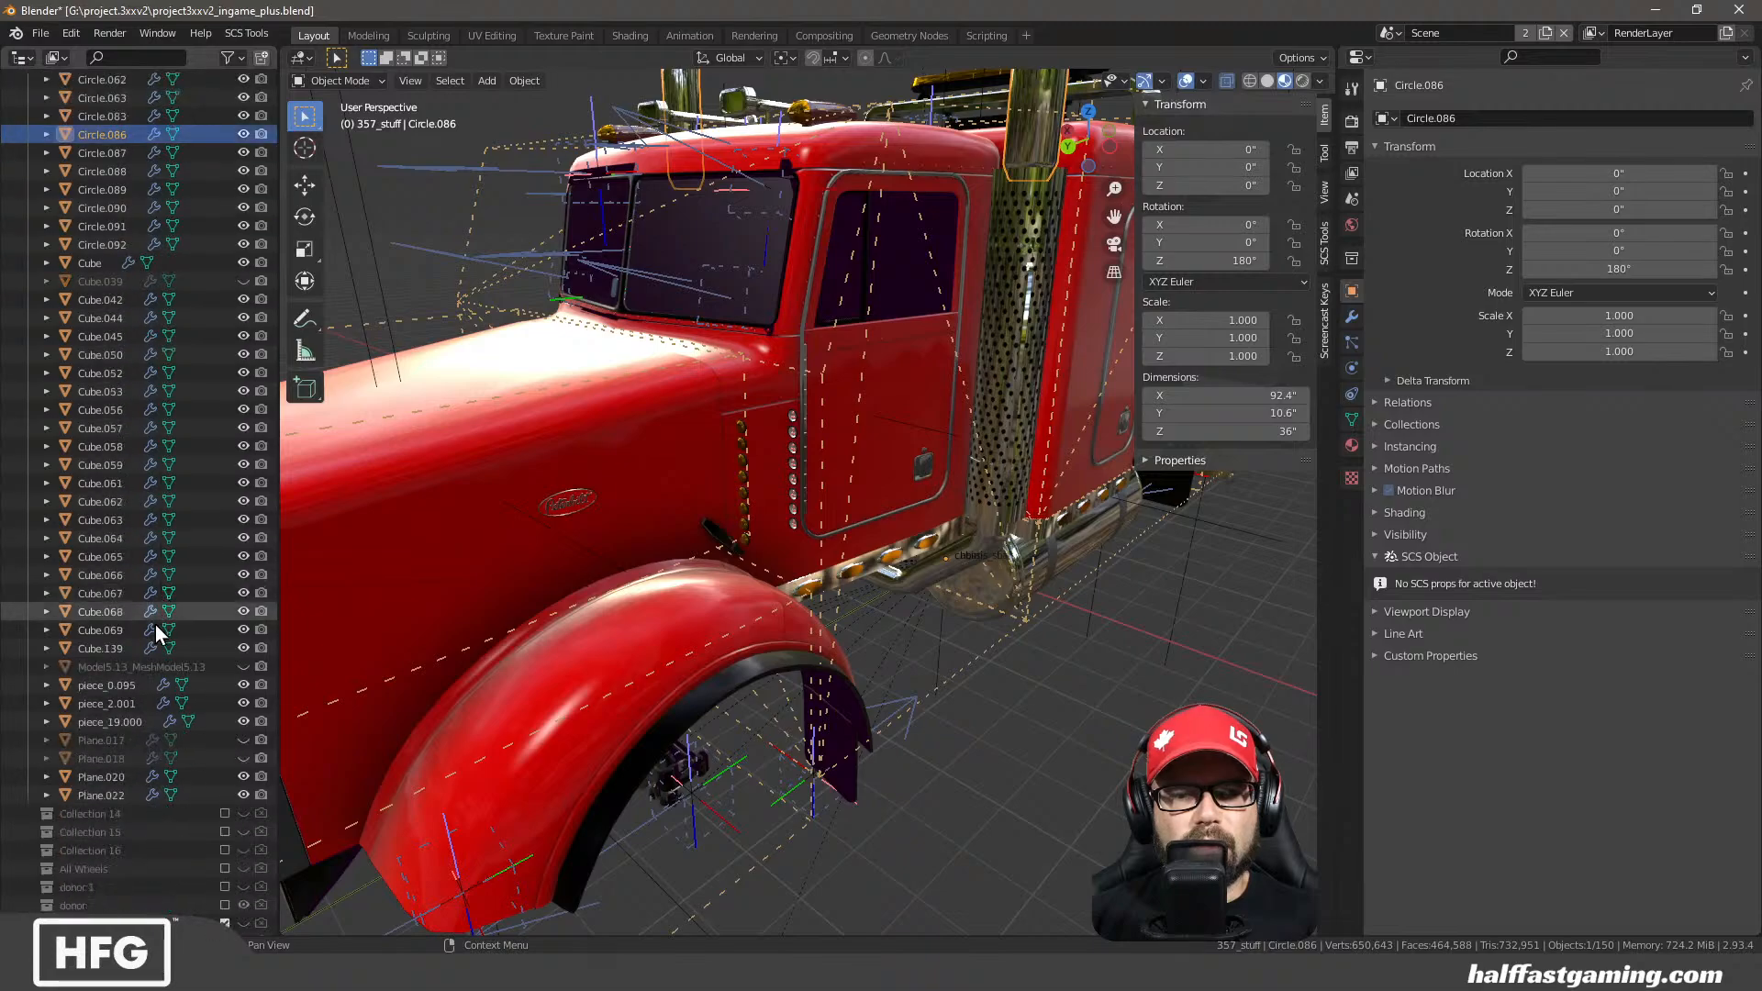
{"action": "scroll", "coordinate": [152, 661], "scroll_direction": "down", "scroll_amount": 12}
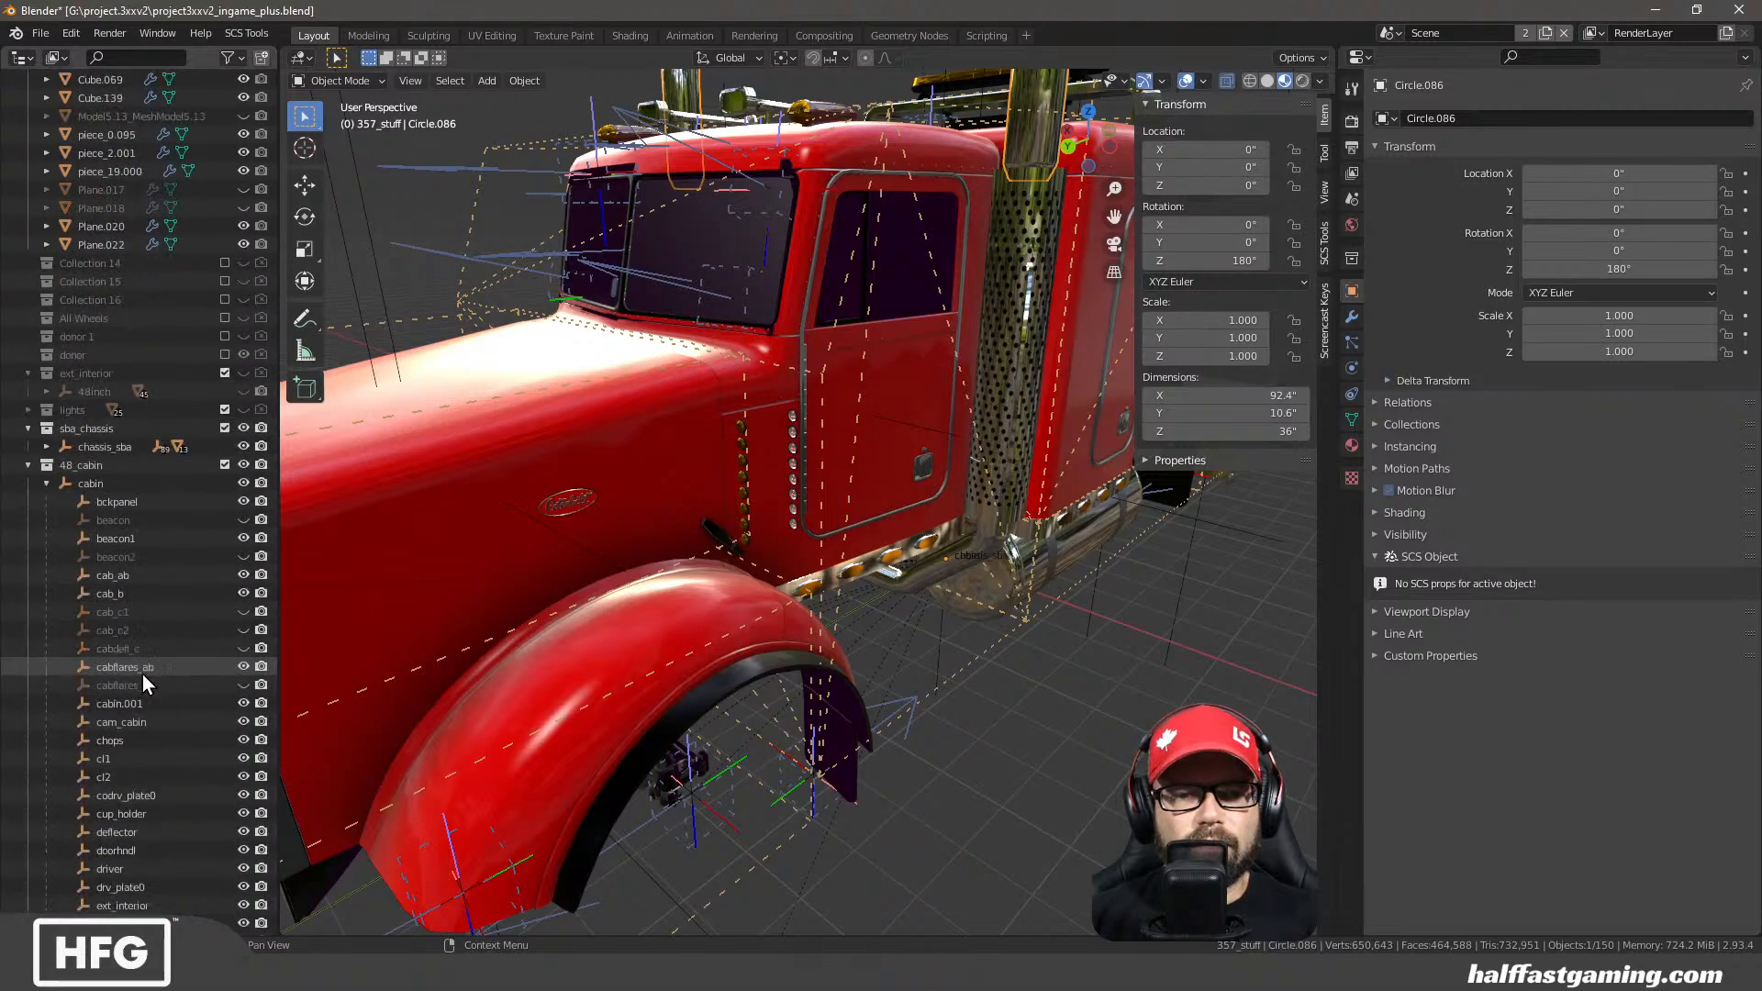
{"action": "scroll", "coordinate": [142, 679], "scroll_direction": "down", "scroll_amount": 6}
{"action": "left_click", "coordinate": [222, 721]}
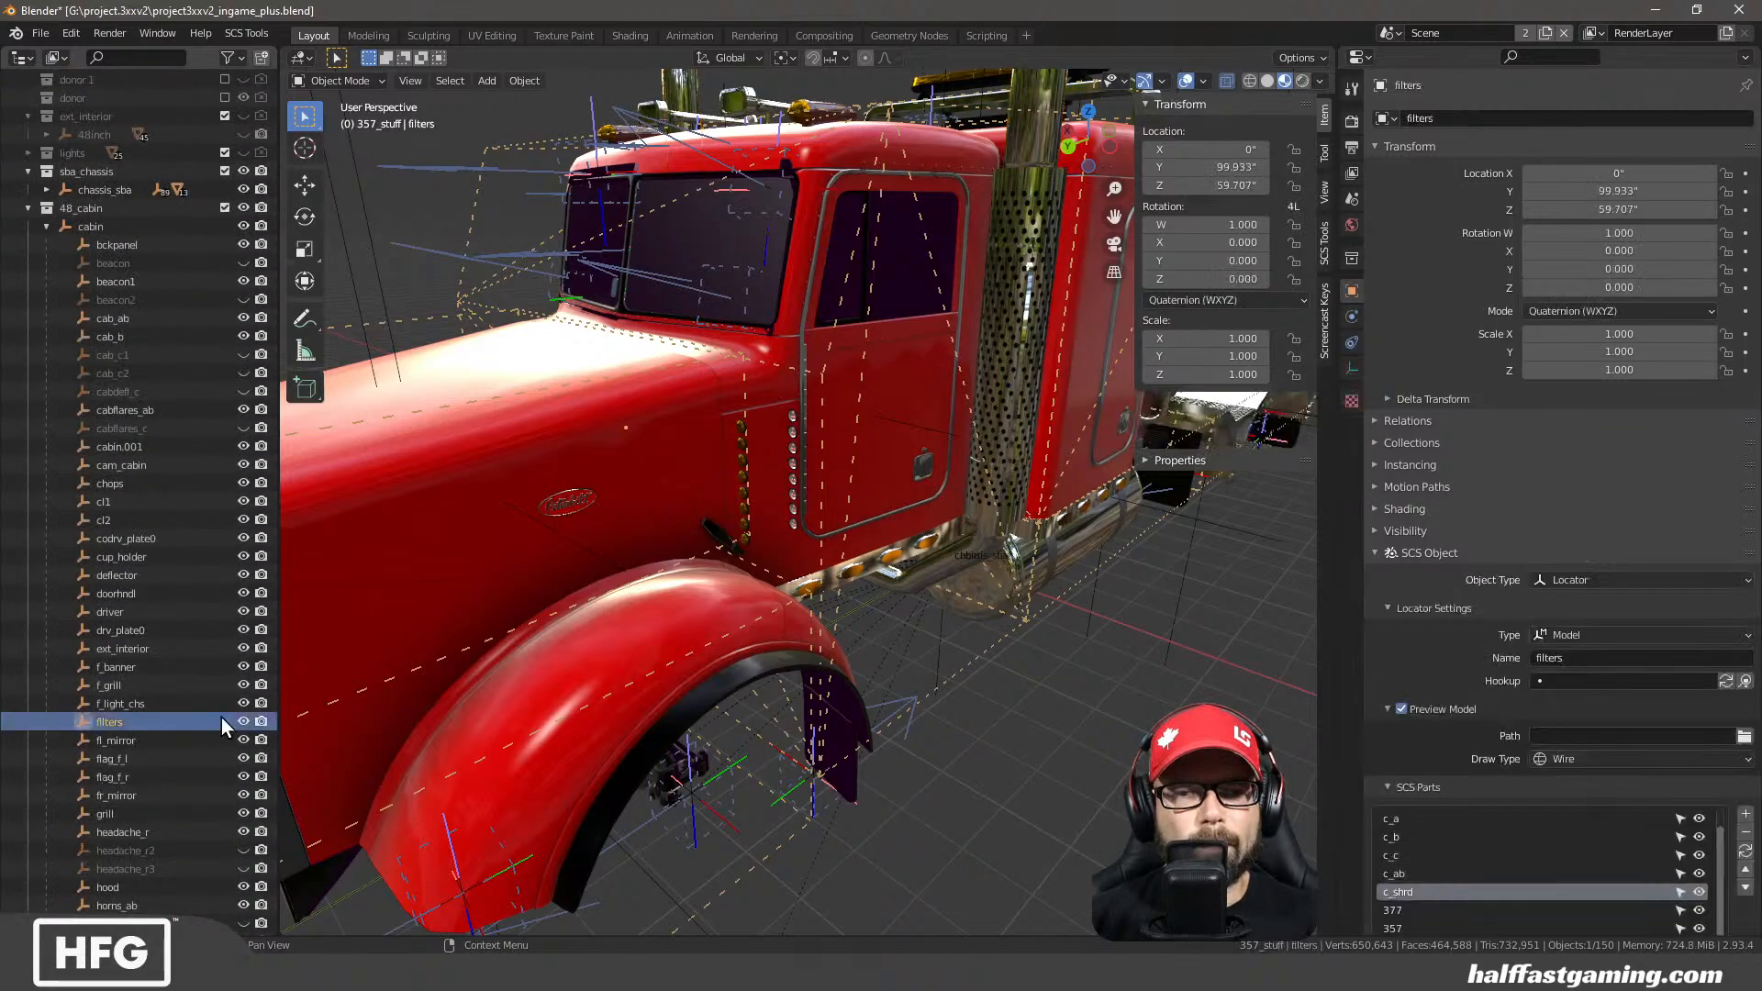
{"action": "key", "text": "shift+s"}
{"action": "left_click", "coordinate": [628, 677]}
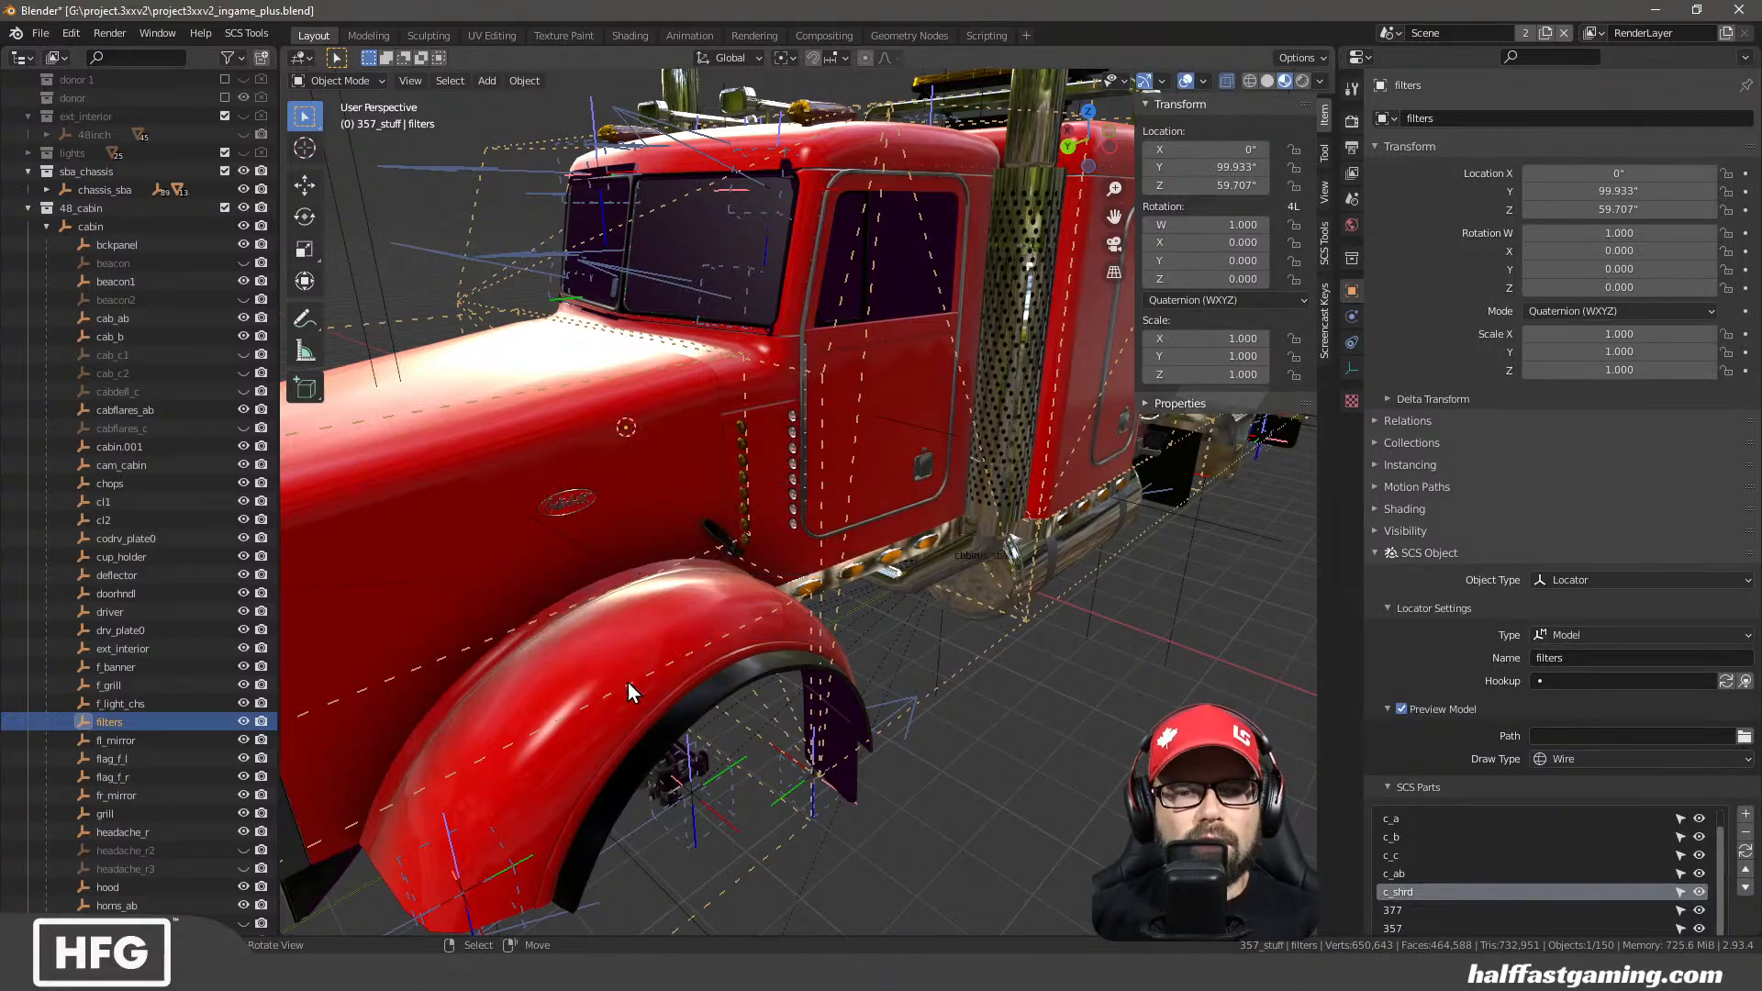
Enable the Screencast Keys display and hide the viewport sidebar
{"action": "scroll", "coordinate": [103, 575], "scroll_direction": "down", "scroll_amount": 2}
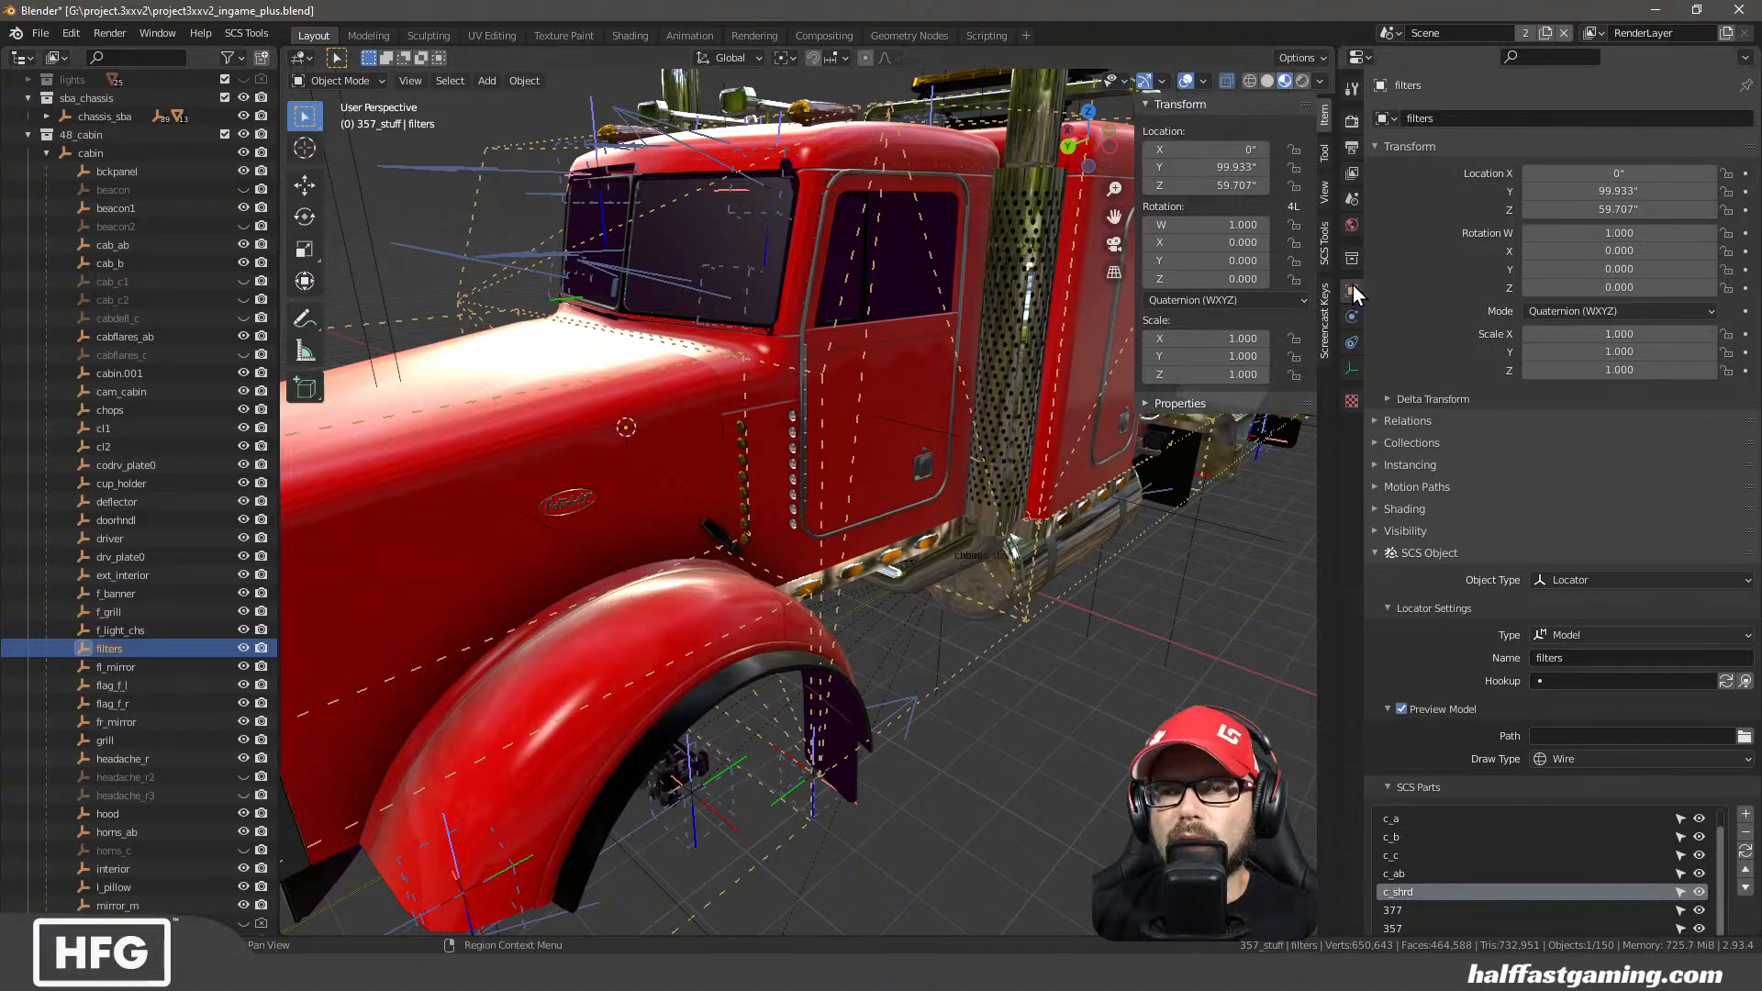
{"action": "left_click", "coordinate": [1326, 344]}
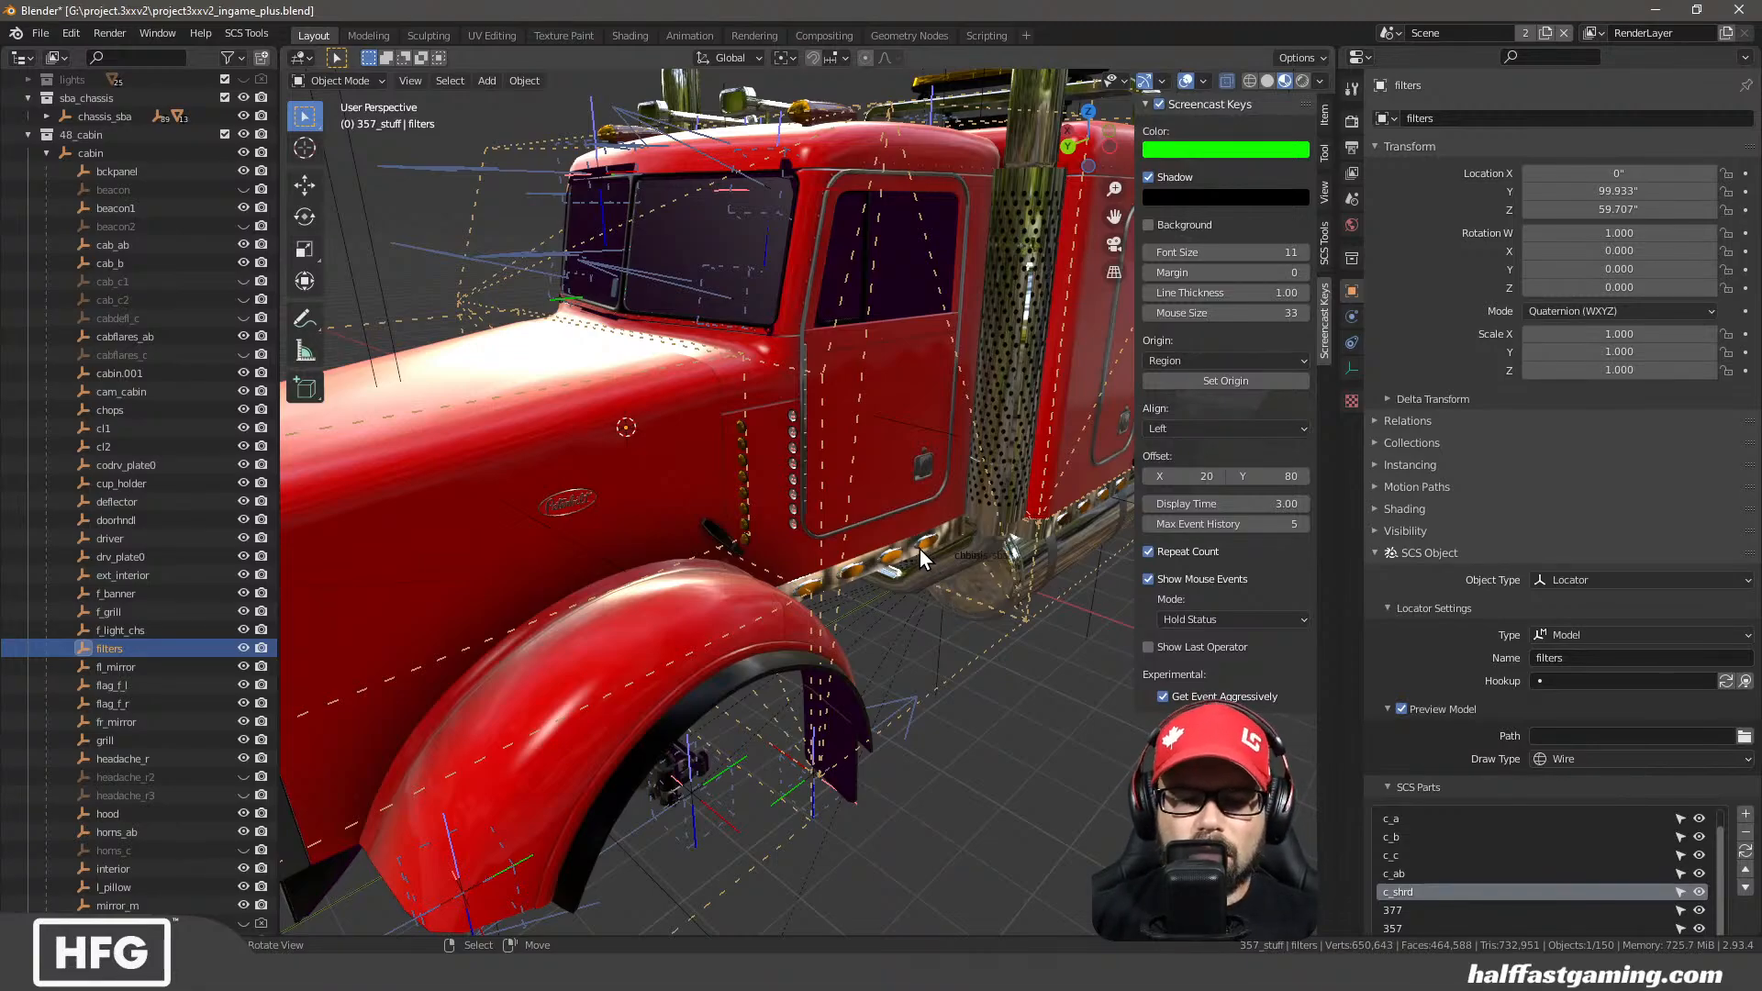
{"action": "key", "text": "n"}
{"action": "middle_click_drag", "start_coordinate": [920, 549], "coordinate": [664, 509]}
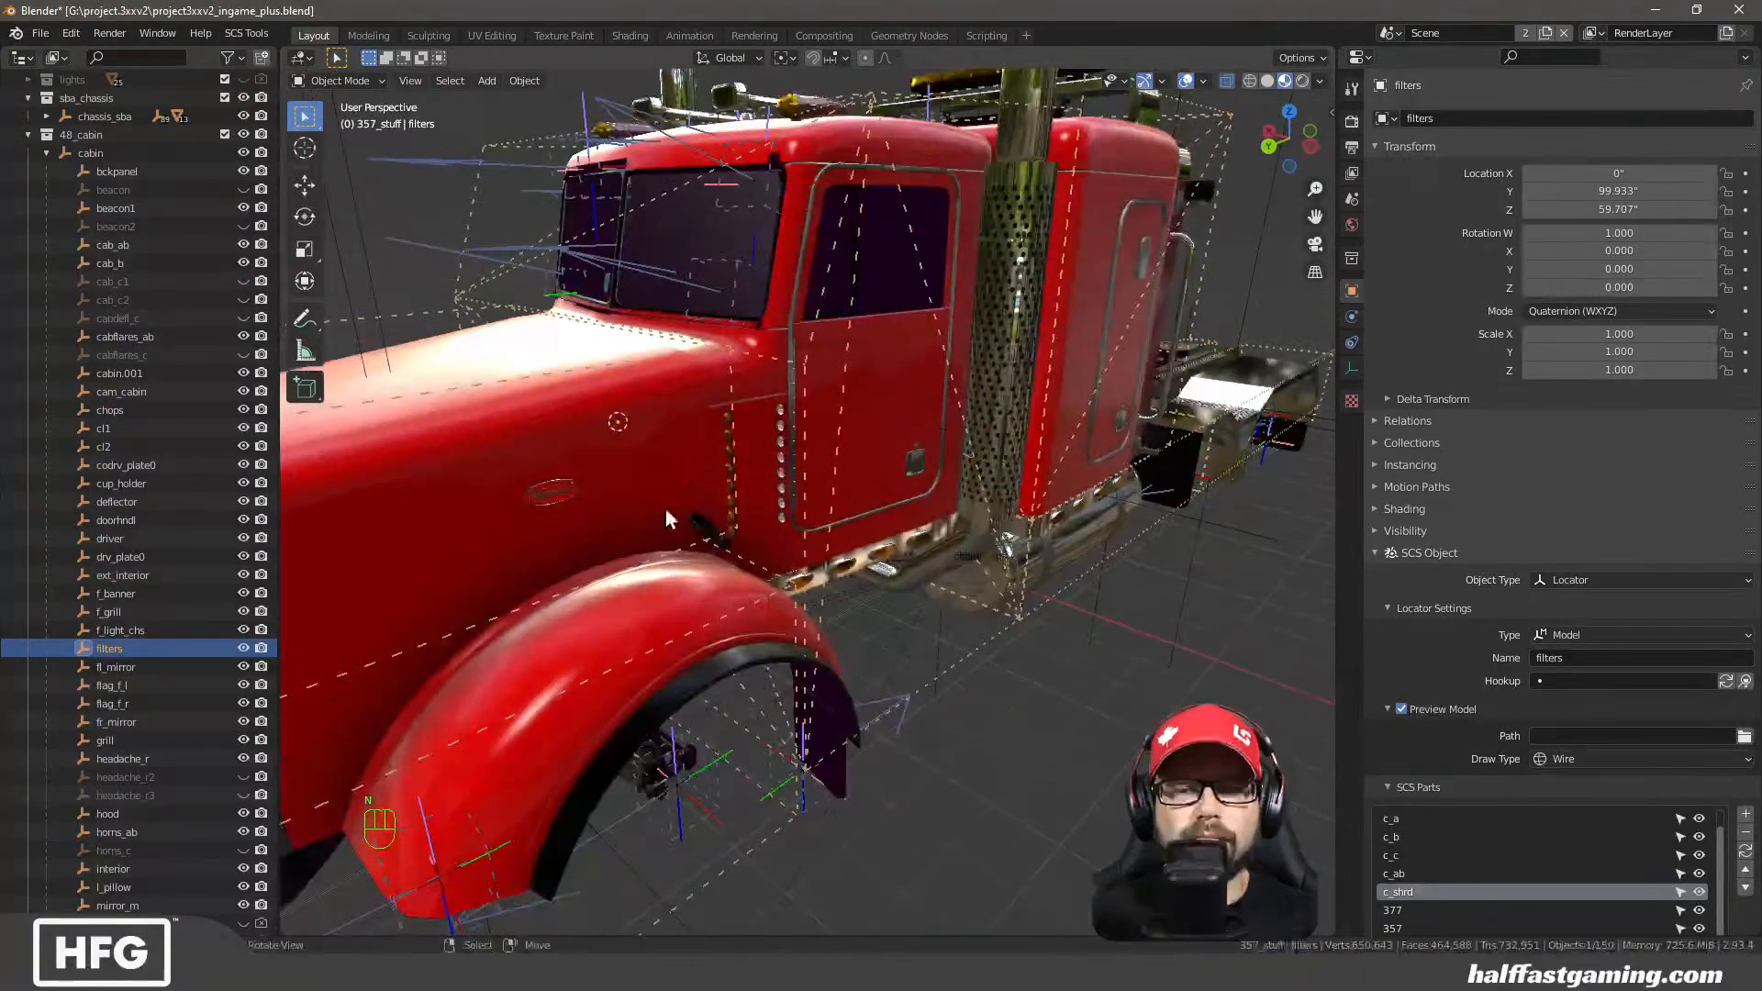
{"action": "middle_click_drag", "start_coordinate": [542, 554], "coordinate": [533, 553]}
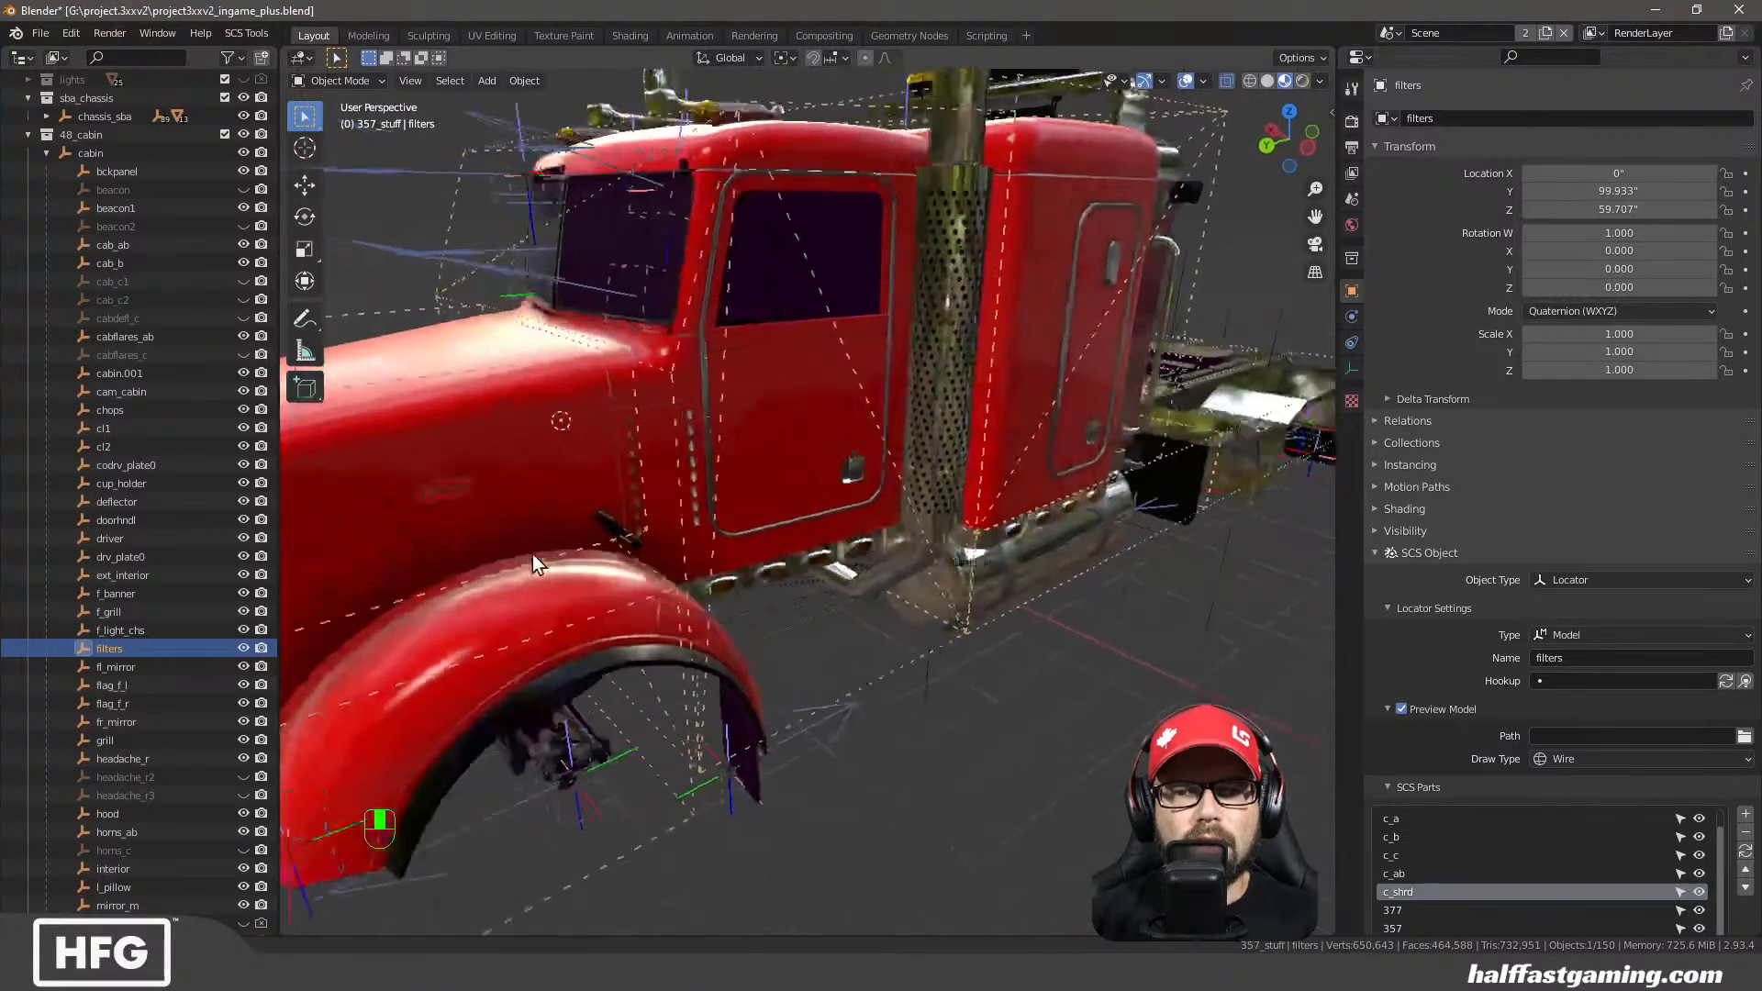
Add an SCS root object to the 357_stuff collection at the 3D cursor
{"action": "scroll", "coordinate": [151, 575], "scroll_direction": "up", "scroll_amount": 10}
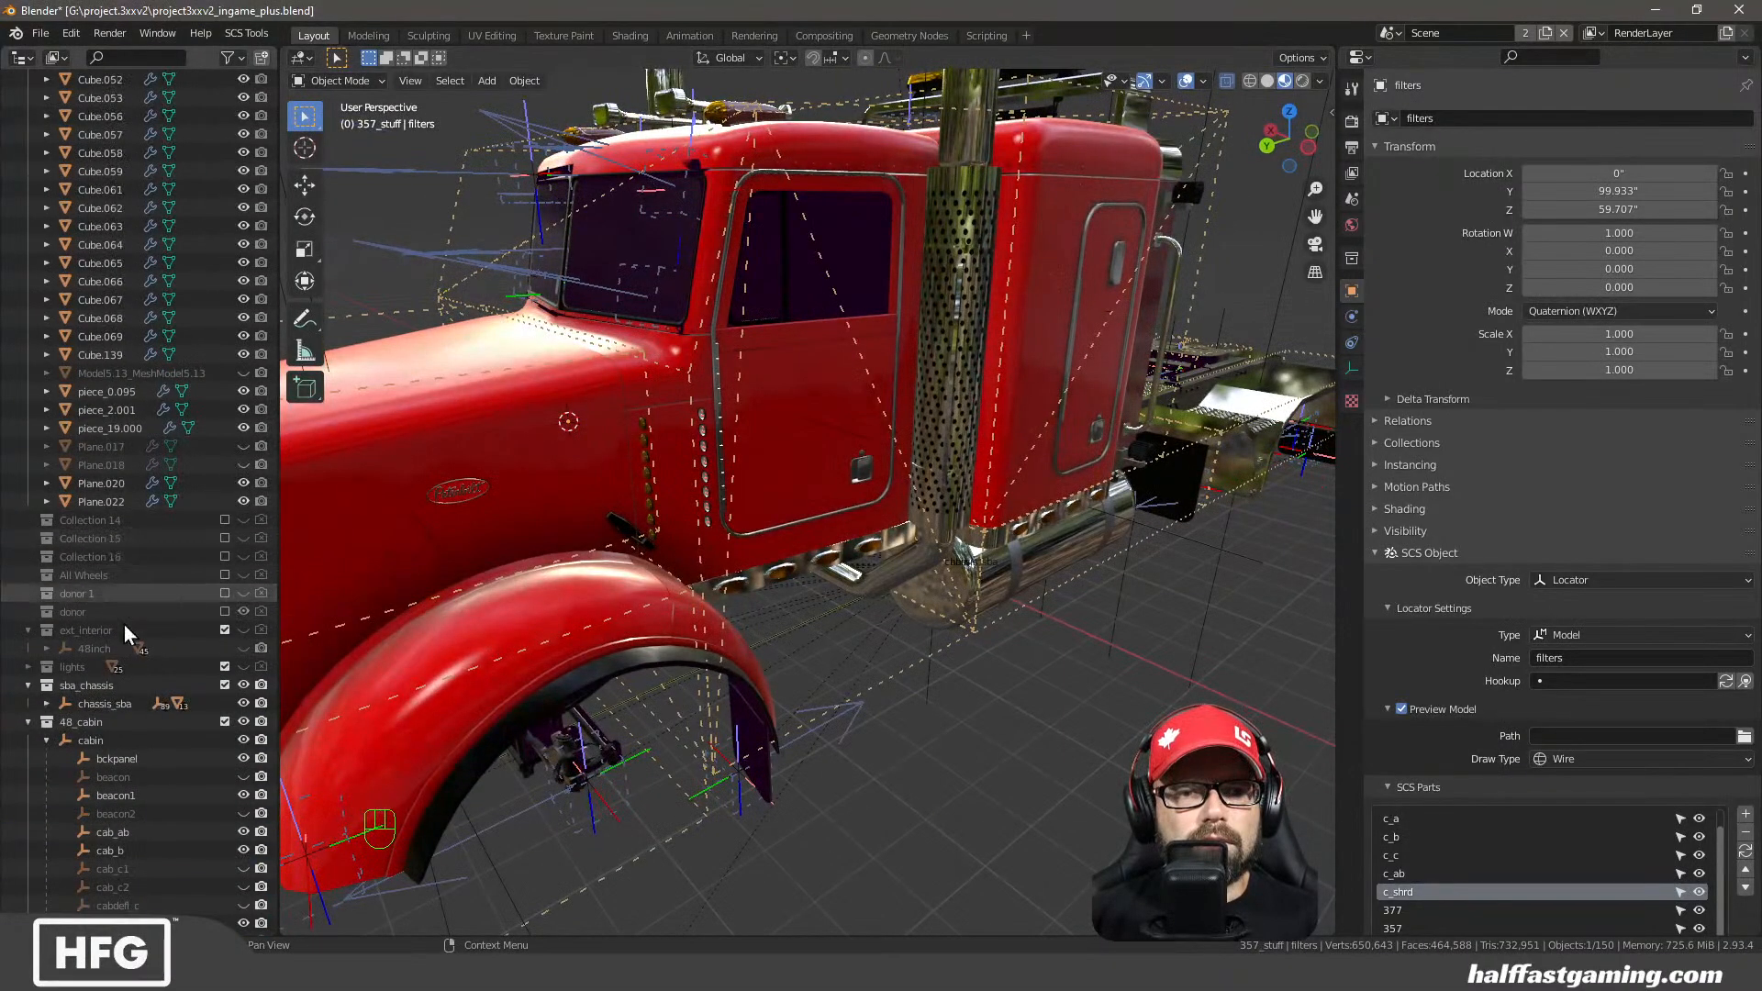
{"action": "scroll", "coordinate": [143, 657], "scroll_direction": "up", "scroll_amount": 15}
{"action": "left_click", "coordinate": [86, 228]}
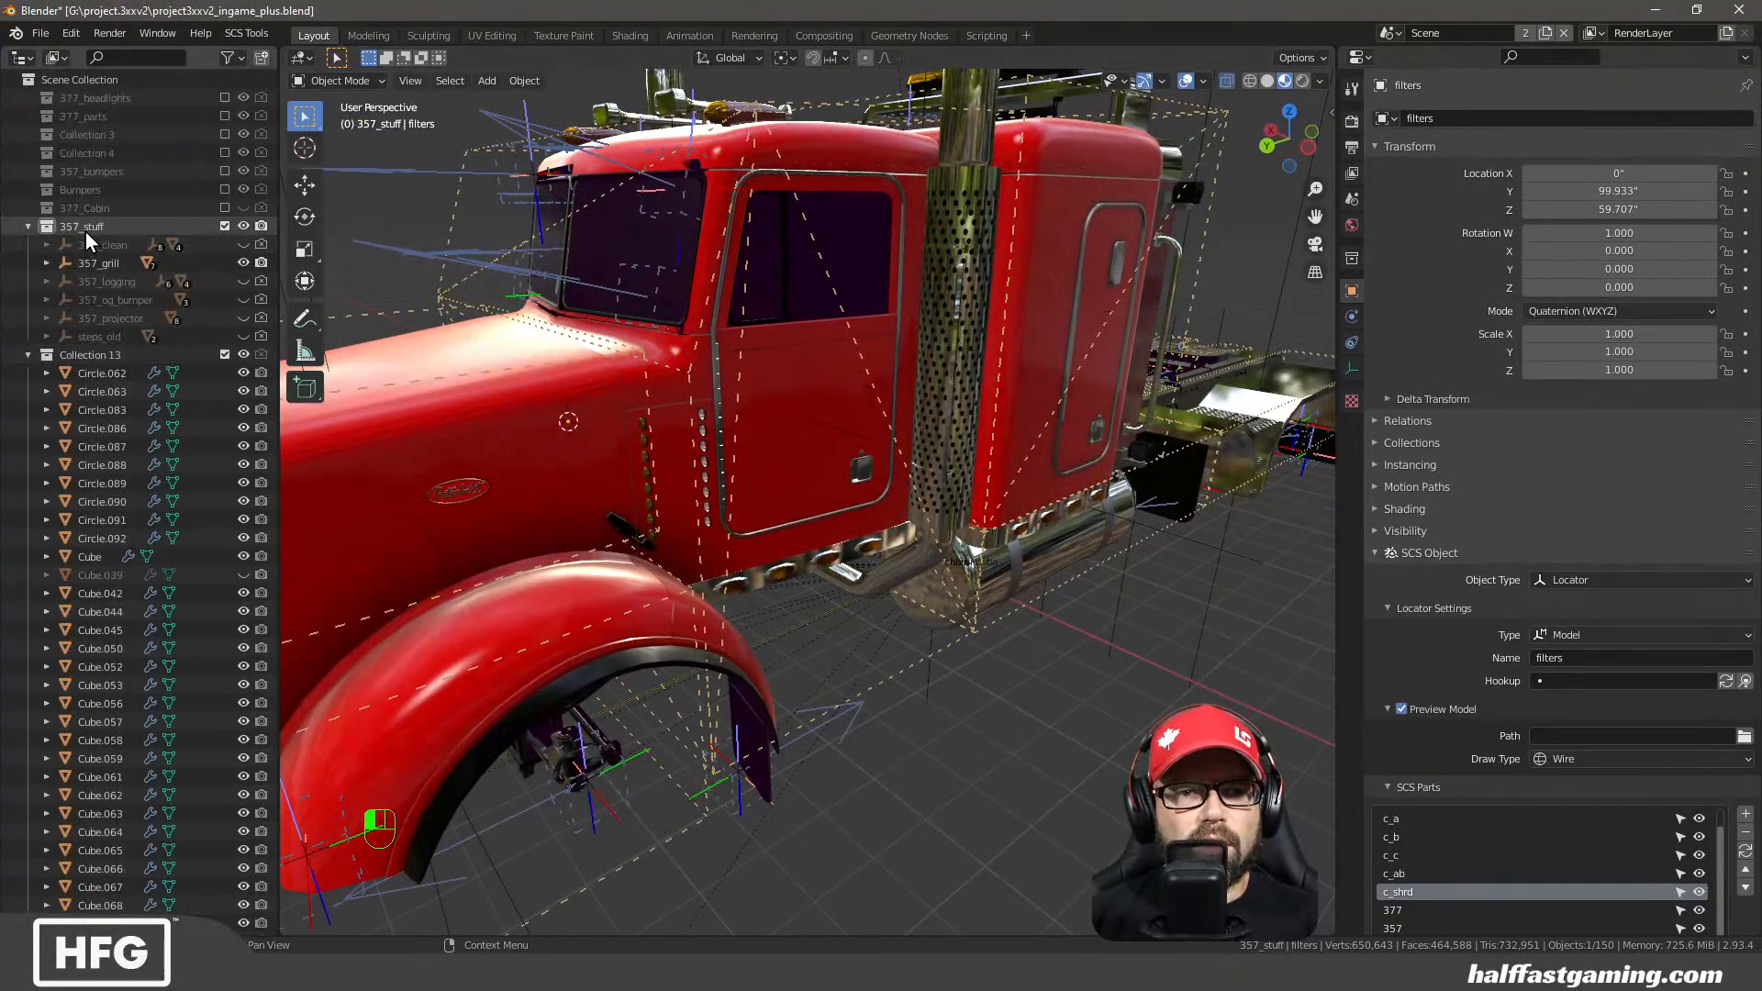
{"action": "key", "text": "shift"}
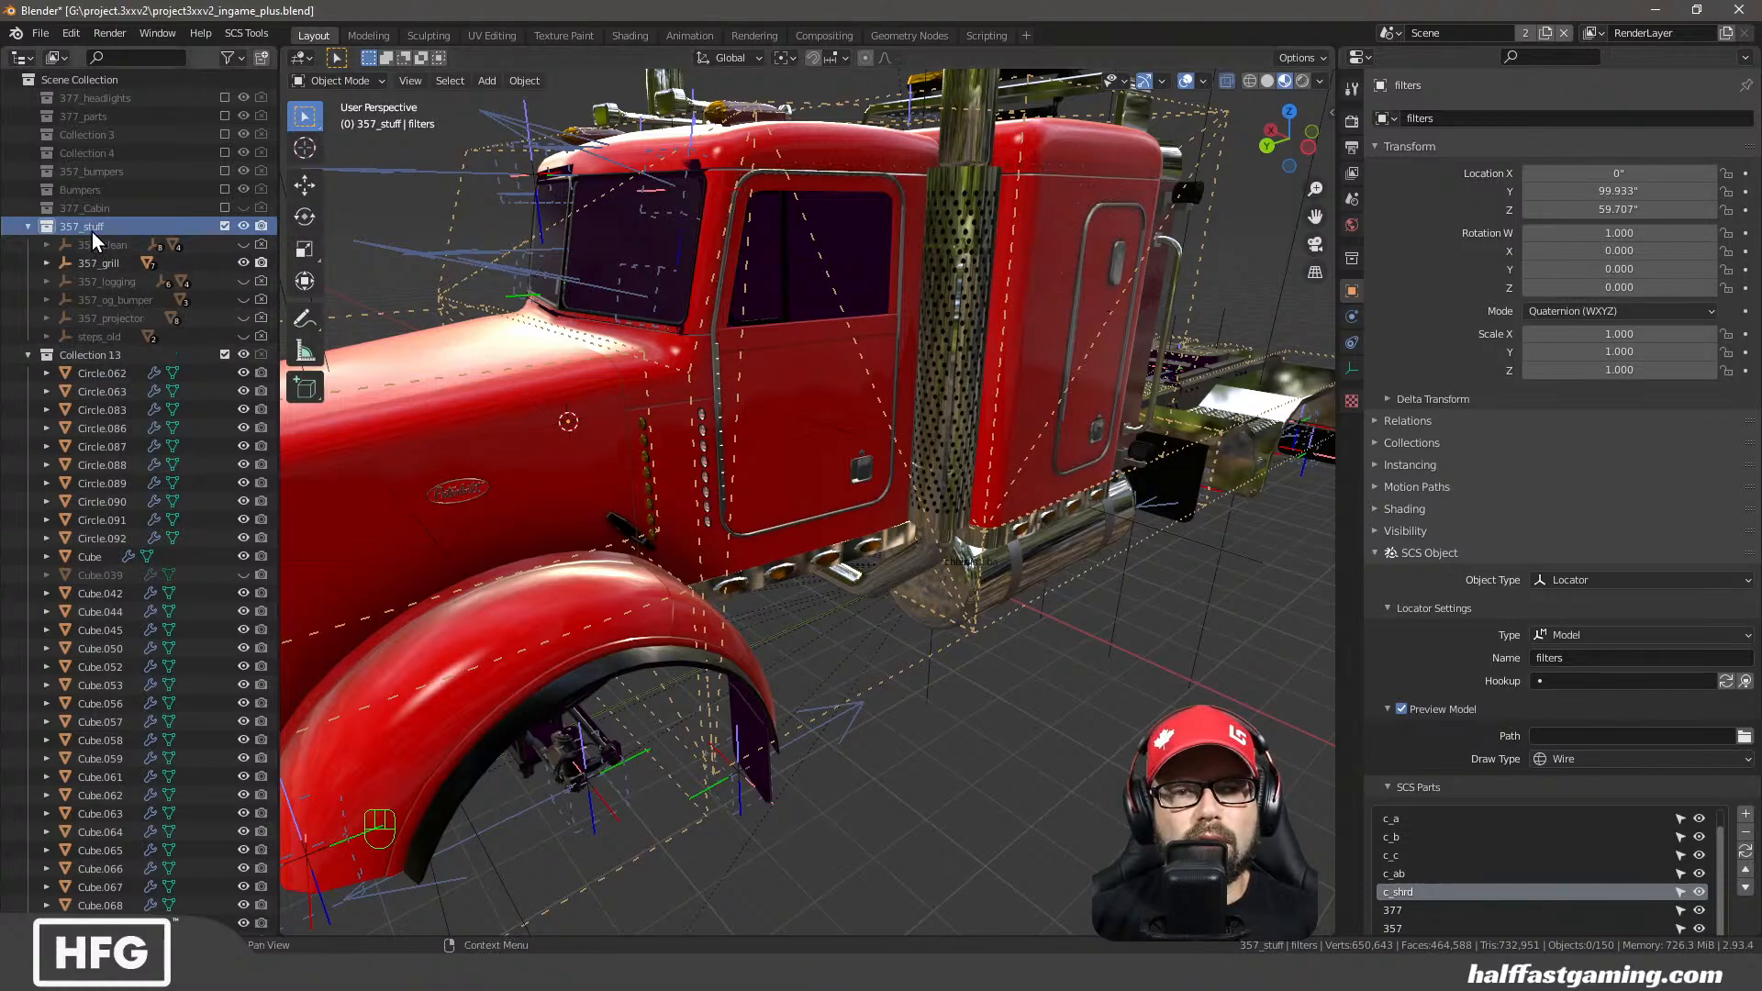
{"action": "left_click", "coordinate": [483, 82]}
{"action": "mouse_move", "coordinate": [531, 103]}
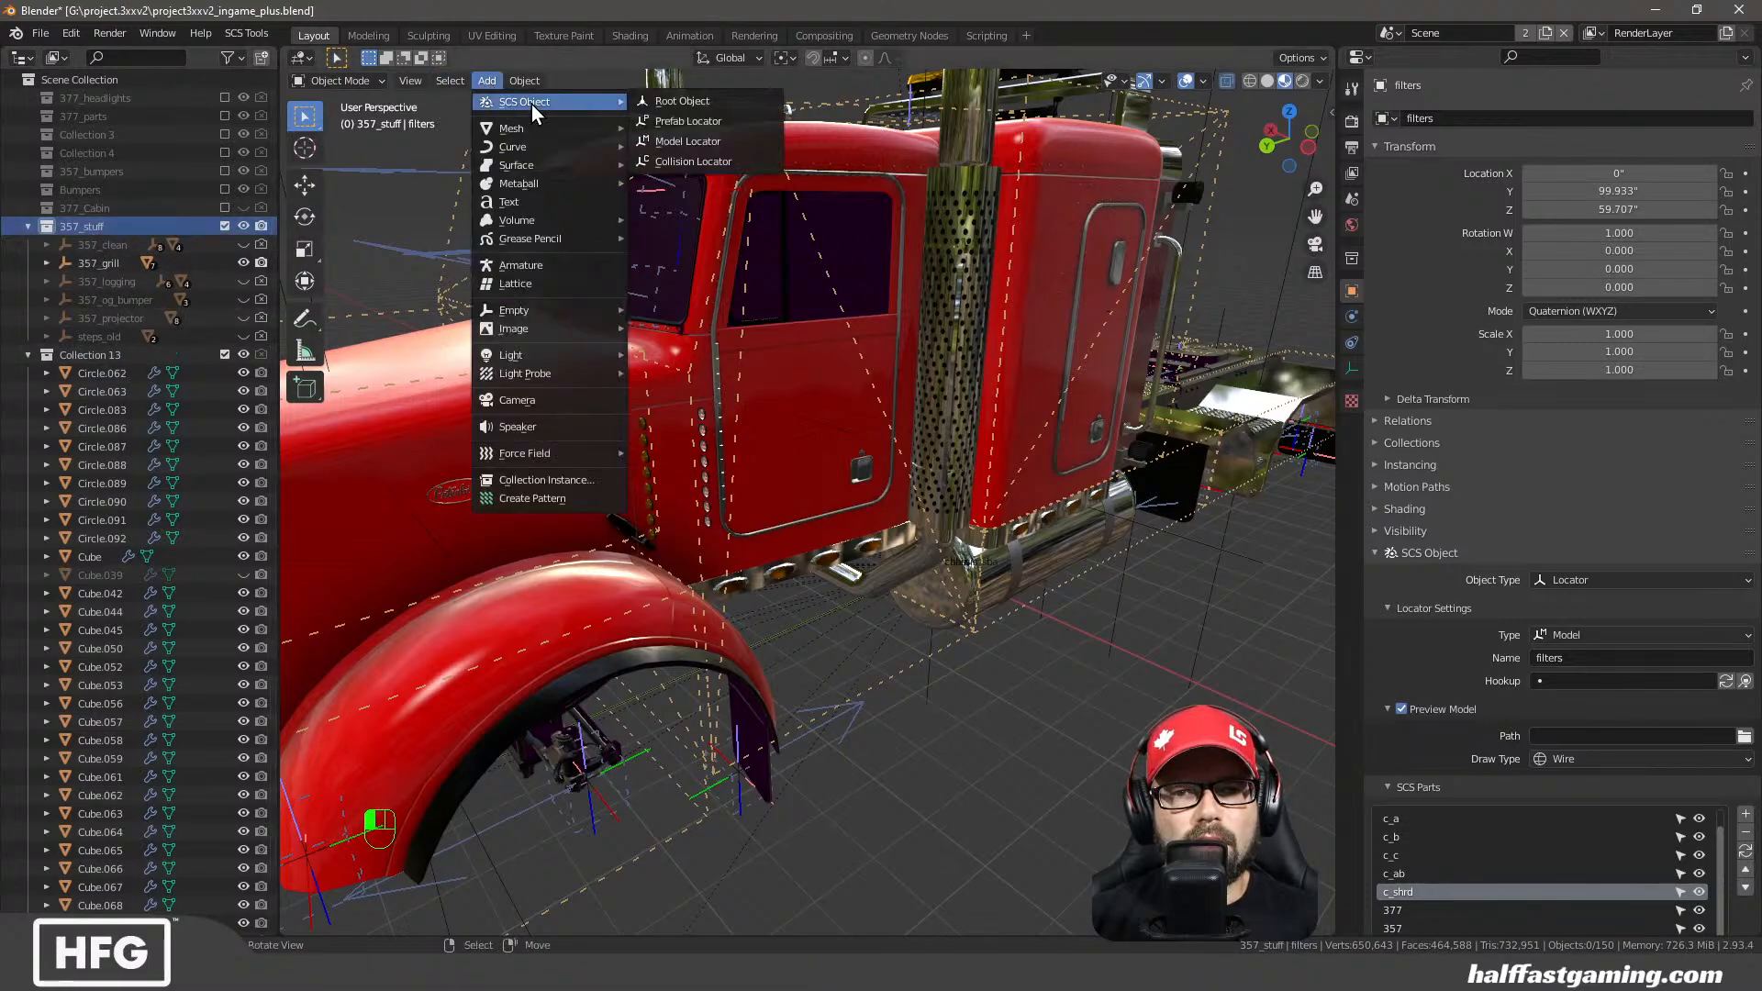
{"action": "left_click", "coordinate": [679, 103]}
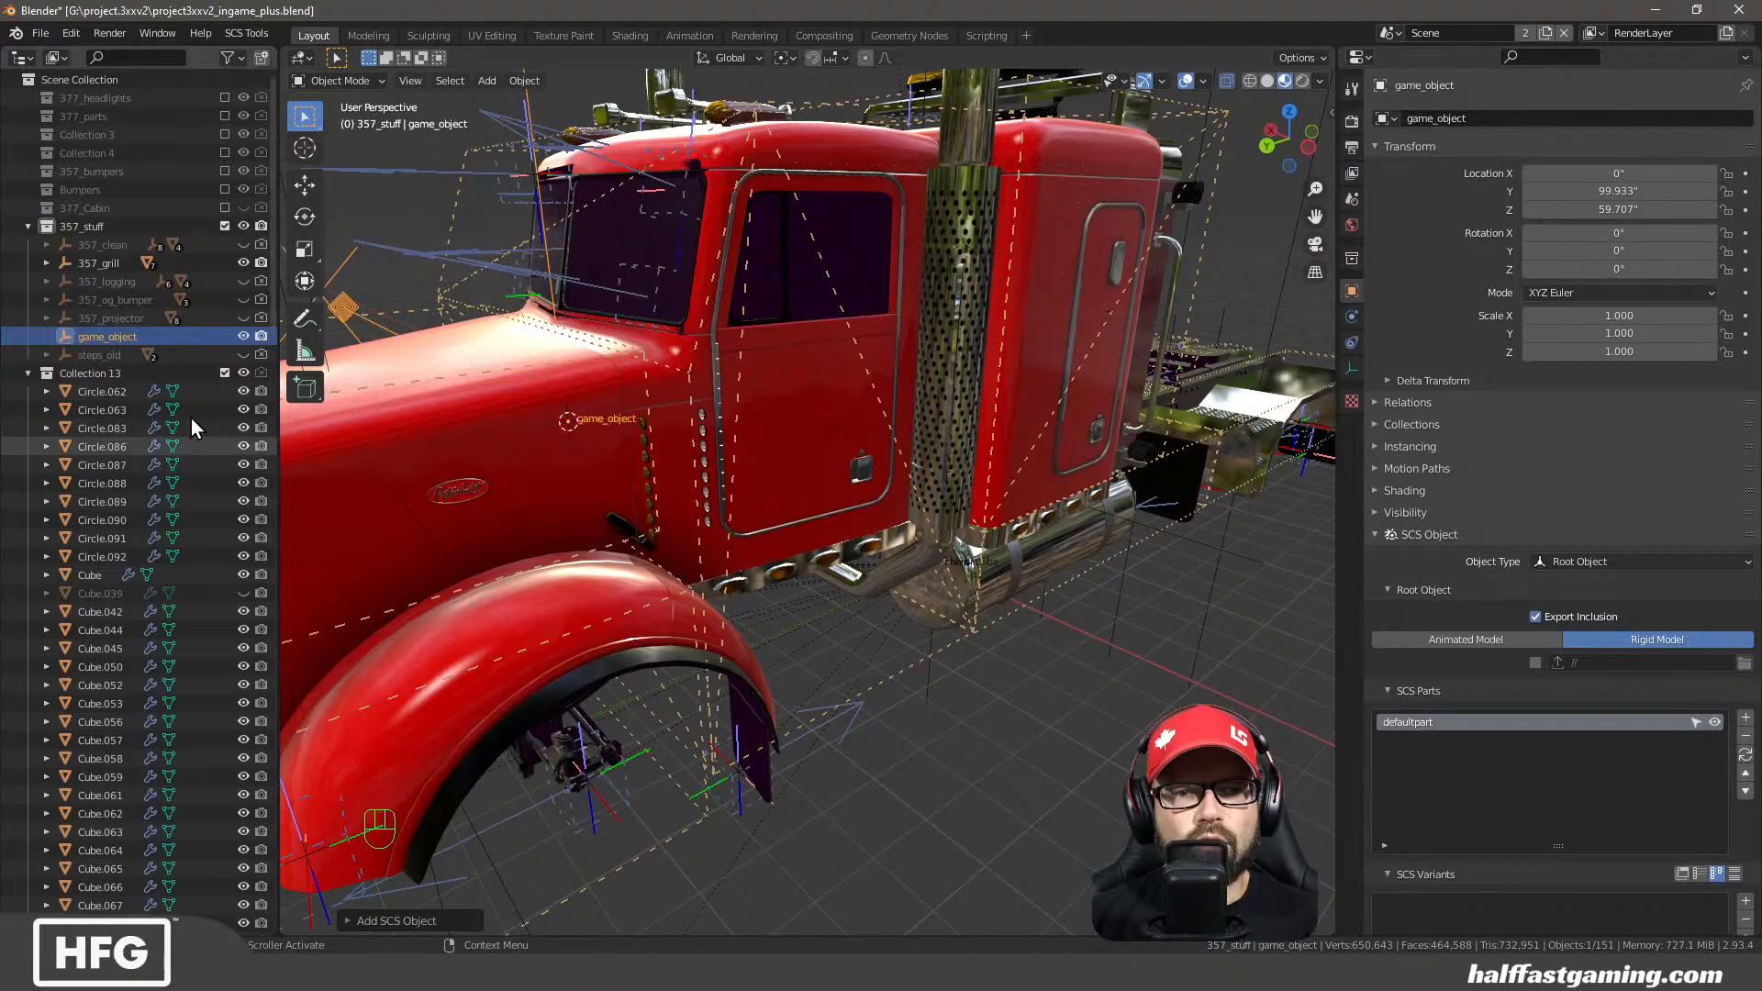
Rename the new SCS root object to 357_filters
{"action": "double_click", "coordinate": [117, 337]}
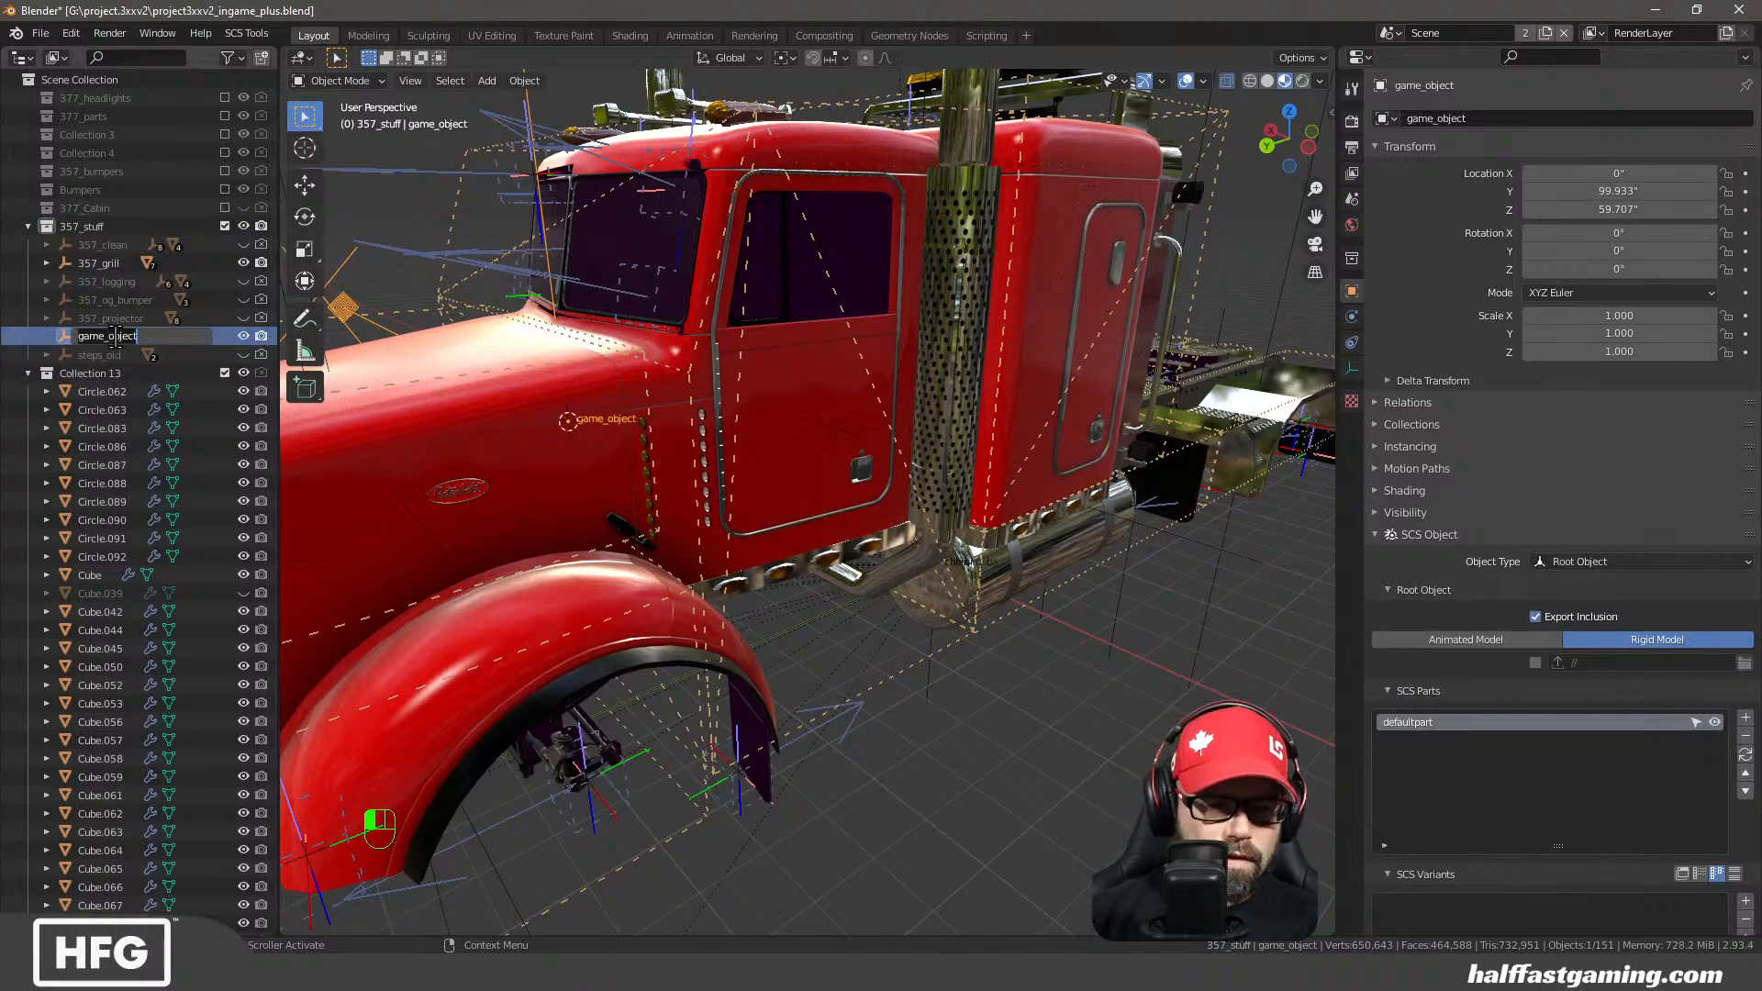
{"action": "type", "text": "3"}
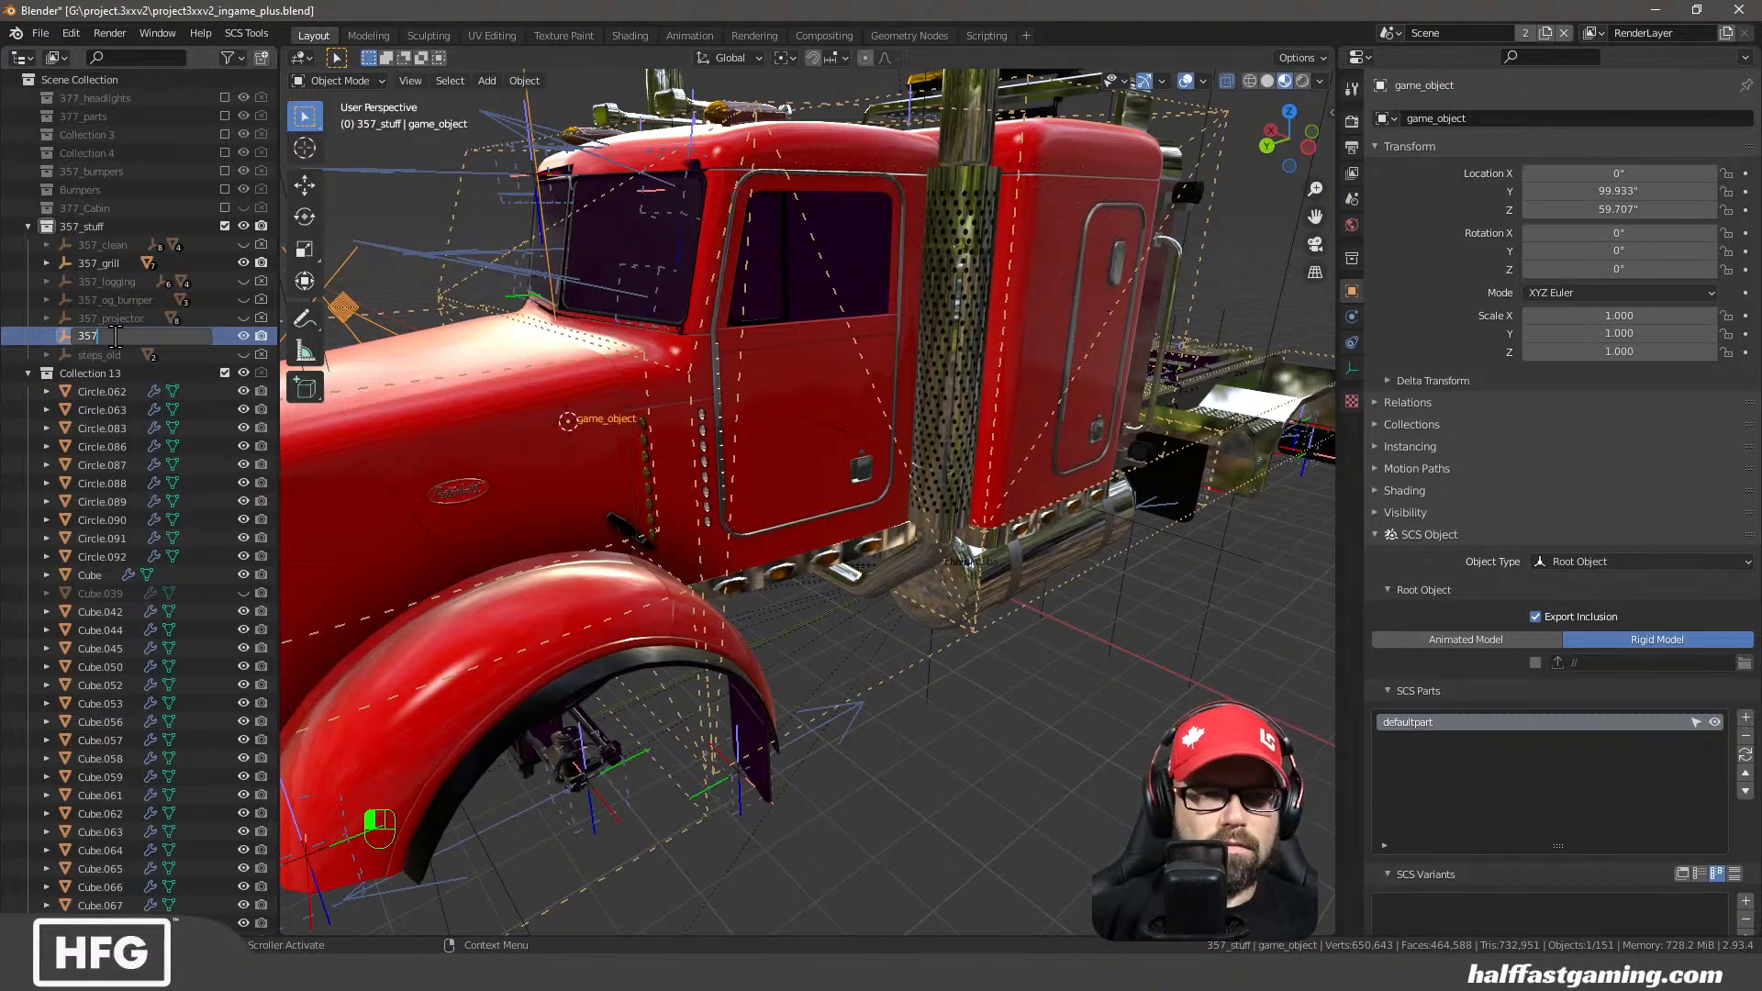
{"action": "type", "text": "57_"}
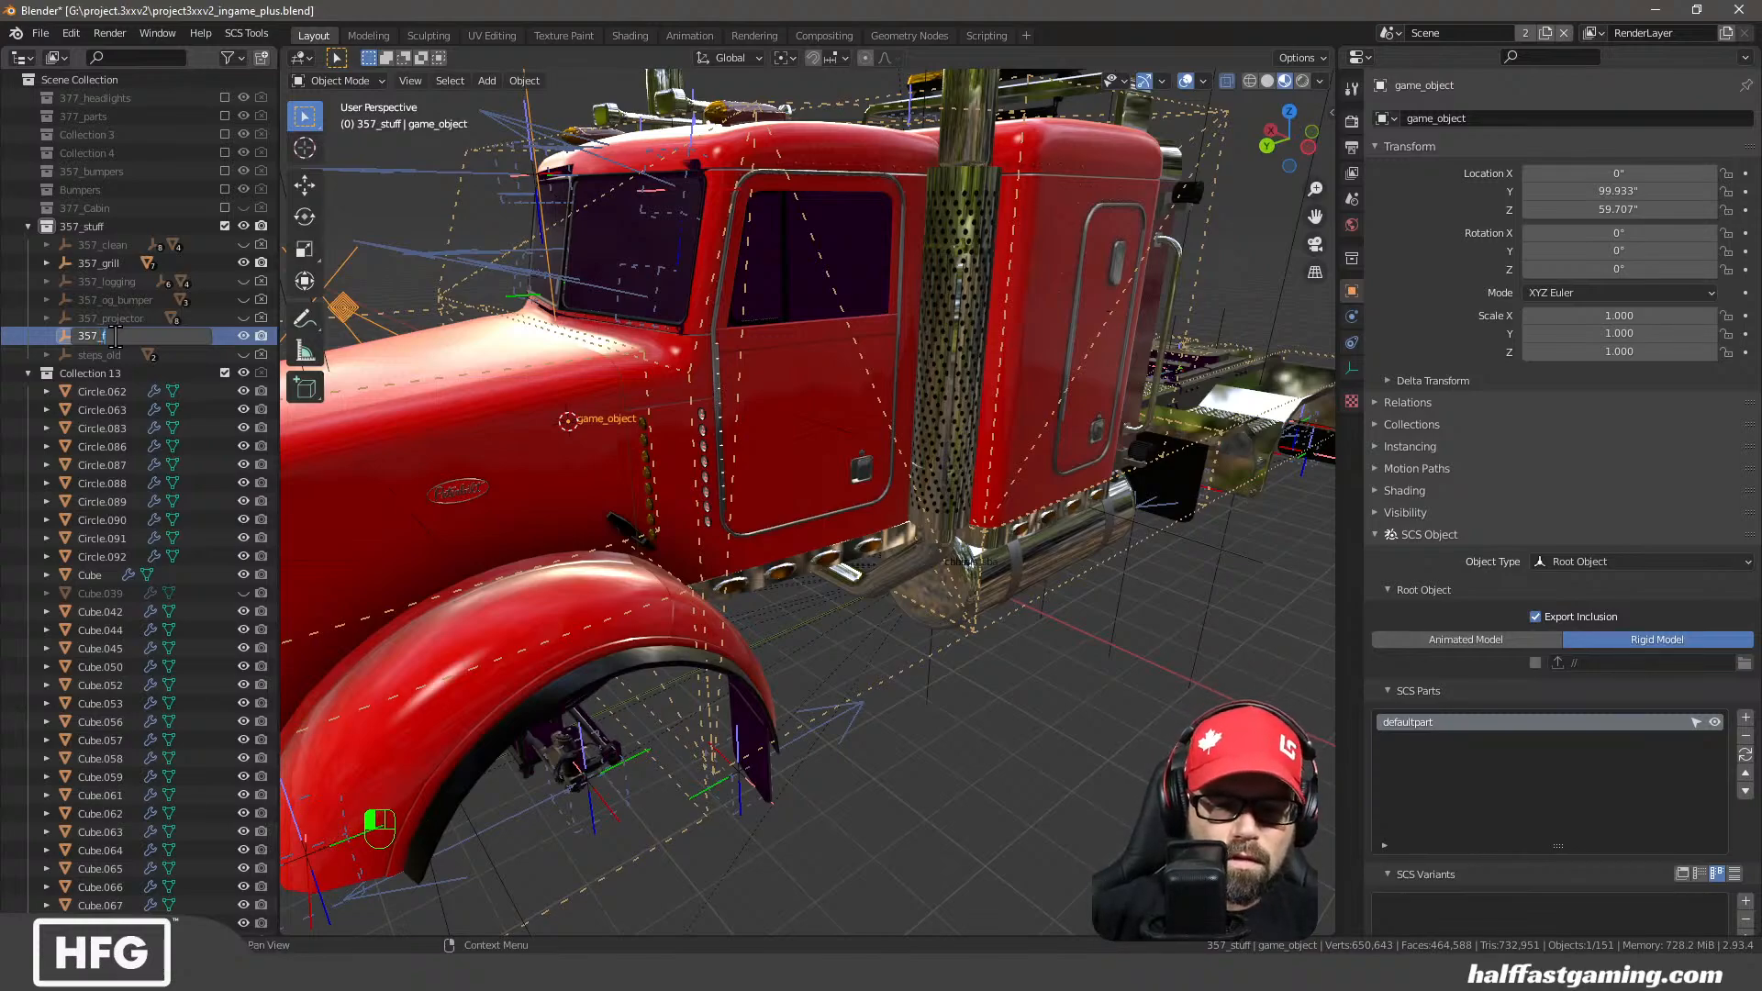
{"action": "type", "text": "filters"}
{"action": "key", "text": "Return"}
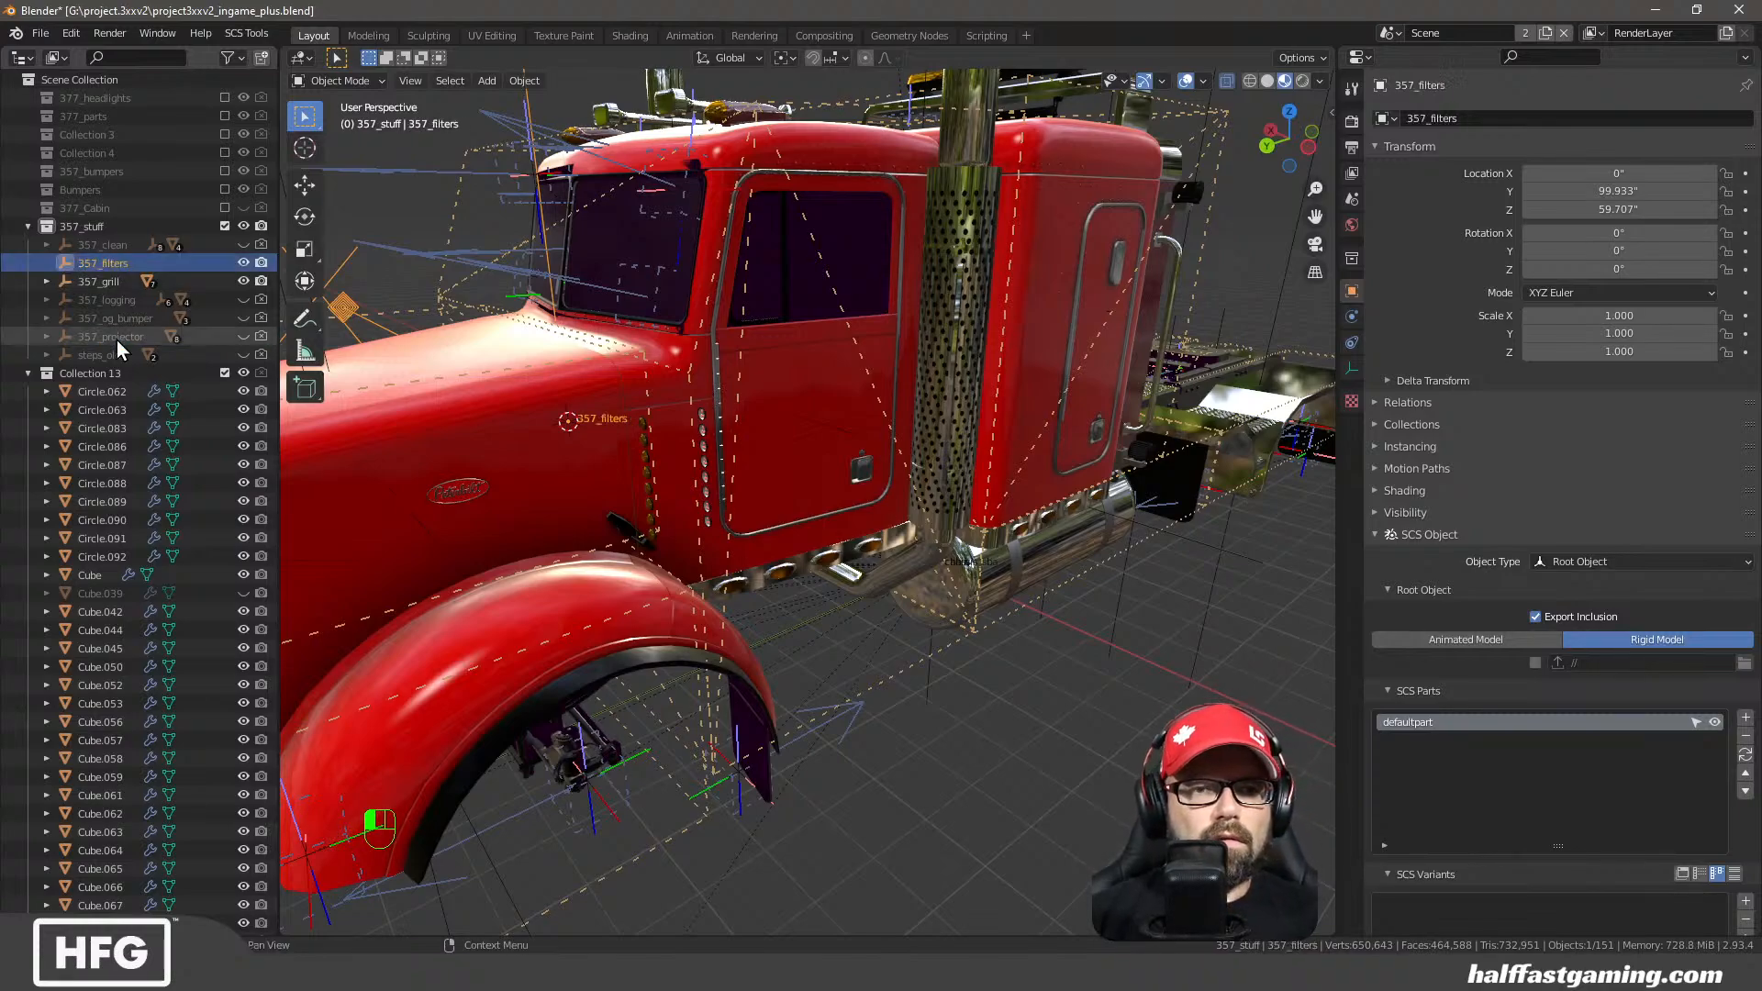
Unhide Cube.039 and Model5.13_MeshModel5.13 in Collection 13
{"action": "middle_click_drag", "start_coordinate": [338, 438], "coordinate": [662, 461]}
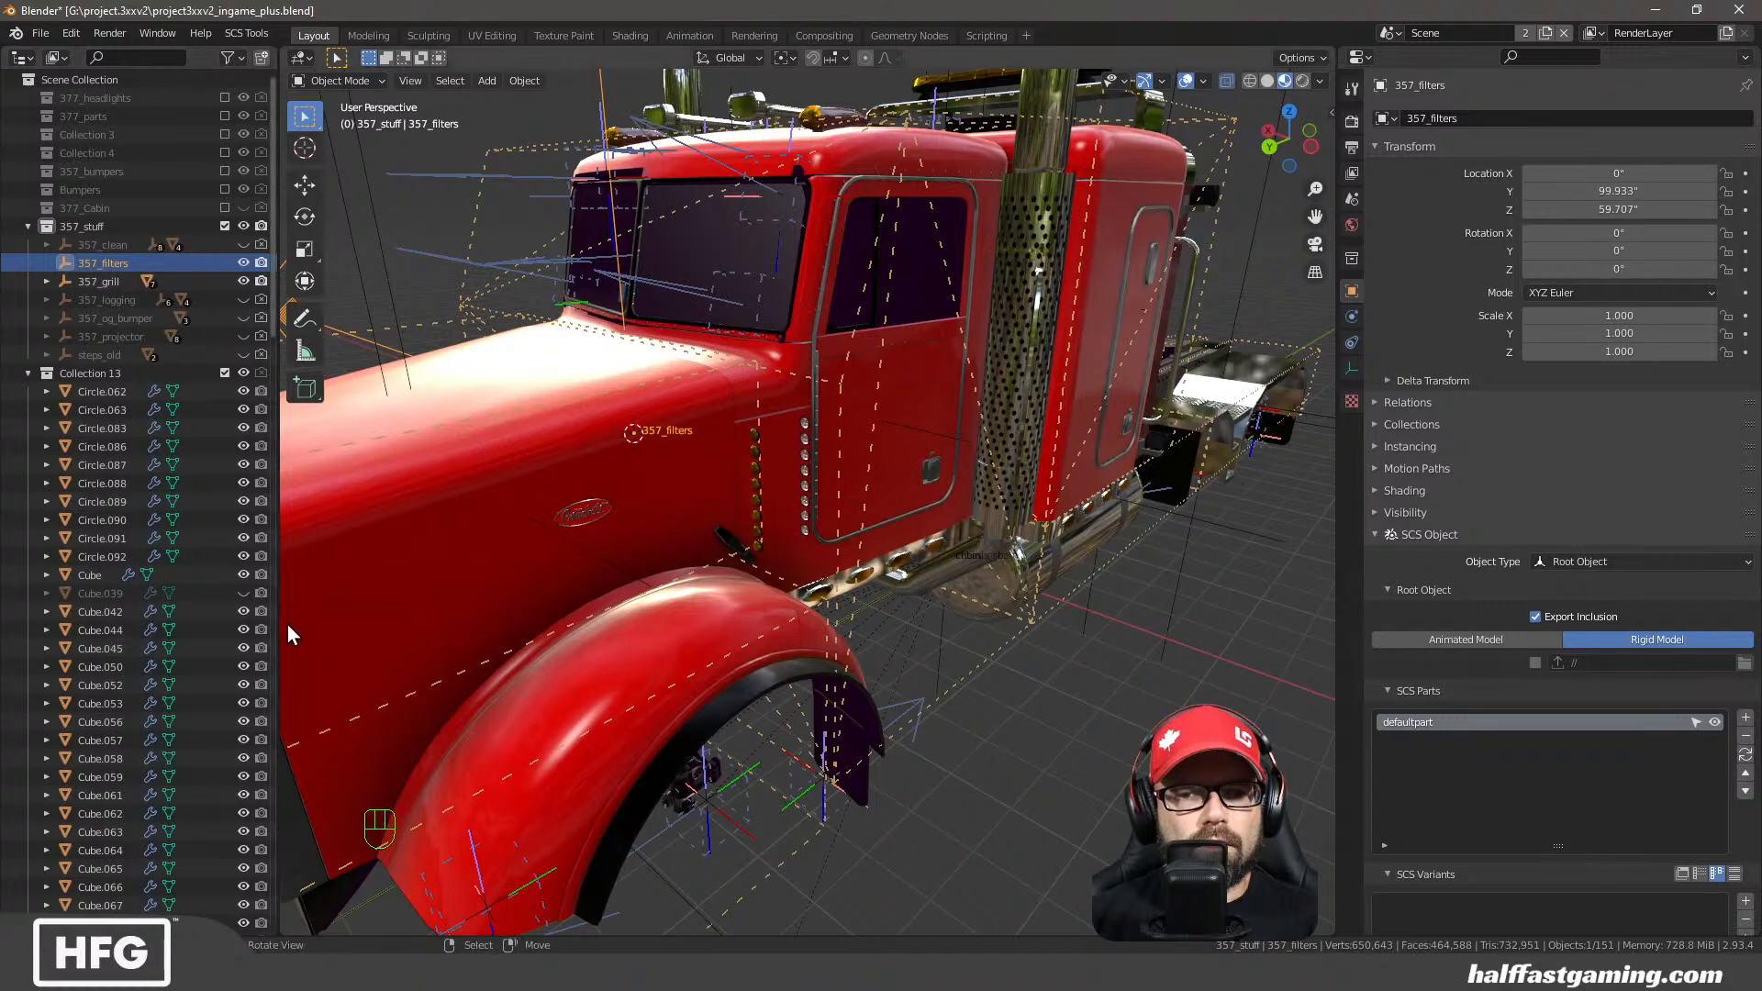
{"action": "left_click", "coordinate": [242, 595]}
{"action": "scroll", "coordinate": [152, 614], "scroll_direction": "down", "scroll_amount": 6}
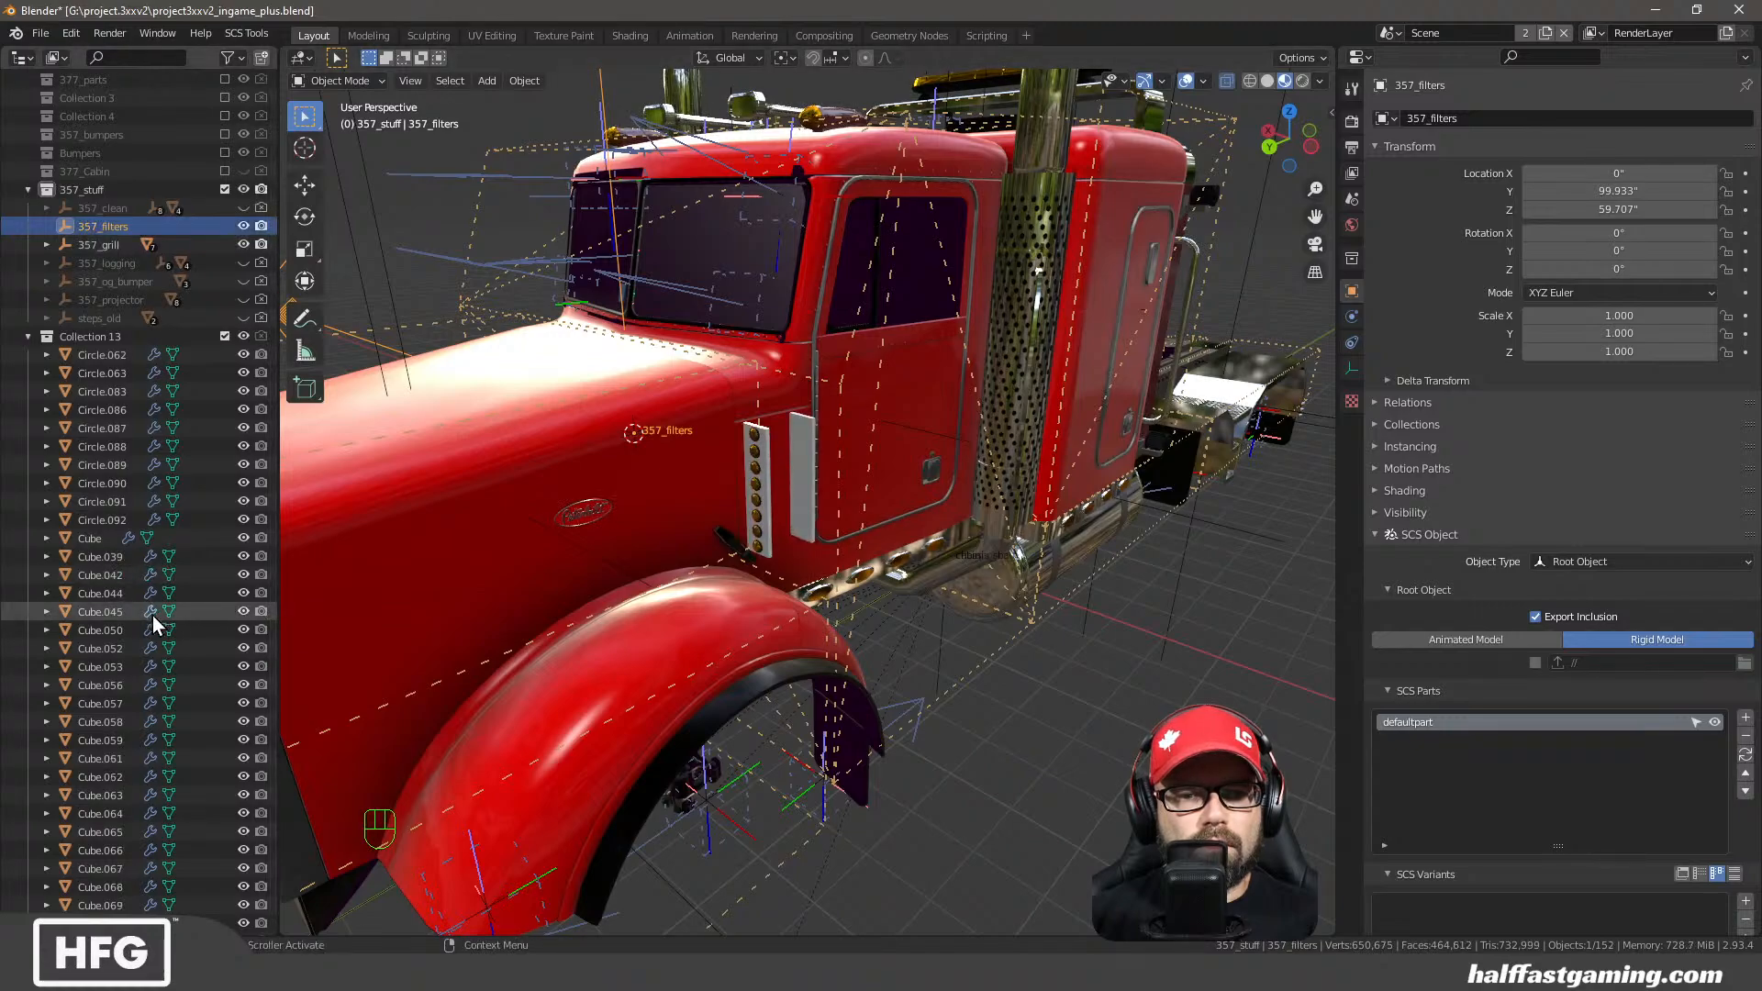
{"action": "left_click", "coordinate": [243, 759]}
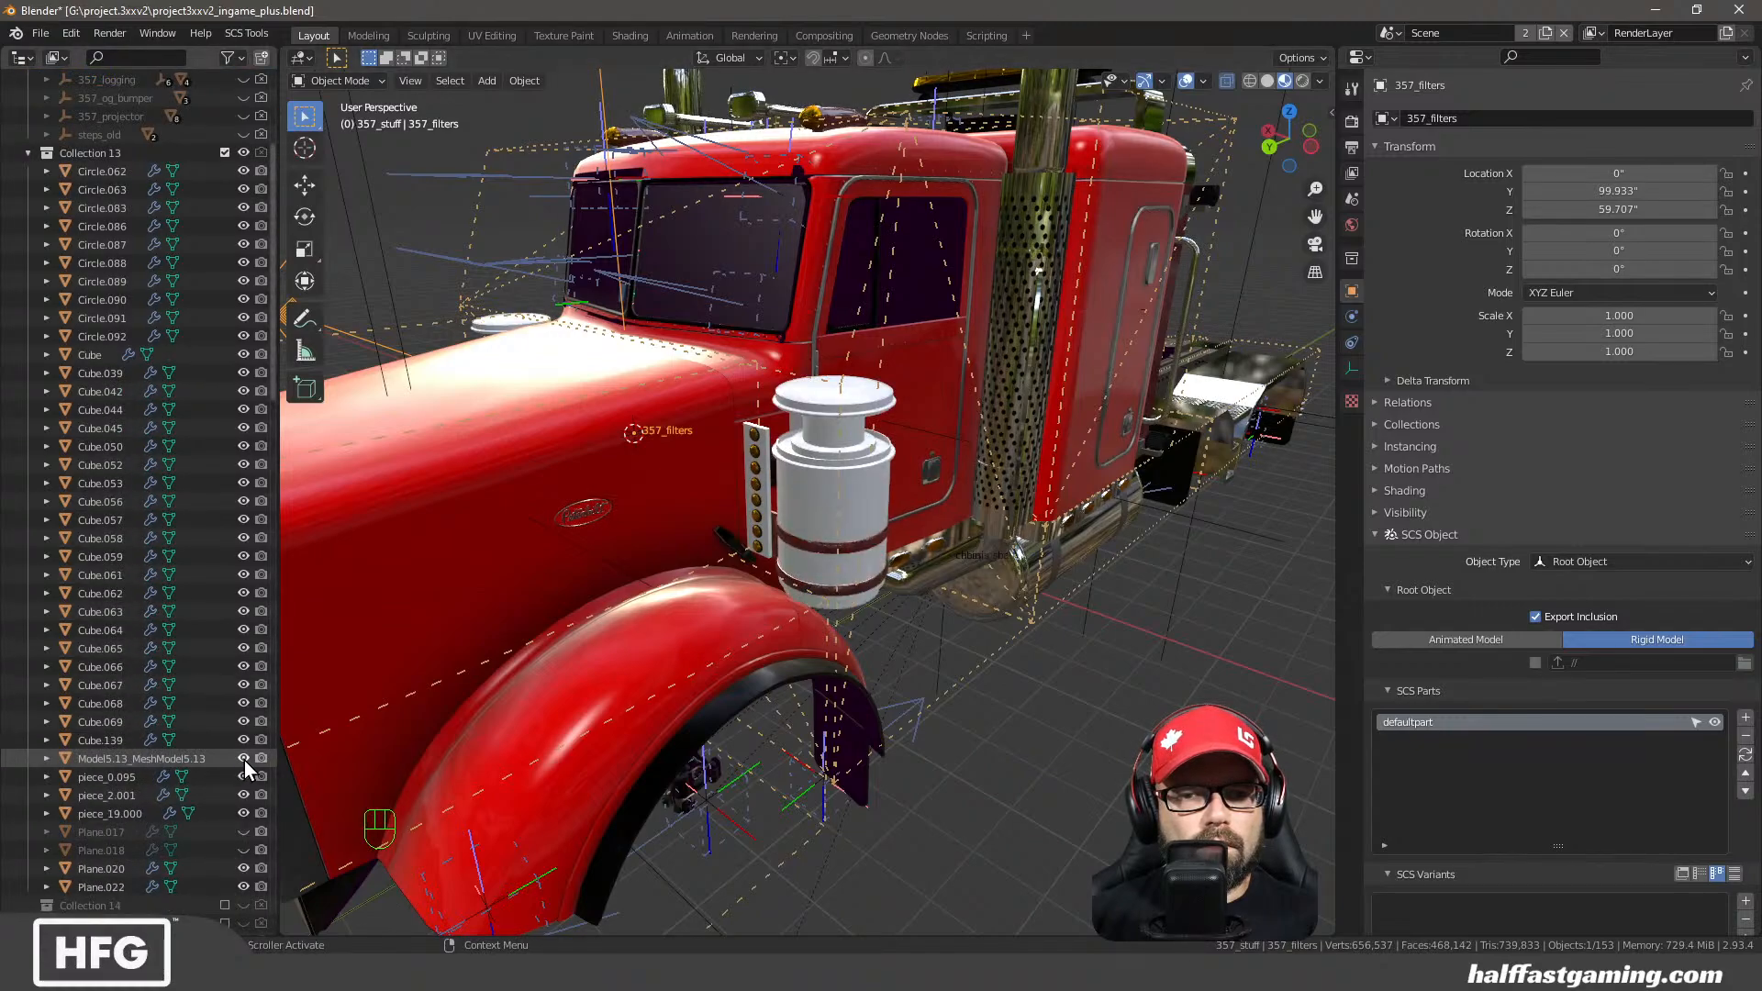
Show Plane.017 and Plane.018 briefly to identify them, and hide both again
{"action": "scroll", "coordinate": [227, 772], "scroll_direction": "down", "scroll_amount": 2}
{"action": "left_click", "coordinate": [245, 761]}
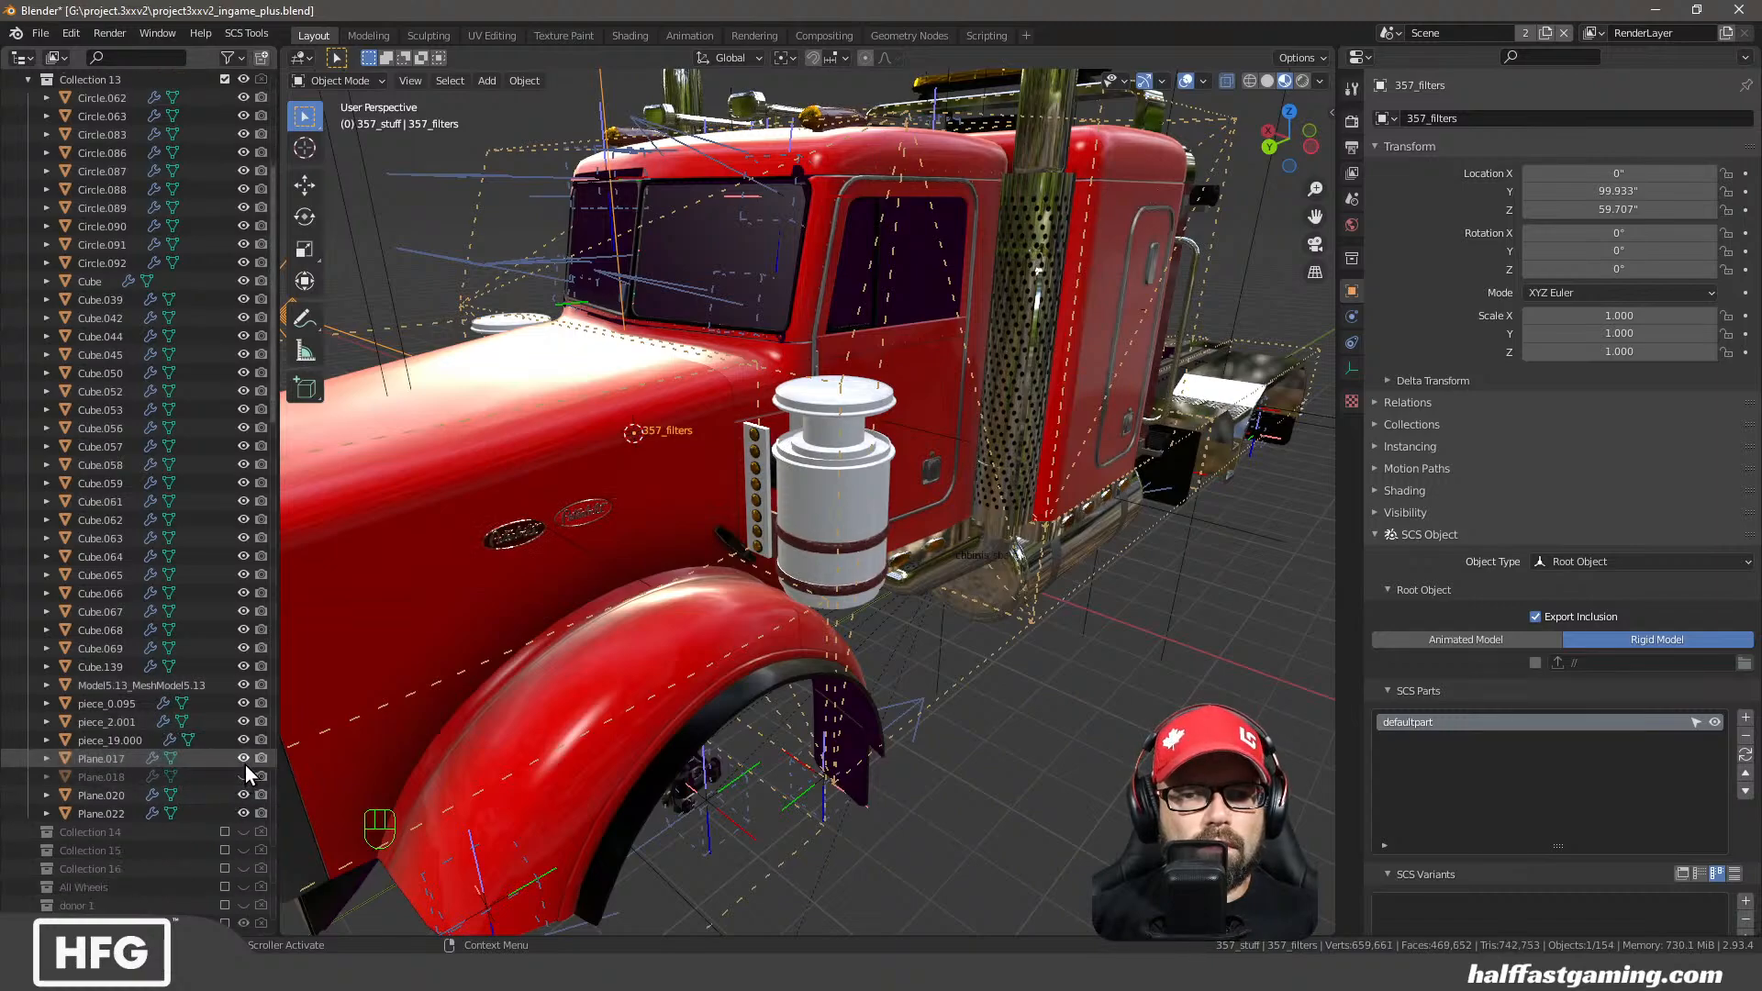
{"action": "left_click", "coordinate": [245, 778]}
{"action": "left_click", "coordinate": [244, 777]}
{"action": "left_click", "coordinate": [243, 759]}
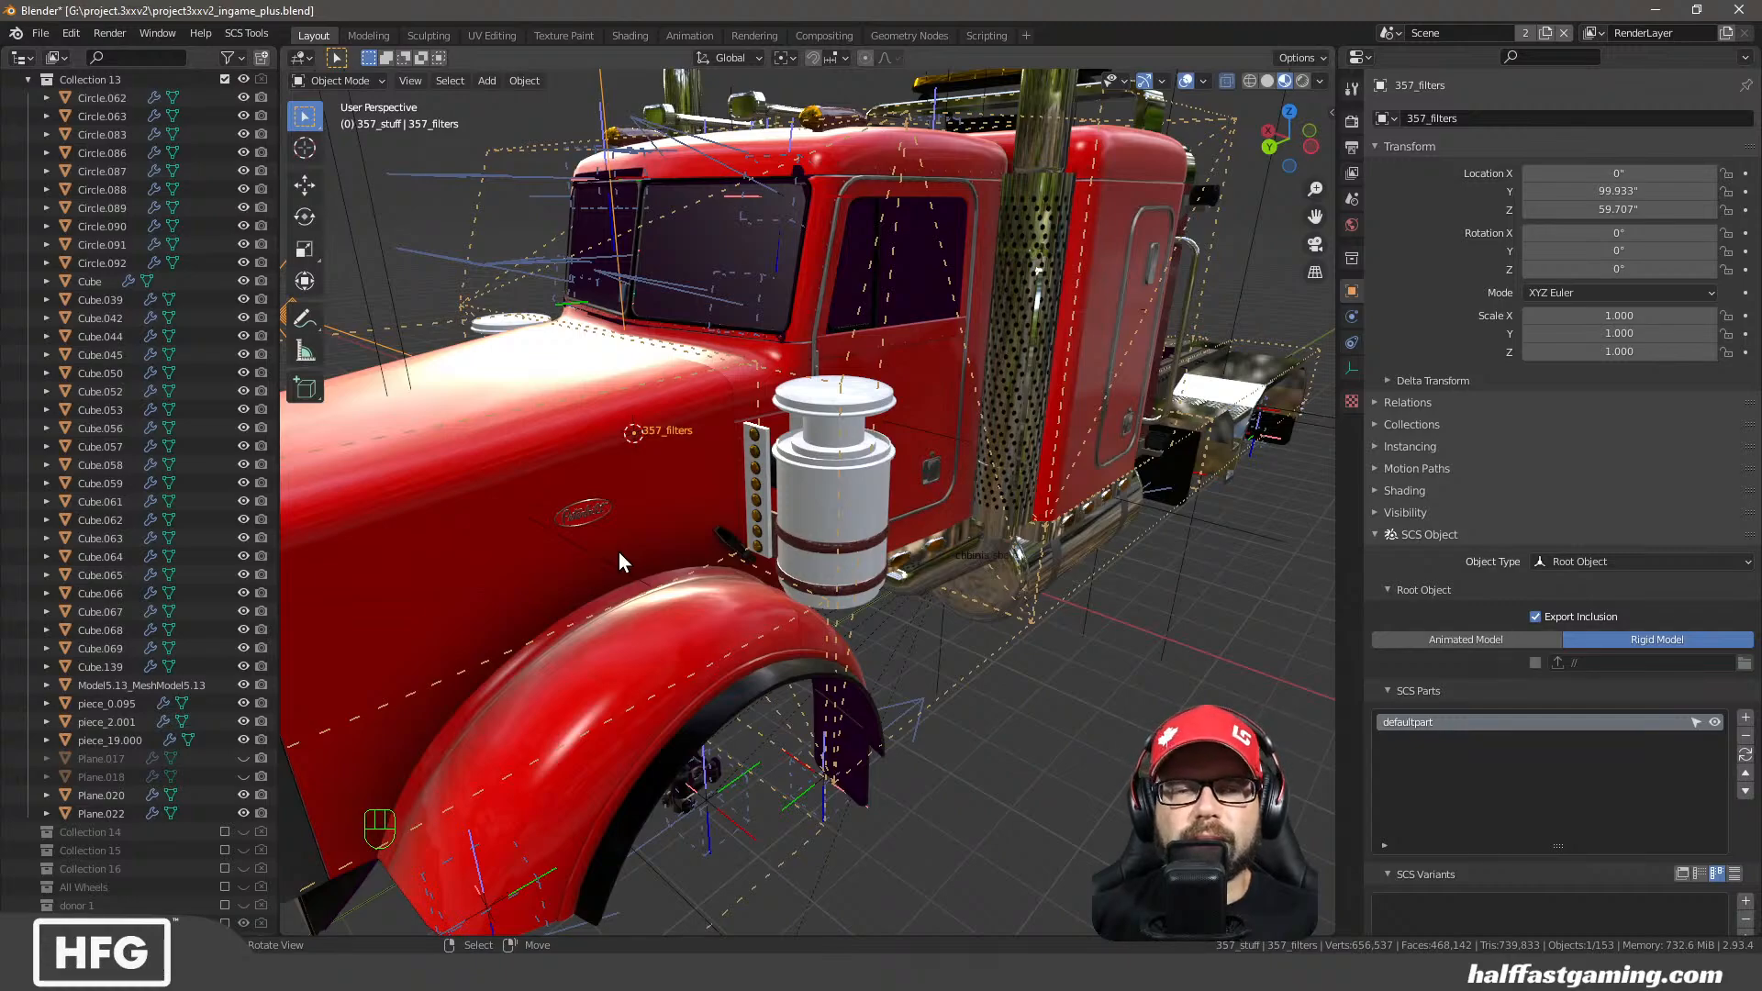
Inspect the mesh geometry of the Model5.13_MeshModel5.13 air filter in Edit Mode
{"action": "left_click", "coordinate": [138, 685]}
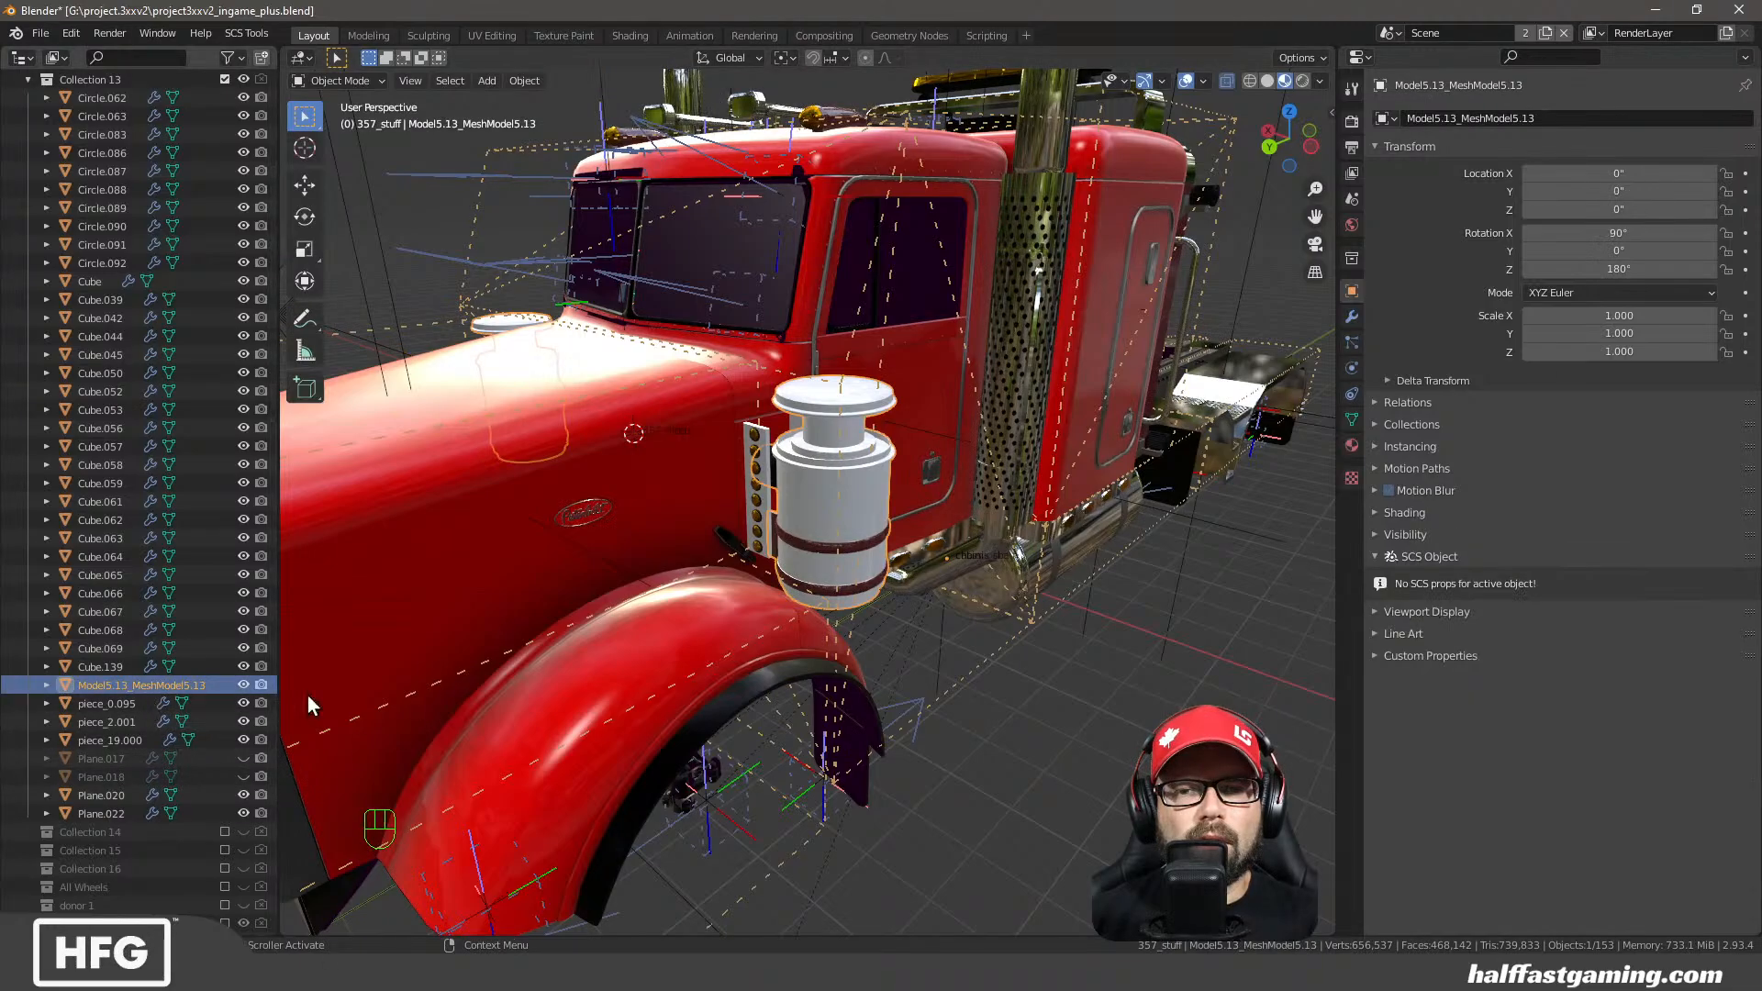
{"action": "mouse_move", "coordinate": [775, 643]}
{"action": "middle_mouse_down"}
{"action": "mouse_move", "coordinate": [799, 638]}
{"action": "mouse_move", "coordinate": [764, 626]}
{"action": "middle_mouse_up"}
{"action": "key", "text": "Tab"}
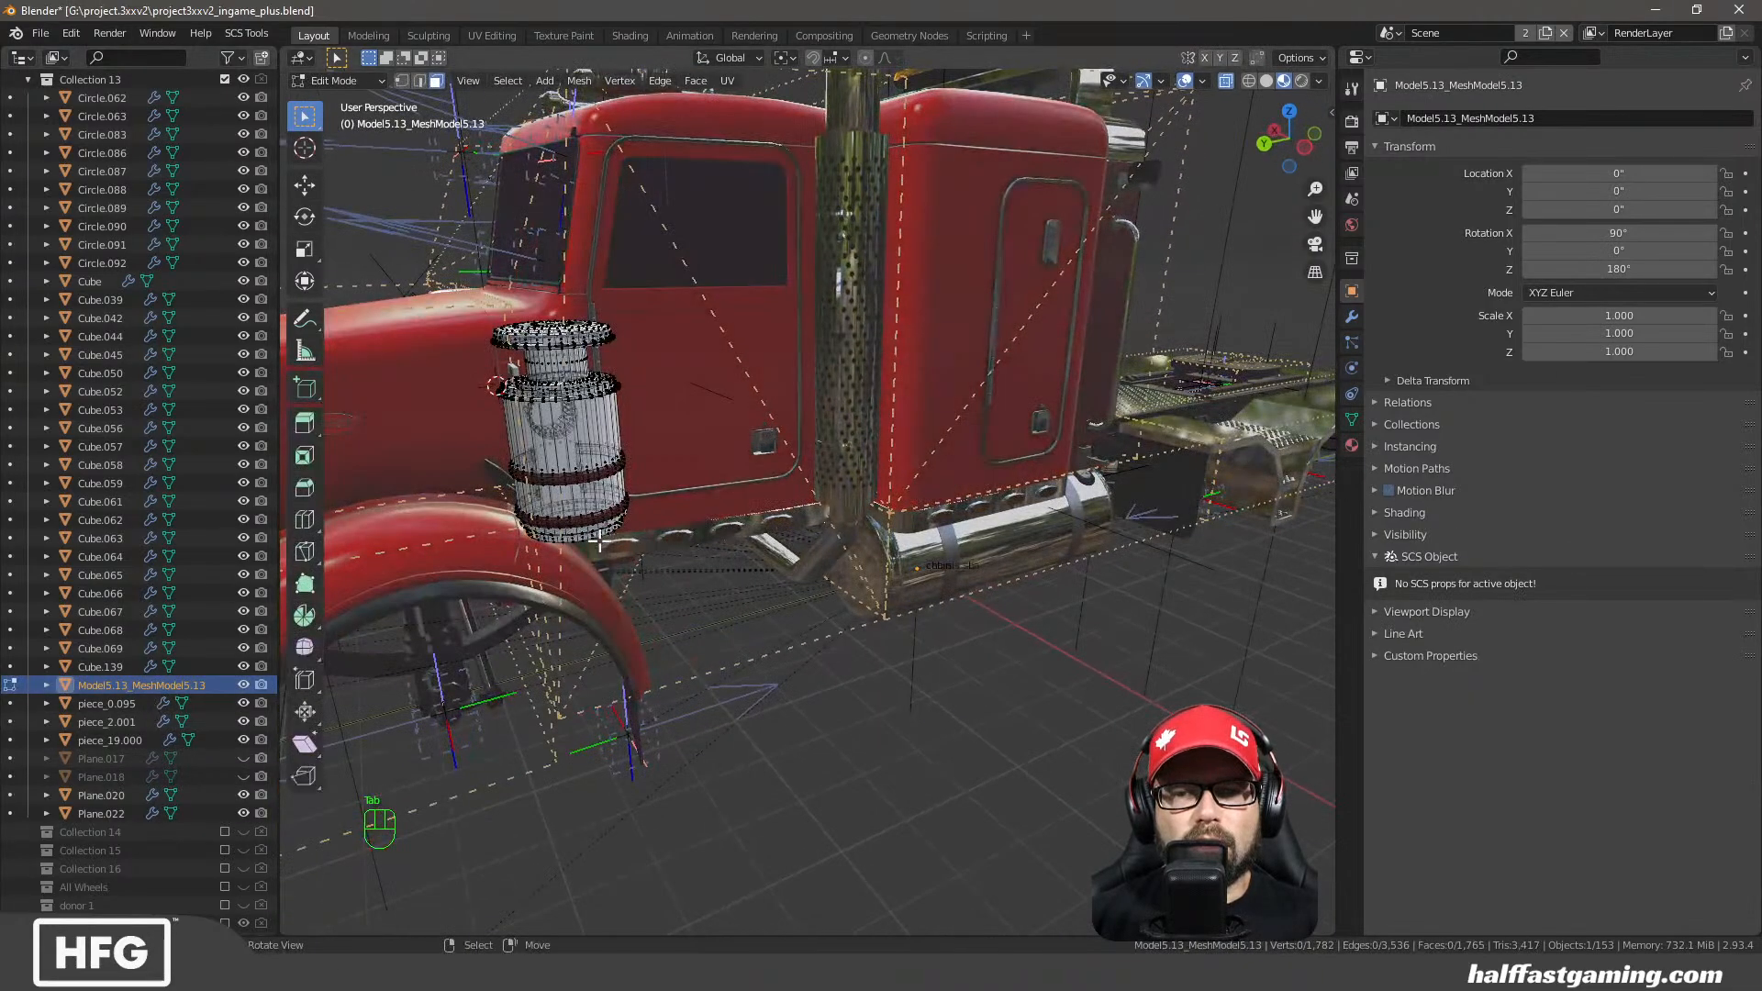
{"action": "key", "text": "a"}
{"action": "key", "text": "Tab"}
{"action": "middle_click_drag", "start_coordinate": [600, 543], "coordinate": [653, 558]}
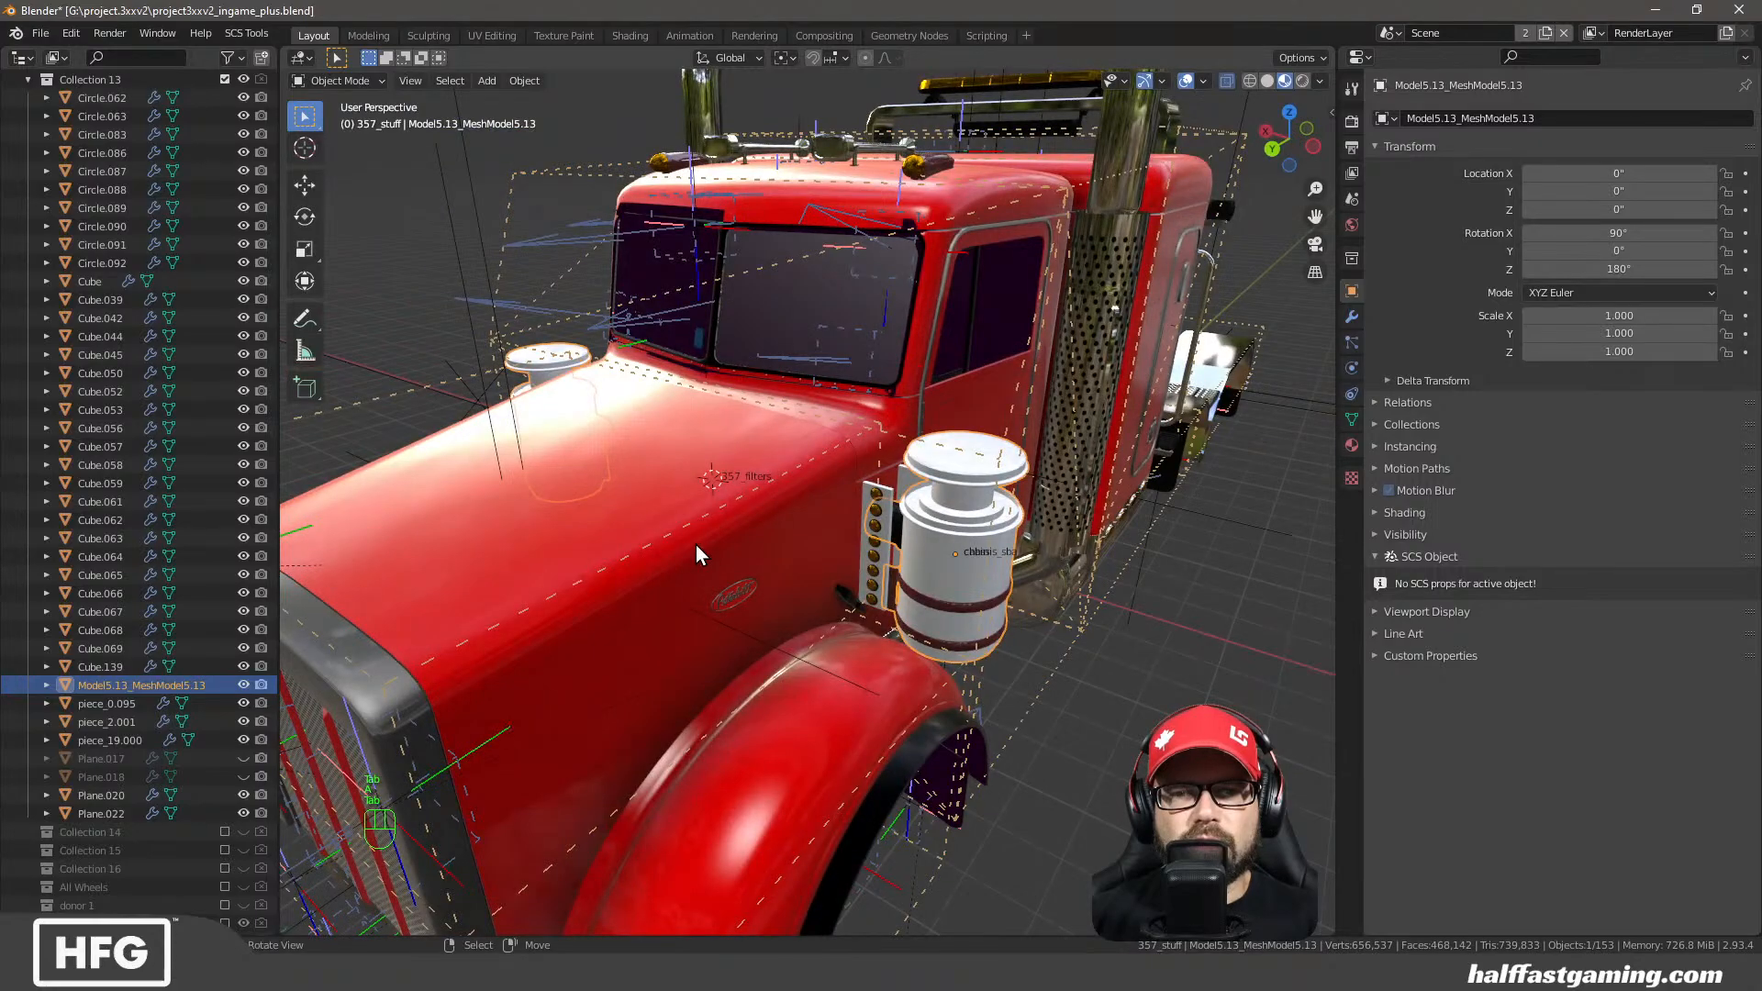
Move the light bracket Cube.039 and the air filter Model5.13_MeshModel5.13 to the 357_stuff collection
{"action": "left_click", "coordinate": [863, 507]}
{"action": "left_click", "coordinate": [886, 508]}
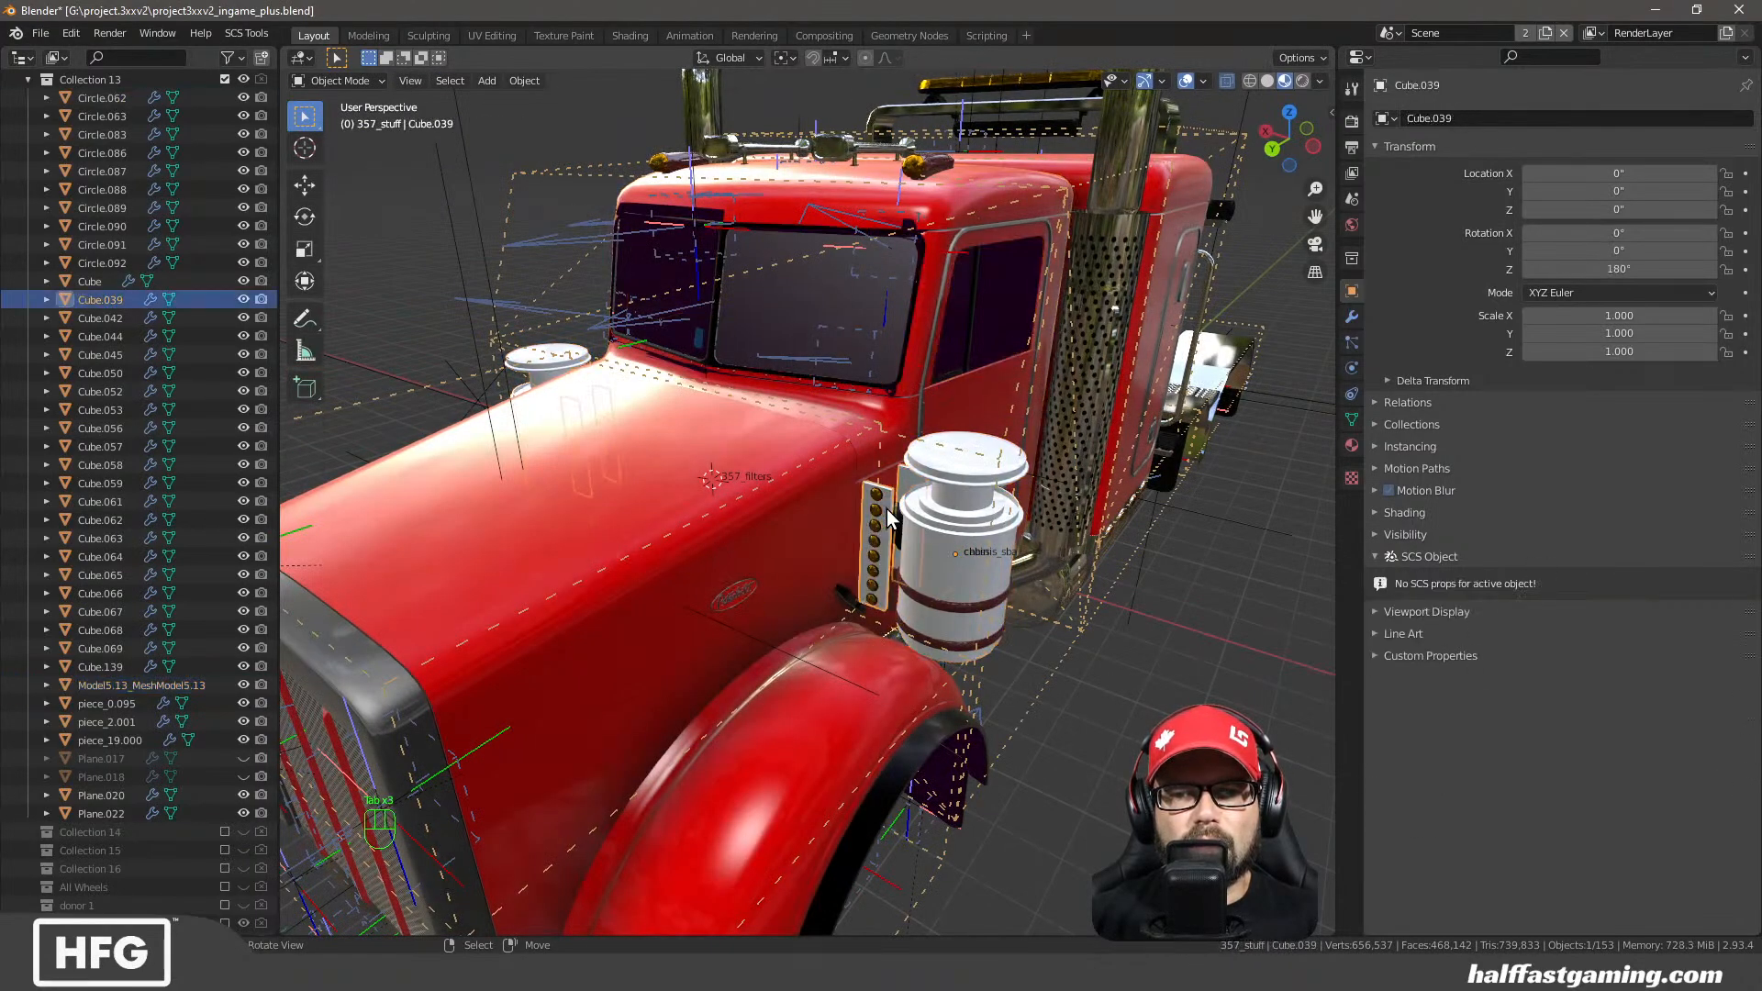
{"action": "middle_click_drag", "start_coordinate": [886, 508], "coordinate": [834, 543]}
{"action": "scroll", "coordinate": [822, 528], "scroll_direction": "up", "scroll_amount": 6}
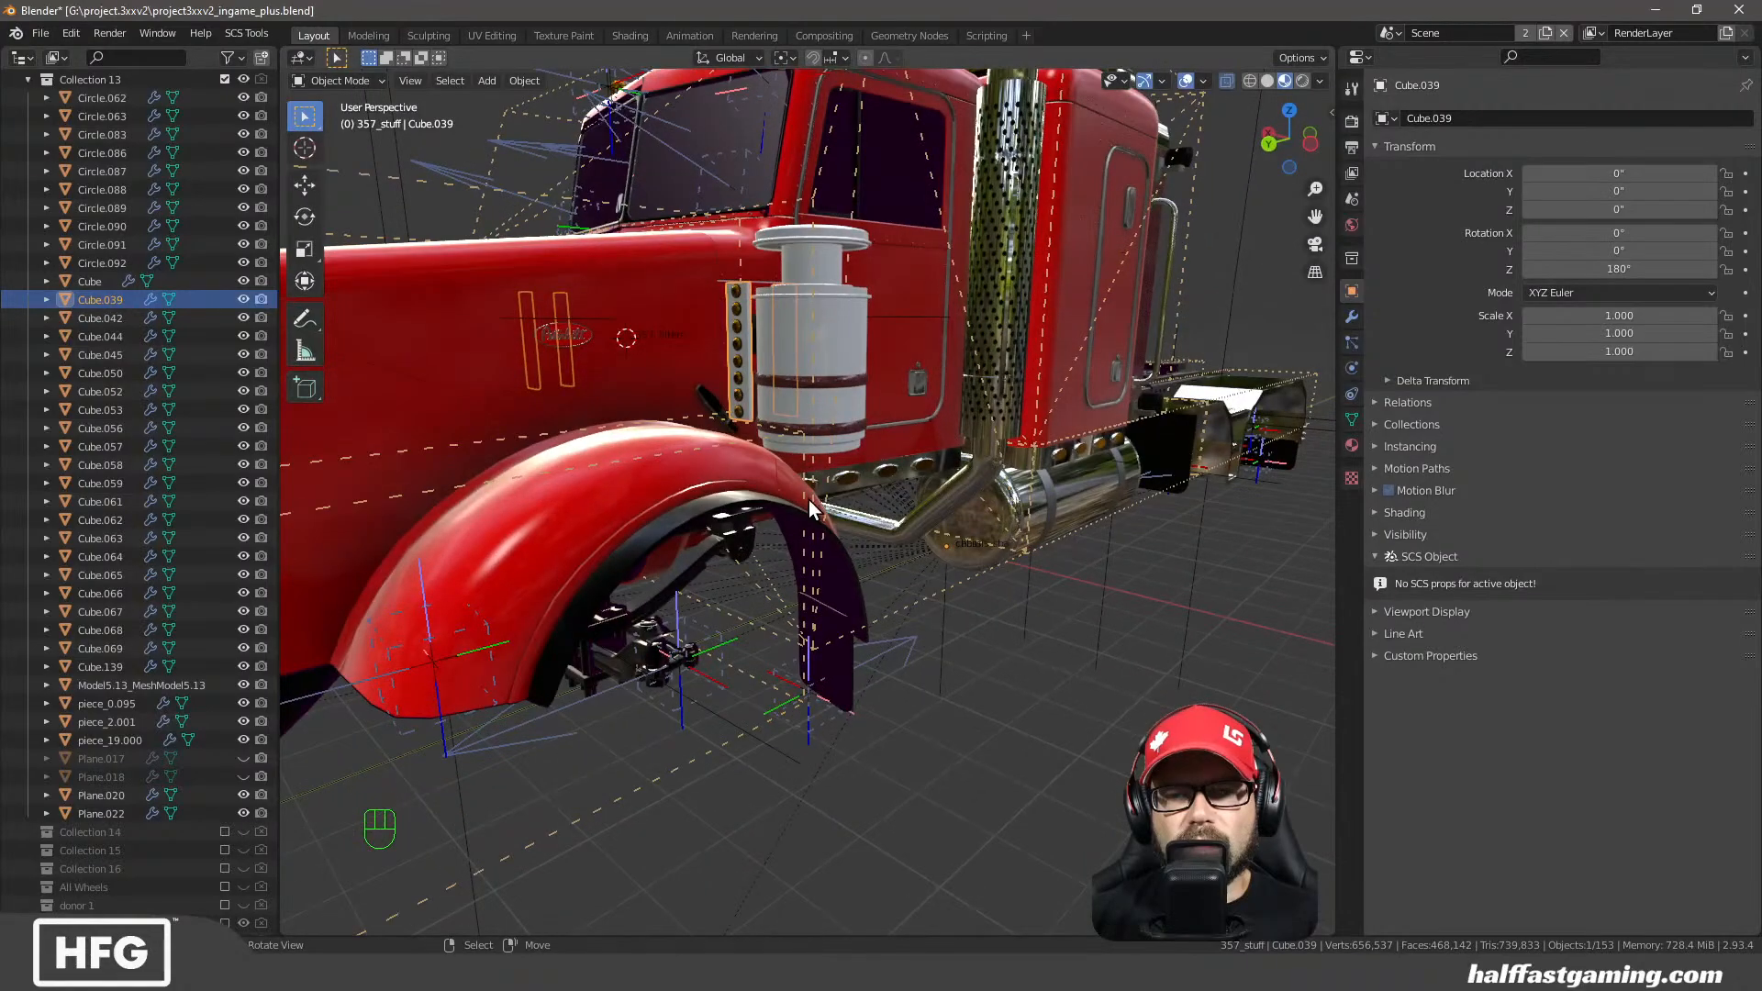
{"action": "scroll", "coordinate": [808, 501], "scroll_direction": "up", "scroll_amount": 5}
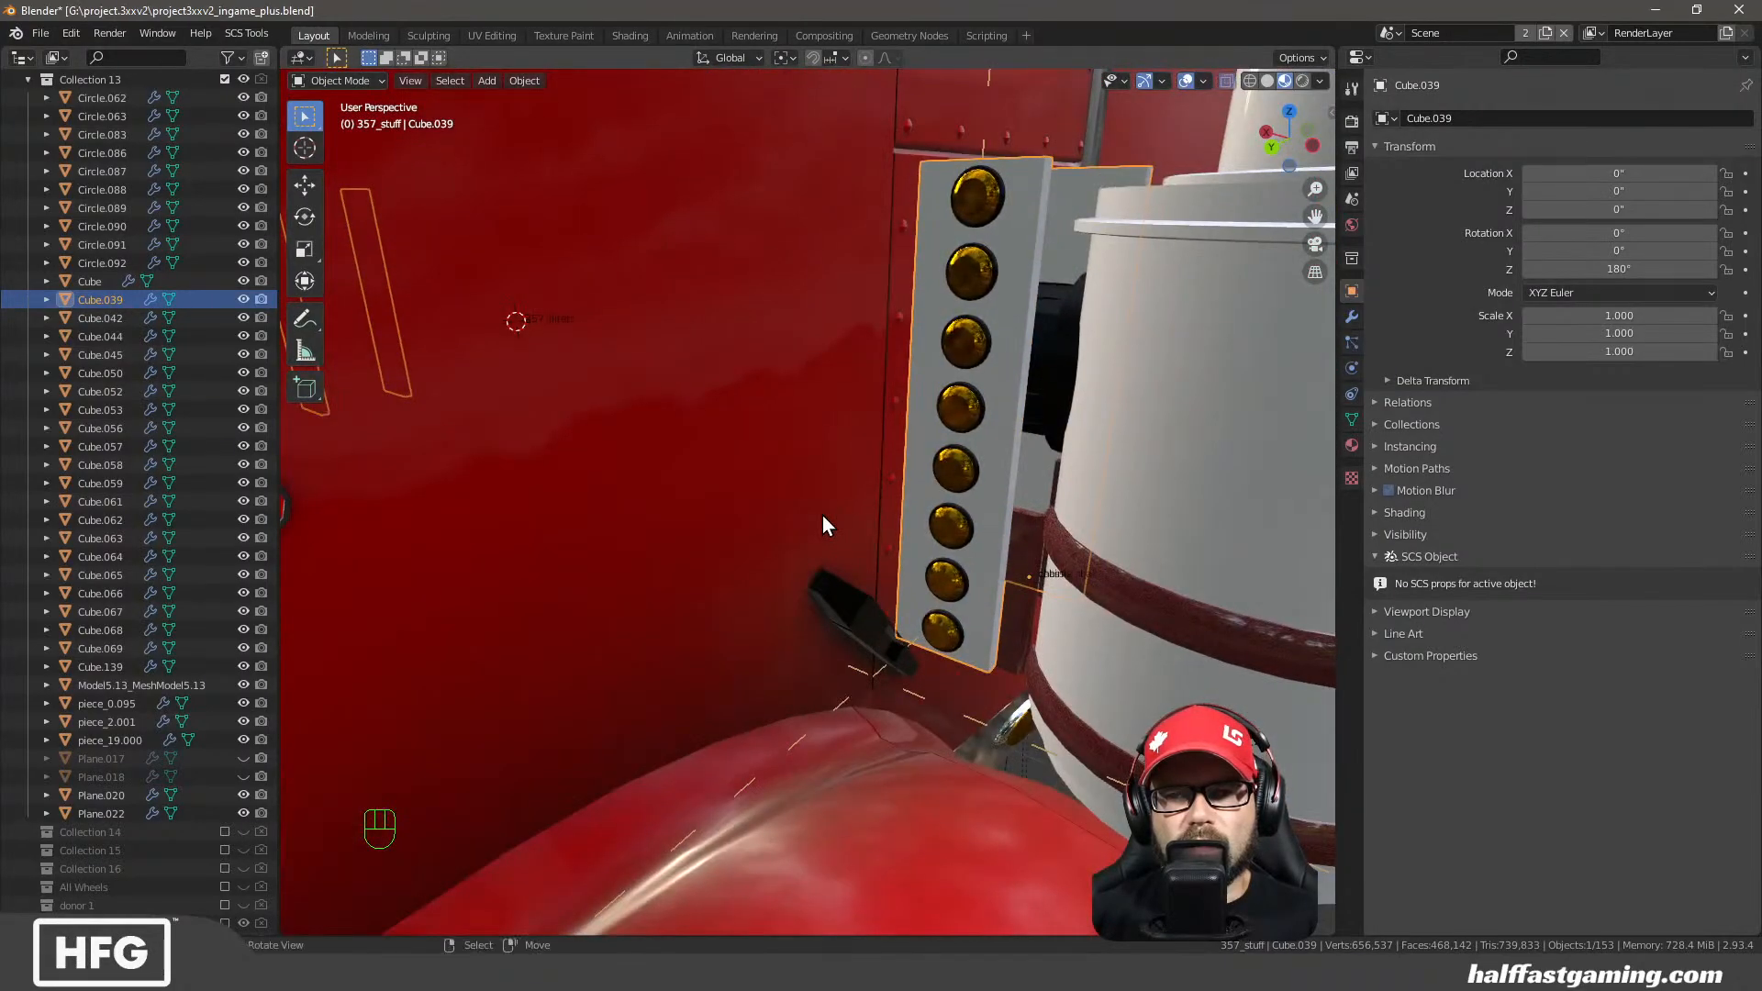
{"action": "scroll", "coordinate": [822, 515], "scroll_direction": "down", "scroll_amount": 10}
{"action": "middle_click_drag", "start_coordinate": [822, 515], "coordinate": [588, 627]}
{"action": "scroll", "coordinate": [146, 559], "scroll_direction": "up", "scroll_amount": 7}
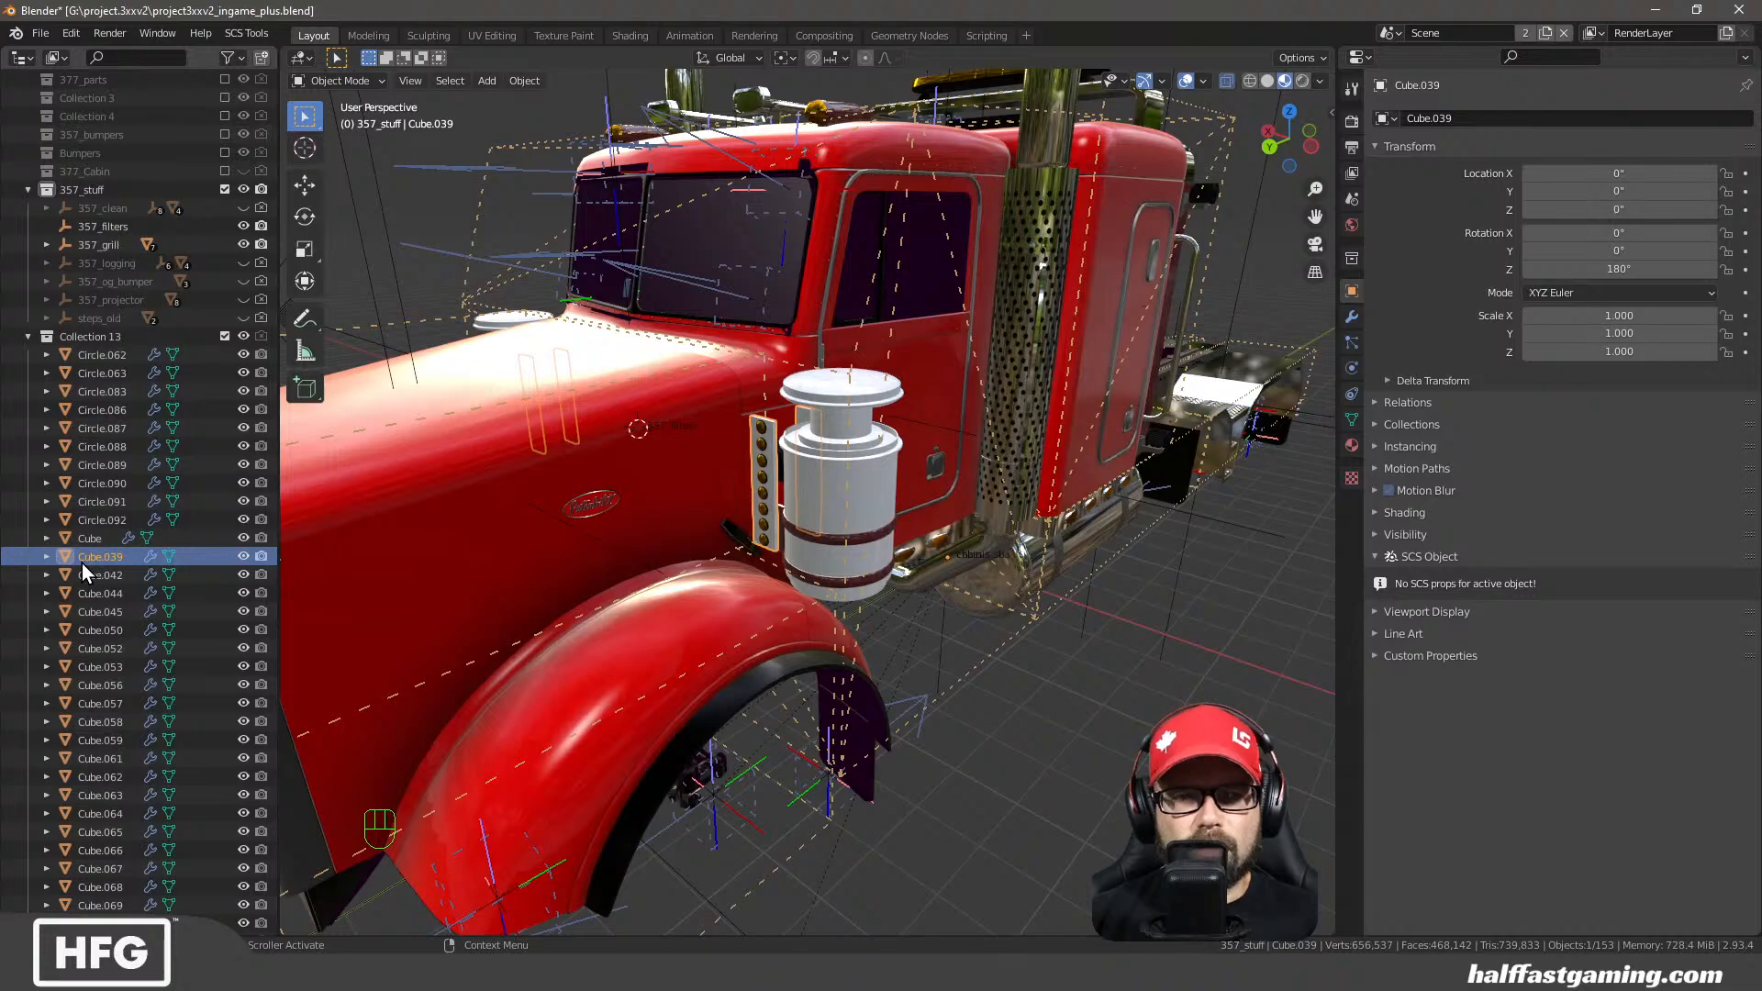
{"action": "left_click", "coordinate": [839, 498], "text": "shift"}
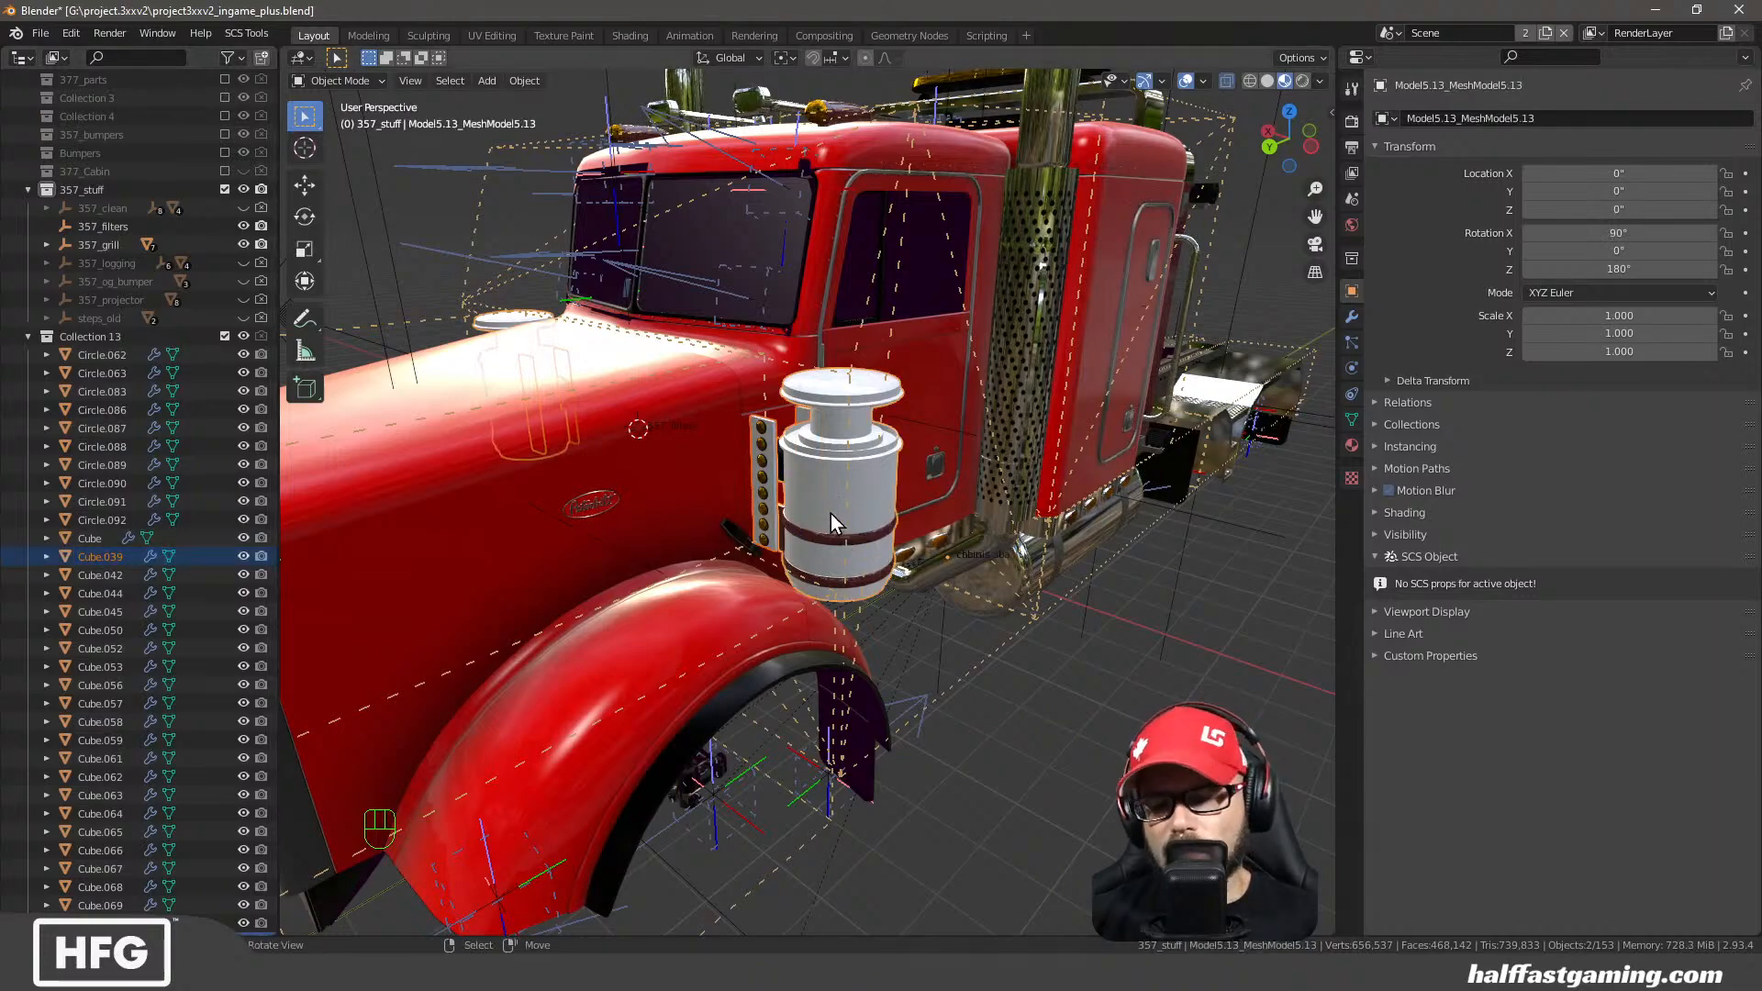
{"action": "key", "text": "m"}
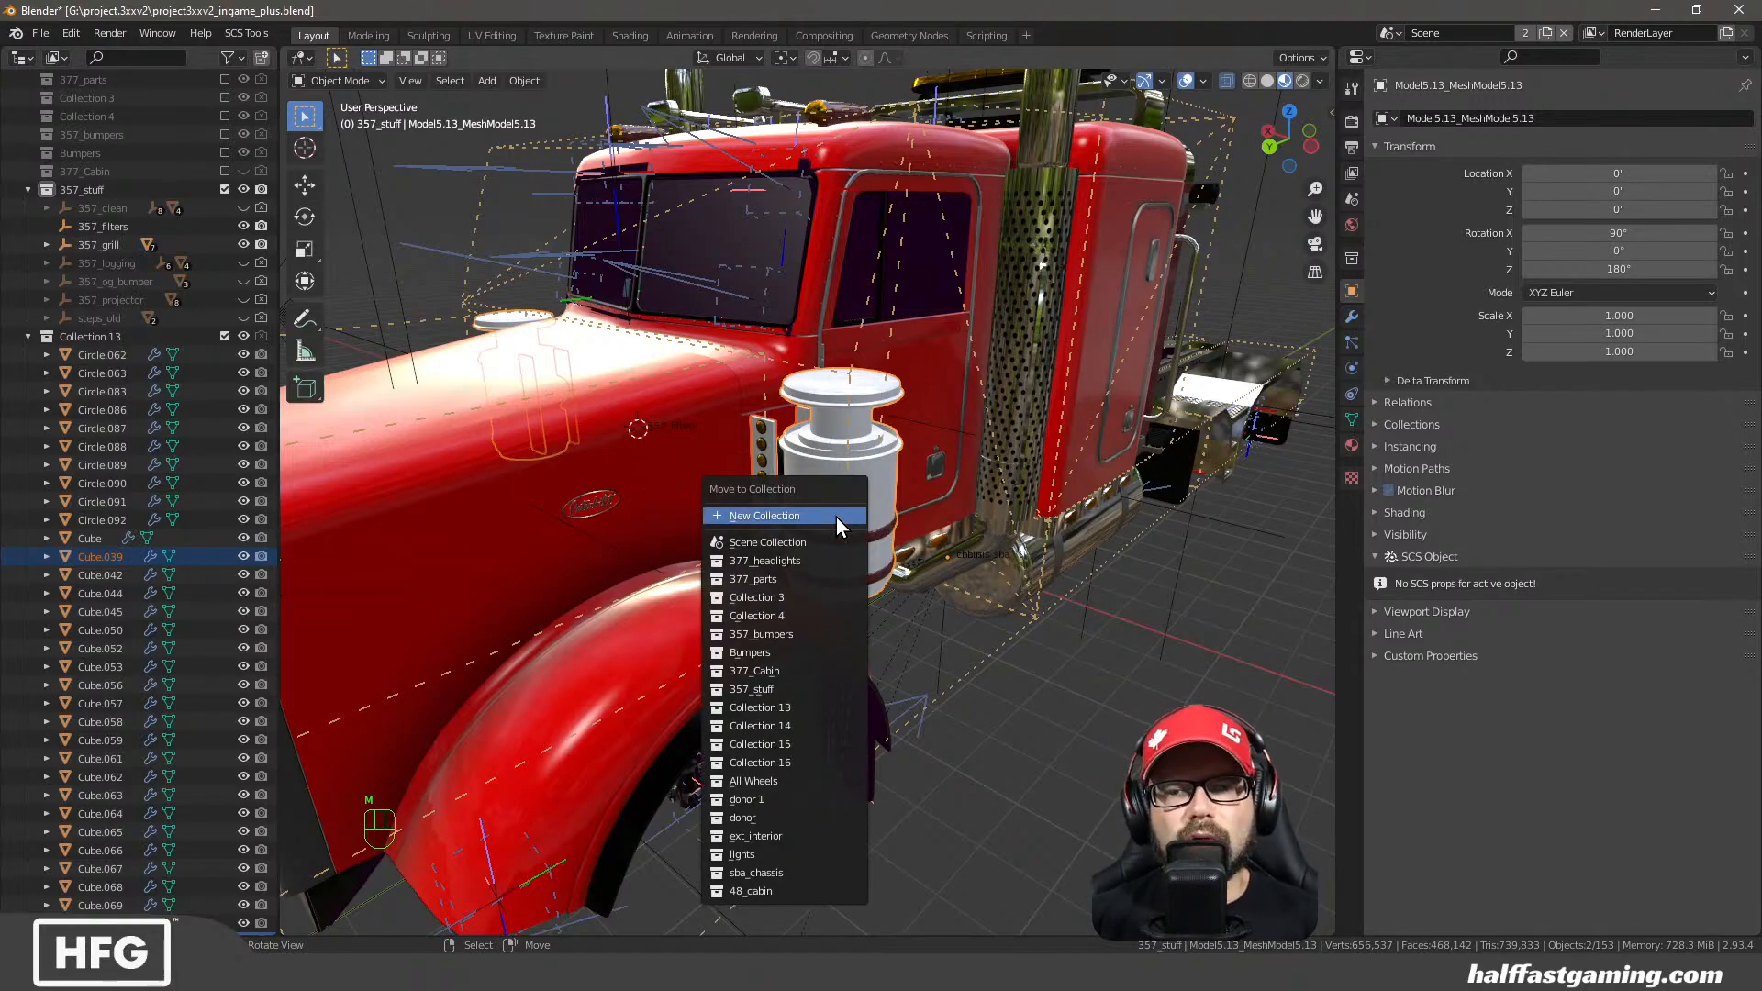
{"action": "left_click", "coordinate": [811, 690]}
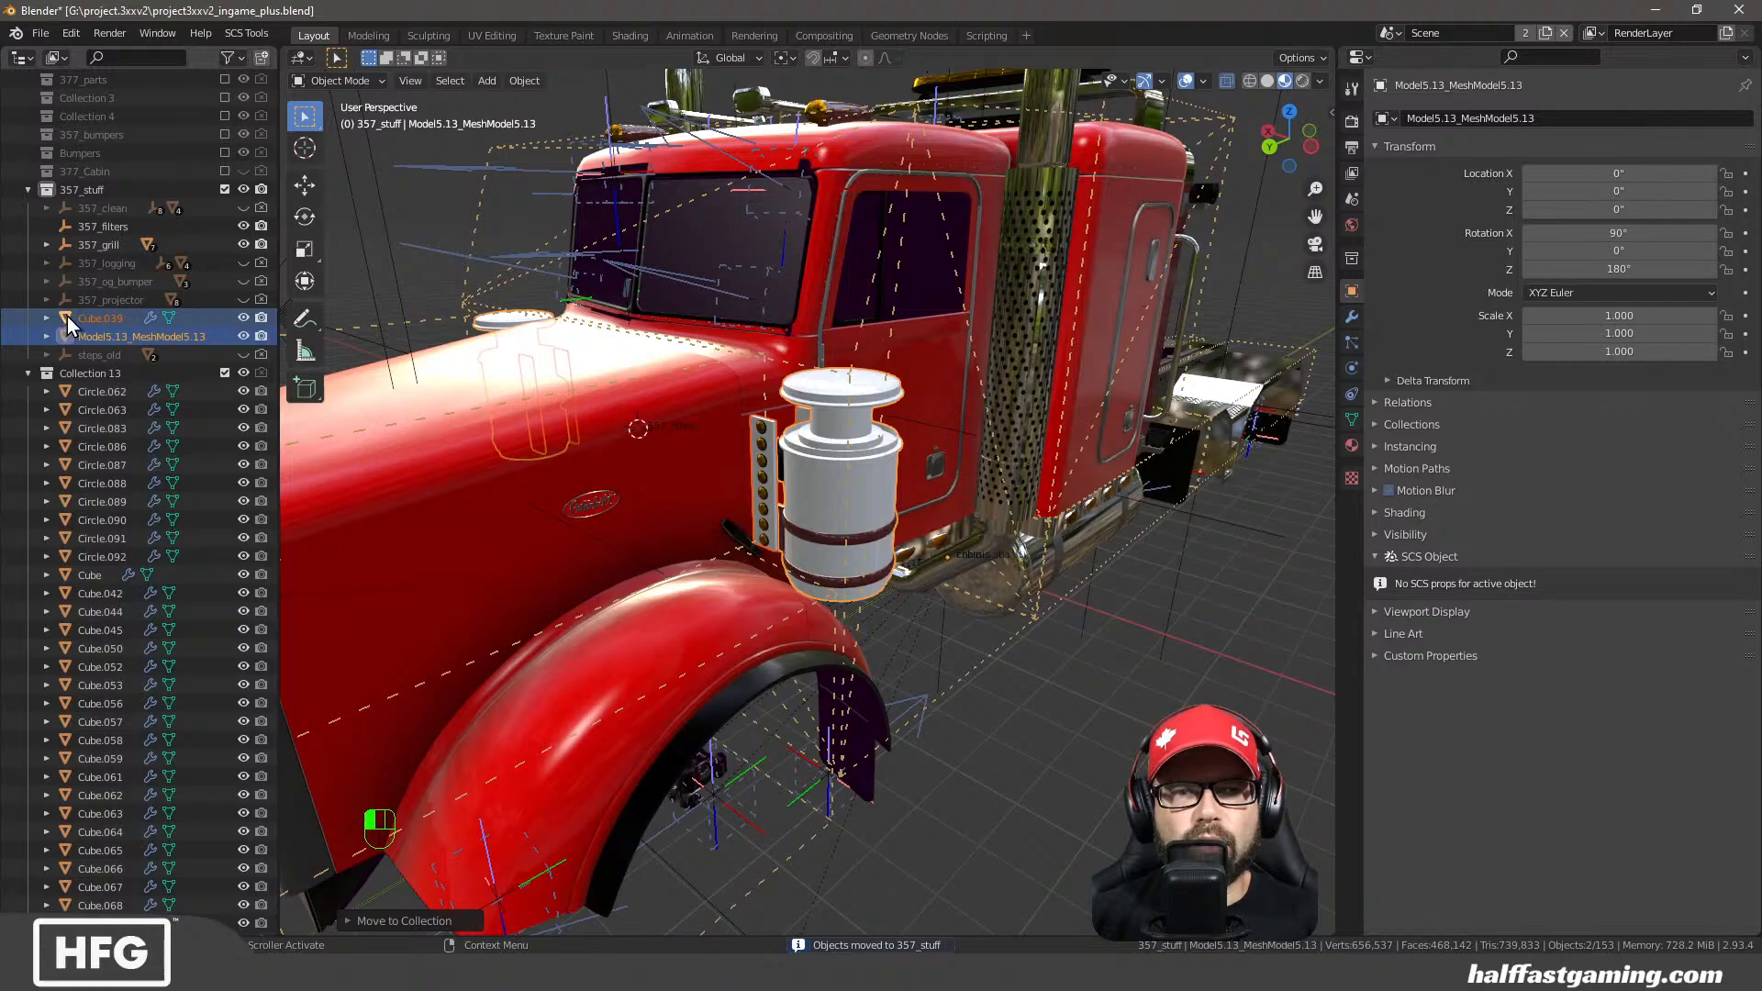
Parent Cube.039 and Model5.13_MeshModel5.13 to the 357_filters root object and select only the air filter mesh
{"action": "left_click_drag", "start_coordinate": [68, 316], "coordinate": [70, 235]}
{"action": "left_click", "coordinate": [47, 226]}
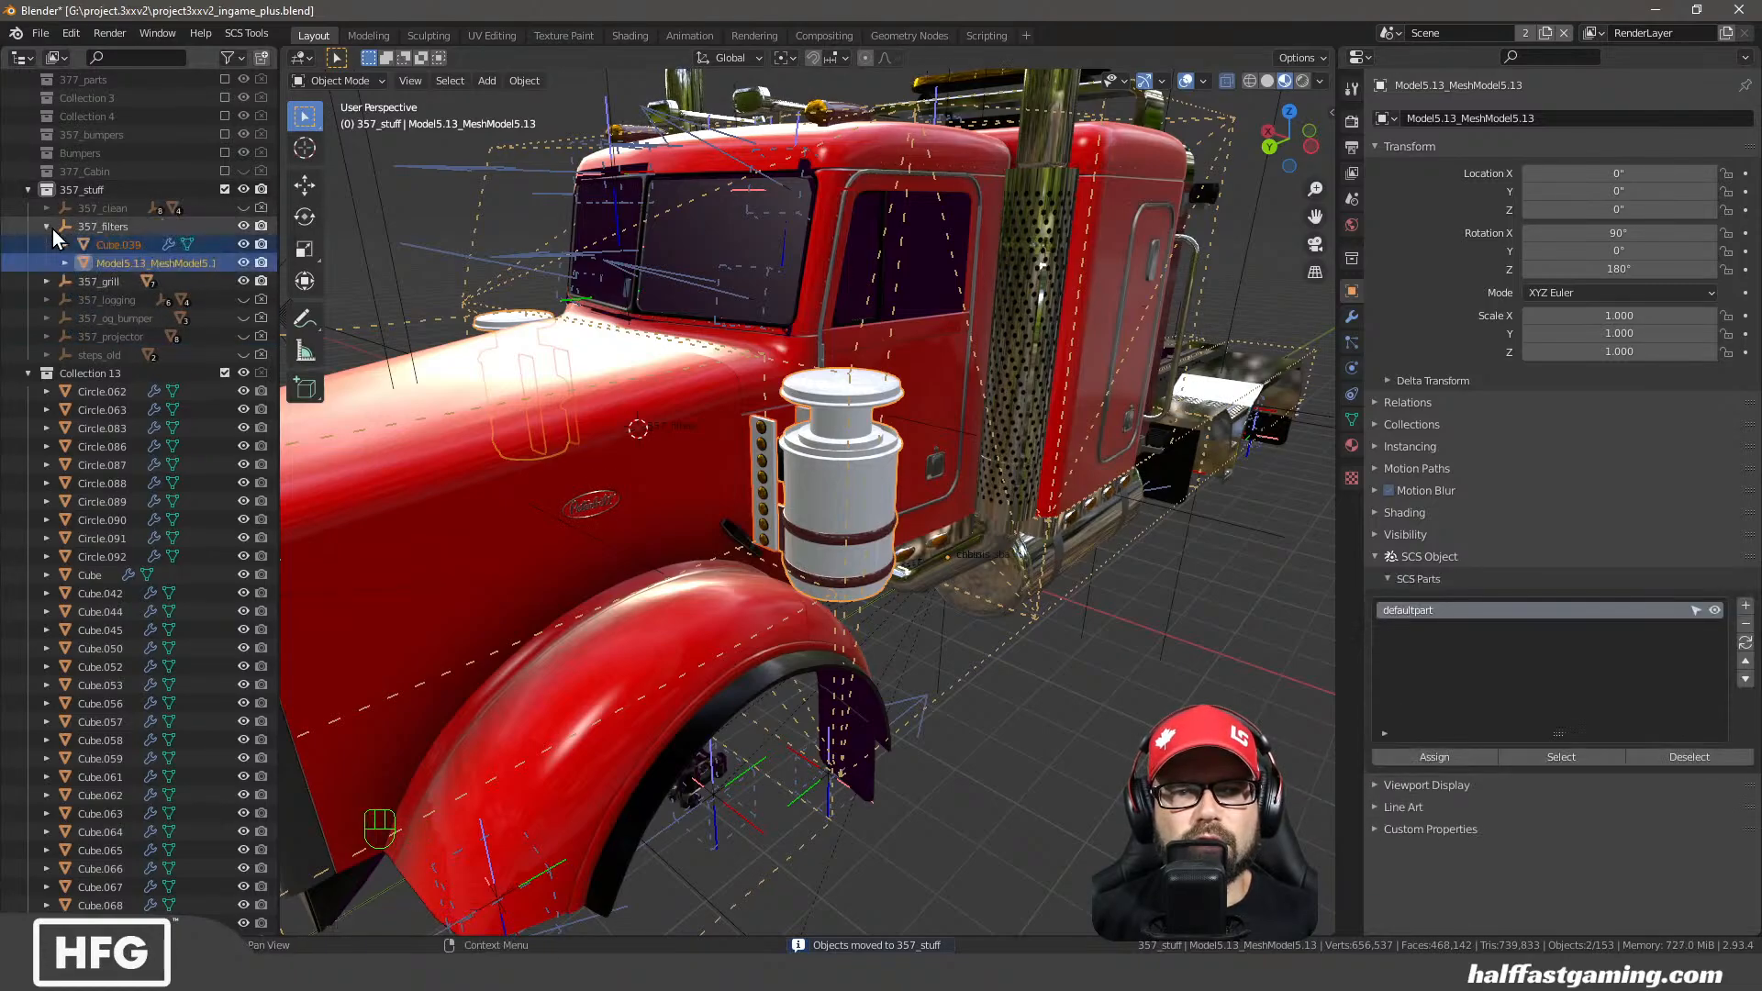
{"action": "left_click", "coordinate": [106, 228]}
{"action": "middle_click_drag", "start_coordinate": [712, 461], "coordinate": [669, 449]}
{"action": "right_click", "coordinate": [707, 537]}
{"action": "middle_click_drag", "start_coordinate": [516, 510], "coordinate": [566, 503]}
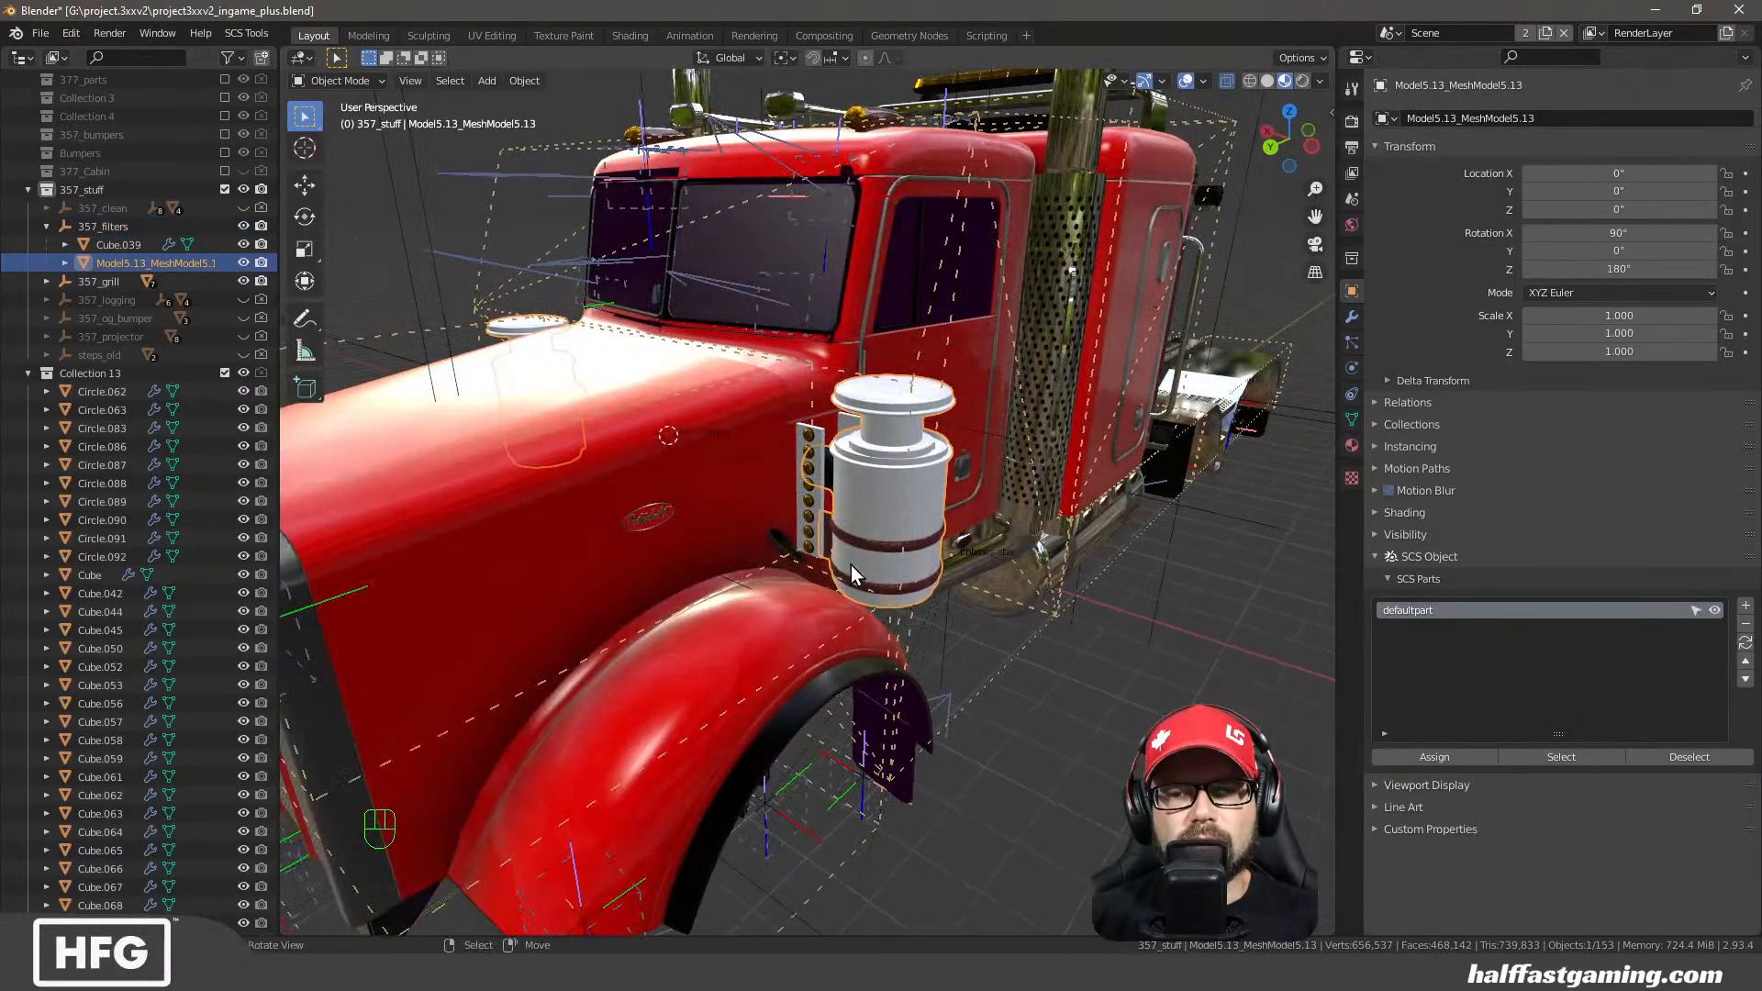
Replace the air filter's heavy_duty_rubber_plastic material with a single-user copy of rubberized_black.008 and add vertex colors to all objects
{"action": "key", "text": "Tab"}
{"action": "key", "text": "Tab"}
{"action": "mouse_move", "coordinate": [857, 532]}
{"action": "middle_mouse_down"}
{"action": "mouse_move", "coordinate": [852, 506]}
{"action": "mouse_move", "coordinate": [905, 504]}
{"action": "mouse_move", "coordinate": [837, 509]}
{"action": "middle_mouse_up"}
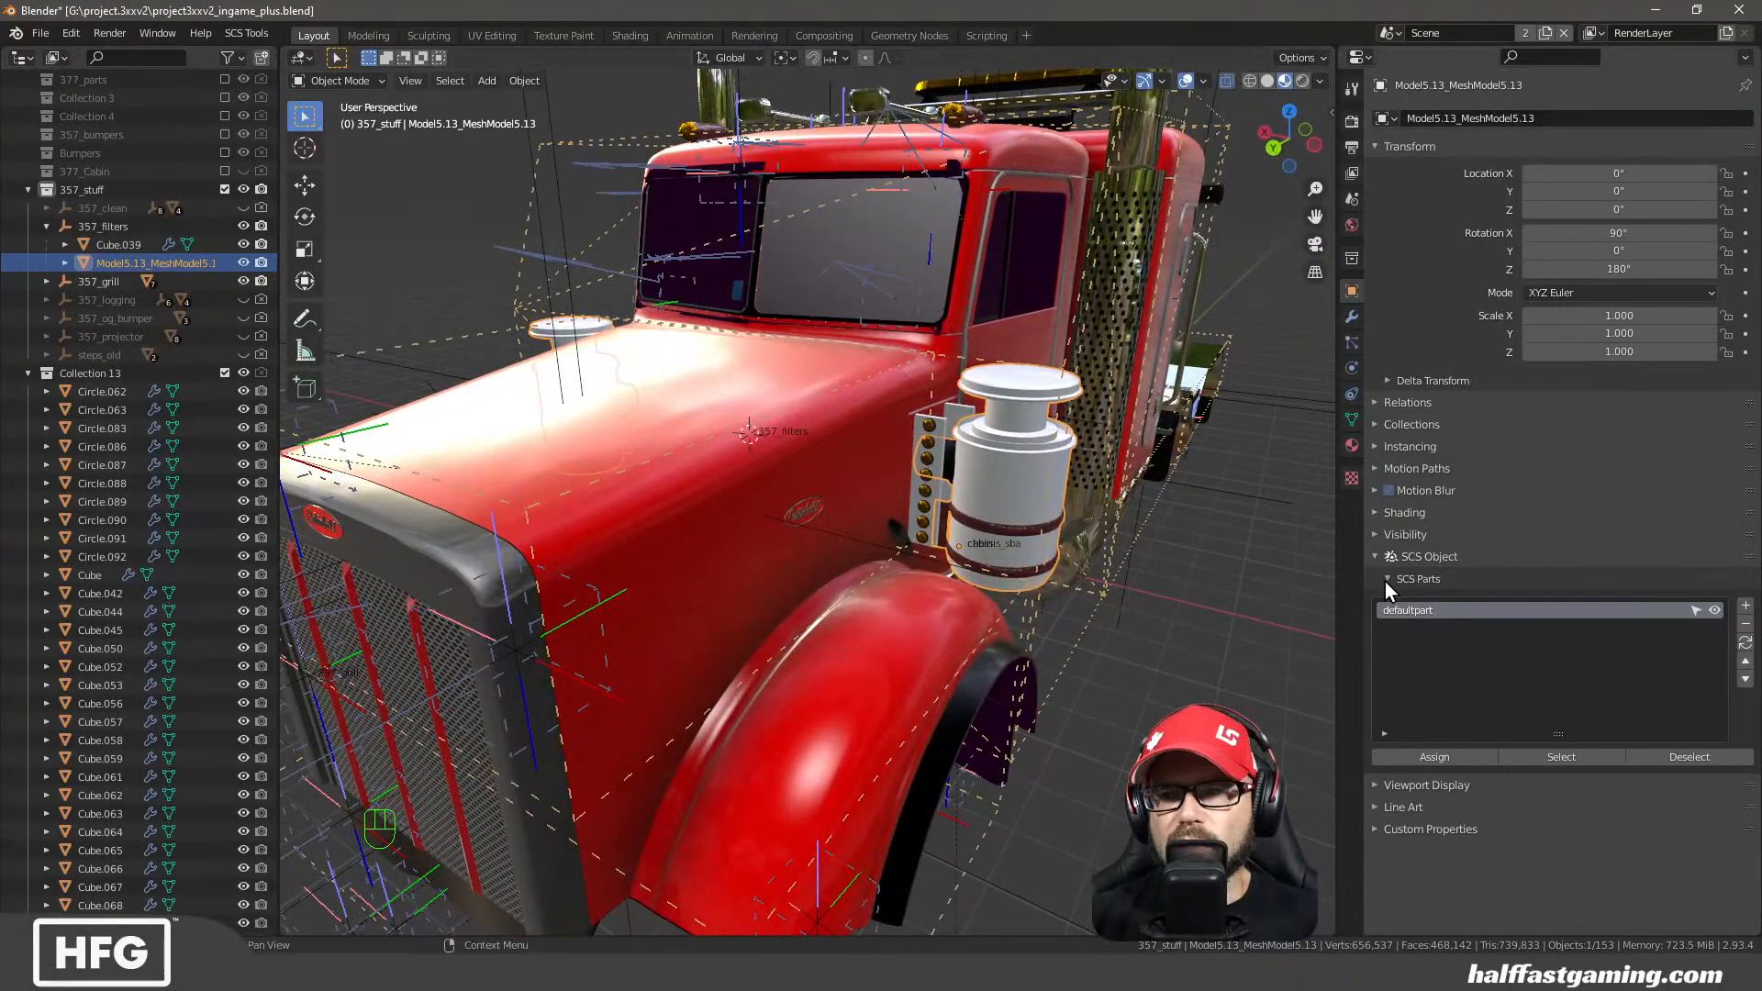
{"action": "left_click", "coordinate": [1350, 445]}
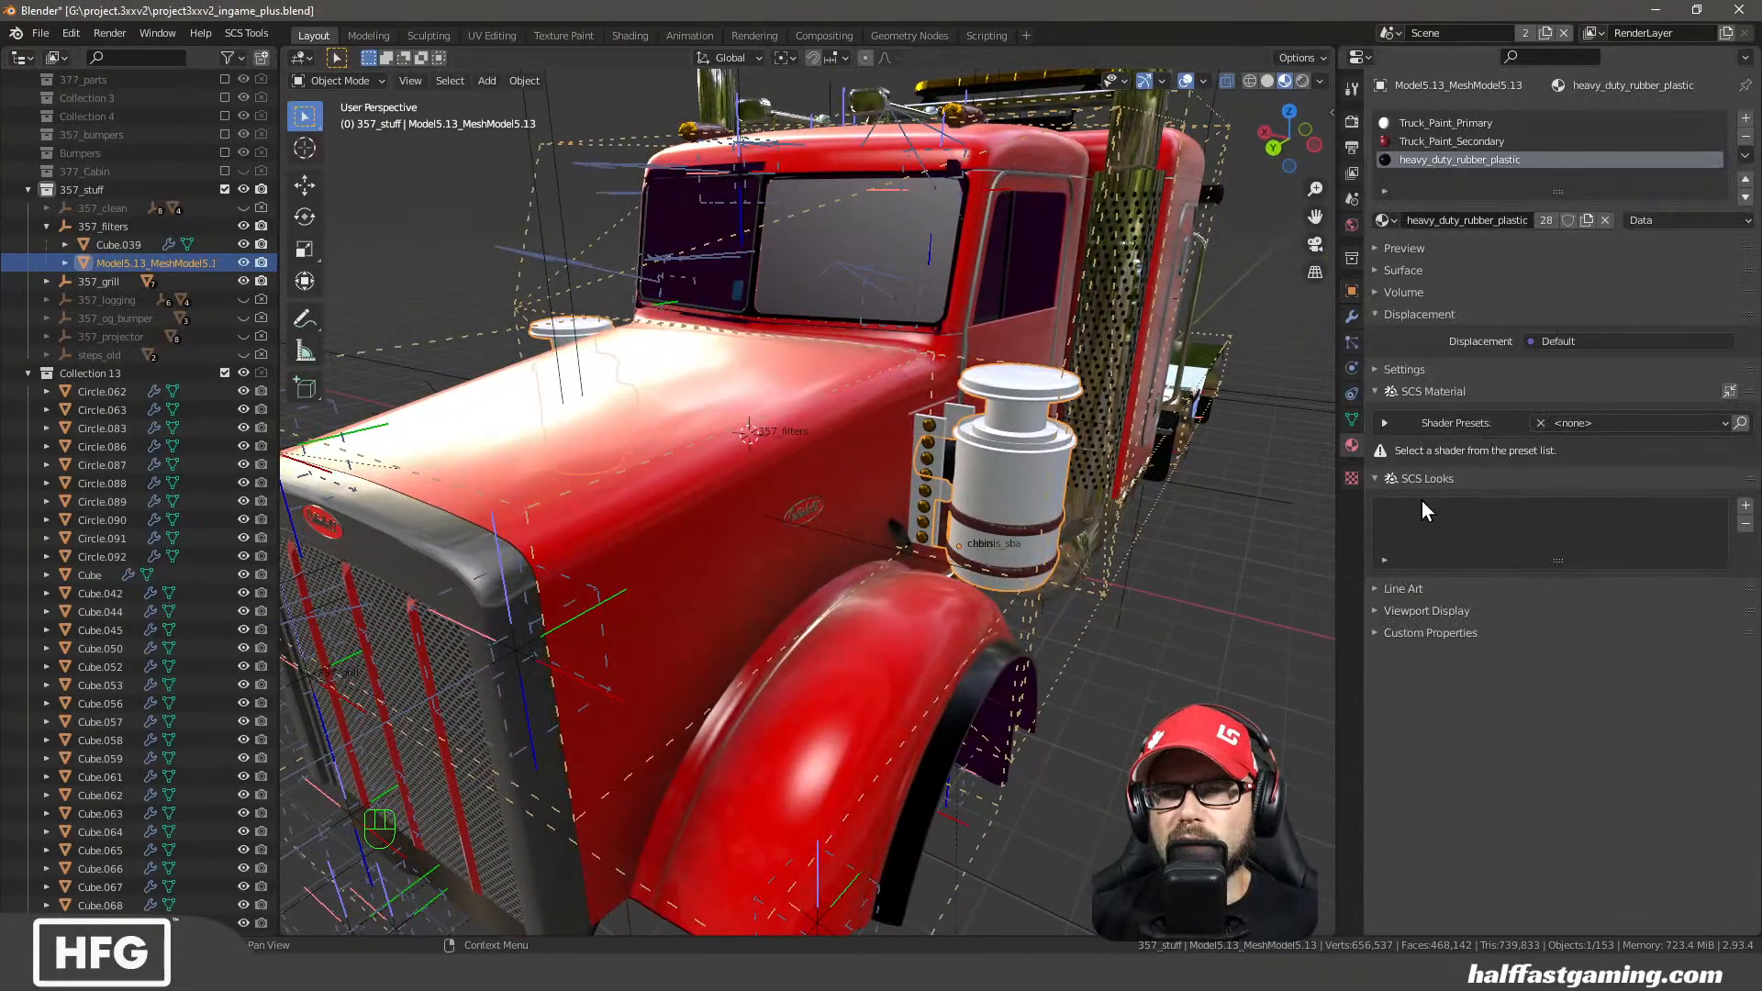
{"action": "left_click", "coordinate": [1351, 420]}
{"action": "left_click", "coordinate": [1352, 448]}
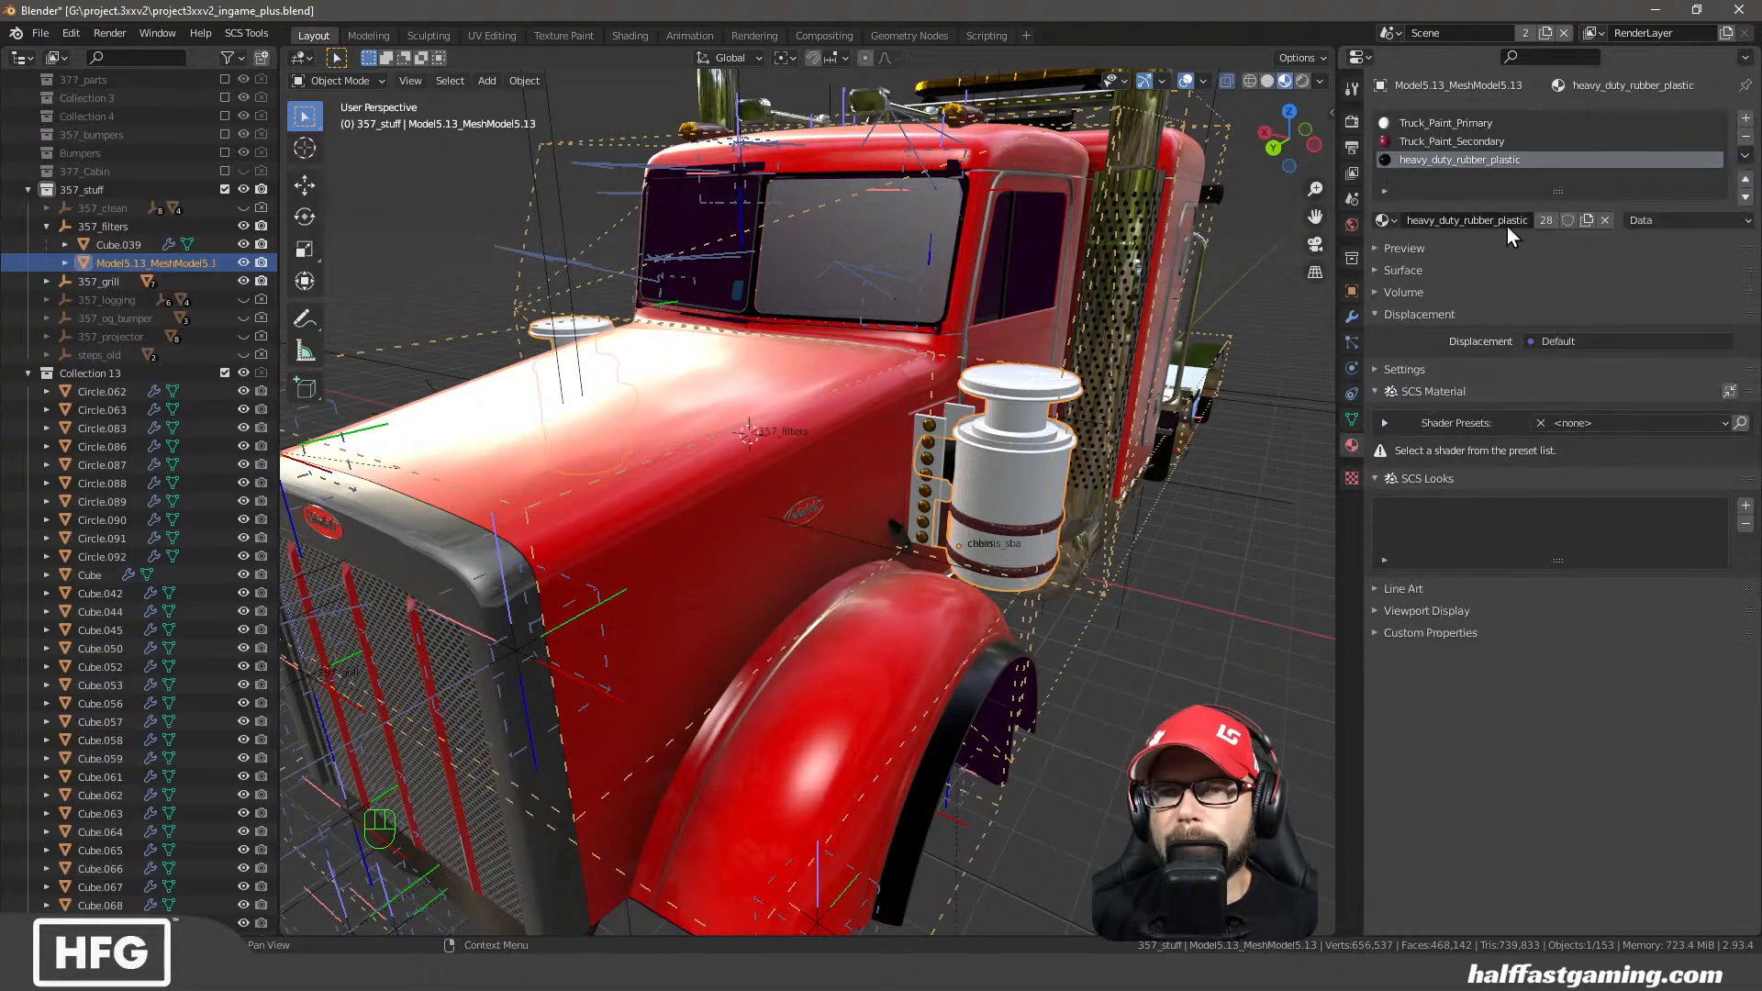
{"action": "left_click", "coordinate": [1384, 220]}
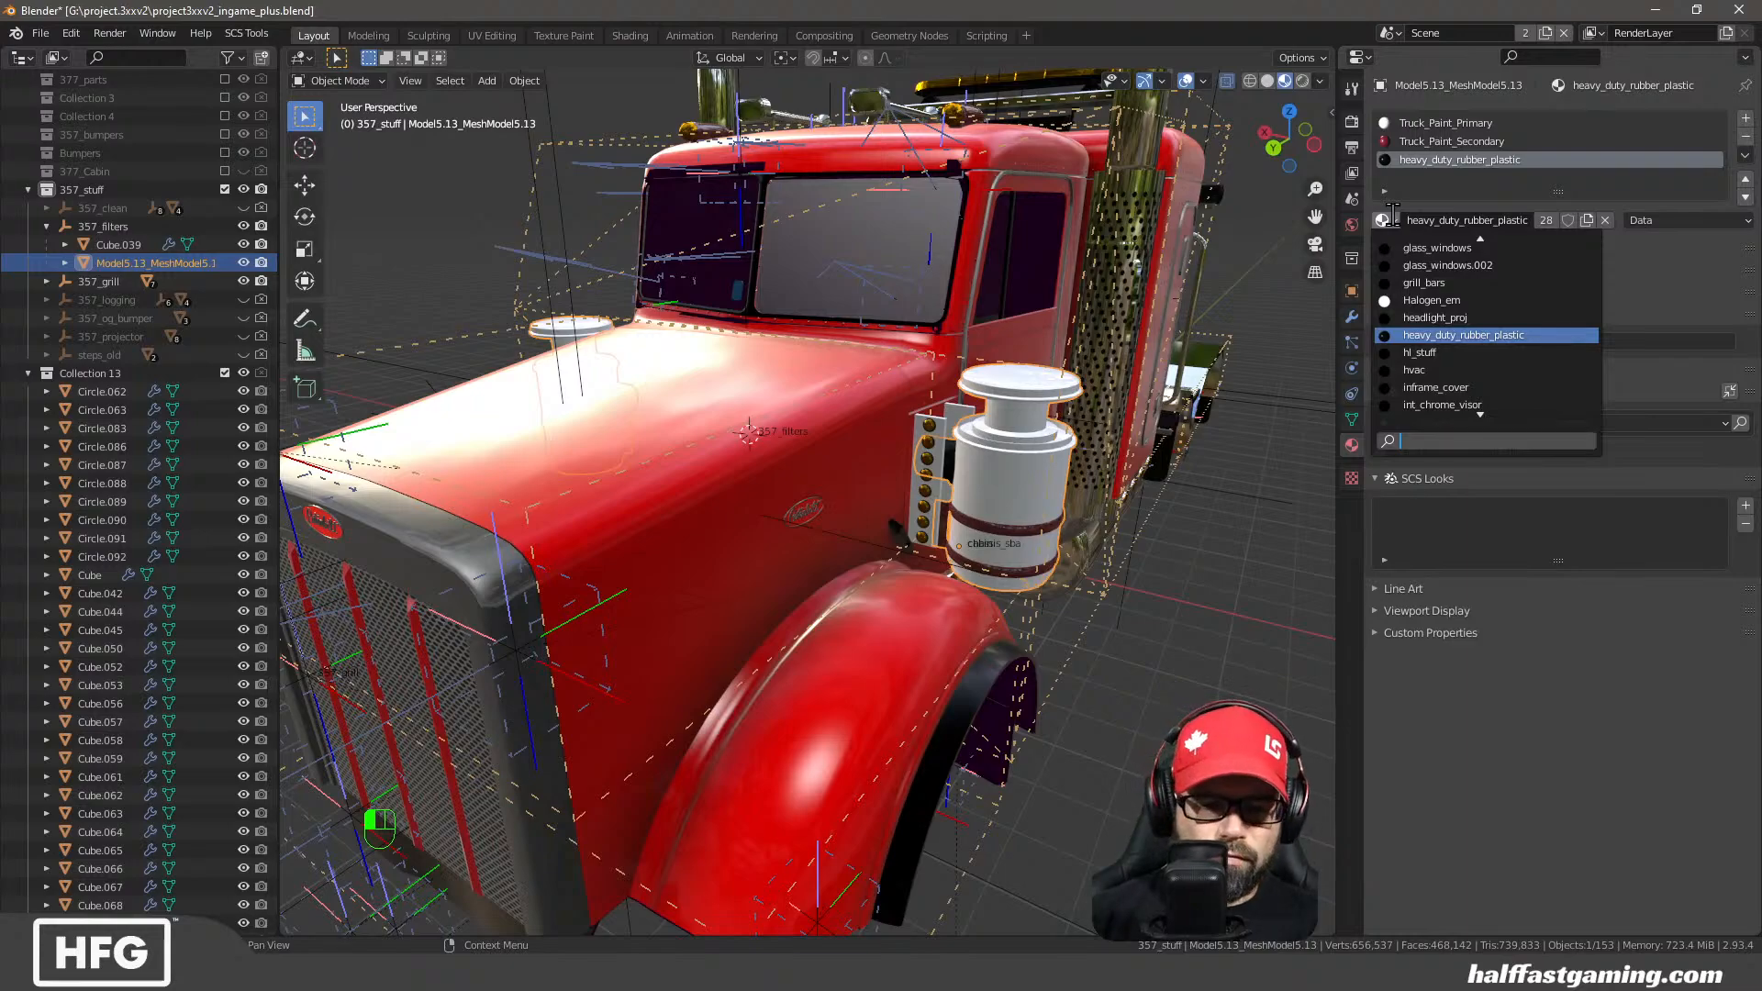
{"action": "type", "text": "rubb"}
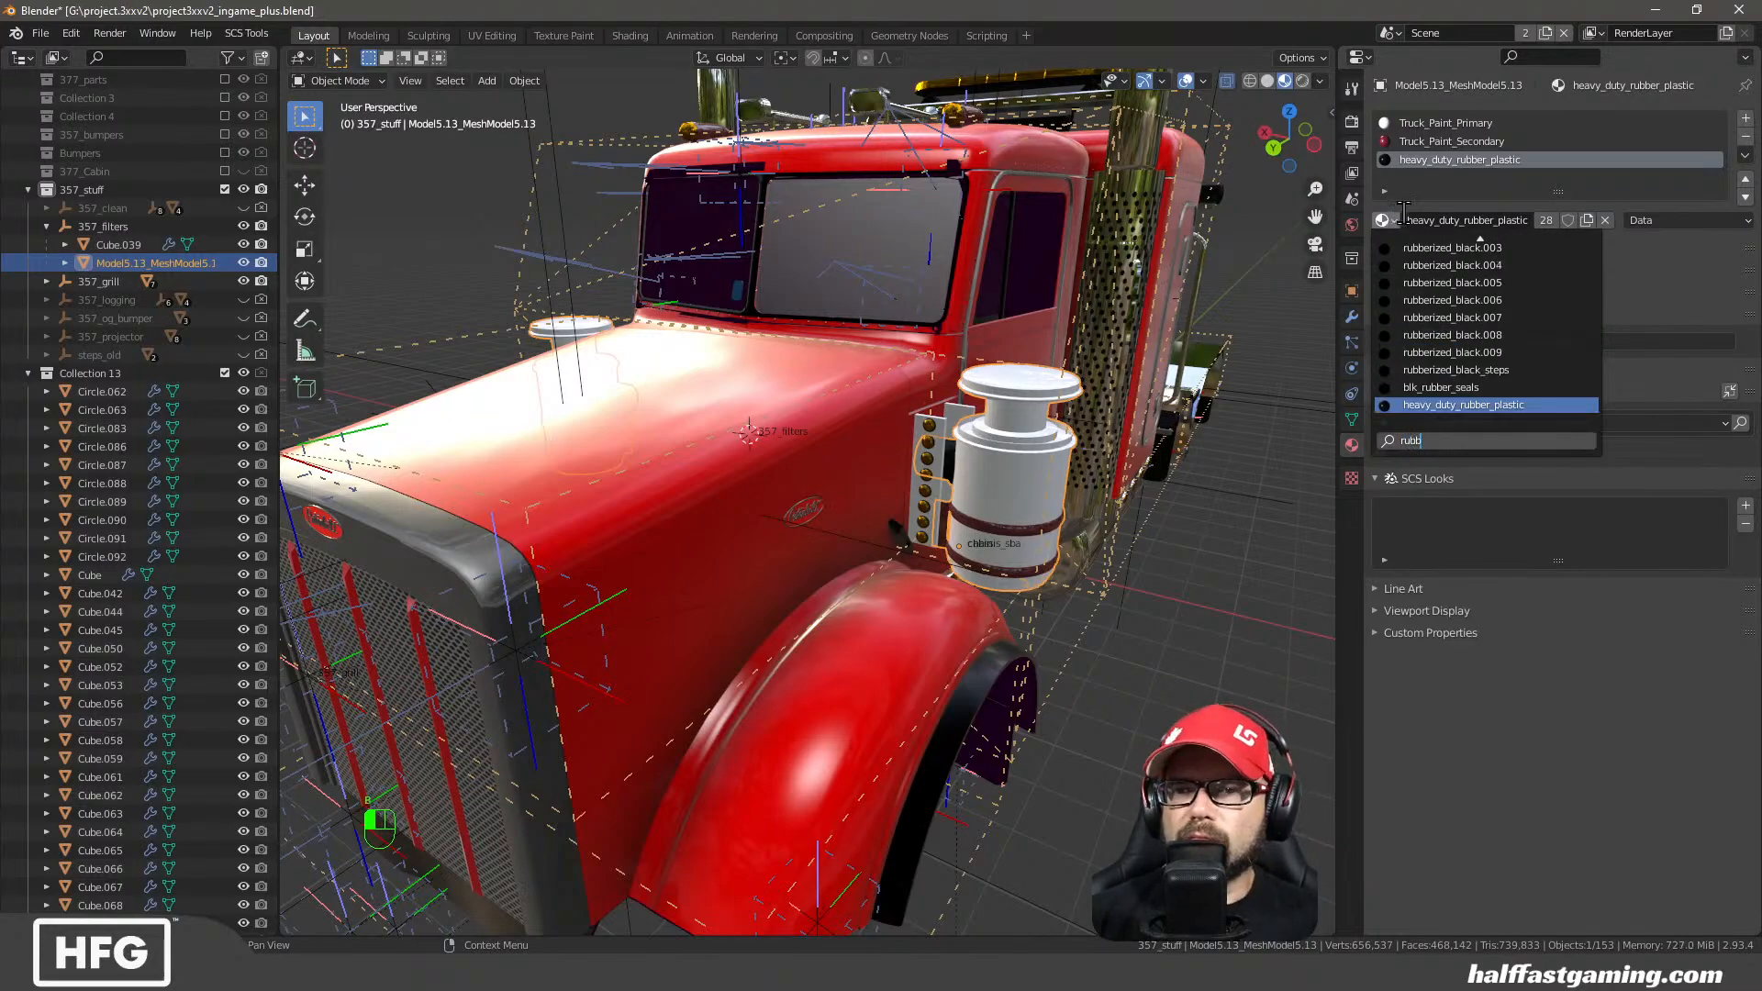
{"action": "left_click", "coordinate": [1445, 350]}
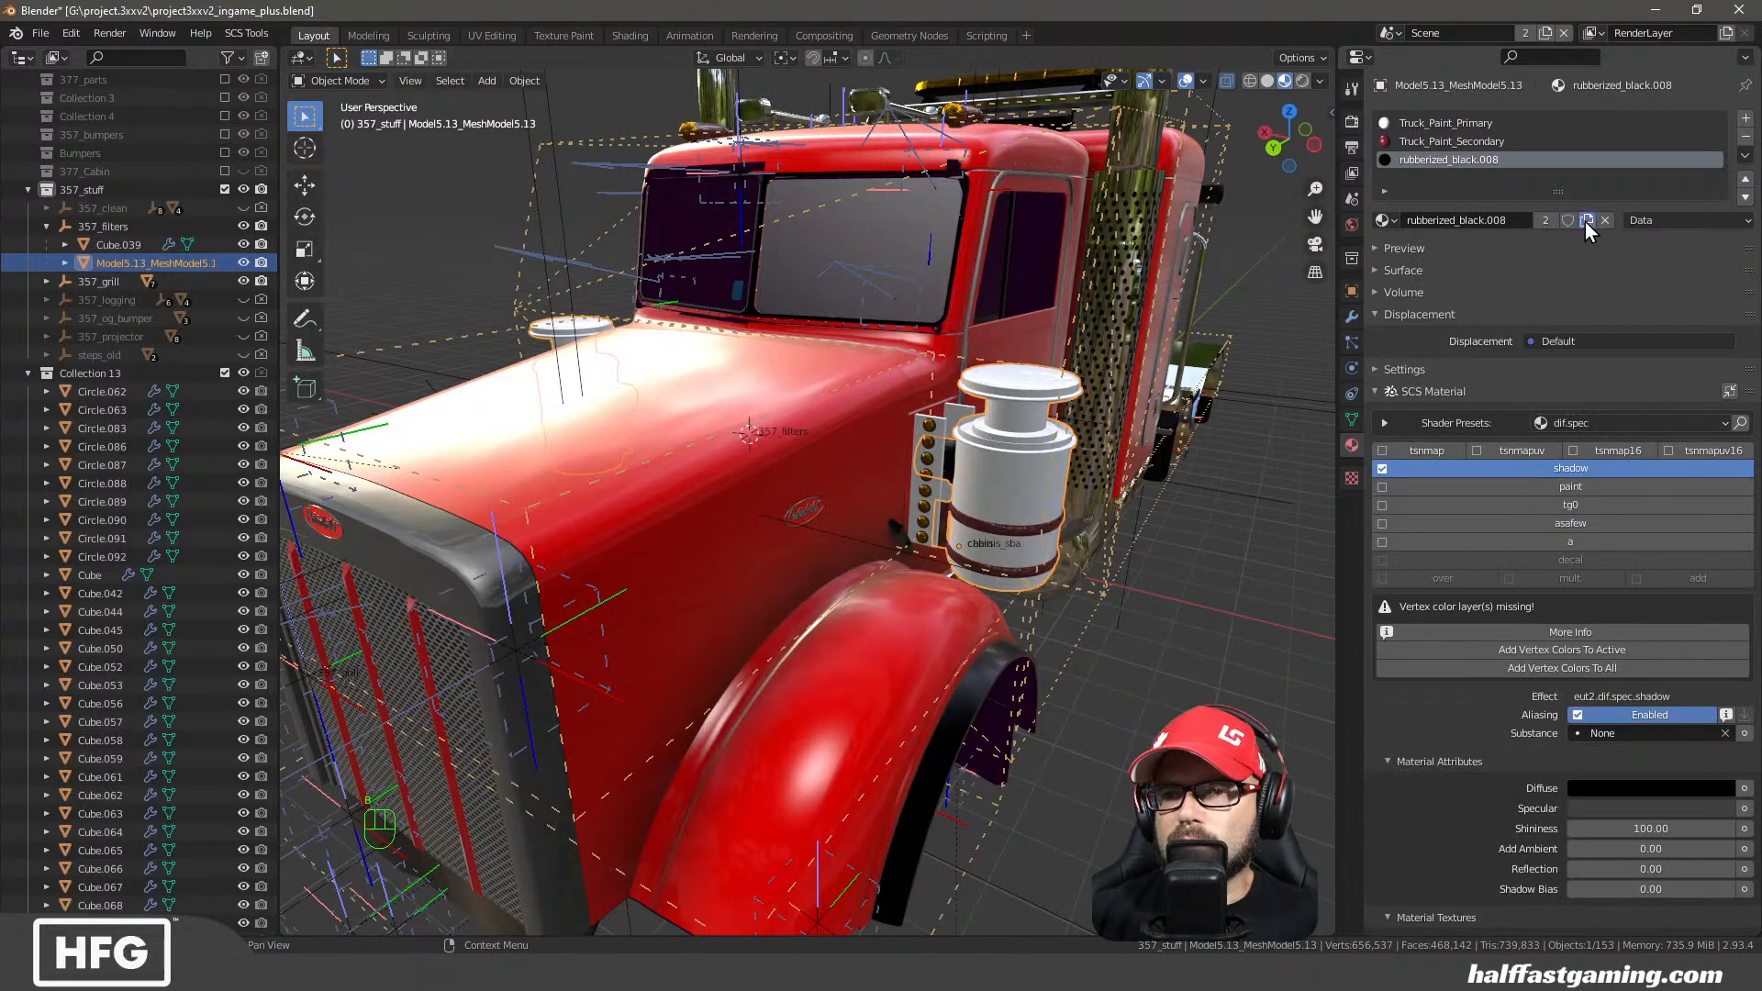
{"action": "left_click", "coordinate": [1536, 669]}
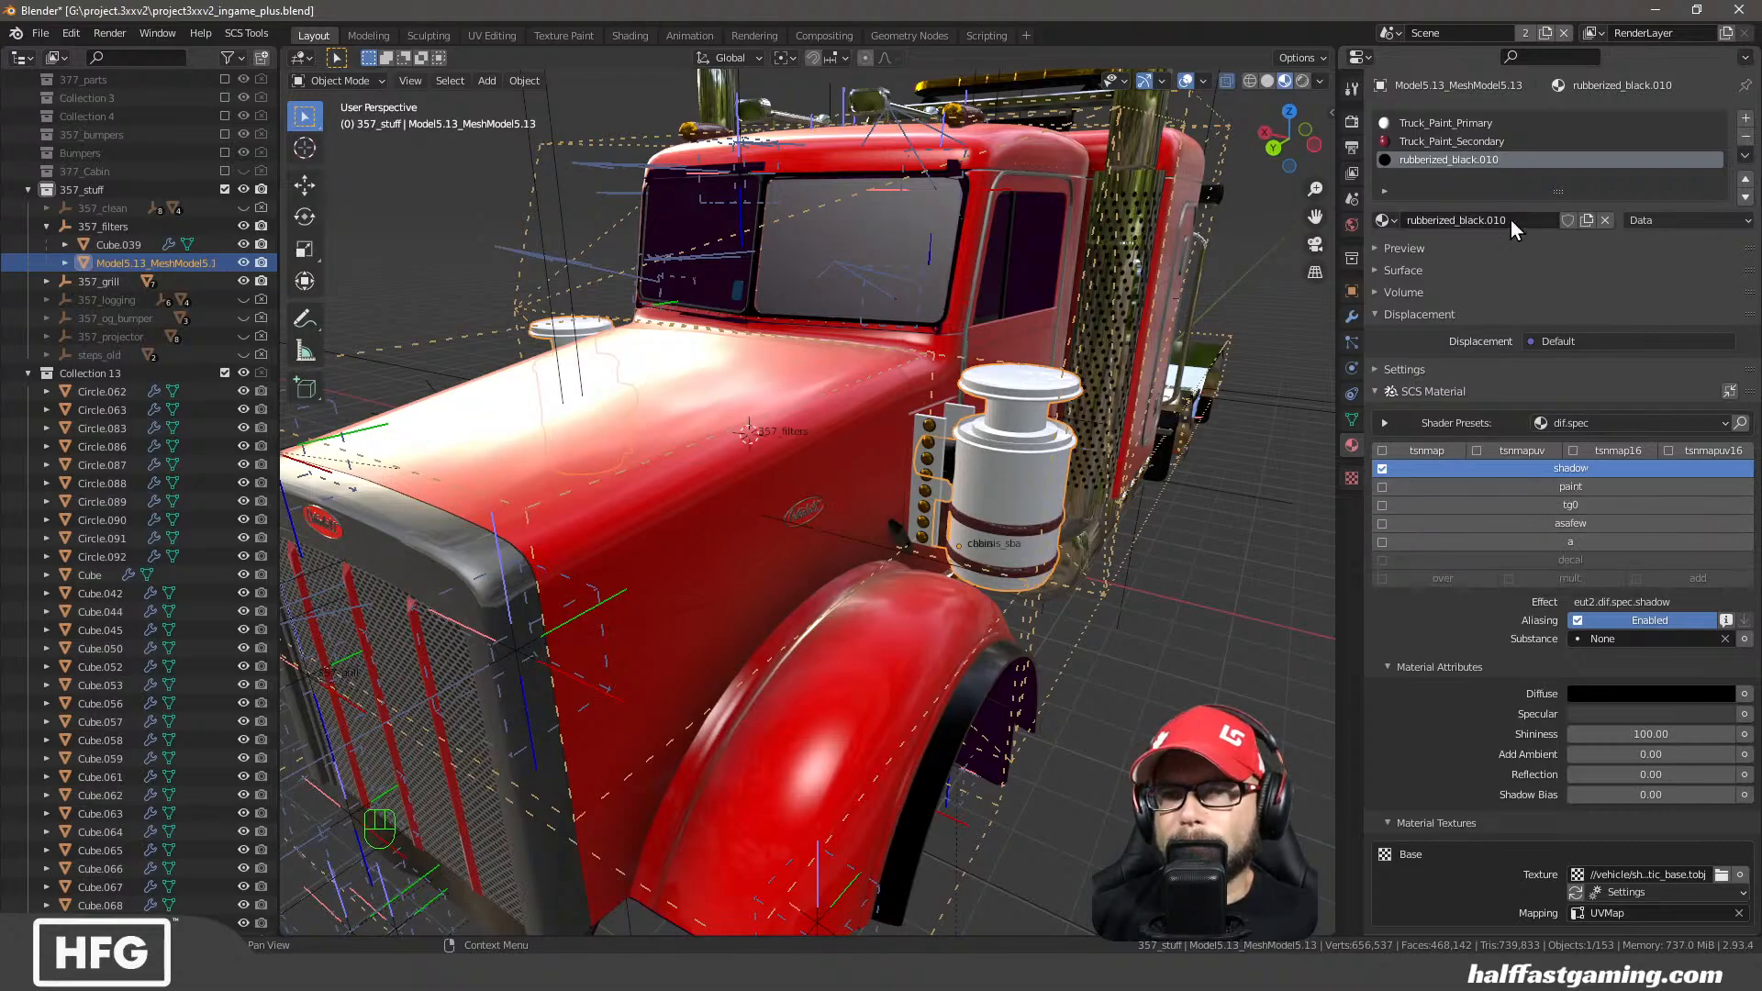
Check the materials on the filter's secondary paint slot, the light bracket and the orange lights
{"action": "left_click", "coordinate": [1472, 143]}
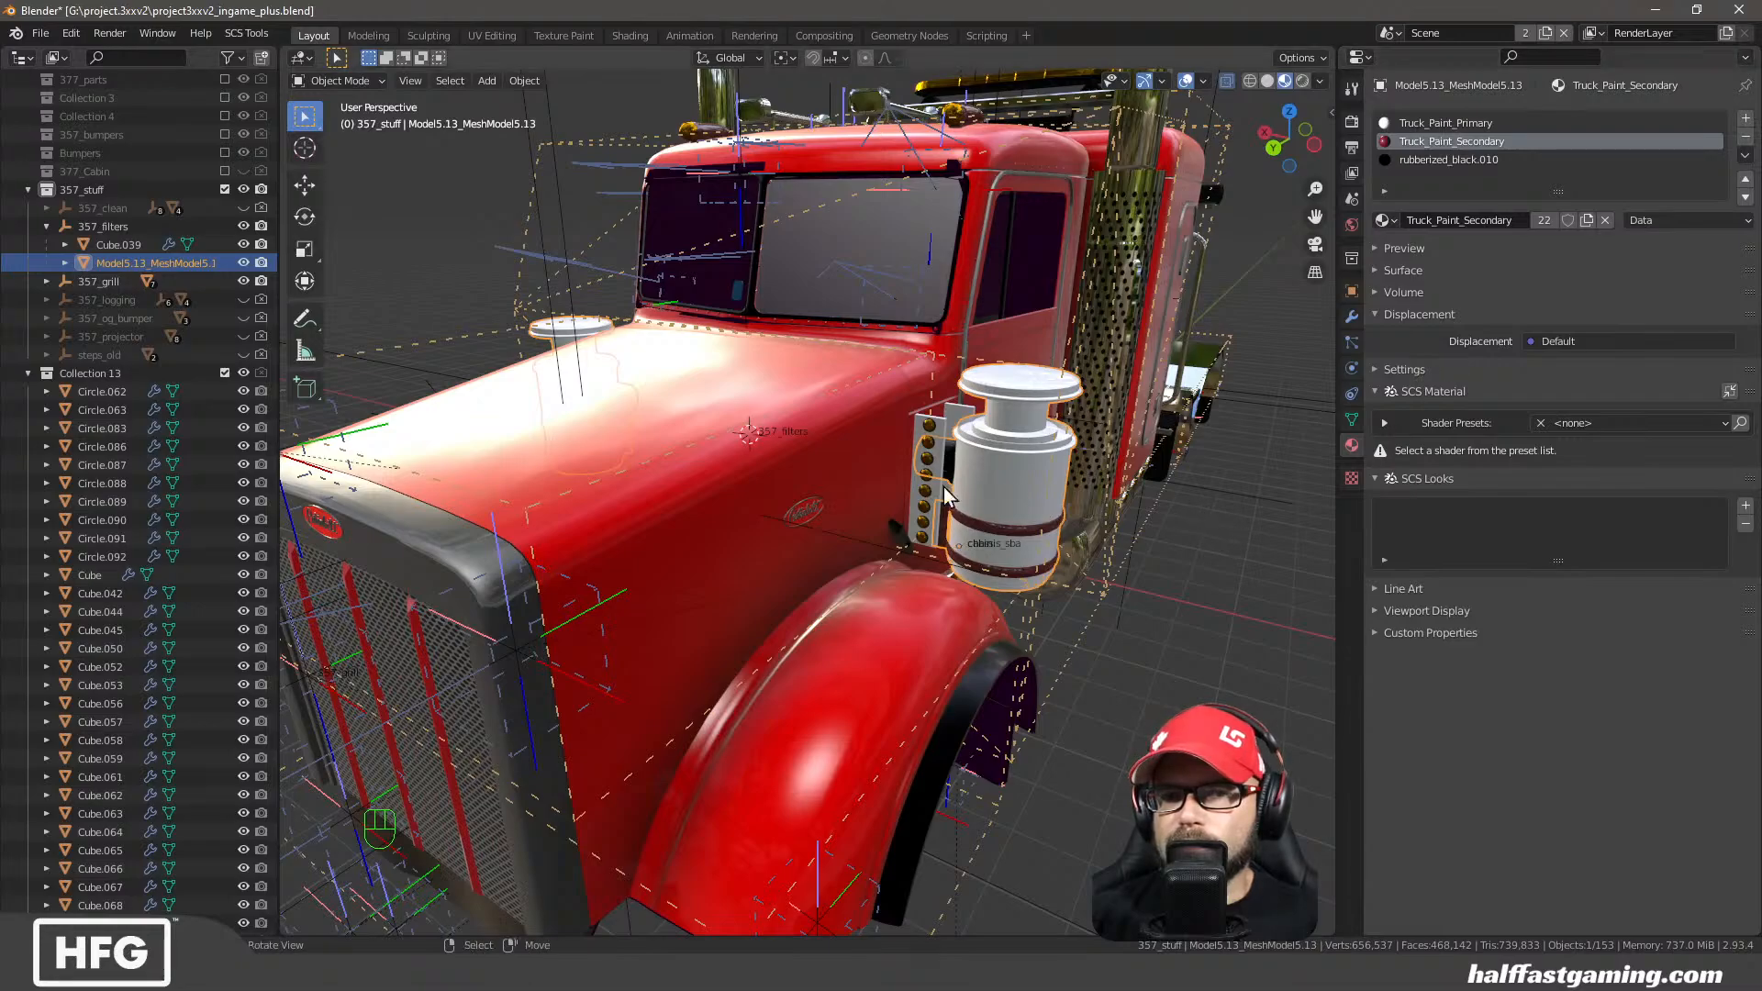
{"action": "left_click", "coordinate": [939, 425]}
{"action": "scroll", "coordinate": [958, 476], "scroll_direction": "up", "scroll_amount": 3}
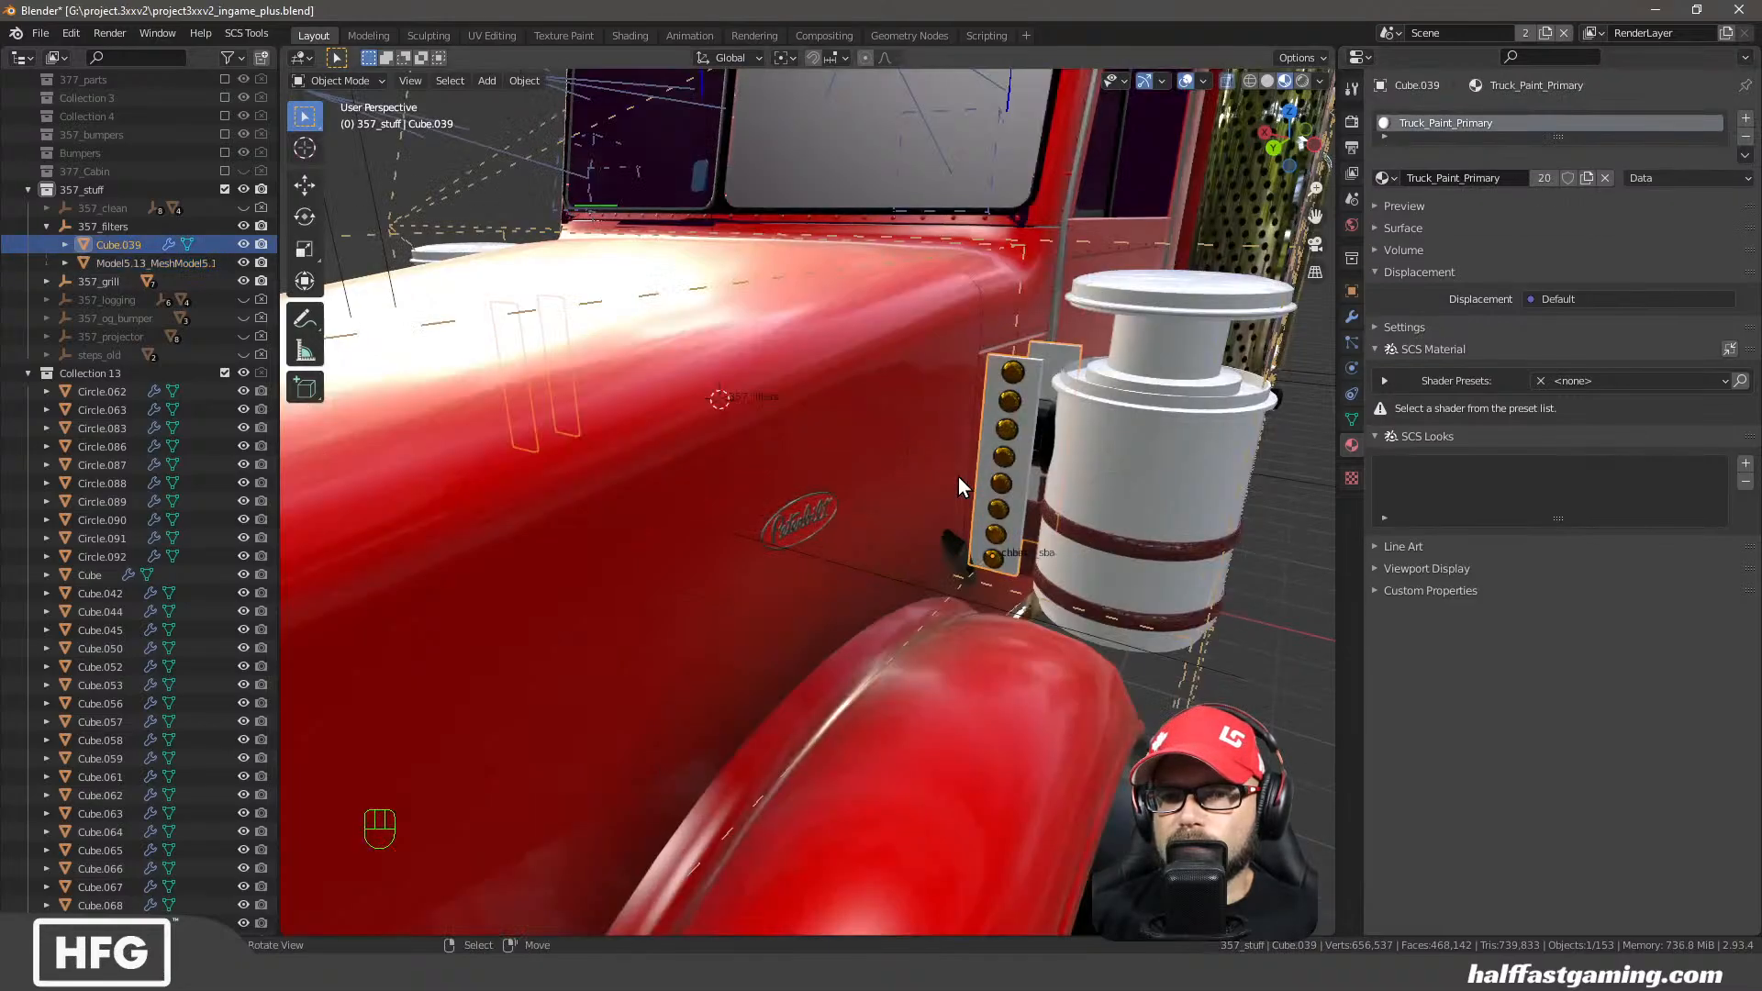
{"action": "middle_click_drag", "start_coordinate": [1086, 511], "coordinate": [954, 482]}
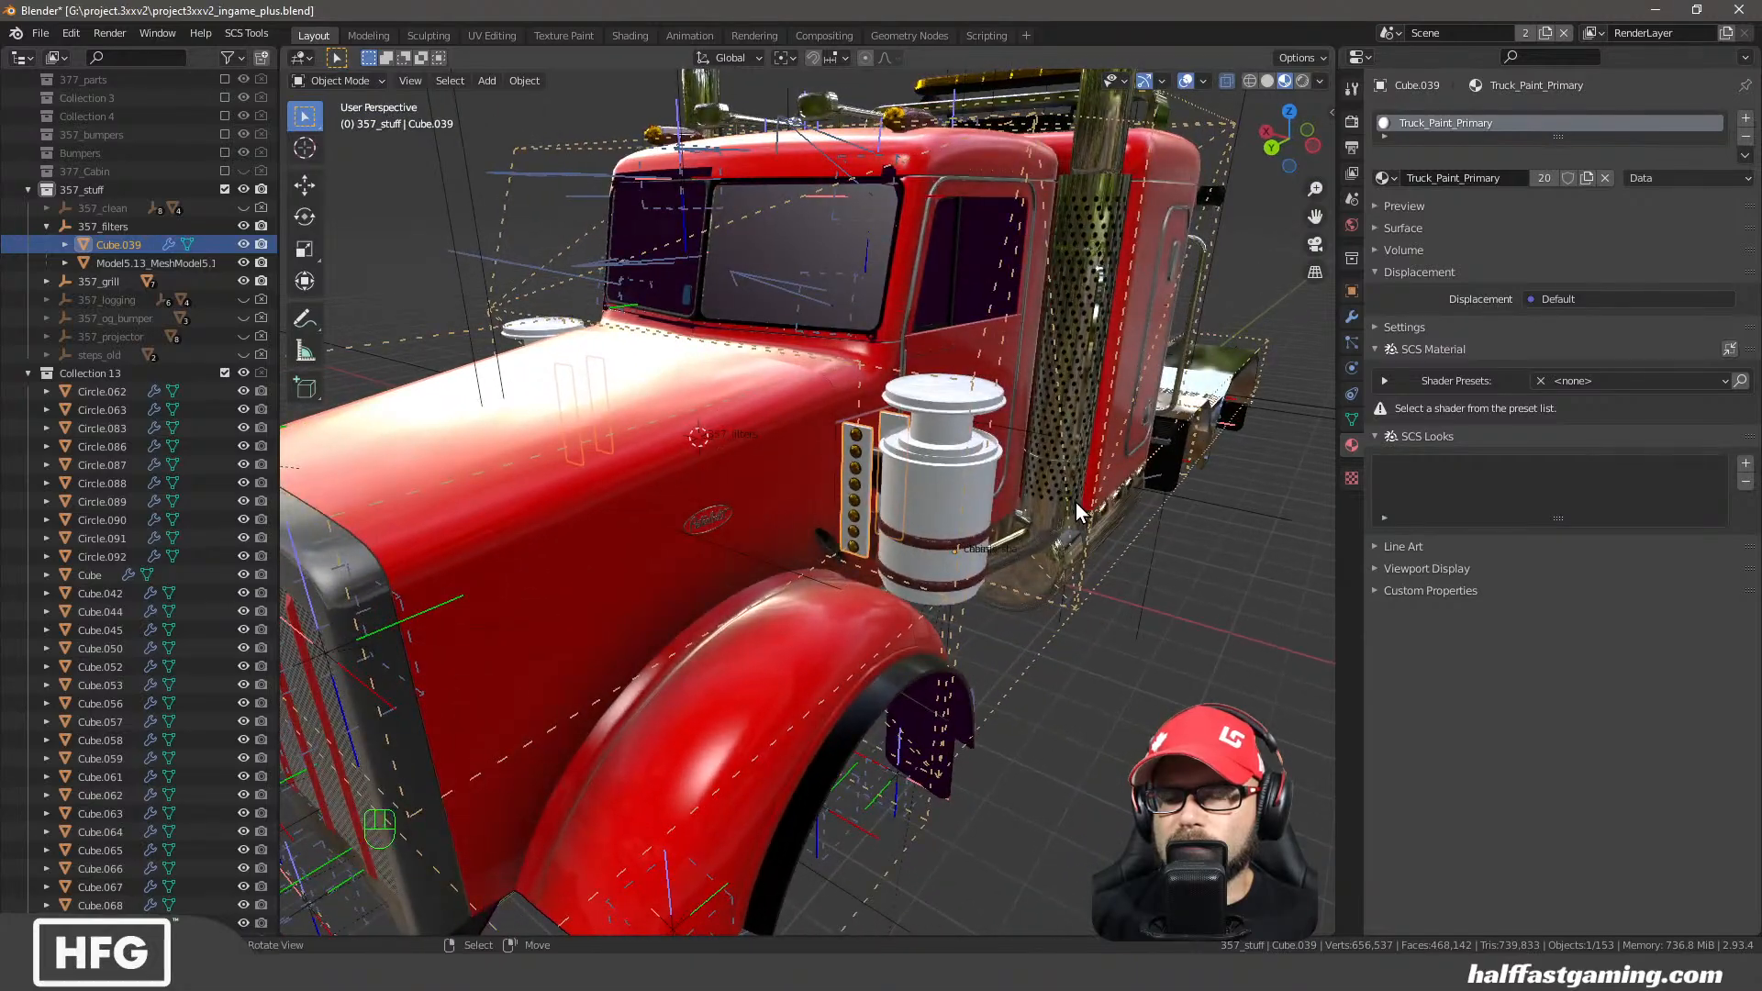
{"action": "left_click", "coordinate": [857, 457]}
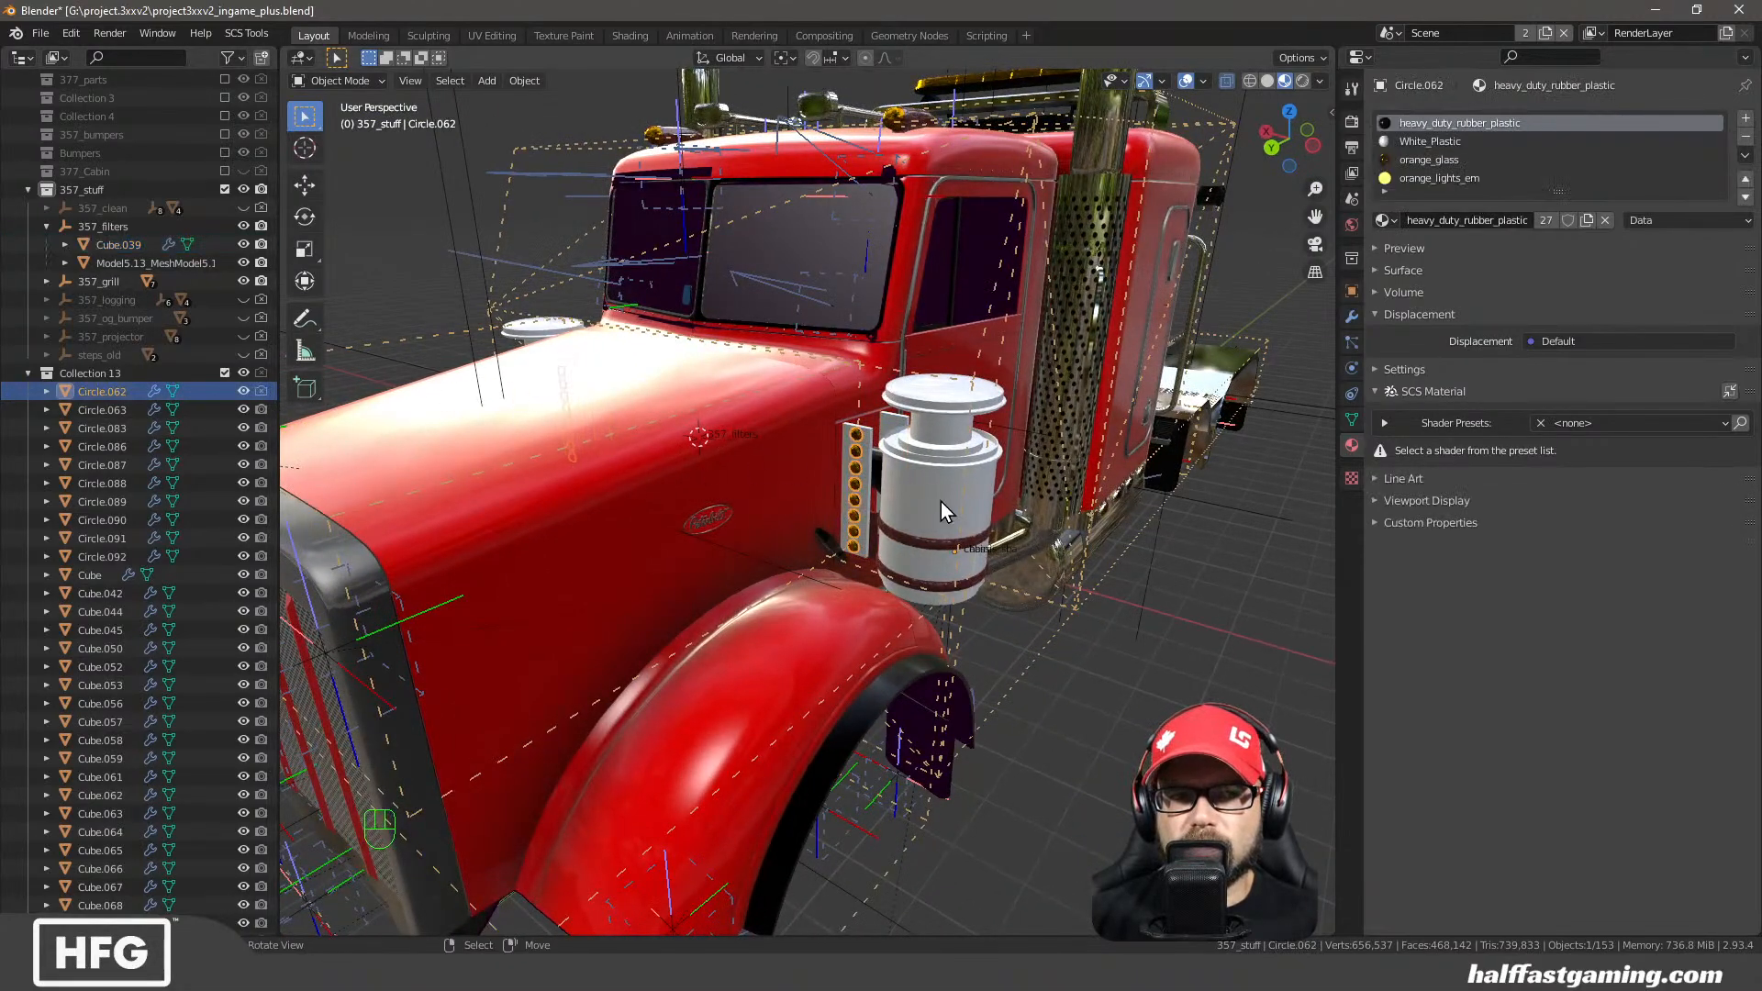
Try to join the Cube.039 light bracket into the air filter mesh and check the combined geometry in Edit Mode
{"action": "left_click", "coordinate": [871, 450]}
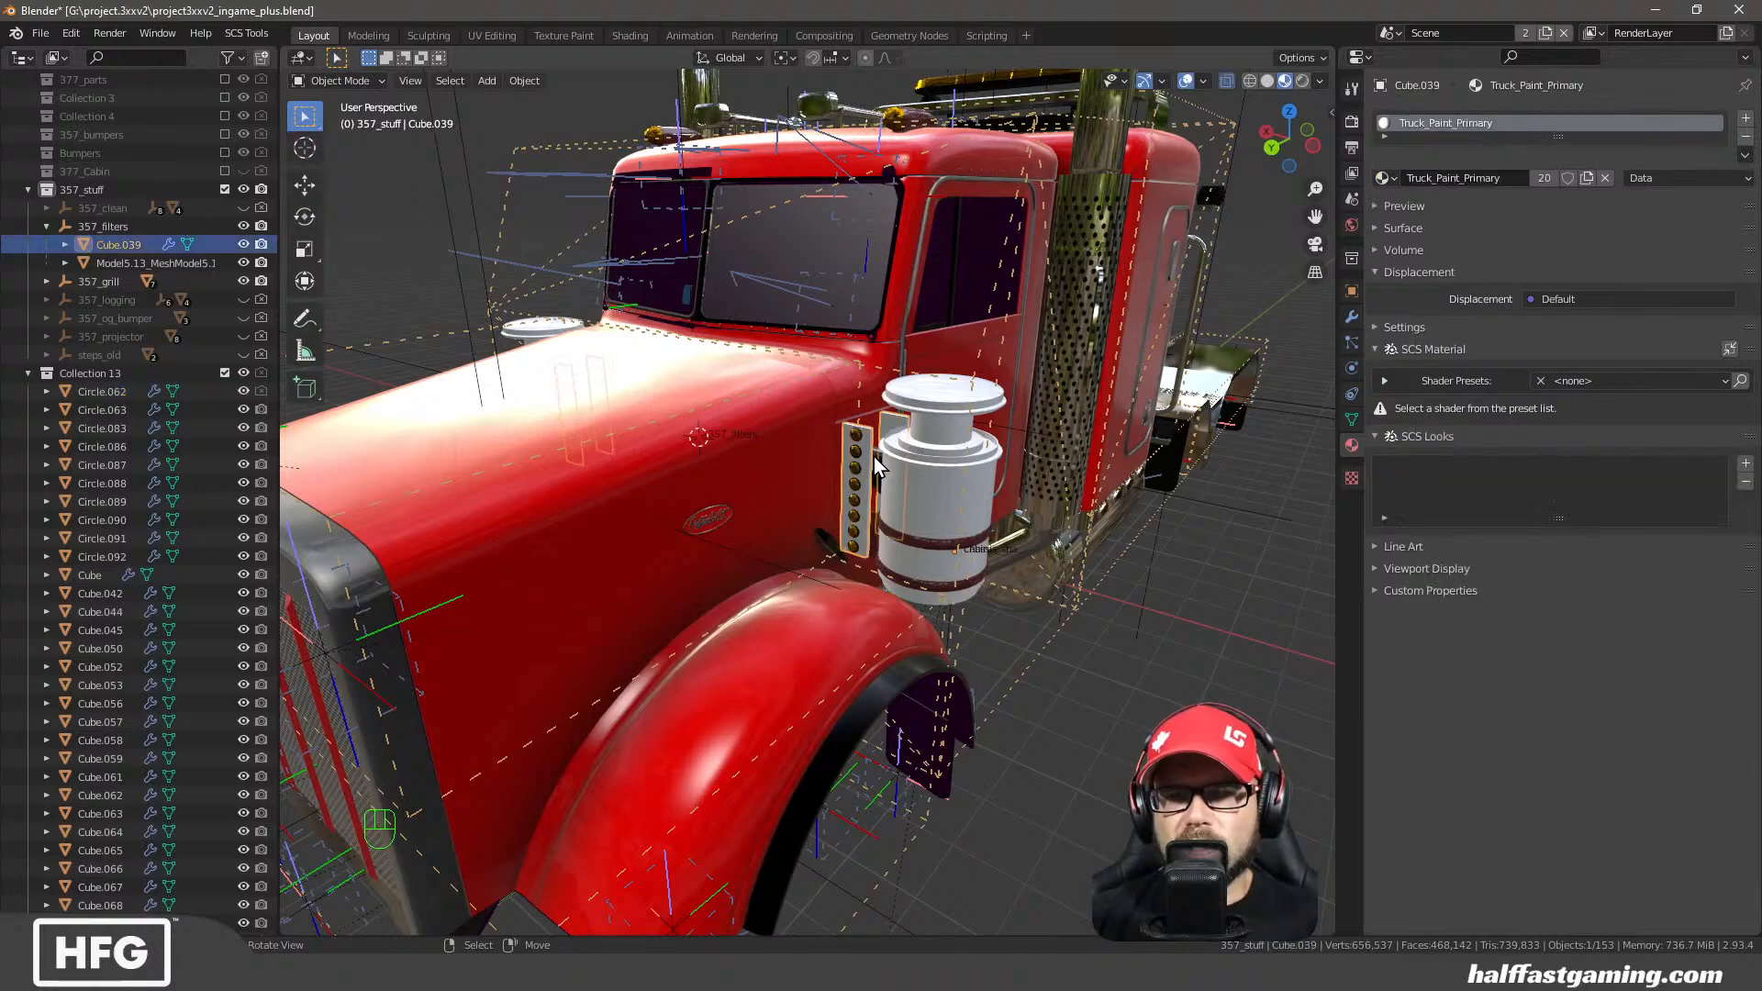
{"action": "left_click", "coordinate": [911, 486], "text": "shift"}
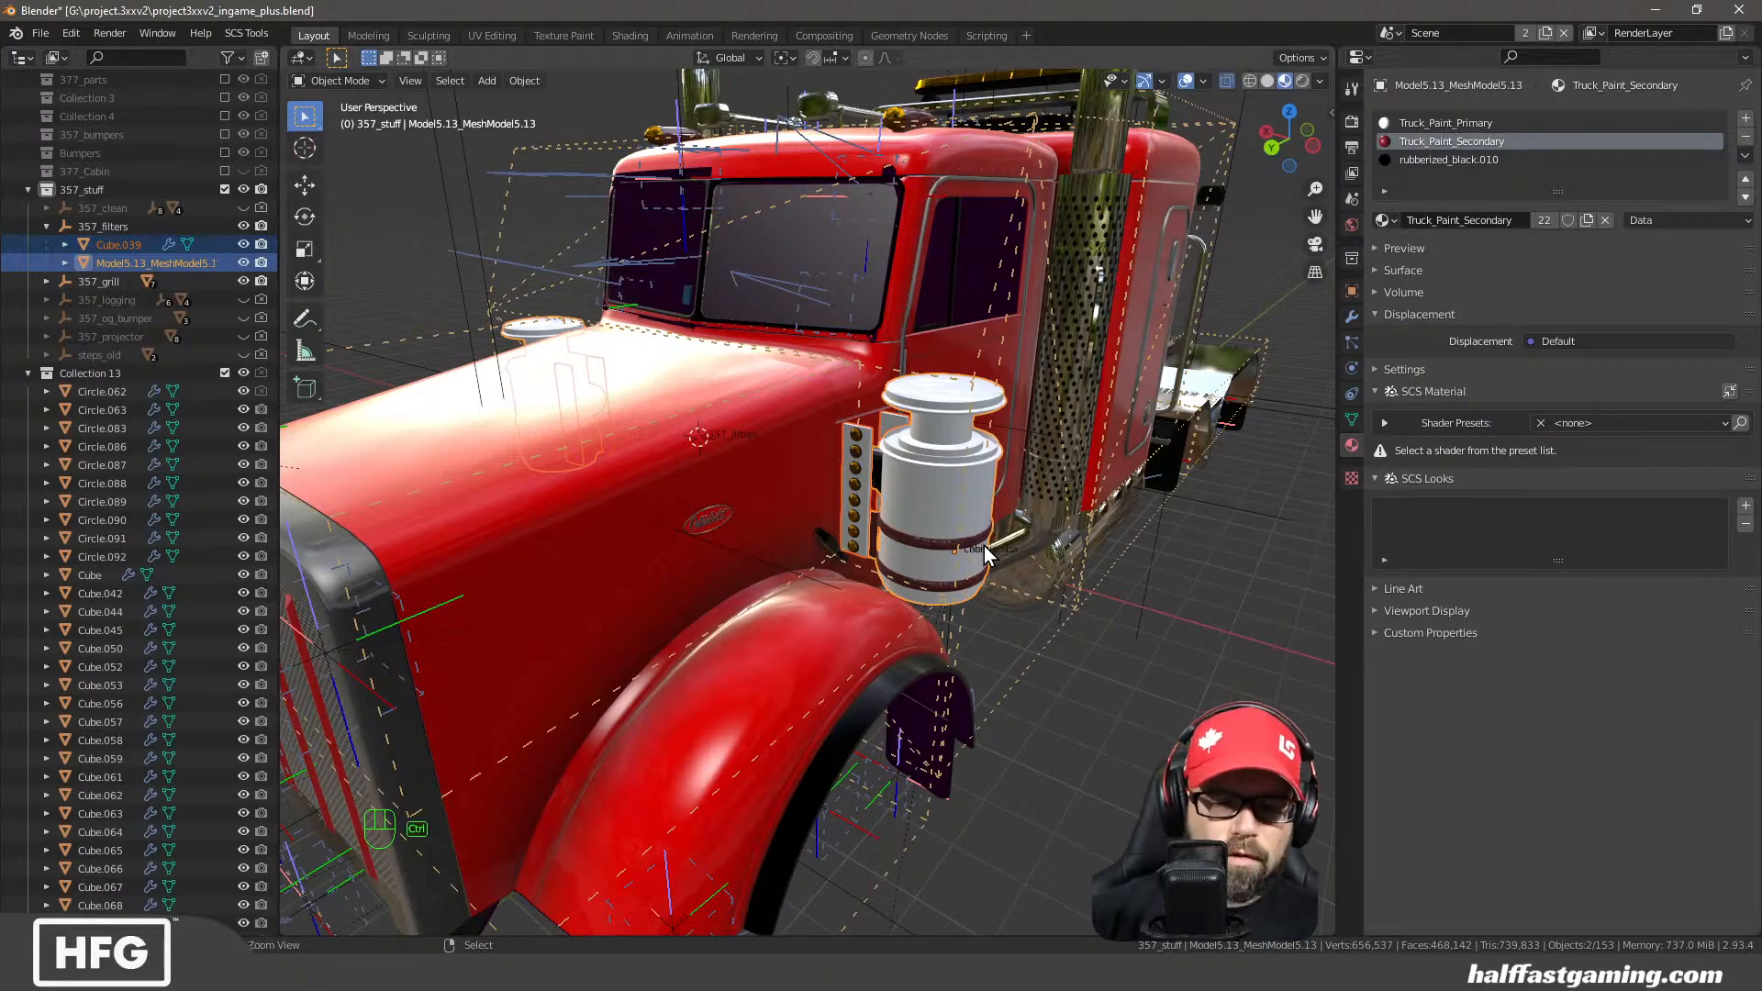
{"action": "key", "text": "ctrl+j"}
{"action": "key", "text": "Tab"}
{"action": "key", "text": "a"}
{"action": "mouse_move", "coordinate": [986, 555]}
{"action": "middle_mouse_down"}
{"action": "mouse_move", "coordinate": [973, 542]}
{"action": "mouse_move", "coordinate": [991, 511]}
{"action": "mouse_move", "coordinate": [920, 524]}
{"action": "mouse_move", "coordinate": [929, 547]}
{"action": "mouse_move", "coordinate": [1077, 581]}
{"action": "mouse_move", "coordinate": [1177, 580]}
{"action": "mouse_move", "coordinate": [1213, 558]}
{"action": "mouse_move", "coordinate": [1047, 537]}
{"action": "mouse_move", "coordinate": [921, 547]}
{"action": "mouse_move", "coordinate": [964, 555]}
{"action": "middle_mouse_up"}
{"action": "key", "text": "Tab"}
{"action": "key", "text": "Tab"}
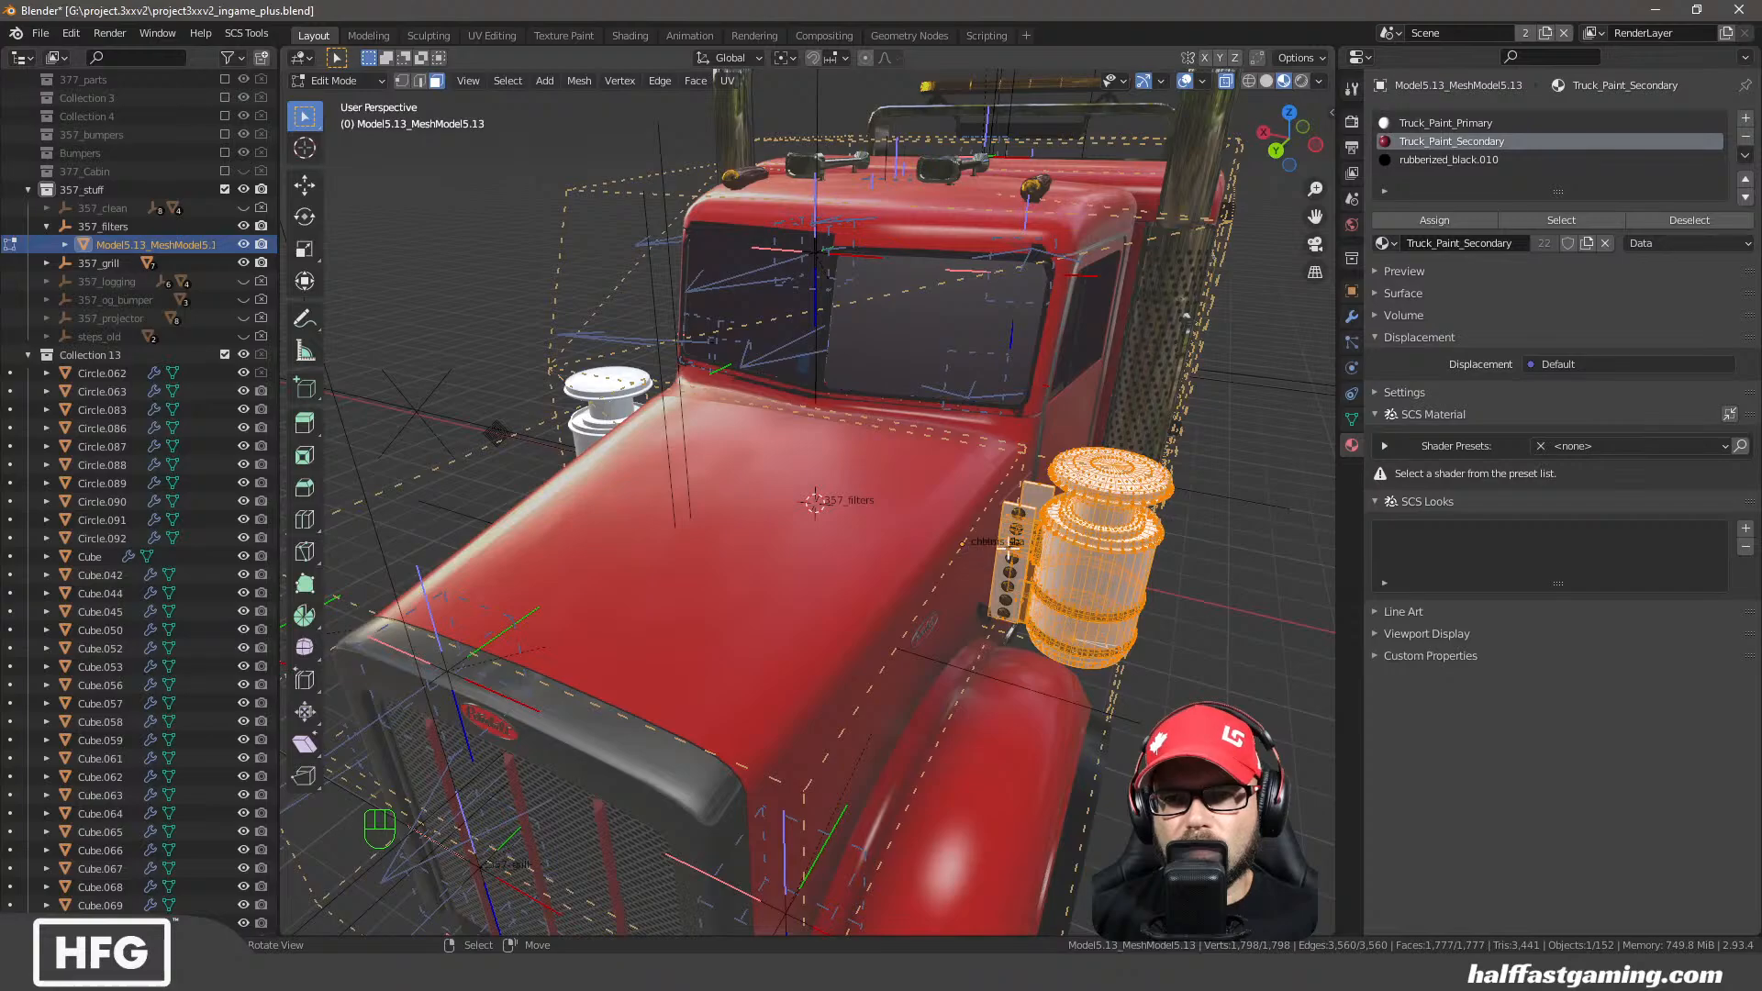
{"action": "middle_click_drag", "start_coordinate": [1020, 550], "coordinate": [952, 521]}
{"action": "scroll", "coordinate": [958, 524], "scroll_direction": "down", "scroll_amount": 8}
{"action": "scroll", "coordinate": [952, 570], "scroll_direction": "up", "scroll_amount": 8}
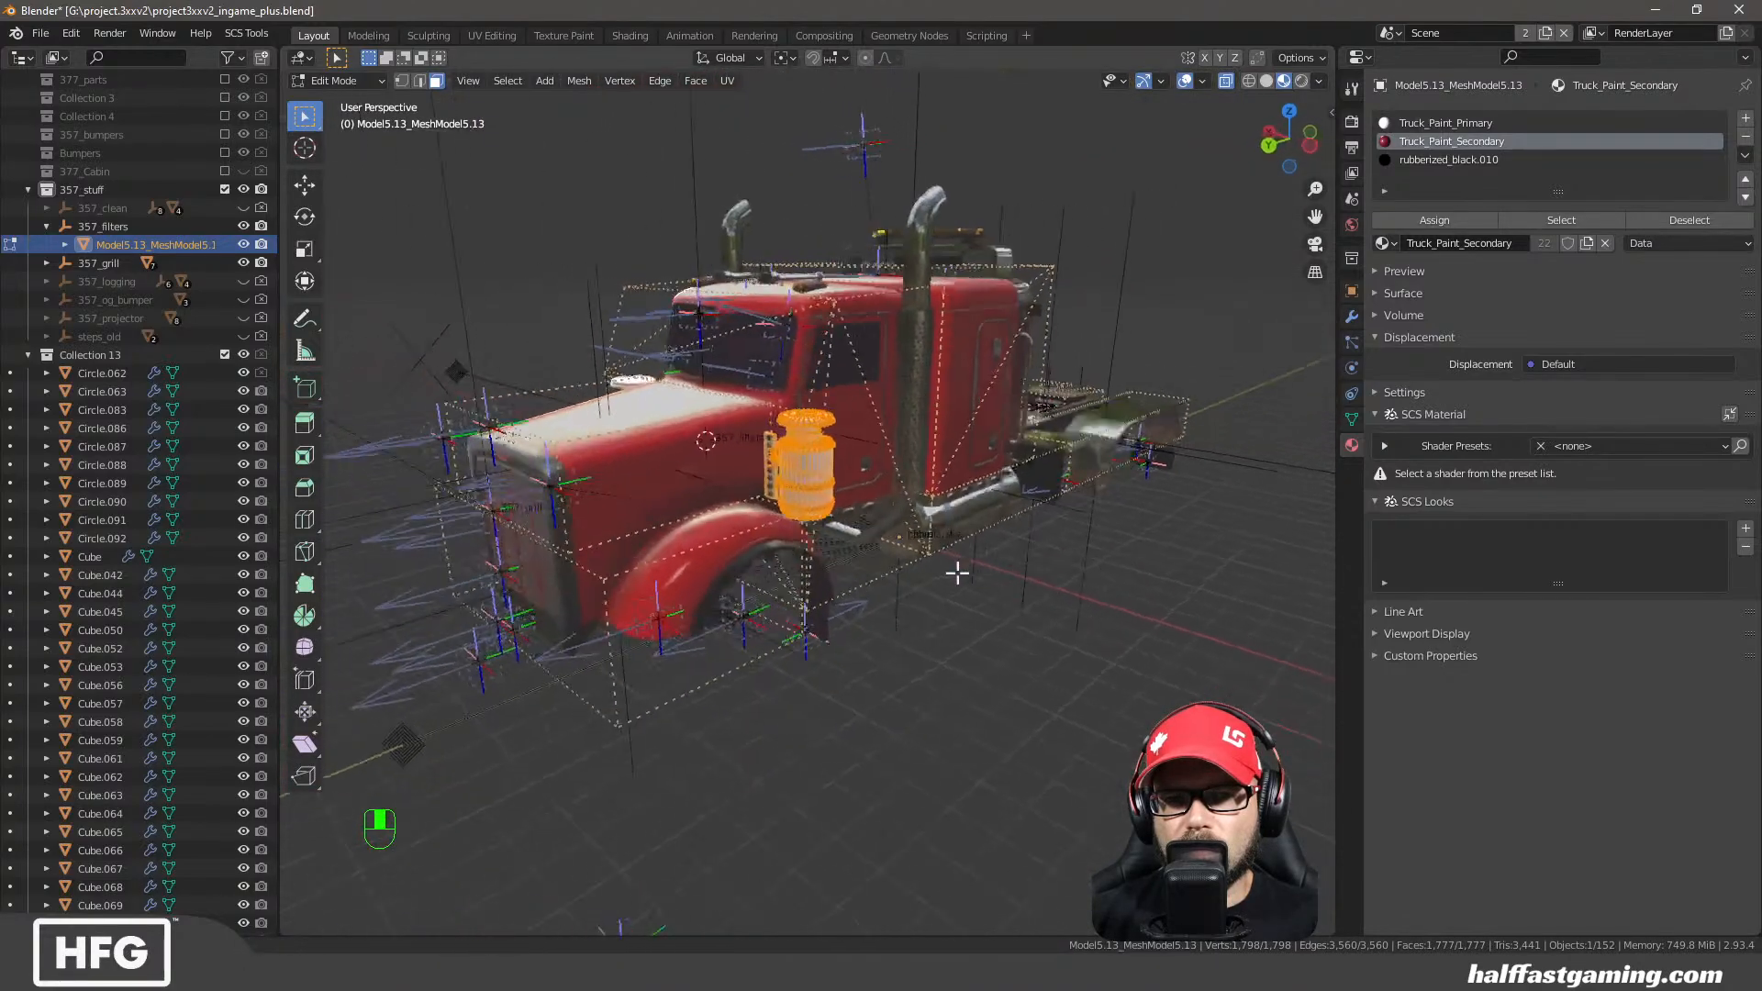
{"action": "key", "text": "Tab"}
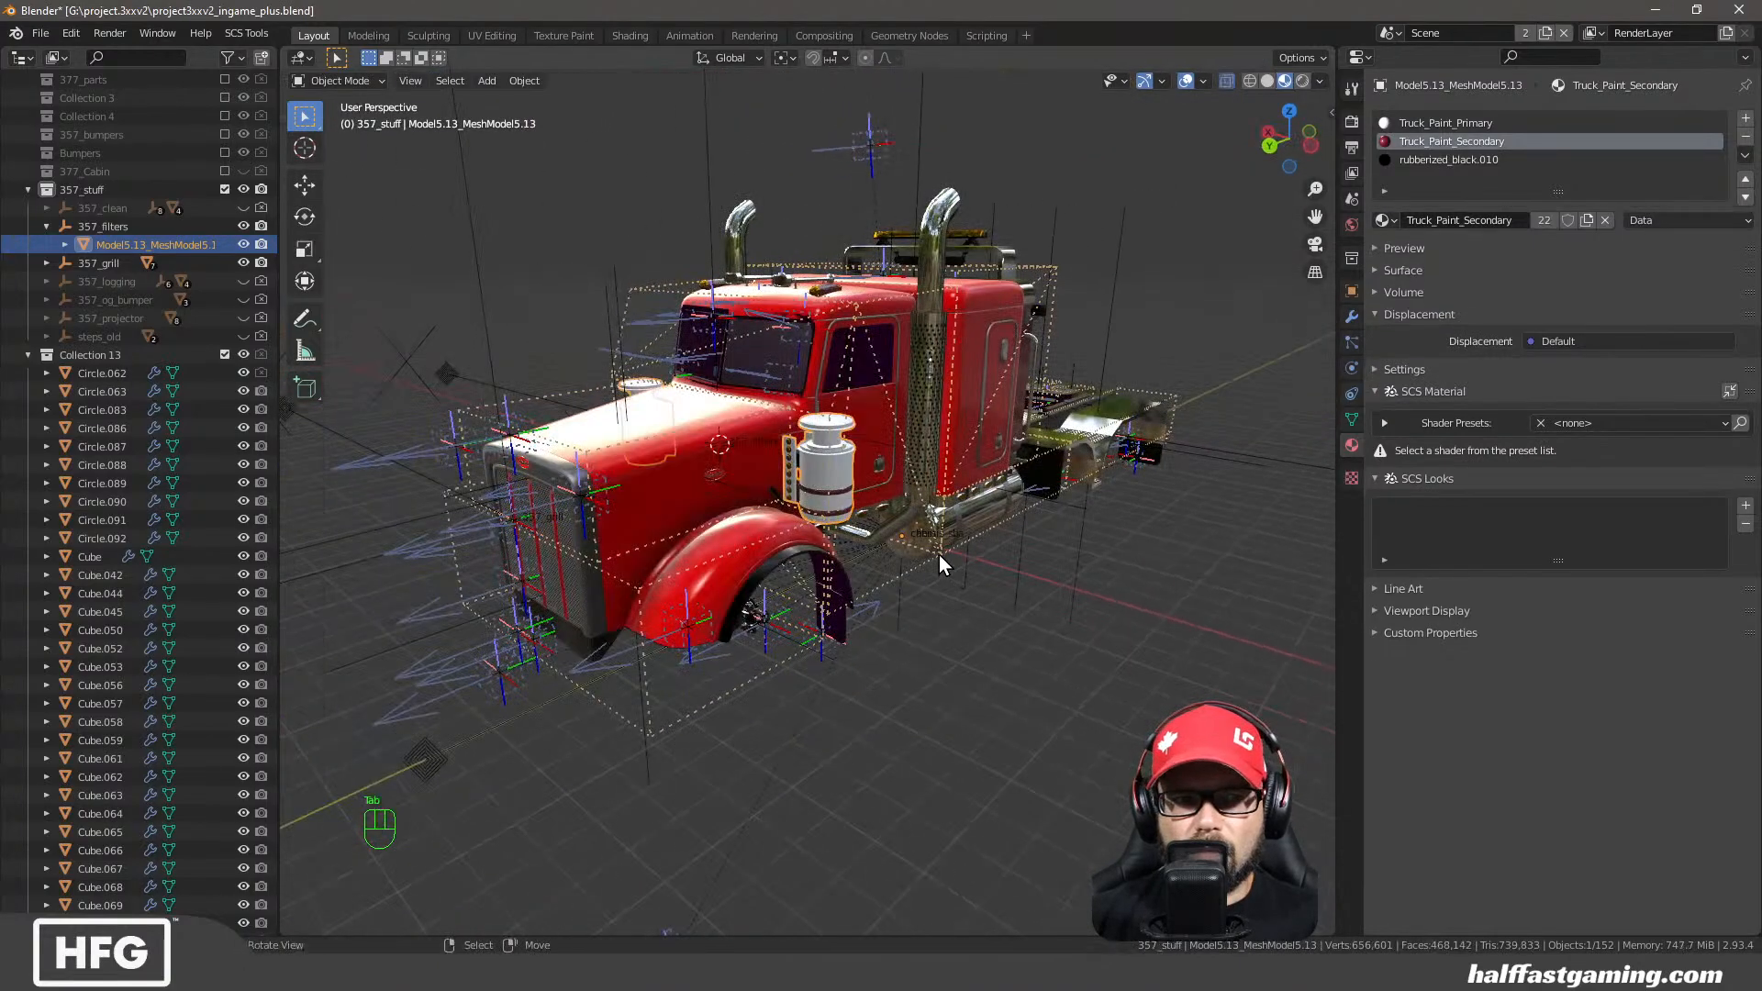
Undo the join of the light bracket and the air filter mesh
{"action": "middle_click_drag", "start_coordinate": [936, 535], "coordinate": [936, 533], "text": "ctrl"}
{"action": "key", "text": "ctrl+z"}
{"action": "key", "text": "ctrl+z"}
{"action": "key", "text": "ctrl+z"}
{"action": "key", "text": "ctrl+z"}
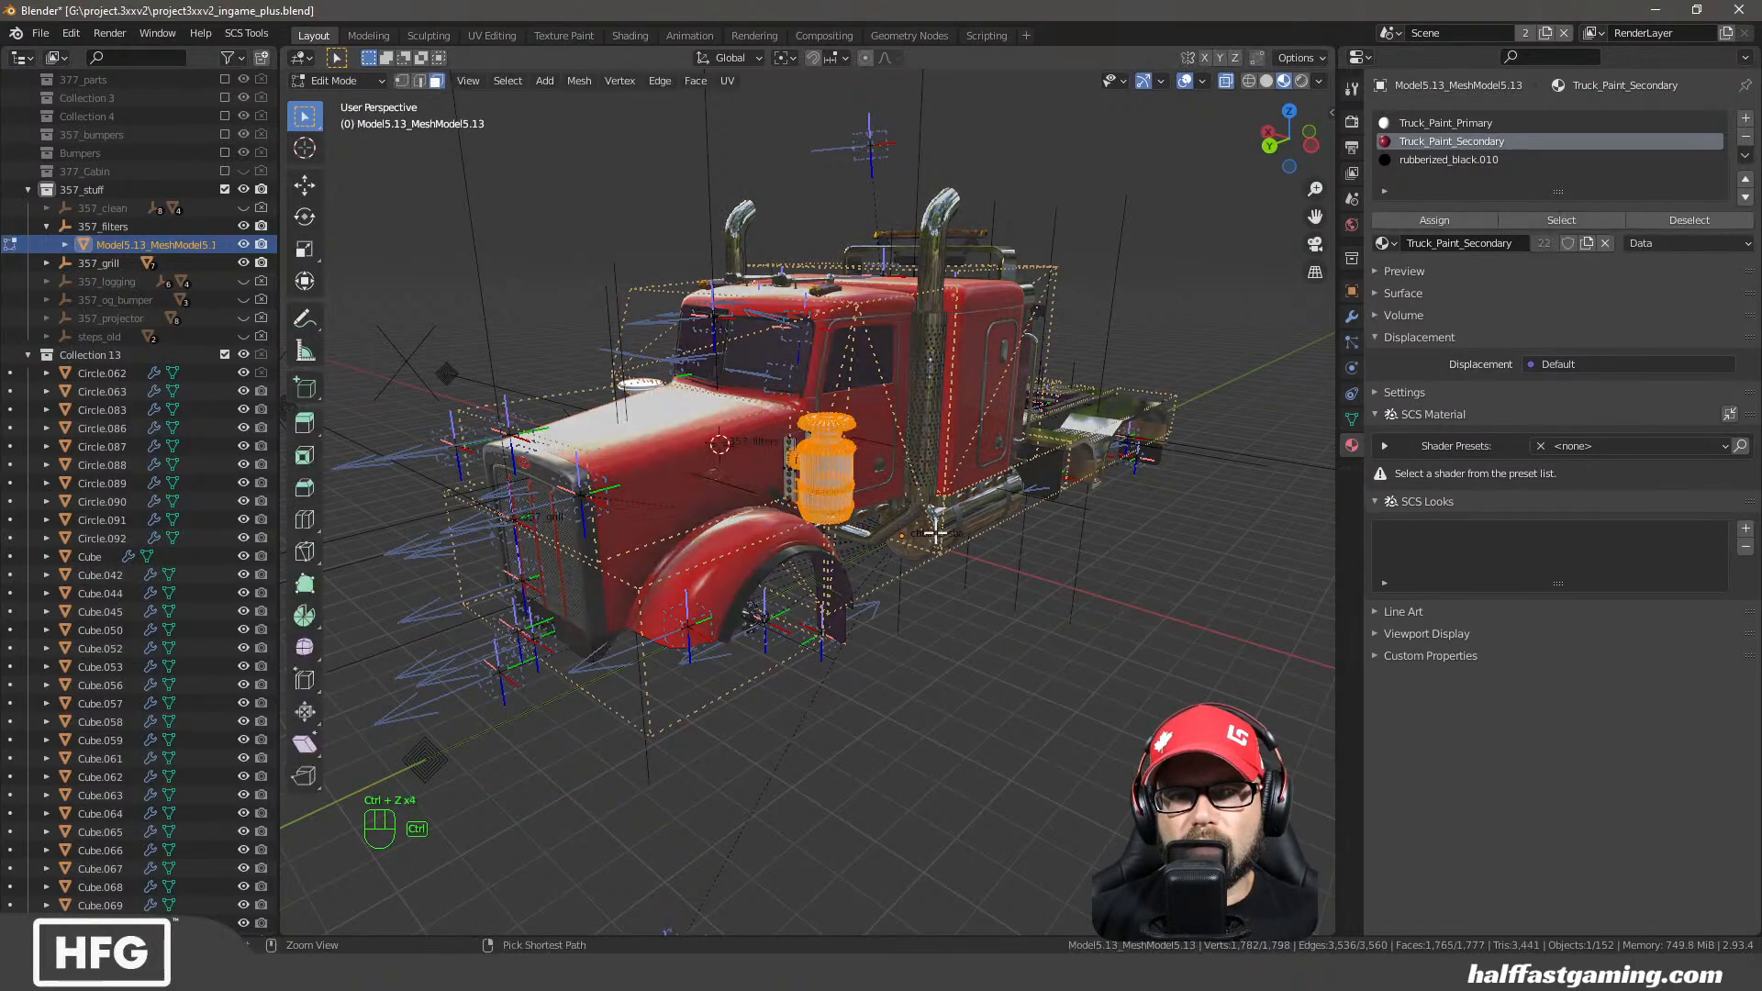
{"action": "key", "text": "ctrl+z"}
{"action": "key", "text": "ctrl+z"}
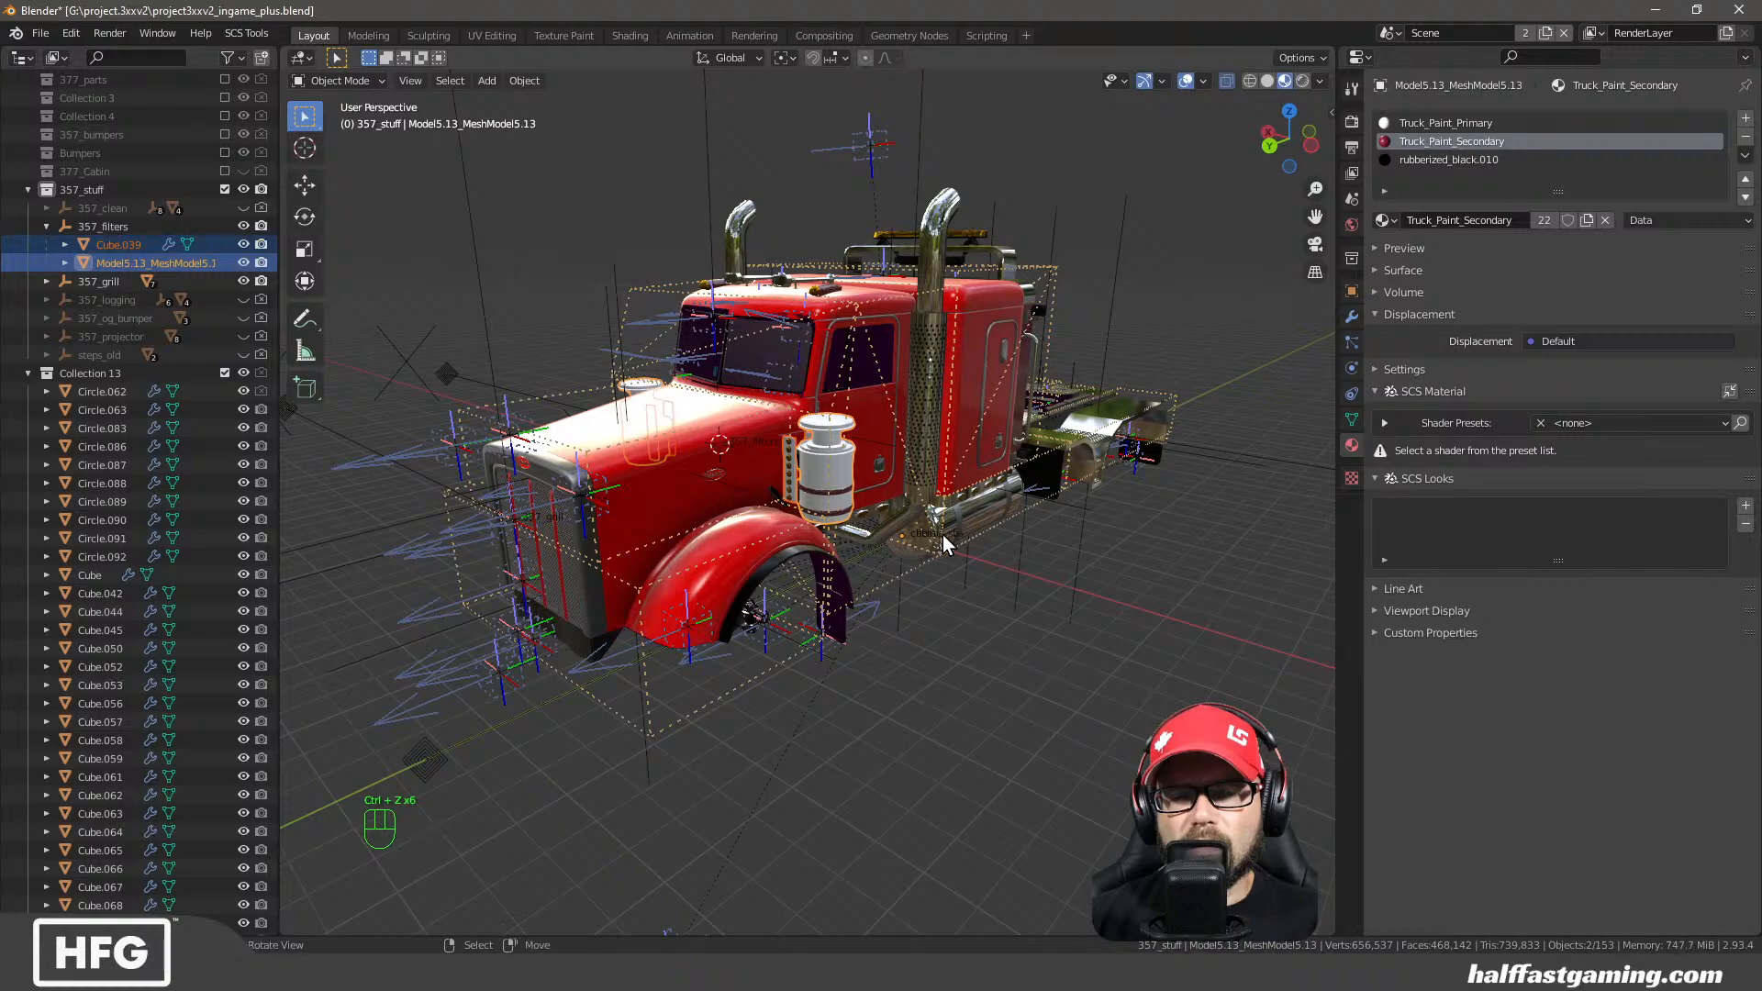
Apply the Mirror modifier on the Cube.039 light bracket
{"action": "key", "text": "a"}
{"action": "key", "text": "a"}
{"action": "left_click", "coordinate": [119, 244]}
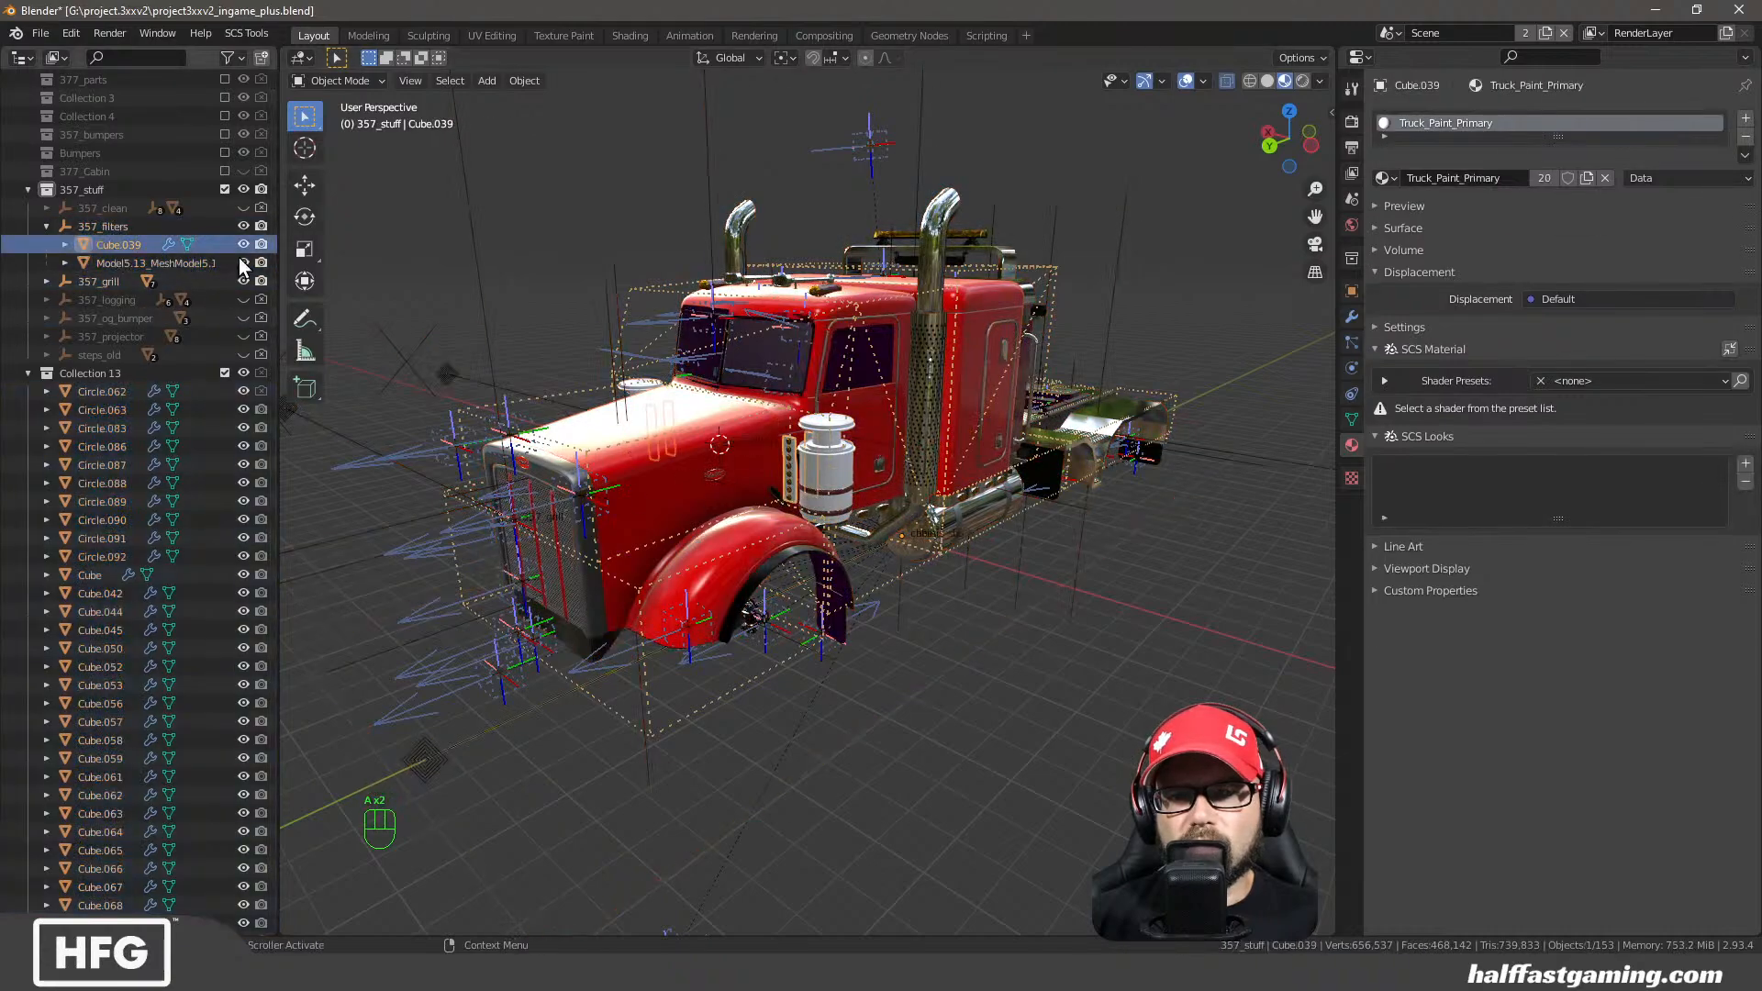
{"action": "left_click", "coordinate": [1349, 289]}
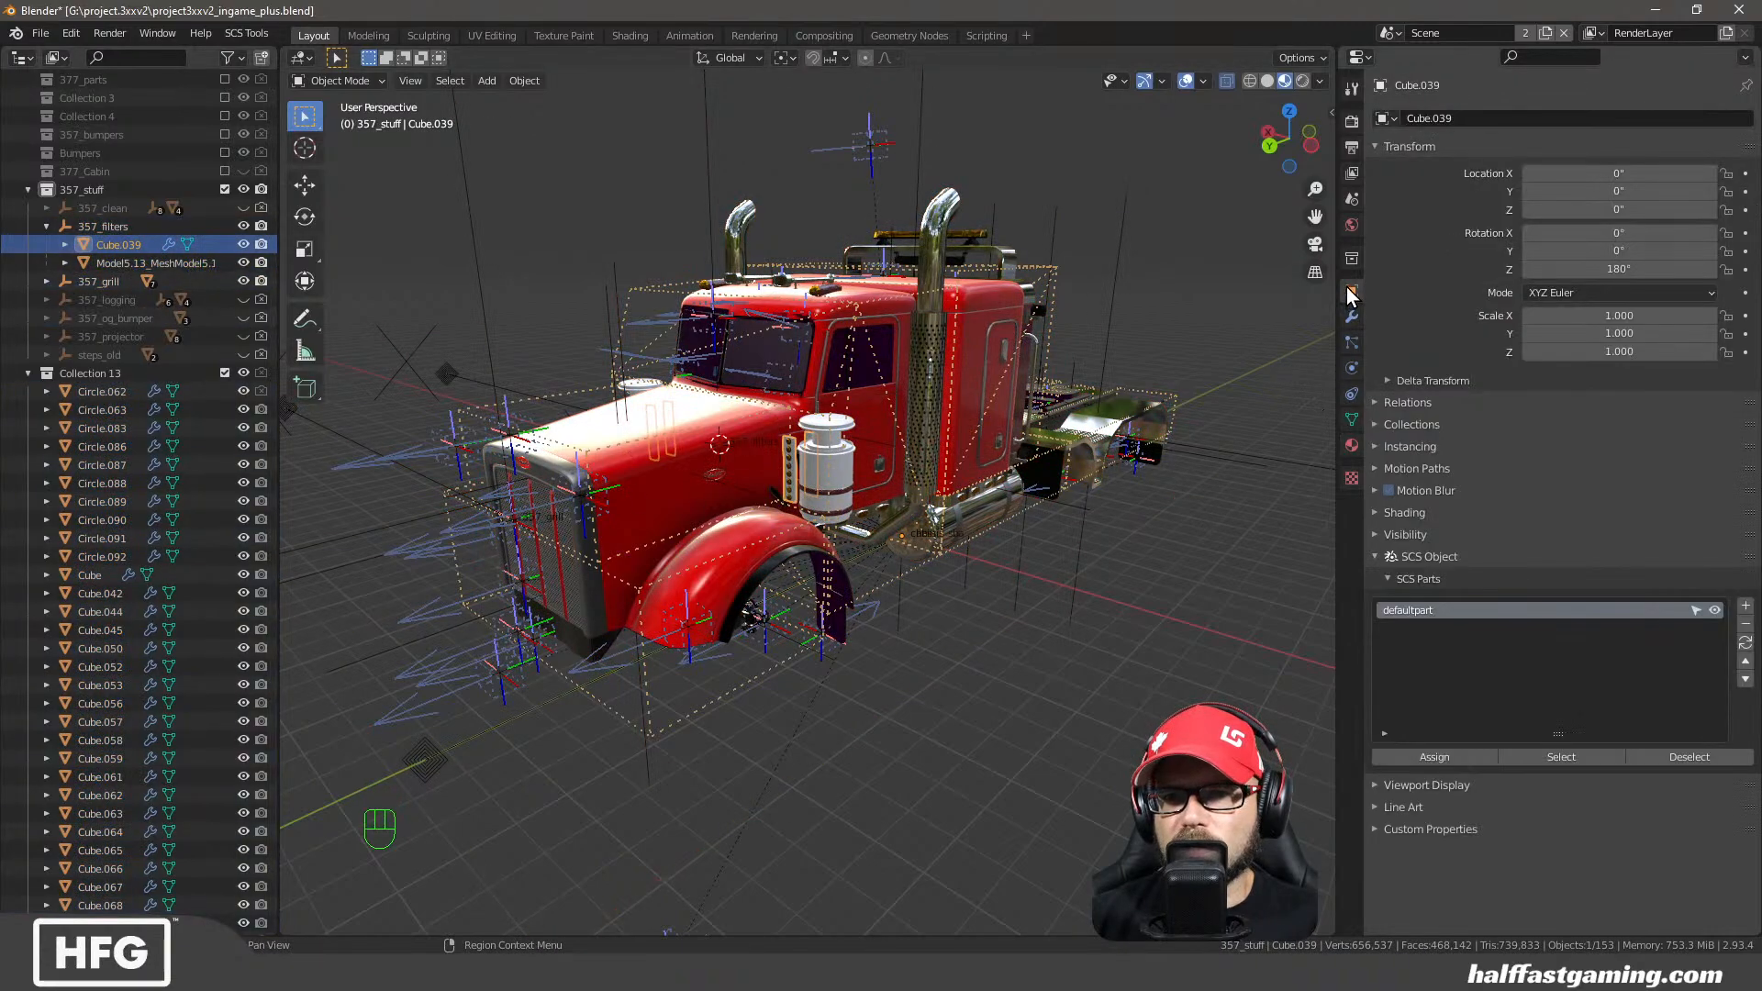
{"action": "left_click", "coordinate": [1353, 420]}
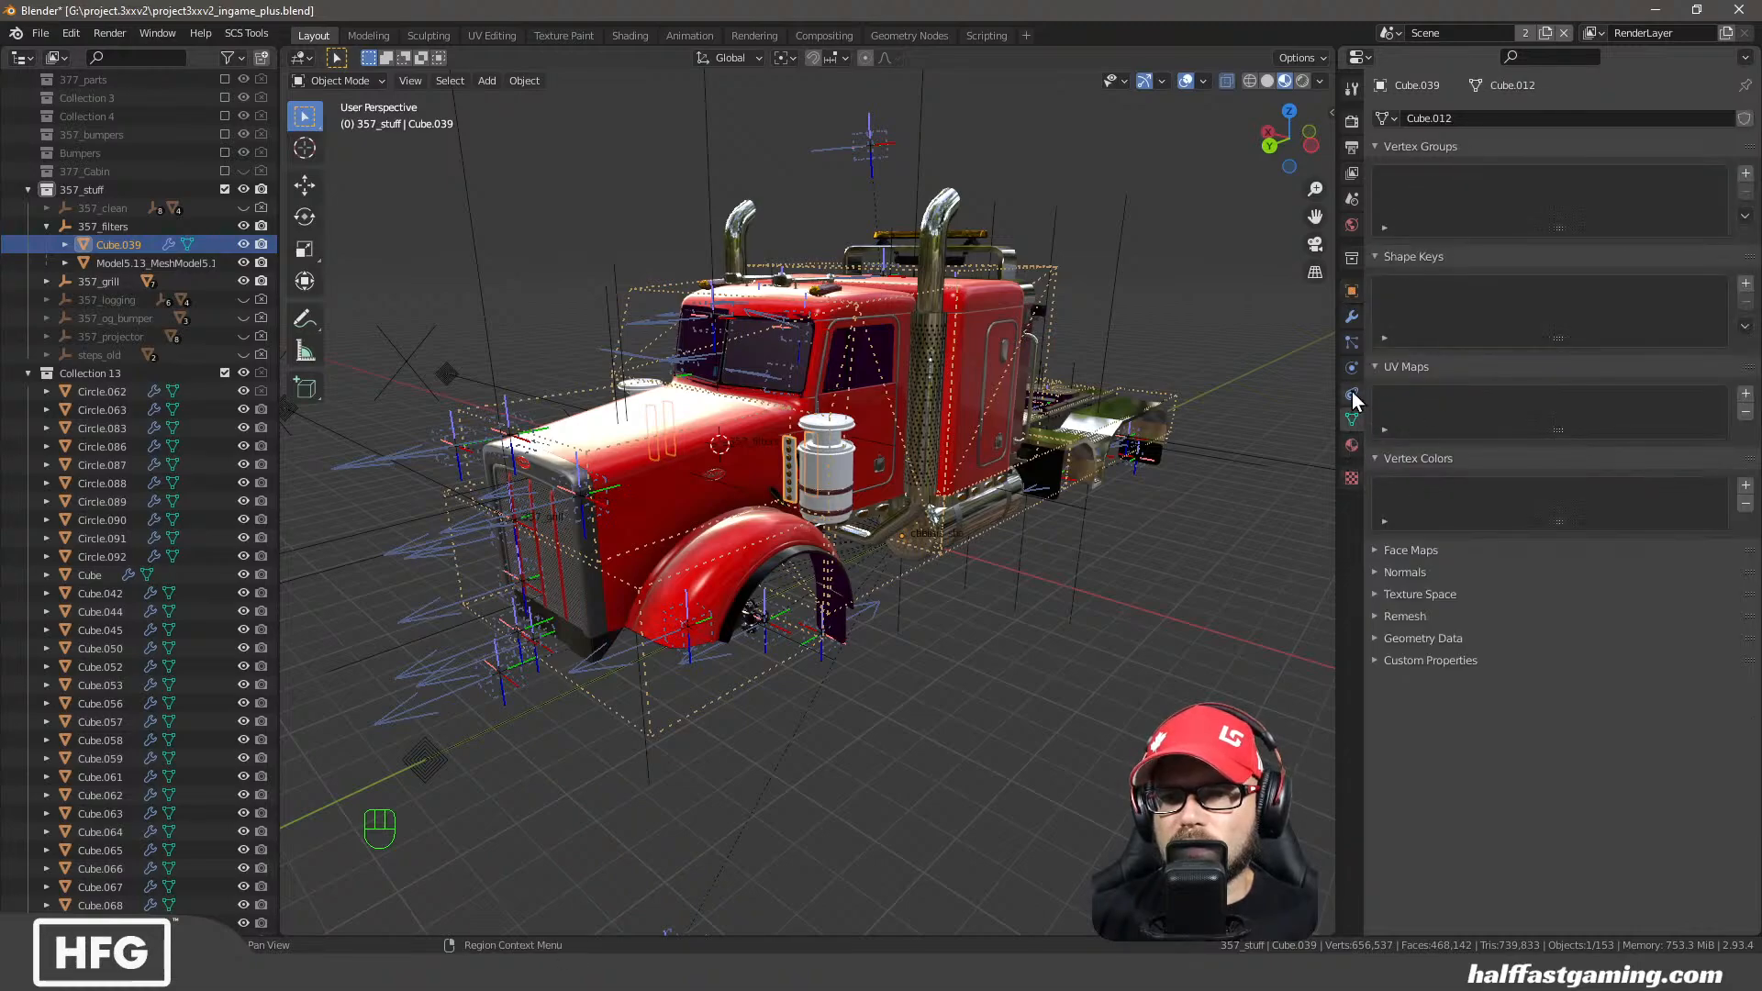
{"action": "left_click", "coordinate": [1352, 317]}
{"action": "left_click", "coordinate": [1701, 150]}
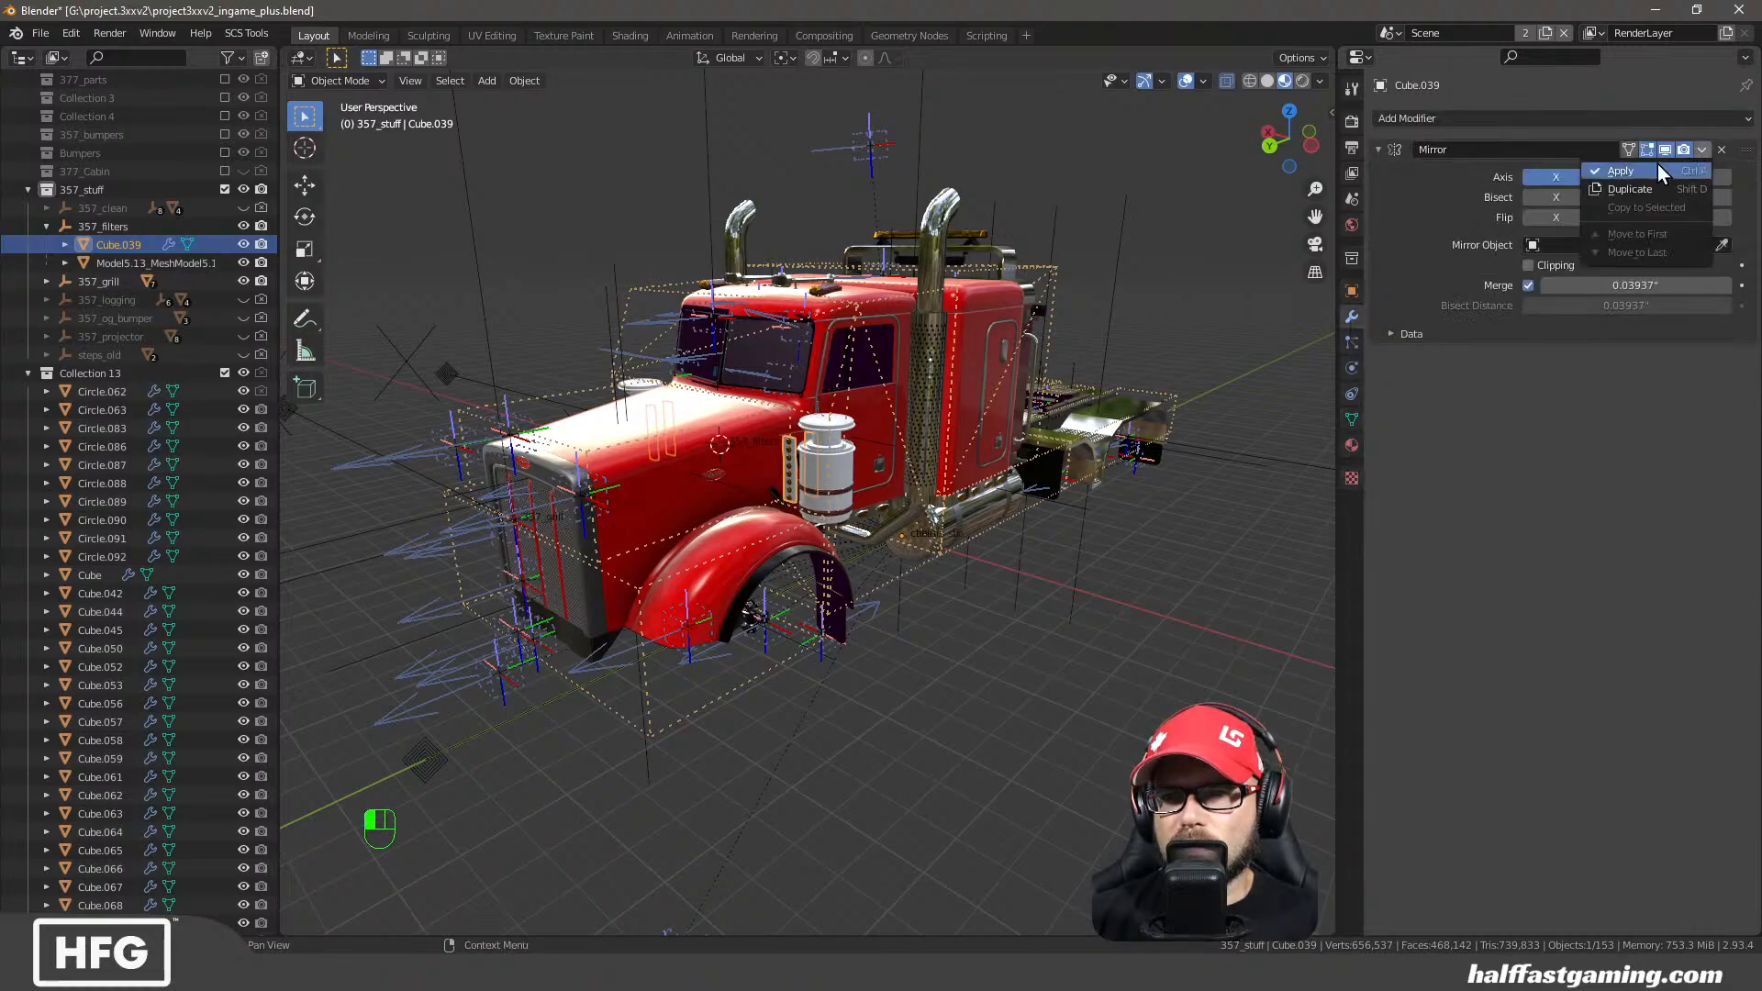
{"action": "left_click", "coordinate": [1653, 171]}
Move the Mirror modifier above EdgeSplit on the air filter mesh and apply both modifiers
{"action": "left_click", "coordinate": [833, 459]}
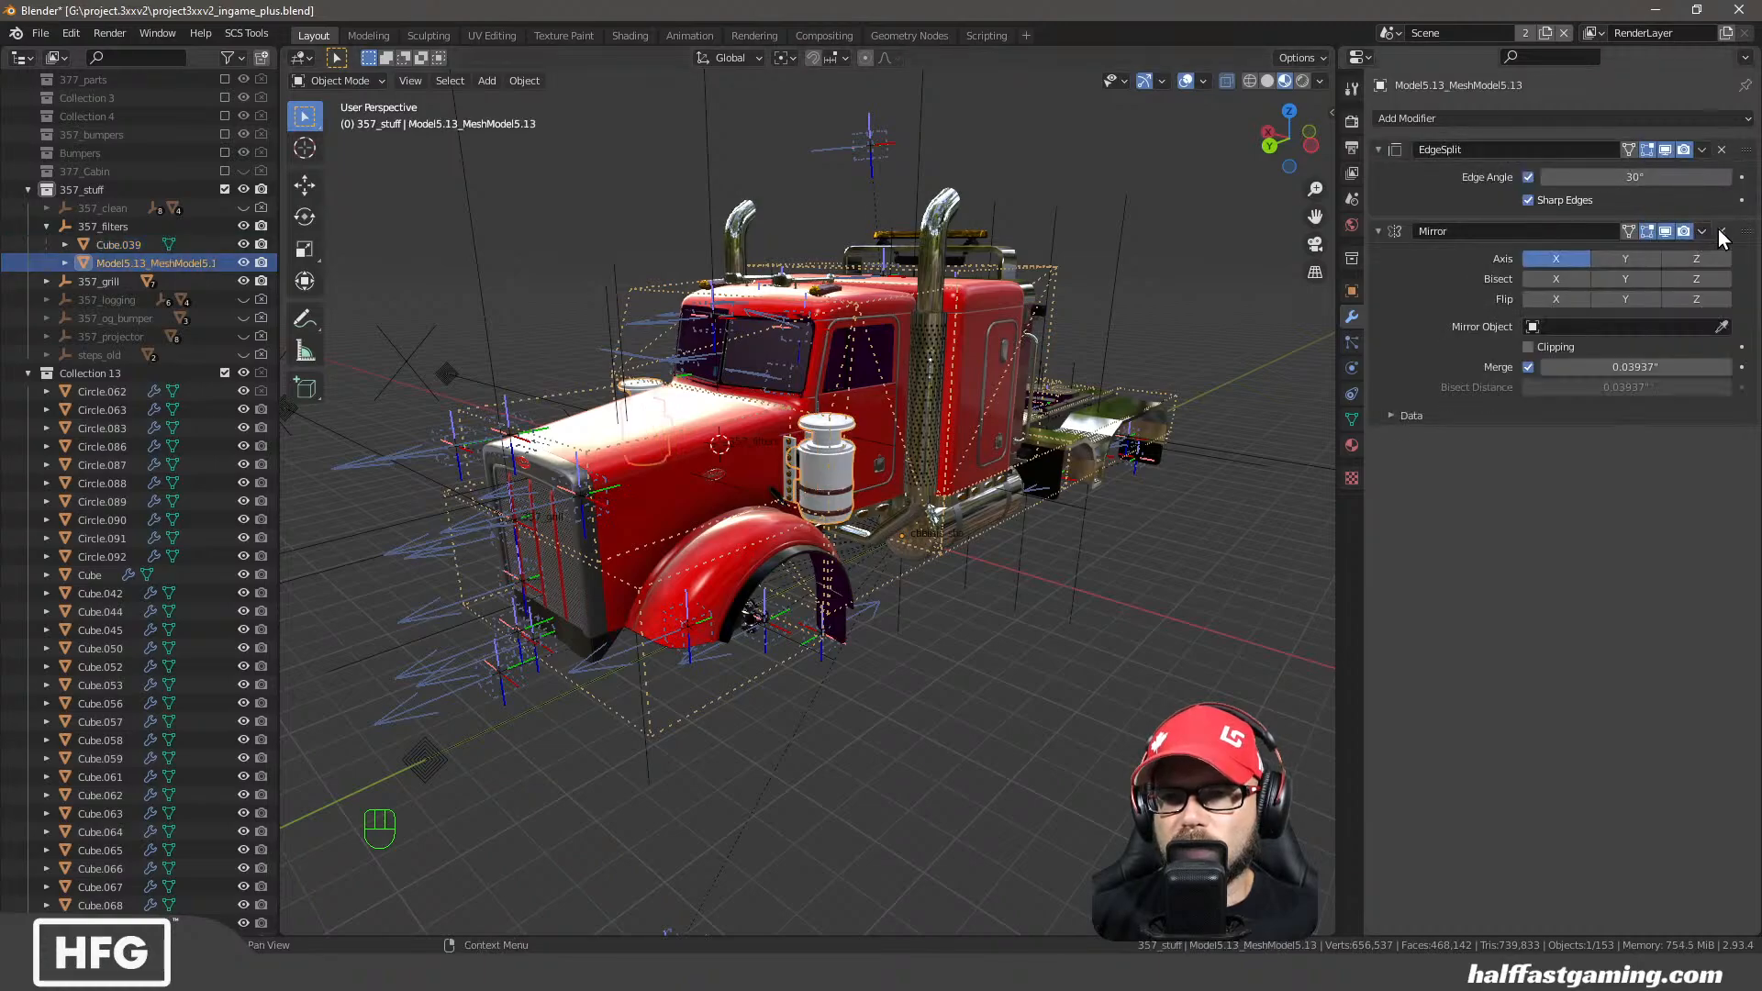
{"action": "left_click_drag", "start_coordinate": [1745, 240], "coordinate": [1745, 151]}
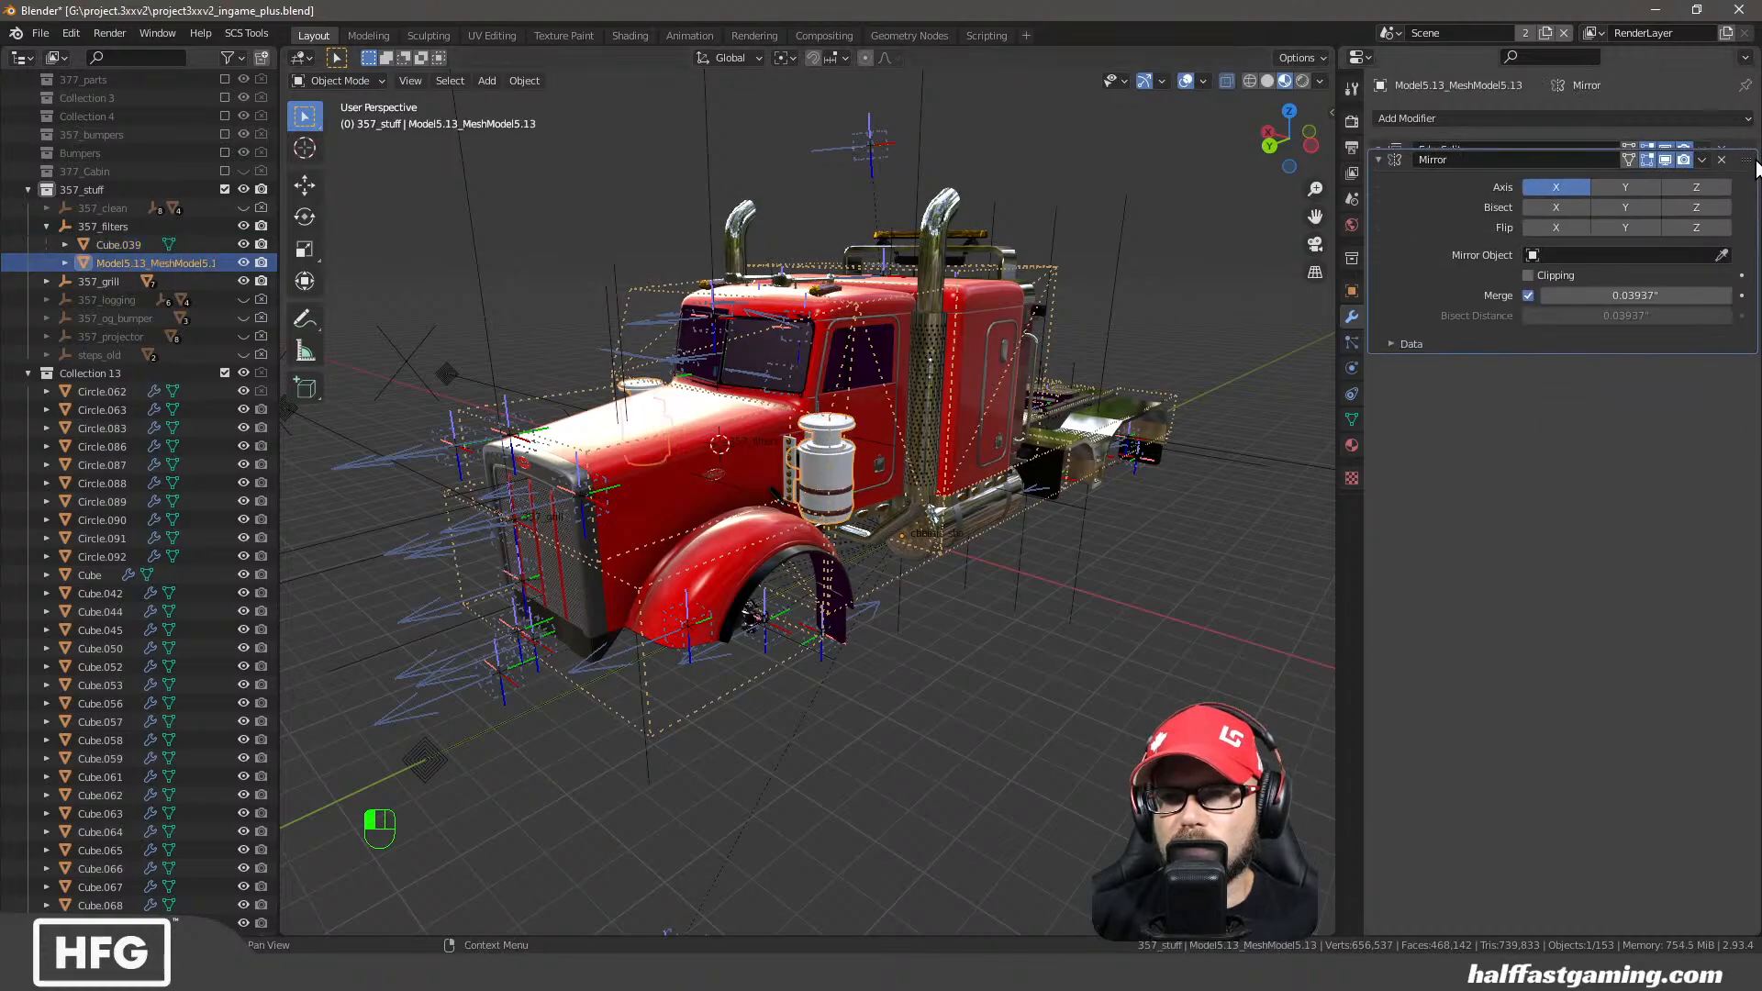
{"action": "left_click", "coordinate": [1703, 150]}
{"action": "left_click", "coordinate": [1681, 171]}
{"action": "left_click", "coordinate": [1703, 150]}
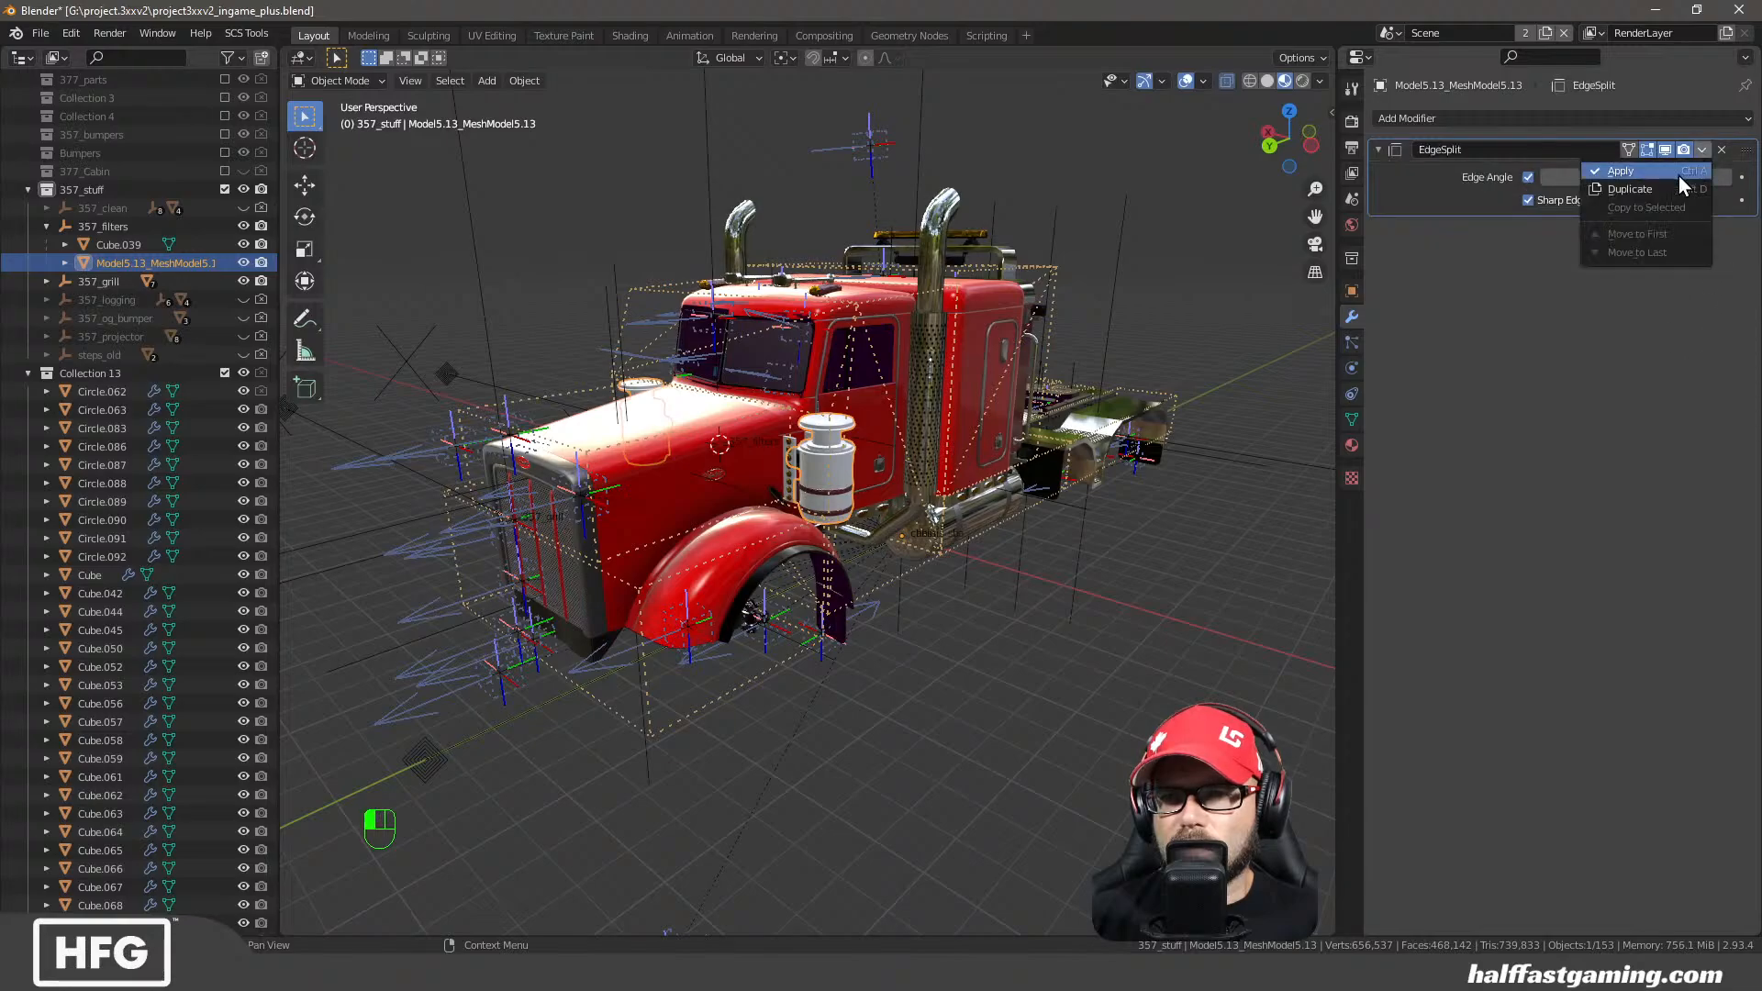
{"action": "left_click", "coordinate": [1678, 172]}
Join the Cube.039 light bracket into the air filter mesh
{"action": "middle_click_drag", "start_coordinate": [1187, 562], "coordinate": [877, 559]}
{"action": "scroll", "coordinate": [897, 506], "scroll_direction": "up", "scroll_amount": 5}
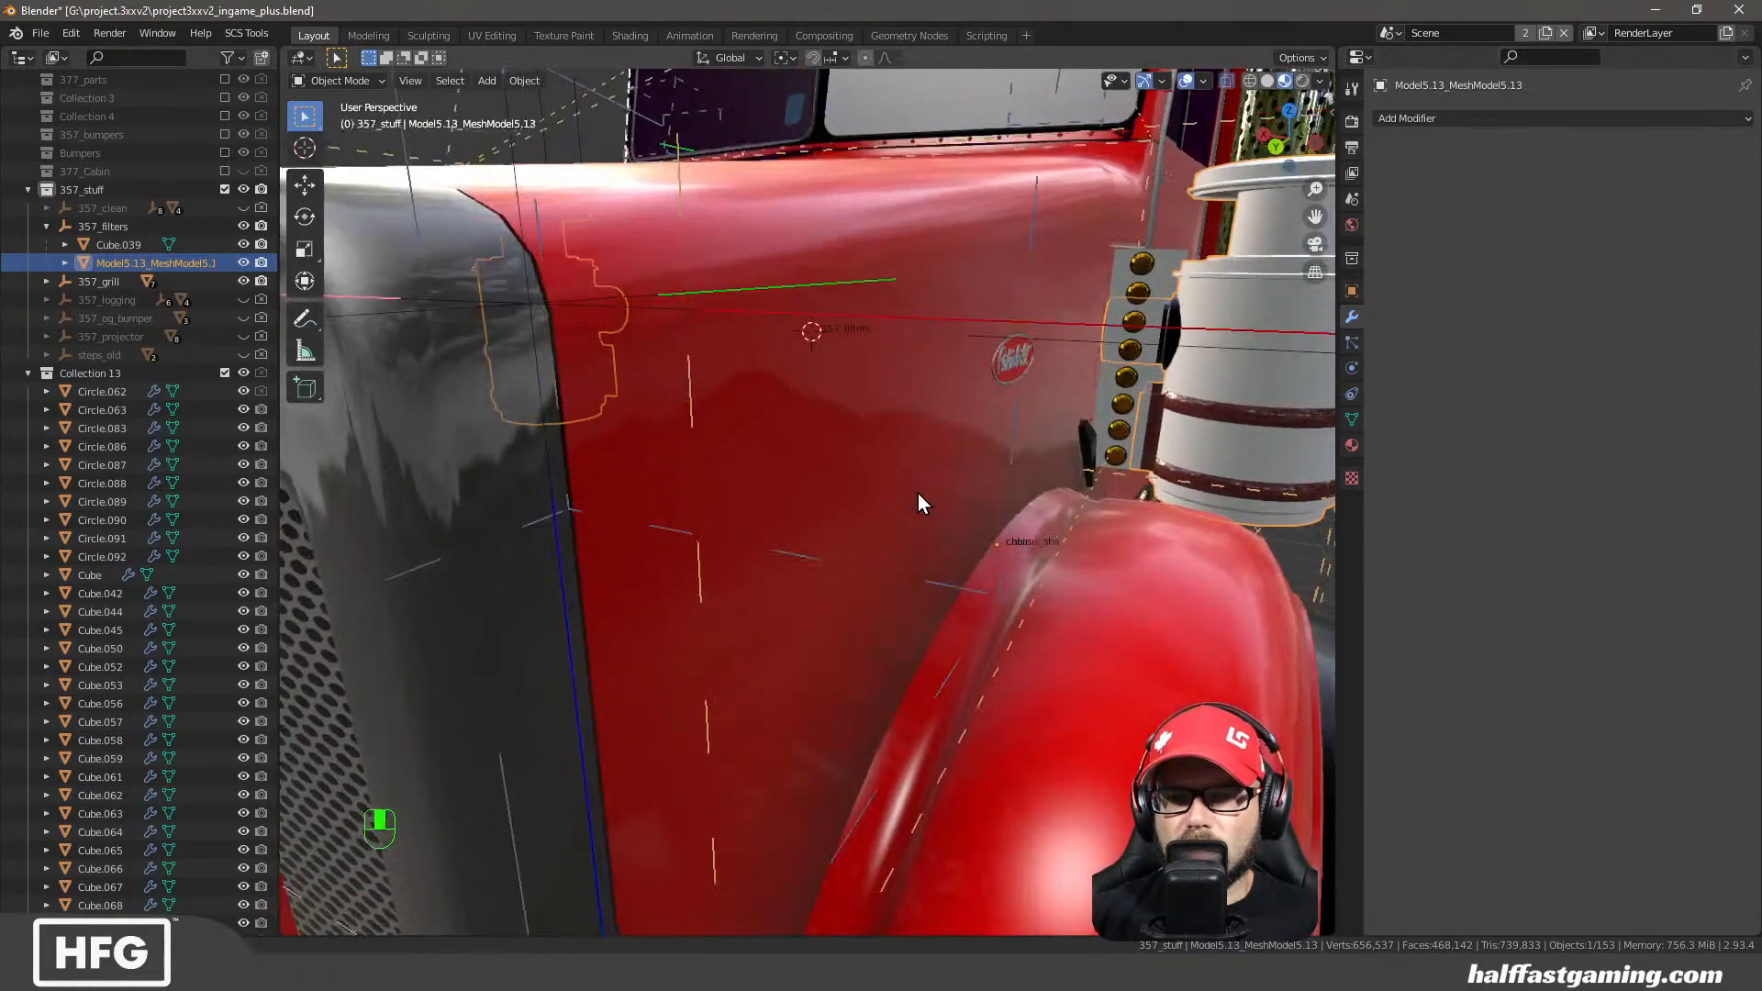
{"action": "middle_click_drag", "start_coordinate": [918, 493], "coordinate": [991, 416]}
{"action": "left_click", "coordinate": [1037, 385]}
{"action": "left_click", "coordinate": [1151, 444], "text": "shift"}
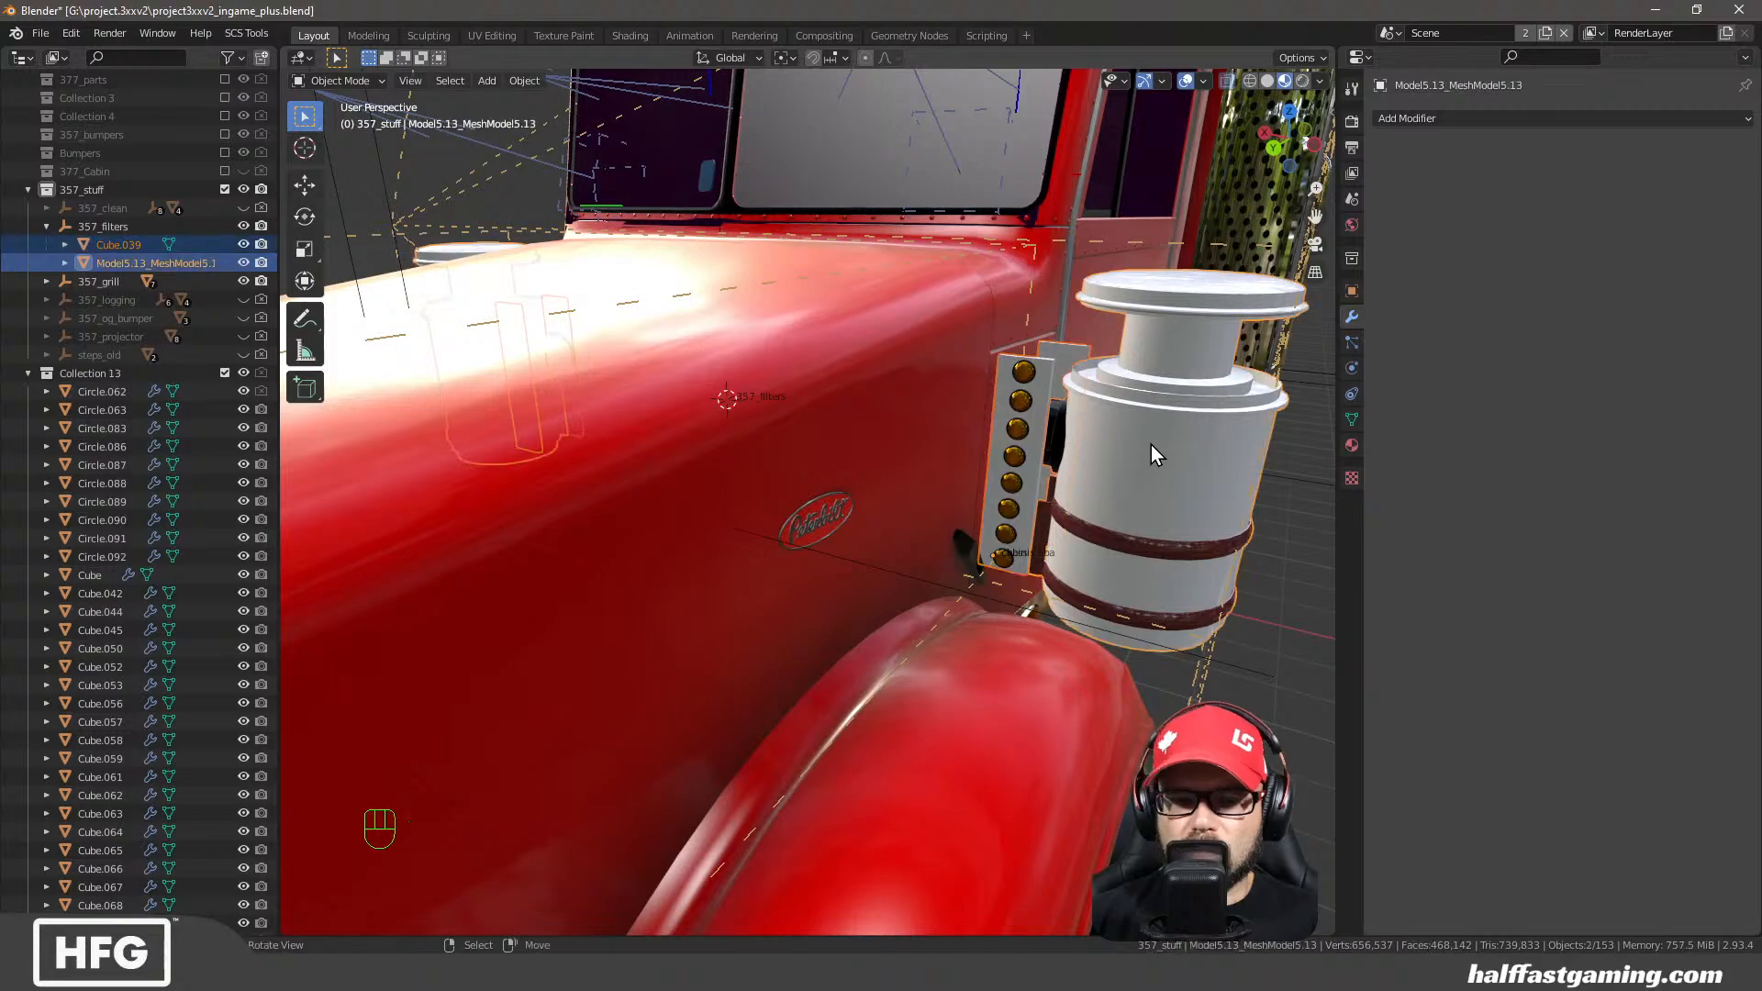
{"action": "key", "text": "ctrl+j"}
Select all geometry of the joined filter mesh in Edit Mode and return to Object Mode
{"action": "key", "text": "Tab"}
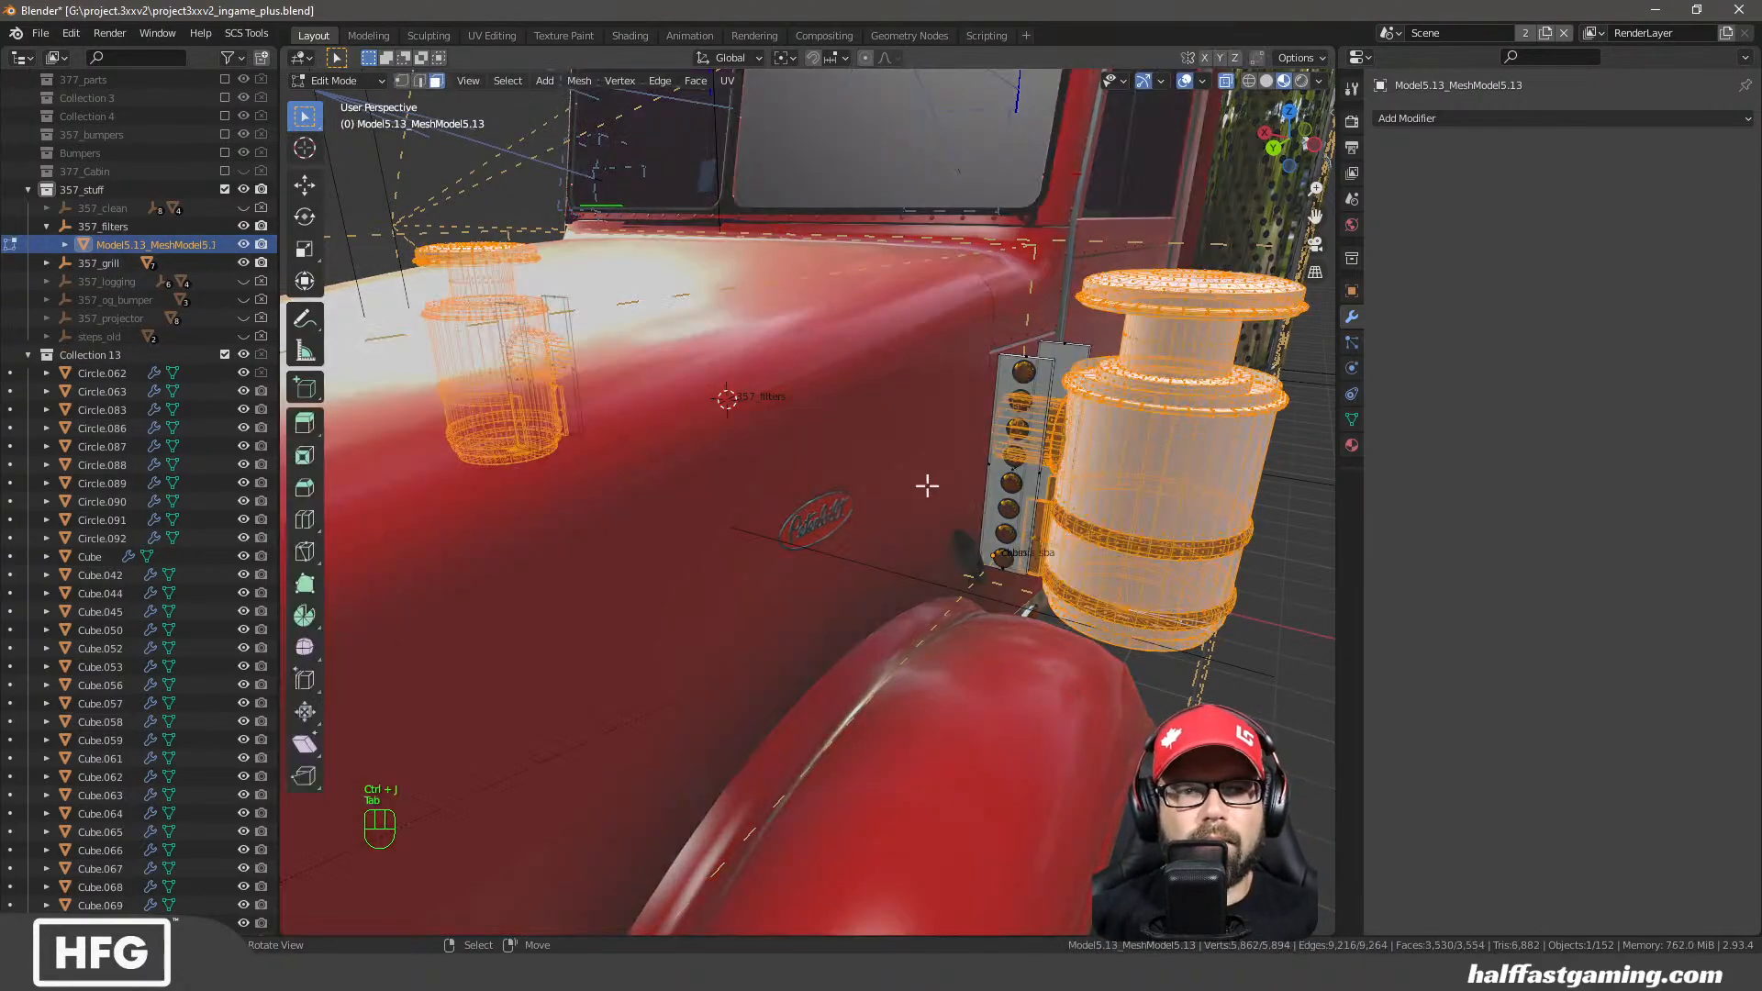
{"action": "scroll", "coordinate": [1064, 491], "scroll_direction": "down", "scroll_amount": 5}
{"action": "key", "text": "a"}
{"action": "key", "text": "Tab"}
{"action": "middle_click_drag", "start_coordinate": [929, 501], "coordinate": [949, 506]}
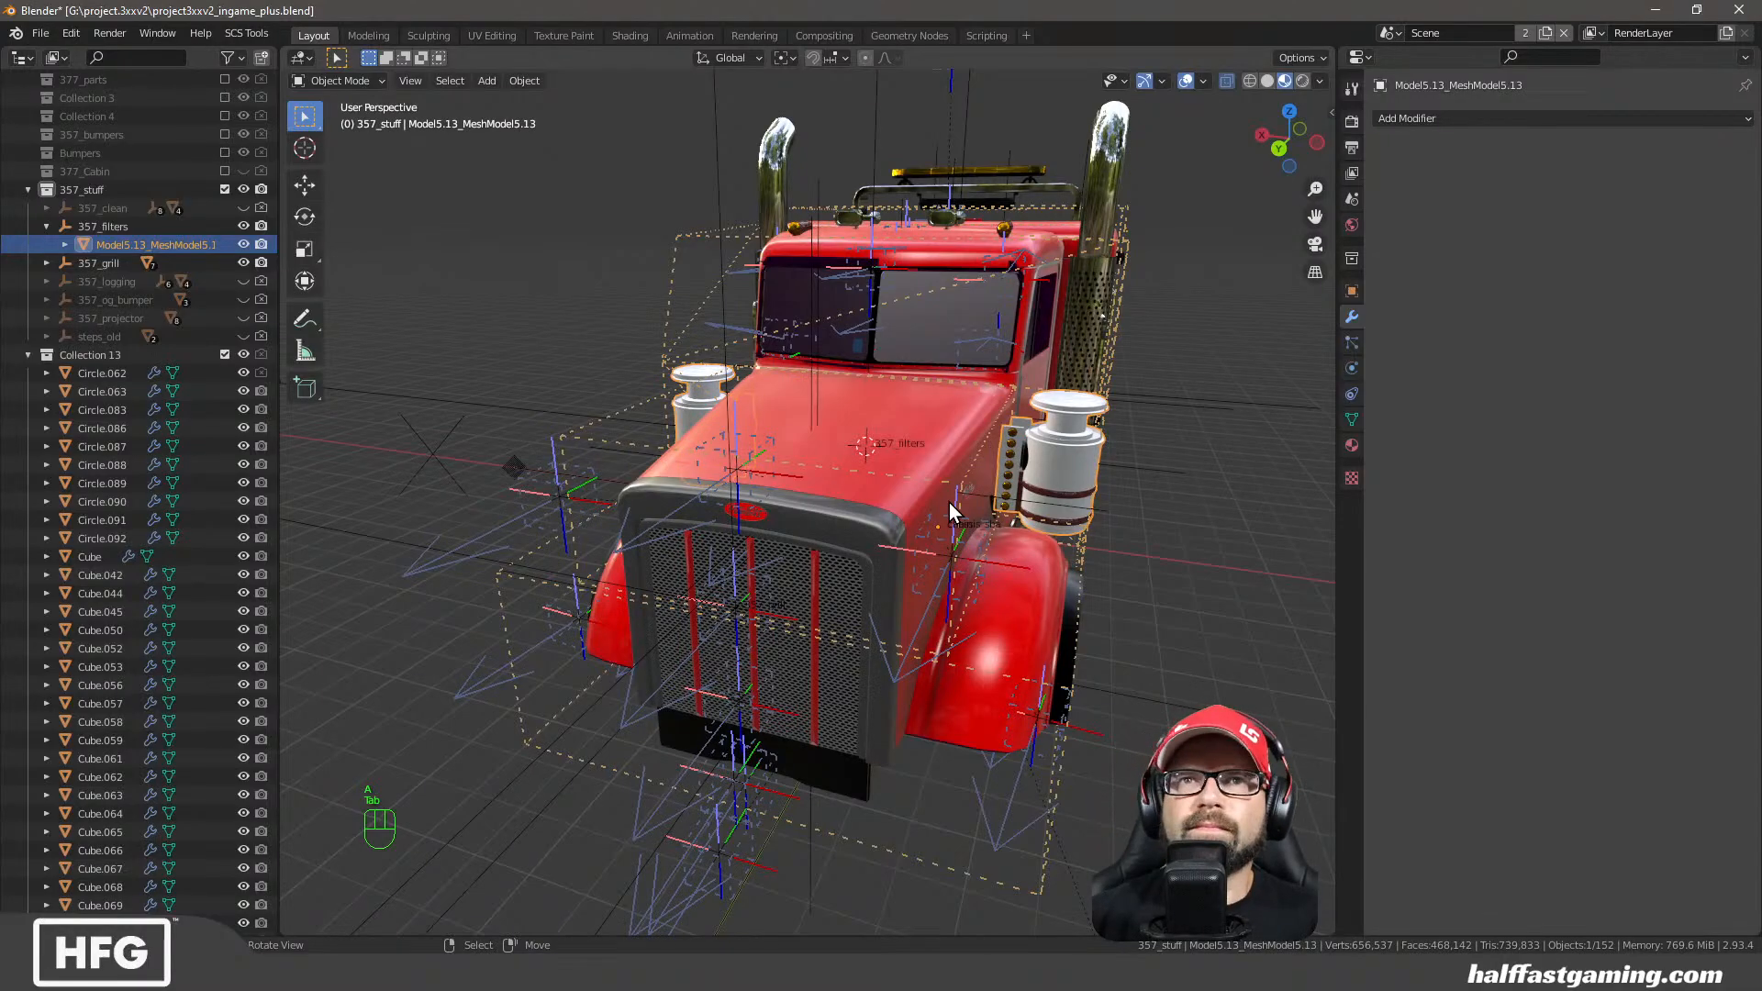
{"action": "middle_click_drag", "start_coordinate": [954, 486], "coordinate": [697, 229]}
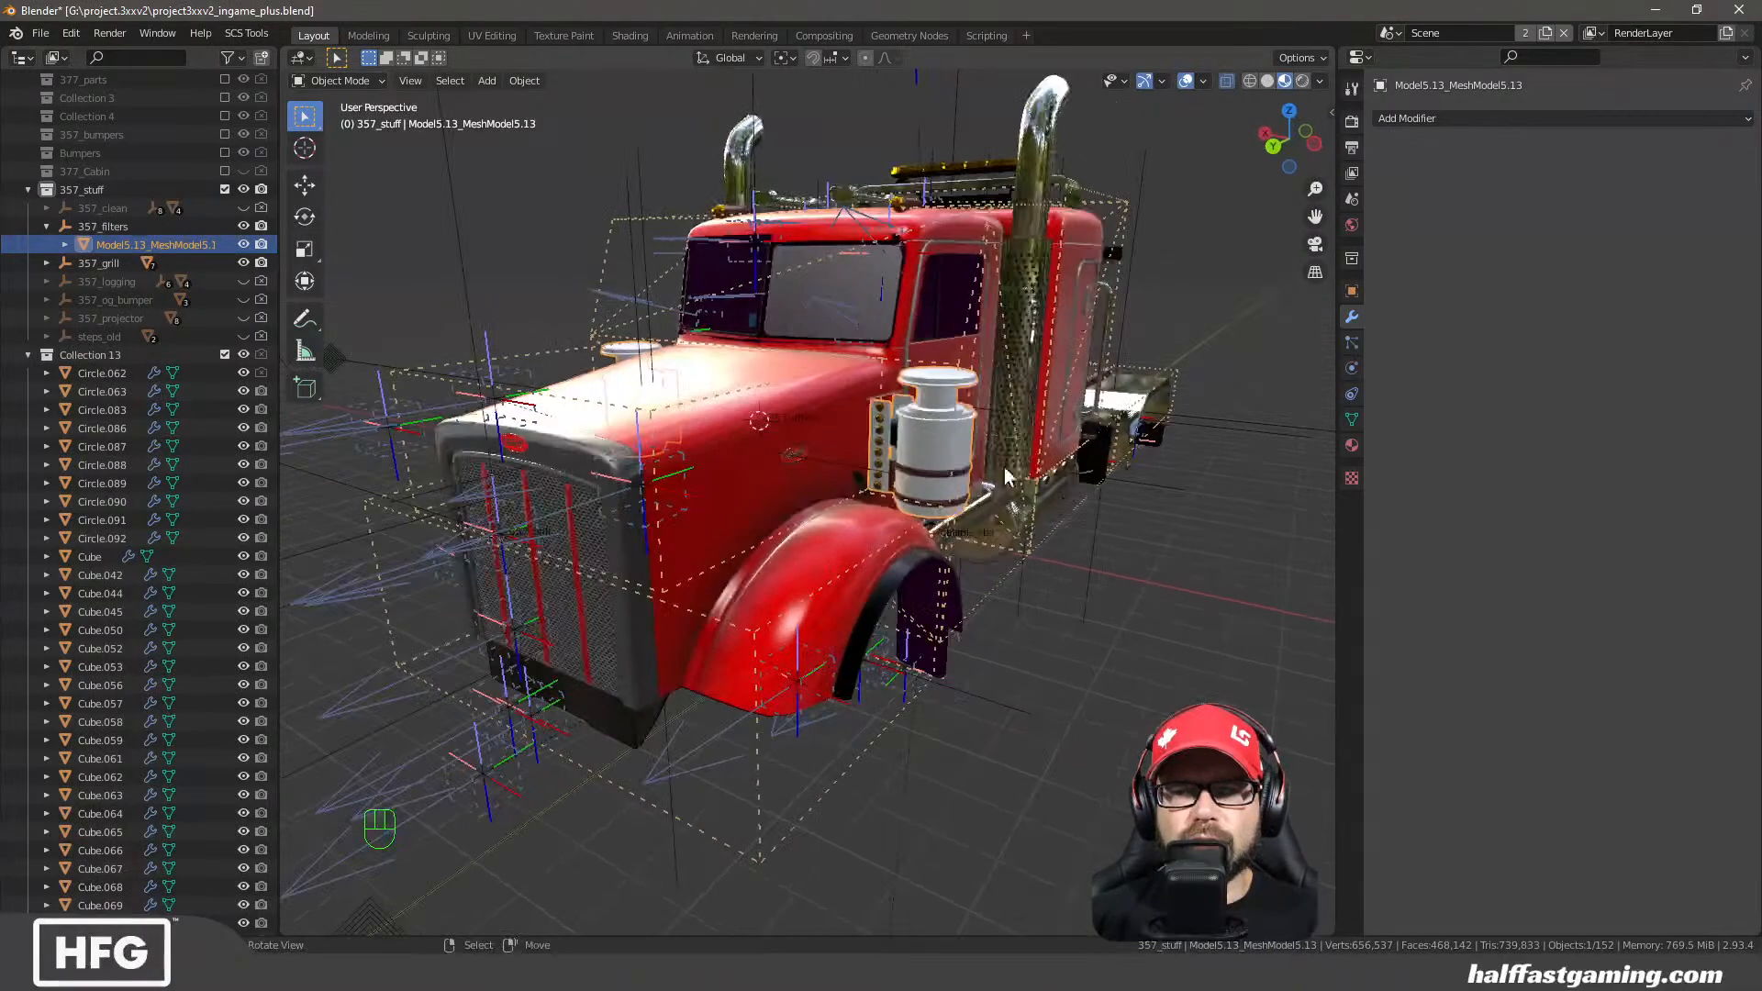
In the UV Editing workspace, unwrap the whole filter mesh with Smart UV Project using an island margin of 0.005
{"action": "left_click", "coordinate": [492, 35]}
{"action": "middle_click_drag", "start_coordinate": [1139, 506], "coordinate": [1230, 422]}
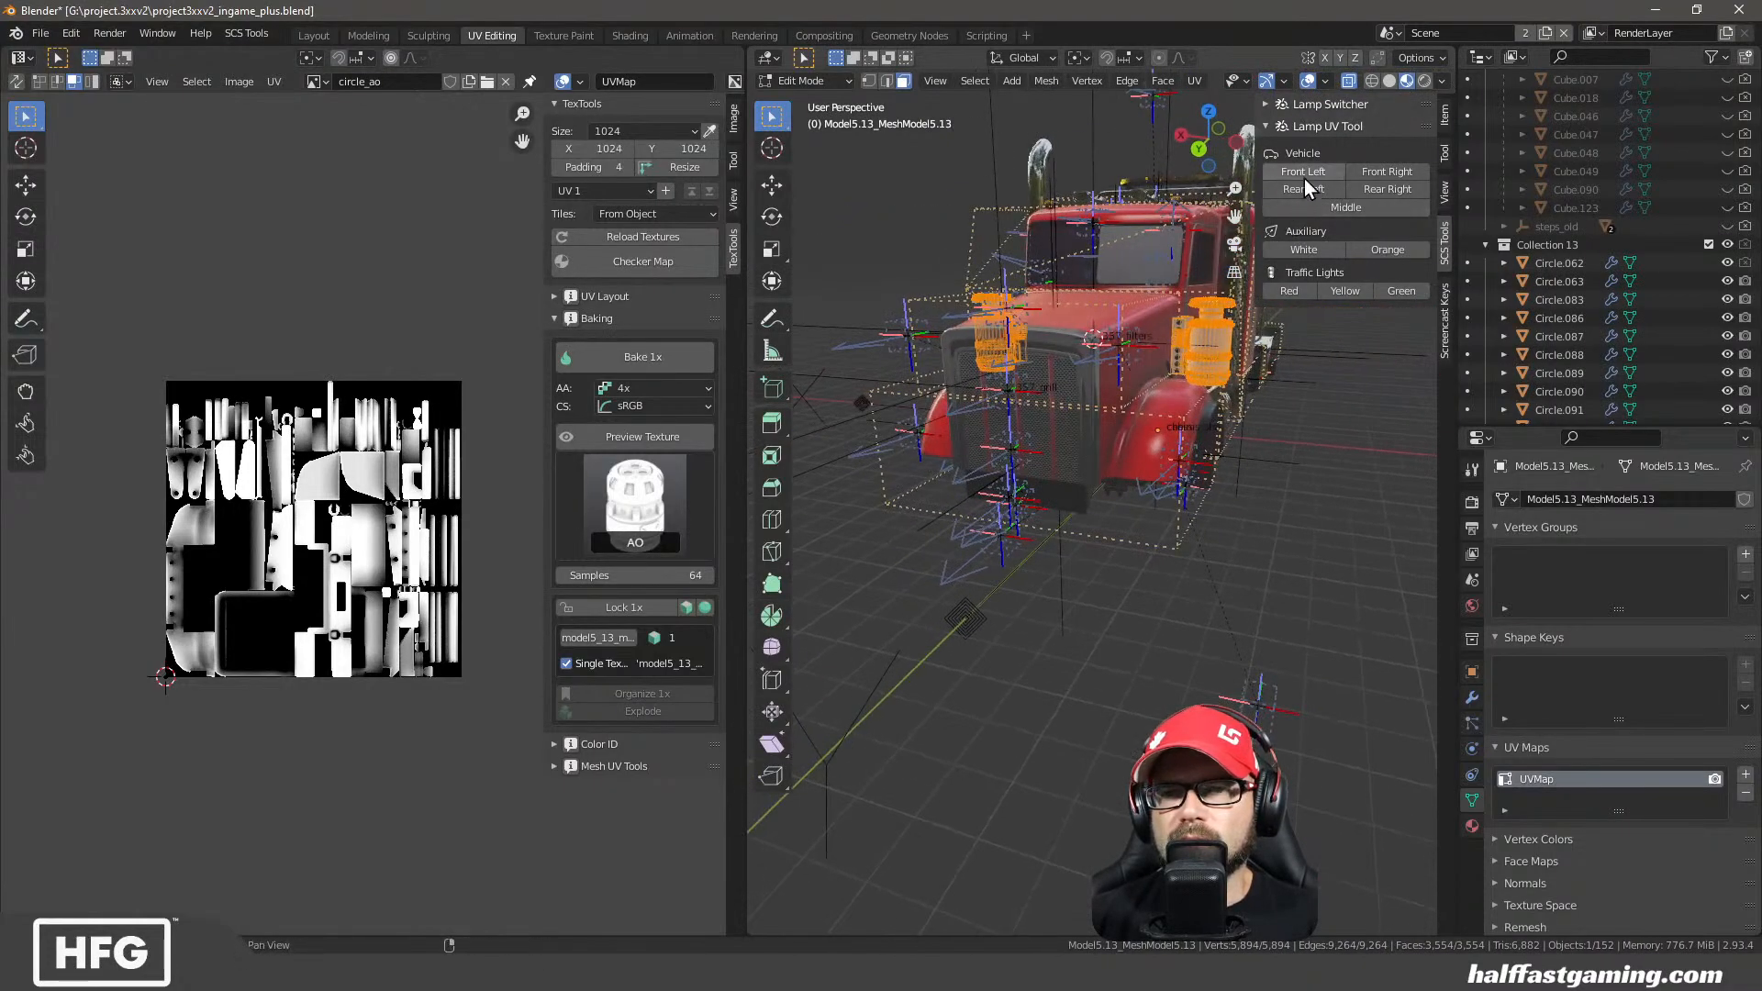
{"action": "left_click", "coordinate": [1446, 118]}
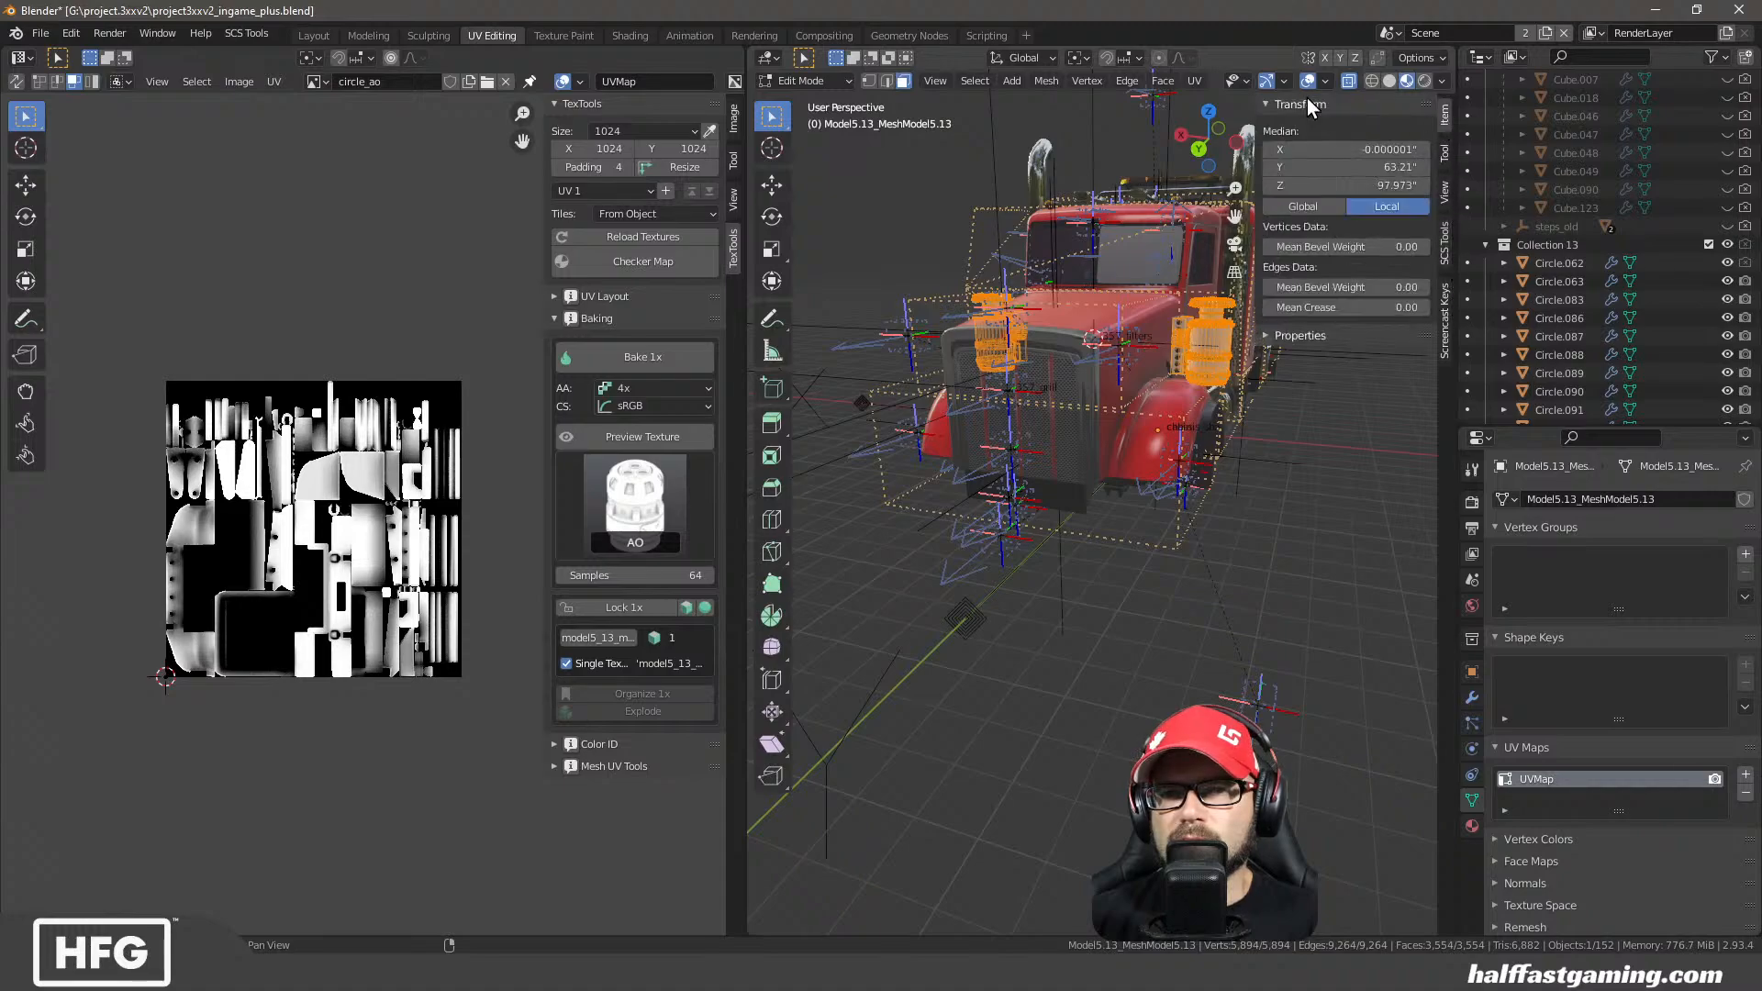
{"action": "left_click", "coordinate": [1194, 81]}
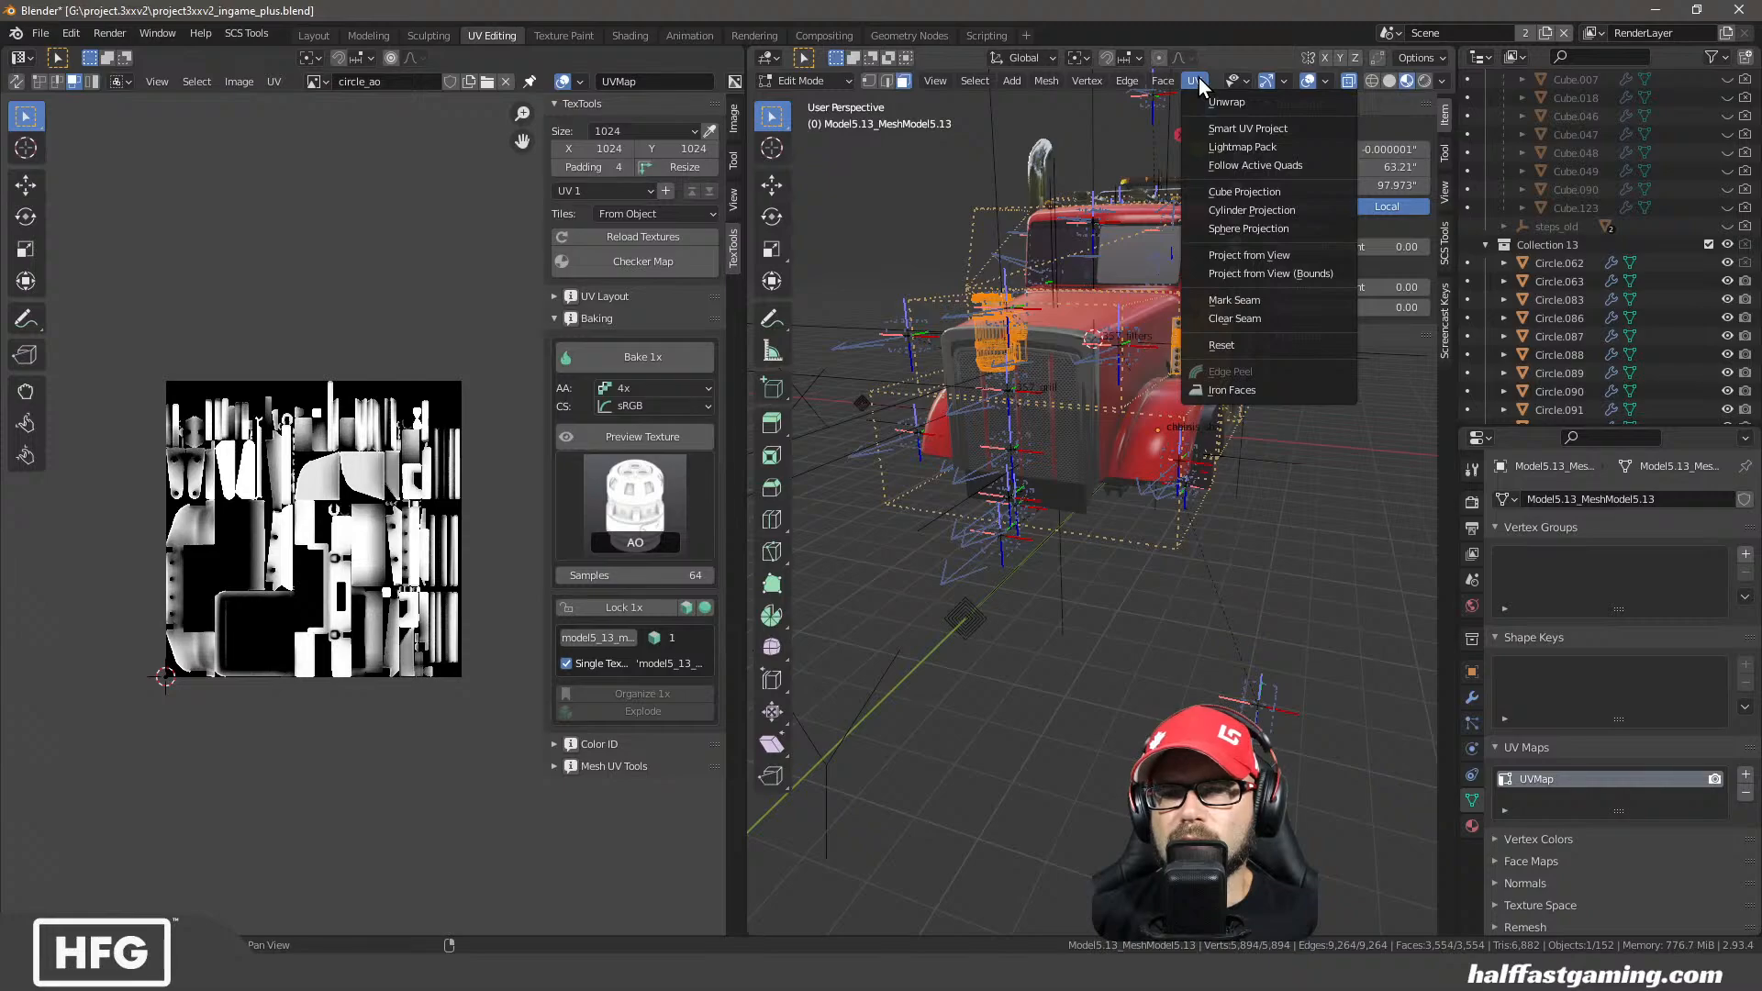
{"action": "left_click", "coordinate": [1219, 129]}
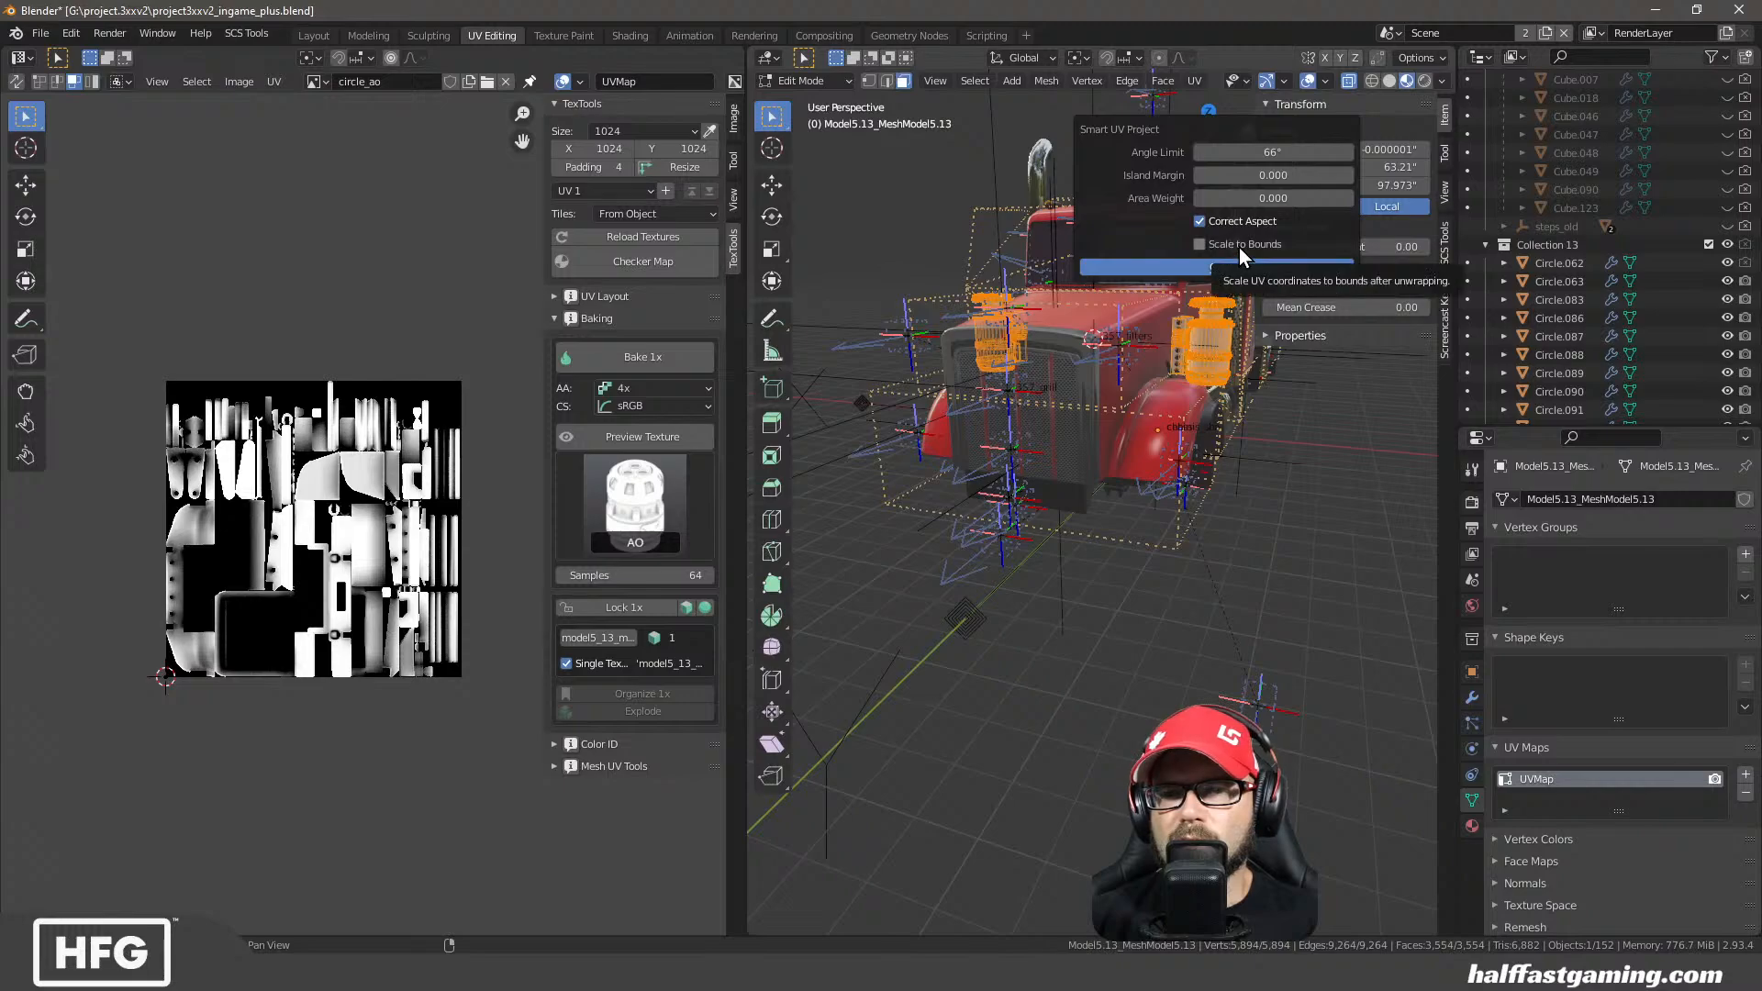
{"action": "left_click", "coordinate": [1263, 176]}
{"action": "type", "text": "0.00"}
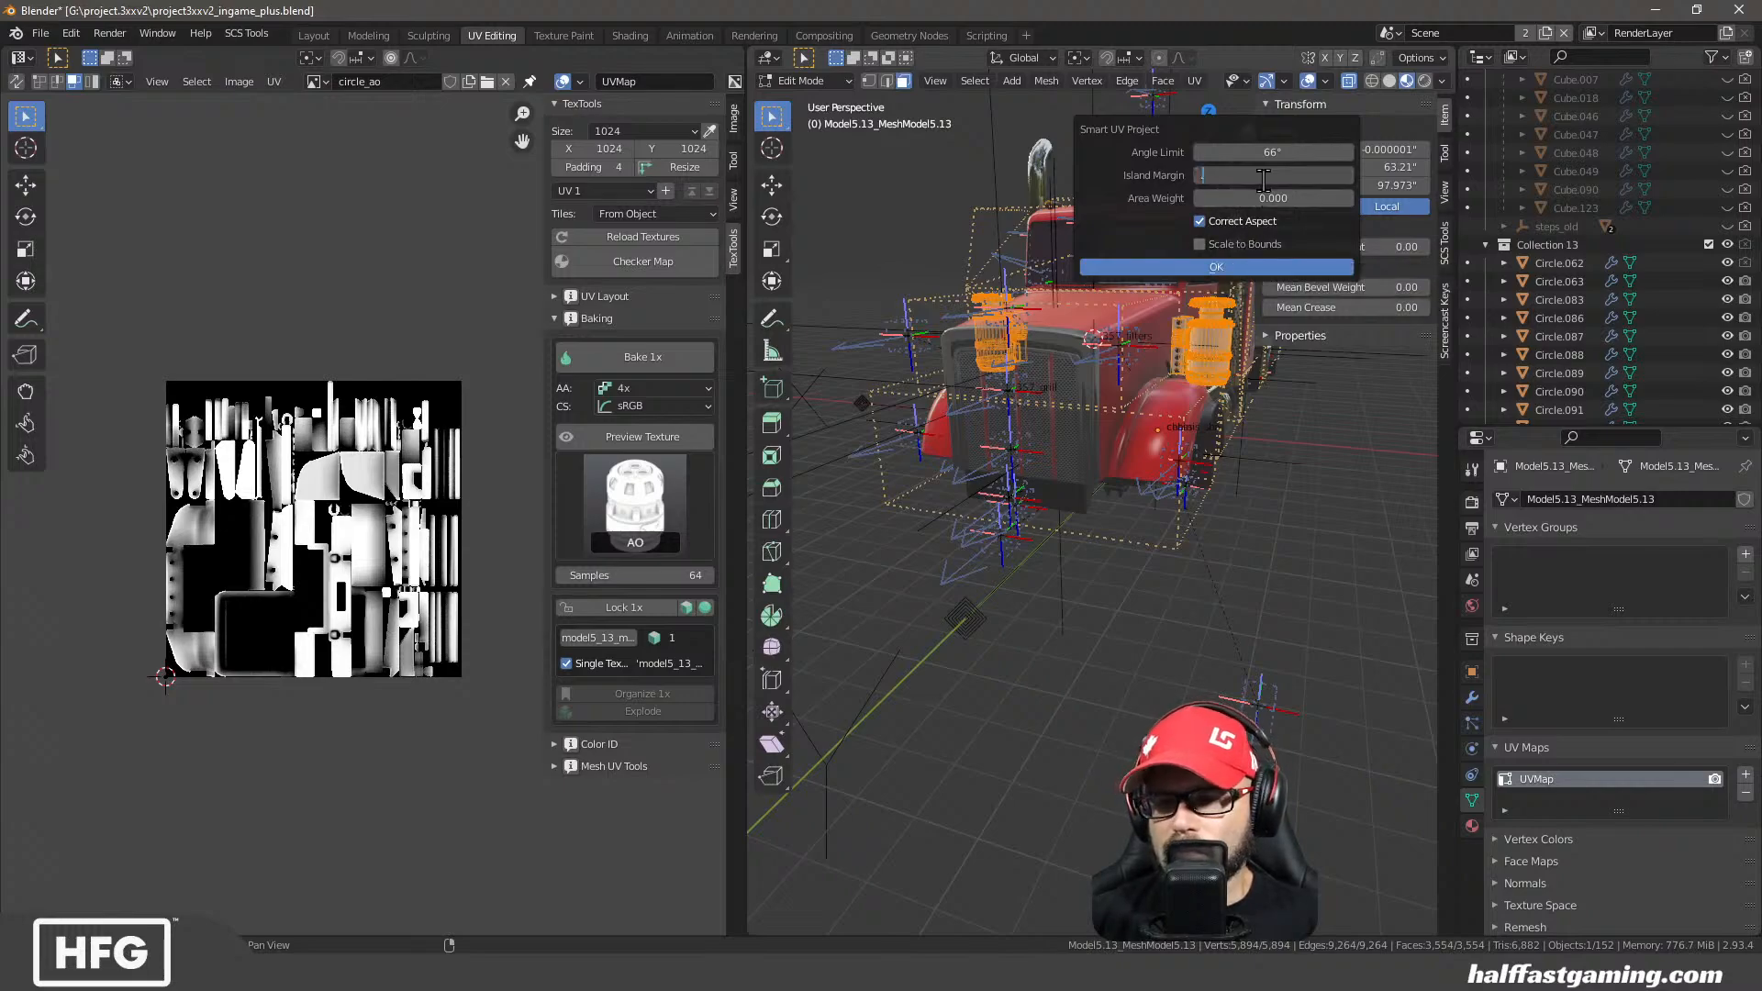
{"action": "key", "text": "Return"}
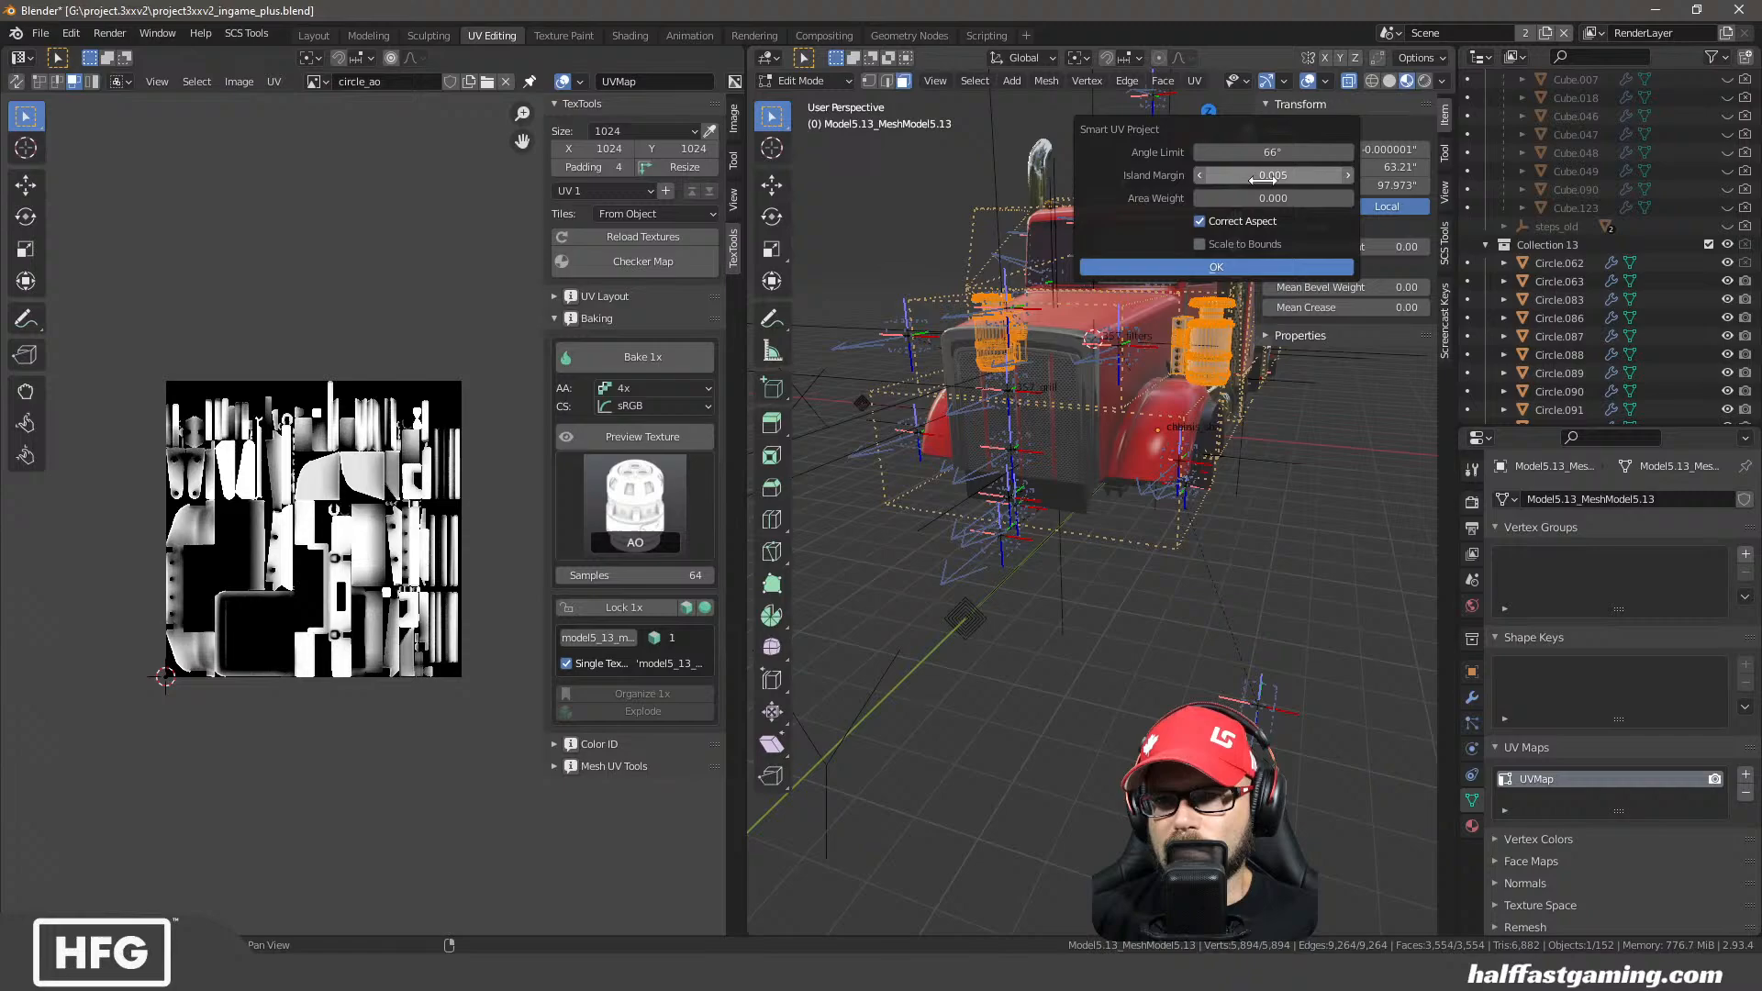
{"action": "left_click", "coordinate": [1215, 266]}
Unlink the circle_ao image from the UV editor and check the new UV layout against the filter mesh
{"action": "left_click", "coordinate": [506, 80]}
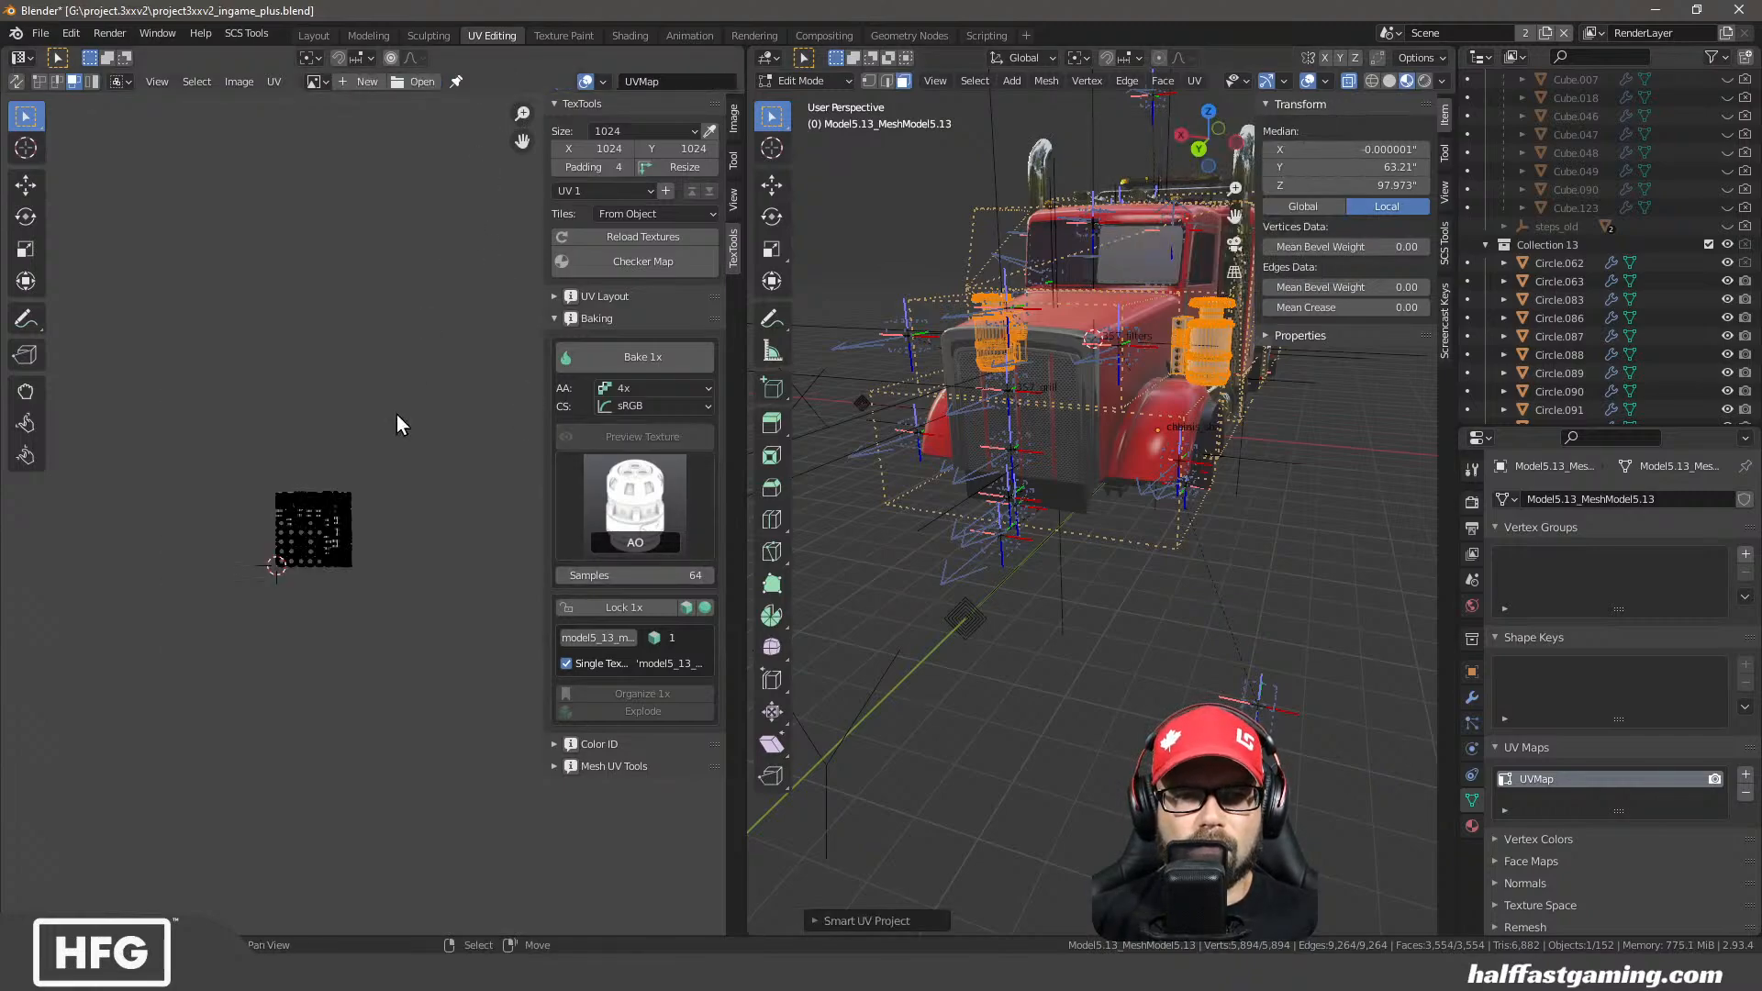
{"action": "scroll", "coordinate": [398, 421], "scroll_direction": "up", "scroll_amount": 8}
{"action": "scroll", "coordinate": [408, 496], "scroll_direction": "down", "scroll_amount": 3}
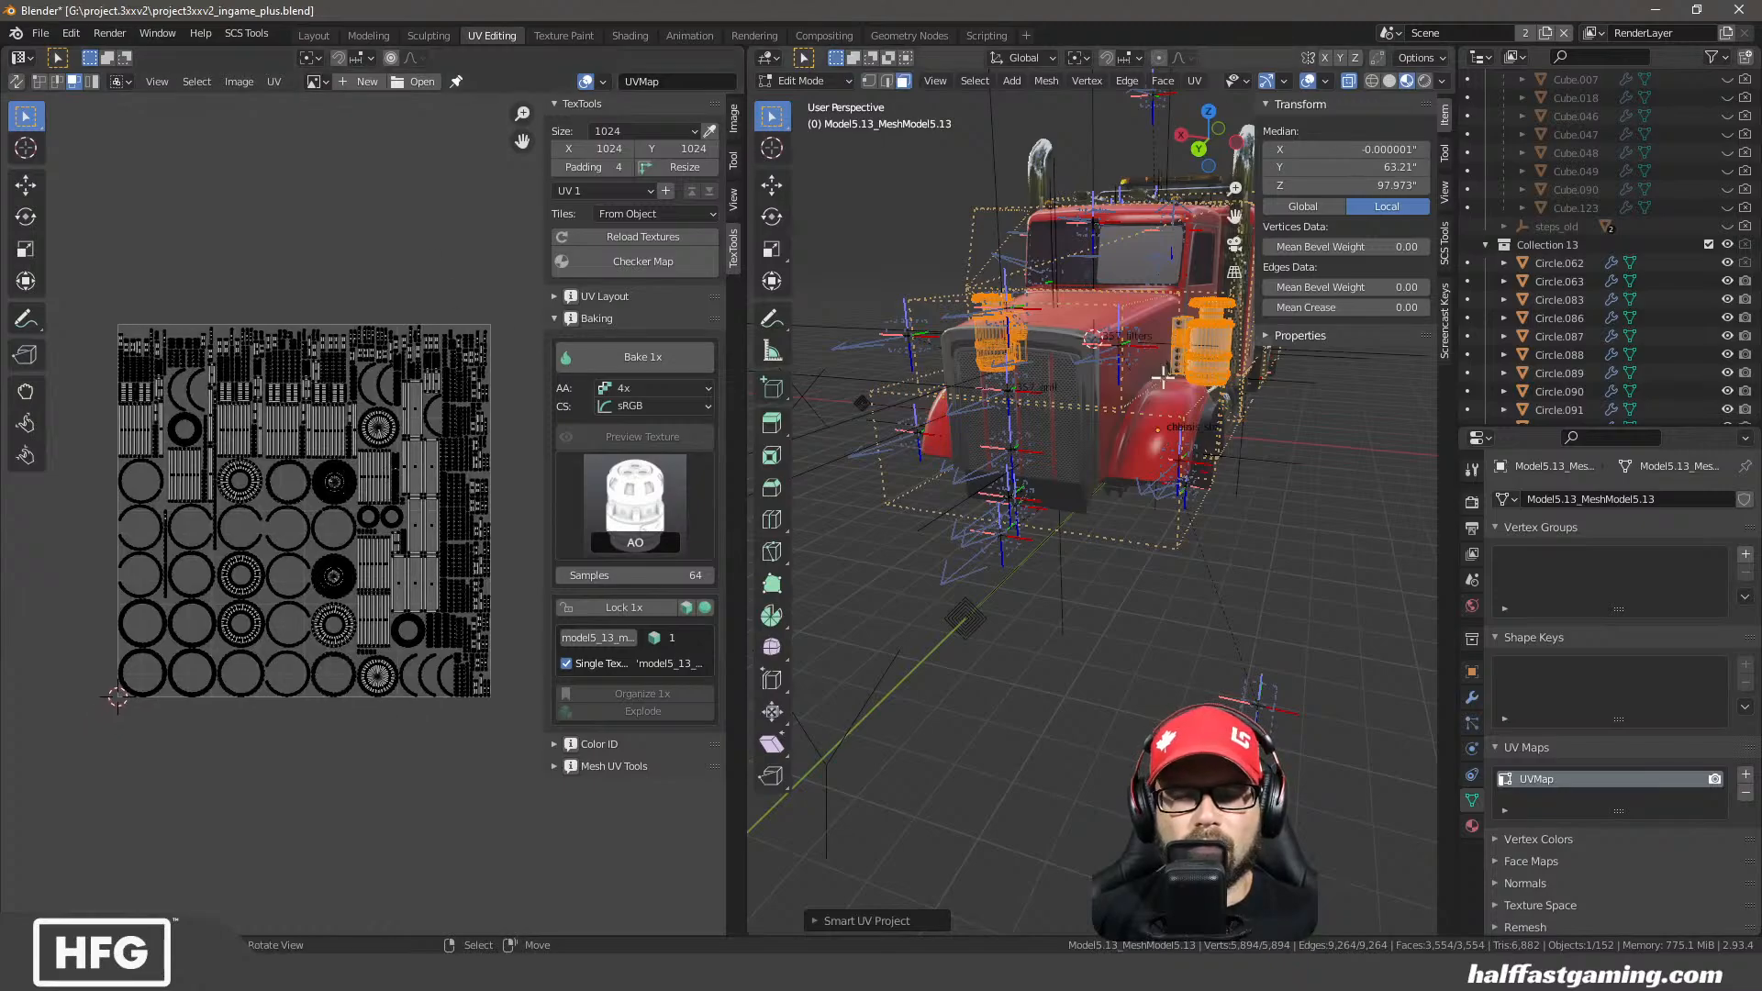
{"action": "middle_click_drag", "start_coordinate": [1197, 359], "coordinate": [1019, 519]}
{"action": "scroll", "coordinate": [1083, 459], "scroll_direction": "up", "scroll_amount": 5}
{"action": "scroll", "coordinate": [1057, 475], "scroll_direction": "down", "scroll_amount": 2}
{"action": "scroll", "coordinate": [1057, 475], "scroll_direction": "down", "scroll_amount": 4}
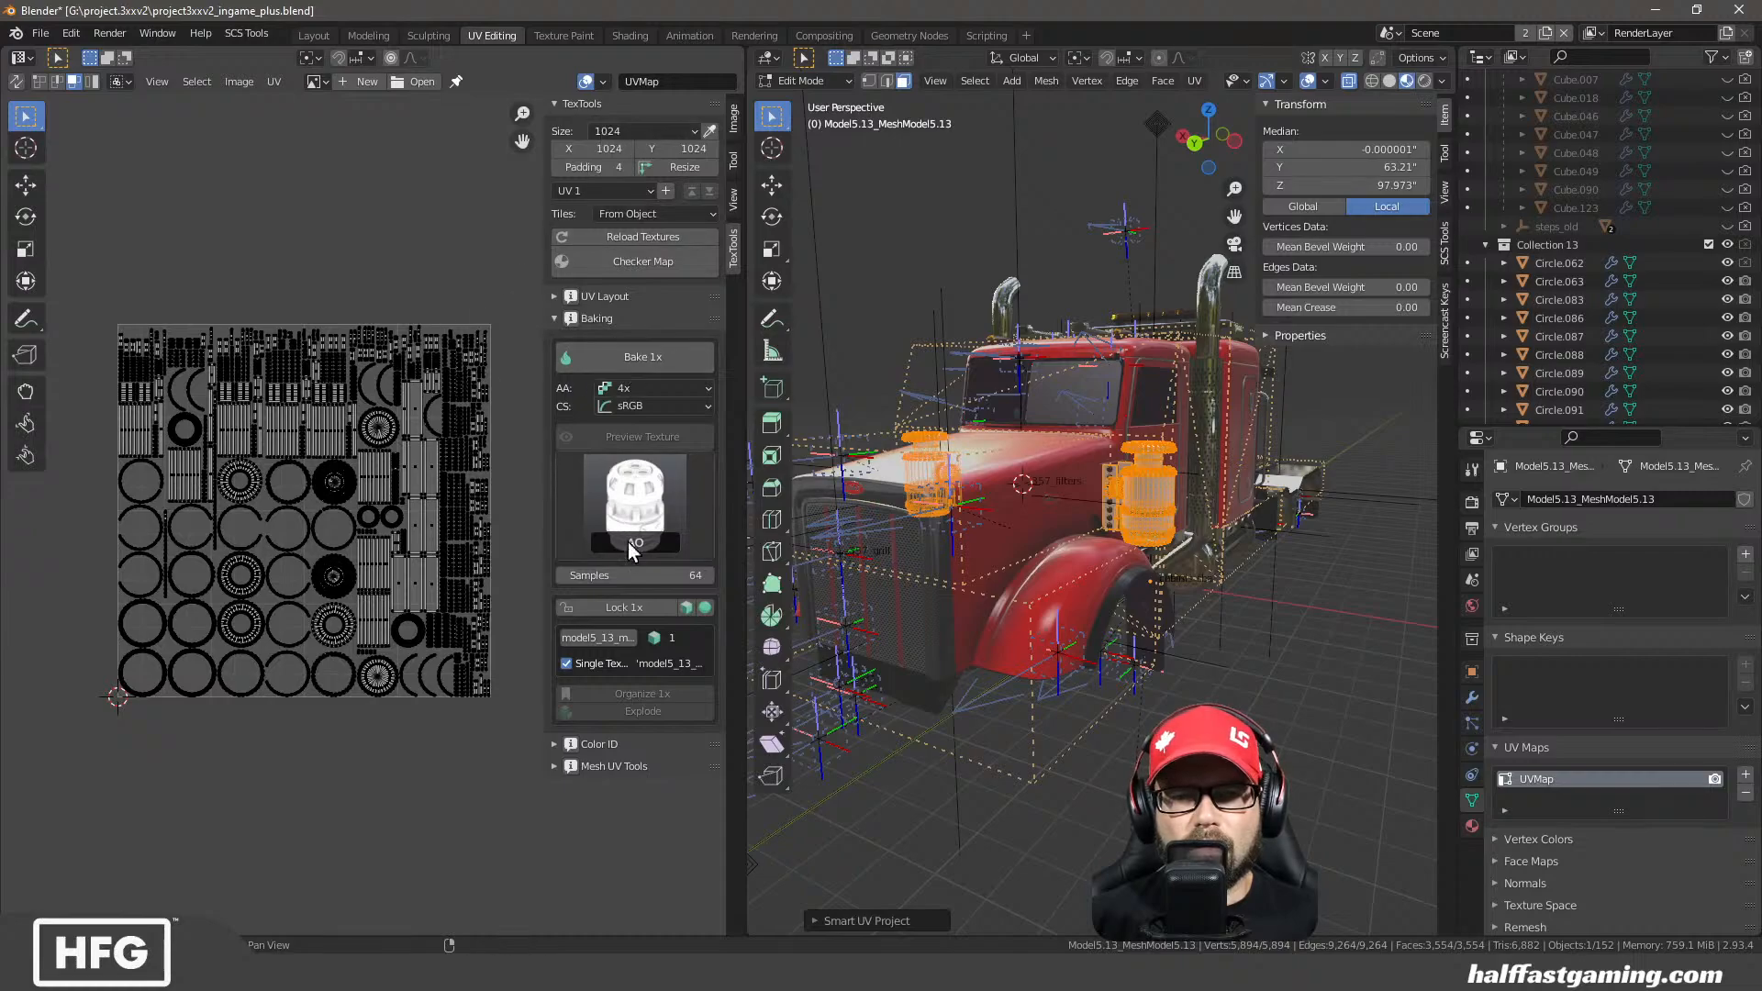
Bake the filter mesh's AO texture at 1024 with 4x anti-aliasing and 64 samples, and inspect the baked image
{"action": "left_click", "coordinate": [646, 367]}
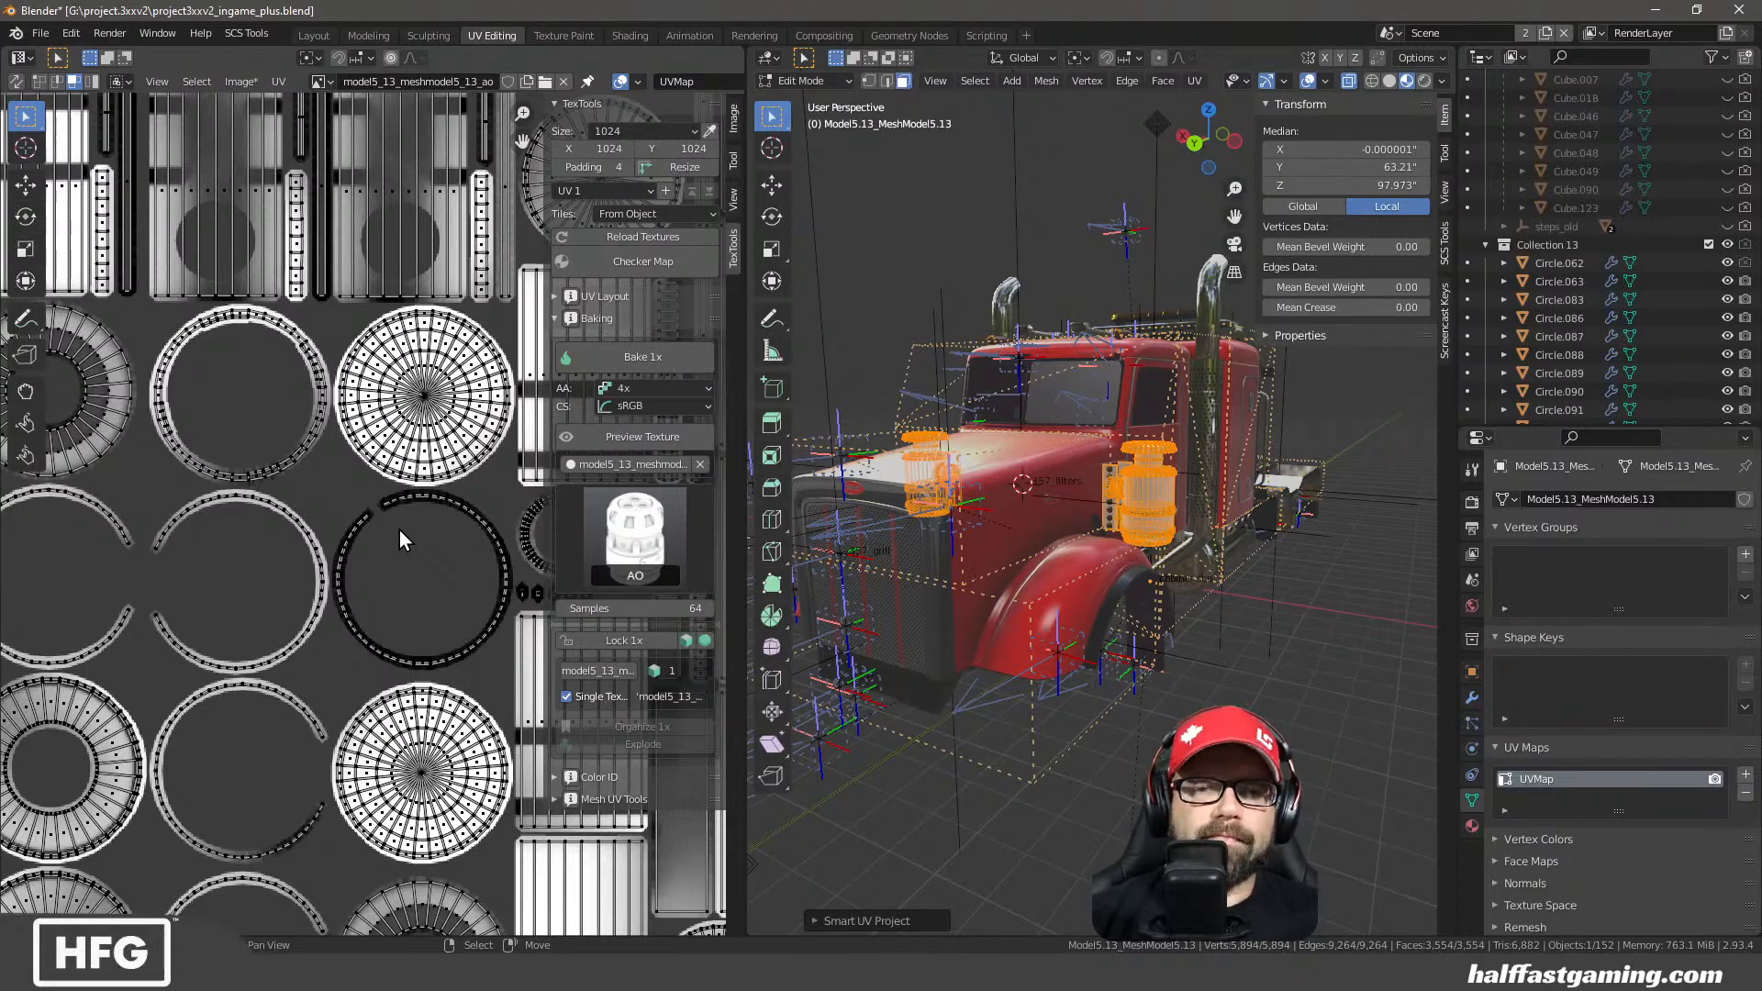
{"action": "scroll", "coordinate": [292, 498], "scroll_direction": "down", "scroll_amount": 5}
{"action": "middle_click_drag", "start_coordinate": [429, 541], "coordinate": [389, 502]}
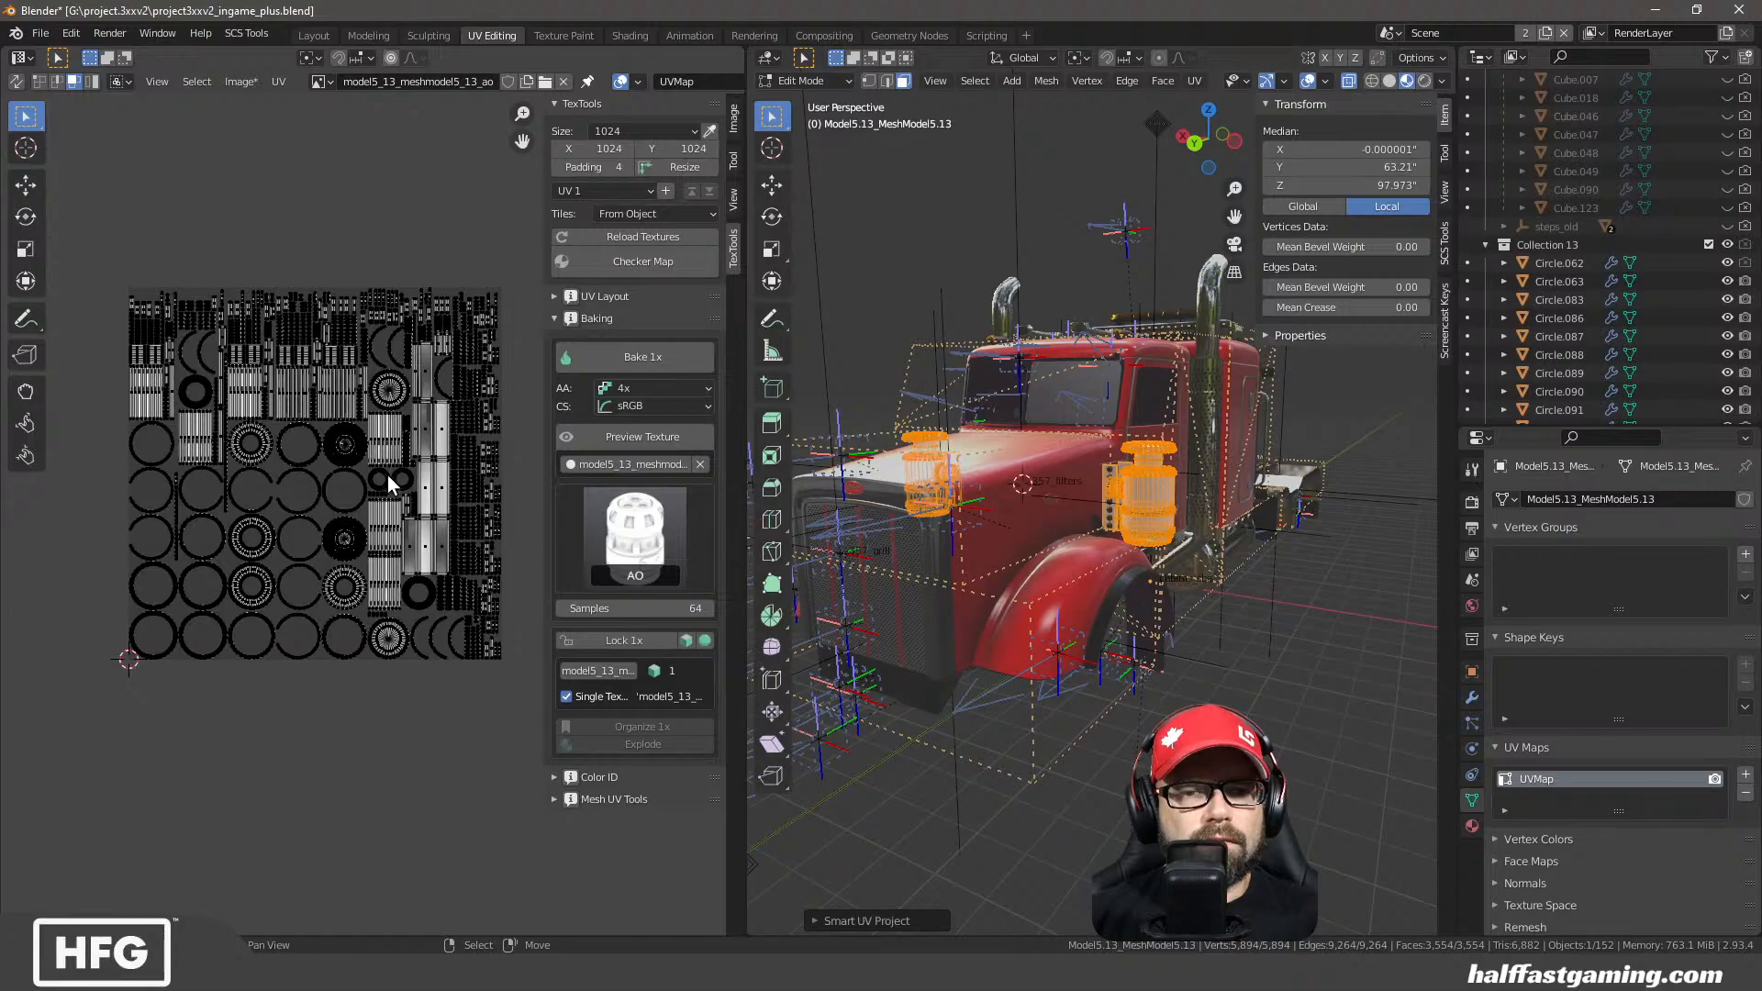
{"action": "scroll", "coordinate": [387, 475], "scroll_direction": "up", "scroll_amount": 3}
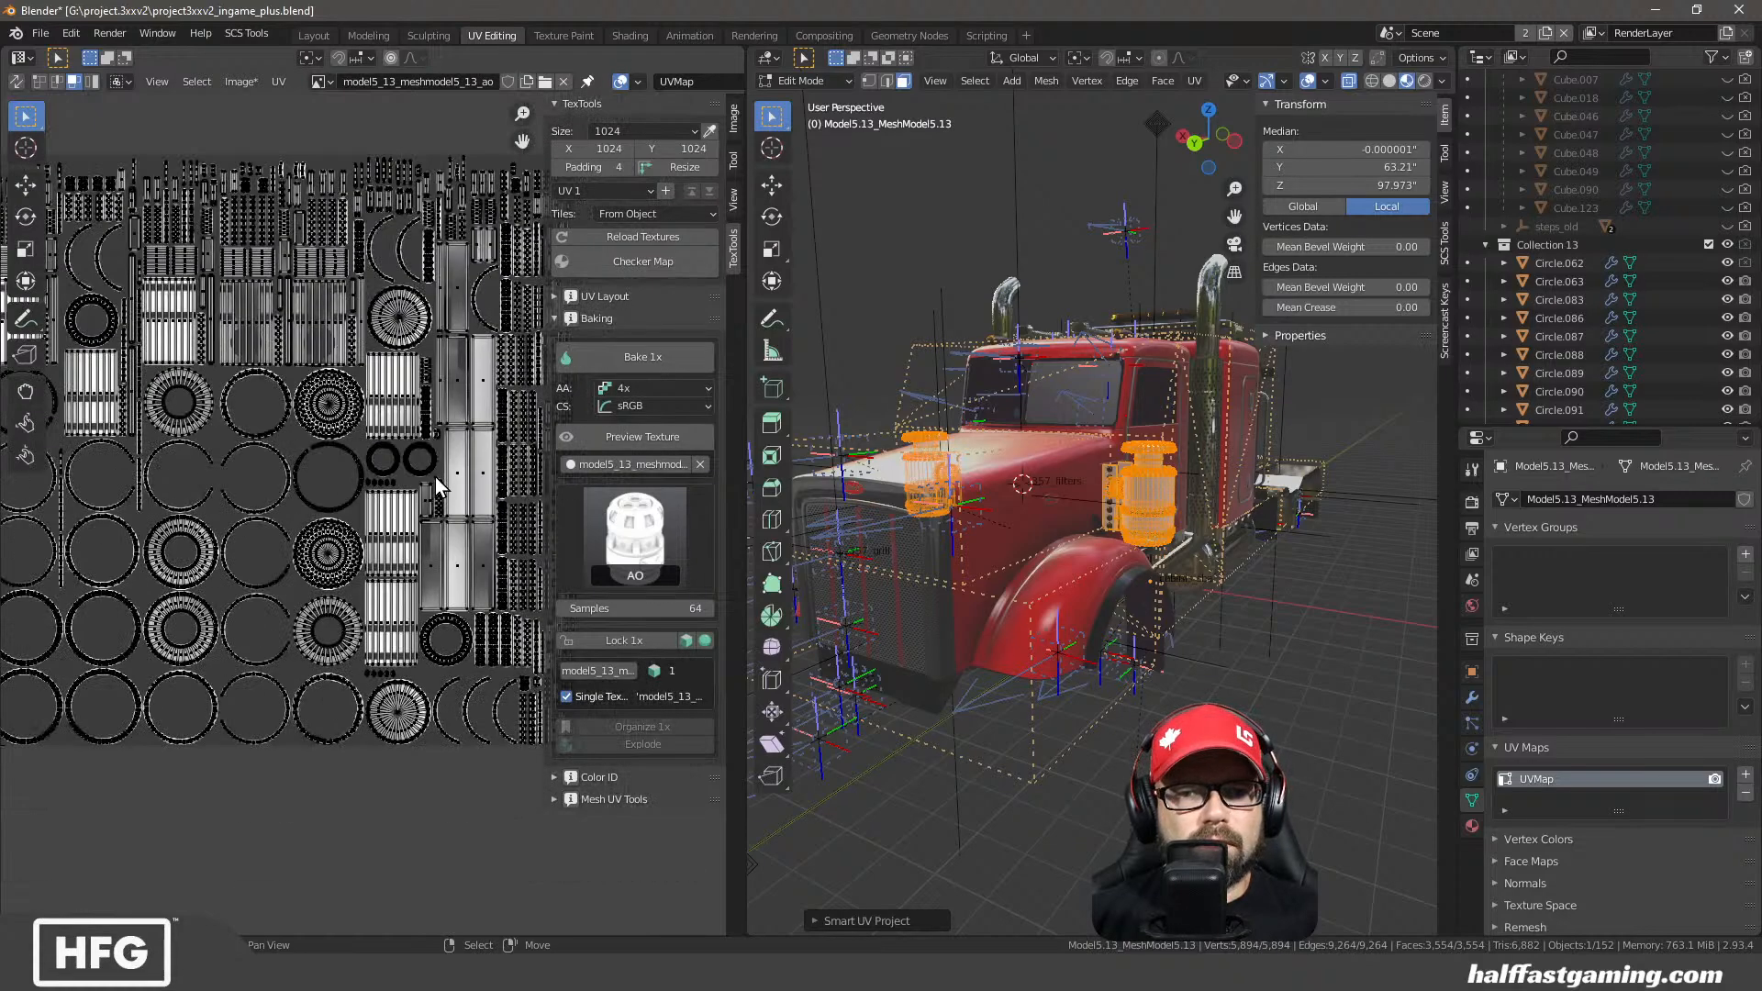
Start saving the baked AO image and browse to the project_3xx\vehicle\truck\project_3xx\textures folder
{"action": "left_click", "coordinate": [240, 81]}
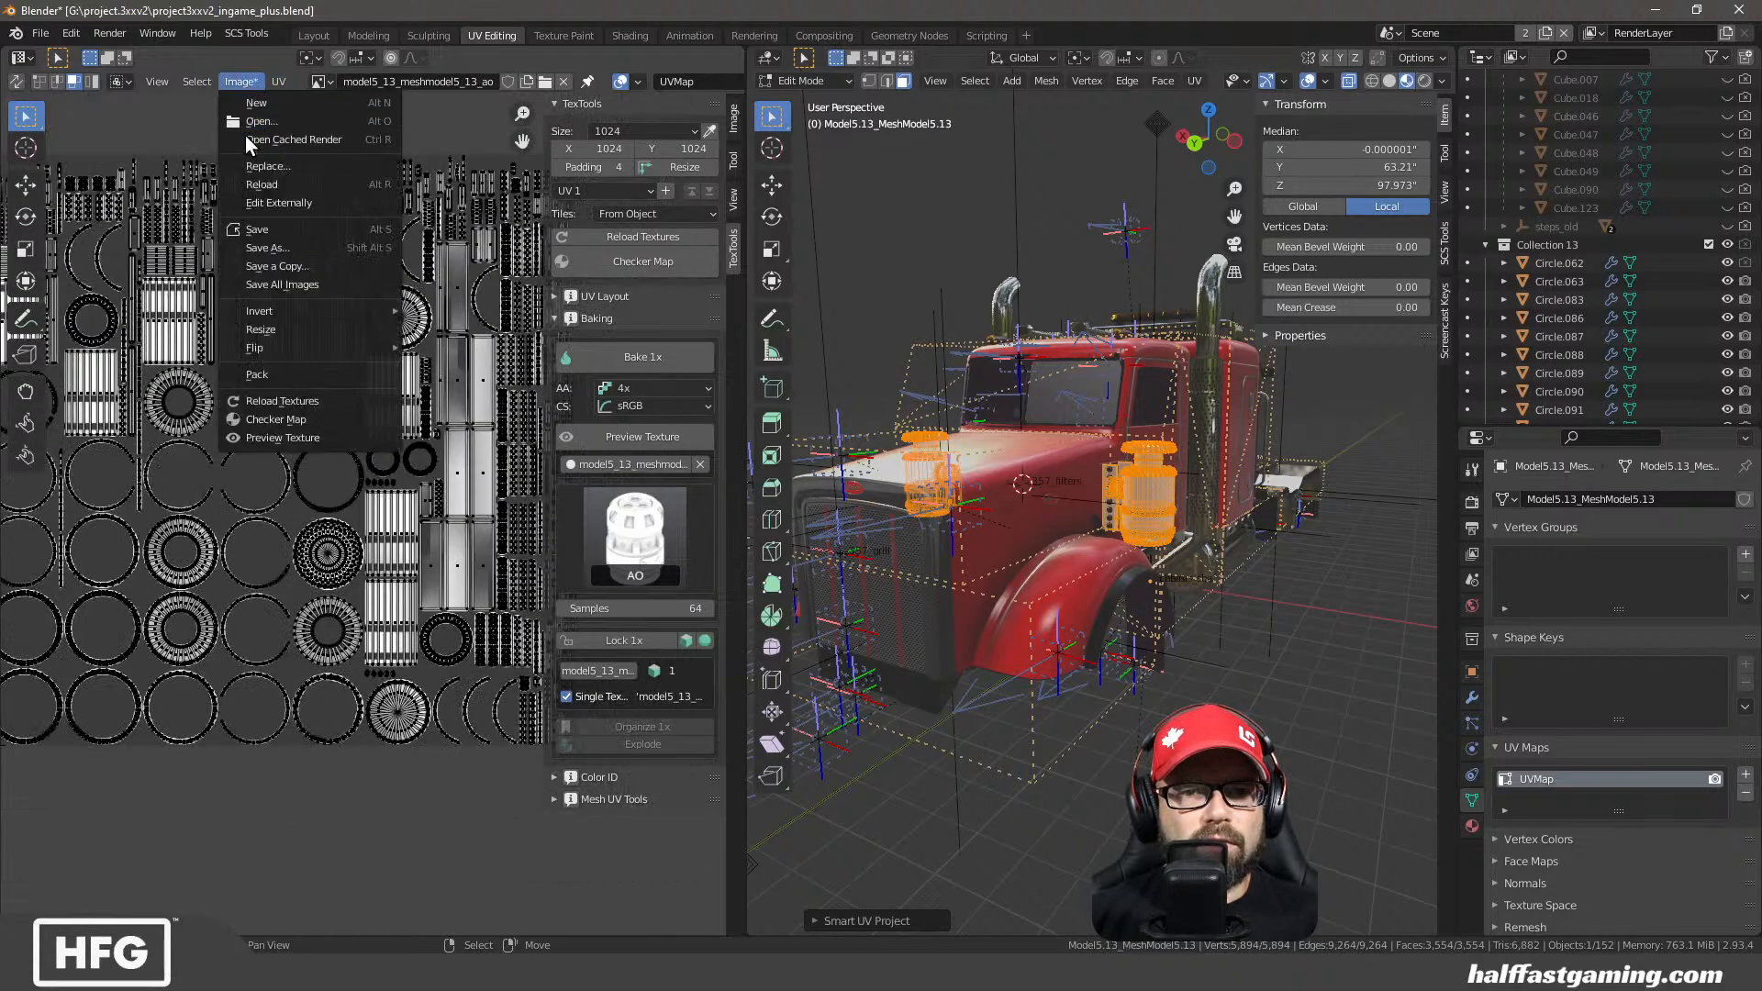
{"action": "left_click", "coordinate": [274, 233]}
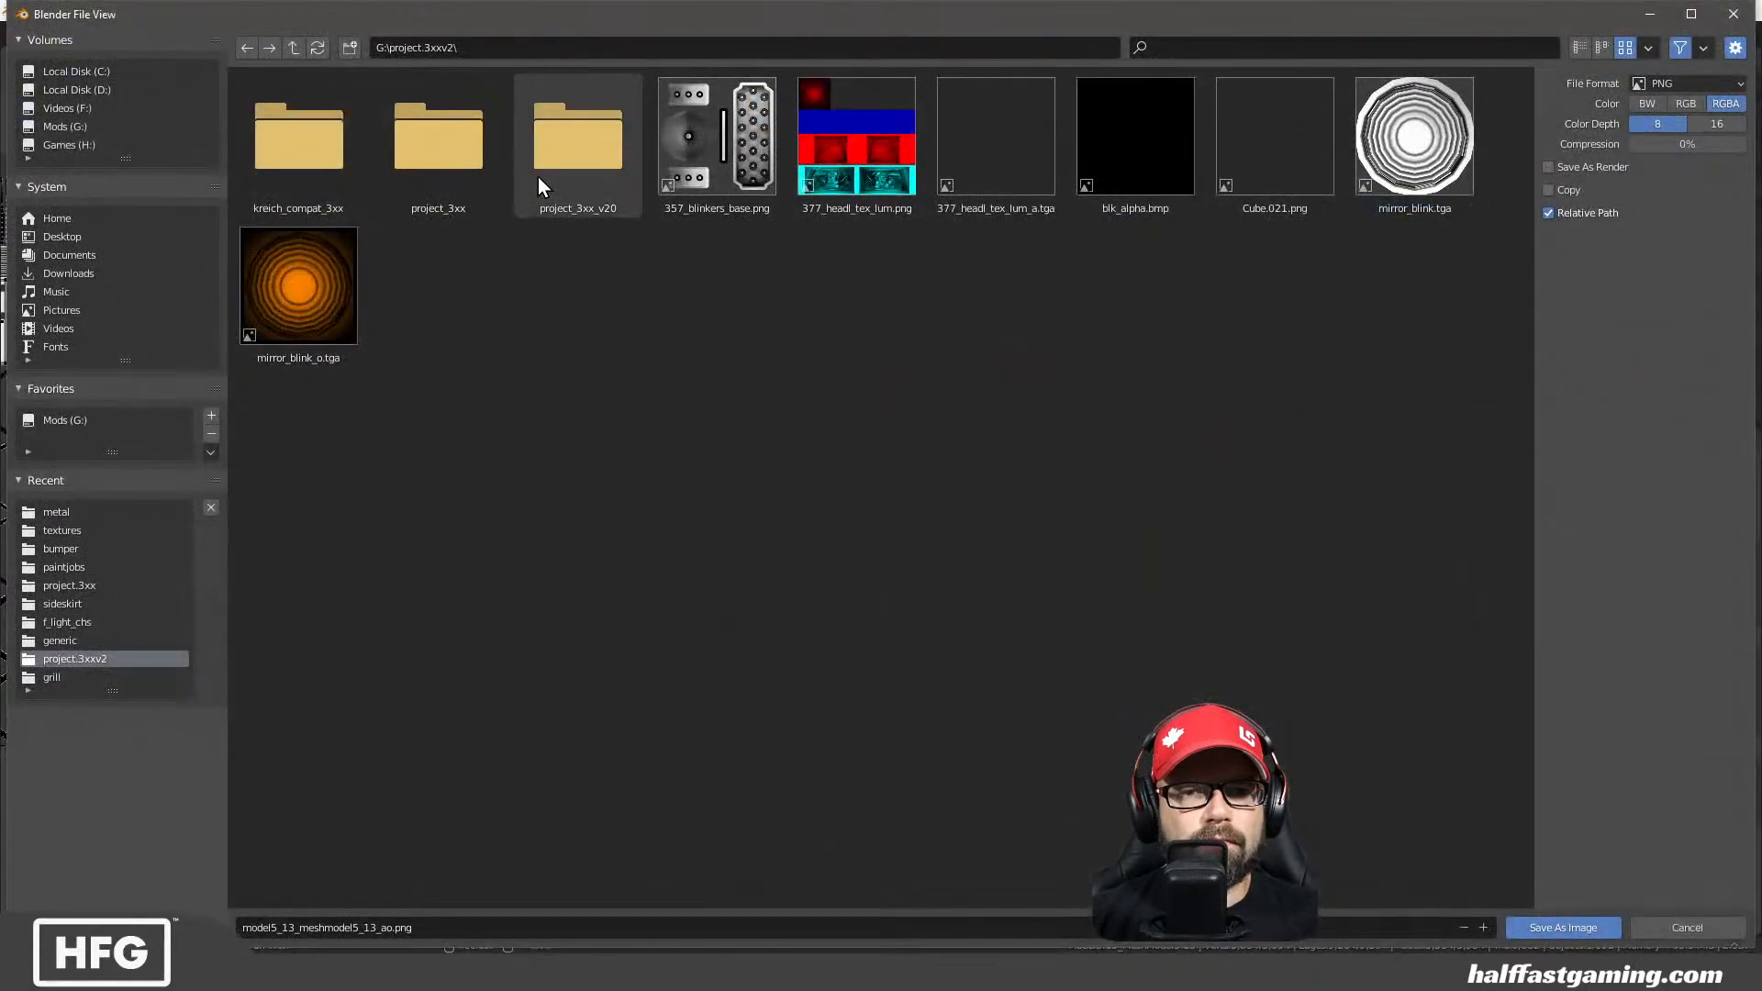
{"action": "double_click", "coordinate": [458, 152]}
{"action": "double_click", "coordinate": [454, 191]}
{"action": "double_click", "coordinate": [455, 190]}
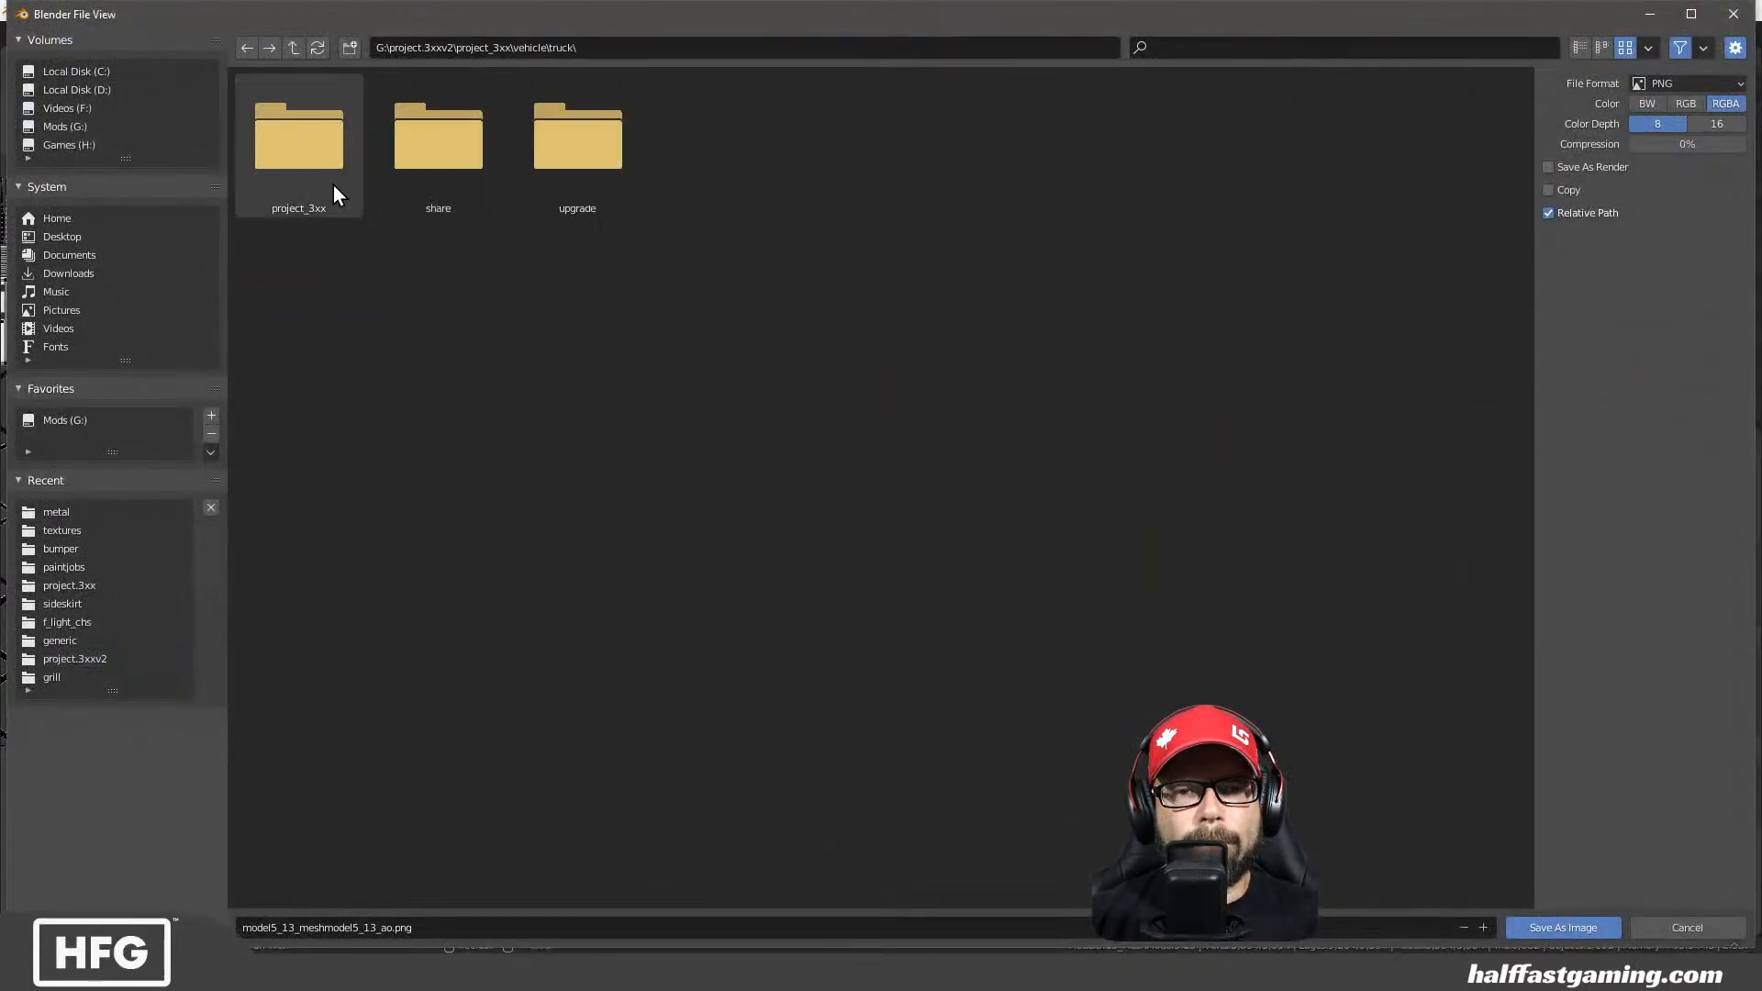
{"action": "double_click", "coordinate": [316, 174]}
{"action": "double_click", "coordinate": [987, 162]}
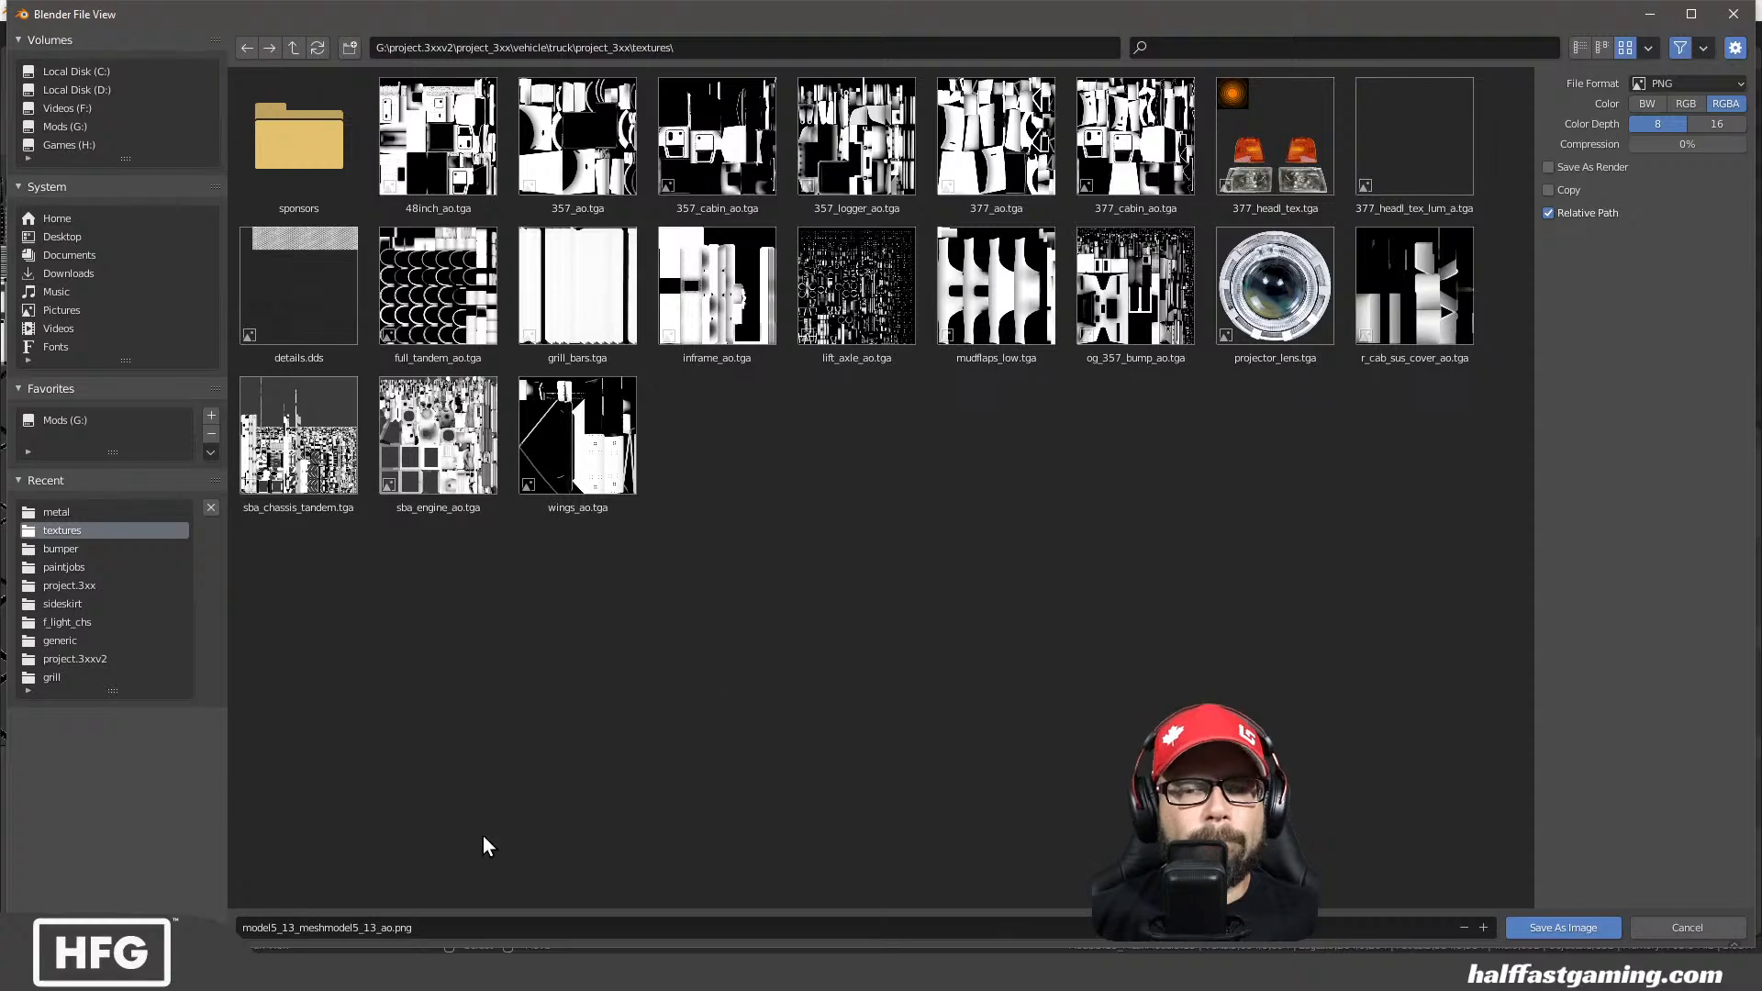
Set the file format to Targa and save the AO image as 357_filters_ao.tga
{"action": "left_click", "coordinate": [1677, 82]}
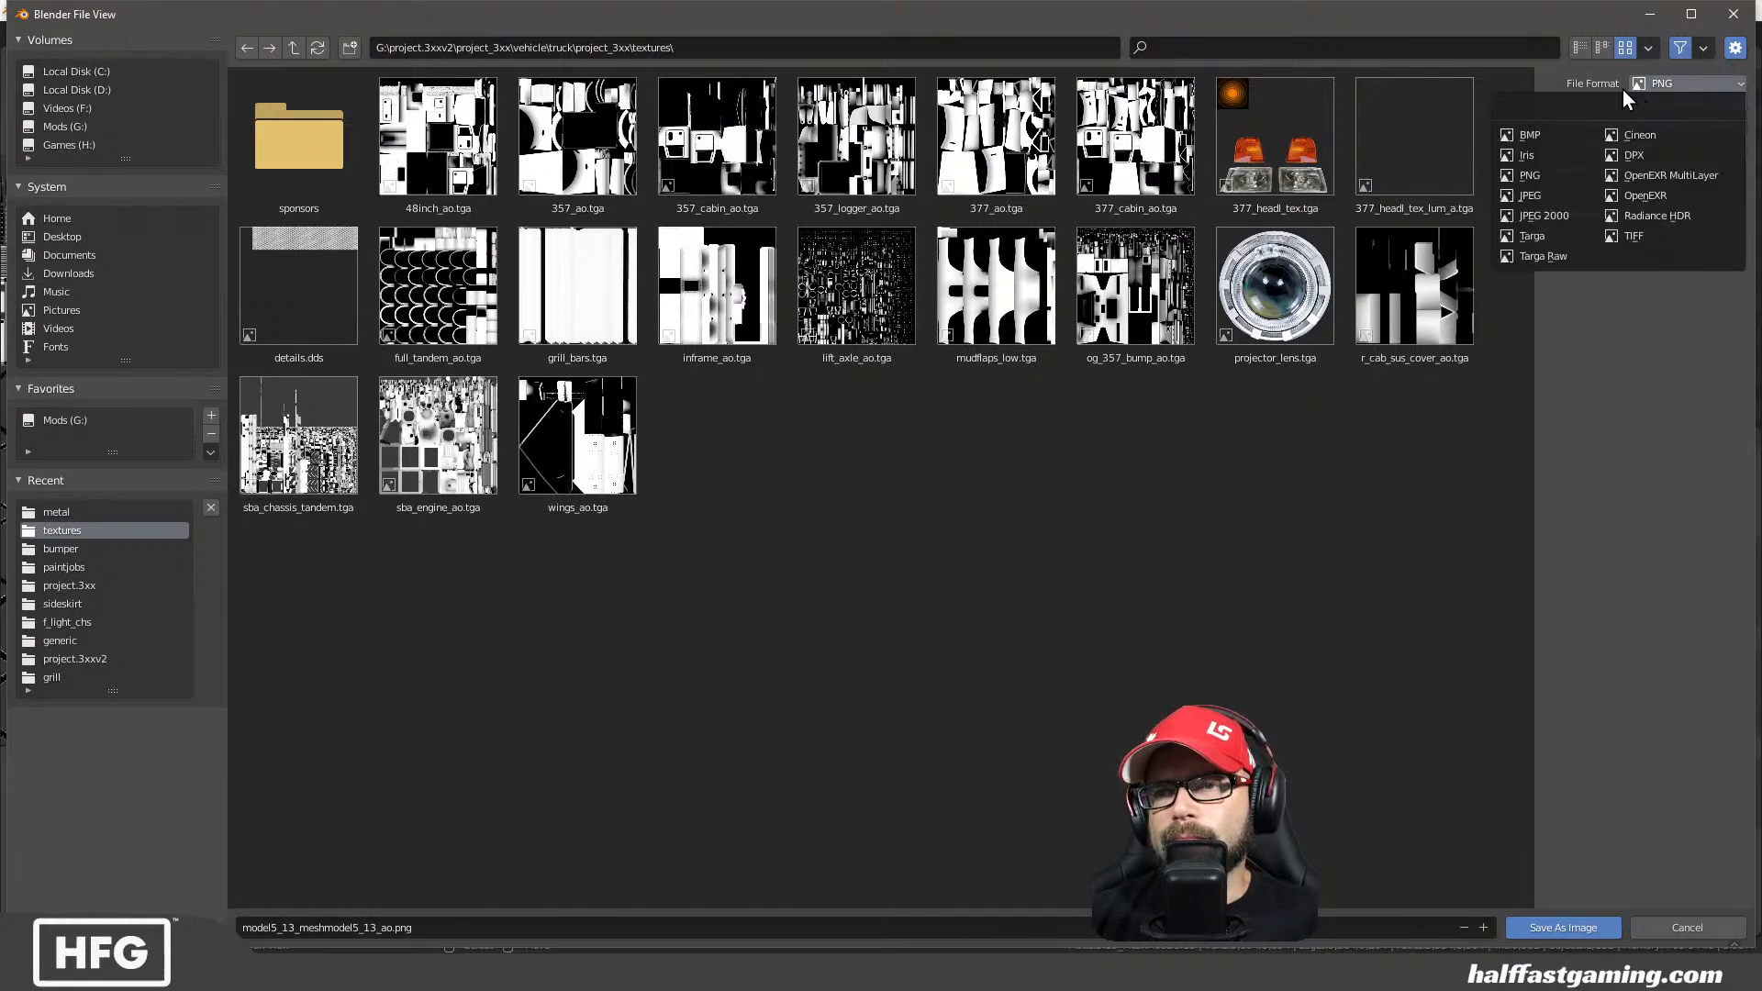
{"action": "left_click", "coordinate": [1540, 204]}
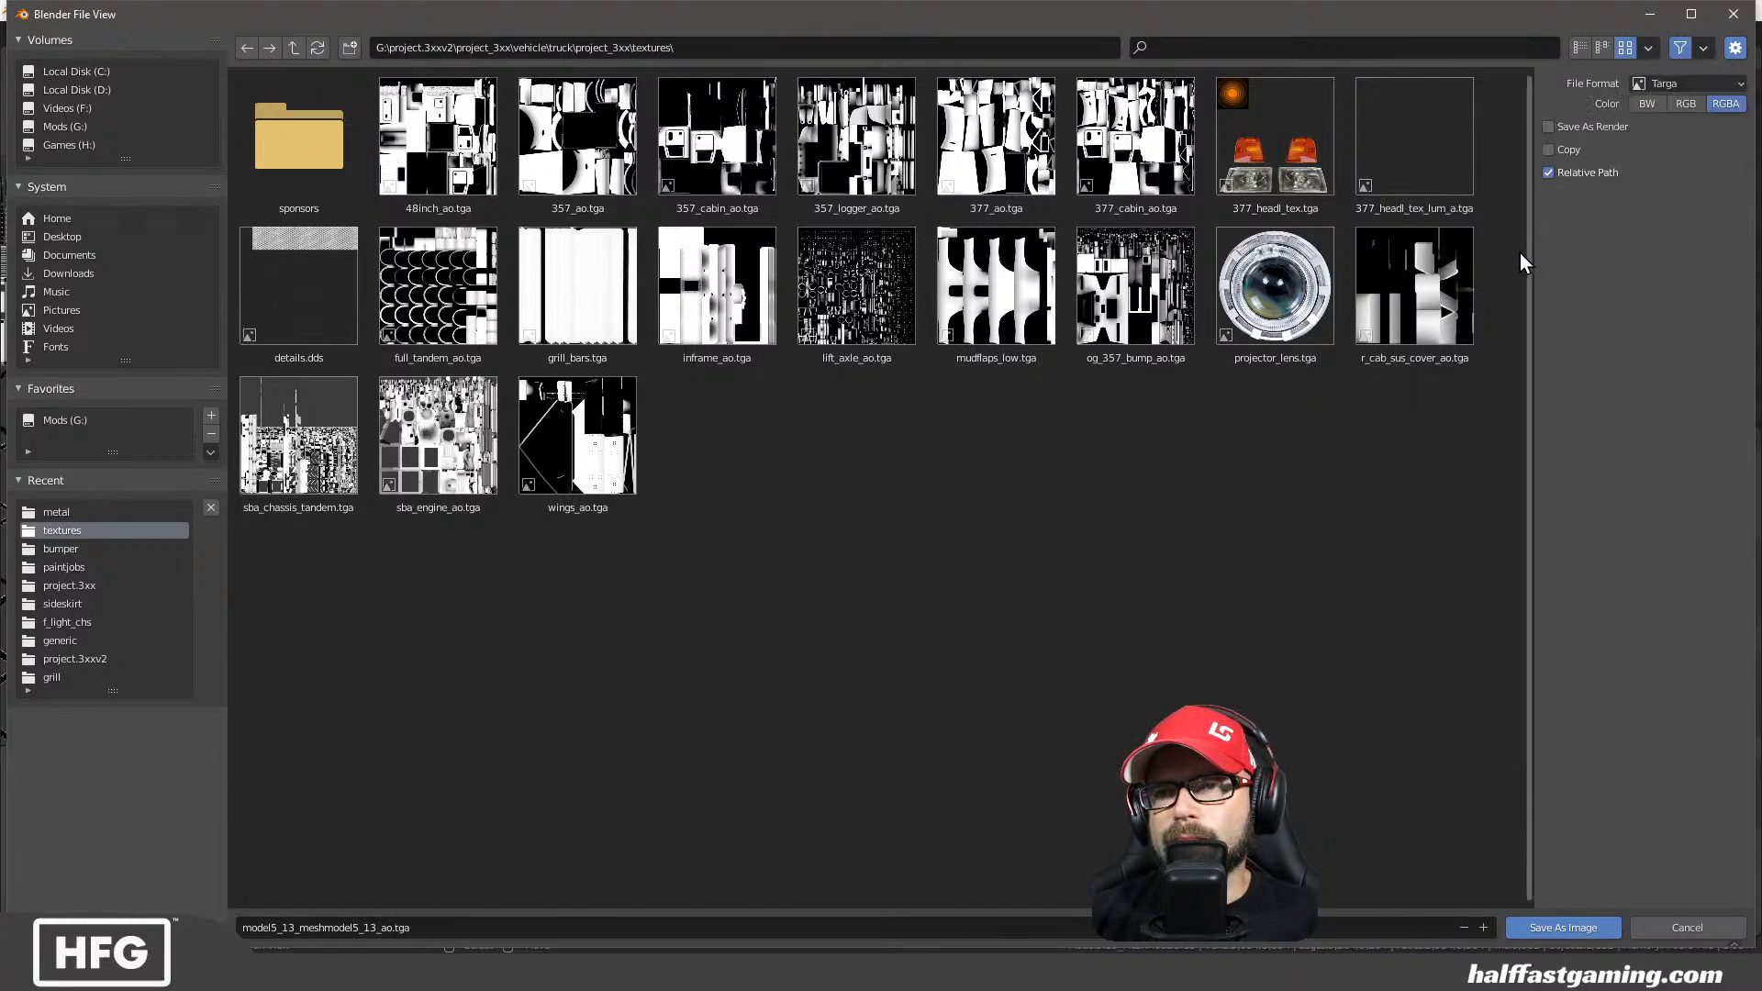
{"action": "left_click", "coordinate": [486, 928]}
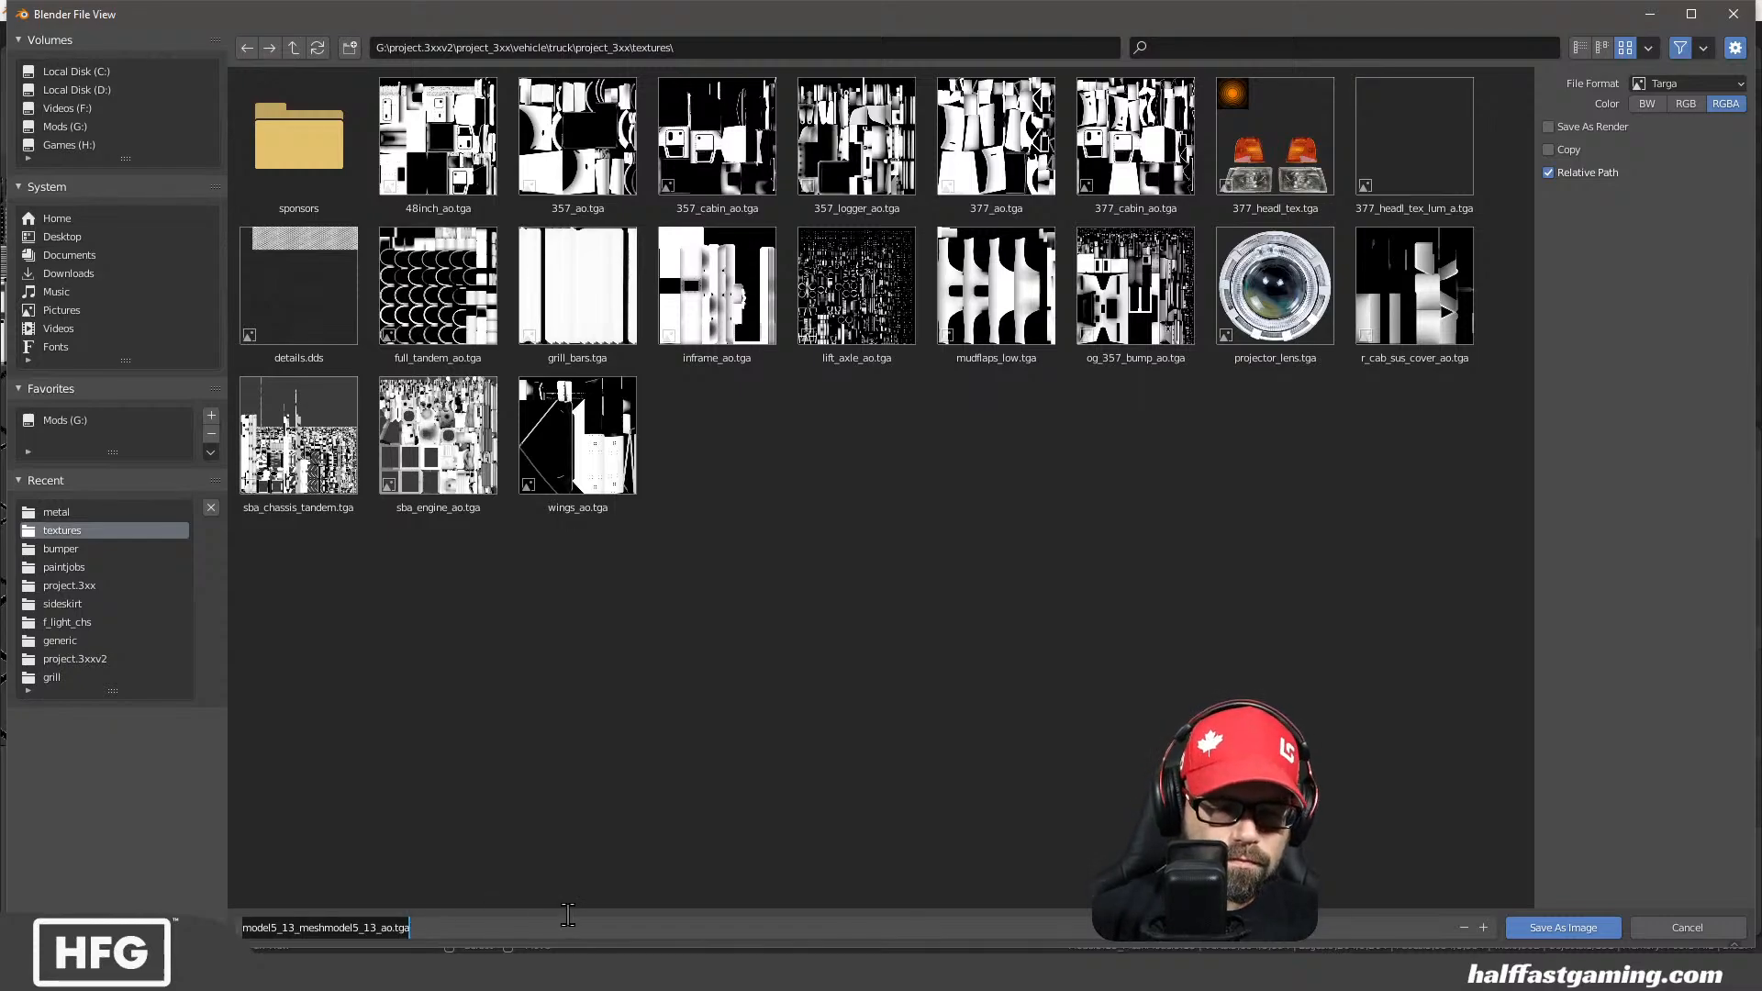
{"action": "type", "text": "357"}
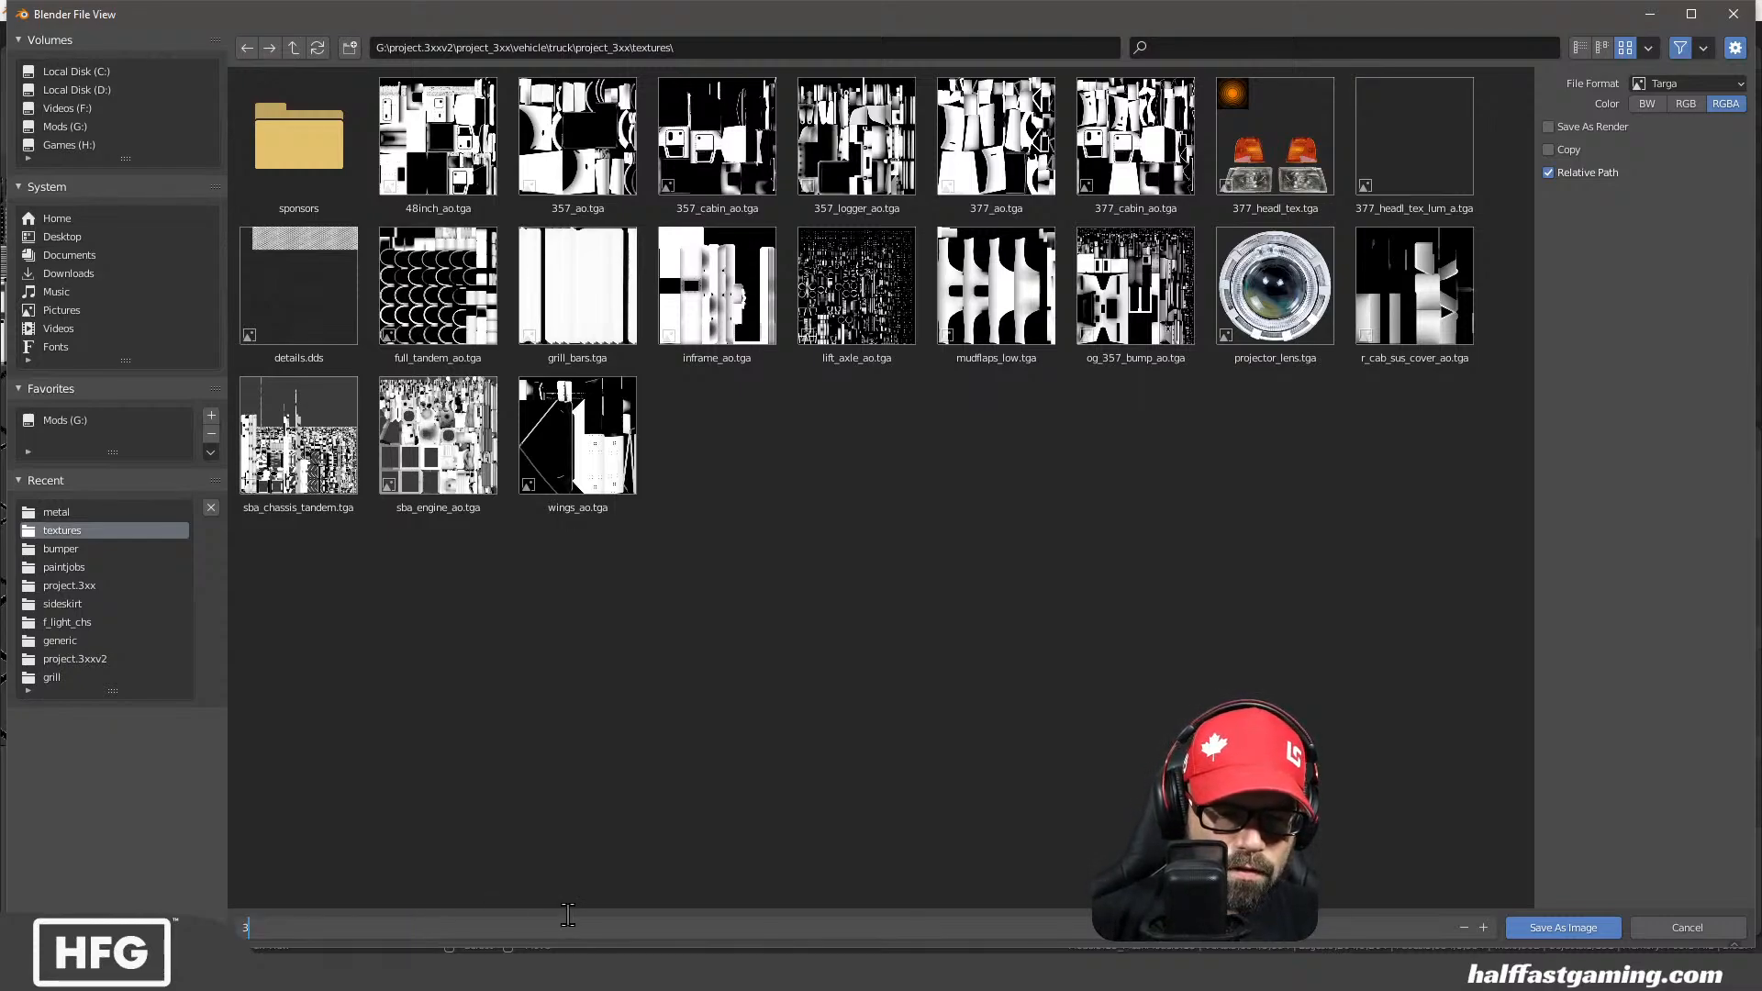
{"action": "type", "text": "filters"}
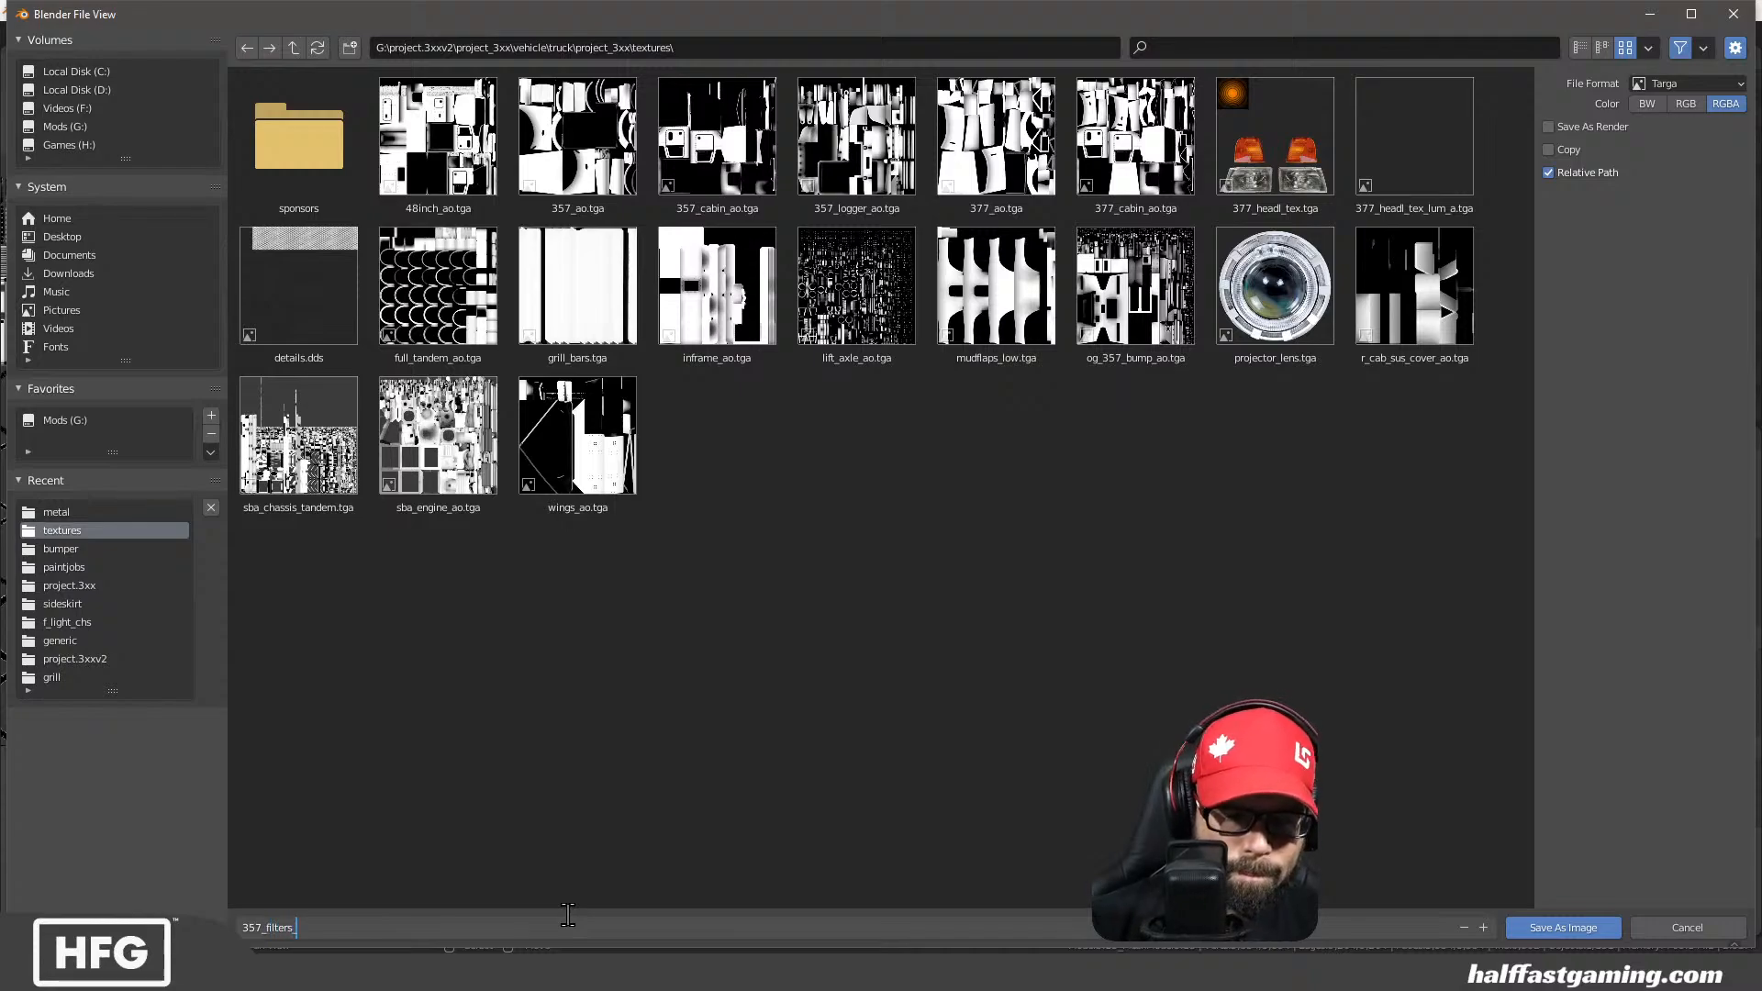
{"action": "type", "text": "_ao"}
{"action": "key", "text": "Return"}
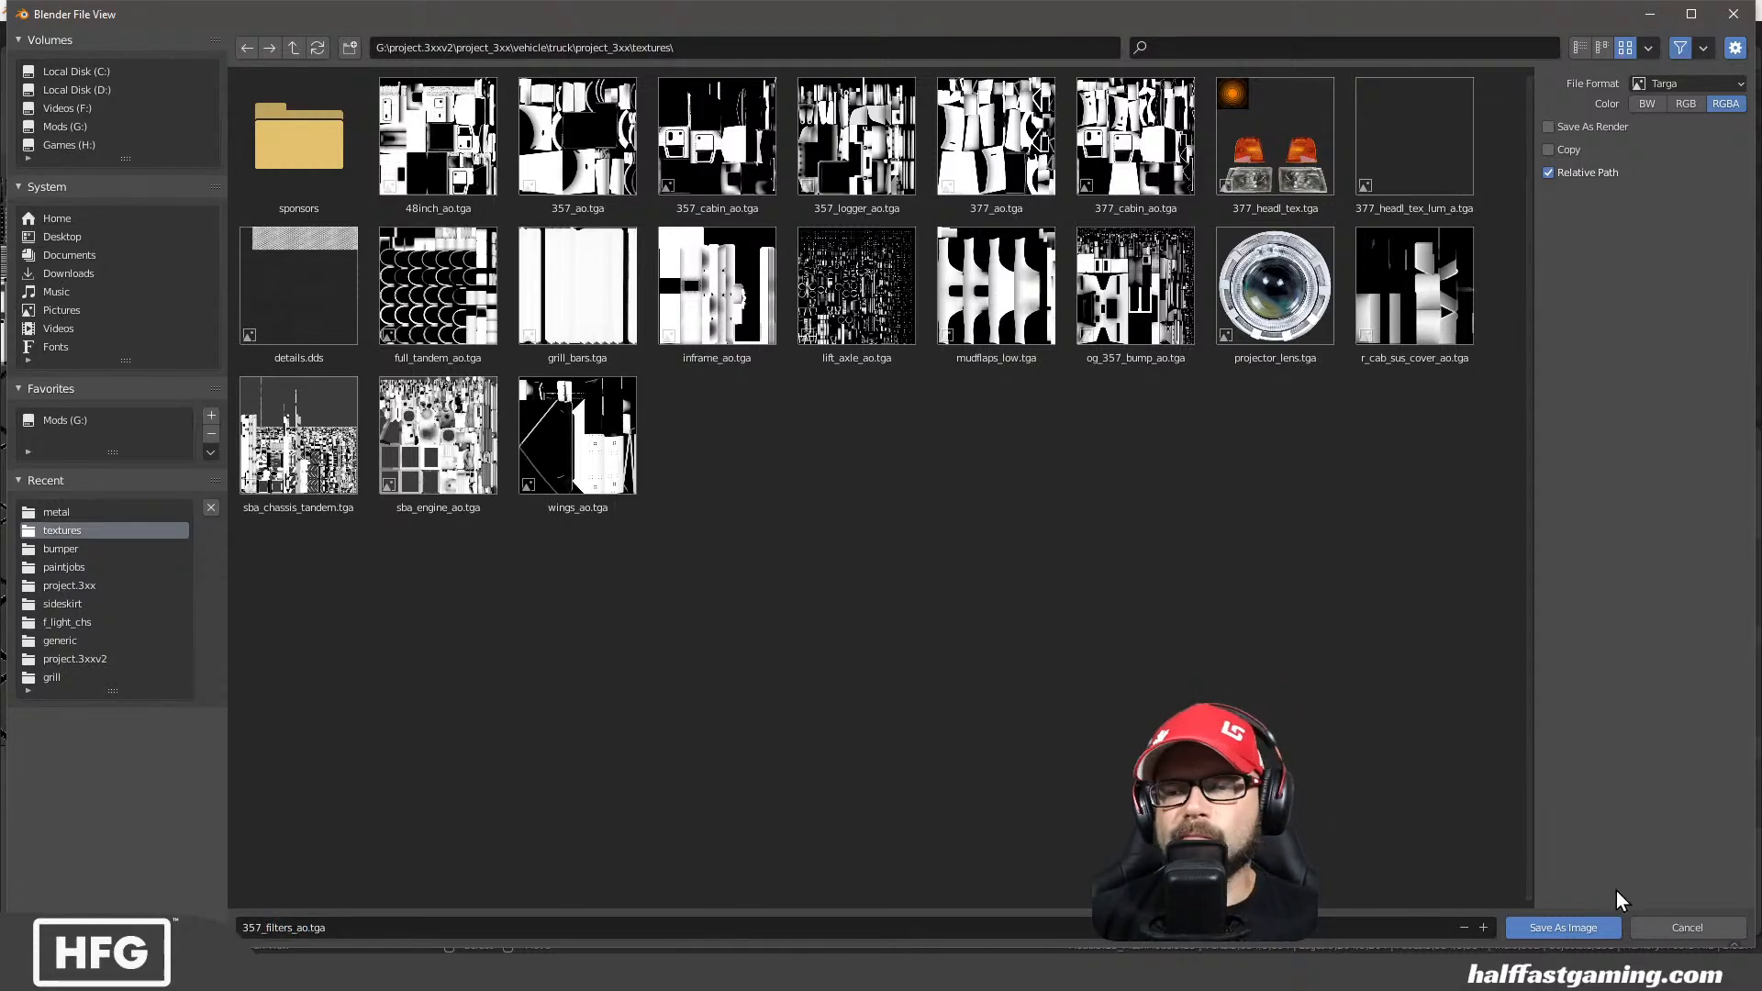
{"action": "left_click", "coordinate": [1598, 925]}
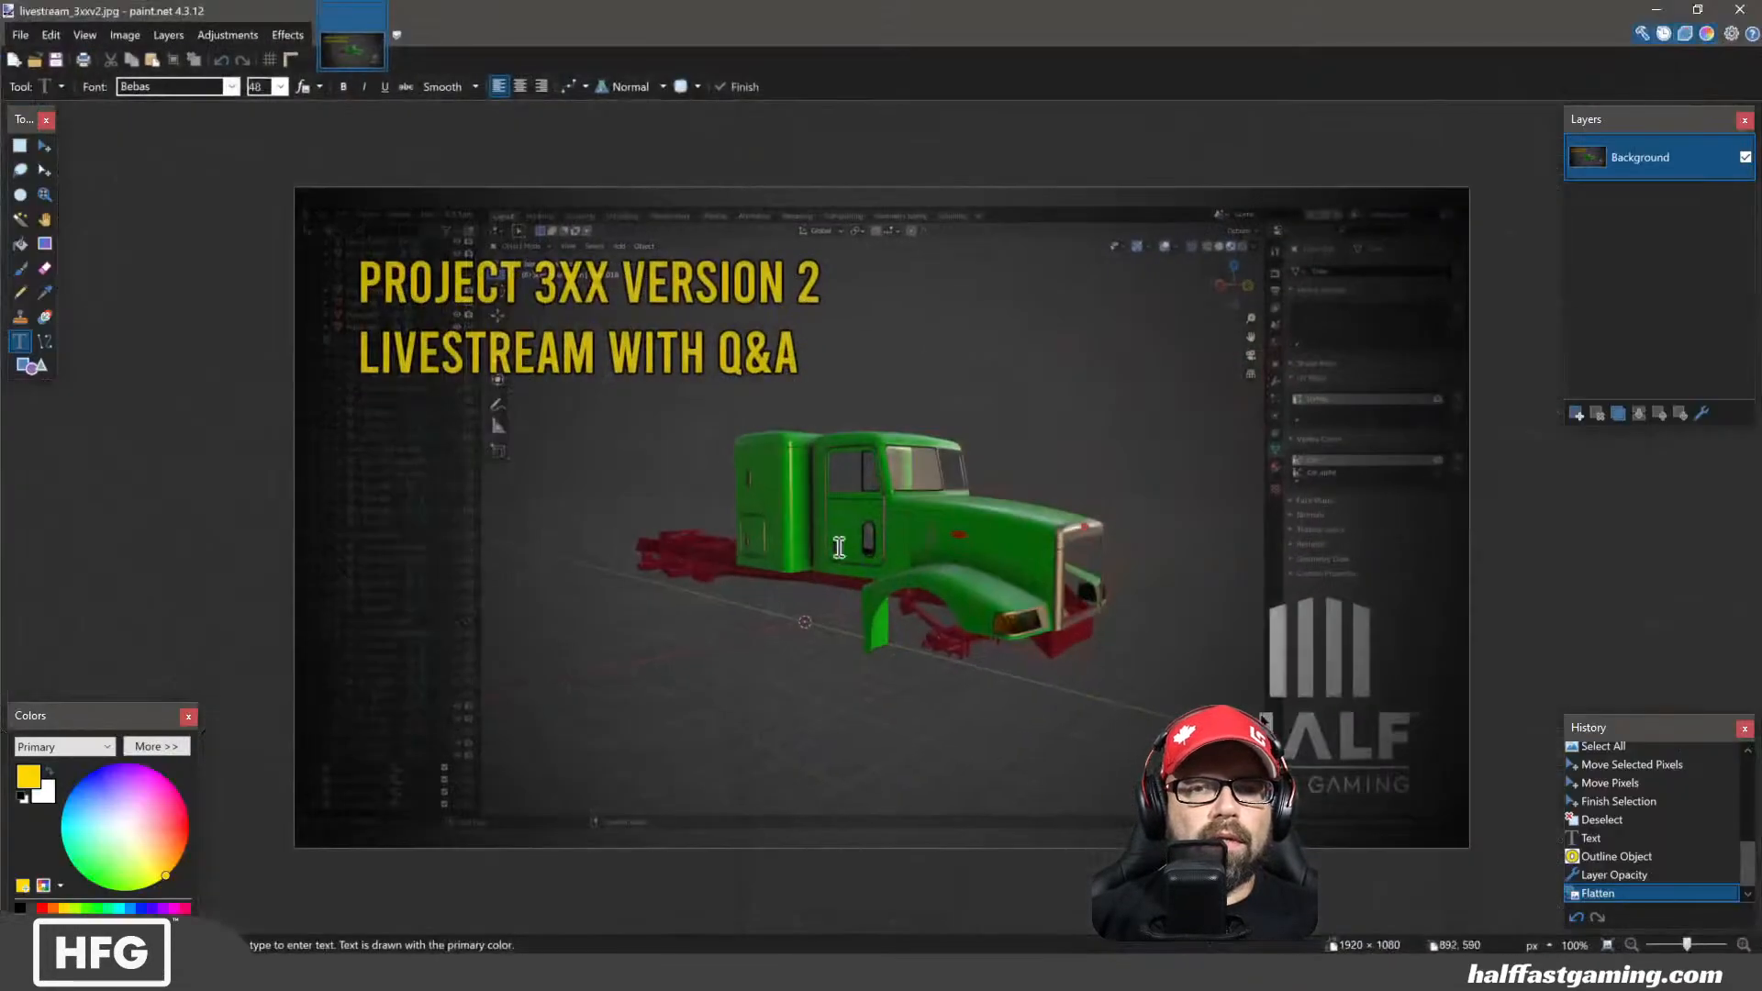
In paint.net, open 357_filters_ao.tga from G:\project.3xxv2\project_3xx\vehicle\truck\project_3xx\textures
{"action": "left_click", "coordinate": [20, 37]}
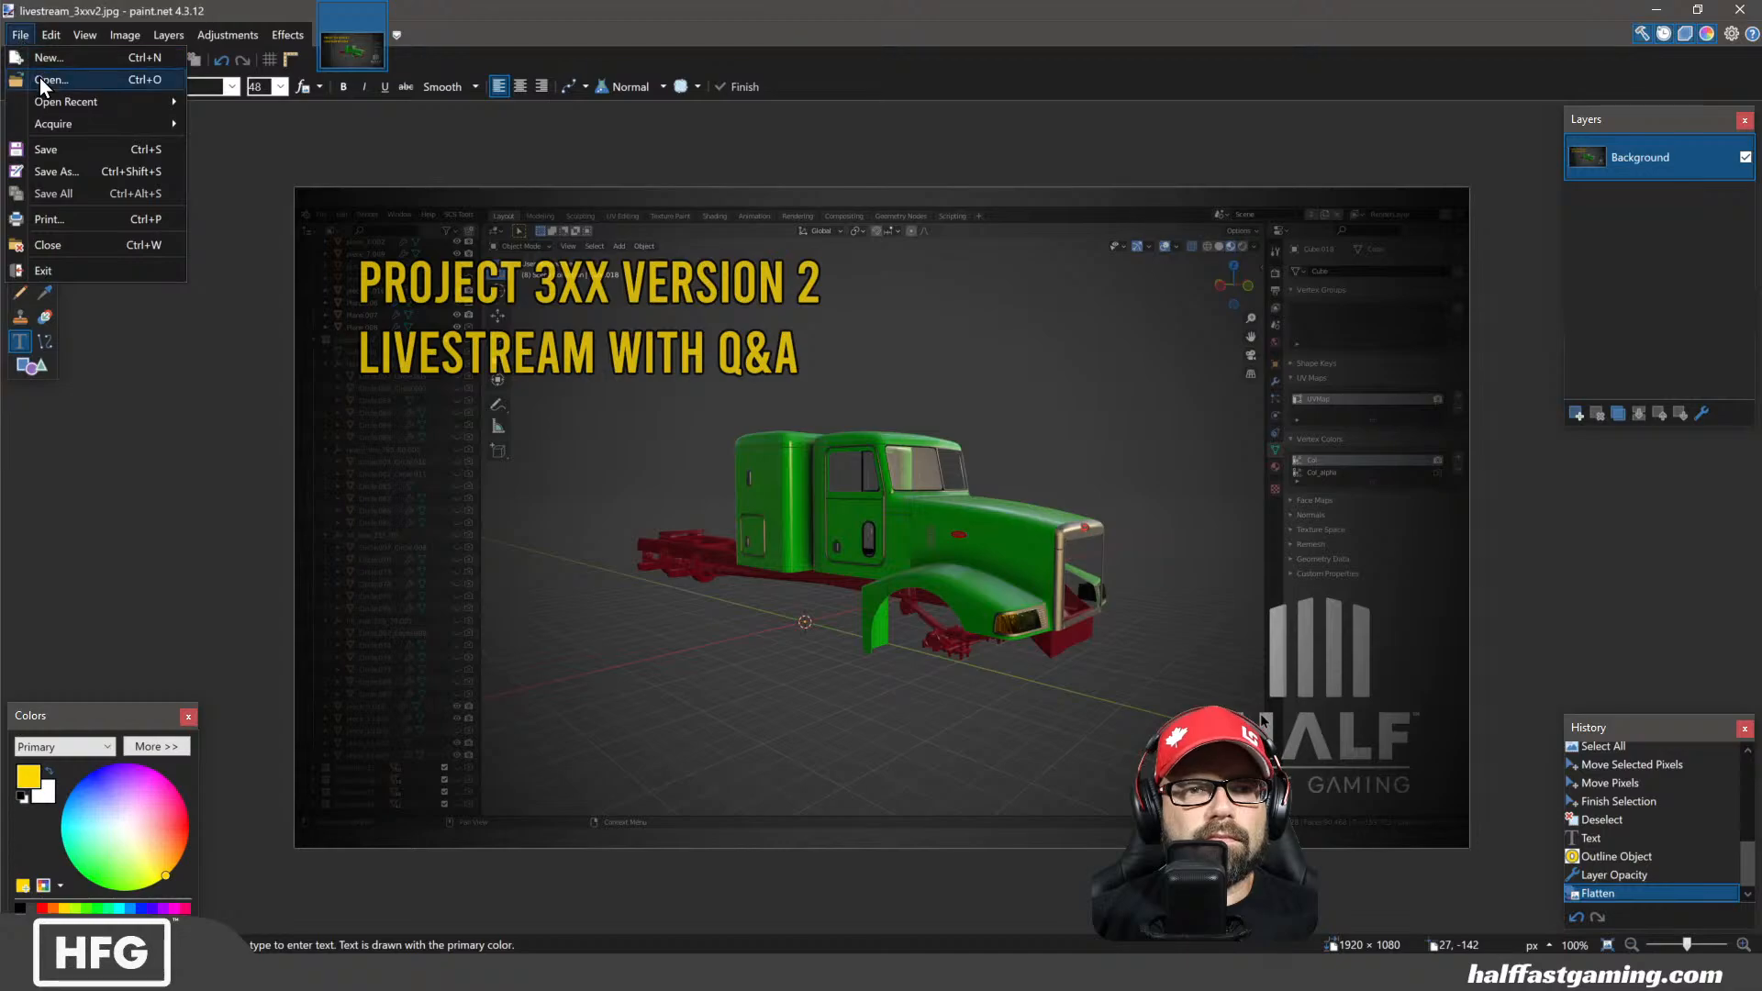
{"action": "left_click", "coordinate": [44, 79]}
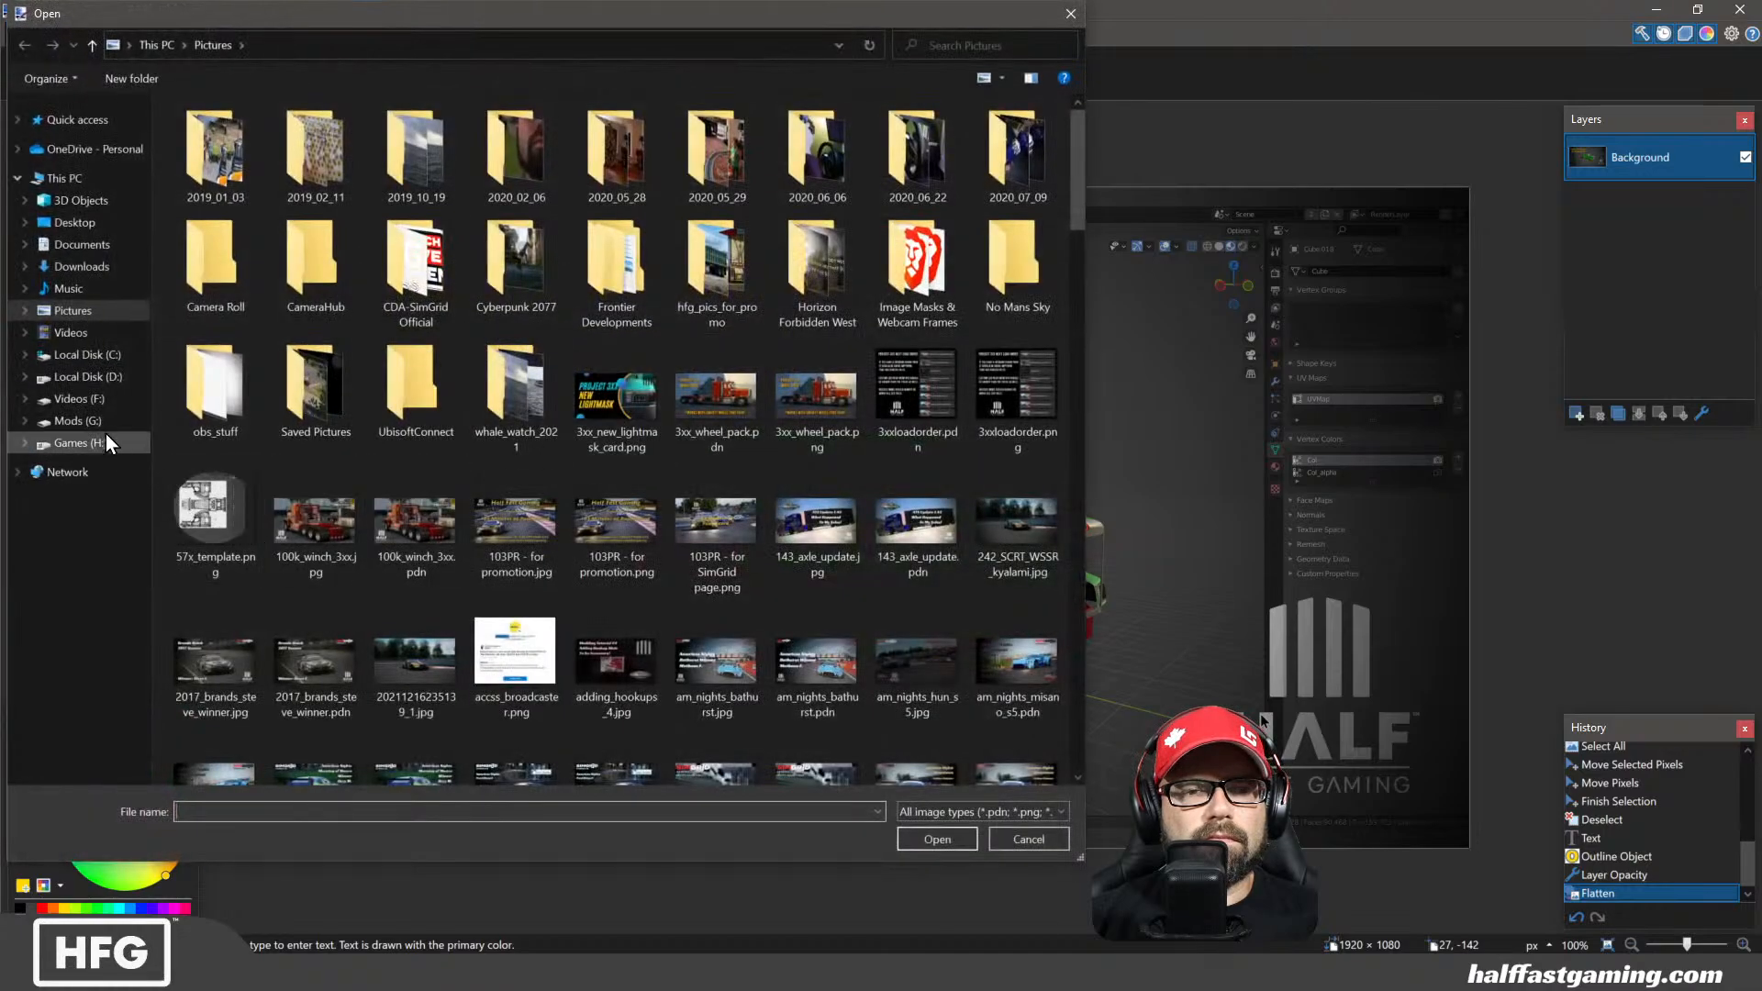
{"action": "left_click", "coordinate": [81, 428]}
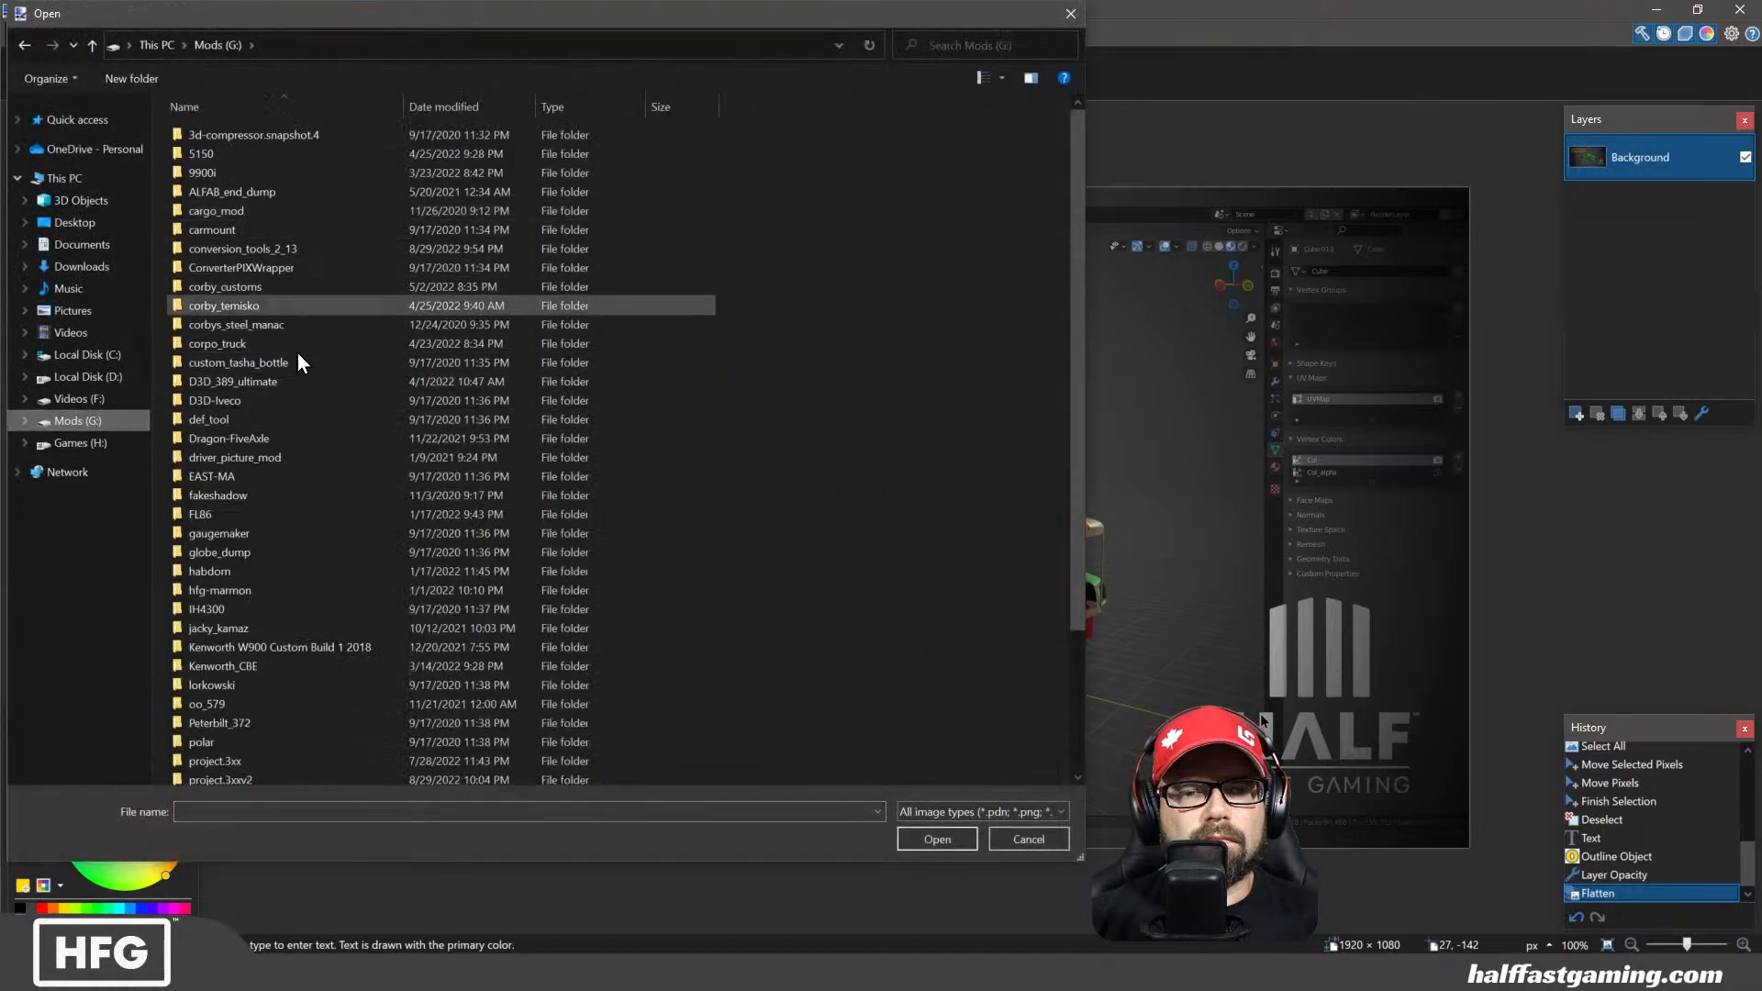
{"action": "scroll", "coordinate": [273, 598], "scroll_direction": "down", "scroll_amount": 2}
{"action": "double_click", "coordinate": [241, 684]}
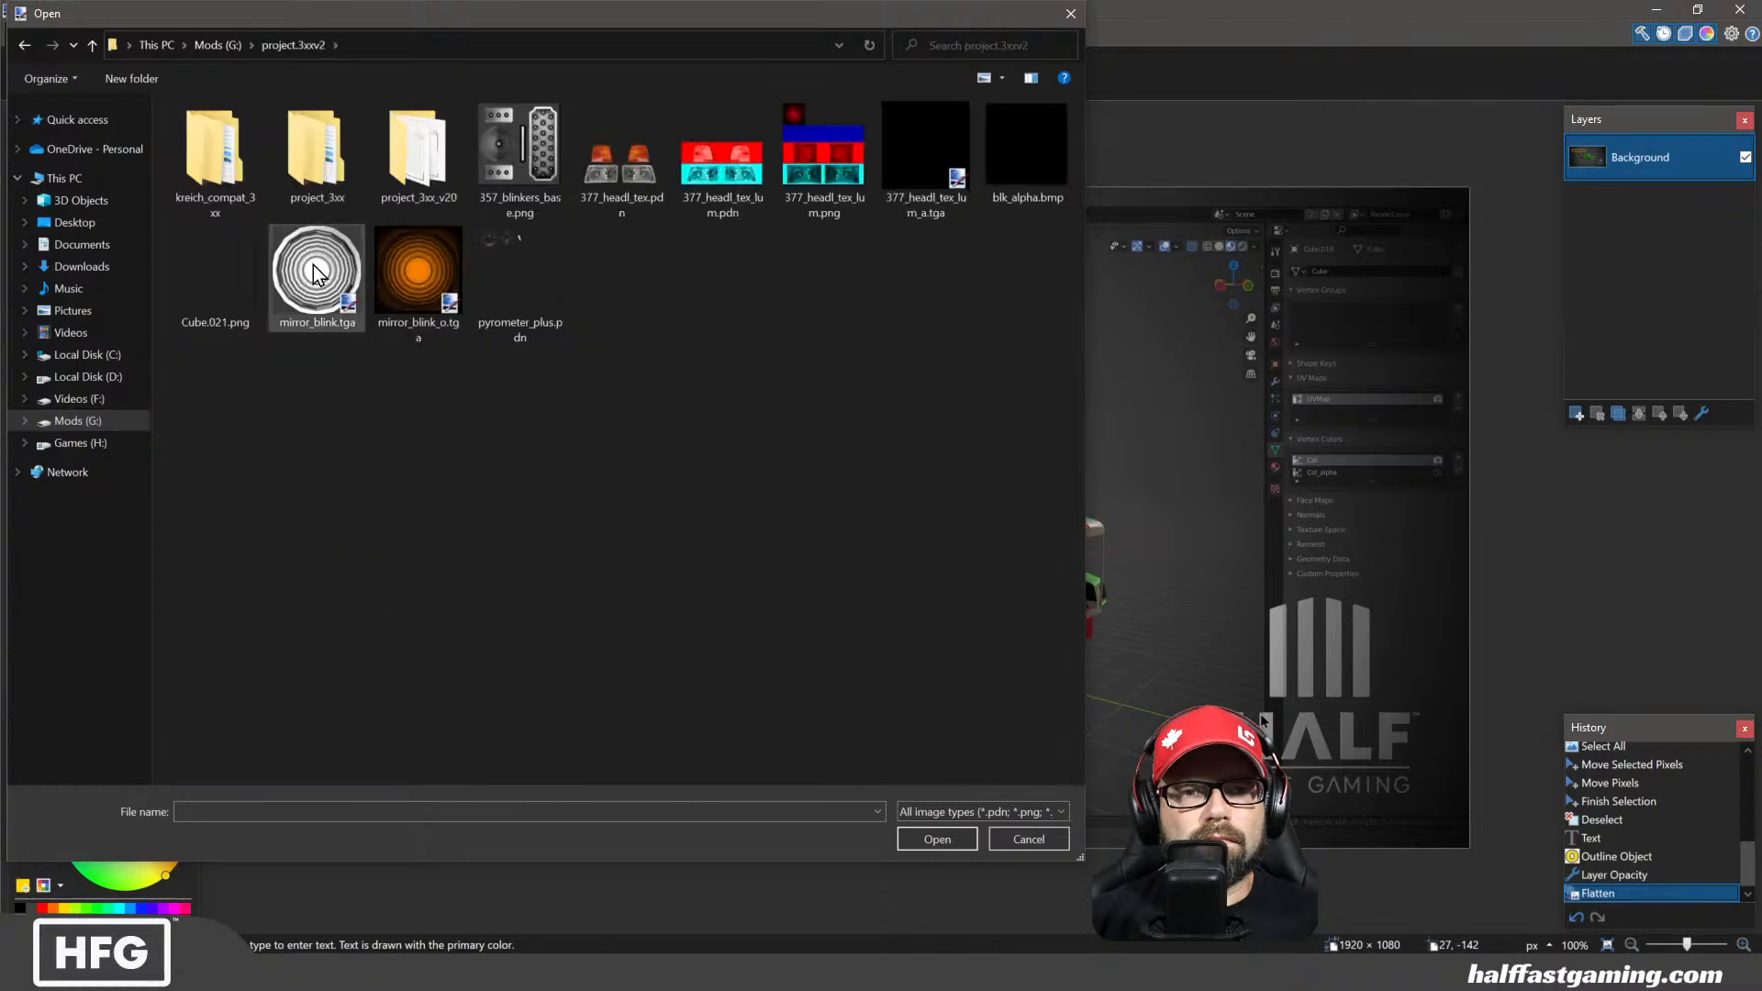
{"action": "double_click", "coordinate": [317, 174]}
{"action": "double_click", "coordinate": [219, 136]}
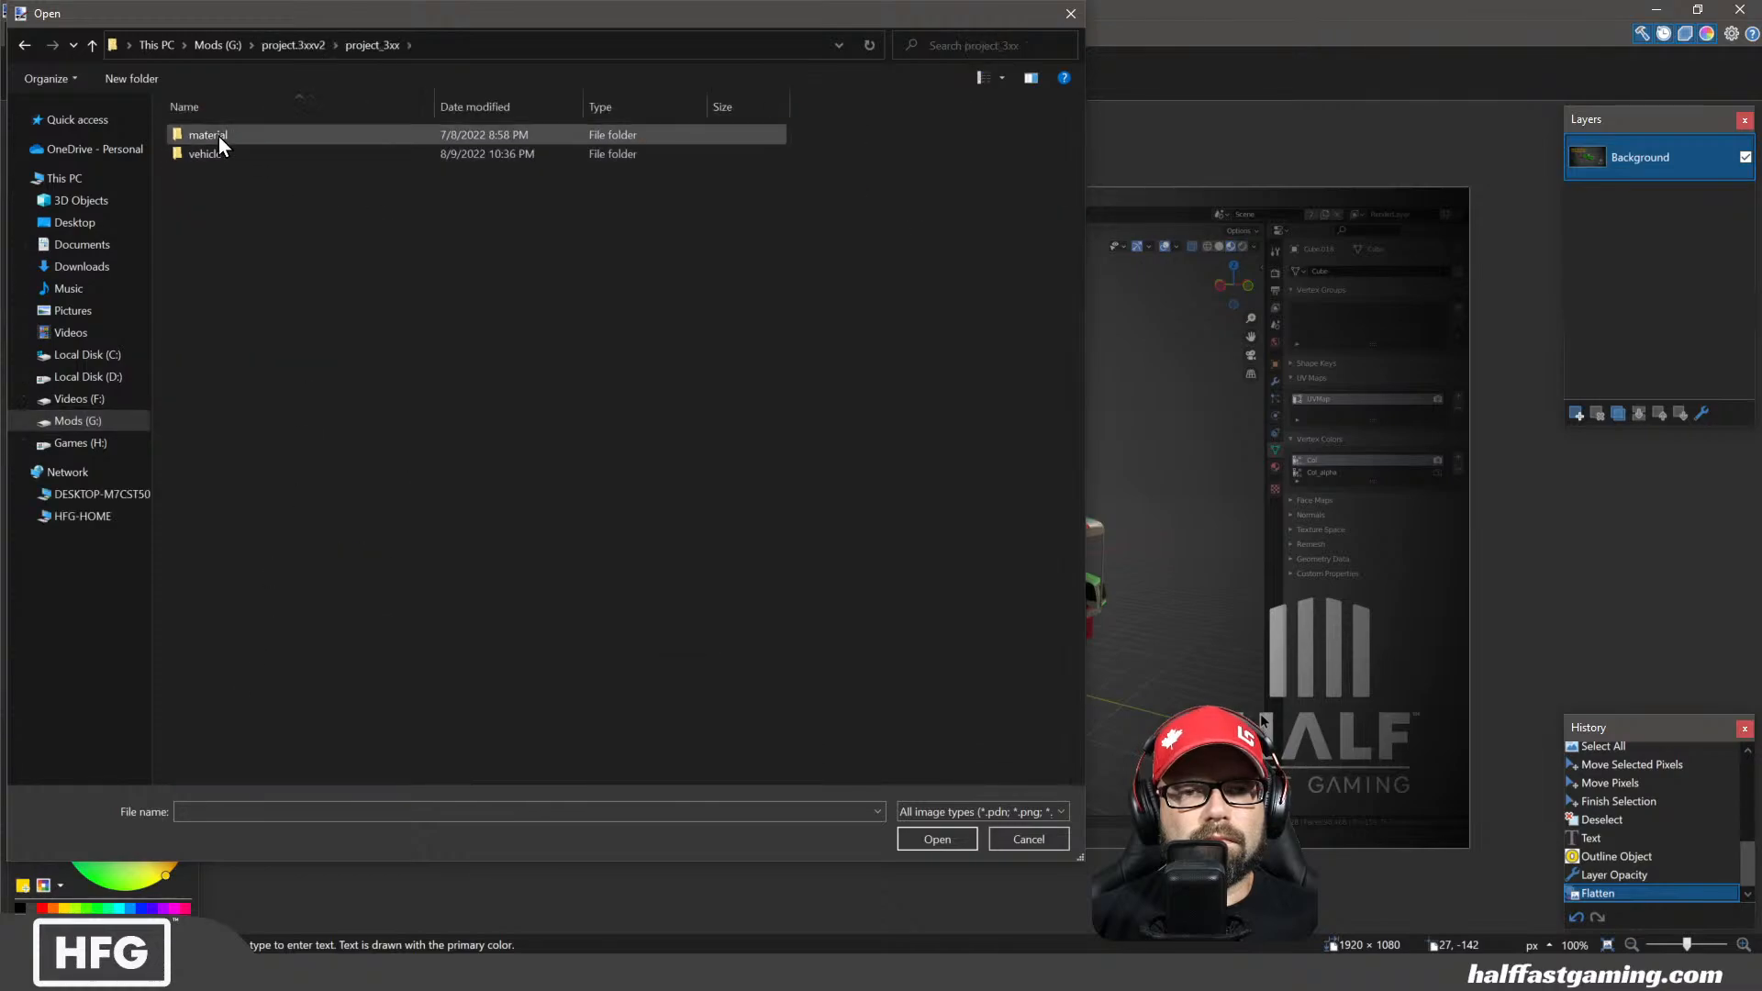
{"action": "double_click", "coordinate": [205, 154]}
{"action": "double_click", "coordinate": [204, 147]}
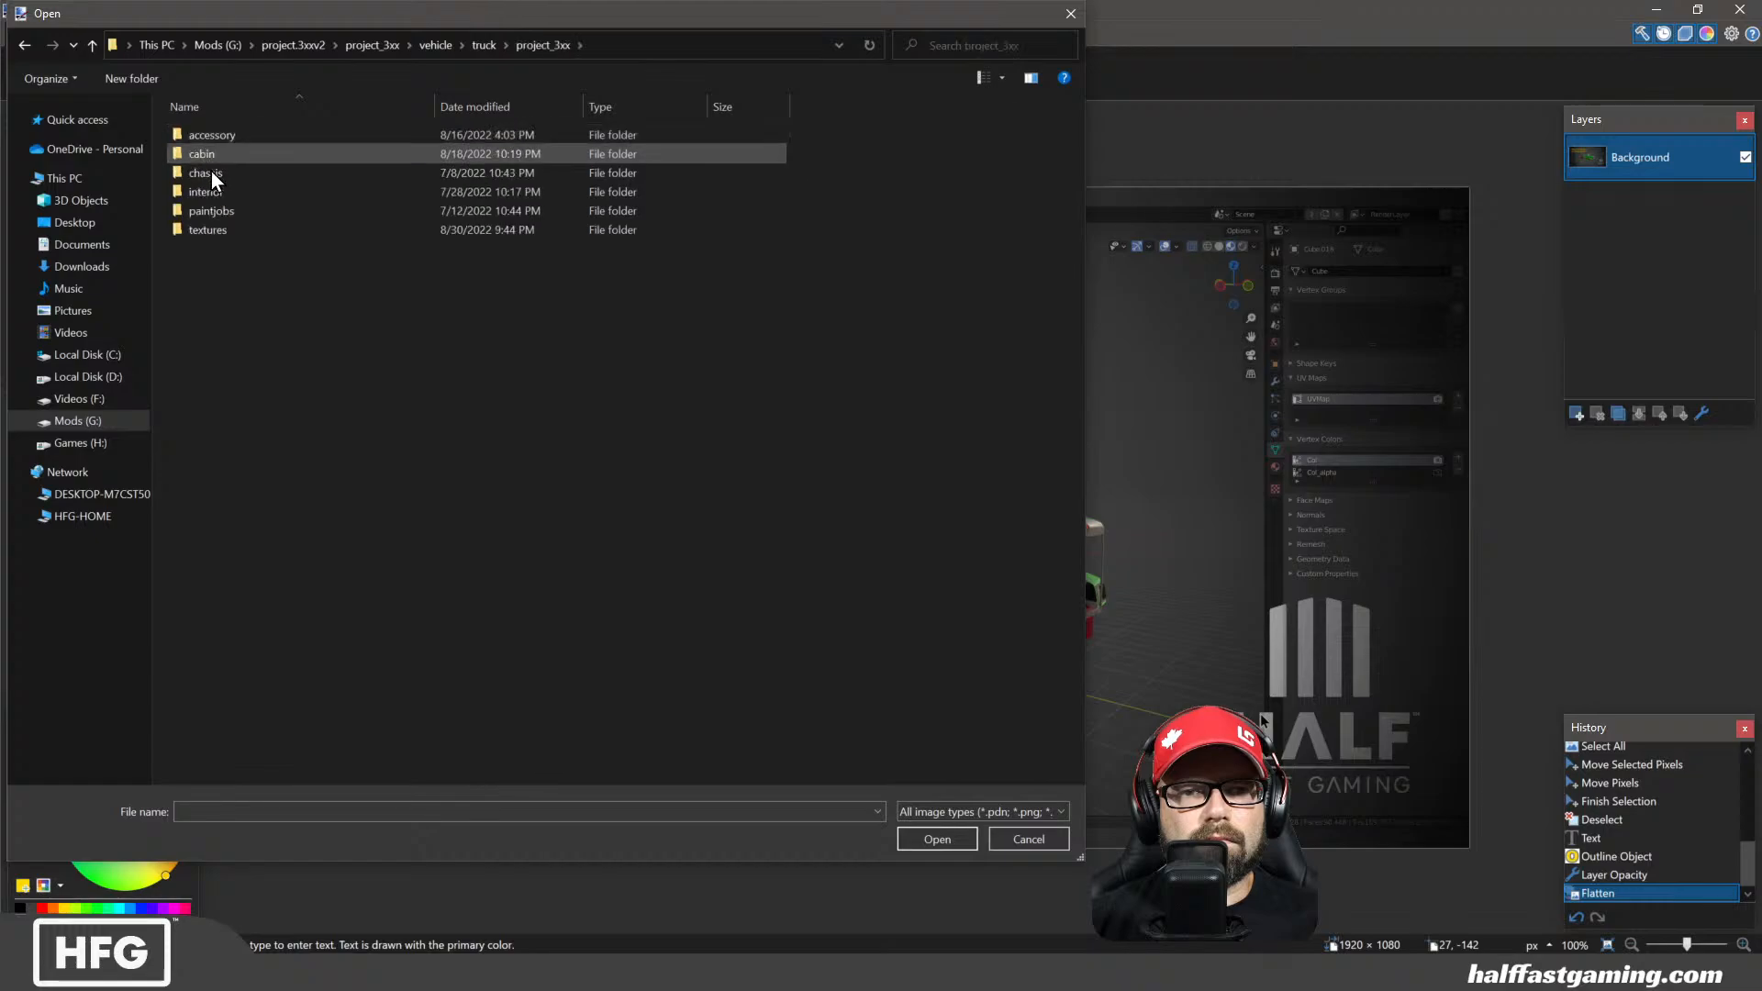
{"action": "double_click", "coordinate": [200, 234]}
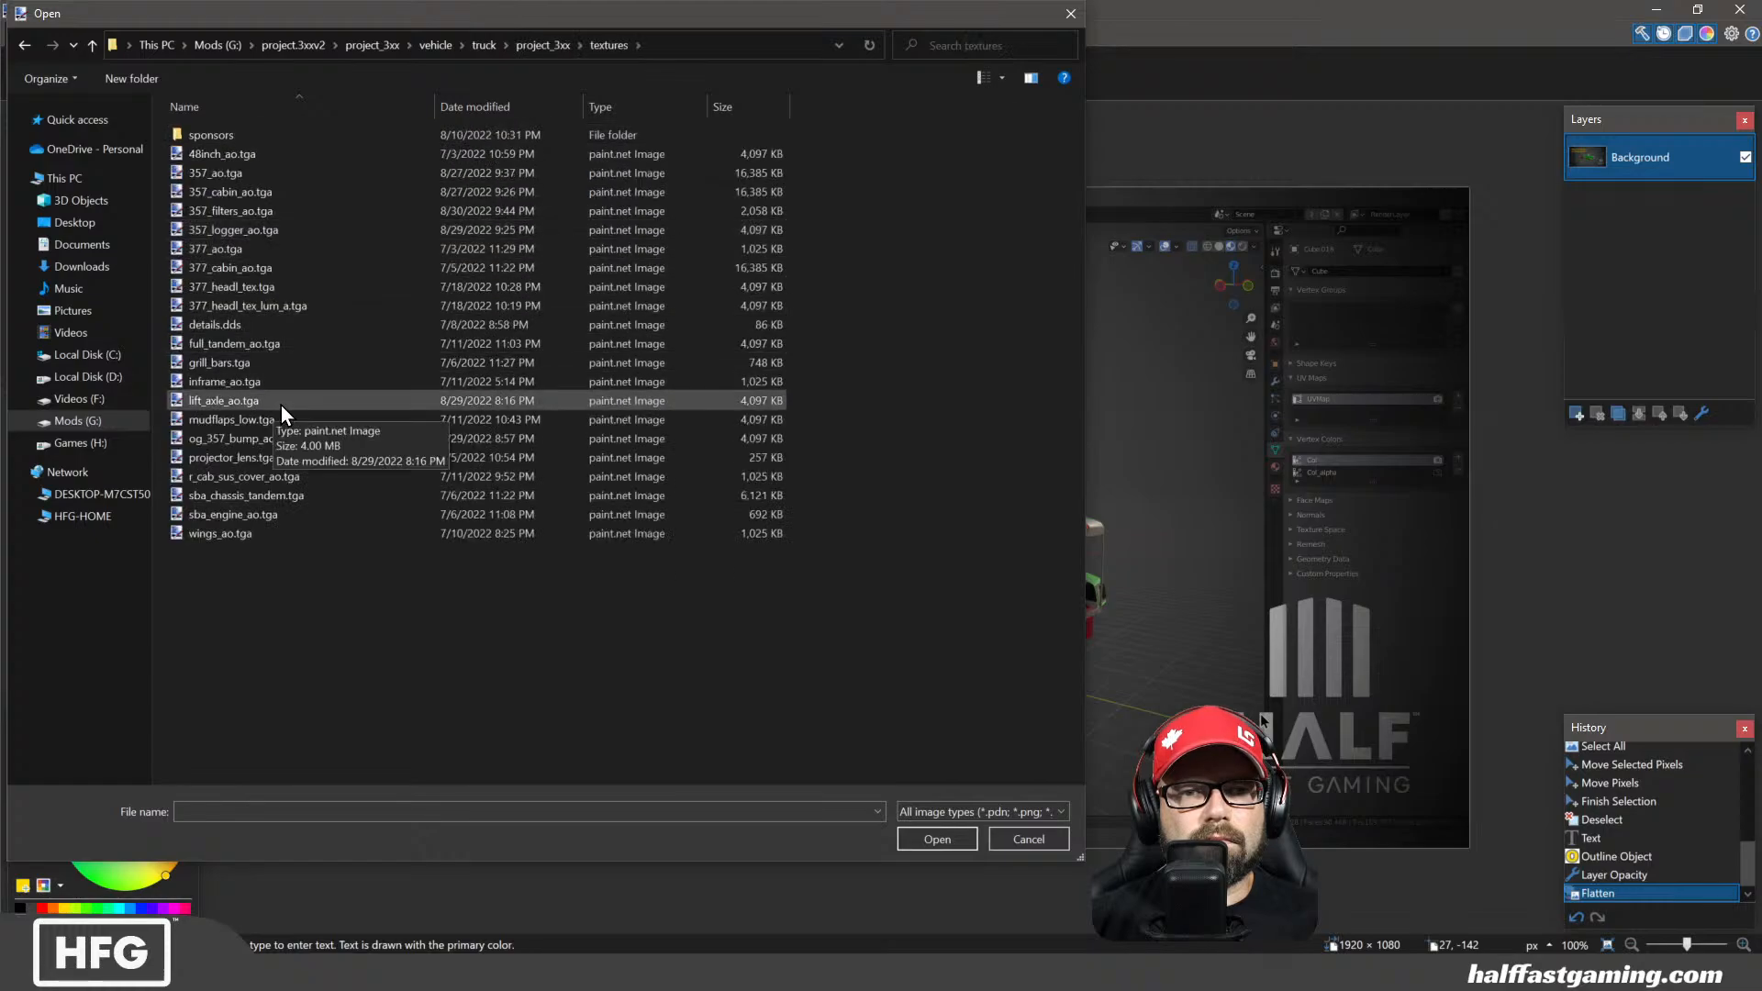
{"action": "left_click", "coordinate": [240, 214]}
{"action": "left_click", "coordinate": [971, 835]}
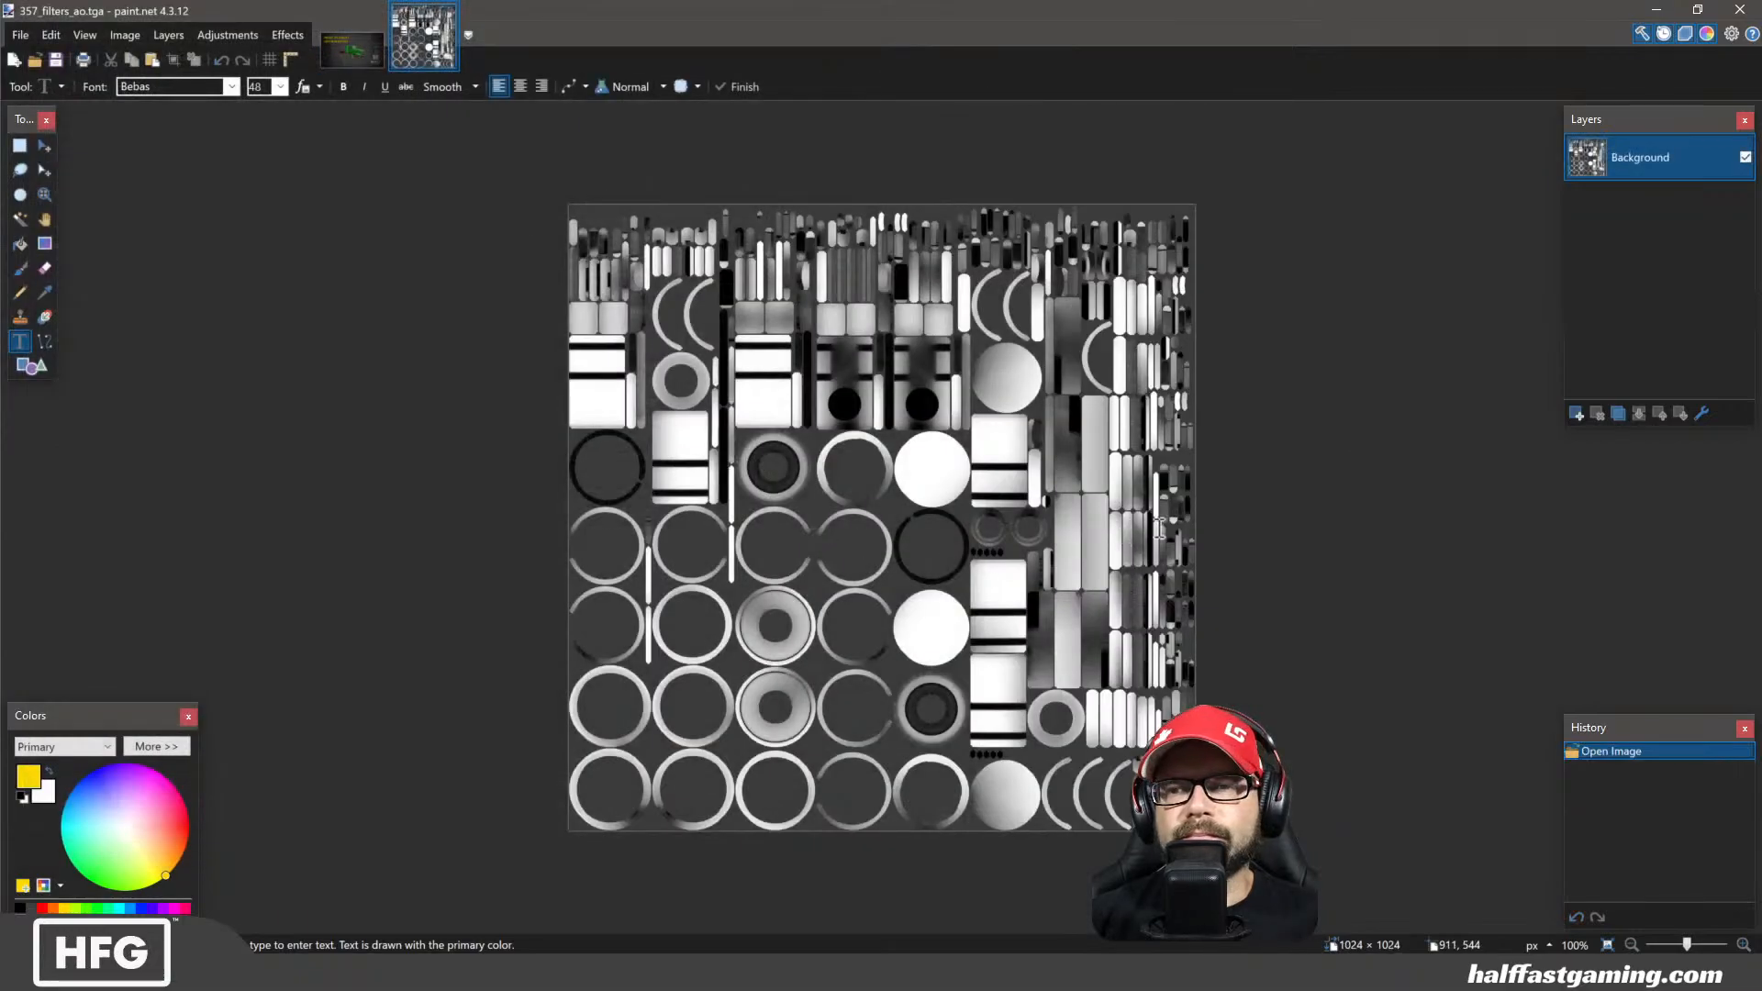
Add a new layer above the AO image and fill it completely with black
{"action": "left_click", "coordinate": [1577, 415]}
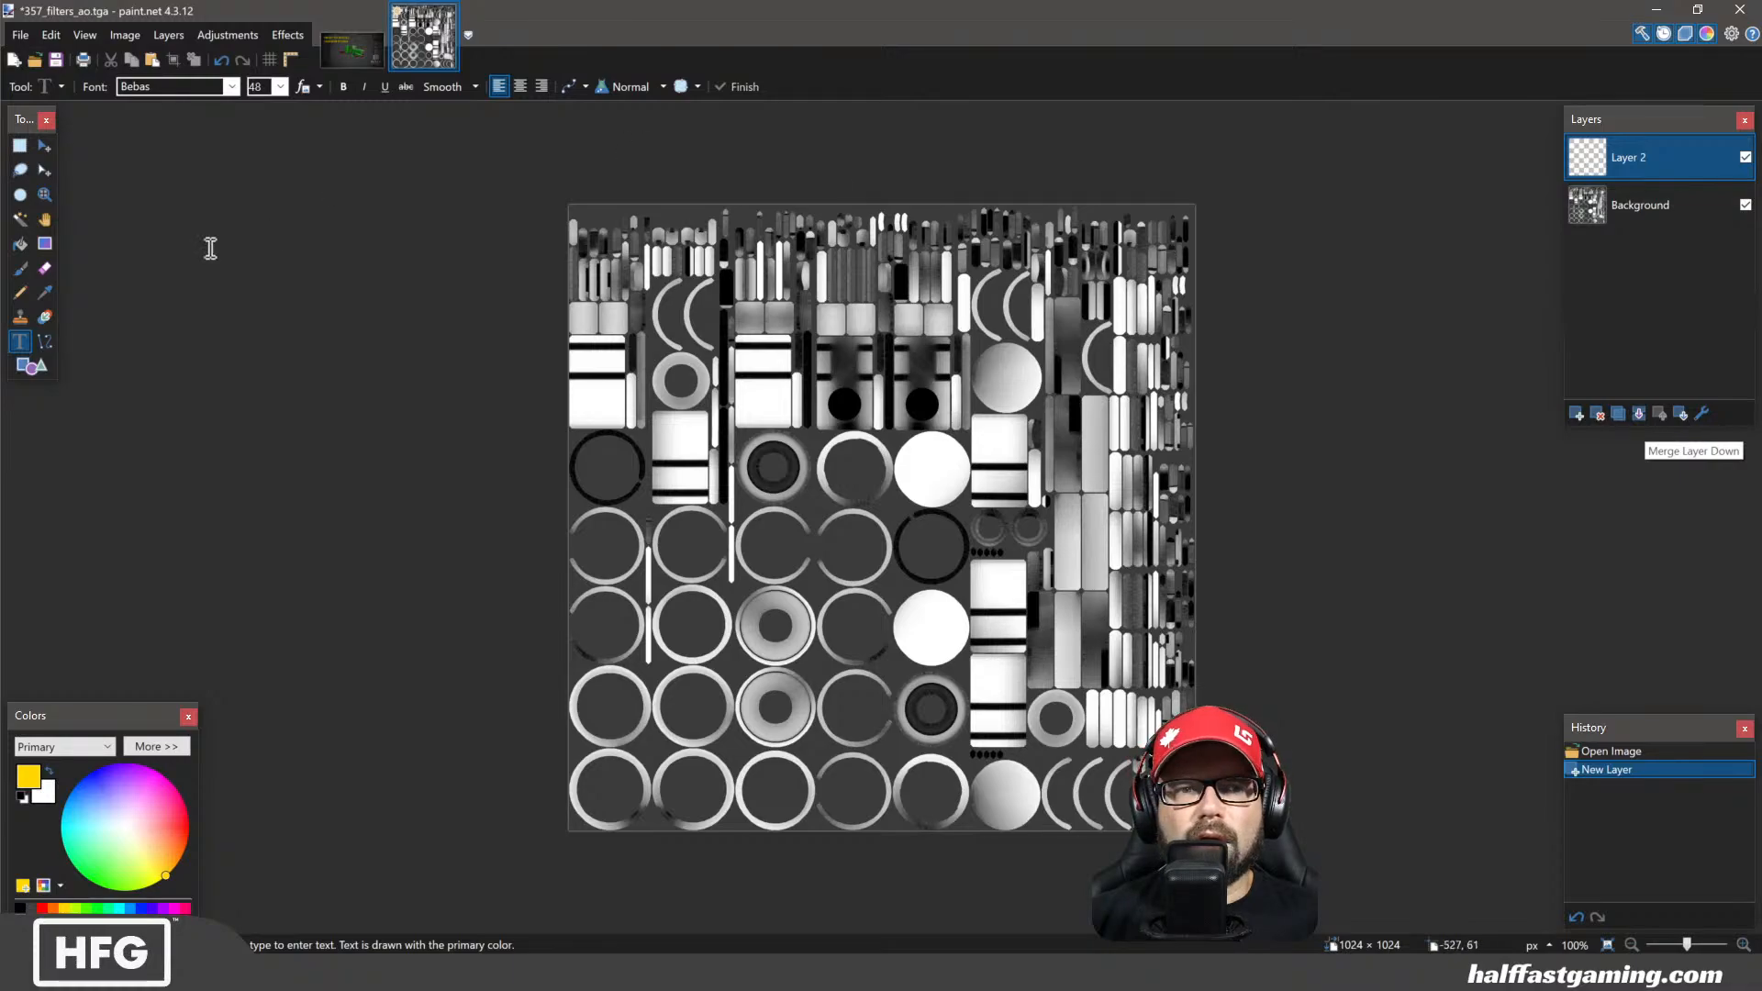
{"action": "left_click", "coordinate": [19, 244]}
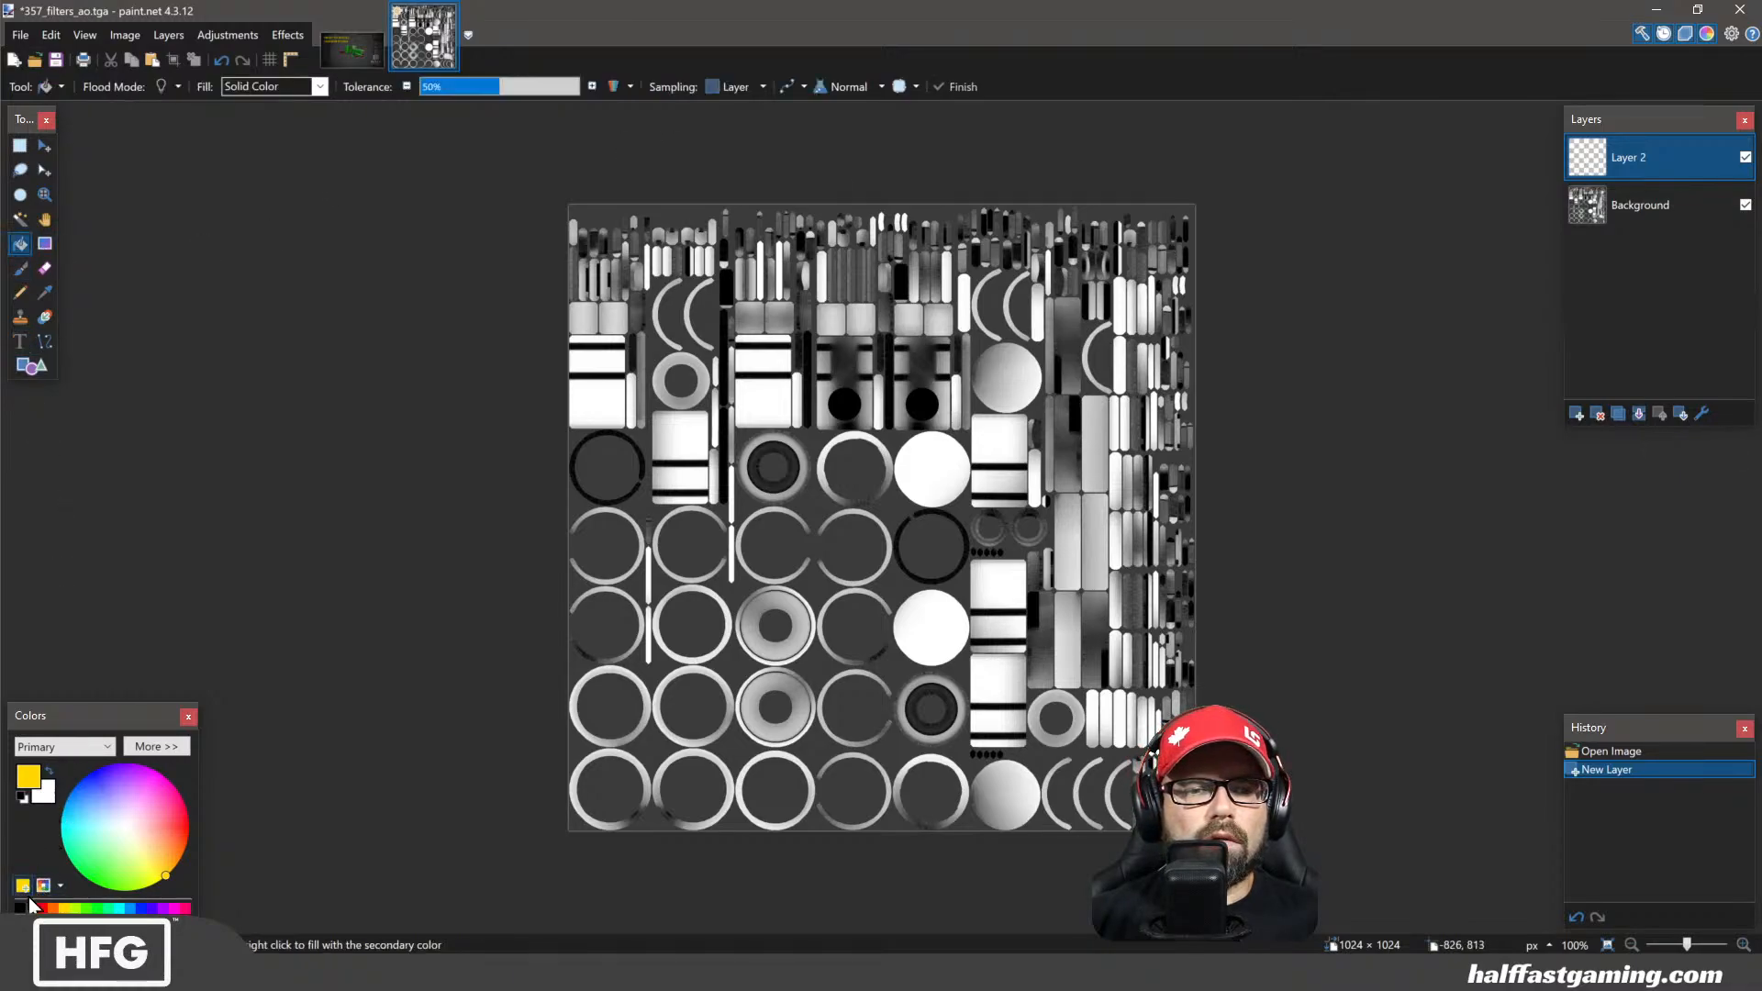
{"action": "left_click", "coordinate": [780, 532]}
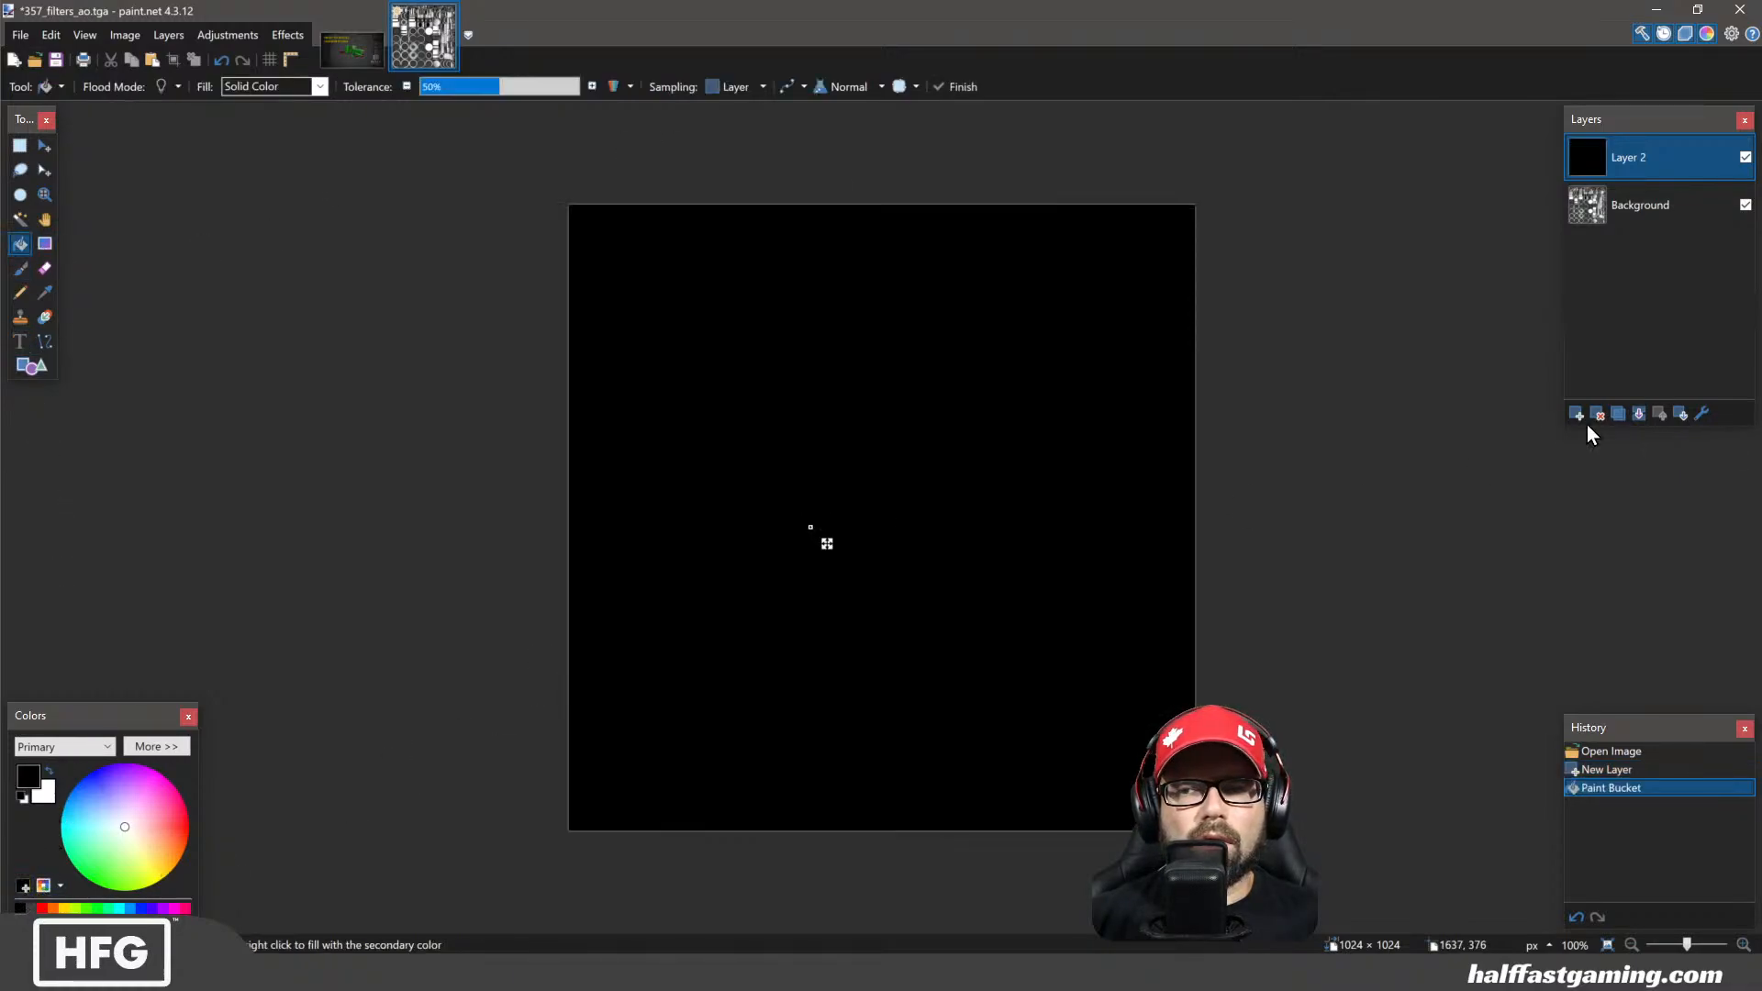
Set the black layer's blend mode to Overlay and merge it down onto the AO image
{"action": "left_click", "coordinate": [1703, 415]}
{"action": "left_click", "coordinate": [795, 489]}
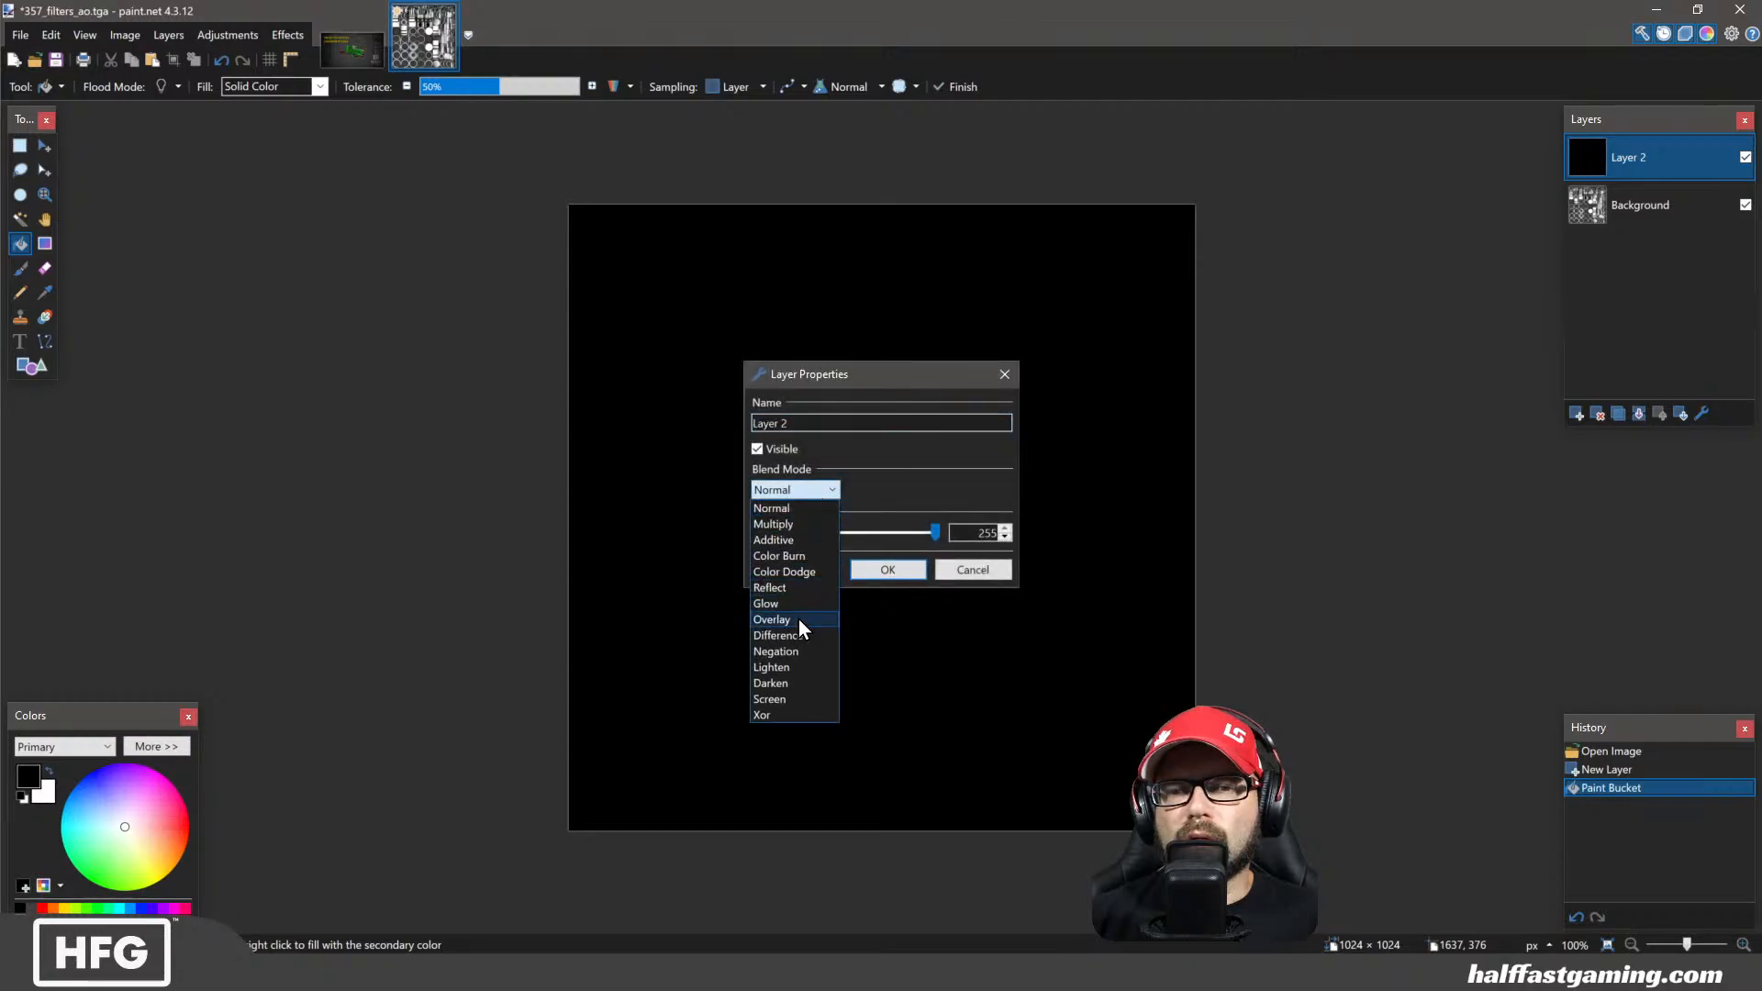
{"action": "left_click", "coordinate": [801, 621]}
{"action": "left_click", "coordinate": [892, 570]}
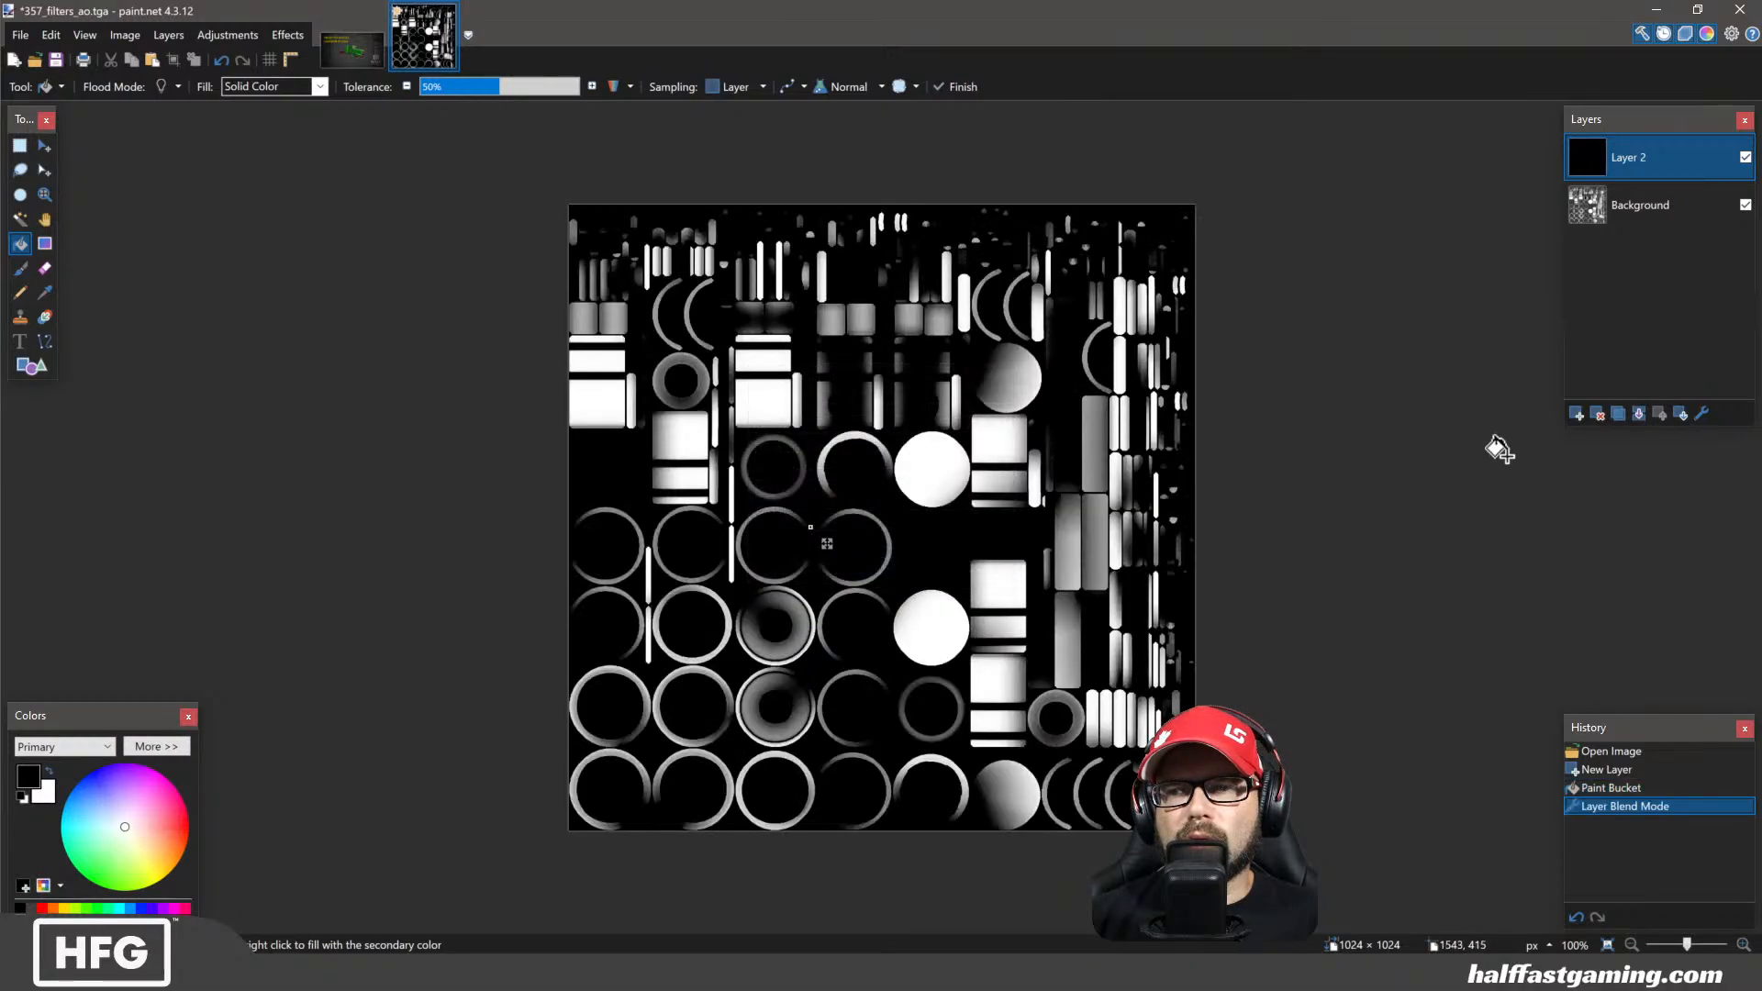
{"action": "left_click", "coordinate": [1640, 414]}
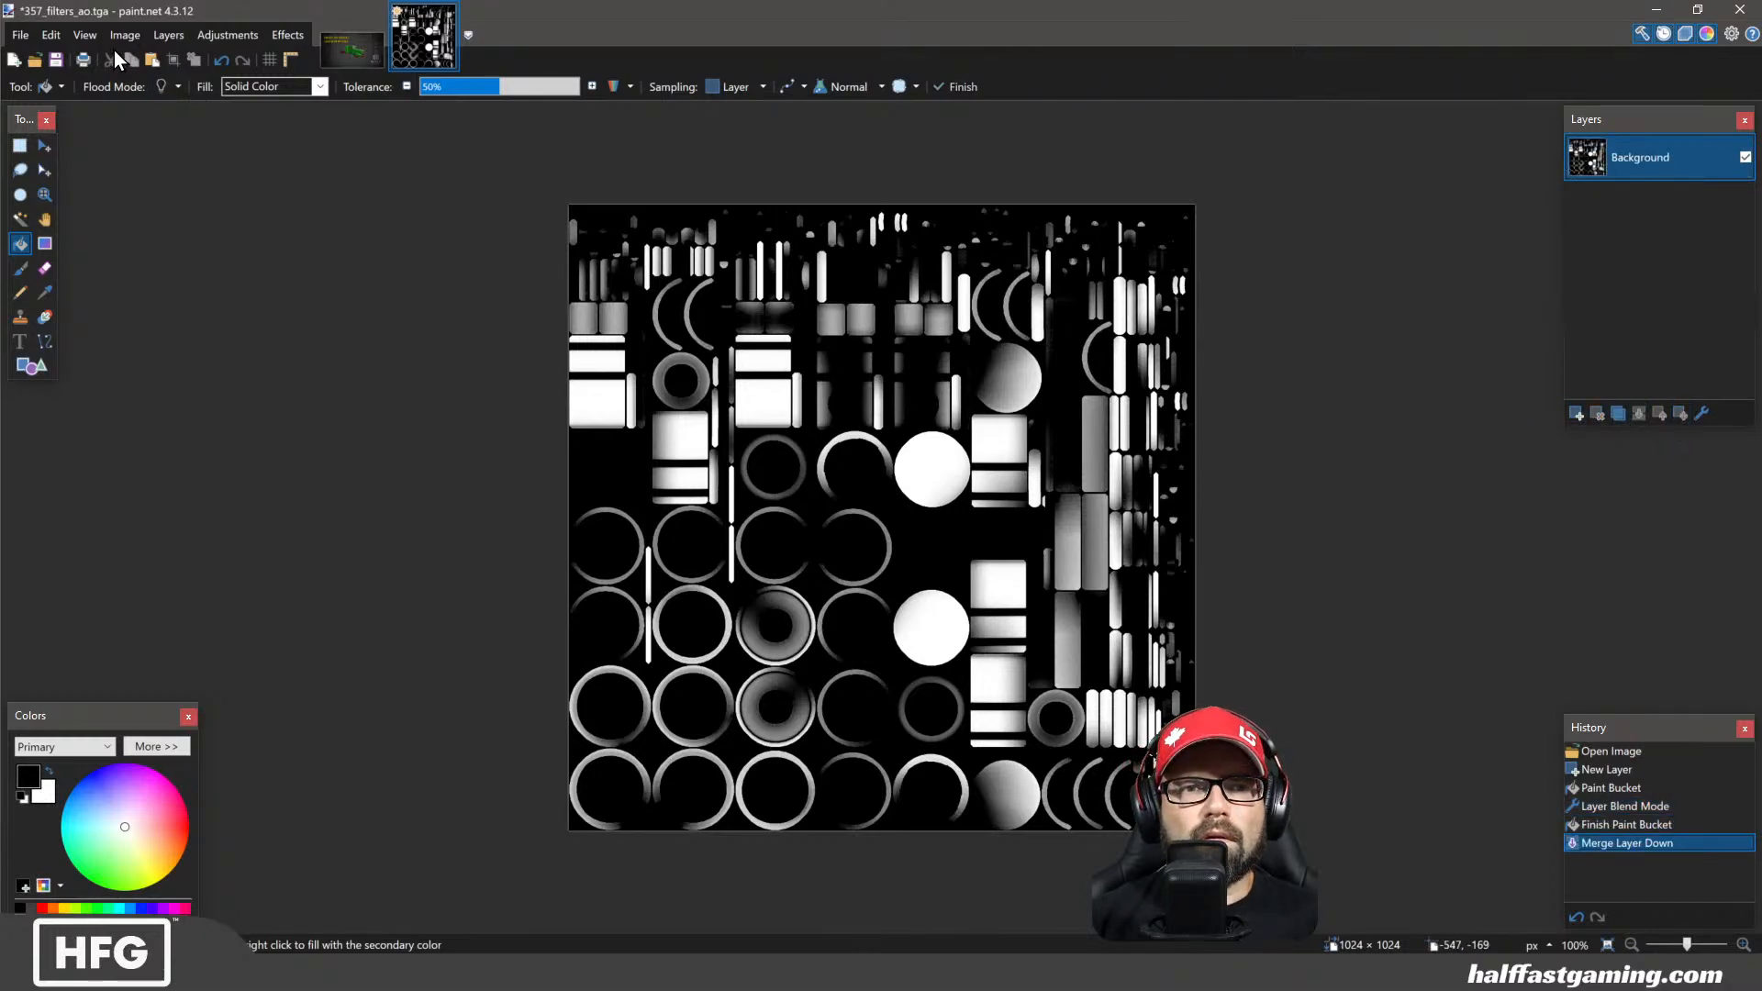
Save the darkened AO image over 357_filters_ao.tga, keeping the offered save settings
{"action": "left_click", "coordinate": [19, 40]}
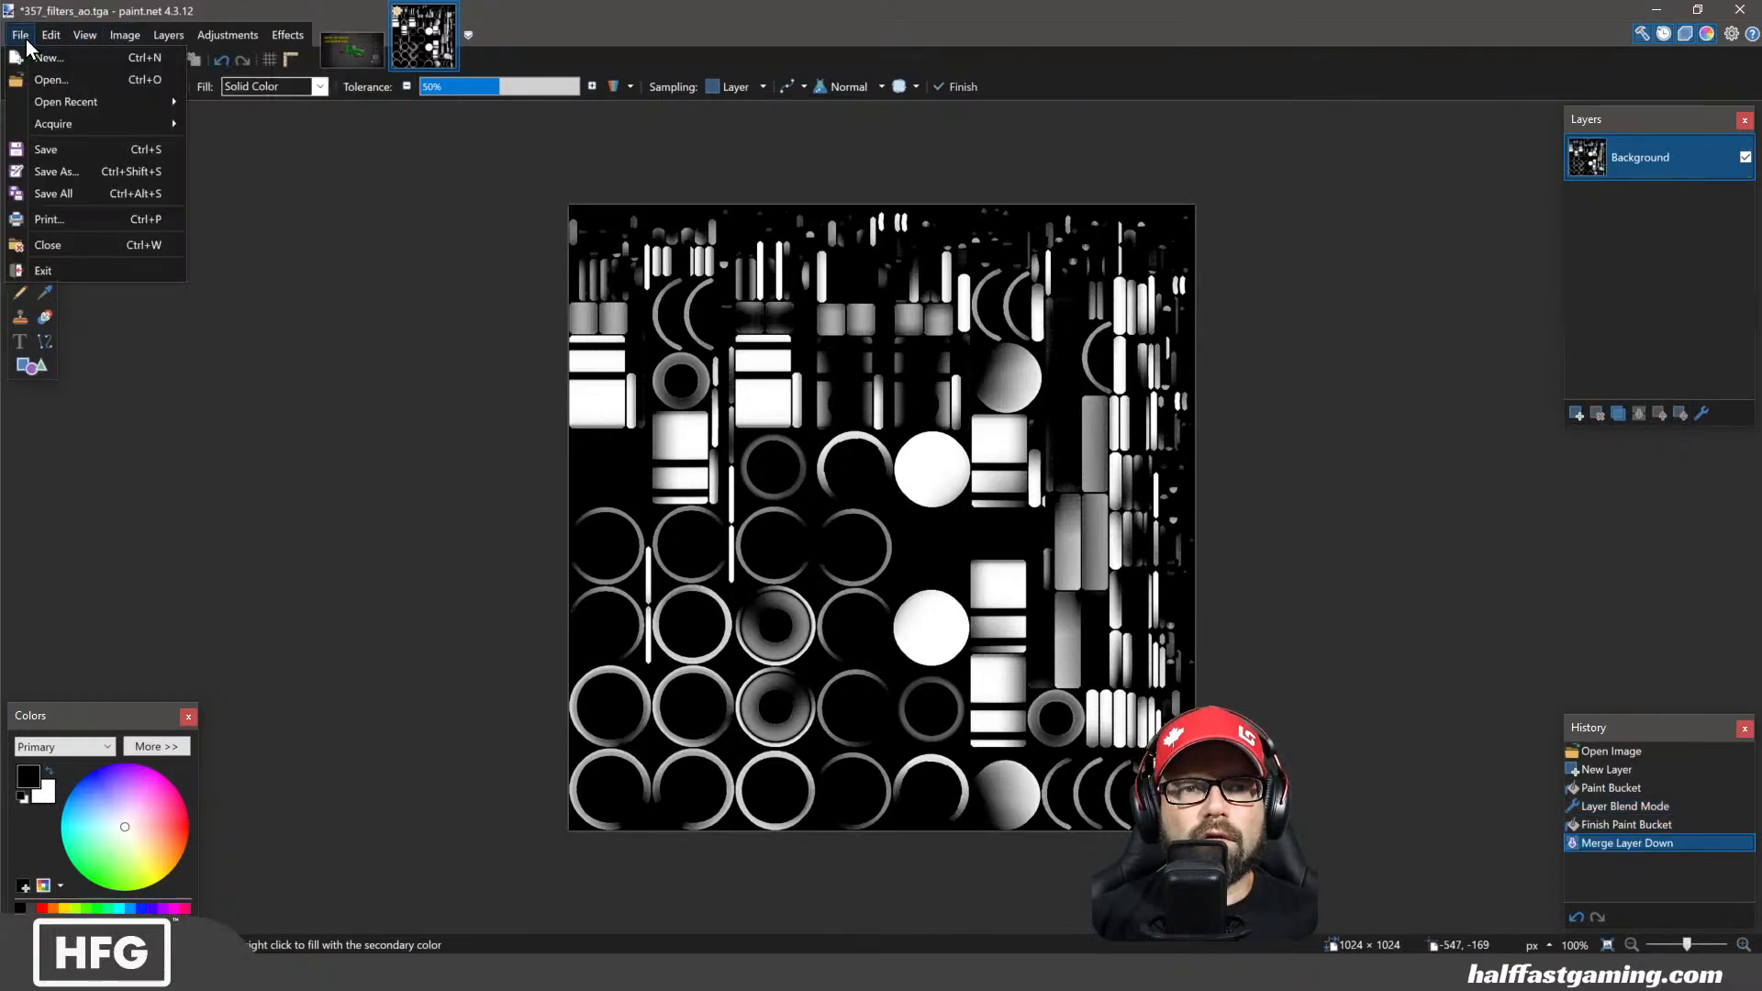
{"action": "left_click", "coordinate": [46, 151]}
{"action": "left_click", "coordinate": [872, 511]}
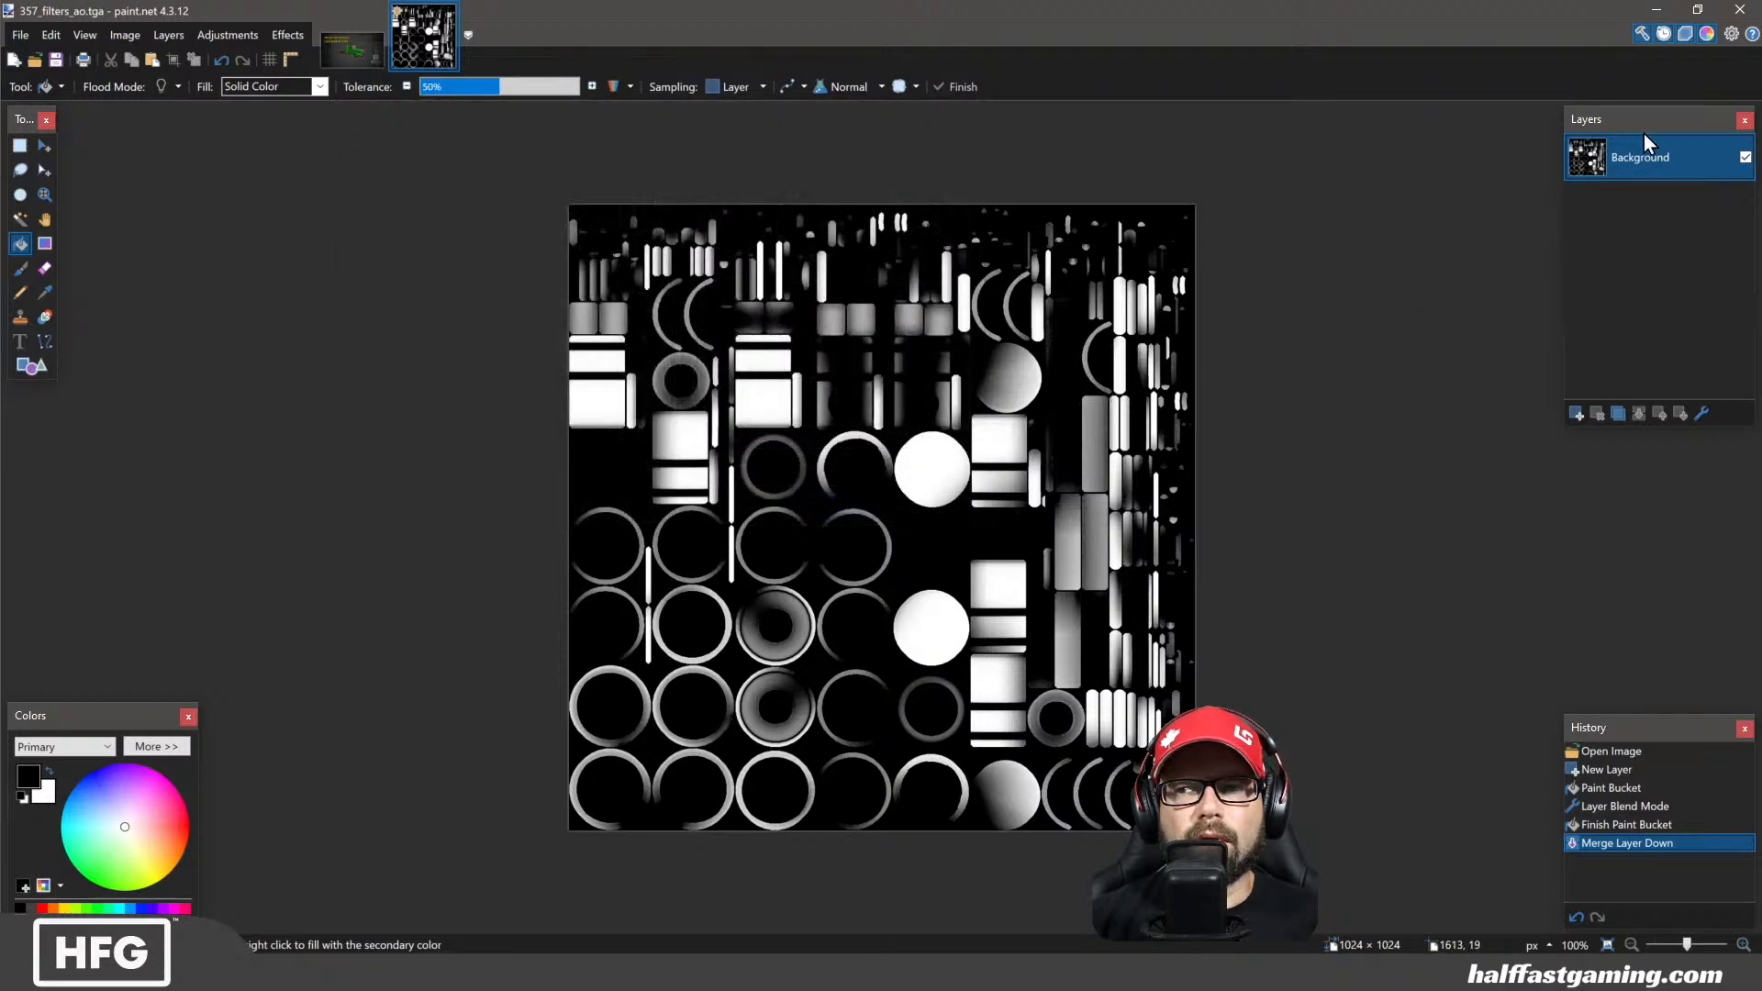
Switch back to Blender and return the filter mesh to Object Mode
{"action": "left_click", "coordinate": [1656, 11]}
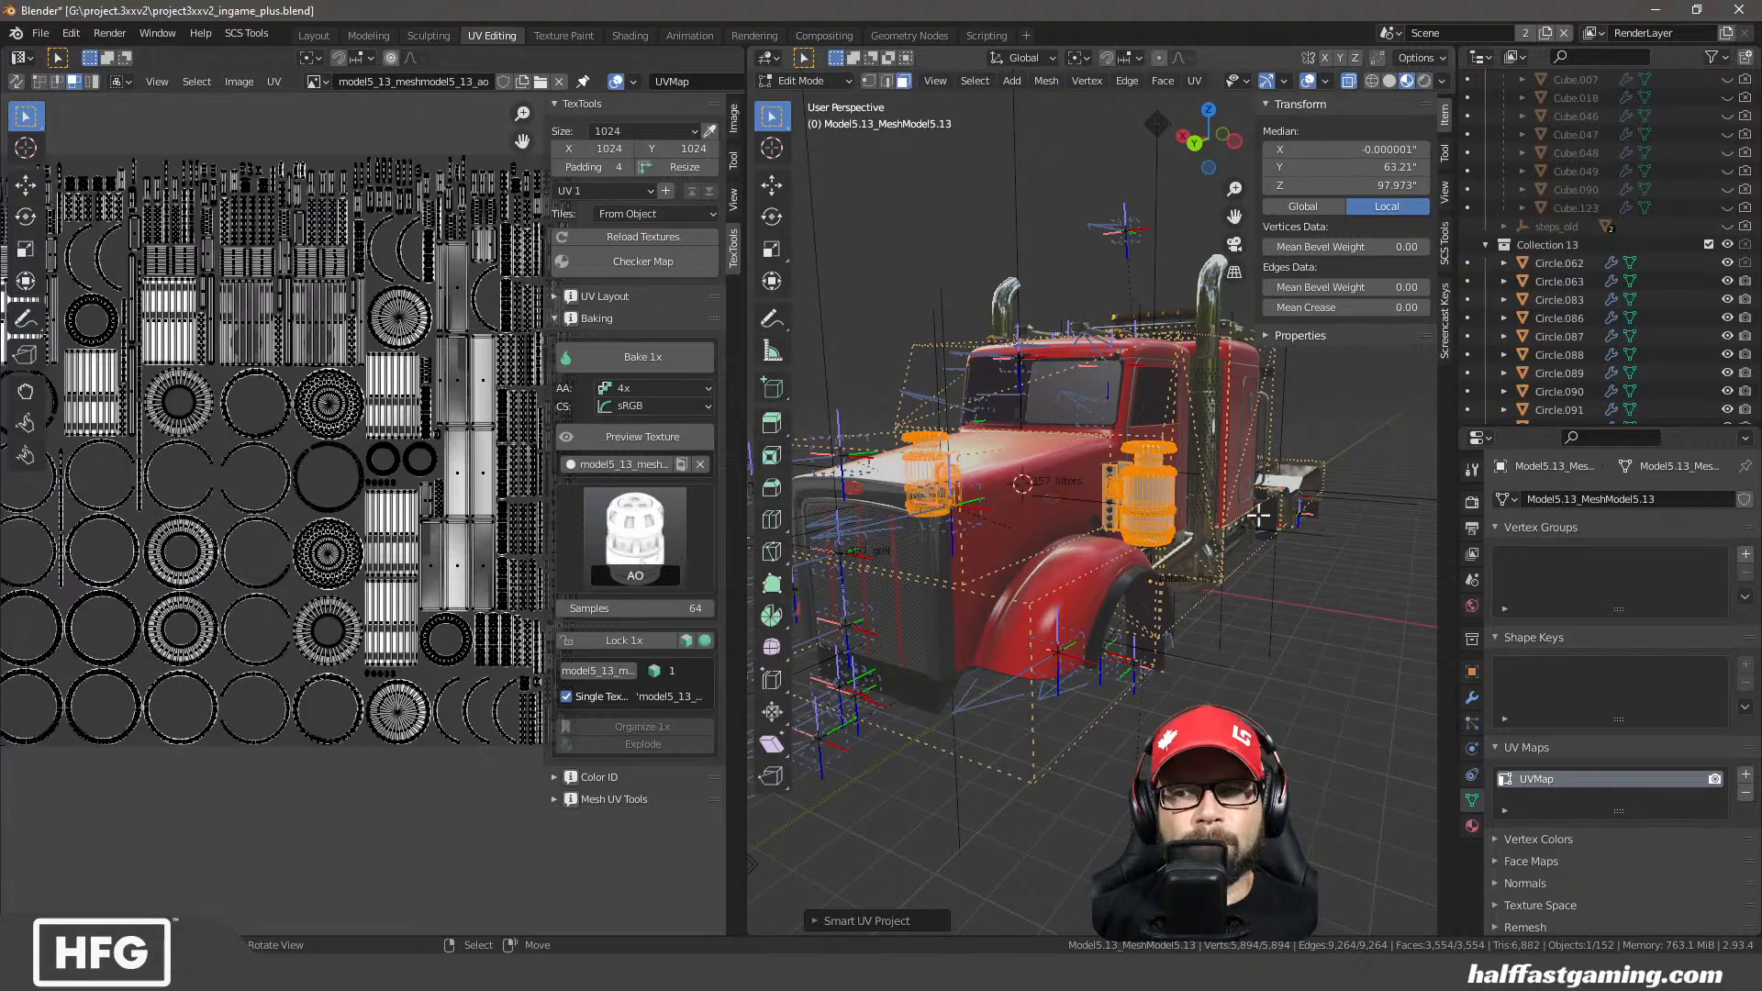
{"action": "middle_click", "coordinate": [1156, 510], "text": "alt"}
{"action": "scroll", "coordinate": [1147, 533], "scroll_direction": "up", "scroll_amount": 1}
{"action": "key", "text": "Tab"}
{"action": "scroll", "coordinate": [1142, 542], "scroll_direction": "up", "scroll_amount": 3}
{"action": "middle_click_drag", "start_coordinate": [1142, 542], "coordinate": [1114, 540]}
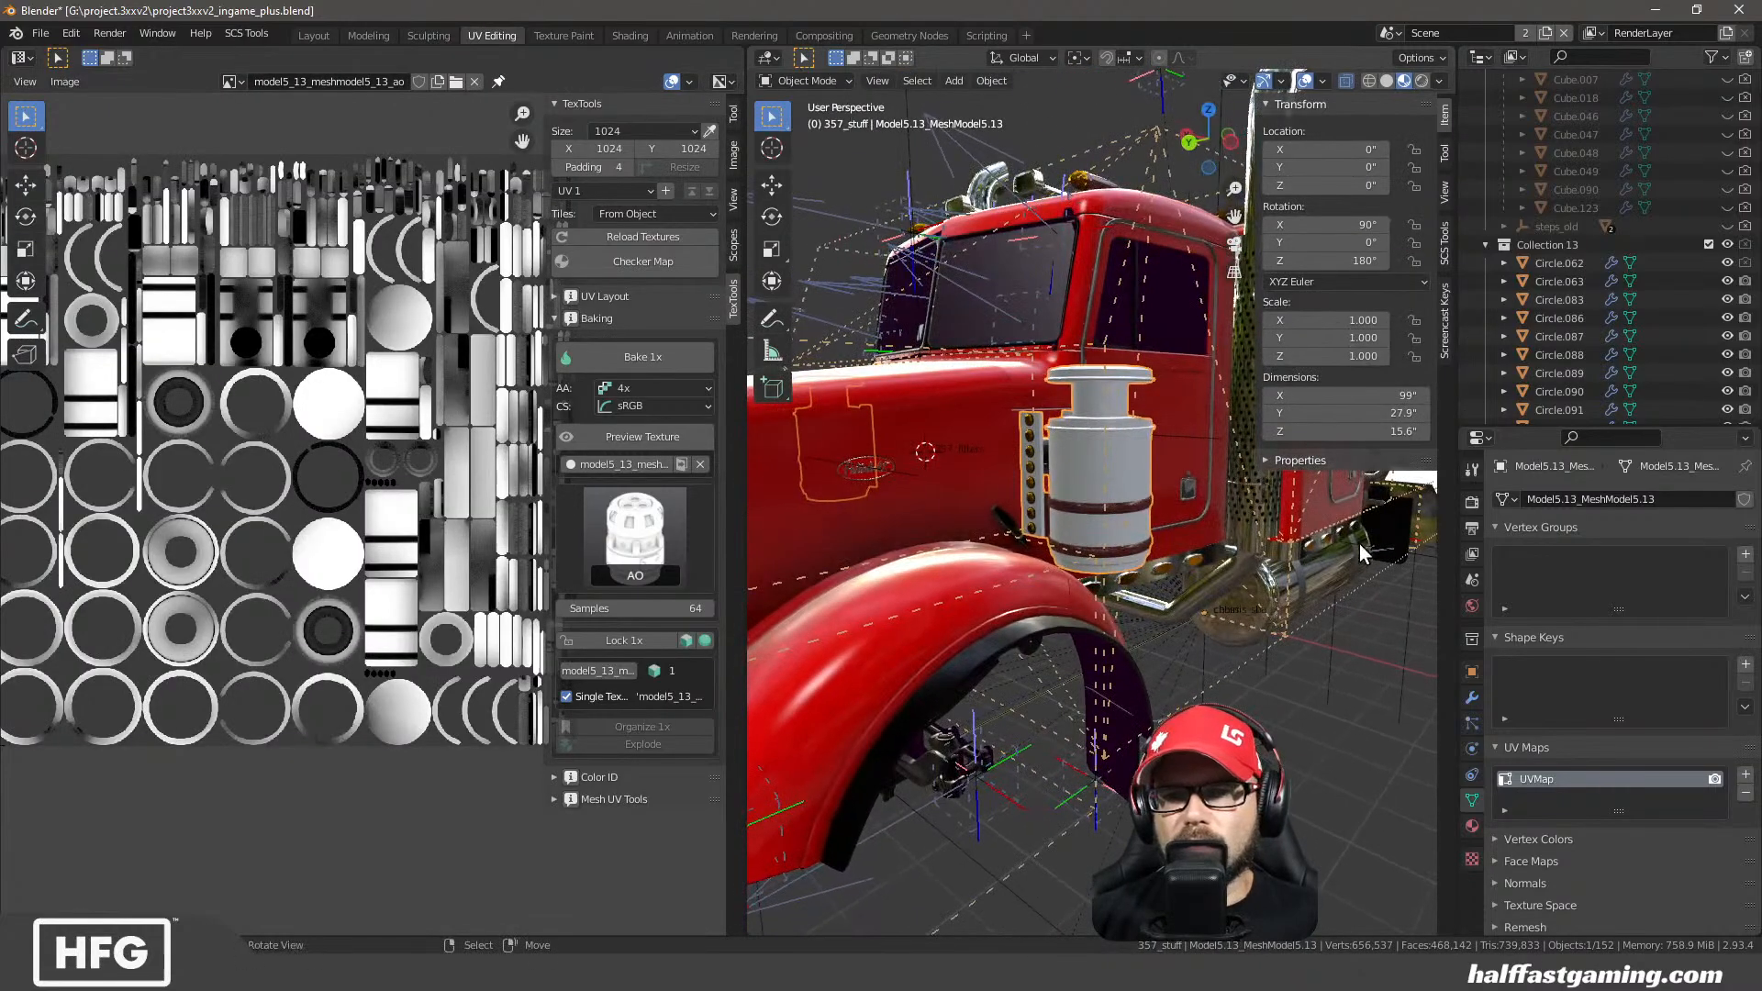
Go to the Layout workspace and select the Truck_Paint_Primary slot in the filter mesh's material settings
{"action": "left_click", "coordinate": [1470, 827]}
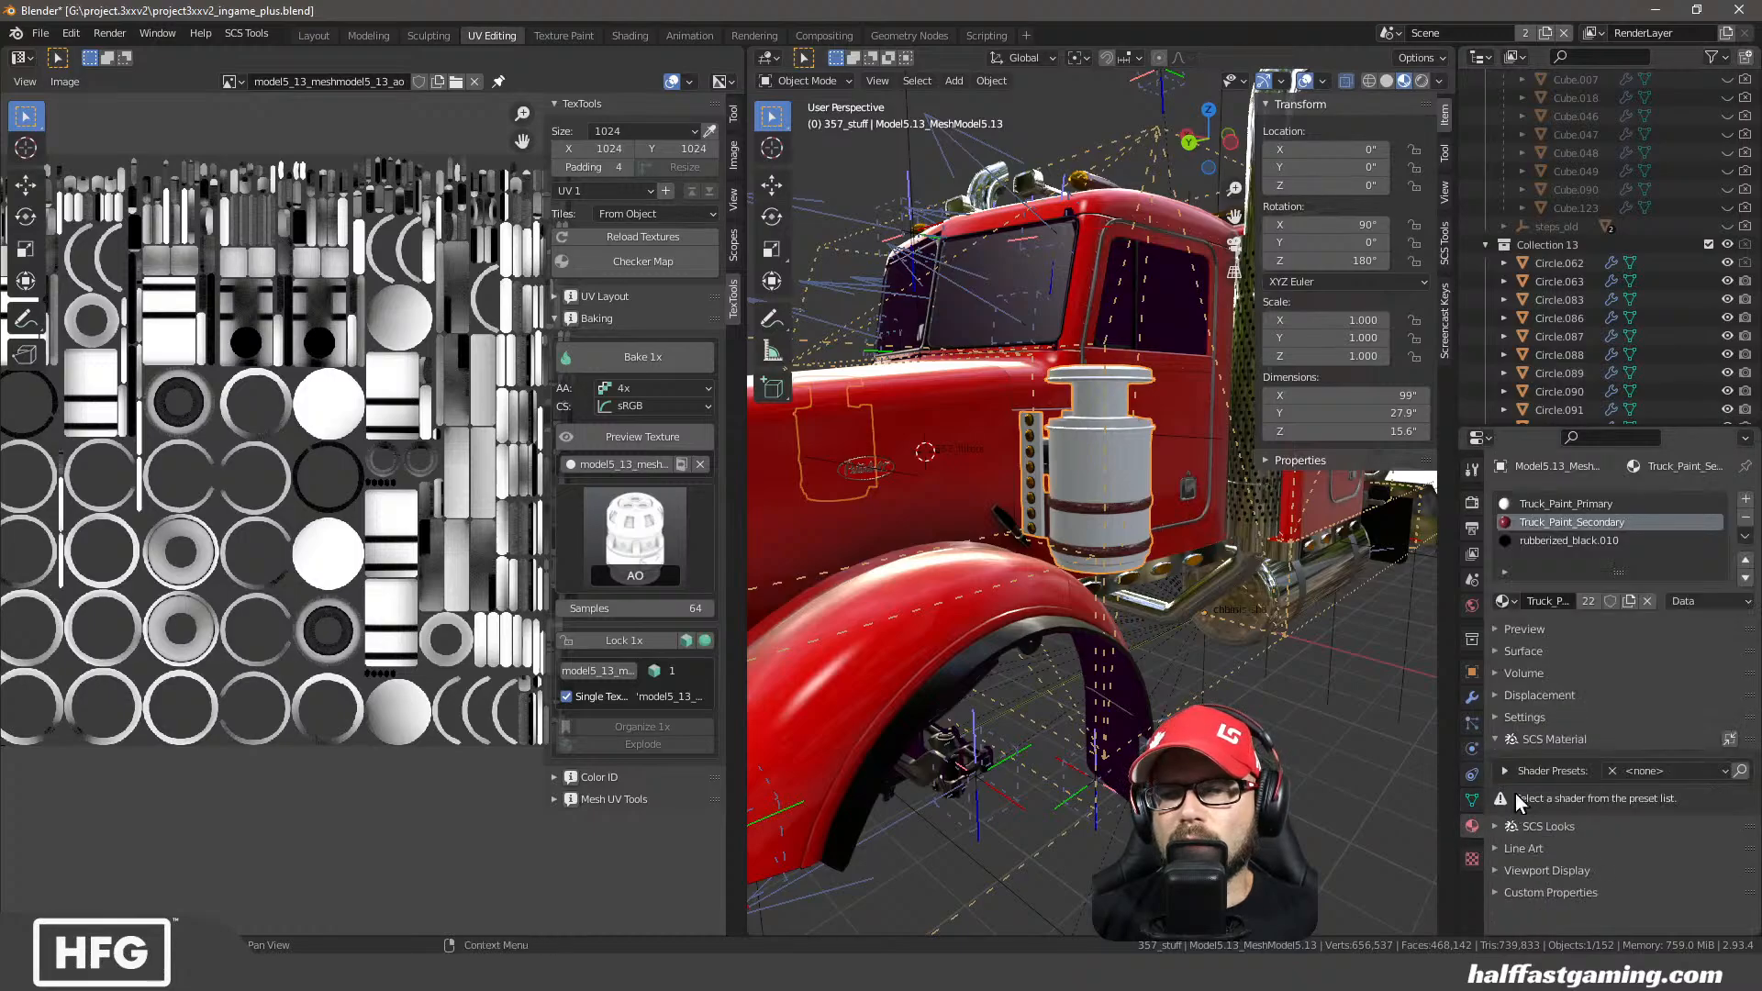
{"action": "left_click", "coordinate": [312, 35]}
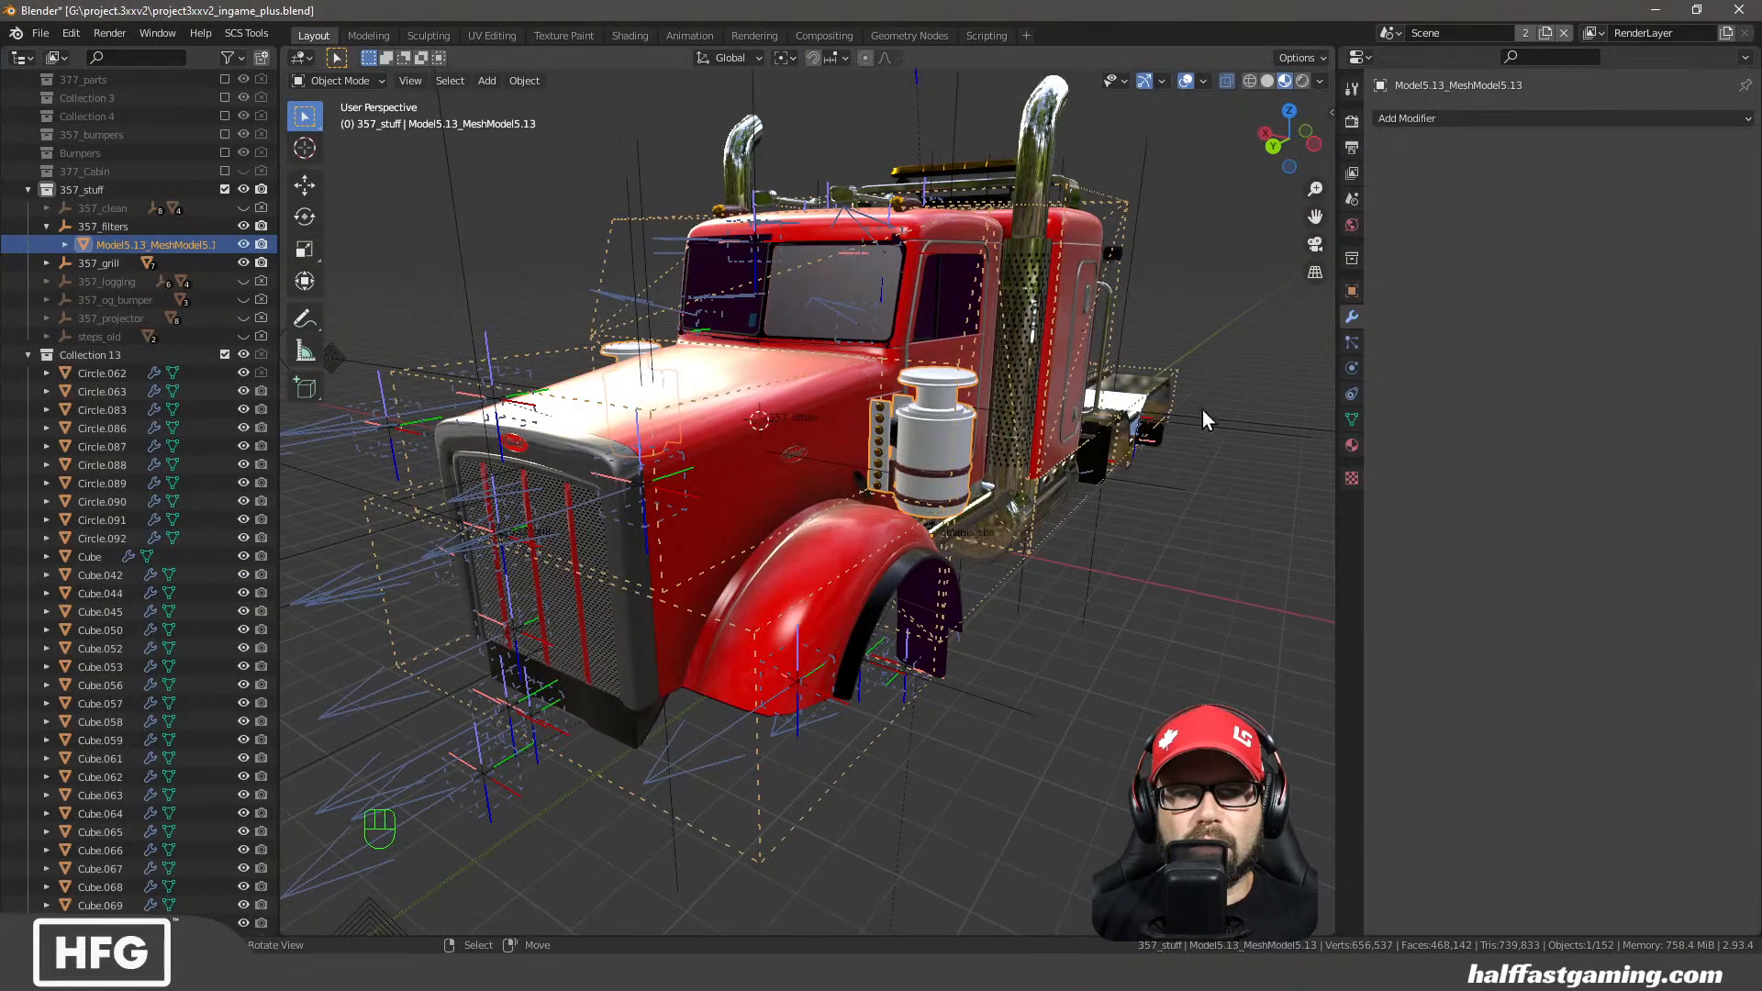
{"action": "left_click", "coordinate": [1351, 446]}
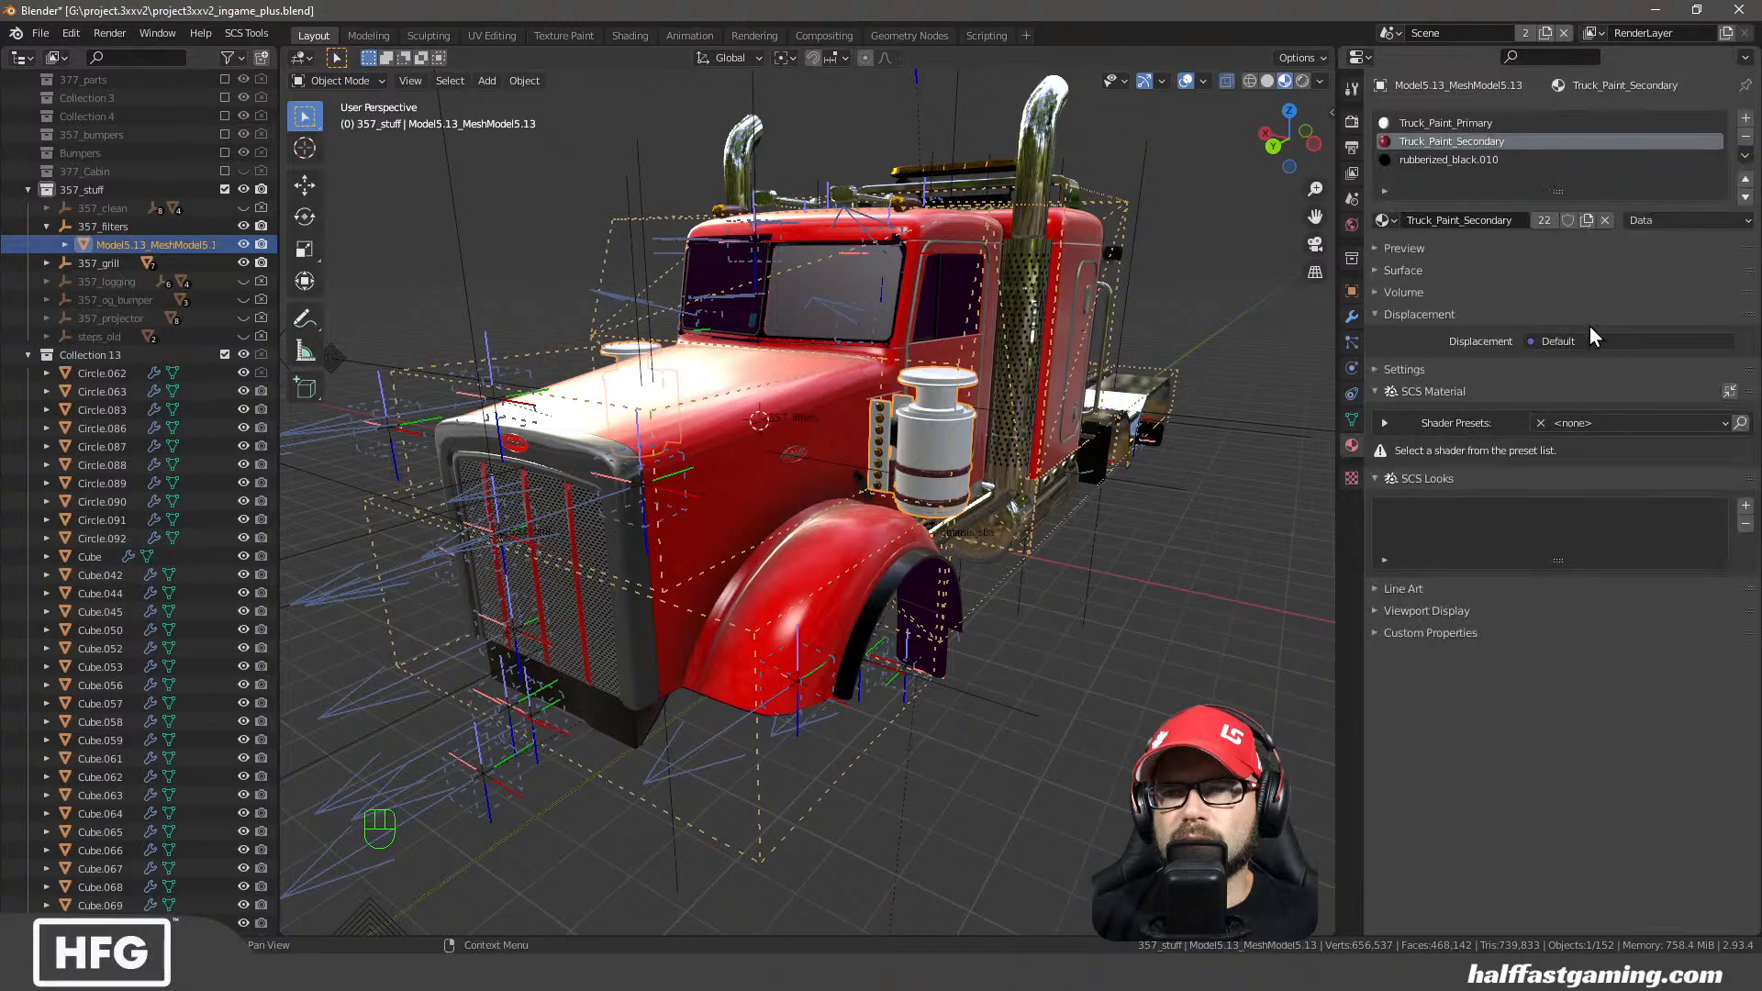
{"action": "left_click", "coordinate": [1457, 125]}
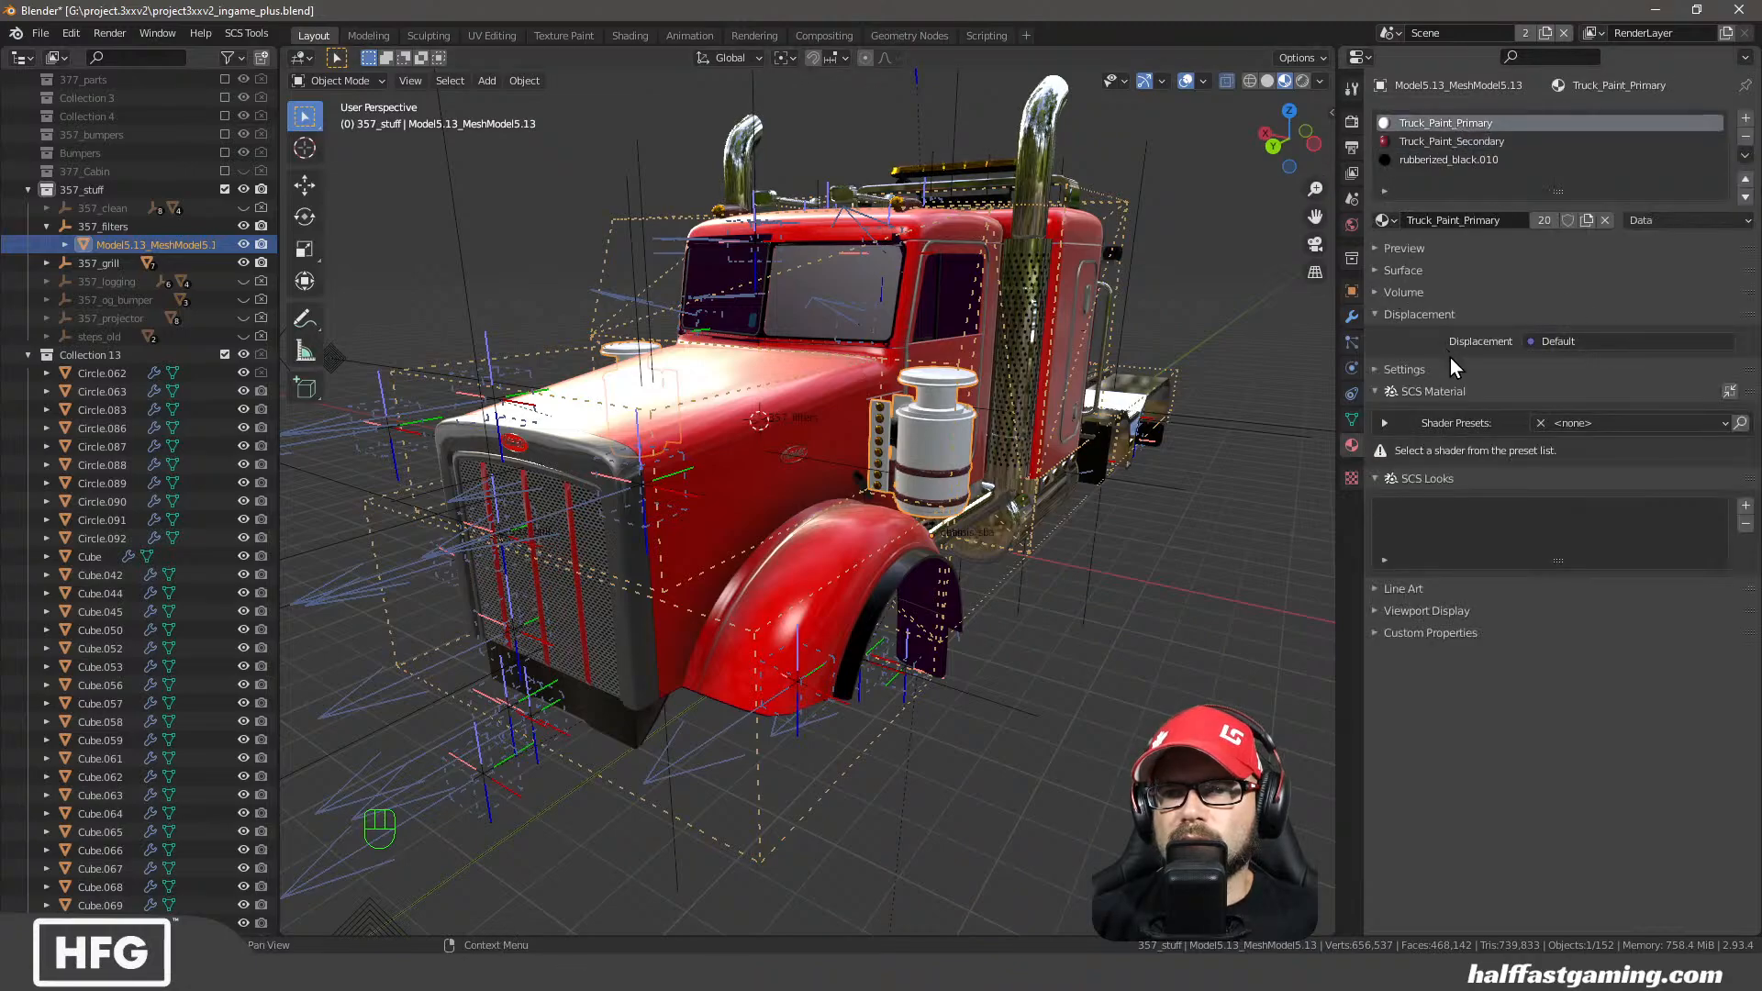
Try the truckpaint SCS shader preset on the filter mesh's Truck_Paint_Primary material
{"action": "left_click", "coordinate": [1632, 424]}
{"action": "left_click", "coordinate": [1645, 664]}
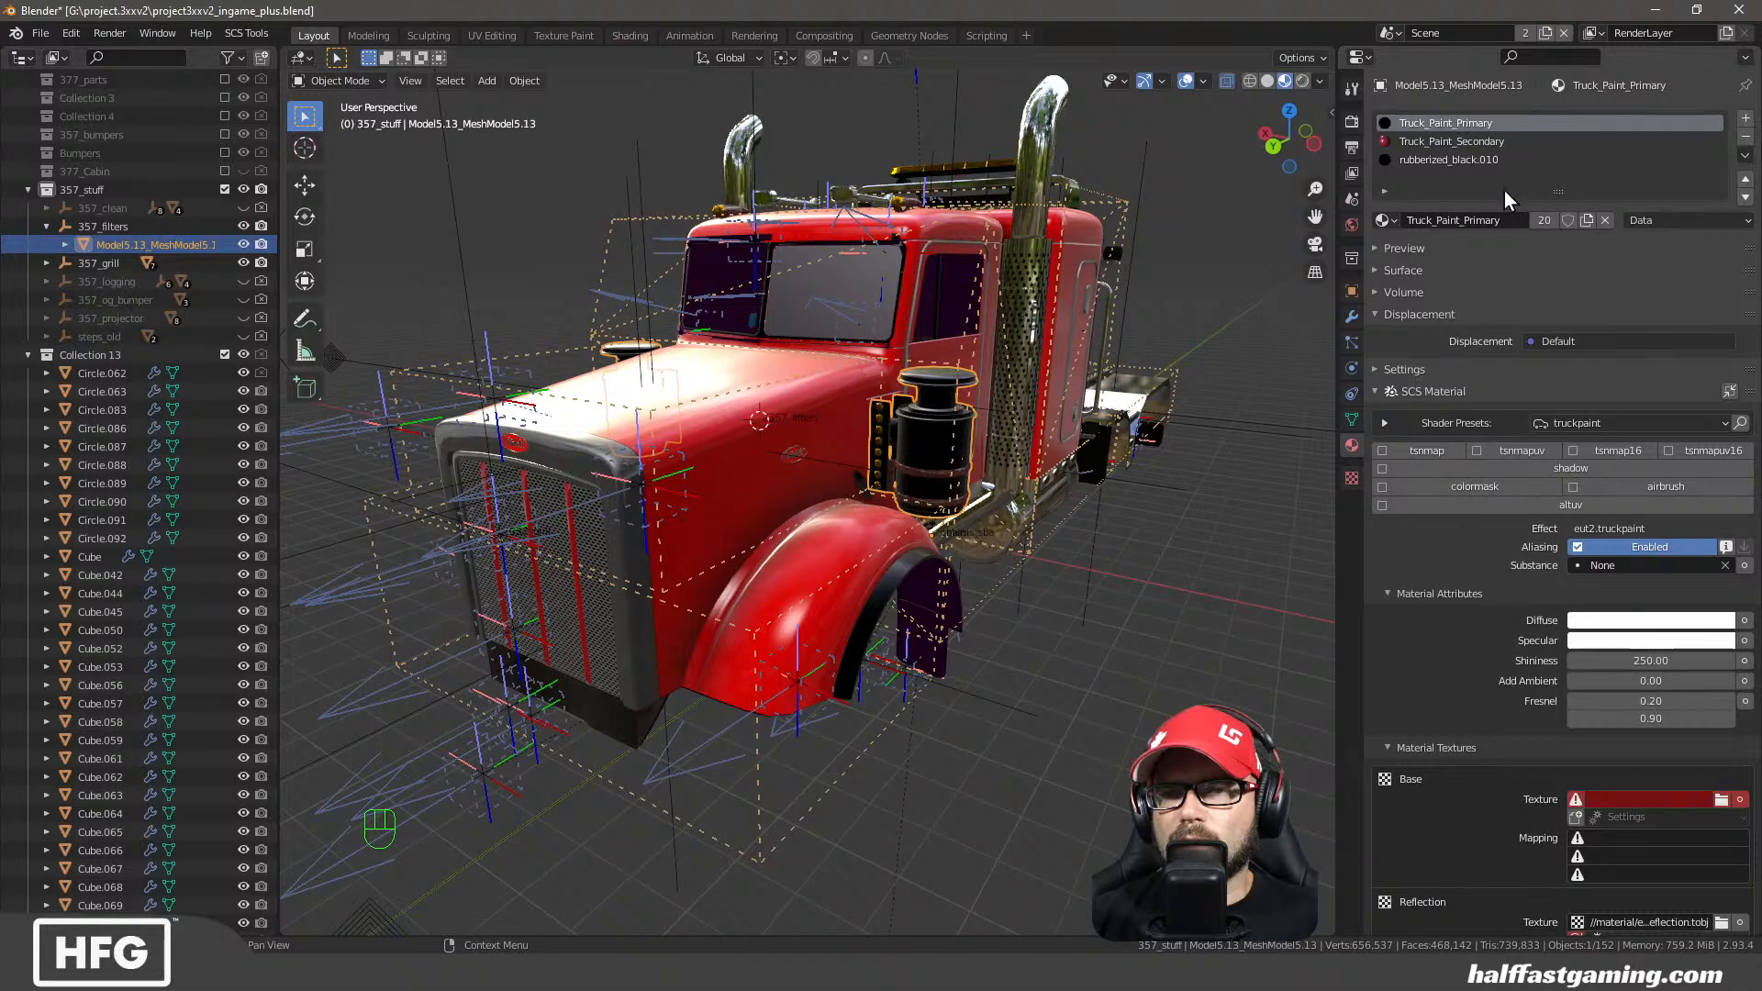
{"action": "key", "text": "ctrl+z"}
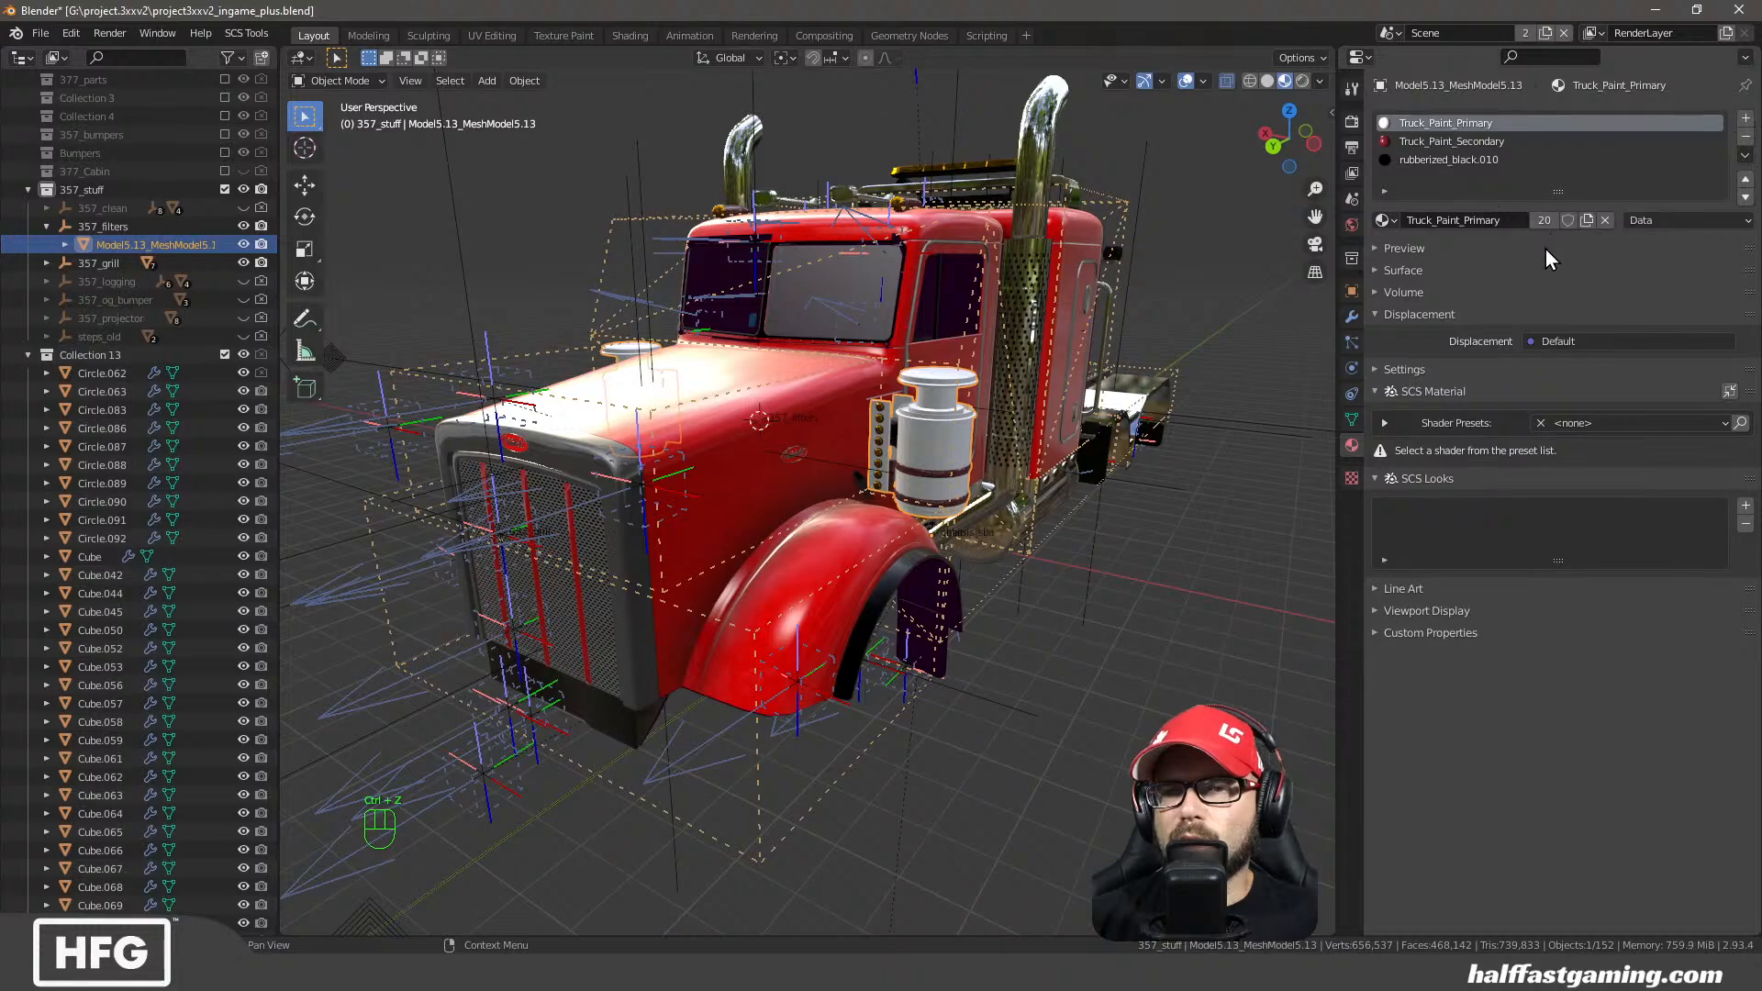
Unlink Truck_Paint_Primary from the filter mesh's first material slot and create a new material there named 357_filterpaint
{"action": "left_click", "coordinate": [1604, 221]}
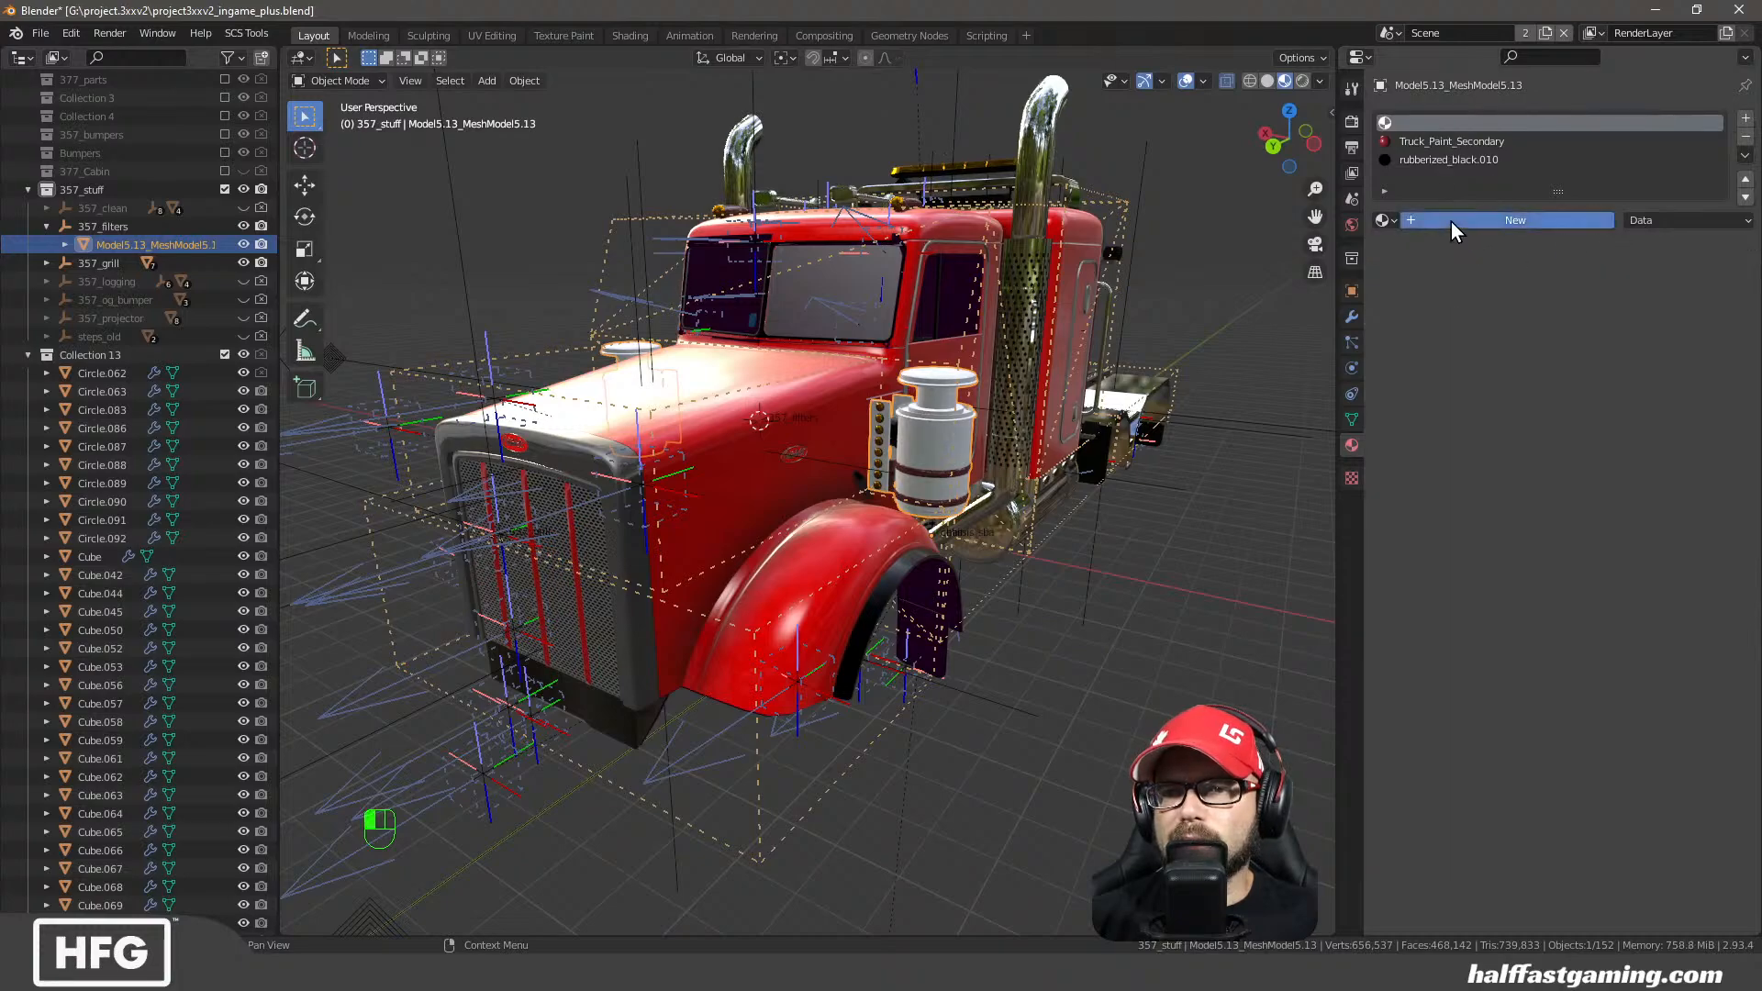
{"action": "left_click", "coordinate": [1450, 222]}
{"action": "double_click", "coordinate": [1441, 220]}
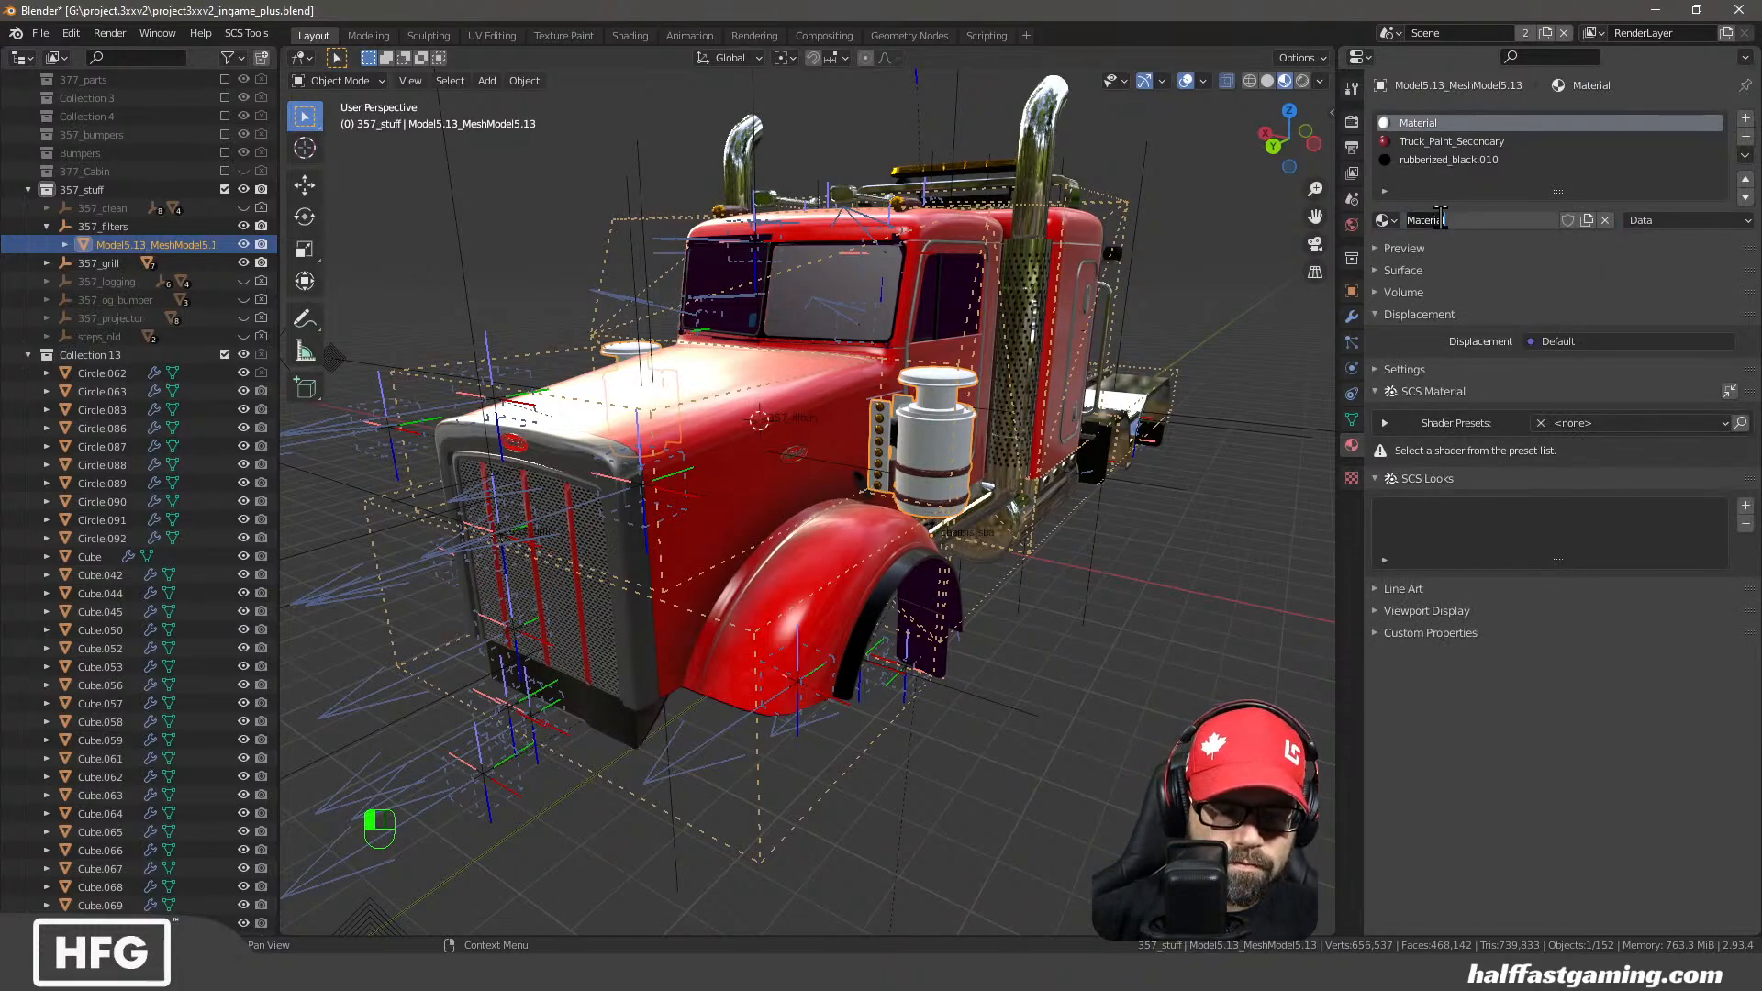
{"action": "type", "text": "357"}
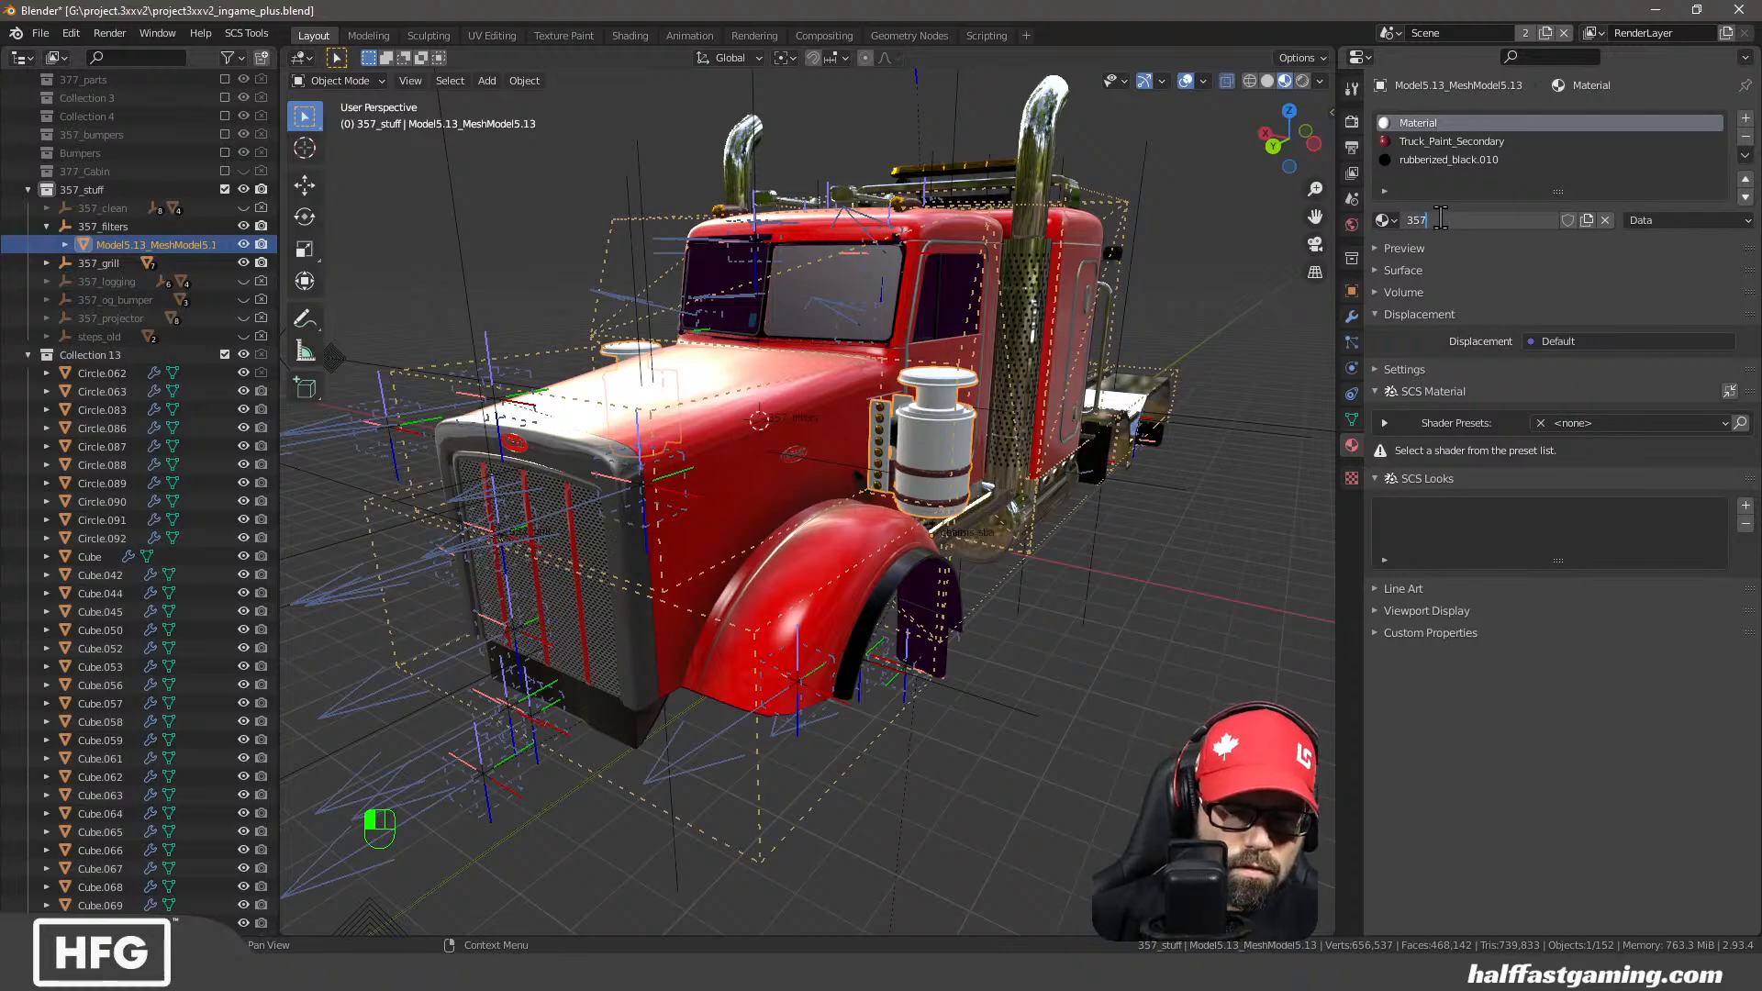
{"action": "type", "text": "_"}
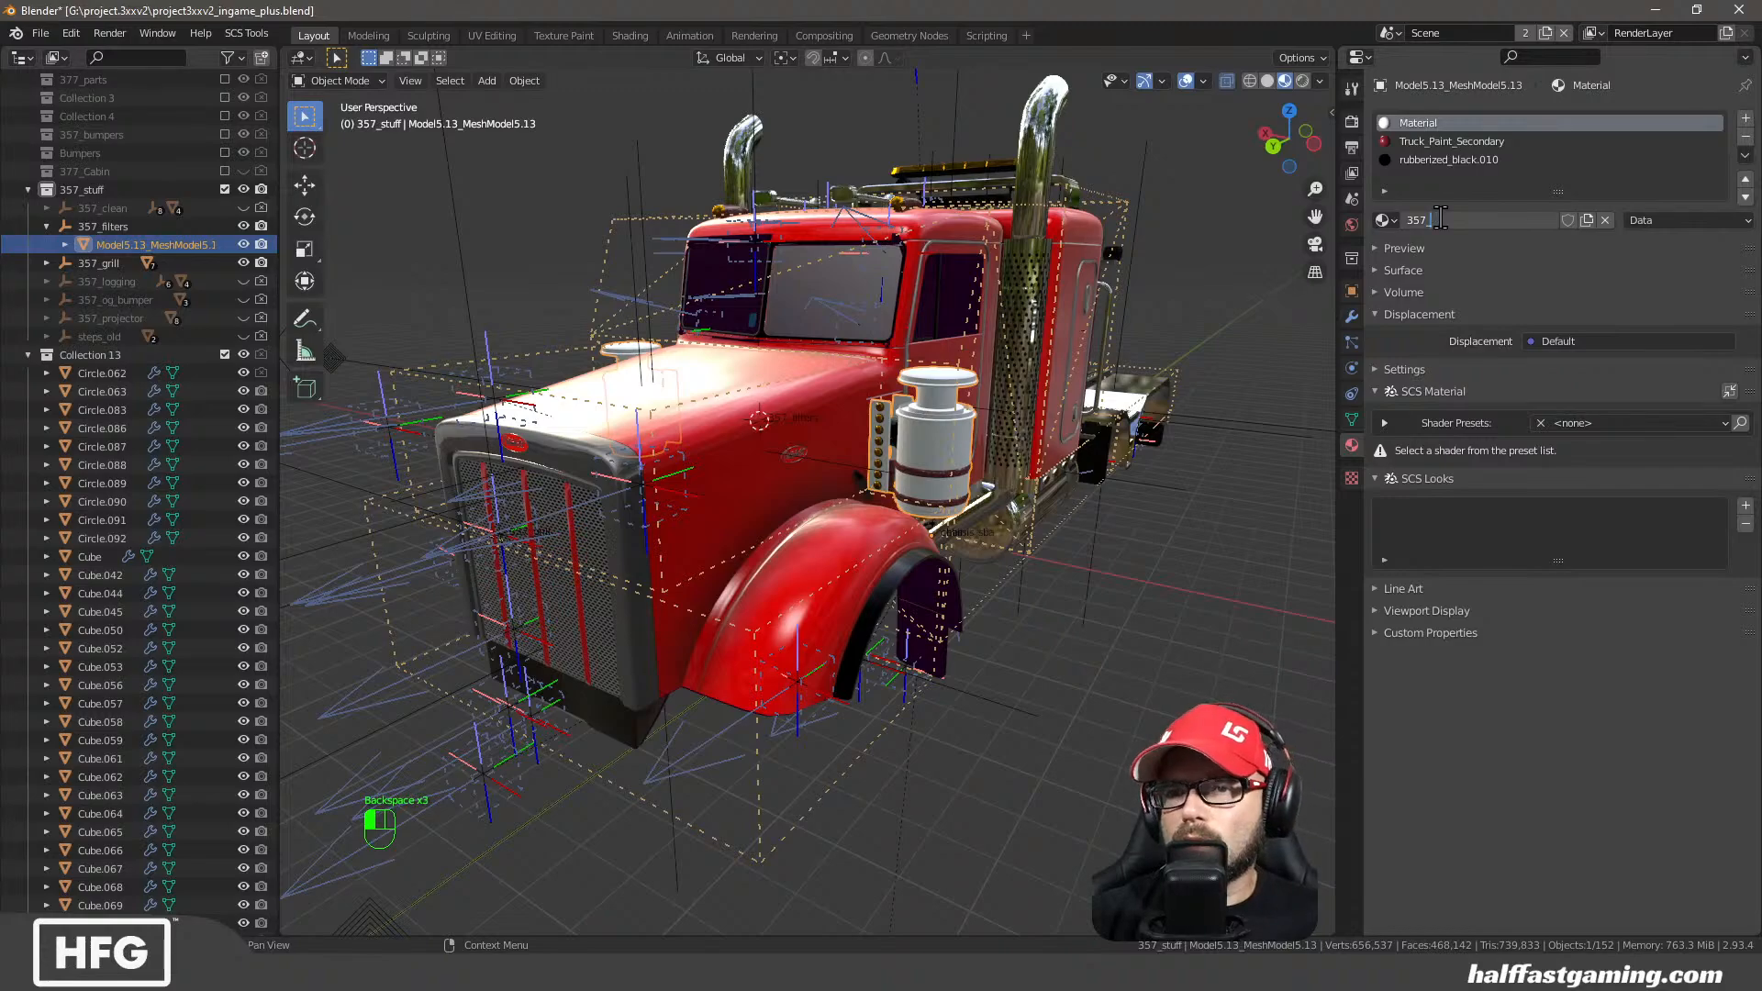
{"action": "key", "text": "BackSpace"}
{"action": "key", "text": "BackSpace"}
{"action": "key", "text": "BackSpace"}
{"action": "type", "text": "filter"}
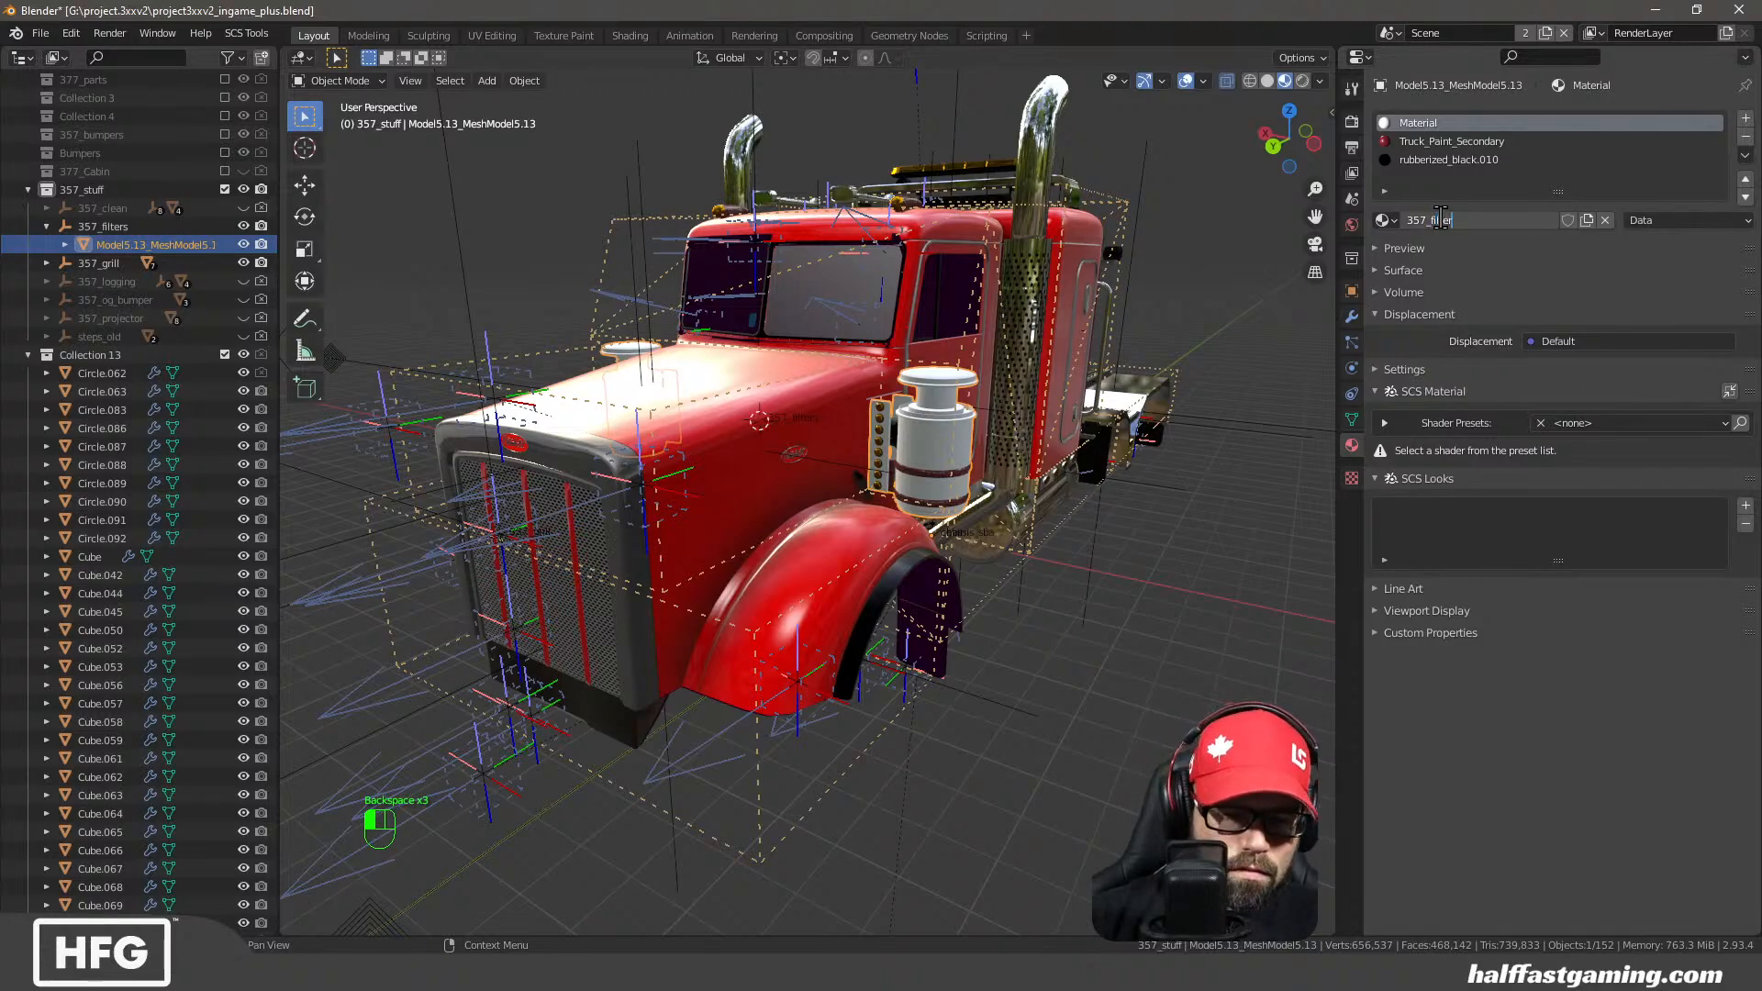
{"action": "type", "text": "paint"}
{"action": "key", "text": "Return"}
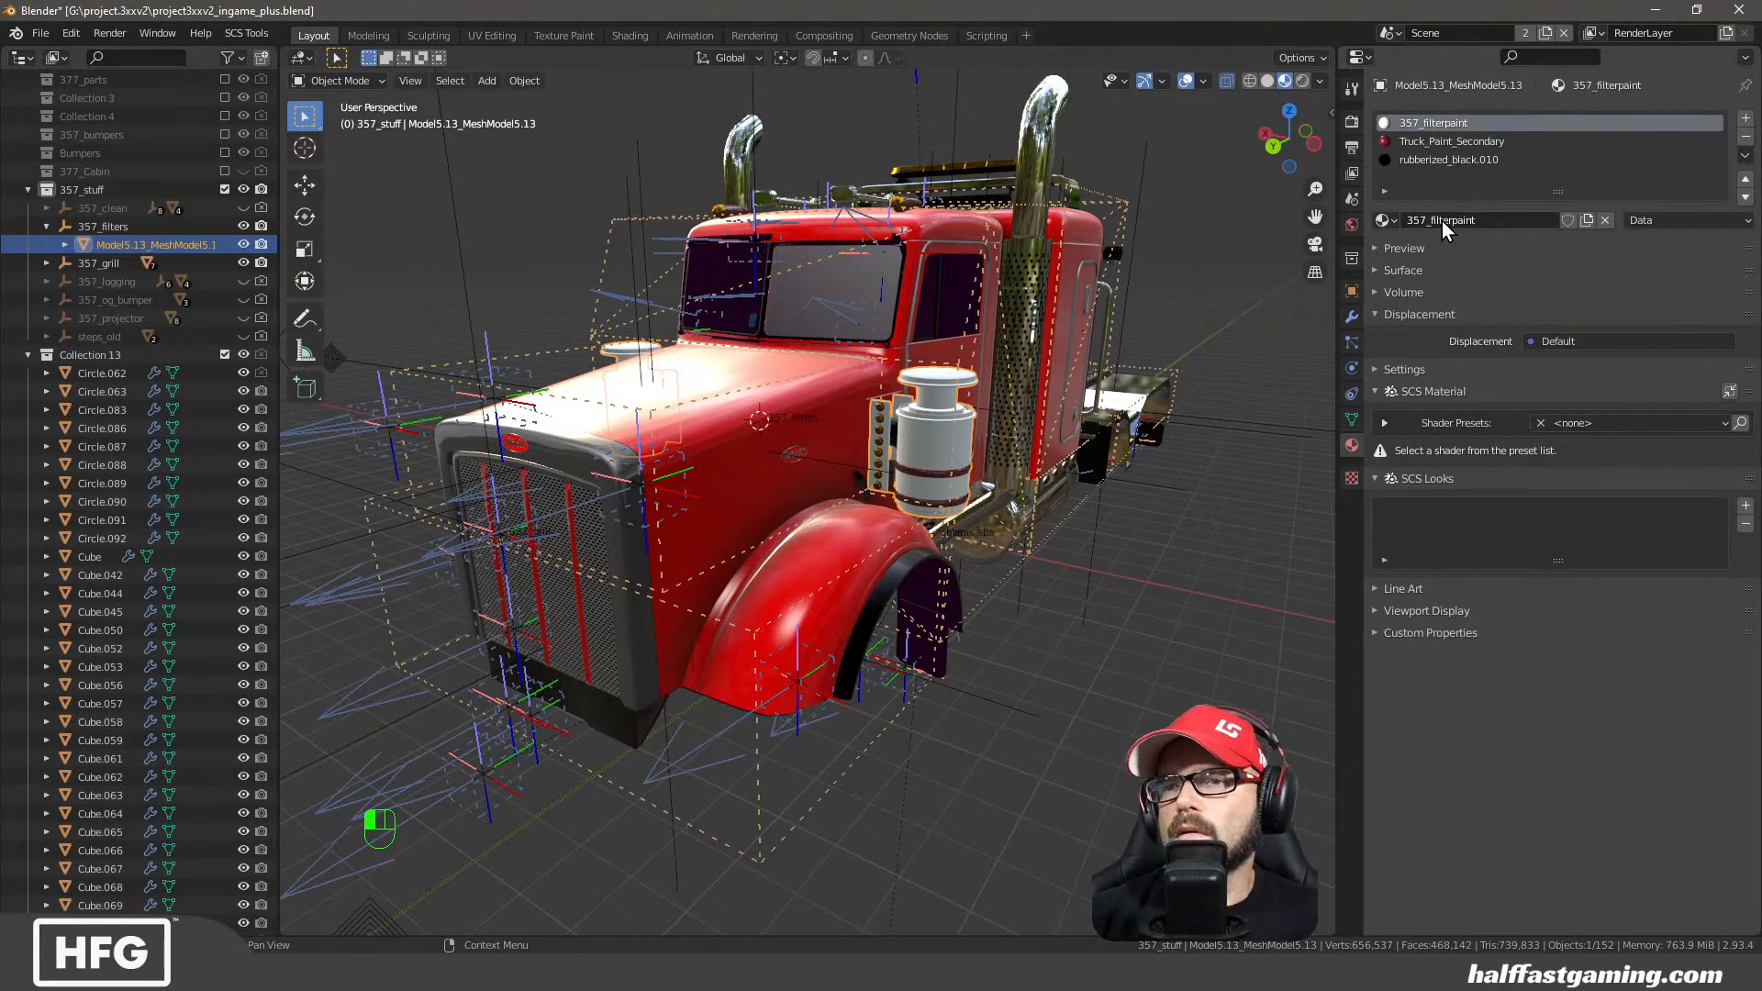
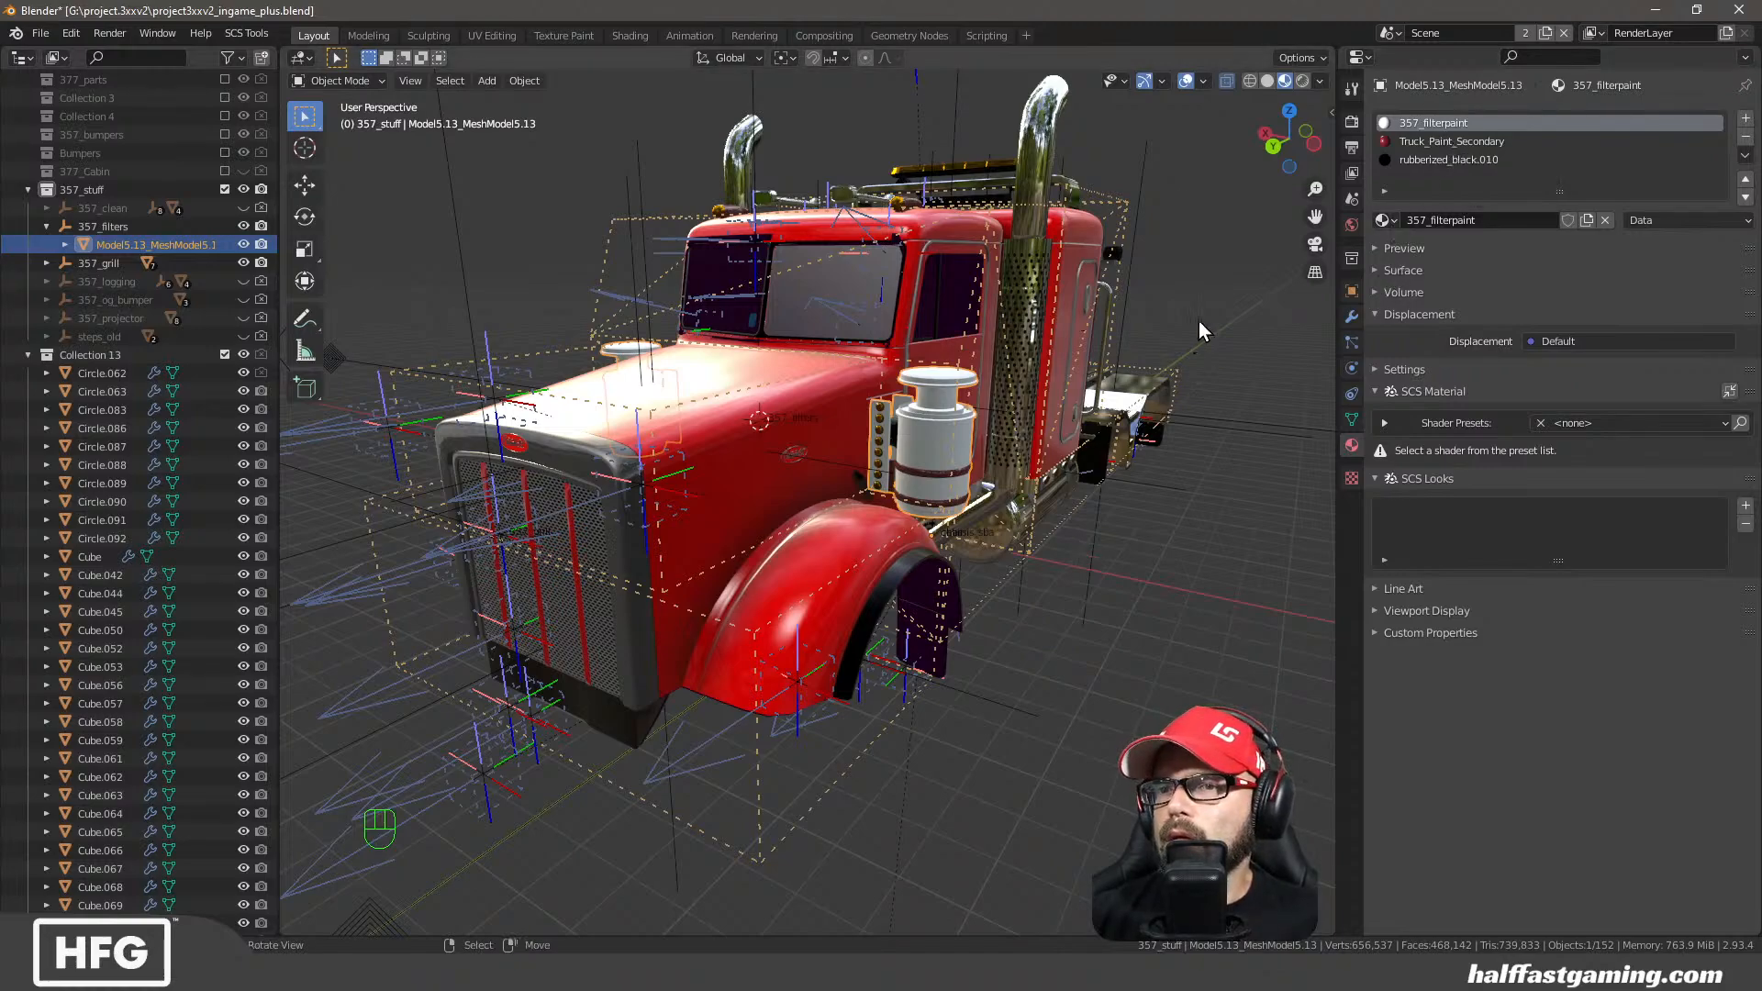
Apply the truckpaint SCS shader preset to 357_filterpaint and set its Base texture mapping to UVMap
{"action": "left_click", "coordinate": [1596, 423]}
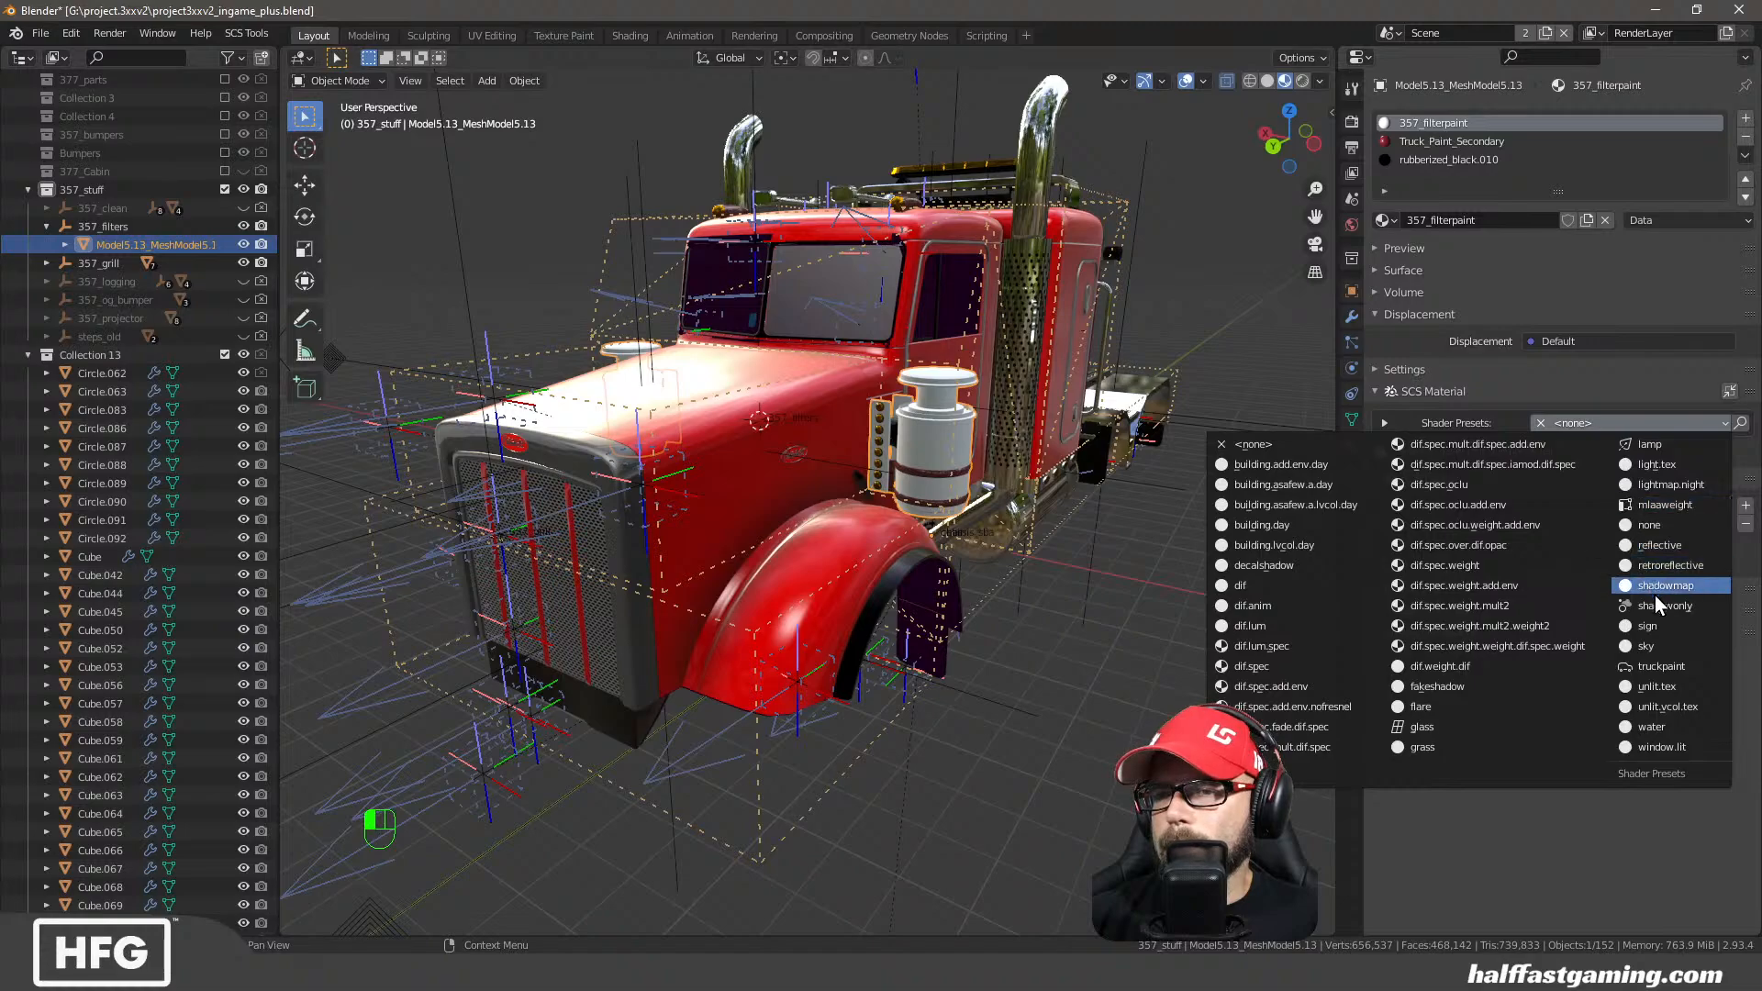
{"action": "left_click", "coordinate": [1653, 663]}
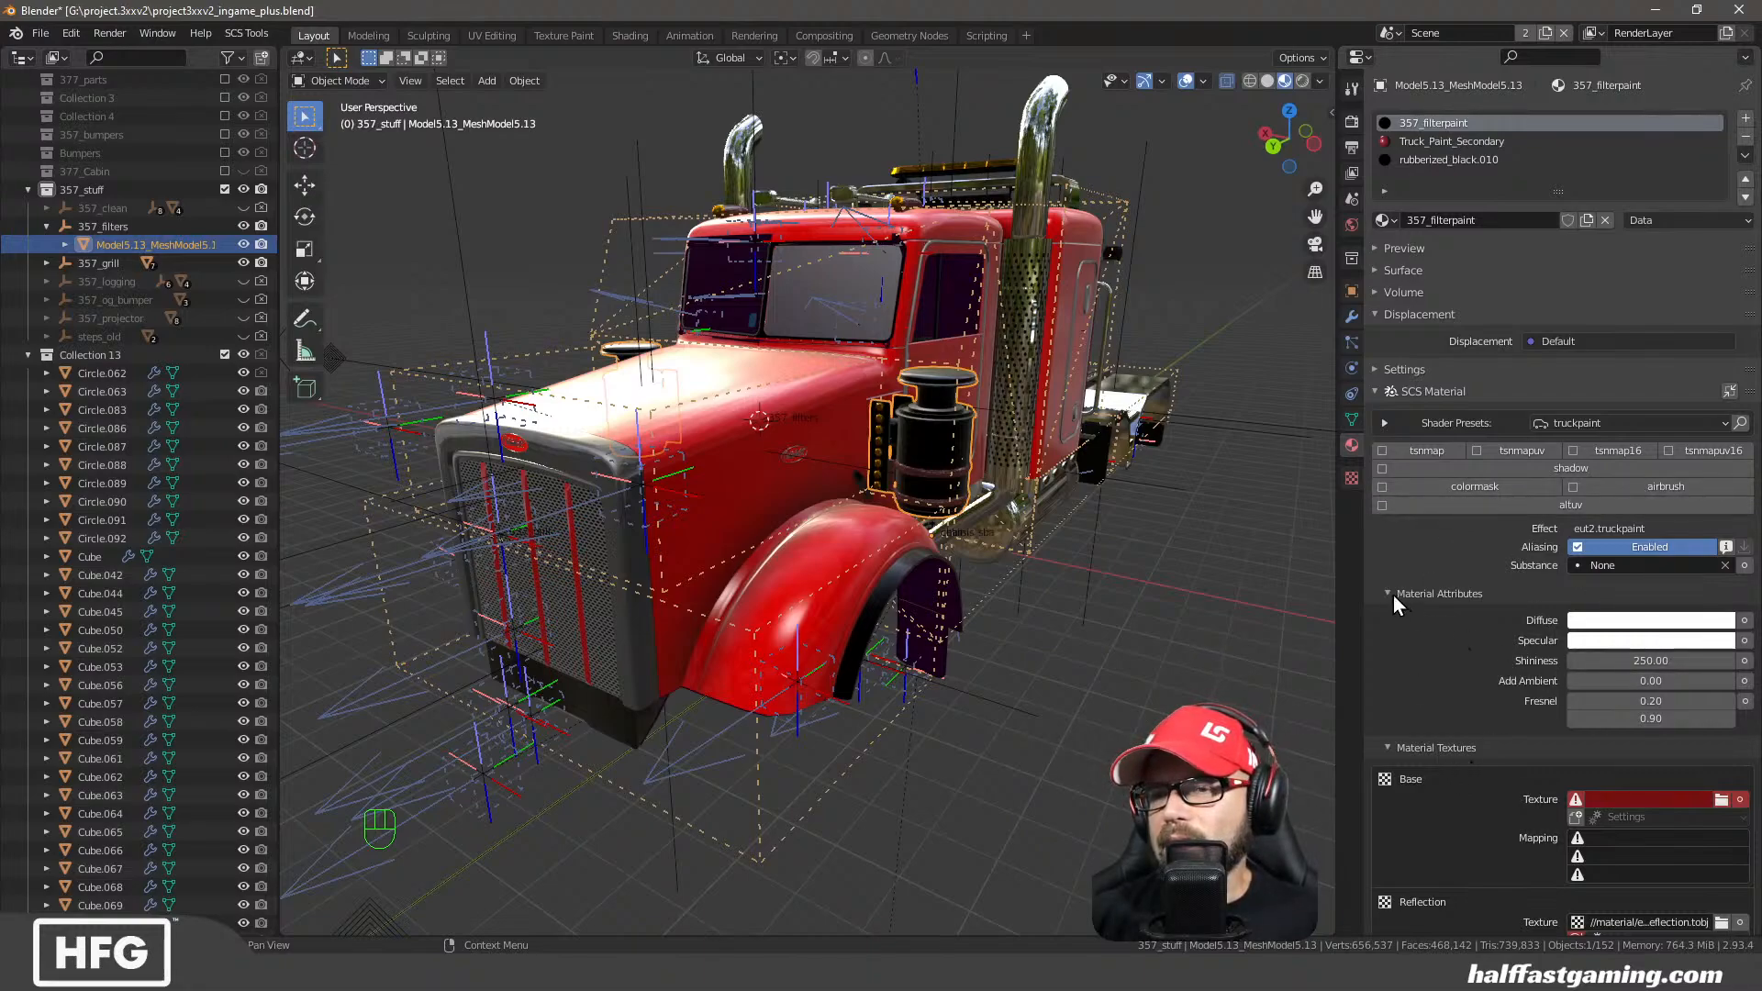
{"action": "left_click", "coordinate": [1617, 838]}
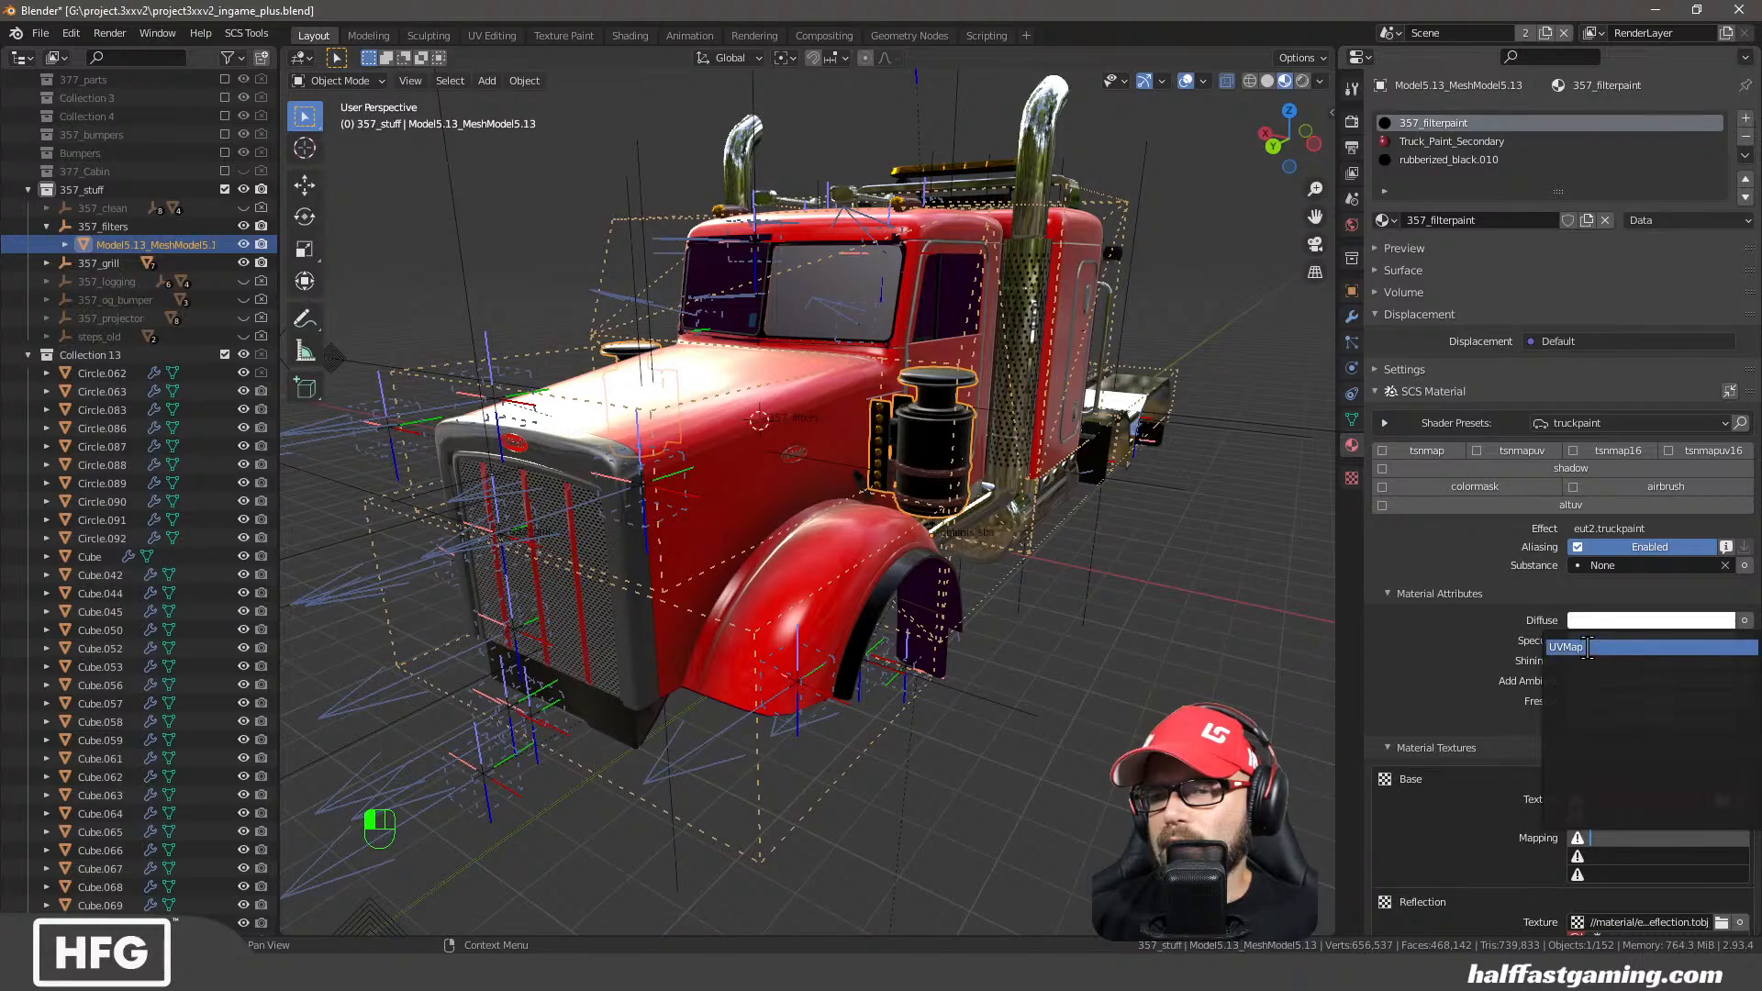
{"action": "left_click", "coordinate": [1614, 655]}
Load 357_filters_ao.tga from the project_3xx textures folder as the Base texture of 357_filterpaint
{"action": "left_click", "coordinate": [1720, 801]}
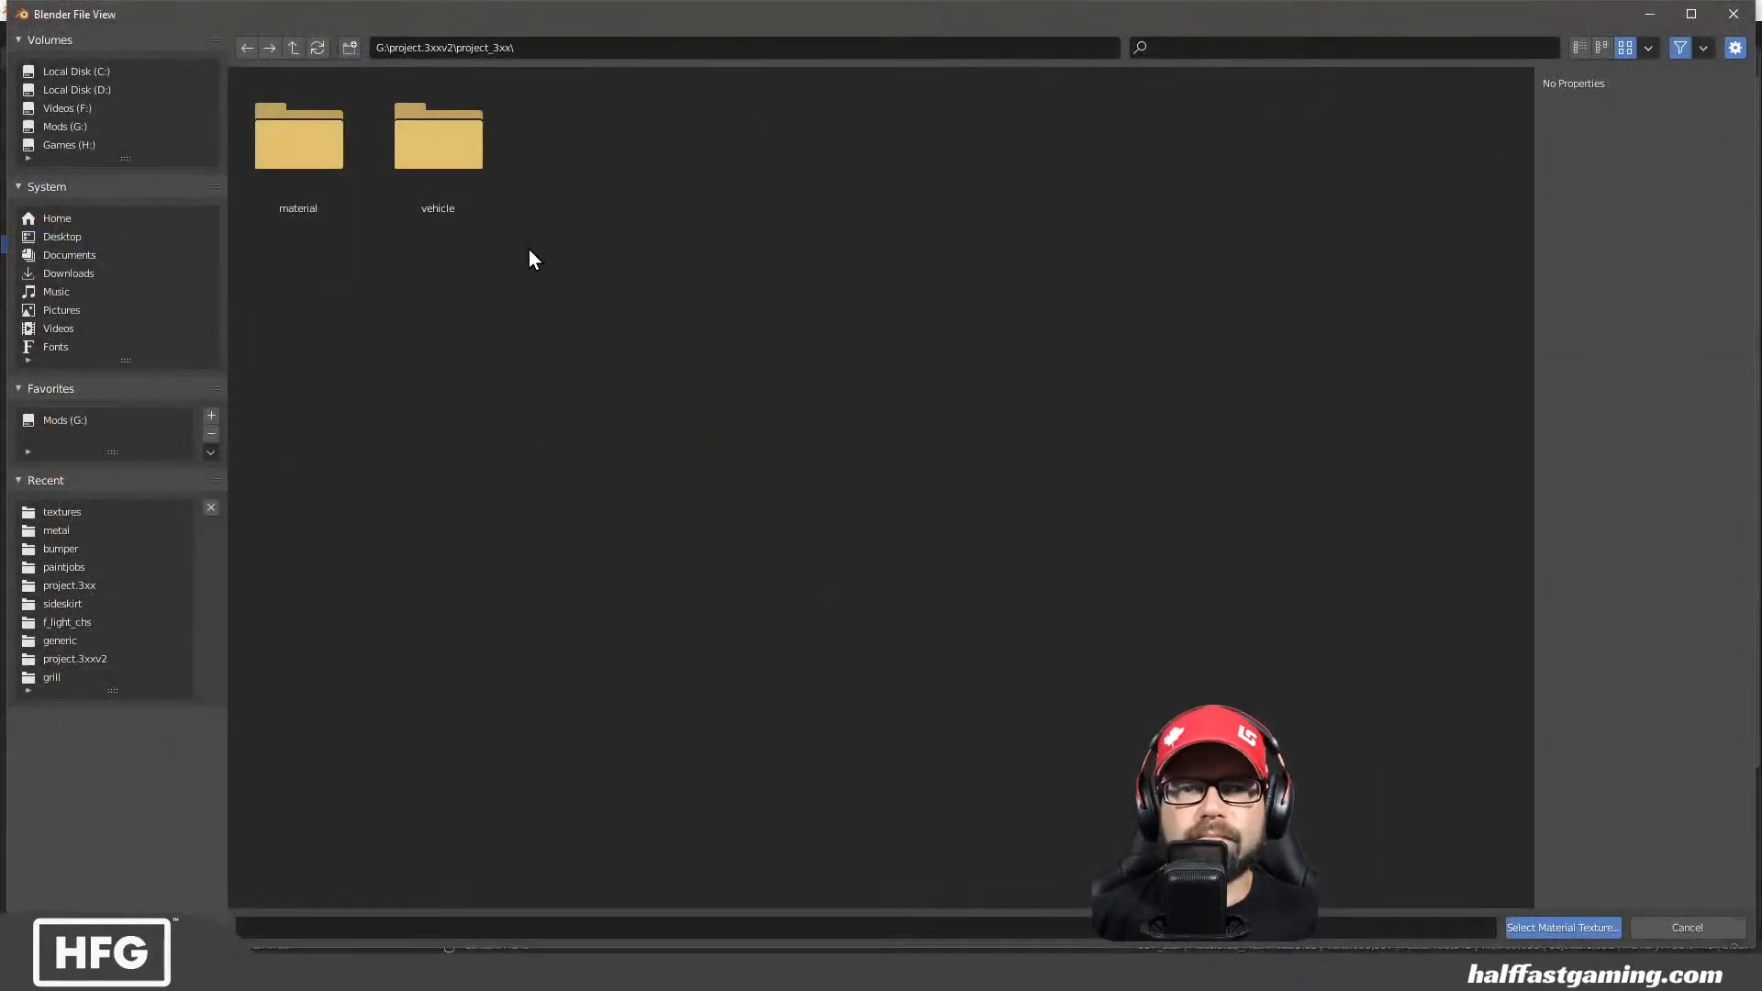
{"action": "double_click", "coordinate": [467, 178]}
{"action": "double_click", "coordinate": [466, 178]}
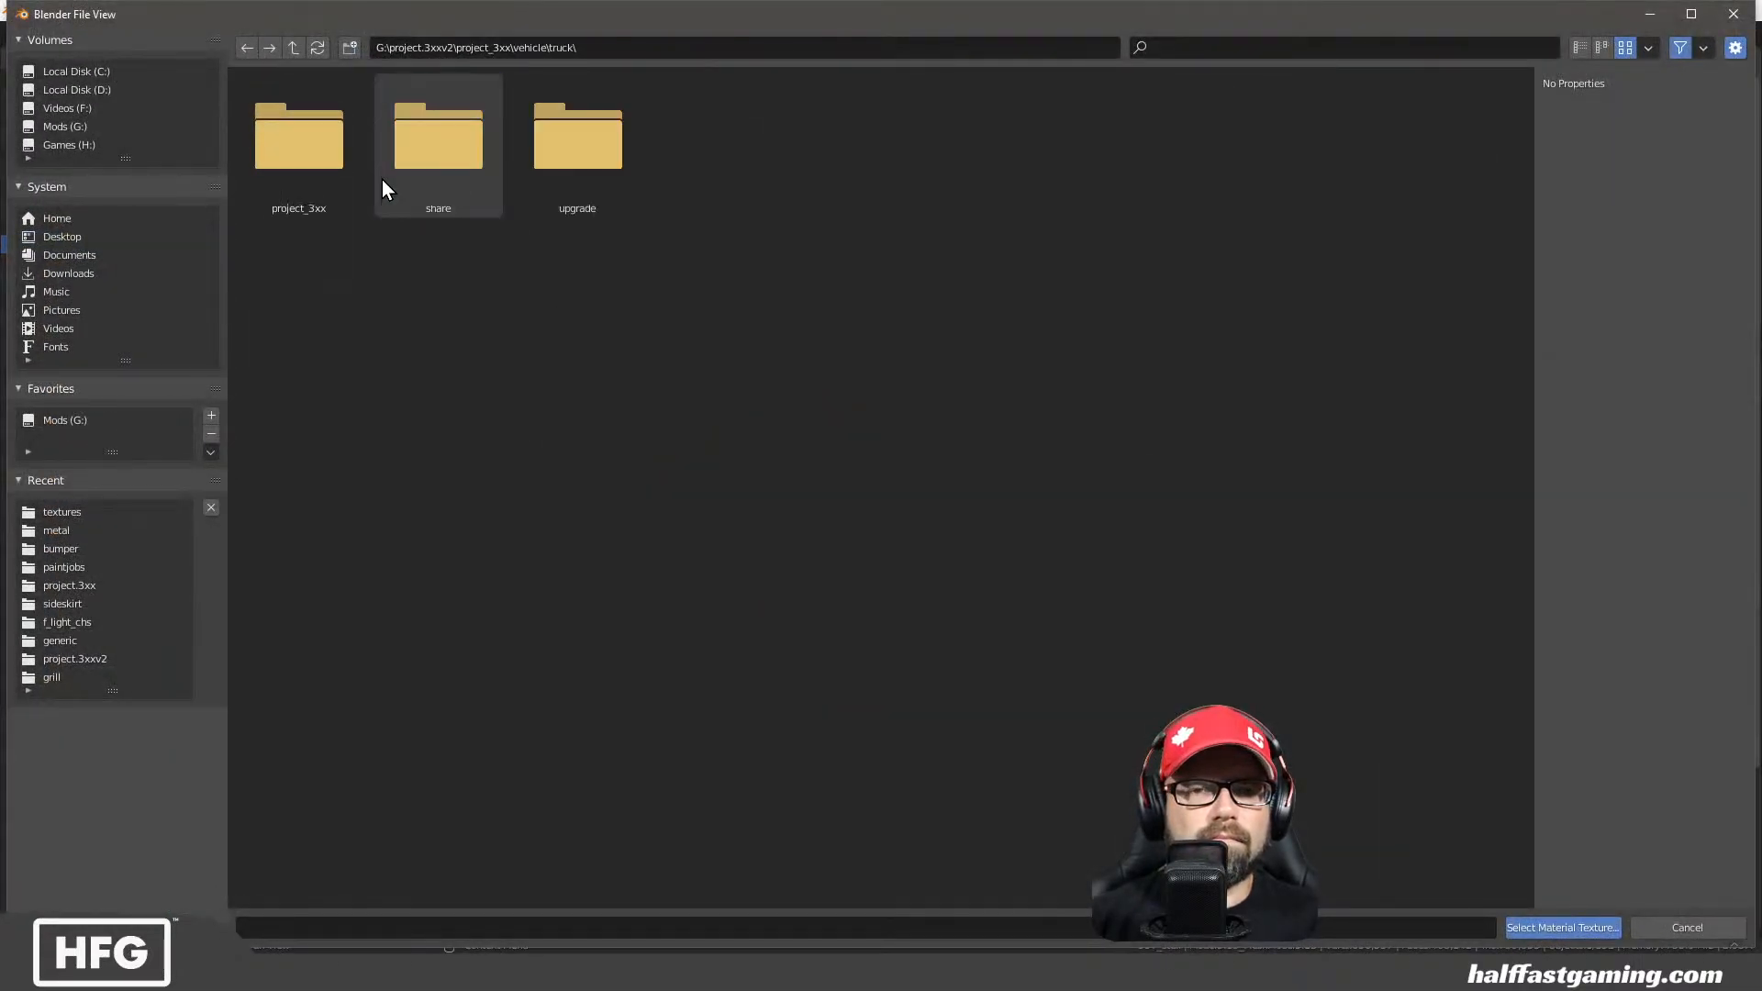
{"action": "double_click", "coordinate": [312, 172]}
{"action": "double_click", "coordinate": [336, 167]}
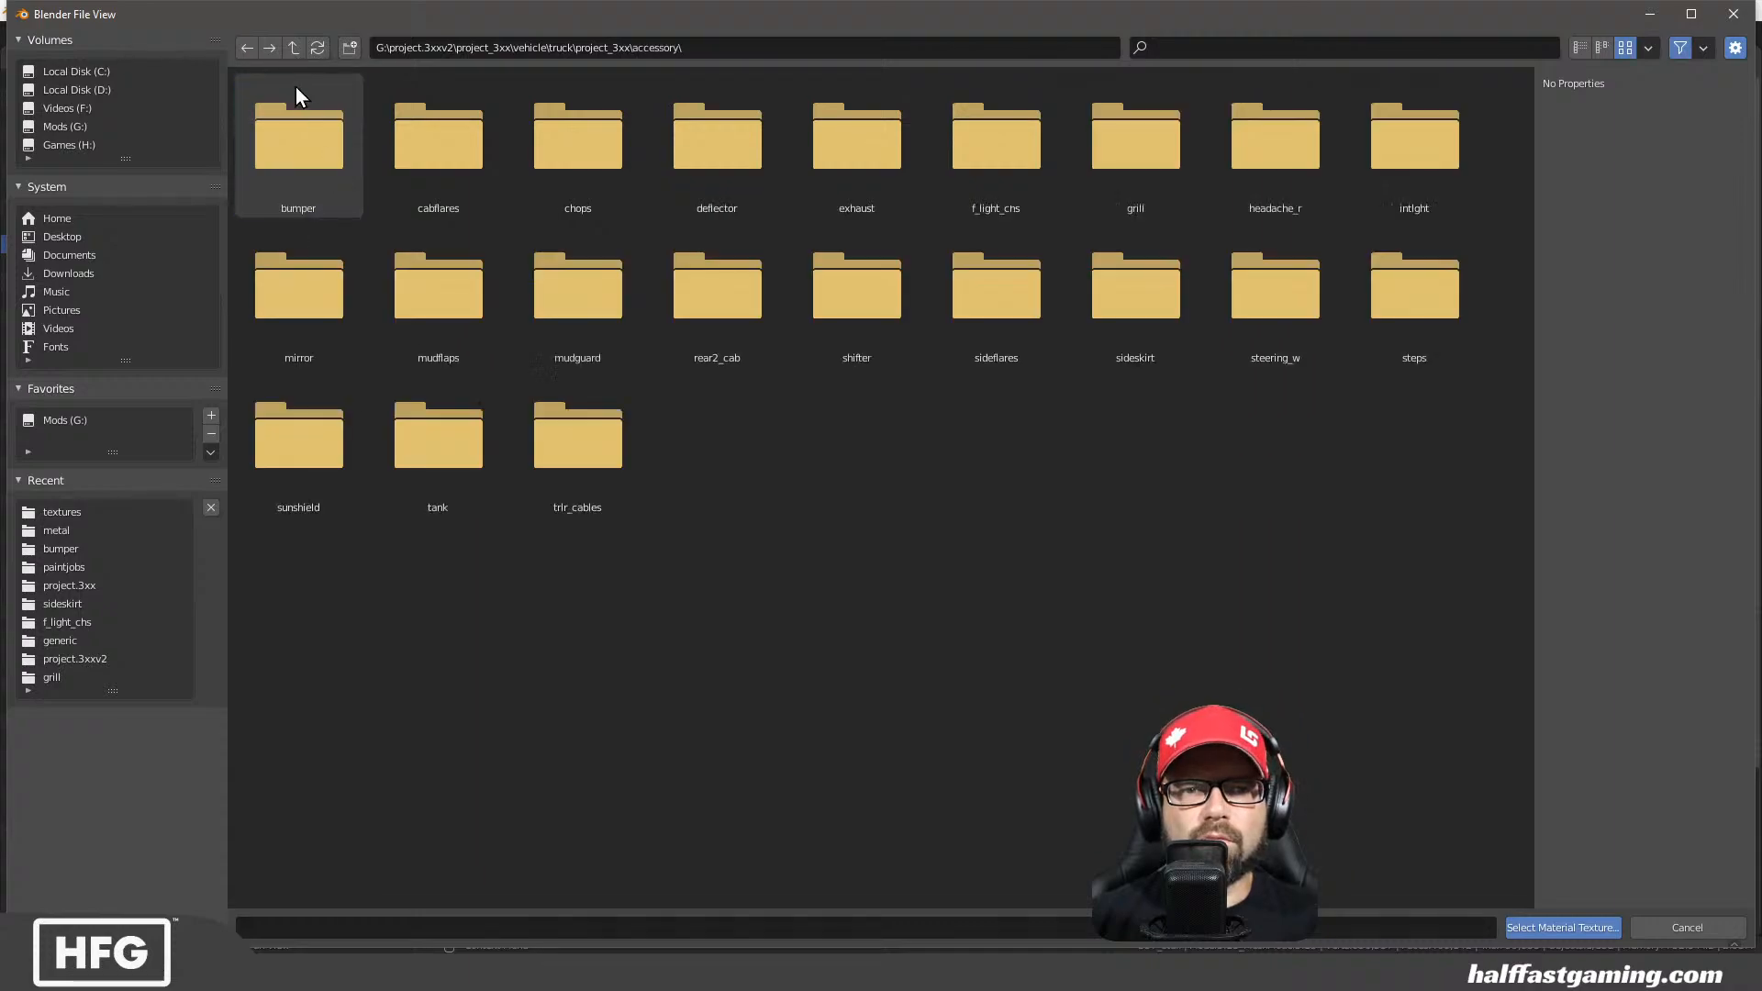
{"action": "left_click", "coordinate": [293, 46]}
{"action": "double_click", "coordinate": [978, 180]}
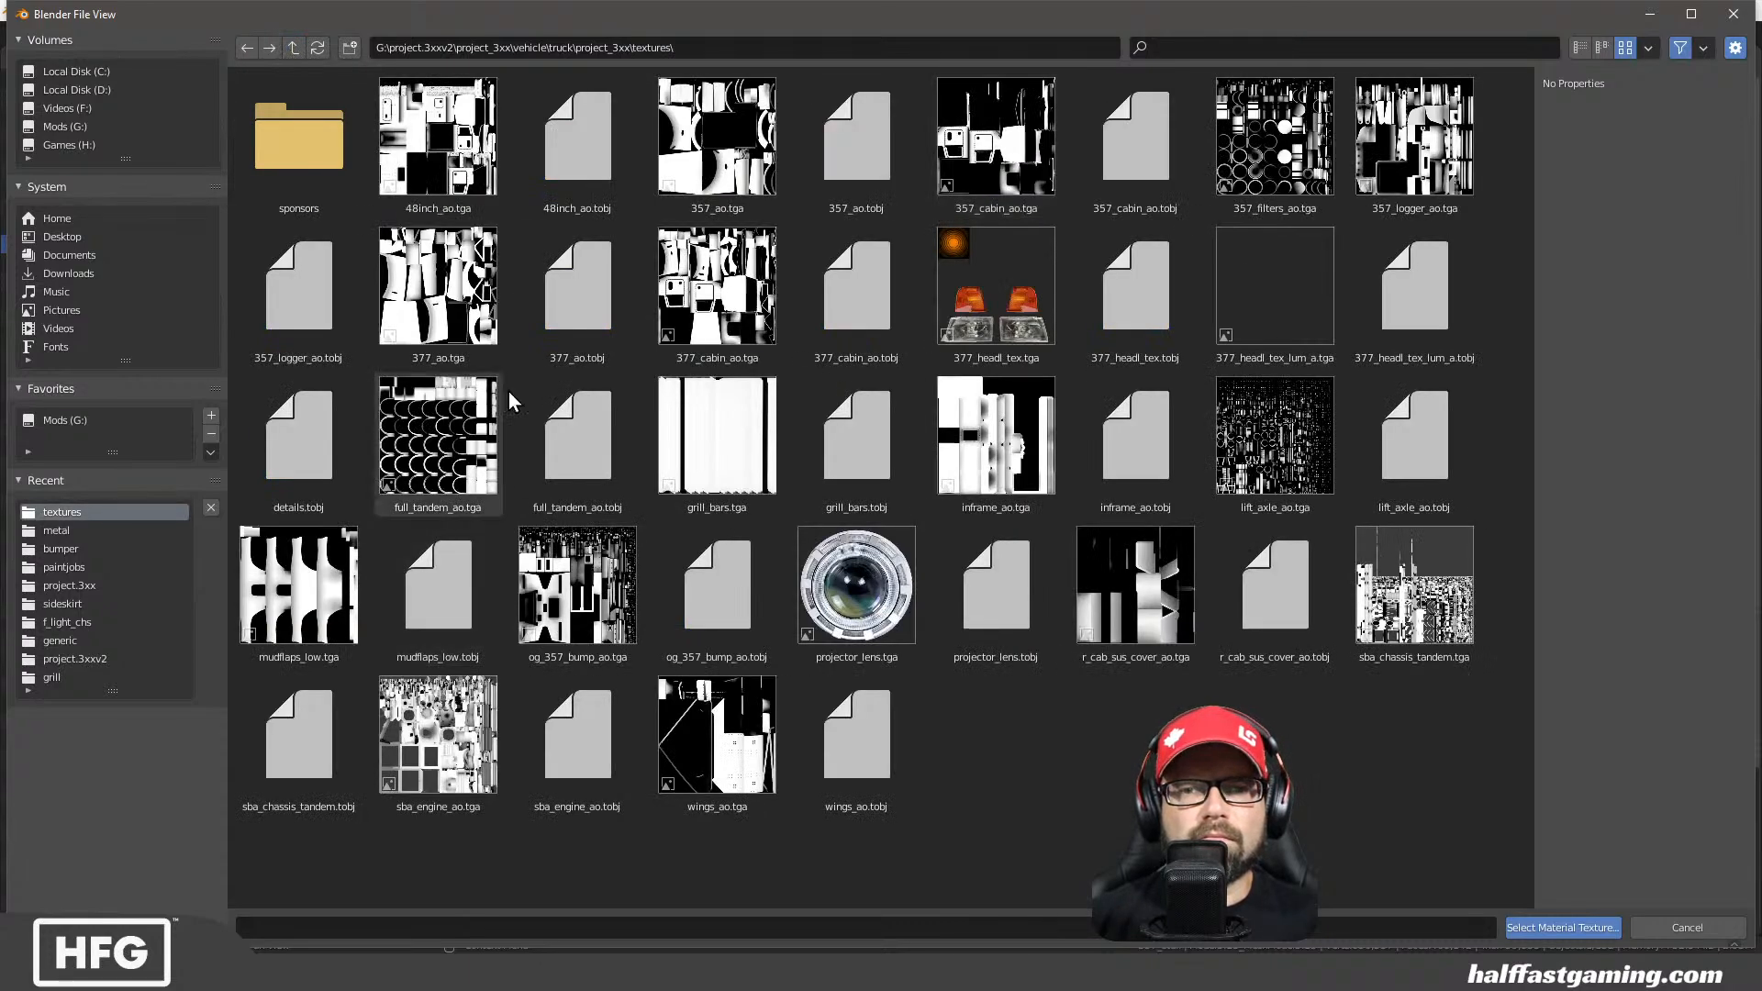
{"action": "left_click", "coordinate": [1289, 156]}
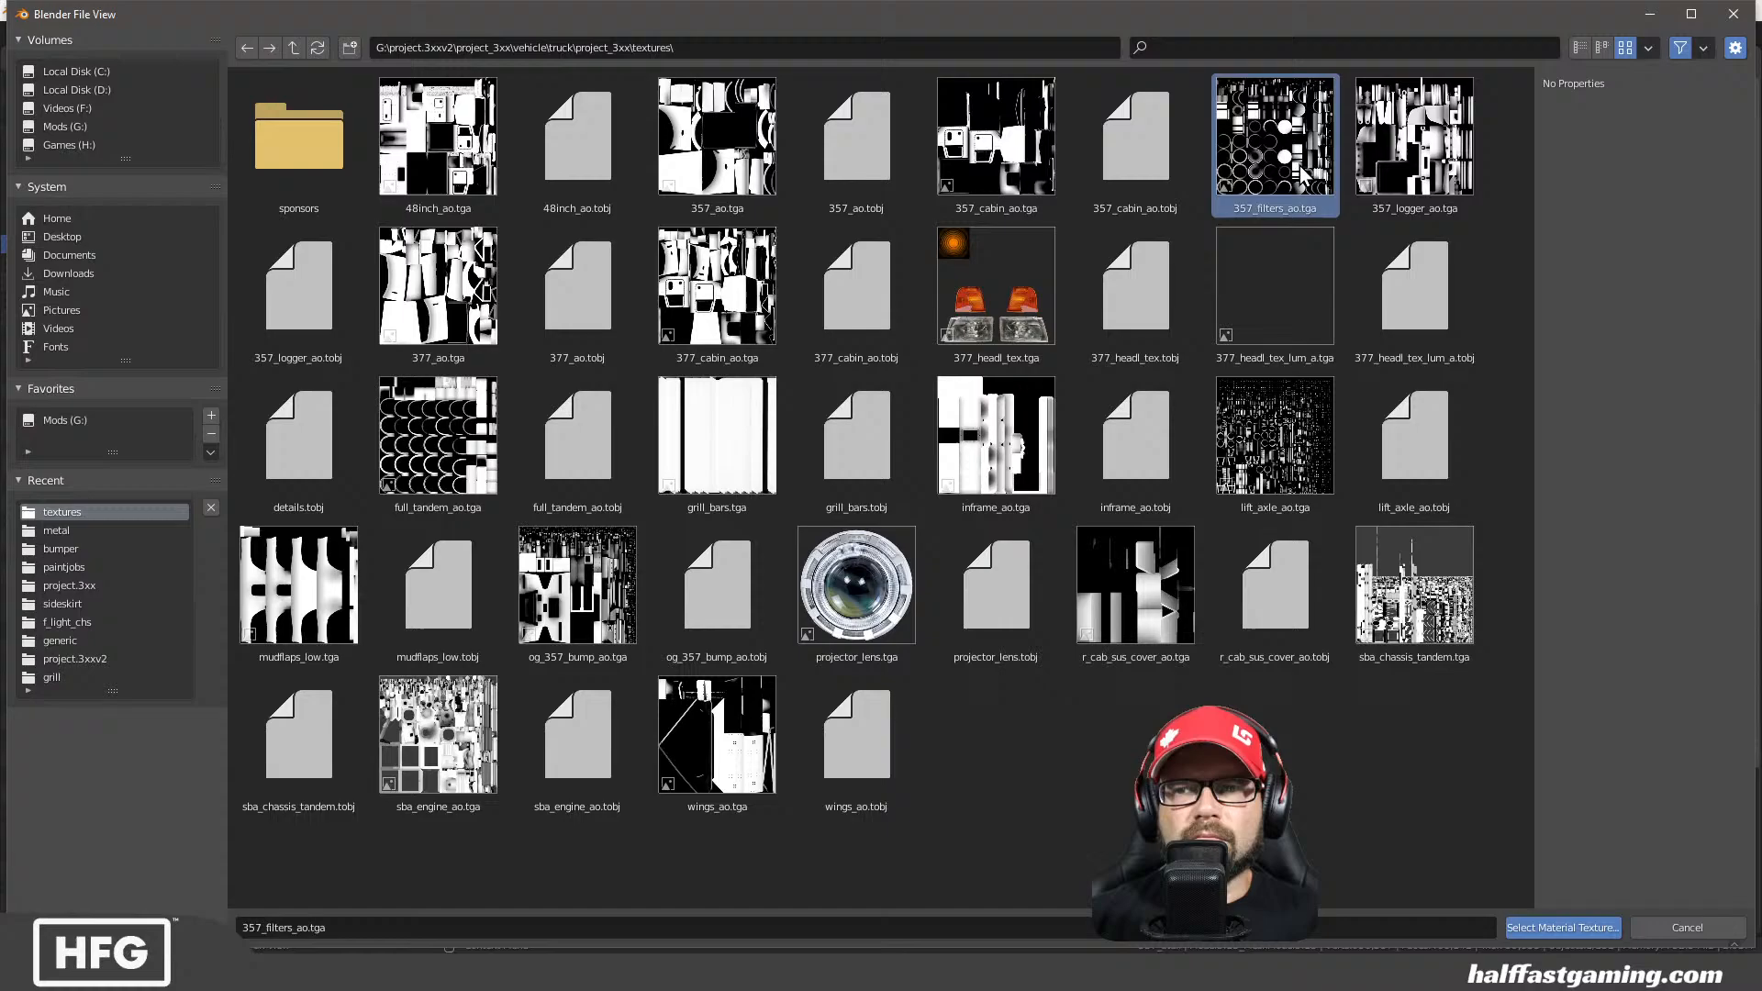
{"action": "left_click", "coordinate": [1560, 927]}
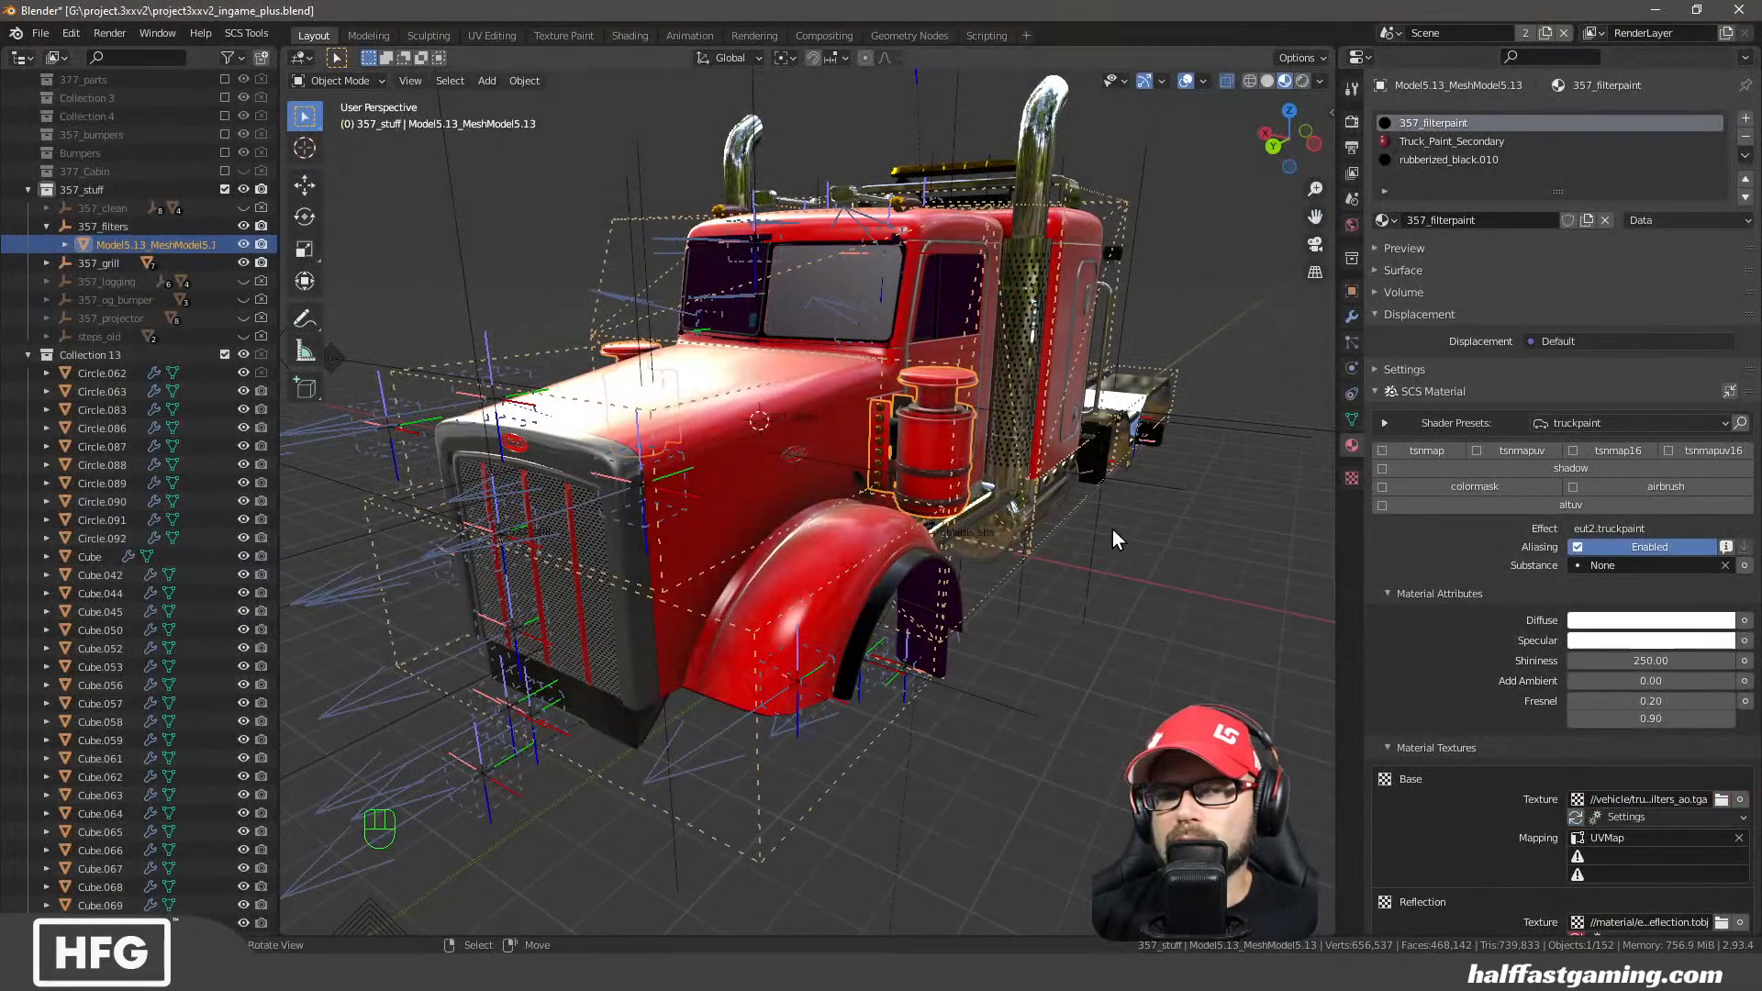
Deselect all objects and set the Add Ambient value of 357_filterpaint to -0.25
{"action": "scroll", "coordinate": [1028, 475], "scroll_direction": "up", "scroll_amount": 5}
{"action": "scroll", "coordinate": [793, 493], "scroll_direction": "down", "scroll_amount": 6}
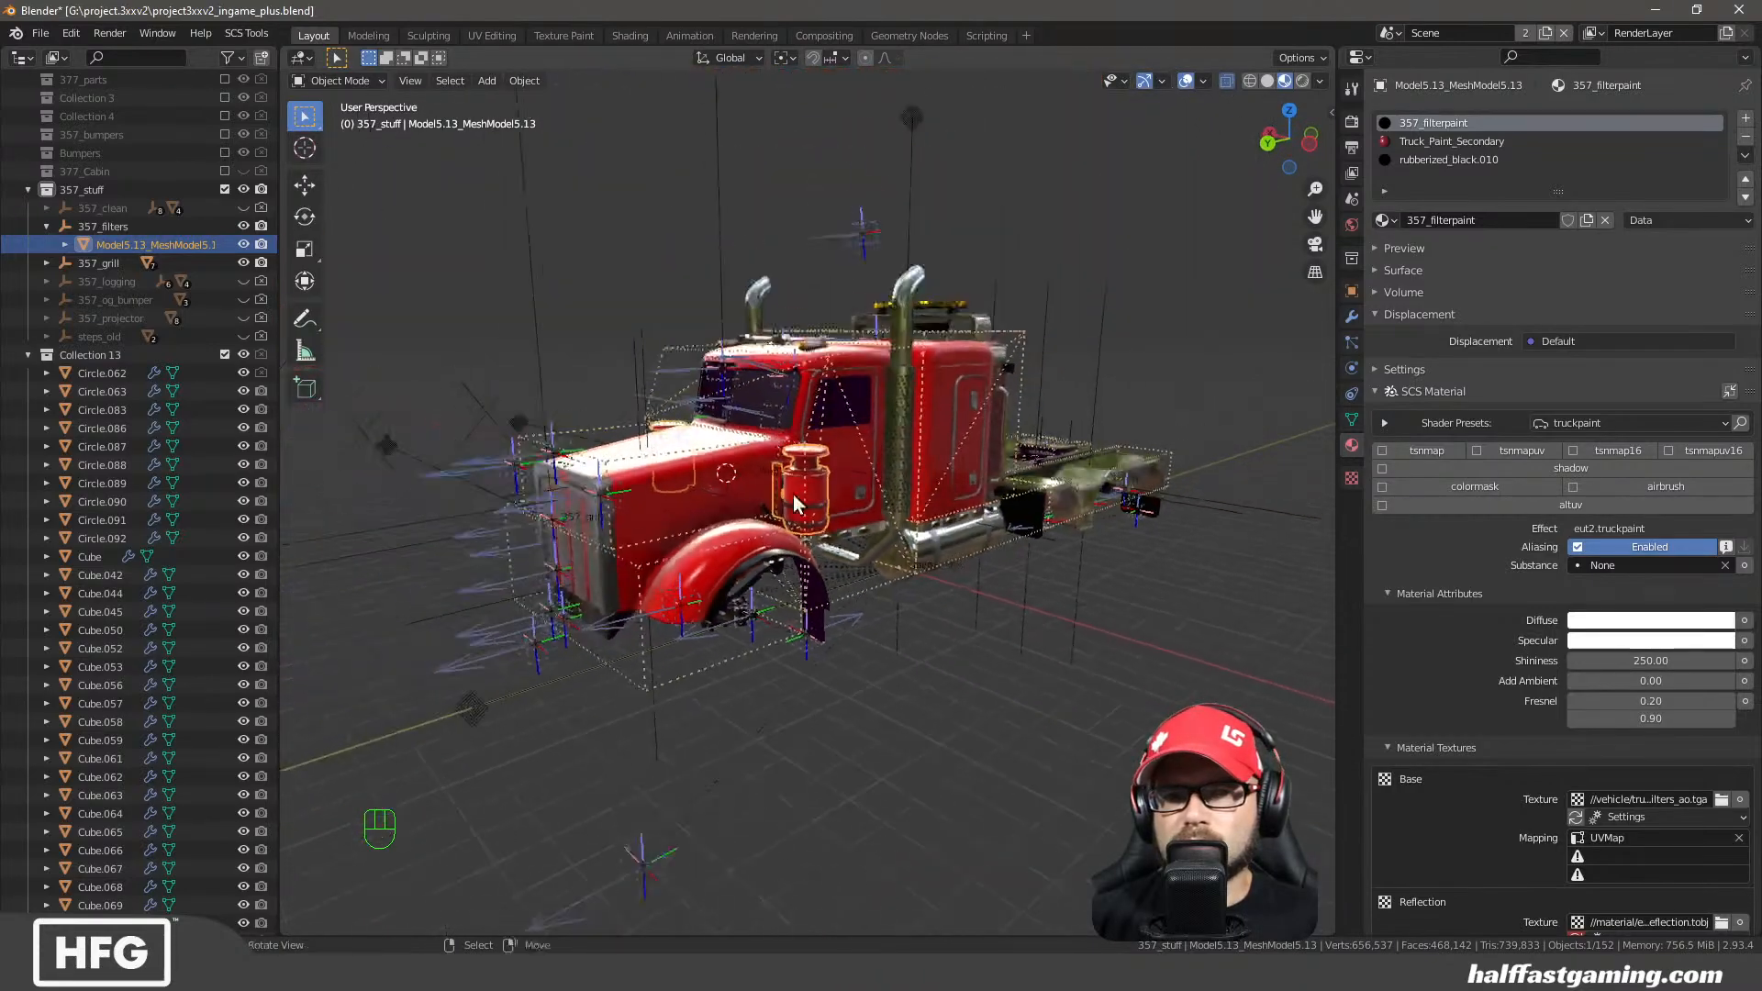
{"action": "scroll", "coordinate": [794, 496], "scroll_direction": "up", "scroll_amount": 8}
{"action": "middle_click_drag", "start_coordinate": [840, 545], "coordinate": [960, 560]}
{"action": "key", "text": "a"}
{"action": "key", "text": "a"}
{"action": "scroll", "coordinate": [959, 560], "scroll_direction": "down", "scroll_amount": 4}
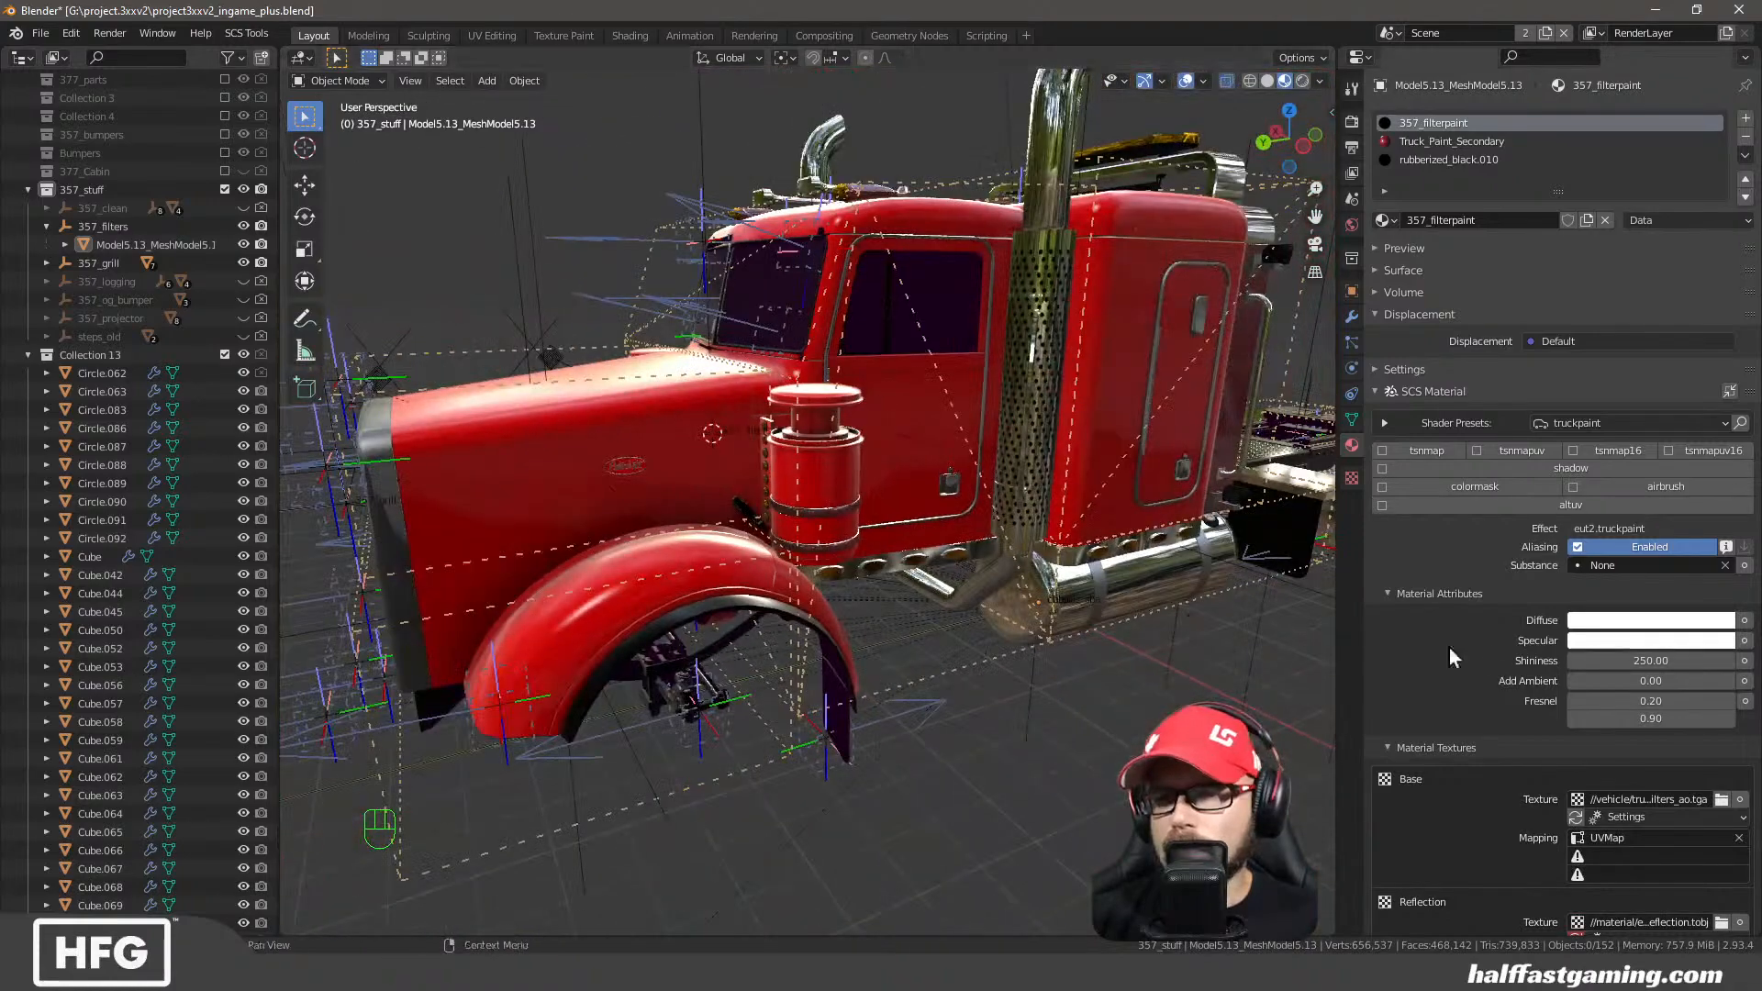
{"action": "left_click", "coordinate": [1646, 681]}
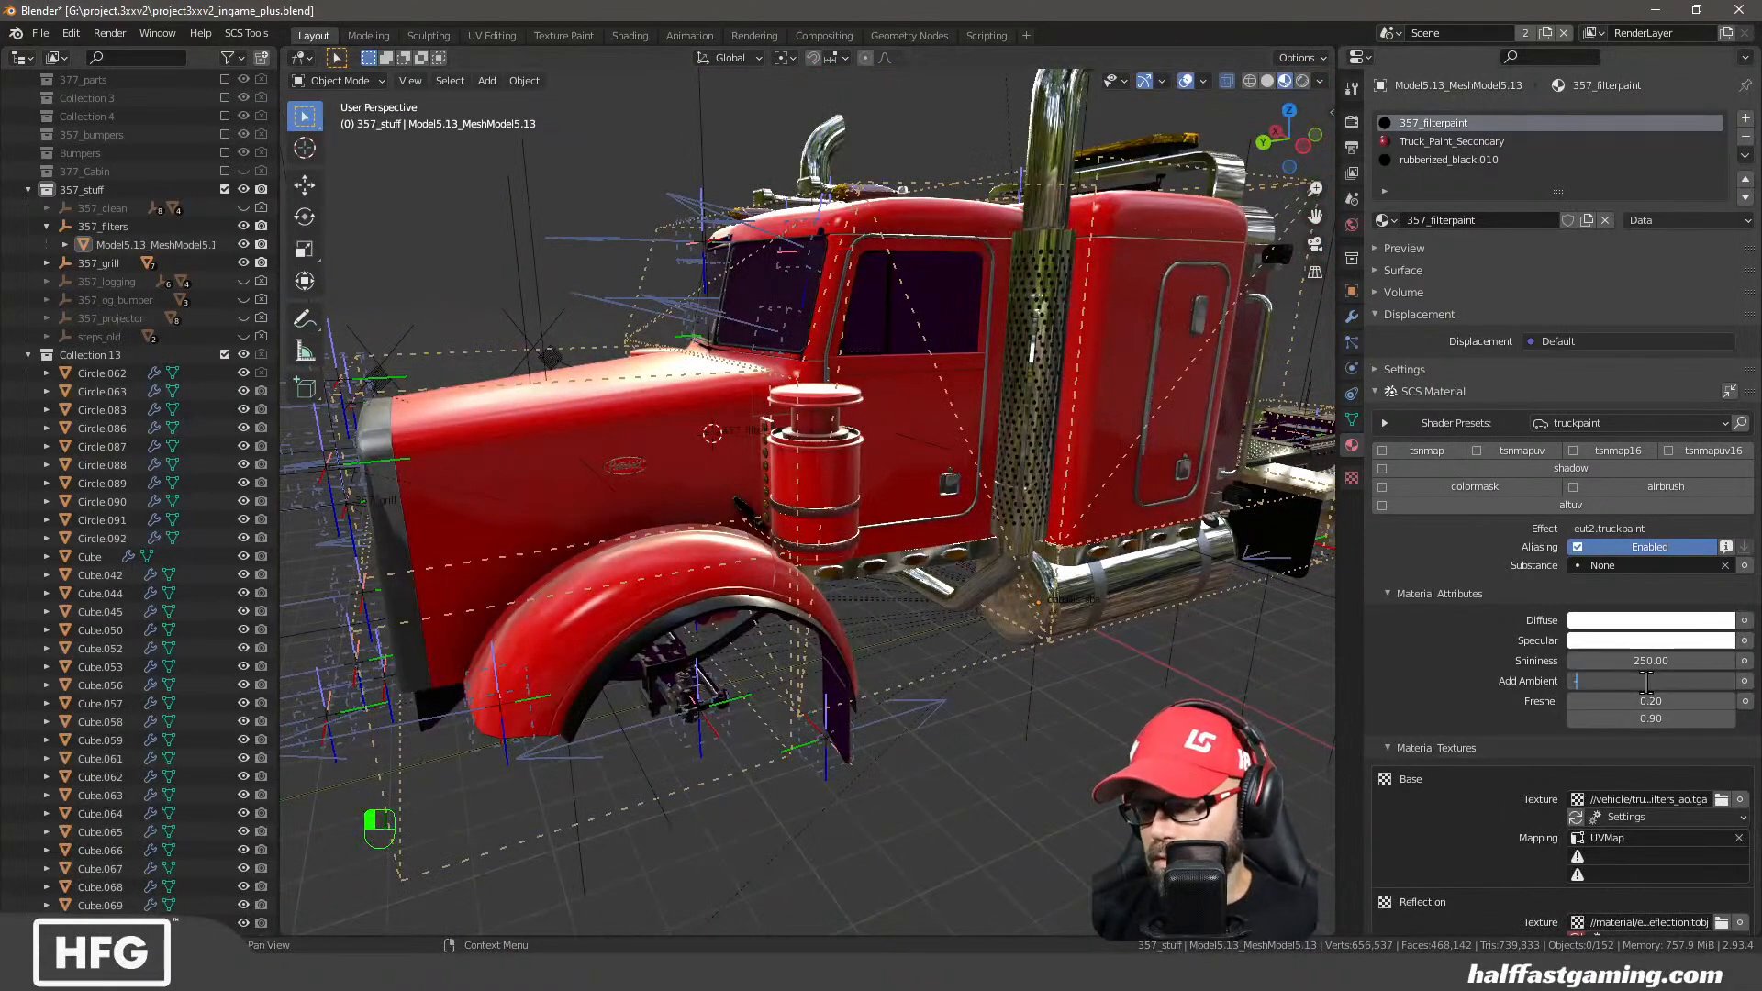
{"action": "key", "text": "Return"}
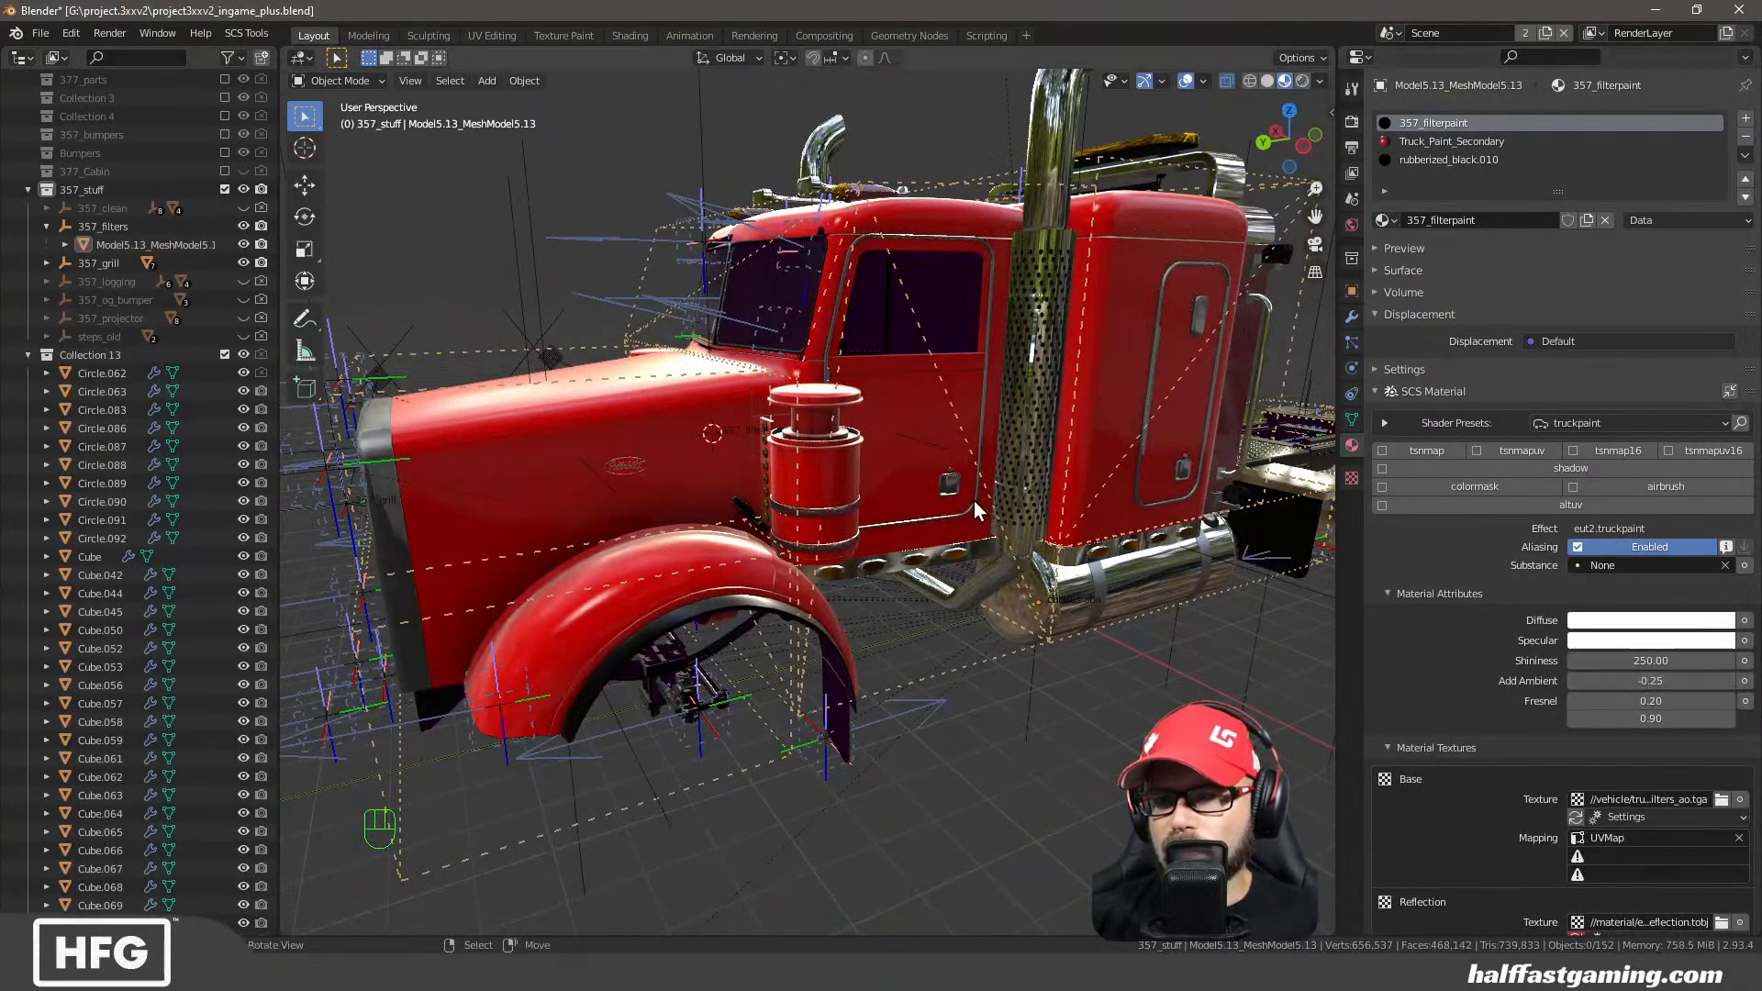
Examine the hood's 357_ao material attributes for comparison, and reselect the filter mesh to view its paint up close
{"action": "left_click", "coordinate": [606, 438]}
{"action": "left_click", "coordinate": [1623, 600]}
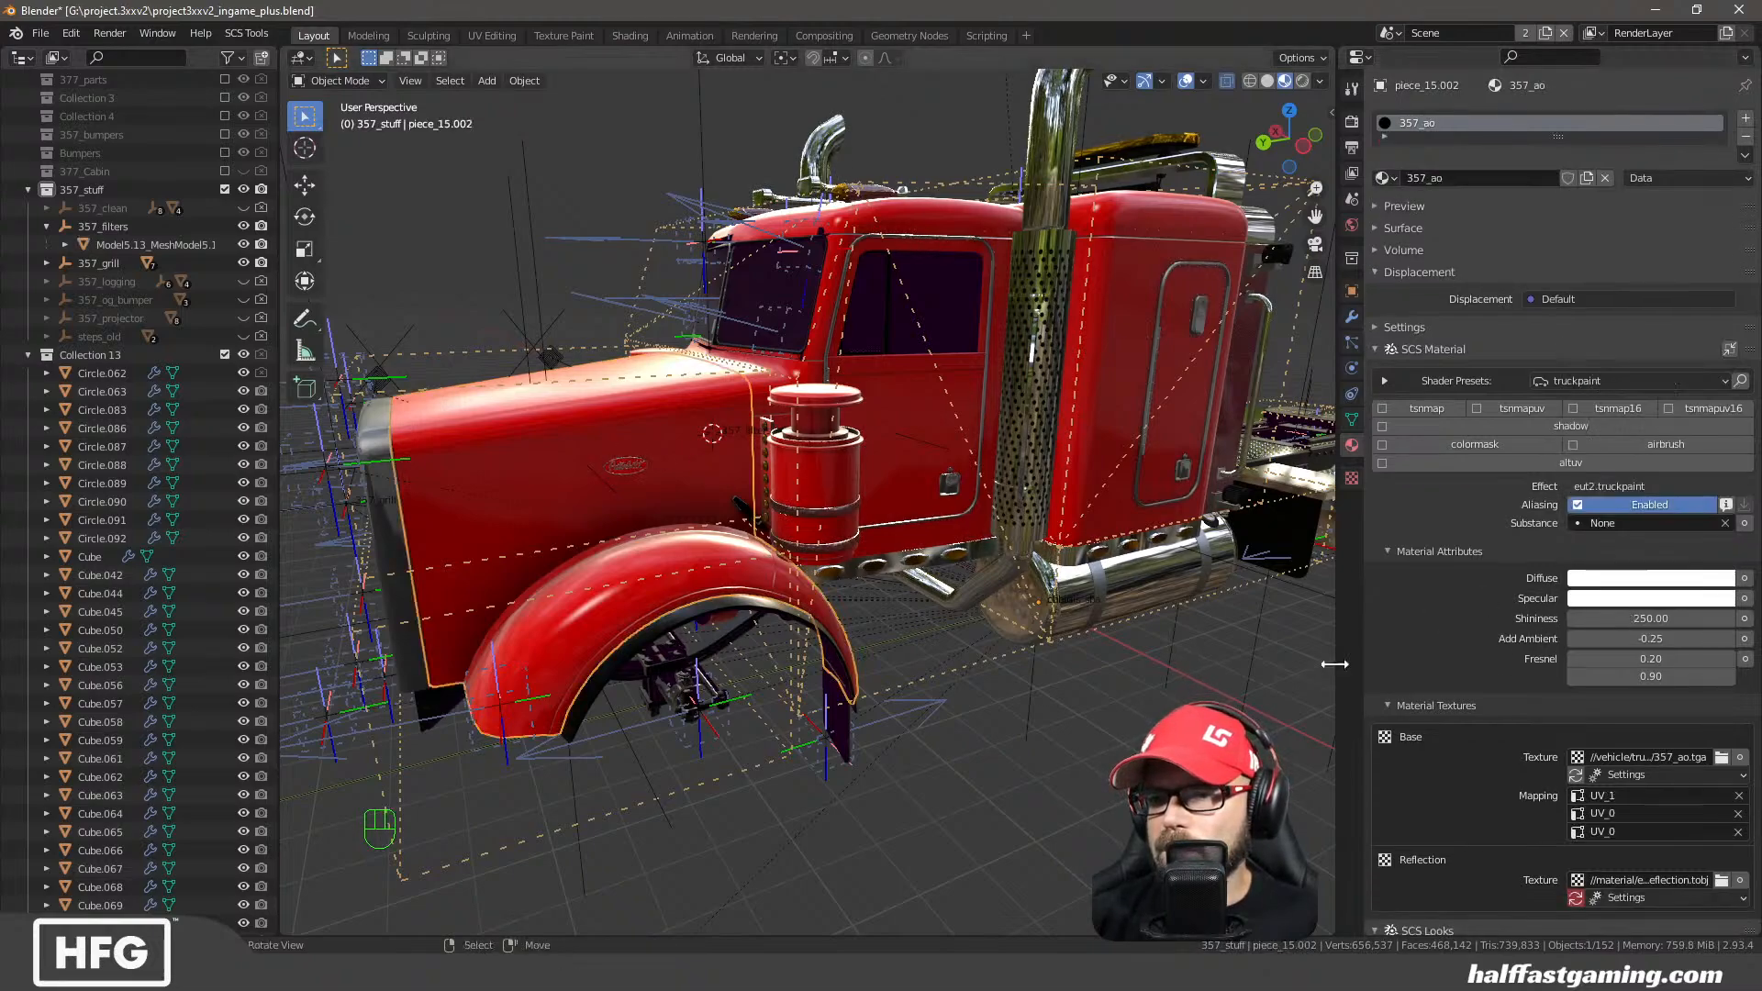
{"action": "left_click", "coordinate": [835, 479]}
{"action": "middle_click_drag", "start_coordinate": [834, 485], "coordinate": [867, 543]}
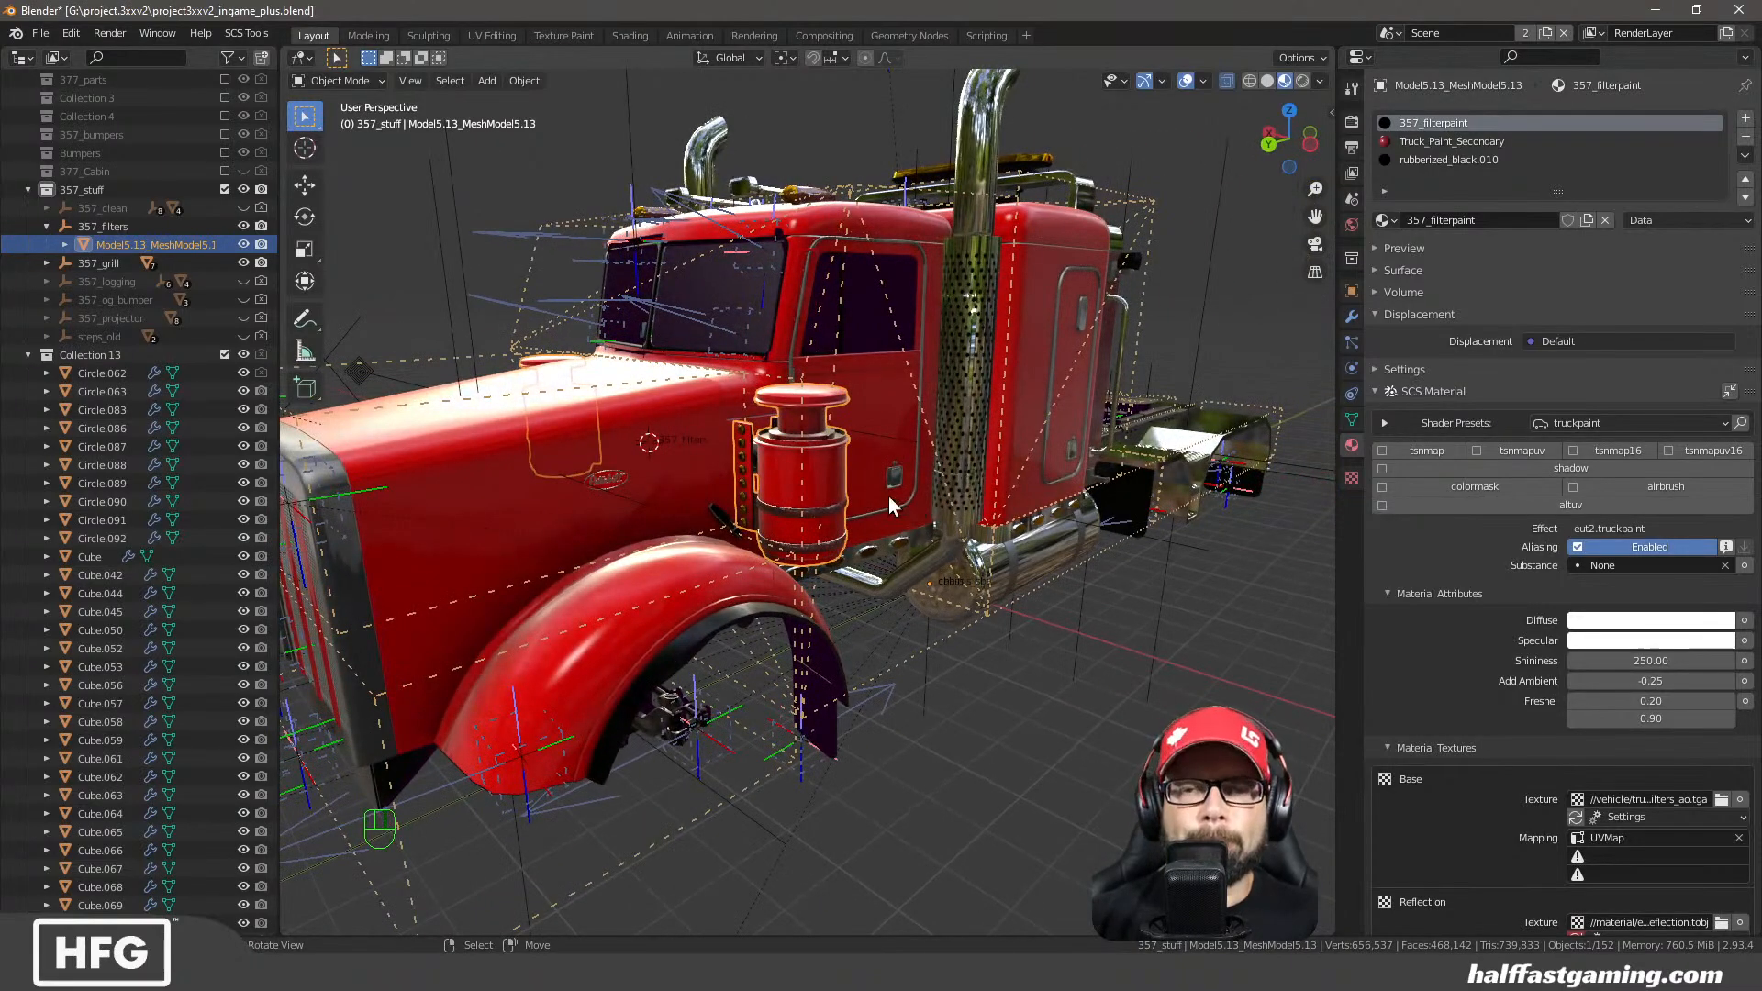
{"action": "scroll", "coordinate": [784, 498], "scroll_direction": "up", "scroll_amount": 3}
{"action": "middle_click_drag", "start_coordinate": [784, 498], "coordinate": [800, 536]}
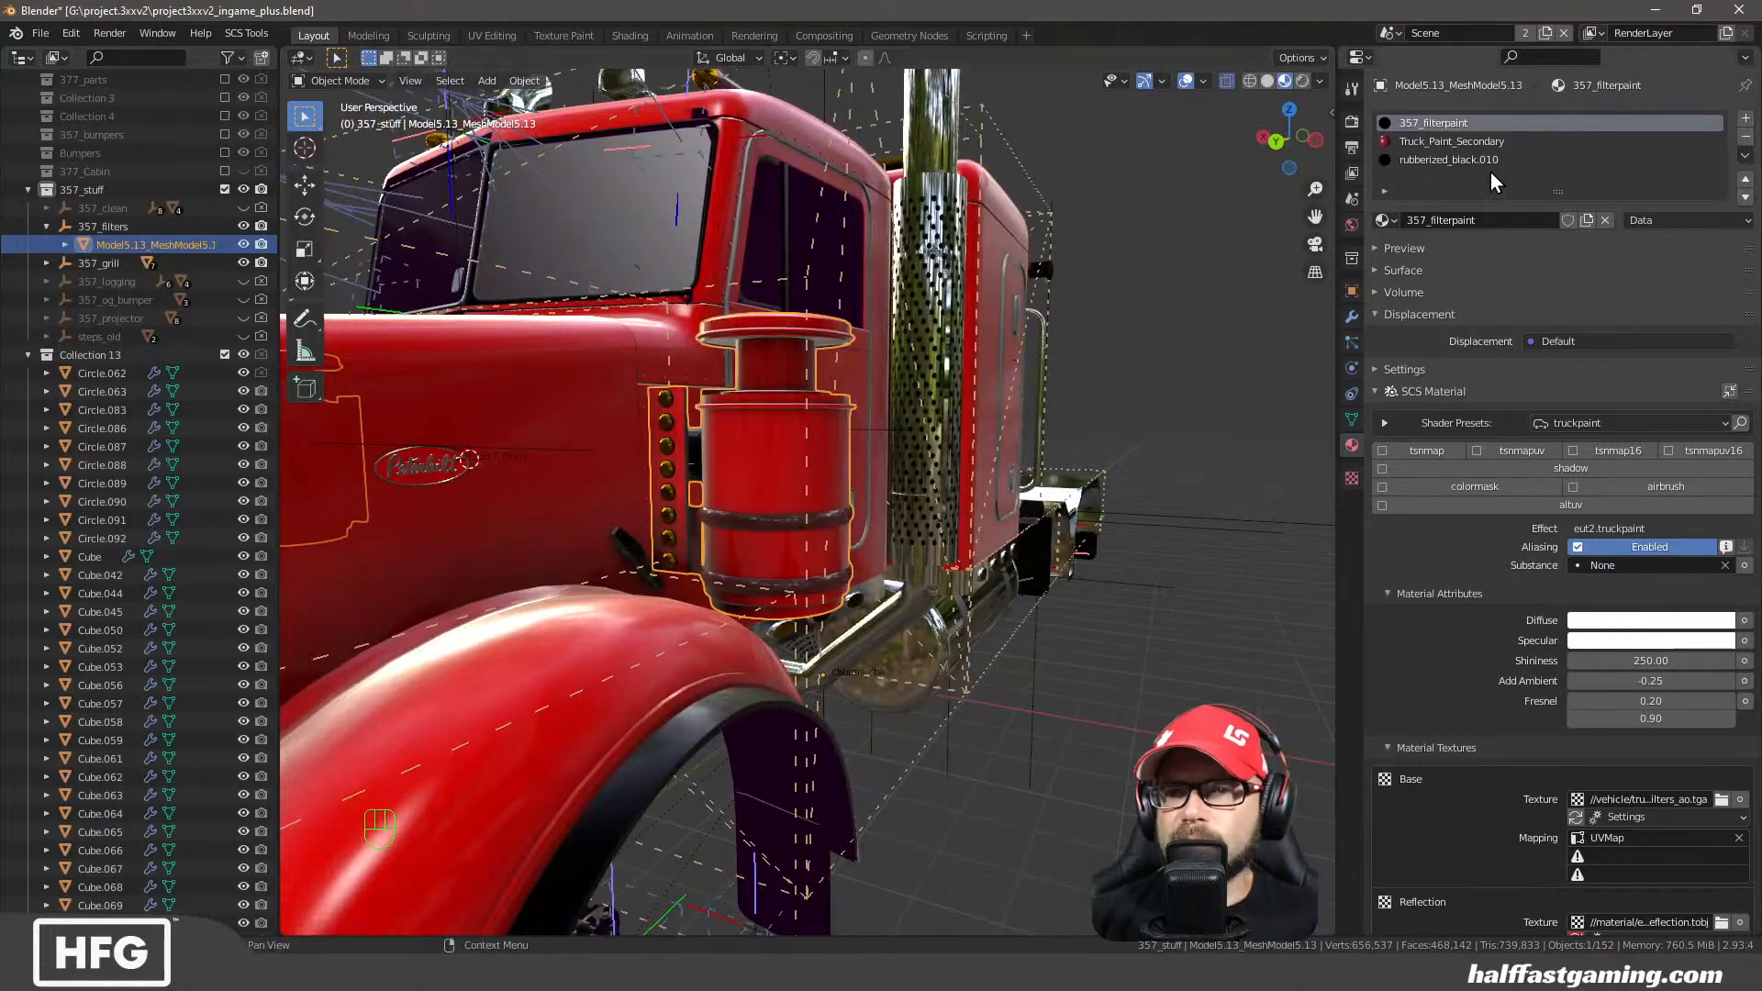
Unlink Truck_Paint_Secondary from the filter mesh's second material slot and assign the existing 357_filterpaint material there
{"action": "left_click", "coordinate": [1477, 140]}
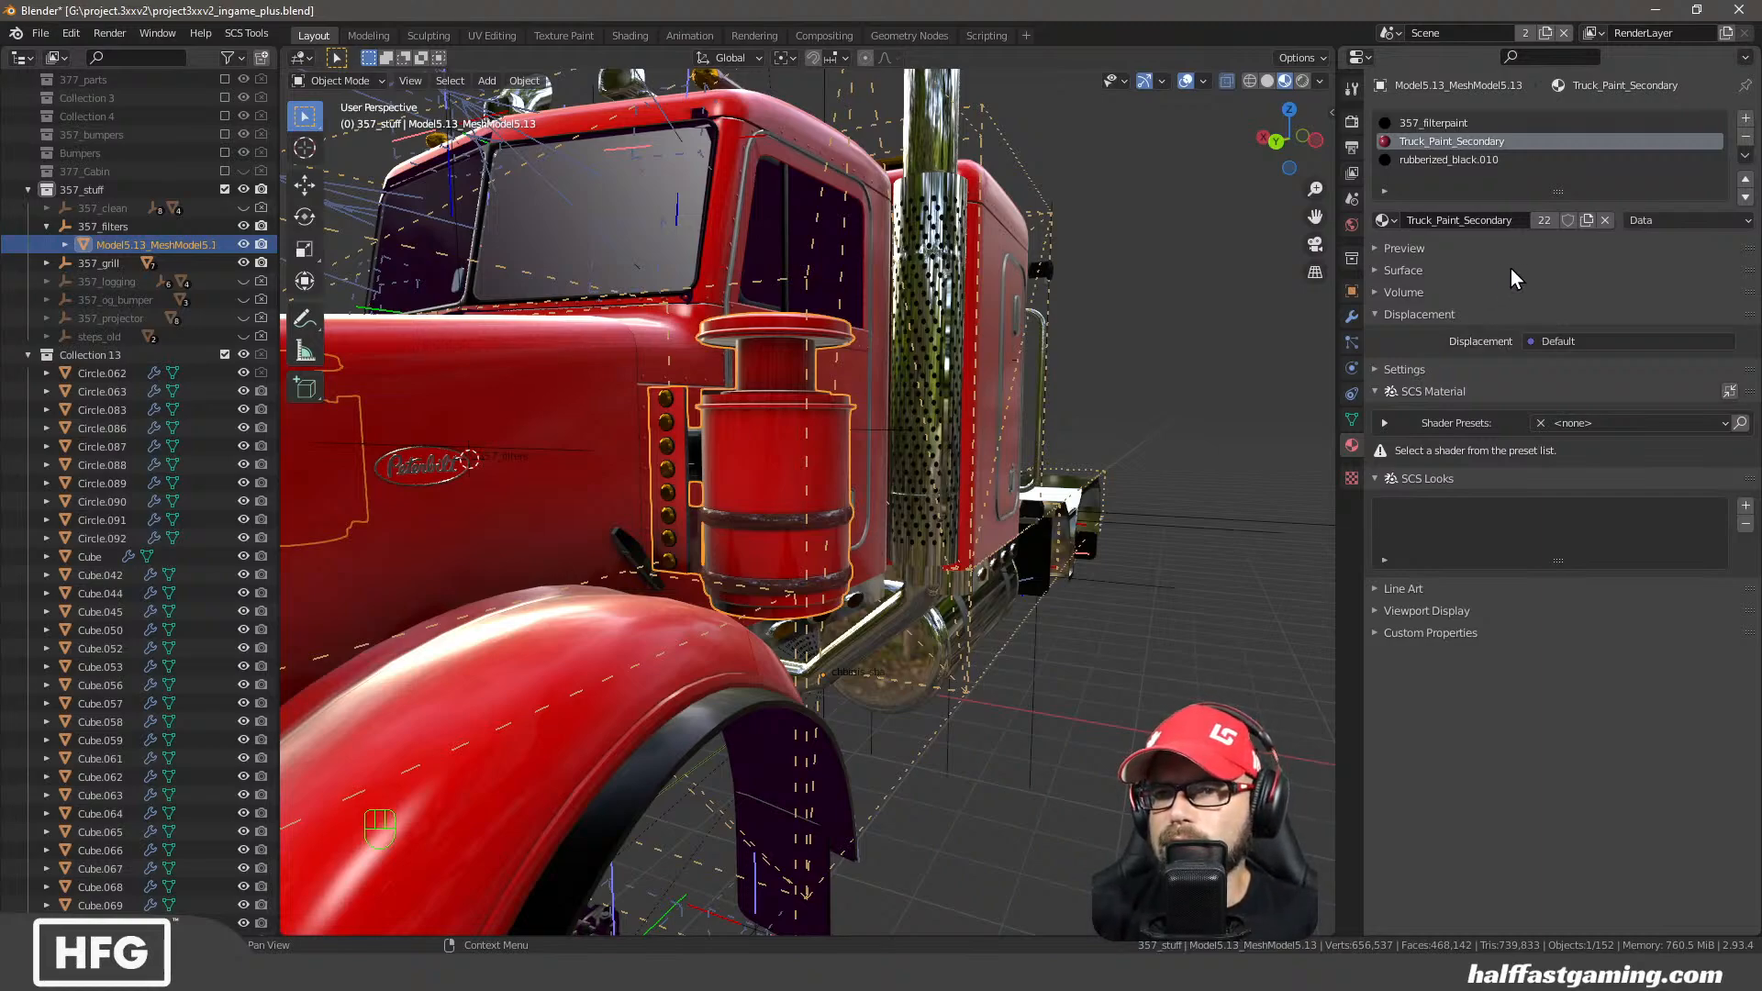
{"action": "left_click", "coordinate": [1605, 220]}
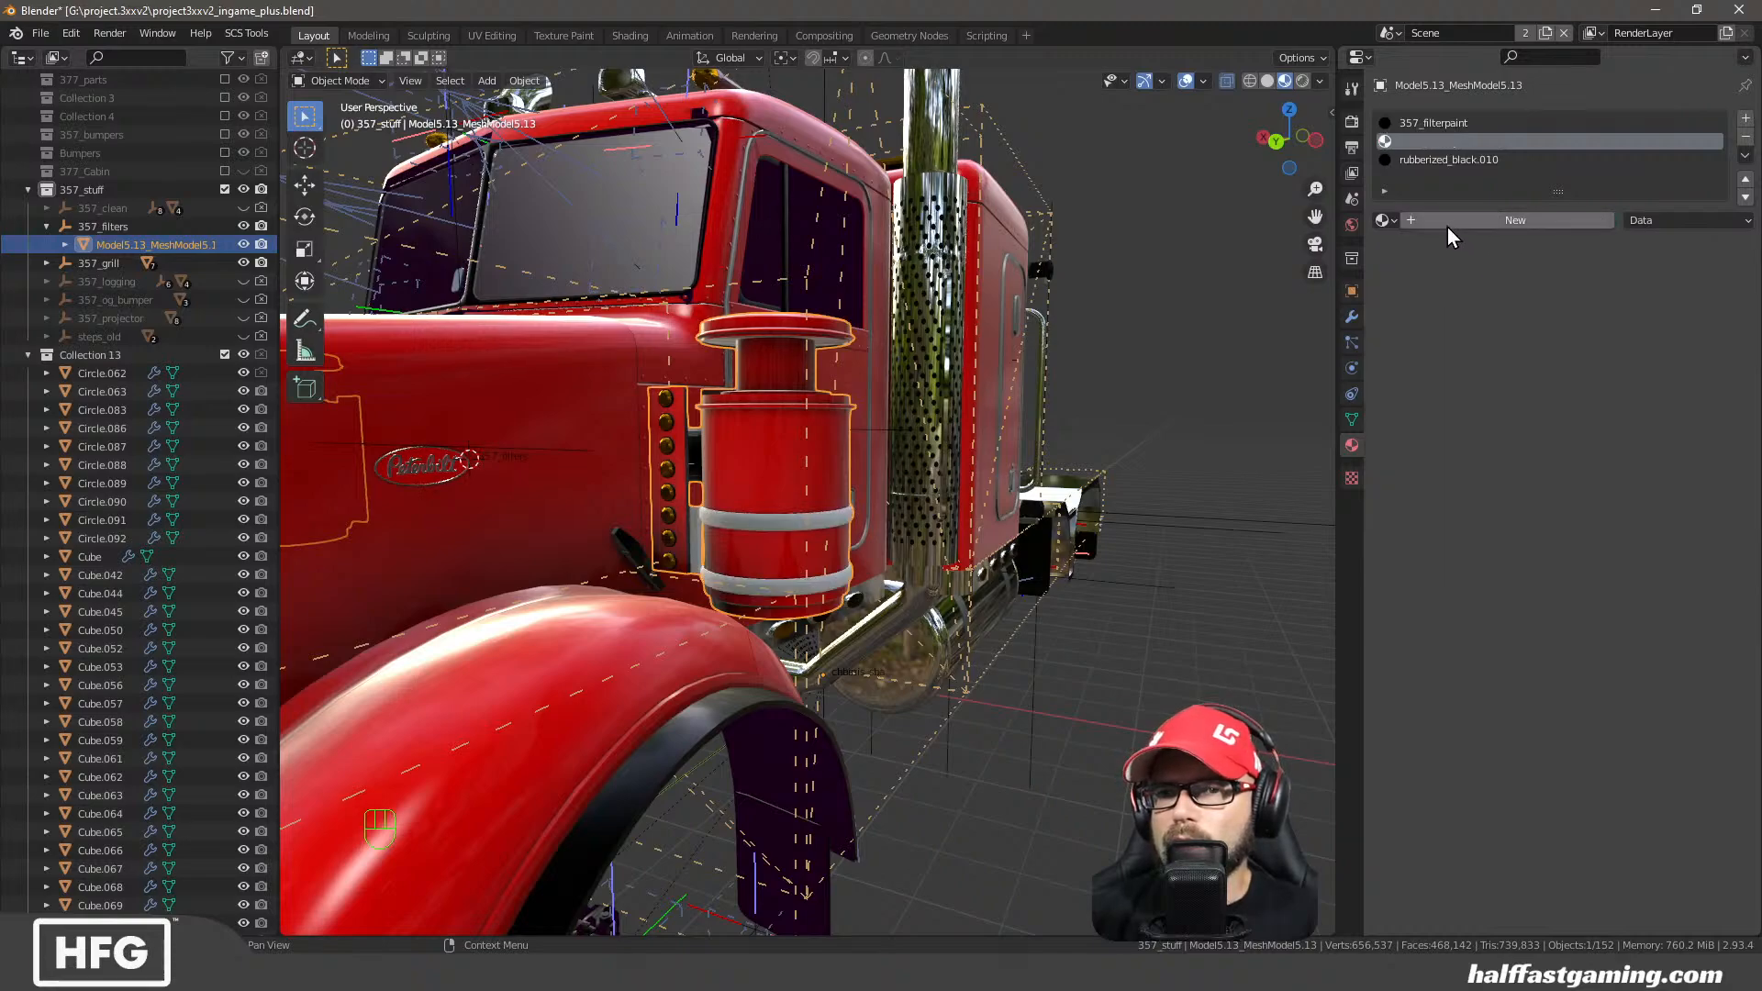
{"action": "left_click", "coordinate": [1444, 224]}
{"action": "double_click", "coordinate": [1445, 222]}
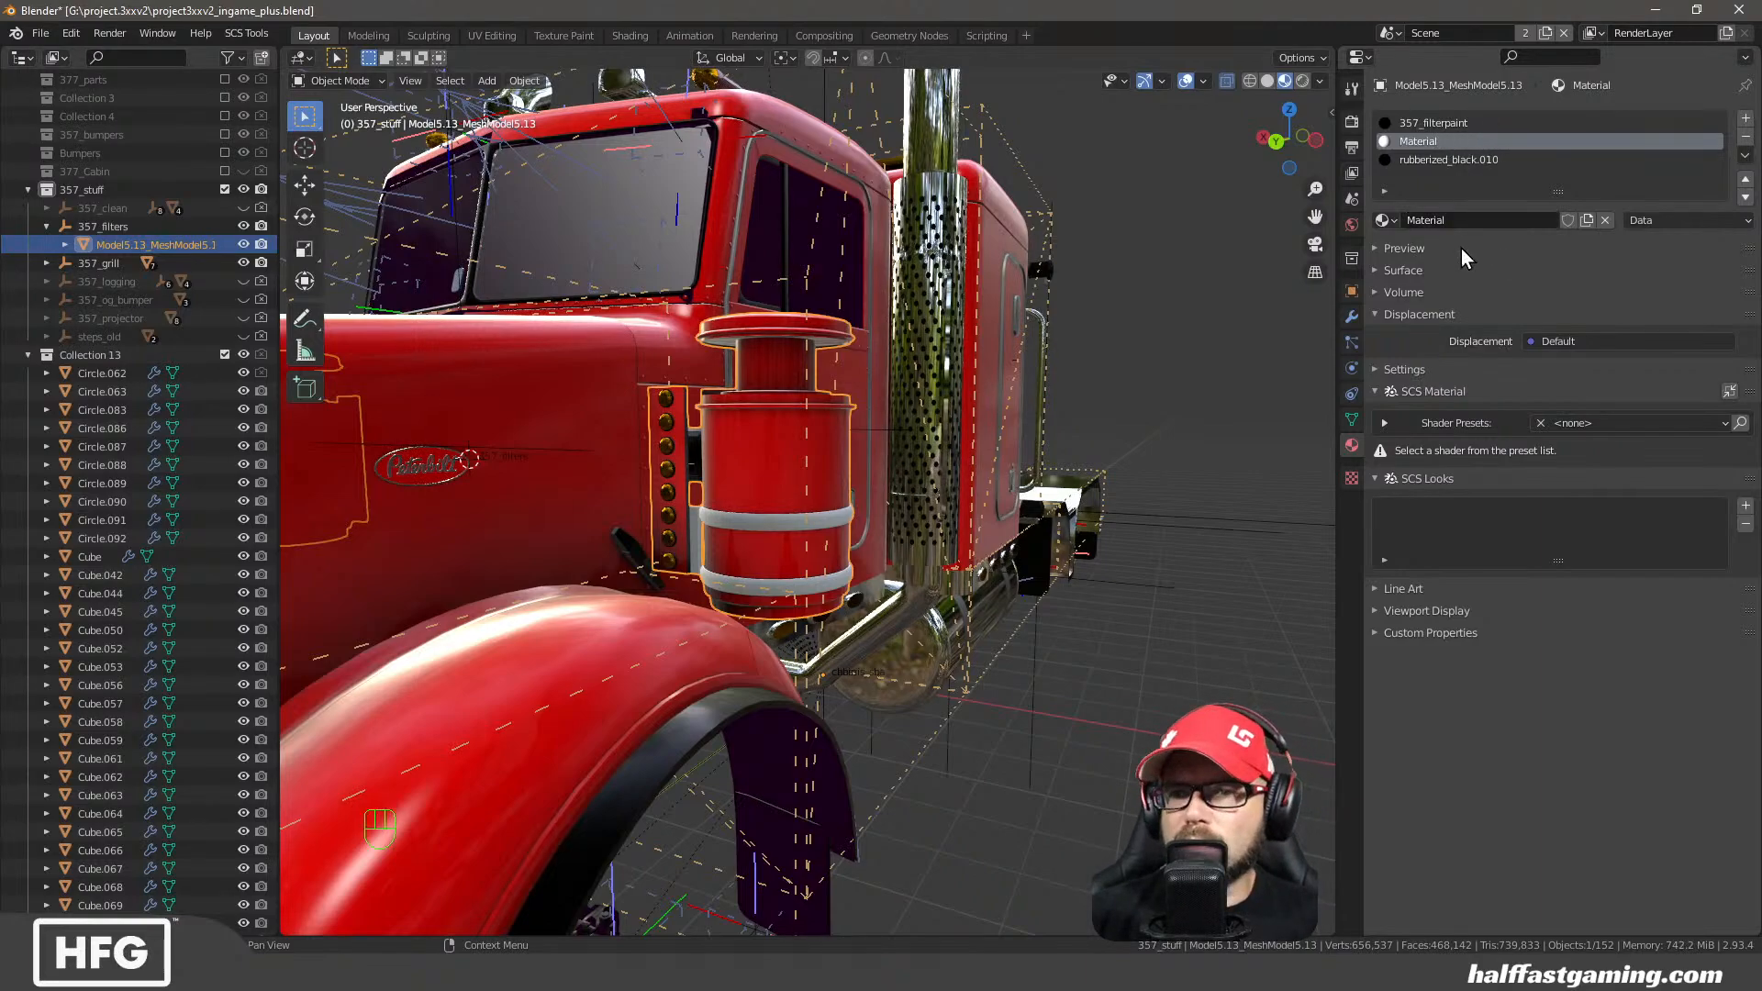
{"action": "left_click", "coordinate": [1383, 221]}
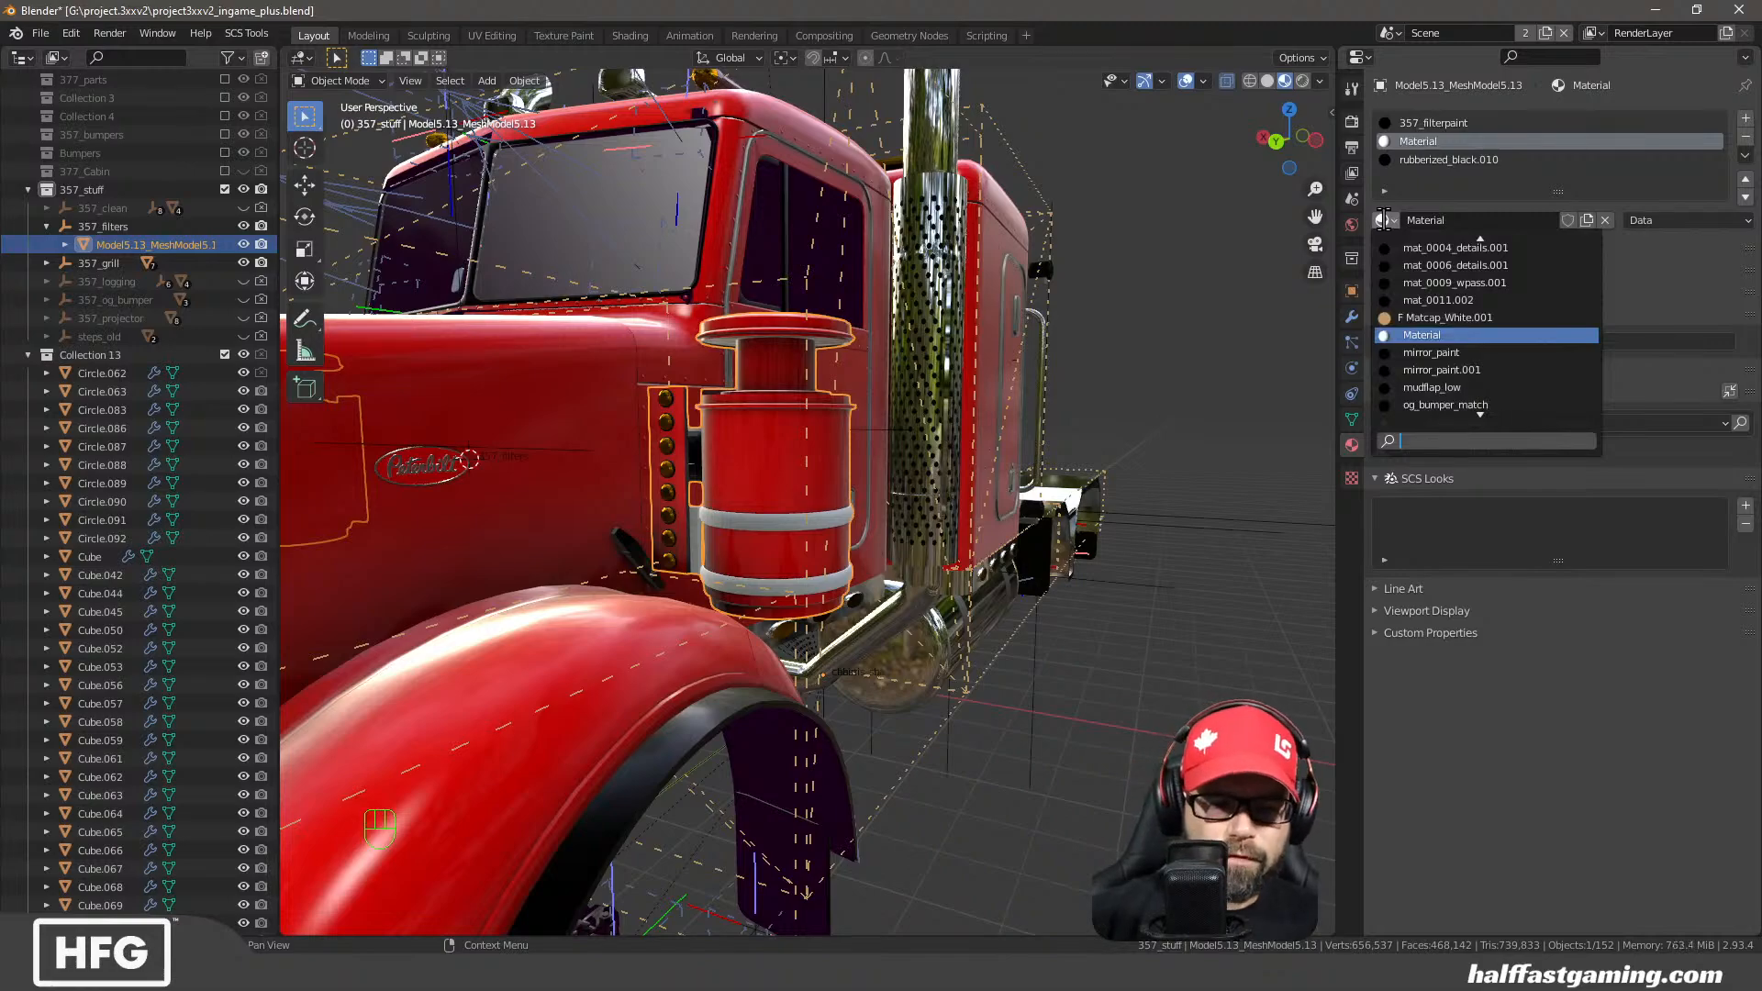
{"action": "type", "text": "357"}
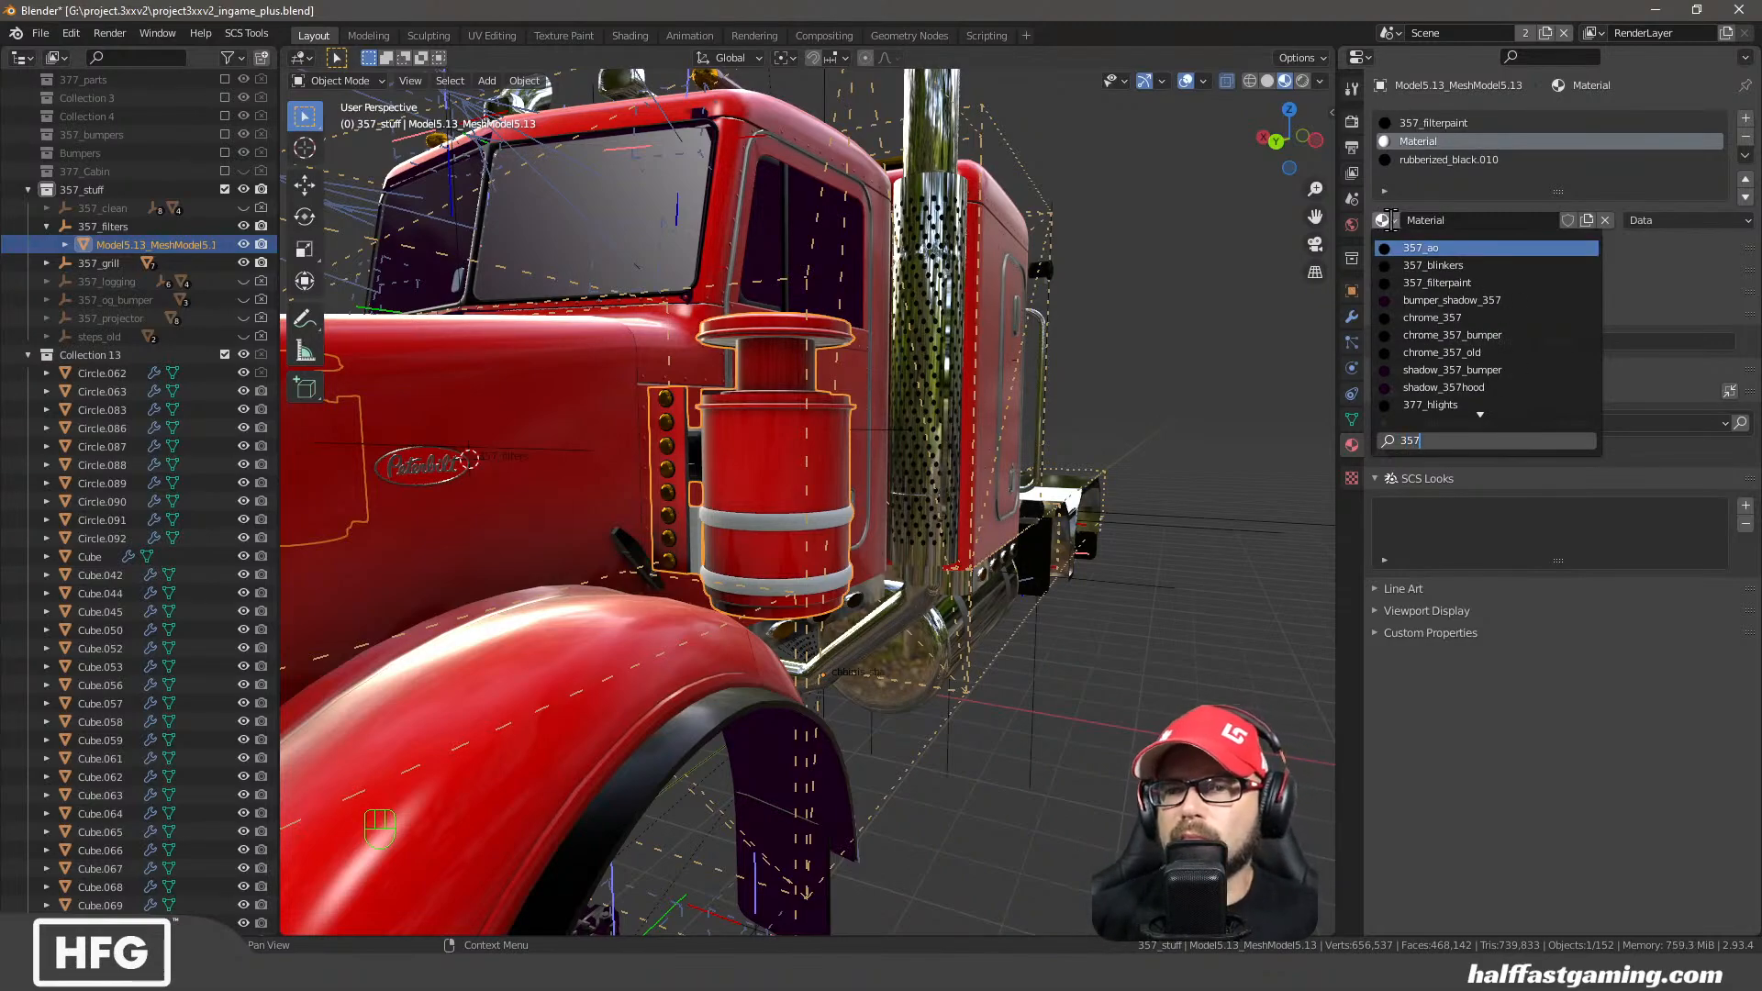
{"action": "left_click", "coordinate": [1483, 285]}
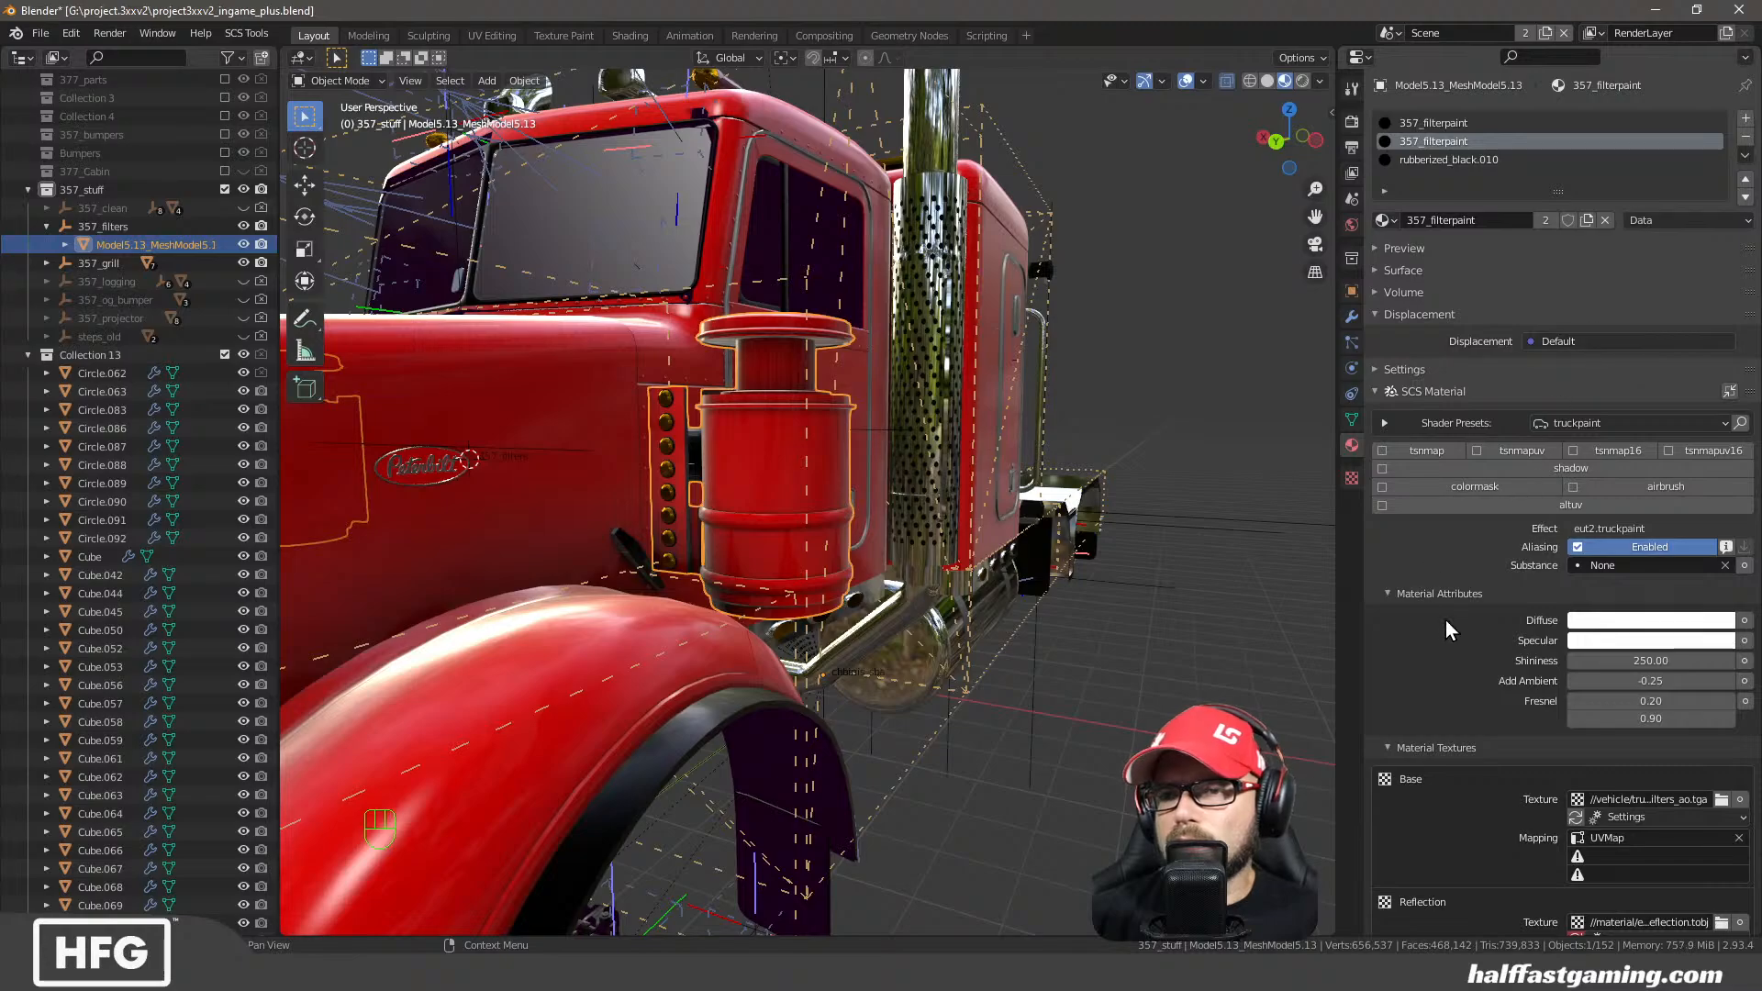
Review the 357_filterpaint settings and examine the deselected filter canister's paint from several angles against the hood and cab
{"action": "scroll", "coordinate": [1463, 635], "scroll_direction": "down", "scroll_amount": 5}
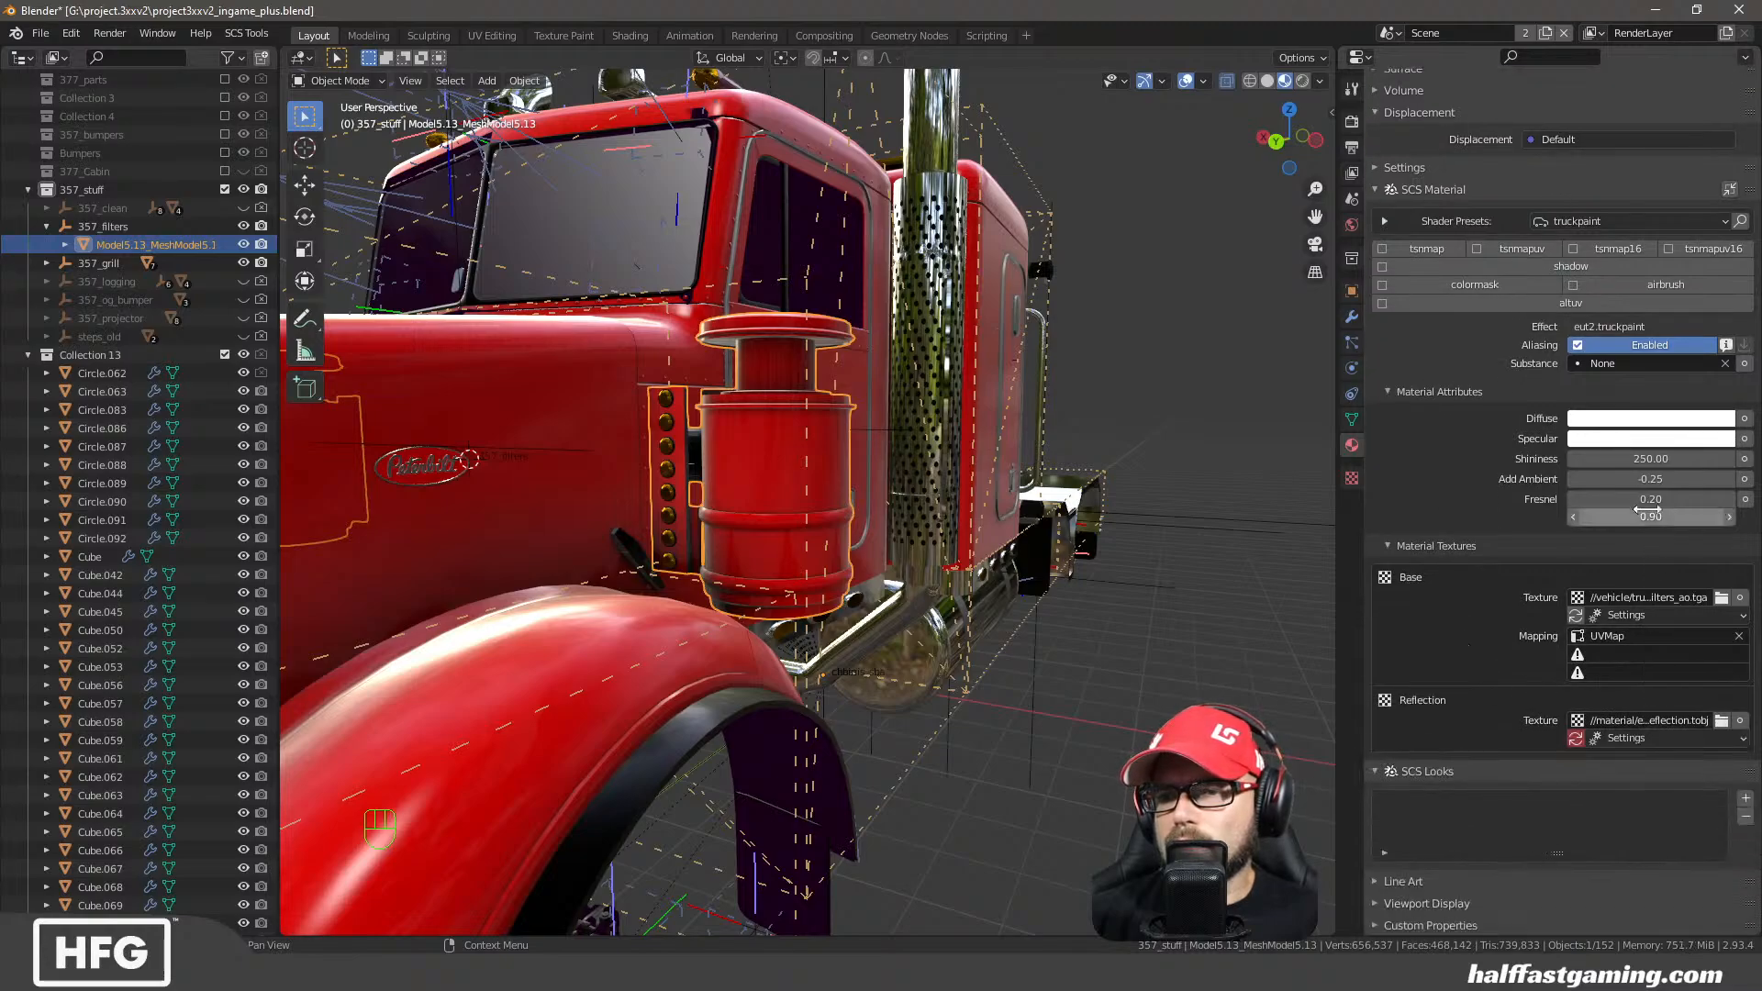
{"action": "middle_click_drag", "start_coordinate": [925, 525], "coordinate": [729, 615]}
{"action": "key", "text": "a"}
{"action": "key", "text": "a"}
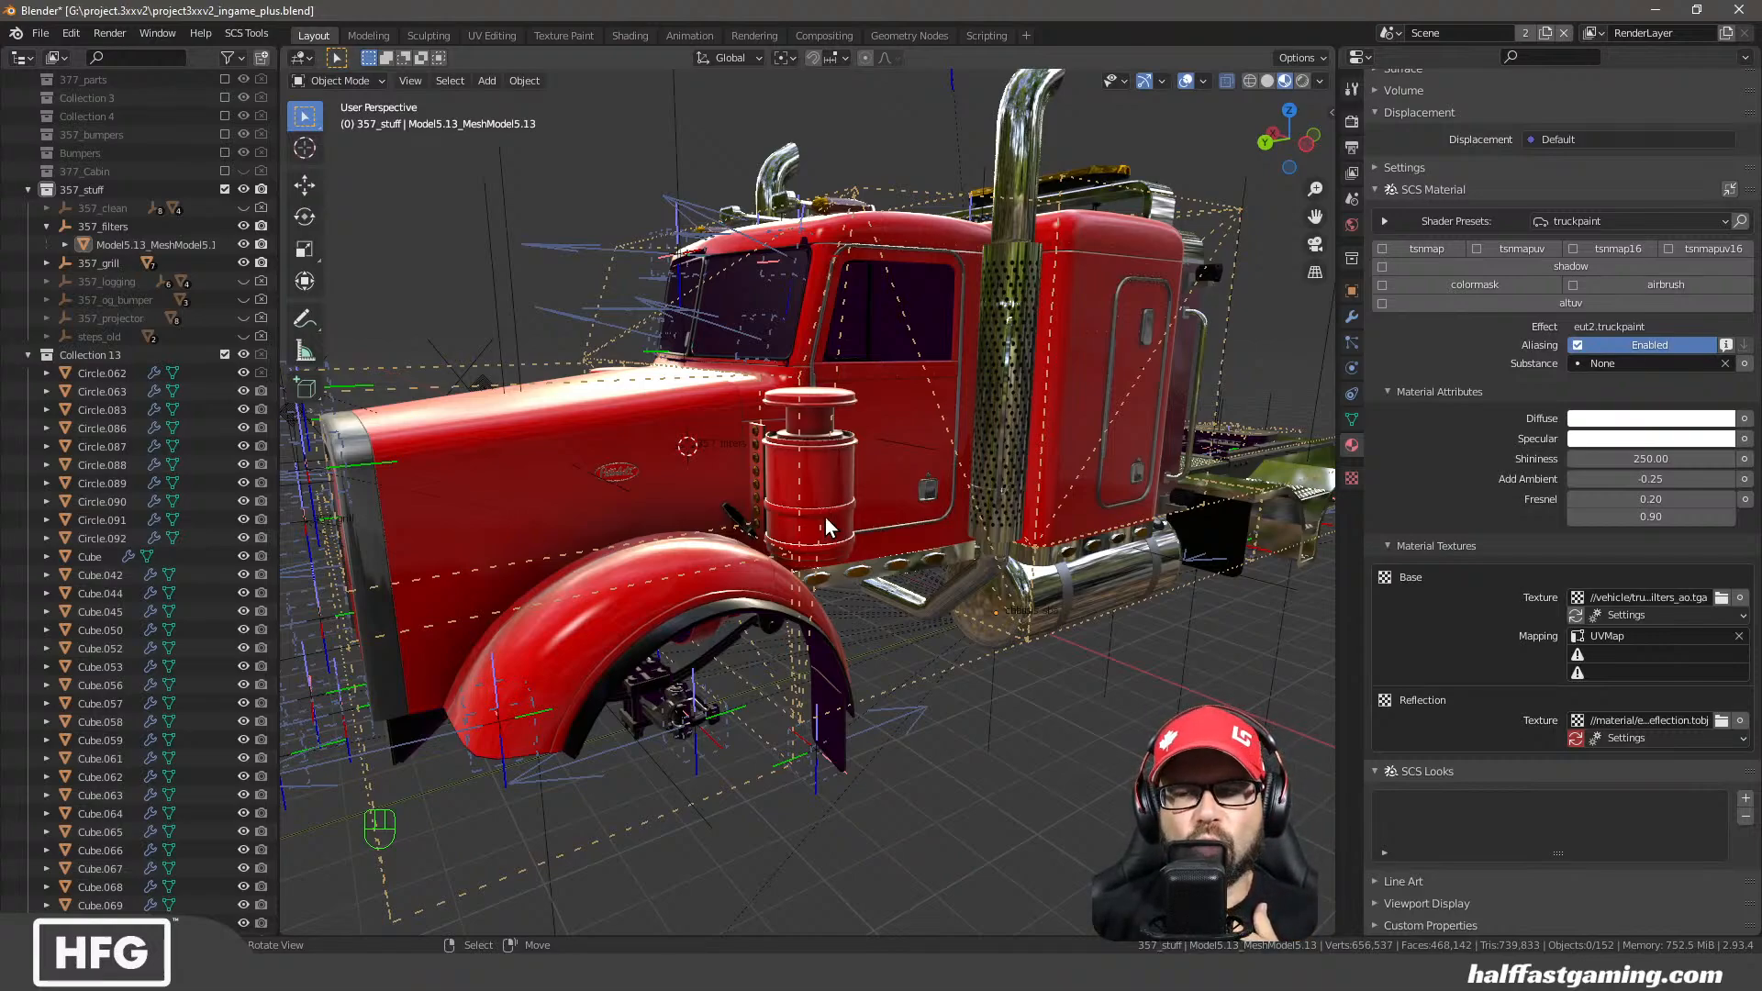
{"action": "middle_click_drag", "start_coordinate": [791, 641], "coordinate": [578, 596]}
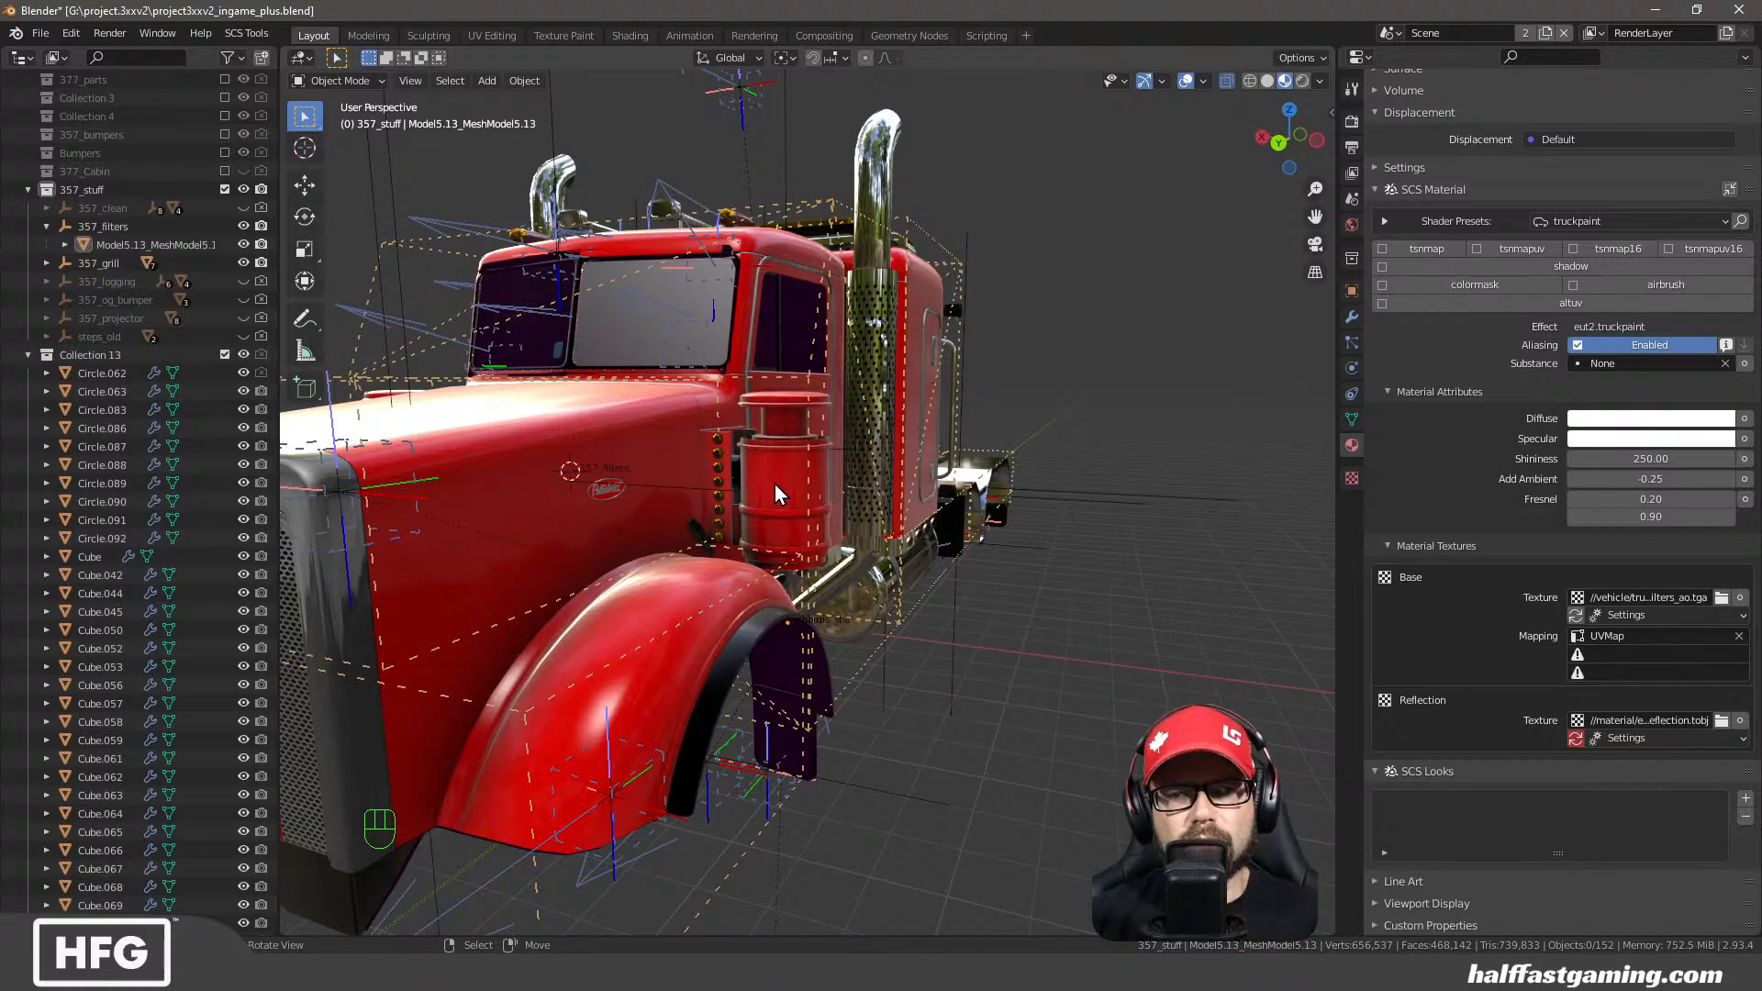
{"action": "mouse_move", "coordinate": [775, 483]}
{"action": "middle_mouse_down"}
{"action": "mouse_move", "coordinate": [791, 492]}
{"action": "mouse_move", "coordinate": [756, 492]}
{"action": "middle_mouse_up"}
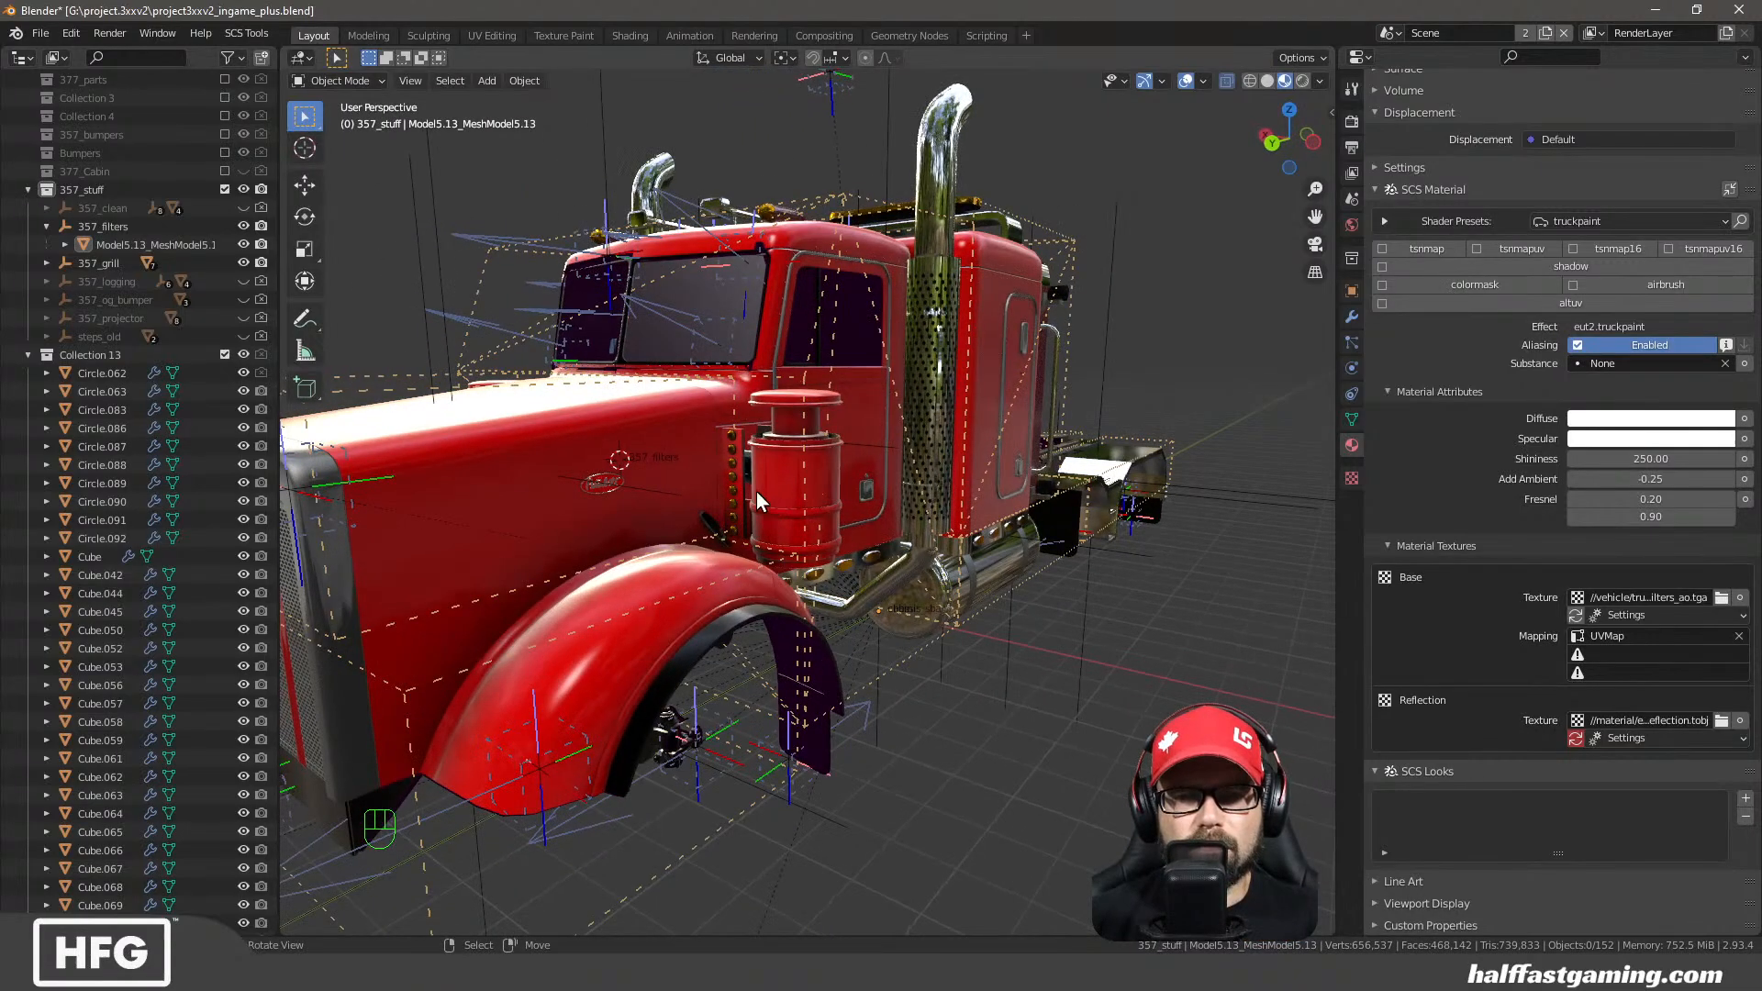
{"action": "scroll", "coordinate": [734, 471], "scroll_direction": "up", "scroll_amount": 4}
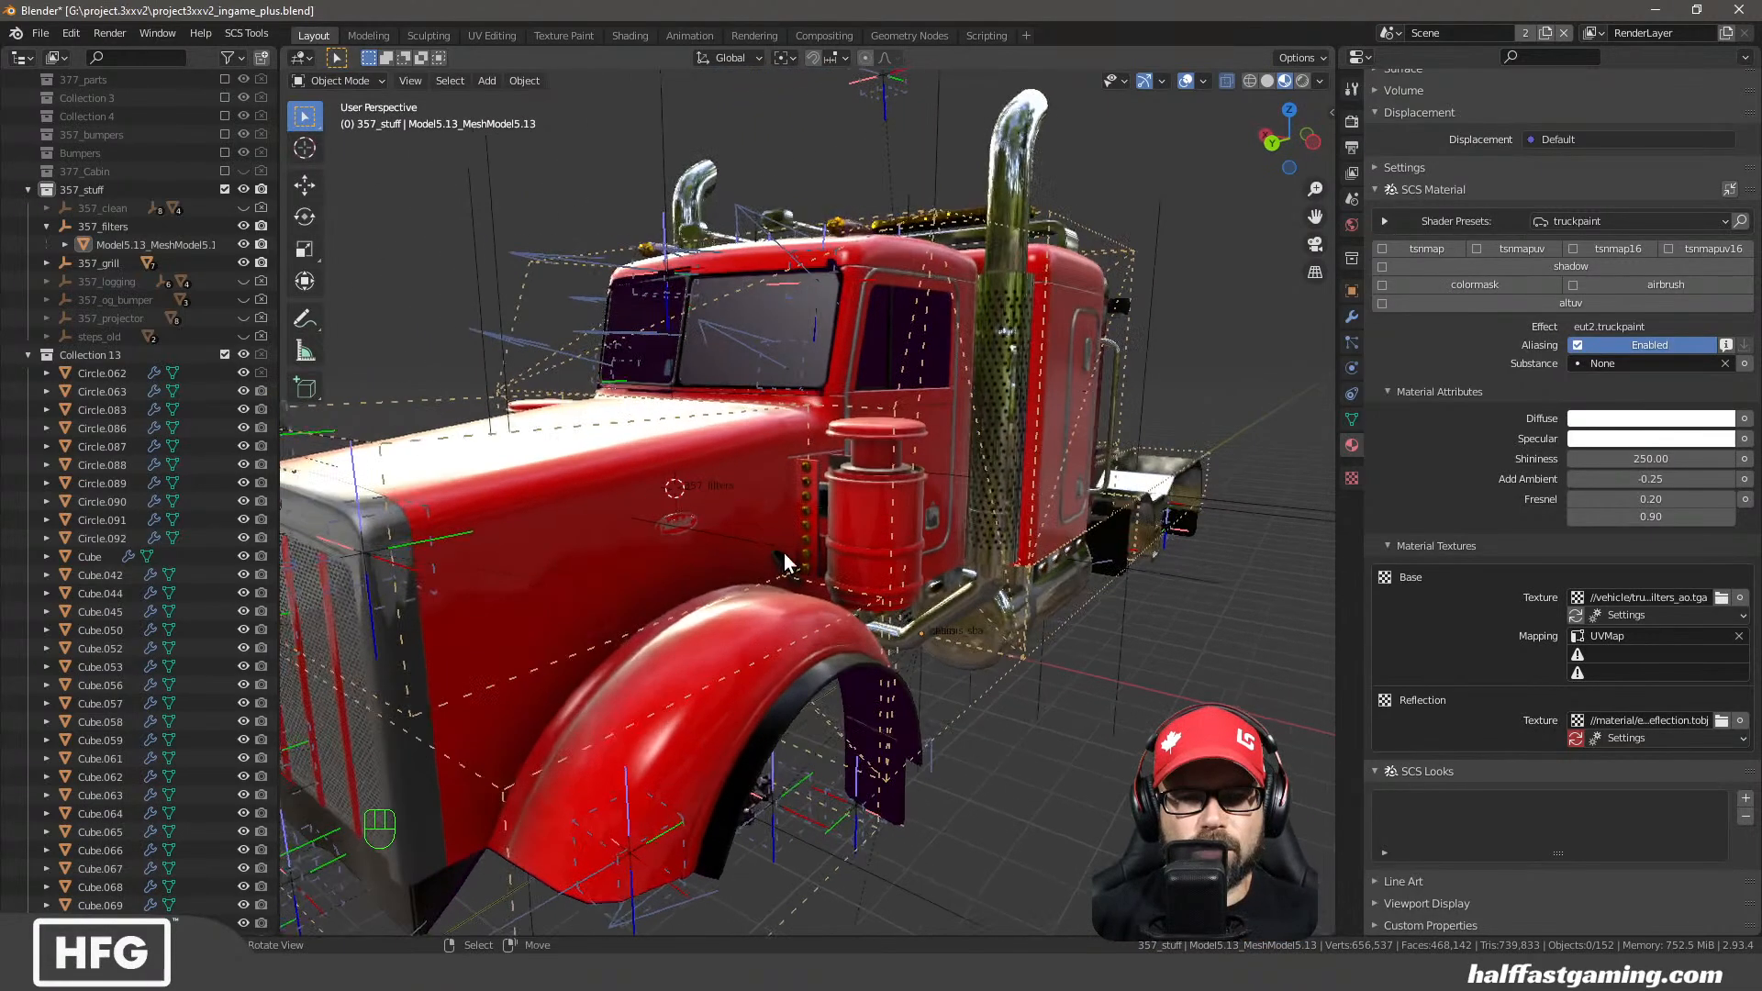
{"action": "scroll", "coordinate": [789, 561], "scroll_direction": "down", "scroll_amount": 5}
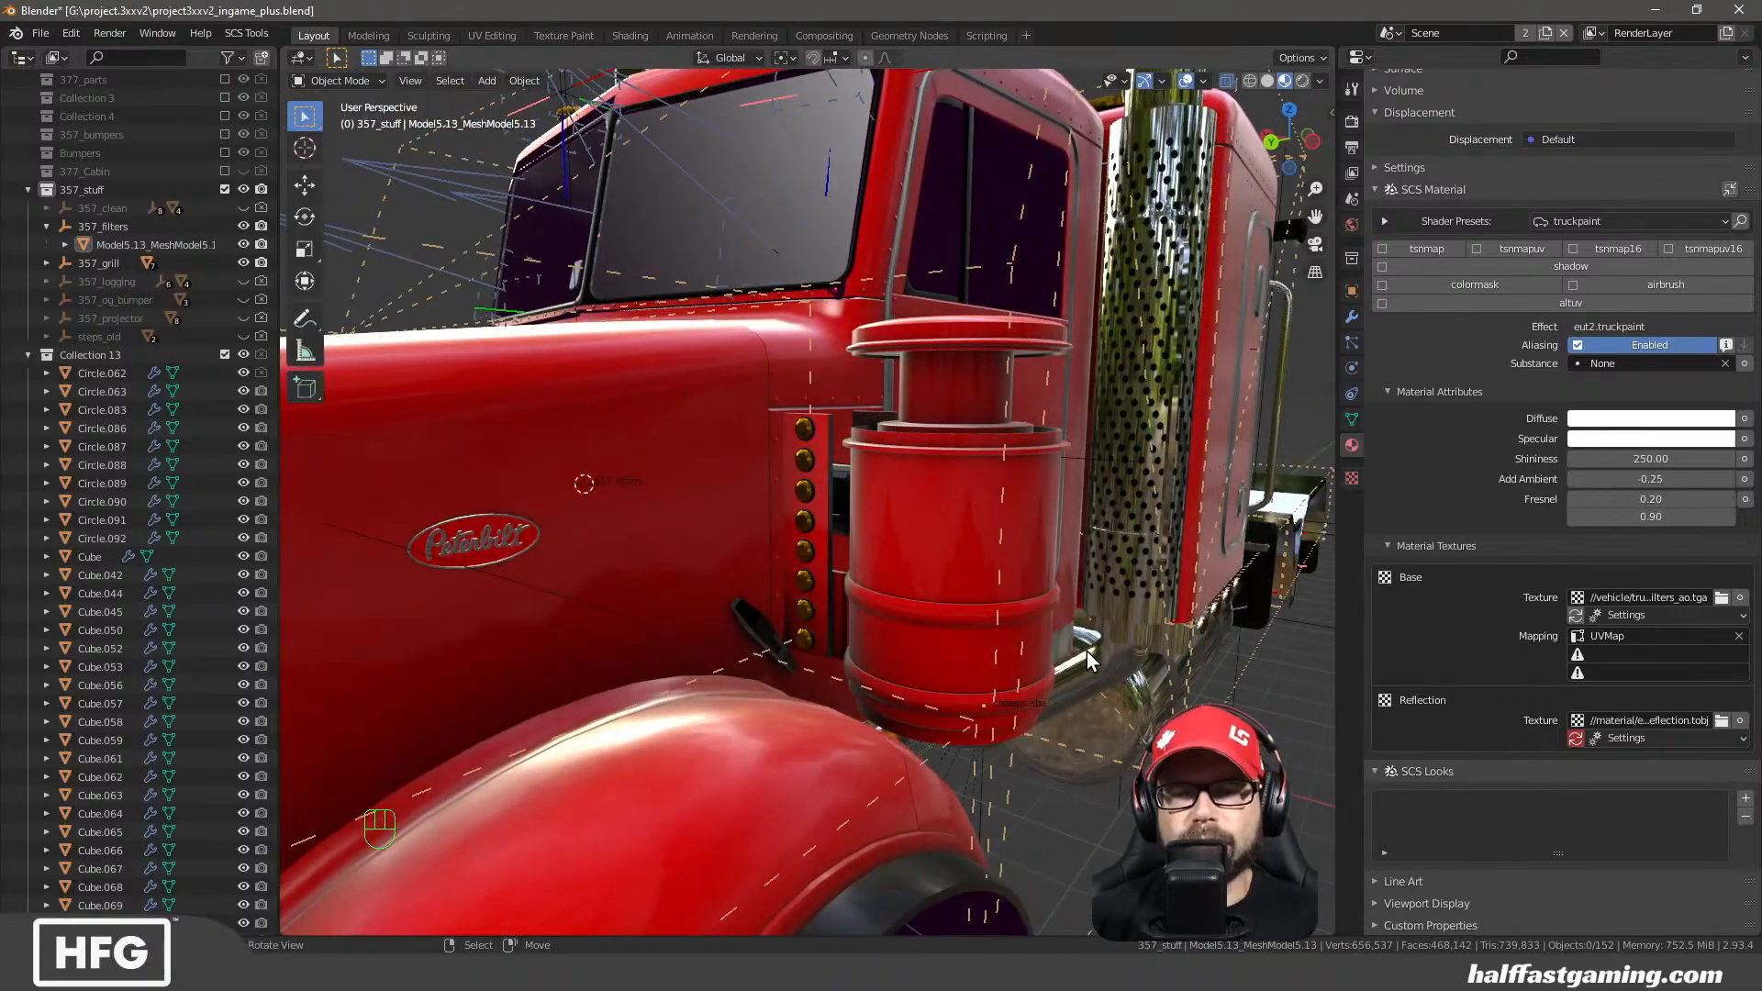
{"action": "middle_click_drag", "start_coordinate": [1087, 652], "coordinate": [804, 565]}
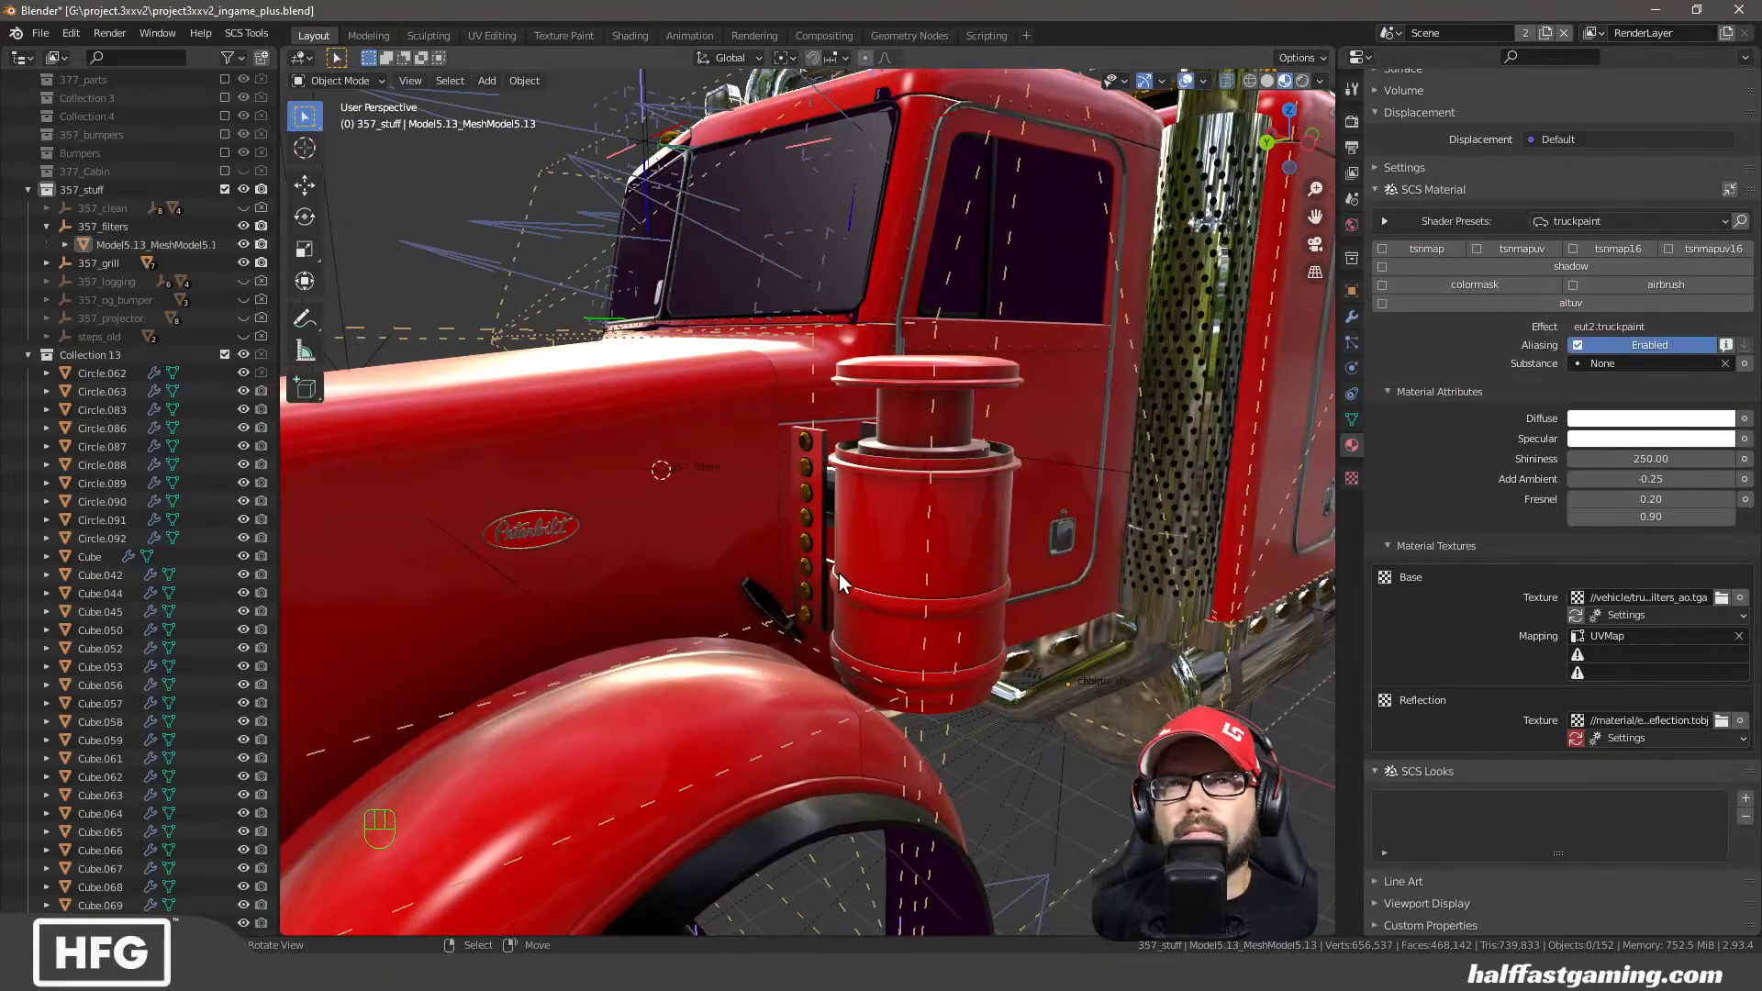
Duplicate the filter mesh in place, hide the duplicate and select the original mesh
{"action": "left_click", "coordinate": [921, 549]}
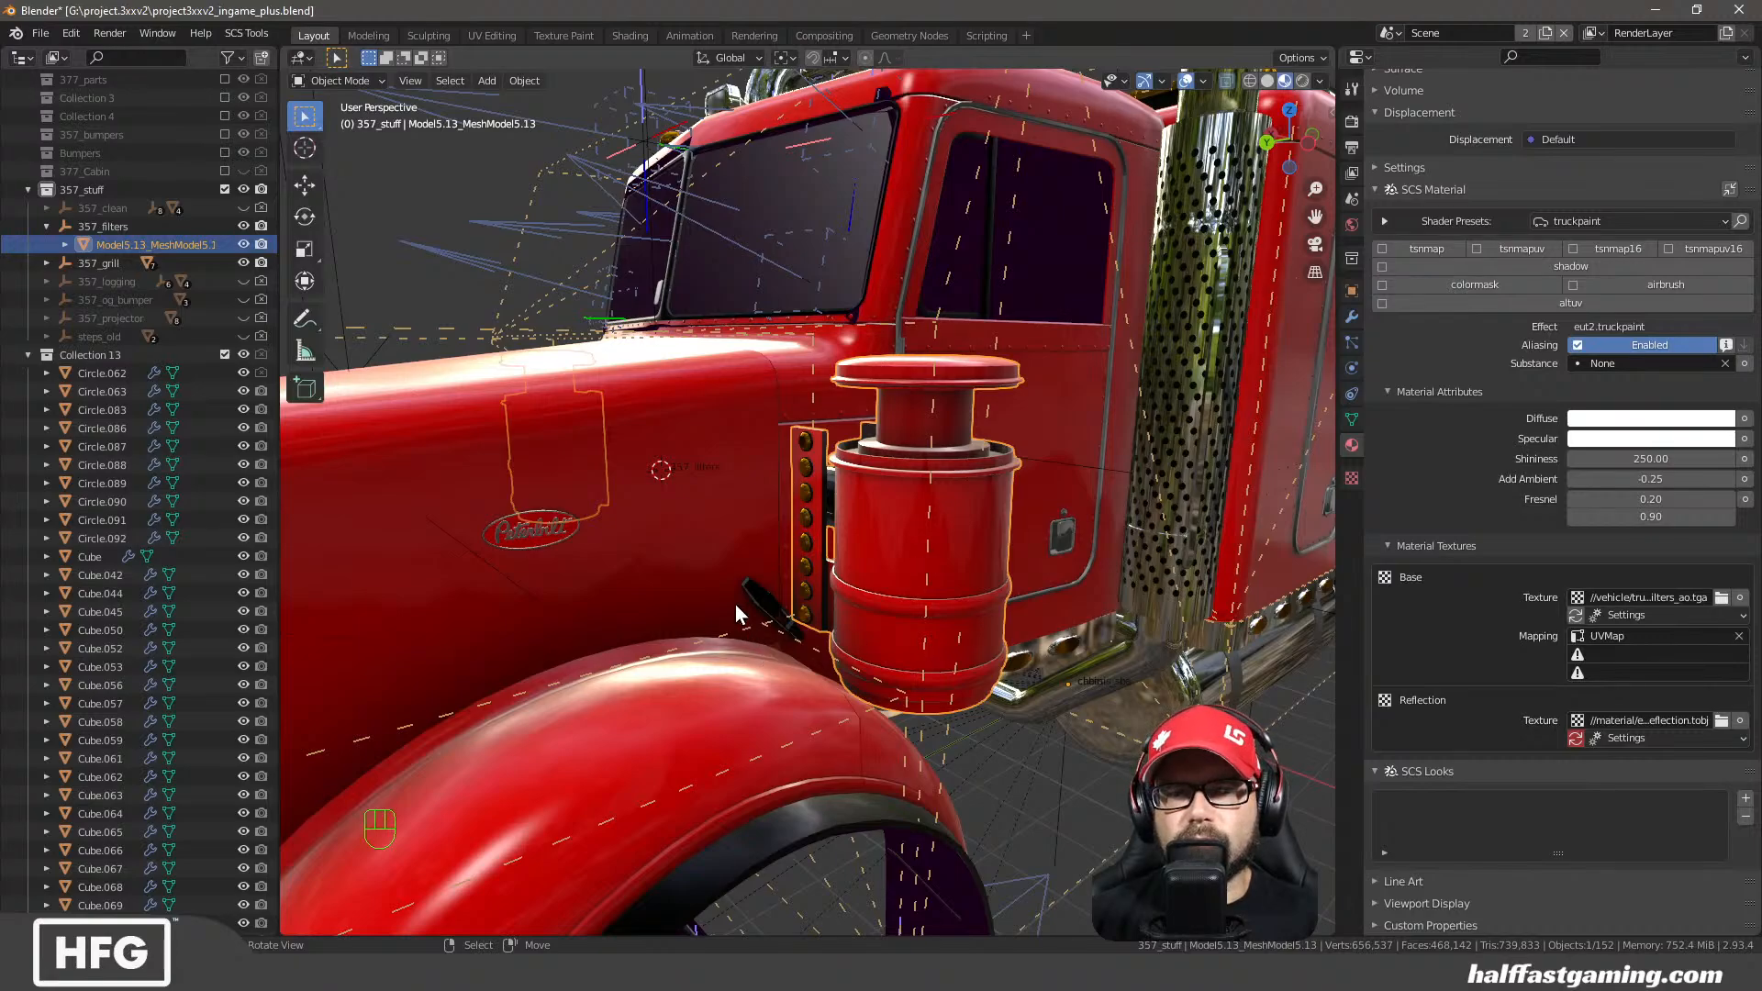
{"action": "mouse_move", "coordinate": [773, 593]}
{"action": "middle_mouse_down"}
{"action": "mouse_move", "coordinate": [735, 585]}
{"action": "mouse_move", "coordinate": [769, 587]}
{"action": "middle_mouse_up"}
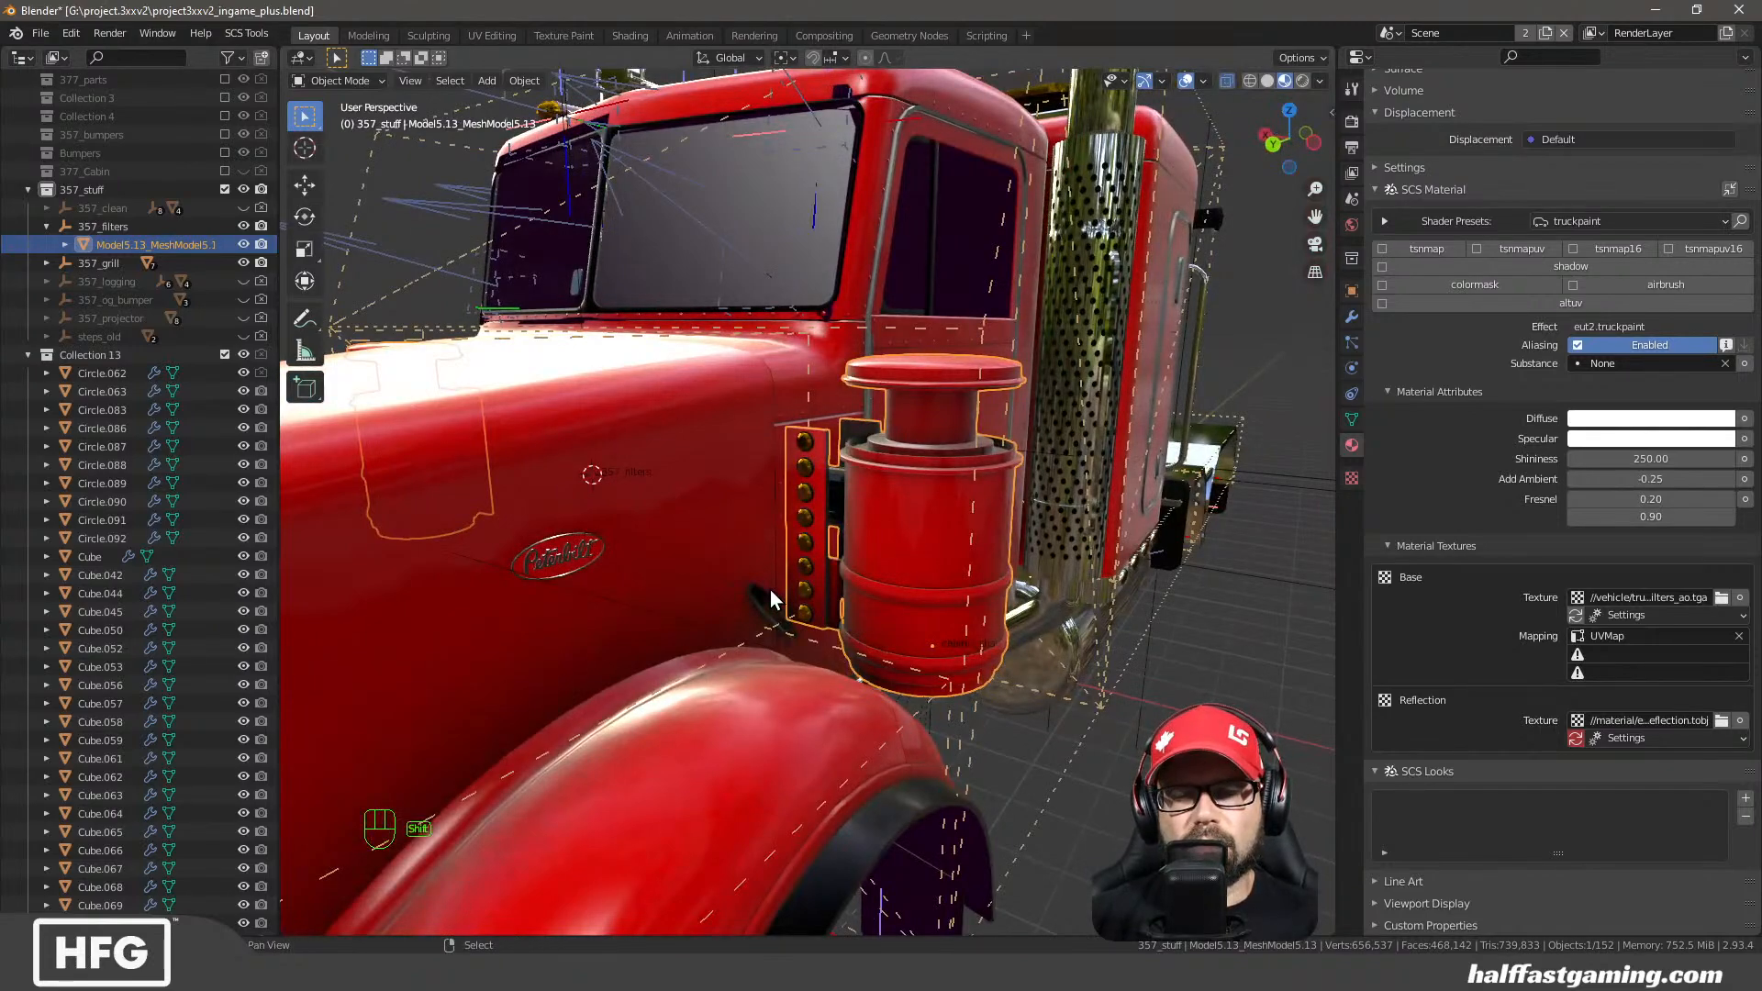
{"action": "key", "text": "shift+d"}
{"action": "key", "text": "Escape"}
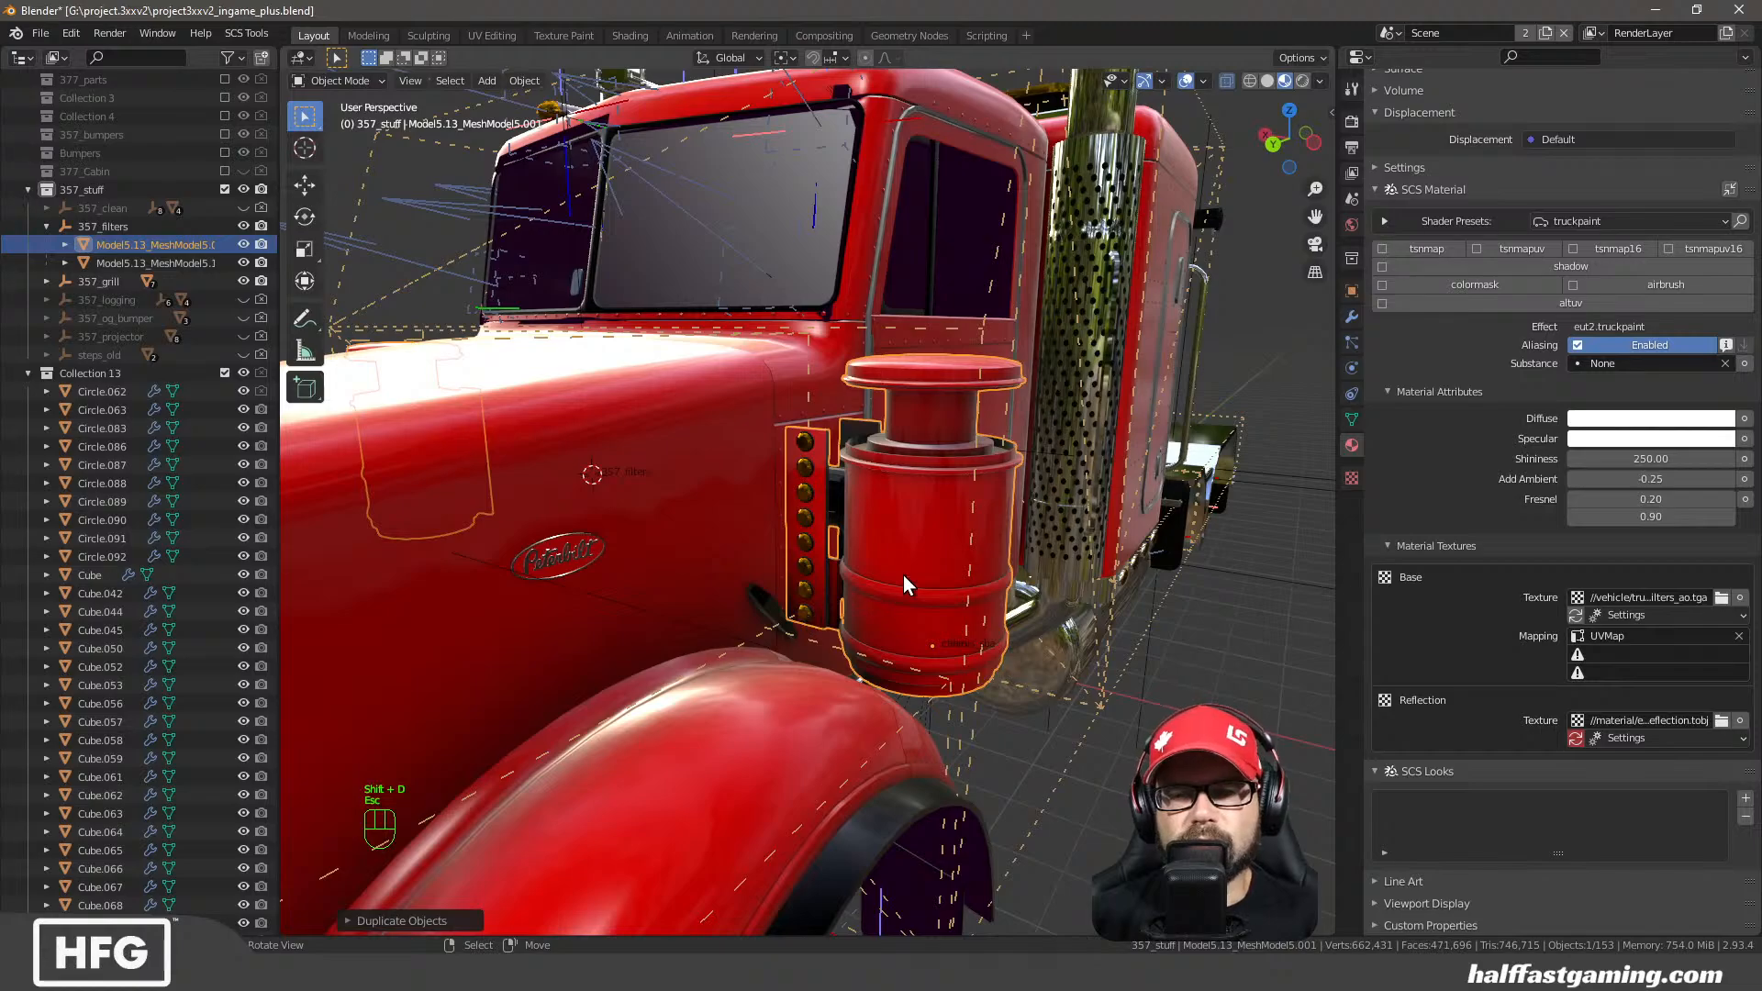
{"action": "middle_click_drag", "start_coordinate": [903, 575], "coordinate": [888, 571]}
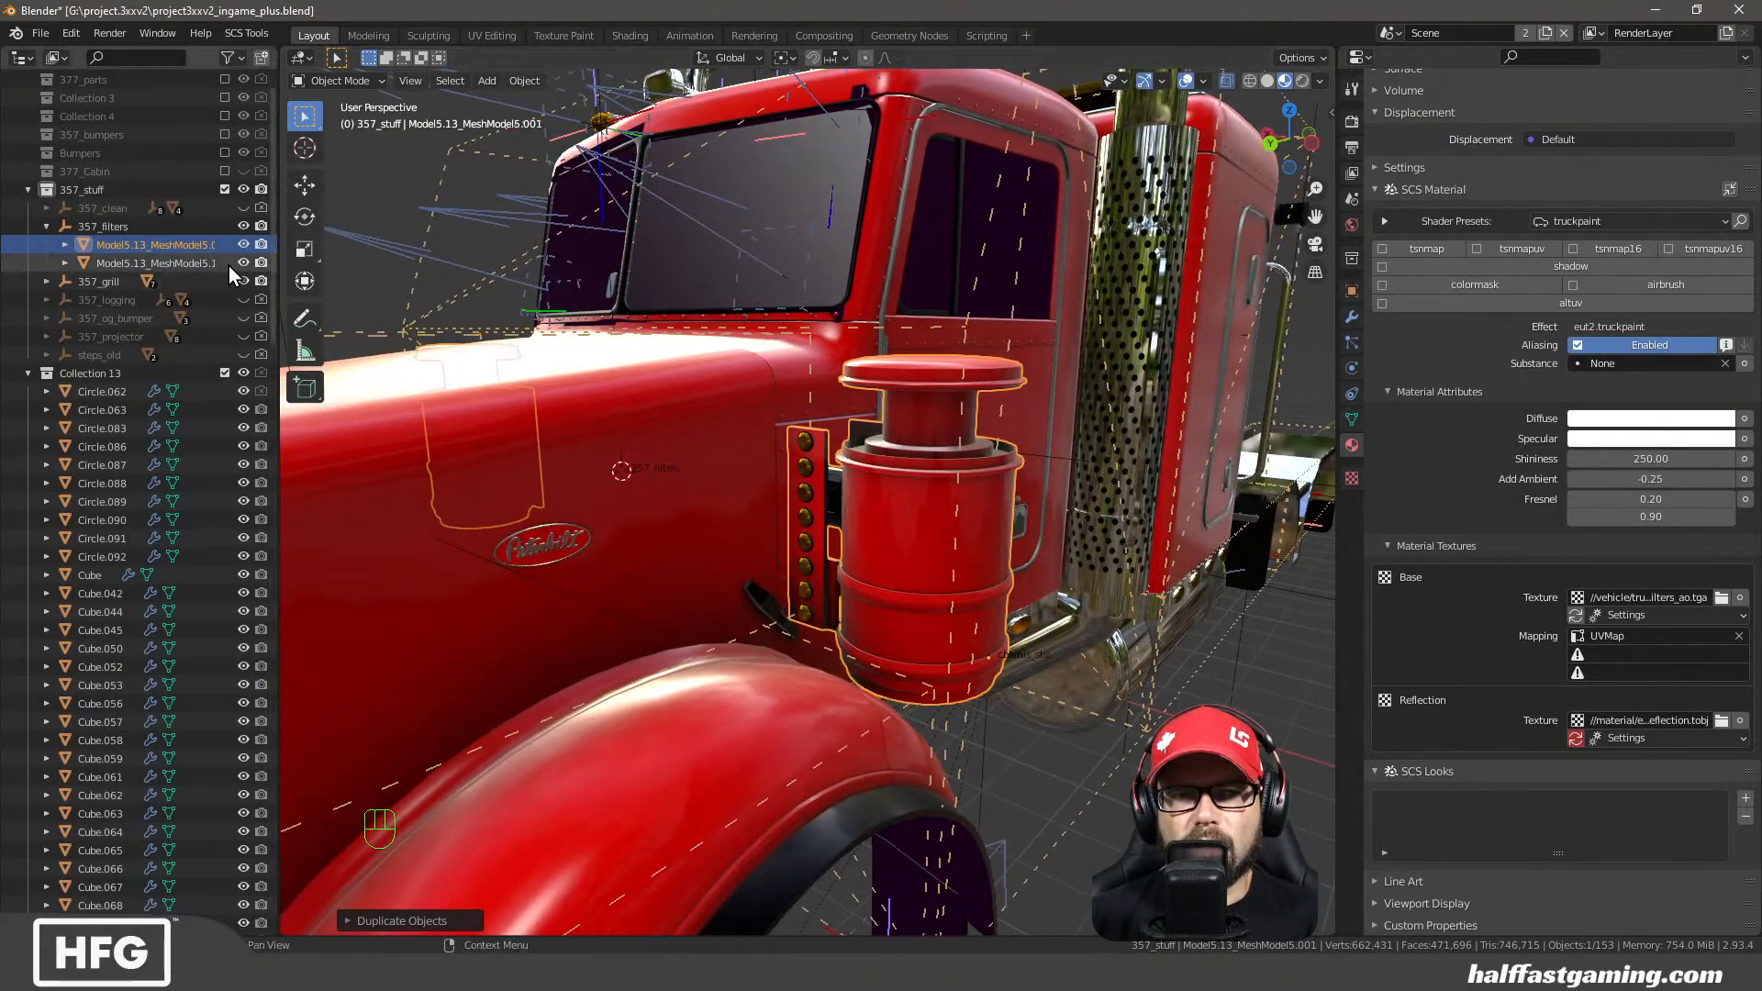
{"action": "left_click", "coordinate": [243, 245]}
{"action": "left_click", "coordinate": [911, 537]}
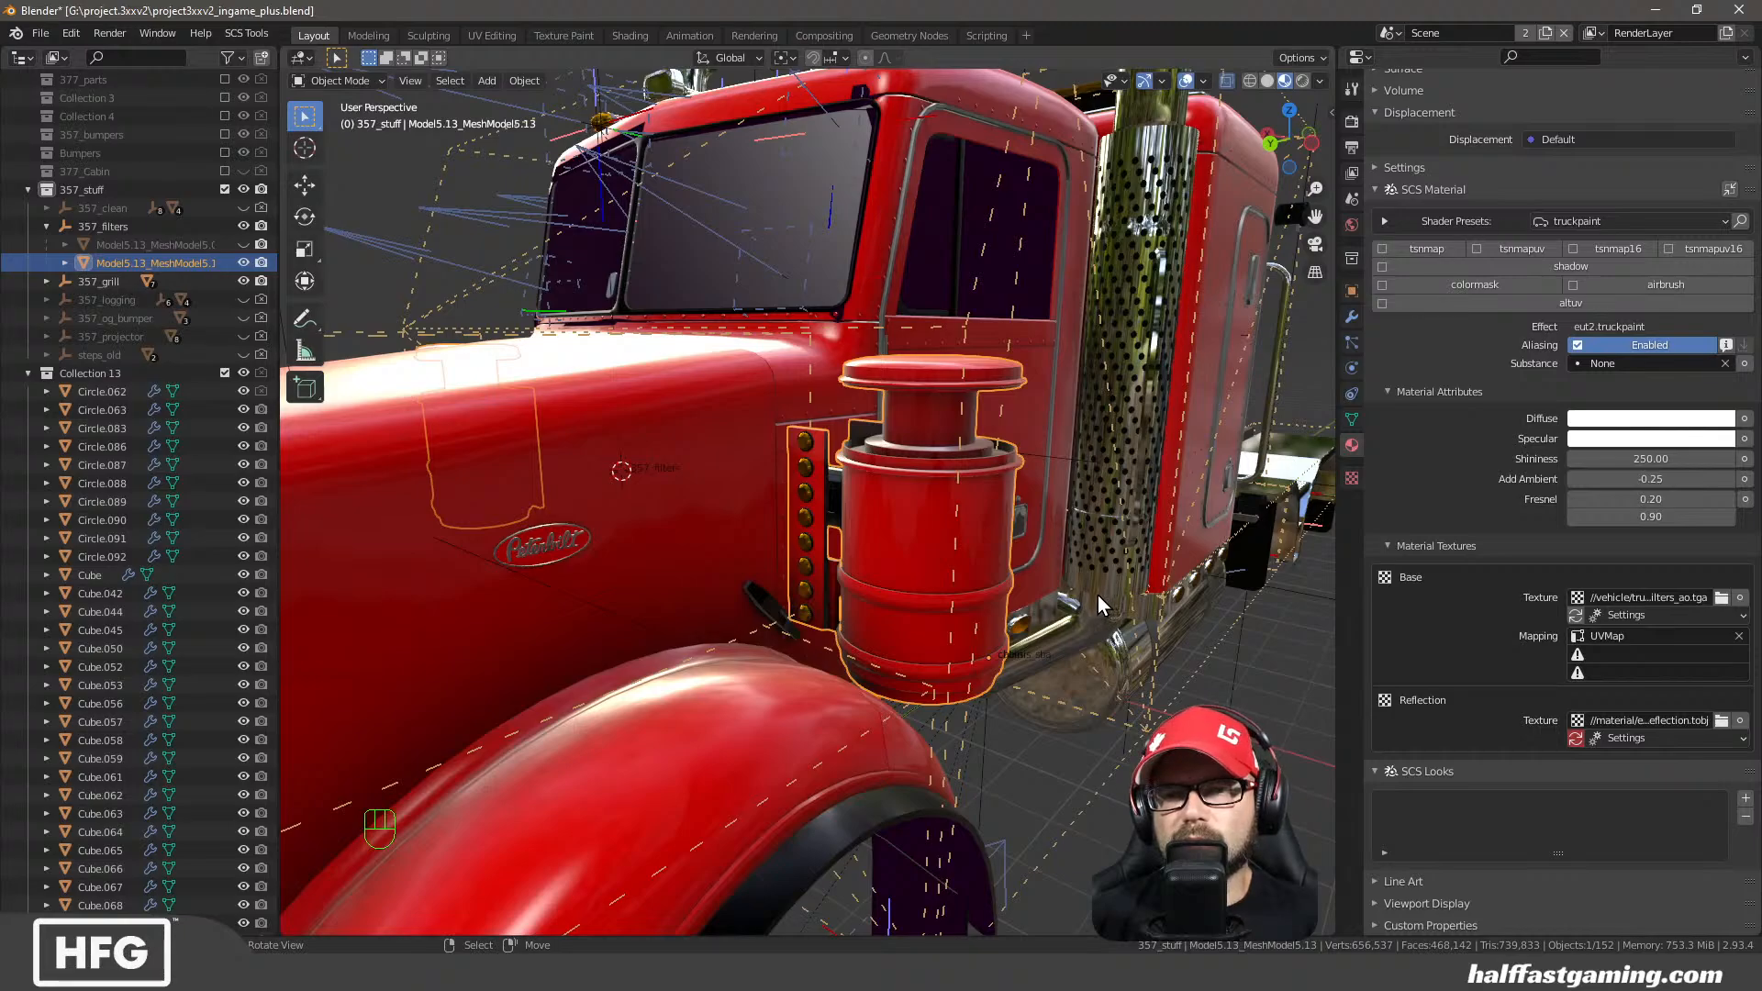
Start editing the original filter mesh and select the linked outer faces of the middle band around the canister
{"action": "scroll", "coordinate": [1468, 526], "scroll_direction": "up", "scroll_amount": 4}
{"action": "scroll", "coordinate": [1468, 526], "scroll_direction": "up", "scroll_amount": 2}
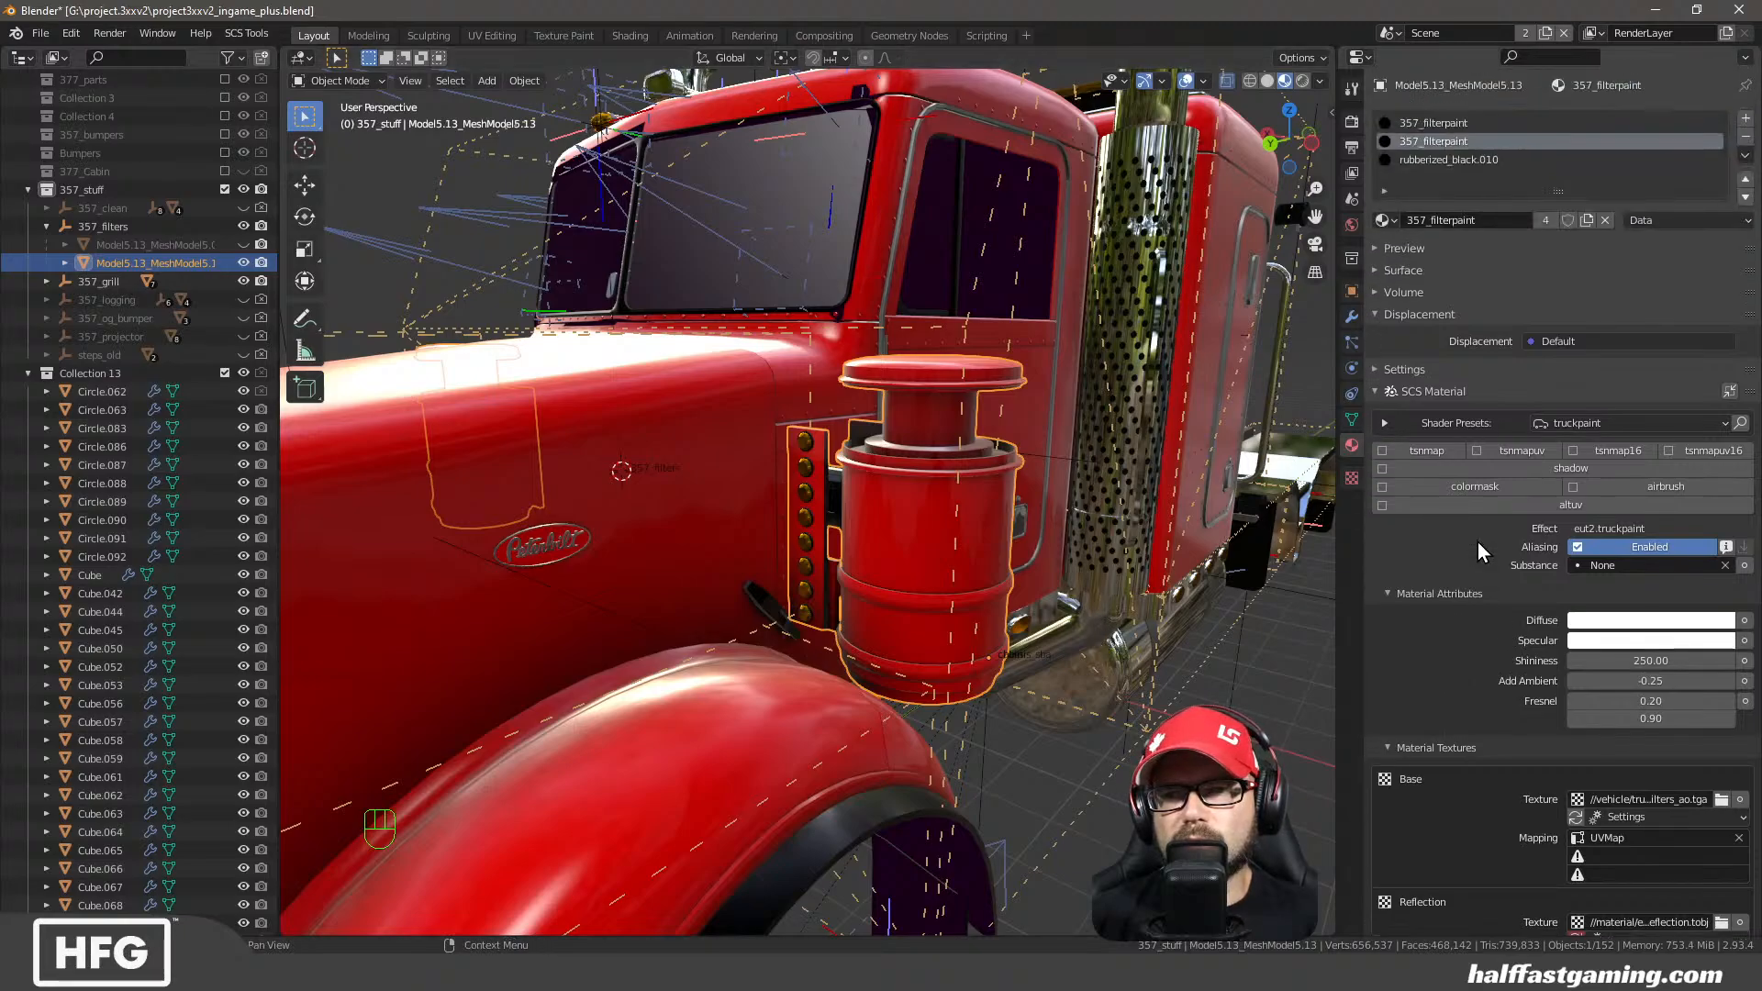
{"action": "scroll", "coordinate": [973, 601], "scroll_direction": "down", "scroll_amount": 3}
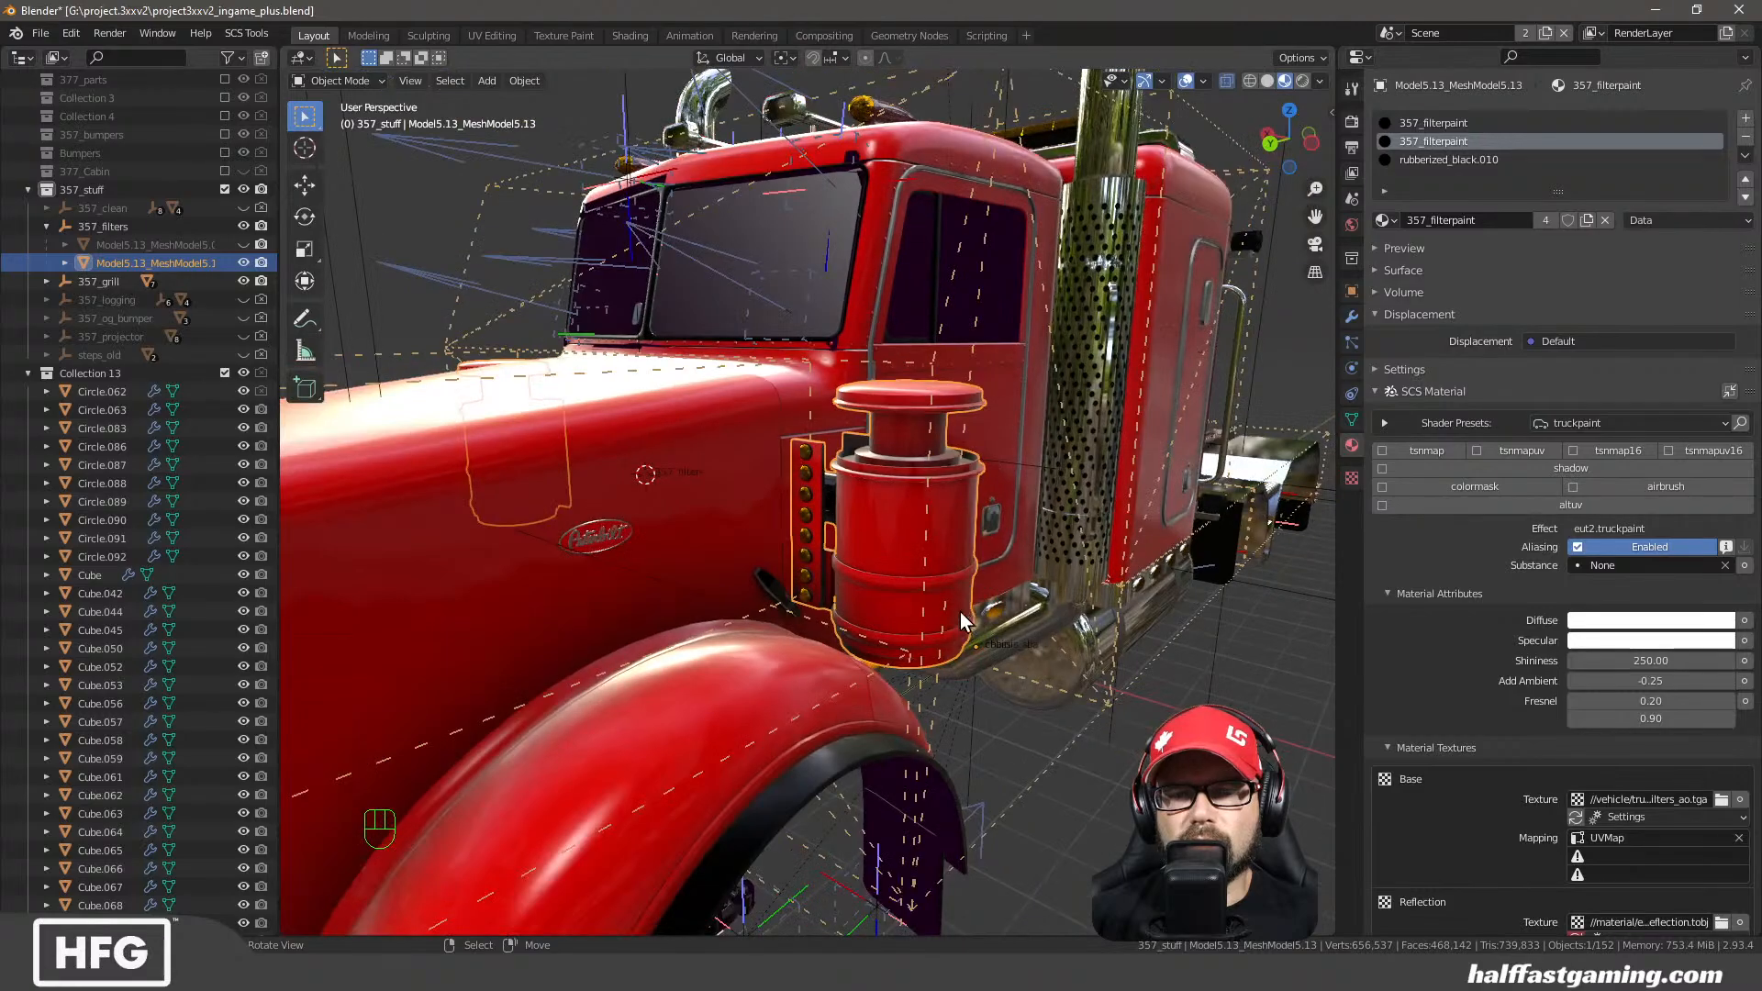
{"action": "key", "text": "Tab"}
{"action": "scroll", "coordinate": [934, 587], "scroll_direction": "up", "scroll_amount": 5}
{"action": "mouse_move", "coordinate": [934, 588]}
{"action": "middle_mouse_down"}
{"action": "mouse_move", "coordinate": [917, 570]}
{"action": "mouse_move", "coordinate": [976, 578]}
{"action": "mouse_move", "coordinate": [929, 572]}
{"action": "middle_mouse_up"}
{"action": "key", "text": "a"}
{"action": "key", "text": "a"}
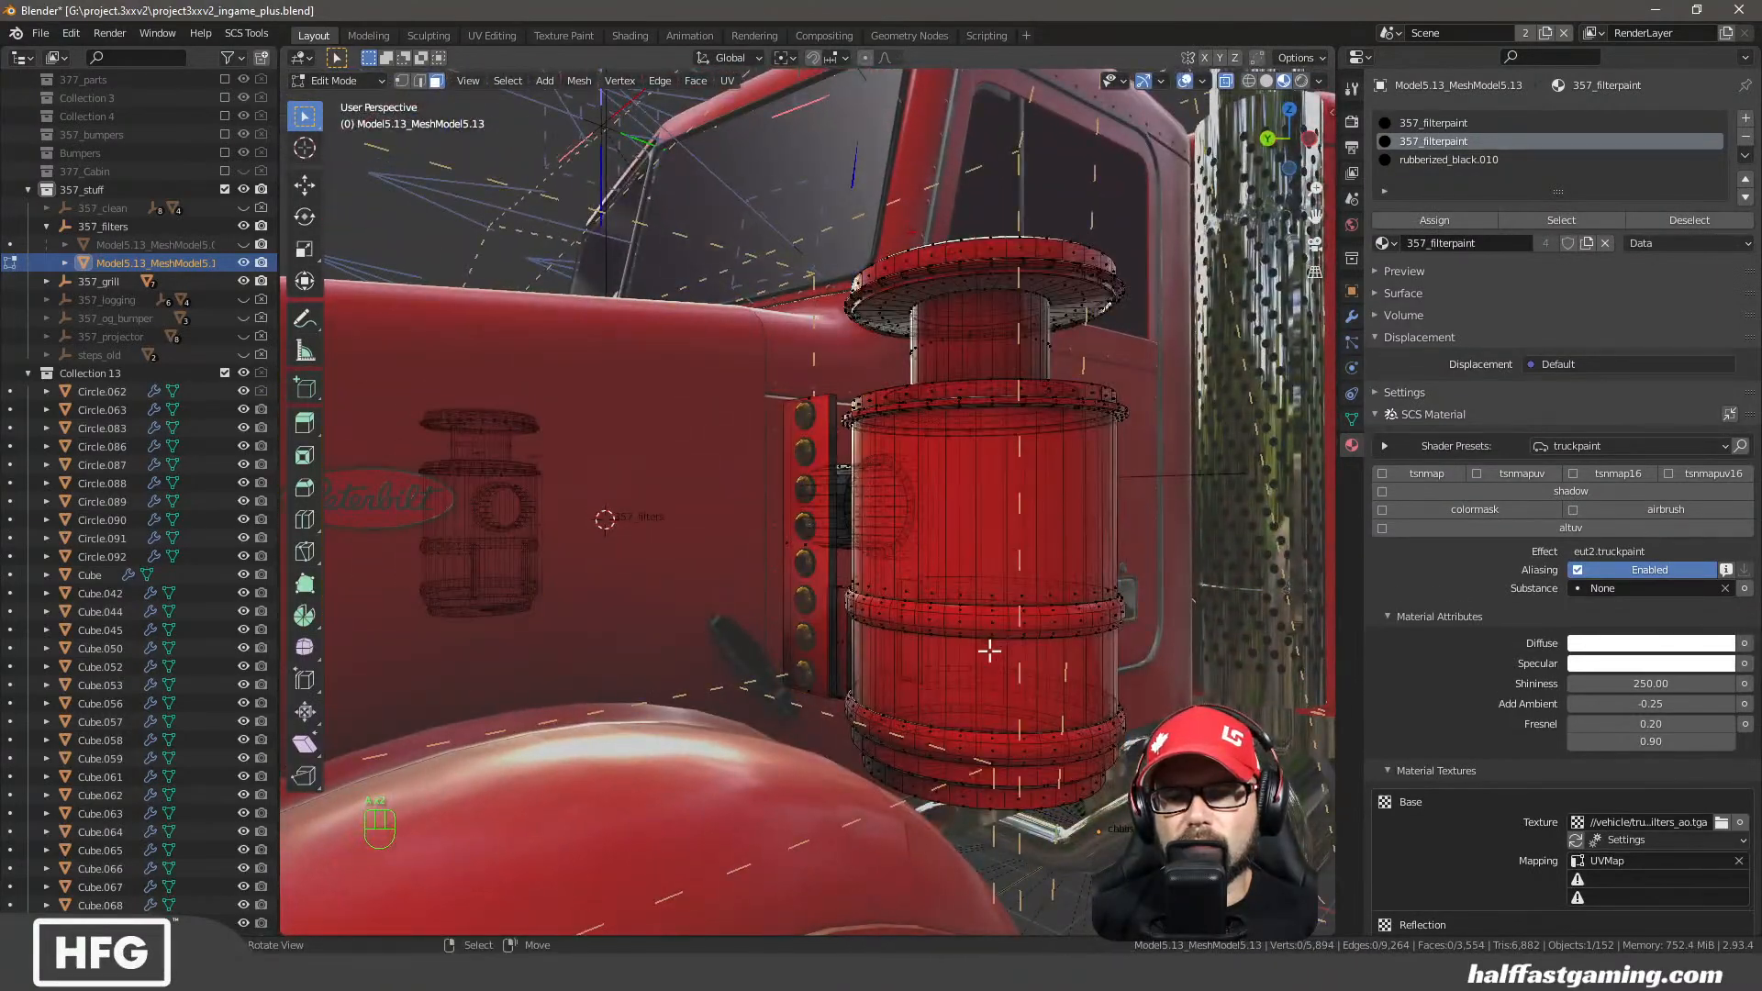
{"action": "key", "text": "c"}
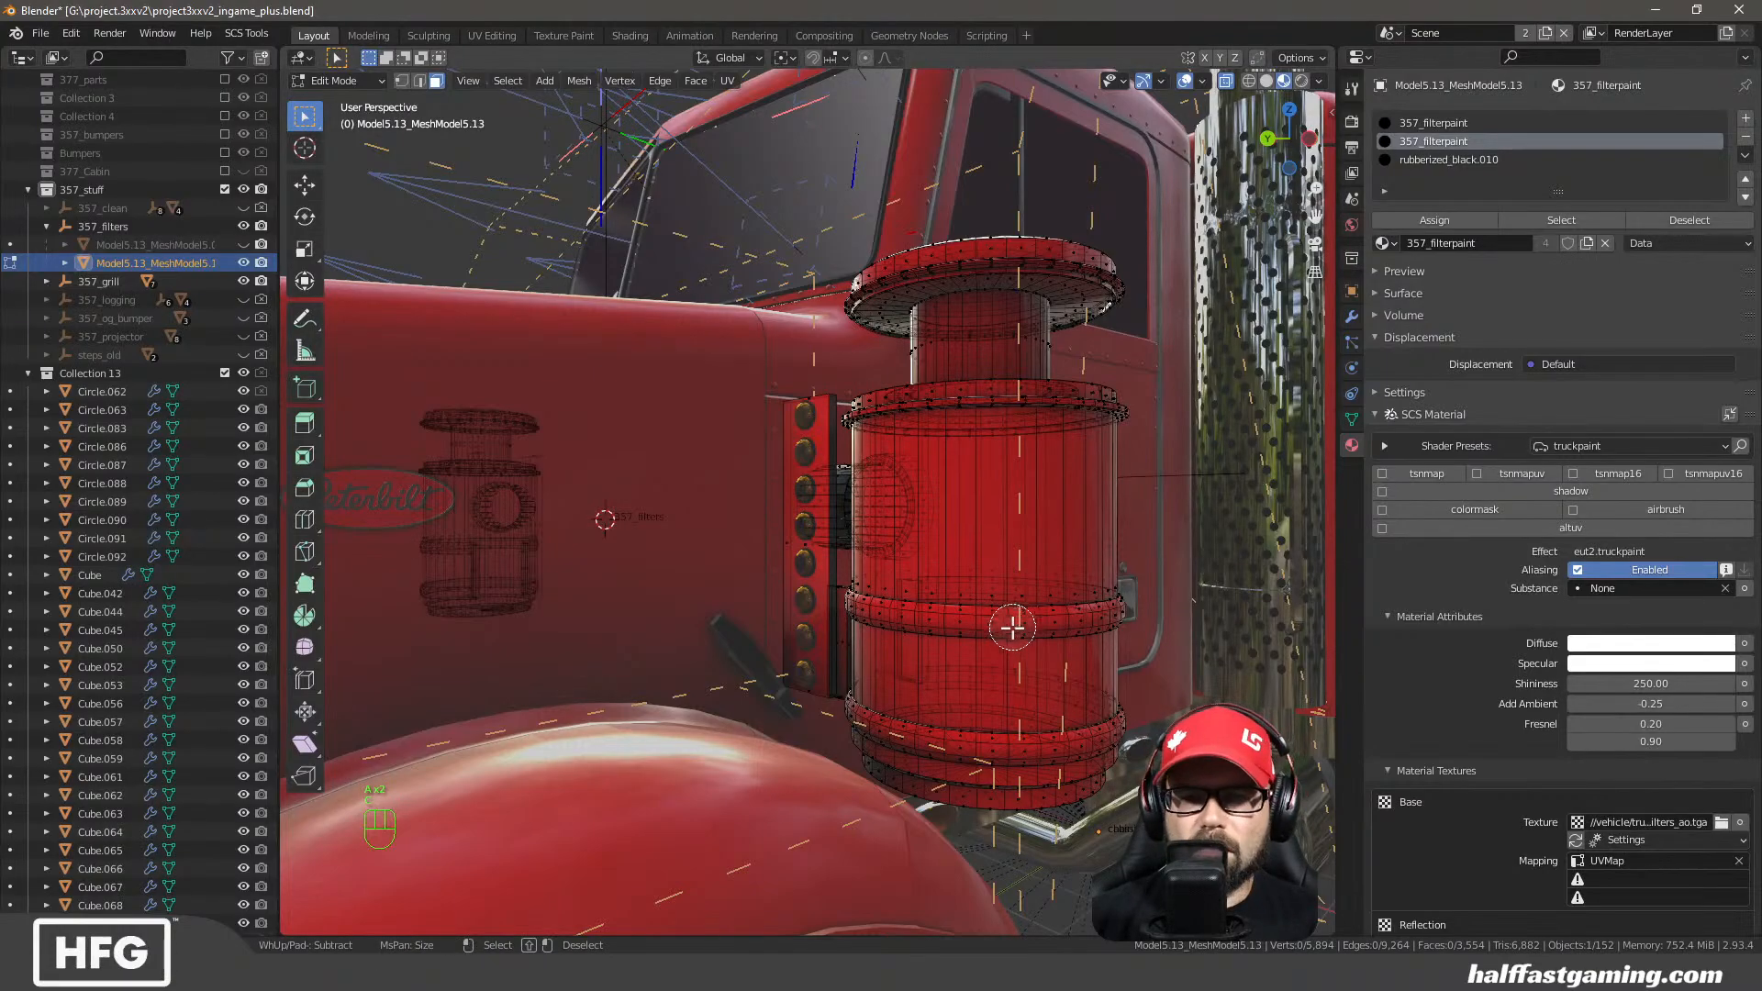
{"action": "left_click", "coordinate": [997, 624]}
{"action": "key", "text": "Escape"}
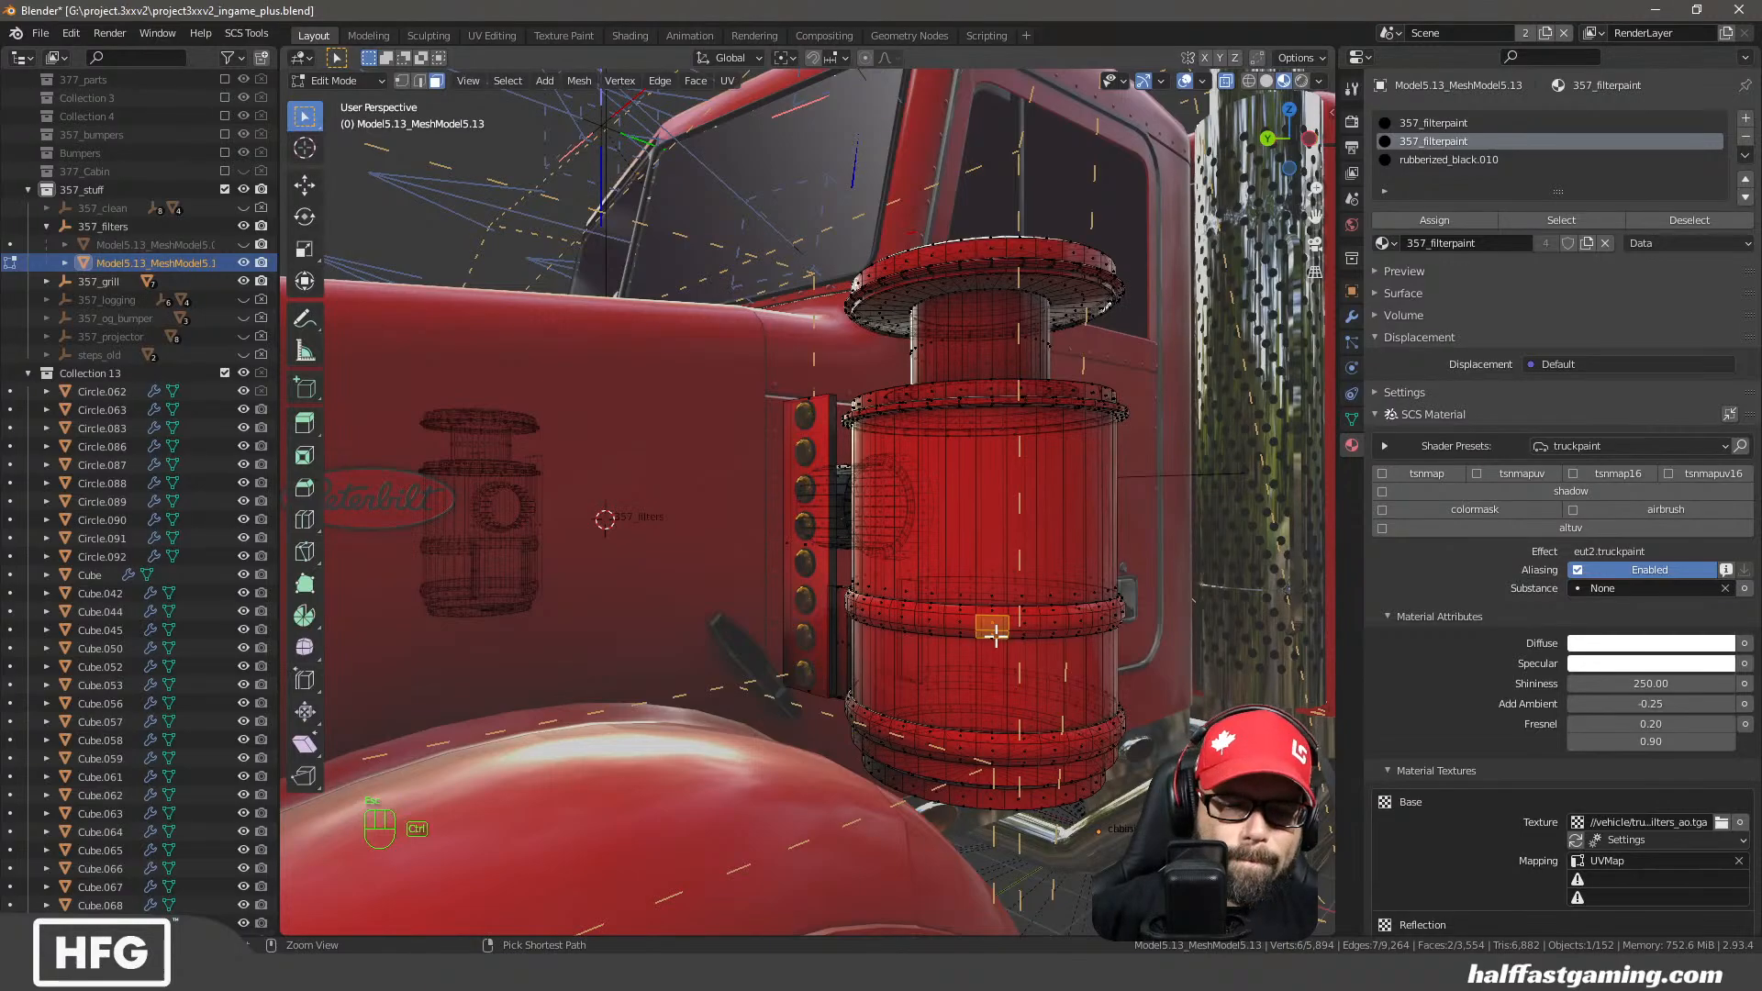
{"action": "key", "text": "ctrl+l"}
{"action": "middle_click_drag", "start_coordinate": [915, 650], "coordinate": [983, 665]}
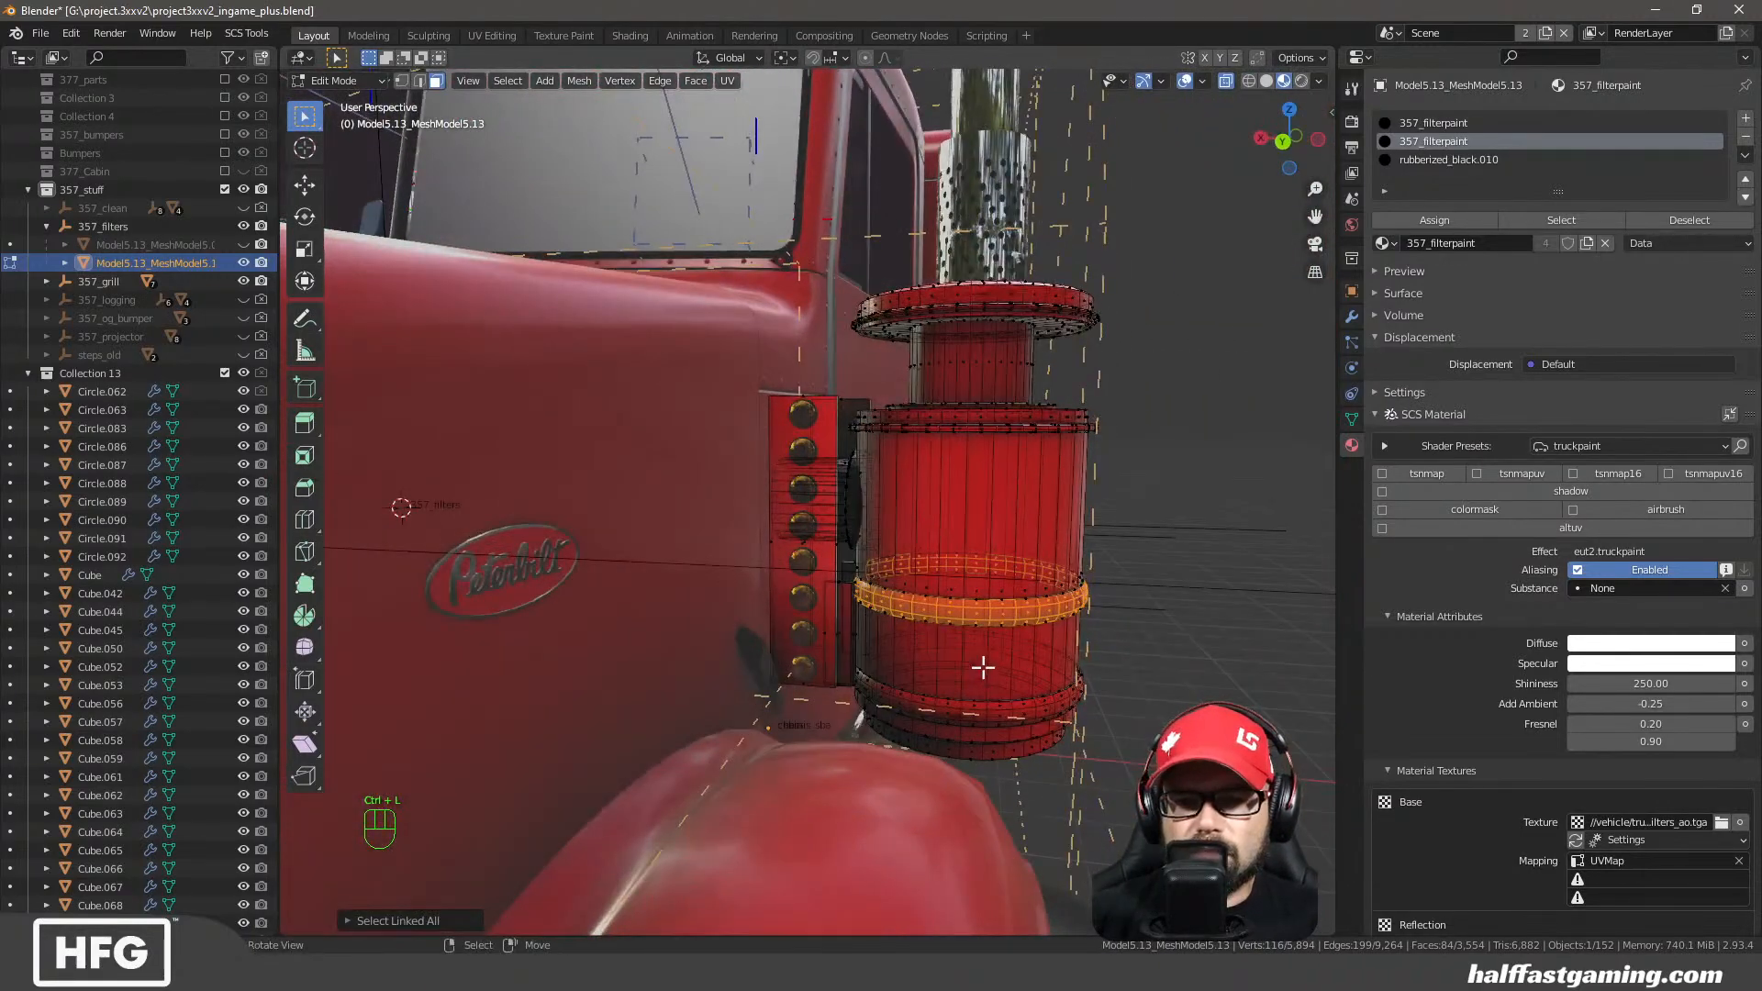
Extend the middle band's selection with the linked faces along its upper and lower edges
{"action": "scroll", "coordinate": [983, 664], "scroll_direction": "up", "scroll_amount": 3}
{"action": "middle_click_drag", "start_coordinate": [1294, 840], "coordinate": [1101, 696], "text": "shift"}
{"action": "scroll", "coordinate": [948, 515], "scroll_direction": "up", "scroll_amount": 5}
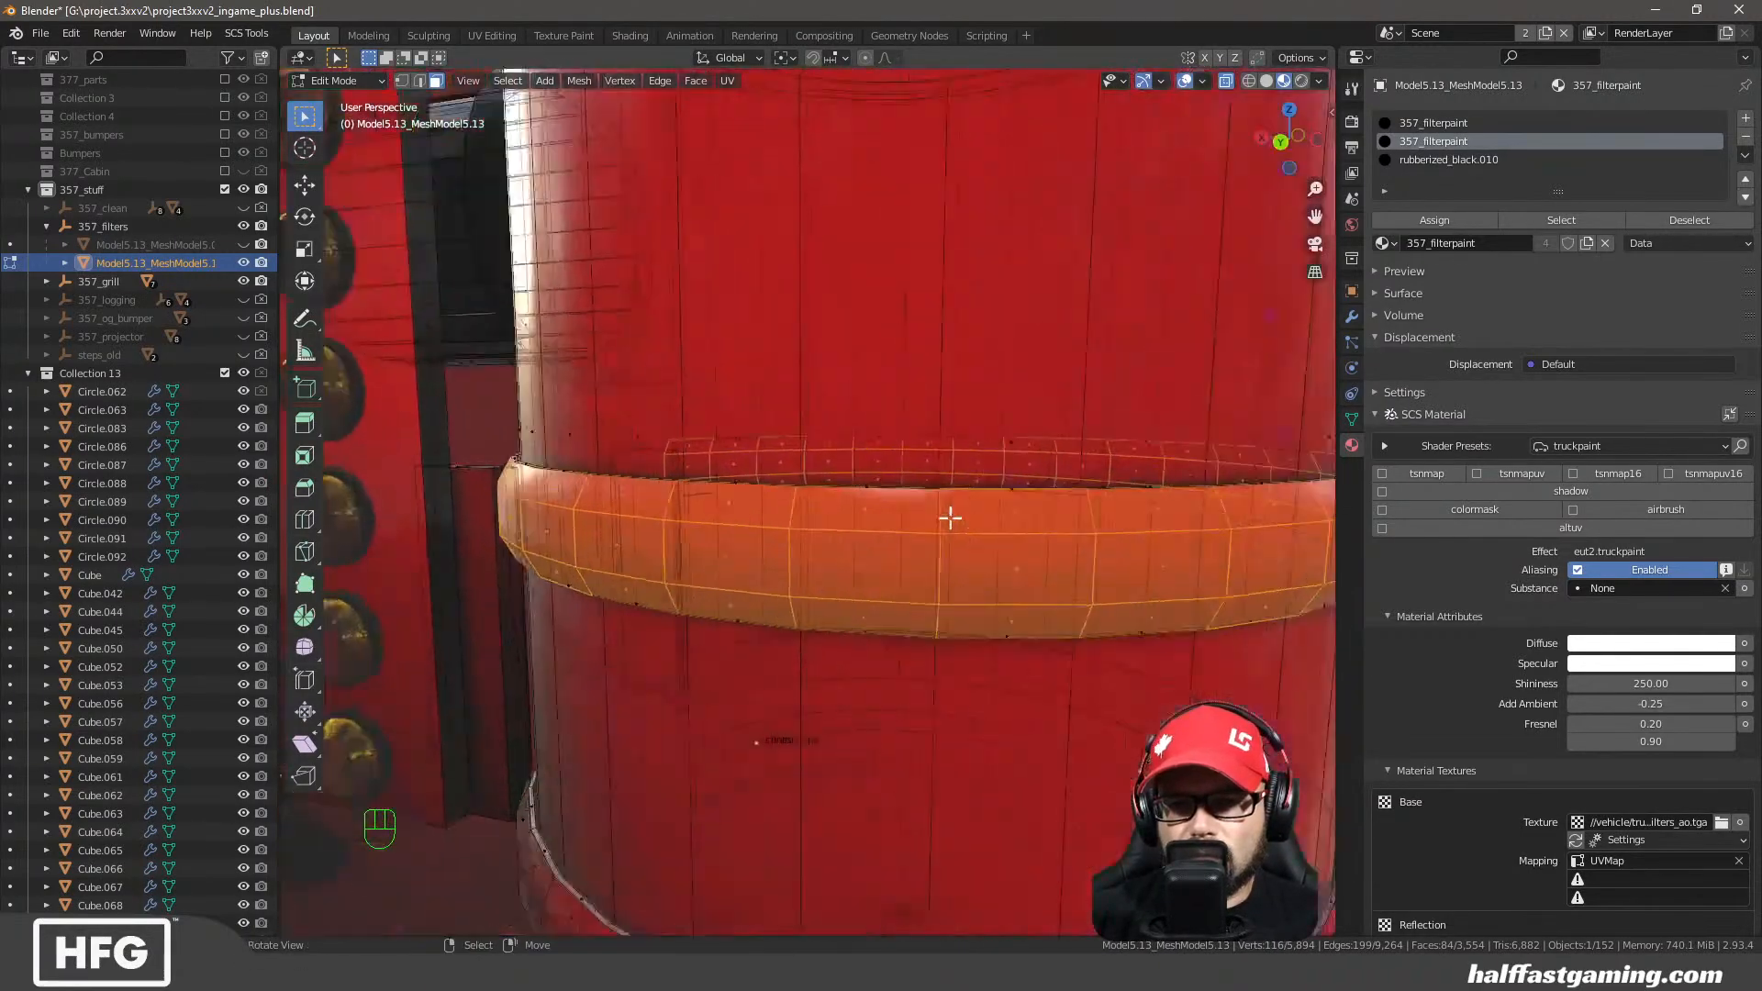
{"action": "middle_click_drag", "start_coordinate": [948, 514], "coordinate": [909, 539]}
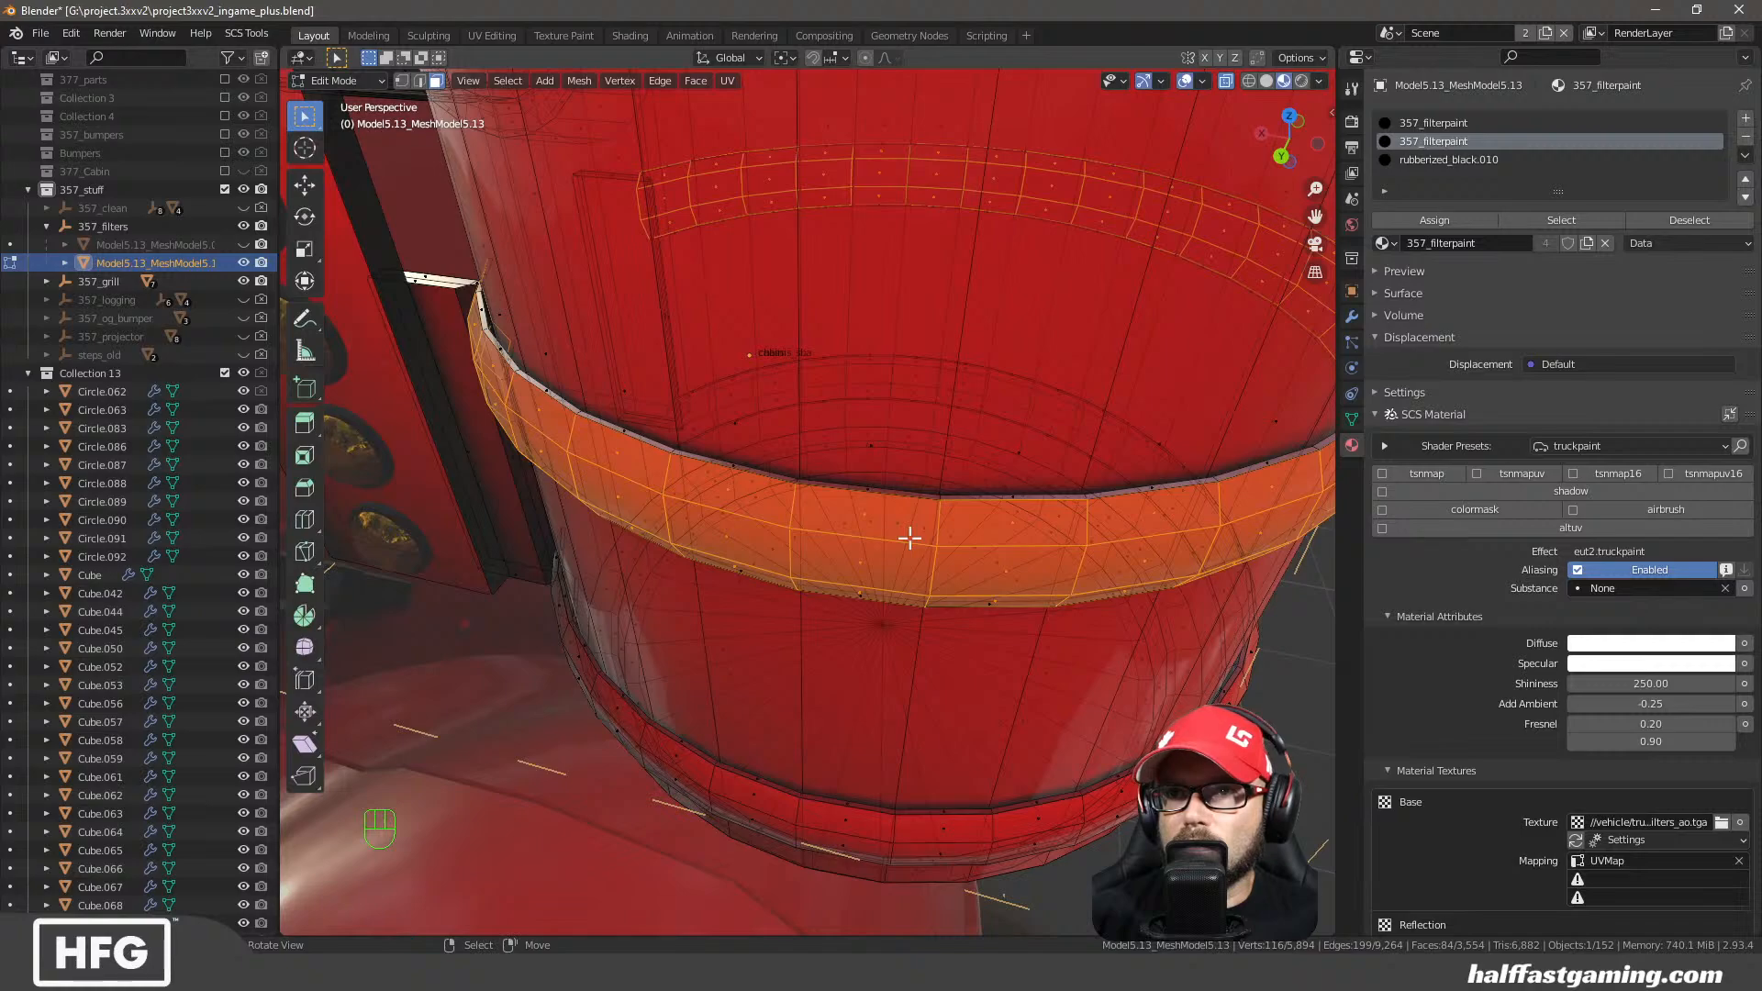
{"action": "key", "text": "c"}
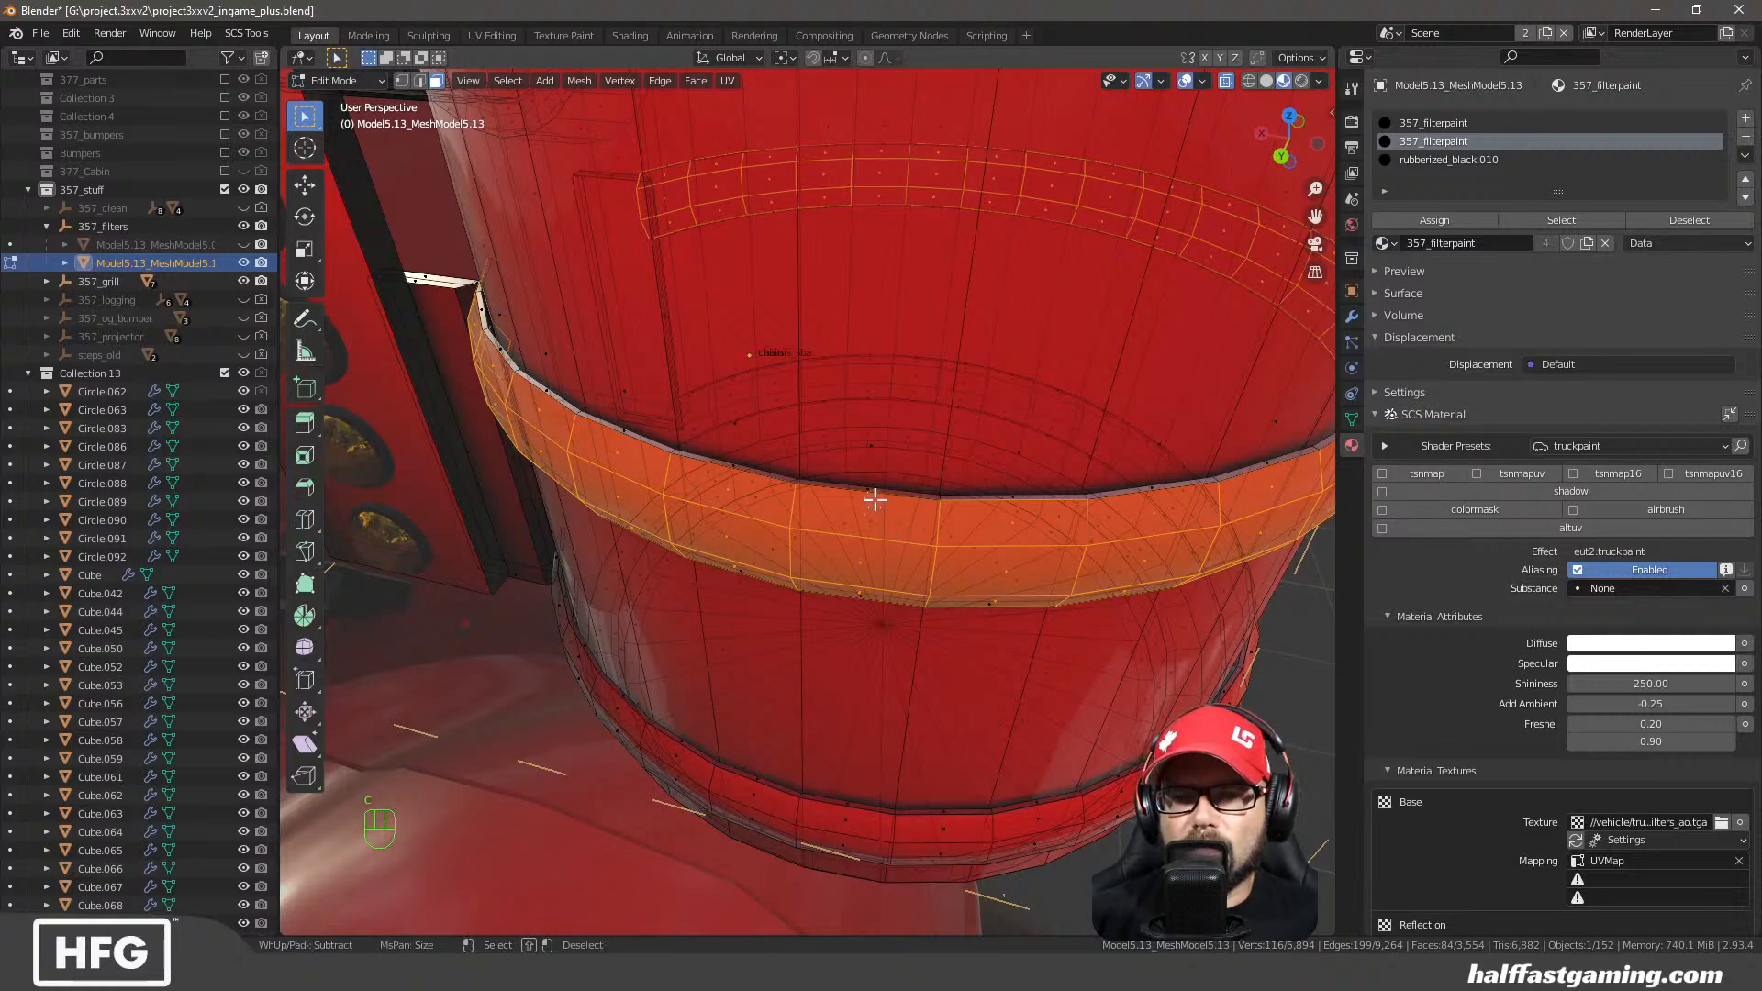
{"action": "key", "text": "Escape"}
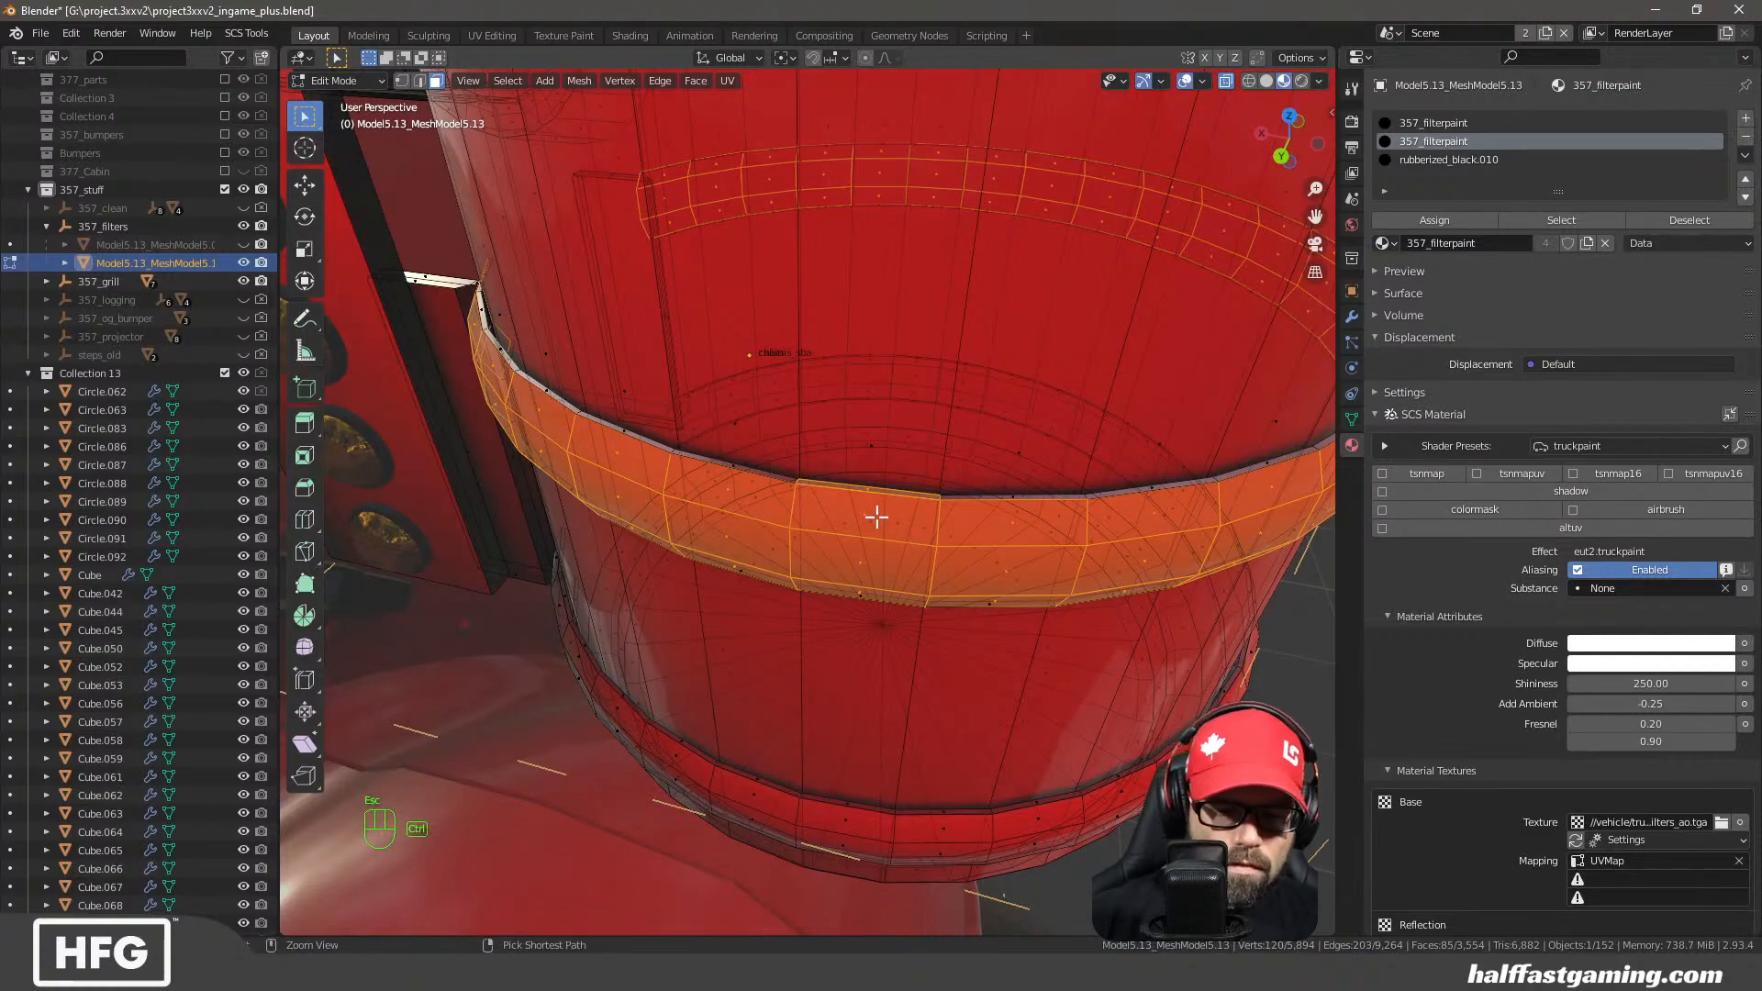
{"action": "key", "text": "ctrl+l"}
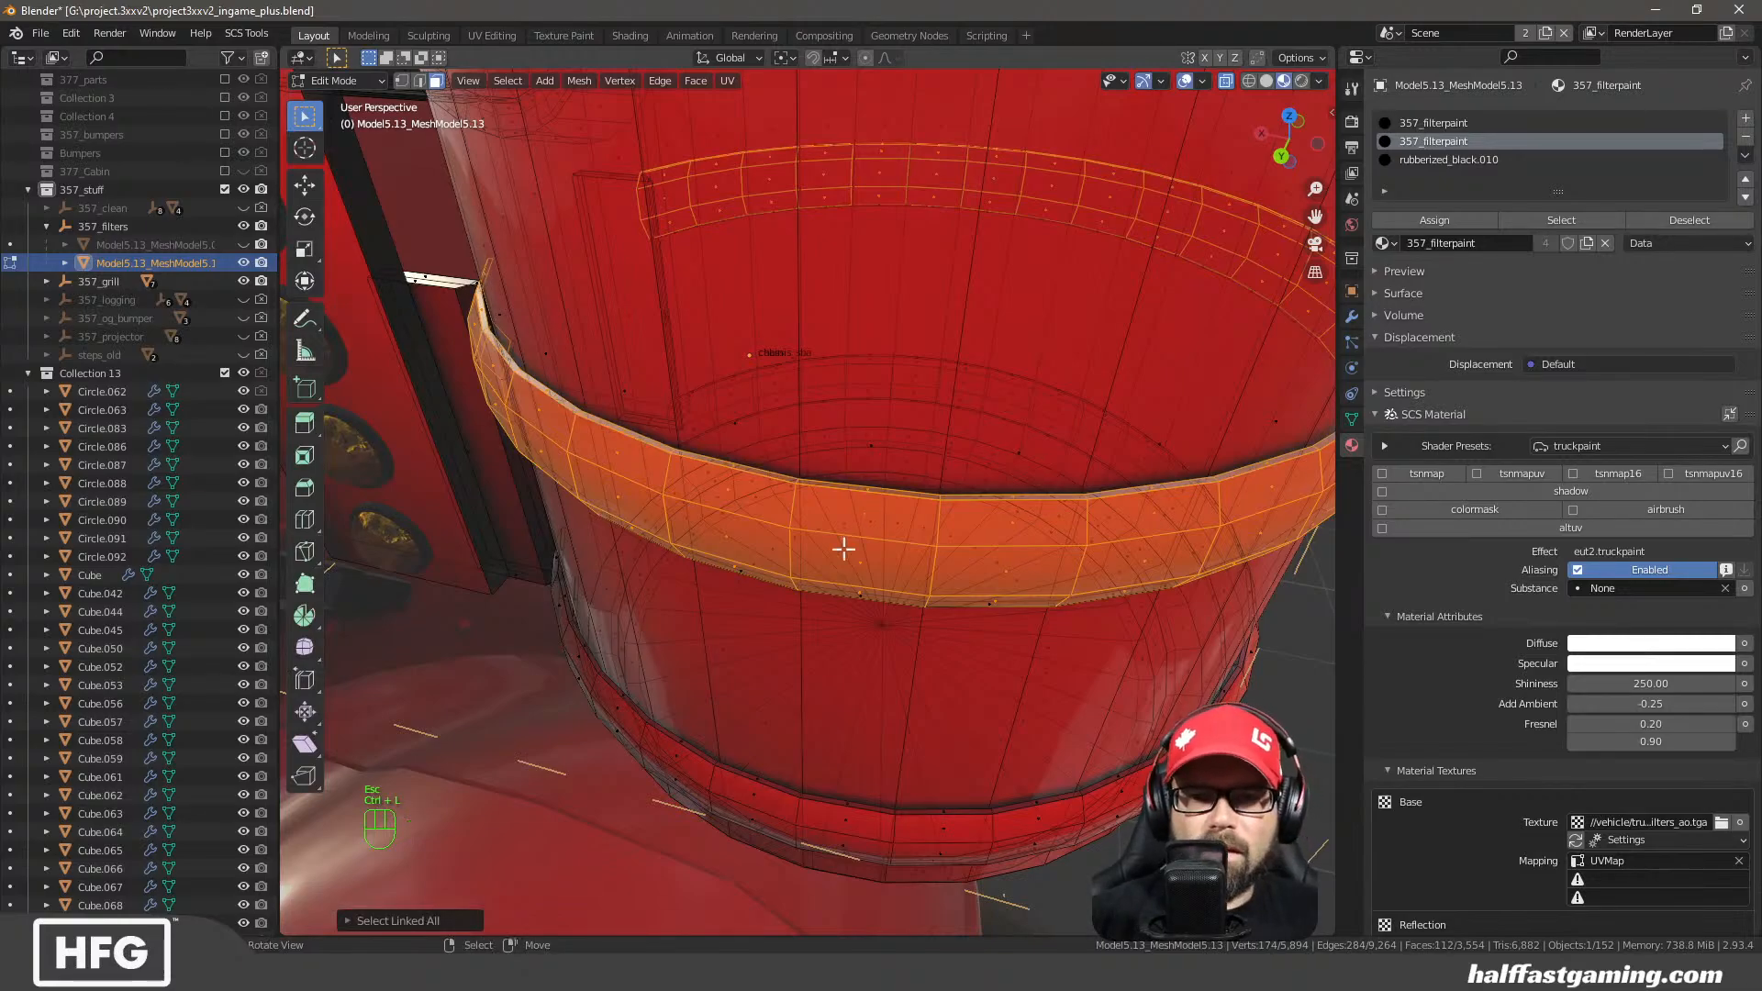
{"action": "middle_click_drag", "start_coordinate": [838, 547], "coordinate": [872, 456]}
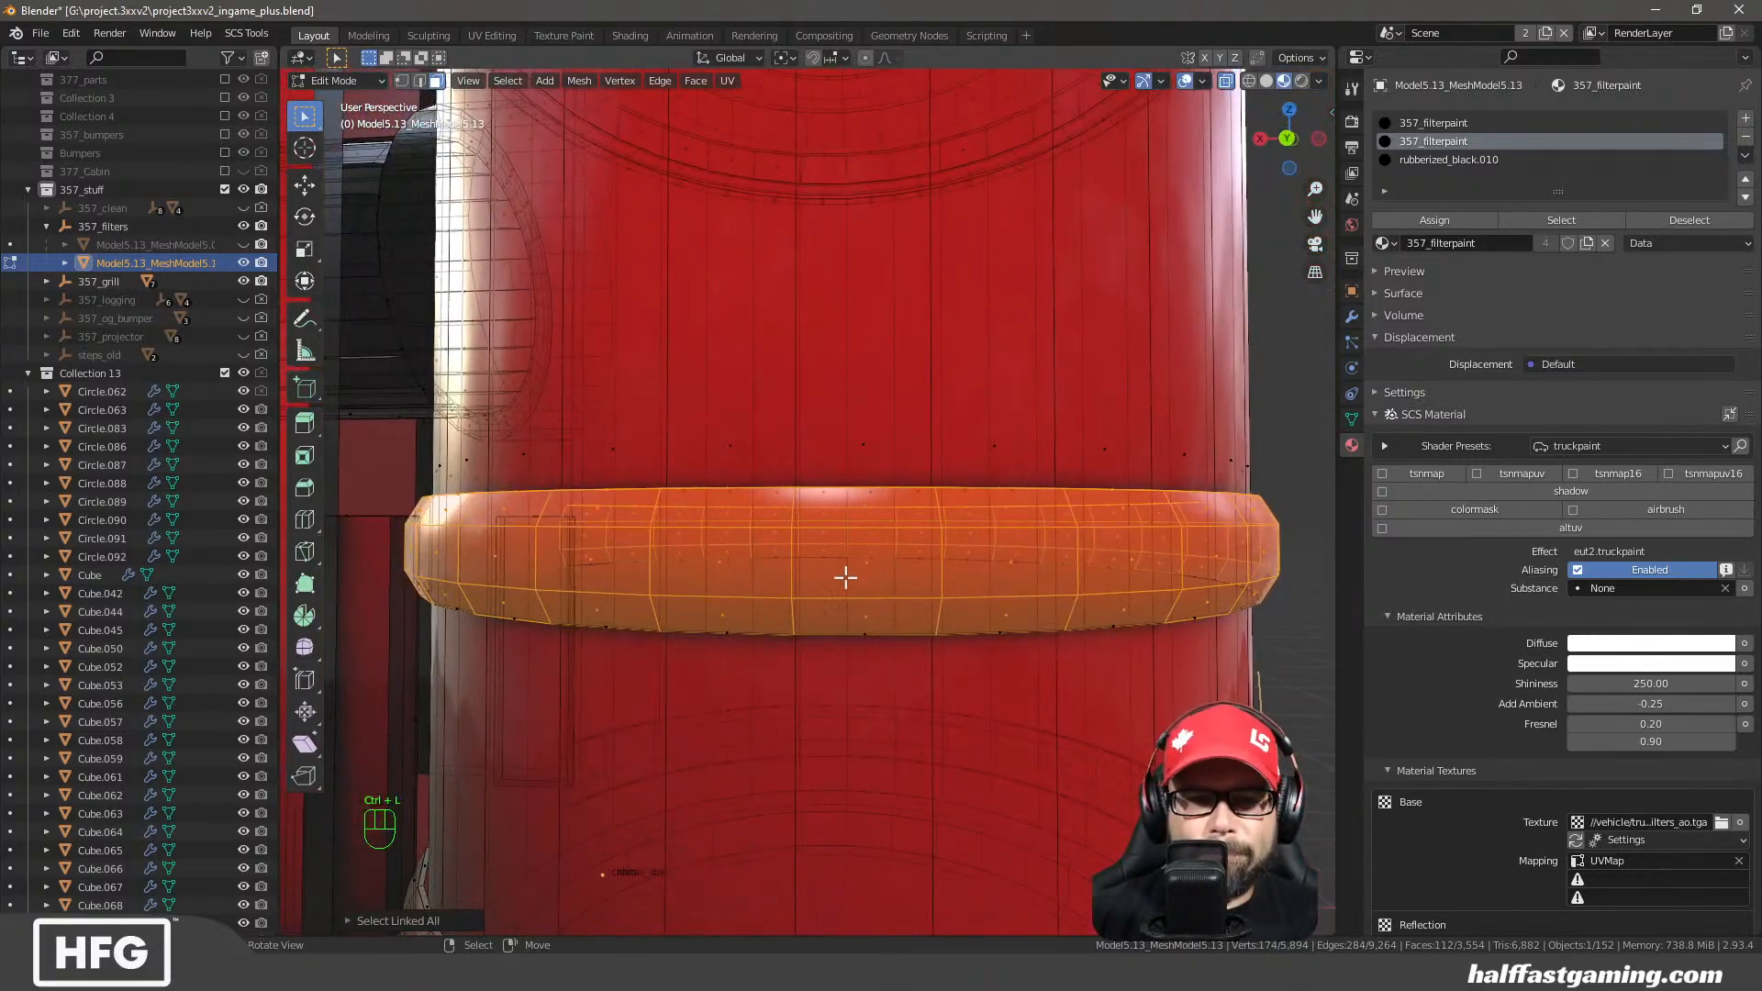
{"action": "key", "text": "c"}
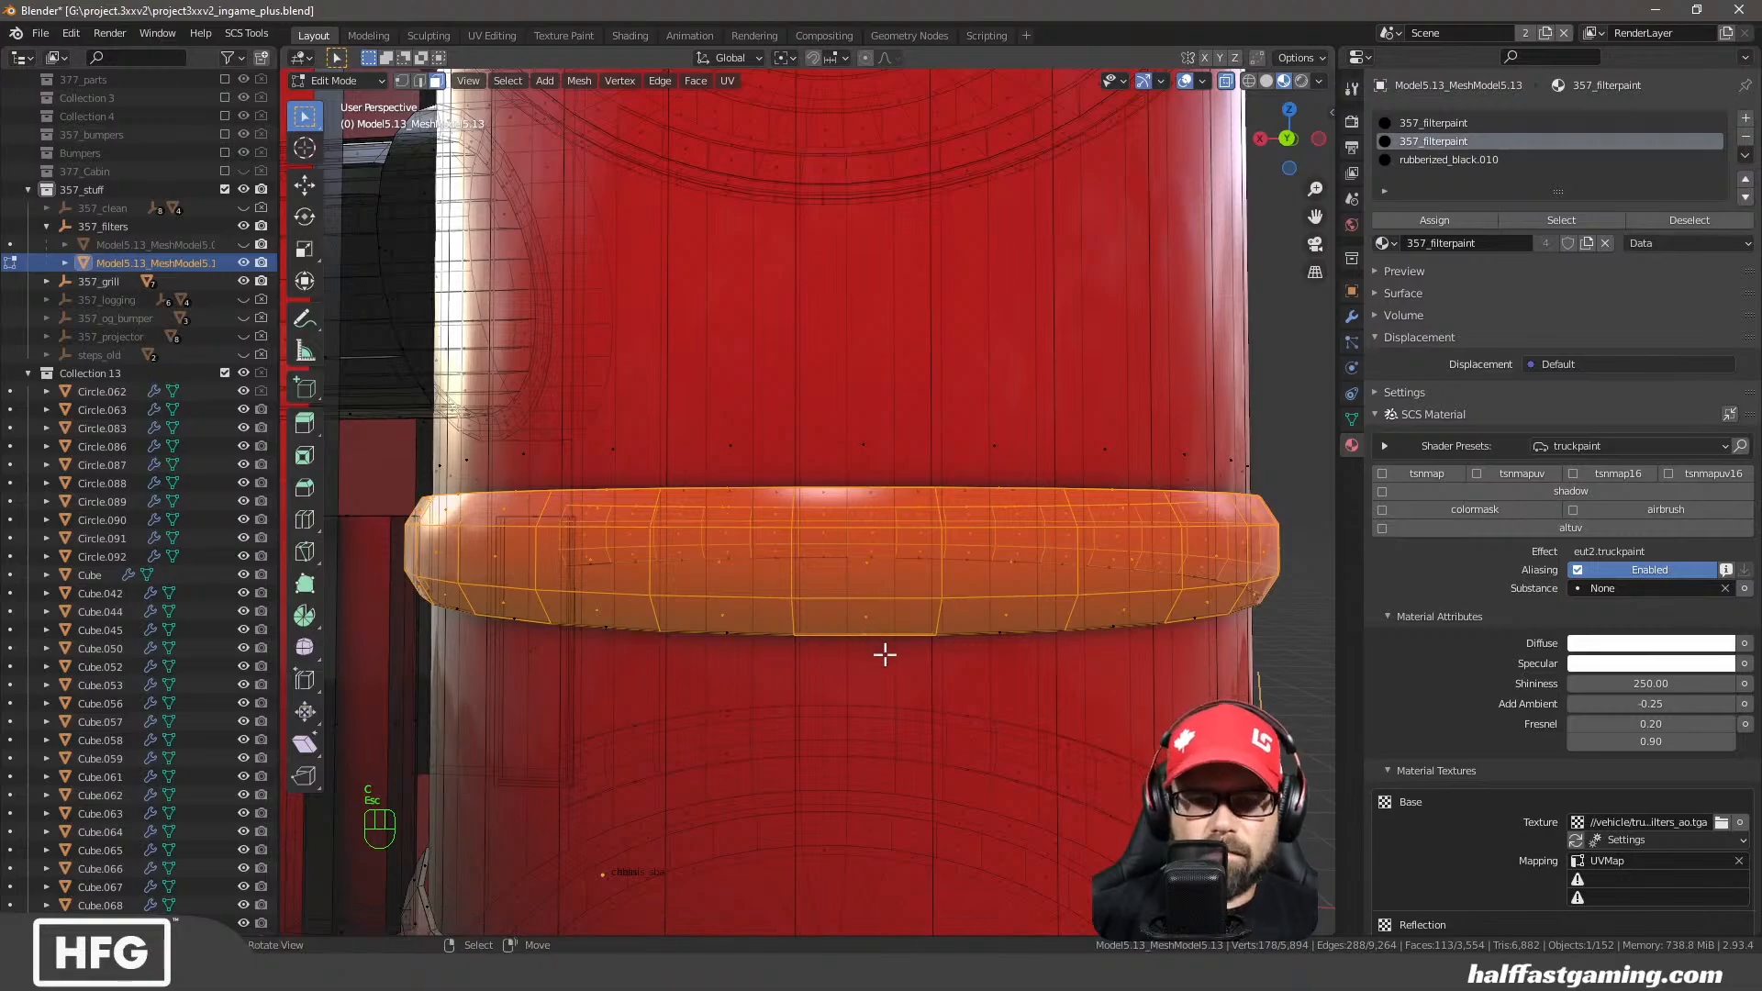
{"action": "key", "text": "Escape"}
{"action": "key", "text": "ctrl+l"}
{"action": "scroll", "coordinate": [937, 601], "scroll_direction": "down", "scroll_amount": 4}
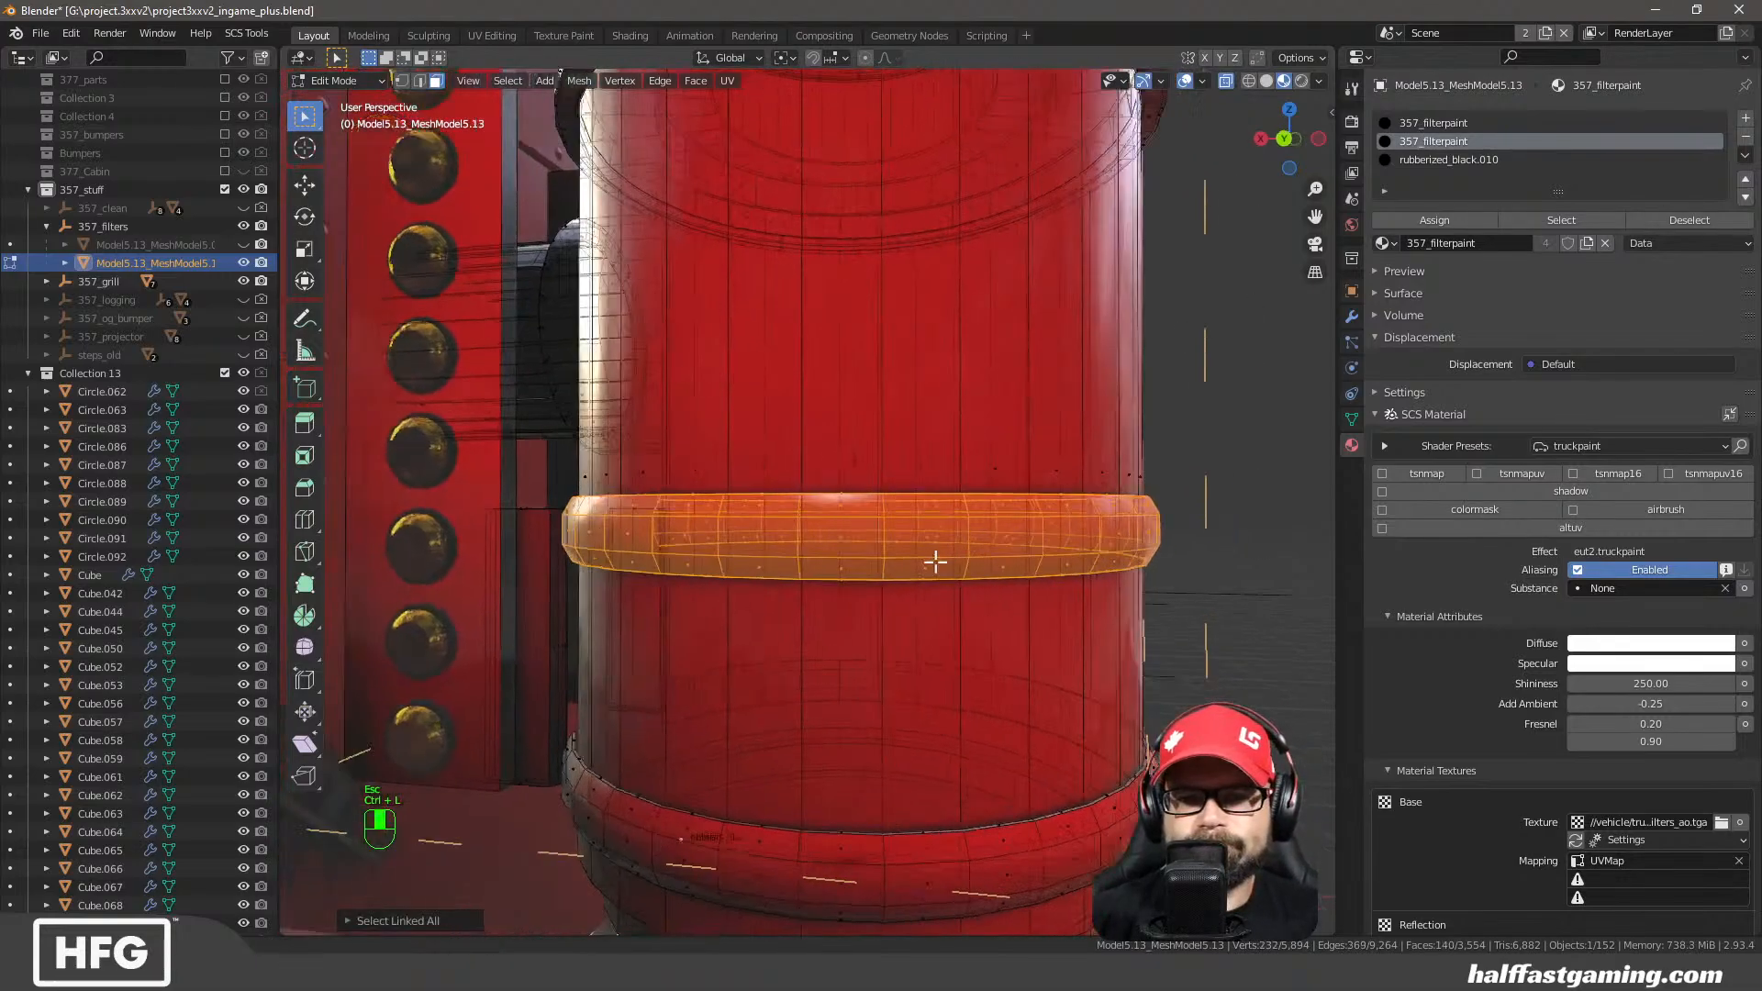
Inspect the canister's lower bands, clear the face selection and return to Object Mode
{"action": "middle_click_drag", "start_coordinate": [932, 562], "coordinate": [889, 633]}
{"action": "middle_click_drag", "start_coordinate": [889, 731], "coordinate": [876, 652]}
{"action": "scroll", "coordinate": [876, 652], "scroll_direction": "up", "scroll_amount": 5}
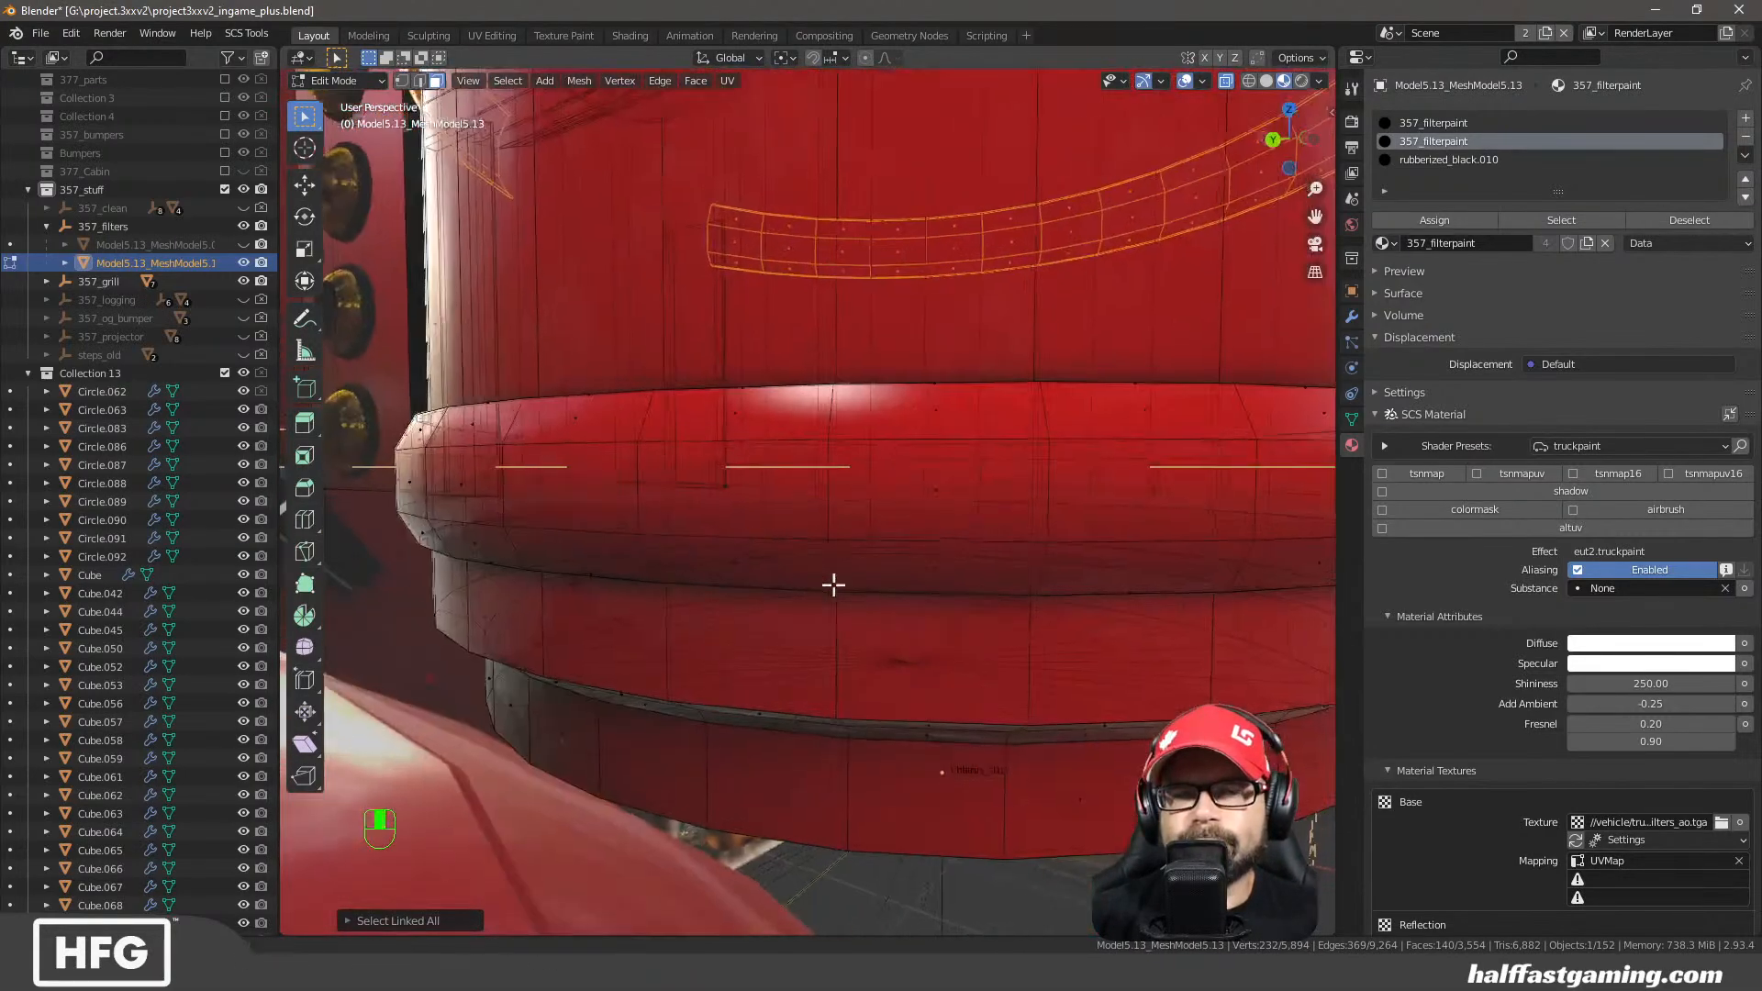
{"action": "middle_click_drag", "start_coordinate": [834, 581], "coordinate": [873, 593]}
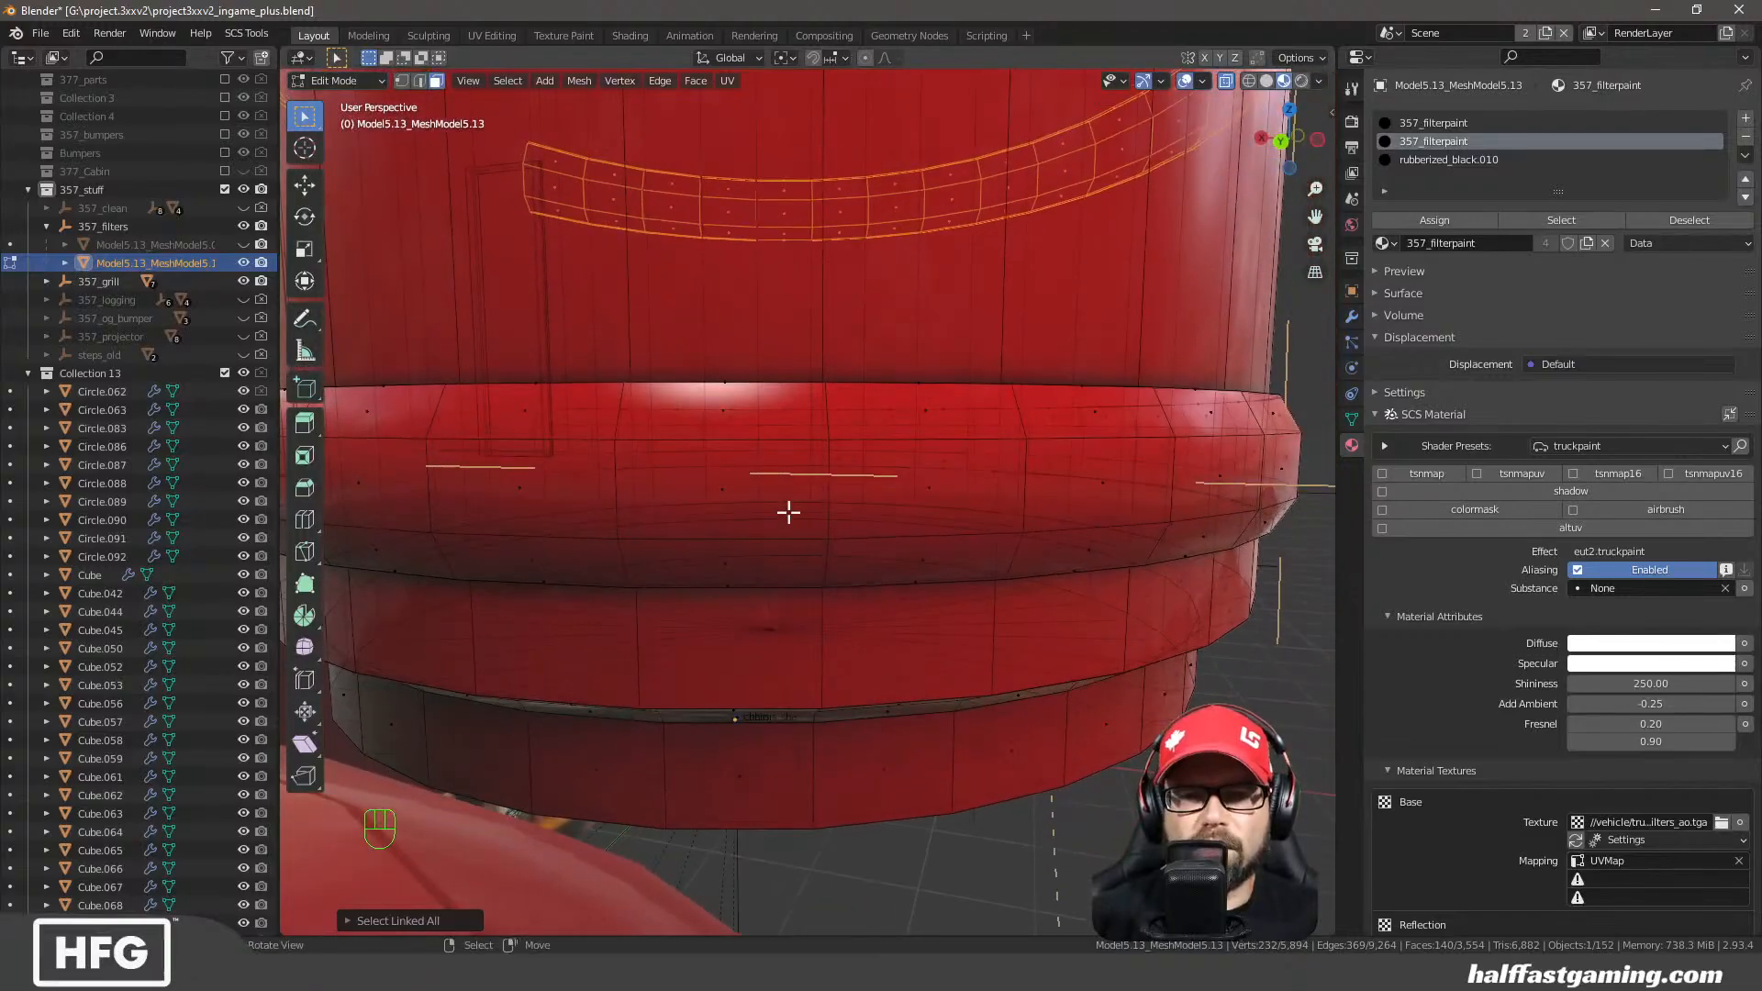
{"action": "scroll", "coordinate": [882, 514], "scroll_direction": "down", "scroll_amount": 8}
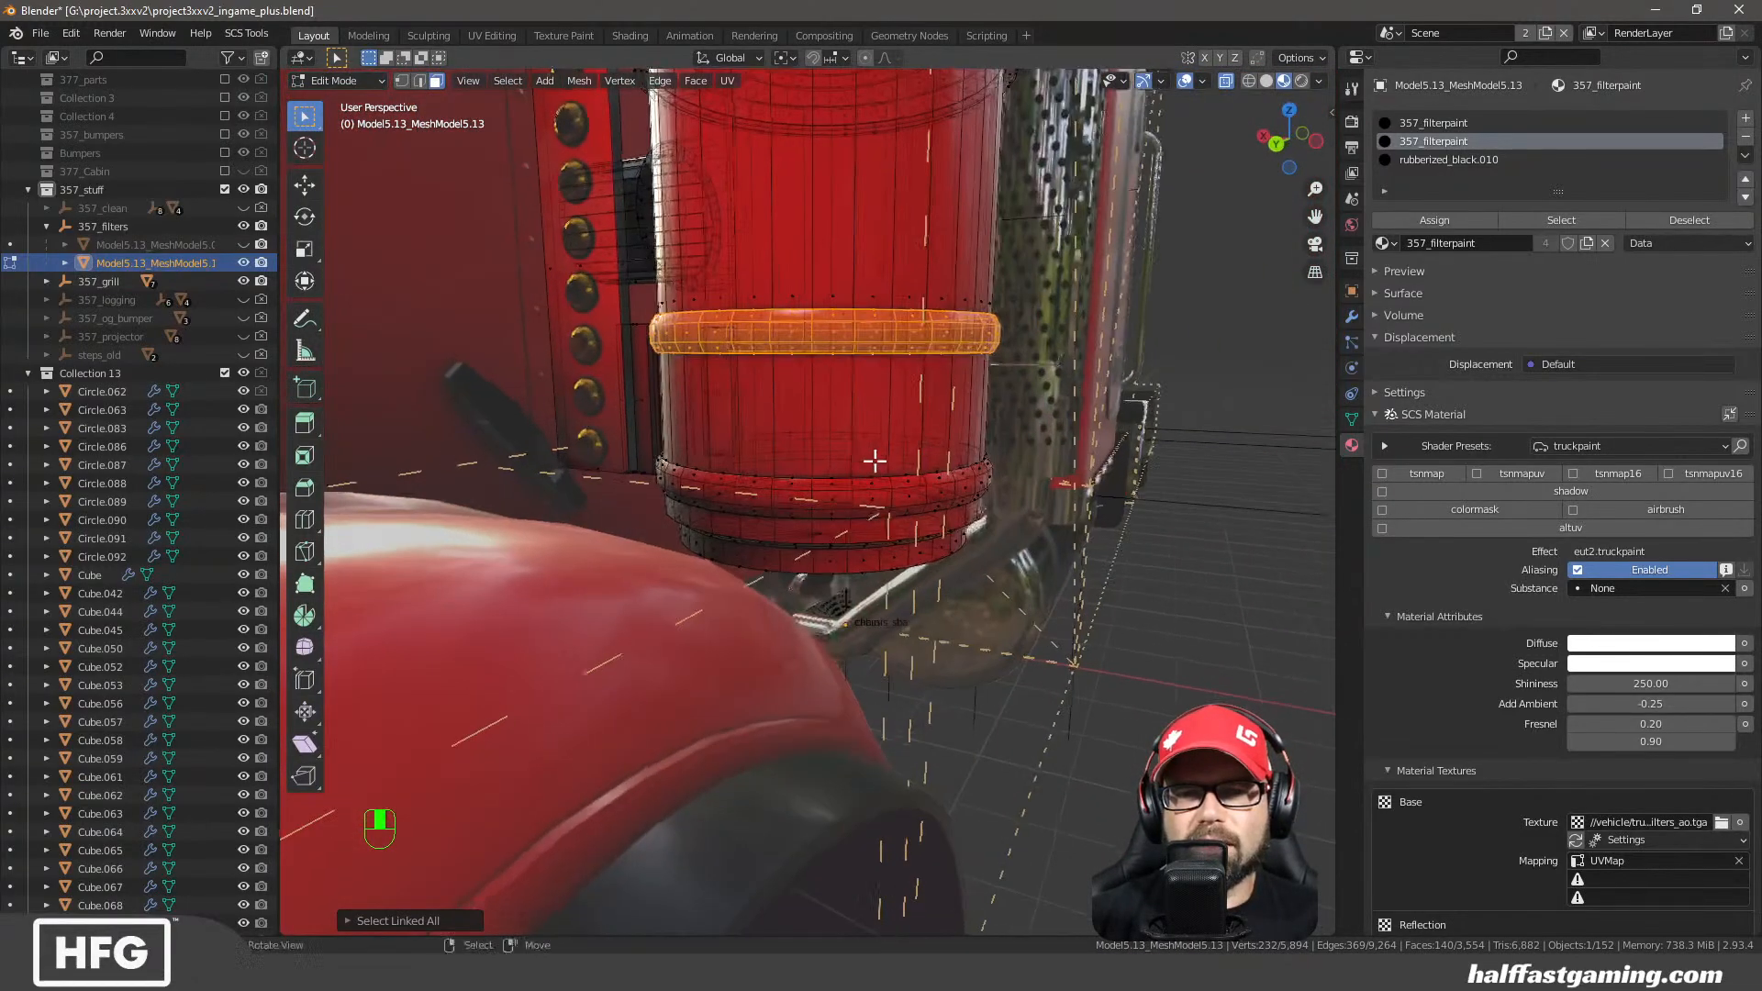
{"action": "key", "text": "Tab"}
{"action": "key", "text": "Tab"}
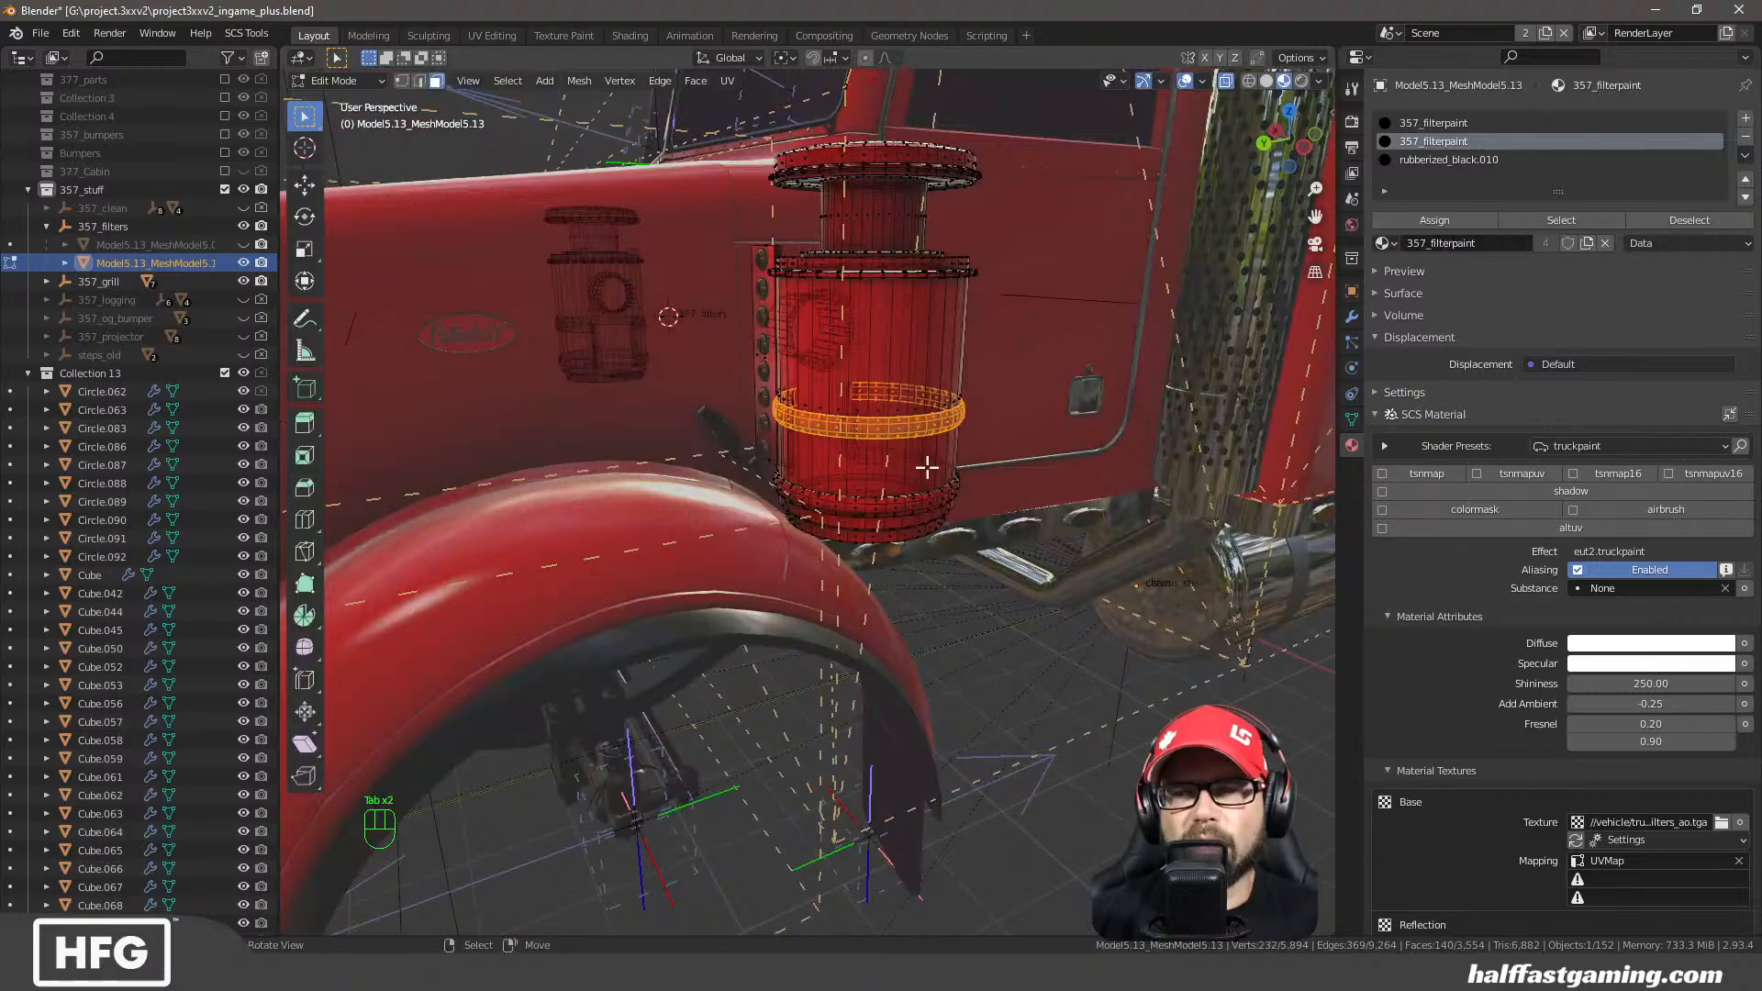
{"action": "key", "text": "a"}
{"action": "key", "text": "a"}
{"action": "key", "text": "Tab"}
Show and select the duplicate filter mesh in place of the original, and assign chrome_357 to its second material slot
{"action": "middle_click_drag", "start_coordinate": [890, 453], "coordinate": [1297, 305]}
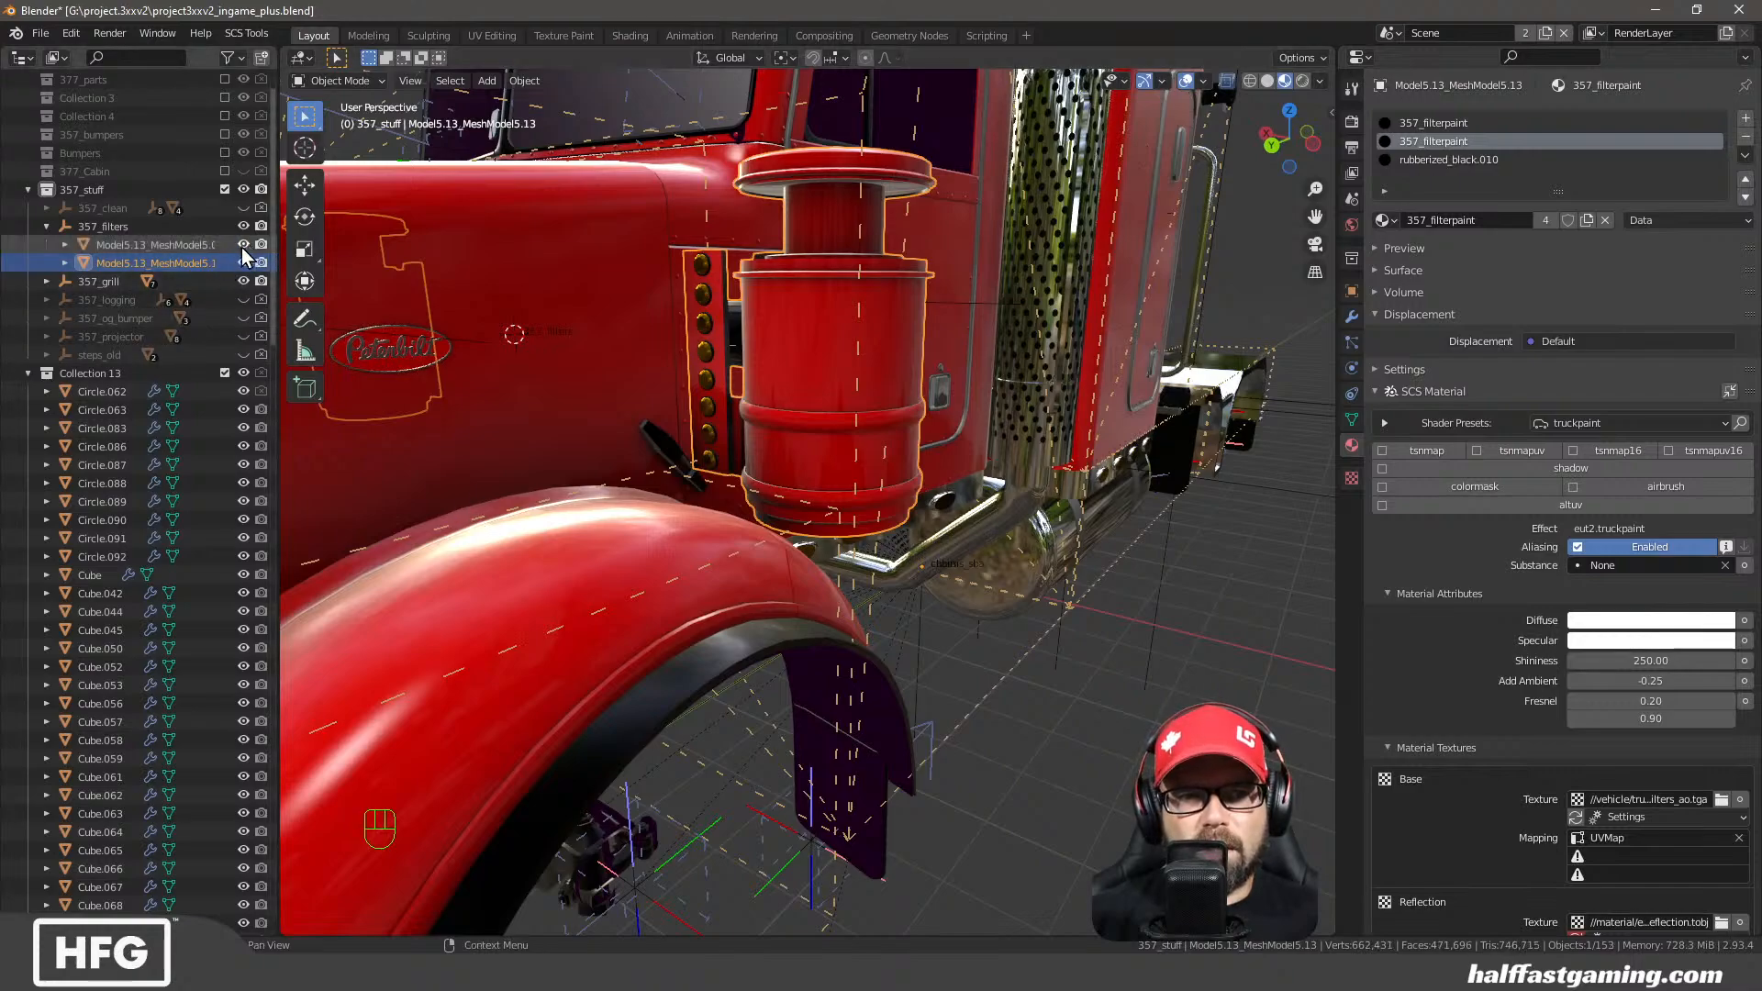
{"action": "left_click", "coordinate": [220, 245]}
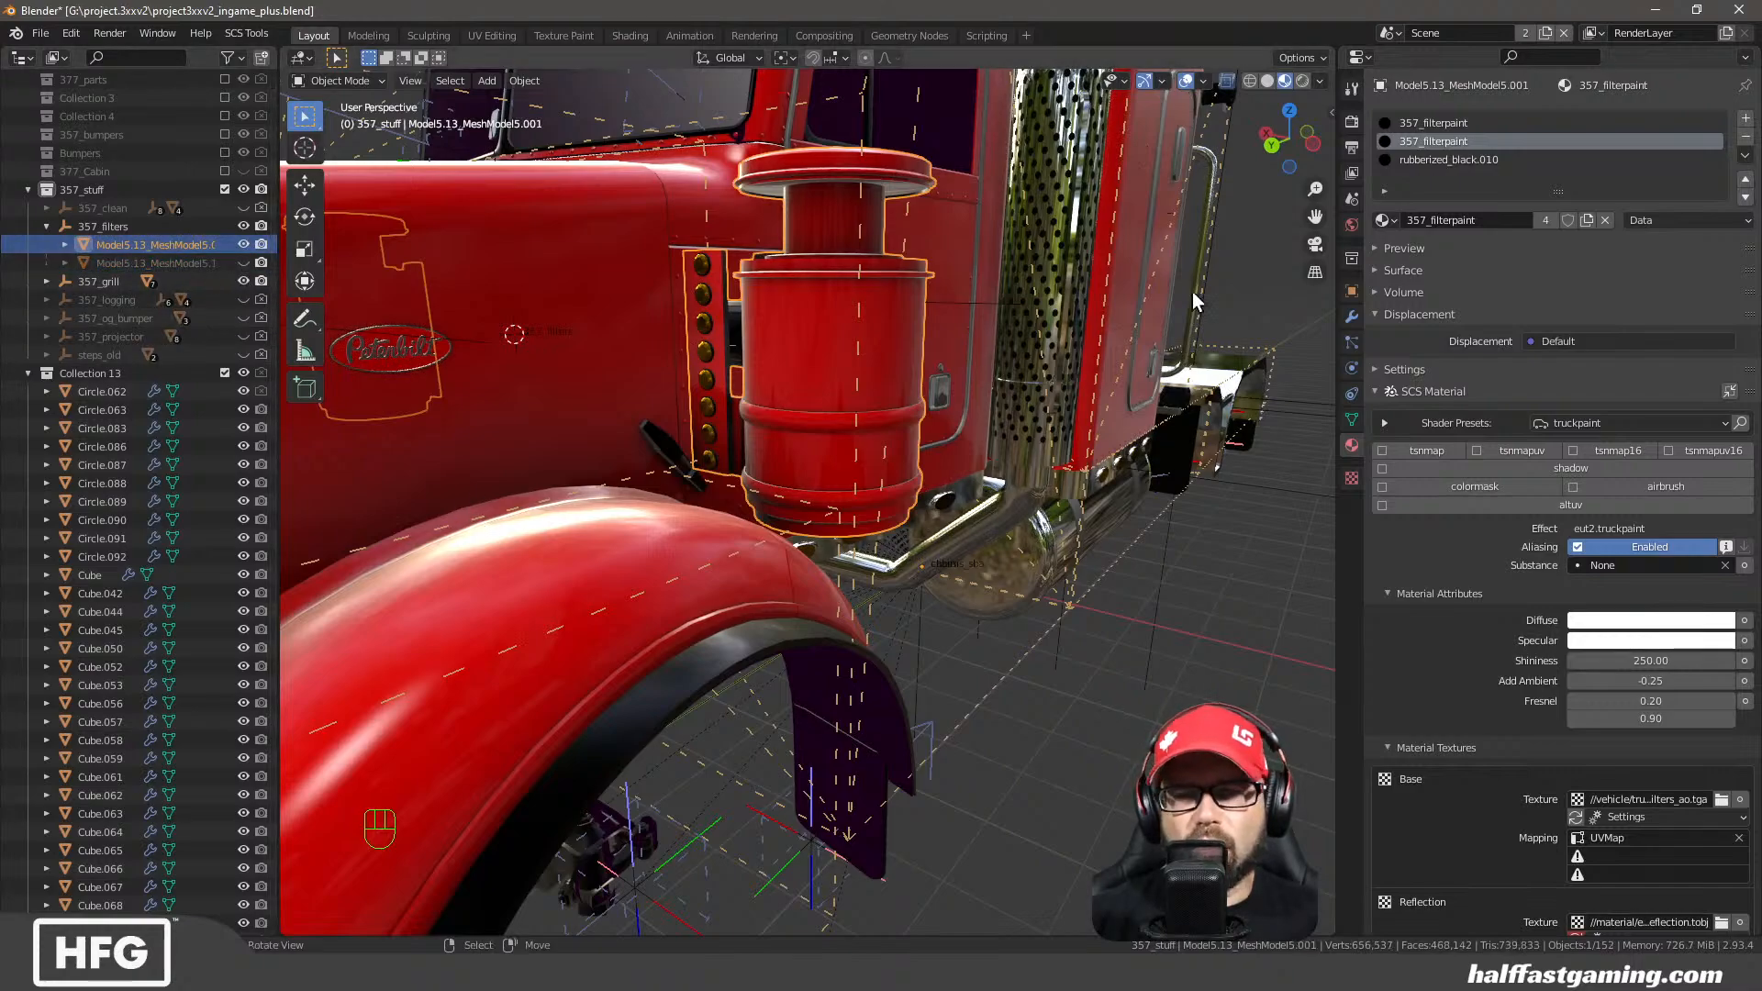
{"action": "left_click", "coordinate": [1382, 222]}
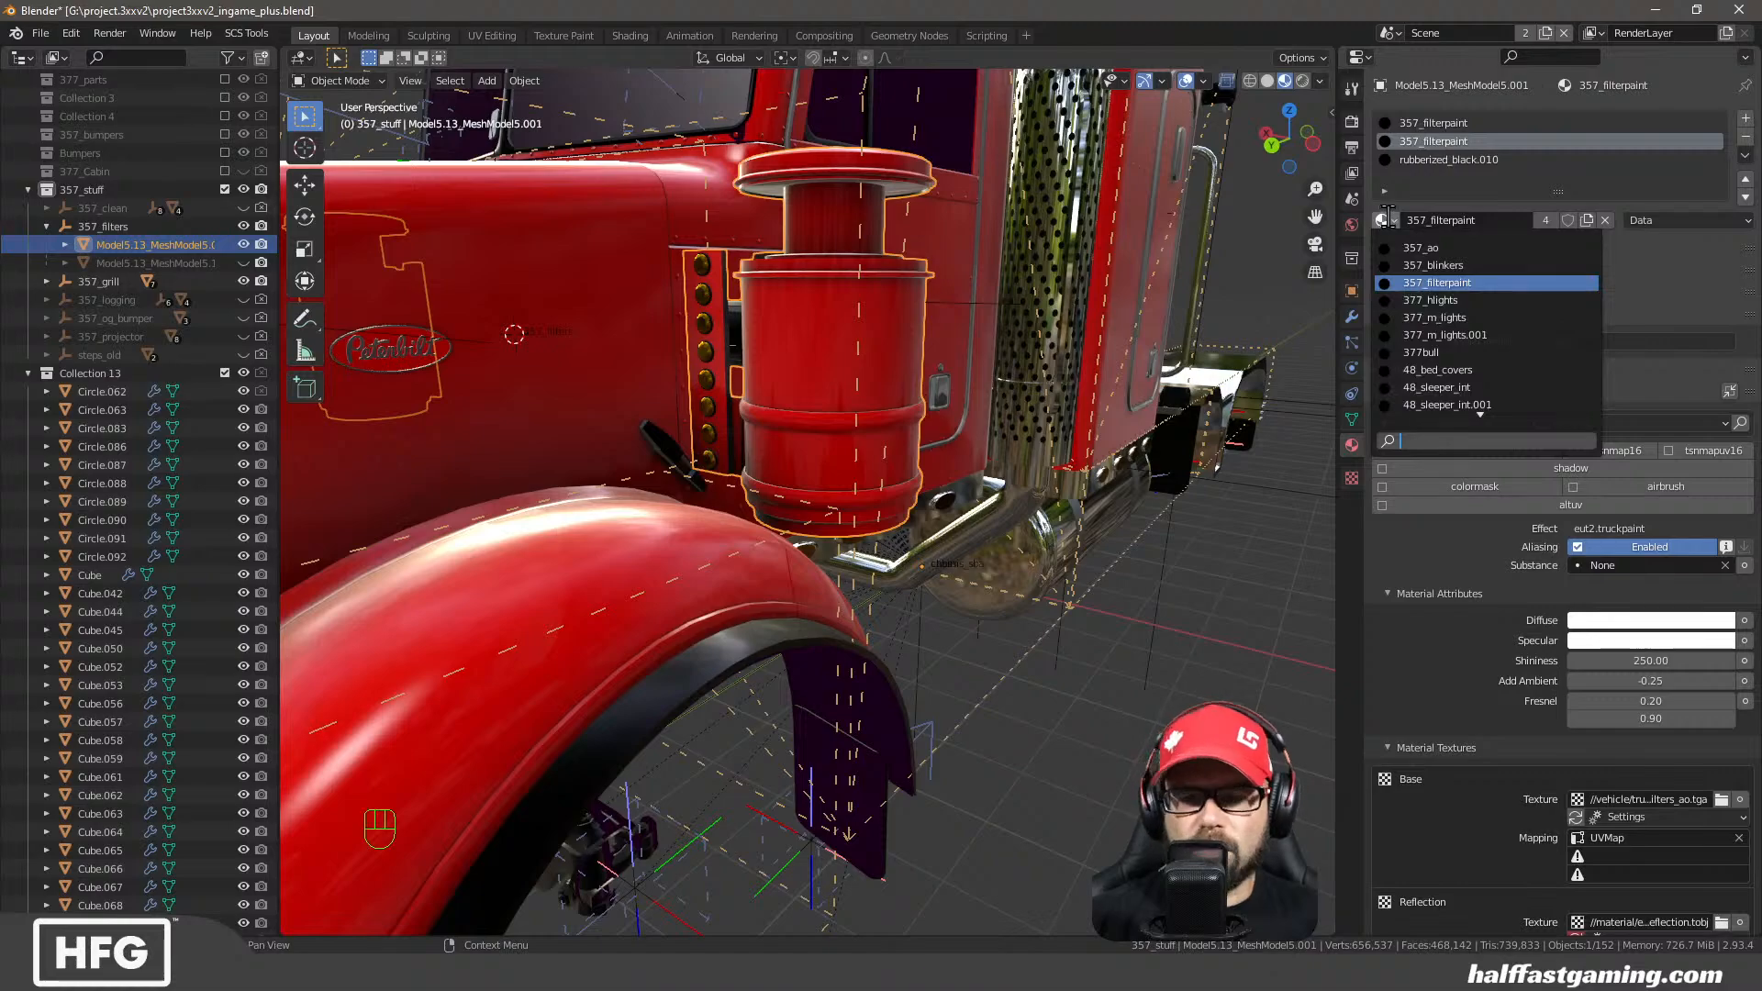
{"action": "type", "text": "chr"}
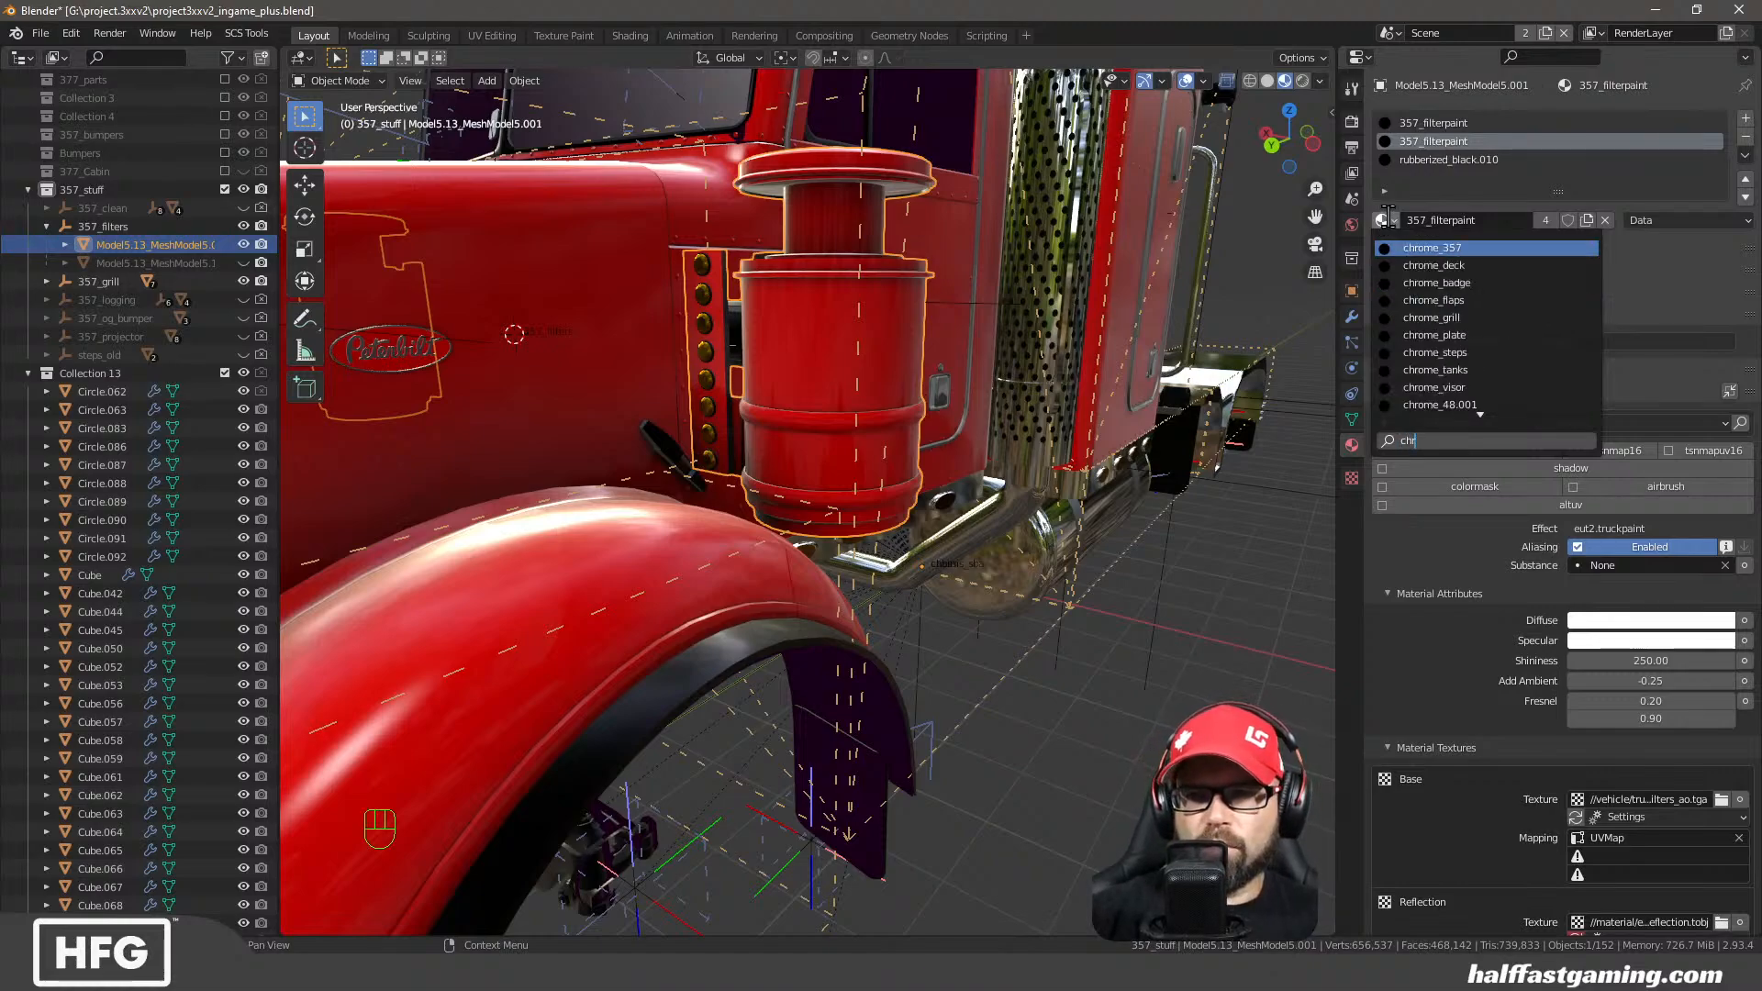
{"action": "left_click", "coordinate": [1432, 248]}
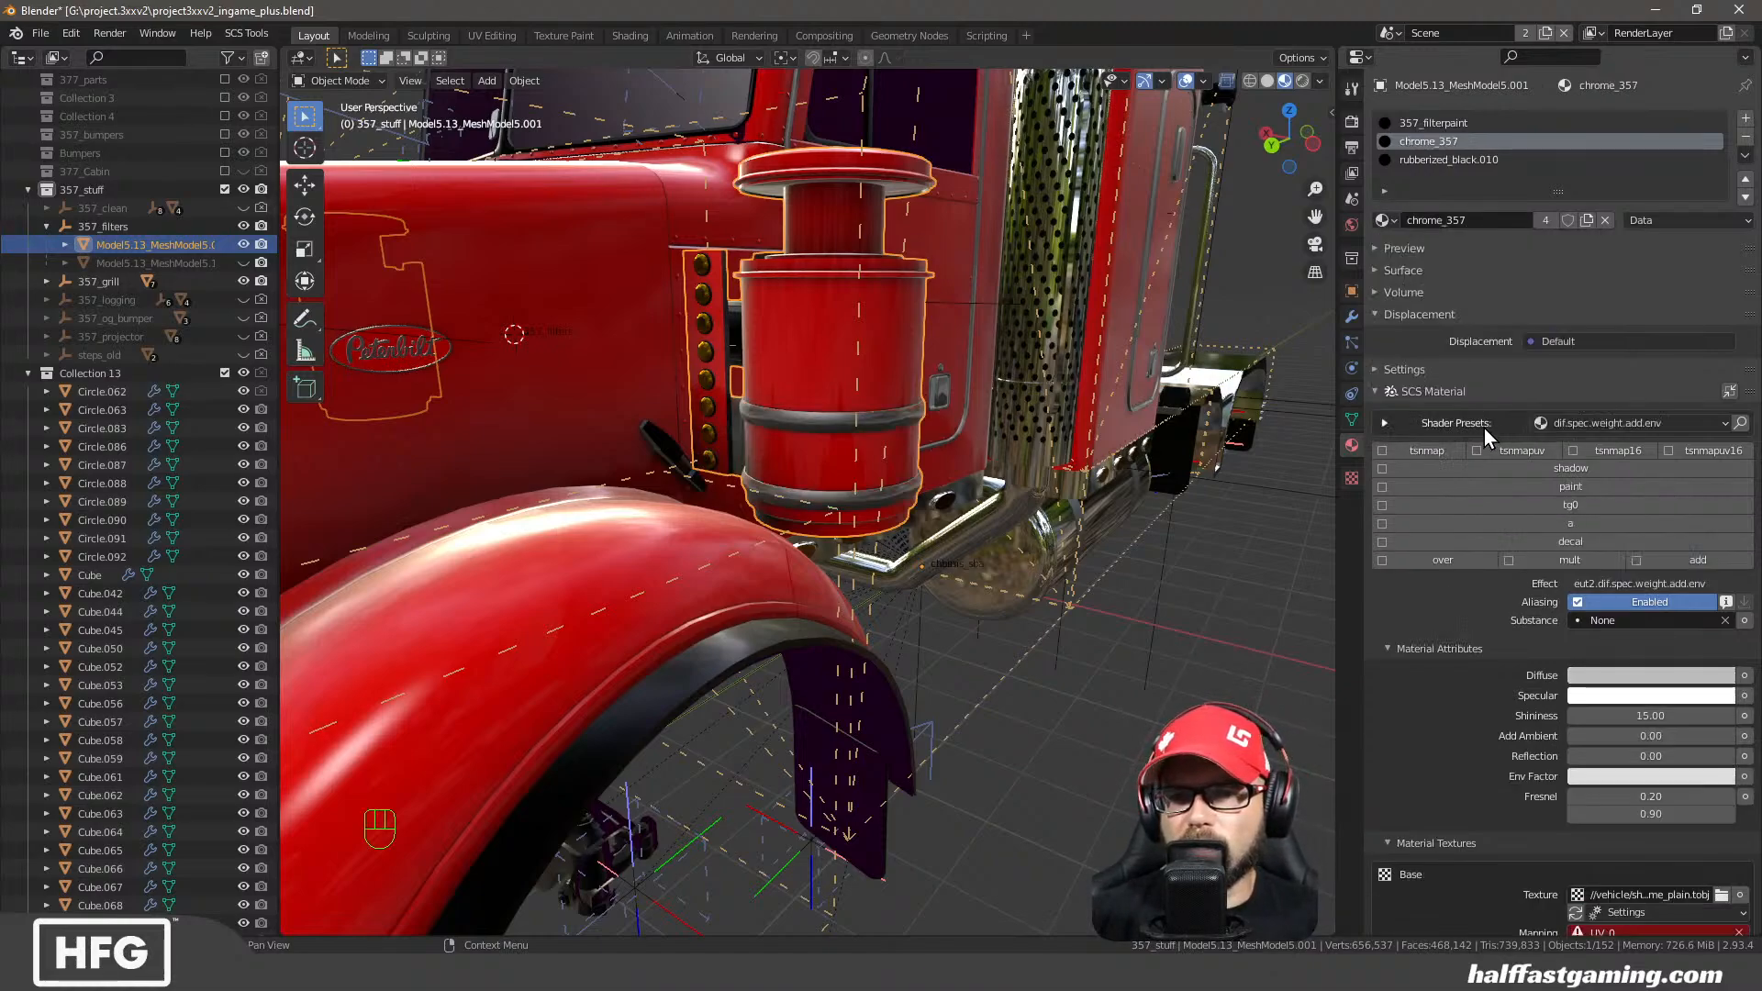
Set the base texture mapping of the duplicate's chrome_357 material to UVMap and check the chrome bands
{"action": "scroll", "coordinate": [1448, 690], "scroll_direction": "down", "scroll_amount": 4}
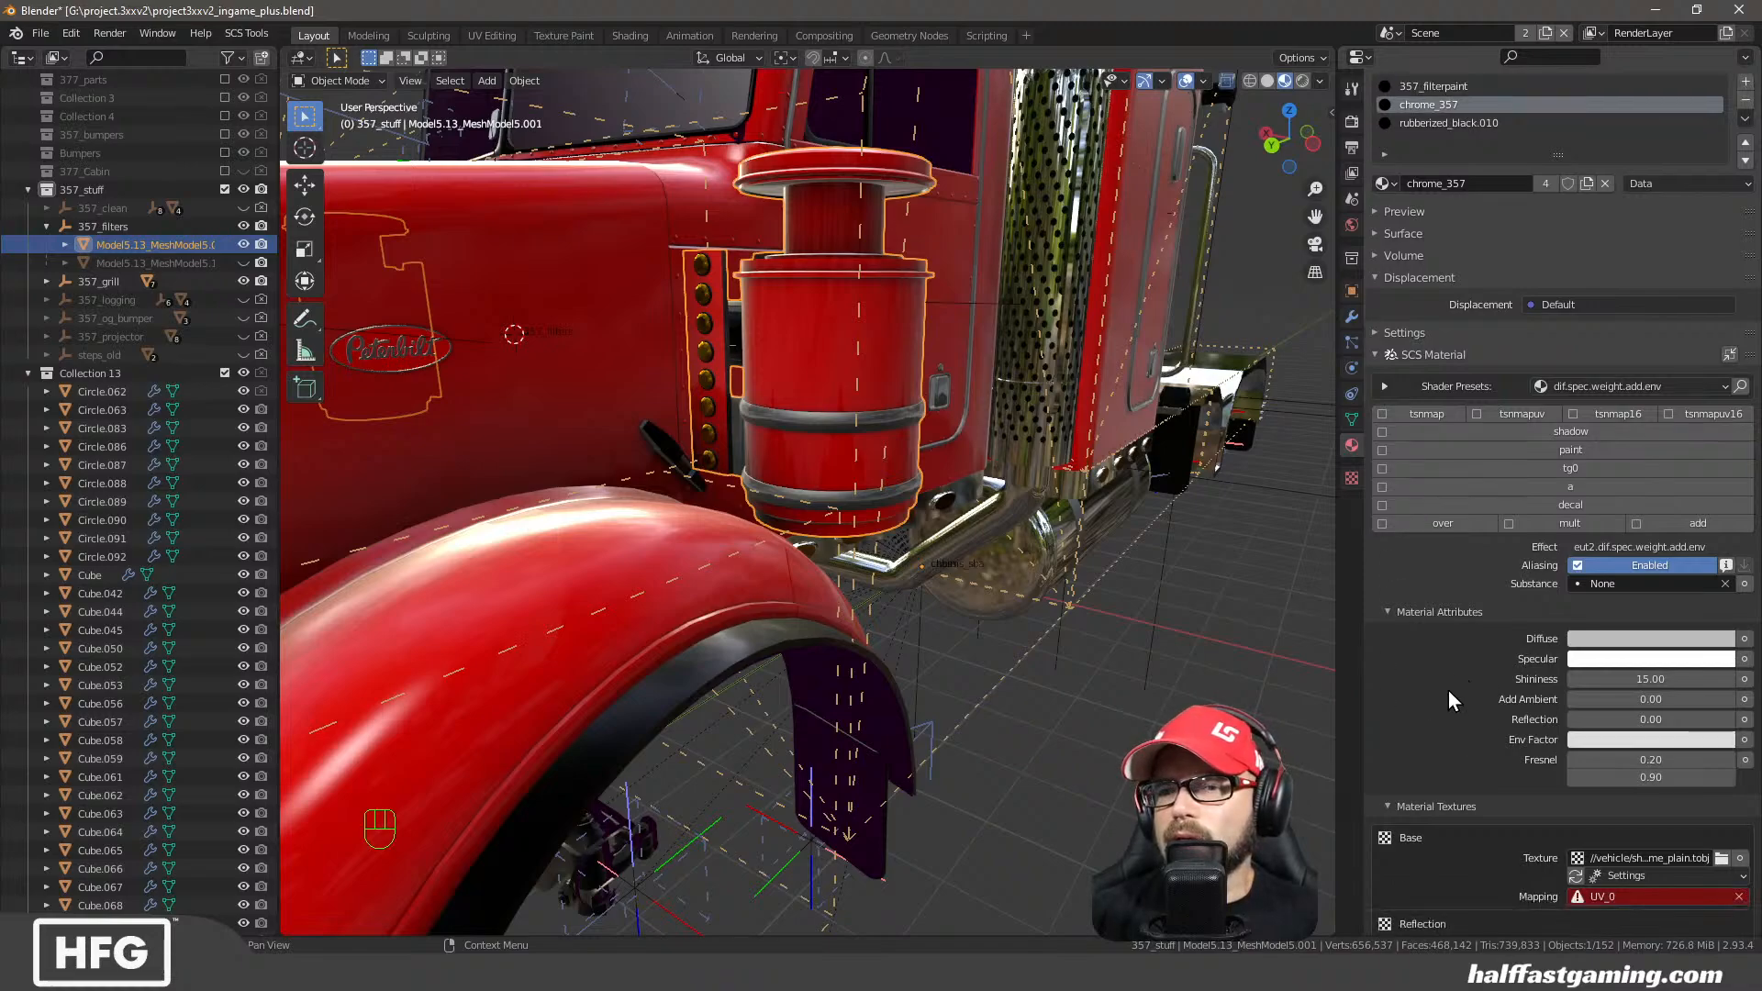
{"action": "scroll", "coordinate": [1540, 367], "scroll_direction": "up", "scroll_amount": 4}
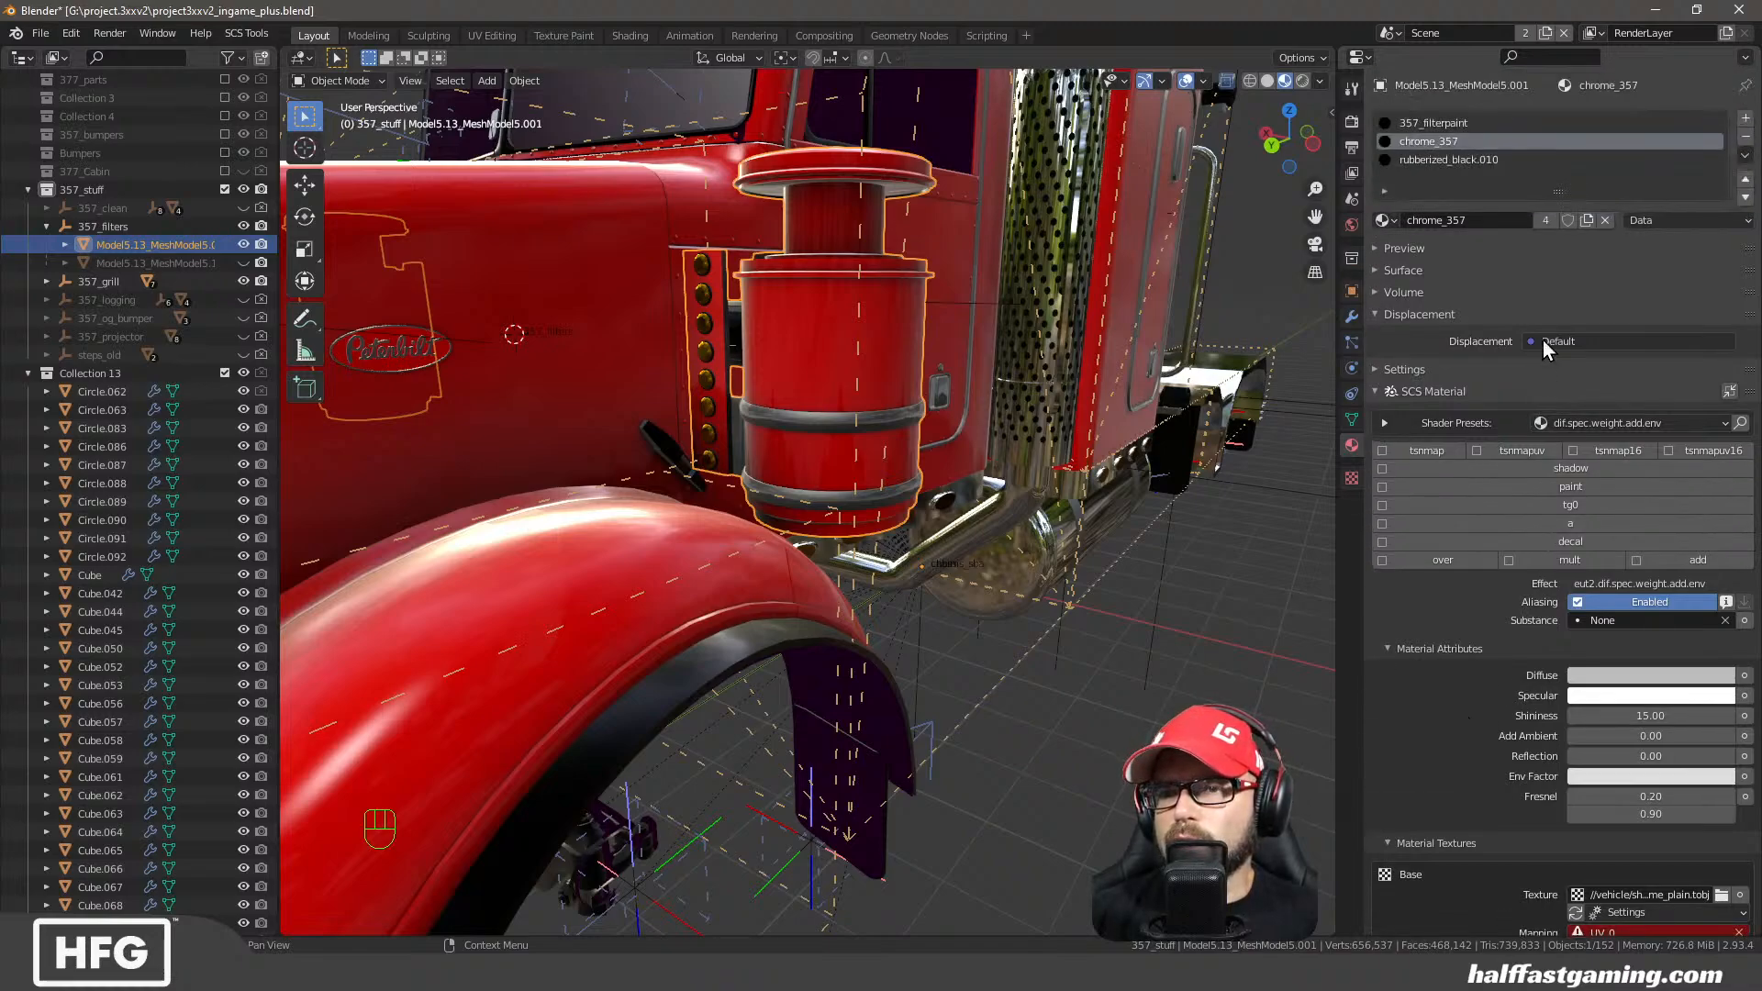
{"action": "scroll", "coordinate": [1560, 706], "scroll_direction": "down", "scroll_amount": 5}
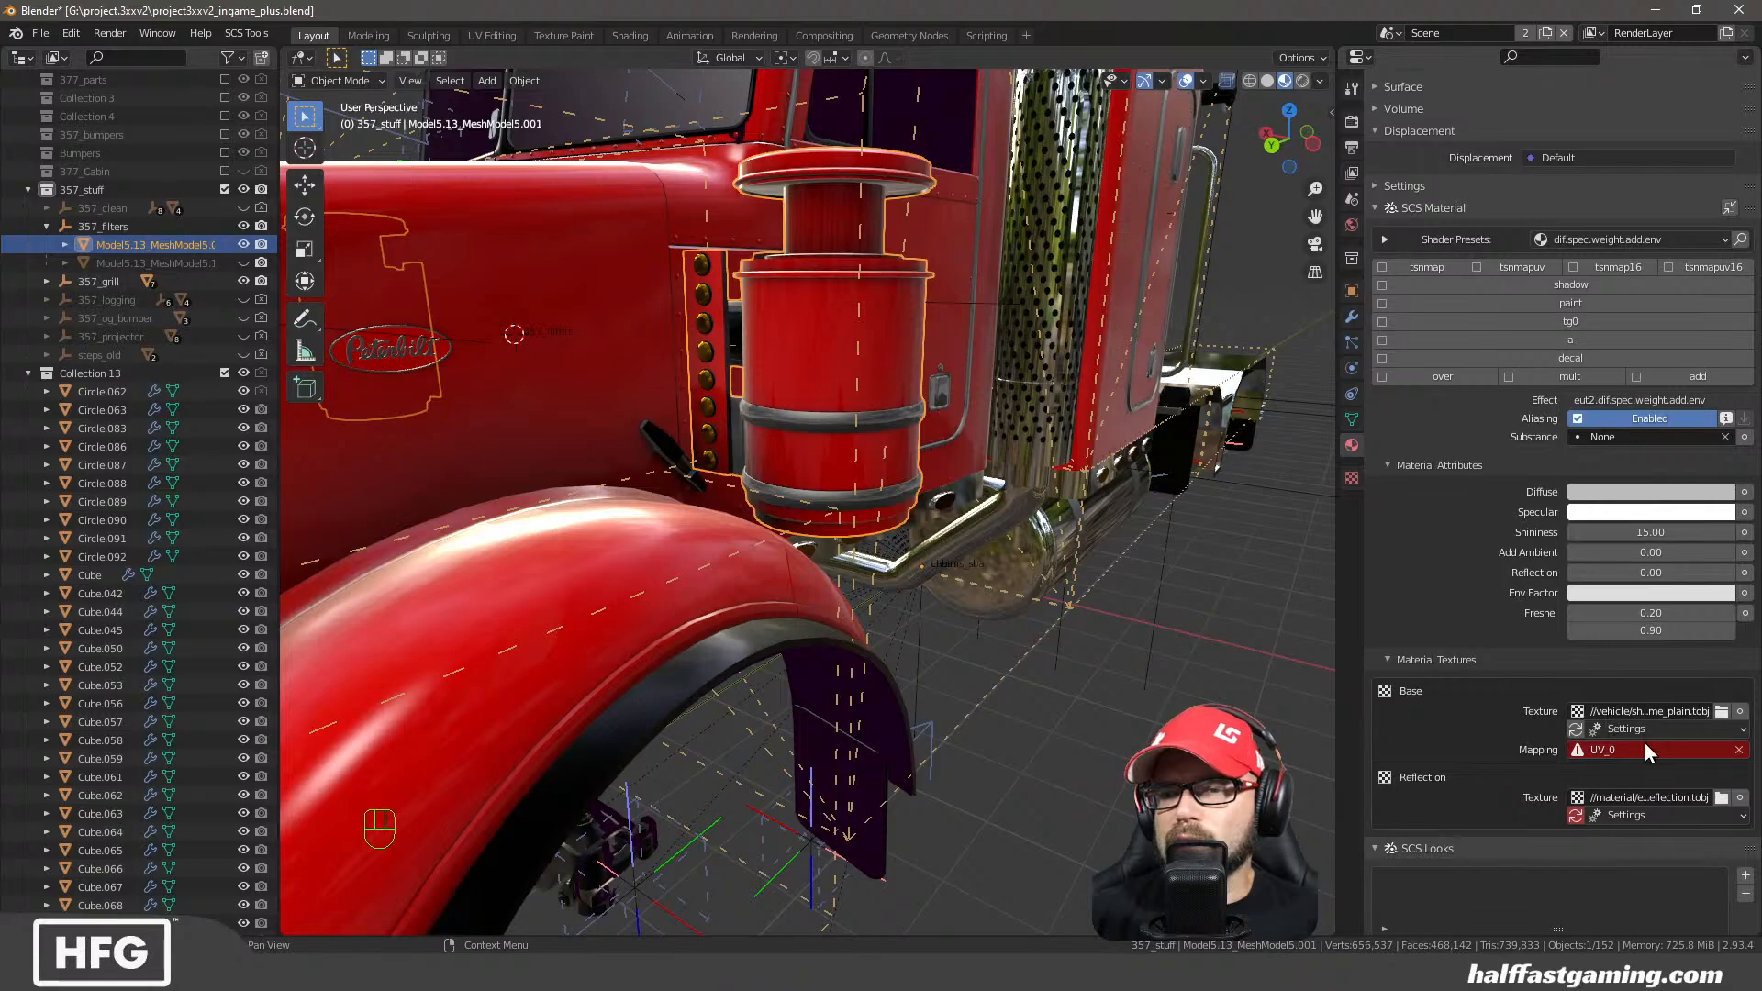
{"action": "left_click", "coordinate": [1644, 751]}
{"action": "left_click", "coordinate": [1593, 560]}
{"action": "middle_click_drag", "start_coordinate": [1027, 514], "coordinate": [883, 523]}
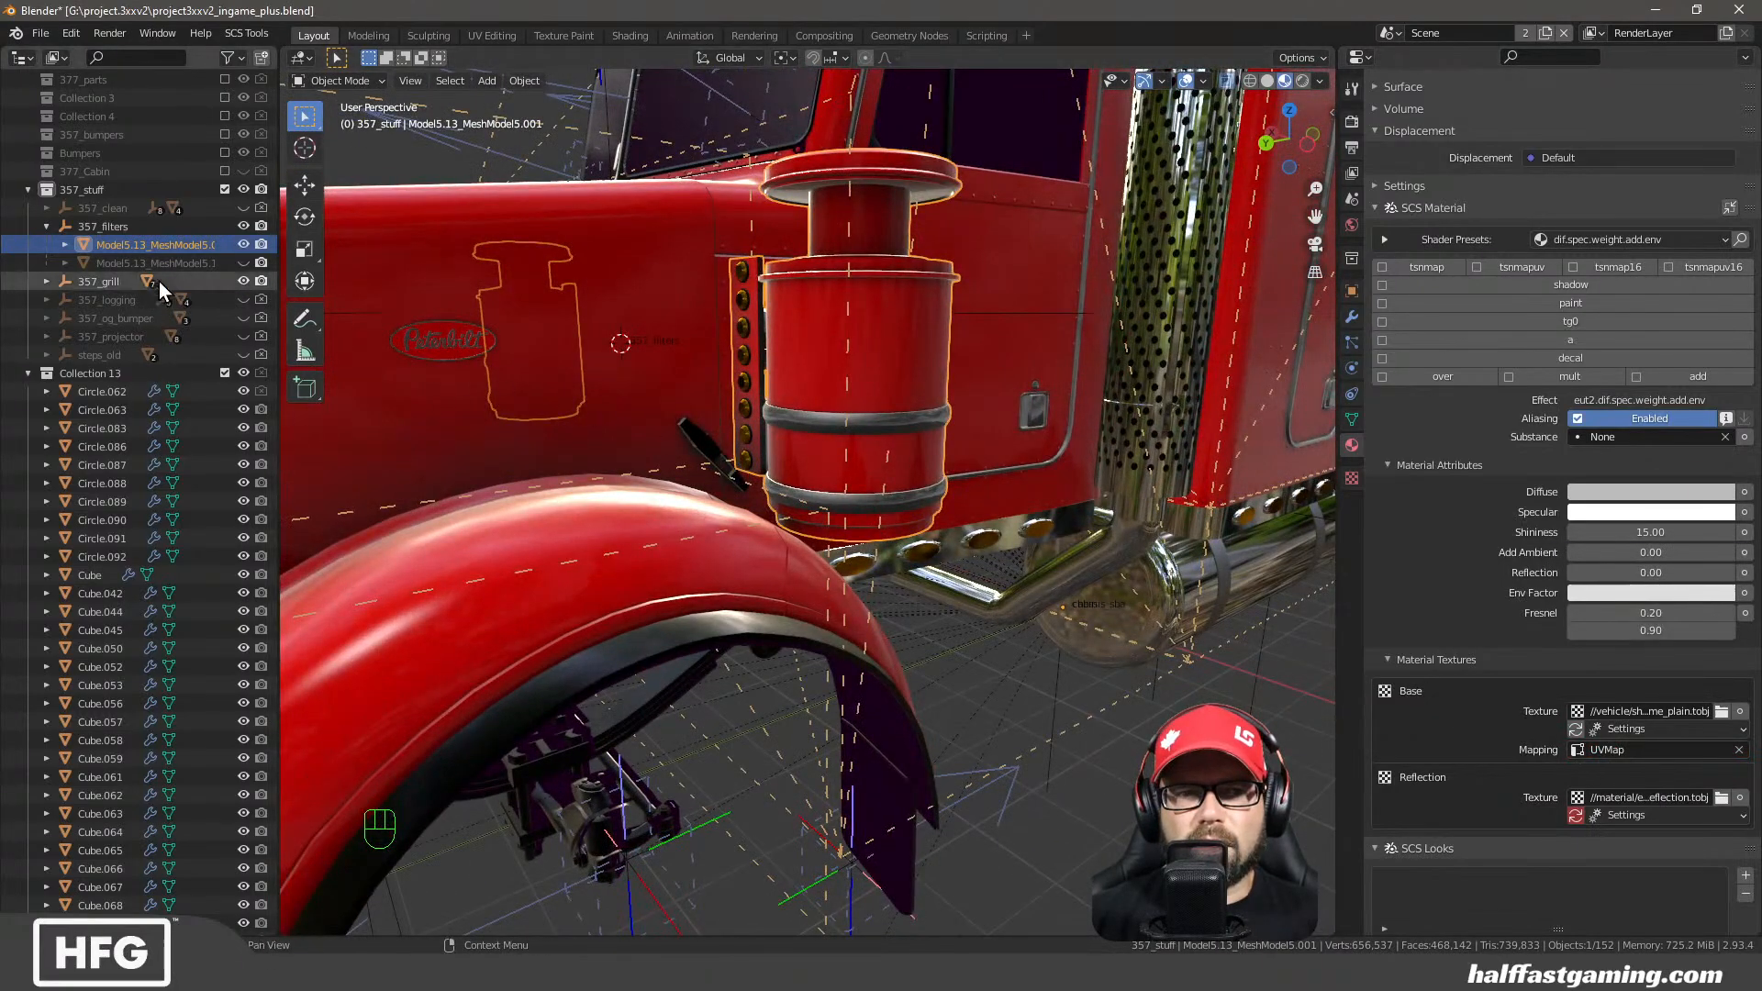
Show and select the original filter mesh in place of the duplicate, and assign chrome_357 to its first material slot
{"action": "left_click", "coordinate": [243, 244]}
{"action": "left_click", "coordinate": [243, 263]}
{"action": "left_click", "coordinate": [201, 262]}
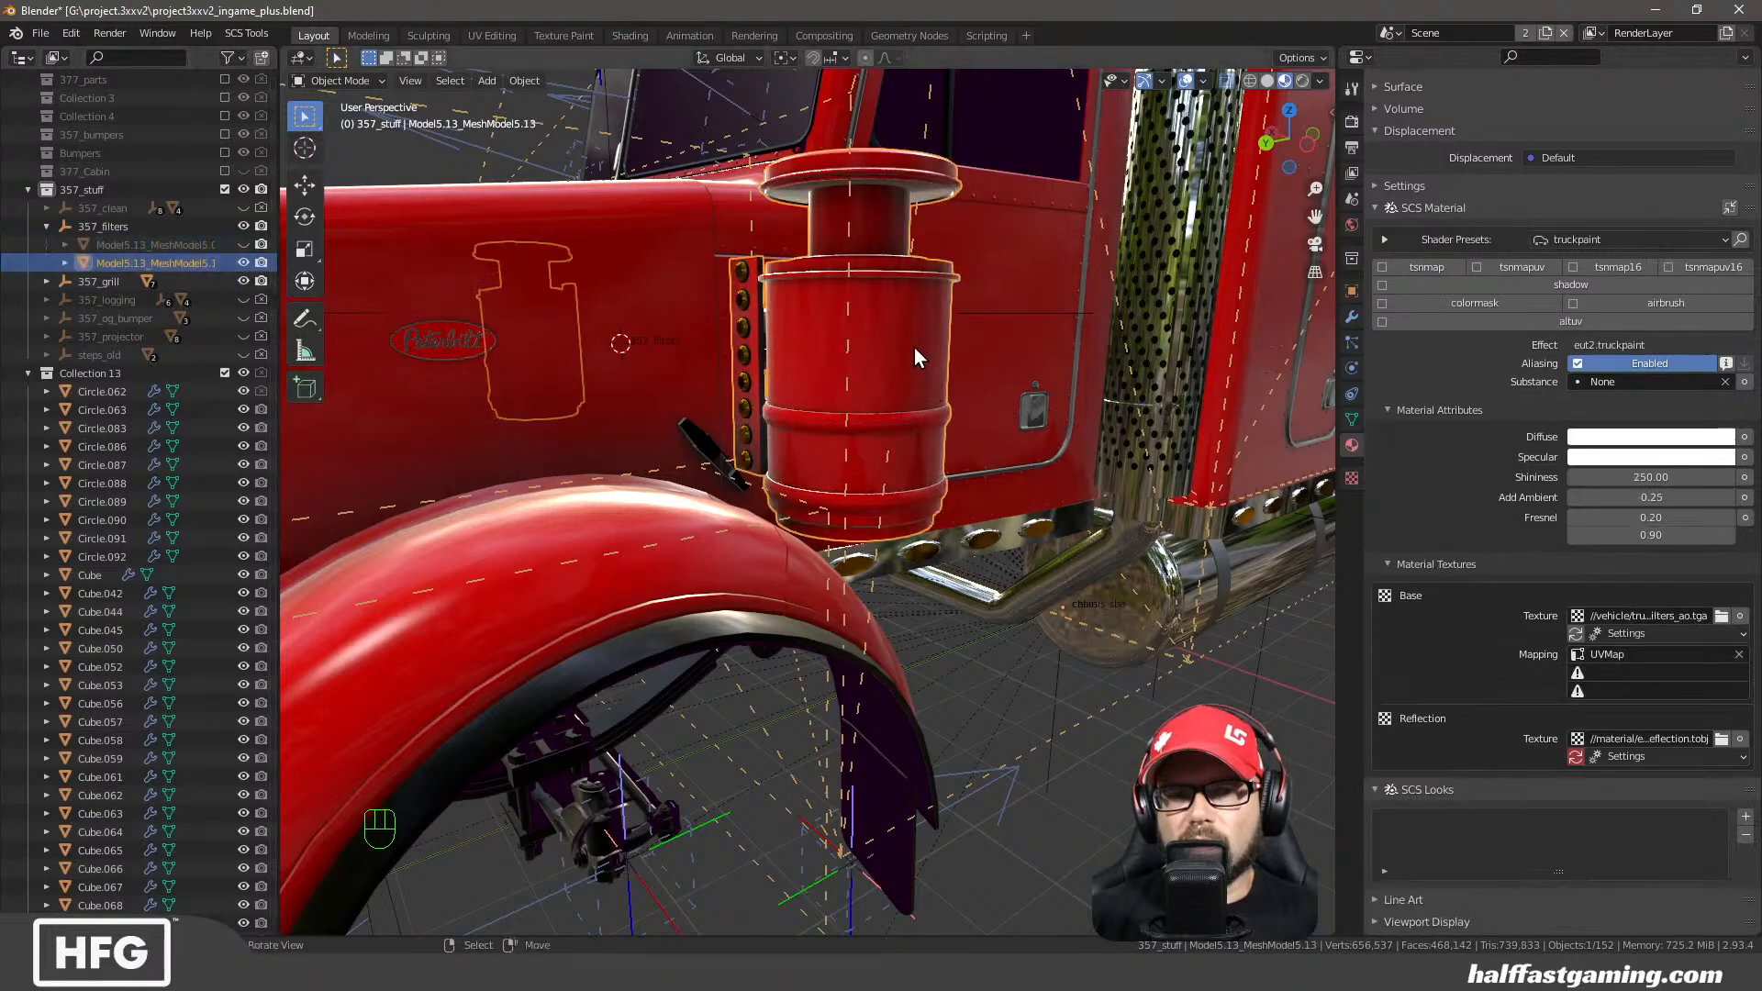
{"action": "scroll", "coordinate": [1451, 440], "scroll_direction": "up", "scroll_amount": 5}
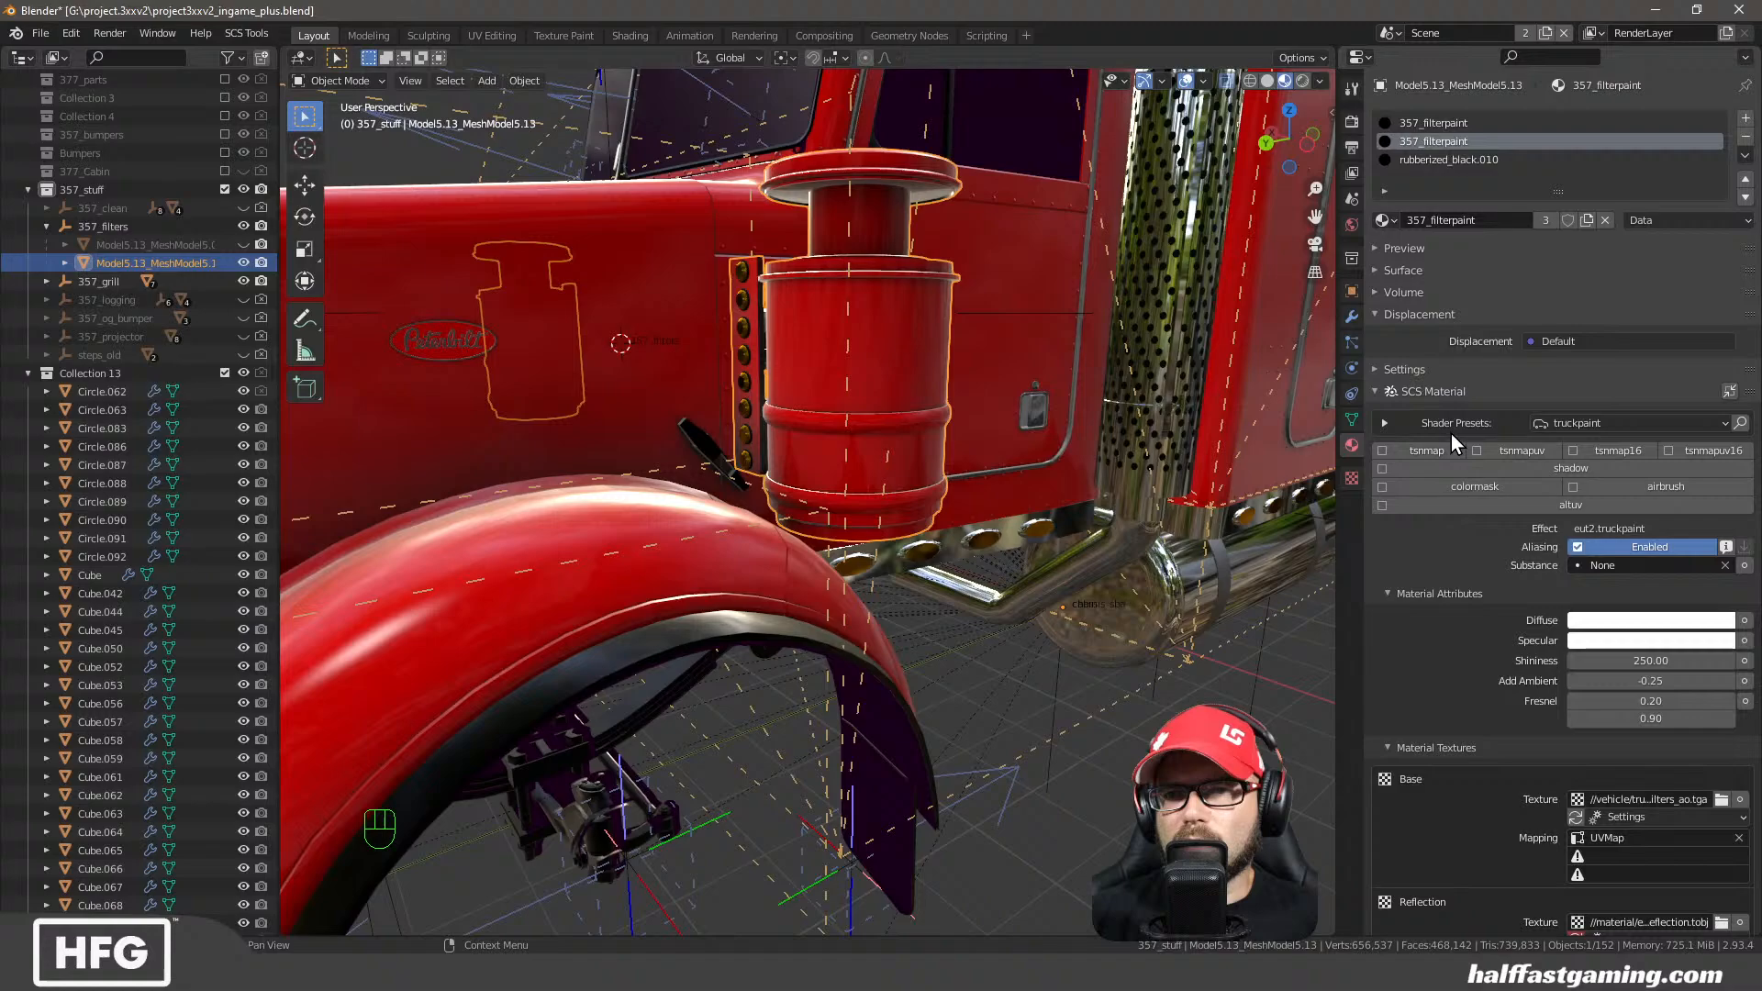
{"action": "left_click", "coordinate": [1439, 123]}
{"action": "left_click", "coordinate": [1384, 220]}
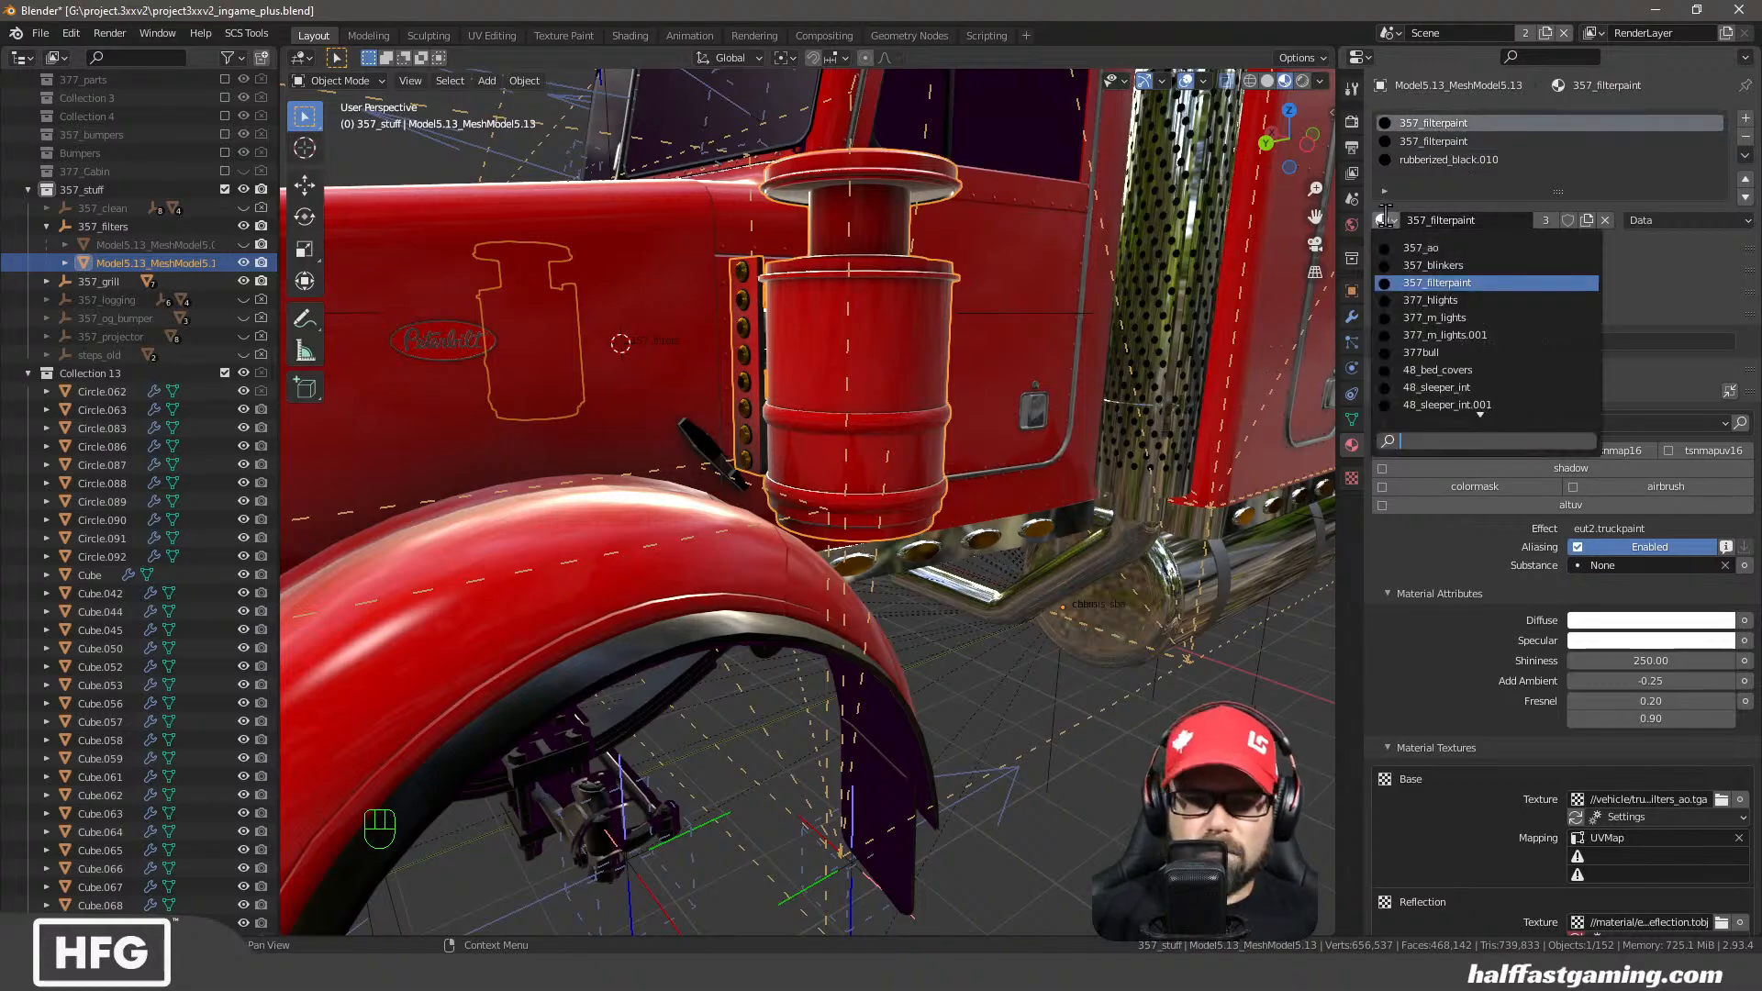
{"action": "type", "text": "chrom"}
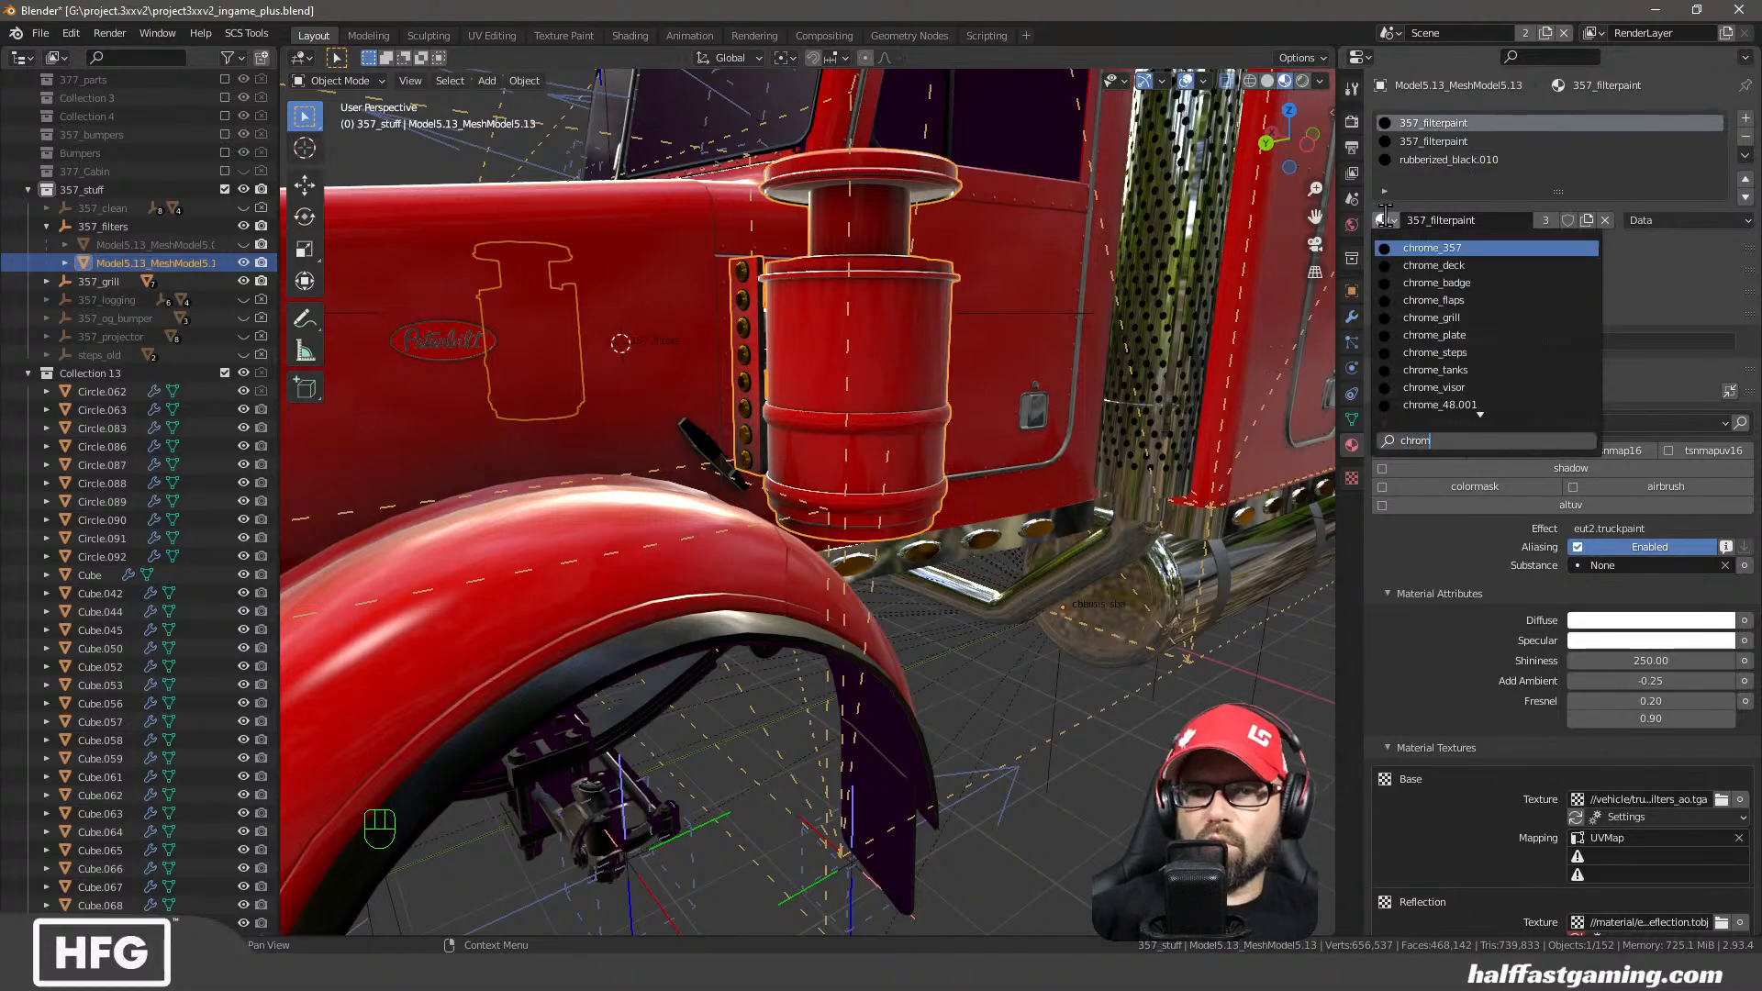
{"action": "left_click", "coordinate": [1451, 247]}
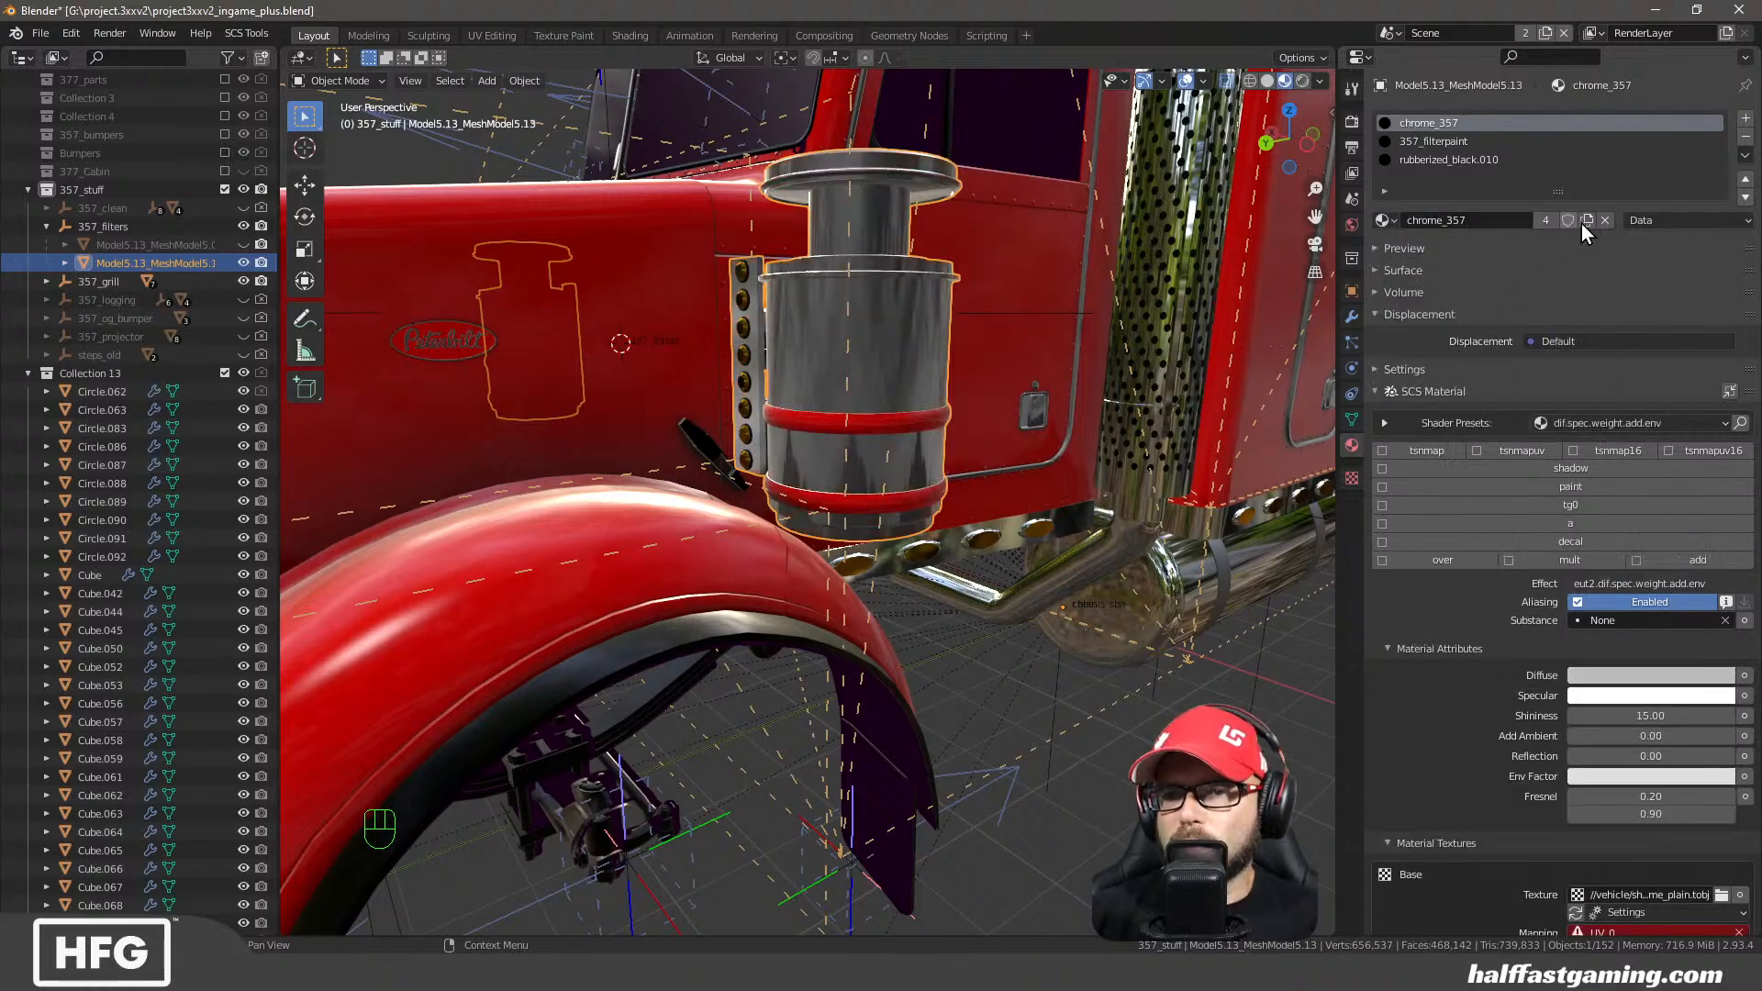
Set the base texture mapping of the original mesh's chrome_357 material to UVMap, and deselect everything to view the whole truck
{"action": "scroll", "coordinate": [1536, 648], "scroll_direction": "down", "scroll_amount": 5}
{"action": "left_click", "coordinate": [1590, 760]}
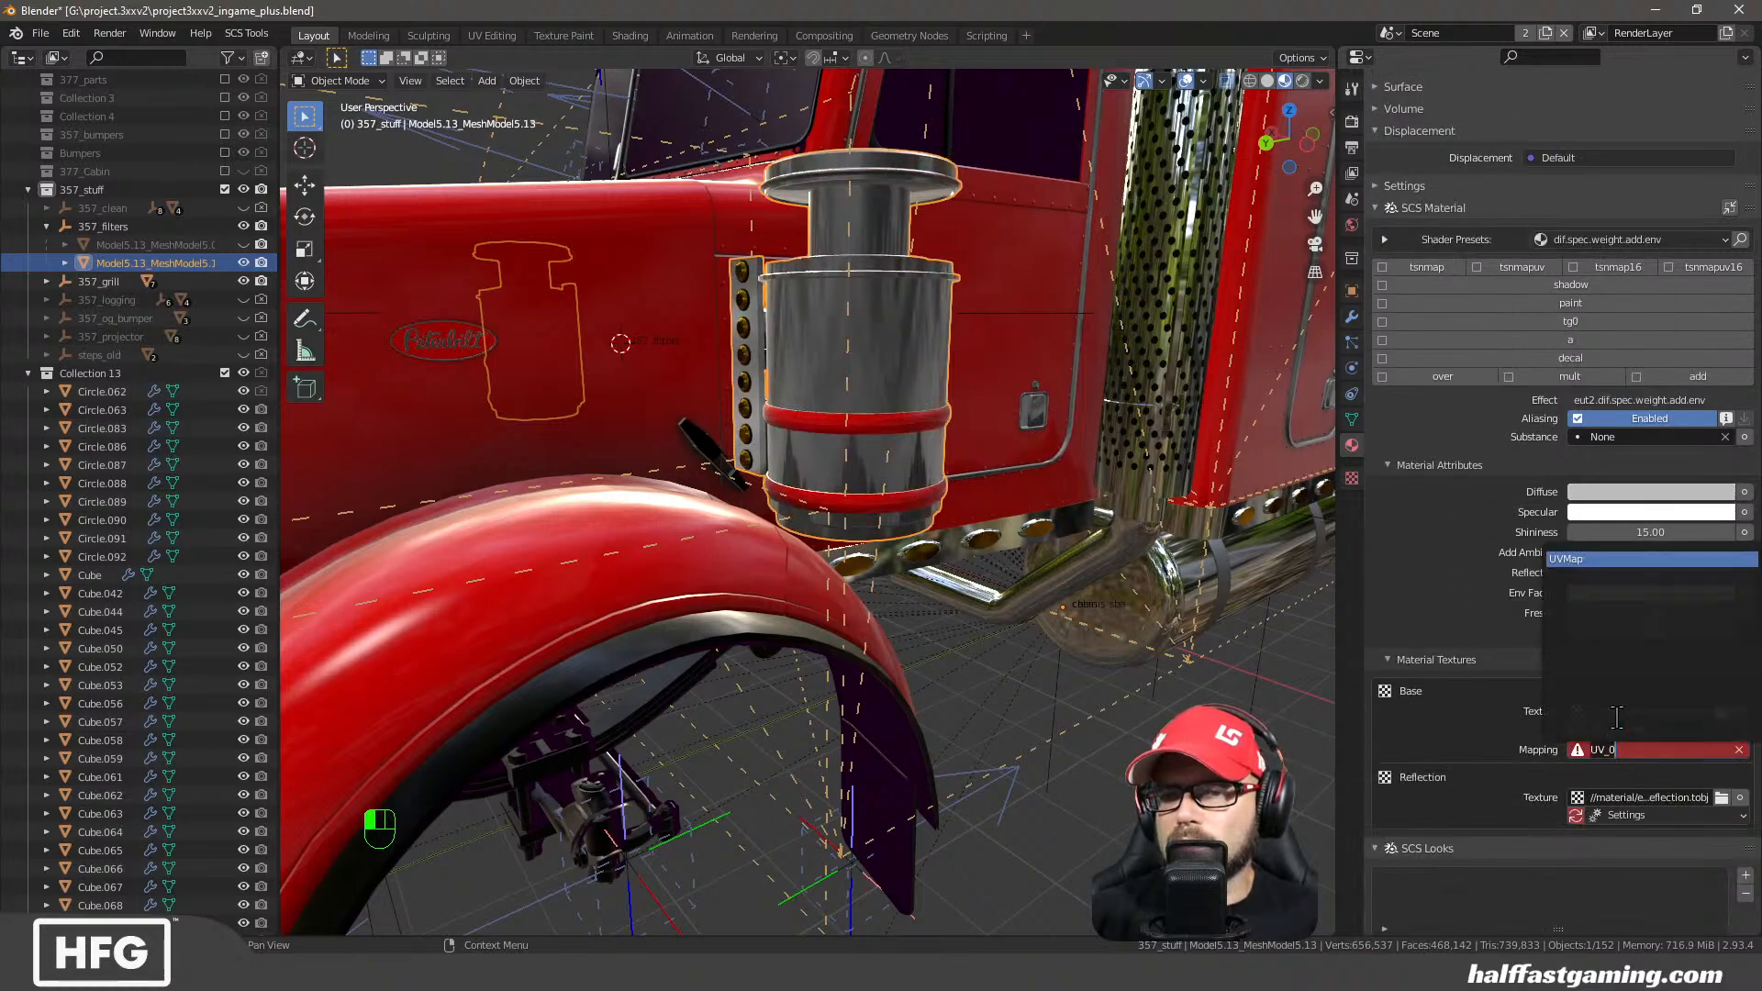
{"action": "left_click", "coordinate": [1588, 559]}
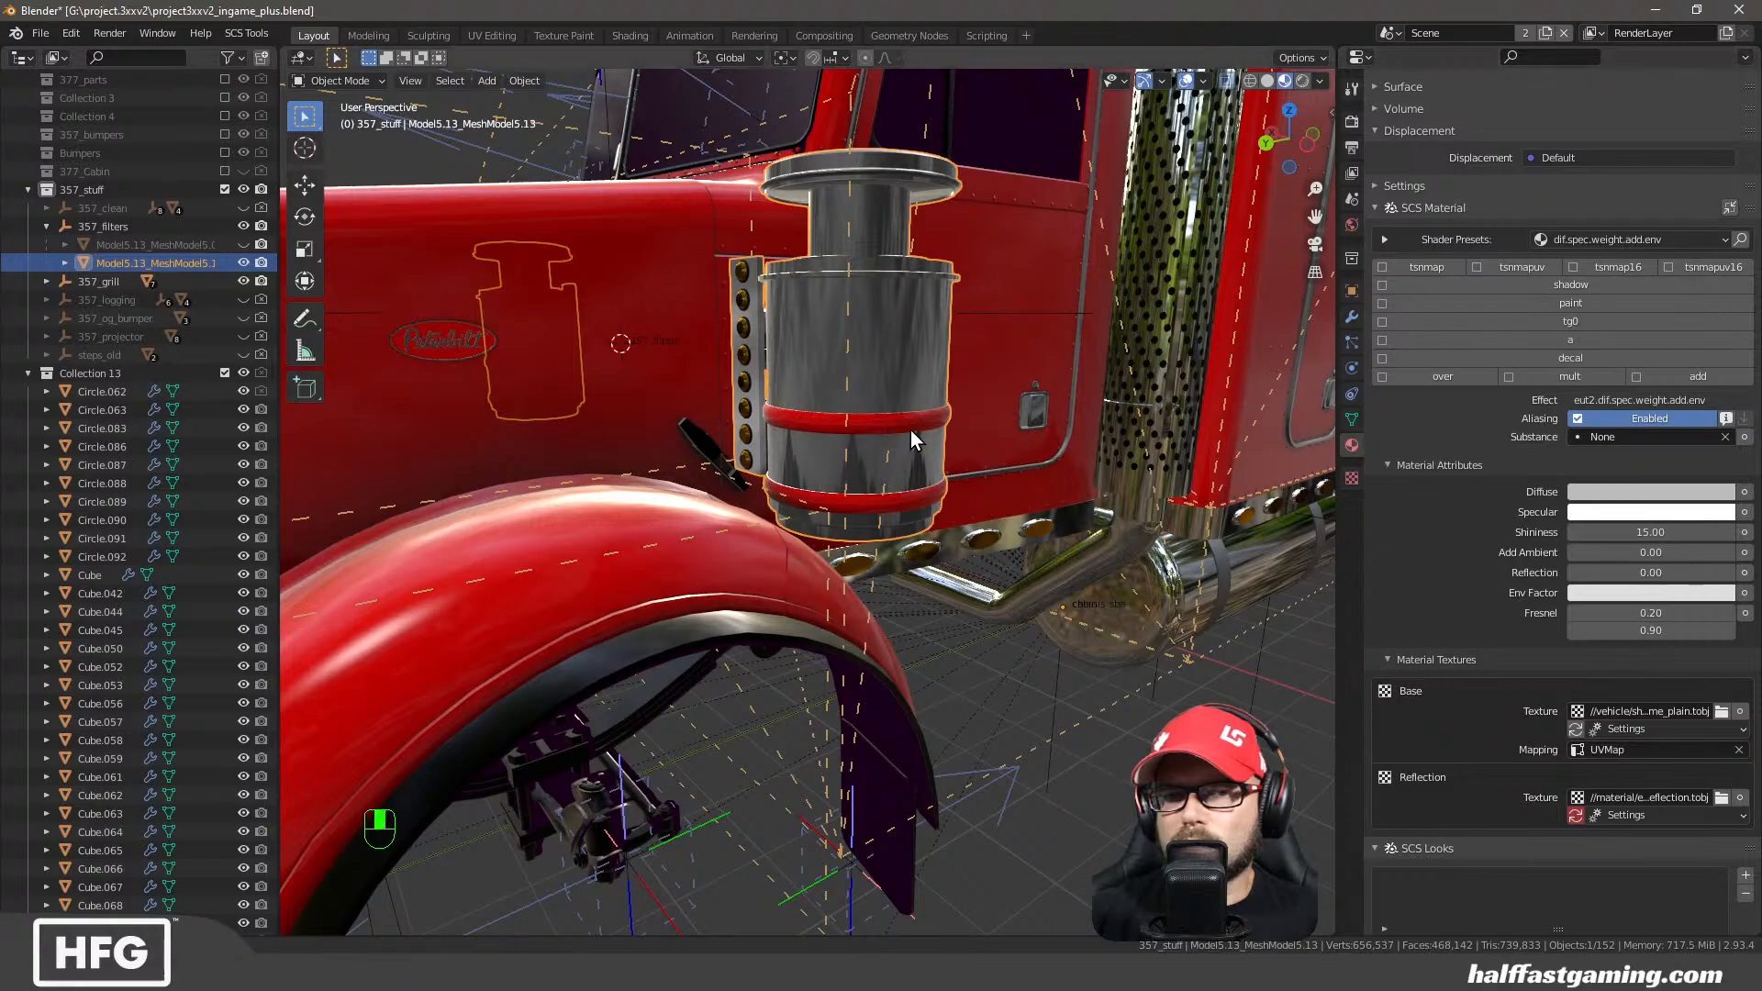
{"action": "middle_click_drag", "start_coordinate": [910, 430], "coordinate": [711, 468]}
{"action": "key", "text": "a"}
{"action": "key", "text": "a"}
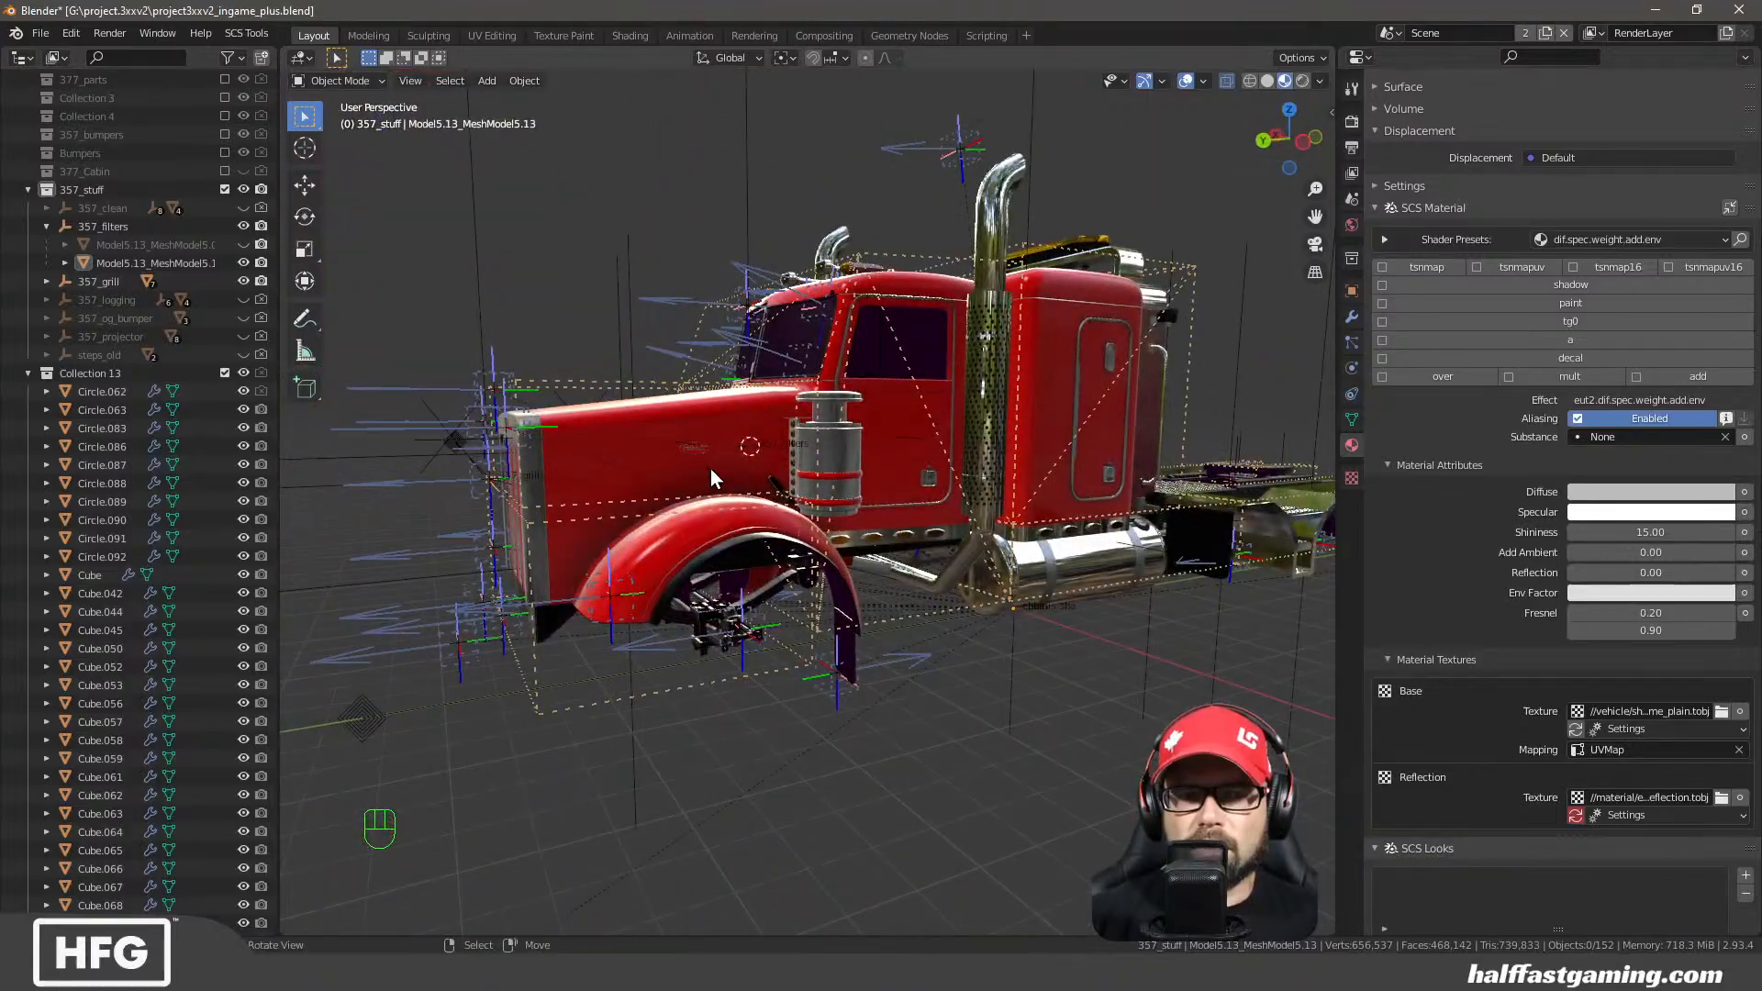
Compare the two 357_filters mesh variants on the truck by toggling their visibility, and leave both shown
{"action": "scroll", "coordinate": [725, 466], "scroll_direction": "up", "scroll_amount": 3}
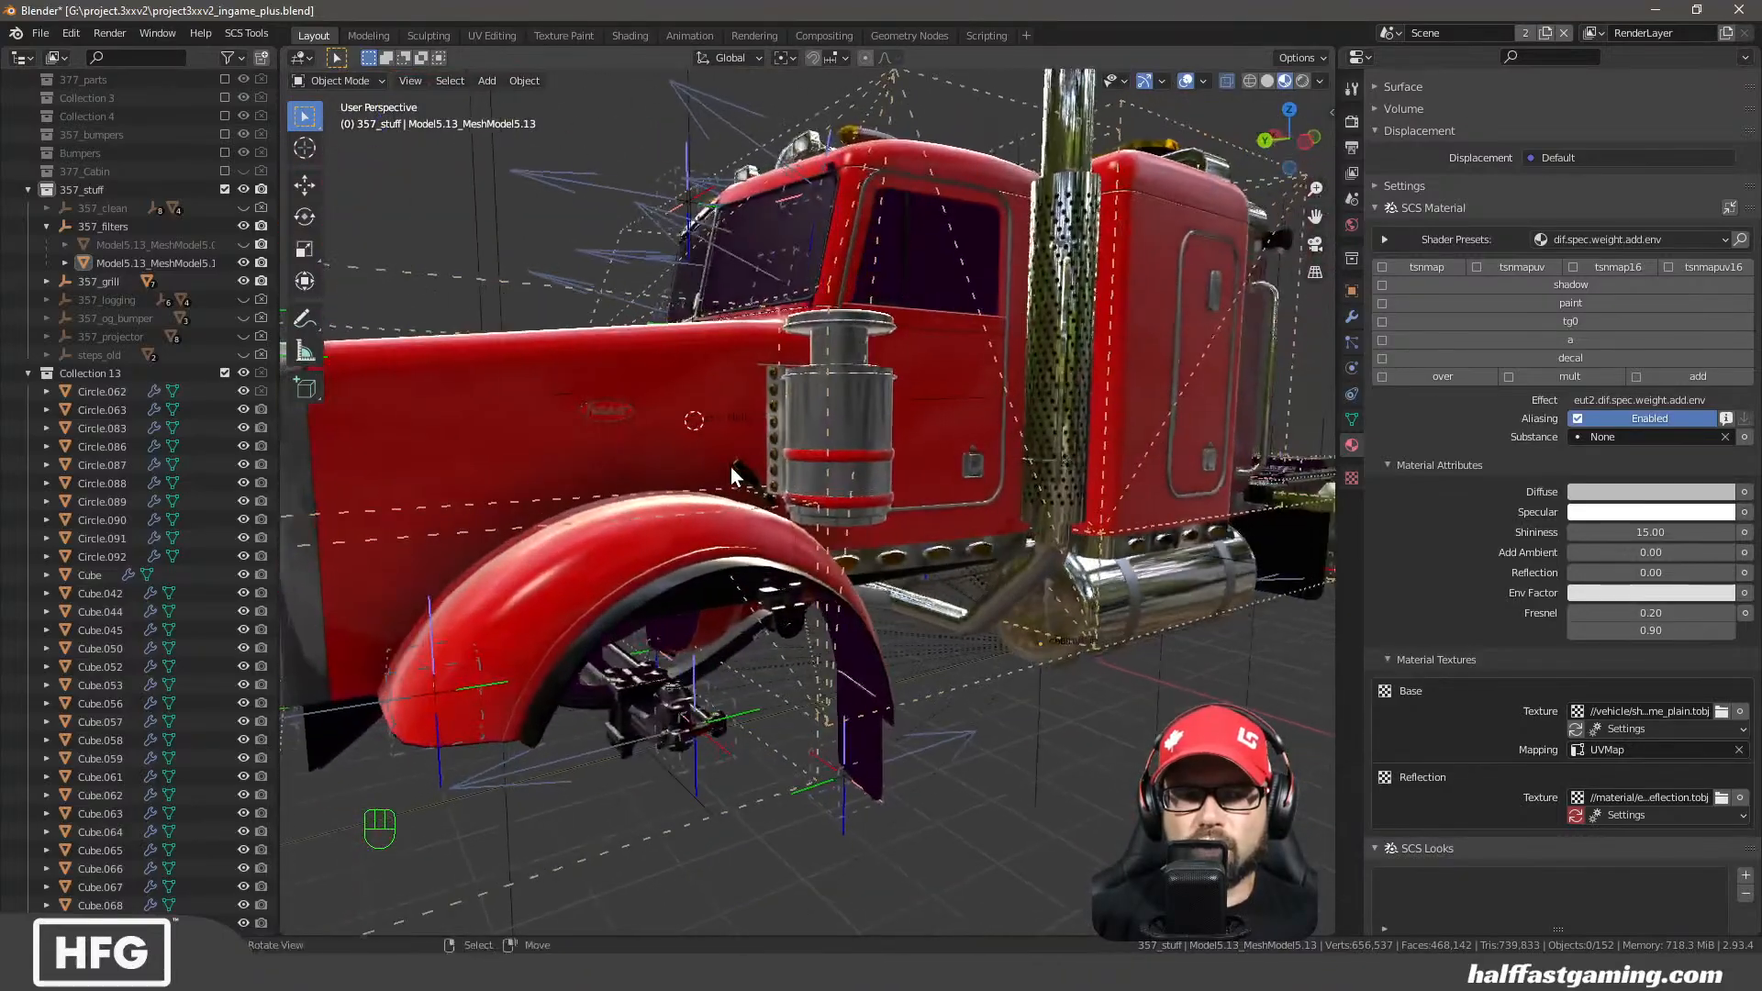
{"action": "left_click", "coordinate": [239, 247]}
{"action": "left_click", "coordinate": [240, 248]}
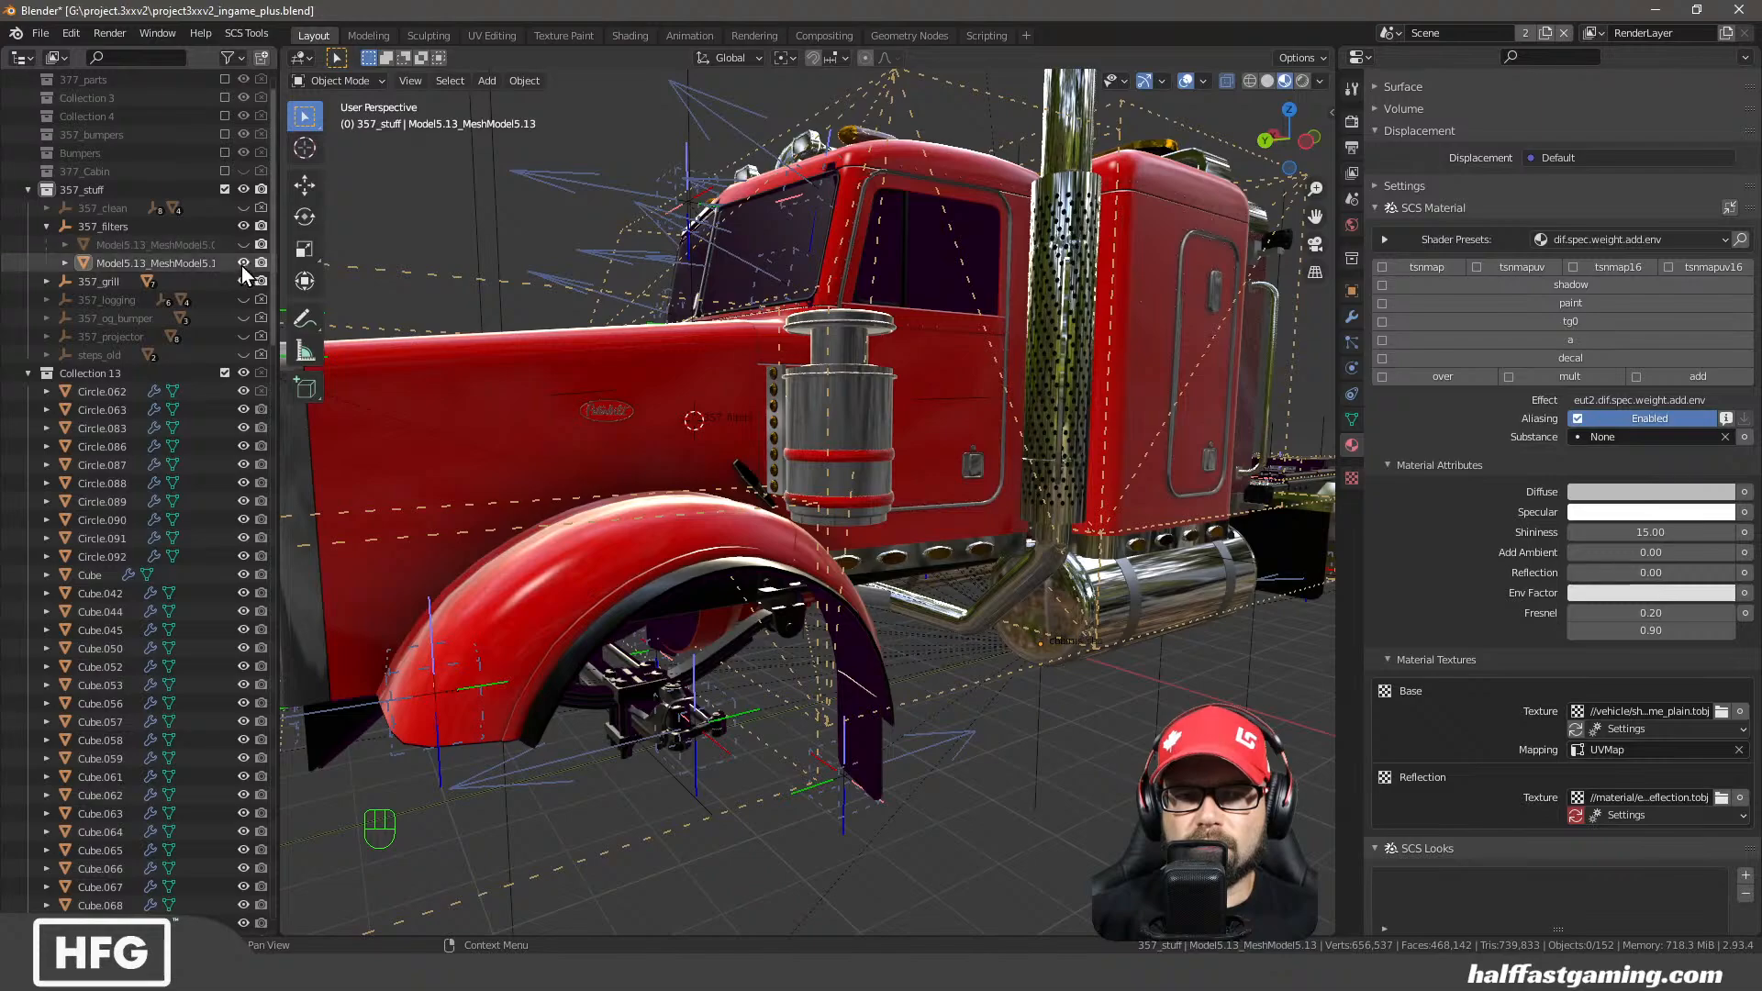
{"action": "left_click", "coordinate": [240, 264]}
{"action": "left_click", "coordinate": [239, 245]}
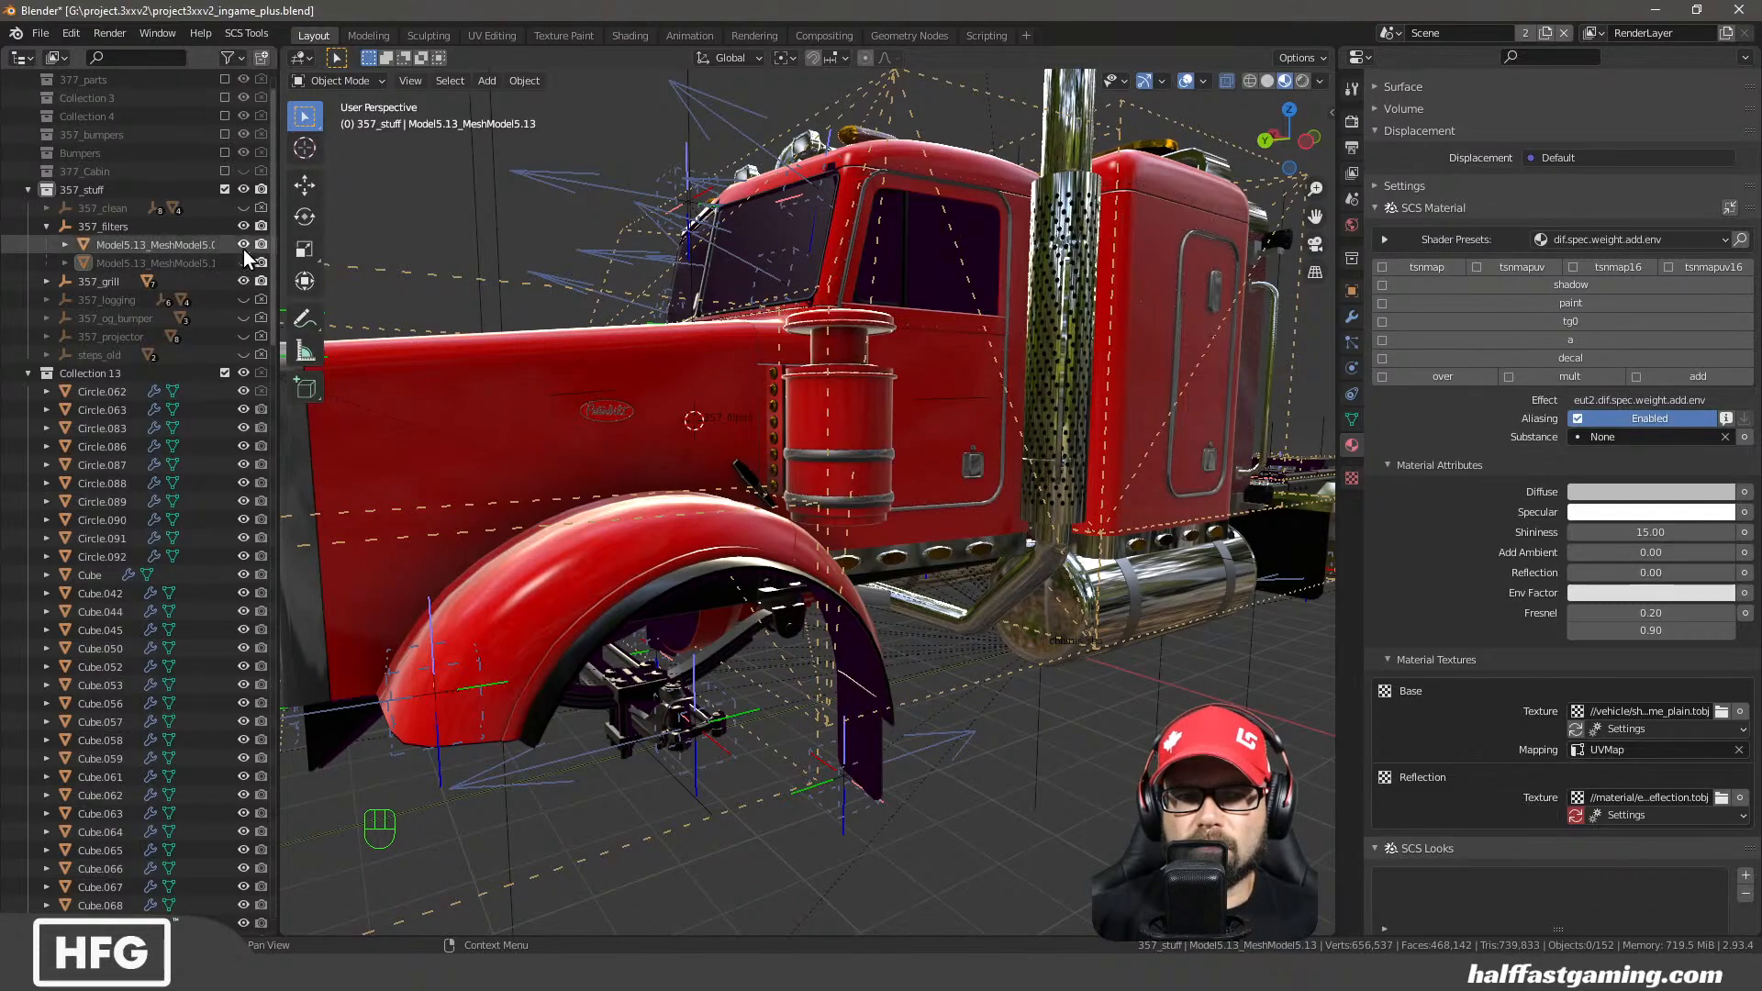
{"action": "left_click", "coordinate": [245, 244]}
{"action": "left_click", "coordinate": [244, 244]}
{"action": "left_click", "coordinate": [244, 263]}
{"action": "left_click", "coordinate": [244, 262]}
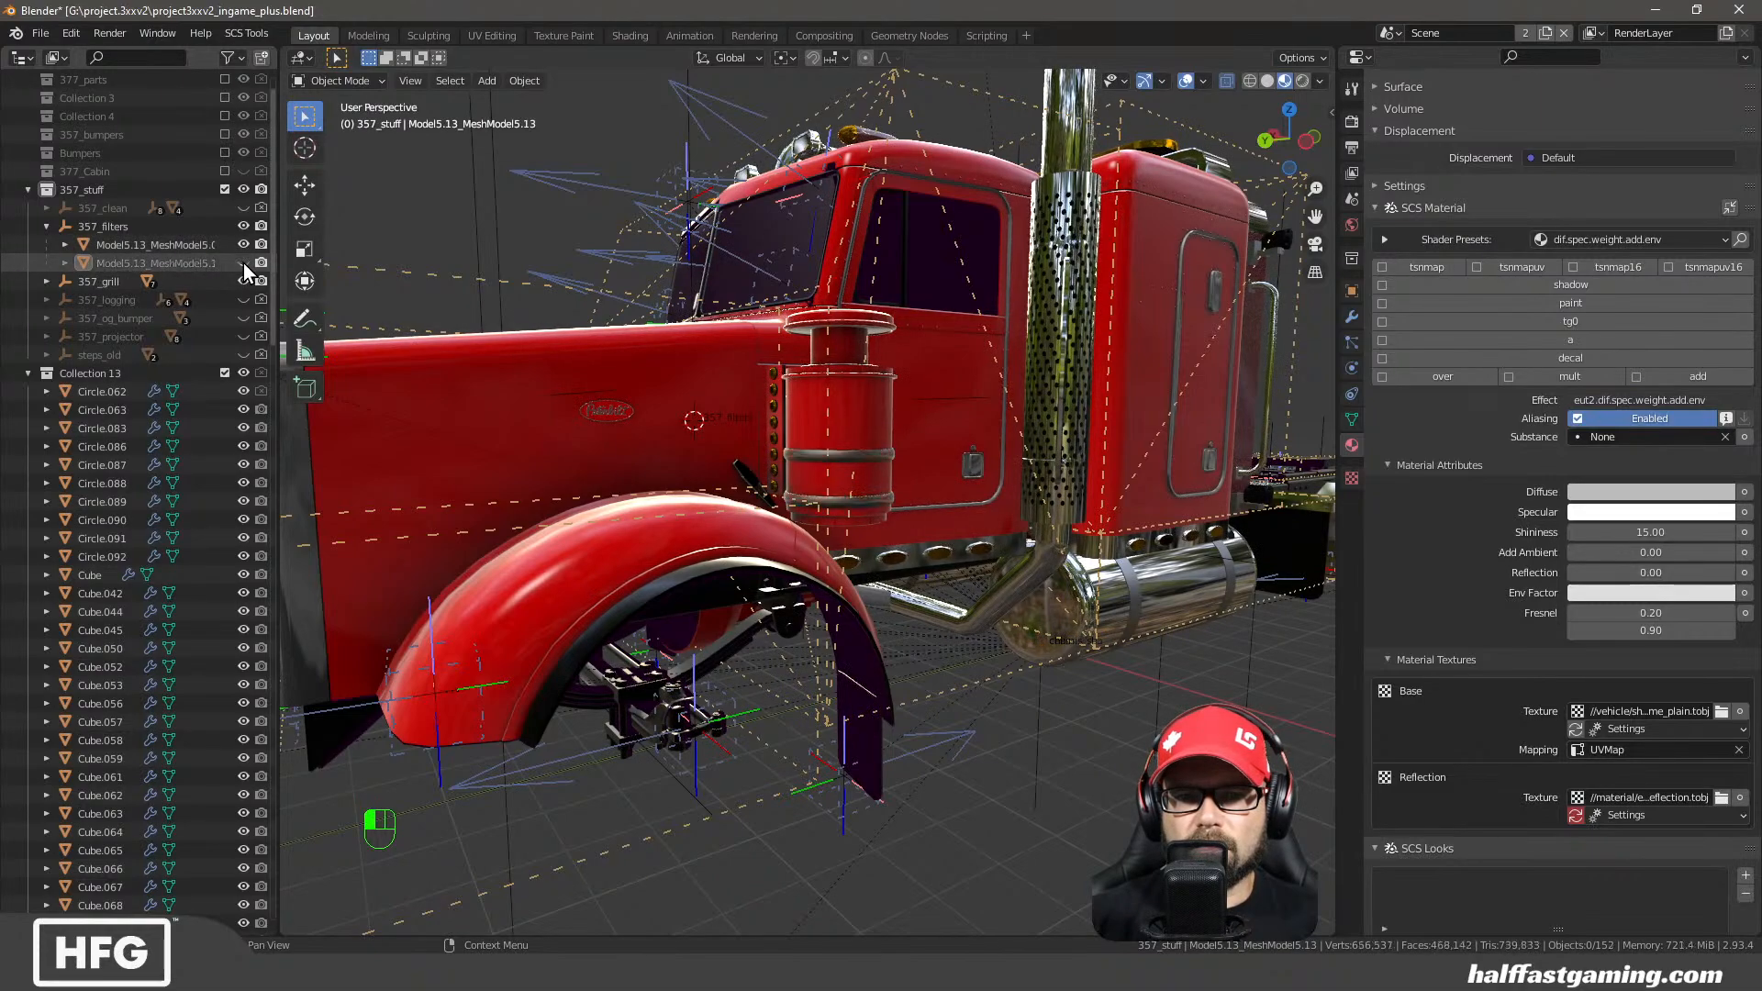
{"action": "left_click", "coordinate": [241, 248]}
{"action": "scroll", "coordinate": [852, 431], "scroll_direction": "up", "scroll_amount": 3}
{"action": "scroll", "coordinate": [849, 430], "scroll_direction": "up", "scroll_amount": 2}
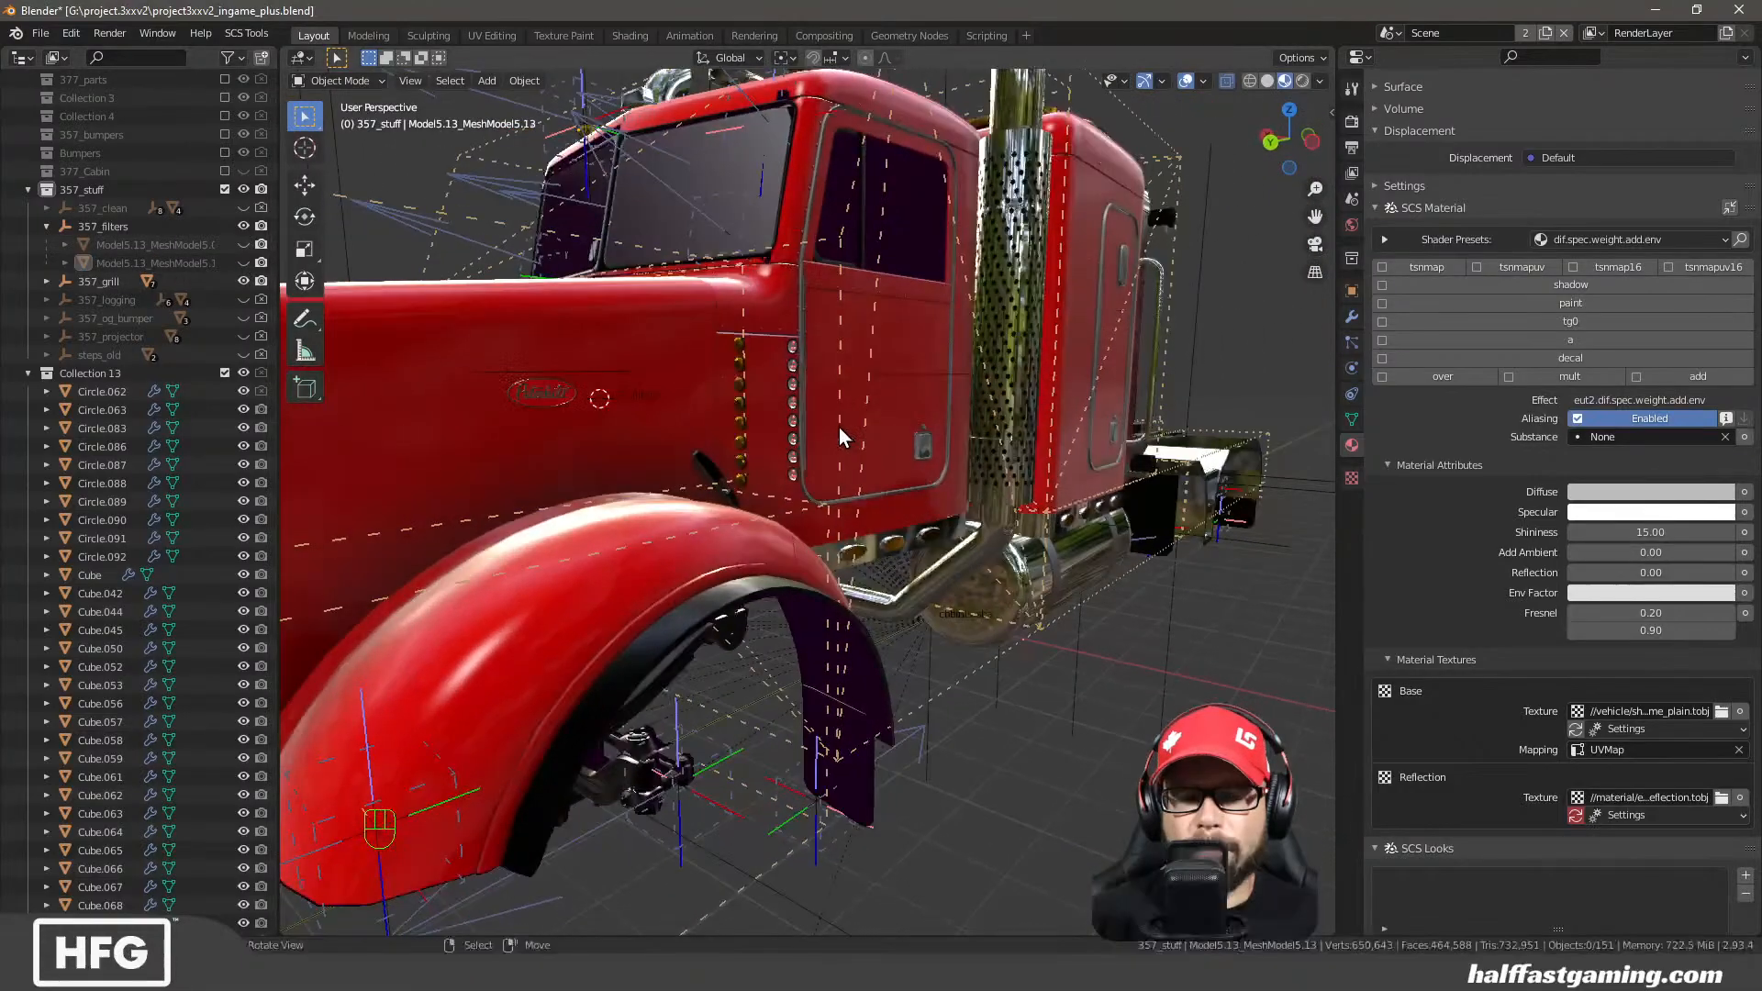
{"action": "left_click", "coordinate": [244, 263]}
{"action": "left_click", "coordinate": [244, 244]}
Open the orange lights object on the filter bracket in Edit Mode and select the uppermost light's linked black rim faces
{"action": "mouse_move", "coordinate": [684, 424]}
{"action": "middle_mouse_down"}
{"action": "mouse_move", "coordinate": [766, 441]}
{"action": "mouse_move", "coordinate": [708, 448]}
{"action": "middle_mouse_up"}
{"action": "scroll", "coordinate": [766, 441], "scroll_direction": "up", "scroll_amount": 3}
{"action": "middle_click", "coordinate": [614, 224], "text": "alt"}
{"action": "scroll", "coordinate": [791, 576], "scroll_direction": "up", "scroll_amount": 5}
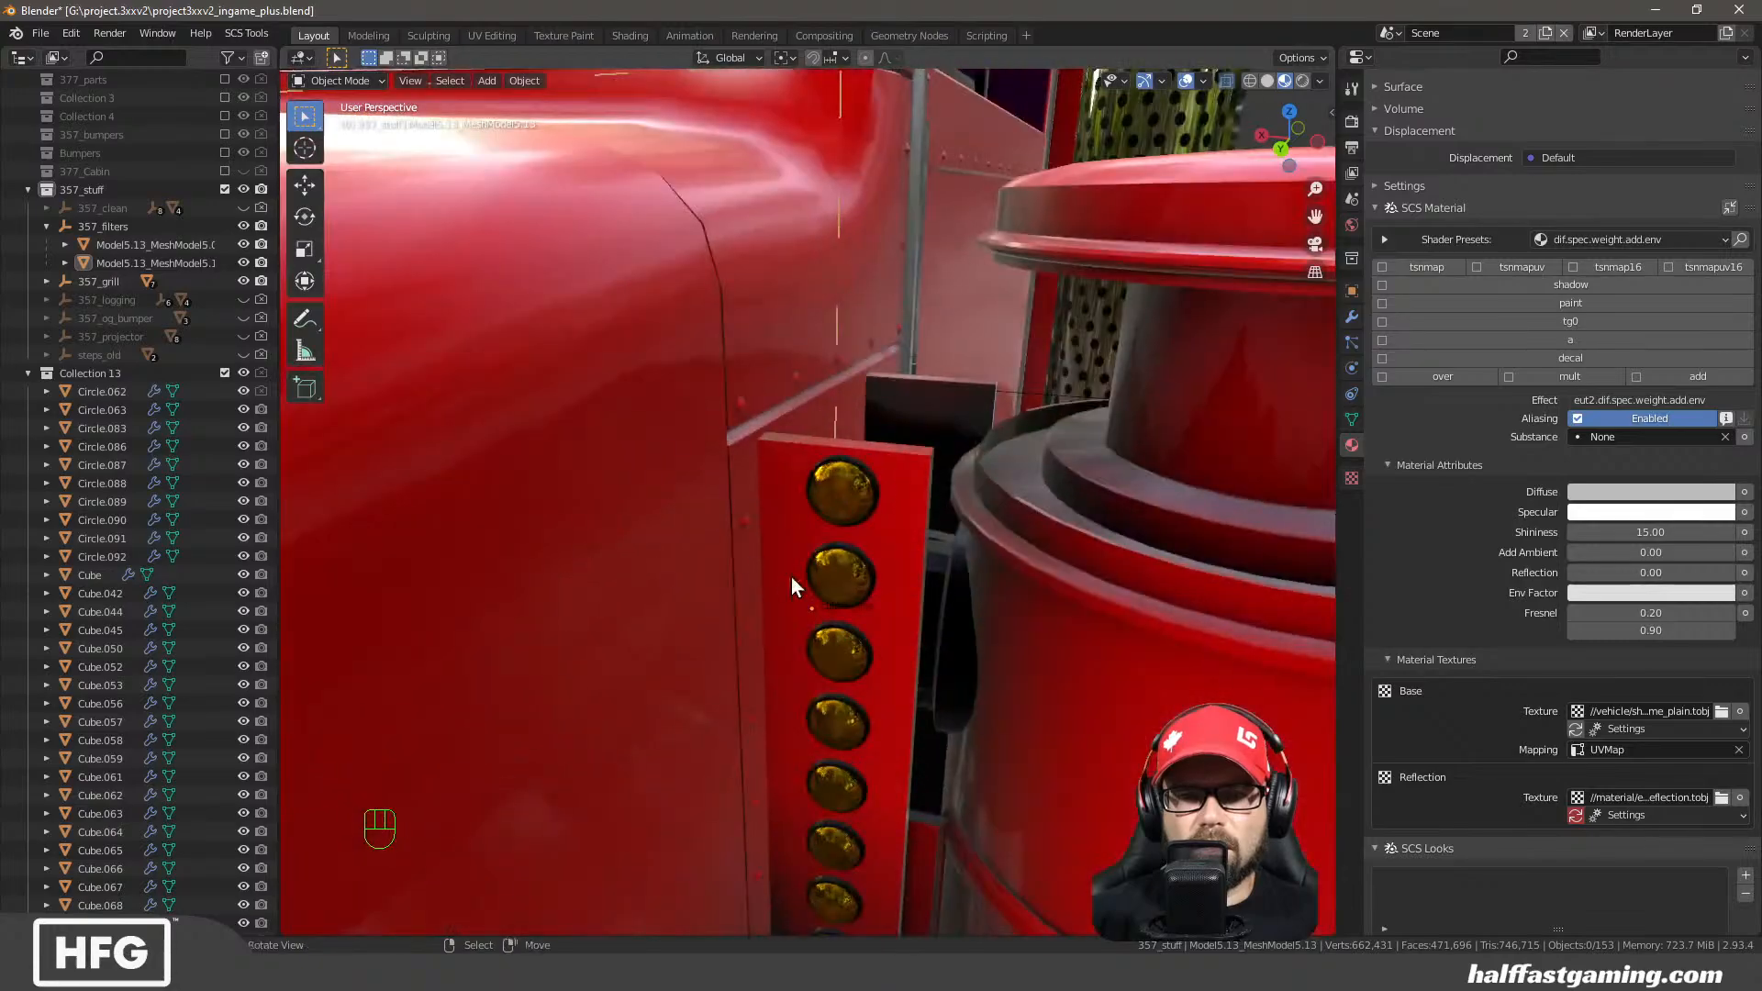
{"action": "mouse_move", "coordinate": [791, 520]}
{"action": "middle_mouse_down"}
{"action": "mouse_move", "coordinate": [868, 497]}
{"action": "mouse_move", "coordinate": [692, 515]}
{"action": "mouse_move", "coordinate": [760, 490]}
{"action": "middle_mouse_up"}
{"action": "left_click", "coordinate": [876, 474]}
{"action": "key", "text": "Tab"}
{"action": "scroll", "coordinate": [921, 491], "scroll_direction": "up", "scroll_amount": 4}
{"action": "key", "text": "c"}
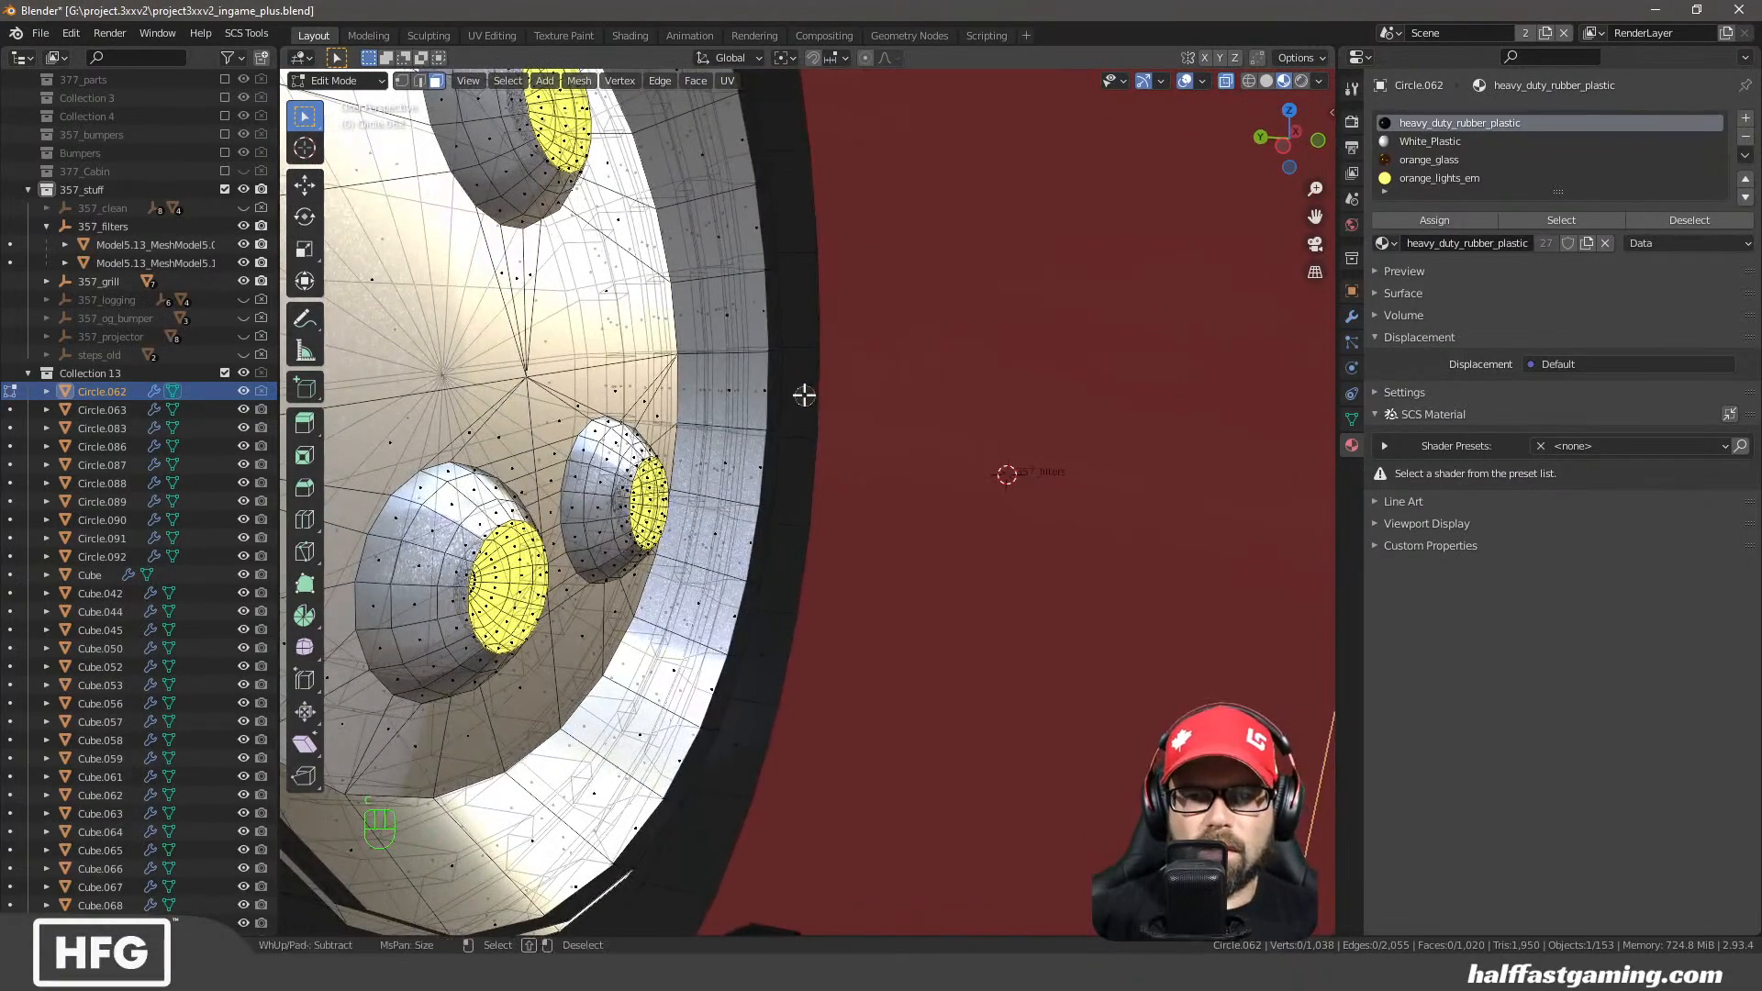
{"action": "left_click", "coordinate": [804, 395]}
{"action": "key", "text": "Escape"}
{"action": "key", "text": "ctrl+l"}
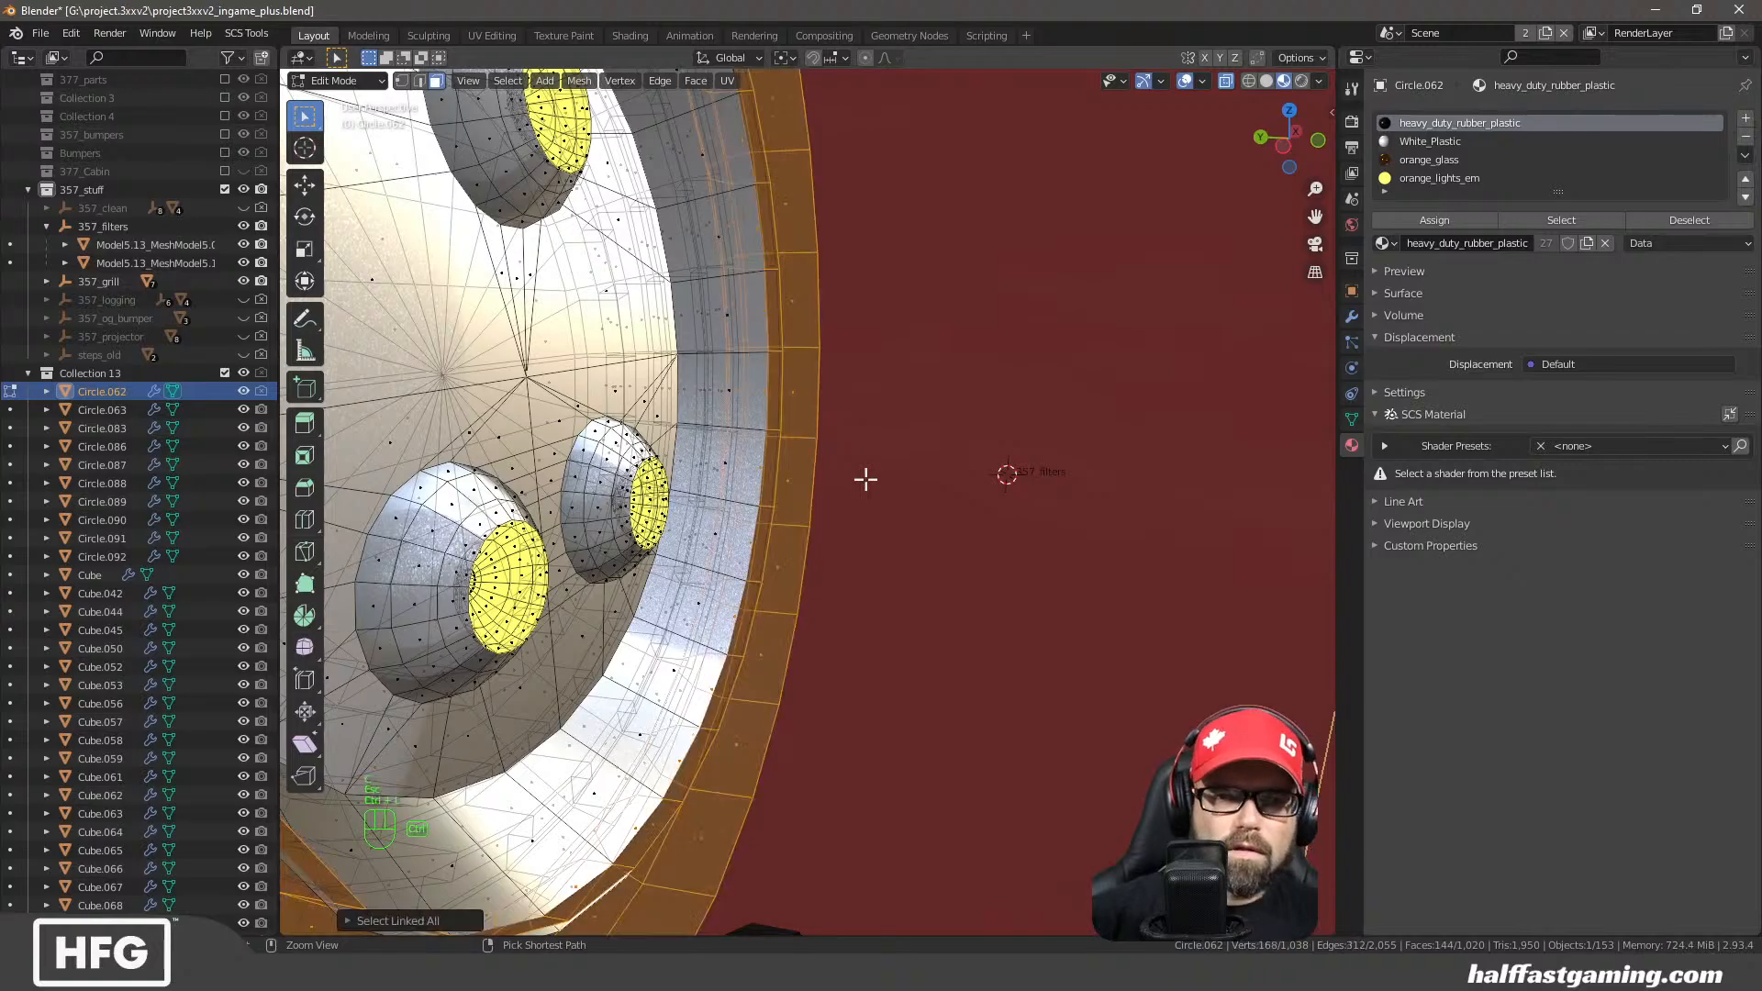
Snap the 3D cursor to the selected rim of the uppermost light
{"action": "middle_click_drag", "start_coordinate": [865, 479], "coordinate": [743, 609]}
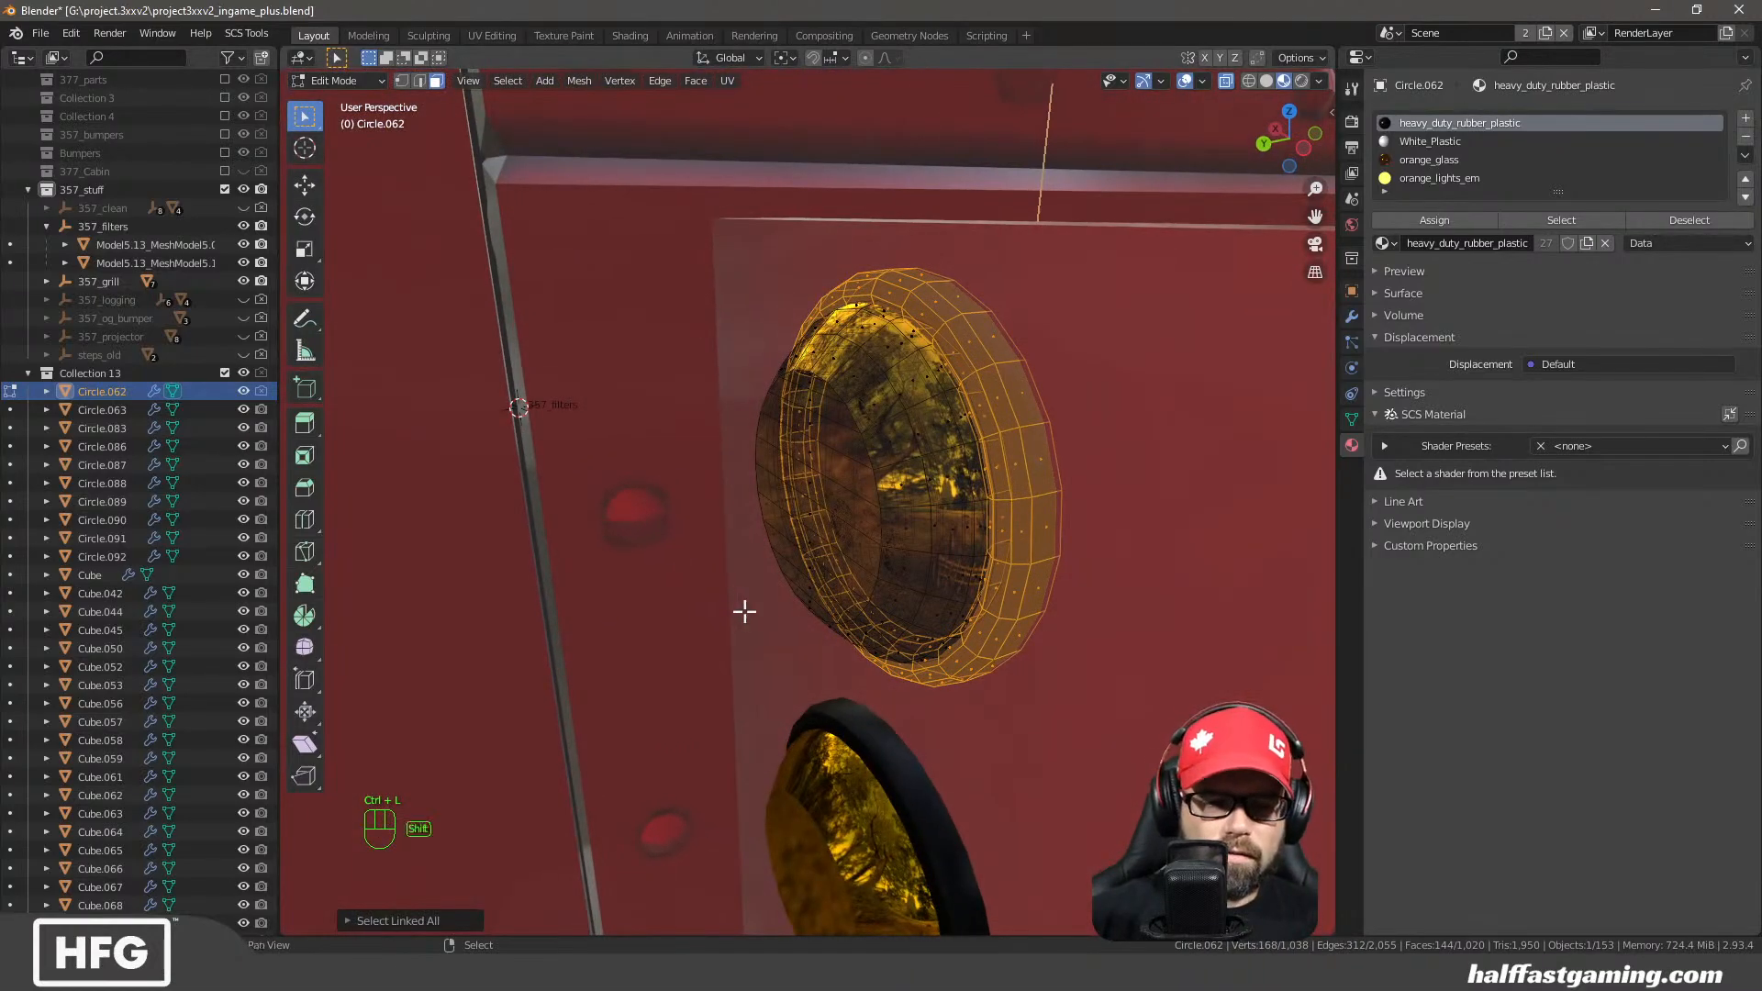
{"action": "key", "text": "shift+s"}
{"action": "left_click", "coordinate": [743, 716]}
{"action": "scroll", "coordinate": [755, 720], "scroll_direction": "down", "scroll_amount": 2}
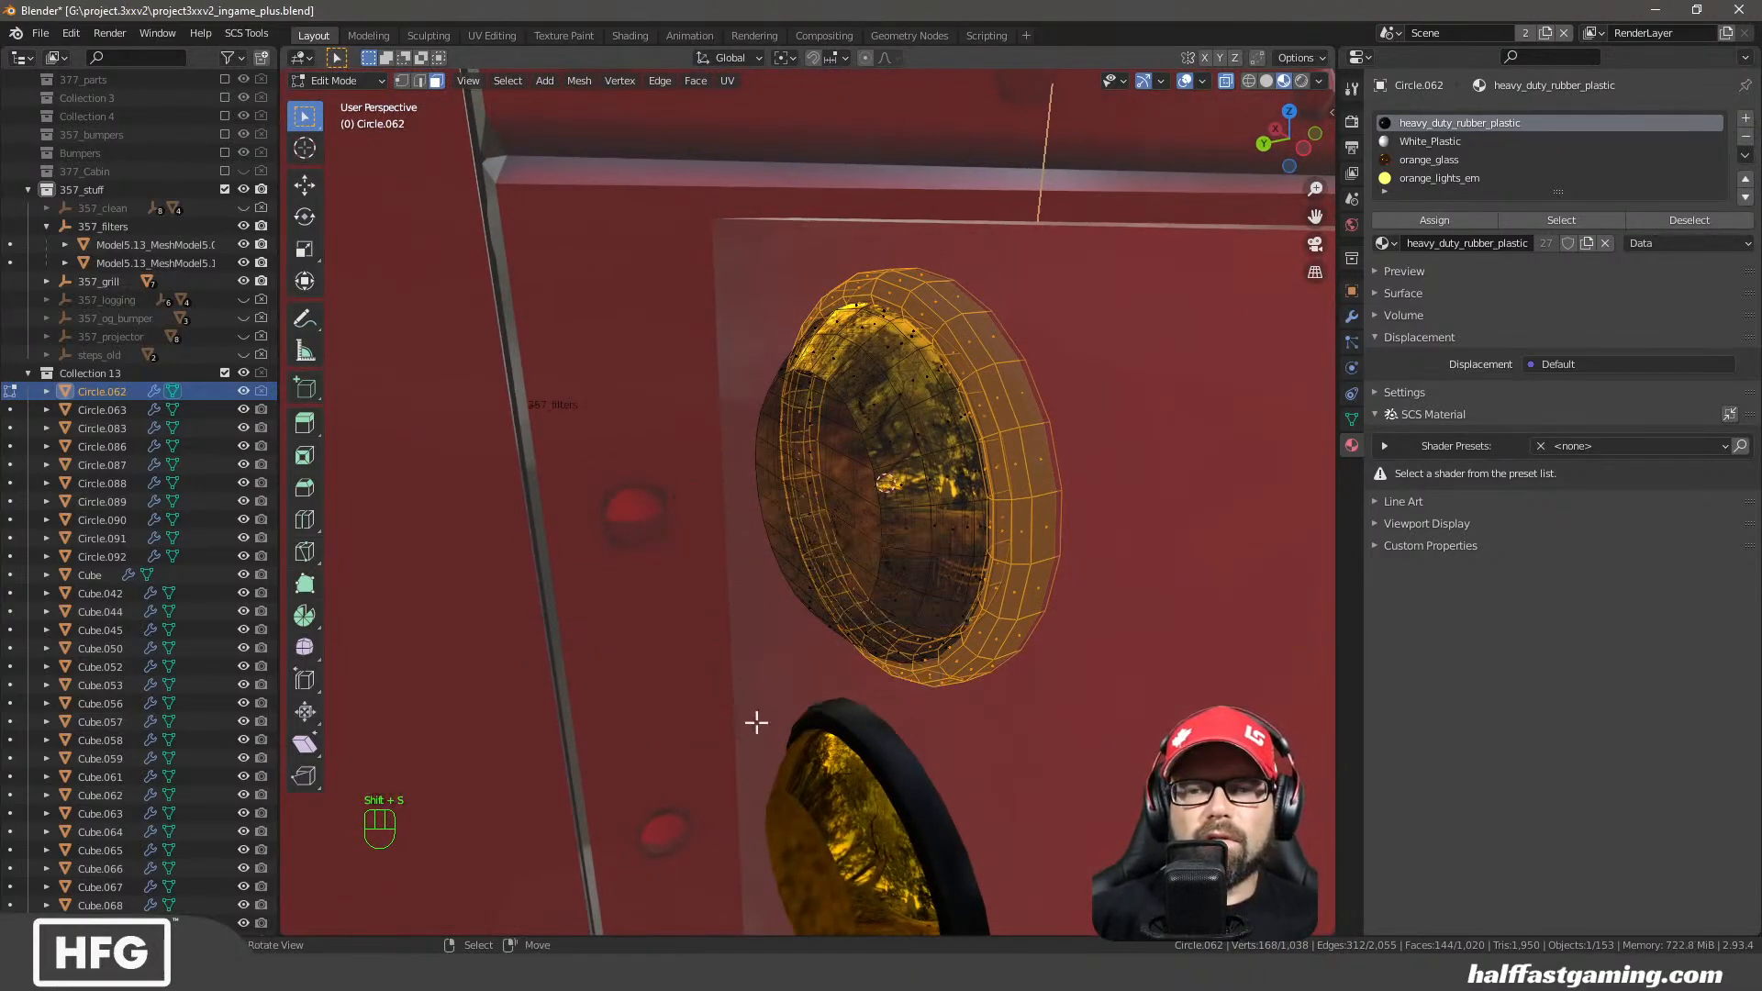
Return to Object Mode, hide the orange lights object, and inspect the cursor position on the bare bracket in the back view
{"action": "key", "text": "Tab"}
{"action": "middle_click_drag", "start_coordinate": [755, 721], "coordinate": [1025, 598]}
{"action": "key", "text": "h"}
{"action": "middle_click_drag", "start_coordinate": [1009, 456], "coordinate": [936, 572]}
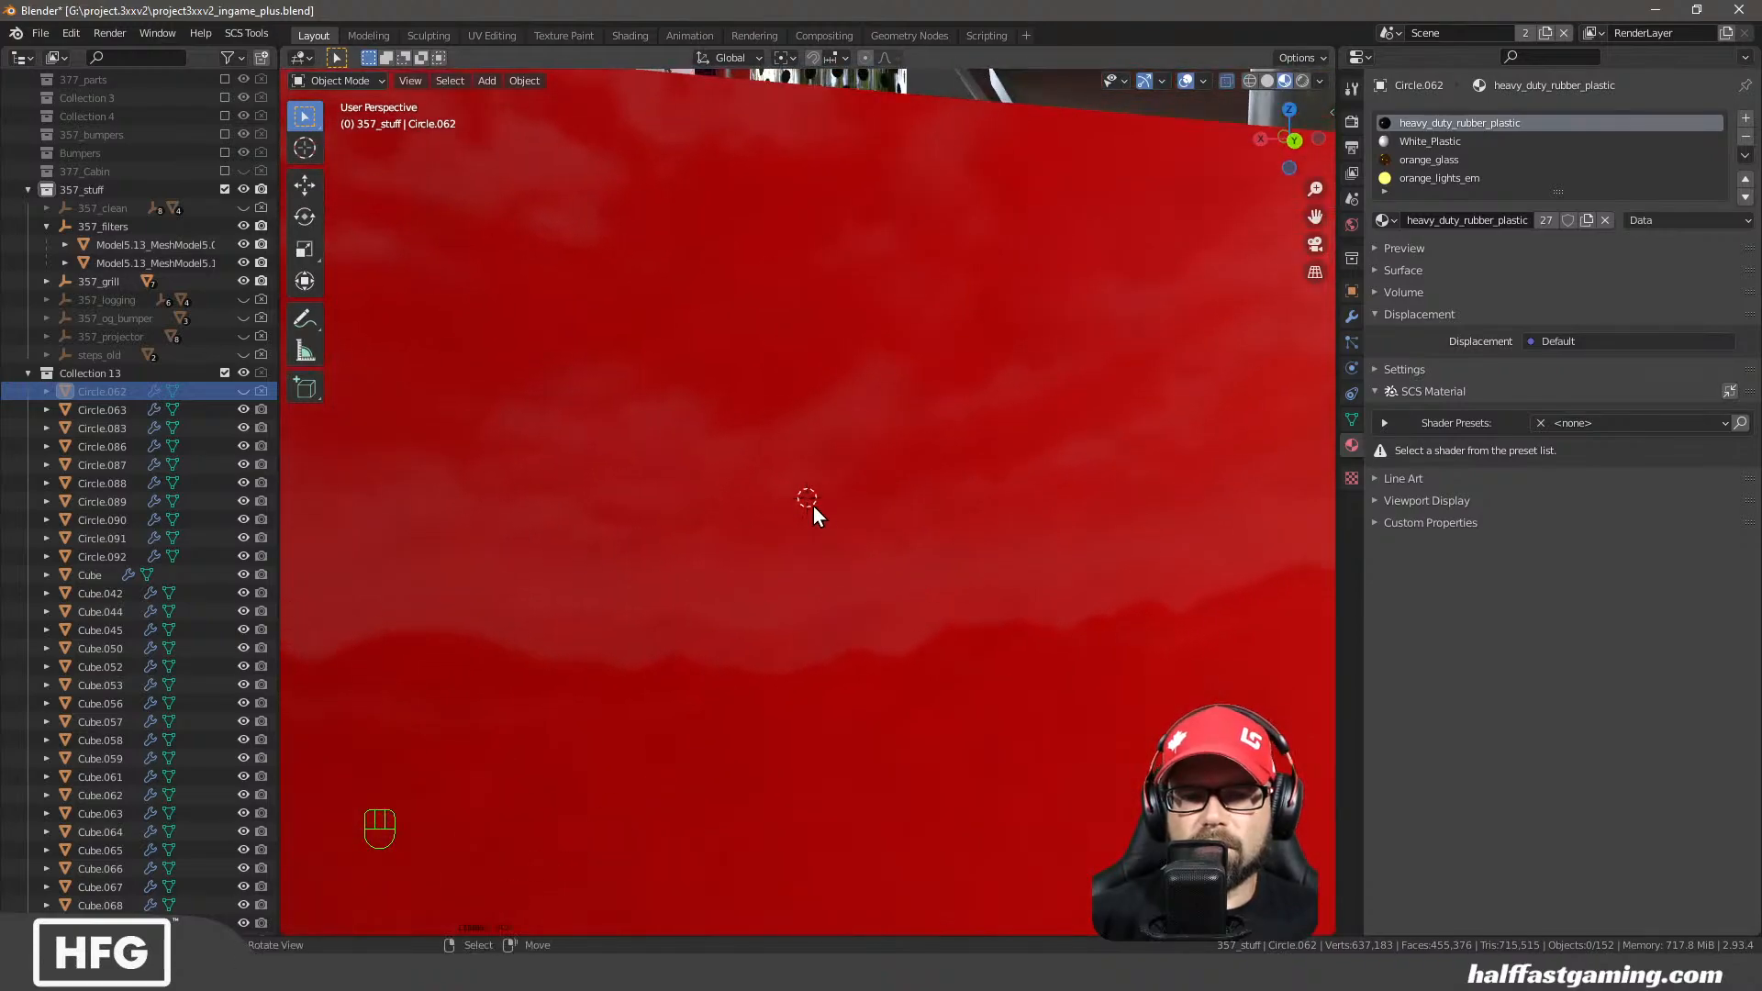
{"action": "scroll", "coordinate": [808, 511], "scroll_direction": "down", "scroll_amount": 3}
{"action": "key", "text": "ctrl+KP_1"}
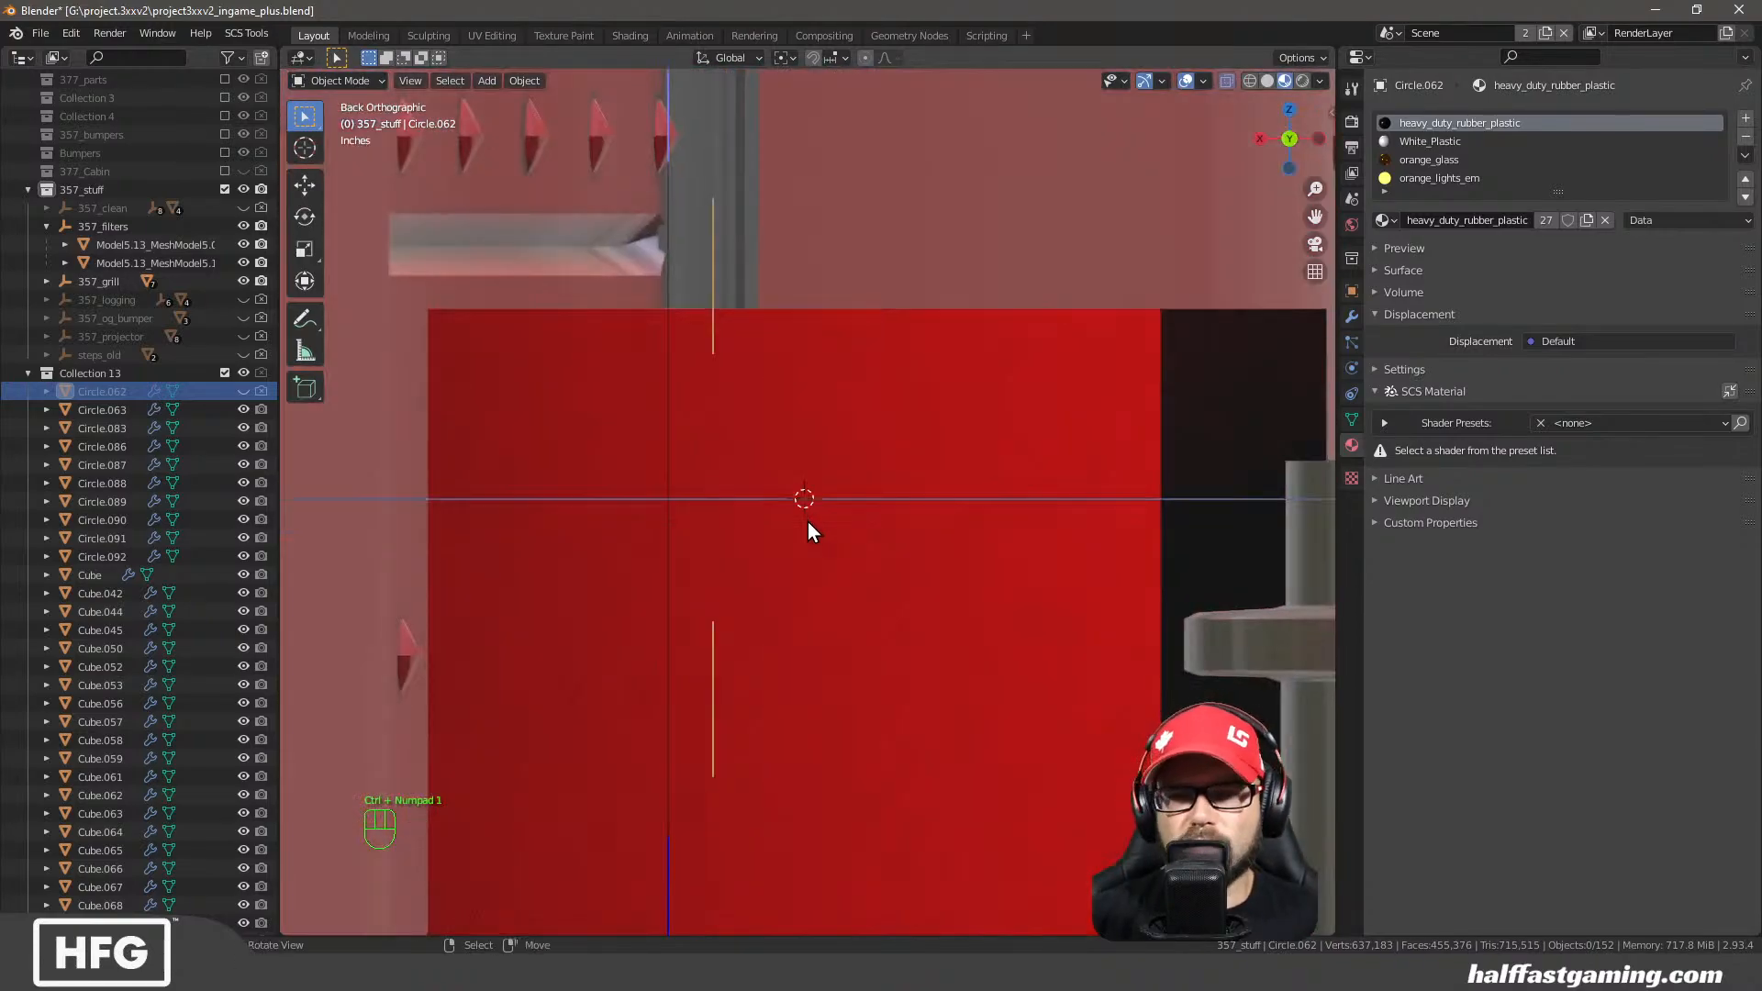
{"action": "scroll", "coordinate": [807, 521], "scroll_direction": "up", "scroll_amount": 3}
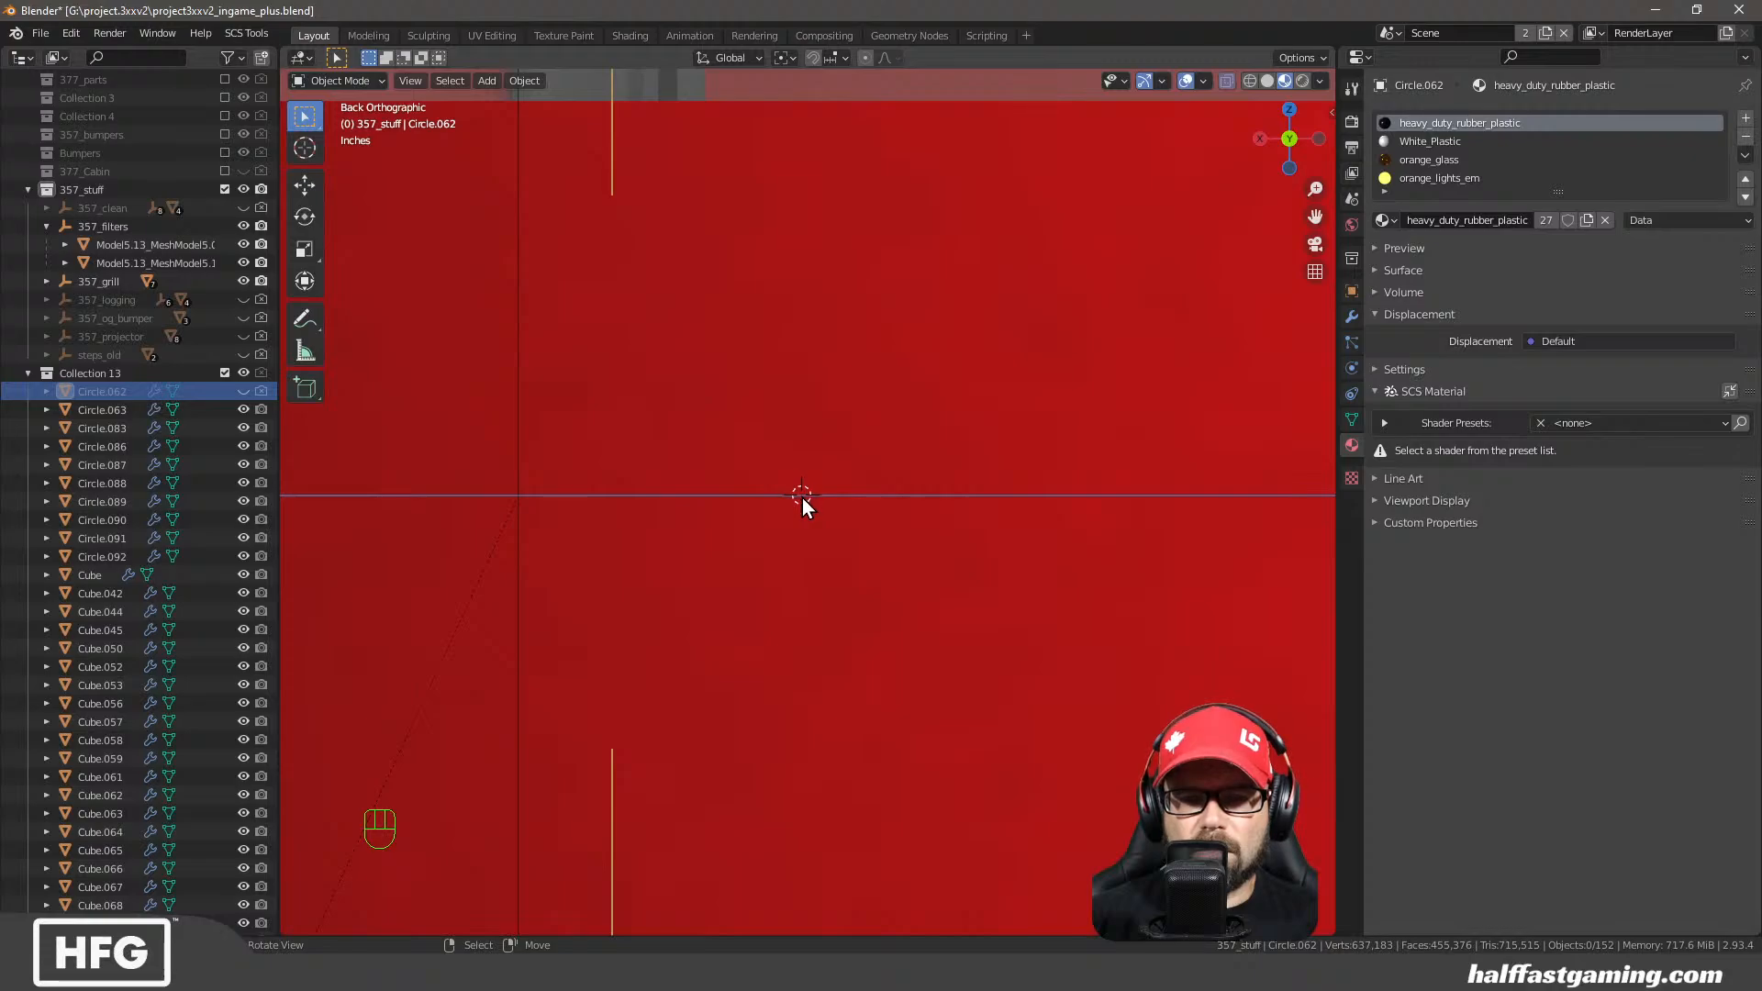
{"action": "middle_click_drag", "start_coordinate": [802, 498], "coordinate": [862, 597]}
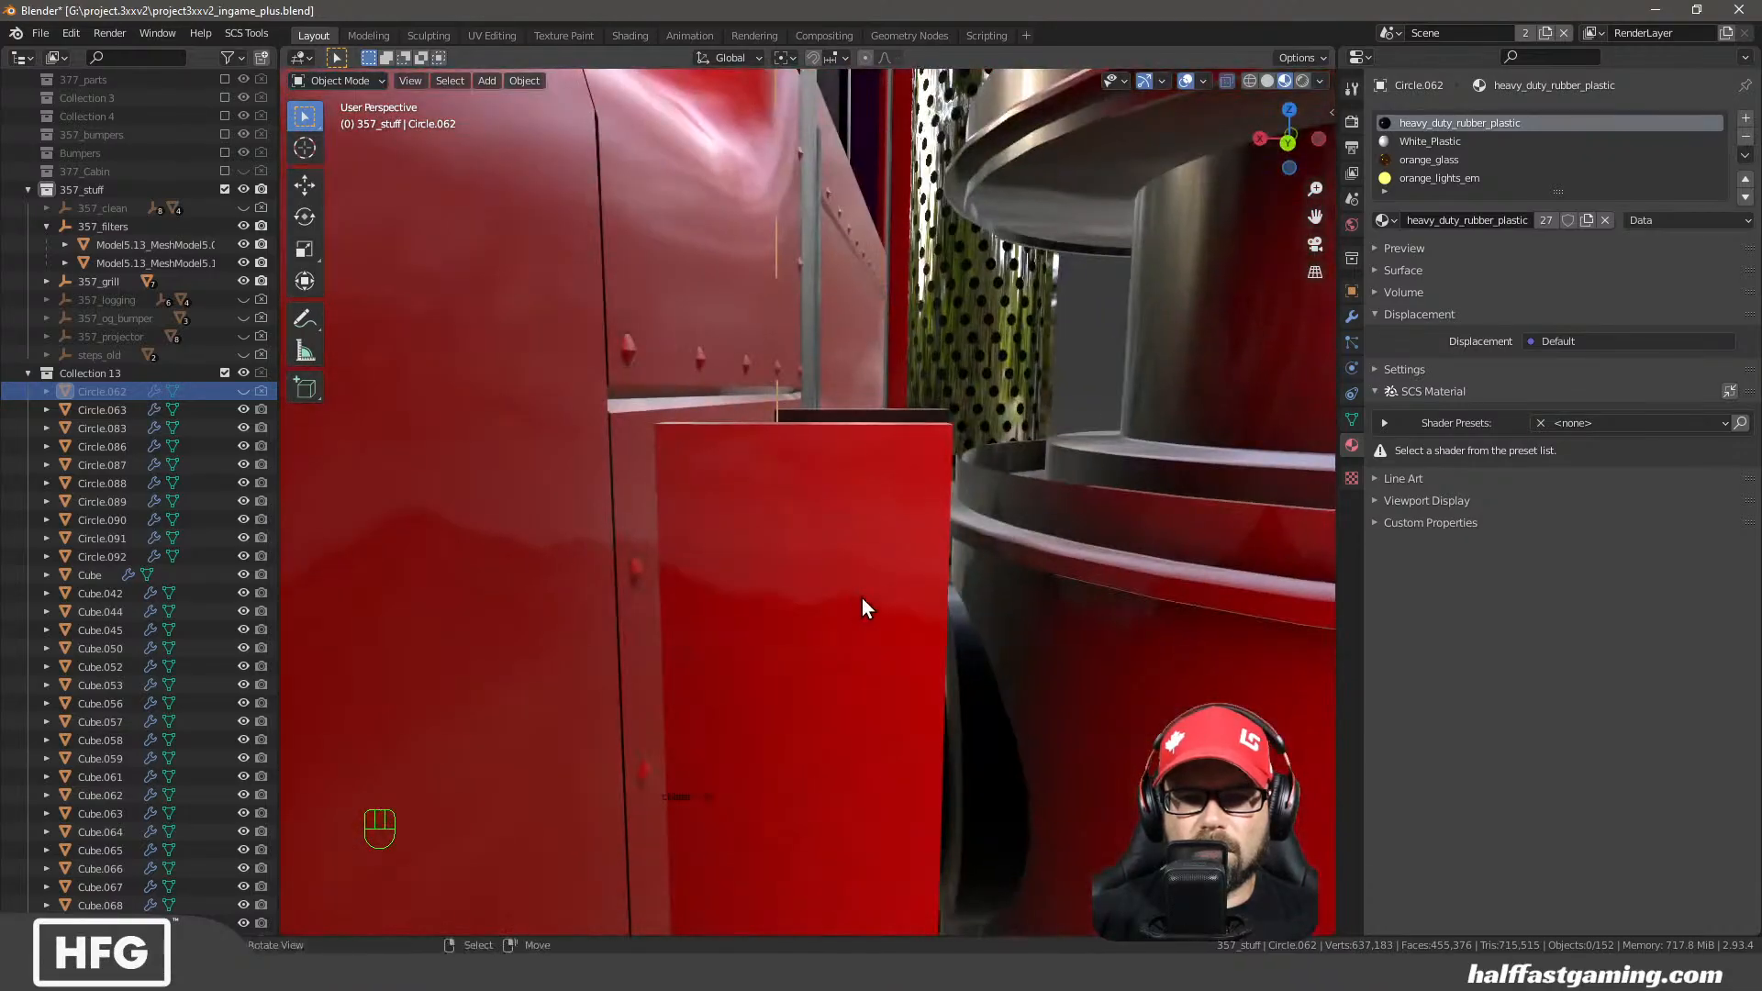
Examine the red light panel between the hood and the air filter from a distance, up close and in back view
{"action": "scroll", "coordinate": [796, 657], "scroll_direction": "down", "scroll_amount": 14}
{"action": "mouse_move", "coordinate": [800, 658]}
{"action": "middle_mouse_down"}
{"action": "mouse_move", "coordinate": [815, 640]}
{"action": "mouse_move", "coordinate": [791, 641]}
{"action": "middle_mouse_up"}
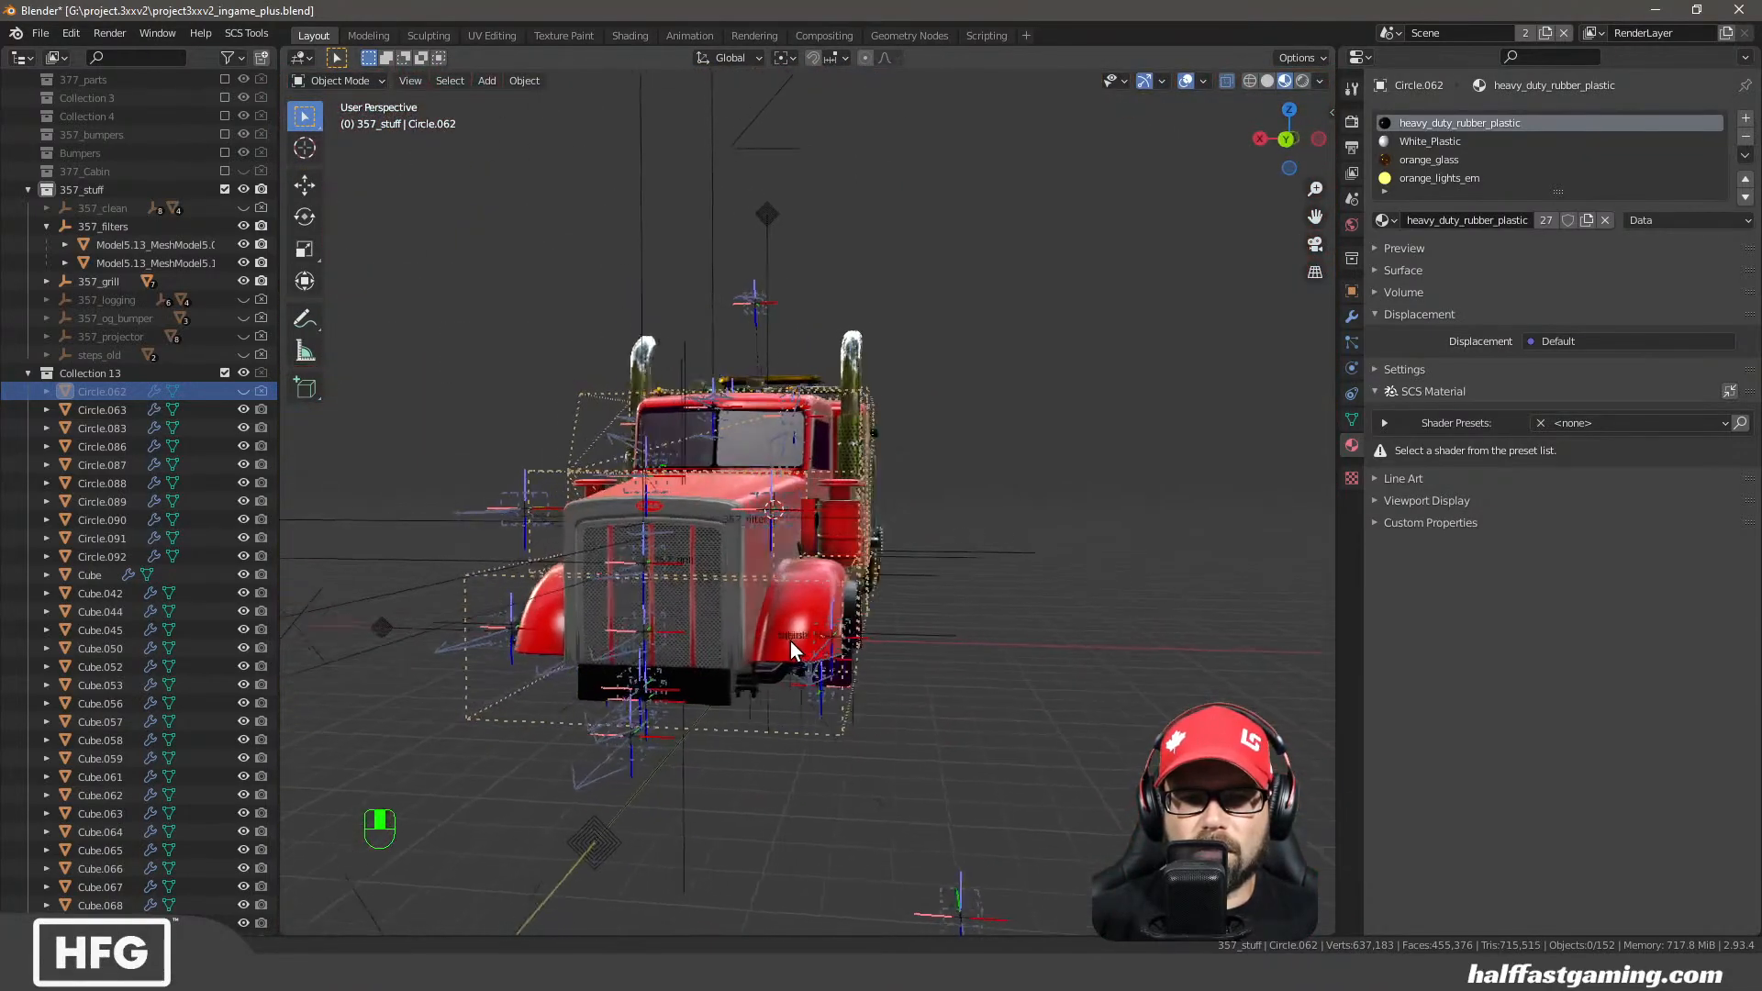
{"action": "scroll", "coordinate": [789, 640], "scroll_direction": "up", "scroll_amount": 10}
{"action": "scroll", "coordinate": [806, 613], "scroll_direction": "up", "scroll_amount": 4}
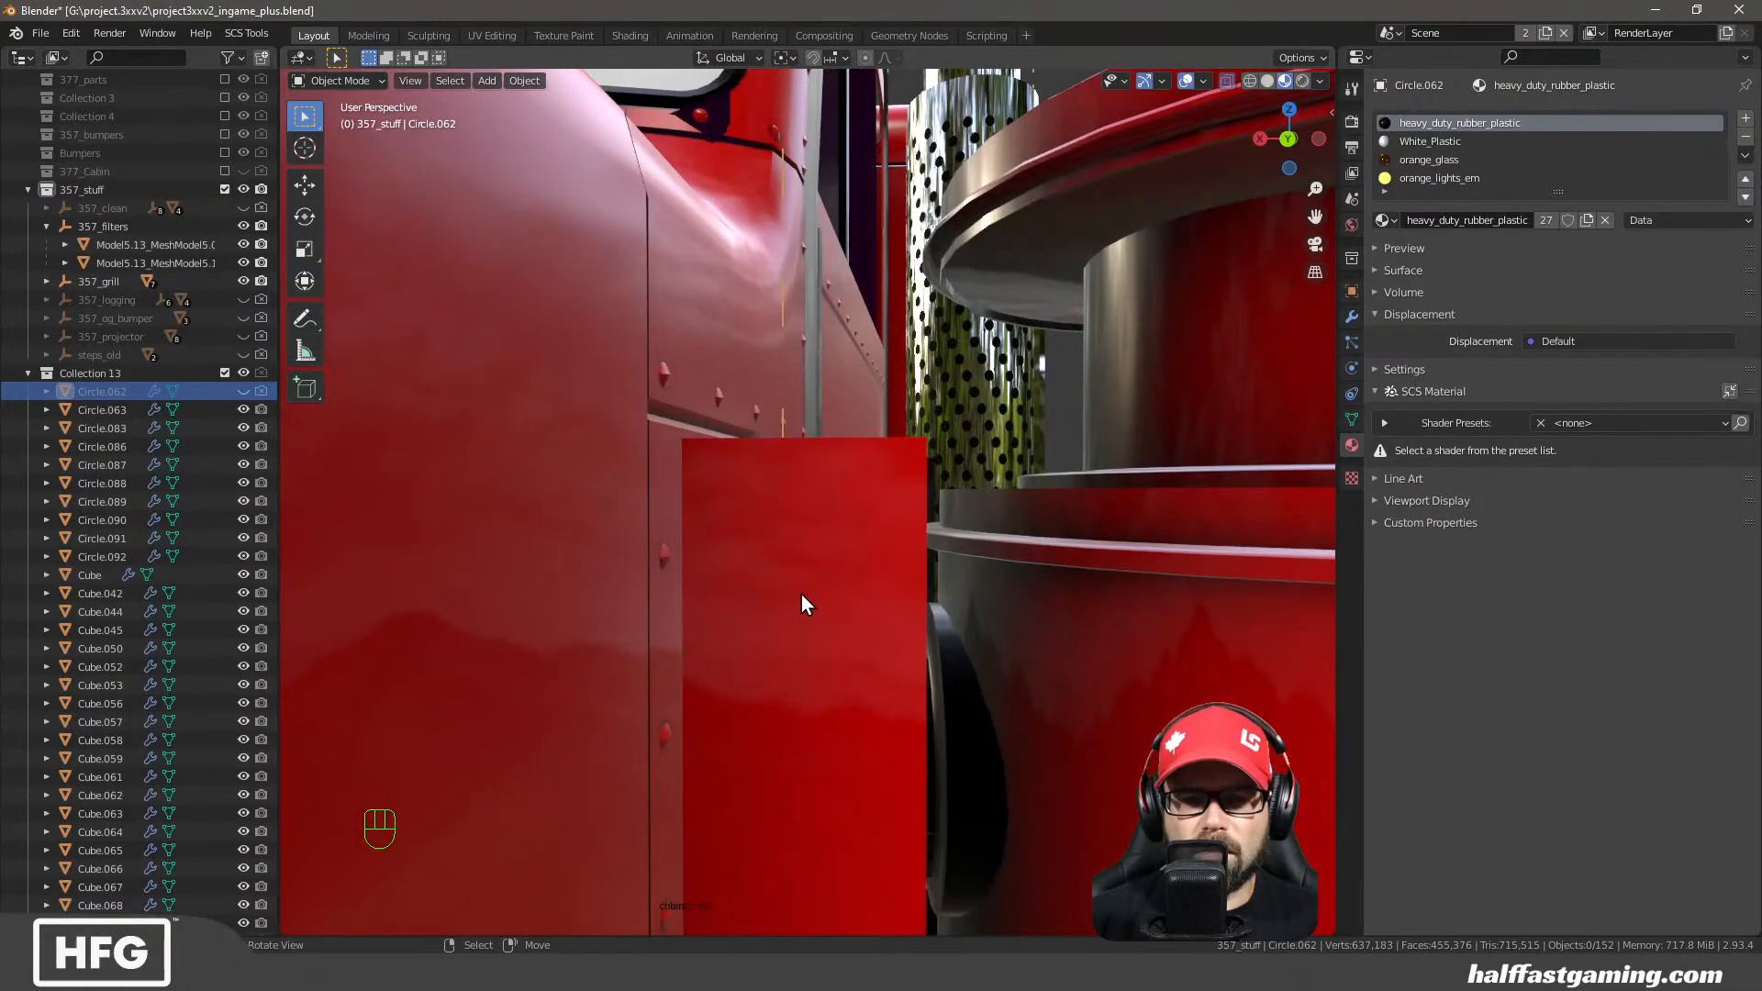
{"action": "scroll", "coordinate": [793, 590], "scroll_direction": "down", "scroll_amount": 5}
{"action": "key", "text": "ctrl+KP_1"}
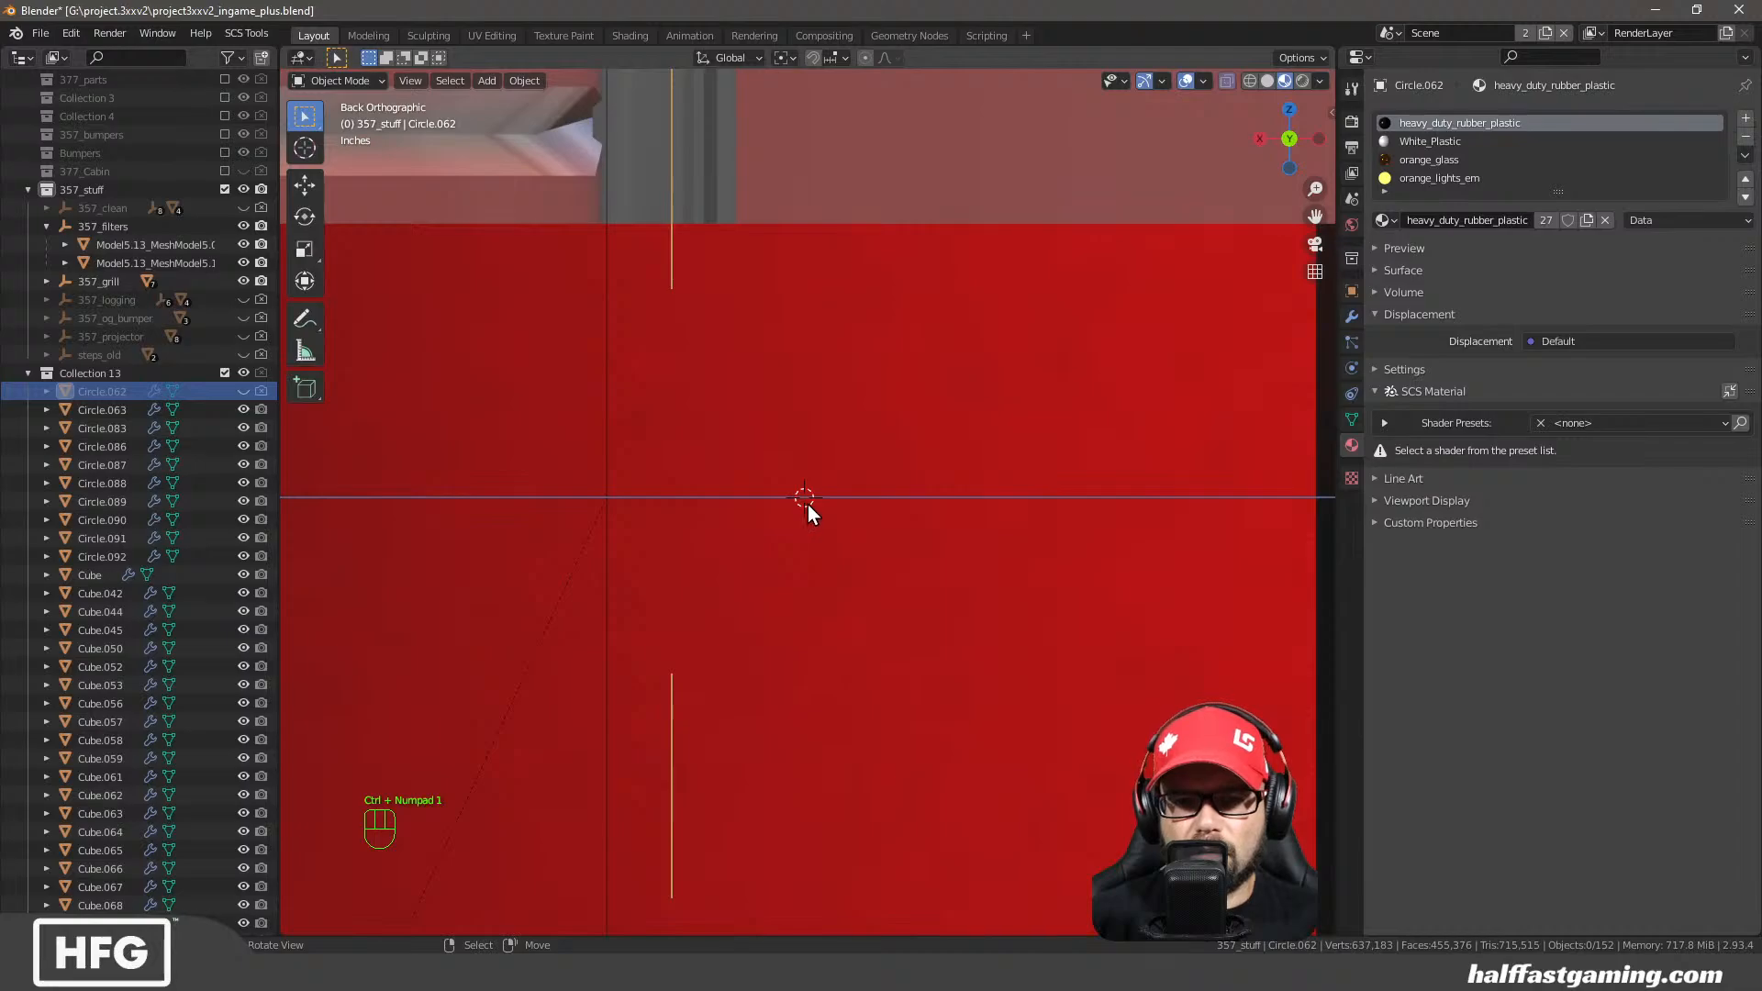
{"action": "middle_click_drag", "start_coordinate": [805, 499], "coordinate": [823, 581]}
{"action": "scroll", "coordinate": [831, 576], "scroll_direction": "up", "scroll_amount": 5}
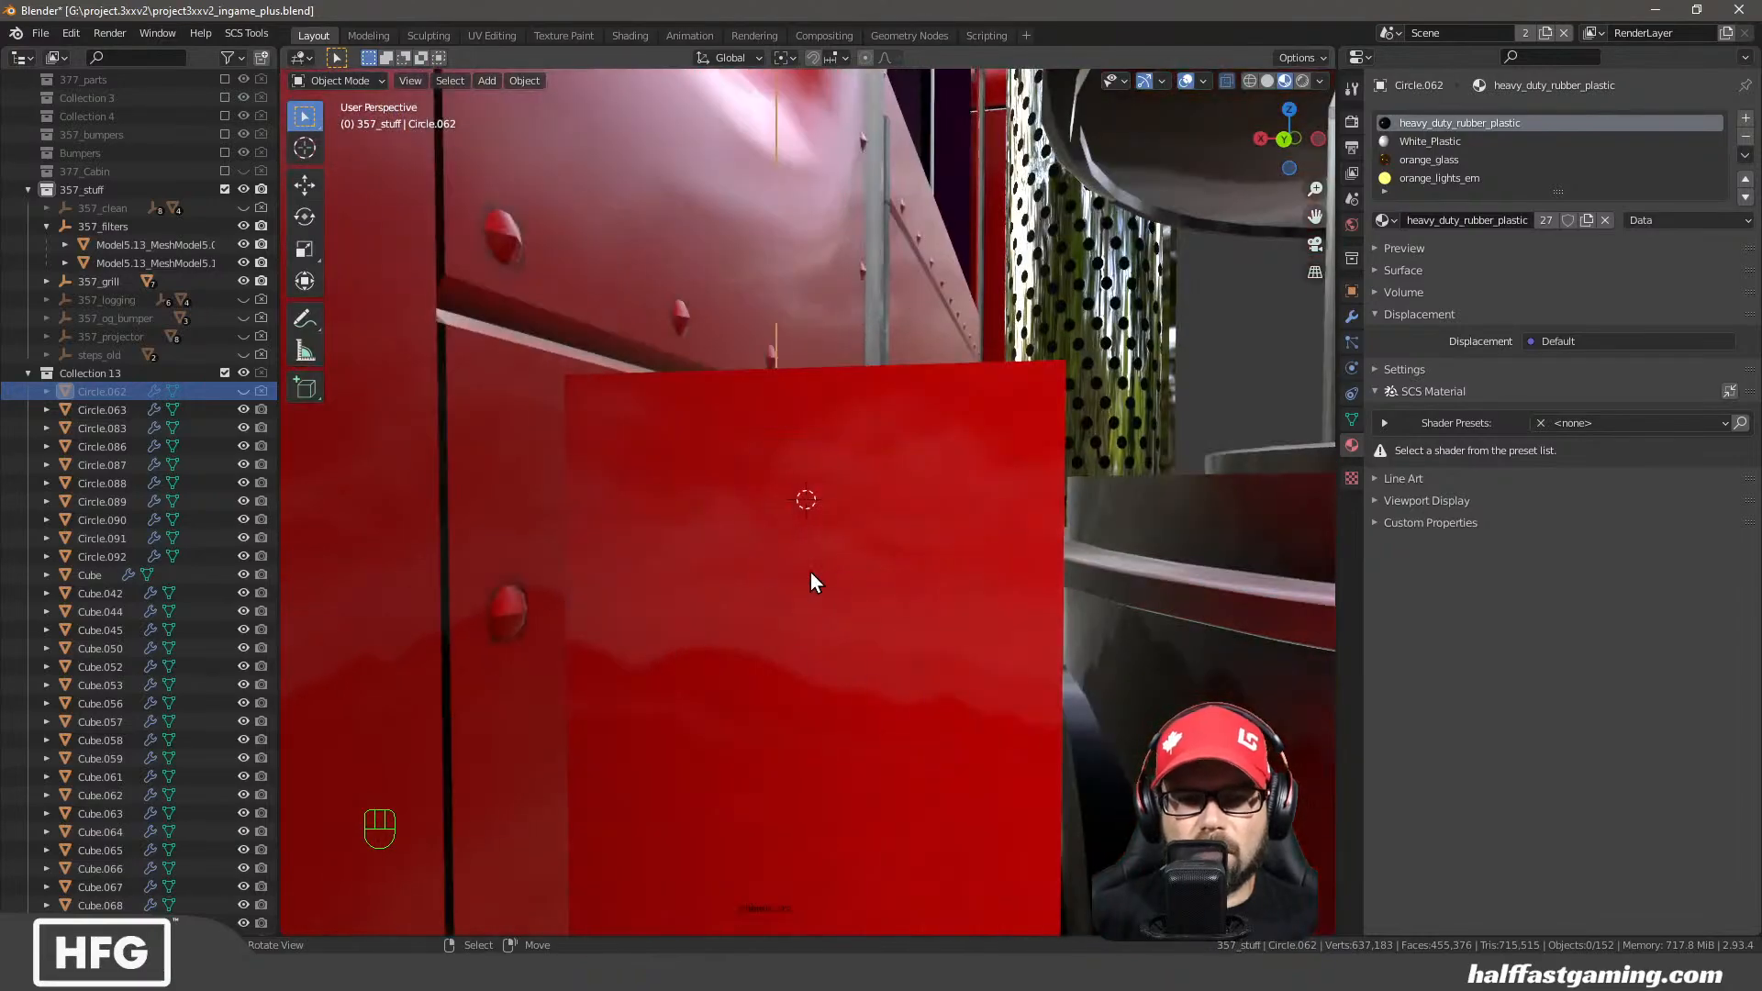
Unhide Circle.062, the column of round amber lights on the red panel beside the air filter
{"action": "left_click", "coordinate": [243, 391]}
{"action": "middle_click_drag", "start_coordinate": [702, 454], "coordinate": [951, 619]}
{"action": "scroll", "coordinate": [738, 450], "scroll_direction": "down", "scroll_amount": 3}
{"action": "scroll", "coordinate": [800, 620], "scroll_direction": "down", "scroll_amount": 5}
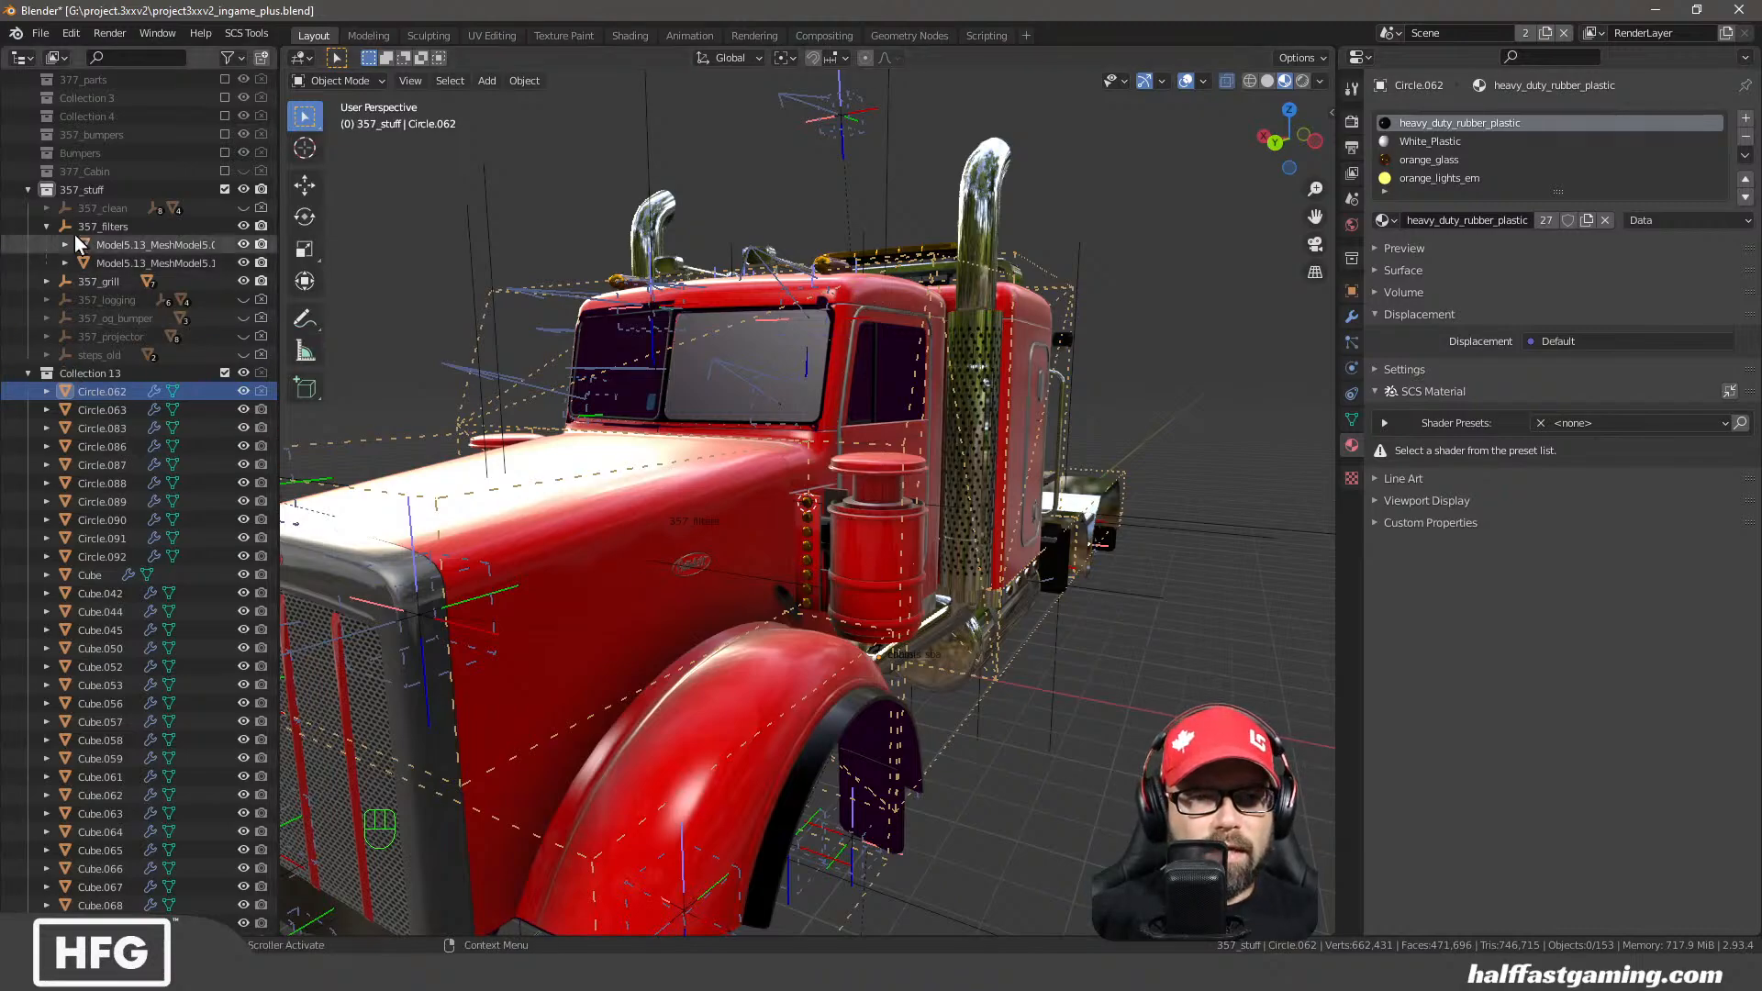
Add an SCS model locator under the 357_filters root object at the top amber light
{"action": "left_click", "coordinate": [110, 227]}
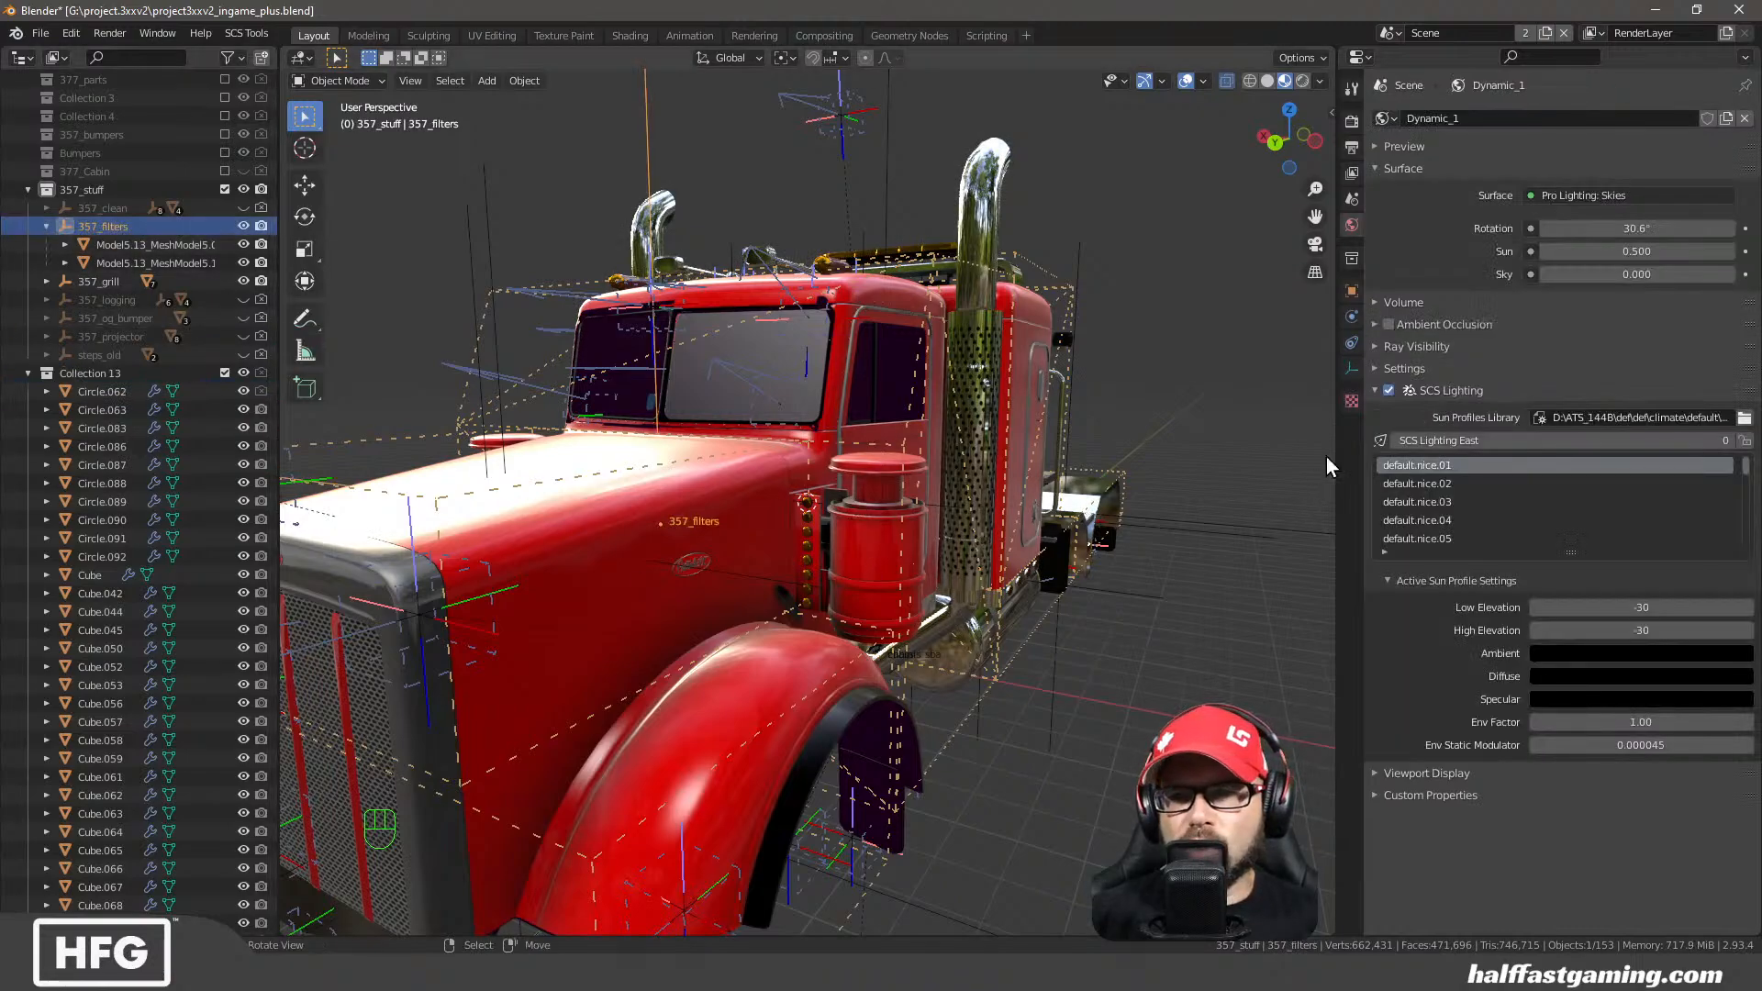
{"action": "left_click", "coordinate": [1350, 292]}
{"action": "left_click", "coordinate": [487, 81]}
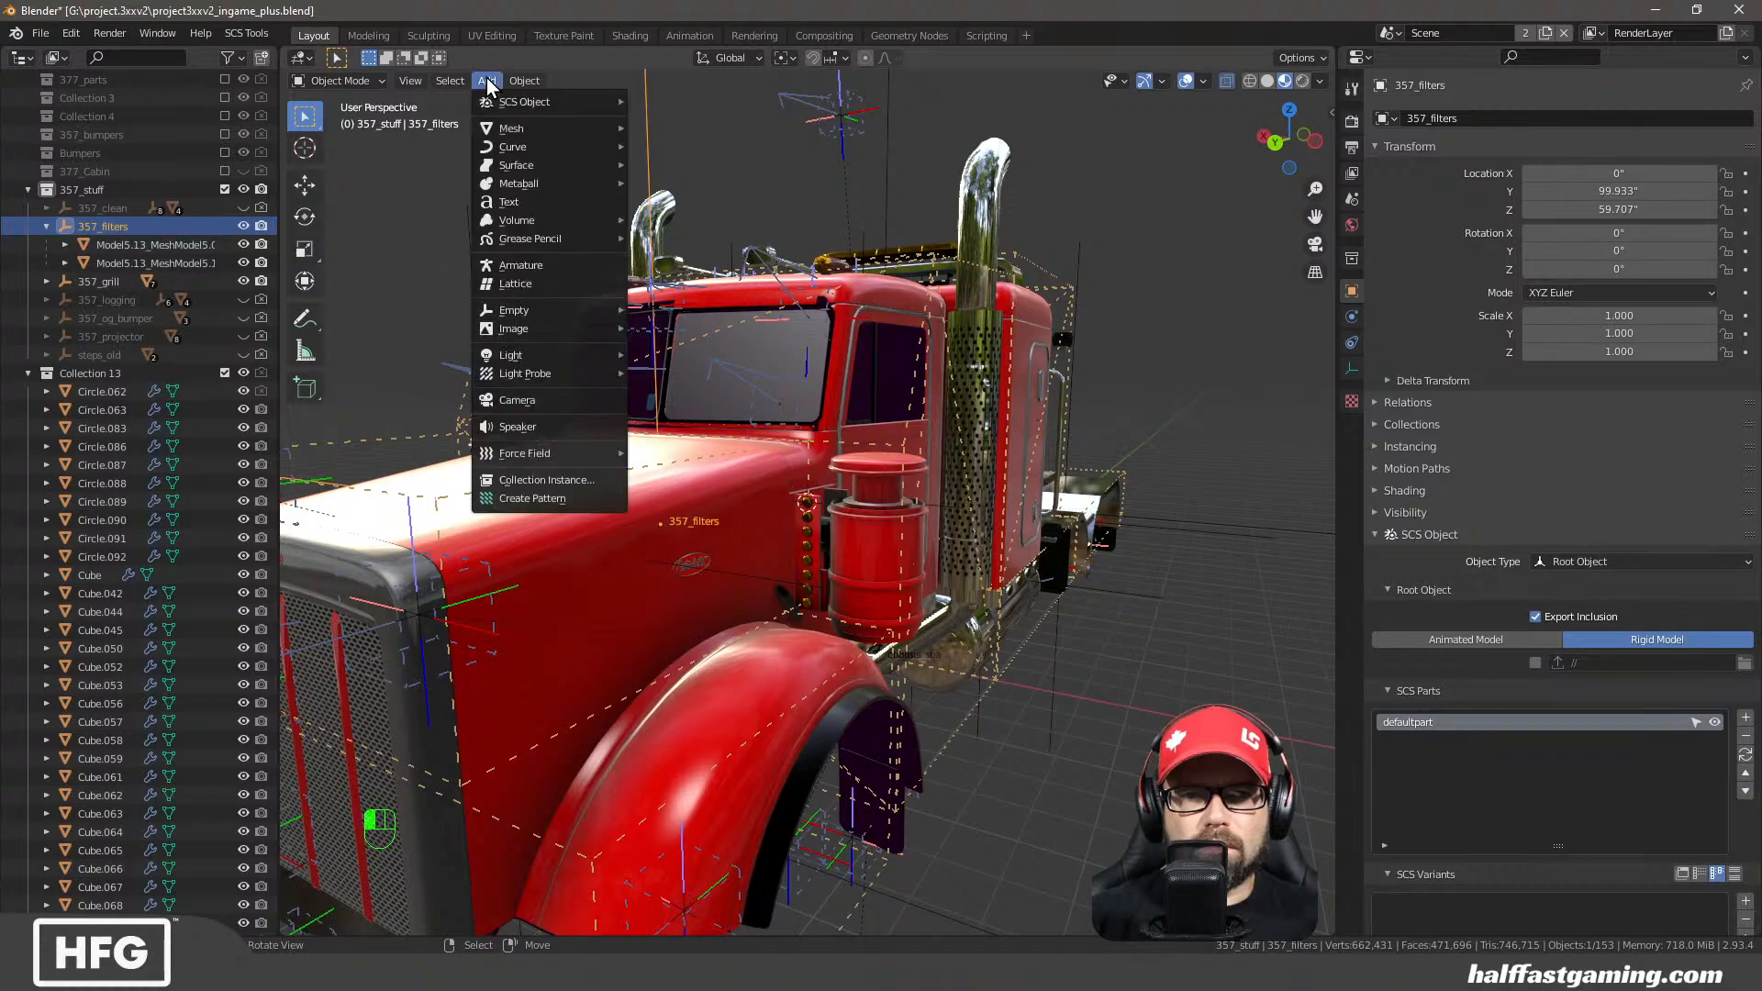
{"action": "mouse_move", "coordinate": [516, 131]}
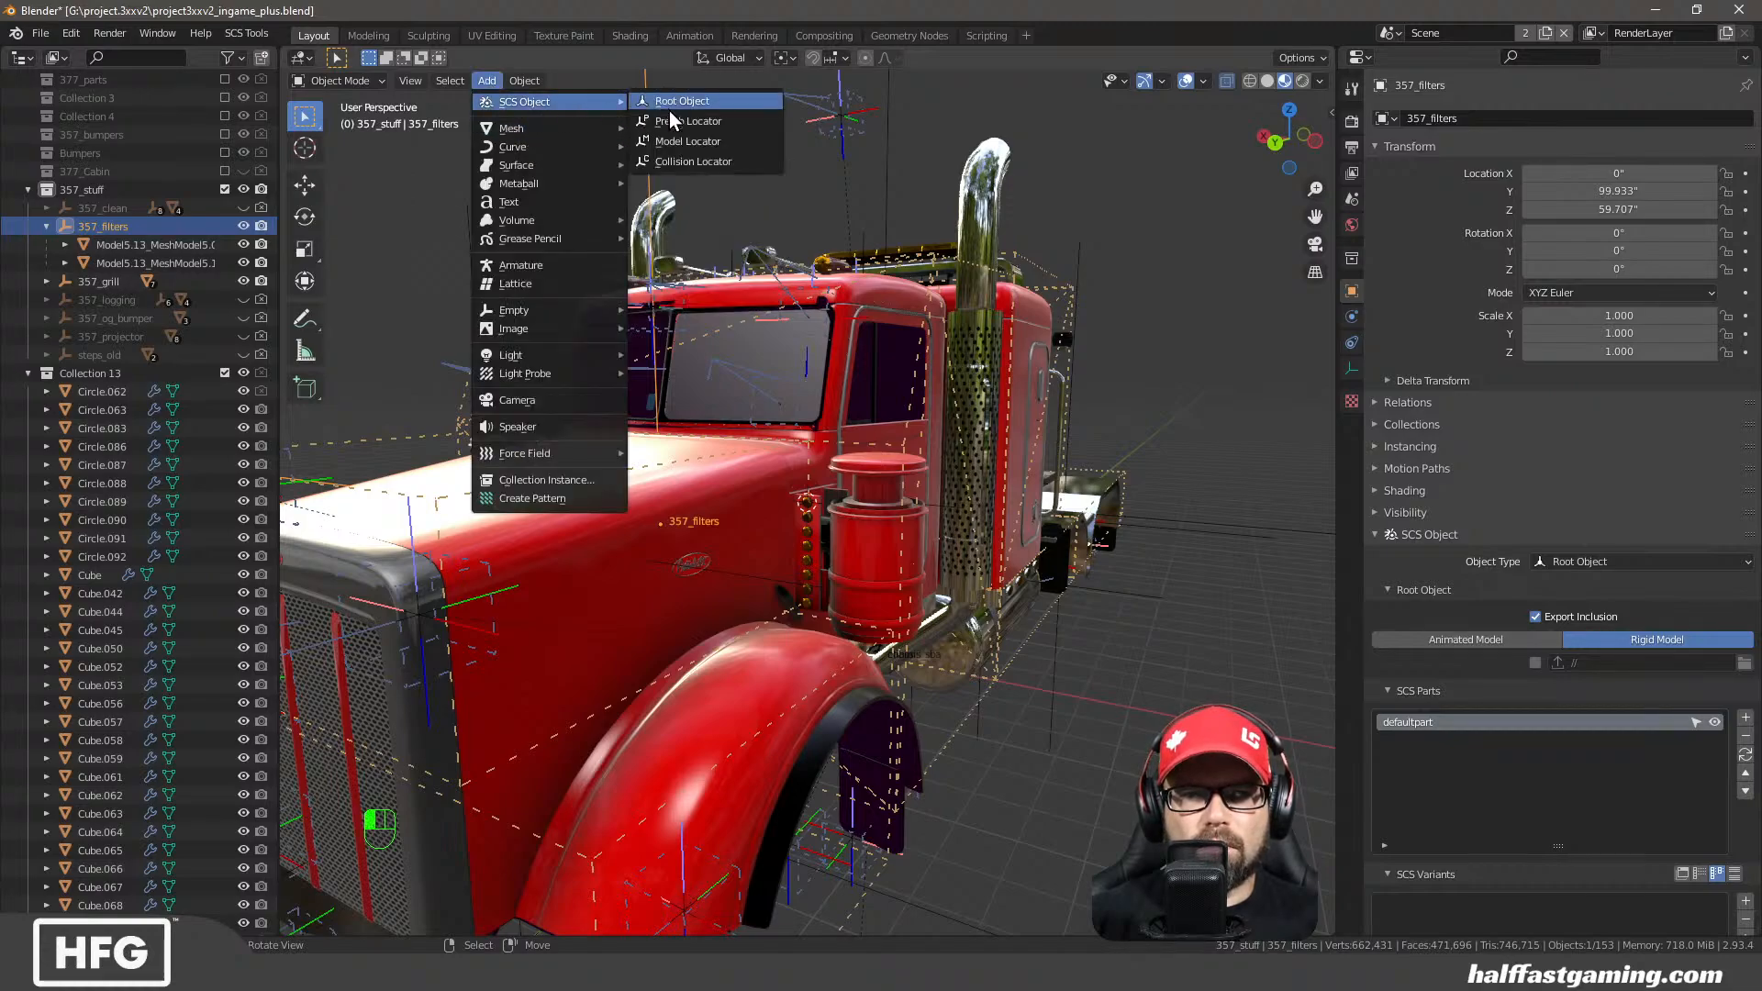
{"action": "left_click", "coordinate": [696, 141]}
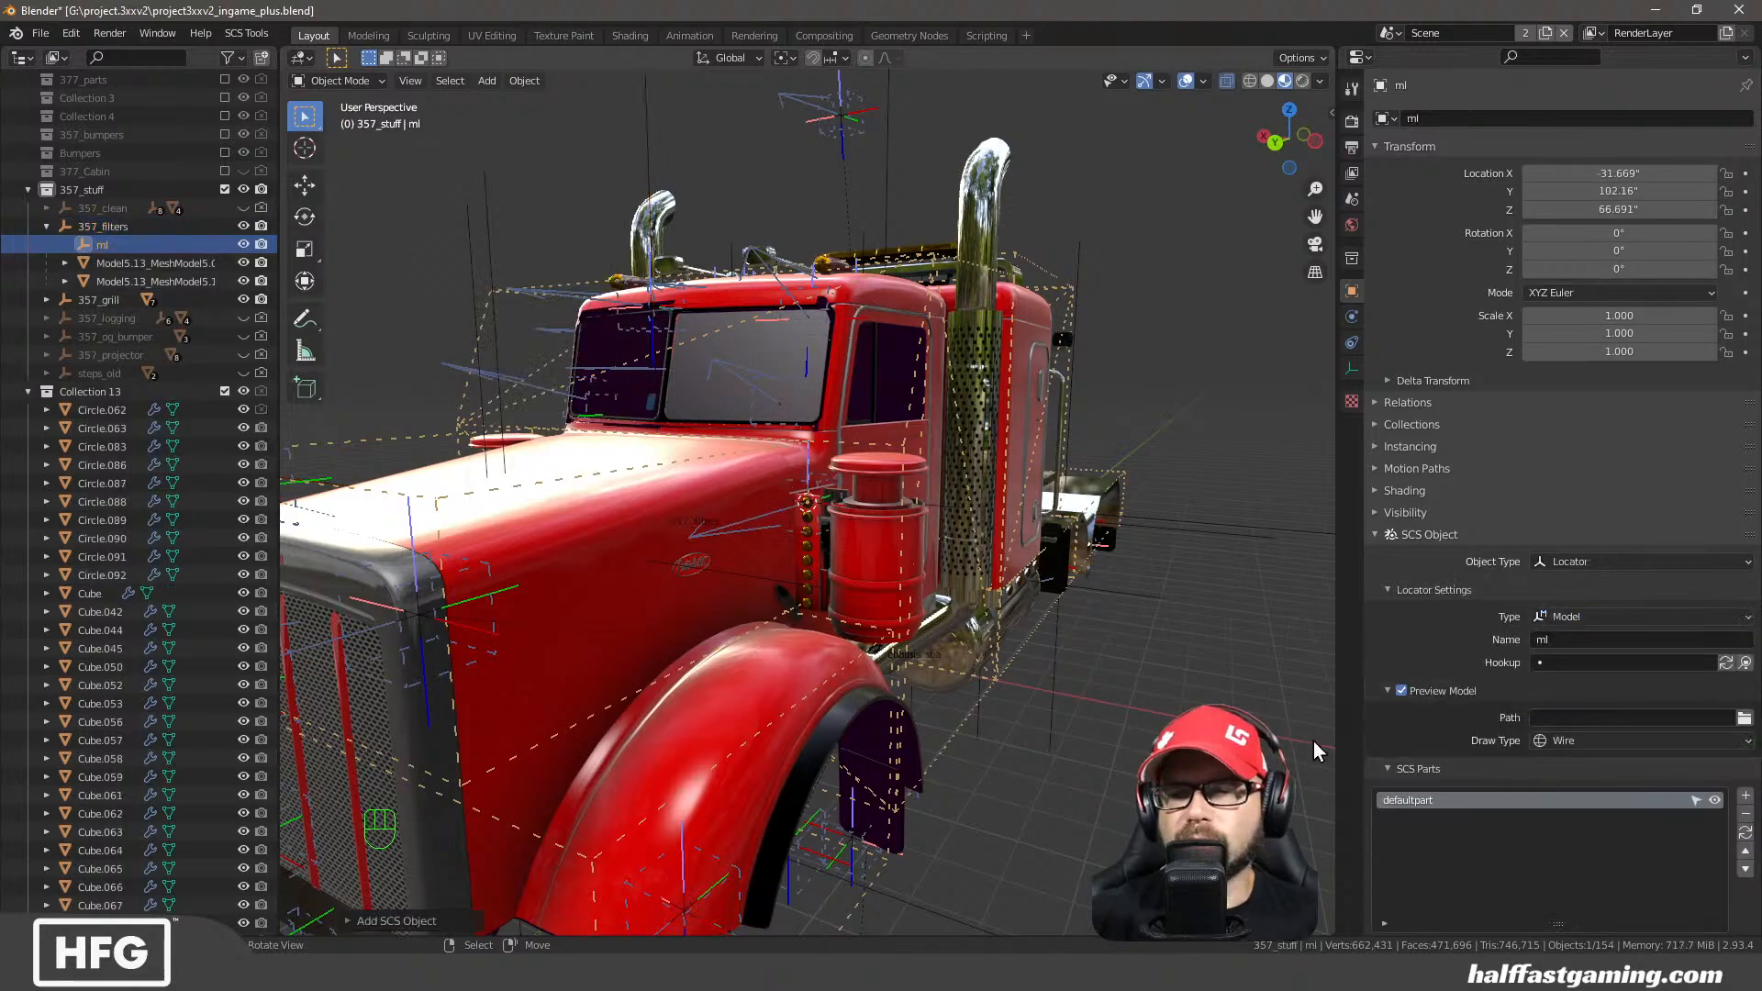
Rename the new model locator under 357_filters as slot_1
{"action": "scroll", "coordinate": [101, 224], "scroll_direction": "up", "scroll_amount": 2}
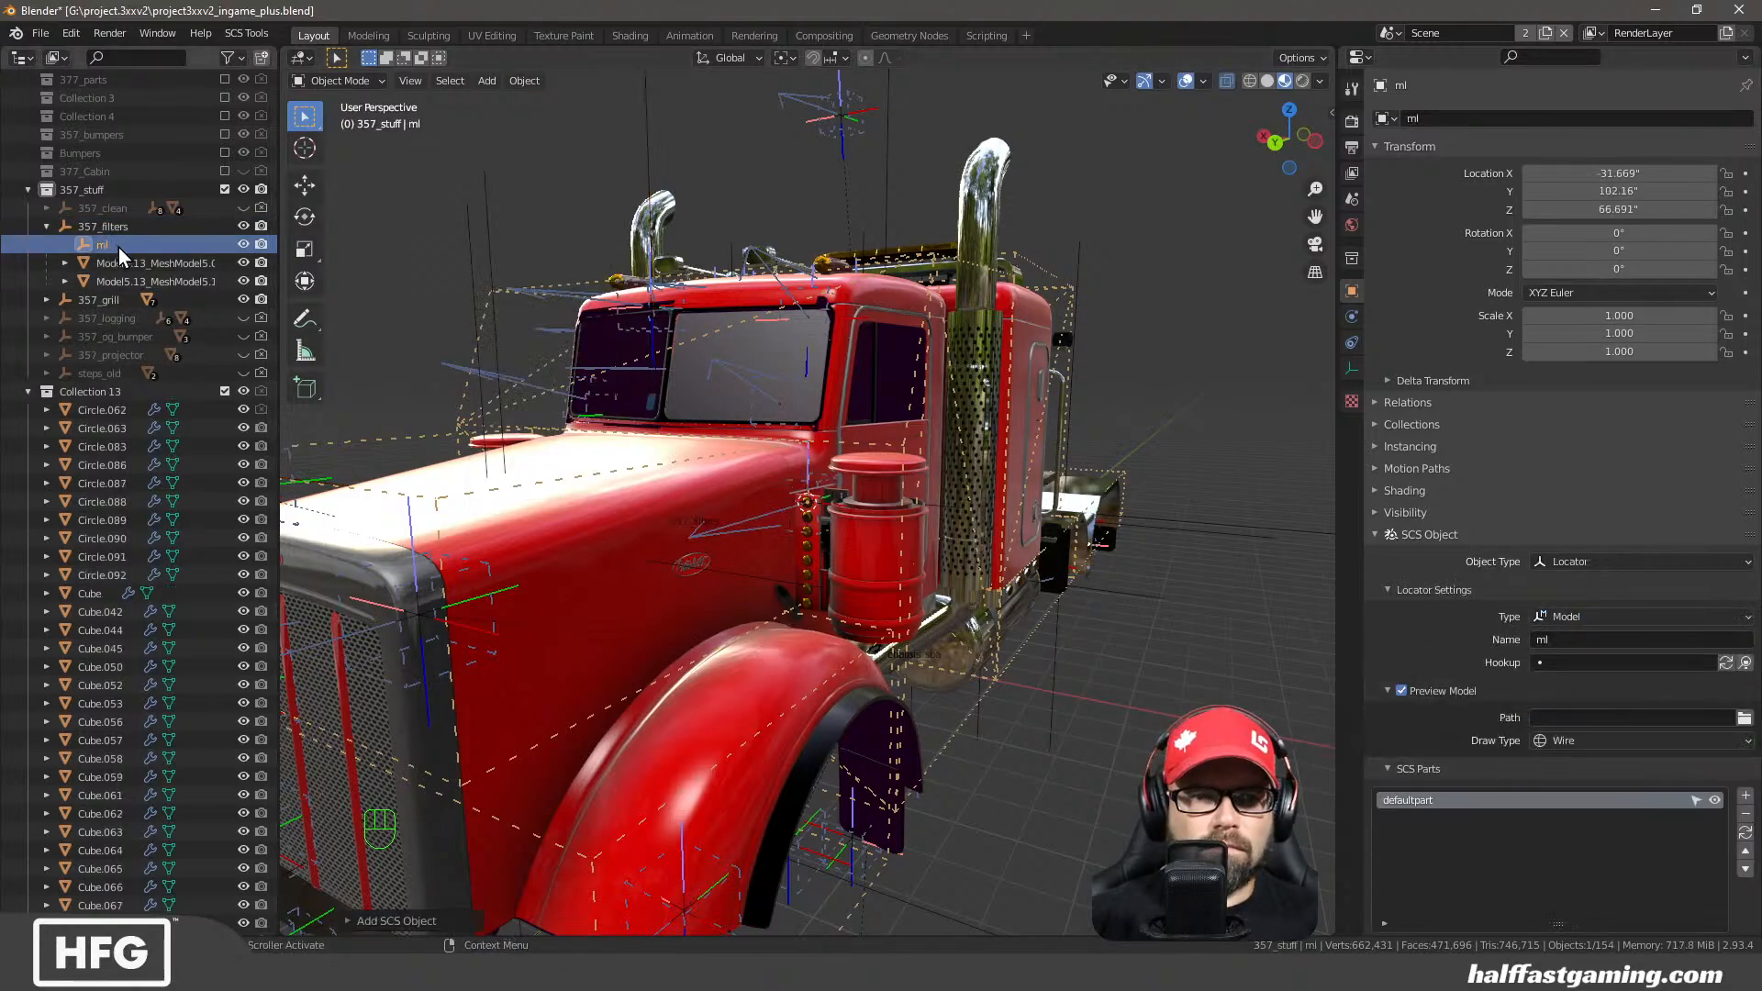
{"action": "key", "text": "F2"}
{"action": "type", "text": "slot_"}
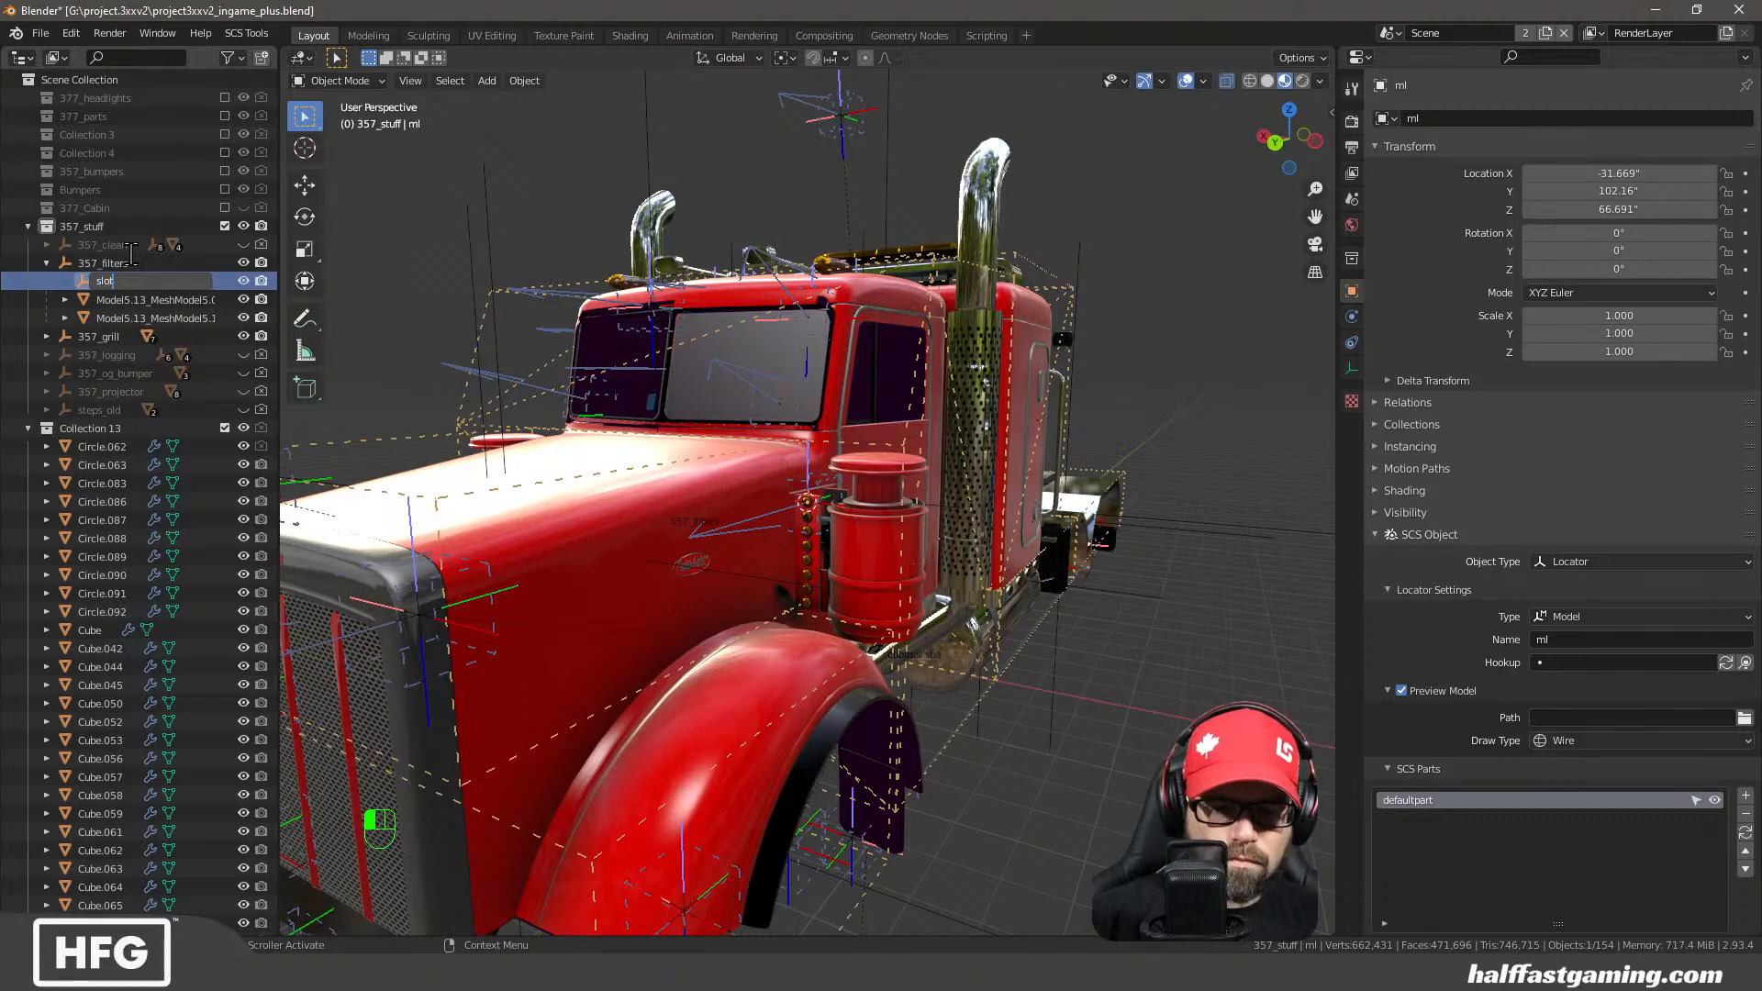
{"action": "type", "text": "1"}
{"action": "key", "text": "Return"}
Duplicate the slot locator in back view and move the copy down about 2.37 inches along Z onto the second amber light's centre
{"action": "middle_click_drag", "start_coordinate": [643, 551], "coordinate": [889, 674]}
{"action": "scroll", "coordinate": [887, 642], "scroll_direction": "down", "scroll_amount": 5}
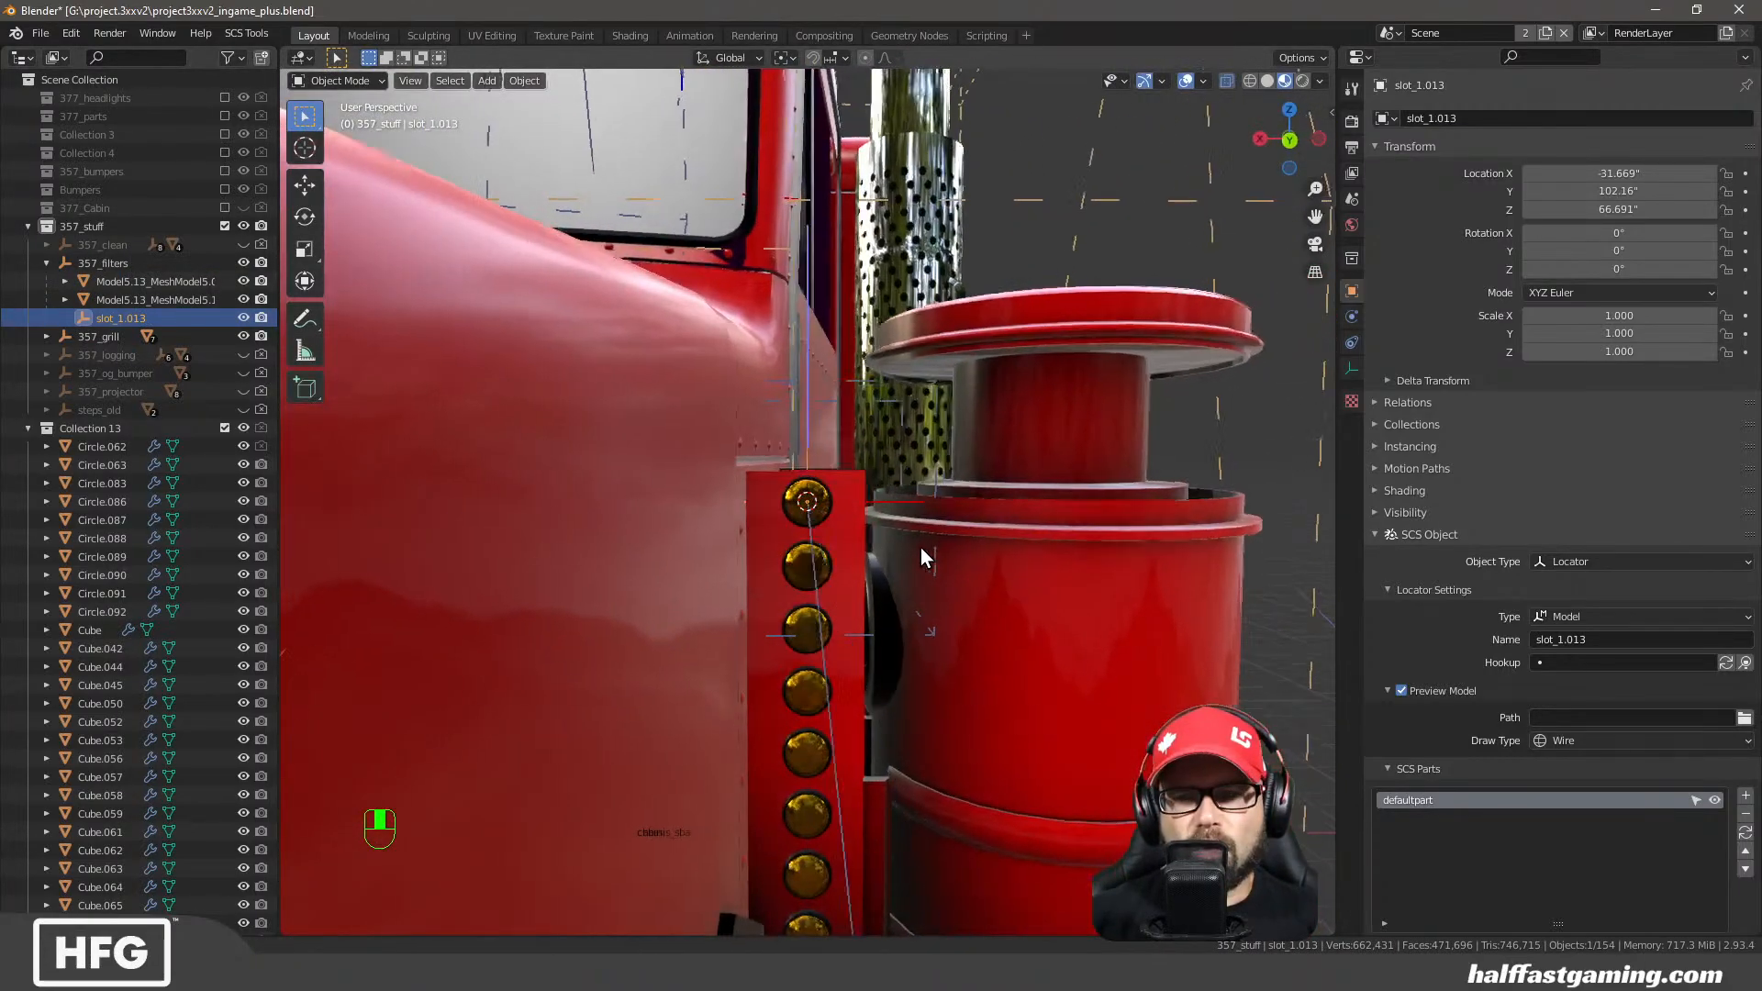
{"action": "middle_click_drag", "start_coordinate": [921, 547], "coordinate": [923, 543]}
{"action": "key", "text": "ctrl+KP_1"}
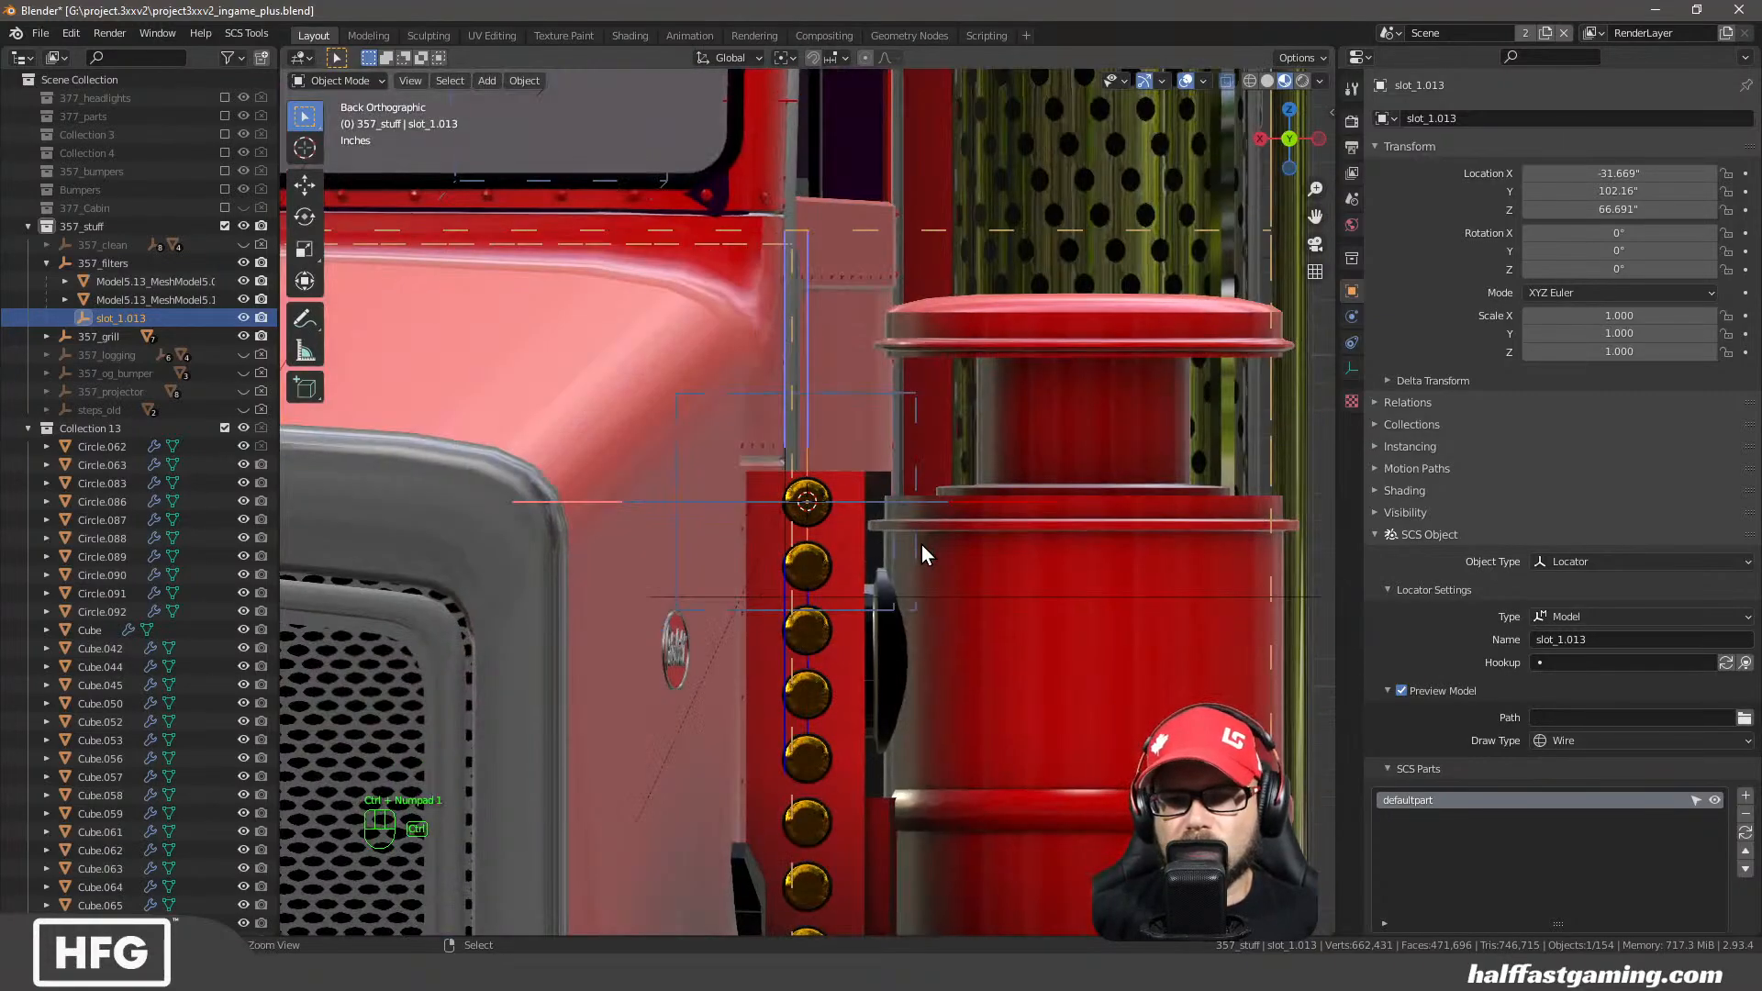
{"action": "scroll", "coordinate": [932, 578], "scroll_direction": "down", "scroll_amount": 4}
{"action": "key", "text": "shift+d"}
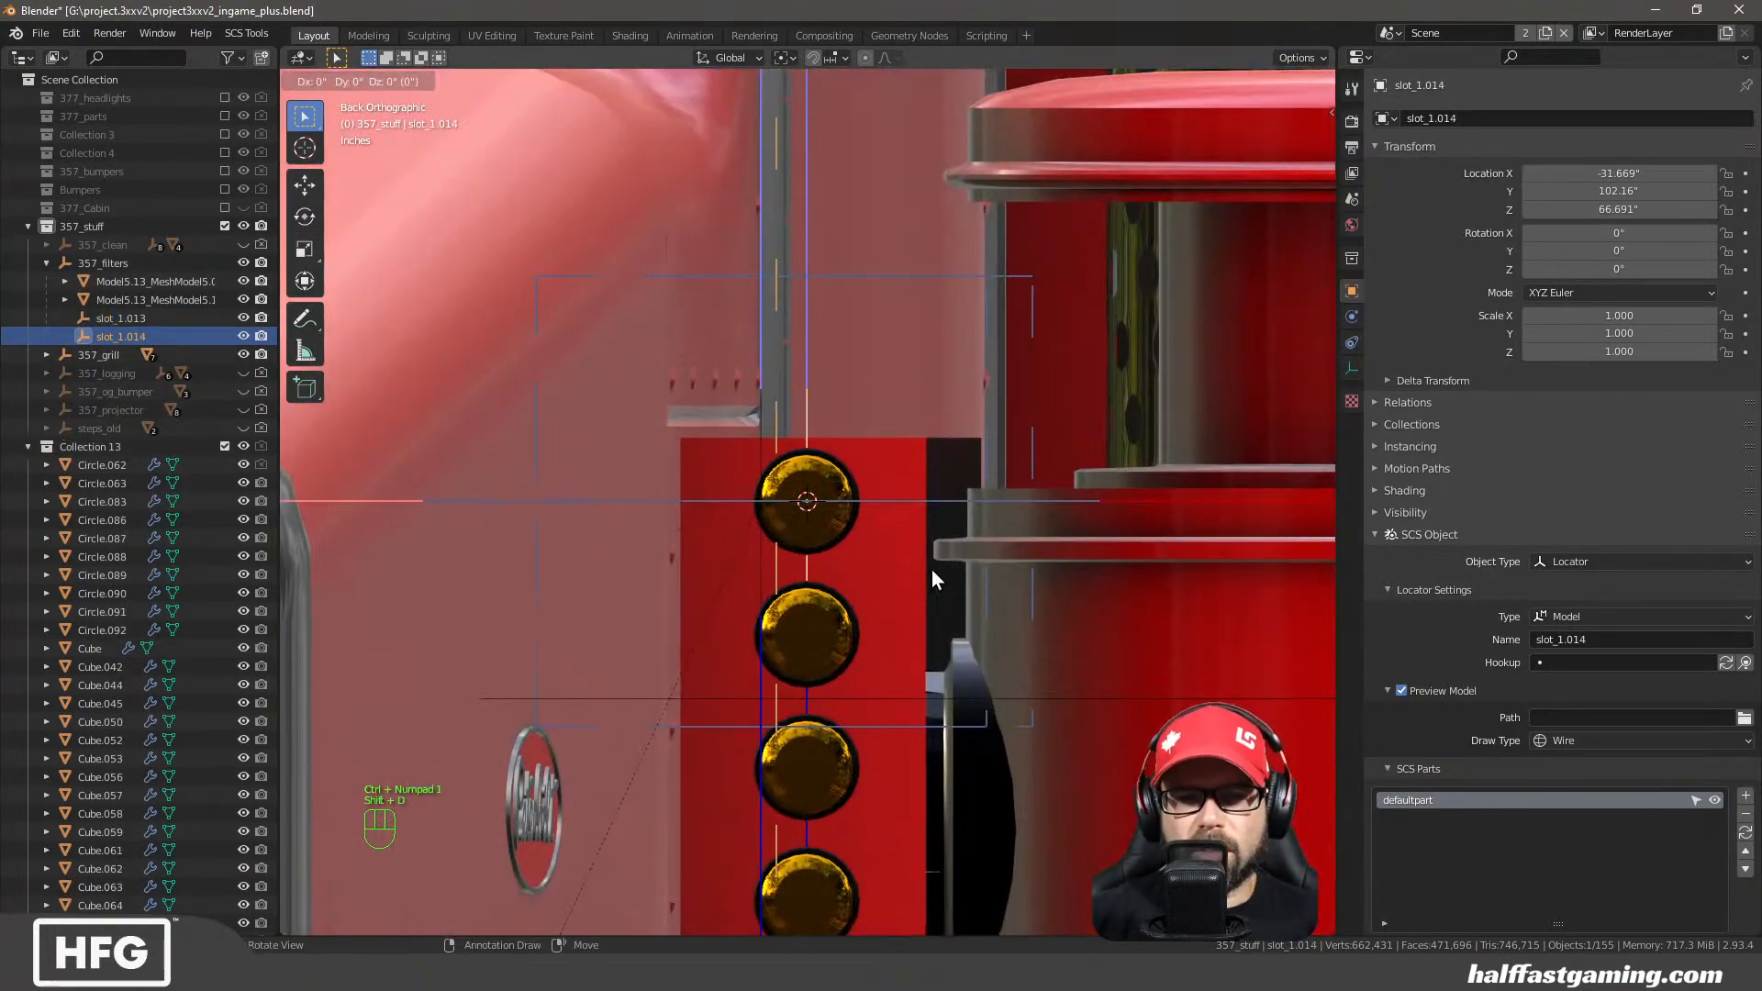
{"action": "key", "text": "Escape"}
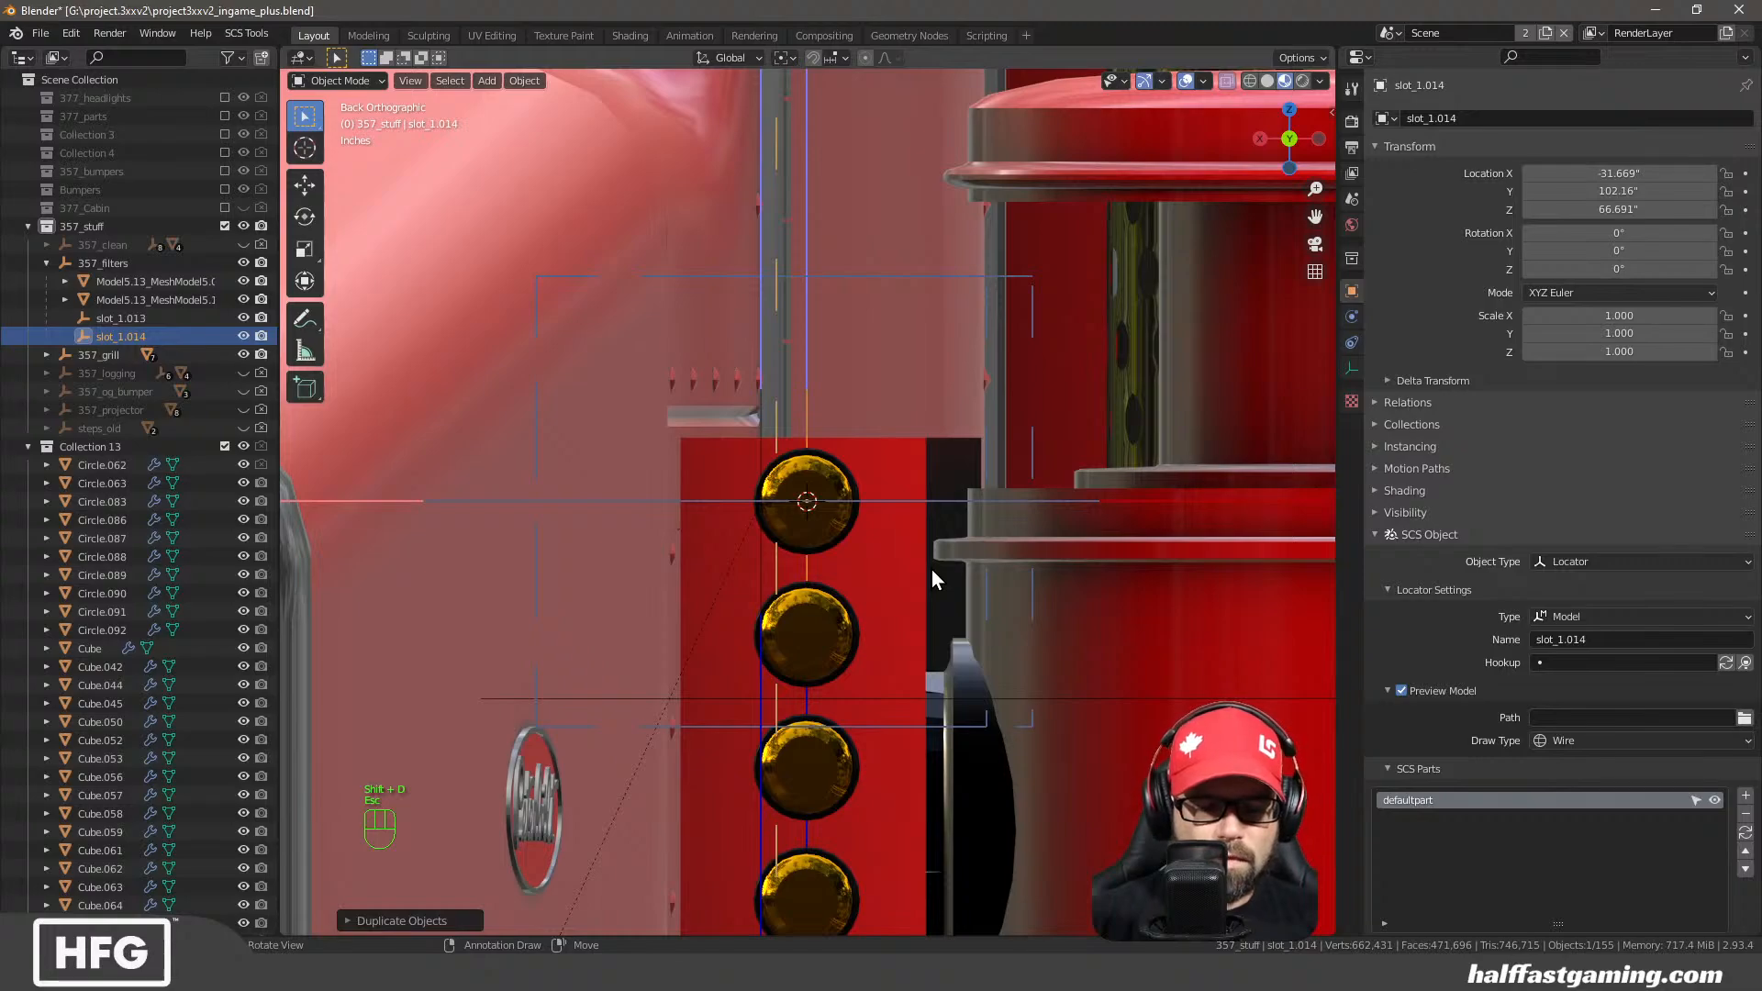
{"action": "key", "text": "g"}
{"action": "key", "text": "z"}
{"action": "key", "text": "Down"}
{"action": "key", "text": "Down"}
{"action": "key", "text": "Down"}
{"action": "key", "text": "Down"}
{"action": "key", "text": "Down"}
{"action": "key", "text": "Down"}
{"action": "key", "text": "Down"}
{"action": "key", "text": "Down"}
{"action": "key", "text": "Down"}
{"action": "key", "text": "Down"}
{"action": "key", "text": "Down"}
{"action": "key", "text": "Down"}
{"action": "key", "text": "Down"}
{"action": "key", "text": "Down"}
{"action": "key", "text": "Down"}
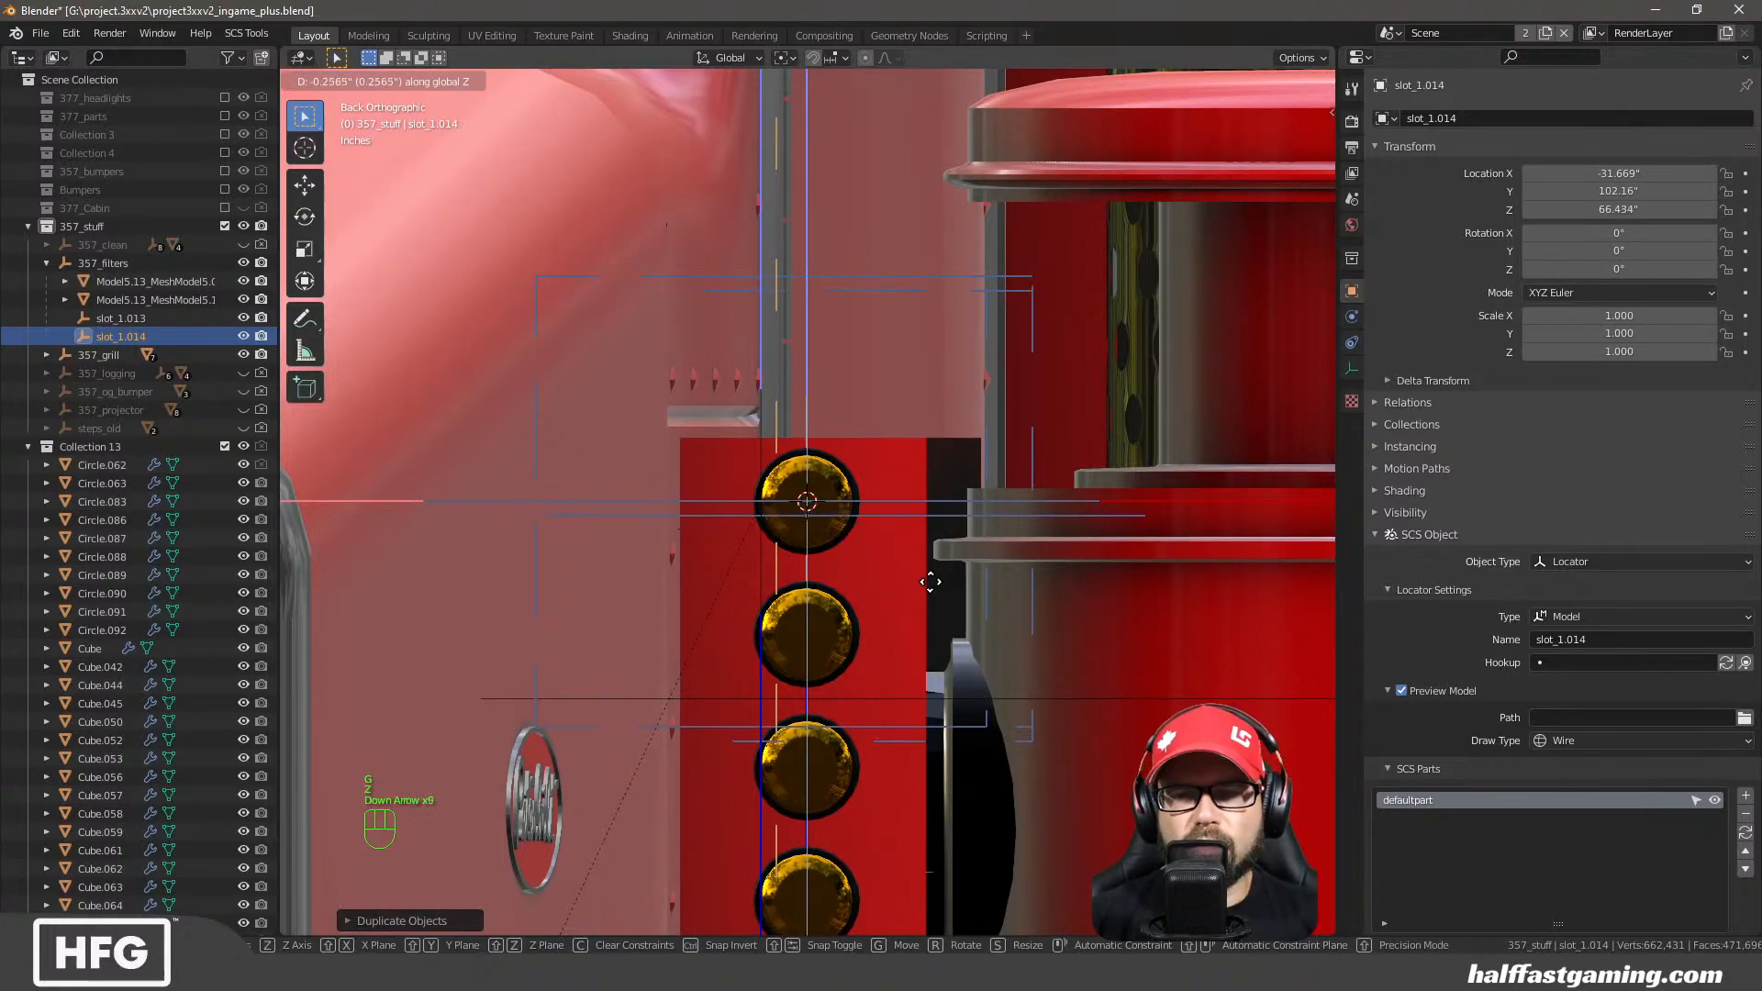
{"action": "key", "text": "Down"}
{"action": "key", "text": "Down"}
{"action": "key", "text": "Down"}
{"action": "key", "text": "Down"}
{"action": "key", "text": "Down"}
{"action": "key", "text": "Down"}
{"action": "key", "text": "Down"}
{"action": "key", "text": "Down"}
{"action": "key", "text": "Down"}
{"action": "key", "text": "Down"}
{"action": "key", "text": "Down"}
{"action": "key", "text": "Down"}
{"action": "key", "text": "Down"}
{"action": "key", "text": "Down"}
{"action": "key", "text": "Down"}
{"action": "key", "text": "Down"}
{"action": "key", "text": "Down"}
{"action": "key", "text": "Down"}
{"action": "key", "text": "Down"}
{"action": "key", "text": "Down"}
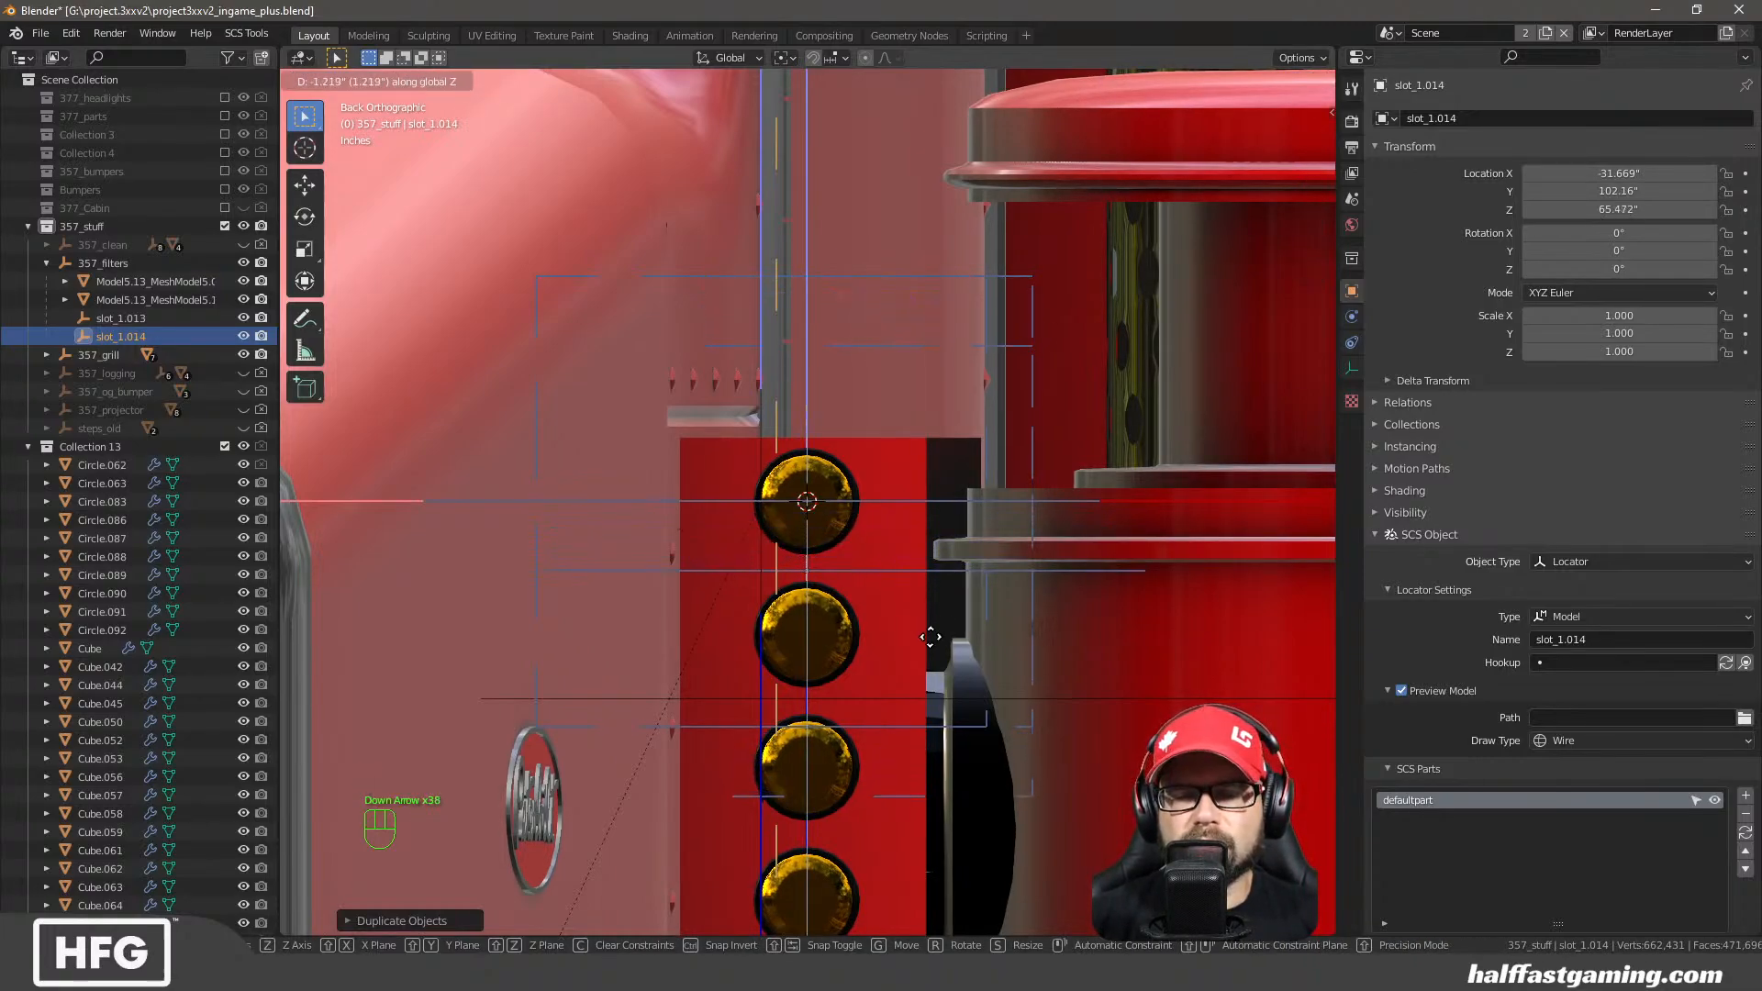
{"action": "key", "text": "Down"}
{"action": "key", "text": "Down"}
{"action": "key", "text": "Down"}
{"action": "key", "text": "Down"}
{"action": "key", "text": "Down"}
{"action": "key", "text": "Down"}
{"action": "key", "text": "Down"}
{"action": "key", "text": "Down"}
{"action": "key", "text": "Down"}
{"action": "key", "text": "Down"}
{"action": "key", "text": "Down"}
{"action": "key", "text": "Down"}
{"action": "key", "text": "Down"}
{"action": "key", "text": "Down"}
{"action": "key", "text": "Down"}
{"action": "key", "text": "Down"}
{"action": "key", "text": "Down"}
{"action": "key", "text": "Down"}
{"action": "key", "text": "Down"}
{"action": "key", "text": "Down"}
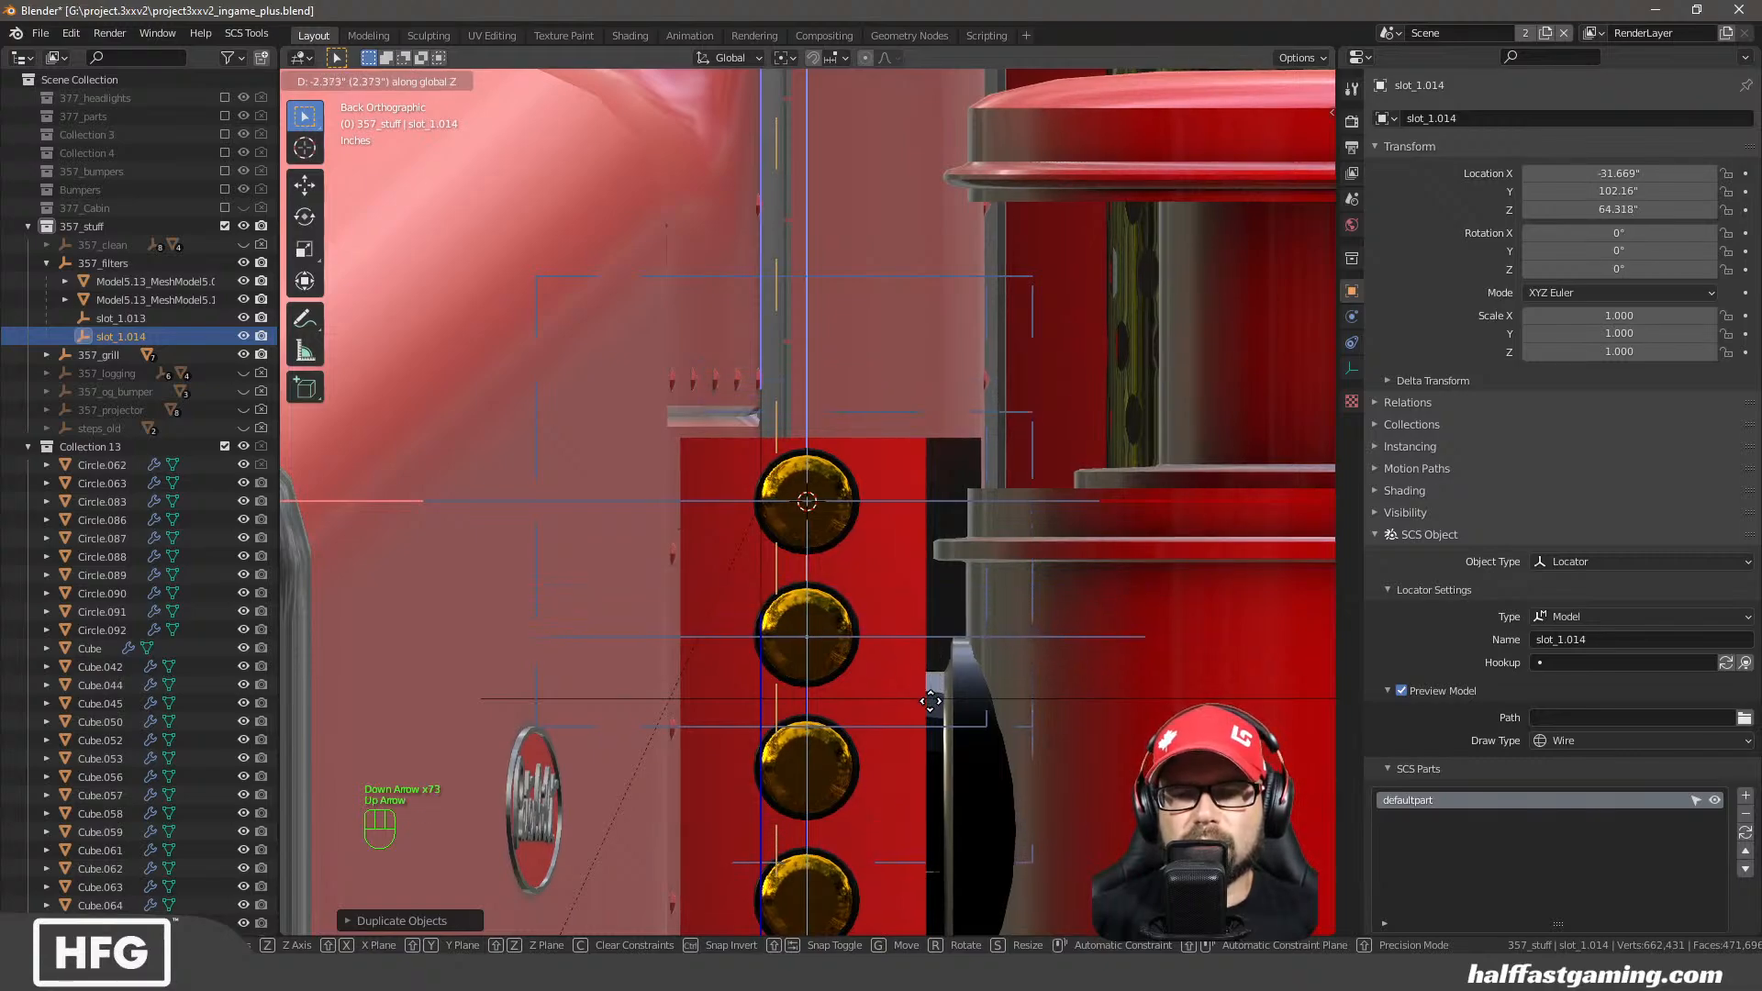
{"action": "key", "text": "Return"}
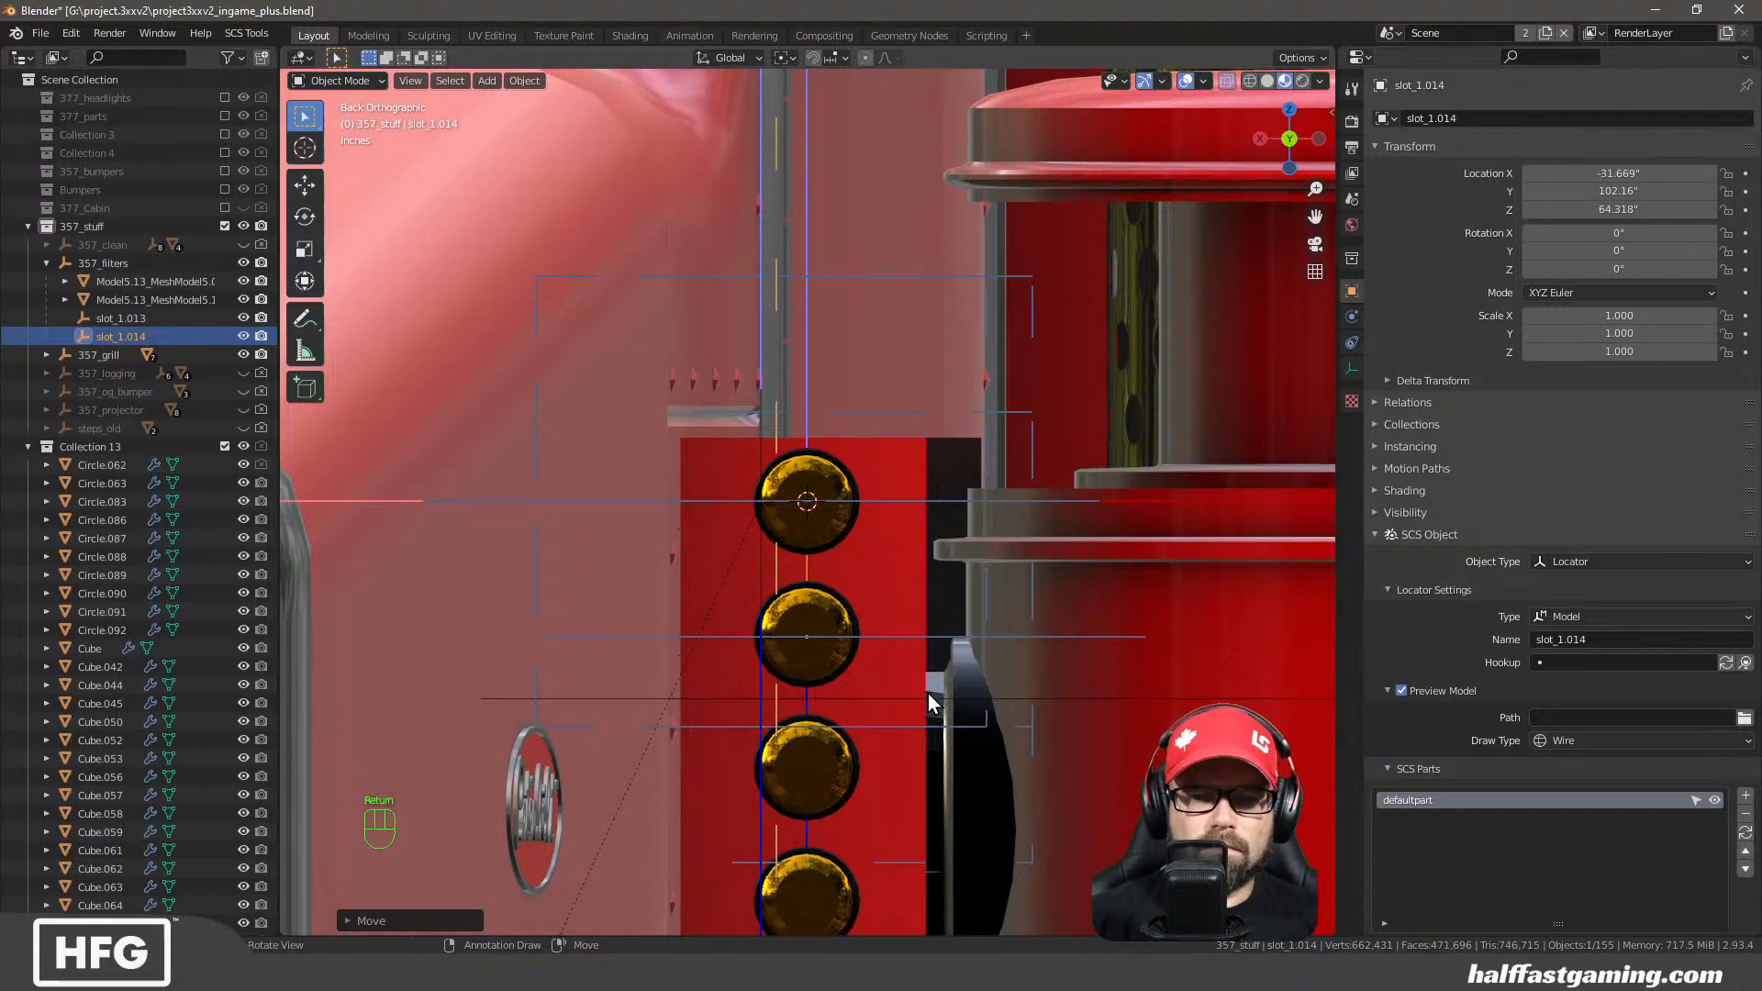
Duplicate the second light's locator and move the copy down about 2.29 inches along Z onto the third amber light's centre
{"action": "scroll", "coordinate": [818, 725], "scroll_direction": "down", "scroll_amount": 1}
{"action": "scroll", "coordinate": [816, 730], "scroll_direction": "down", "scroll_amount": 5, "text": "shift"}
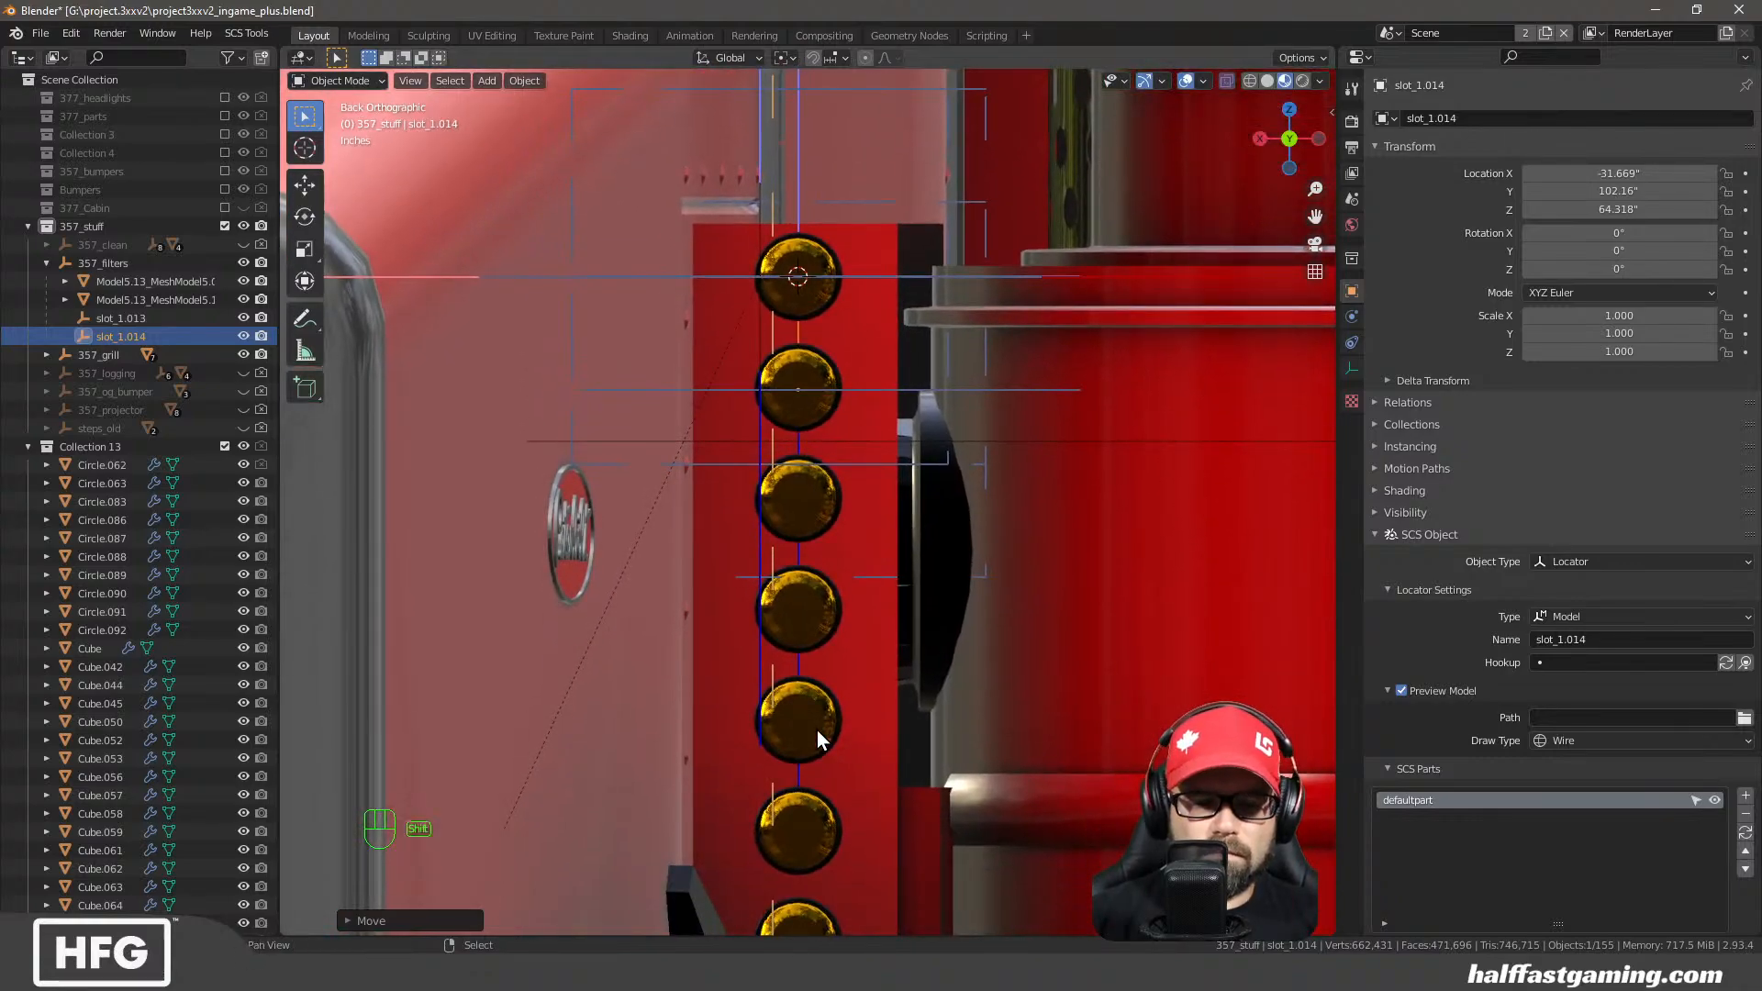
{"action": "key", "text": "shift+d"}
{"action": "key", "text": "Escape"}
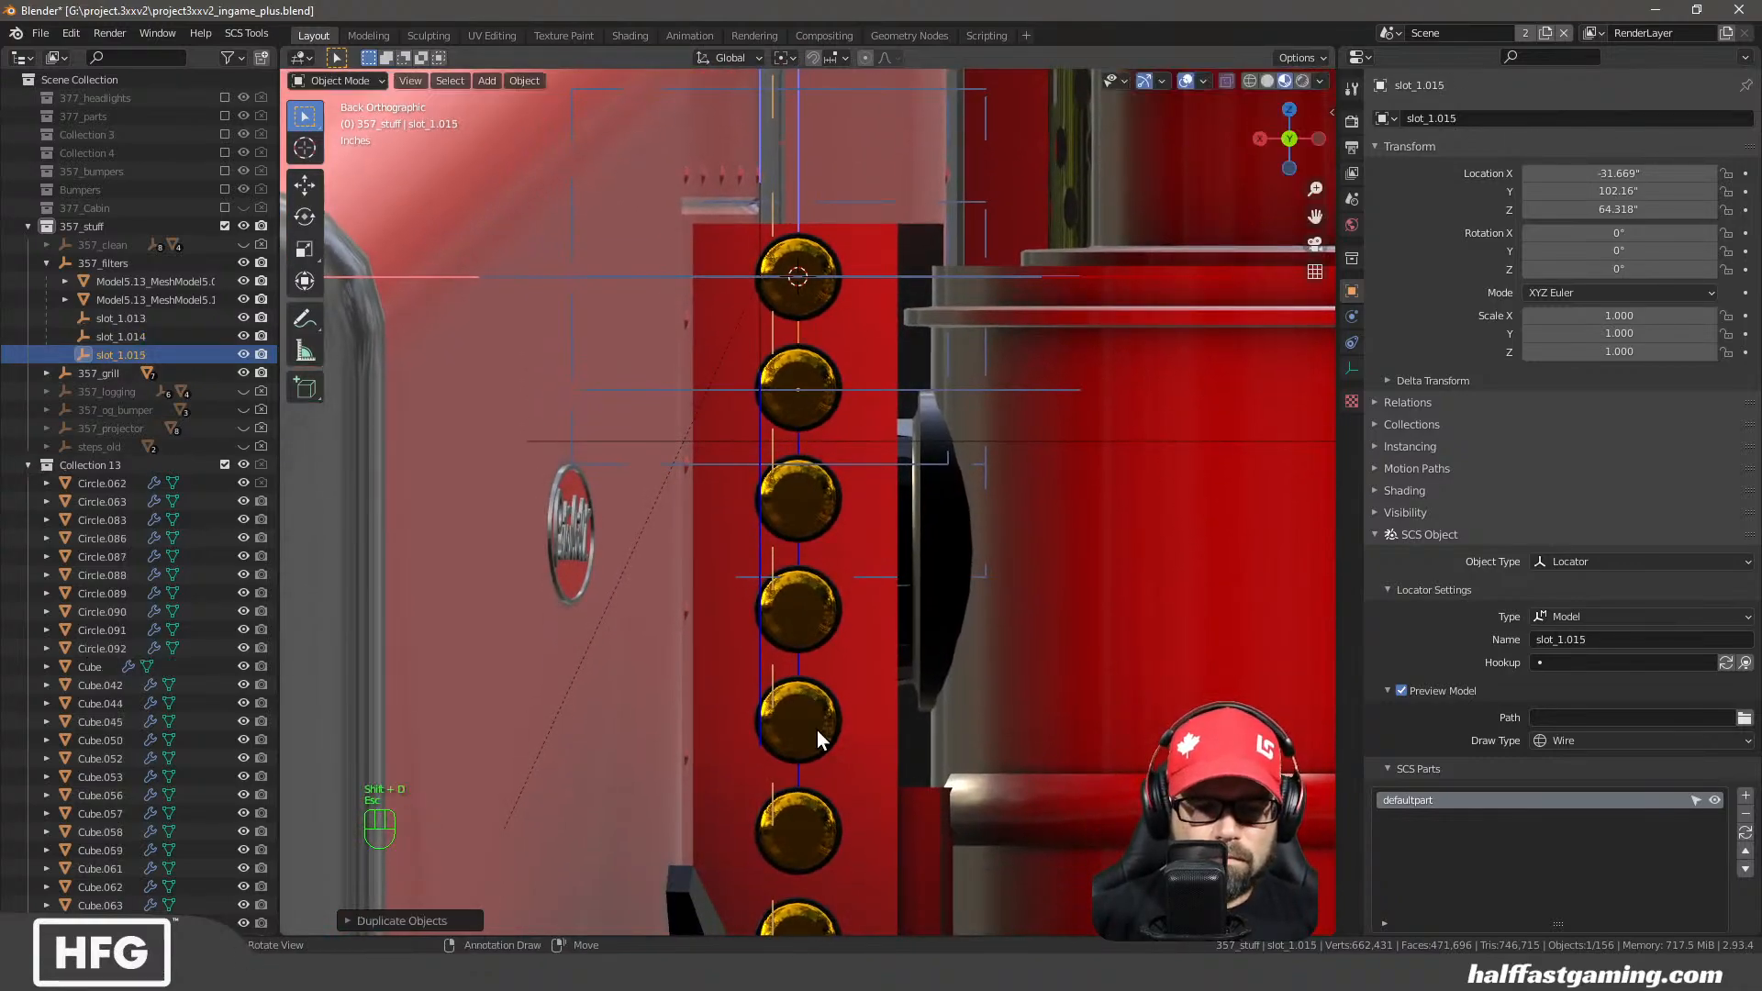
{"action": "key", "text": "g"}
{"action": "key", "text": "z"}
{"action": "key", "text": "Down"}
{"action": "key", "text": "Down"}
{"action": "key", "text": "Down"}
{"action": "key", "text": "Down"}
{"action": "key", "text": "Down"}
{"action": "key", "text": "Down"}
{"action": "key", "text": "Down"}
{"action": "key", "text": "Down"}
{"action": "key", "text": "Down"}
{"action": "key", "text": "Down"}
{"action": "key", "text": "Down"}
{"action": "key", "text": "Down"}
{"action": "key", "text": "Down"}
{"action": "key", "text": "Down"}
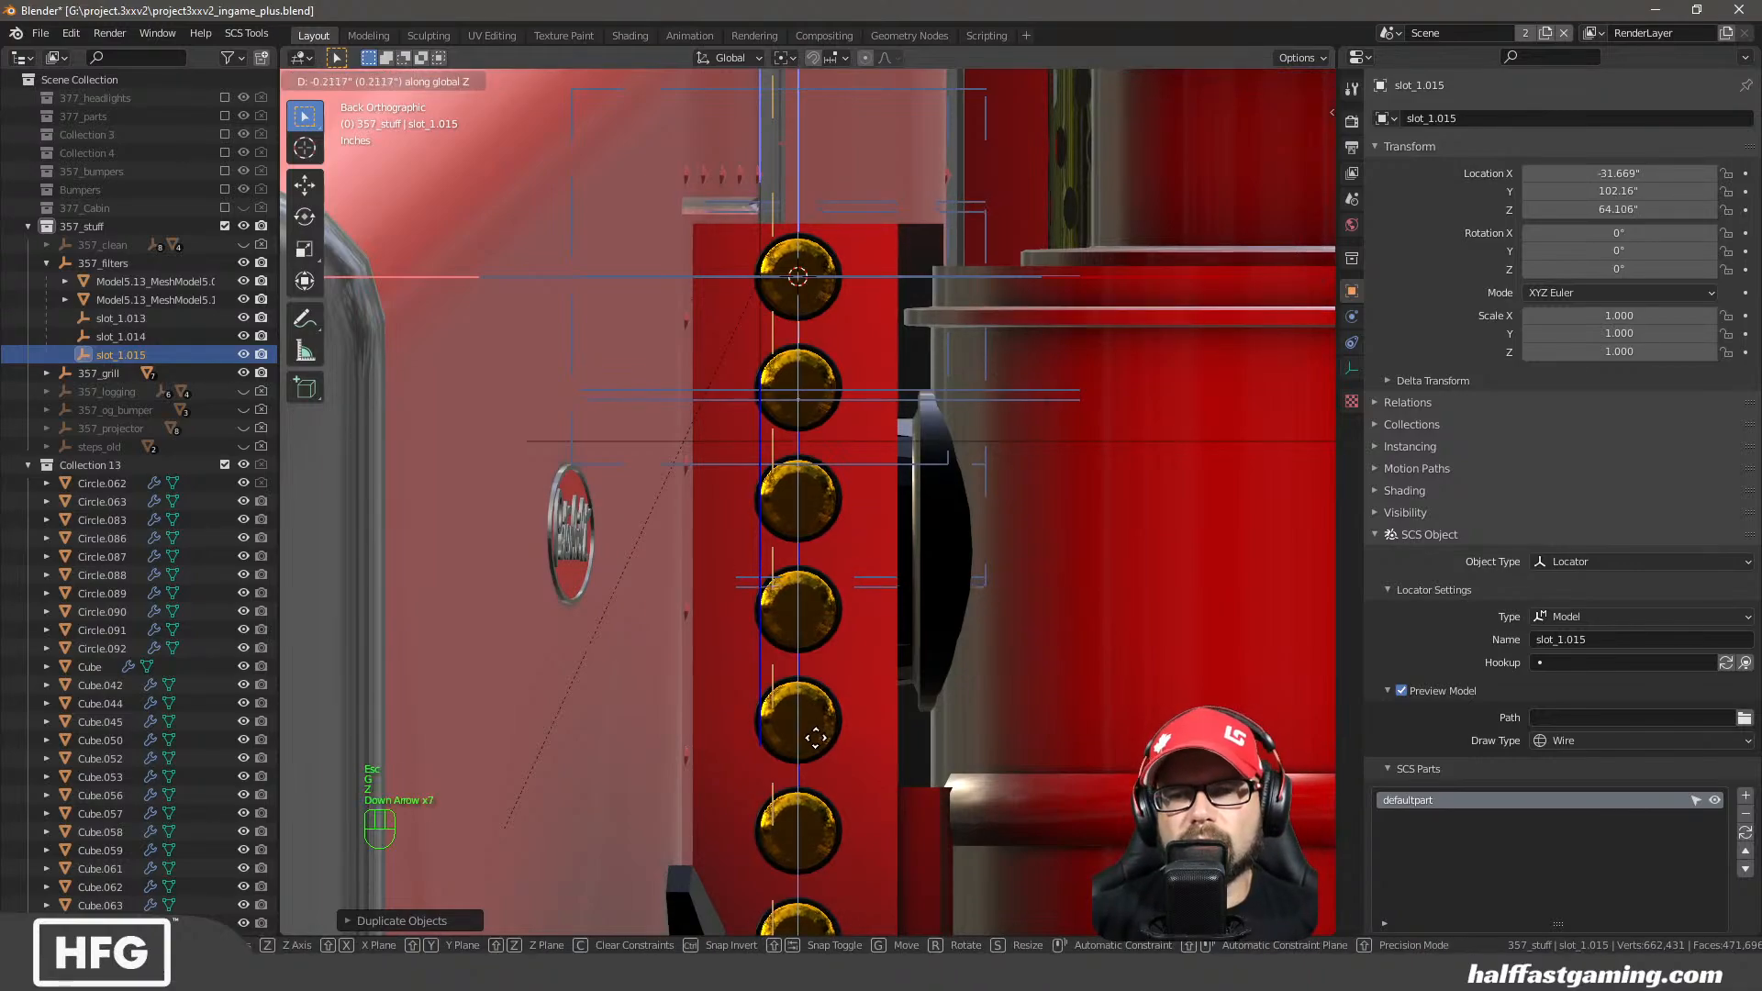
{"action": "key", "text": "Down"}
{"action": "key", "text": "Down"}
{"action": "key", "text": "Down"}
{"action": "key", "text": "Down"}
{"action": "key", "text": "Down"}
{"action": "key", "text": "Down"}
{"action": "key", "text": "Down"}
{"action": "key", "text": "Down"}
{"action": "key", "text": "Down"}
{"action": "key", "text": "Down"}
{"action": "key", "text": "Down"}
{"action": "key", "text": "Down"}
{"action": "key", "text": "Down"}
{"action": "key", "text": "Down"}
{"action": "key", "text": "Down"}
{"action": "key", "text": "Down"}
{"action": "key", "text": "Down"}
{"action": "key", "text": "Down"}
{"action": "key", "text": "Down"}
{"action": "key", "text": "Down"}
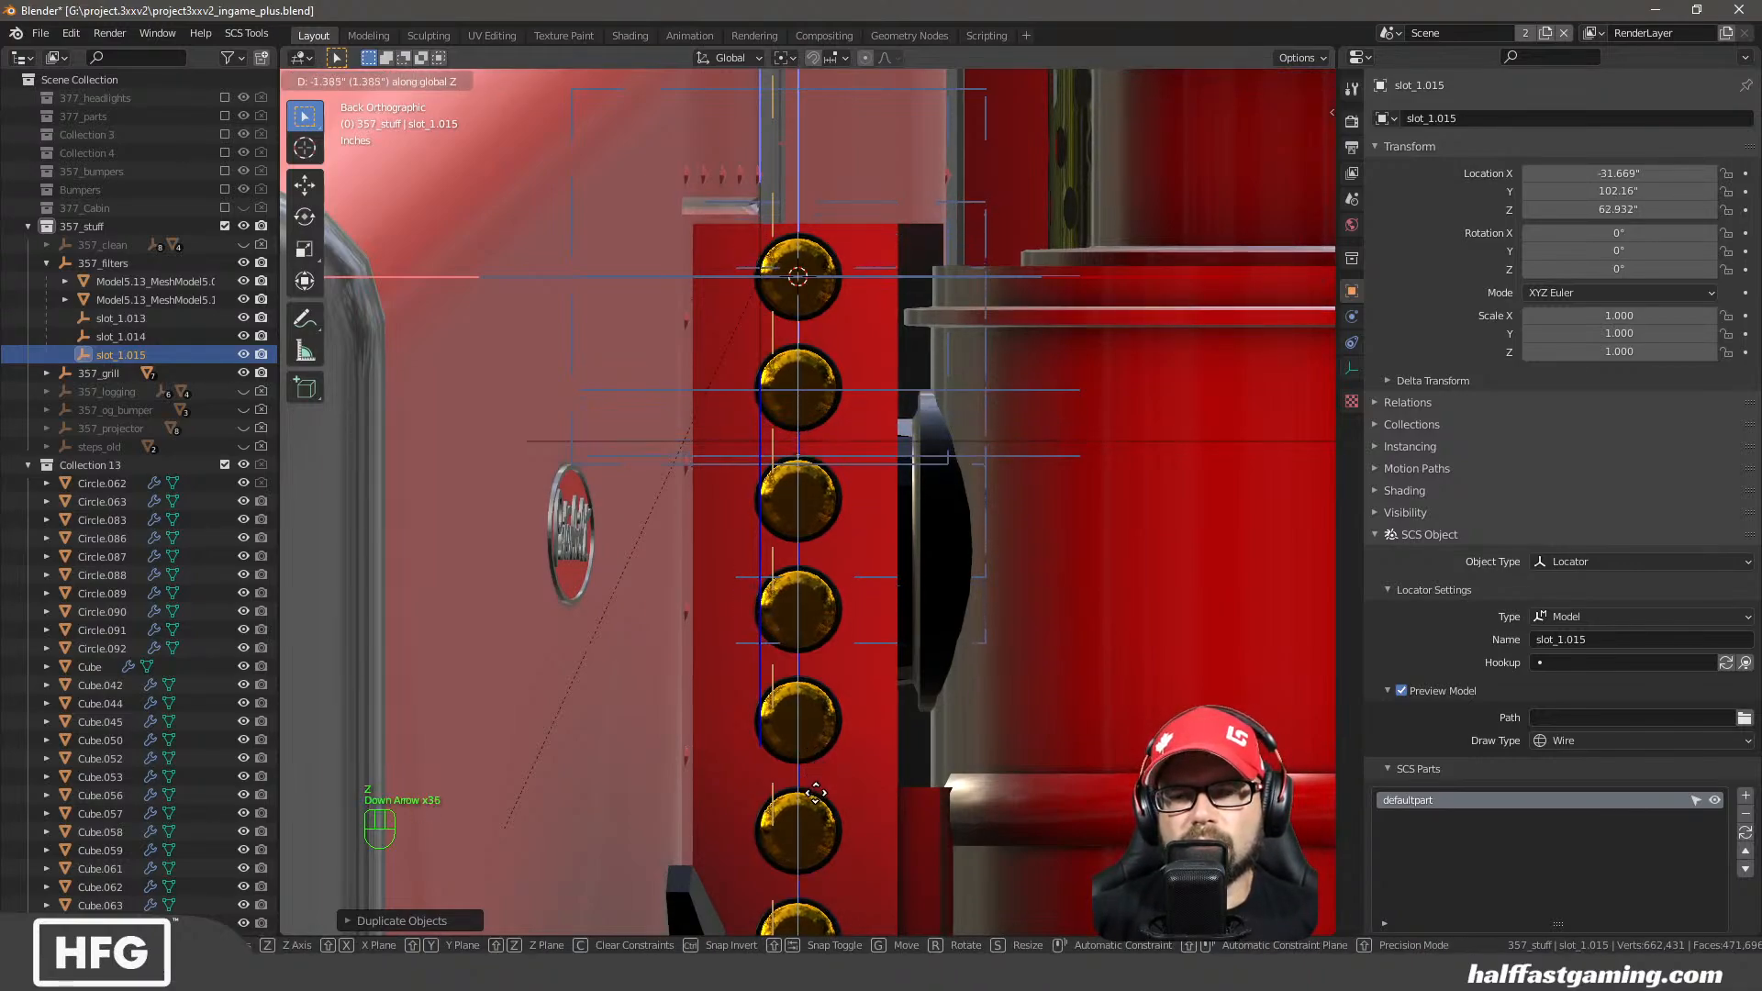
{"action": "key", "text": "Down"}
{"action": "key", "text": "Down"}
{"action": "key", "text": "Down"}
{"action": "key", "text": "Down"}
{"action": "key", "text": "Down"}
{"action": "key", "text": "Down"}
{"action": "key", "text": "Down"}
{"action": "key", "text": "Down"}
{"action": "key", "text": "Down"}
{"action": "key", "text": "Down"}
{"action": "key", "text": "Down"}
{"action": "key", "text": "Down"}
{"action": "key", "text": "Down"}
{"action": "key", "text": "Down"}
{"action": "key", "text": "Down"}
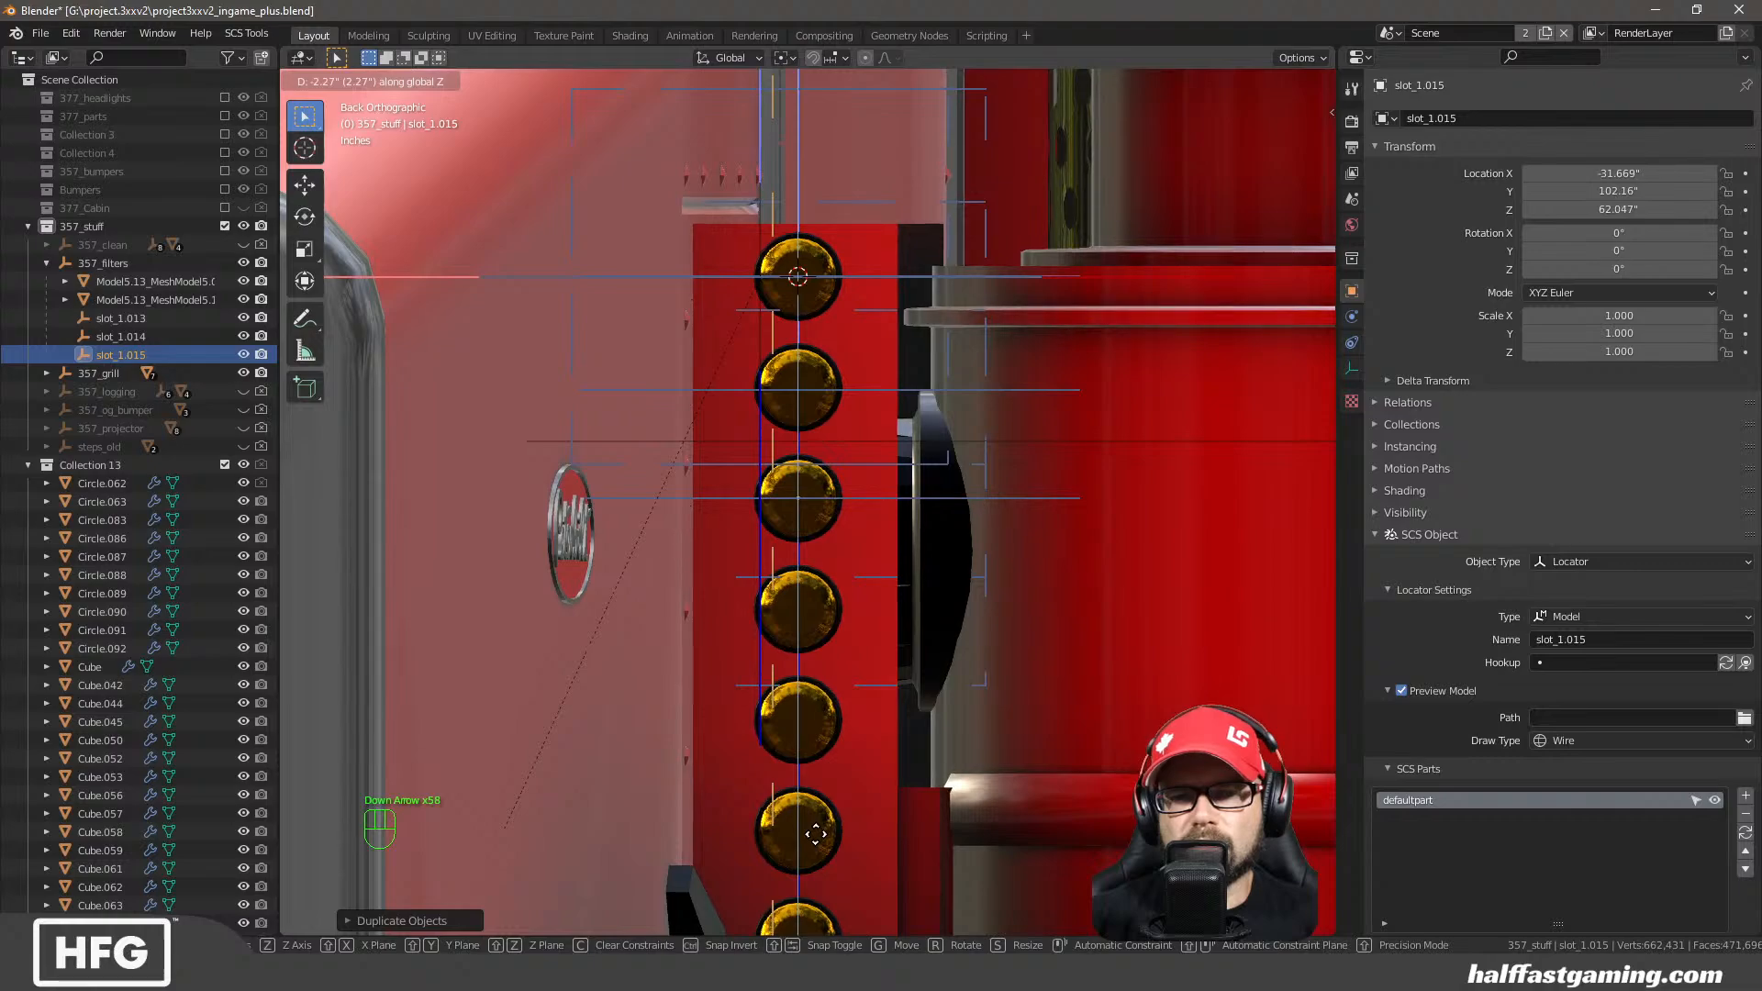
{"action": "key", "text": "Down"}
{"action": "key", "text": "Return"}
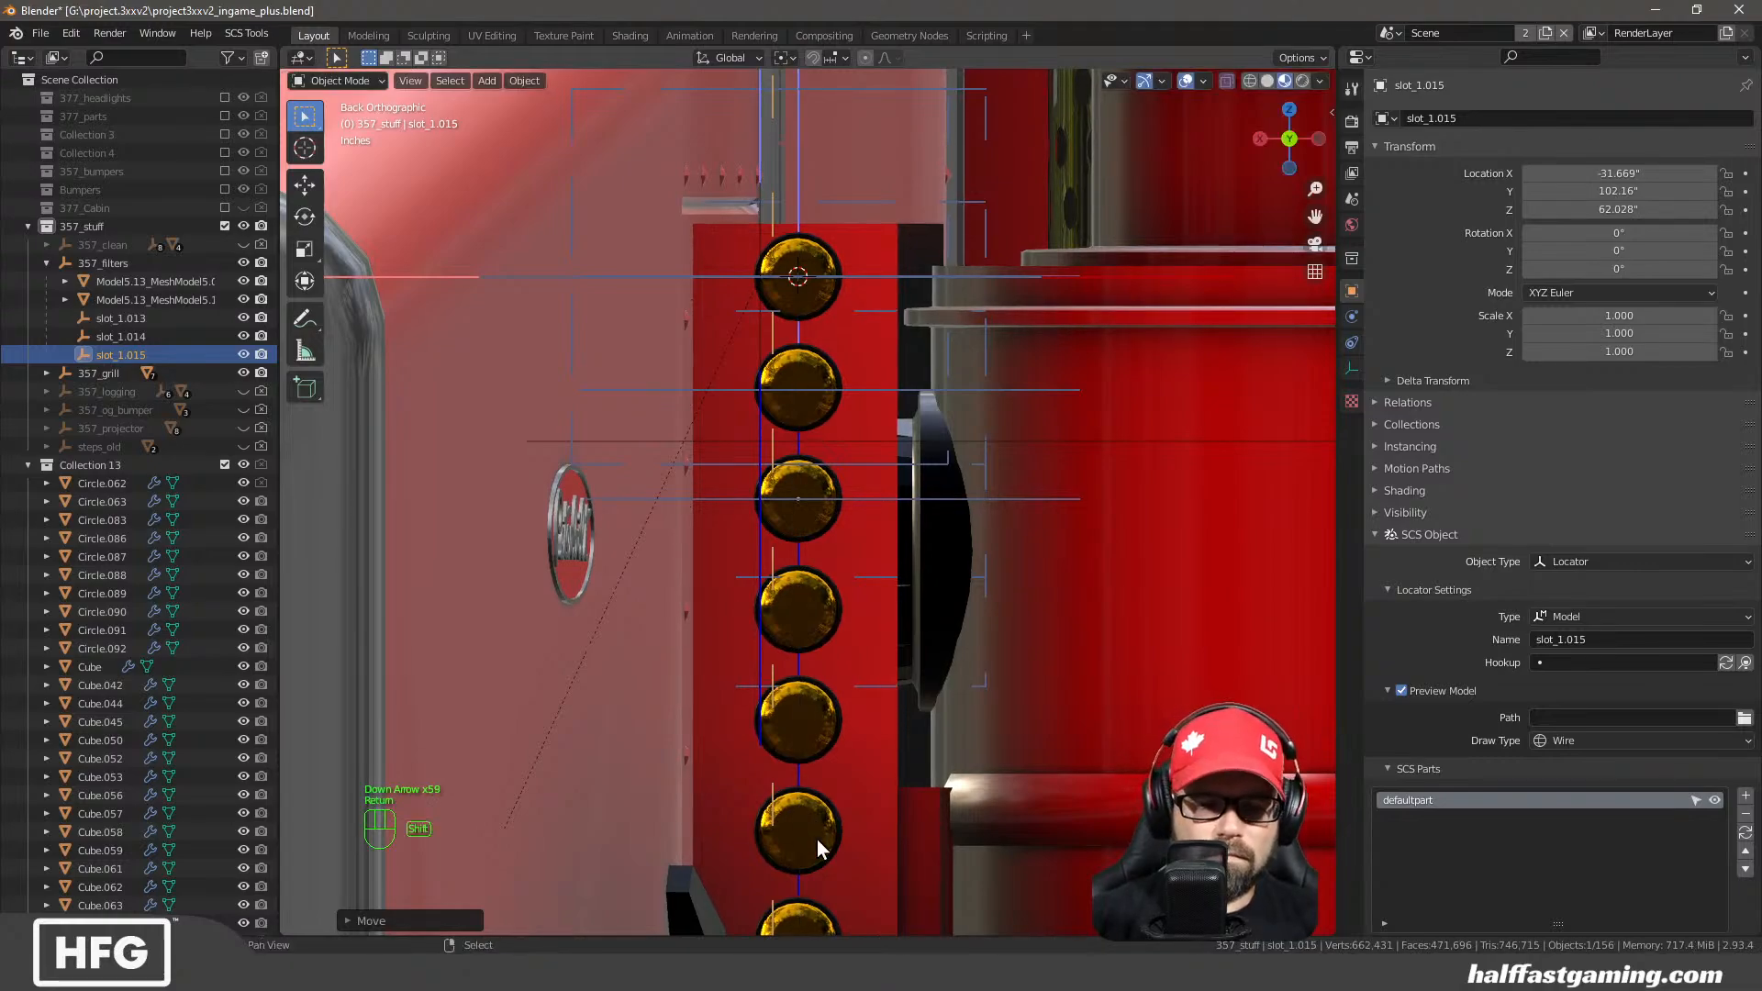
Duplicate the third light's locator and move the copy down about 2.35 inches along Z onto the fourth amber light's centre
{"action": "key", "text": "shift+d"}
{"action": "key", "text": "z"}
{"action": "key", "text": "Down"}
{"action": "key", "text": "Down"}
{"action": "key", "text": "Down"}
{"action": "key", "text": "Down"}
{"action": "key", "text": "Down"}
{"action": "key", "text": "Down"}
{"action": "key", "text": "Down"}
{"action": "key", "text": "Down"}
{"action": "key", "text": "Down"}
{"action": "key", "text": "Down"}
{"action": "key", "text": "Down"}
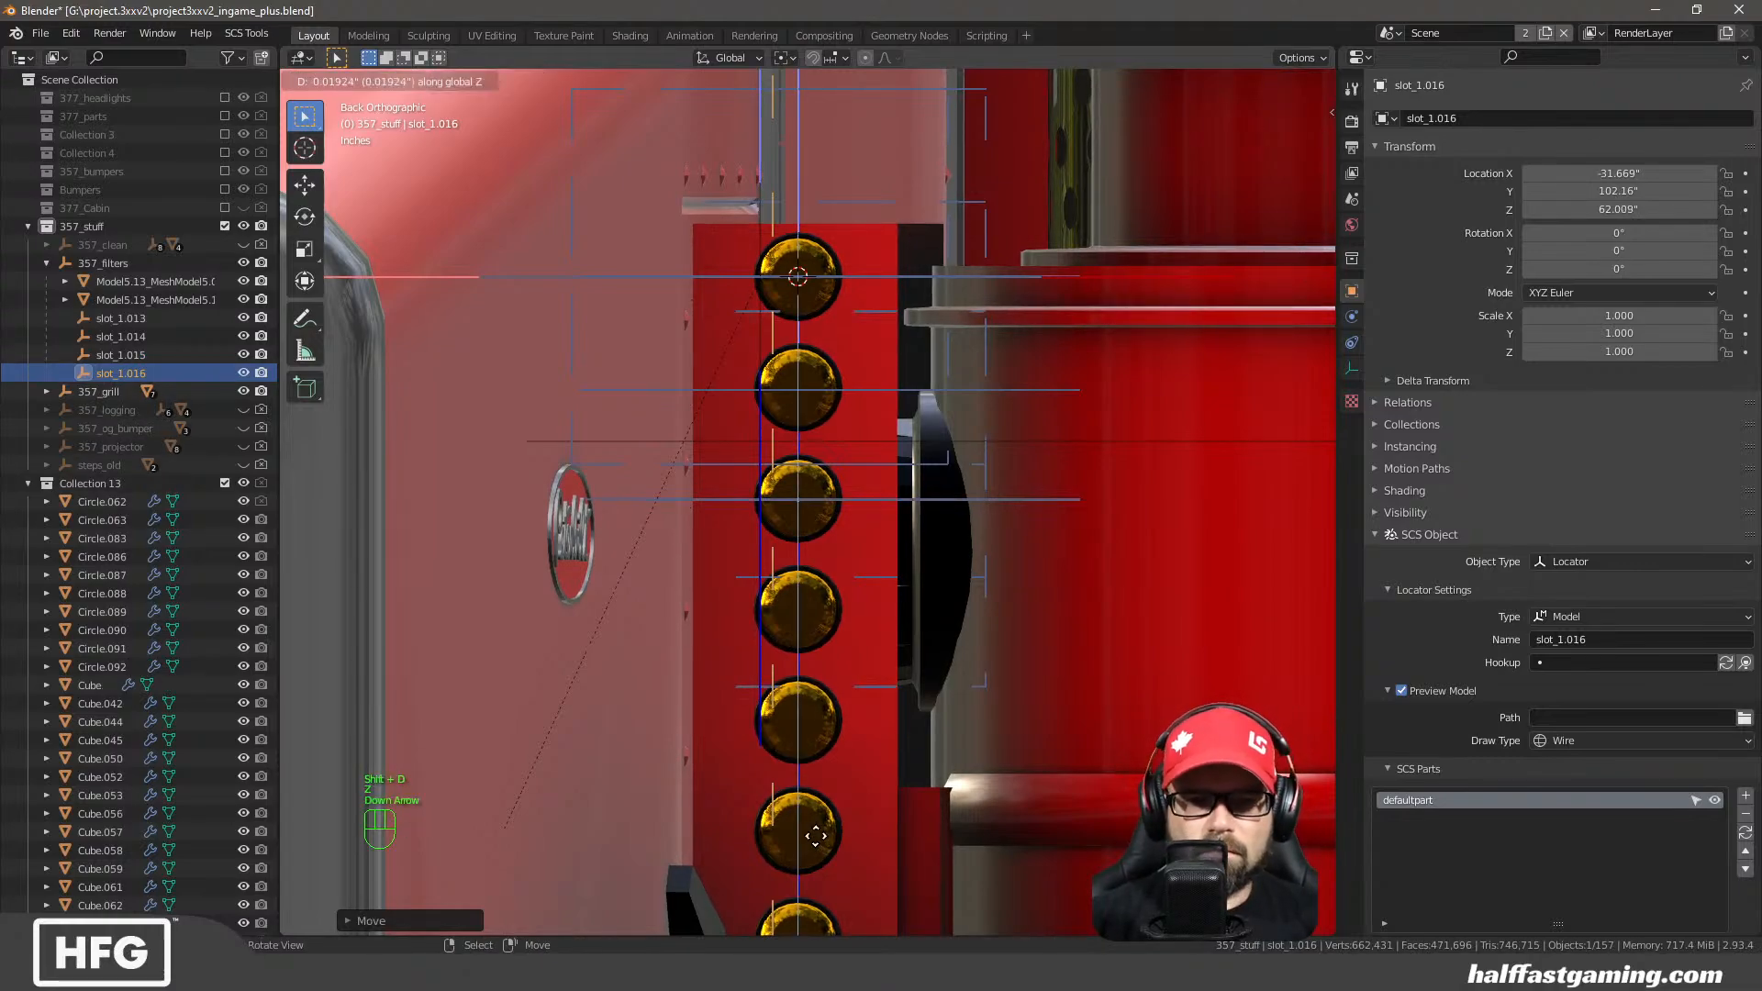
{"action": "key", "text": "Down"}
{"action": "key", "text": "Down"}
{"action": "key", "text": "Down"}
{"action": "key", "text": "Down"}
{"action": "key", "text": "Down"}
{"action": "key", "text": "Down"}
{"action": "key", "text": "Down"}
{"action": "key", "text": "Down"}
{"action": "key", "text": "Down"}
{"action": "key", "text": "Down"}
{"action": "key", "text": "Down"}
{"action": "key", "text": "Down"}
{"action": "key", "text": "Down"}
{"action": "key", "text": "Down"}
{"action": "key", "text": "Down"}
{"action": "key", "text": "Down"}
{"action": "key", "text": "Down"}
{"action": "key", "text": "Down"}
{"action": "key", "text": "Down"}
{"action": "key", "text": "Down"}
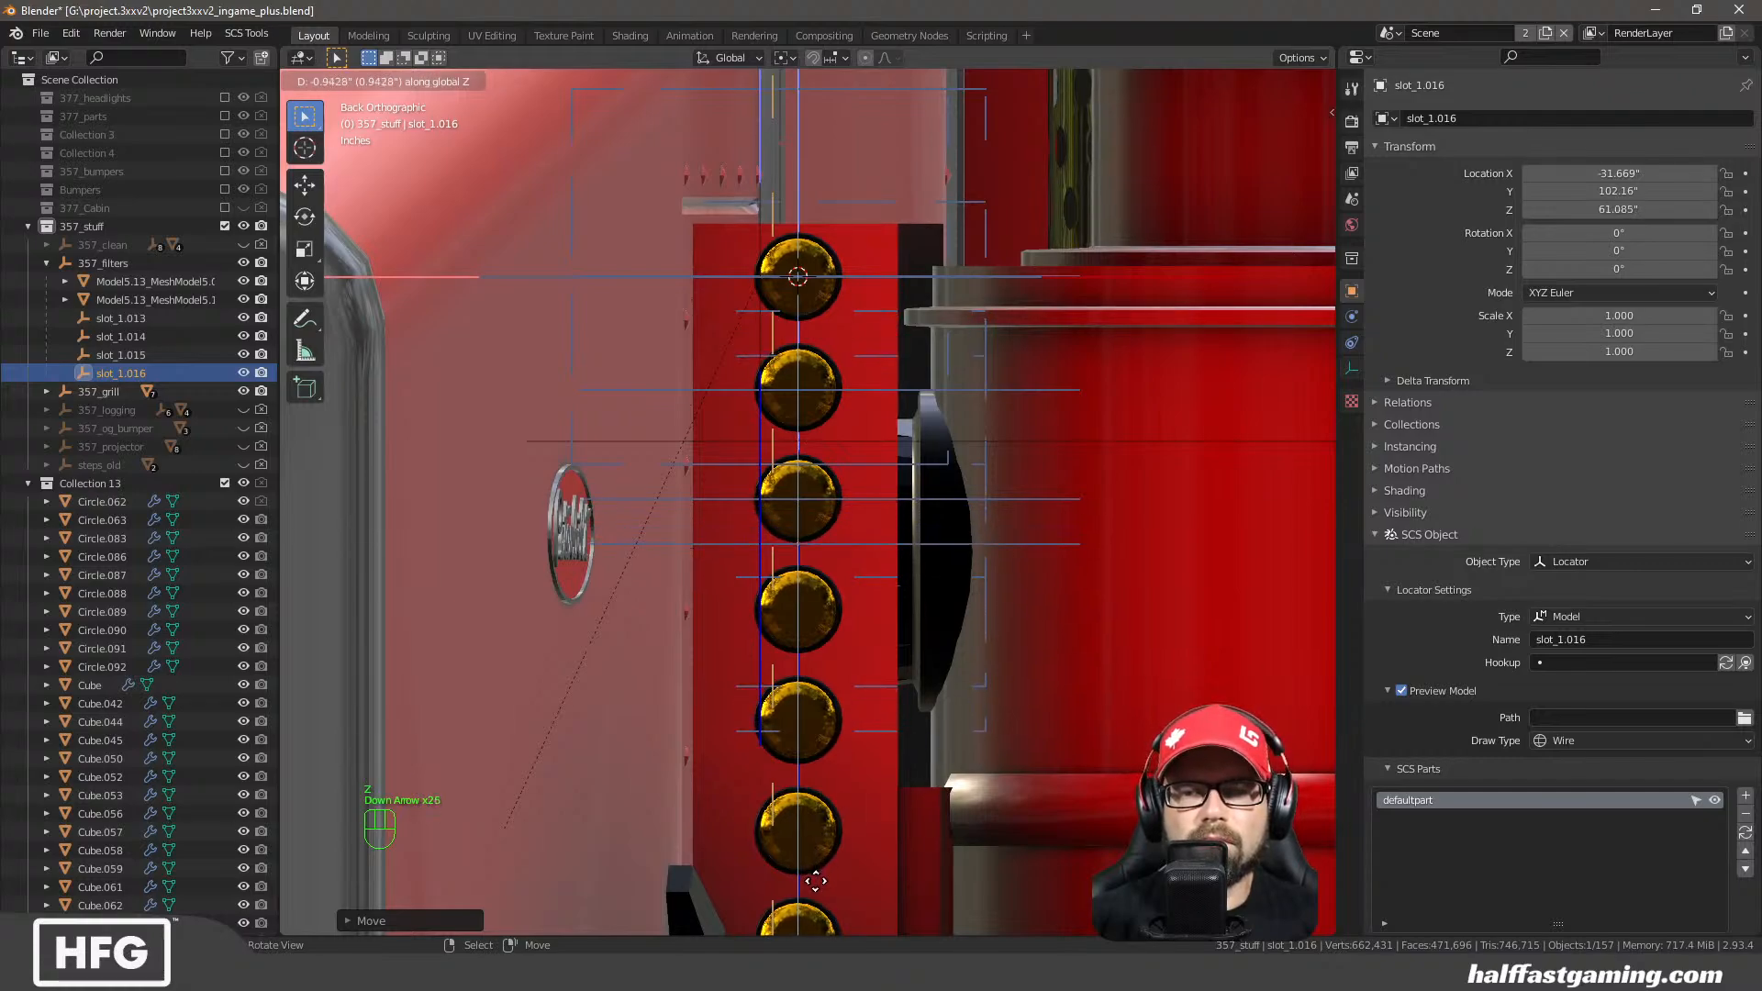
{"action": "key", "text": "Down"}
{"action": "key", "text": "Down"}
{"action": "key", "text": "Down"}
{"action": "key", "text": "Down"}
{"action": "key", "text": "Down"}
{"action": "key", "text": "Down"}
{"action": "key", "text": "Down"}
{"action": "key", "text": "Down"}
{"action": "key", "text": "Down"}
{"action": "key", "text": "Down"}
{"action": "key", "text": "Down"}
{"action": "key", "text": "Down"}
{"action": "key", "text": "Down"}
{"action": "key", "text": "Down"}
{"action": "key", "text": "Down"}
{"action": "key", "text": "Down"}
{"action": "key", "text": "Down"}
{"action": "key", "text": "Down"}
{"action": "key", "text": "Down"}
{"action": "key", "text": "Down"}
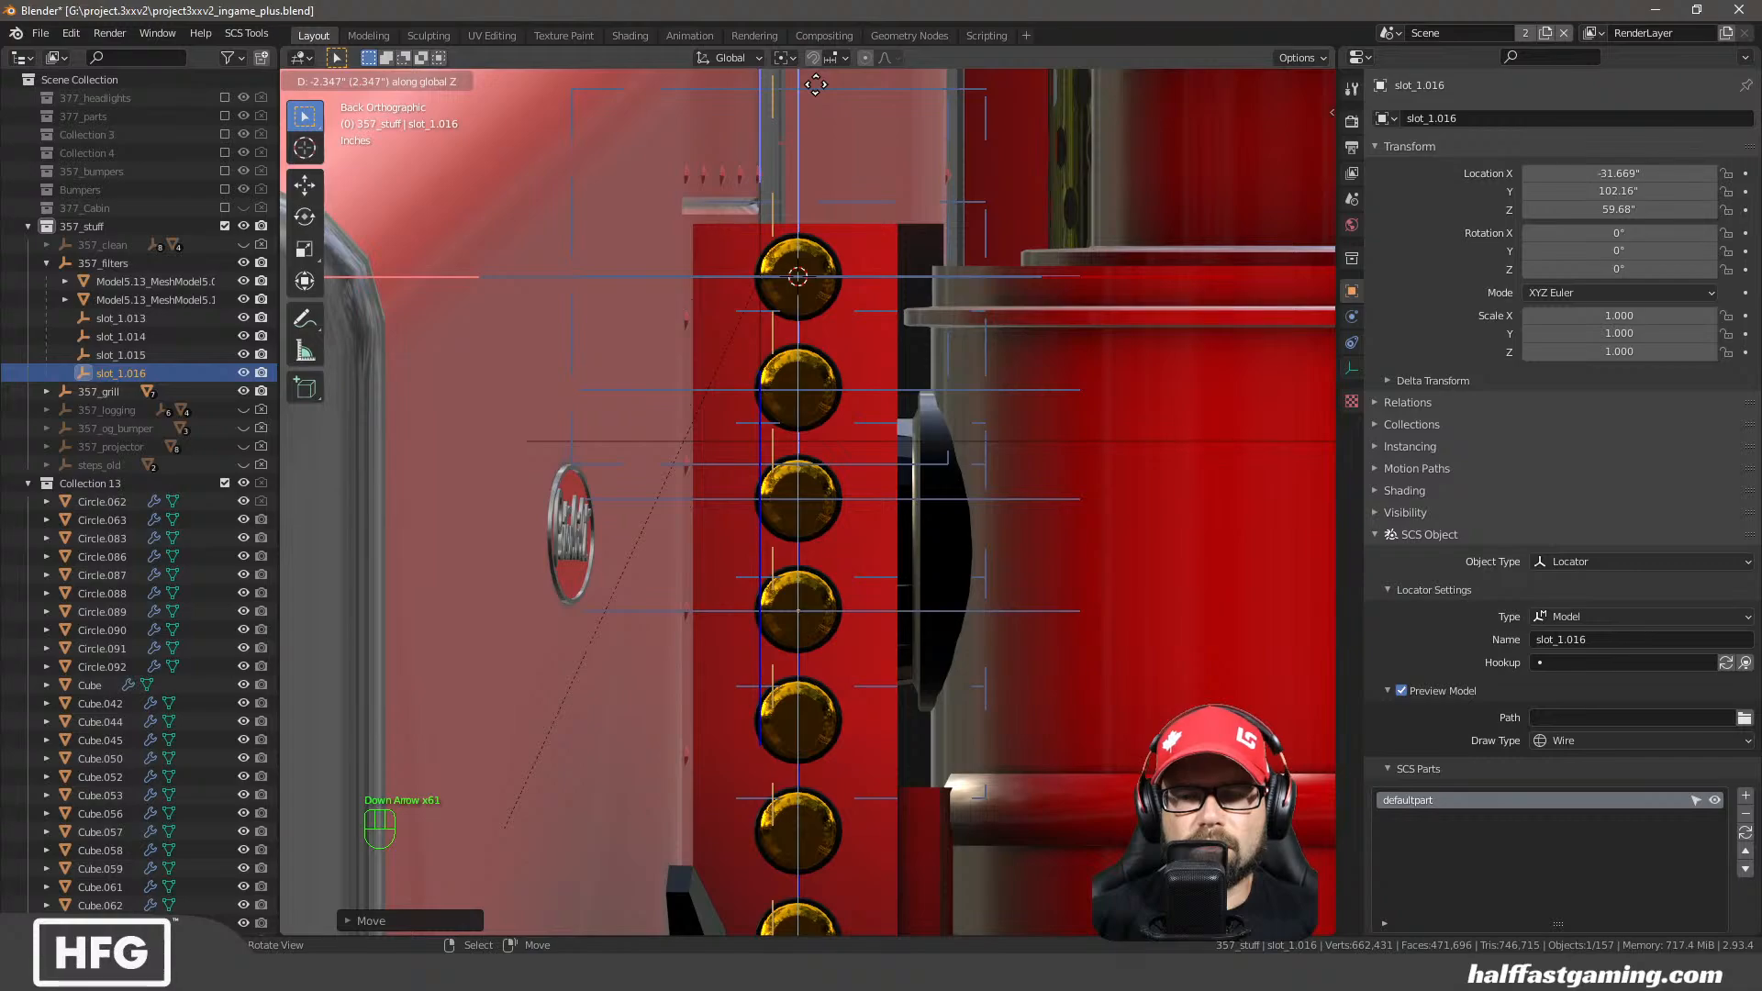
{"action": "key", "text": "Return"}
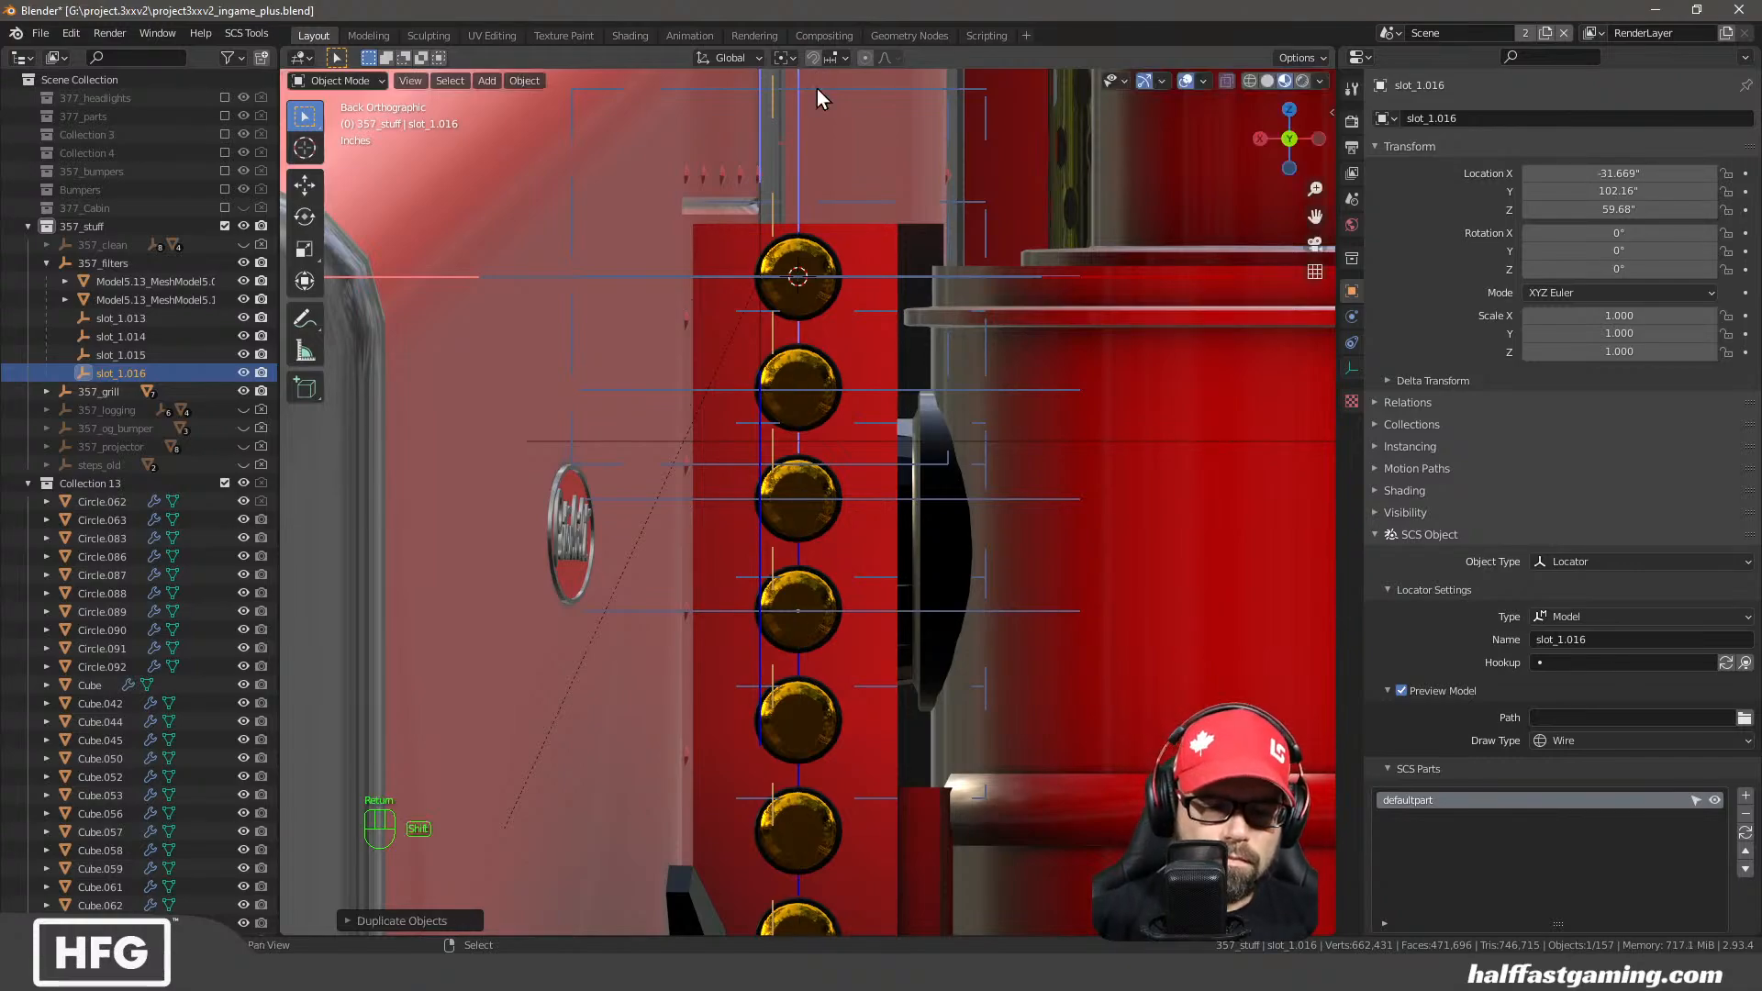
Duplicate the fourth light's locator and move the copy down about 2.31 inches along Z onto the fifth amber light's centre
{"action": "key", "text": "shift+d"}
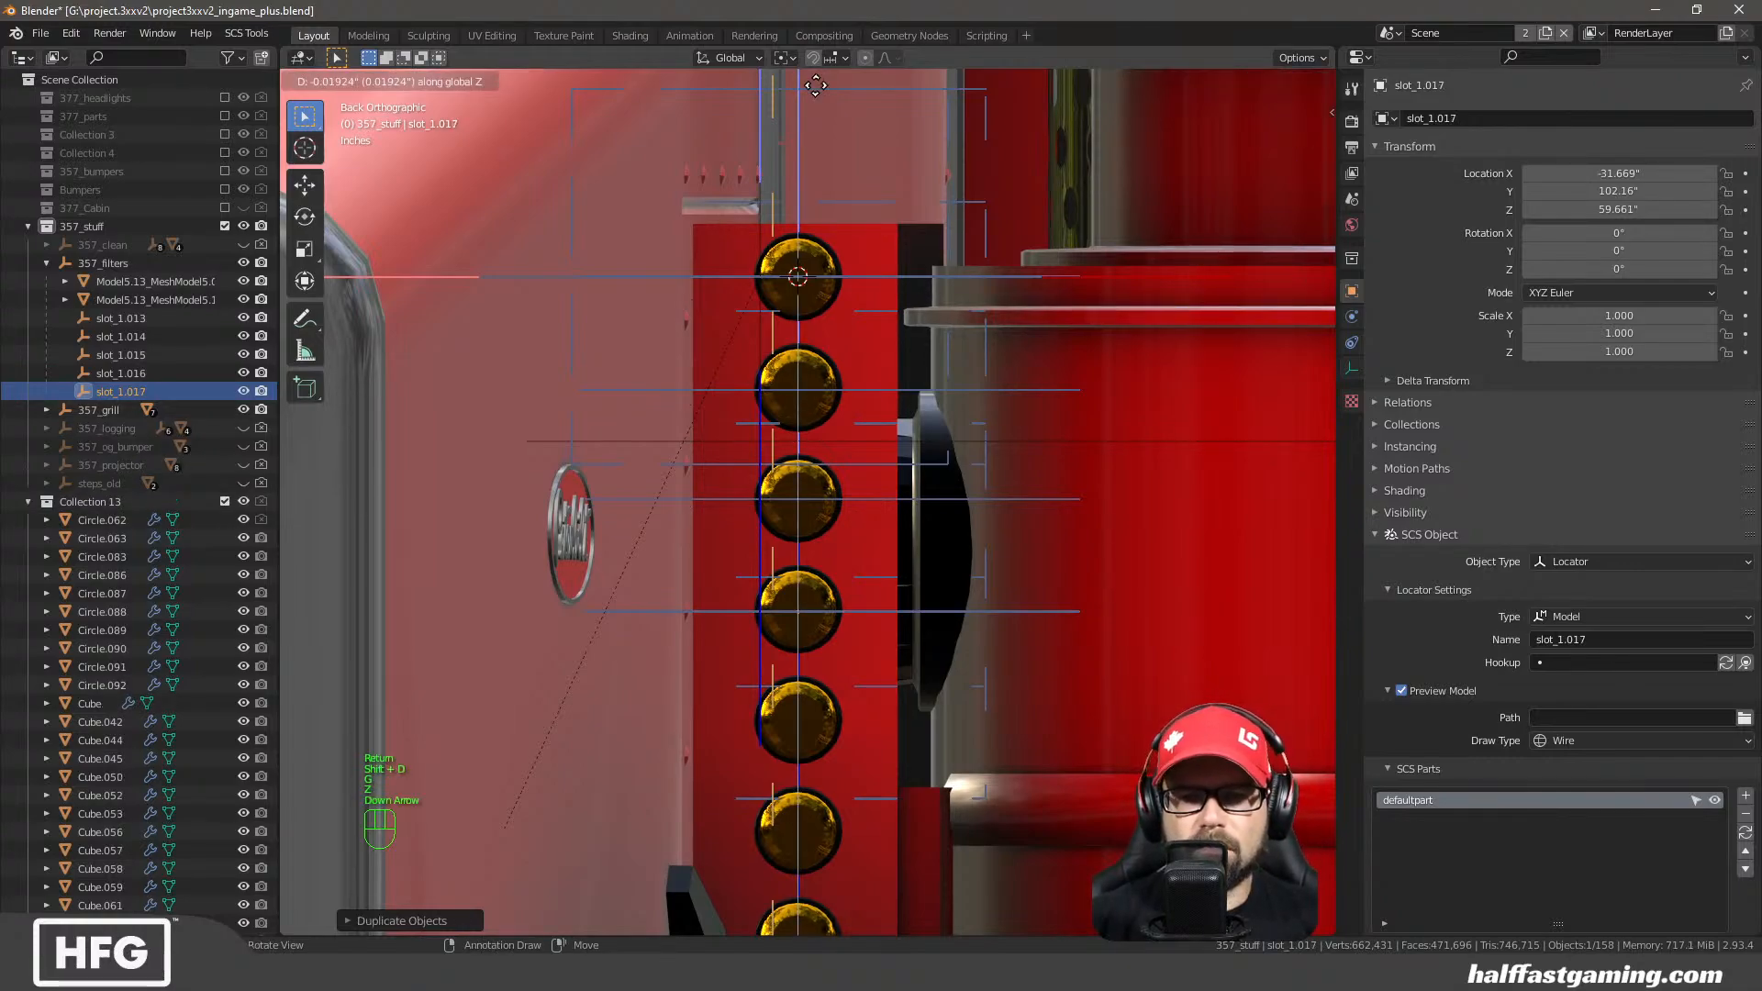
{"action": "key", "text": "Down"}
{"action": "key", "text": "Down"}
{"action": "key", "text": "Down"}
{"action": "key", "text": "Down"}
{"action": "key", "text": "Down"}
{"action": "key", "text": "Down"}
{"action": "key", "text": "Down"}
{"action": "key", "text": "Down"}
{"action": "key", "text": "Down"}
{"action": "key", "text": "Down"}
{"action": "key", "text": "Down"}
{"action": "key", "text": "Down"}
{"action": "key", "text": "Down"}
{"action": "key", "text": "Down"}
{"action": "key", "text": "Down"}
{"action": "key", "text": "Down"}
{"action": "key", "text": "Down"}
{"action": "key", "text": "Down"}
{"action": "key", "text": "Down"}
{"action": "key", "text": "Down"}
{"action": "key", "text": "Down"}
{"action": "key", "text": "Down"}
{"action": "key", "text": "Down"}
{"action": "key", "text": "Down"}
{"action": "key", "text": "Down"}
{"action": "key", "text": "Down"}
{"action": "key", "text": "Down"}
{"action": "key", "text": "Down"}
{"action": "key", "text": "Down"}
{"action": "key", "text": "Down"}
{"action": "key", "text": "Down"}
{"action": "key", "text": "Down"}
{"action": "key", "text": "Down"}
{"action": "key", "text": "Down"}
{"action": "key", "text": "Down"}
{"action": "key", "text": "Down"}
{"action": "key", "text": "Down"}
{"action": "key", "text": "Down"}
{"action": "key", "text": "Down"}
{"action": "key", "text": "Down"}
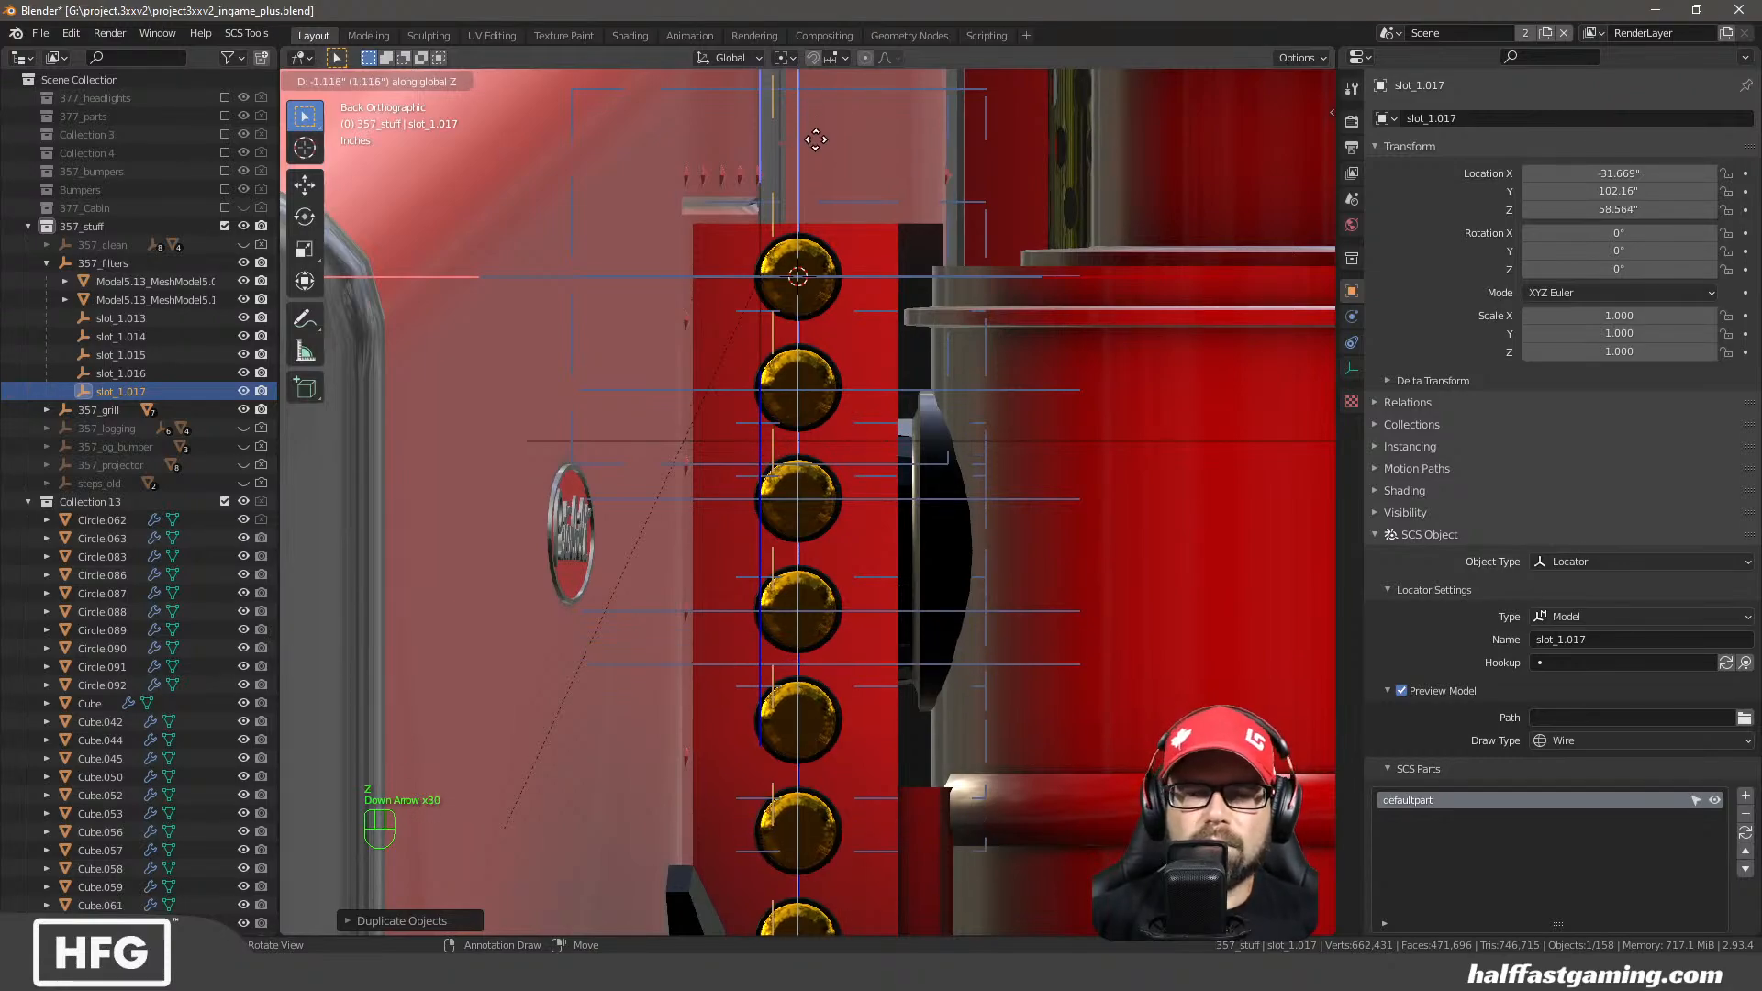
{"action": "key", "text": "Down"}
{"action": "key", "text": "Down"}
{"action": "key", "text": "Down"}
{"action": "key", "text": "Down"}
{"action": "key", "text": "Down"}
{"action": "key", "text": "Down"}
{"action": "key", "text": "Down"}
{"action": "key", "text": "Down"}
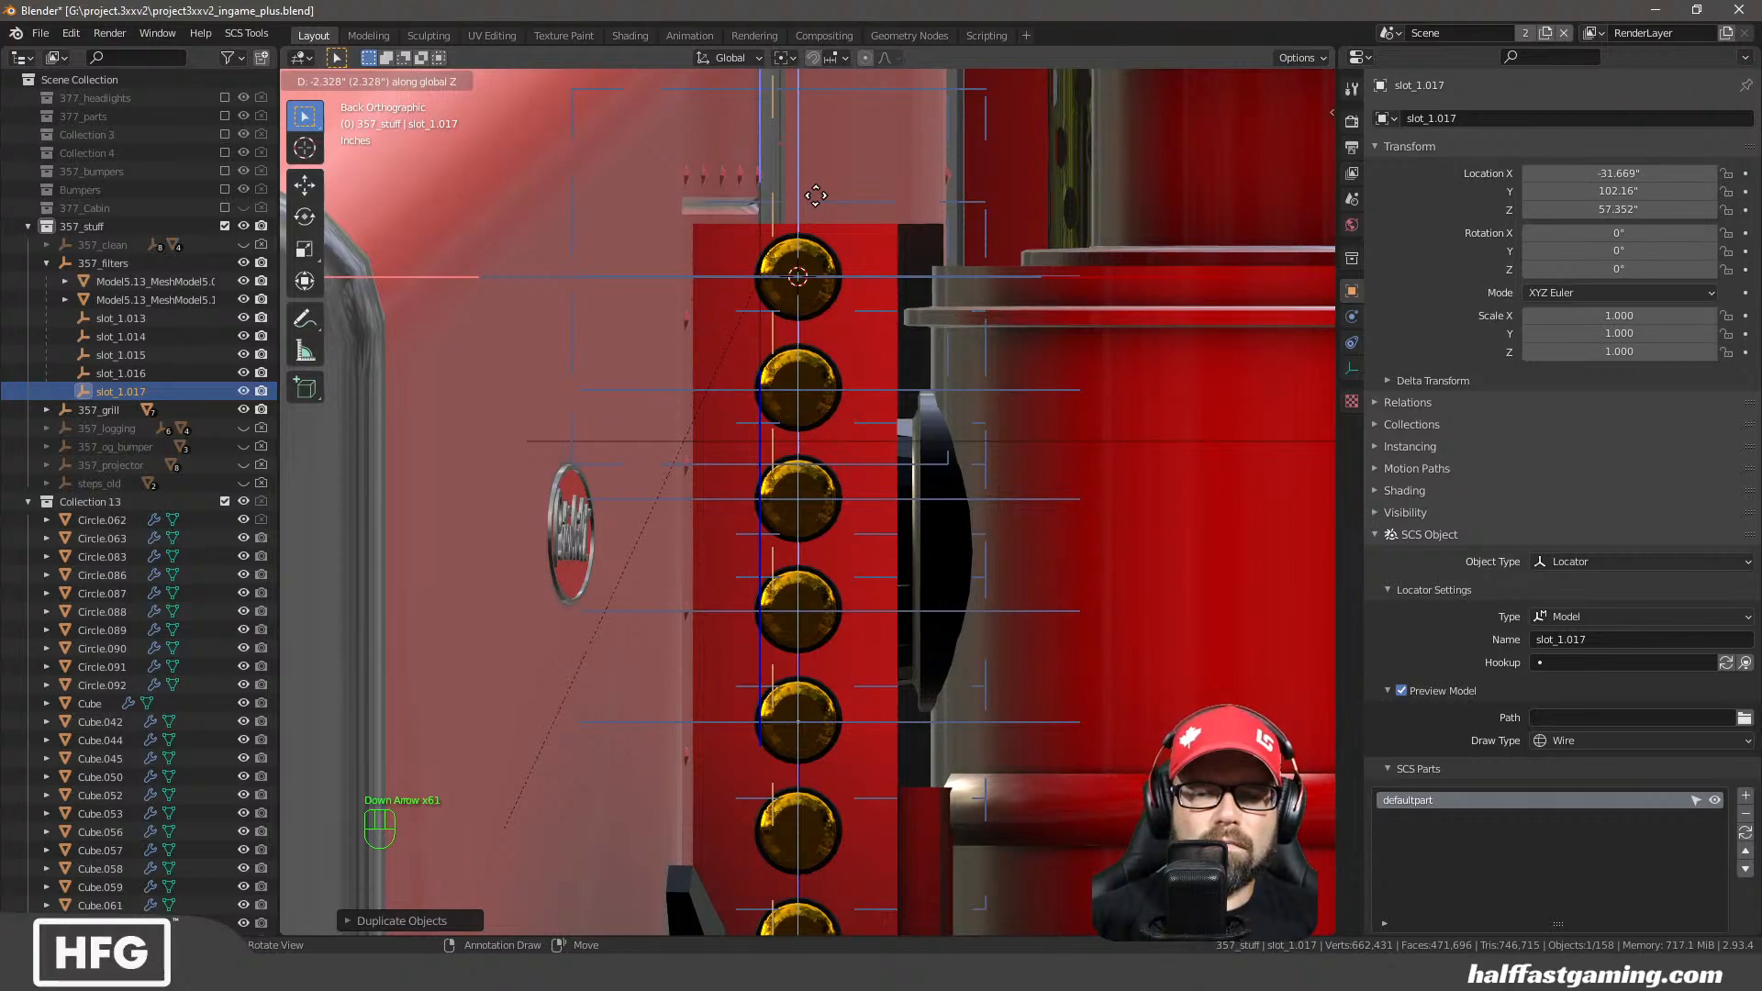
{"action": "key", "text": "Up"}
{"action": "key", "text": "Return"}
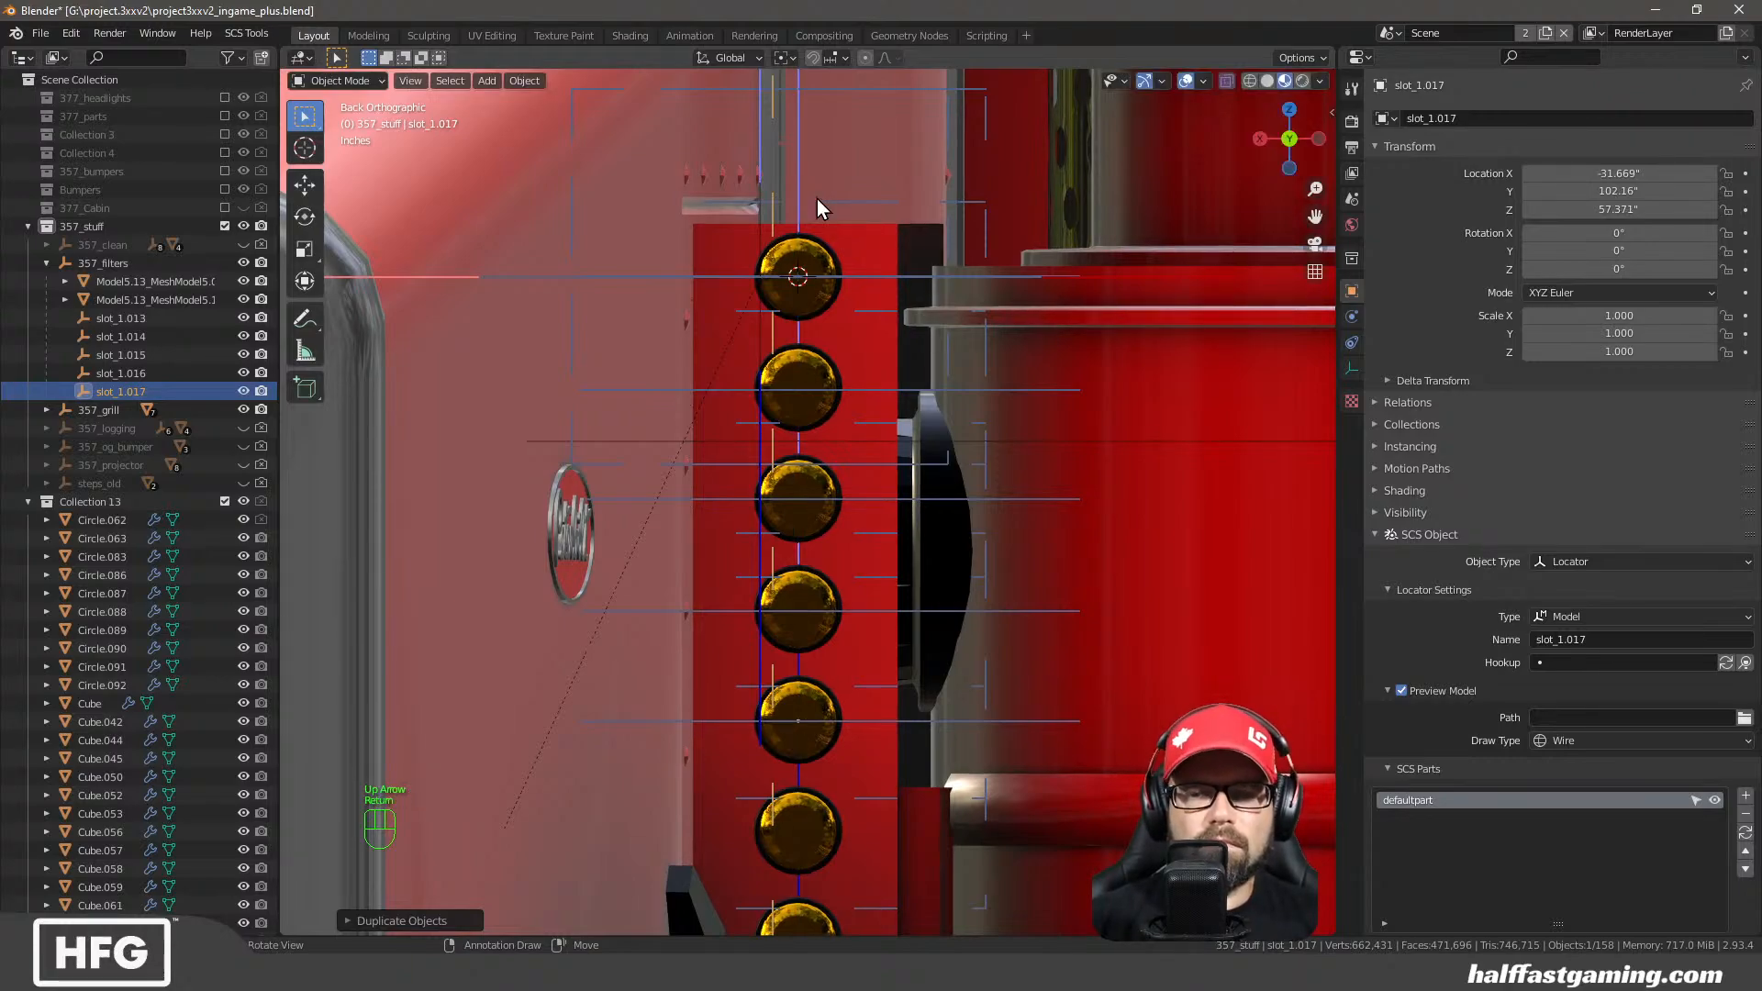
Duplicate the fifth light's locator and move the copy down about 2.39 inches along Z onto the sixth amber light's centre
{"action": "key", "text": "shift+d"}
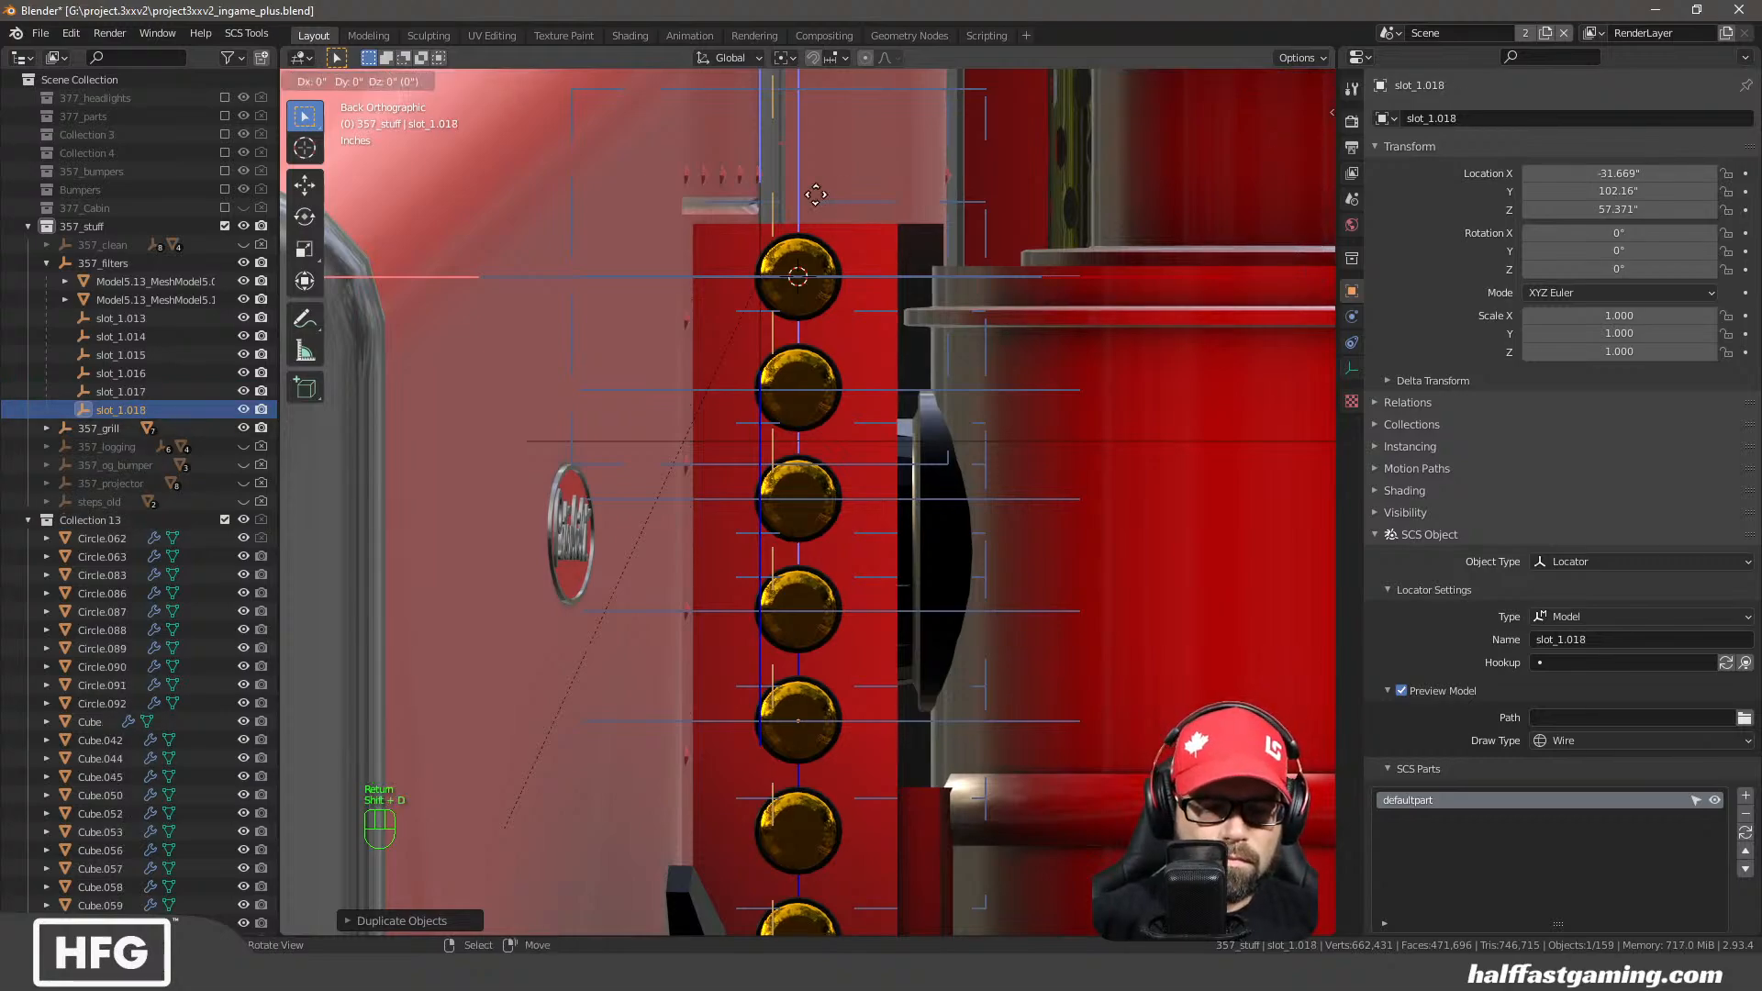
{"action": "key", "text": "Down"}
{"action": "key", "text": "Down"}
{"action": "key", "text": "Down"}
{"action": "key", "text": "Down"}
{"action": "key", "text": "Down"}
{"action": "key", "text": "Down"}
{"action": "key", "text": "Down"}
{"action": "key", "text": "Down"}
{"action": "key", "text": "Down"}
{"action": "key", "text": "Down"}
{"action": "key", "text": "Down"}
{"action": "key", "text": "Down"}
{"action": "key", "text": "Down"}
{"action": "key", "text": "Down"}
{"action": "key", "text": "Down"}
{"action": "key", "text": "Down"}
{"action": "key", "text": "Down"}
{"action": "key", "text": "Down"}
{"action": "key", "text": "Down"}
{"action": "key", "text": "Down"}
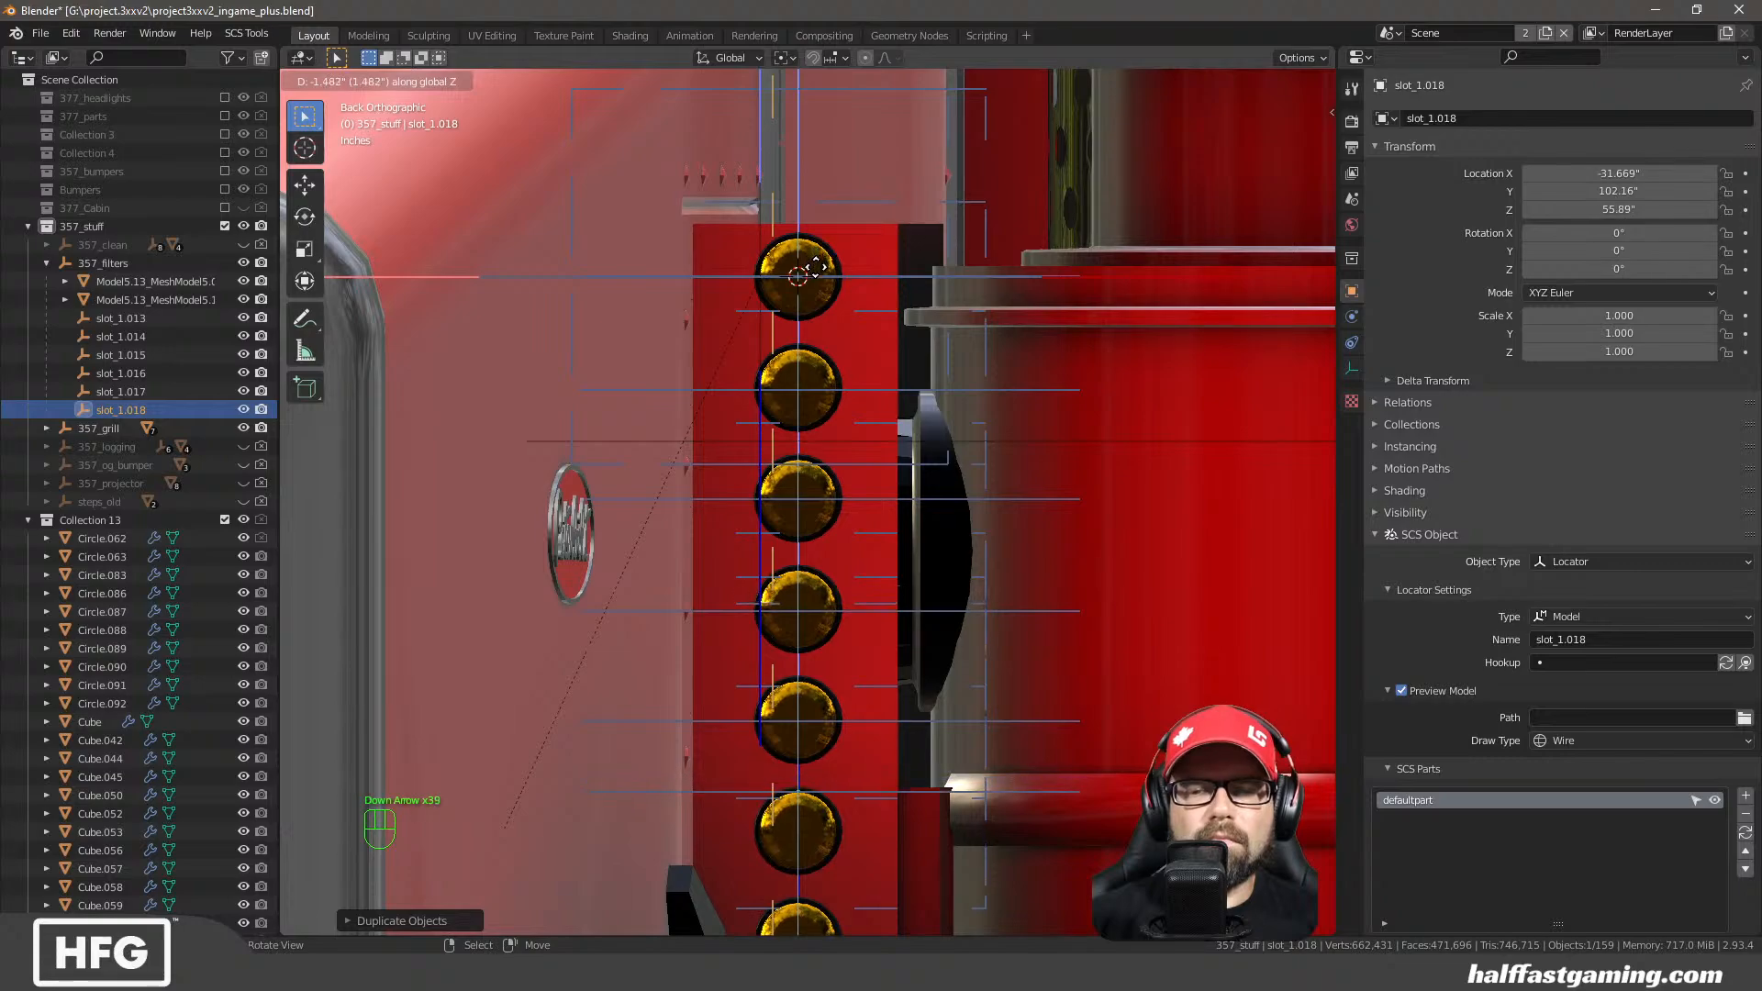
{"action": "key", "text": "Down"}
{"action": "key", "text": "Down"}
{"action": "key", "text": "Down"}
{"action": "key", "text": "Down"}
{"action": "key", "text": "Down"}
{"action": "key", "text": "Down"}
{"action": "key", "text": "Down"}
{"action": "key", "text": "Down"}
{"action": "key", "text": "Down"}
{"action": "key", "text": "Down"}
{"action": "key", "text": "Down"}
{"action": "key", "text": "Down"}
{"action": "key", "text": "Down"}
{"action": "key", "text": "Down"}
{"action": "key", "text": "Down"}
{"action": "key", "text": "Down"}
{"action": "key", "text": "Down"}
{"action": "key", "text": "Down"}
{"action": "key", "text": "Down"}
{"action": "key", "text": "Down"}
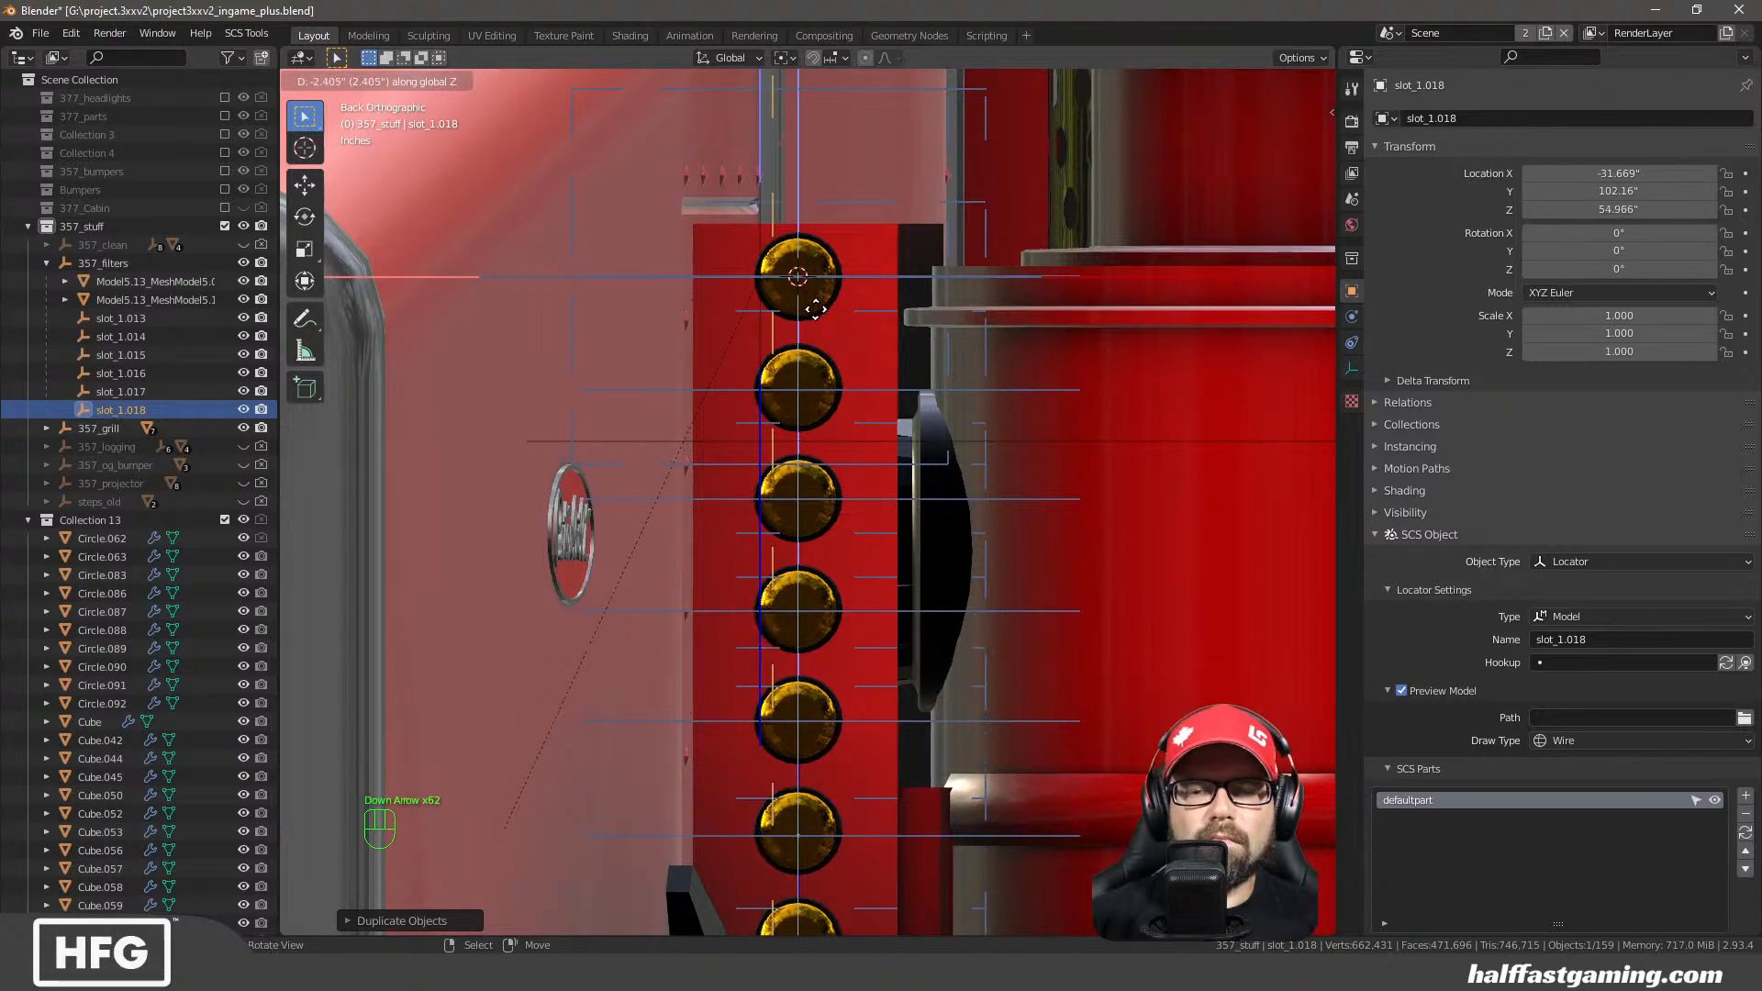
{"action": "key", "text": "Return"}
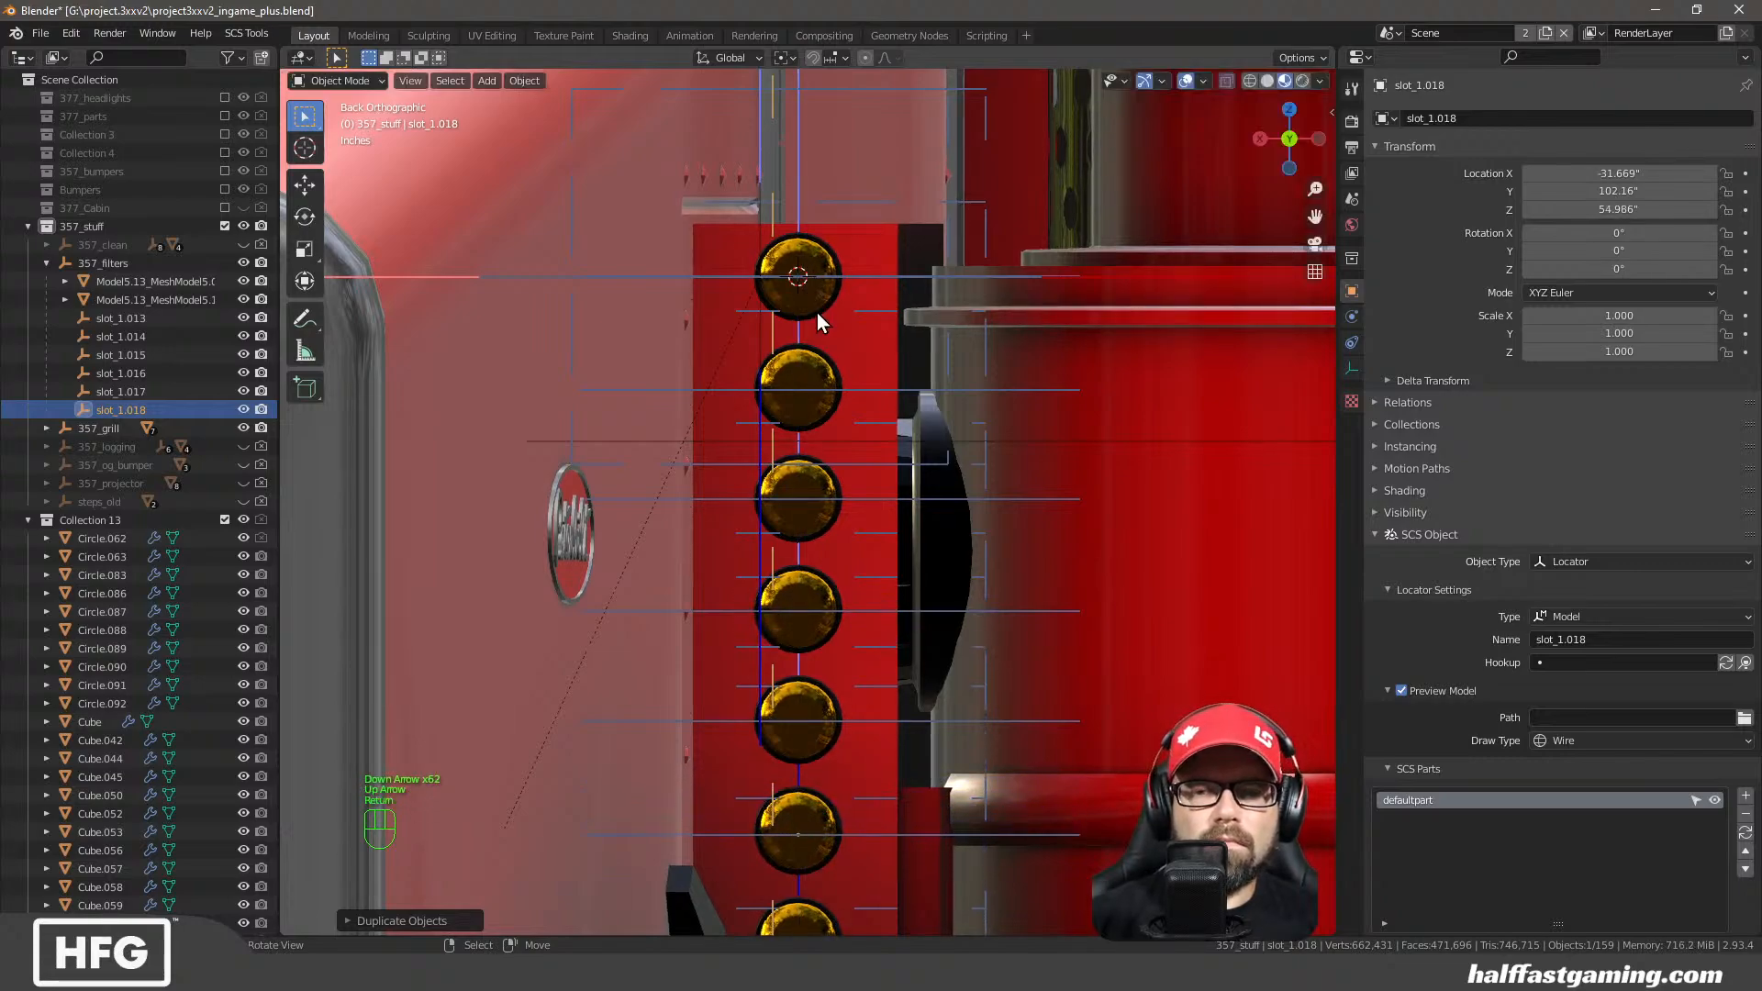
Duplicate the sixth light's locator and move the copy down about 2.29 inches along Z onto the seventh amber light's centre
{"action": "middle_click_drag", "start_coordinate": [815, 742], "coordinate": [808, 512], "text": "shift"}
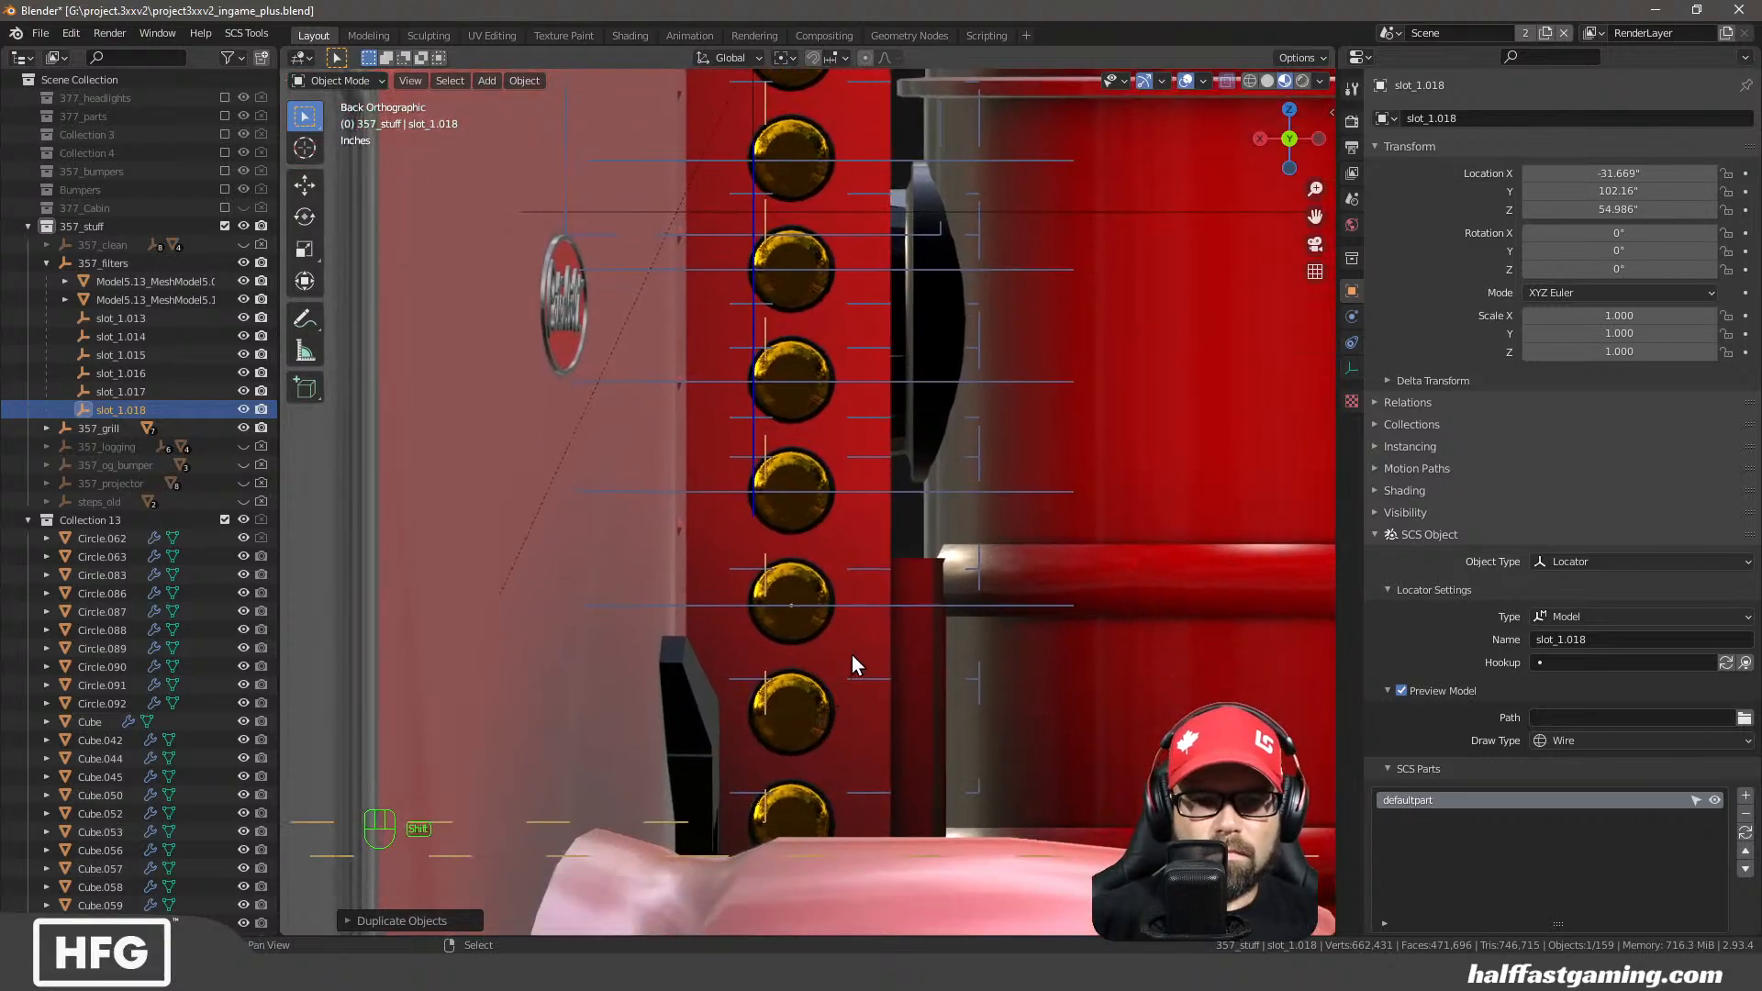
{"action": "key", "text": "shift+d"}
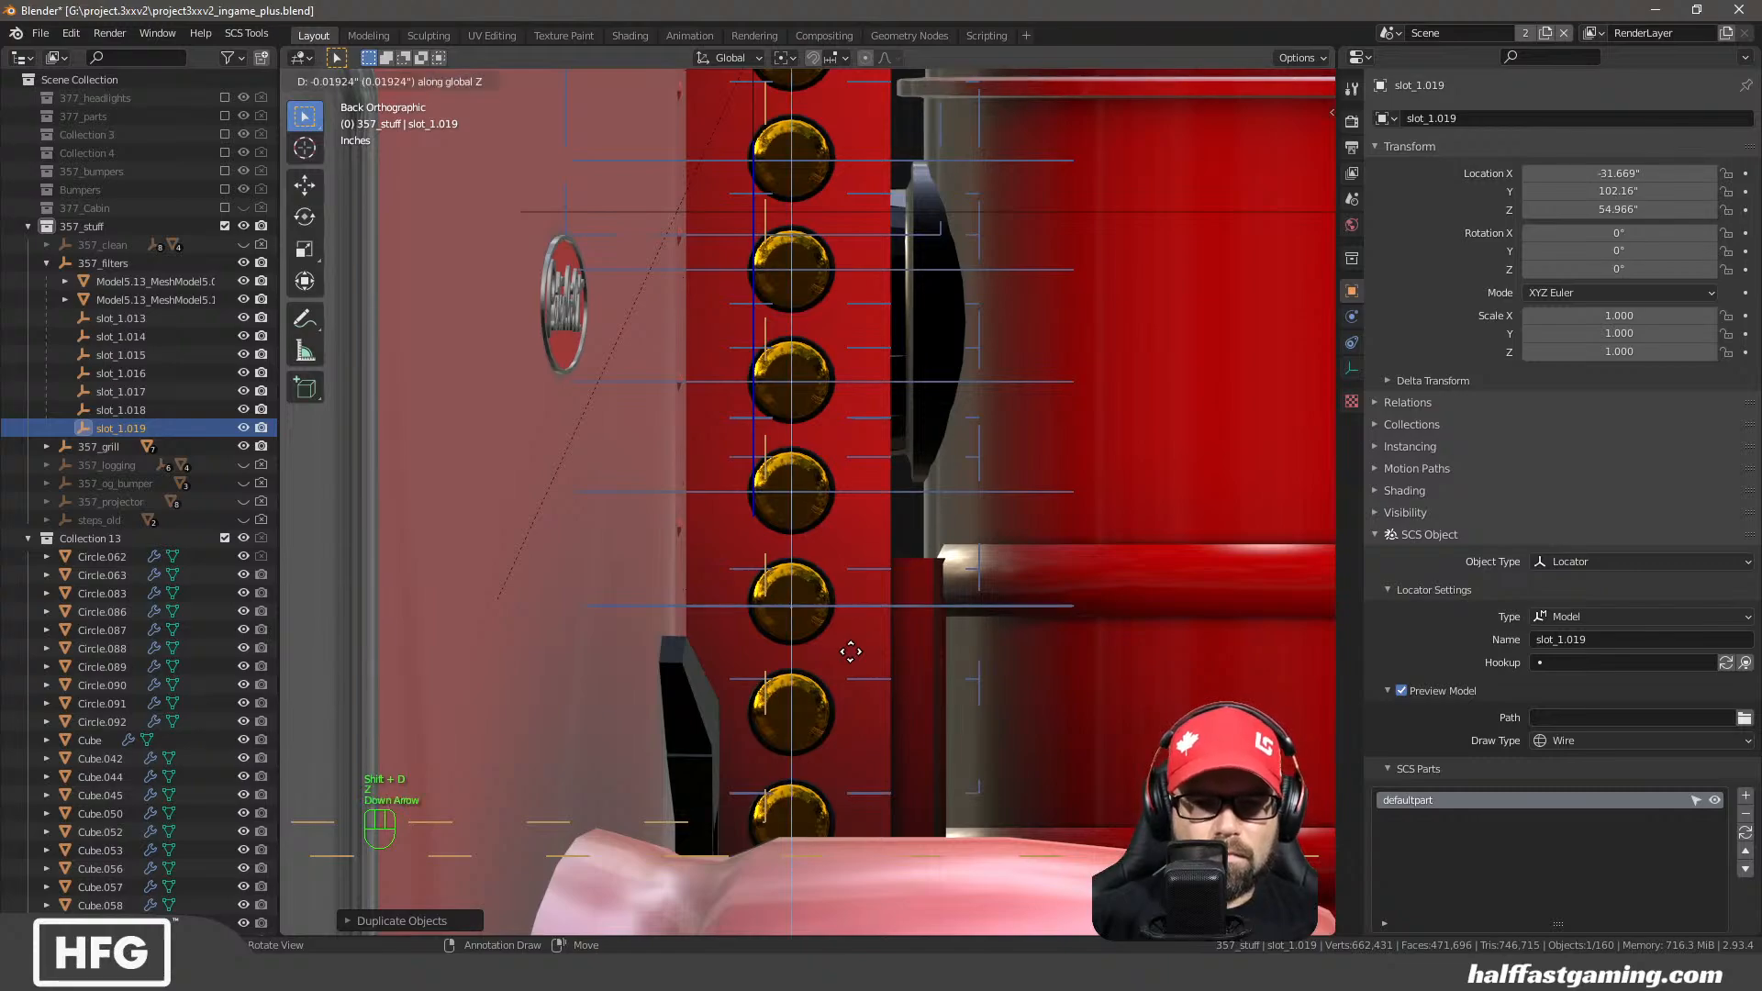
{"action": "key", "text": "Down"}
{"action": "key", "text": "Down"}
{"action": "key", "text": "Down"}
{"action": "key", "text": "Down"}
{"action": "key", "text": "Down"}
{"action": "key", "text": "Down"}
{"action": "key", "text": "Down"}
{"action": "key", "text": "Down"}
{"action": "key", "text": "Down"}
{"action": "key", "text": "Down"}
{"action": "key", "text": "Down"}
{"action": "key", "text": "Down"}
{"action": "key", "text": "Down"}
{"action": "key", "text": "Down"}
{"action": "key", "text": "Down"}
{"action": "key", "text": "Down"}
{"action": "key", "text": "Down"}
{"action": "key", "text": "Down"}
{"action": "key", "text": "Down"}
{"action": "key", "text": "Down"}
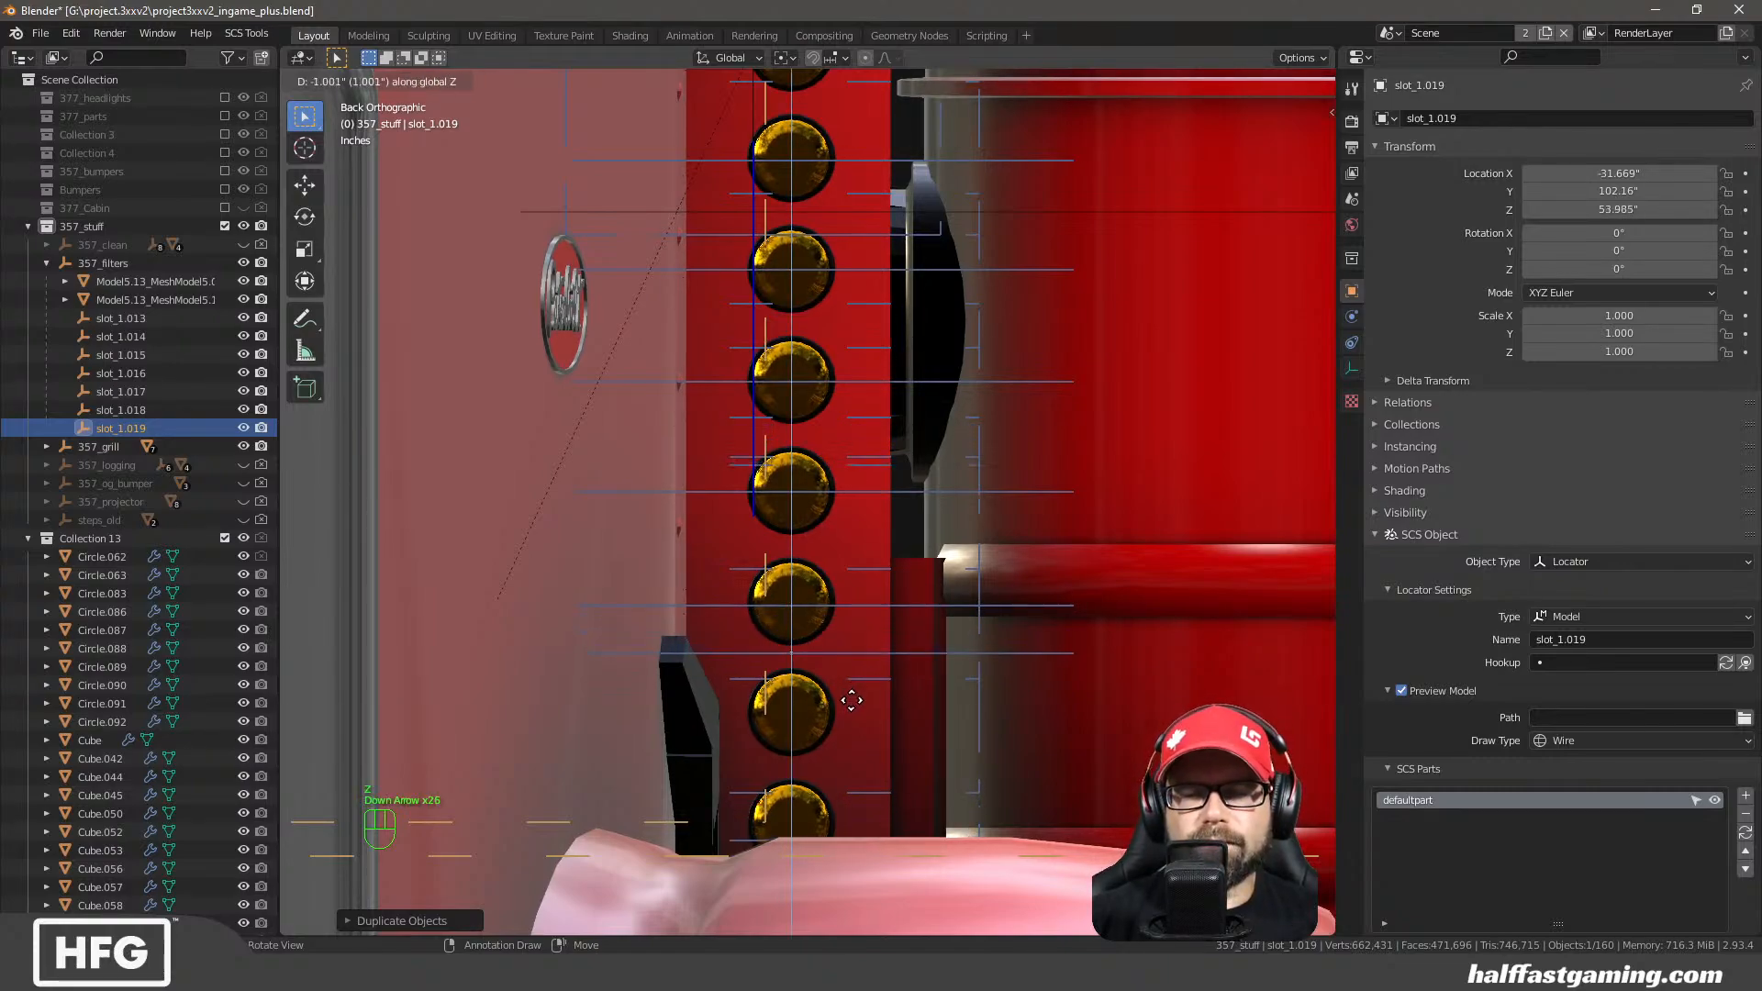
{"action": "key", "text": "Down"}
{"action": "key", "text": "Down"}
{"action": "key", "text": "Down"}
{"action": "key", "text": "Down"}
{"action": "key", "text": "Down"}
{"action": "key", "text": "Down"}
{"action": "key", "text": "Down"}
{"action": "key", "text": "Down"}
{"action": "key", "text": "Down"}
{"action": "key", "text": "Down"}
{"action": "key", "text": "Down"}
{"action": "key", "text": "Down"}
{"action": "key", "text": "Down"}
{"action": "key", "text": "Down"}
{"action": "key", "text": "Down"}
{"action": "key", "text": "Down"}
{"action": "key", "text": "Down"}
{"action": "key", "text": "Down"}
{"action": "key", "text": "Down"}
{"action": "key", "text": "Down"}
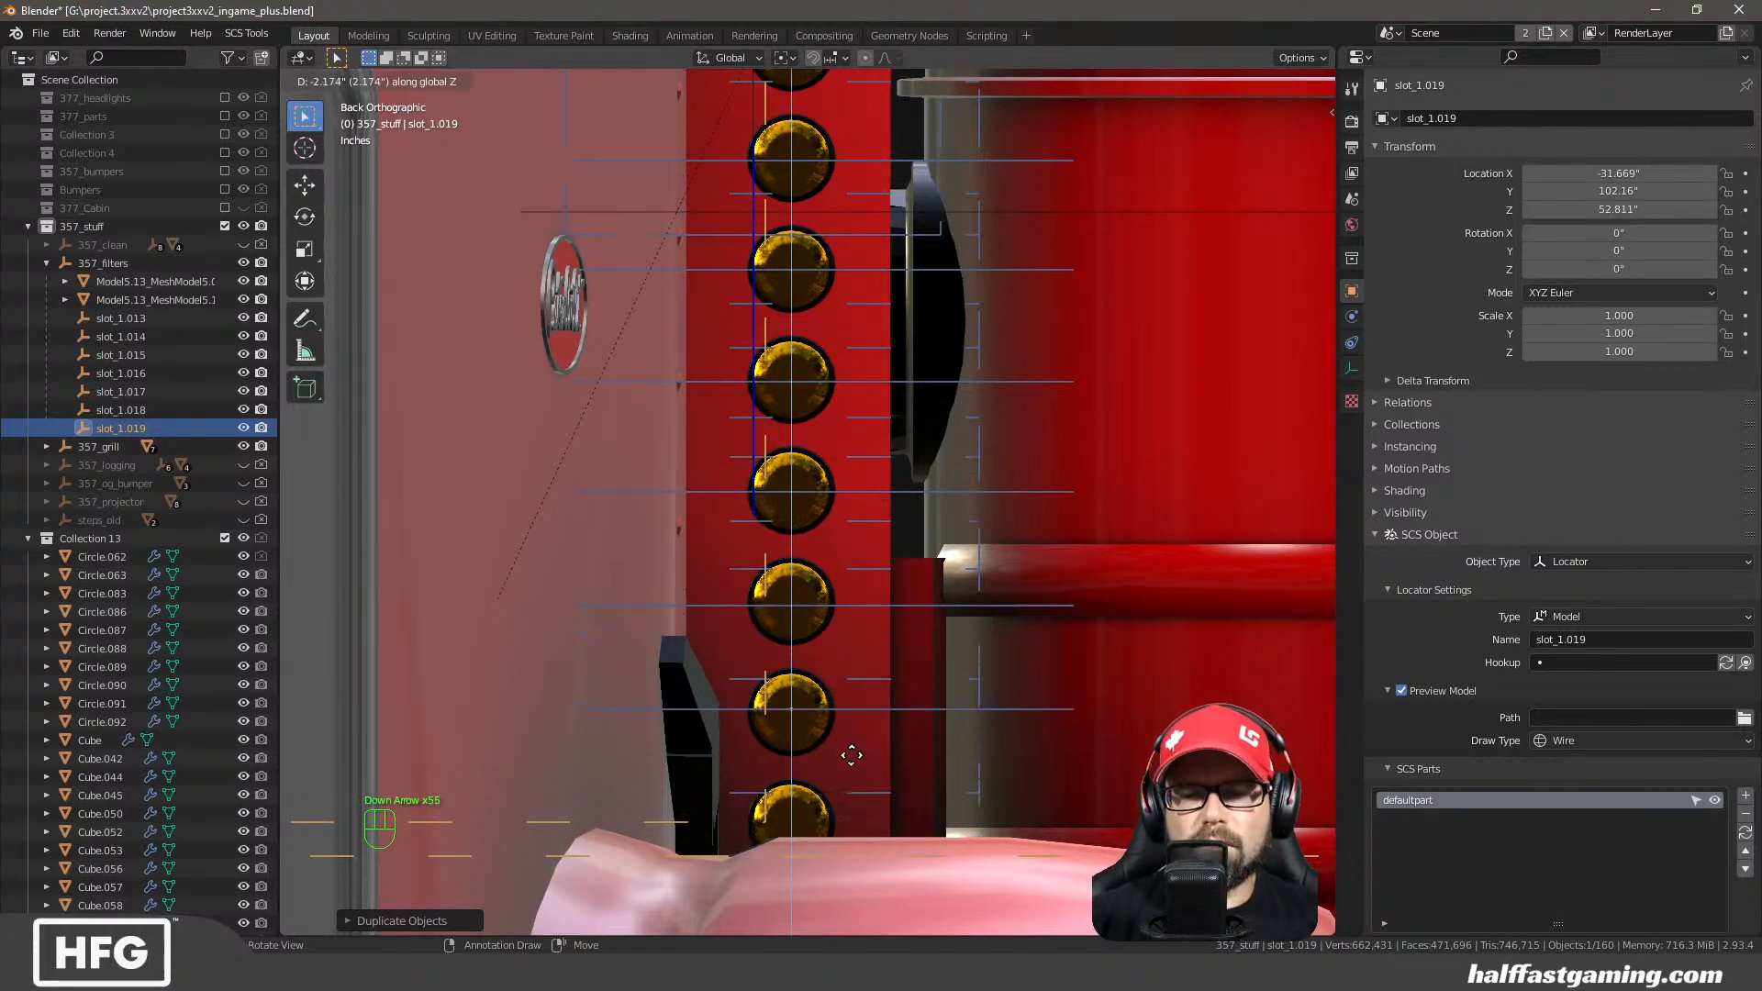
{"action": "key", "text": "Down"}
{"action": "key", "text": "Down"}
{"action": "key", "text": "Down"}
{"action": "key", "text": "Down"}
{"action": "key", "text": "Return"}
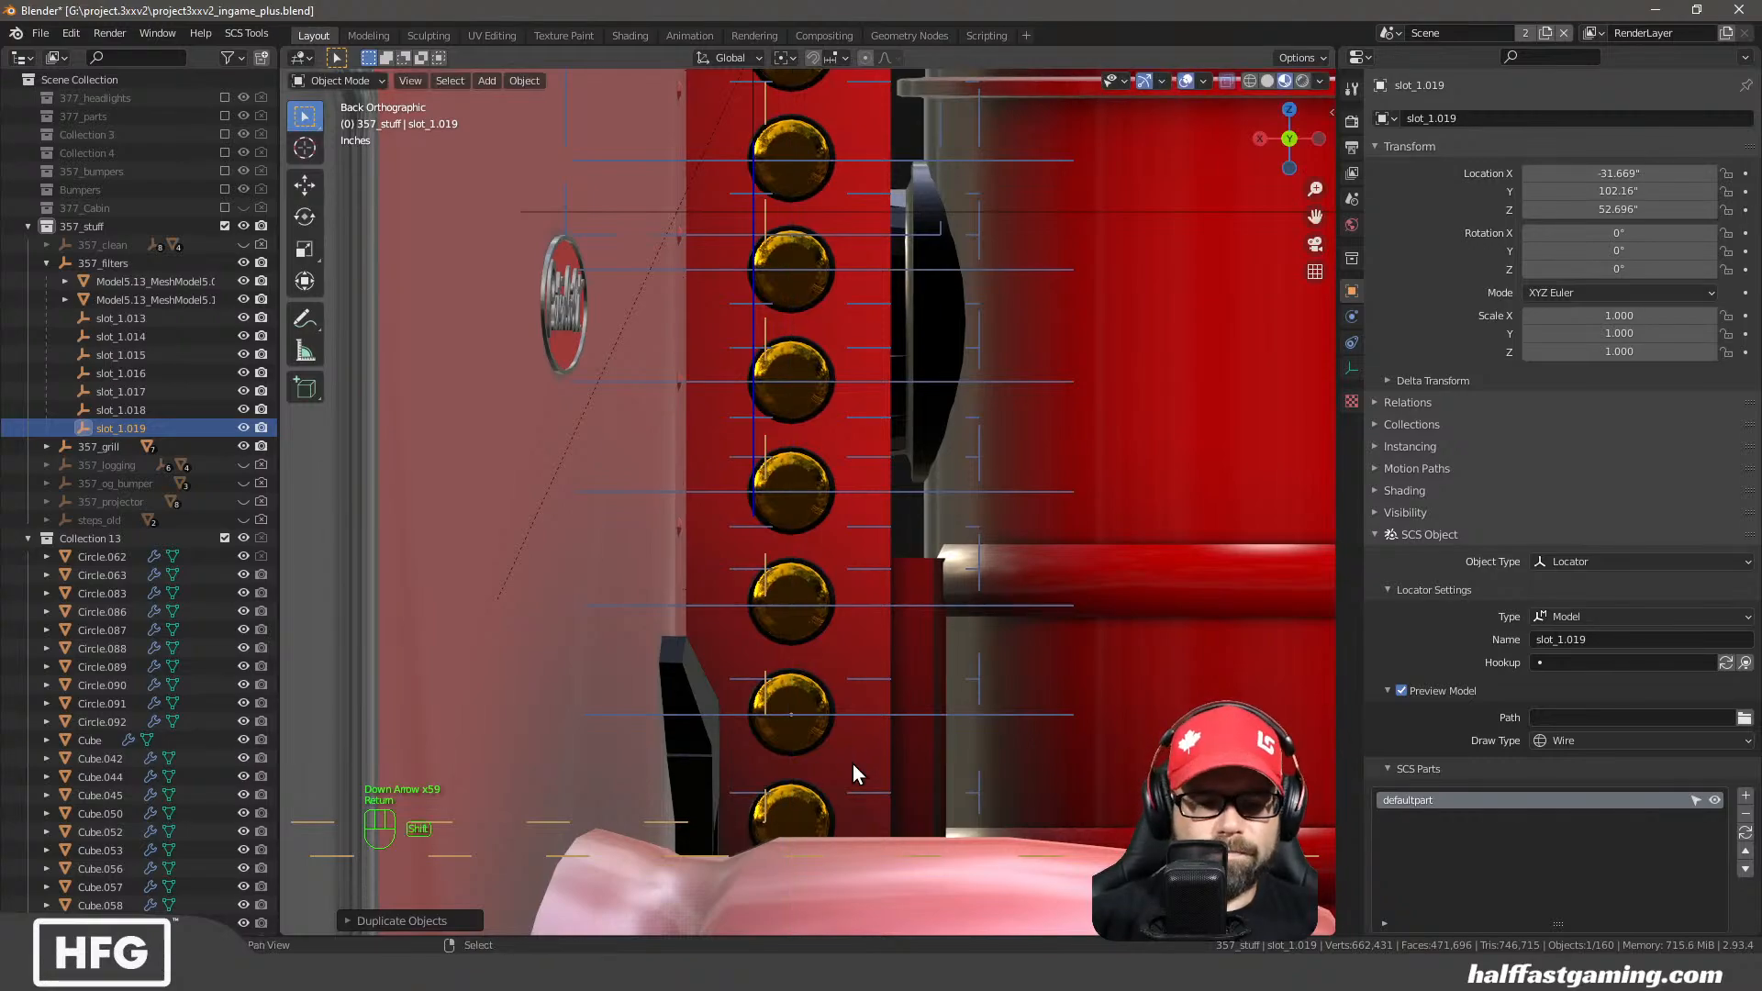
Duplicate the seventh light's locator and move the copy down about 2.33 inches along Z onto the eighth amber light's centre
{"action": "key", "text": "shift+d"}
{"action": "key", "text": "z"}
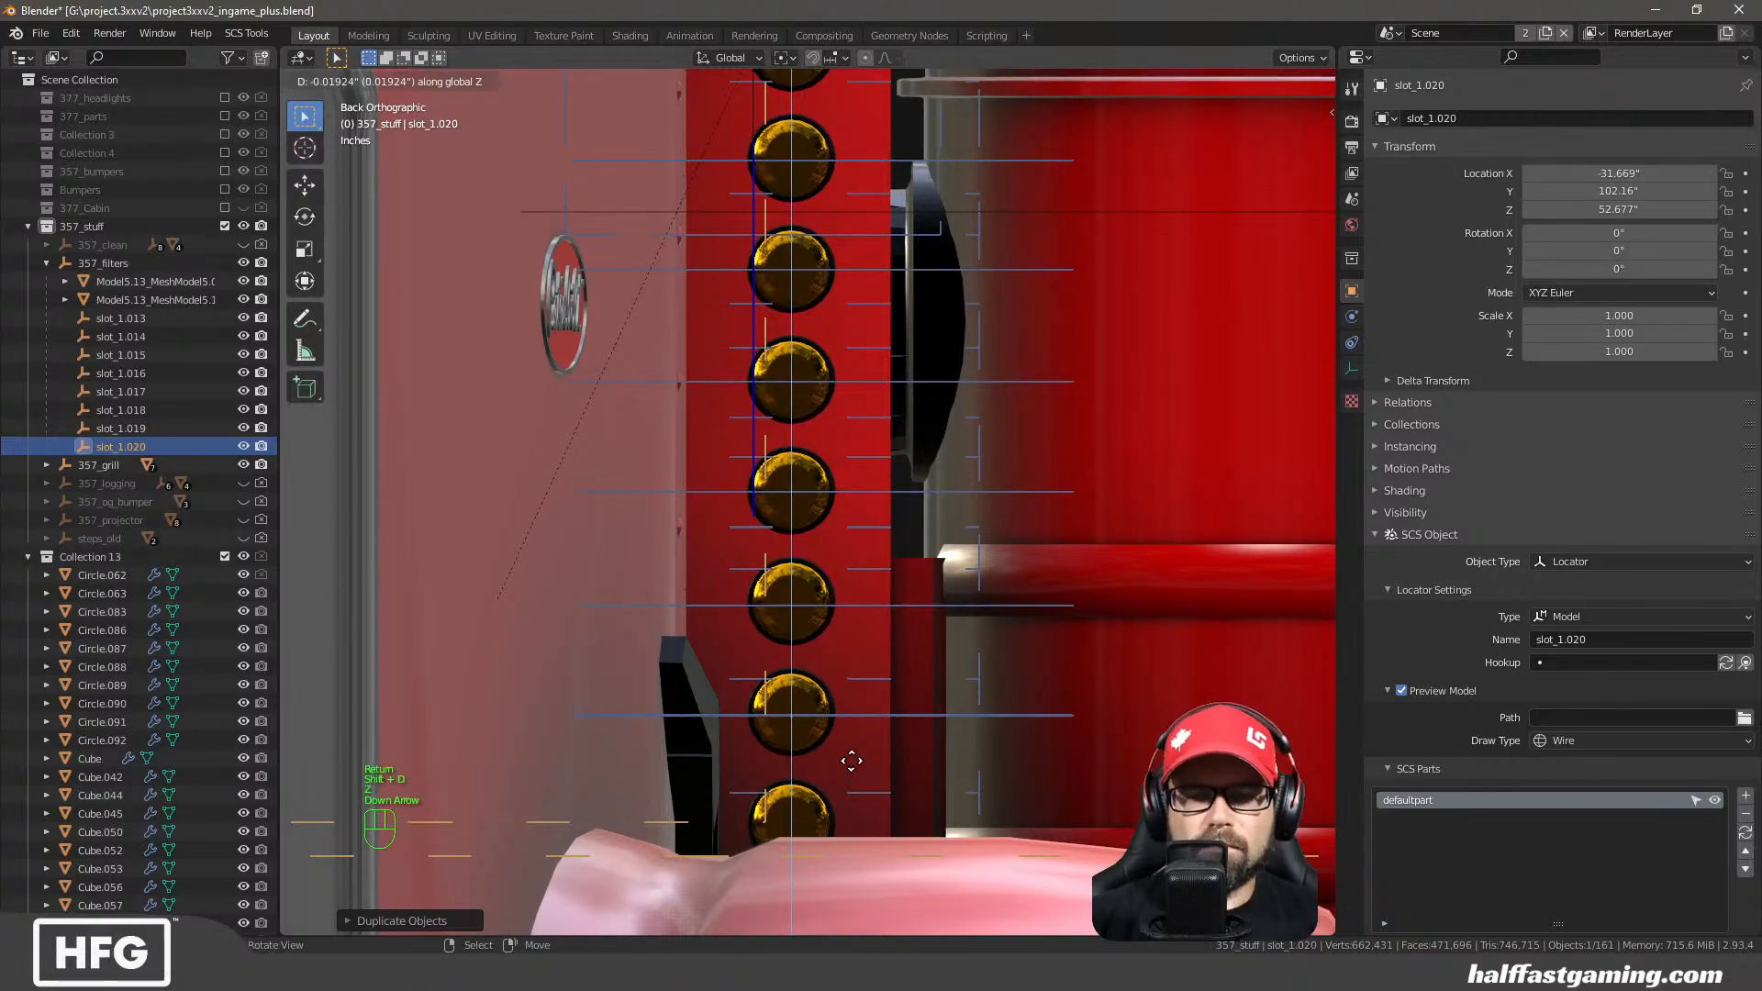
{"action": "key", "text": "Down"}
{"action": "key", "text": "Down"}
{"action": "key", "text": "Down"}
{"action": "key", "text": "Down"}
{"action": "key", "text": "Down"}
{"action": "key", "text": "Down"}
{"action": "key", "text": "Down"}
{"action": "key", "text": "Down"}
{"action": "key", "text": "Down"}
{"action": "key", "text": "Down"}
{"action": "key", "text": "Down"}
{"action": "key", "text": "Down"}
{"action": "key", "text": "Down"}
{"action": "key", "text": "Down"}
{"action": "key", "text": "Down"}
{"action": "key", "text": "Down"}
{"action": "key", "text": "Down"}
{"action": "key", "text": "Down"}
{"action": "key", "text": "Down"}
{"action": "key", "text": "Down"}
{"action": "key", "text": "Down"}
{"action": "key", "text": "Down"}
{"action": "key", "text": "Down"}
{"action": "key", "text": "Down"}
{"action": "key", "text": "Down"}
{"action": "key", "text": "Down"}
{"action": "key", "text": "Down"}
{"action": "key", "text": "Down"}
{"action": "key", "text": "Down"}
{"action": "key", "text": "Down"}
{"action": "key", "text": "Down"}
{"action": "key", "text": "Down"}
{"action": "key", "text": "Down"}
{"action": "key", "text": "Down"}
{"action": "key", "text": "Down"}
{"action": "key", "text": "Down"}
{"action": "key", "text": "Down"}
{"action": "key", "text": "Down"}
{"action": "key", "text": "Down"}
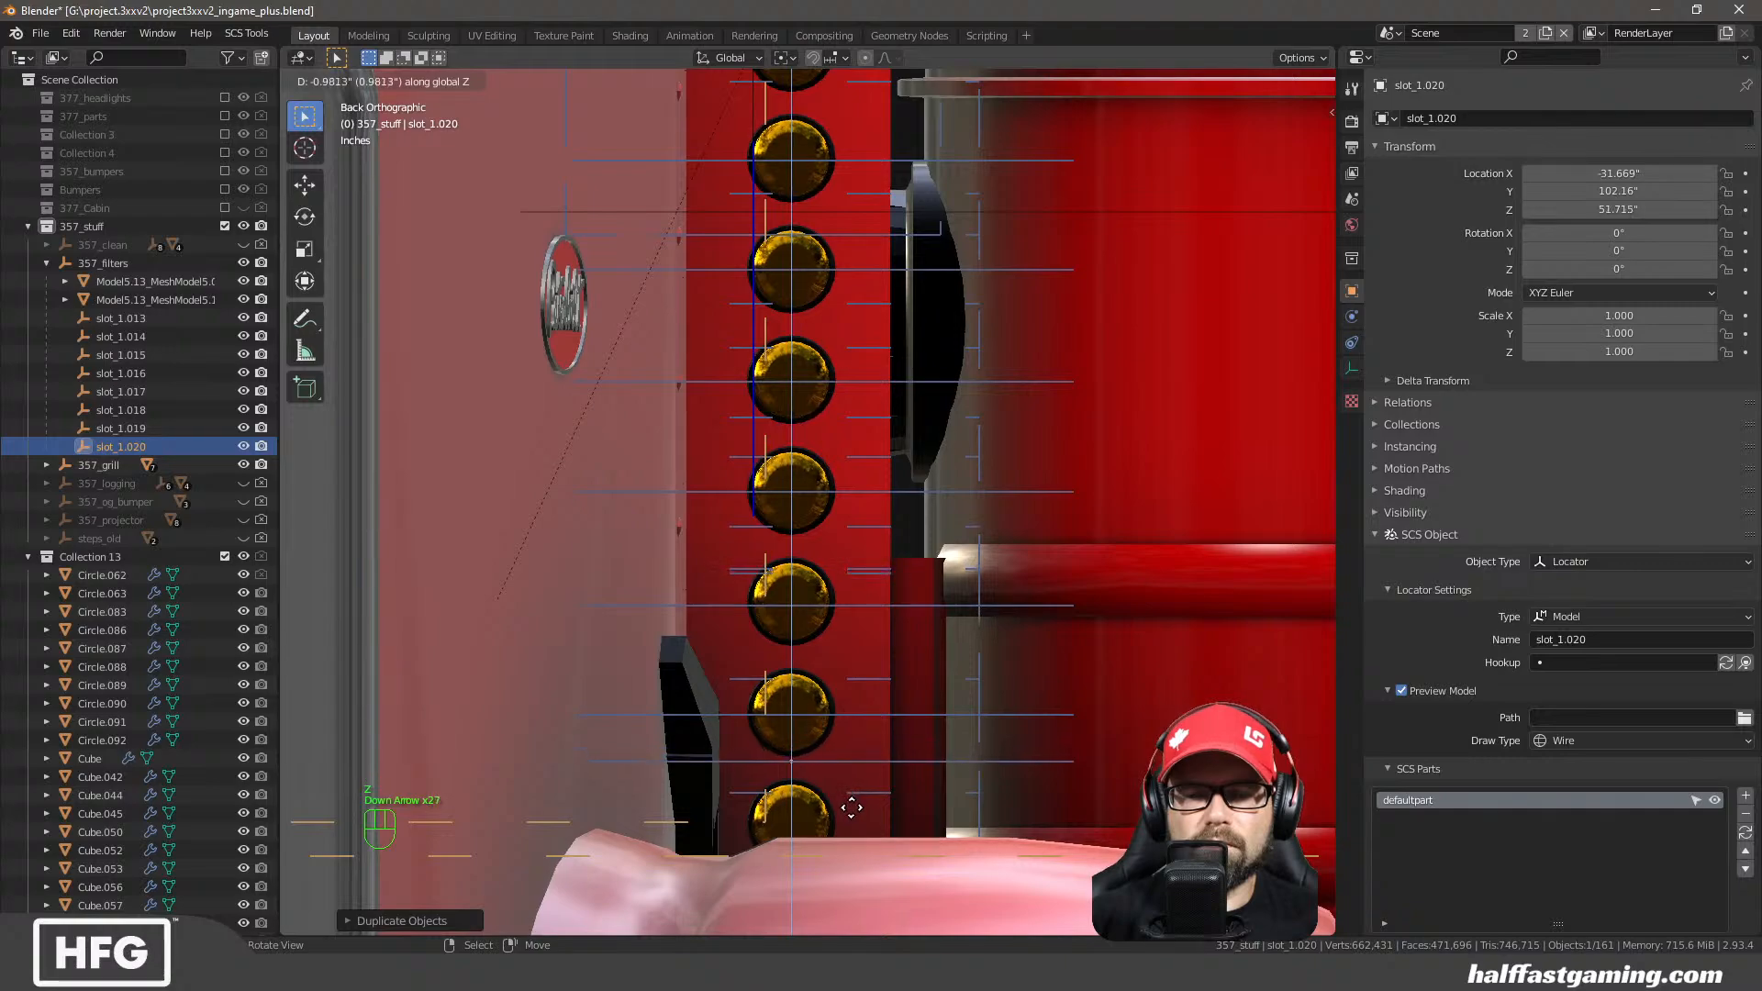
{"action": "key", "text": "Down"}
{"action": "key", "text": "Down"}
{"action": "key", "text": "Down"}
{"action": "key", "text": "Down"}
{"action": "key", "text": "Down"}
{"action": "key", "text": "Down"}
{"action": "key", "text": "Down"}
{"action": "key", "text": "Down"}
{"action": "key", "text": "Down"}
{"action": "key", "text": "Down"}
{"action": "key", "text": "Down"}
{"action": "key", "text": "Down"}
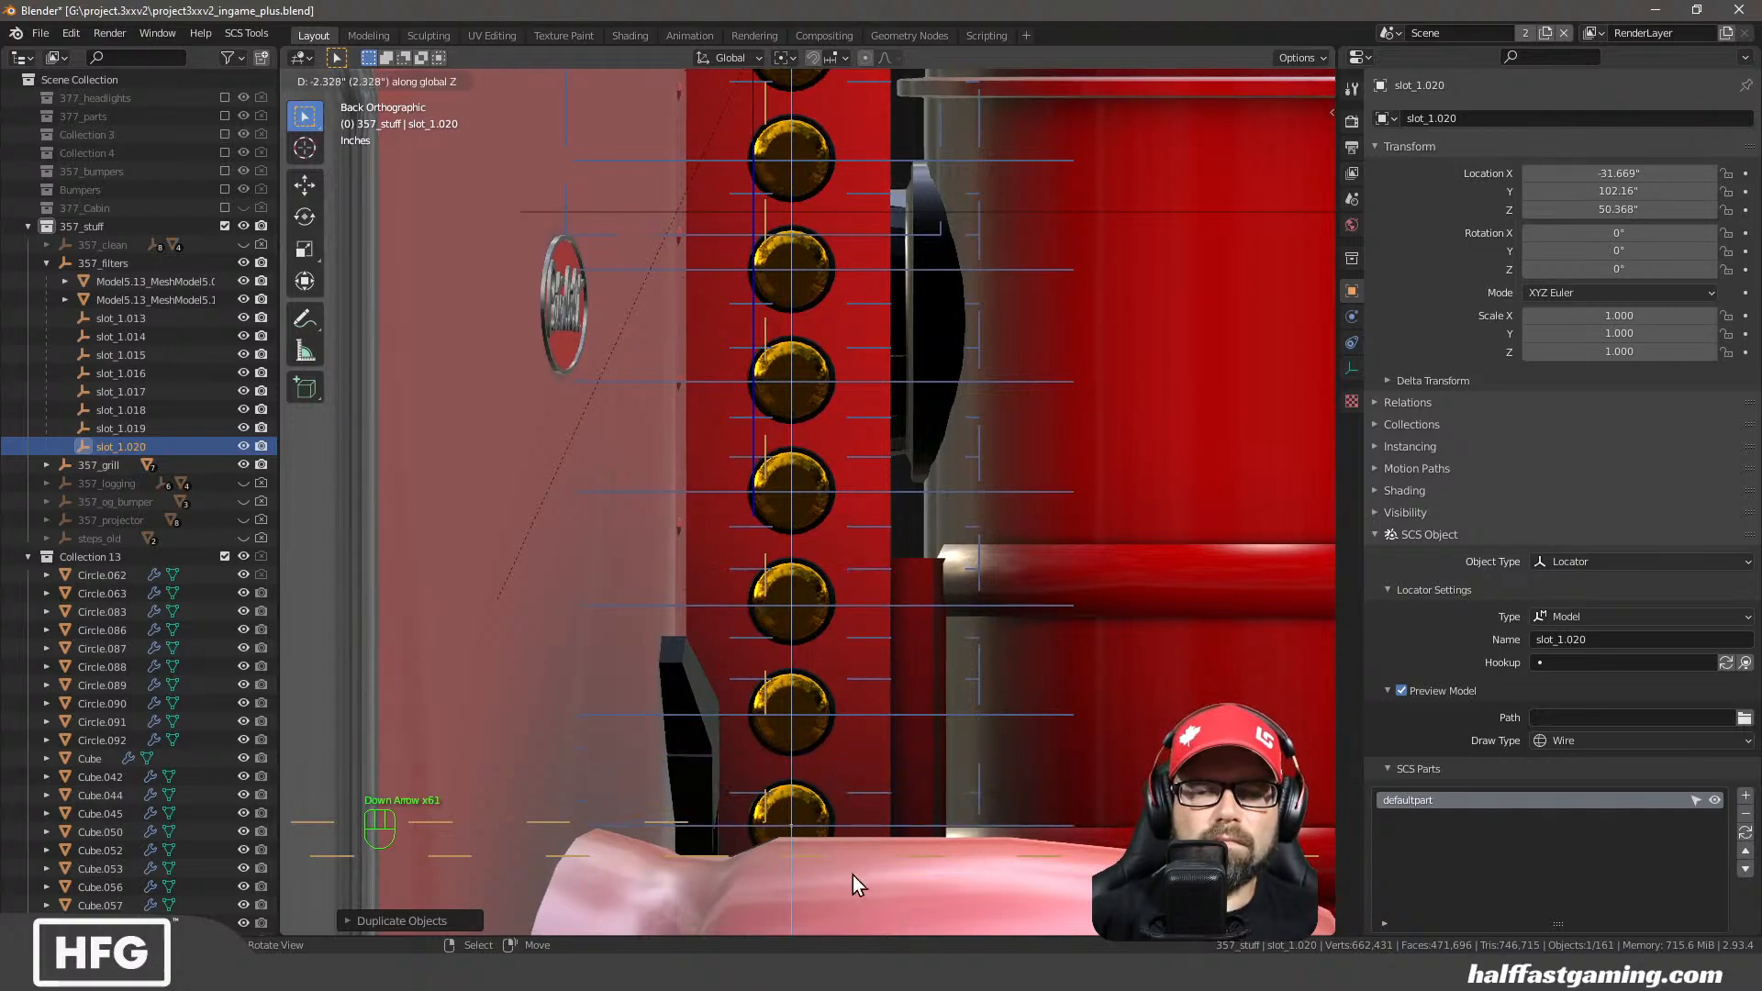
{"action": "key", "text": "Return"}
Rename the second light's locator slot_1.014 as slot_2 and the third light's locator slot_1.015 as slot_3
{"action": "middle_click_drag", "start_coordinate": [852, 873], "coordinate": [832, 673]}
{"action": "scroll", "coordinate": [798, 699], "scroll_direction": "down", "scroll_amount": 3}
{"action": "left_click", "coordinate": [125, 335]}
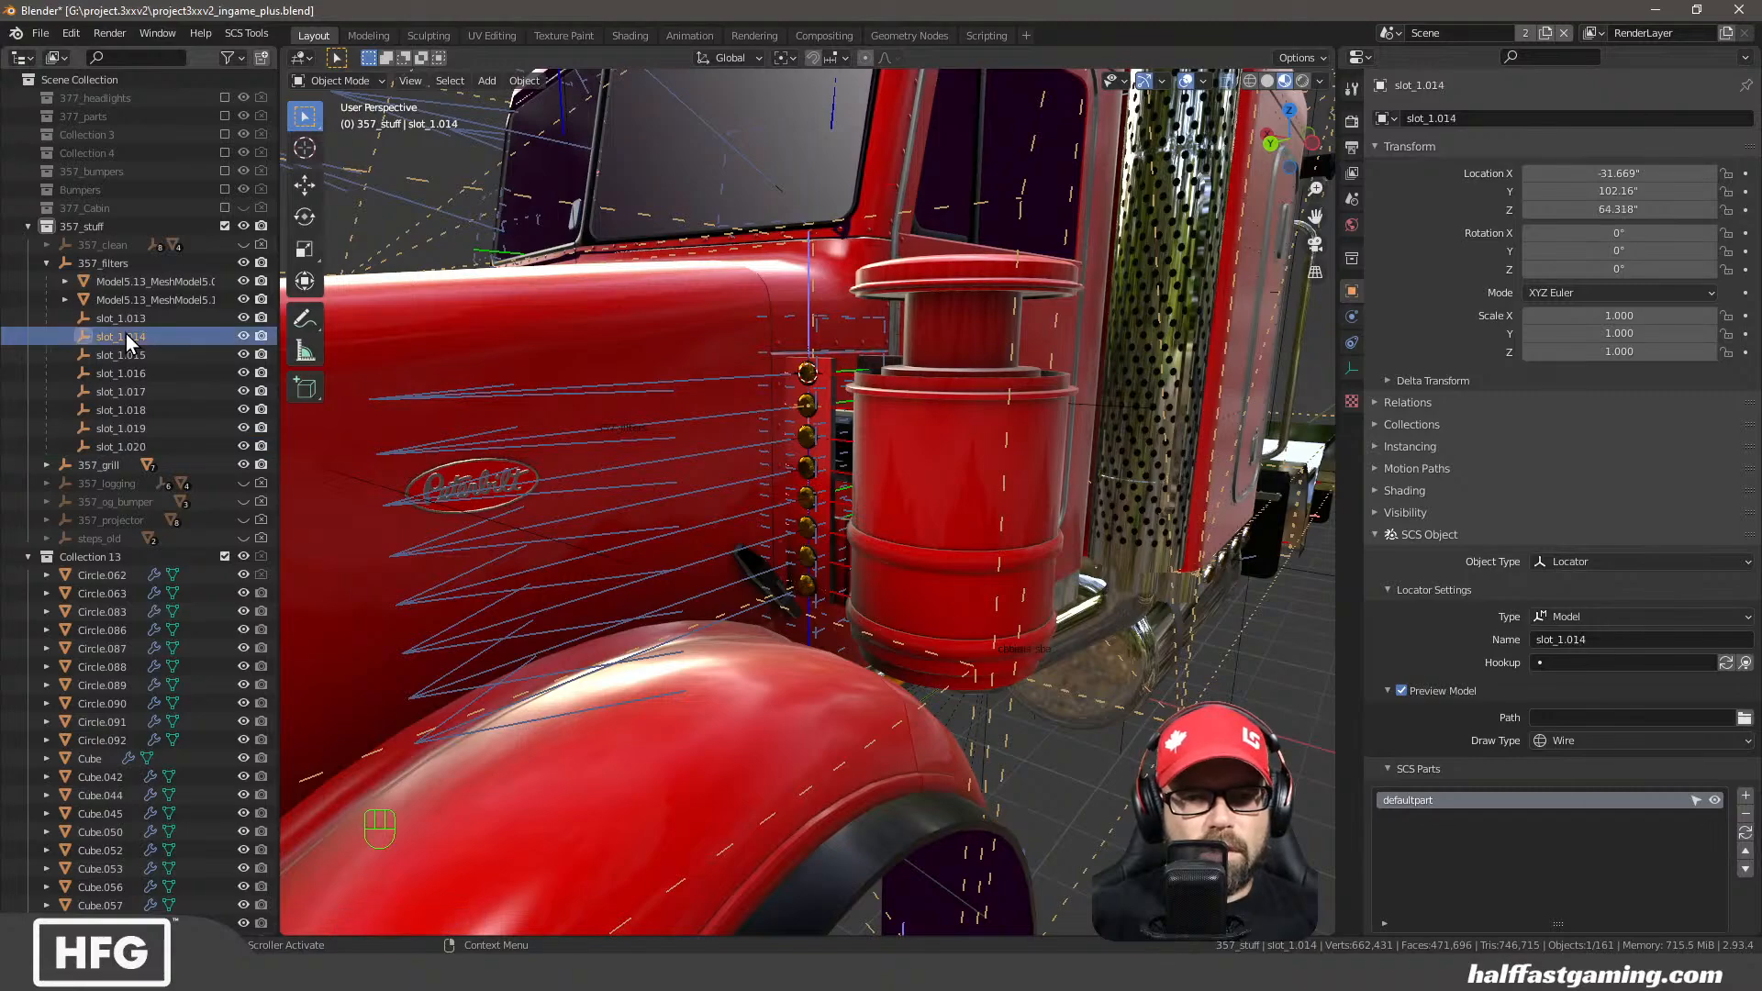
{"action": "double_click", "coordinate": [125, 334]}
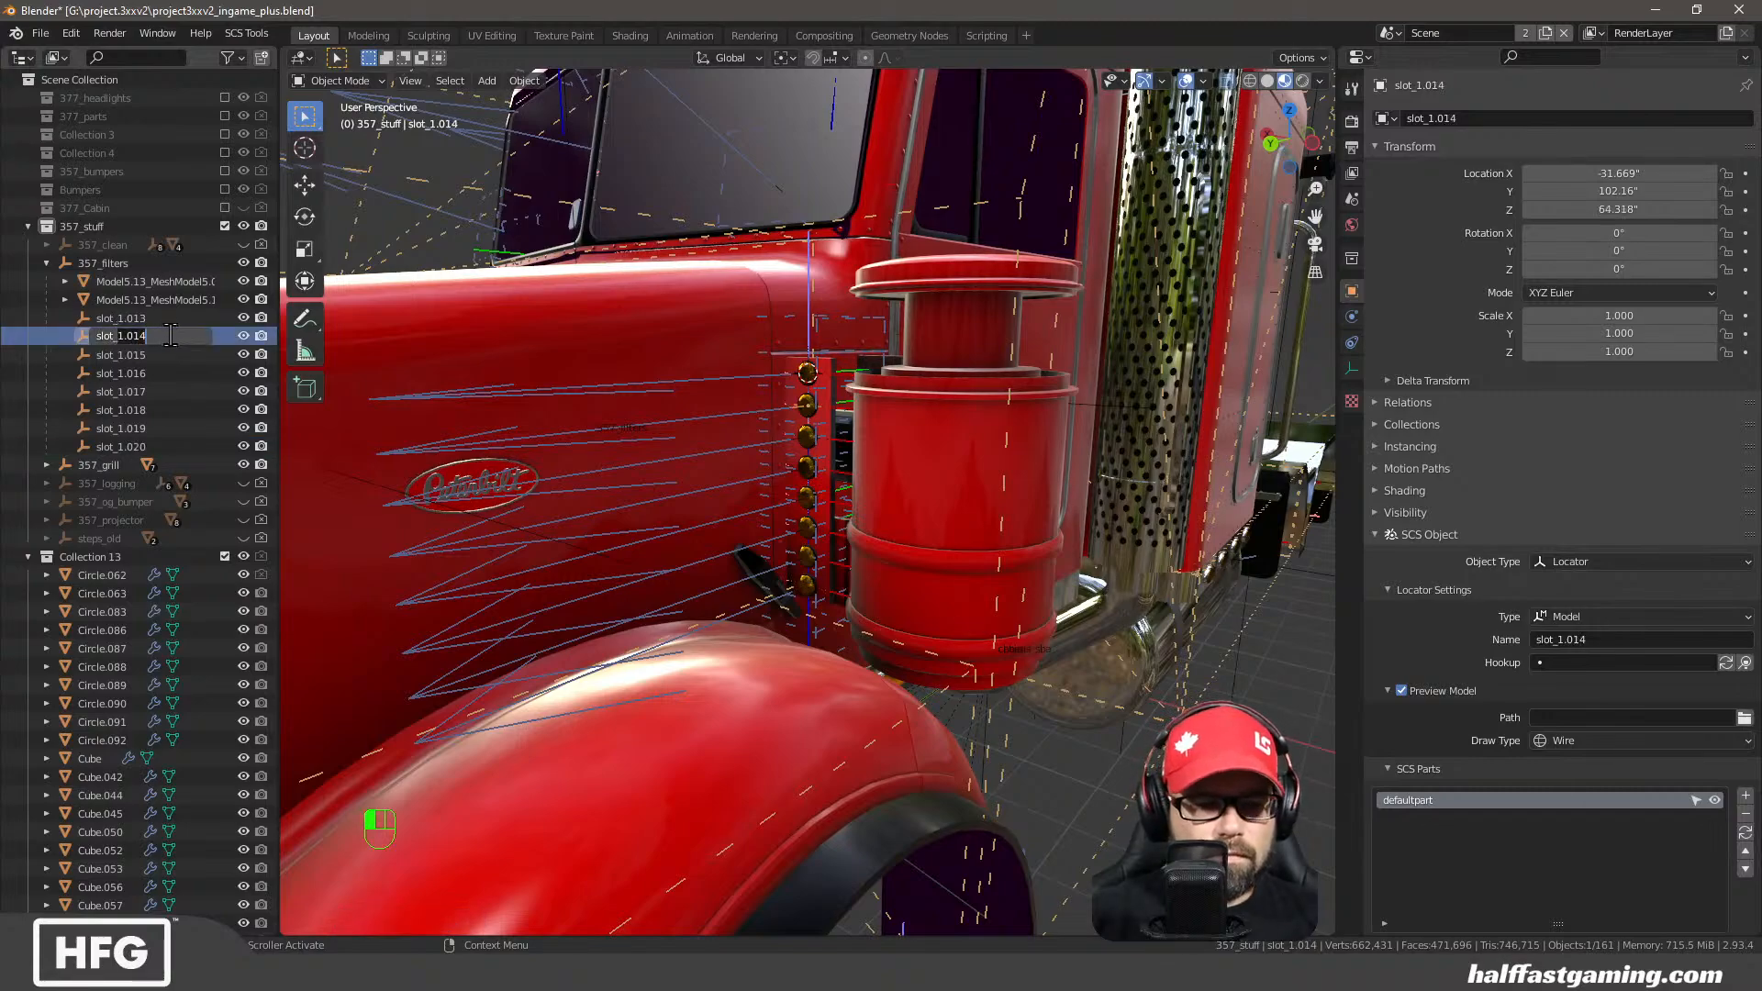
{"action": "type", "text": "slot_2"}
{"action": "key", "text": "Return"}
{"action": "double_click", "coordinate": [129, 335]}
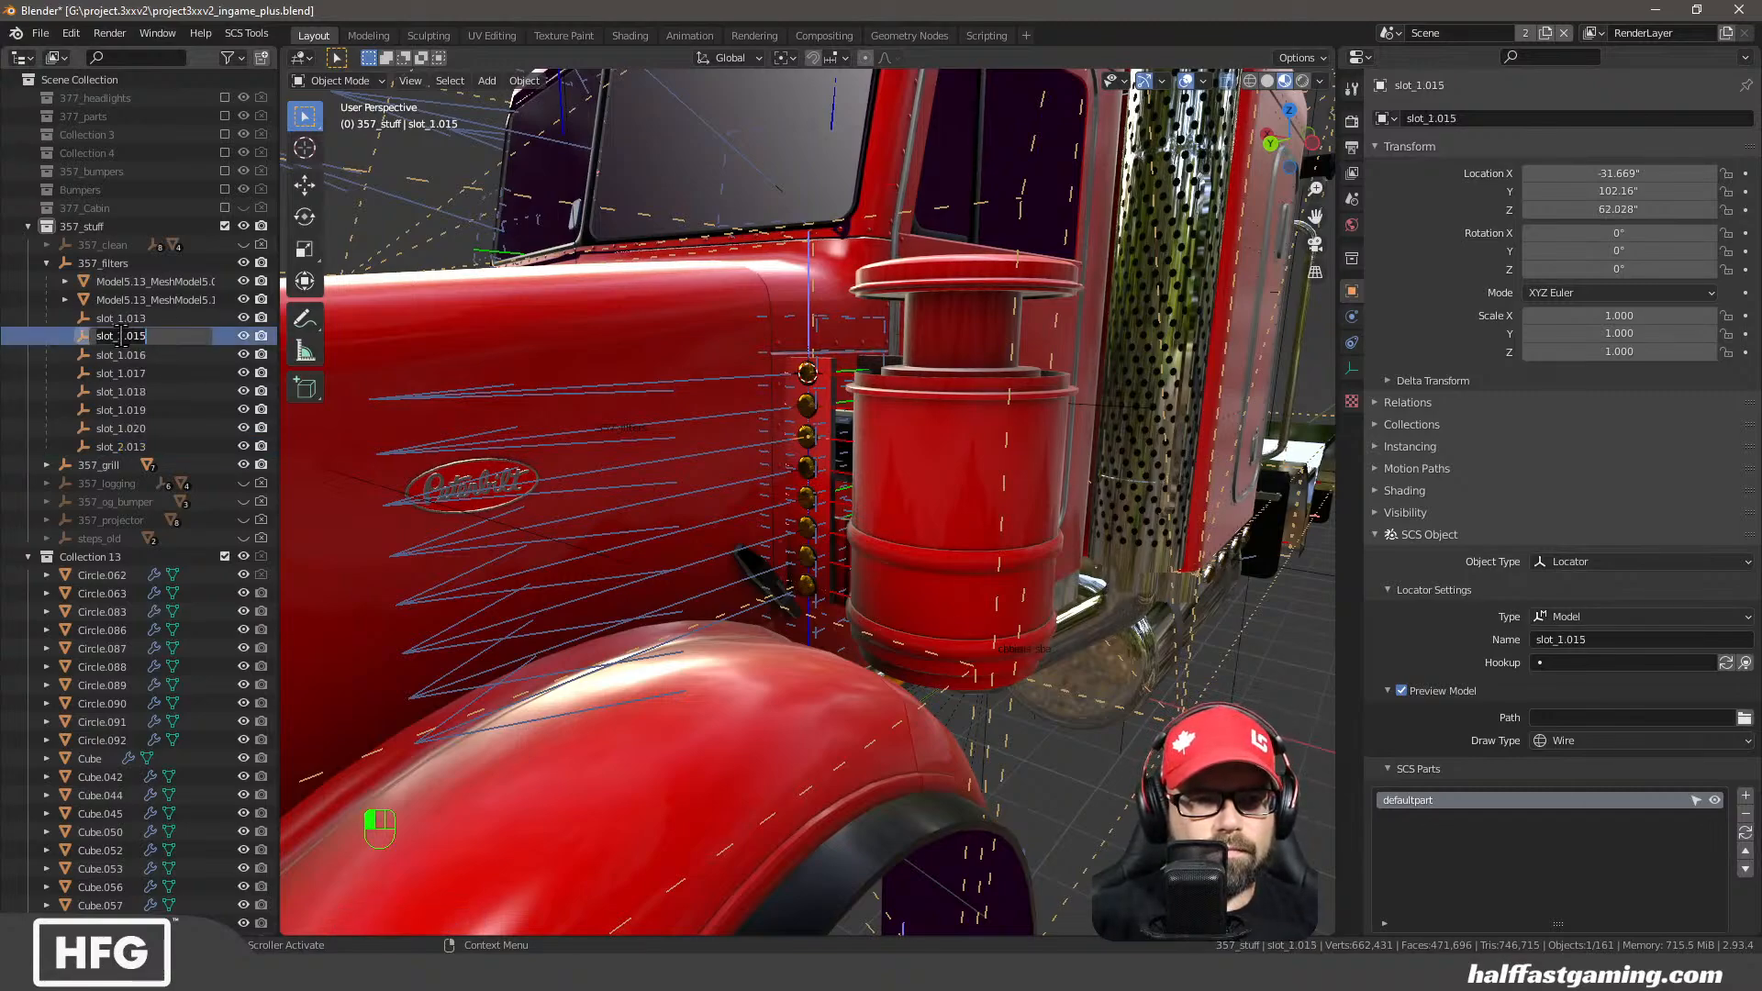
{"action": "key", "text": "Return"}
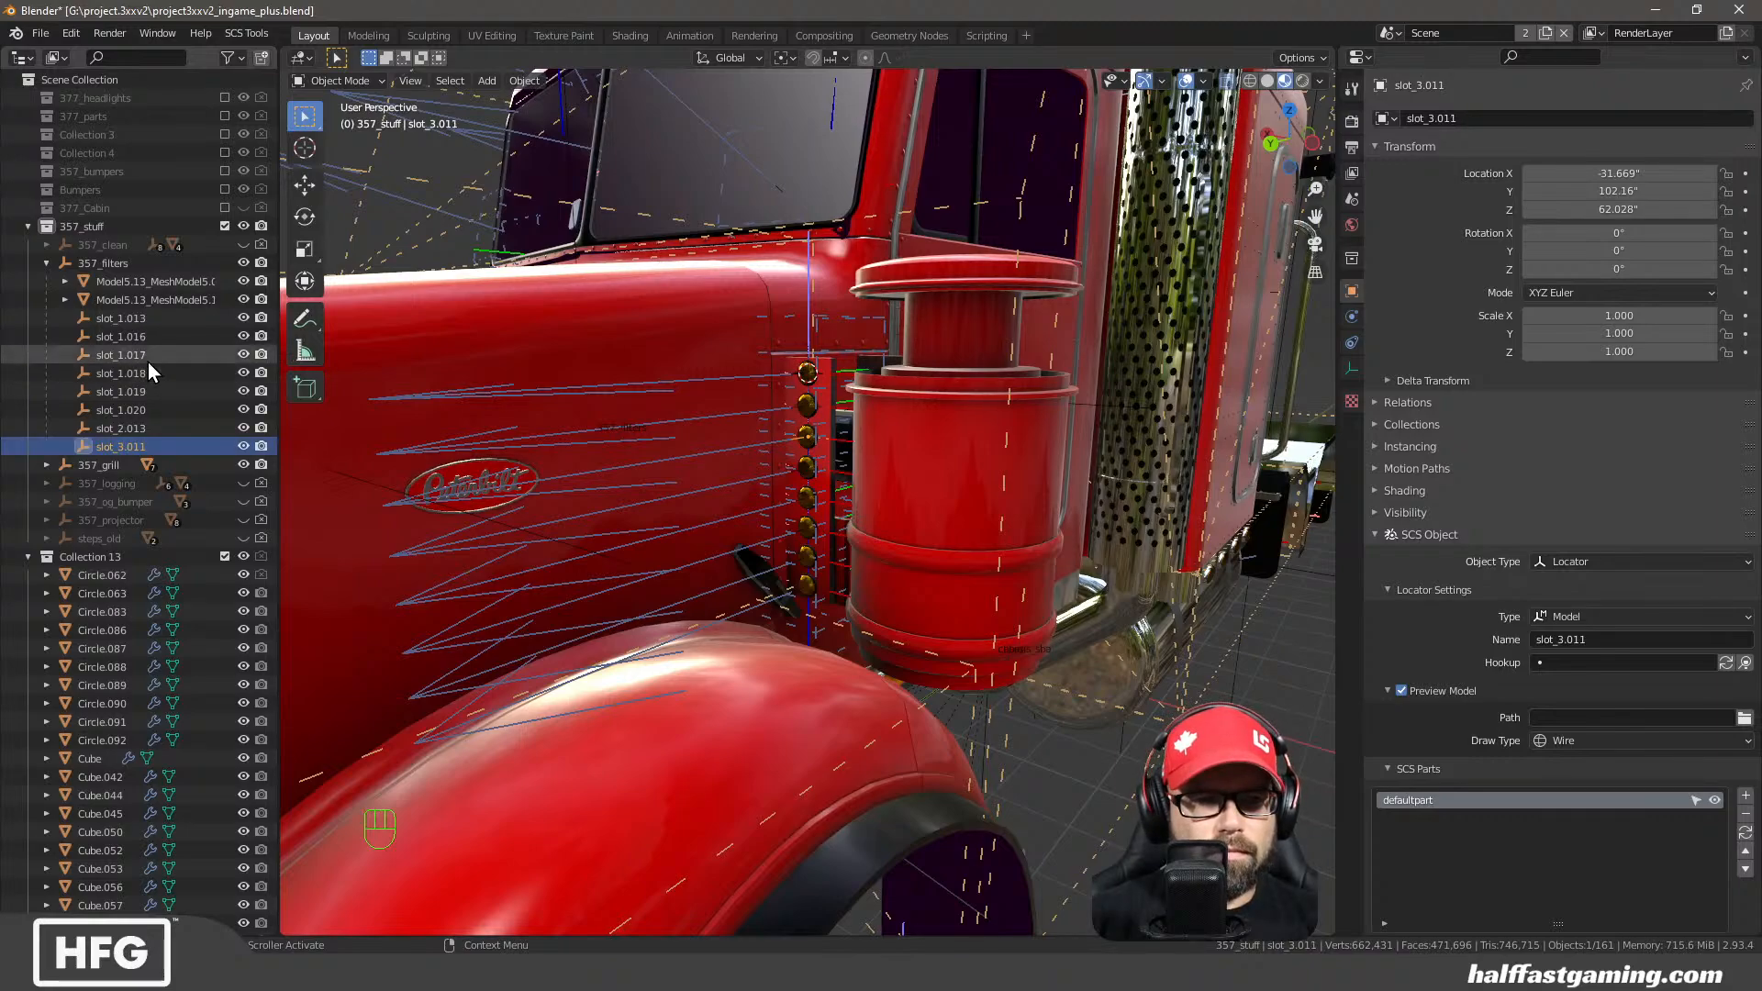
Rename the fourth light's locator slot_1.016 as slot_4 and the fifth light's locator slot_1.017 as slot_5
{"action": "left_click", "coordinate": [136, 340]}
{"action": "double_click", "coordinate": [137, 337]}
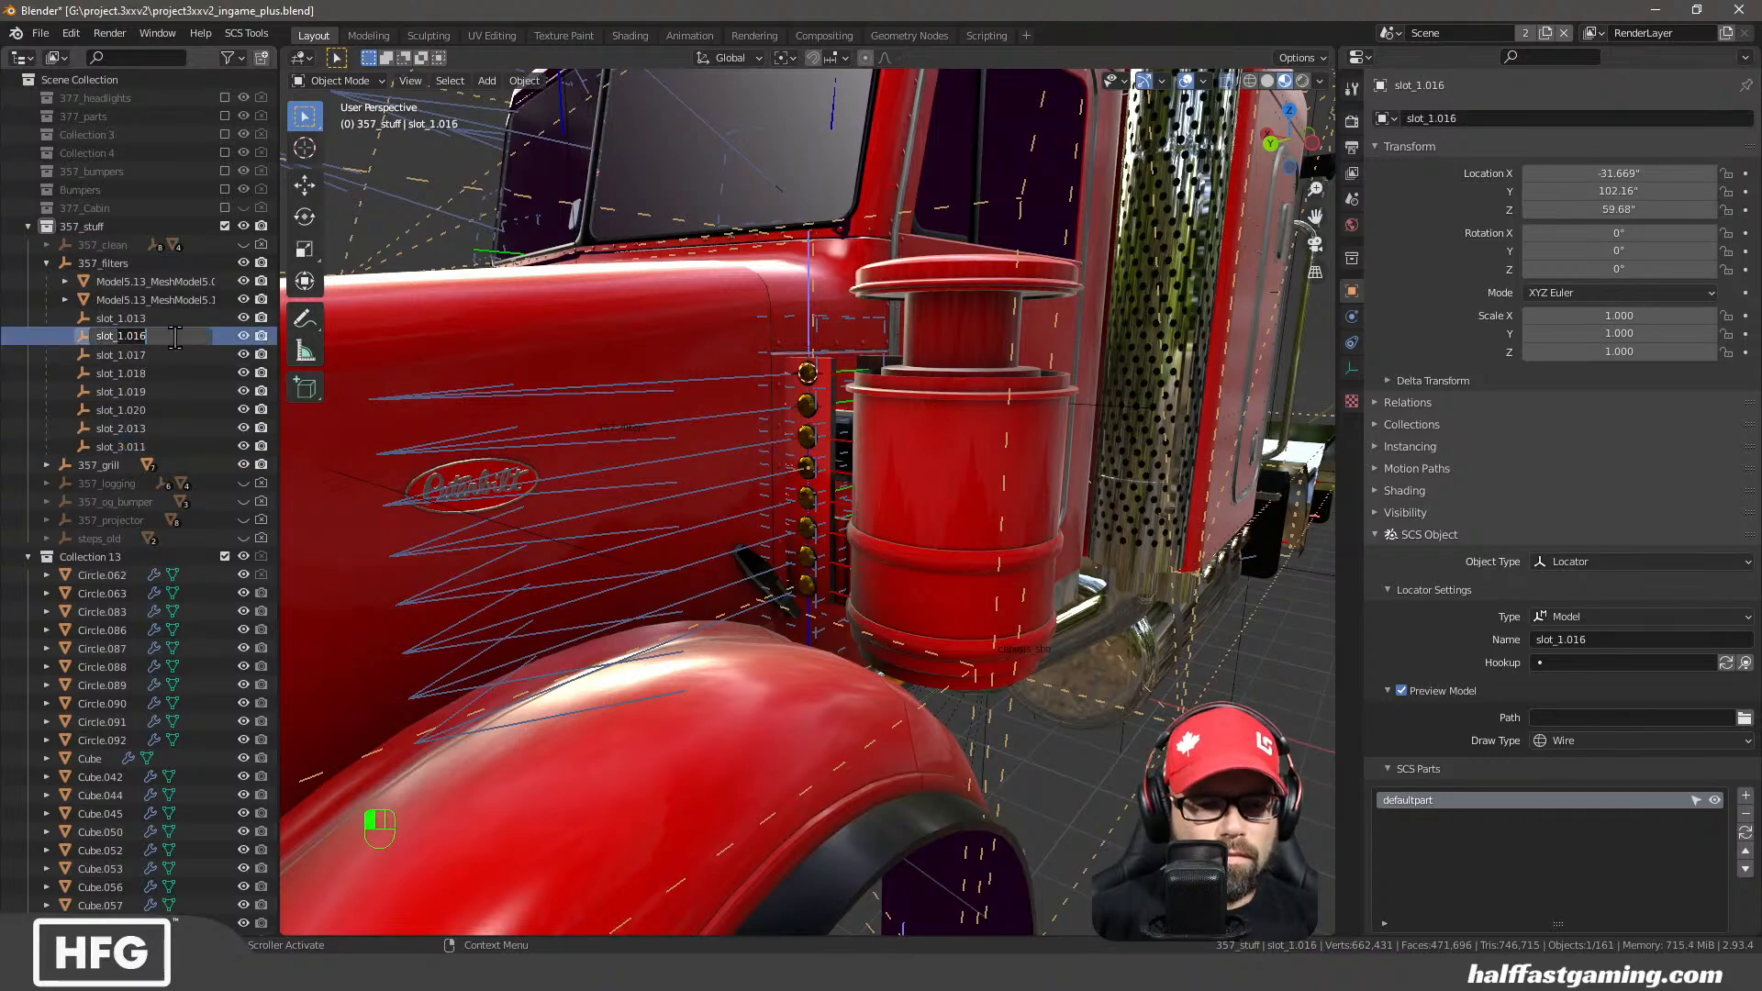
{"action": "type", "text": "slot_4"}
{"action": "key", "text": "Return"}
{"action": "double_click", "coordinate": [133, 336]}
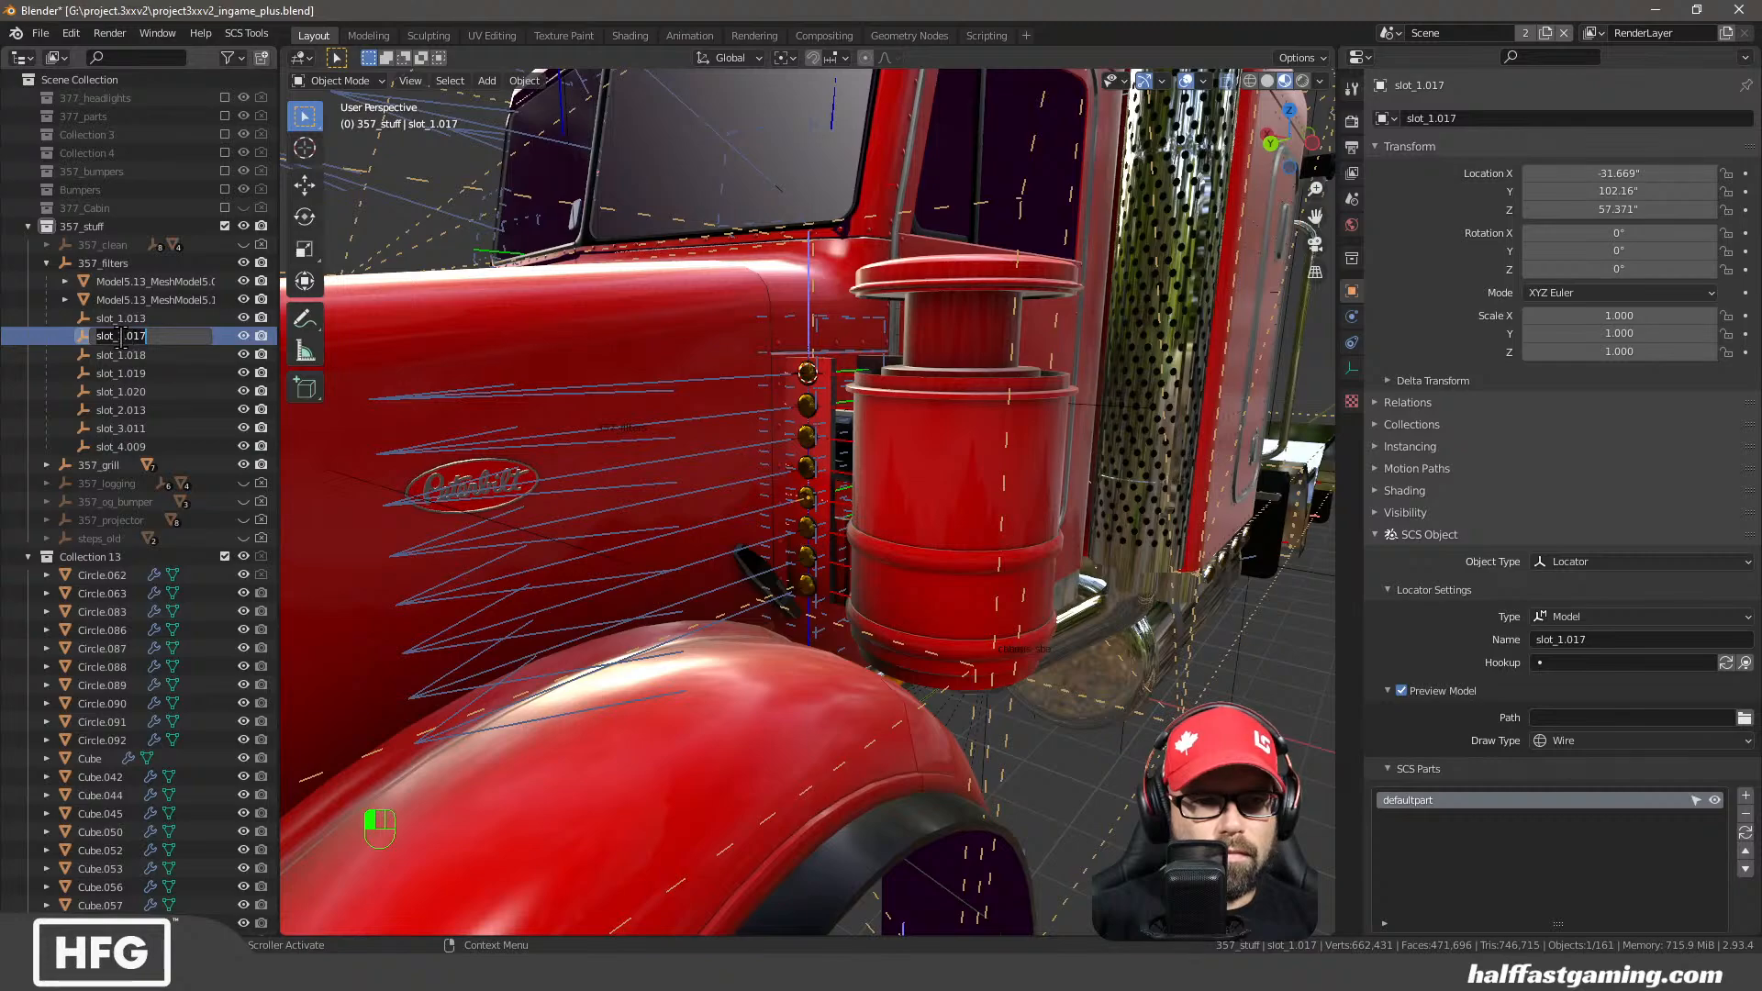
{"action": "type", "text": "slot_5"}
{"action": "key", "text": "Return"}
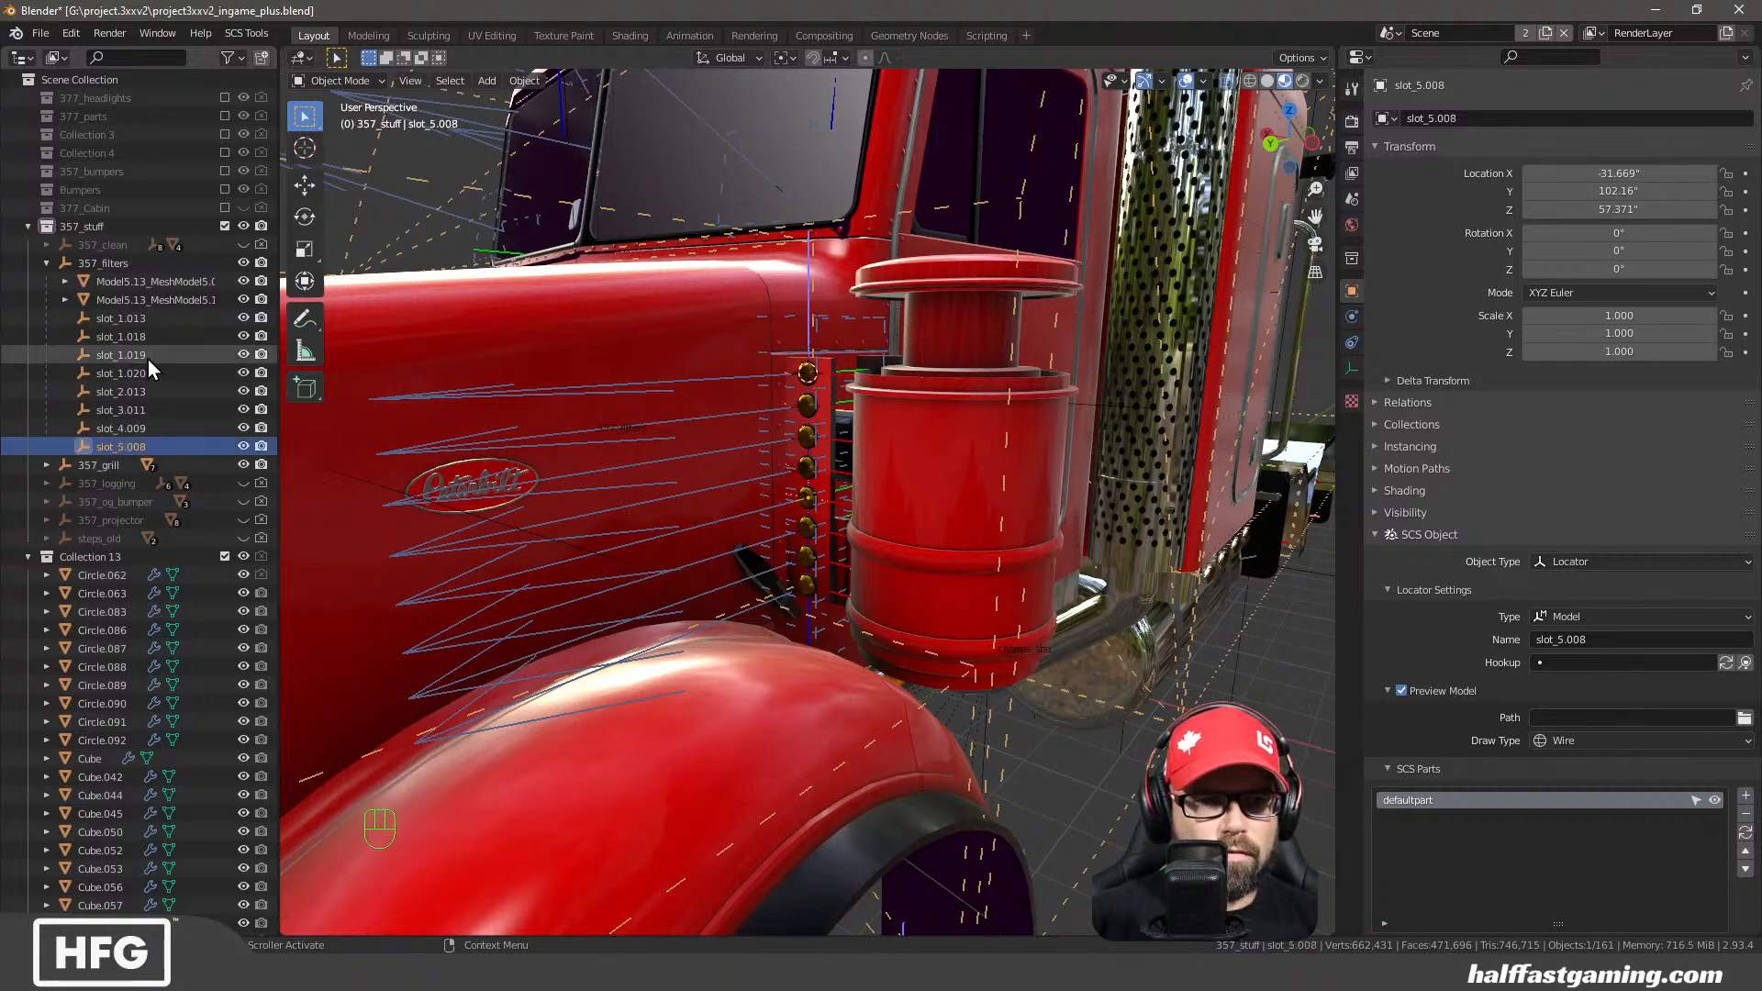
Rename the sixth light's locator slot_1.018 as slot_6 and the seventh light's locator slot_1.019 as slot_7
{"action": "left_click", "coordinate": [136, 339]}
{"action": "double_click", "coordinate": [129, 337]}
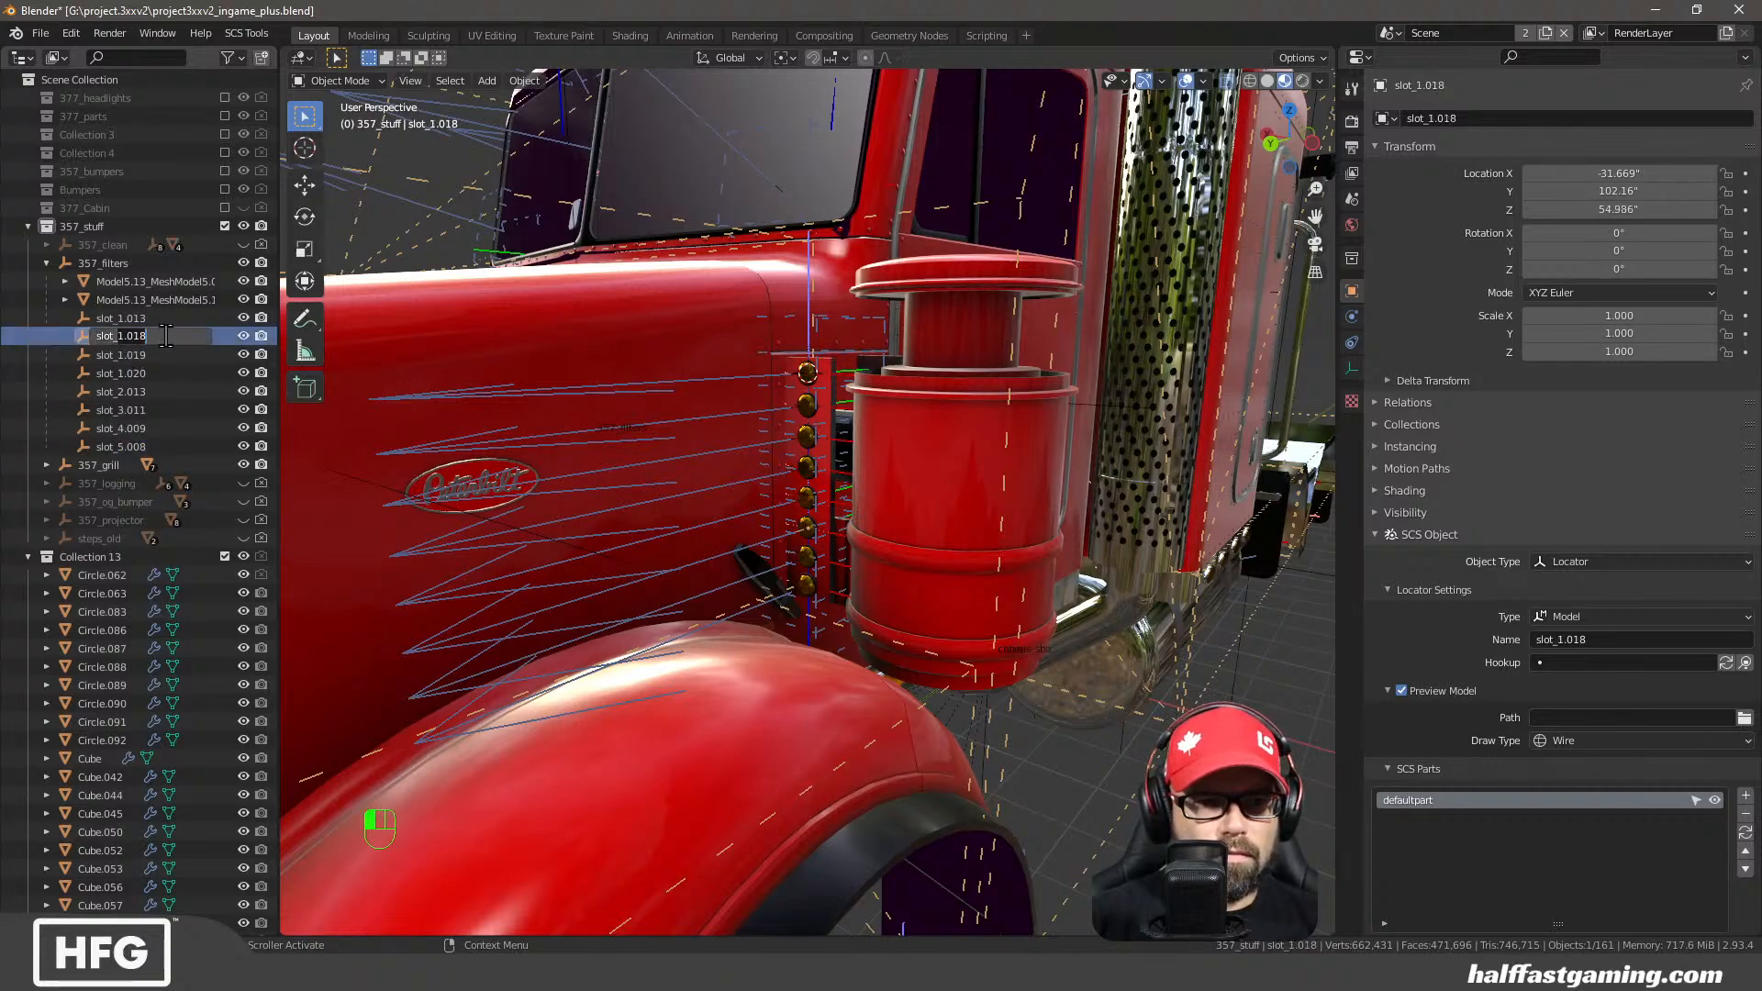
{"action": "key", "text": "Return"}
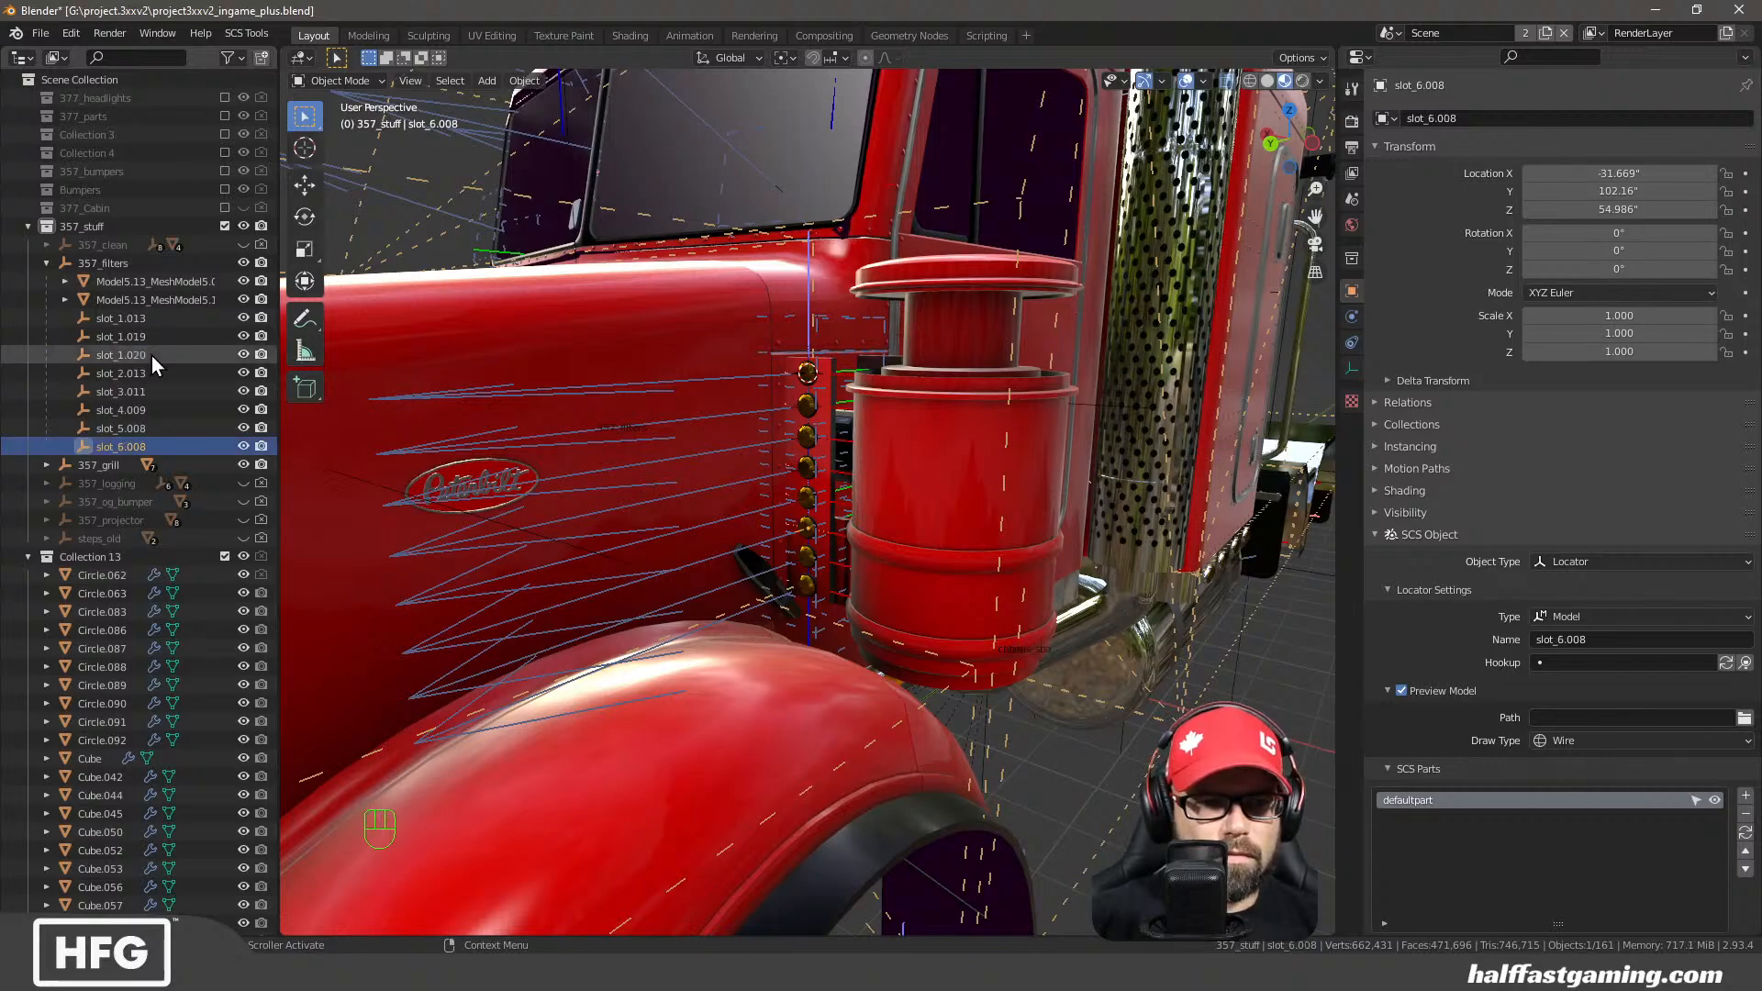
{"action": "double_click", "coordinate": [129, 338]}
{"action": "left_click_drag", "start_coordinate": [119, 339], "coordinate": [166, 339]}
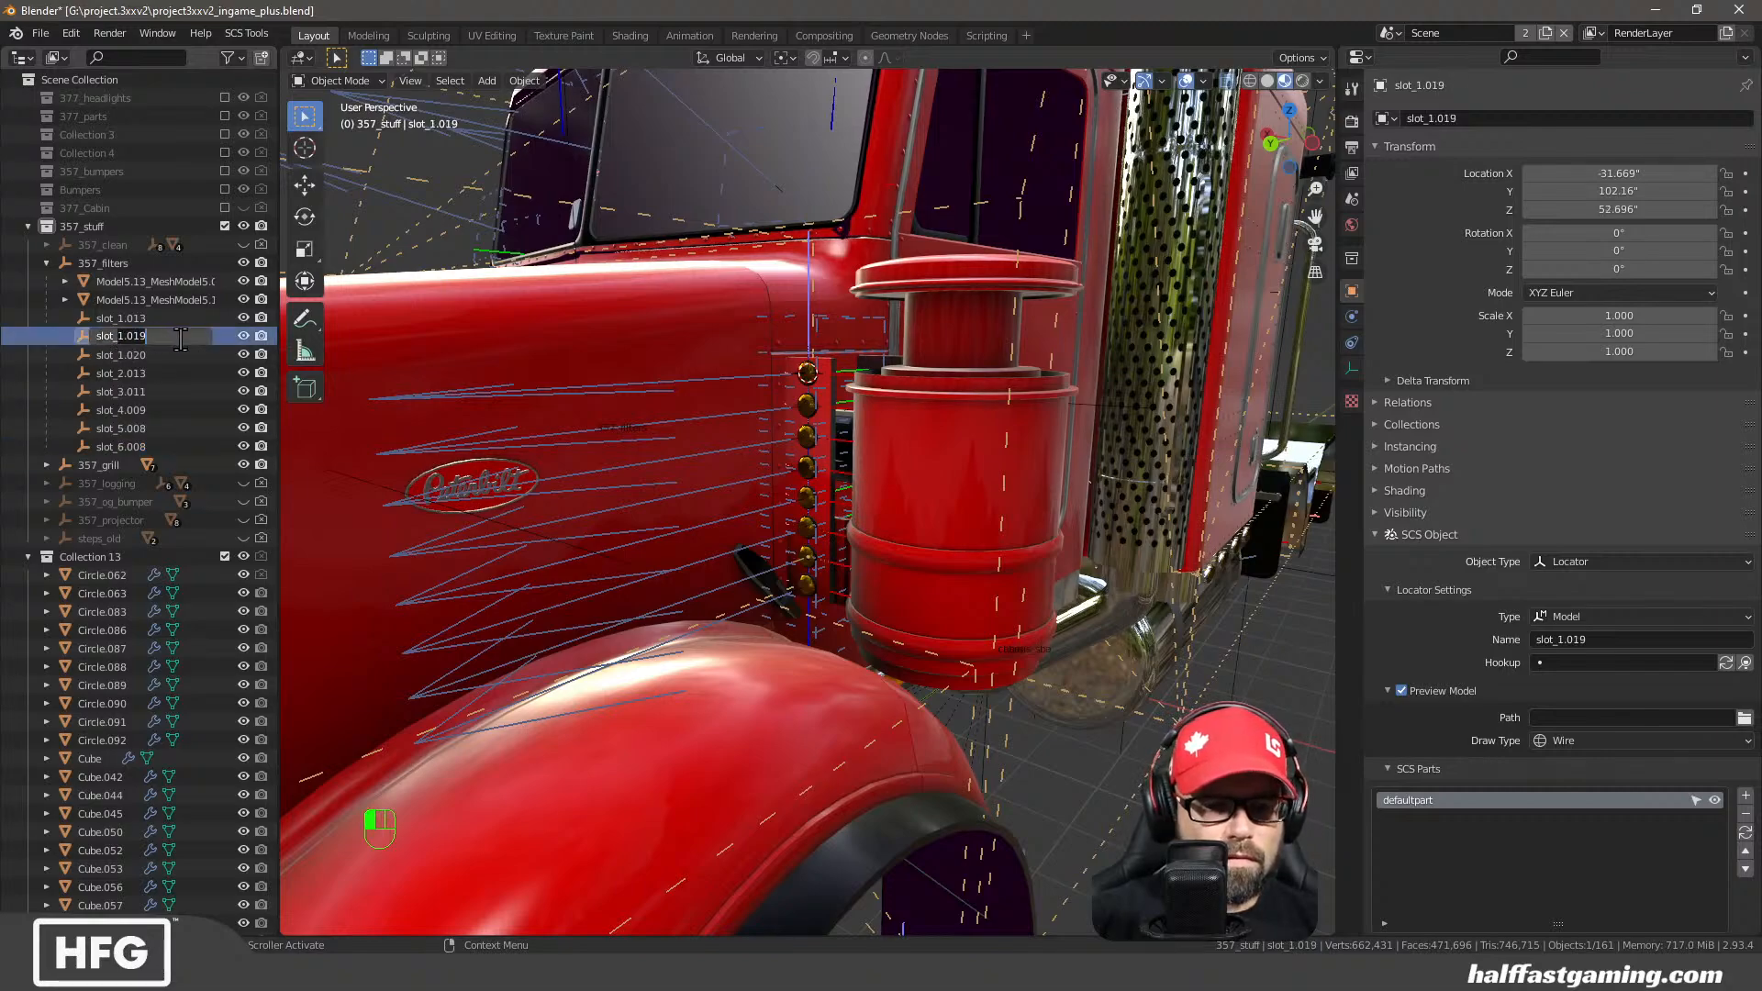
{"action": "type", "text": "7"}
{"action": "key", "text": "Return"}
Rename the eighth light's locator slot_1.020 as slot_8
{"action": "left_click", "coordinate": [147, 339]}
{"action": "double_click", "coordinate": [146, 339]}
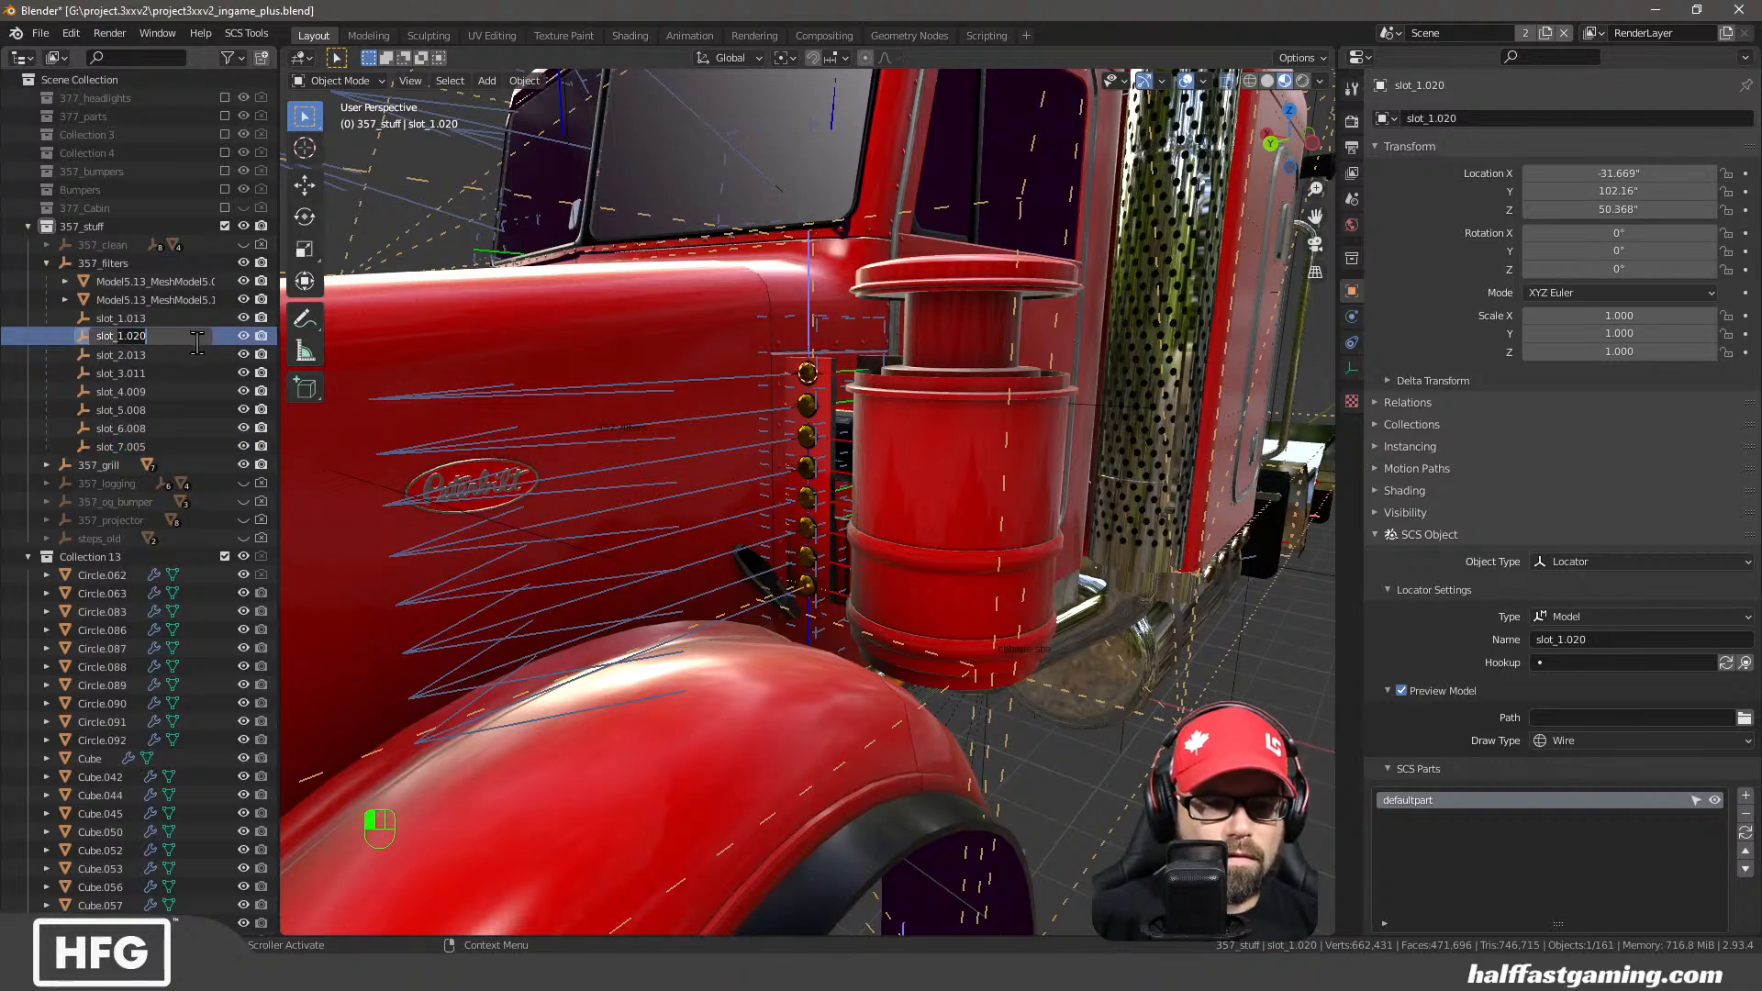
{"action": "type", "text": "8"}
{"action": "key", "text": "Return"}
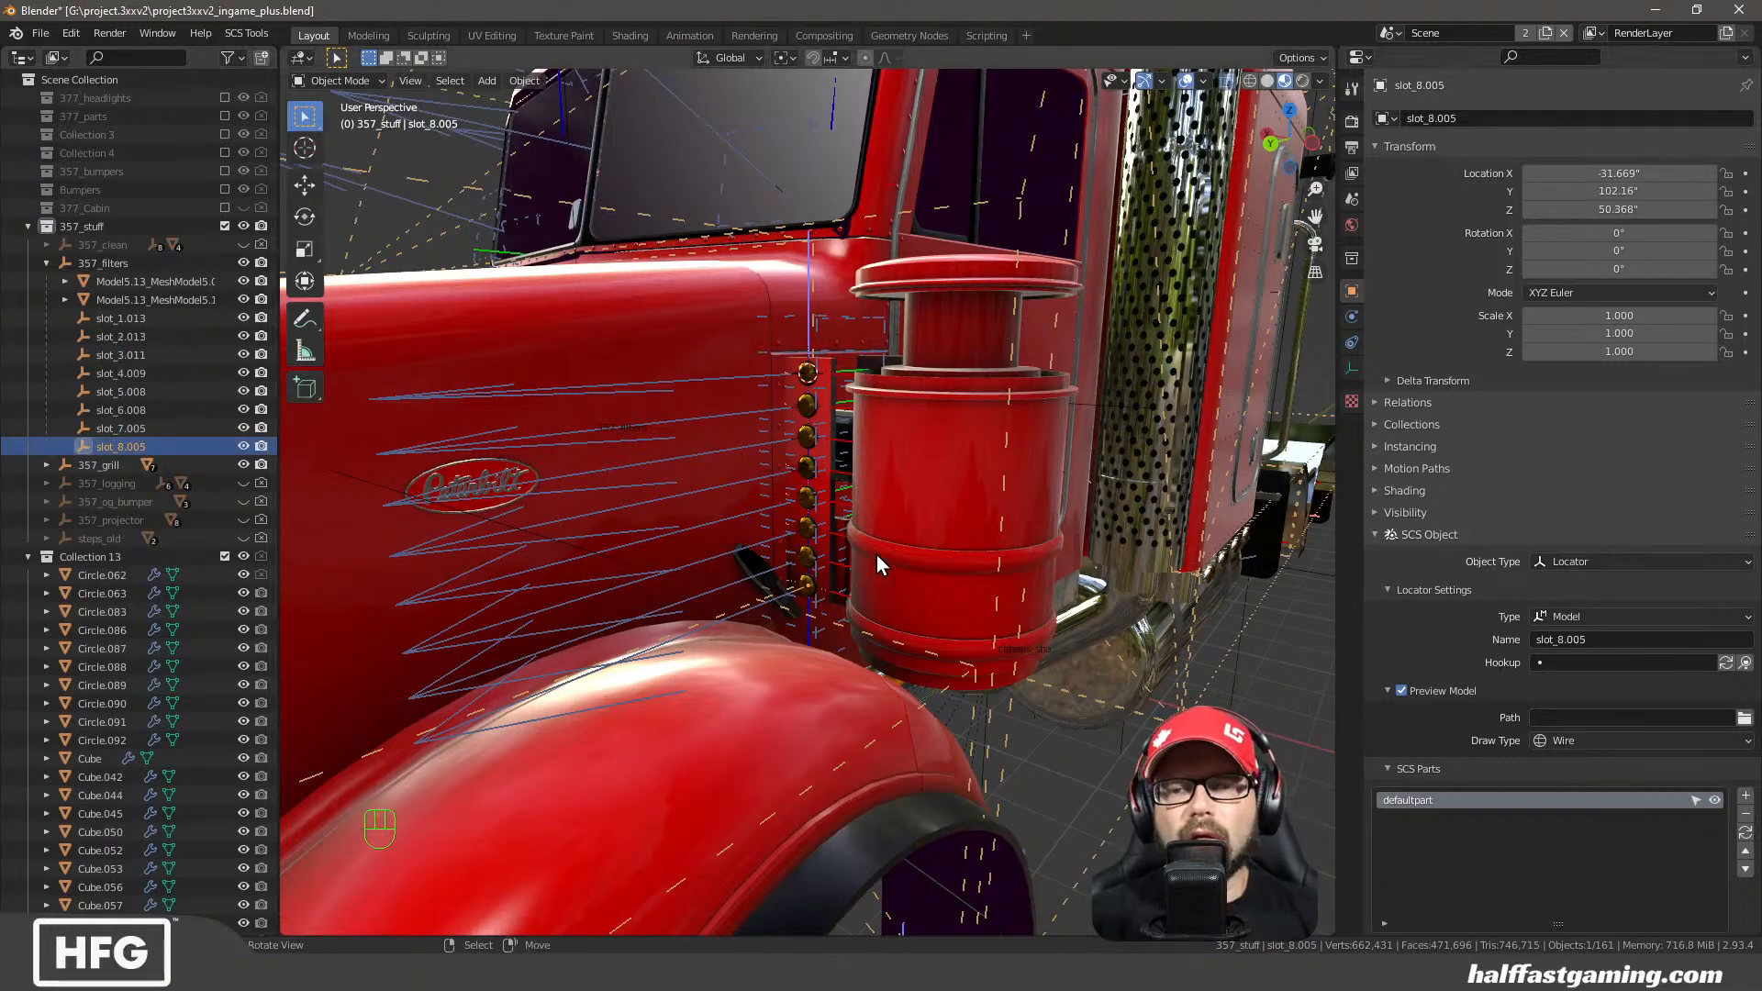
Select all eight slot locators under 357_filters and duplicate them in place
{"action": "middle_click_drag", "start_coordinate": [928, 488], "coordinate": [885, 489]}
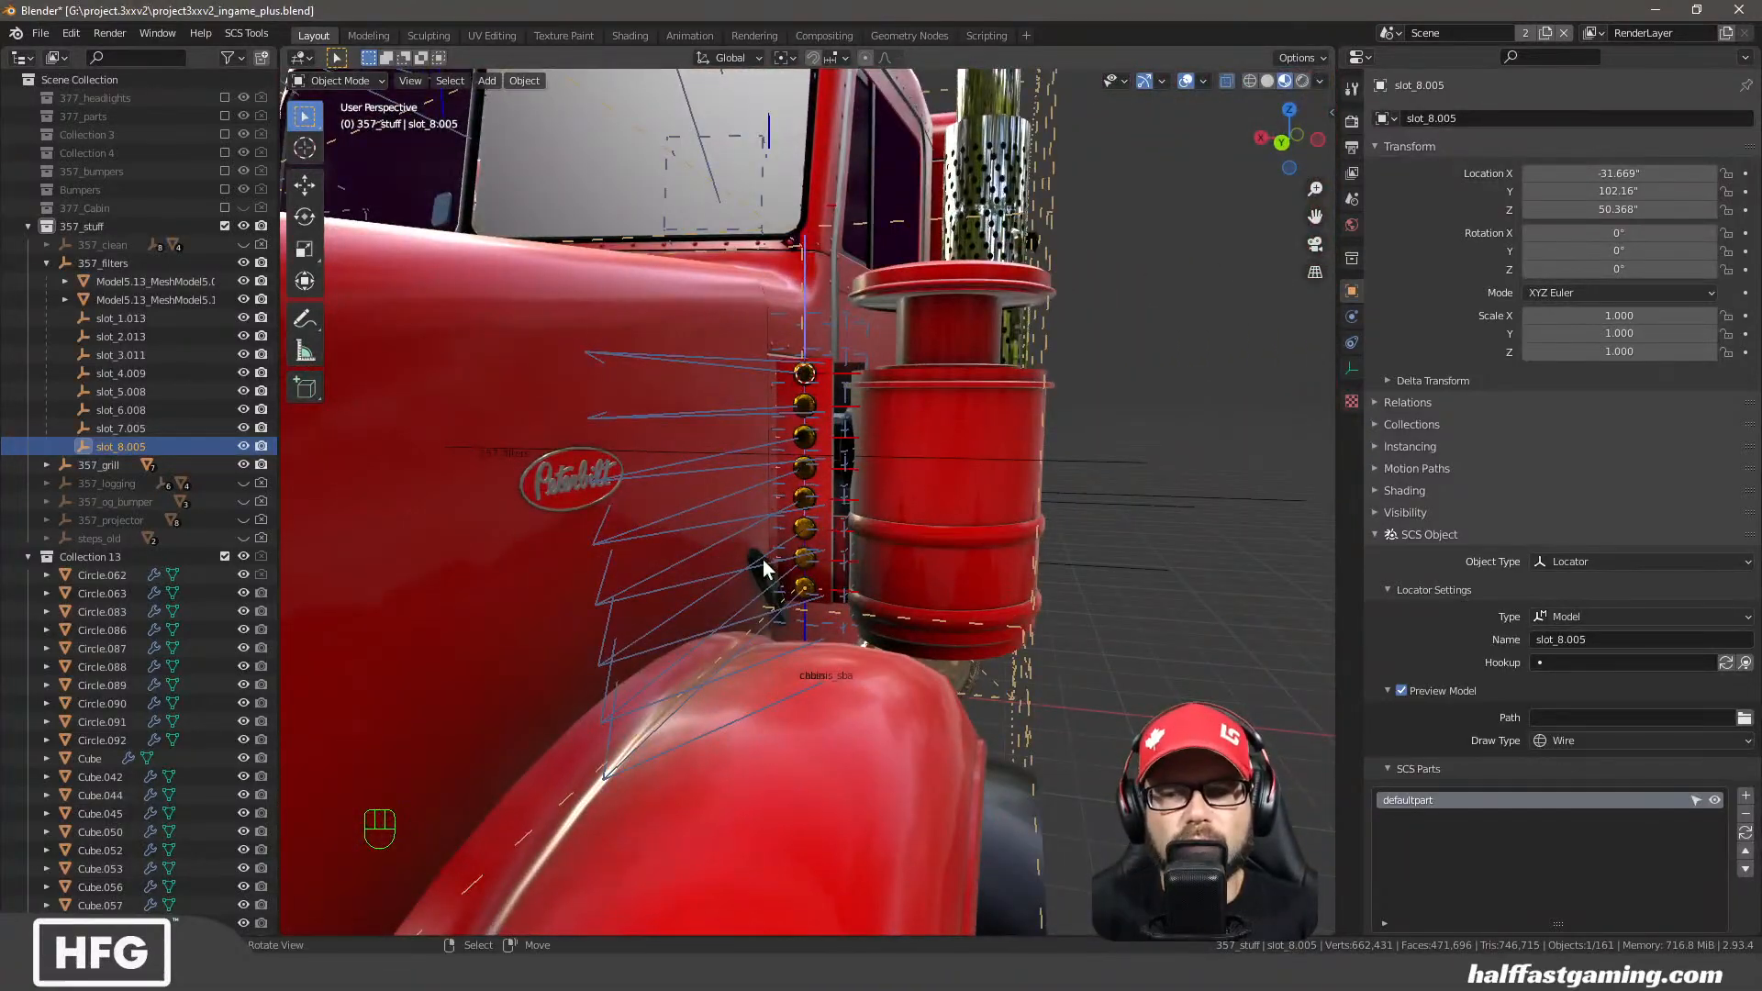
{"action": "left_click", "coordinate": [134, 323], "text": "shift"}
{"action": "middle_click_drag", "start_coordinate": [725, 514], "coordinate": [778, 523]}
{"action": "key", "text": "shift+d"}
{"action": "key", "text": "Escape"}
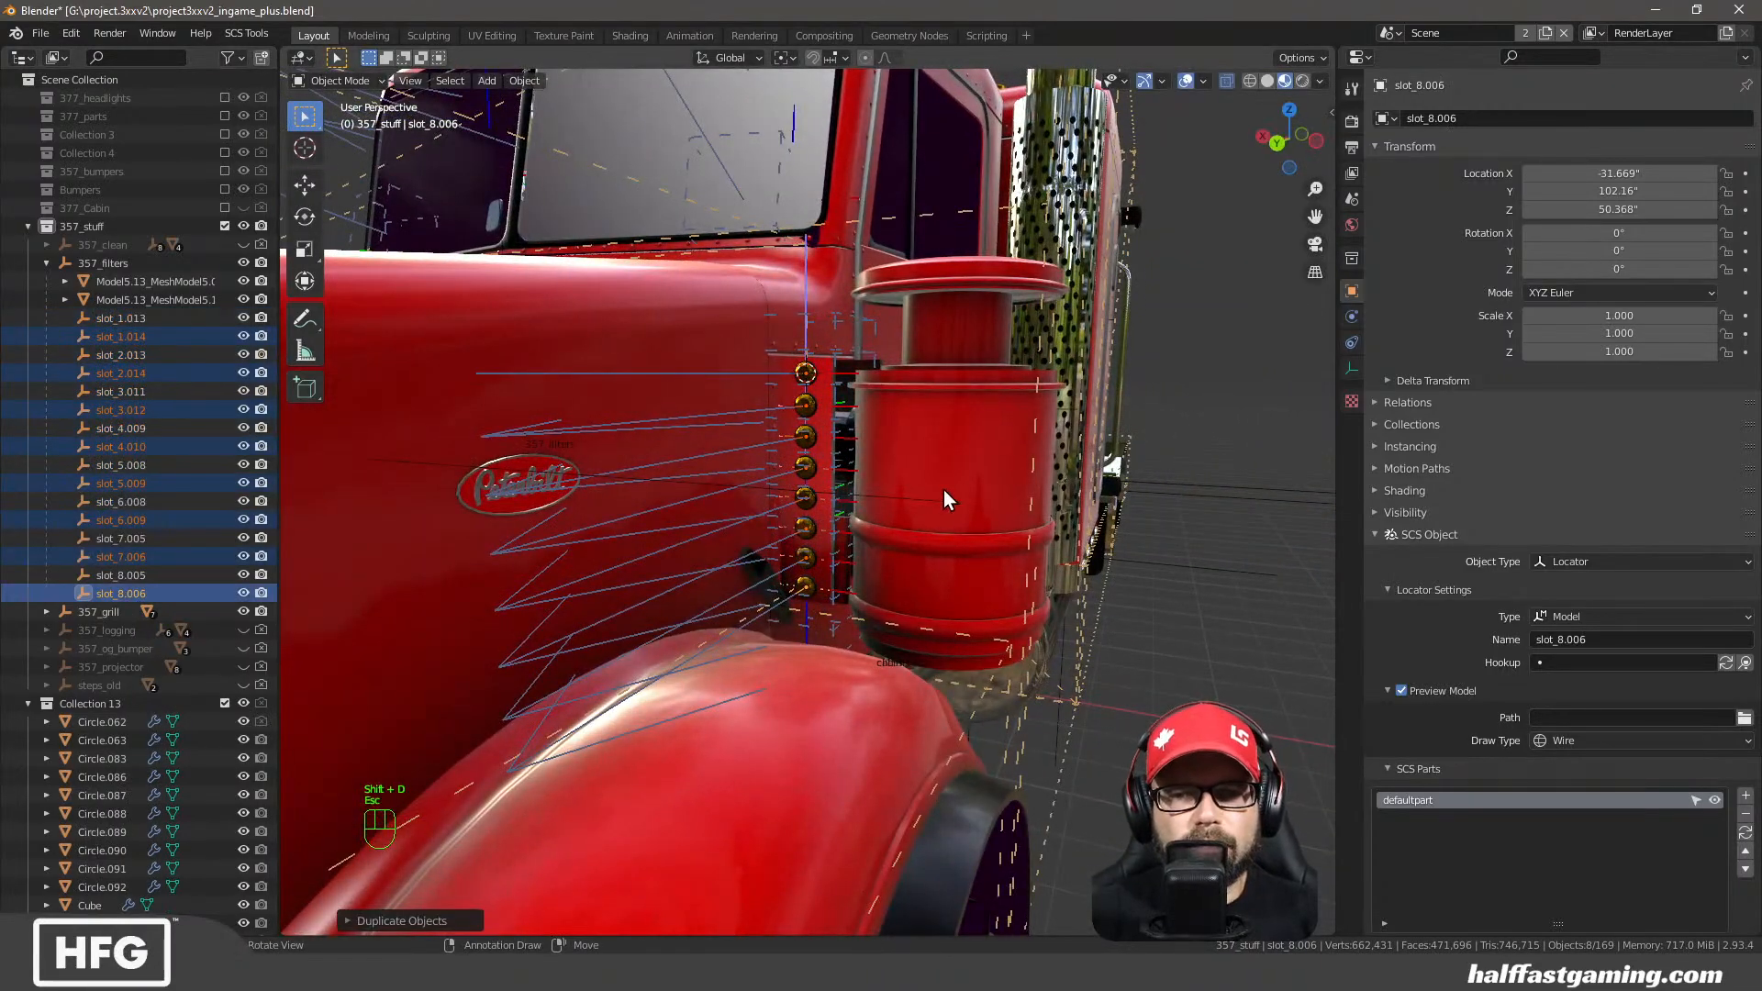
Set the copied locator slot_1.014's X location to 31.669 inches and compare its placement with the top amber lights on both filter panels
{"action": "left_click", "coordinate": [123, 339]}
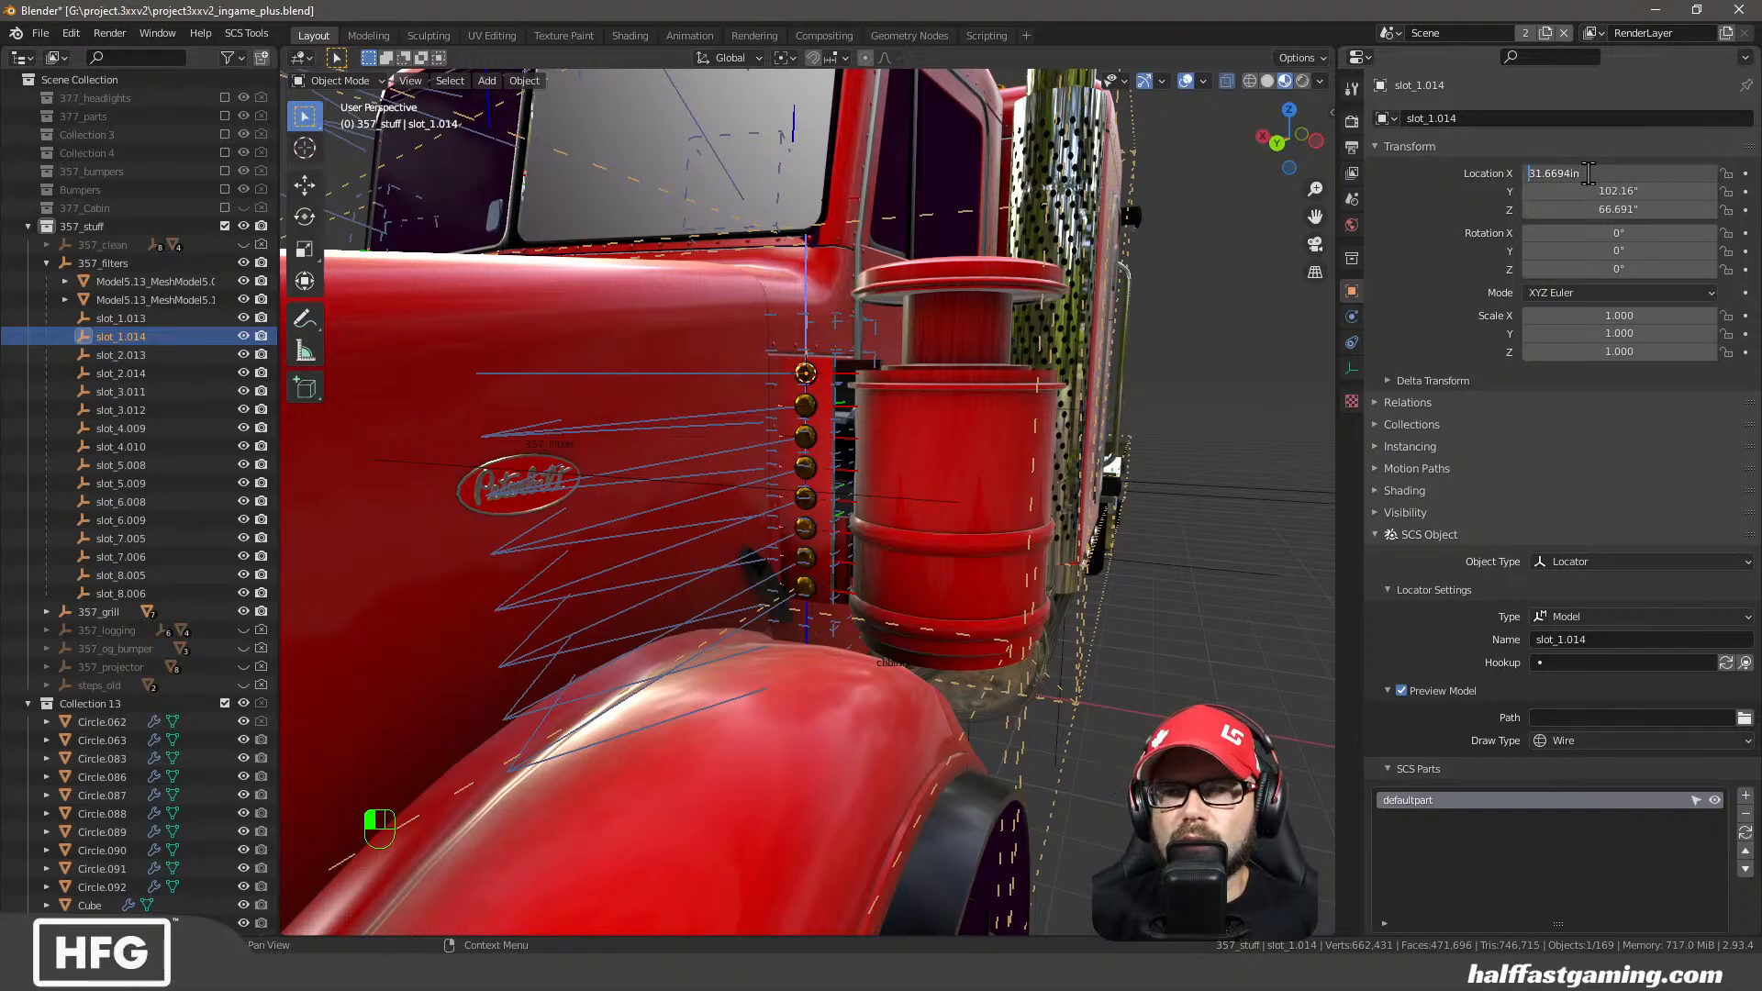
{"action": "scroll", "coordinate": [817, 285], "scroll_direction": "down", "scroll_amount": 9}
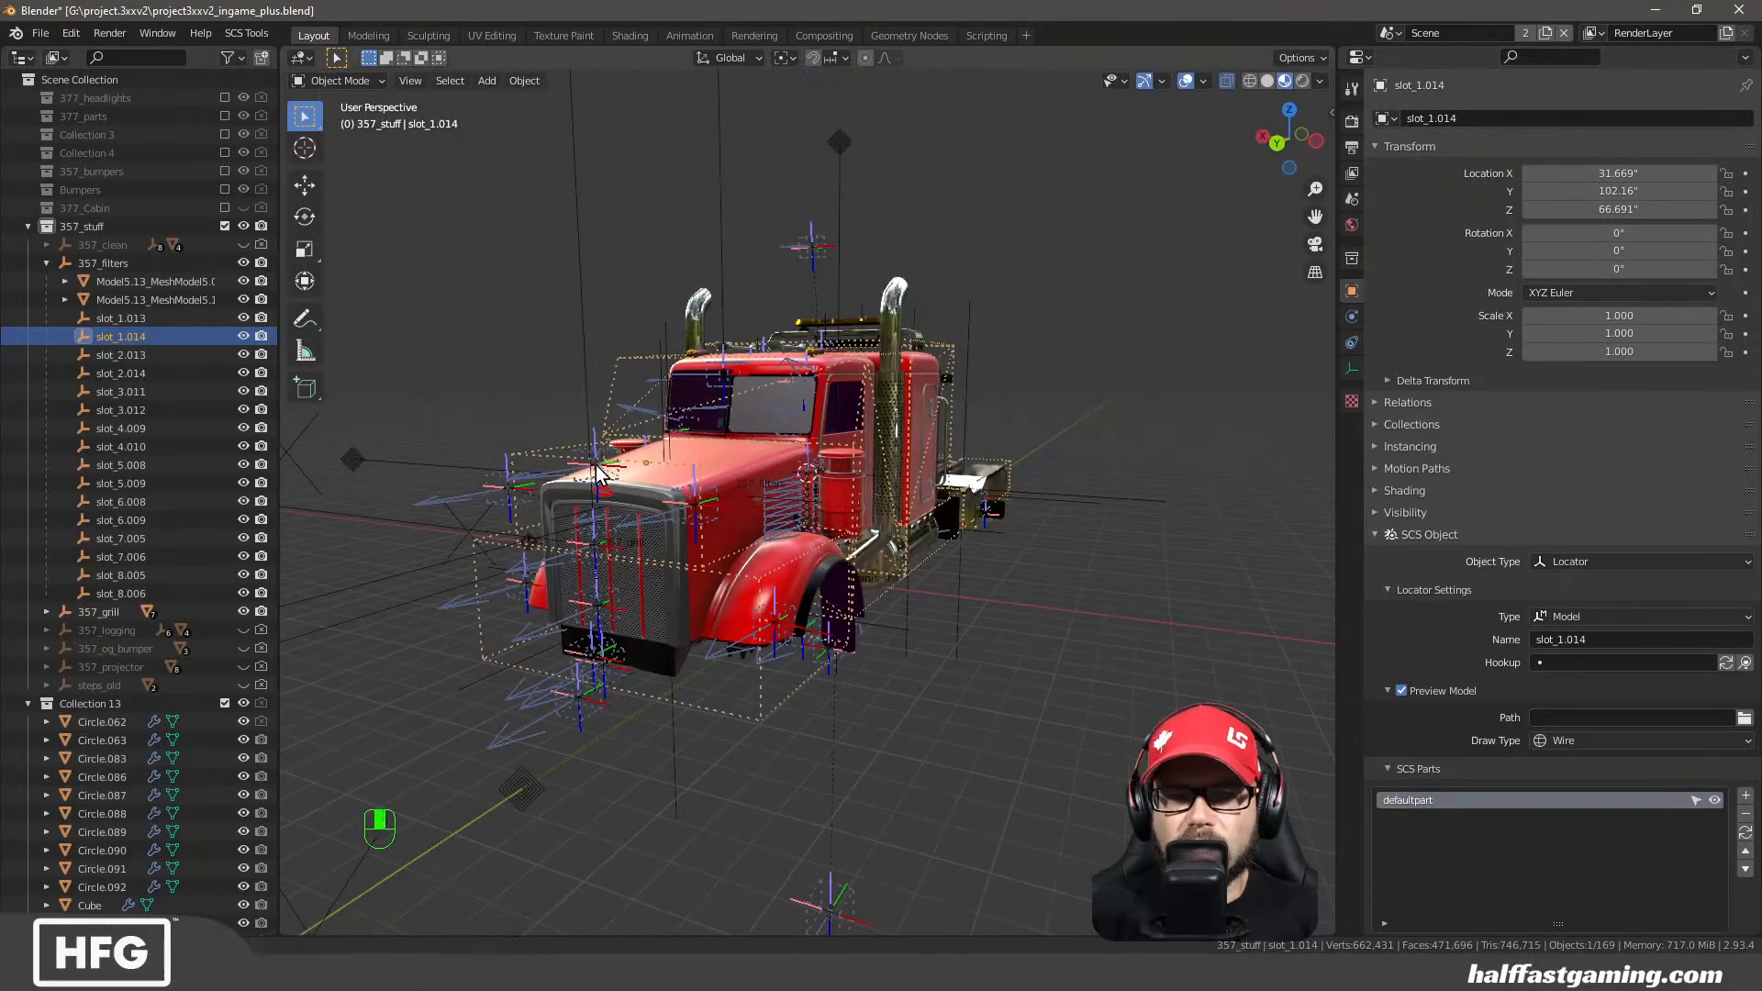
{"action": "middle_click_drag", "start_coordinate": [486, 500], "coordinate": [580, 501]}
{"action": "middle_click", "coordinate": [591, 488], "text": "alt"}
{"action": "scroll", "coordinate": [835, 508], "scroll_direction": "up", "scroll_amount": 9}
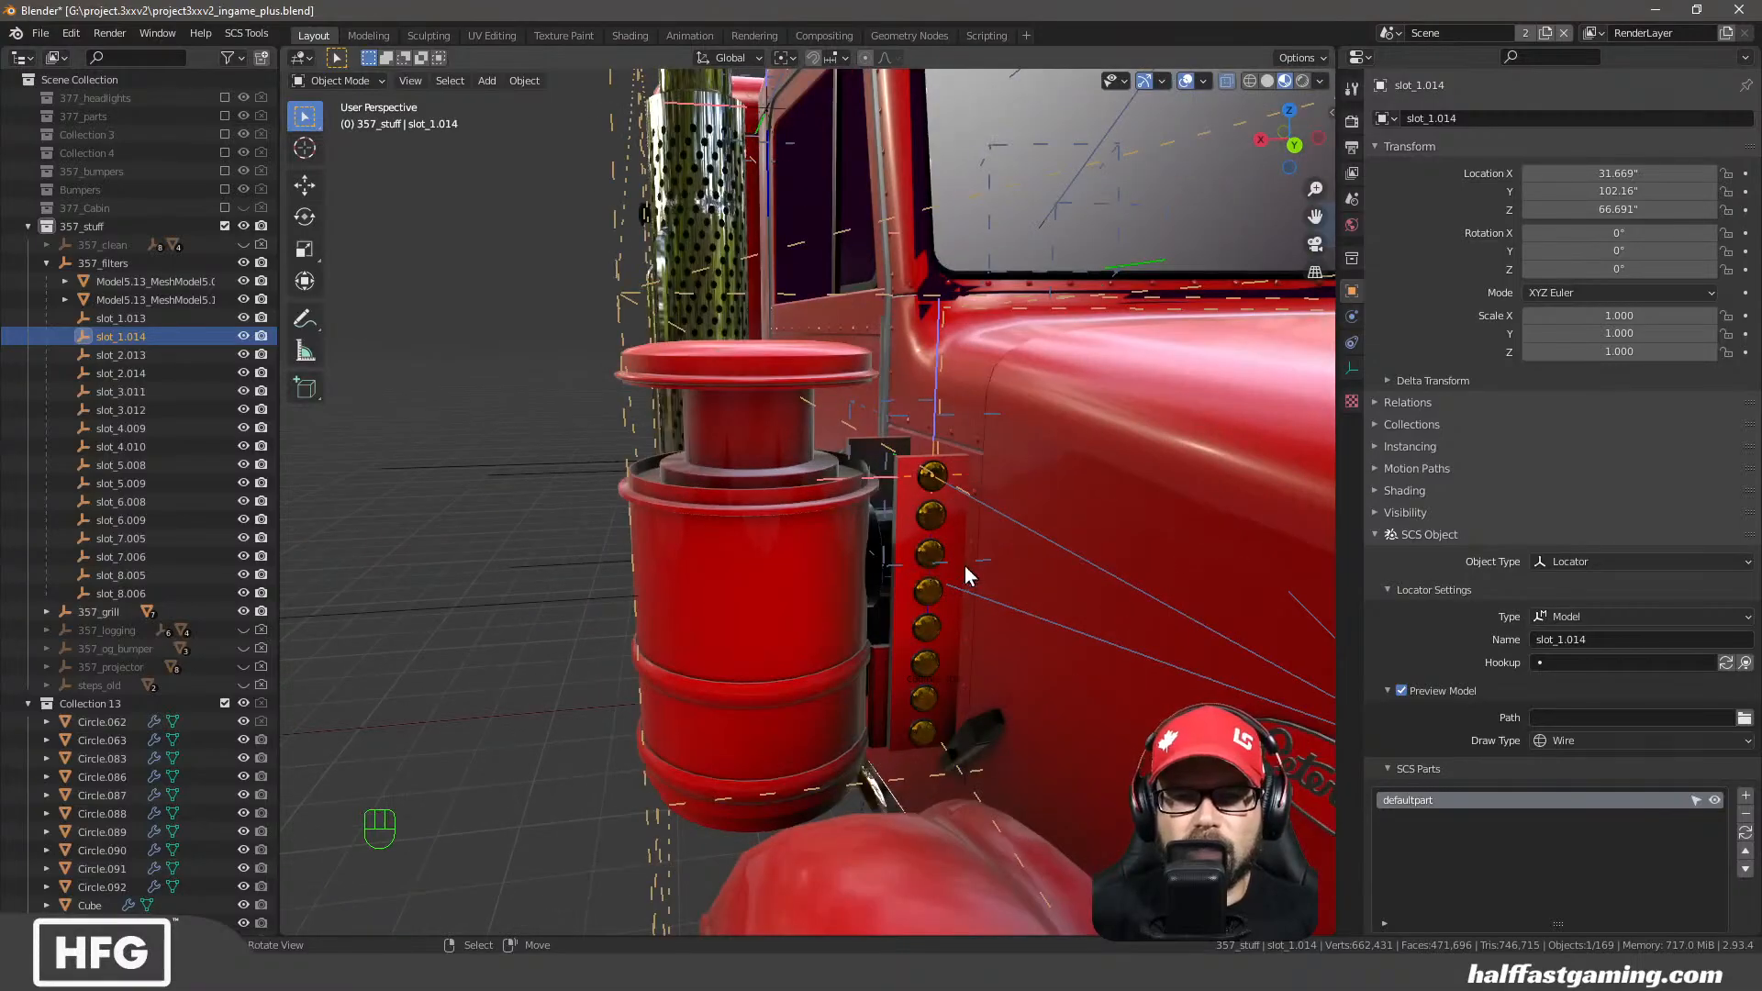
{"action": "middle_click_drag", "start_coordinate": [966, 565], "coordinate": [922, 534]}
{"action": "scroll", "coordinate": [921, 534], "scroll_direction": "down", "scroll_amount": 10}
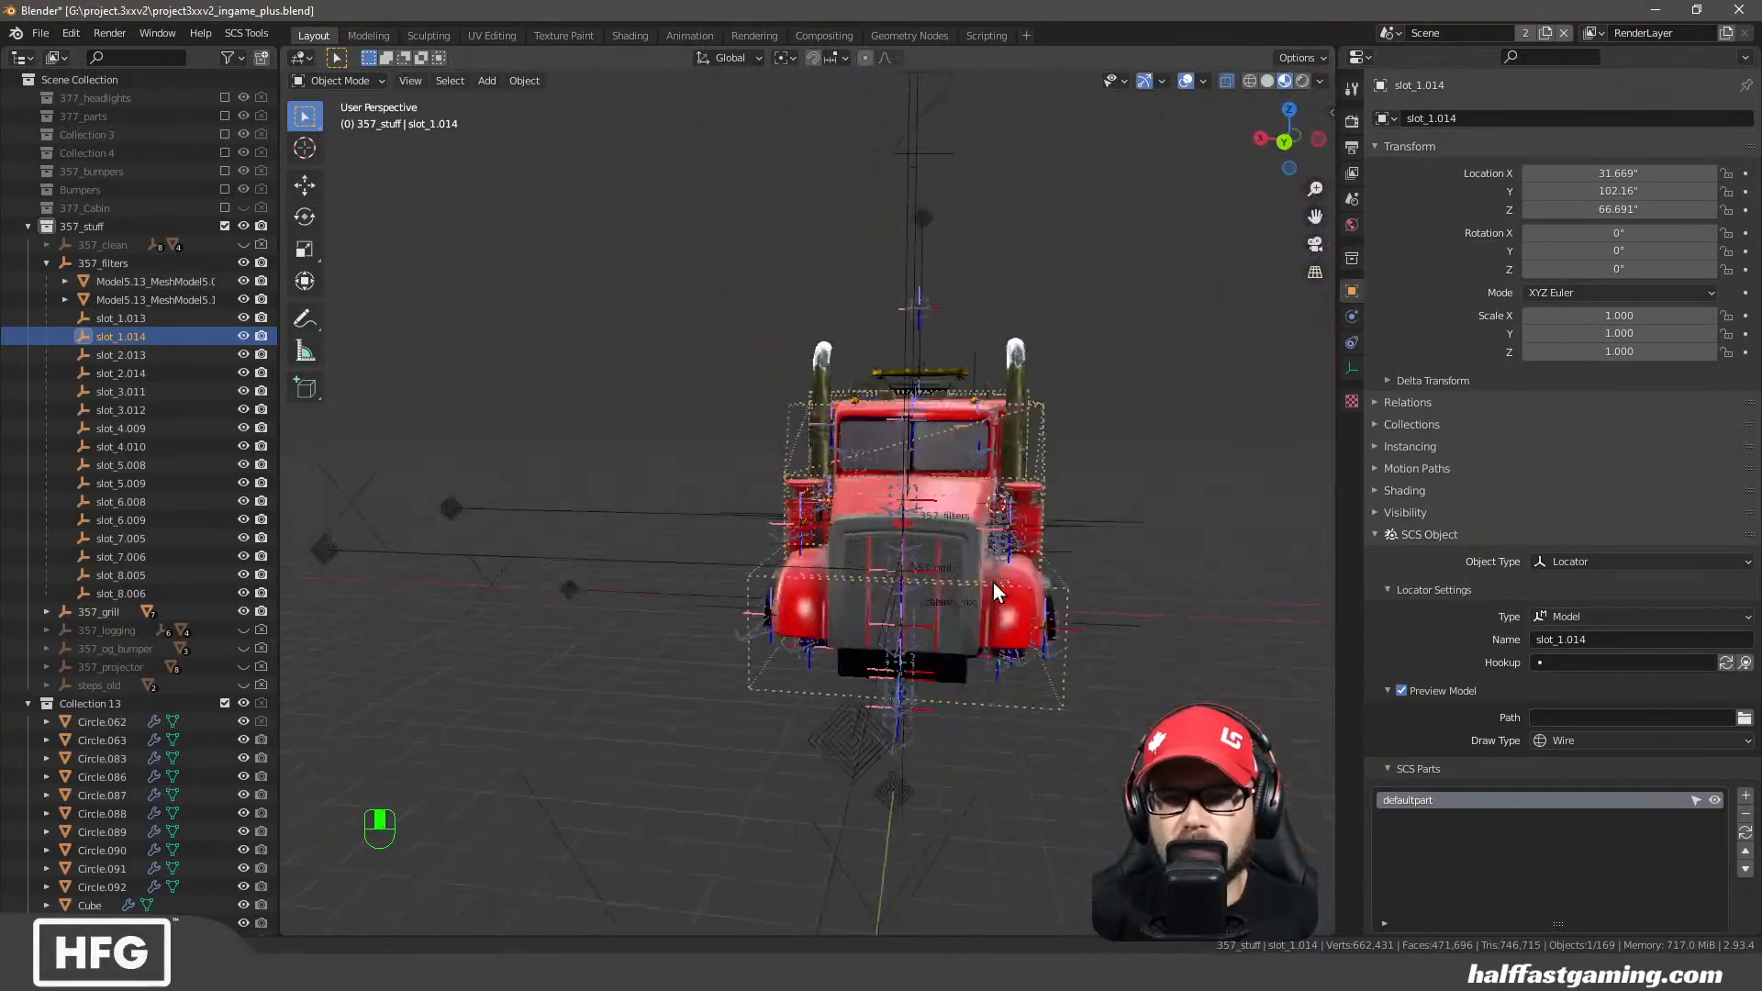
{"action": "middle_click_drag", "start_coordinate": [993, 582], "coordinate": [997, 536]}
{"action": "middle_click", "coordinate": [988, 528], "text": "alt"}
{"action": "scroll", "coordinate": [866, 558], "scroll_direction": "up", "scroll_amount": 8}
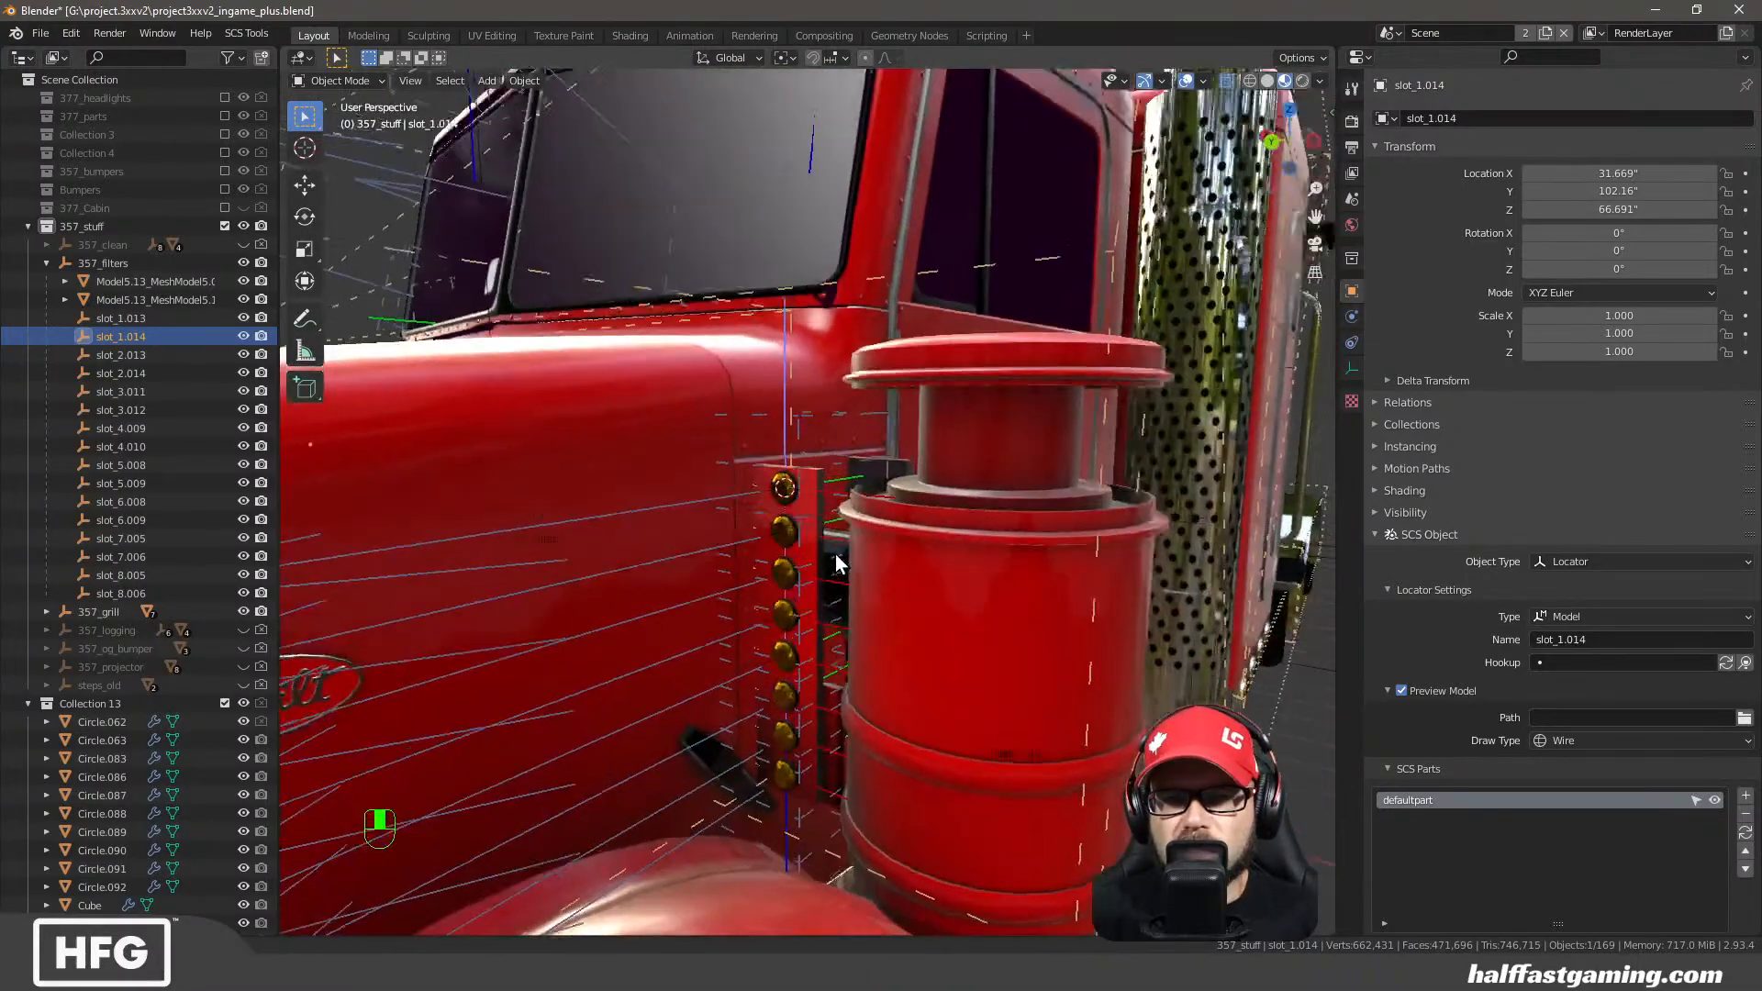
Set the X location of the copied locators slot_2.014, slot_3.012, slot_4.010, slot_5.009 and slot_6.009 to 31.669 inches
{"action": "left_click", "coordinate": [140, 372]}
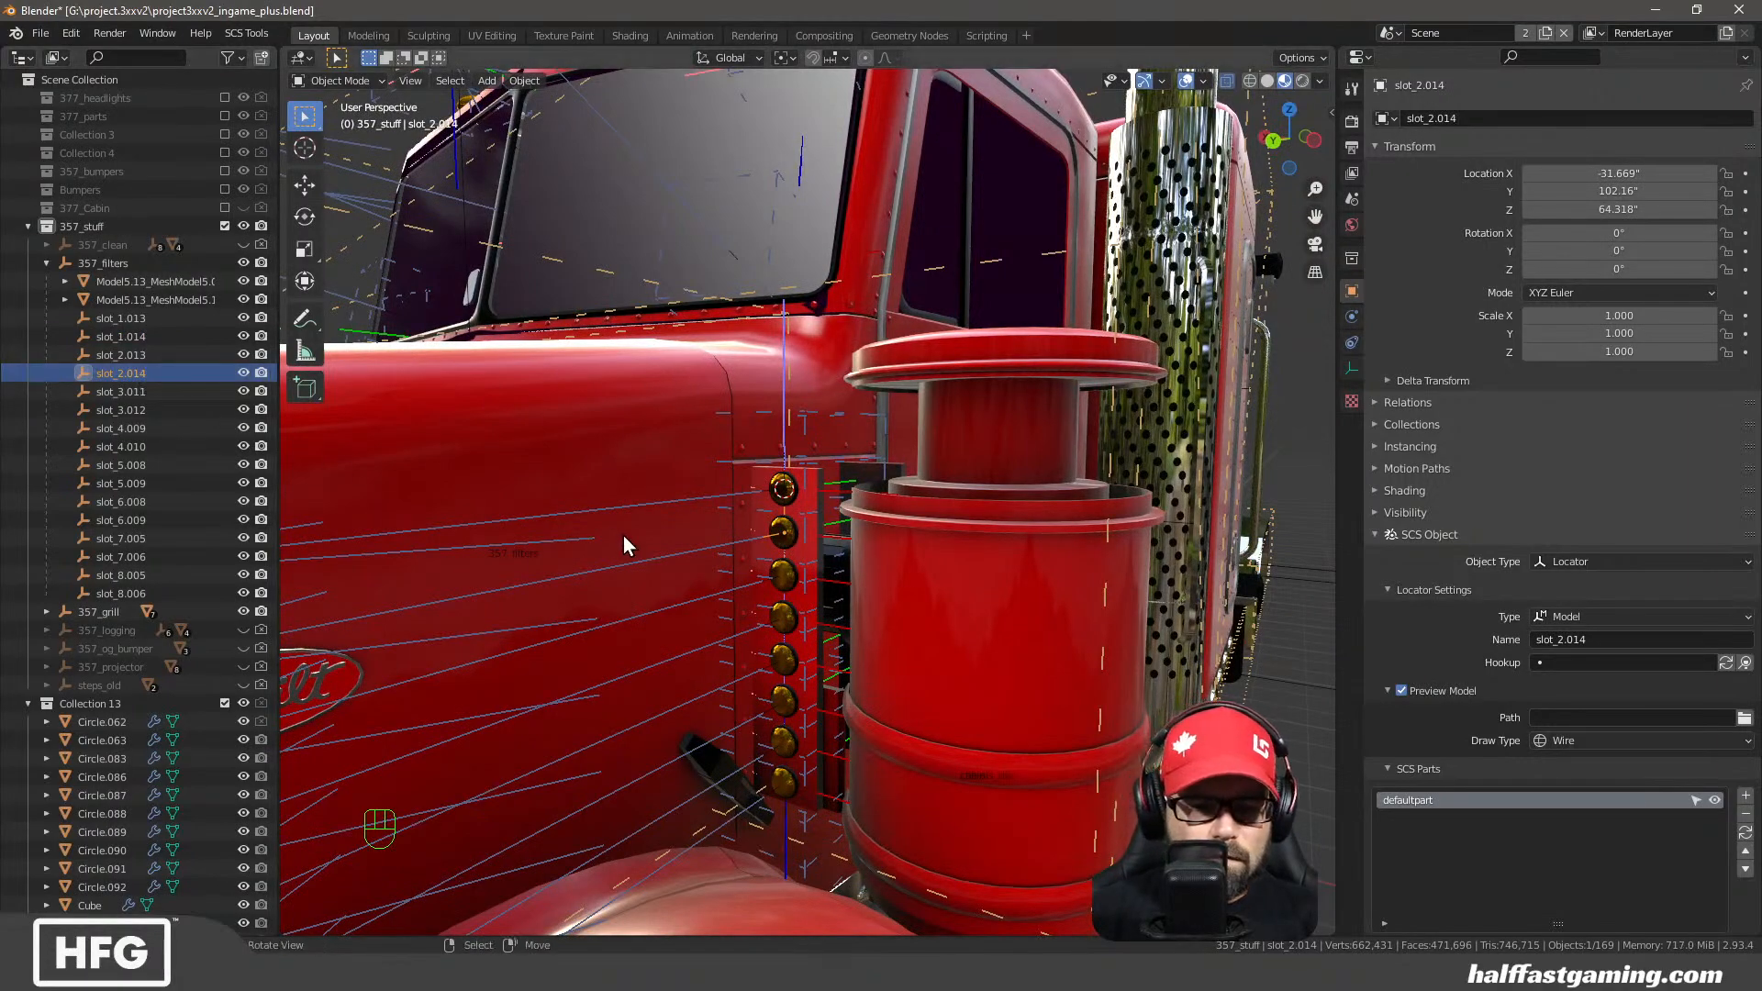
{"action": "left_click", "coordinate": [1632, 173]}
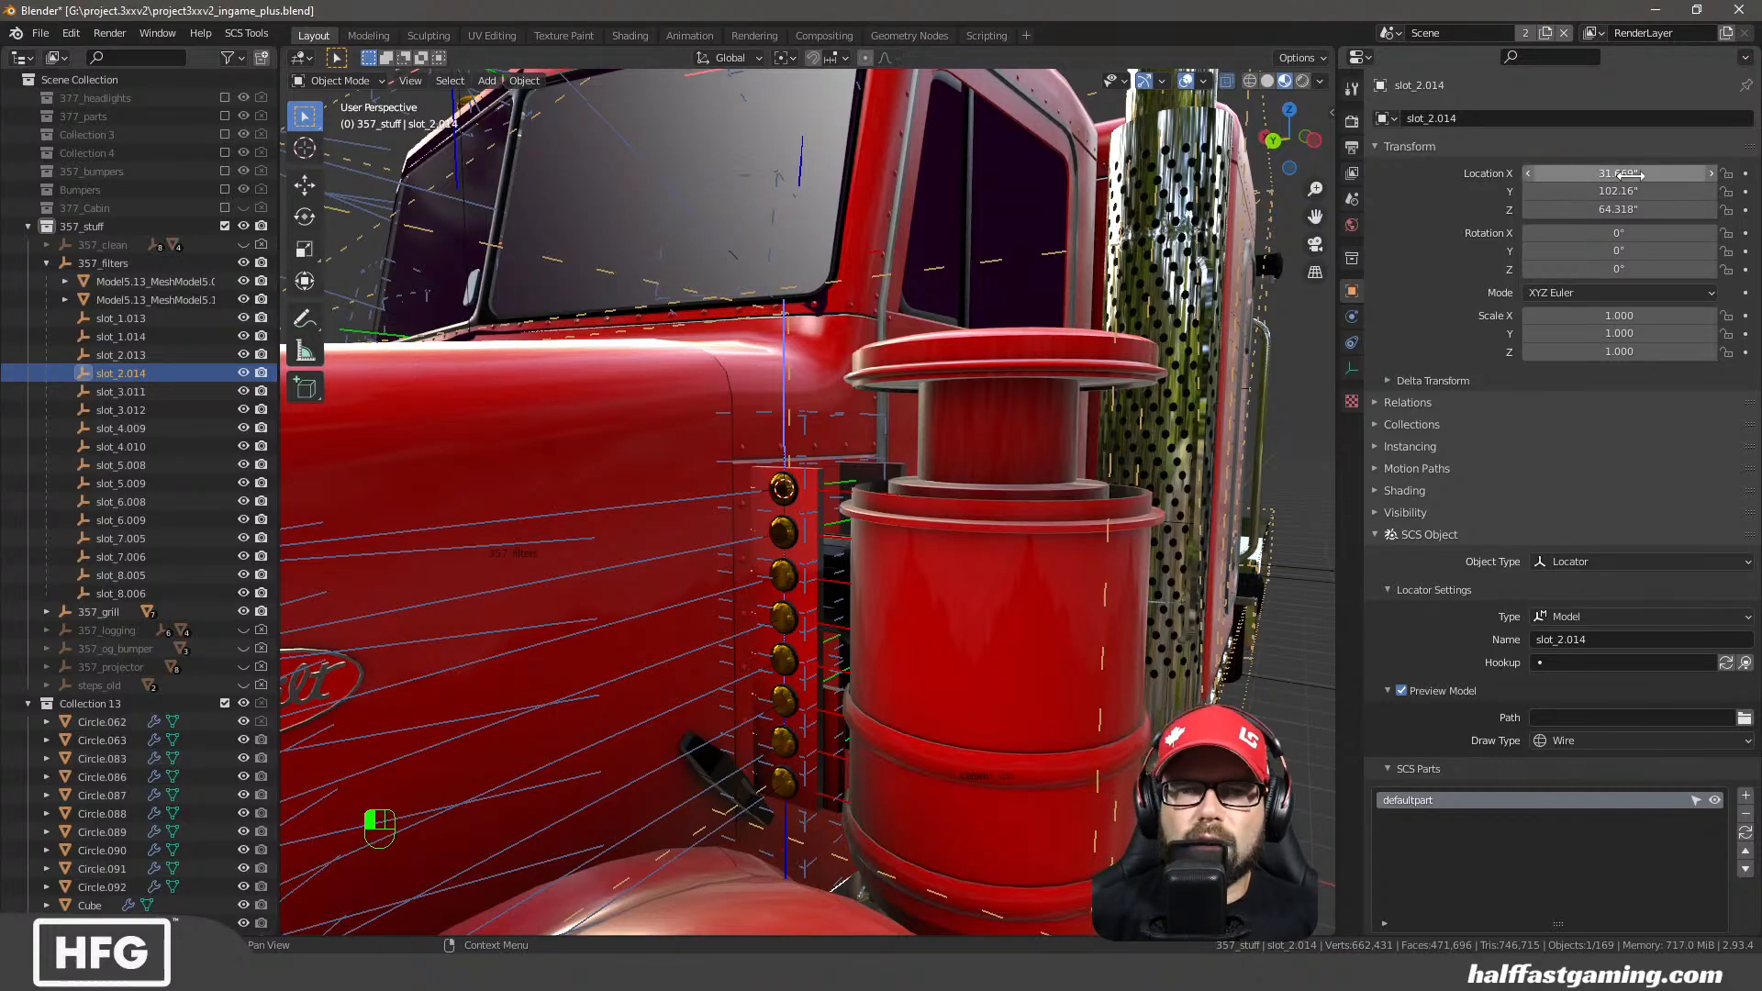
{"action": "left_click", "coordinate": [135, 410]}
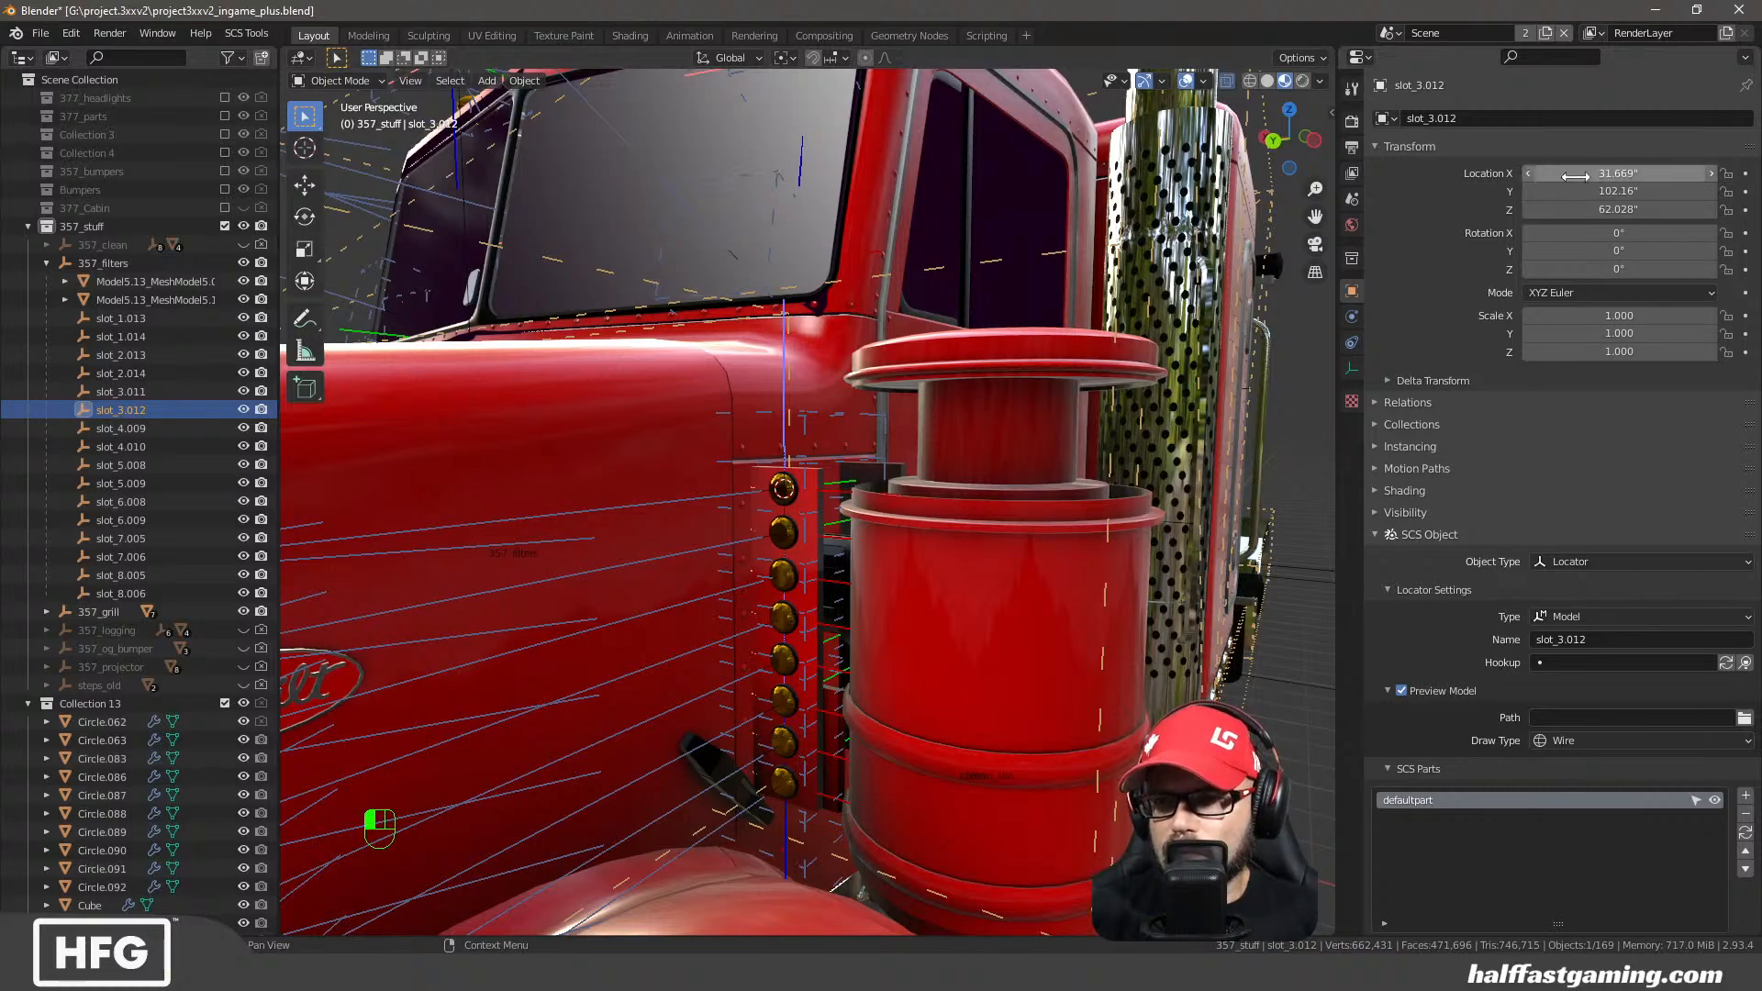
{"action": "left_click", "coordinate": [130, 452]}
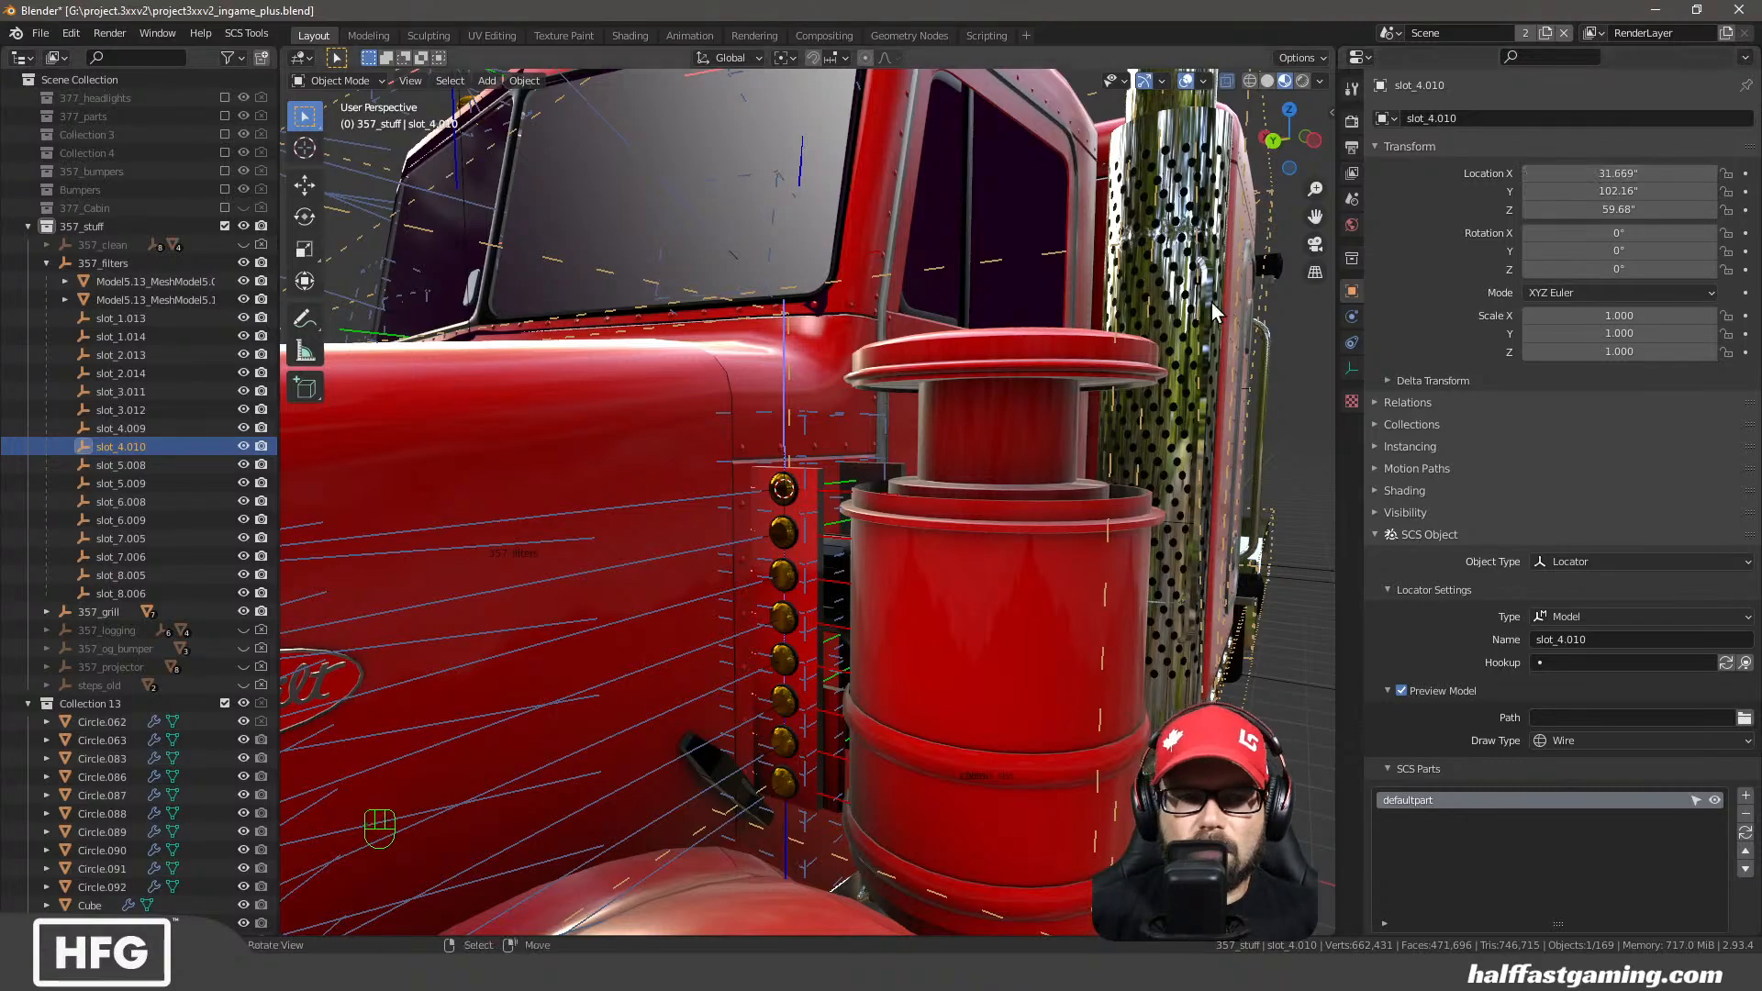
{"action": "left_click", "coordinate": [145, 479]}
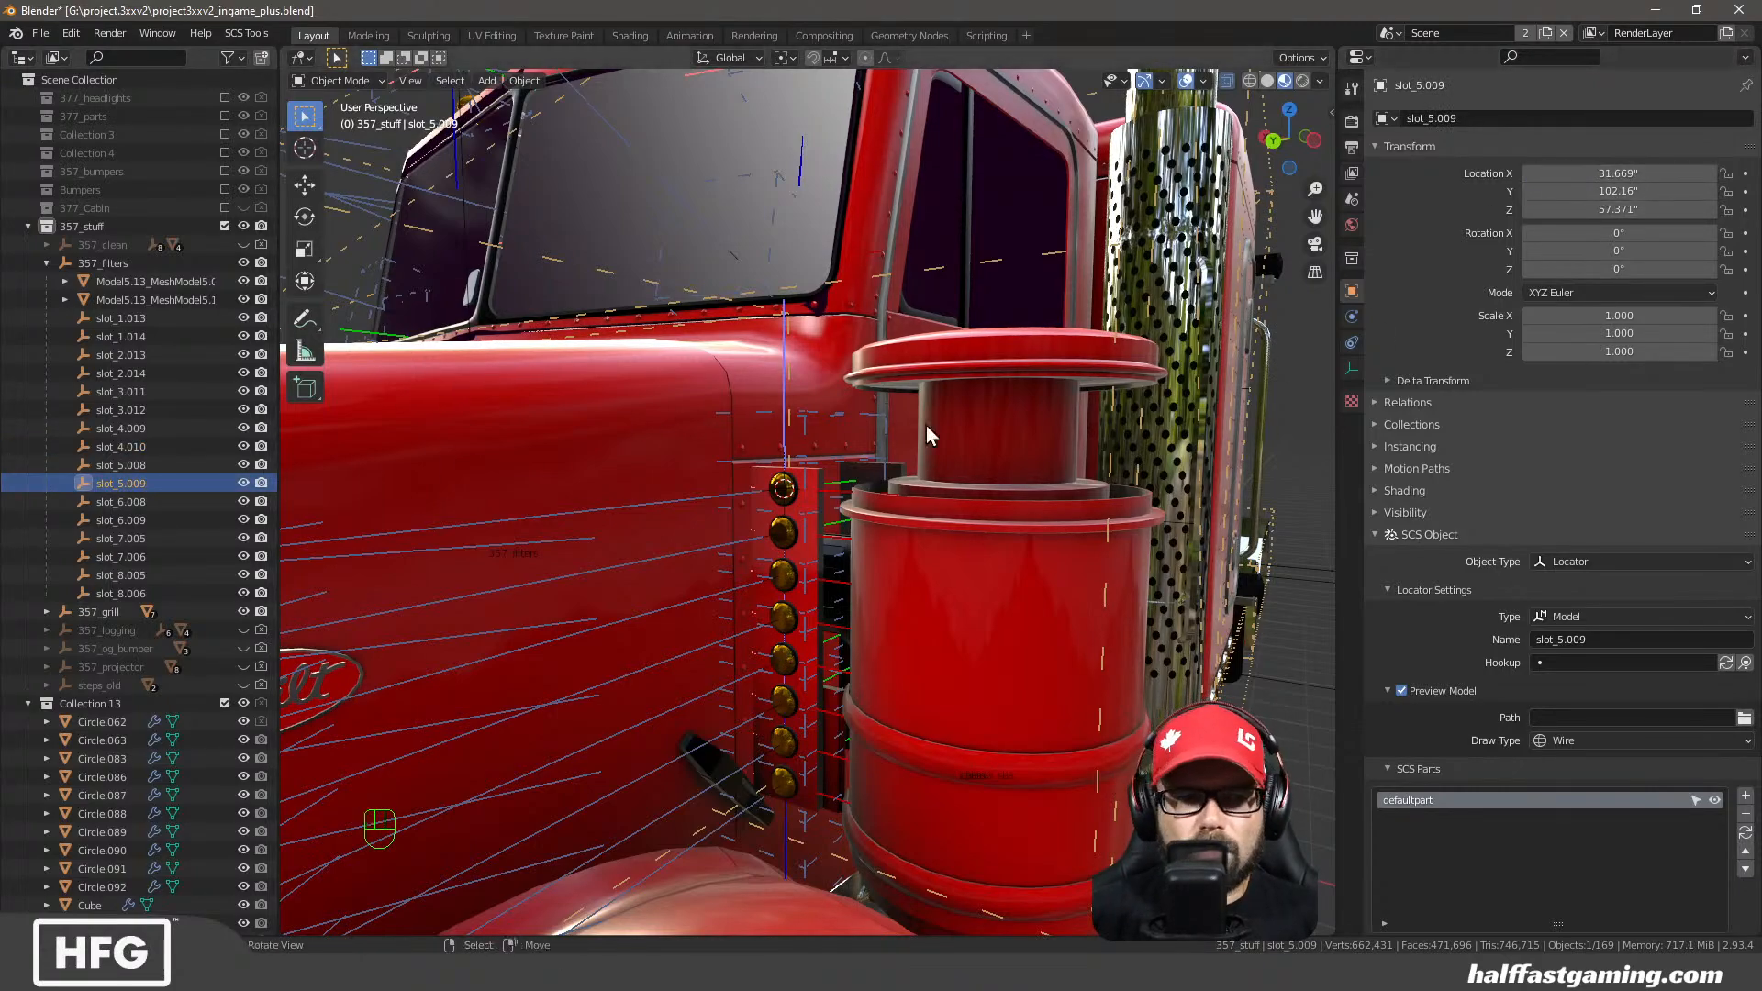
{"action": "left_click", "coordinate": [121, 520]}
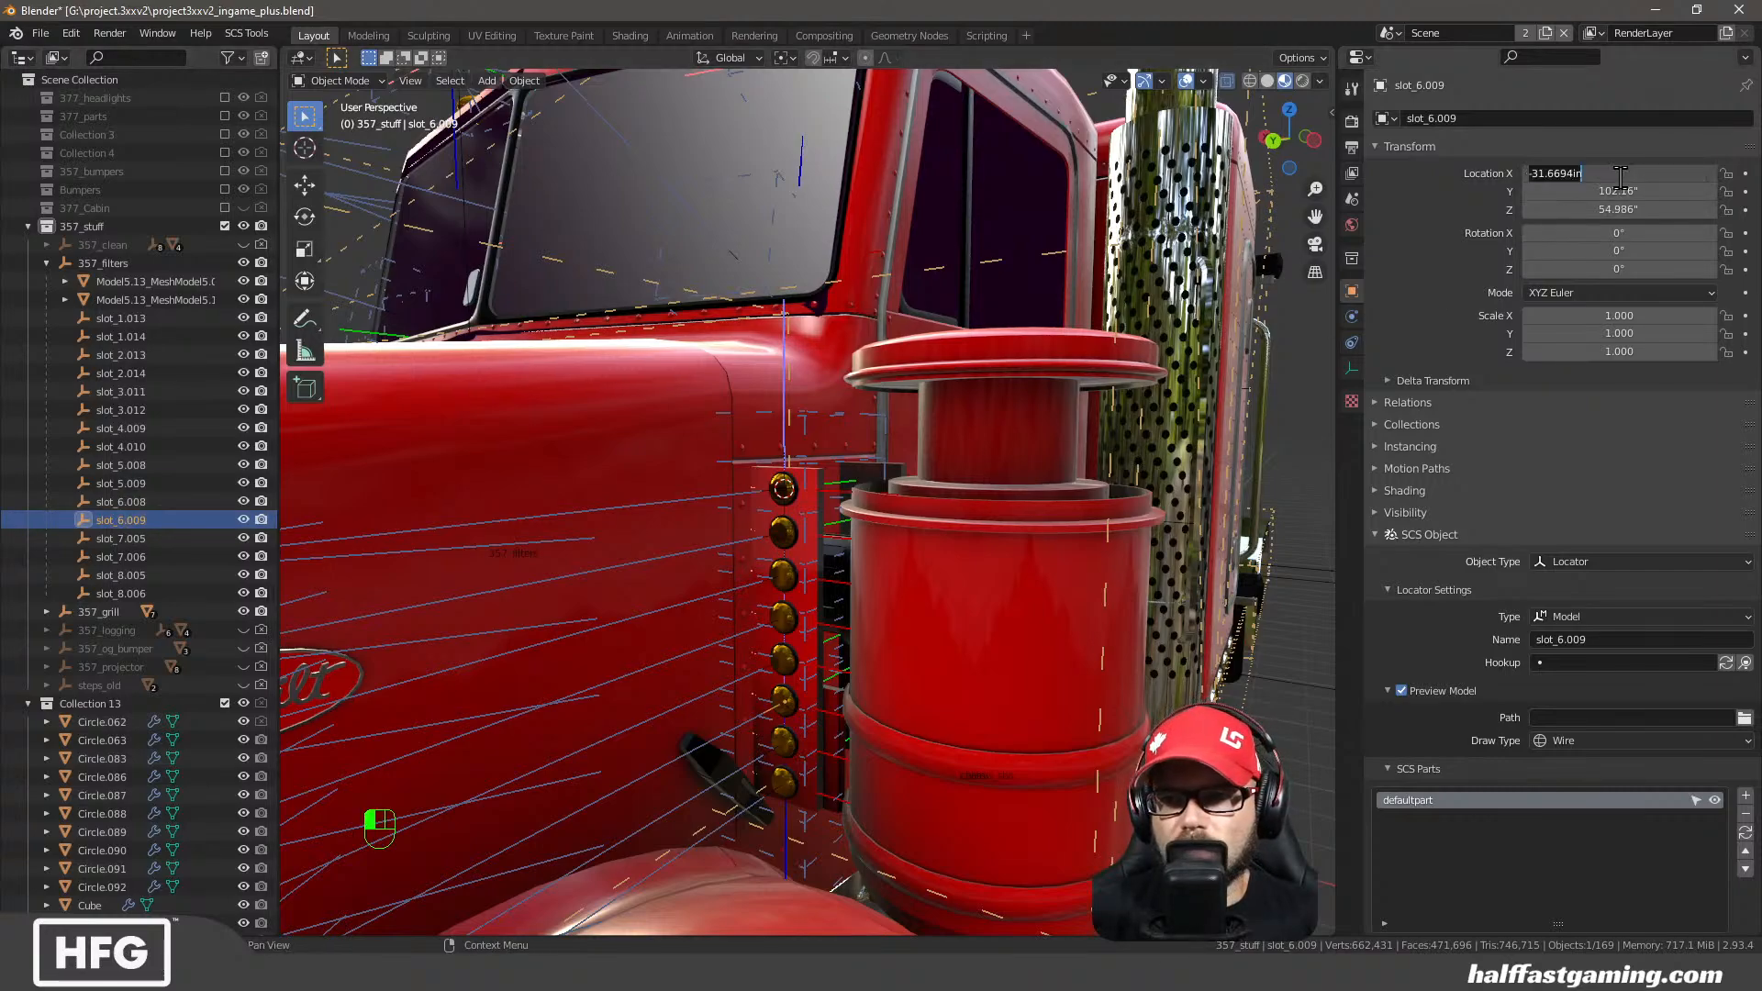
Set the copied seventh-light locator slot_7.006's X location to 31.669 inches, mirroring it to the opposite filter panel
{"action": "left_click", "coordinate": [133, 557]}
{"action": "left_click", "coordinate": [1625, 175]}
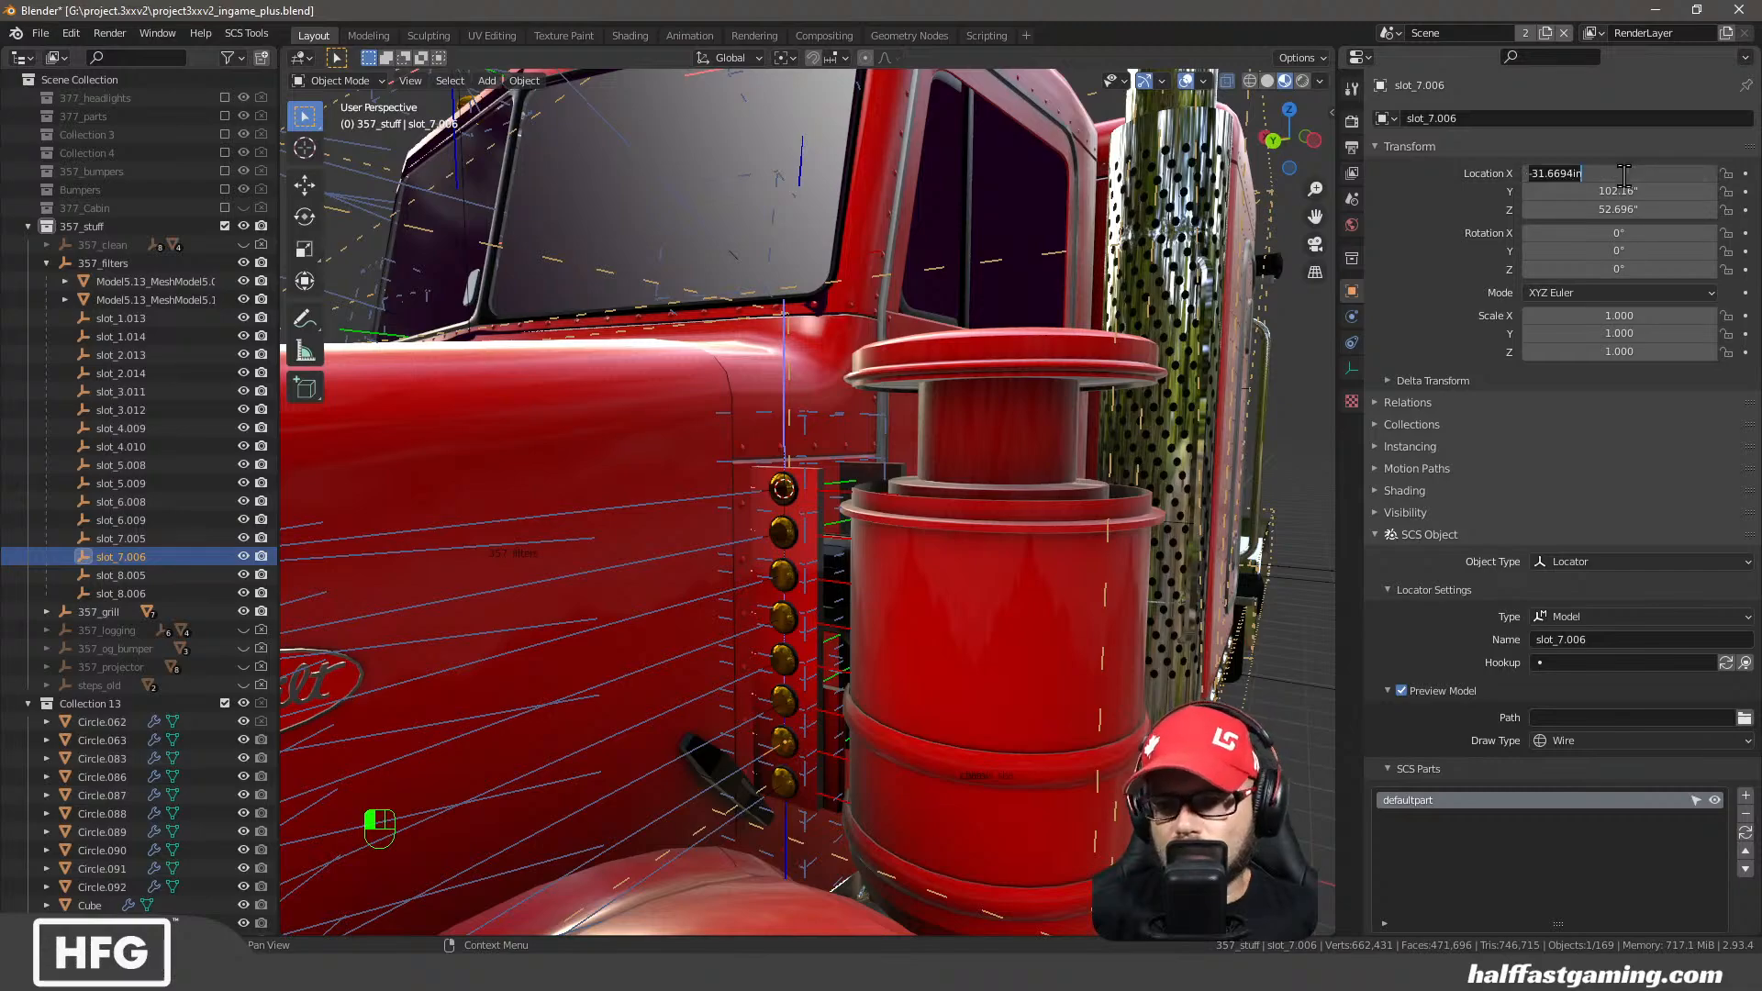
{"action": "key", "text": "Home"}
{"action": "key", "text": "Delete"}
{"action": "key", "text": "Return"}
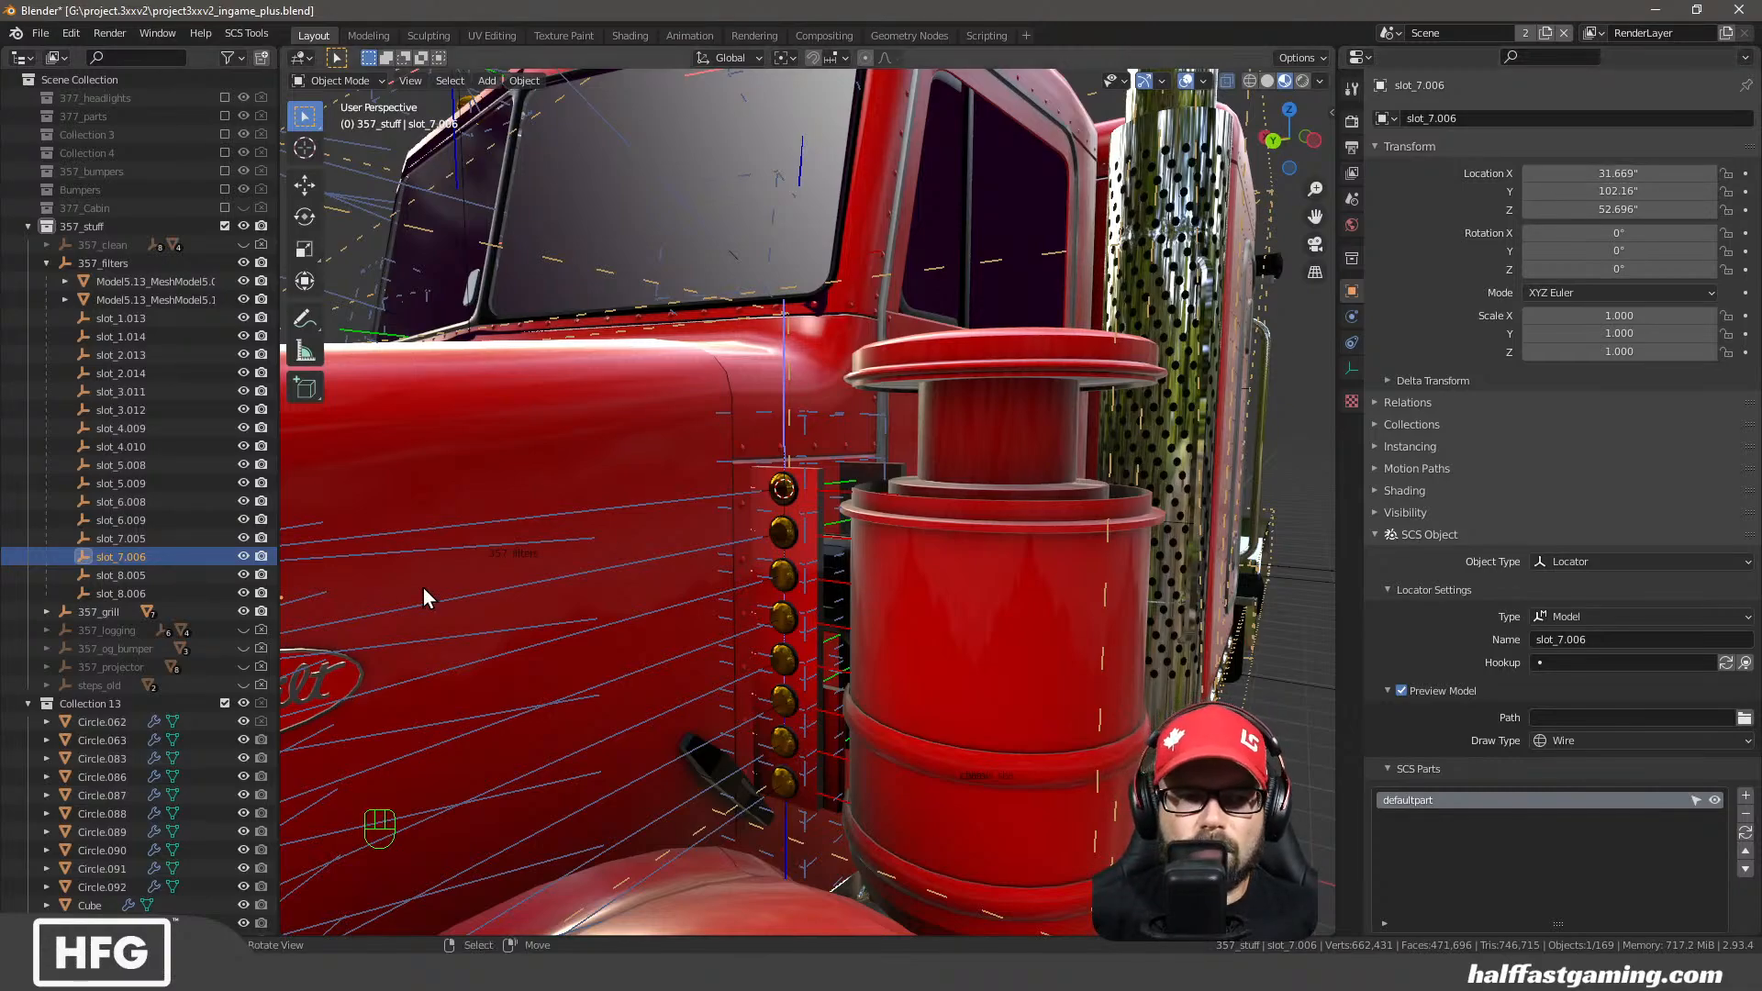
Set the copied eighth-light locator slot_8.006's X location to 31.669 inches
{"action": "left_click", "coordinate": [120, 593]}
{"action": "left_click", "coordinate": [1624, 174]}
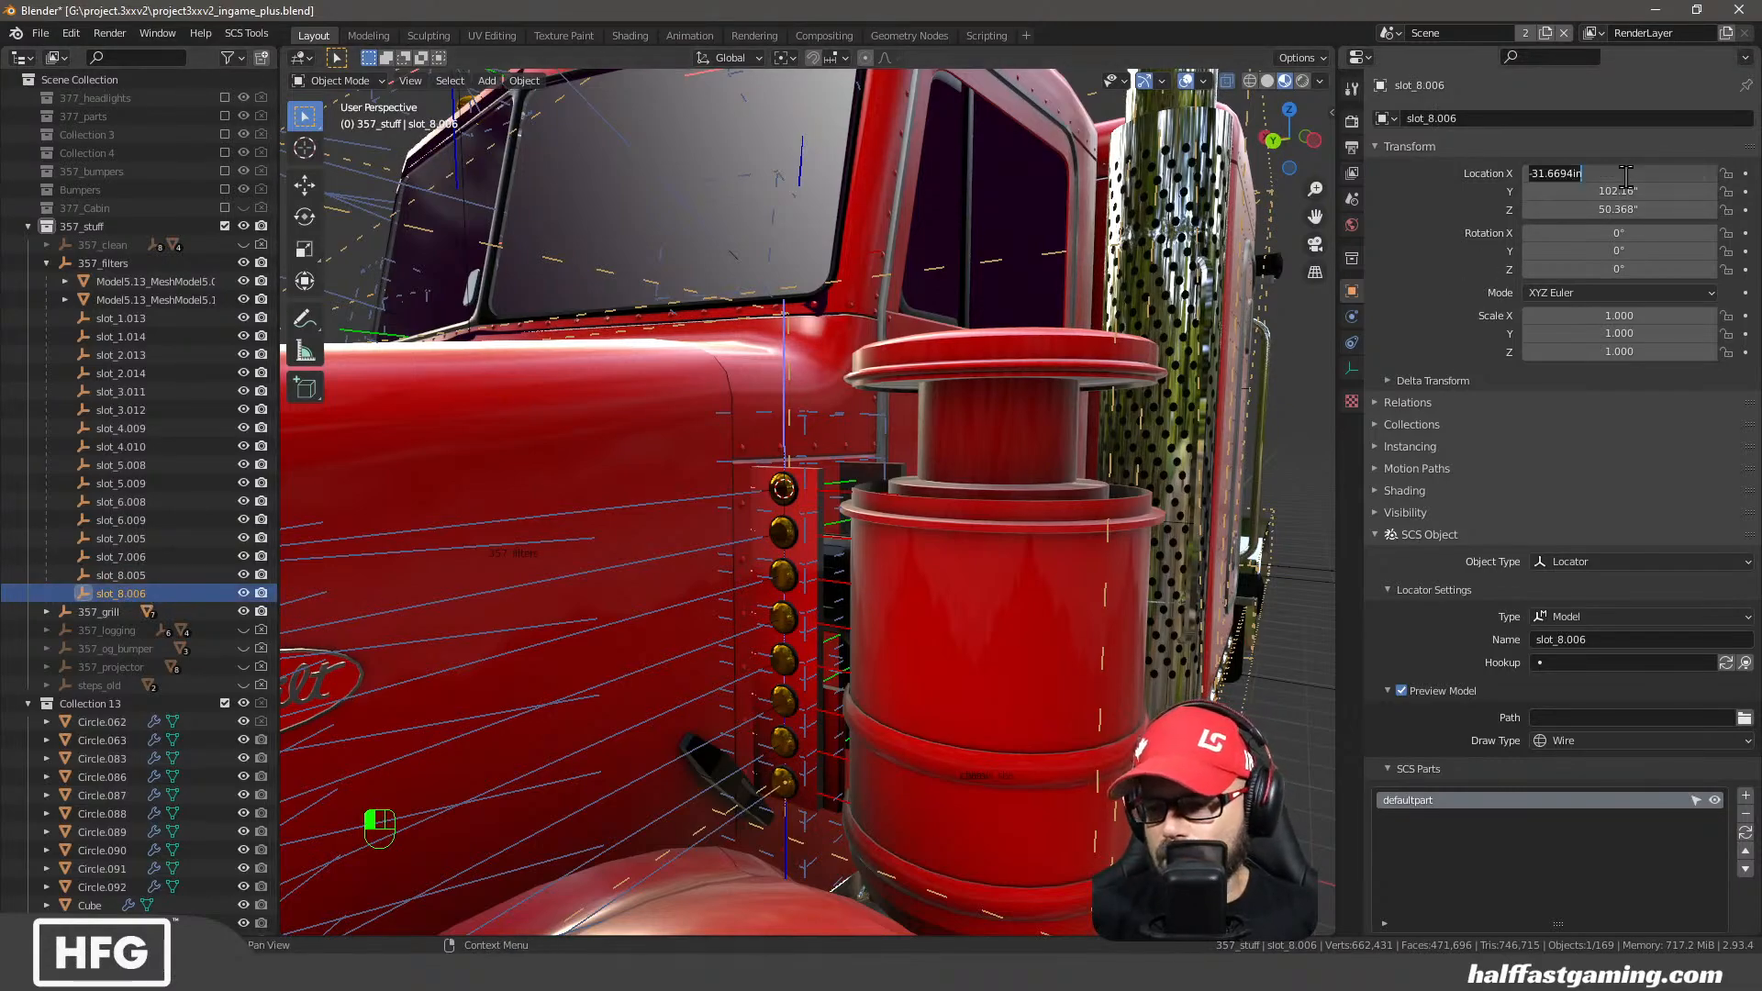
{"action": "key", "text": "Home"}
{"action": "key", "text": "Delete"}
{"action": "key", "text": "Return"}
Examine slot_1.013, slot_1.014 and the amber light locators on both filter panels to determine which side each set belongs to
{"action": "middle_click_drag", "start_coordinate": [605, 477], "coordinate": [492, 592]}
{"action": "middle_click_drag", "start_coordinate": [912, 642], "coordinate": [812, 537]}
{"action": "scroll", "coordinate": [817, 532], "scroll_direction": "up", "scroll_amount": 5}
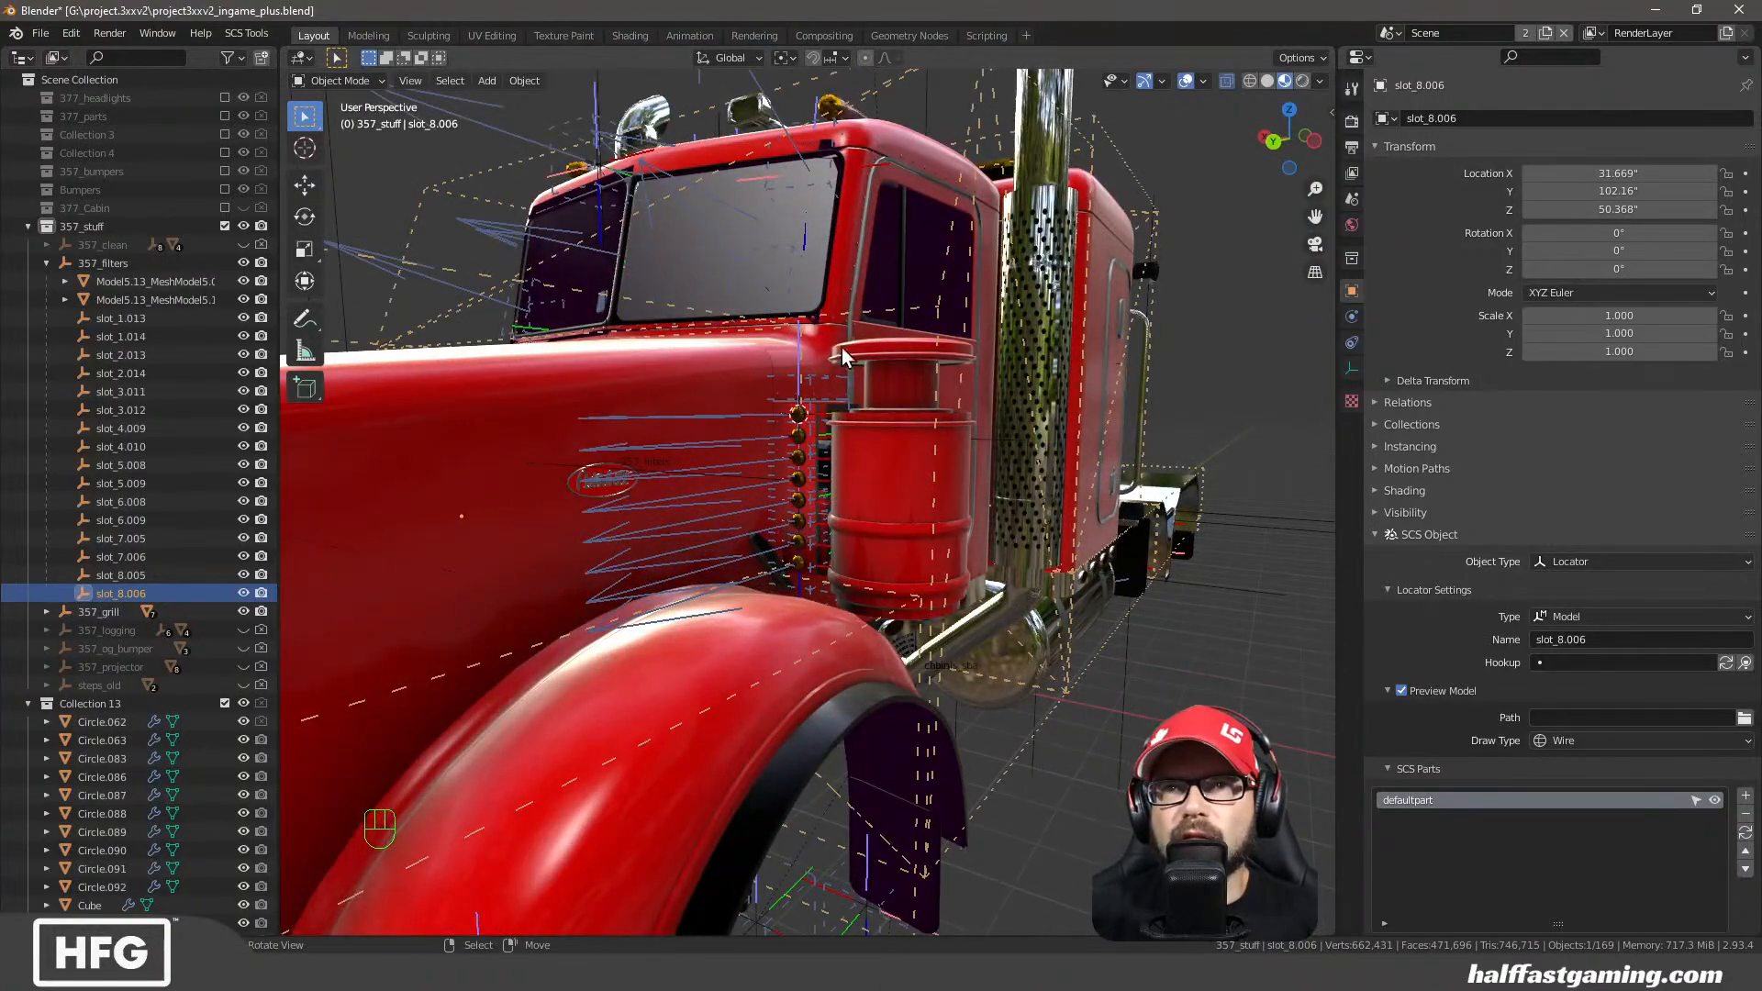
{"action": "scroll", "coordinate": [873, 592], "scroll_direction": "up", "scroll_amount": 7}
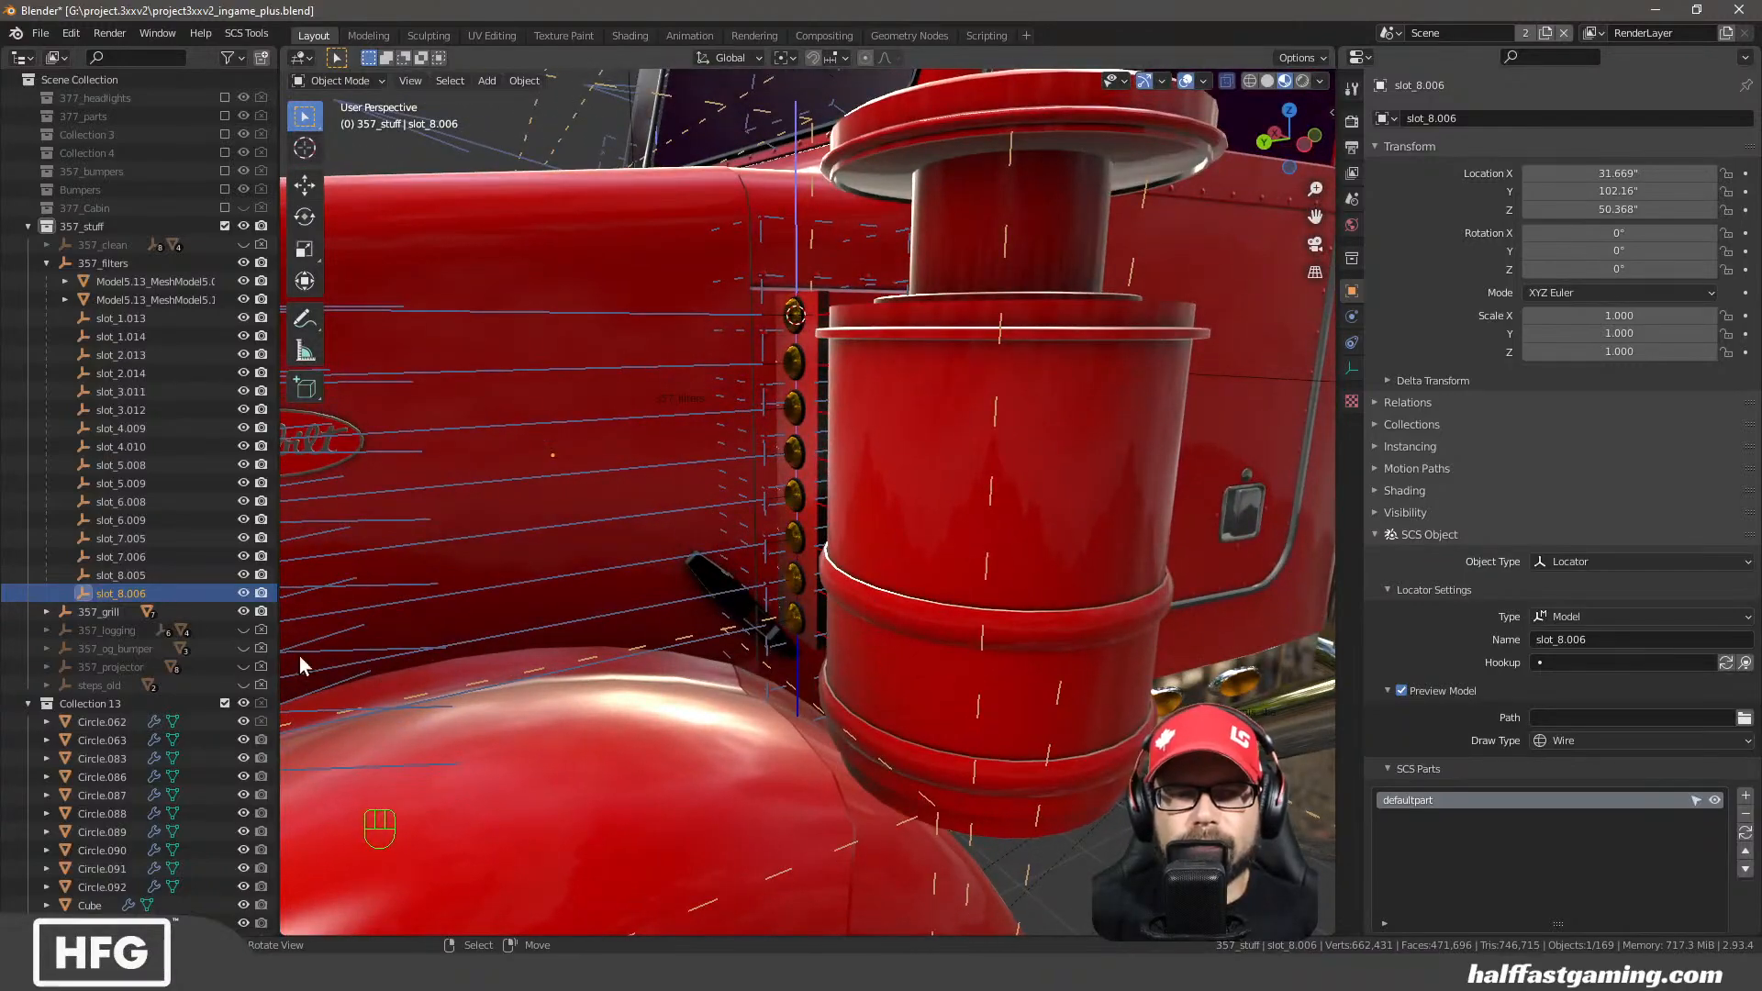
{"action": "left_click", "coordinate": [123, 318]}
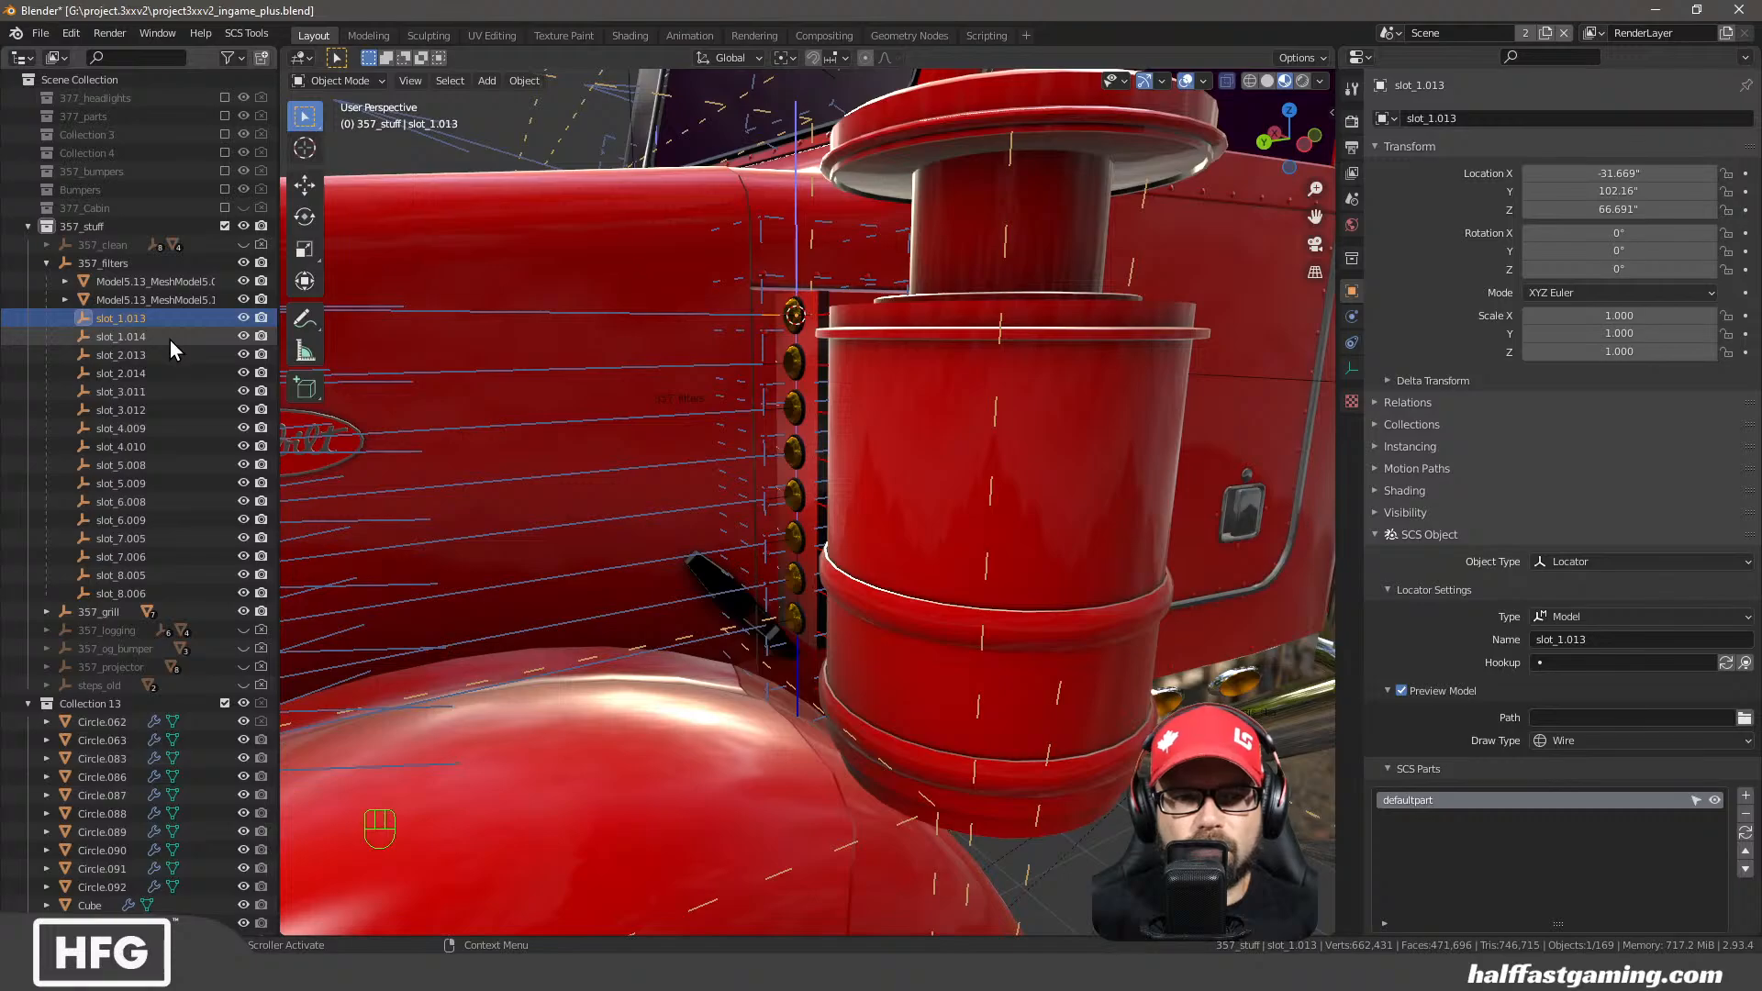
{"action": "left_click", "coordinate": [152, 337]}
{"action": "scroll", "coordinate": [625, 548], "scroll_direction": "down", "scroll_amount": 3}
{"action": "middle_click_drag", "start_coordinate": [625, 548], "coordinate": [536, 558]}
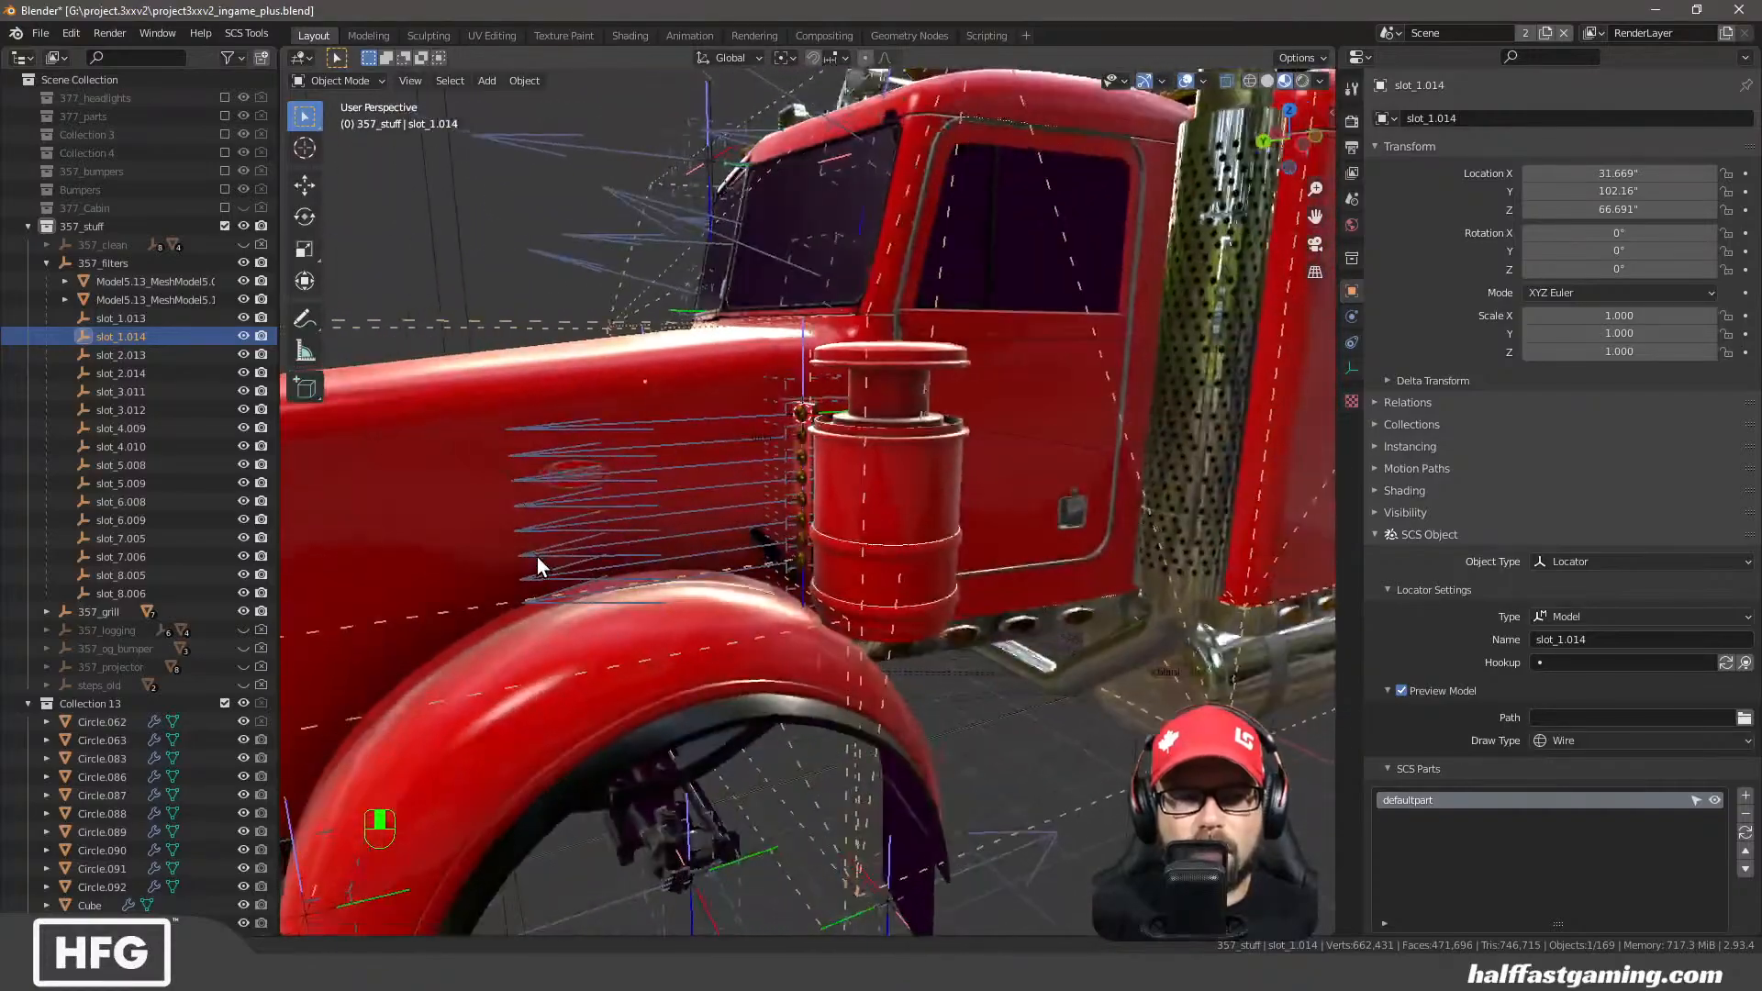
{"action": "scroll", "coordinate": [642, 500], "scroll_direction": "up", "scroll_amount": 5}
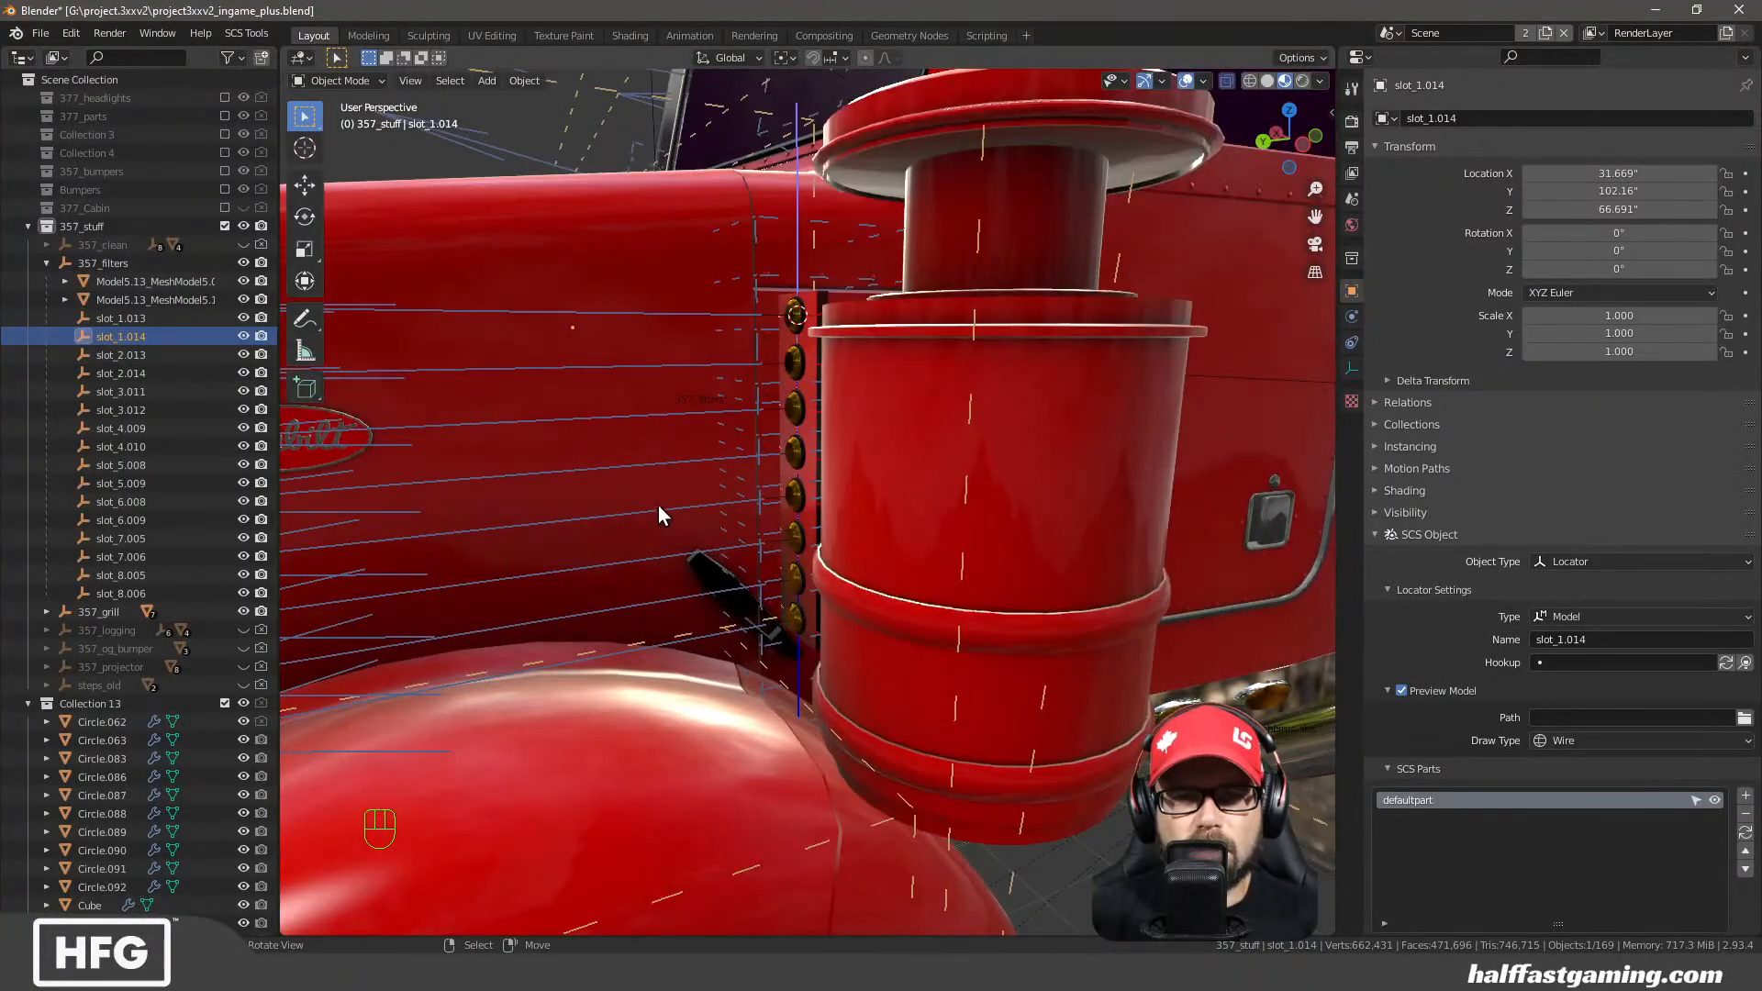
{"action": "middle_click_drag", "start_coordinate": [658, 506], "coordinate": [514, 510]}
{"action": "middle_click_drag", "start_coordinate": [495, 439], "coordinate": [745, 473]}
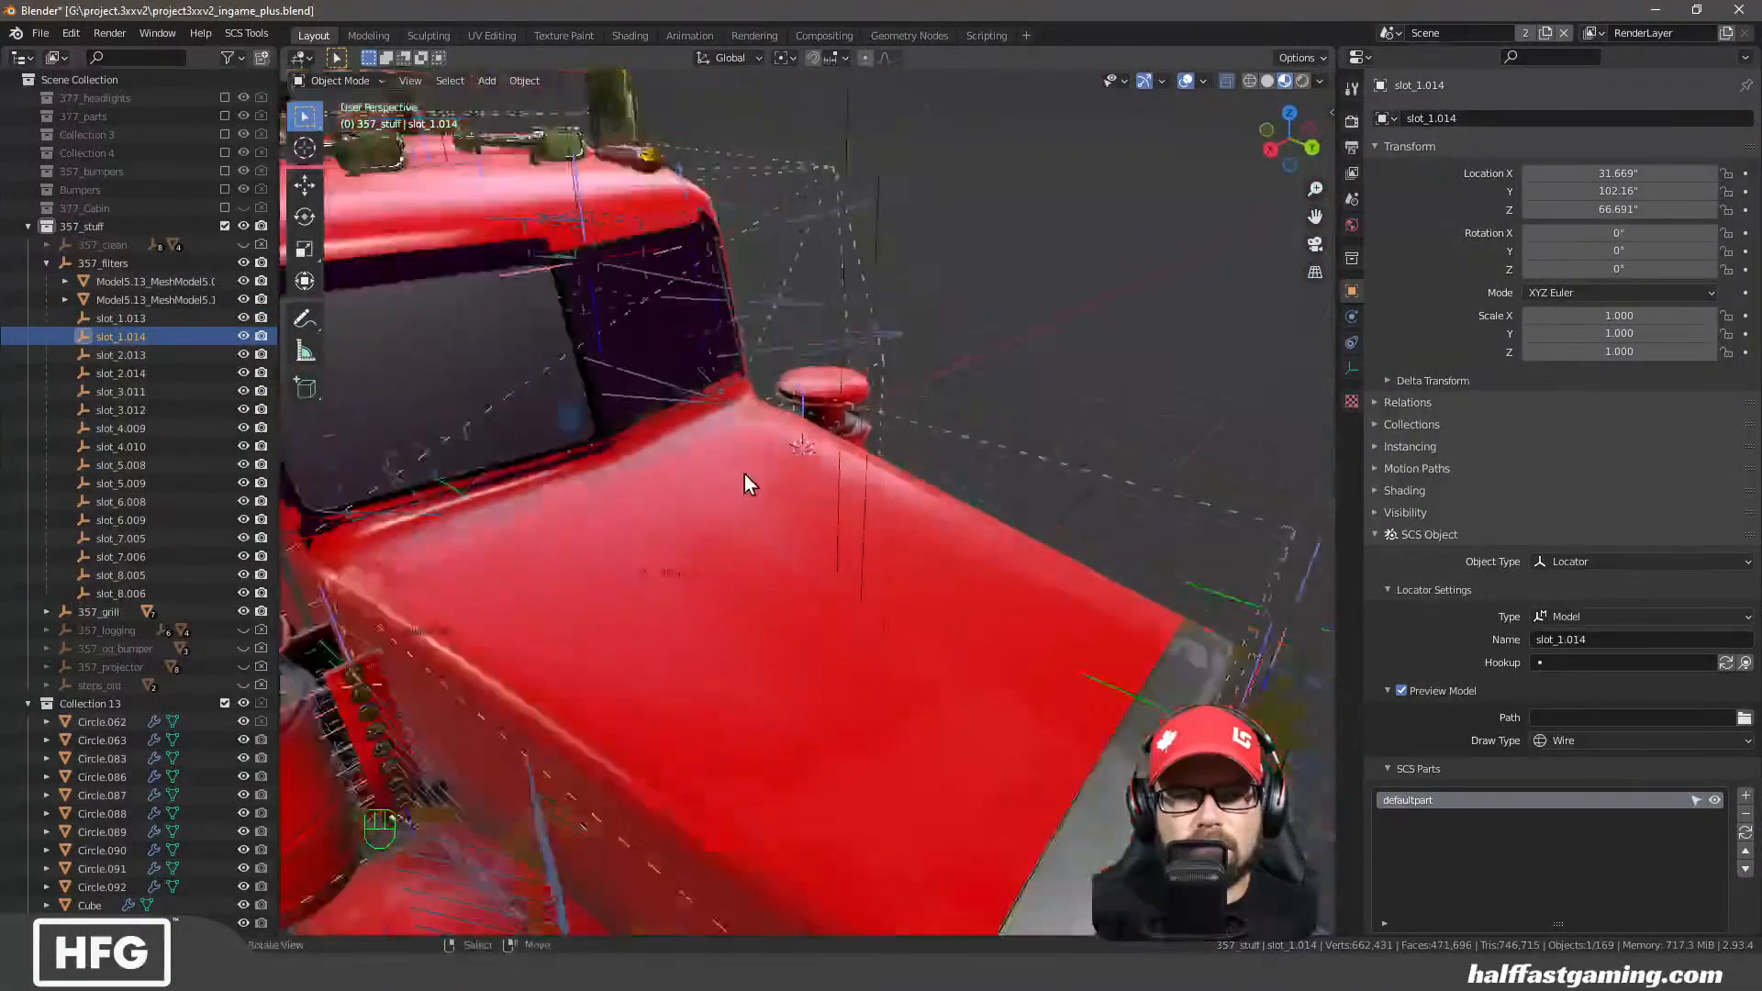
{"action": "scroll", "coordinate": [740, 495], "scroll_direction": "down", "scroll_amount": 5}
{"action": "scroll", "coordinate": [808, 550], "scroll_direction": "up", "scroll_amount": 6}
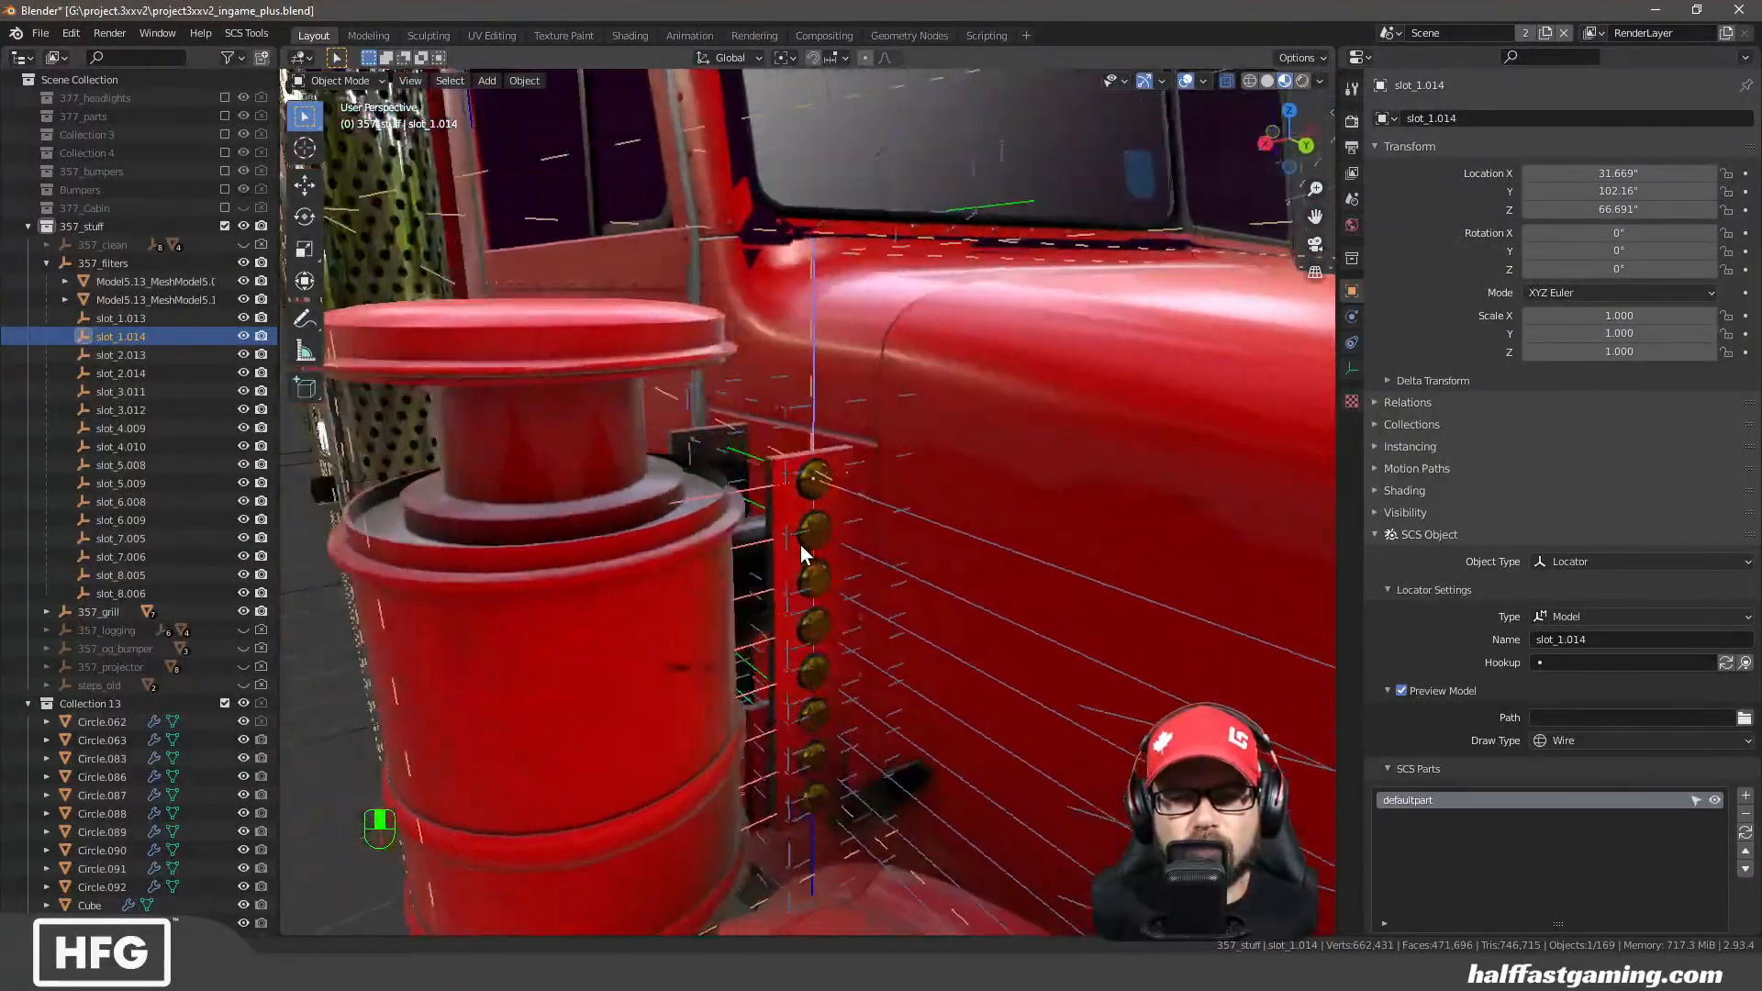
{"action": "scroll", "coordinate": [807, 551], "scroll_direction": "up", "scroll_amount": 4}
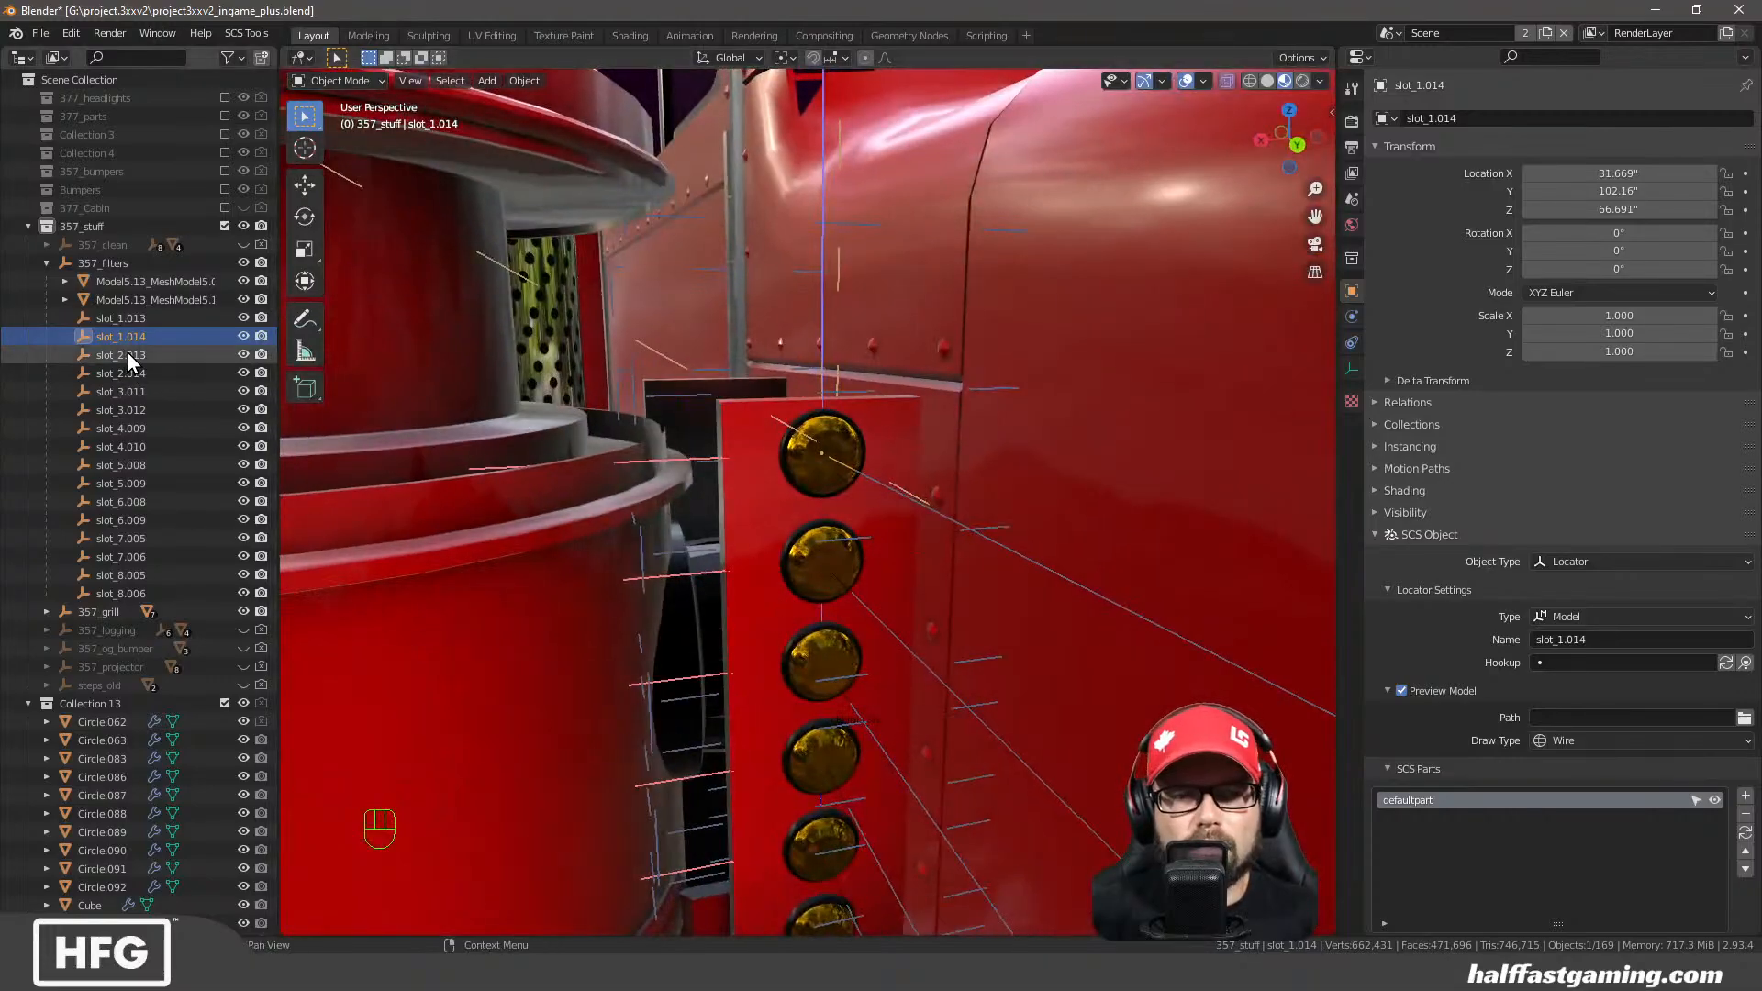
{"action": "scroll", "coordinate": [907, 613], "scroll_direction": "down", "scroll_amount": 5}
{"action": "scroll", "coordinate": [907, 612], "scroll_direction": "down", "scroll_amount": 5}
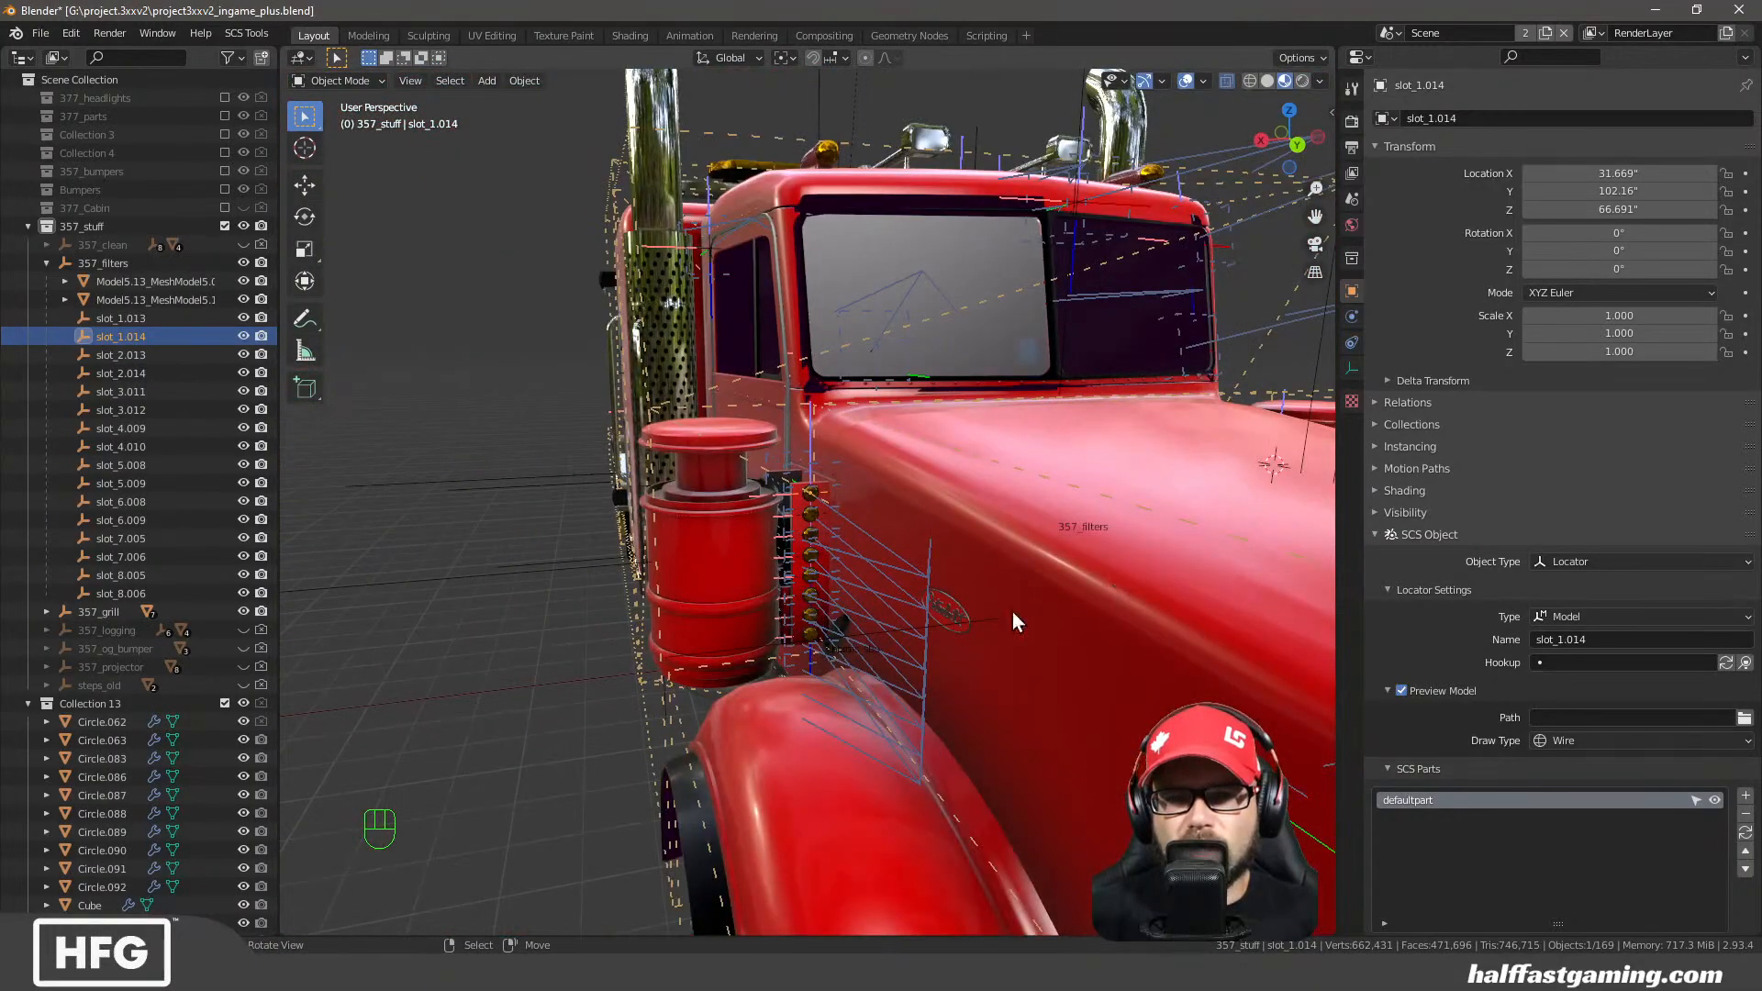
Rename the copied locators slot_1.014 as slot_9 and slot_2.014 as slot_10
{"action": "scroll", "coordinate": [1011, 615], "scroll_direction": "up", "scroll_amount": 6}
{"action": "double_click", "coordinate": [117, 335]}
{"action": "type", "text": "9"}
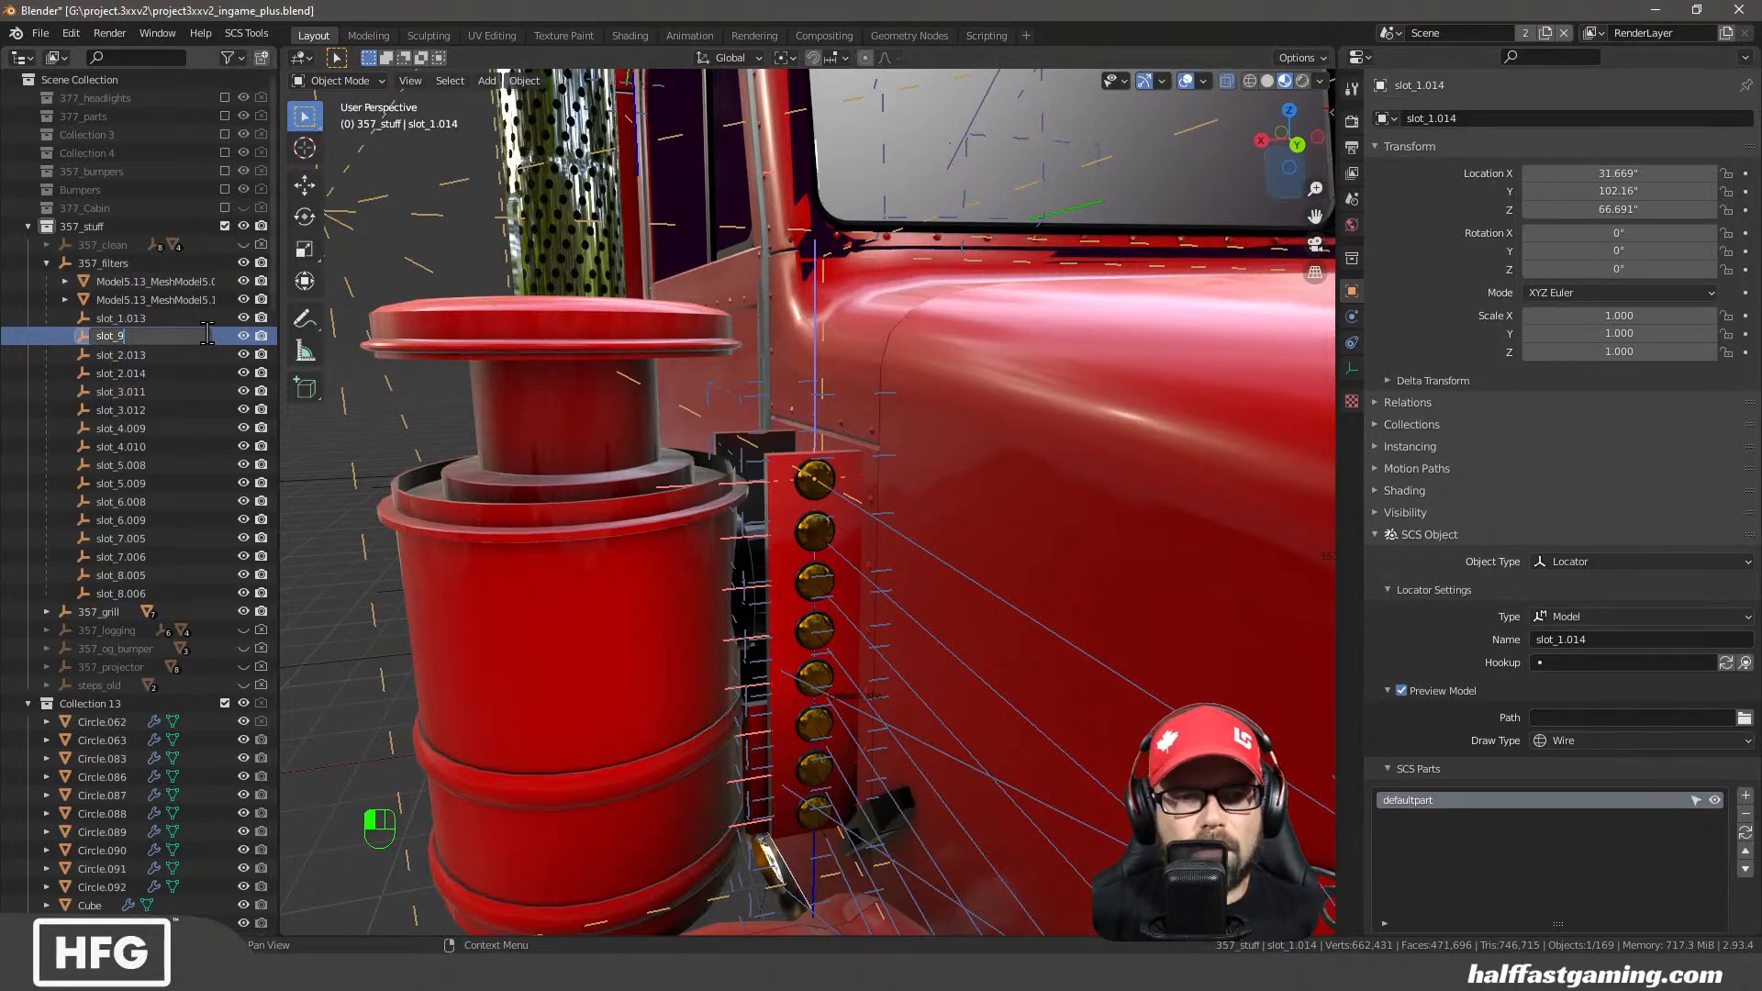
{"action": "key", "text": "Return"}
{"action": "left_click", "coordinate": [134, 356]}
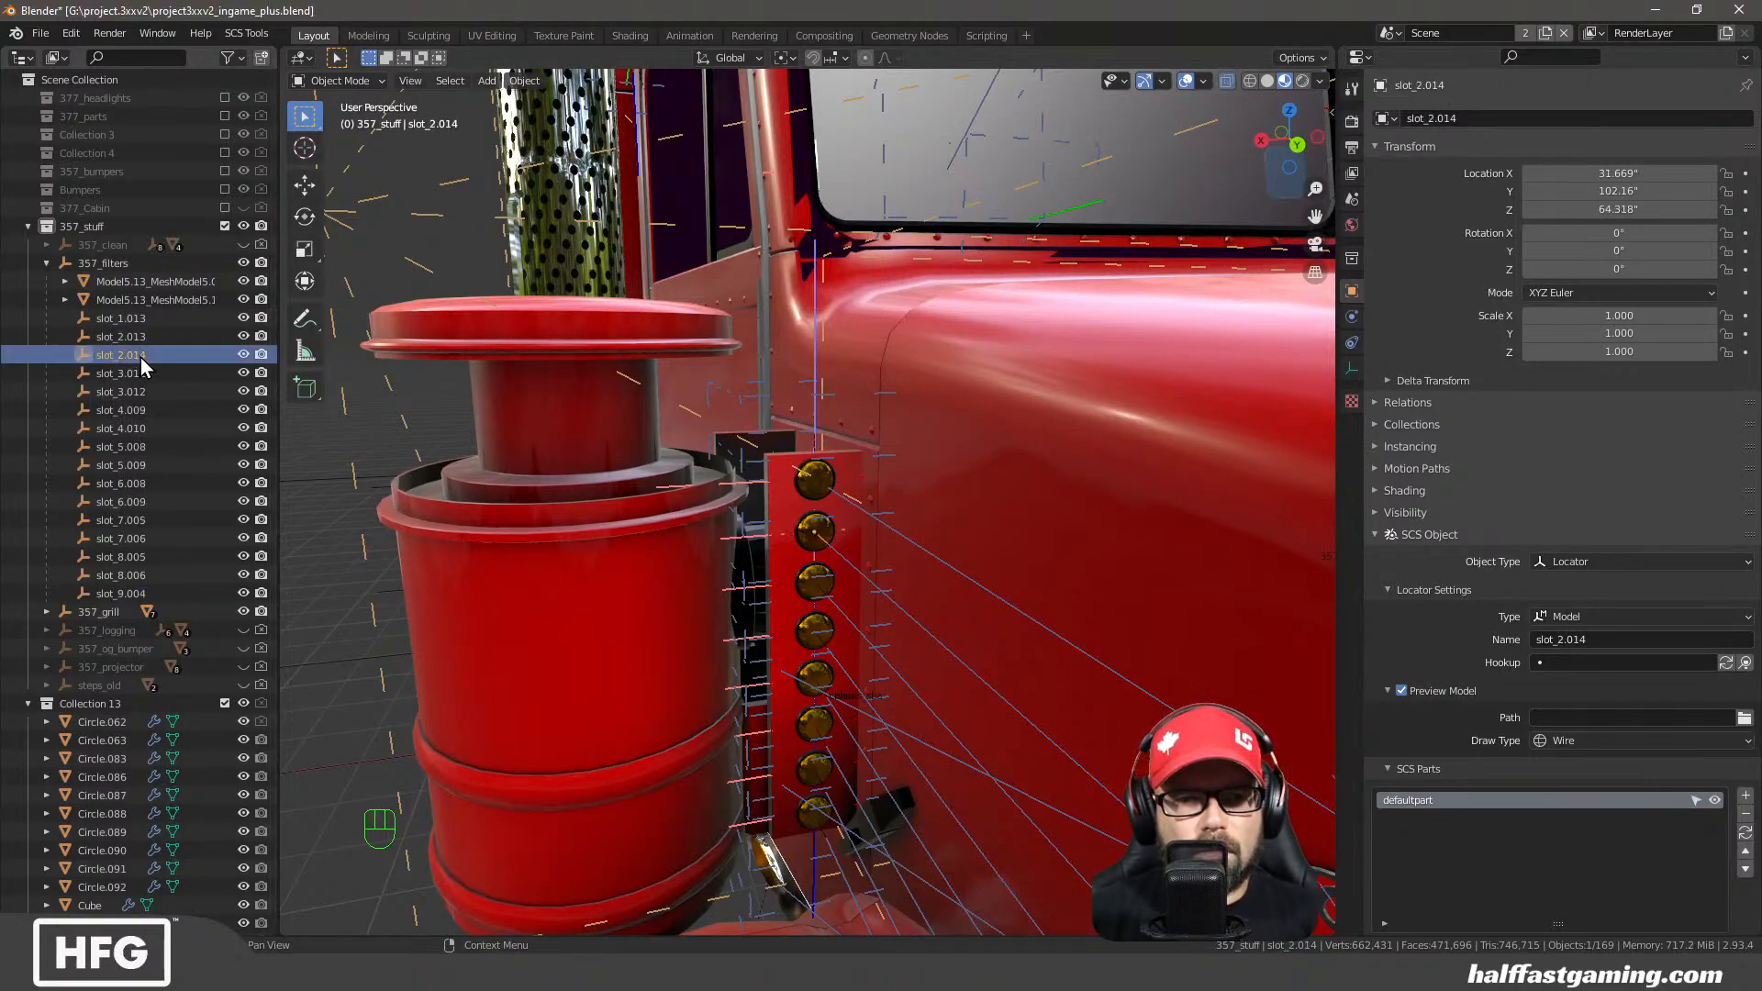
{"action": "double_click", "coordinate": [196, 355]}
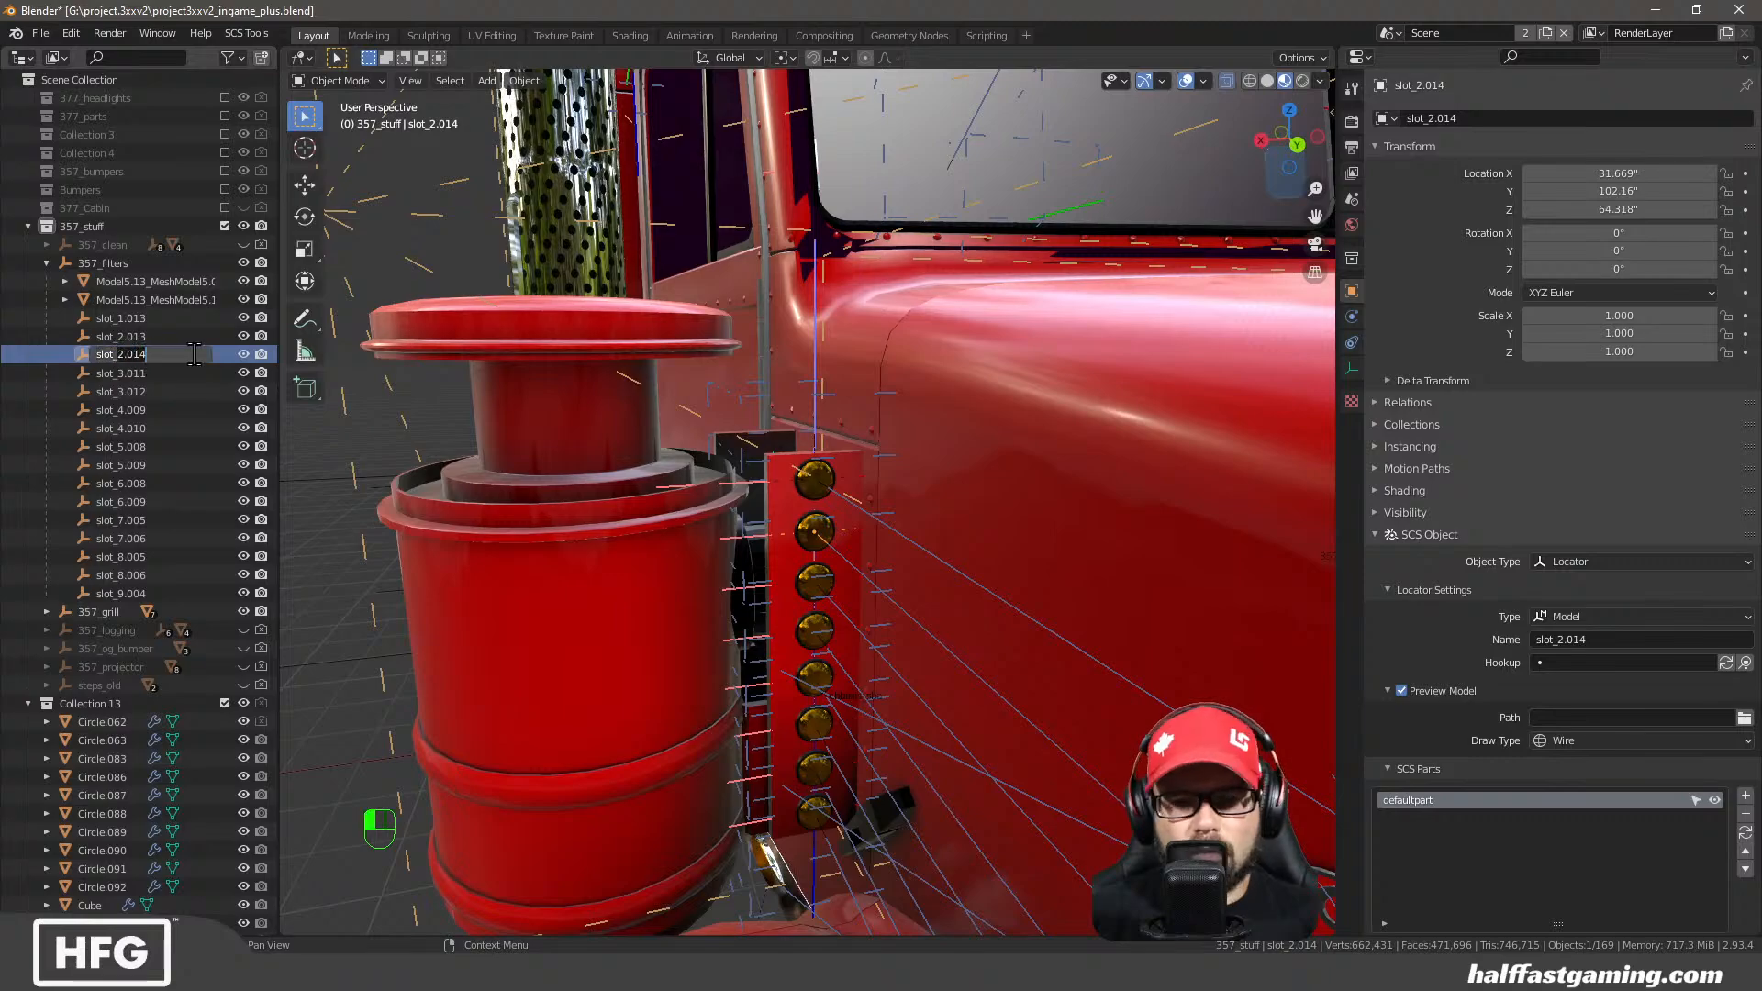
{"action": "type", "text": "10"}
{"action": "key", "text": "Return"}
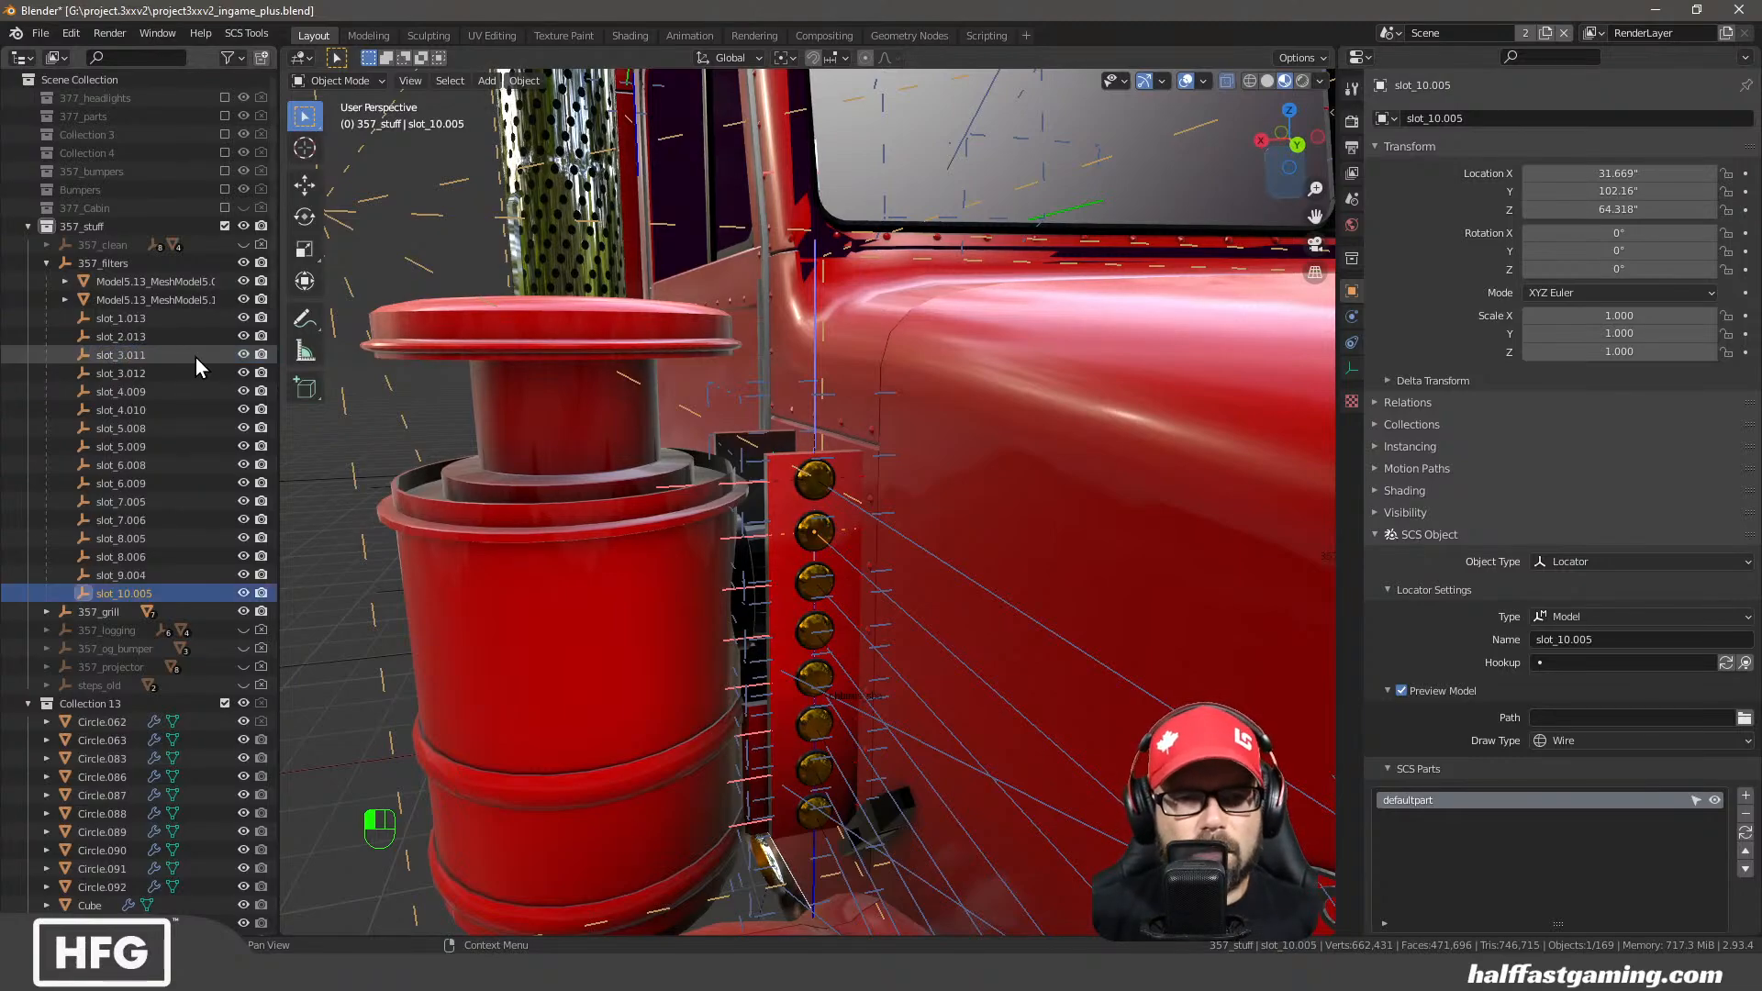
Rename the copied third-light locator slot_3.012 as slot_11
{"action": "left_click", "coordinate": [141, 374]}
{"action": "double_click", "coordinate": [129, 373]}
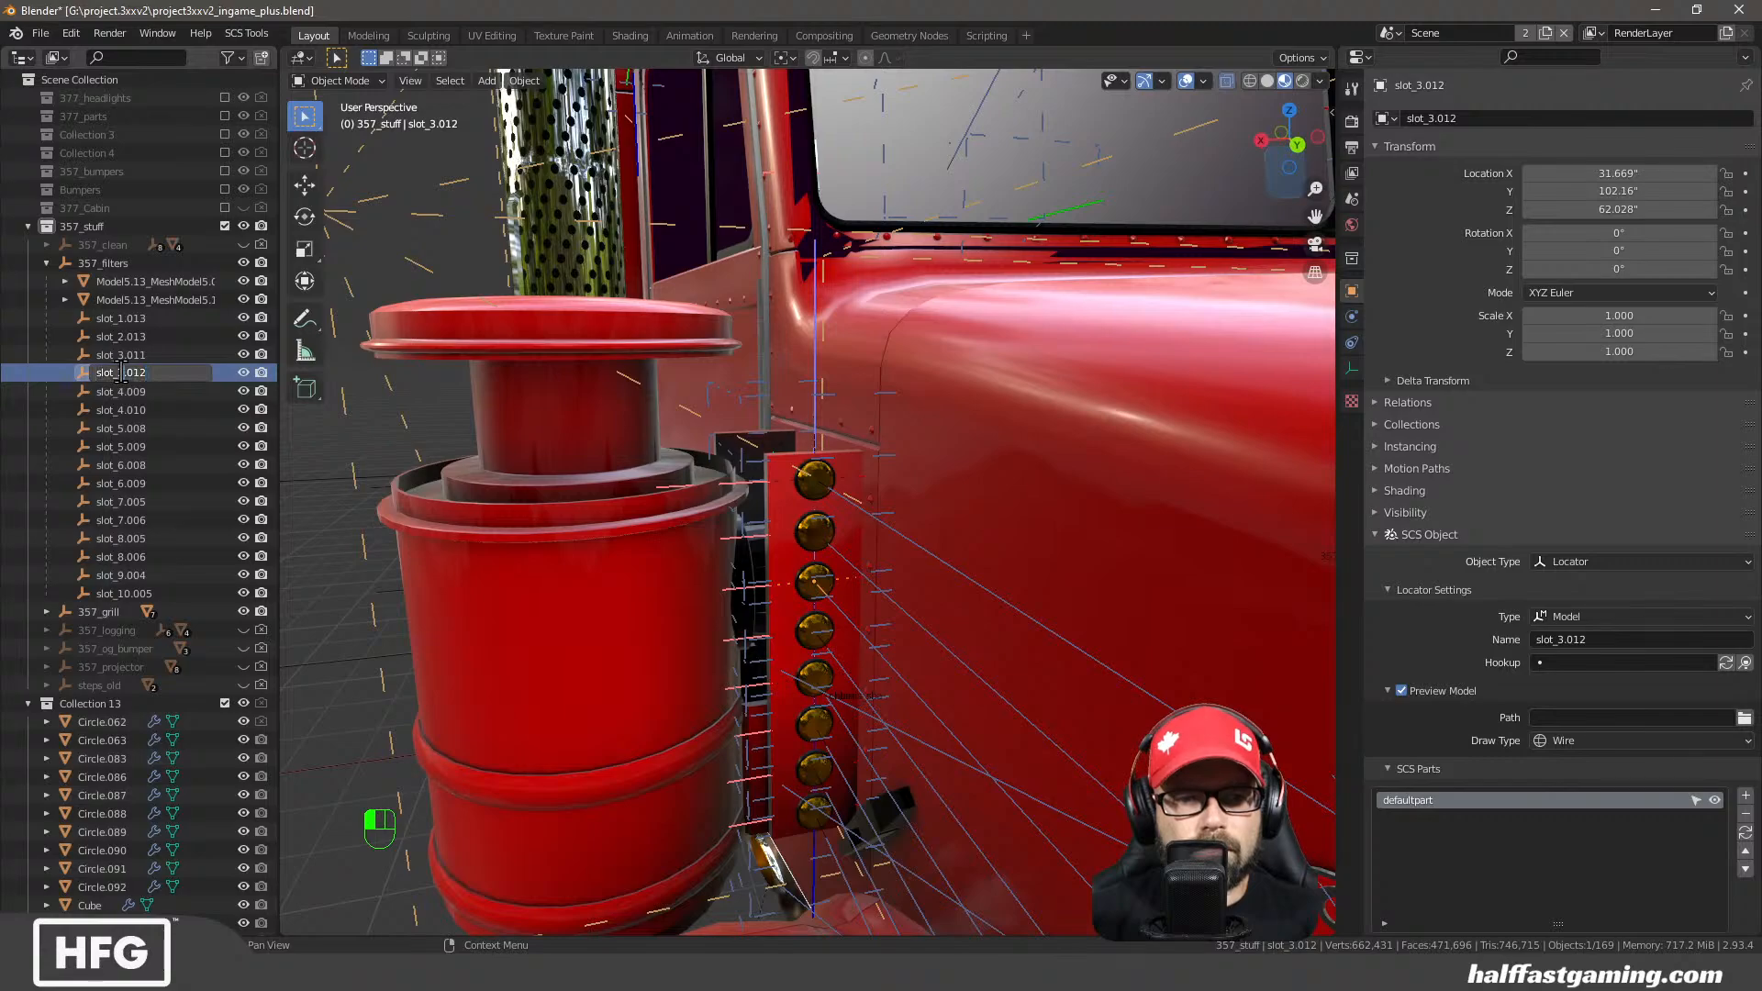
{"action": "key", "text": "BackSpace"}
{"action": "key", "text": "BackSpace"}
{"action": "key", "text": "BackSpace"}
{"action": "key", "text": "BackSpace"}
{"action": "key", "text": "BackSpace"}
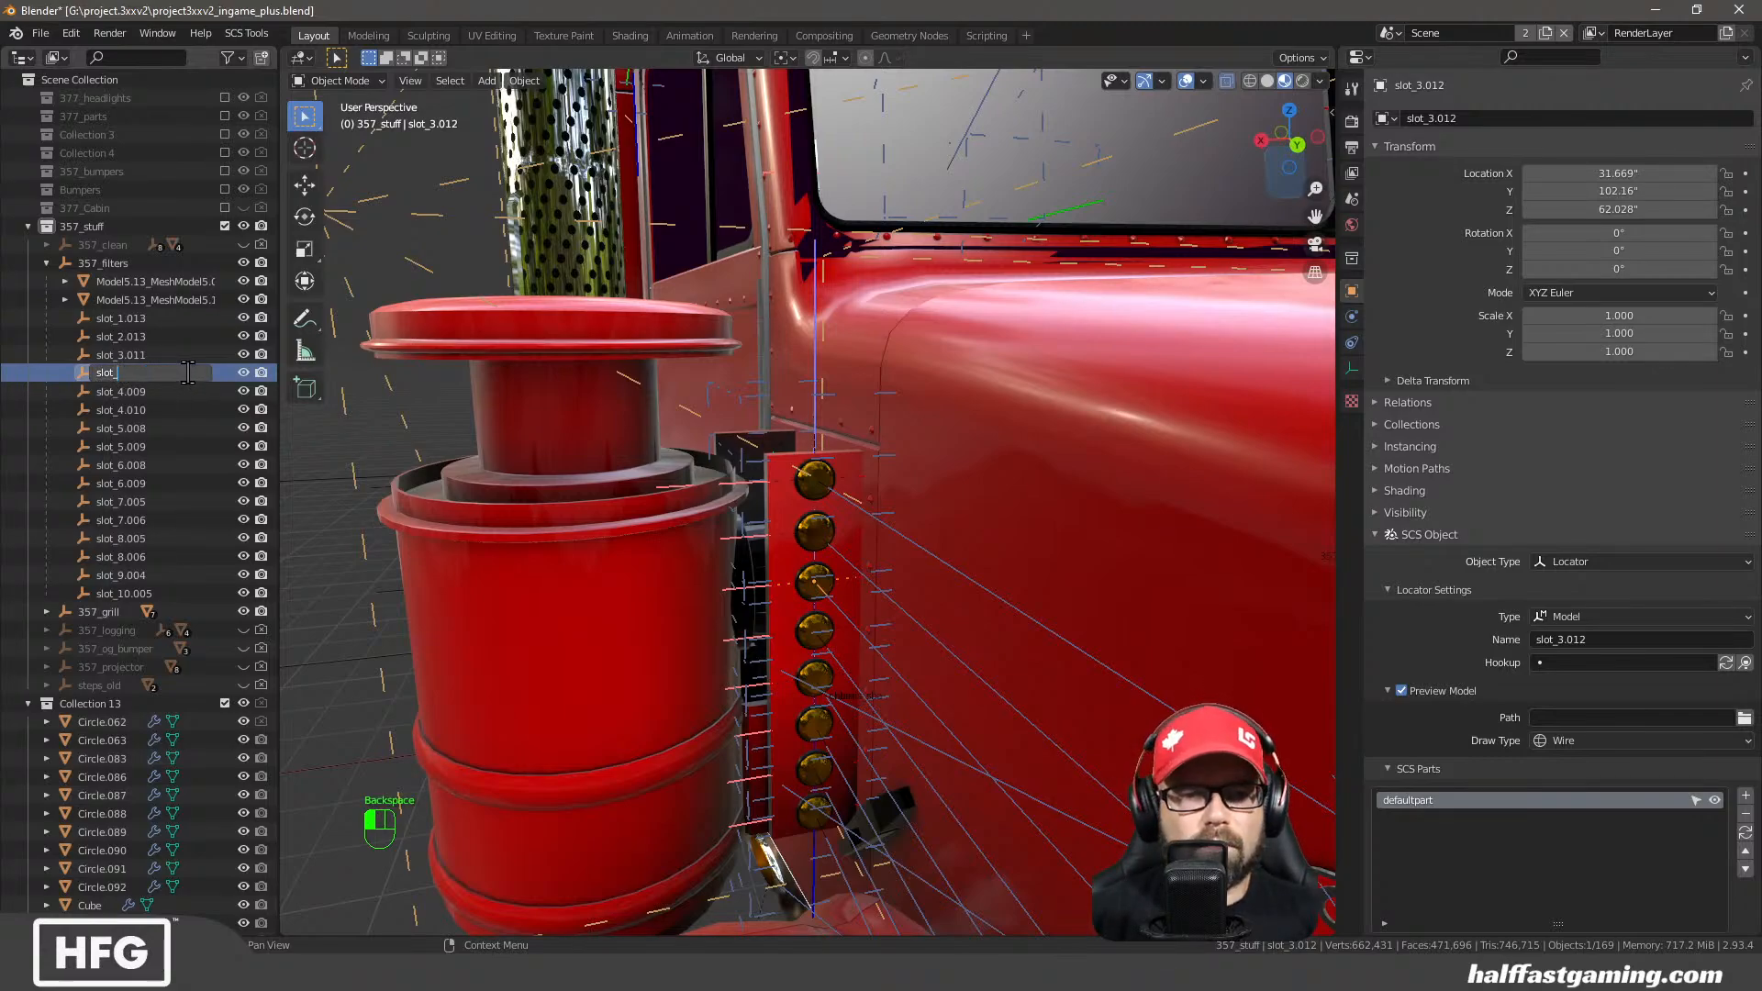
{"action": "type", "text": "11"}
{"action": "key", "text": "Return"}
Rename the copied fourth-light locator slot_4.010 as slot_12
{"action": "left_click", "coordinate": [128, 391]}
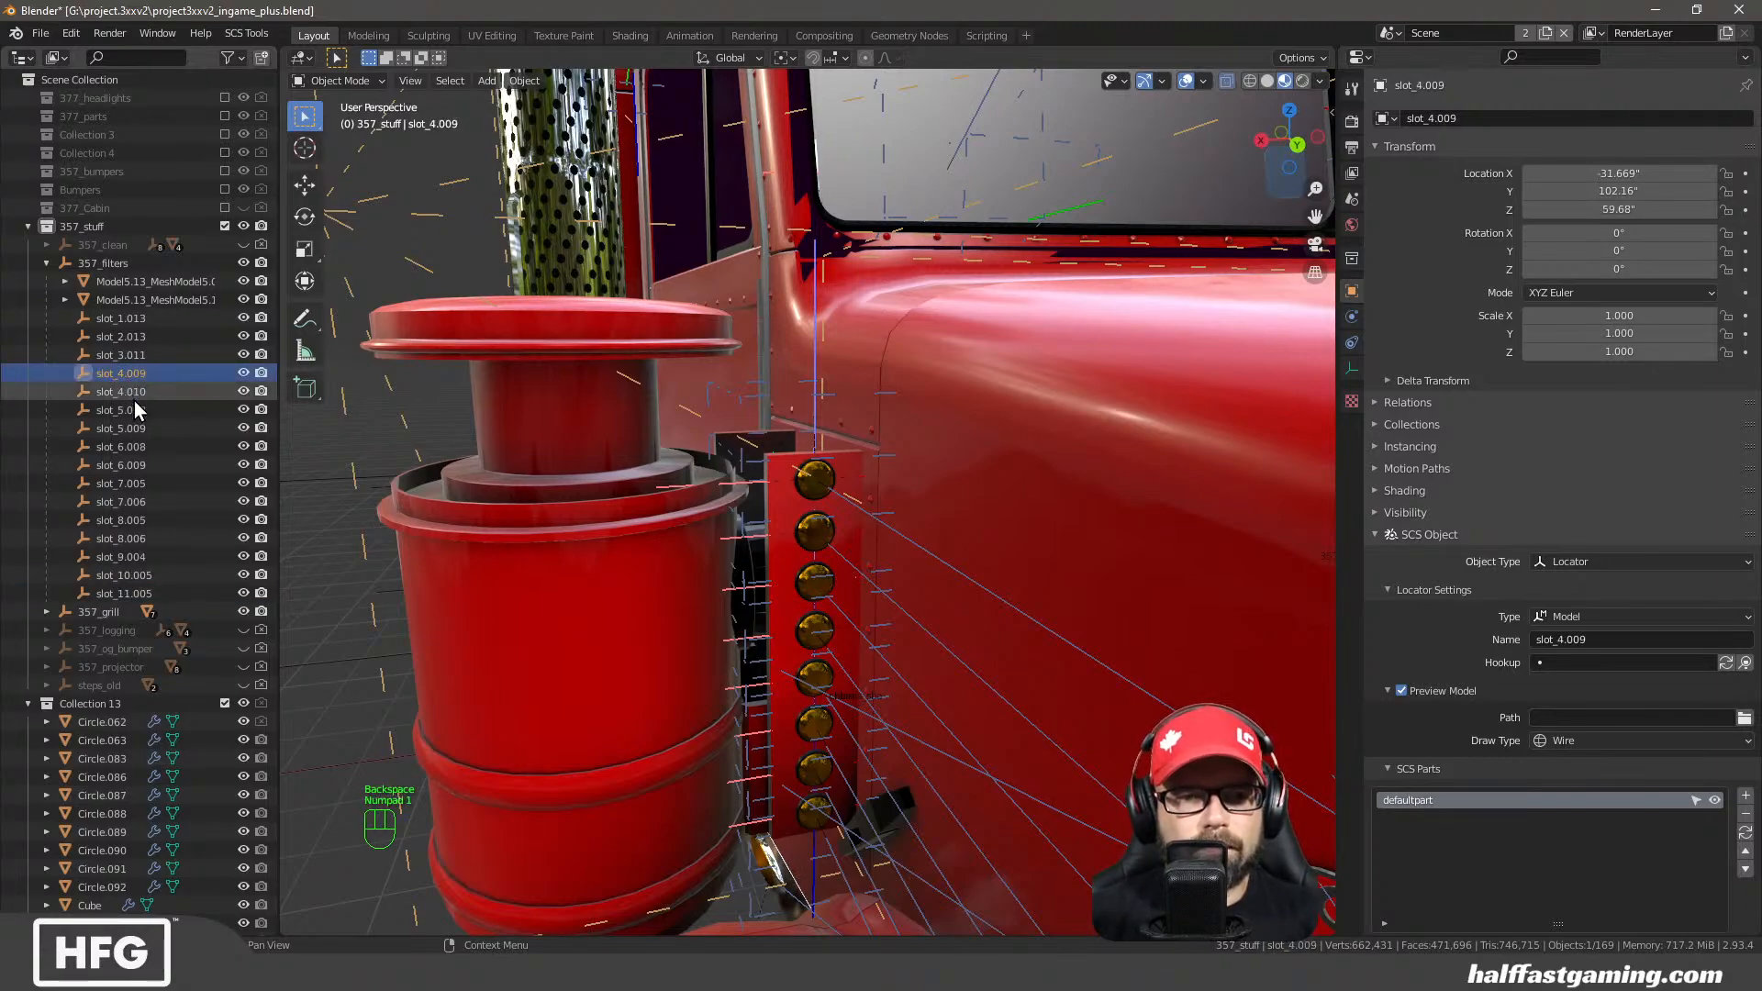
{"action": "double_click", "coordinate": [129, 393]}
{"action": "key", "text": "BackSpace"}
{"action": "key", "text": "BackSpace"}
{"action": "key", "text": "BackSpace"}
{"action": "key", "text": "BackSpace"}
{"action": "key", "text": "BackSpace"}
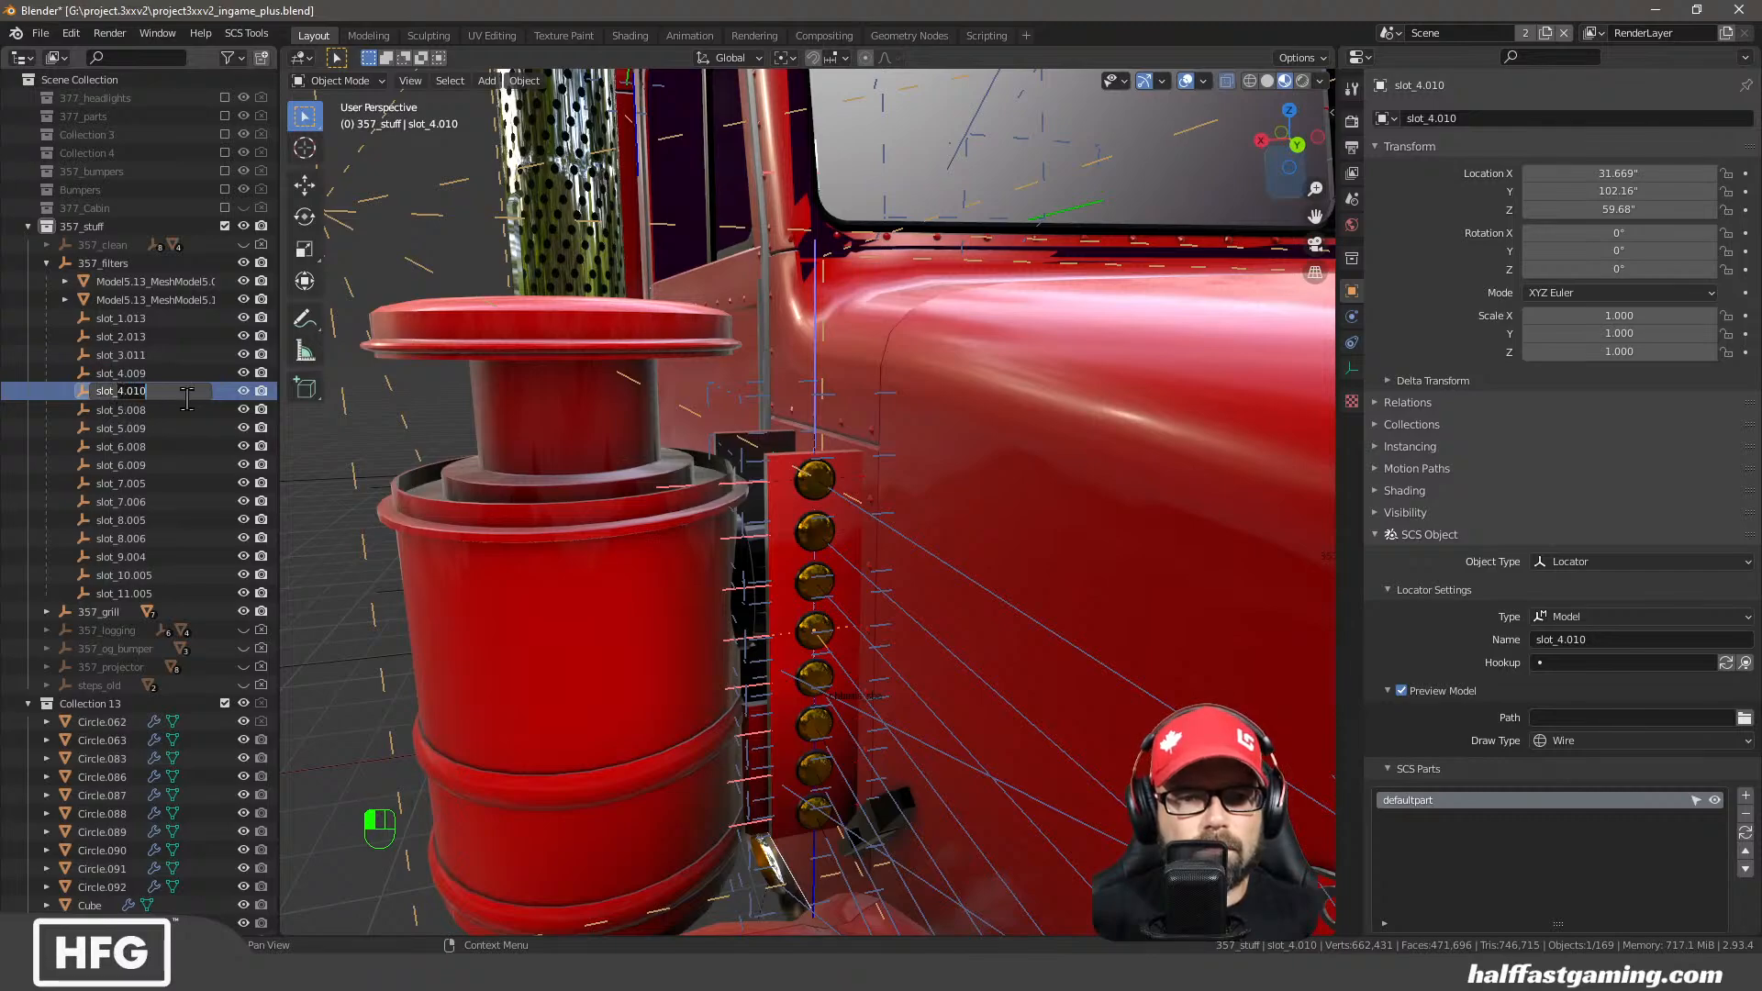
{"action": "type", "text": "12"}
{"action": "key", "text": "Return"}
Rename the copied fifth-light locator slot_5.009 as slot_13
{"action": "left_click", "coordinate": [128, 410]}
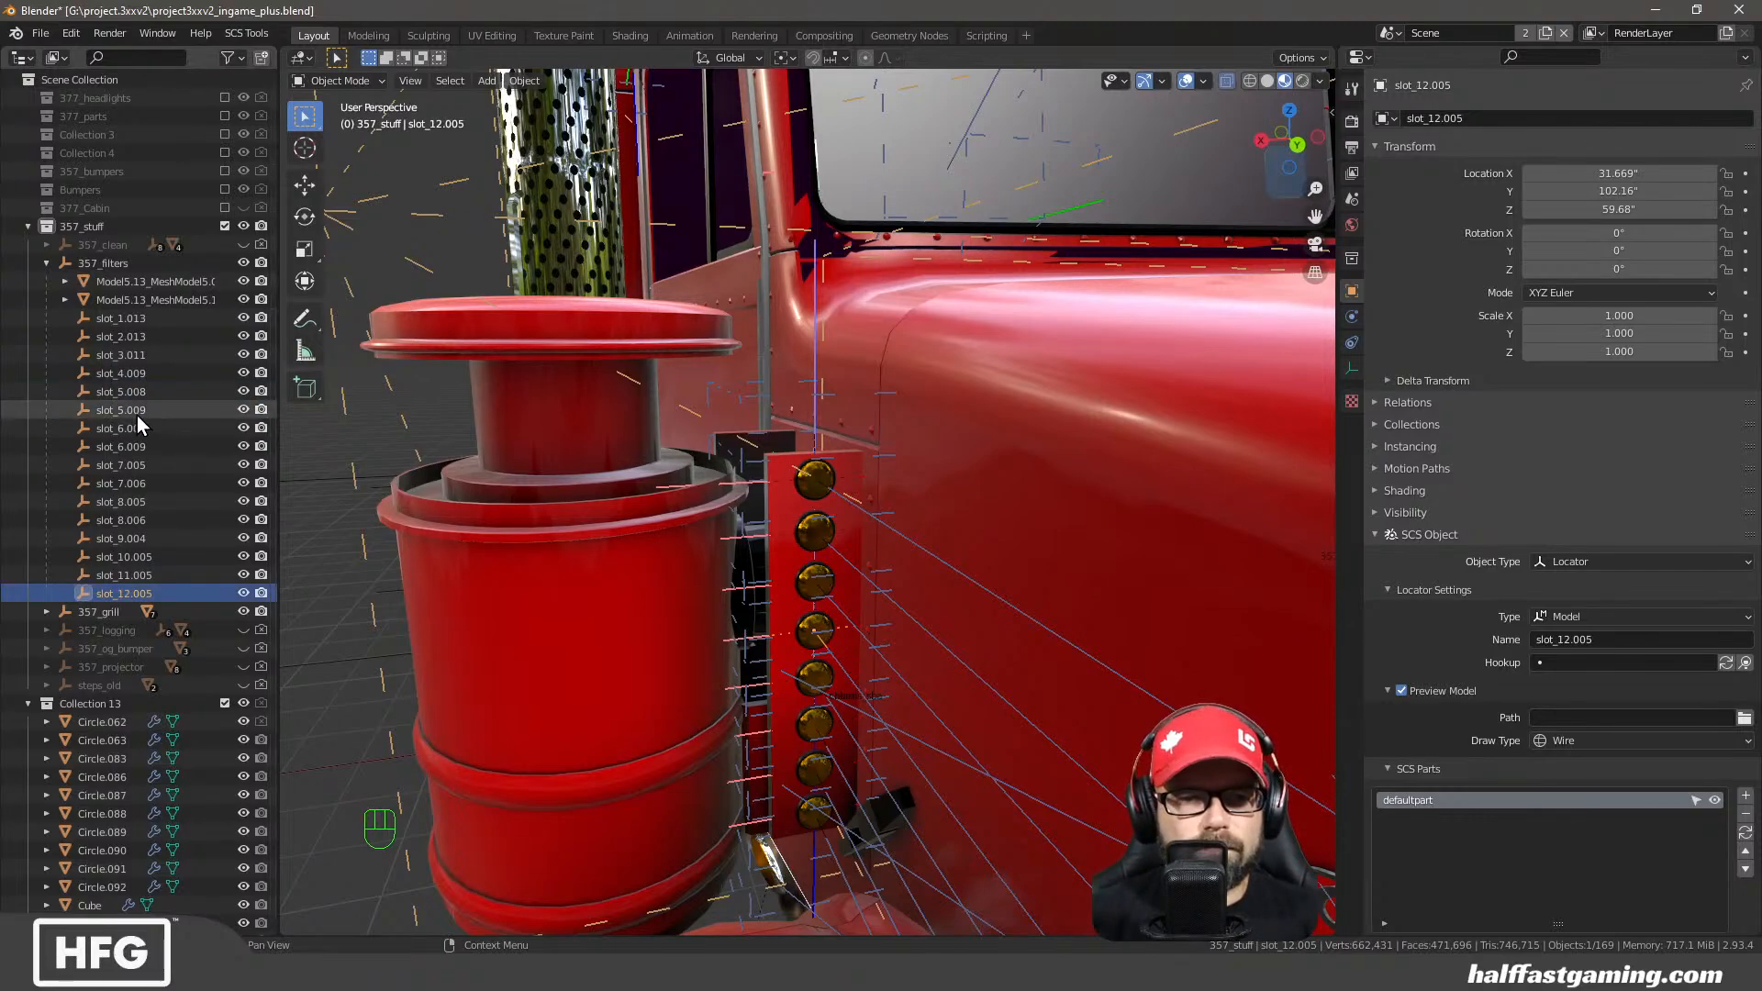
{"action": "double_click", "coordinate": [128, 410]}
{"action": "key", "text": "BackSpace"}
{"action": "key", "text": "BackSpace"}
{"action": "key", "text": "BackSpace"}
{"action": "key", "text": "BackSpace"}
{"action": "key", "text": "BackSpace"}
{"action": "type", "text": "13"}
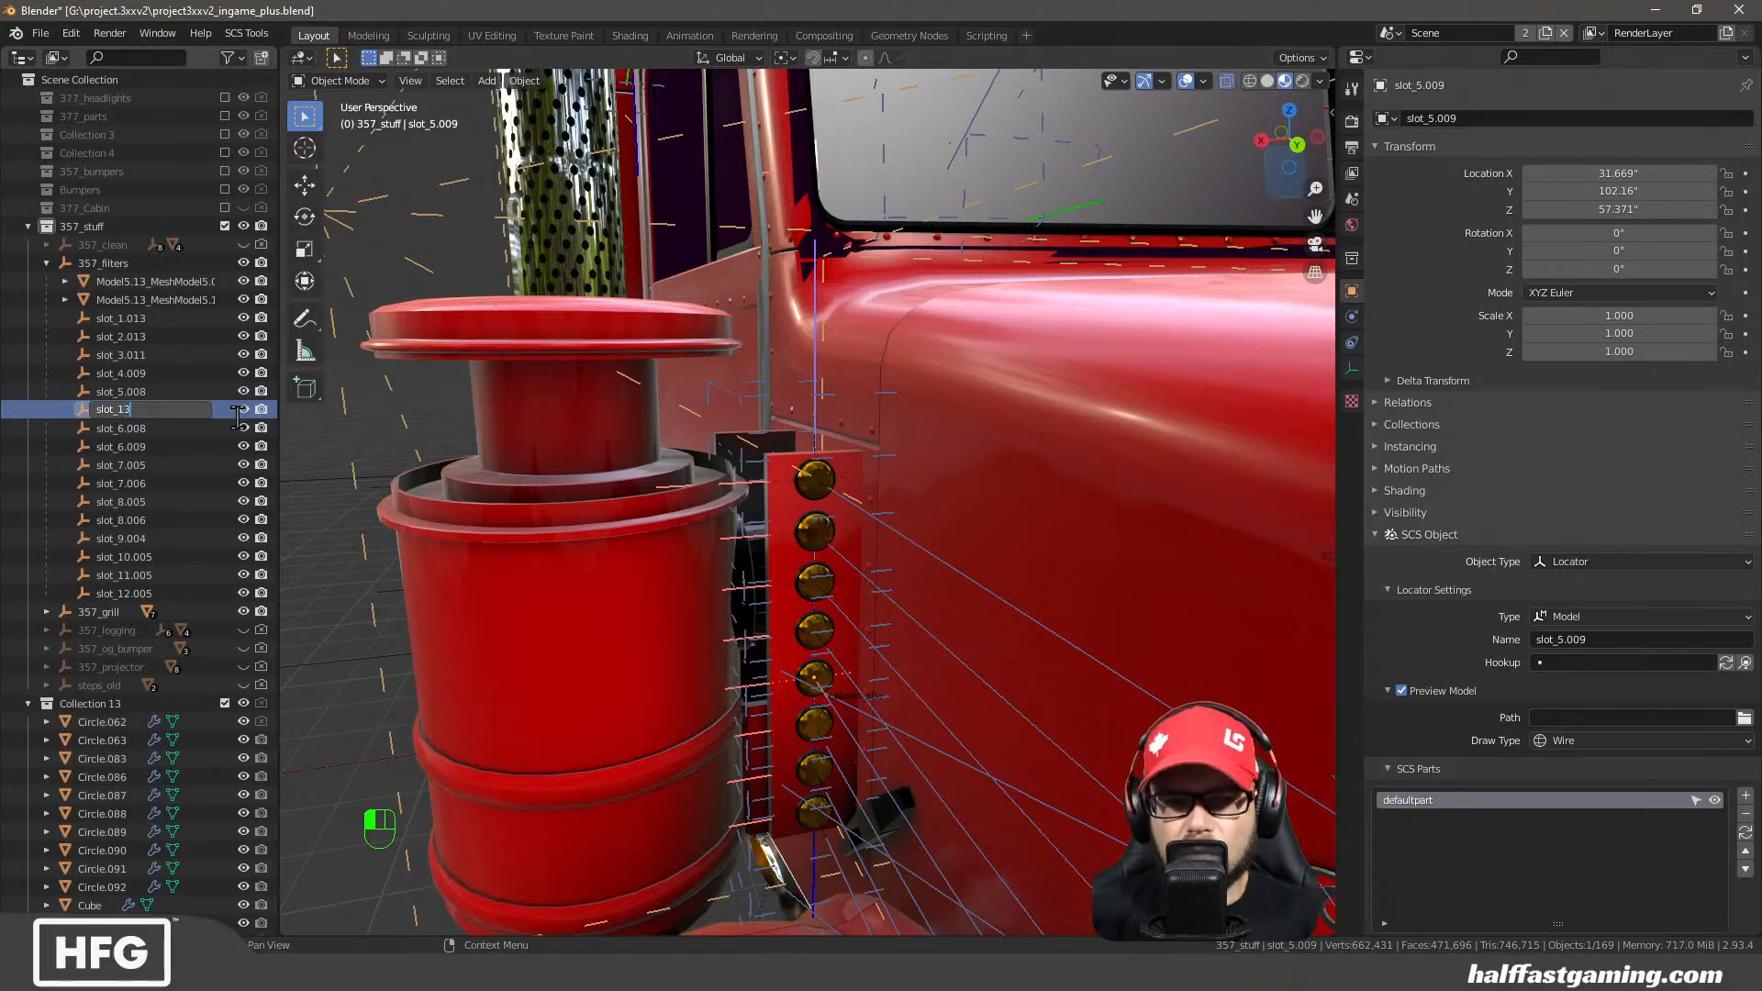
{"action": "key", "text": "Return"}
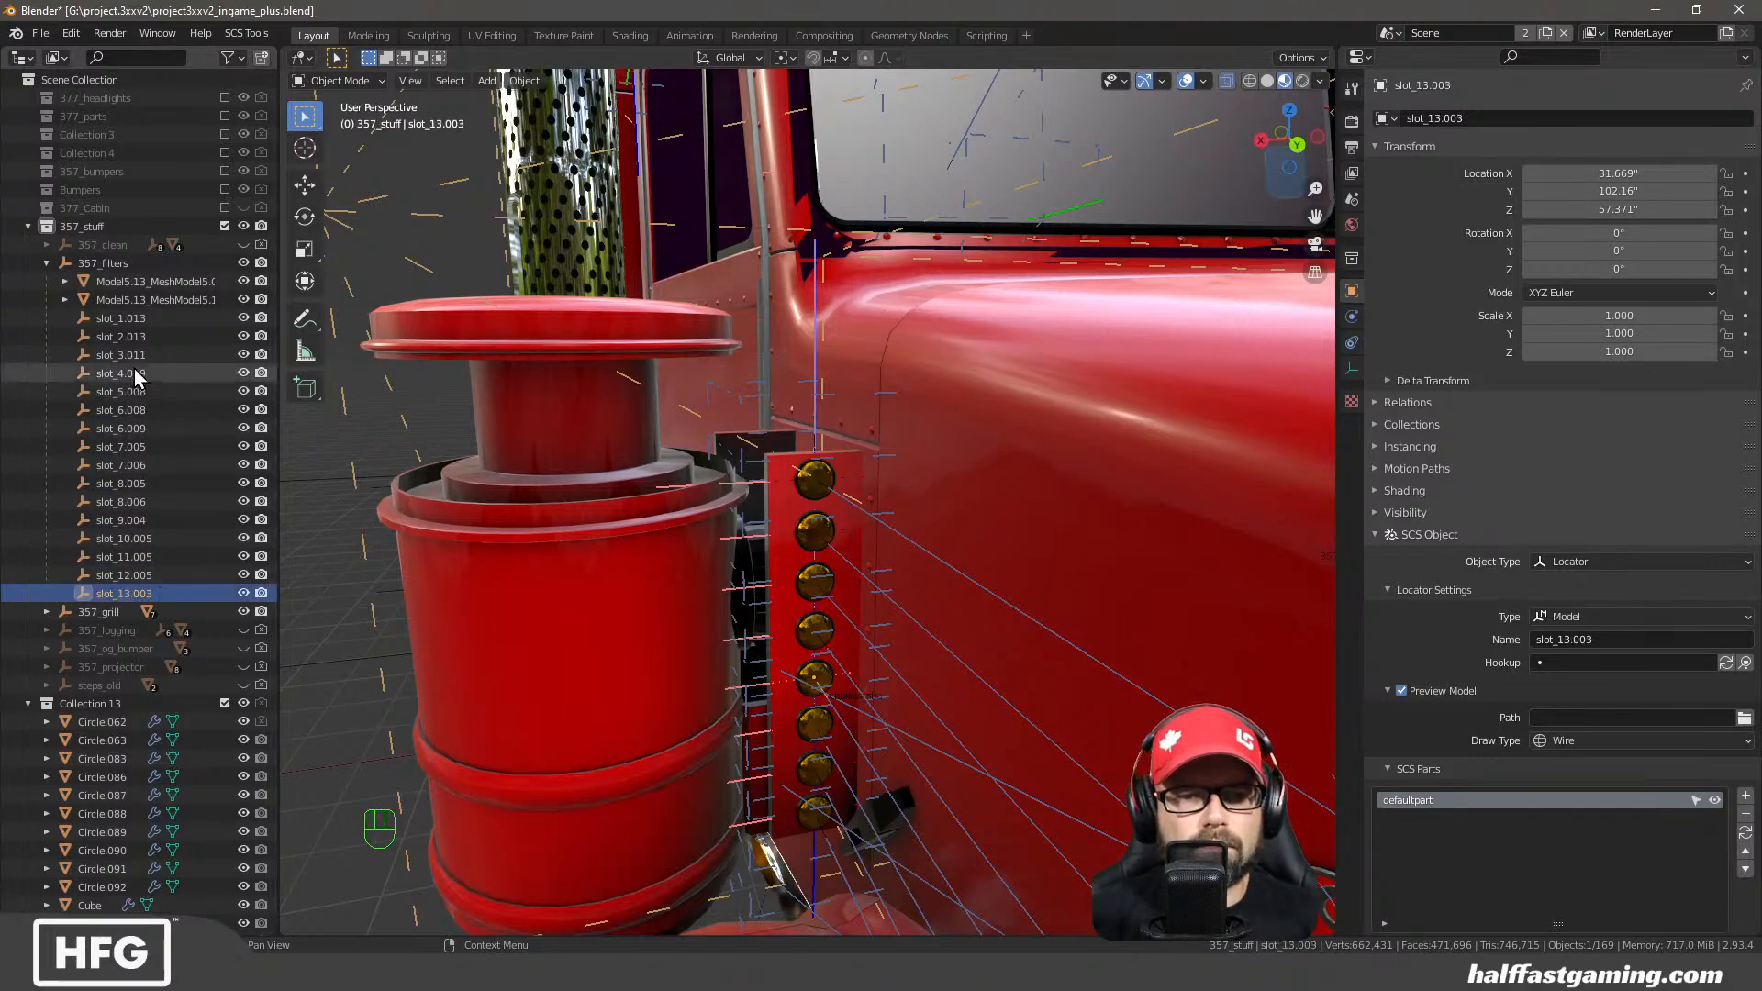
Rename the copied sixth-light locator slot_6.009 as slot_14
{"action": "left_click", "coordinate": [132, 429]}
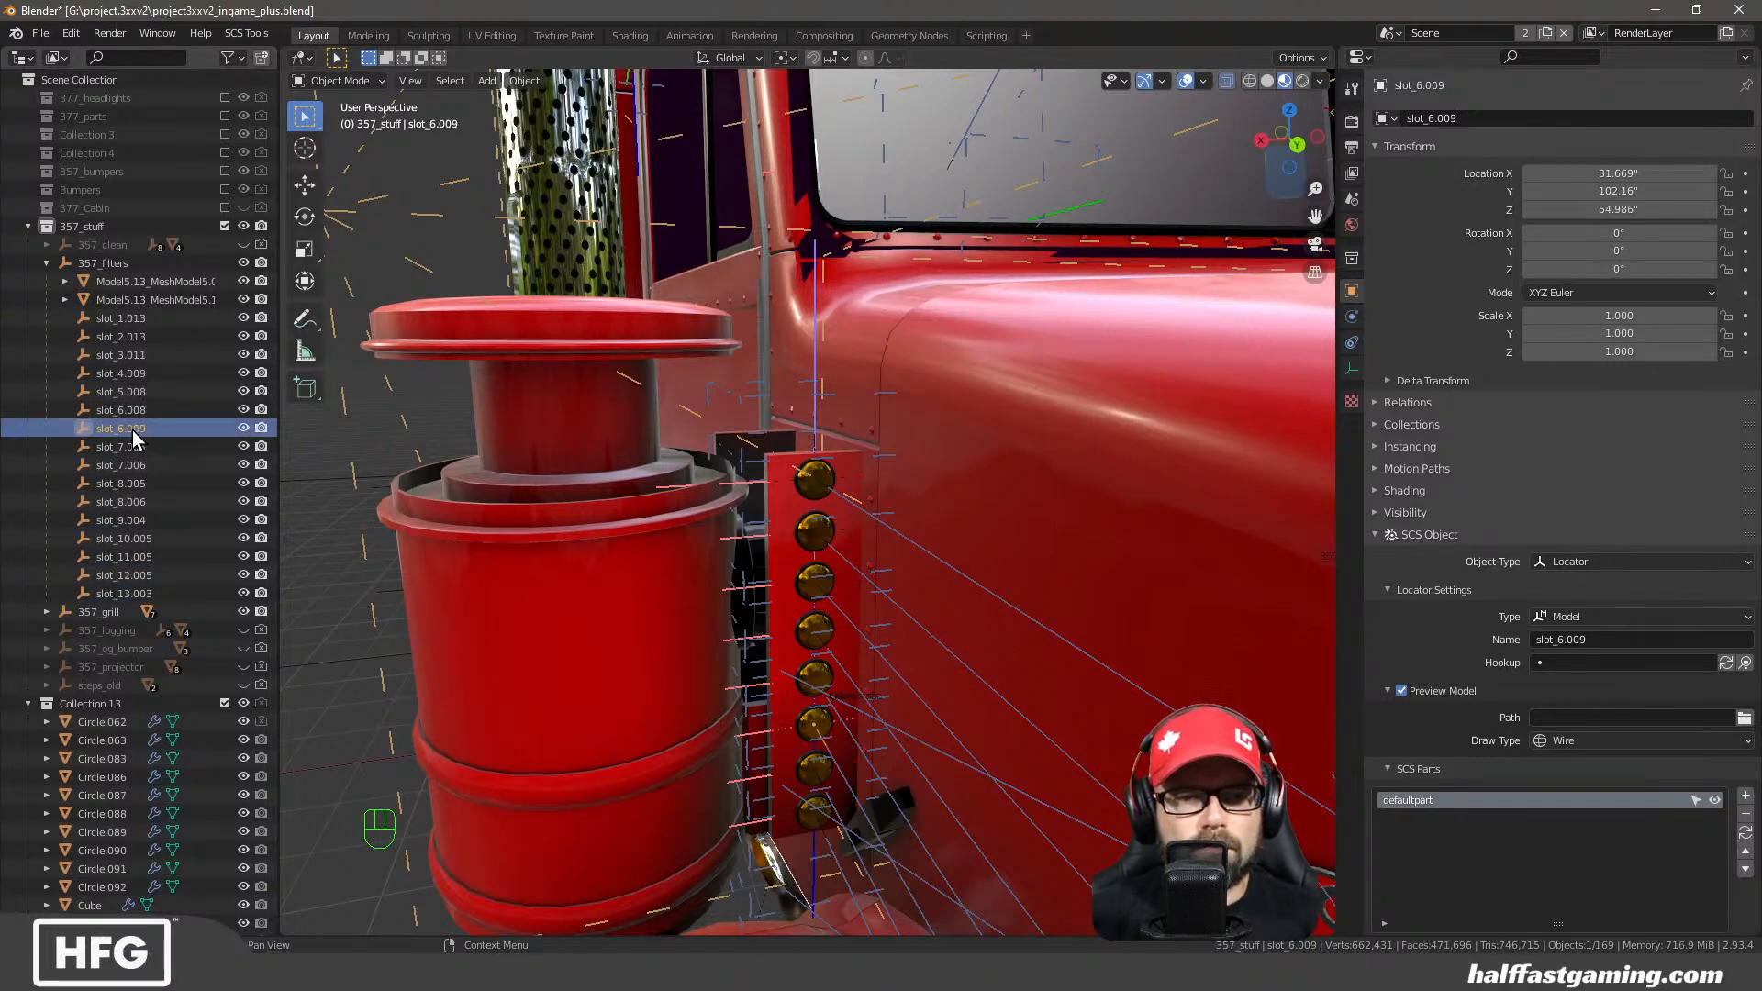
{"action": "double_click", "coordinate": [132, 429]}
{"action": "key", "text": "End"}
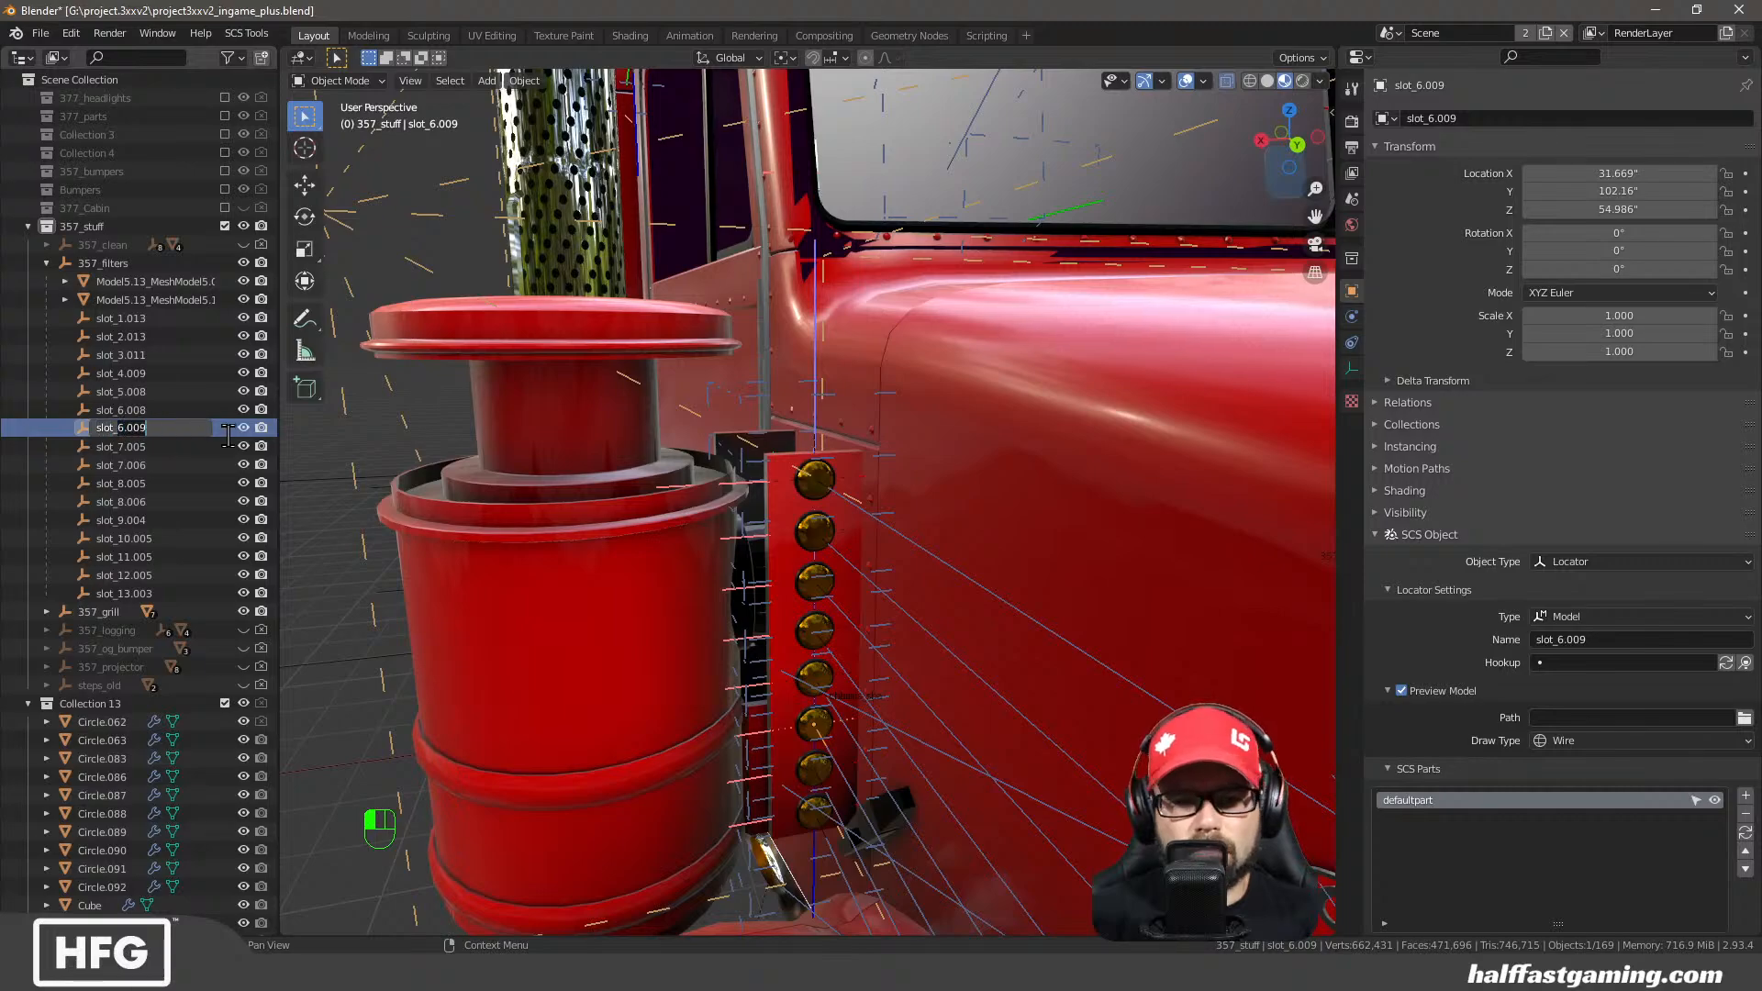
{"action": "key", "text": "BackSpace"}
{"action": "key", "text": "BackSpace"}
{"action": "key", "text": "BackSpace"}
{"action": "key", "text": "BackSpace"}
{"action": "key", "text": "BackSpace"}
{"action": "type", "text": "14"}
{"action": "key", "text": "Return"}
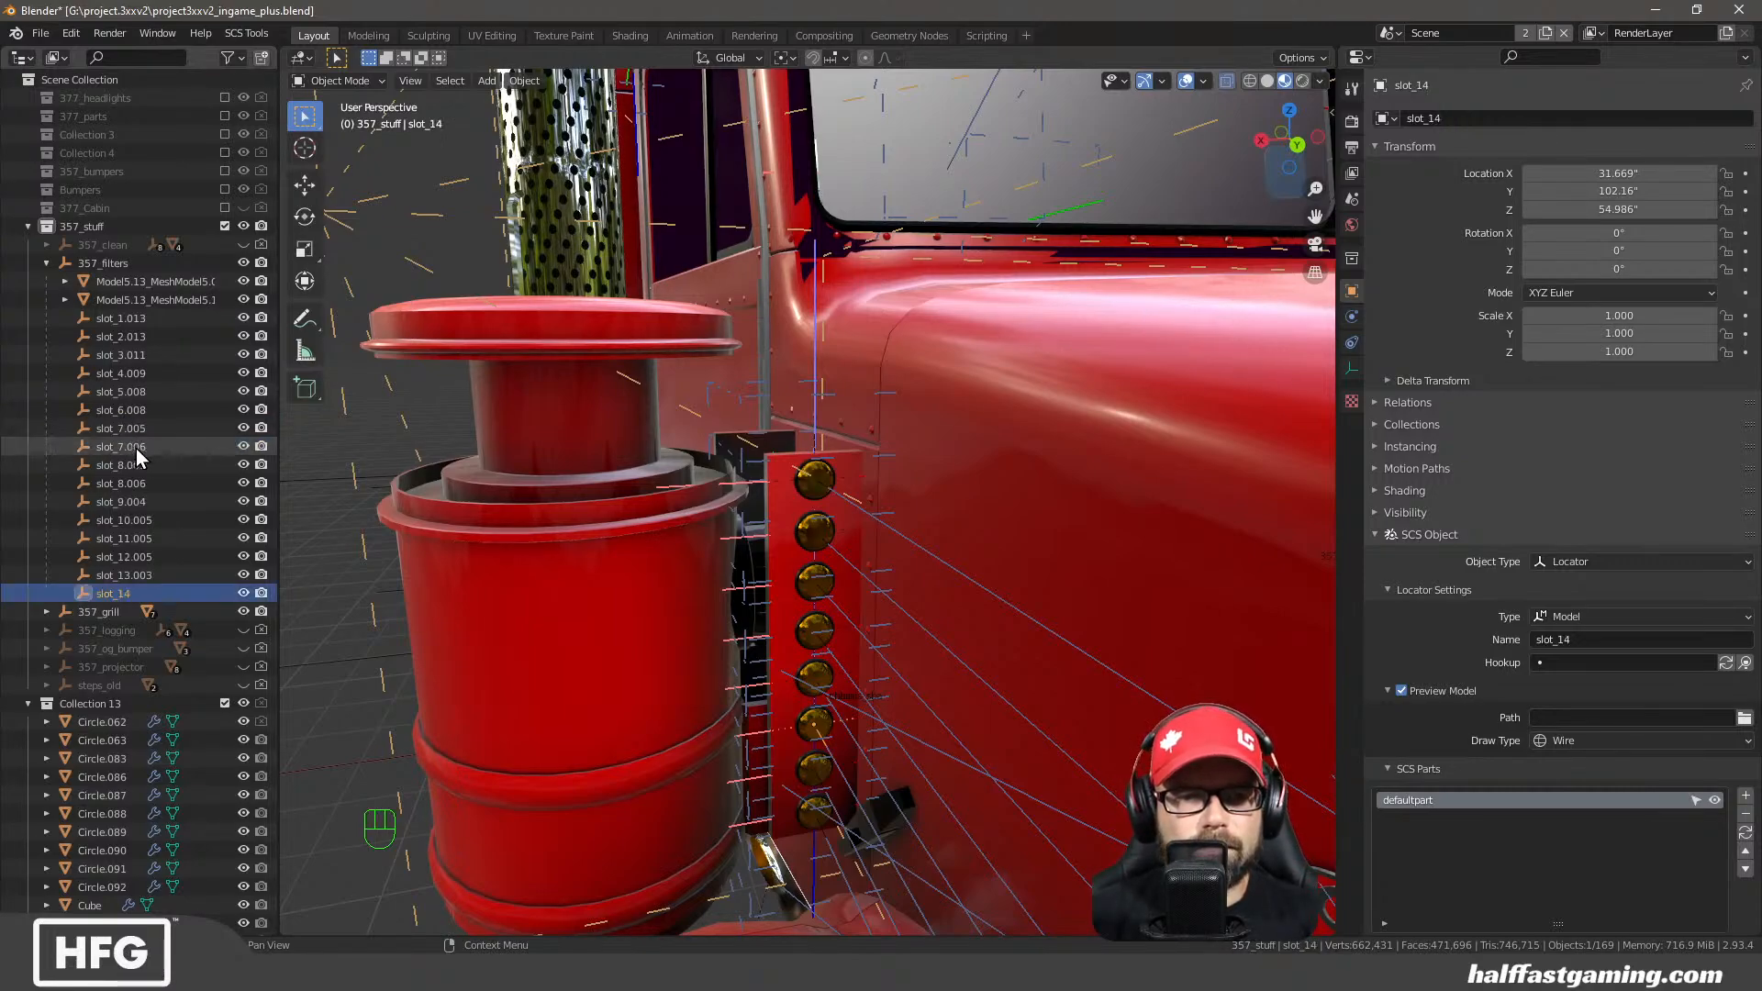
Rename the copied seventh-light locator slot_7.006 as slot_15
{"action": "left_click", "coordinate": [138, 447]}
{"action": "double_click", "coordinate": [209, 449]}
{"action": "key", "text": "End"}
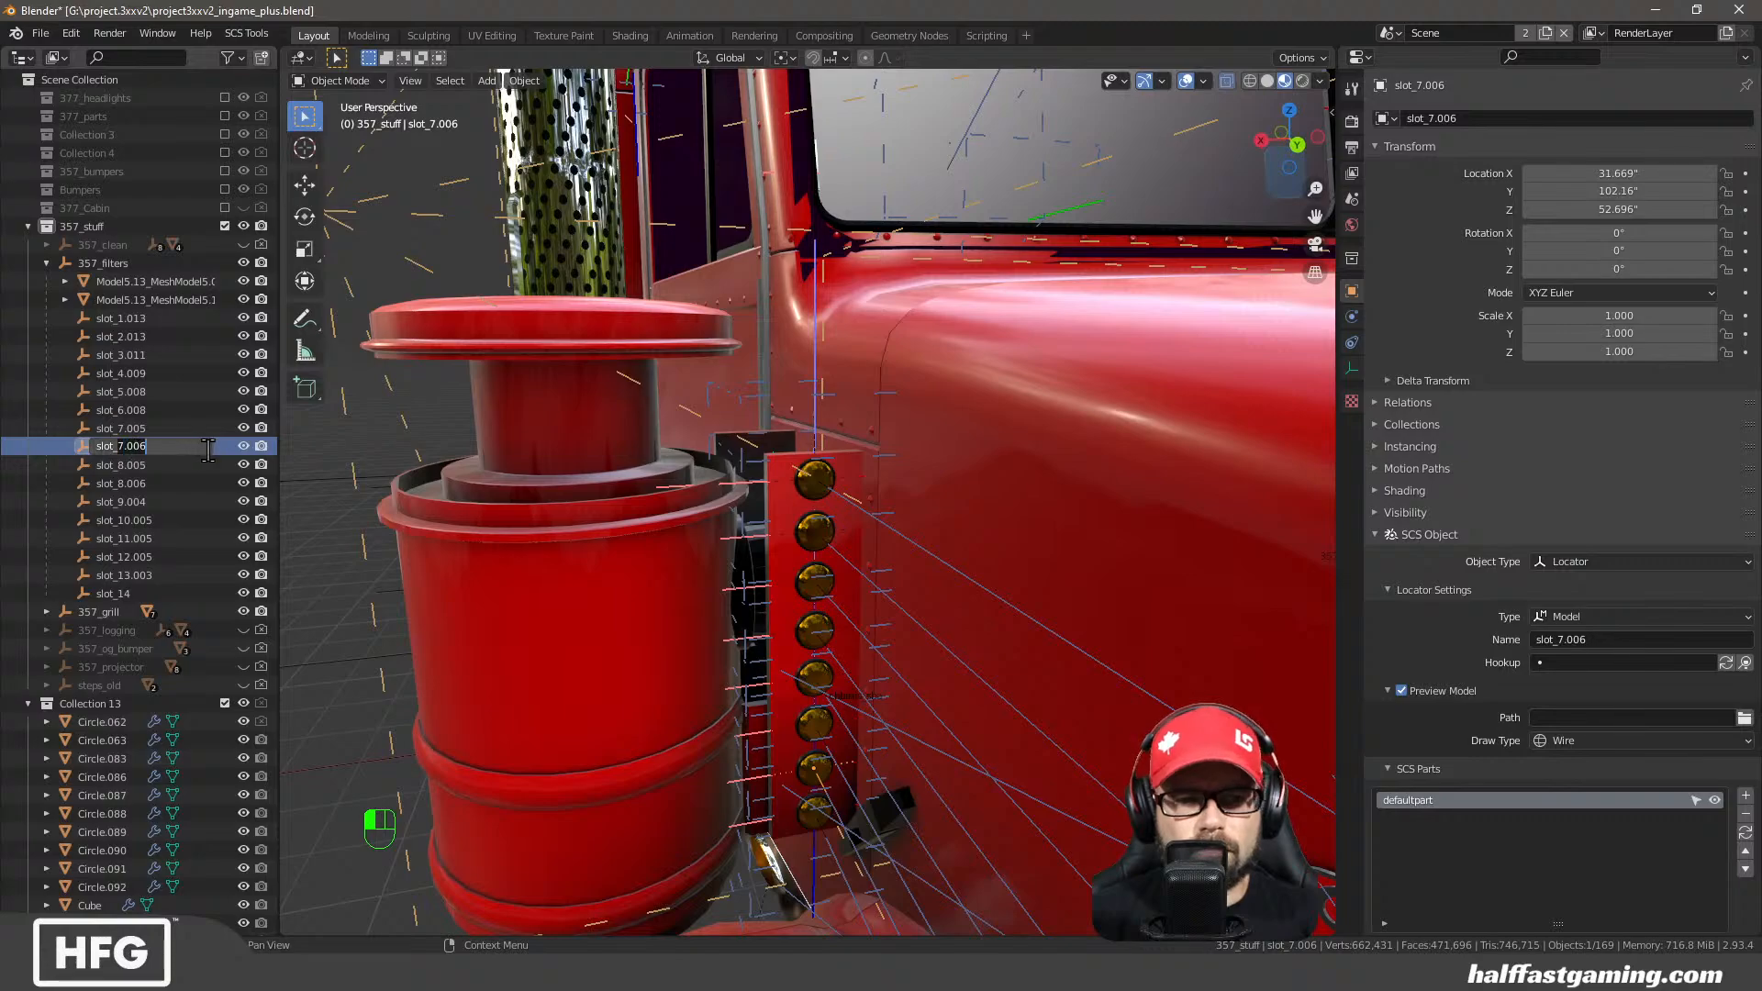
{"action": "key", "text": "BackSpace"}
{"action": "key", "text": "BackSpace"}
{"action": "key", "text": "BackSpace"}
{"action": "key", "text": "BackSpace"}
{"action": "key", "text": "BackSpace"}
{"action": "type", "text": "15"}
{"action": "key", "text": "Return"}
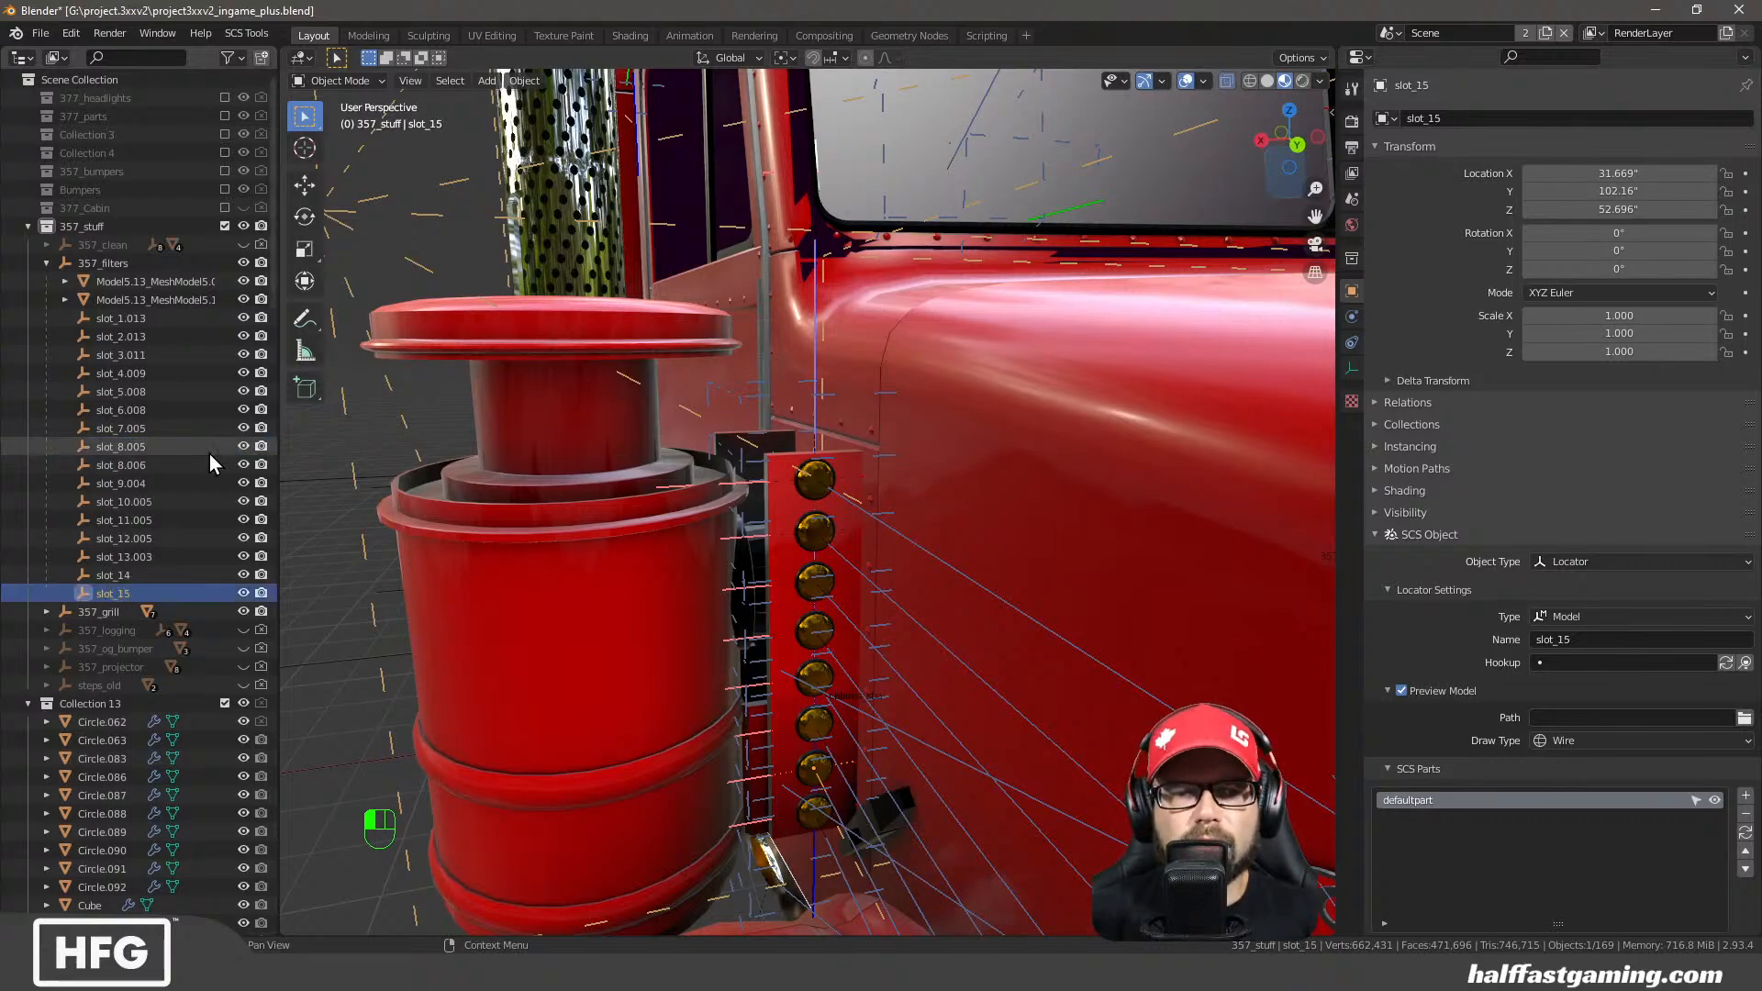
Rename the copied eighth-light locator slot_8.006 as slot_16
{"action": "left_click", "coordinate": [146, 464]}
{"action": "double_click", "coordinate": [147, 465]}
{"action": "key", "text": "End"}
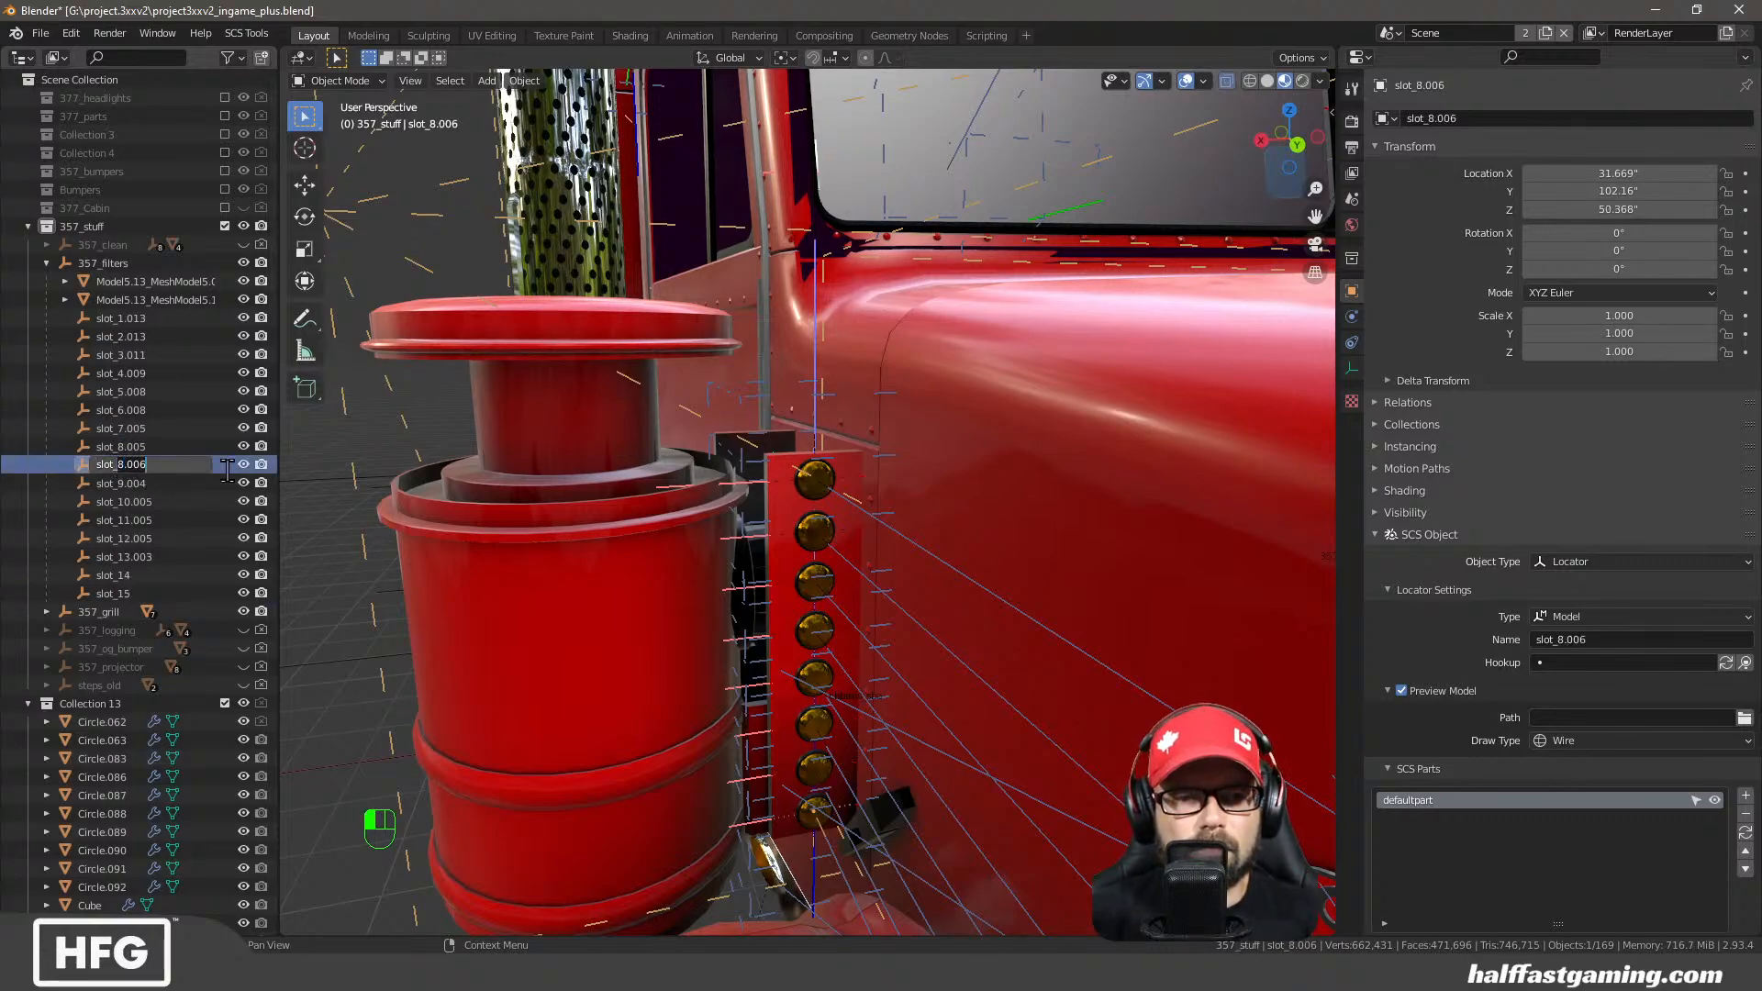
{"action": "key", "text": "BackSpace"}
{"action": "key", "text": "BackSpace"}
{"action": "key", "text": "BackSpace"}
{"action": "key", "text": "BackSpace"}
{"action": "key", "text": "BackSpace"}
{"action": "type", "text": "19"}
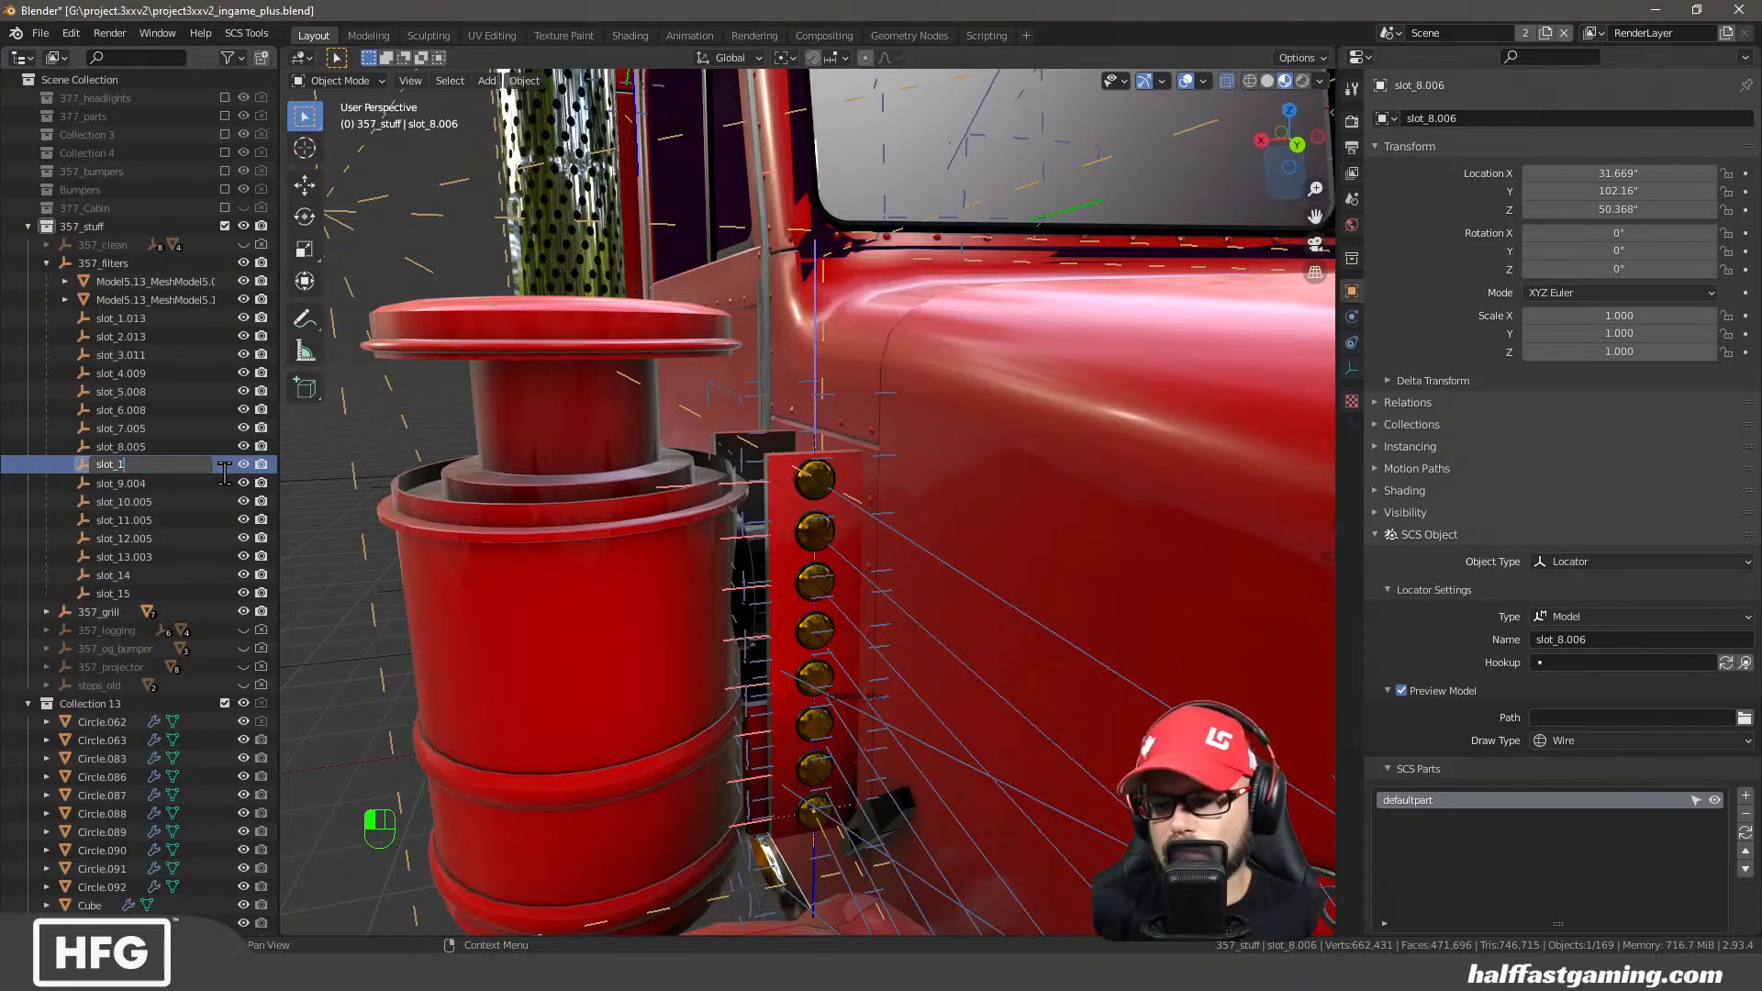
{"action": "key", "text": "Return"}
Select the eight locators slot_1.013 through slot_8.005 under 357_filters and duplicate them in place
{"action": "middle_click_drag", "start_coordinate": [373, 492], "coordinate": [947, 608]}
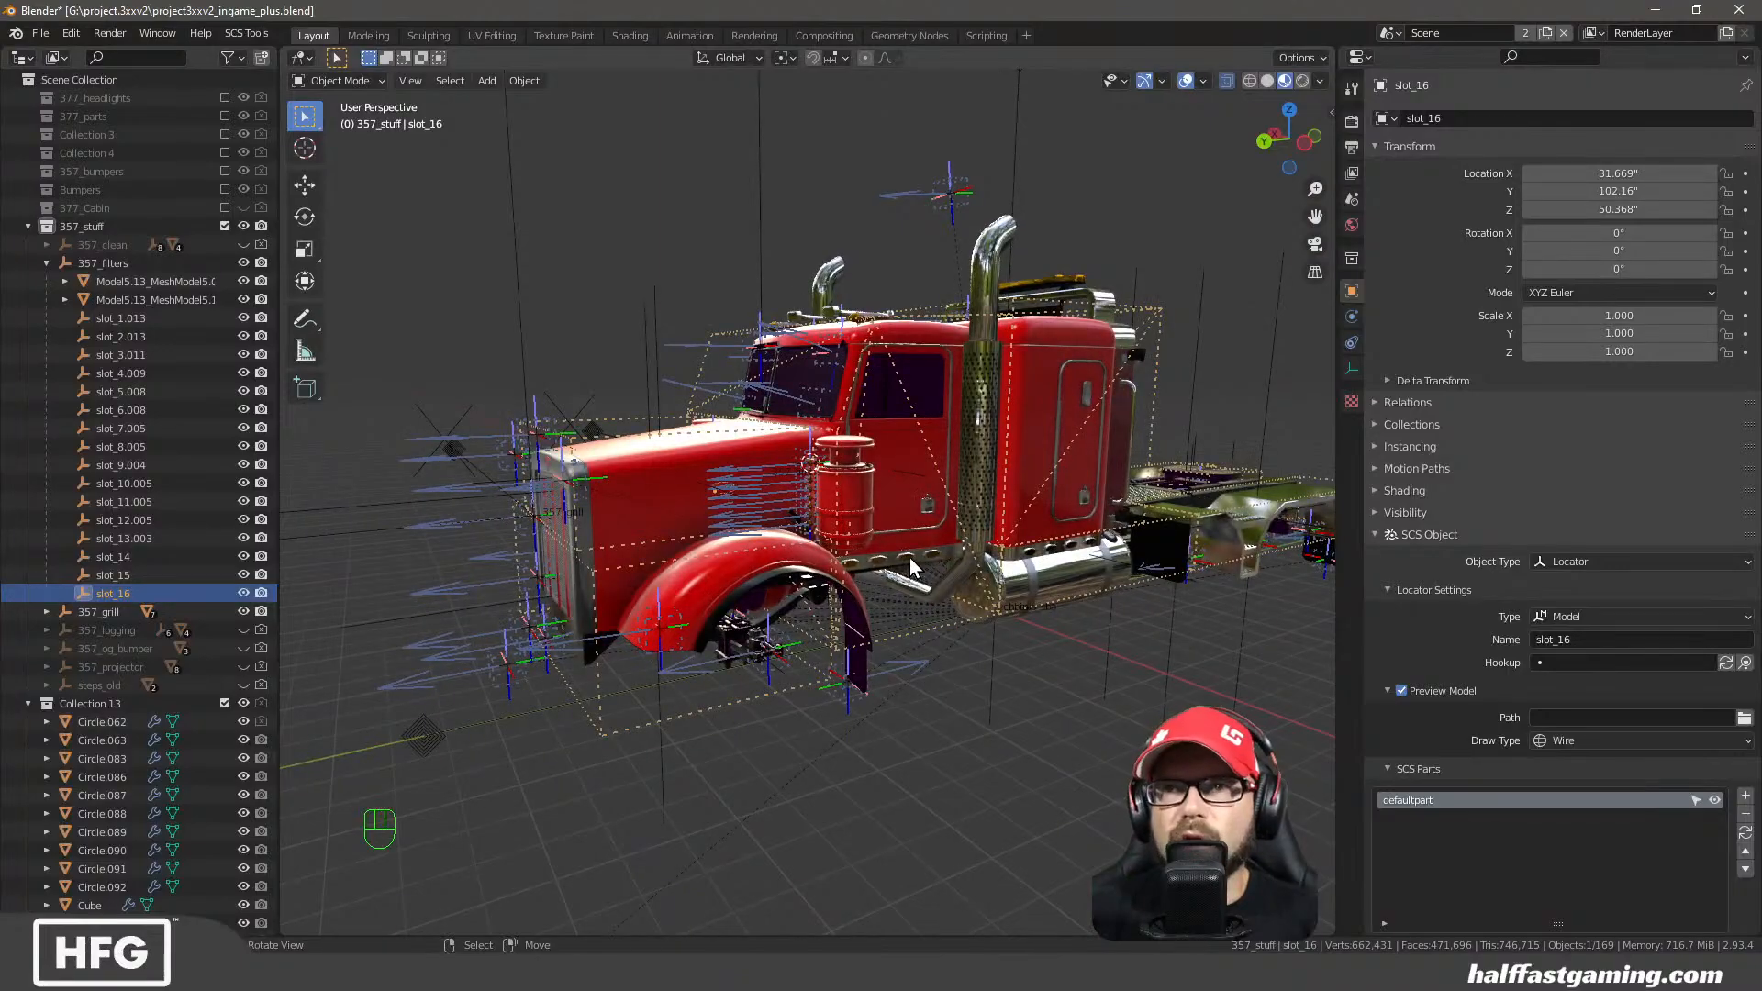
{"action": "scroll", "coordinate": [910, 558], "scroll_direction": "up", "scroll_amount": 5}
{"action": "scroll", "coordinate": [872, 479], "scroll_direction": "up", "scroll_amount": 4}
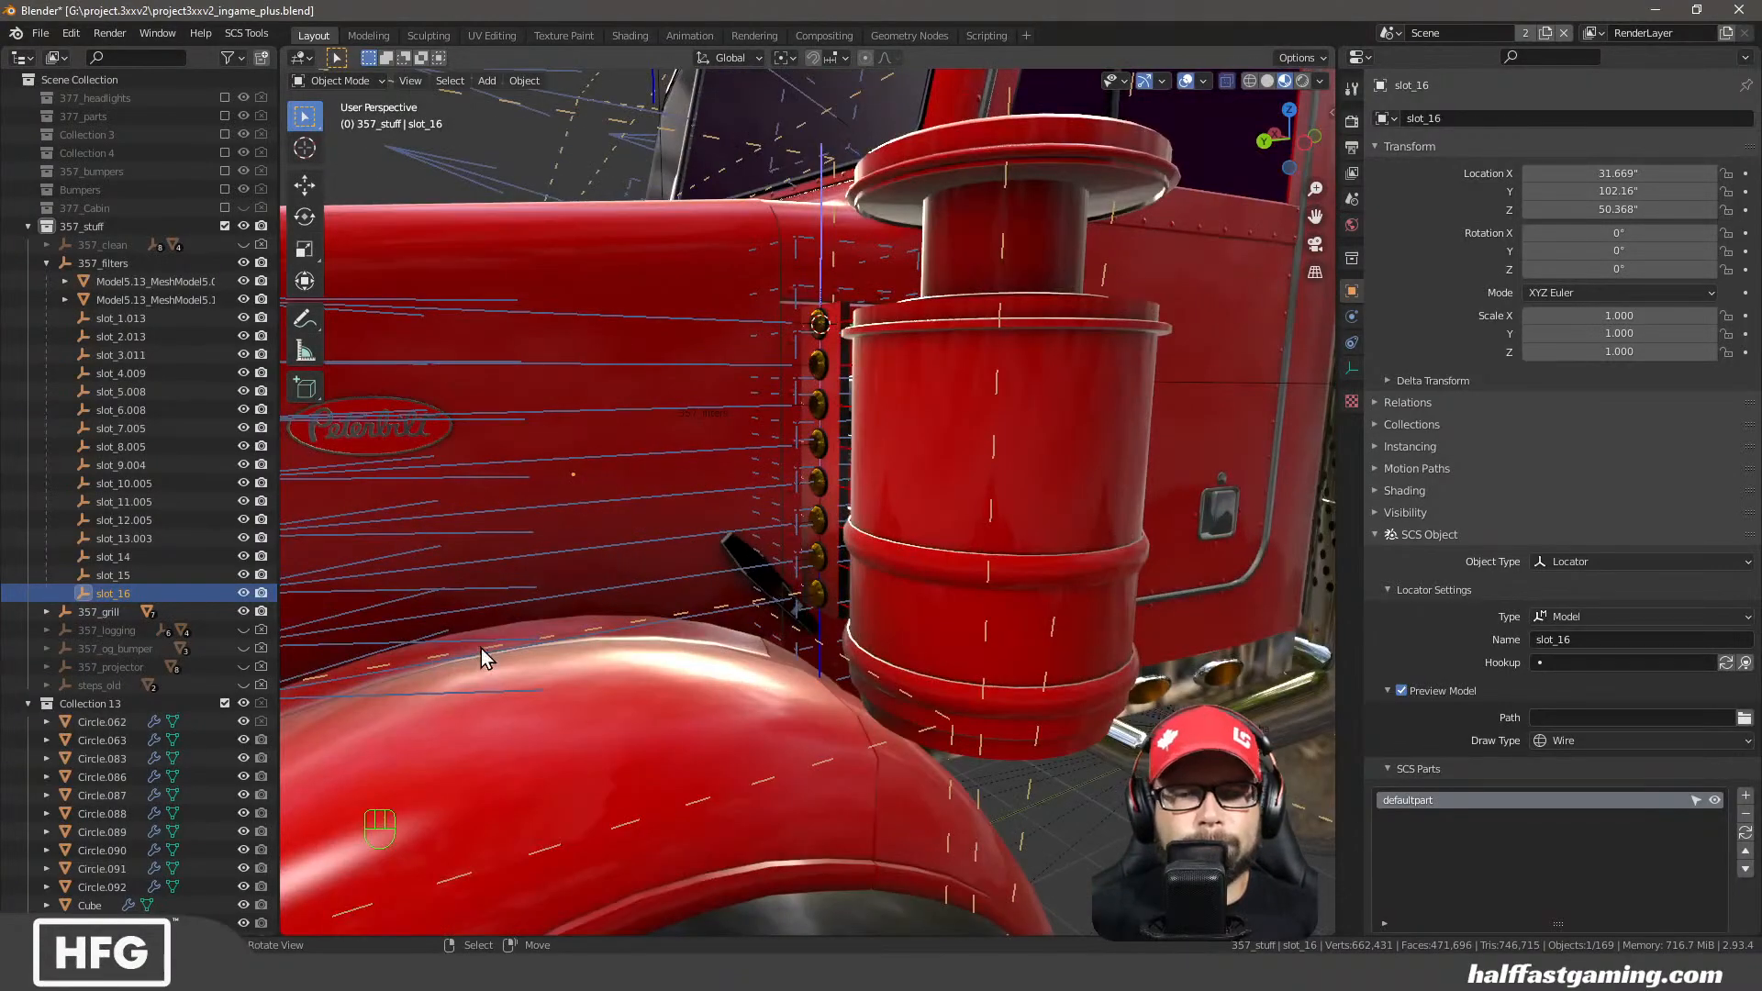
{"action": "left_click", "coordinate": [130, 317]}
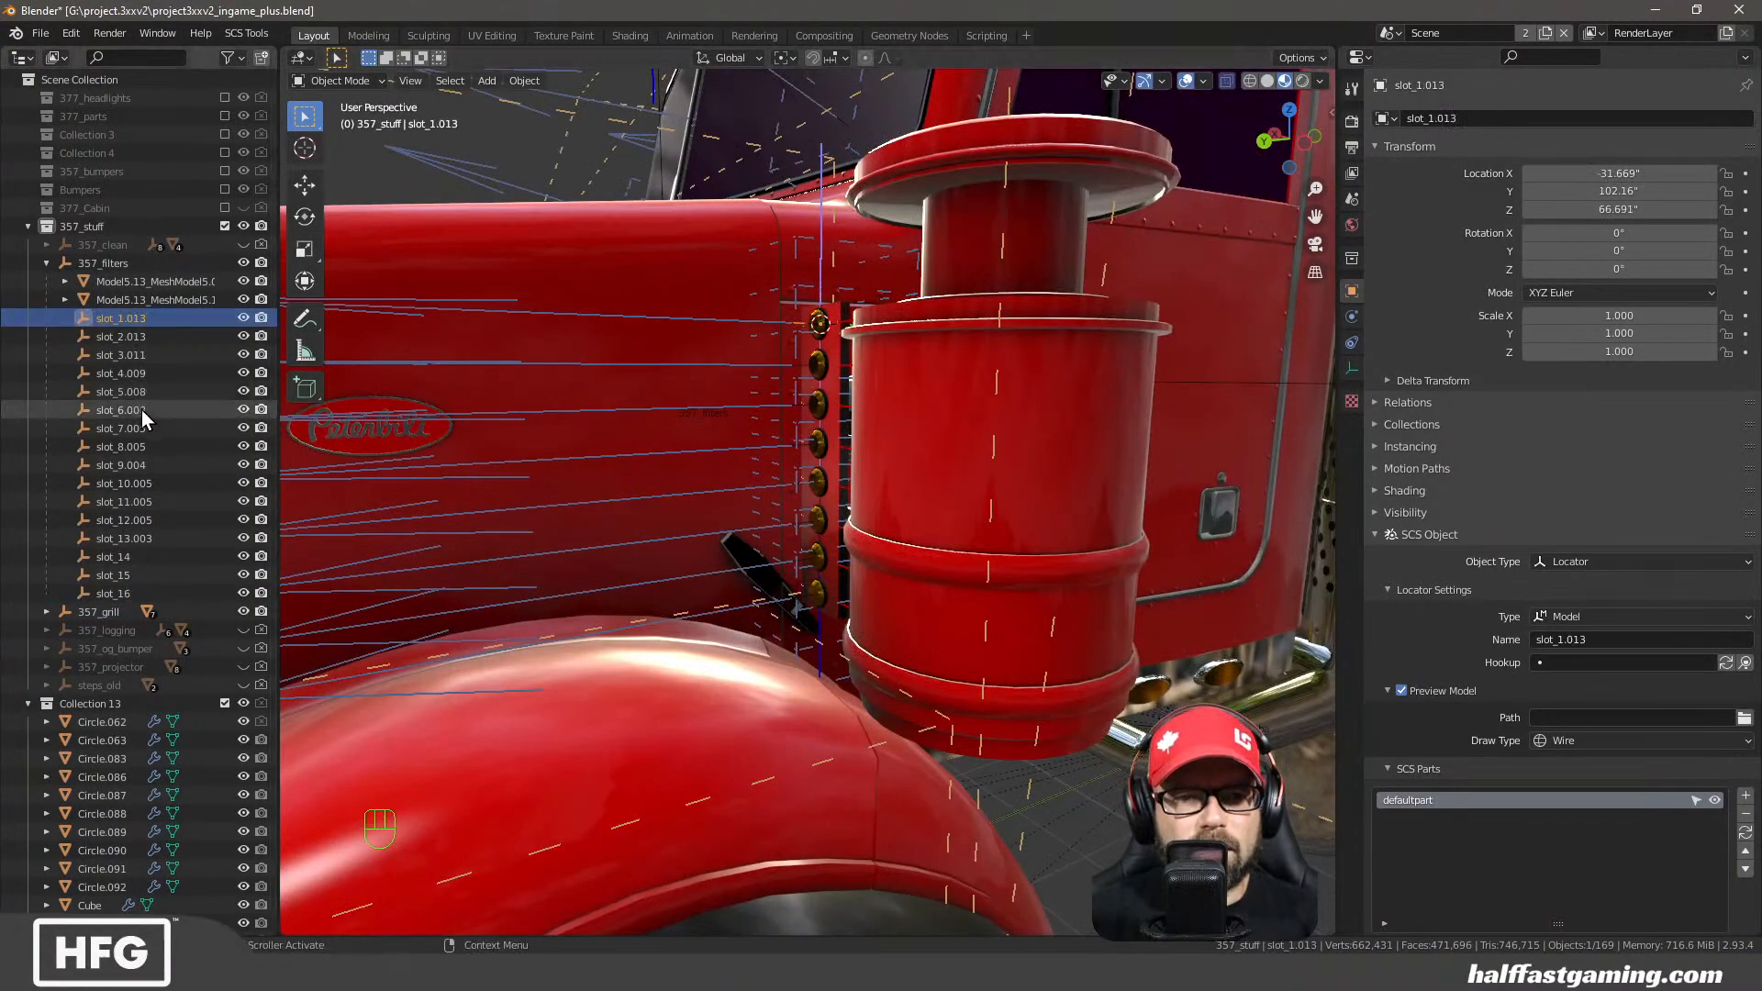
{"action": "left_click", "coordinate": [119, 447], "text": "shift"}
{"action": "mouse_move", "coordinate": [701, 545]}
{"action": "middle_mouse_down", "text": "shift"}
{"action": "mouse_move", "coordinate": [841, 538]}
{"action": "mouse_move", "coordinate": [747, 541]}
{"action": "middle_mouse_up", "text": "shift"}
{"action": "key", "text": "shift+d"}
{"action": "key", "text": "Escape"}
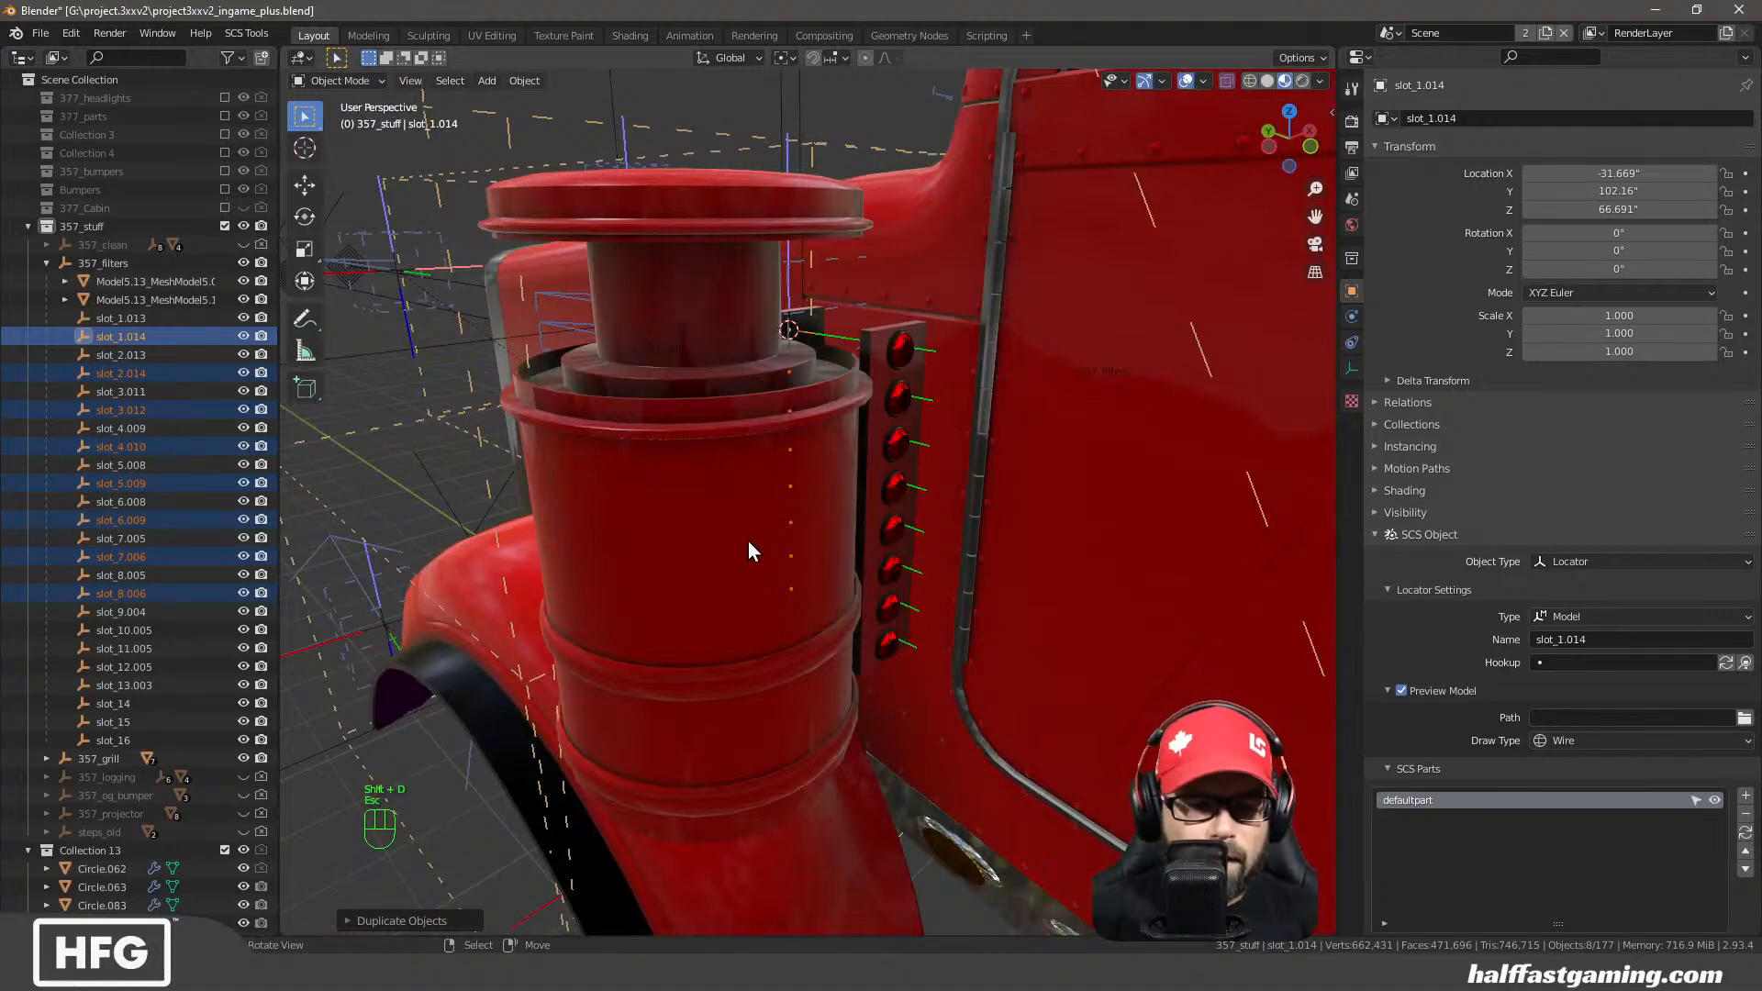
Move the eight duplicated locators along global Y to about 94.23 inches, onto the red lights at the back of the filter panel
{"action": "key", "text": "g"}
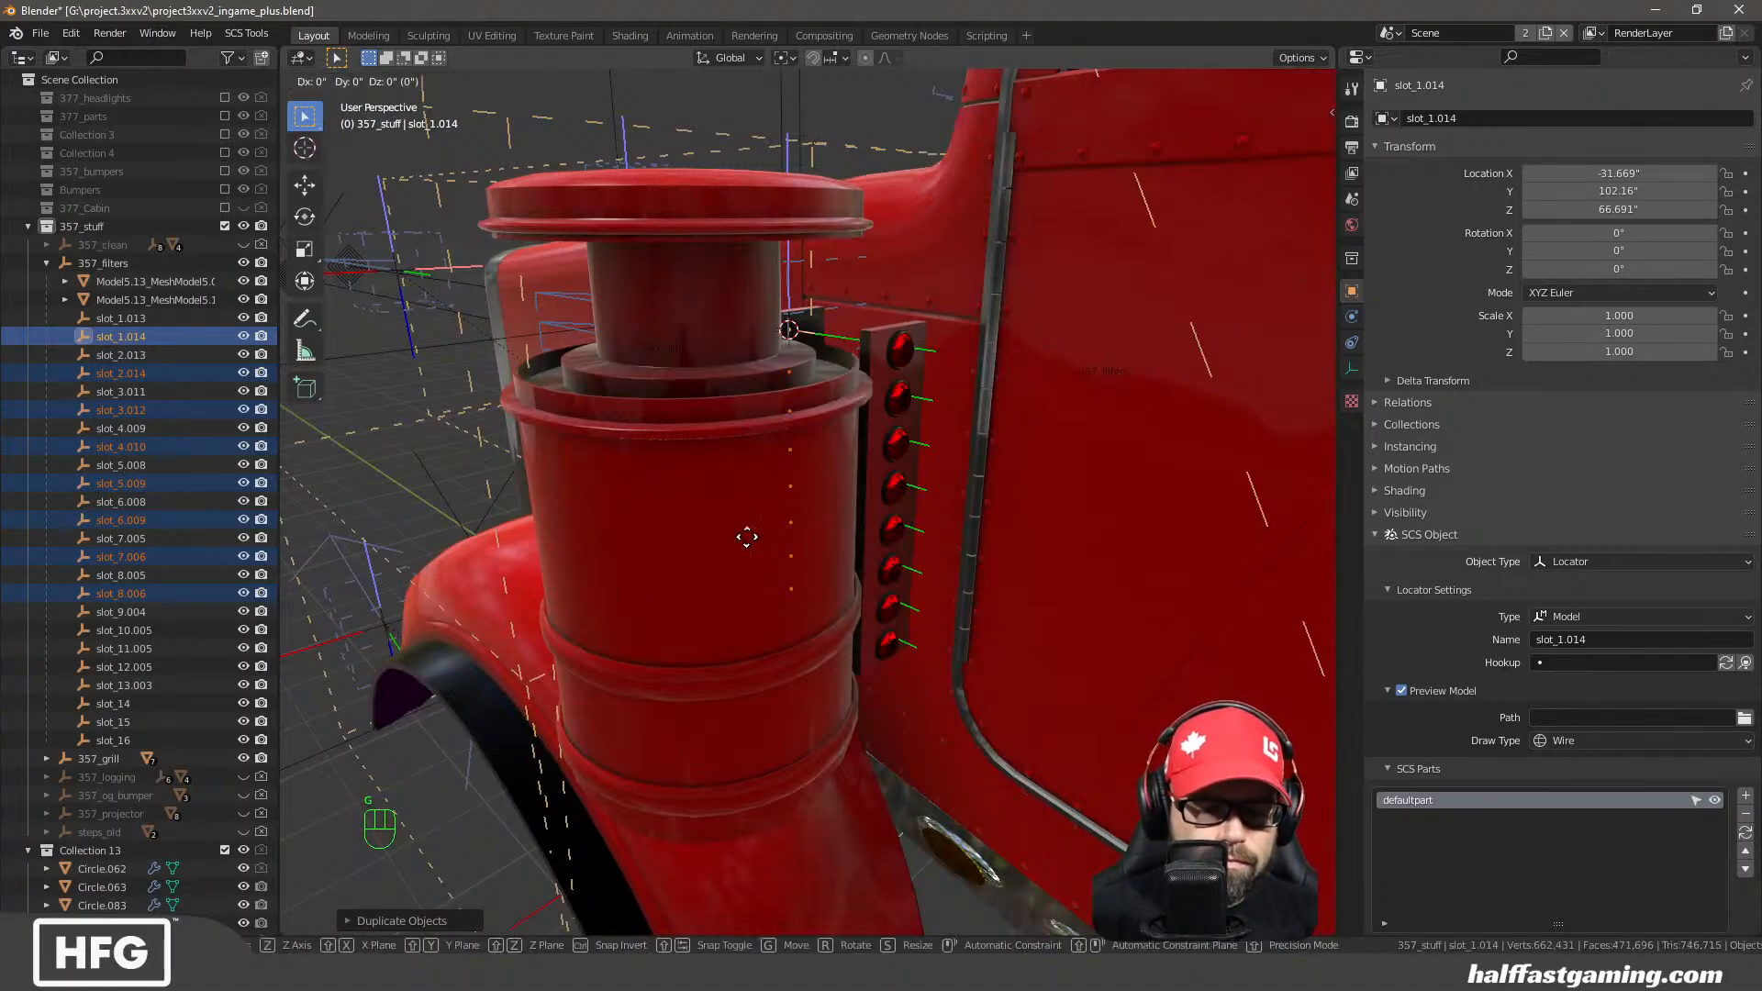
{"action": "key", "text": "y"}
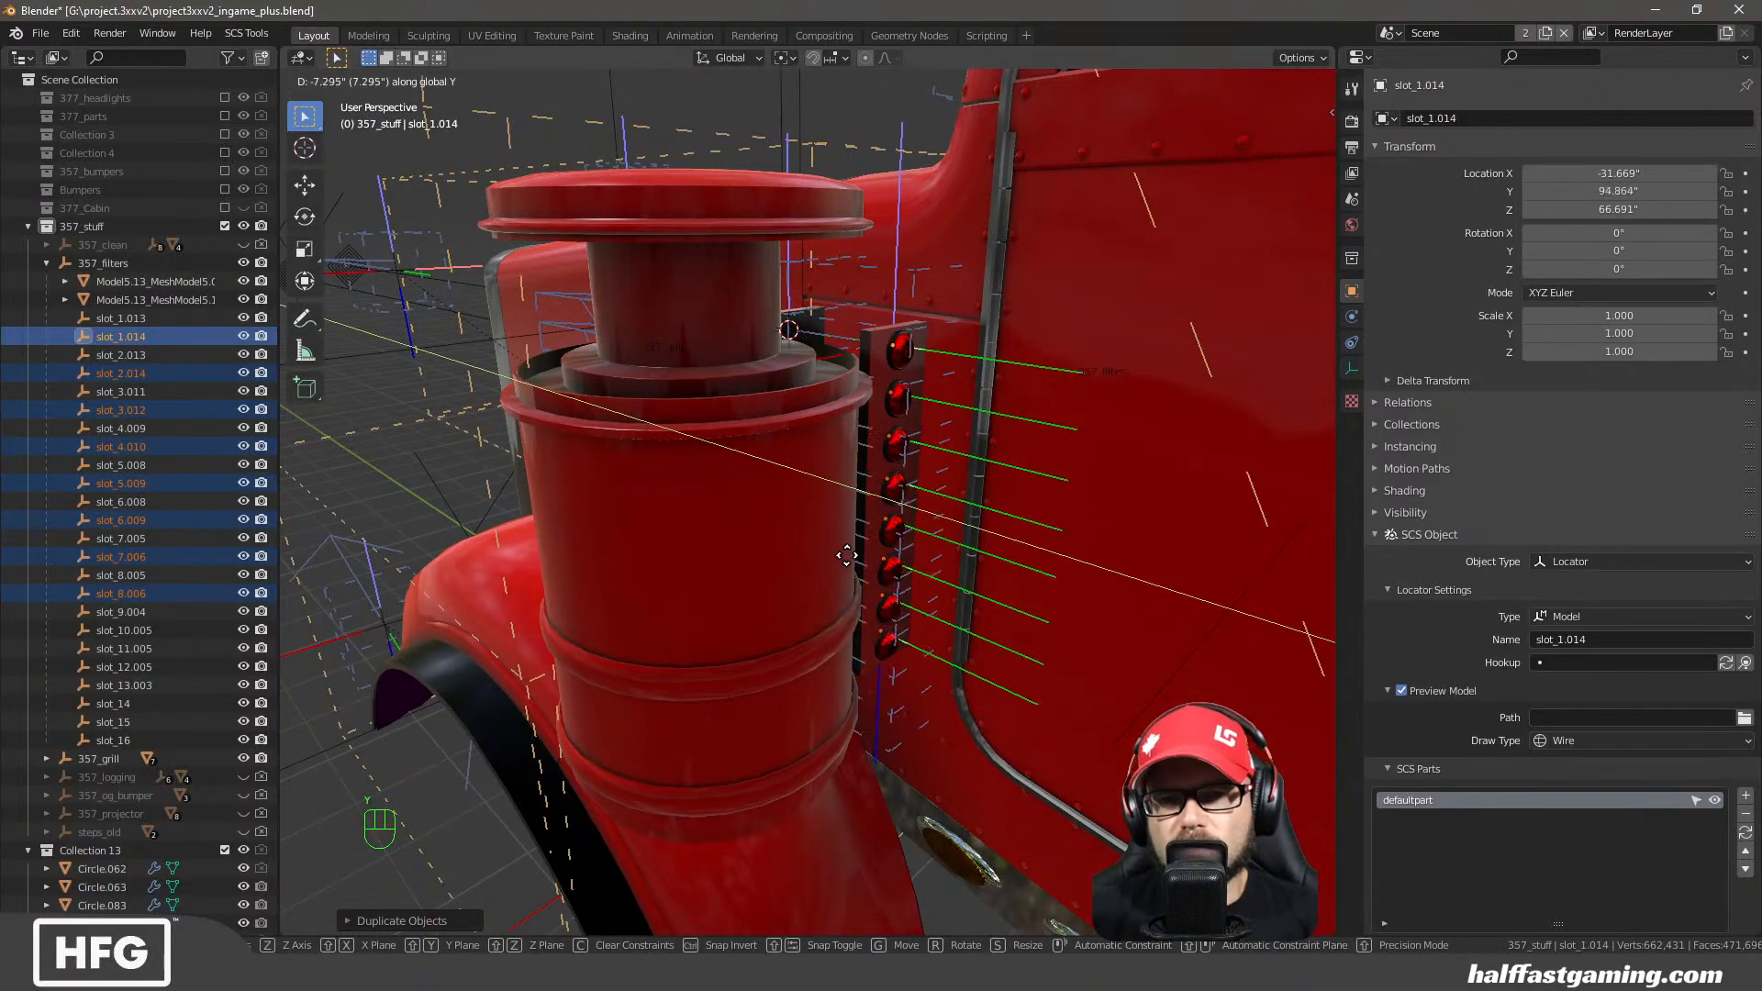
{"action": "left_click", "coordinate": [861, 571]}
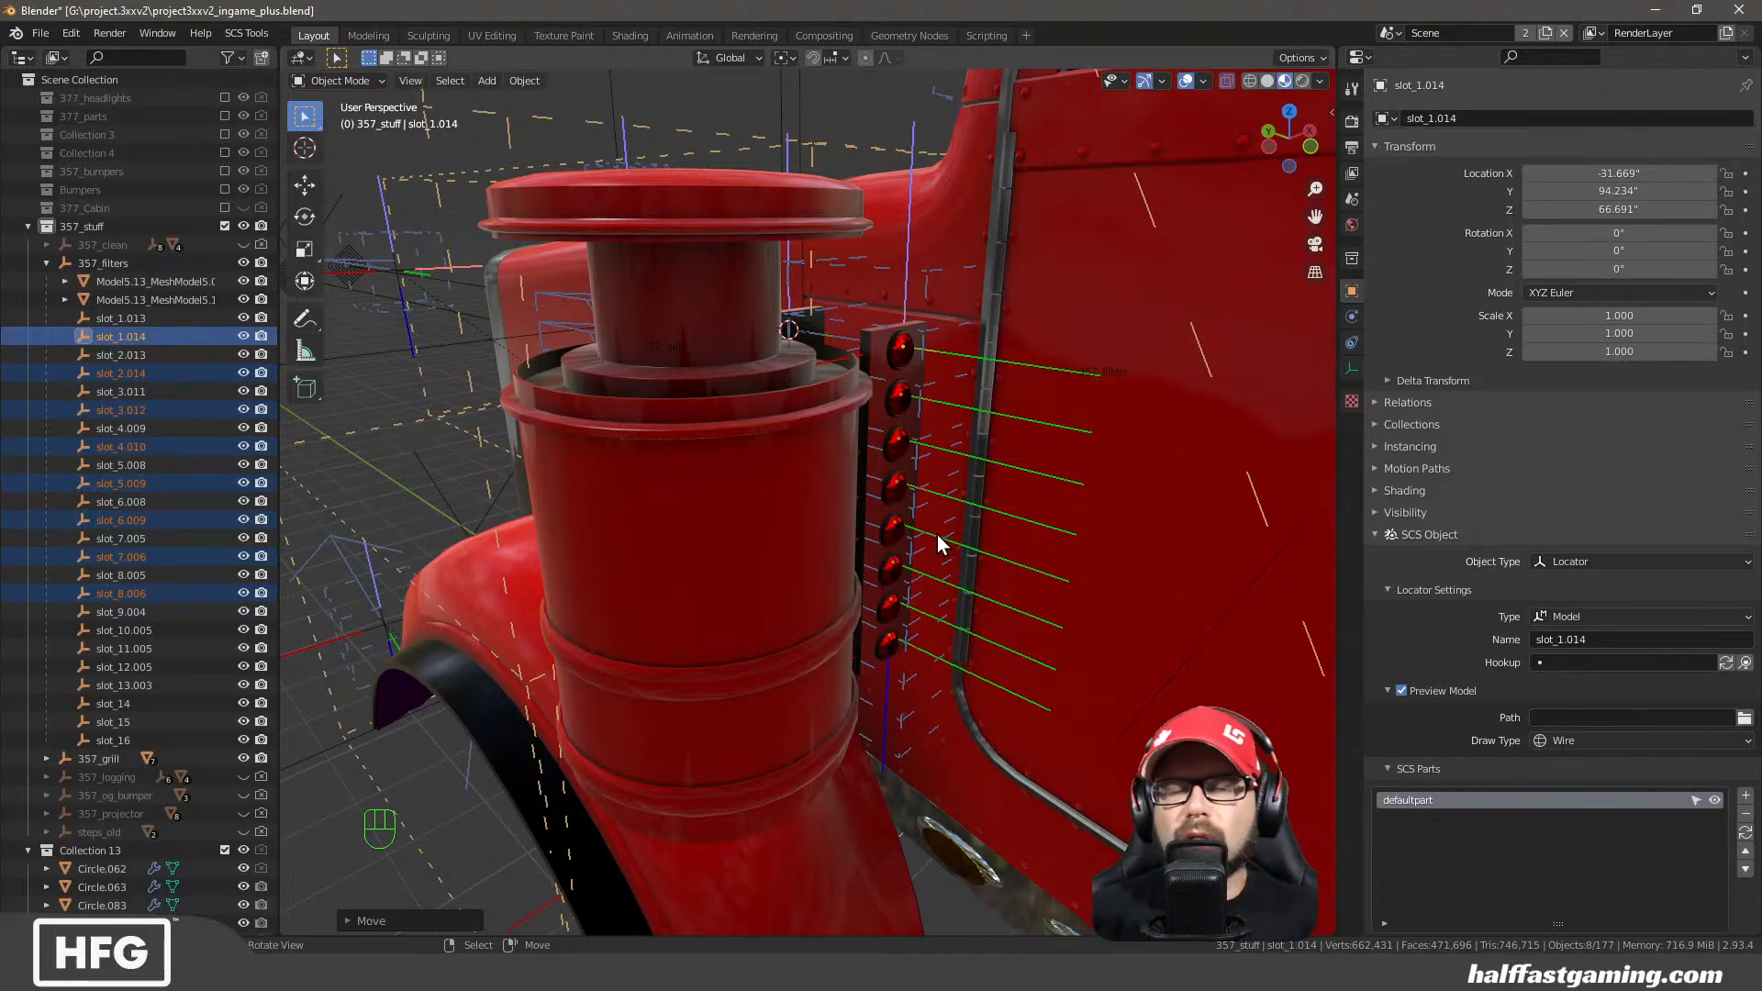
Move the eight duplicated rear-light locators along global Y to about 93.77 inches
{"action": "middle_click_drag", "start_coordinate": [938, 535], "coordinate": [899, 534]}
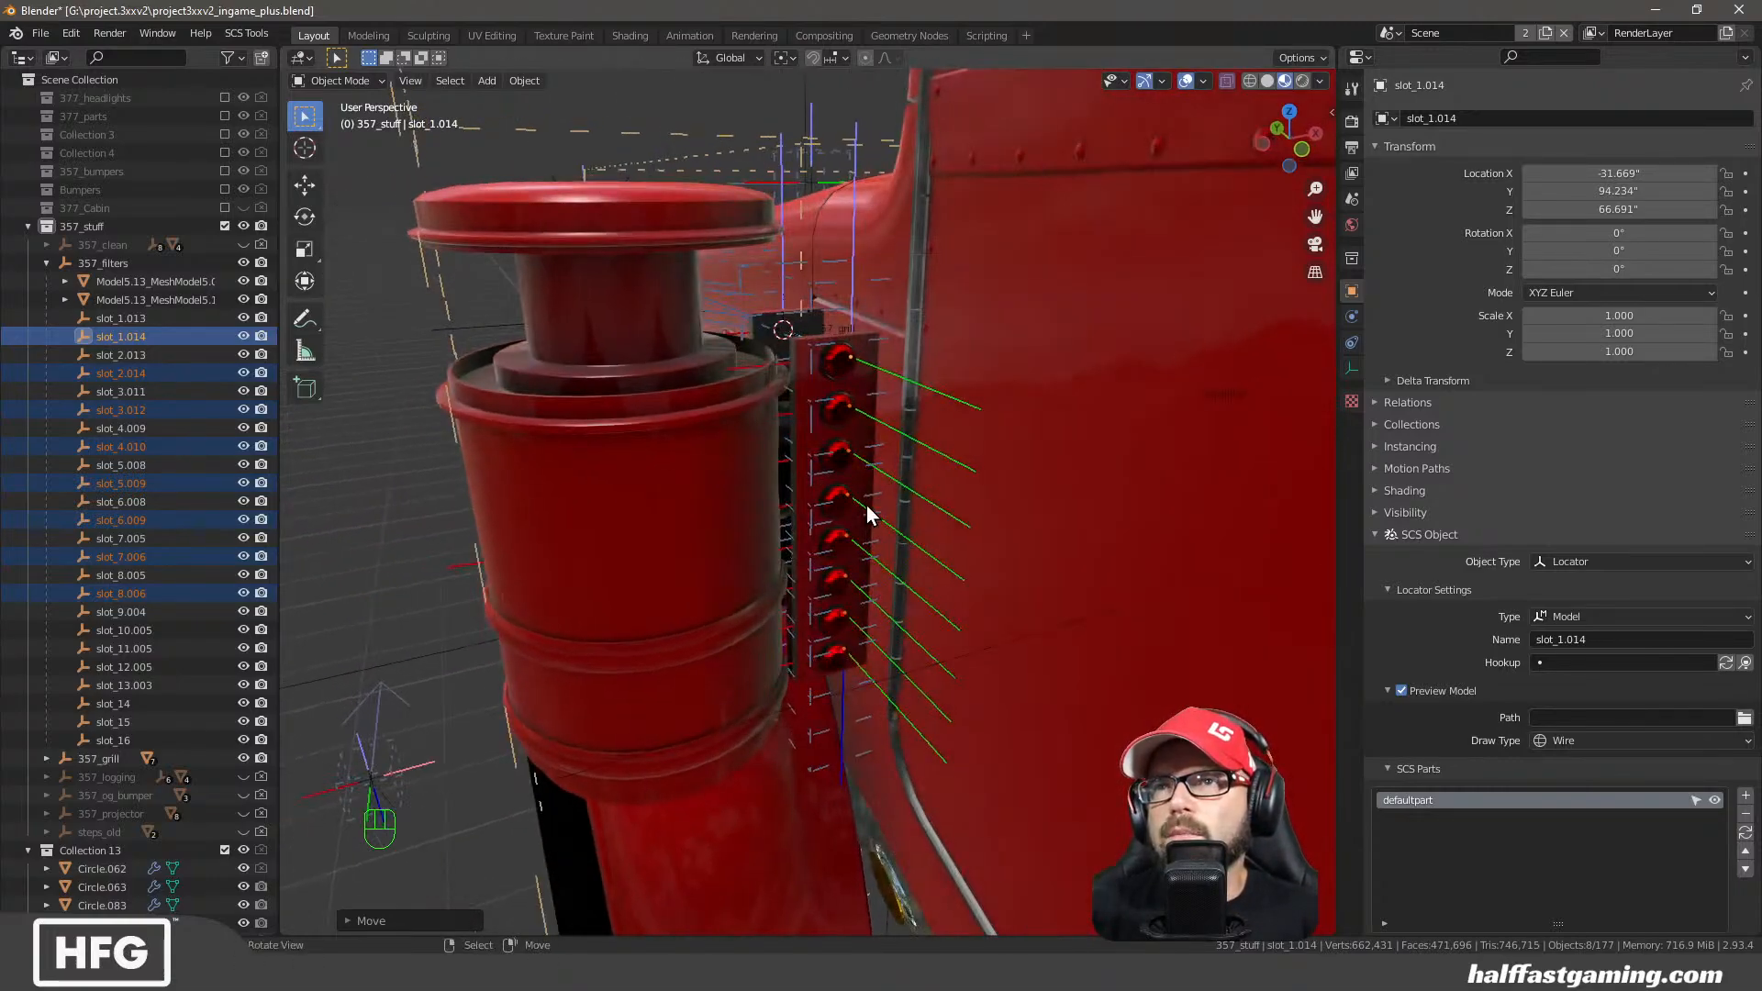
{"action": "scroll", "coordinate": [845, 525], "scroll_direction": "up", "scroll_amount": 5}
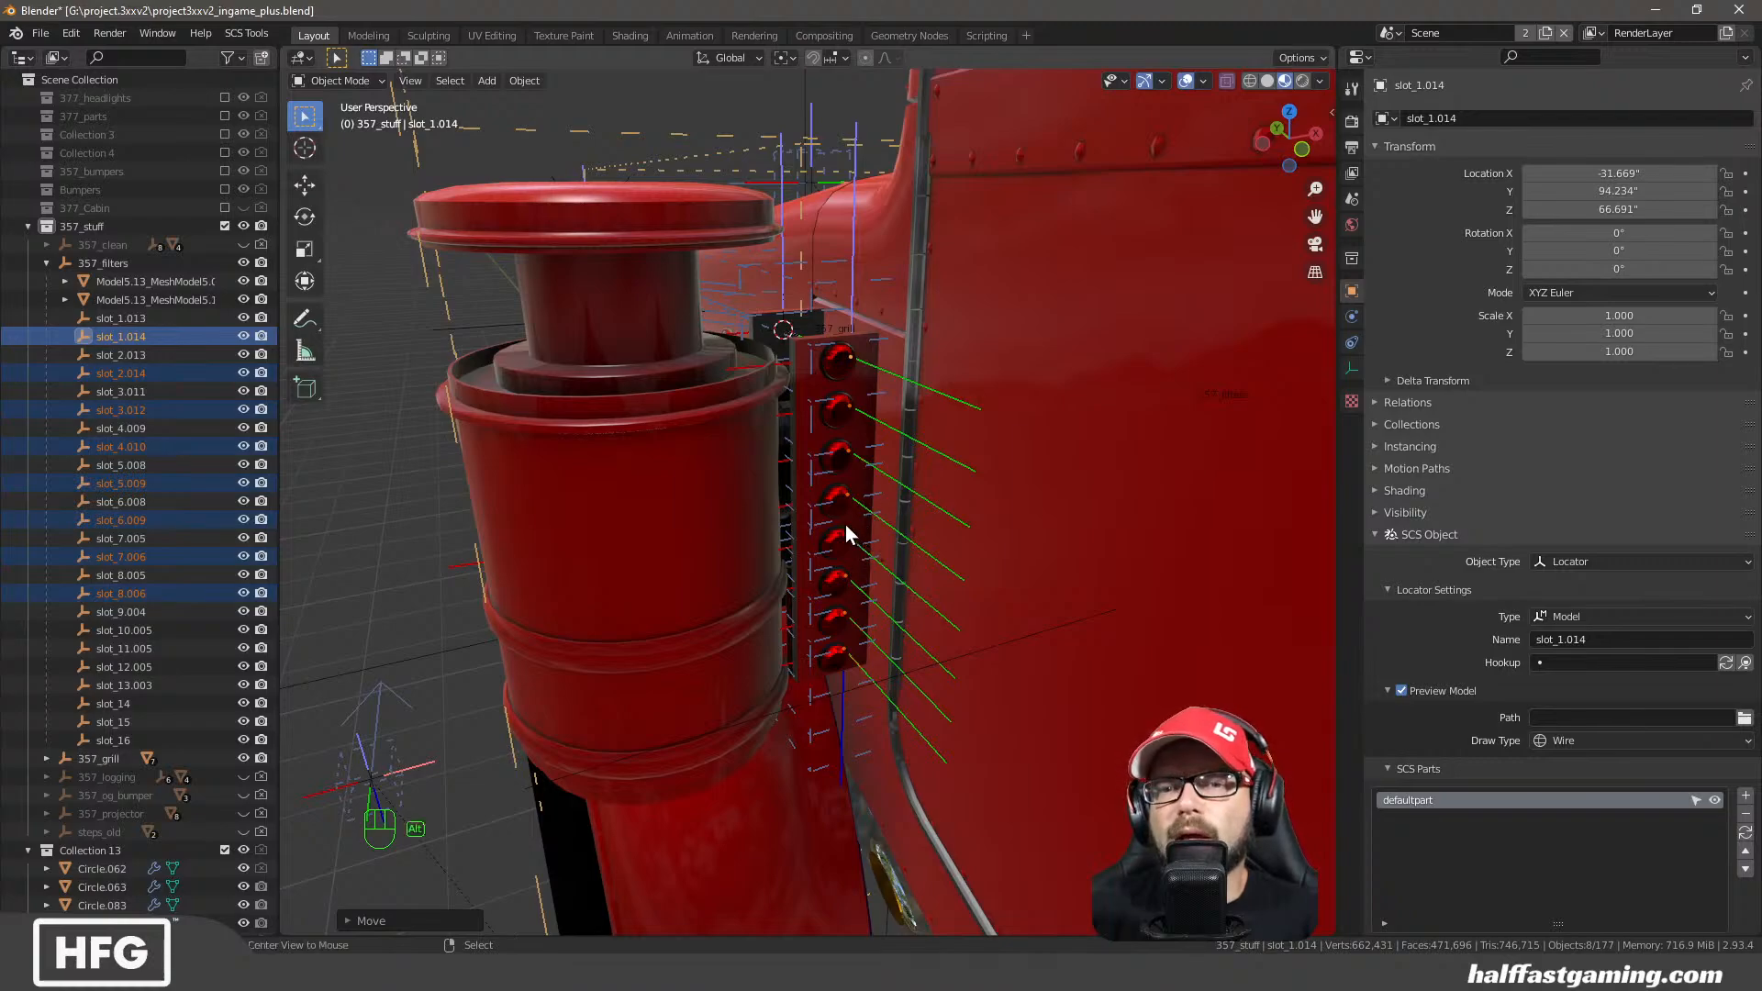
{"action": "middle_click_drag", "start_coordinate": [793, 531], "coordinate": [783, 520]}
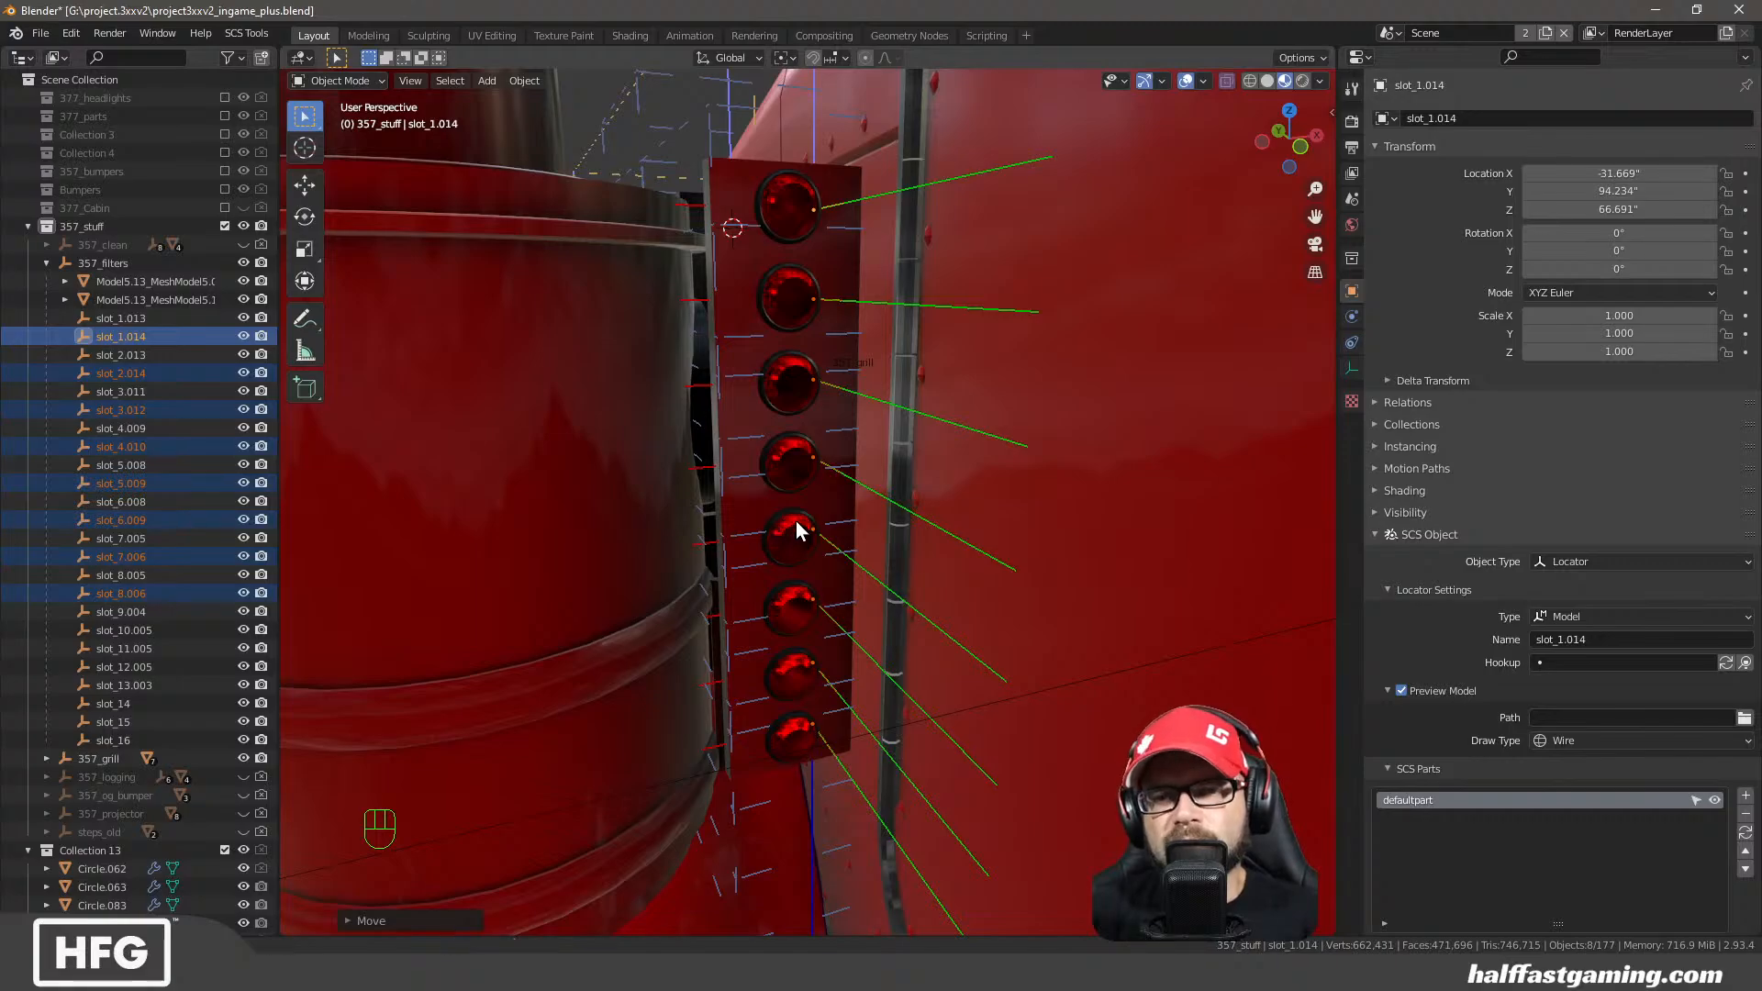
{"action": "middle_click_drag", "start_coordinate": [796, 520], "coordinate": [845, 642]}
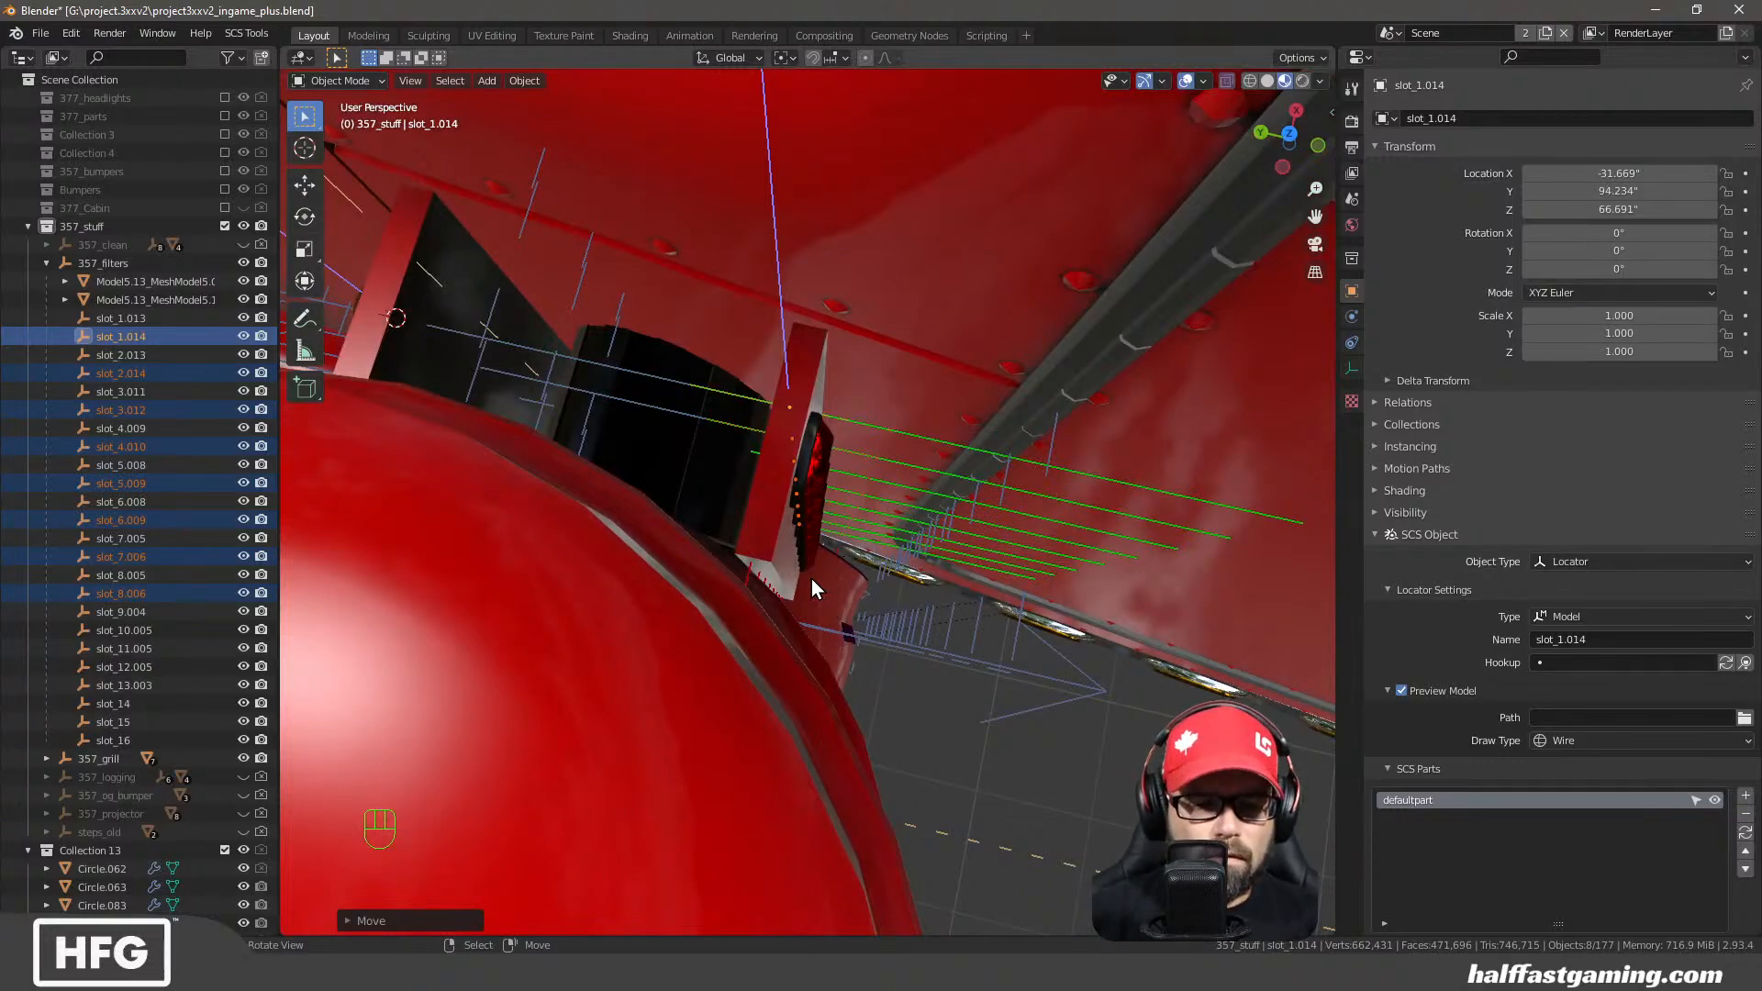
{"action": "key", "text": "g"}
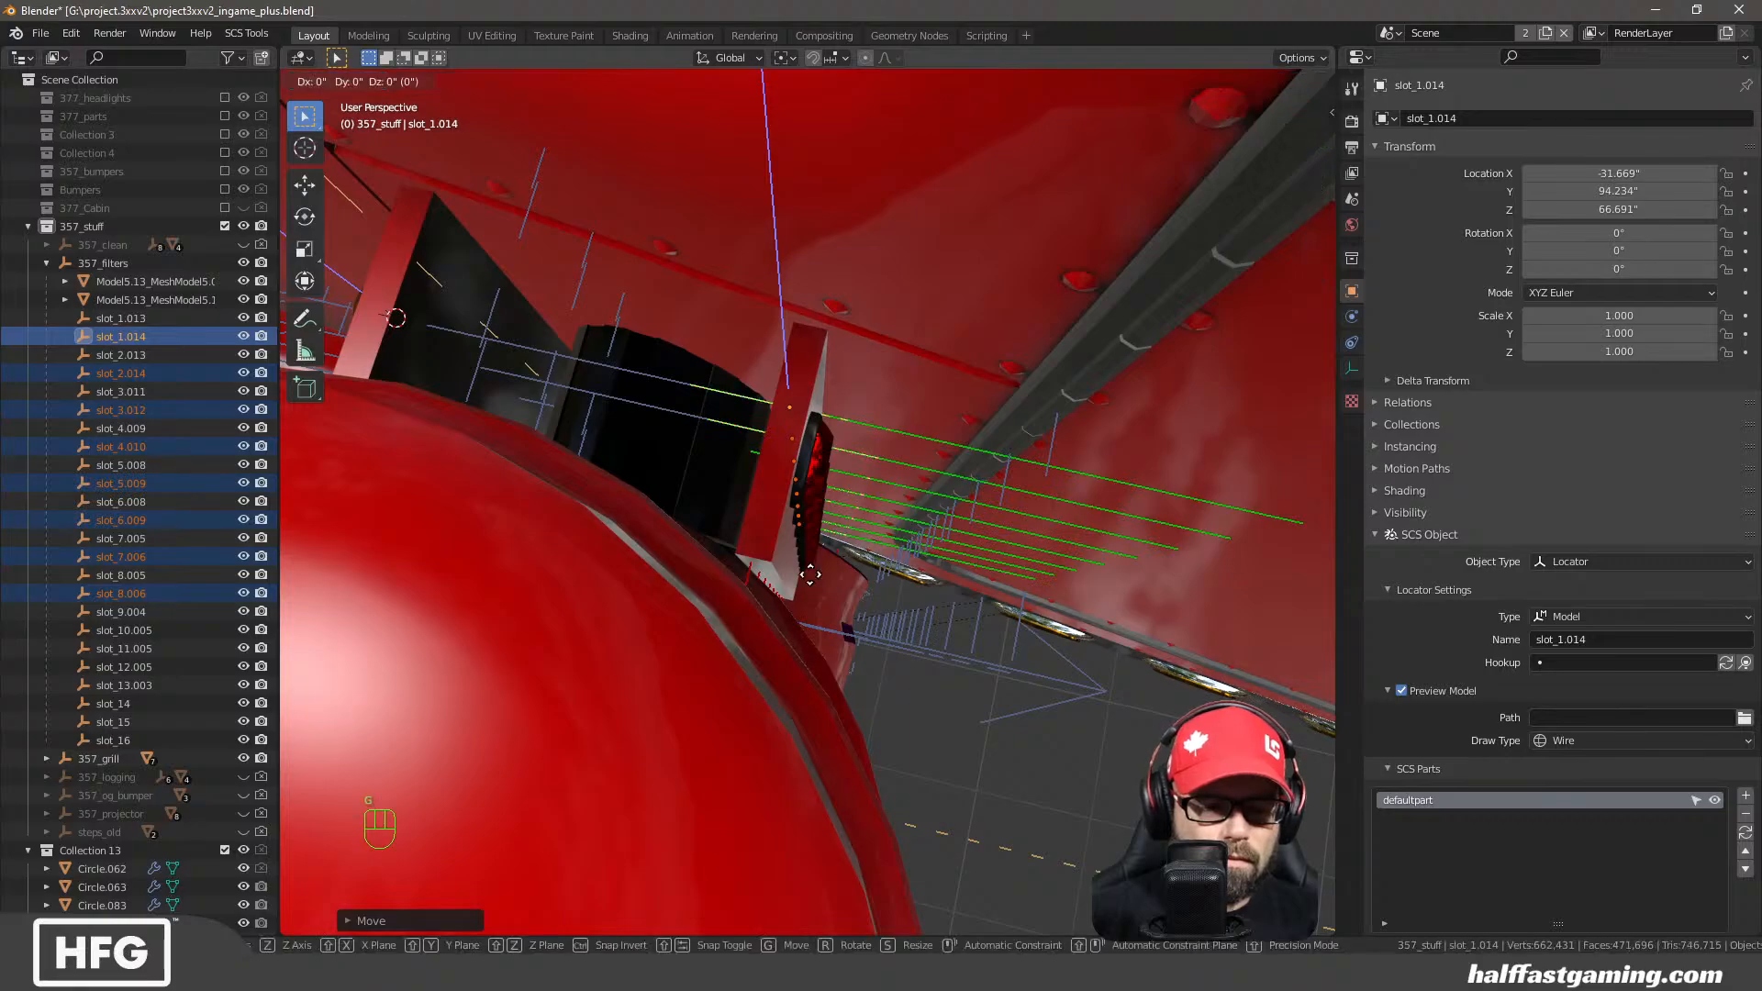
{"action": "key", "text": "y"}
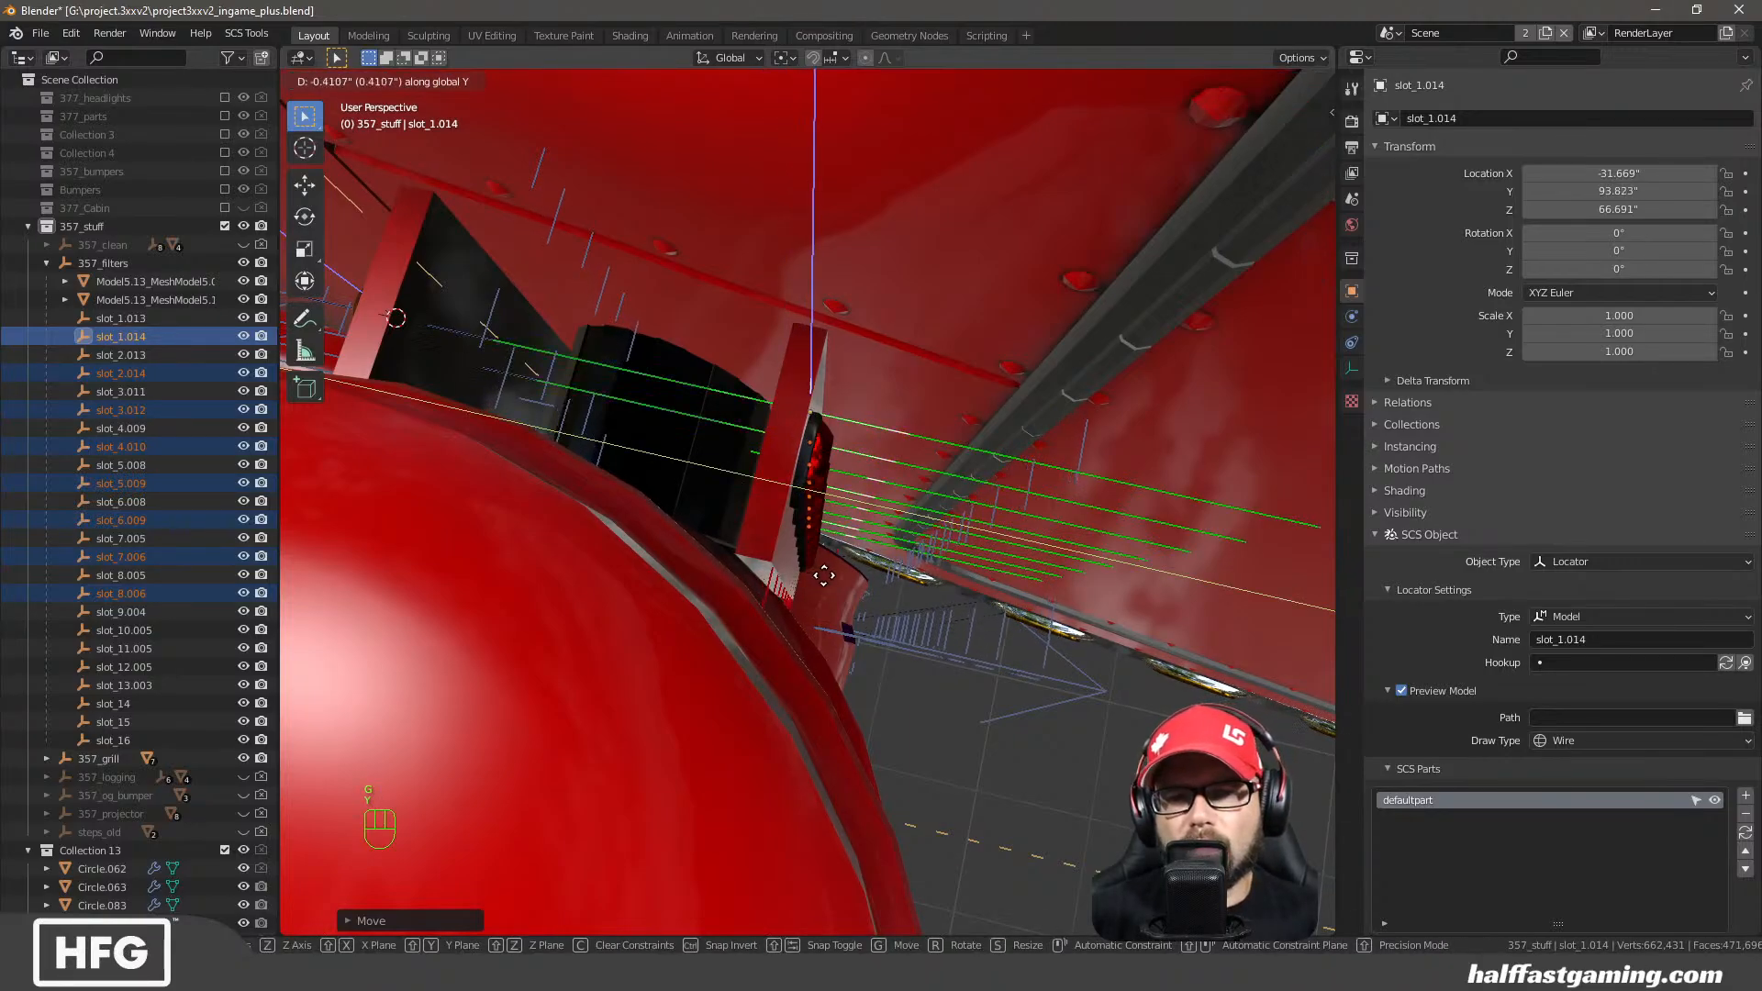
{"action": "left_click", "coordinate": [828, 580]}
Move the eight duplicated locators along global X to about -32.6 inches, onto the centres of the rear red lights
{"action": "middle_click_drag", "start_coordinate": [827, 580], "coordinate": [758, 426]}
{"action": "key", "text": "g"}
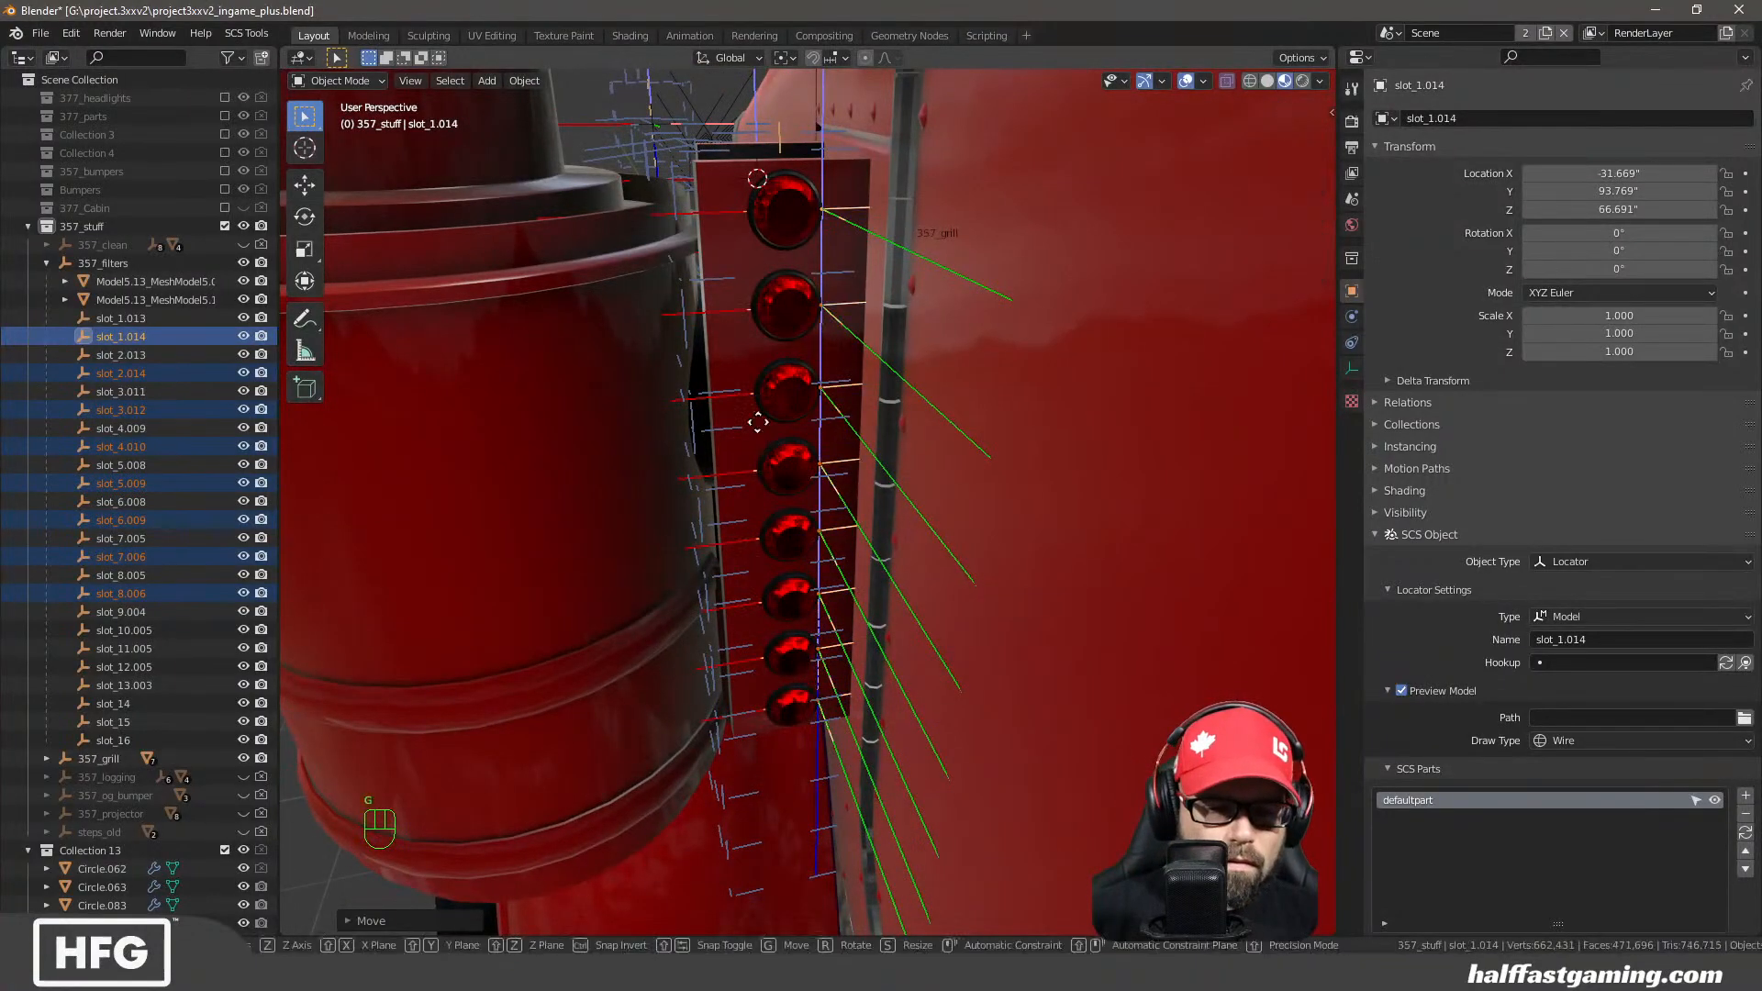
{"action": "key", "text": "x"}
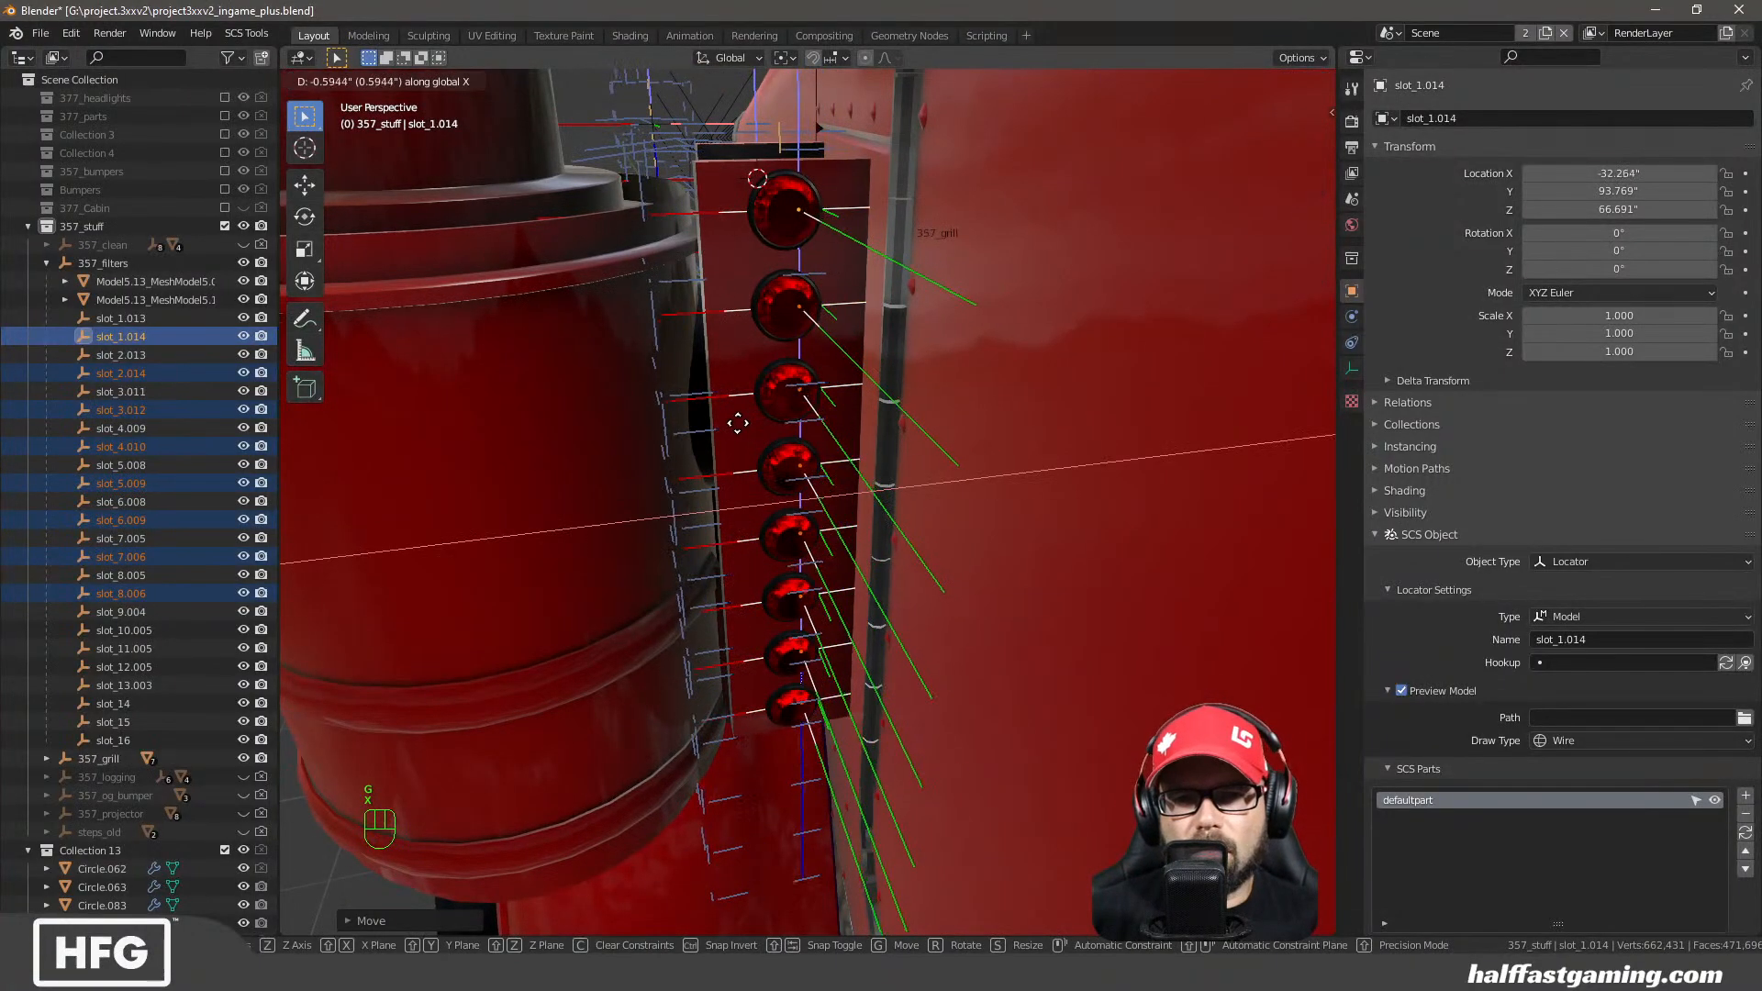
{"action": "left_click", "coordinate": [729, 428]}
Set the Z rotation of the top rear-light locator slot_1.014 to 180 degrees
{"action": "middle_click_drag", "start_coordinate": [819, 464], "coordinate": [305, 557]}
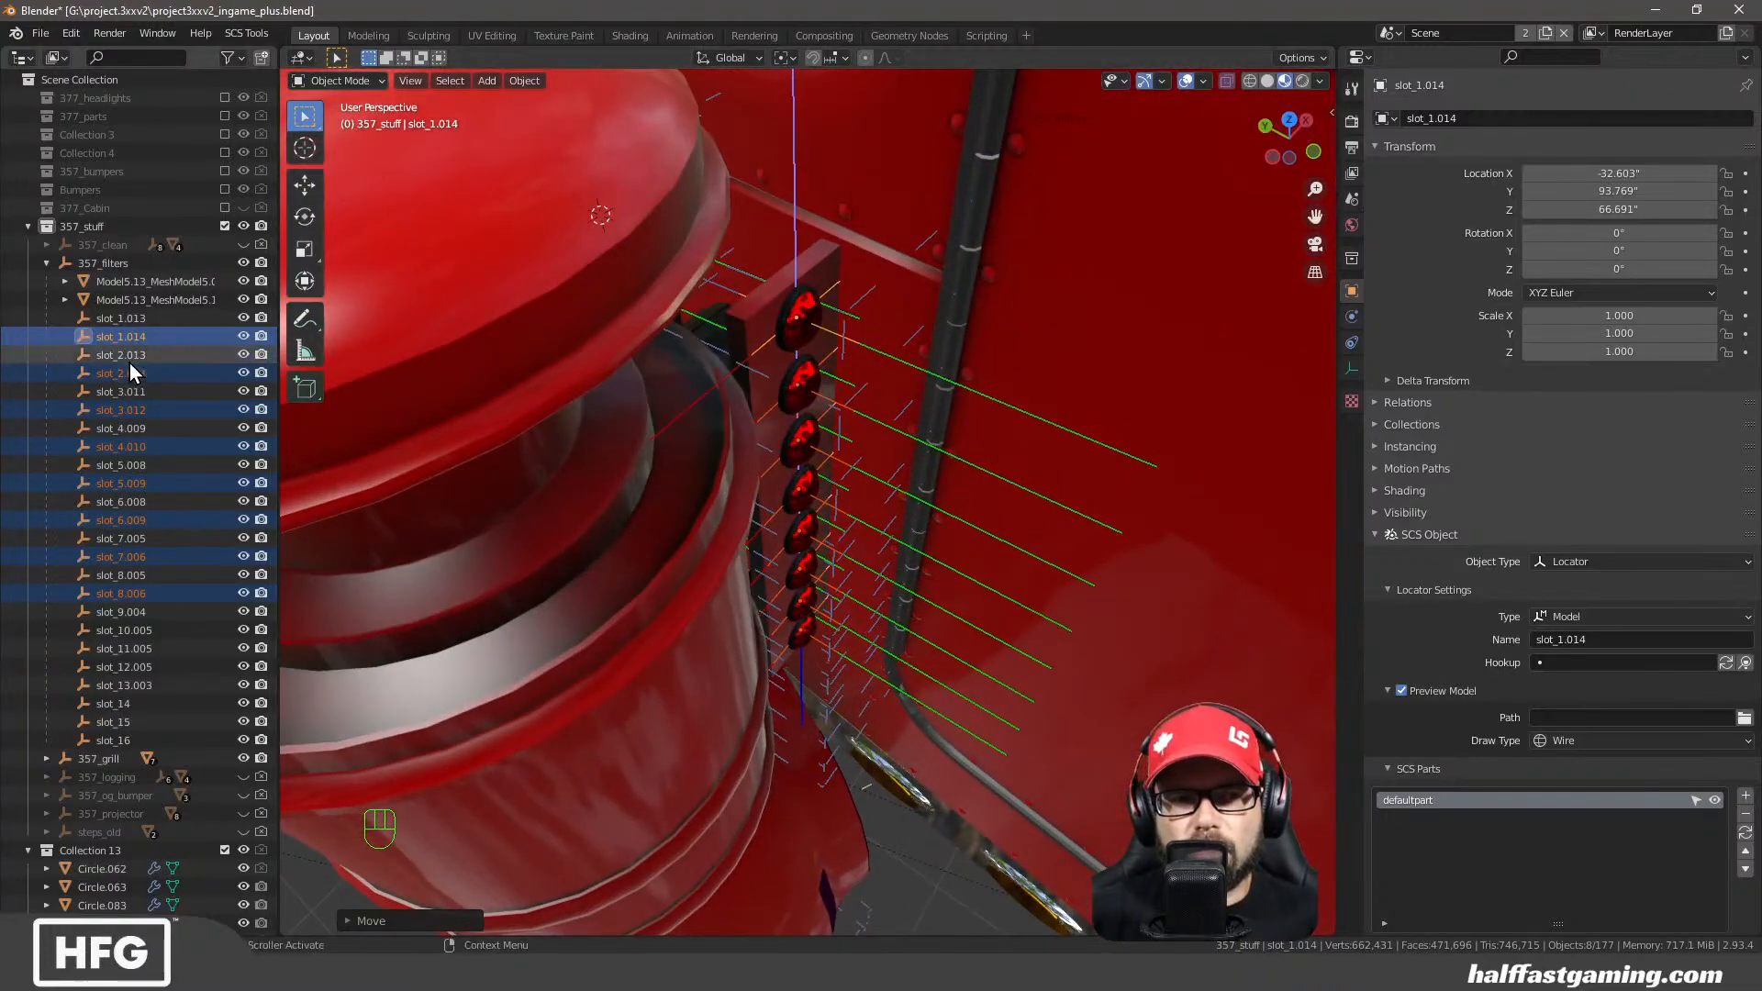
{"action": "left_click", "coordinate": [130, 338]}
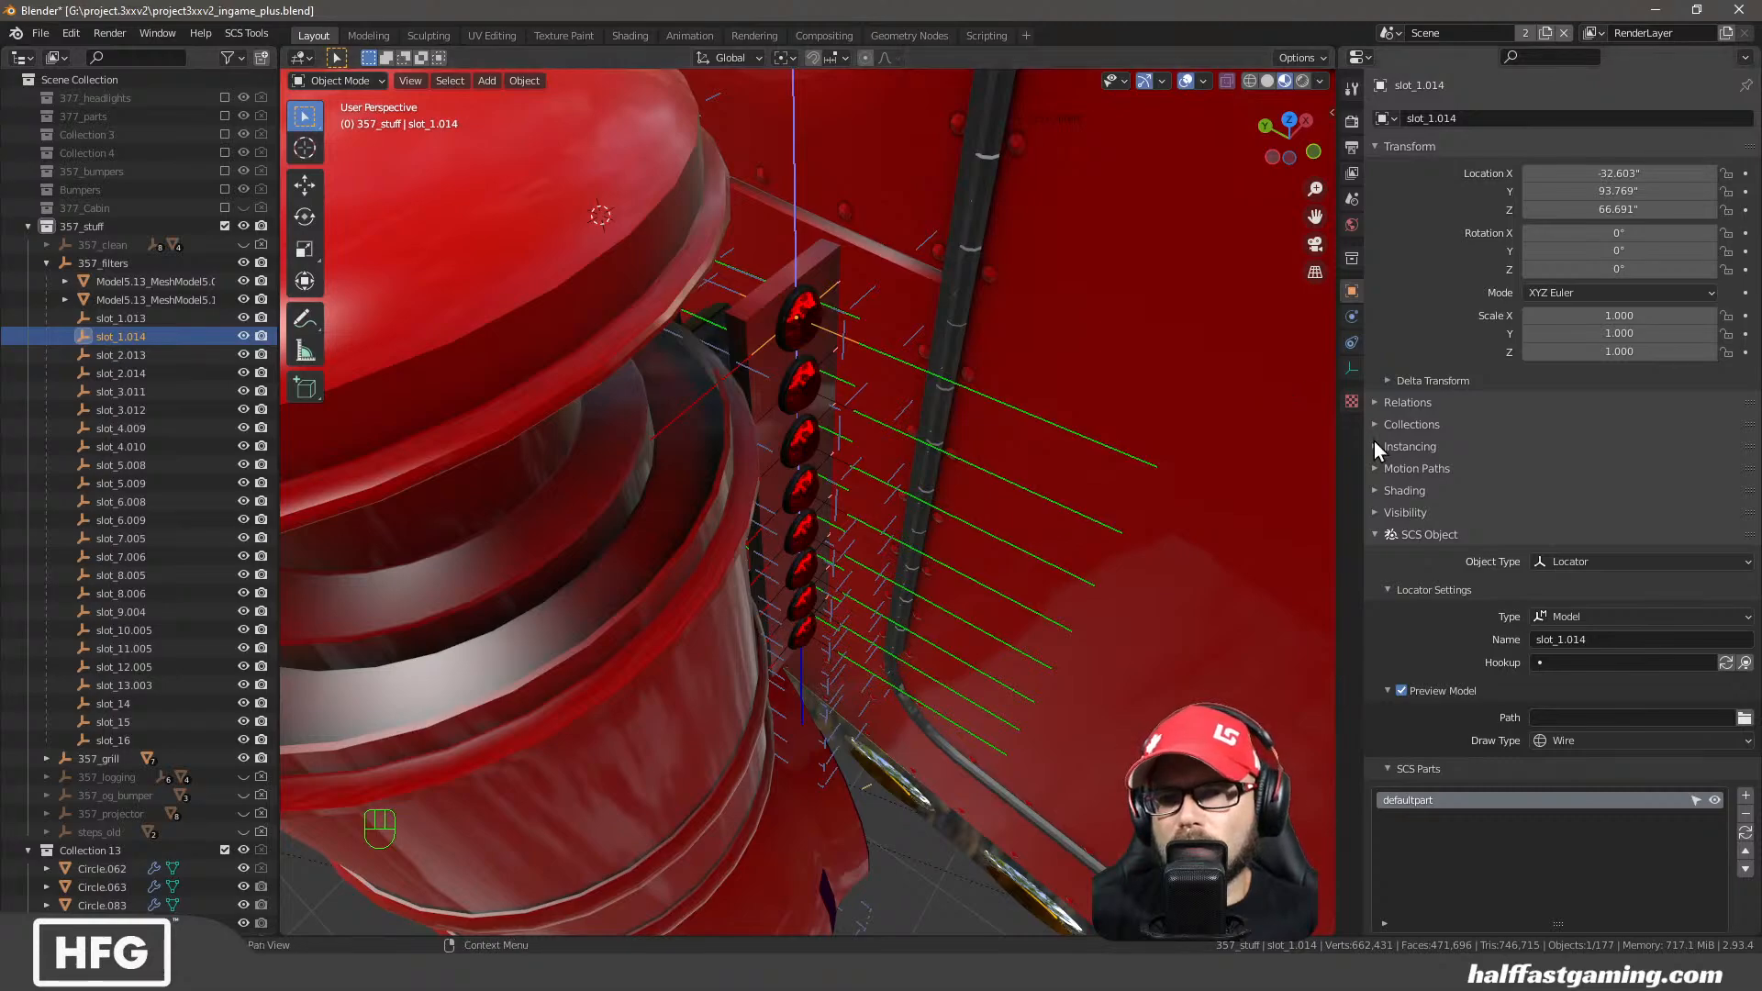
{"action": "left_click", "coordinate": [1614, 274]}
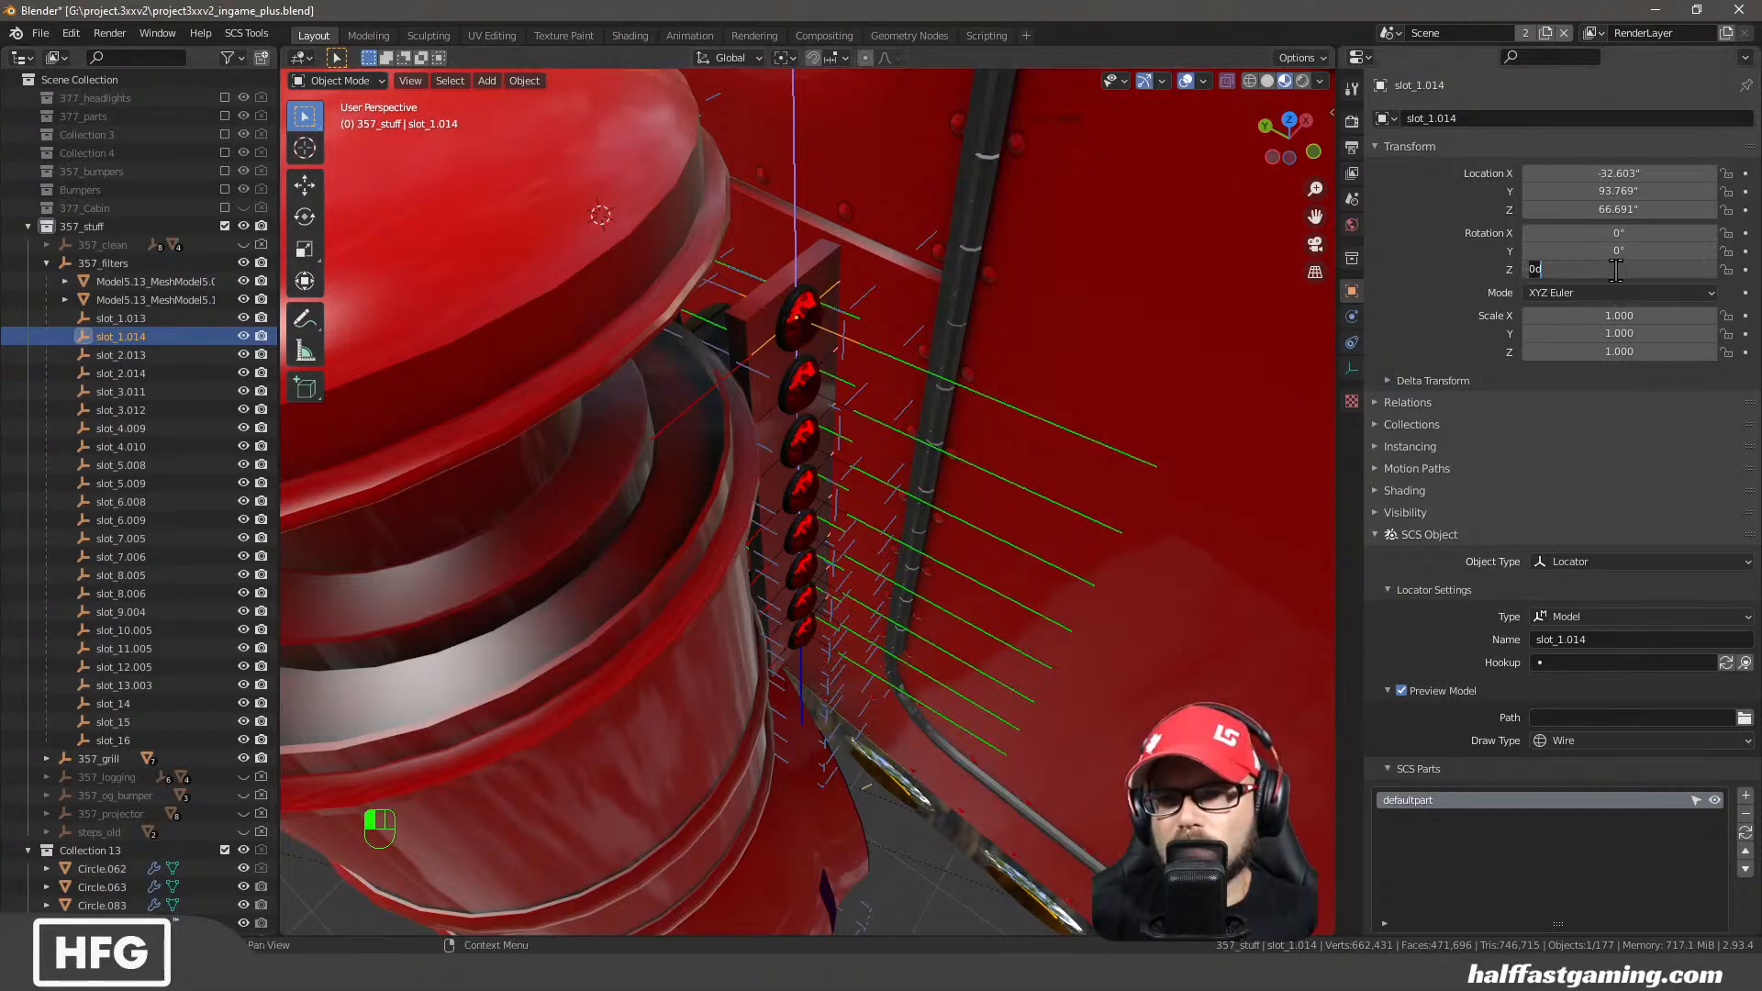
{"action": "key", "text": "Return"}
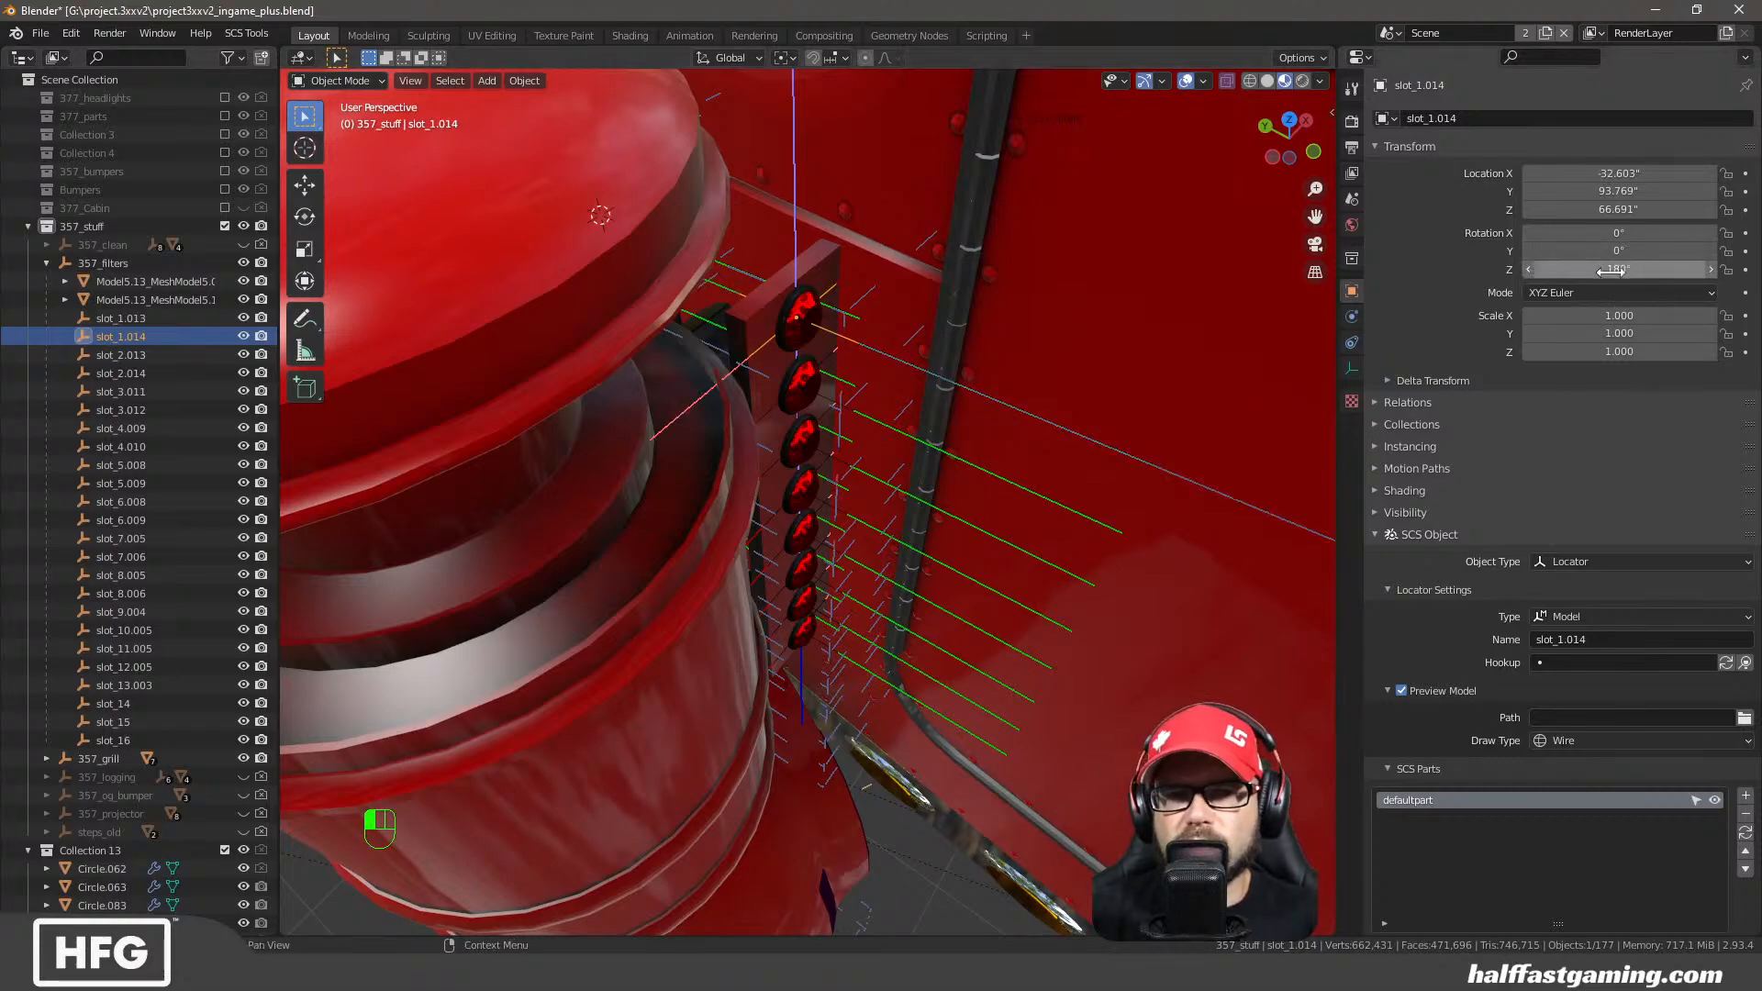
{"action": "middle_click_drag", "start_coordinate": [1055, 367], "coordinate": [942, 397]}
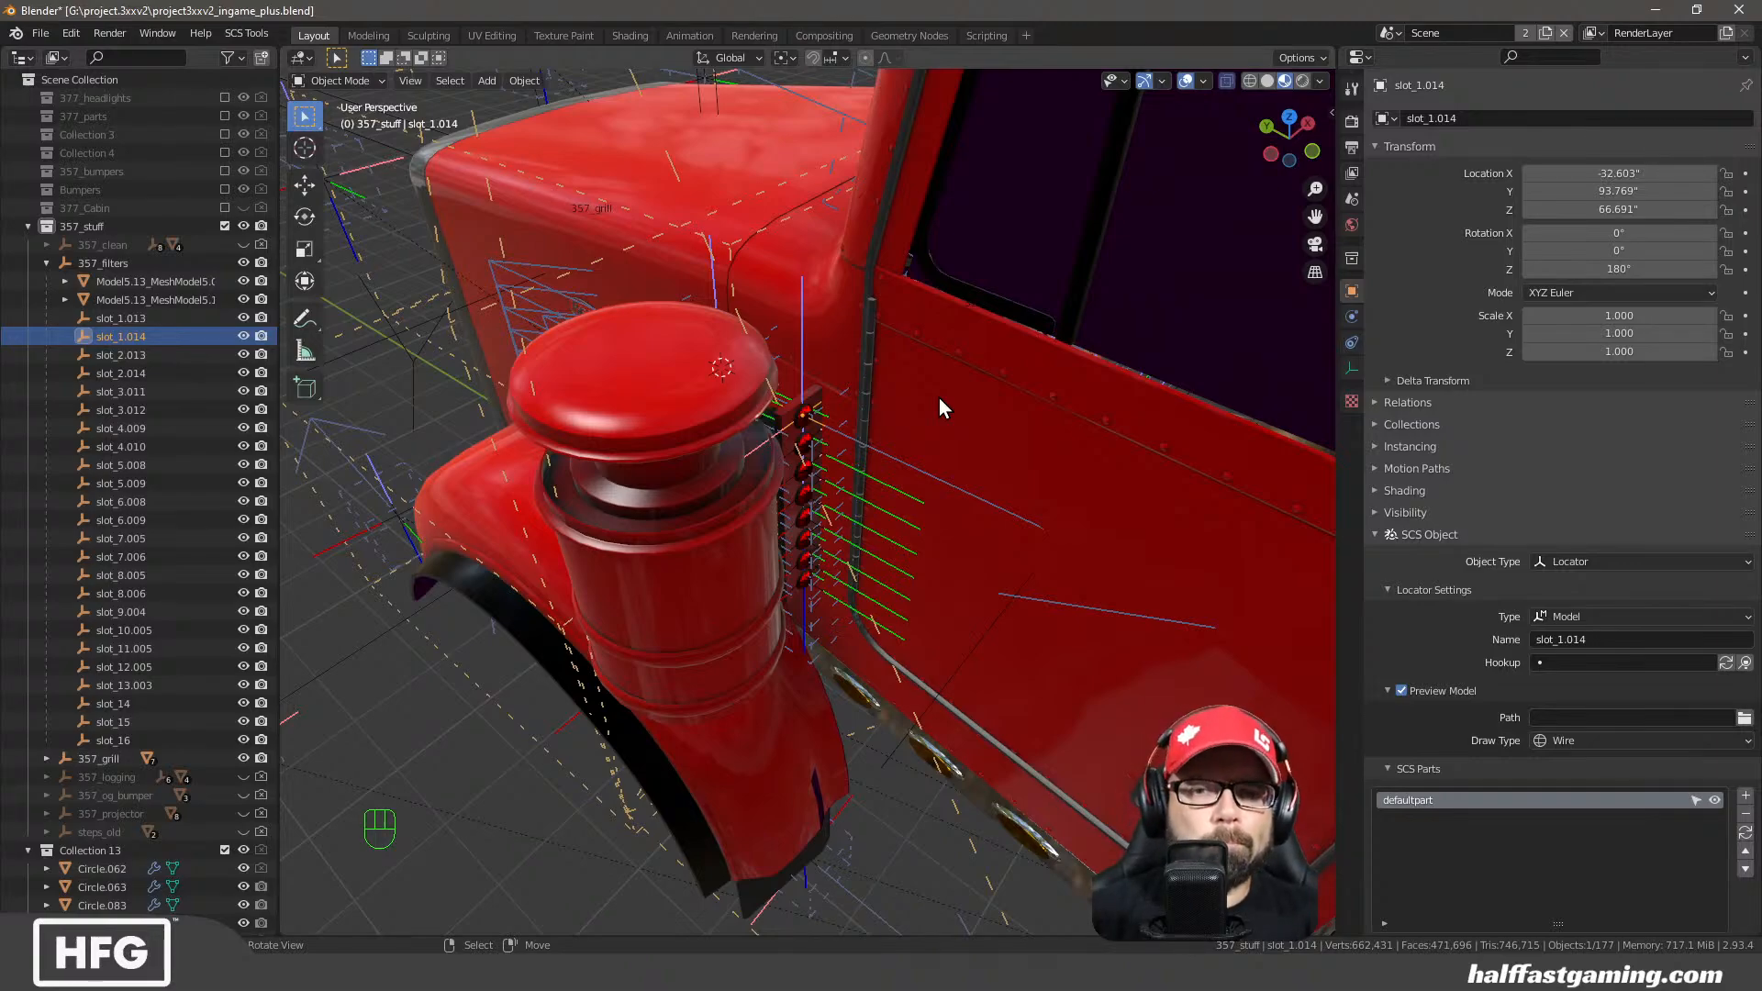
Set the Z rotation of the rear-light locators slot_2.014 and slot_3.012 to 180 degrees each
{"action": "left_click", "coordinate": [135, 373]}
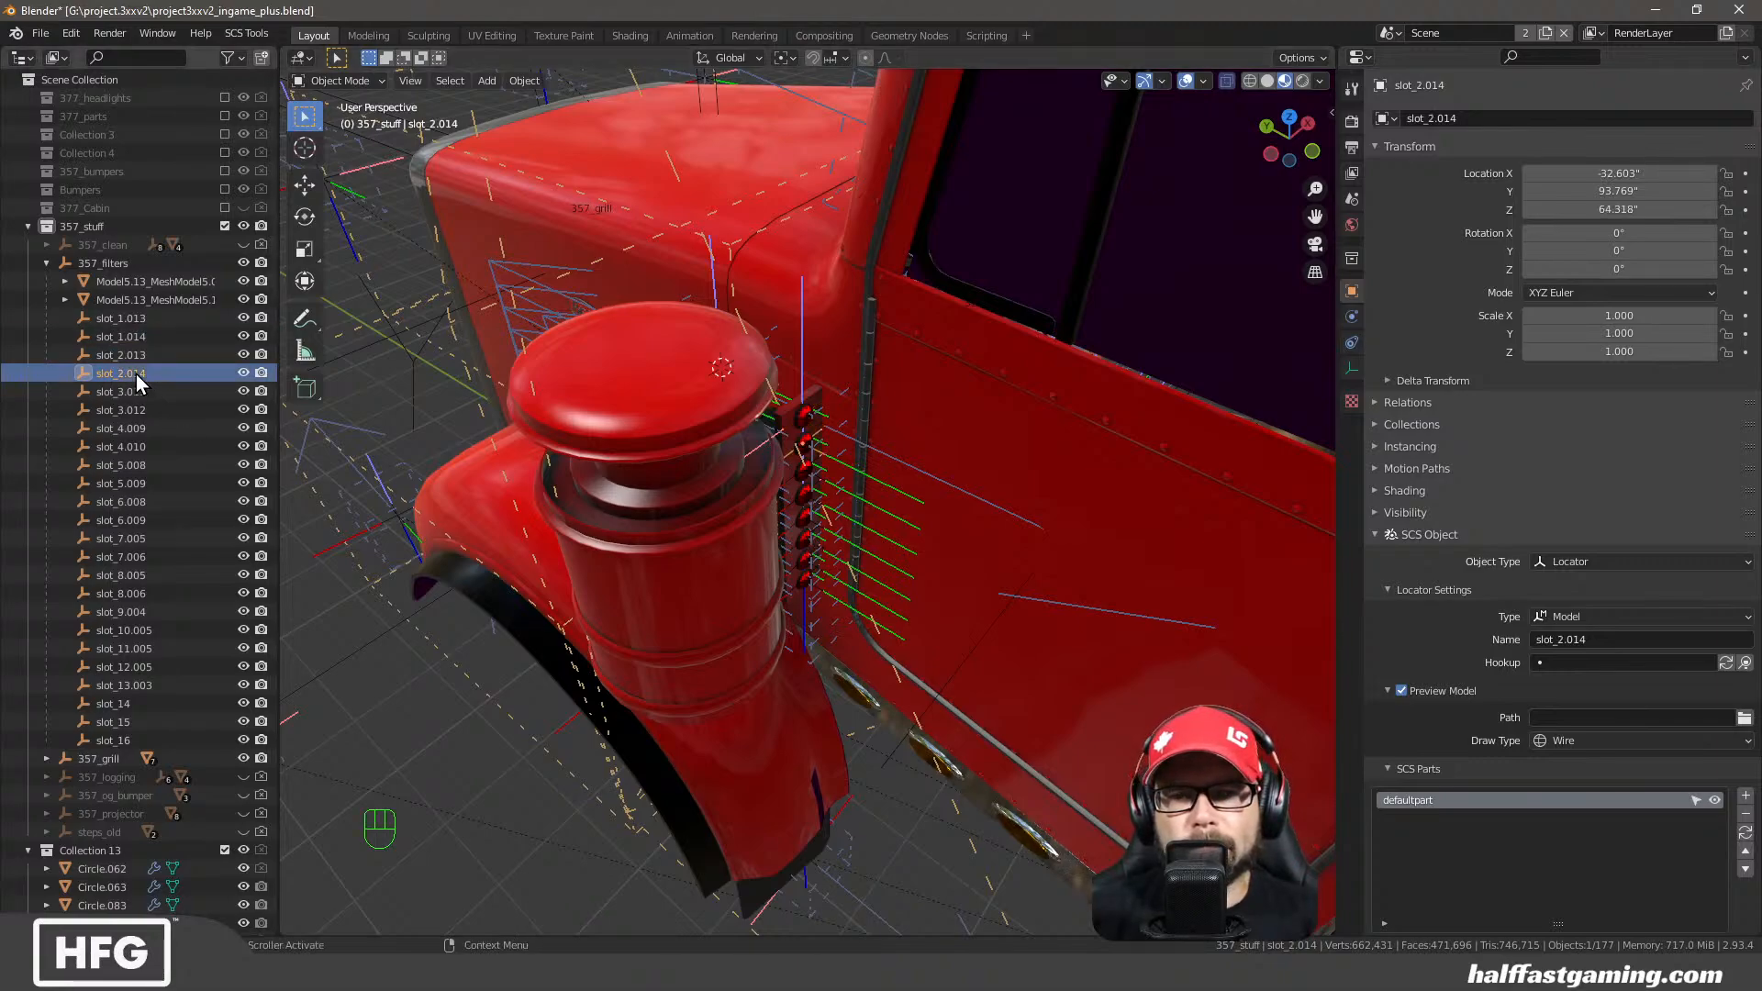
{"action": "left_click", "coordinate": [1612, 269]}
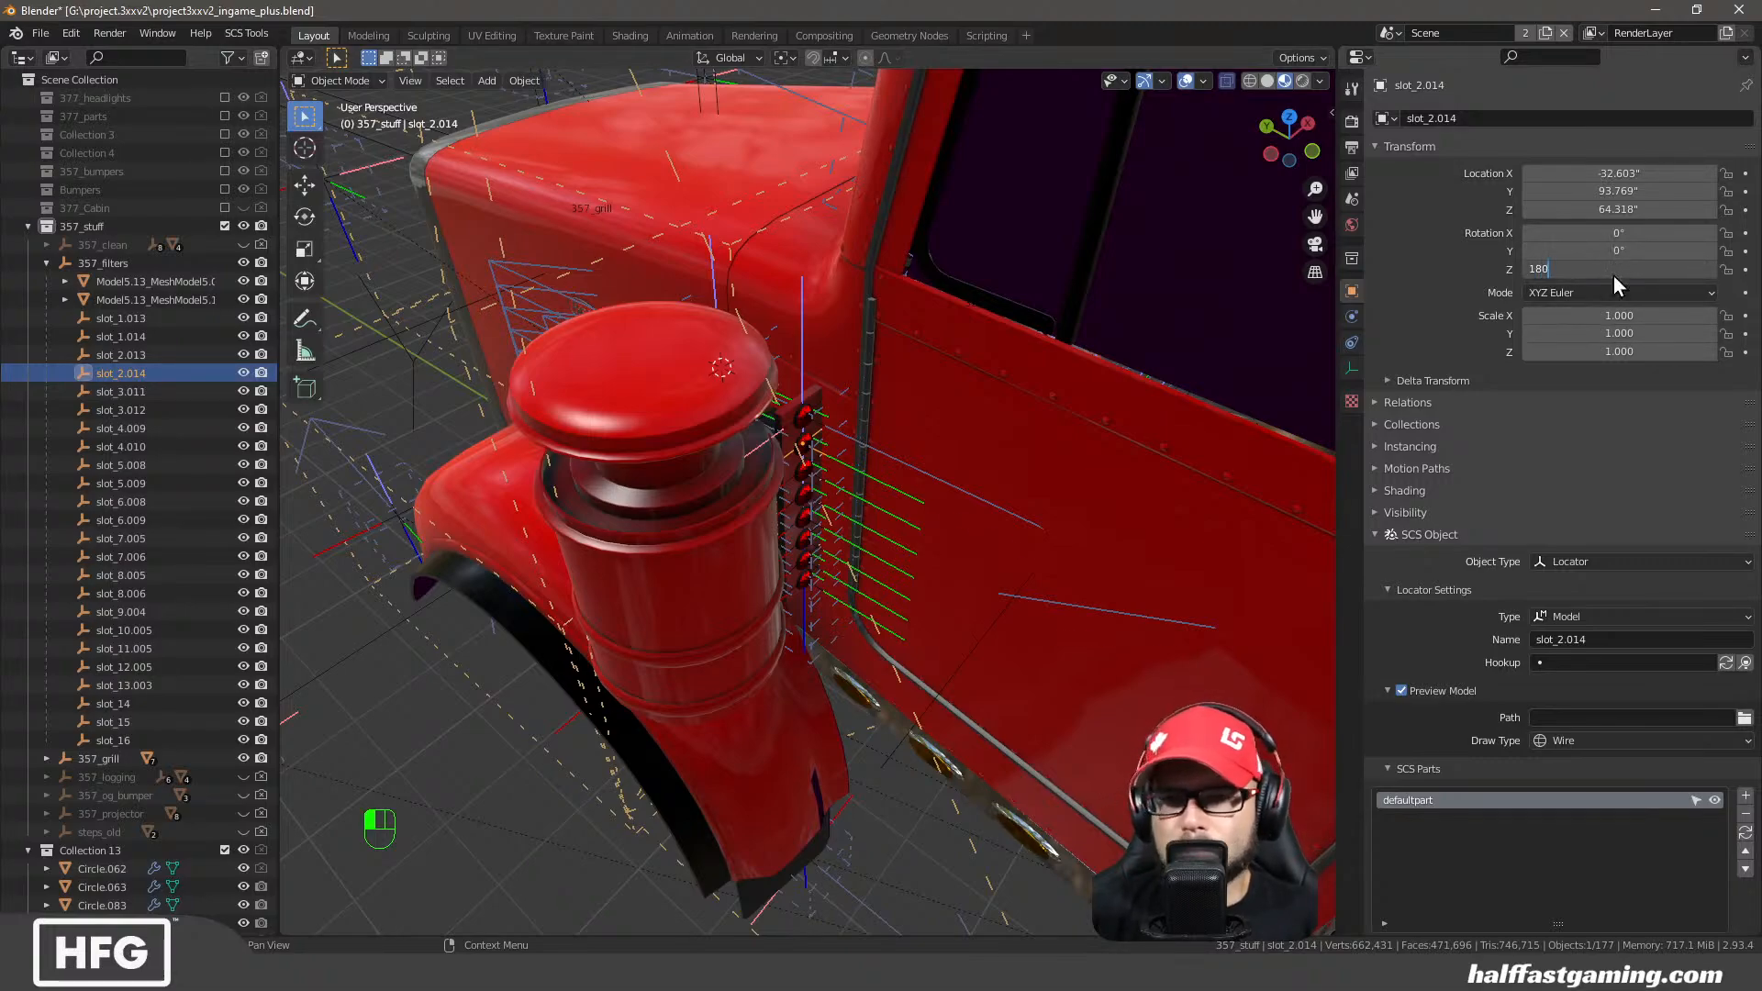
{"action": "type", "text": "180"}
{"action": "key", "text": "Return"}
{"action": "left_click", "coordinate": [130, 410]}
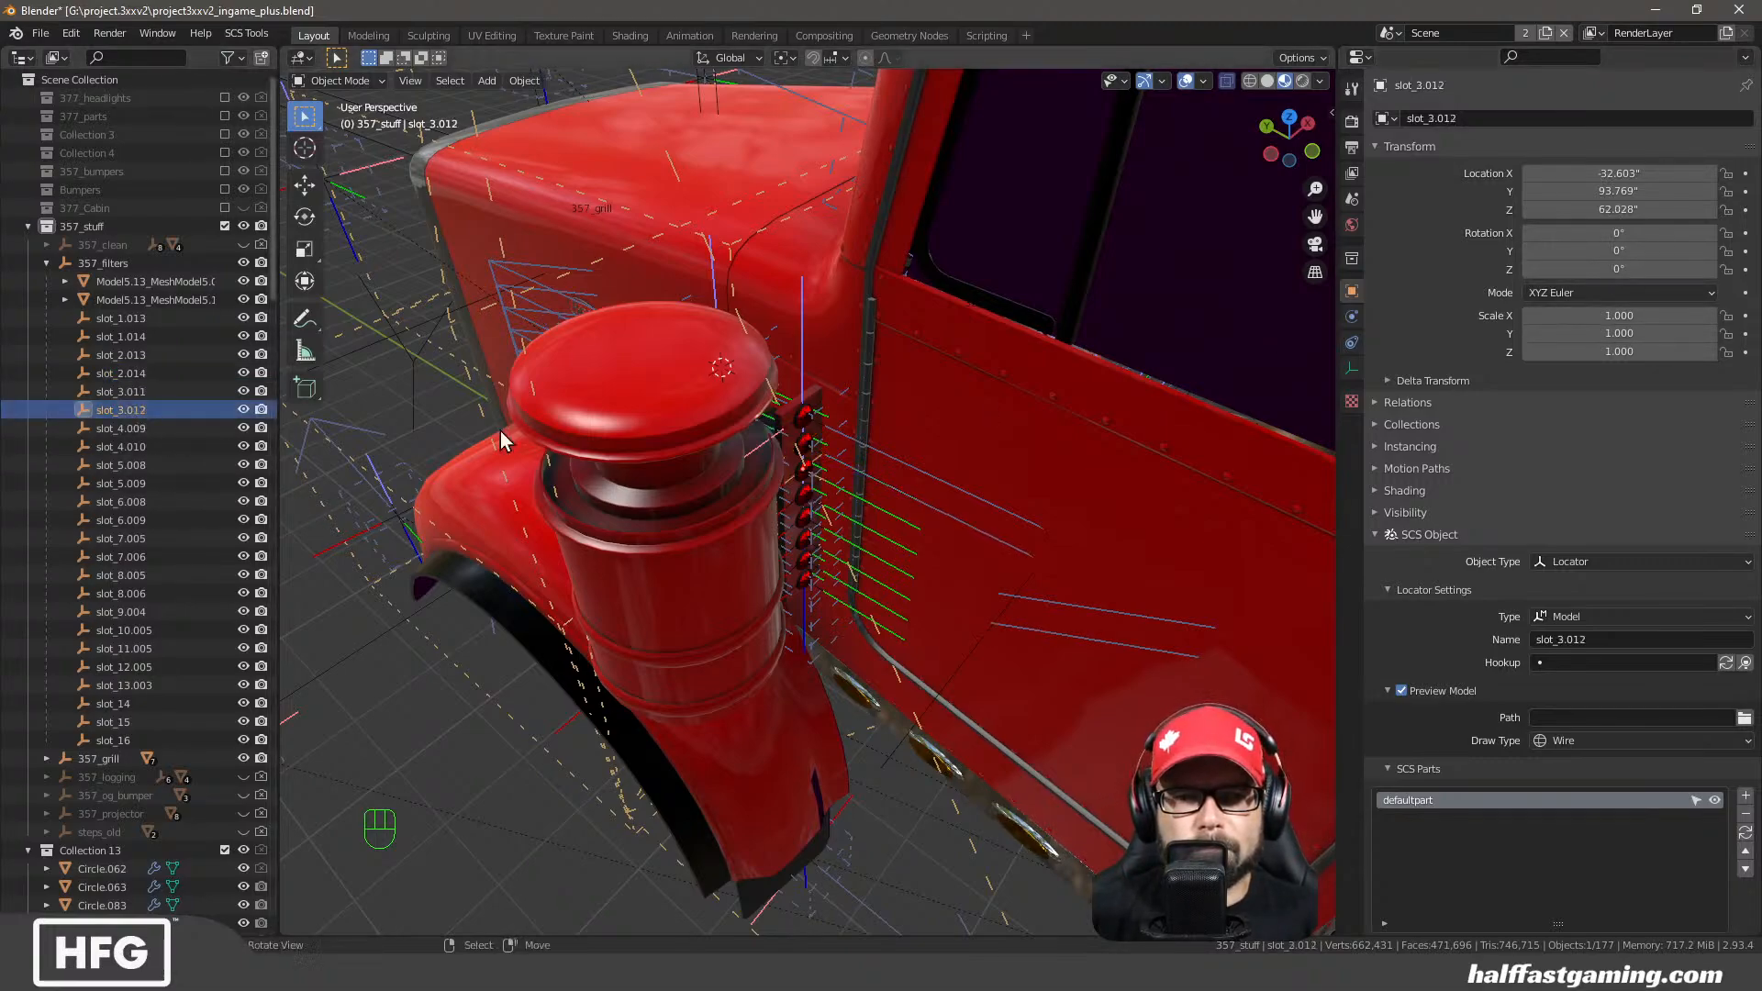
{"action": "left_click", "coordinate": [1623, 269]}
{"action": "type", "text": "180"}
{"action": "key", "text": "Return"}
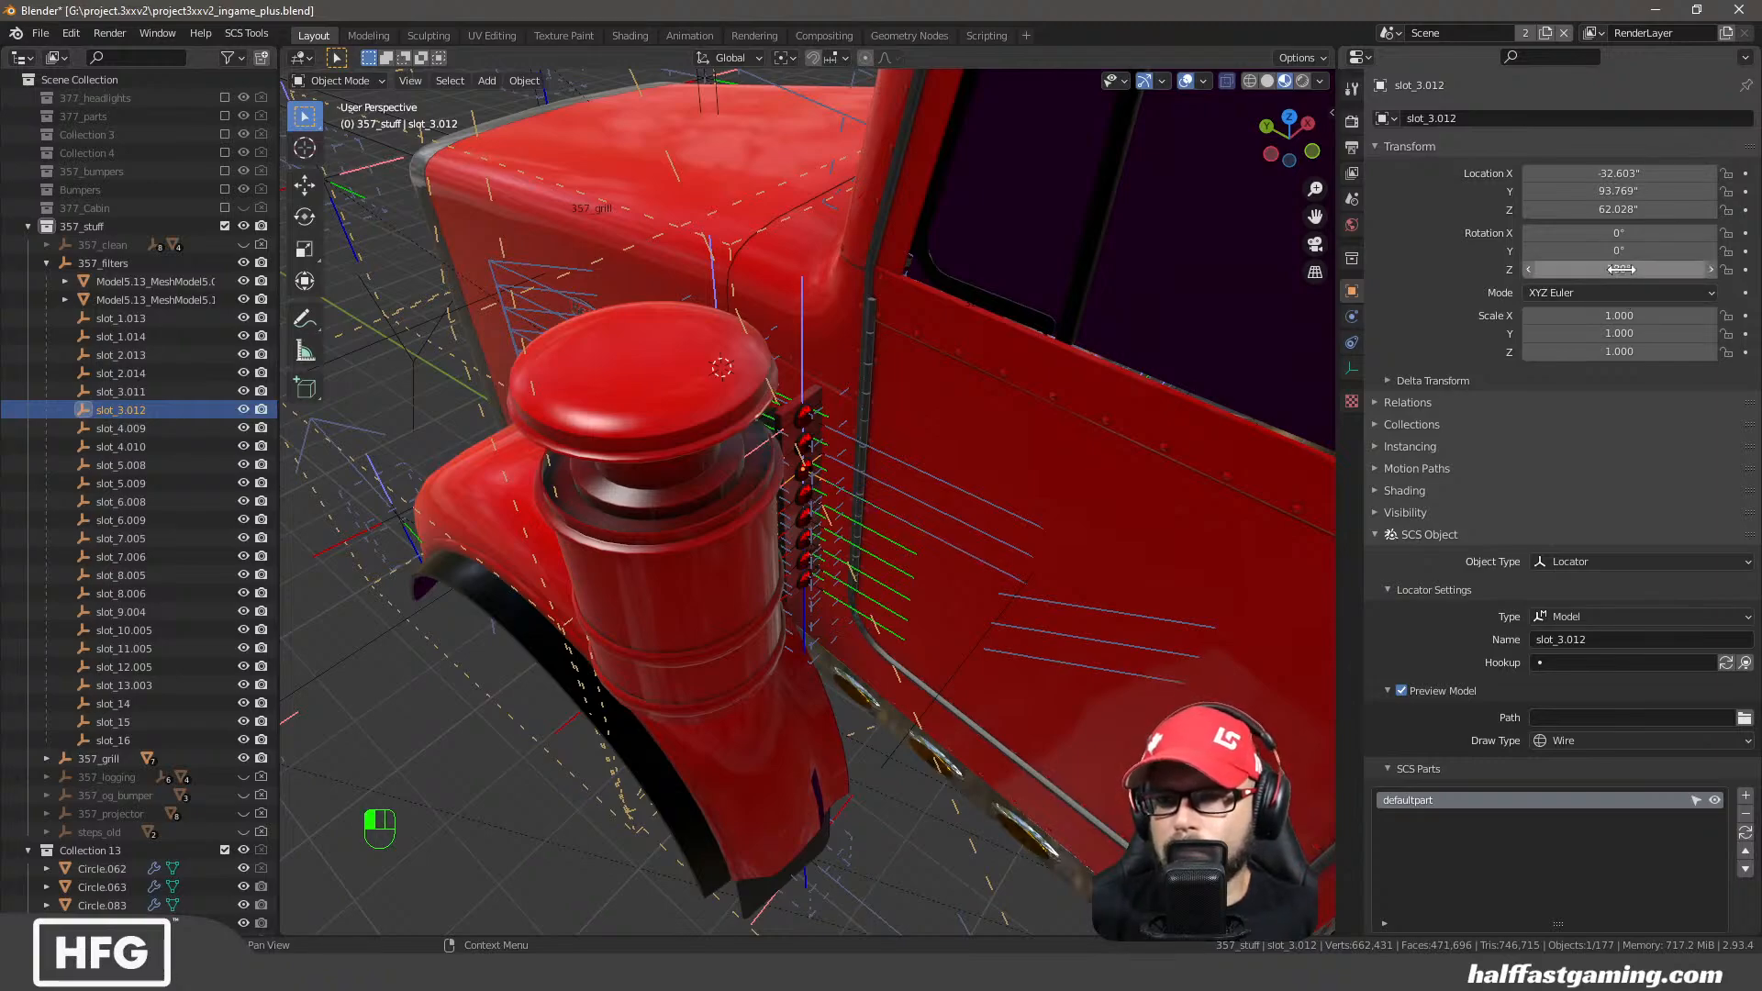
Set the Z rotation of the rear-light locators slot_4.010 and slot_5.009 to 180 degrees each
{"action": "left_click", "coordinate": [137, 447]}
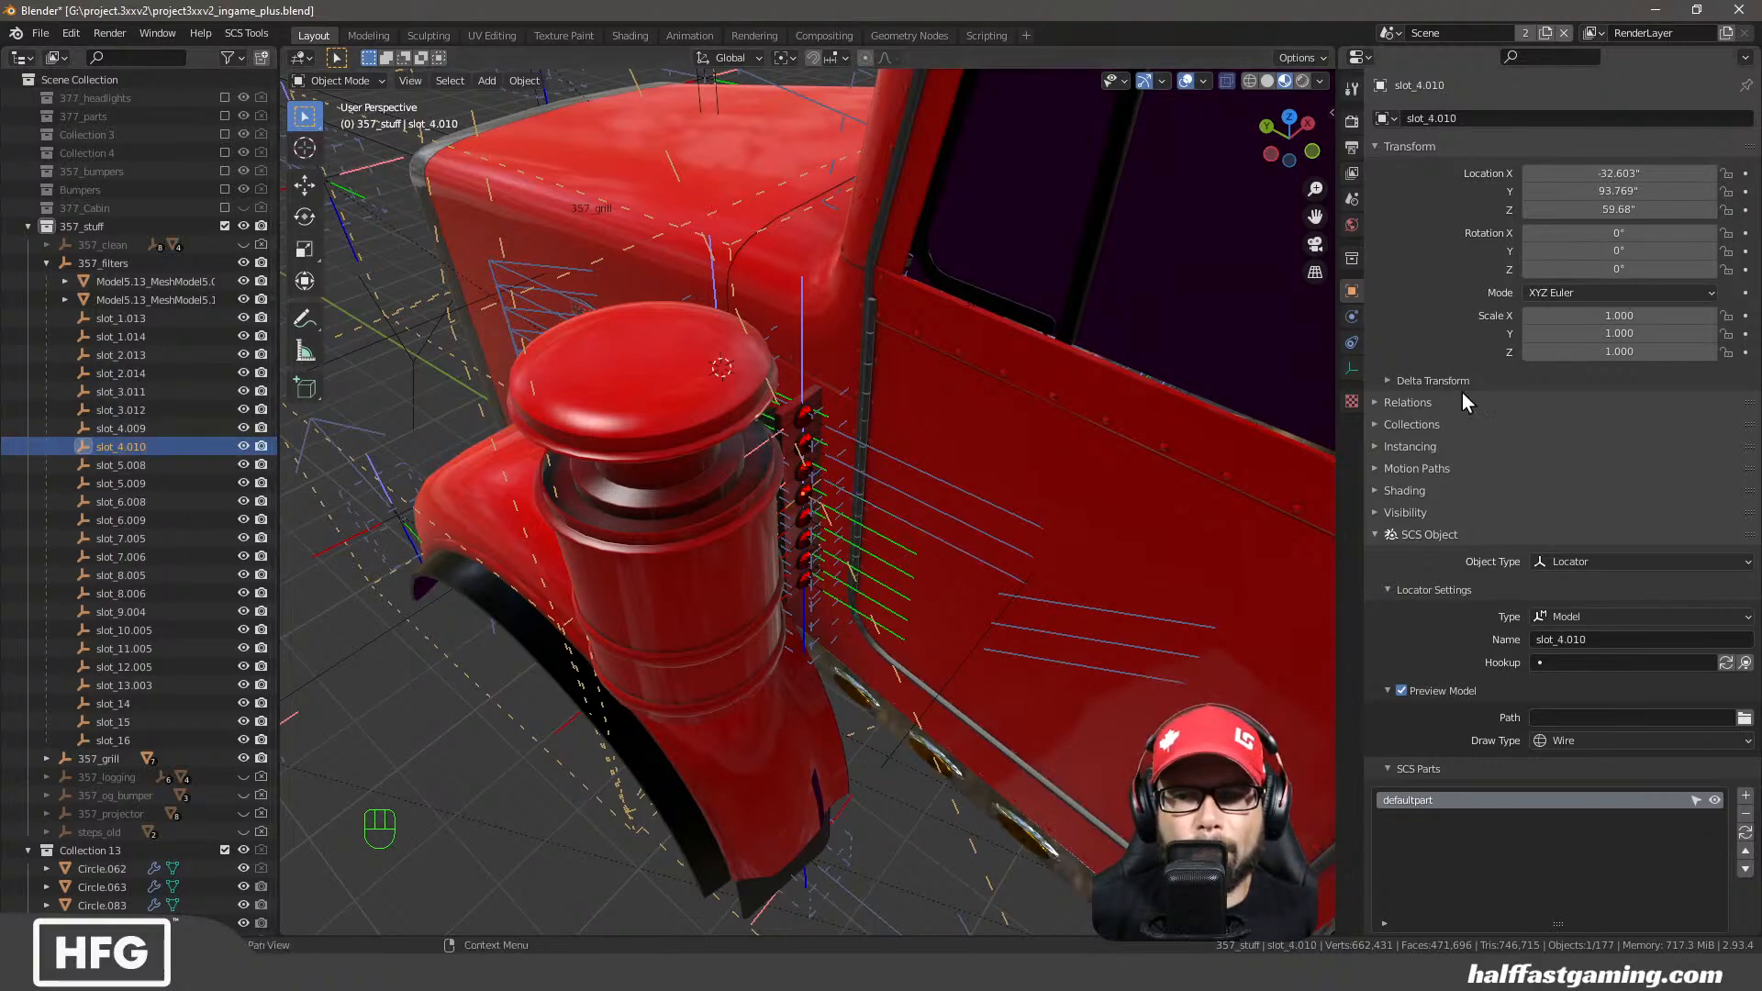
{"action": "left_click", "coordinate": [1601, 268]}
{"action": "type", "text": "180"}
{"action": "key", "text": "Return"}
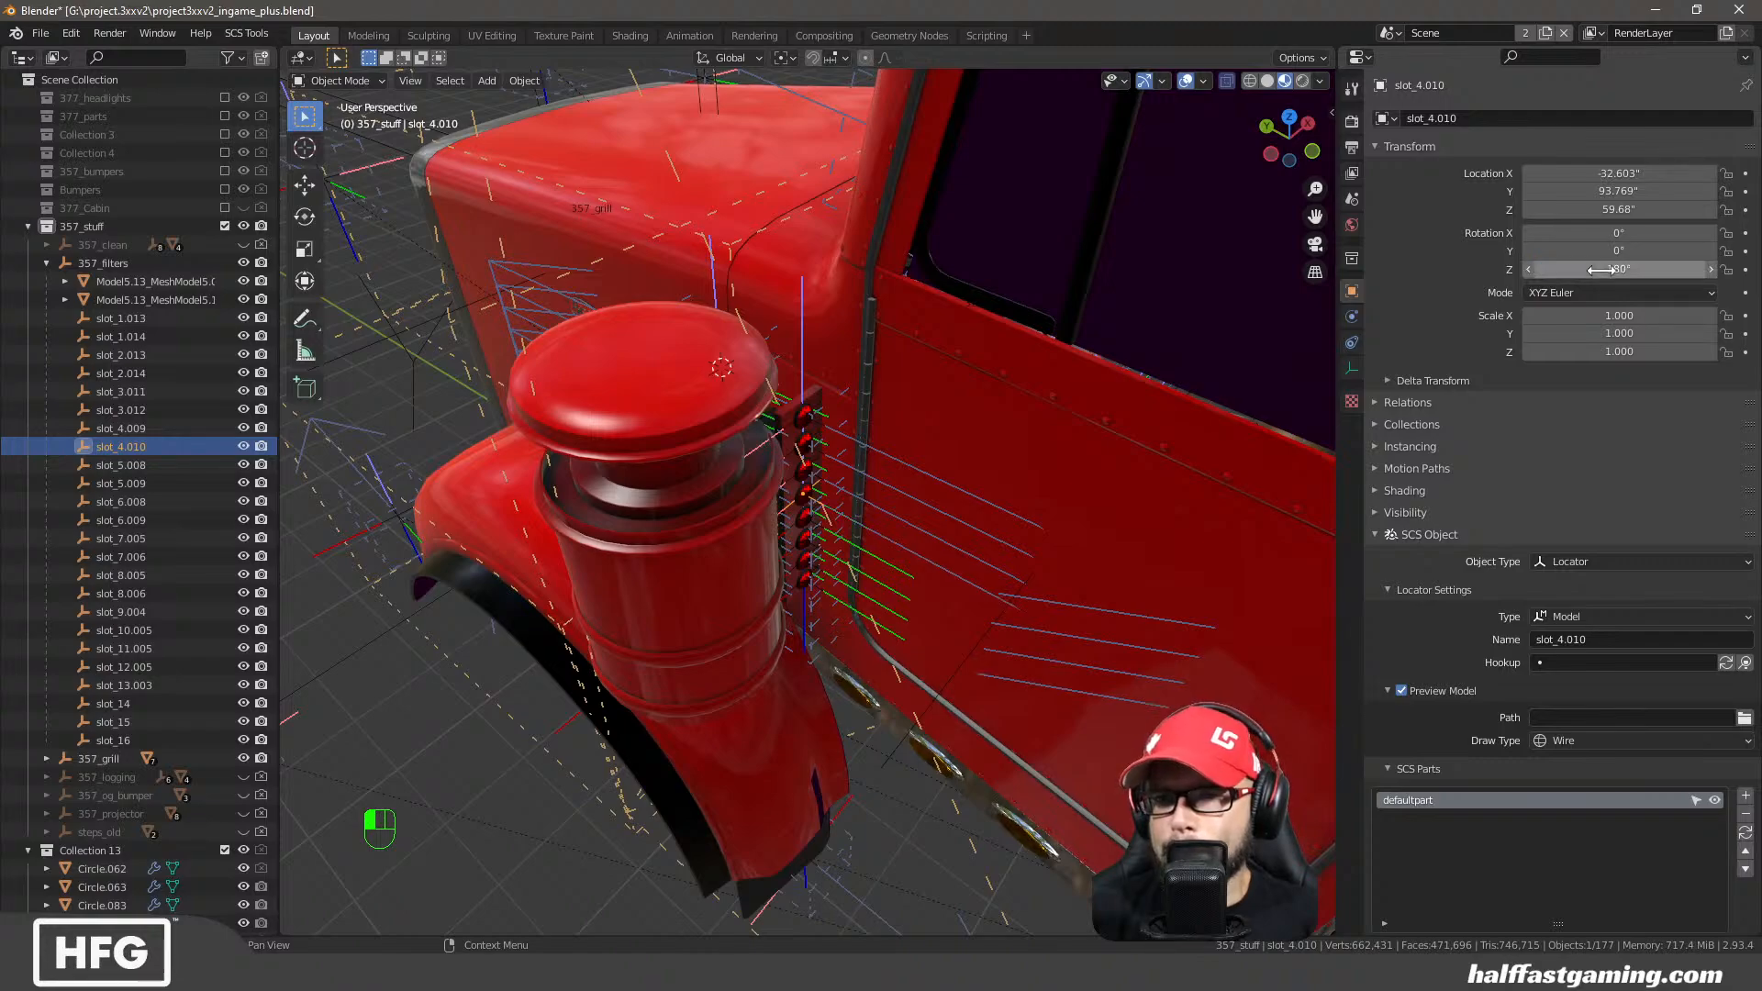
{"action": "left_click", "coordinate": [120, 483]}
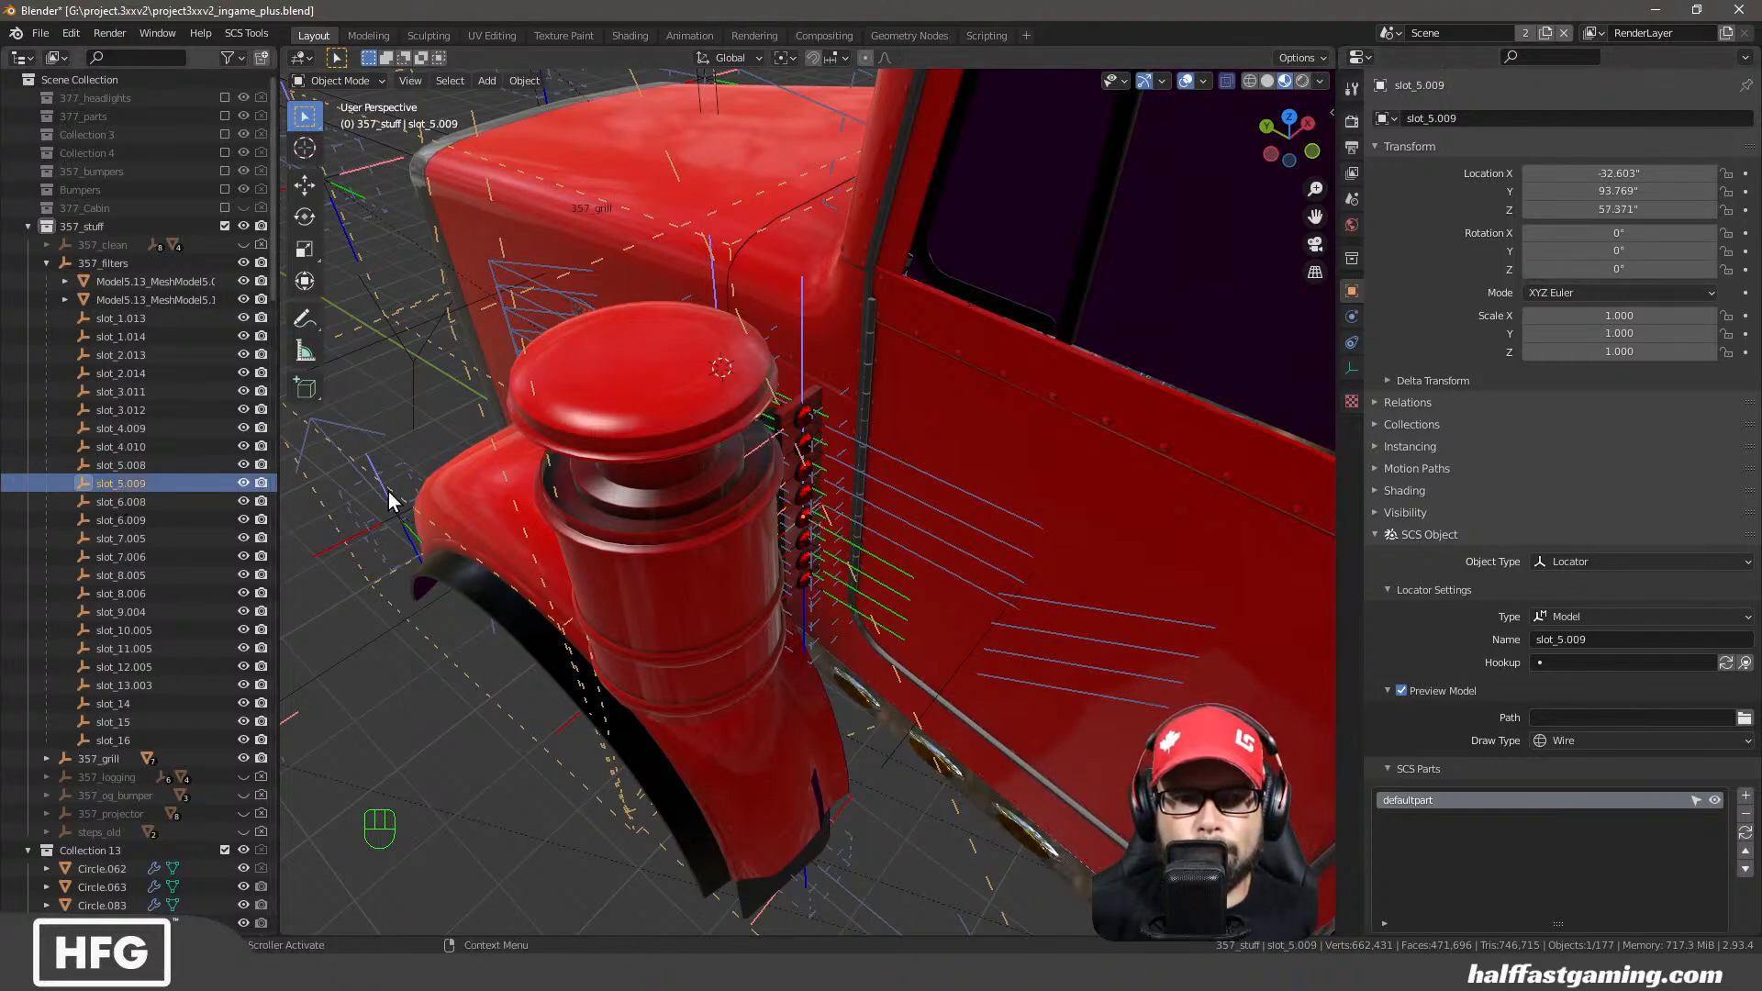
{"action": "left_click", "coordinate": [1606, 269]}
{"action": "type", "text": "180"}
{"action": "key", "text": "Return"}
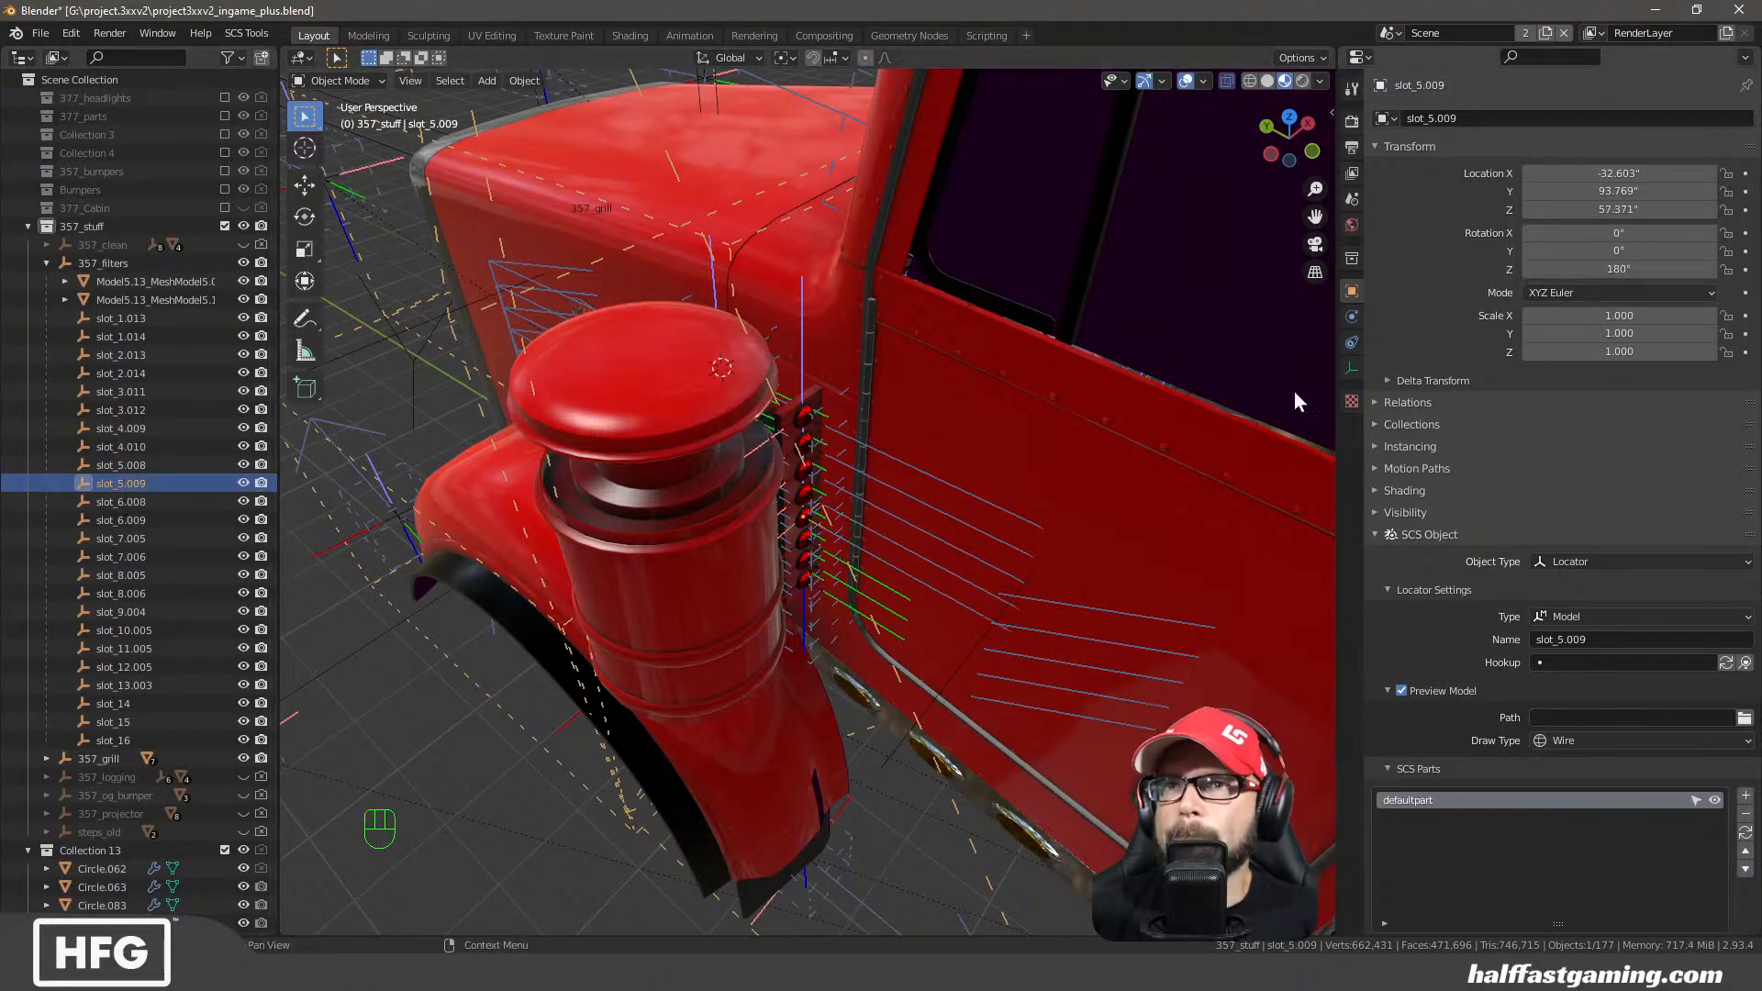
Set the Z rotation of the rear-light locators slot_6.009 and slot_7.006 to 180 degrees each
{"action": "left_click", "coordinate": [115, 519]}
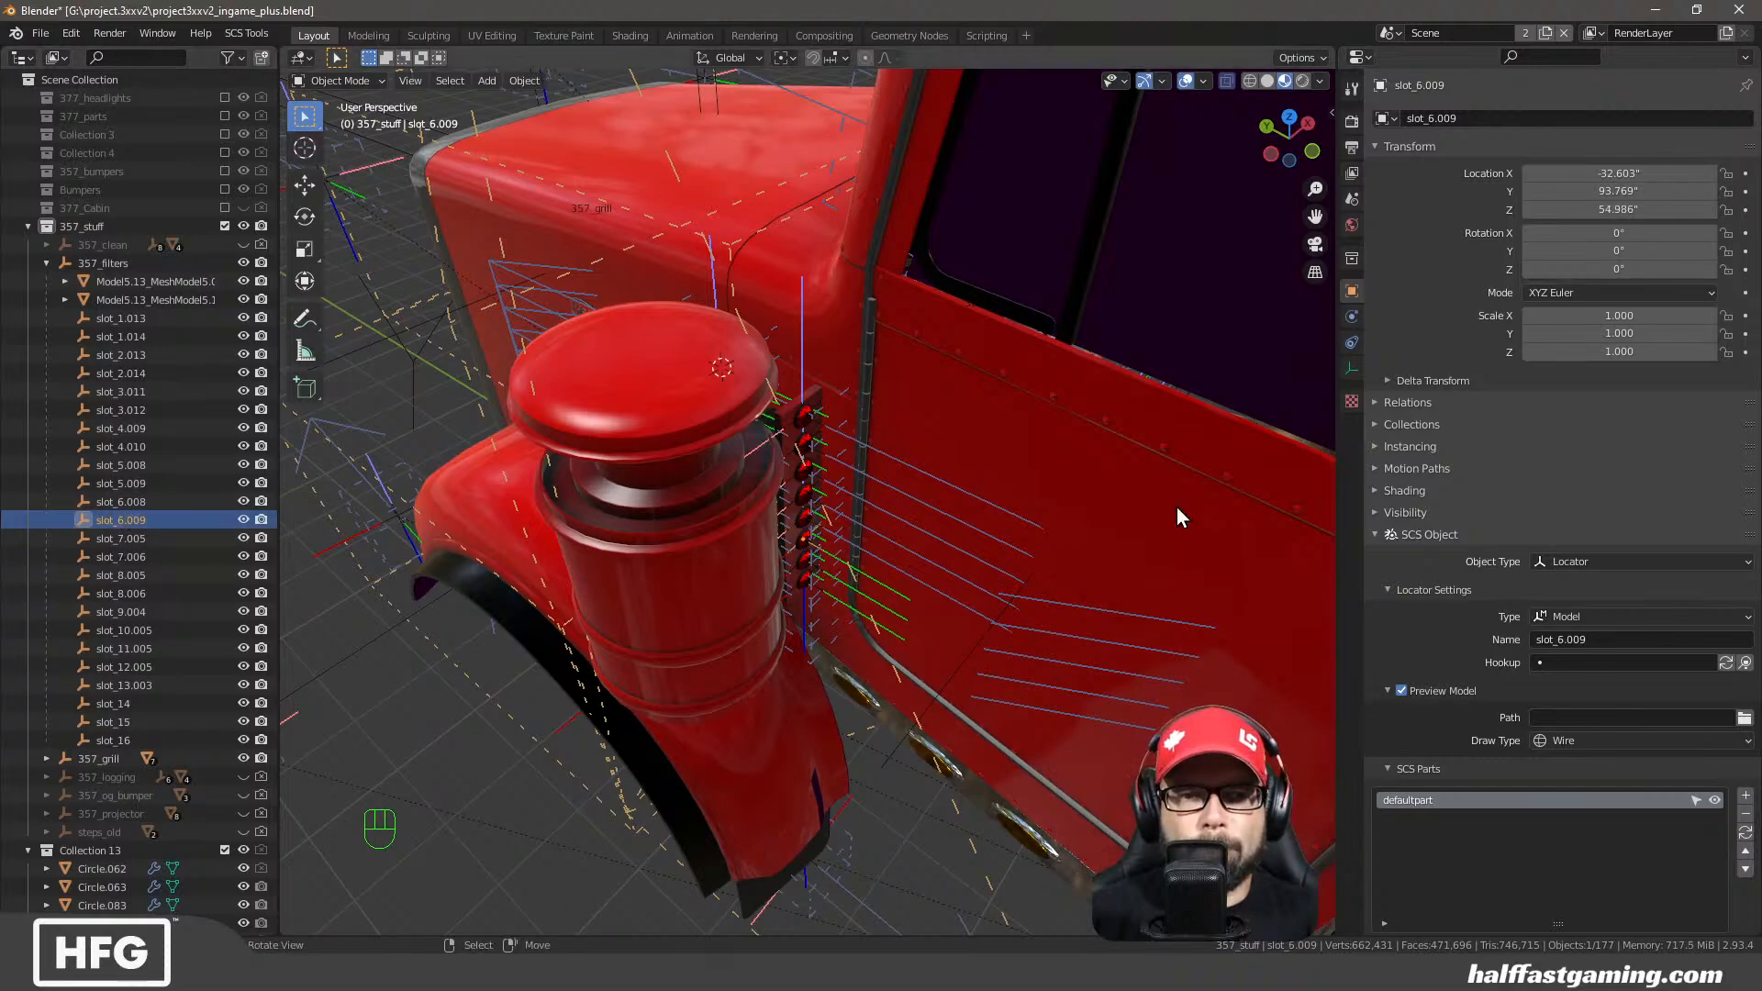
{"action": "left_click", "coordinate": [1607, 269]}
{"action": "type", "text": "180"}
{"action": "key", "text": "Return"}
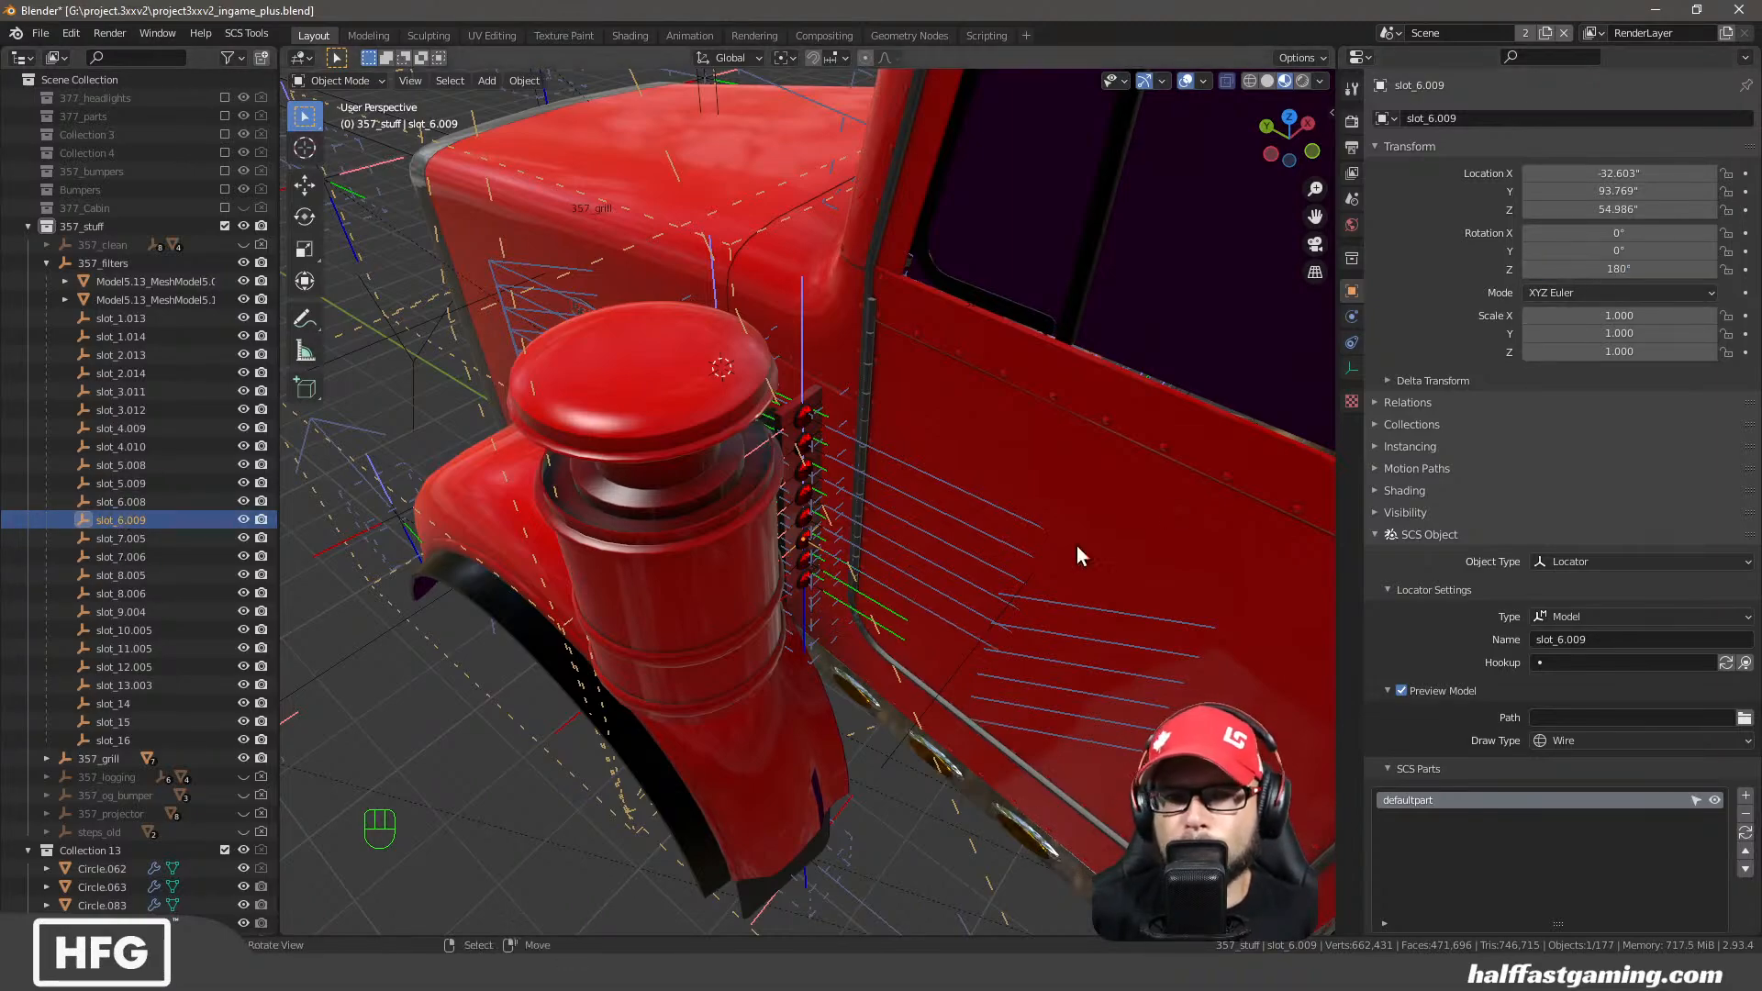
{"action": "left_click", "coordinate": [129, 557]}
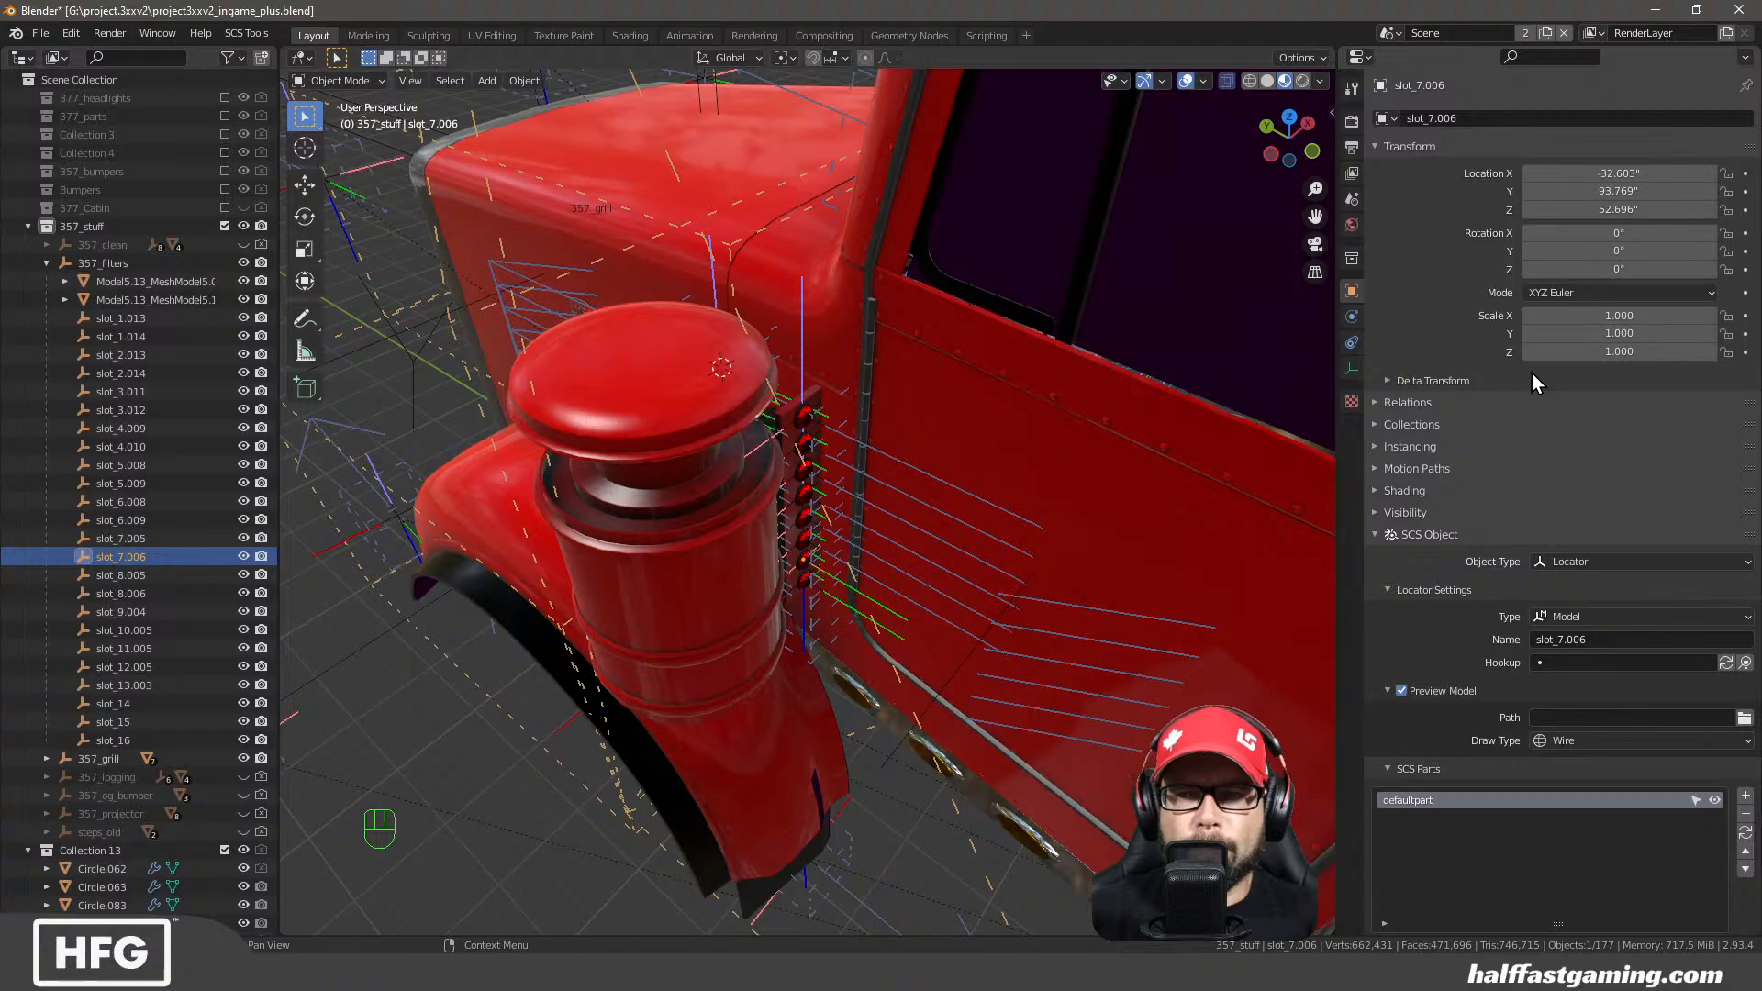
{"action": "left_click", "coordinate": [1626, 269]}
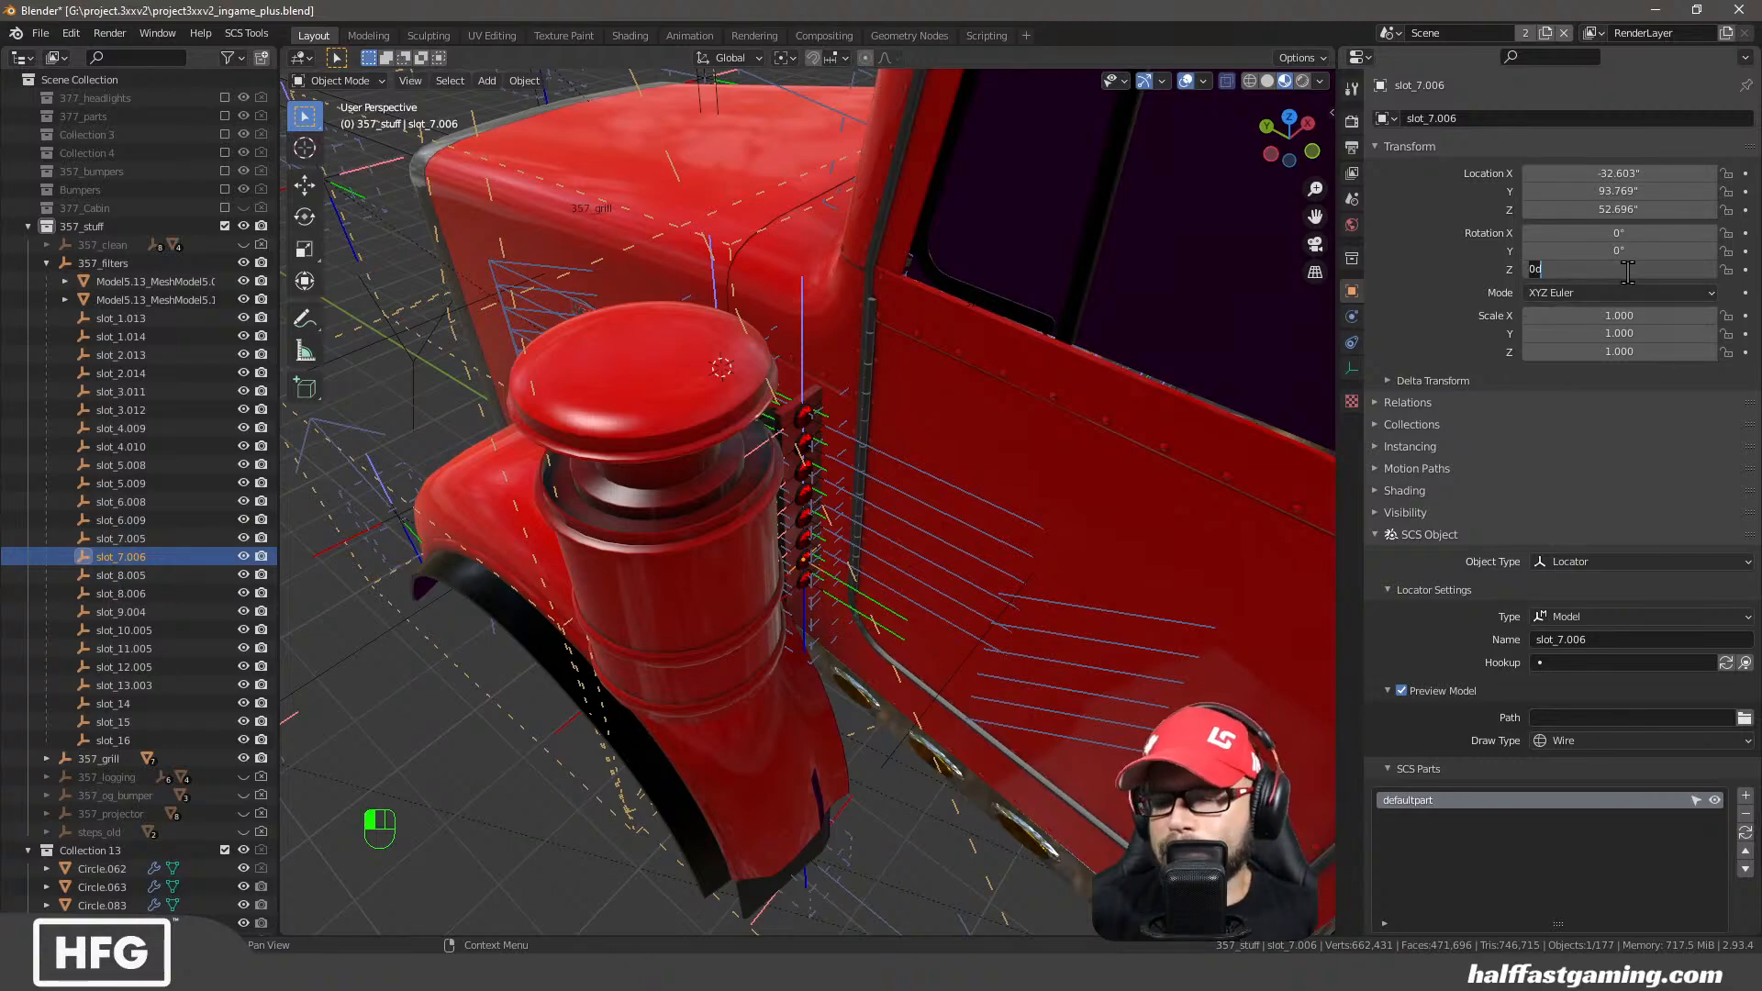
{"action": "type", "text": "180"}
{"action": "key", "text": "Return"}
Set the Z rotation of the bottom rear-light locator slot_8.006 to 180 degrees
{"action": "mouse_move", "coordinate": [808, 588]}
{"action": "middle_mouse_down"}
{"action": "mouse_move", "coordinate": [831, 566]}
{"action": "mouse_move", "coordinate": [789, 543]}
{"action": "mouse_move", "coordinate": [743, 618]}
{"action": "middle_mouse_up"}
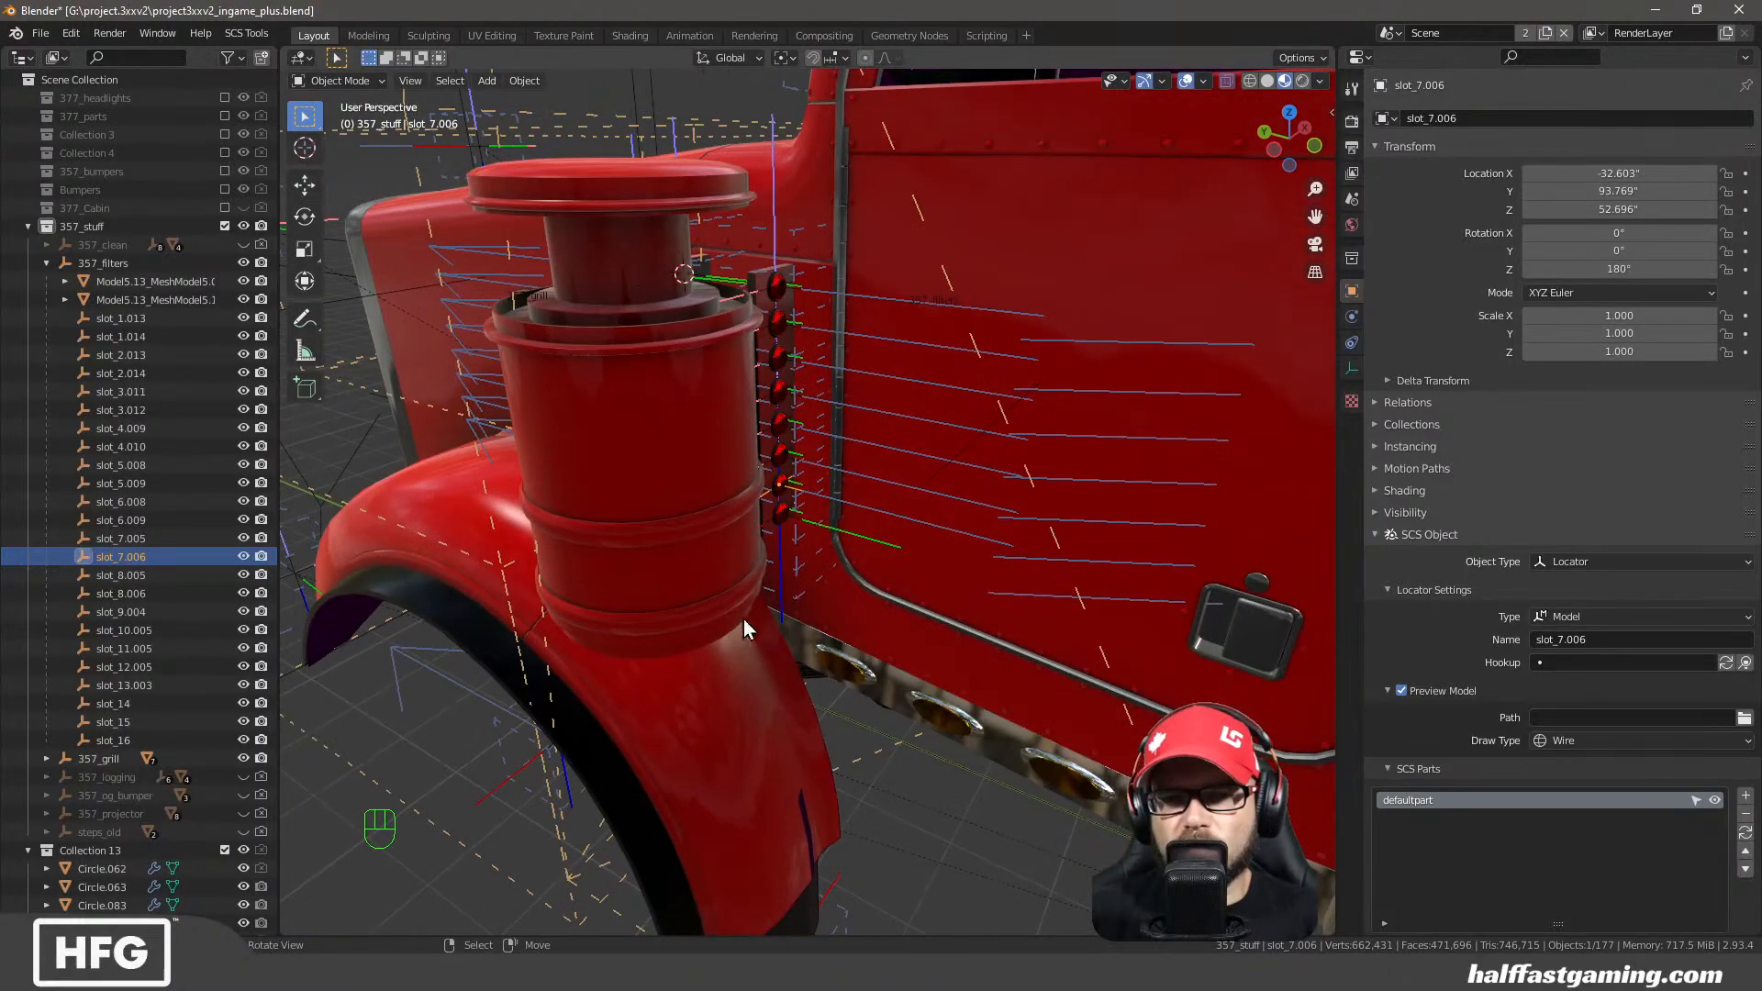
{"action": "left_click", "coordinate": [125, 596]}
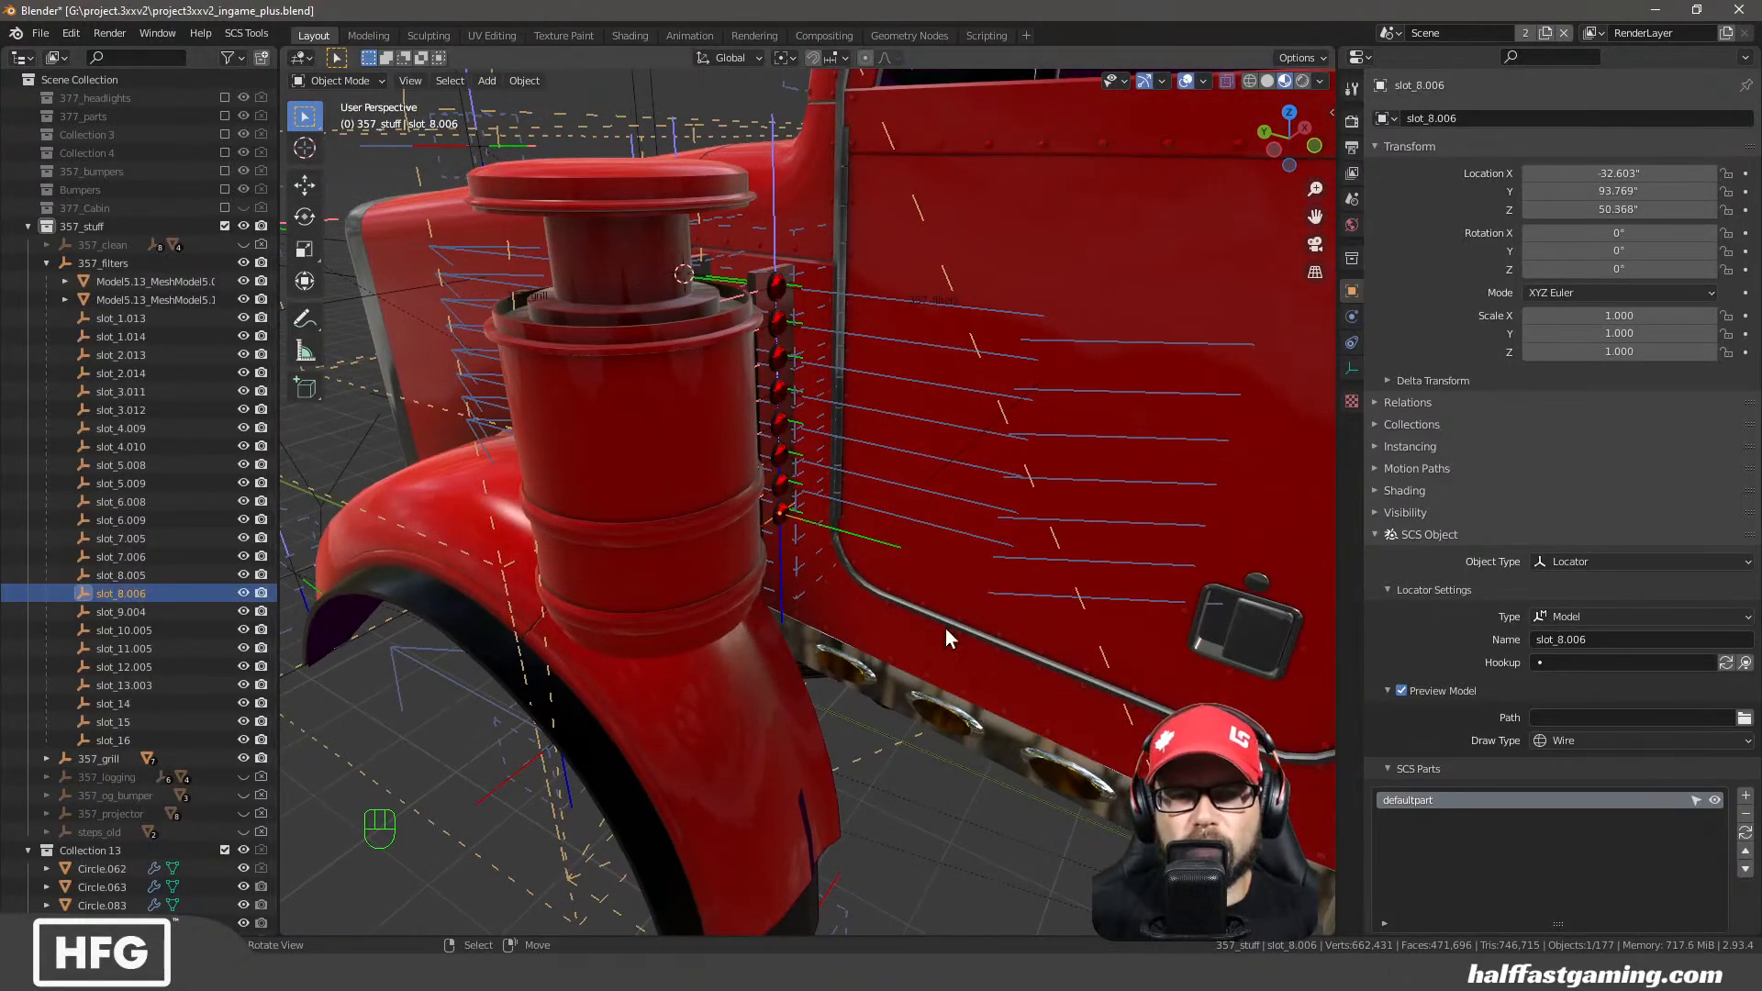
{"action": "left_click", "coordinate": [1606, 269]}
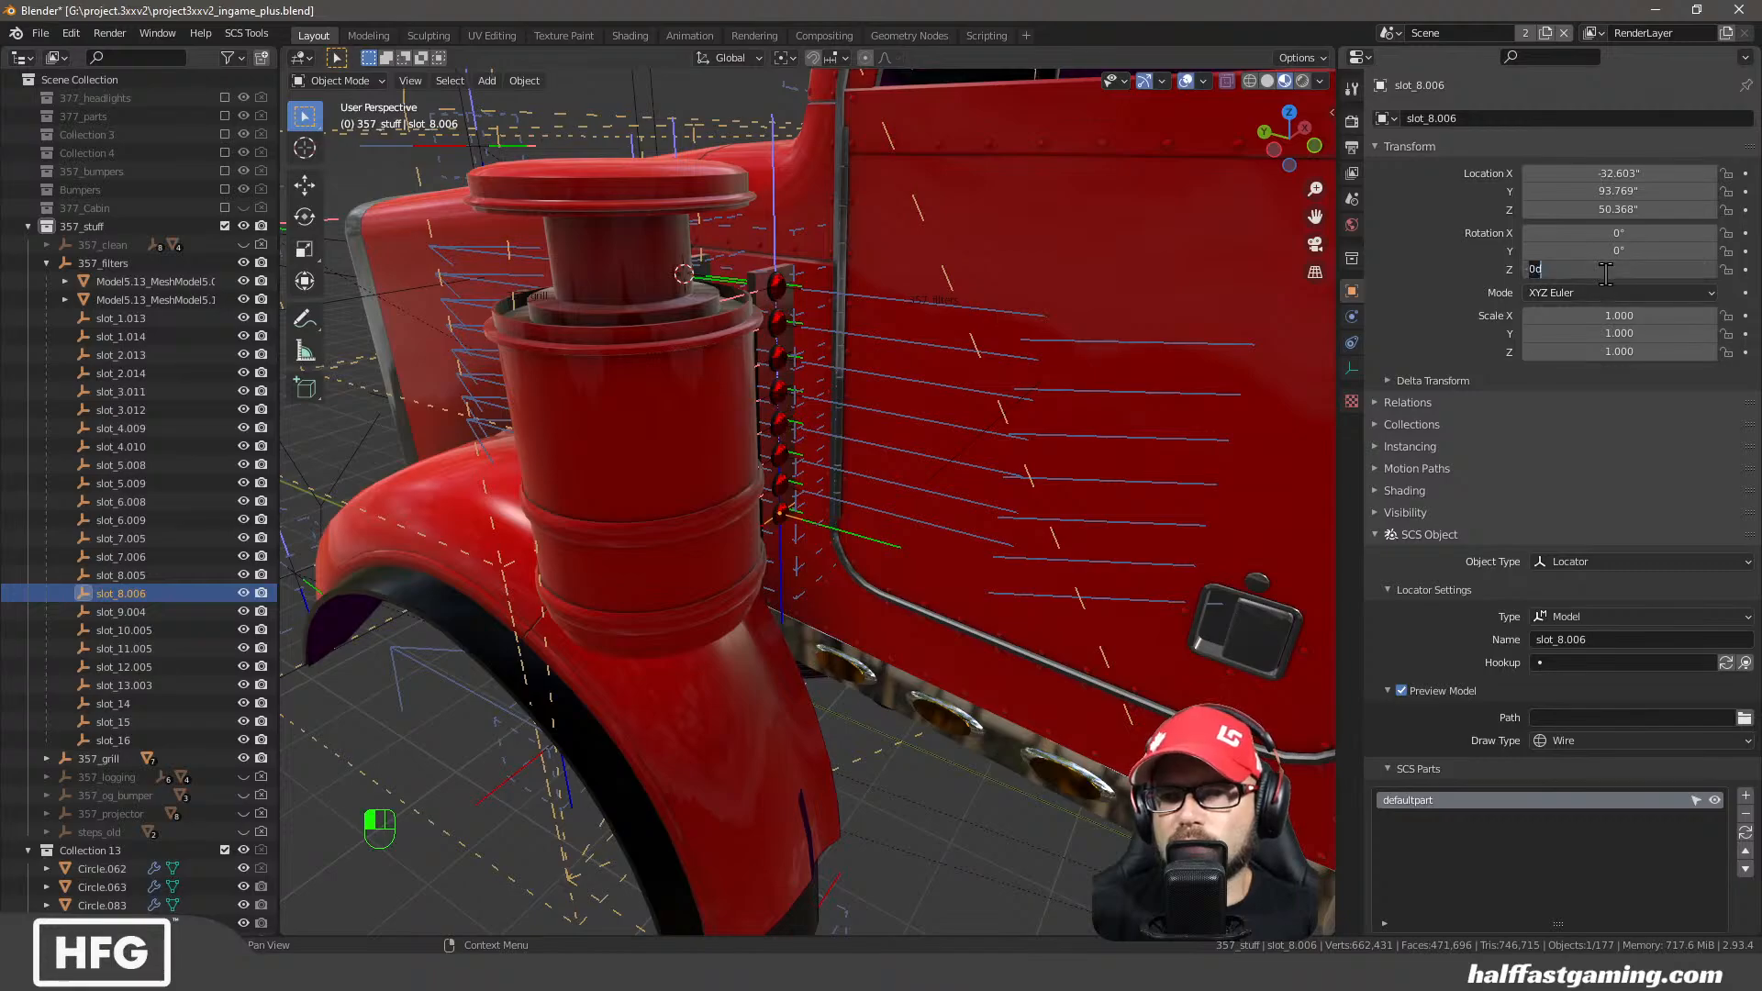
{"action": "type", "text": "180"}
{"action": "key", "text": "Return"}
Select the locators slot_9.004 through slot_16 and examine the rear red lights on both air filter panels
{"action": "middle_click_drag", "start_coordinate": [1009, 480], "coordinate": [613, 541]}
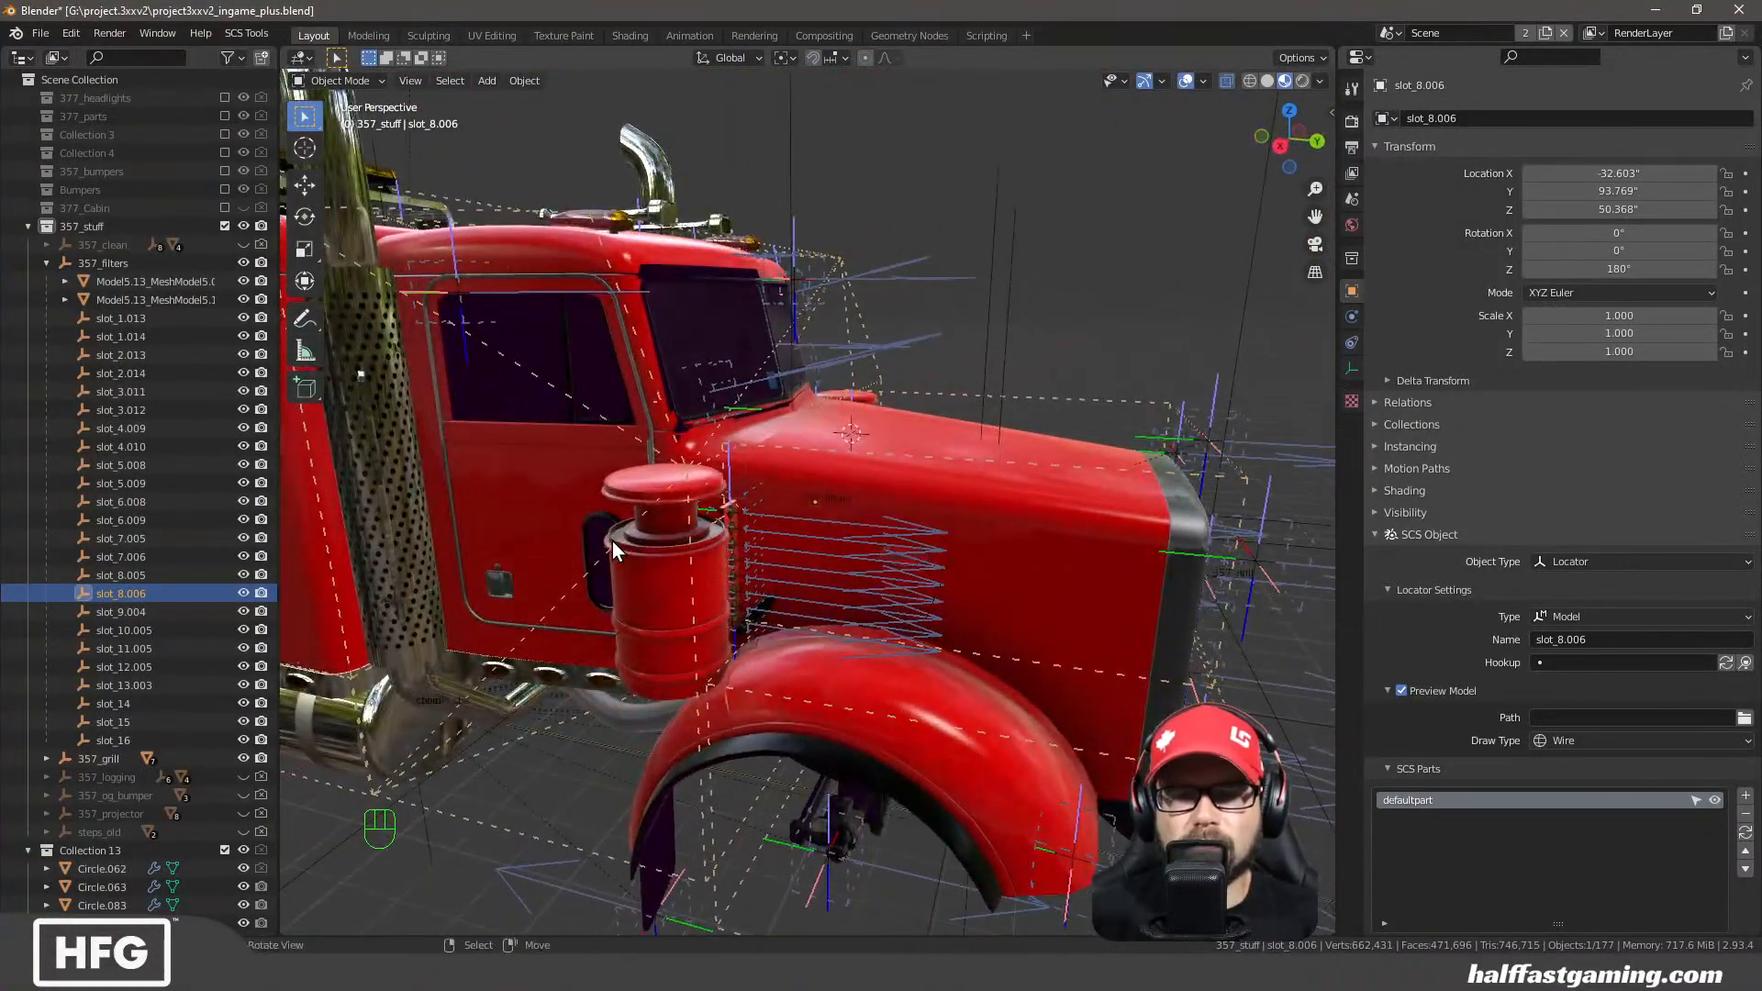
{"action": "left_click", "coordinate": [145, 619]}
{"action": "left_click", "coordinate": [151, 734], "text": "shift"}
{"action": "middle_click_drag", "start_coordinate": [316, 714], "coordinate": [431, 637]}
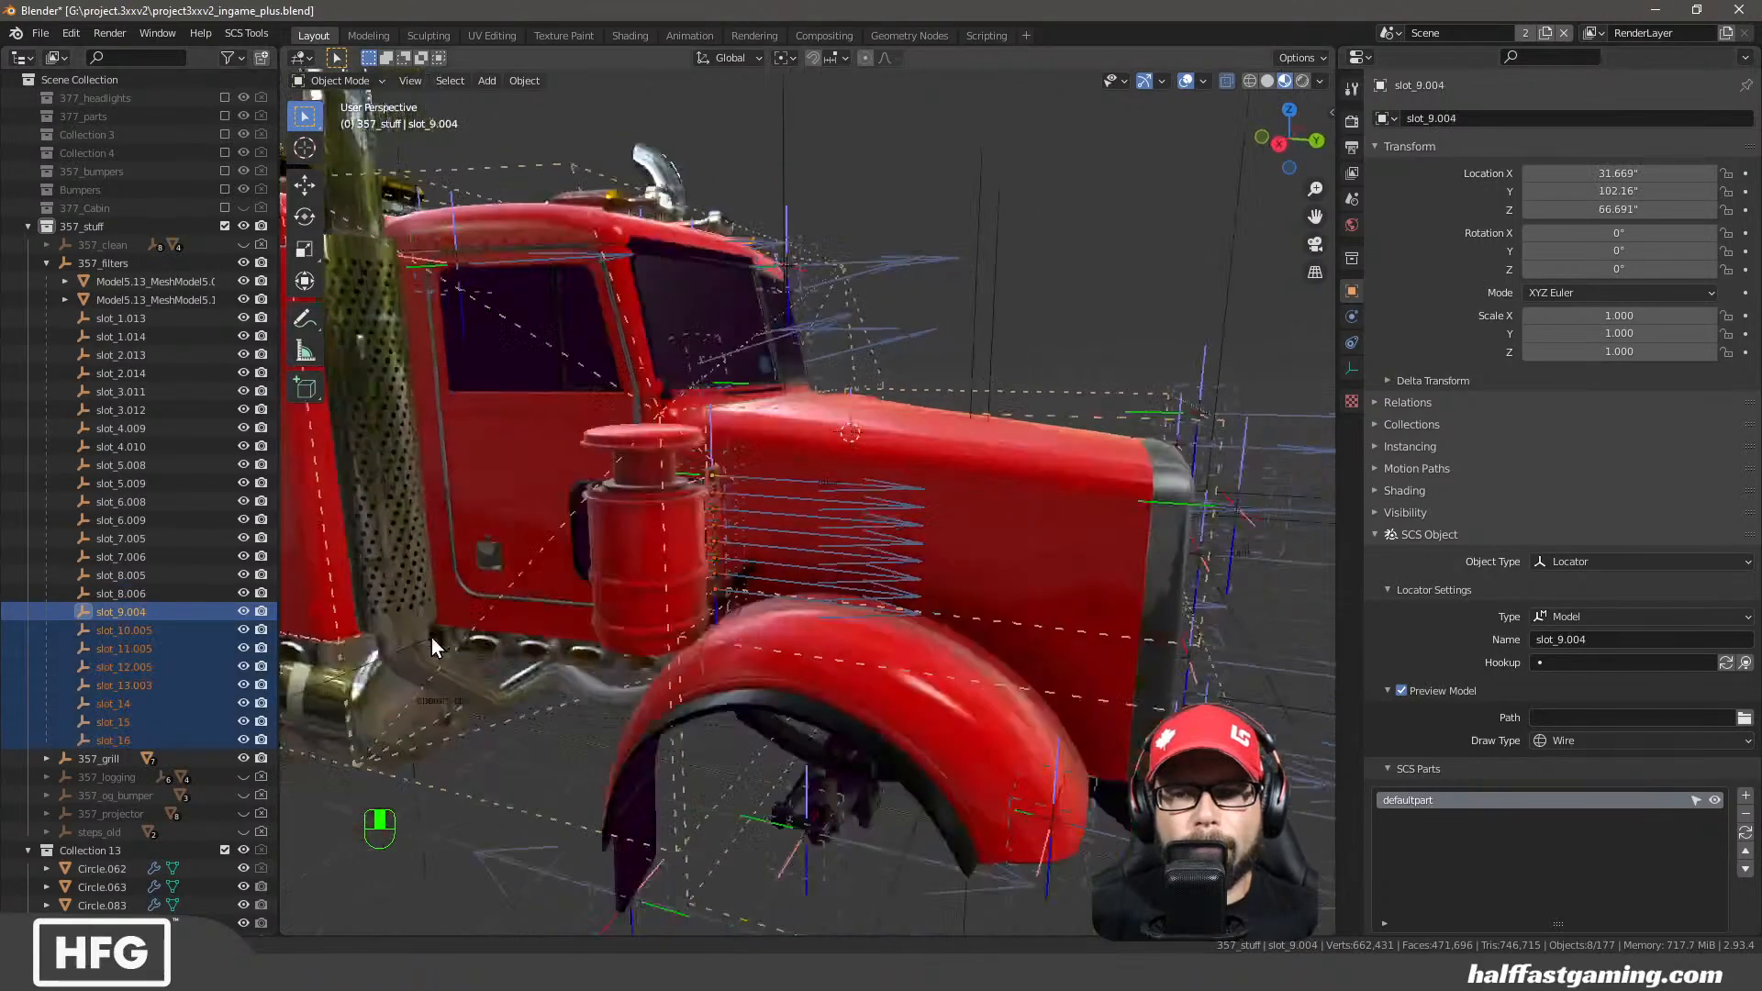
{"action": "scroll", "coordinate": [551, 653], "scroll_direction": "up", "scroll_amount": 4}
{"action": "middle_click", "coordinate": [569, 655], "text": "alt"}
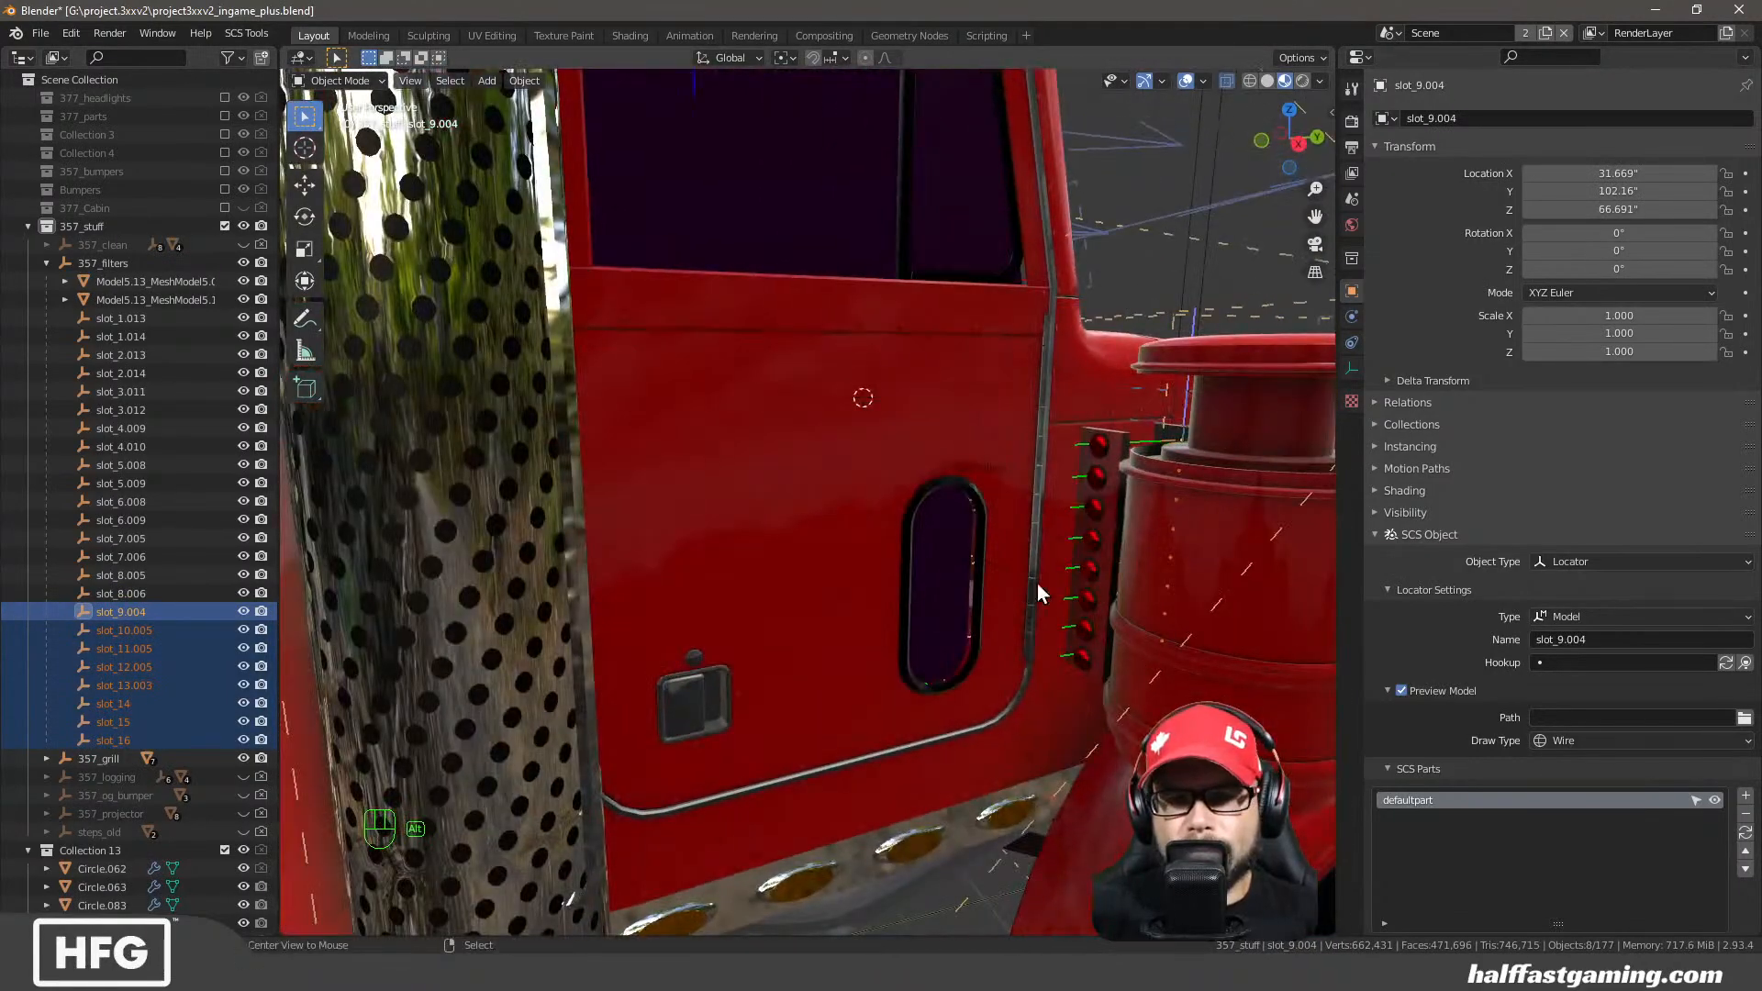
{"action": "middle_click", "coordinate": [1094, 548], "text": "alt"}
{"action": "scroll", "coordinate": [854, 633], "scroll_direction": "up", "scroll_amount": 5}
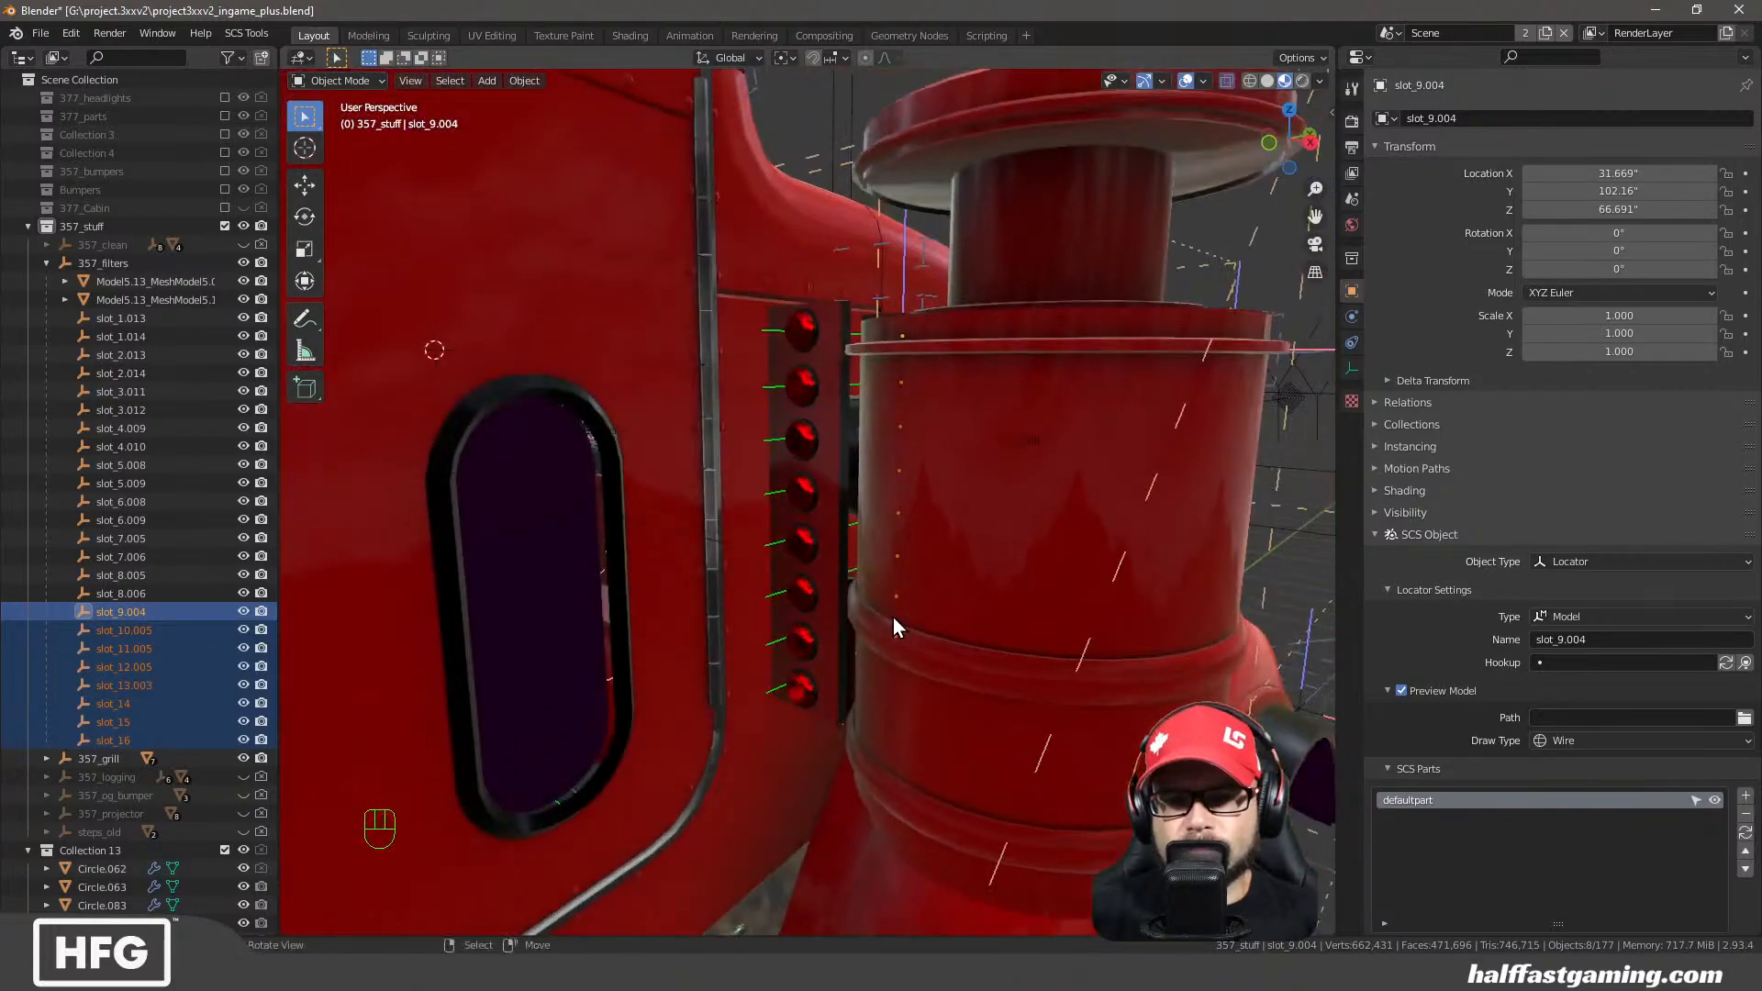
{"action": "scroll", "coordinate": [890, 618], "scroll_direction": "up", "scroll_amount": 2}
{"action": "middle_click_drag", "start_coordinate": [912, 606], "coordinate": [899, 624]}
{"action": "scroll", "coordinate": [422, 626], "scroll_direction": "down", "scroll_amount": 6}
{"action": "middle_click_drag", "start_coordinate": [316, 553], "coordinate": [701, 621]}
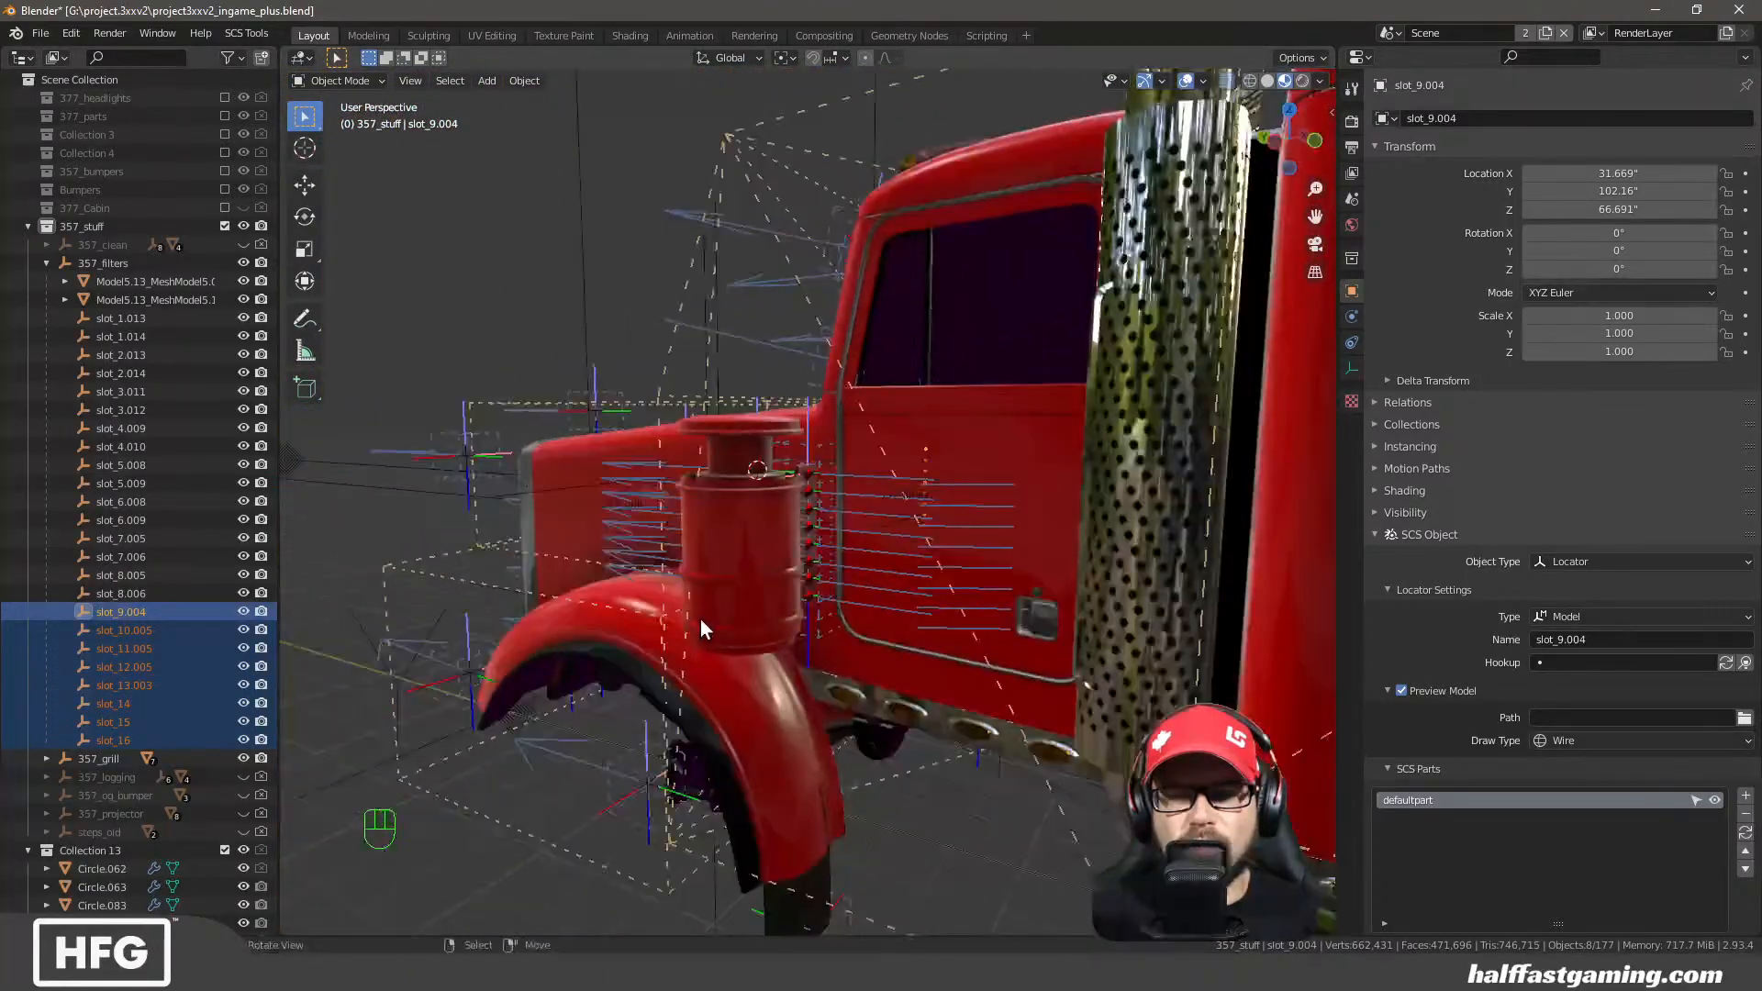
{"action": "scroll", "coordinate": [703, 619], "scroll_direction": "up", "scroll_amount": 5}
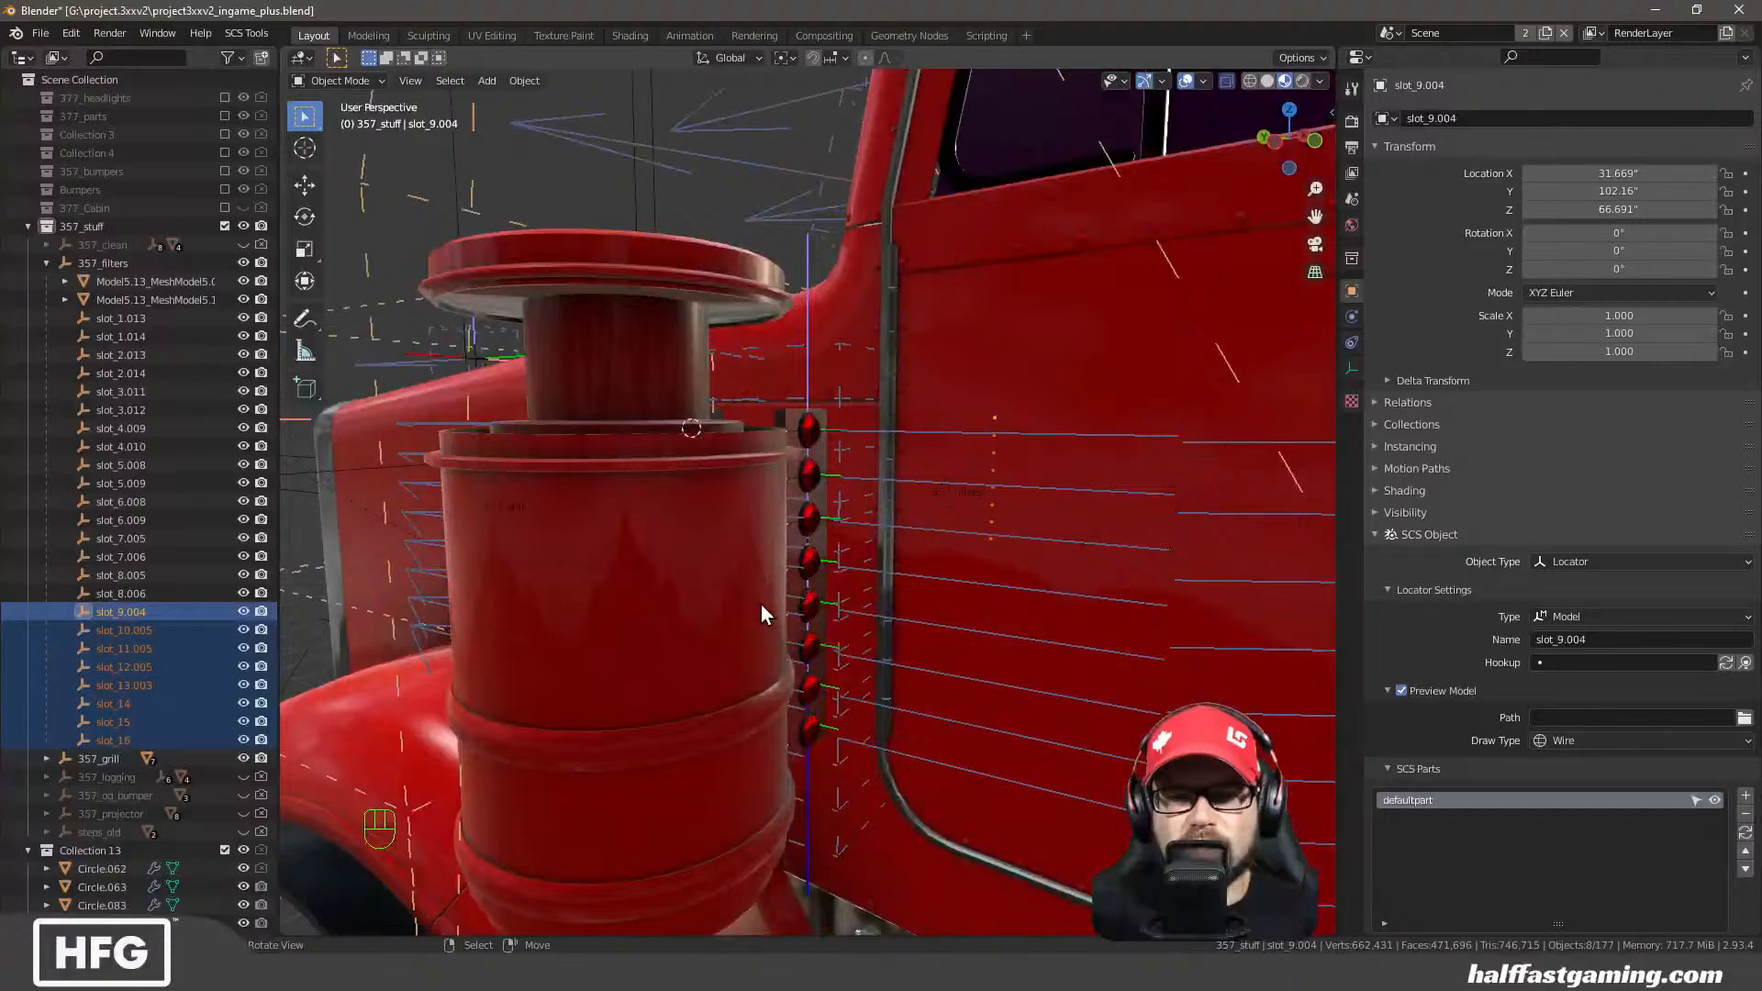
Rename the top rear-light locator slot_1.014 as slot_17
{"action": "left_click", "coordinate": [136, 343]}
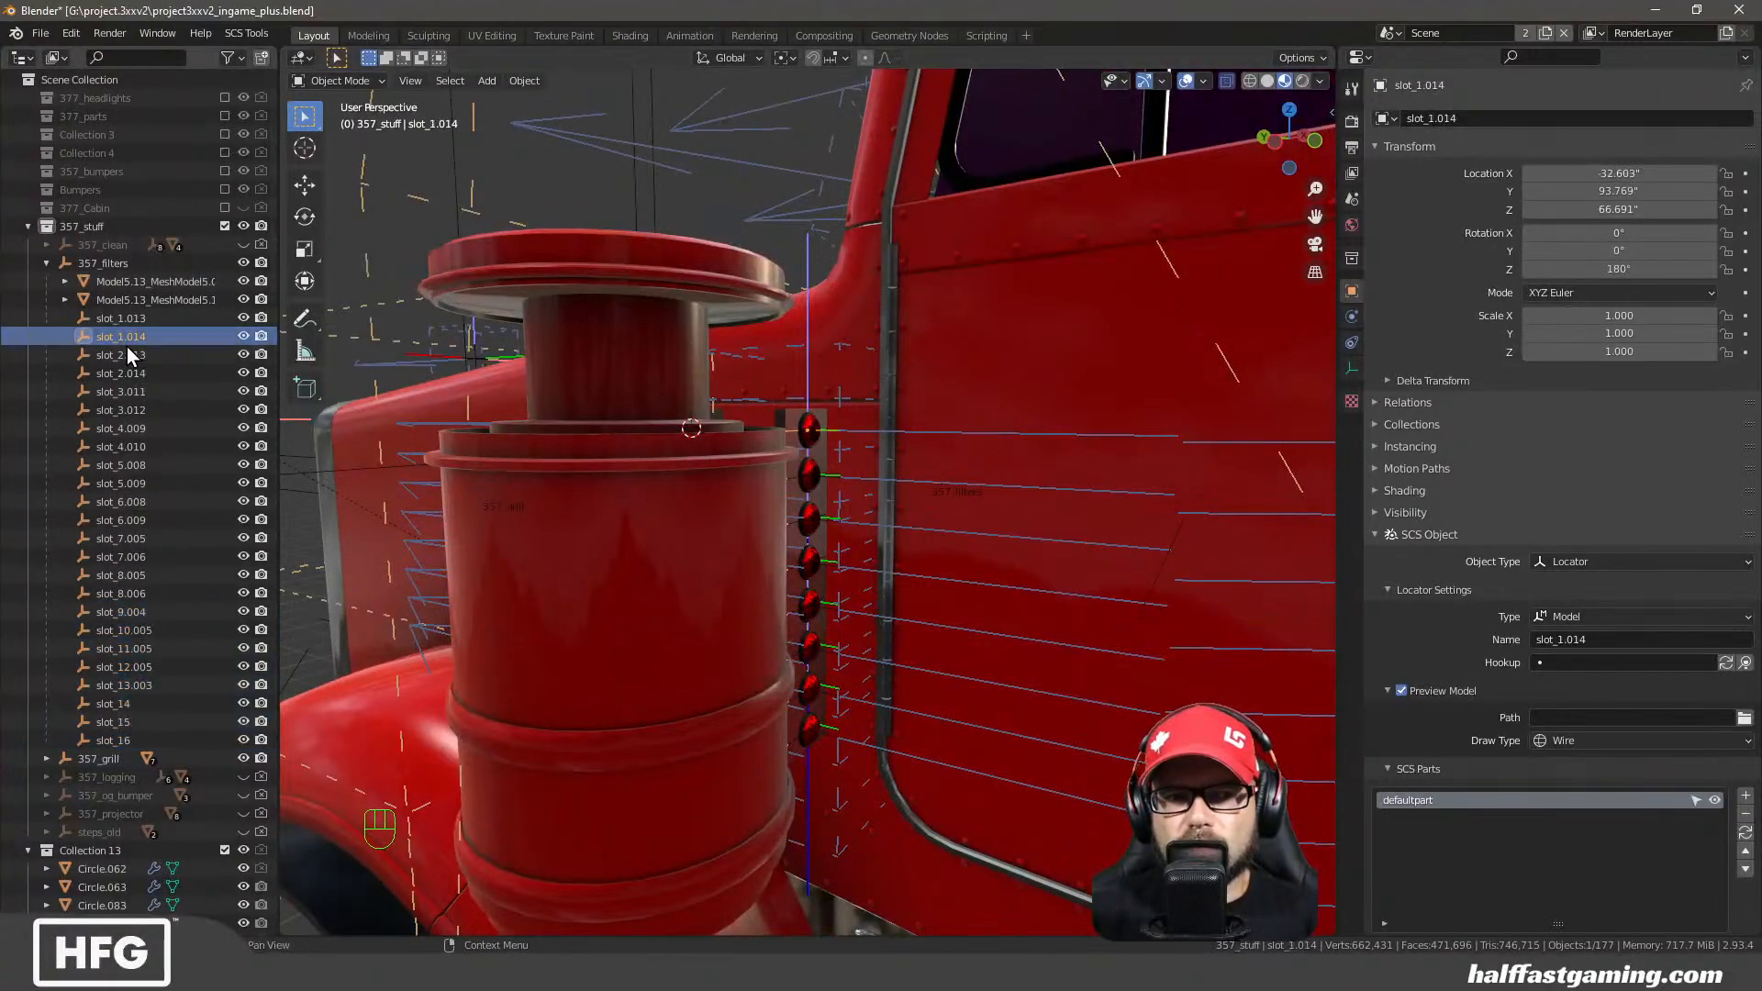
{"action": "double_click", "coordinate": [133, 338]}
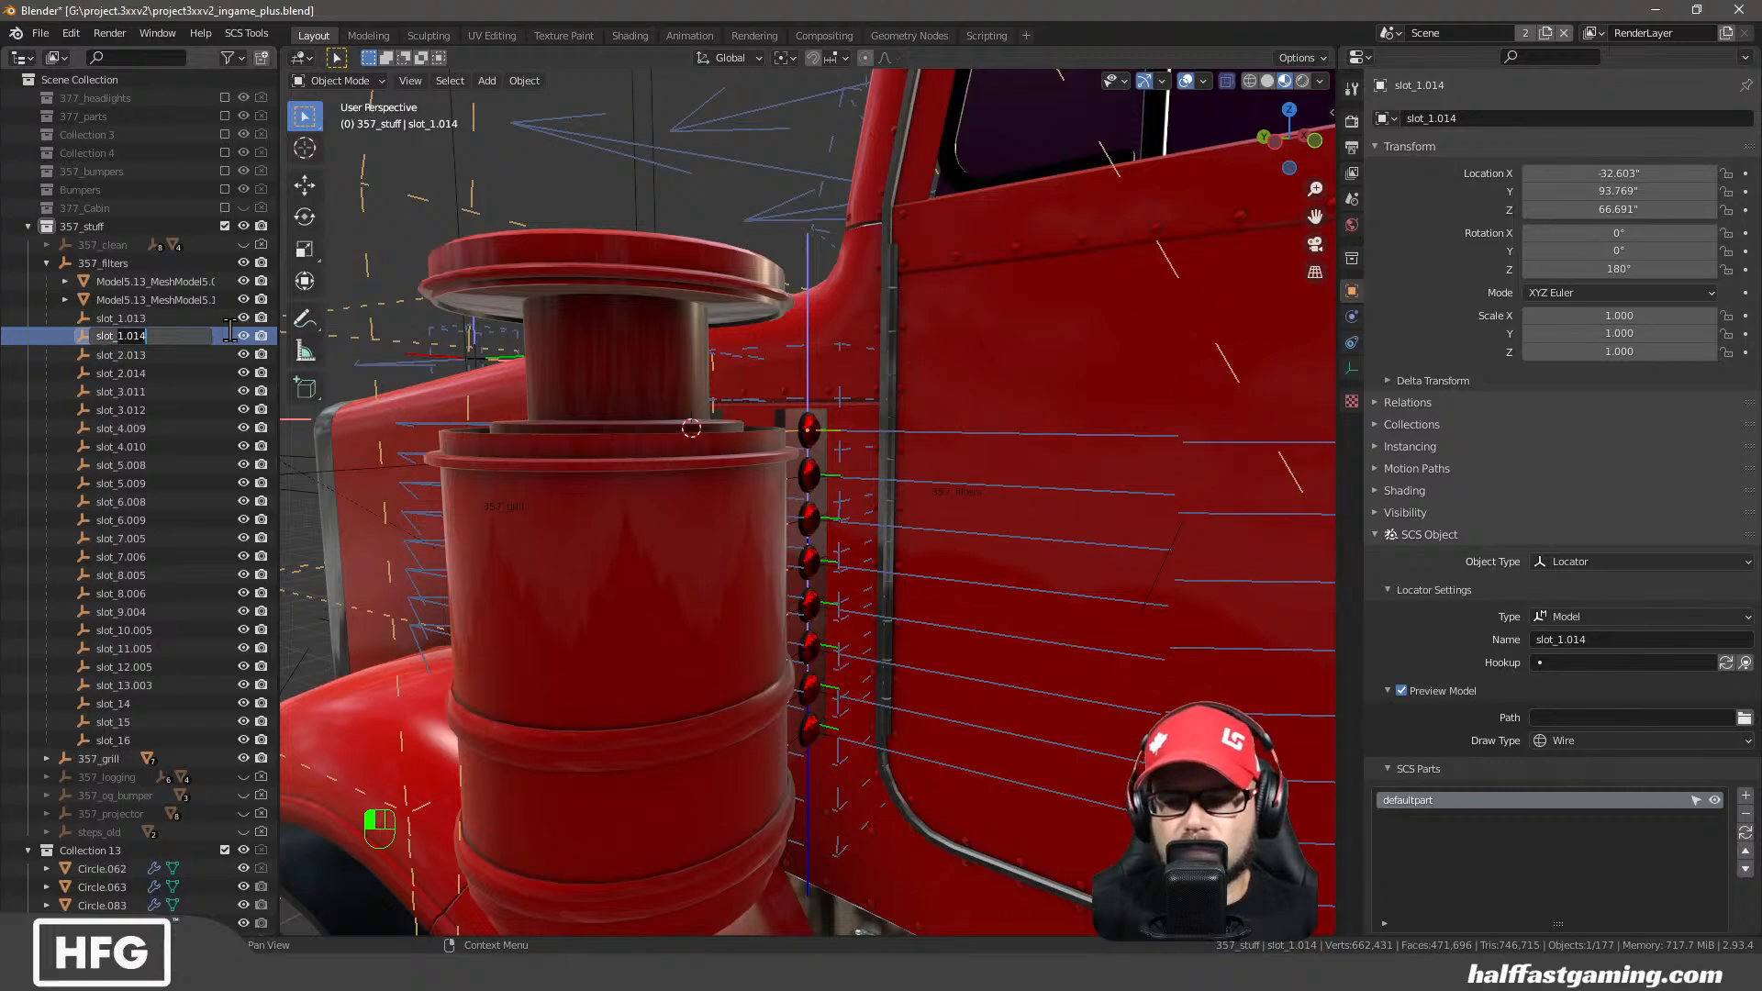
{"action": "type", "text": "slot_17"}
{"action": "key", "text": "Return"}
Rename the second rear-light locator slot_2.014 as slot_18
{"action": "left_click", "coordinate": [126, 356]}
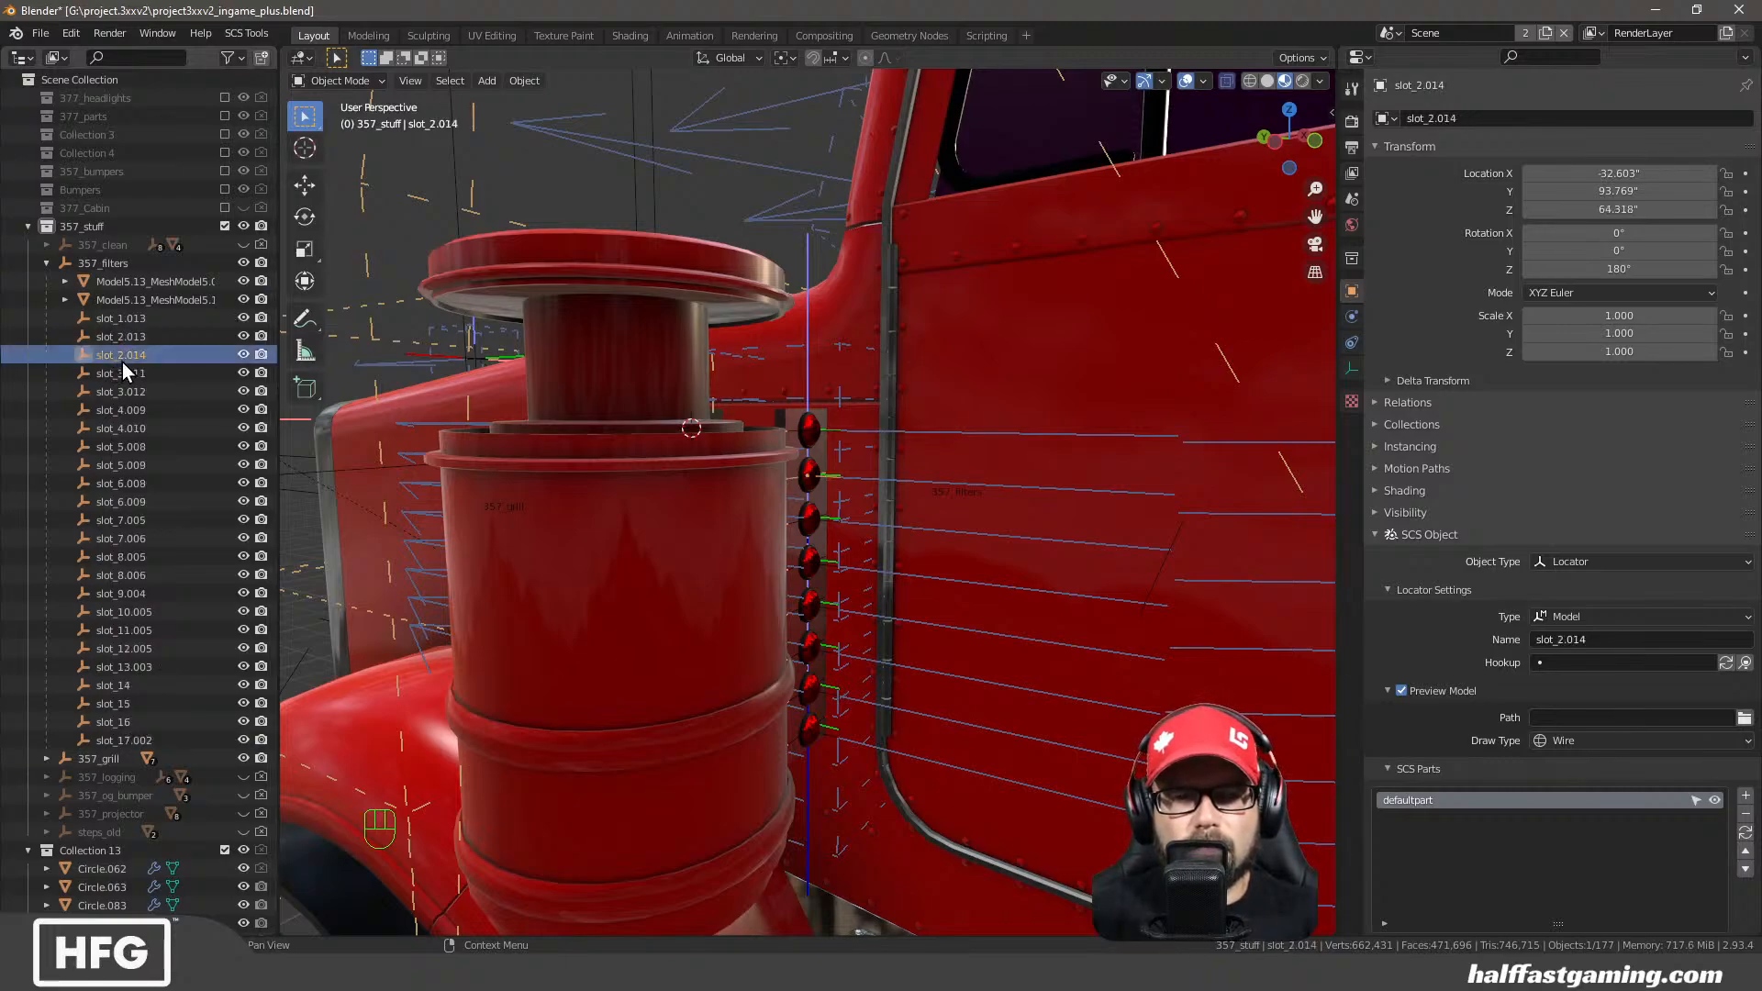
{"action": "double_click", "coordinate": [124, 361]}
{"action": "left_click", "coordinate": [205, 359]}
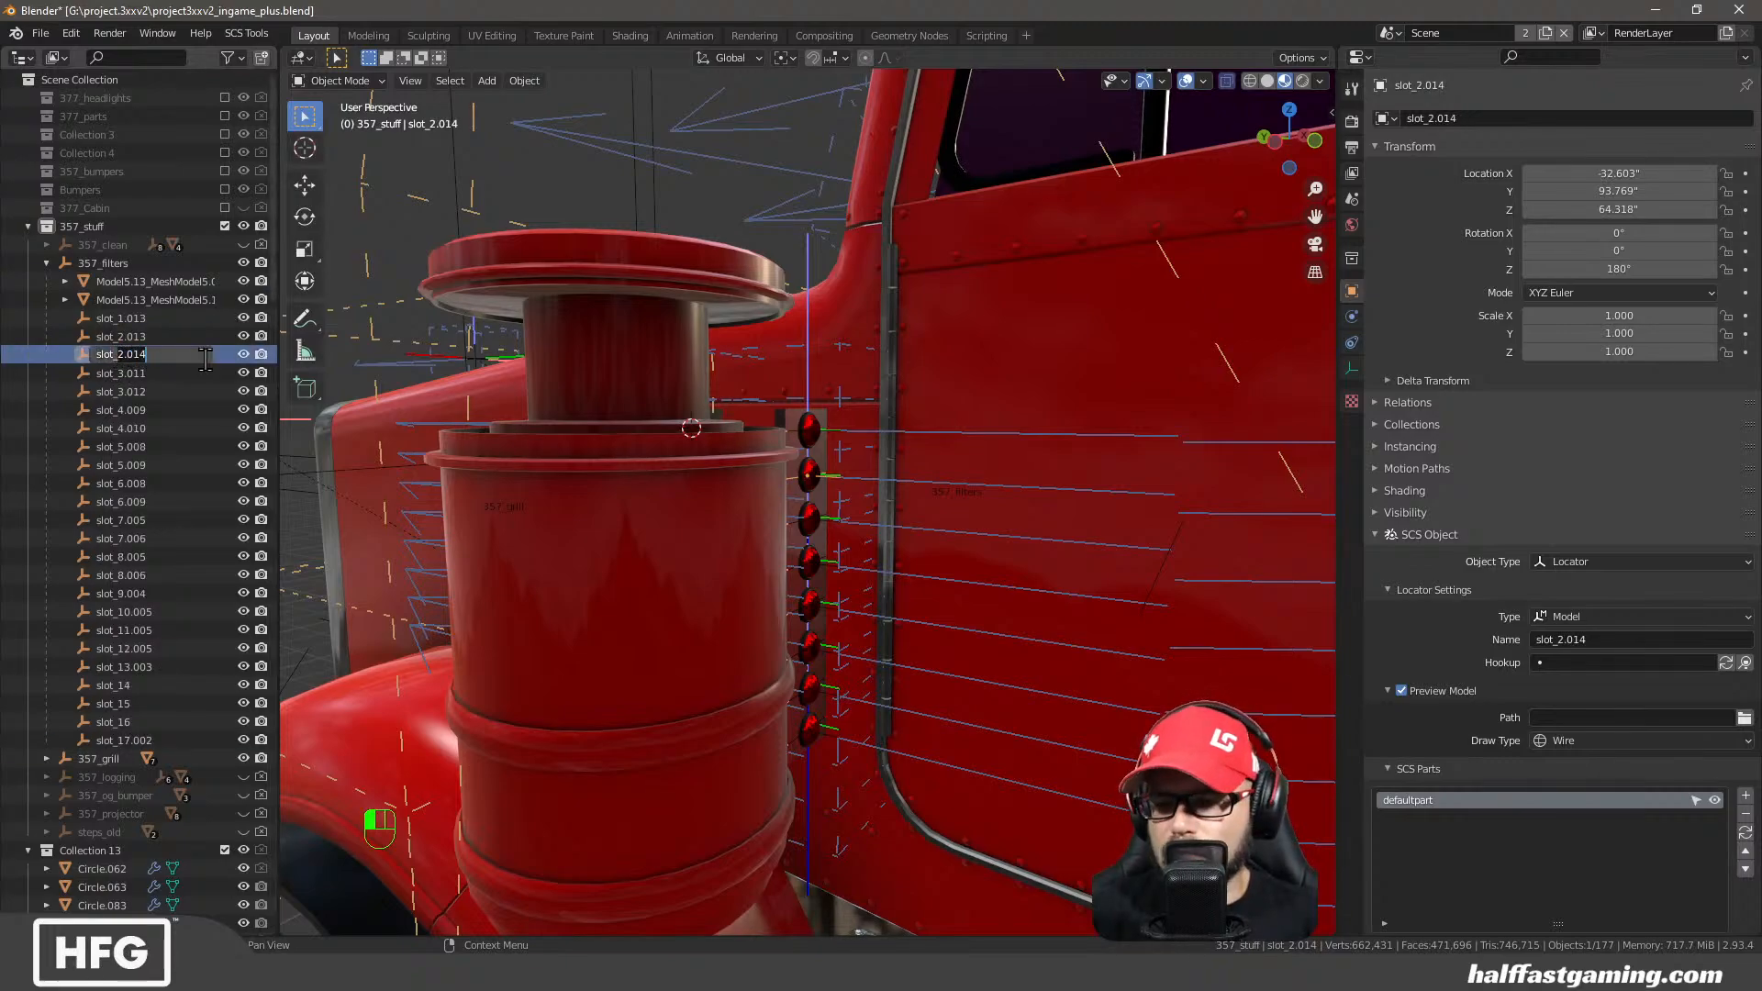
{"action": "key", "text": "BackSpace"}
{"action": "key", "text": "BackSpace"}
{"action": "key", "text": "BackSpace"}
{"action": "key", "text": "BackSpace"}
{"action": "key", "text": "BackSpace"}
{"action": "type", "text": "180"}
{"action": "key", "text": "Return"}
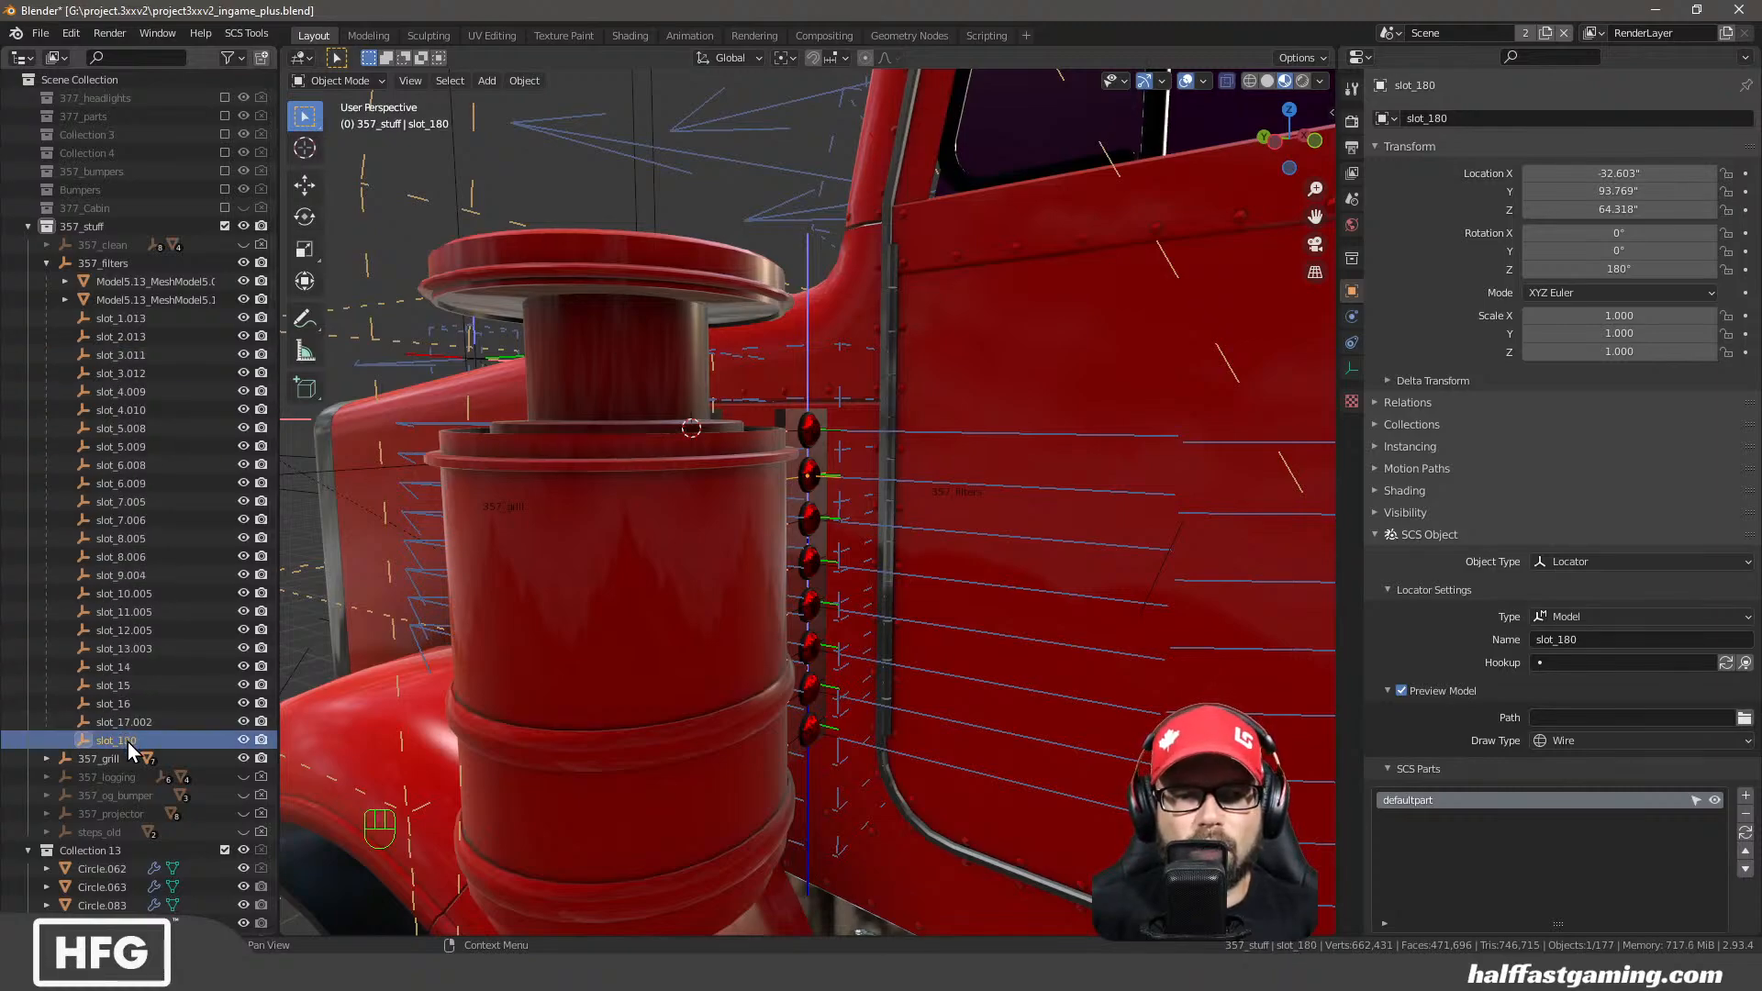
{"action": "scroll", "coordinate": [128, 741], "scroll_direction": "down", "scroll_amount": 5}
{"action": "double_click", "coordinate": [151, 493]}
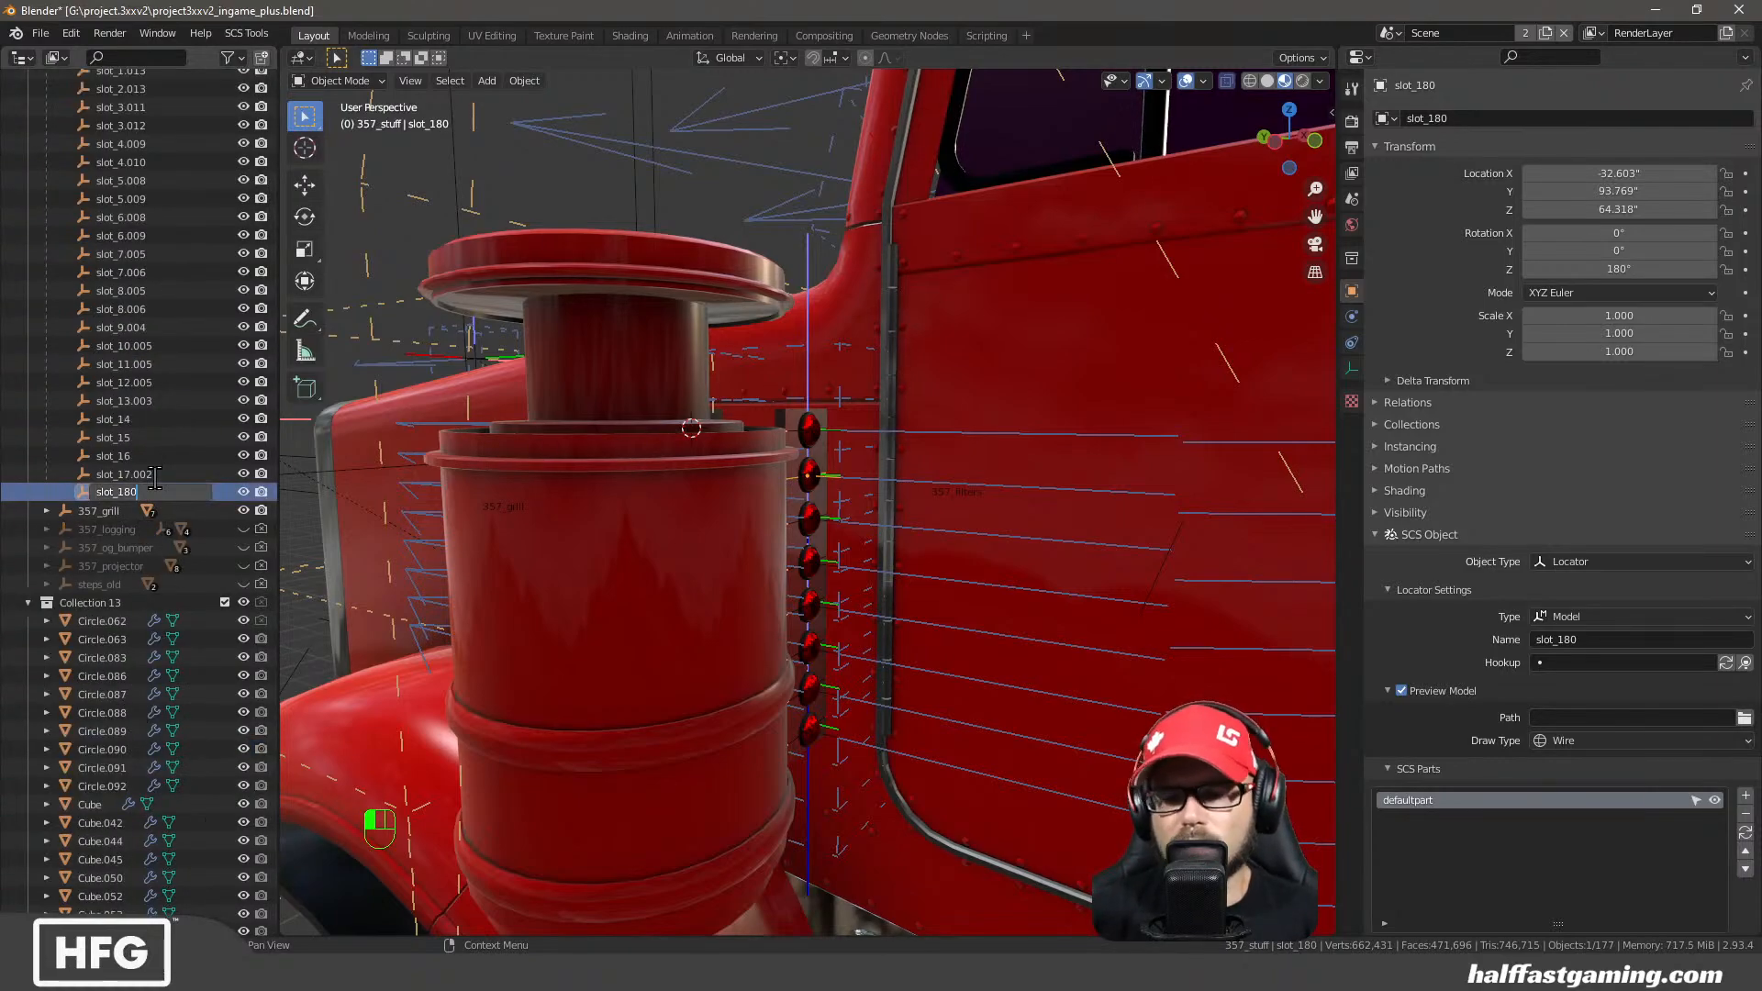
{"action": "key", "text": "BackSpace"}
{"action": "key", "text": "Return"}
Rename the rear-light locators slot_3.012 and slot_4.010 as slot_19 and slot_20
{"action": "scroll", "coordinate": [158, 486], "scroll_direction": "up", "scroll_amount": 5}
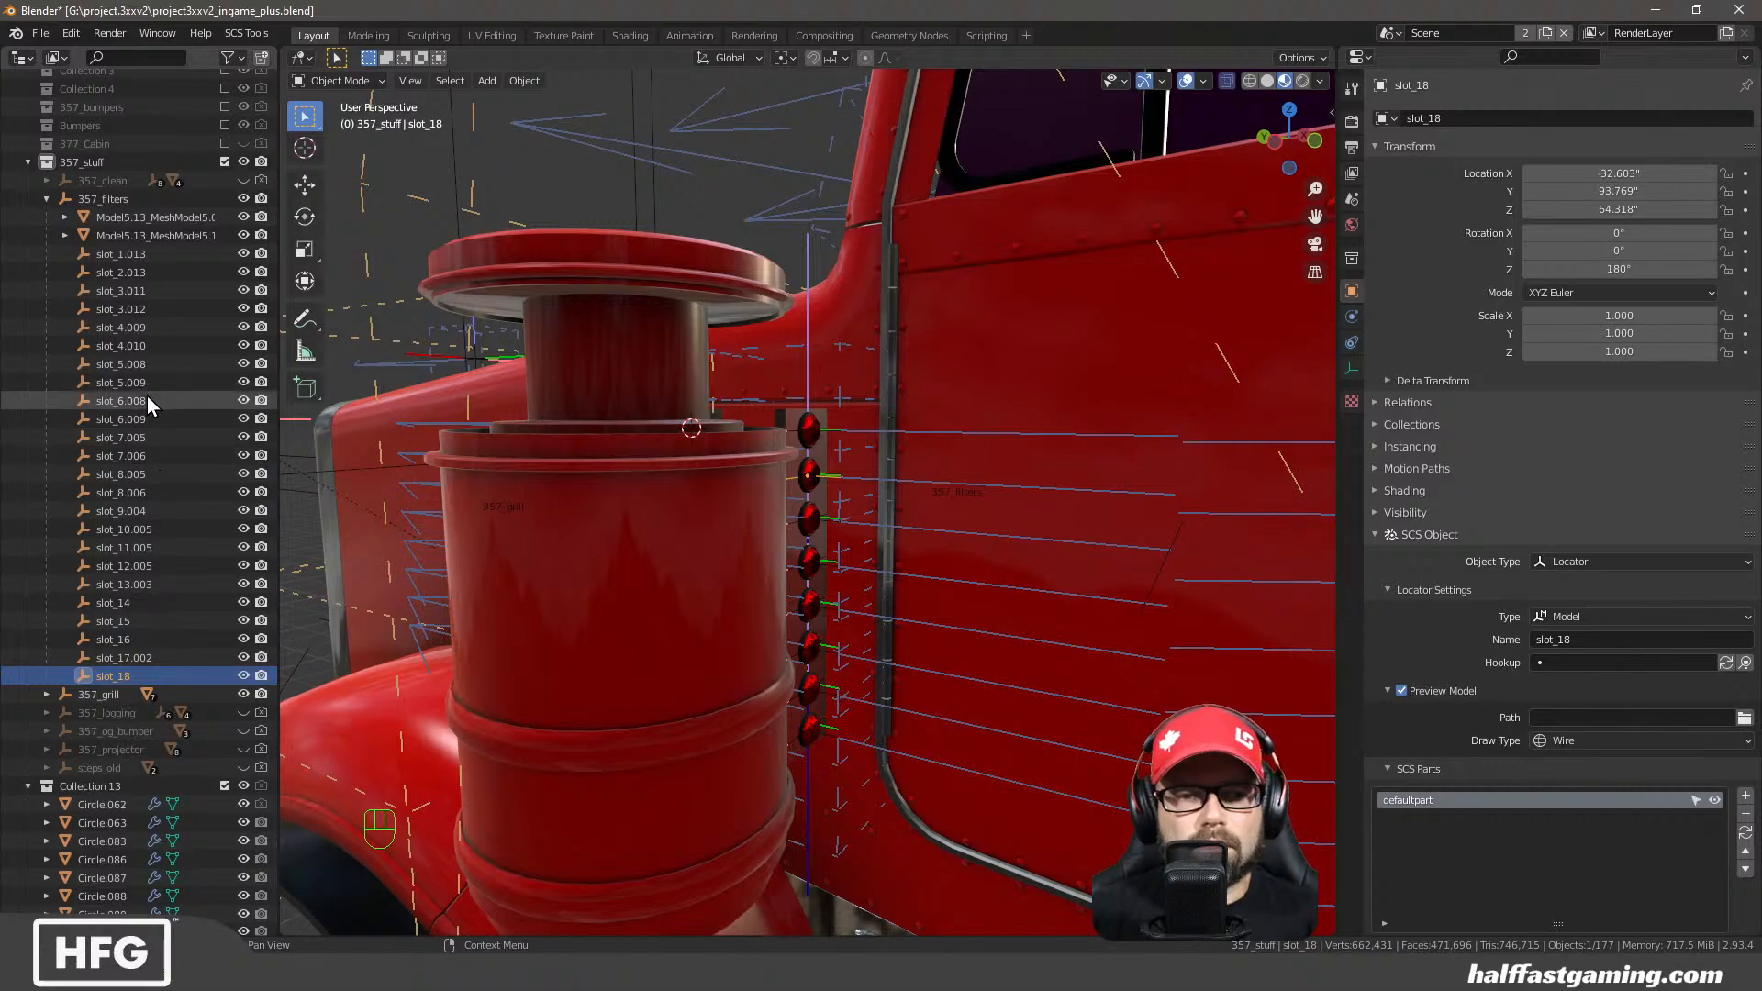
{"action": "double_click", "coordinate": [145, 309]}
{"action": "scroll", "coordinate": [141, 312], "scroll_direction": "up", "scroll_amount": 2}
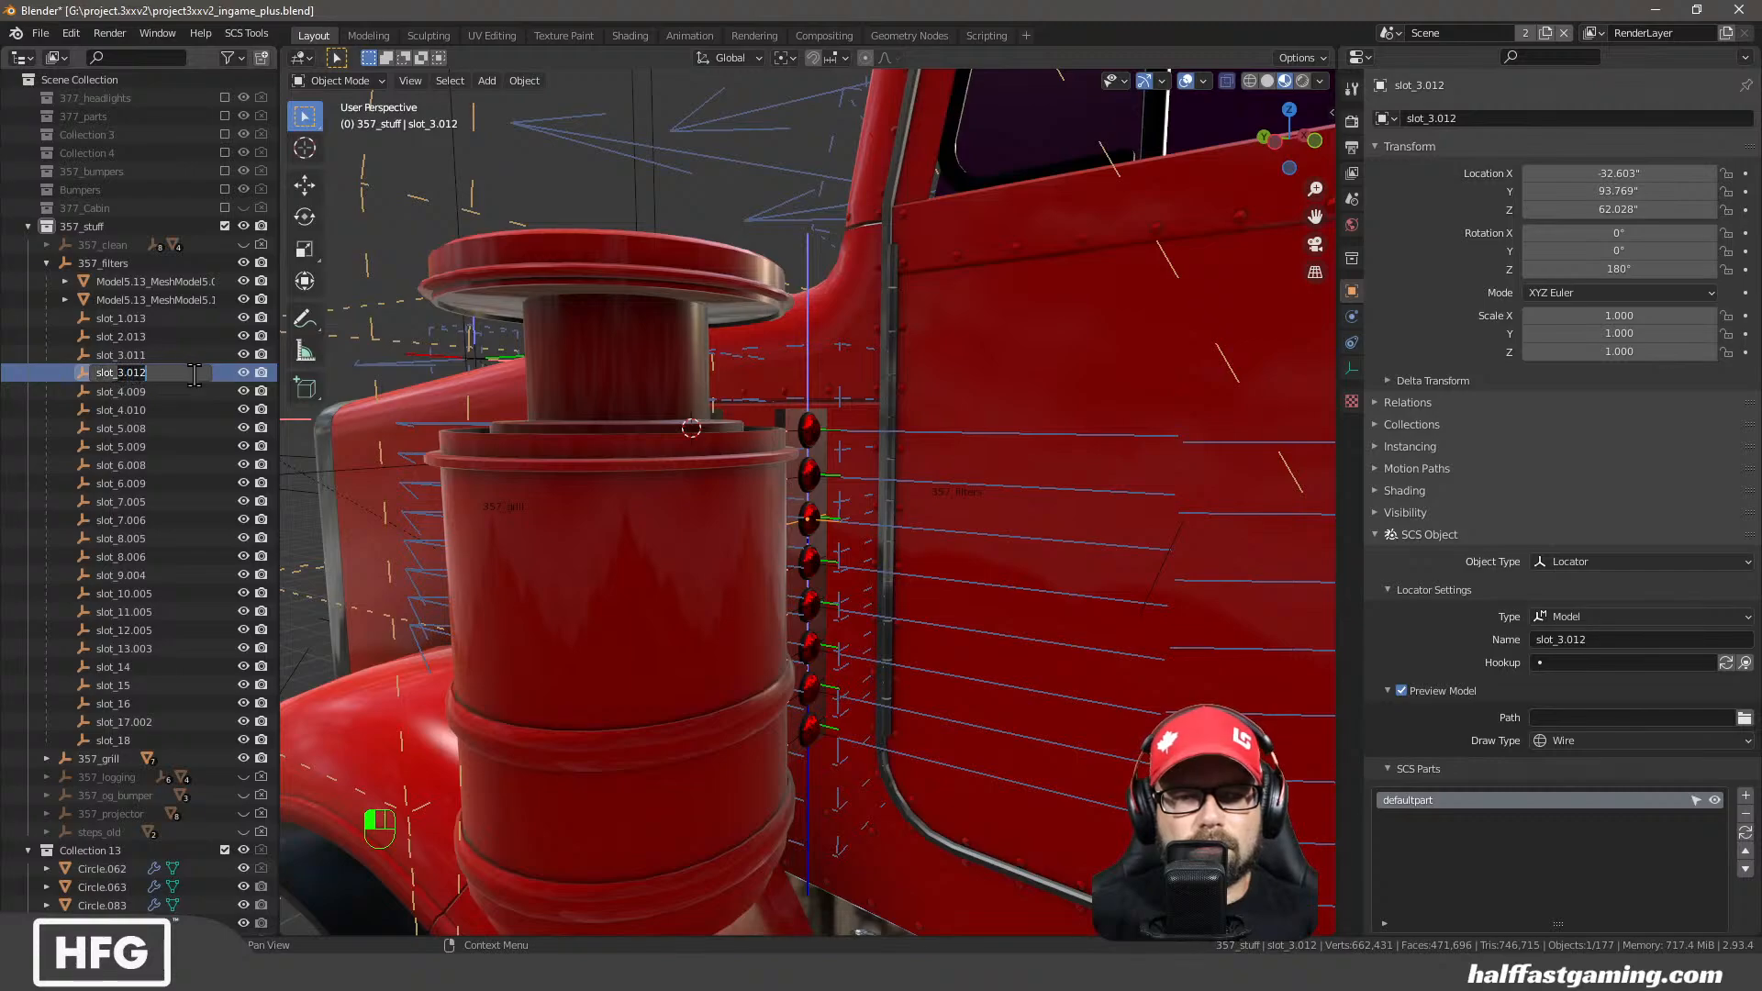
{"action": "type", "text": "19"}
{"action": "key", "text": "Return"}
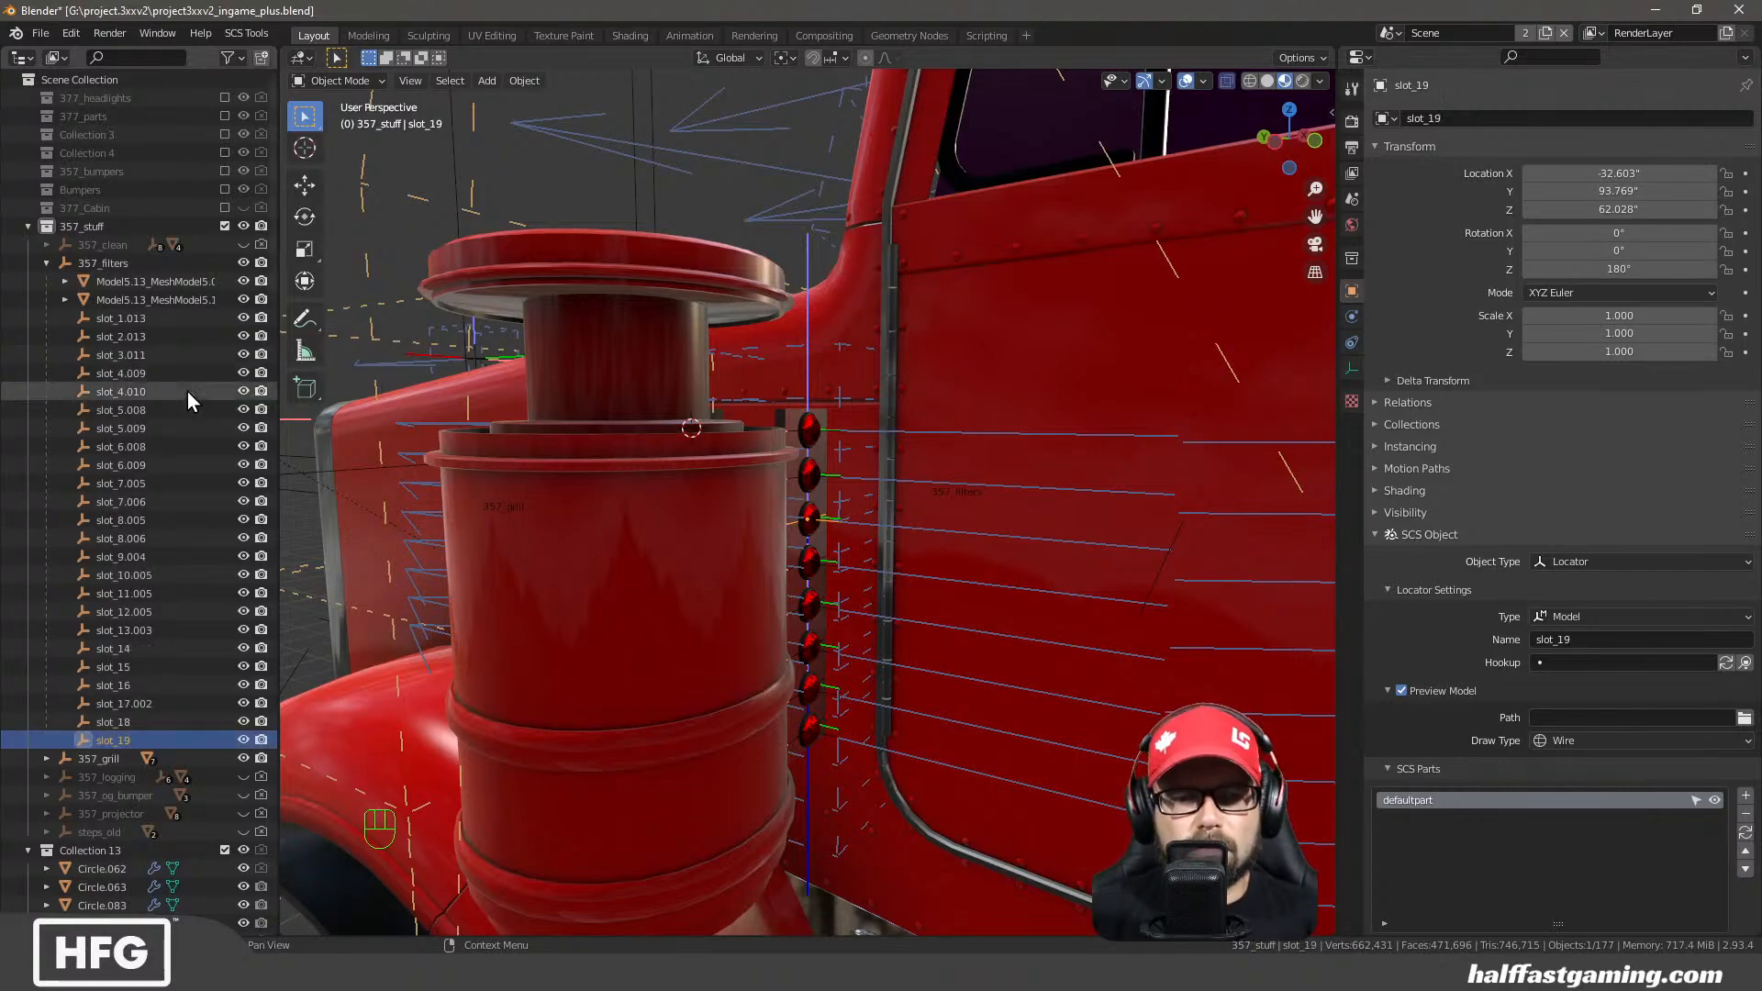
{"action": "left_click", "coordinate": [136, 393]}
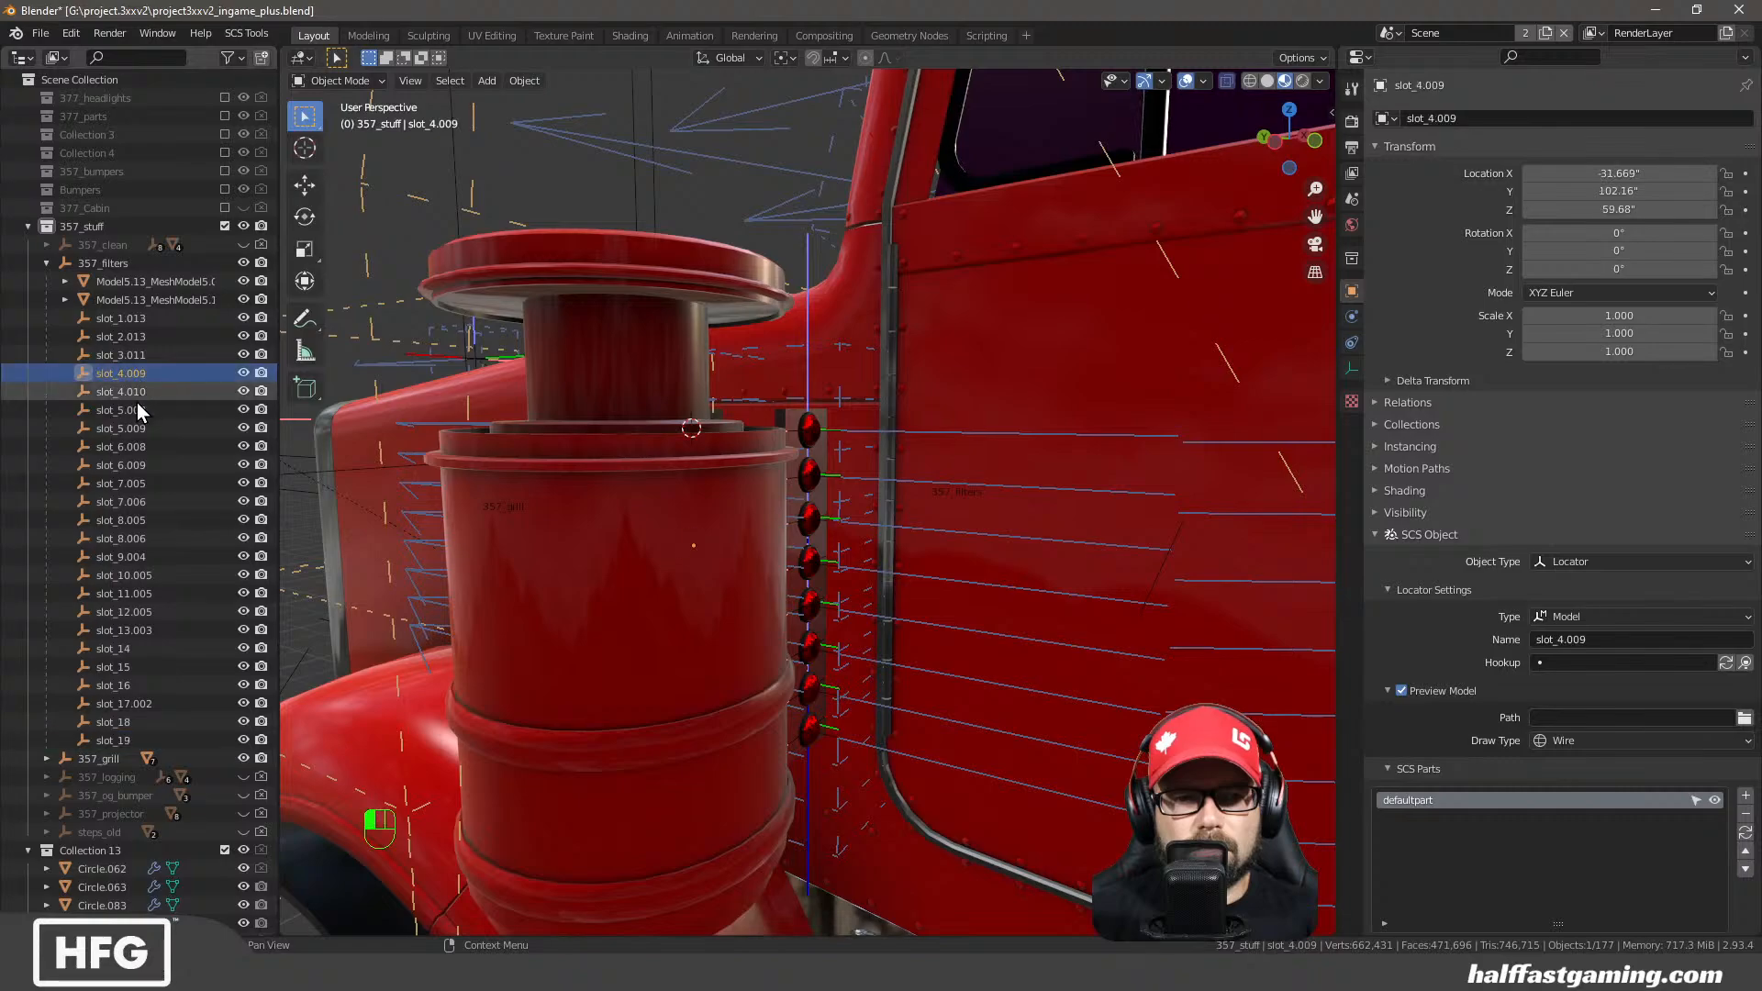
{"action": "double_click", "coordinate": [125, 392]}
{"action": "type", "text": "20"}
{"action": "key", "text": "Return"}
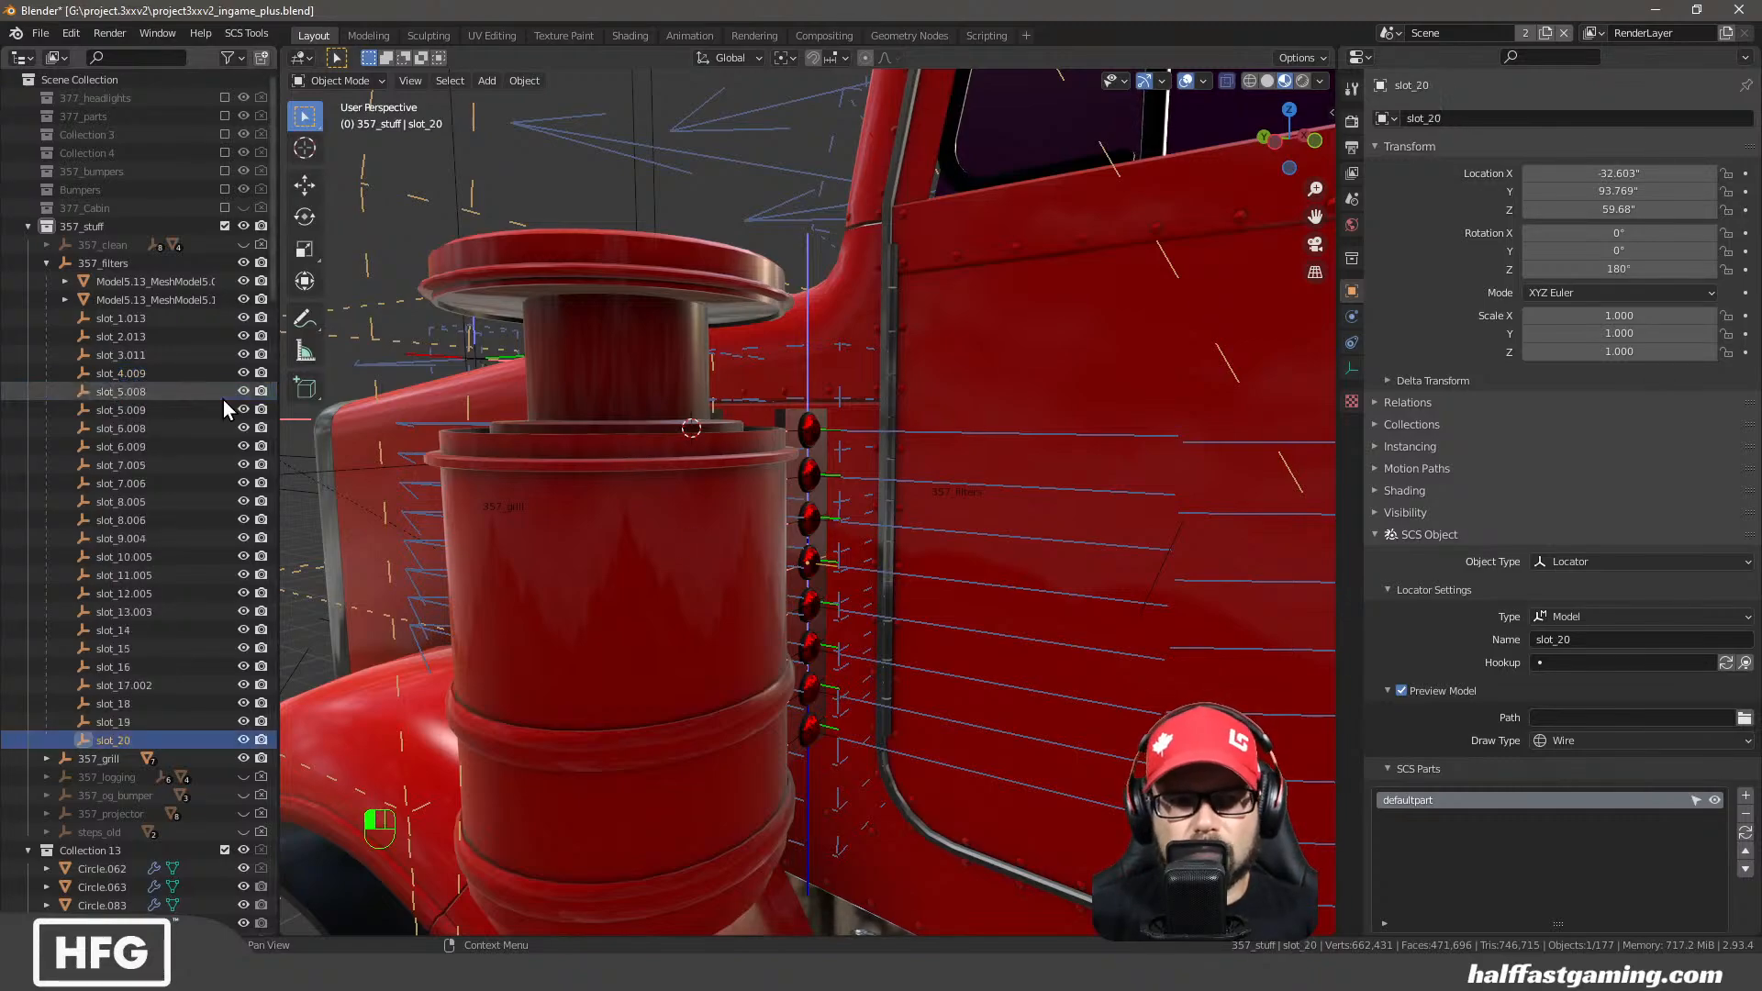
Rename the rear-light locators slot_5.009 and slot_6.009 as slot_21 and slot_22
{"action": "left_click", "coordinate": [129, 410]}
{"action": "double_click", "coordinate": [122, 411]}
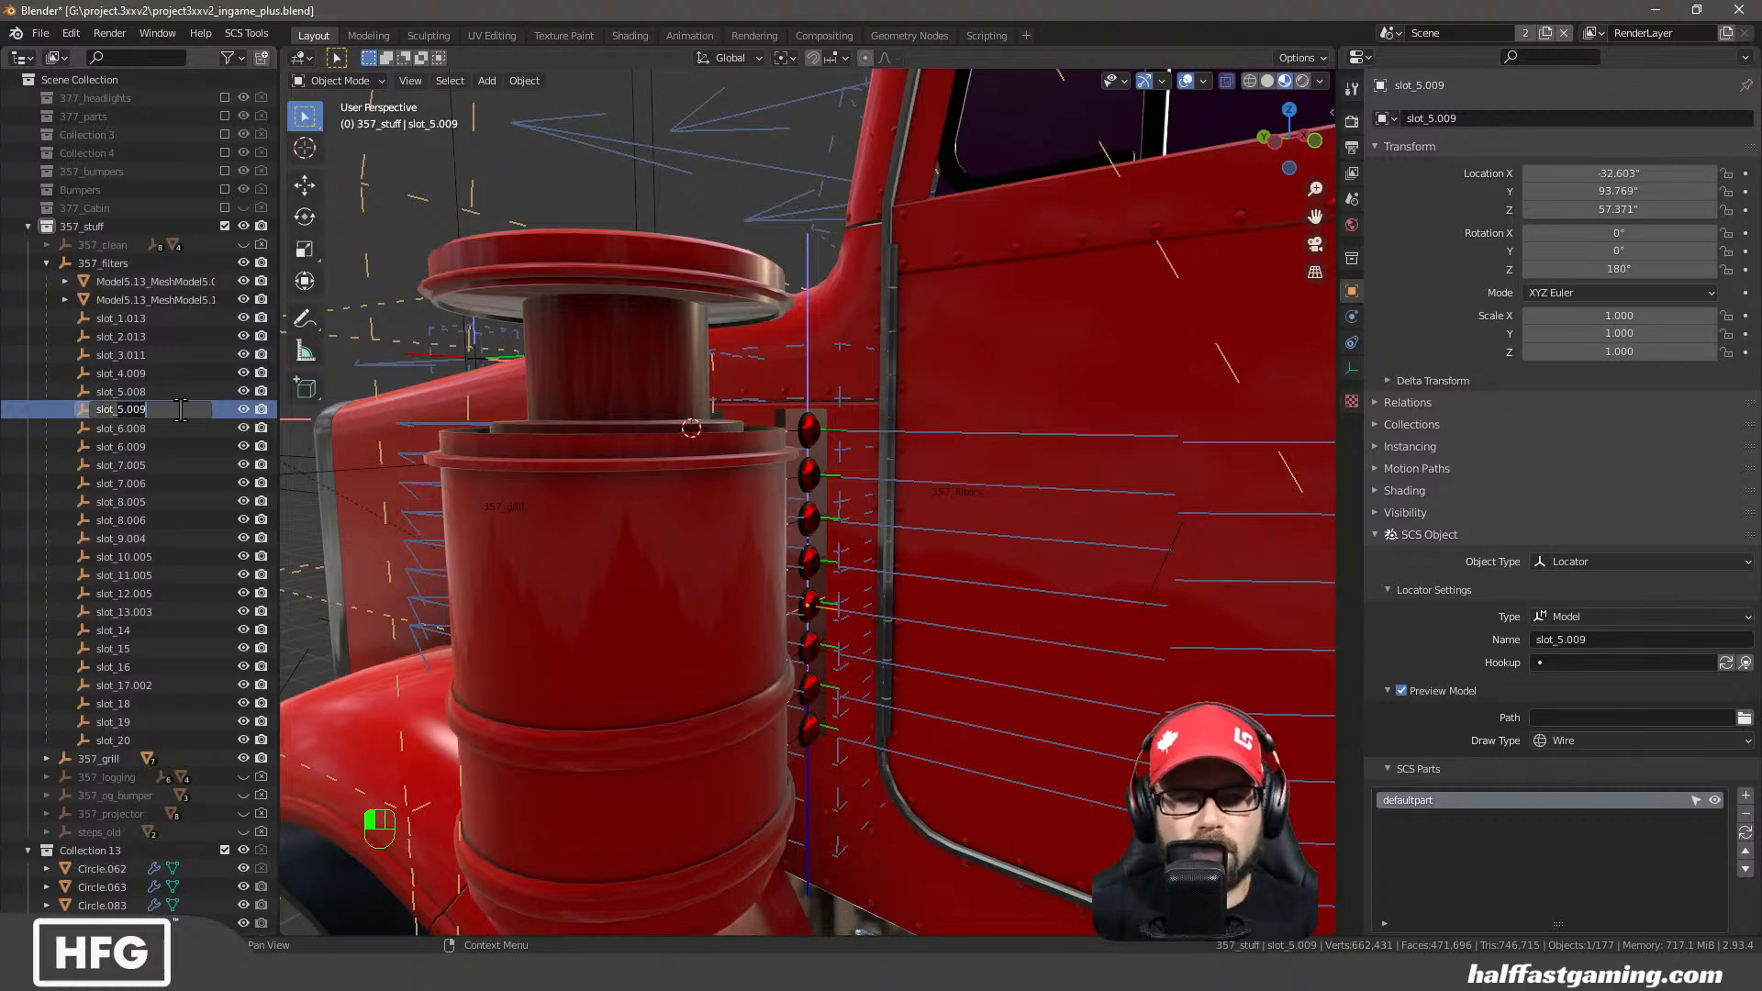
{"action": "type", "text": "21"}
{"action": "key", "text": "Return"}
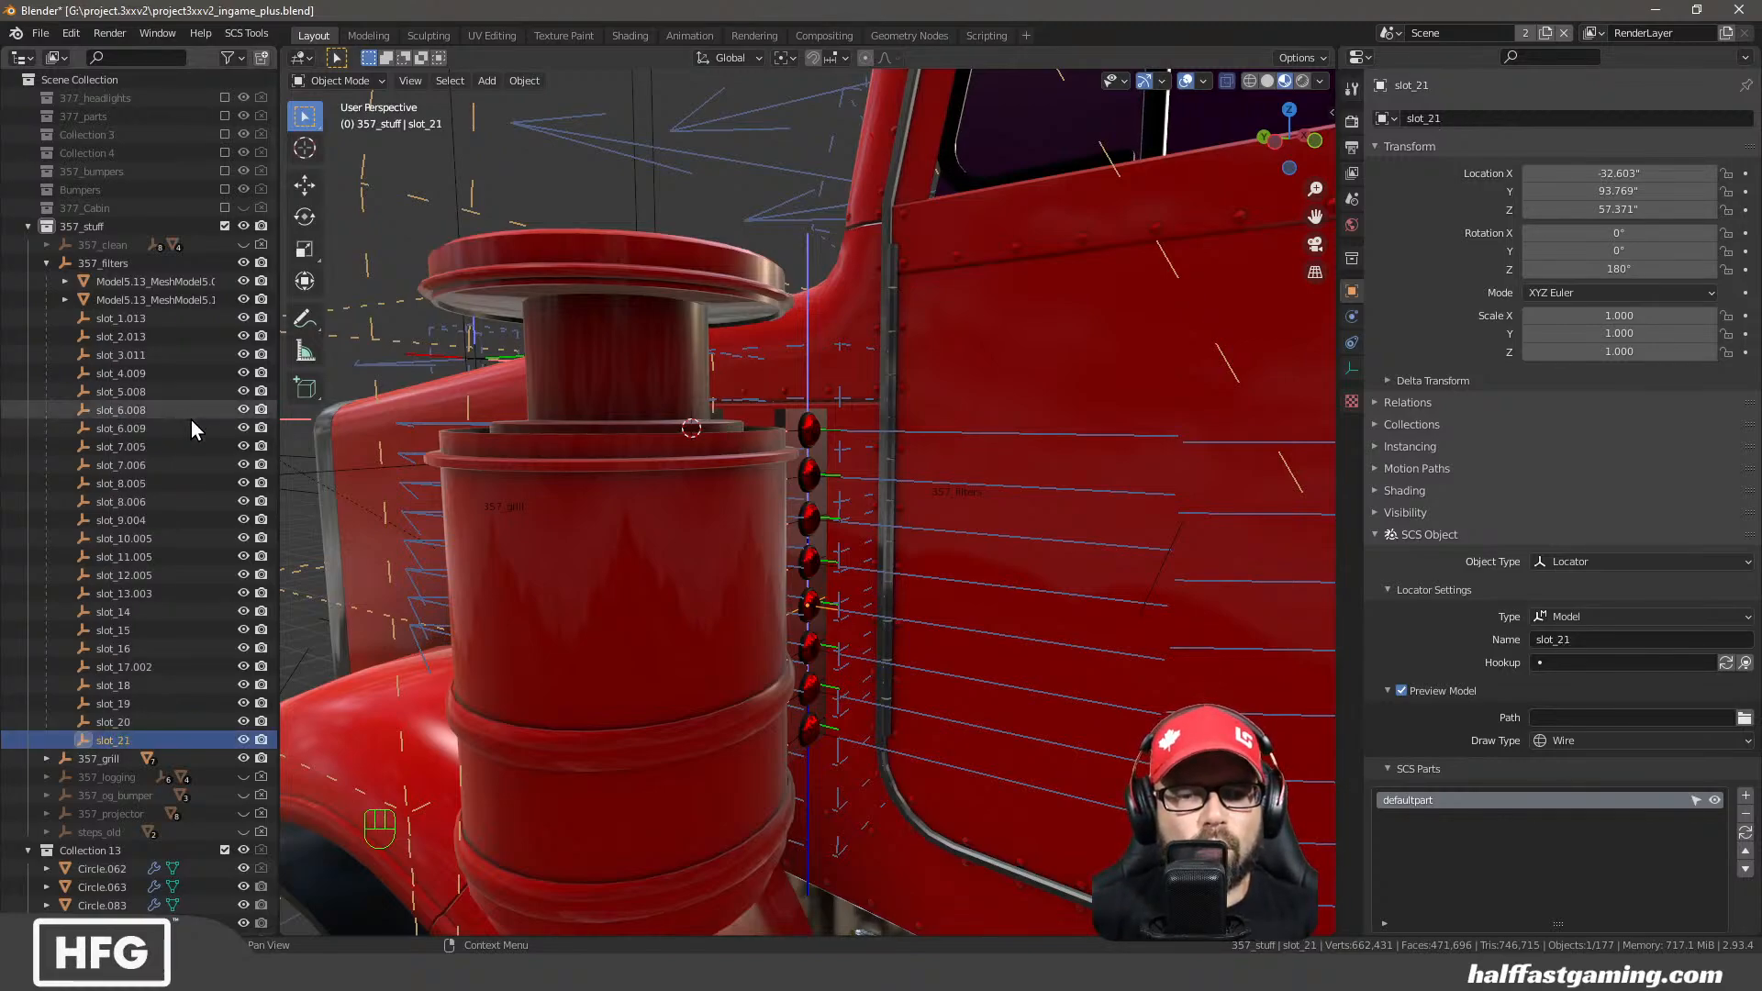
{"action": "double_click", "coordinate": [137, 430]}
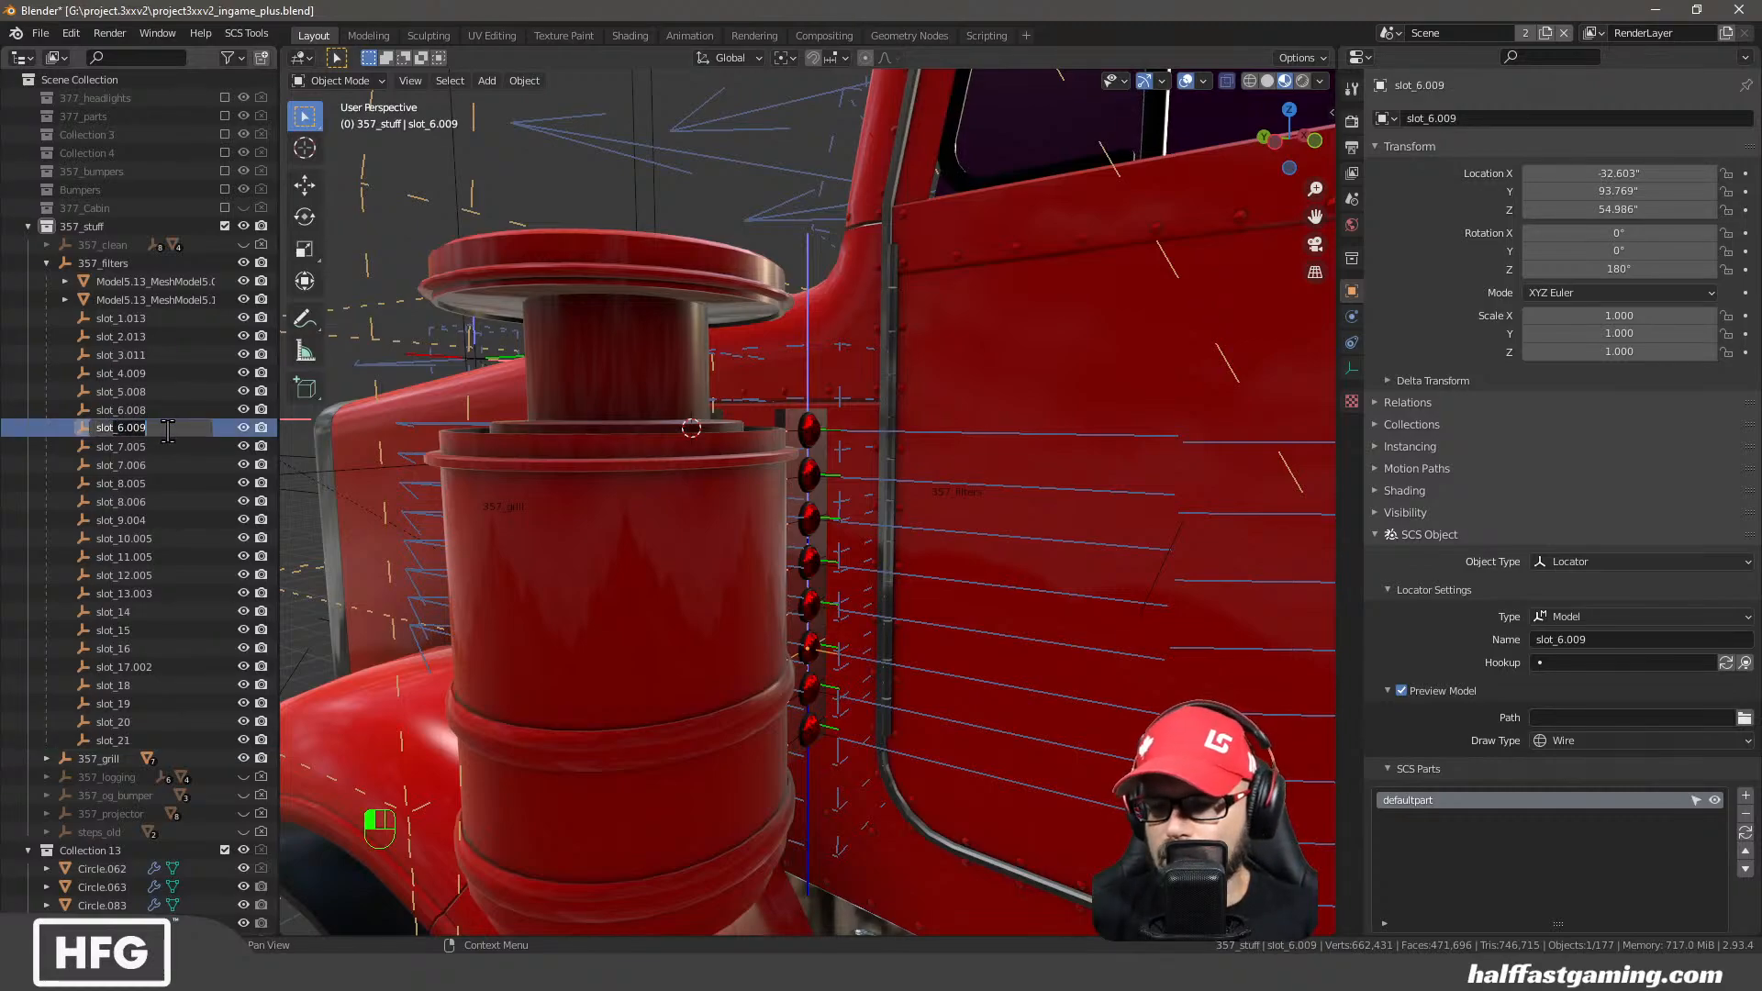
{"action": "type", "text": "22"}
{"action": "key", "text": "Return"}
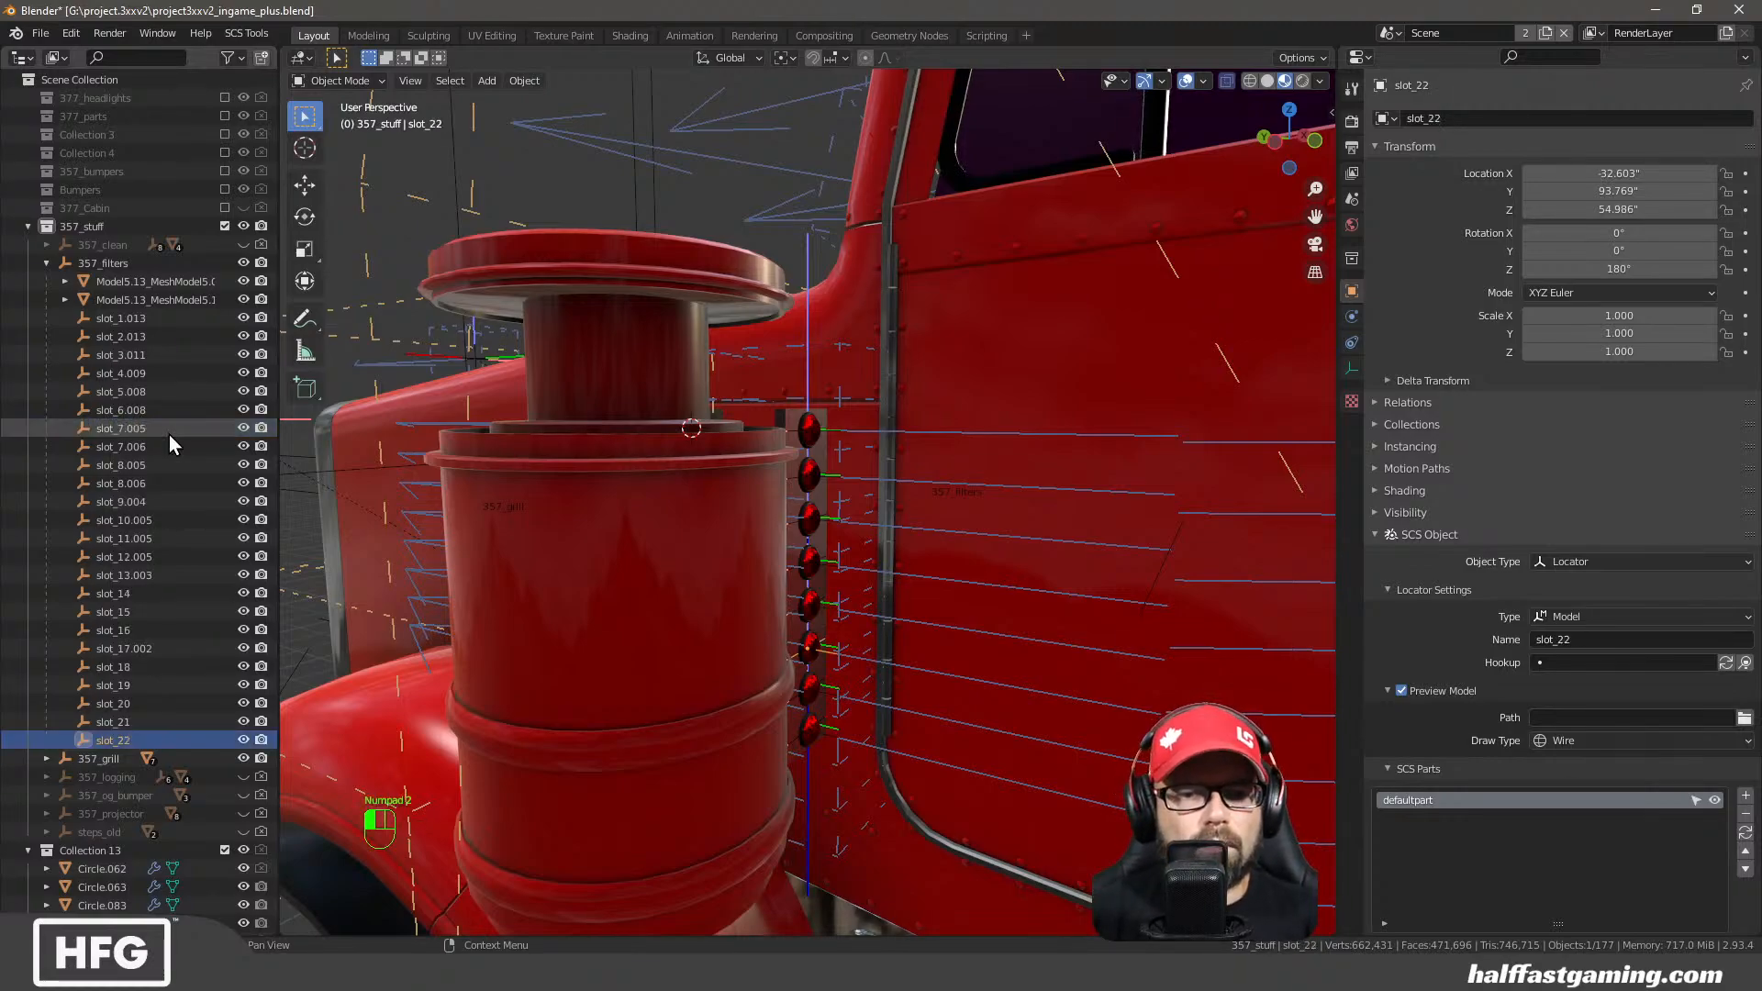
Rename the rear-light locator slot_7.006 as slot_23
{"action": "left_click", "coordinate": [149, 448]}
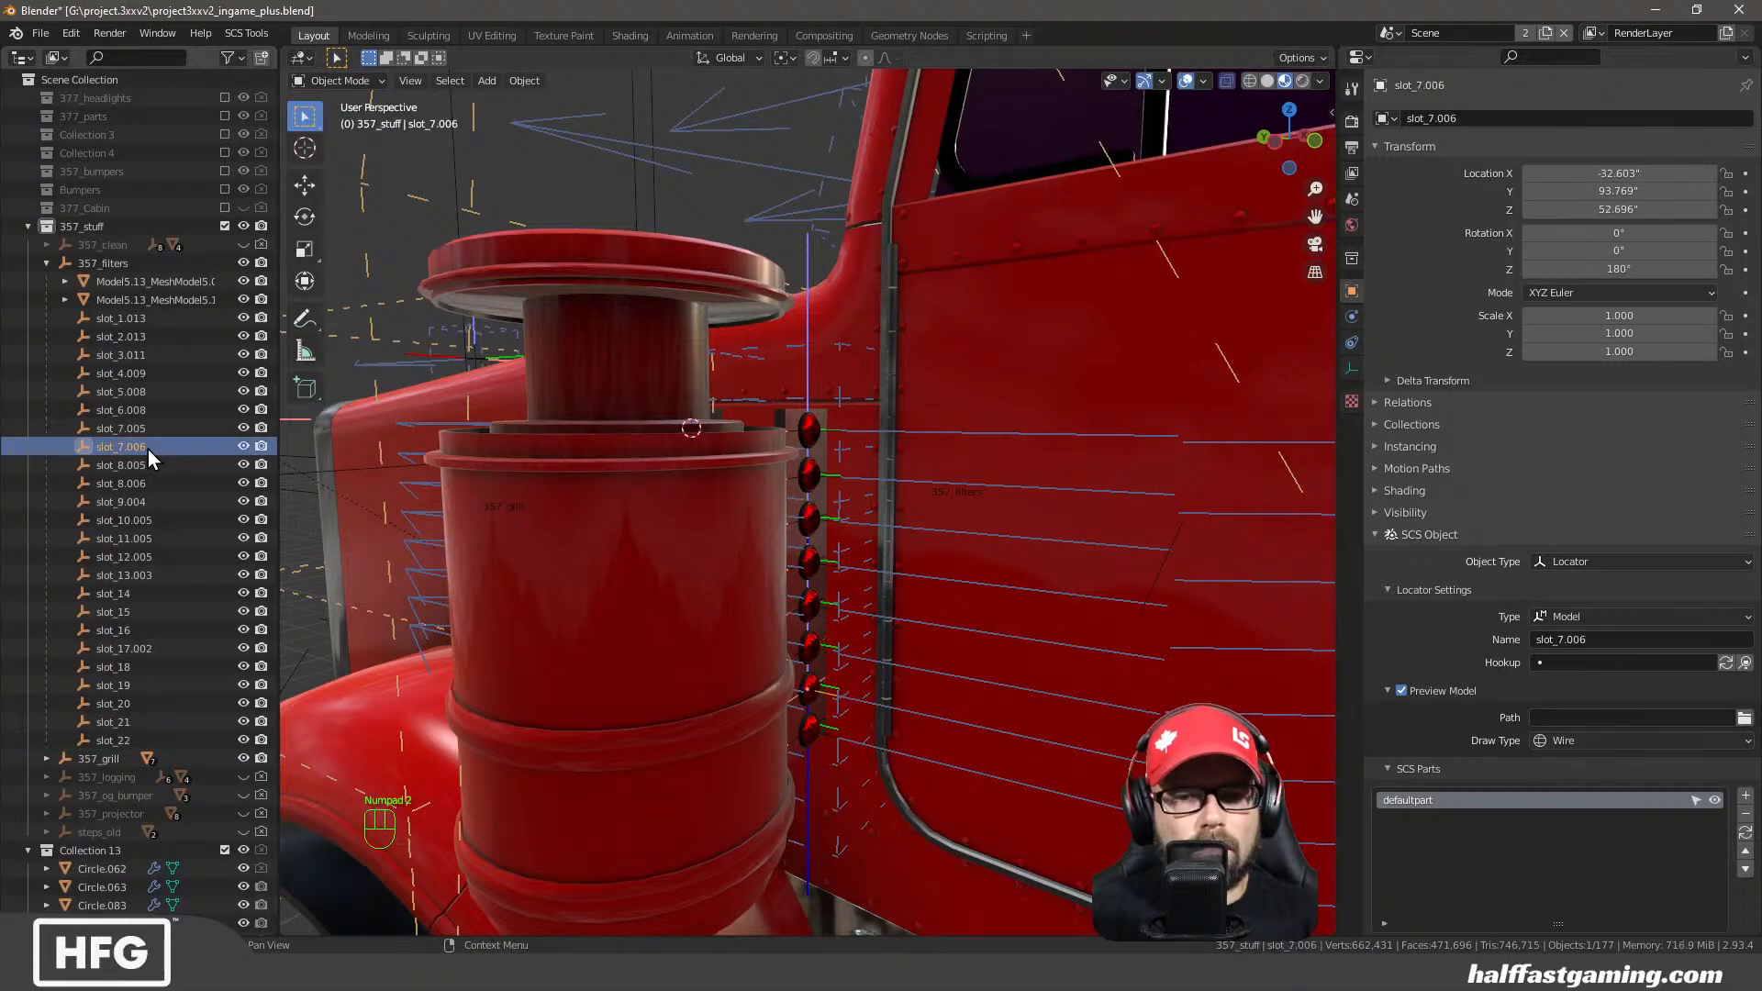
{"action": "double_click", "coordinate": [148, 449]}
{"action": "left_click_drag", "start_coordinate": [117, 447], "coordinate": [167, 447]}
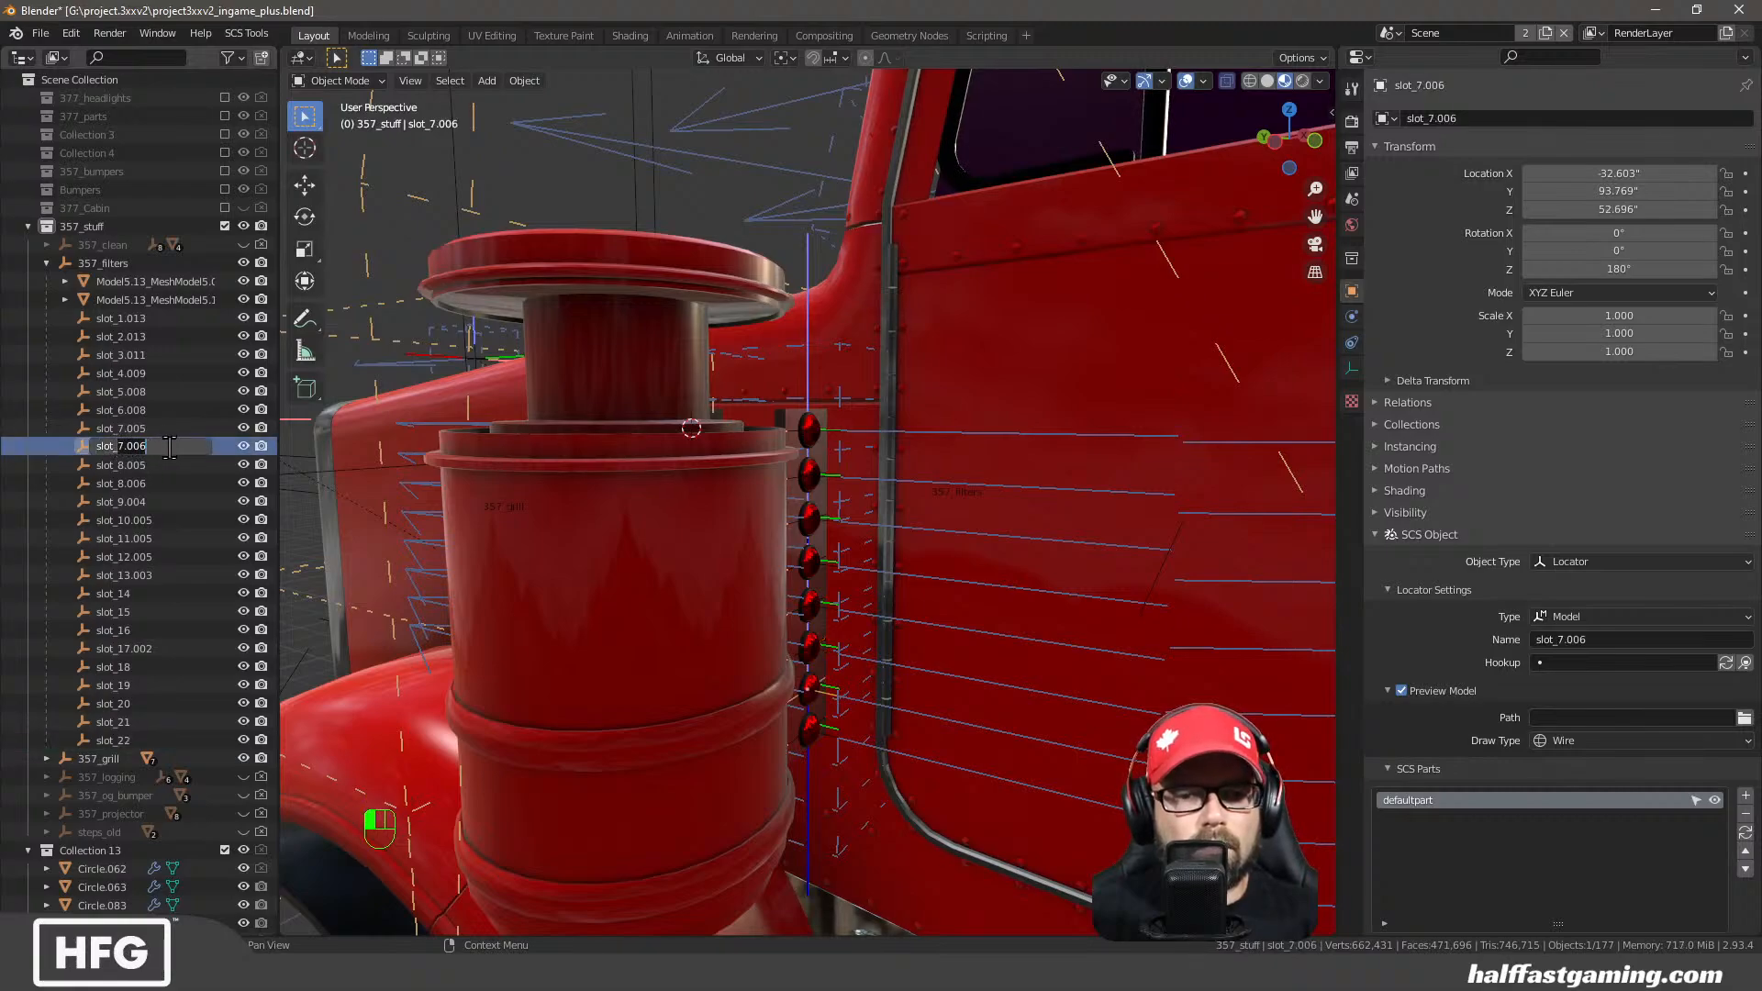
{"action": "type", "text": "23"}
{"action": "key", "text": "Return"}
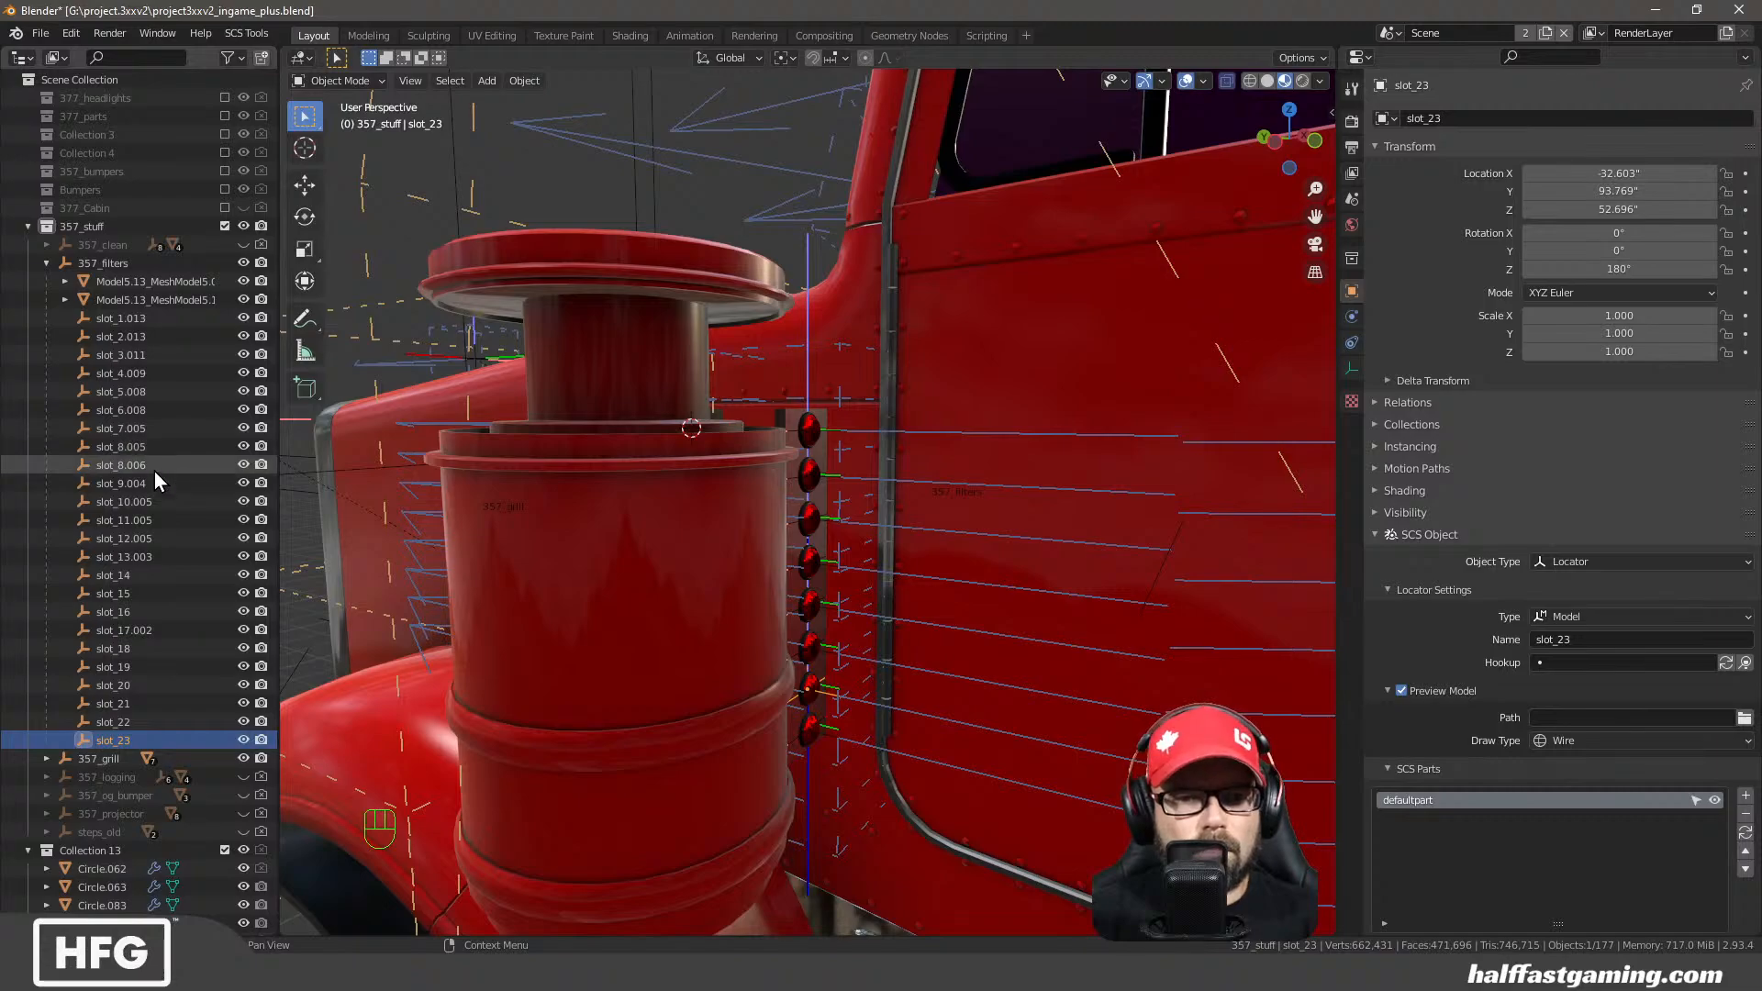
Rename the bottom rear-light locator slot_8.006 as slot_24
{"action": "left_click", "coordinate": [124, 468]}
{"action": "double_click", "coordinate": [123, 468]}
{"action": "left_click", "coordinate": [193, 464]}
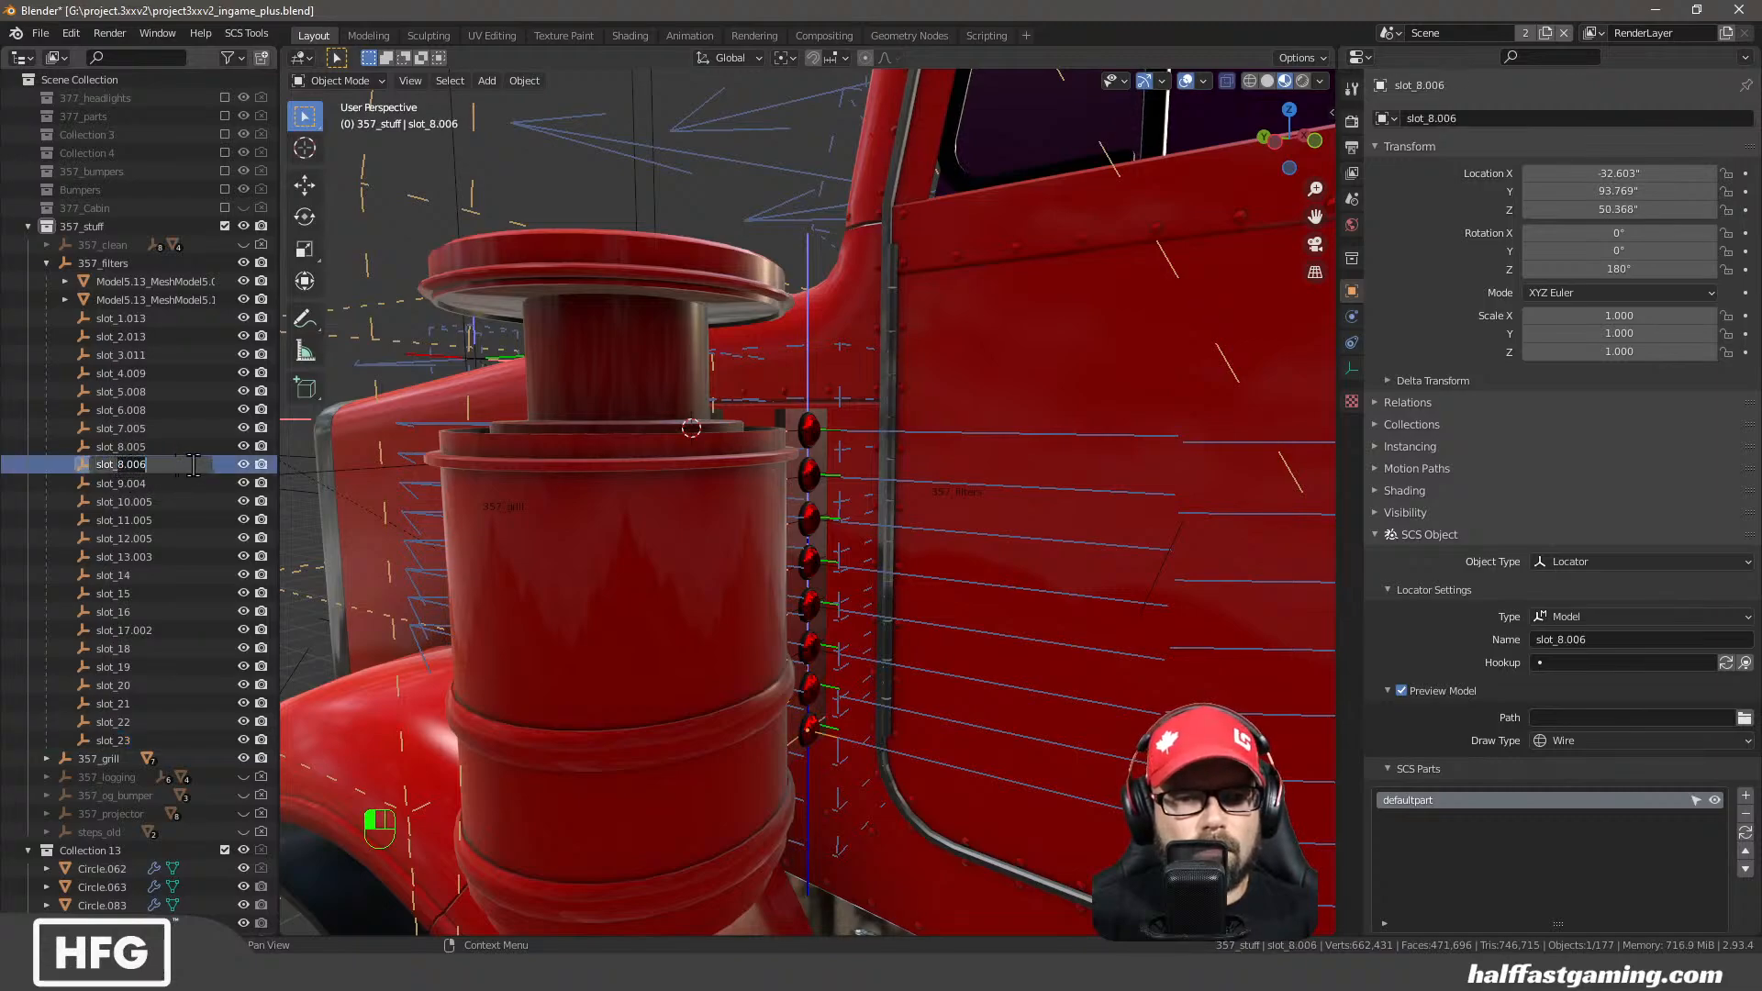
{"action": "key", "text": "shift+Left"}
{"action": "key", "text": "shift+Left"}
{"action": "key", "text": "shift+Left"}
{"action": "key", "text": "shift+Left"}
{"action": "key", "text": "shift+Left"}
{"action": "type", "text": "24"}
{"action": "key", "text": "Return"}
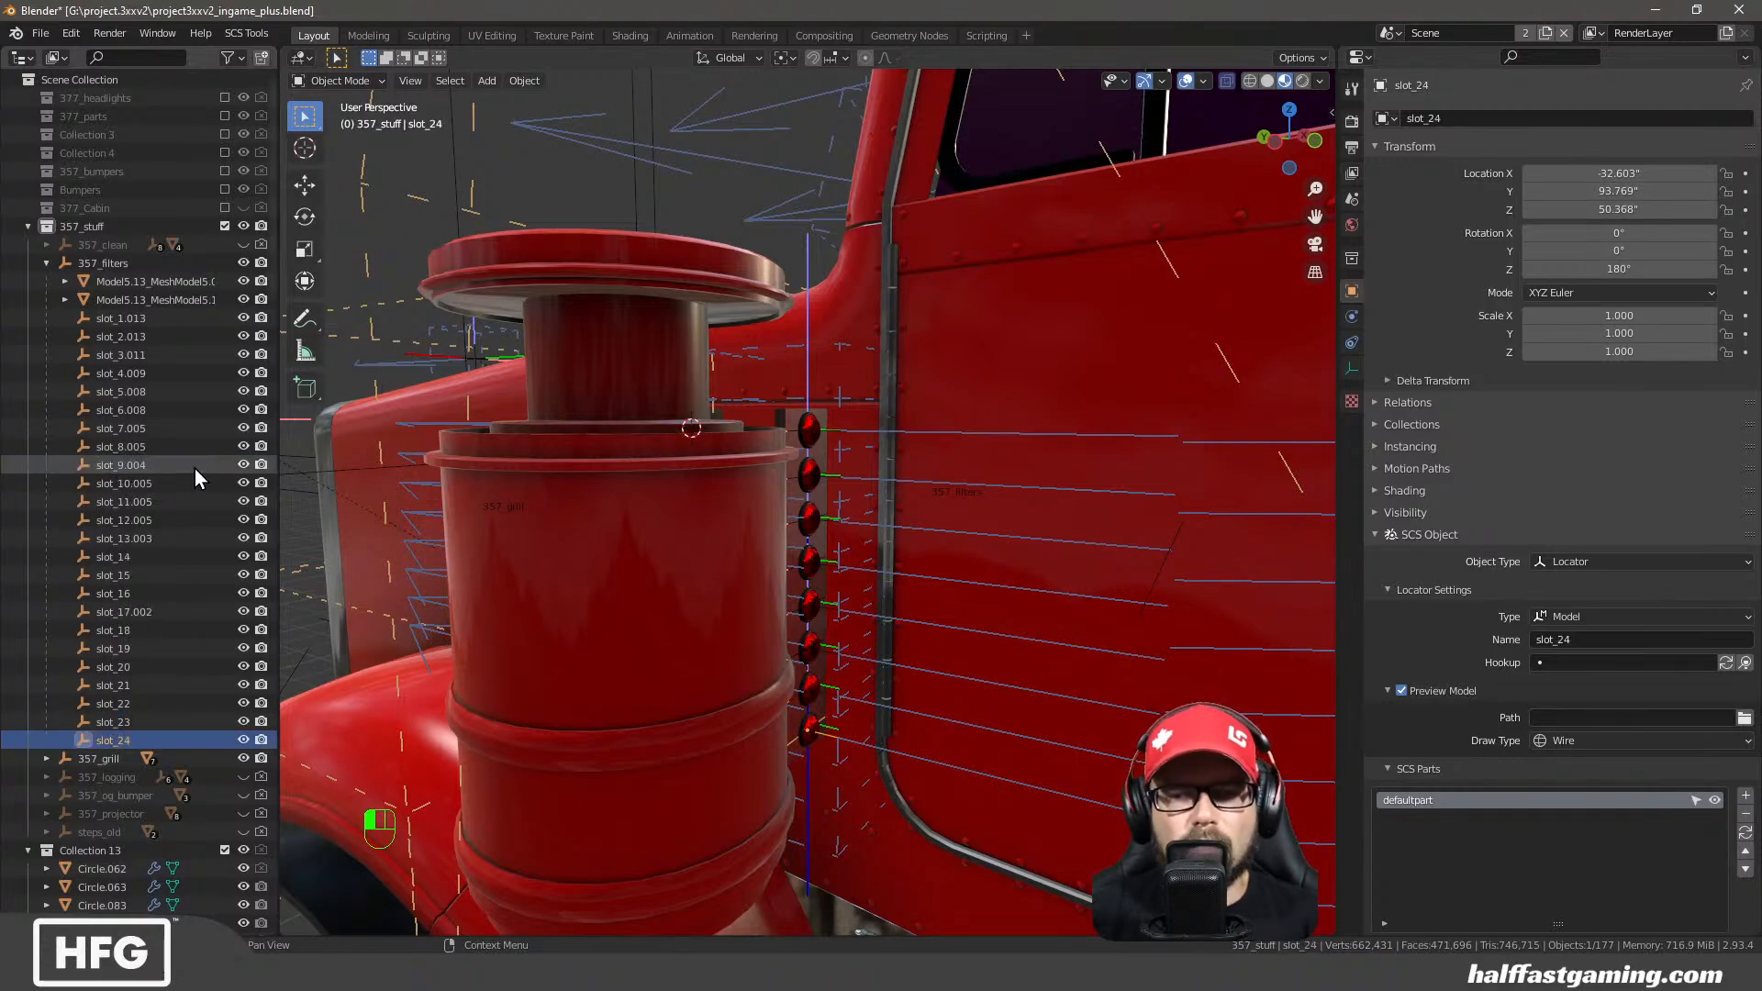
Duplicate the eight front-light locators slot_9.004 through slot_16 in place on the air filter panel
{"action": "middle_click_drag", "start_coordinate": [583, 637], "coordinate": [789, 525]}
{"action": "scroll", "coordinate": [655, 604], "scroll_direction": "up", "scroll_amount": 2}
{"action": "scroll", "coordinate": [664, 615], "scroll_direction": "up", "scroll_amount": 3}
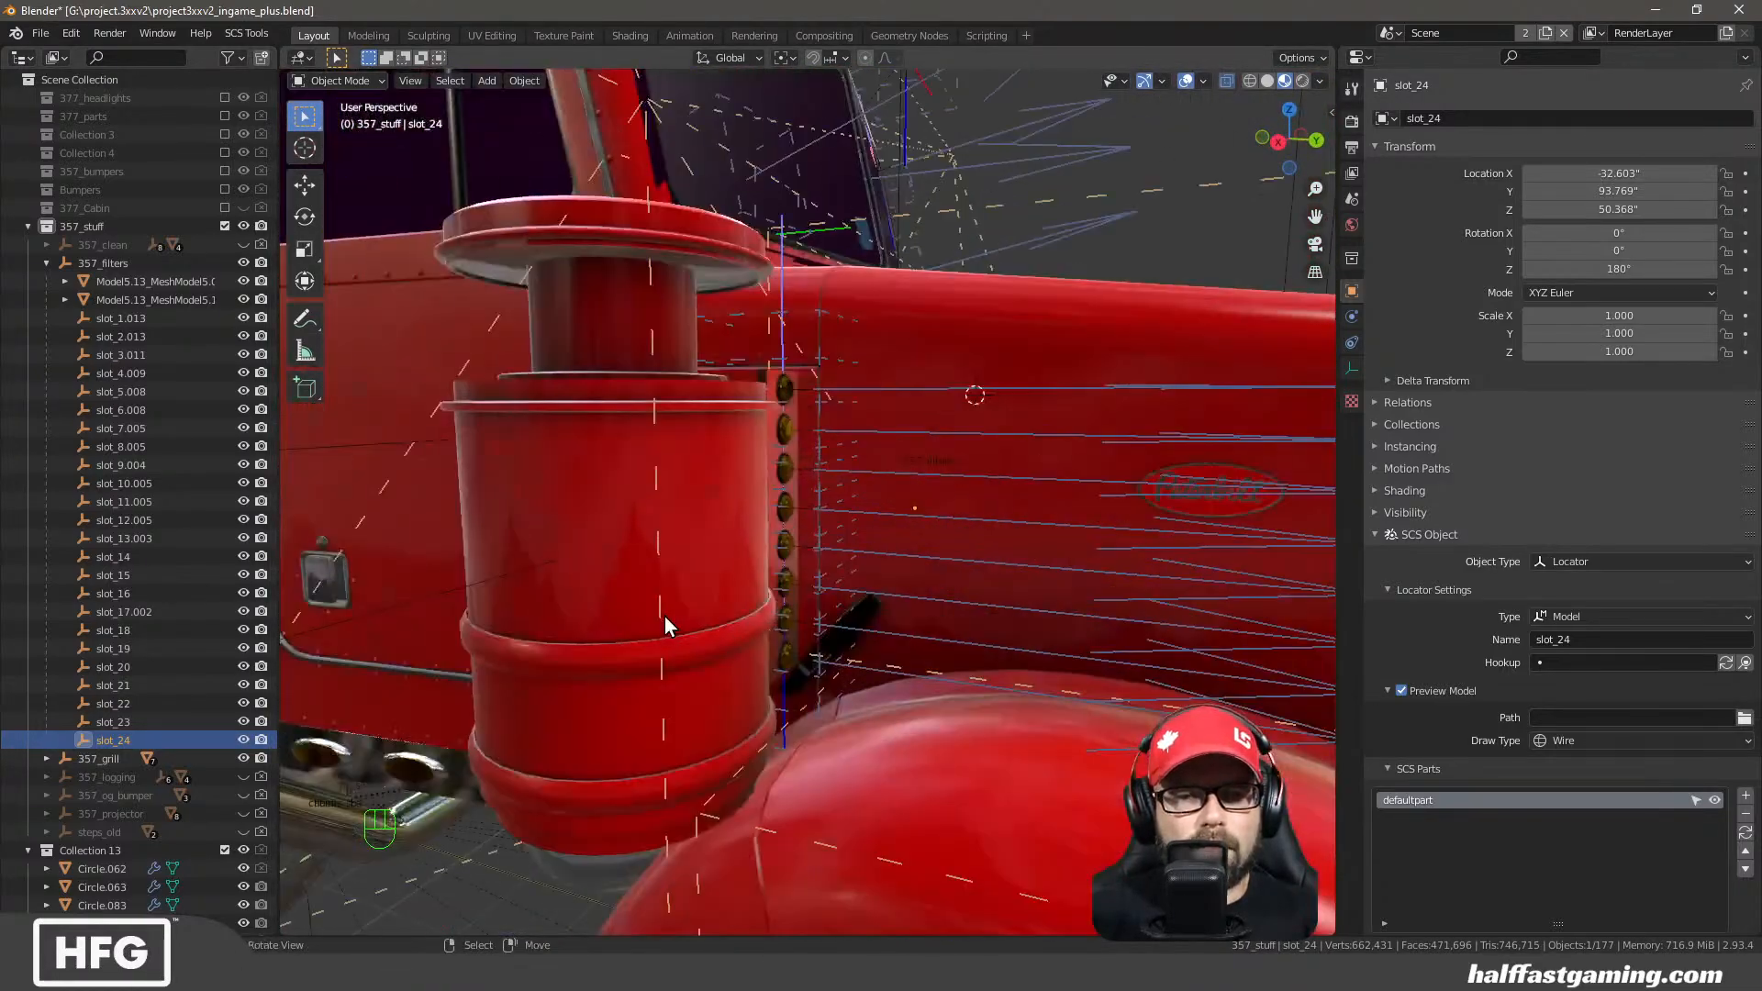
{"action": "left_click", "coordinate": [129, 468]}
{"action": "left_click", "coordinate": [121, 596], "text": "shift"}
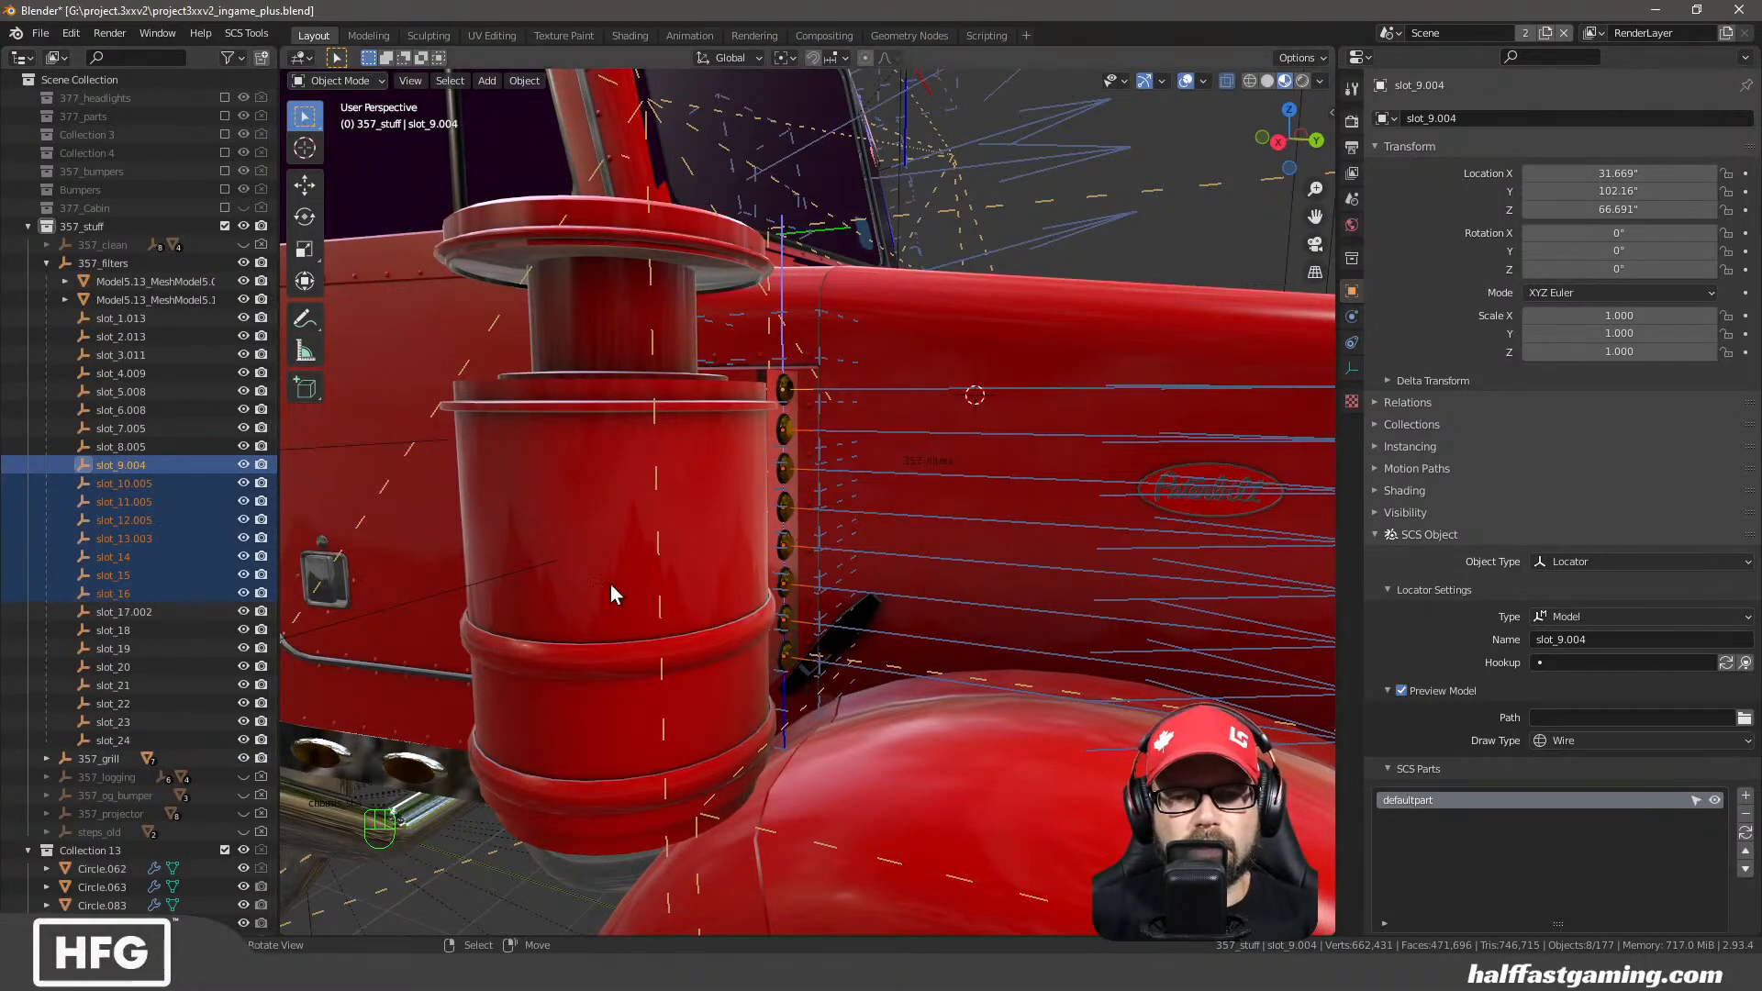
{"action": "middle_click_drag", "start_coordinate": [609, 585], "coordinate": [780, 582]}
{"action": "key", "text": "shift+d"}
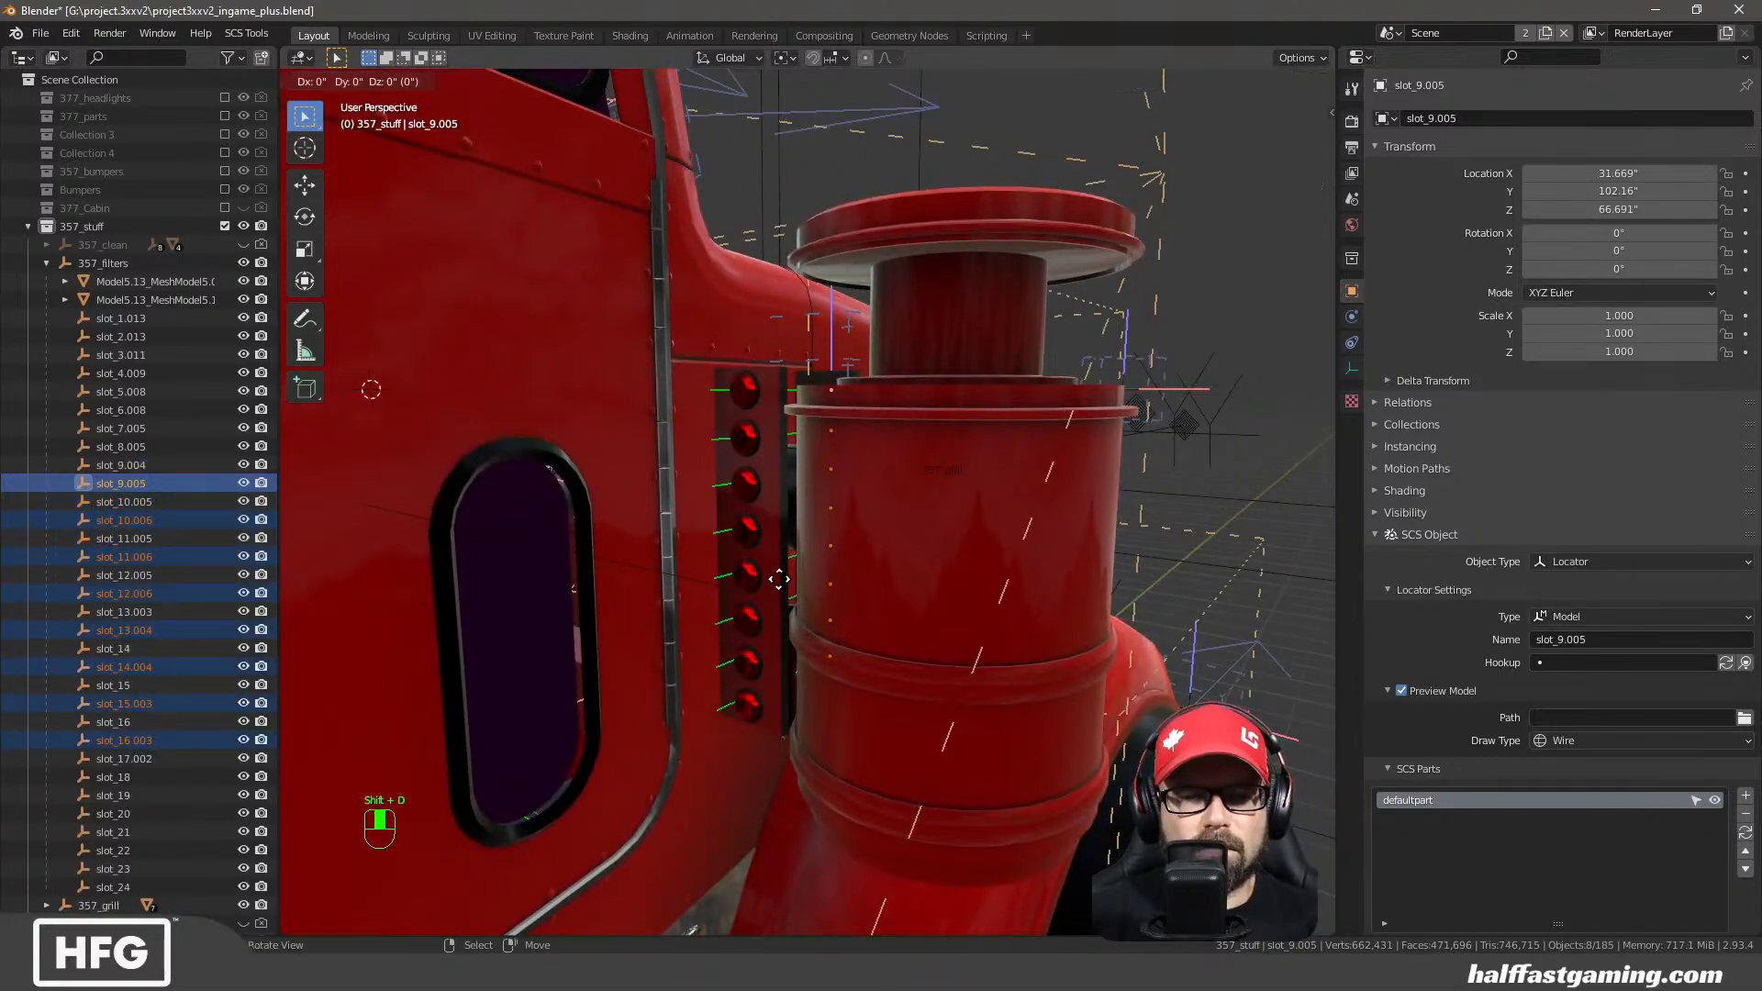
{"action": "key", "text": "Escape"}
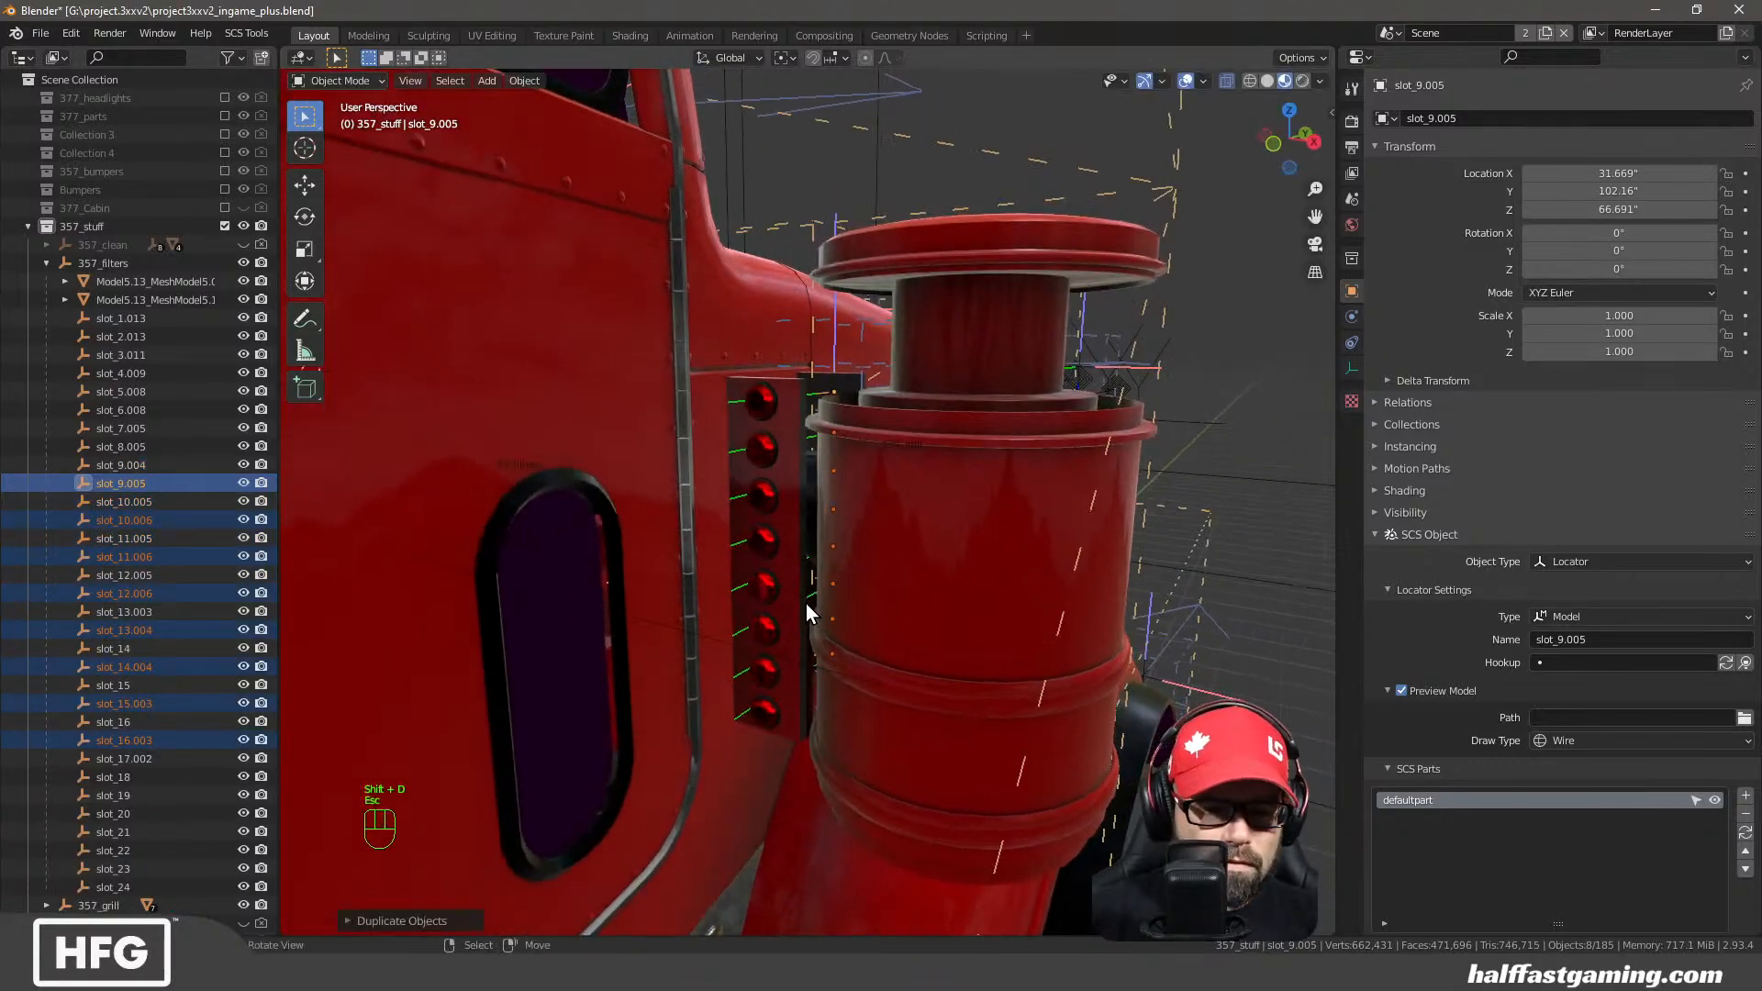
Move the eight duplicated locators along Y to the rear red lights, with slot_9.005 at about 93.72"
{"action": "key", "text": "g"}
{"action": "key", "text": "y"}
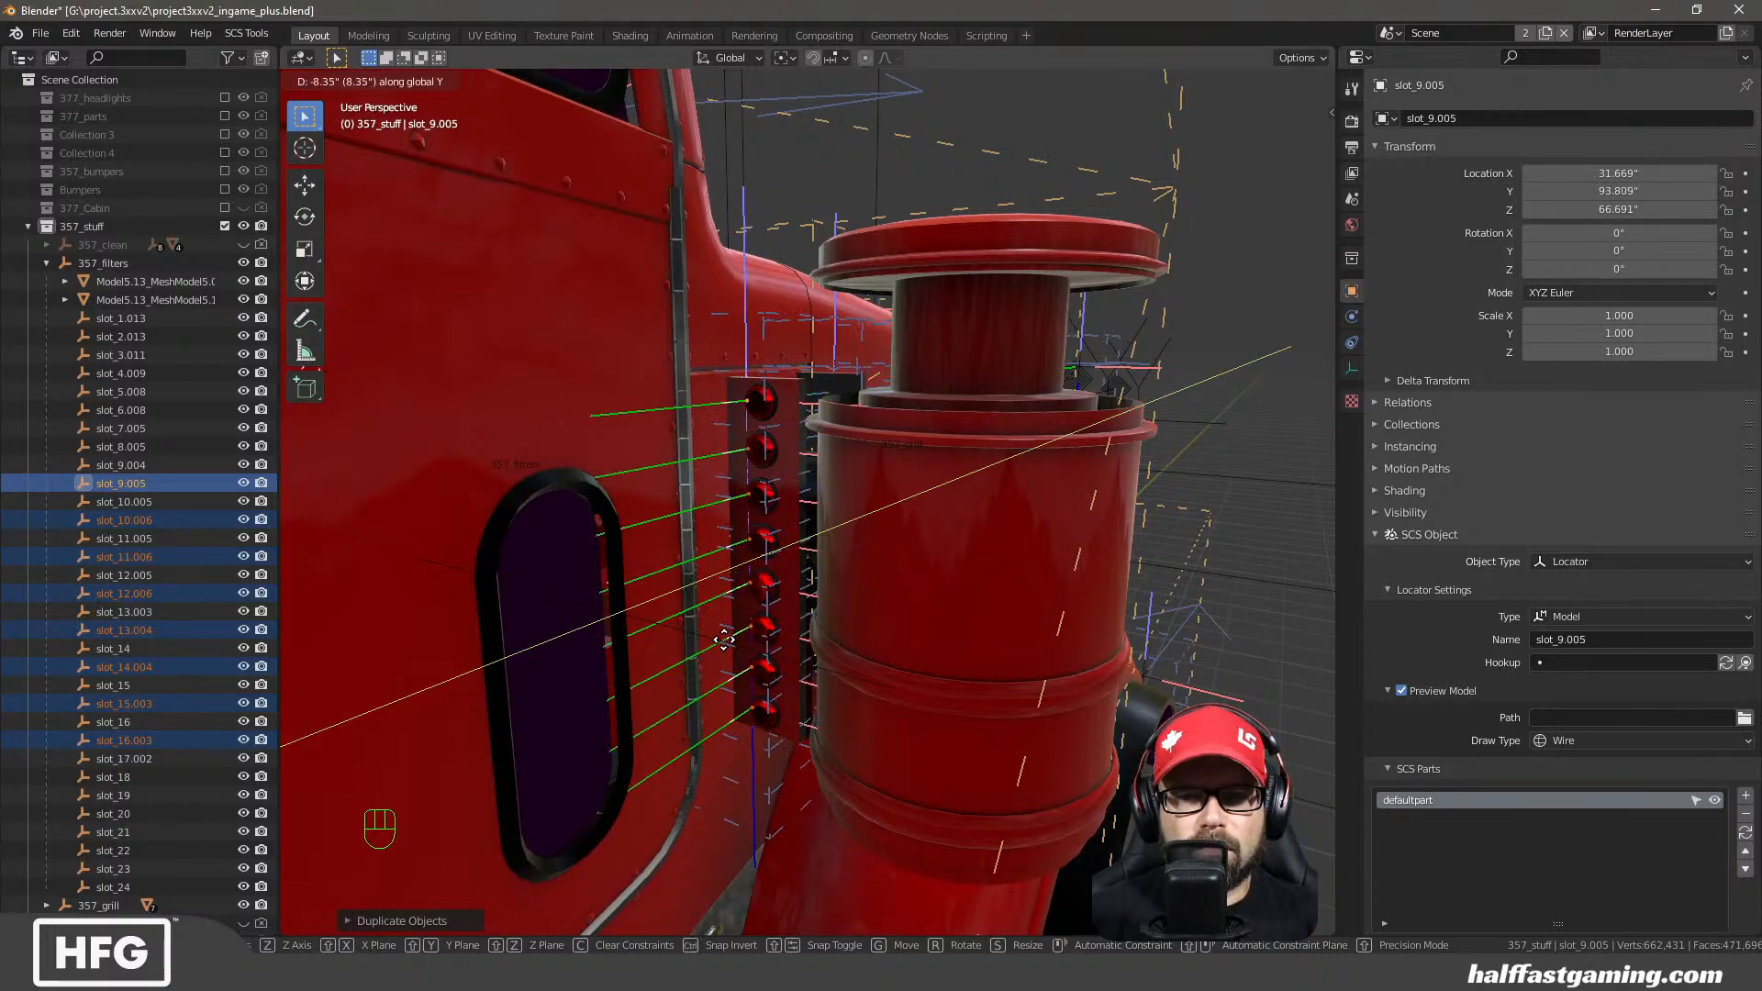
{"action": "left_click", "coordinate": [724, 653]}
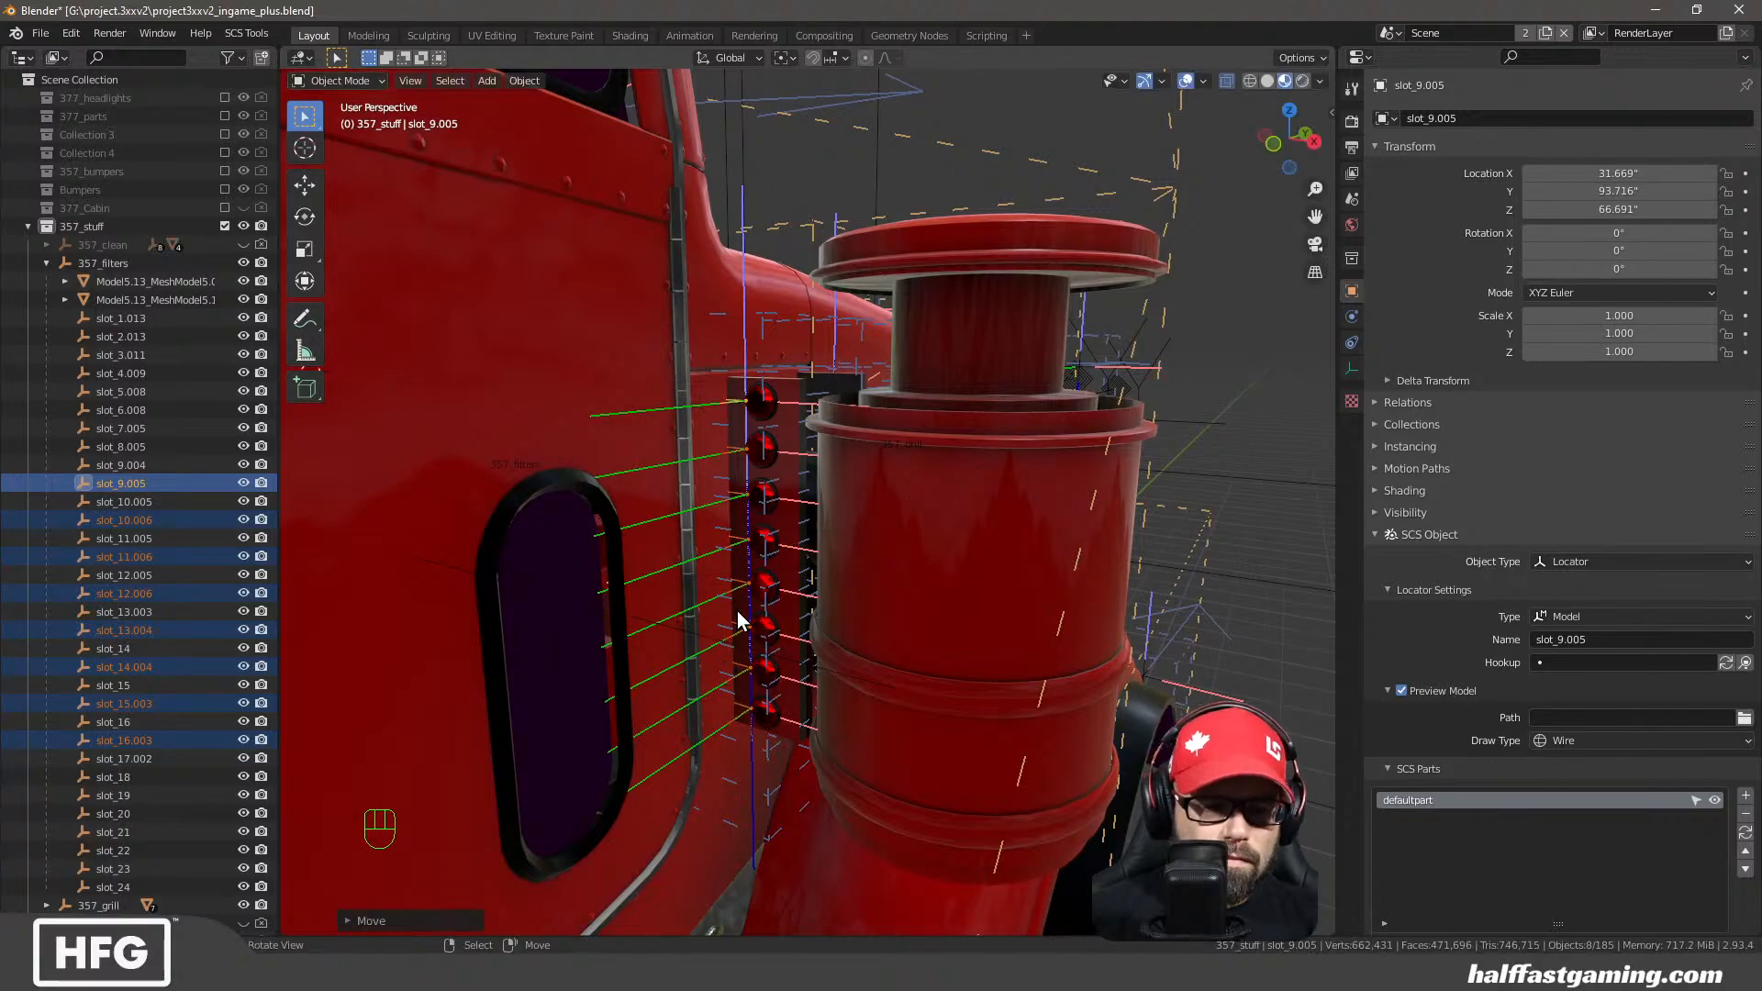
Move the duplicated locators along X to centre them on the rear red lights, with slot_9.005 at about 32.61"
{"action": "key", "text": "g"}
{"action": "key", "text": "x"}
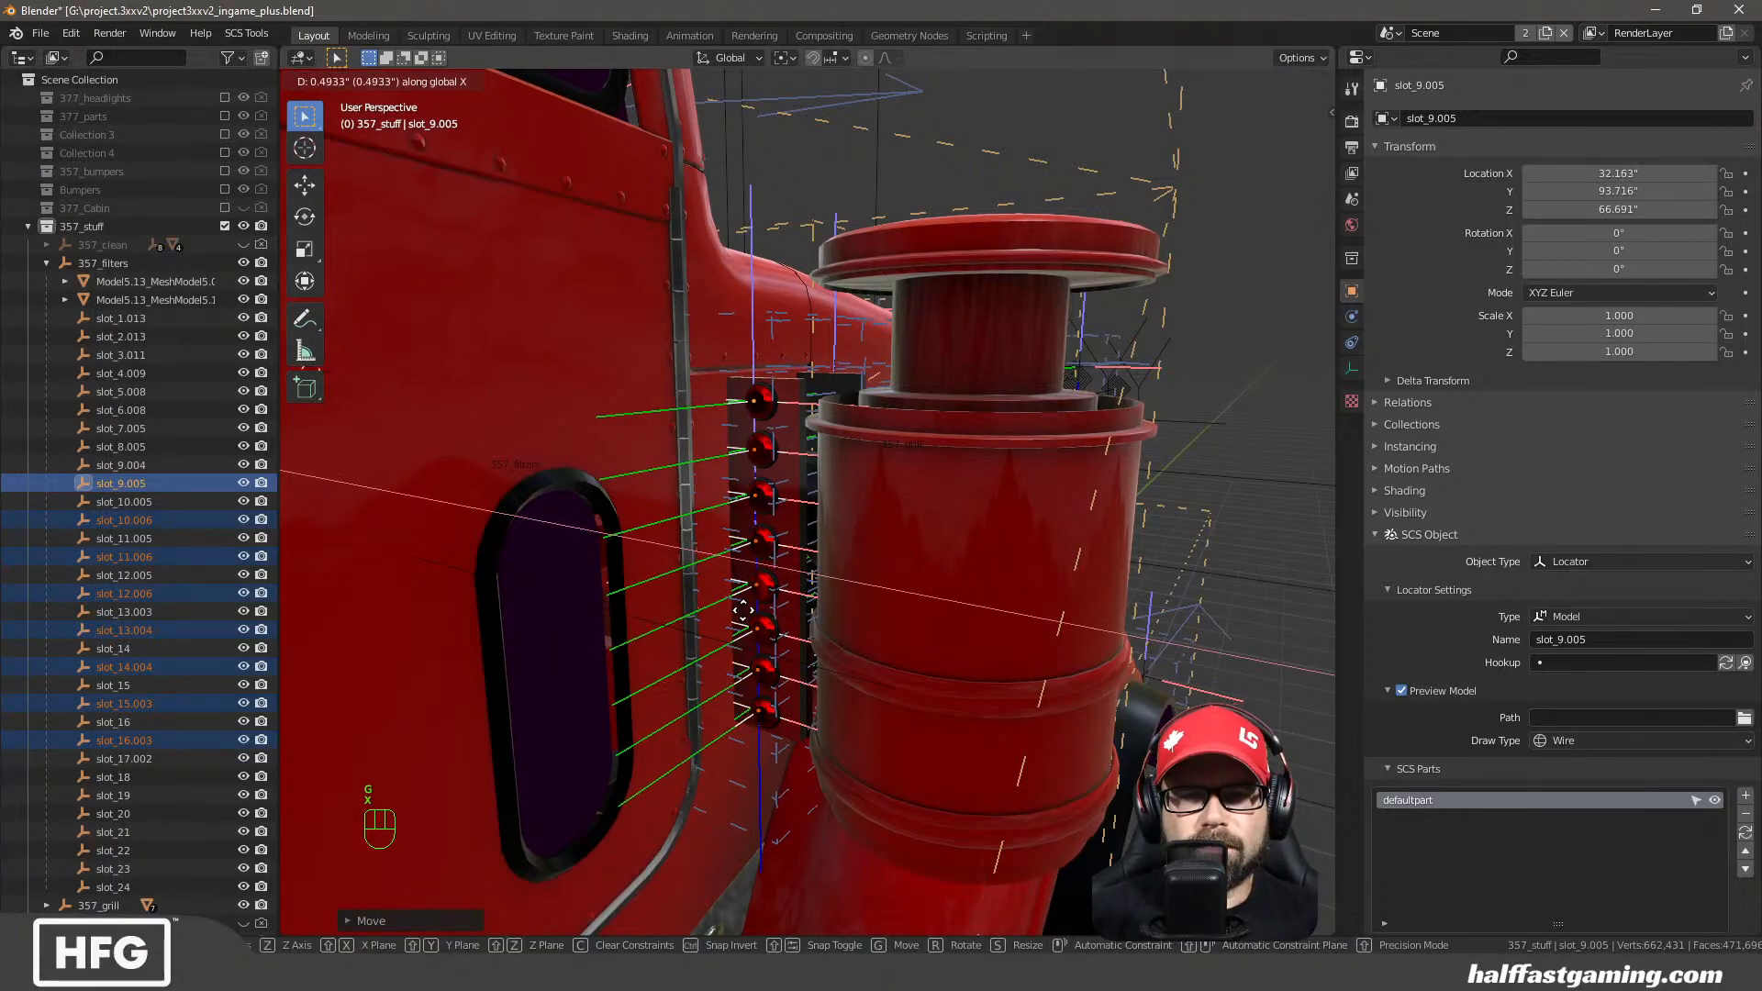
{"action": "left_click", "coordinate": [747, 616]}
{"action": "scroll", "coordinate": [846, 602], "scroll_direction": "up", "scroll_amount": 6}
{"action": "middle_click_drag", "start_coordinate": [846, 602], "coordinate": [857, 615]}
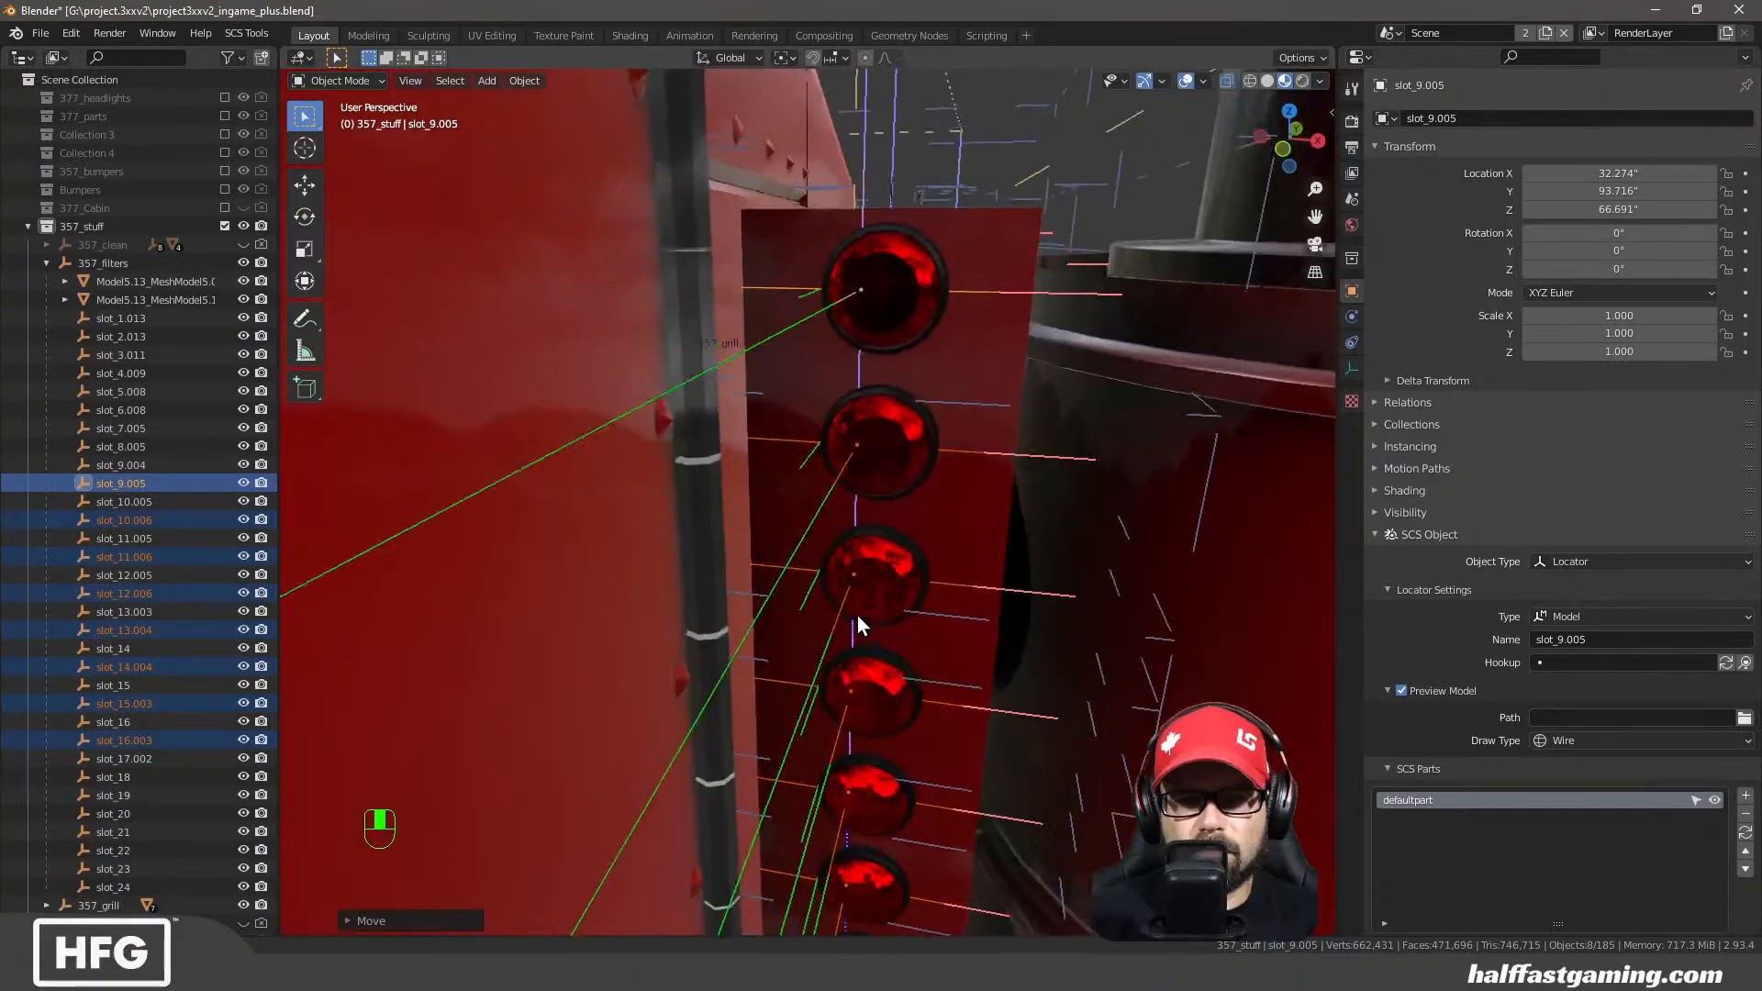
{"action": "key", "text": "g"}
{"action": "key", "text": "x"}
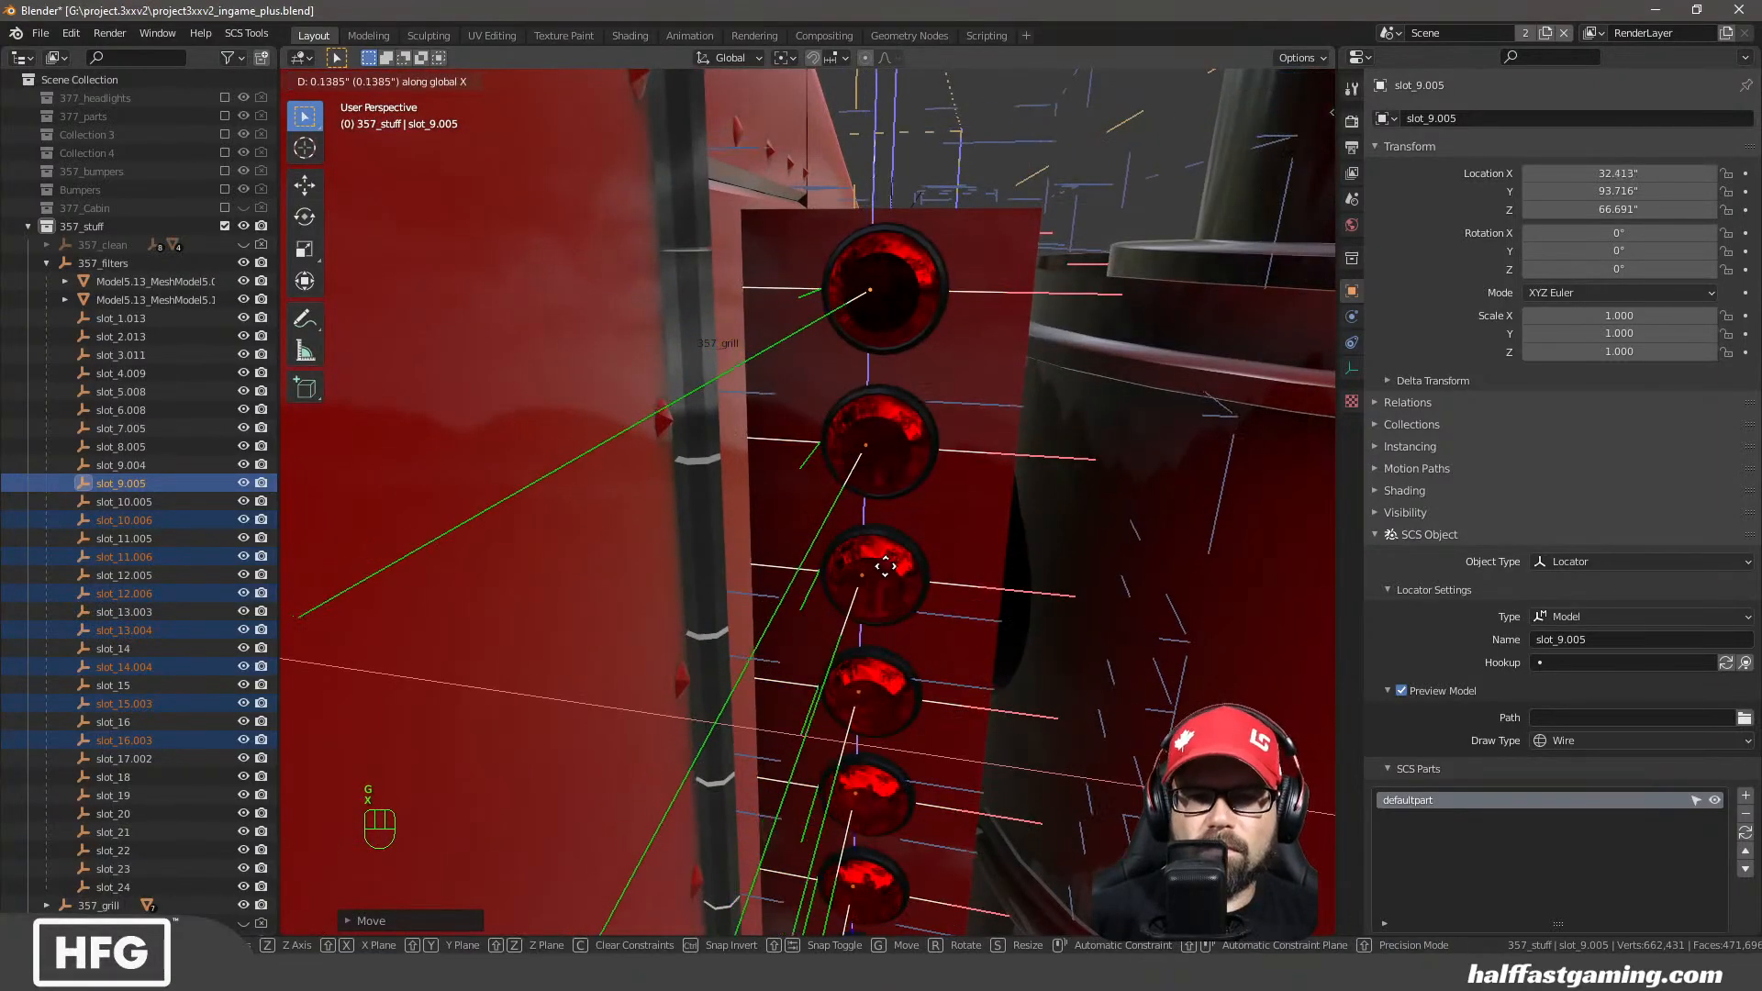
{"action": "left_click", "coordinate": [896, 565]}
Fine-tune the duplicated locators along Y against the rear red lenses, with slot_9.005 at about 93.78"
{"action": "middle_click_drag", "start_coordinate": [898, 565], "coordinate": [847, 564]}
{"action": "key", "text": "g"}
{"action": "key", "text": "y"}
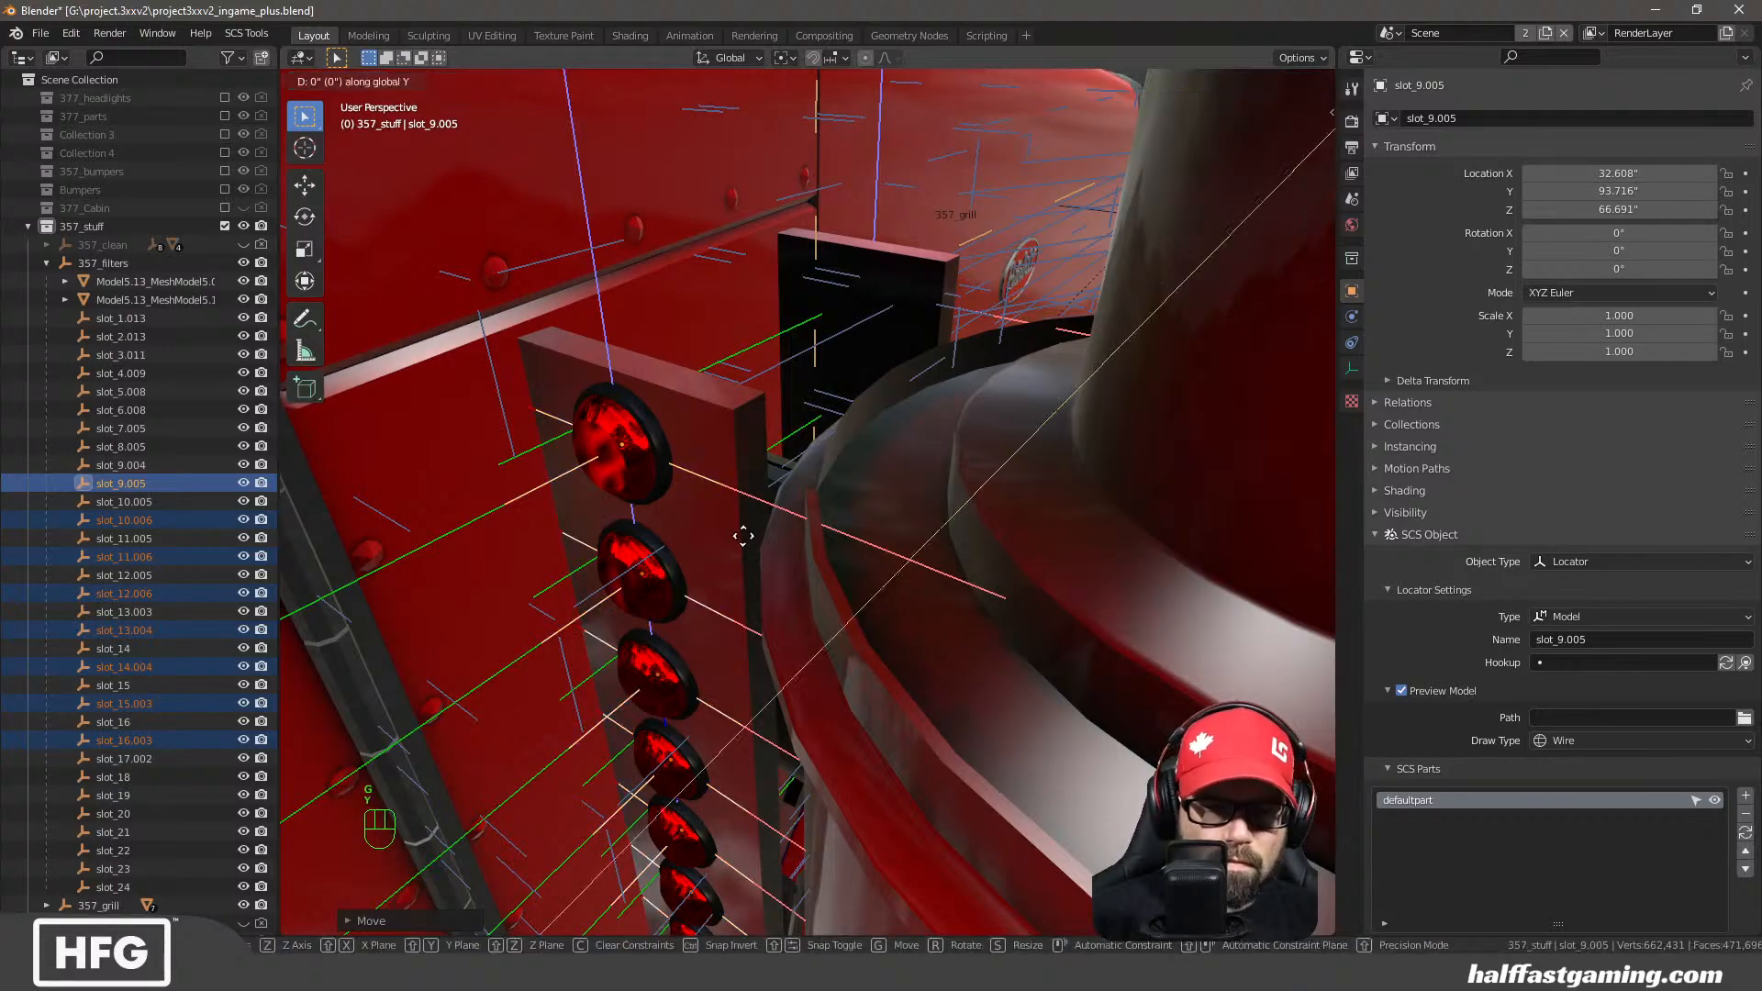
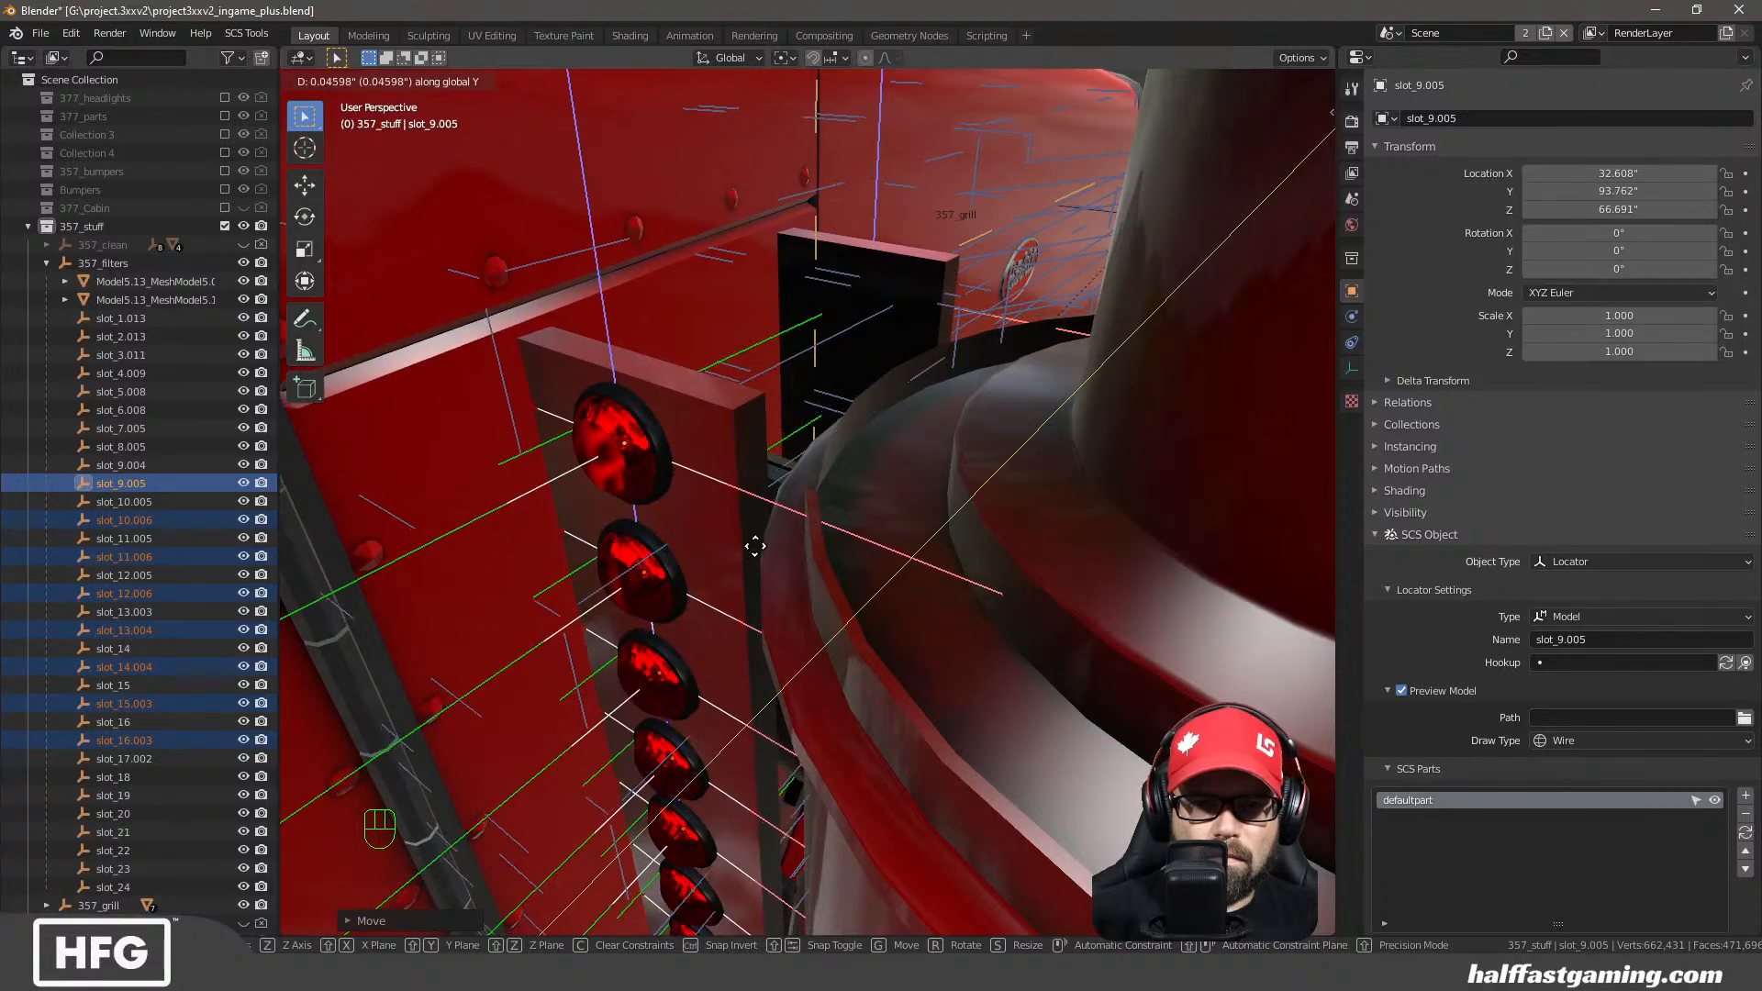
{"action": "left_click", "coordinate": [755, 556]}
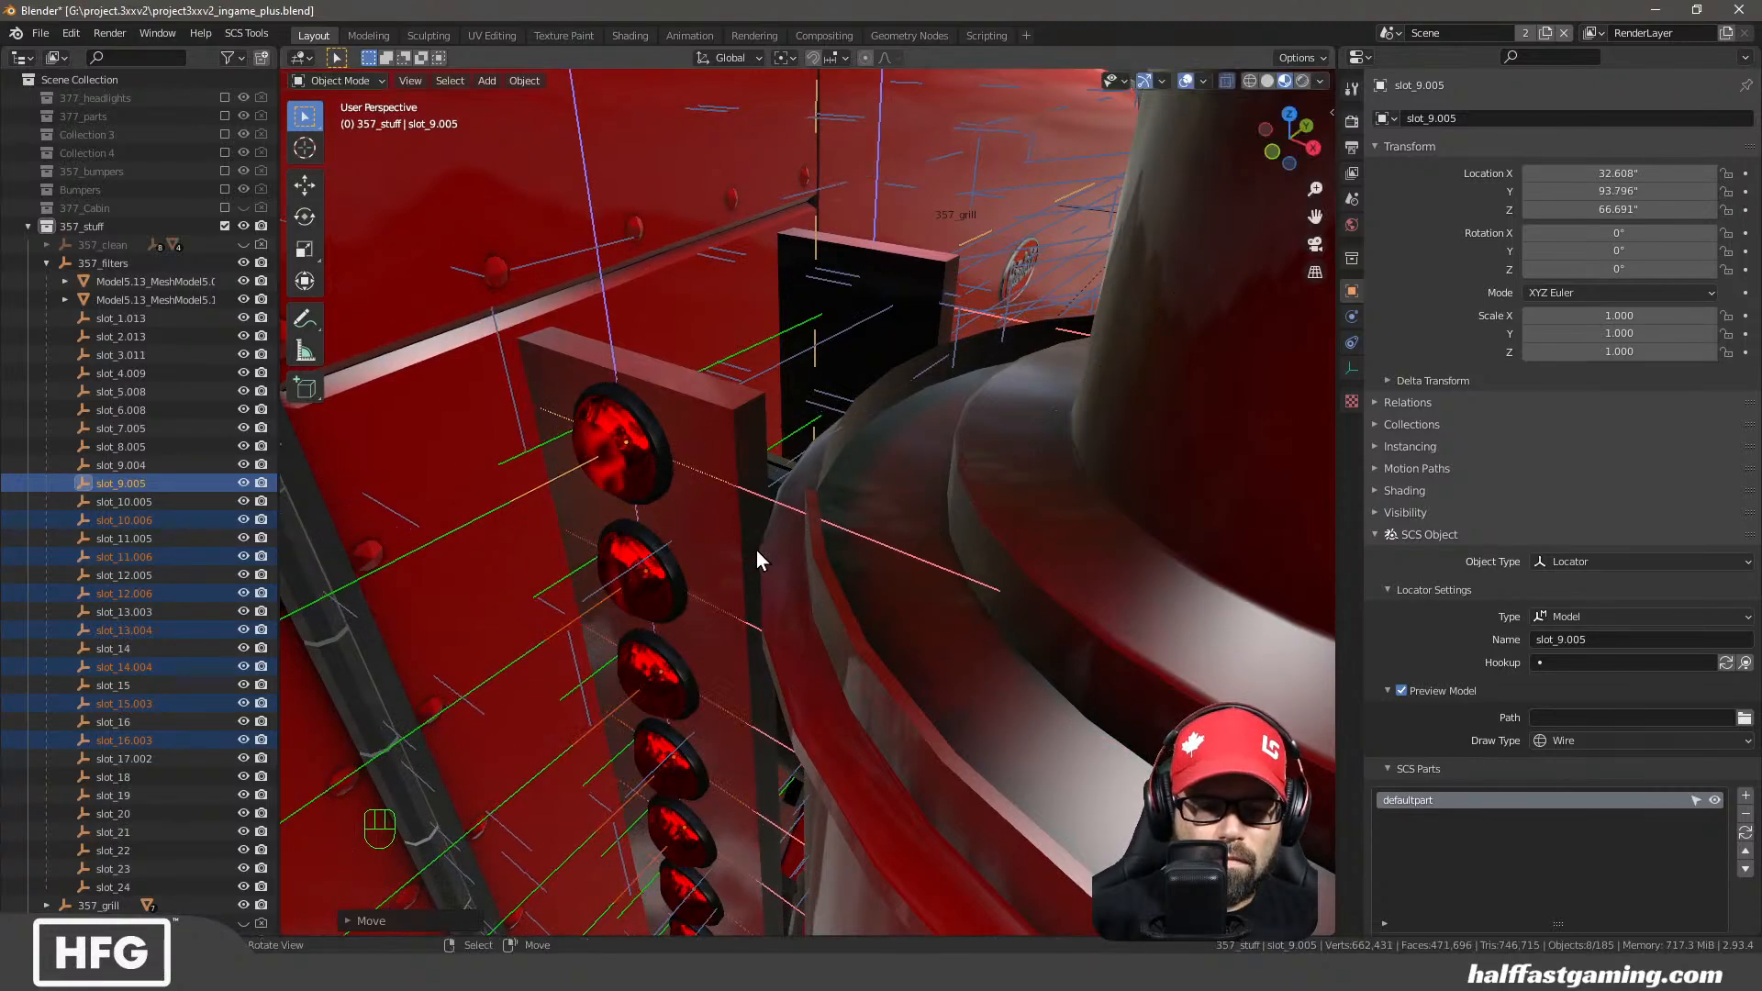
{"action": "key", "text": "g"}
{"action": "key", "text": "y"}
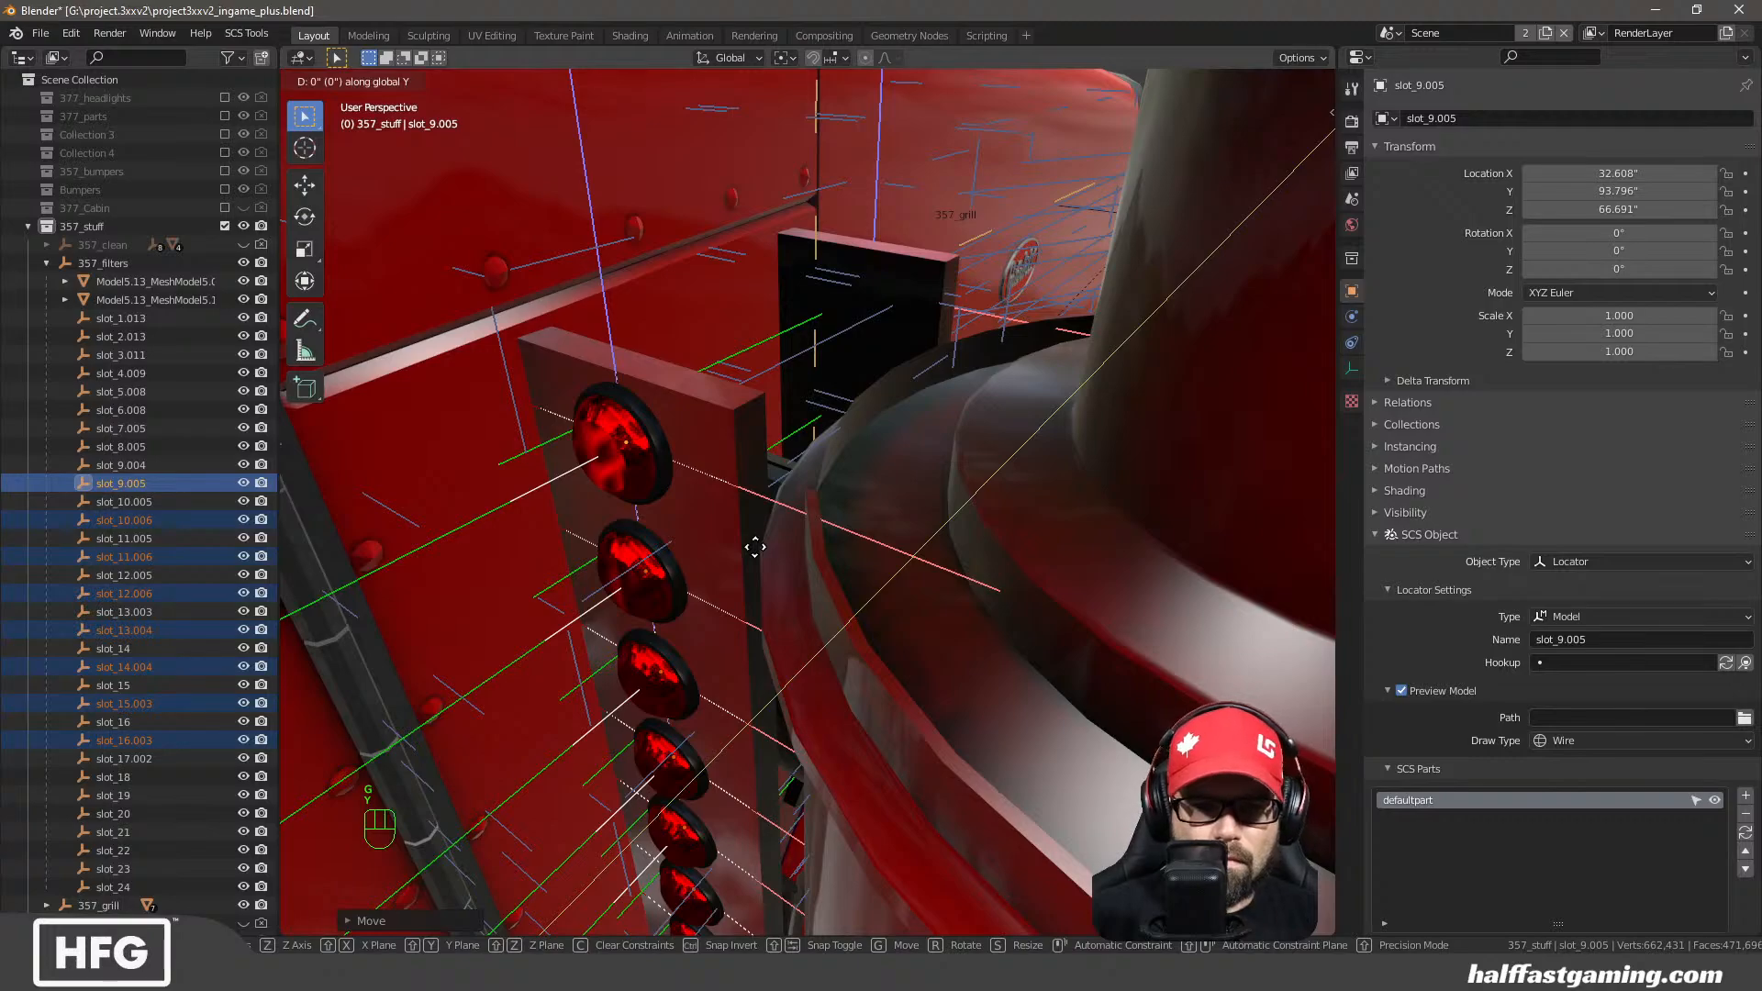
{"action": "left_click", "coordinate": [866, 507]}
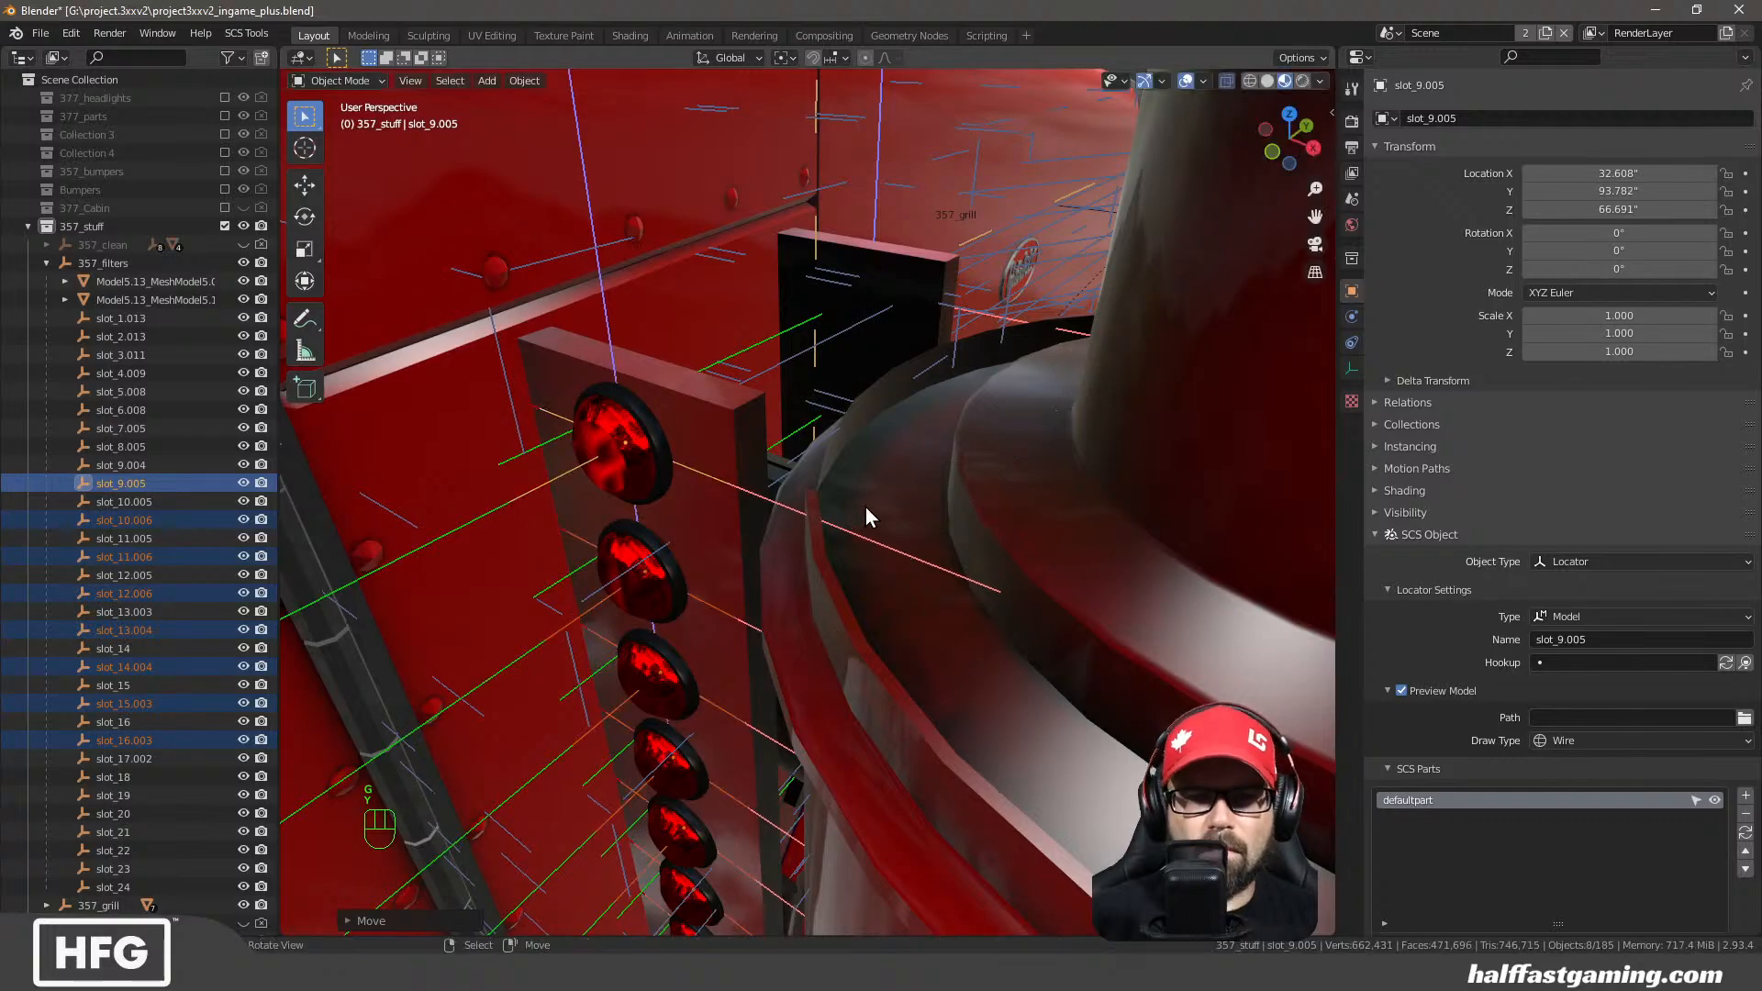
{"action": "scroll", "coordinate": [950, 431], "scroll_direction": "down", "scroll_amount": 10}
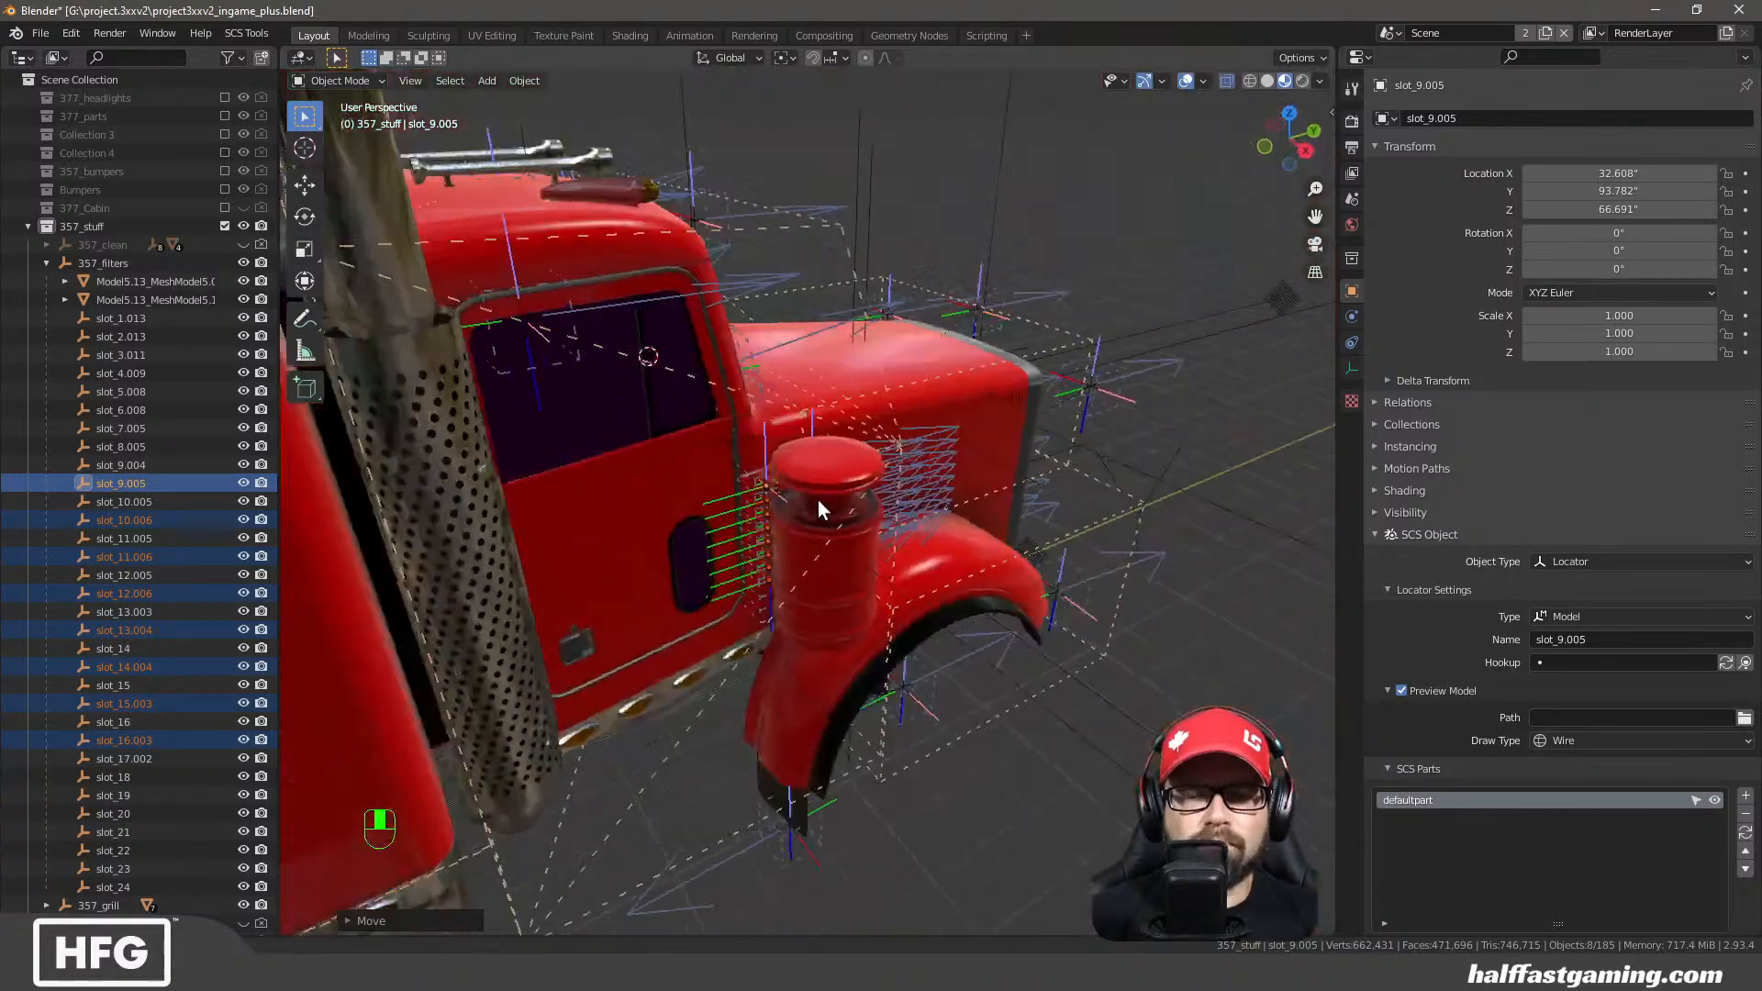
Rename the top rear-light locator slot_9.005 as slot_25
{"action": "middle_click_drag", "start_coordinate": [818, 499], "coordinate": [839, 496]}
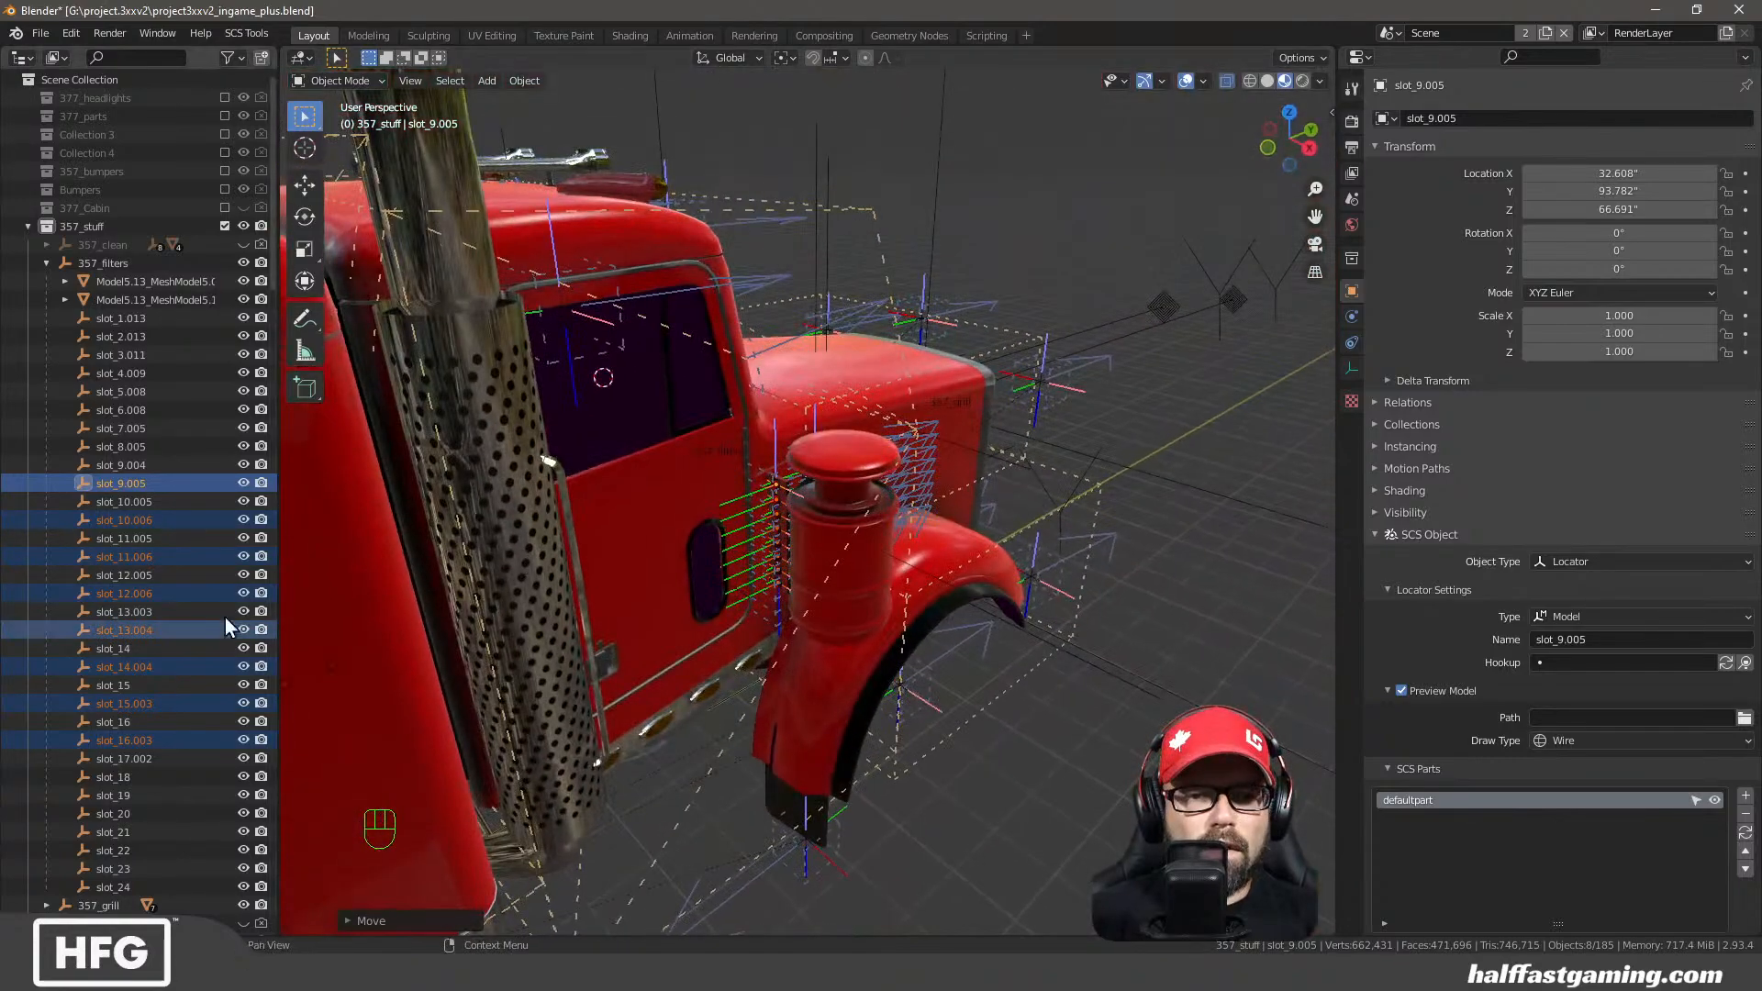
{"action": "left_click", "coordinate": [138, 488]}
{"action": "double_click", "coordinate": [123, 485]}
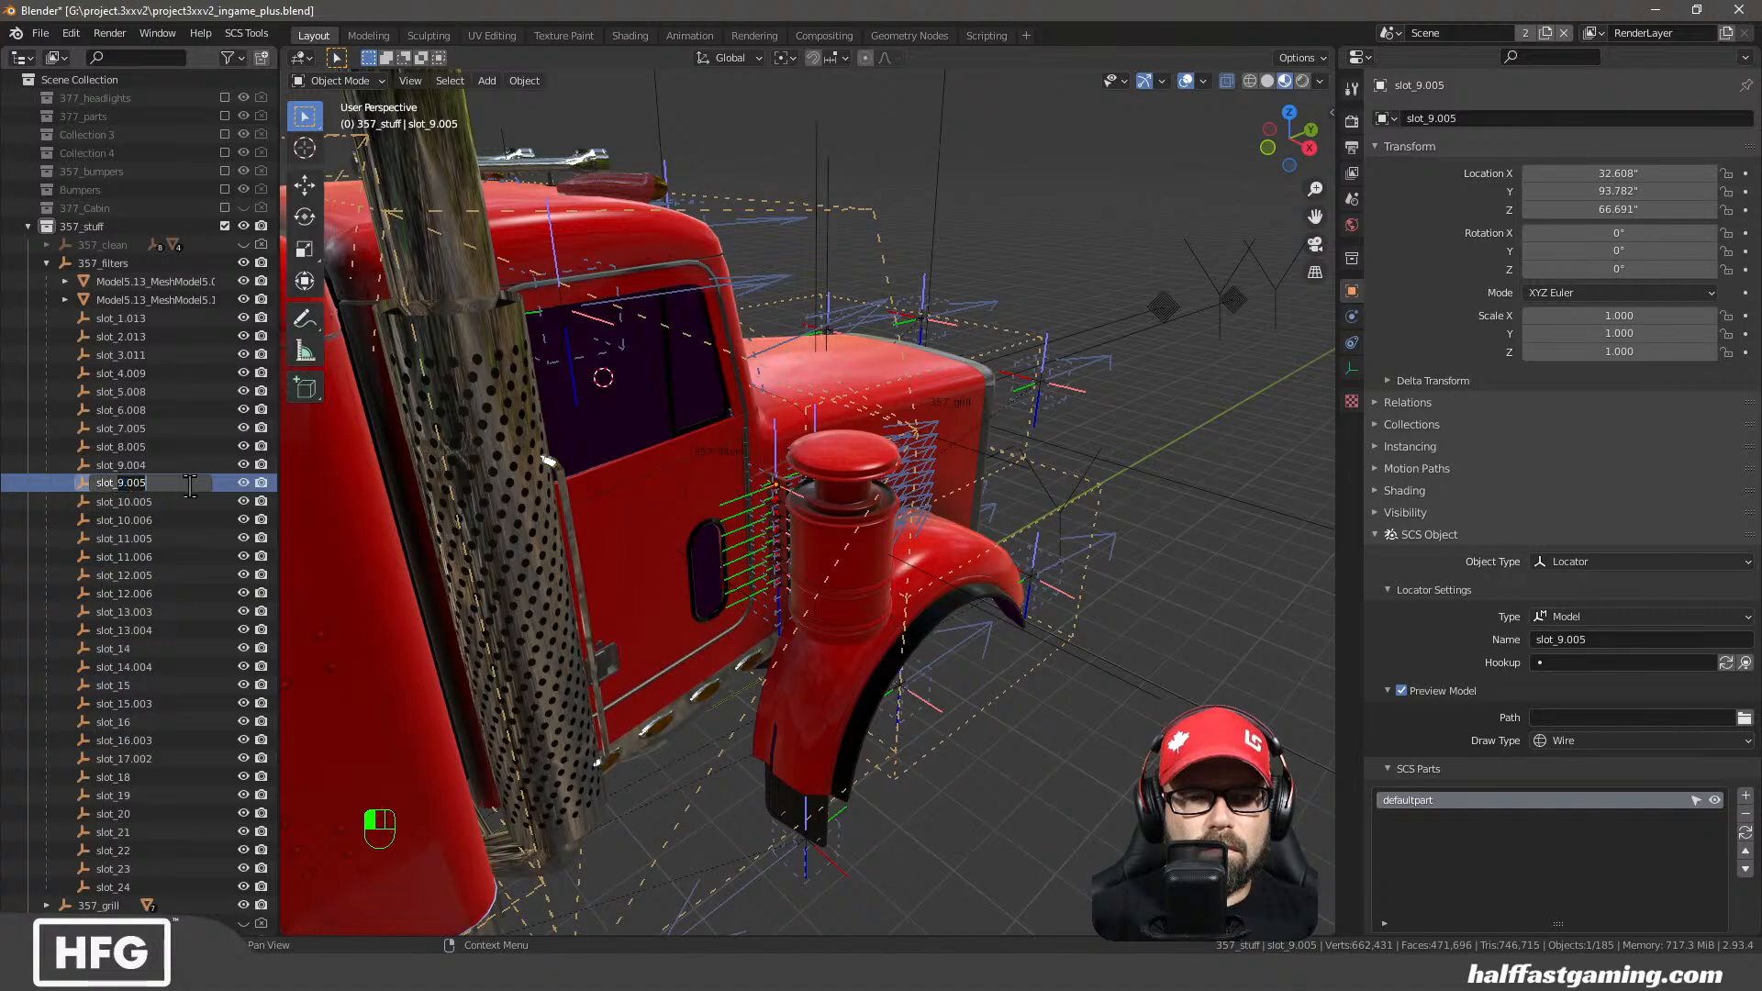
{"action": "type", "text": "25"}
{"action": "key", "text": "Return"}
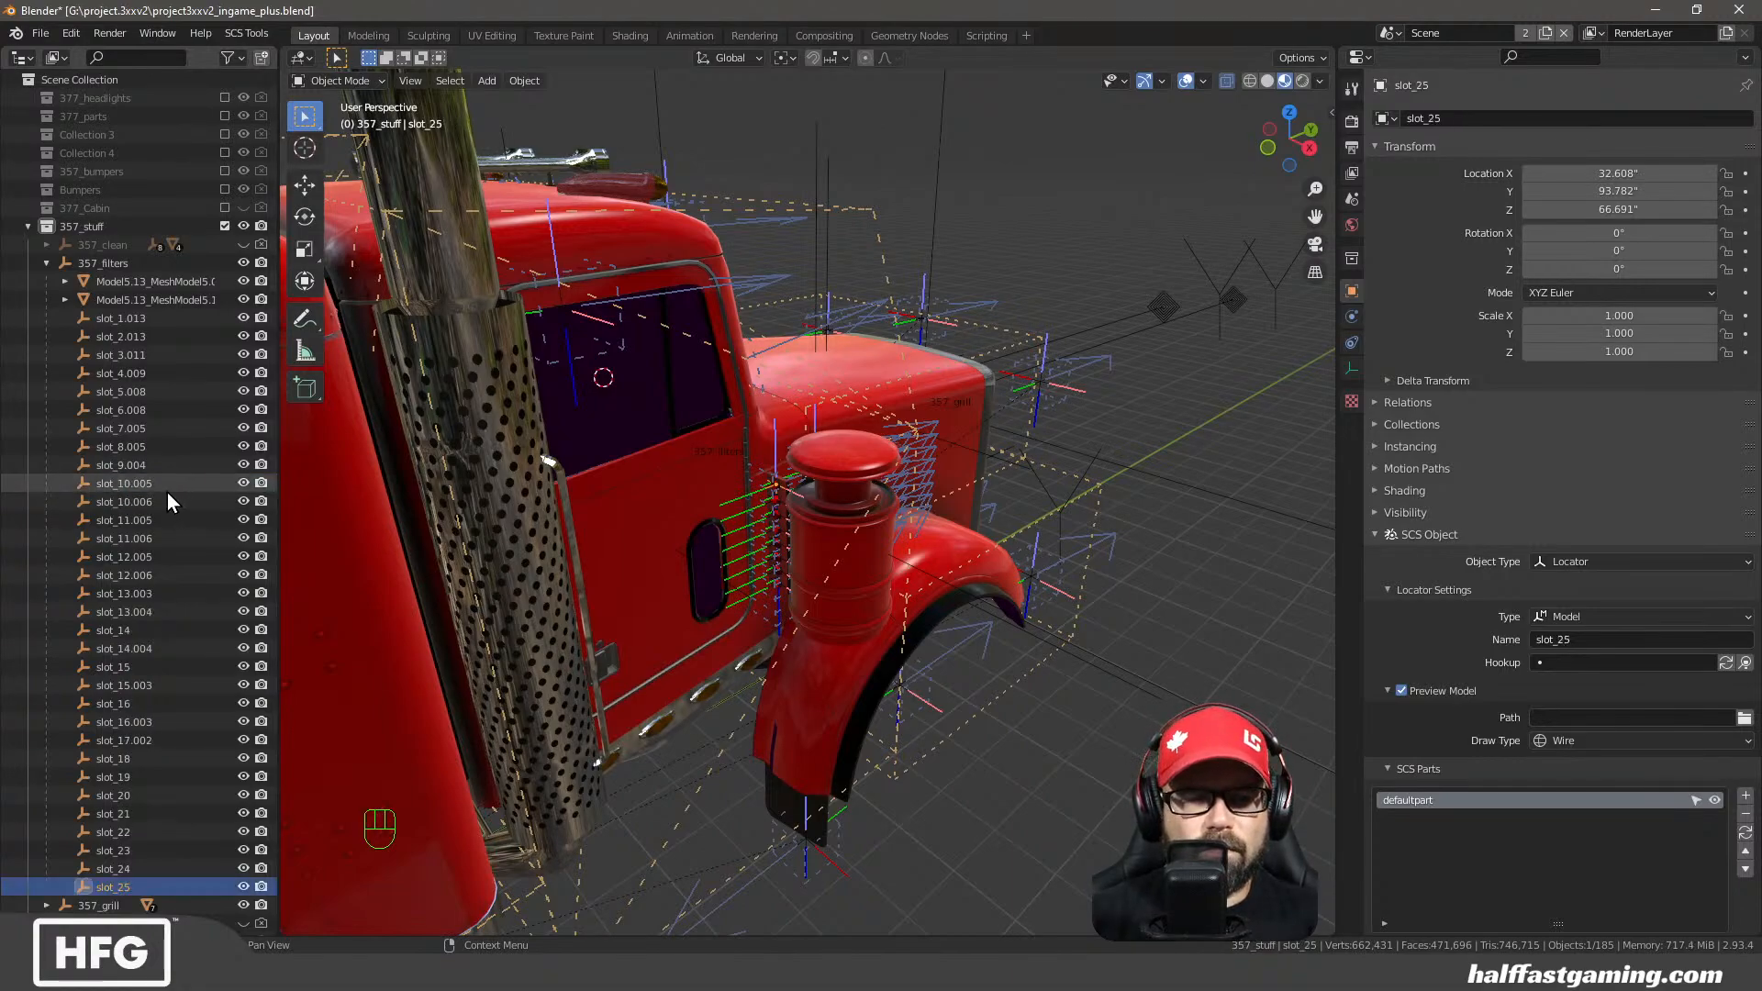
Rename the duplicated rear-light locator slot_10.006 as slot_26
{"action": "left_click", "coordinate": [128, 505]}
{"action": "double_click", "coordinate": [125, 502]}
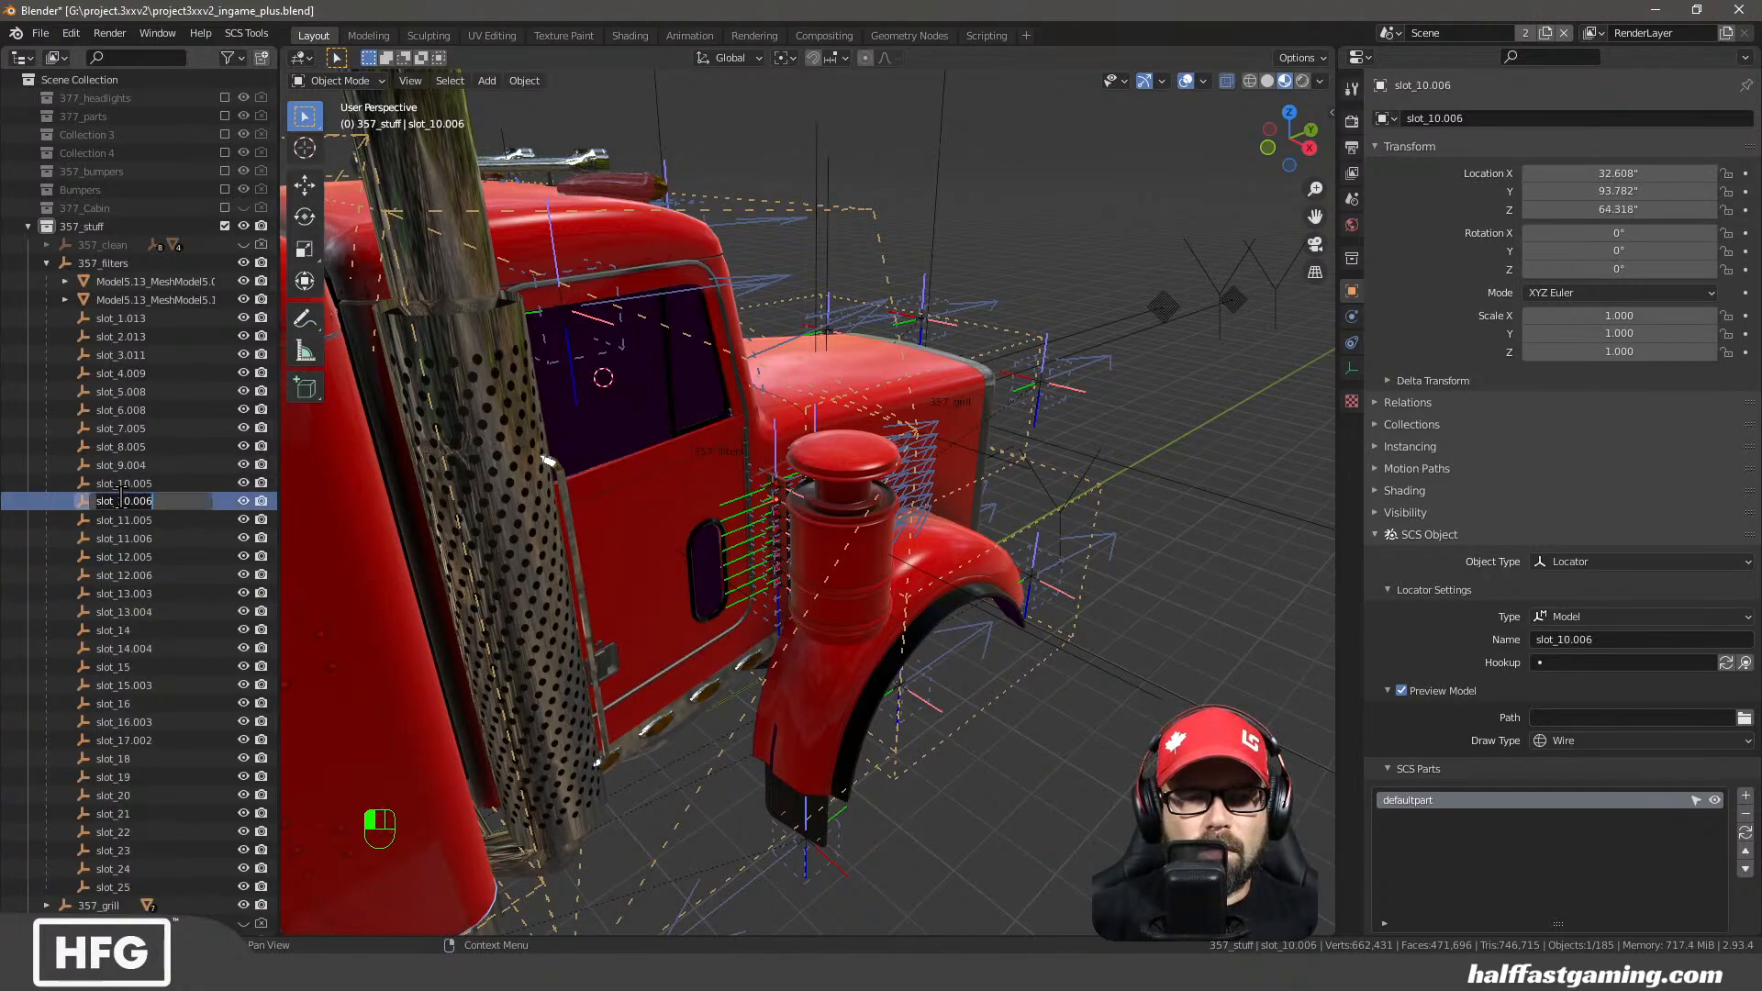
{"action": "type", "text": "26"}
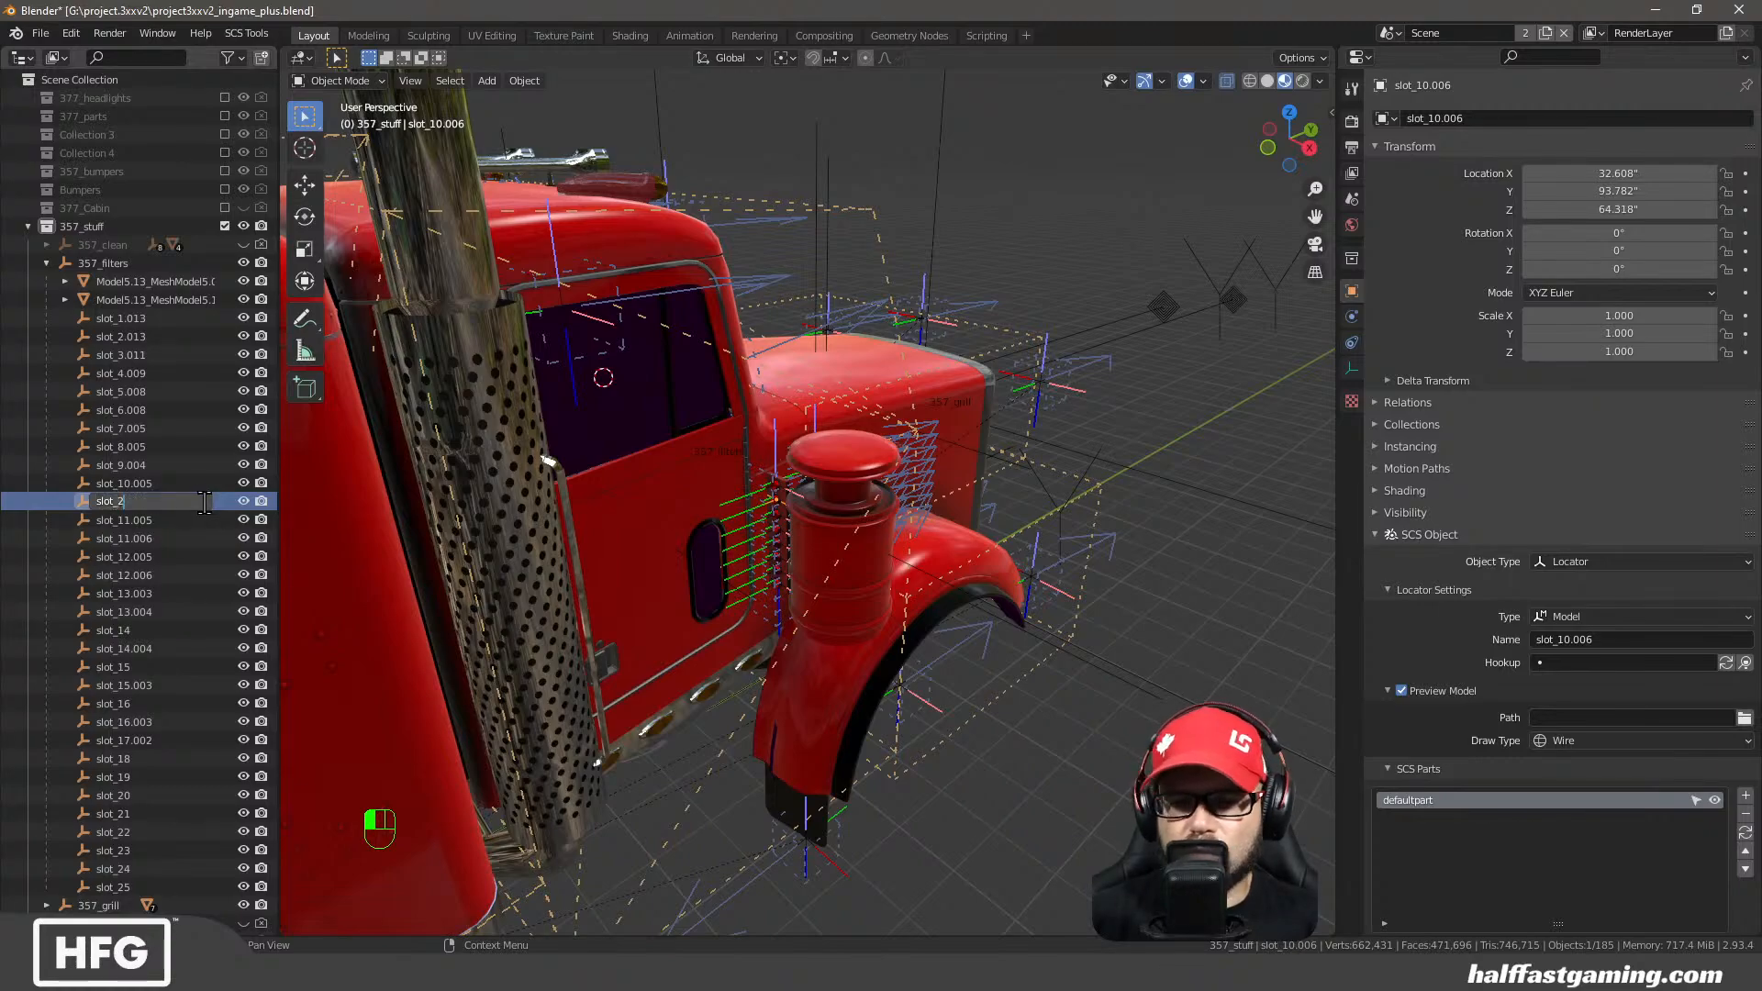
{"action": "key", "text": "Return"}
Rename the duplicated rear-light locator slot_11.006 as slot_27
{"action": "left_click", "coordinate": [138, 520]}
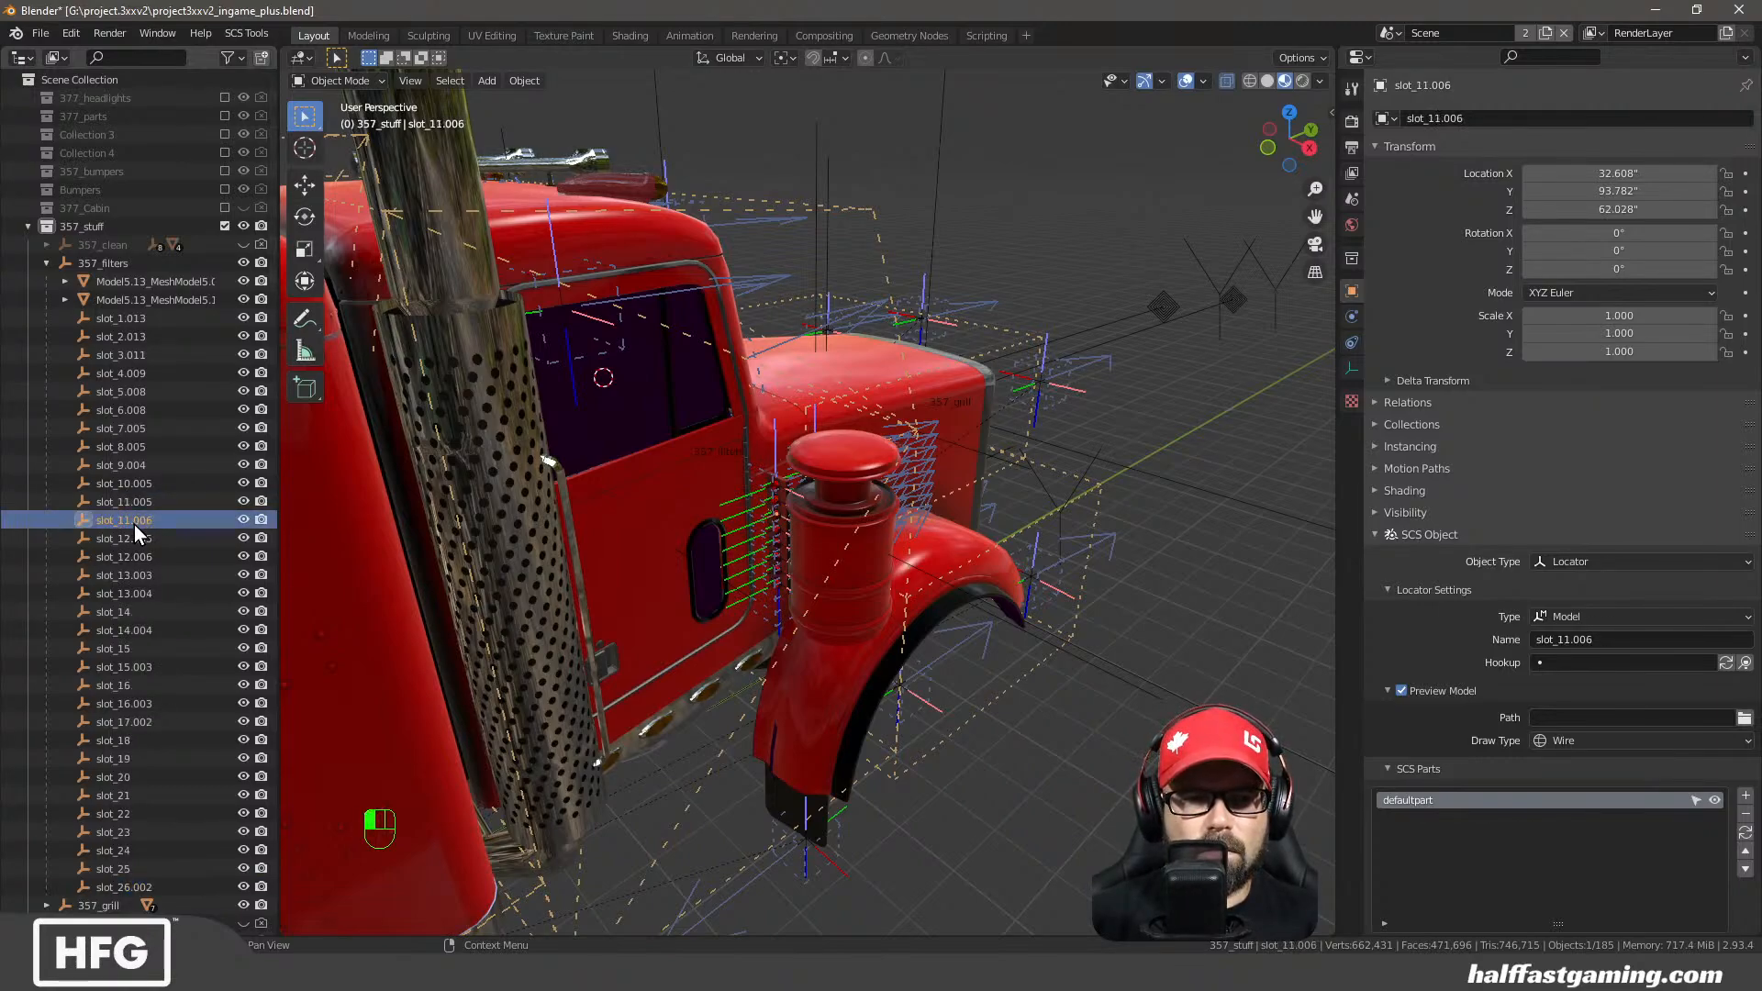
{"action": "double_click", "coordinate": [134, 521]}
{"action": "scroll", "coordinate": [134, 523], "scroll_direction": "down", "scroll_amount": 1}
{"action": "left_click_drag", "start_coordinate": [120, 493], "coordinate": [244, 501]}
{"action": "type", "text": "27"}
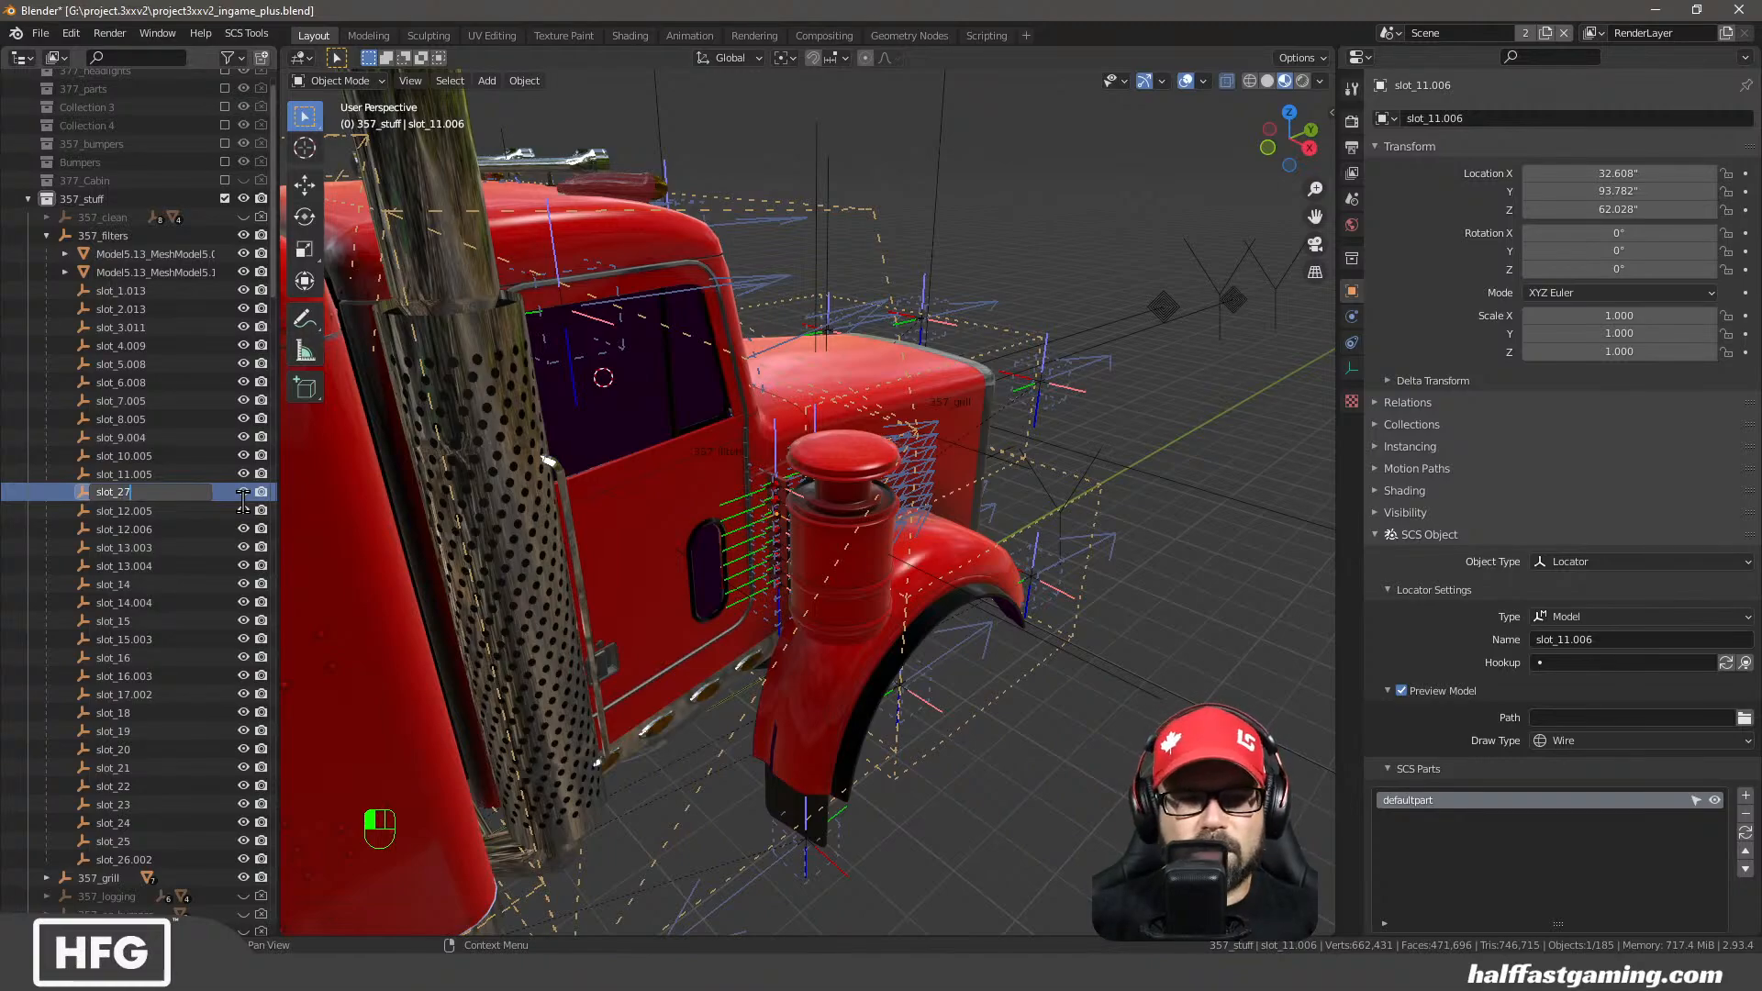
{"action": "key", "text": "Return"}
Rename the duplicated rear-light locator slot_12.006 as slot_28
{"action": "left_click", "coordinate": [146, 510]}
{"action": "scroll", "coordinate": [147, 510], "scroll_direction": "down", "scroll_amount": 1}
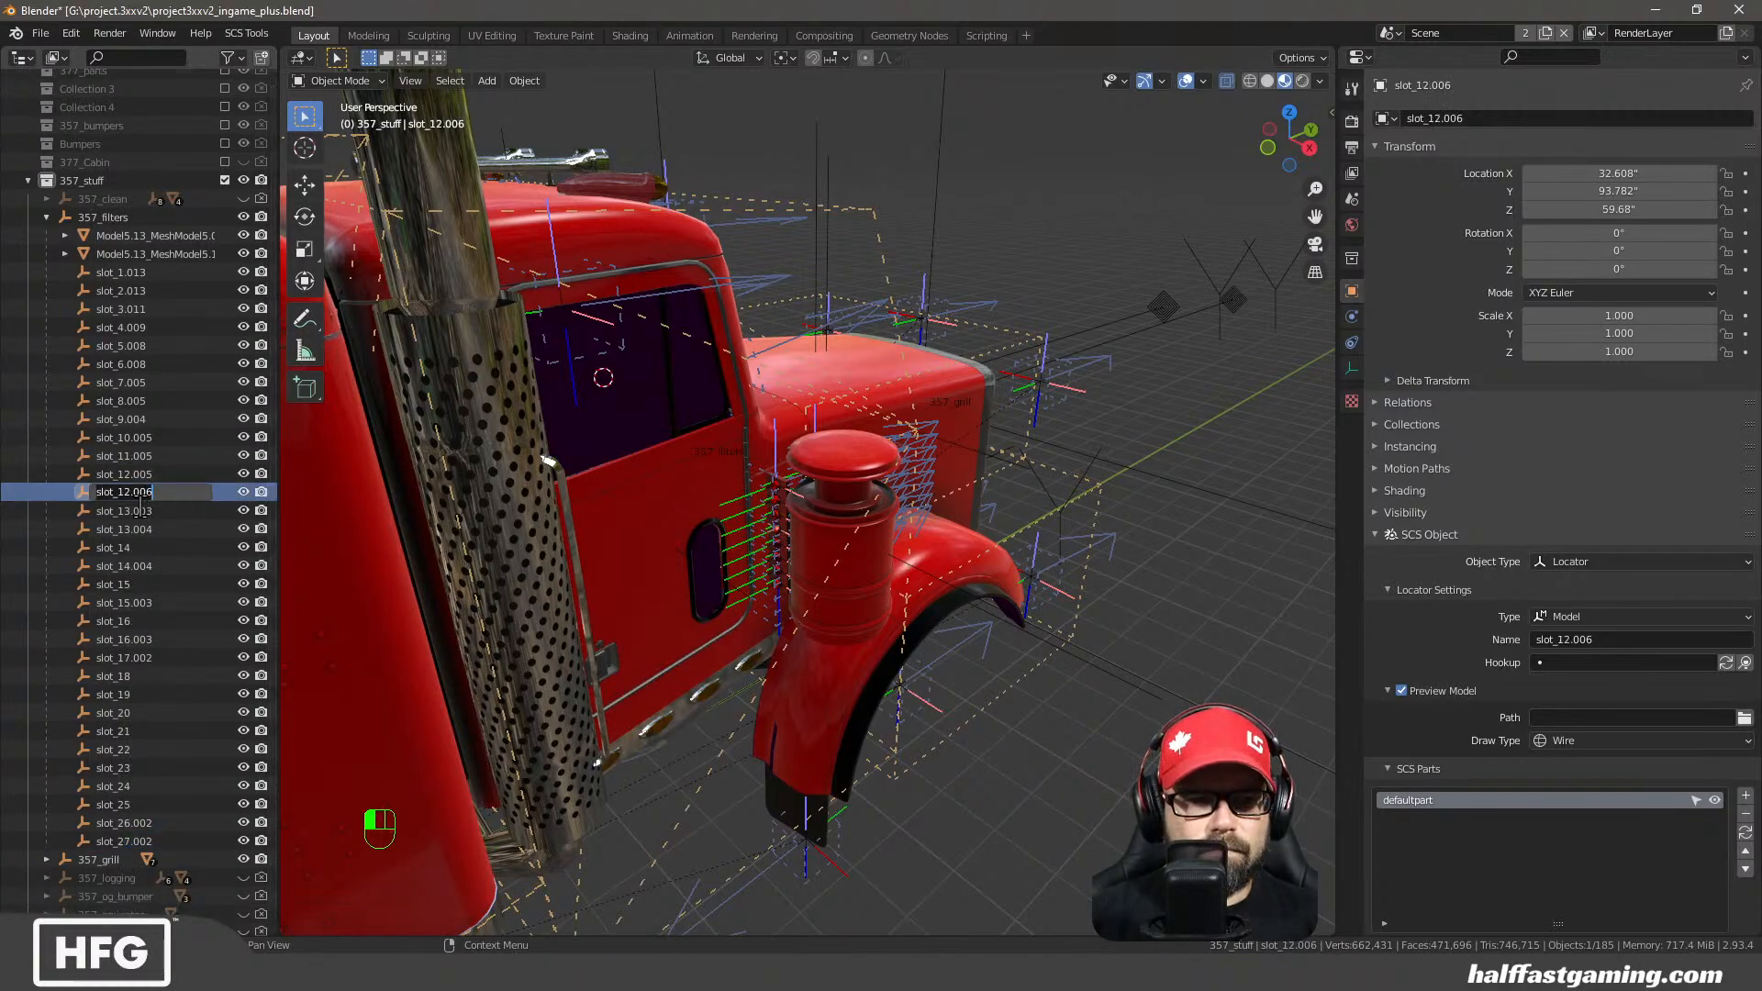
{"action": "double_click", "coordinate": [120, 498]}
{"action": "left_click_drag", "start_coordinate": [120, 498], "coordinate": [215, 496]}
{"action": "type", "text": "28"}
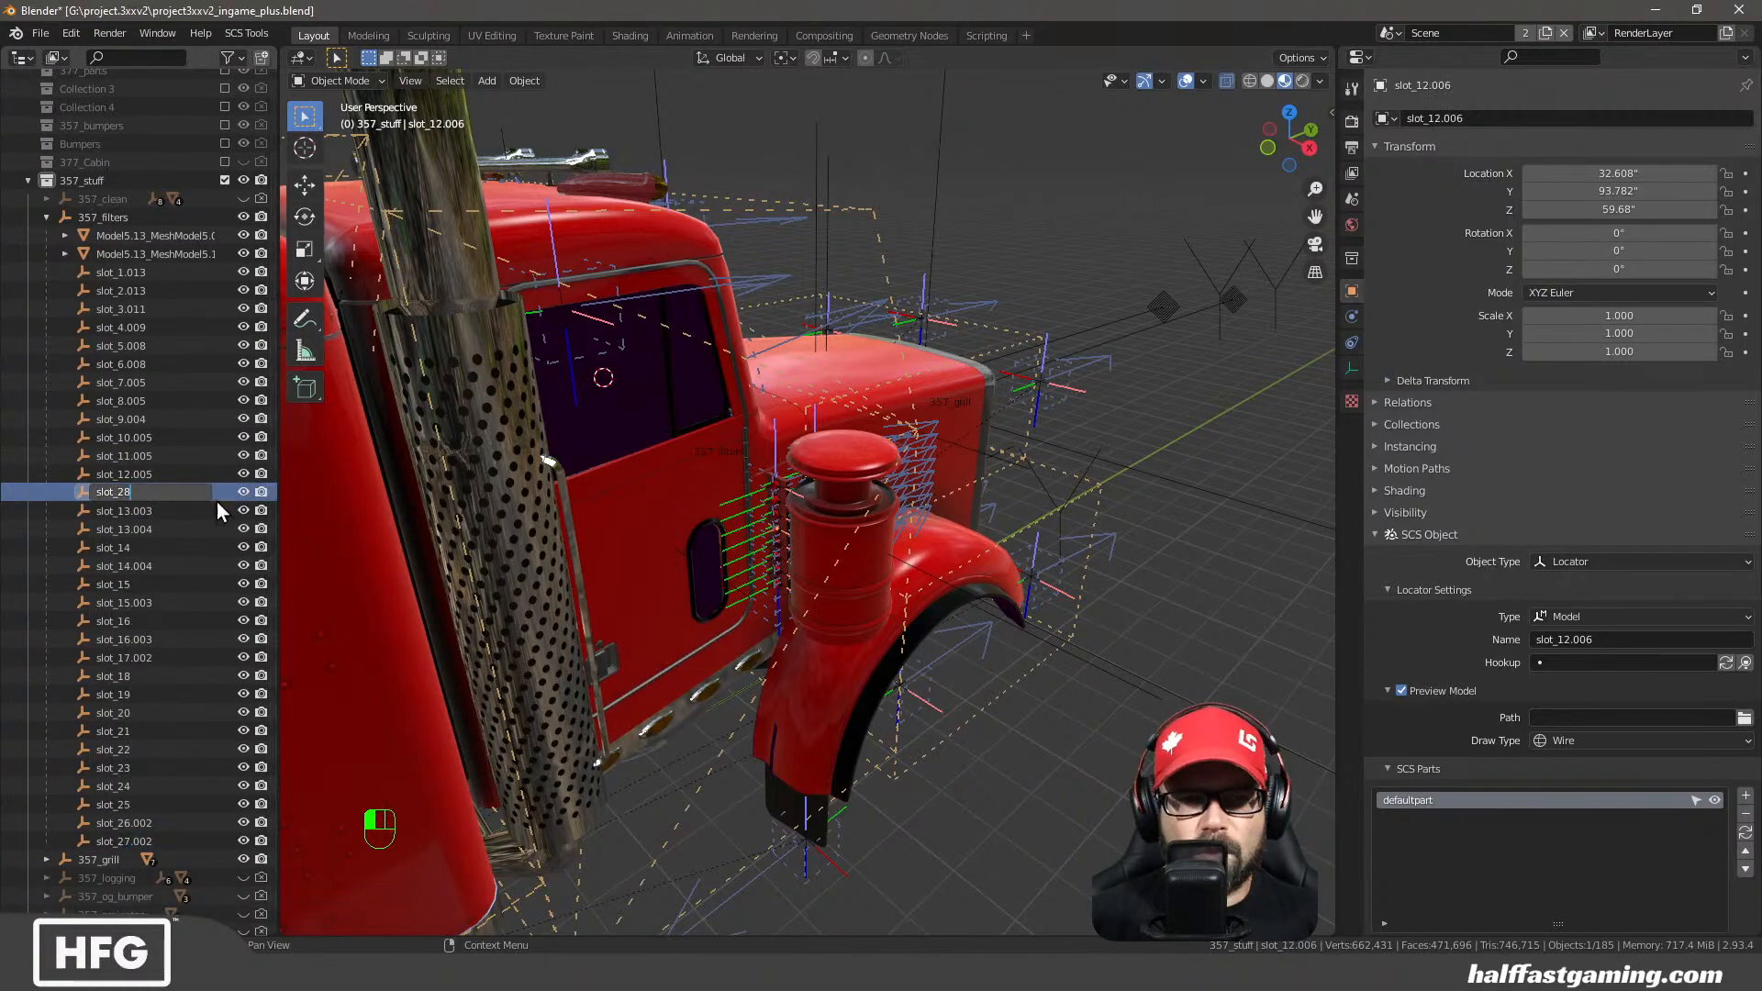
{"action": "key", "text": "Return"}
Rename the duplicated rear-light locator slot_13.004 as slot_29
{"action": "left_click", "coordinate": [154, 511]}
{"action": "scroll", "coordinate": [147, 511], "scroll_direction": "down", "scroll_amount": 1}
{"action": "double_click", "coordinate": [140, 500]}
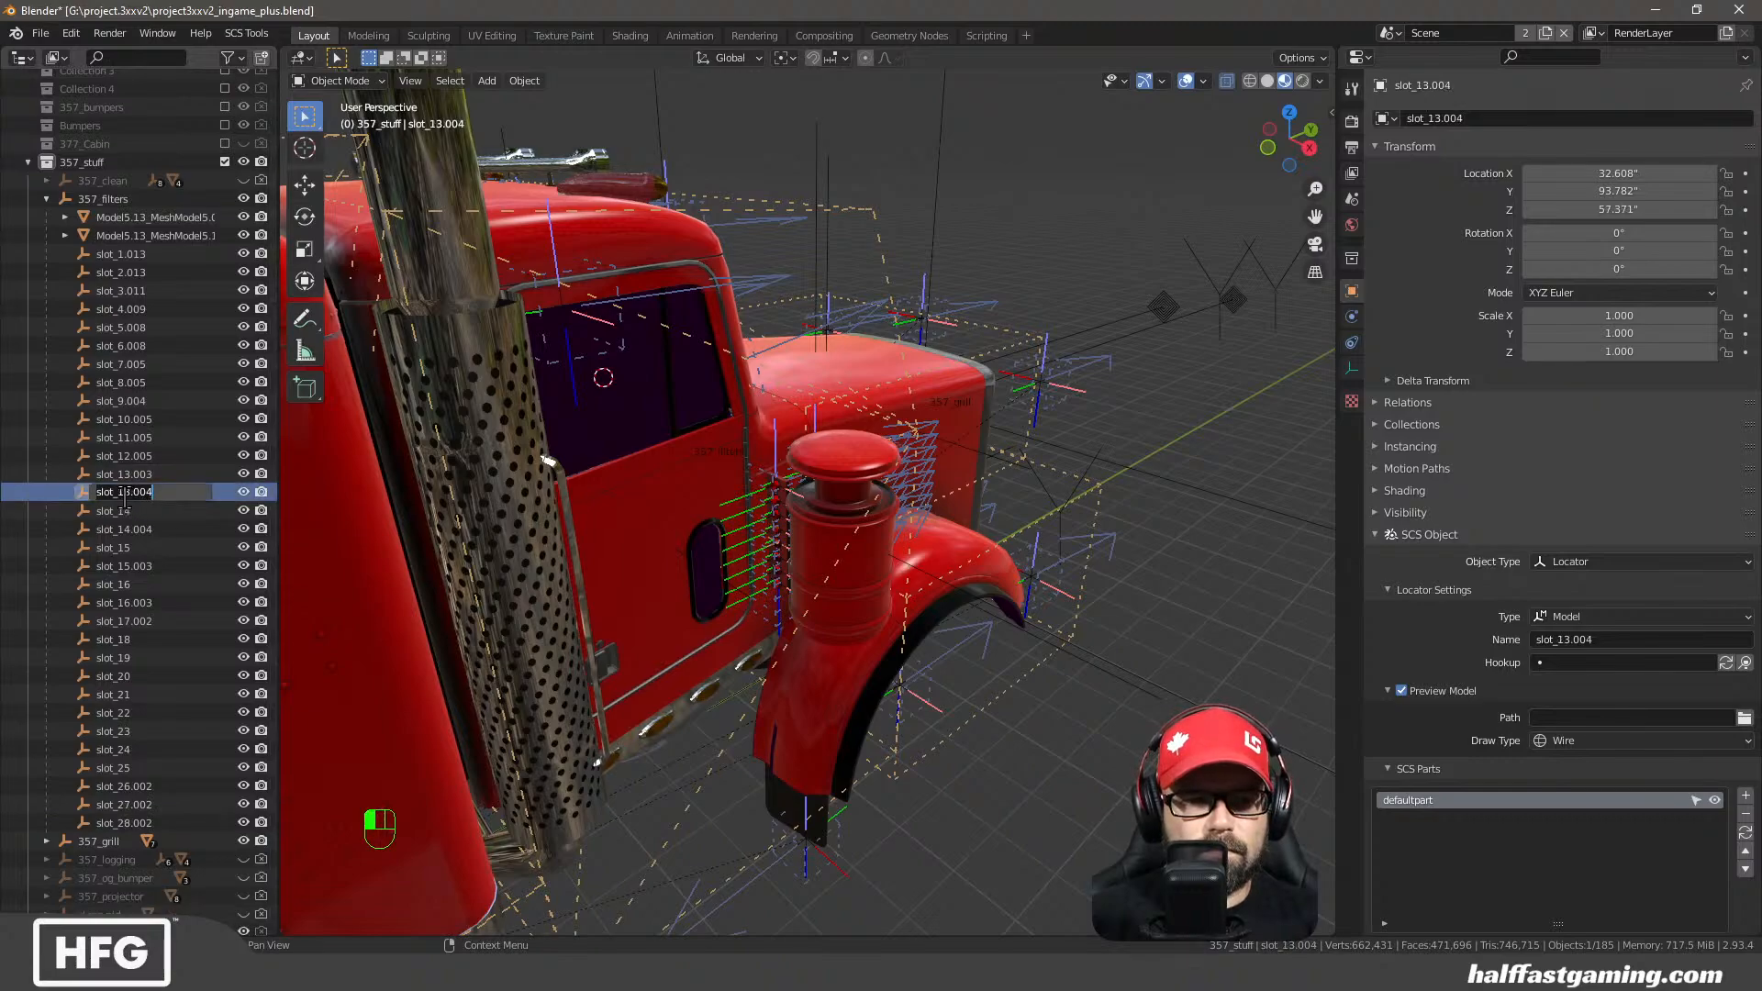
{"action": "left_click_drag", "start_coordinate": [120, 492], "coordinate": [180, 491]}
{"action": "type", "text": "29"}
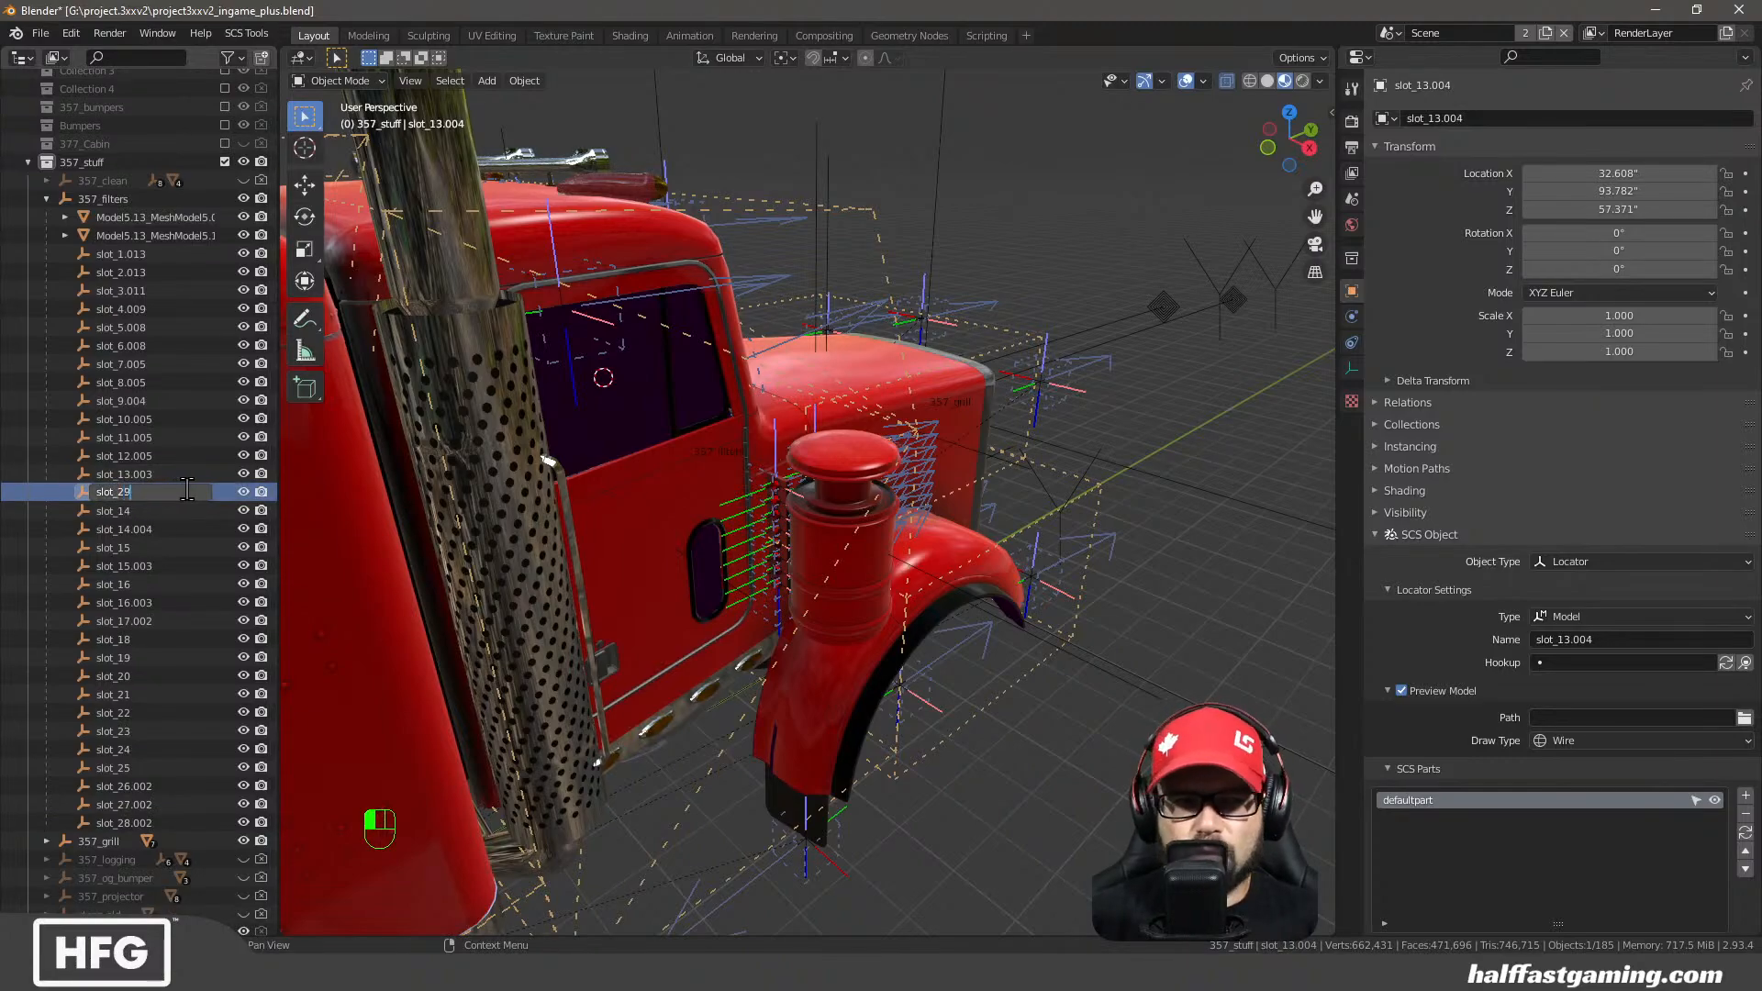
{"action": "key", "text": "Return"}
Rename the duplicated rear-light locator slot_14.004 as slot_30
{"action": "left_click", "coordinate": [138, 510]}
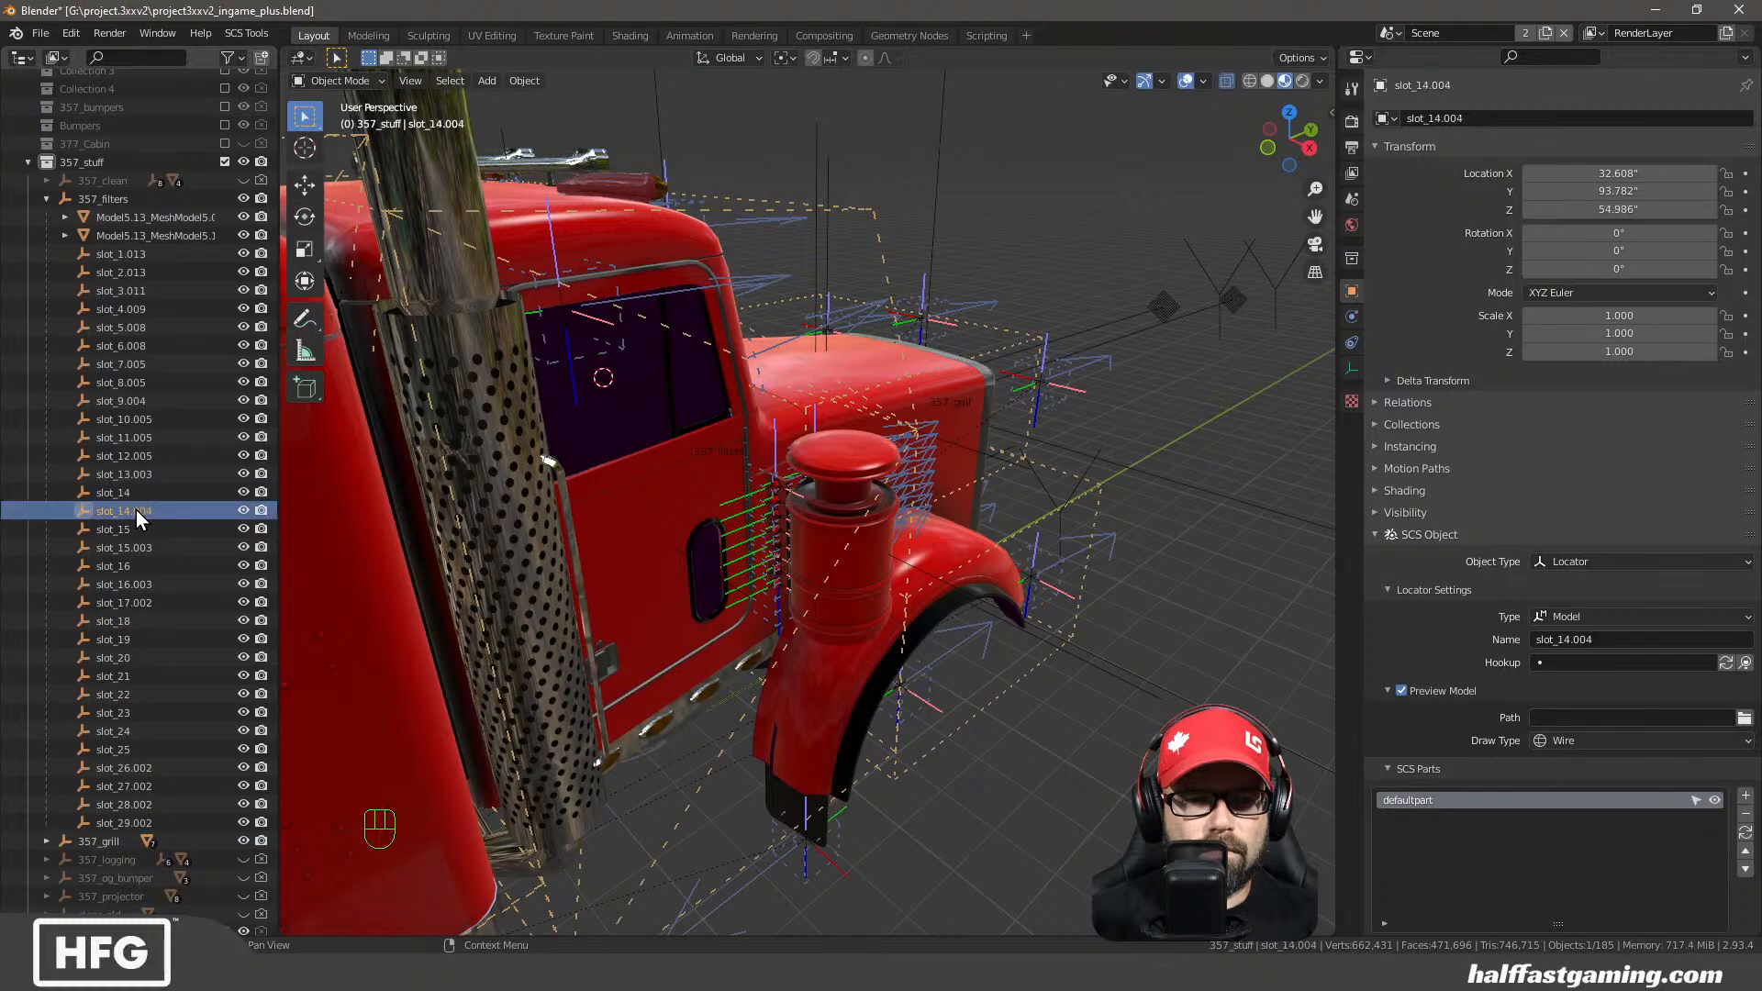
{"action": "double_click", "coordinate": [133, 508]}
{"action": "left_click_drag", "start_coordinate": [121, 492], "coordinate": [180, 491]}
{"action": "type", "text": "30"}
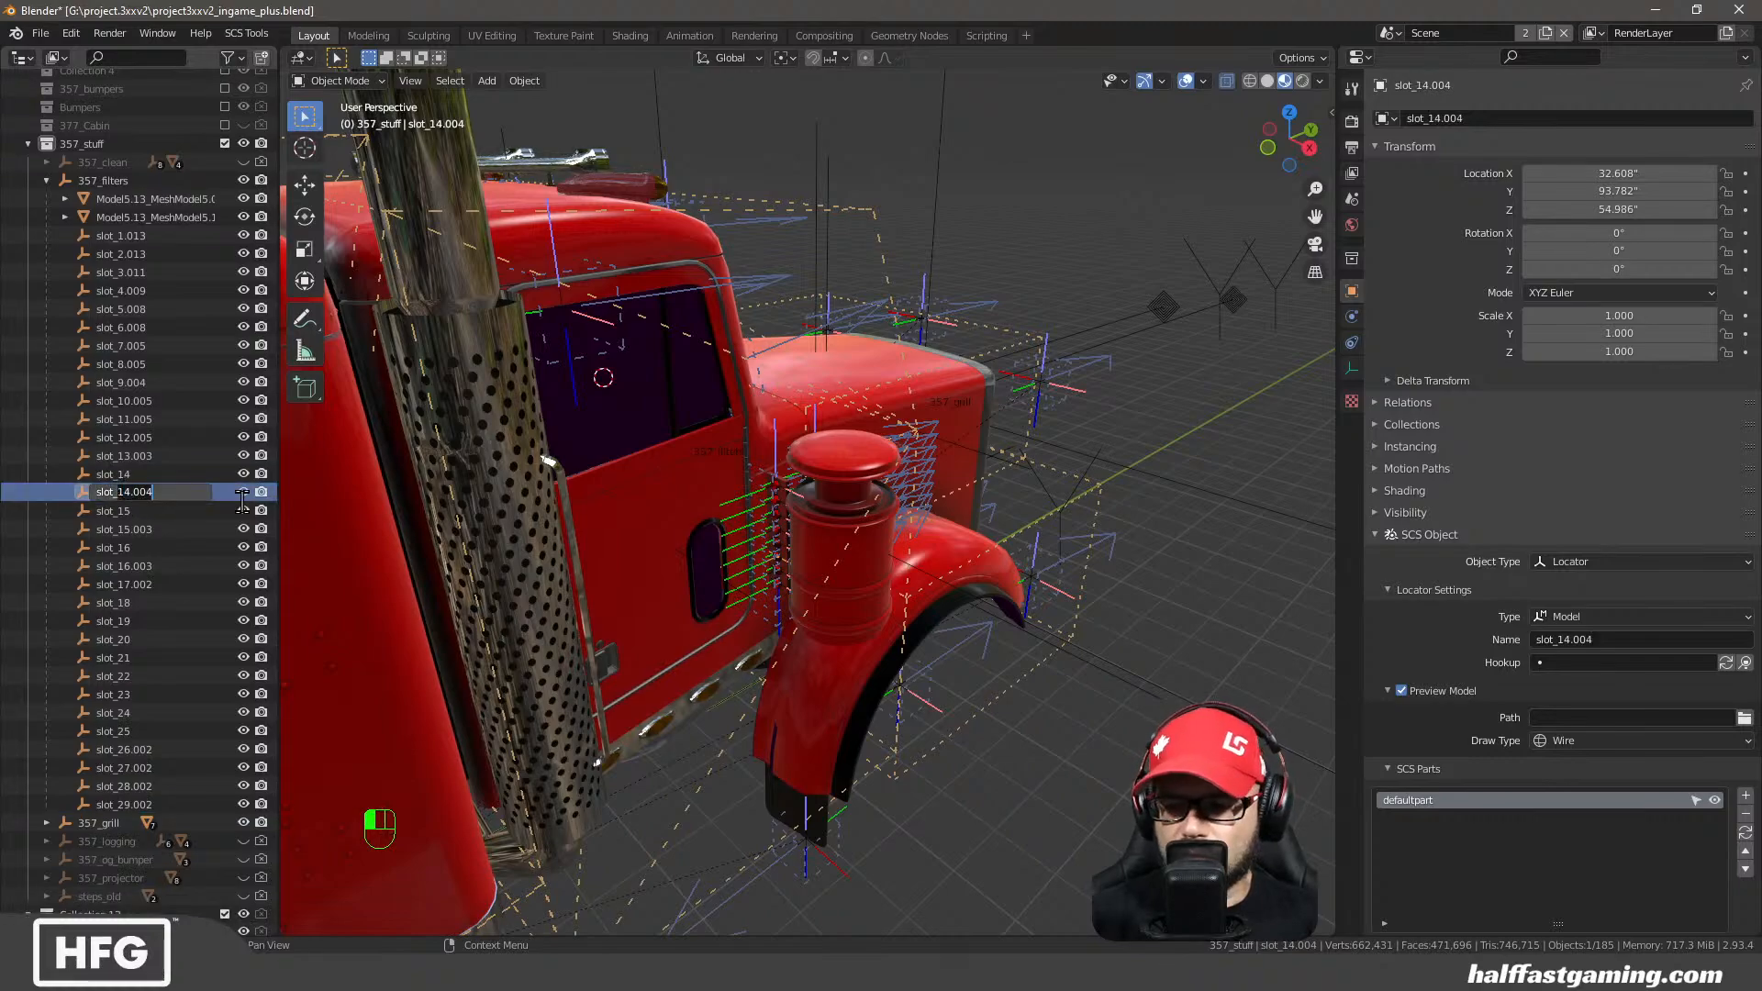
{"action": "key", "text": "Return"}
Rename the duplicated rear-light locator slot_15.003 as slot_31
{"action": "left_click", "coordinate": [125, 515]}
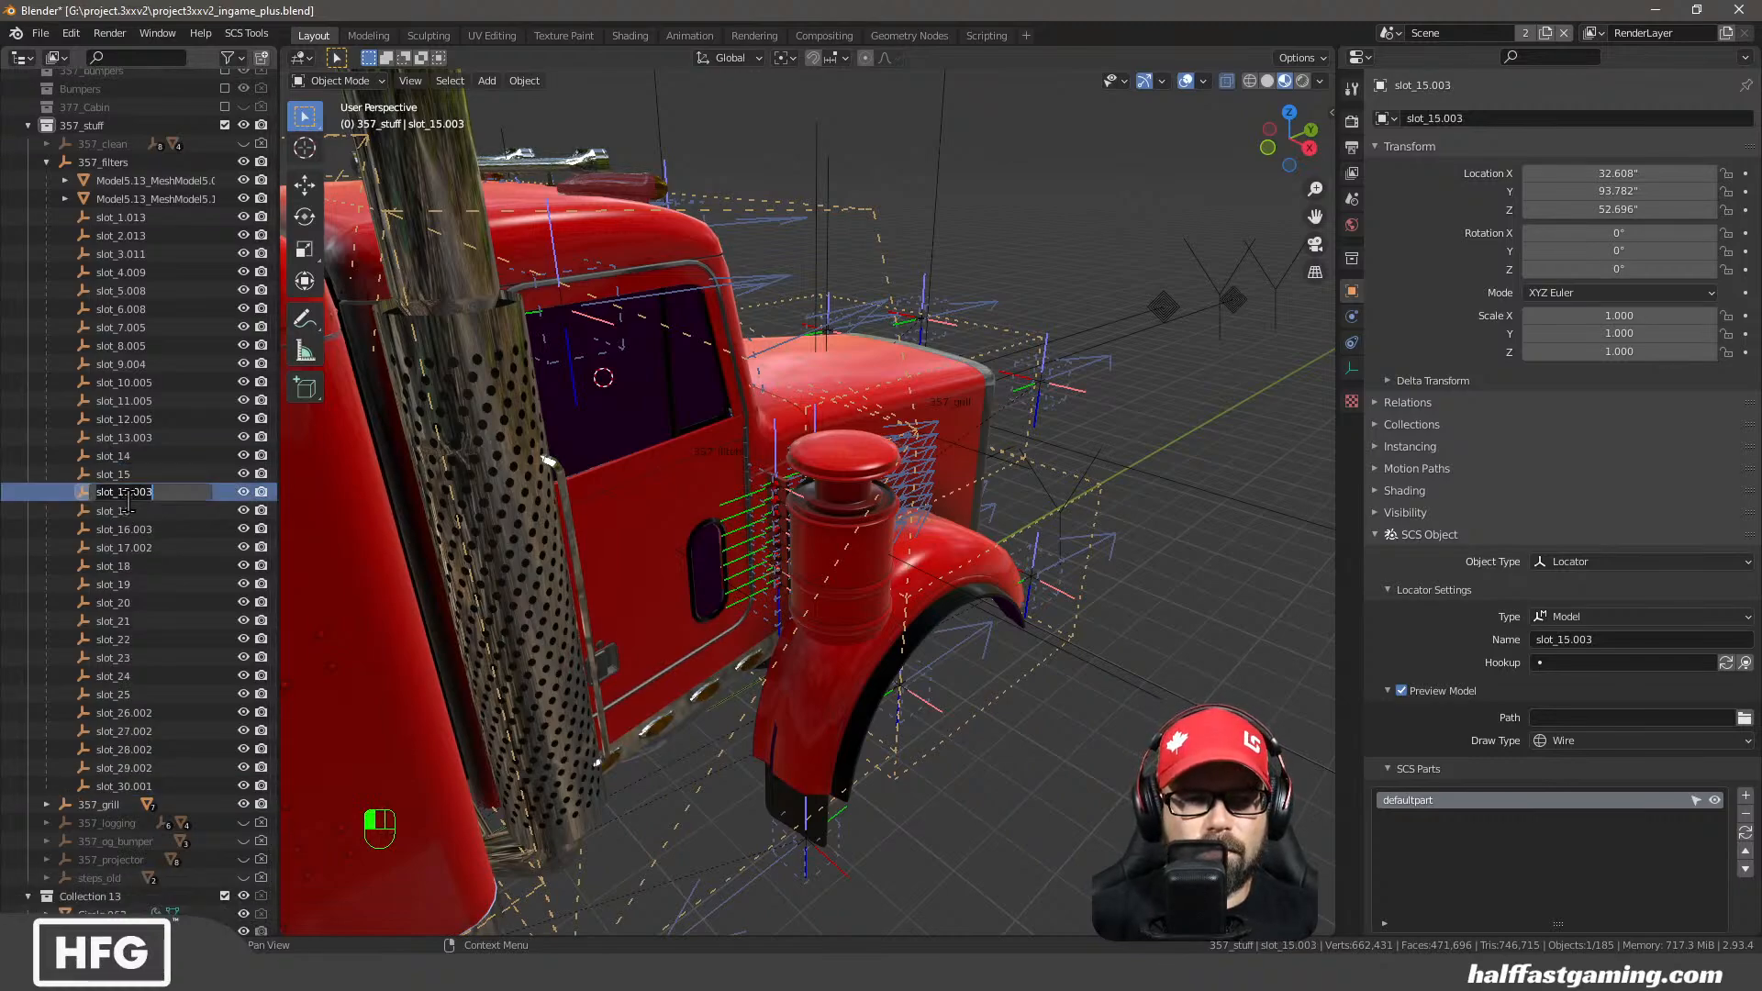
{"action": "double_click", "coordinate": [124, 494]}
{"action": "left_click_drag", "start_coordinate": [120, 492], "coordinate": [199, 487]}
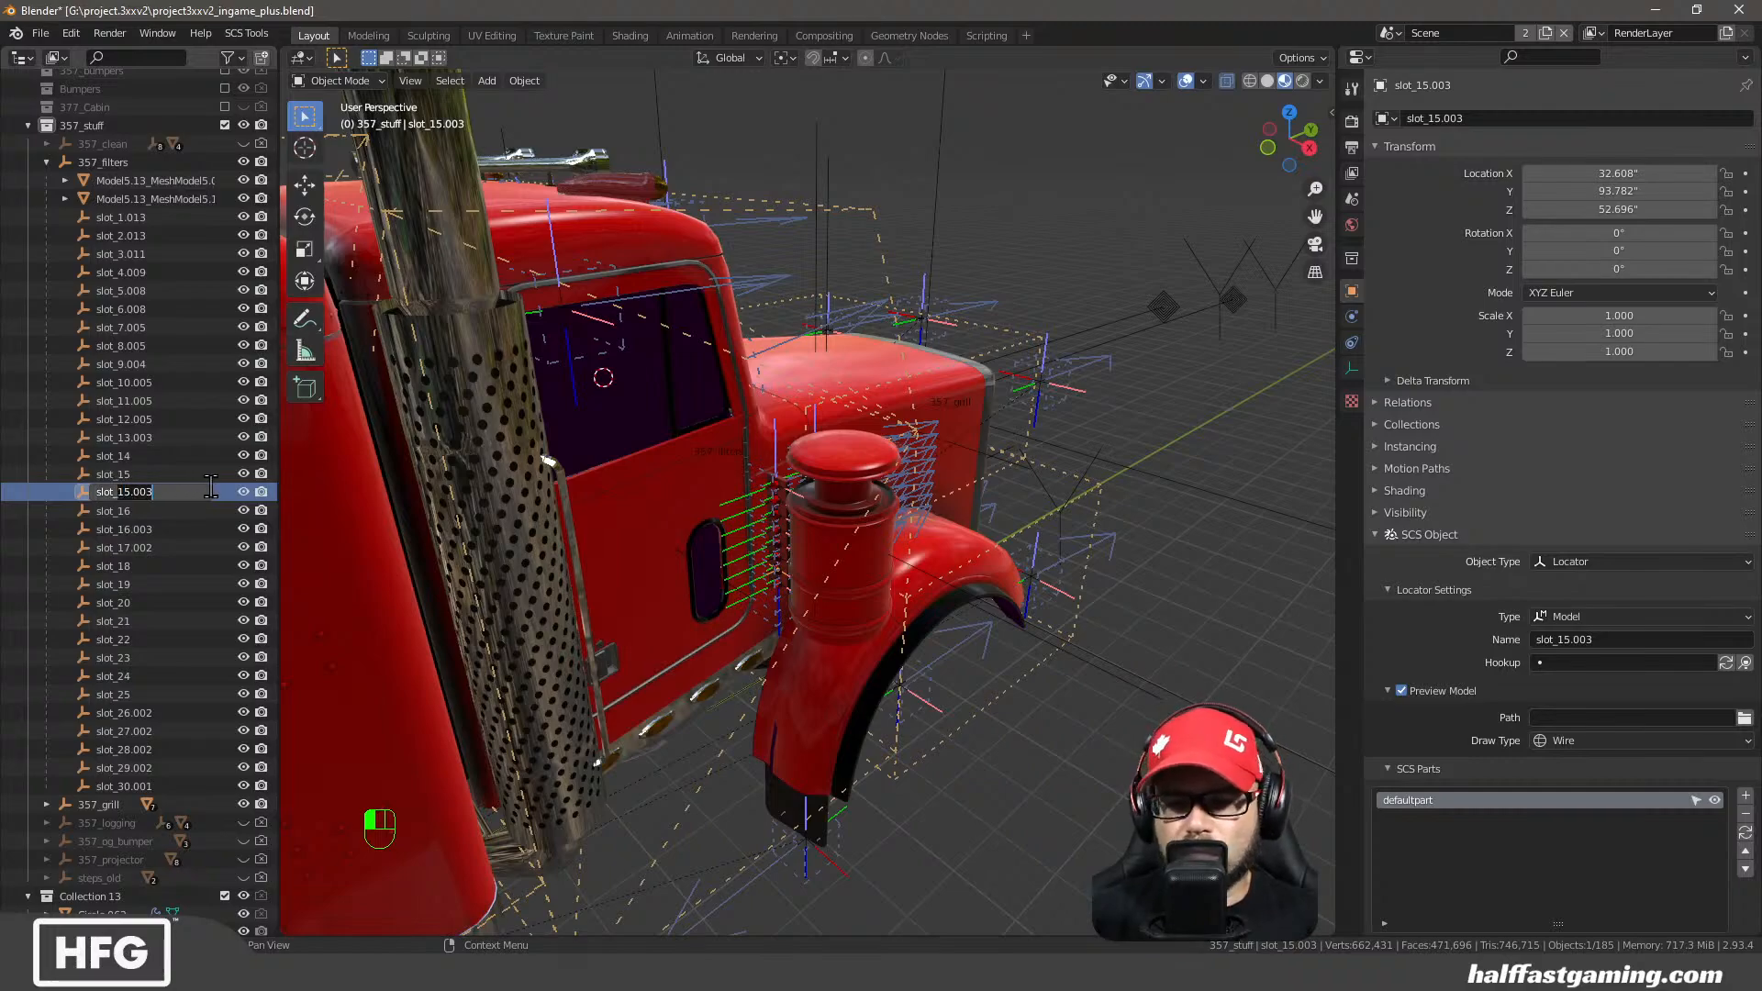
{"action": "type", "text": "31"}
{"action": "key", "text": "Return"}
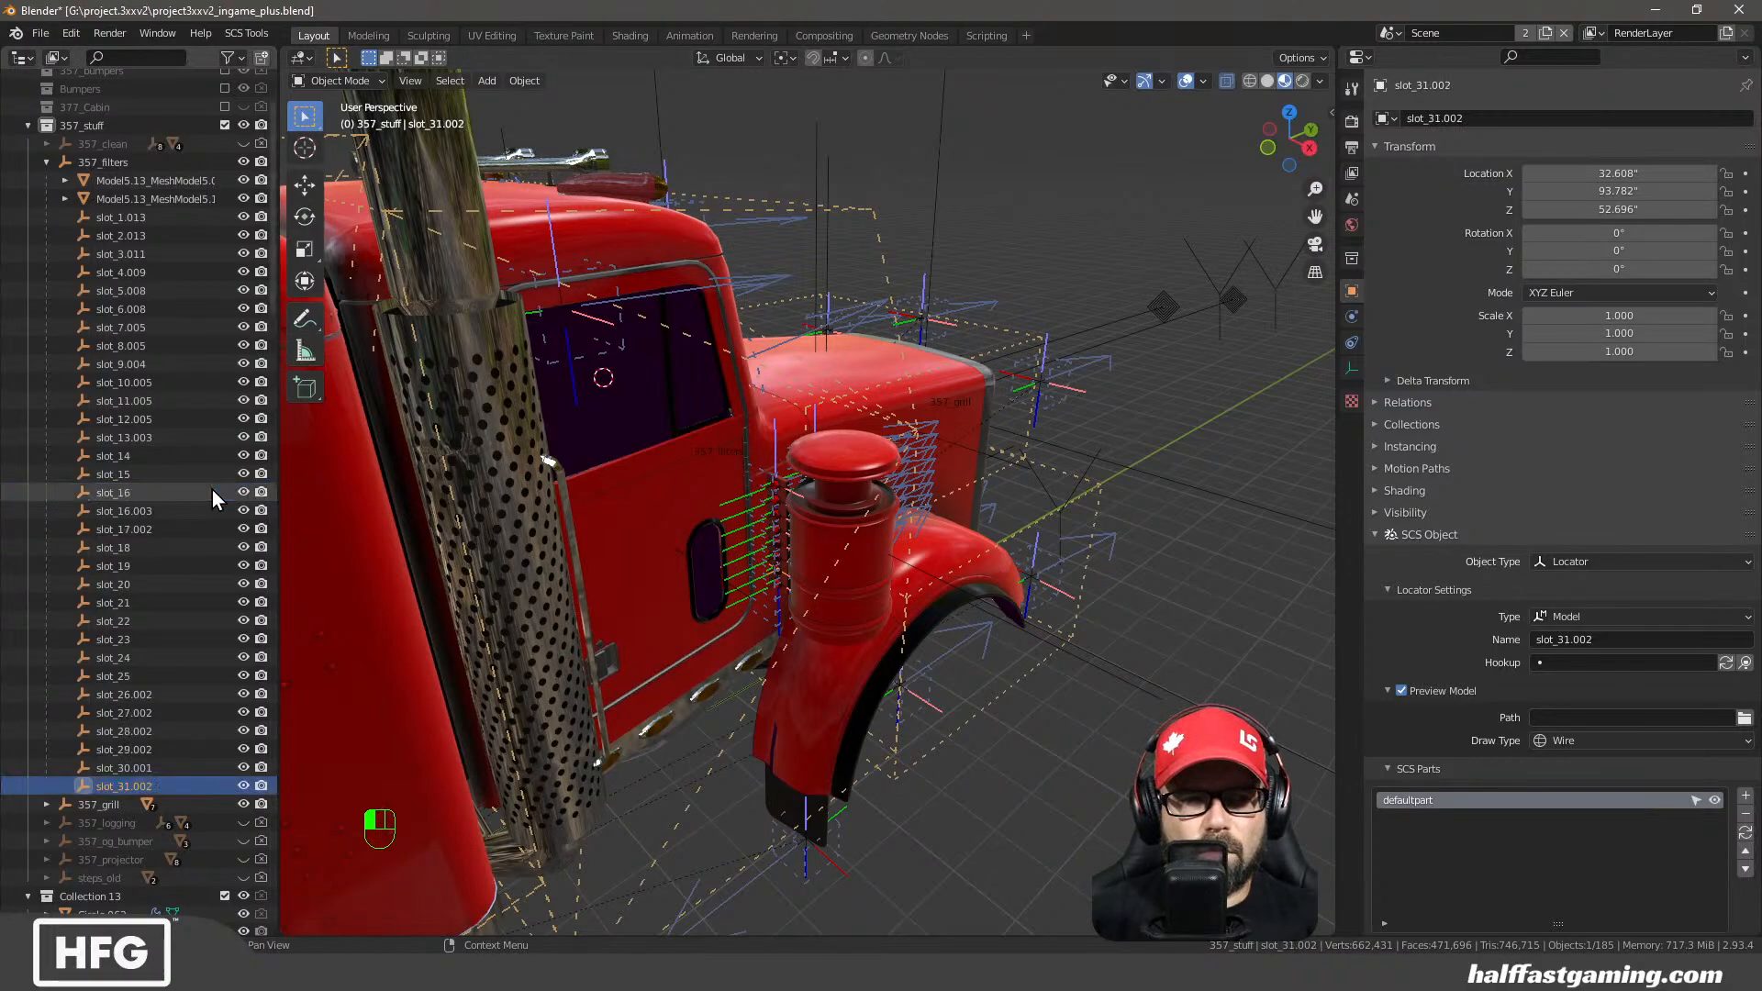
Rename the lowest duplicated rear-light locator slot_16.003 as slot_32
{"action": "left_click", "coordinate": [156, 514]}
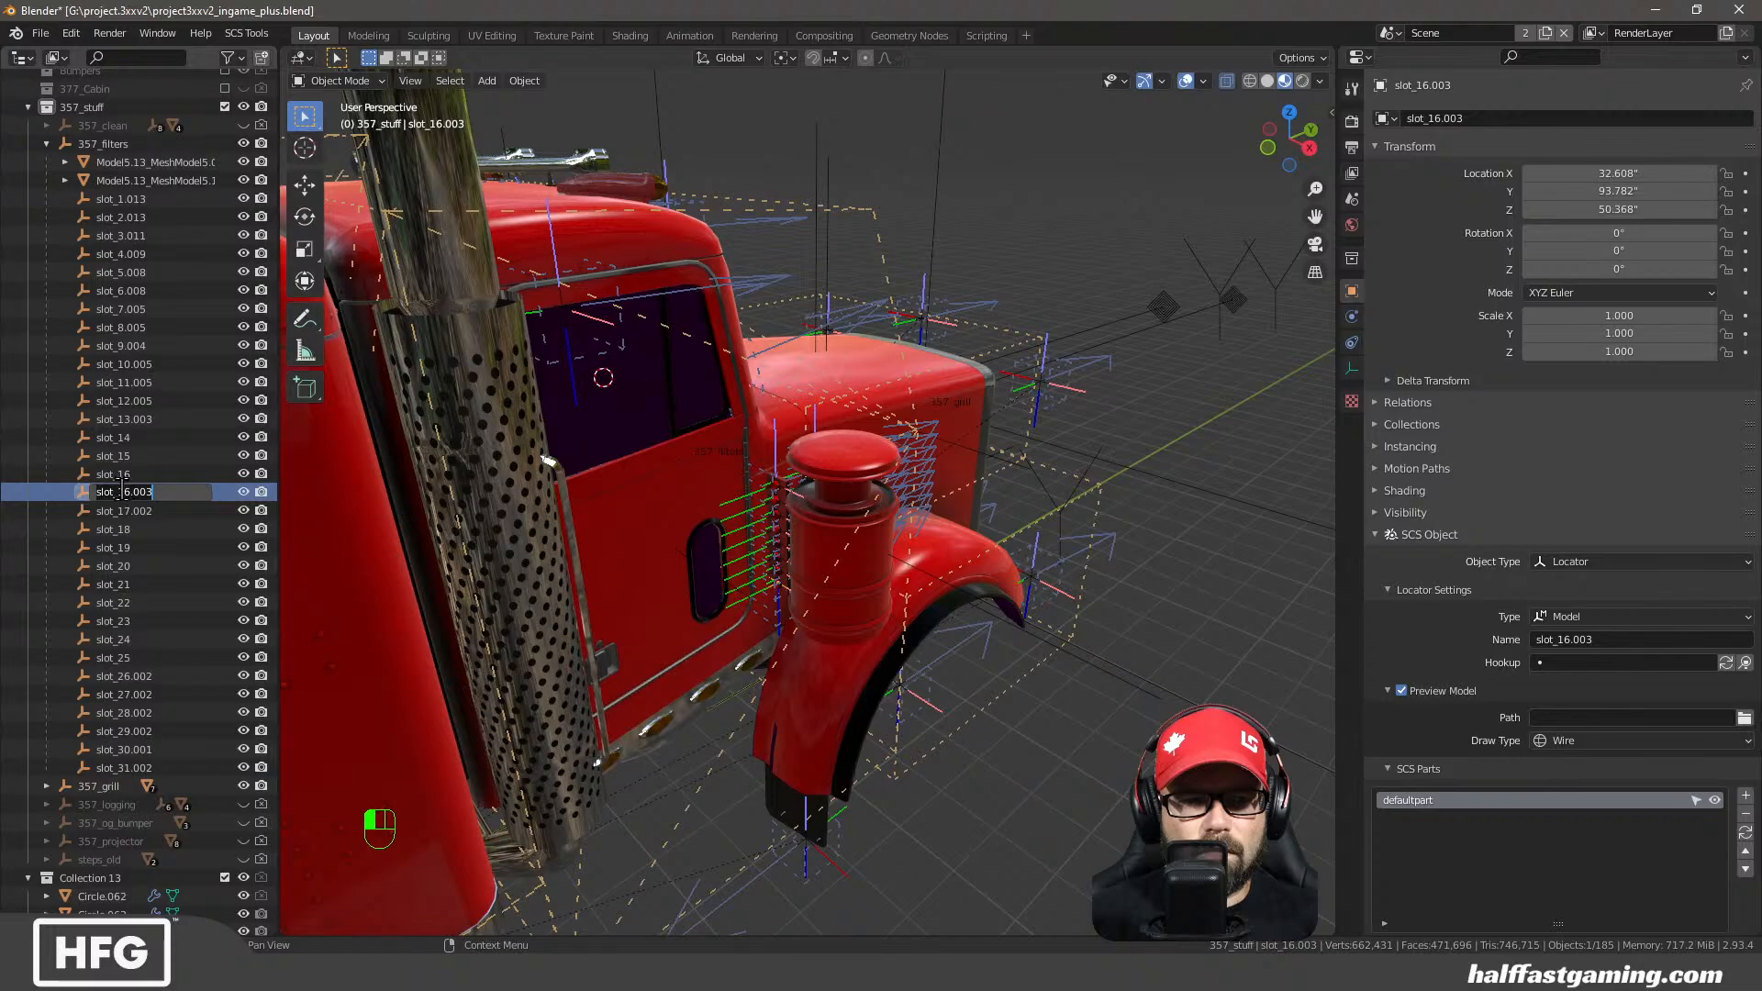
{"action": "double_click", "coordinate": [110, 493]}
{"action": "left_click_drag", "start_coordinate": [112, 493], "coordinate": [182, 492]}
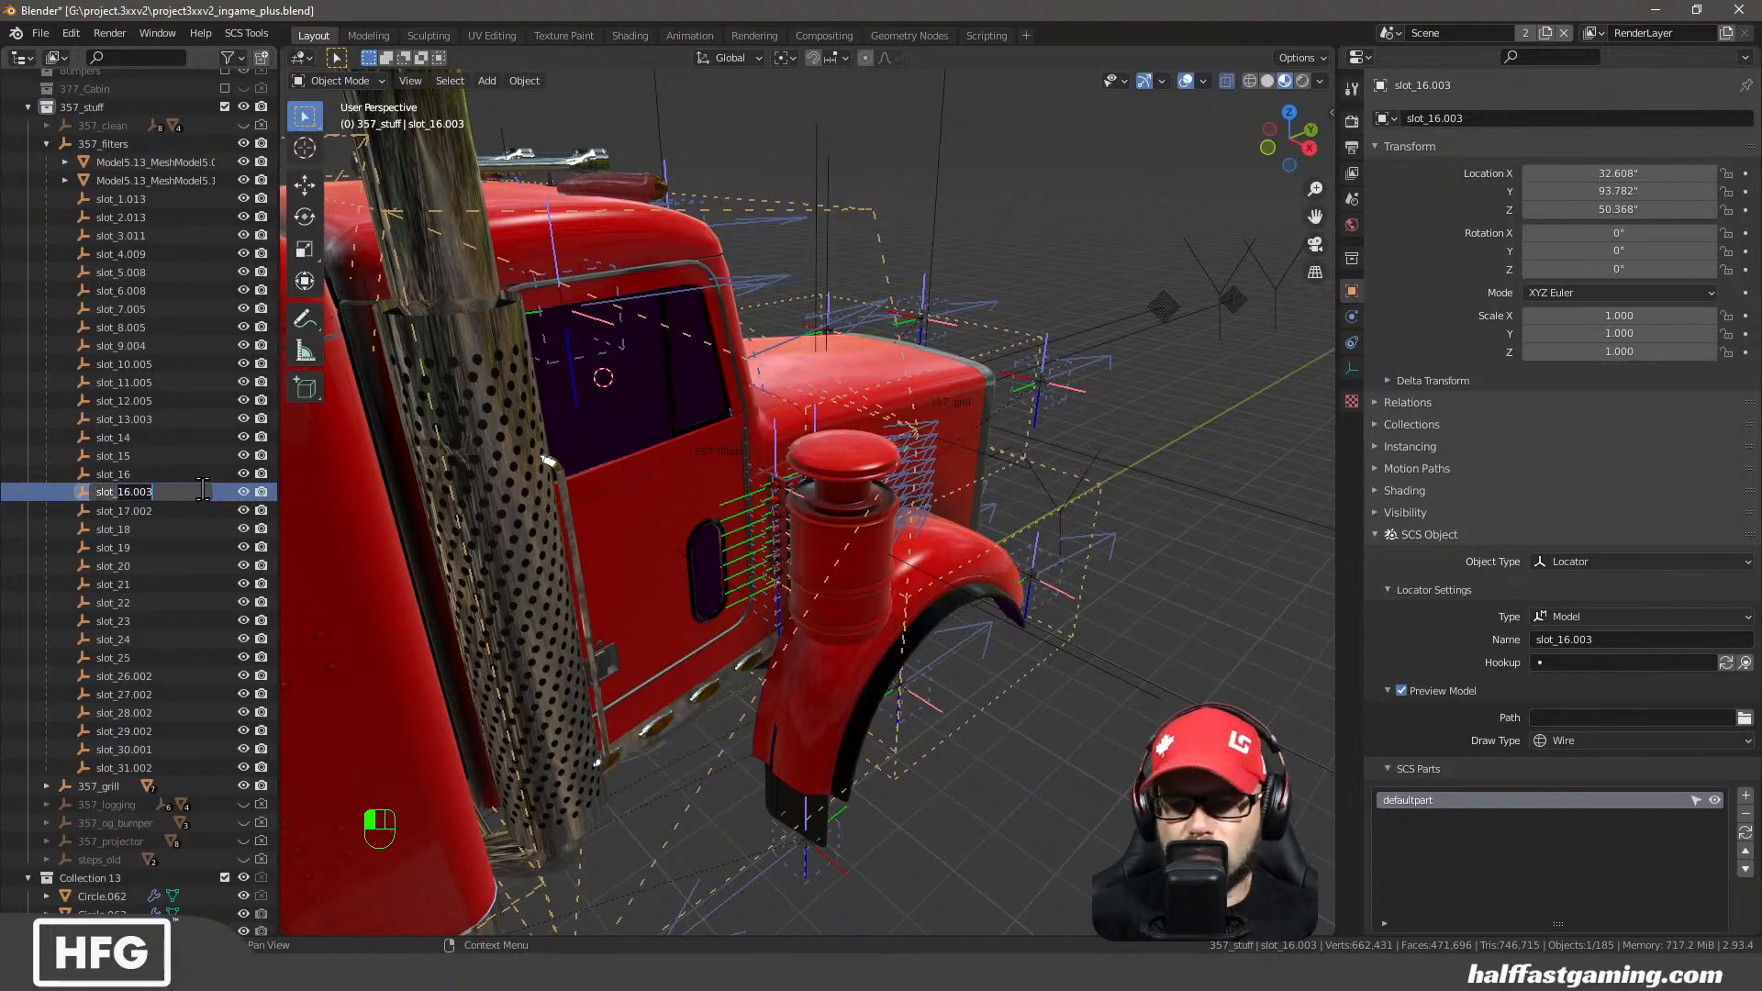
{"action": "type", "text": "32"}
{"action": "key", "text": "Return"}
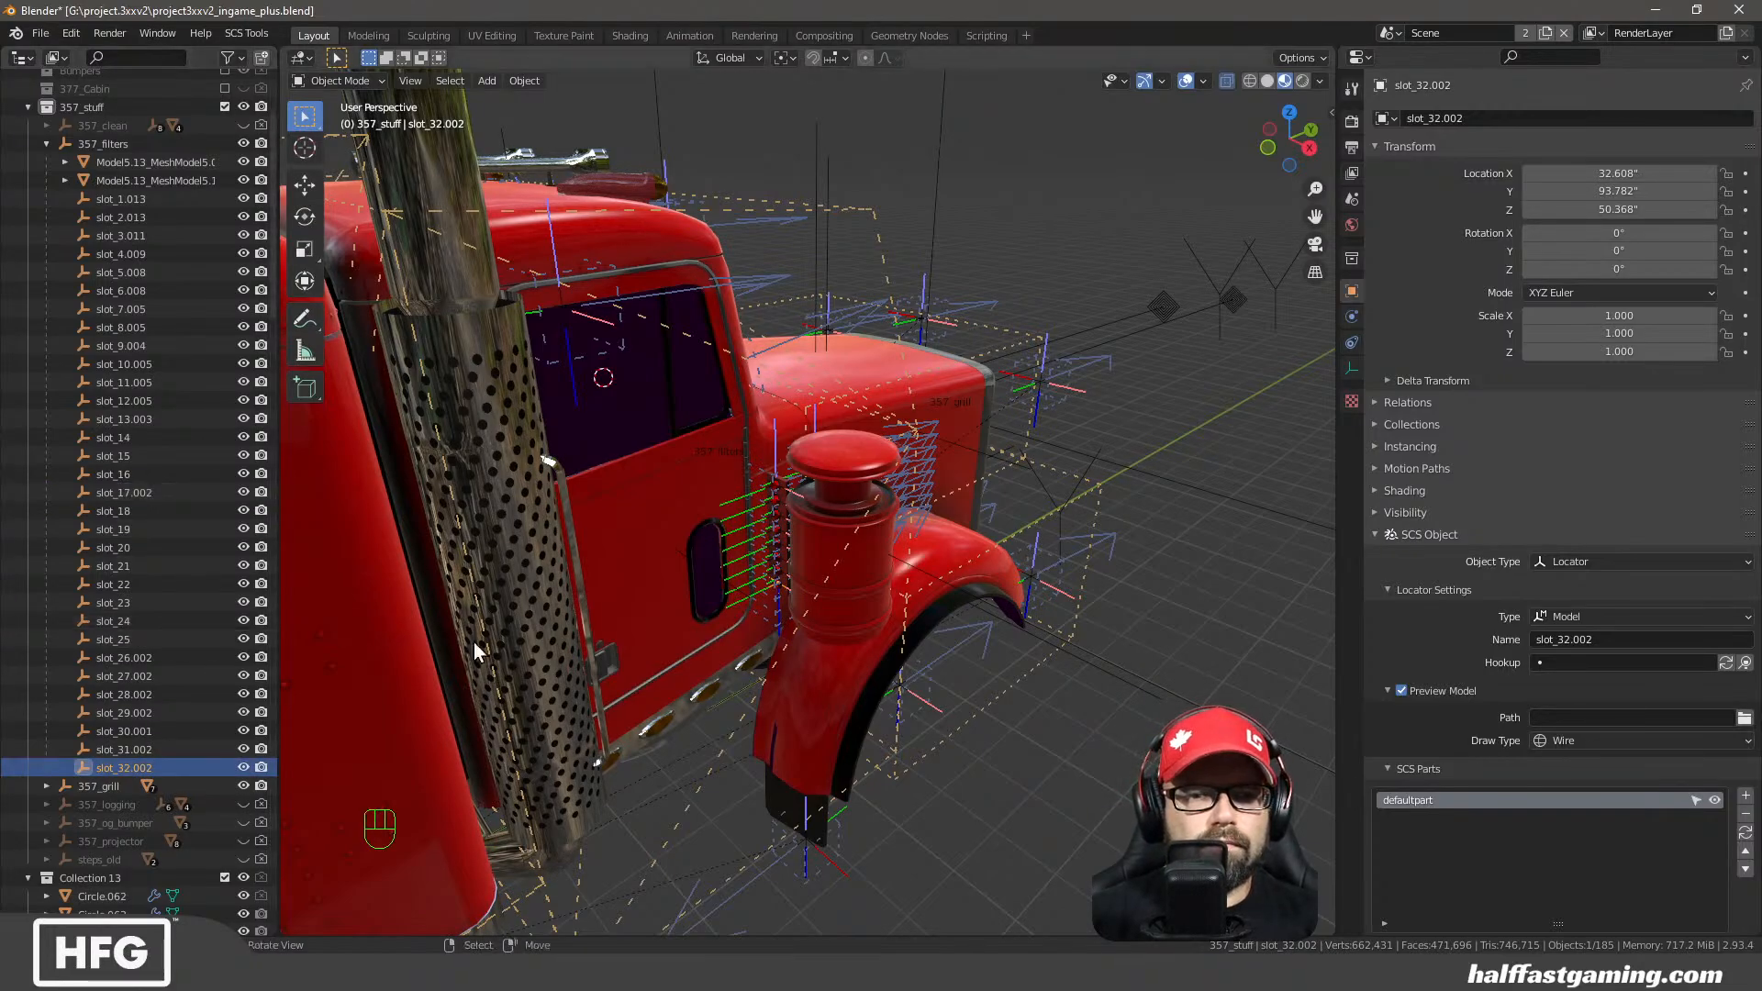
Set the Z rotation of rear-light locator slot_25 to 180° so it faces backwards
{"action": "middle_click_drag", "start_coordinate": [476, 652], "coordinate": [780, 569]}
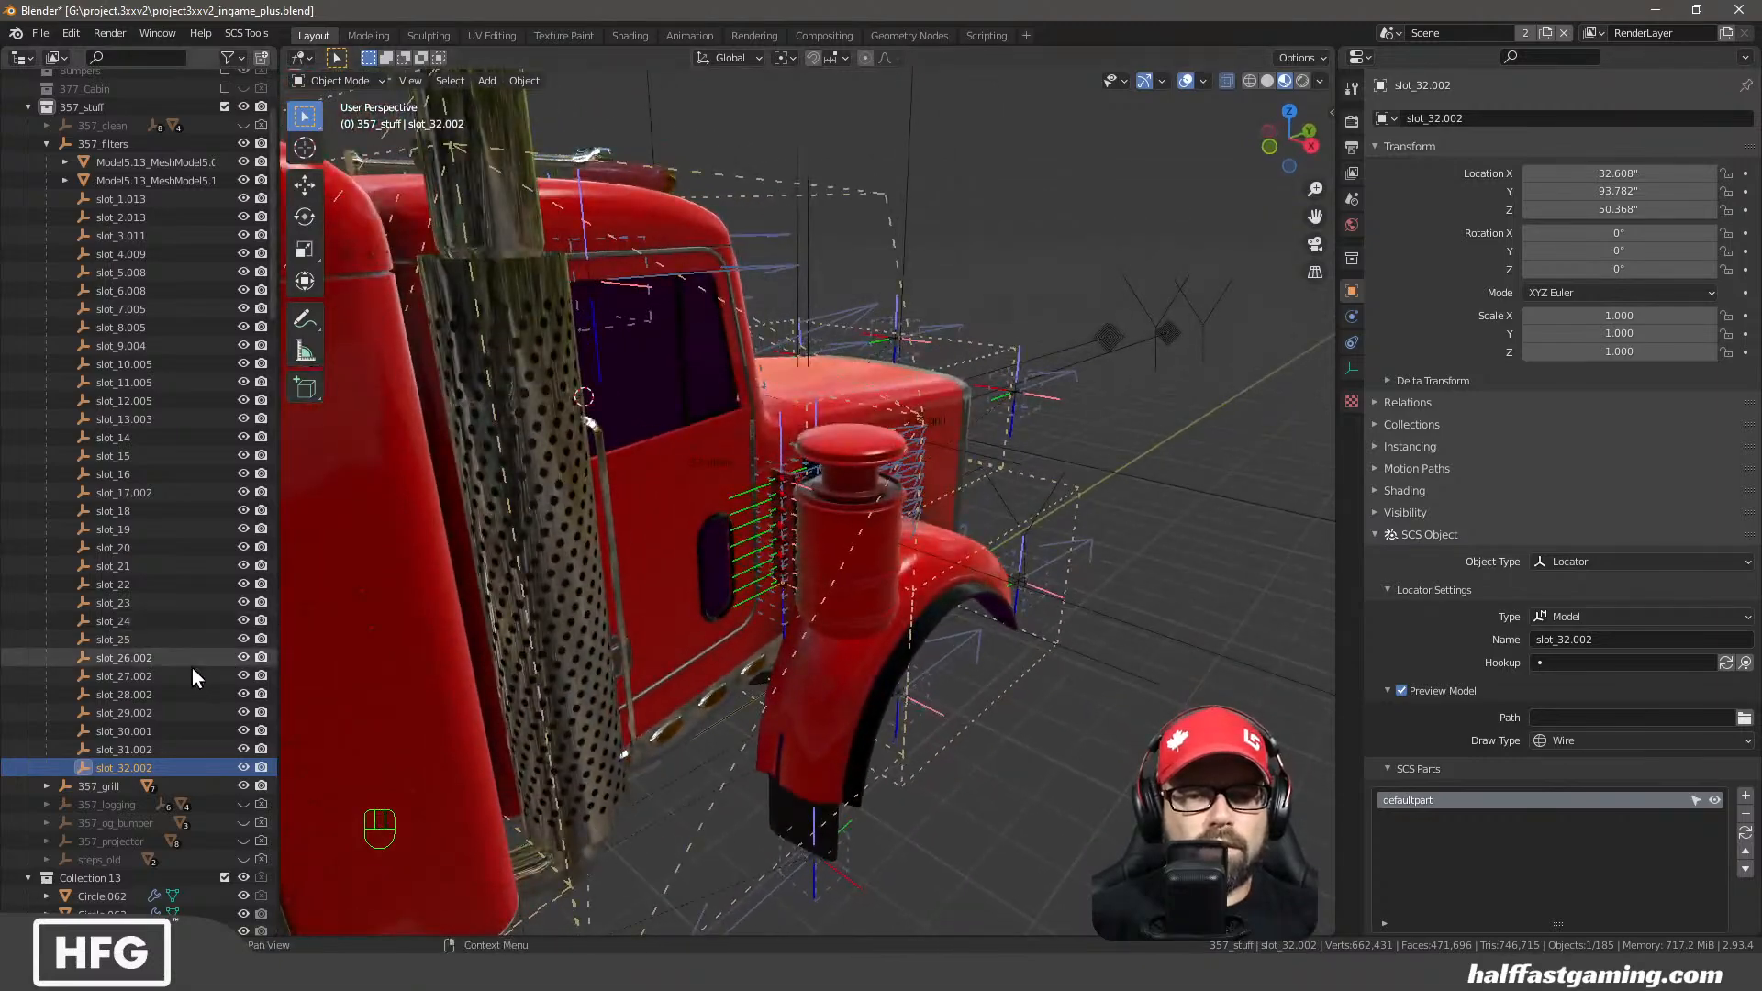
{"action": "left_click", "coordinate": [153, 623]}
{"action": "left_click", "coordinate": [152, 641]}
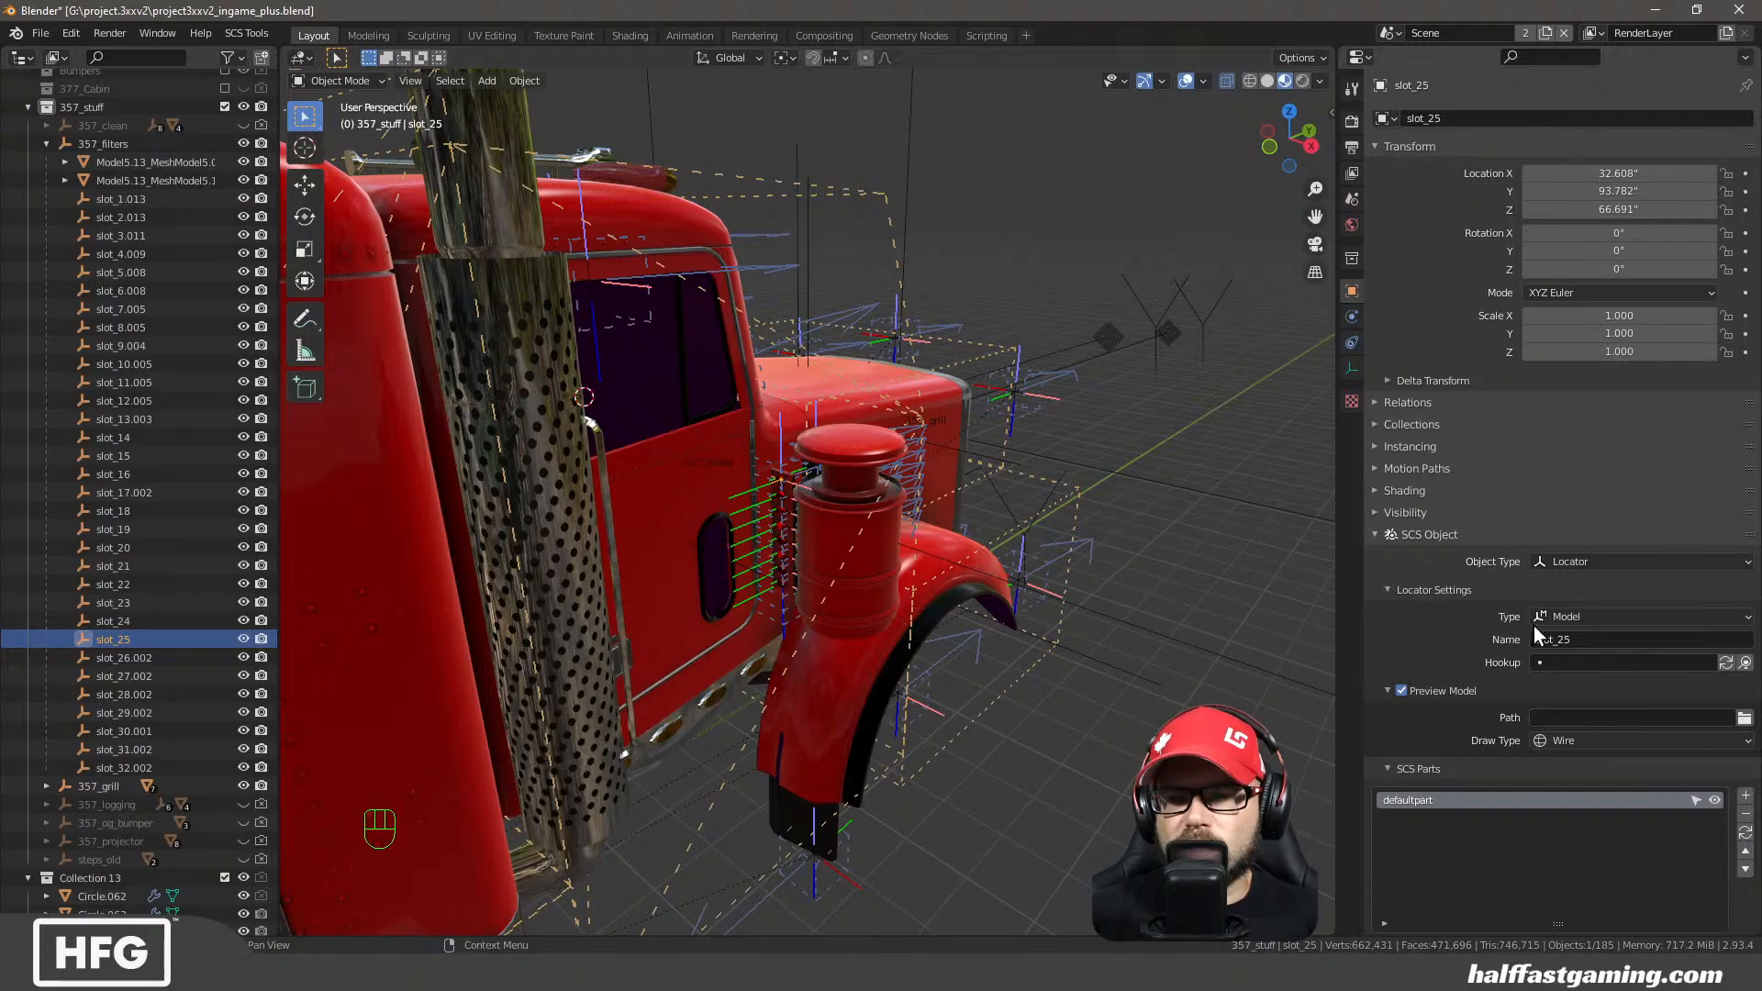
{"action": "left_click", "coordinate": [1618, 270]}
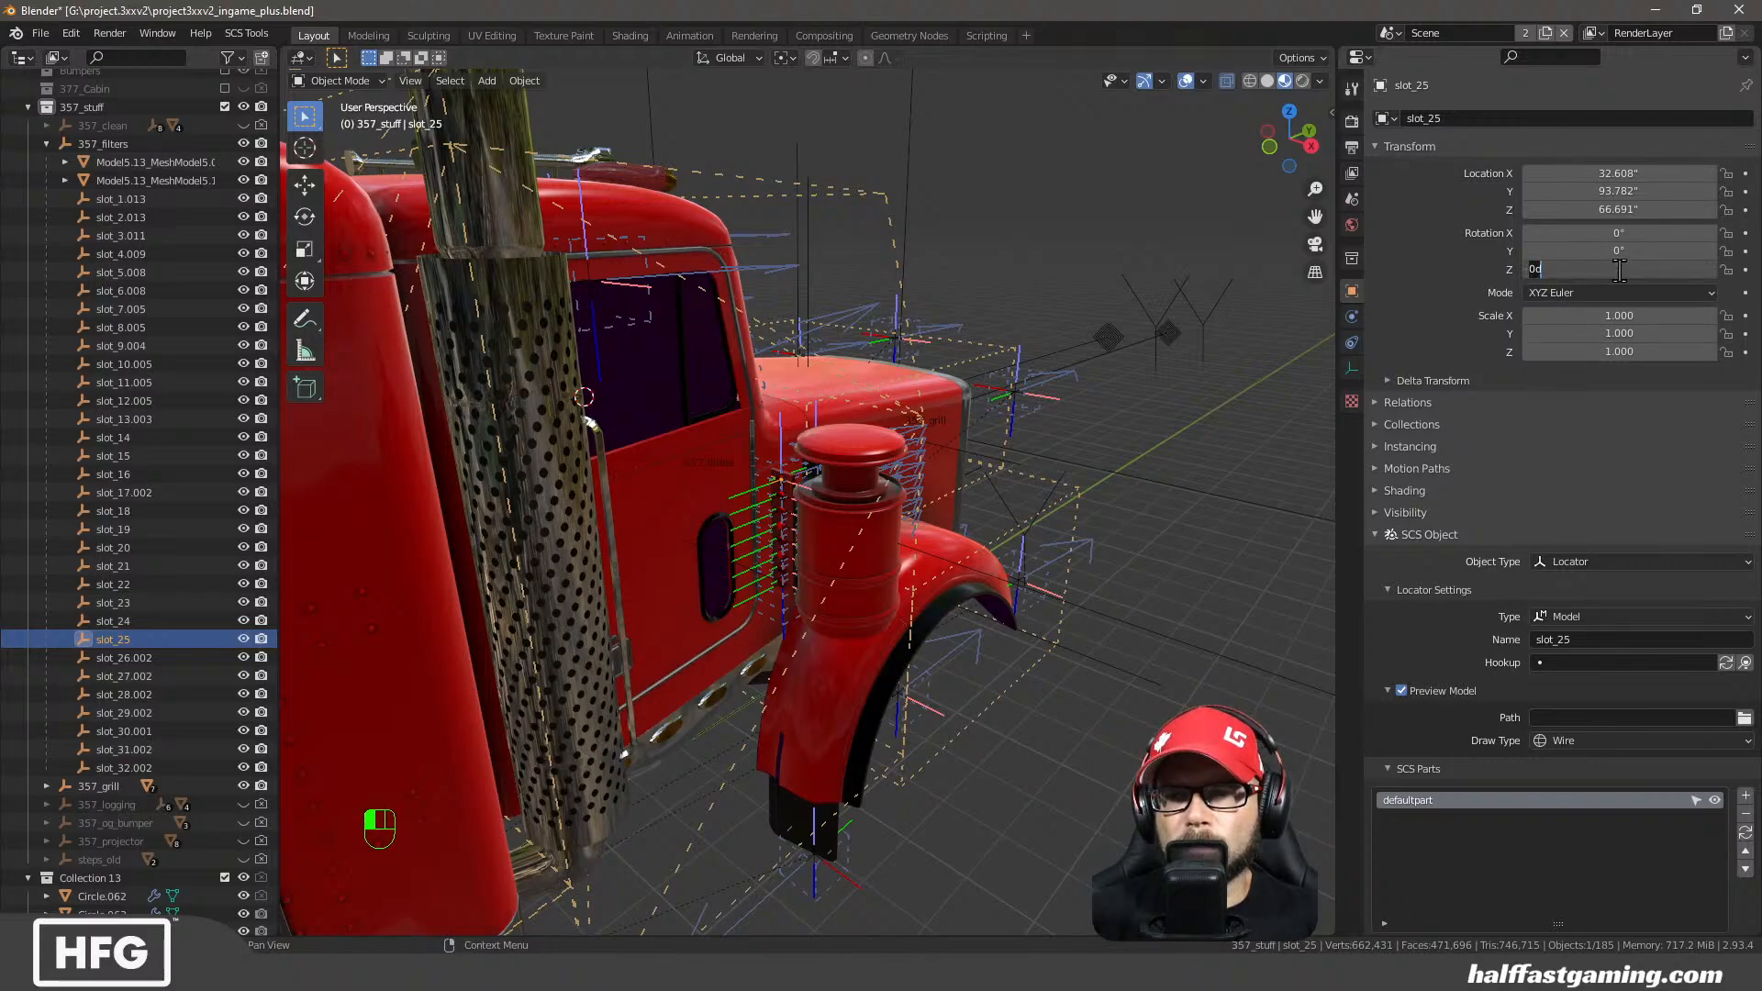
{"action": "type", "text": "180"}
{"action": "key", "text": "Return"}
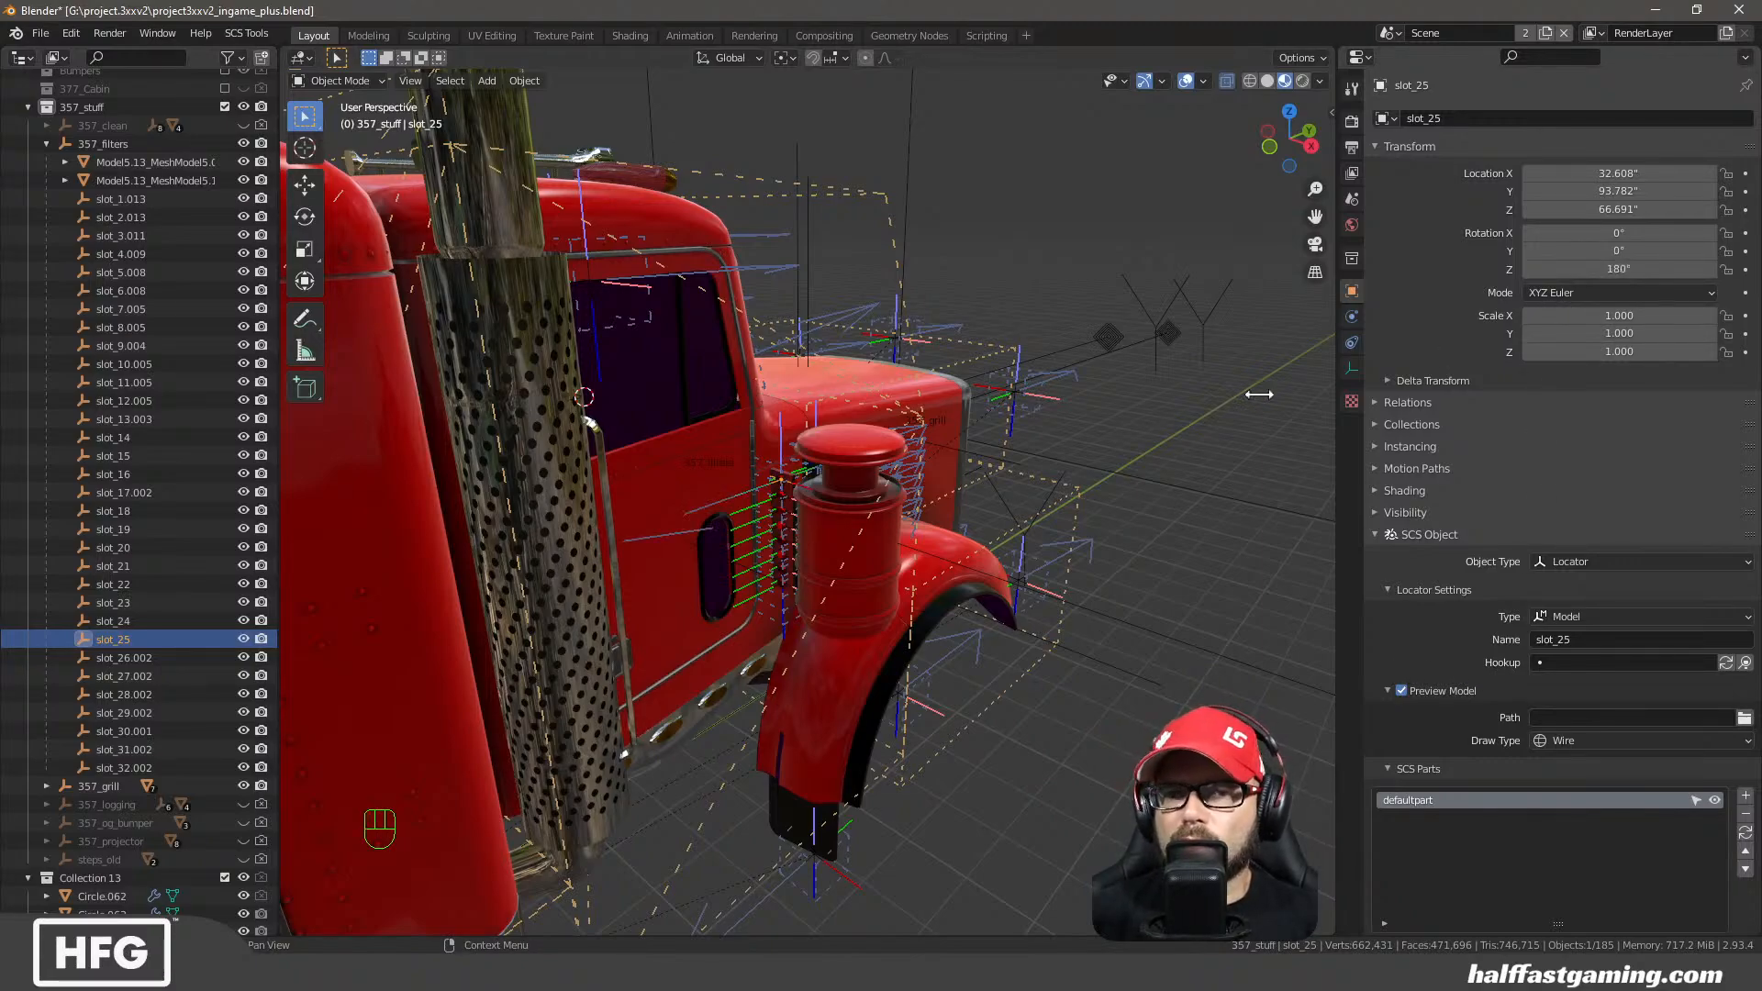
Set the Z rotation of rear-light locators slot_26.002 and slot_27.002 to 180°
{"action": "left_click", "coordinate": [149, 658]}
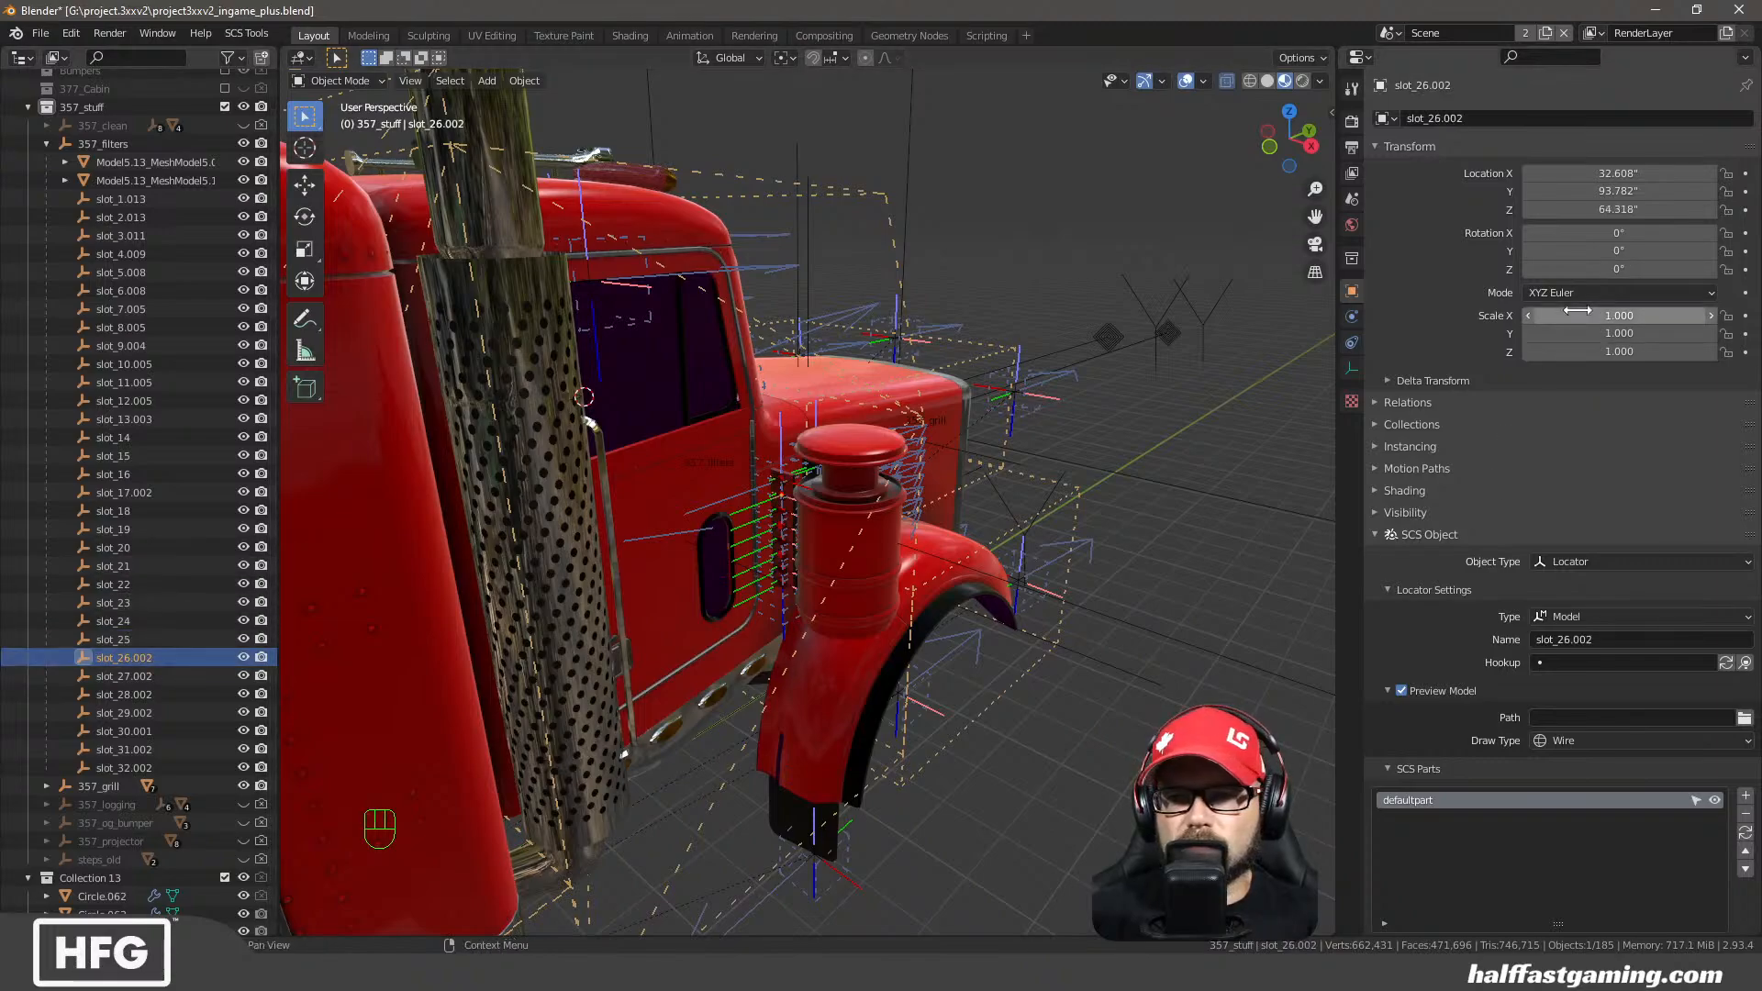
{"action": "left_click", "coordinate": [1610, 269]}
{"action": "key", "text": "Return"}
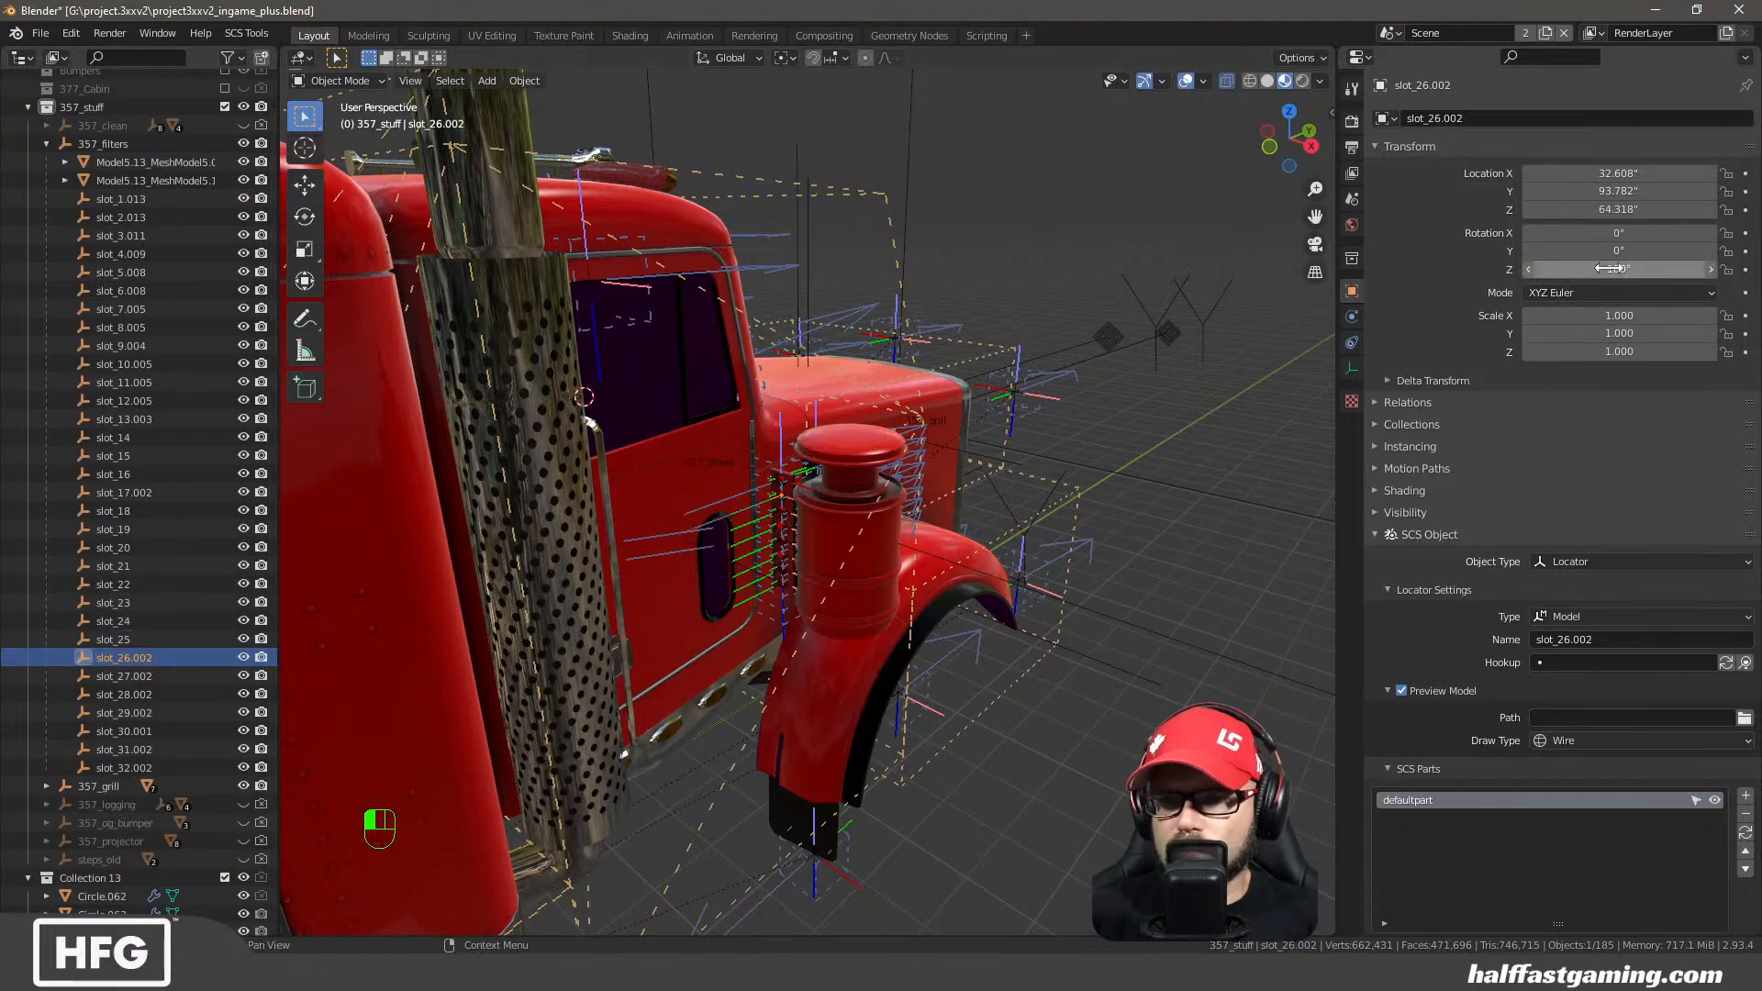
{"action": "left_click", "coordinate": [196, 676]}
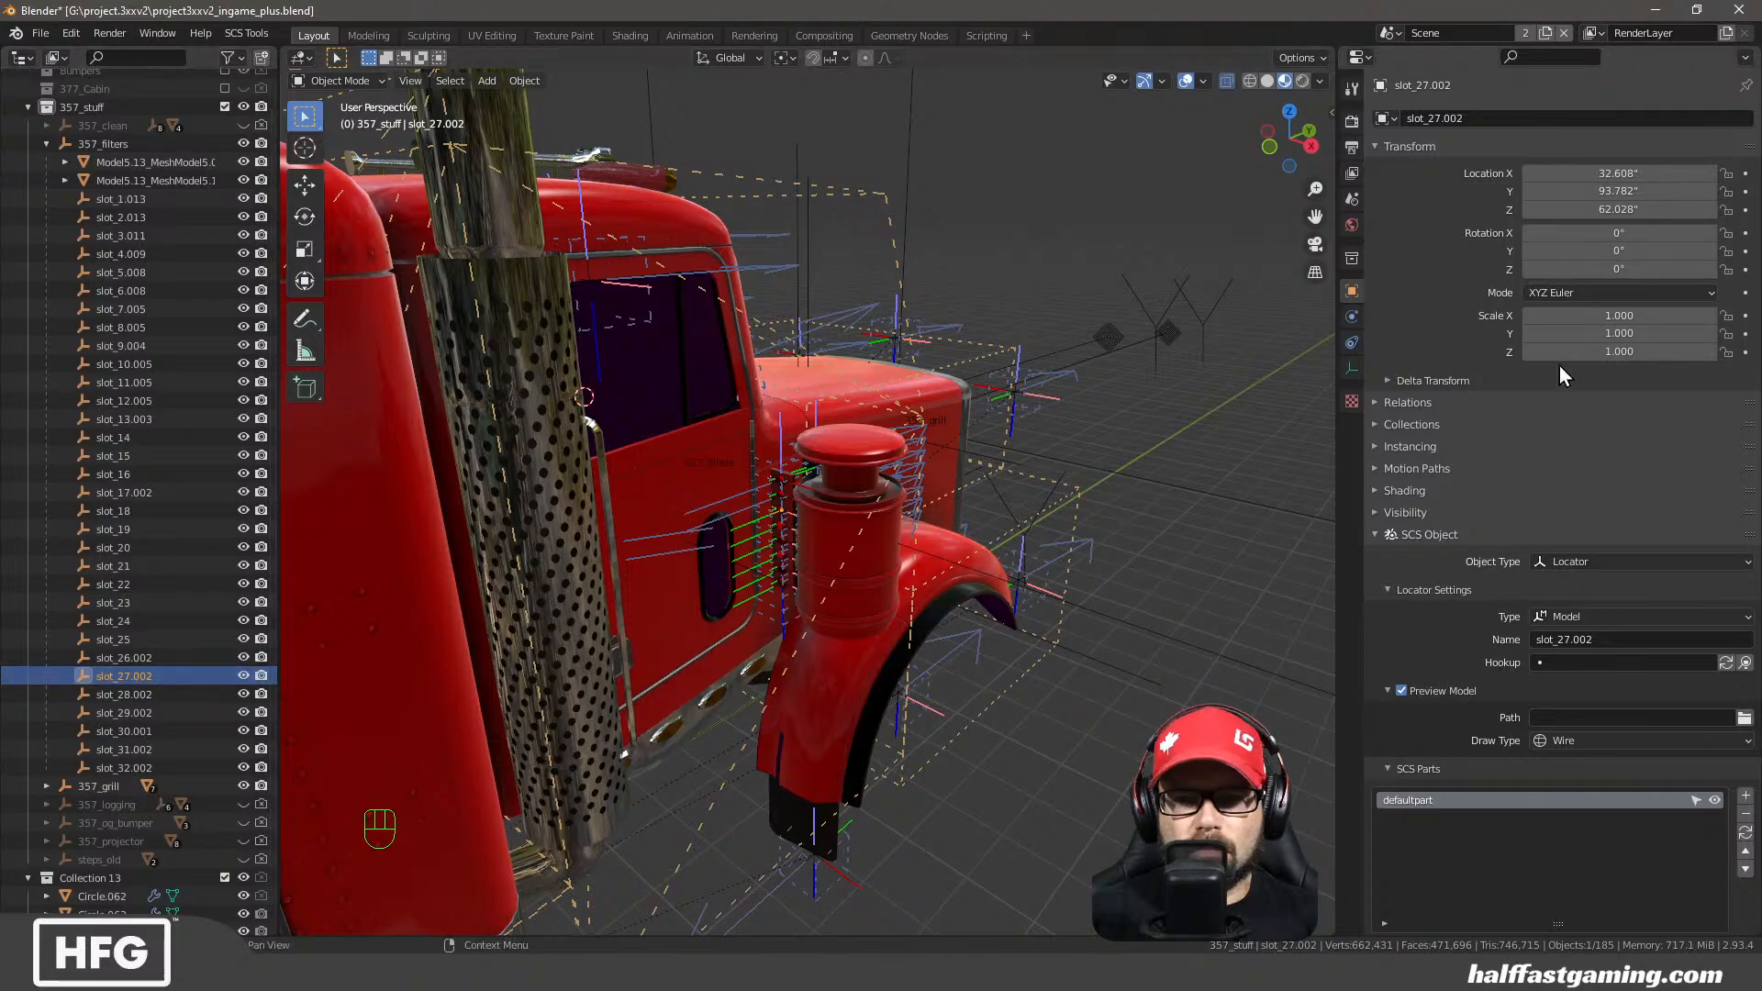
{"action": "left_click", "coordinate": [1612, 267]}
{"action": "type", "text": "0d"}
{"action": "key", "text": "Return"}
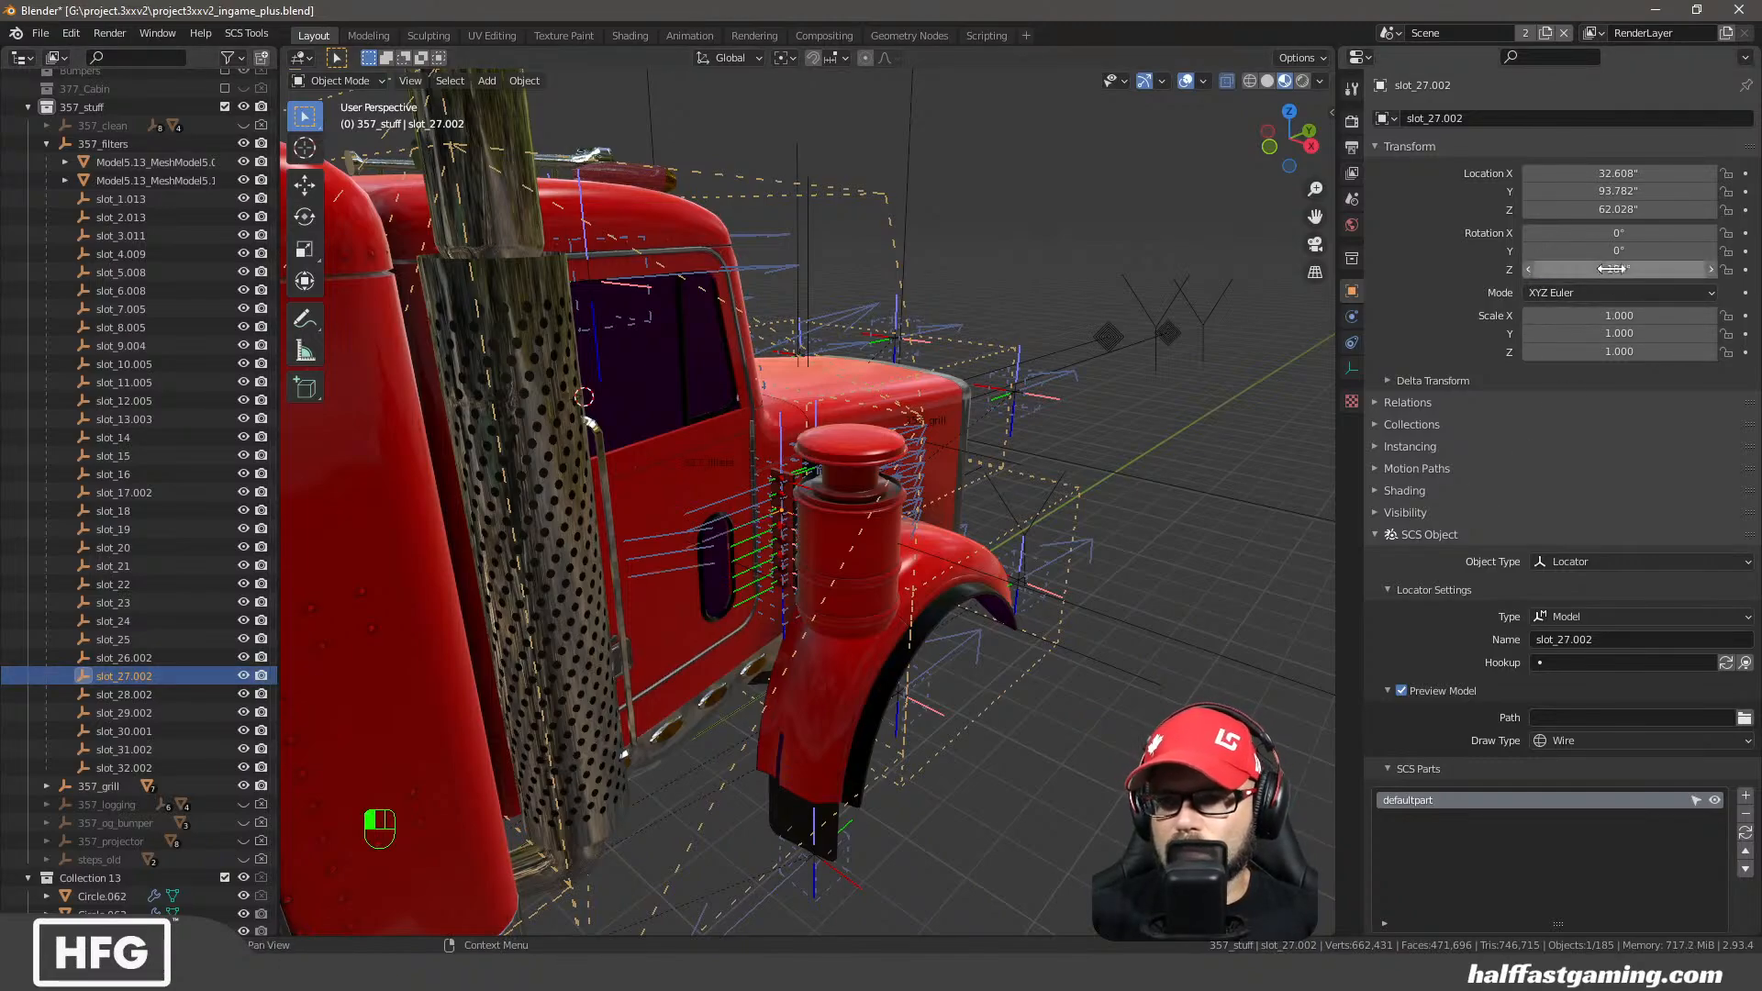
Set the Z rotation of rear-light locators slot_28.002 and slot_29.002 to 180°
{"action": "left_click", "coordinate": [130, 694]}
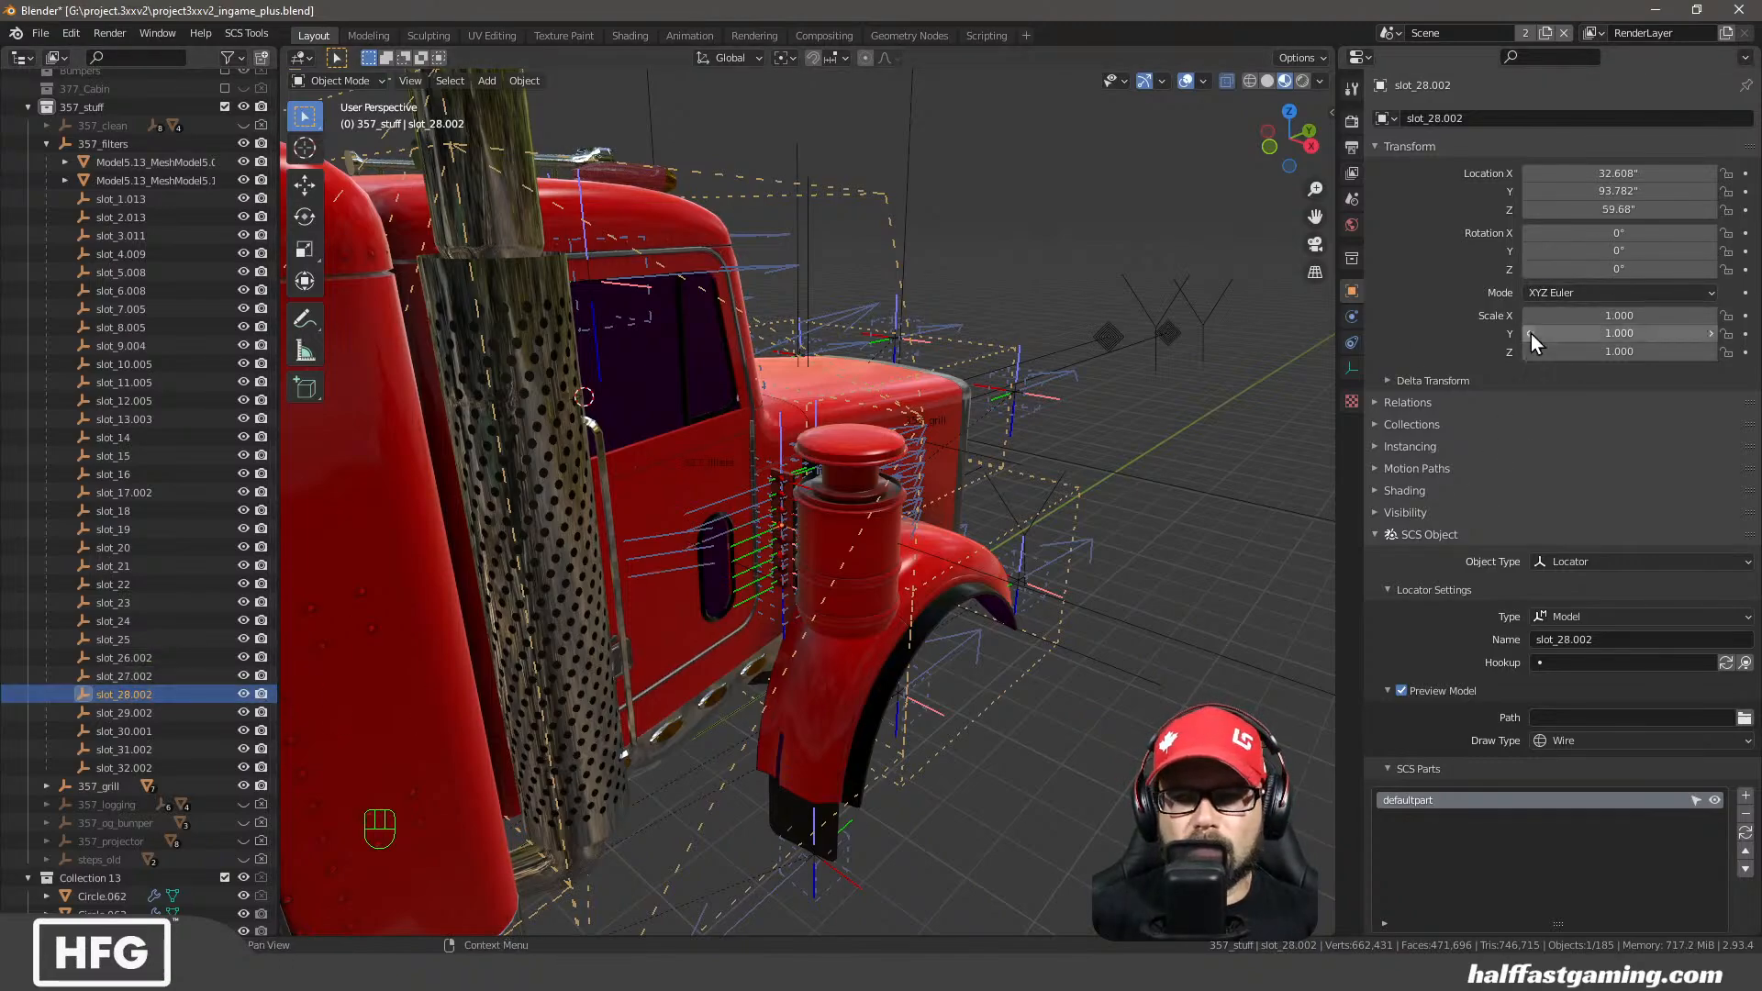
{"action": "left_click", "coordinate": [1590, 269]}
{"action": "type", "text": "0d"}
{"action": "key", "text": "Return"}
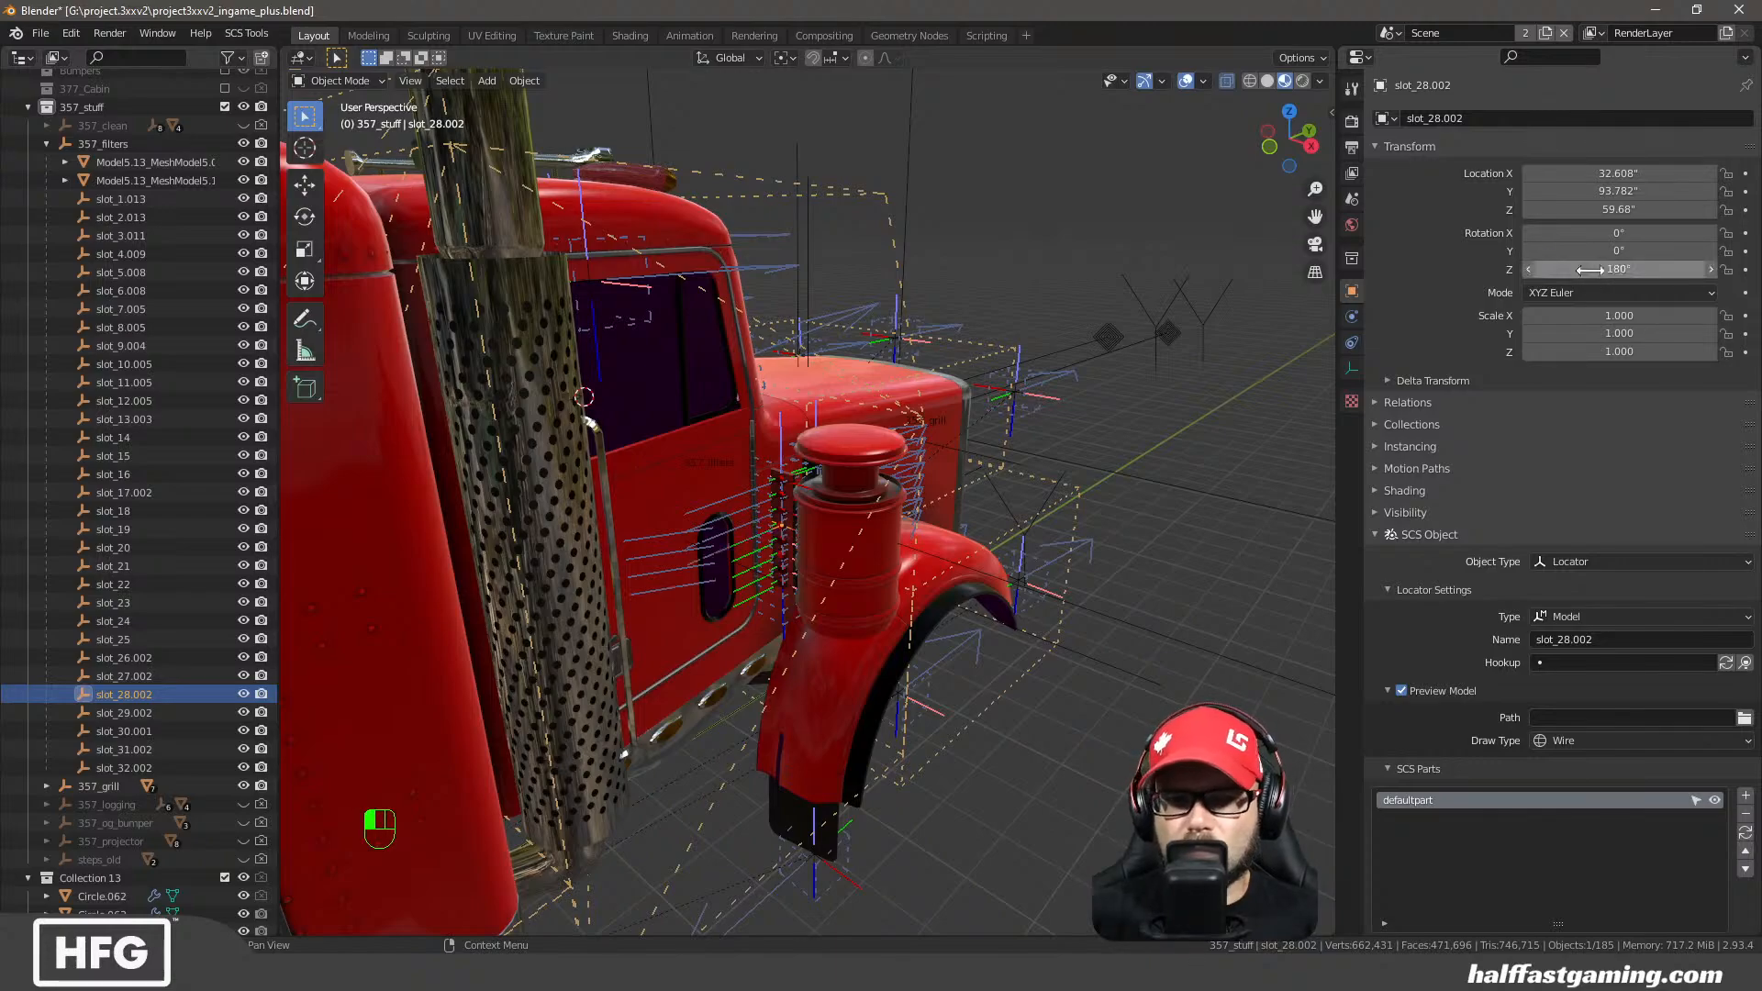
{"action": "left_click", "coordinate": [137, 713]}
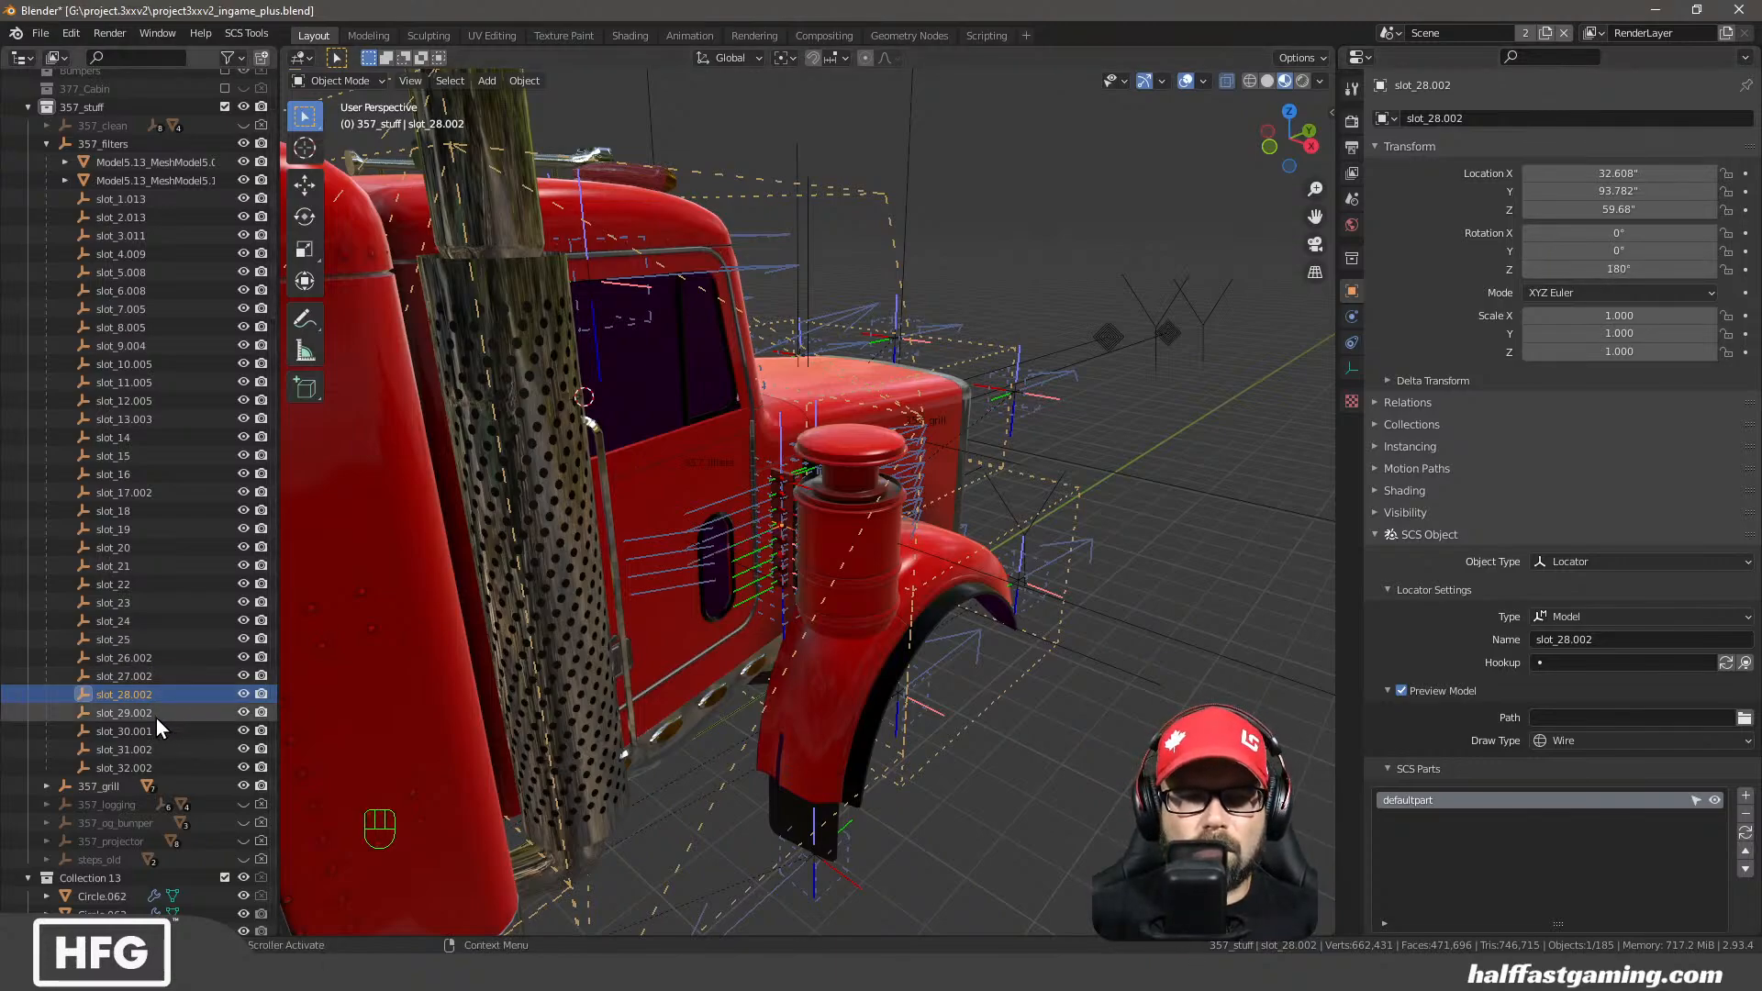
{"action": "left_click", "coordinate": [1604, 268]}
{"action": "type", "text": "0d"}
{"action": "key", "text": "Return"}
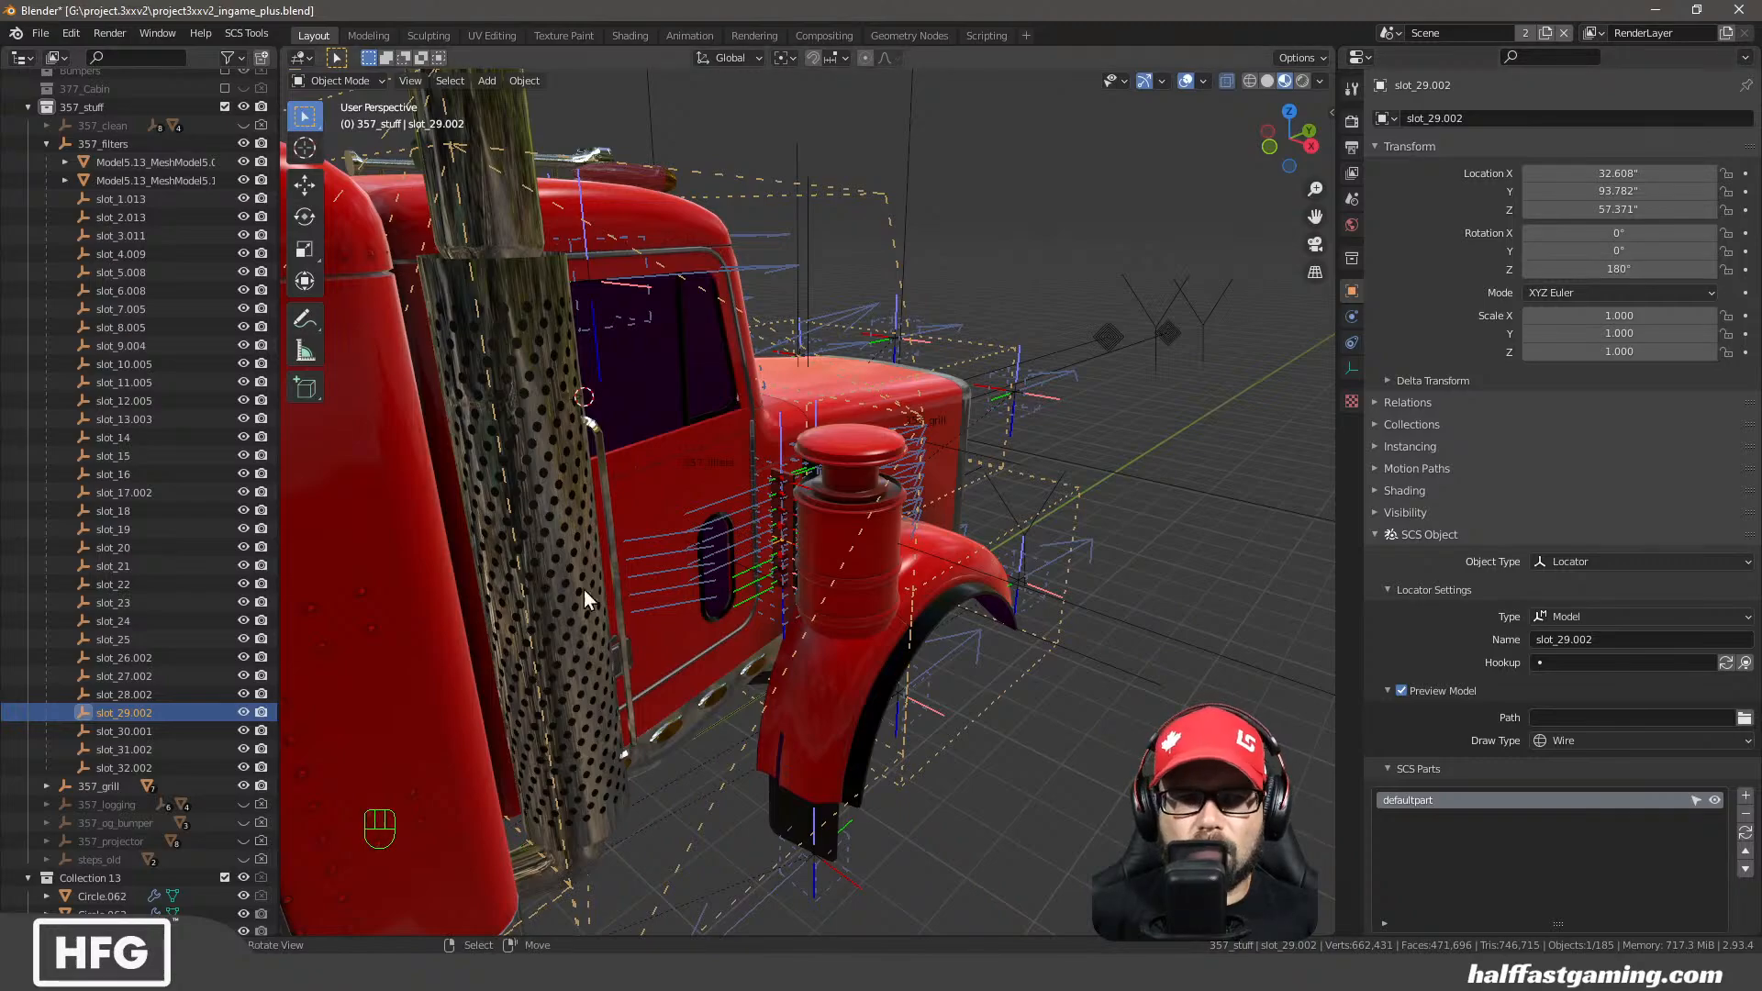
Set the Z rotation of rear-light locators slot_30.001 and slot_31.002 to 180°
{"action": "left_click", "coordinate": [127, 731]}
{"action": "left_click", "coordinate": [1615, 269]}
{"action": "type", "text": "0d"}
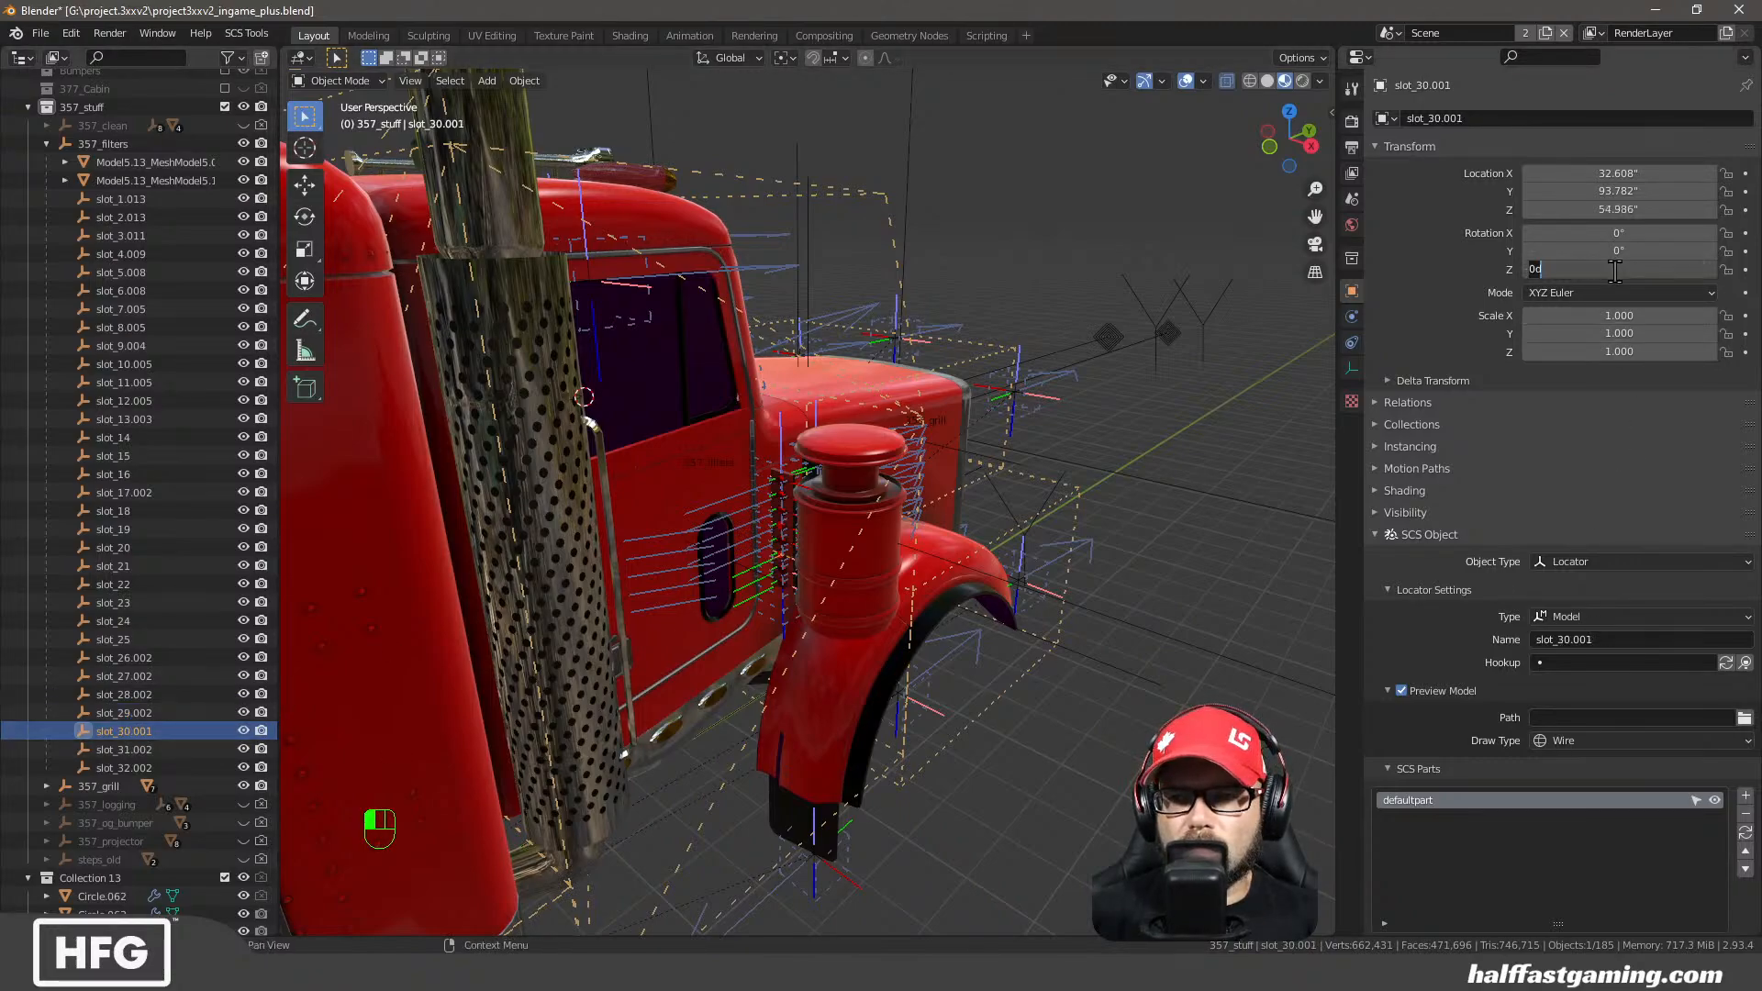
{"action": "key", "text": "Return"}
{"action": "left_click", "coordinate": [101, 749]}
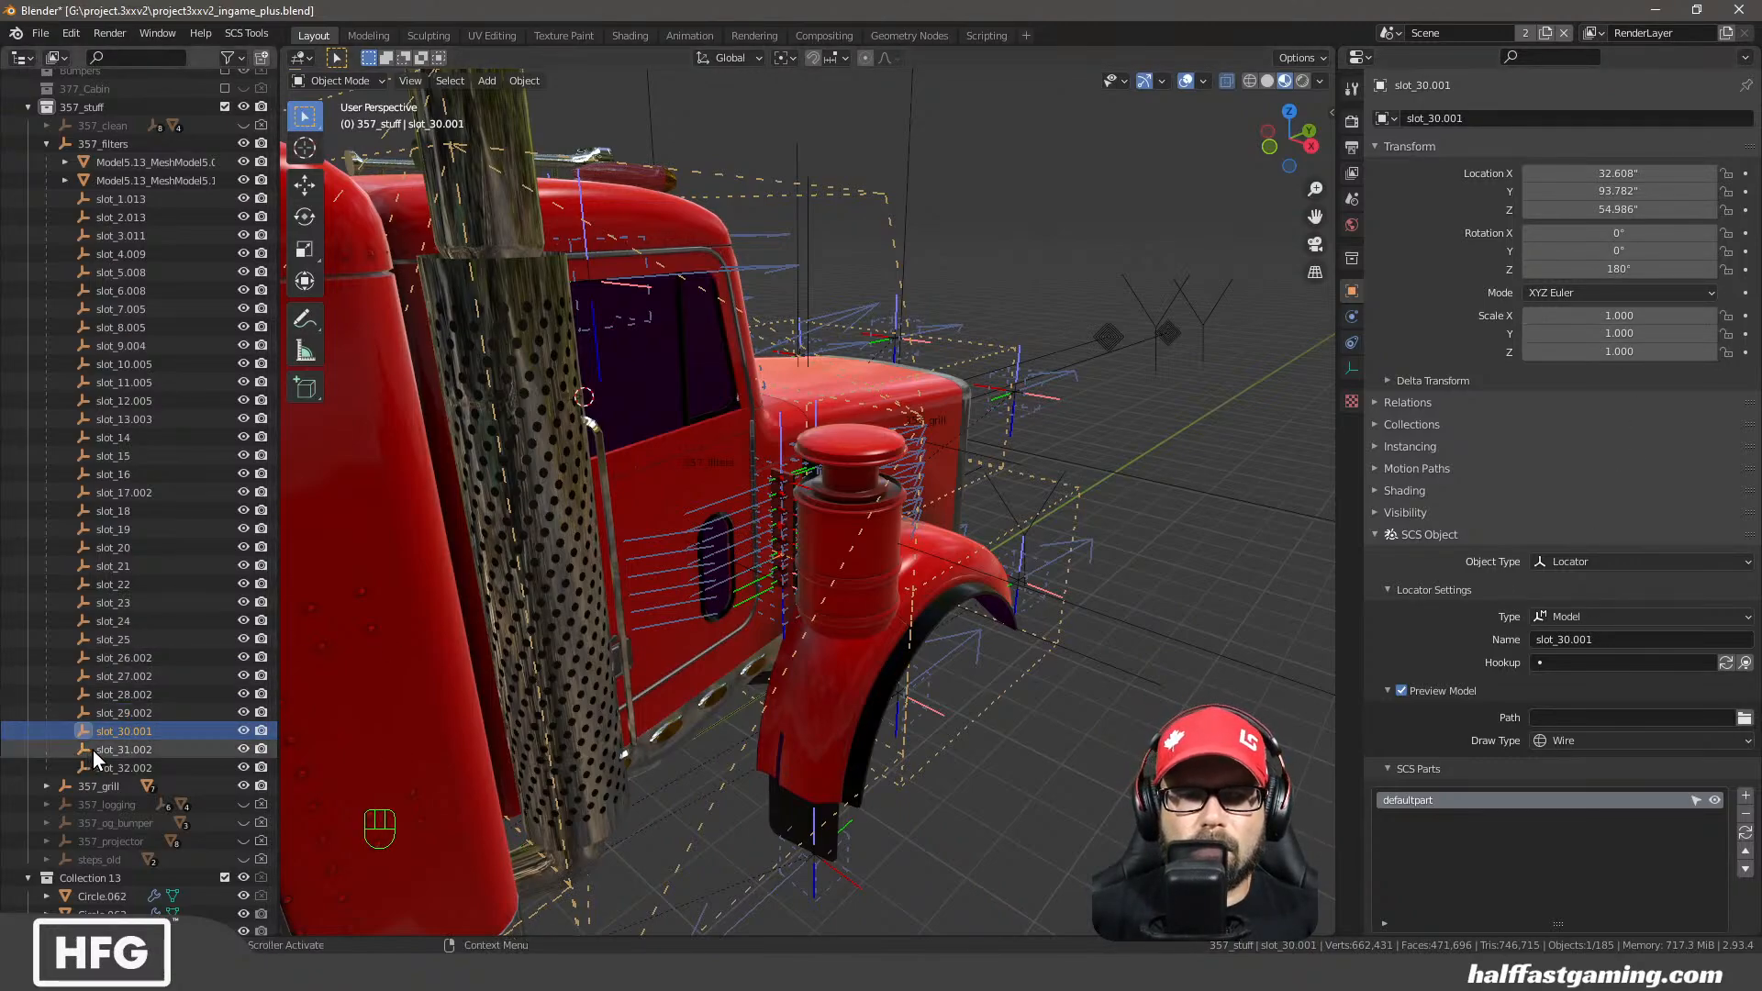
{"action": "left_click", "coordinate": [1620, 292]}
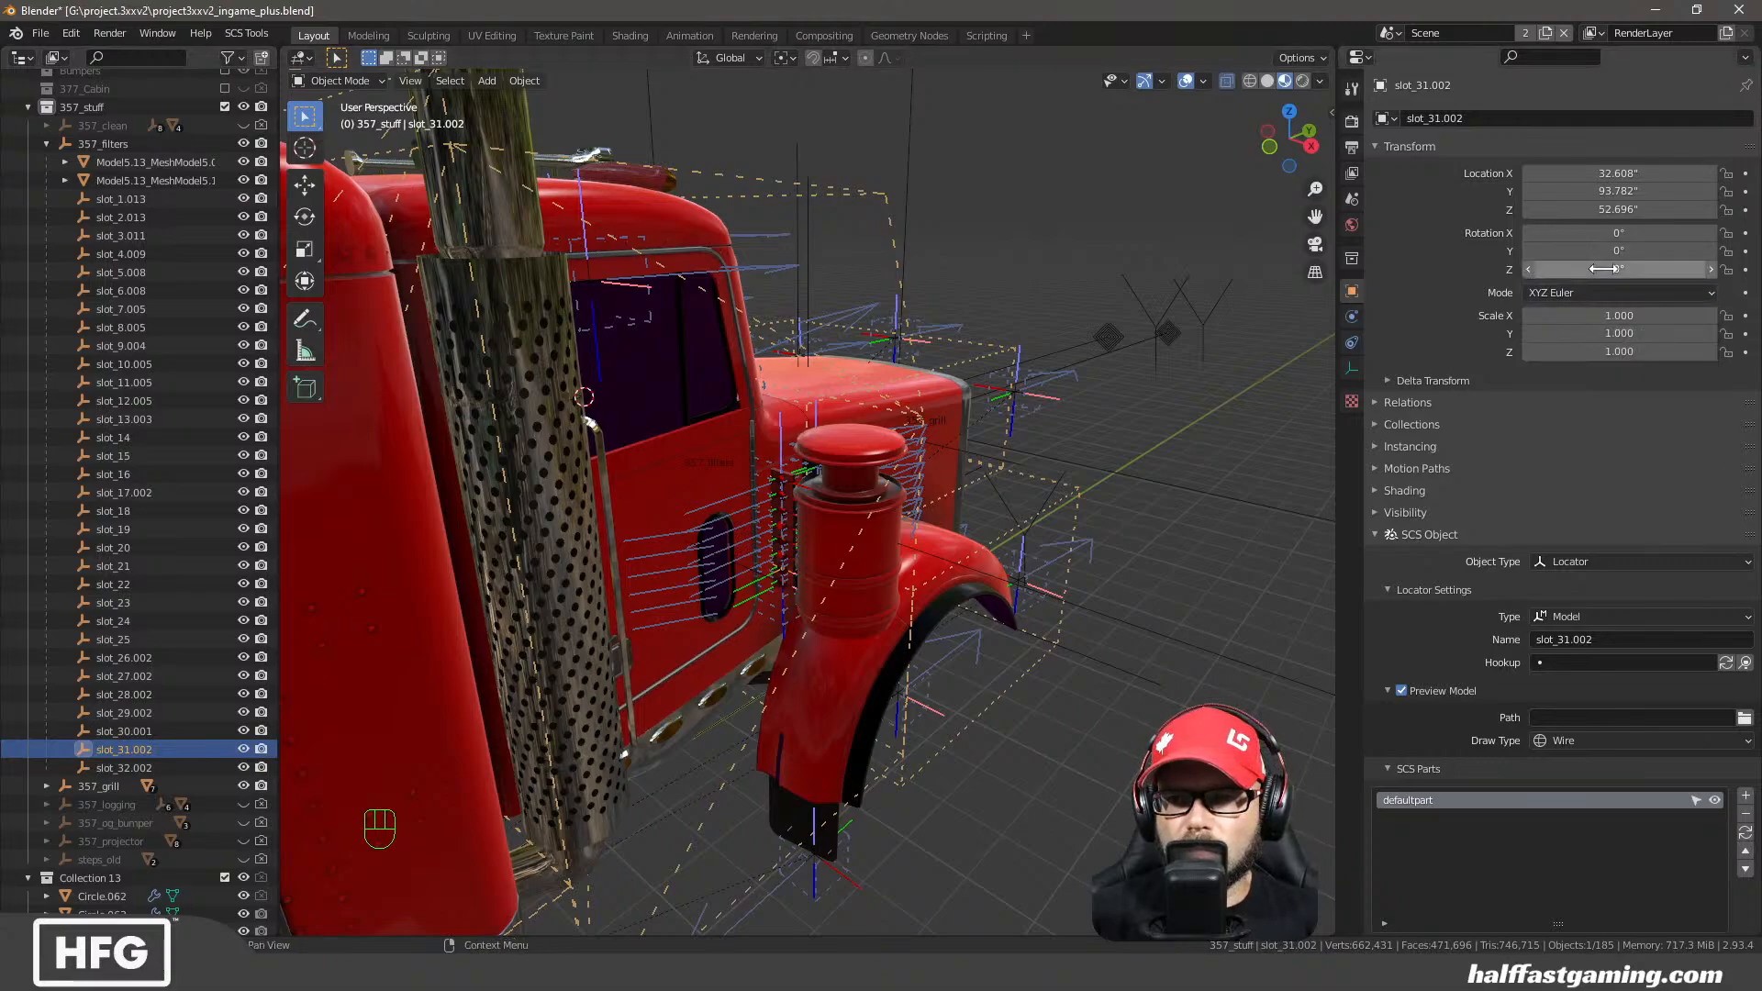
{"action": "left_click", "coordinate": [1603, 269]}
{"action": "type", "text": "0d0"}
{"action": "key", "text": "Return"}
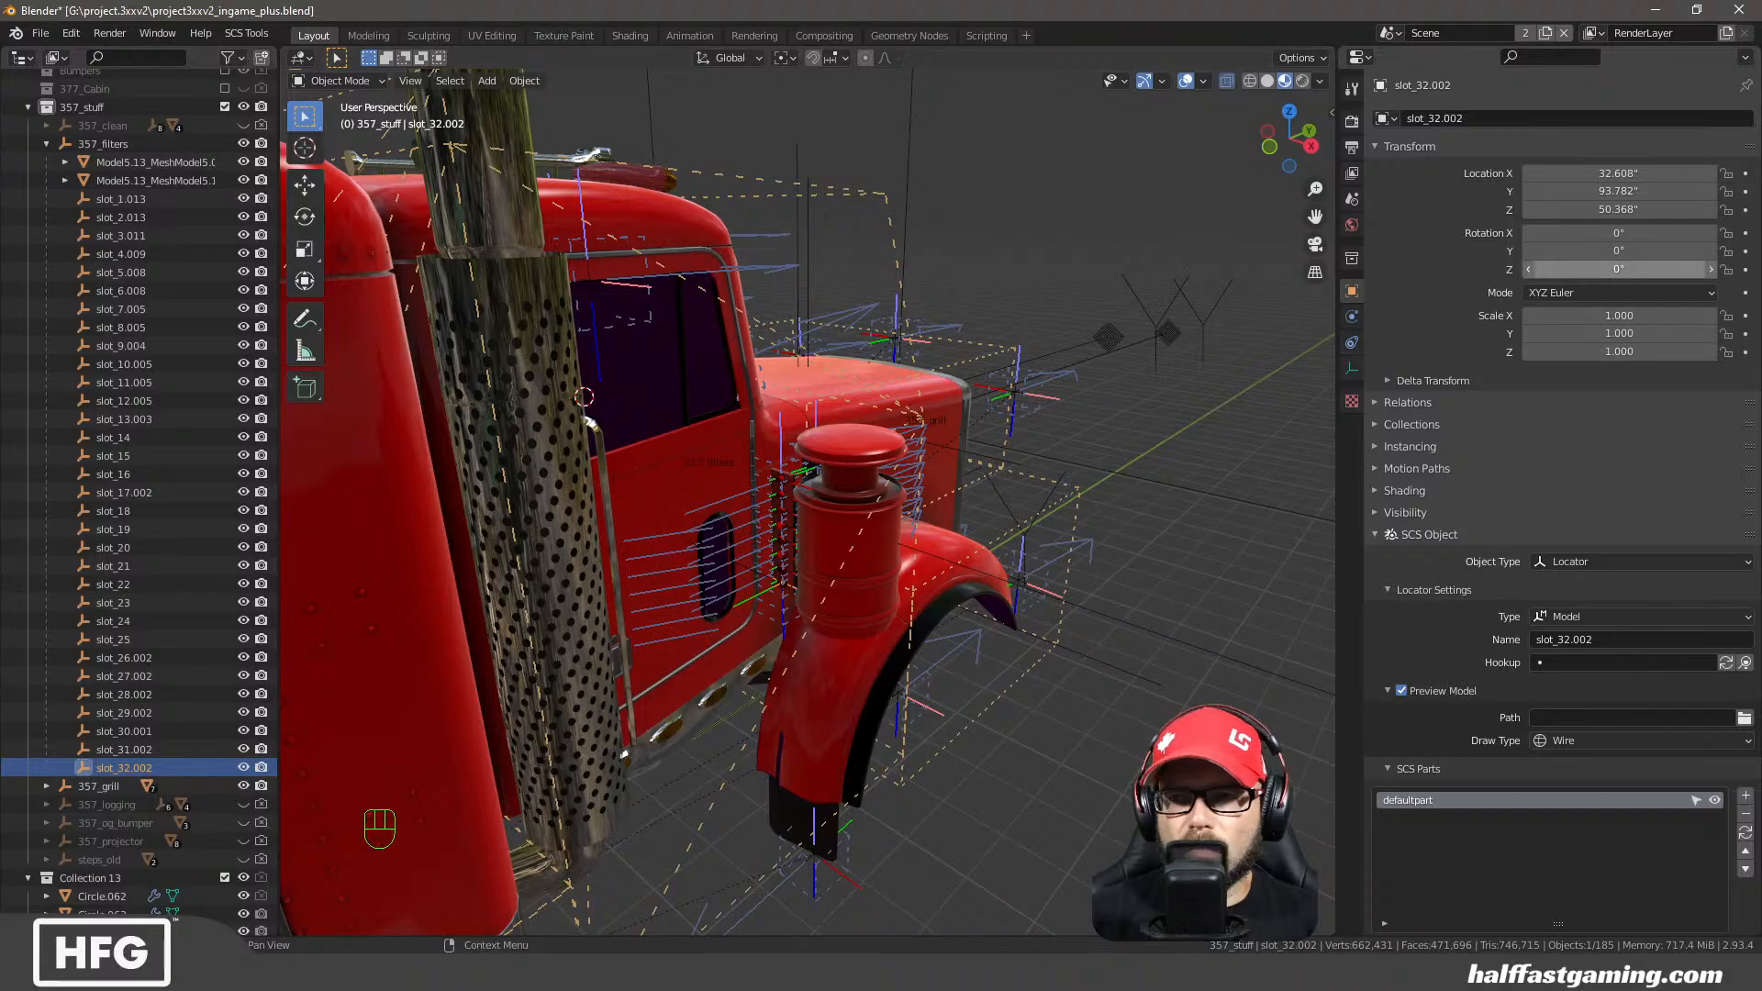
Set the Z rotation of rear-light locator slot_32.002 to 180°
{"action": "left_click", "coordinate": [1591, 268]}
{"action": "type", "text": "180"}
{"action": "key", "text": "Return"}
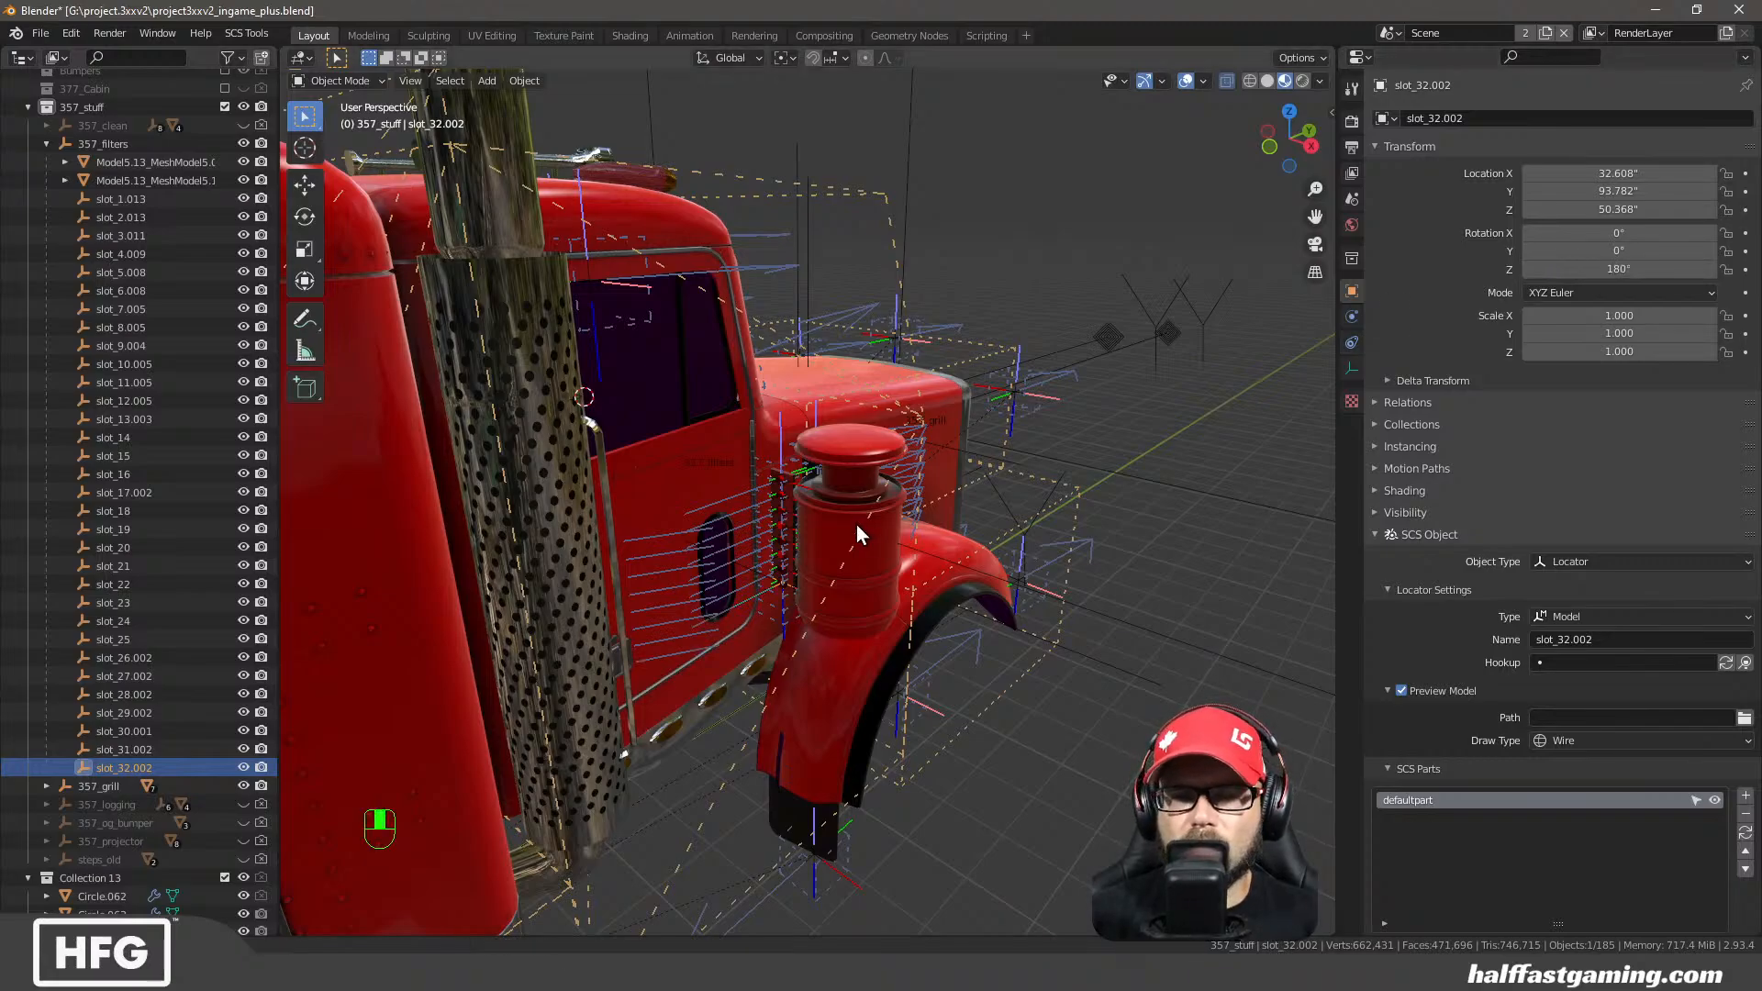
Duplicate the air filter mesh in place for use as a shadow model
{"action": "middle_click_drag", "start_coordinate": [856, 525], "coordinate": [982, 655]}
{"action": "scroll", "coordinate": [822, 553], "scroll_direction": "up", "scroll_amount": 4}
{"action": "left_click", "coordinate": [1022, 613]}
{"action": "middle_click_drag", "start_coordinate": [824, 621], "coordinate": [845, 578]}
{"action": "scroll", "coordinate": [872, 555], "scroll_direction": "up", "scroll_amount": 4}
{"action": "key", "text": "shift+d"}
{"action": "key", "text": "Escape"}
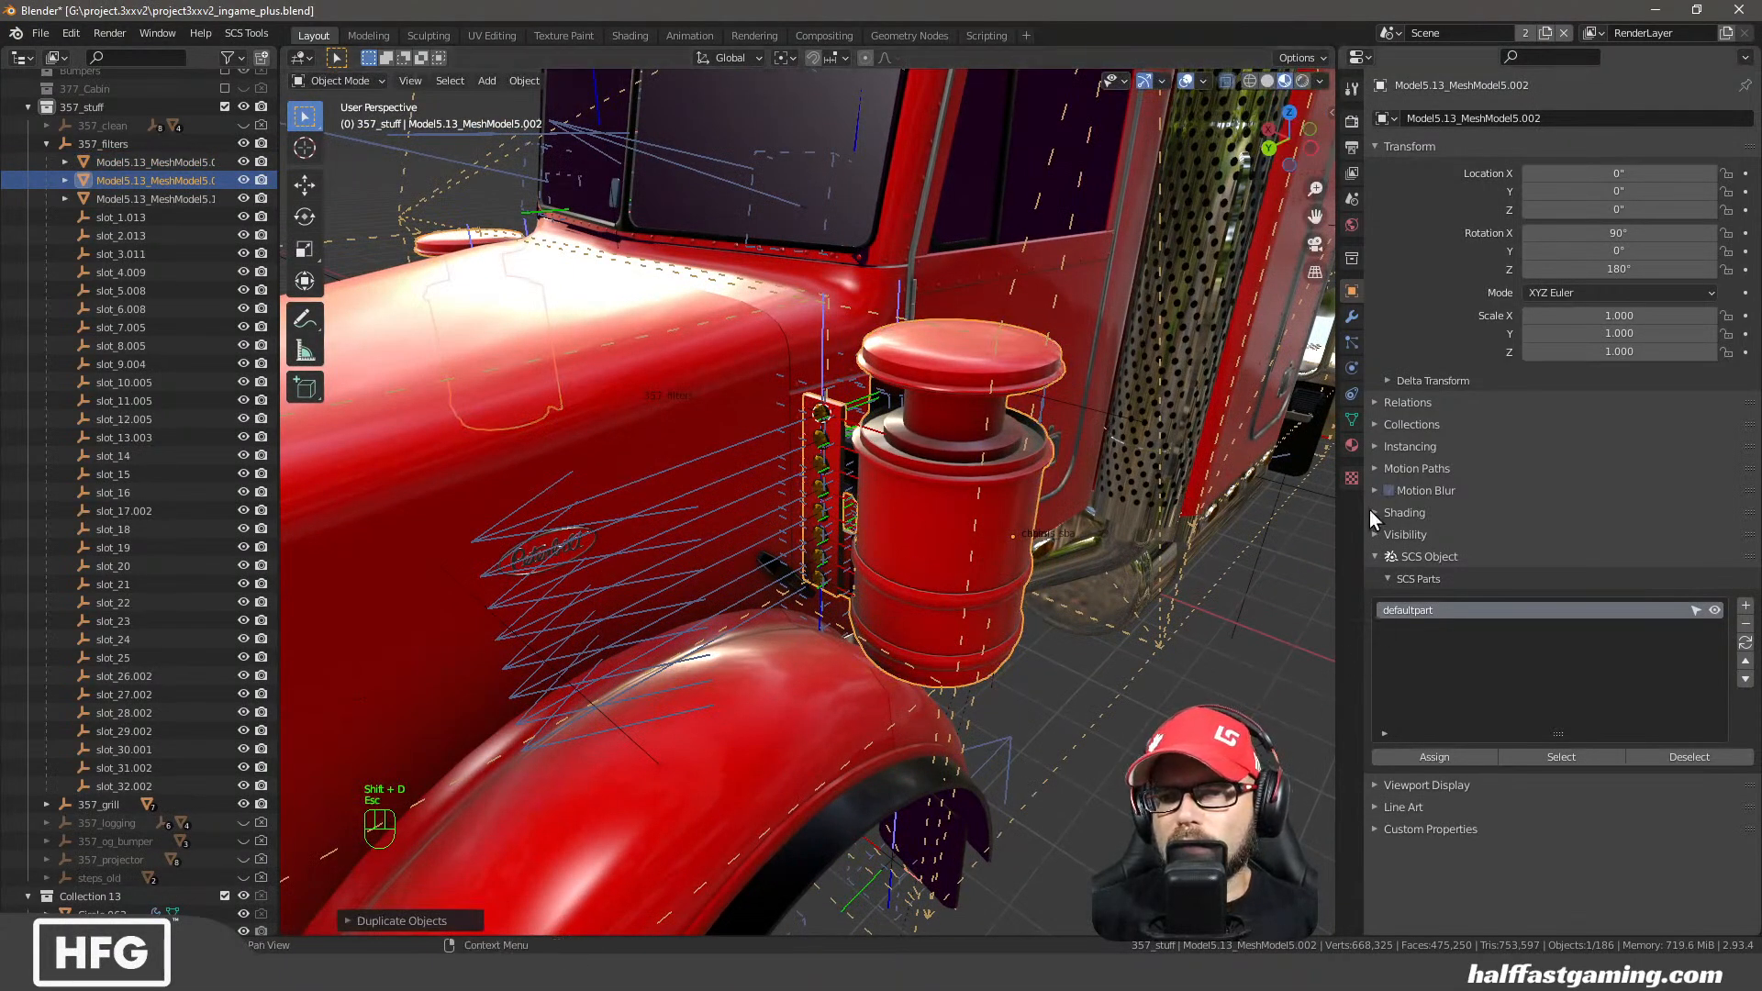
Remove the 357_filterpaint and chrome_357.001 material slots from the duplicate and unlink rubberized_black.010 from the remaining slot
{"action": "left_click", "coordinate": [1351, 445]}
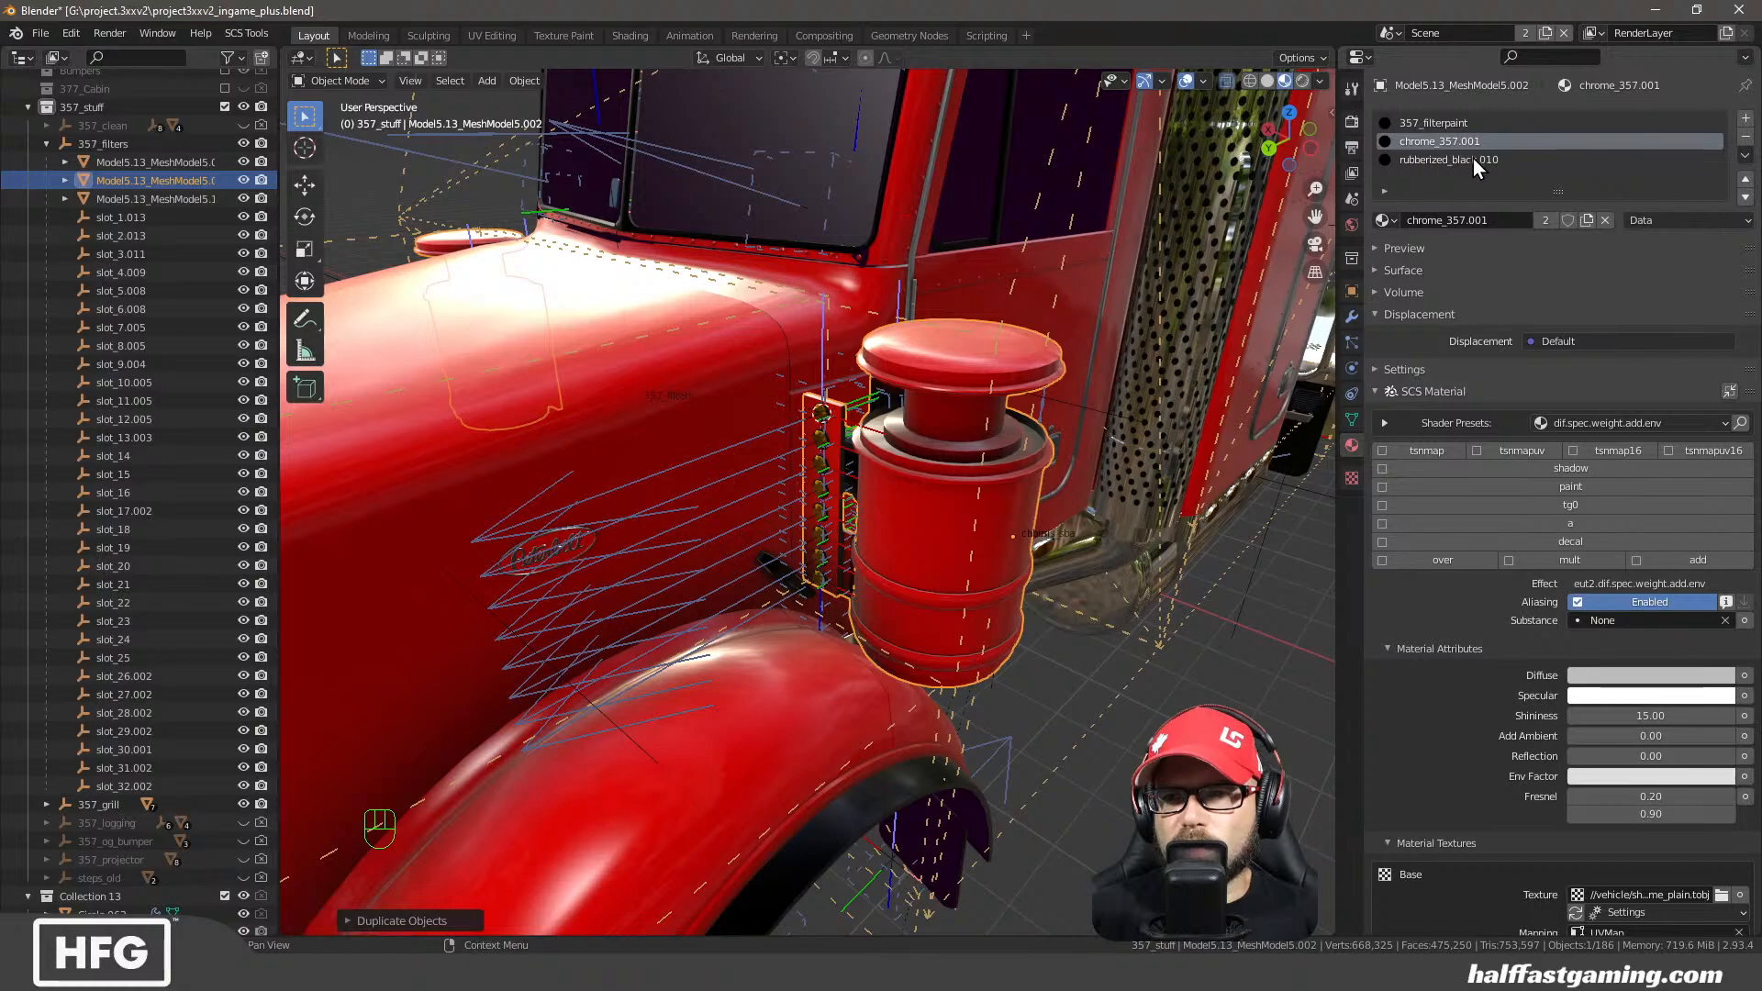
{"action": "left_click", "coordinate": [1461, 124]}
{"action": "left_click", "coordinate": [1746, 137]}
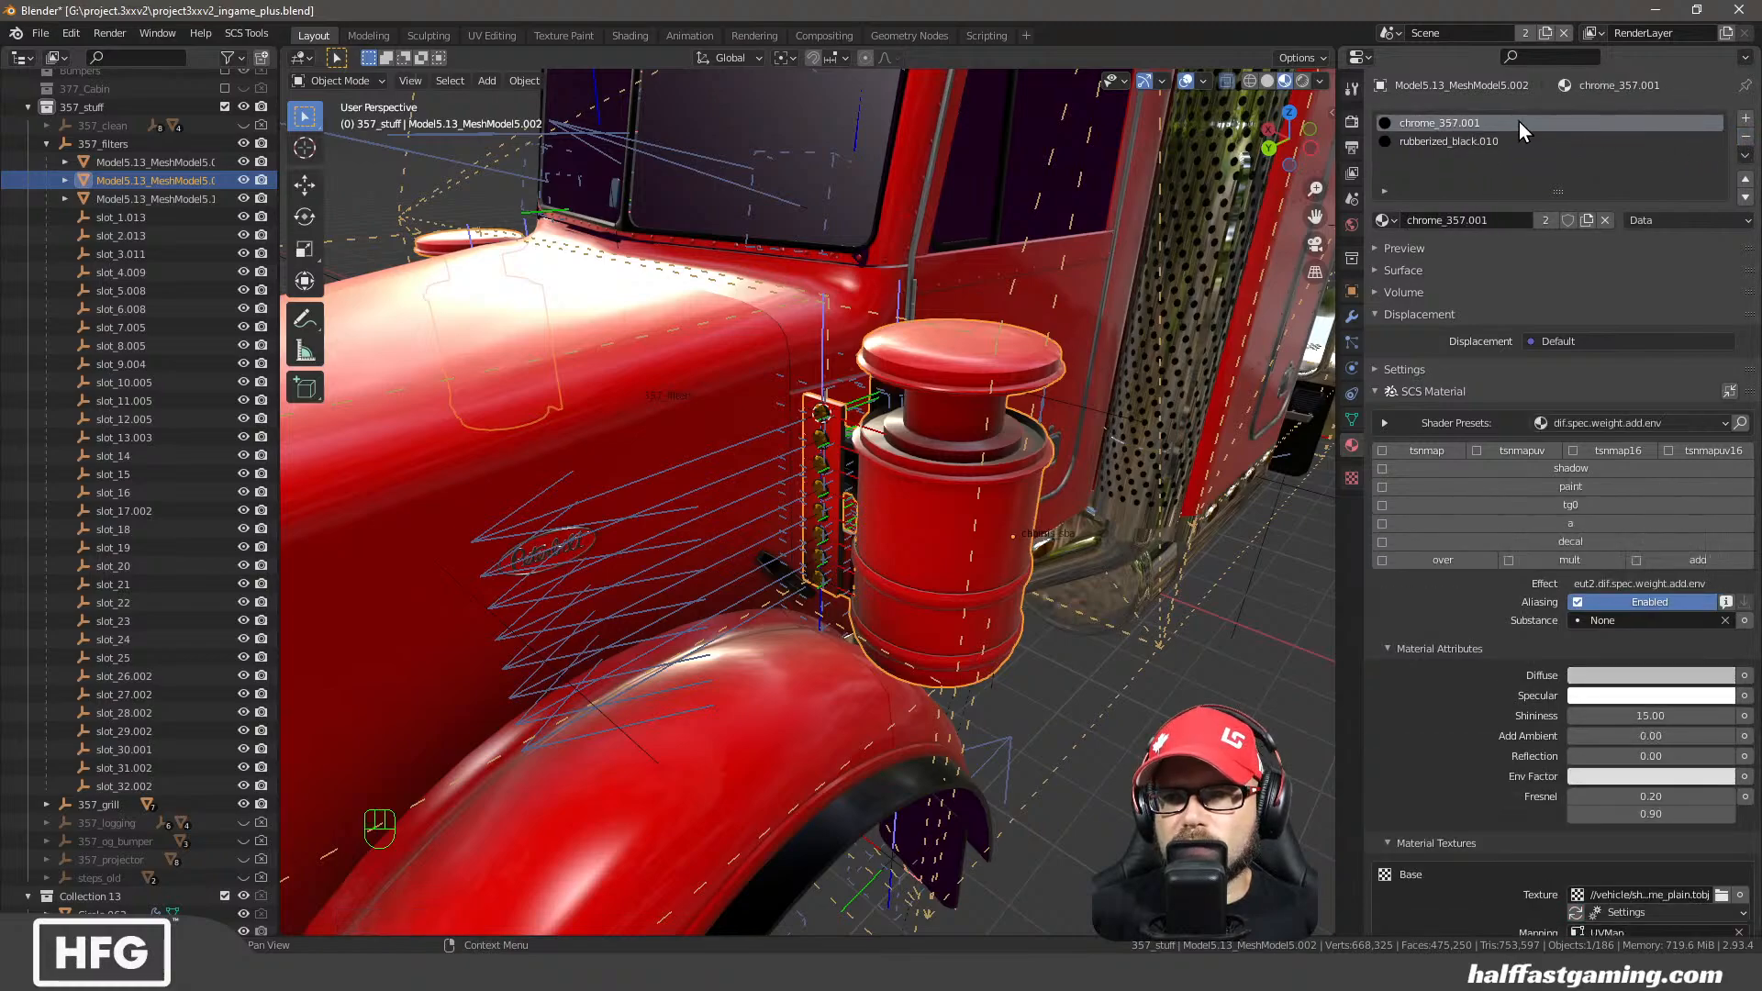
{"action": "left_click", "coordinate": [1745, 137]}
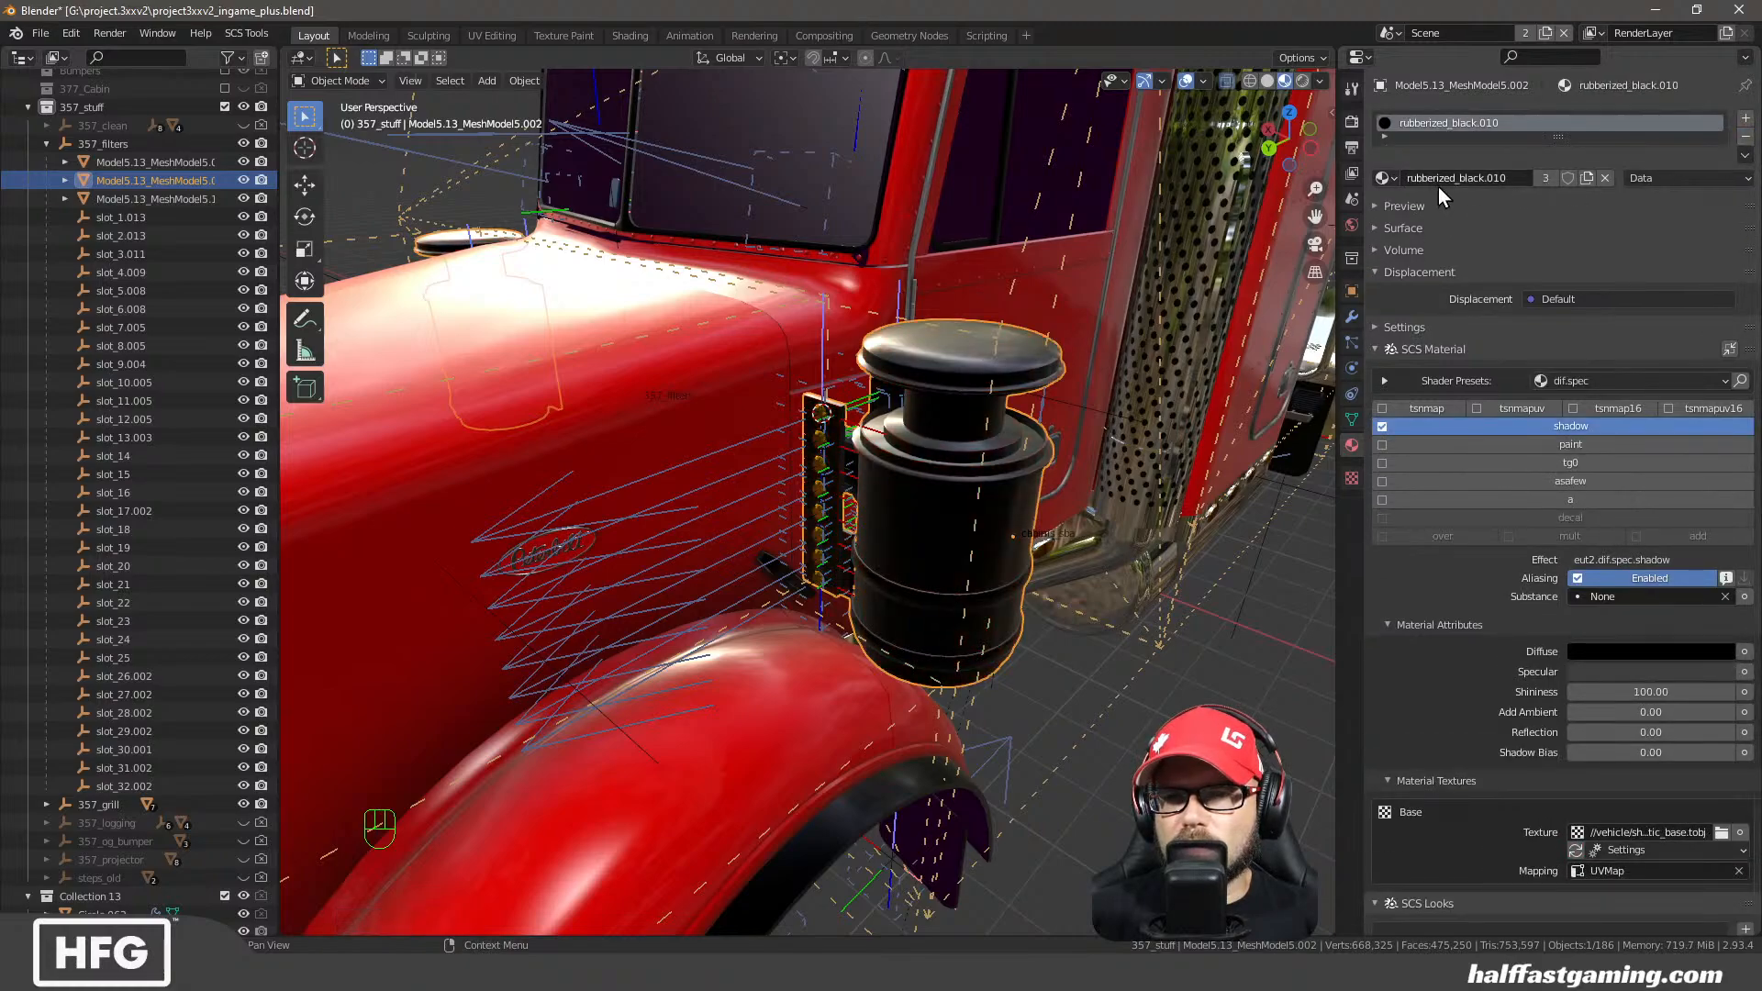
{"action": "left_click", "coordinate": [1605, 178]}
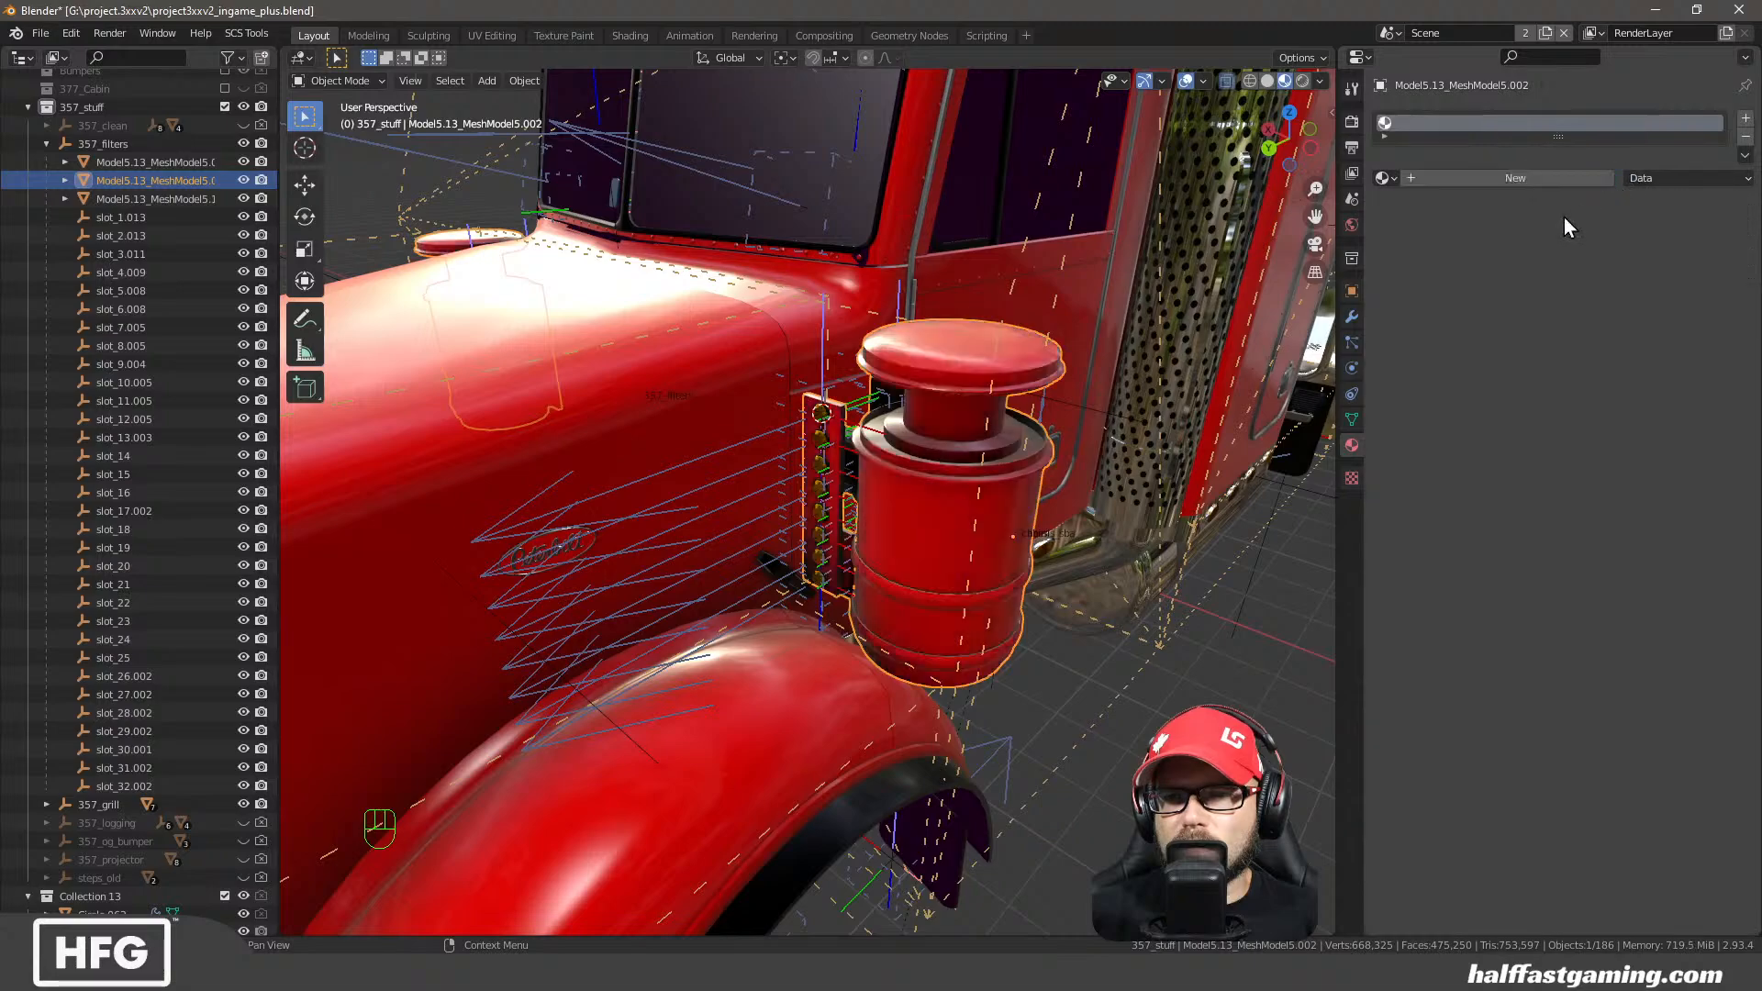
Create a material named shadow_357_filters on the duplicate and assign it the shadowonly shader preset
{"action": "left_click", "coordinate": [1390, 179]}
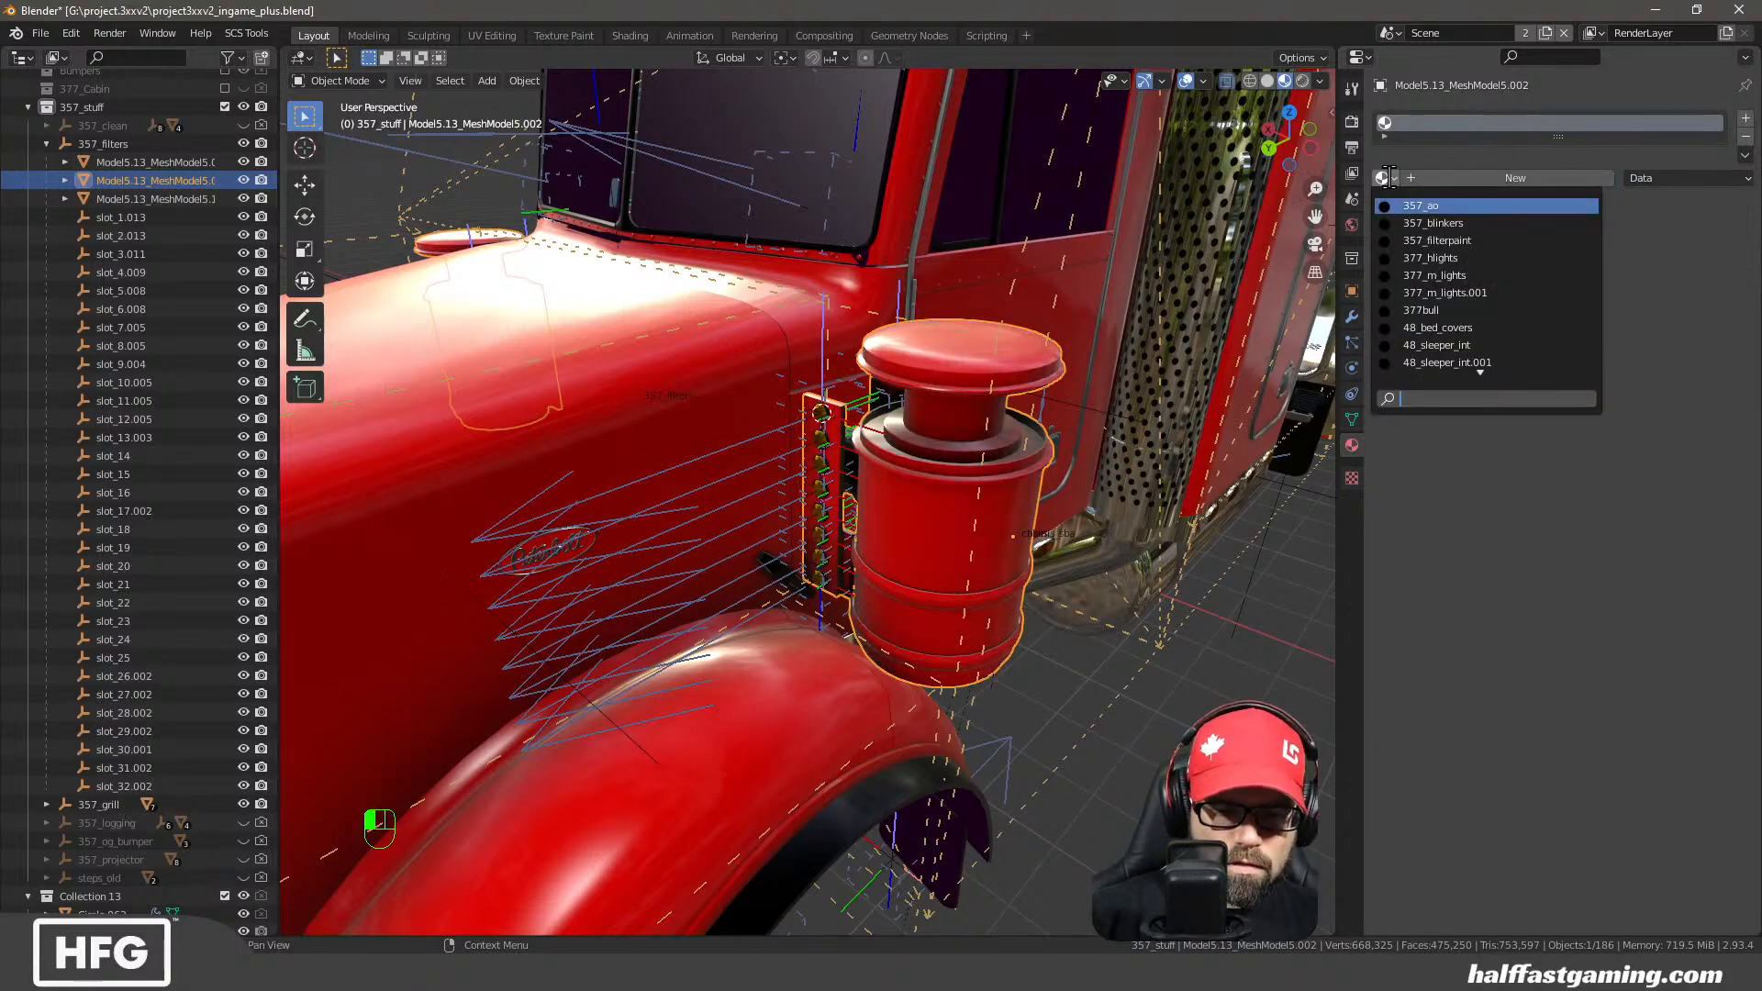
{"action": "left_click", "coordinate": [1390, 178]}
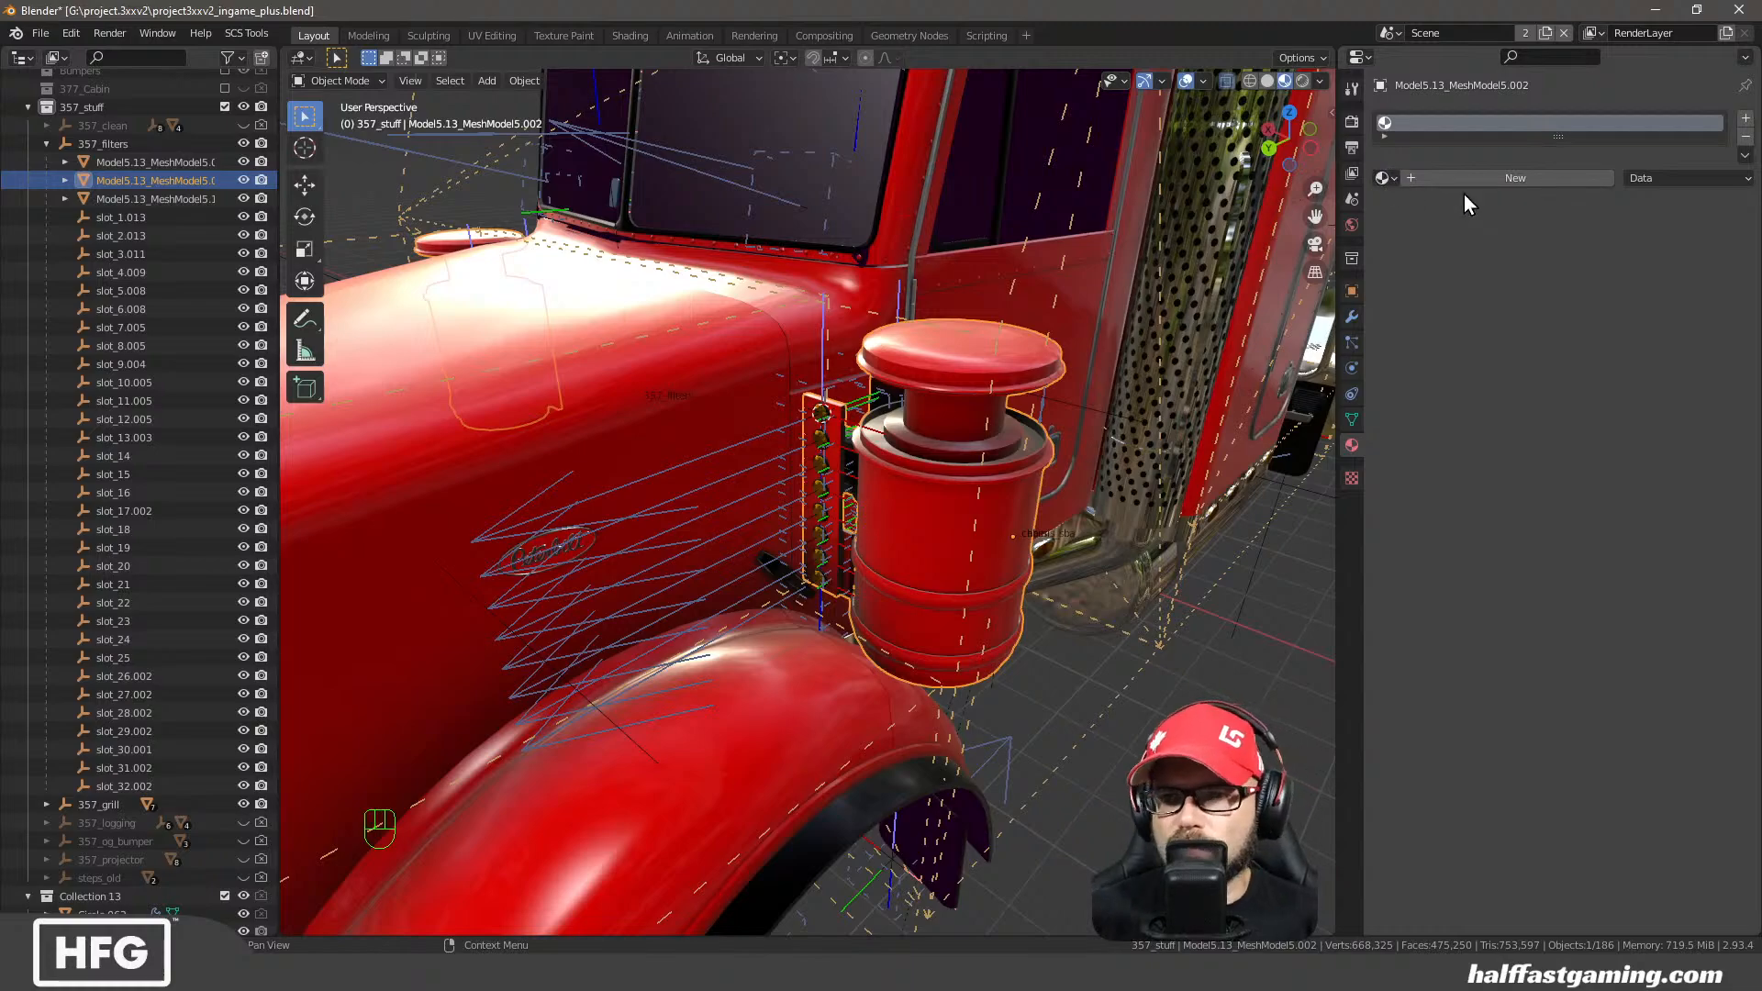
{"action": "left_click", "coordinate": [1462, 182]}
{"action": "left_click", "coordinate": [1454, 177]}
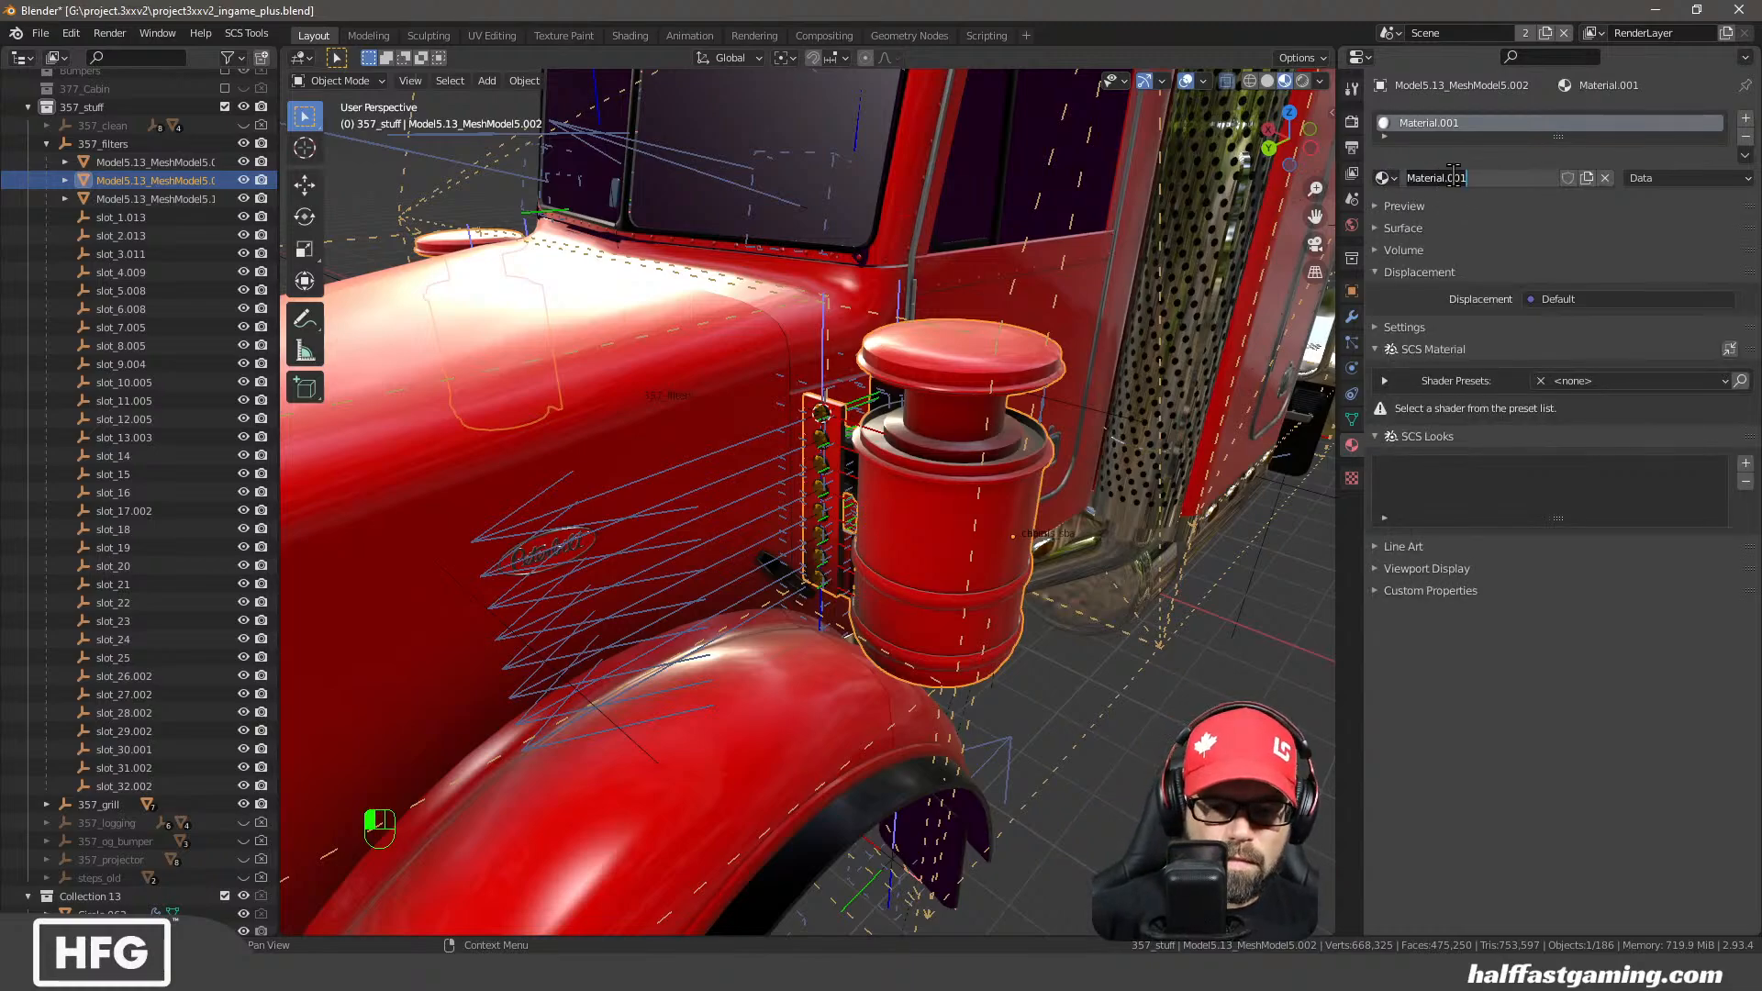
{"action": "type", "text": "shadow_"}
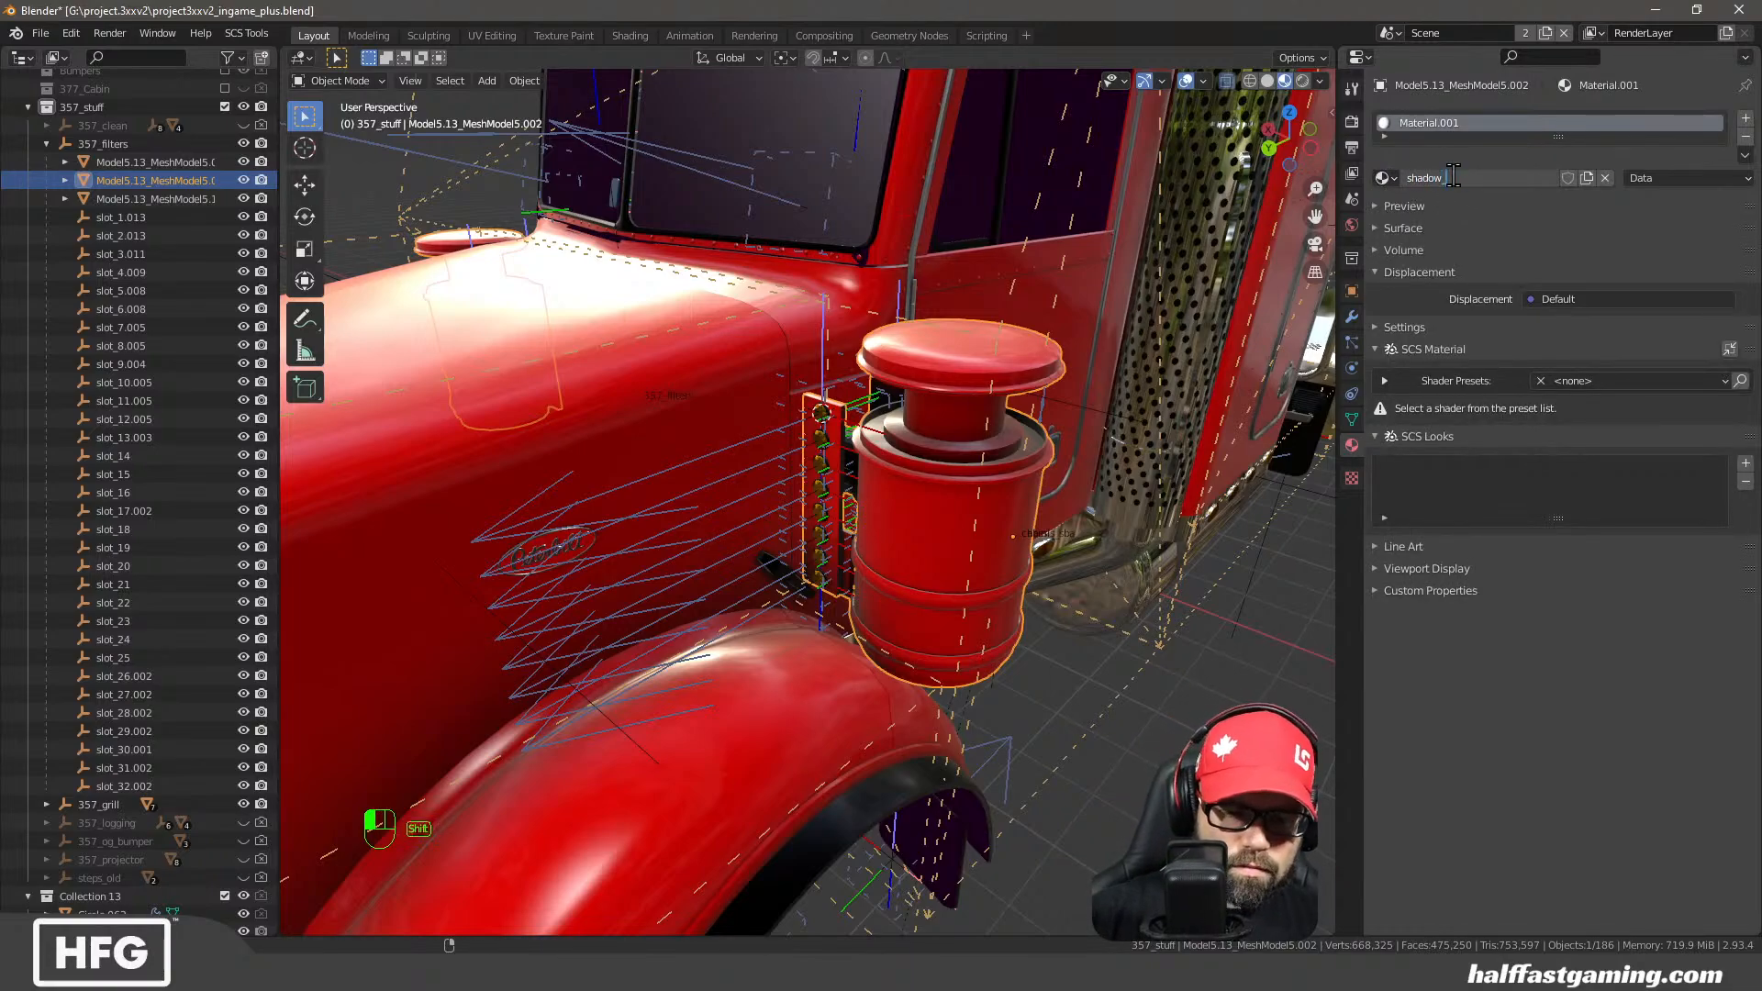
{"action": "type", "text": "357_f"}
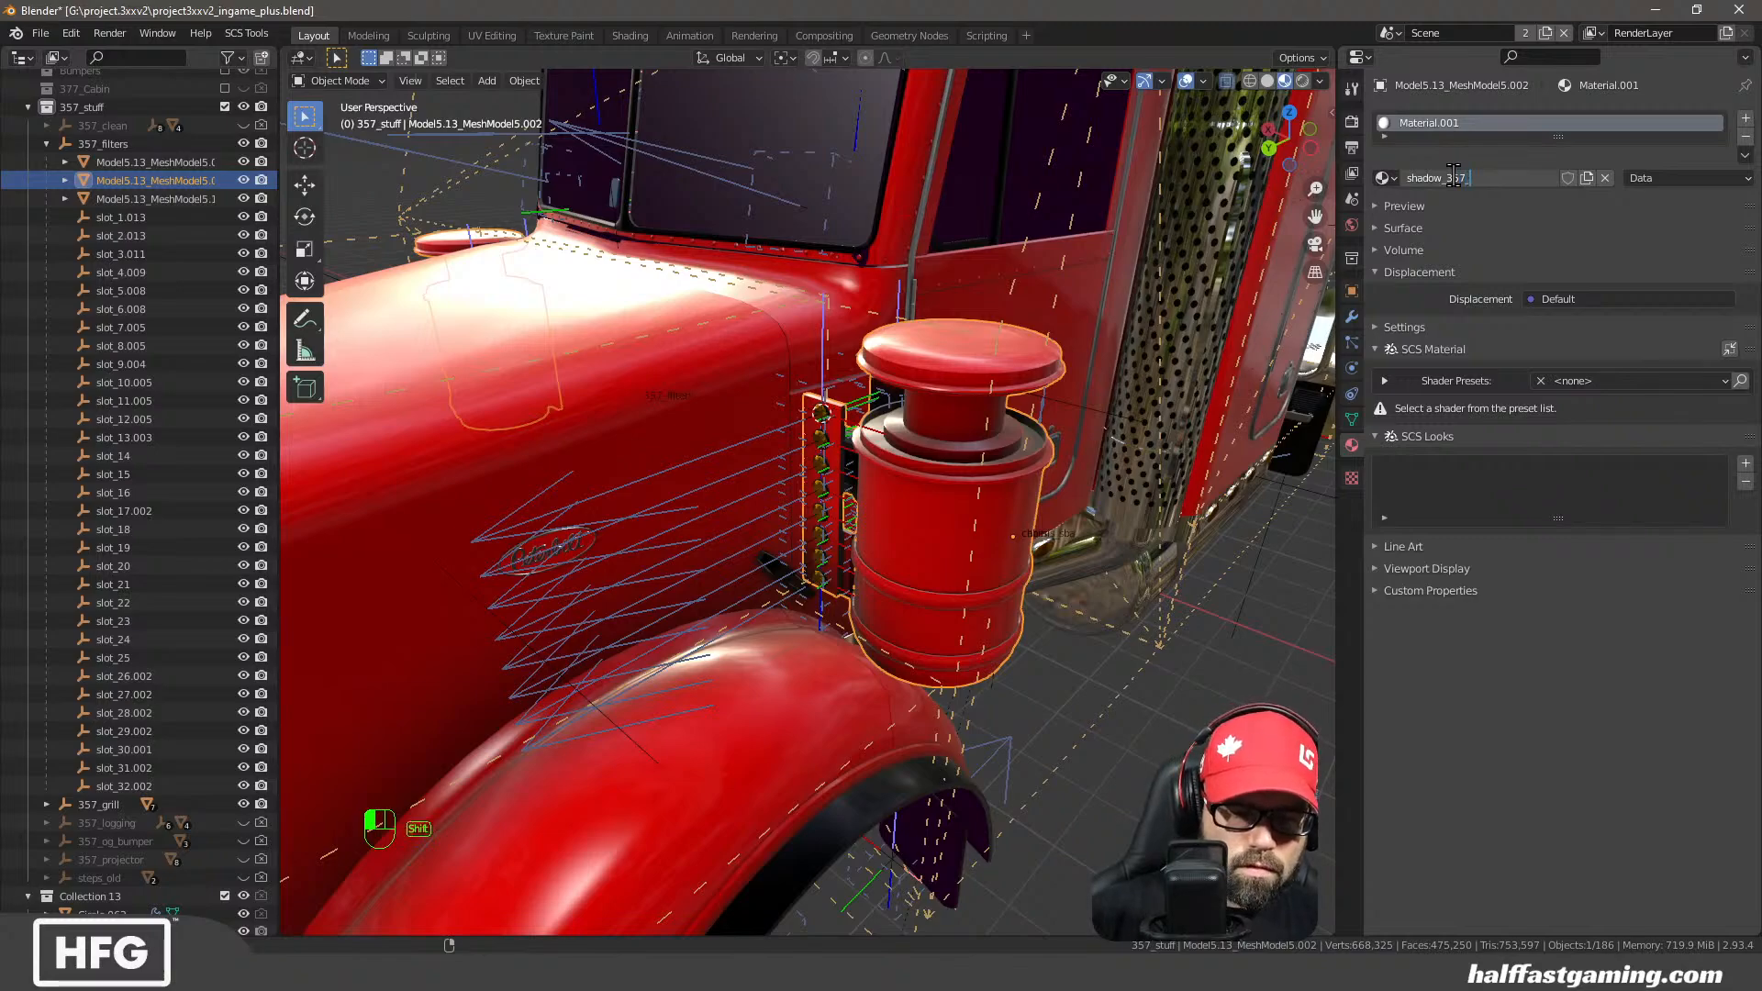
{"action": "type", "text": "ilters"}
{"action": "key", "text": "Return"}
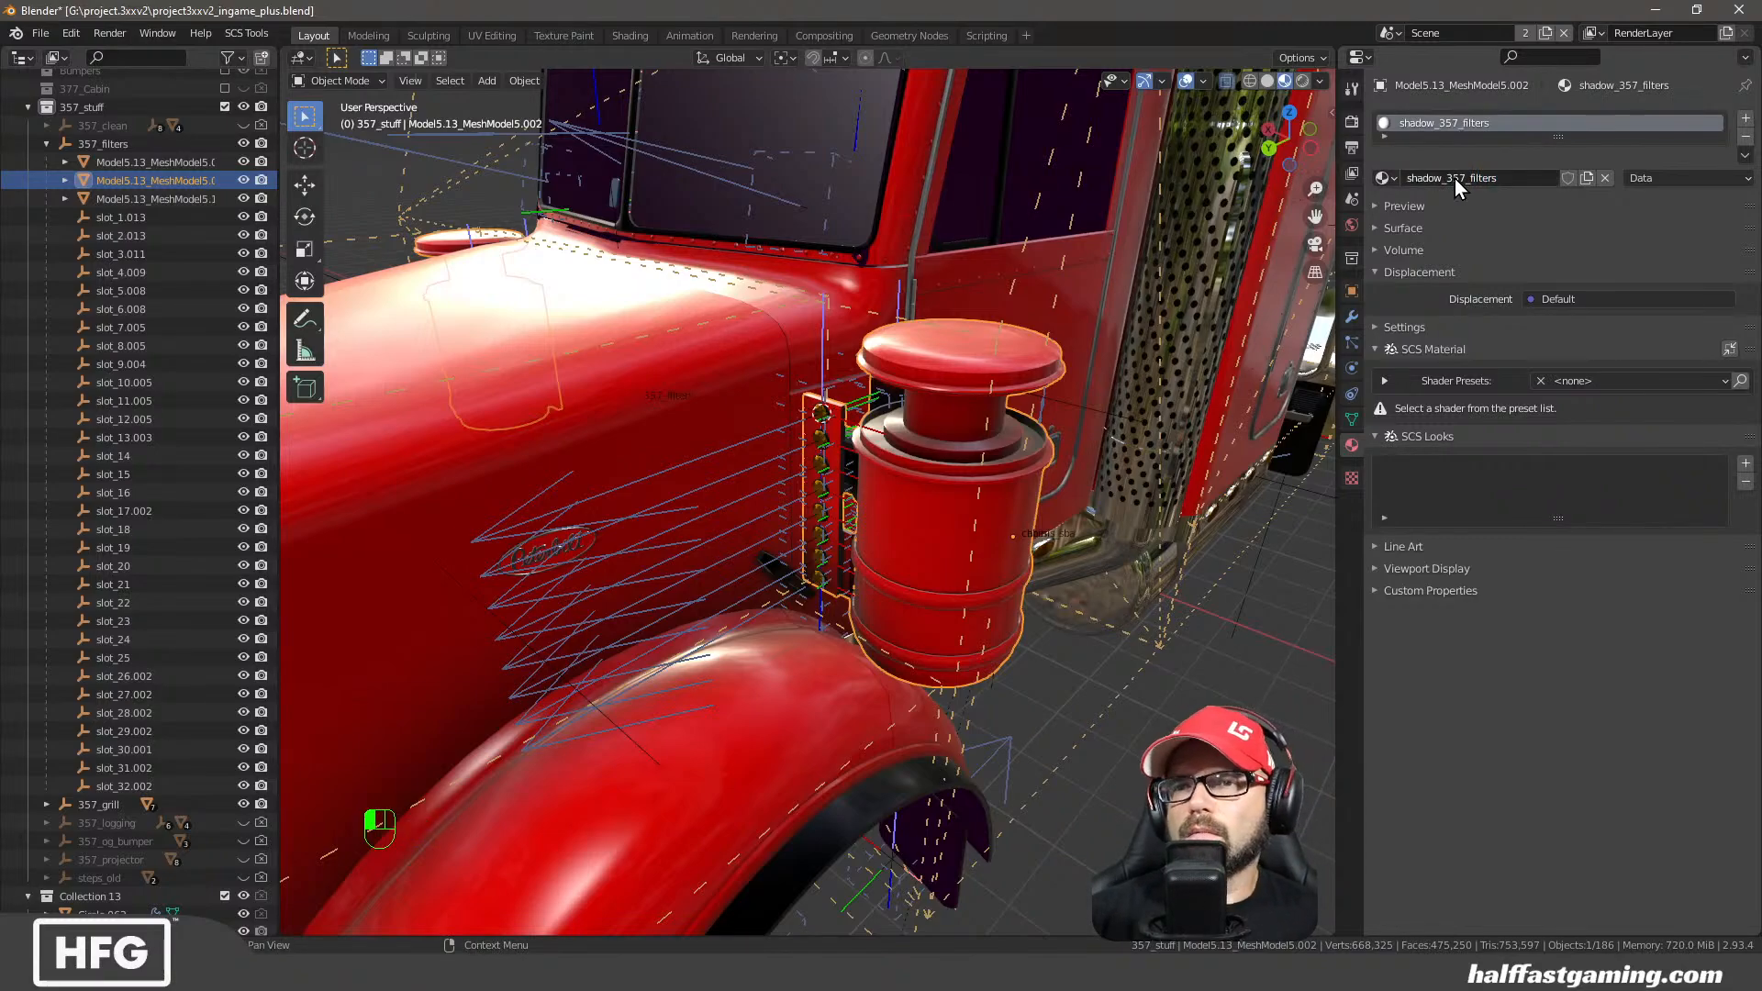
{"action": "left_click", "coordinate": [1597, 379]}
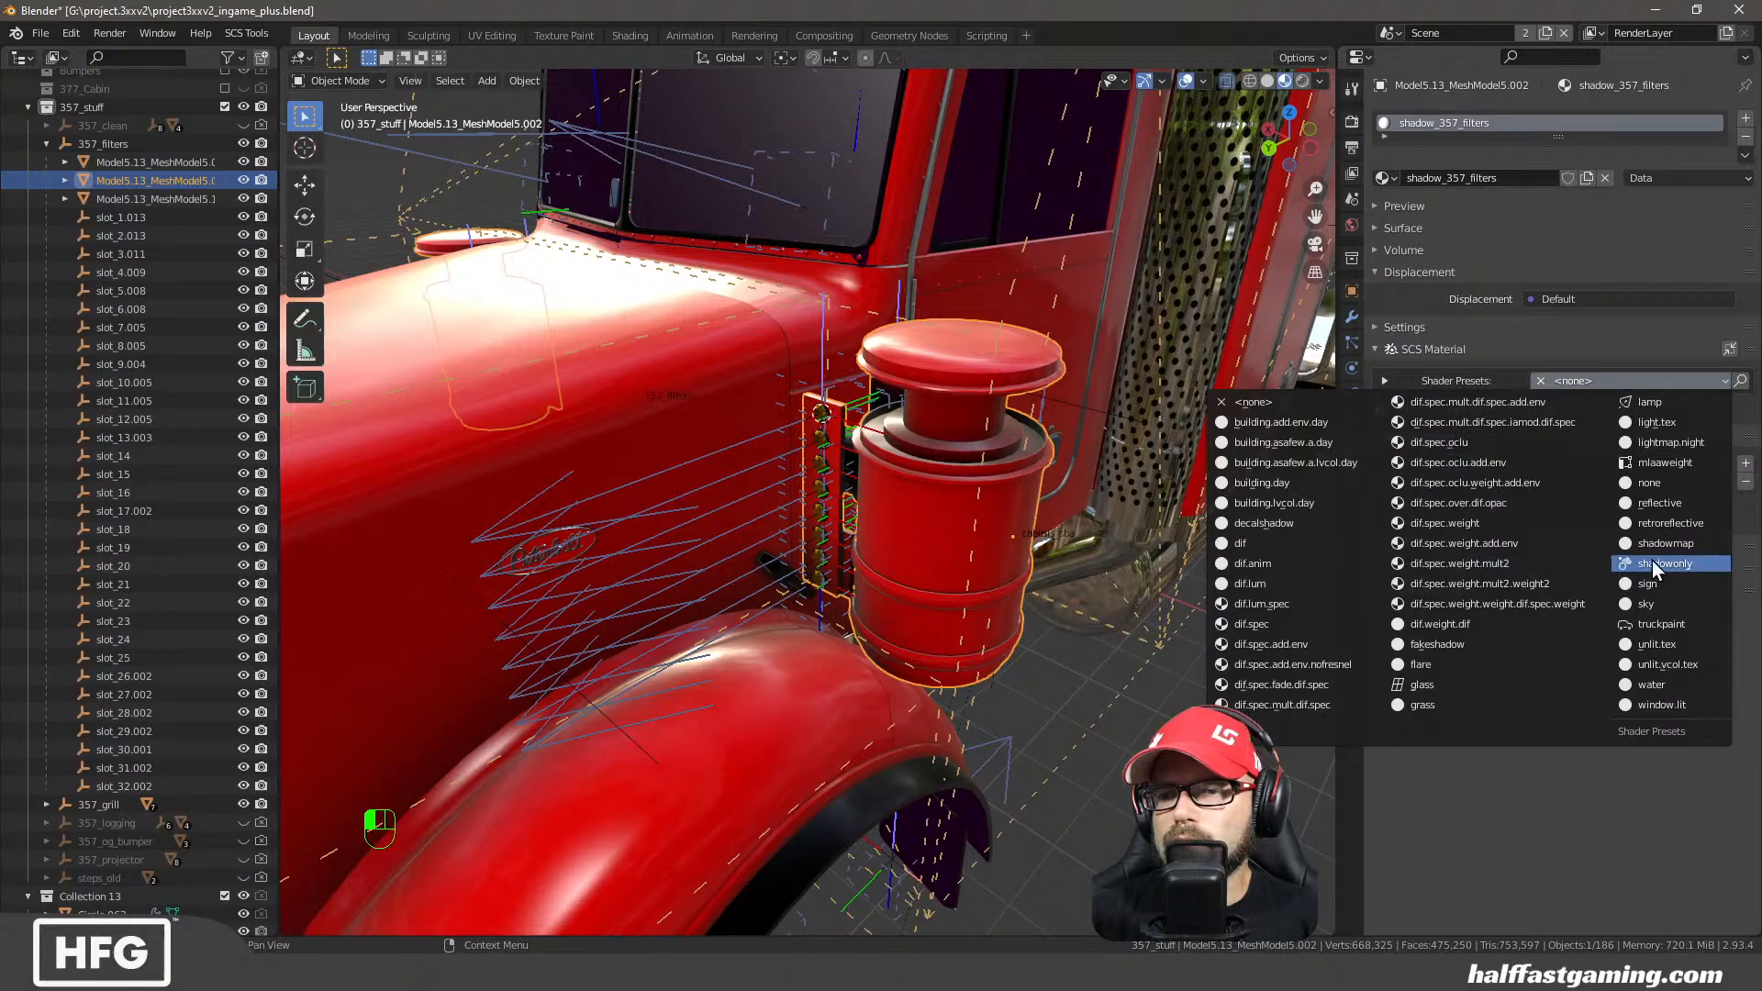
{"action": "left_click", "coordinate": [1677, 565]}
Delete all linked faces of the shadow mesh's air filter on the far side of the hood
{"action": "middle_click_drag", "start_coordinate": [1054, 573], "coordinate": [957, 503]}
{"action": "key", "text": "Tab"}
{"action": "scroll", "coordinate": [956, 503], "scroll_direction": "down", "scroll_amount": 4}
{"action": "key", "text": "a"}
{"action": "key", "text": "a"}
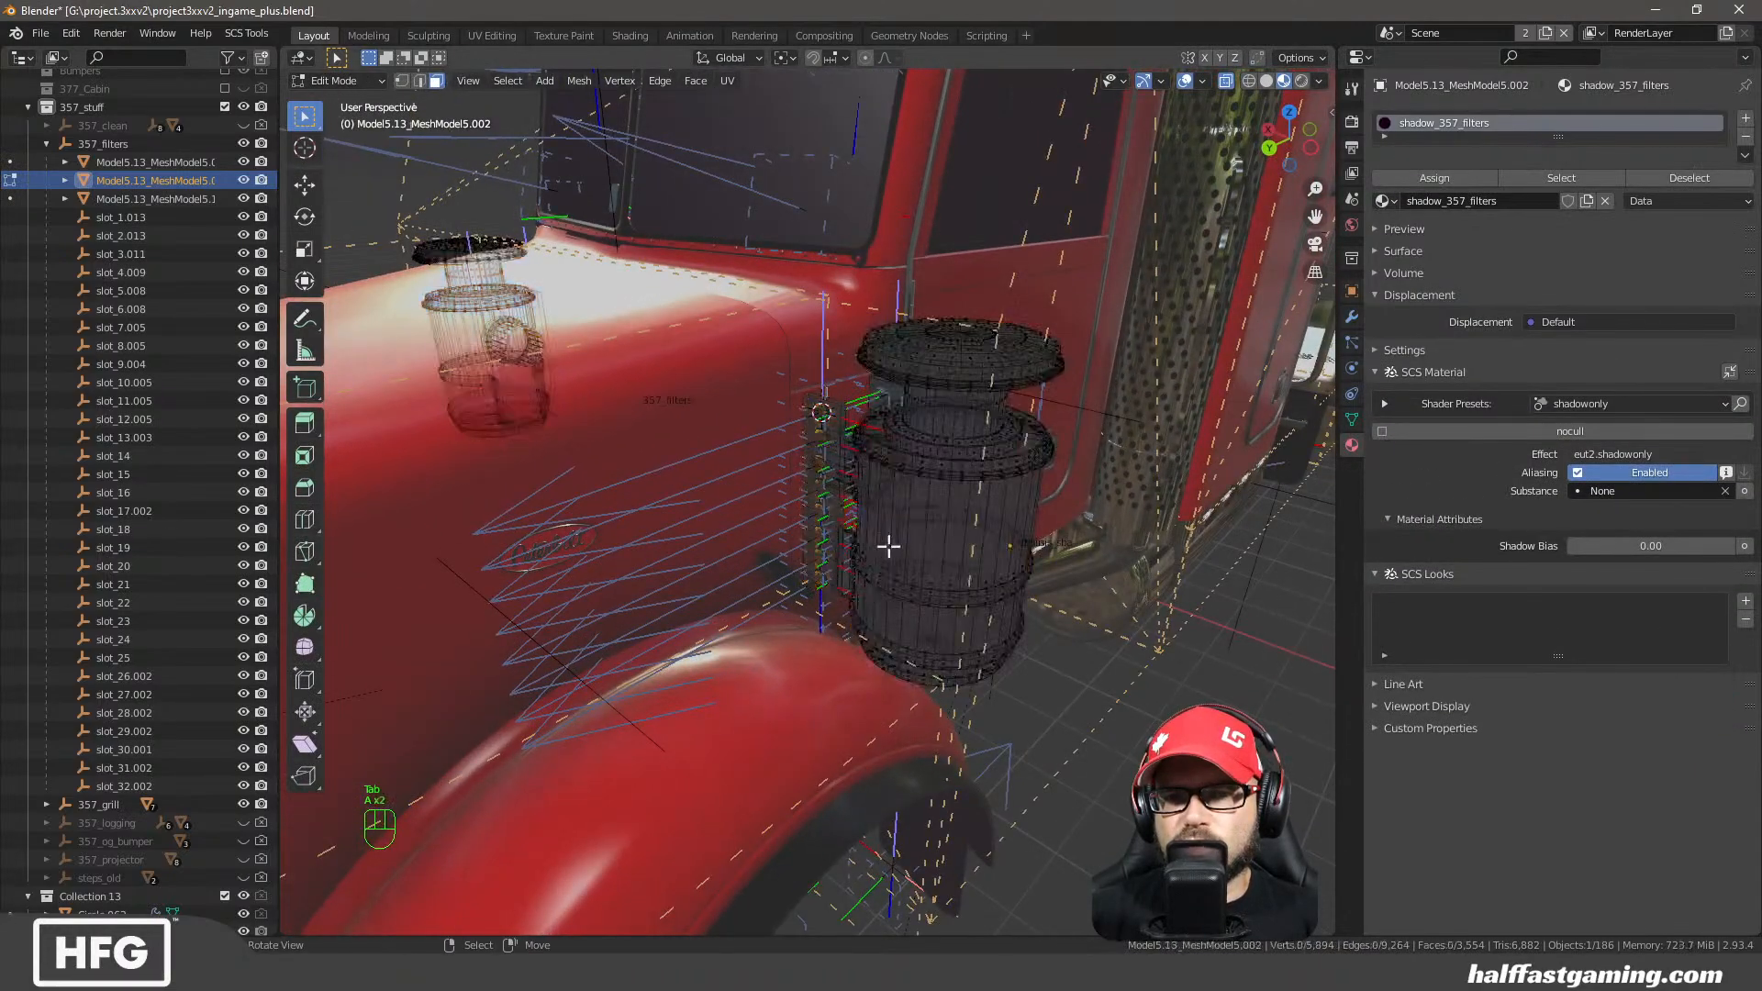
{"action": "scroll", "coordinate": [868, 552], "scroll_direction": "down", "scroll_amount": 4}
{"action": "middle_click_drag", "start_coordinate": [869, 551], "coordinate": [877, 552]}
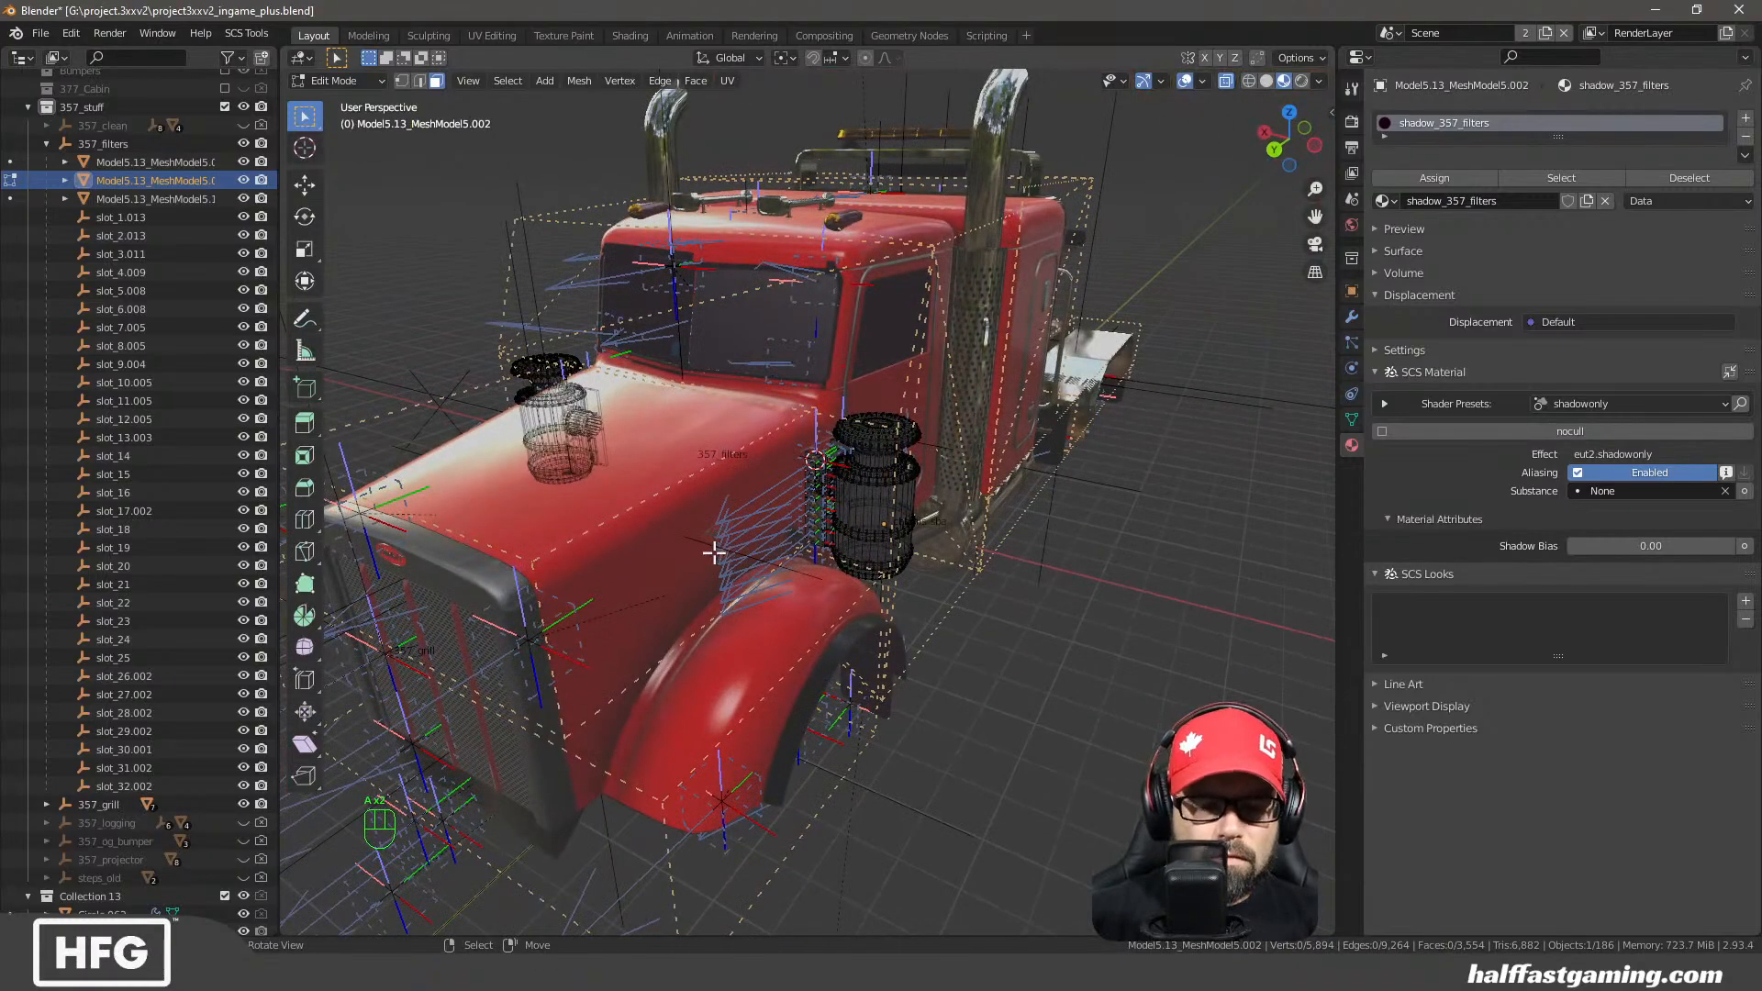
{"action": "key", "text": "c"}
{"action": "left_click_drag", "start_coordinate": [570, 511], "coordinate": [555, 385]}
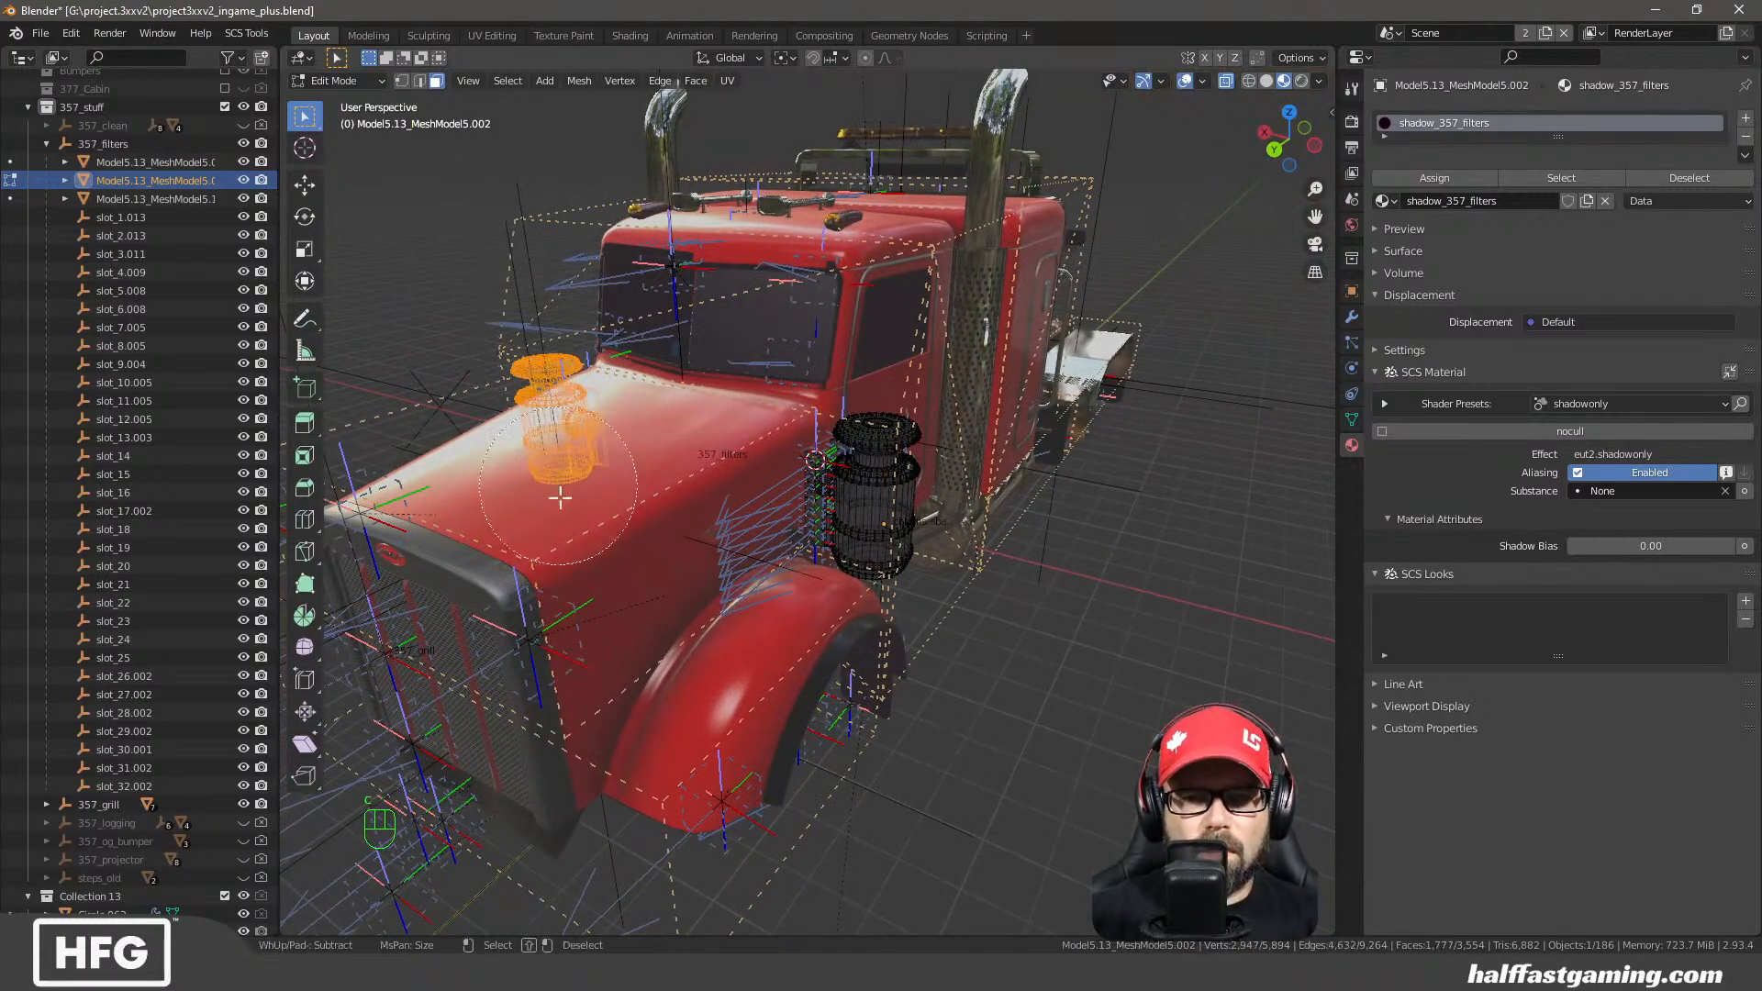
{"action": "key", "text": "Escape"}
{"action": "key", "text": "ctrl+l"}
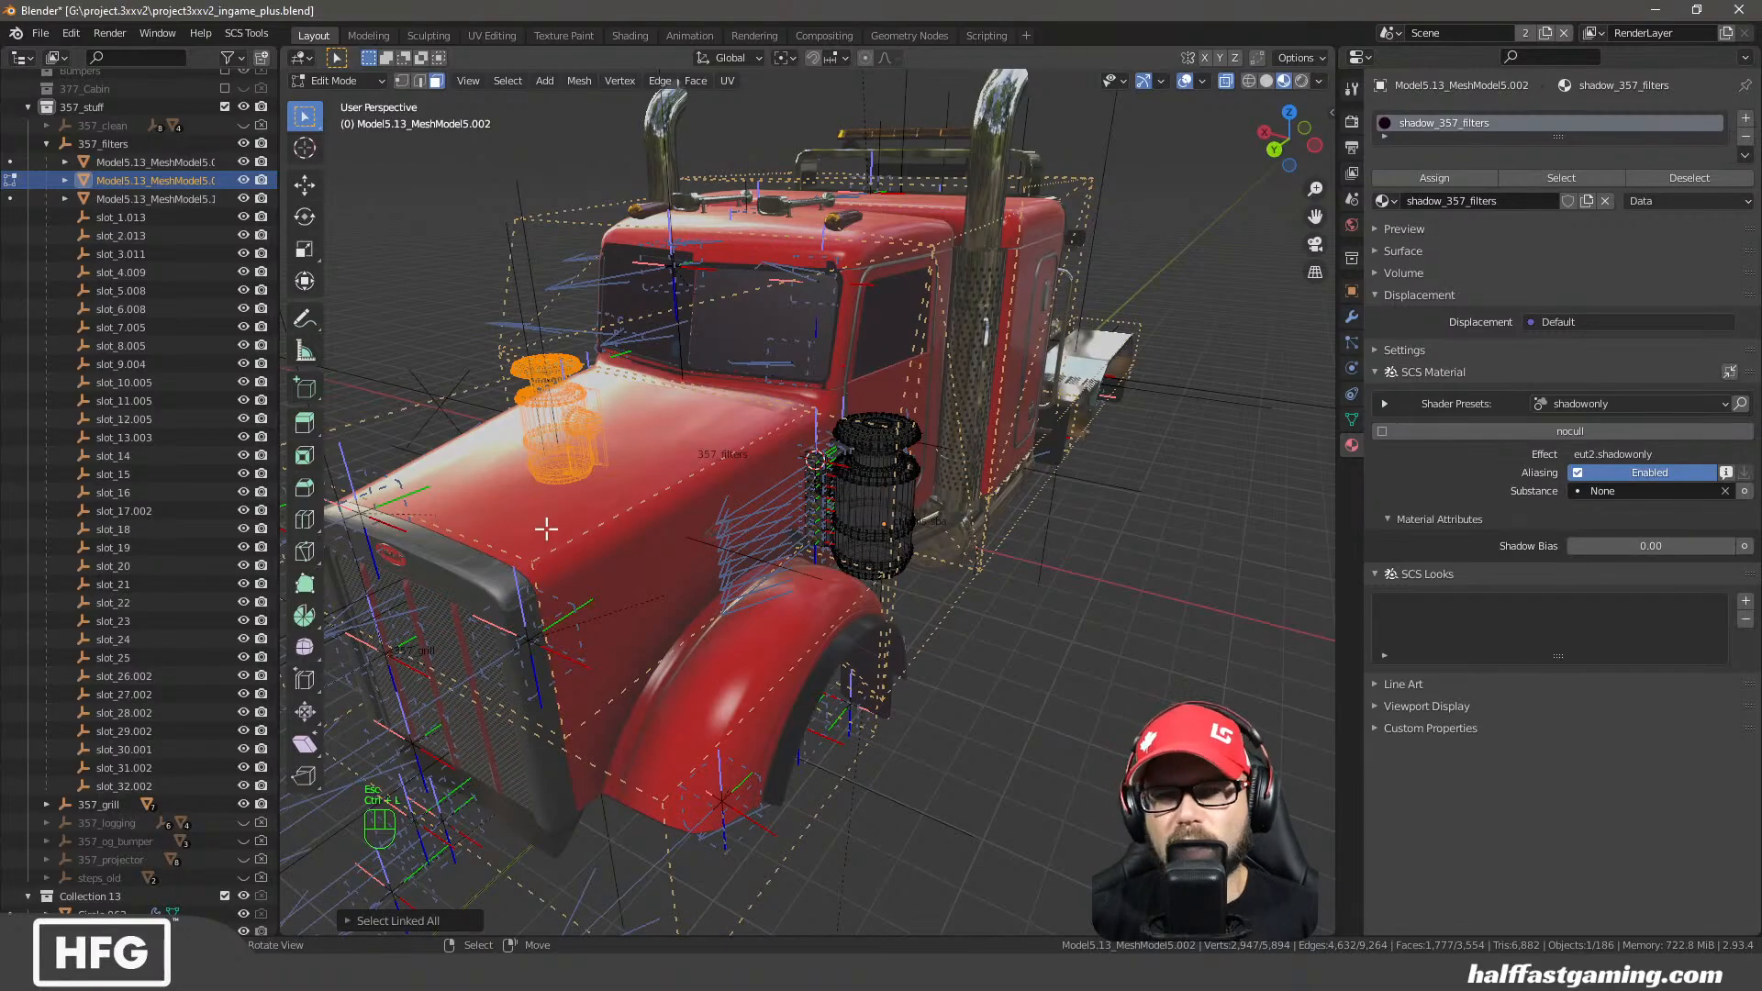
{"action": "key", "text": "Delete"}
{"action": "left_click", "coordinate": [547, 531]}
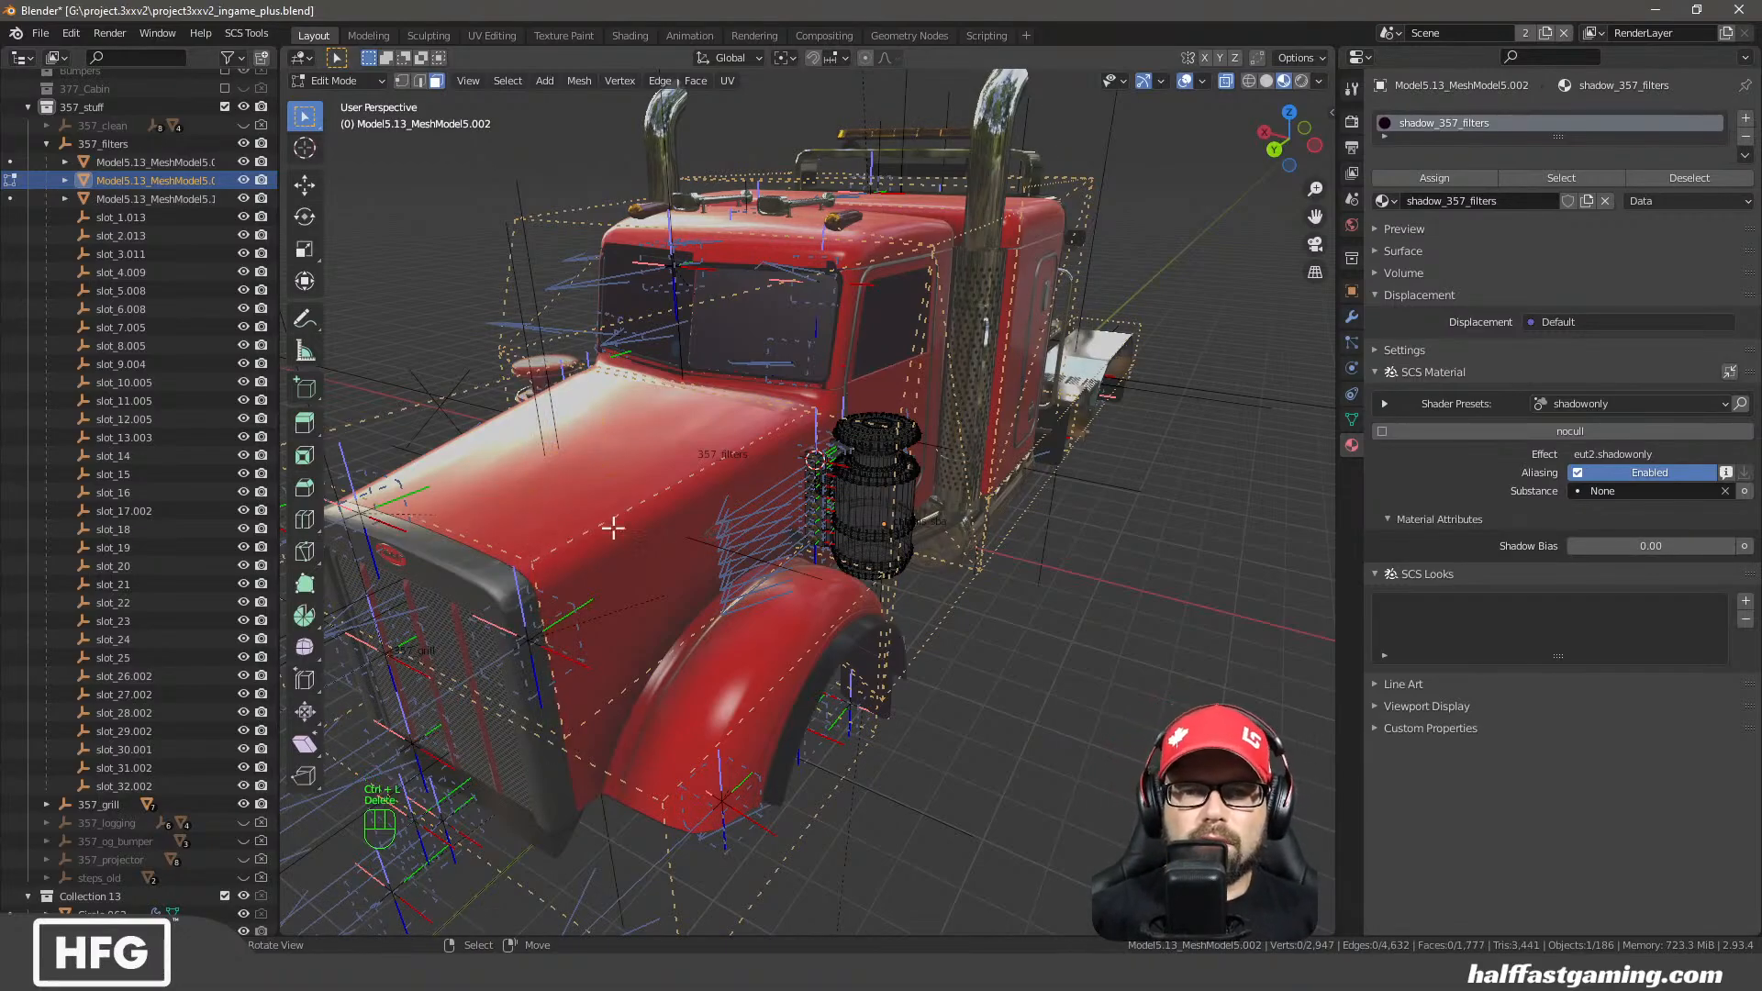
Scale the remaining shadow filter geometry along the X axis to about 0.99
{"action": "key", "text": "Tab"}
{"action": "scroll", "coordinate": [869, 623], "scroll_direction": "up", "scroll_amount": 5}
{"action": "key", "text": "Tab"}
{"action": "scroll", "coordinate": [918, 588], "scroll_direction": "up", "scroll_amount": 3}
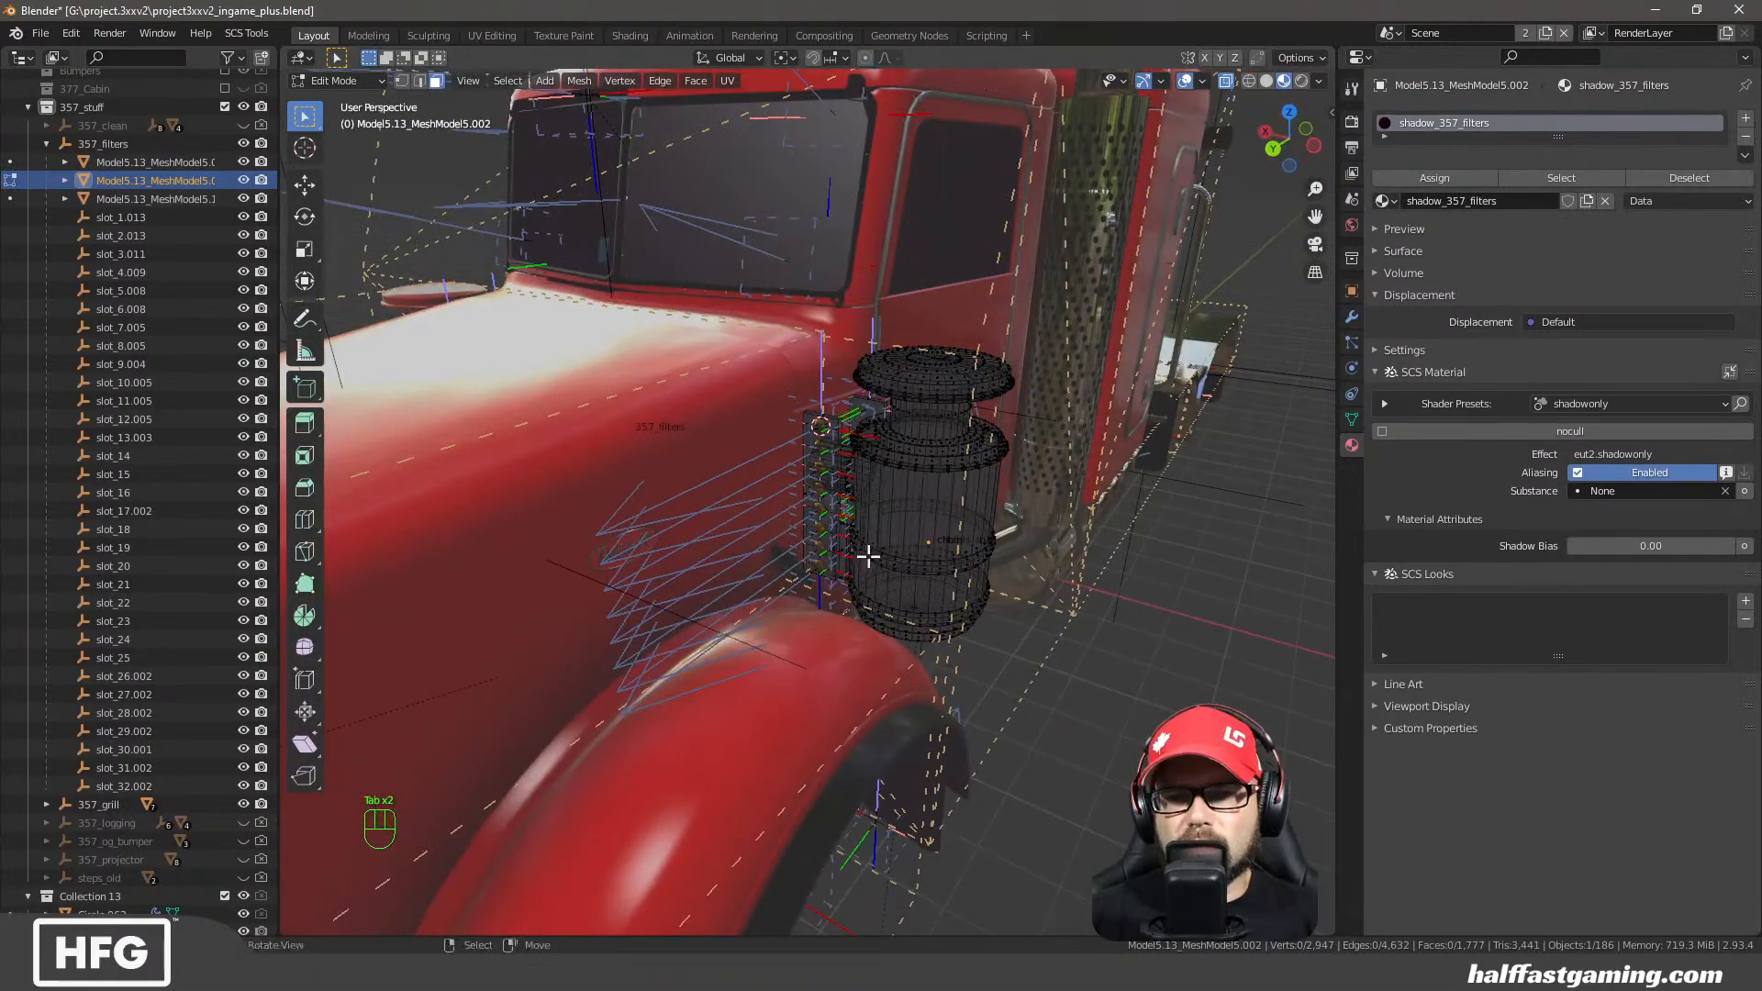
{"action": "key", "text": "a"}
{"action": "middle_click_drag", "start_coordinate": [961, 557], "coordinate": [963, 550]}
{"action": "key", "text": "s"}
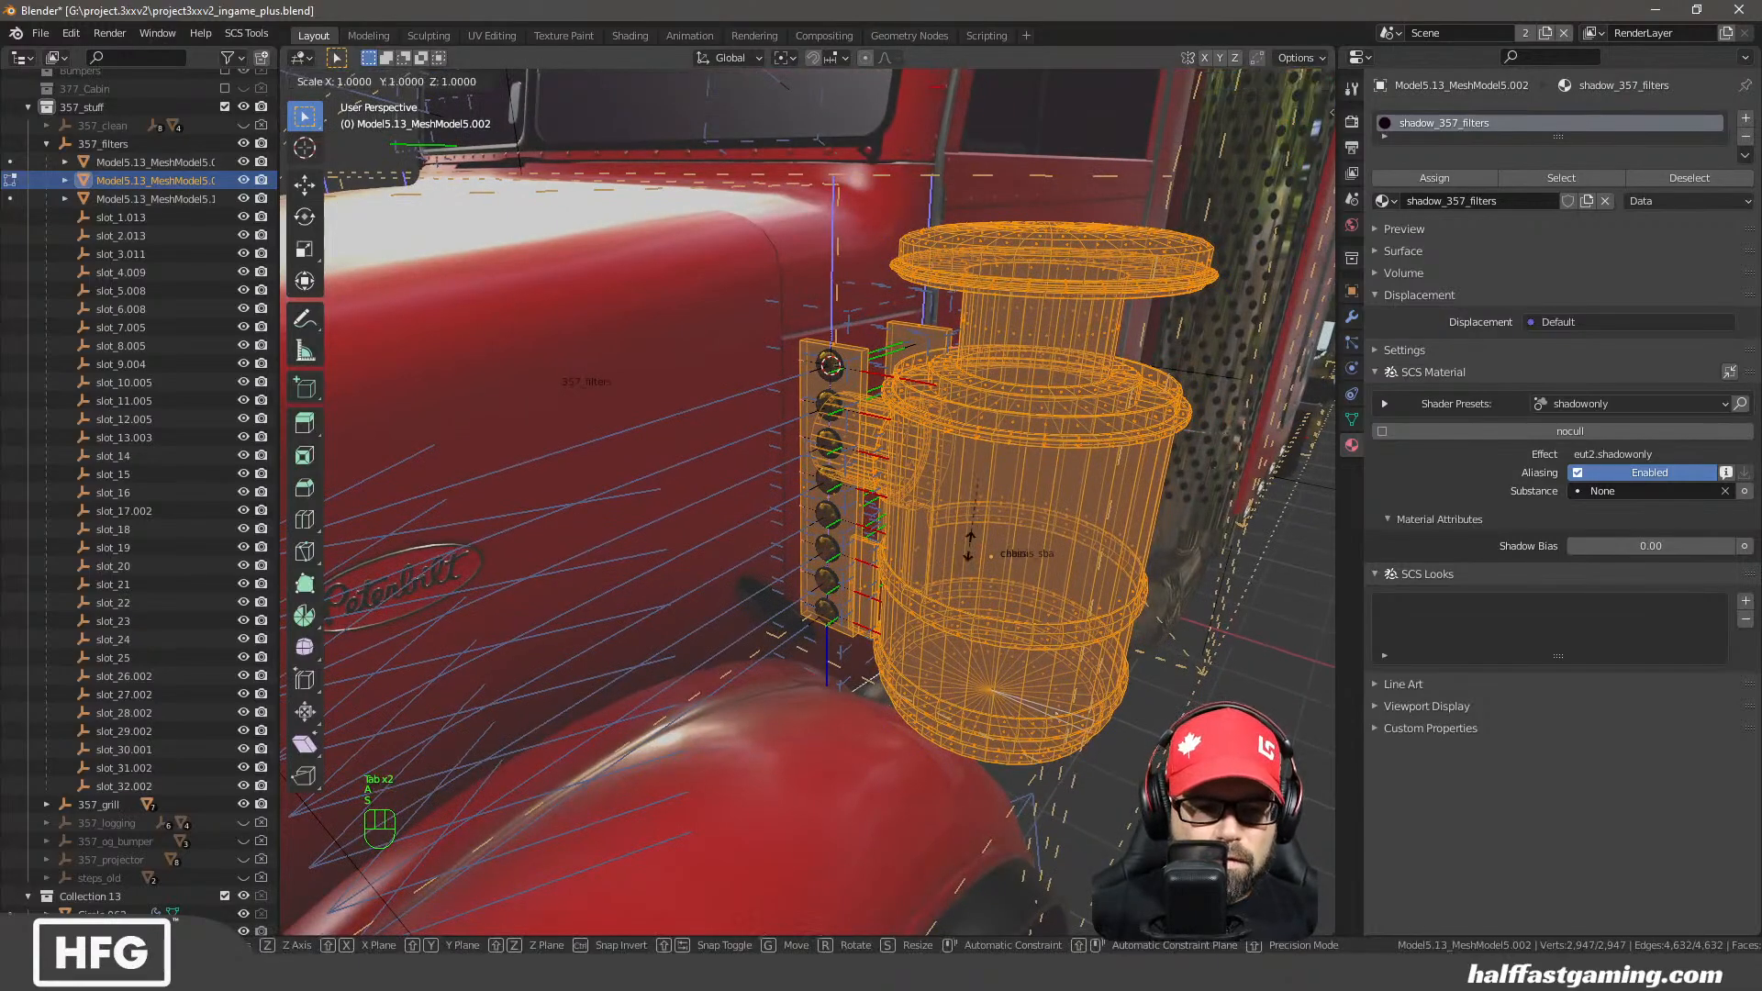
{"action": "key", "text": "x"}
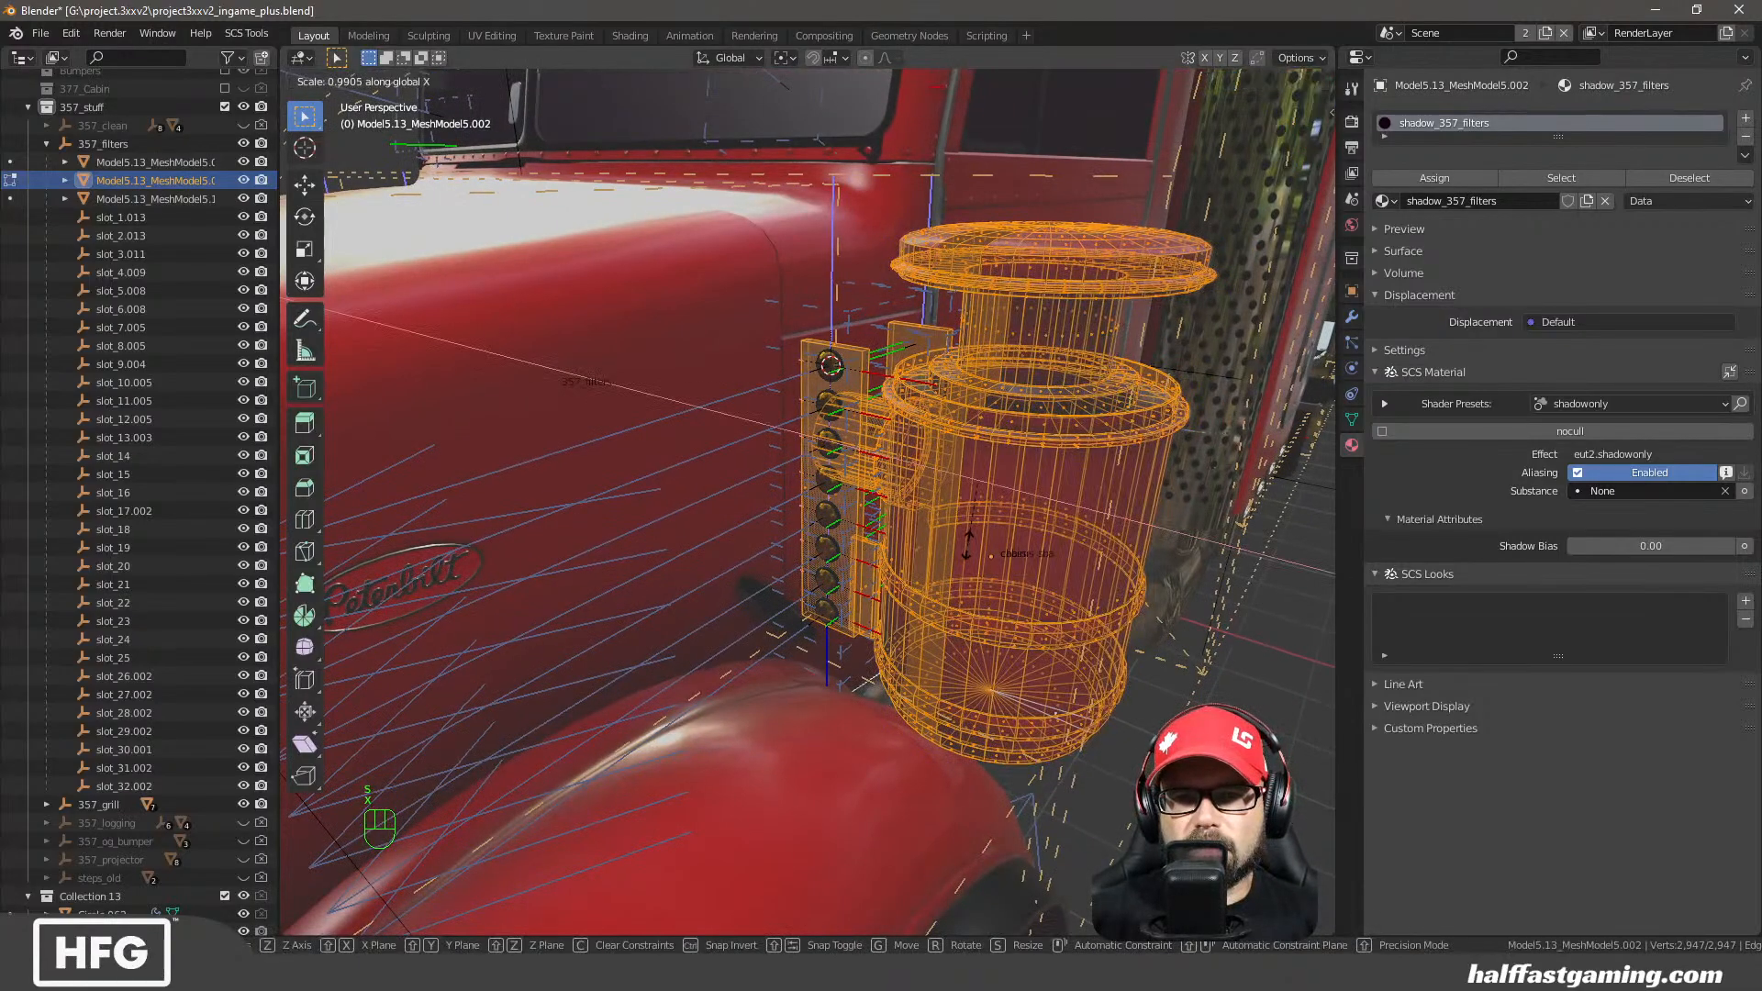
{"action": "left_click", "coordinate": [968, 546]}
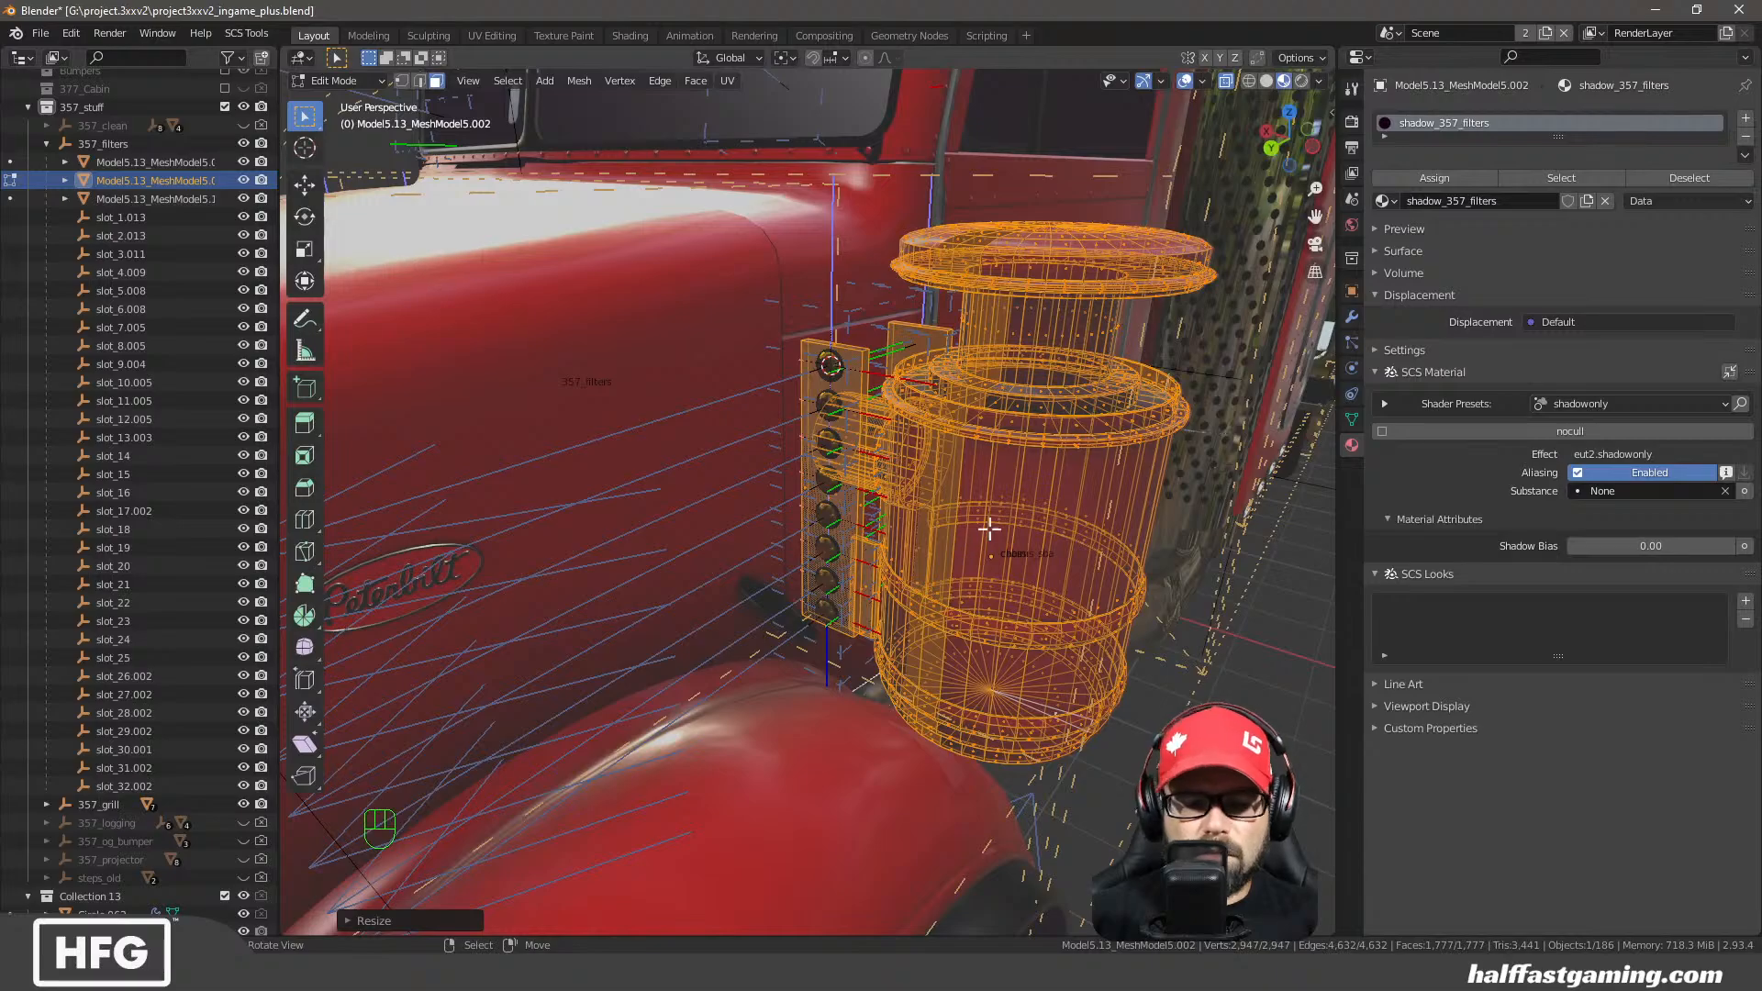
Scale the shadow filter geometry along the Y axis to about 0.95
{"action": "key", "text": "s"}
{"action": "key", "text": "y"}
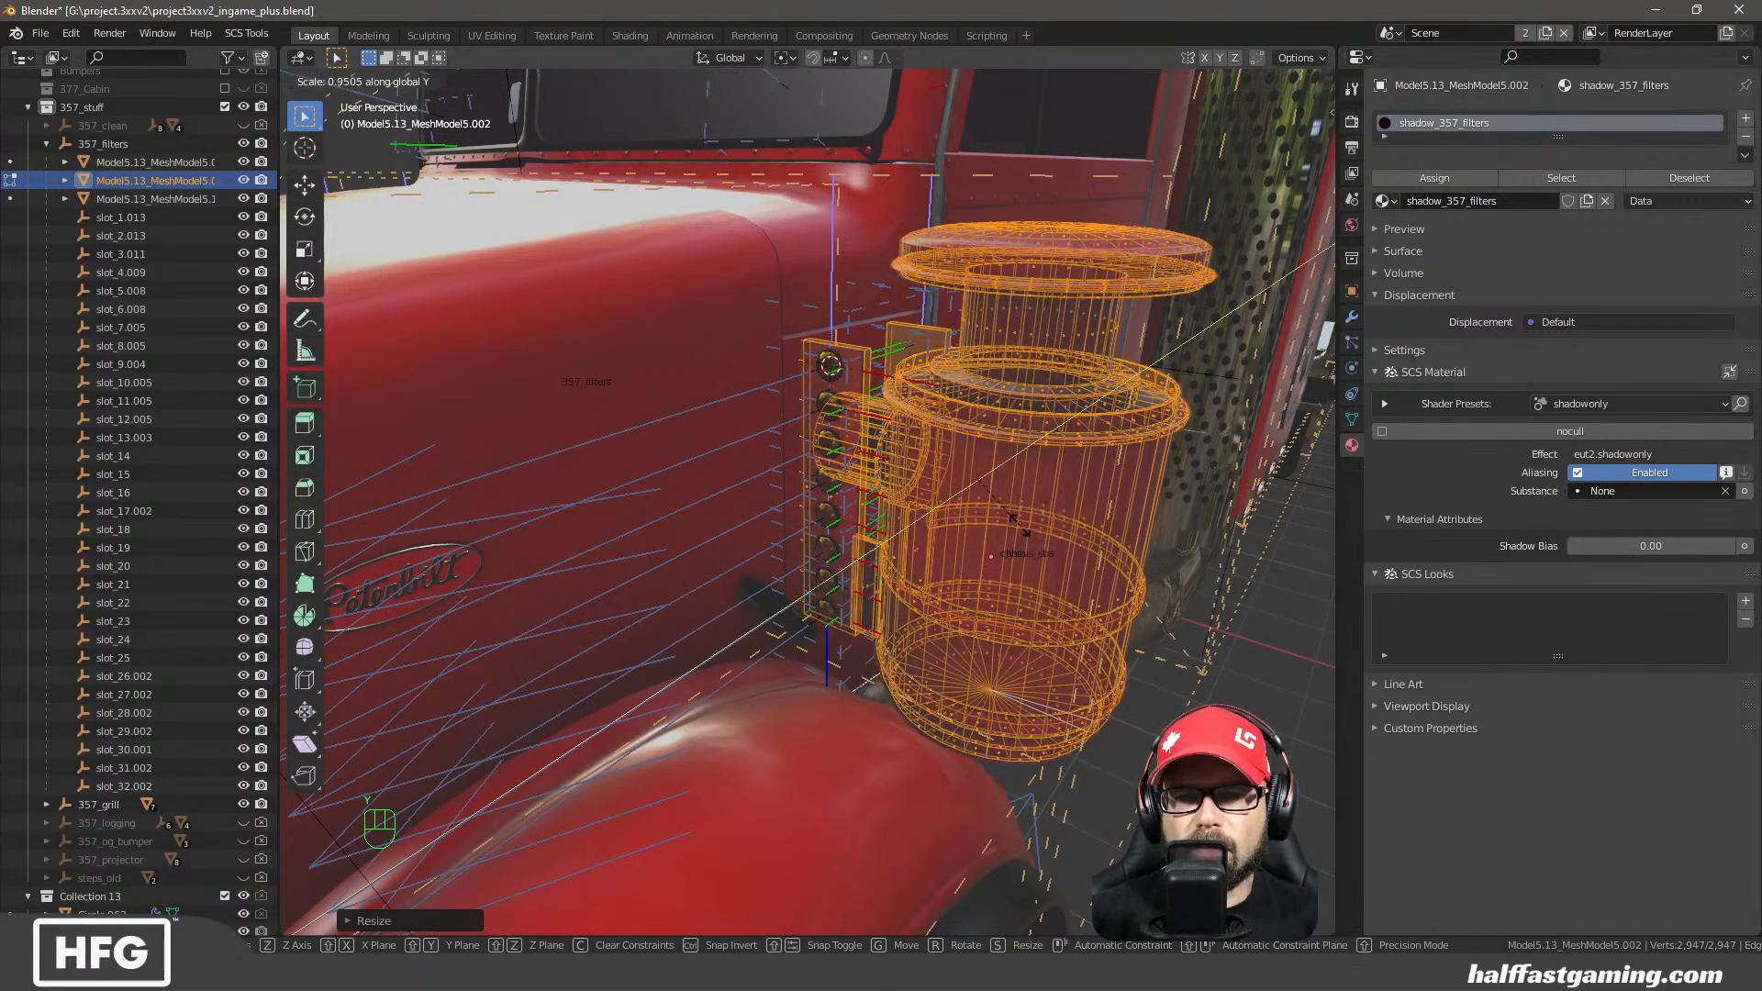
{"action": "left_click", "coordinate": [1019, 531]}
{"action": "middle_click_drag", "start_coordinate": [1082, 511], "coordinate": [1117, 561]}
{"action": "key", "text": "Tab"}
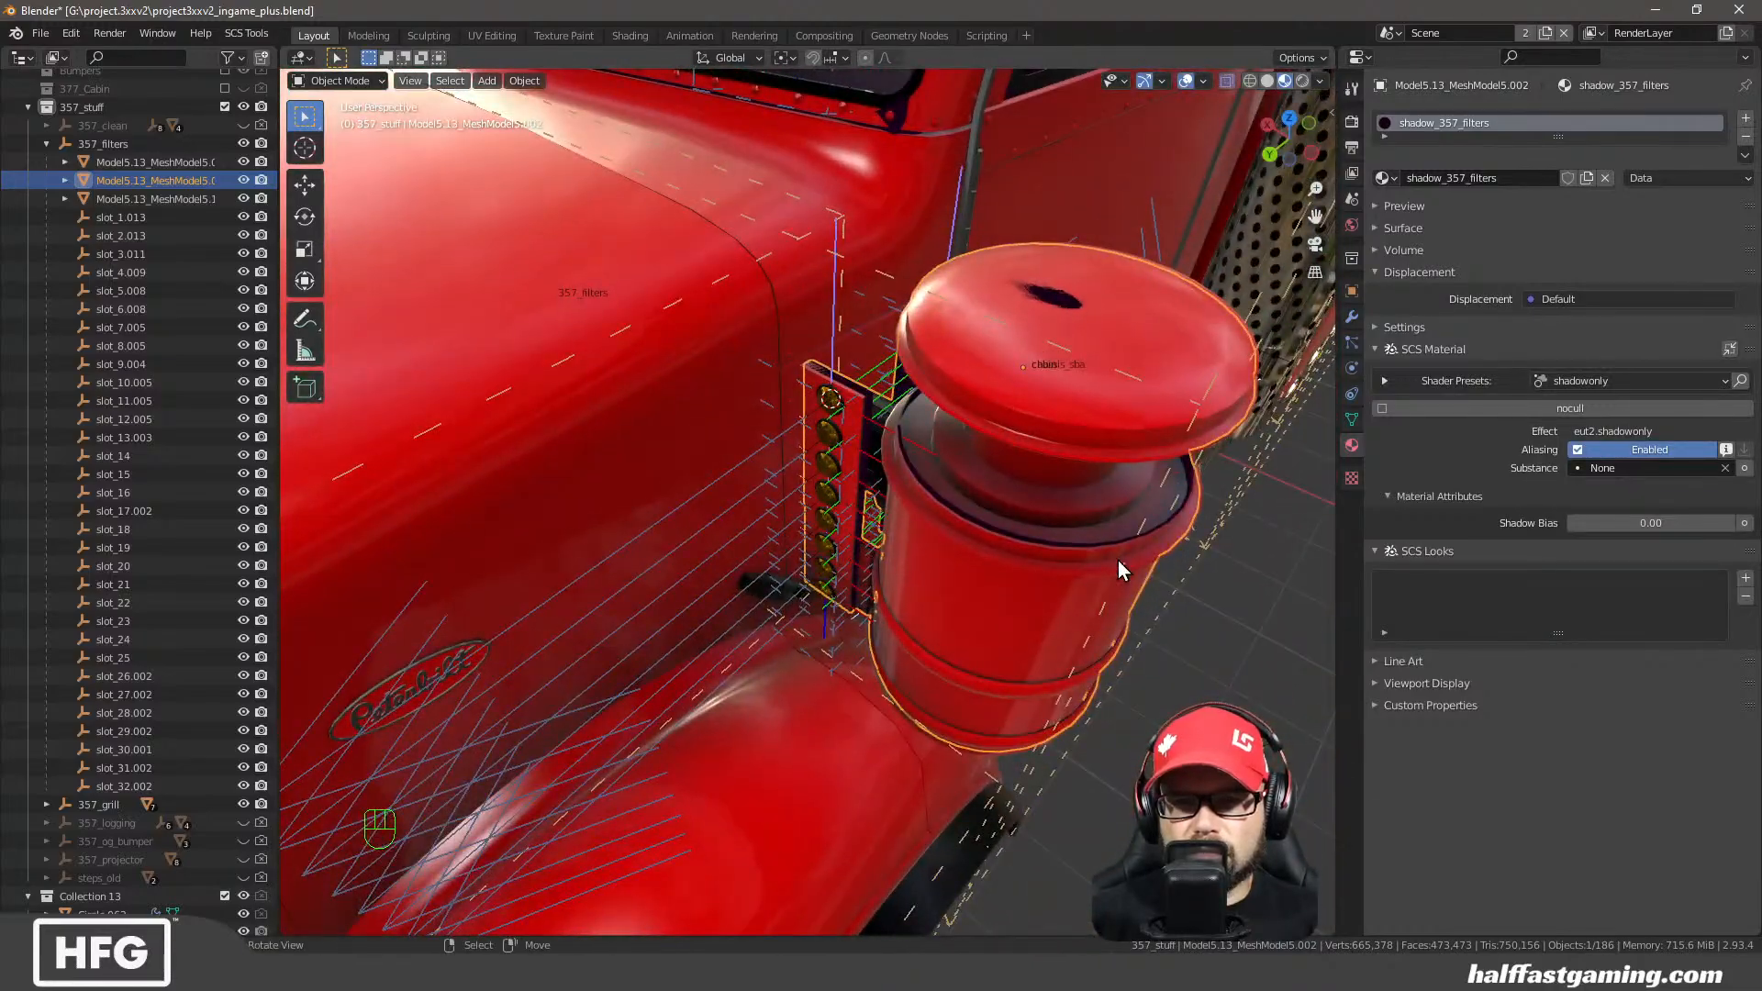
Scale the shadow filter geometry slightly along the Z axis and return to Object Mode
{"action": "key", "text": "Tab"}
{"action": "key", "text": "s"}
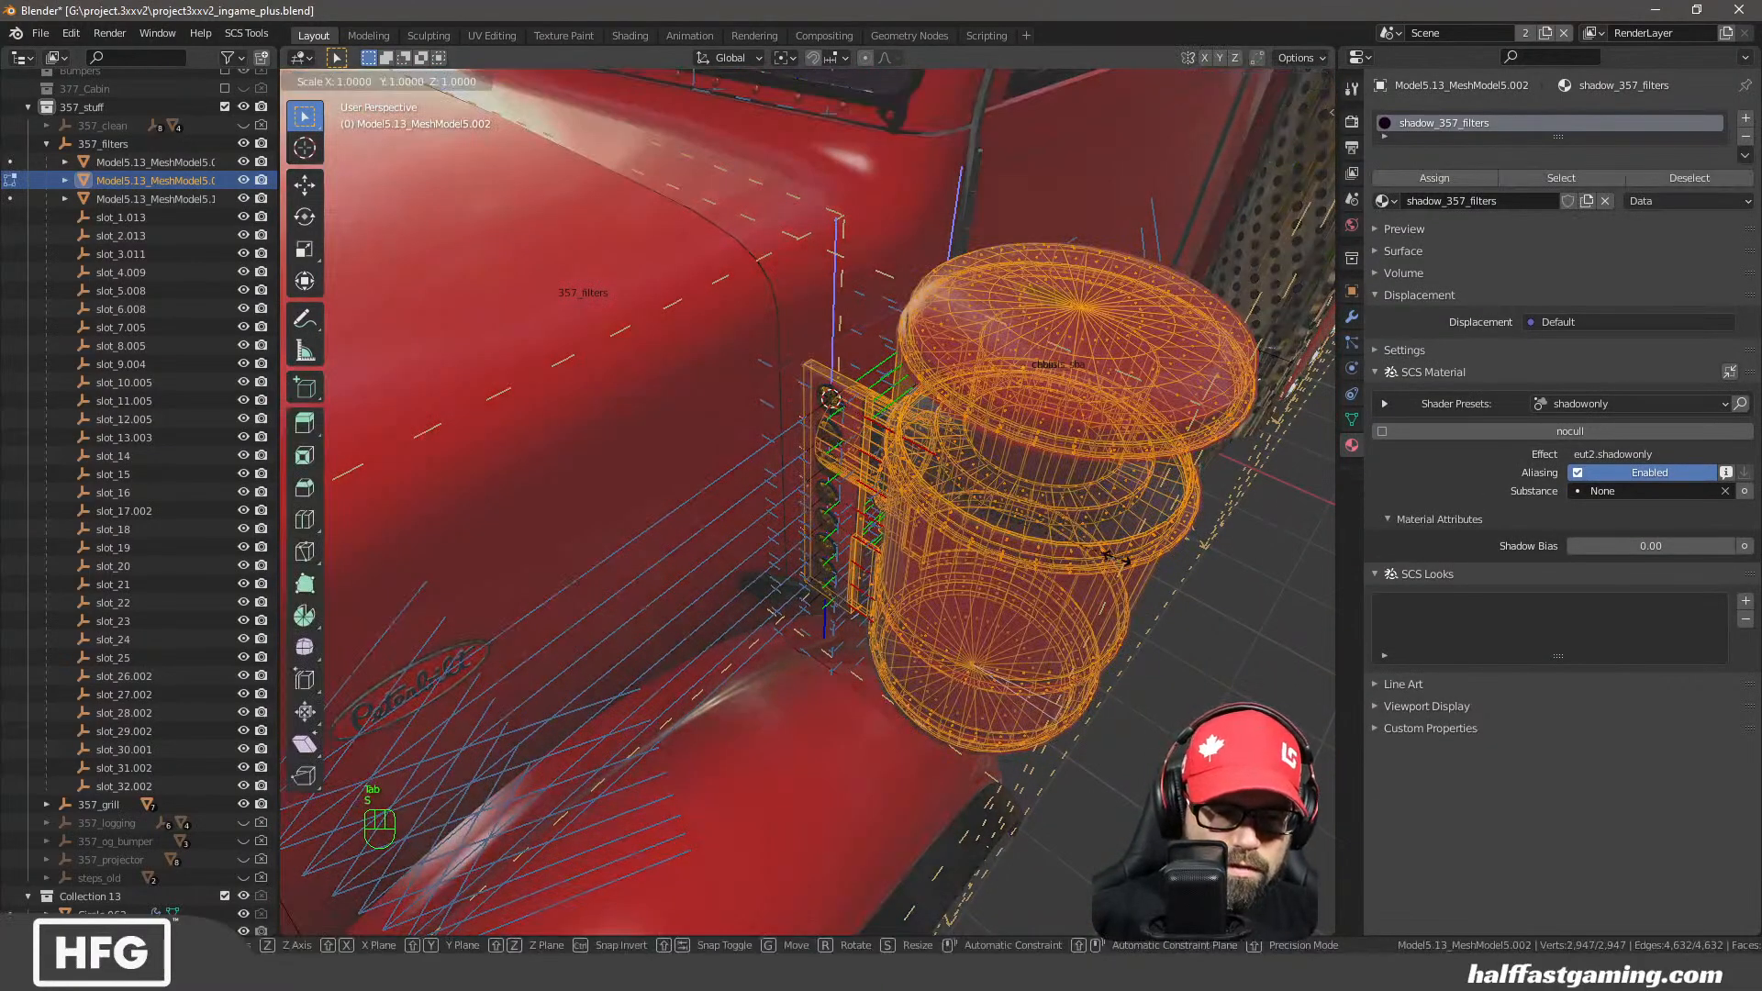
{"action": "key", "text": "z"}
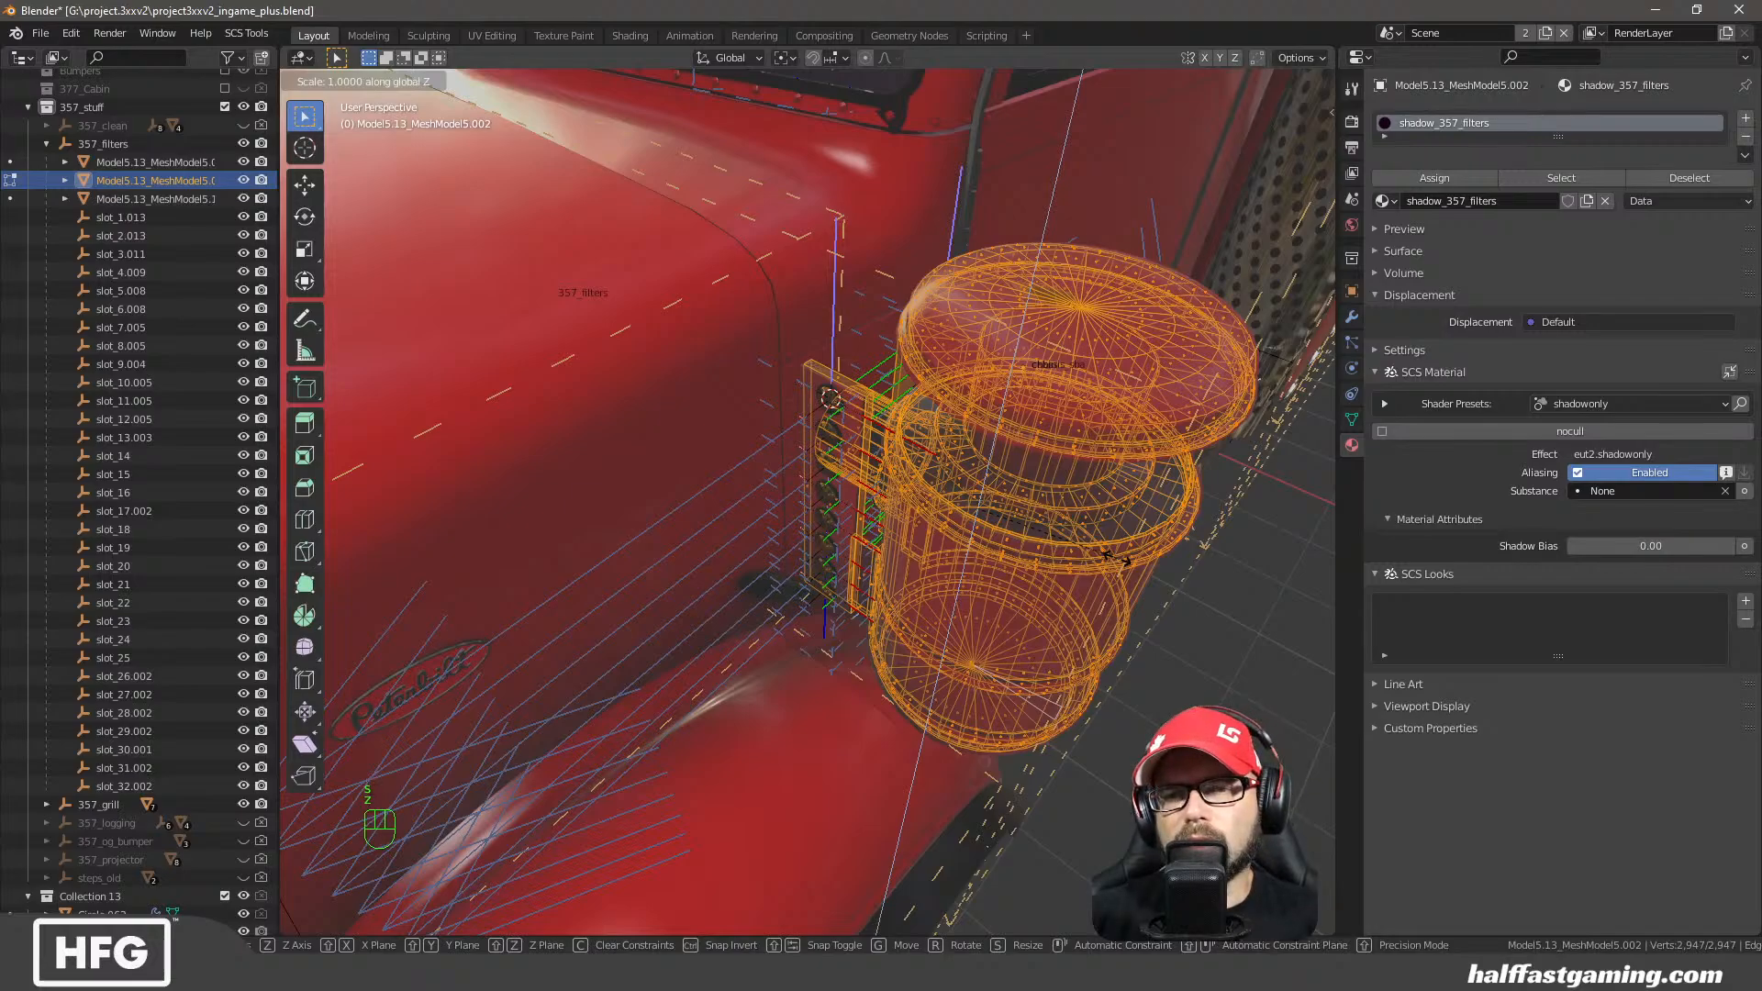
{"action": "key", "text": "Left"}
{"action": "key", "text": "Return"}
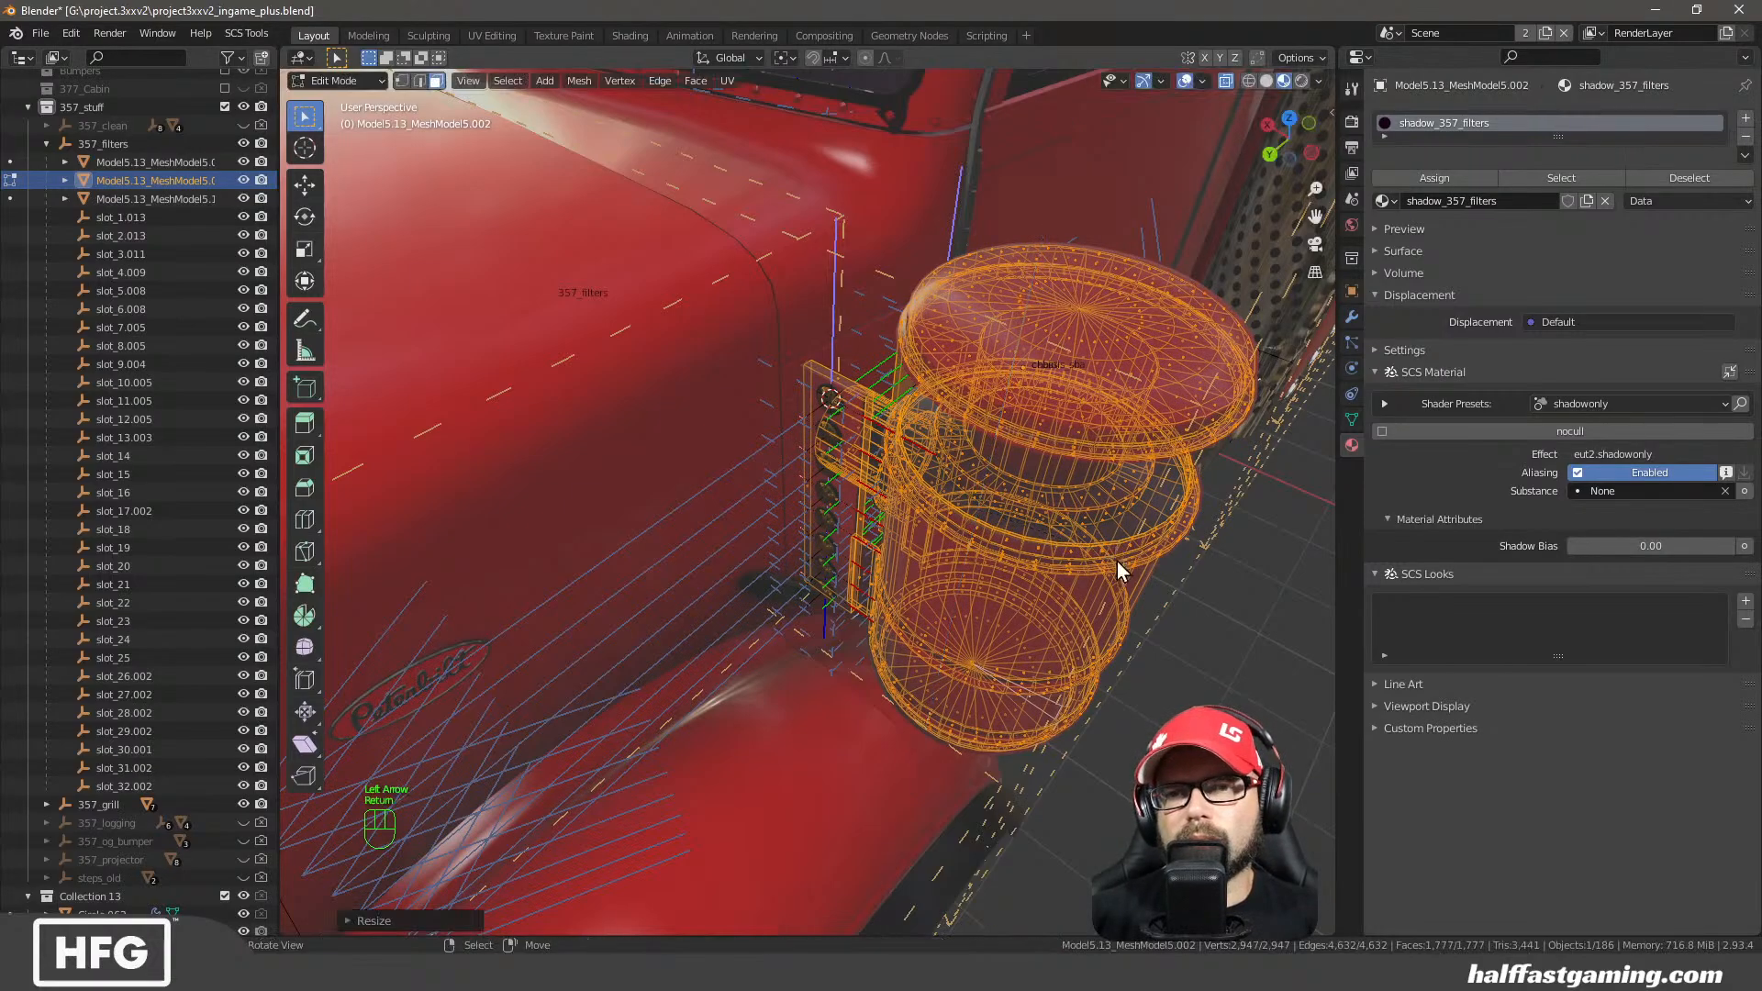
{"action": "key", "text": "Tab"}
{"action": "middle_click_drag", "start_coordinate": [1116, 560], "coordinate": [1032, 530]}
{"action": "scroll", "coordinate": [866, 528], "scroll_direction": "down", "scroll_amount": 4}
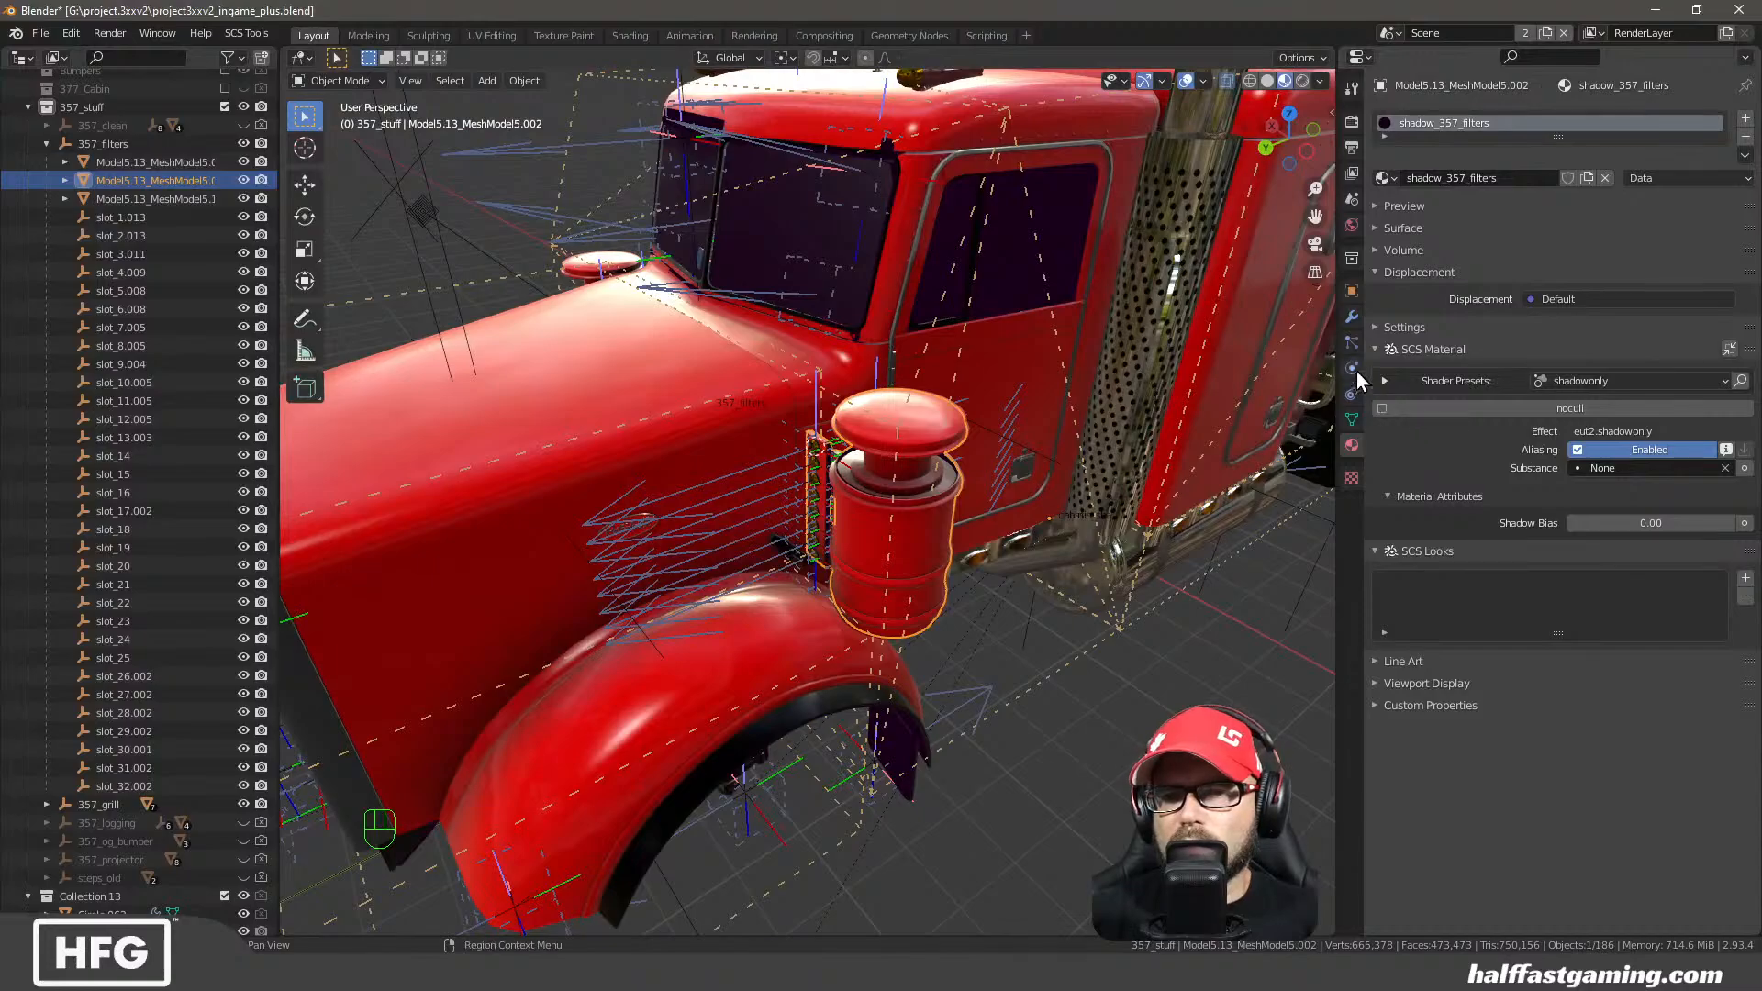
Add a Mirror modifier on the X axis to the shadow filter mesh
{"action": "left_click", "coordinate": [1352, 316]}
{"action": "left_click", "coordinate": [1468, 118]}
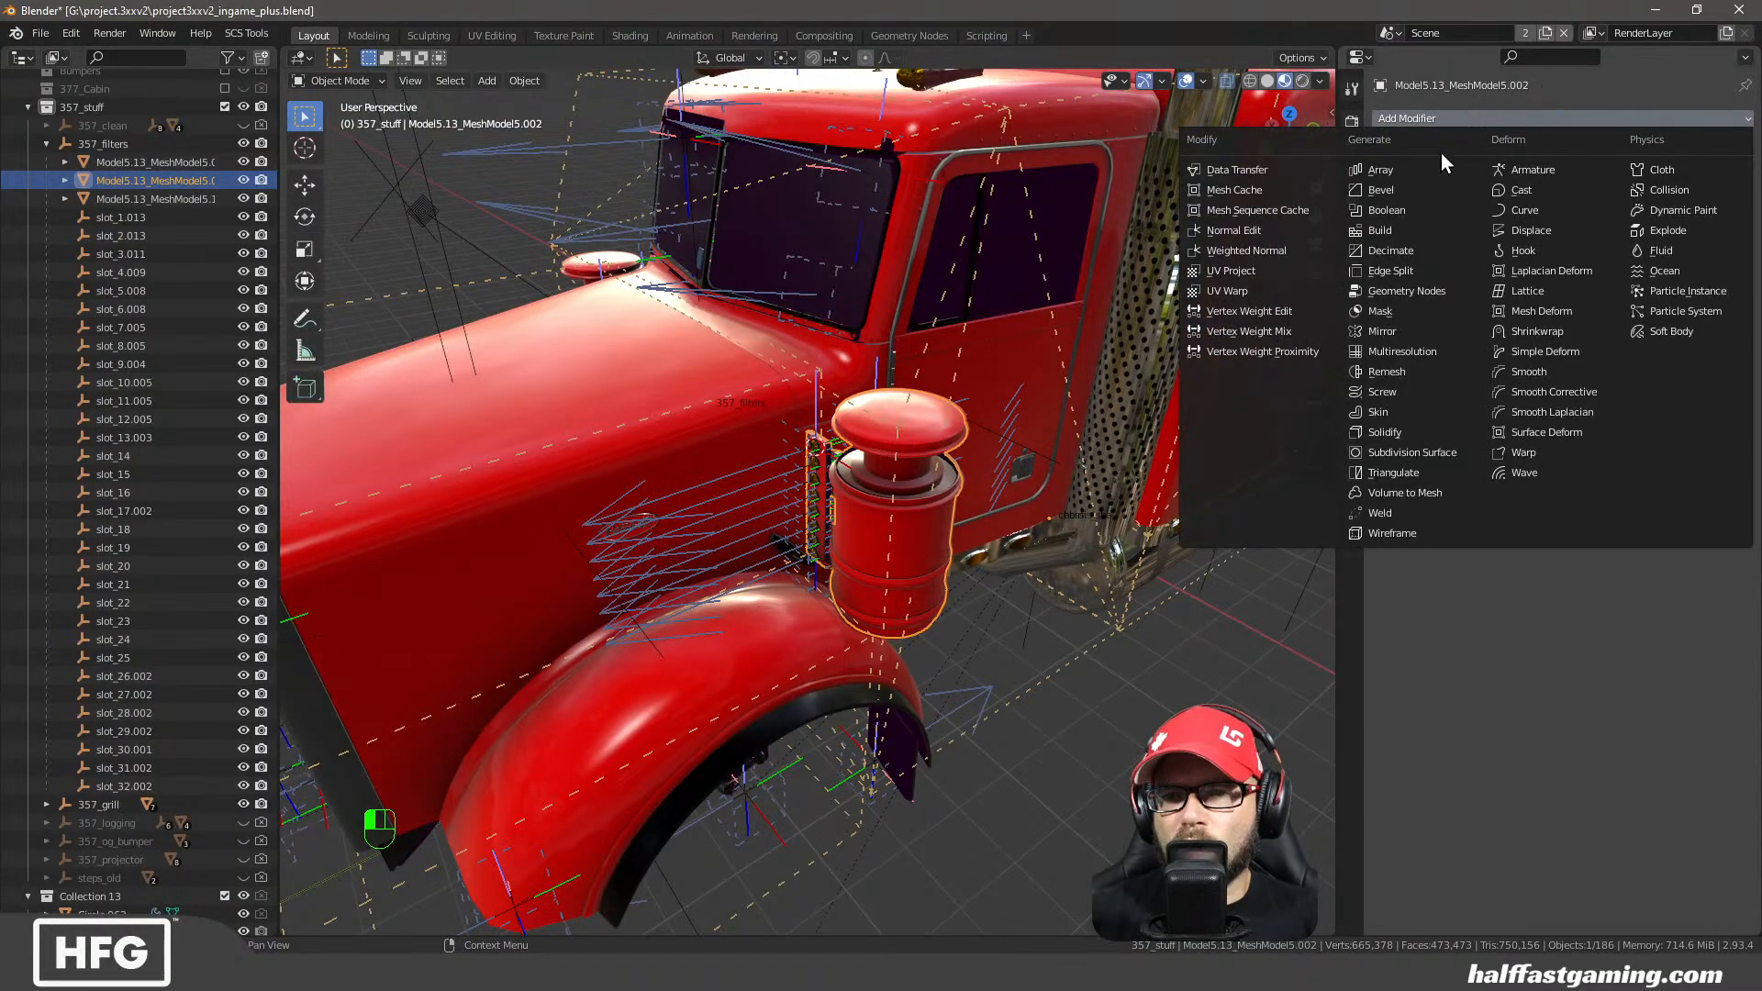
{"action": "left_click", "coordinate": [1402, 334]}
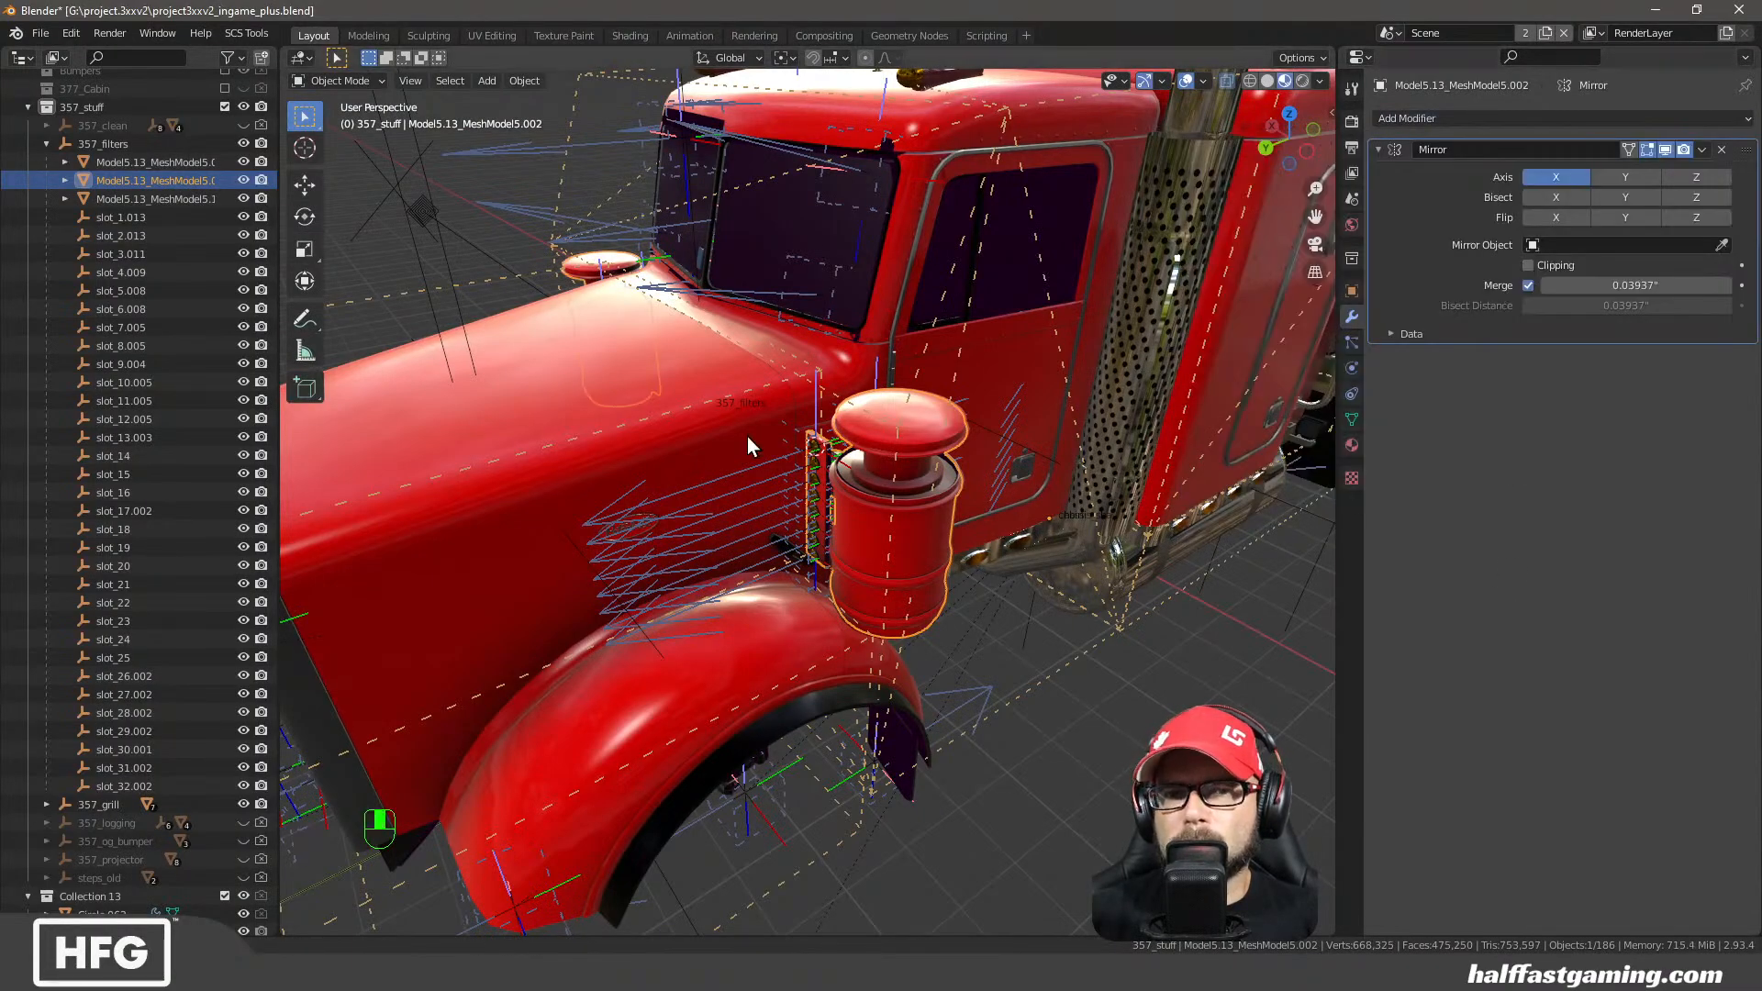
Examine the shadow mesh's fit around the air filter and its front and rear light panels, then the whole truck
{"action": "middle_click_drag", "start_coordinate": [747, 437], "coordinate": [774, 517]}
{"action": "scroll", "coordinate": [990, 423], "scroll_direction": "down", "scroll_amount": 5}
{"action": "middle_click_drag", "start_coordinate": [926, 495], "coordinate": [932, 188]}
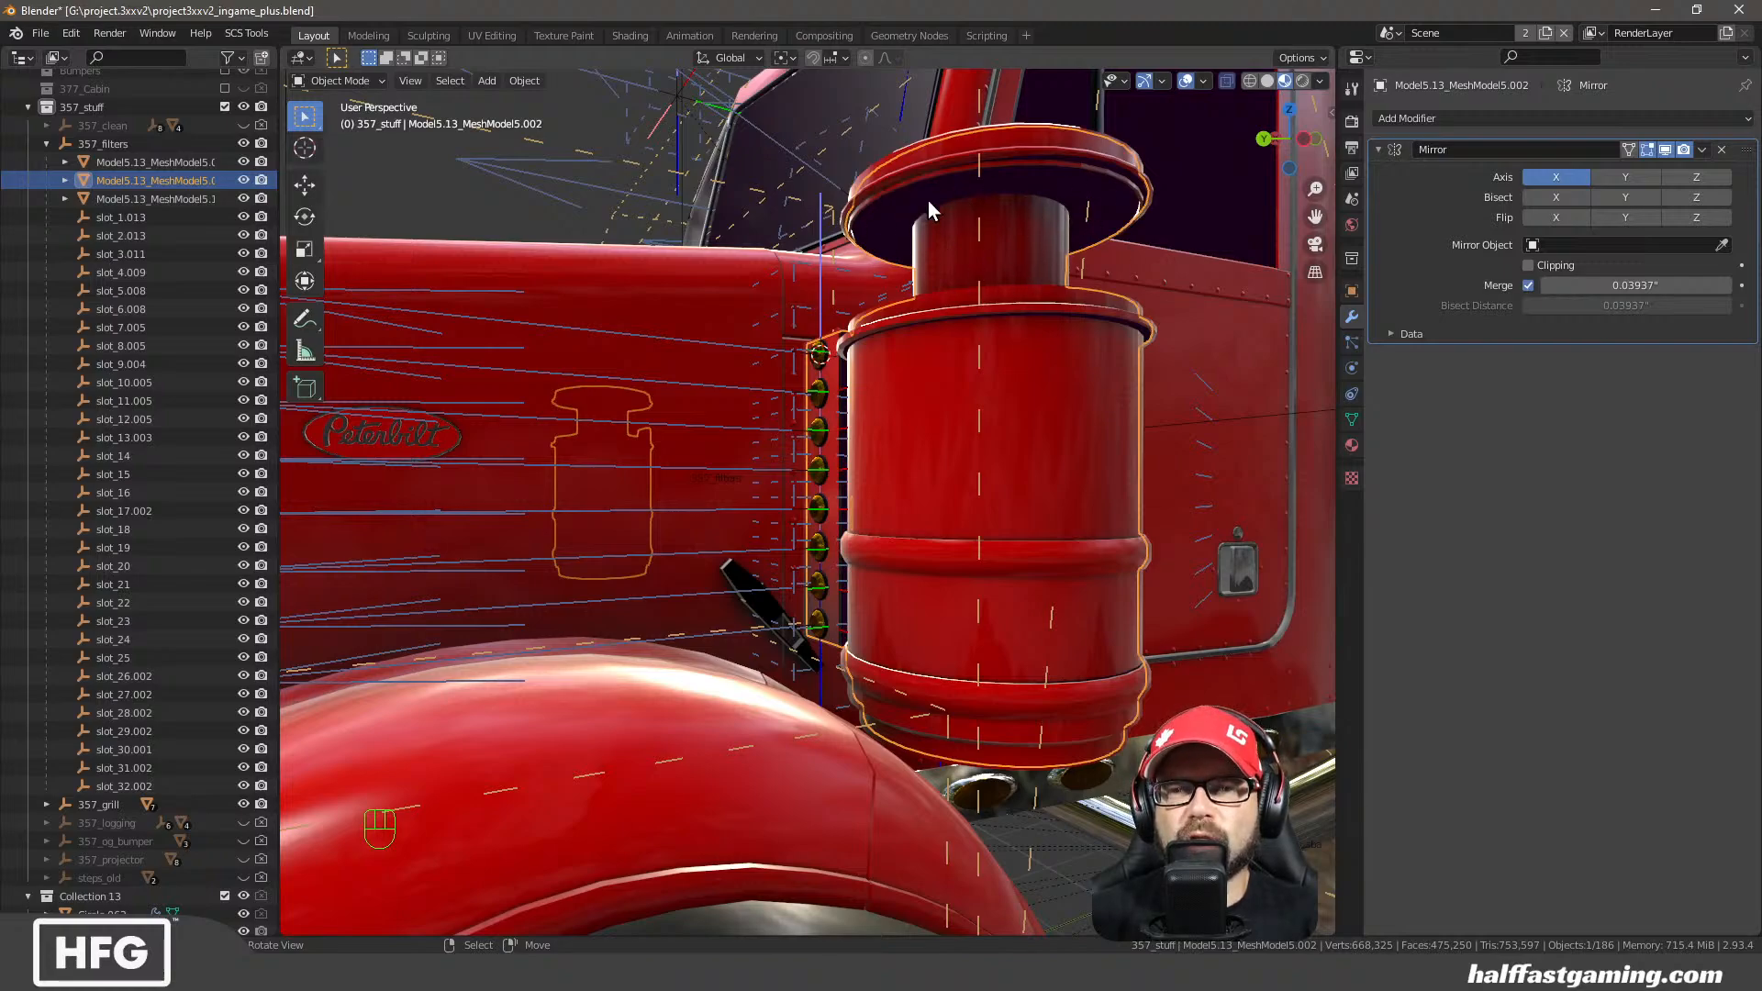
{"action": "middle_click_drag", "start_coordinate": [1014, 223], "coordinate": [956, 204]}
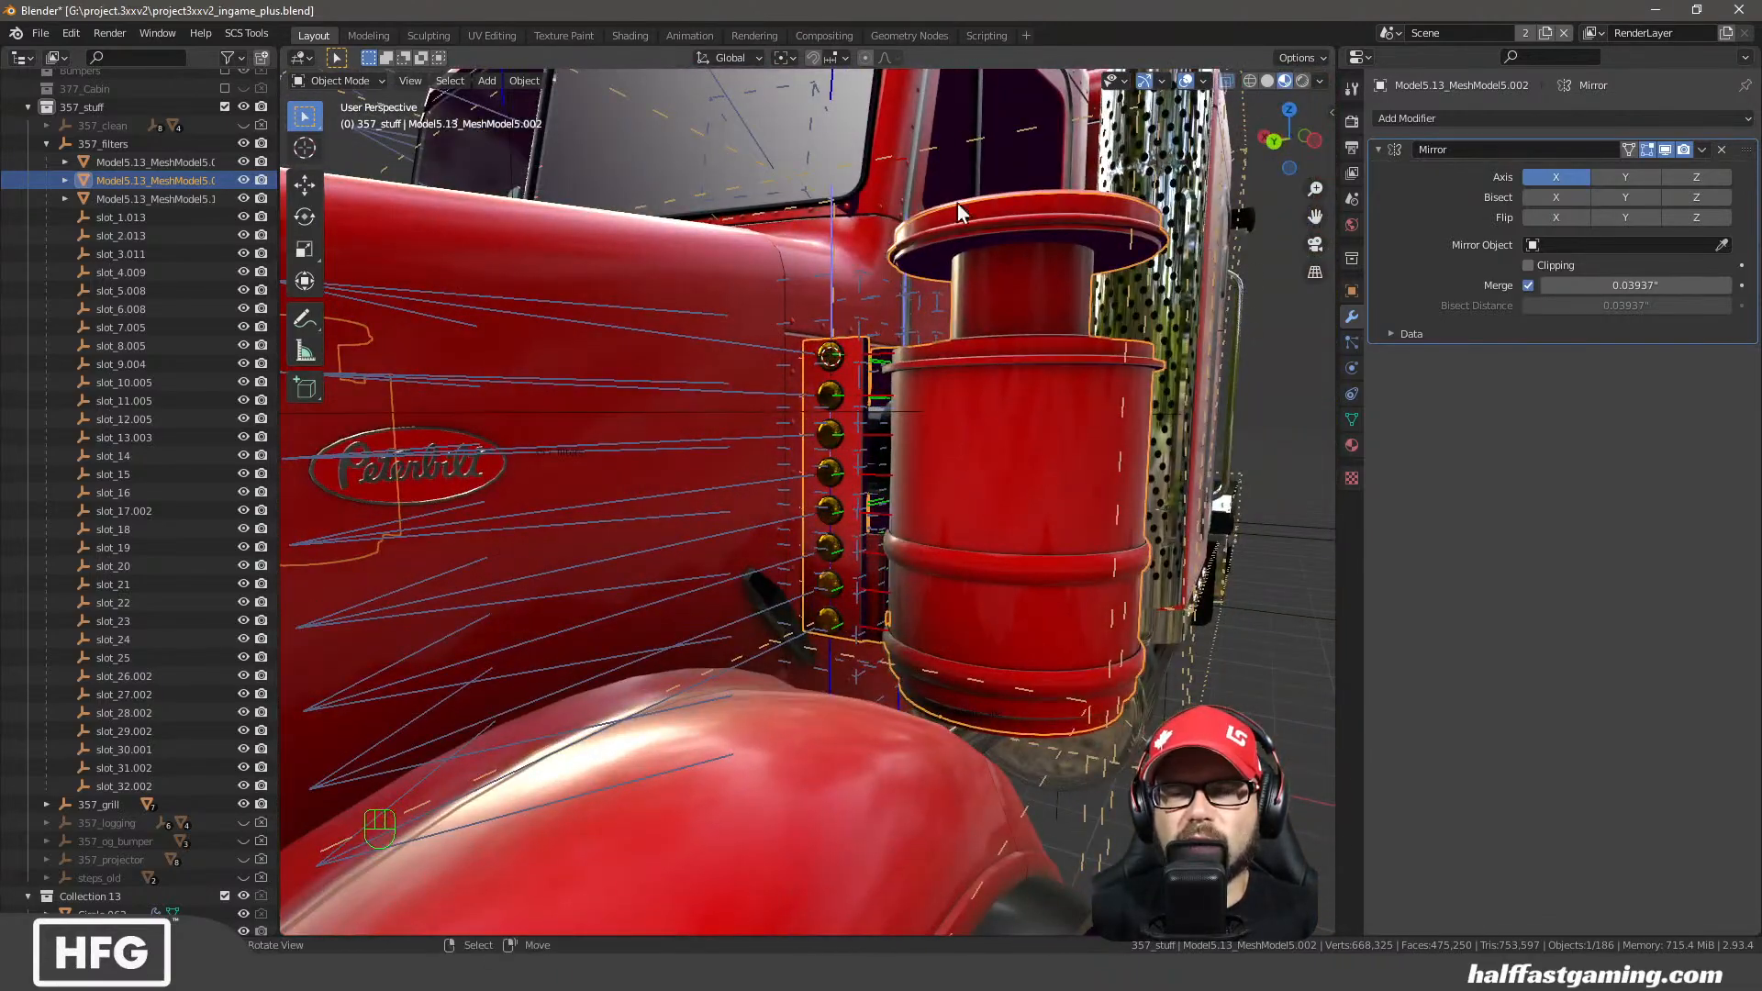
{"action": "middle_click_drag", "start_coordinate": [1067, 566], "coordinate": [790, 488]}
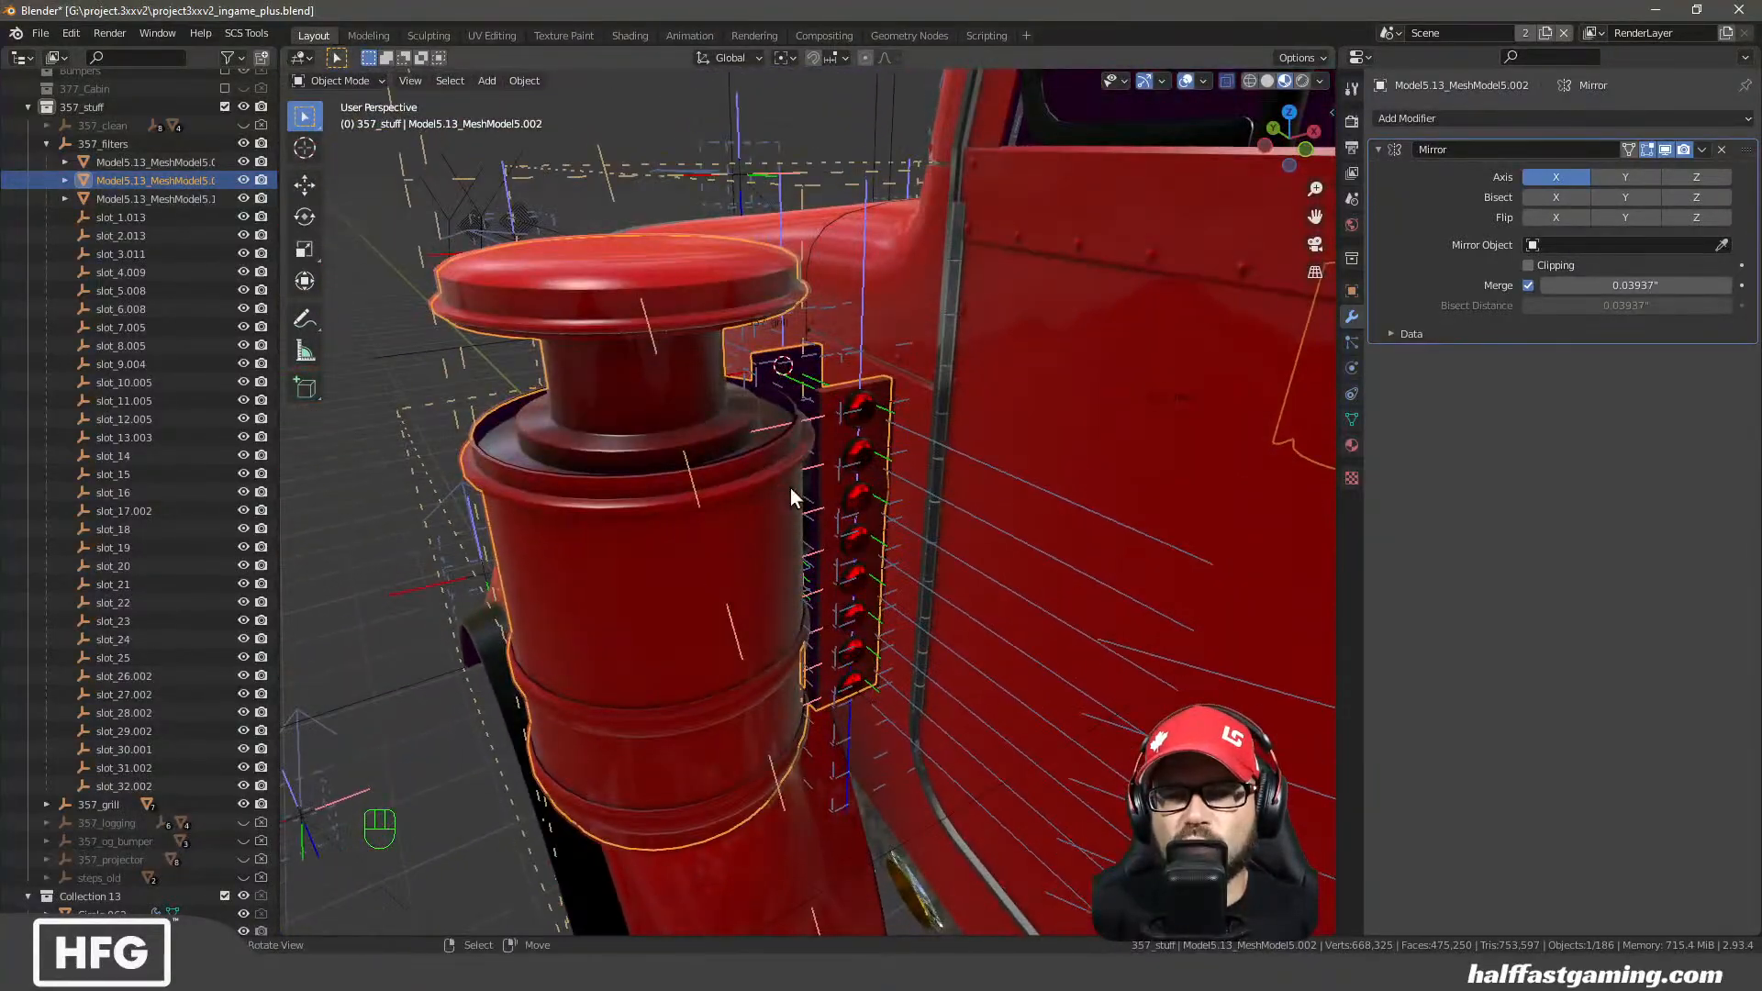
{"action": "middle_click_drag", "start_coordinate": [734, 404], "coordinate": [857, 515]}
{"action": "scroll", "coordinate": [901, 517], "scroll_direction": "down", "scroll_amount": 3}
{"action": "scroll", "coordinate": [857, 515], "scroll_direction": "down", "scroll_amount": 5}
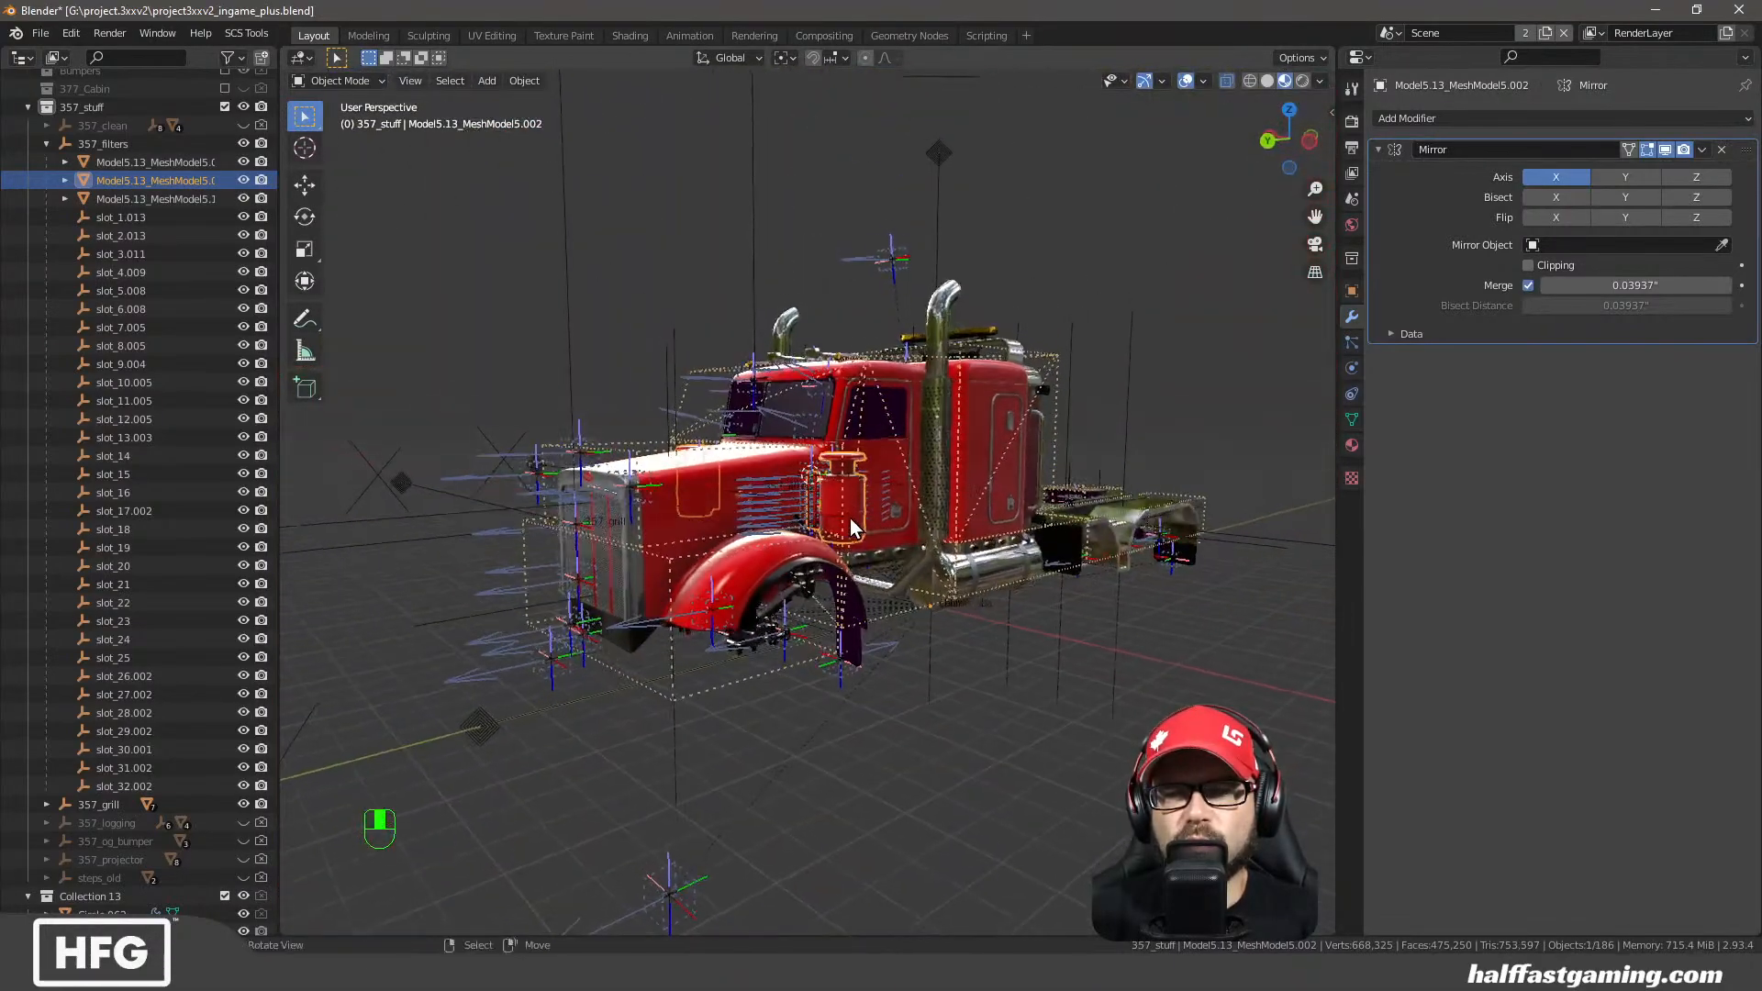
{"action": "scroll", "coordinate": [850, 519], "scroll_direction": "up", "scroll_amount": 1}
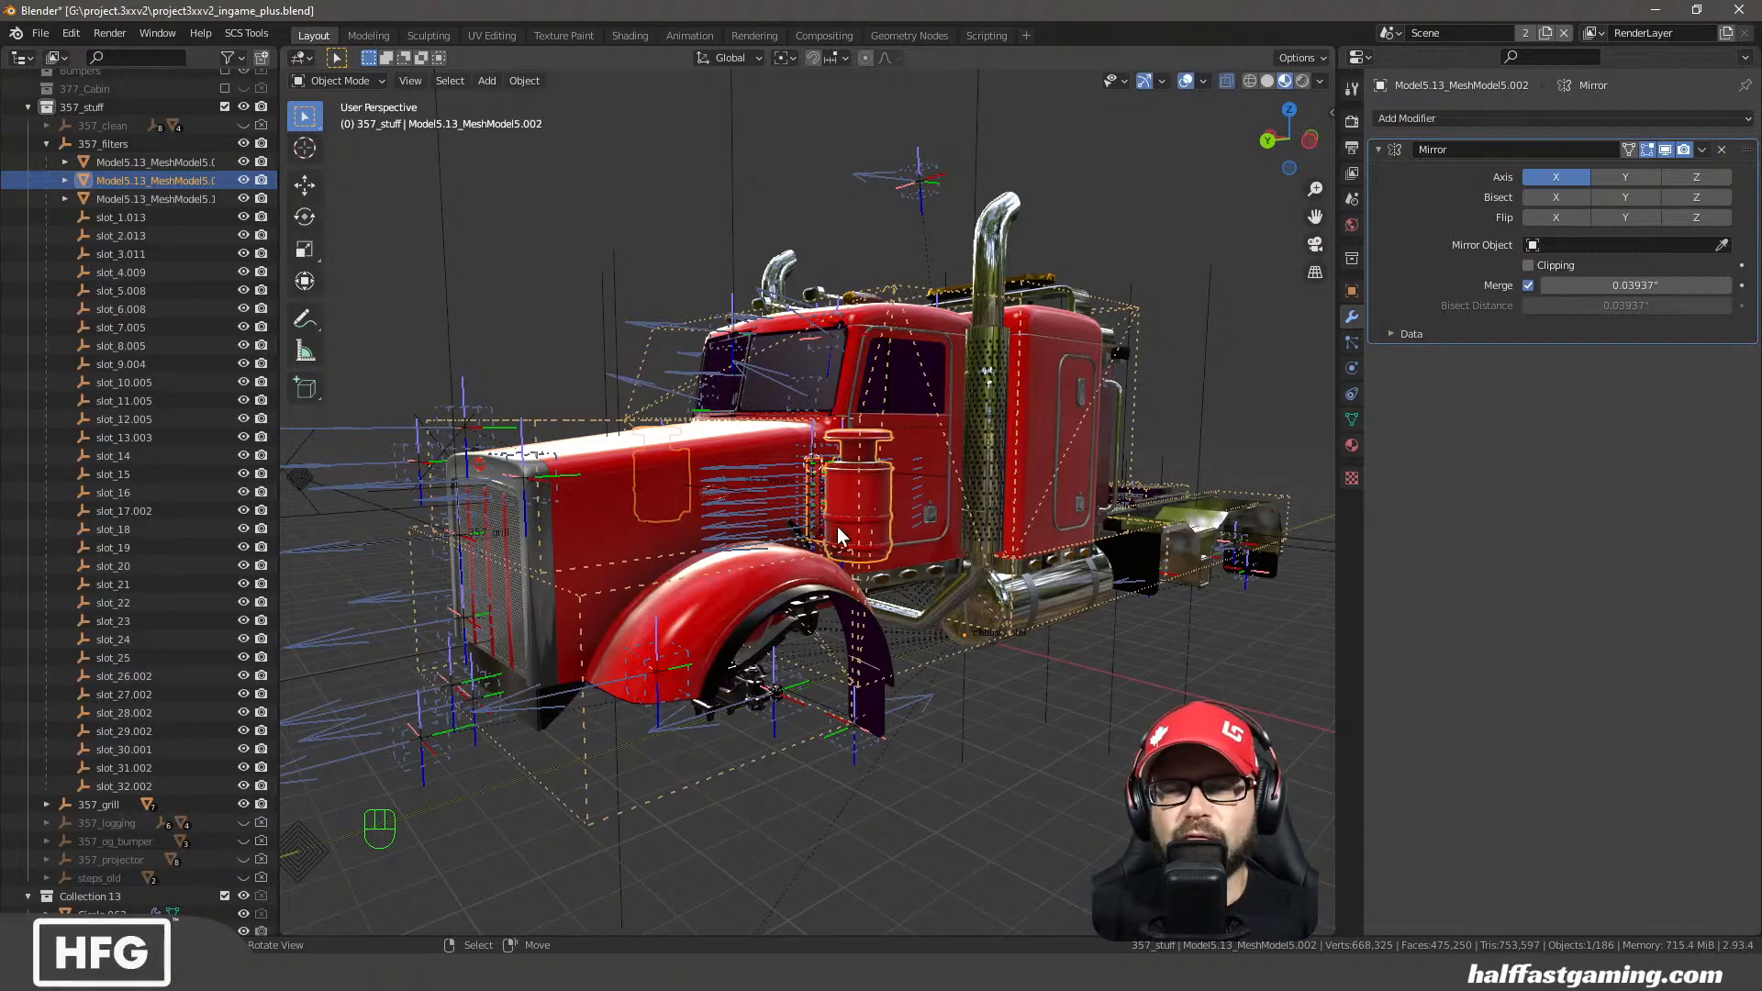
Examine the driver-side air filter and its mirrored counterpart from several angles, close up and with the whole truck in view
{"action": "scroll", "coordinate": [800, 499], "scroll_direction": "up", "scroll_amount": 6}
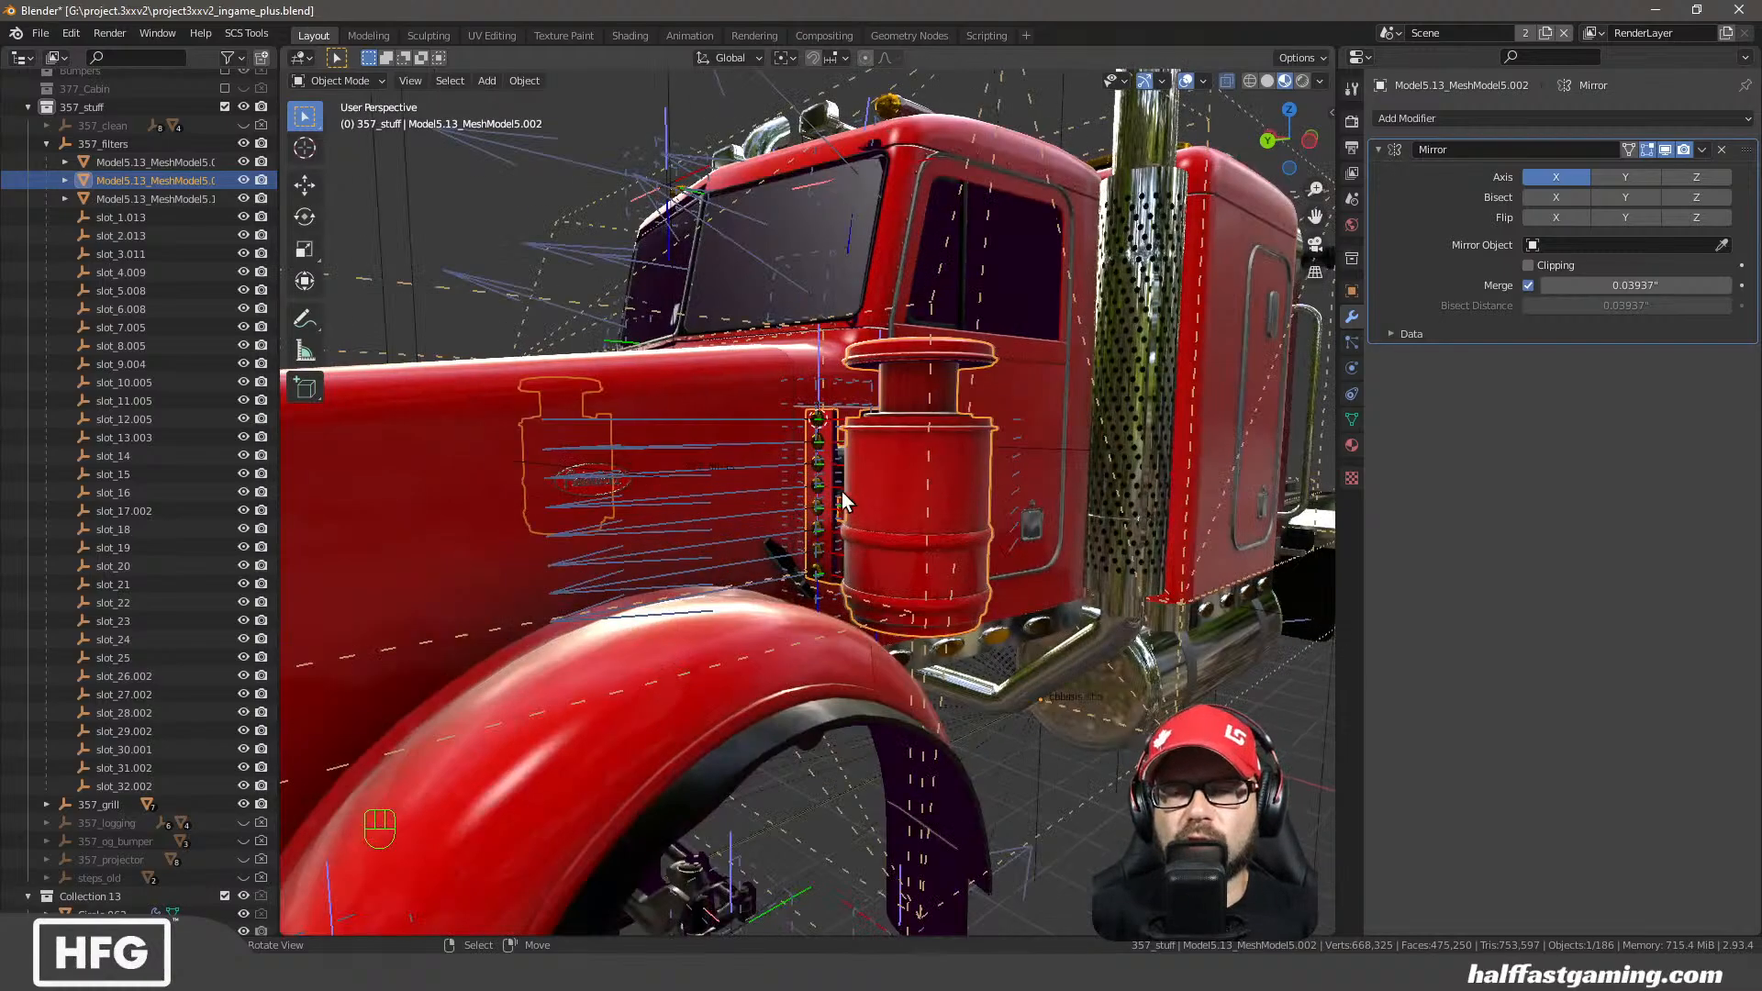
{"action": "middle_click_drag", "start_coordinate": [922, 495], "coordinate": [856, 515]}
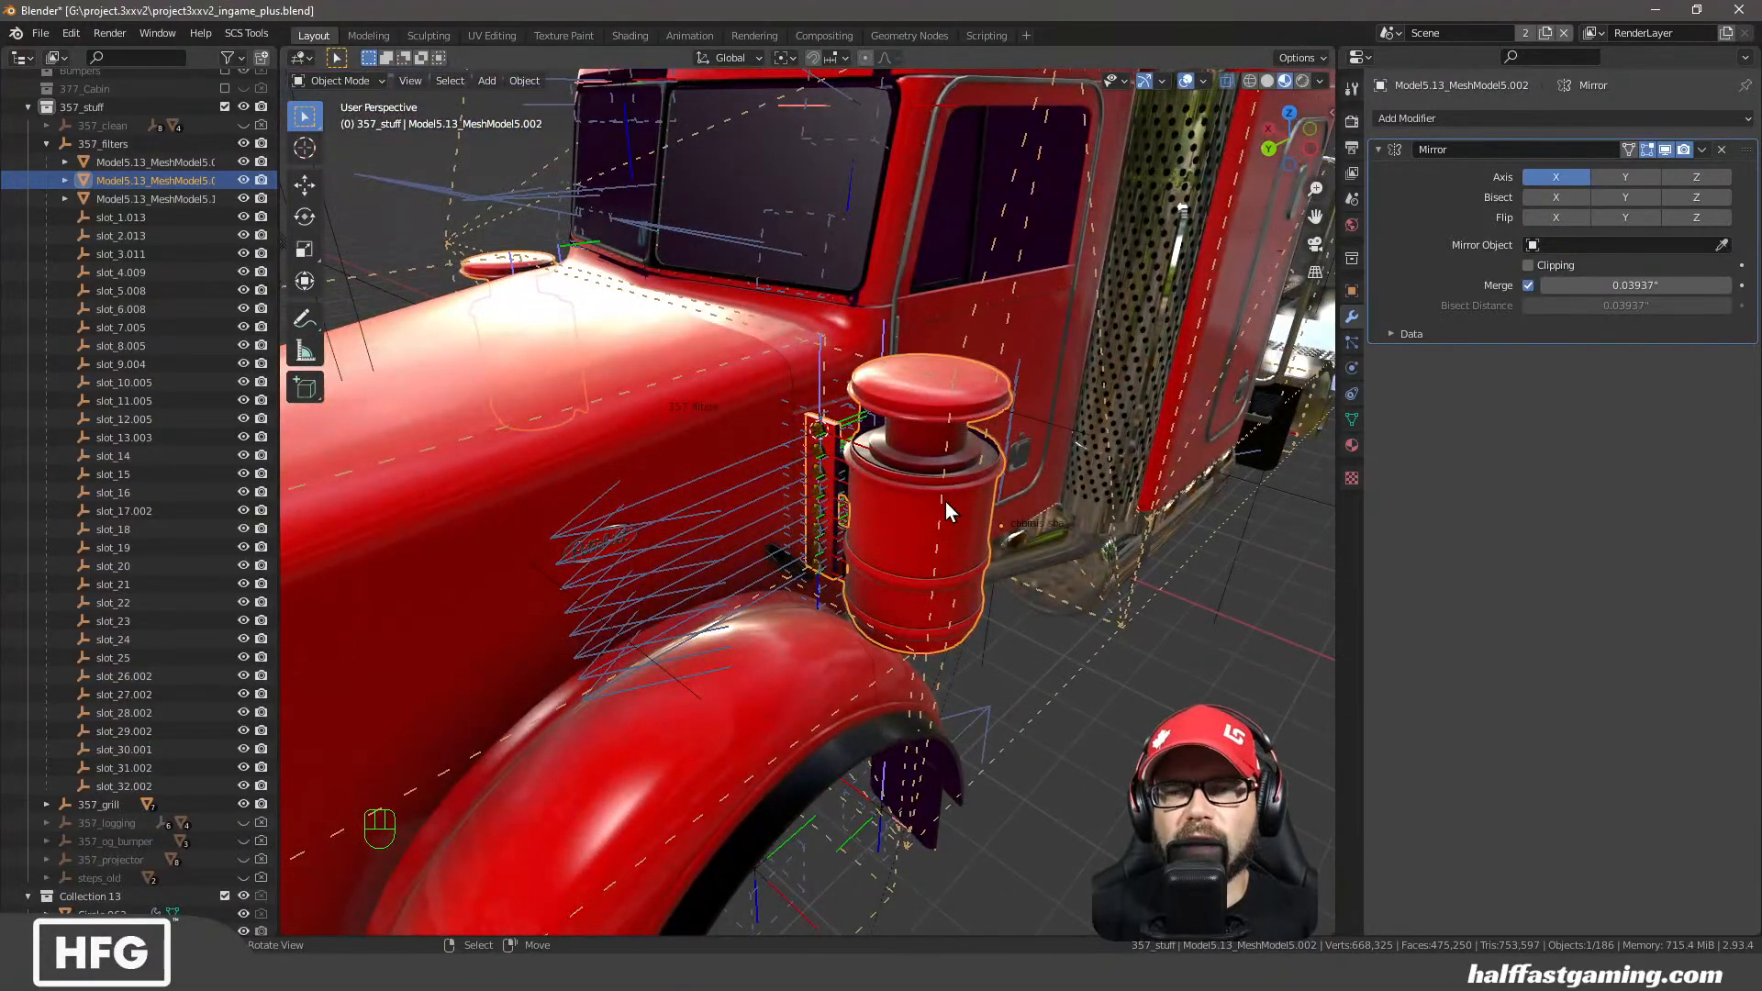
{"action": "scroll", "coordinate": [945, 501], "scroll_direction": "down", "scroll_amount": 3}
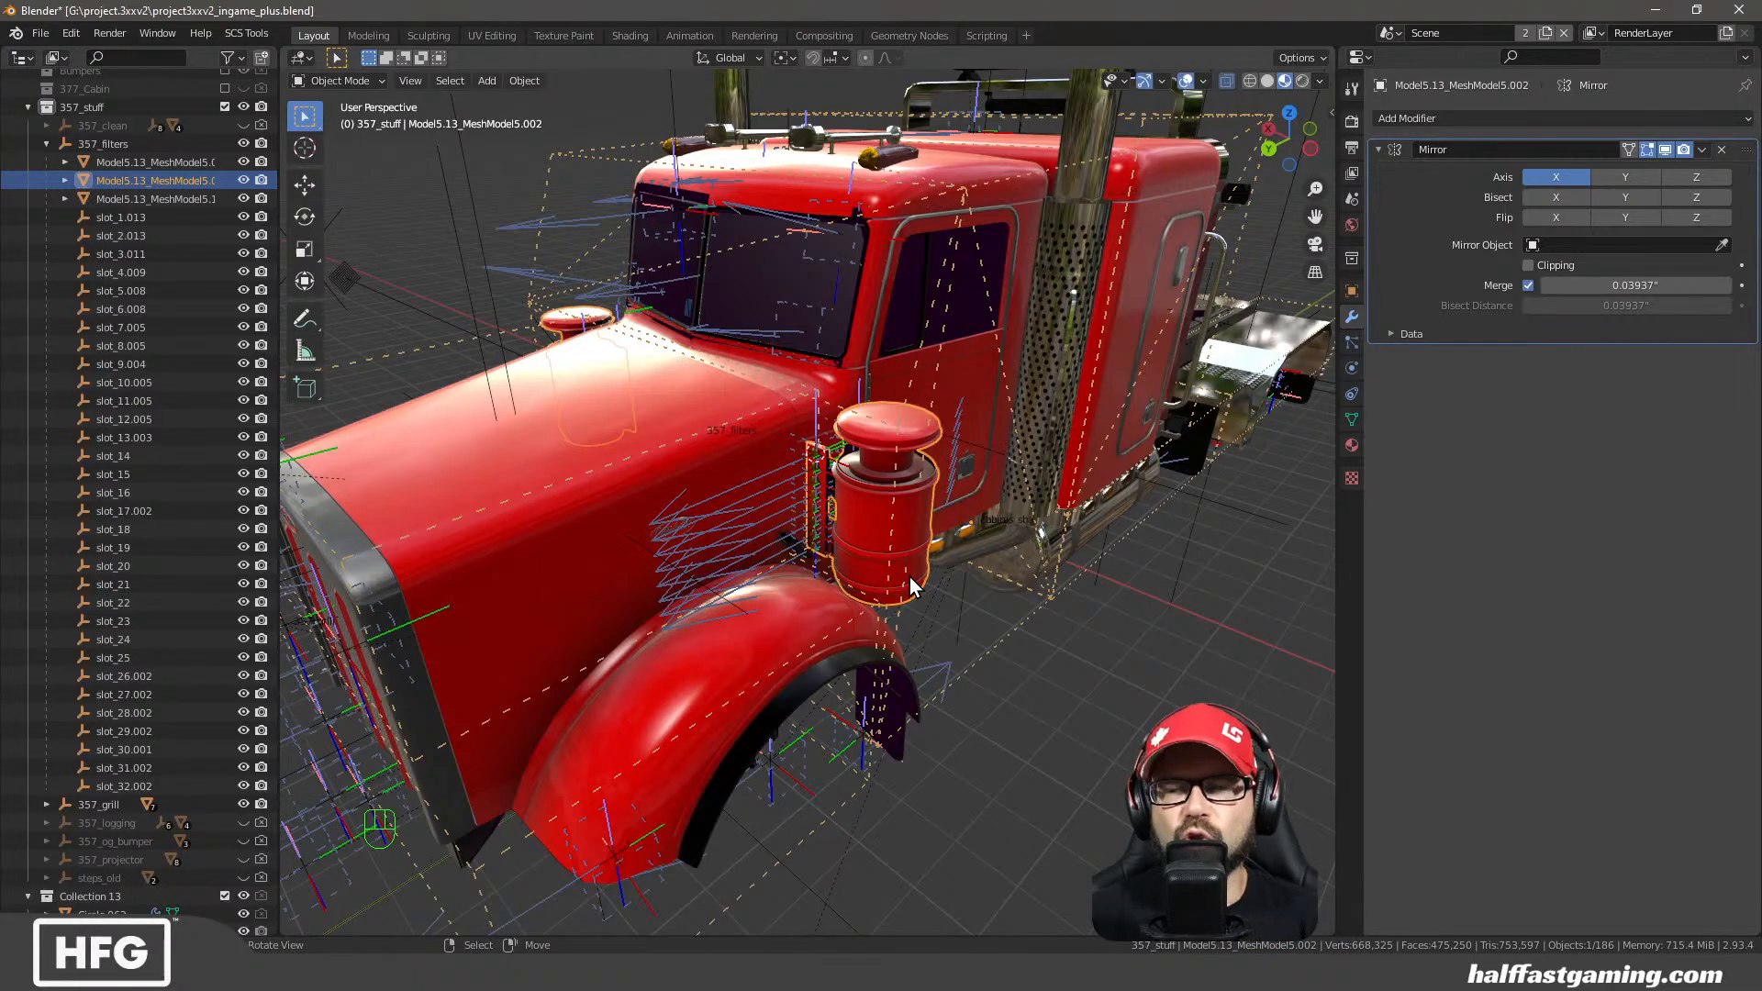
{"action": "middle_click_drag", "start_coordinate": [904, 580], "coordinate": [872, 549]}
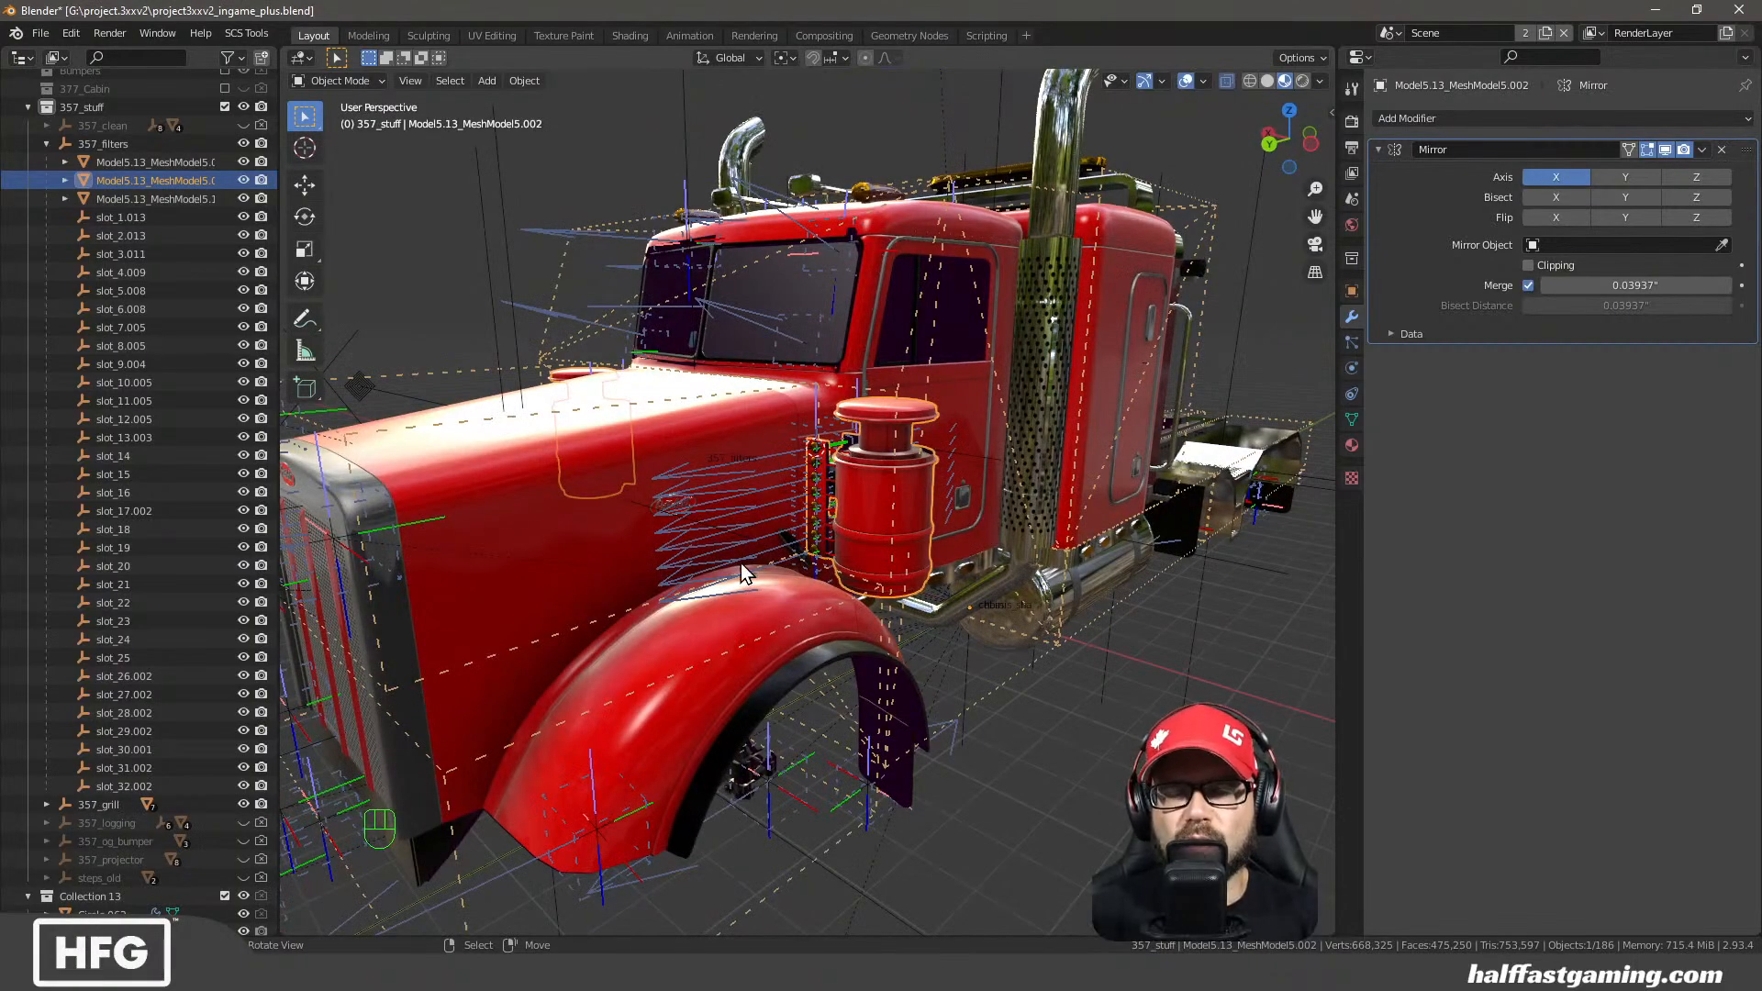
{"action": "middle_click_drag", "start_coordinate": [740, 563], "coordinate": [575, 536]}
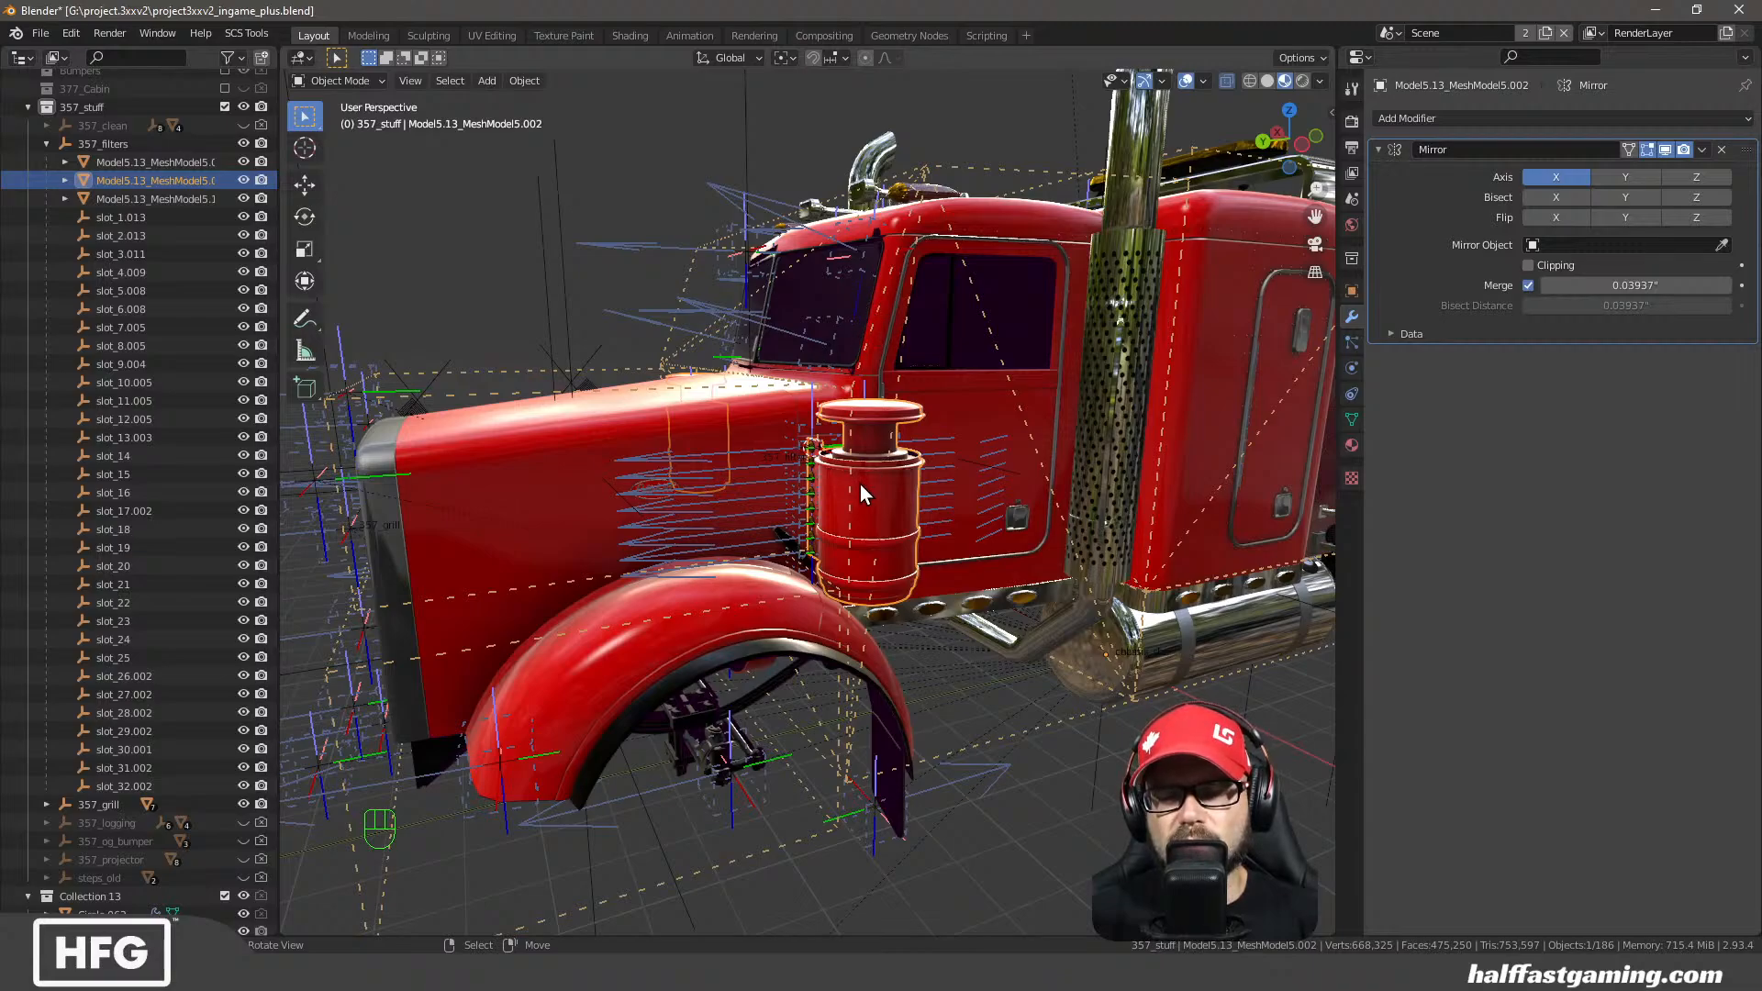
{"action": "middle_click_drag", "start_coordinate": [861, 484], "coordinate": [670, 580]}
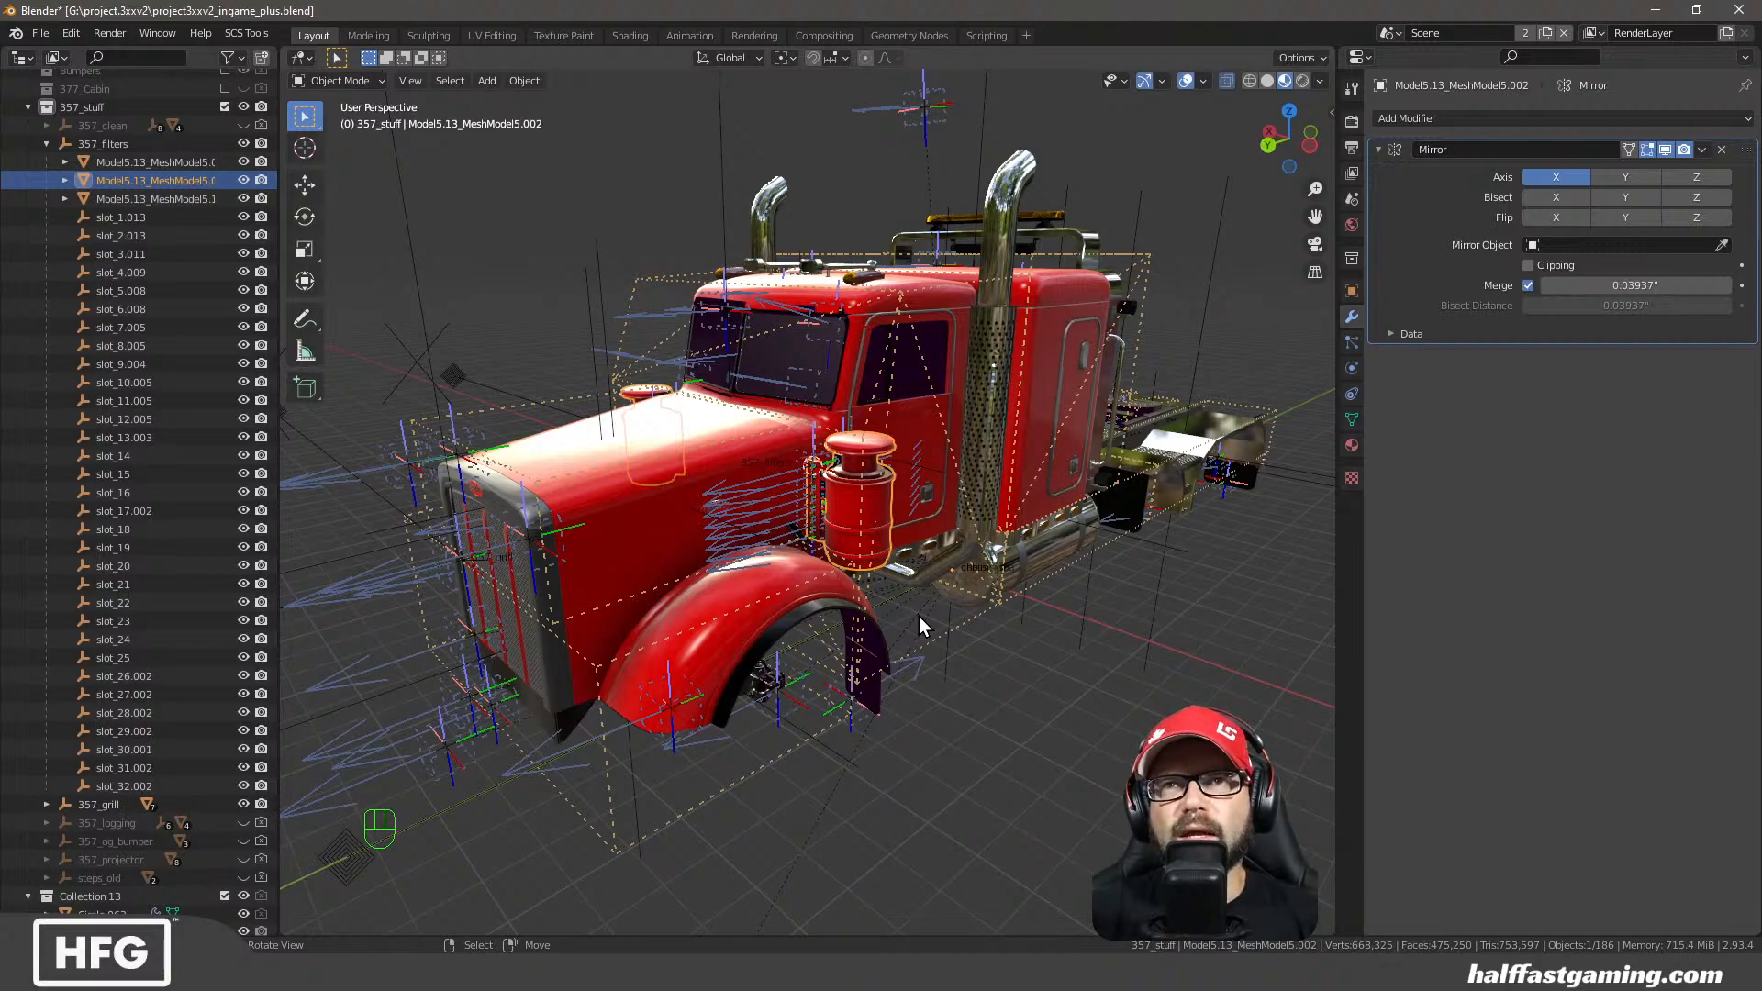
{"action": "middle_click_drag", "start_coordinate": [888, 608], "coordinate": [848, 613]}
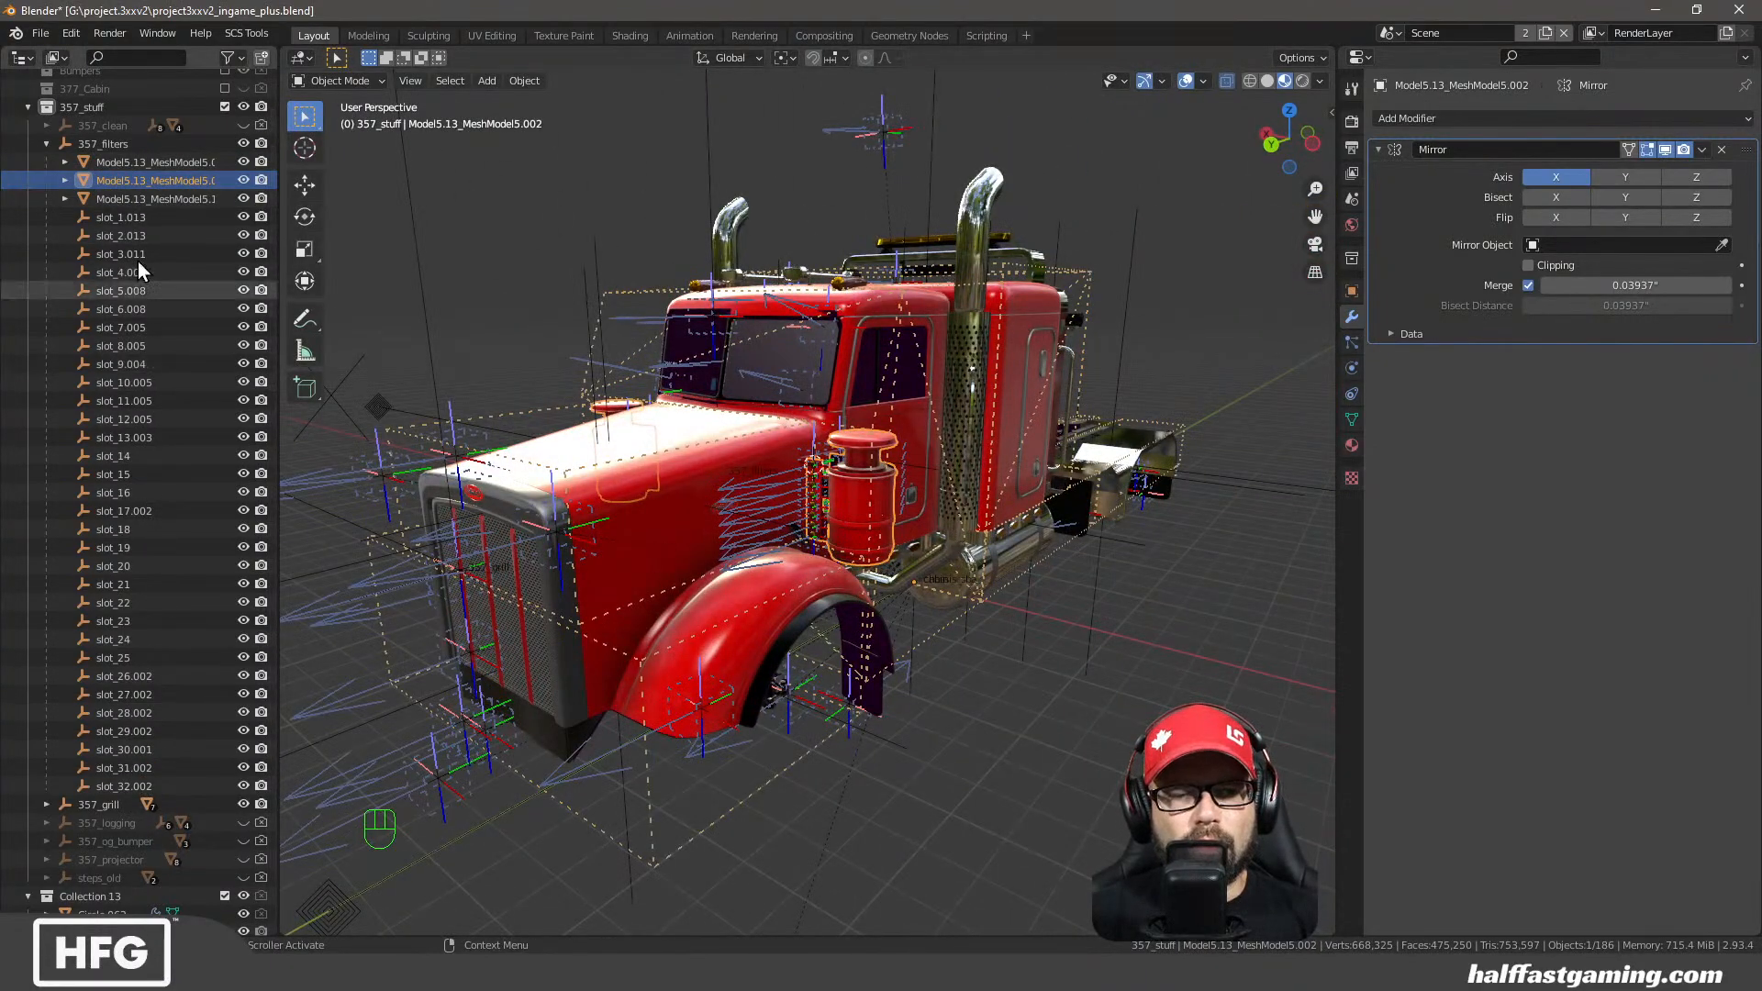
{"action": "middle_click_drag", "start_coordinate": [769, 622], "coordinate": [823, 543]}
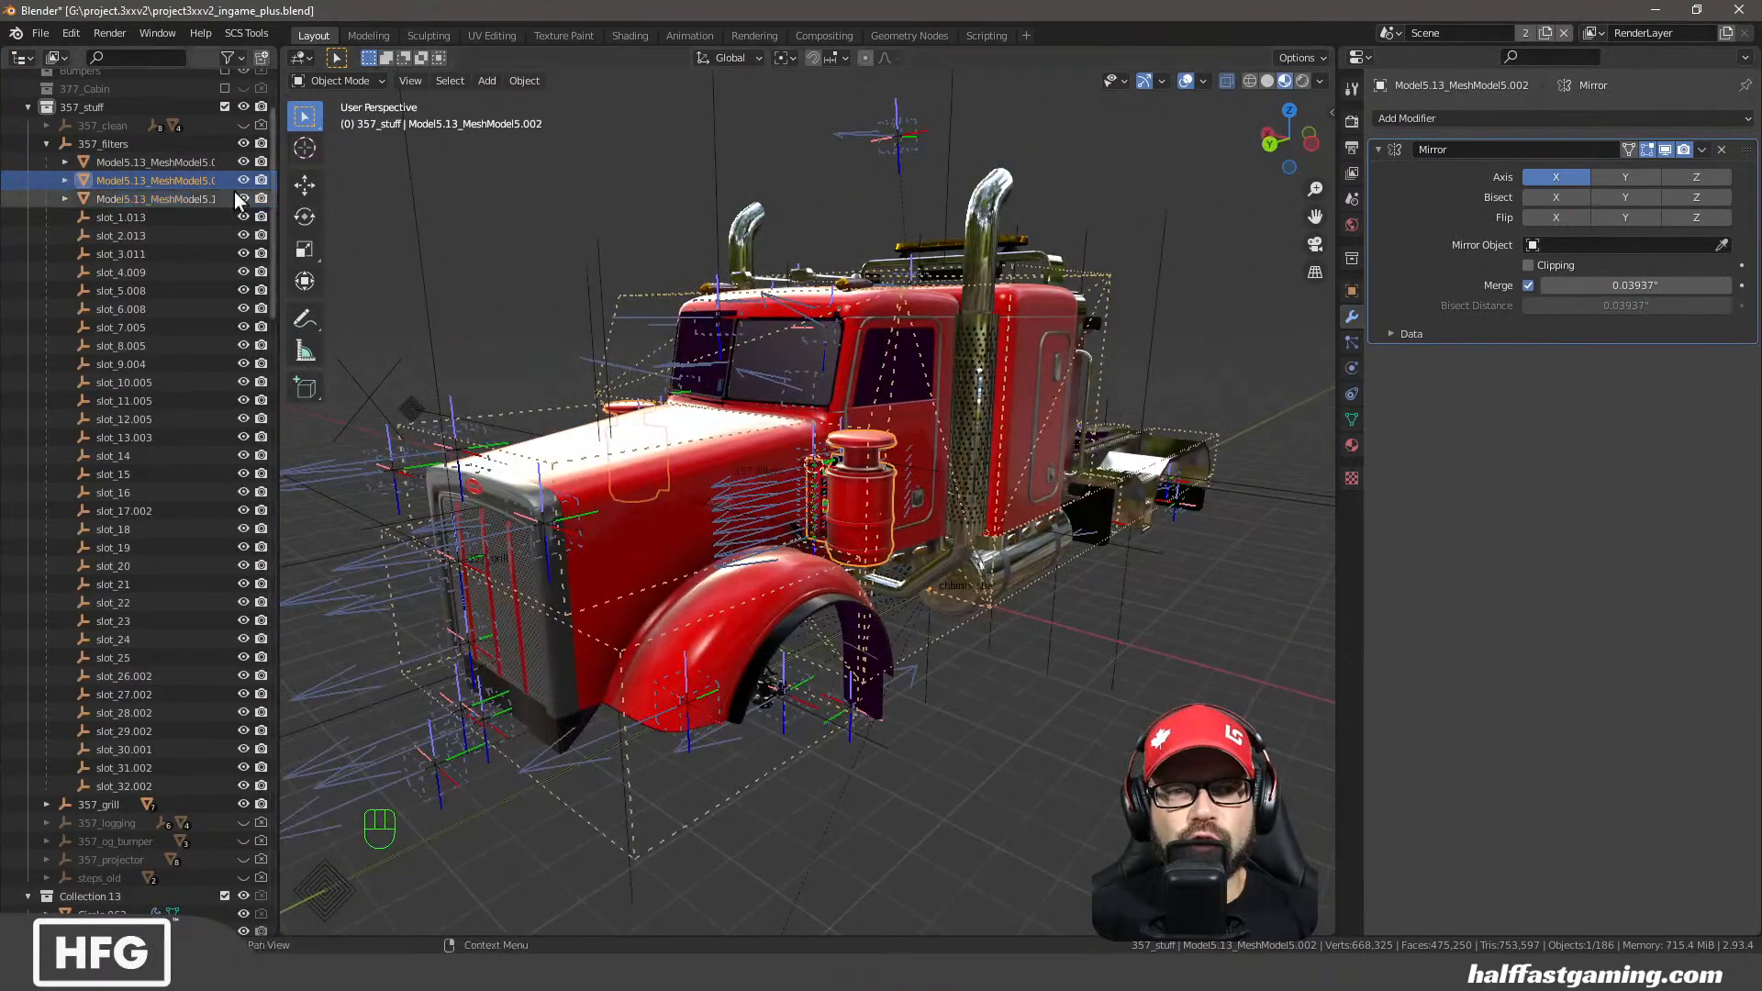
Add an SCS part named filter and a default SCS variant to the 357_filters root object
{"action": "left_click", "coordinate": [88, 149]}
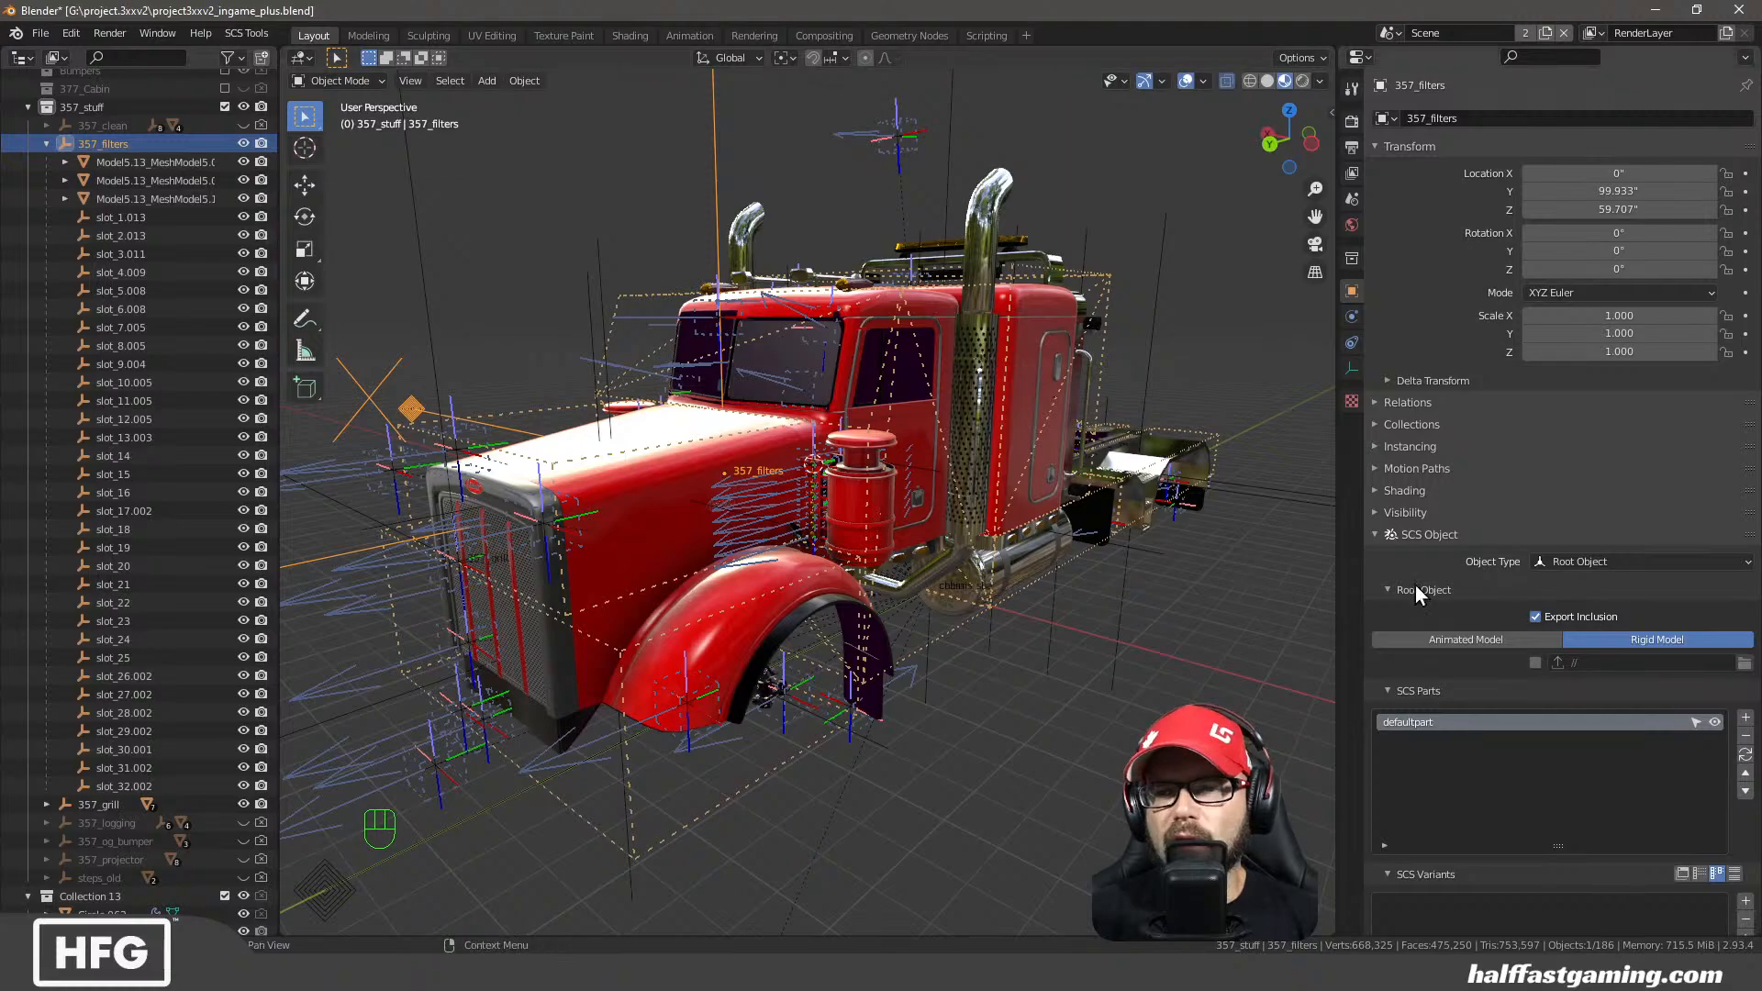
{"action": "scroll", "coordinate": [1414, 586], "scroll_direction": "down", "scroll_amount": 6}
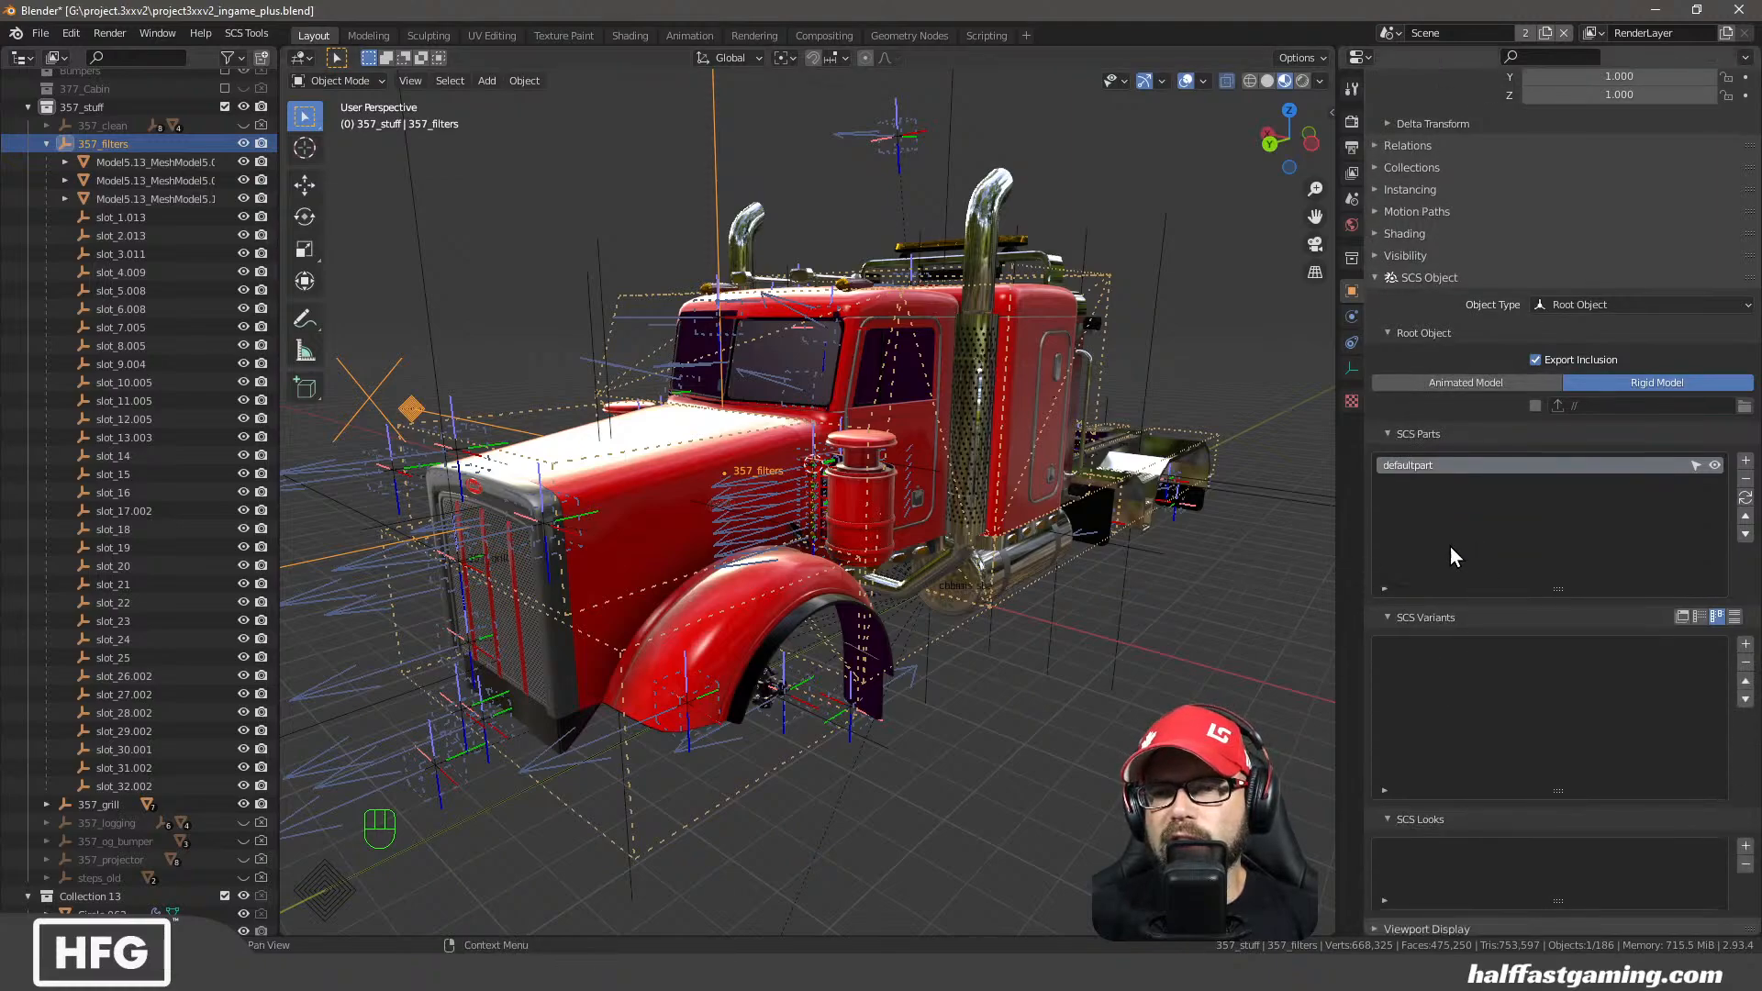
{"action": "left_click", "coordinate": [1745, 461]}
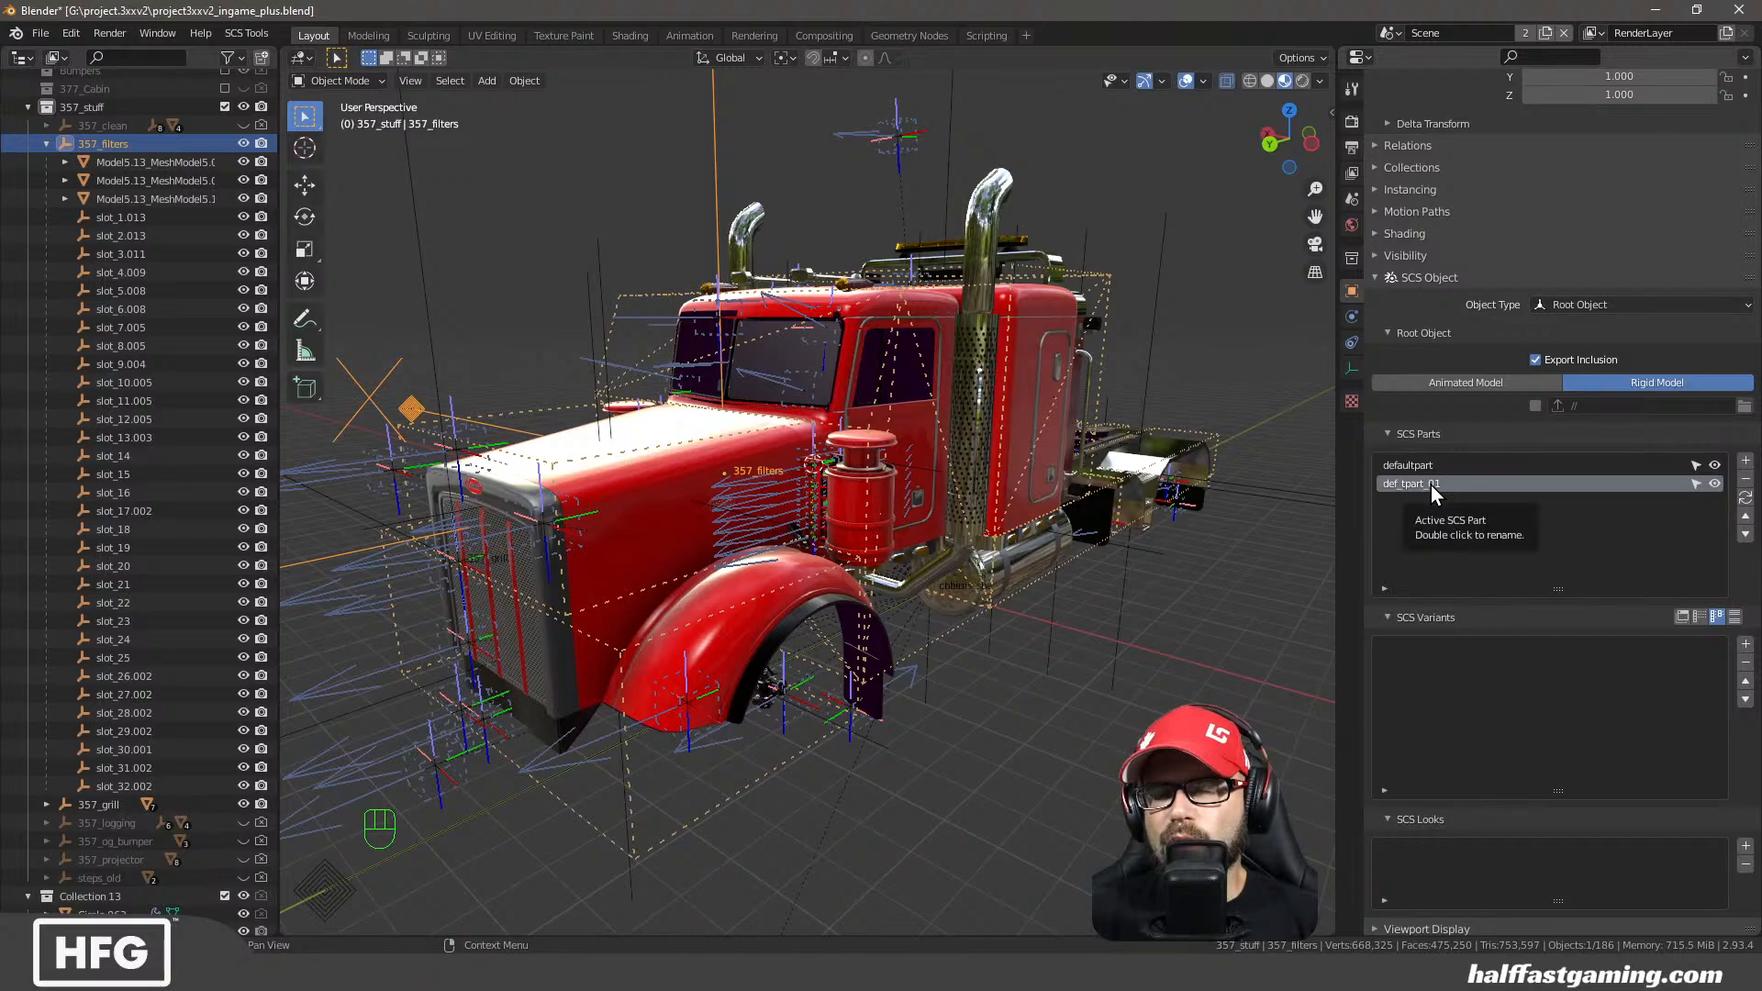
{"action": "left_click", "coordinate": [1745, 644]}
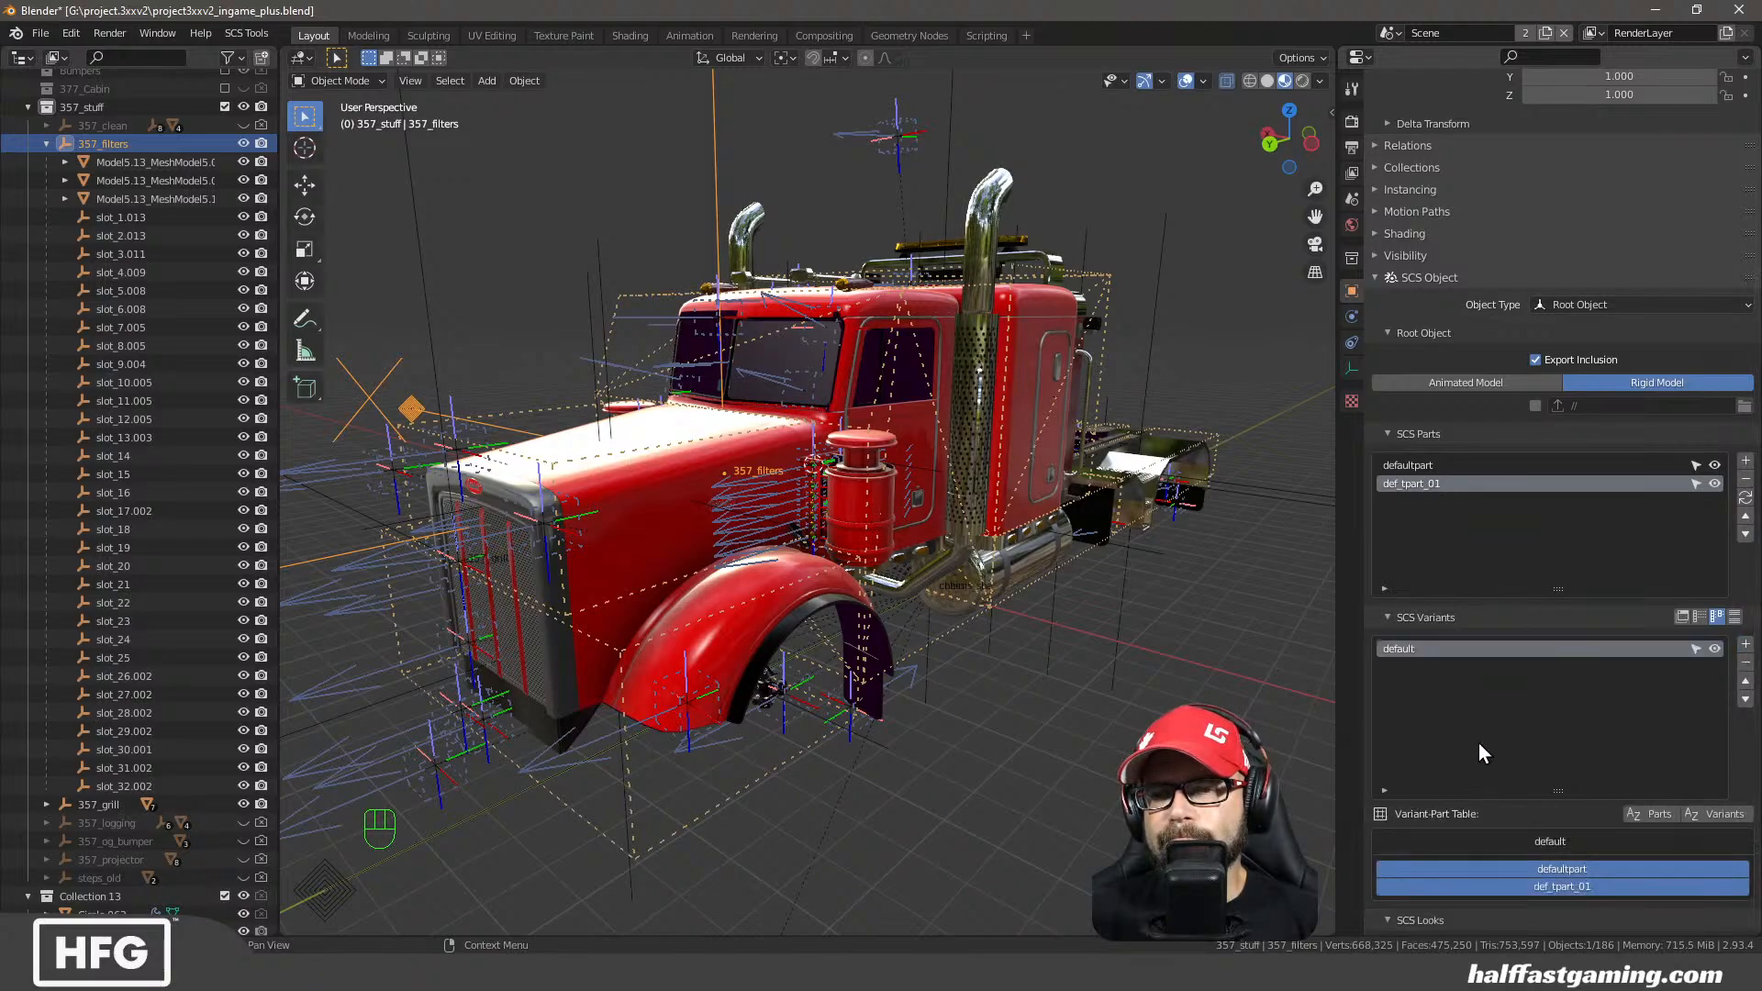
{"action": "scroll", "coordinate": [1496, 707], "scroll_direction": "down", "scroll_amount": 2}
{"action": "scroll", "coordinate": [1498, 656], "scroll_direction": "up", "scroll_amount": 1}
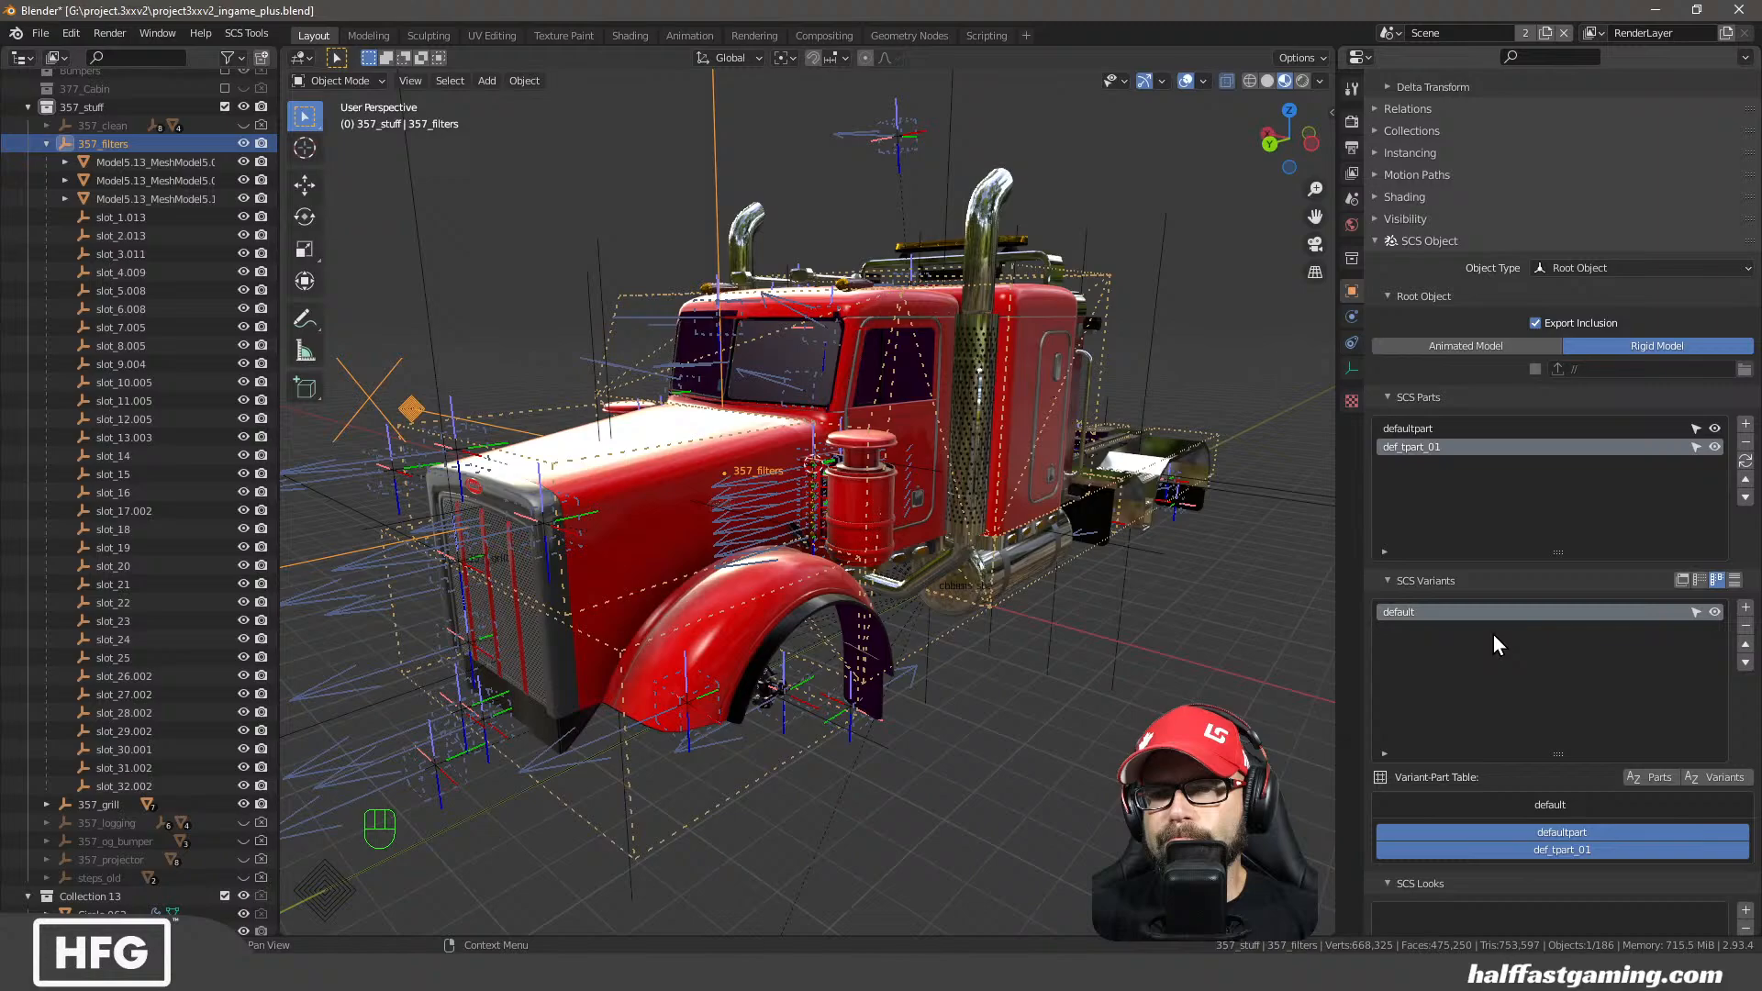
{"action": "double_click", "coordinate": [1425, 449]}
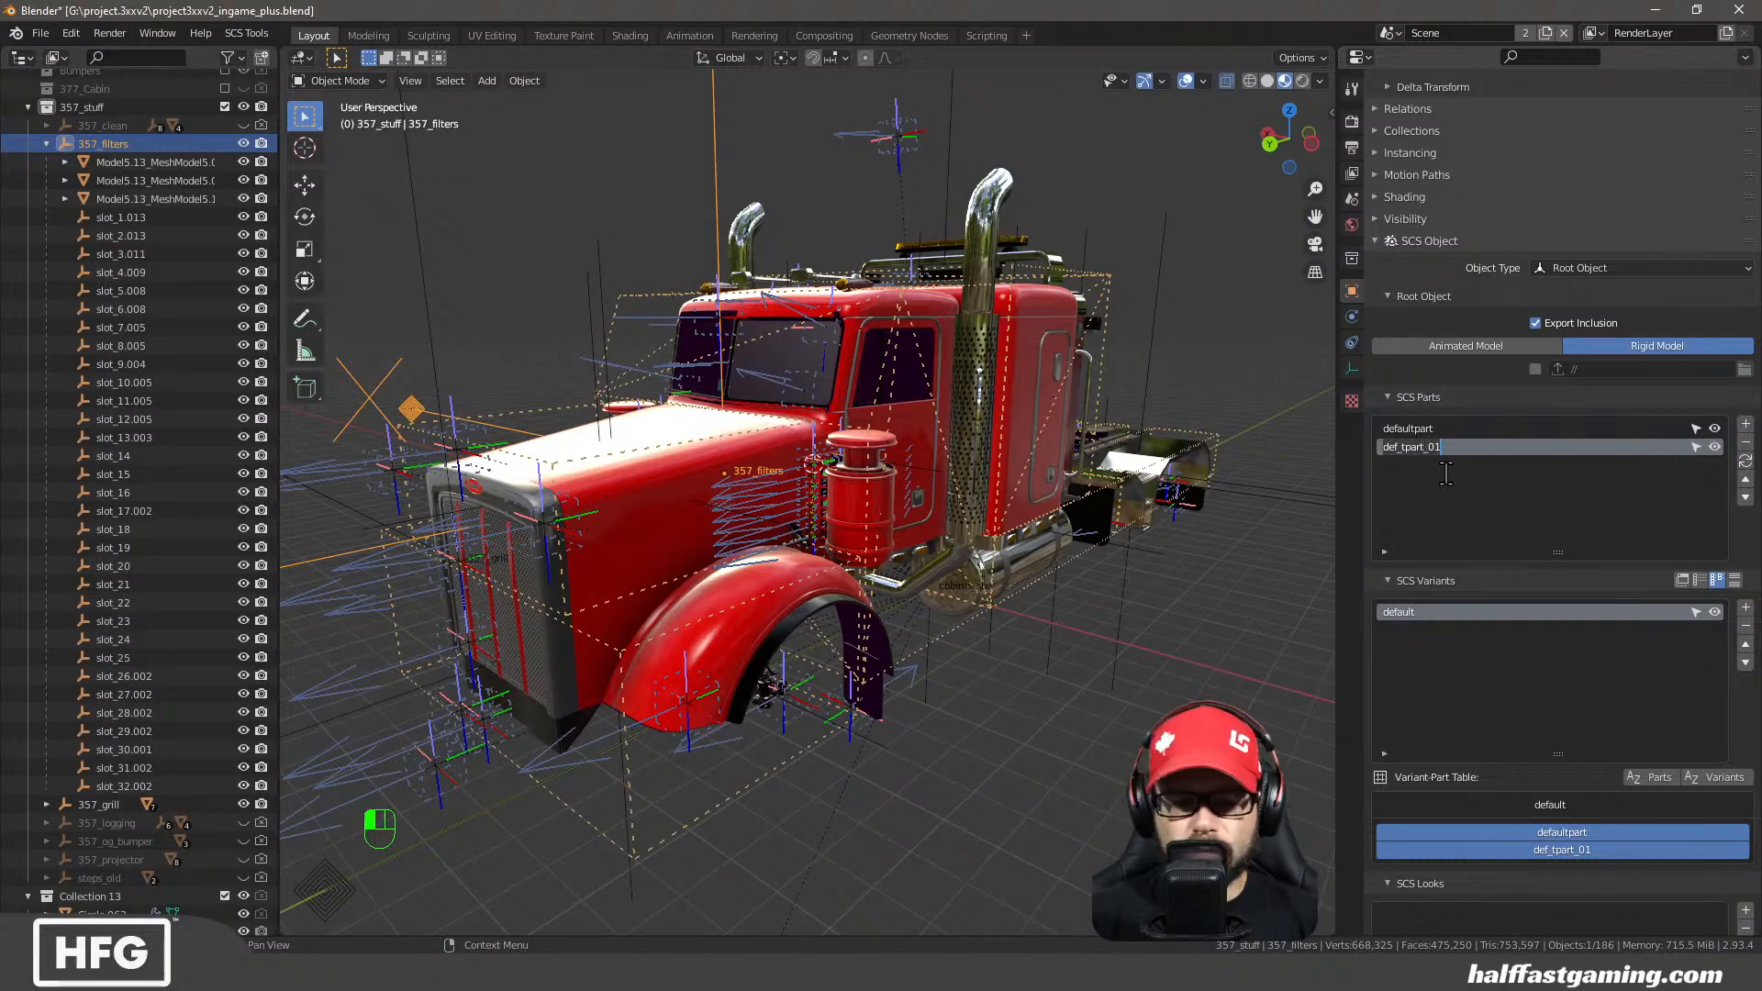
{"action": "type", "text": "filter"}
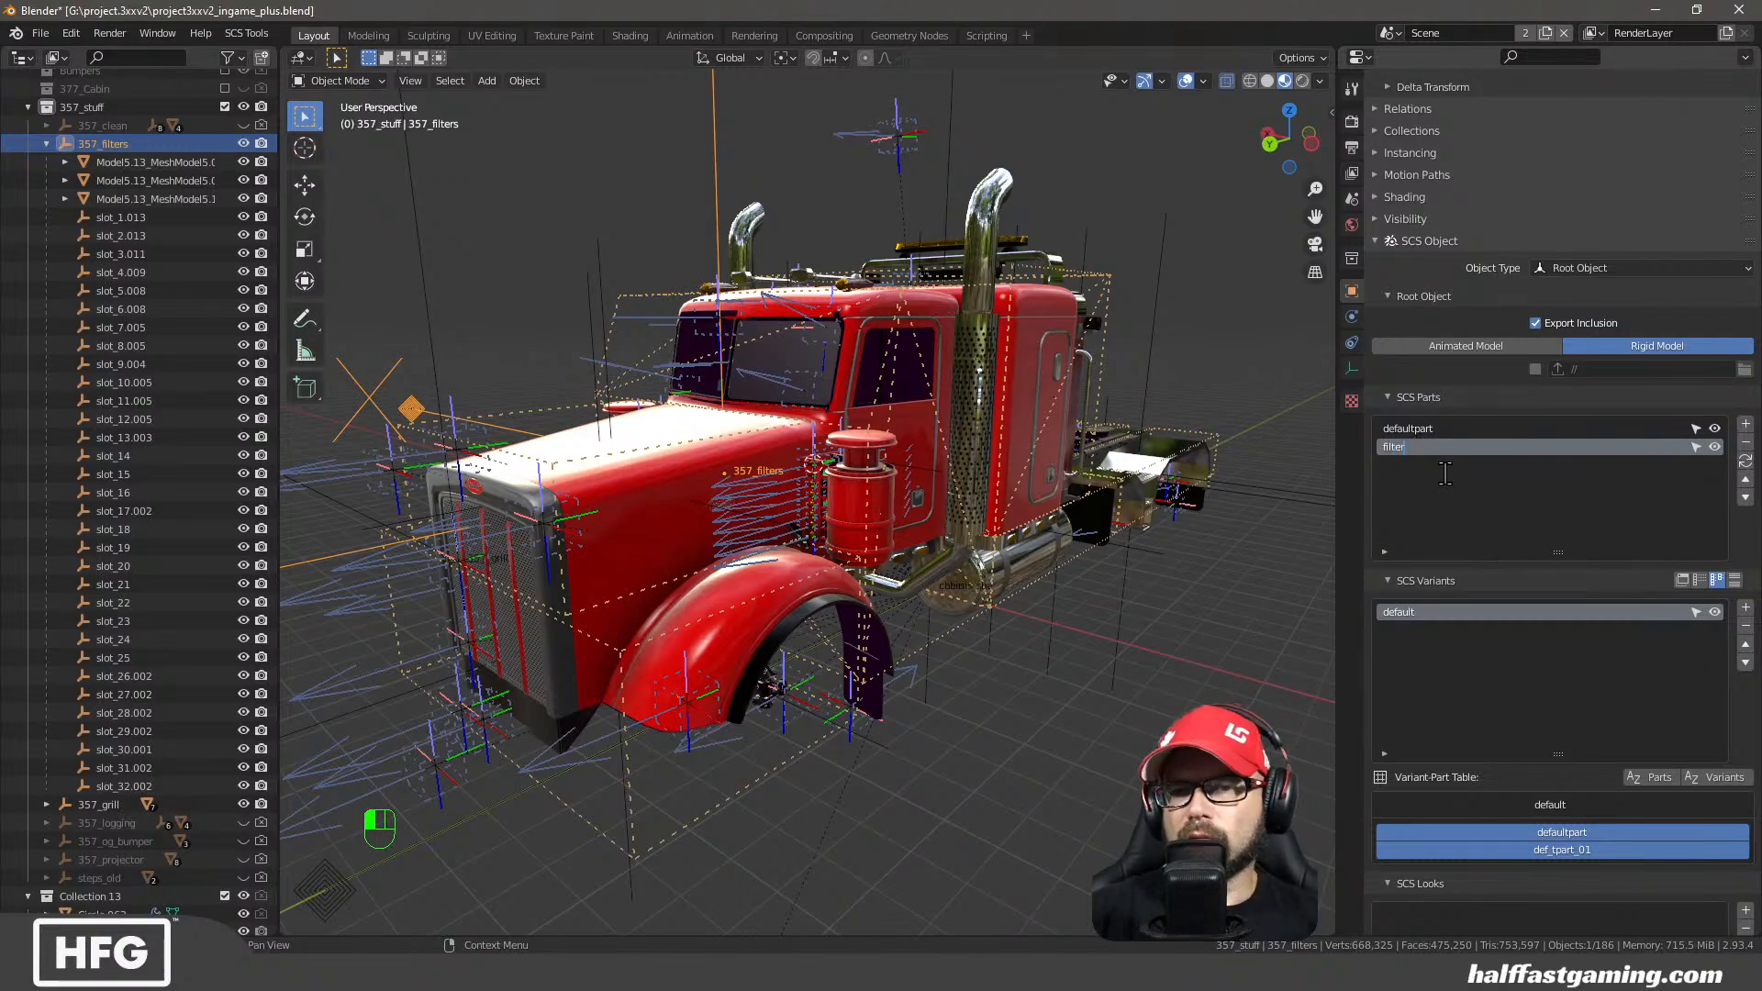
Add another SCS part to 357_filters and name it straps
{"action": "left_click", "coordinate": [1745, 424]}
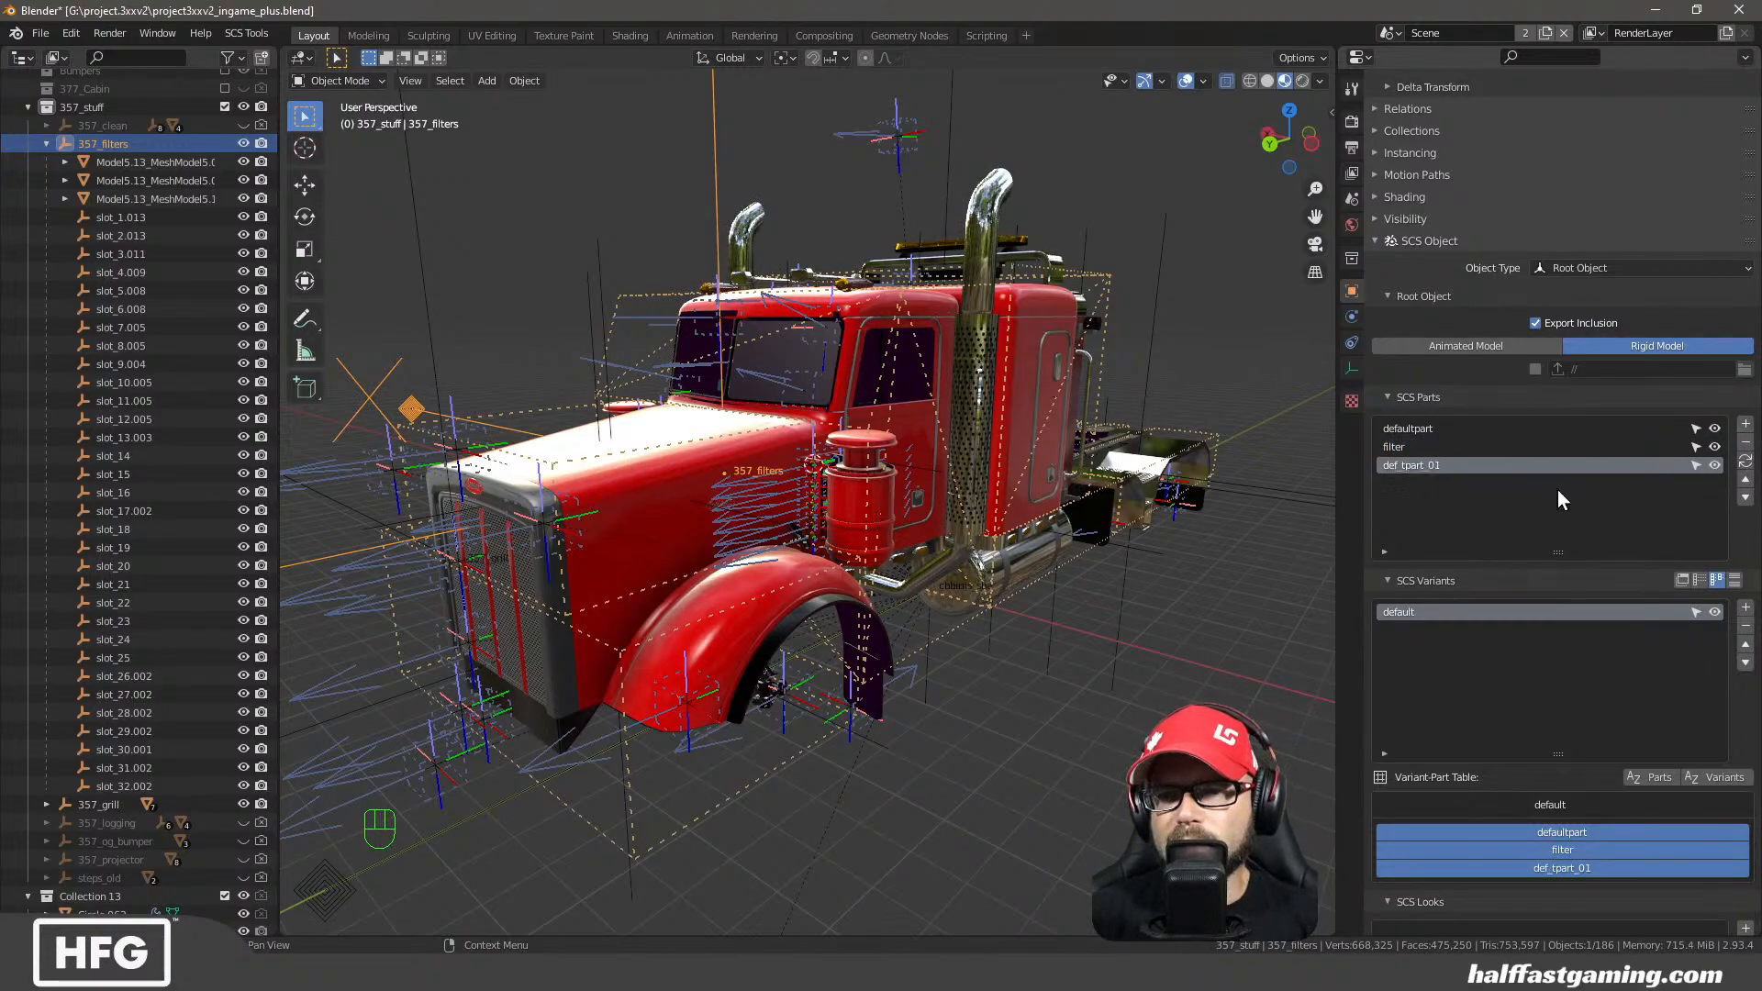
{"action": "type", "text": "br"}
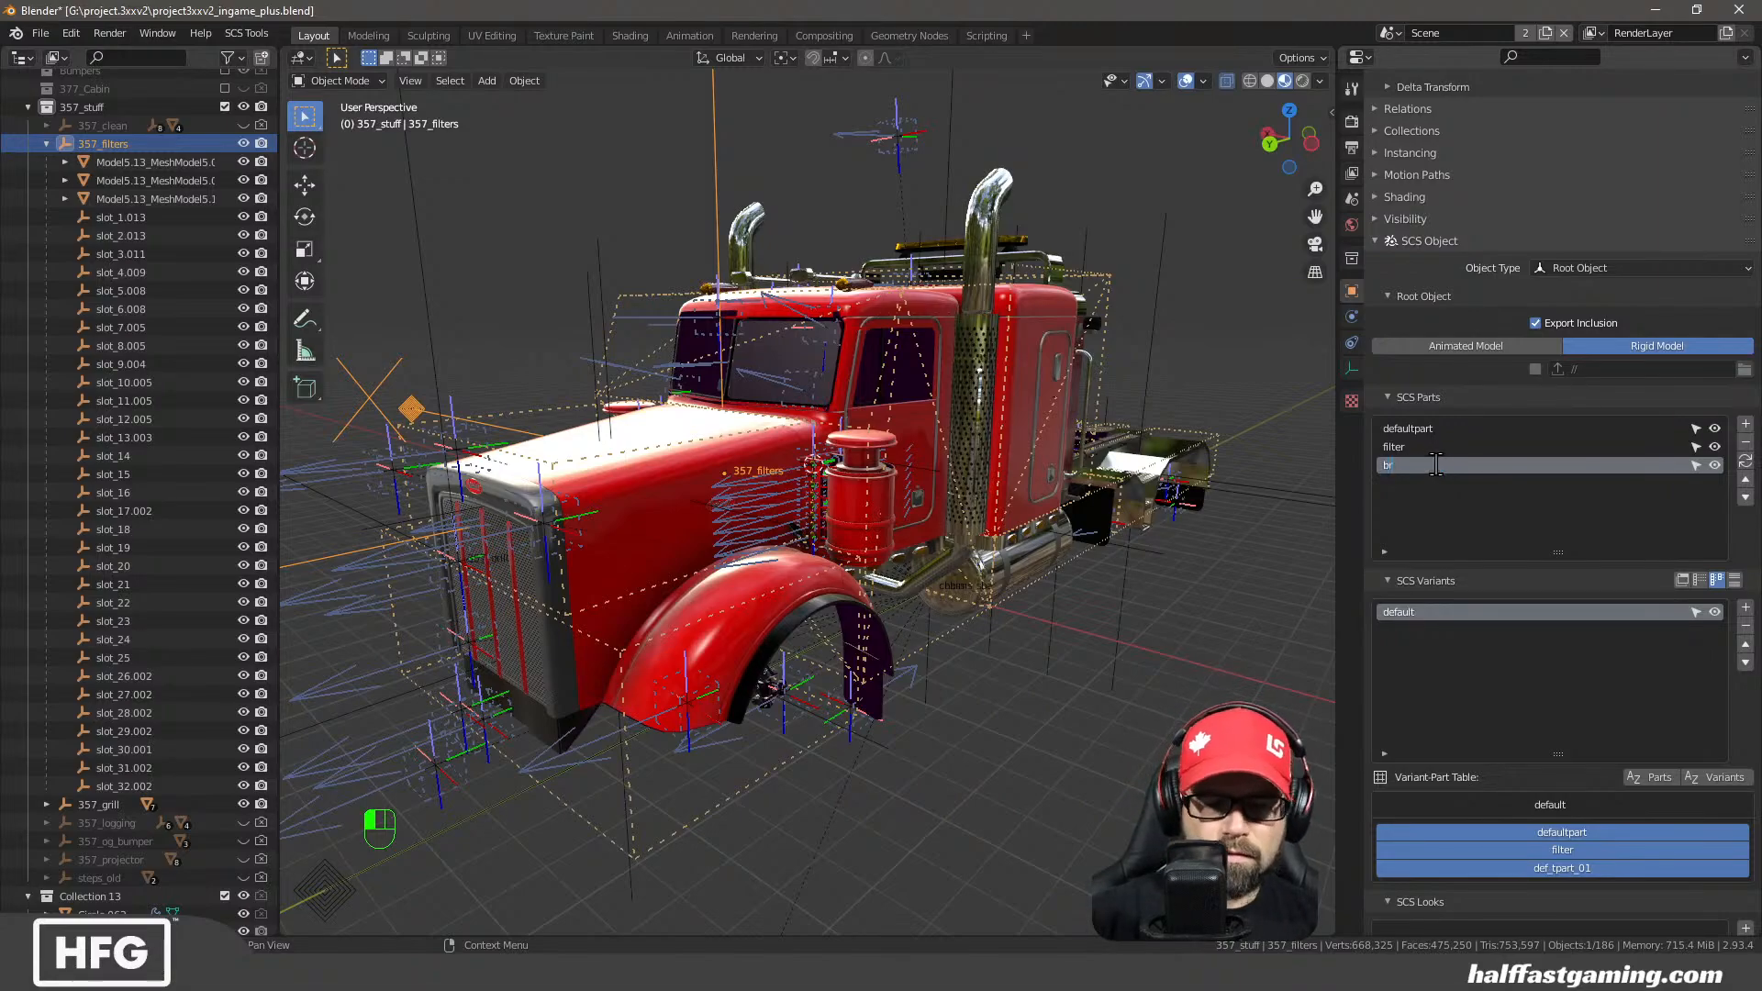
{"action": "key", "text": "BackSpace"}
{"action": "key", "text": "BackSpace"}
{"action": "key", "text": "BackSpace"}
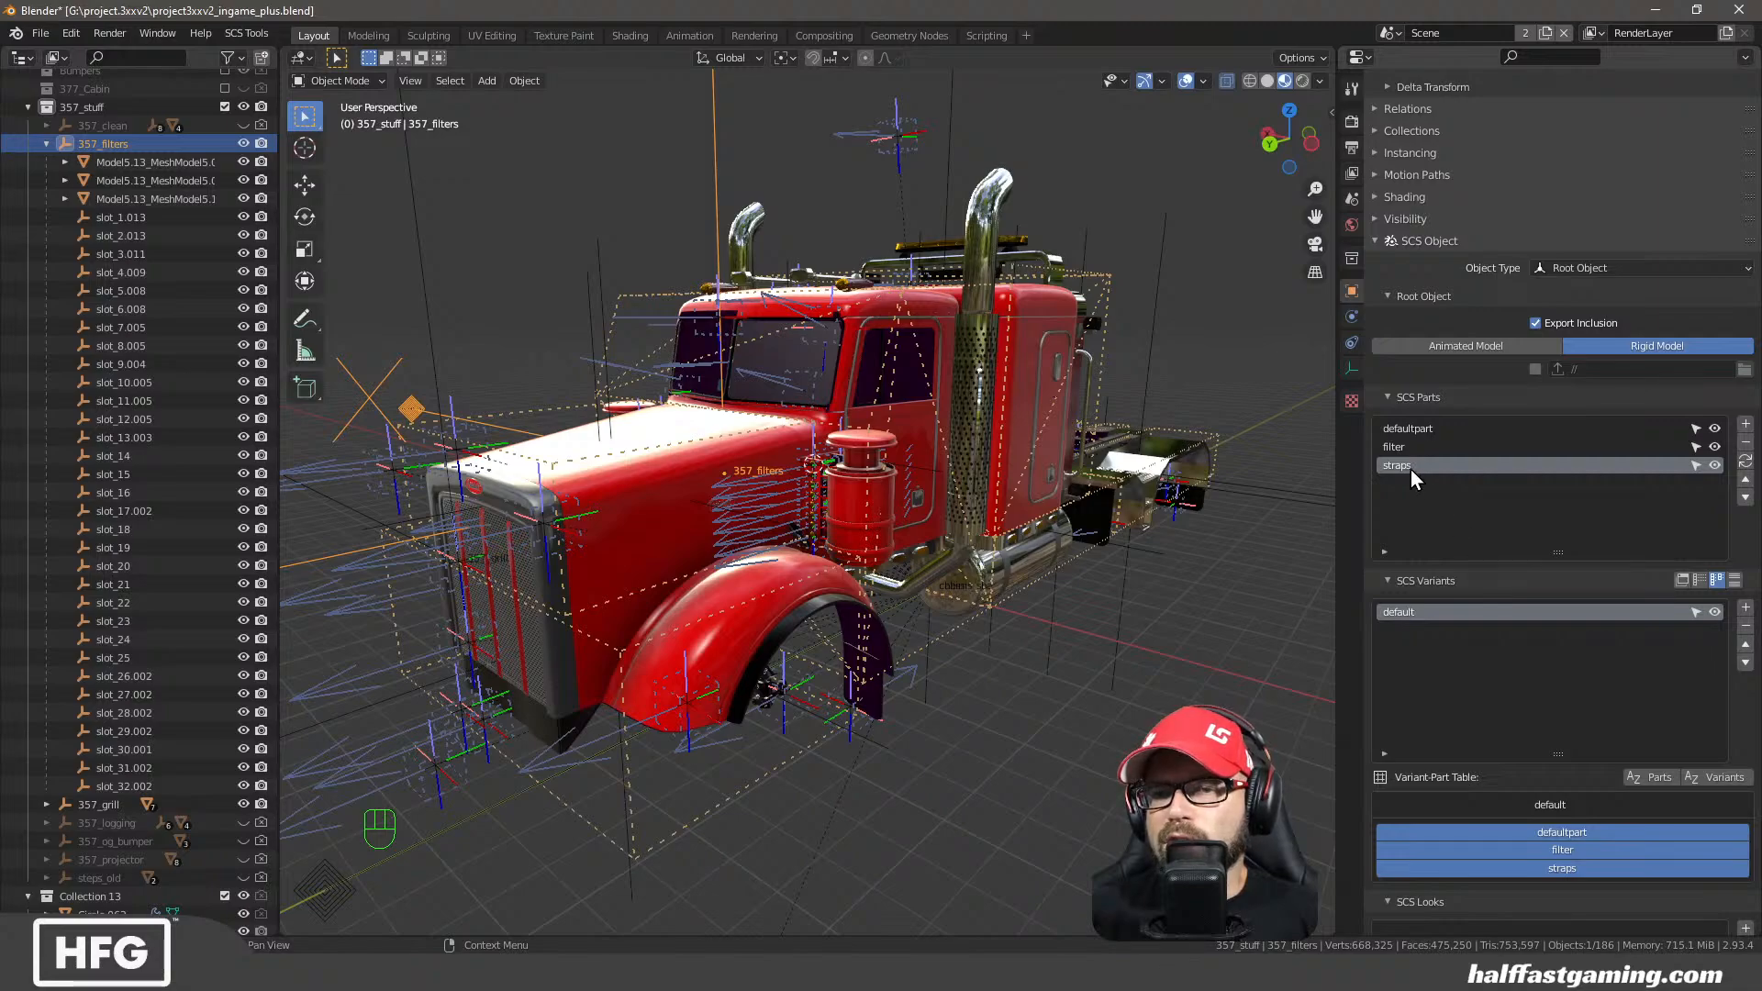
Add a further SCS part named filter_chr to the 357_filters root
{"action": "left_click", "coordinate": [1746, 424]}
{"action": "double_click", "coordinate": [1459, 486]}
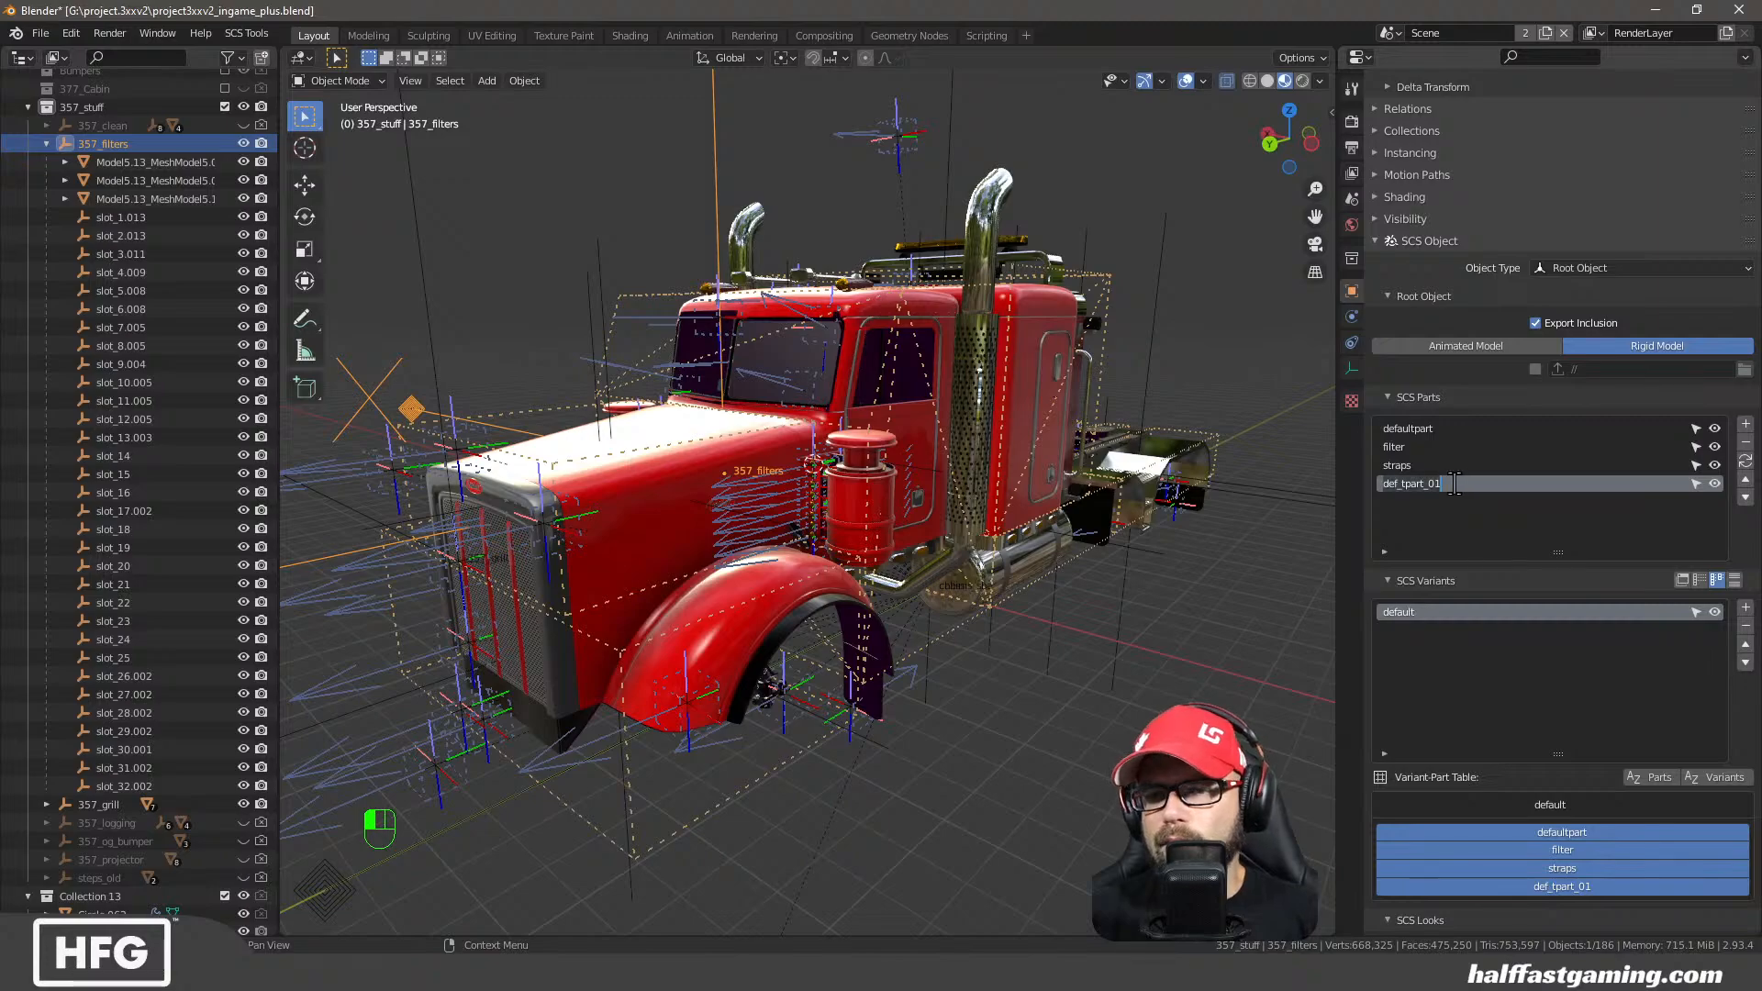
{"action": "type", "text": "filt"}
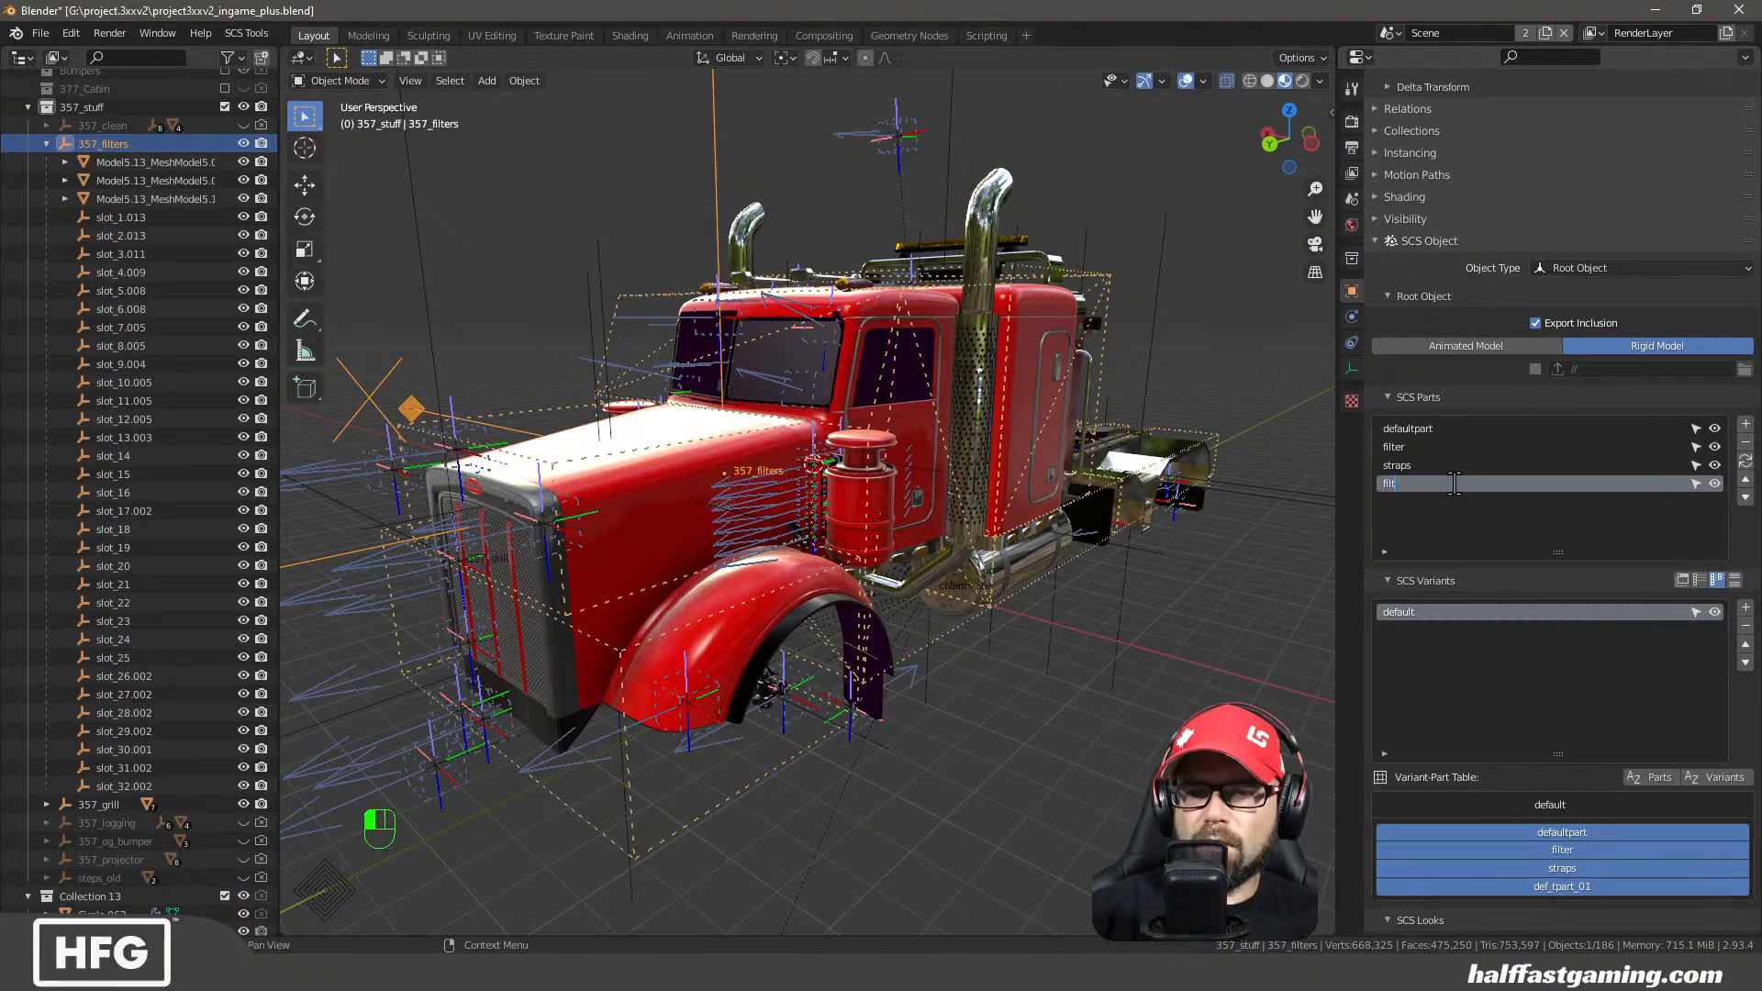
{"action": "type", "text": "er_chr"}
{"action": "key", "text": "Return"}
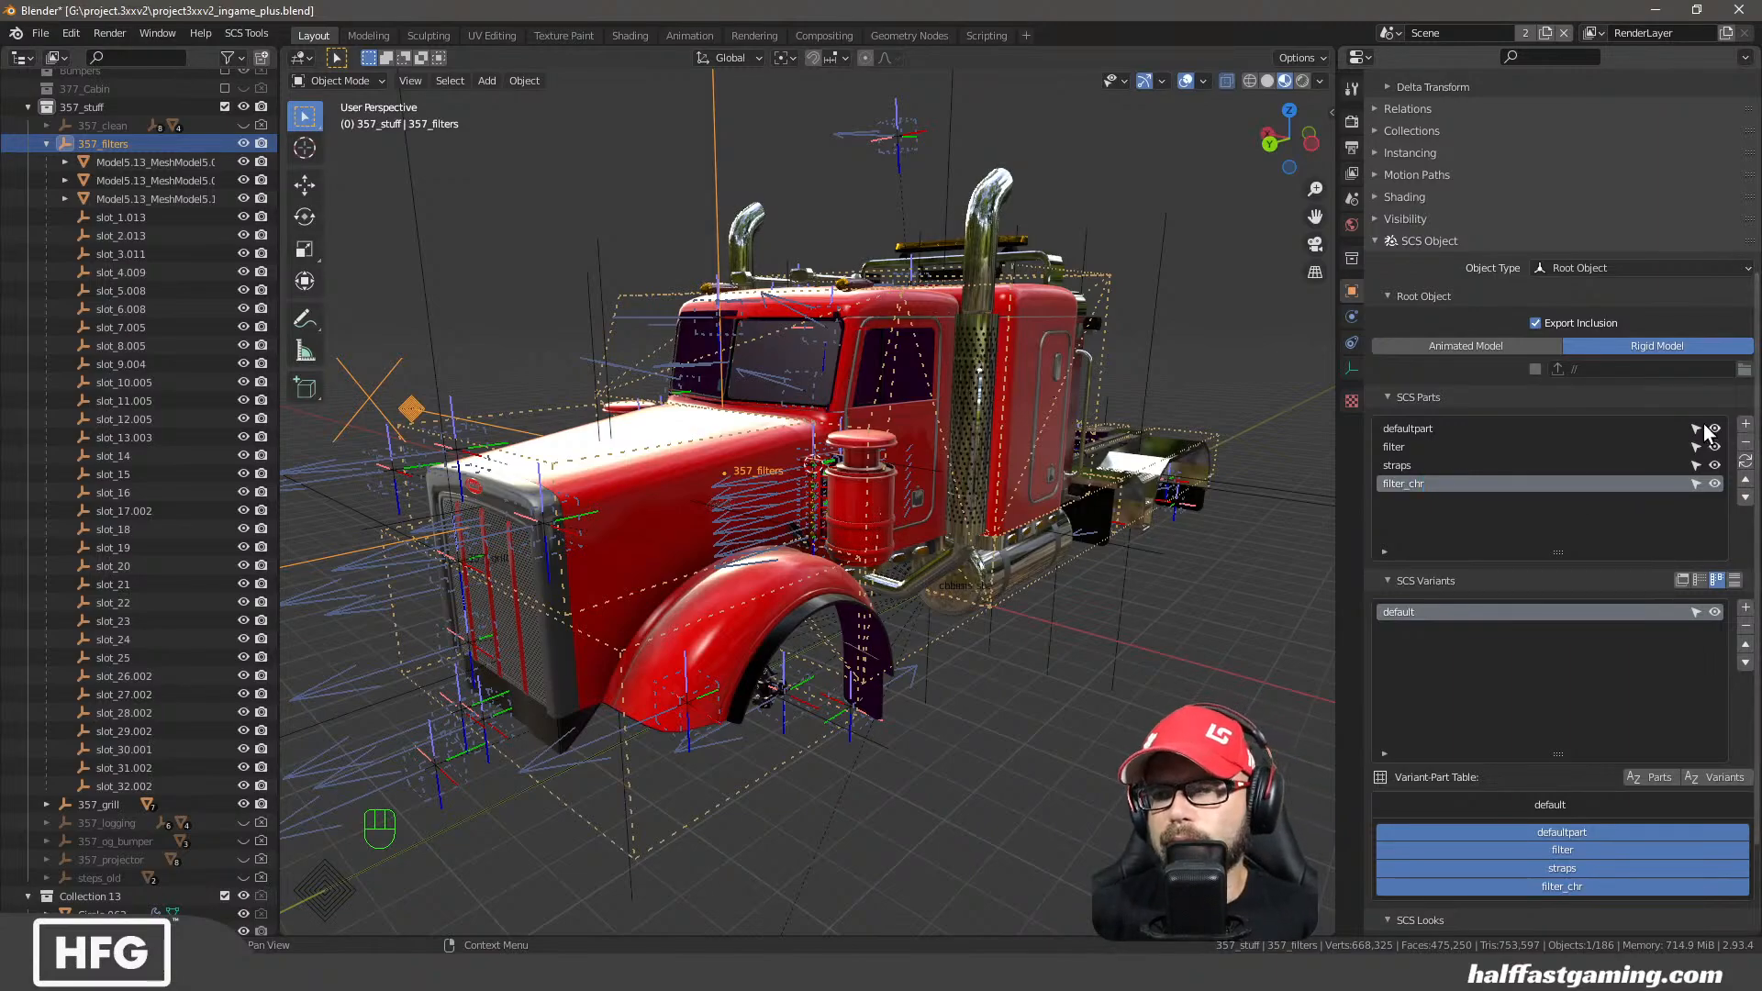
Add a further SCS part named straps_chr to the 357_filters root
{"action": "left_click", "coordinate": [1746, 424]}
{"action": "double_click", "coordinate": [1422, 502]}
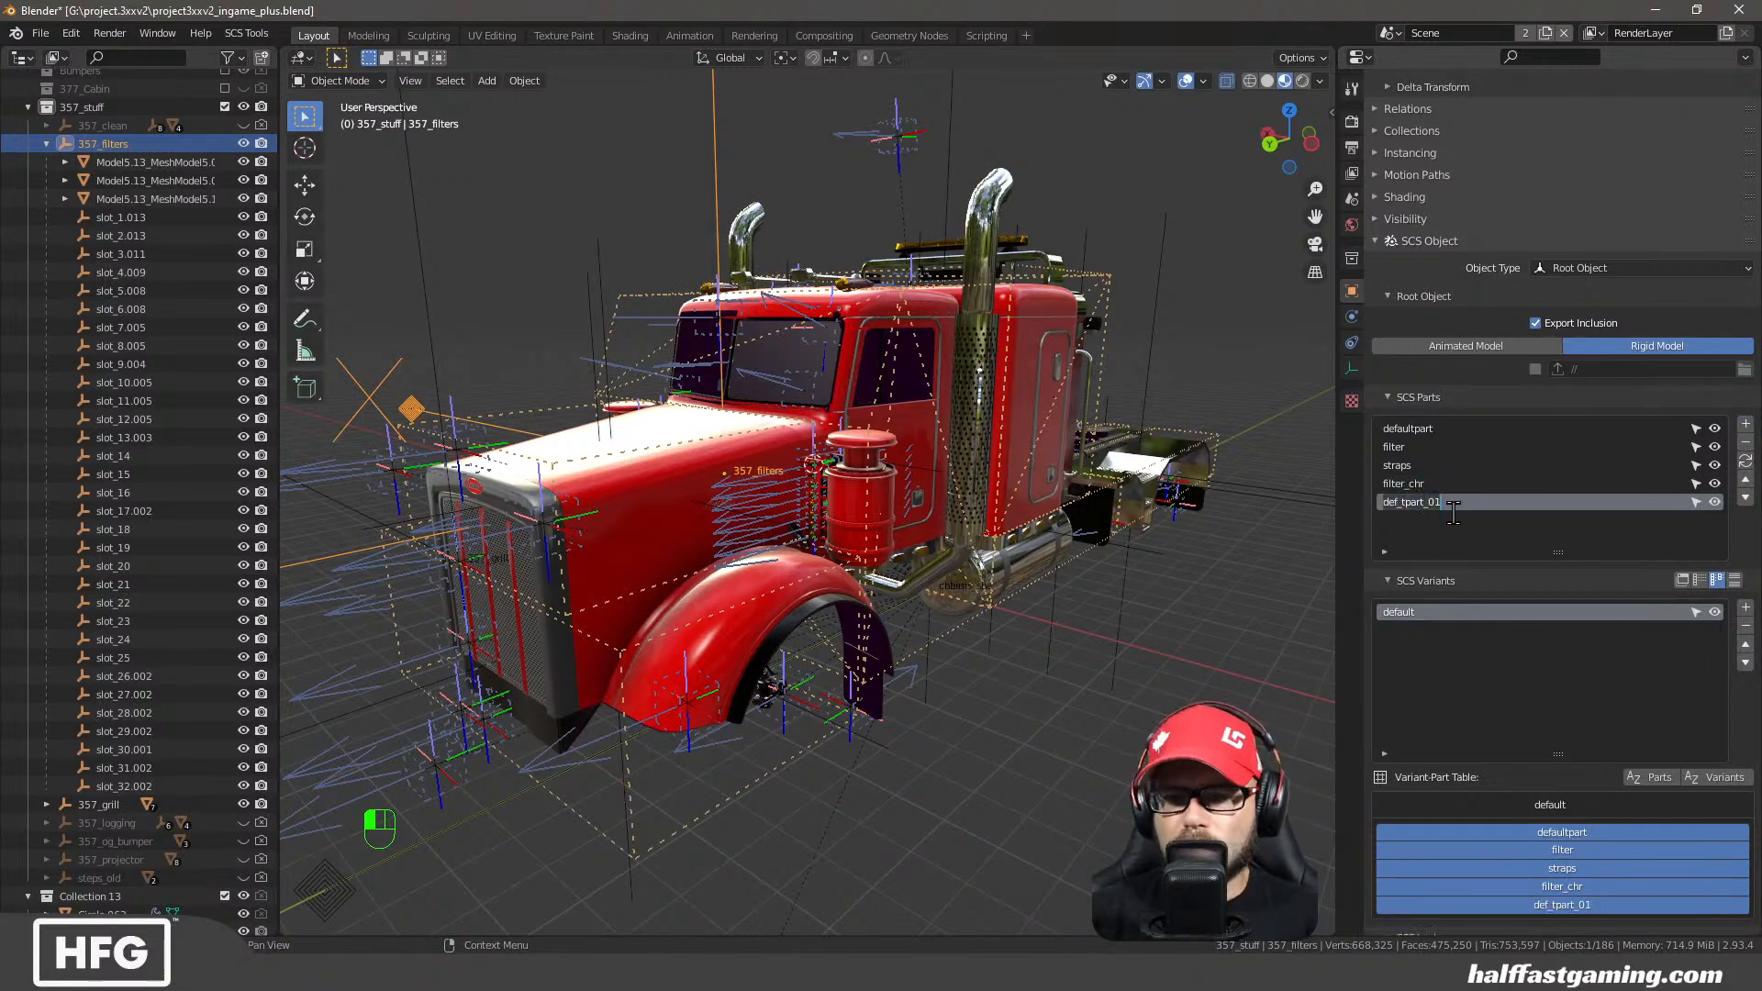
{"action": "type", "text": "straps"}
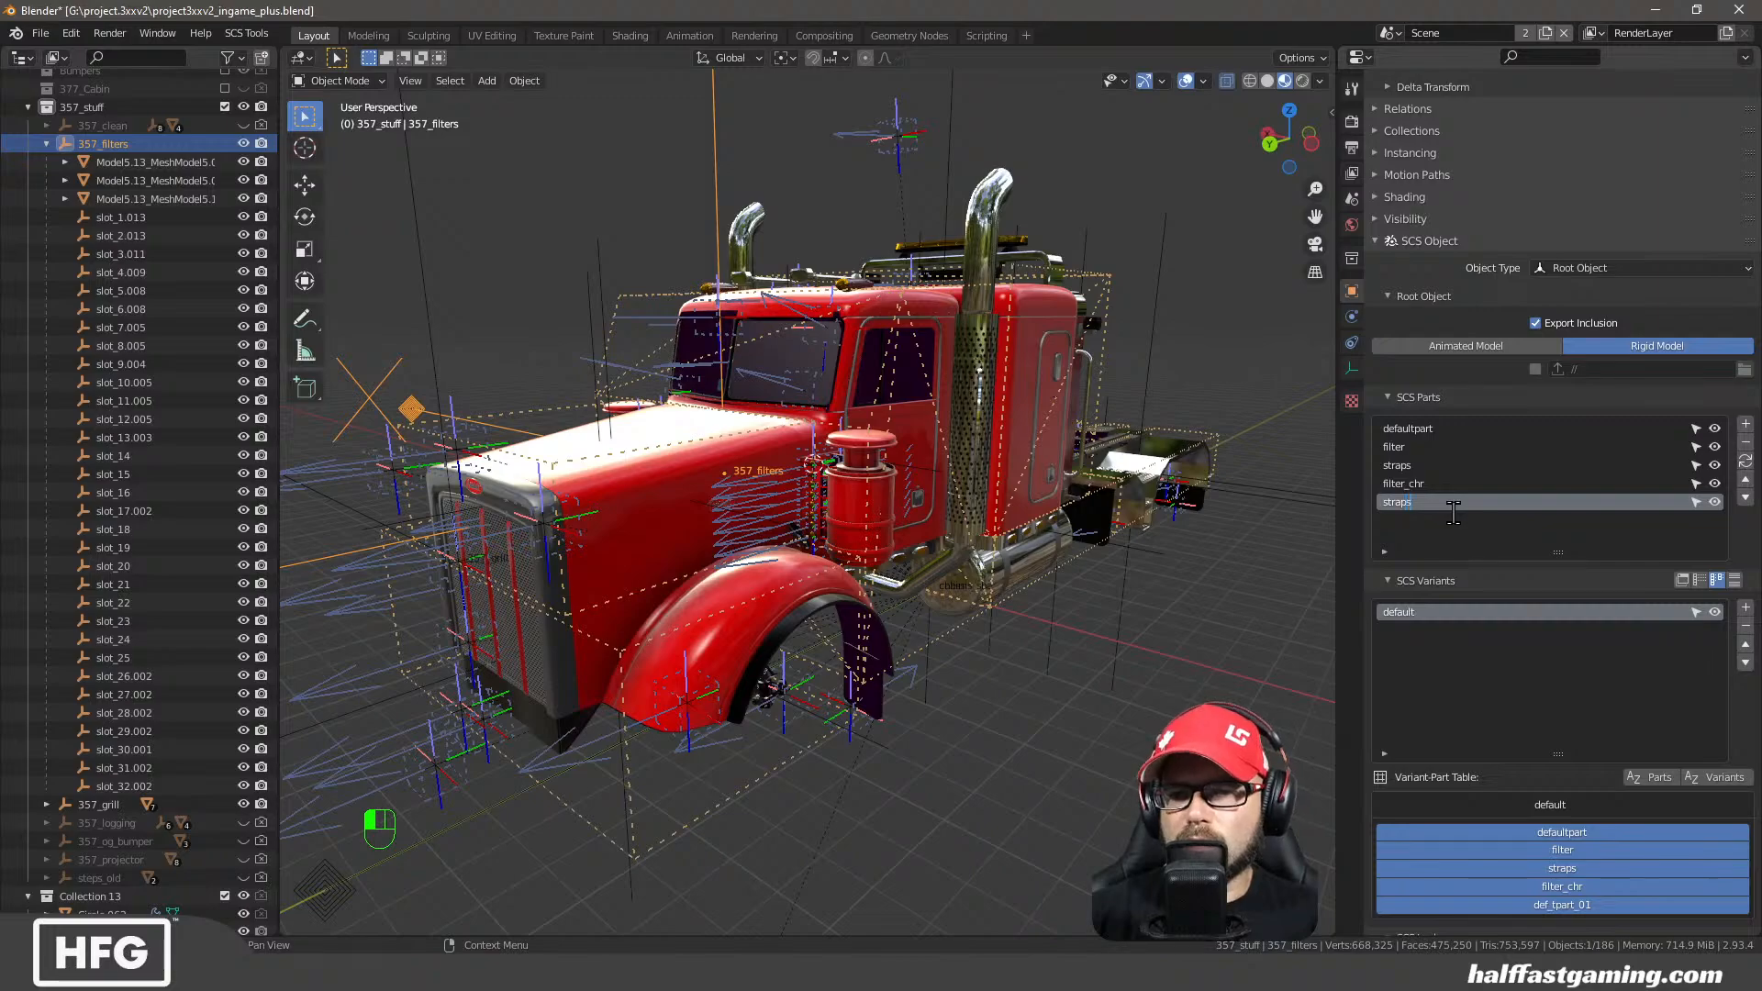
{"action": "type", "text": "_chr"}
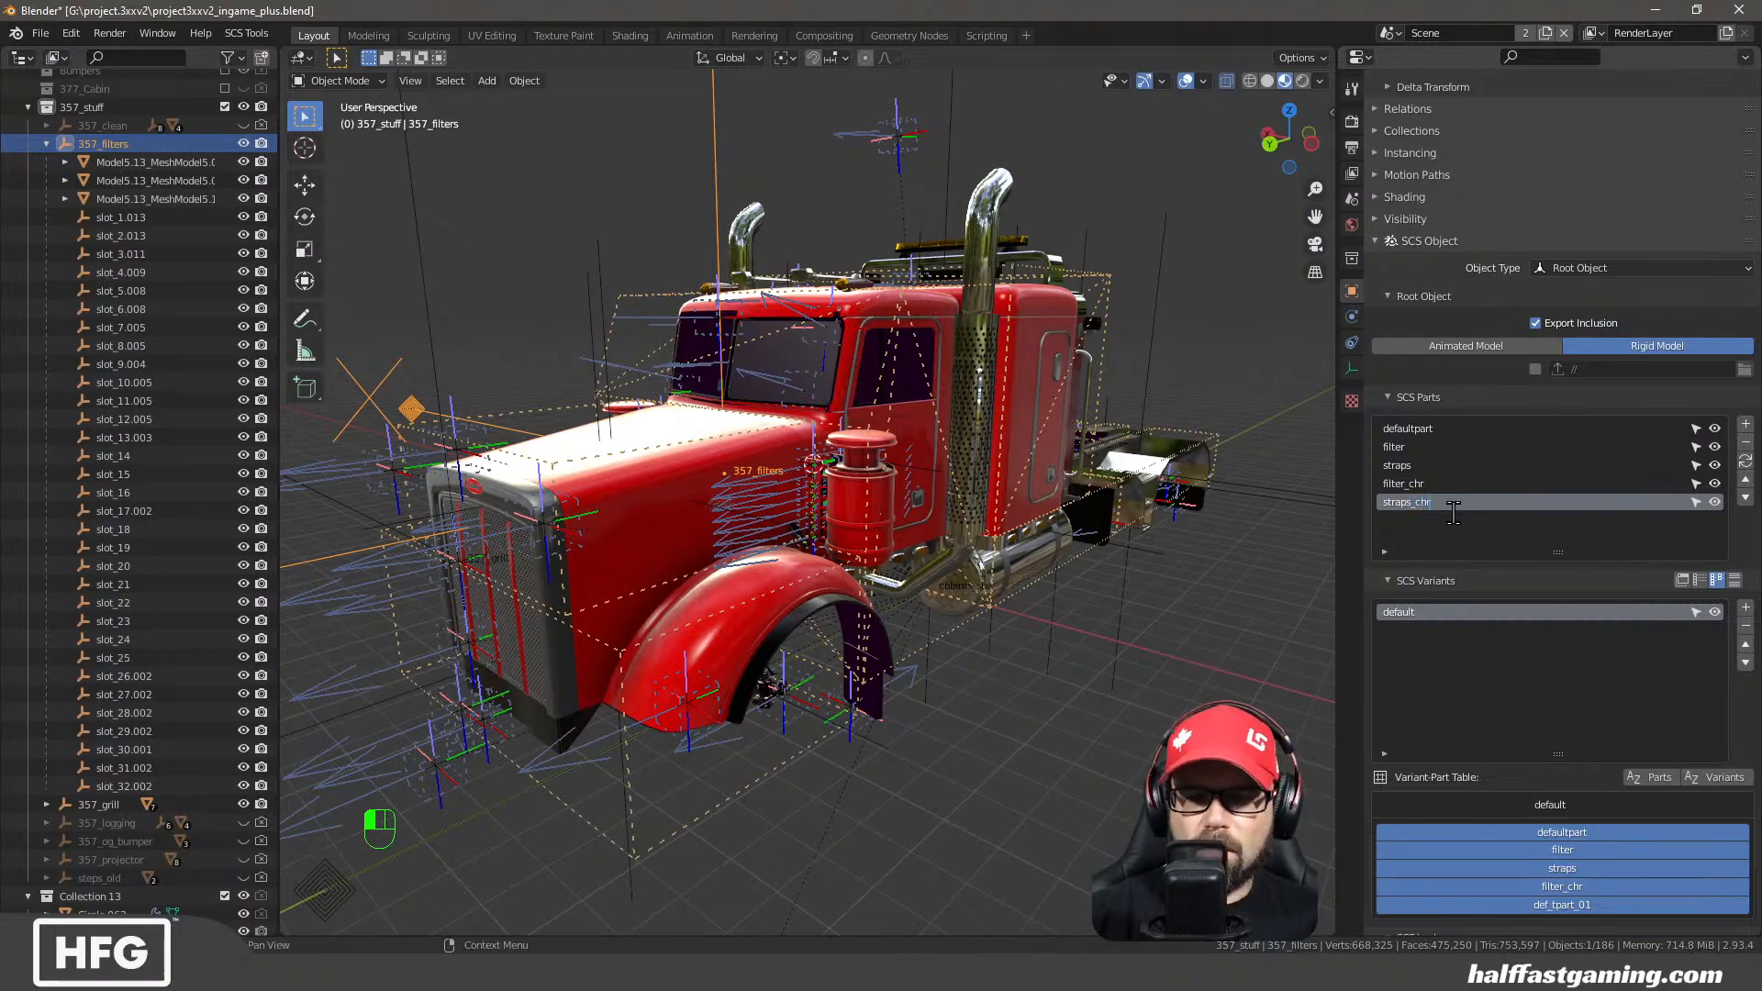
{"action": "key", "text": "Return"}
Widen the properties editor and reorder the SCS Object section to sit directly below Transform, leaving it expanded
{"action": "scroll", "coordinate": [1495, 708], "scroll_direction": "down", "scroll_amount": 2}
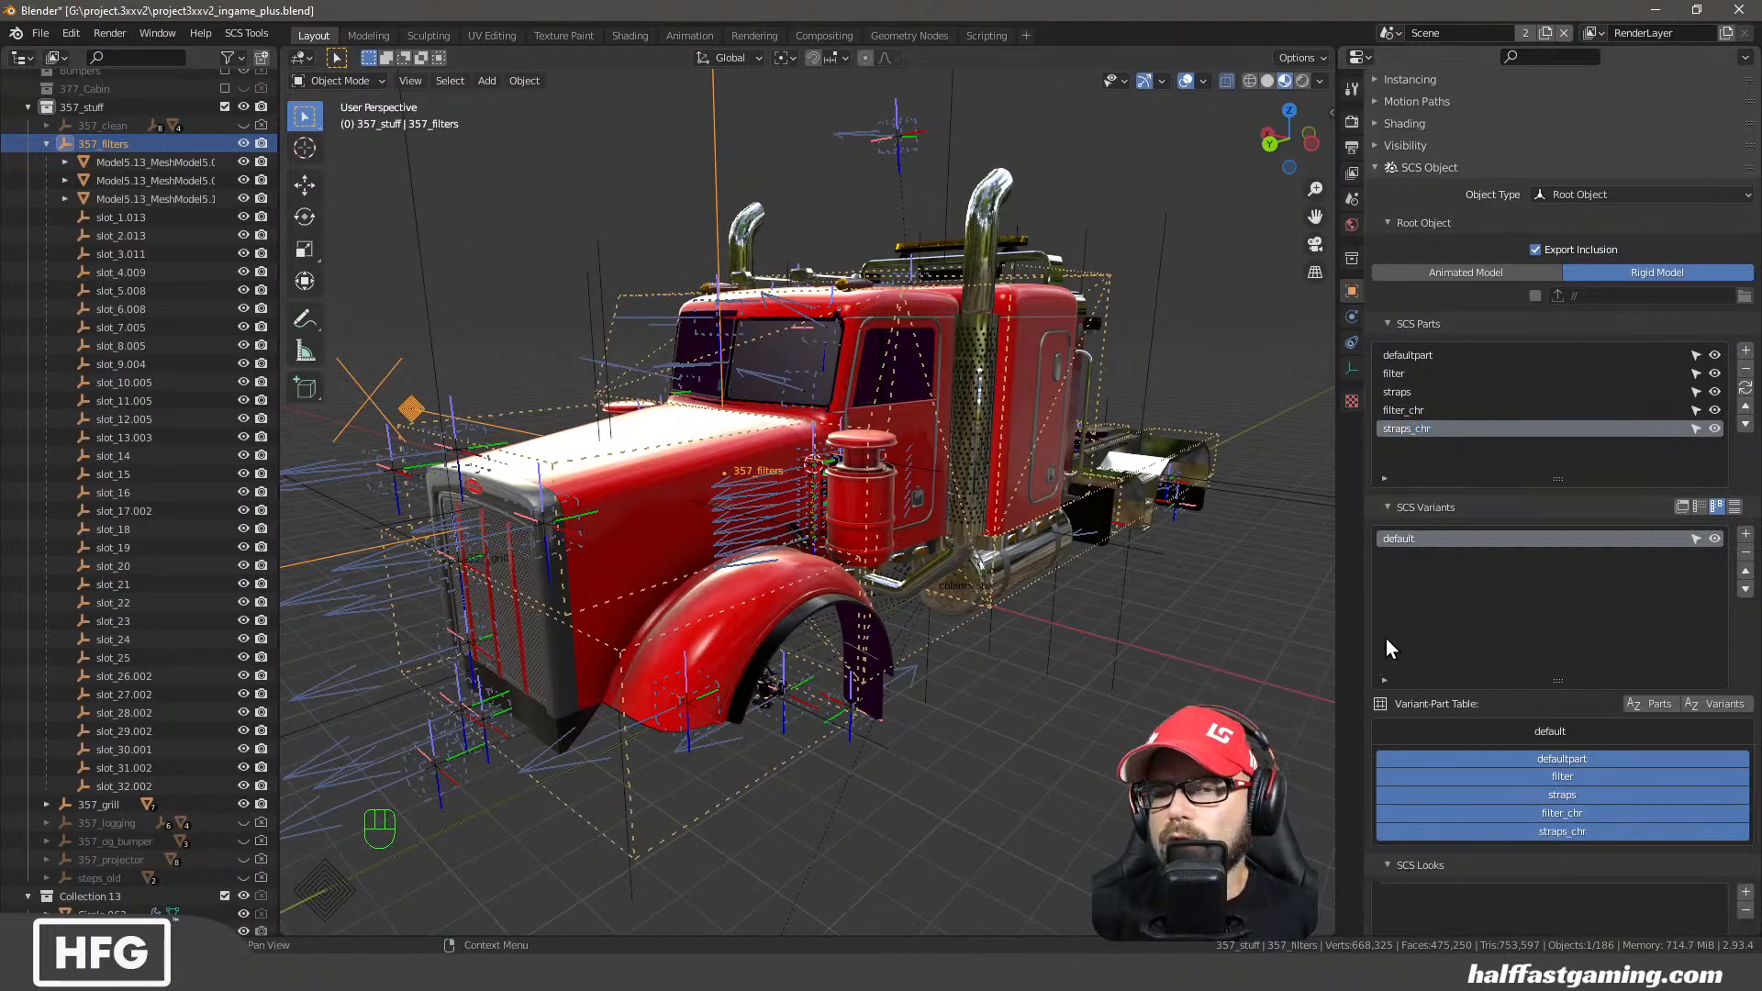
{"action": "left_click_drag", "start_coordinate": [1363, 617], "coordinate": [1044, 606]}
{"action": "scroll", "coordinate": [1445, 658], "scroll_direction": "down", "scroll_amount": 2}
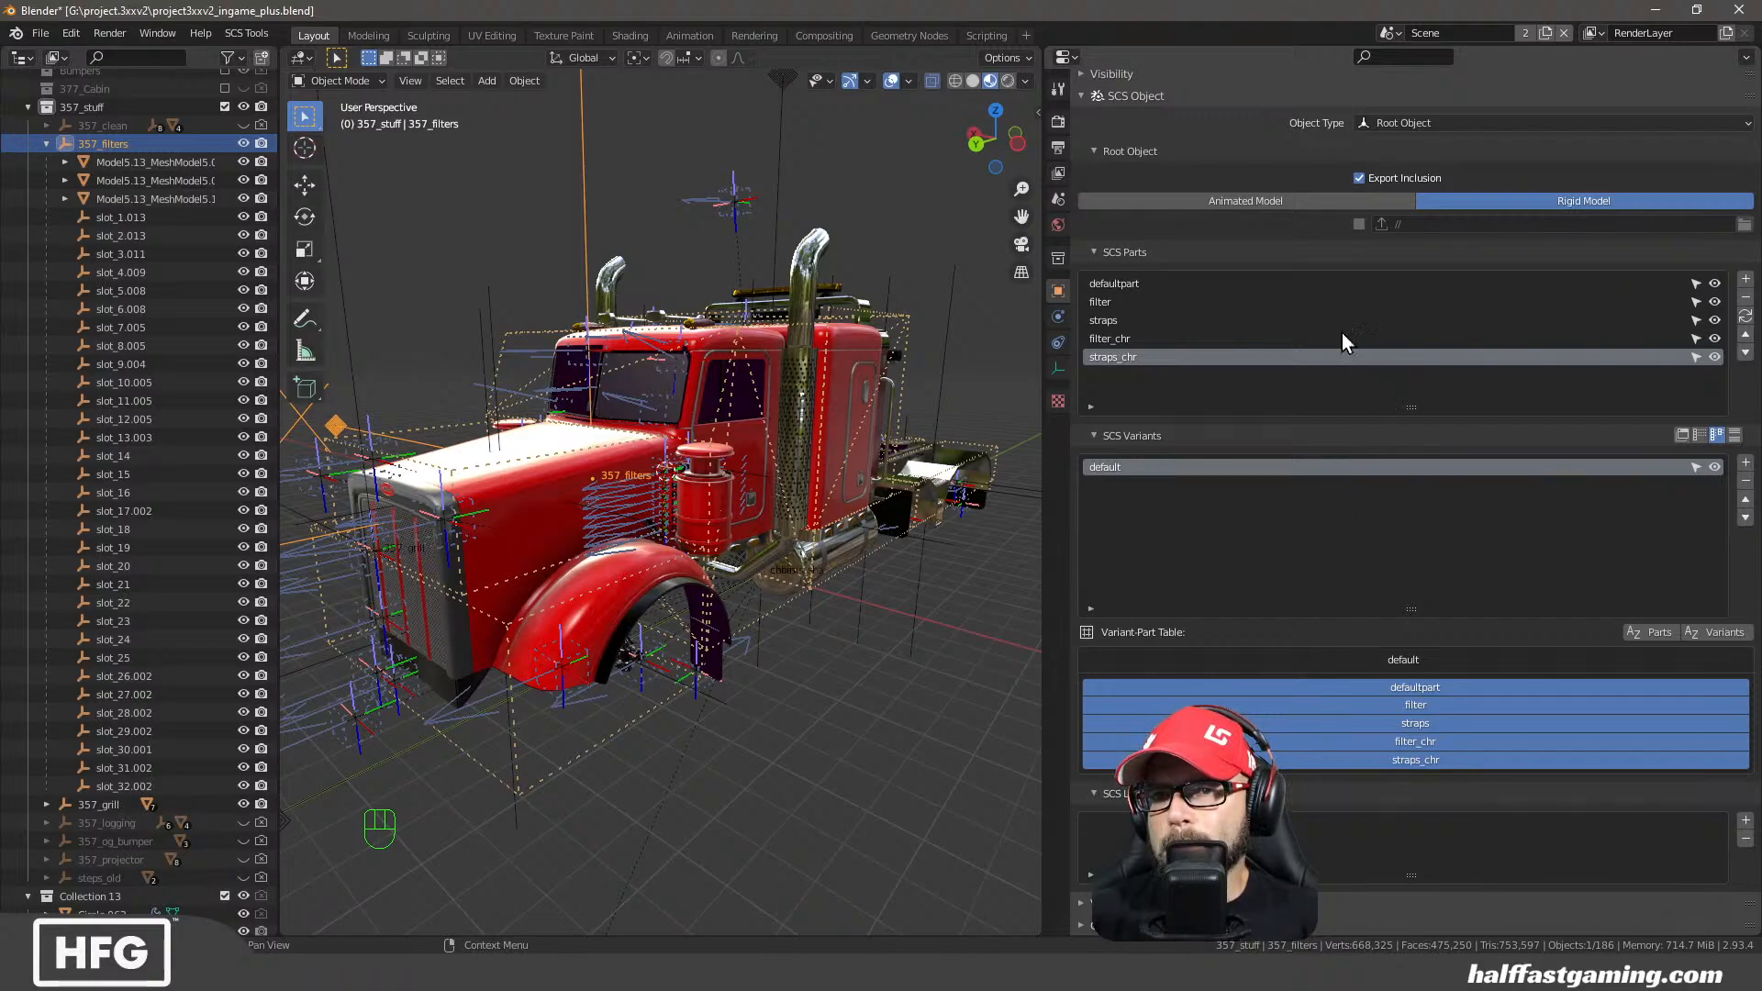
{"action": "left_click", "coordinate": [1081, 97]}
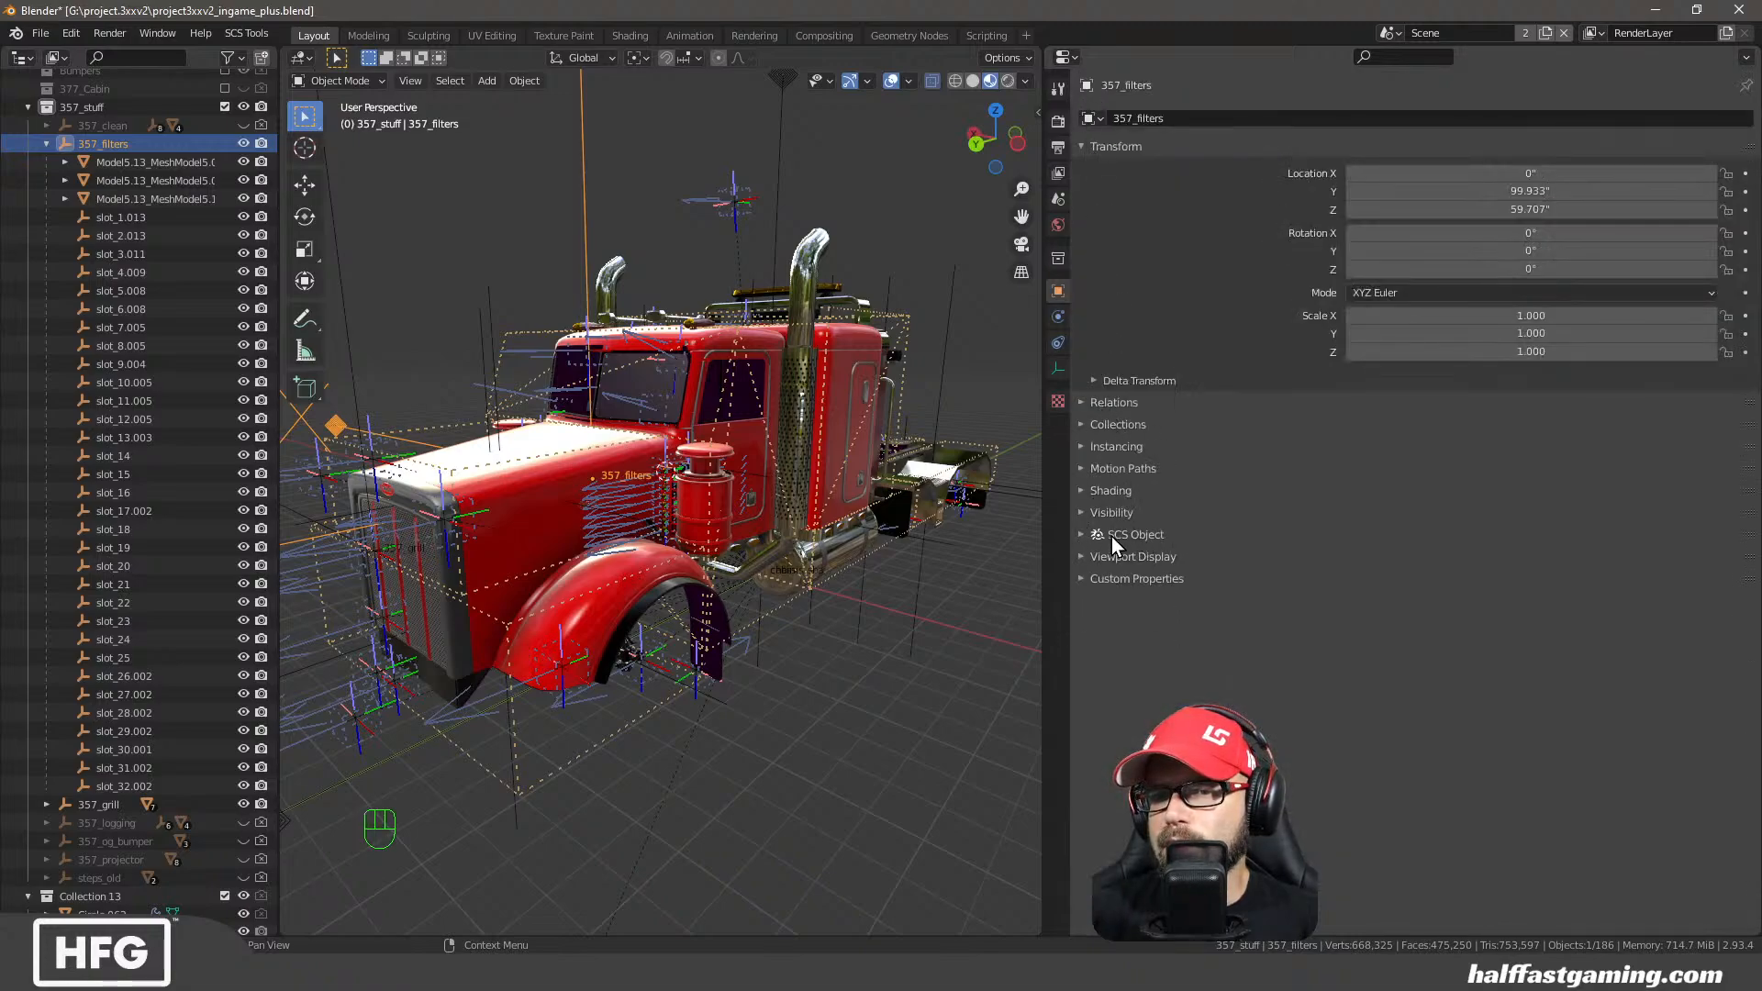
{"action": "left_click_drag", "start_coordinate": [1748, 544], "coordinate": [1748, 412]}
{"action": "left_click", "coordinate": [1109, 404]}
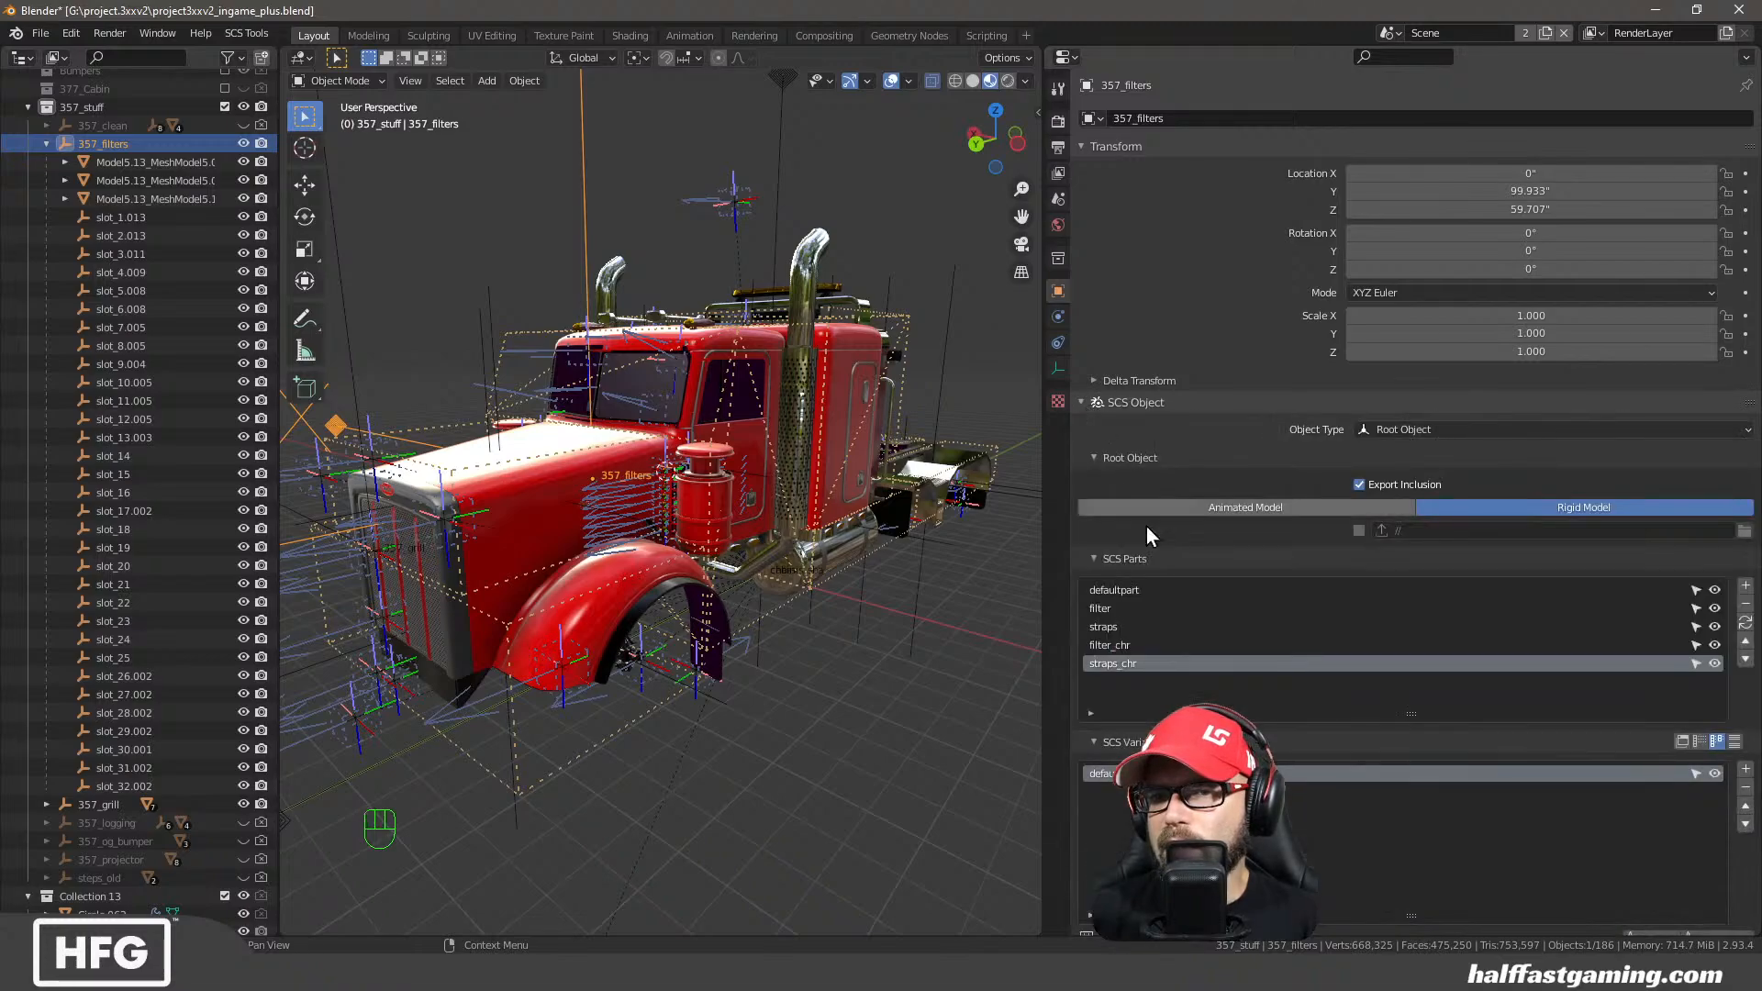
Exclude the filter_chr and straps parts from the default variant in the variant-part table
{"action": "scroll", "coordinate": [1312, 587], "scroll_direction": "down", "scroll_amount": 8}
{"action": "scroll", "coordinate": [1308, 576], "scroll_direction": "down", "scroll_amount": 3}
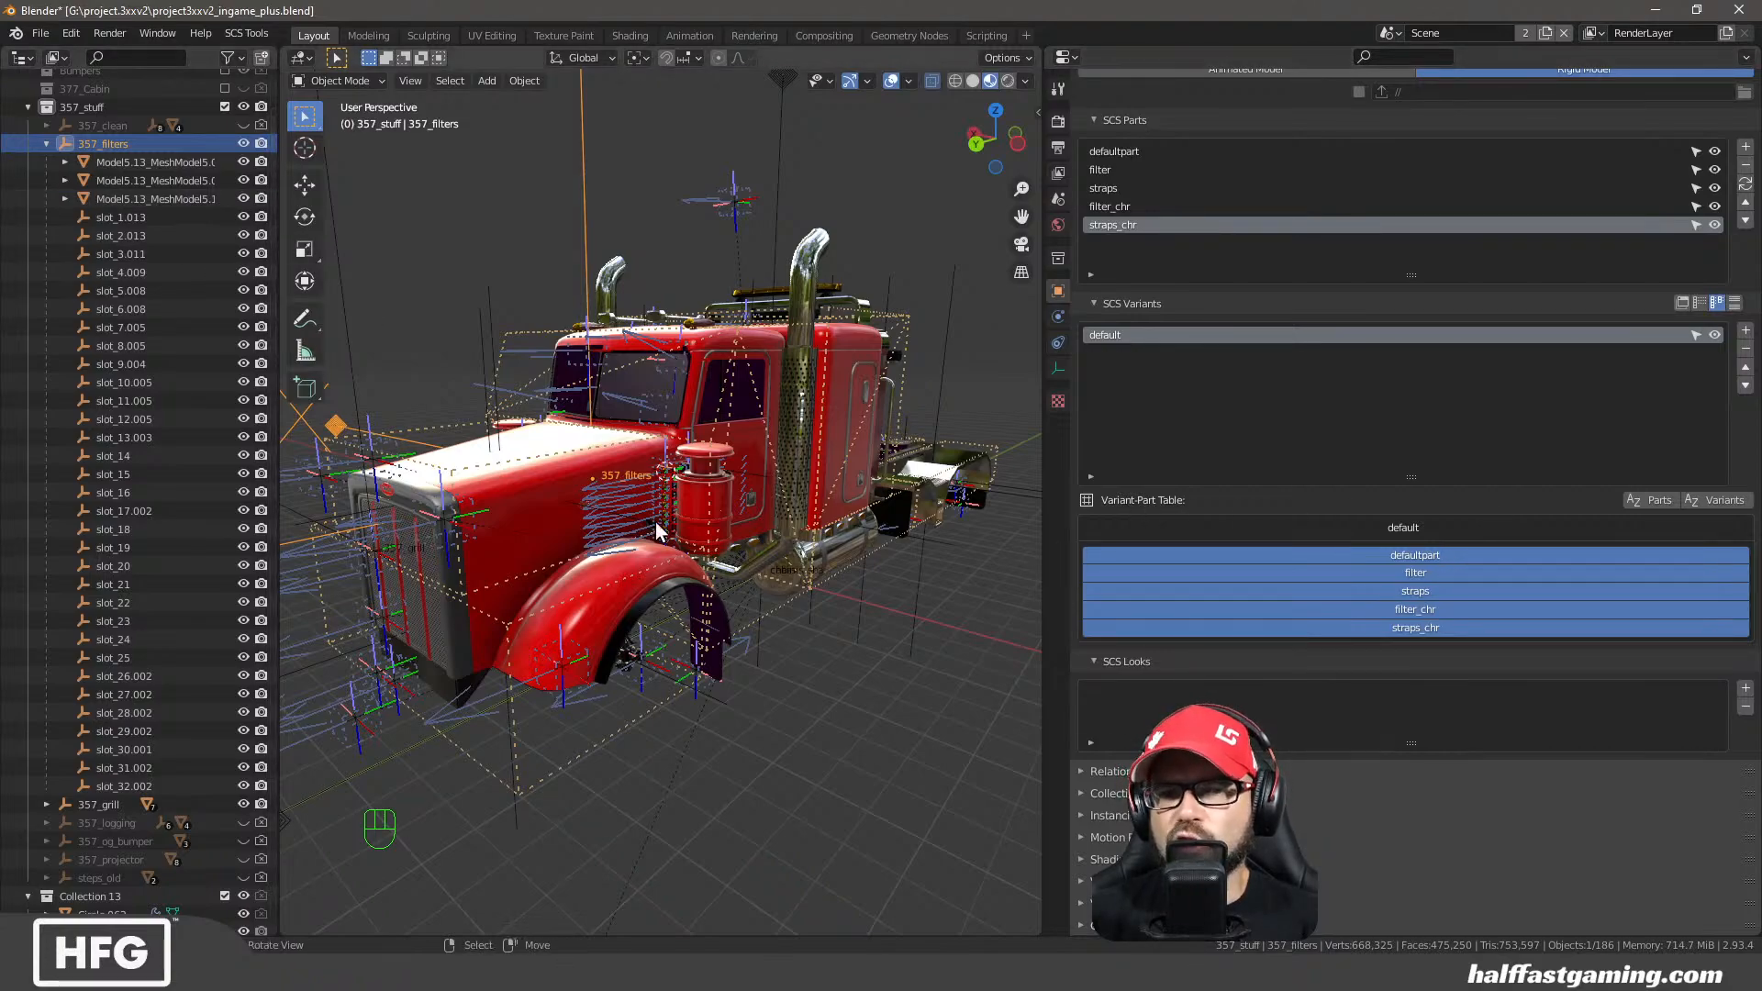
{"action": "left_click", "coordinate": [1452, 613]}
{"action": "left_click", "coordinate": [1441, 591]}
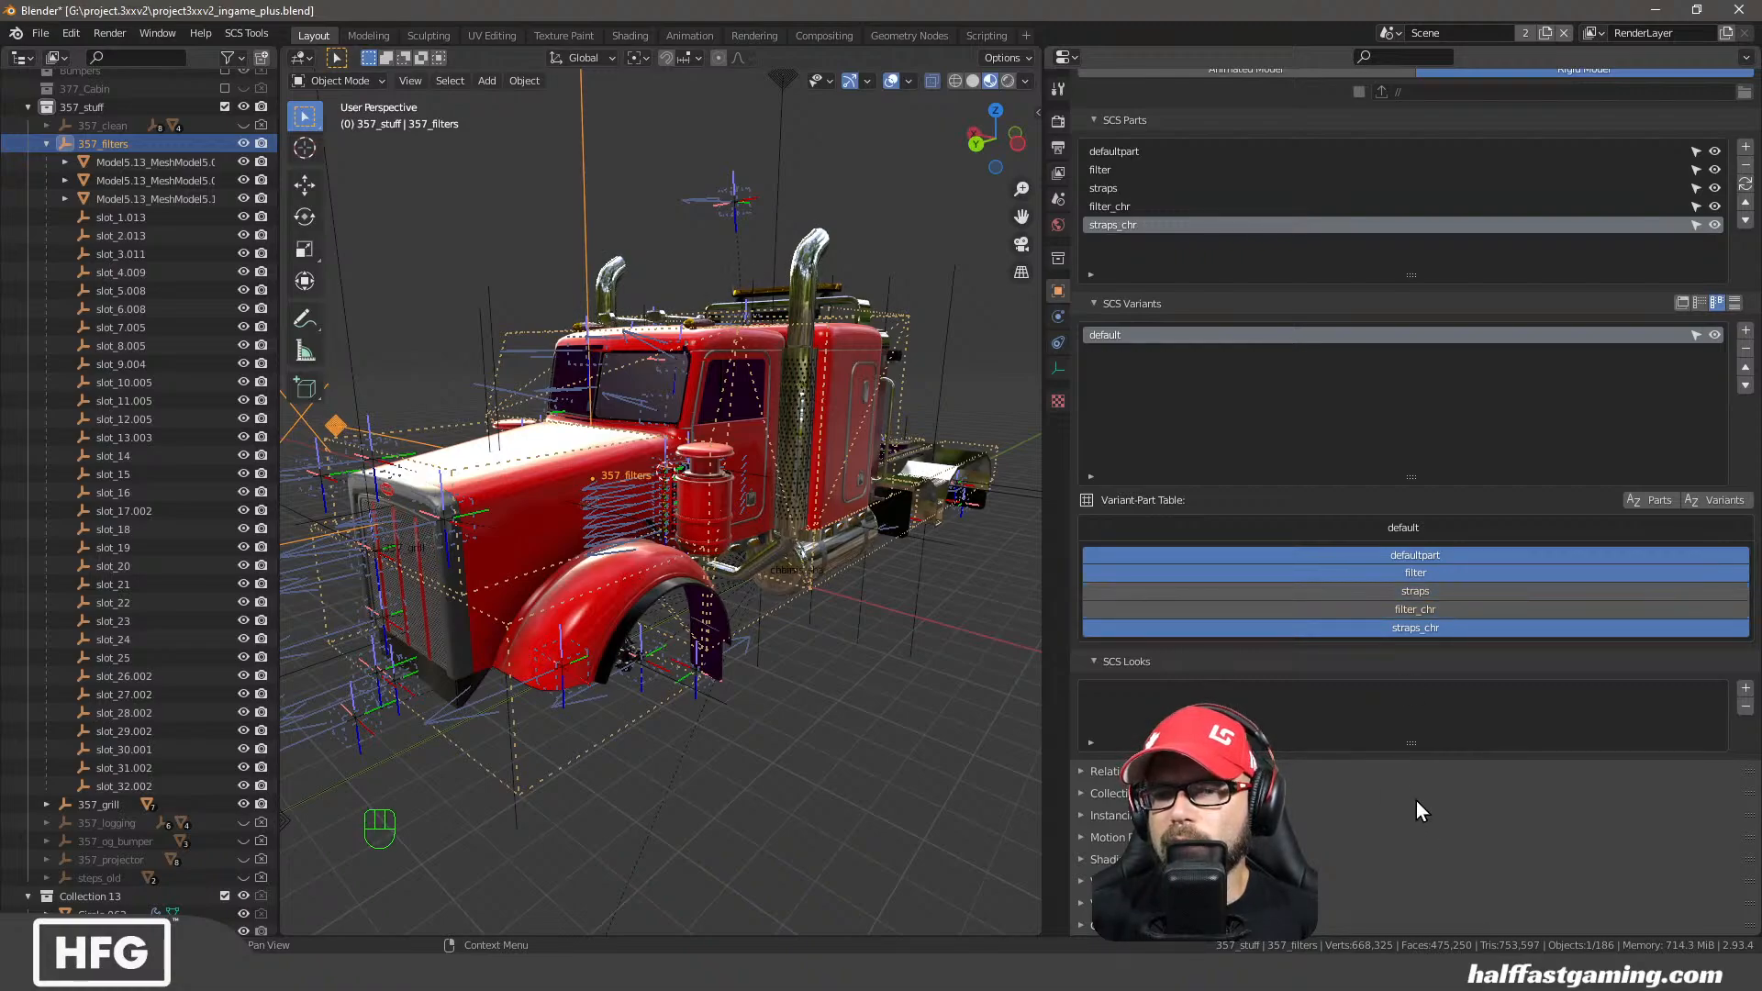
Add a second SCS variant to 357_filters and name it chr_filter
{"action": "left_click", "coordinate": [1746, 331]}
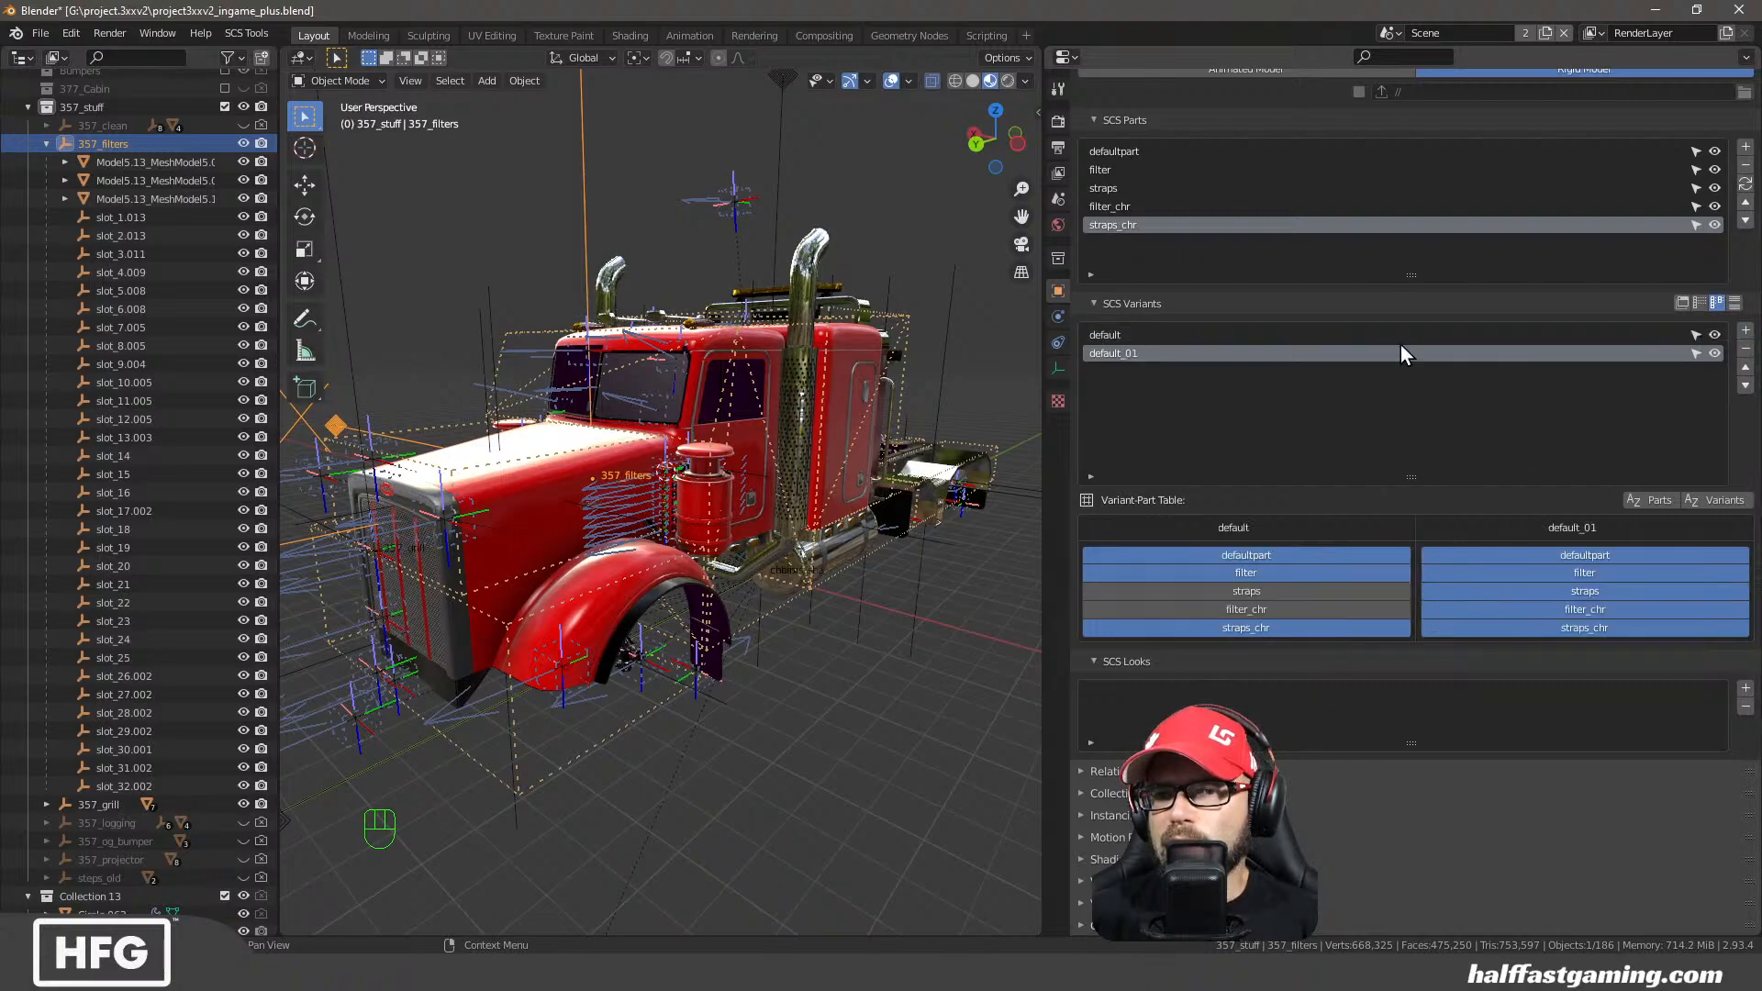
{"action": "double_click", "coordinate": [1176, 354]}
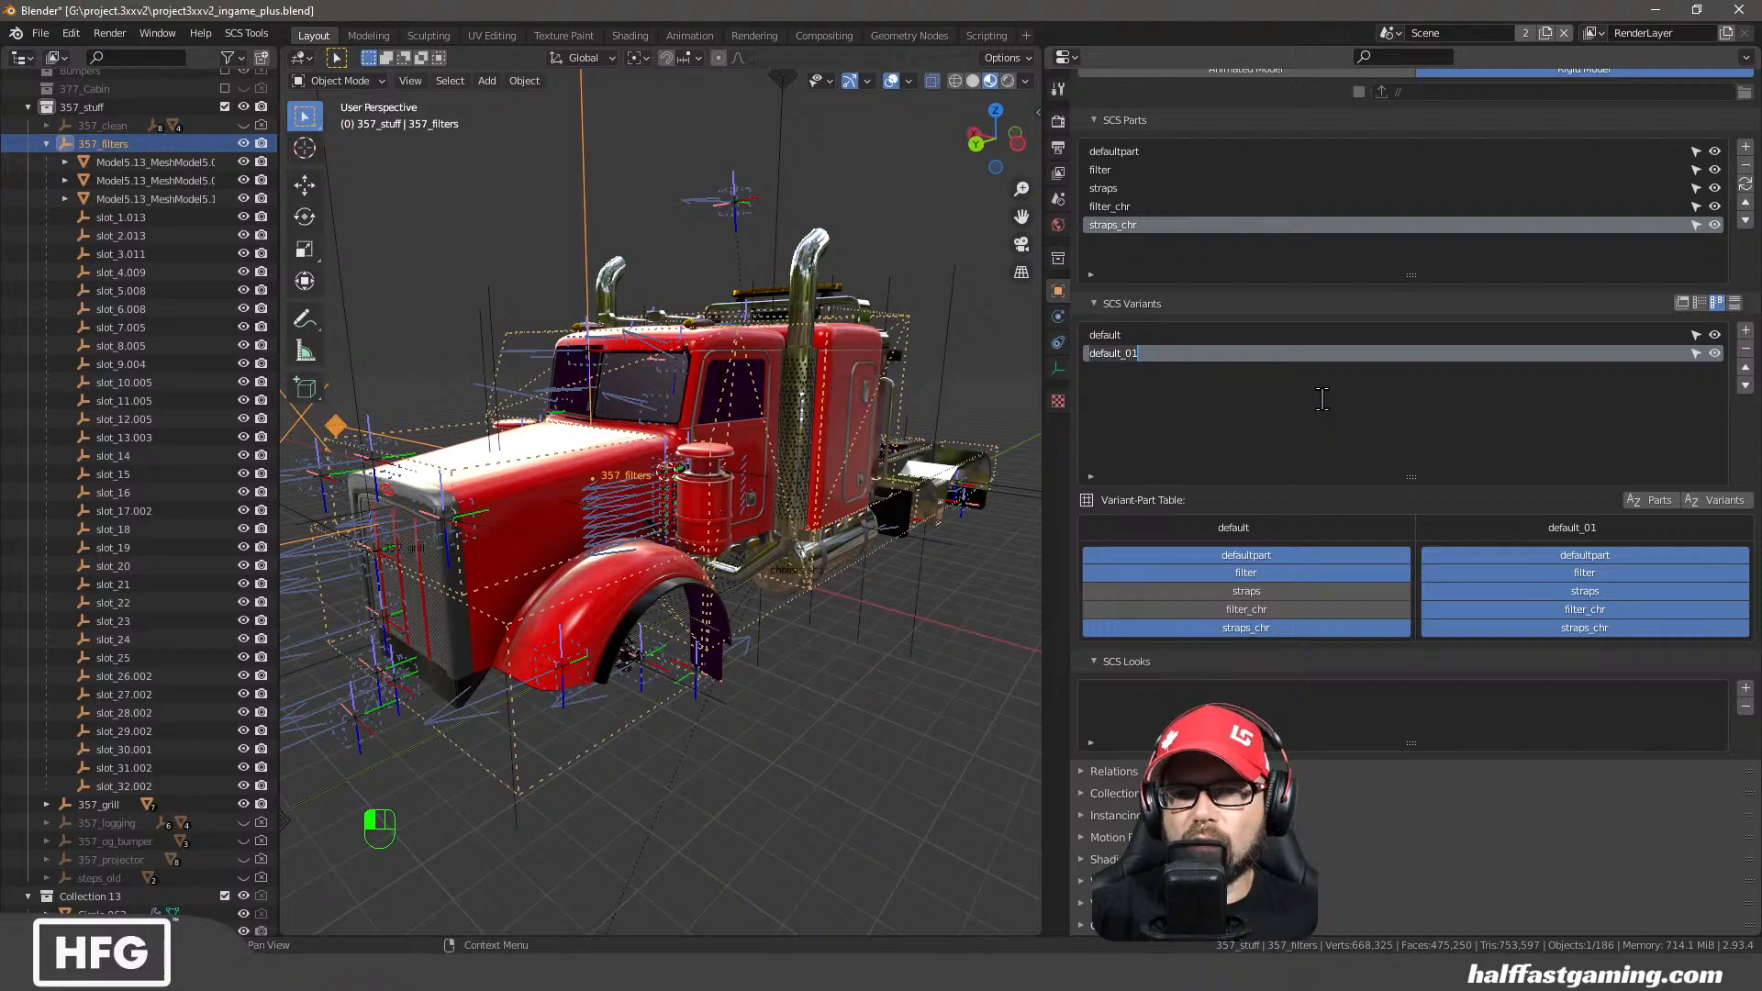
{"action": "type", "text": "C"}
{"action": "key", "text": "BackSpace"}
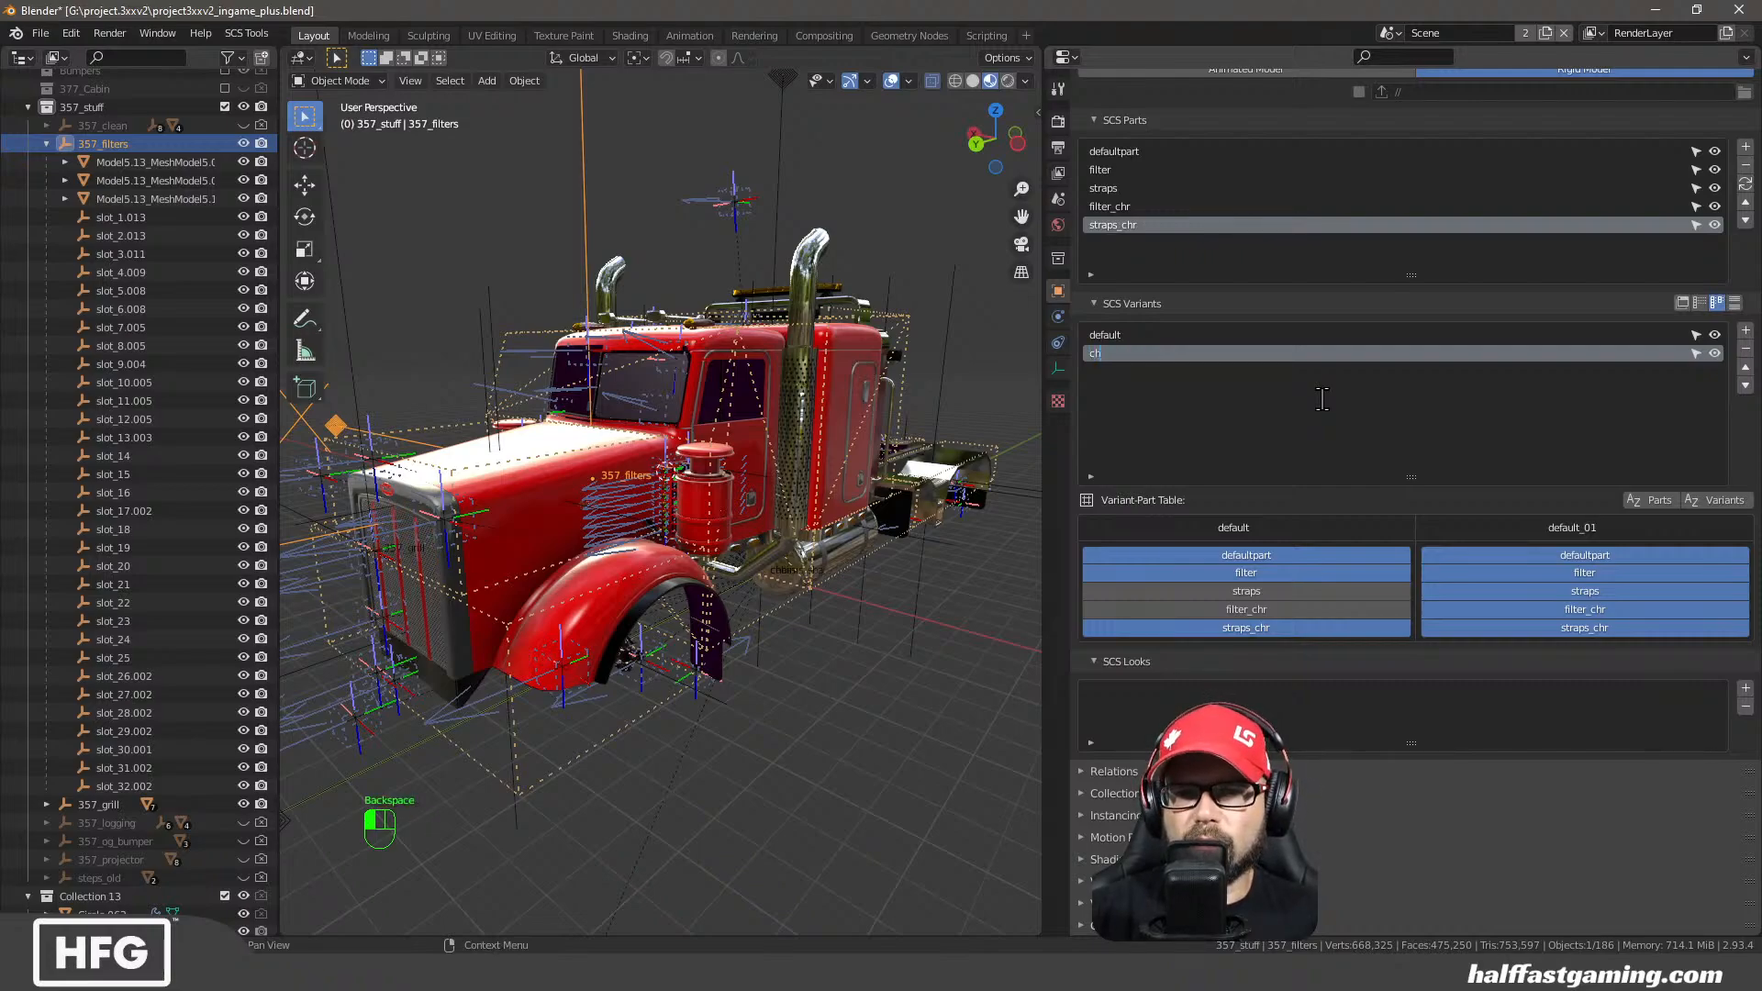
{"action": "type", "text": "chr_filte"}
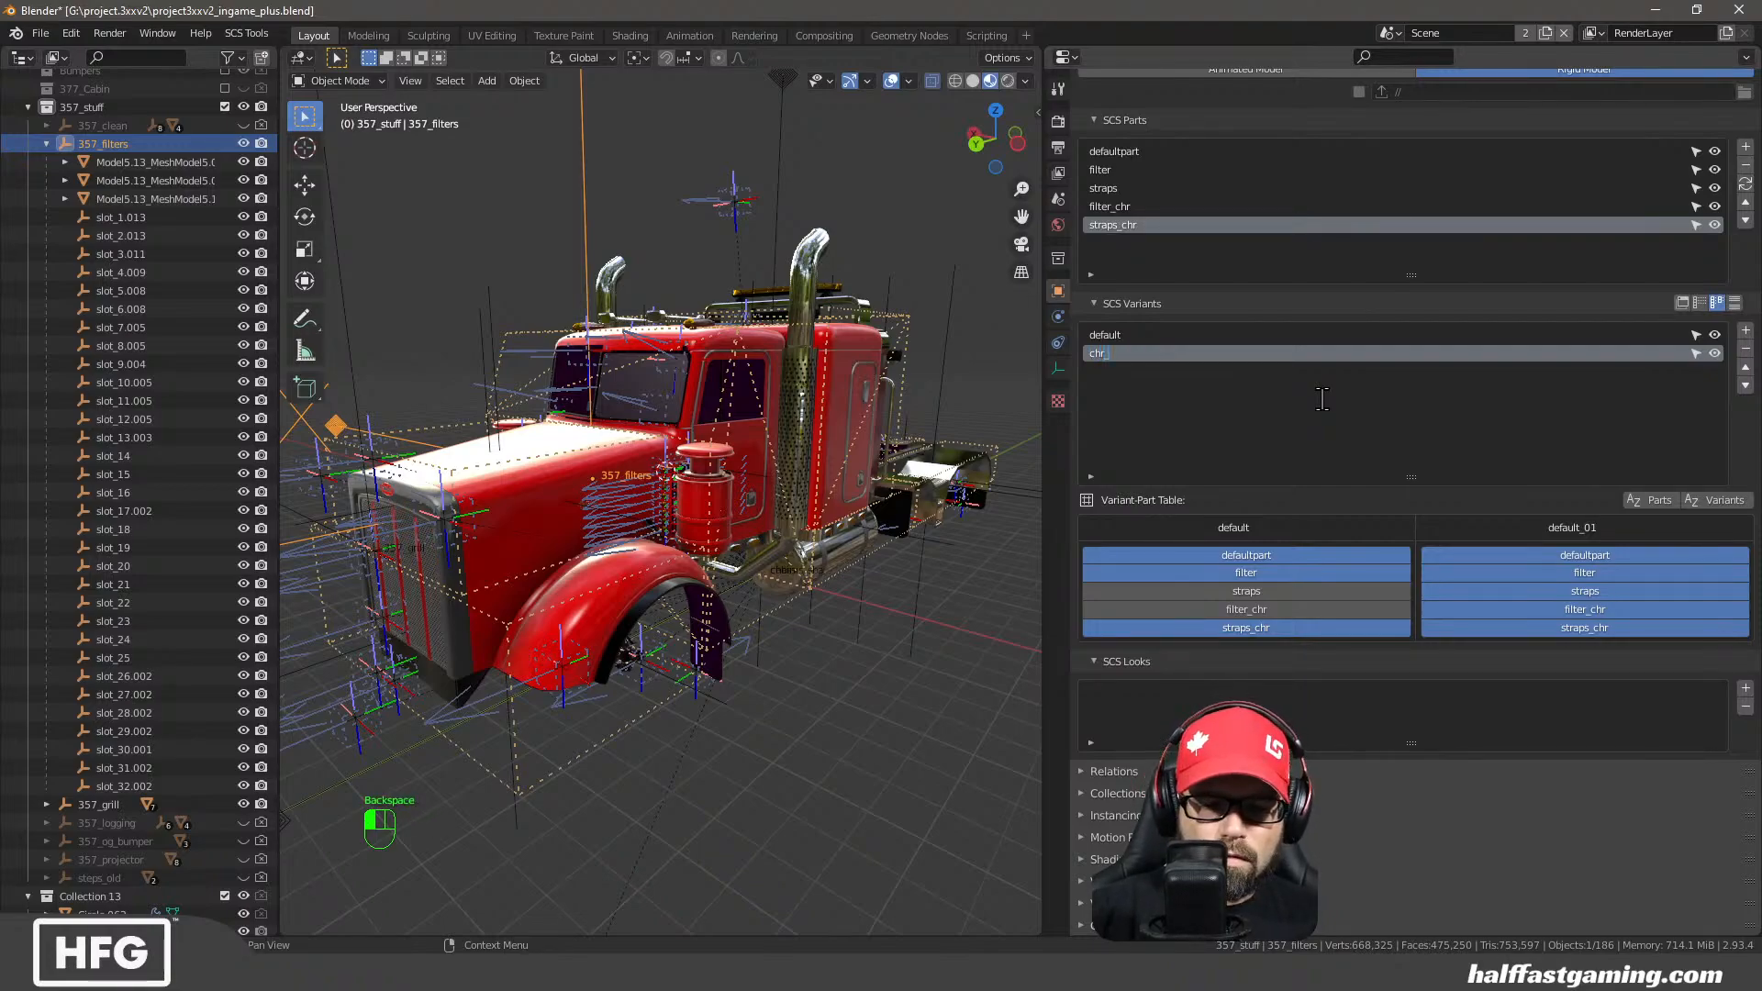
{"action": "type", "text": "r"}
{"action": "key", "text": "Return"}
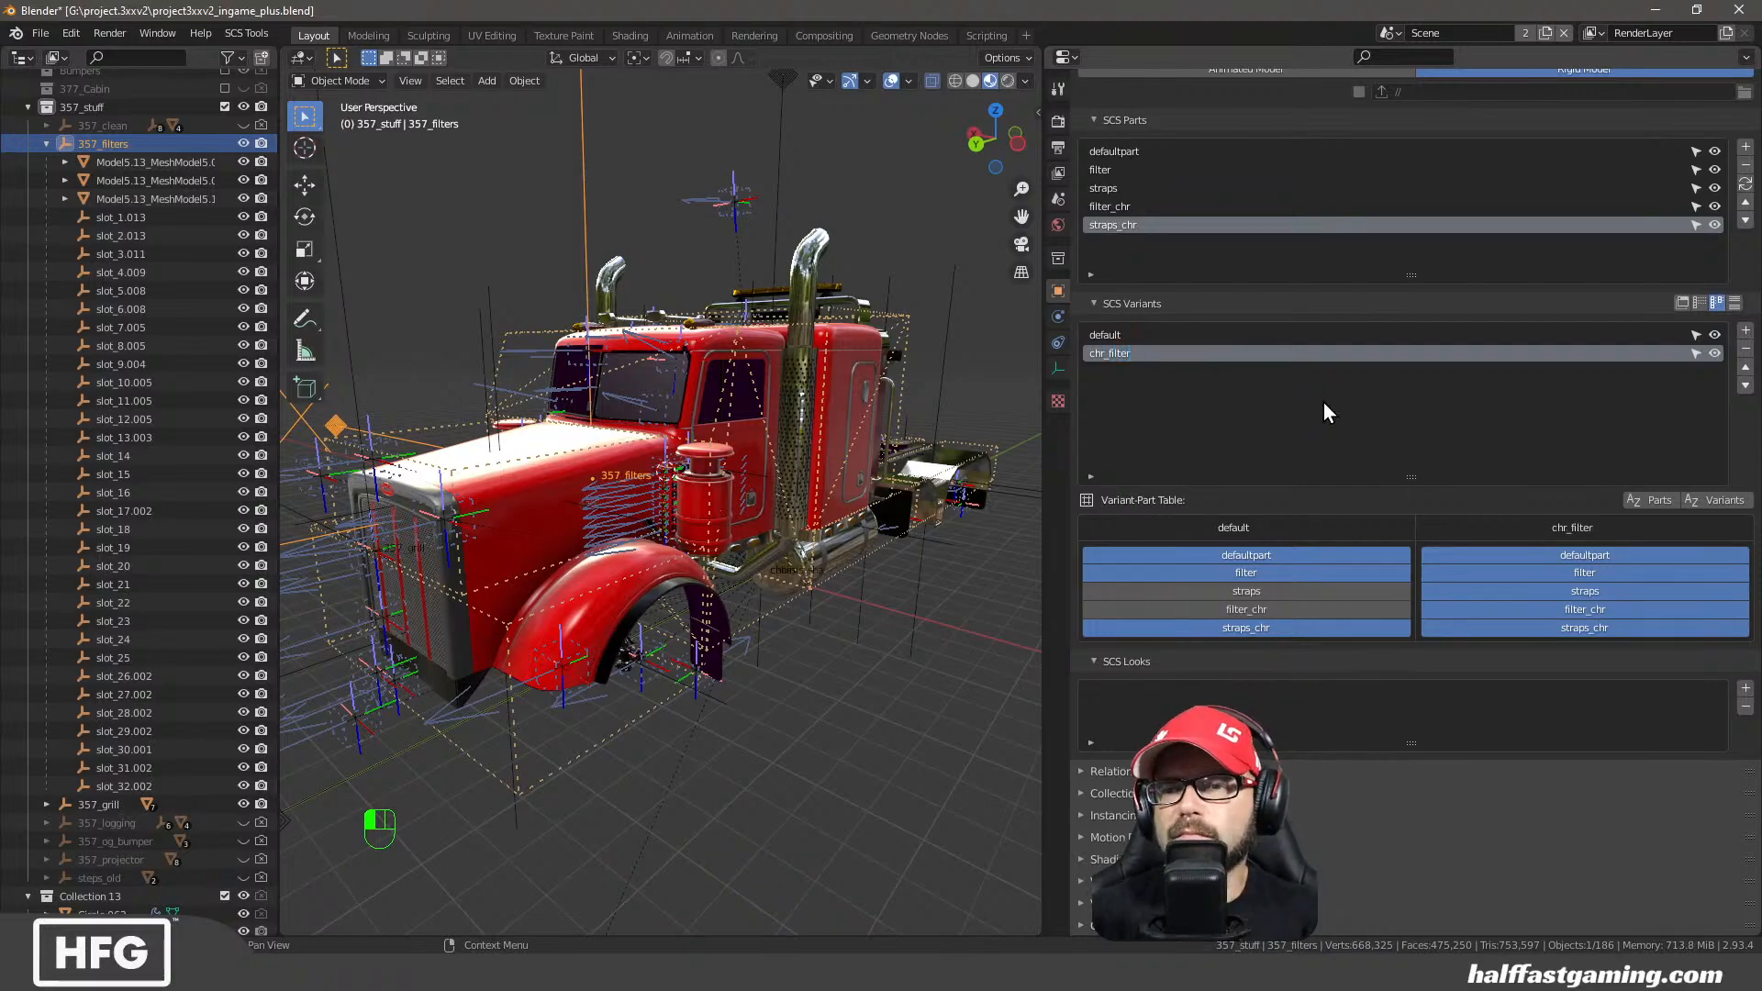
Exclude the straps_chr and filter parts from the chr_filter variant in the variant-part table
{"action": "left_click", "coordinate": [1611, 630]}
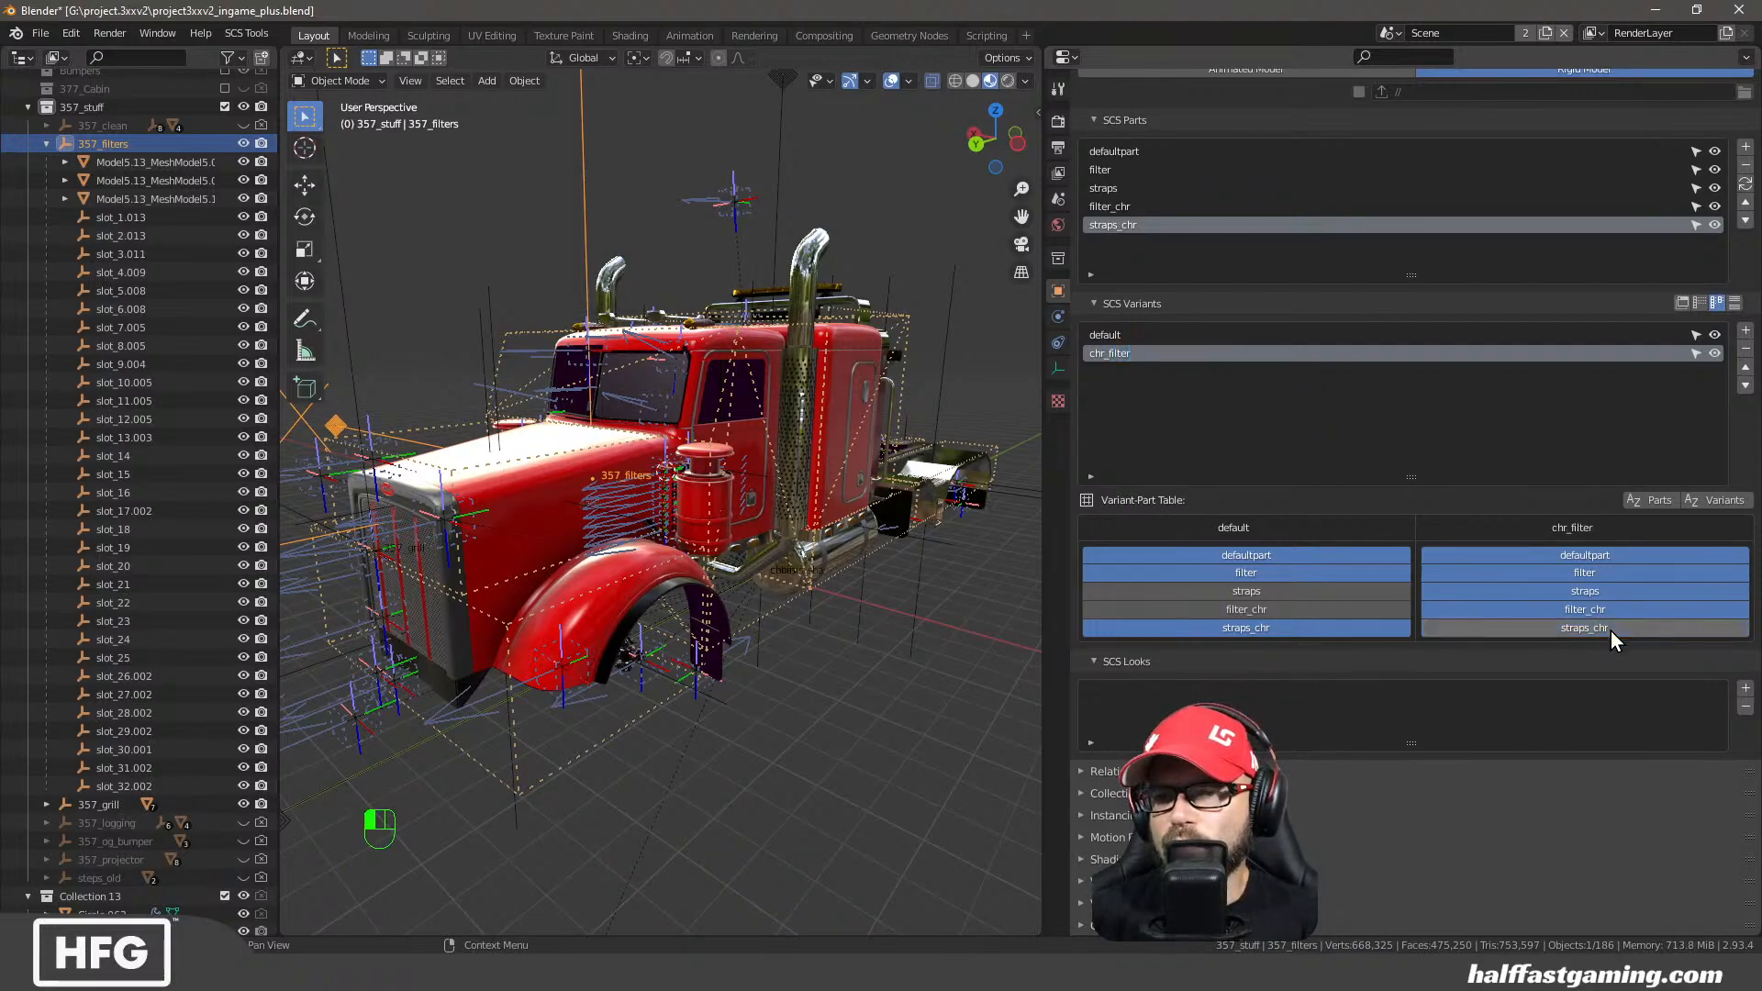
{"action": "left_click", "coordinate": [1600, 572]}
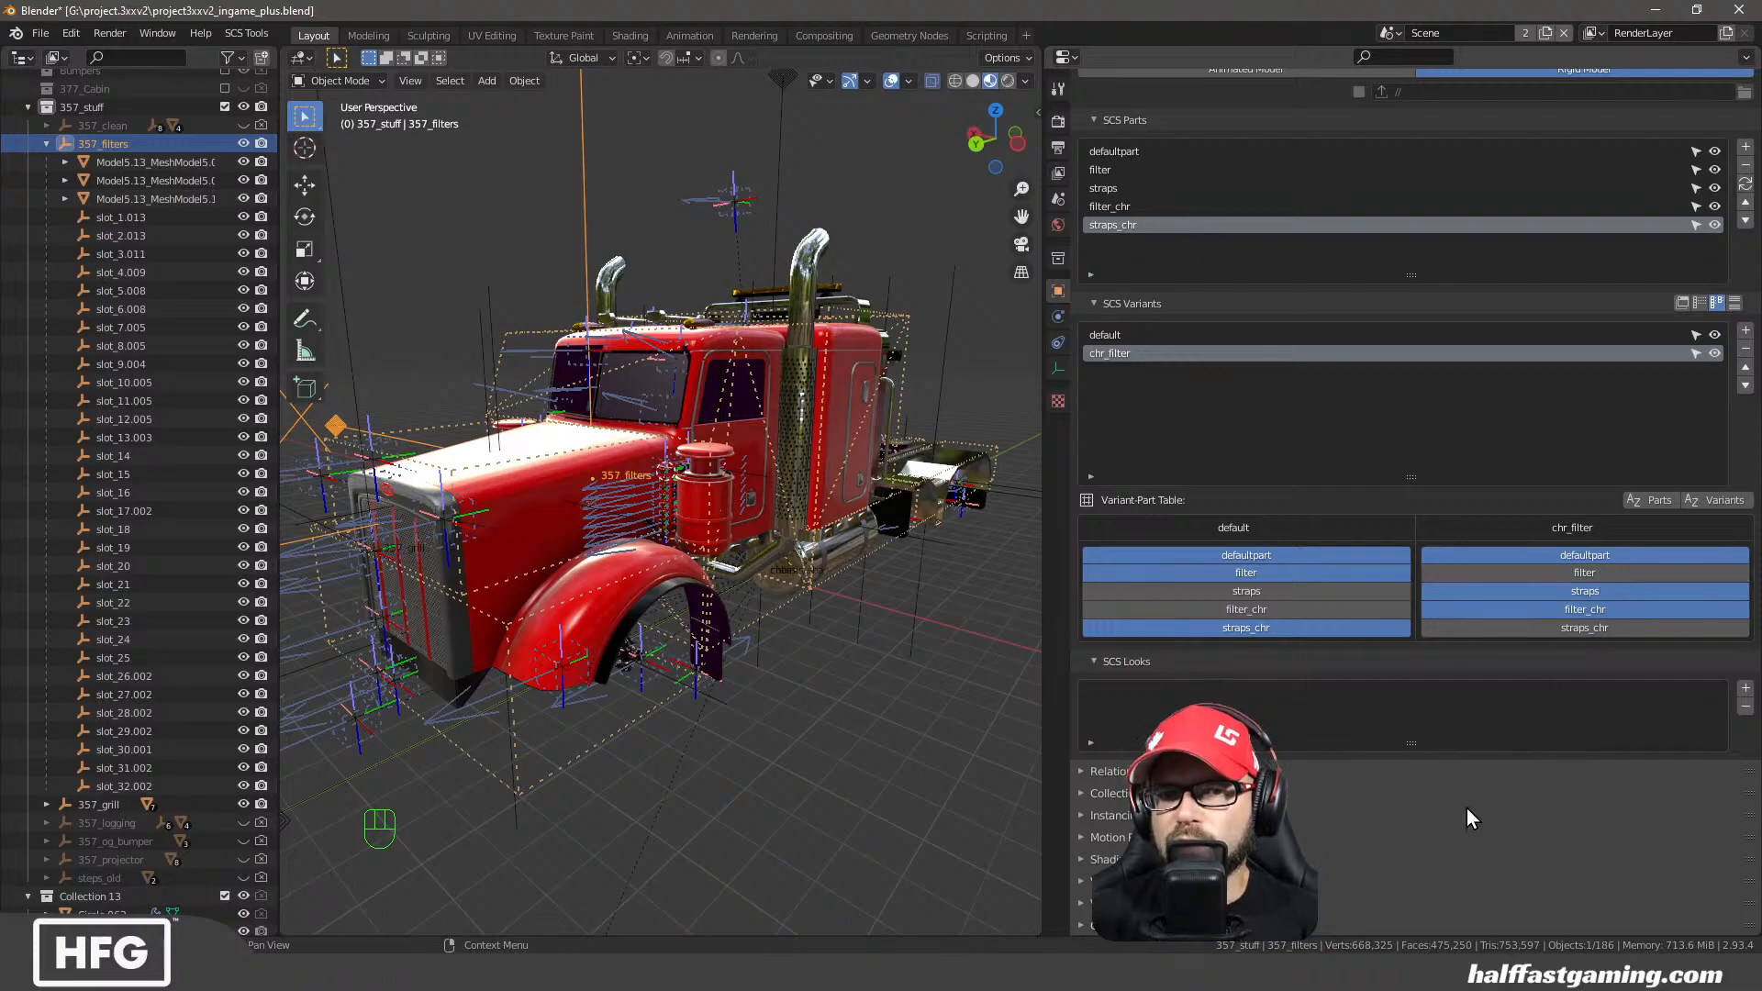
Separate the painted air filter mesh under 357_filters into individual objects by material
{"action": "left_click", "coordinate": [151, 166]}
{"action": "scroll", "coordinate": [646, 576], "scroll_direction": "up", "scroll_amount": 3}
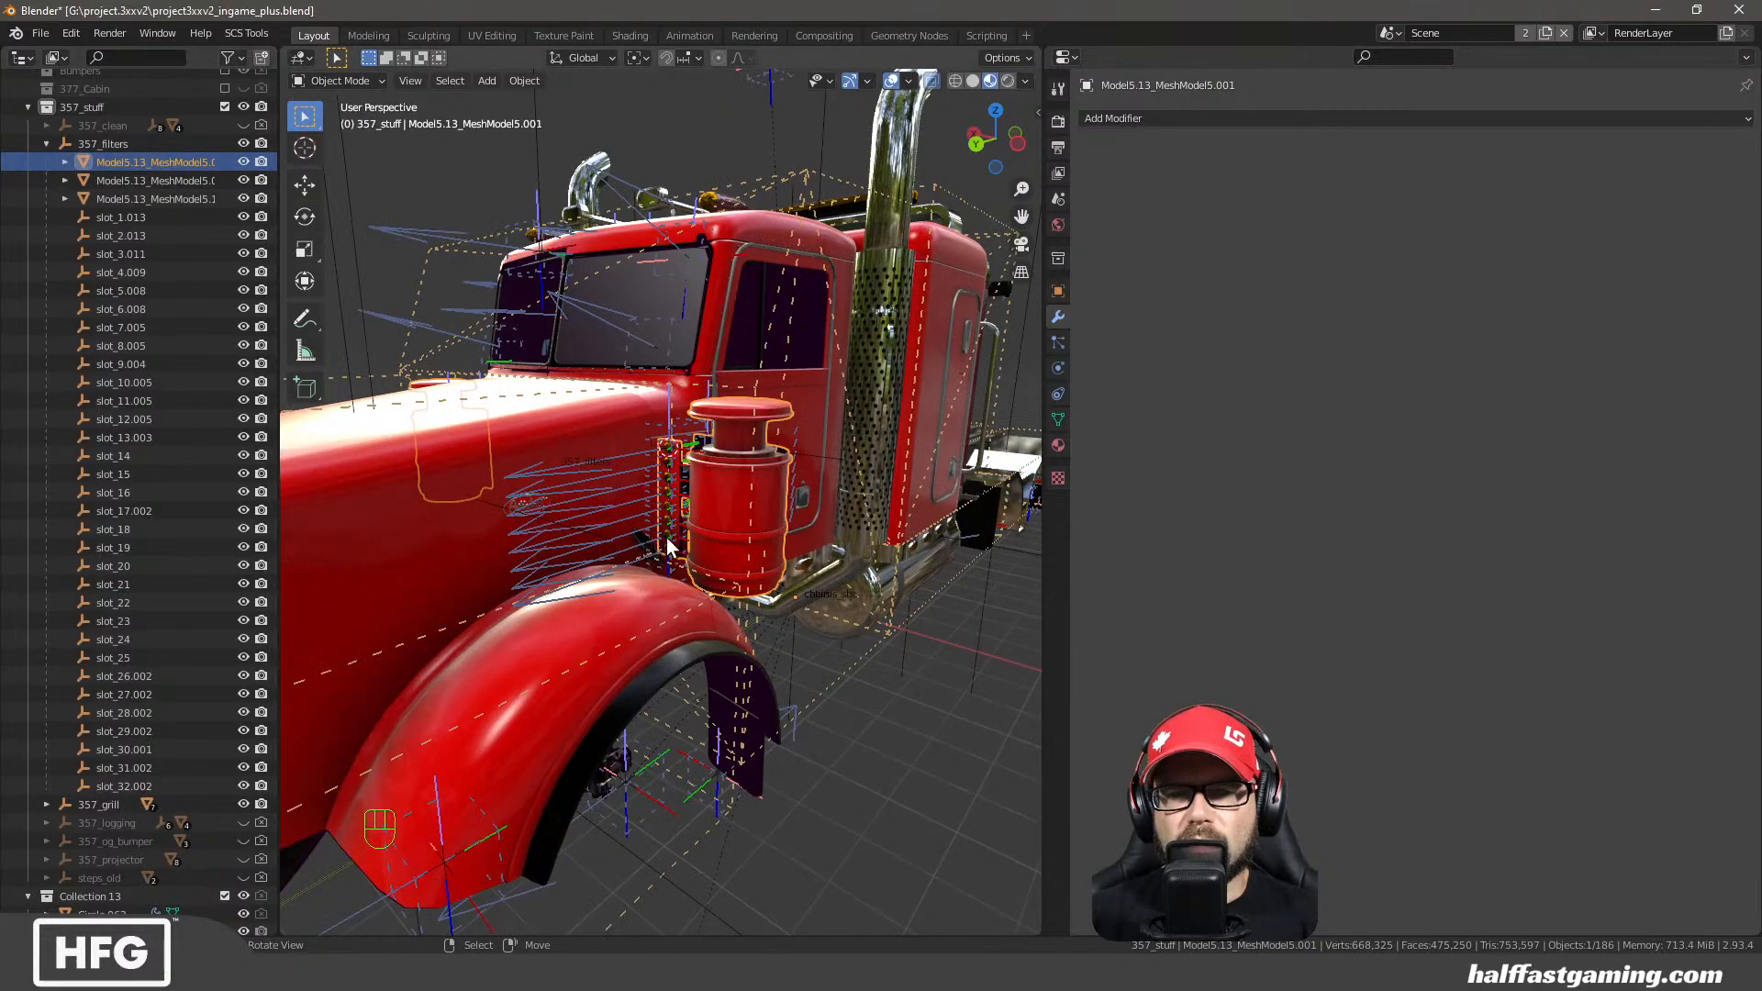
{"action": "left_click", "coordinate": [1060, 447]}
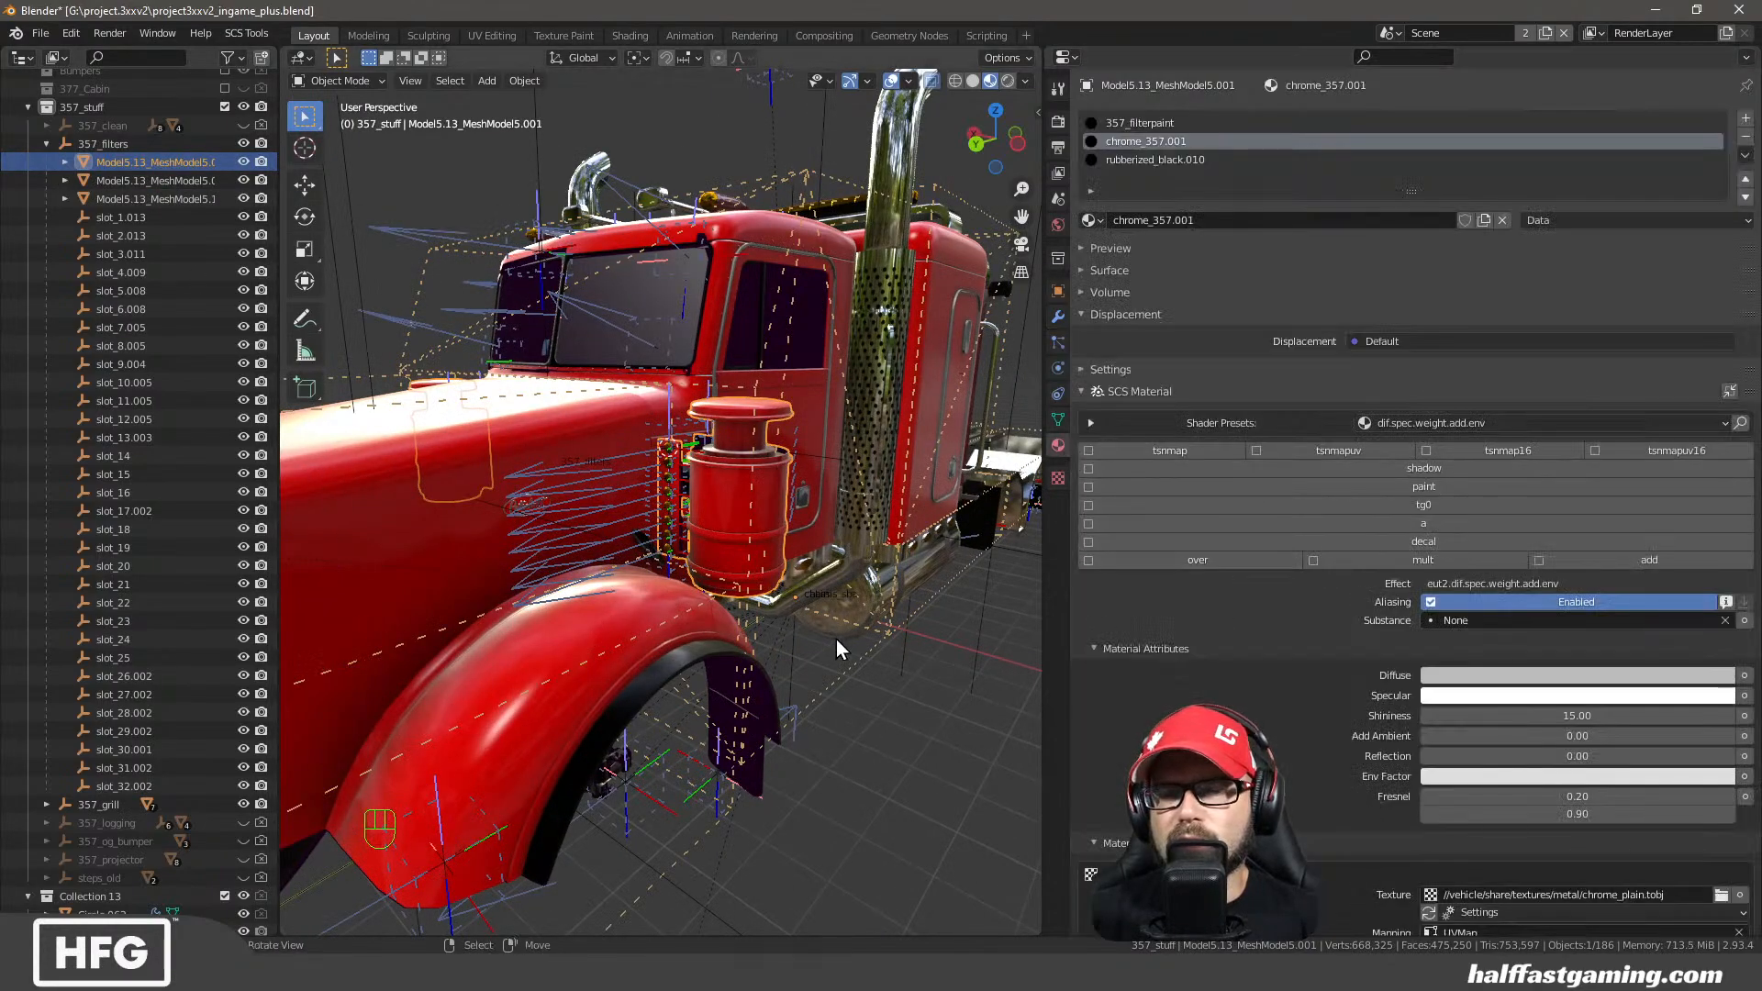
{"action": "key", "text": "Tab"}
{"action": "key", "text": "p"}
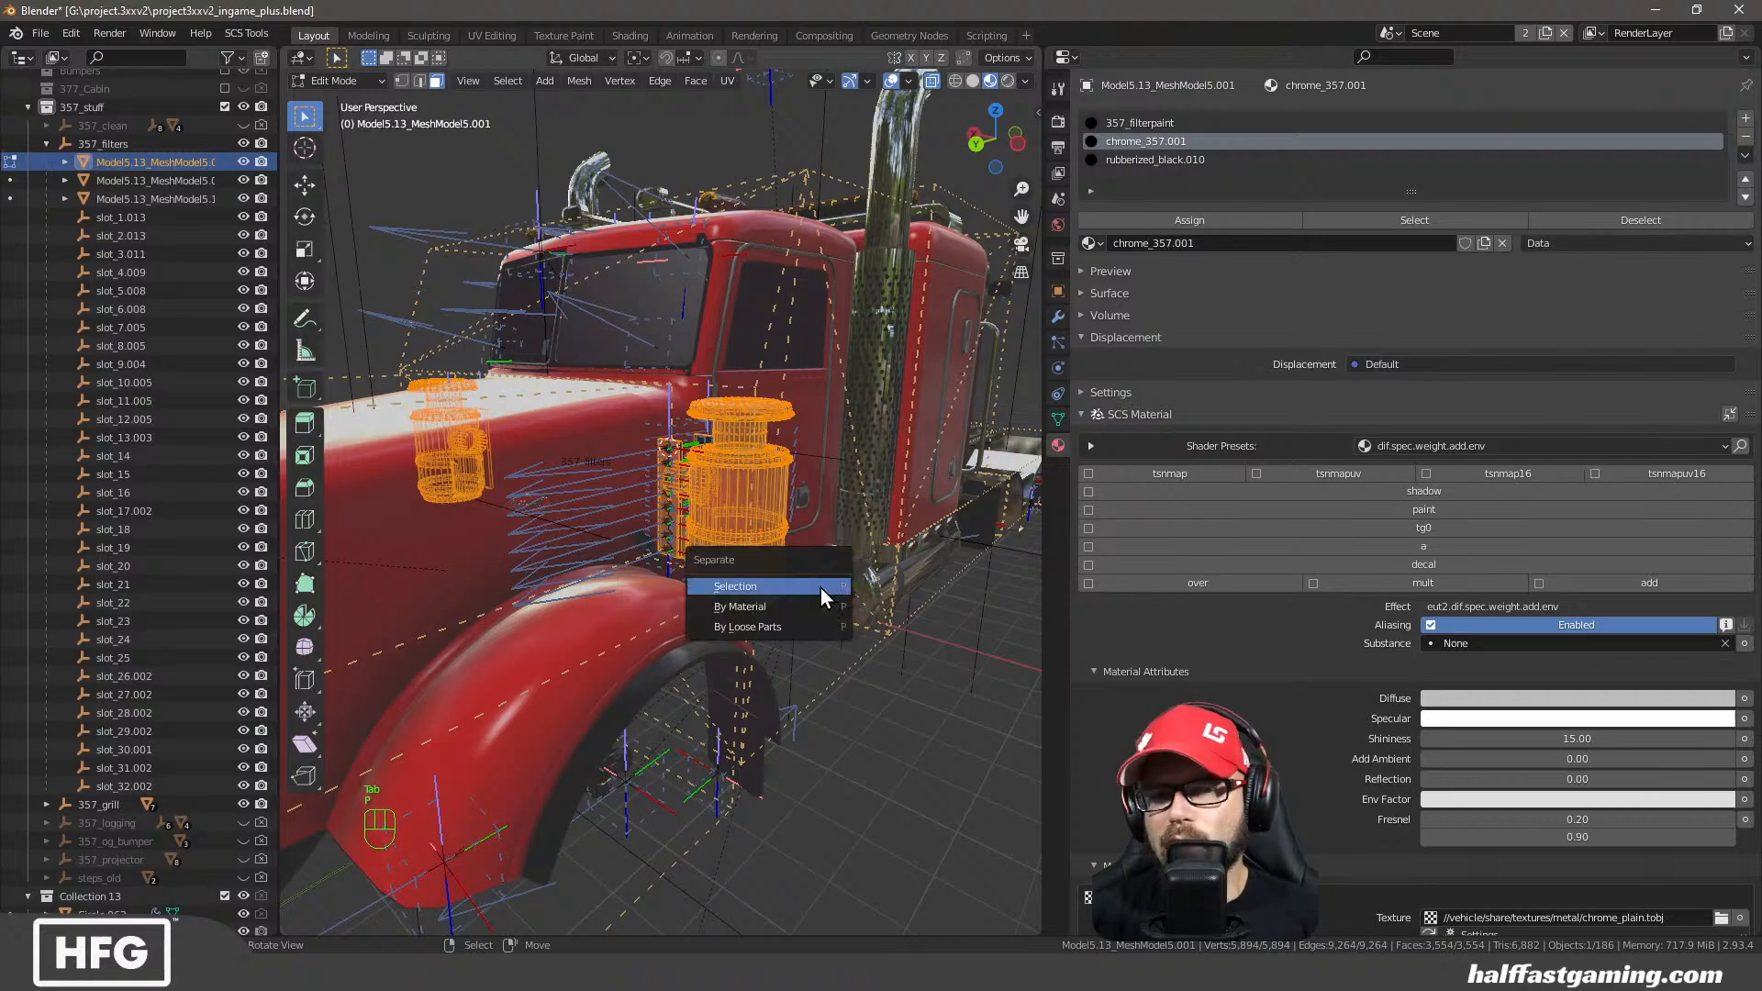
{"action": "left_click", "coordinate": [771, 611]}
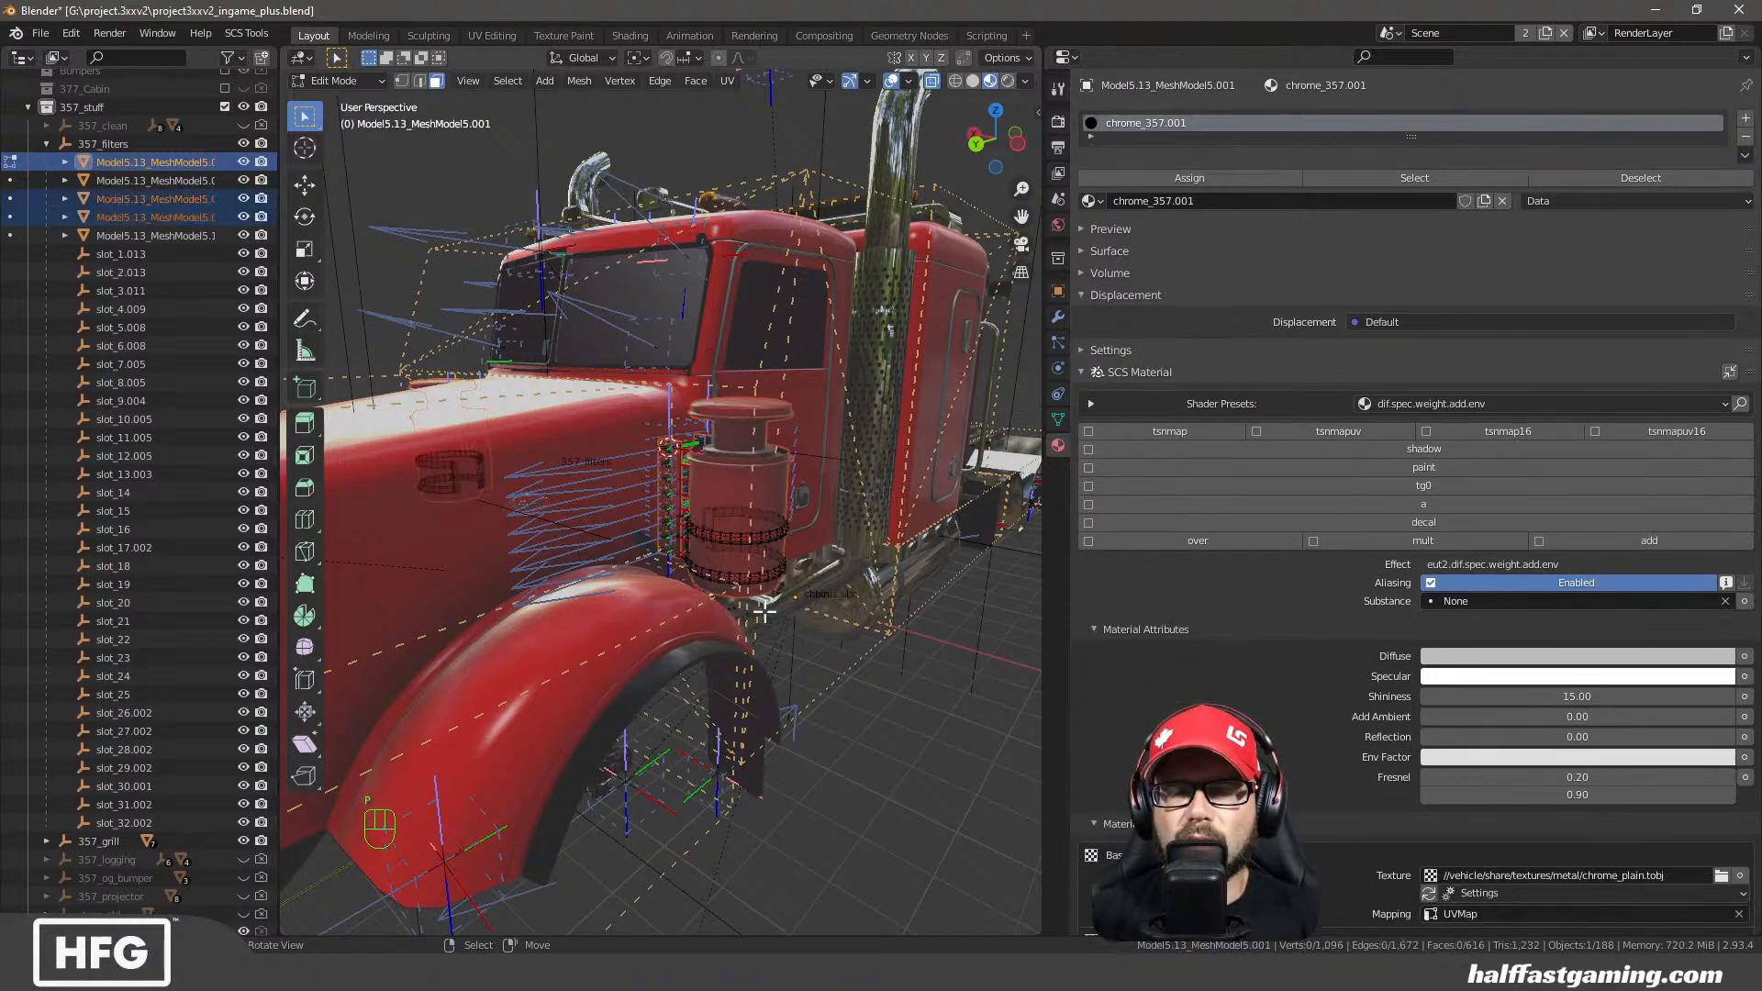
{"action": "key", "text": "Tab"}
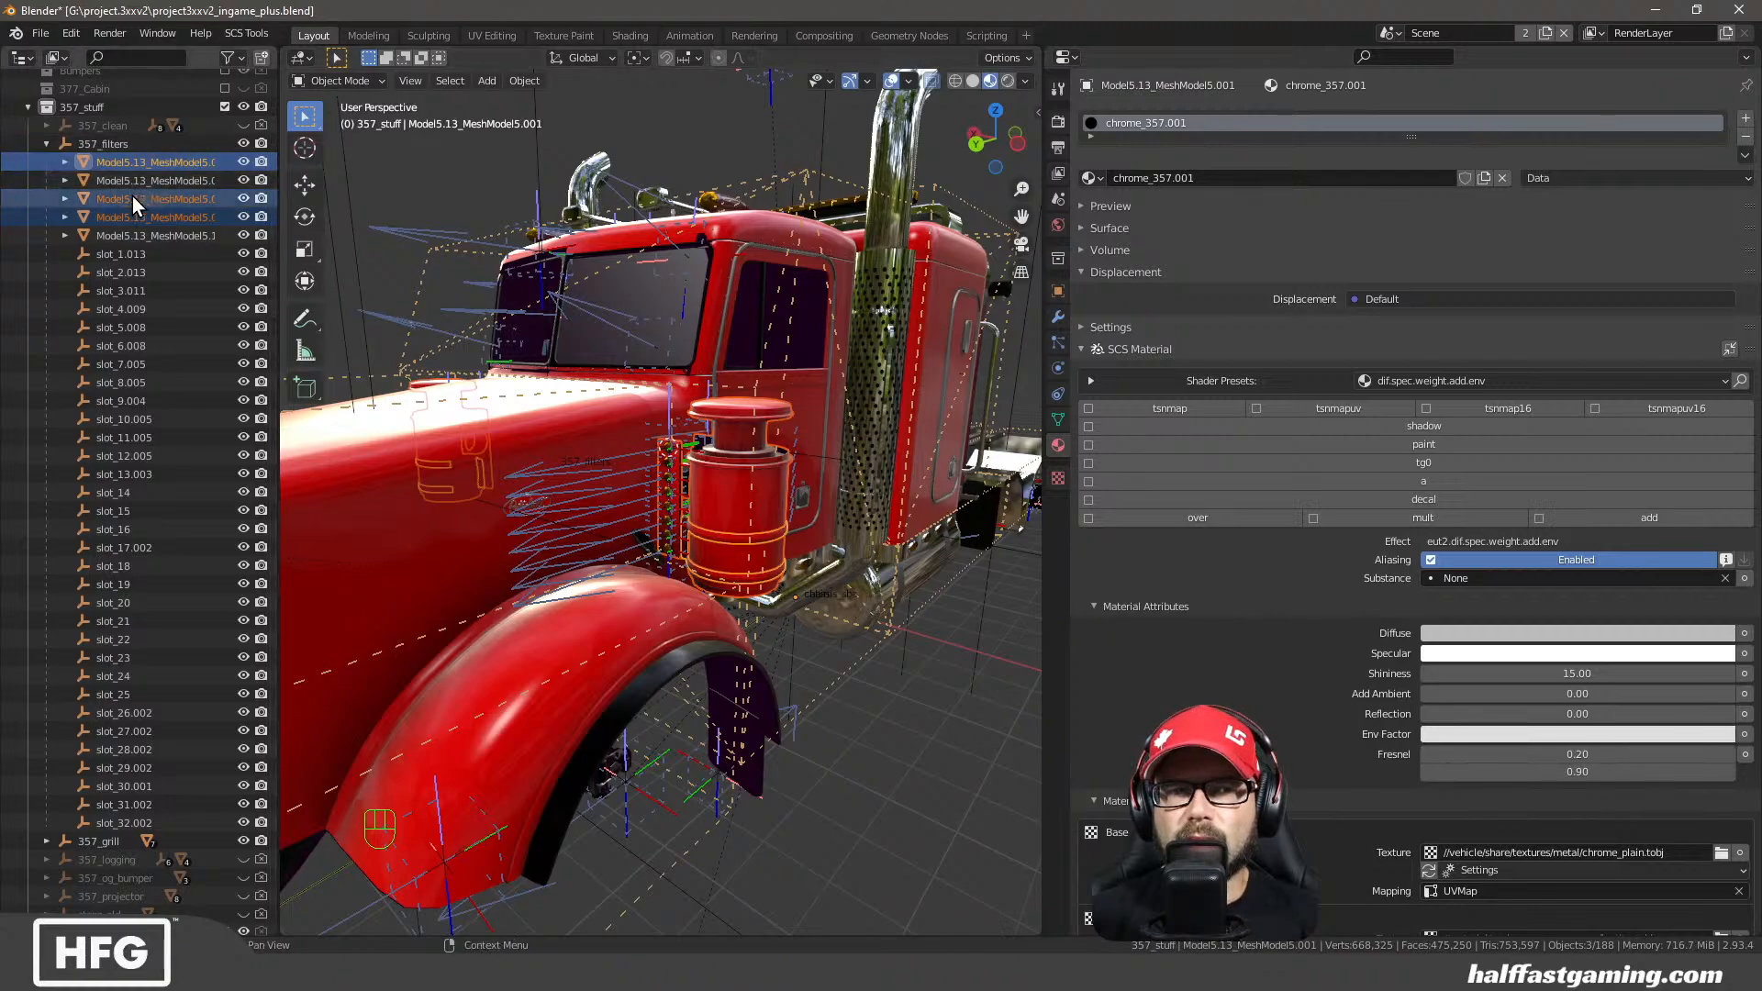
Isolate the separated chrome straps from the other filter meshes, assign them to the straps_chr part, and hide that part
{"action": "left_click", "coordinate": [147, 167]}
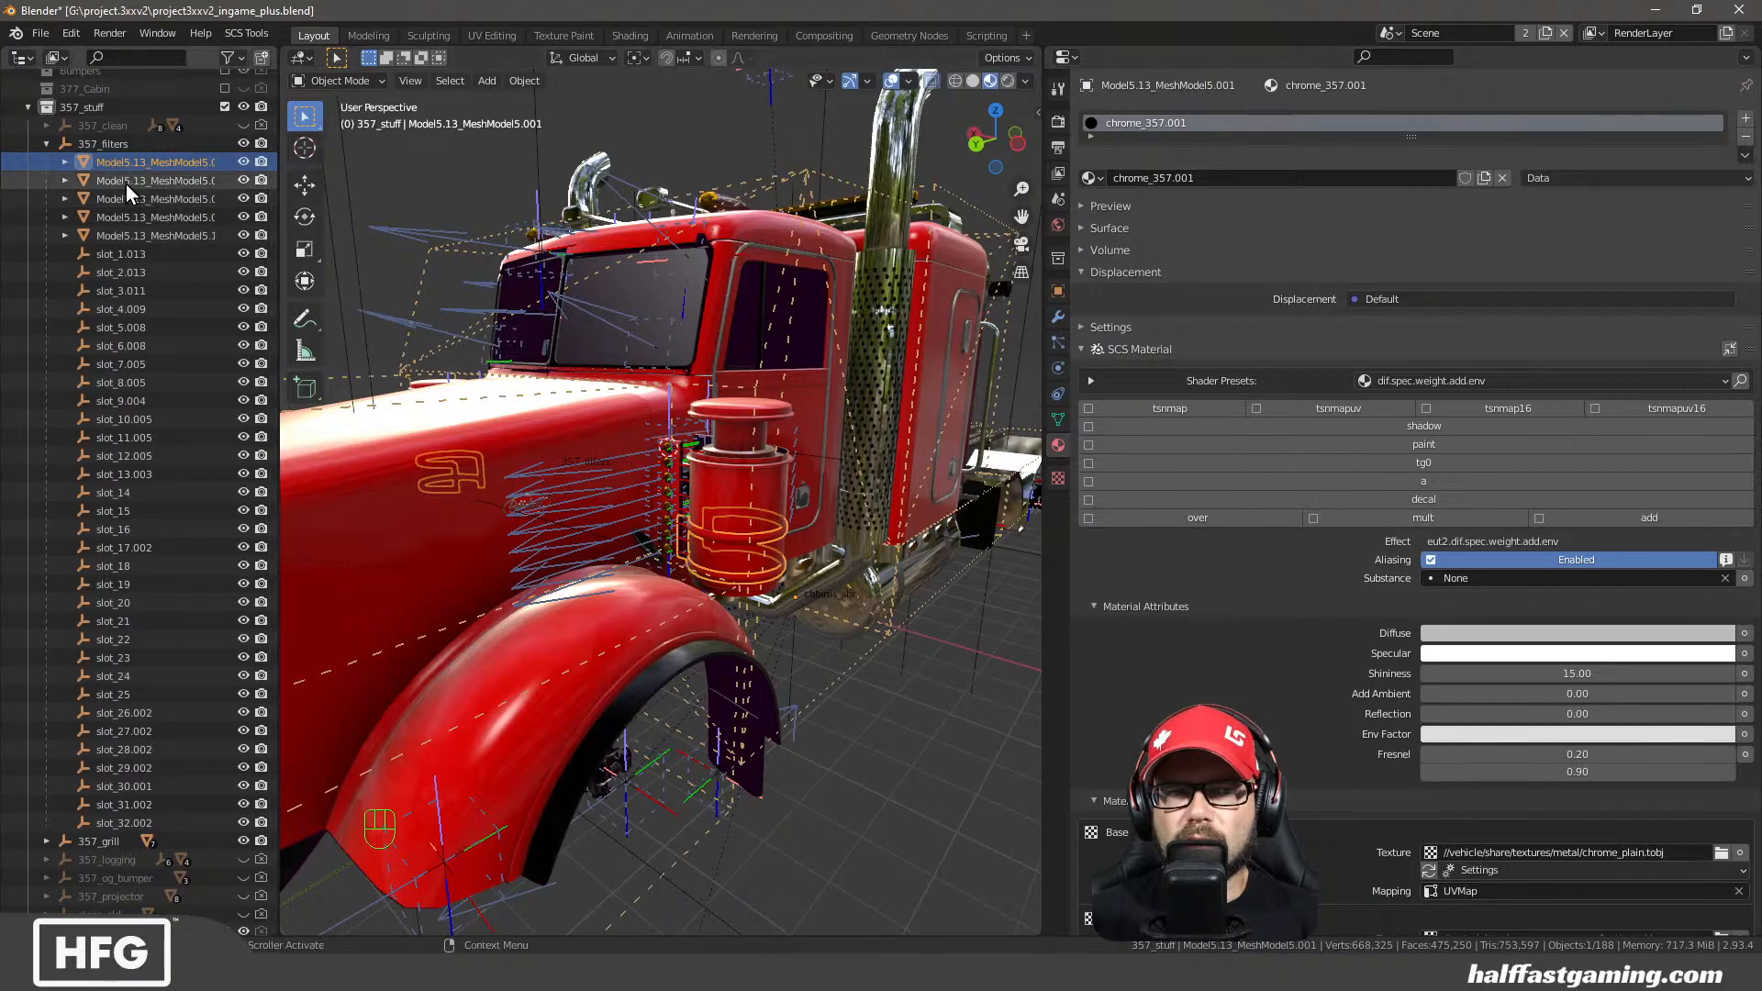
{"action": "left_click_drag", "start_coordinate": [243, 235], "coordinate": [241, 184]}
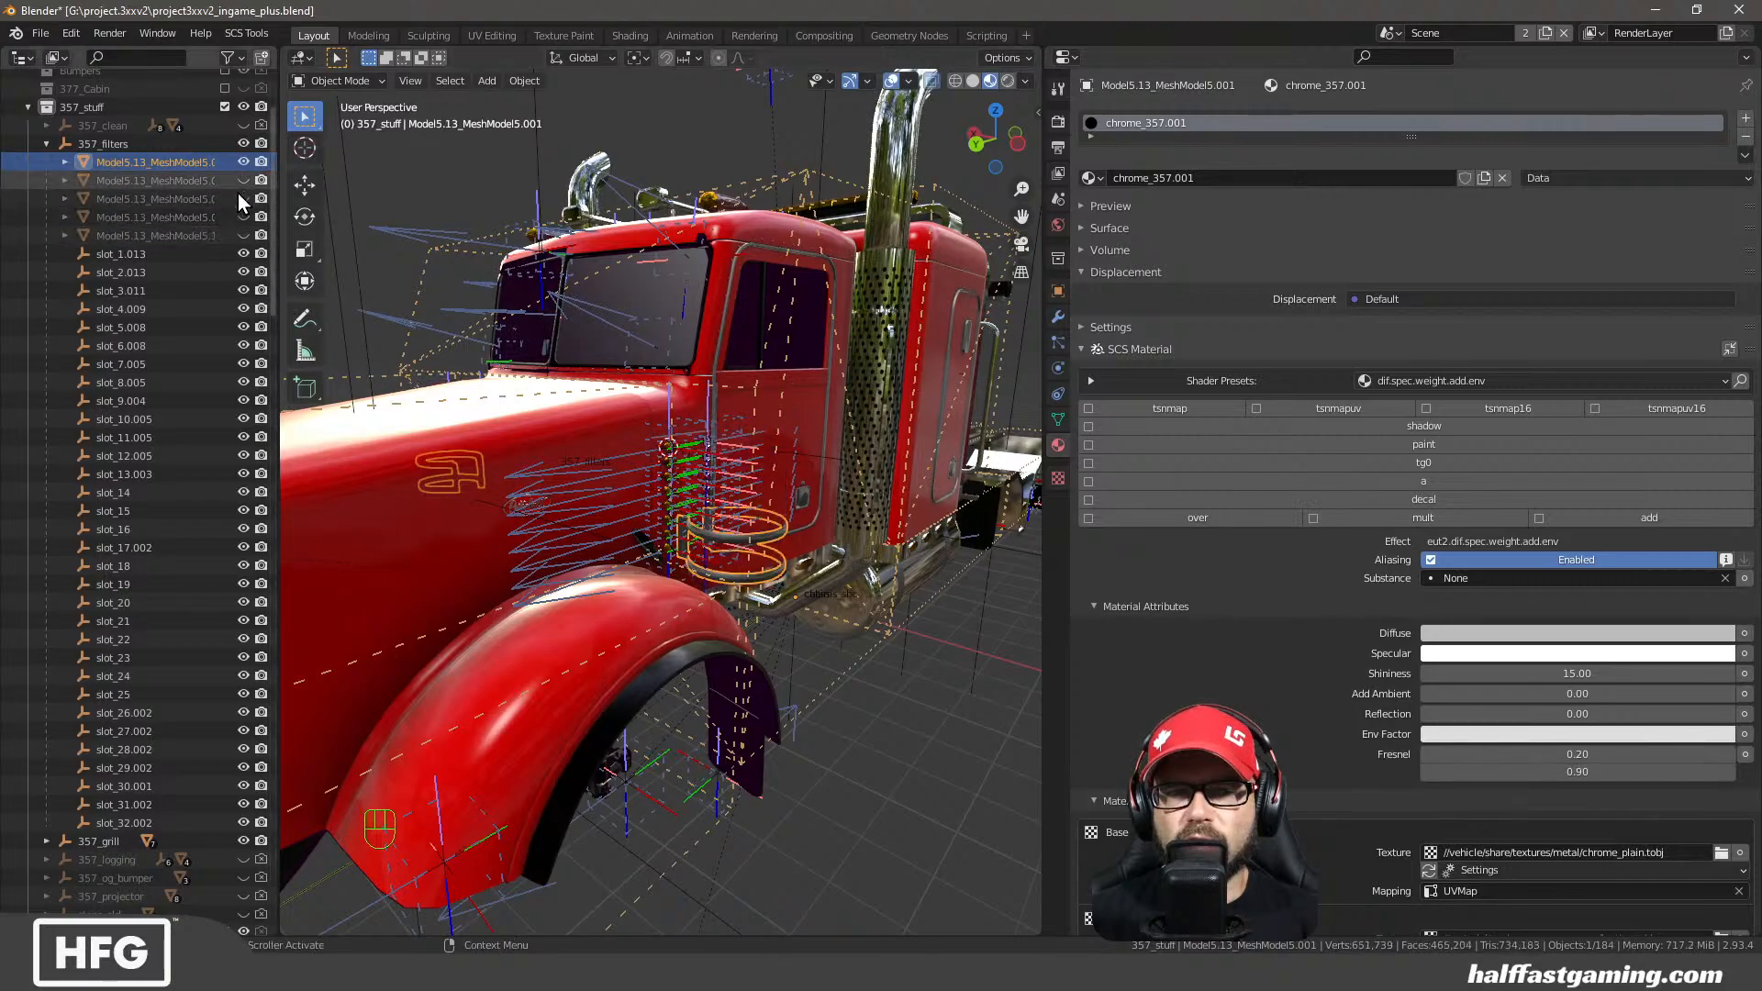
{"action": "middle_click_drag", "start_coordinate": [830, 550], "coordinate": [771, 521]}
{"action": "scroll", "coordinate": [782, 567], "scroll_direction": "up", "scroll_amount": 4}
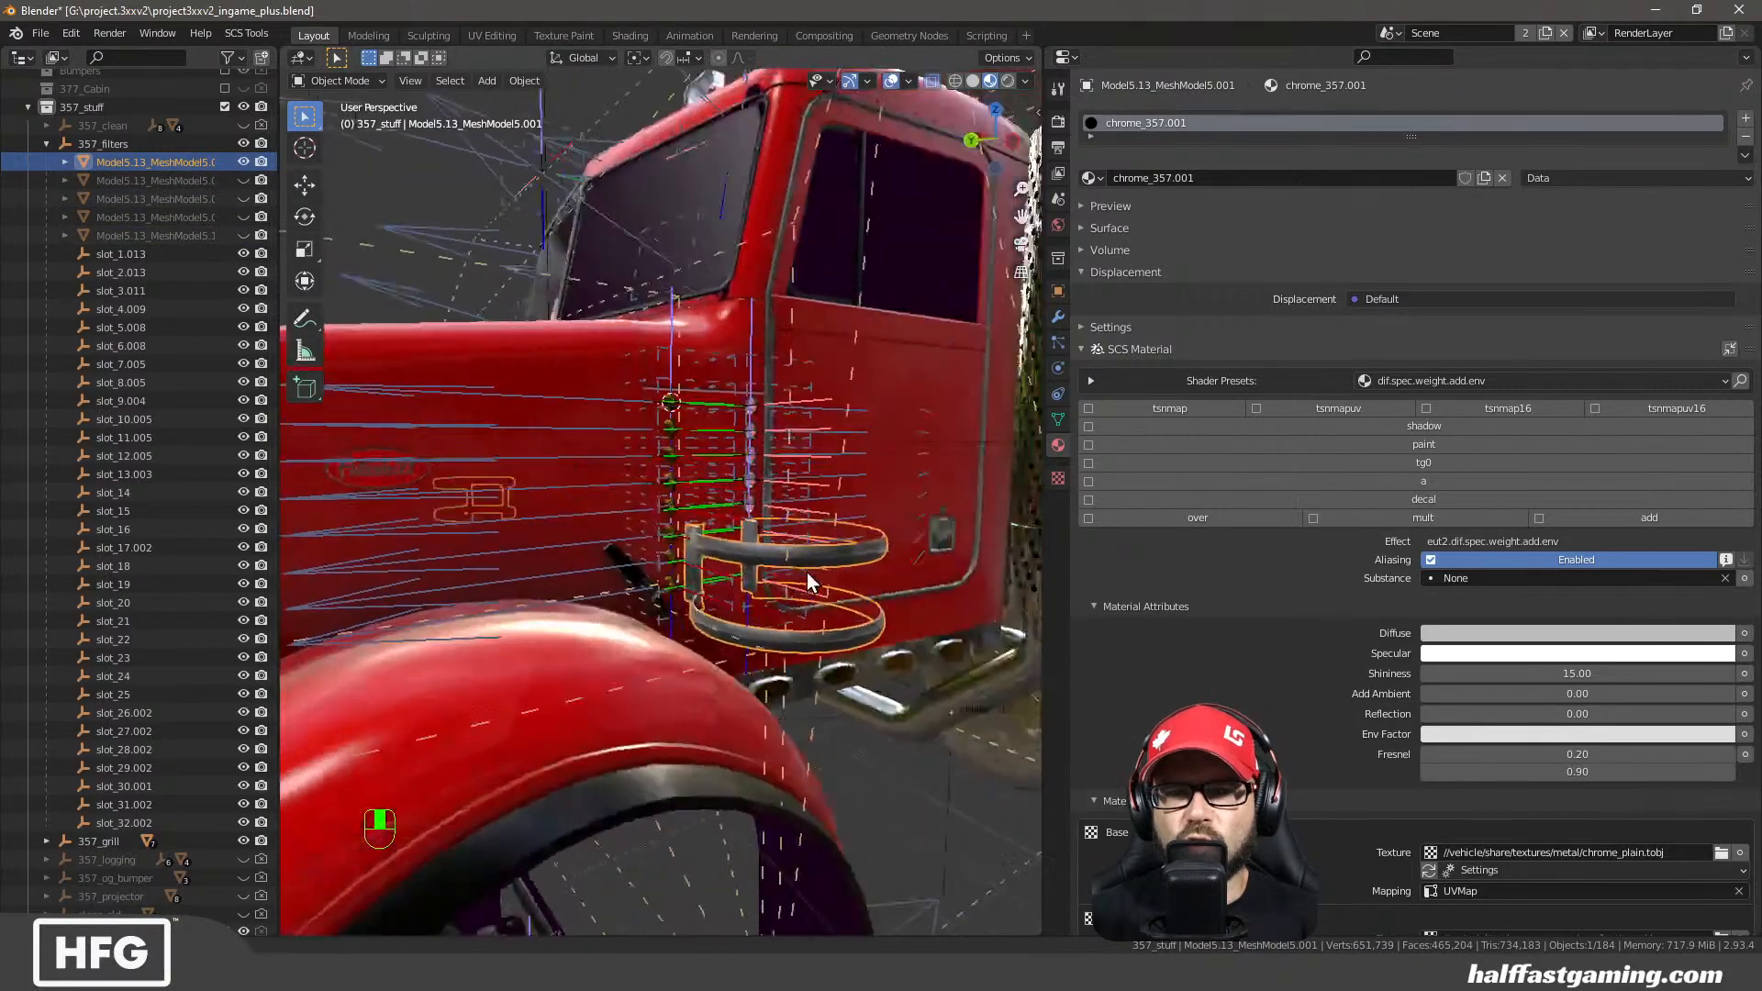
{"action": "scroll", "coordinate": [1192, 653], "scroll_direction": "down", "scroll_amount": 2}
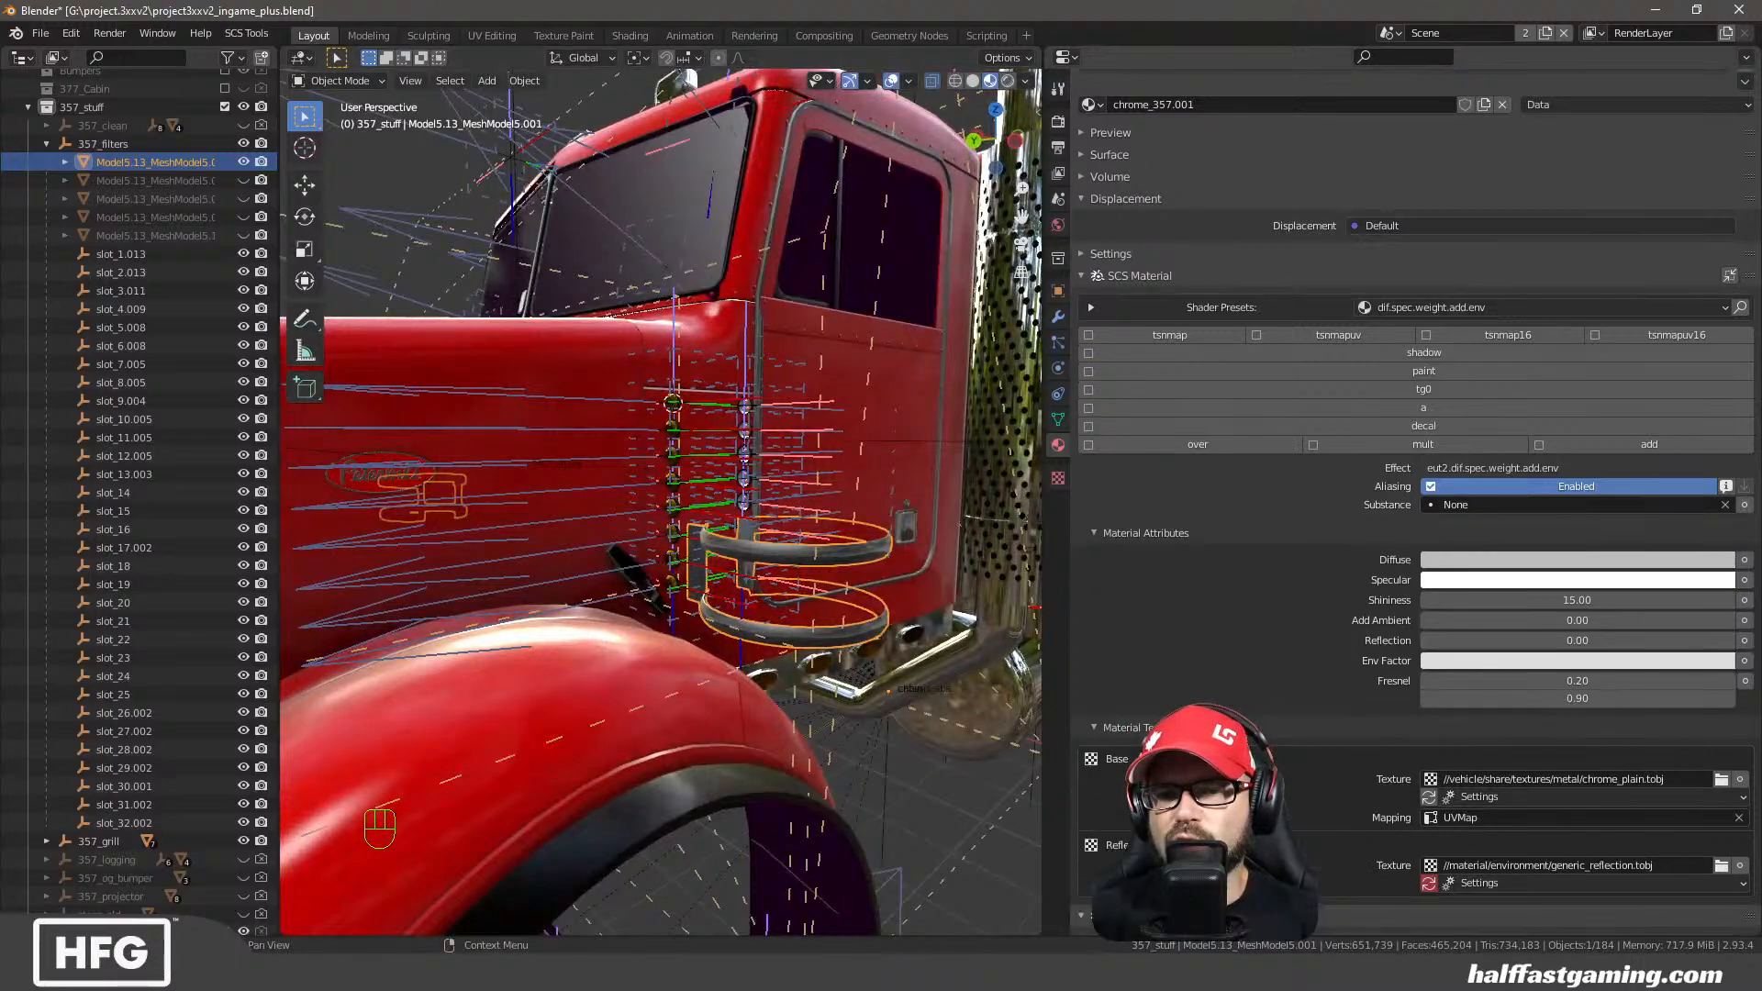
{"action": "scroll", "coordinate": [1225, 648], "scroll_direction": "up", "scroll_amount": 2}
{"action": "left_click", "coordinate": [1058, 291]}
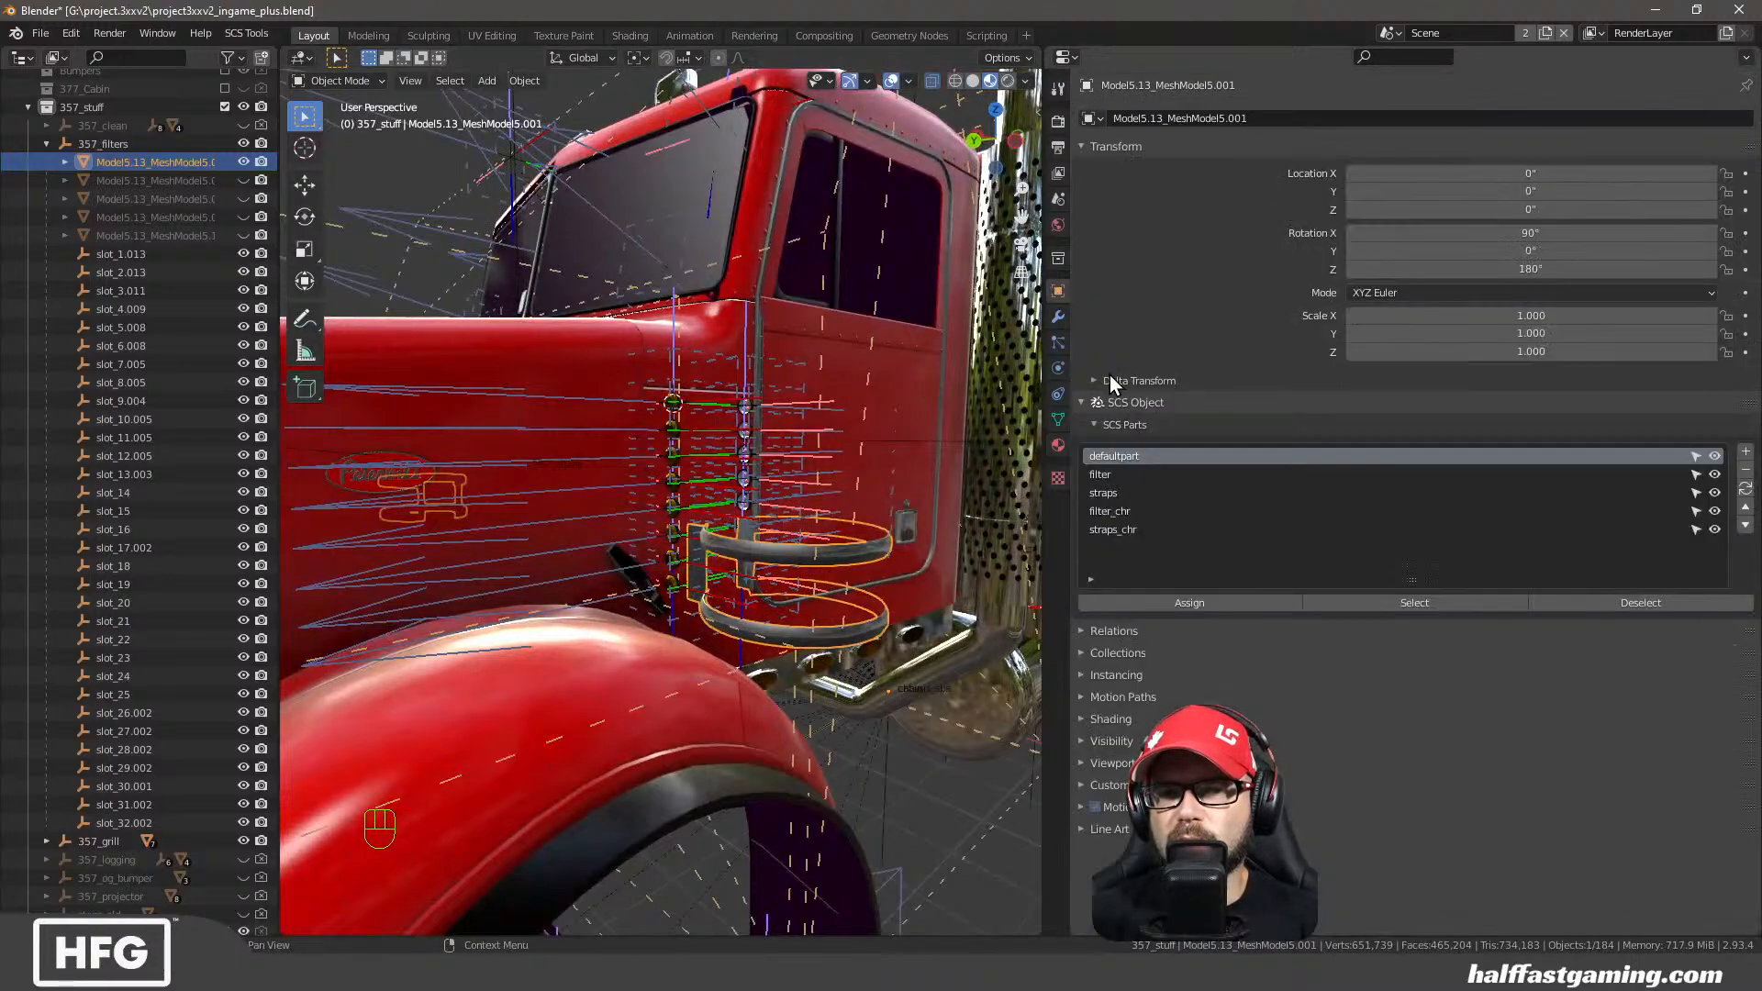
{"action": "left_click", "coordinate": [1127, 530]}
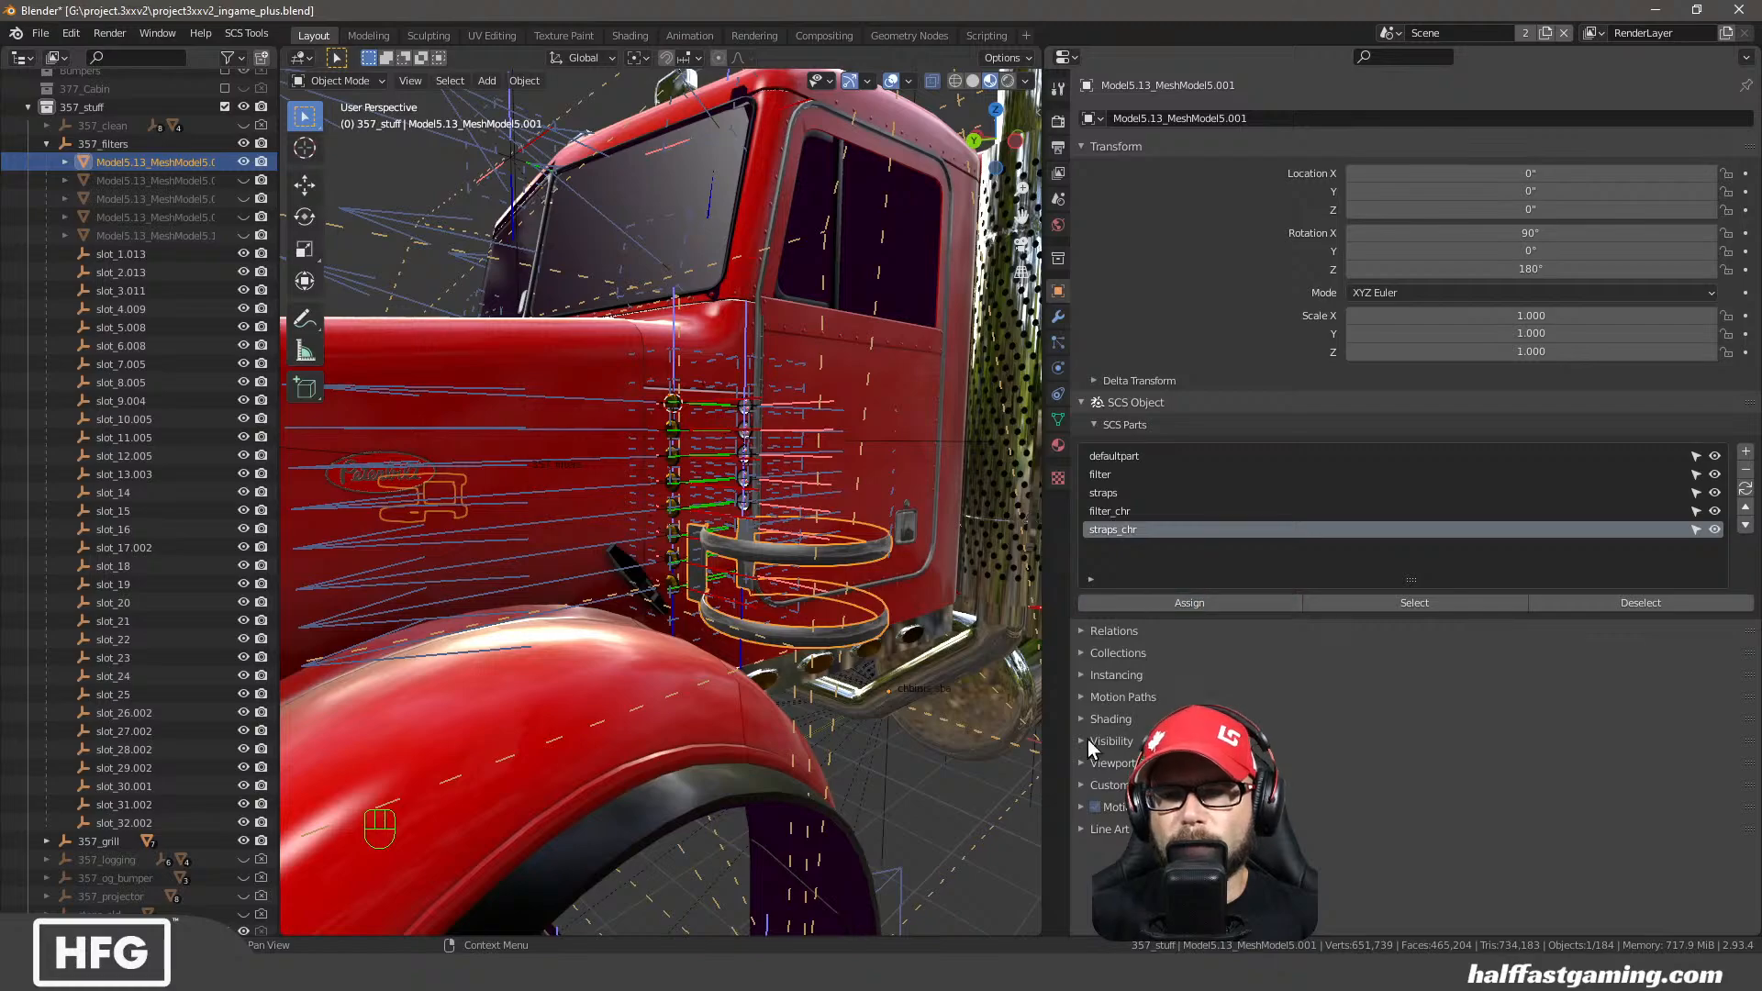
{"action": "left_click", "coordinate": [1709, 530]}
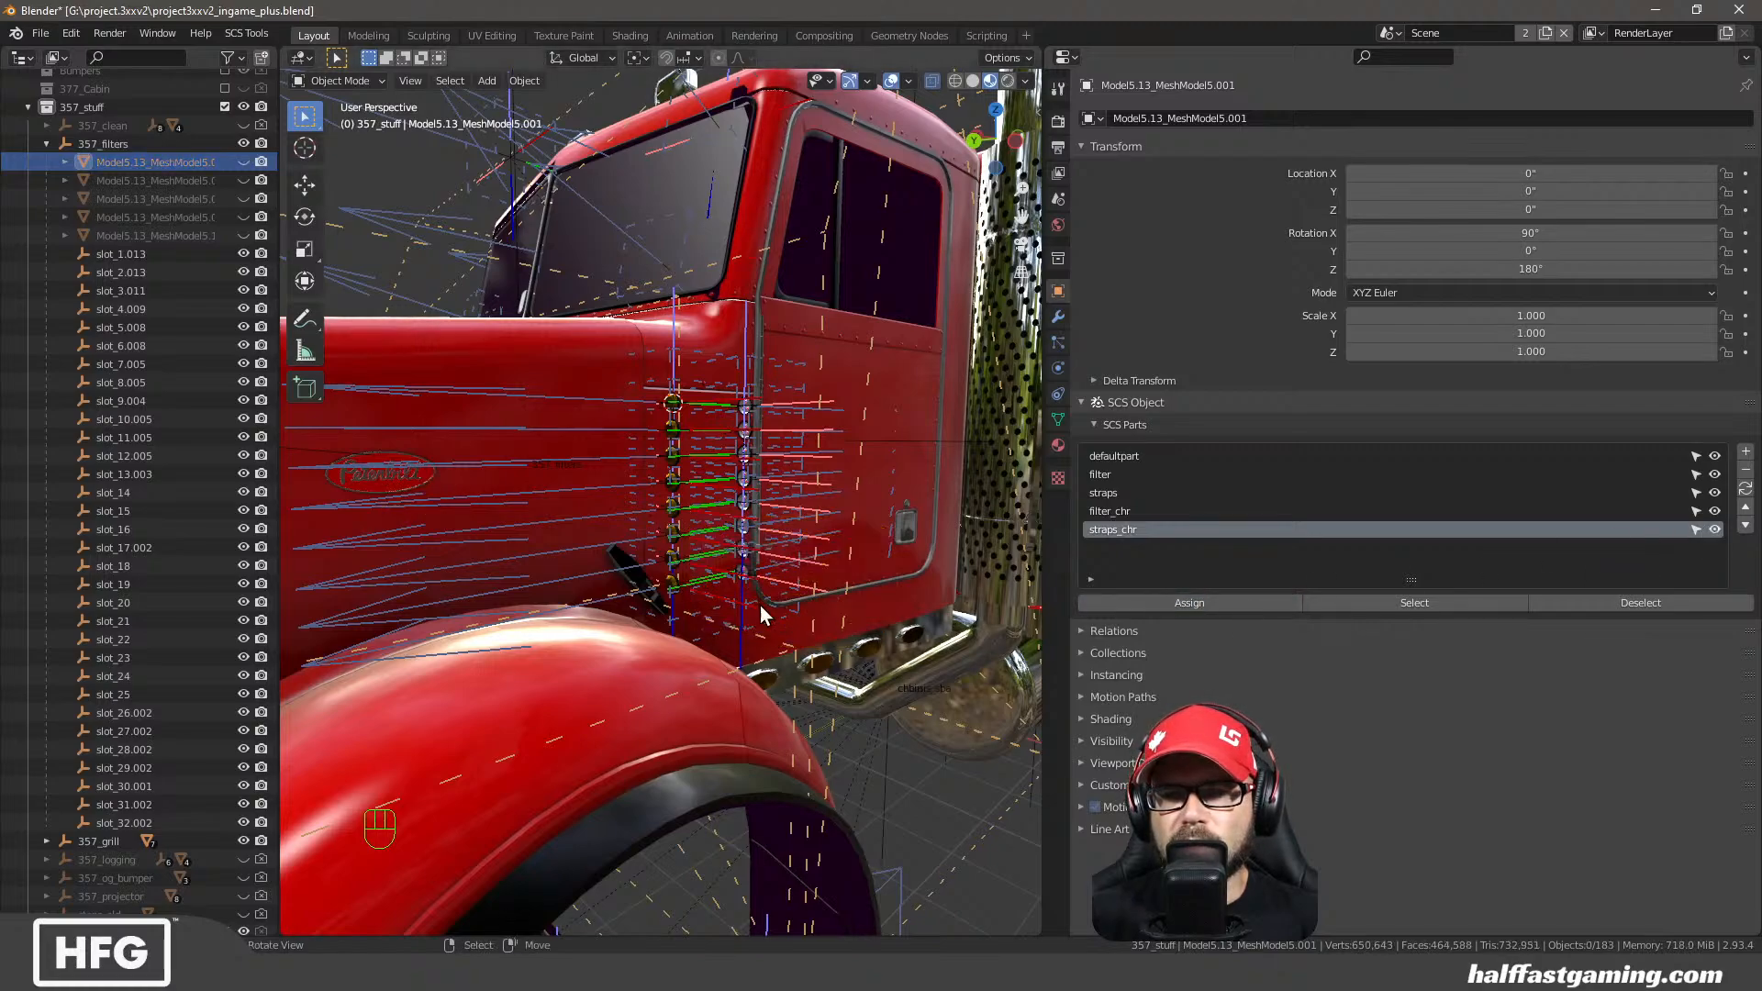
Unhide and select the filter shadow mesh to check its part, keeping it in defaultpart, and hide all defaultpart objects
{"action": "left_click", "coordinate": [245, 180]}
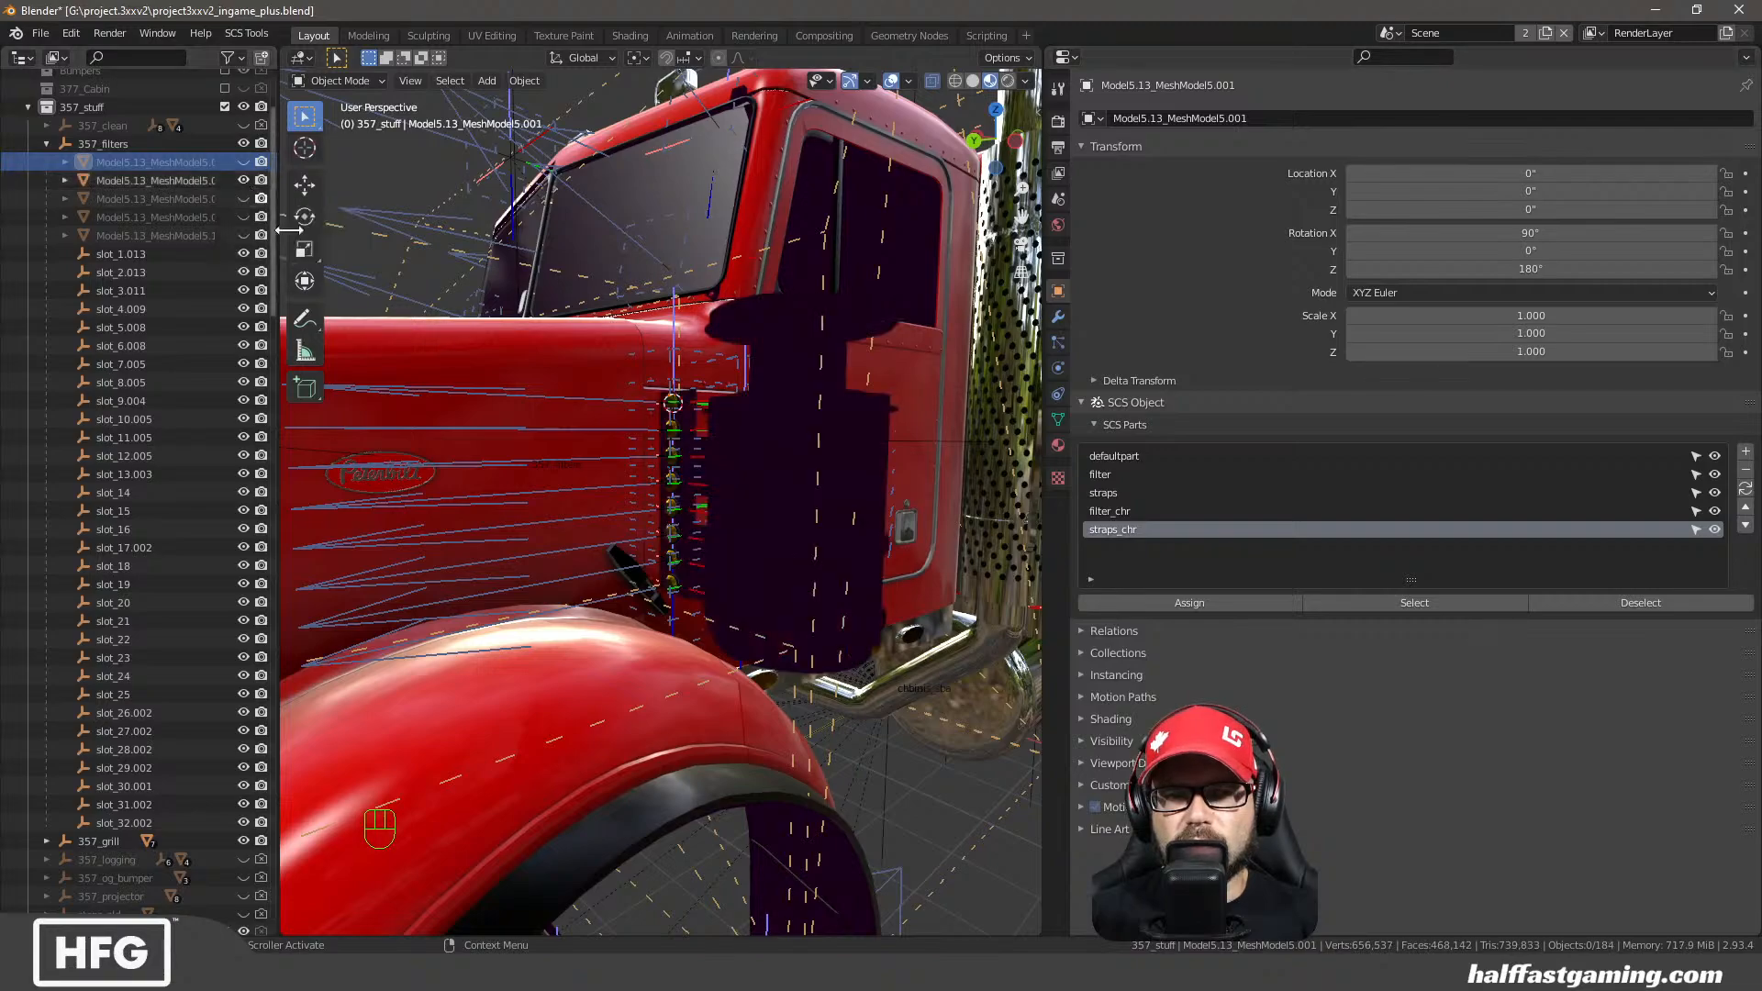
{"action": "left_click", "coordinate": [777, 461]}
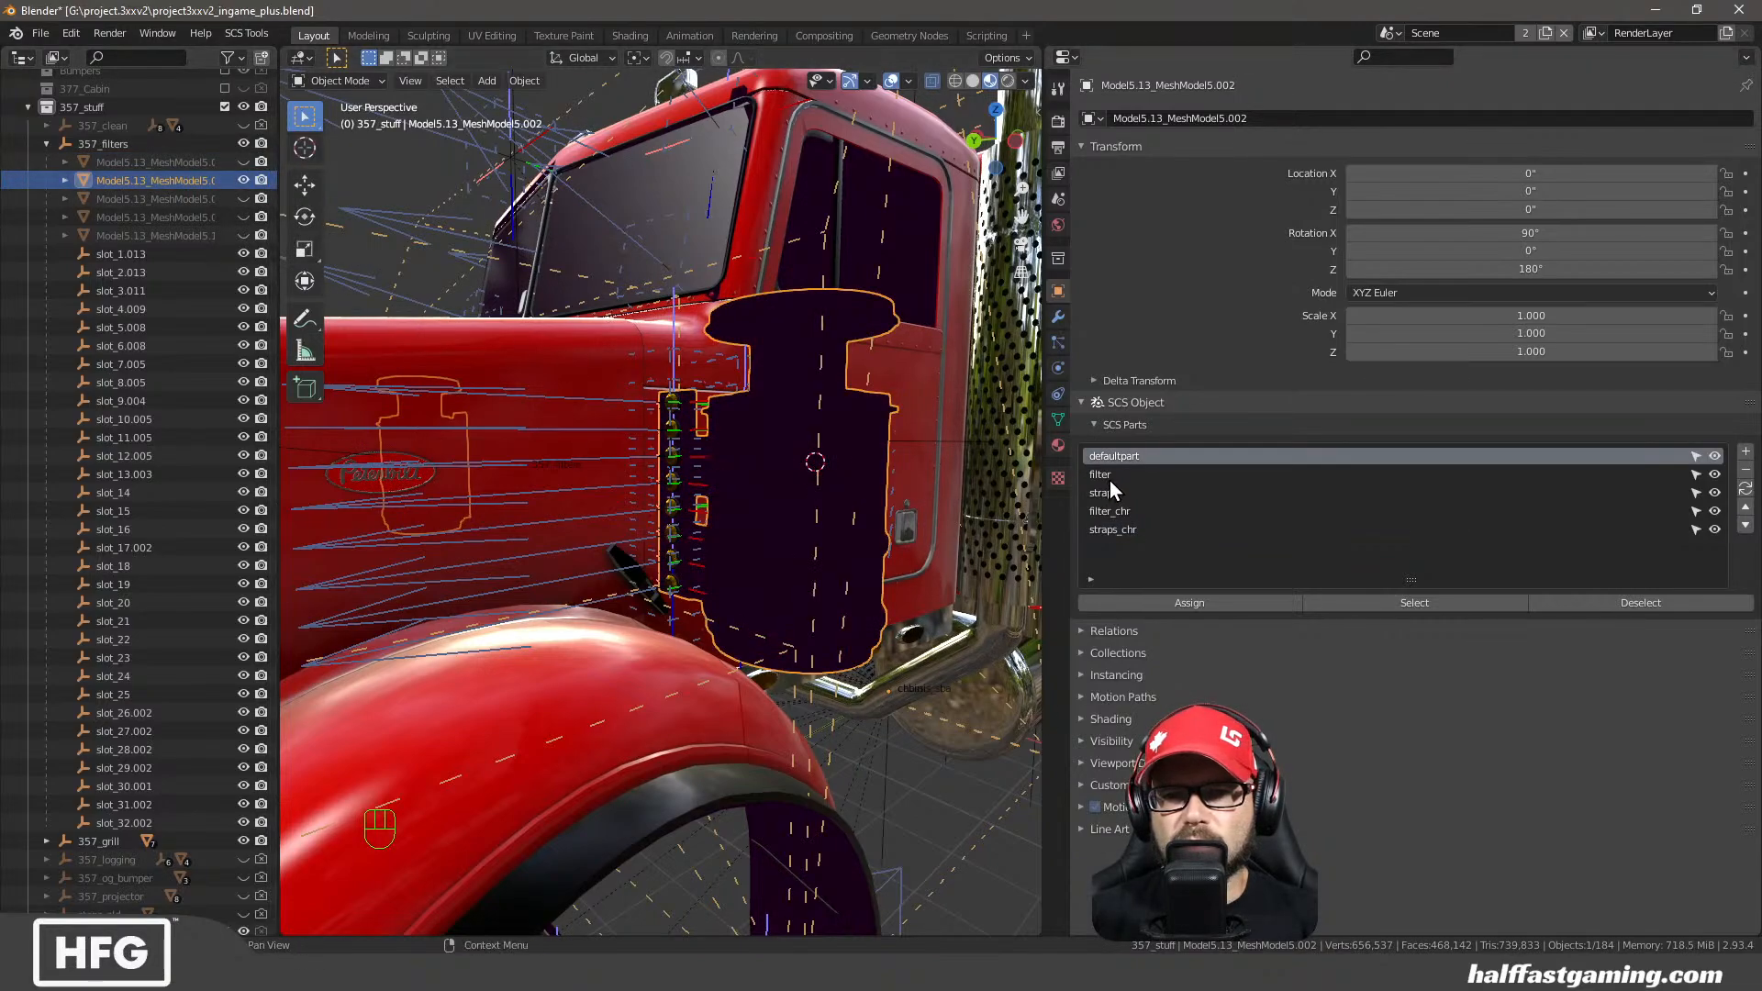
{"action": "left_click", "coordinate": [1714, 457]}
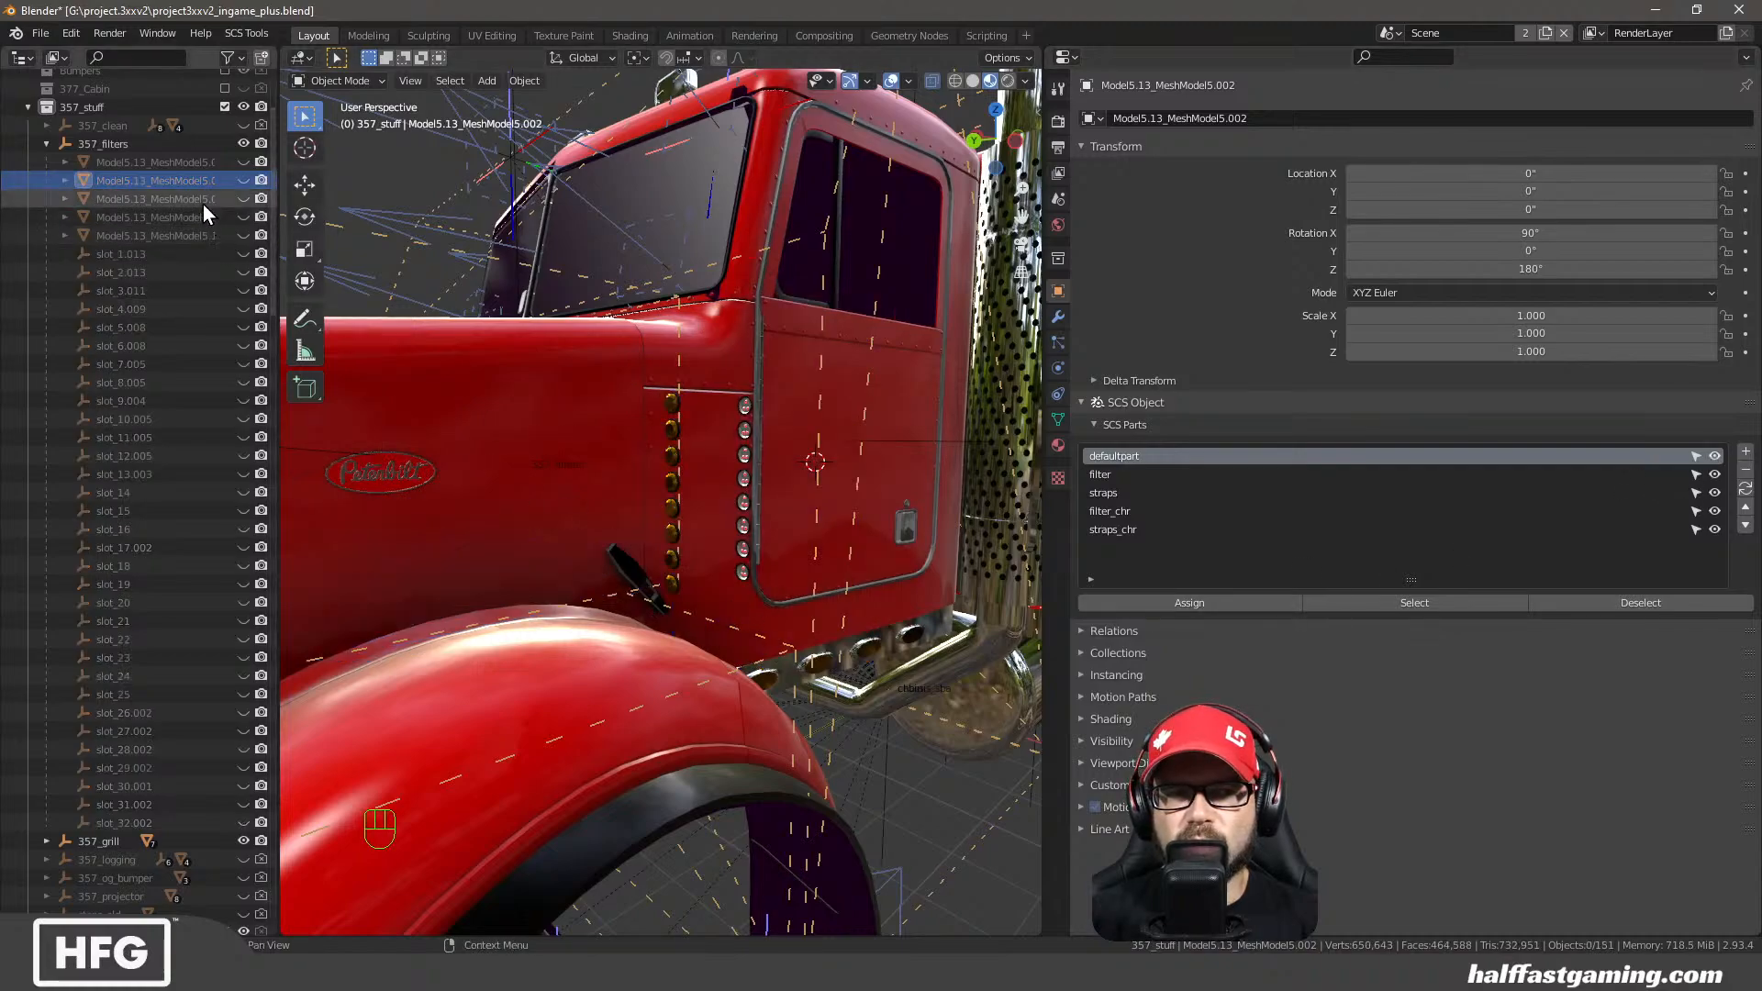
Unhide the painted filter body, assign it to the filter part, and hide that part
{"action": "left_click", "coordinate": [240, 198]}
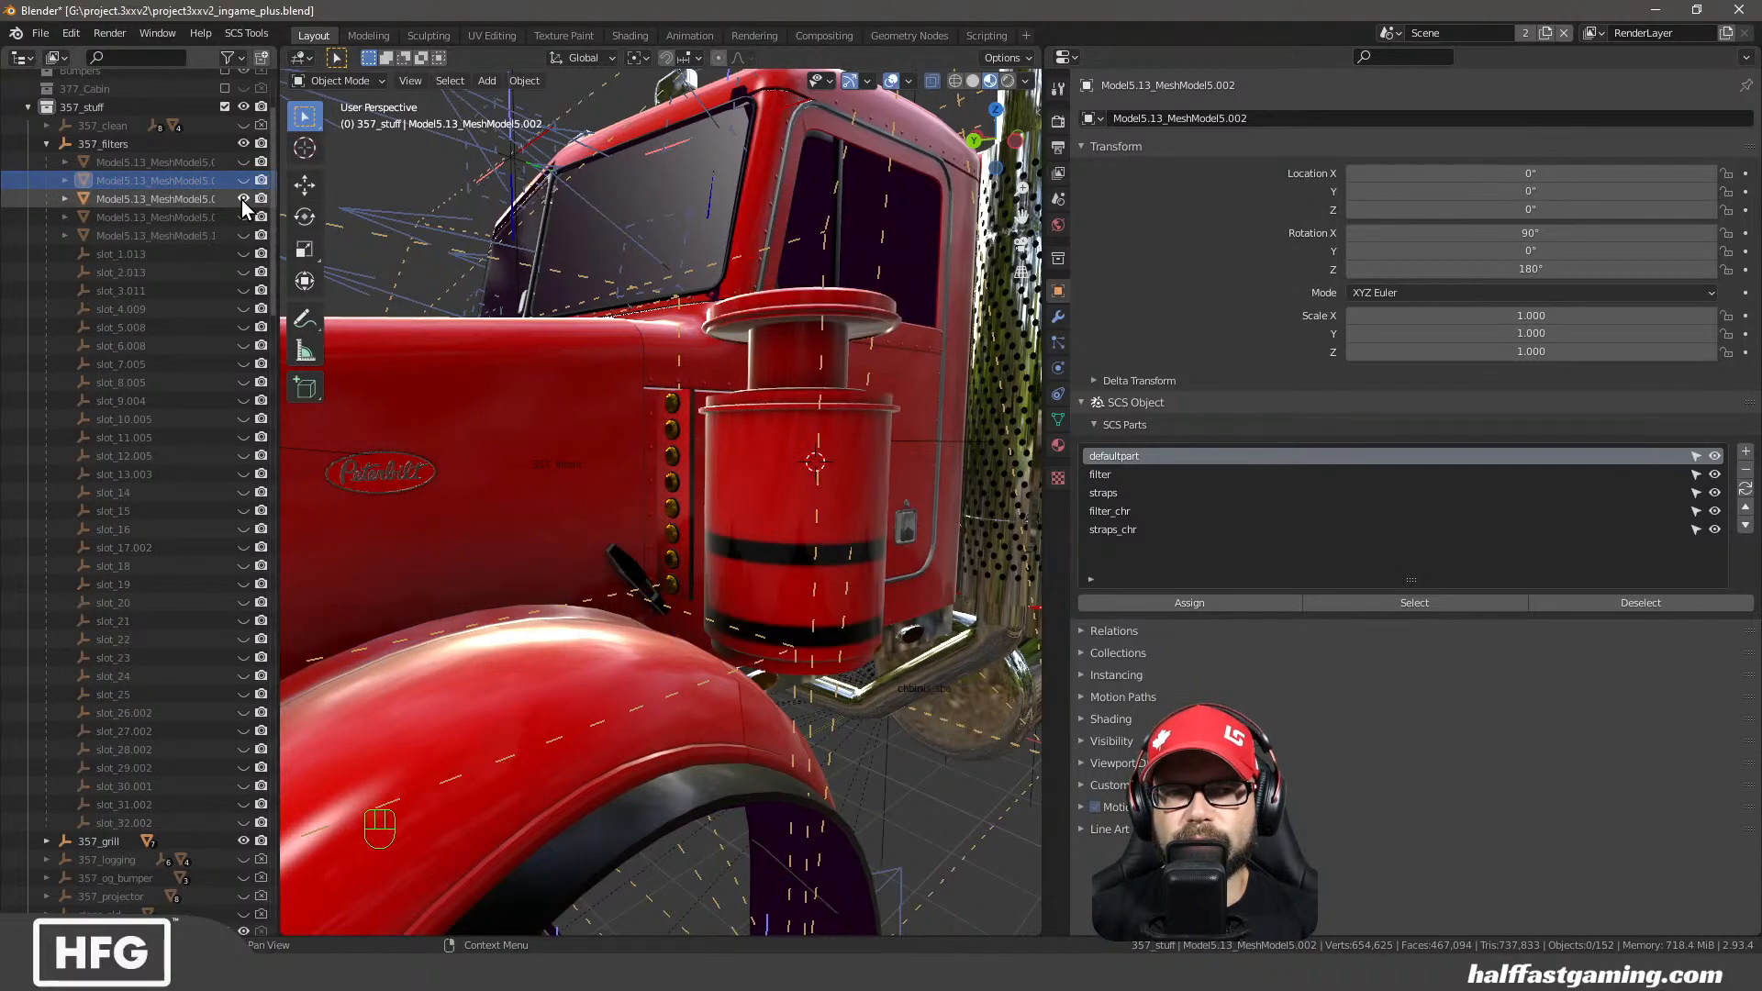
{"action": "left_click", "coordinate": [775, 440]}
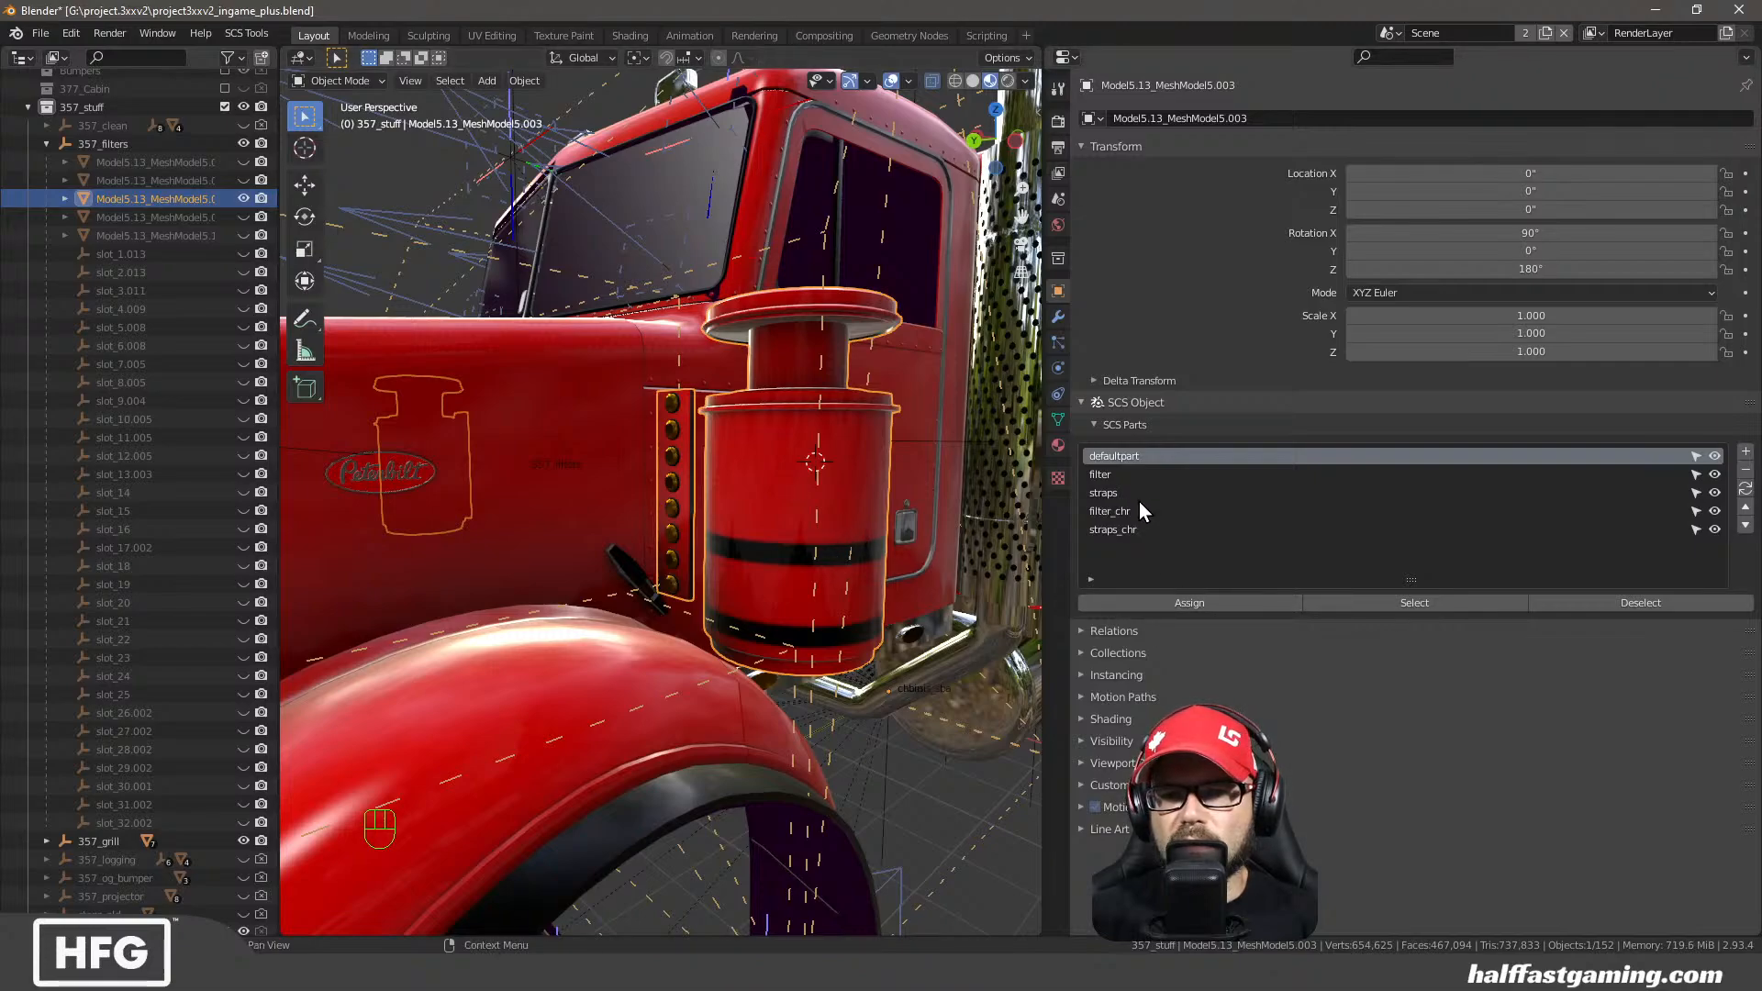
{"action": "left_click", "coordinate": [1115, 475]}
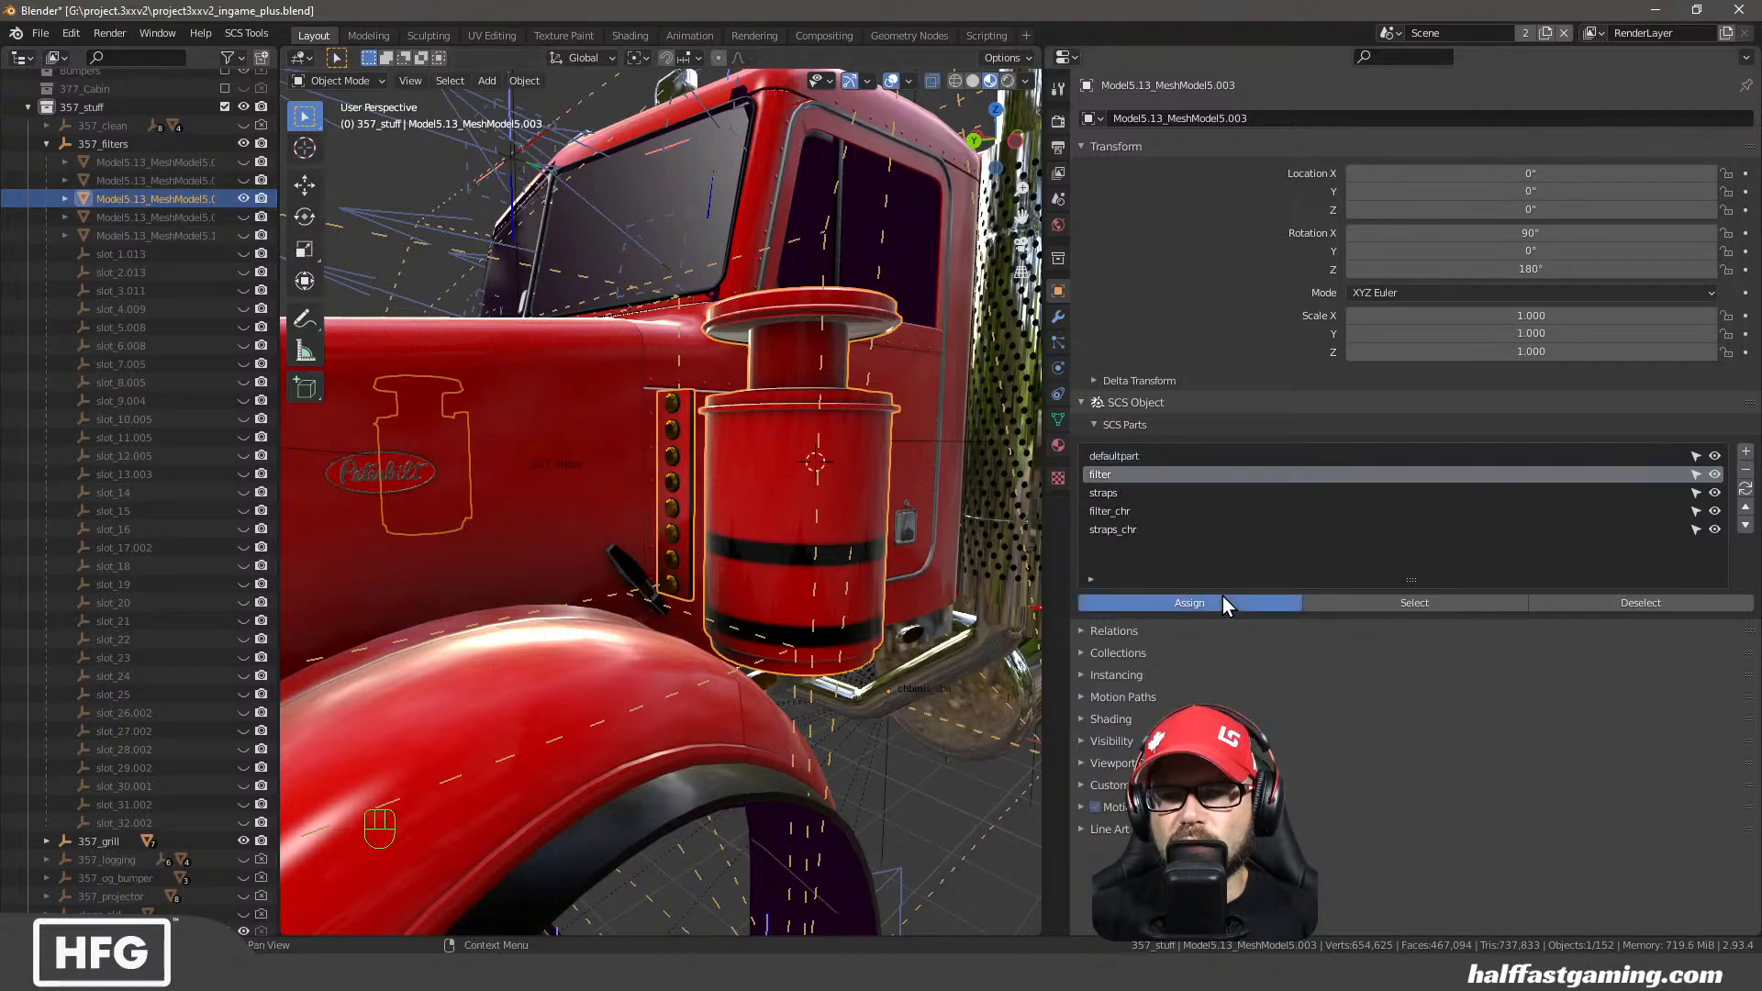
{"action": "left_click", "coordinate": [1714, 475]}
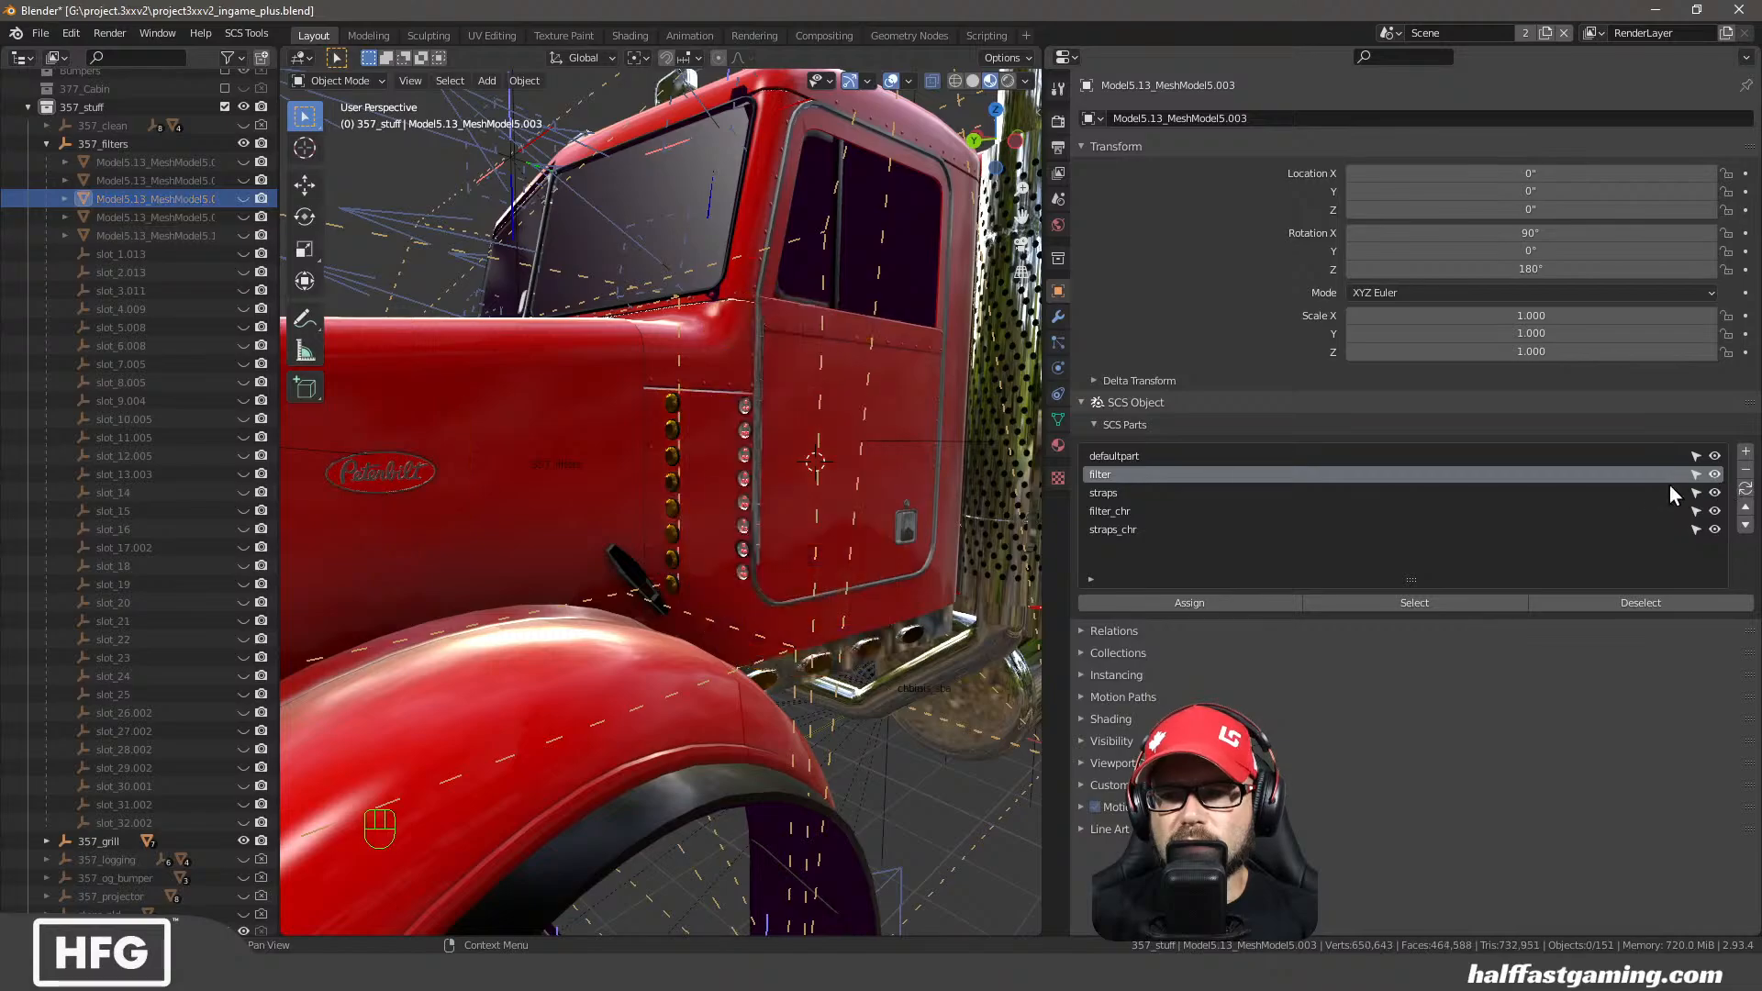
Unhide the black rubber intake pipe, apply Shade Smooth to it, keep it in defaultpart, and hide it again
{"action": "left_click", "coordinate": [244, 217]}
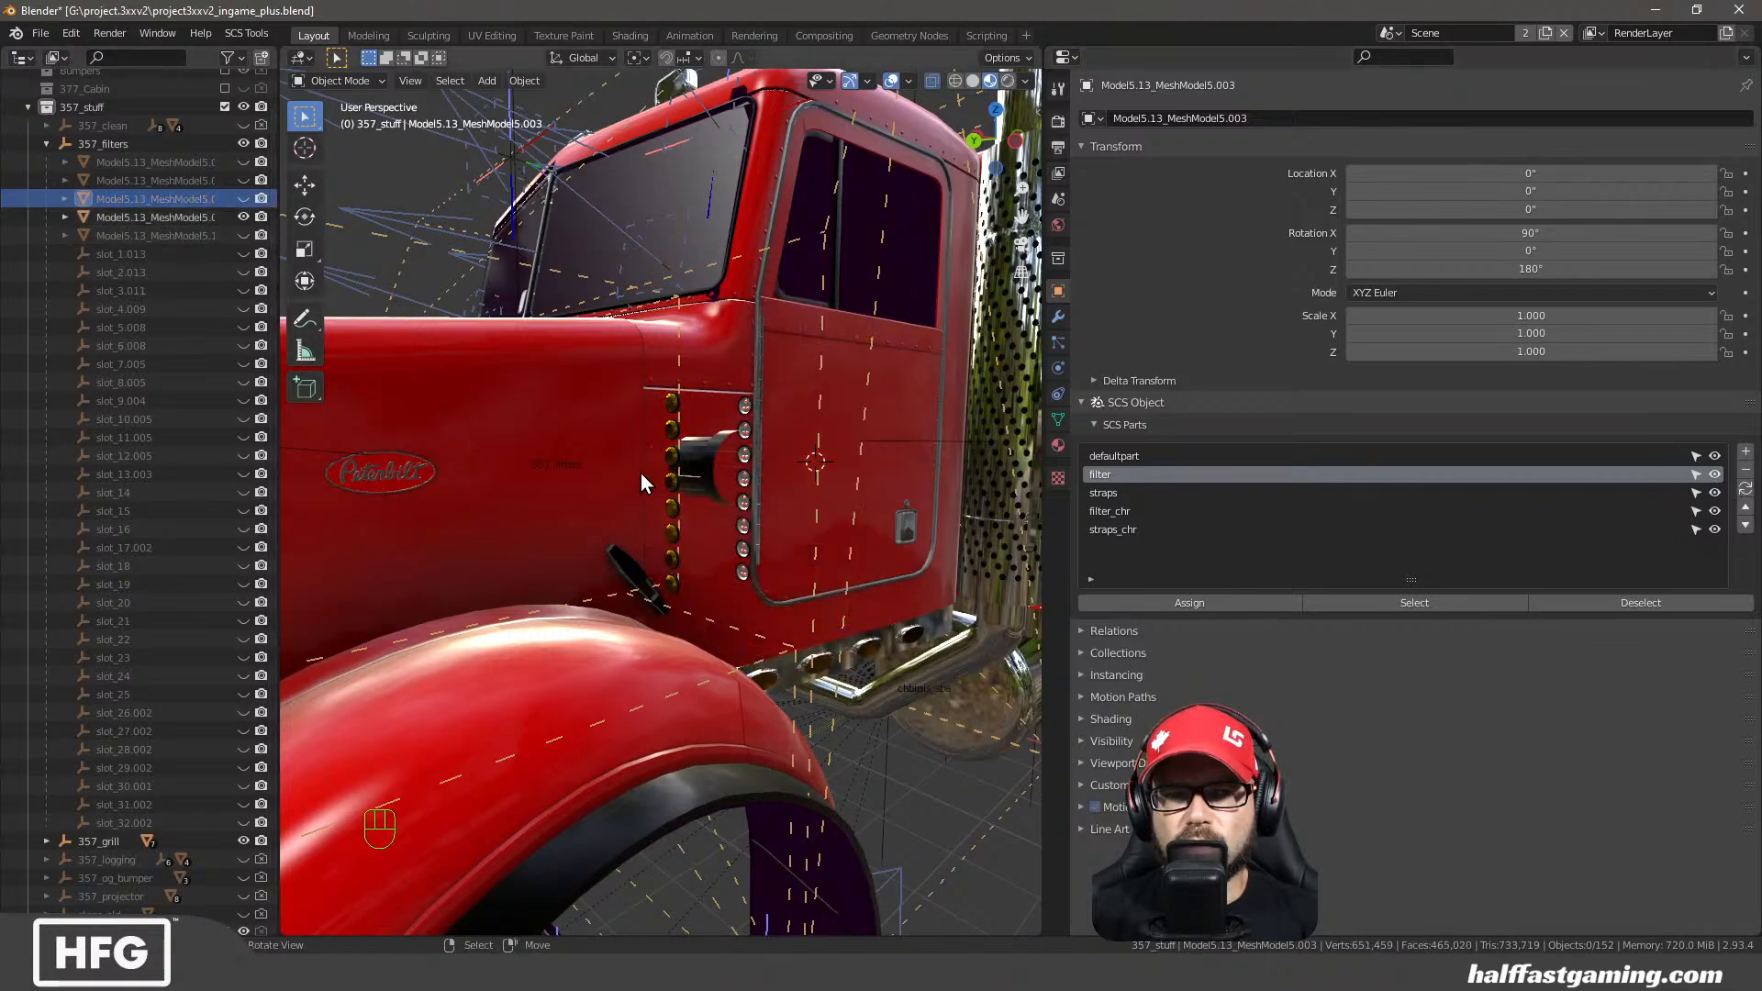
{"action": "left_click", "coordinate": [705, 465]}
{"action": "middle_click_drag", "start_coordinate": [704, 465], "coordinate": [670, 501]}
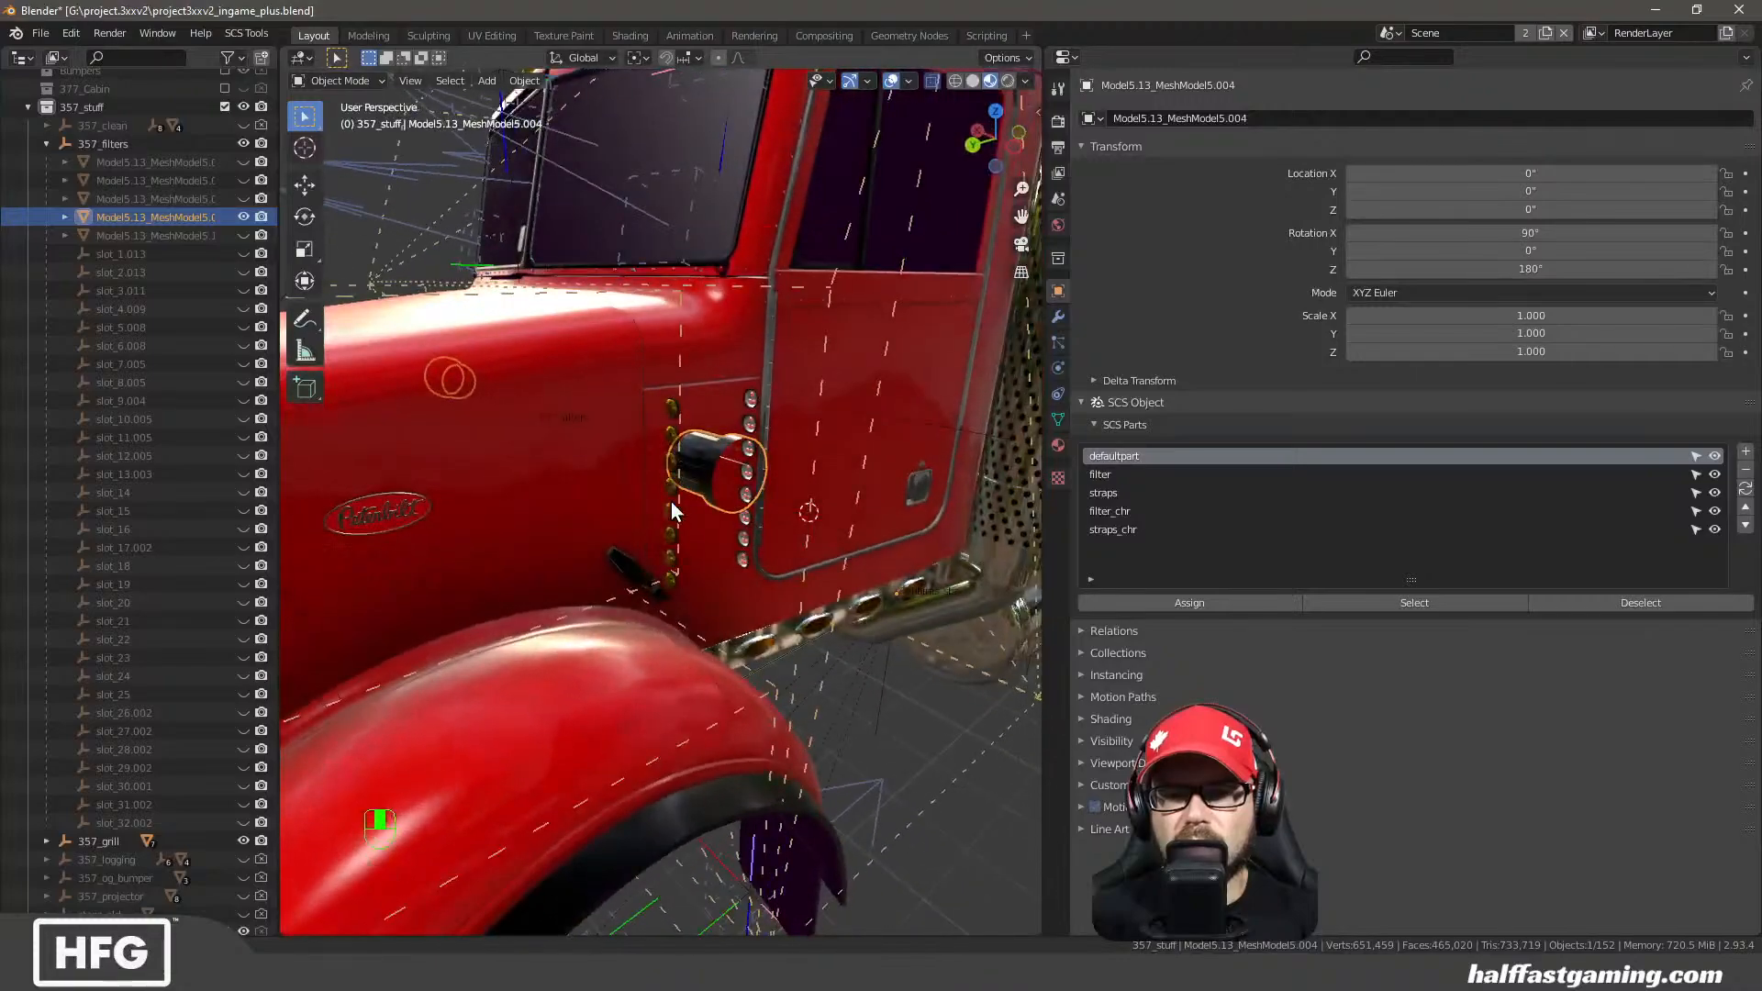
{"action": "left_click", "coordinate": [483, 82]}
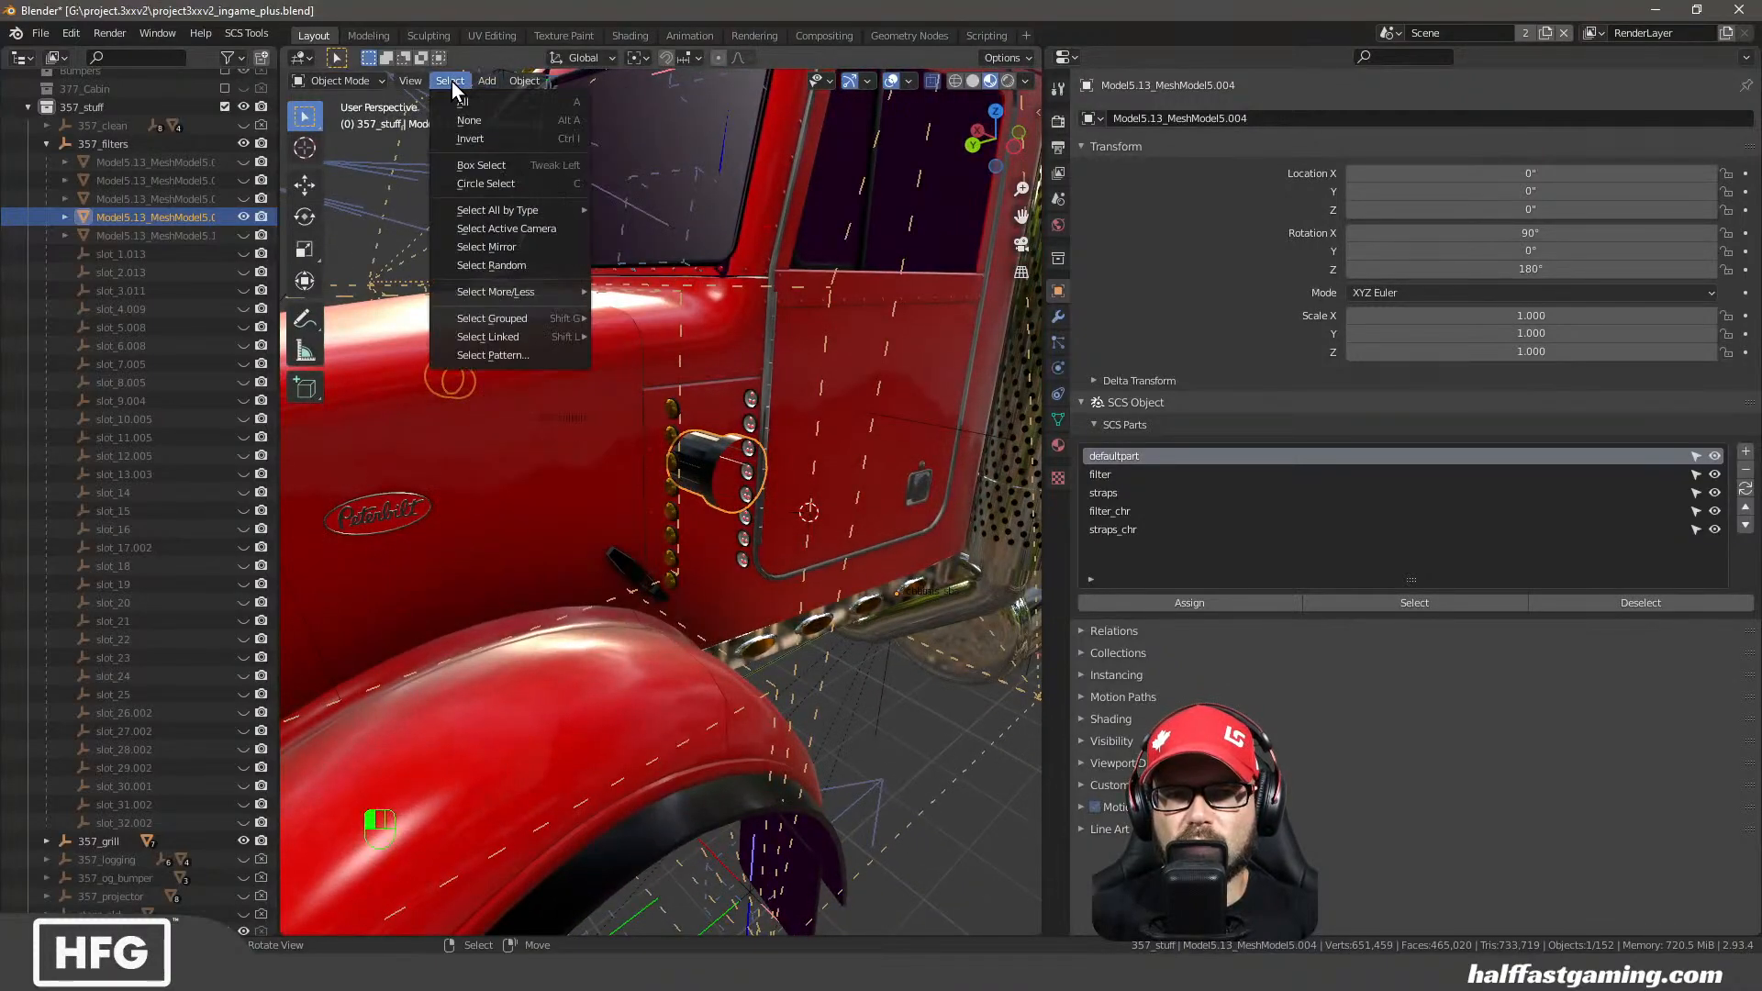
{"action": "mouse_move", "coordinate": [422, 80]}
{"action": "mouse_move", "coordinate": [519, 82]}
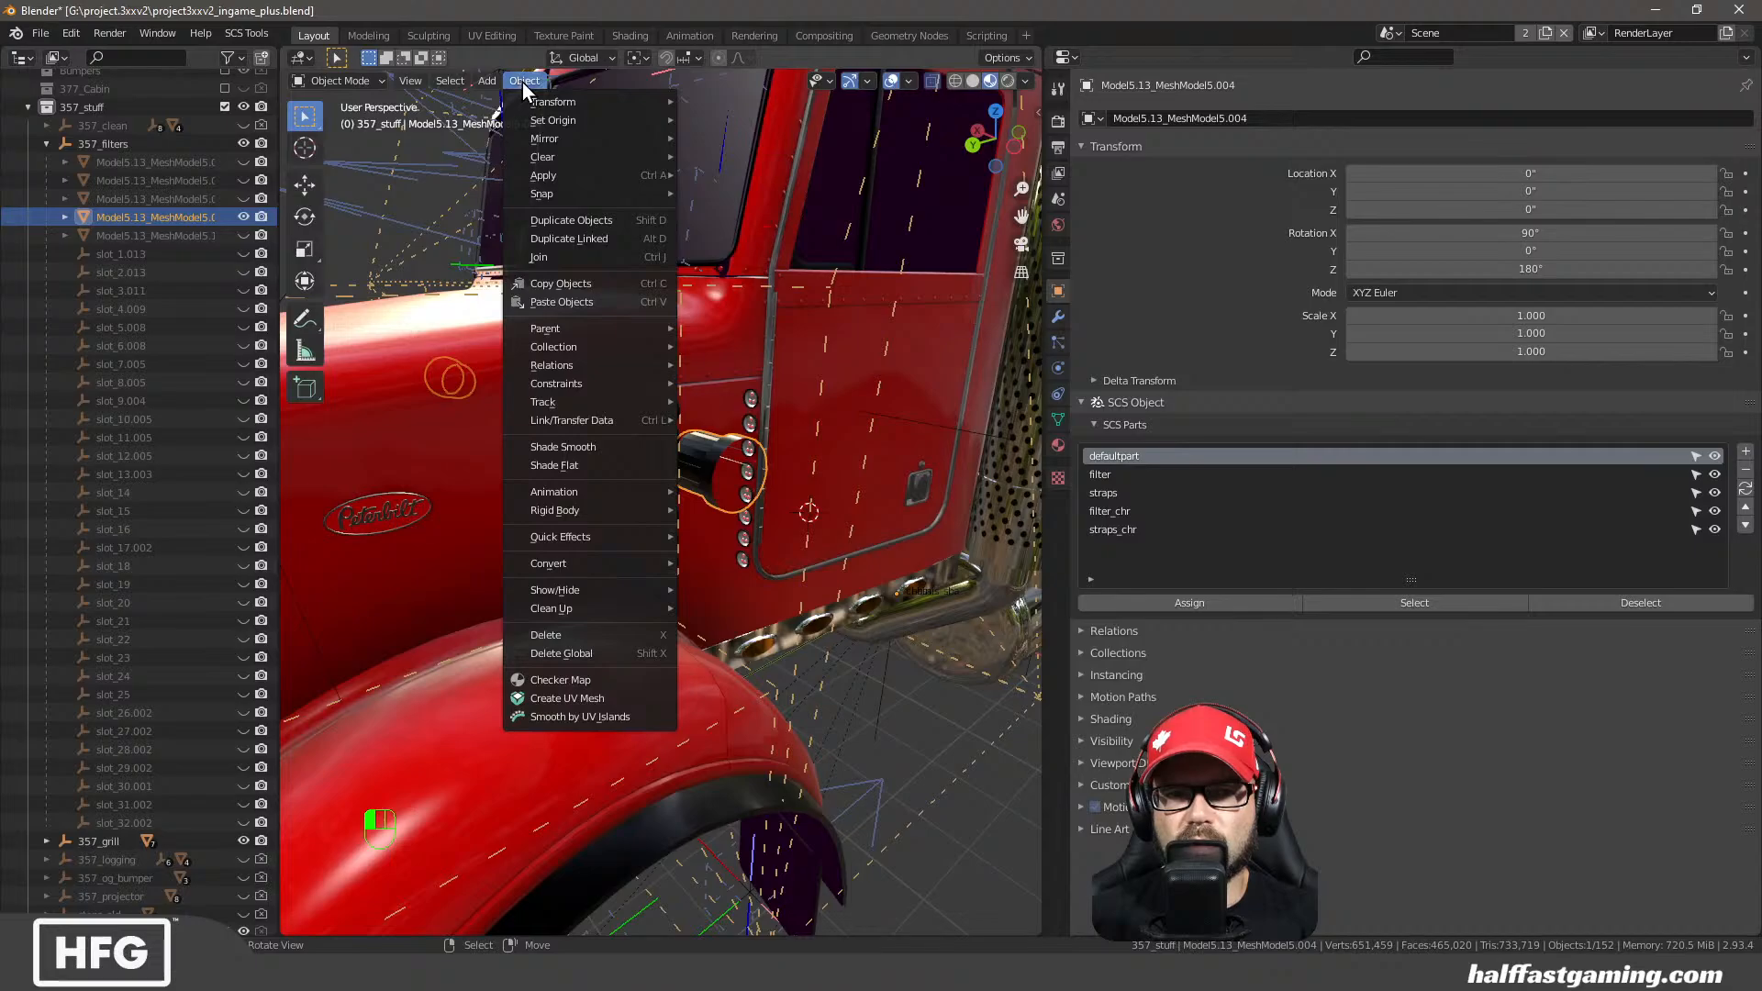
{"action": "left_click", "coordinate": [576, 446]}
{"action": "scroll", "coordinate": [659, 510], "scroll_direction": "up", "scroll_amount": 5}
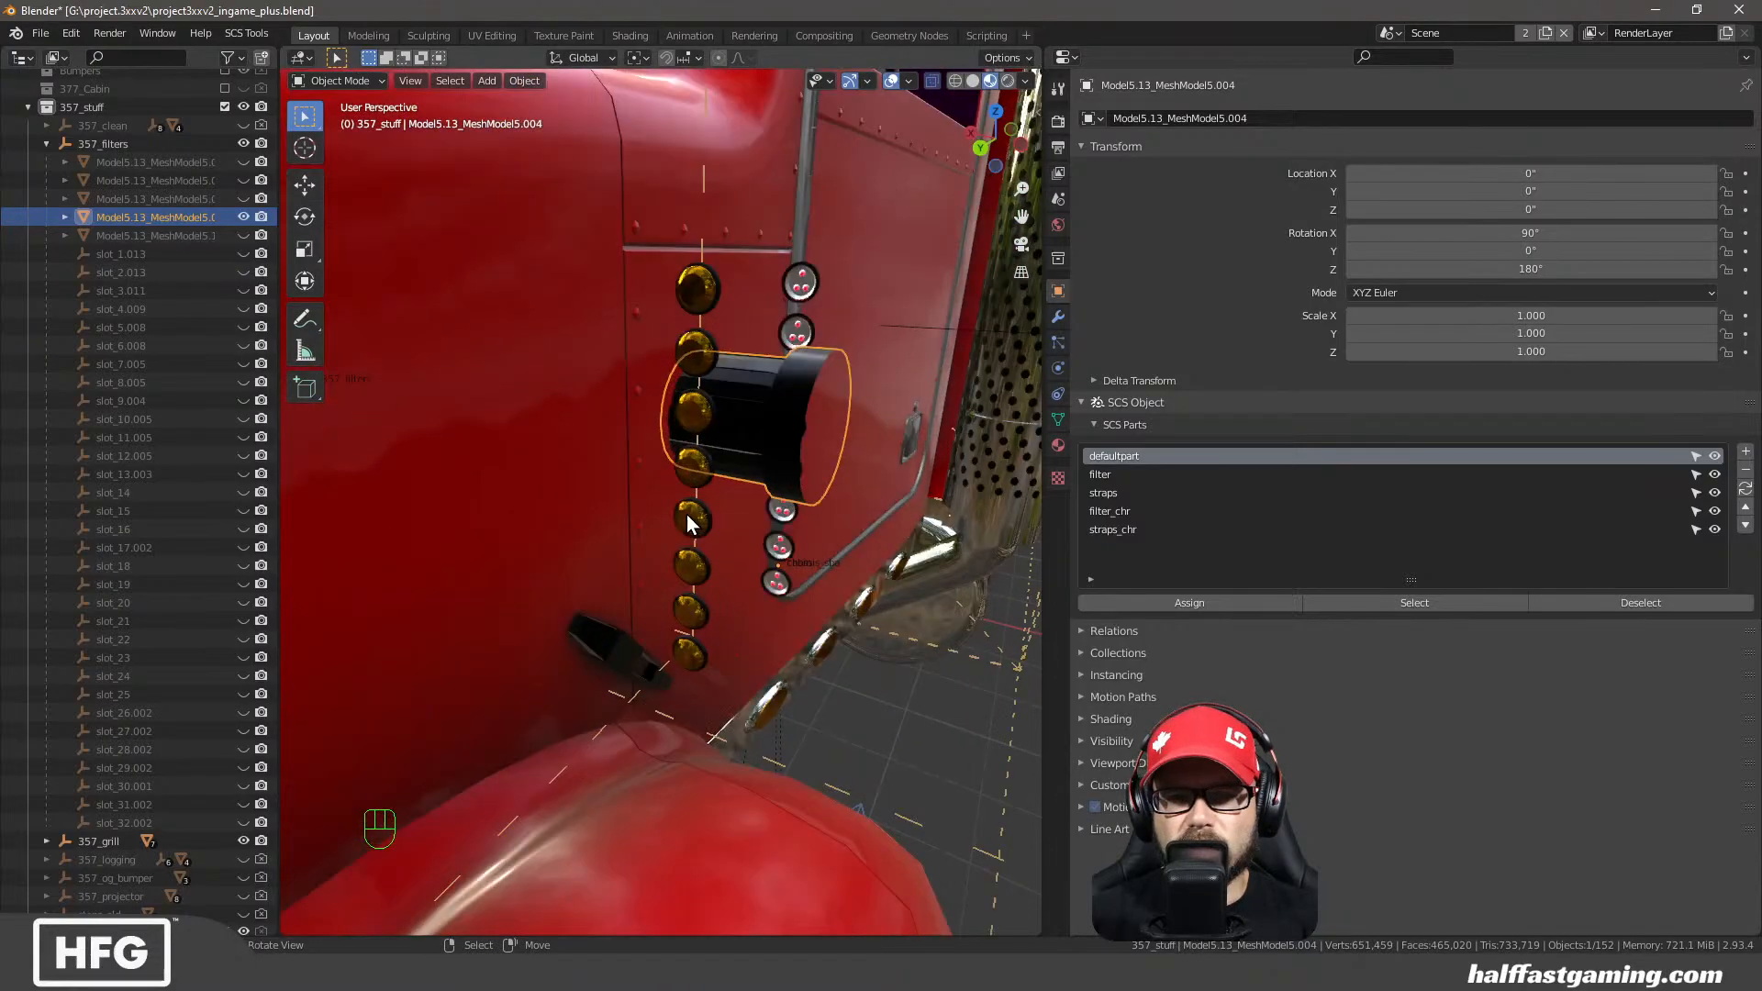
{"action": "scroll", "coordinate": [686, 518], "scroll_direction": "up", "scroll_amount": 3}
{"action": "middle_click_drag", "start_coordinate": [683, 534], "coordinate": [707, 567]}
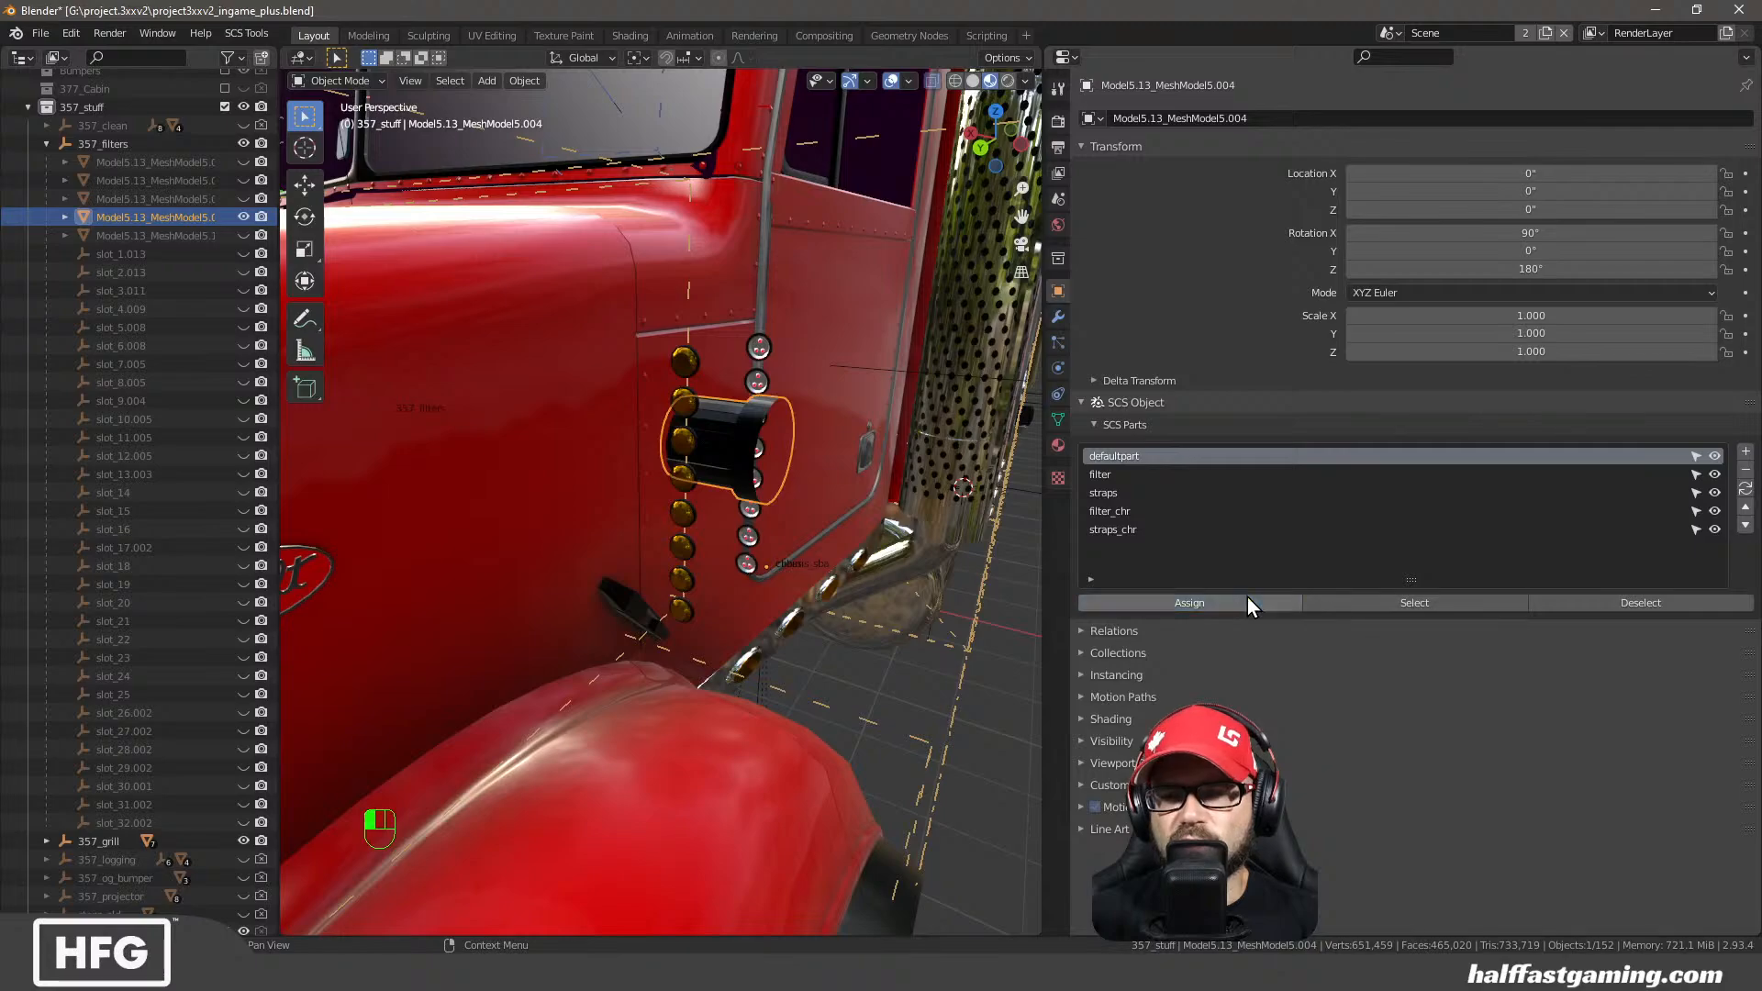
{"action": "left_click", "coordinate": [243, 216]}
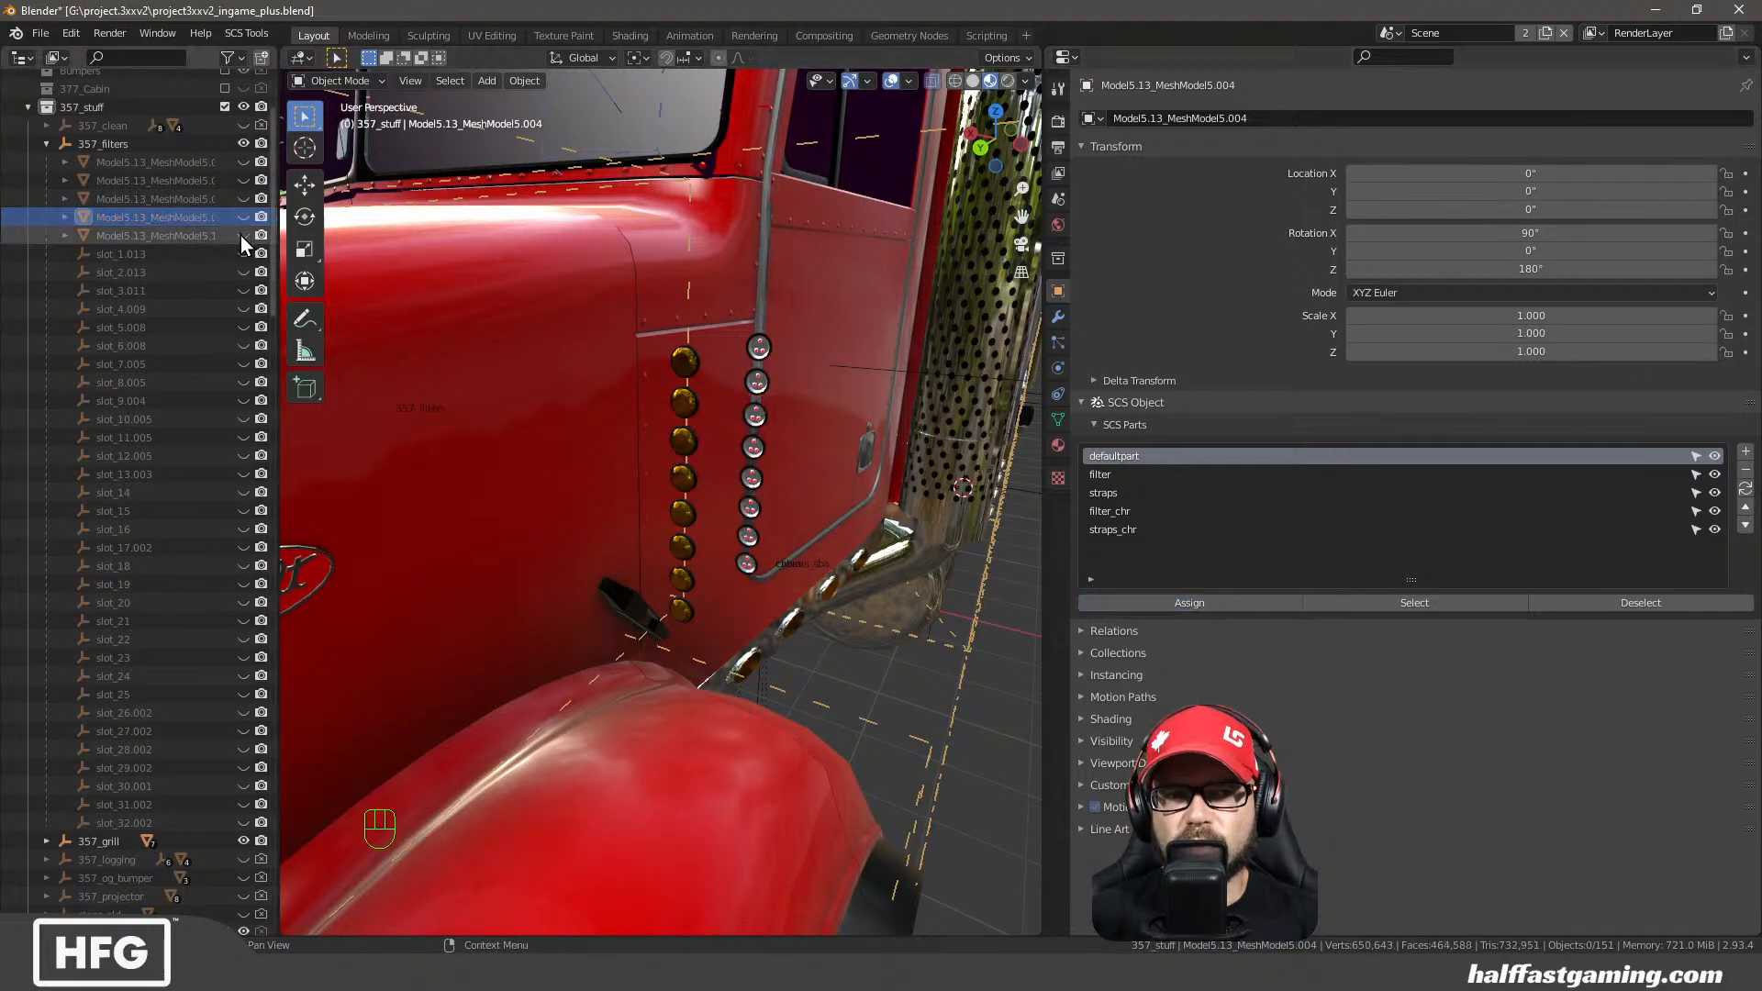
Unhide the chrome air filter mesh with the painted straps and separate it into individual objects by material
{"action": "left_click", "coordinate": [243, 235]}
{"action": "middle_click_drag", "start_coordinate": [697, 431], "coordinate": [707, 453]}
{"action": "scroll", "coordinate": [752, 472], "scroll_direction": "down", "scroll_amount": 4}
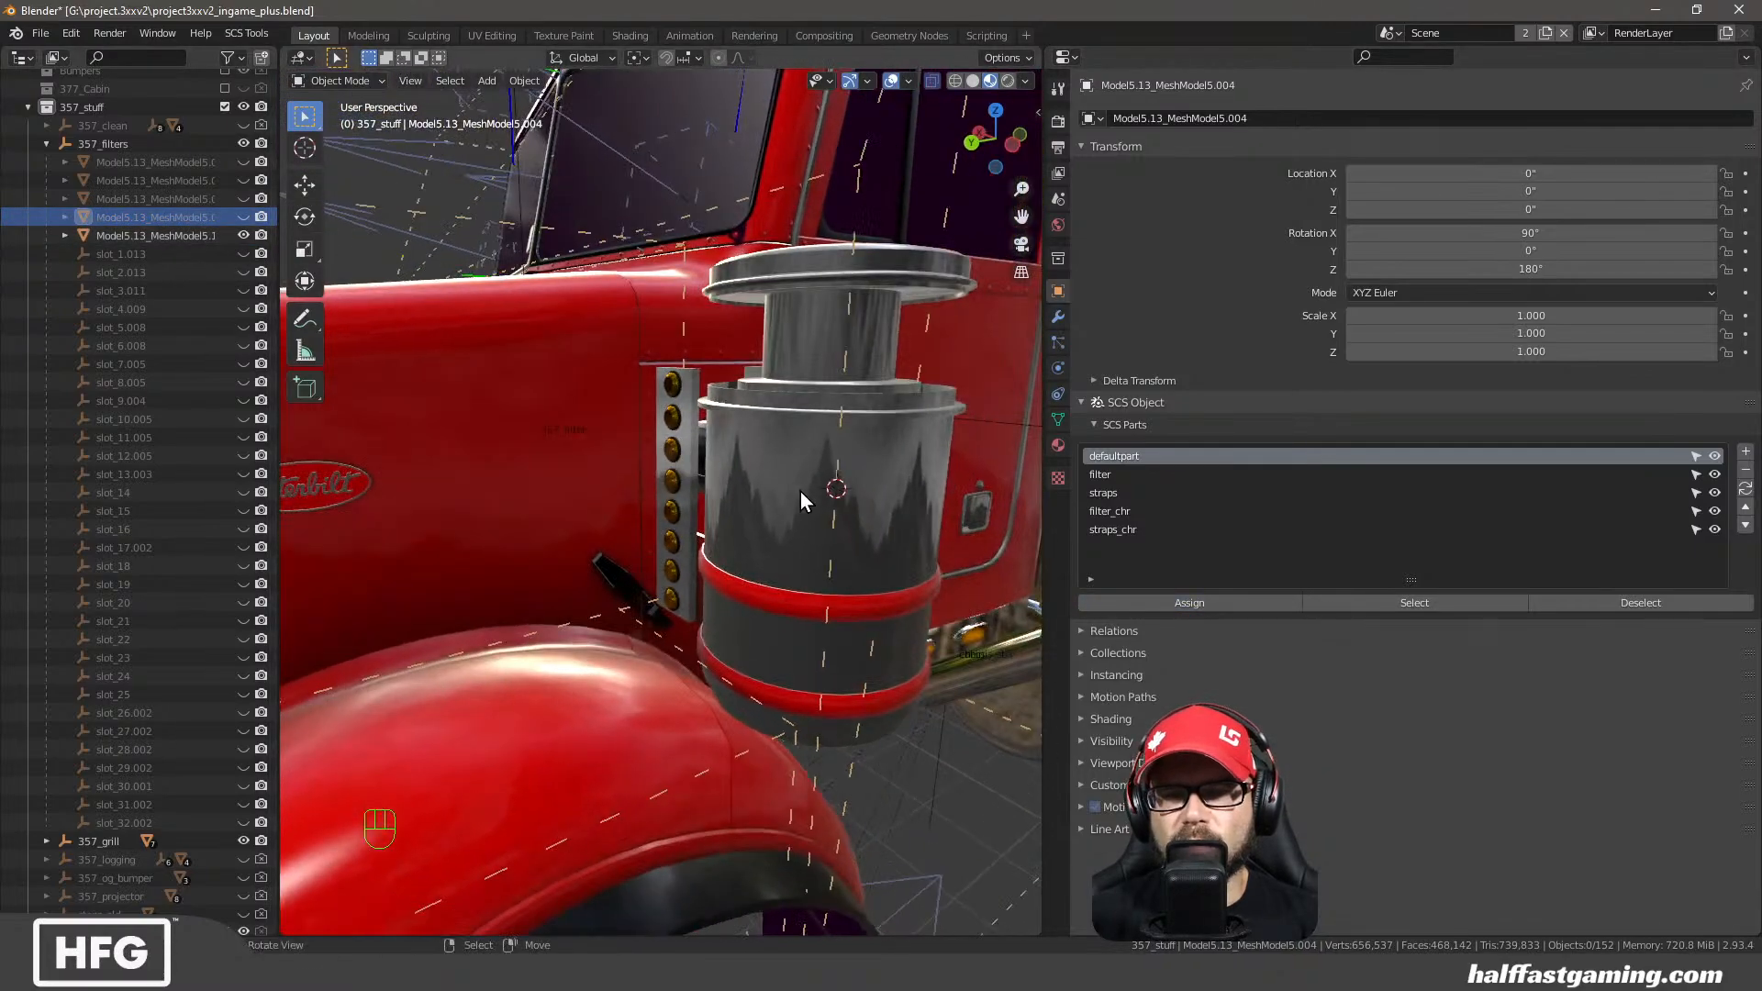
{"action": "left_click", "coordinate": [800, 492]}
{"action": "scroll", "coordinate": [830, 573], "scroll_direction": "down", "scroll_amount": 3}
{"action": "key", "text": "Tab"}
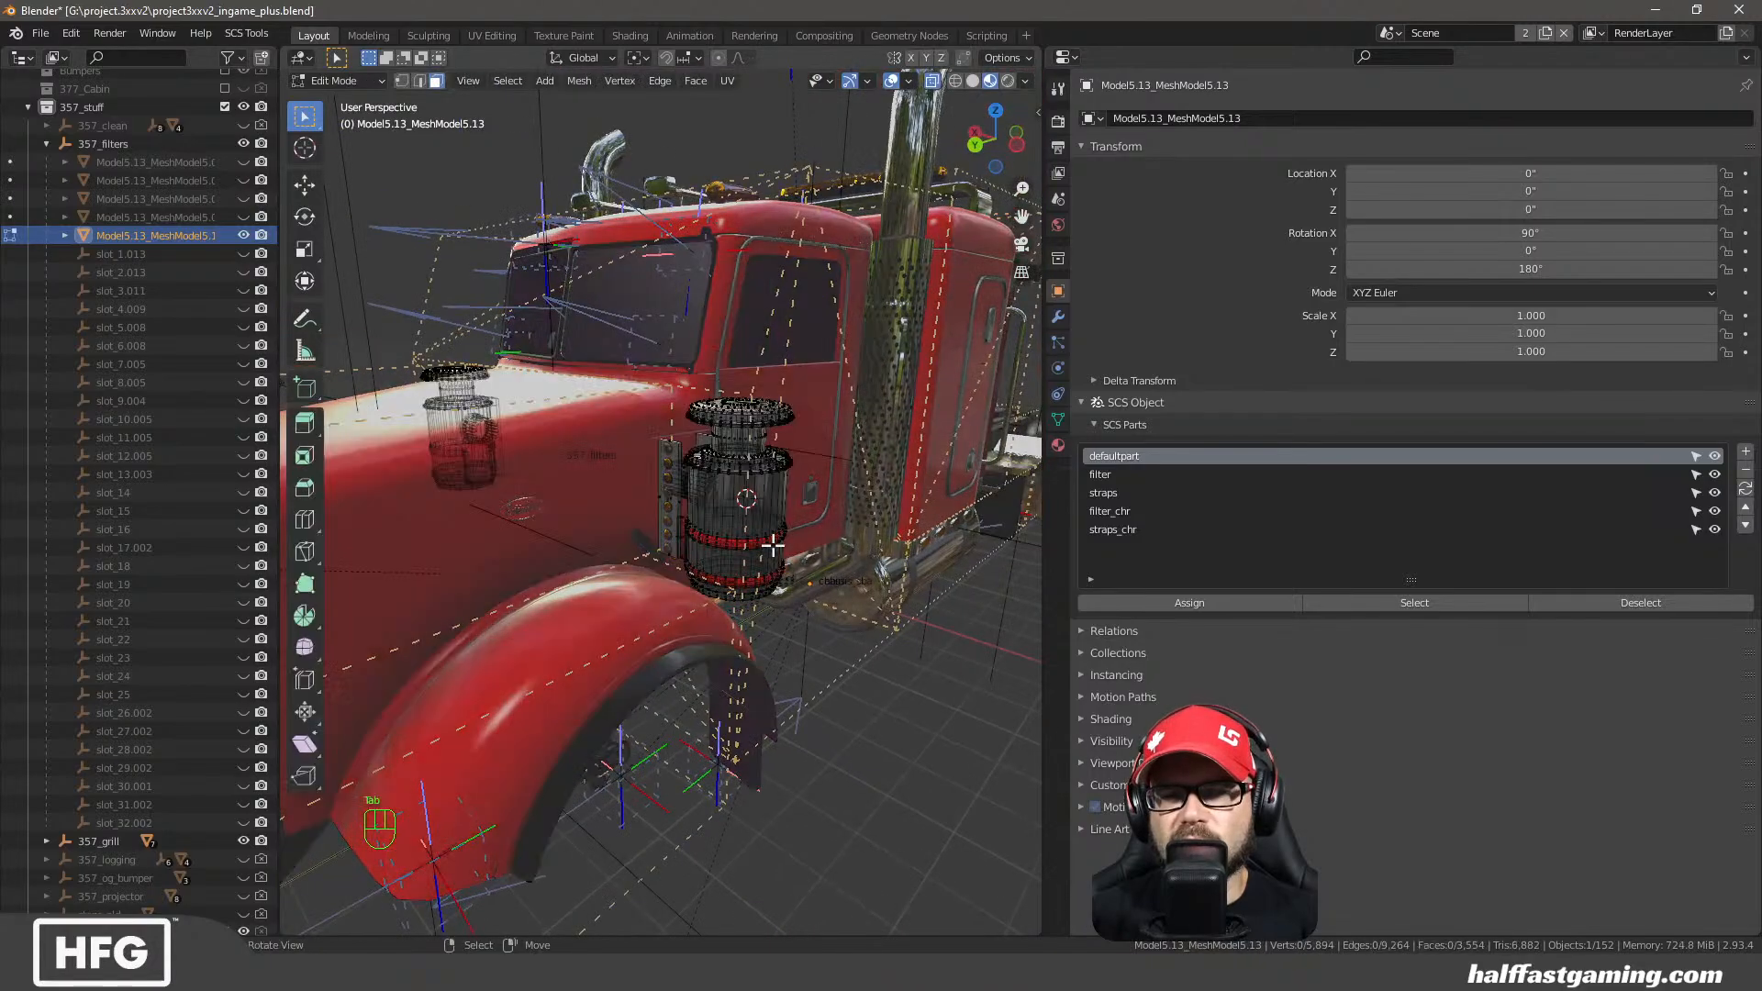
{"action": "key", "text": "a"}
{"action": "key", "text": "p"}
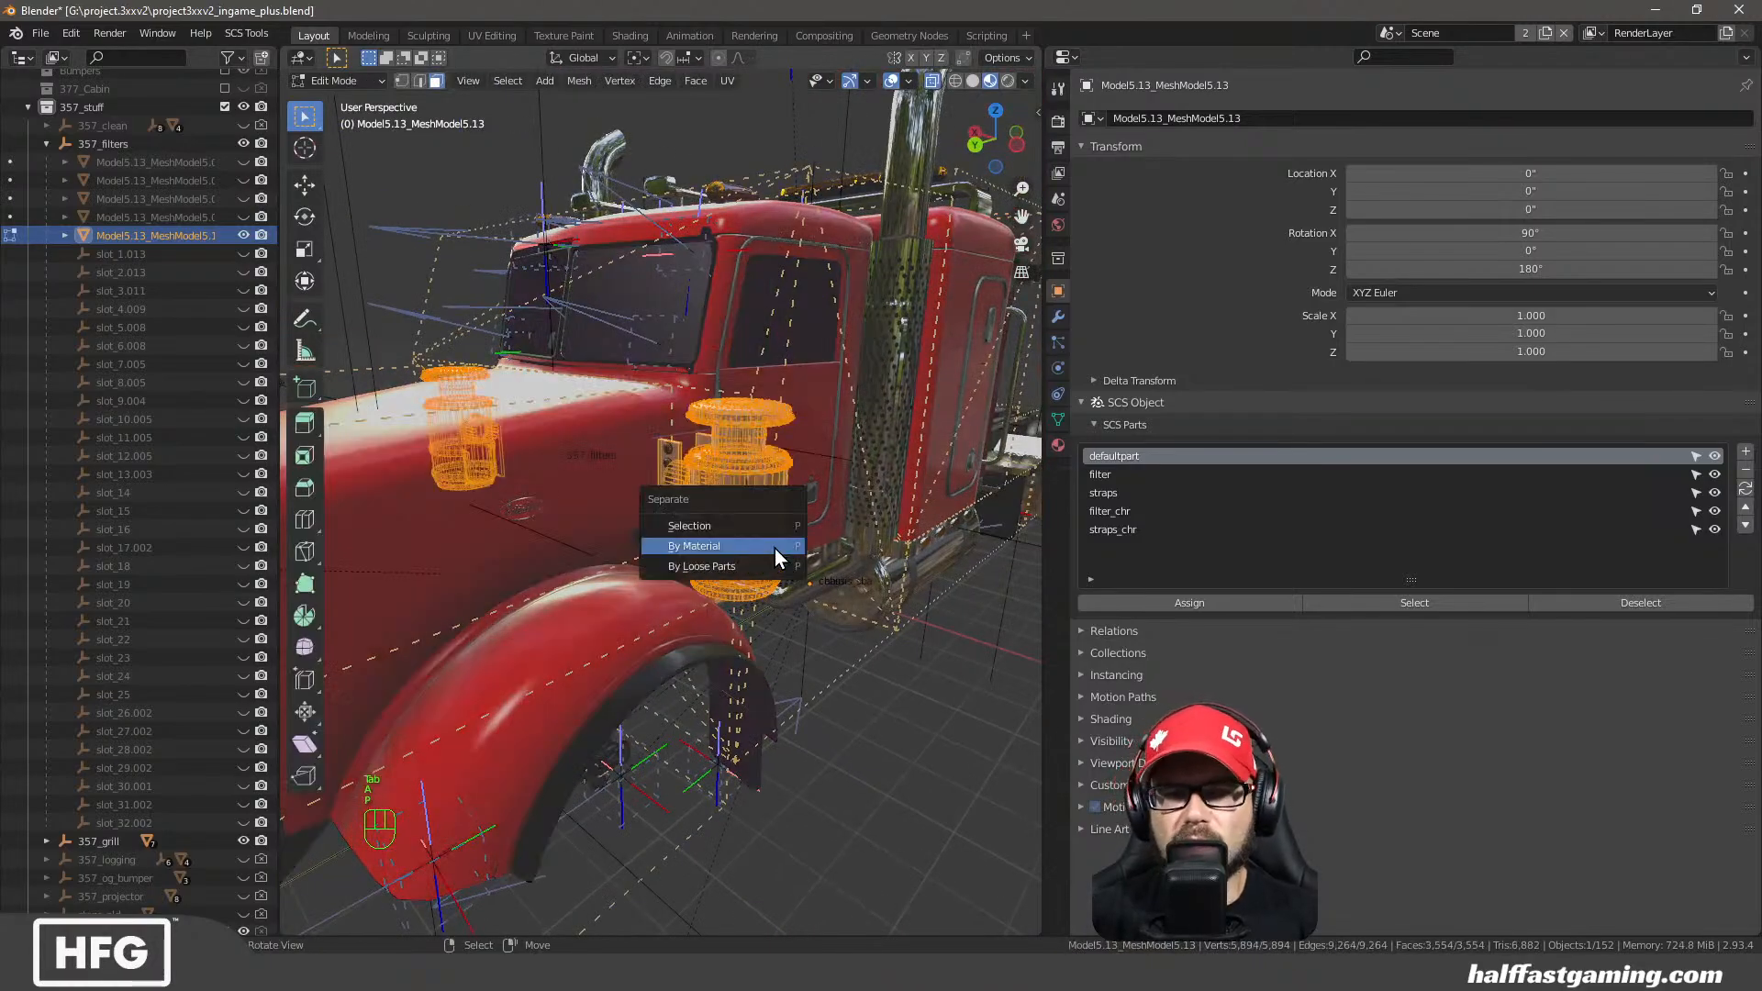
{"action": "left_click", "coordinate": [758, 546]}
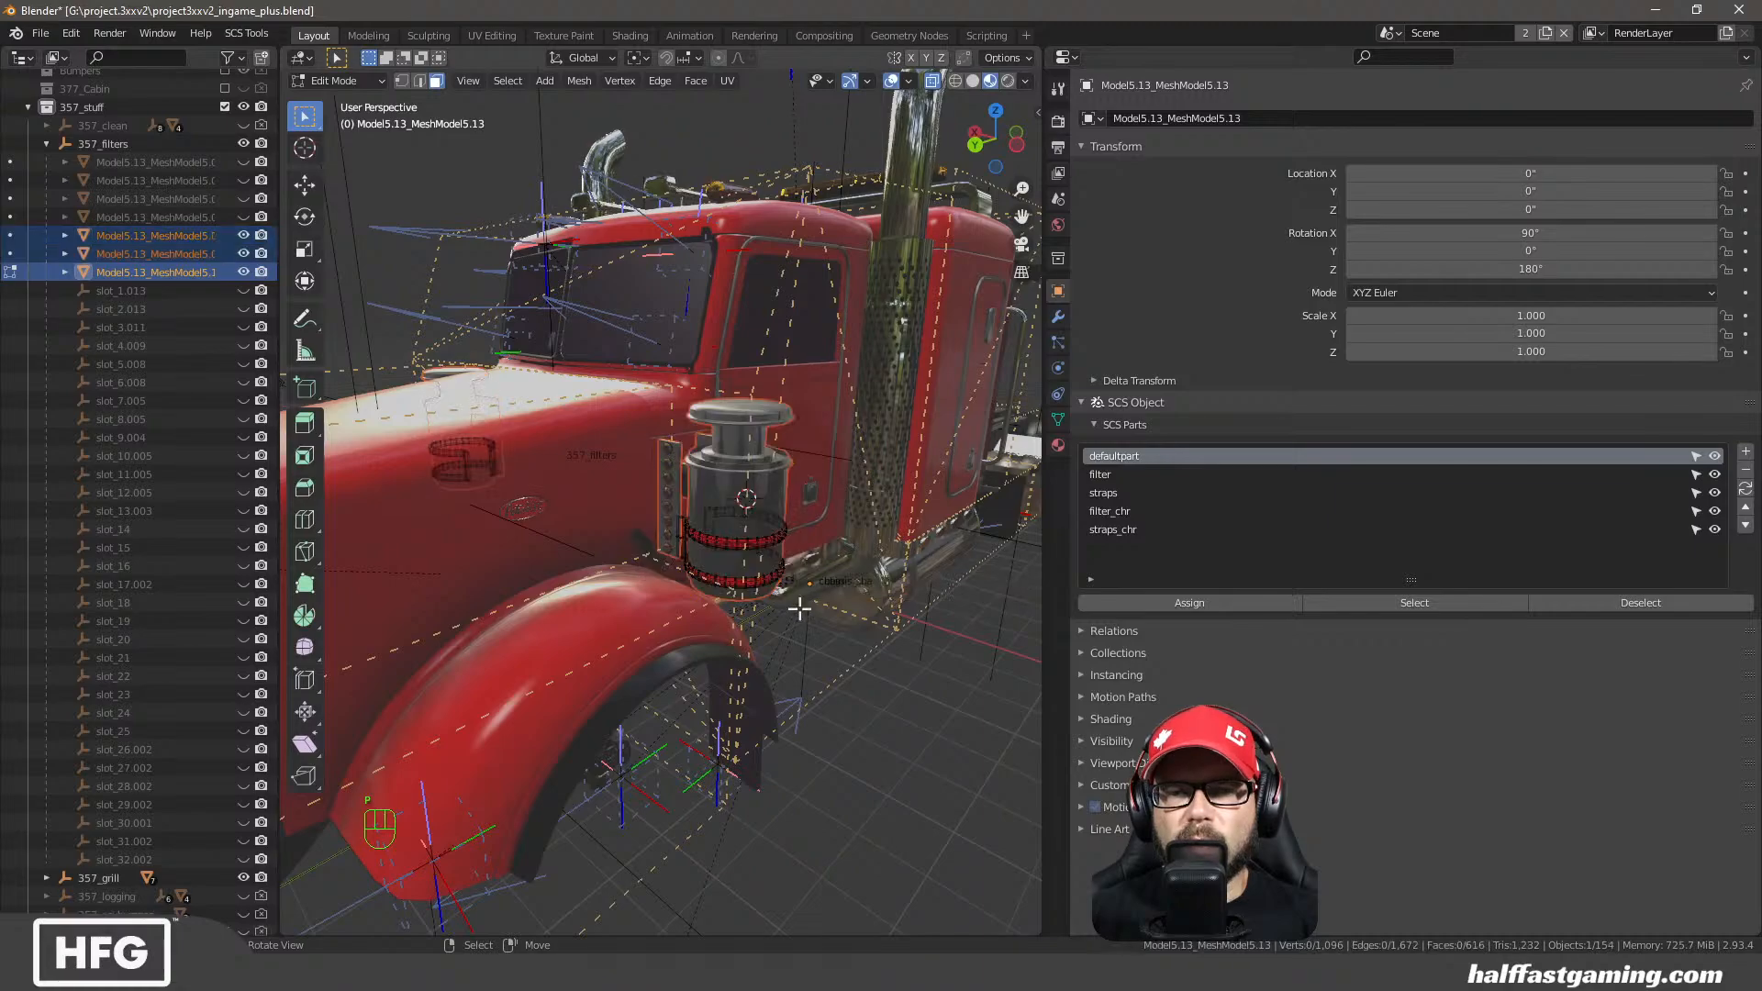
{"action": "key", "text": "Tab"}
Assign the separated red straps of the chrome filter to the straps part and hide that part
{"action": "left_click", "coordinate": [762, 551]}
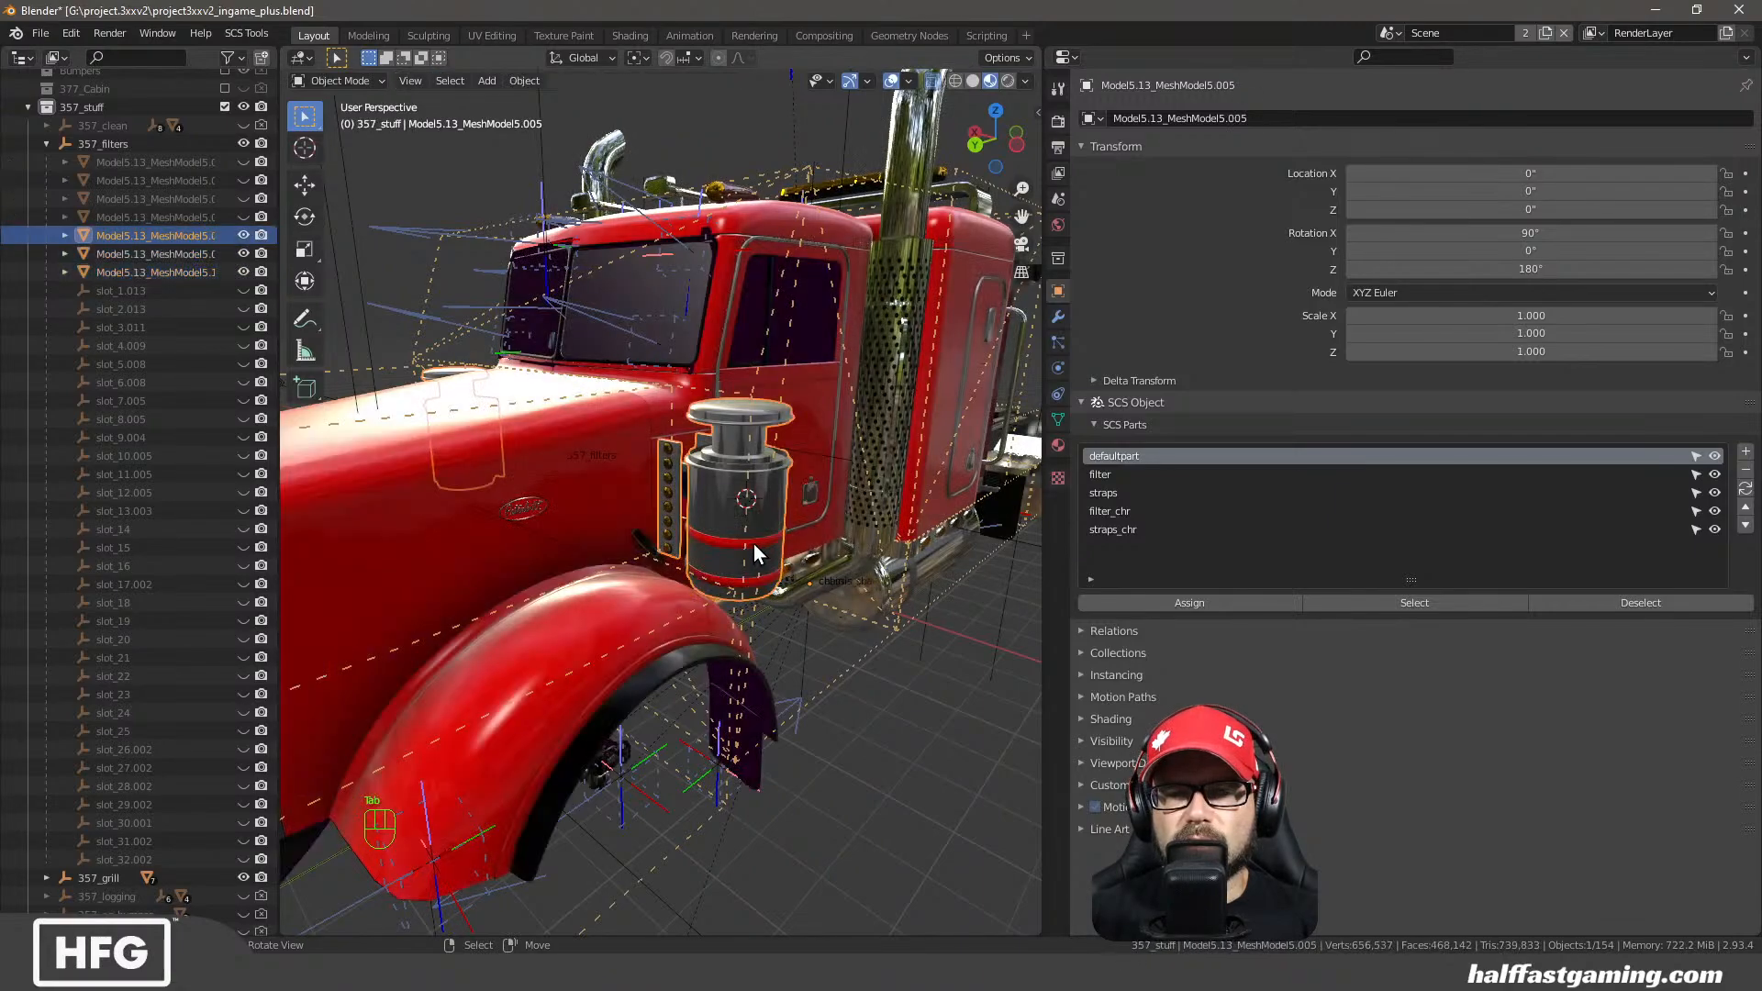
{"action": "left_click", "coordinate": [761, 551]}
{"action": "left_click", "coordinate": [1112, 497]}
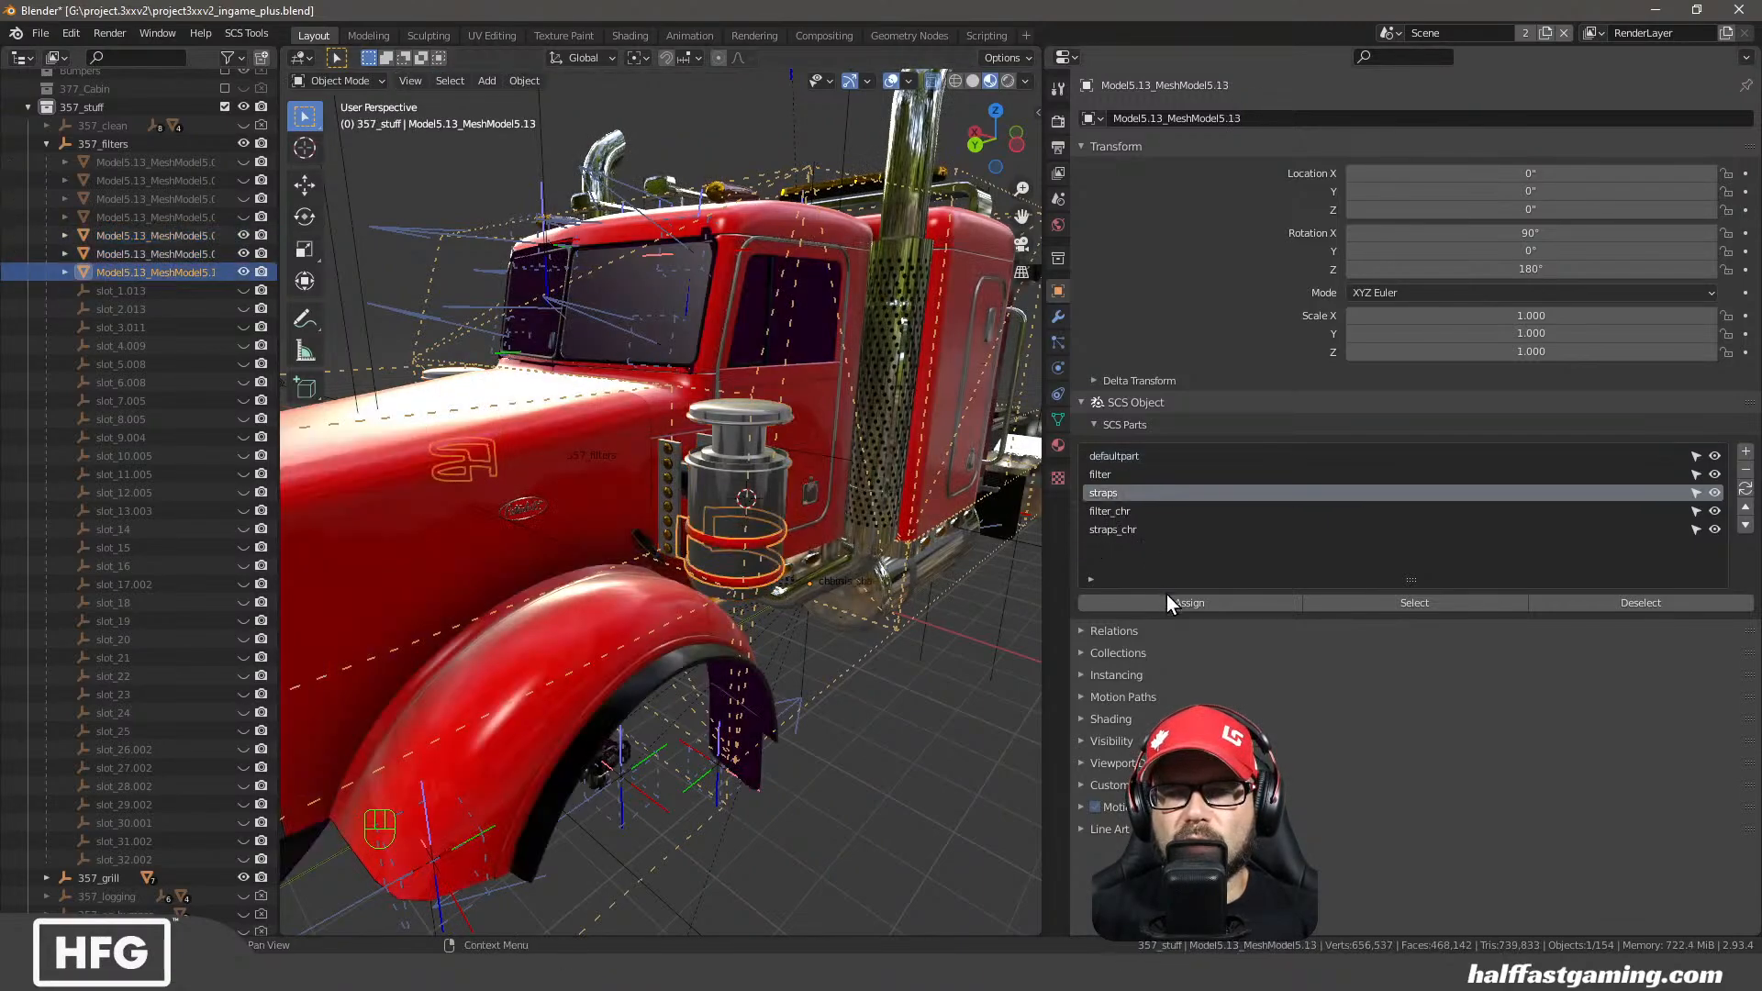
{"action": "left_click", "coordinate": [1712, 505]}
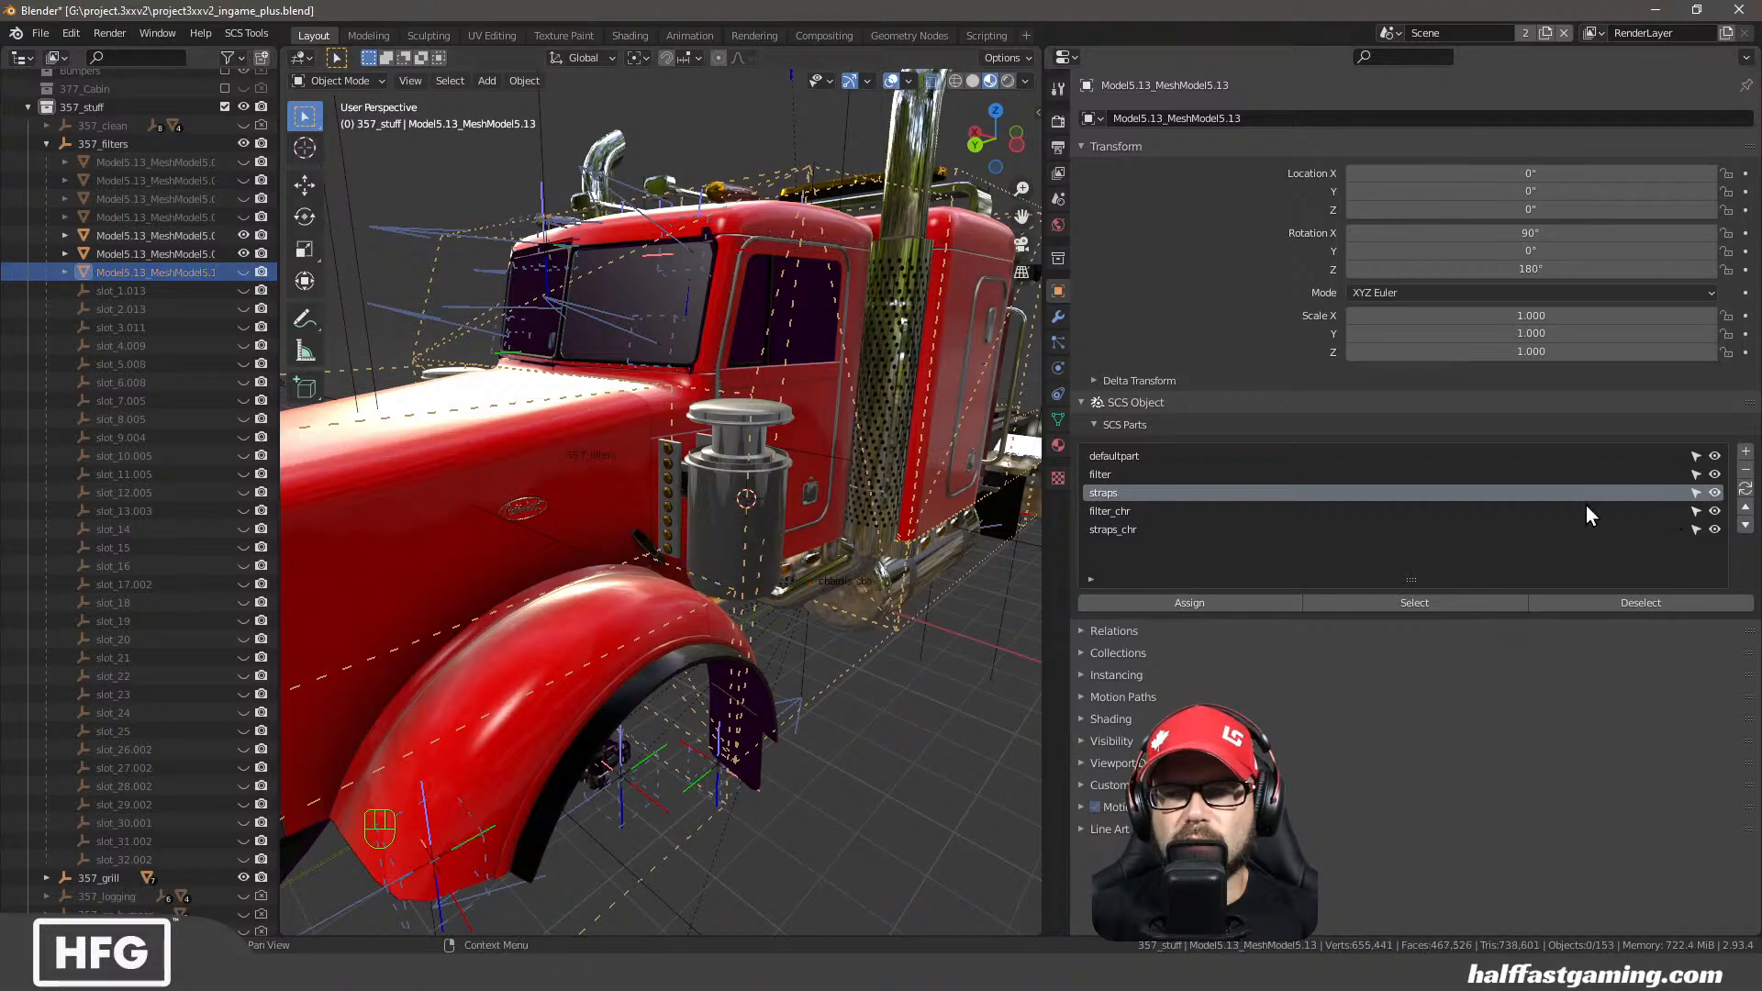
Select the chrome filter body mesh
{"action": "left_click", "coordinate": [763, 532]}
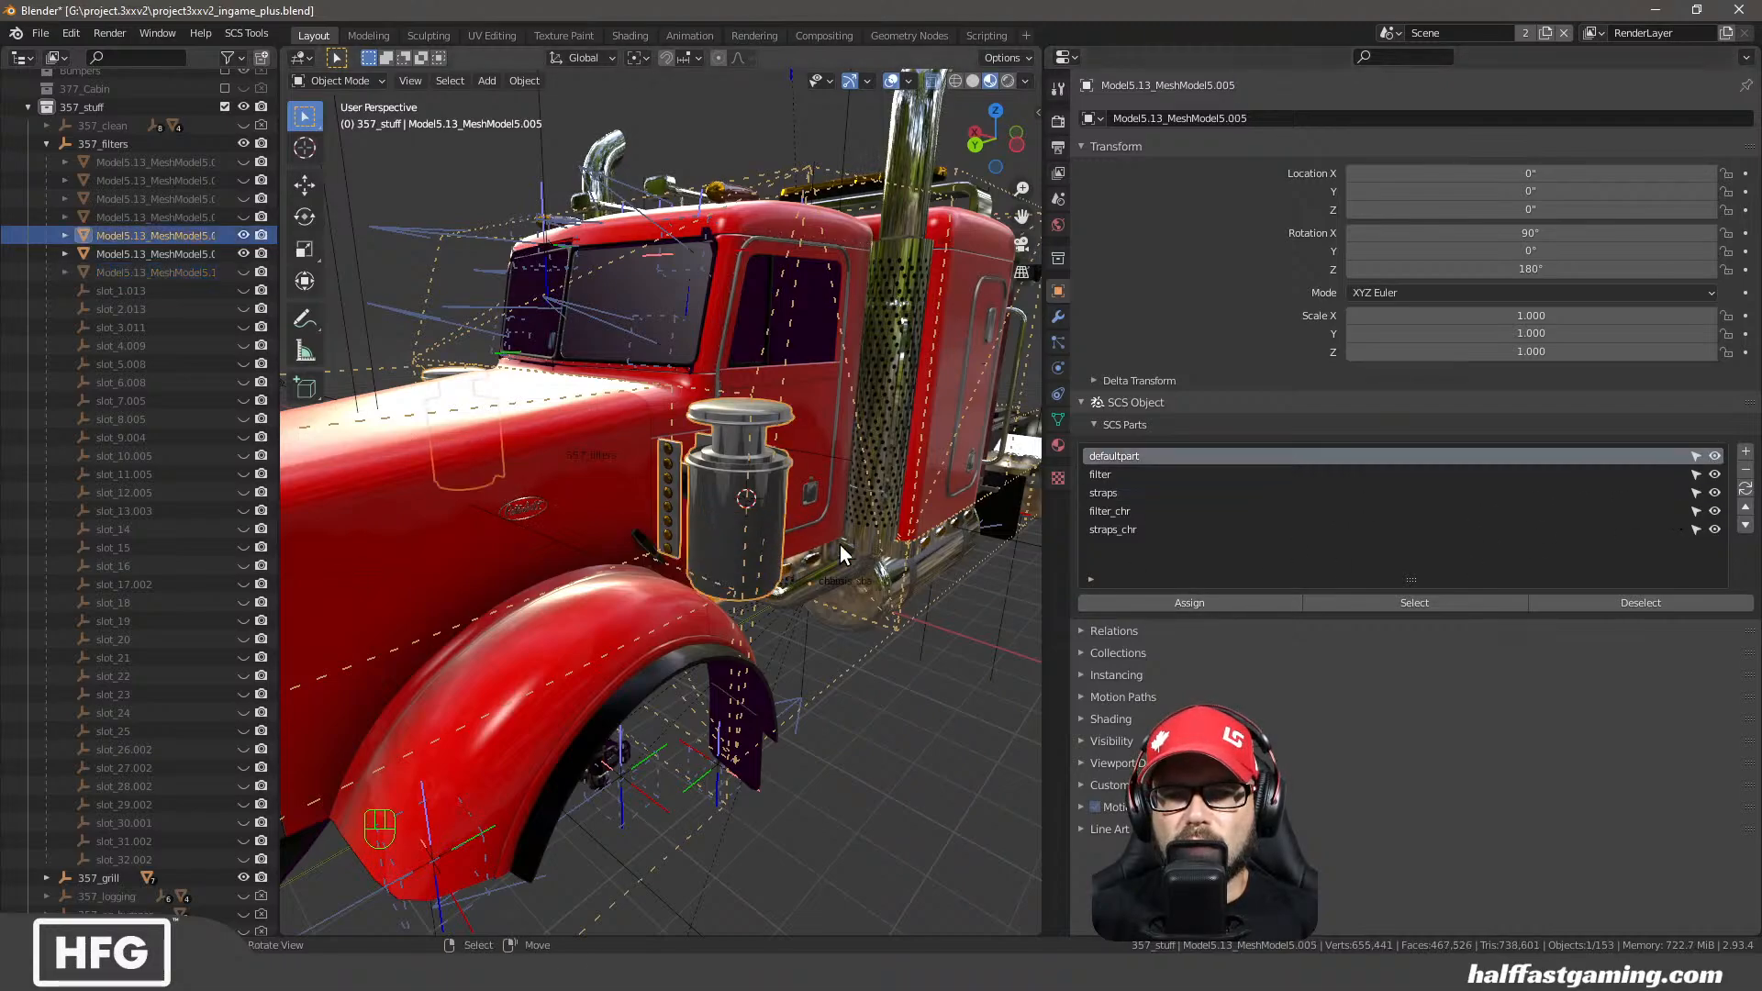
Hide the filter_chr part and move both circle light strips on the air filter bracket to the lights collection
{"action": "left_click", "coordinate": [1133, 510]}
{"action": "left_click", "coordinate": [1714, 510]}
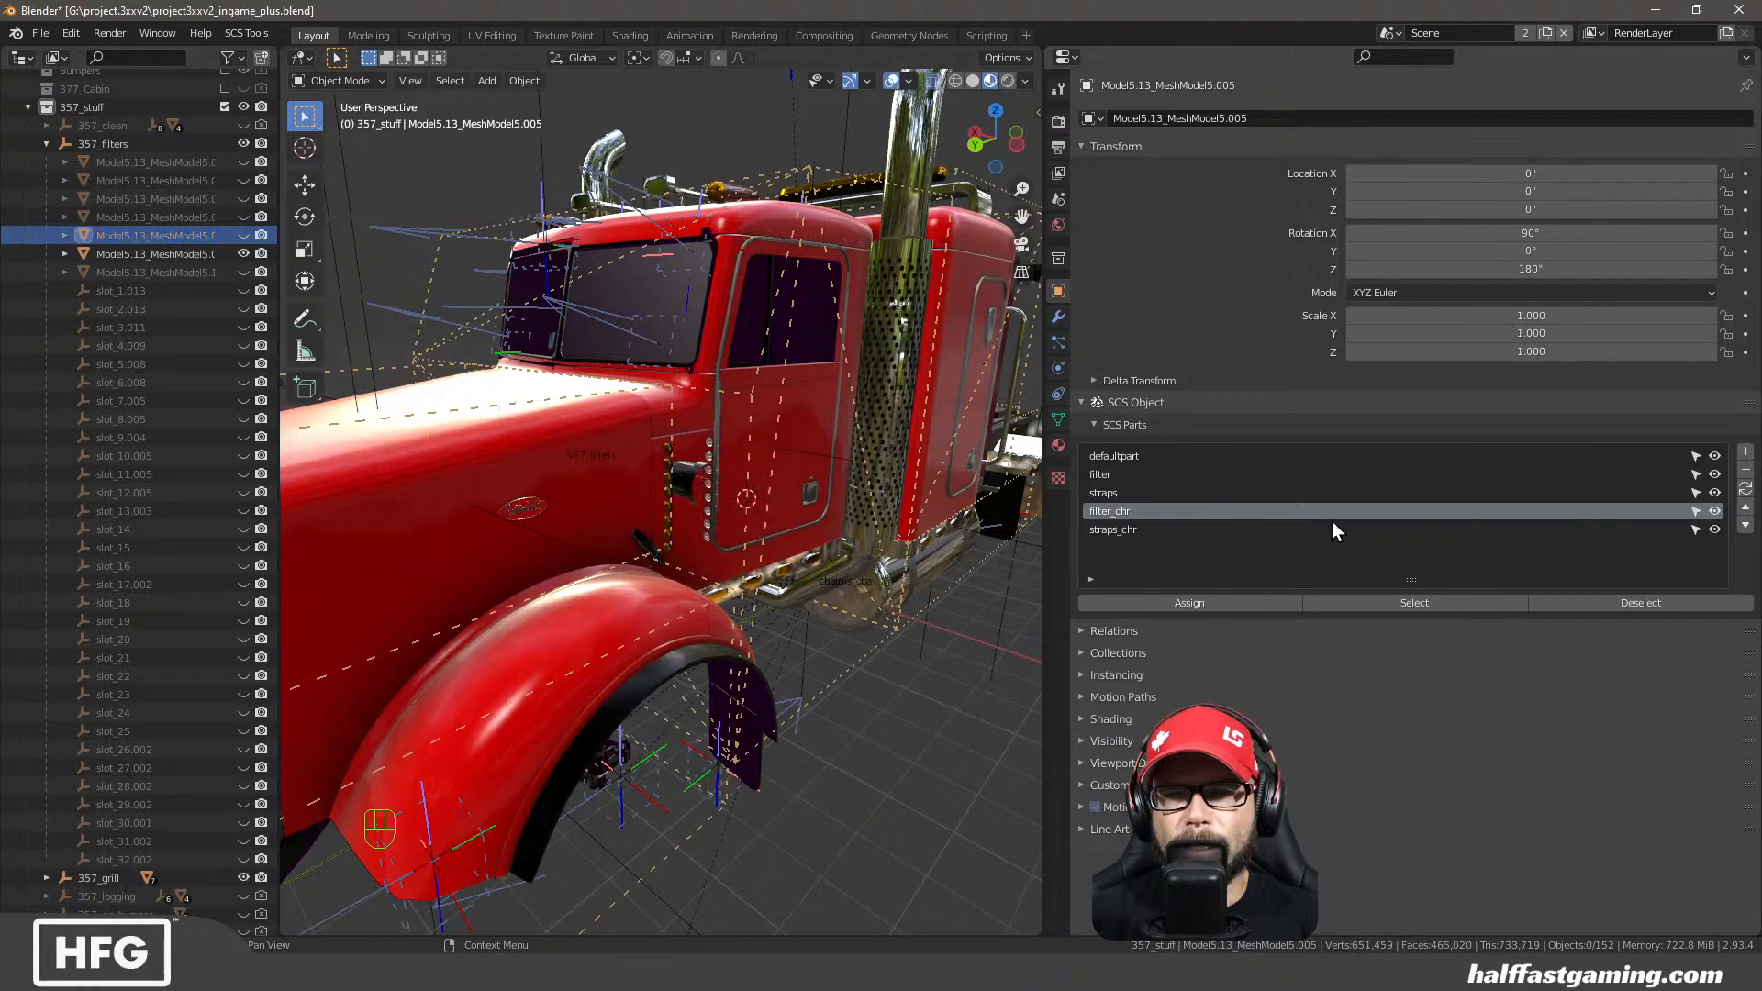
{"action": "middle_click_drag", "start_coordinate": [725, 520], "coordinate": [697, 476]}
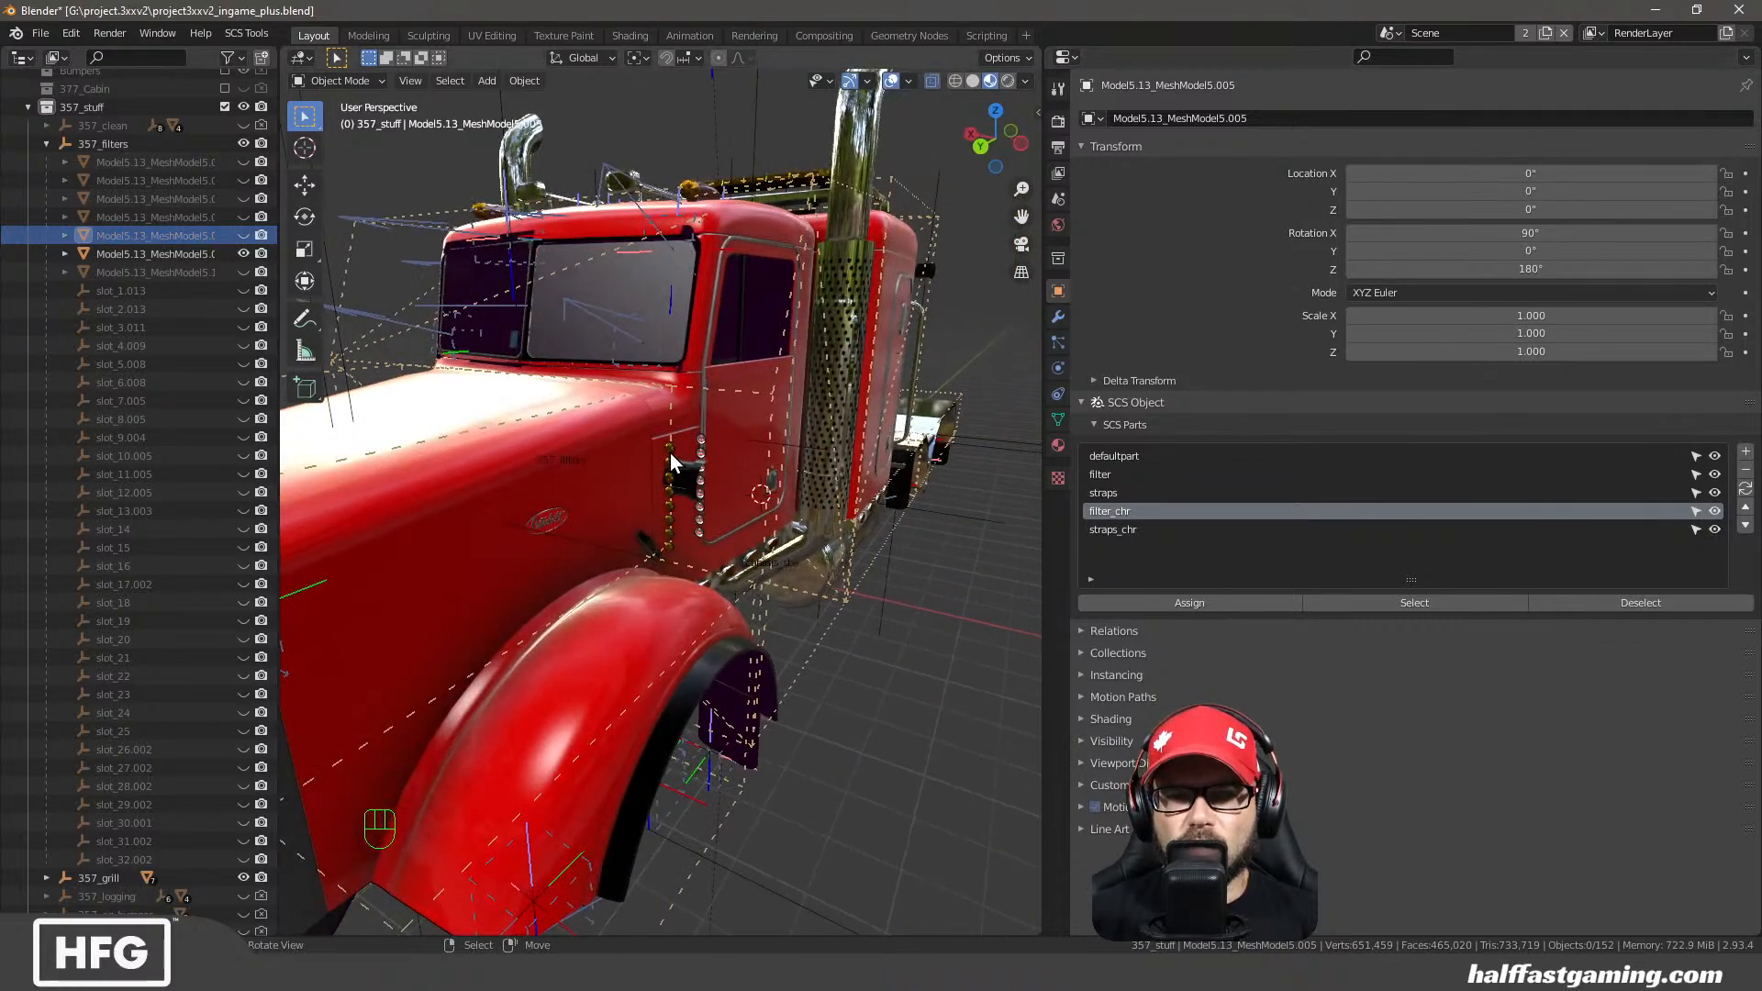
{"action": "left_click", "coordinate": [670, 454]}
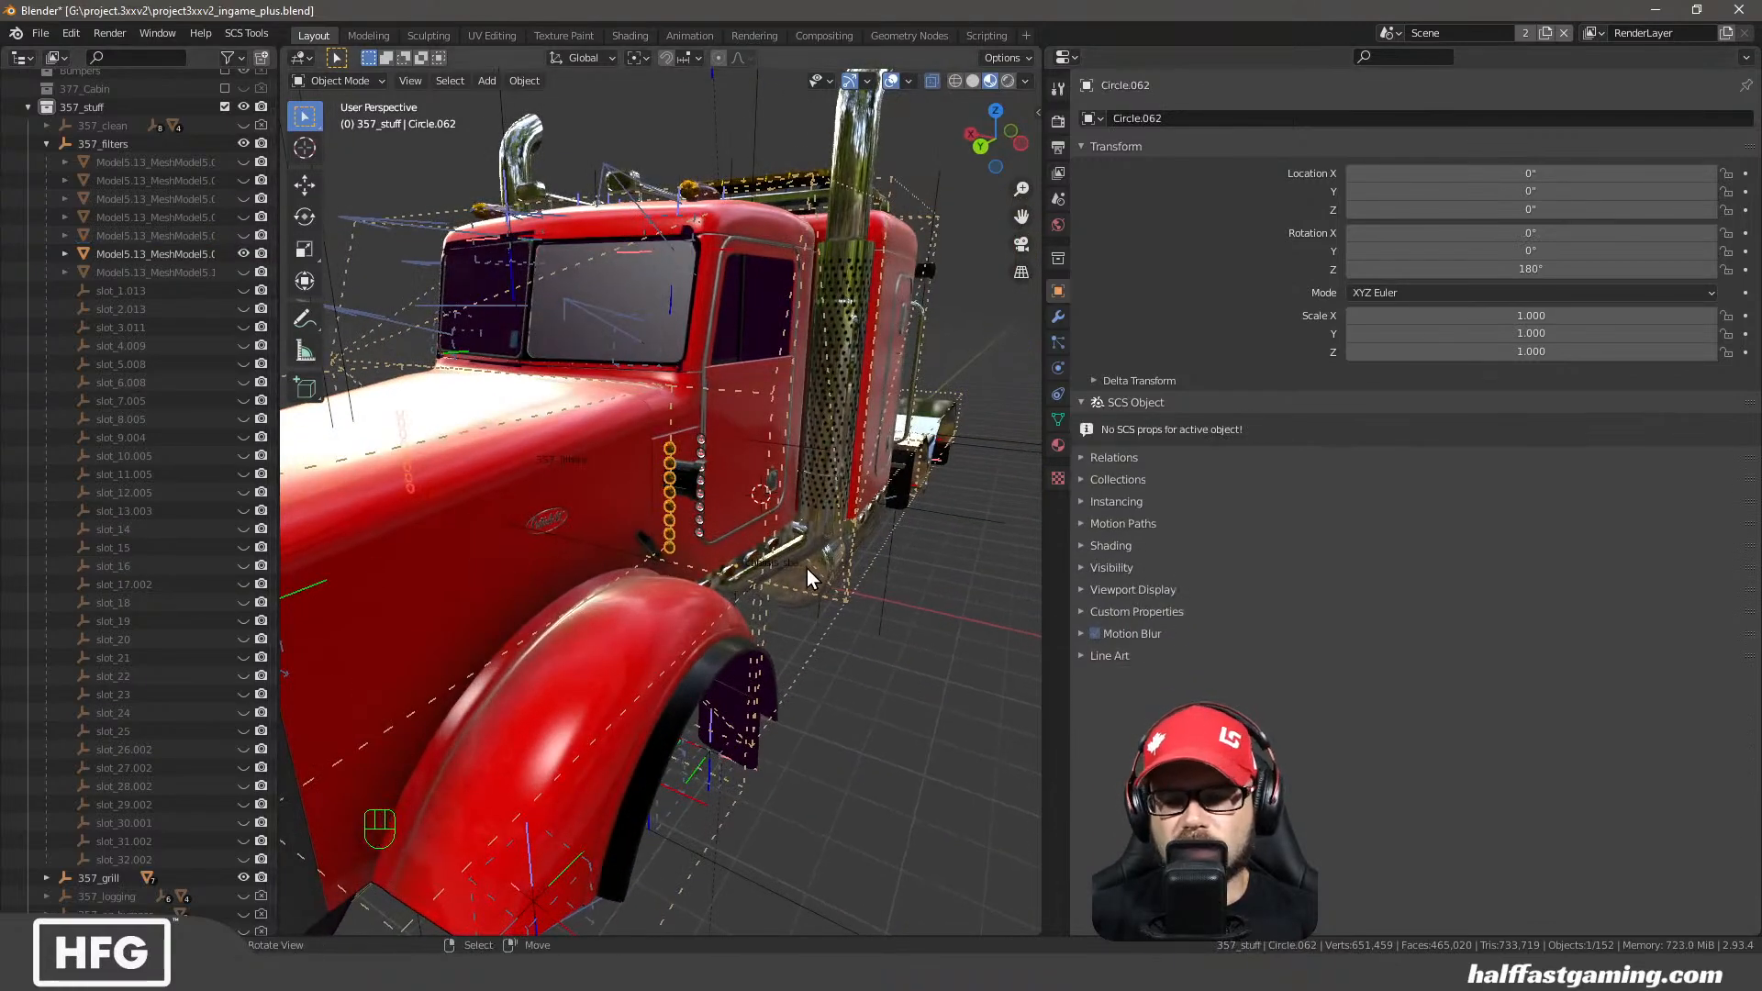
{"action": "key", "text": "m"}
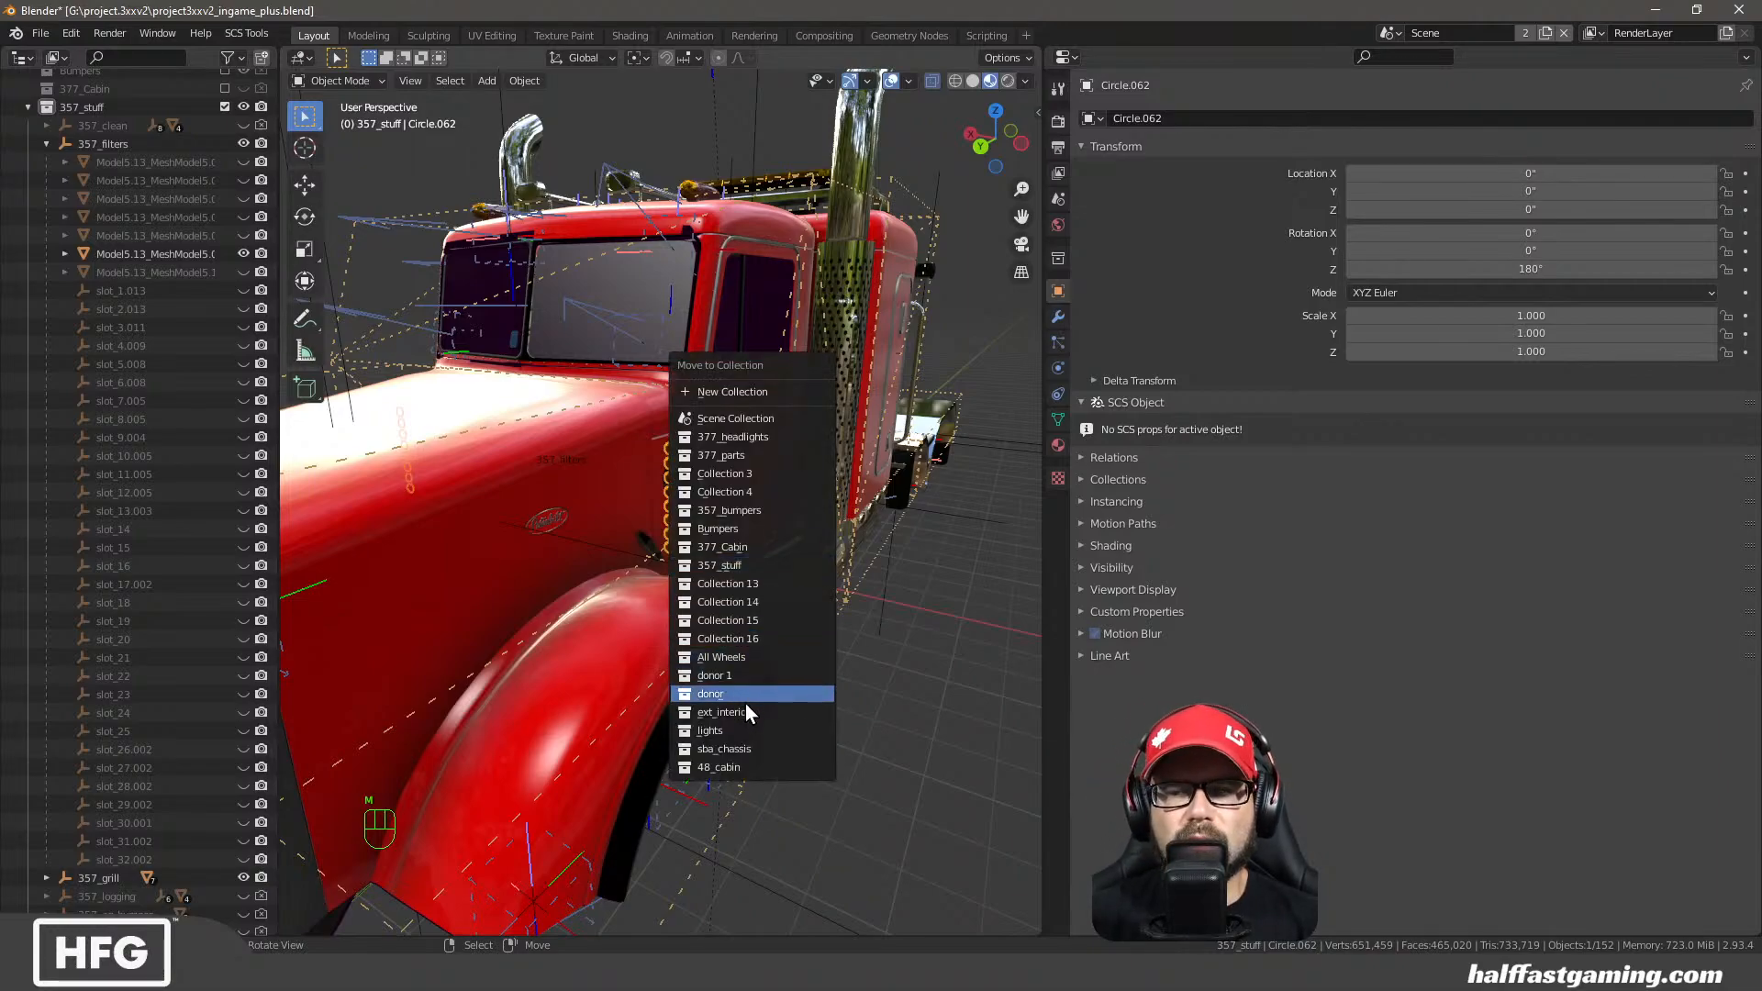
{"action": "left_click", "coordinate": [725, 731]}
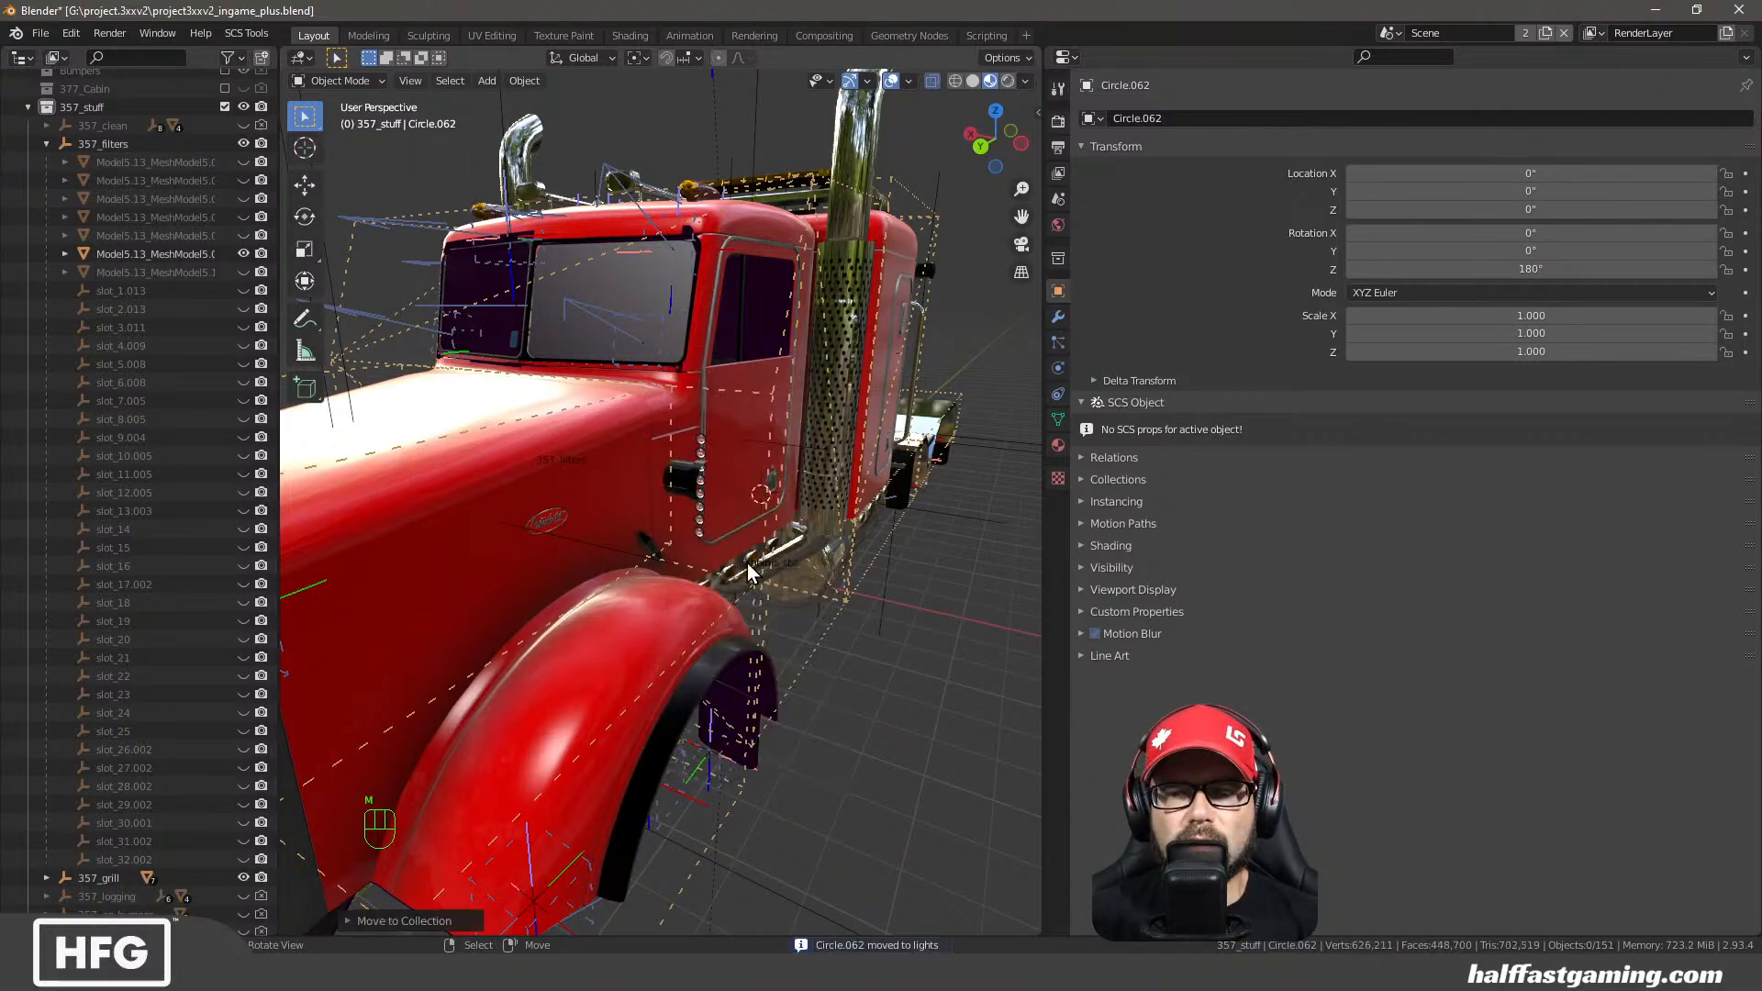
{"action": "left_click", "coordinate": [701, 530]}
{"action": "key", "text": "m"}
{"action": "left_click", "coordinate": [686, 530]}
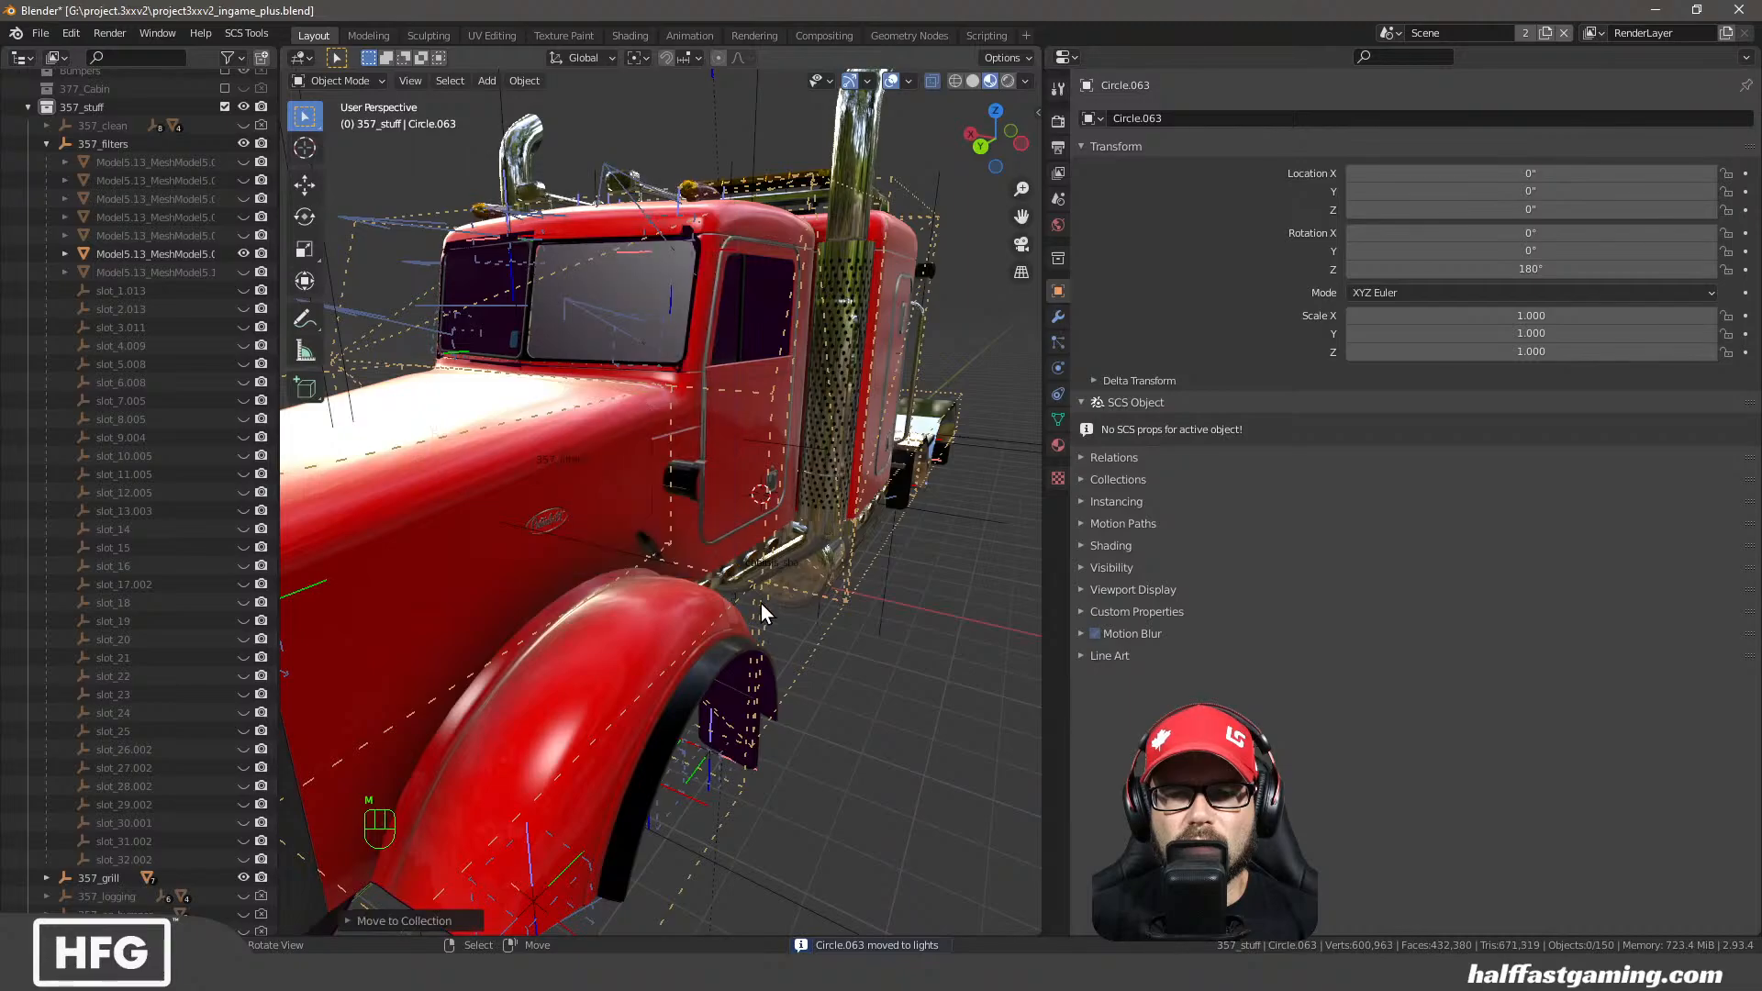
Hide the defaultpart holding the filter mount on the side of the cab
{"action": "left_click", "coordinate": [685, 486]}
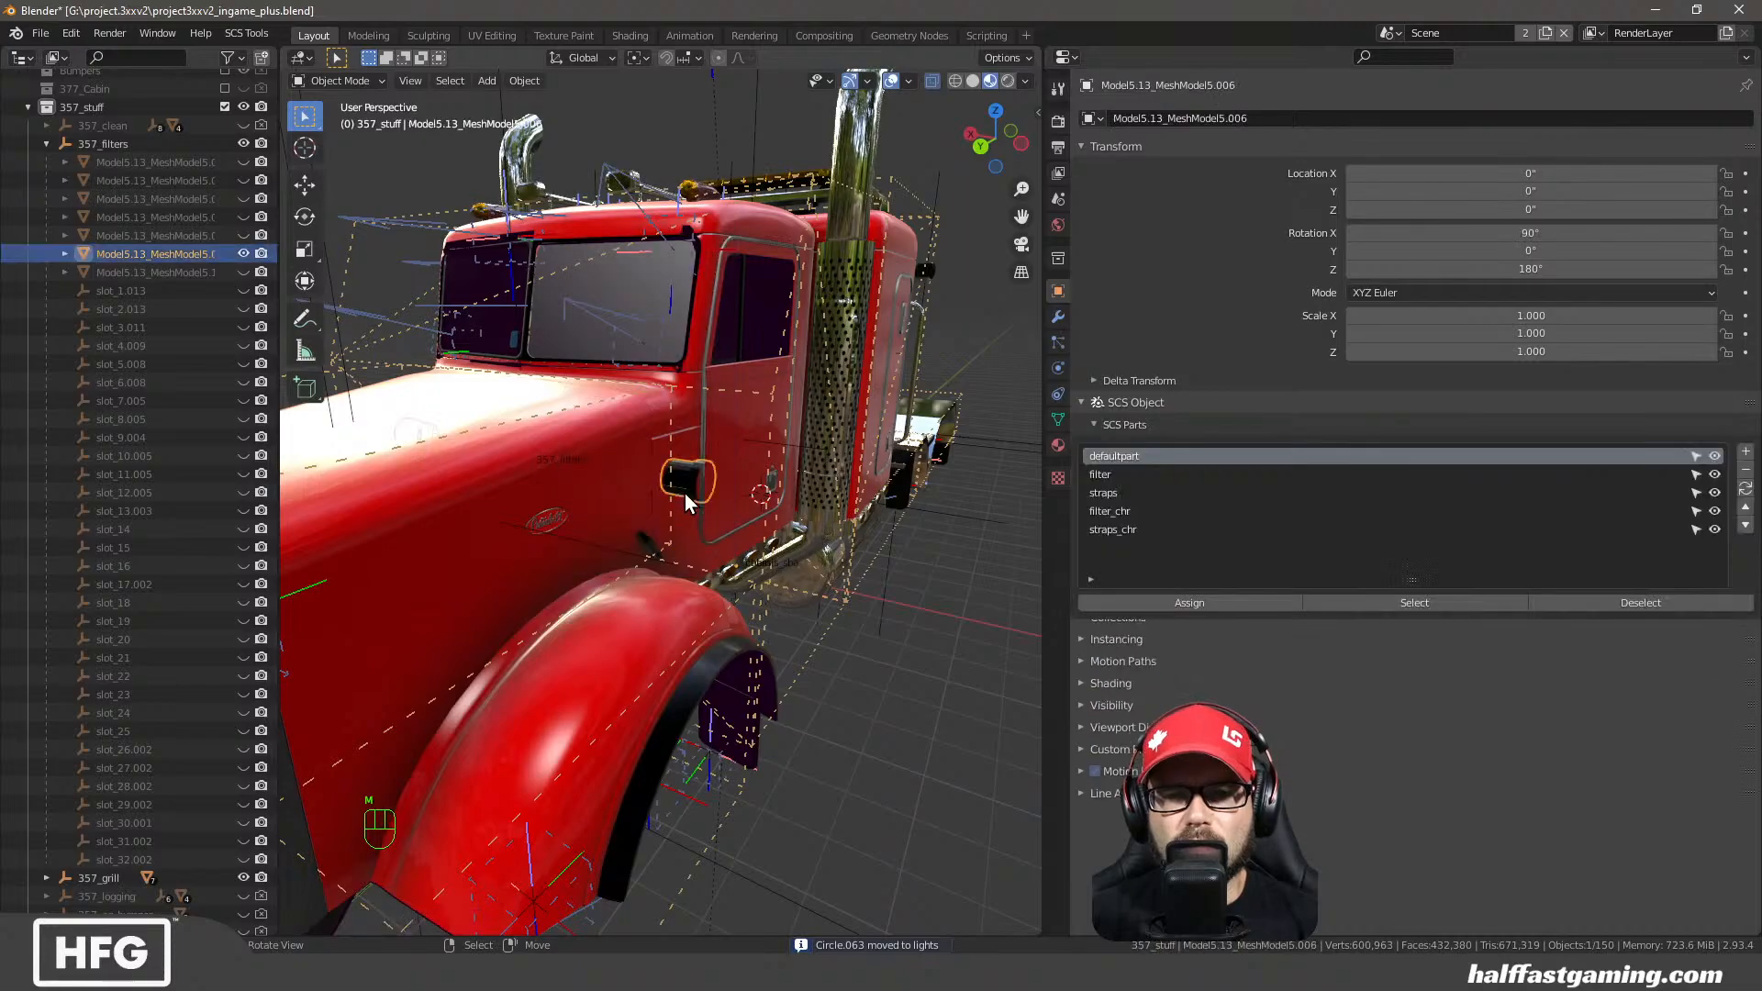
{"action": "left_click", "coordinate": [1714, 457]}
{"action": "middle_click_drag", "start_coordinate": [716, 473], "coordinate": [576, 448]}
Review the variant-part table of the 357_filters root object and show its chr_filter variant in the scene
{"action": "left_click", "coordinate": [105, 144]}
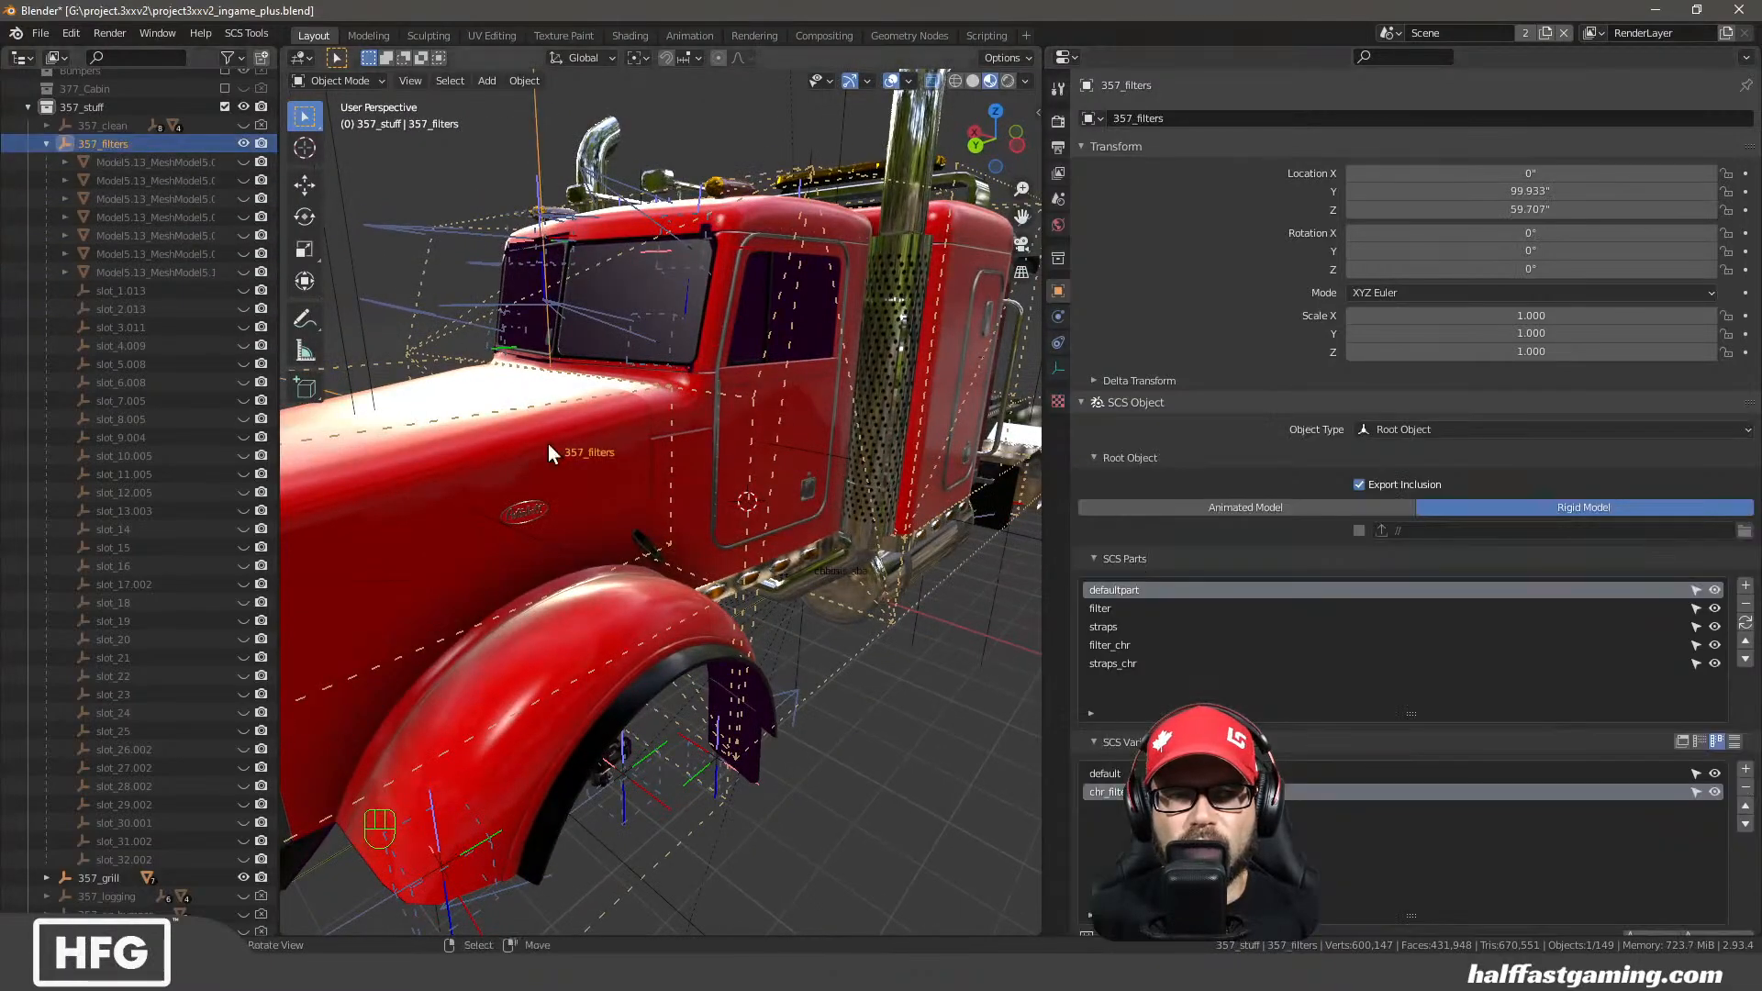
{"action": "scroll", "coordinate": [1081, 481], "scroll_direction": "down", "scroll_amount": 2}
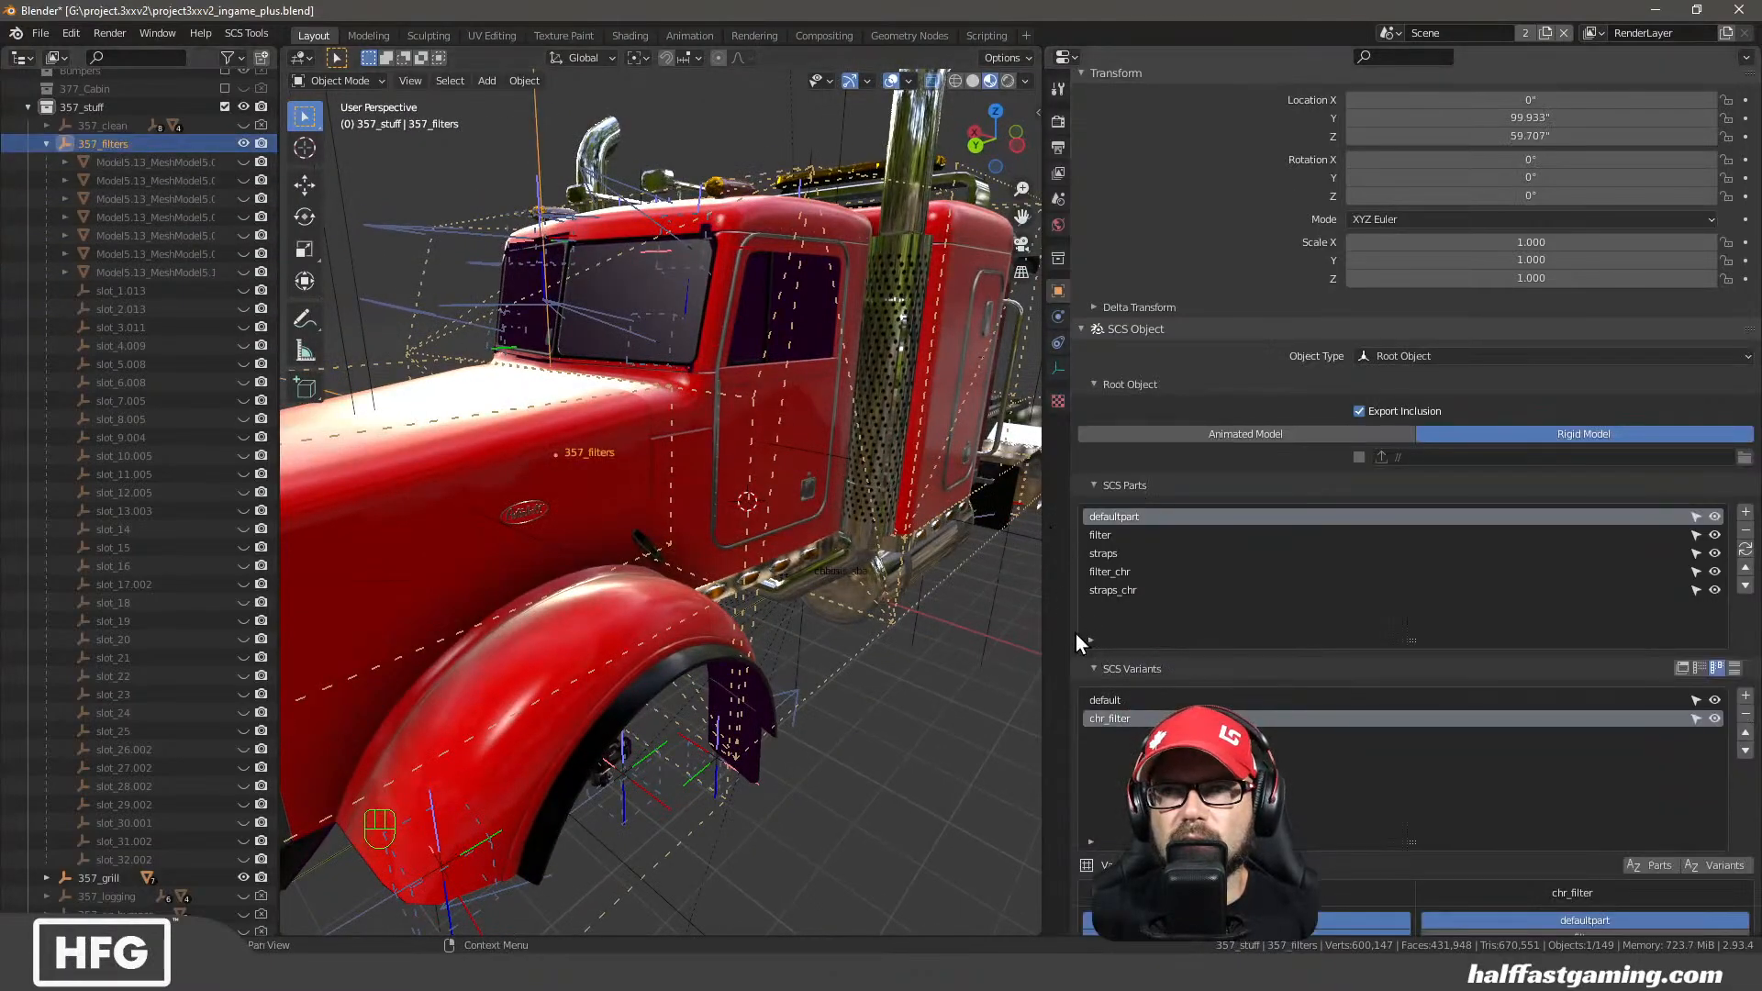
{"action": "scroll", "coordinate": [1092, 624], "scroll_direction": "down", "scroll_amount": 3}
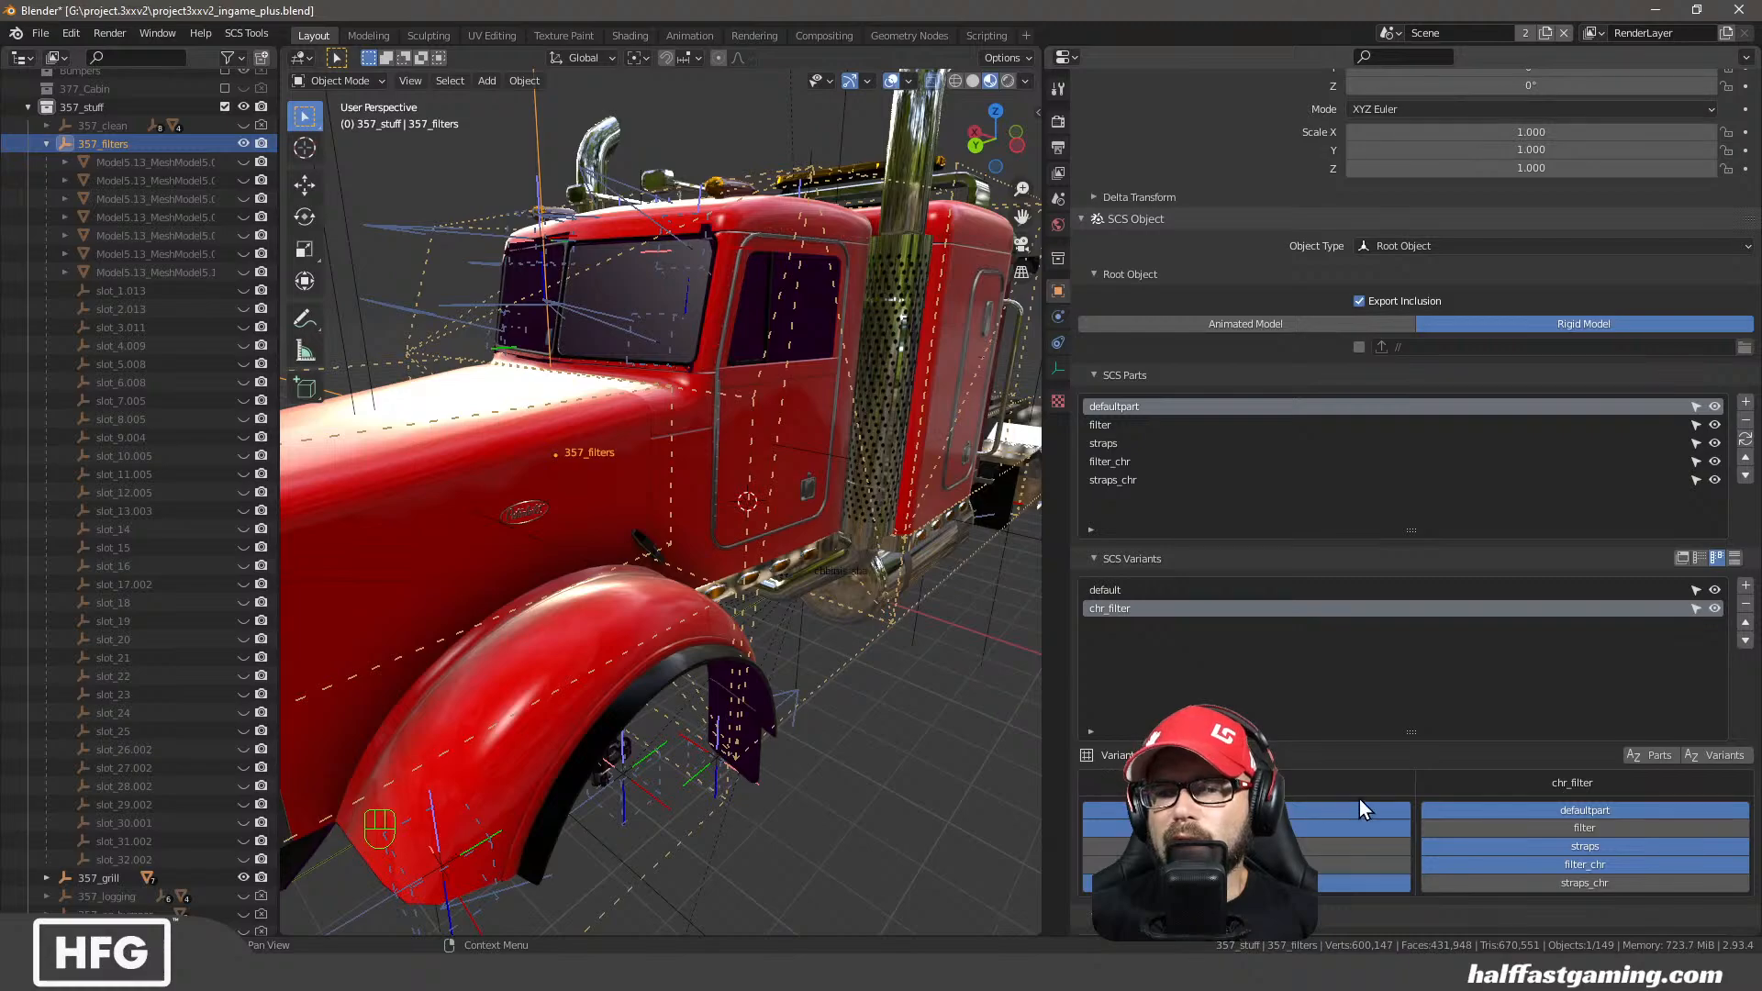
{"action": "scroll", "coordinate": [1461, 582], "scroll_direction": "down", "scroll_amount": 7}
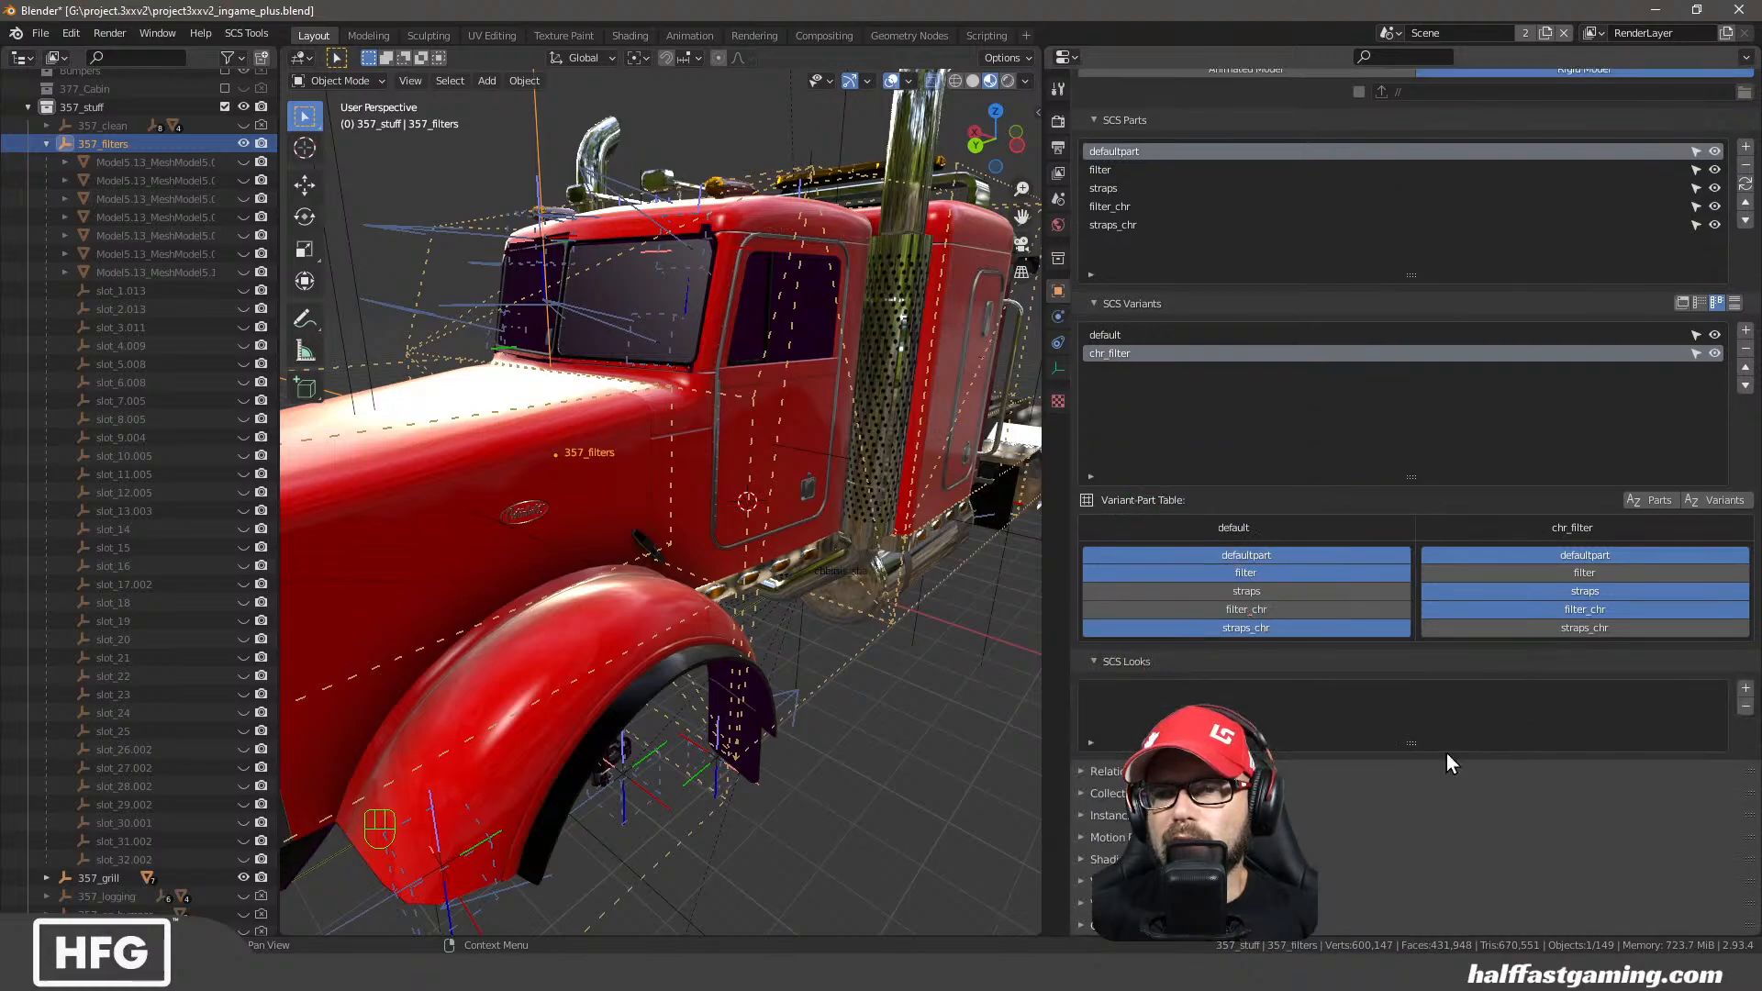
{"action": "left_click", "coordinate": [1714, 336]}
{"action": "middle_click_drag", "start_coordinate": [875, 503], "coordinate": [640, 532]}
{"action": "left_click", "coordinate": [1714, 352]}
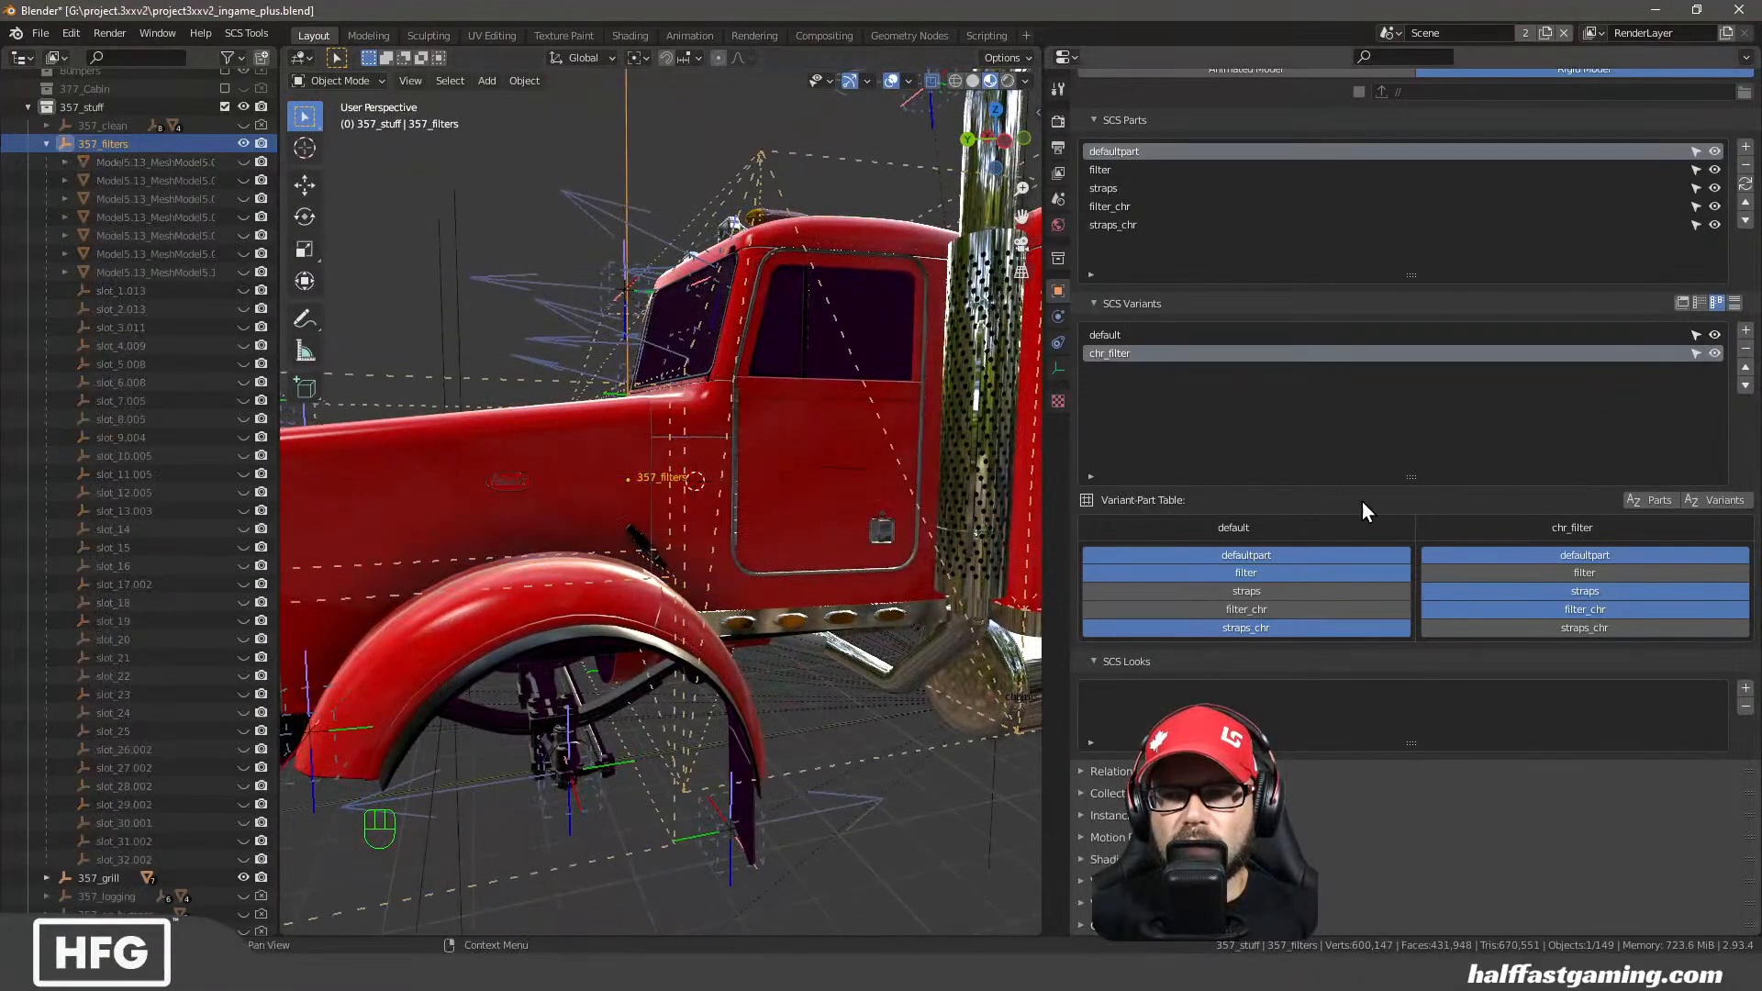
{"action": "left_click", "coordinate": [1715, 353]}
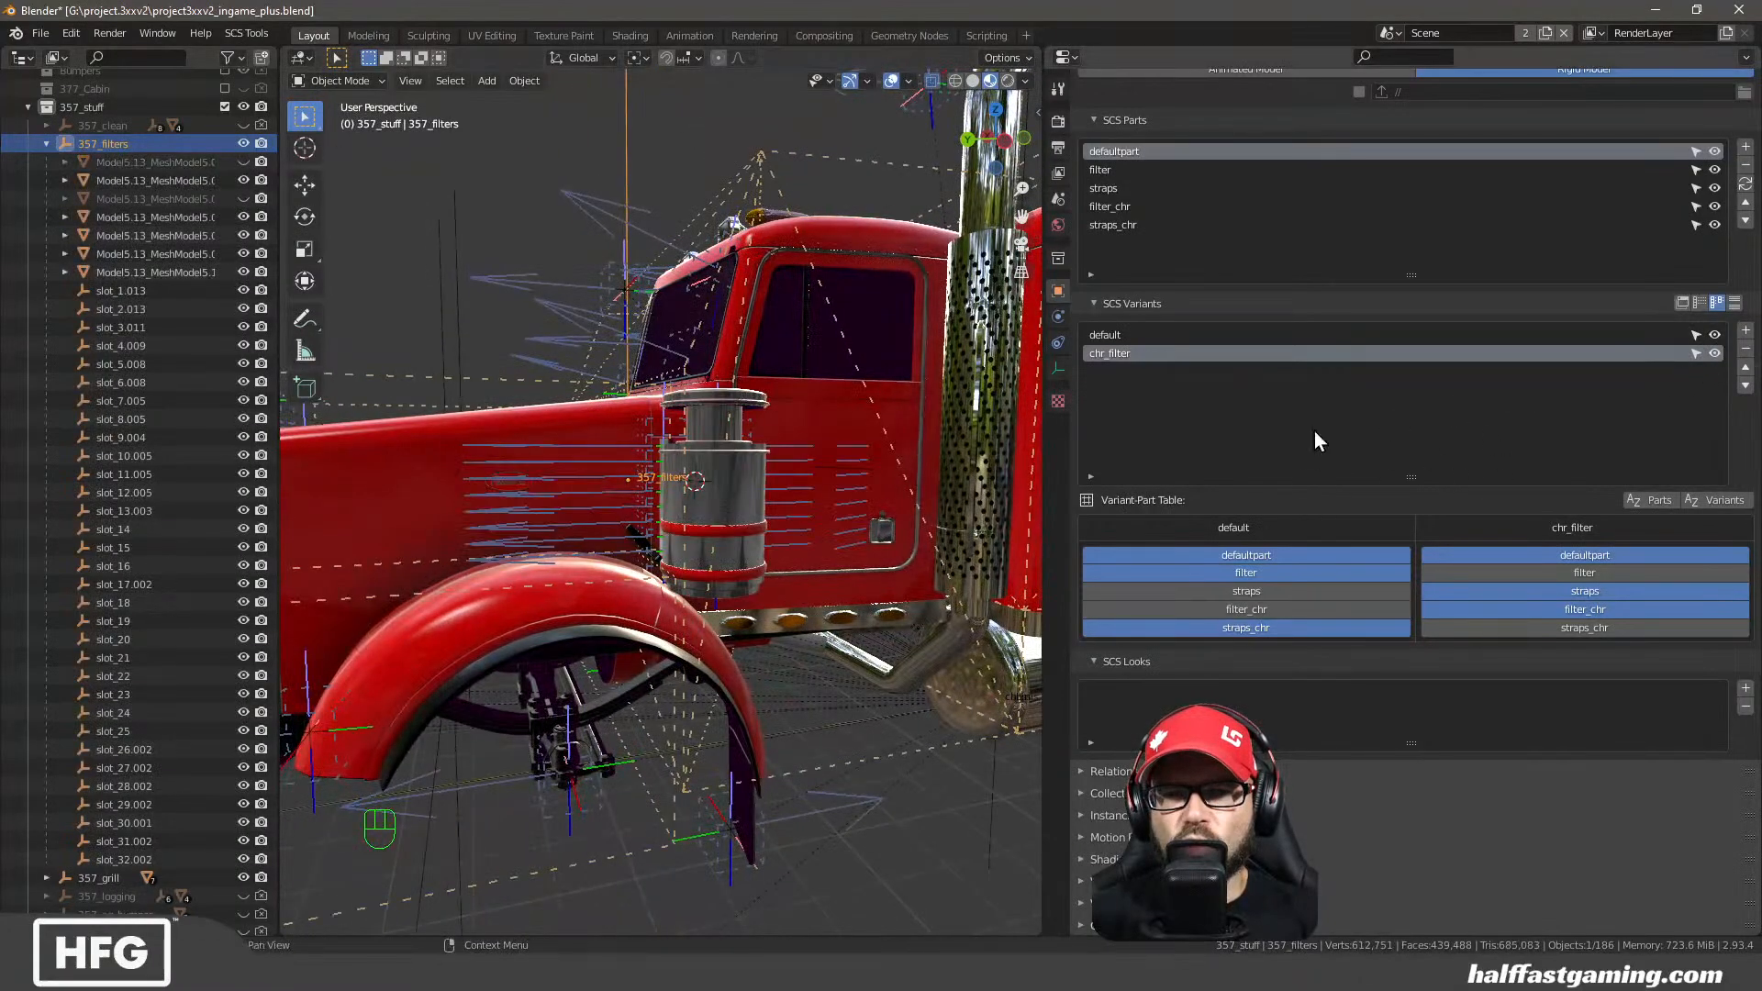
Inspect the chrome air filter and bracket mesh up close in Edit Mode, return to Object Mode and deselect everything
{"action": "middle_click_drag", "start_coordinate": [881, 507], "coordinate": [725, 543]}
{"action": "scroll", "coordinate": [669, 552], "scroll_direction": "up", "scroll_amount": 4}
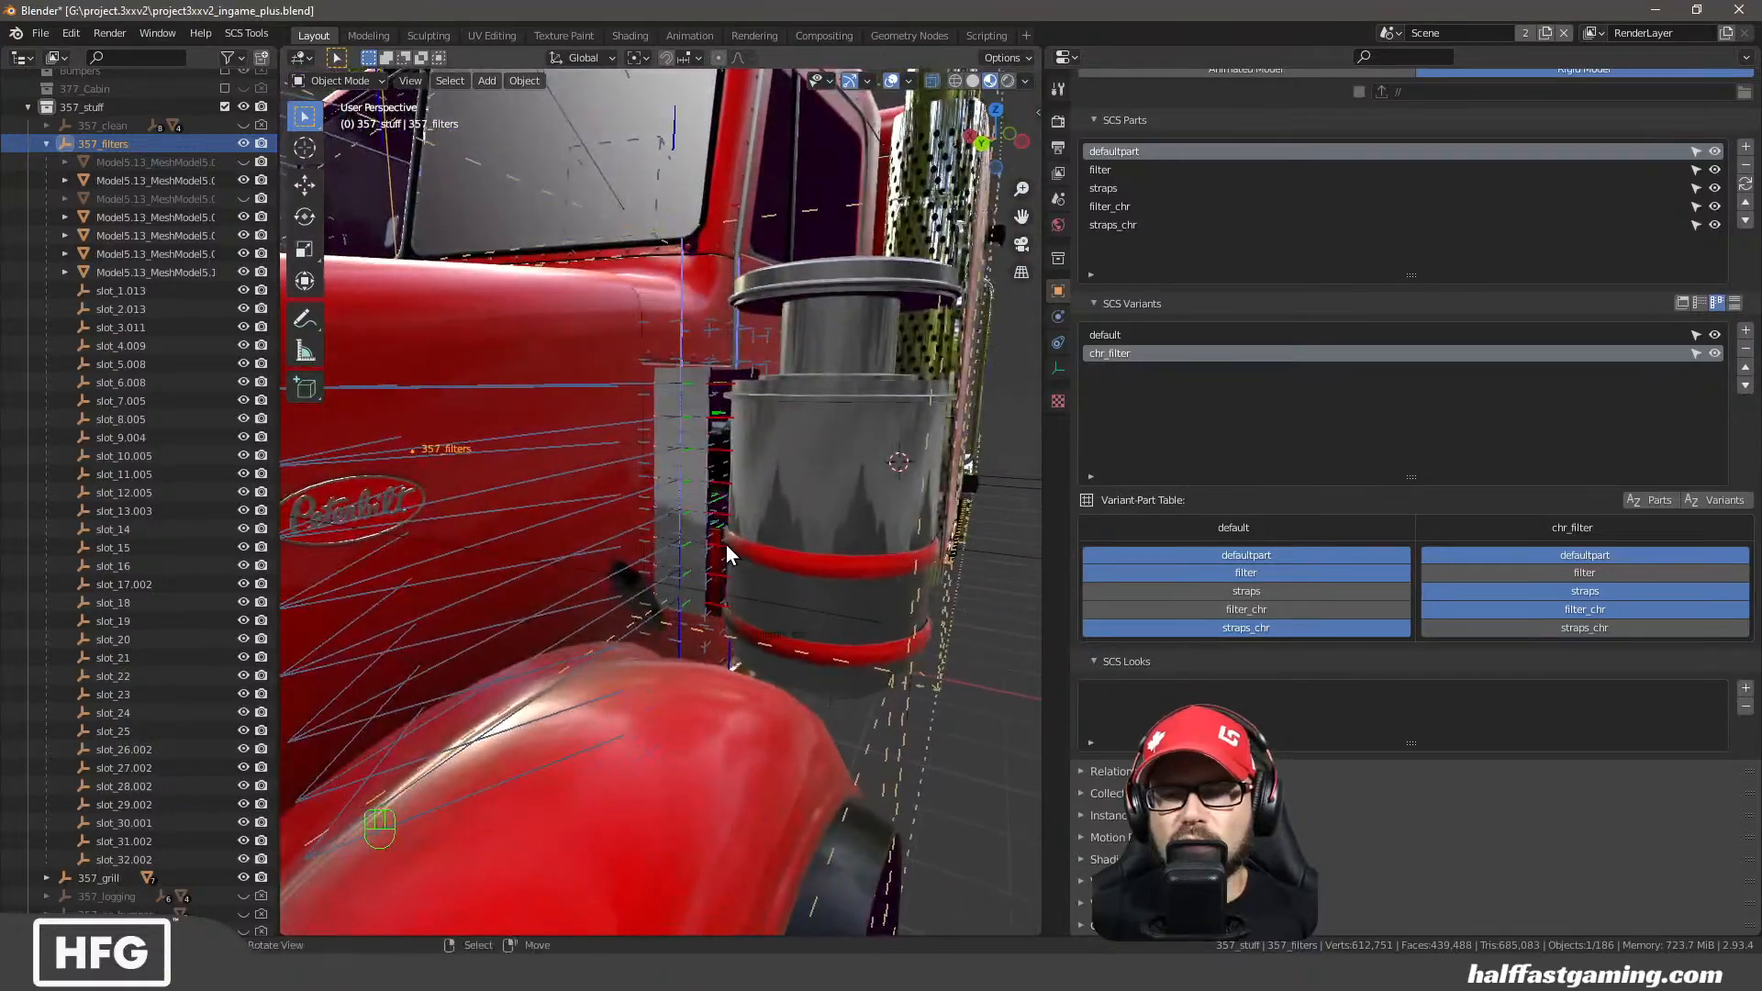
{"action": "left_click", "coordinate": [696, 399]}
{"action": "mouse_move", "coordinate": [696, 399]}
{"action": "middle_mouse_down"}
{"action": "mouse_move", "coordinate": [686, 468]}
{"action": "mouse_move", "coordinate": [680, 385]}
{"action": "middle_mouse_up"}
{"action": "key", "text": "Tab"}
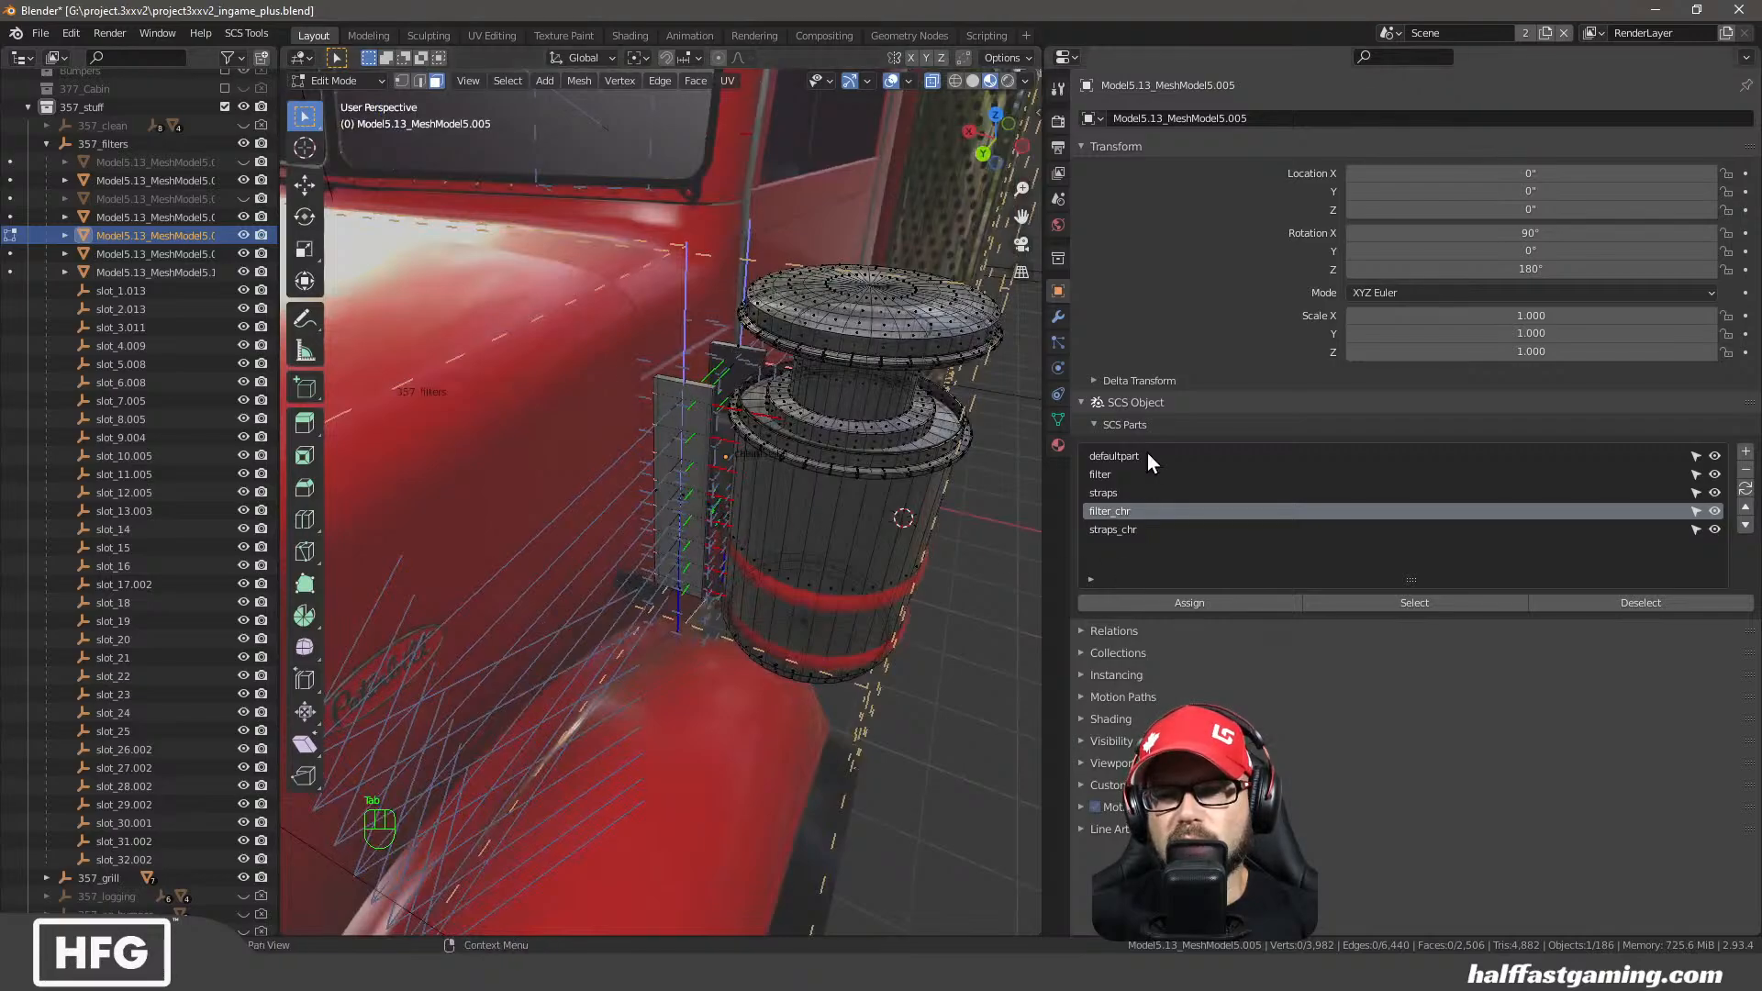
{"action": "middle_click_drag", "start_coordinate": [740, 511], "coordinate": [853, 538]}
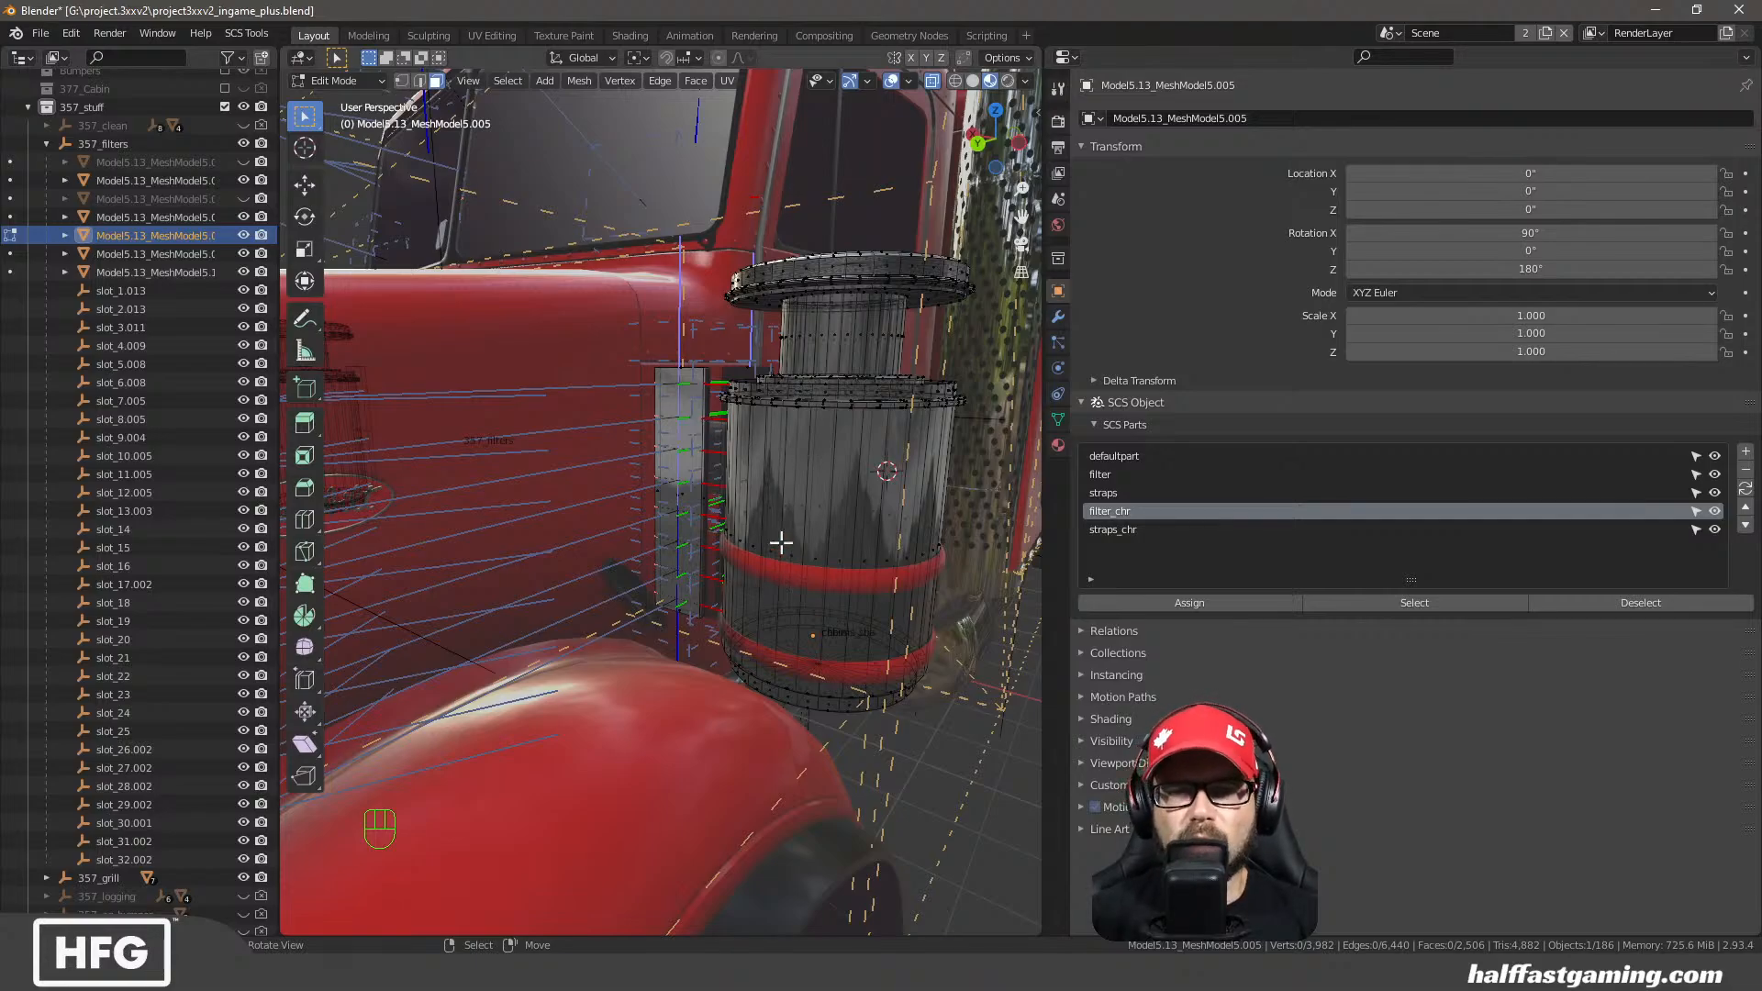
{"action": "key", "text": "Tab"}
{"action": "scroll", "coordinate": [802, 490], "scroll_direction": "down", "scroll_amount": 5}
{"action": "key", "text": "a"}
{"action": "key", "text": "a"}
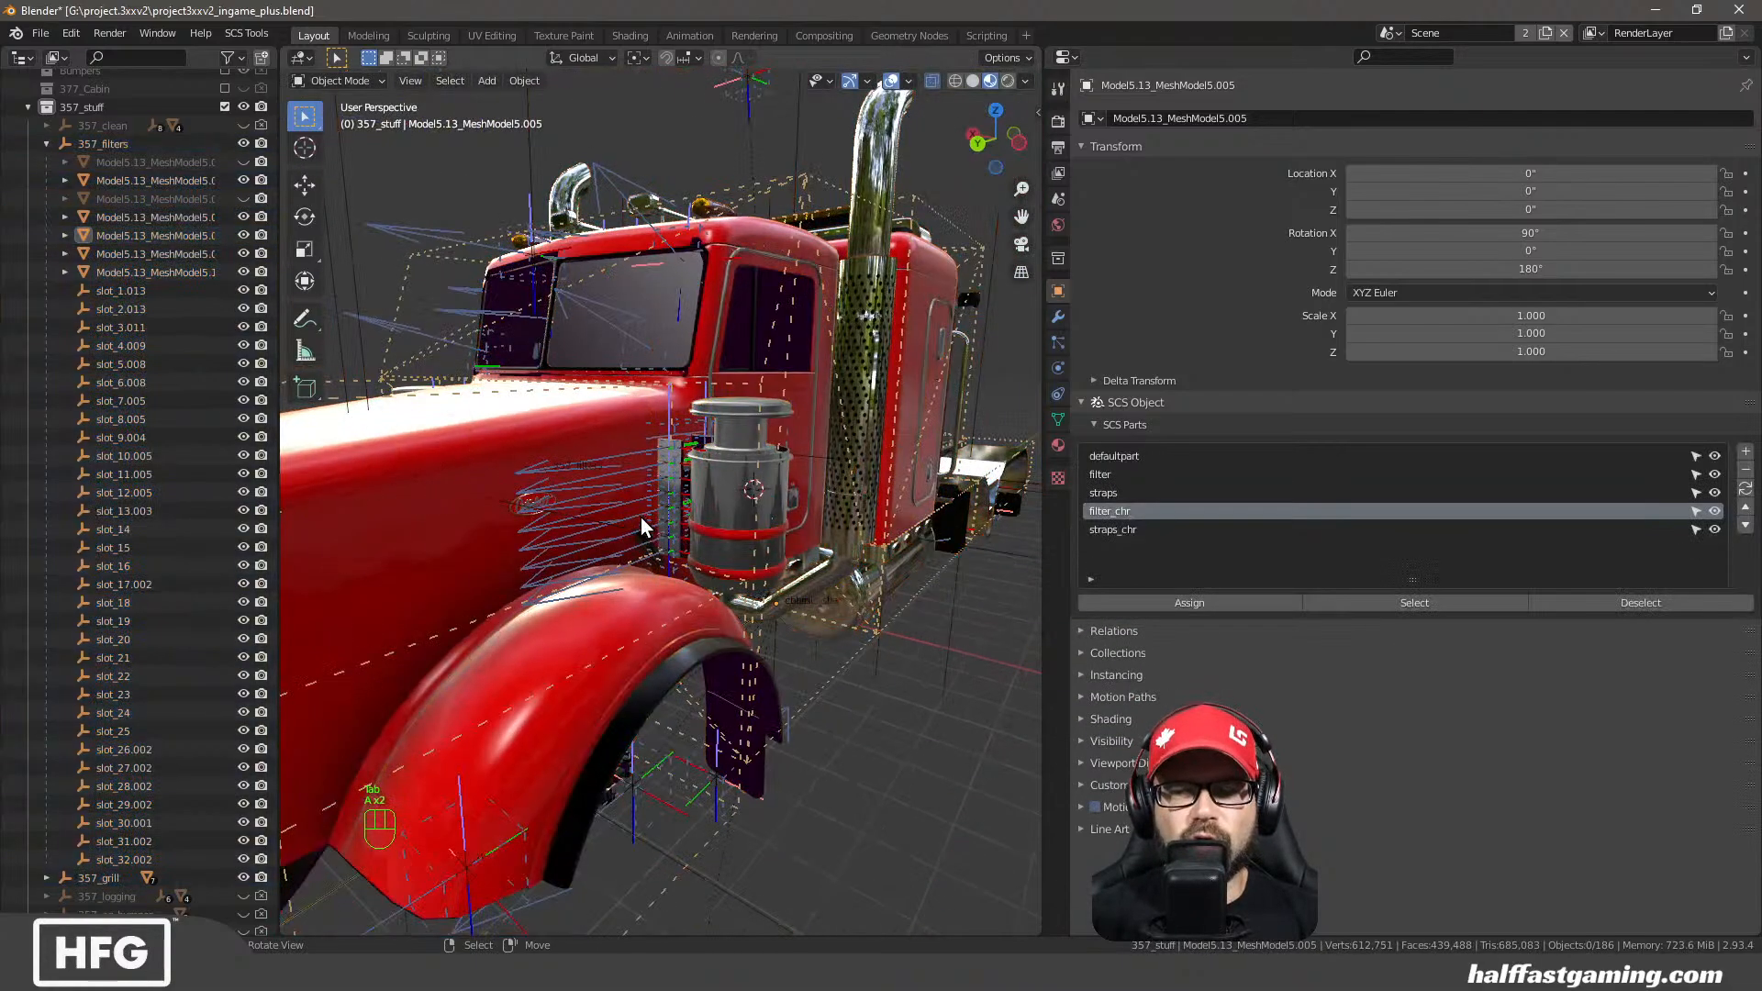
{"action": "mouse_move", "coordinate": [641, 516]}
{"action": "middle_mouse_down"}
{"action": "mouse_move", "coordinate": [747, 521]}
{"action": "mouse_move", "coordinate": [653, 506]}
{"action": "mouse_move", "coordinate": [829, 491]}
{"action": "mouse_move", "coordinate": [674, 513]}
{"action": "mouse_move", "coordinate": [487, 494]}
{"action": "mouse_move", "coordinate": [644, 515]}
{"action": "middle_mouse_up"}
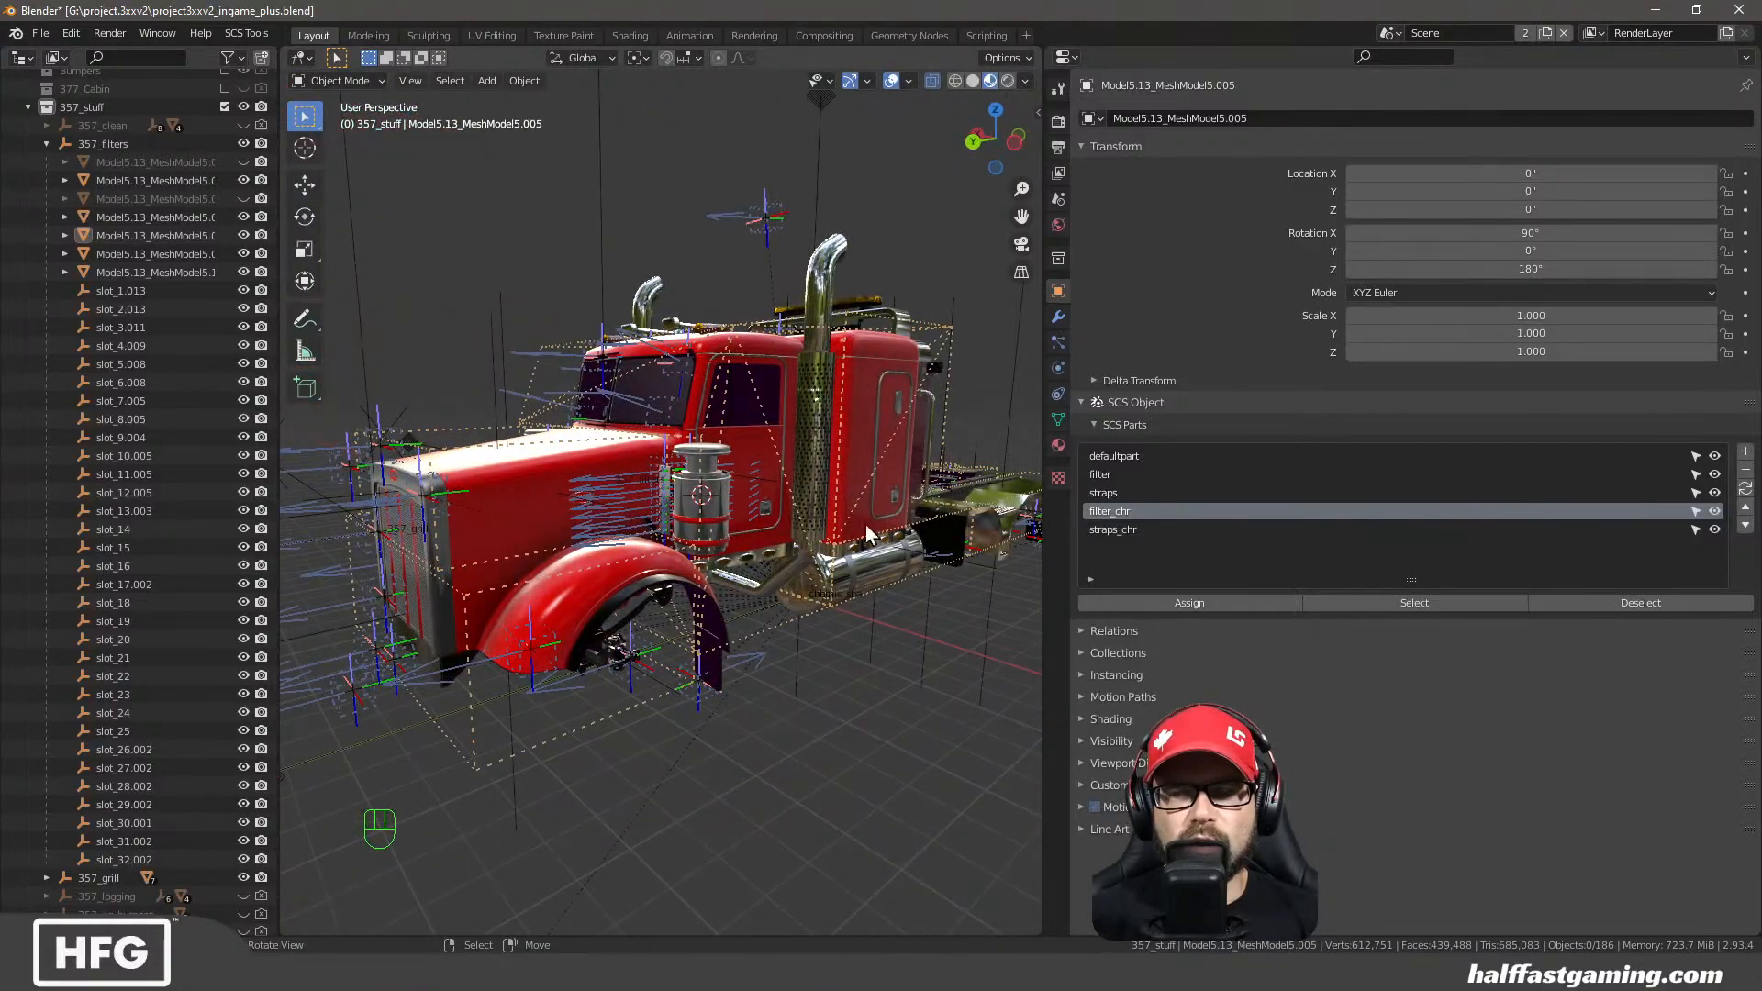
Enable the custom export path for the 357_filters root object and browse to the vehicle\truck\project_3xx\accessory folder
{"action": "left_click", "coordinate": [103, 144]}
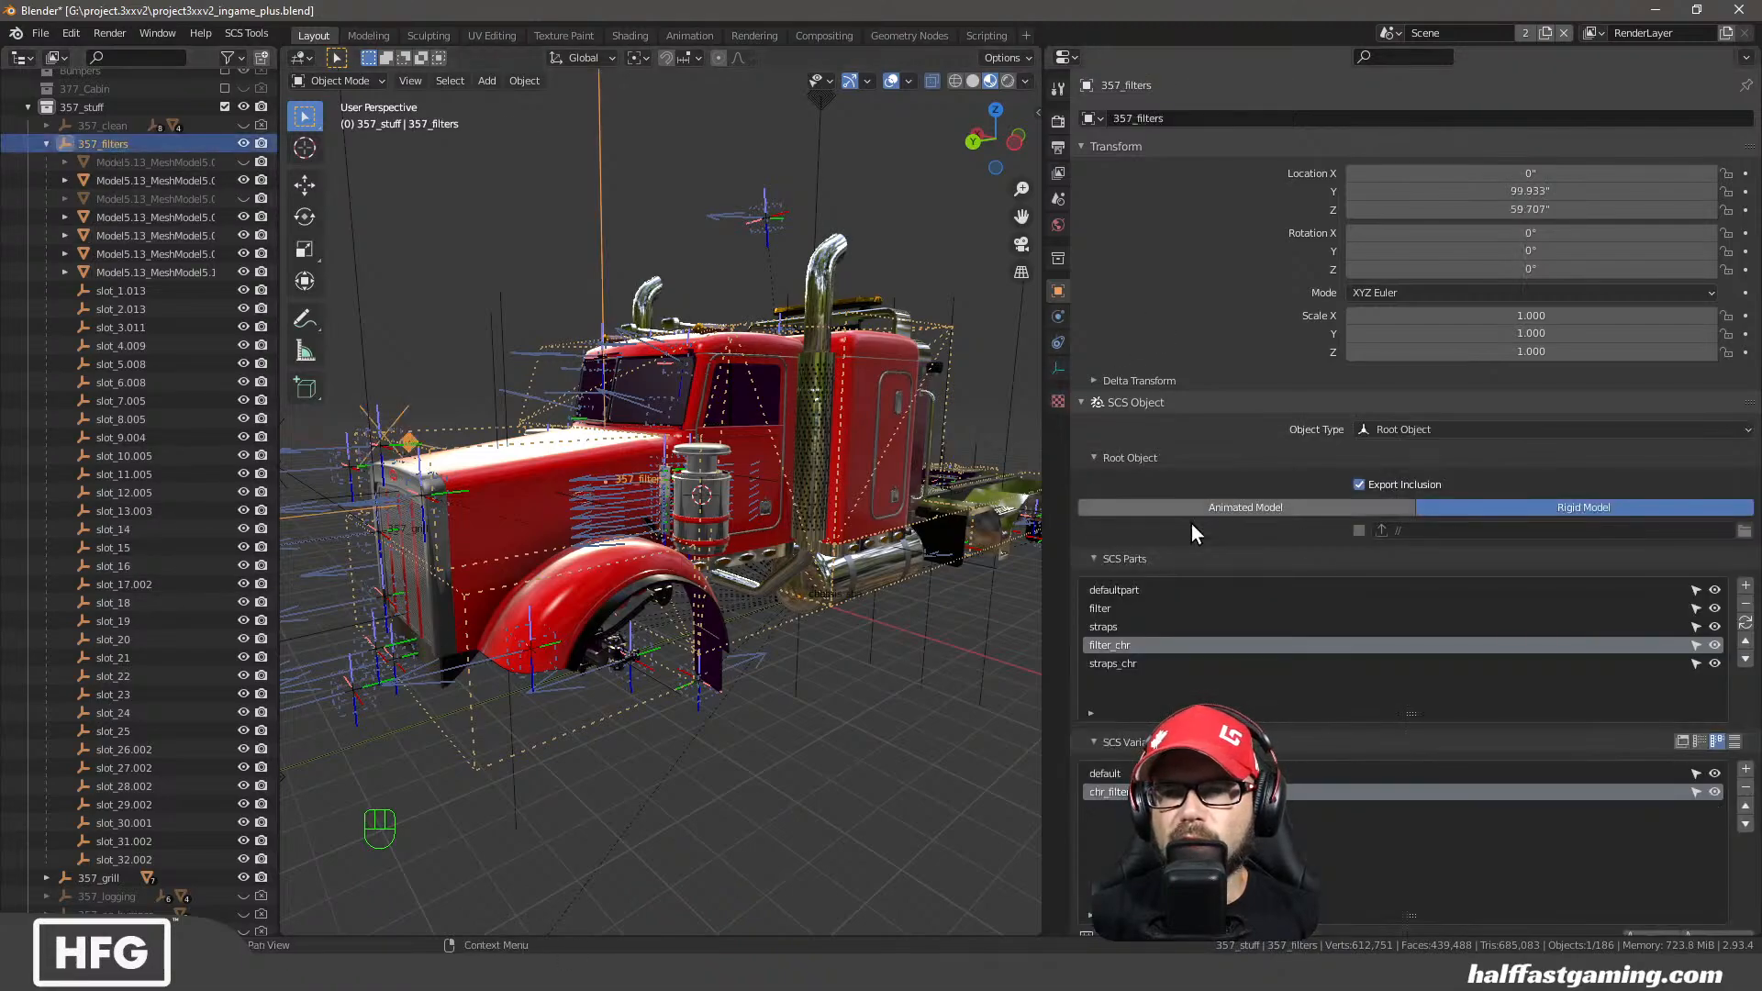
{"action": "left_click", "coordinate": [1359, 530]}
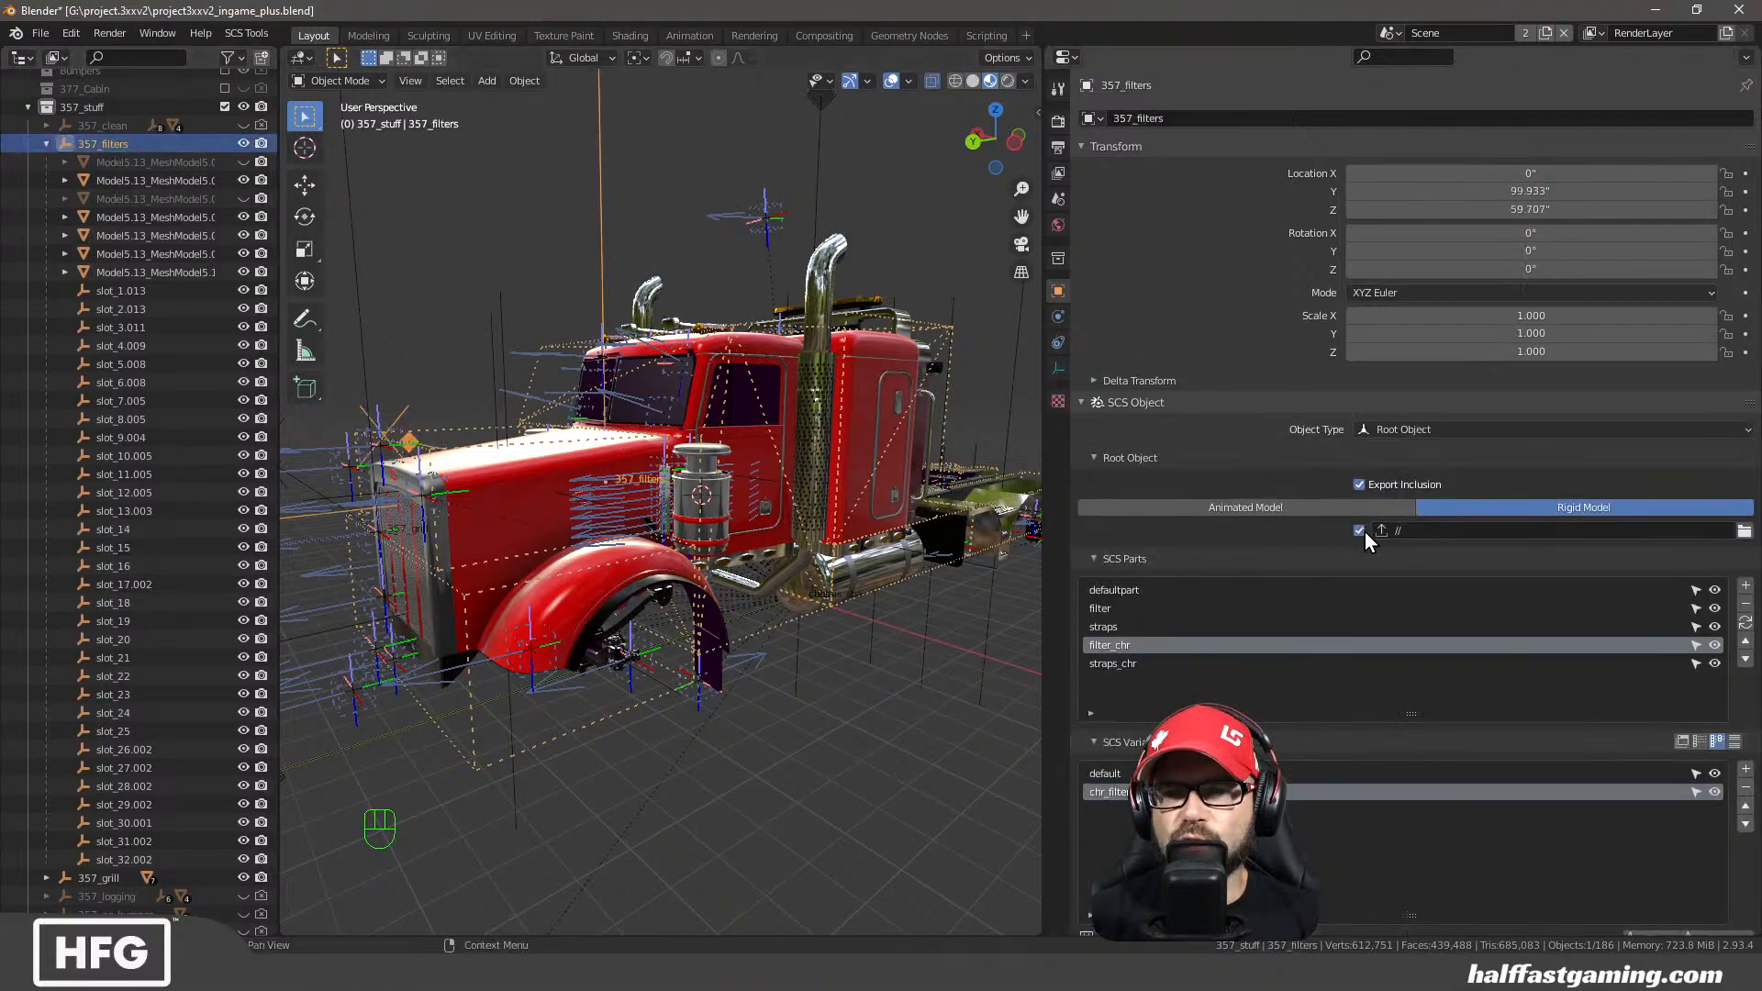
{"action": "left_click", "coordinate": [1743, 532]}
{"action": "double_click", "coordinate": [484, 169]}
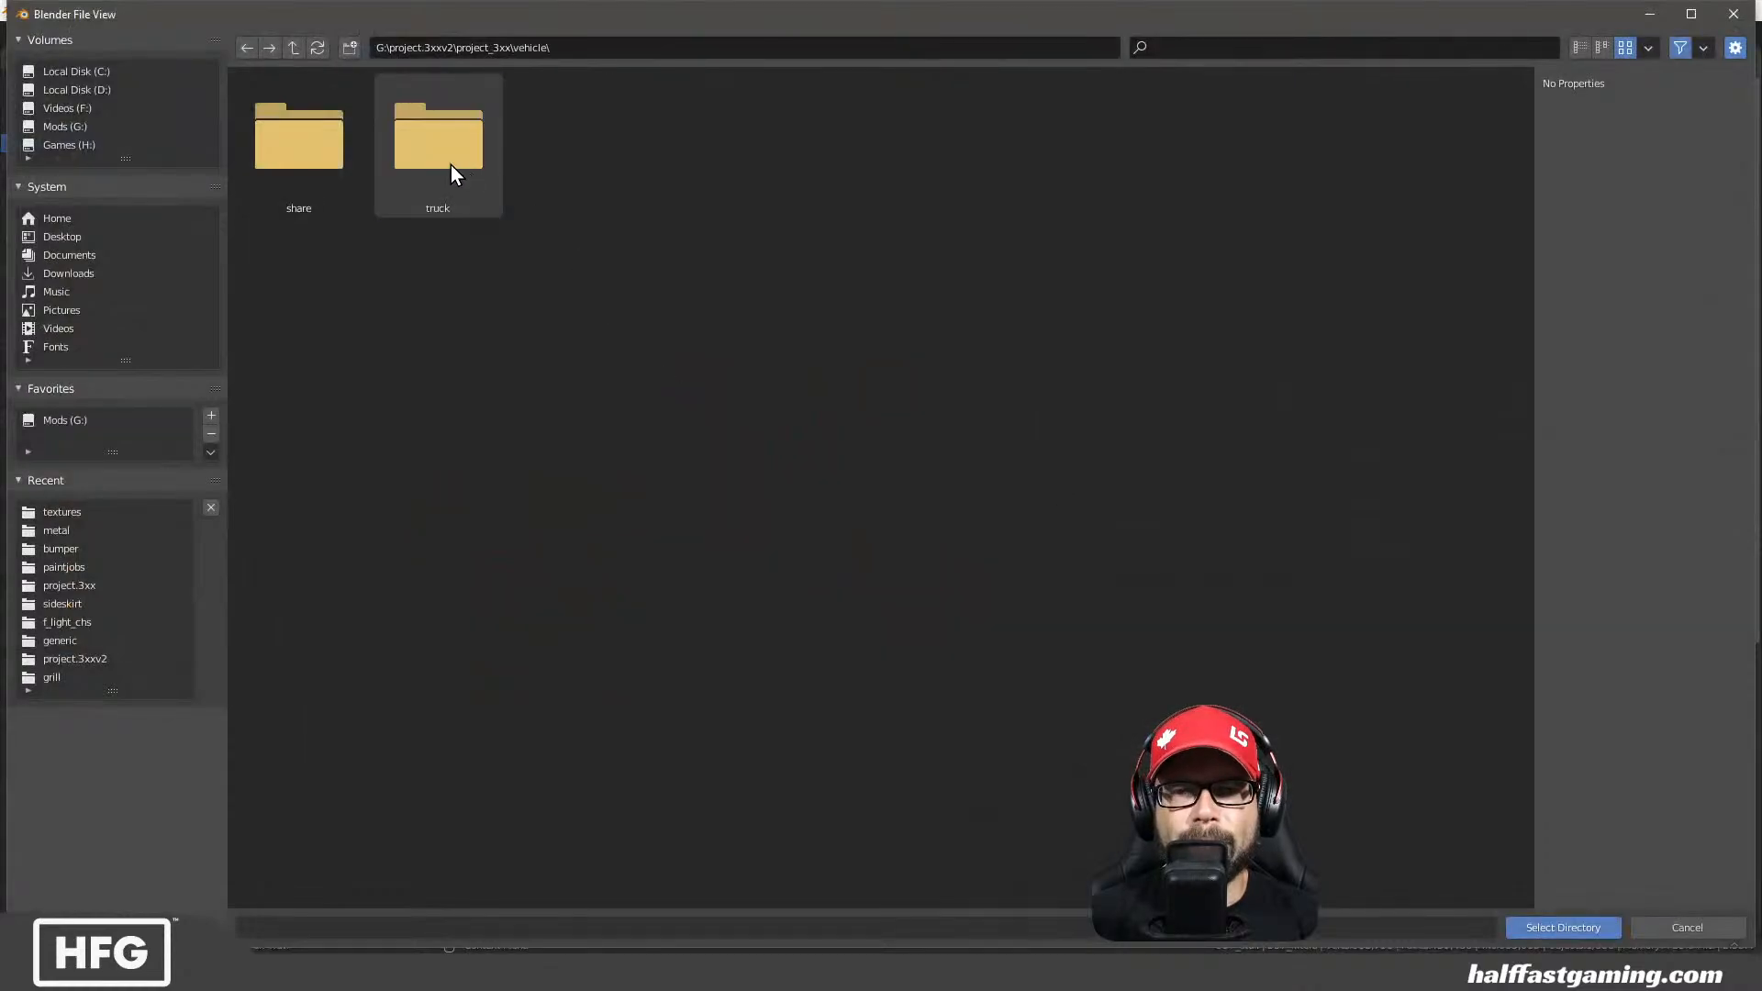
{"action": "double_click", "coordinate": [450, 163]}
{"action": "left_click", "coordinate": [310, 156]}
{"action": "double_click", "coordinate": [310, 156]}
{"action": "double_click", "coordinate": [307, 154]}
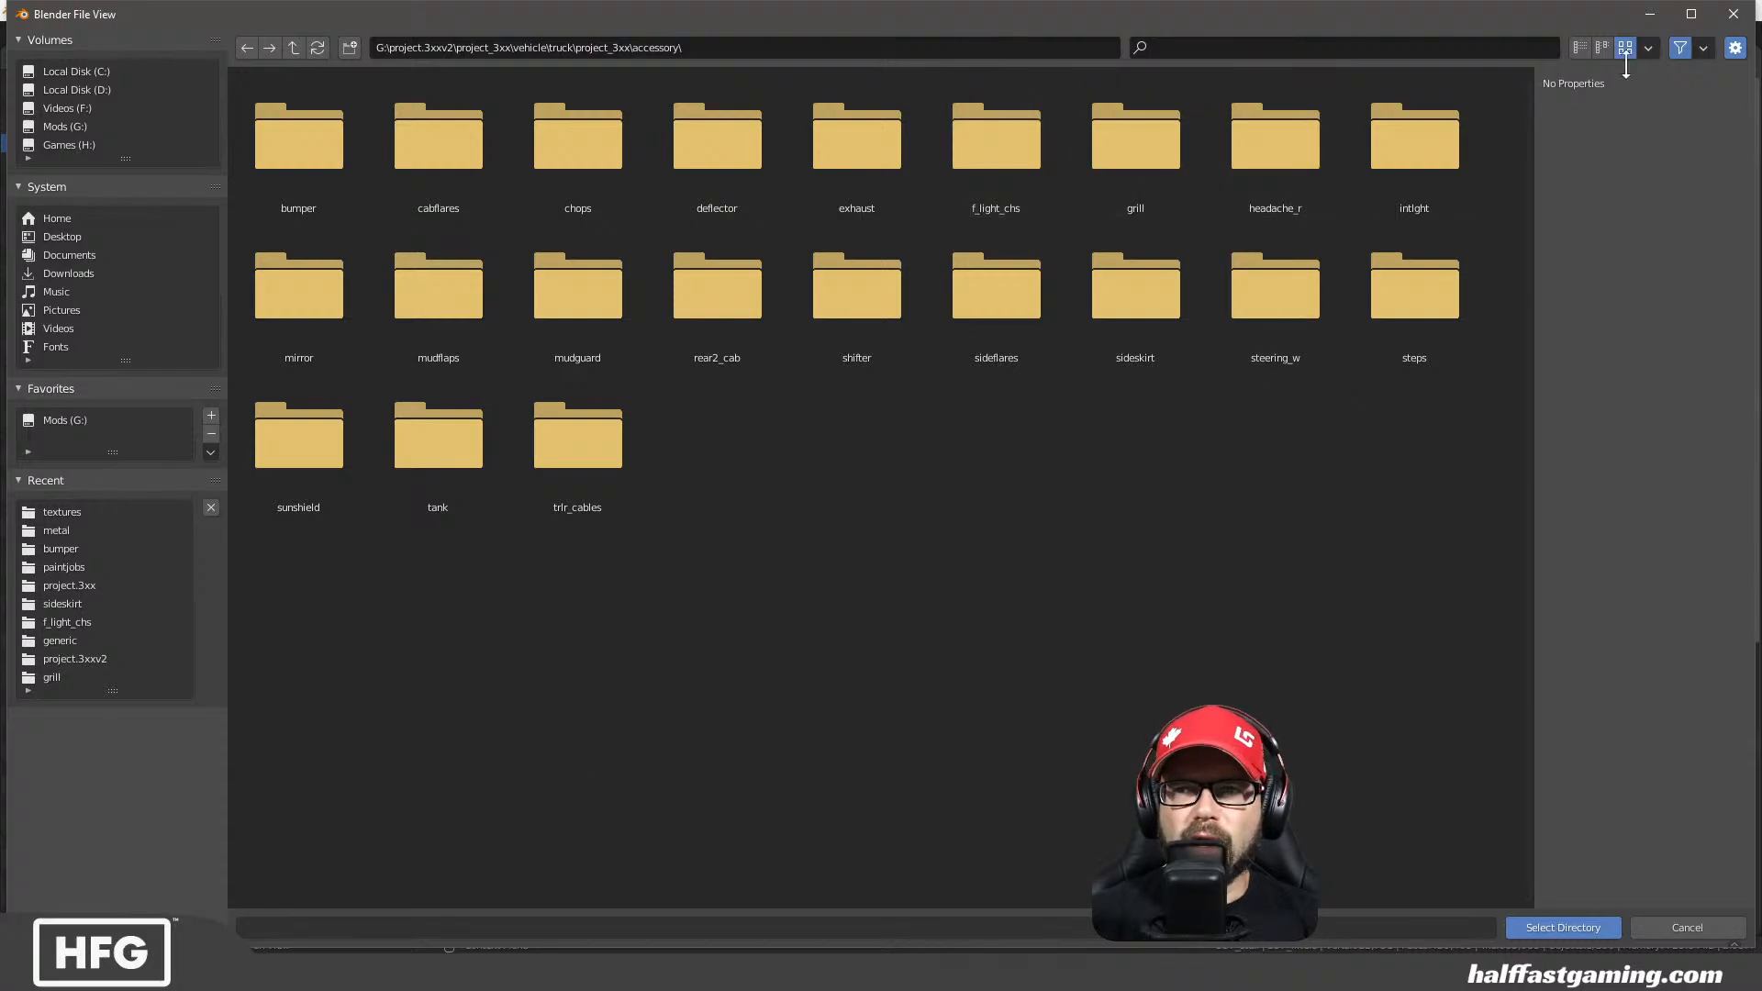
Set the file browser aside and look through the 48_cabin locators in the outliner for the filter accessory's name
{"action": "left_click", "coordinate": [1649, 14]}
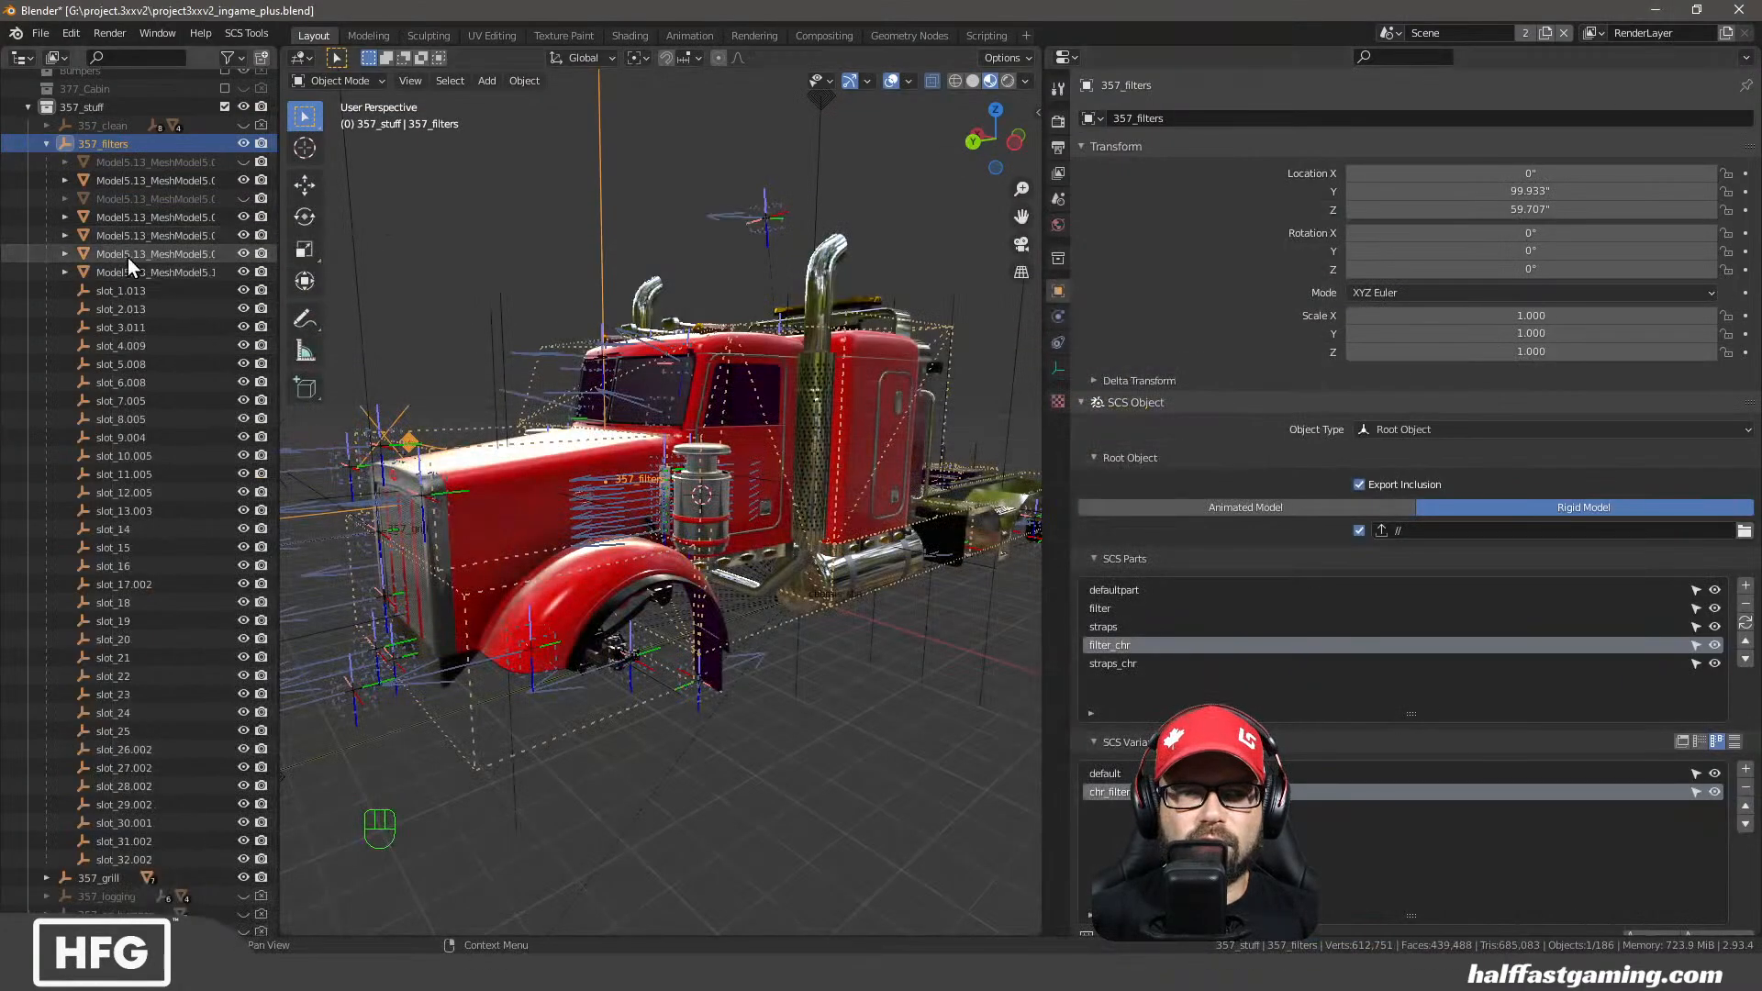
{"action": "scroll", "coordinate": [104, 702], "scroll_direction": "down", "scroll_amount": 10}
{"action": "scroll", "coordinate": [109, 725], "scroll_direction": "down", "scroll_amount": 20}
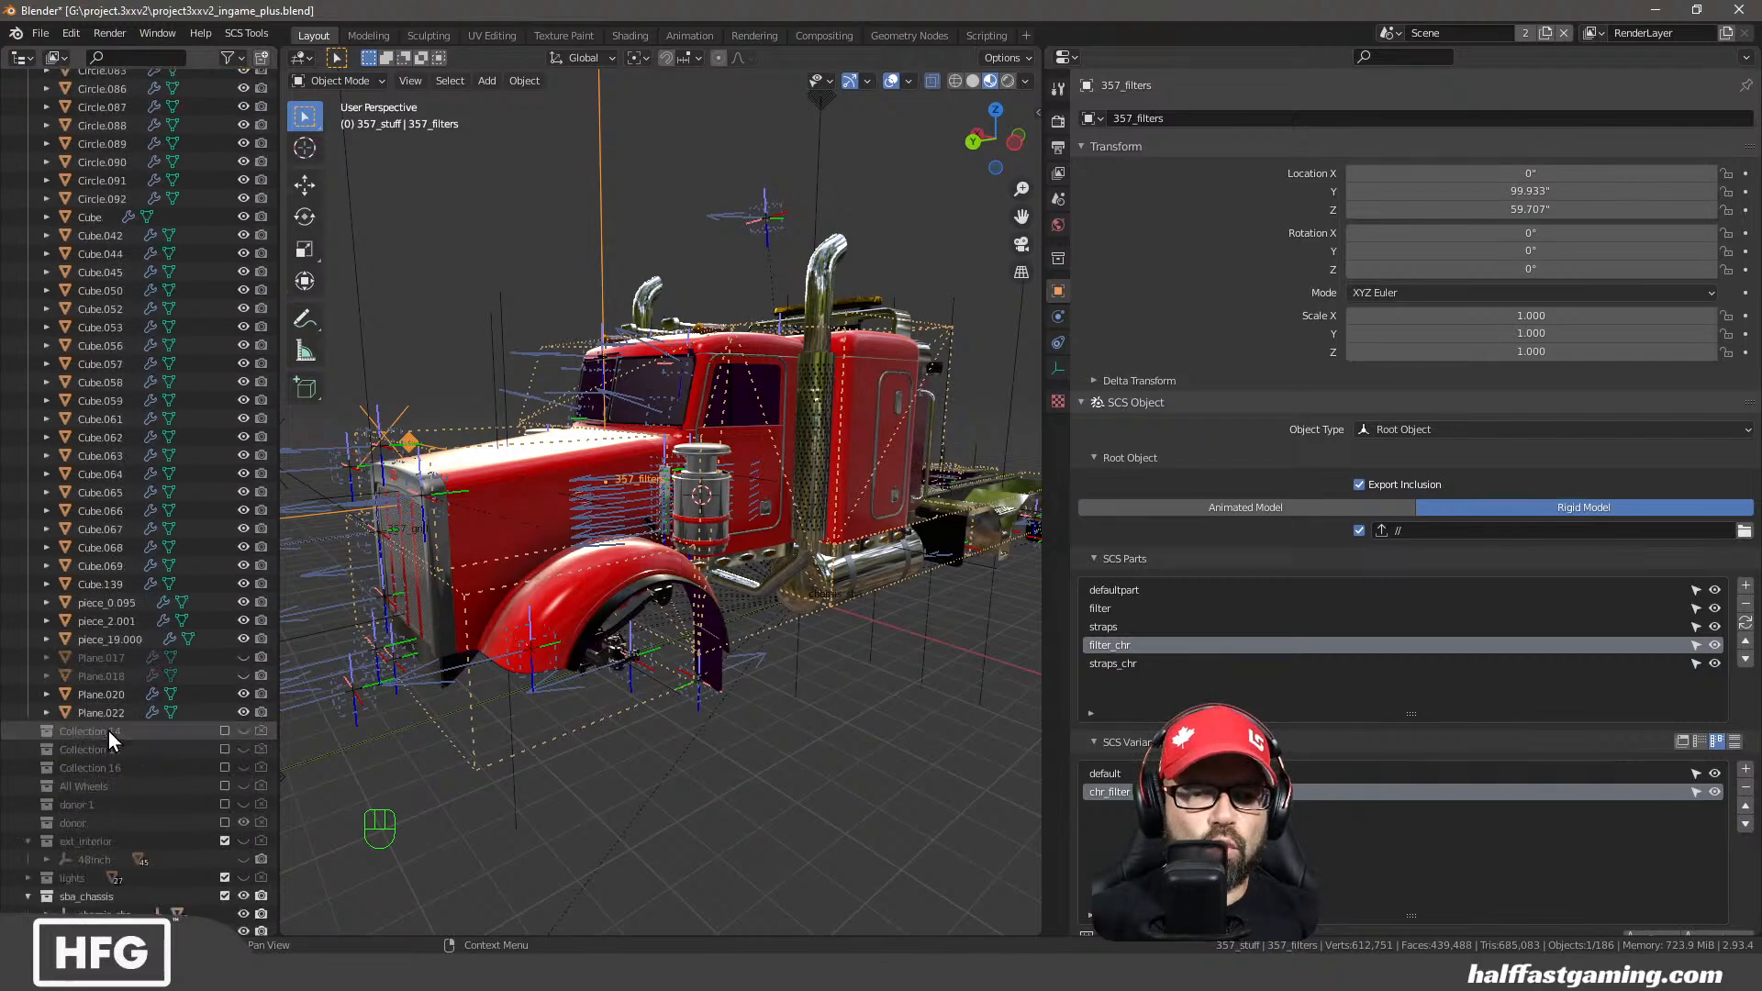
{"action": "scroll", "coordinate": [110, 734], "scroll_direction": "down", "scroll_amount": 5}
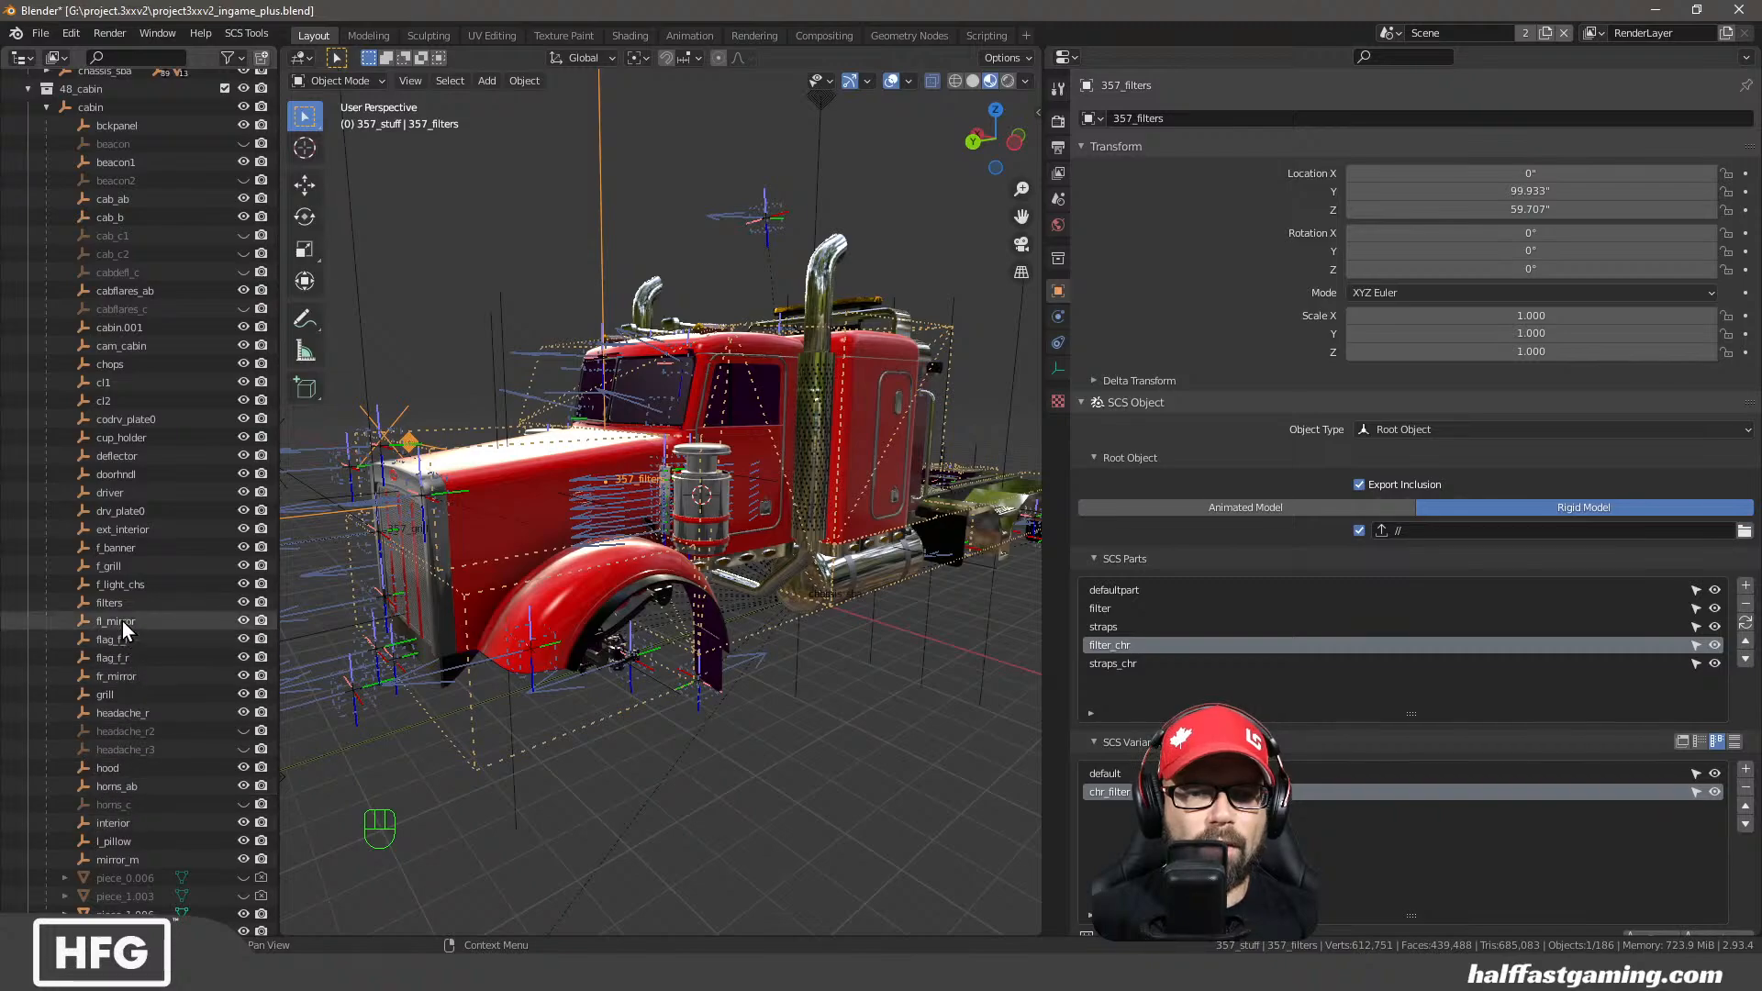
{"action": "scroll", "coordinate": [81, 702], "scroll_direction": "up", "scroll_amount": 10}
{"action": "scroll", "coordinate": [114, 708], "scroll_direction": "down", "scroll_amount": 15}
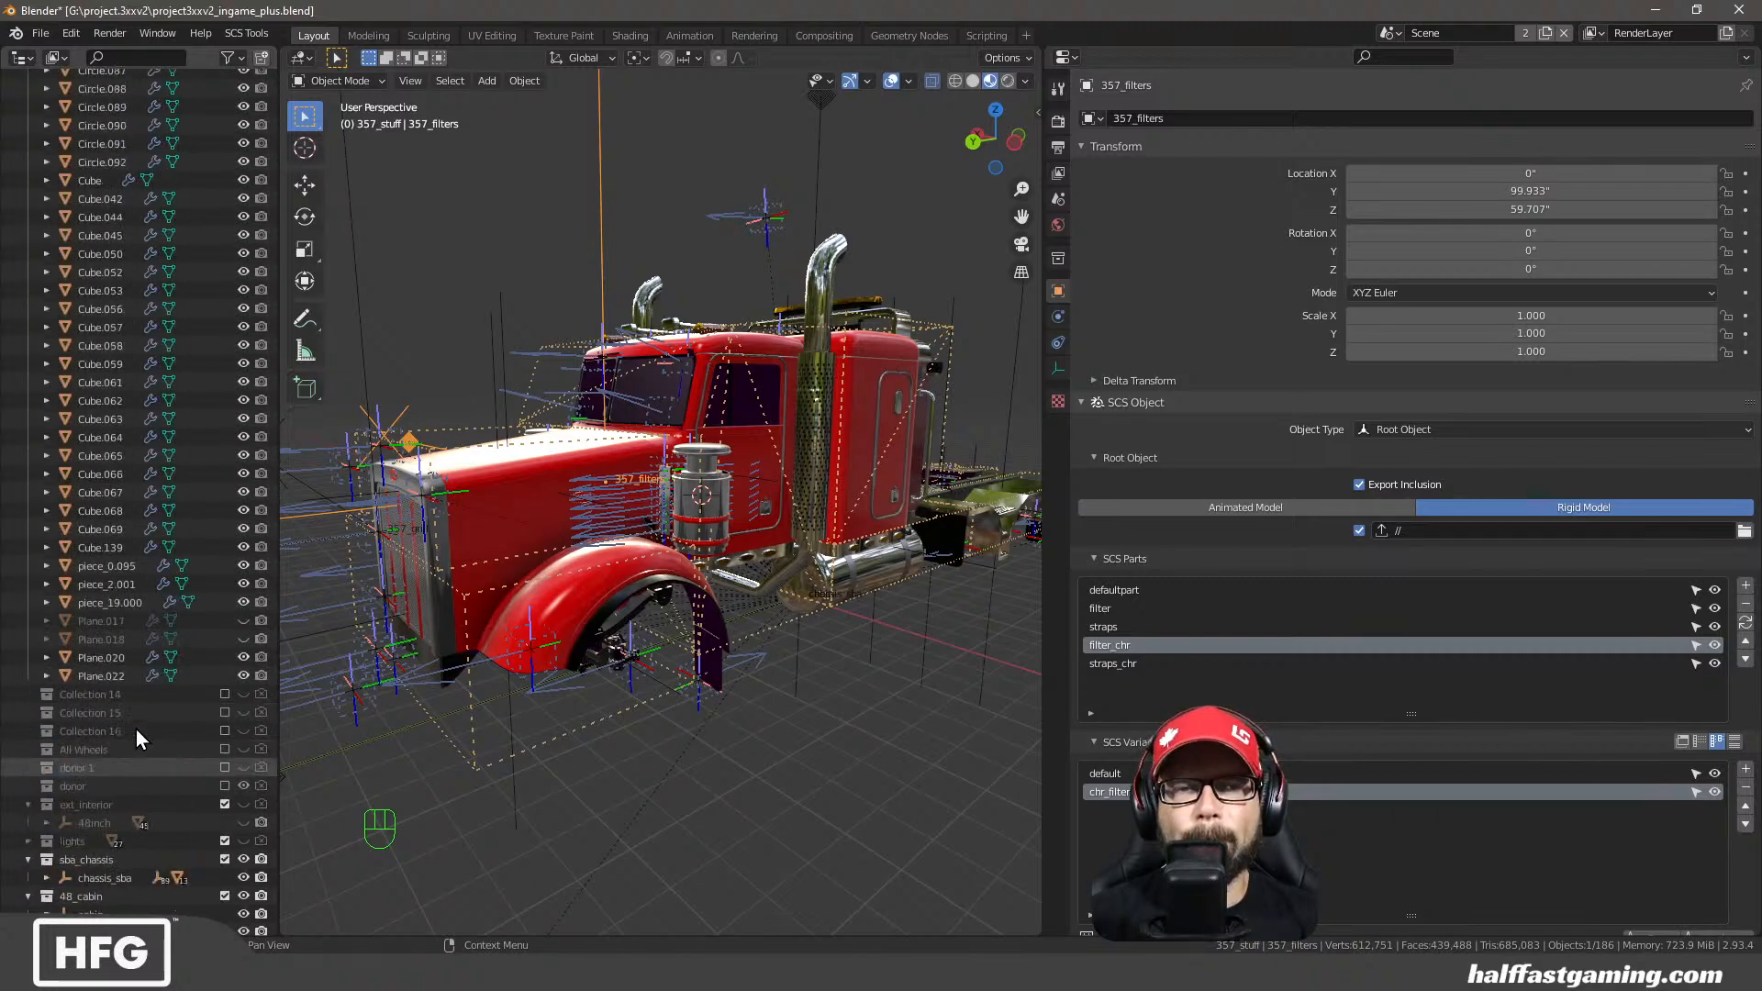
{"action": "scroll", "coordinate": [145, 731], "scroll_direction": "up", "scroll_amount": 3}
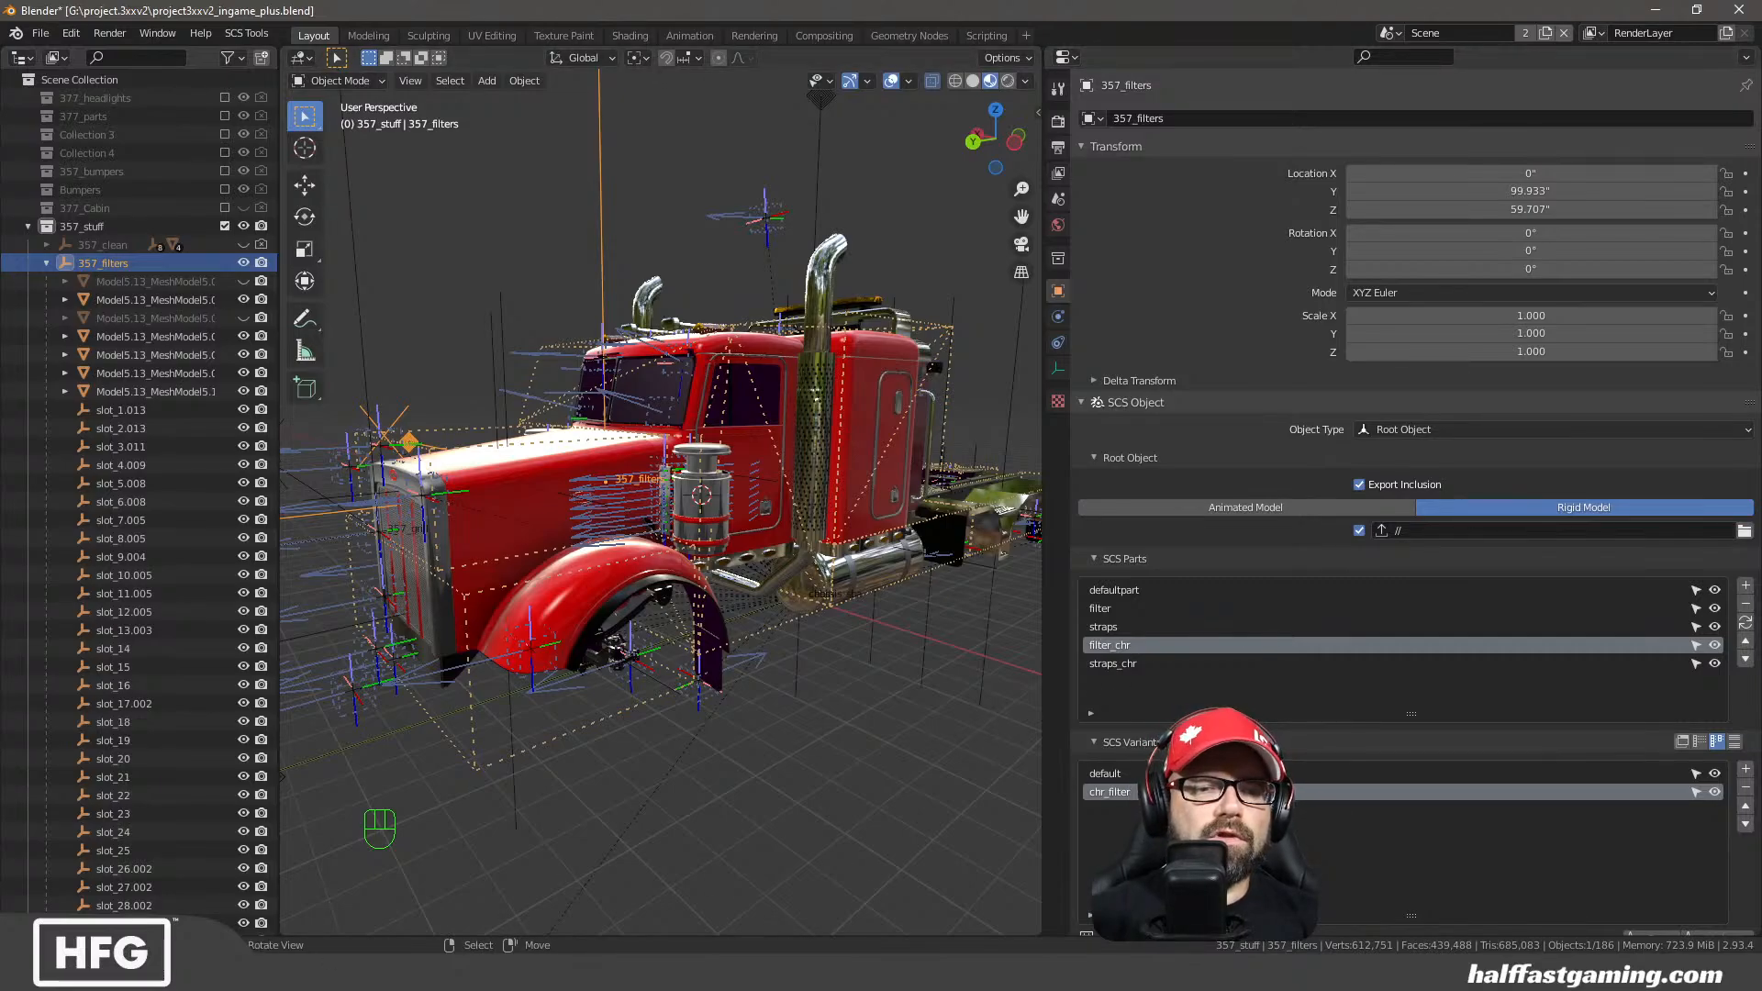
{"action": "mouse_move", "coordinate": [514, 973]}
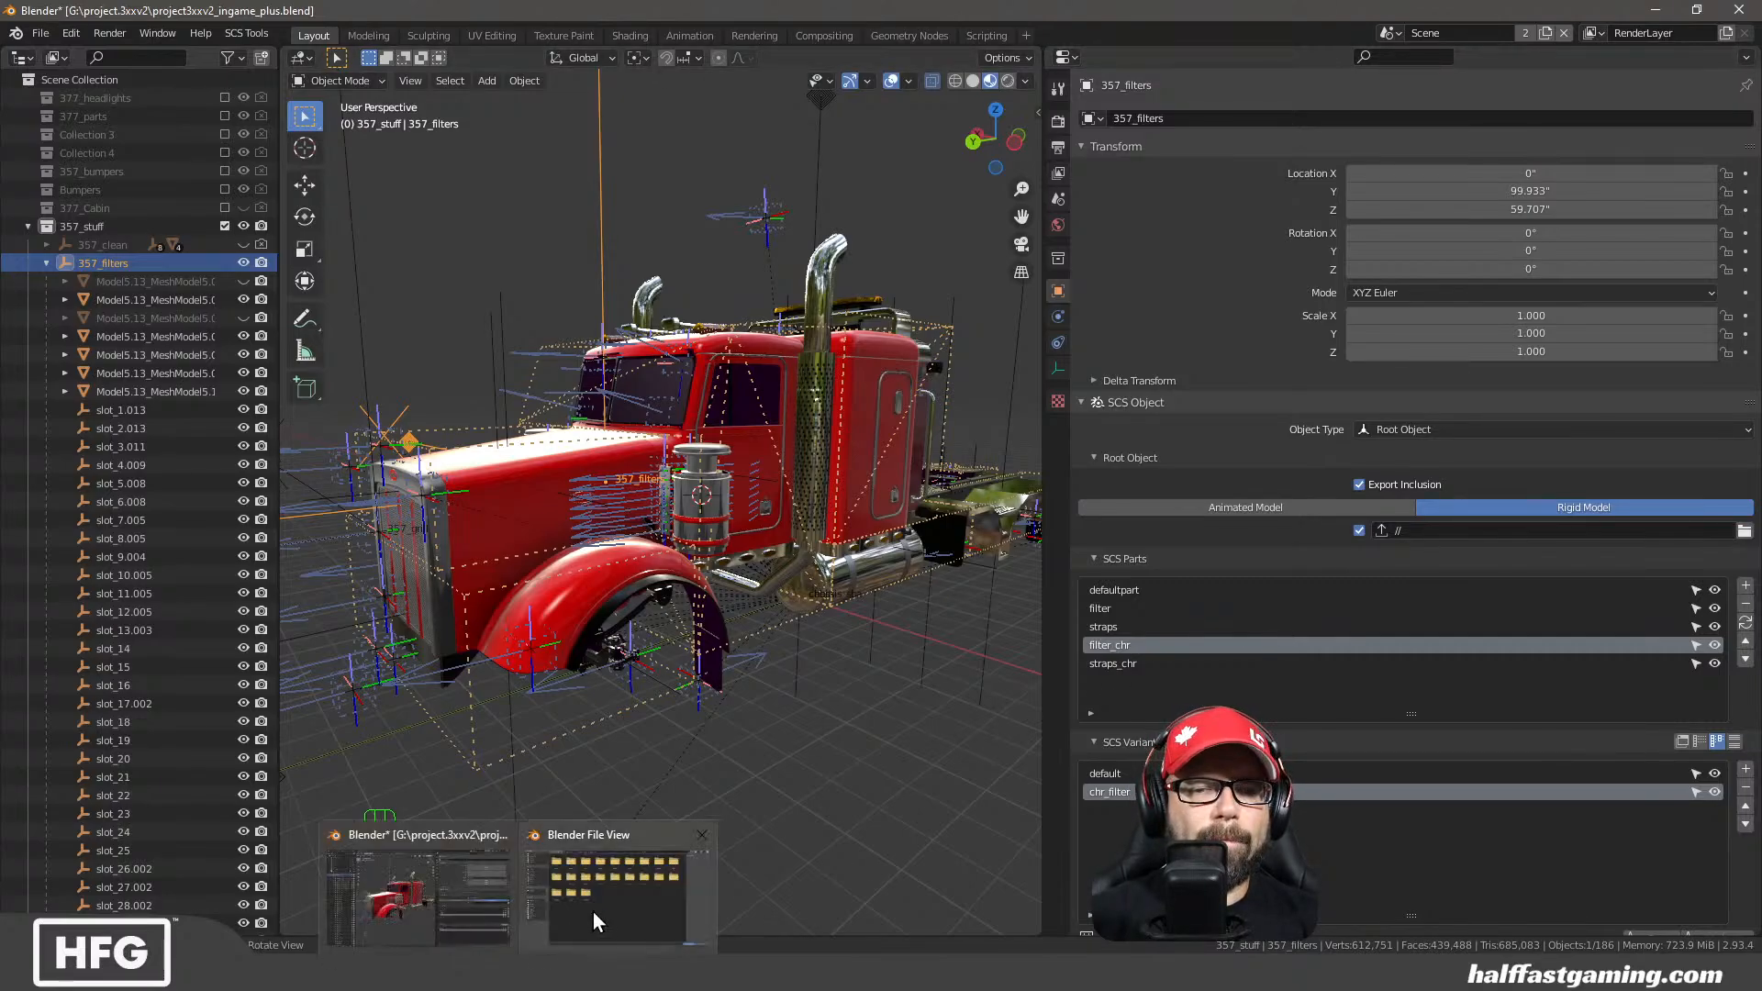
Create a folder named filters inside the accessory folder and set it as the 357_filters export path
{"action": "left_click", "coordinate": [593, 912]}
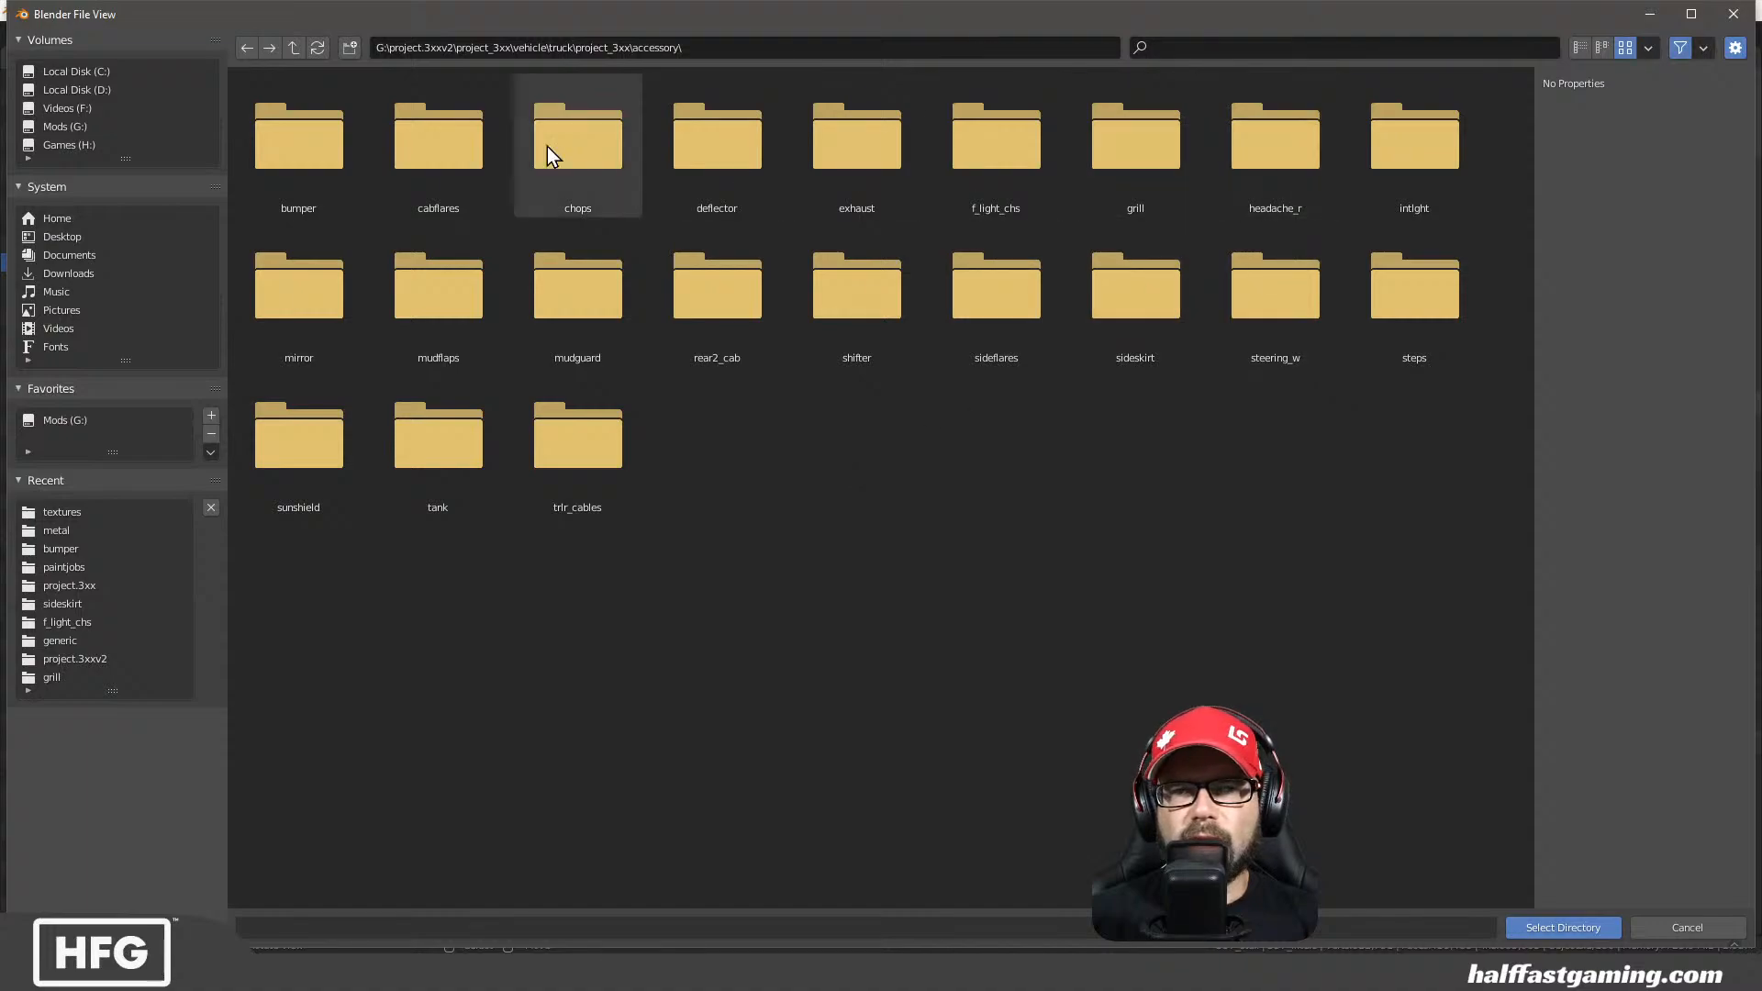
{"action": "left_click", "coordinate": [350, 47]}
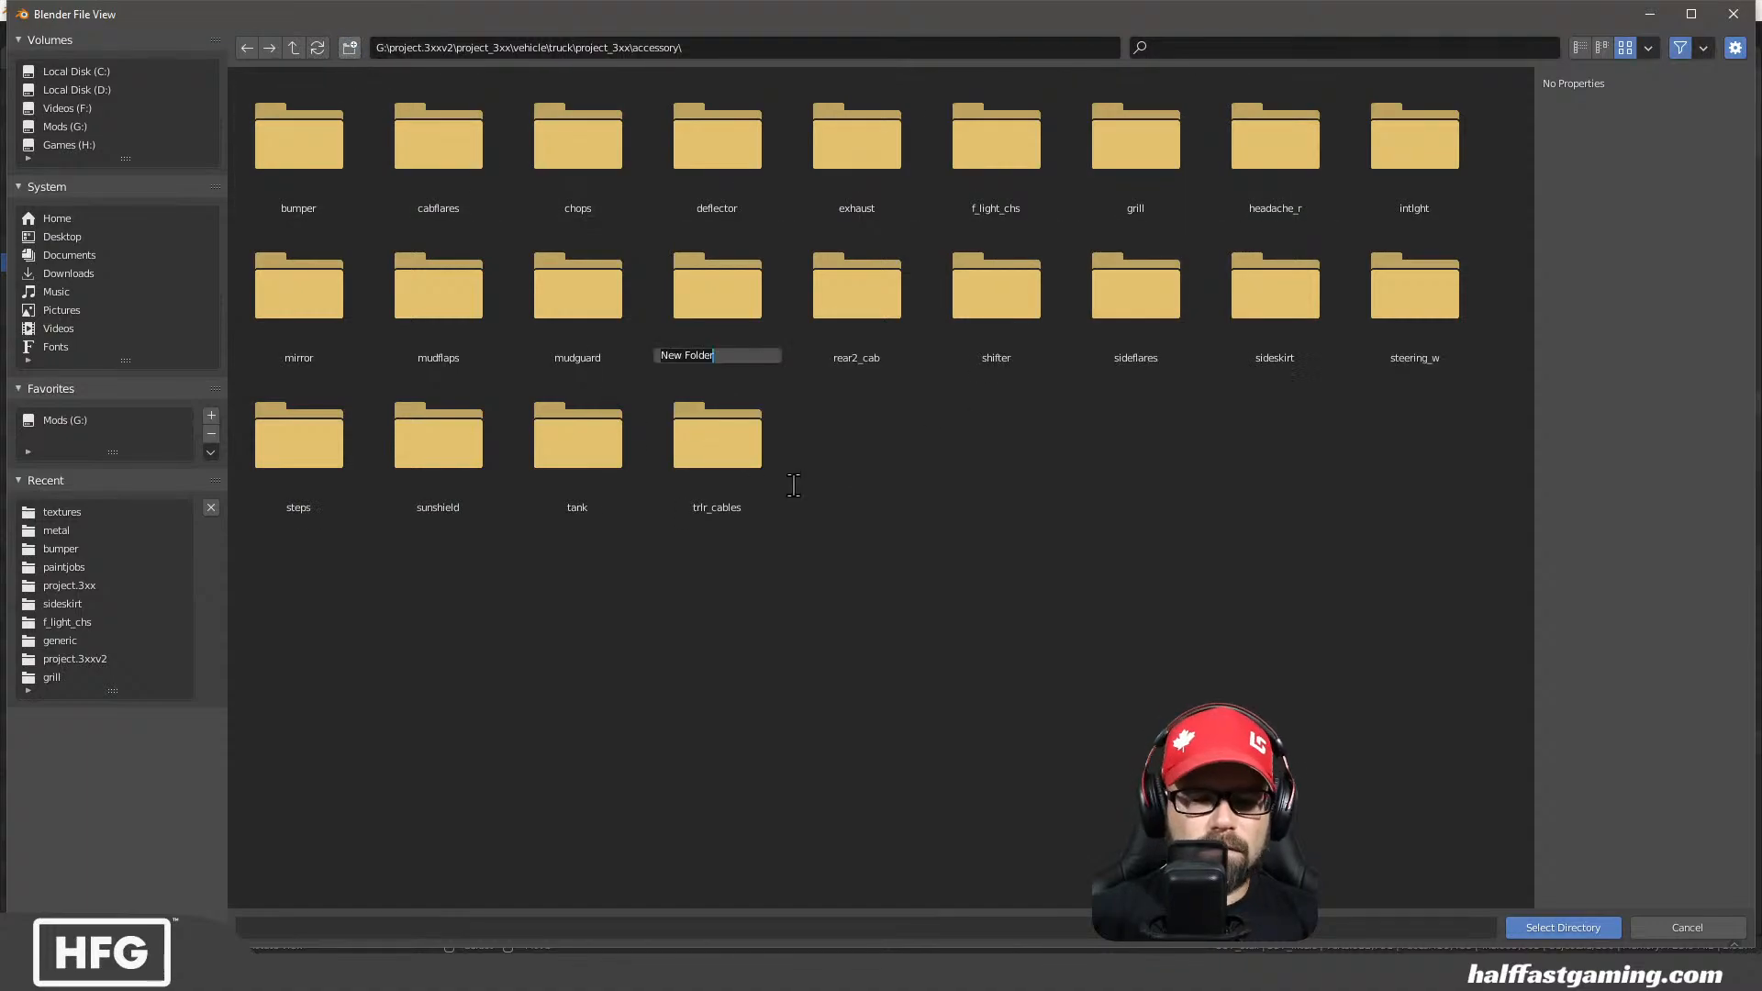
{"action": "type", "text": "filters"}
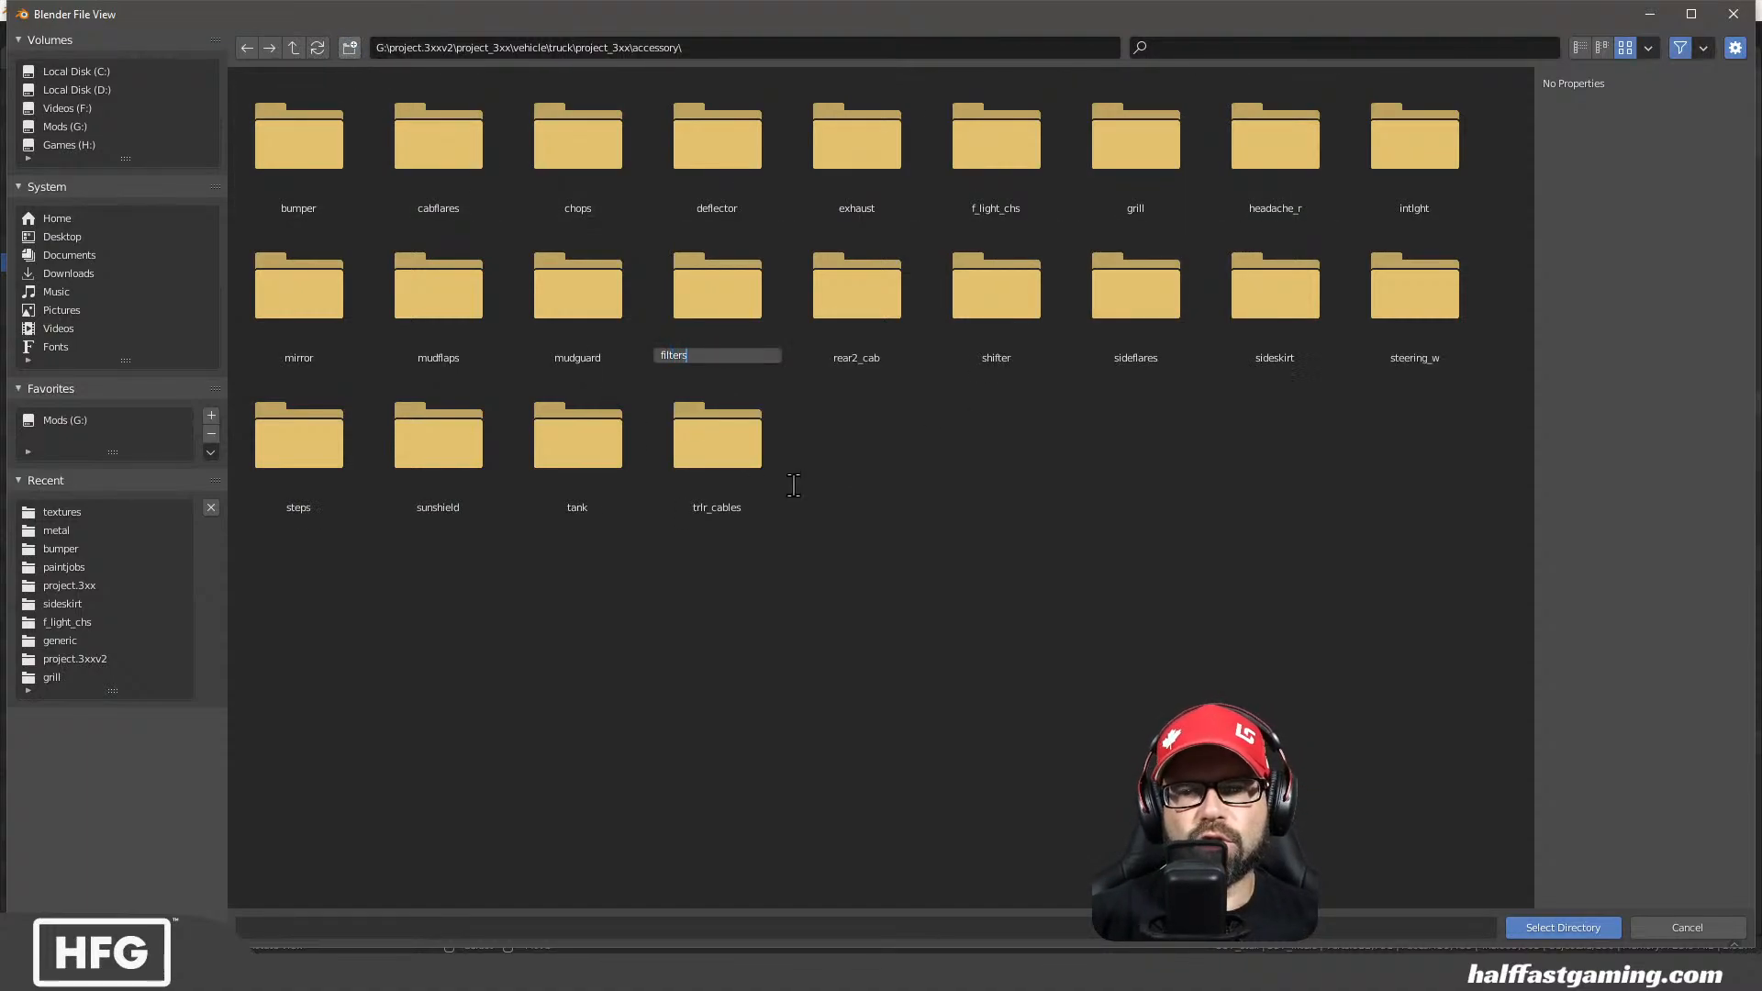
{"action": "key", "text": "Return"}
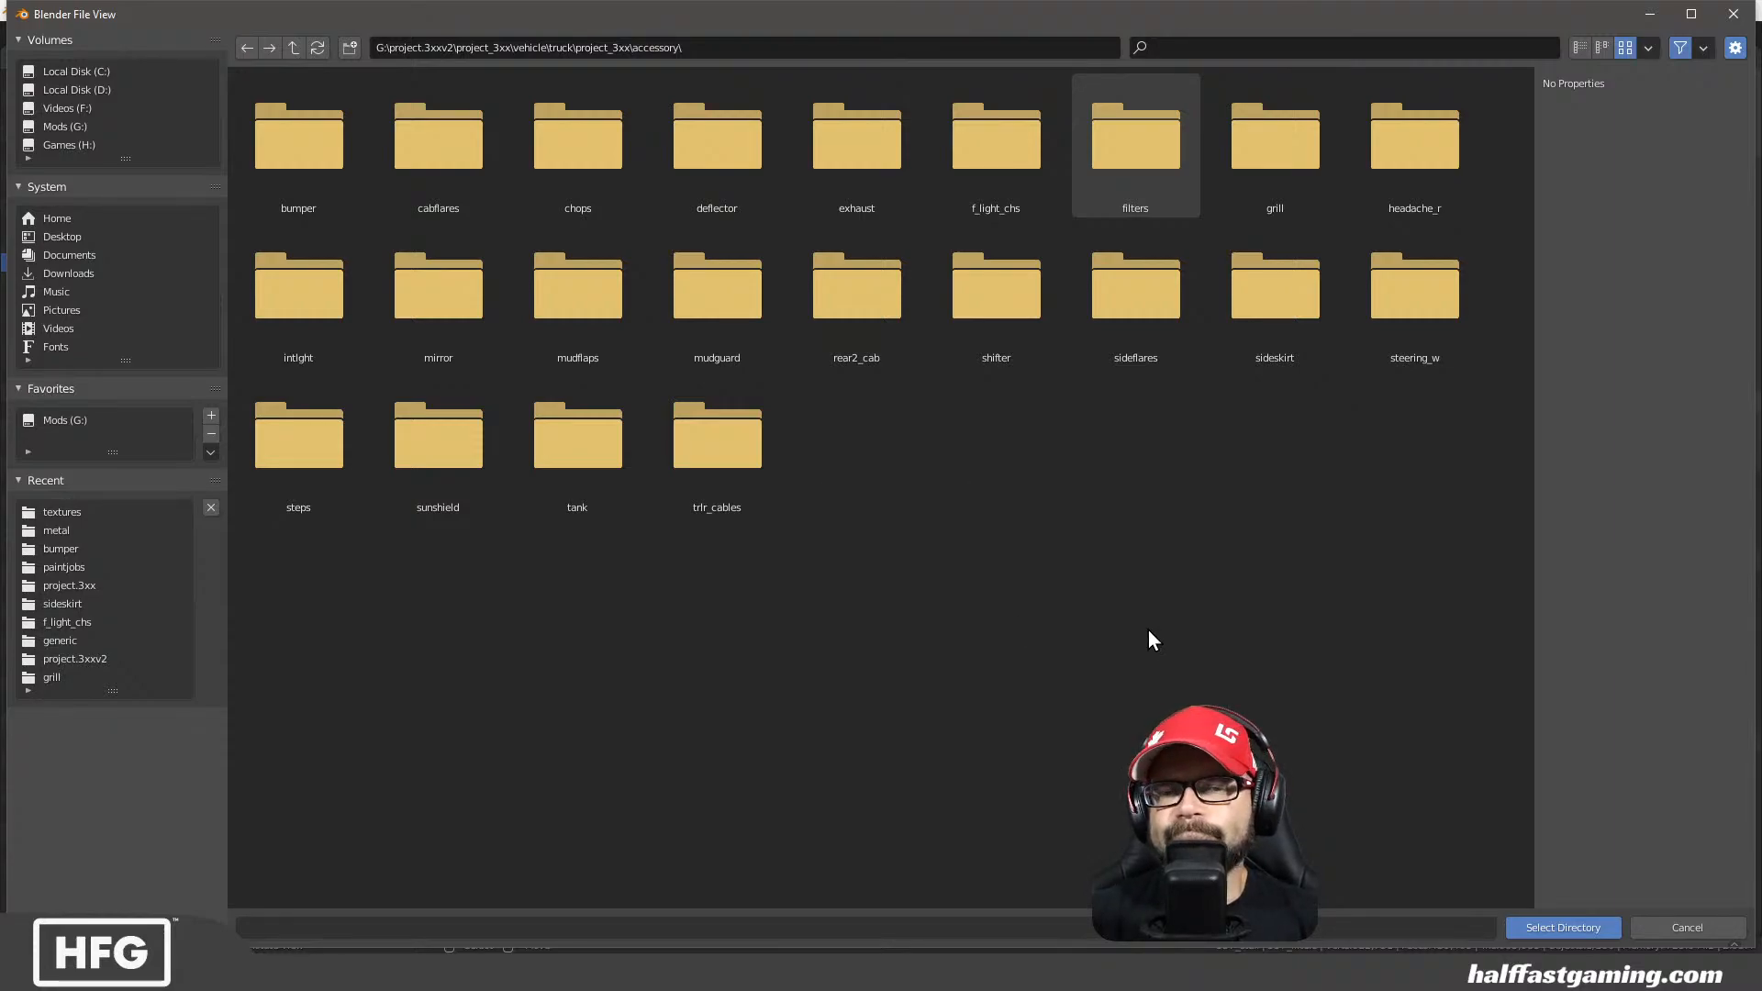
{"action": "double_click", "coordinate": [1167, 153]}
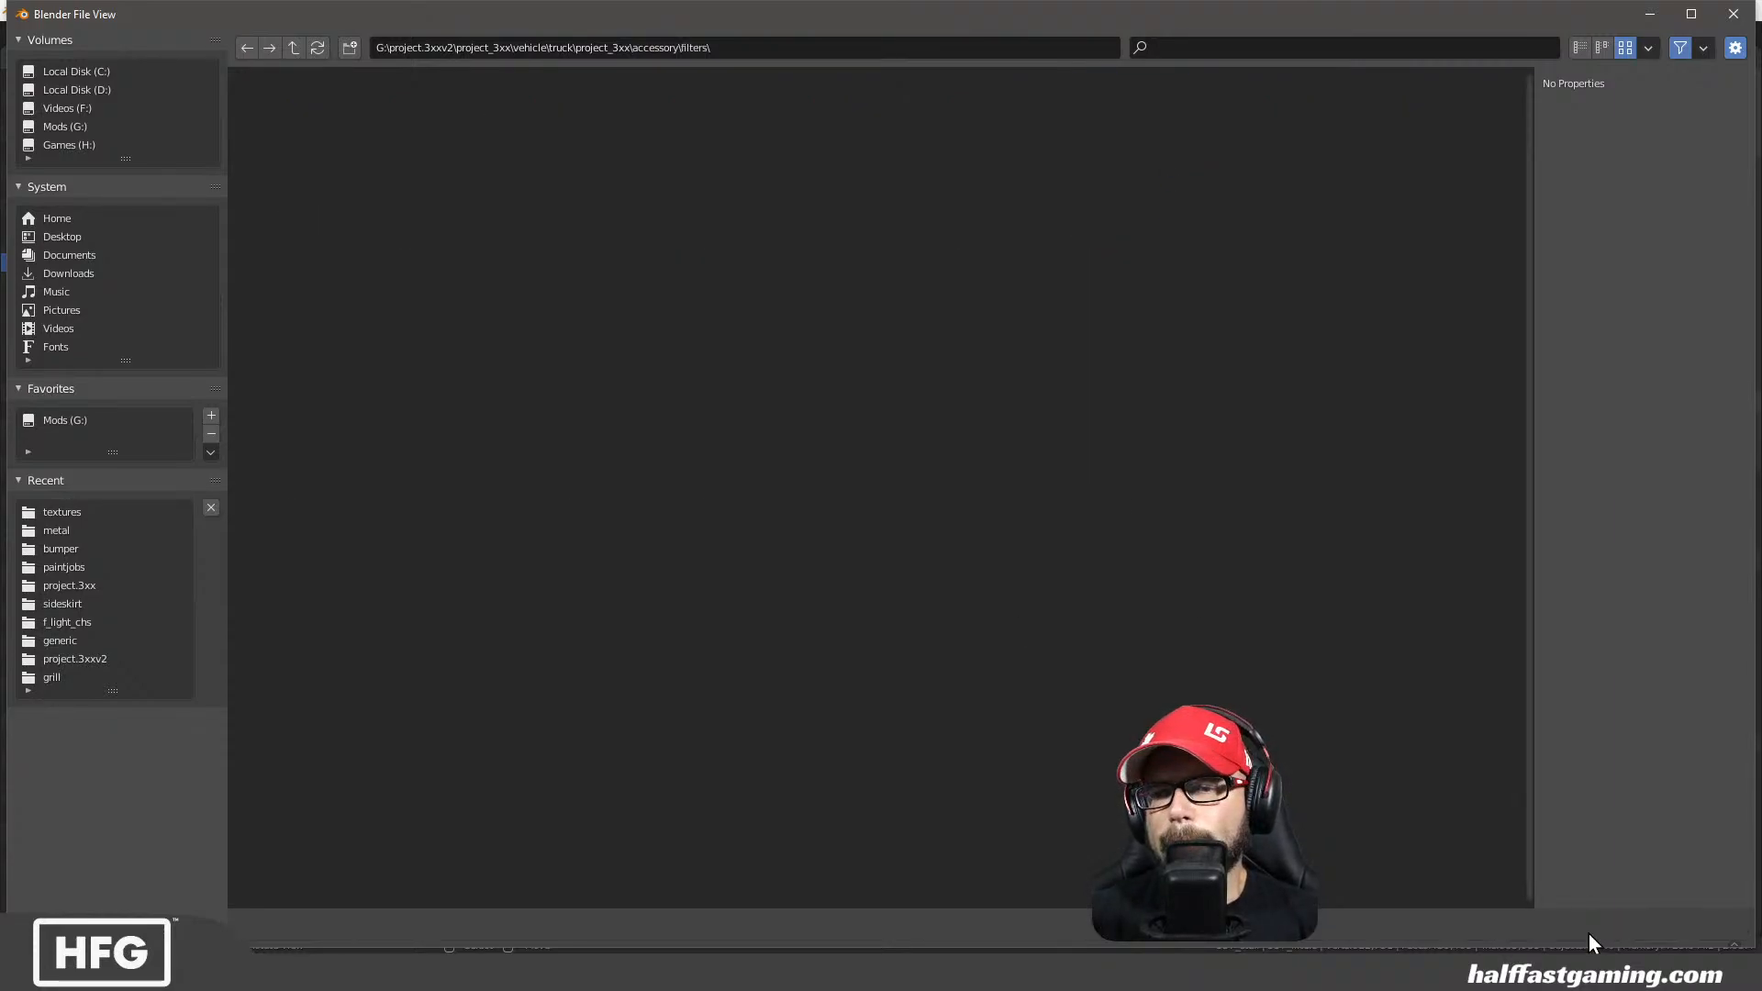
{"action": "left_click", "coordinate": [1588, 927]}
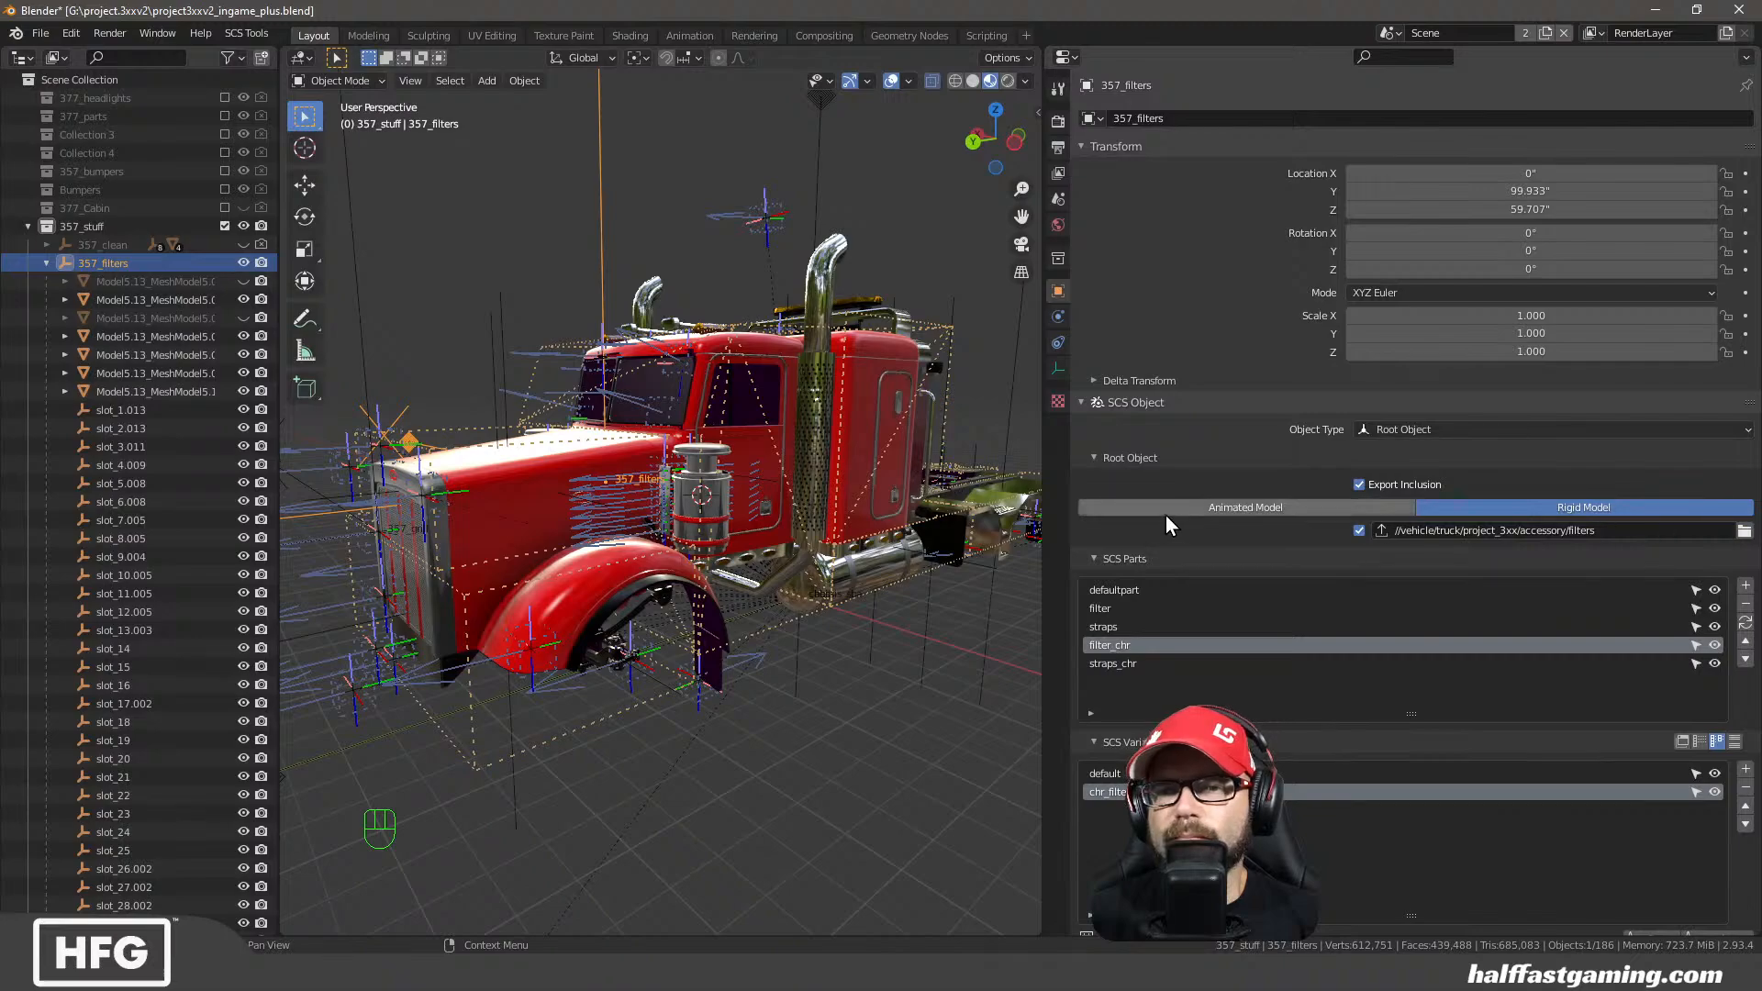
Widen the 3D viewport by narrowing the properties area
{"action": "left_click_drag", "start_coordinate": [1044, 449], "coordinate": [1327, 469]}
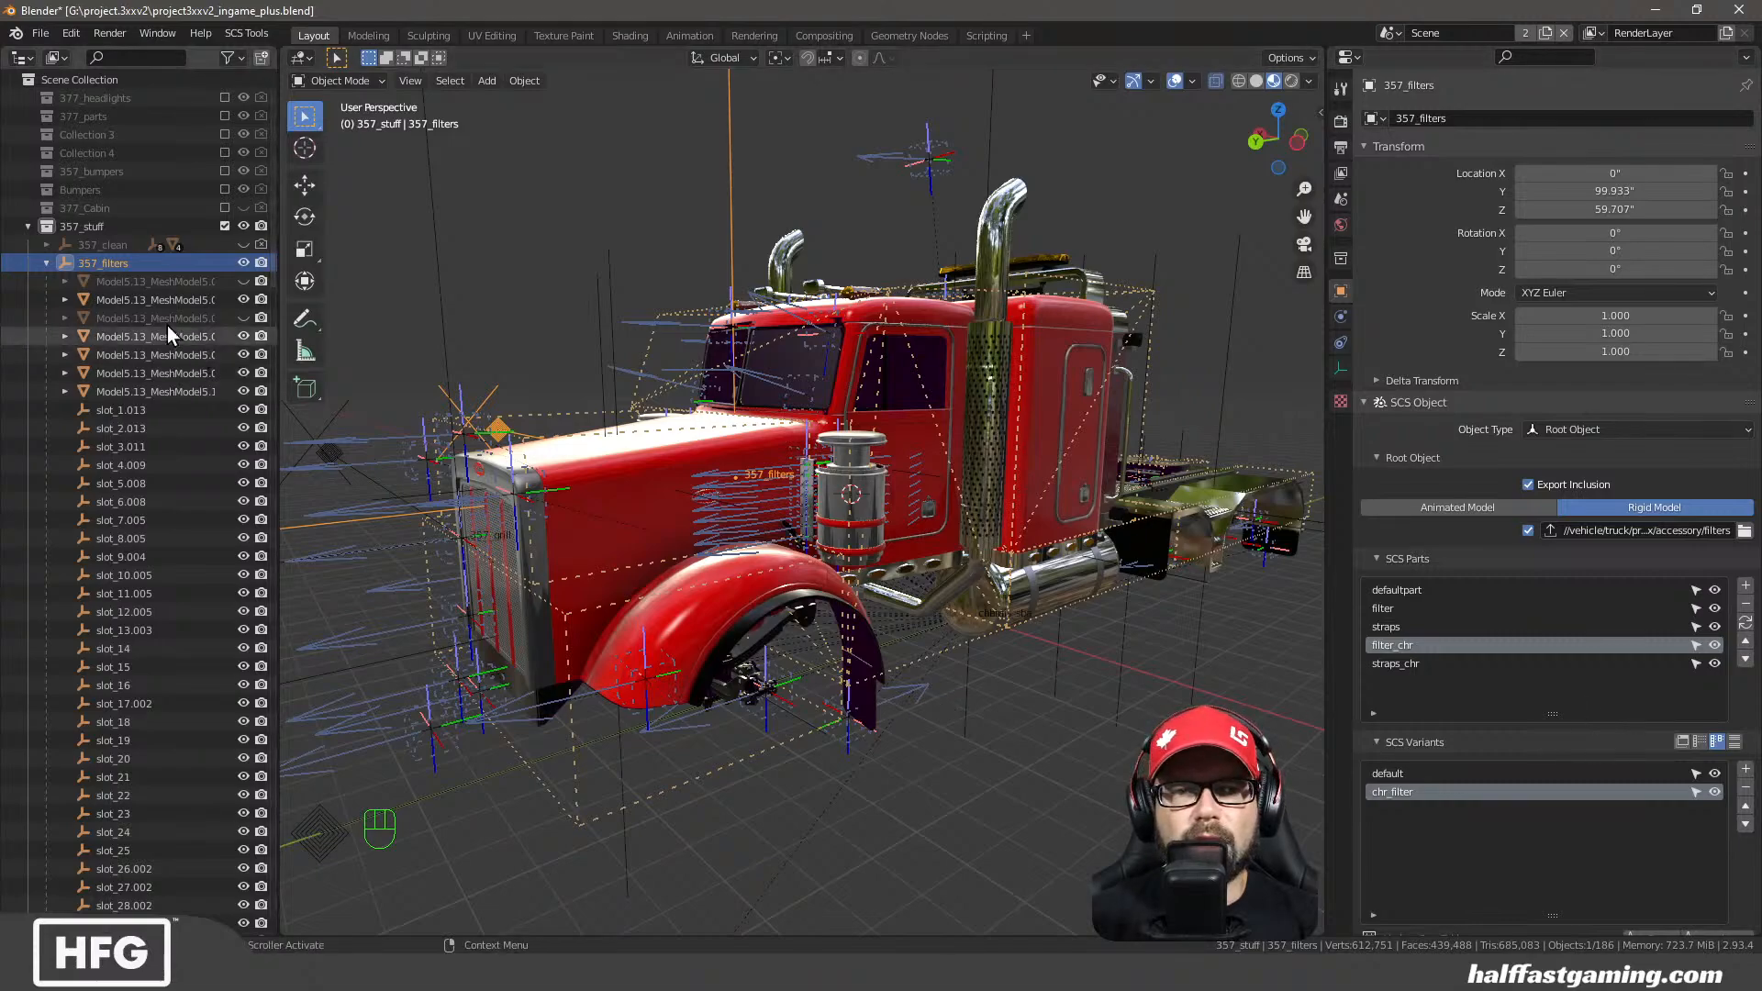
Export the selected 357_filters root object with SCS Export and widen the outliner to show full object names
{"action": "left_click", "coordinate": [1340, 146]}
{"action": "left_click", "coordinate": [1556, 170]}
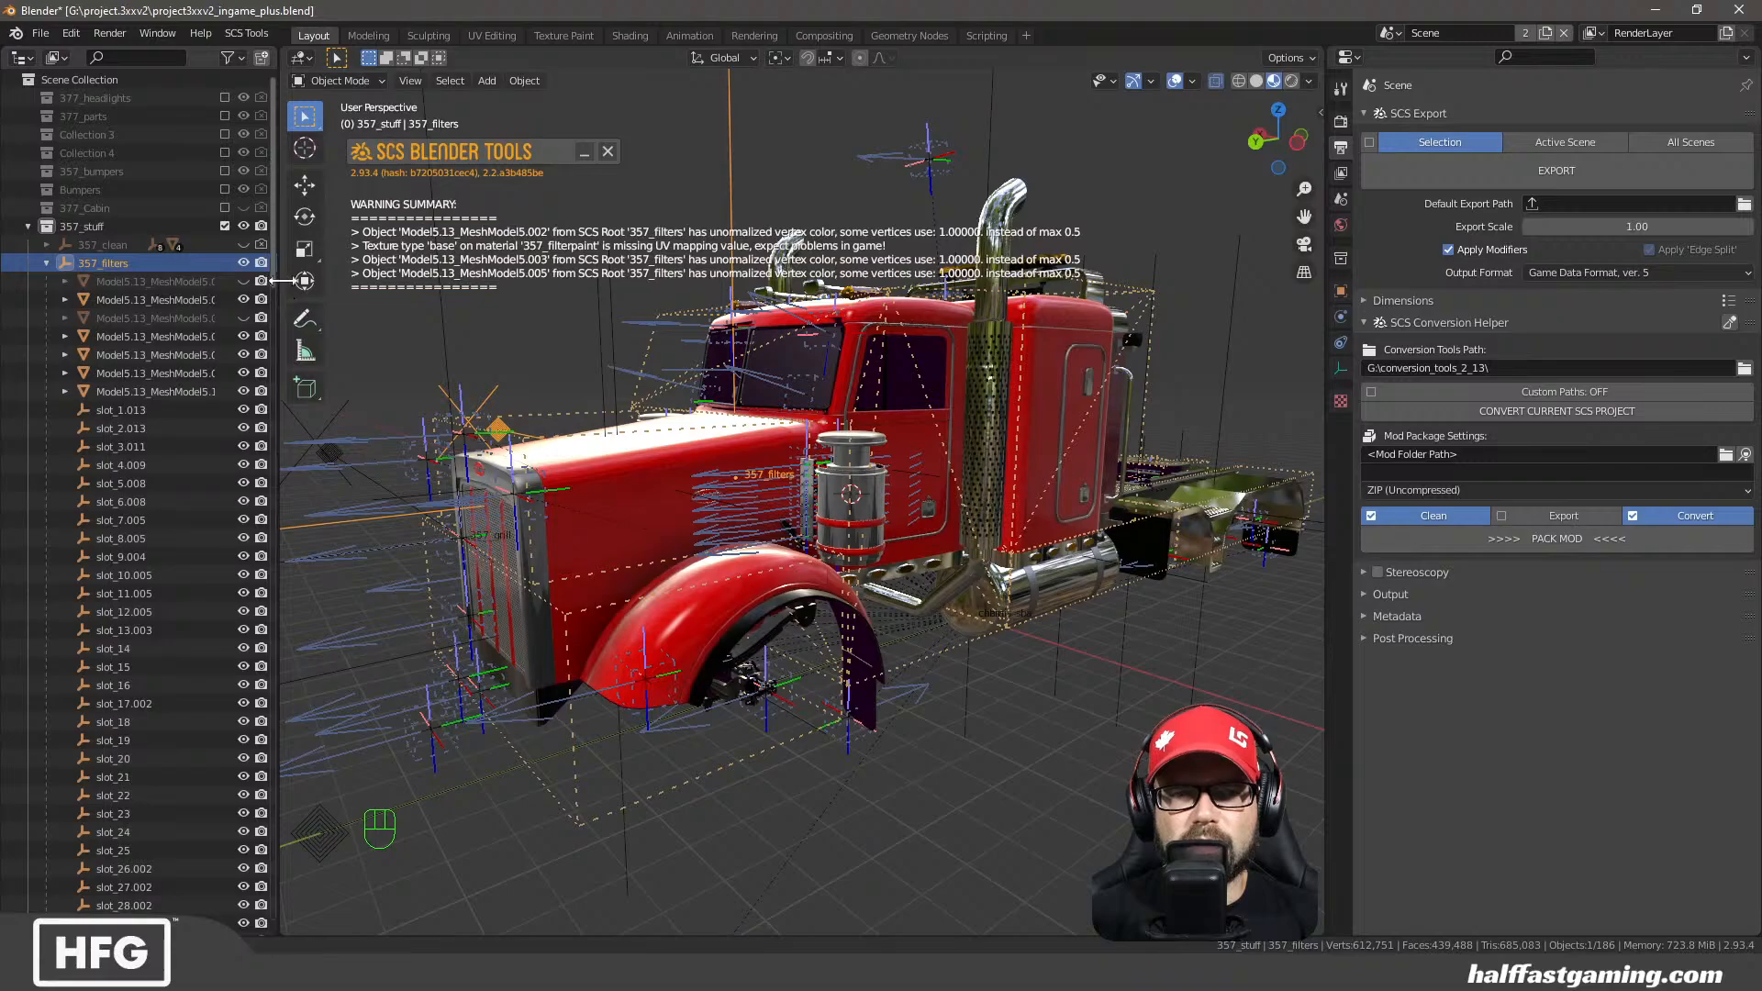
{"action": "left_click_drag", "start_coordinate": [279, 284], "coordinate": [442, 281]}
Delete Model5.13_MeshModel5.002's Col and Col_alpha vertex color layers and regenerate them by adding vertex colors to all from its material settings
{"action": "left_click", "coordinate": [207, 300]}
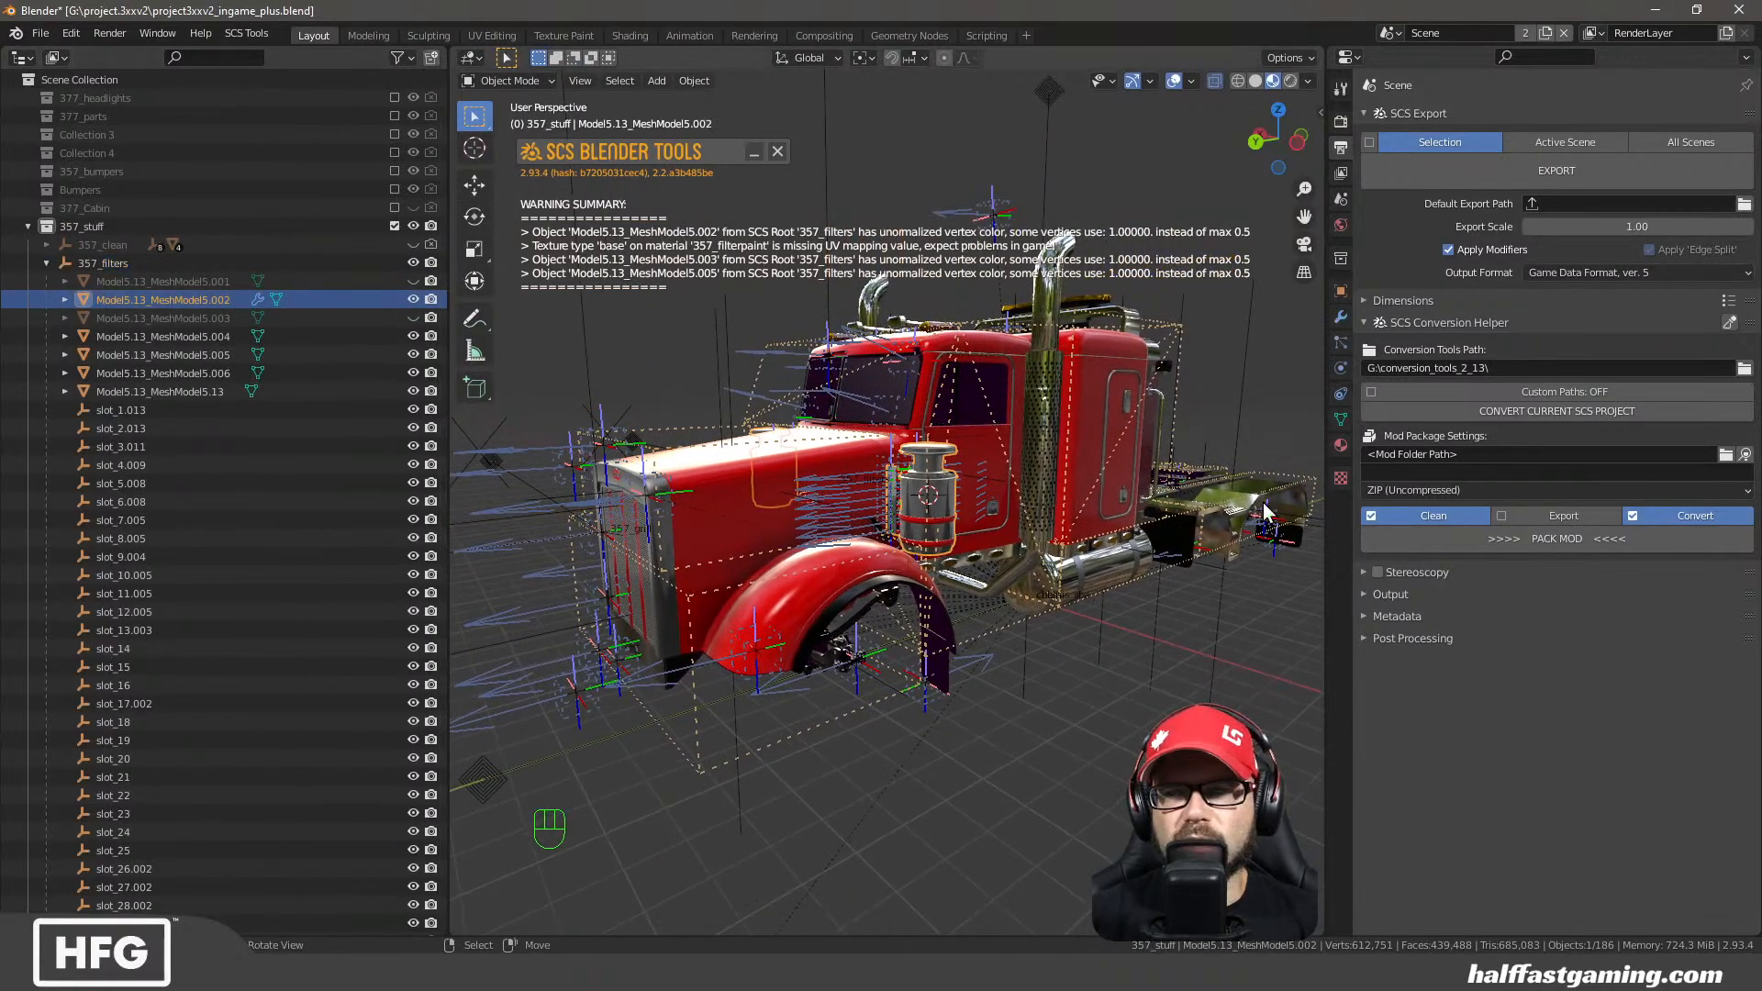
{"action": "left_click", "coordinate": [1339, 445]}
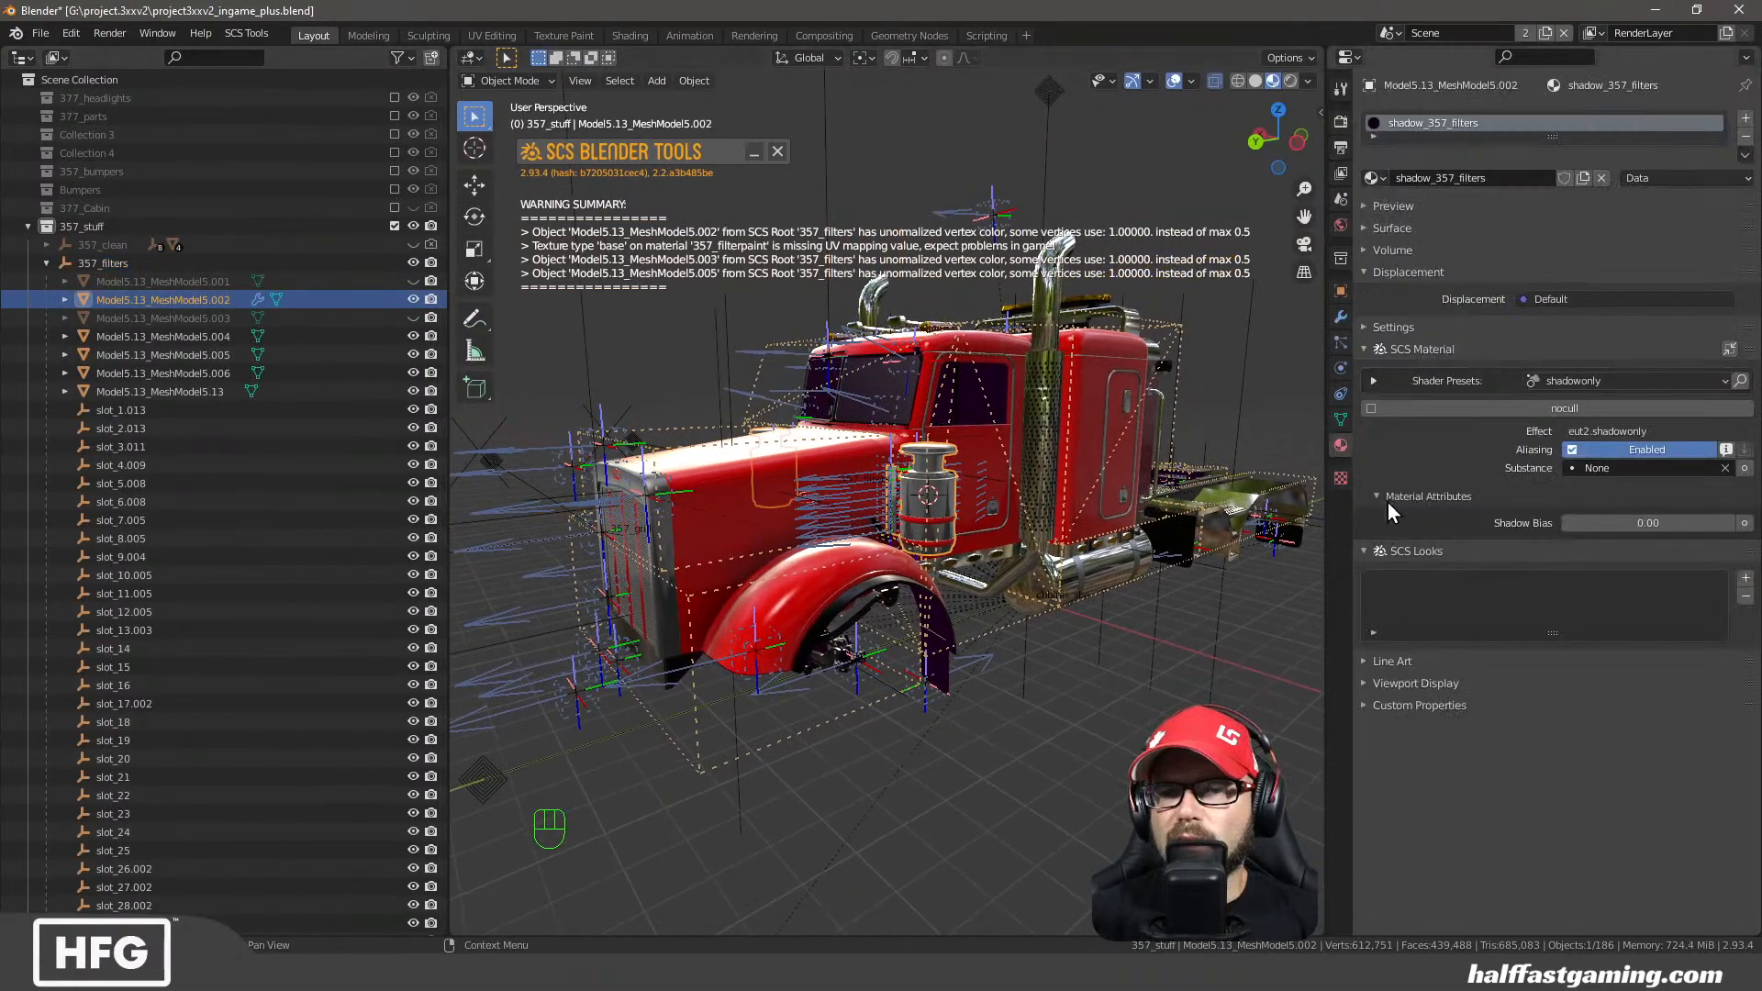
{"action": "left_click", "coordinate": [1344, 420]}
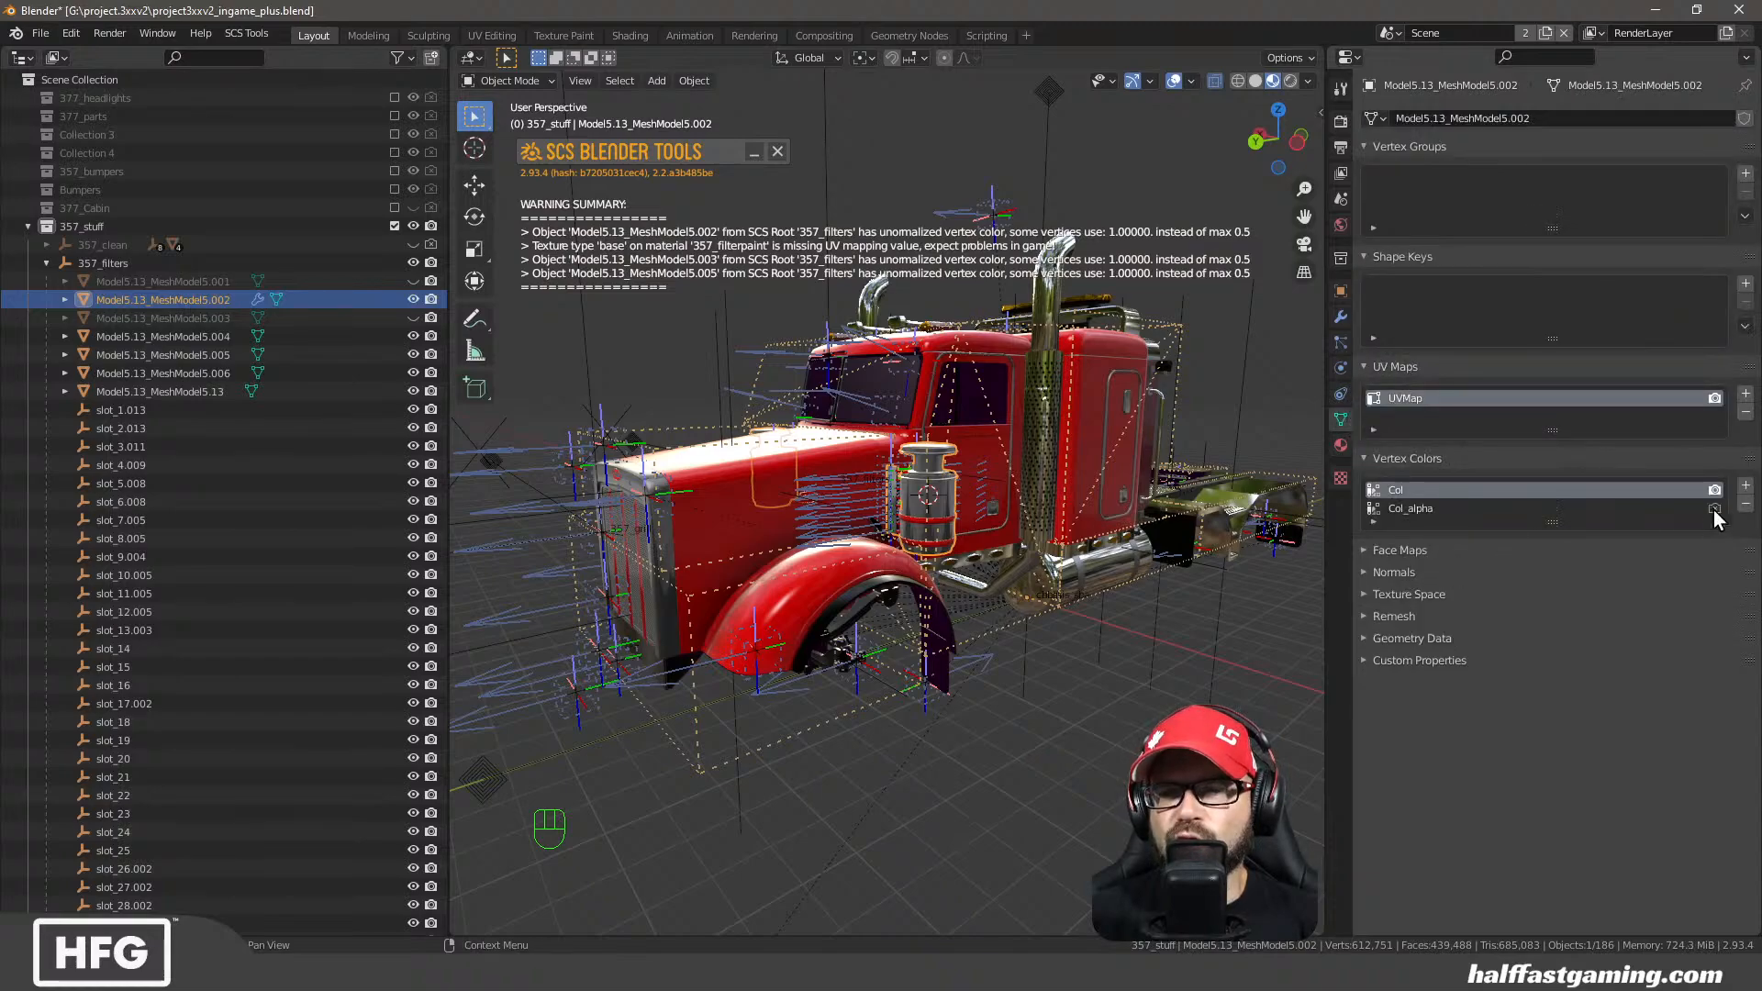
{"action": "left_click", "coordinate": [1745, 504]}
{"action": "left_click", "coordinate": [1745, 503]}
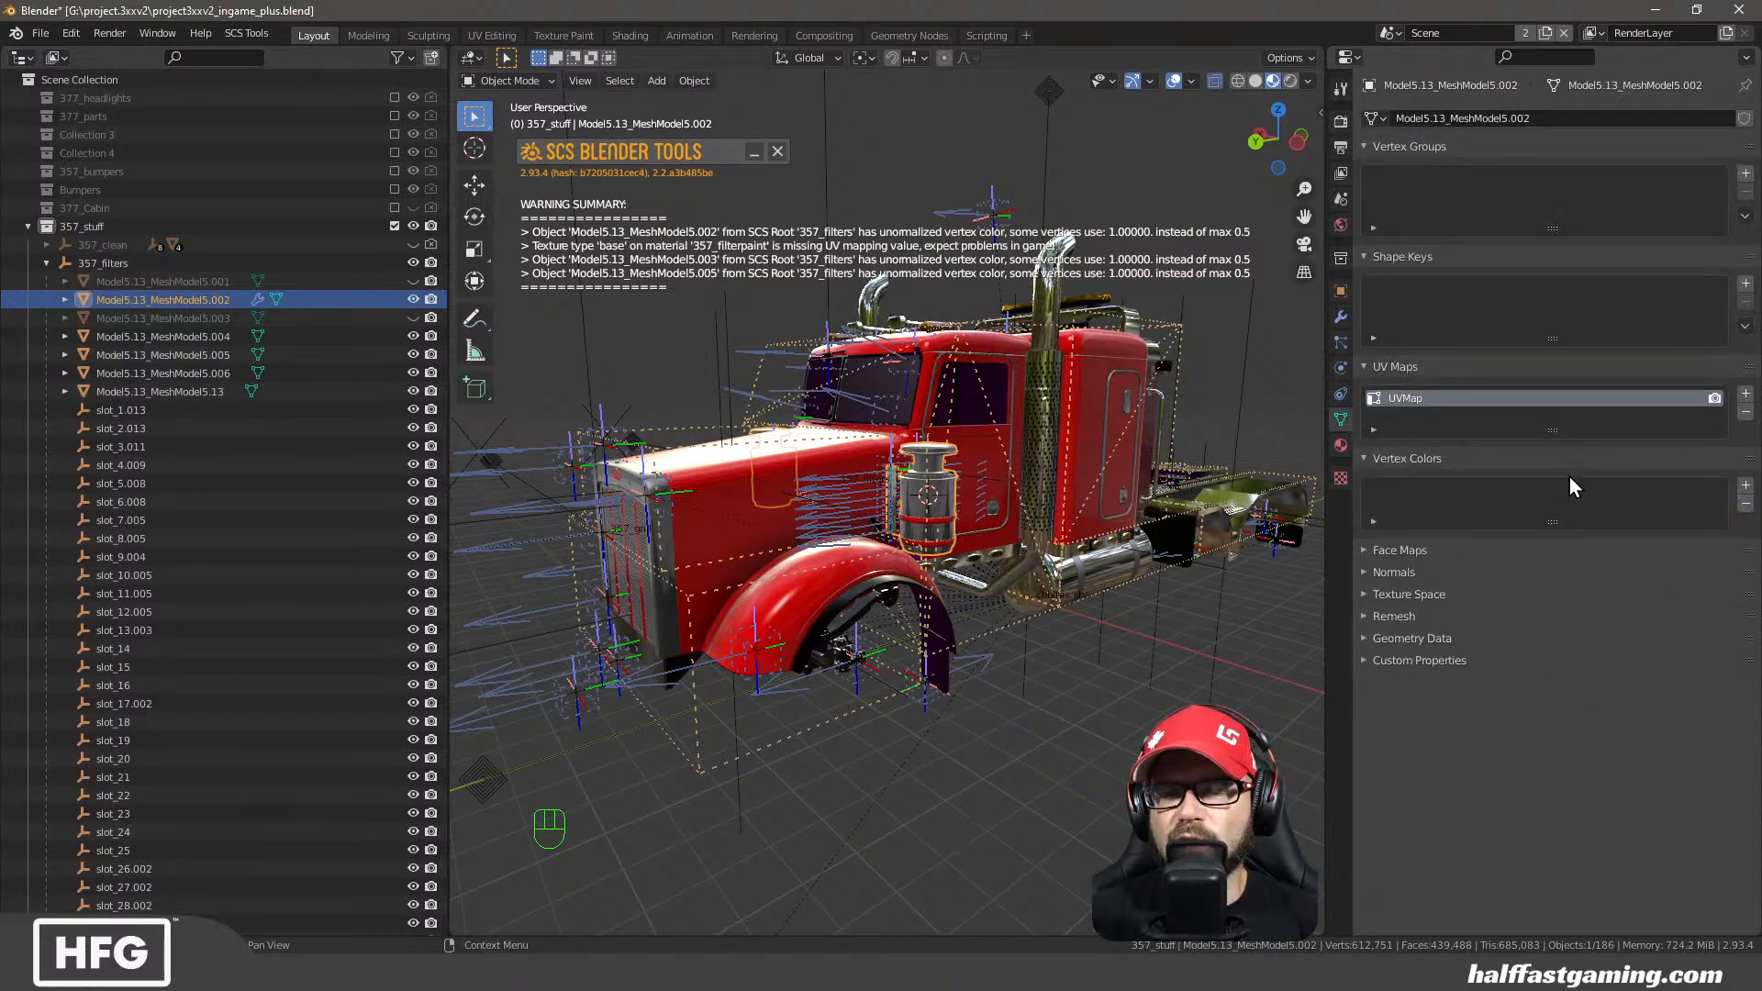
{"action": "left_click", "coordinate": [1341, 445]}
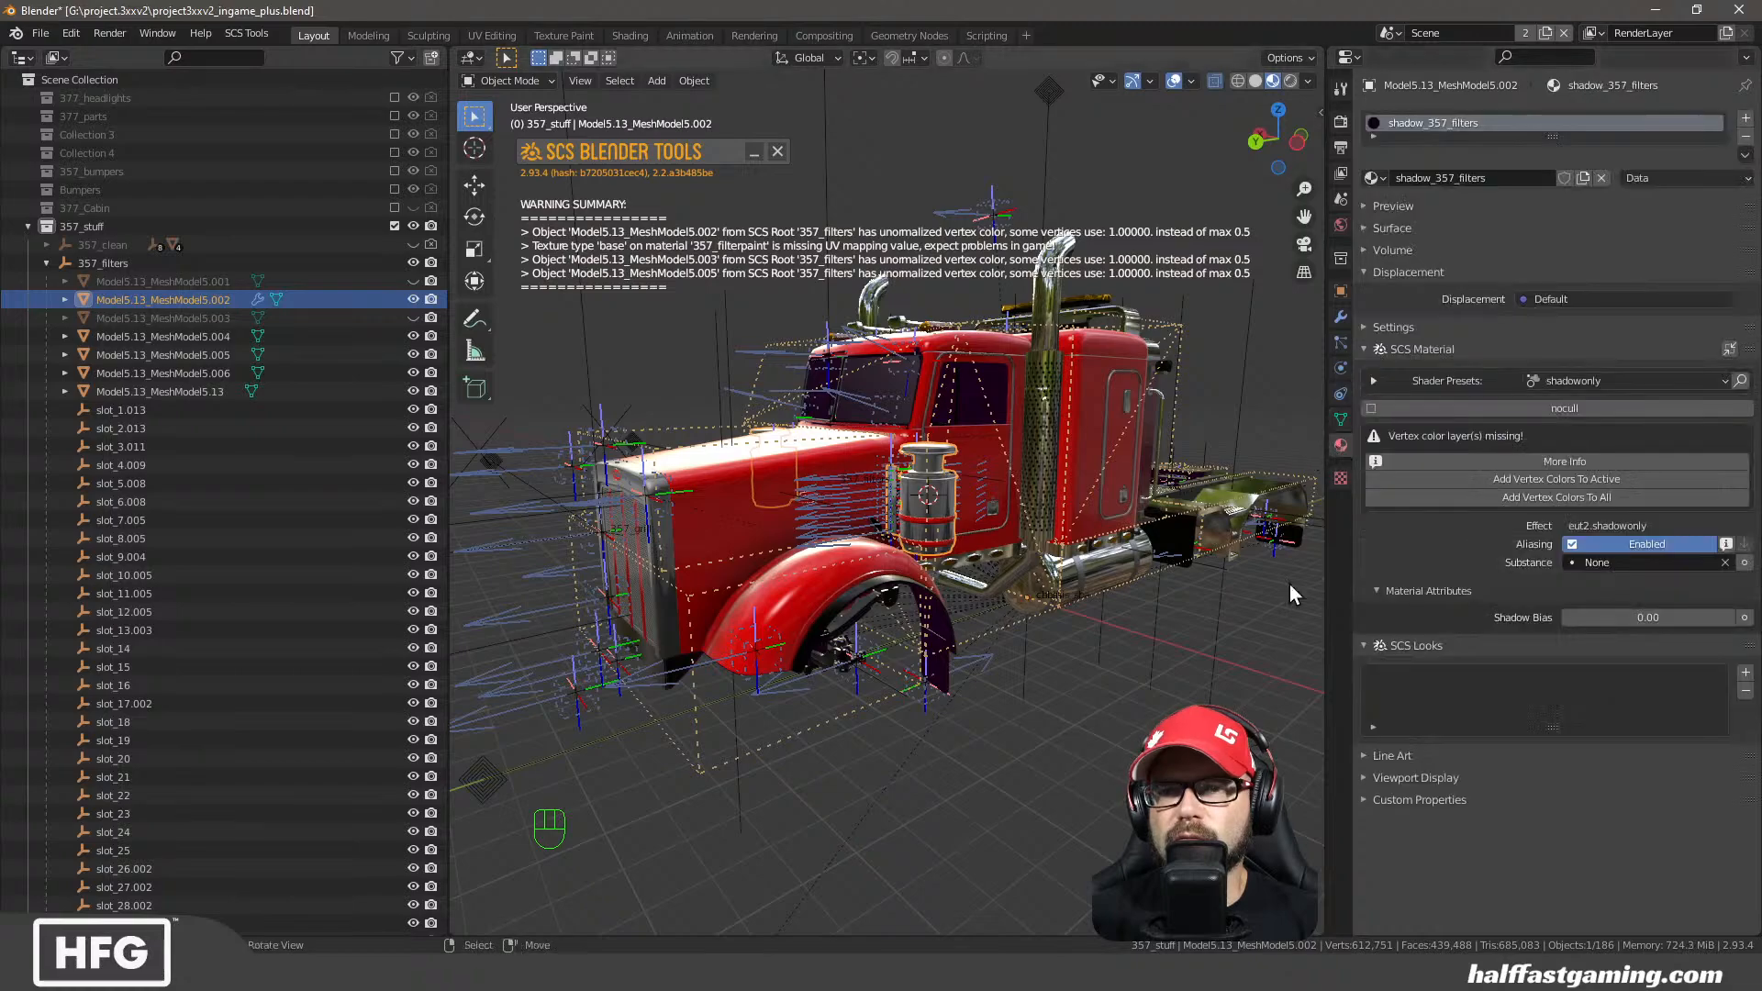
{"action": "left_click", "coordinate": [1570, 498]}
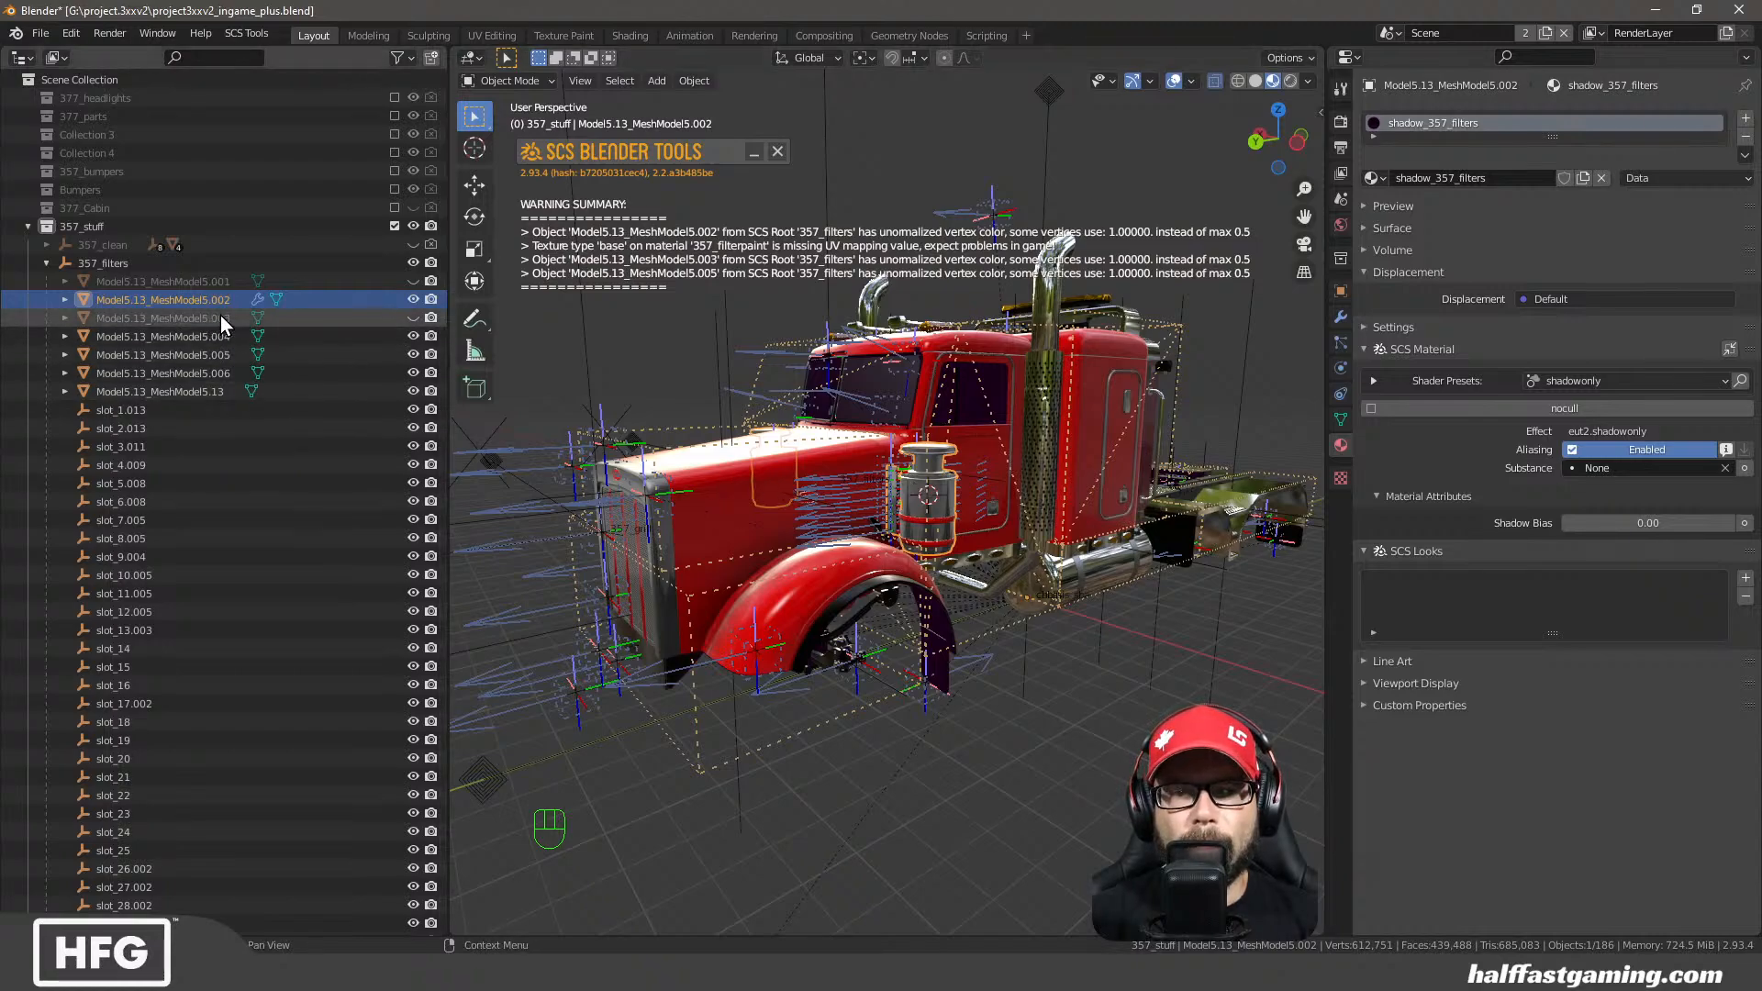
Unhide the Model5.13_MeshModel5.003 and Model5.13_MeshModel5.001 meshes under 357_filters
{"action": "left_click", "coordinate": [412, 318]}
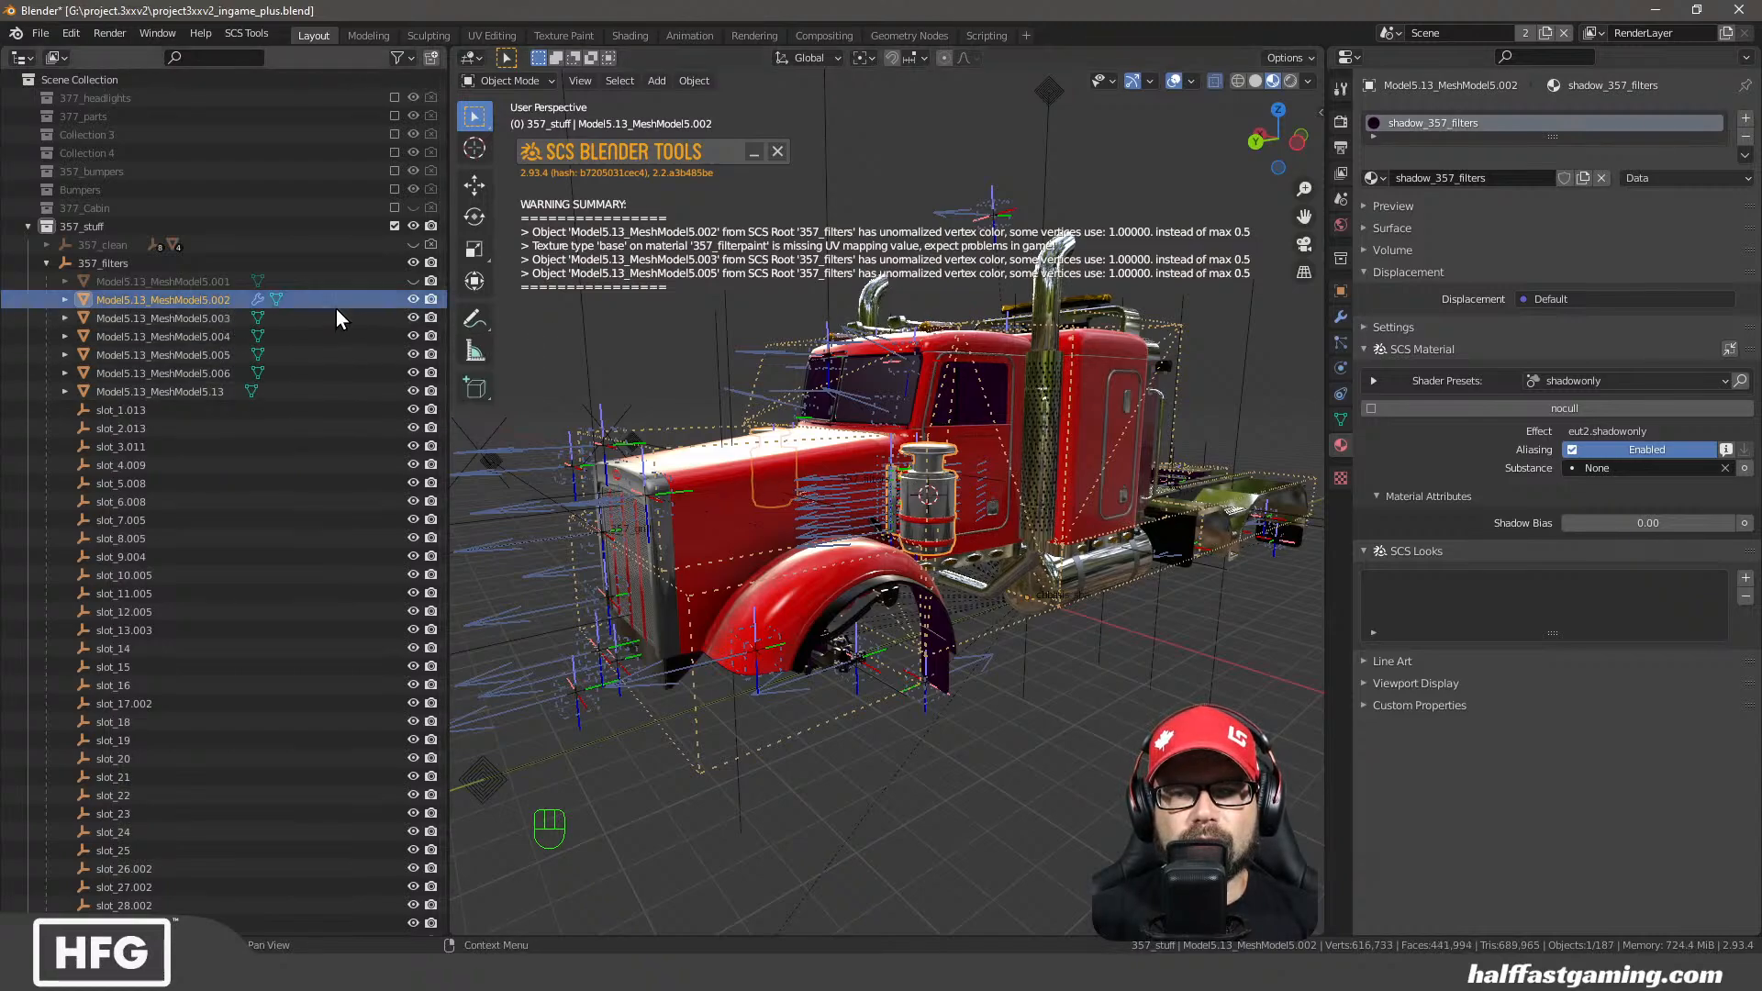
{"action": "left_click", "coordinate": [412, 281]}
{"action": "left_click", "coordinate": [414, 281]}
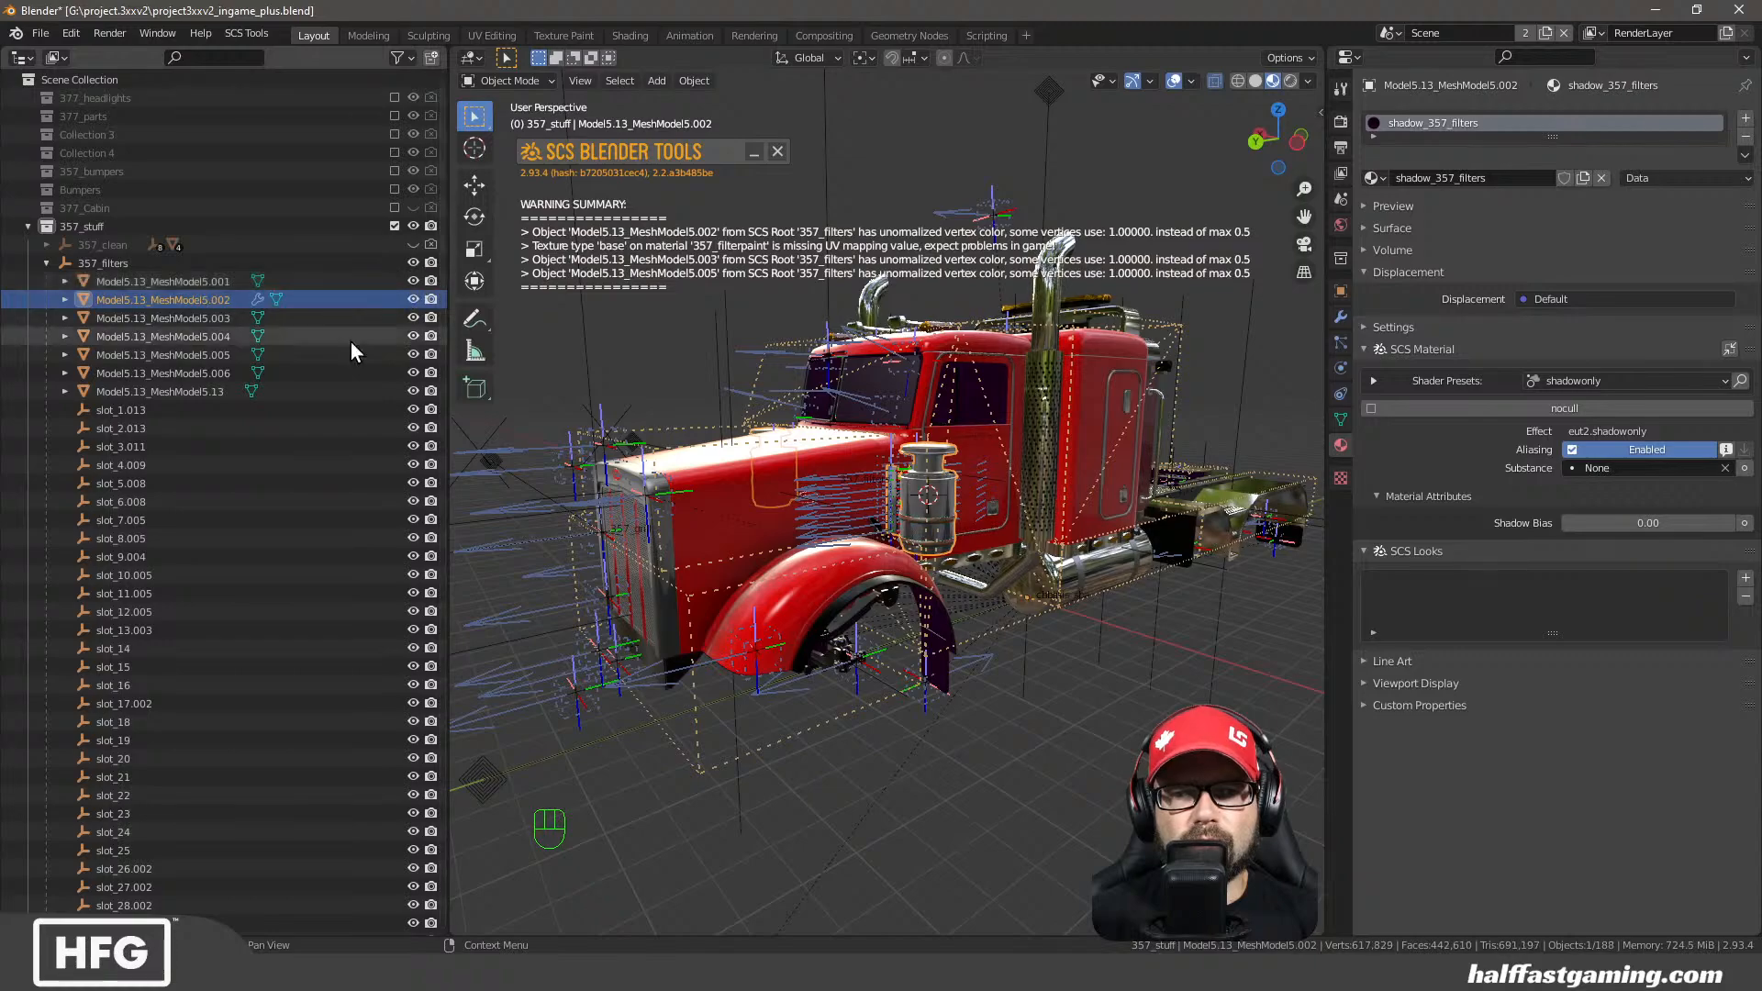
Toggle the visibility of the 357_filters SCS variants until only the default variant's filter and strap parts are shown
{"action": "left_click", "coordinate": [105, 264]}
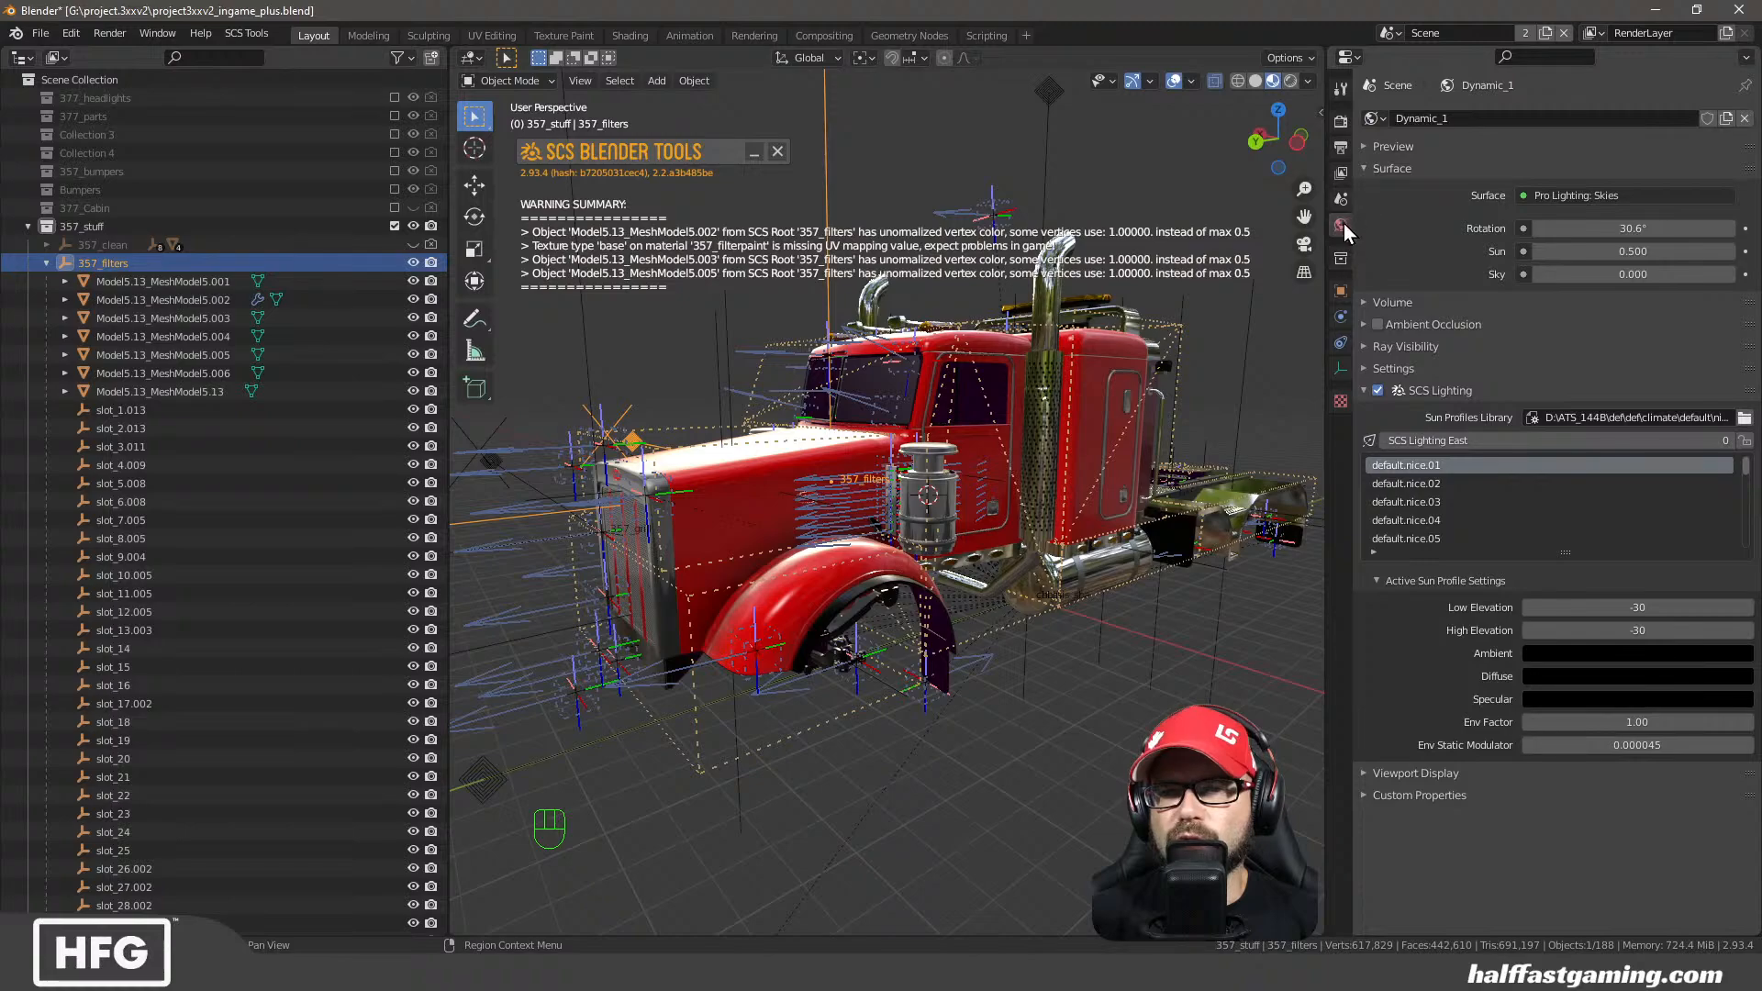
{"action": "left_click", "coordinate": [1341, 292]}
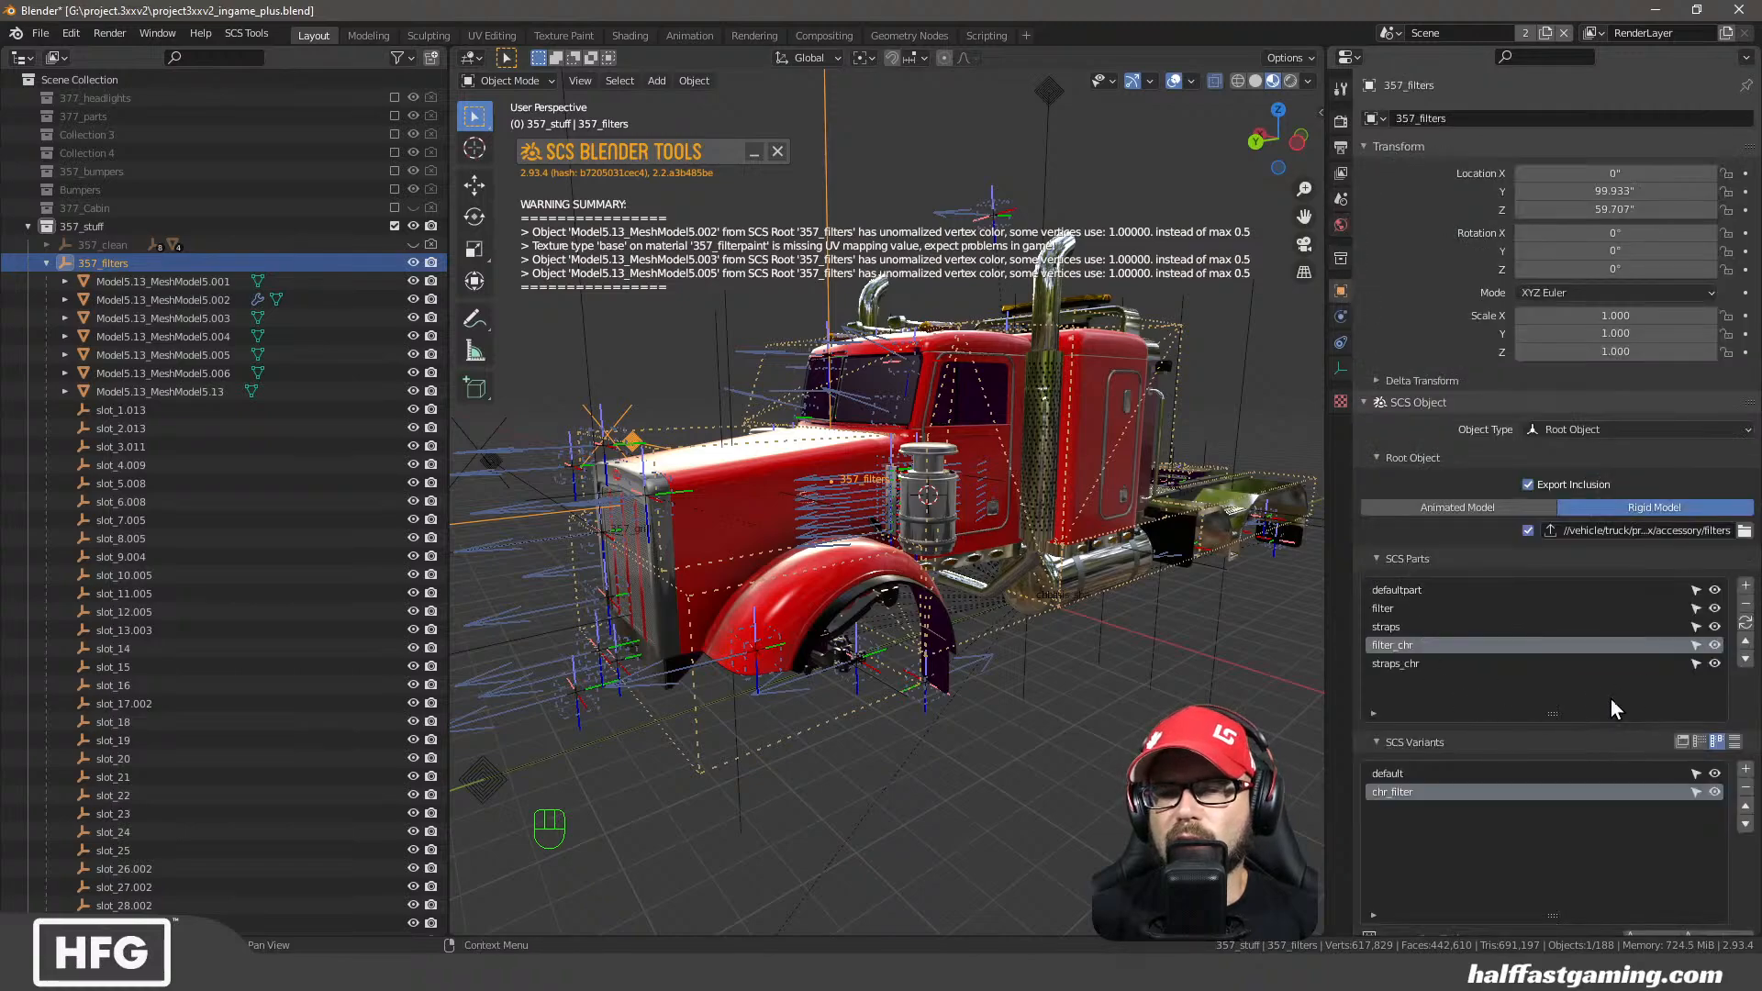
{"action": "left_click", "coordinate": [1714, 792]}
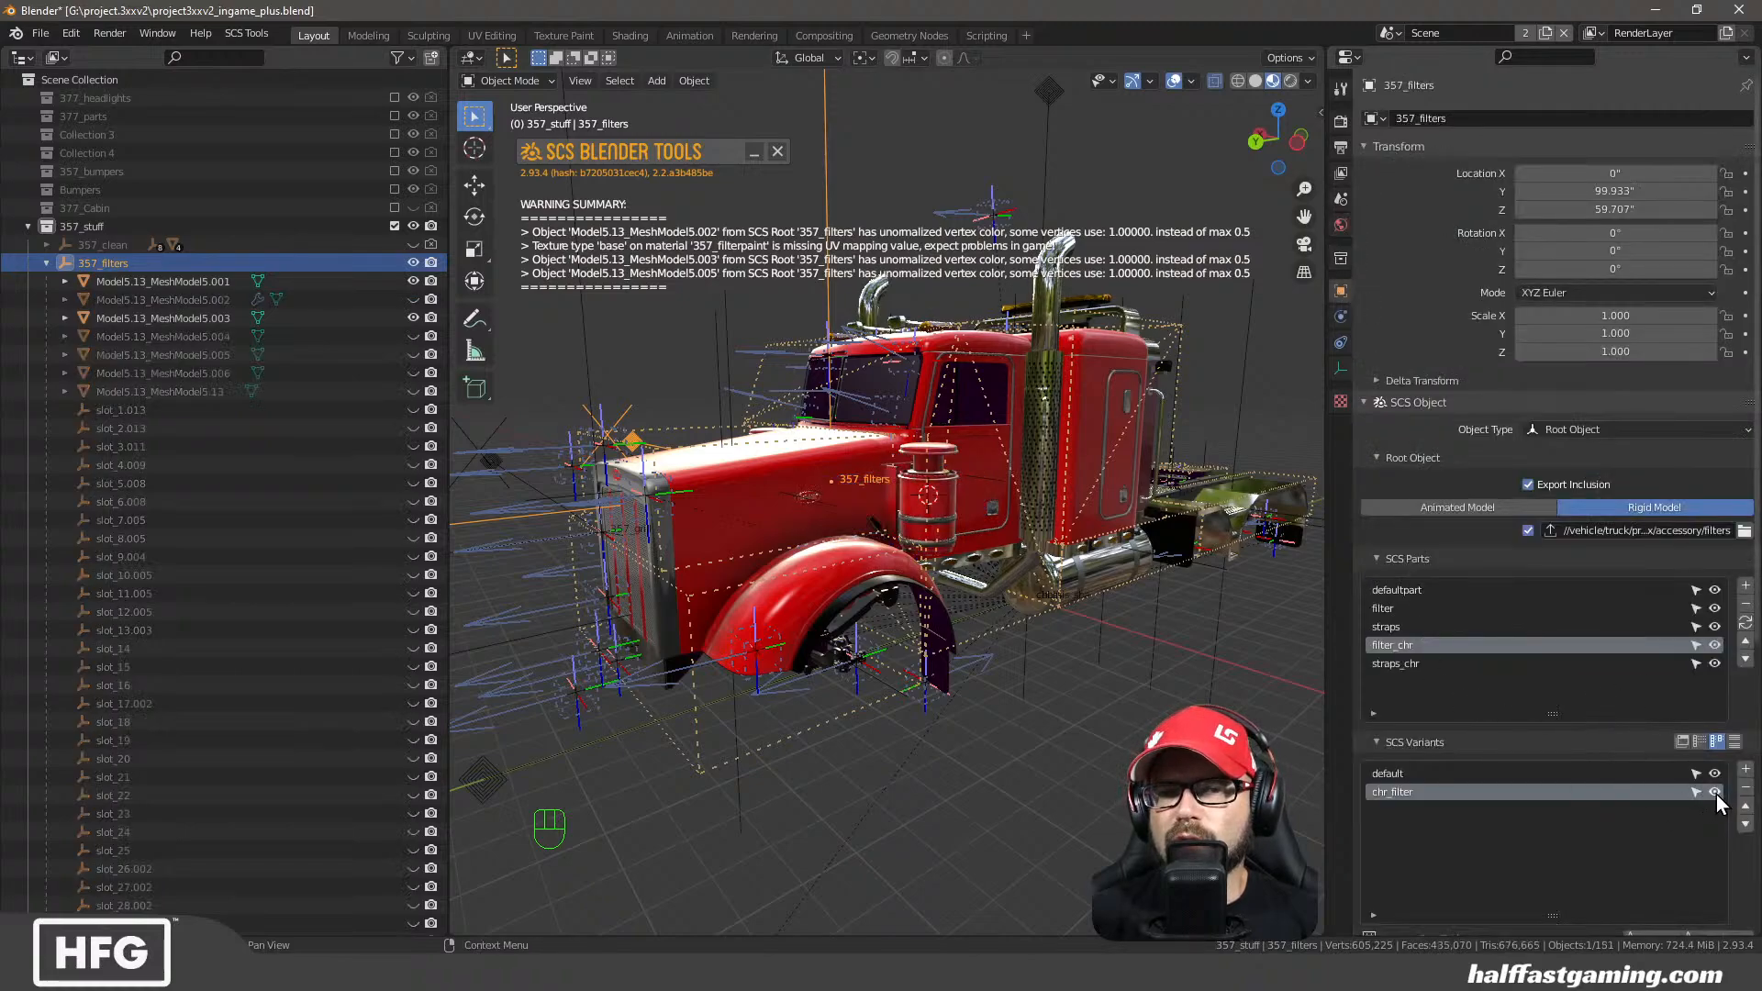
{"action": "left_click", "coordinate": [1715, 773]}
{"action": "left_click", "coordinate": [1715, 774]}
{"action": "left_click", "coordinate": [1715, 774]}
{"action": "left_click", "coordinate": [1715, 774]}
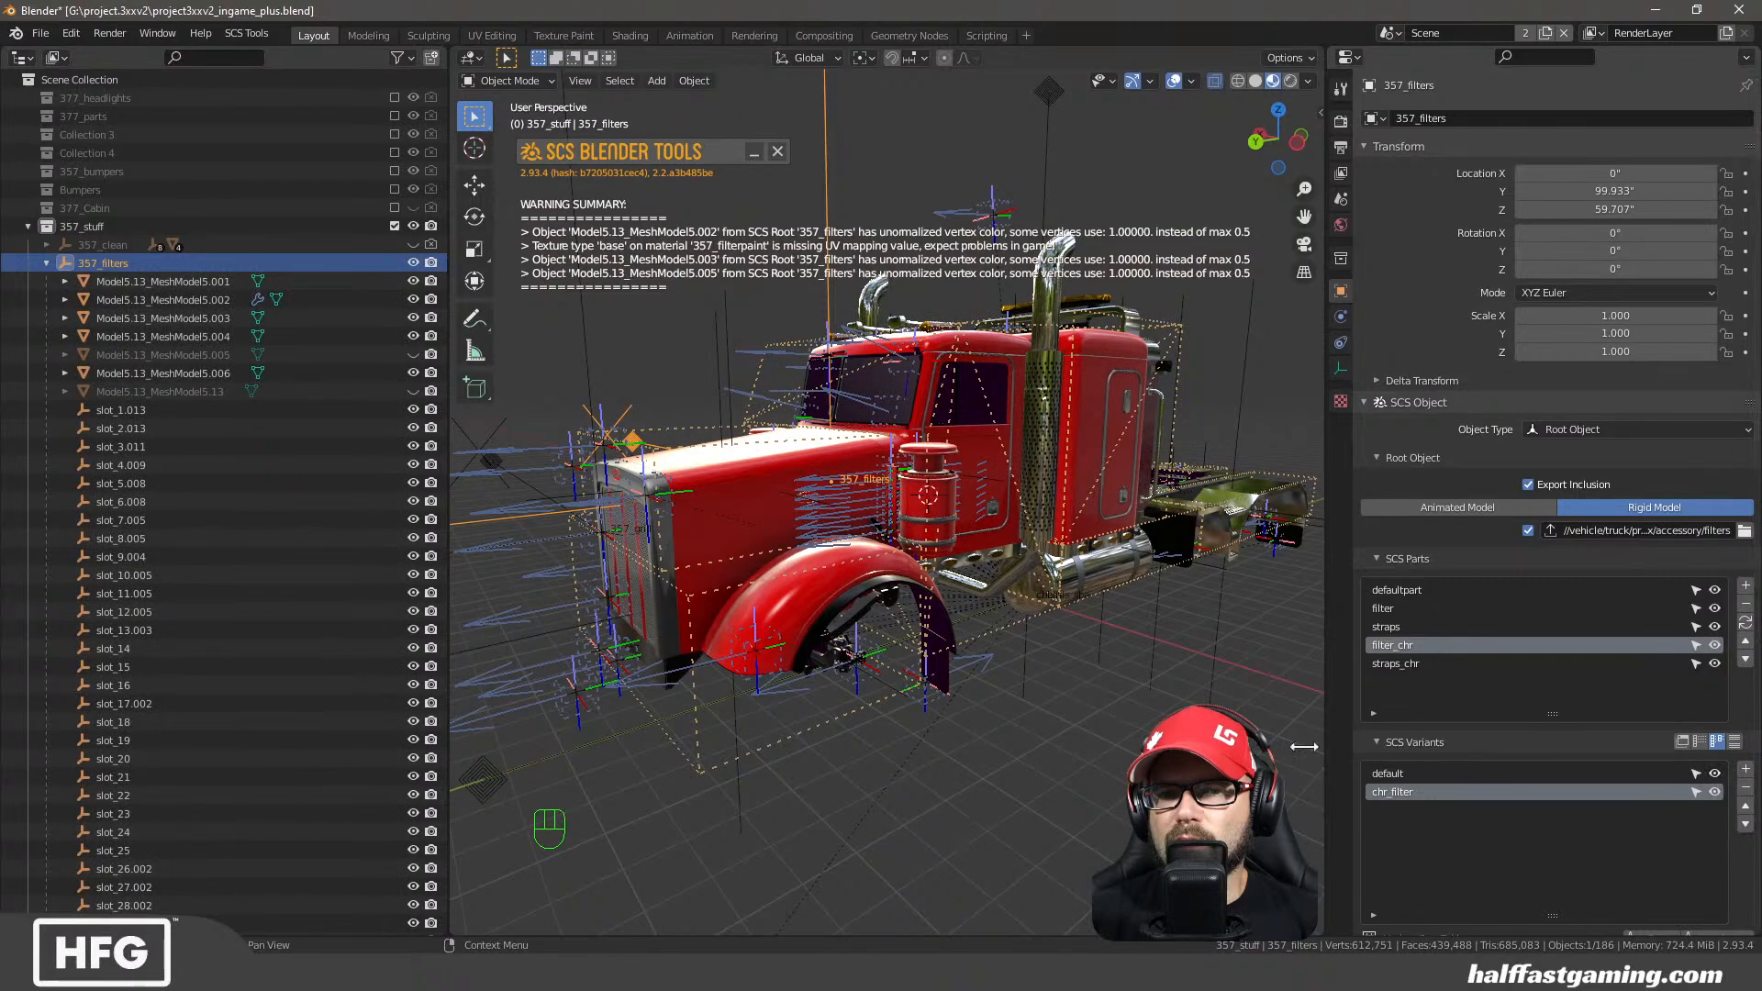
Check the base texture mapping of the painted filter mesh Model5.13_MeshModel5.003 and add a second UV map to it
{"action": "left_click", "coordinate": [954, 496]}
{"action": "left_click", "coordinate": [1339, 445]}
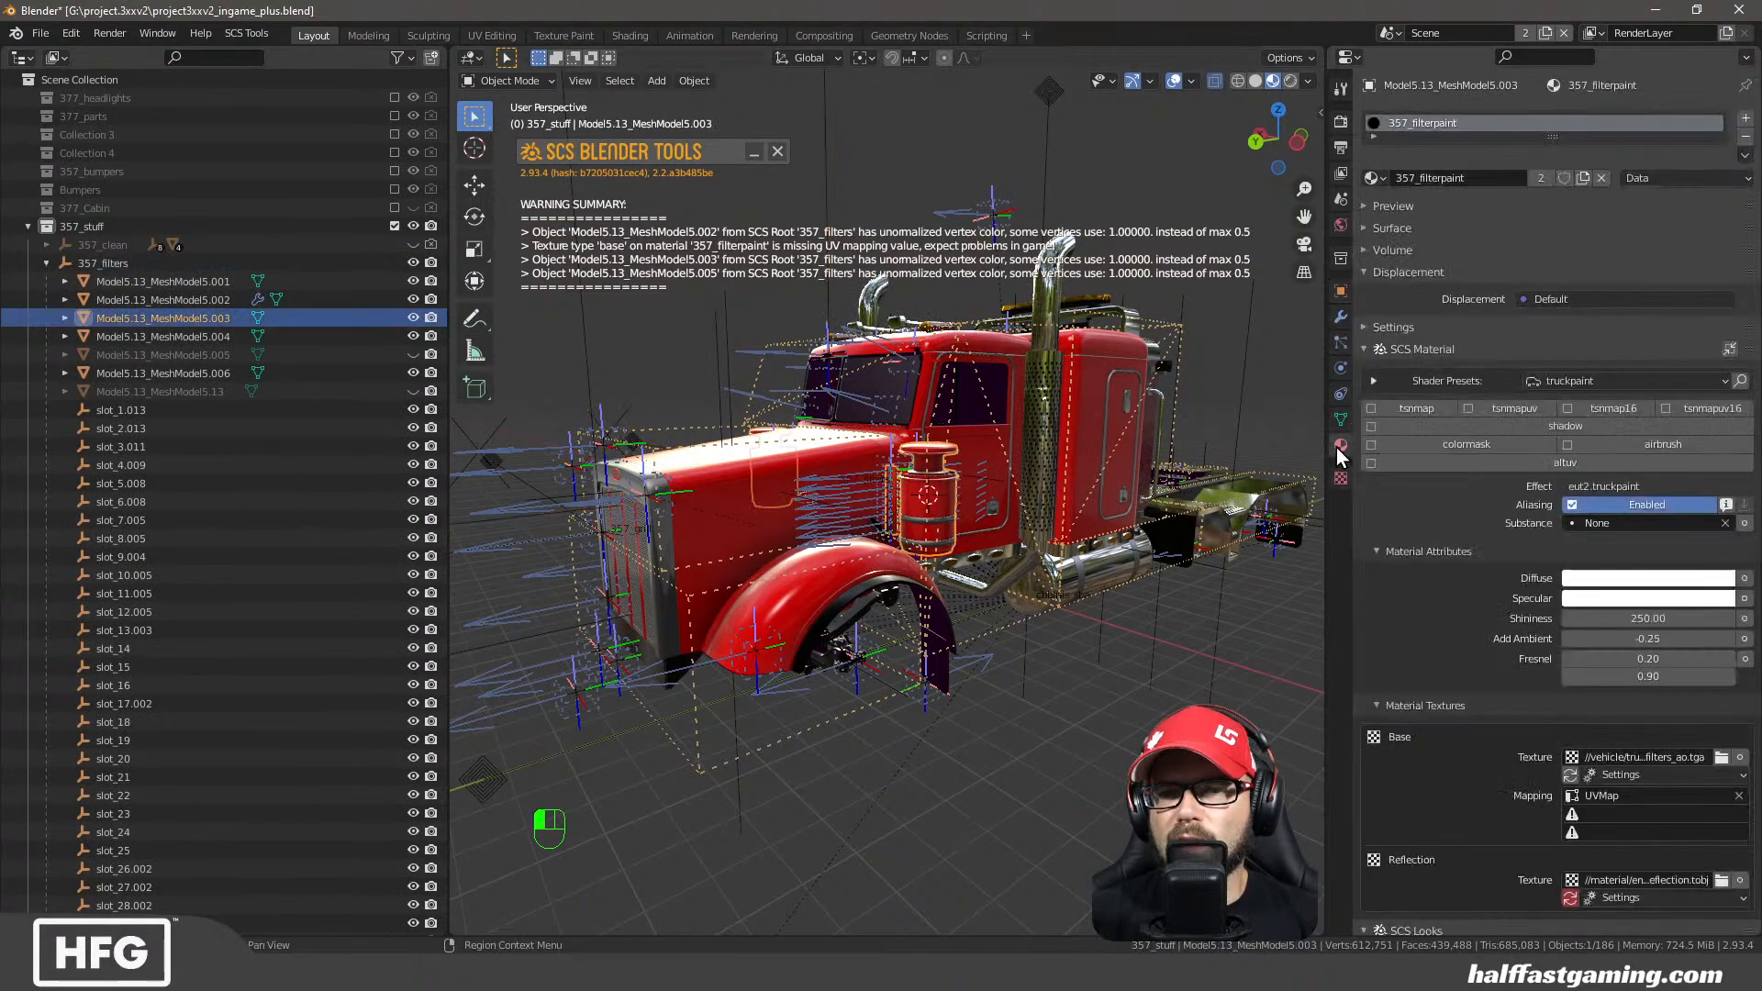
{"action": "scroll", "coordinate": [1514, 753], "scroll_direction": "down", "scroll_amount": 2}
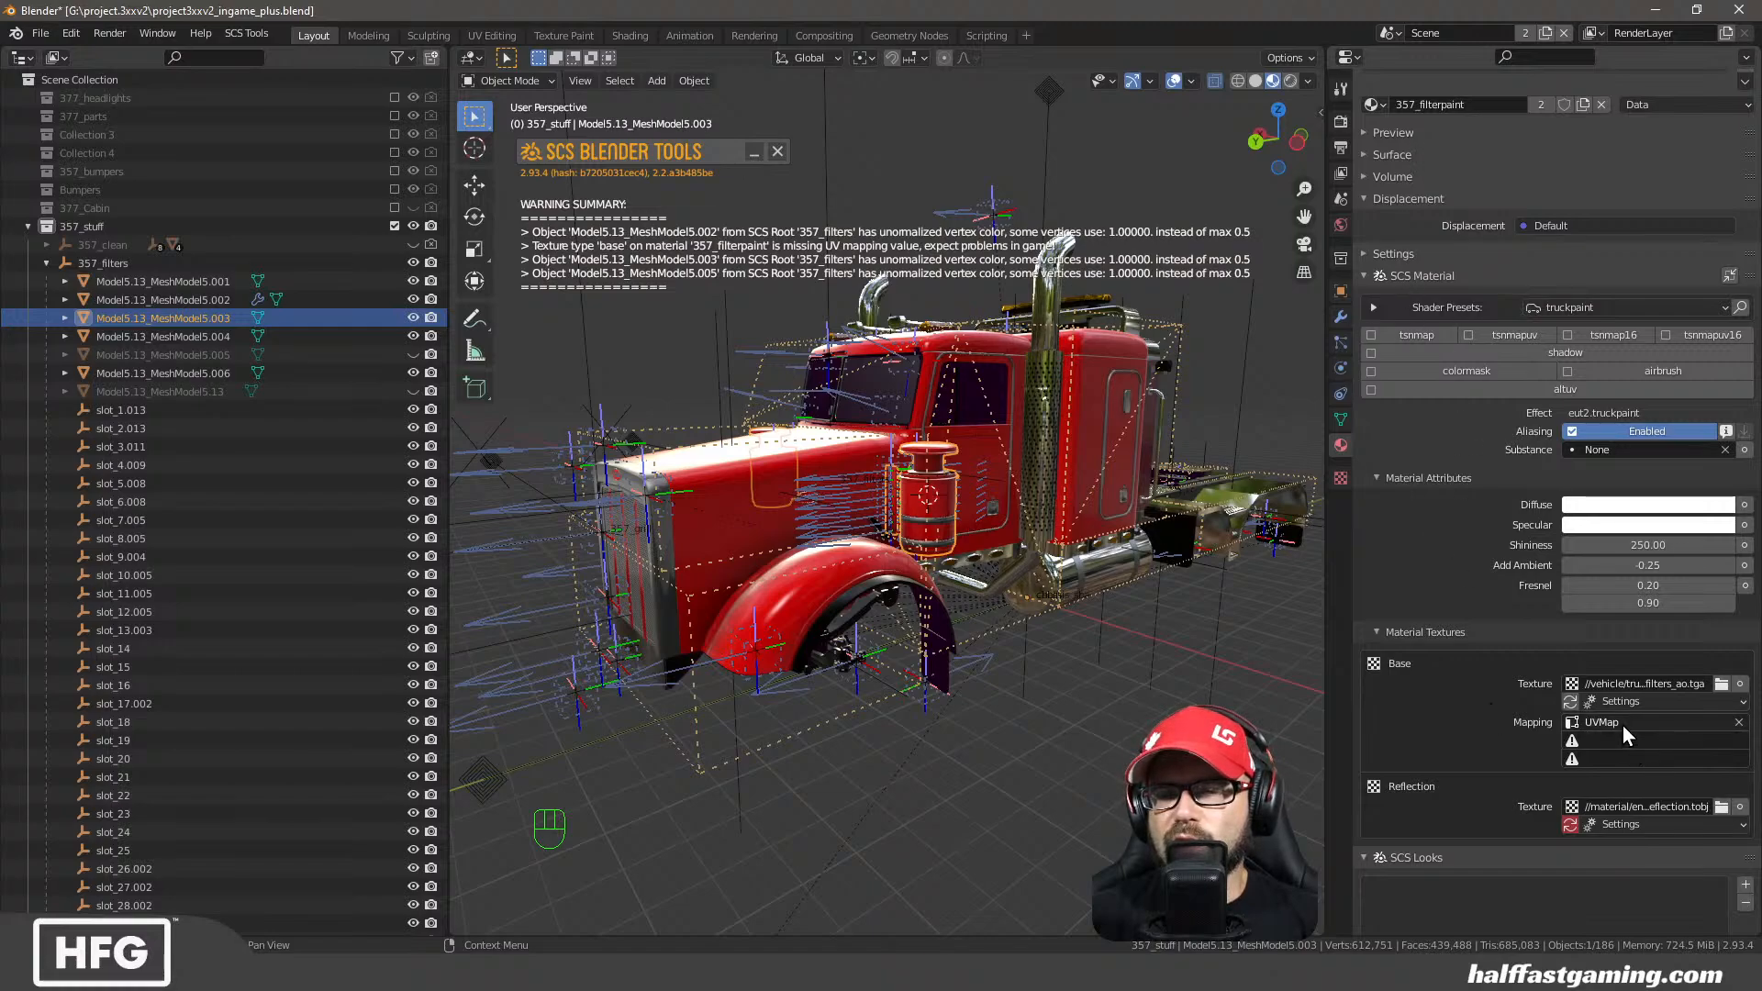
{"action": "left_click", "coordinate": [1341, 419]}
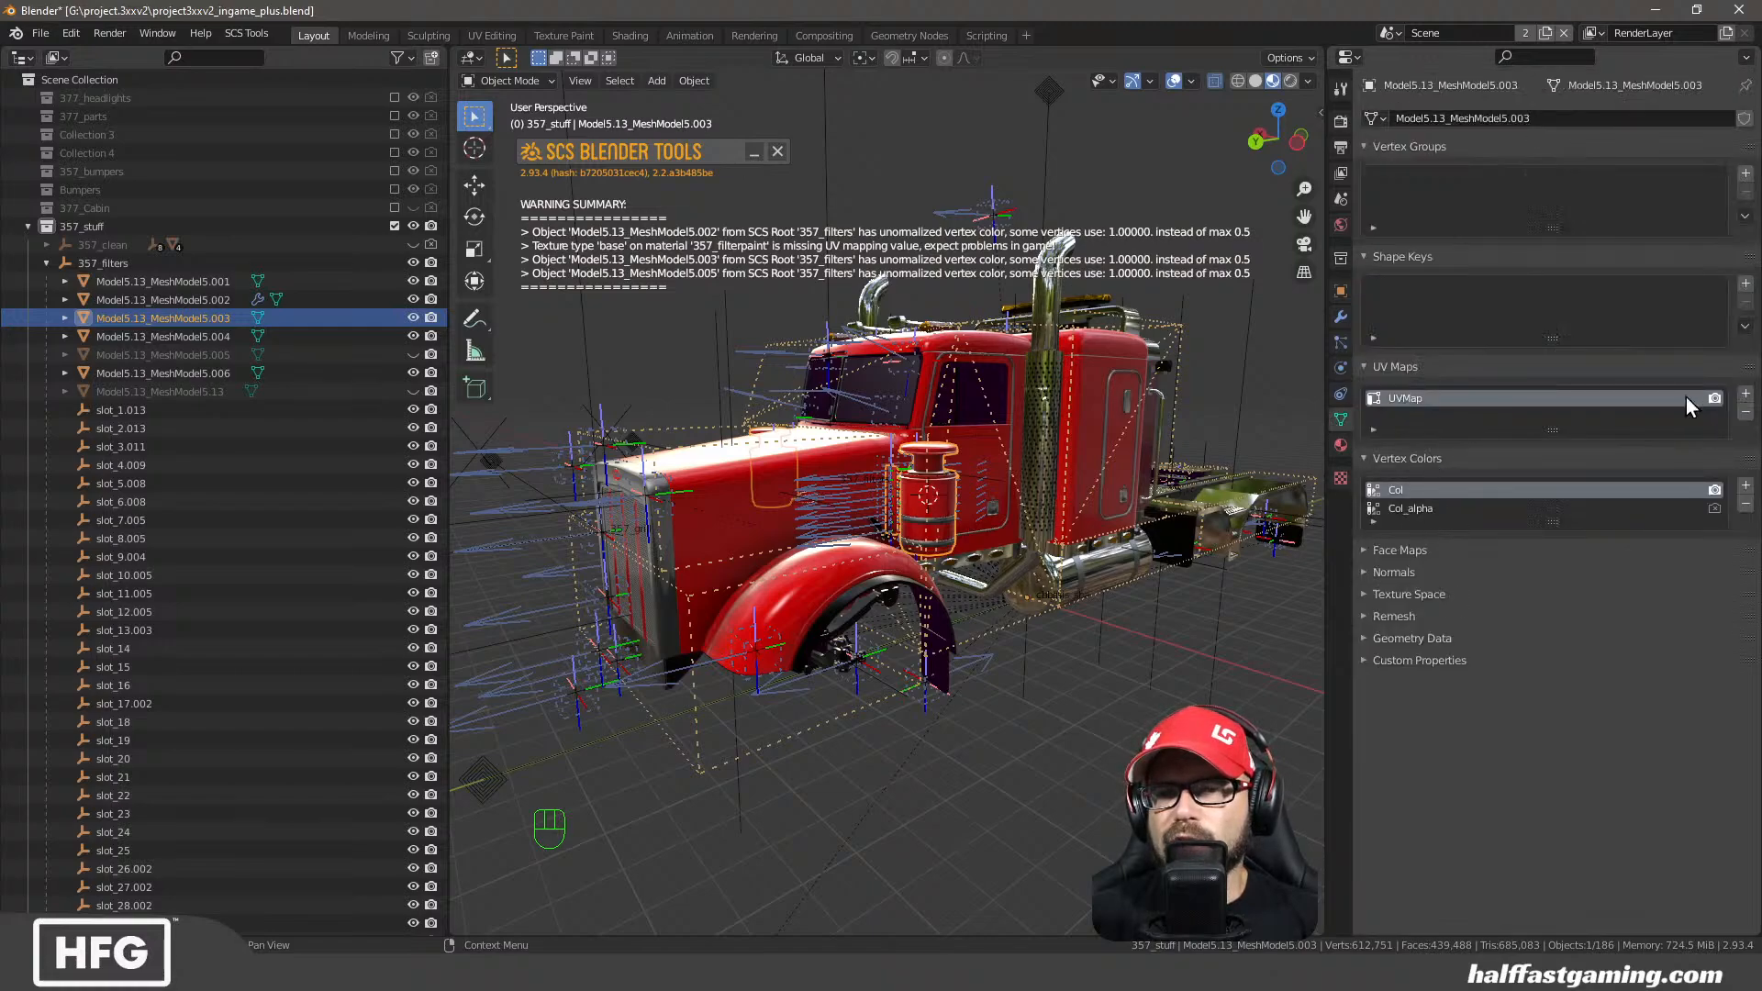
{"action": "left_click", "coordinate": [1743, 397]}
Assign UVMap.001 to the two empty base texture mapping slots of the 357_filterpaint material
{"action": "left_click", "coordinate": [1340, 445]}
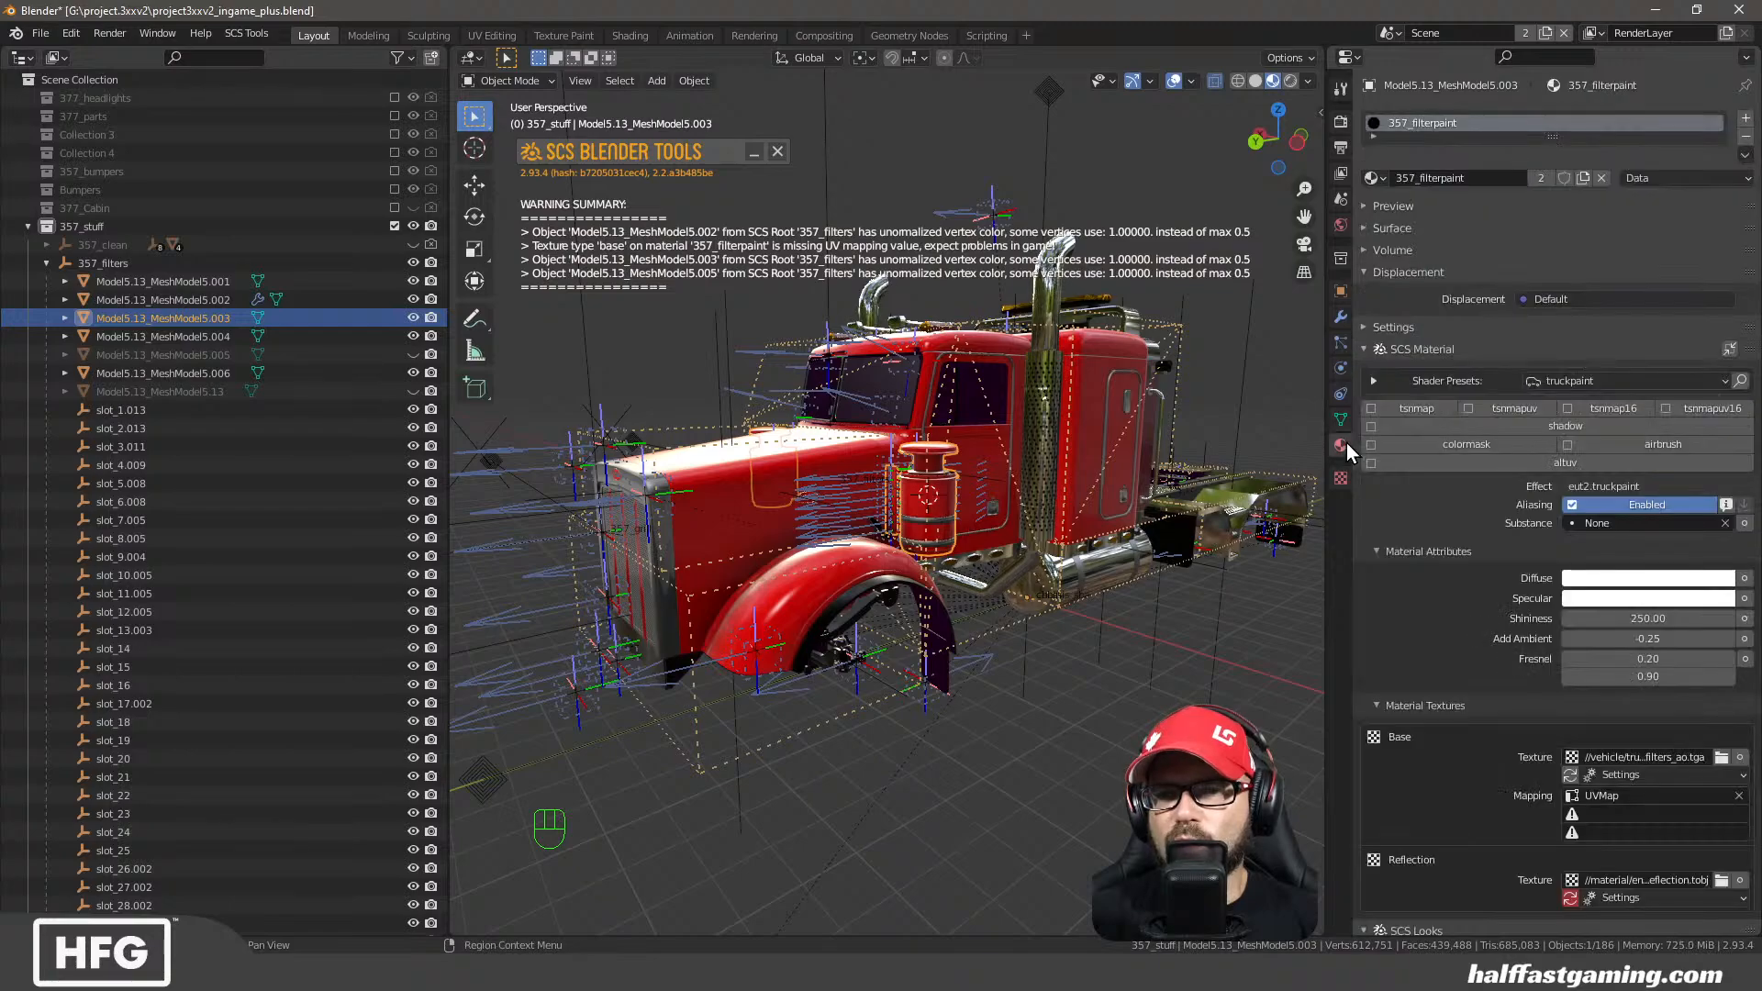
{"action": "left_click", "coordinate": [1606, 815]}
{"action": "left_click", "coordinate": [1576, 640]}
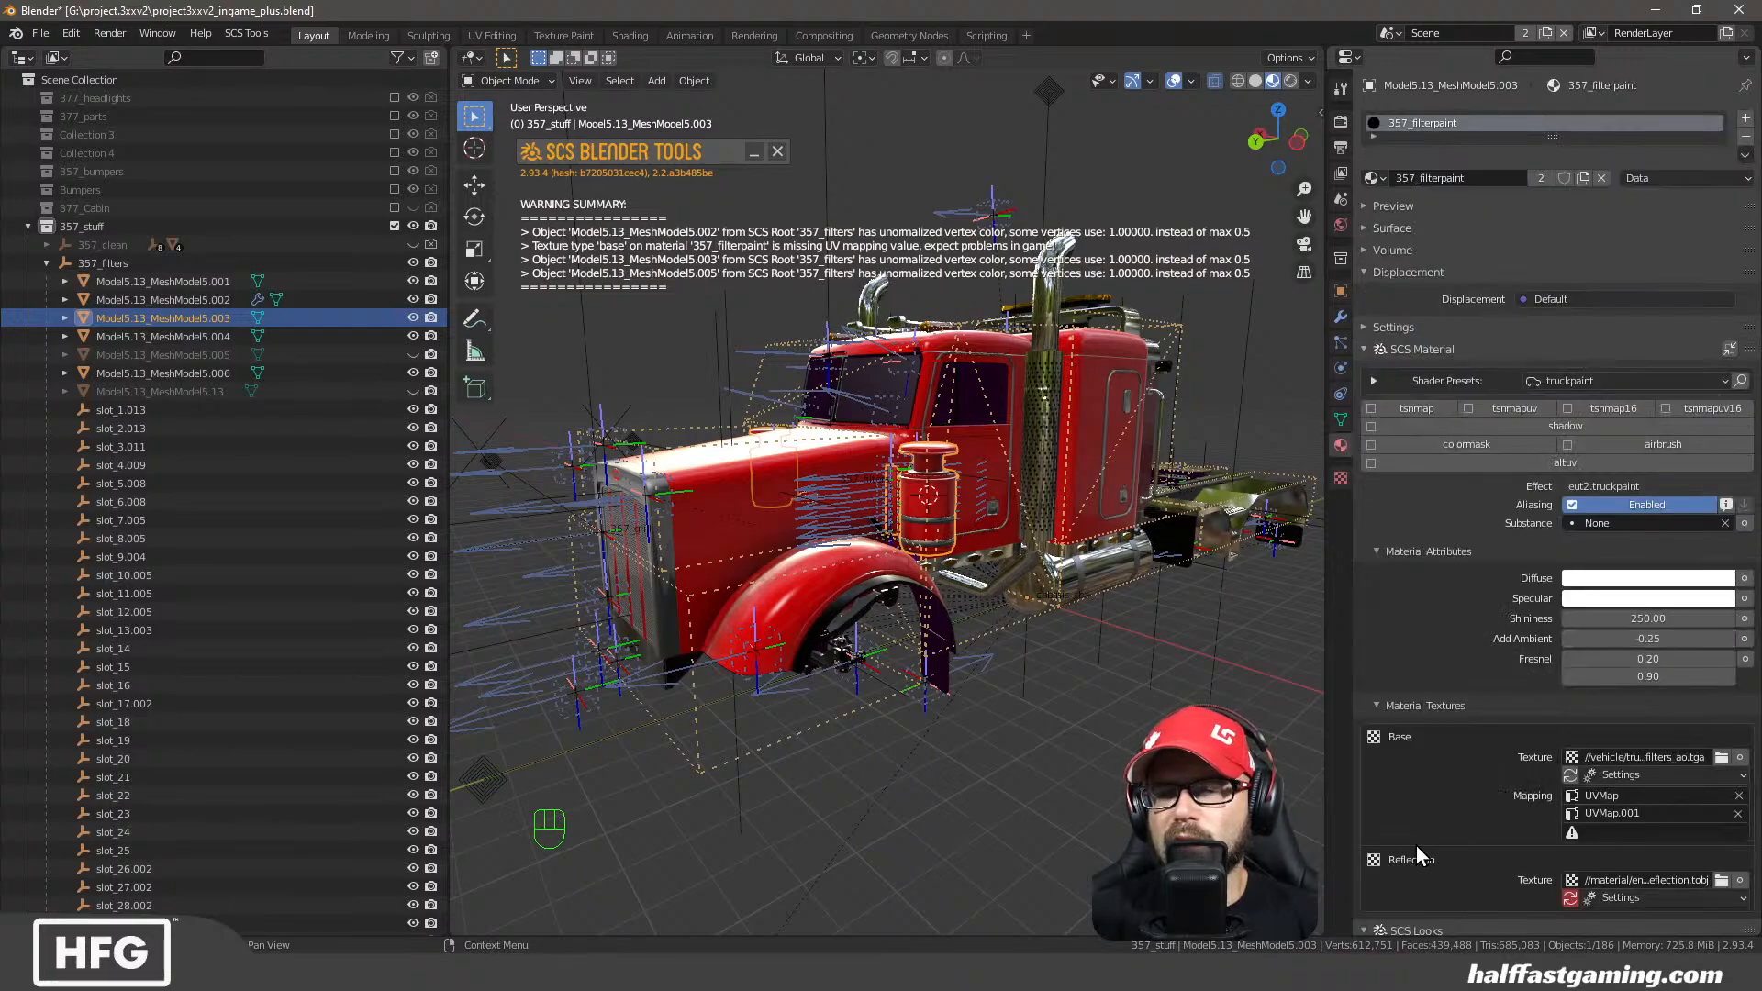
{"action": "left_click", "coordinate": [1605, 833]}
{"action": "left_click", "coordinate": [1560, 662]}
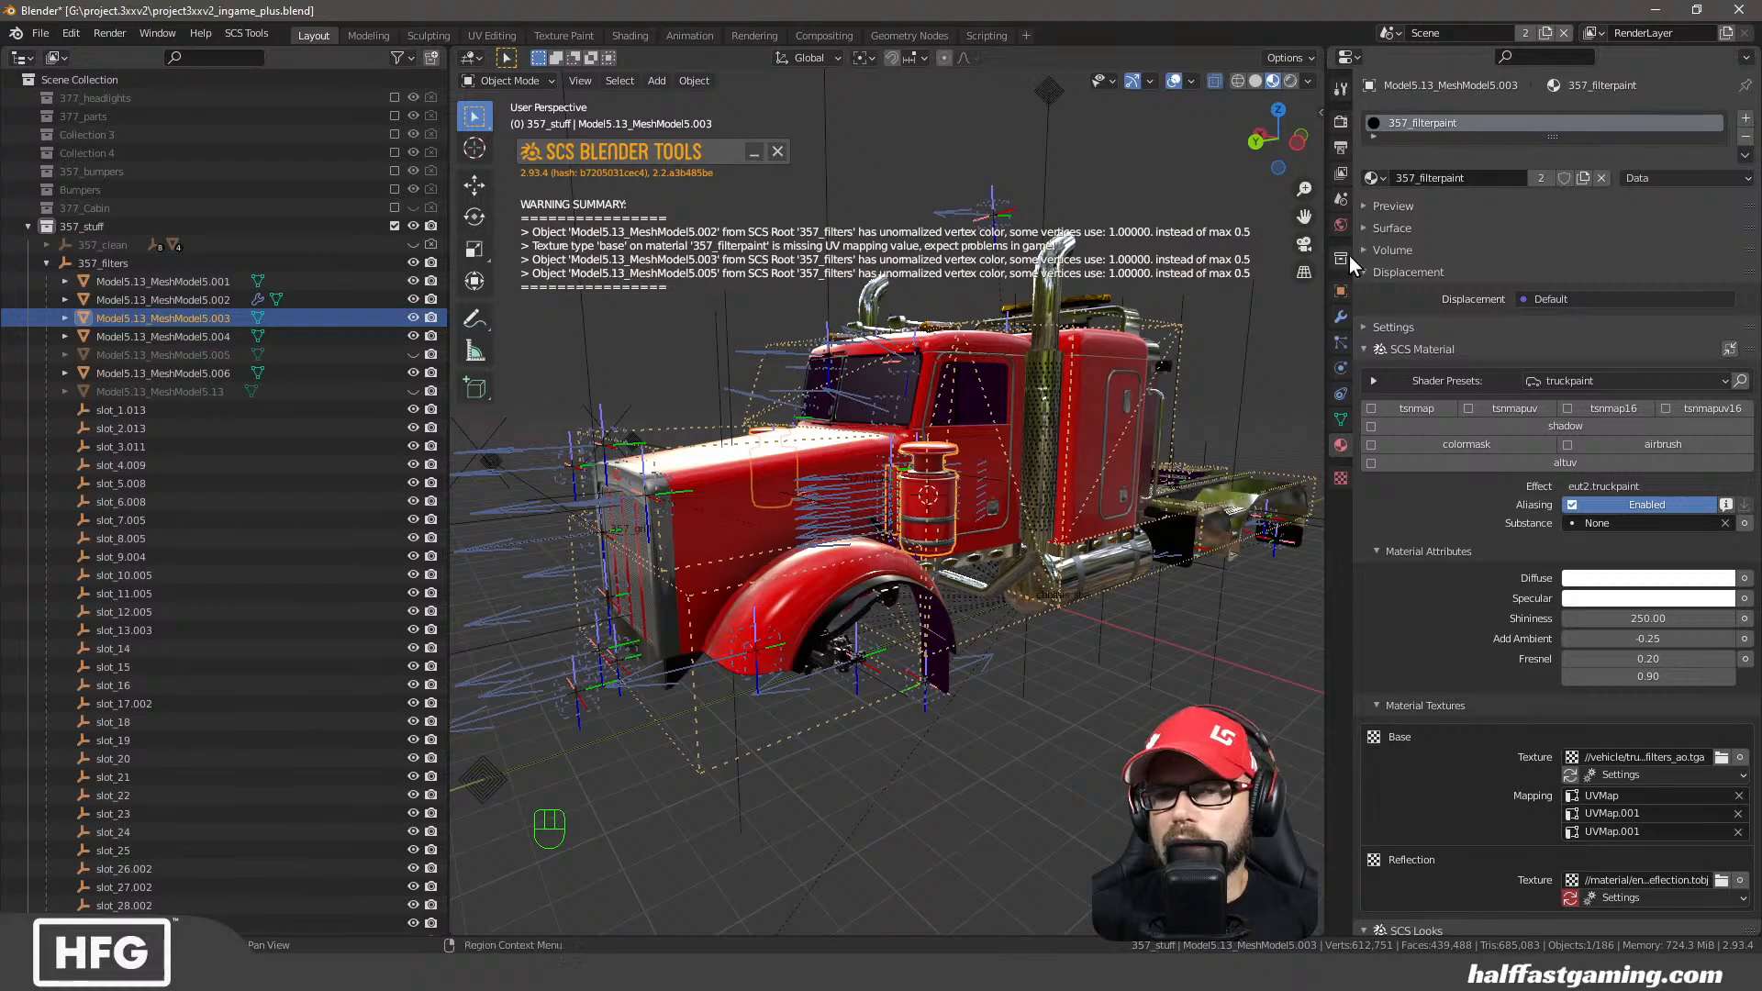
Switch the displayed SCS variant of 357_filters to chr_filter
{"action": "left_click", "coordinate": [268, 263]}
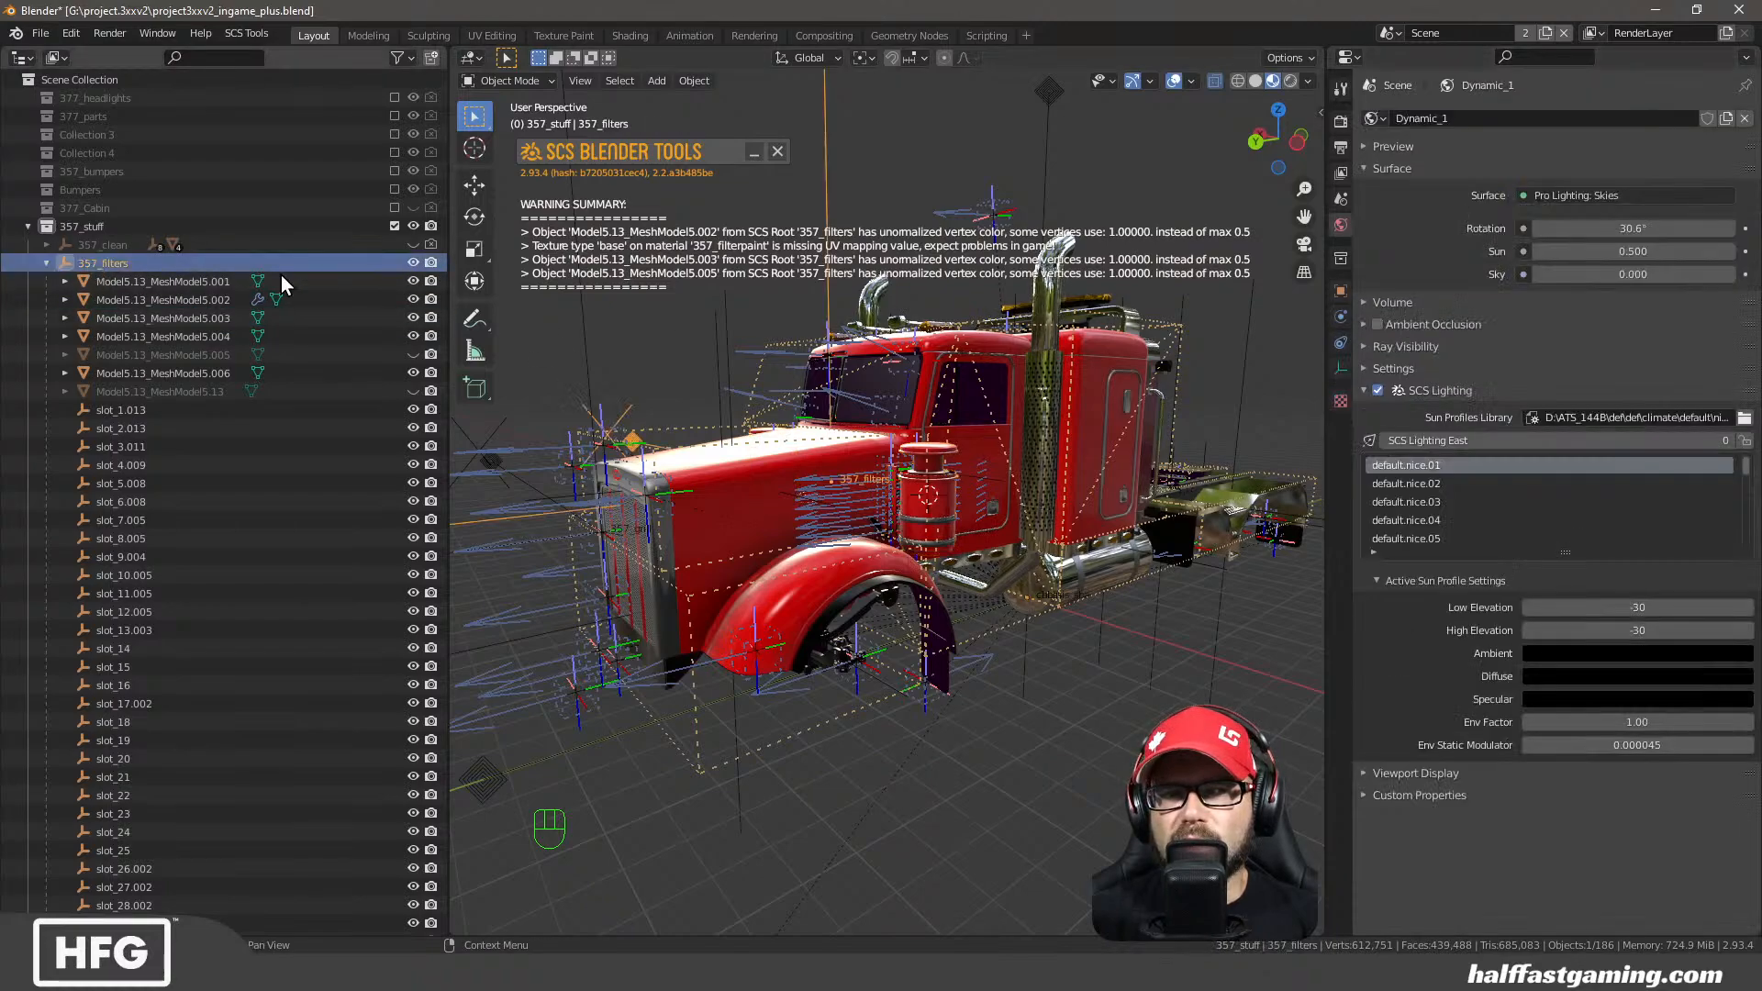
{"action": "left_click", "coordinate": [1341, 291]}
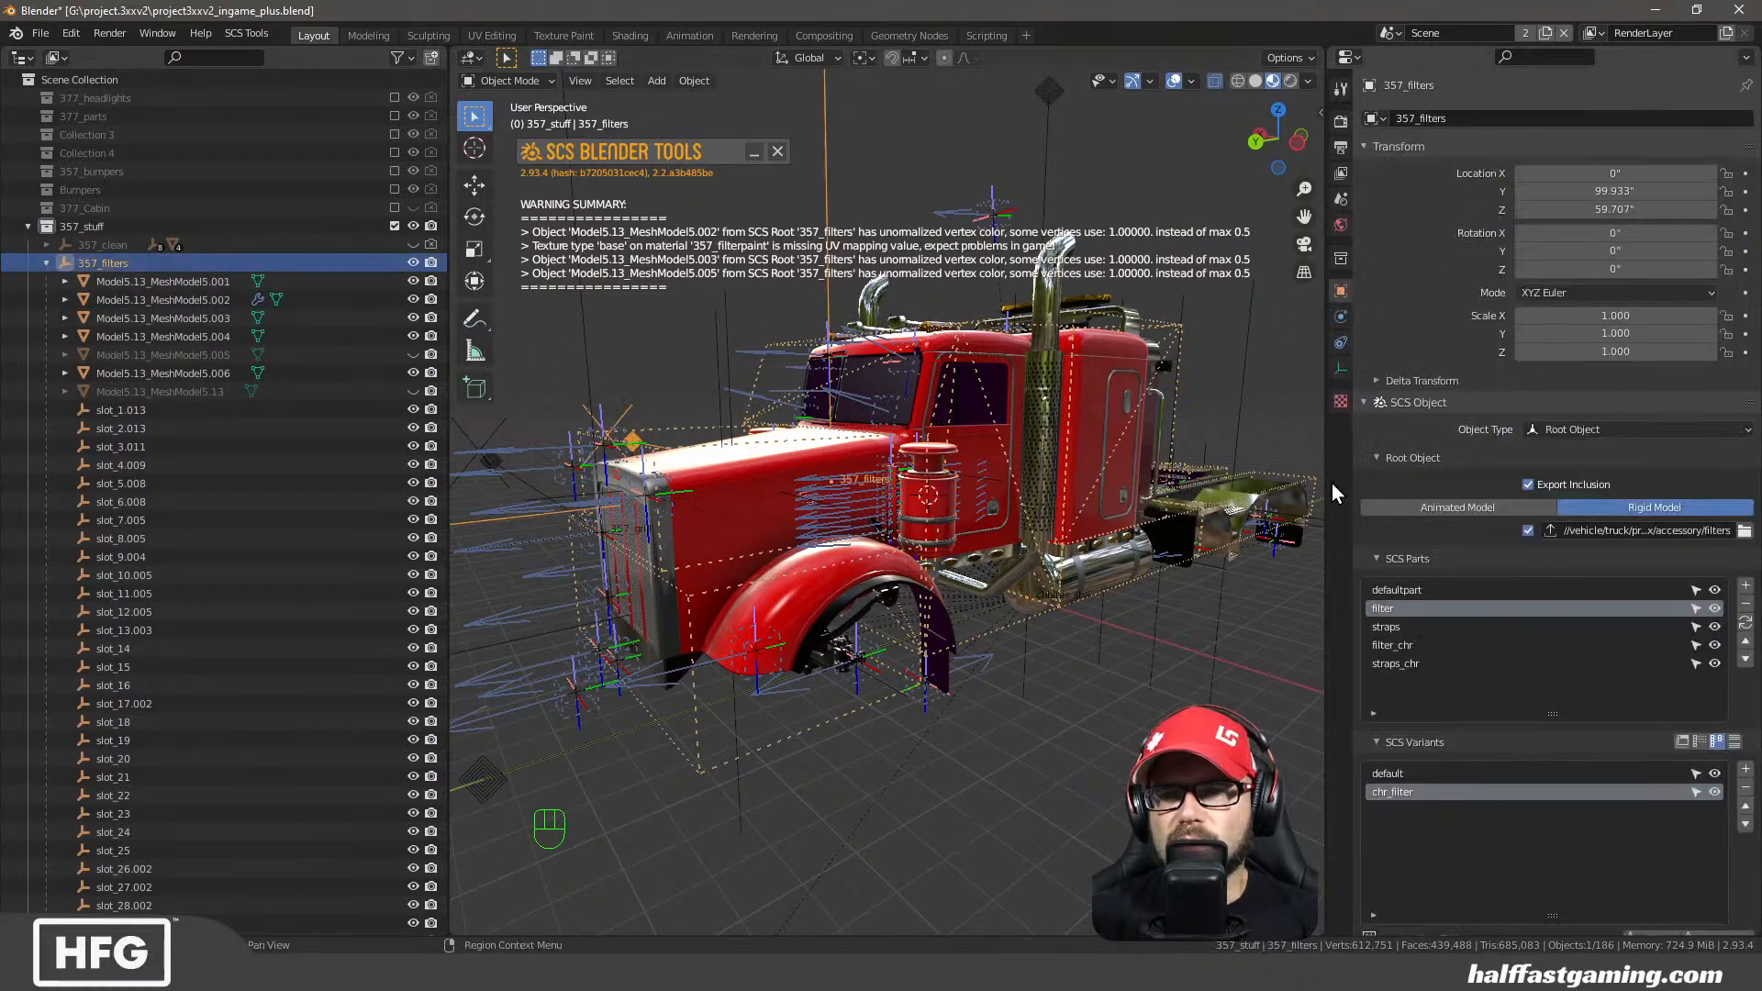
{"action": "left_click", "coordinate": [1715, 791]}
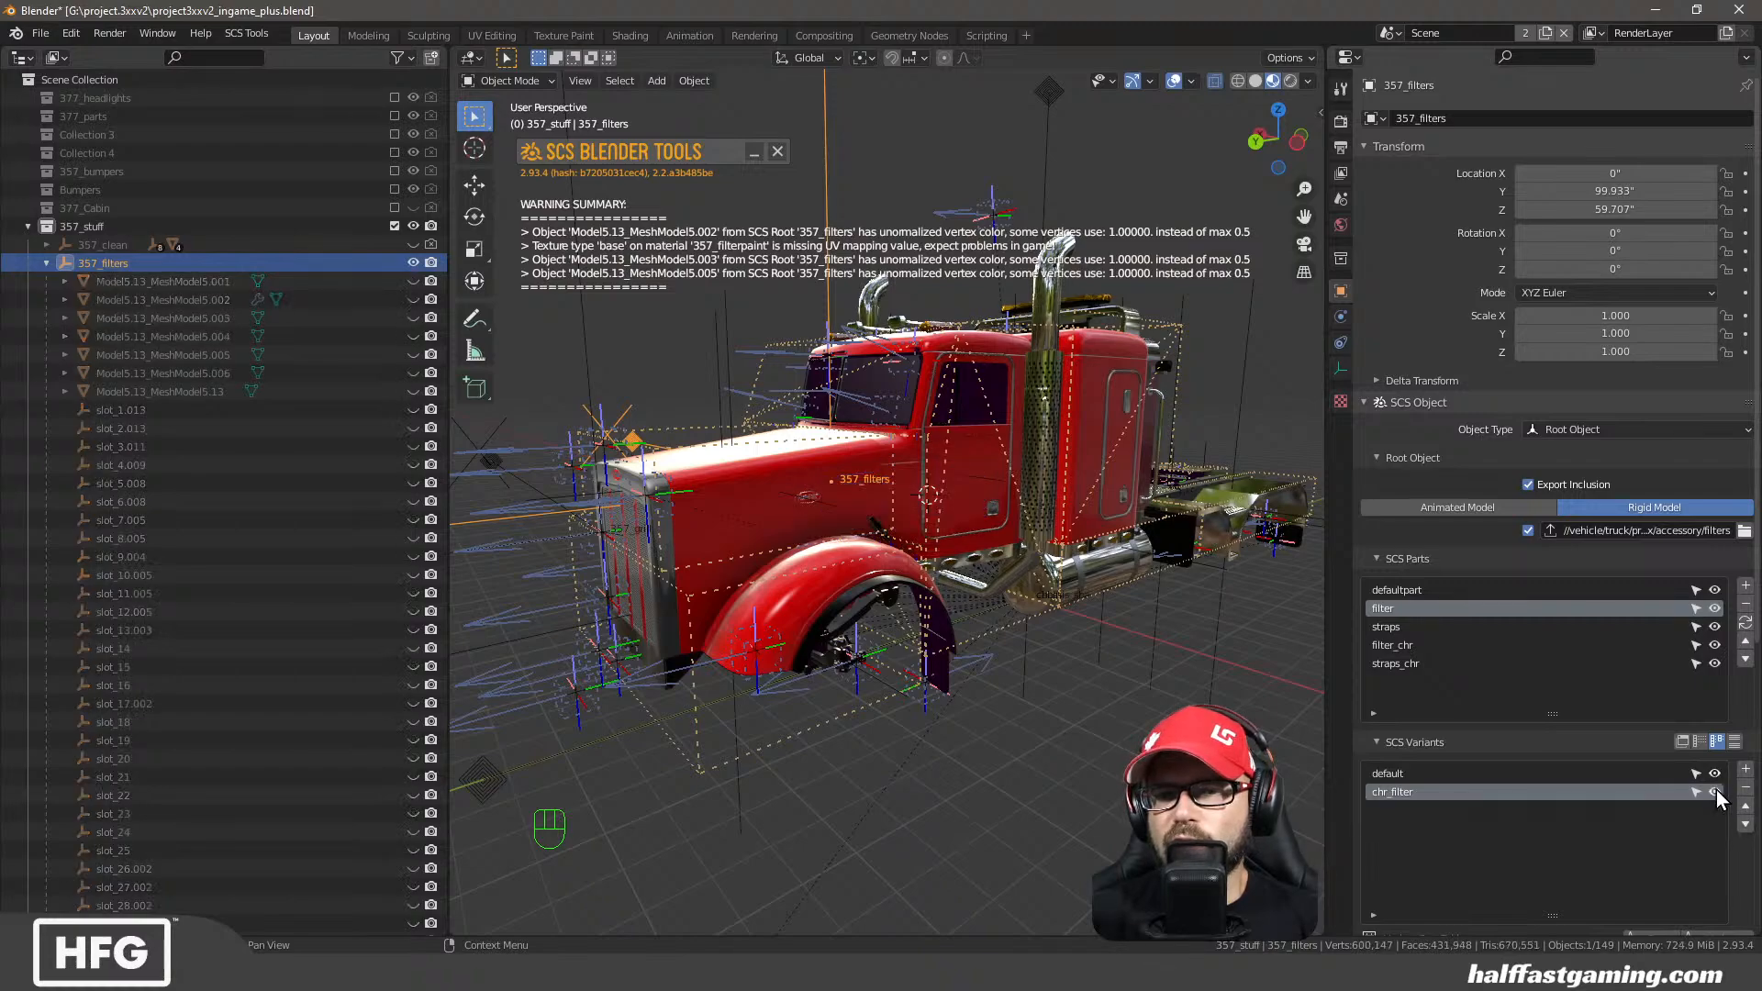
{"action": "left_click", "coordinate": [1716, 795]}
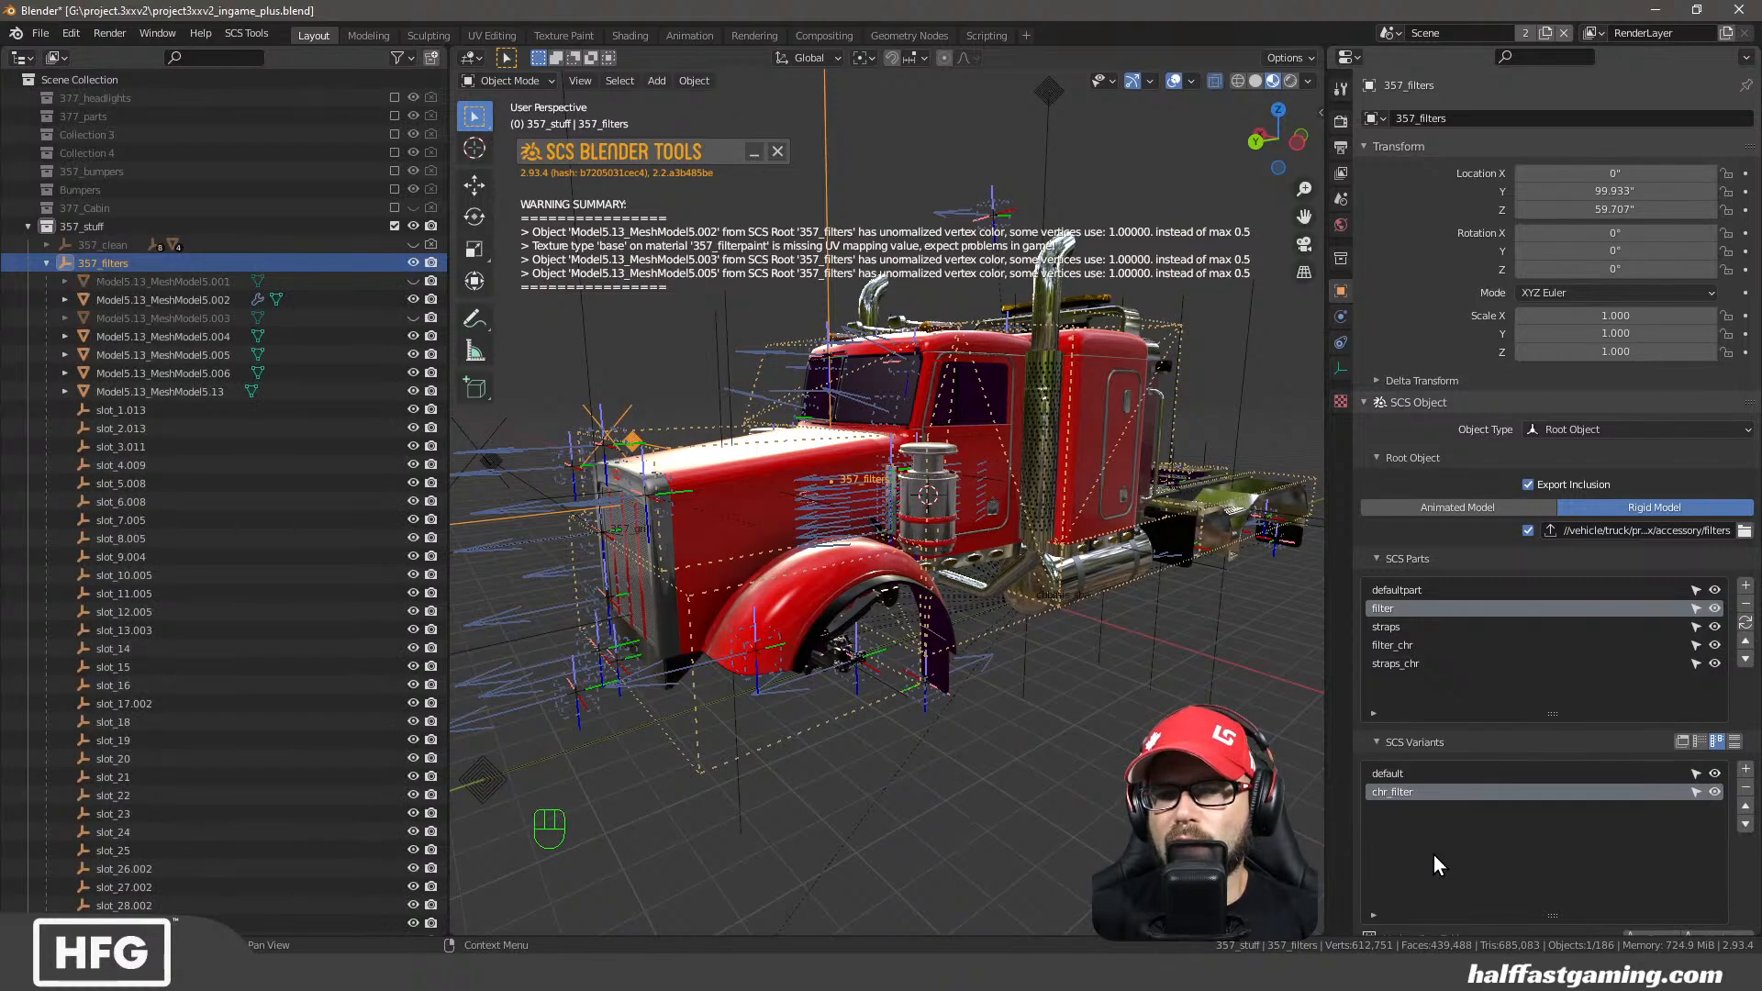
Add a second UV map to the strap mesh Model5.13_MeshModel5.13 and recheck its 357_filterpaint base mappings
{"action": "left_click", "coordinate": [921, 529]}
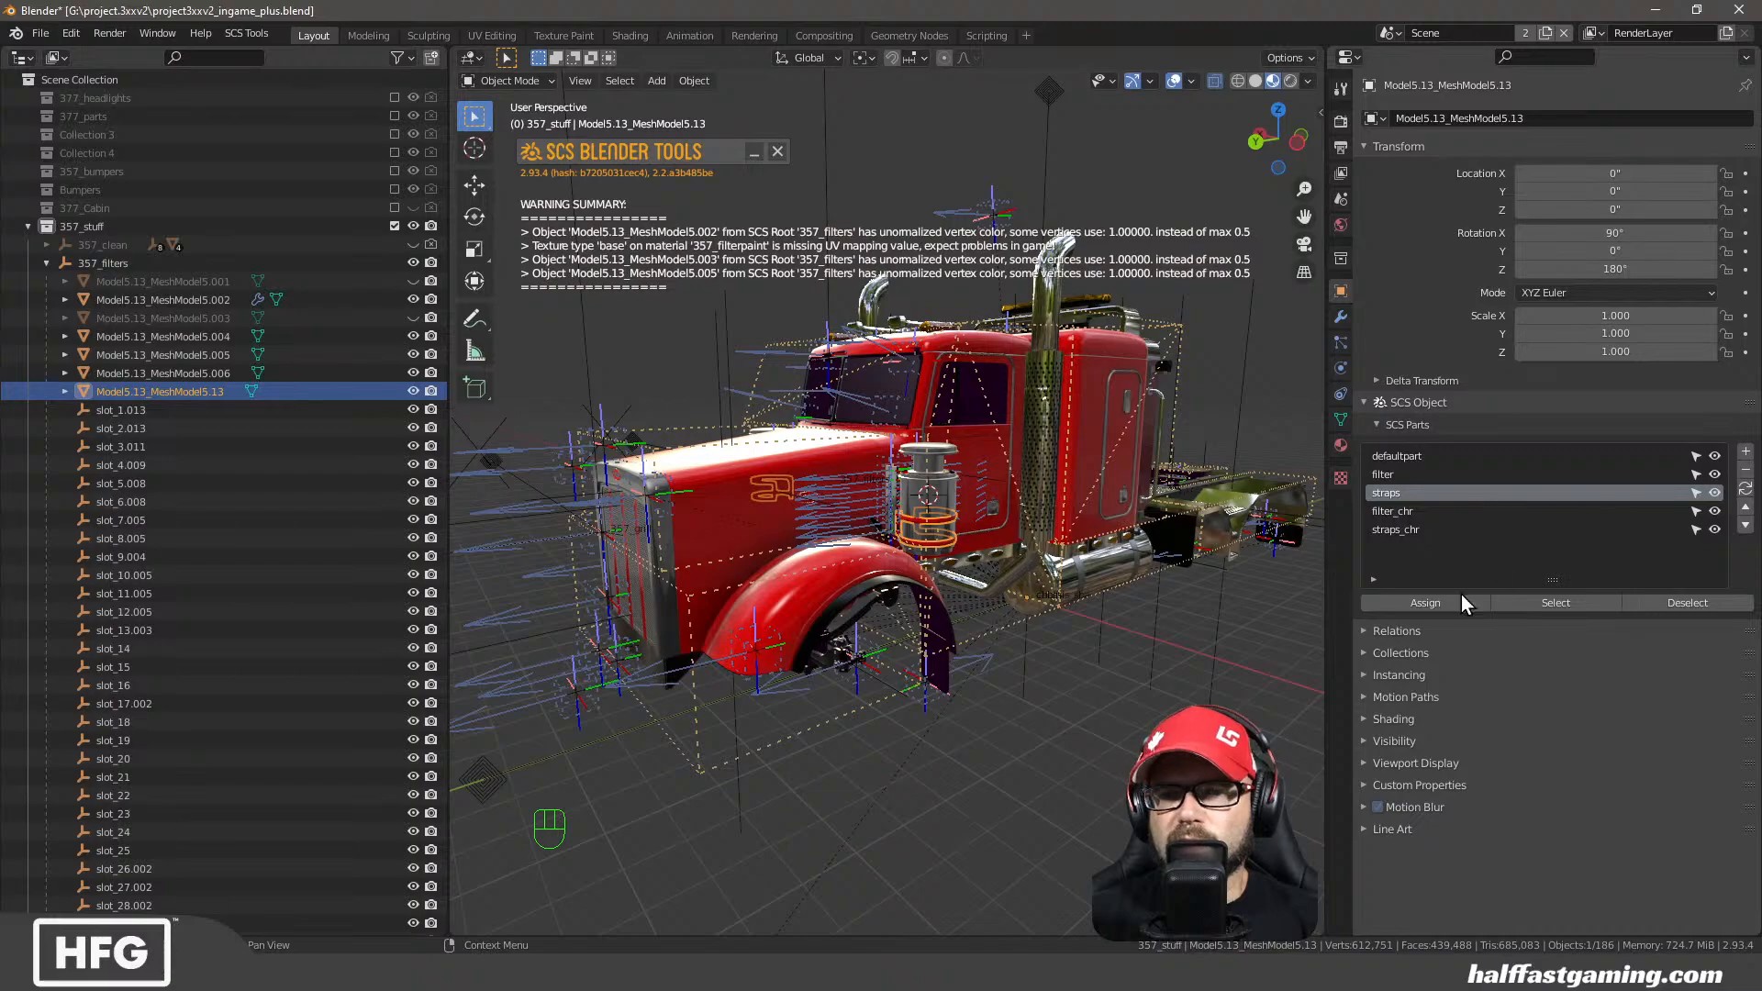
{"action": "left_click", "coordinate": [1341, 447]}
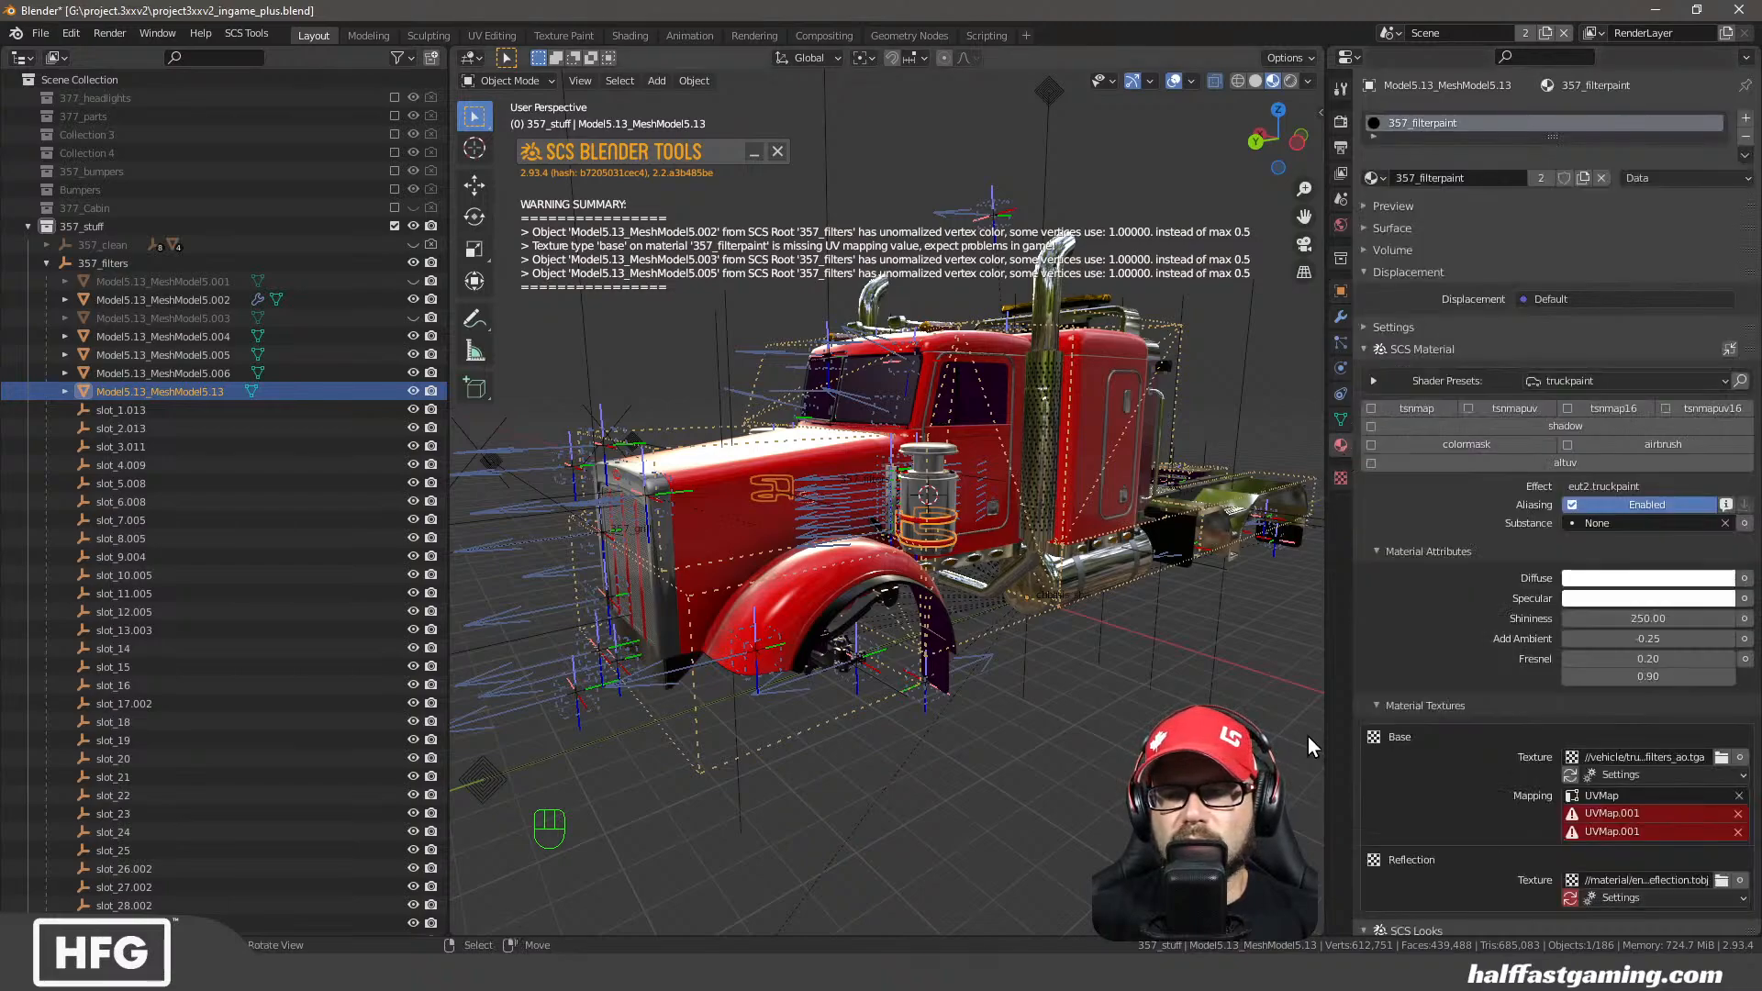
{"action": "left_click", "coordinate": [1341, 419]}
{"action": "left_click", "coordinate": [1746, 397]}
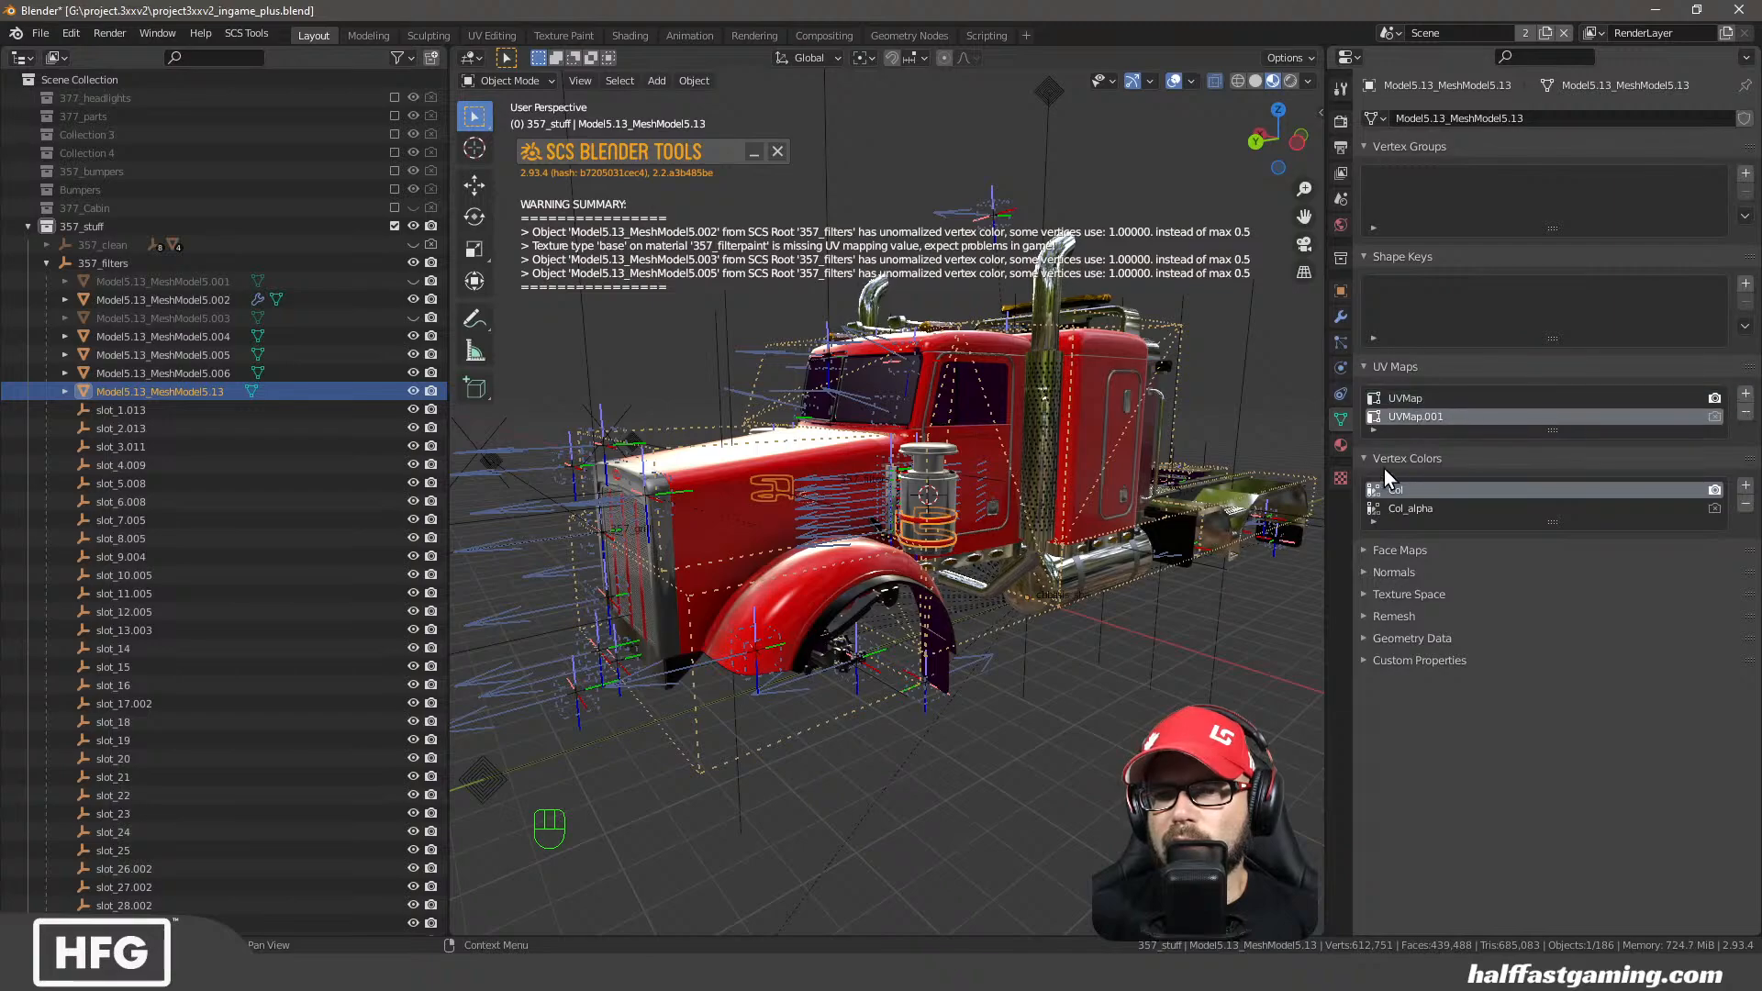
{"action": "left_click", "coordinate": [1341, 447]}
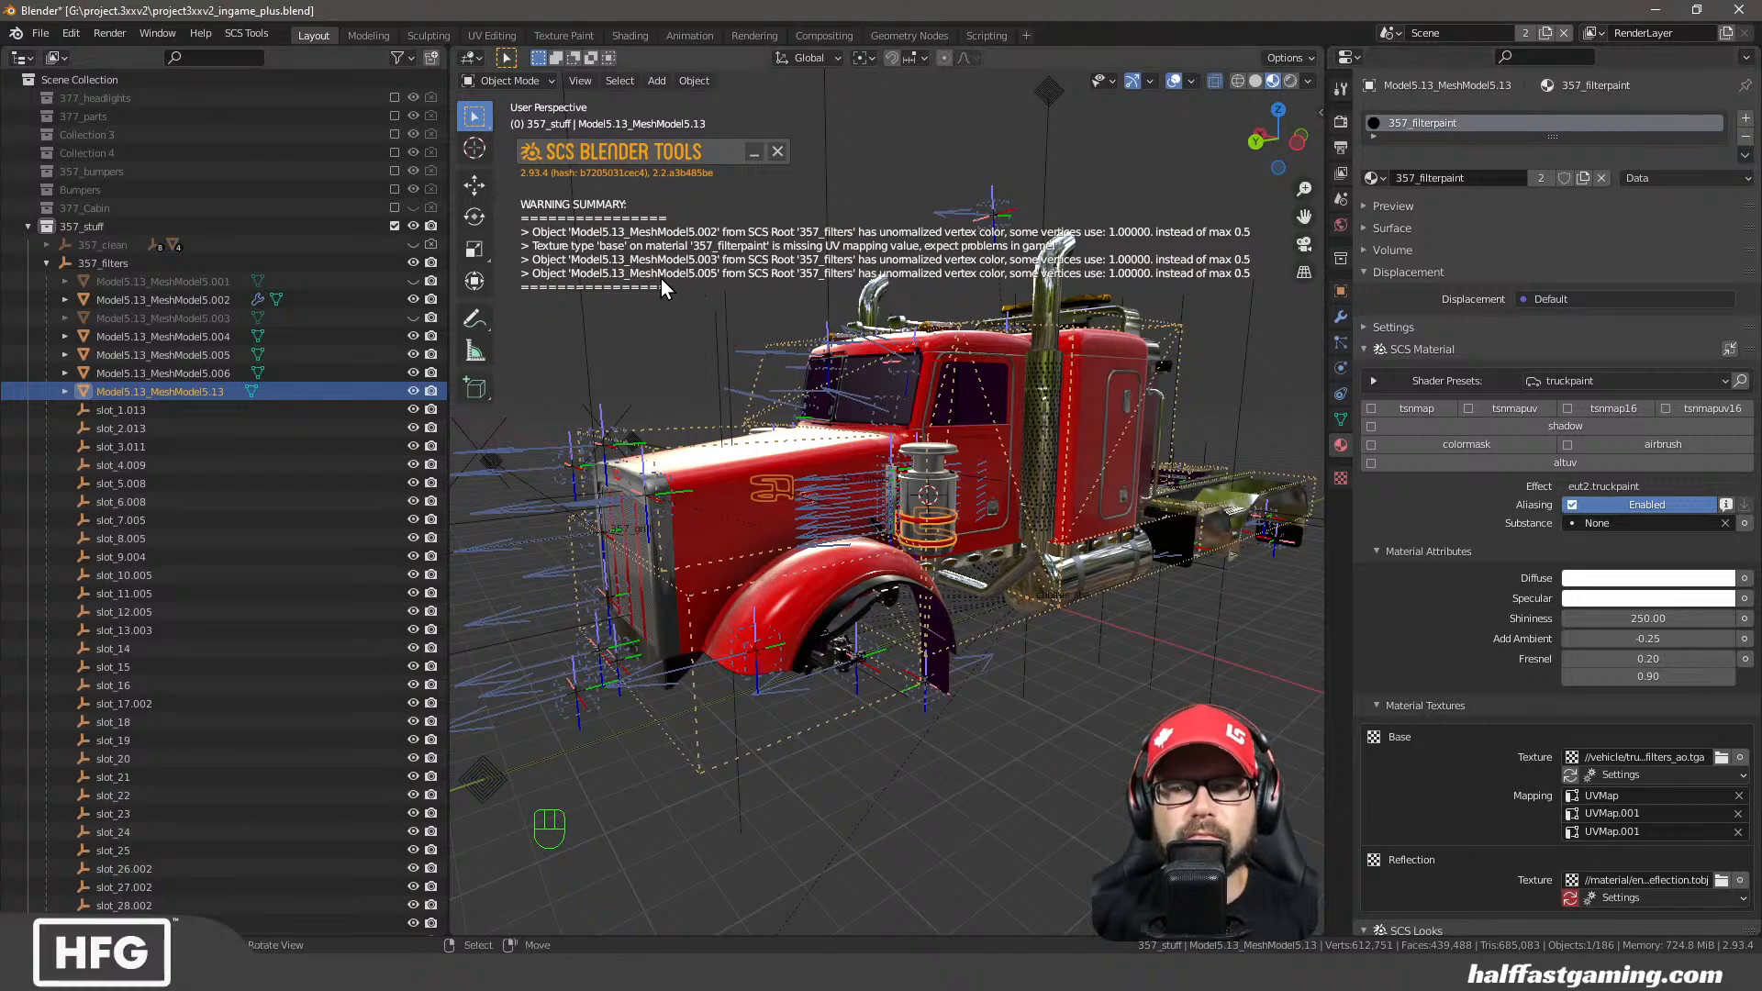
Unhide Model5.13_MeshModel5.003, delete its Col and Col_alpha vertex color layers, and regenerate them by adding vertex colors to all
{"action": "left_click", "coordinate": [413, 317]}
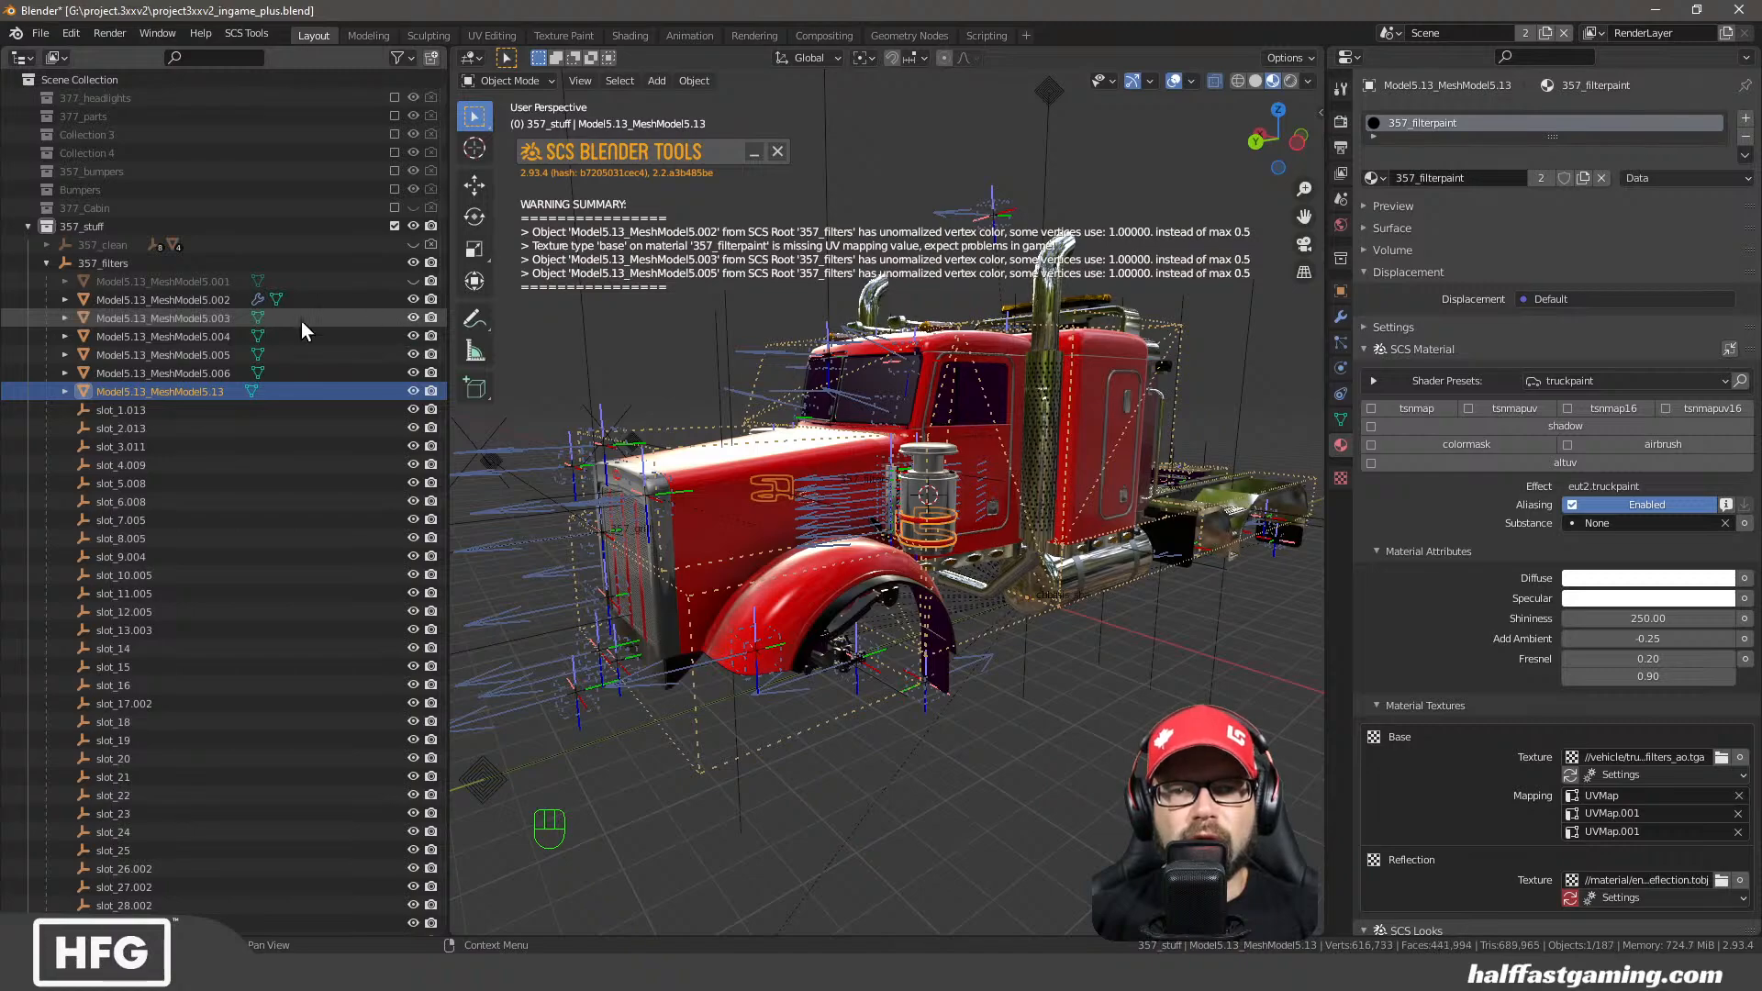
{"action": "left_click", "coordinate": [207, 318]}
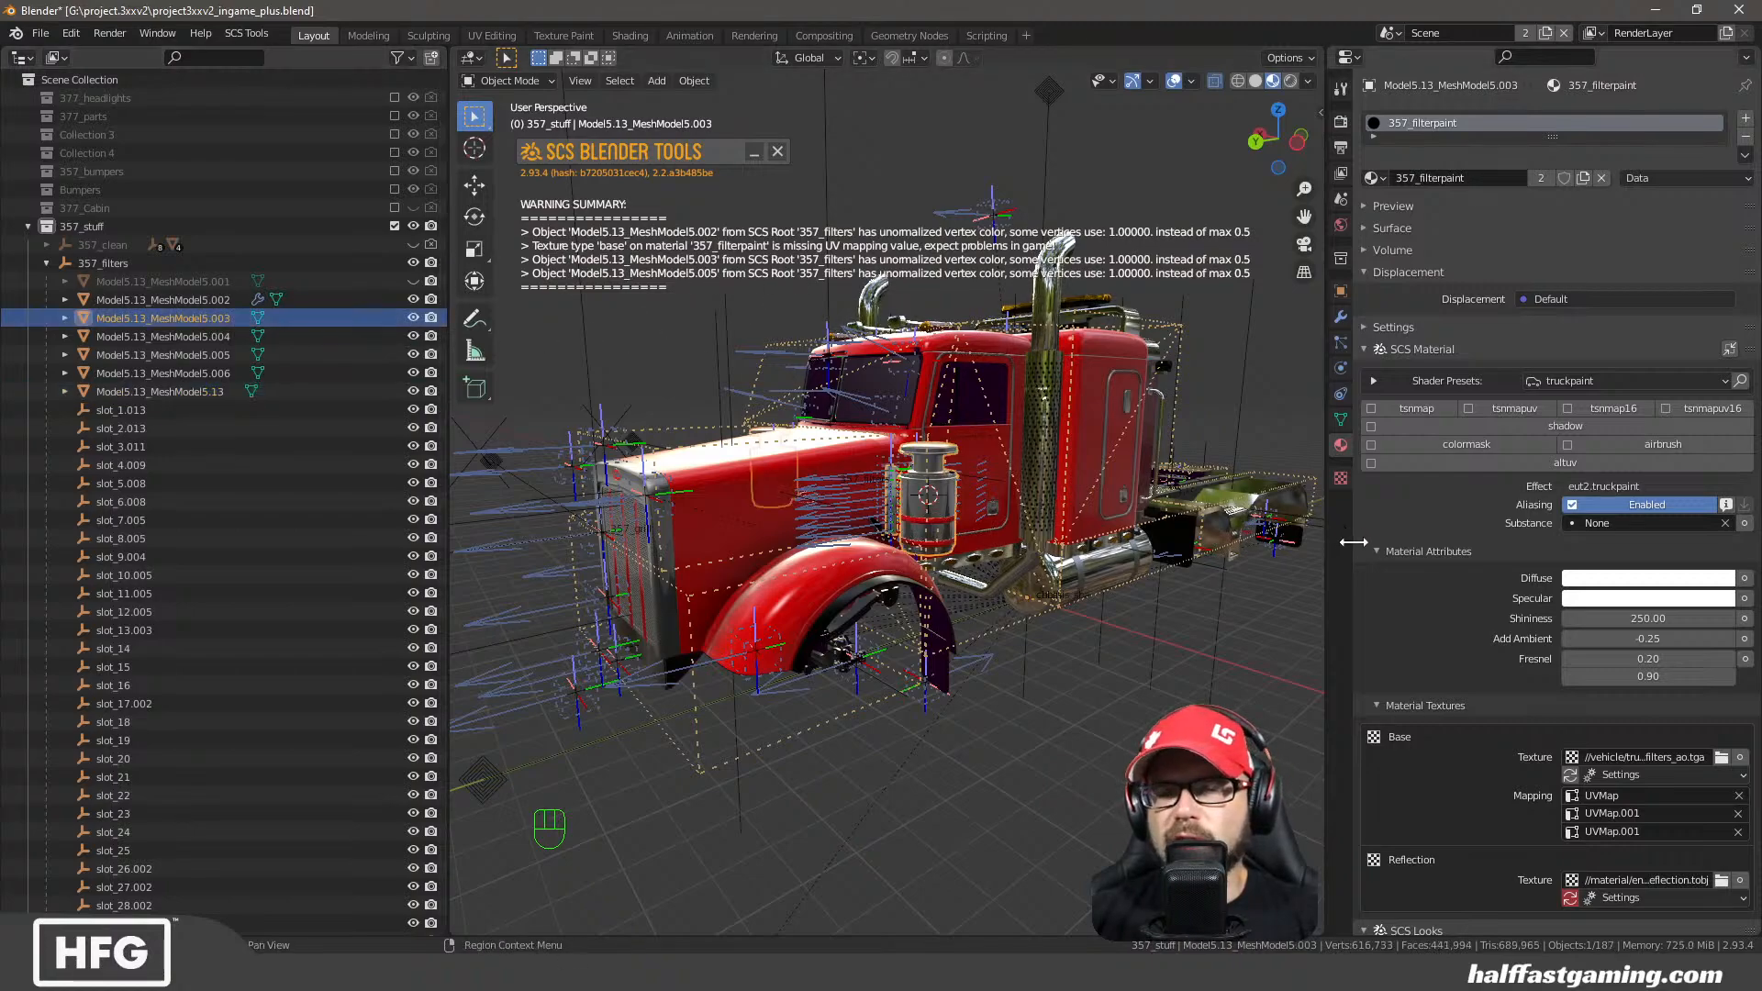
{"action": "left_click", "coordinate": [1341, 419]}
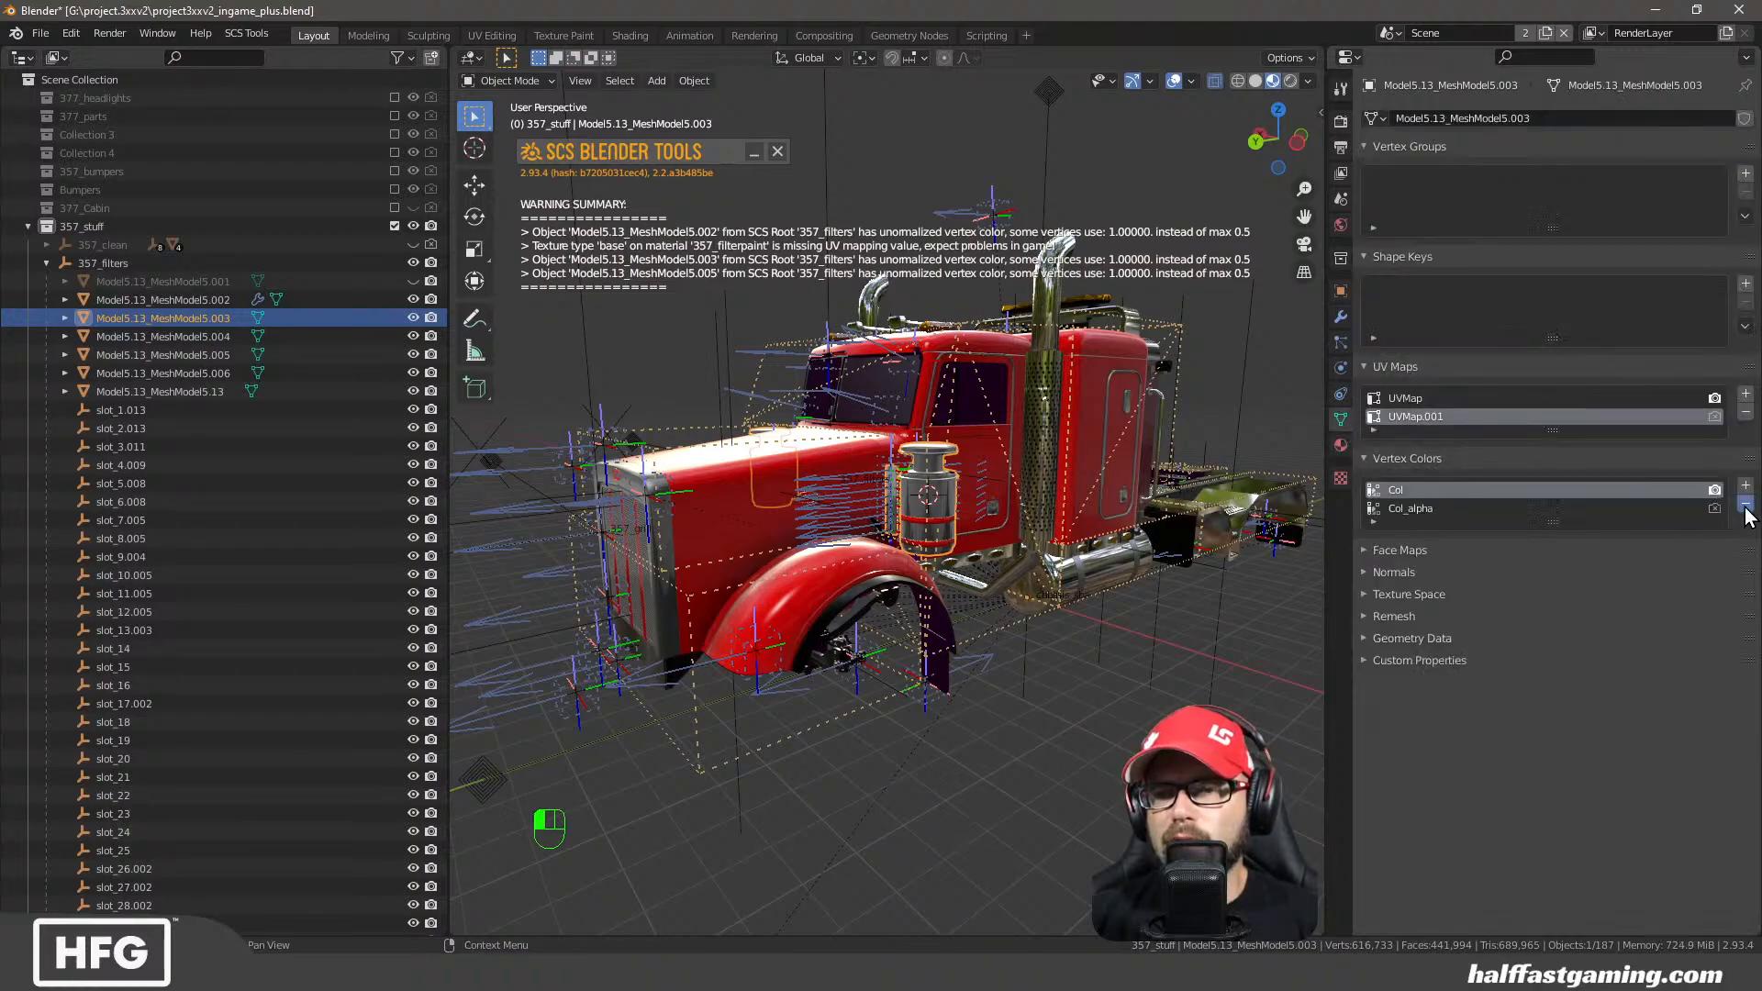
{"action": "left_click", "coordinate": [1745, 505]}
{"action": "left_click", "coordinate": [1341, 445]}
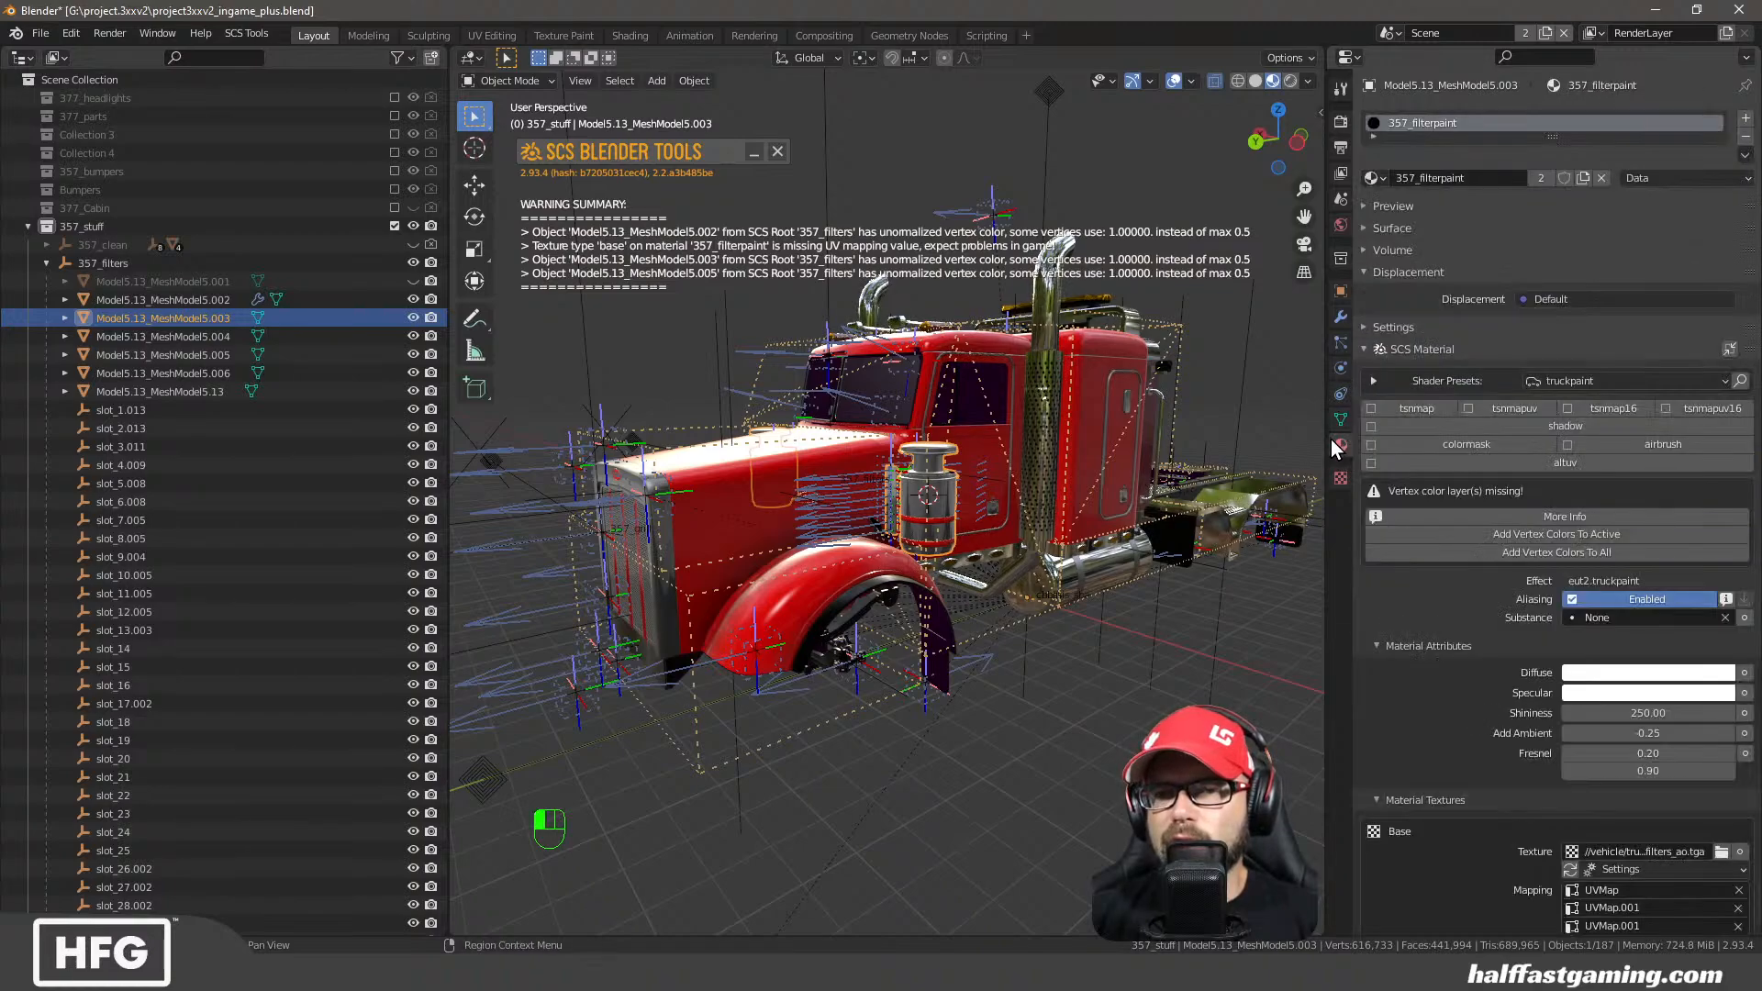
{"action": "left_click", "coordinate": [1591, 551]}
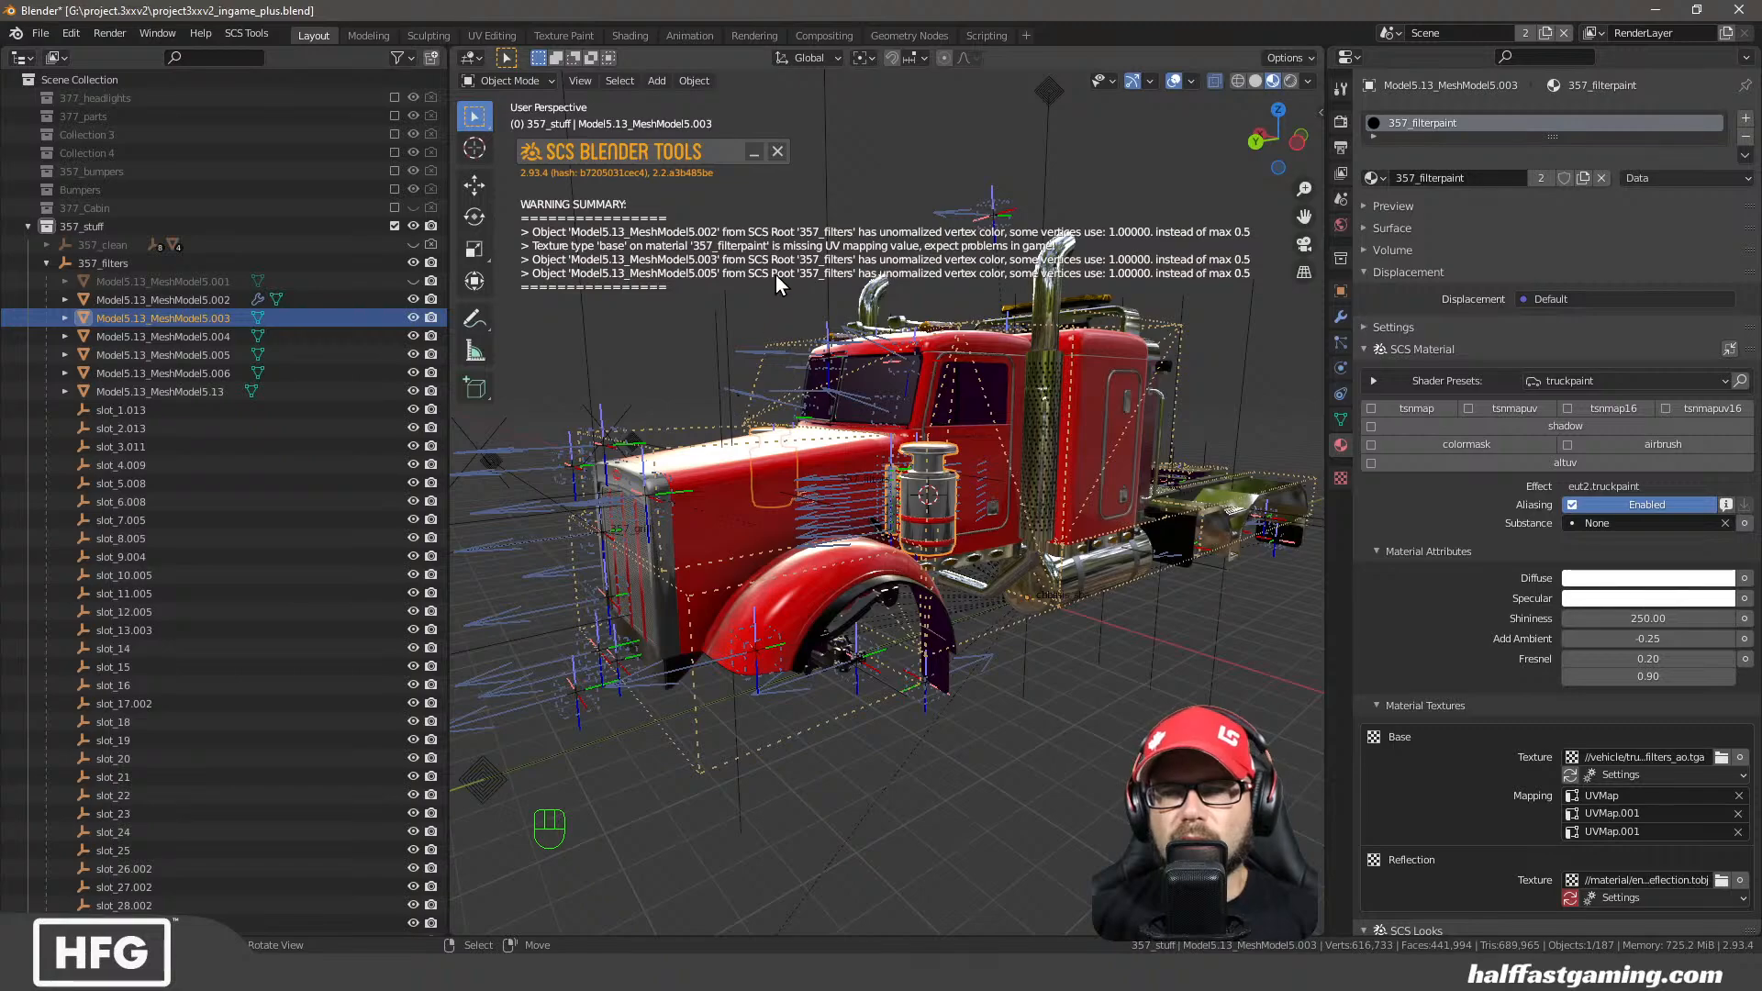
Delete Model5.13_MeshModel5.005's Col and Col_alpha vertex color layers and regenerate them from its chrome_357.002 material settings
{"action": "left_click", "coordinate": [201, 357]}
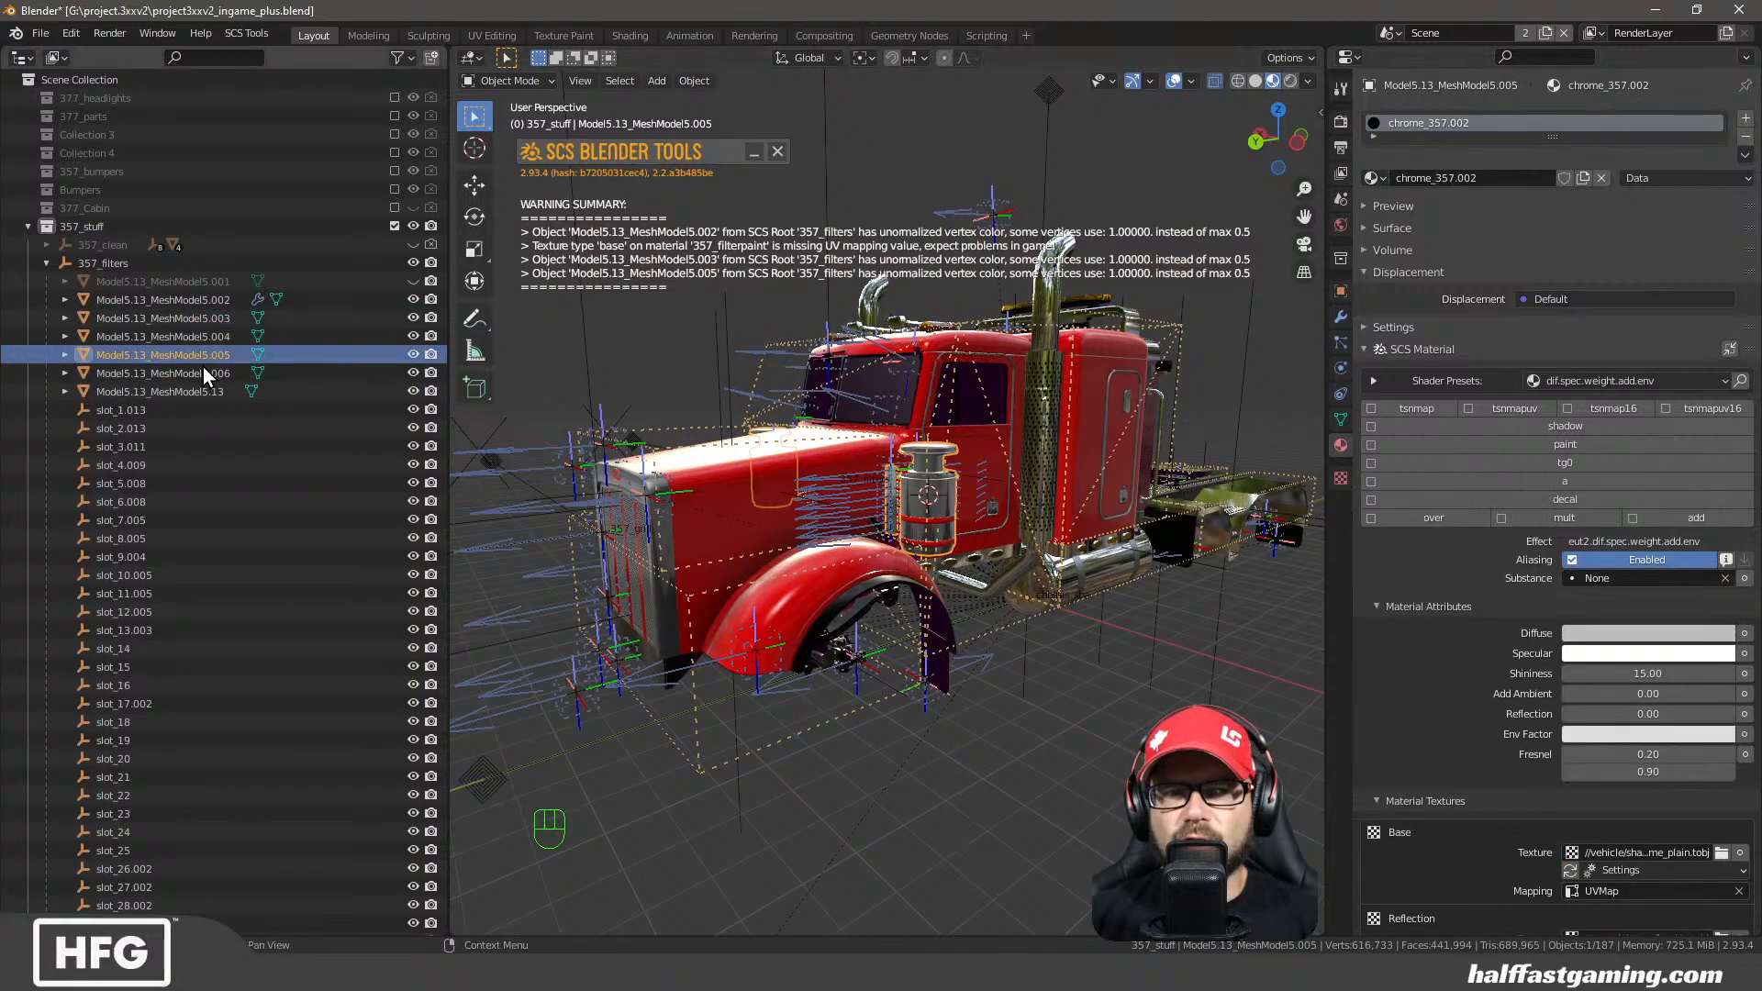
{"action": "left_click", "coordinate": [1341, 418]}
{"action": "left_click", "coordinate": [1744, 503]}
{"action": "left_click", "coordinate": [1743, 503]}
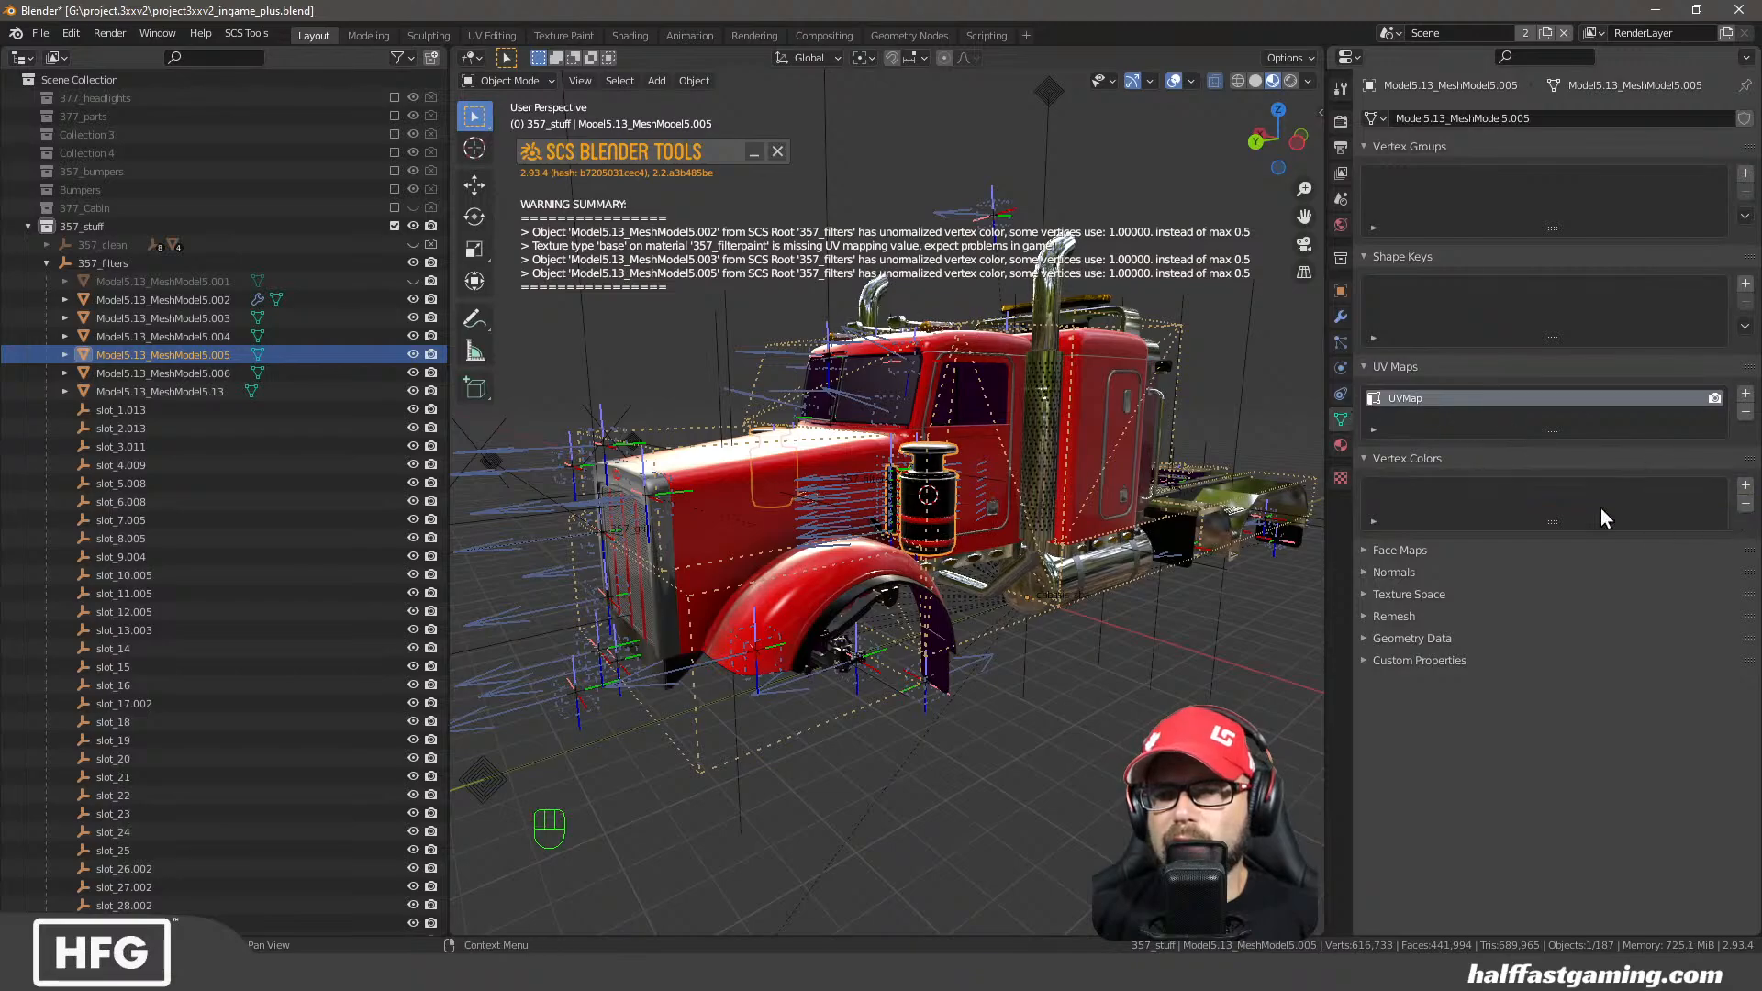
{"action": "left_click", "coordinate": [1340, 446]}
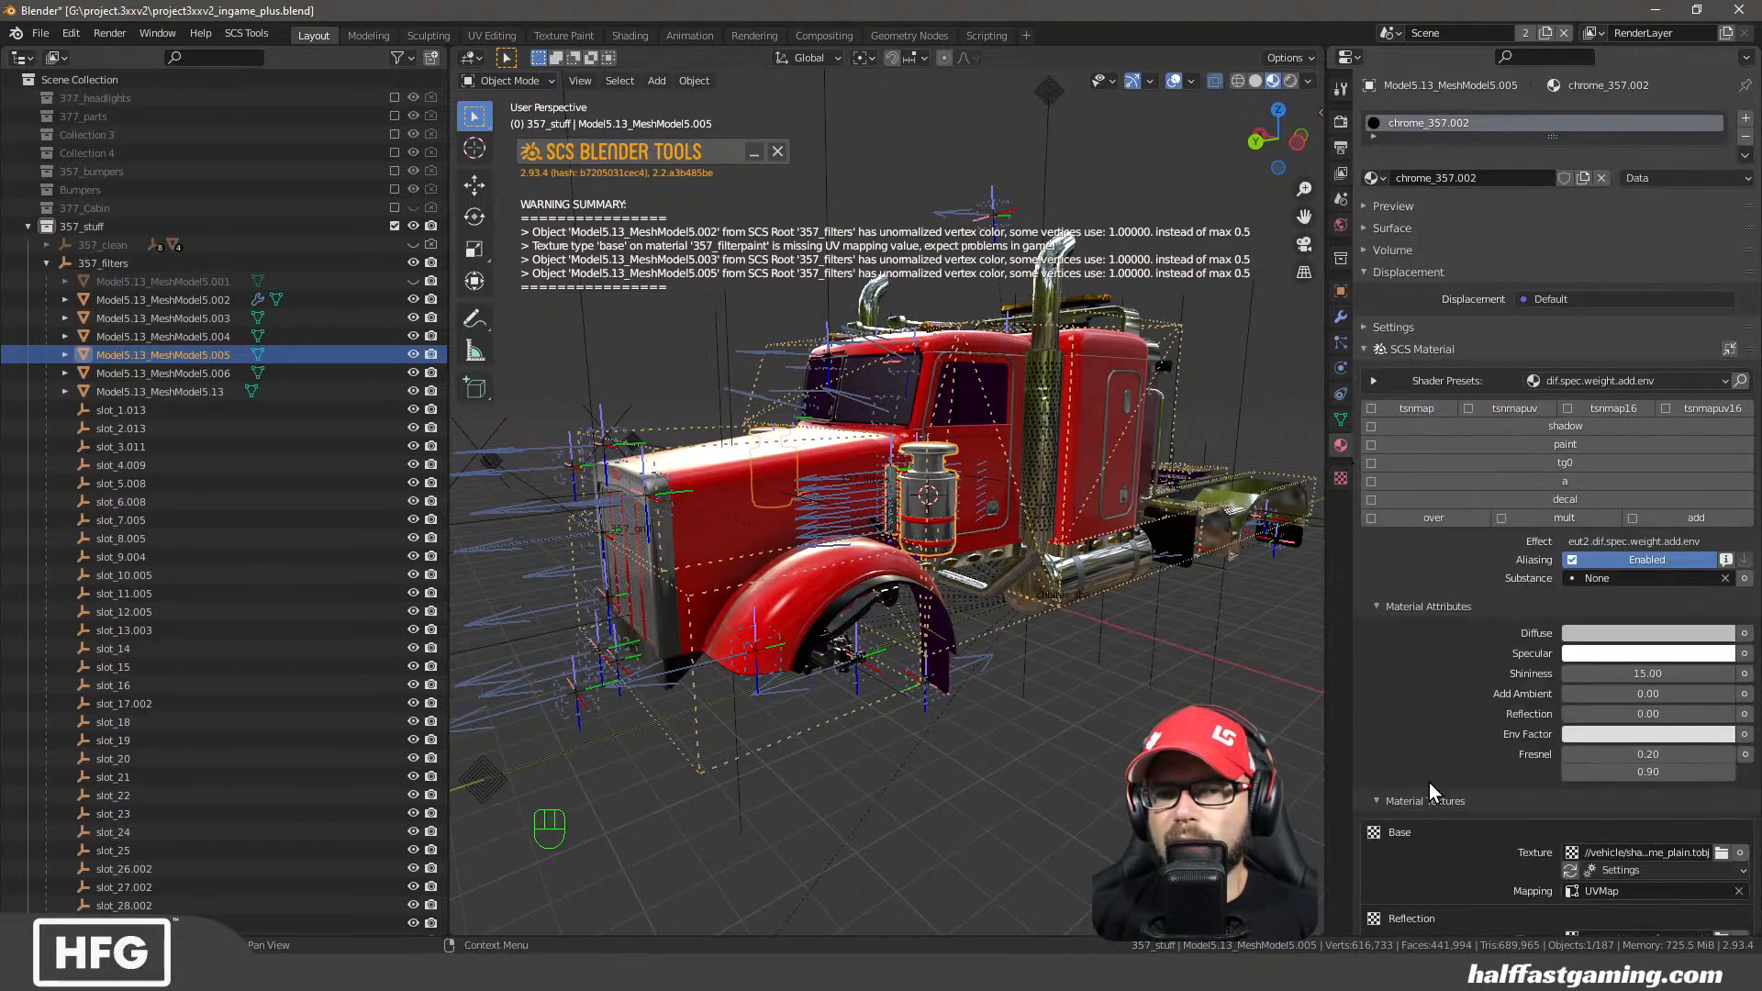
Select the 357_filters root object and export the selection as an SCS game model again
{"action": "middle_click_drag", "start_coordinate": [1046, 633], "coordinate": [955, 596]}
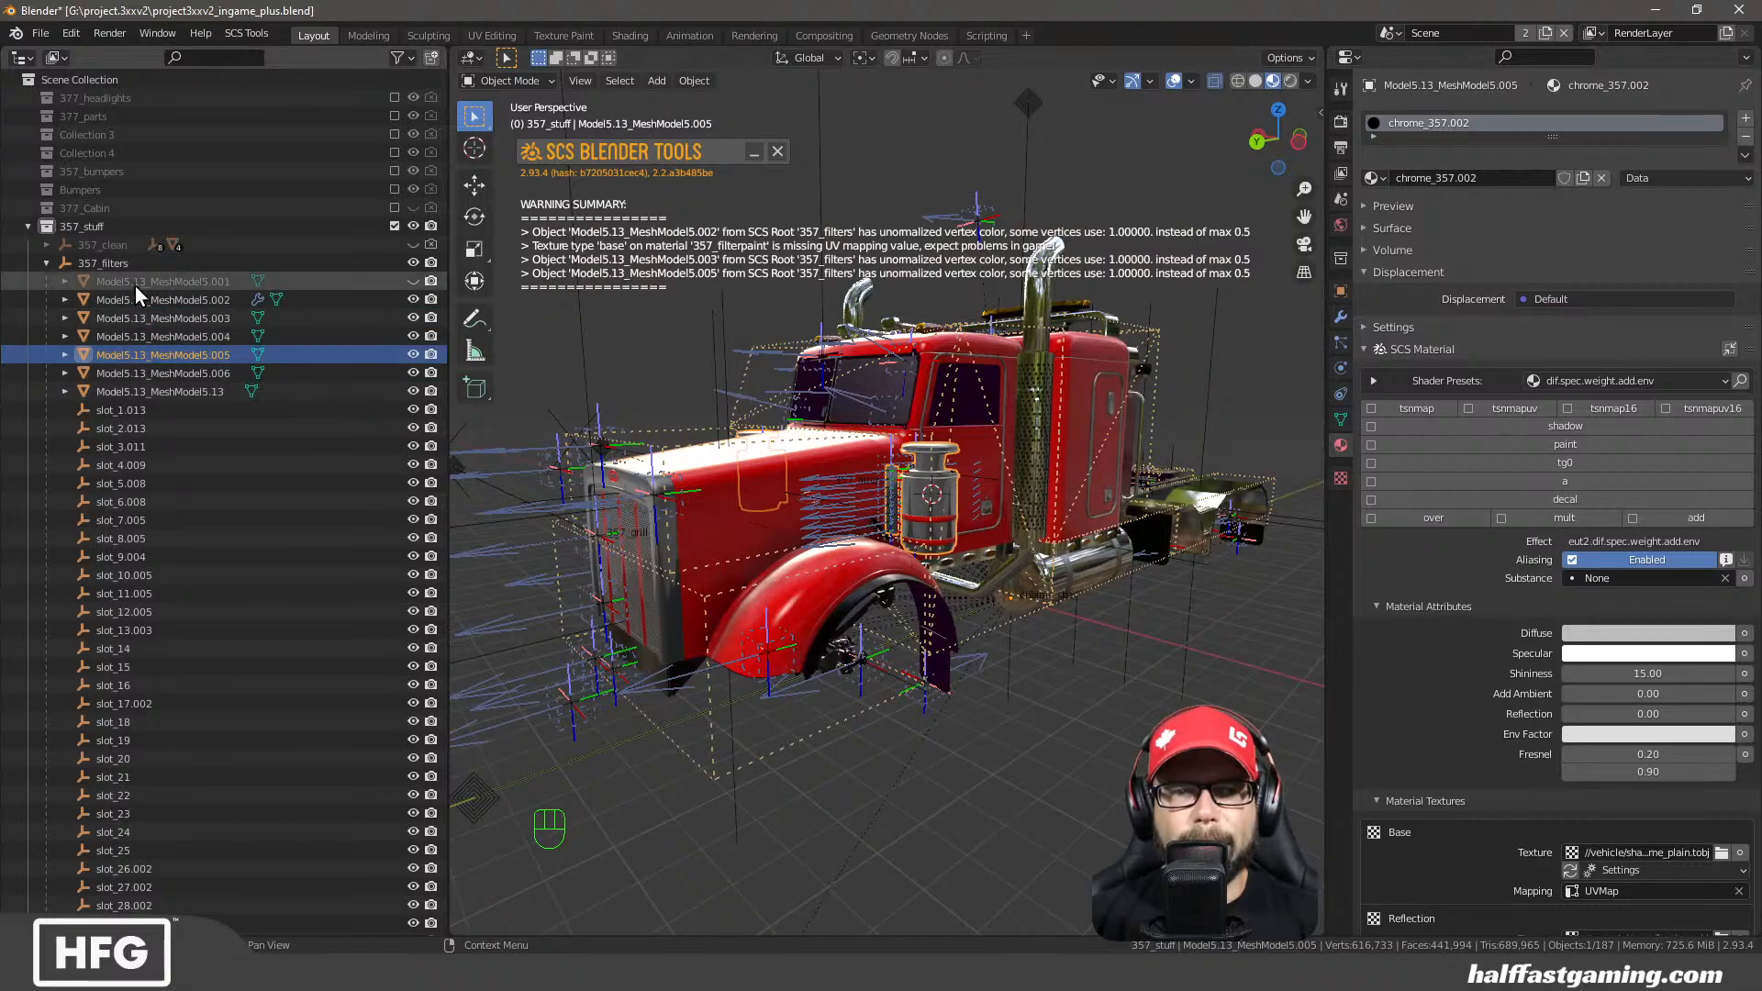
{"action": "left_click", "coordinate": [75, 264]}
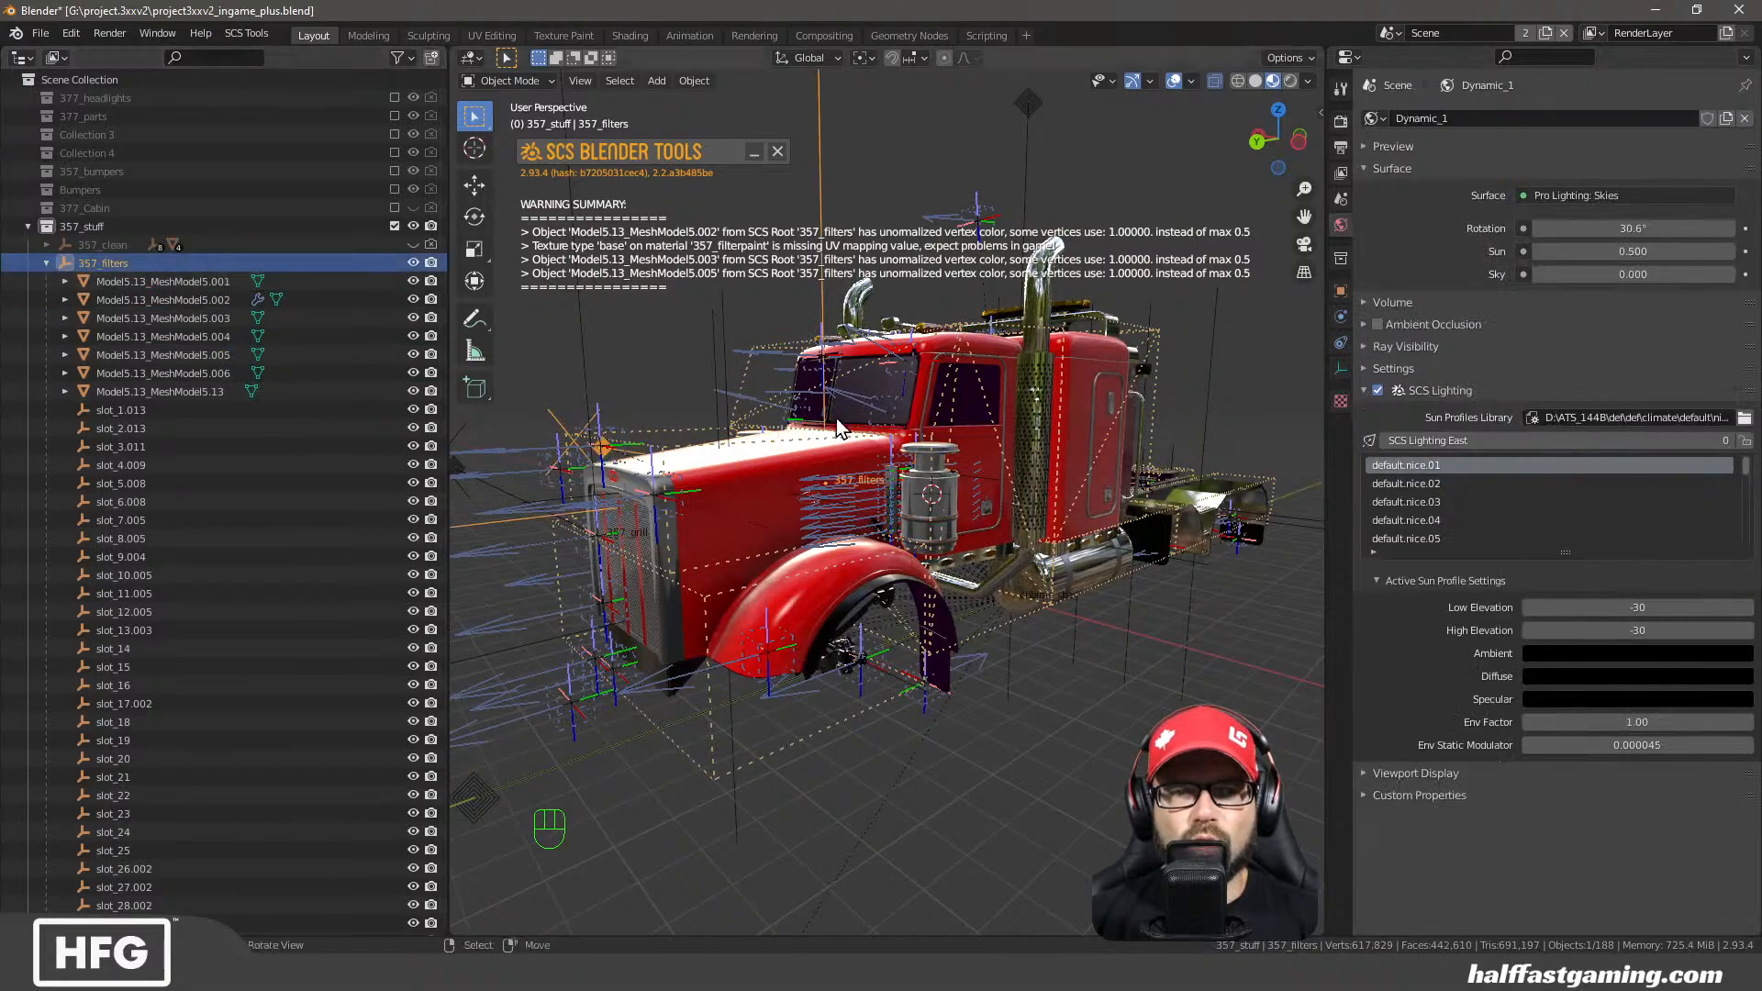
{"action": "left_click", "coordinate": [1340, 120]}
{"action": "left_click", "coordinate": [1556, 171]}
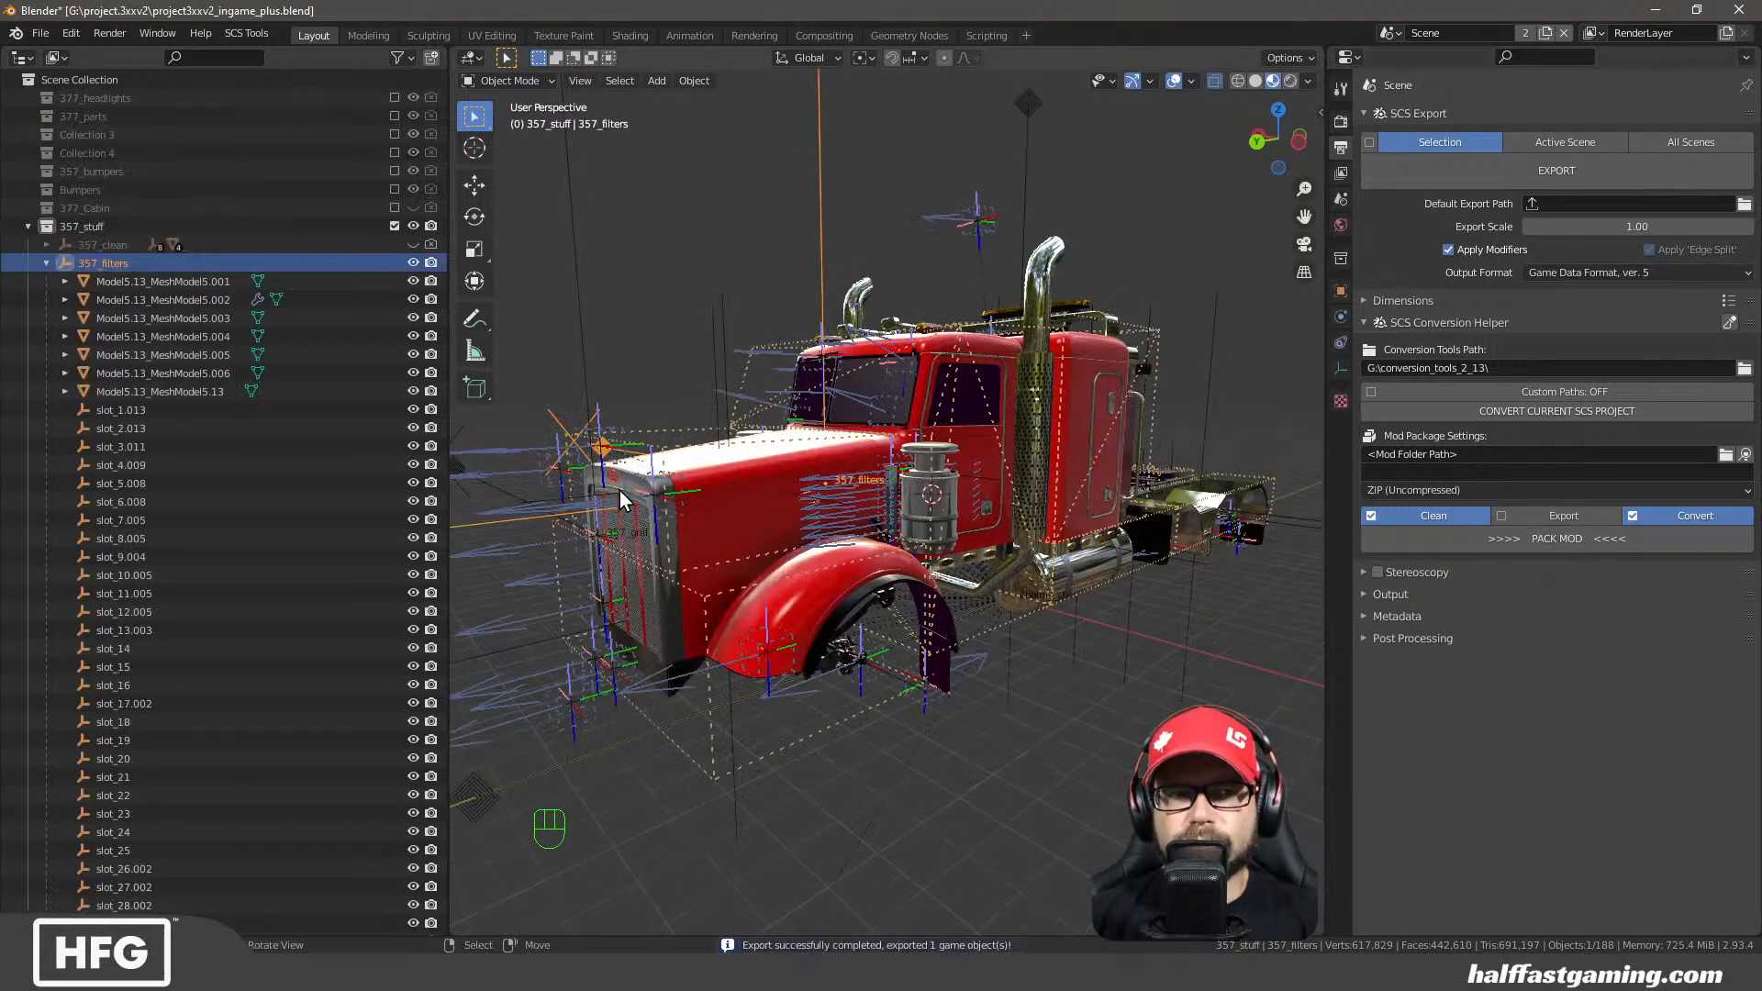
Switch to the two File Explorer windows showing conversion_tools_2_13 and the project.3xx cabin folder
{"action": "left_click", "coordinate": [156, 973]}
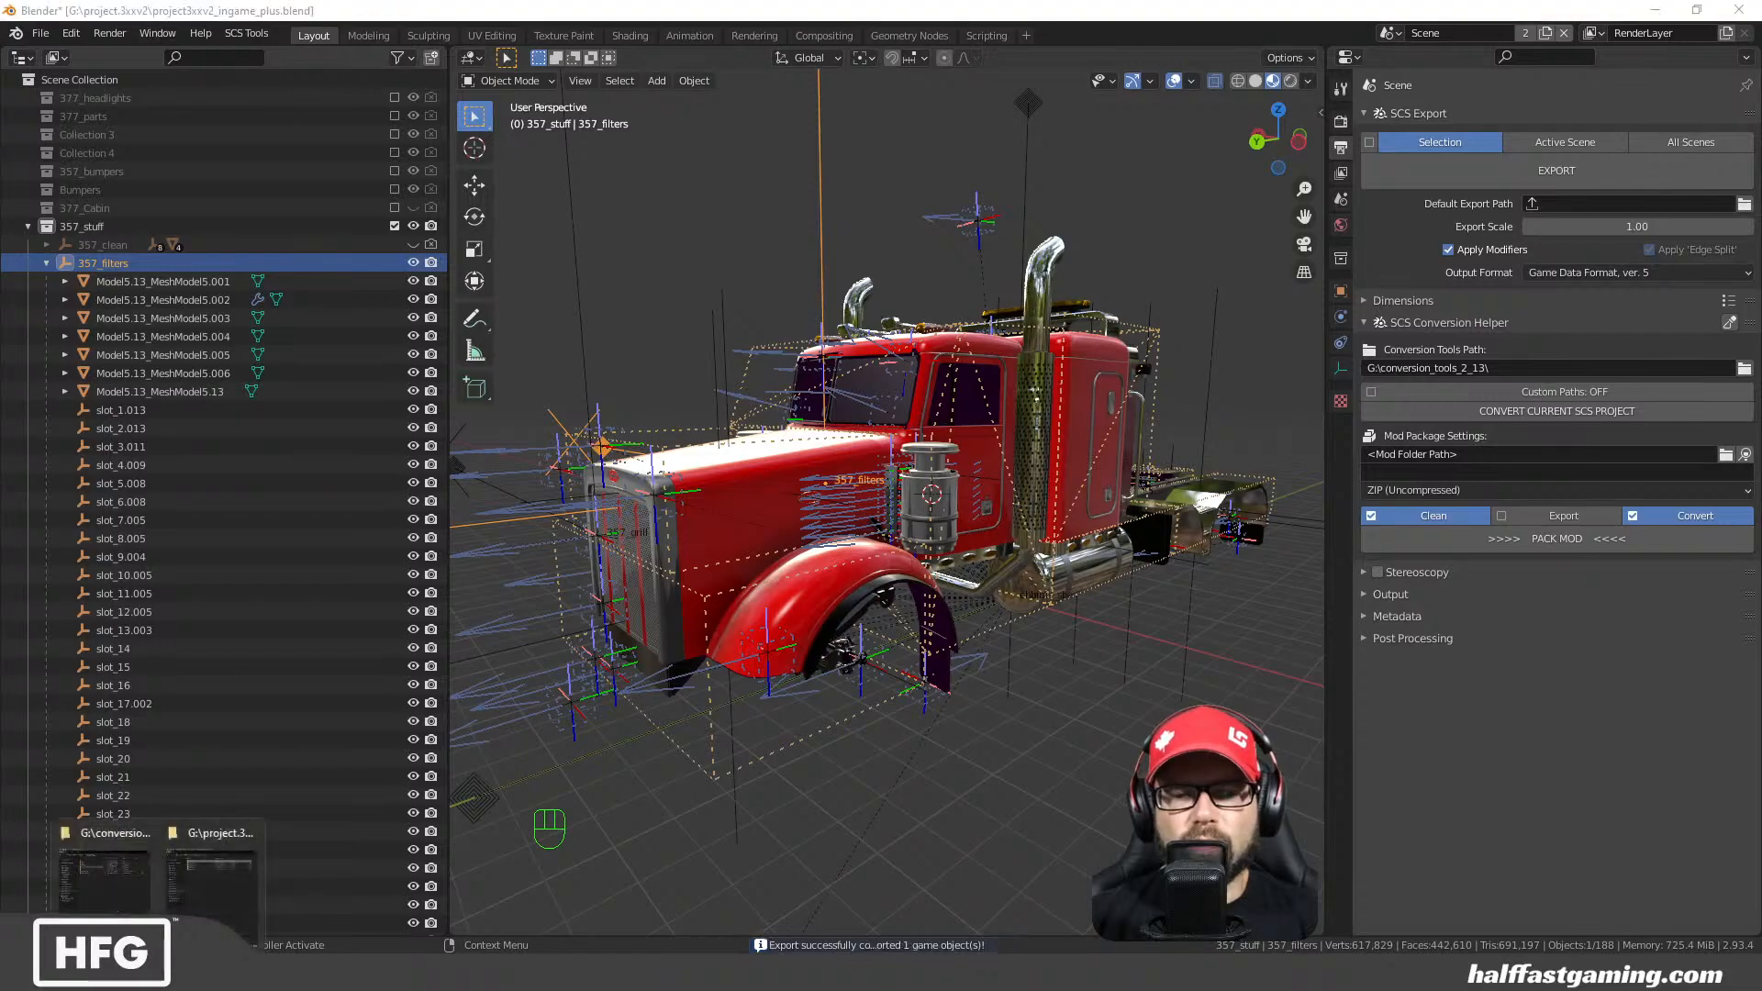
{"action": "left_click", "coordinate": [110, 922]}
{"action": "left_click", "coordinate": [158, 973]}
{"action": "left_click", "coordinate": [213, 904]}
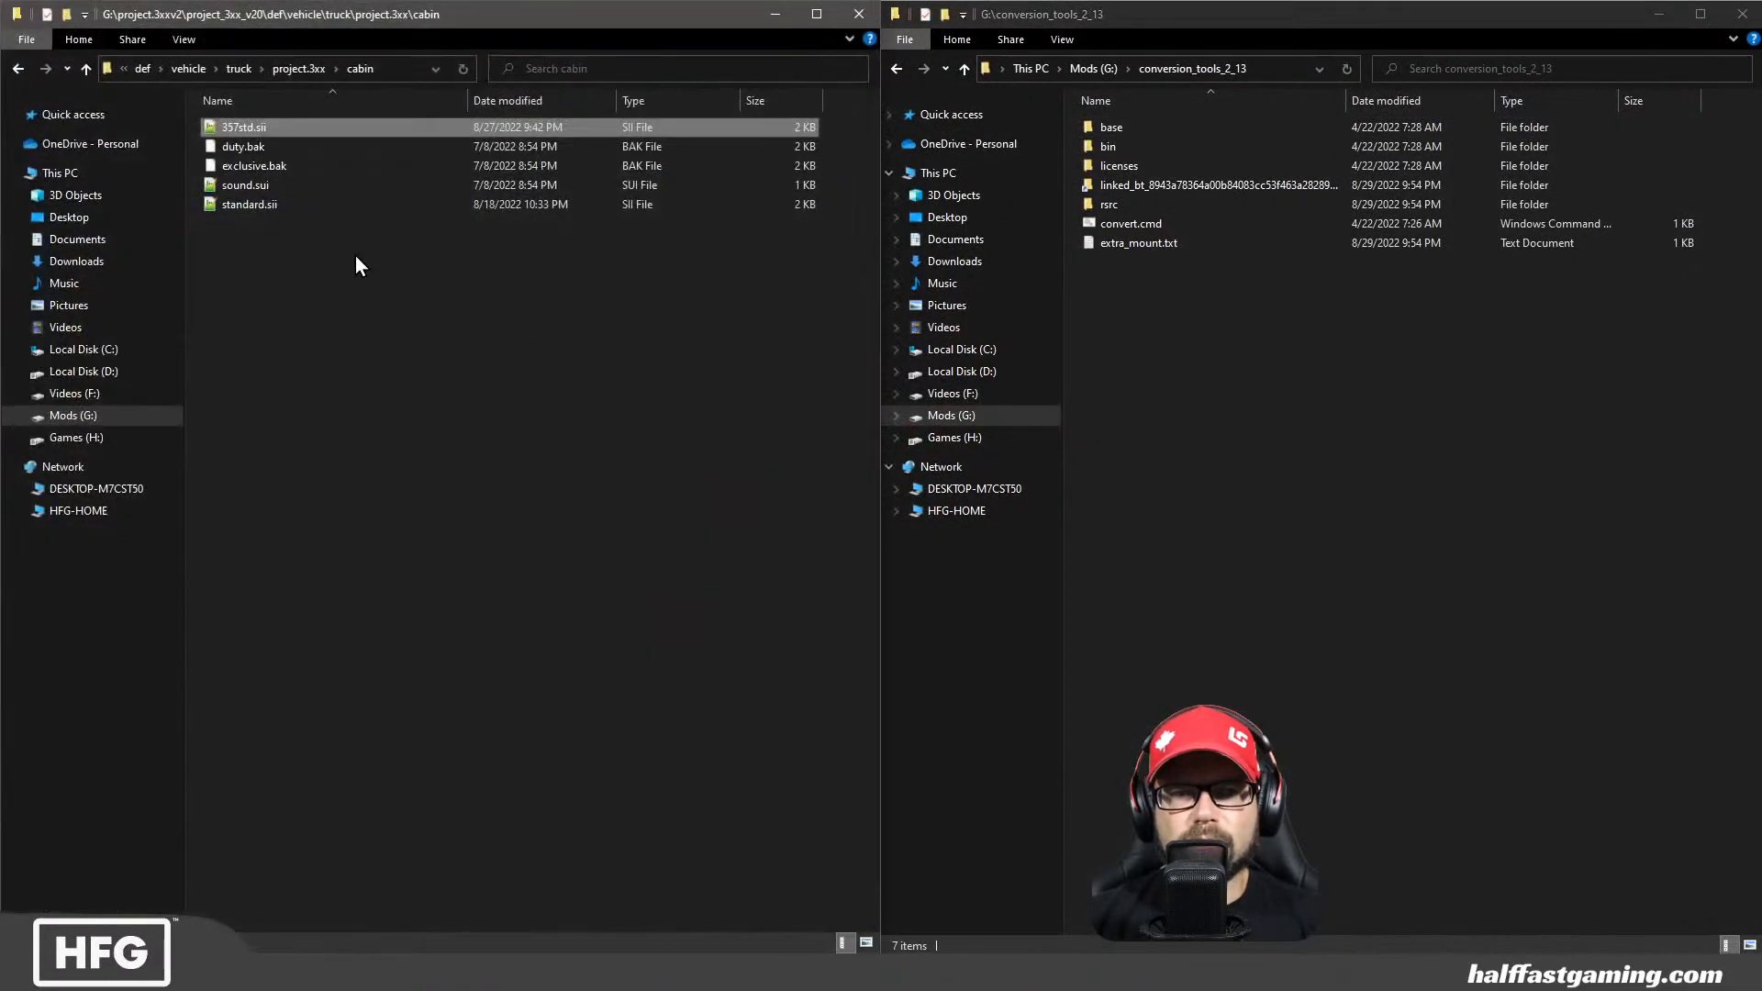
Open the filters folder under project_3xx\vehicle\truck\project_3xx\accessory to check the exported 357_filters files
{"action": "left_click", "coordinate": [144, 70]}
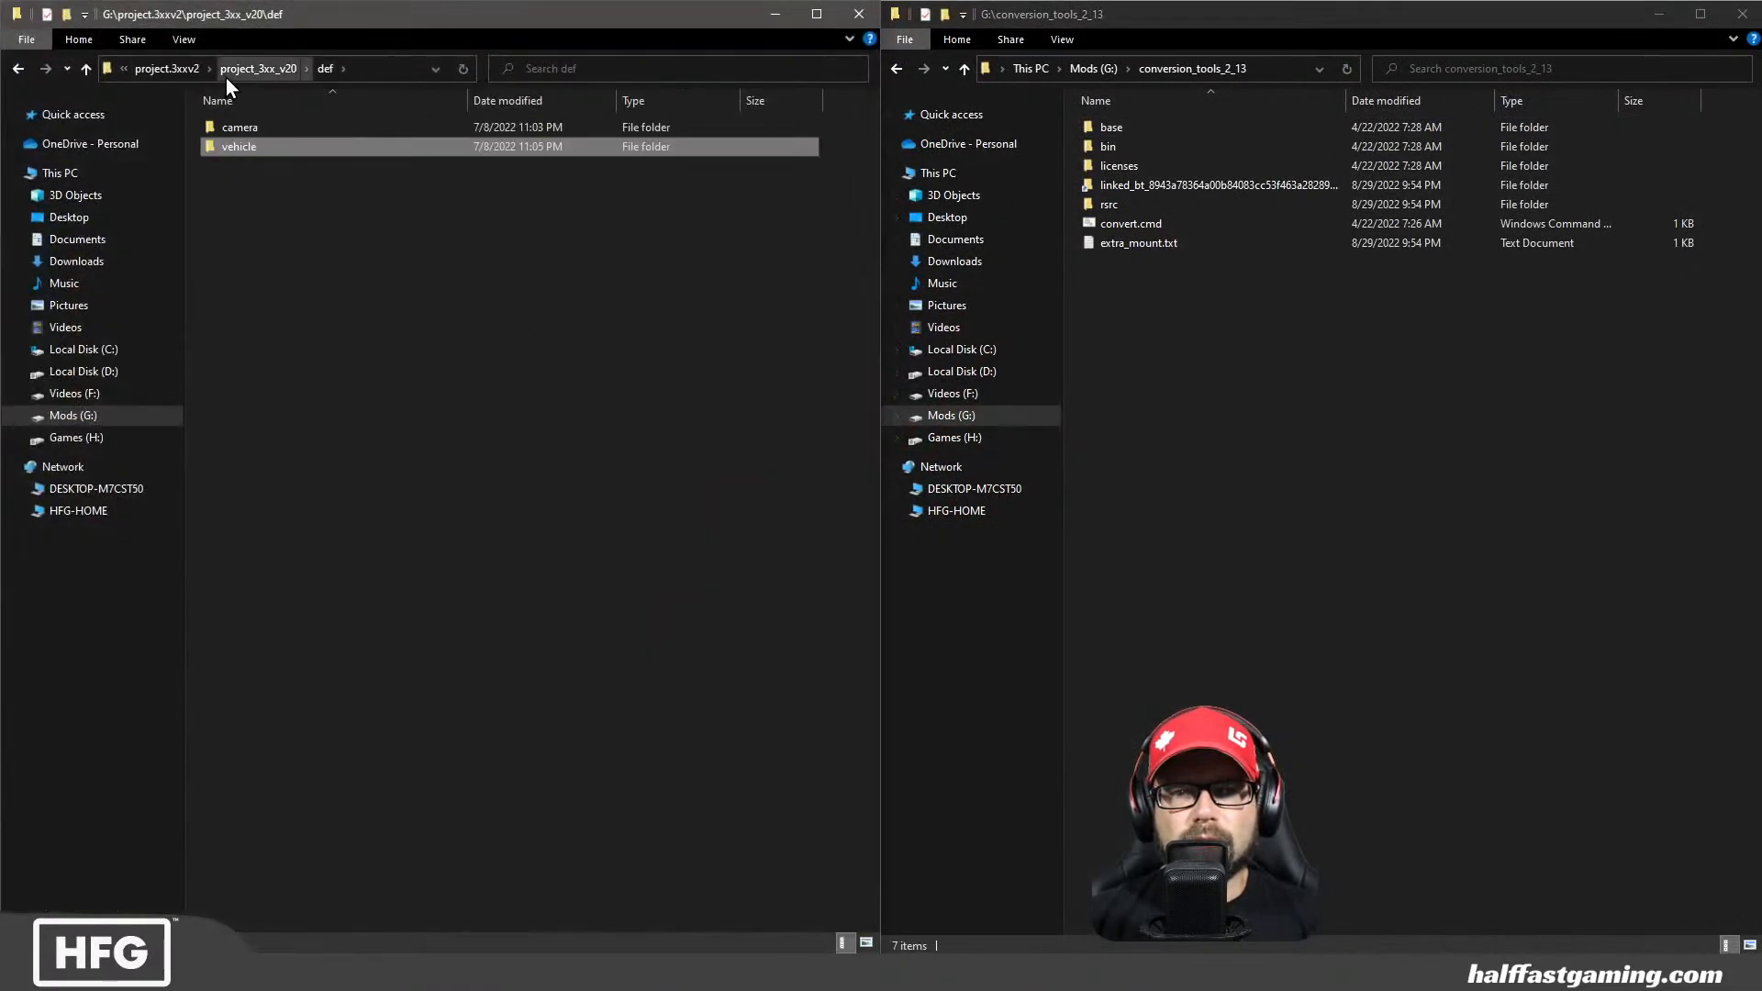
{"action": "left_click", "coordinate": [175, 70]}
{"action": "double_click", "coordinate": [322, 181]}
{"action": "double_click", "coordinate": [252, 153]}
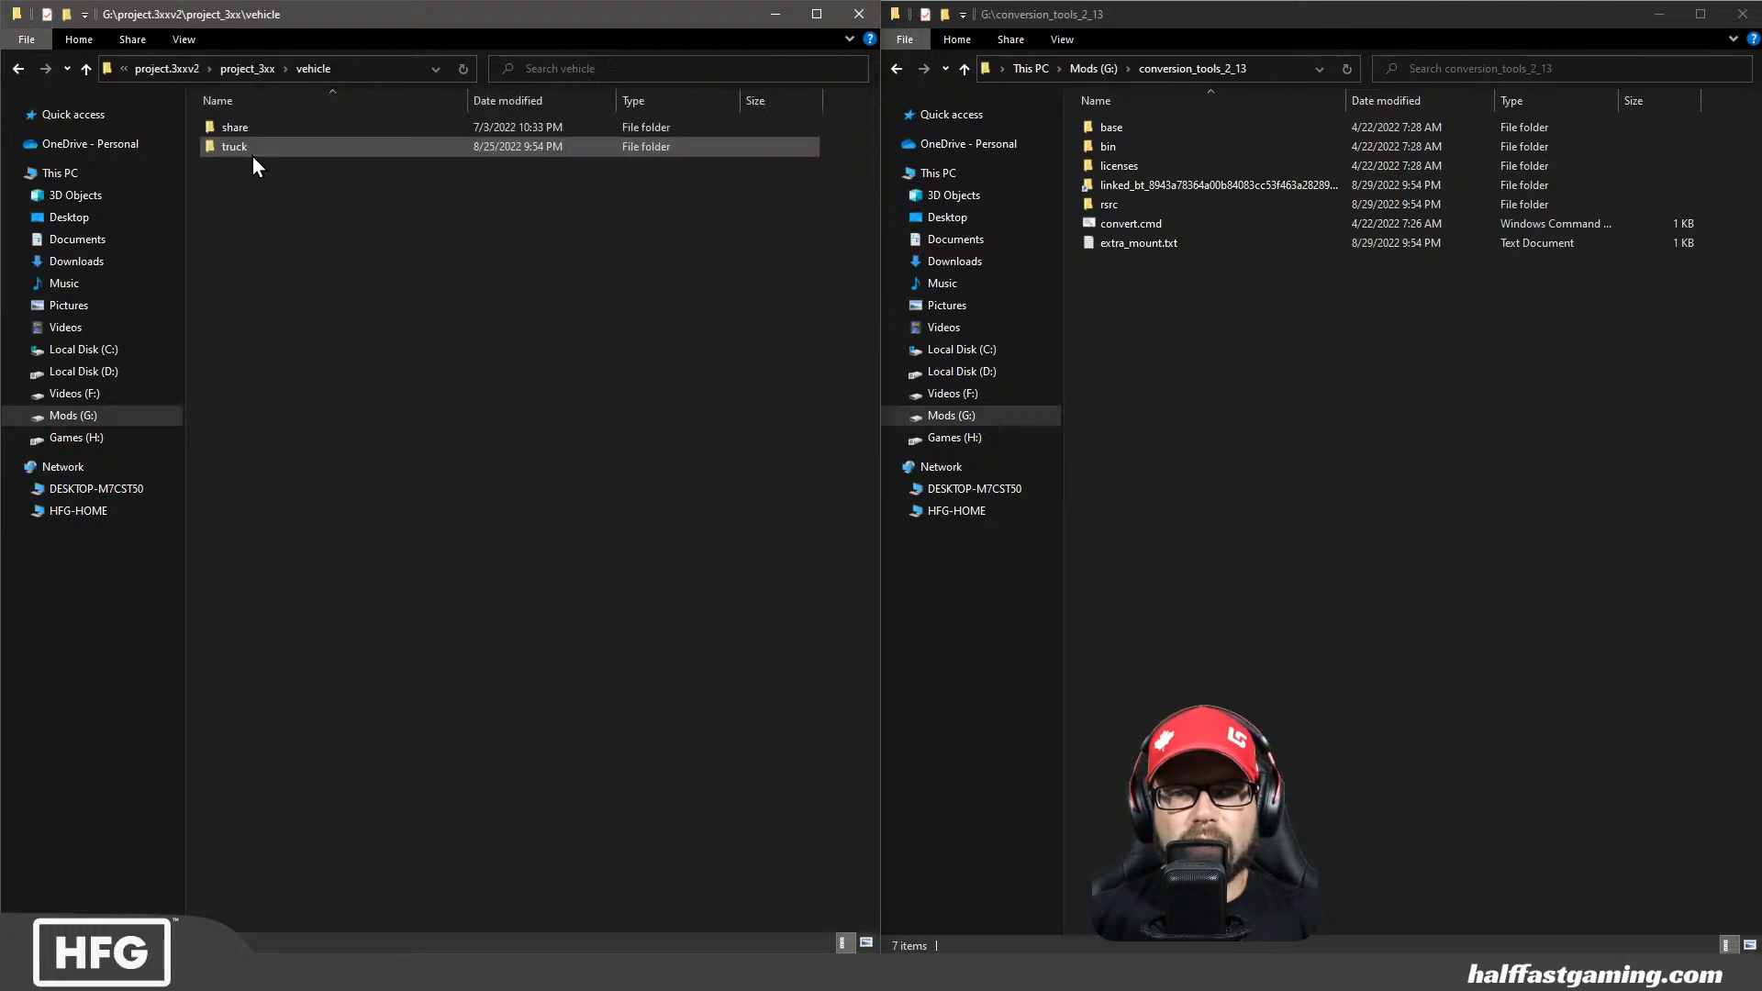
{"action": "double_click", "coordinate": [241, 150]}
{"action": "double_click", "coordinate": [243, 134]}
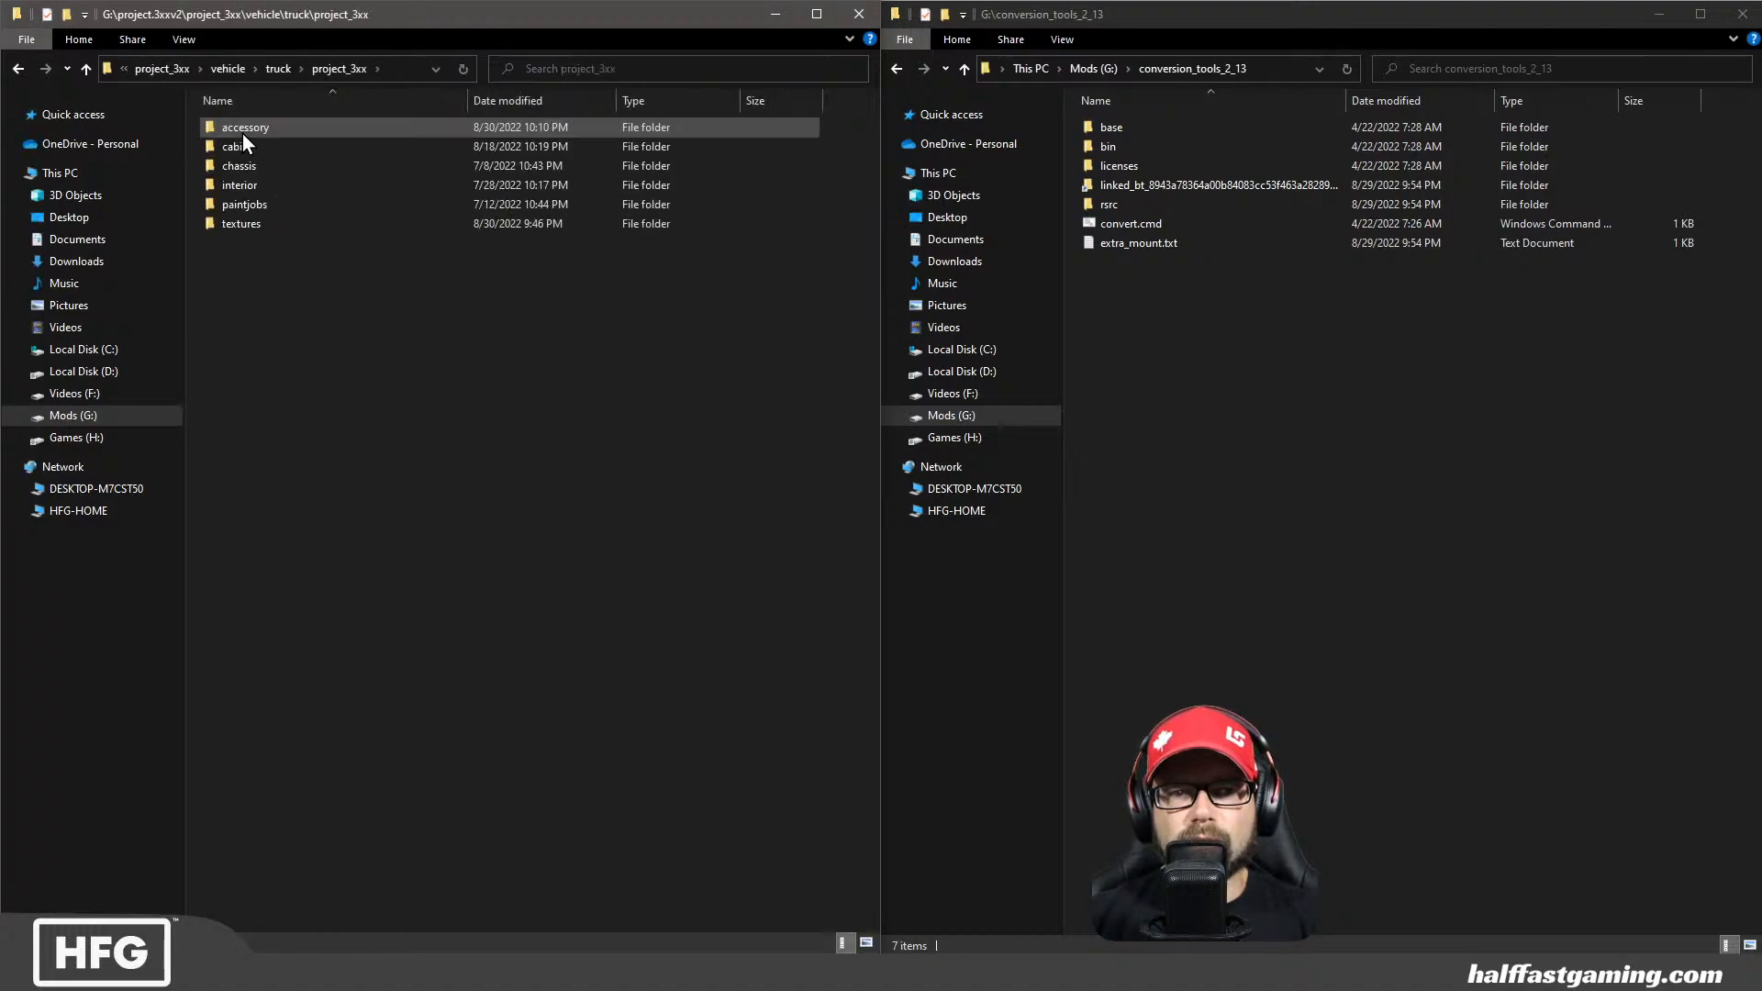
{"action": "double_click", "coordinate": [242, 134]}
{"action": "double_click", "coordinate": [238, 244]}
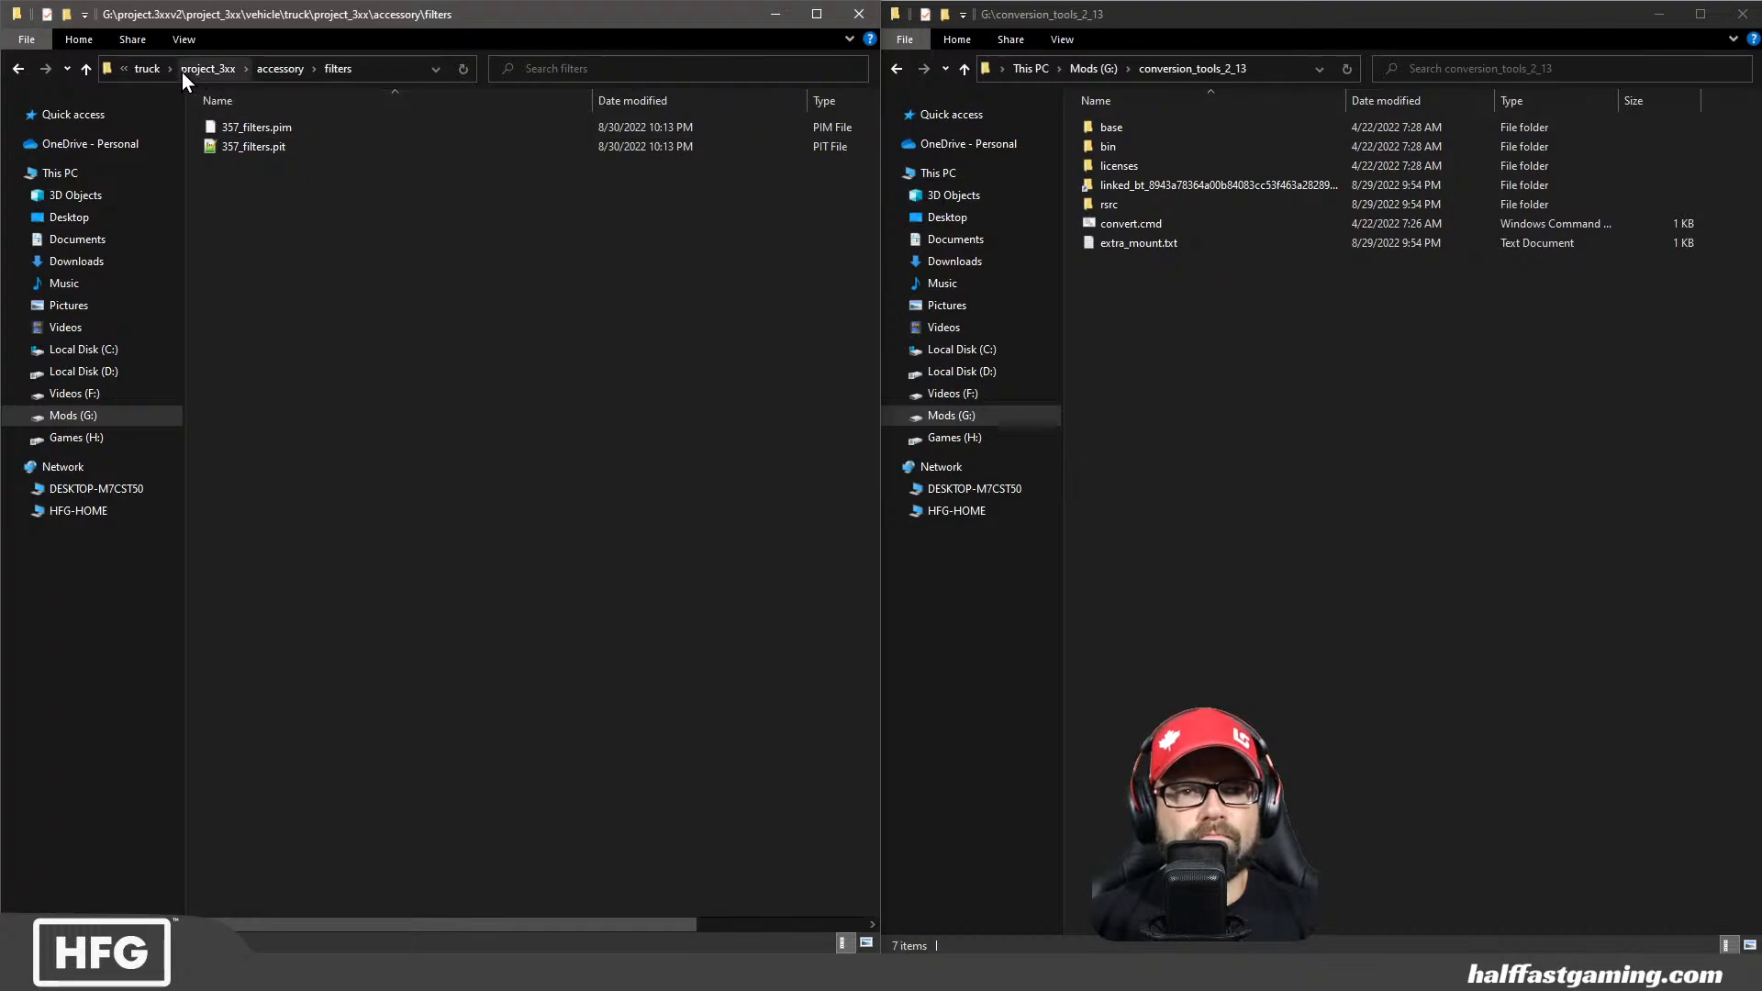
Return to the root project_3xx folder and switch back to Blender
{"action": "left_click", "coordinate": [156, 69]}
{"action": "left_click", "coordinate": [247, 69]}
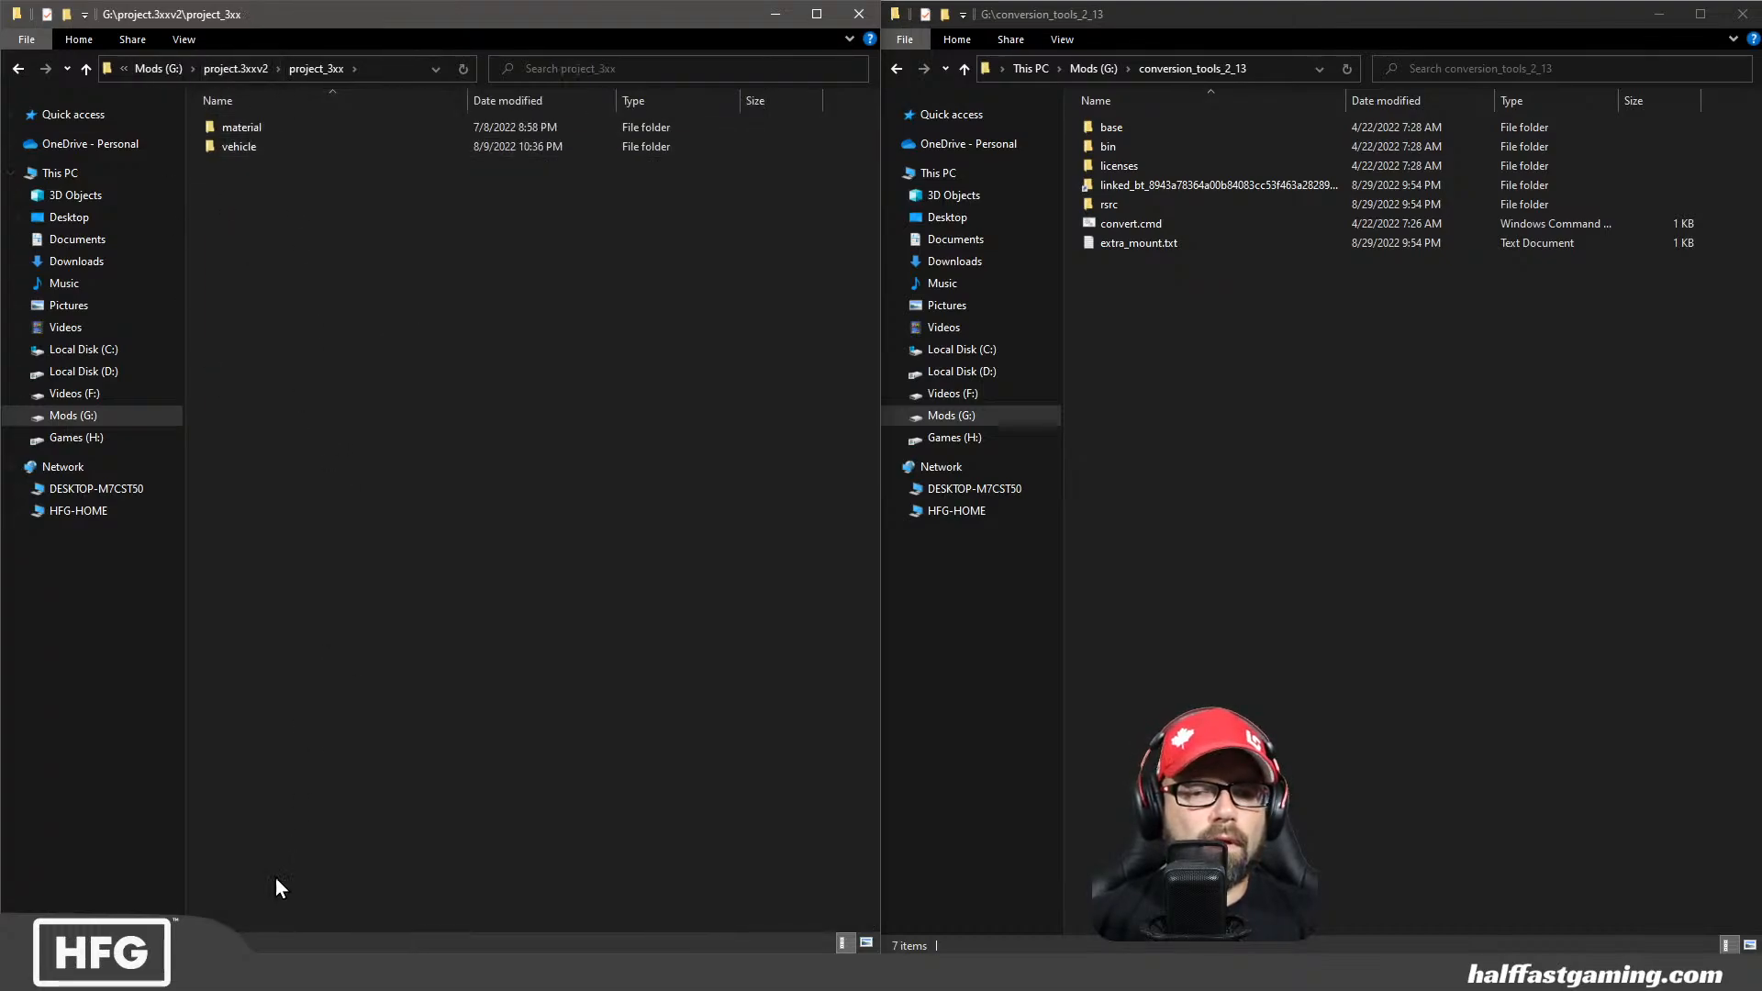
{"action": "left_click", "coordinate": [276, 972]}
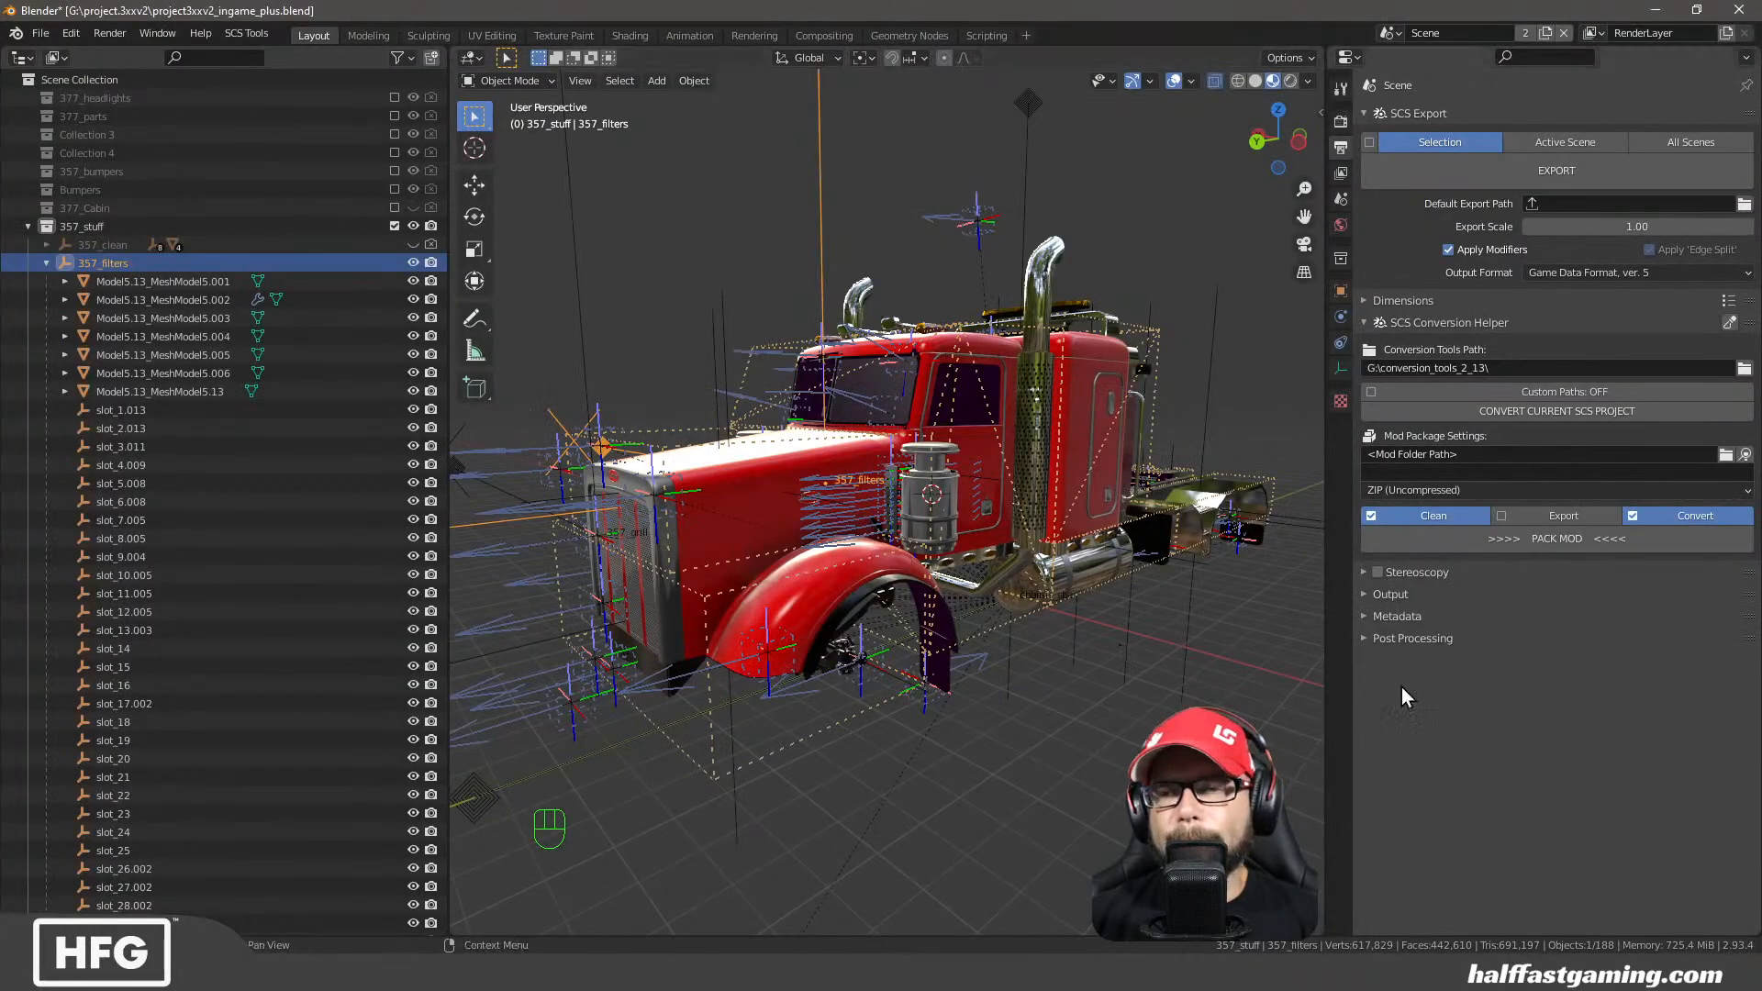
Disable rendering for 357_grill and for the meshes and slot locators under 357_filters
{"action": "middle_click_drag", "start_coordinate": [999, 633], "coordinate": [840, 595]}
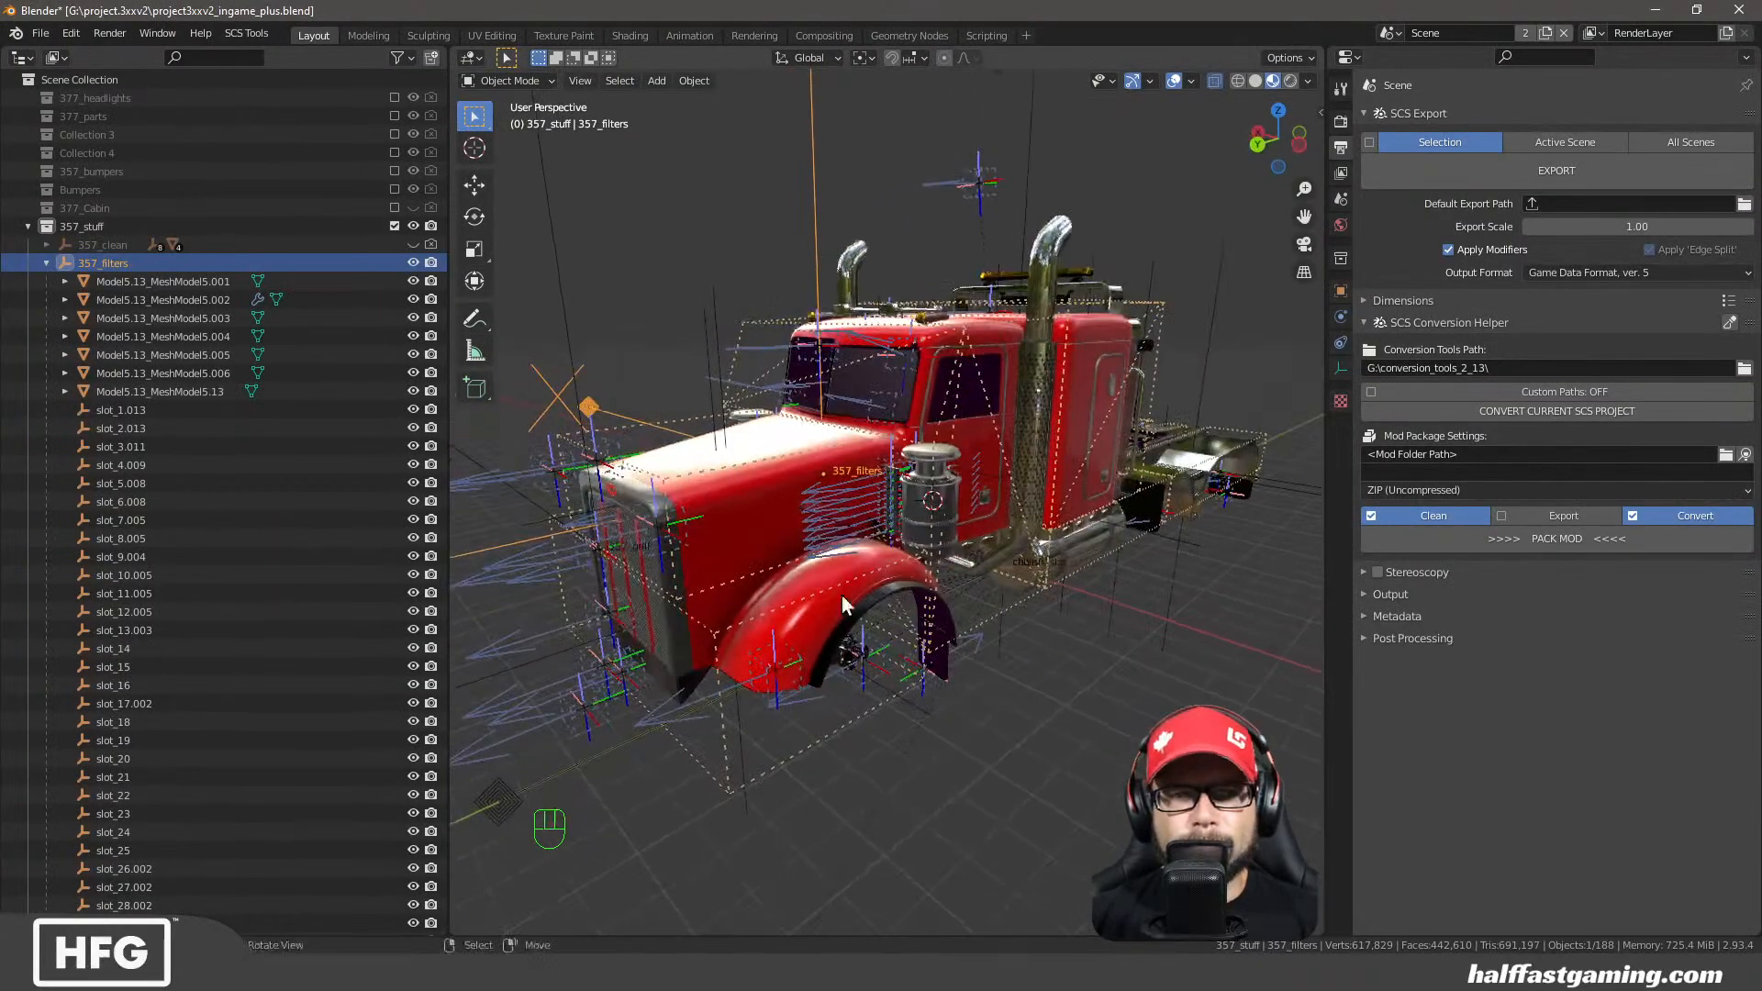
{"action": "left_click", "coordinate": [45, 262]}
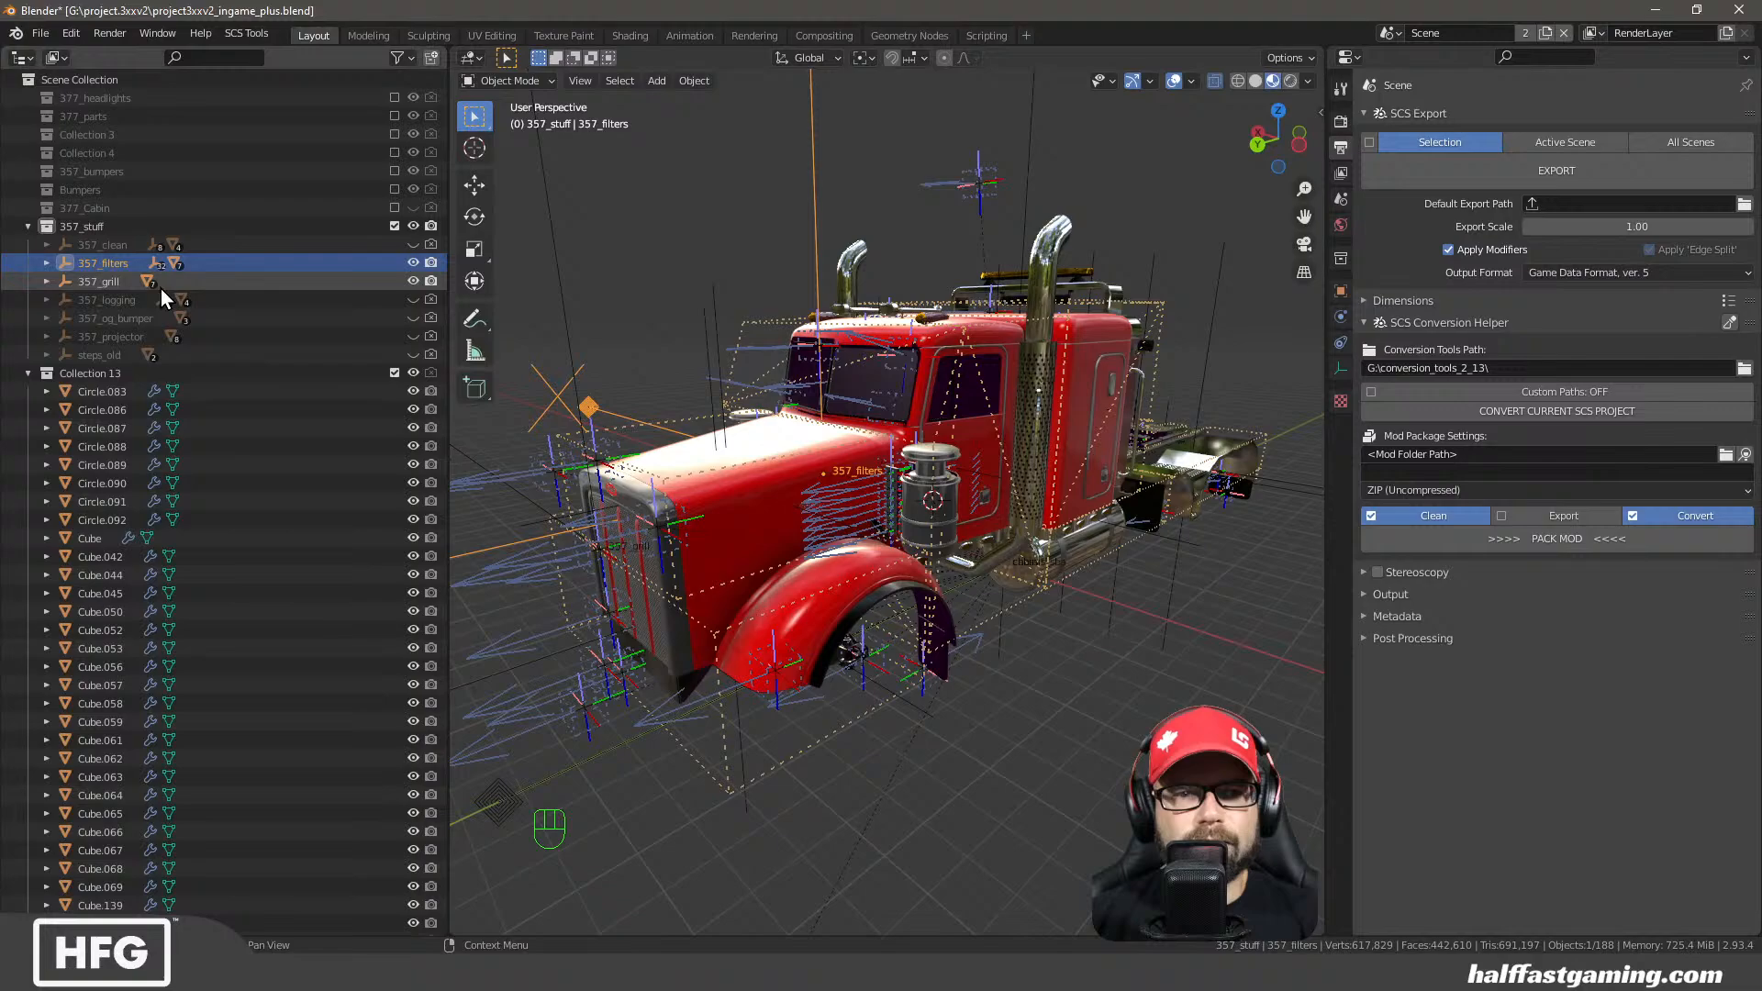
{"action": "left_click", "coordinate": [45, 263]}
{"action": "scroll", "coordinate": [290, 358], "scroll_direction": "down", "scroll_amount": 5}
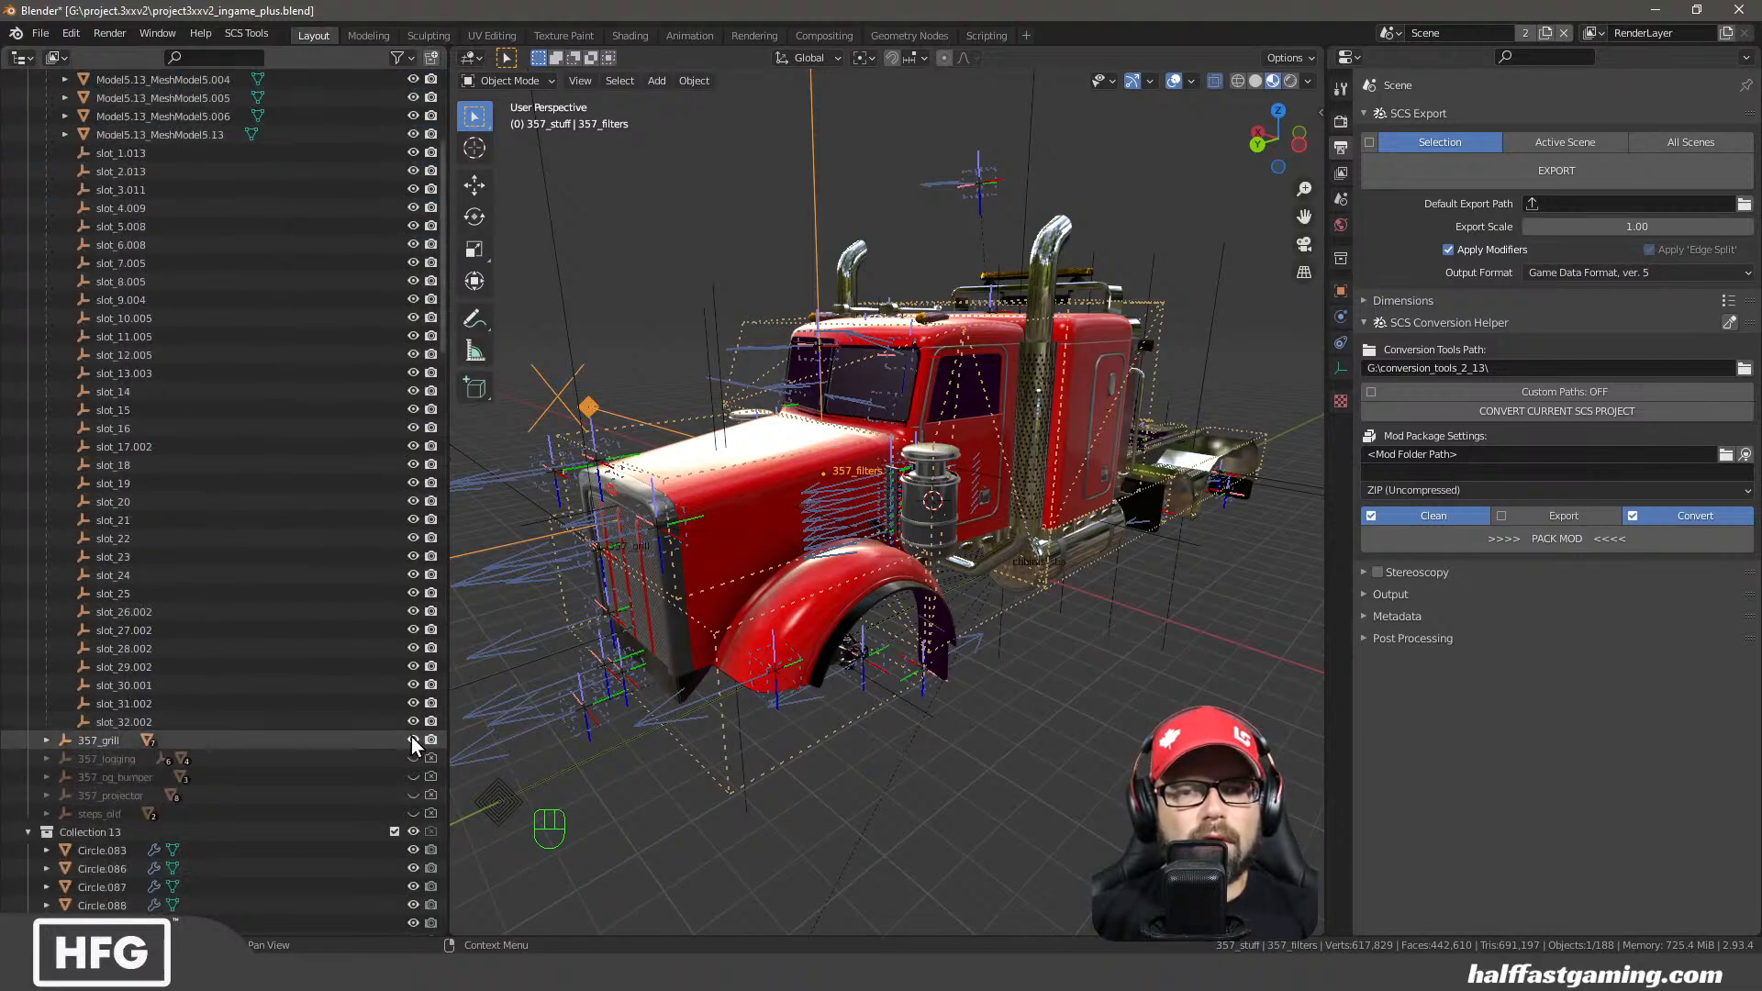
{"action": "left_click_drag", "start_coordinate": [432, 741], "coordinate": [428, 203]}
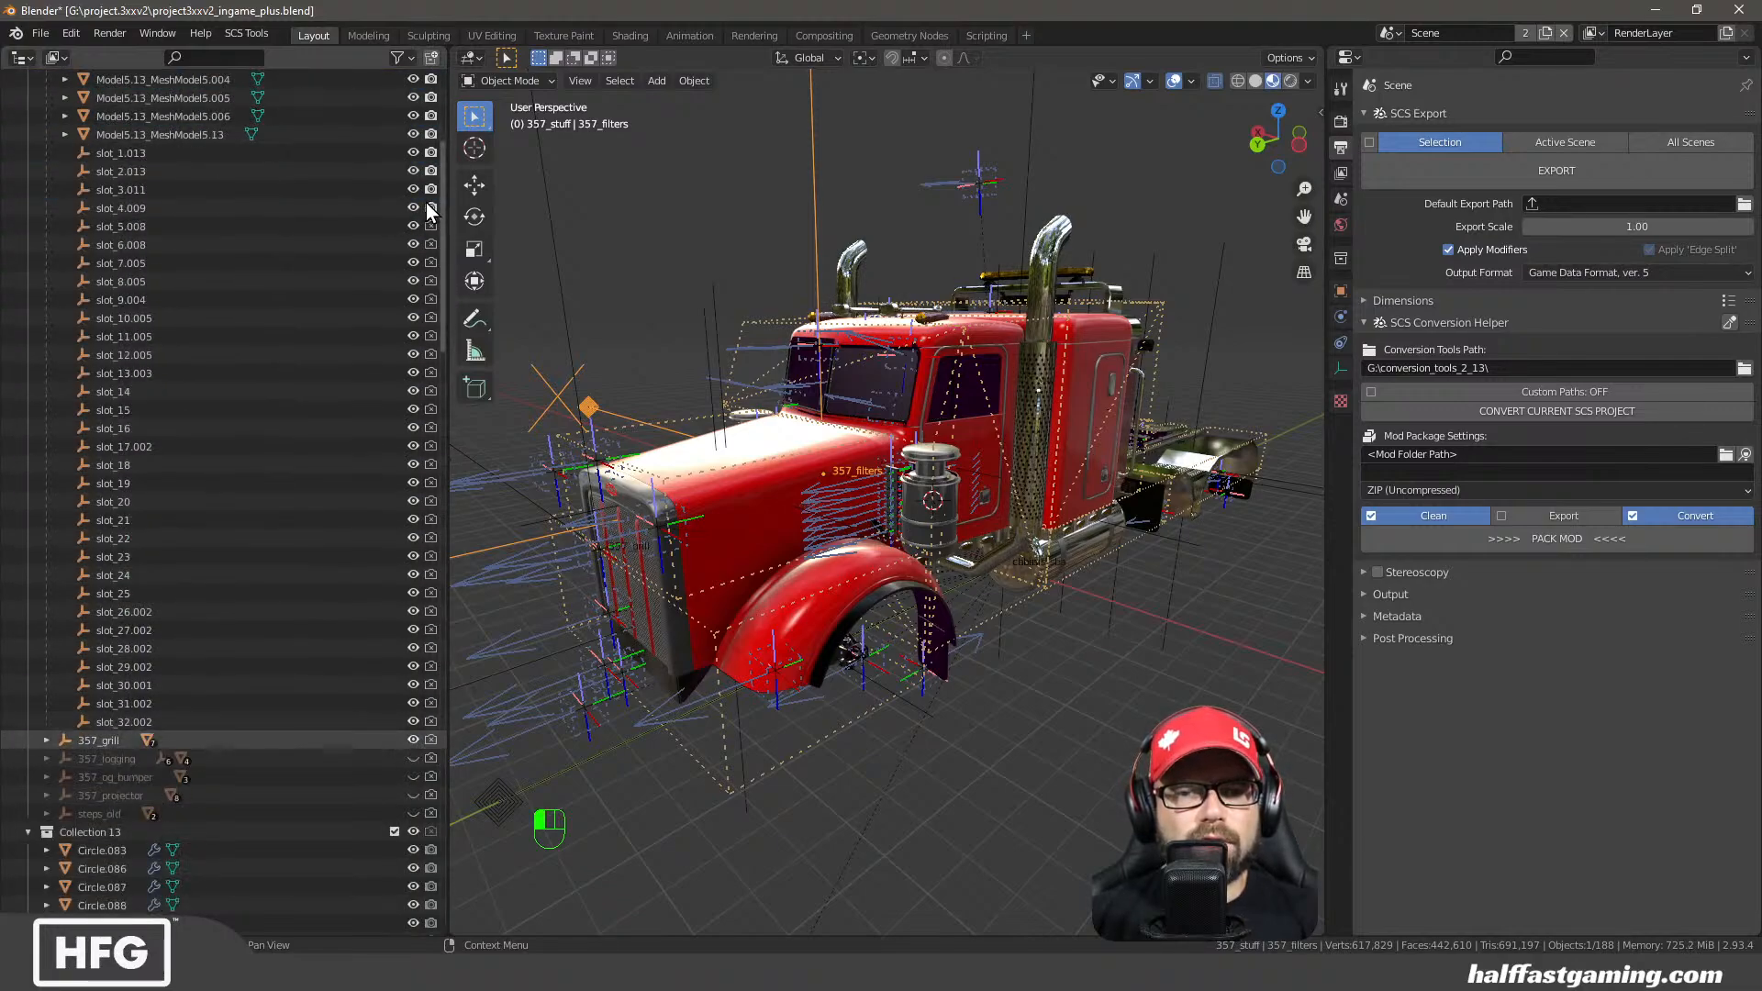
{"action": "scroll", "coordinate": [355, 545], "scroll_direction": "up", "scroll_amount": 5}
{"action": "scroll", "coordinate": [355, 543], "scroll_direction": "up", "scroll_amount": 2}
{"action": "left_click_drag", "start_coordinate": [431, 446], "coordinate": [408, 666]}
Hide 357_grill and 357_filters with all its meshes and slots in the viewport, and collapse the 357_filters hierarchy
{"action": "scroll", "coordinate": [404, 668], "scroll_direction": "down", "scroll_amount": 5}
{"action": "scroll", "coordinate": [404, 669], "scroll_direction": "down", "scroll_amount": 5}
{"action": "left_click_drag", "start_coordinate": [412, 283], "coordinate": [428, 500]}
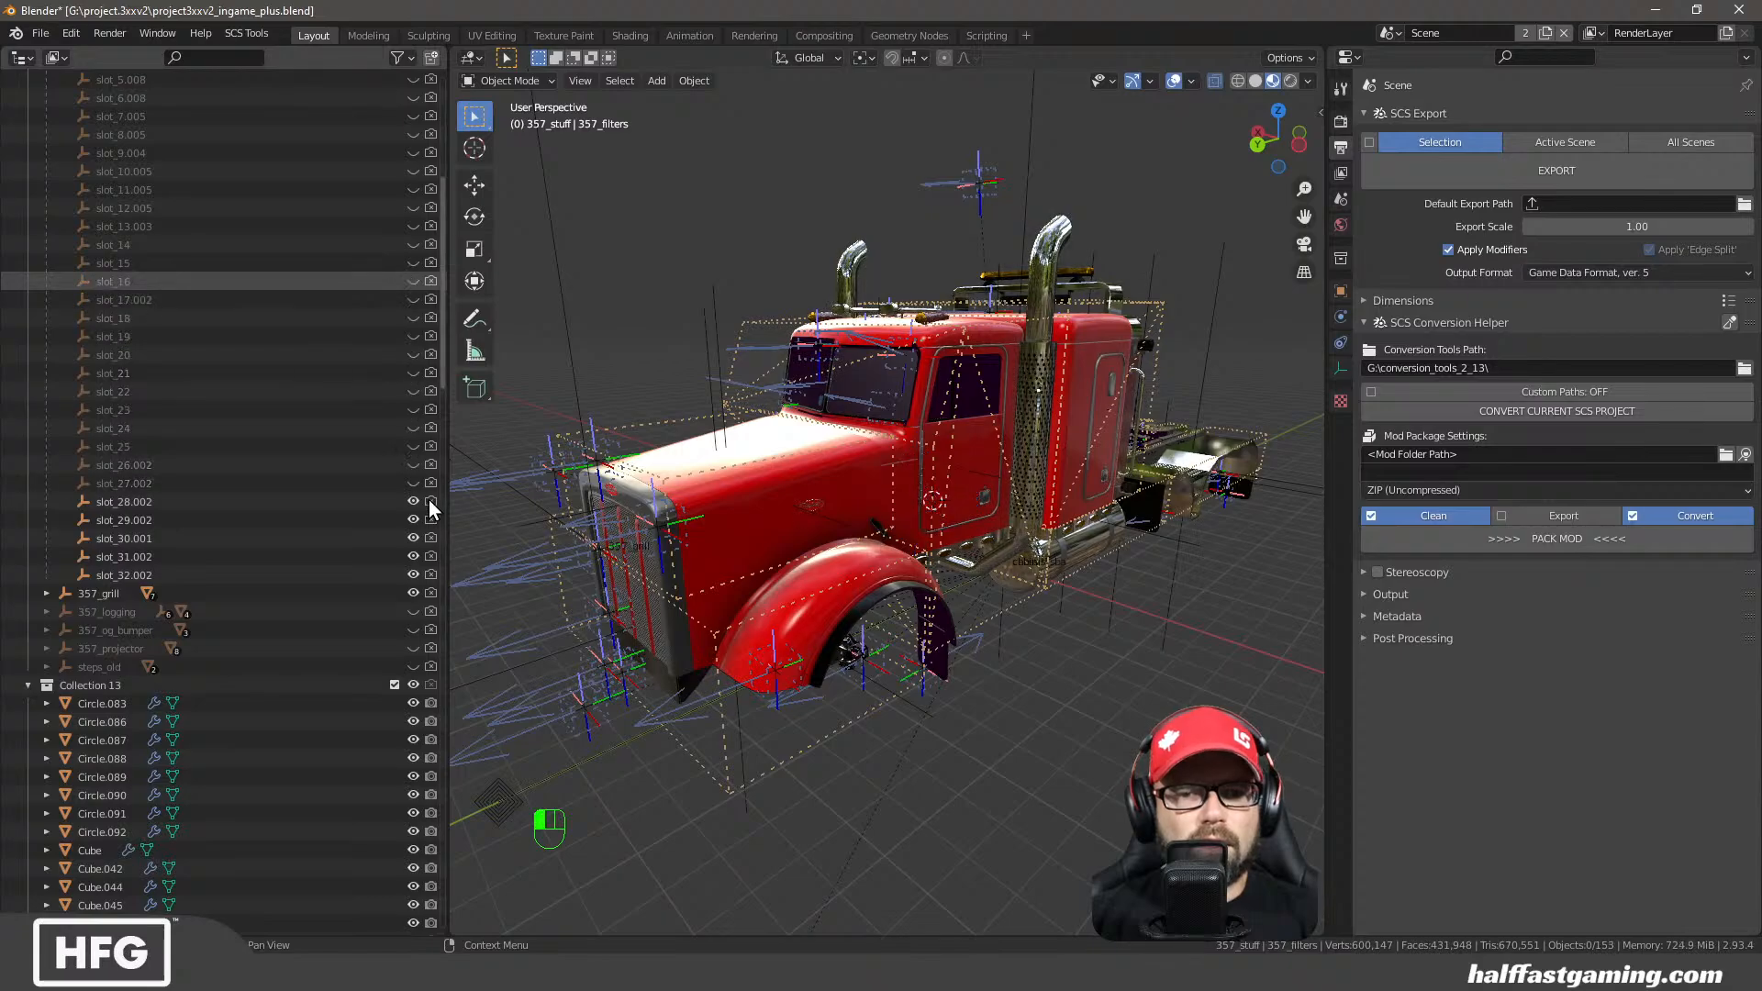
{"action": "scroll", "coordinate": [262, 593], "scroll_direction": "up", "scroll_amount": 7}
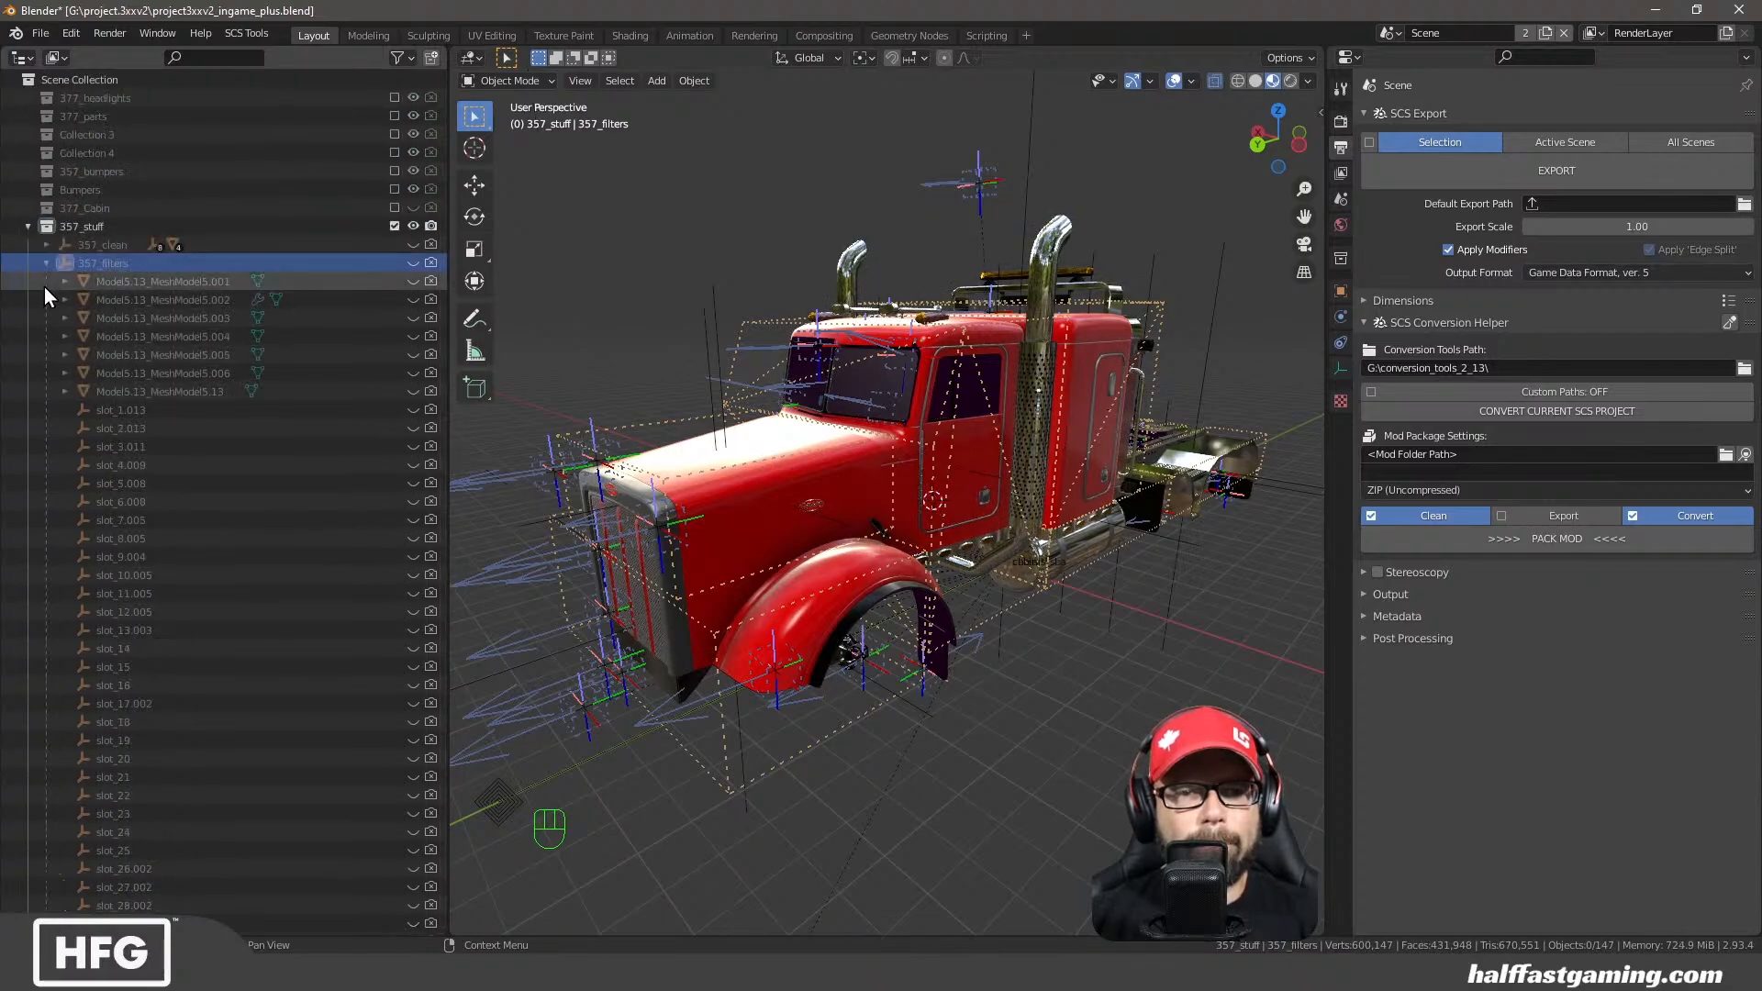
{"action": "left_click", "coordinate": [46, 264]}
Inspect the truck's exhaust stacks and expand chassis_sba in the sba_chassis collection to find the exhaust locator
{"action": "middle_click_drag", "start_coordinate": [861, 623], "coordinate": [977, 548]}
{"action": "middle_click", "coordinate": [1053, 387], "text": "alt"}
{"action": "scroll", "coordinate": [1009, 459], "scroll_direction": "up", "scroll_amount": 4}
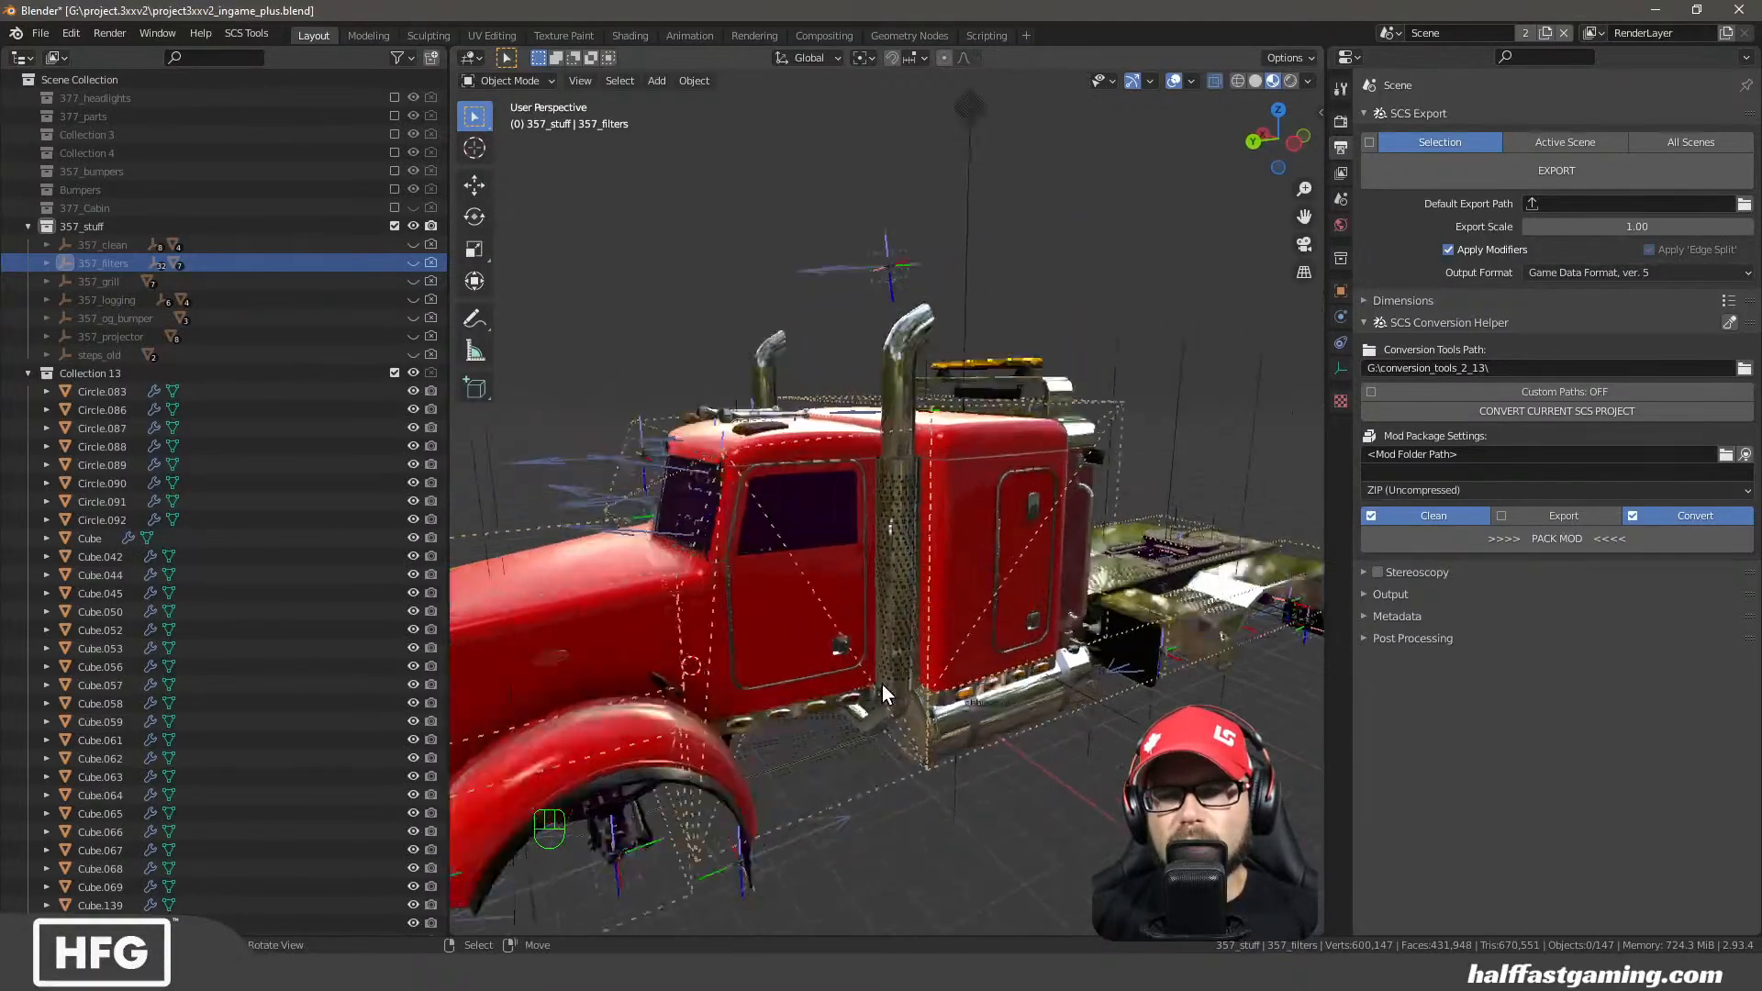
{"action": "middle_click_drag", "start_coordinate": [906, 642], "coordinate": [867, 659]}
{"action": "scroll", "coordinate": [879, 662], "scroll_direction": "down", "scroll_amount": 4}
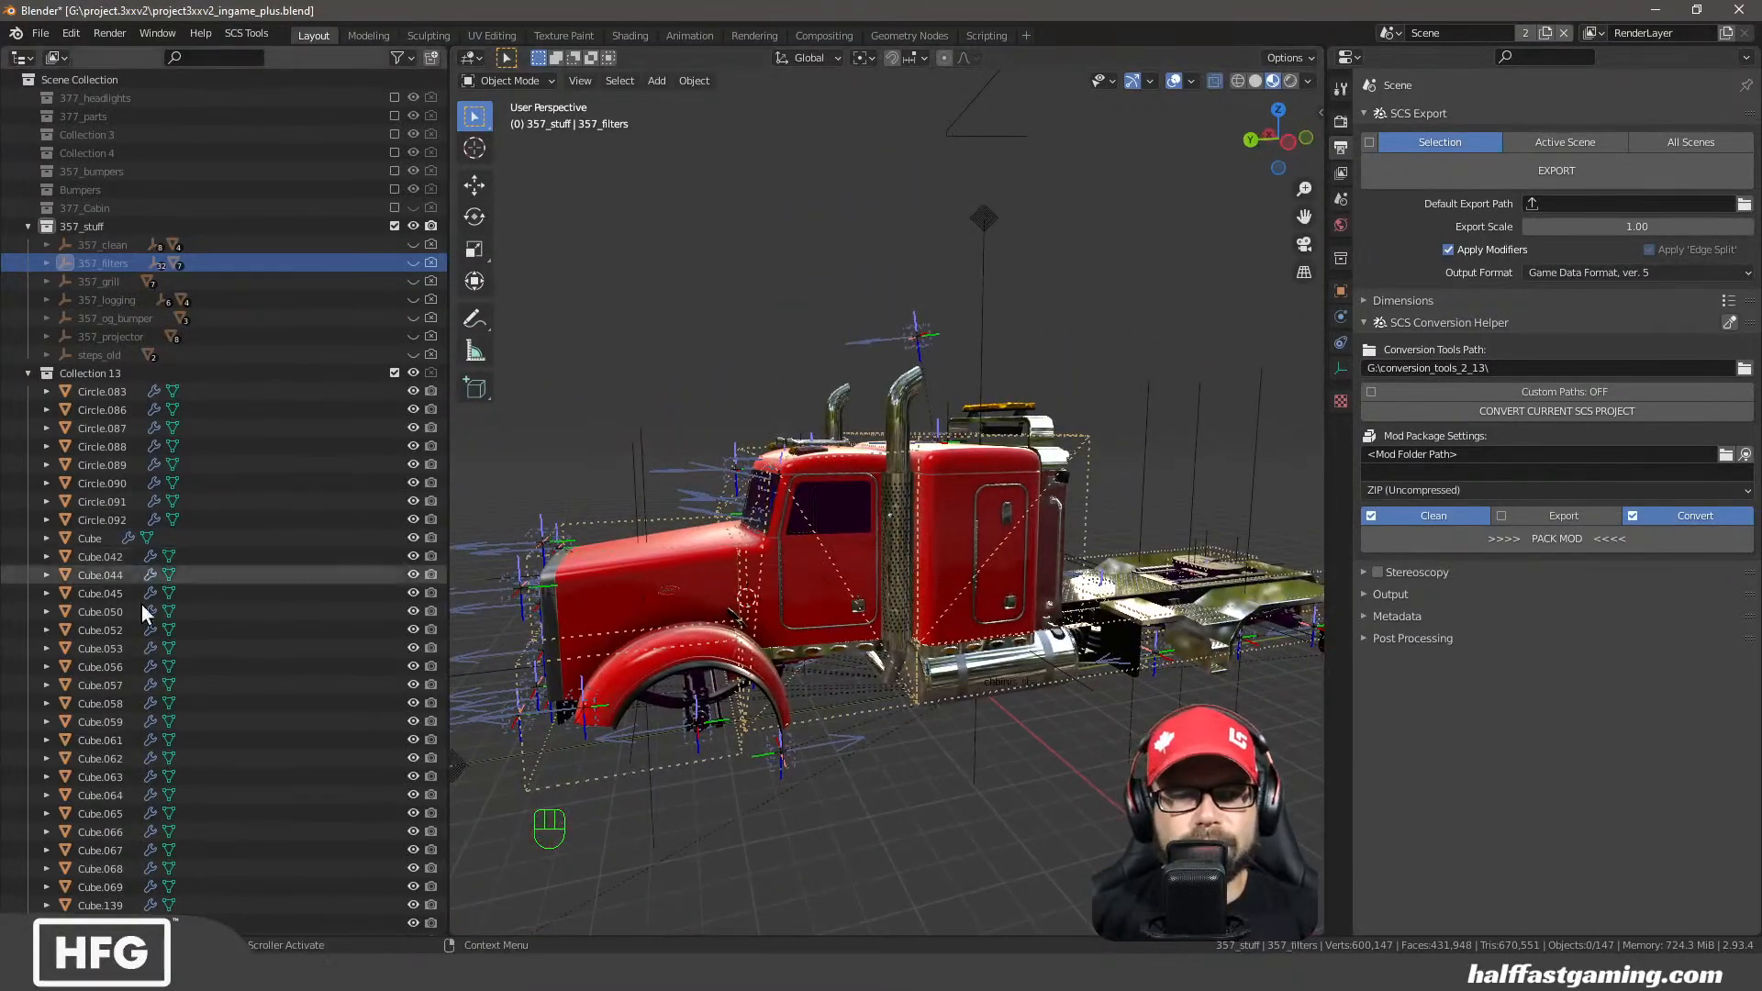
{"action": "scroll", "coordinate": [141, 730], "scroll_direction": "down", "scroll_amount": 15}
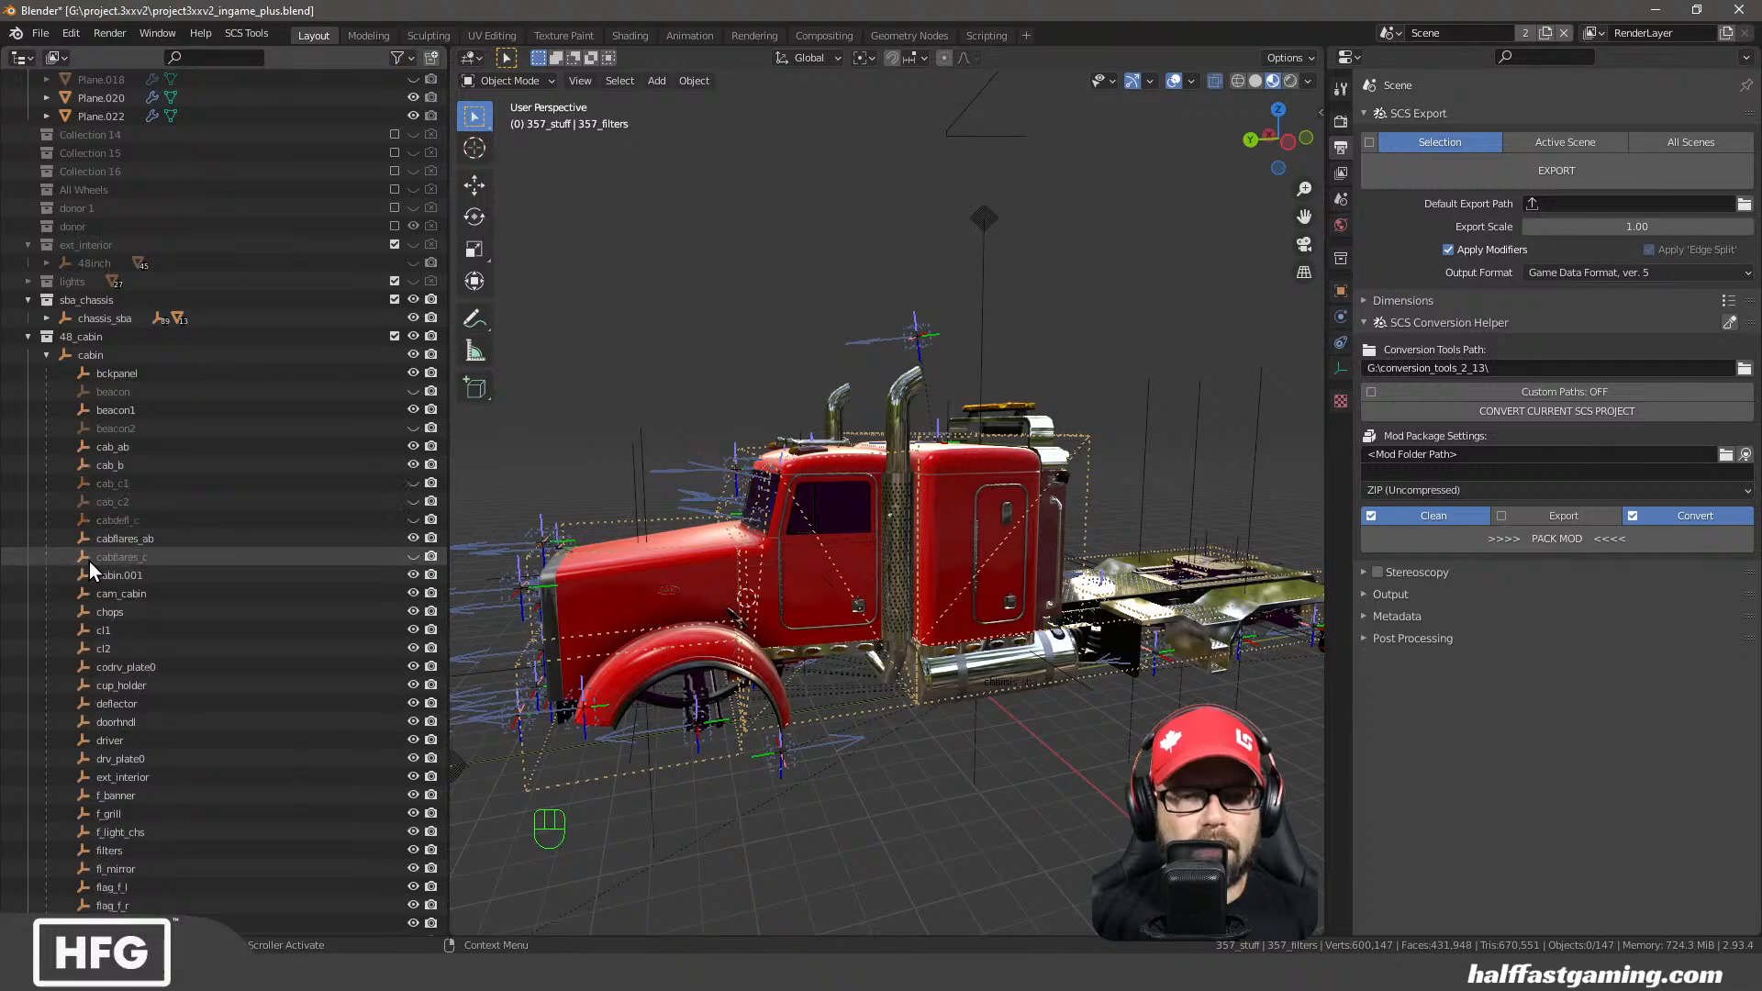
{"action": "scroll", "coordinate": [90, 559], "scroll_direction": "down", "scroll_amount": 3}
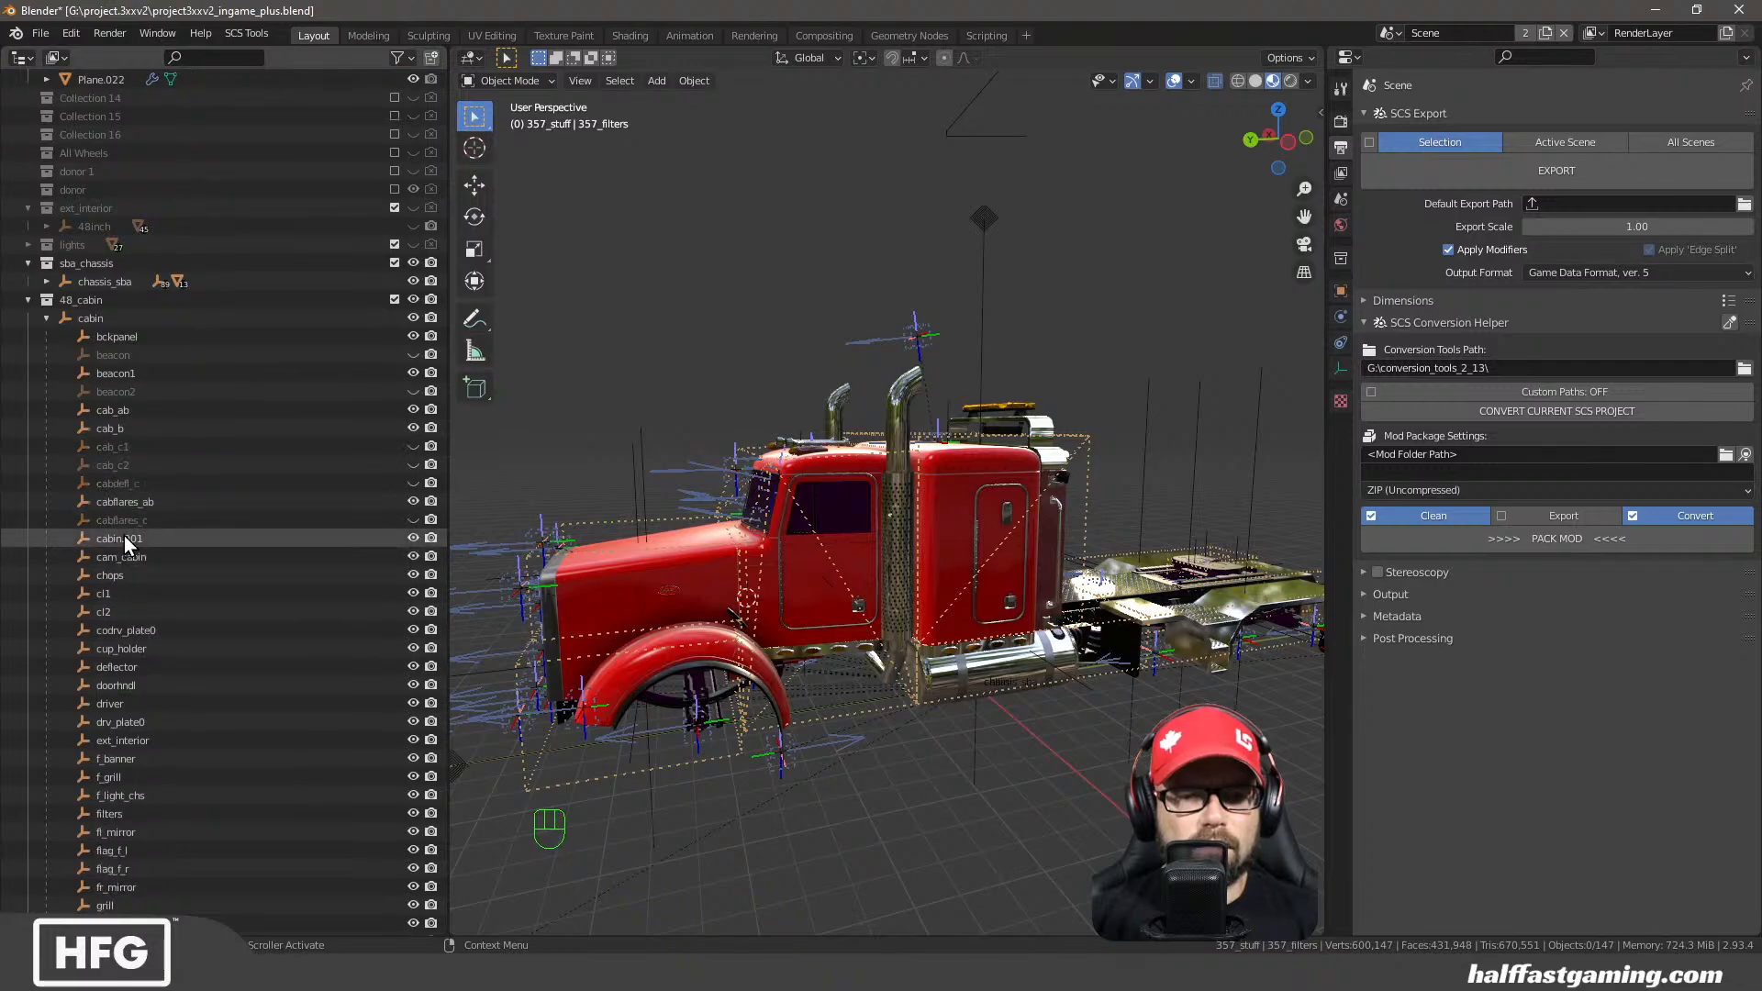
{"action": "left_click", "coordinate": [46, 281]}
{"action": "scroll", "coordinate": [147, 426], "scroll_direction": "down", "scroll_amount": 4}
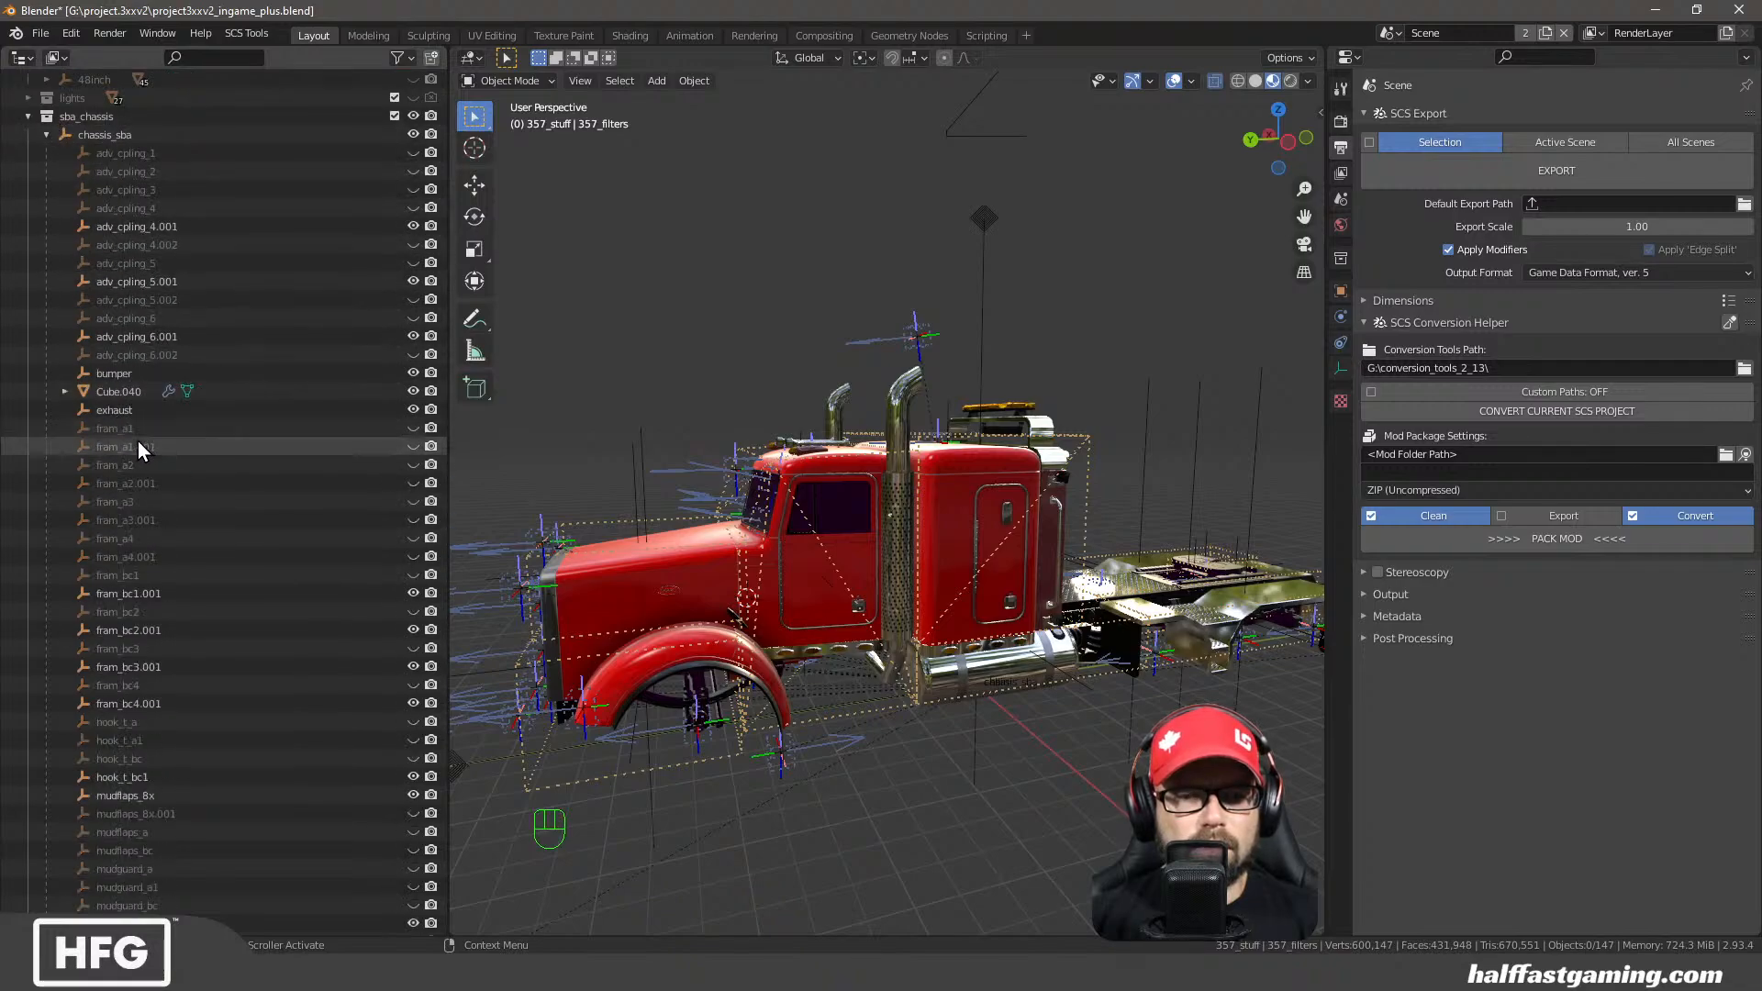
Snap the 3D cursor to the exhaust locator of chassis_sba
{"action": "left_click", "coordinate": [130, 411]}
{"action": "middle_click_drag", "start_coordinate": [679, 569], "coordinate": [740, 605]}
{"action": "key", "text": "shift+s"}
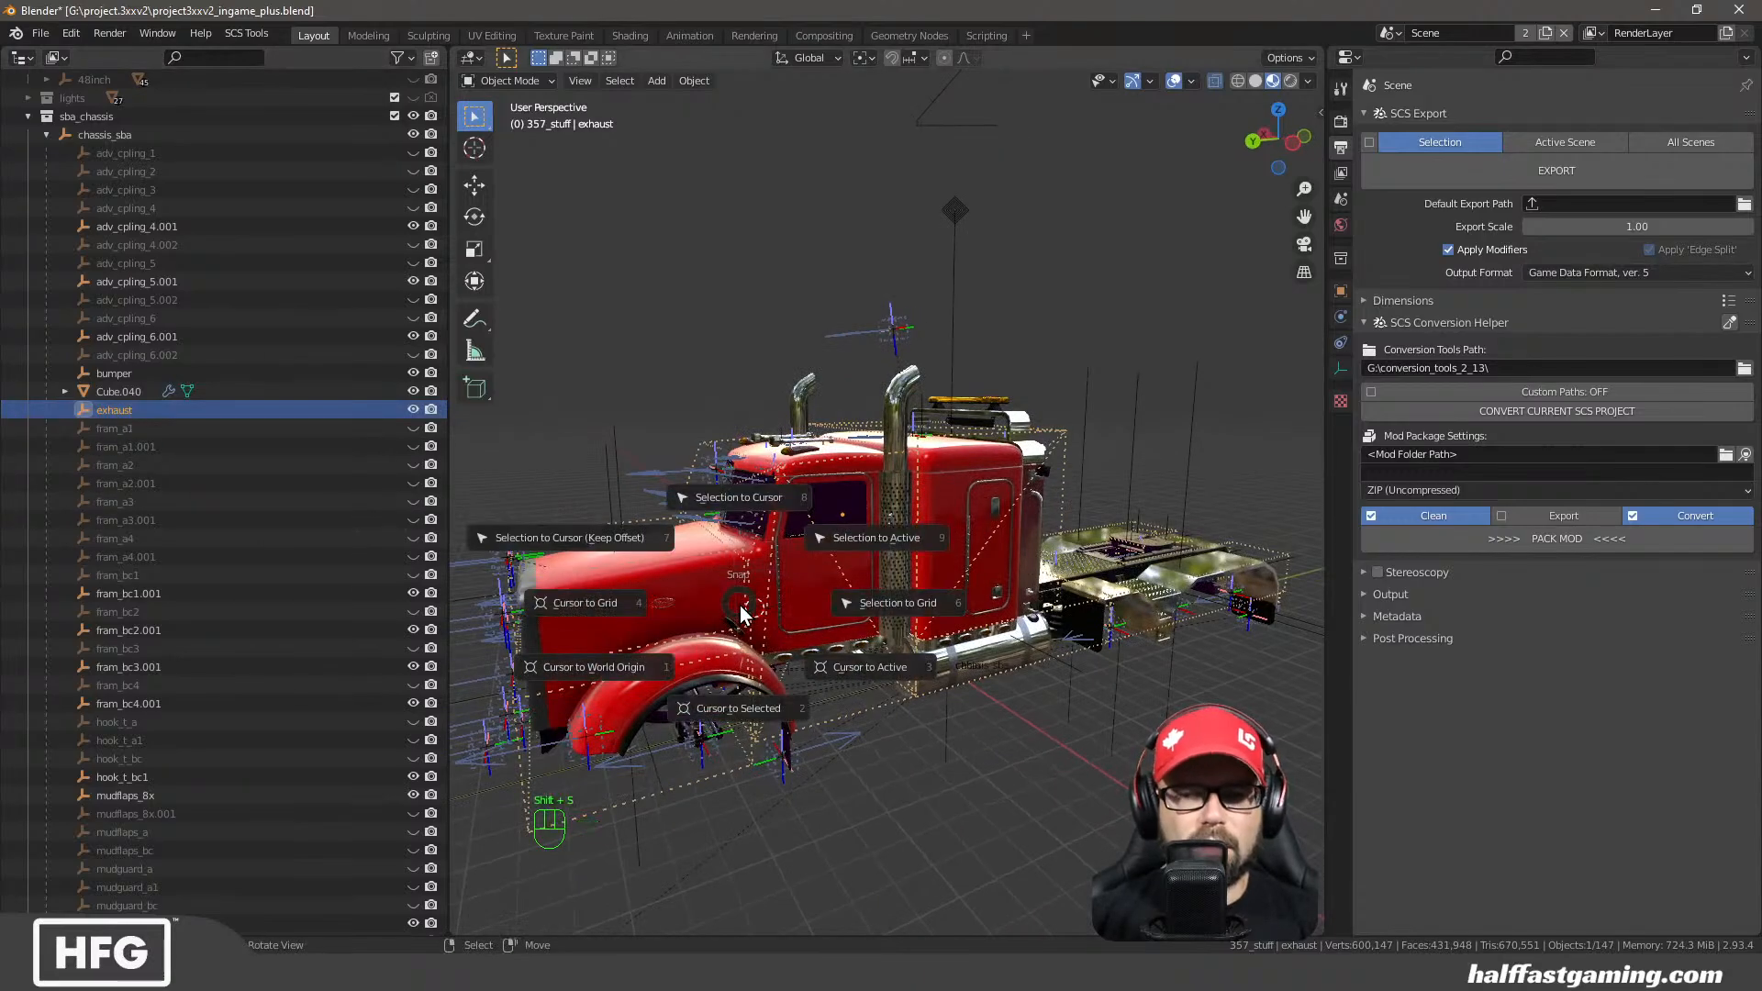
{"action": "left_click", "coordinate": [731, 694]}
{"action": "middle_click_drag", "start_coordinate": [731, 693], "coordinate": [911, 652]}
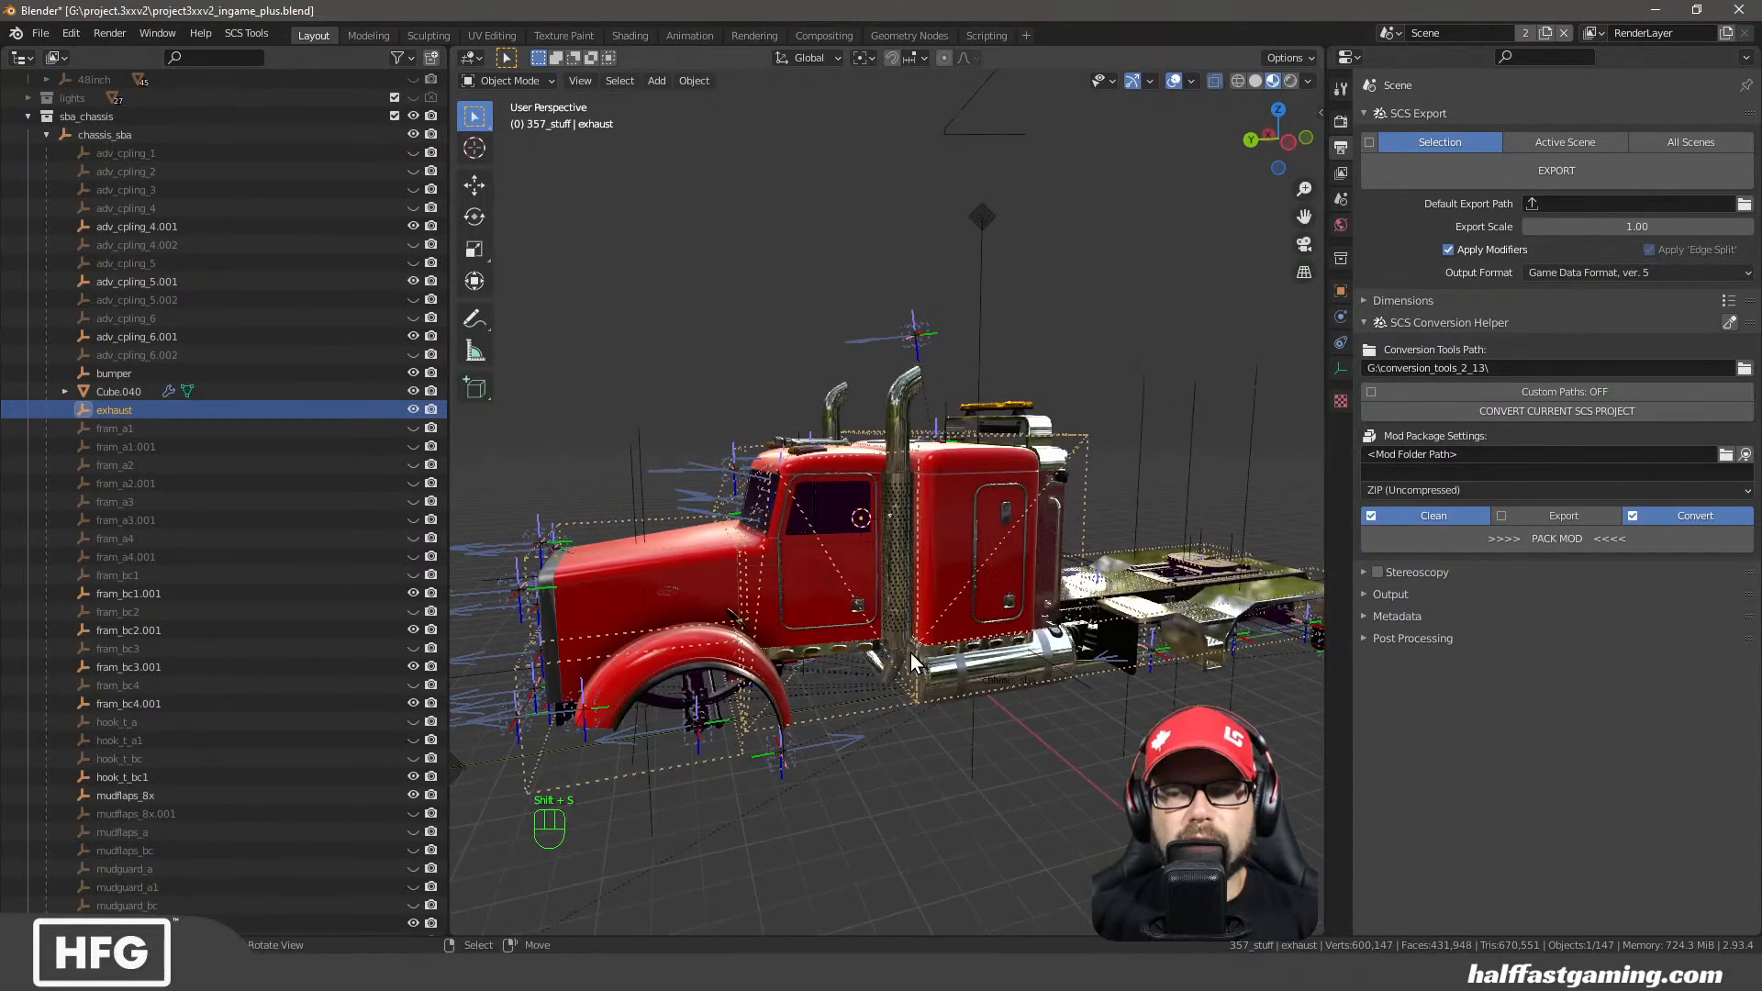
Add an SCS root object to the 357_stuff collection at the 3D cursor and rename it curve_guard
{"action": "scroll", "coordinate": [239, 528], "scroll_direction": "up", "scroll_amount": 15}
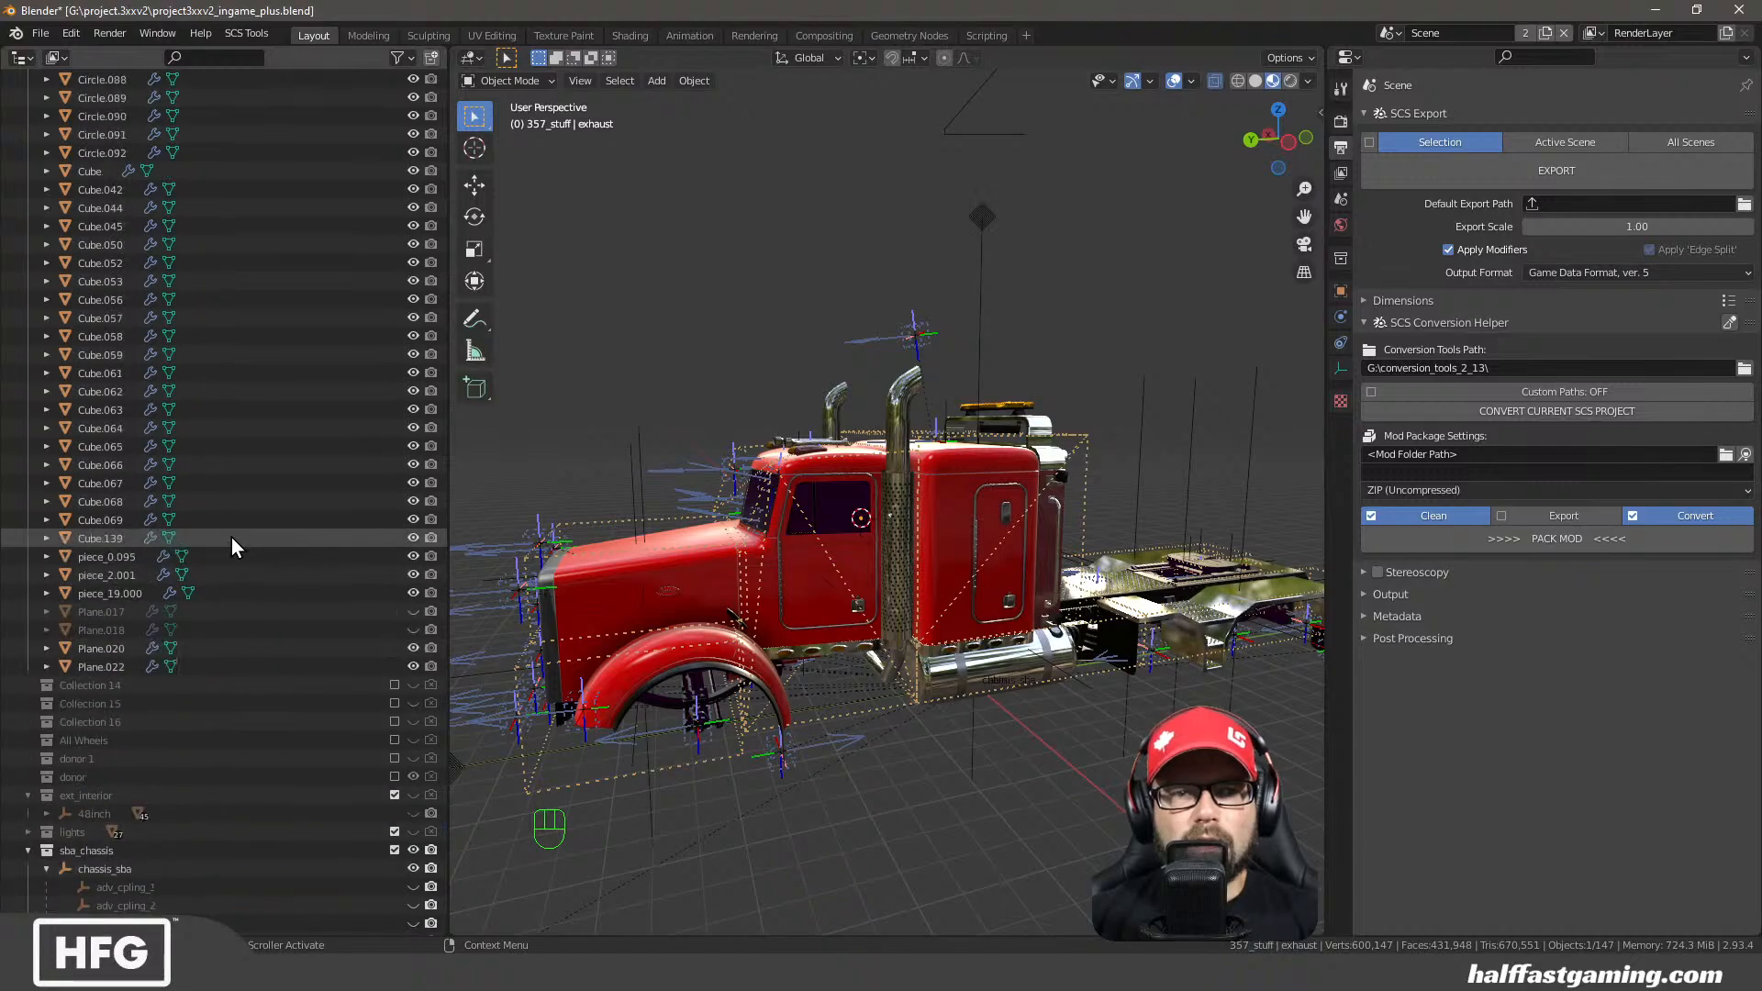
{"action": "scroll", "coordinate": [88, 248], "scroll_direction": "up", "scroll_amount": 2}
{"action": "left_click", "coordinate": [86, 226]}
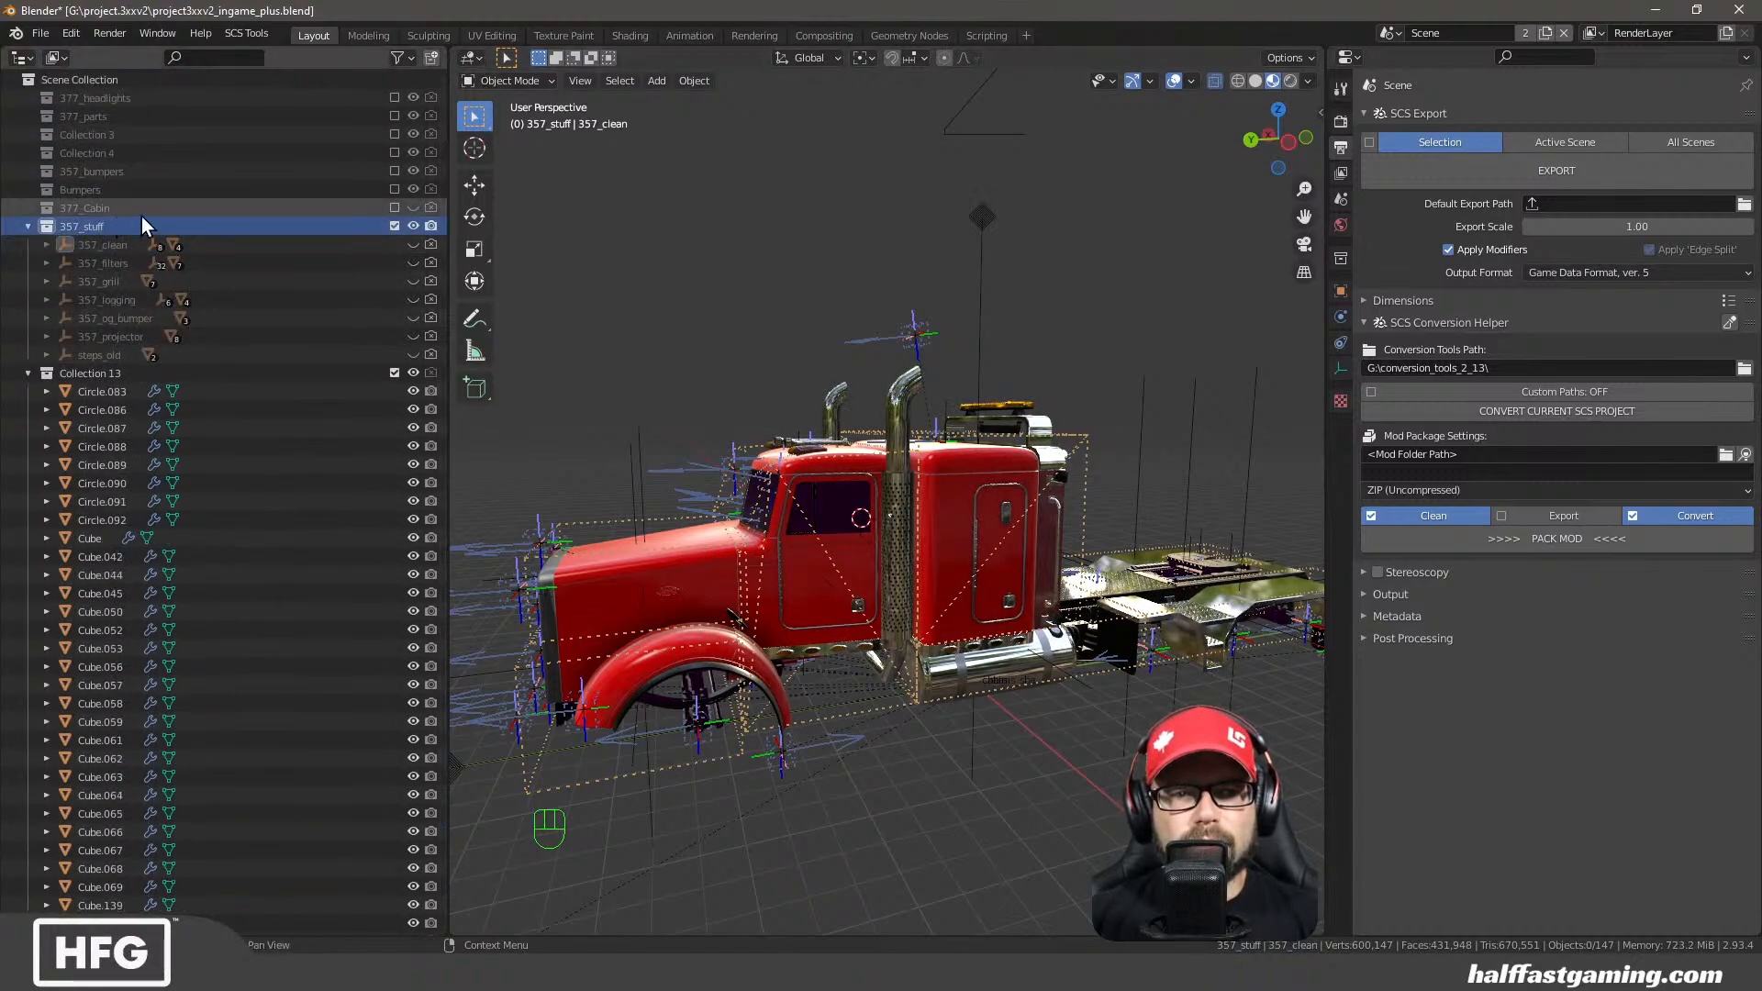
{"action": "left_click", "coordinate": [648, 81]}
{"action": "mouse_move", "coordinate": [666, 101]}
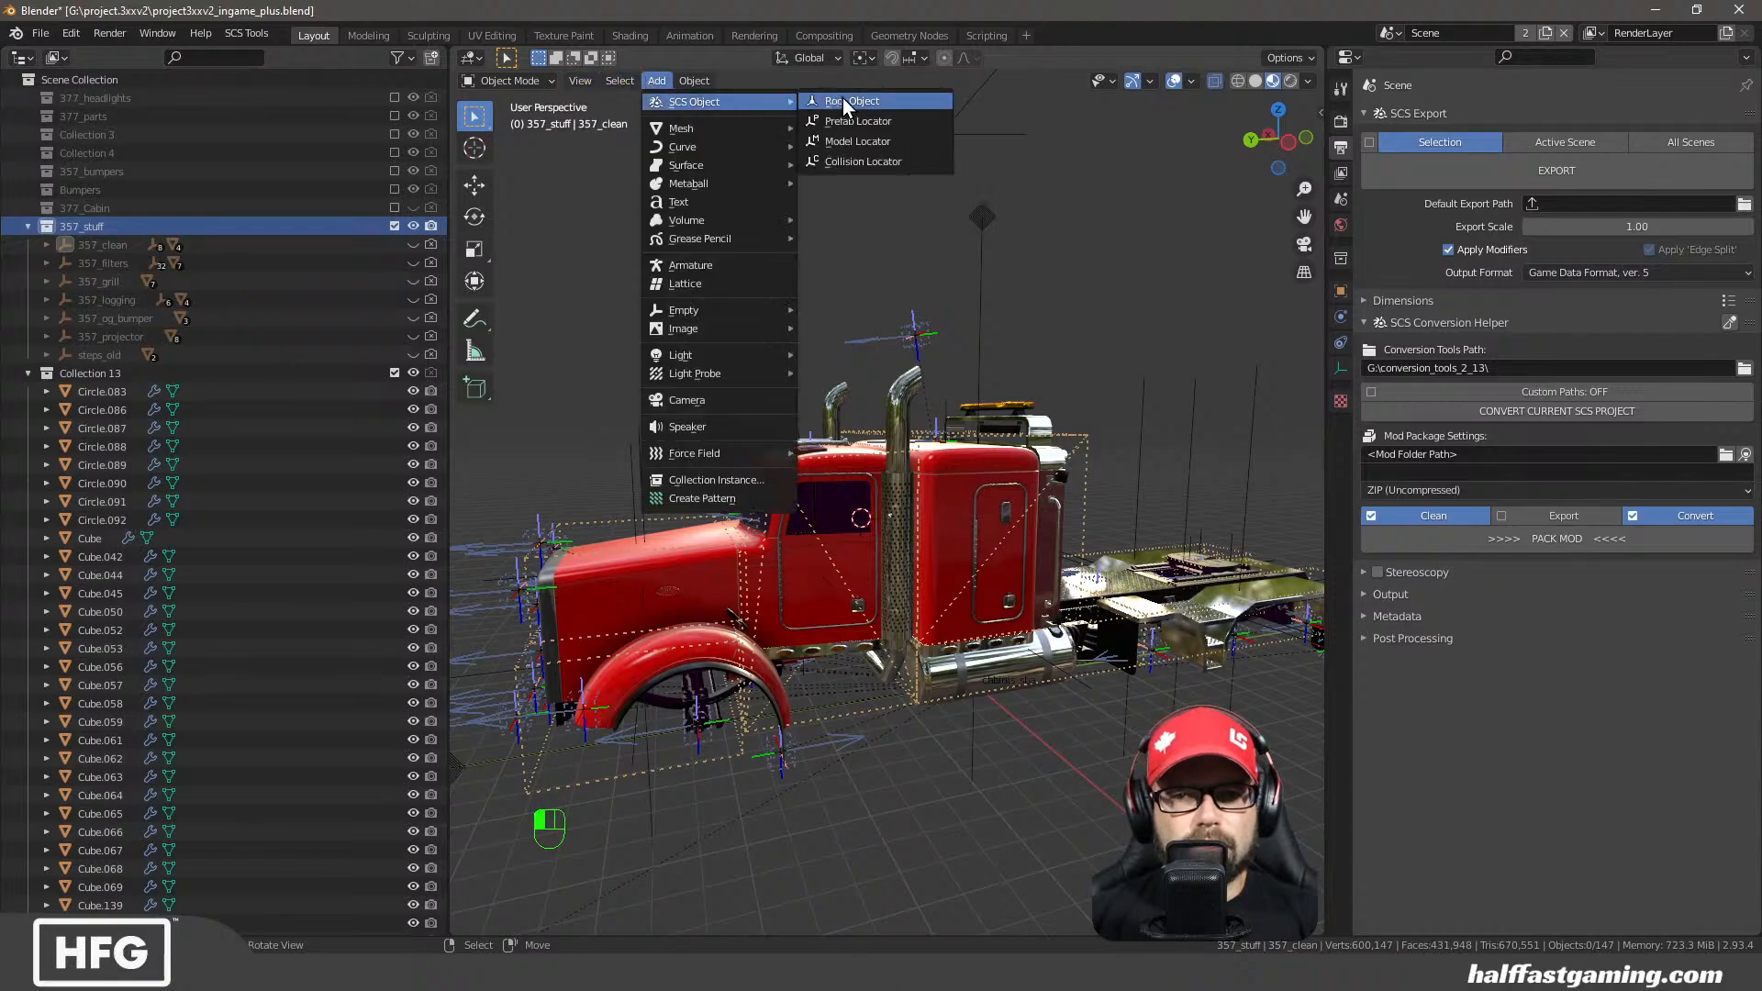
{"action": "left_click", "coordinate": [842, 101]}
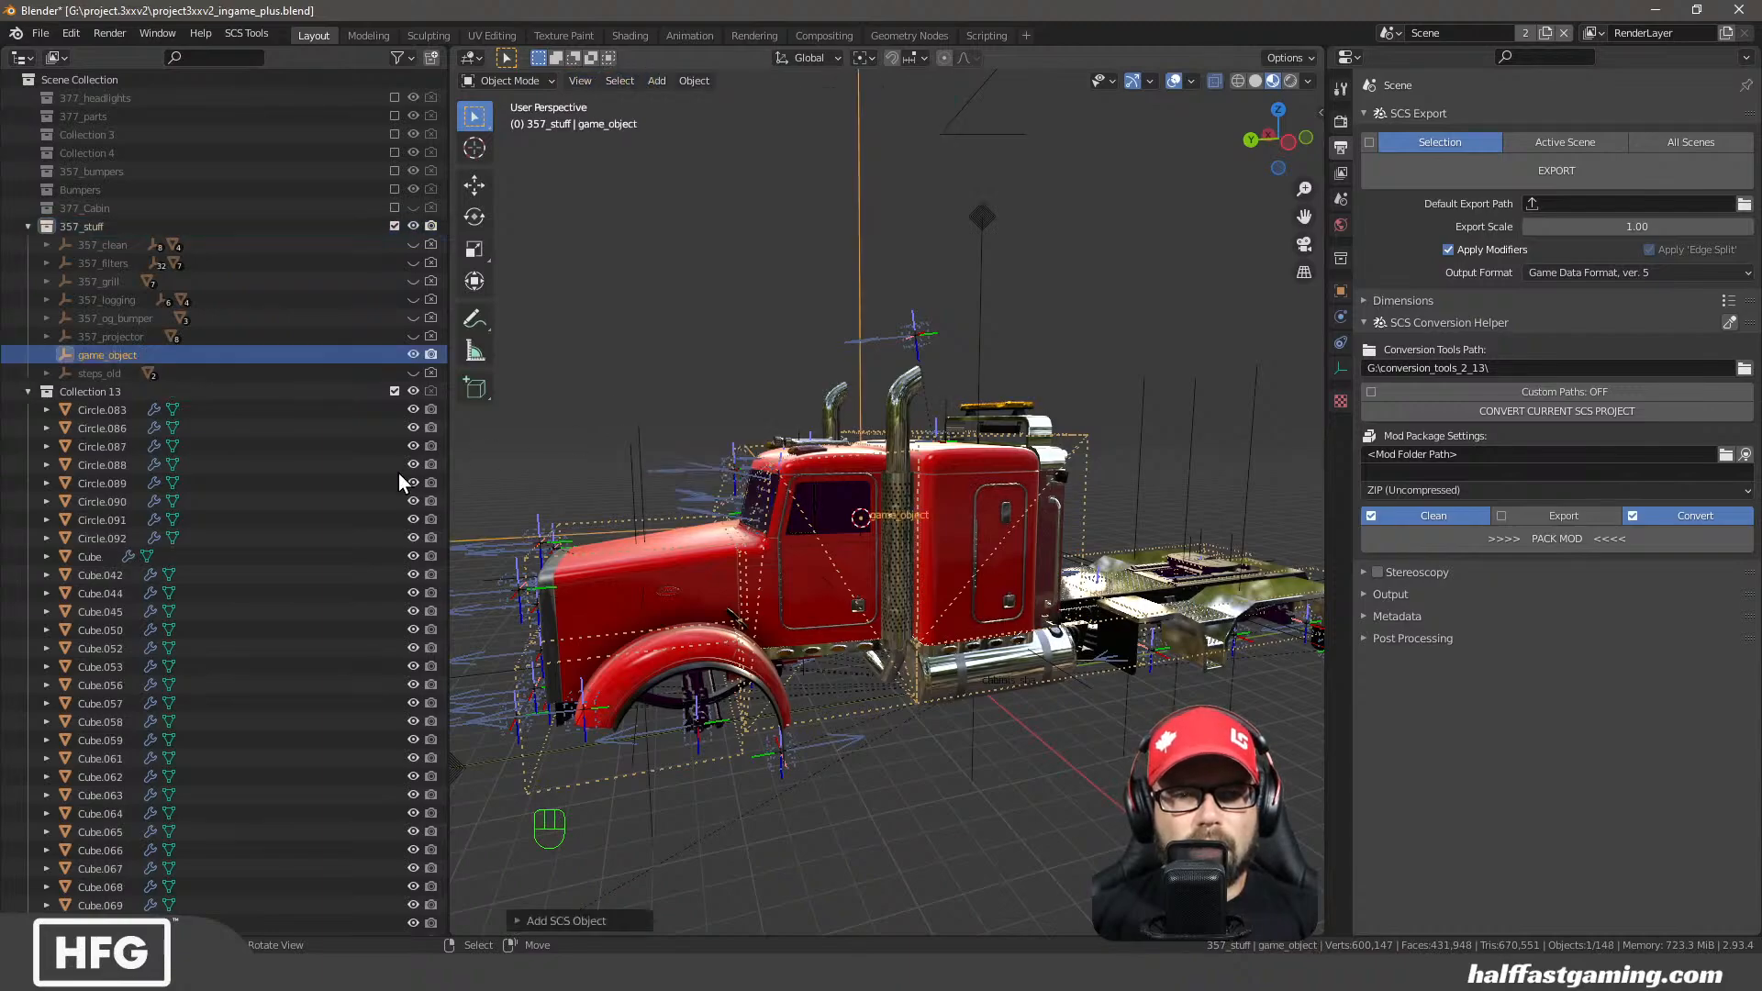
{"action": "double_click", "coordinate": [105, 360]}
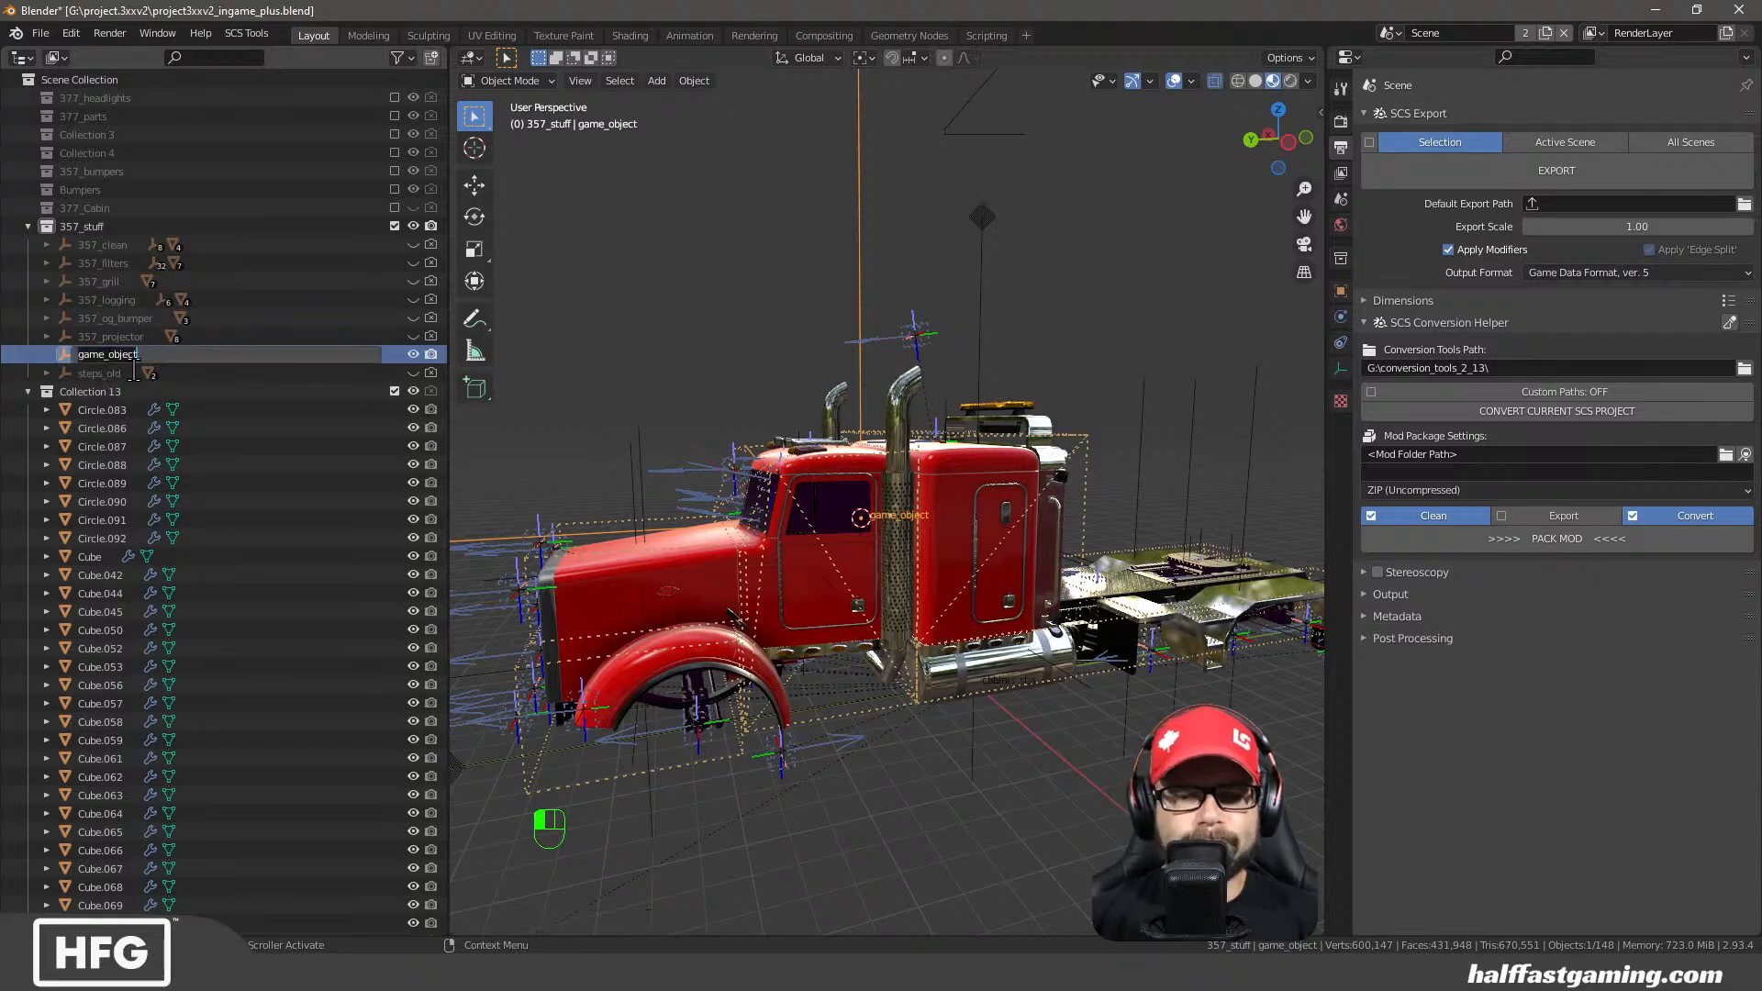
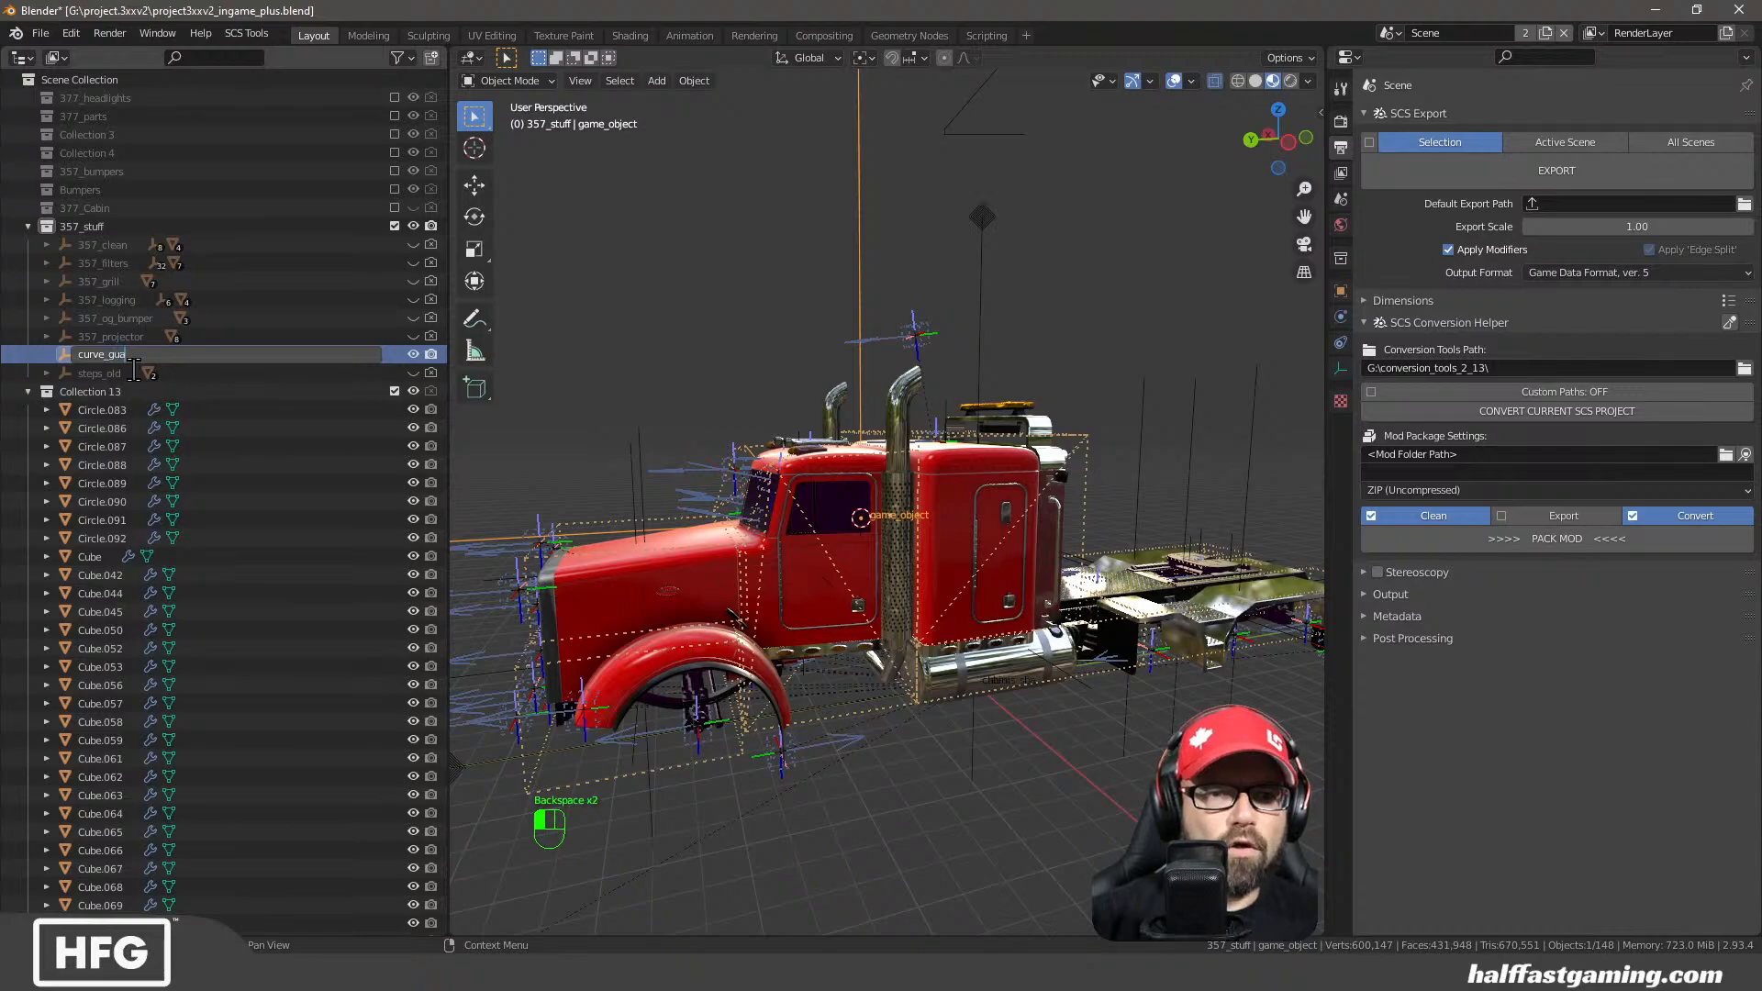
{"action": "key", "text": "Return"}
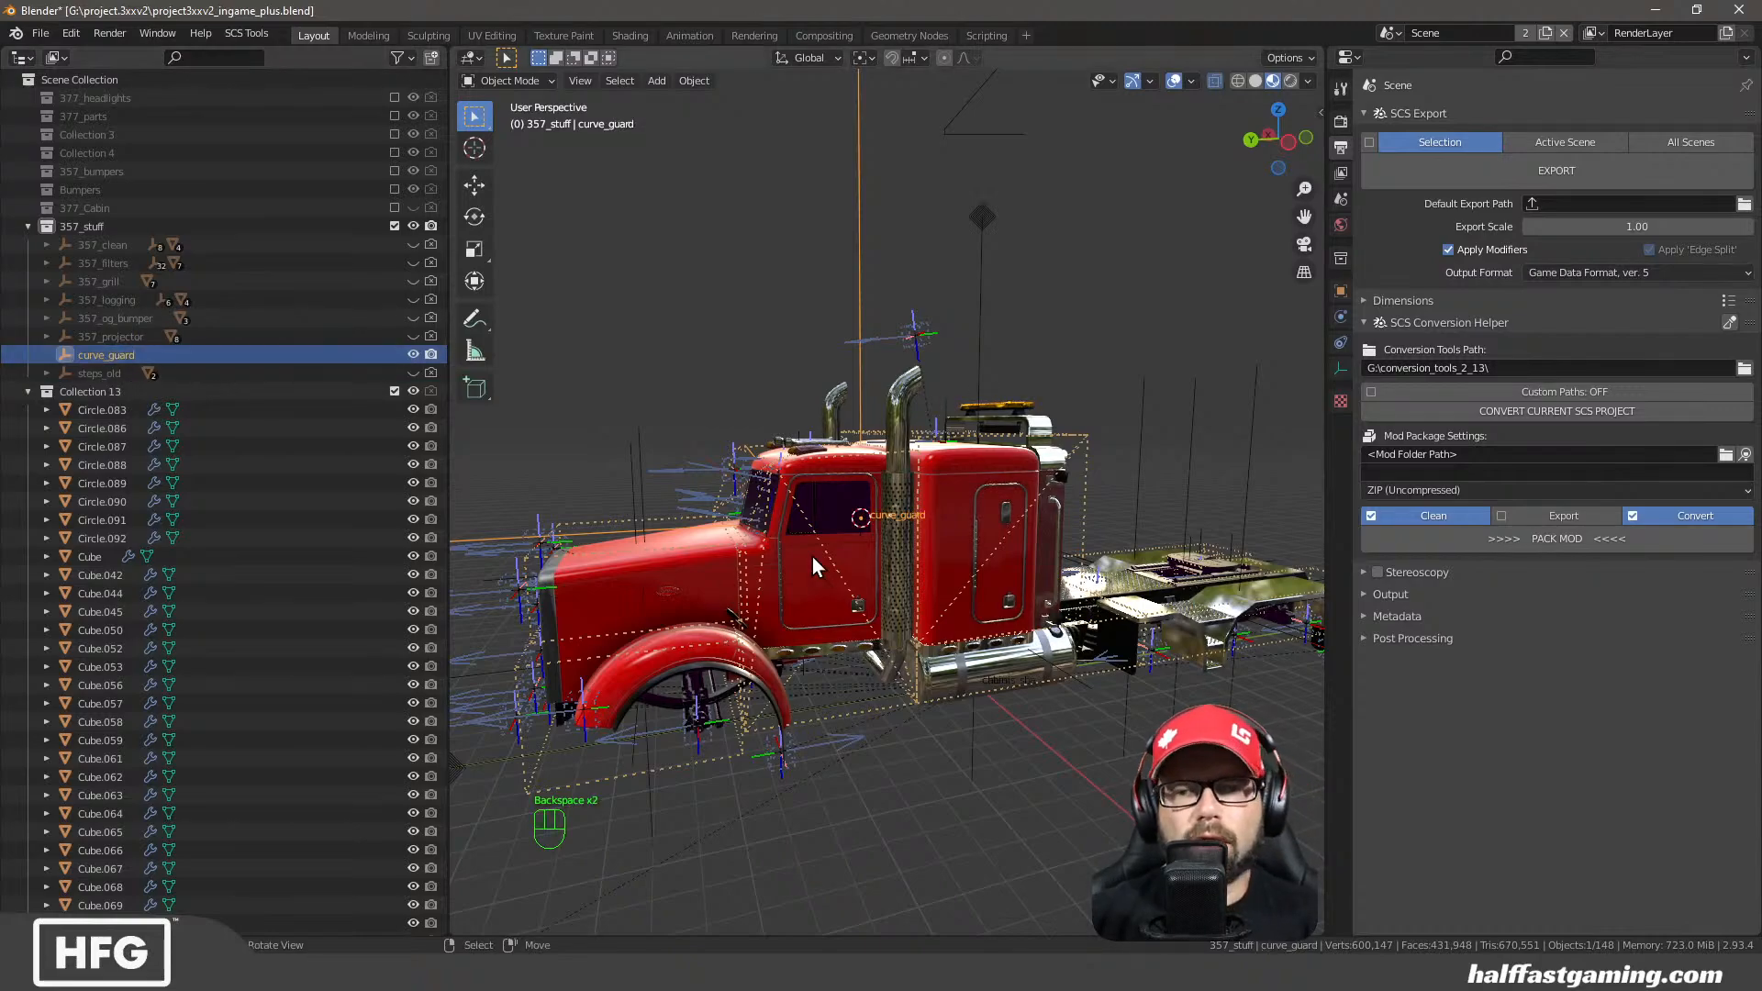
Replace Polished_Aluminum_Mat on the perforated exhaust guard with a single-user copy of chrome_357 and add the missing vertex colors to all
{"action": "middle_click_drag", "start_coordinate": [868, 564], "coordinate": [900, 560]}
{"action": "left_click", "coordinate": [900, 560]}
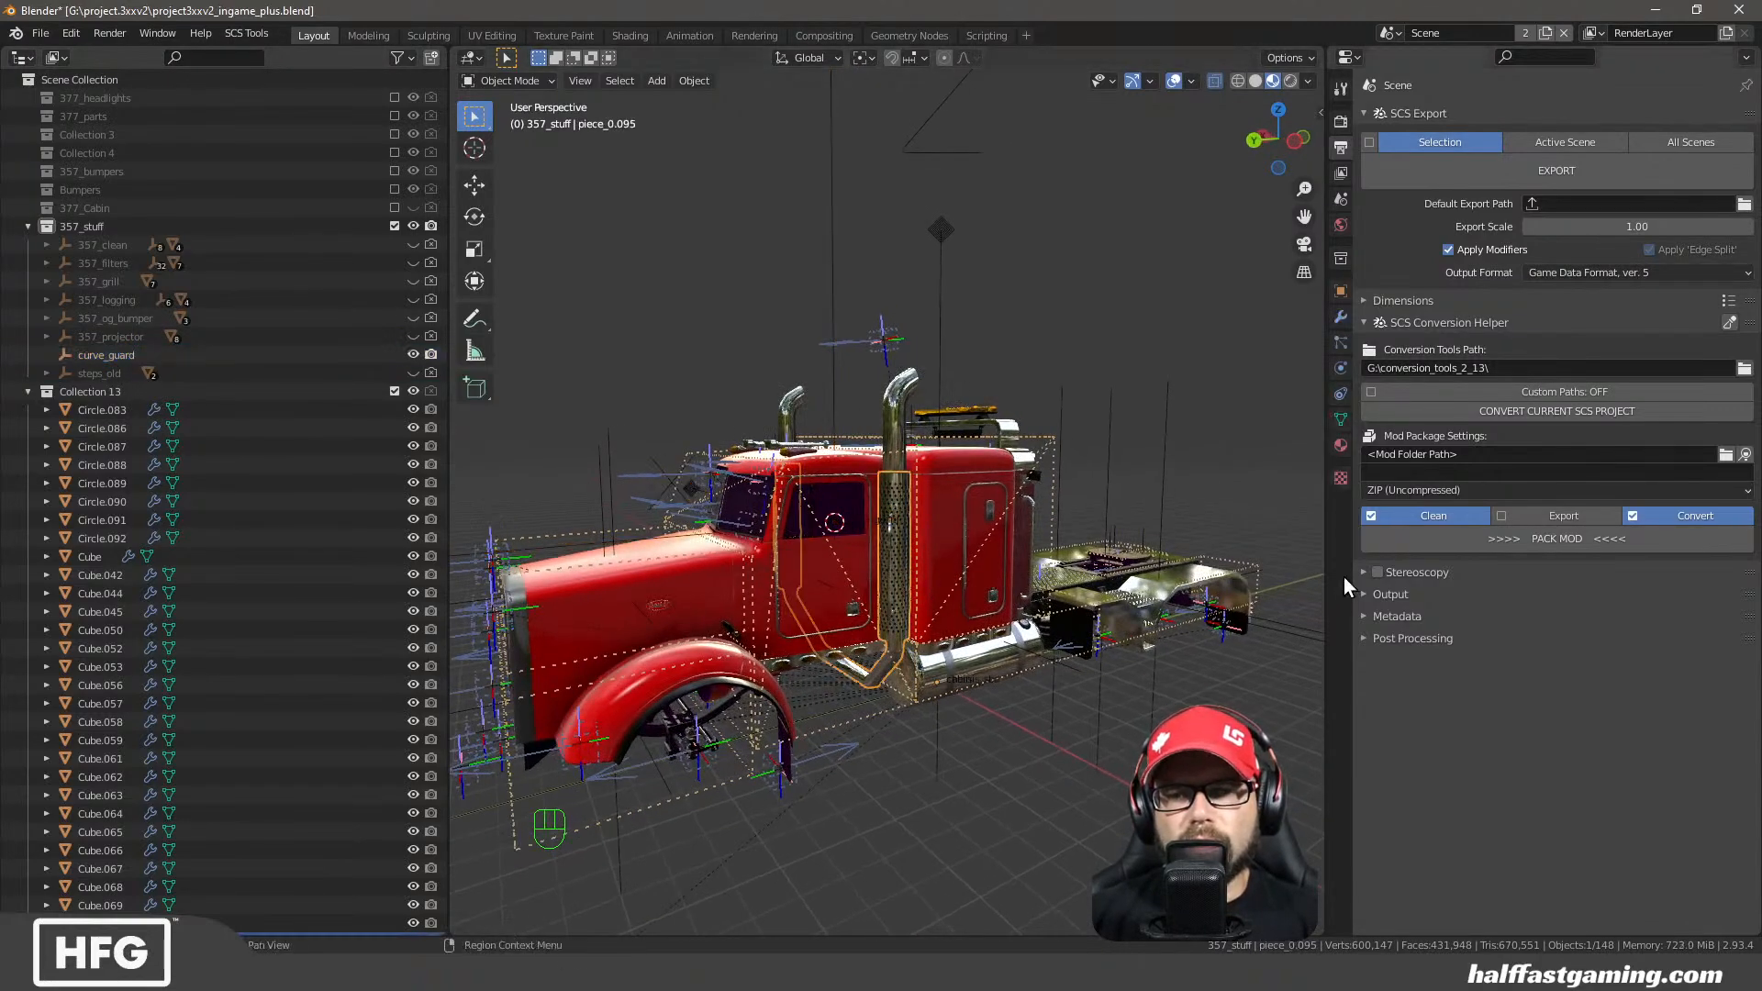
{"action": "left_click", "coordinate": [1340, 445]}
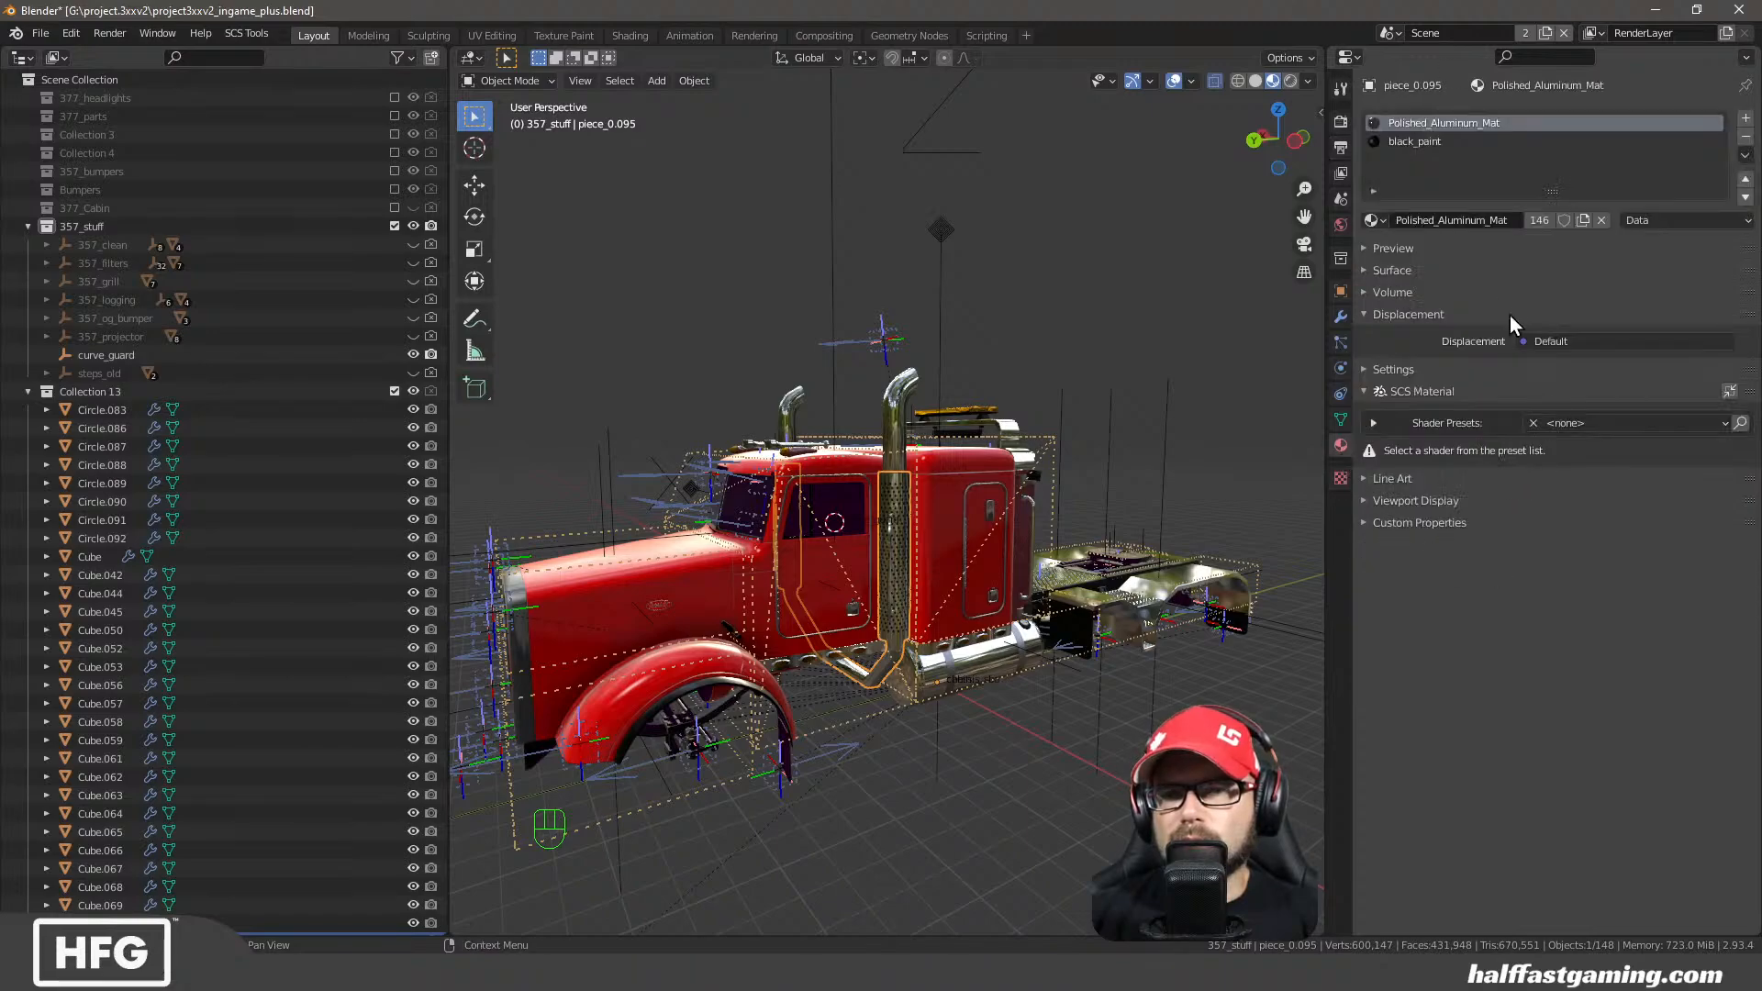
{"action": "left_click", "coordinate": [1371, 220]}
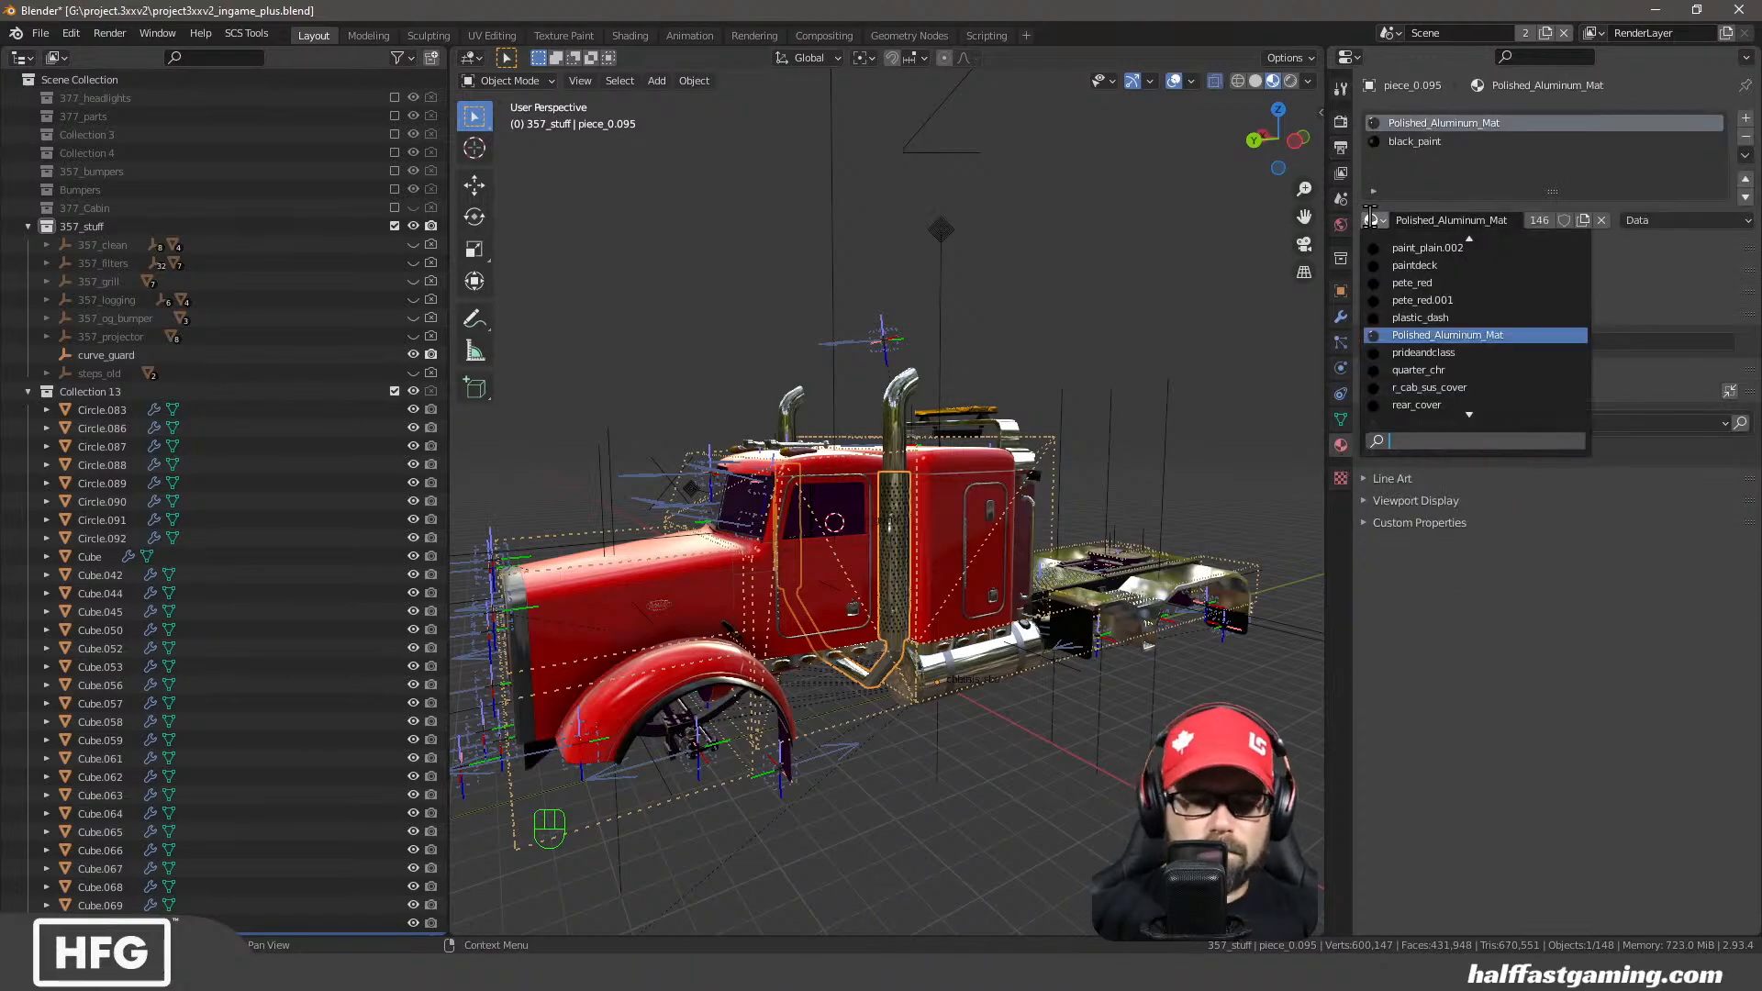
{"action": "type", "text": "chrom"}
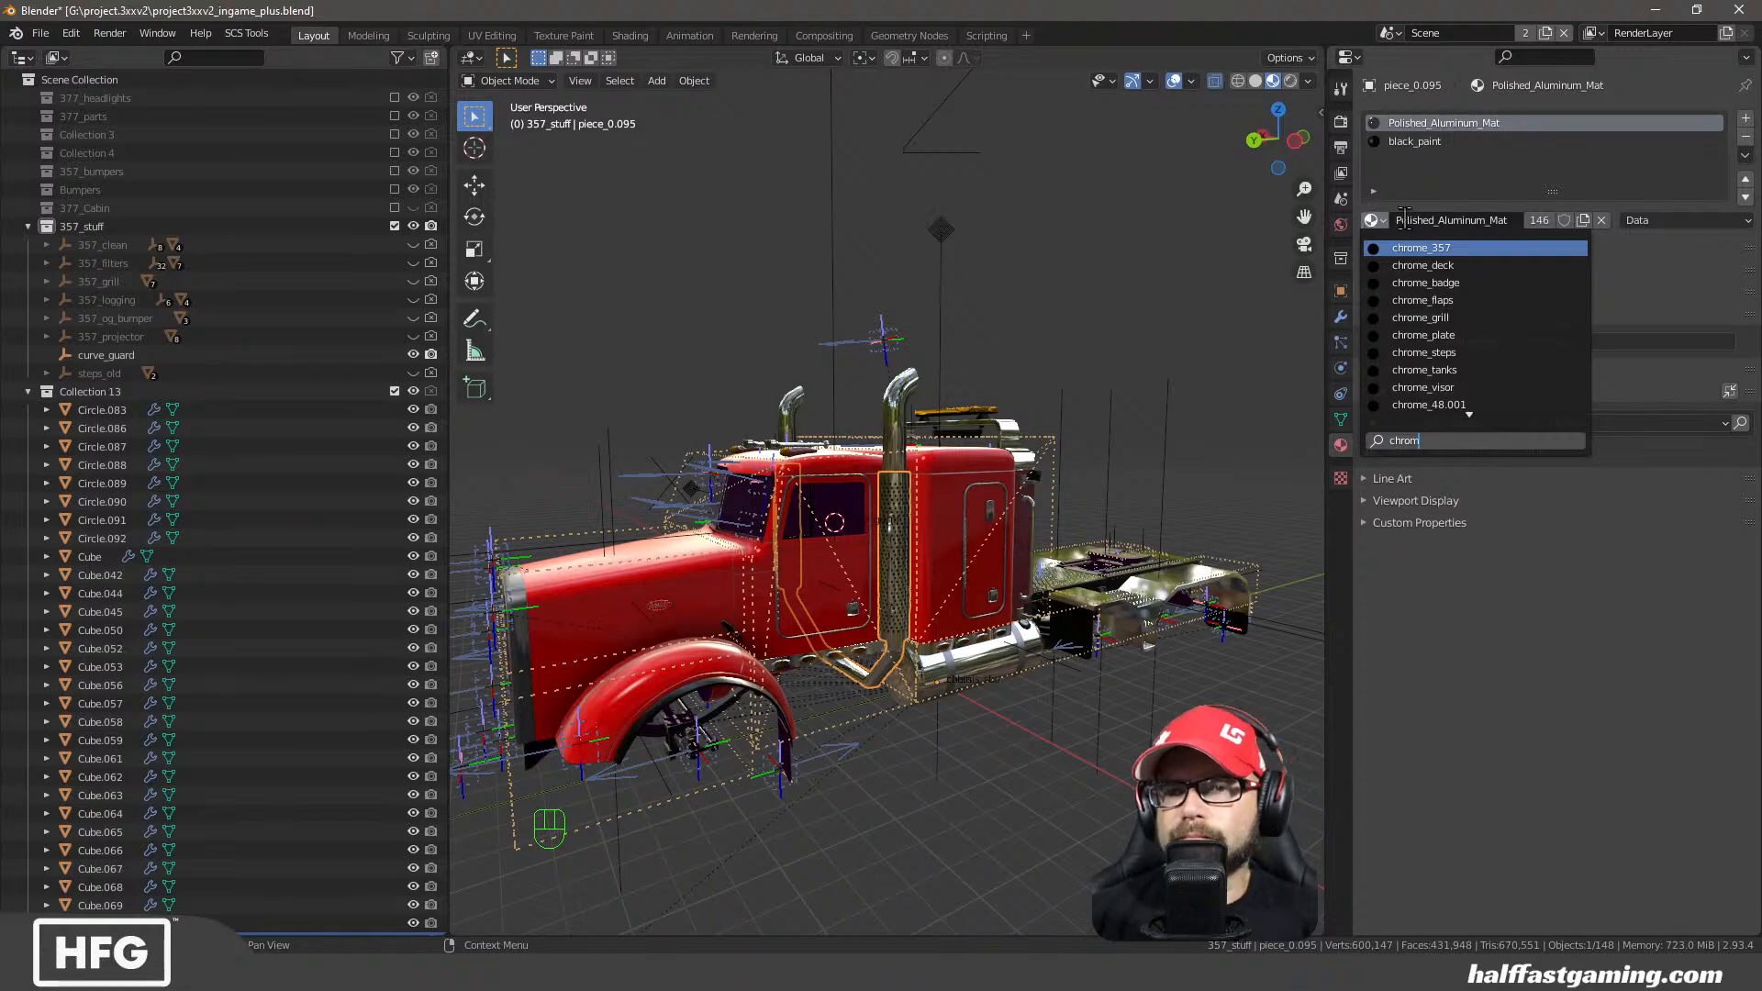
{"action": "left_click", "coordinate": [1458, 247]}
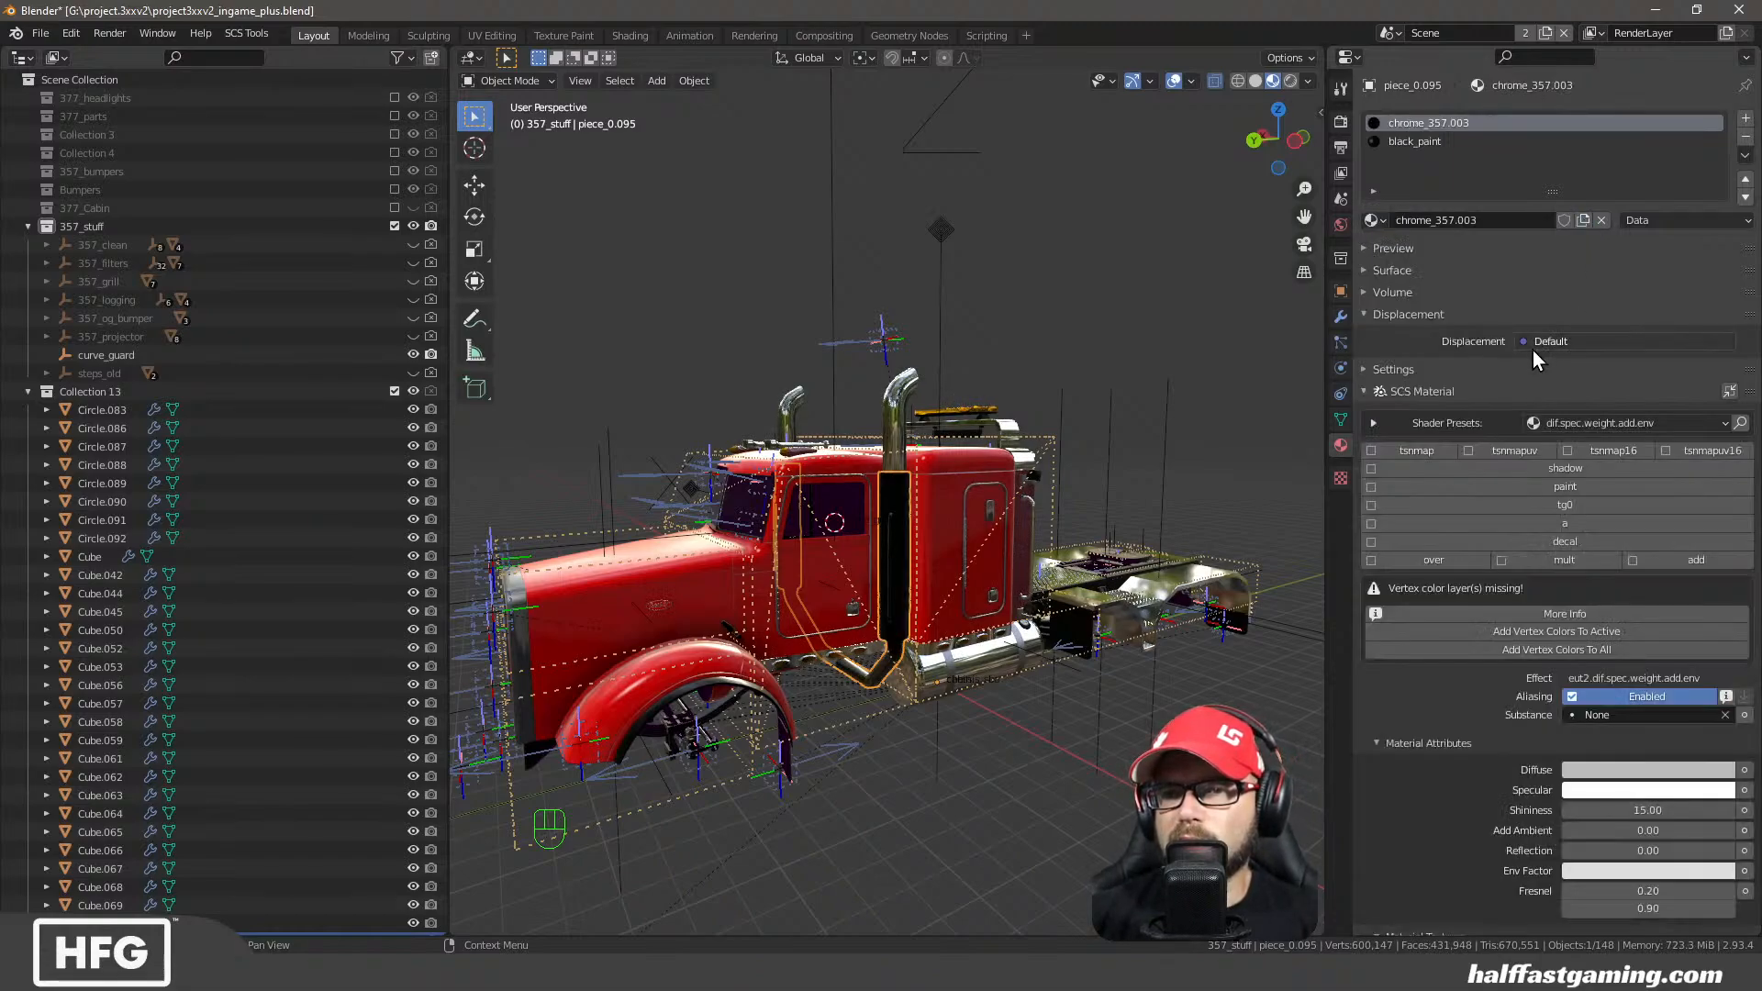
{"action": "left_click", "coordinate": [1545, 650]}
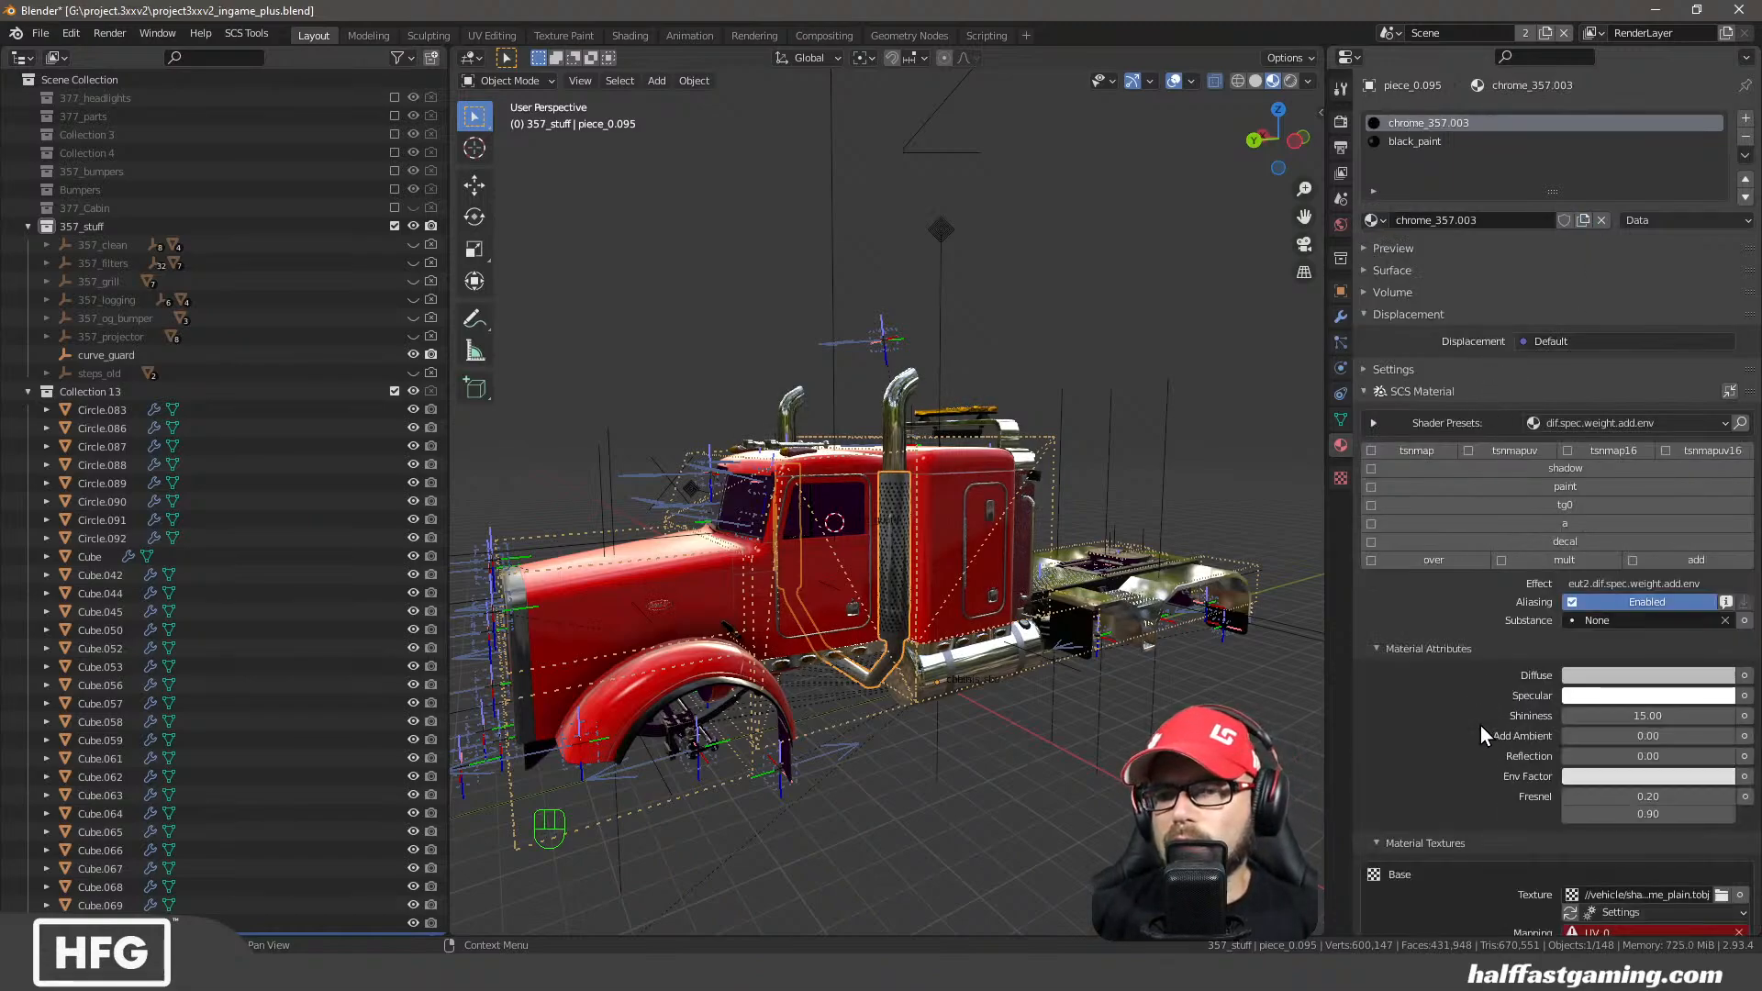
Rename the exhaust guard's UV map to UV_0 and check the chrome material's texture mapping
{"action": "scroll", "coordinate": [1480, 727], "scroll_direction": "down", "scroll_amount": 3}
{"action": "left_click", "coordinate": [1340, 421]}
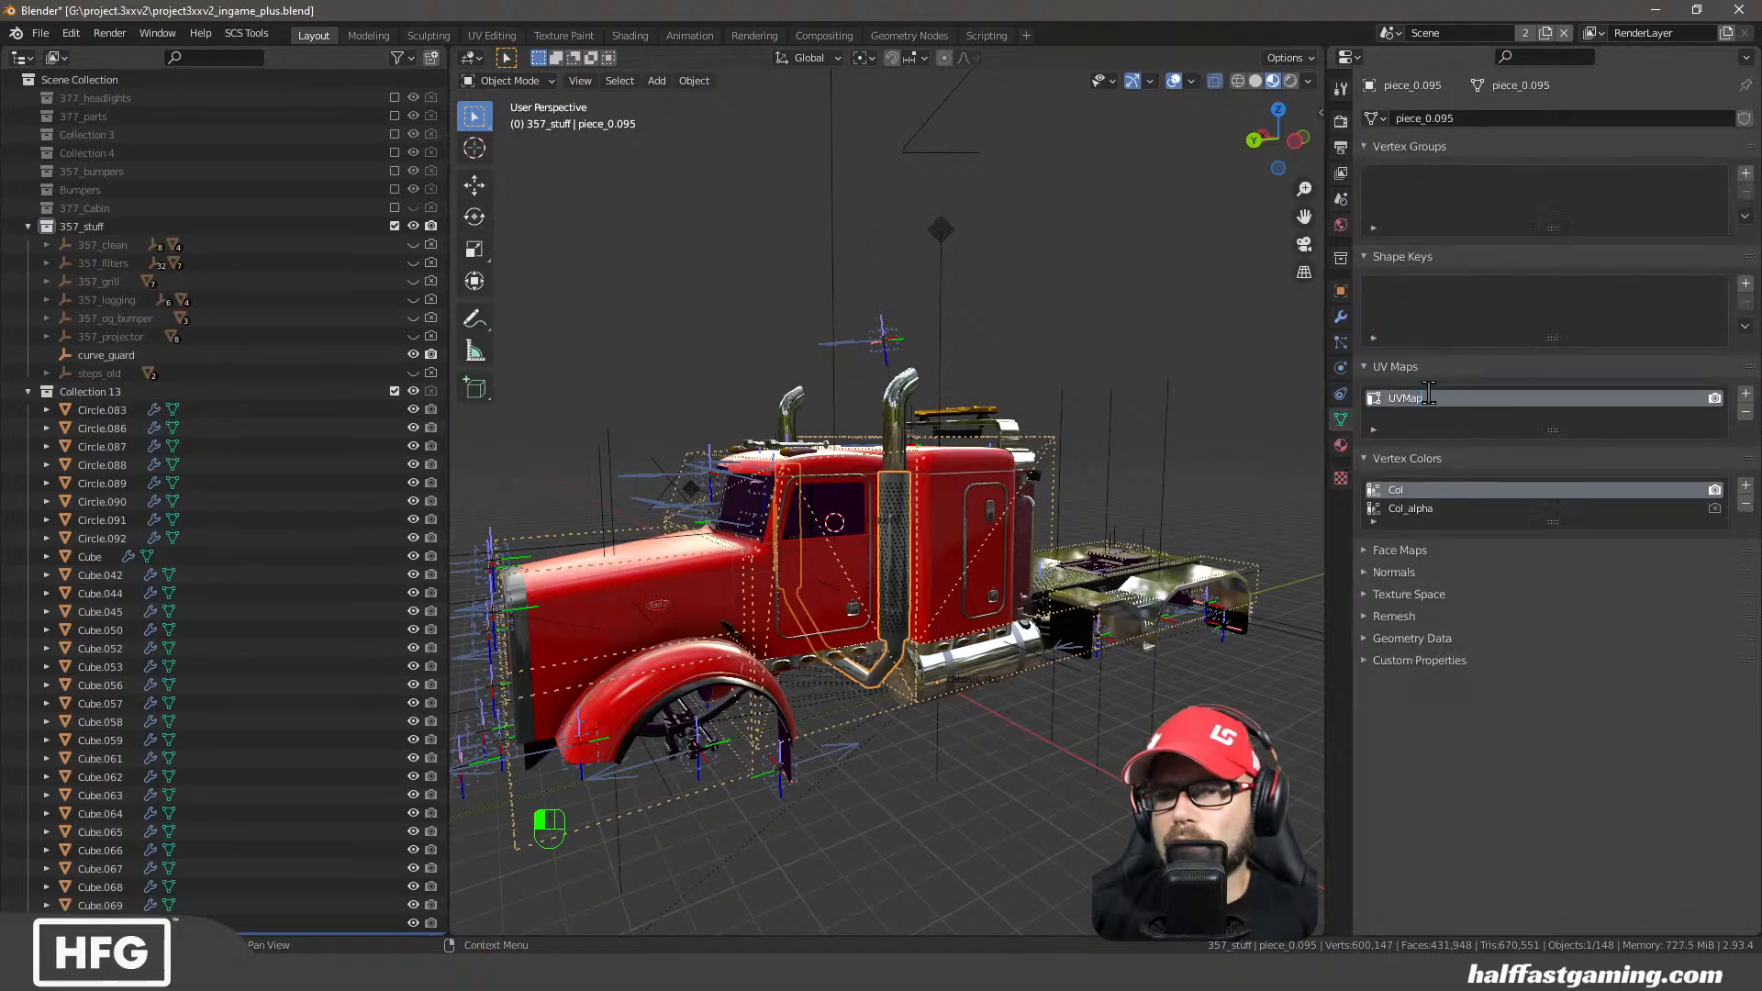
{"action": "key", "text": "BackSpace"}
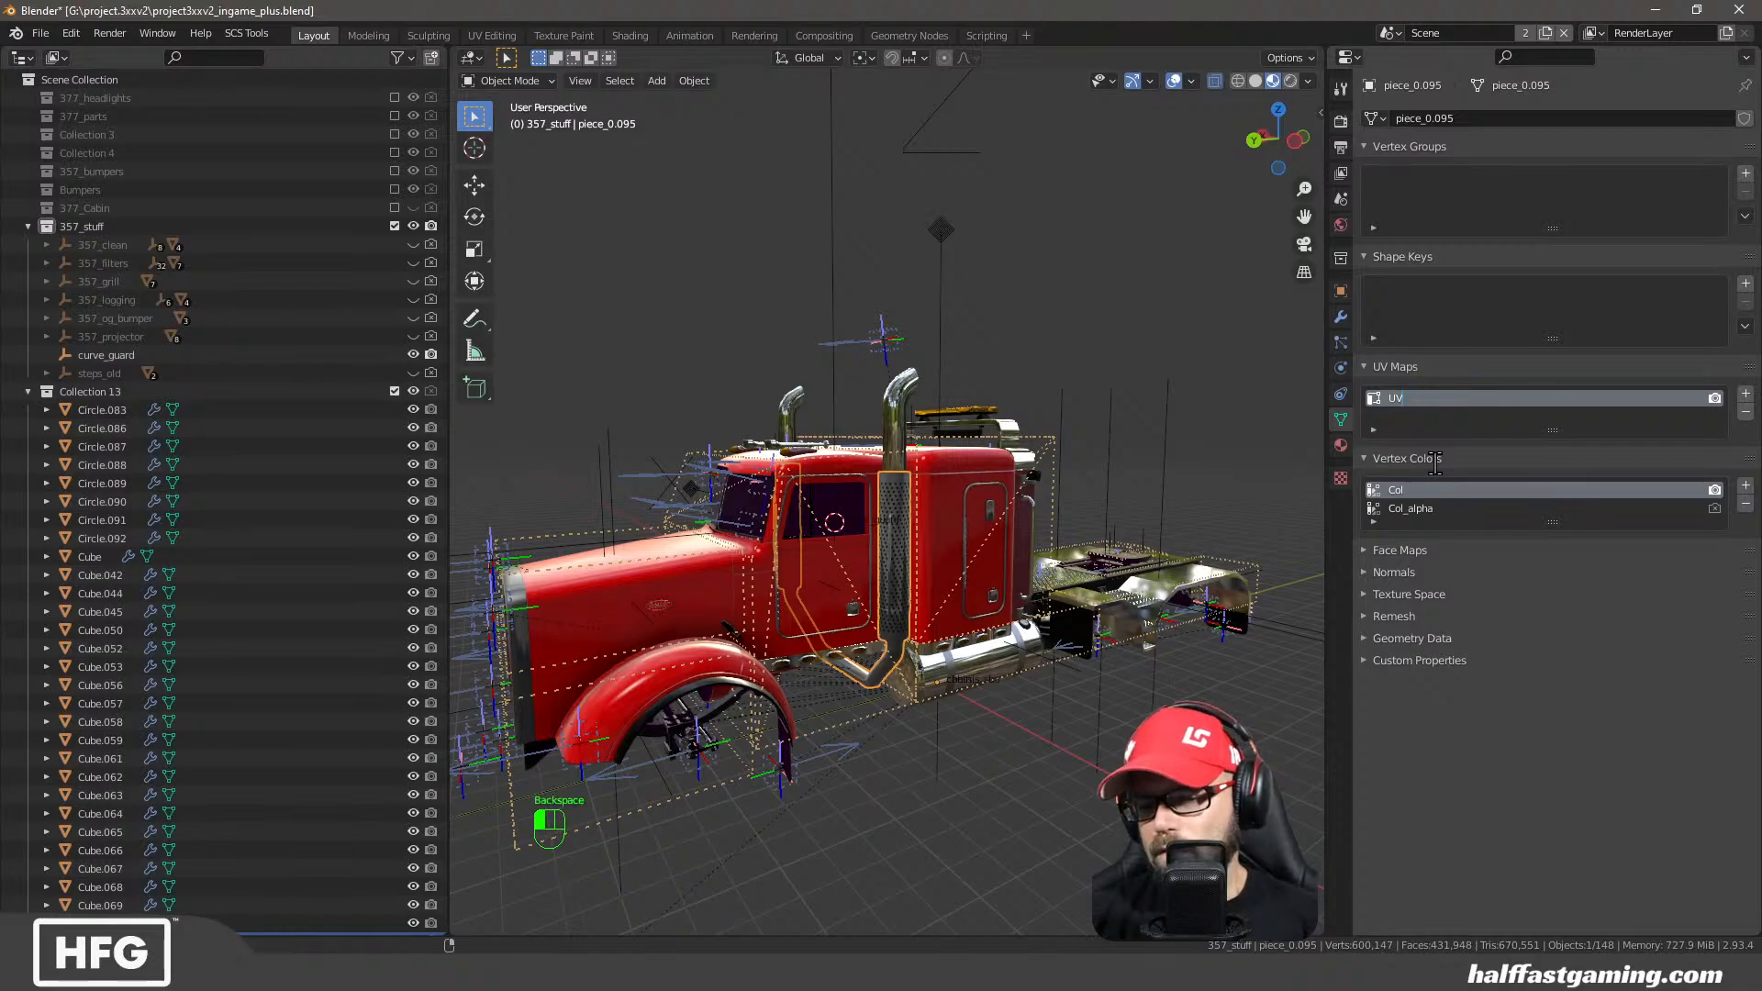
{"action": "type", "text": "_0"}
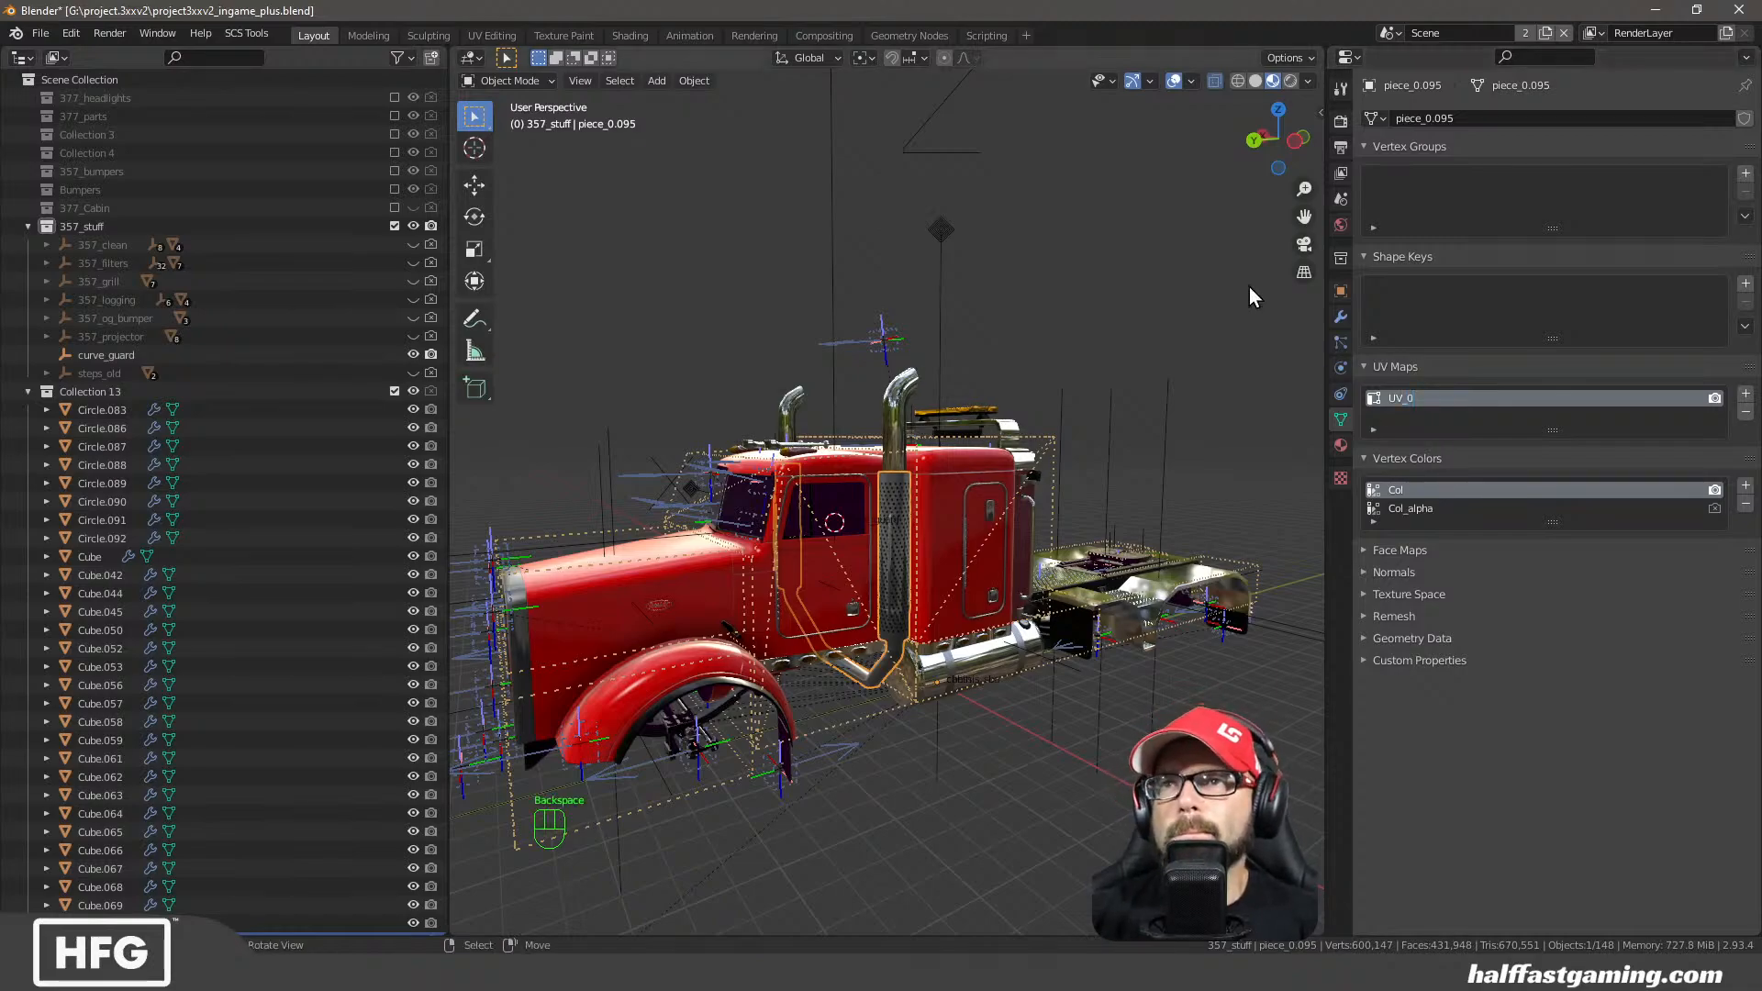
{"action": "left_click", "coordinate": [1340, 445]}
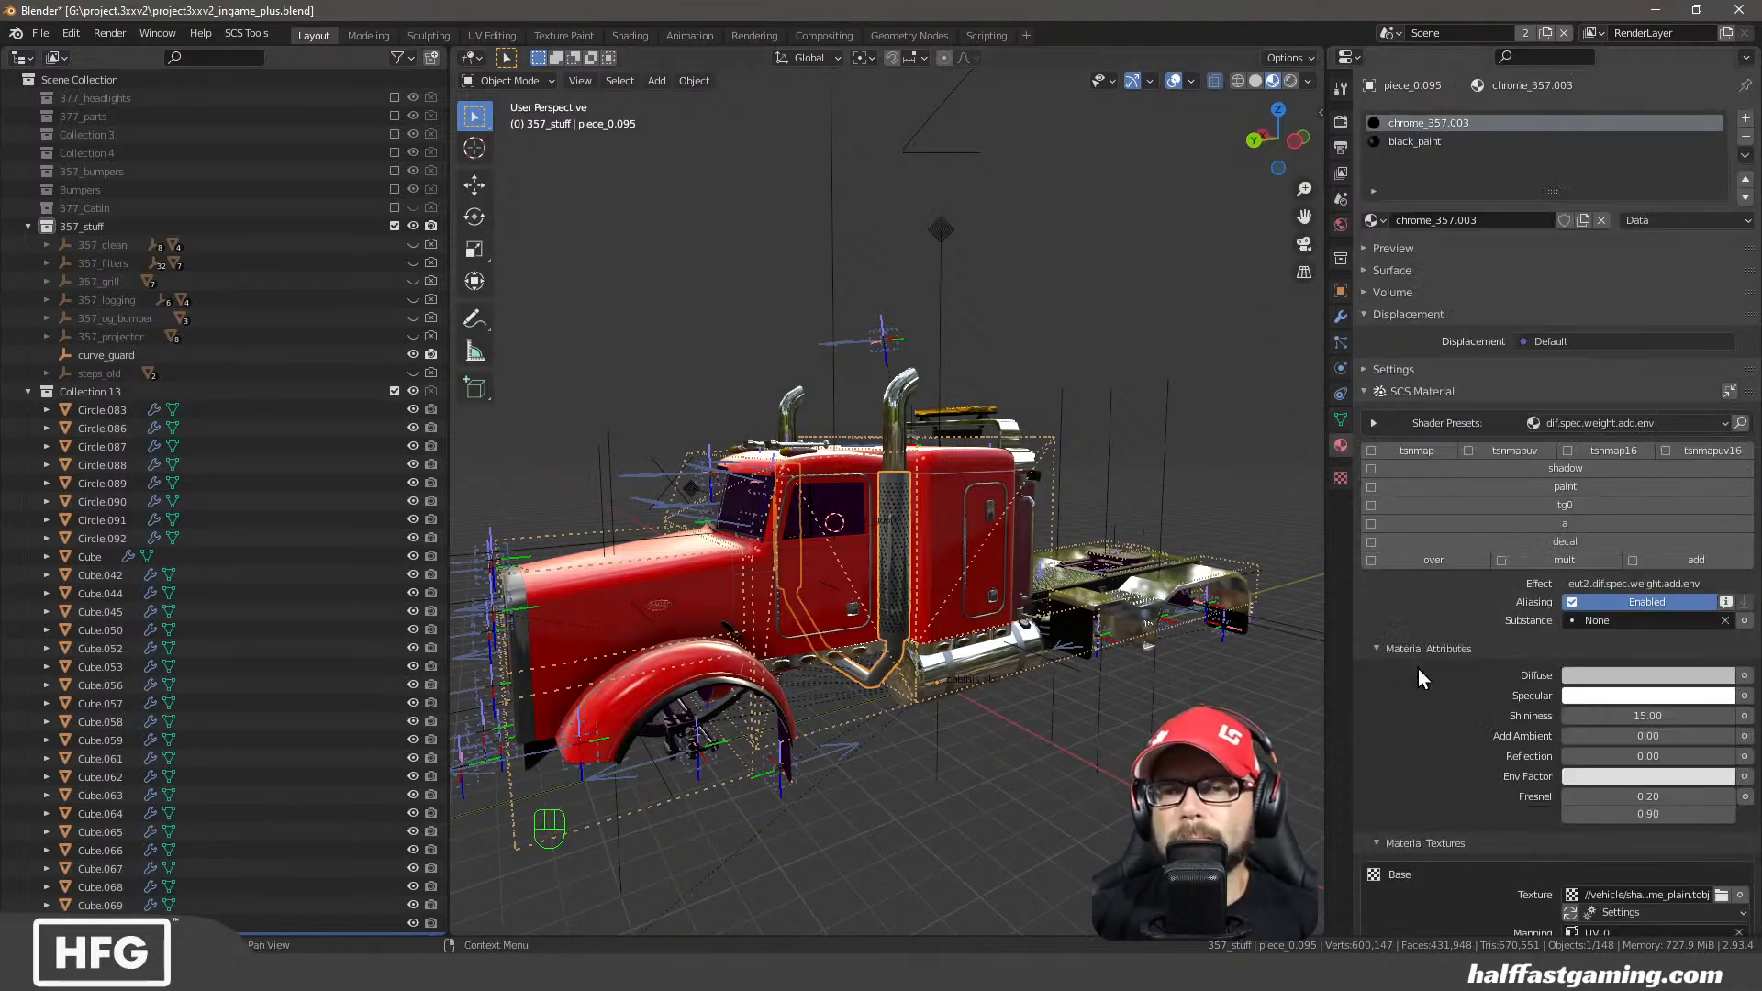
{"action": "scroll", "coordinate": [1491, 673], "scroll_direction": "down", "scroll_amount": 4}
{"action": "scroll", "coordinate": [1492, 669], "scroll_direction": "up", "scroll_amount": 4}
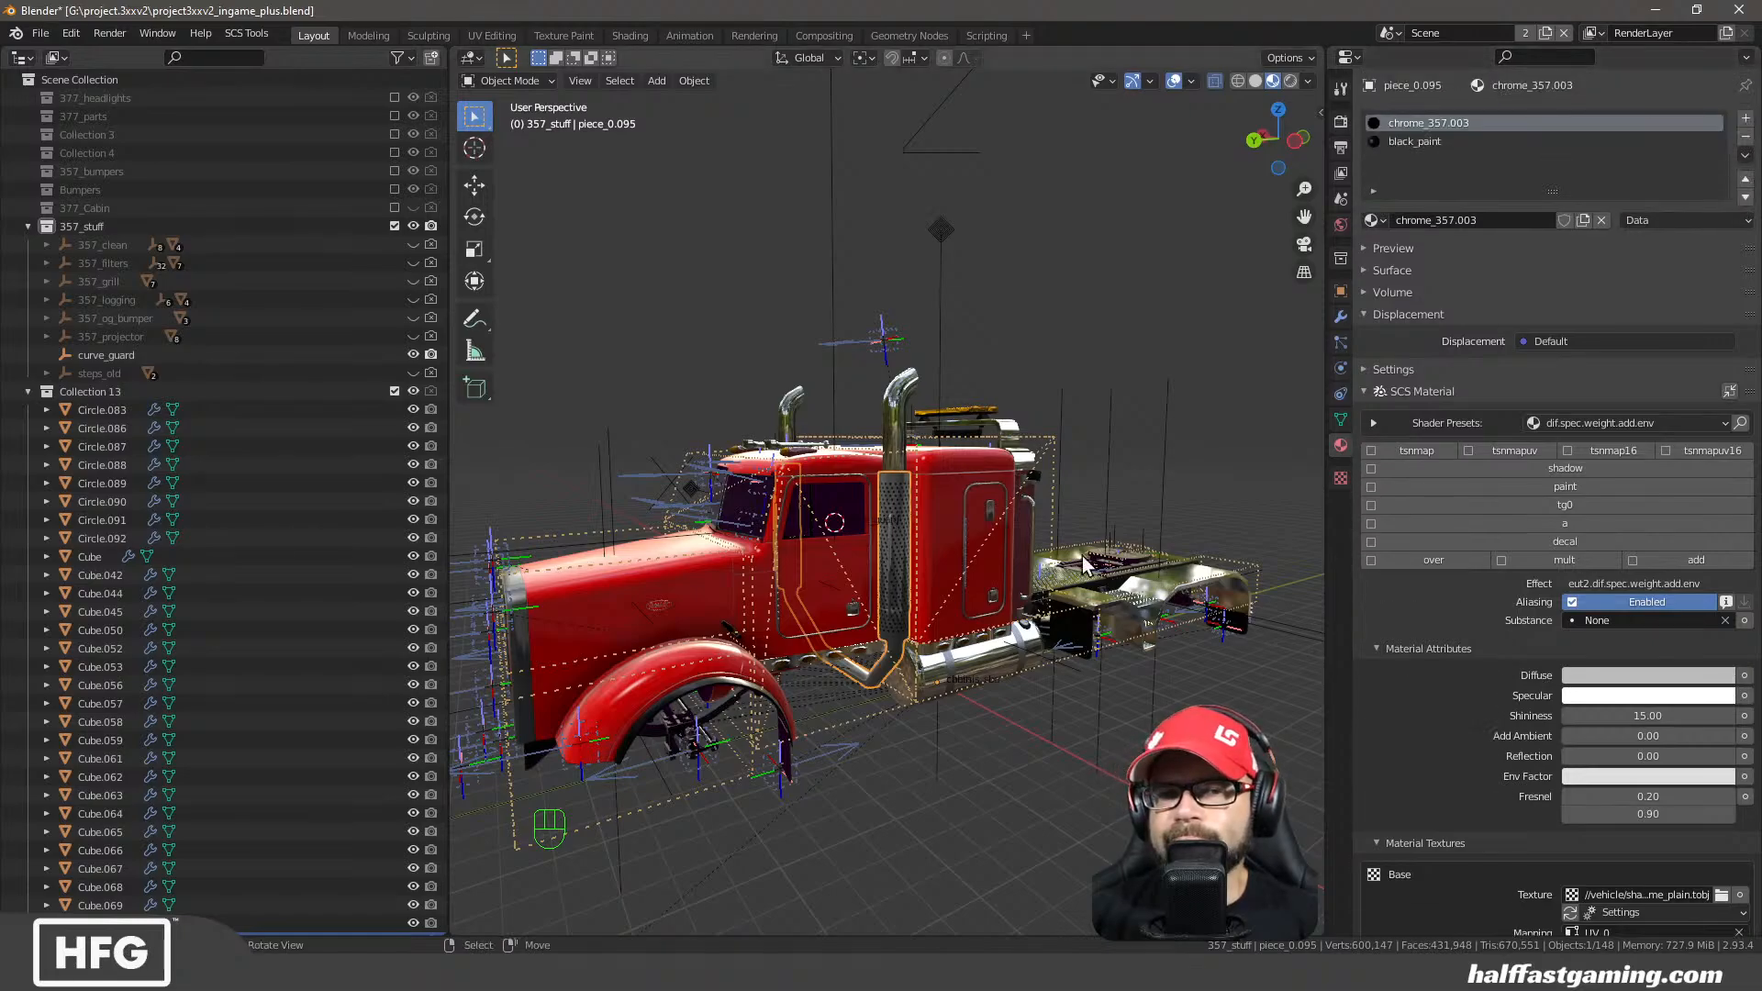
Assign the chrome_357 material to the curved upper exhaust stacks and add the missing vertex colors to all
{"action": "middle_click_drag", "start_coordinate": [826, 533], "coordinate": [928, 527]}
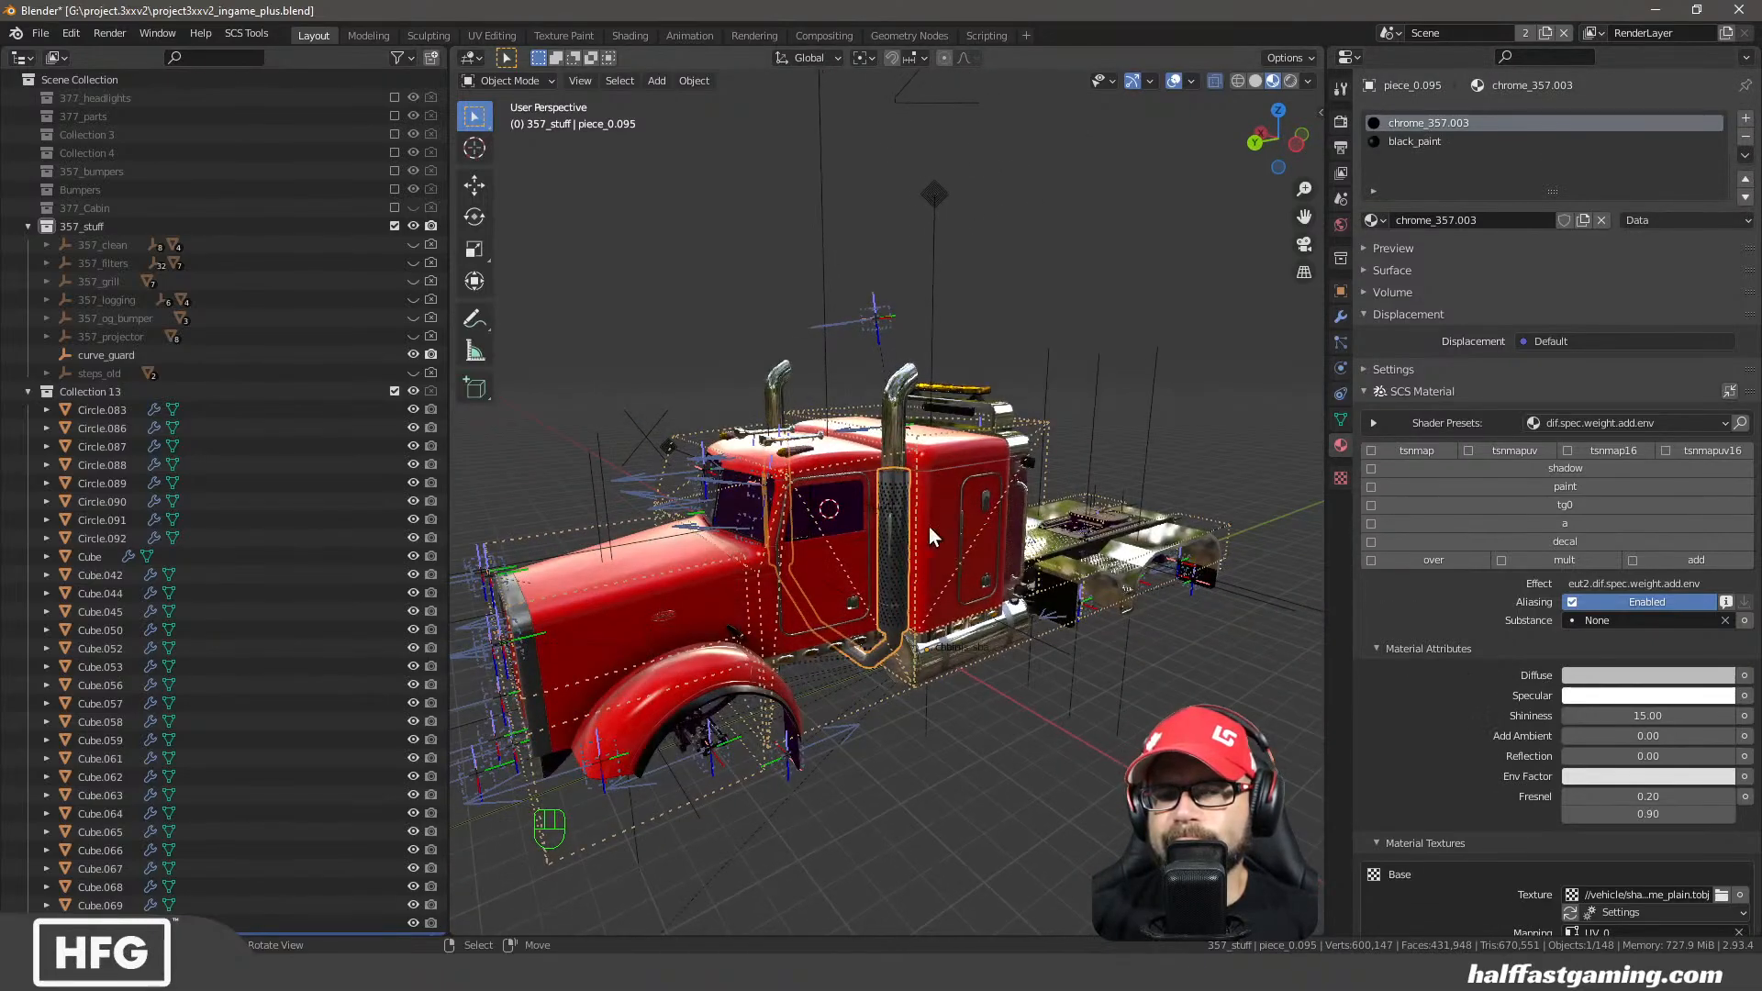
{"action": "left_click", "coordinate": [884, 427]}
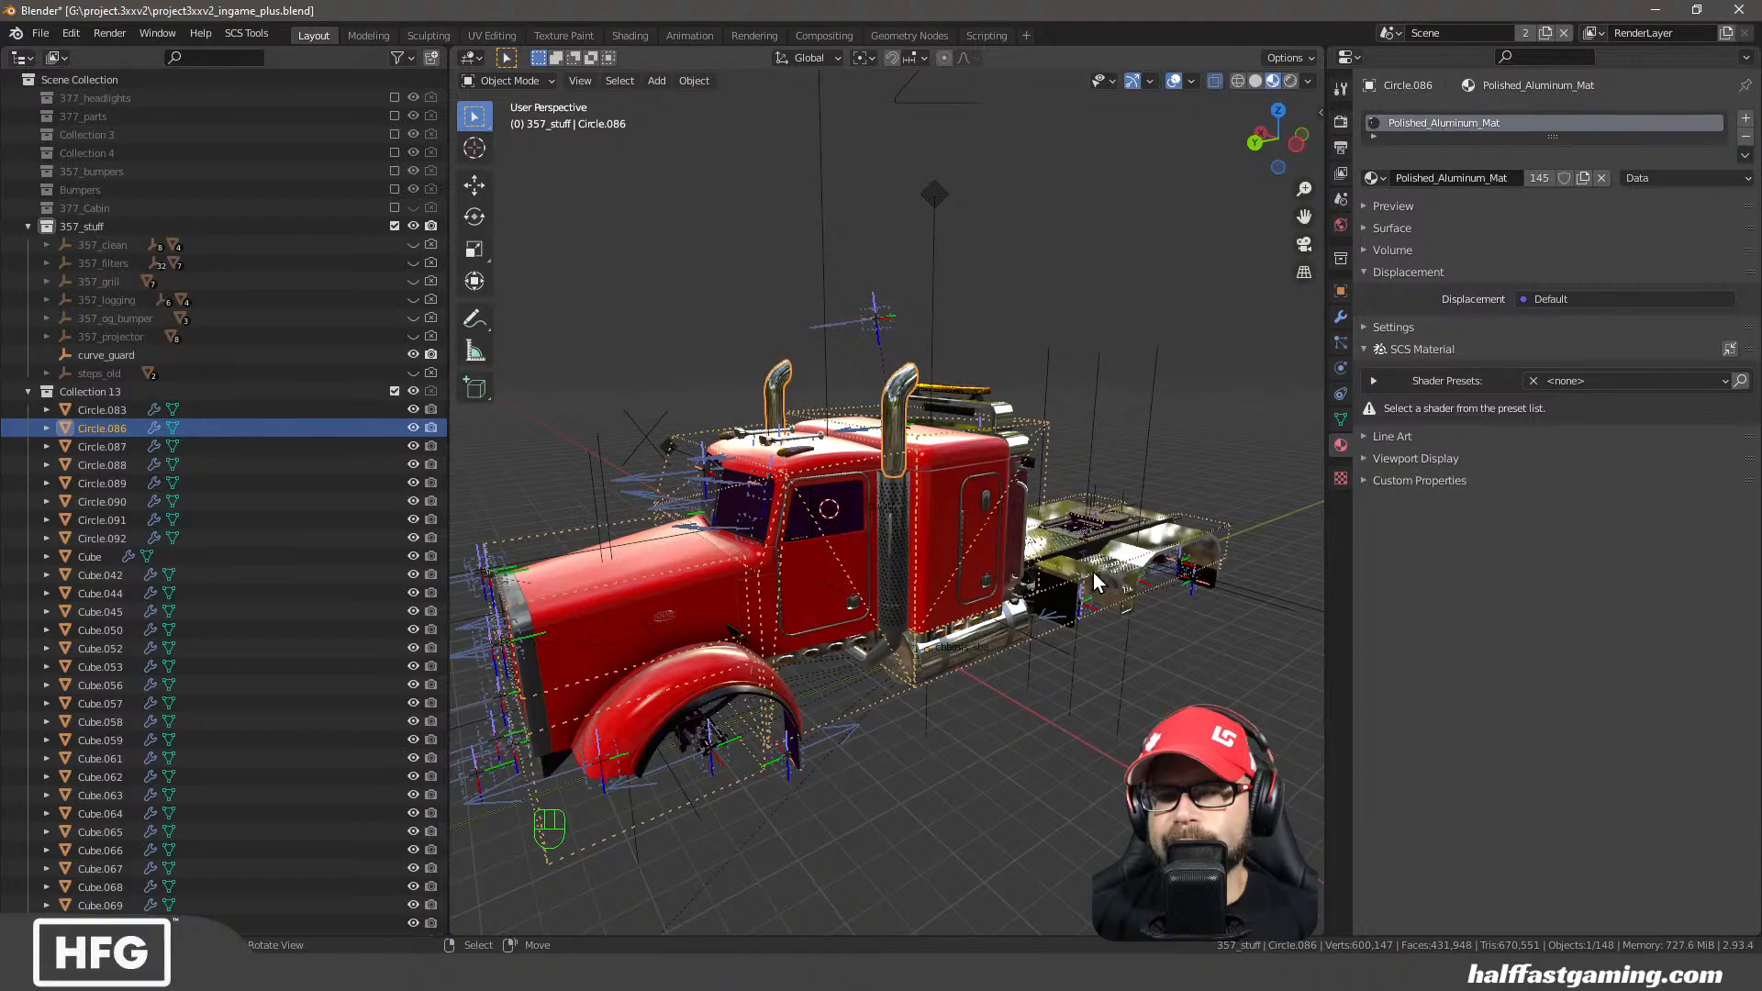
{"action": "left_click", "coordinate": [1377, 179]}
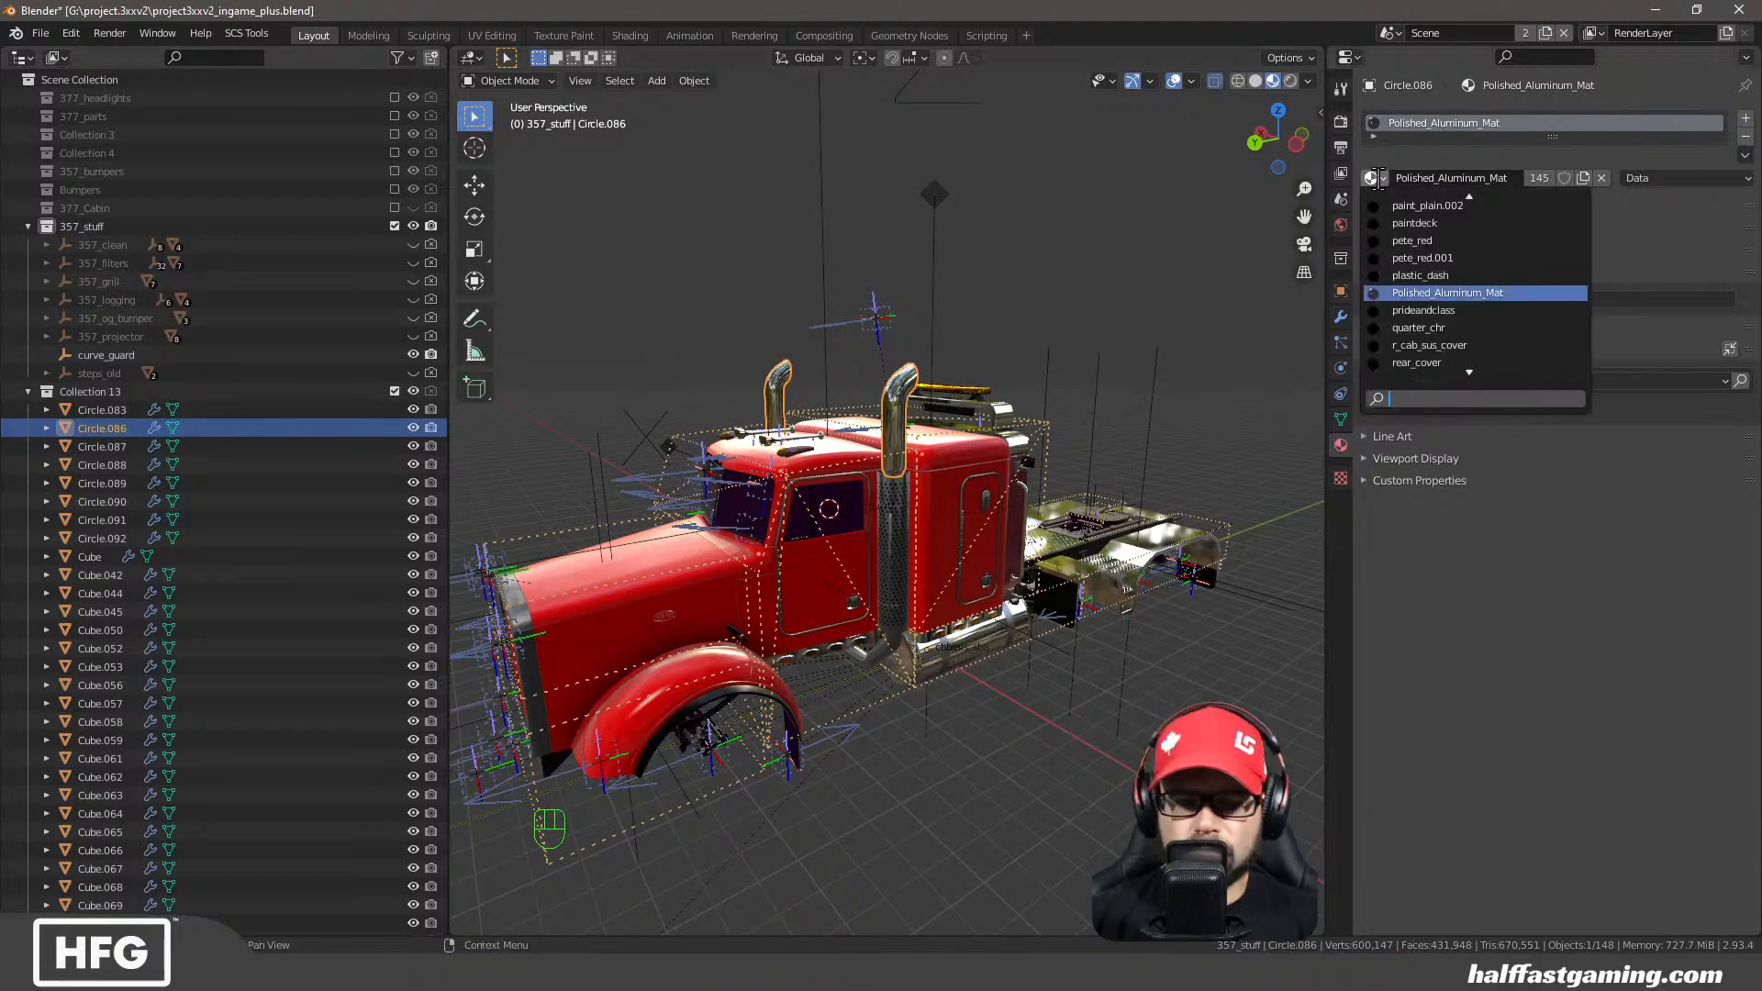
{"action": "type", "text": "chrom"}
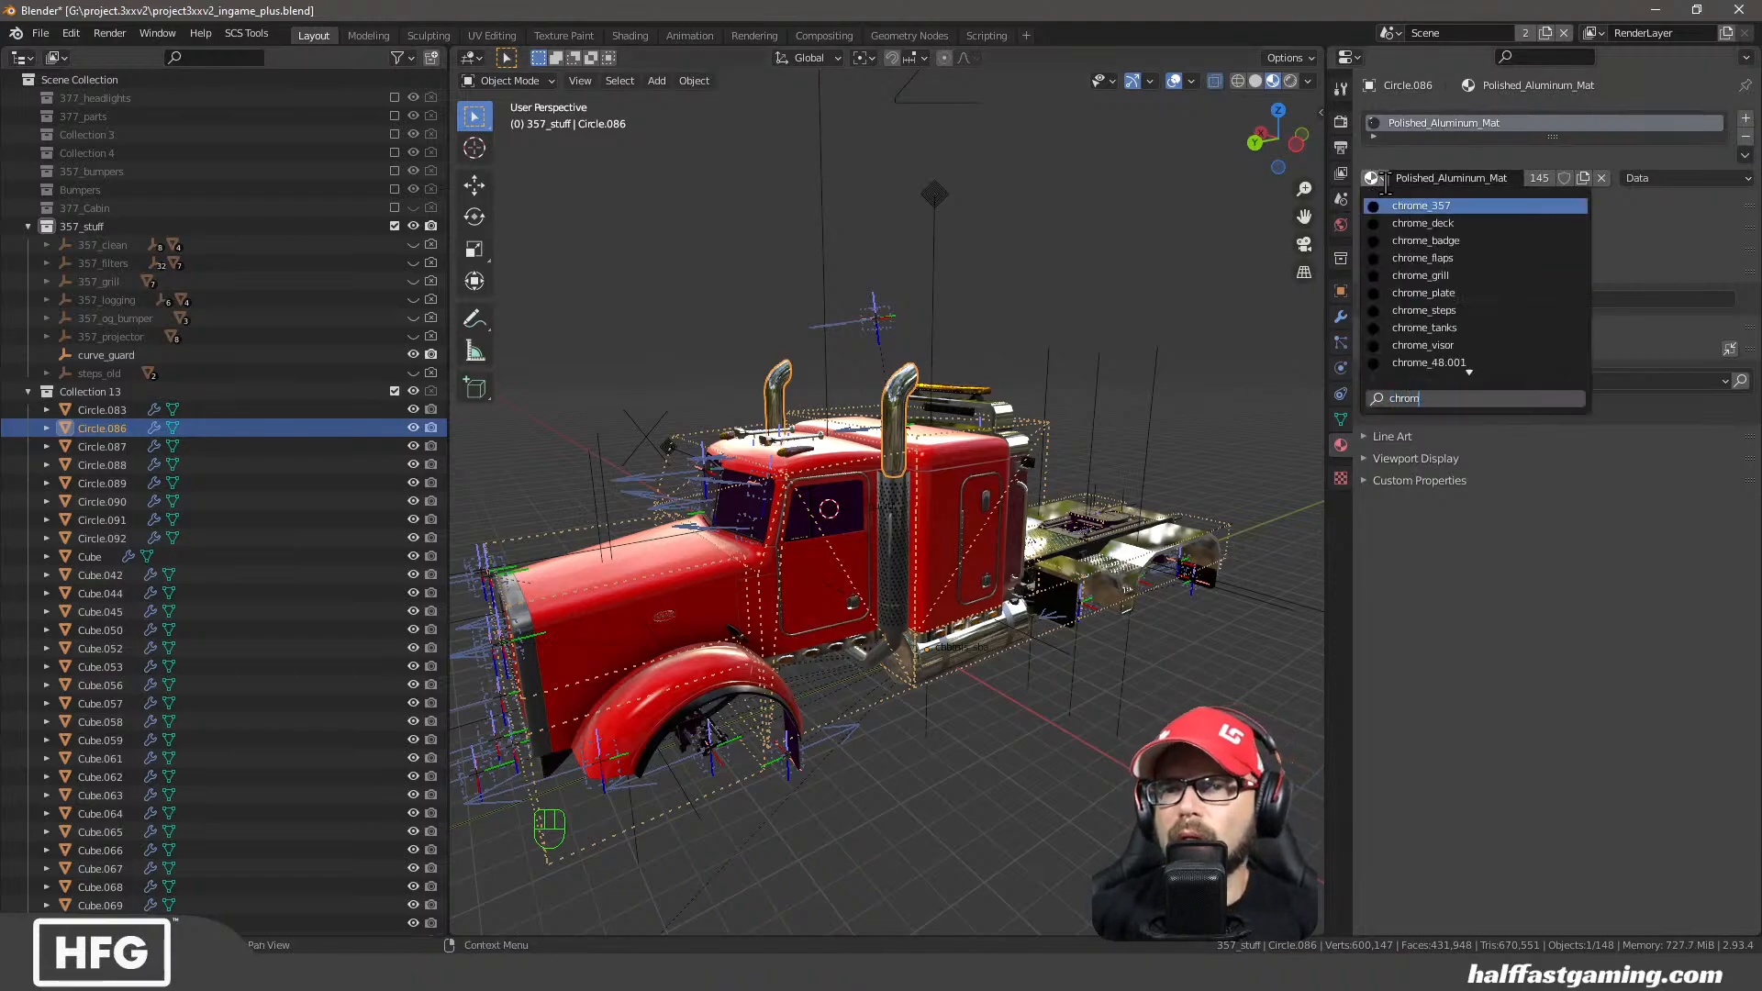
{"action": "key", "text": "Return"}
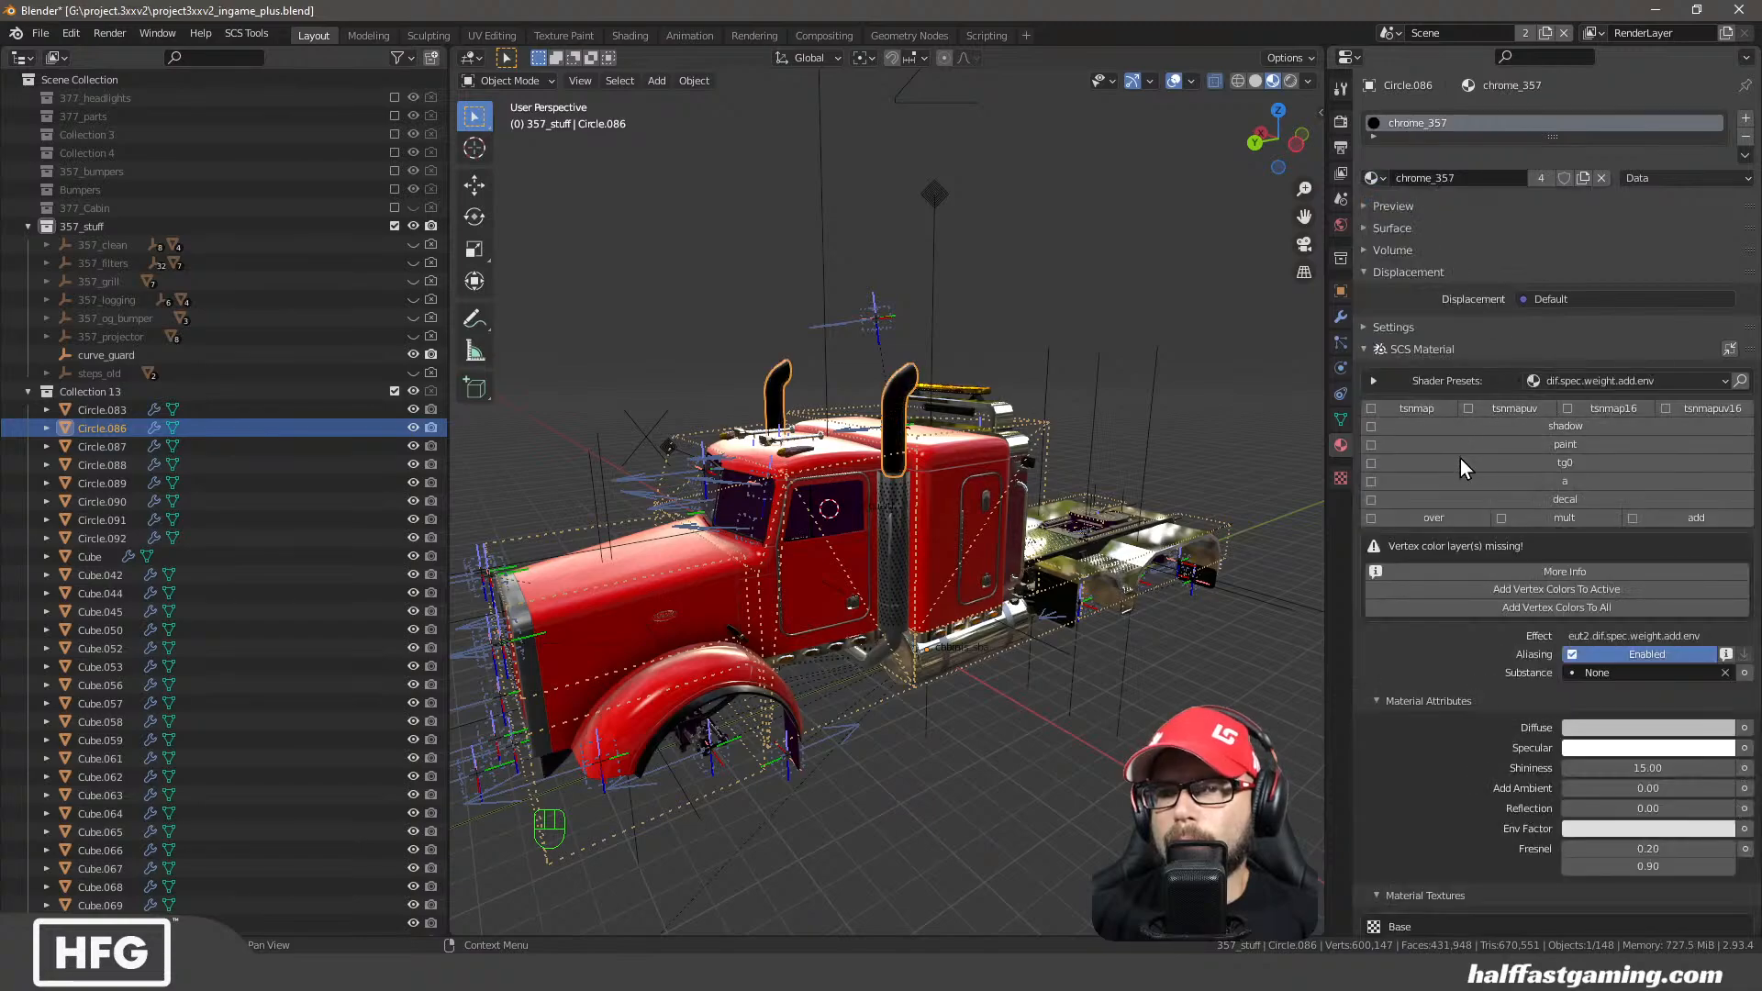
{"action": "left_click", "coordinate": [1483, 607]}
{"action": "scroll", "coordinate": [1440, 707], "scroll_direction": "down", "scroll_amount": 1}
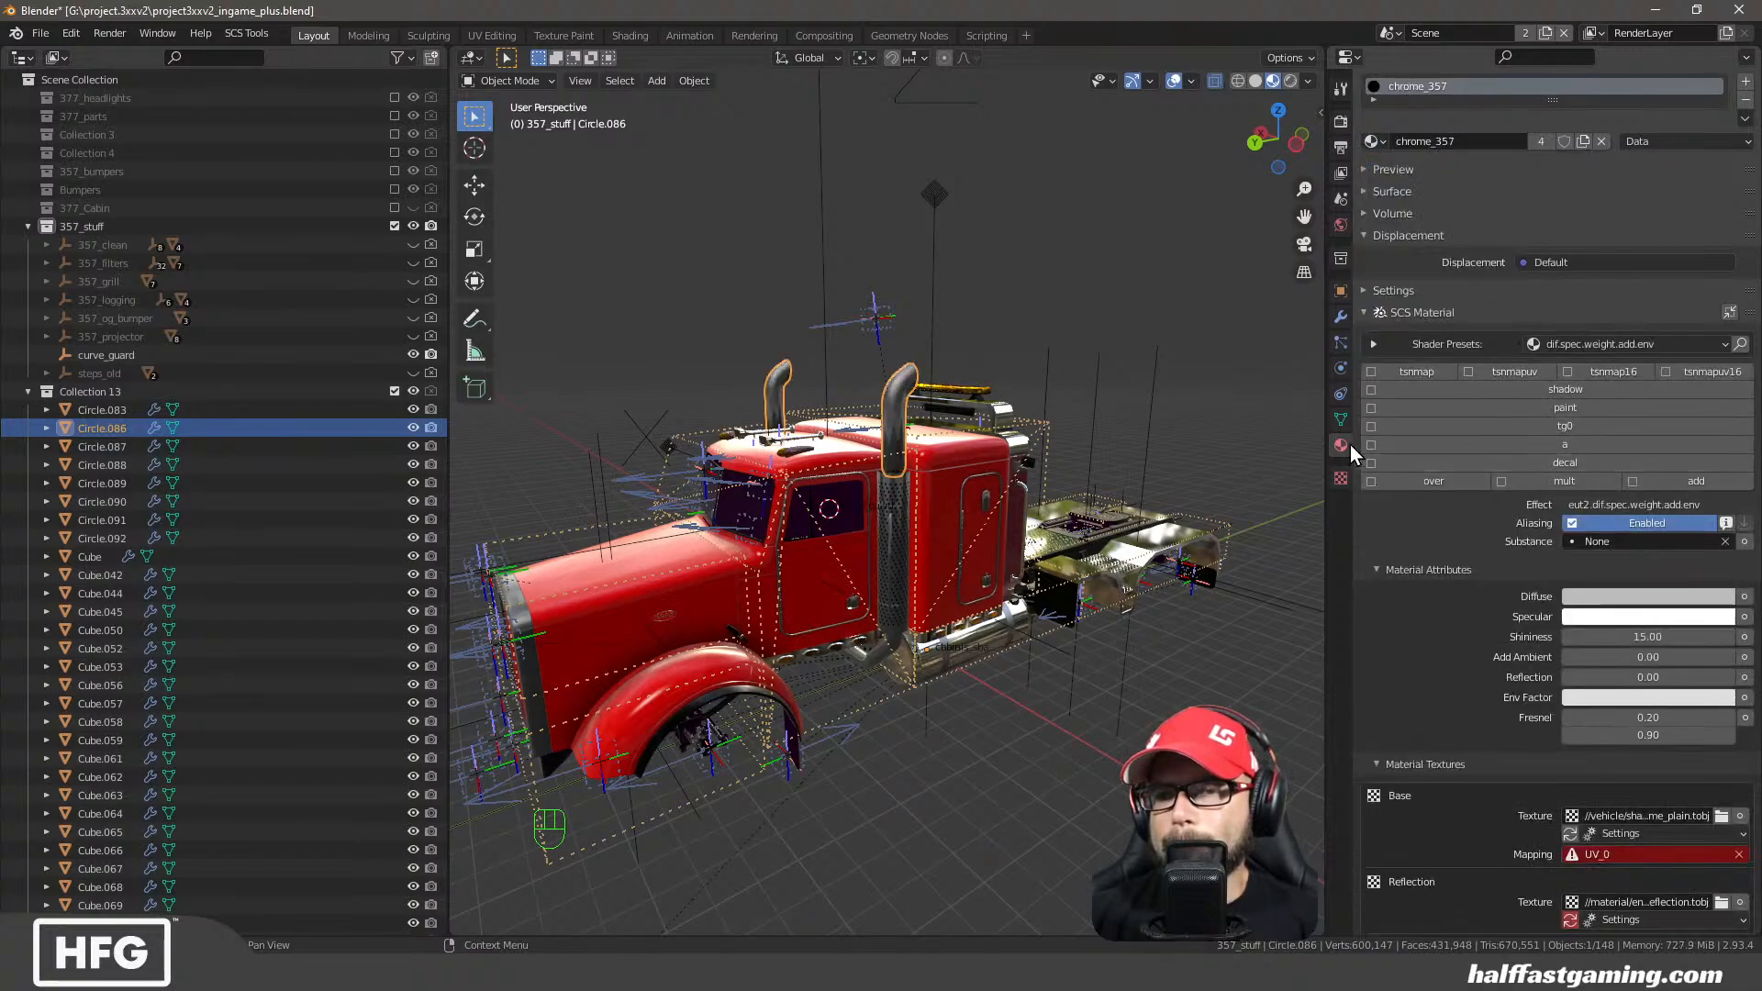
Check the upper exhaust stacks' UV maps and switch their material to chrome_357.003
{"action": "left_click", "coordinate": [1340, 419]}
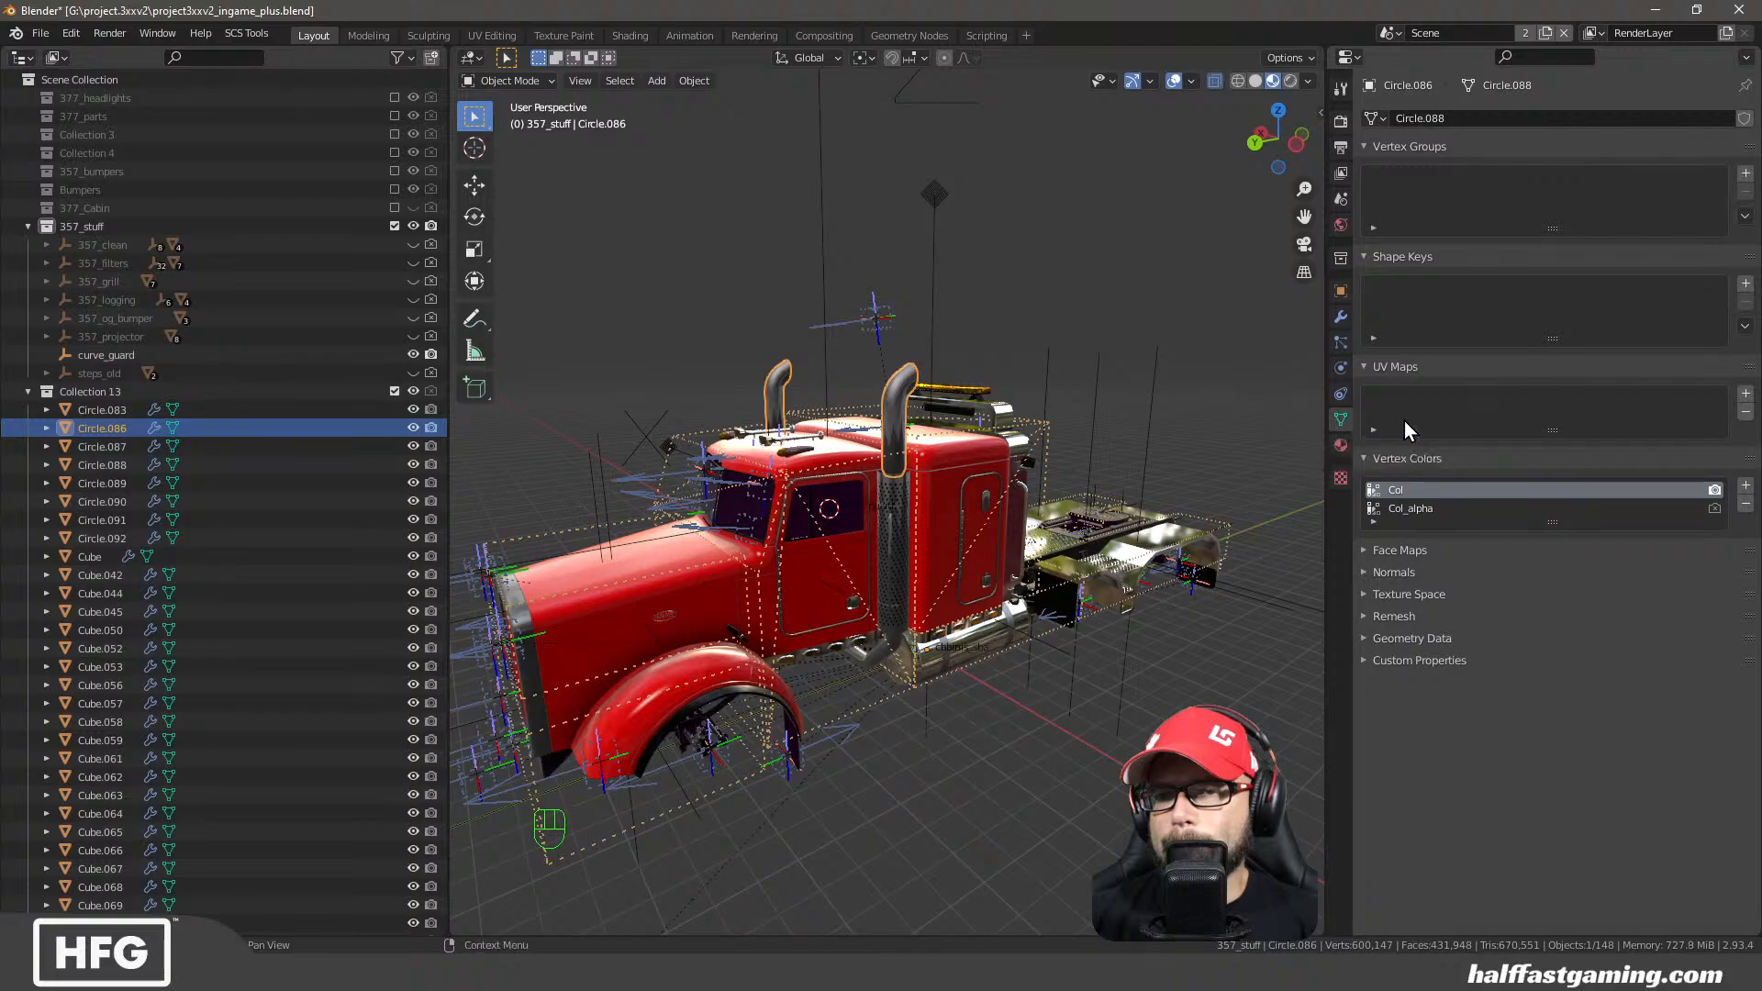
{"action": "left_click", "coordinate": [1341, 445]}
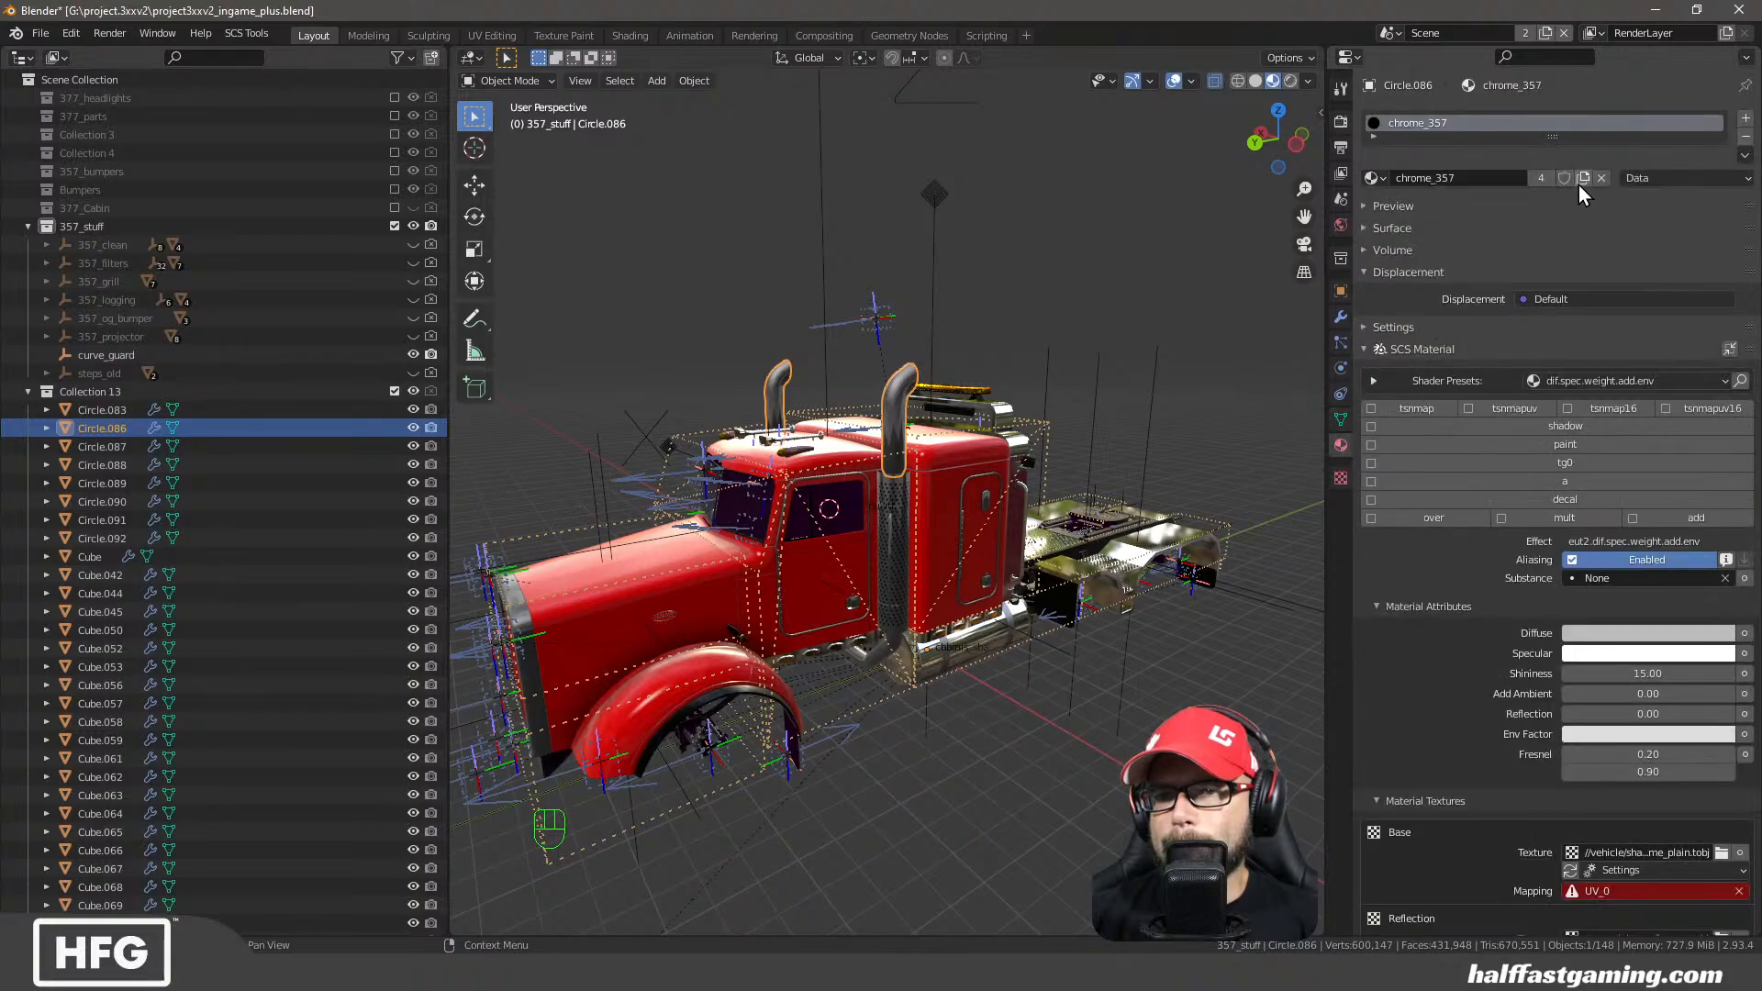
{"action": "left_click", "coordinate": [1371, 177]}
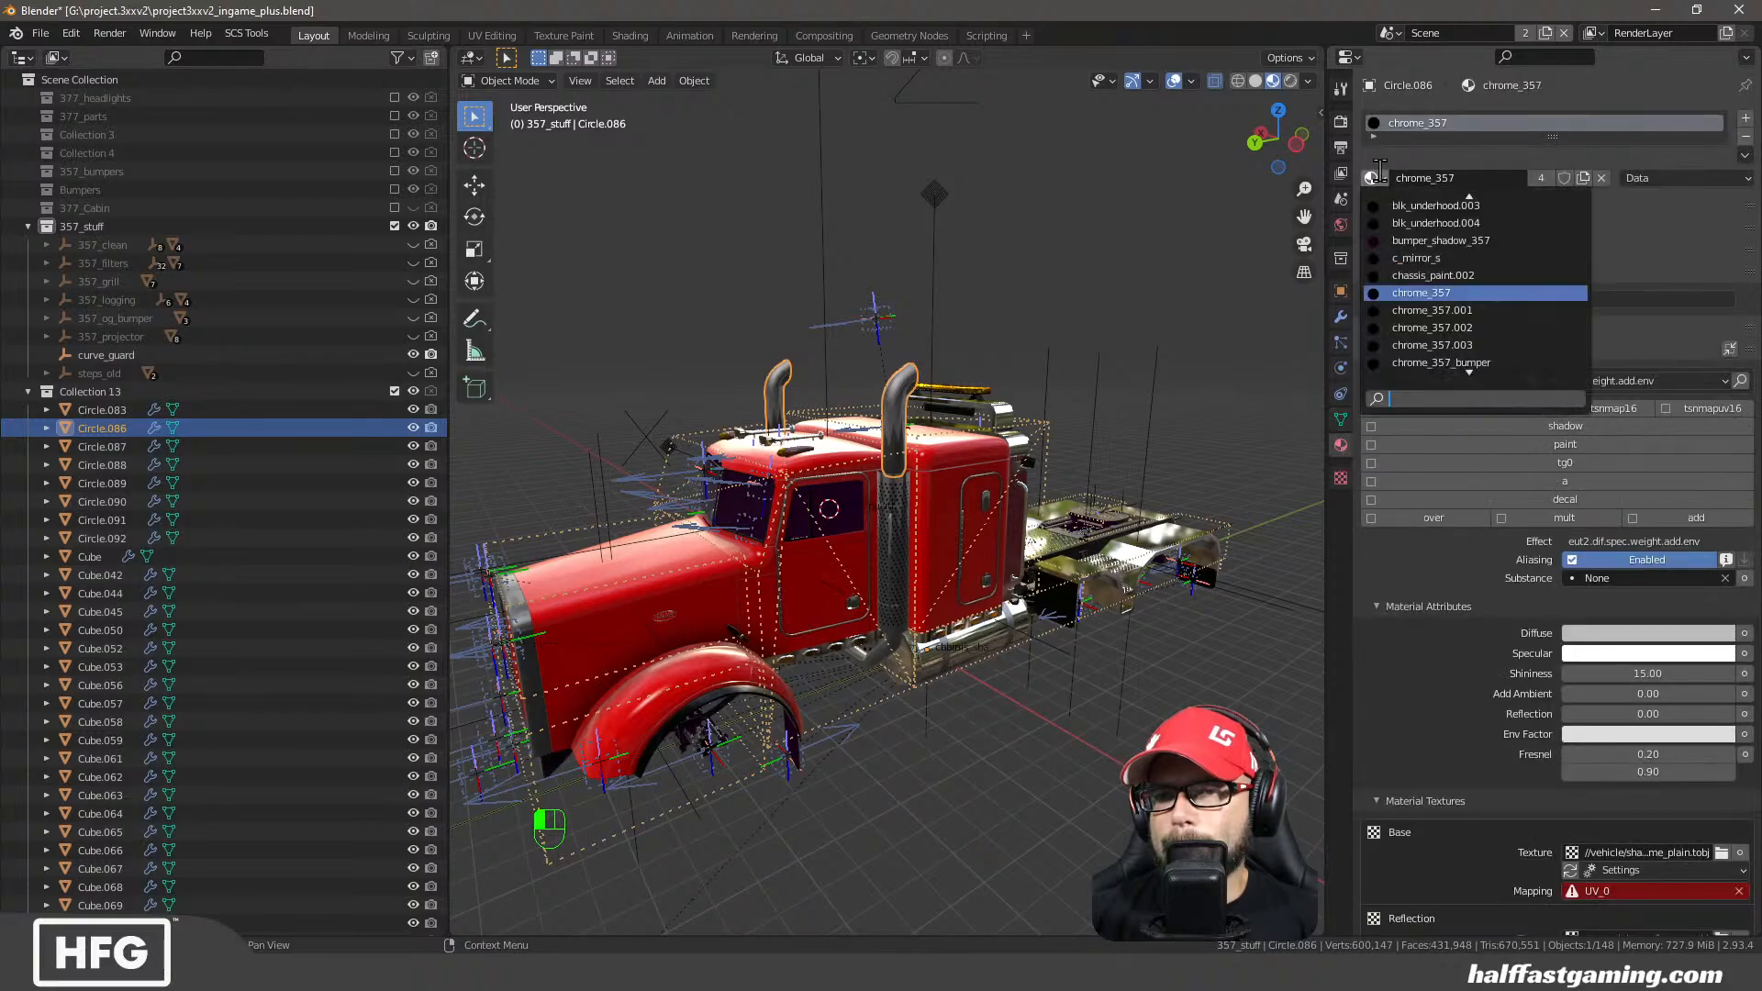
{"action": "scroll", "coordinate": [1474, 315], "scroll_direction": "down", "scroll_amount": 2}
{"action": "left_click", "coordinate": [1477, 329]}
{"action": "scroll", "coordinate": [1494, 740], "scroll_direction": "down", "scroll_amount": 3}
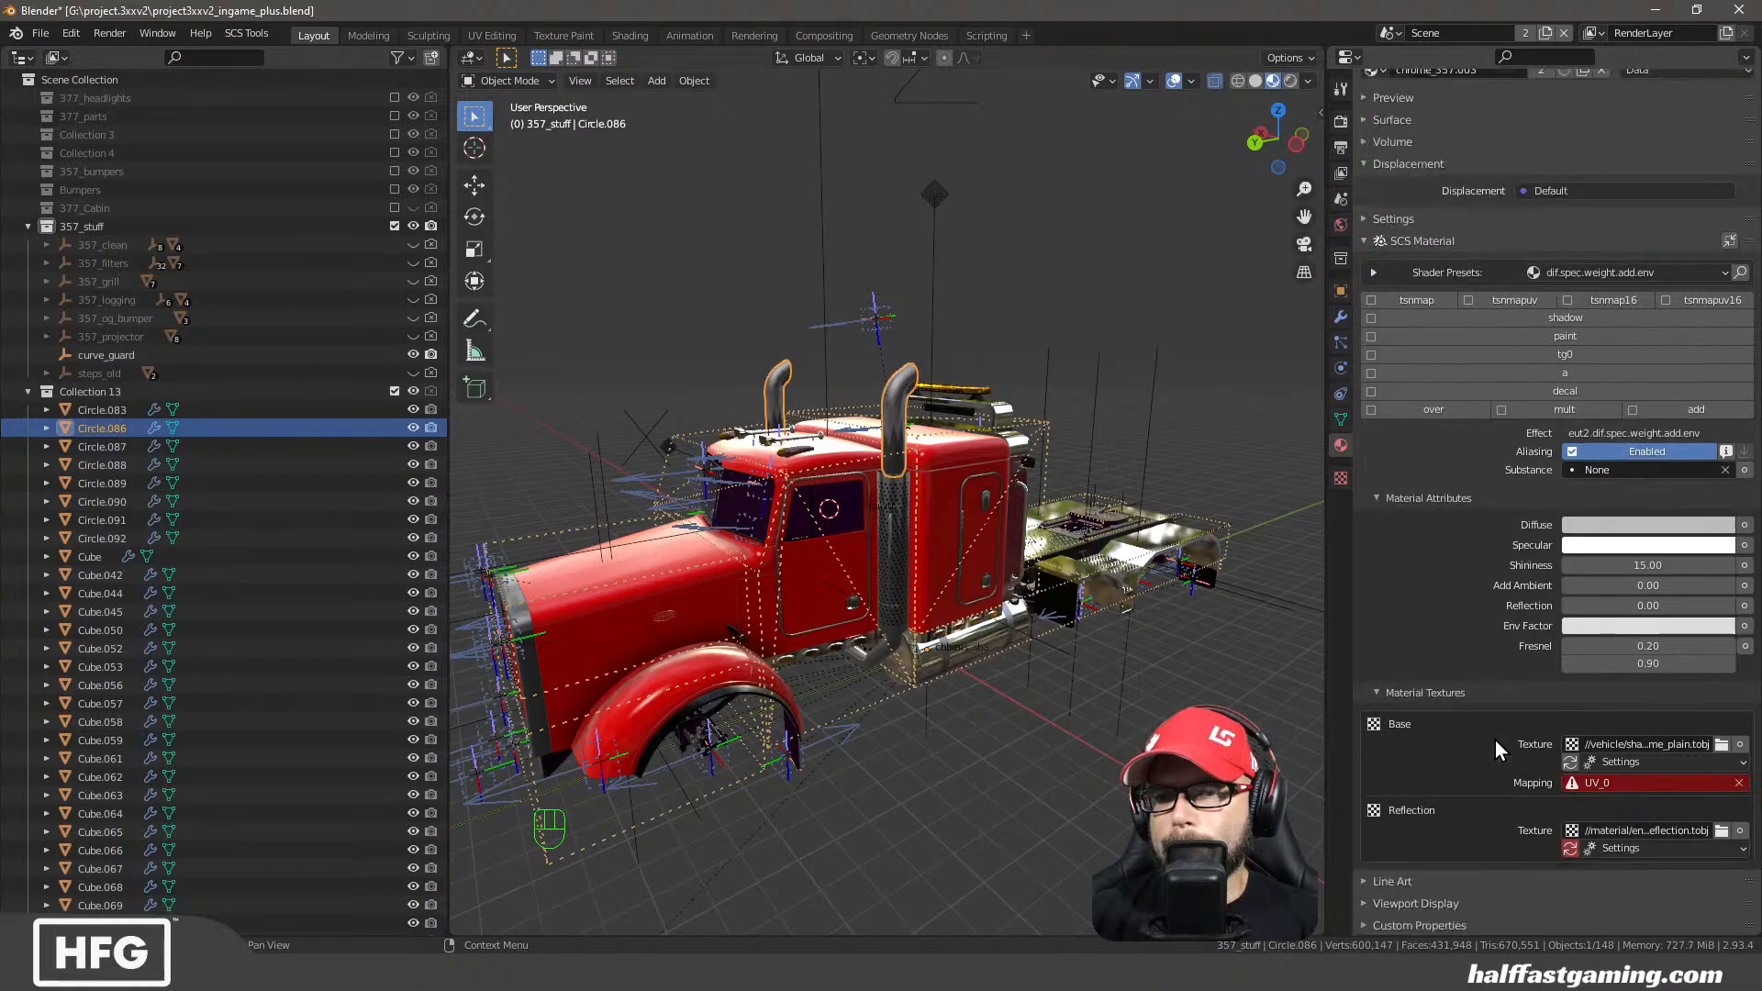
Add a UV map named UV_0 to the upper exhaust stacks and return to their material settings
{"action": "left_click", "coordinate": [1341, 420]}
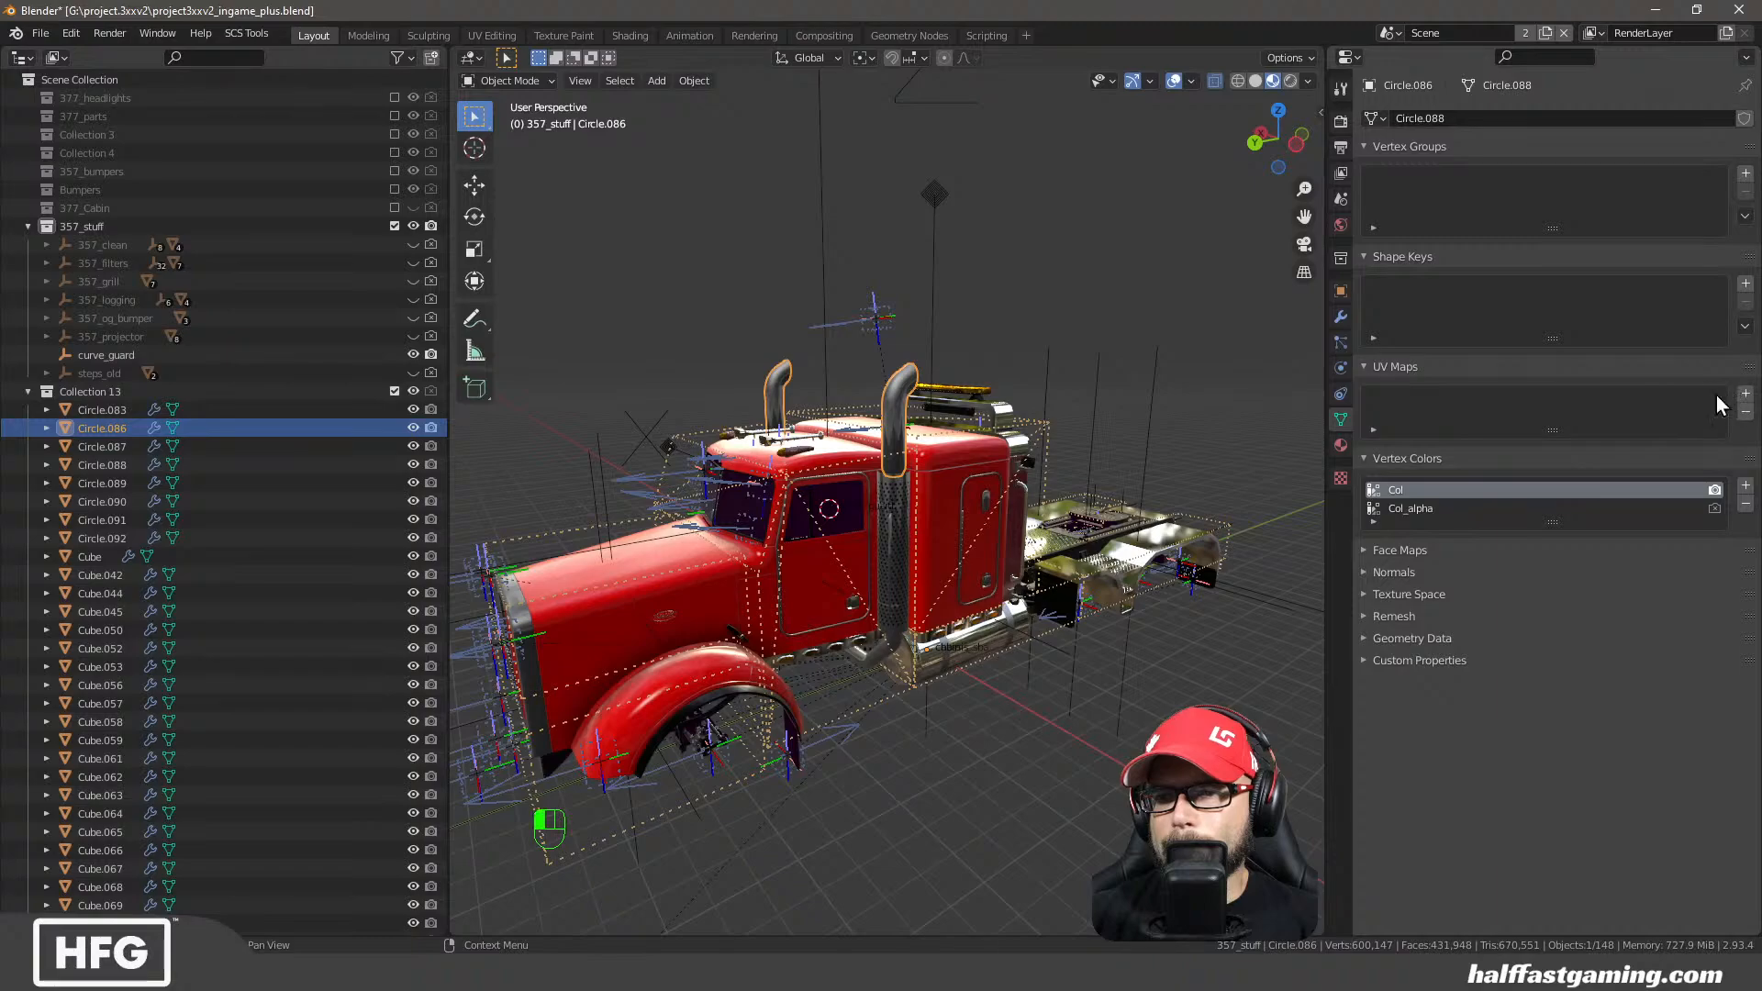
{"action": "left_click", "coordinate": [1746, 395]}
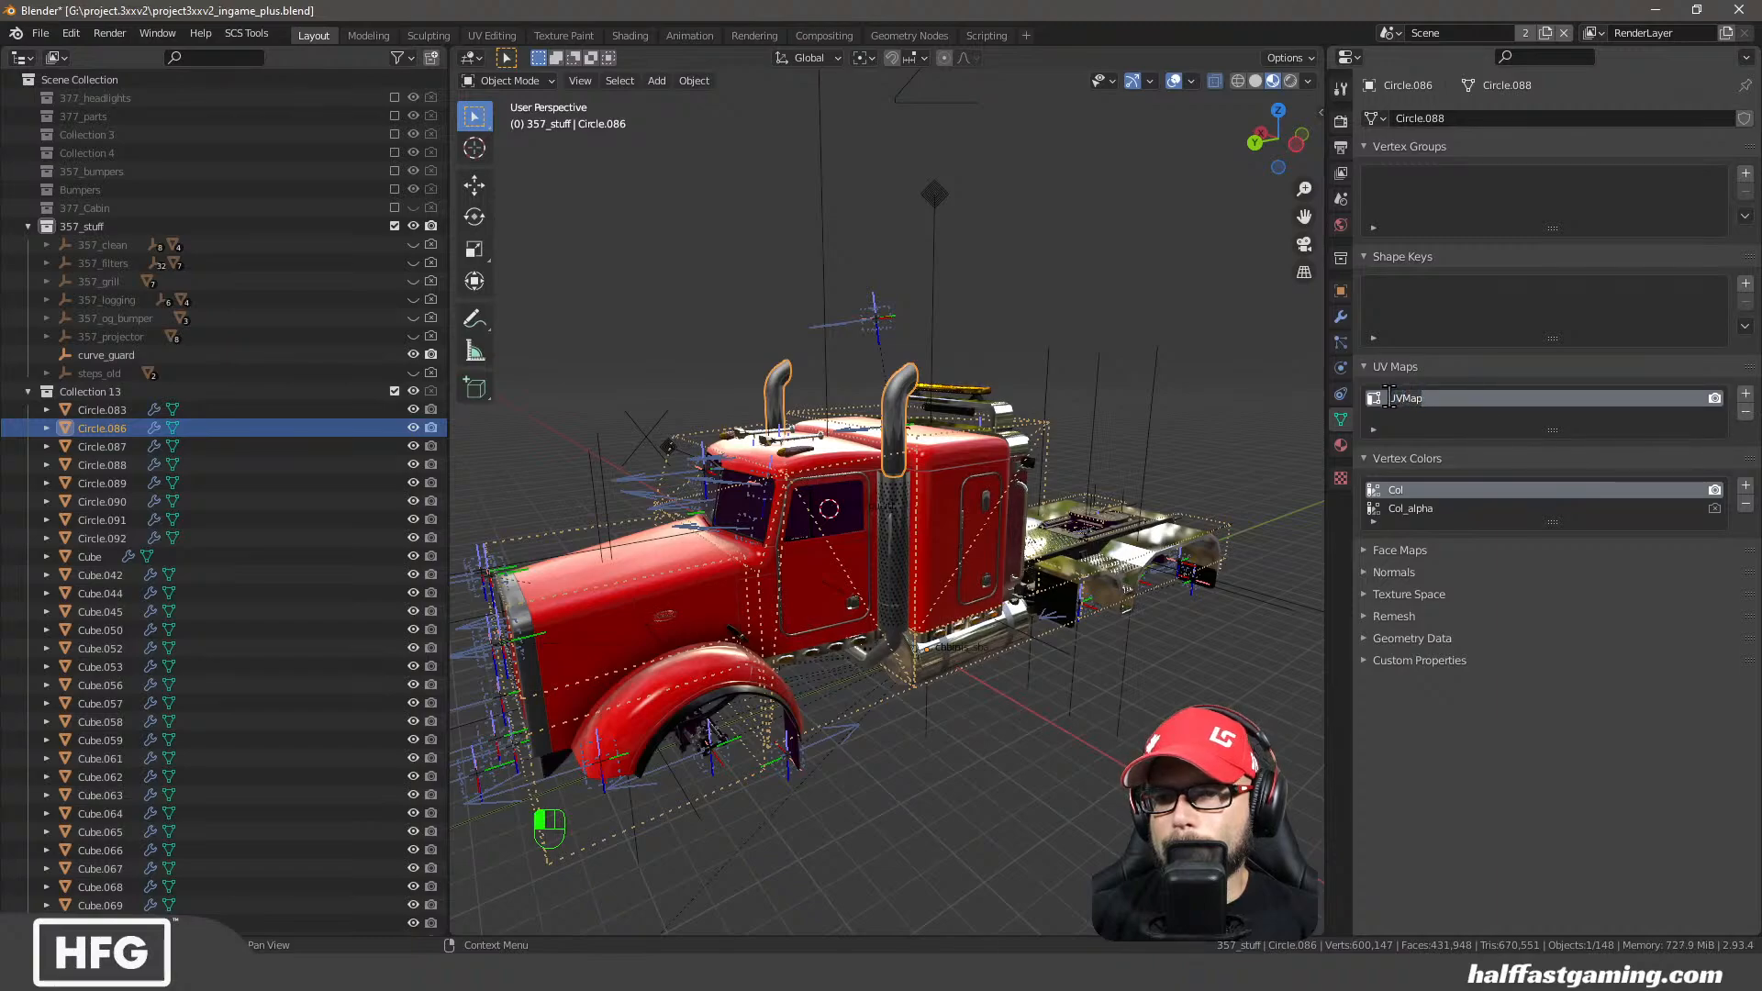
{"action": "type", "text": "UV_0"}
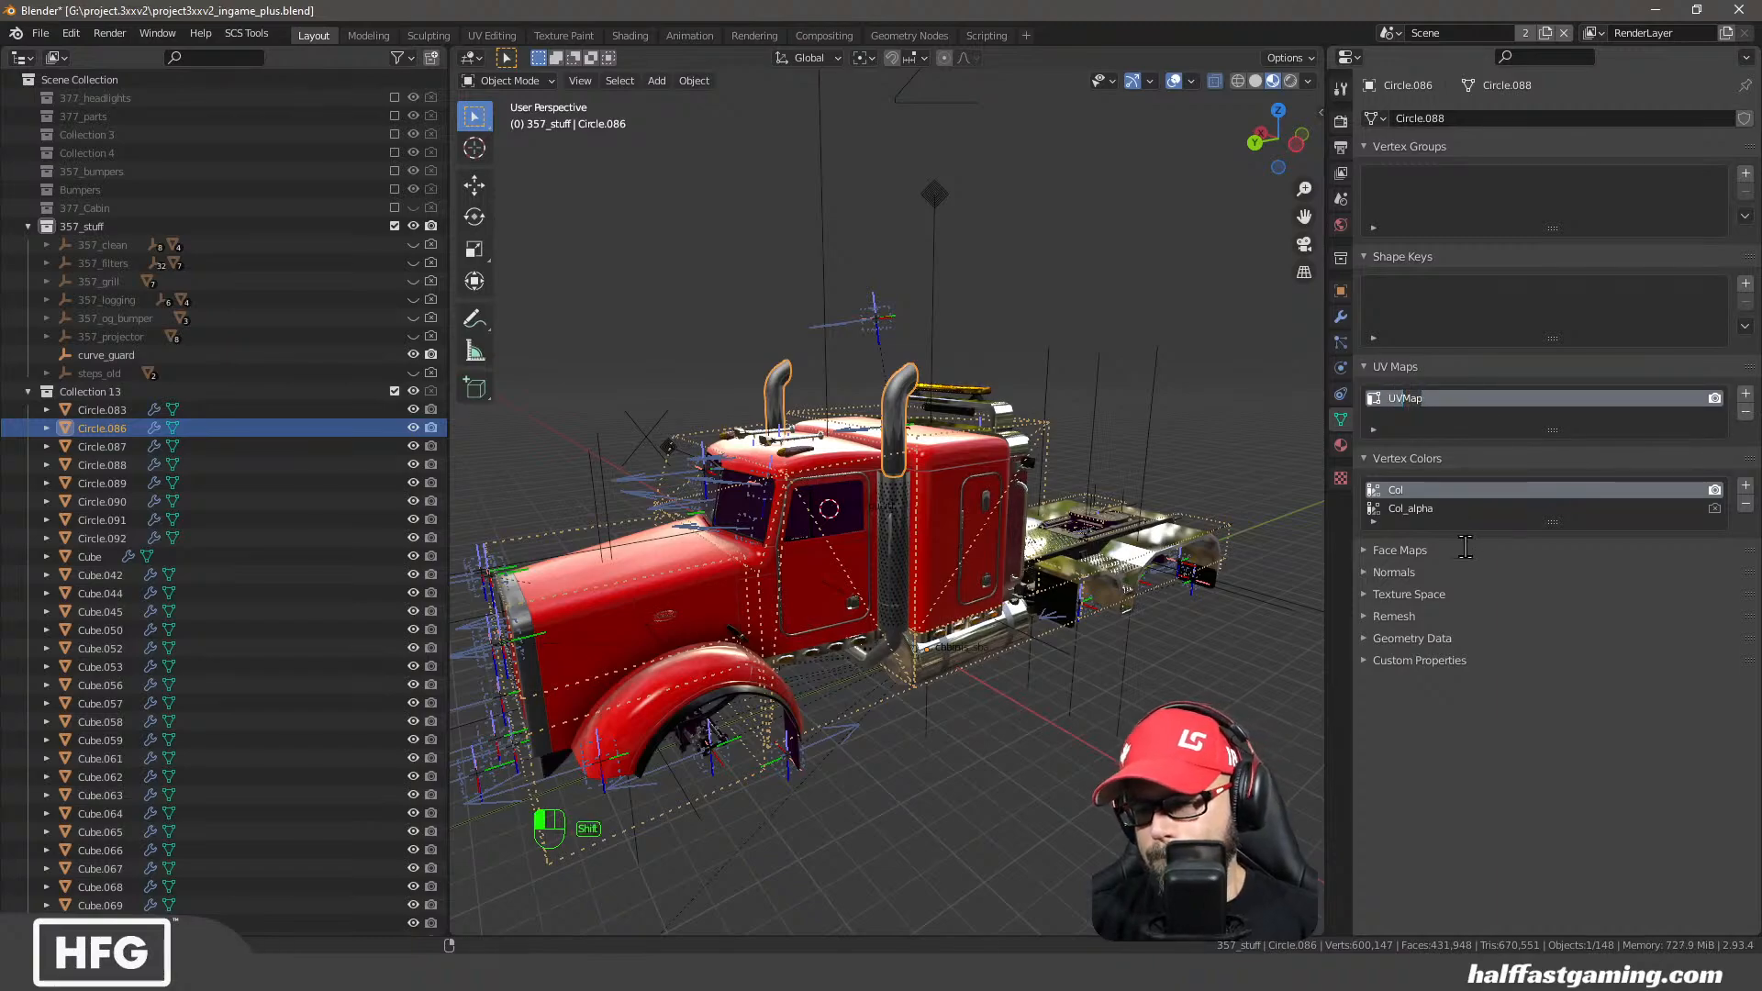
{"action": "key", "text": "Return"}
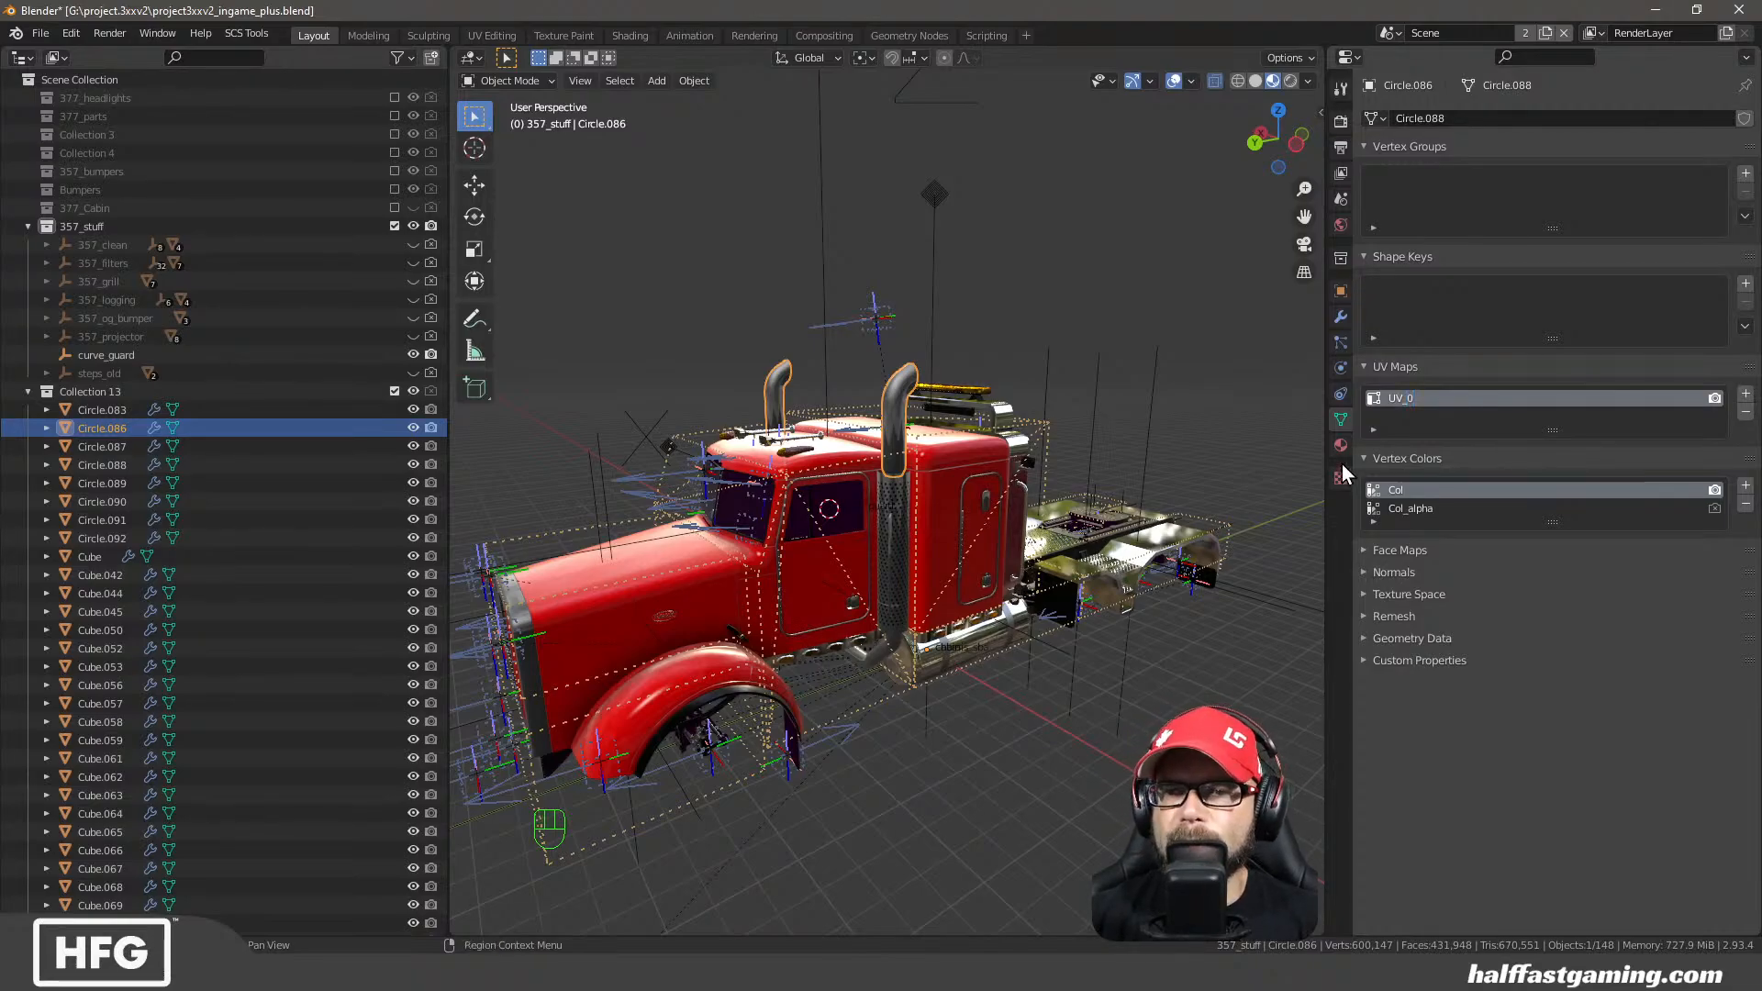
{"action": "left_click", "coordinate": [1340, 447]}
Replace black_paint in the perforated exhaust guard's second material slot with a single-user copy of blk_underhood.001
{"action": "middle_click_drag", "start_coordinate": [1147, 597], "coordinate": [904, 638]}
{"action": "key", "text": "a"}
{"action": "key", "text": "a"}
{"action": "scroll", "coordinate": [912, 547], "scroll_direction": "up", "scroll_amount": 3}
{"action": "scroll", "coordinate": [891, 604], "scroll_direction": "up", "scroll_amount": 3}
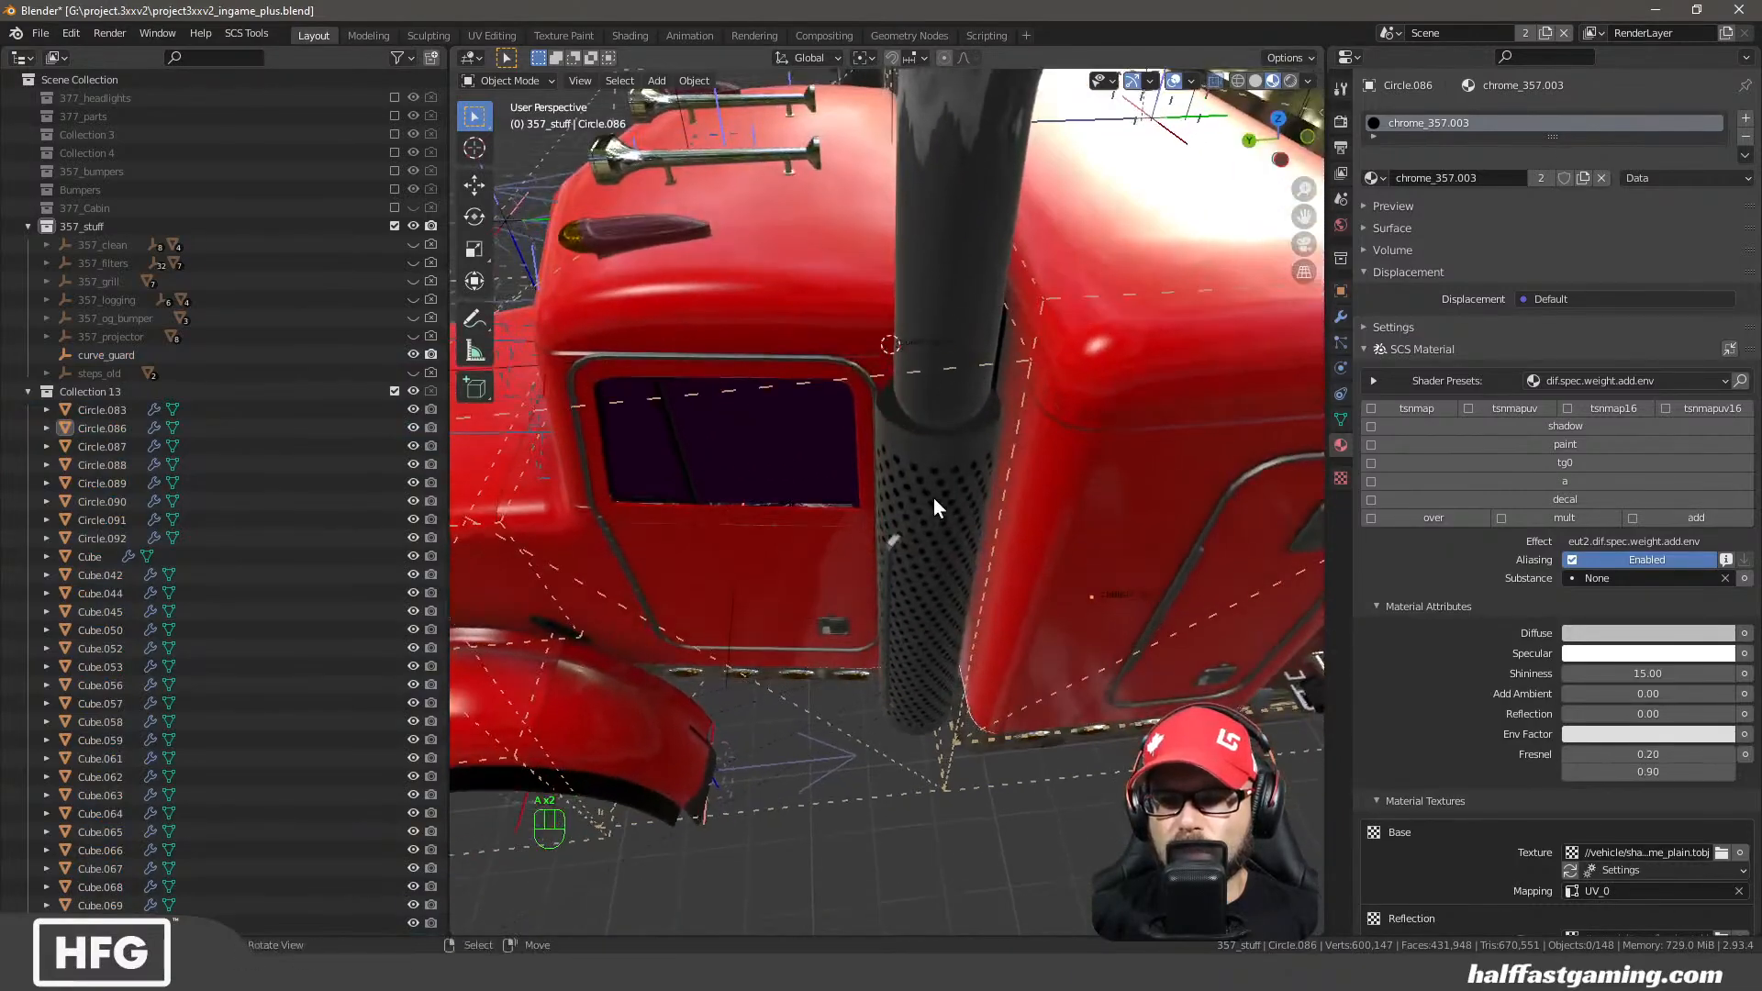
{"action": "left_click", "coordinate": [966, 430]}
{"action": "left_click", "coordinate": [1411, 147]}
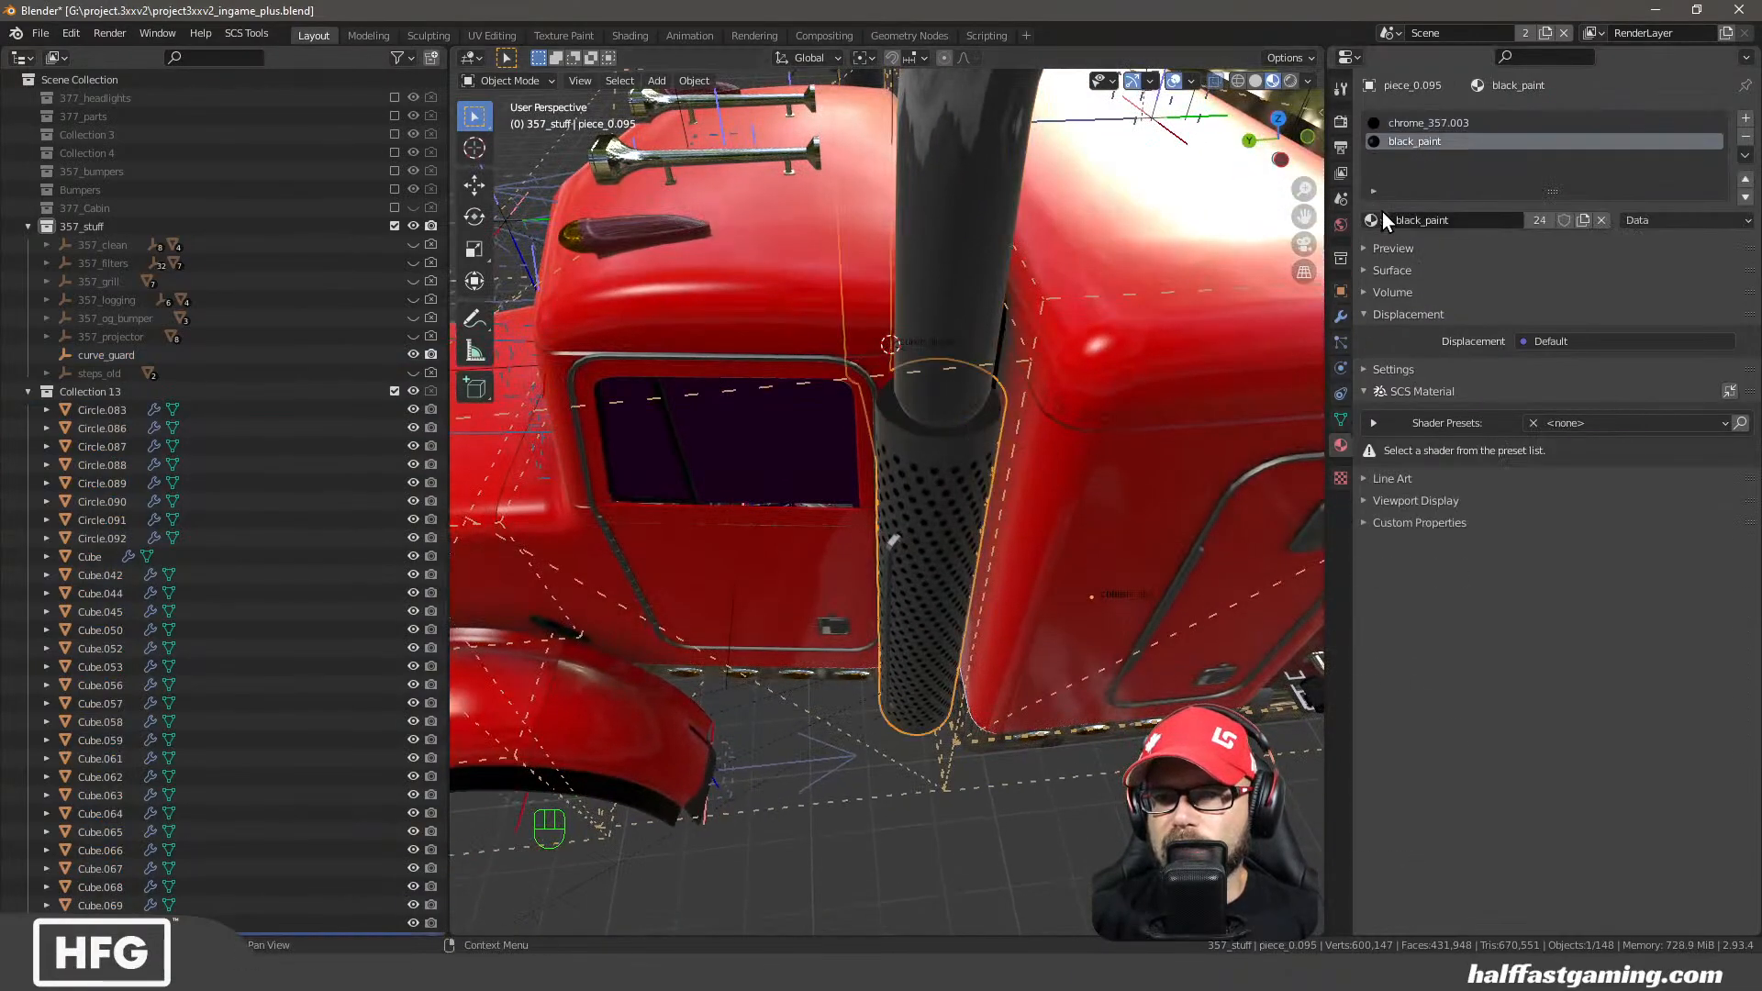
{"action": "left_click", "coordinate": [1374, 218]}
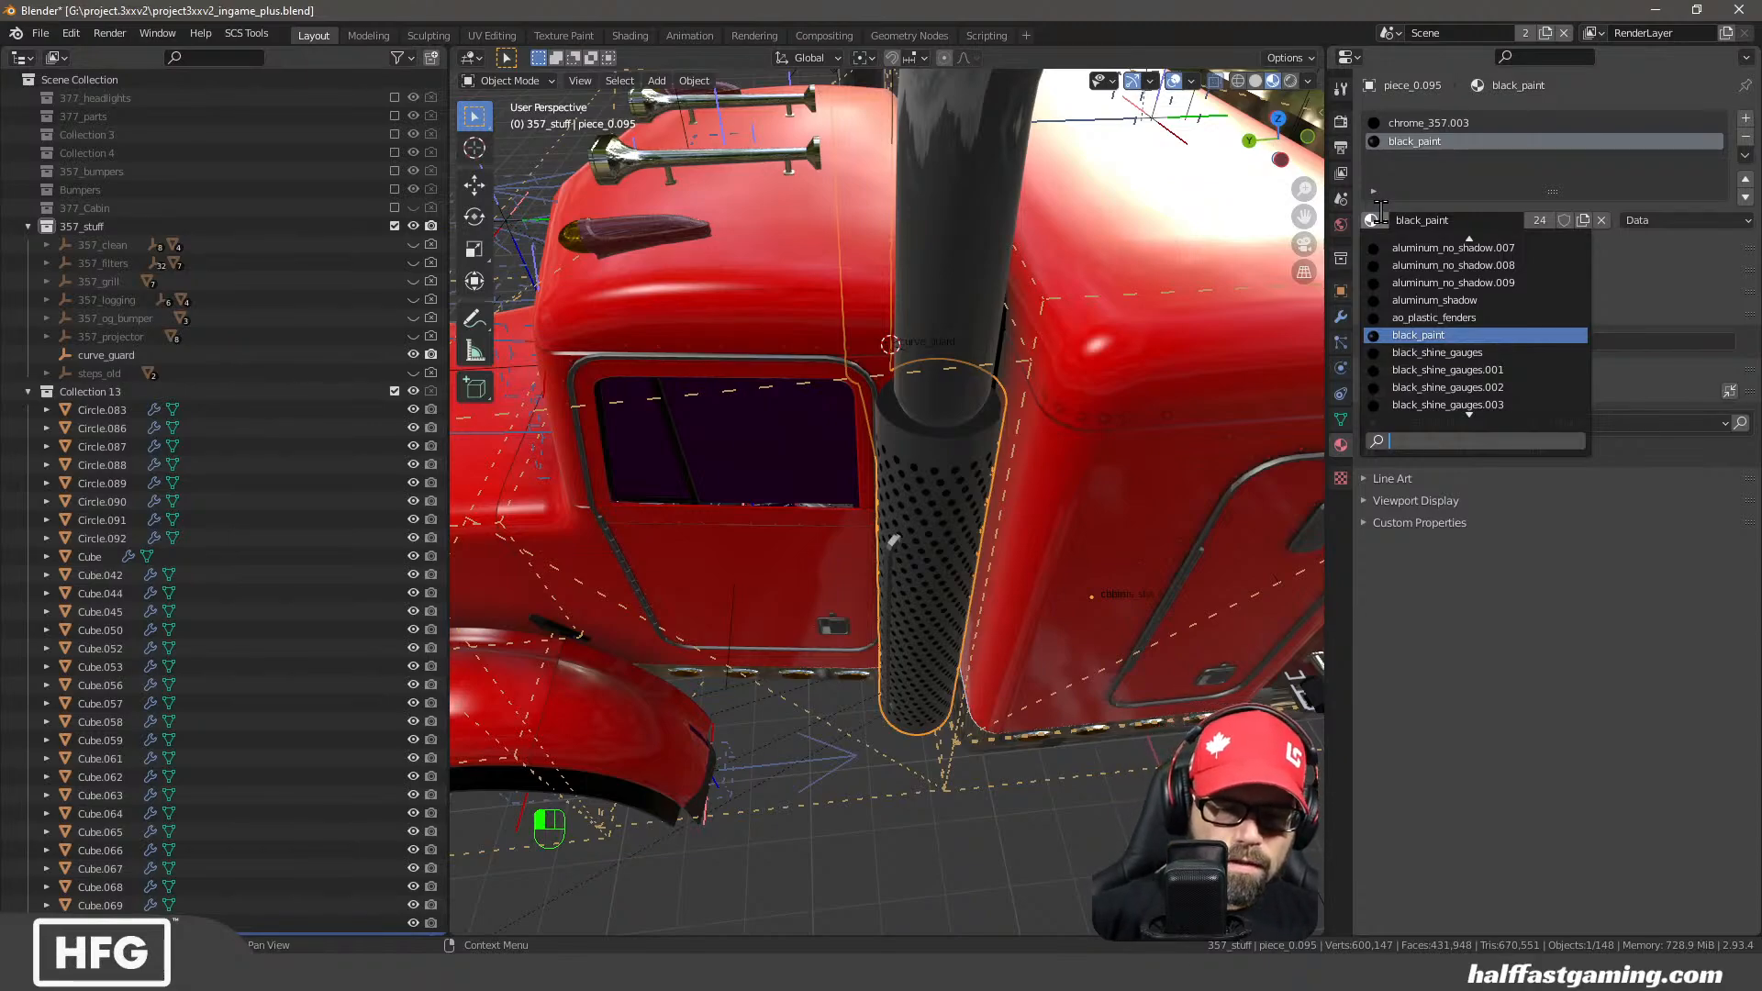
{"action": "type", "text": "bl"}
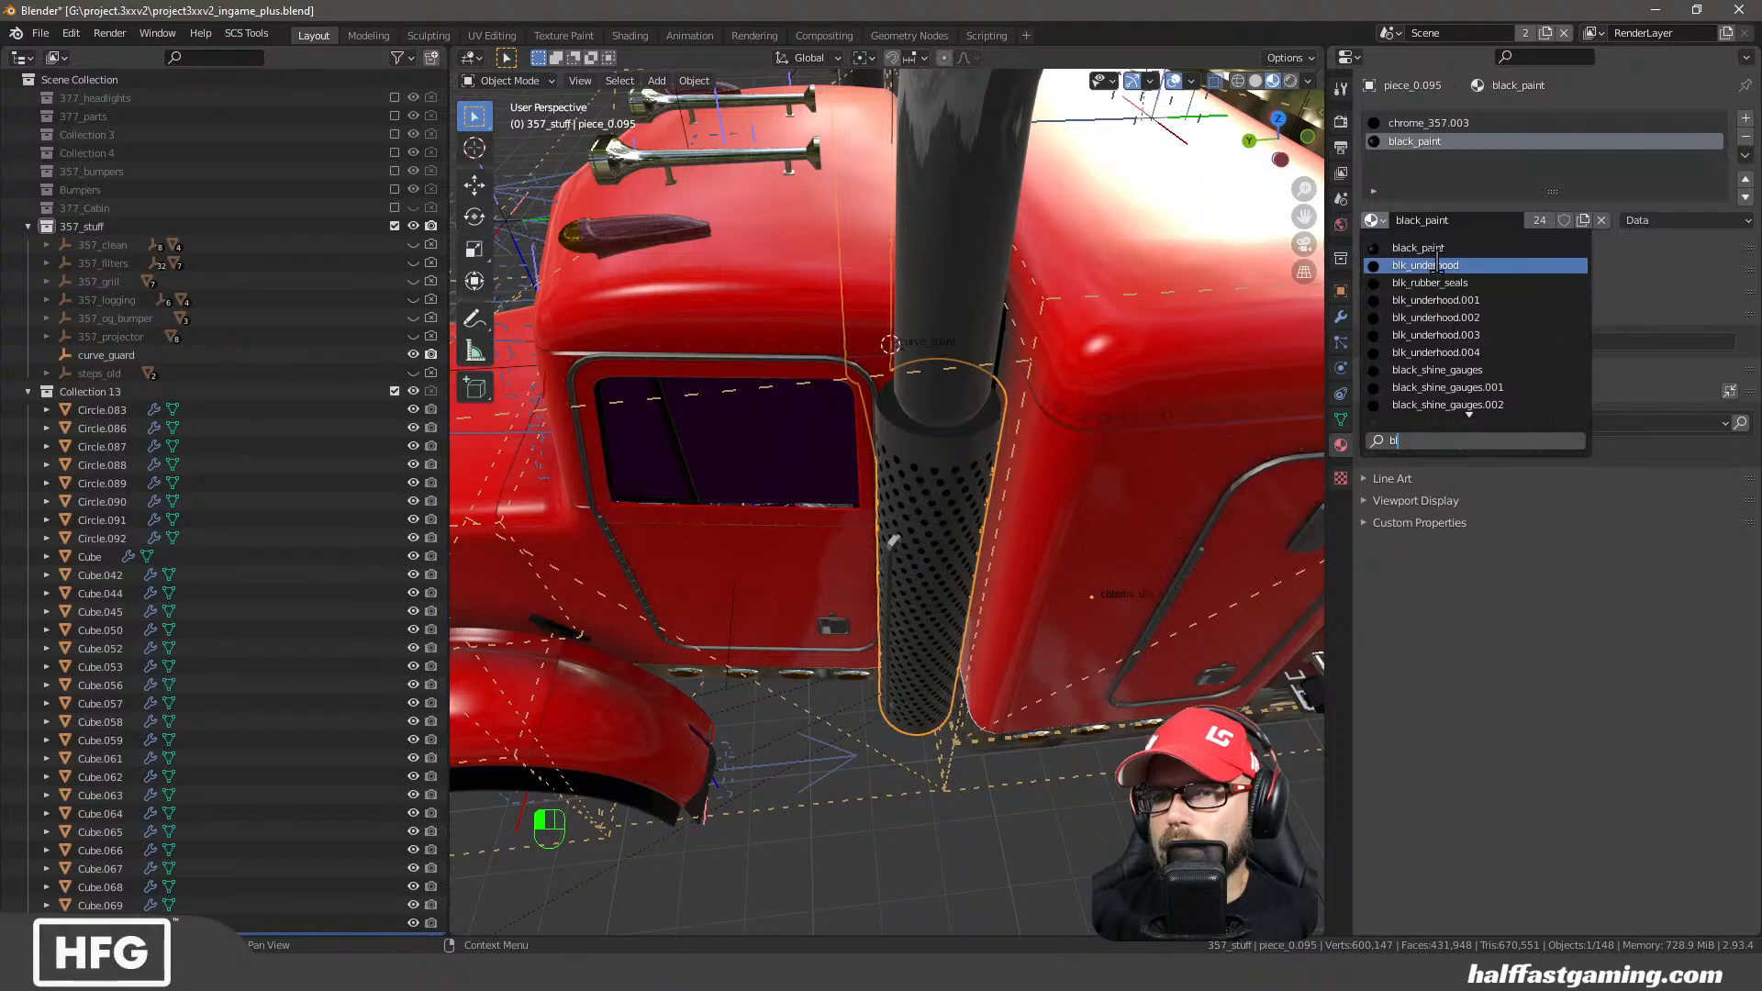
{"action": "left_click", "coordinate": [1443, 300]}
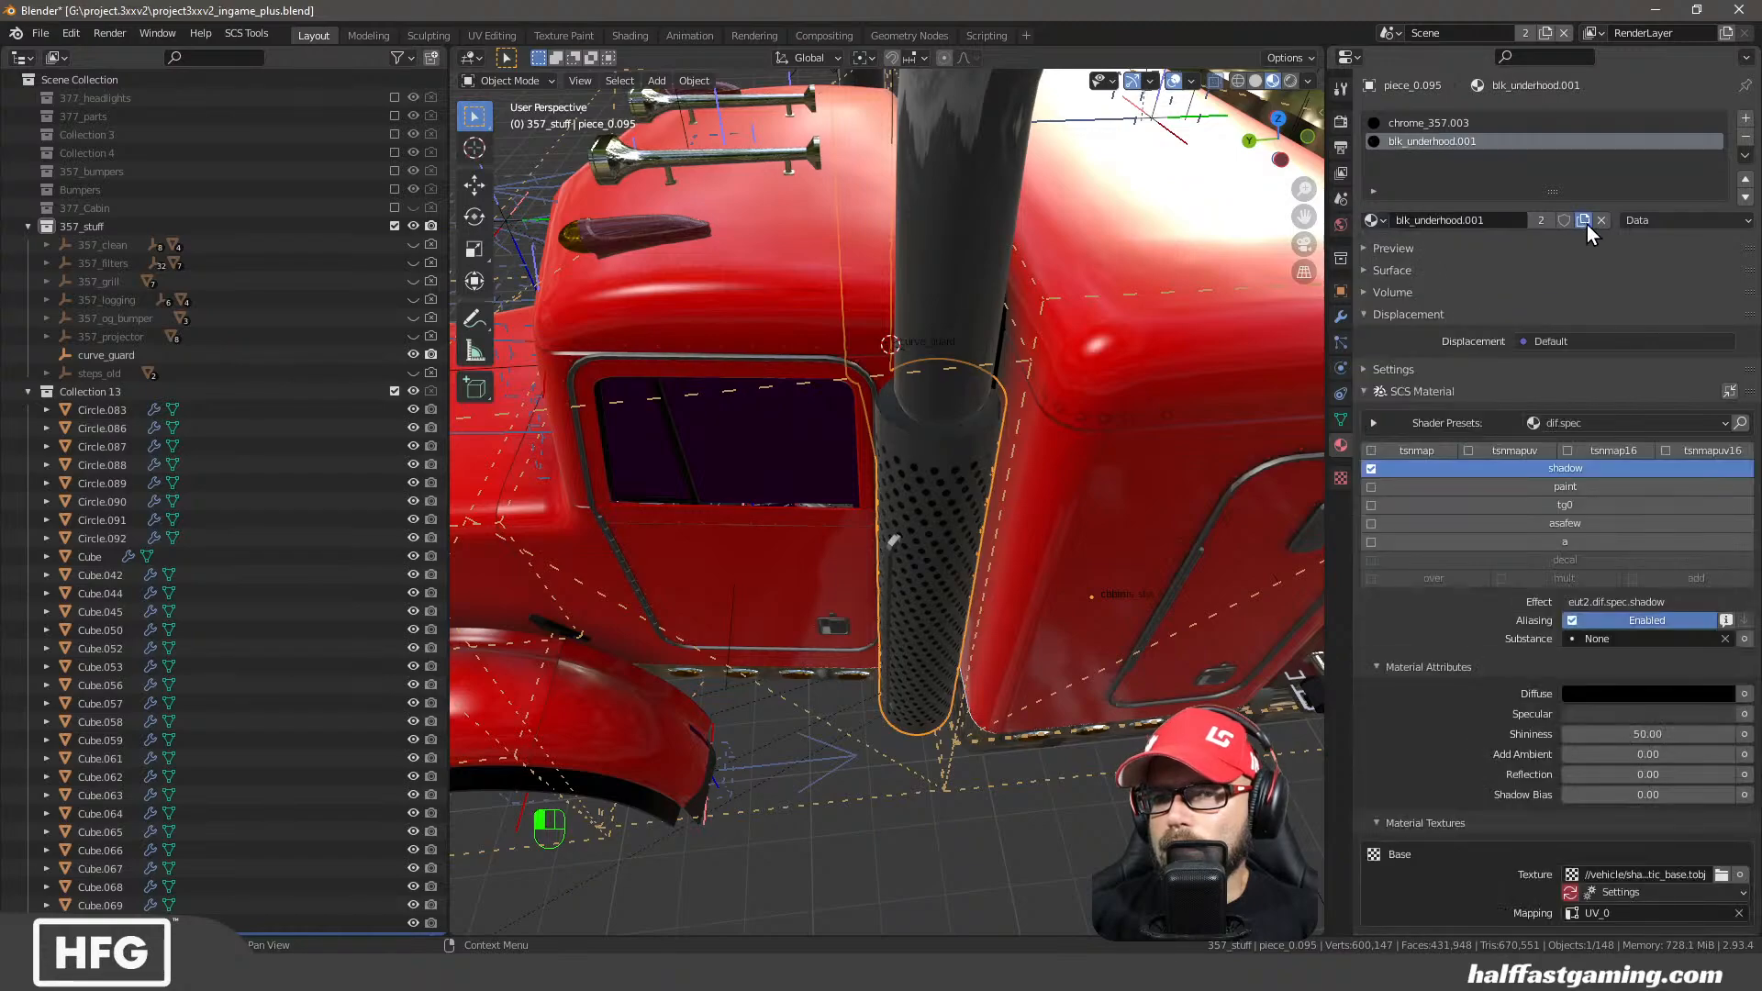
{"action": "scroll", "coordinate": [1468, 692], "scroll_direction": "down", "scroll_amount": 2}
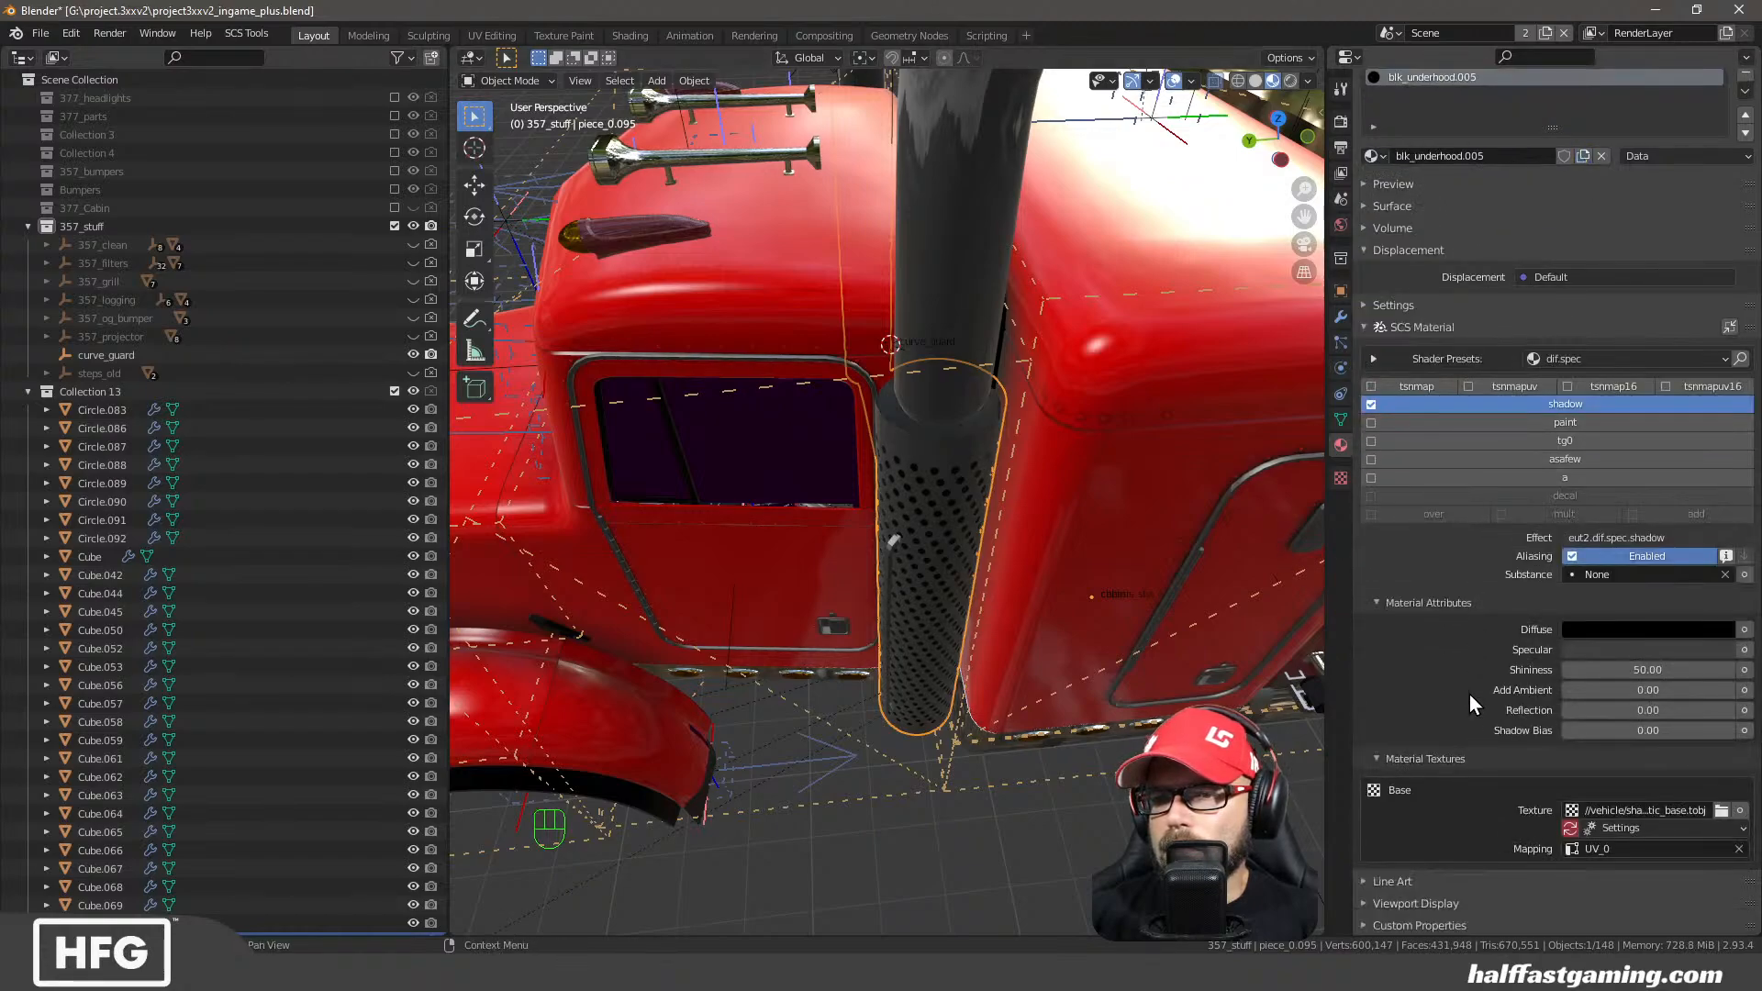
Inspect the perforated exhaust guard's mesh and lower pipe up close in Edit Mode and Object Mode
{"action": "key", "text": "Tab"}
{"action": "mouse_move", "coordinate": [1030, 590]}
{"action": "middle_mouse_down"}
{"action": "mouse_move", "coordinate": [1055, 487]}
{"action": "mouse_move", "coordinate": [1015, 523]}
{"action": "mouse_move", "coordinate": [1041, 576]}
{"action": "middle_mouse_up"}
{"action": "key", "text": "Tab"}
{"action": "scroll", "coordinate": [1033, 593], "scroll_direction": "up", "scroll_amount": 5}
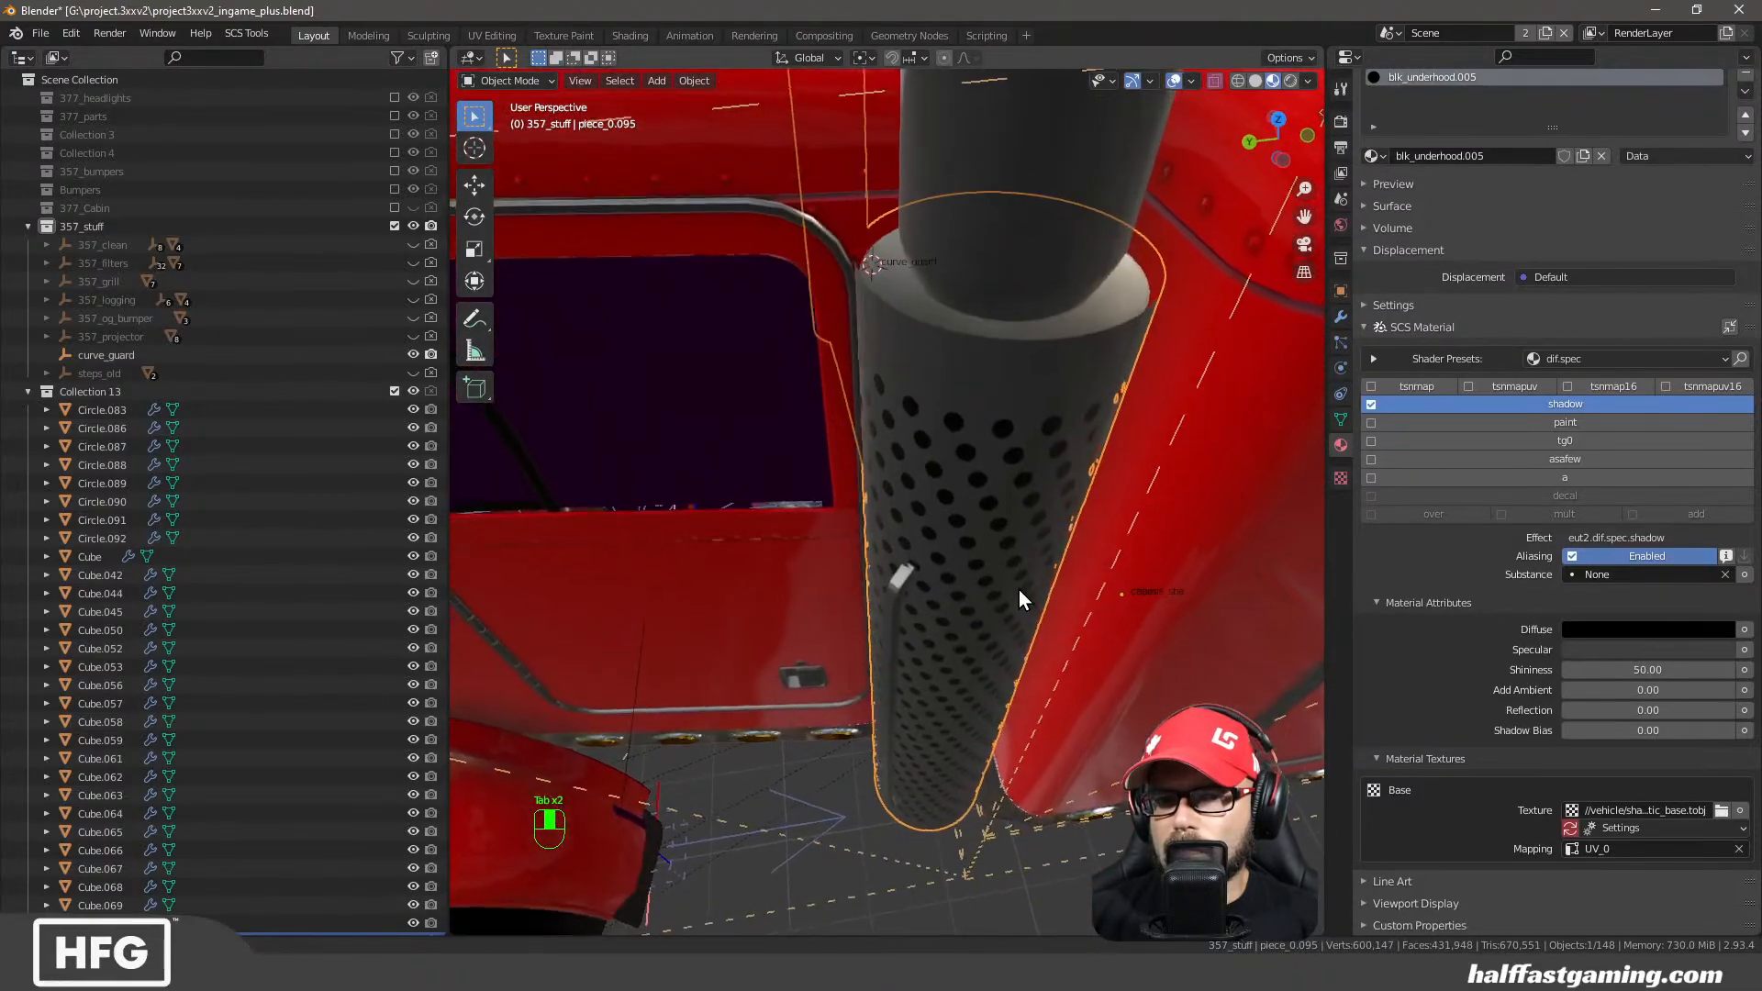
{"action": "key", "text": "Tab"}
{"action": "middle_click_drag", "start_coordinate": [1114, 417], "coordinate": [971, 413]}
{"action": "scroll", "coordinate": [971, 496], "scroll_direction": "down", "scroll_amount": 7}
{"action": "middle_click_drag", "start_coordinate": [971, 550], "coordinate": [973, 587]}
{"action": "middle_click_drag", "start_coordinate": [946, 908], "coordinate": [933, 708], "text": "shift"}
{"action": "middle_click_drag", "start_coordinate": [871, 549], "coordinate": [864, 556]}
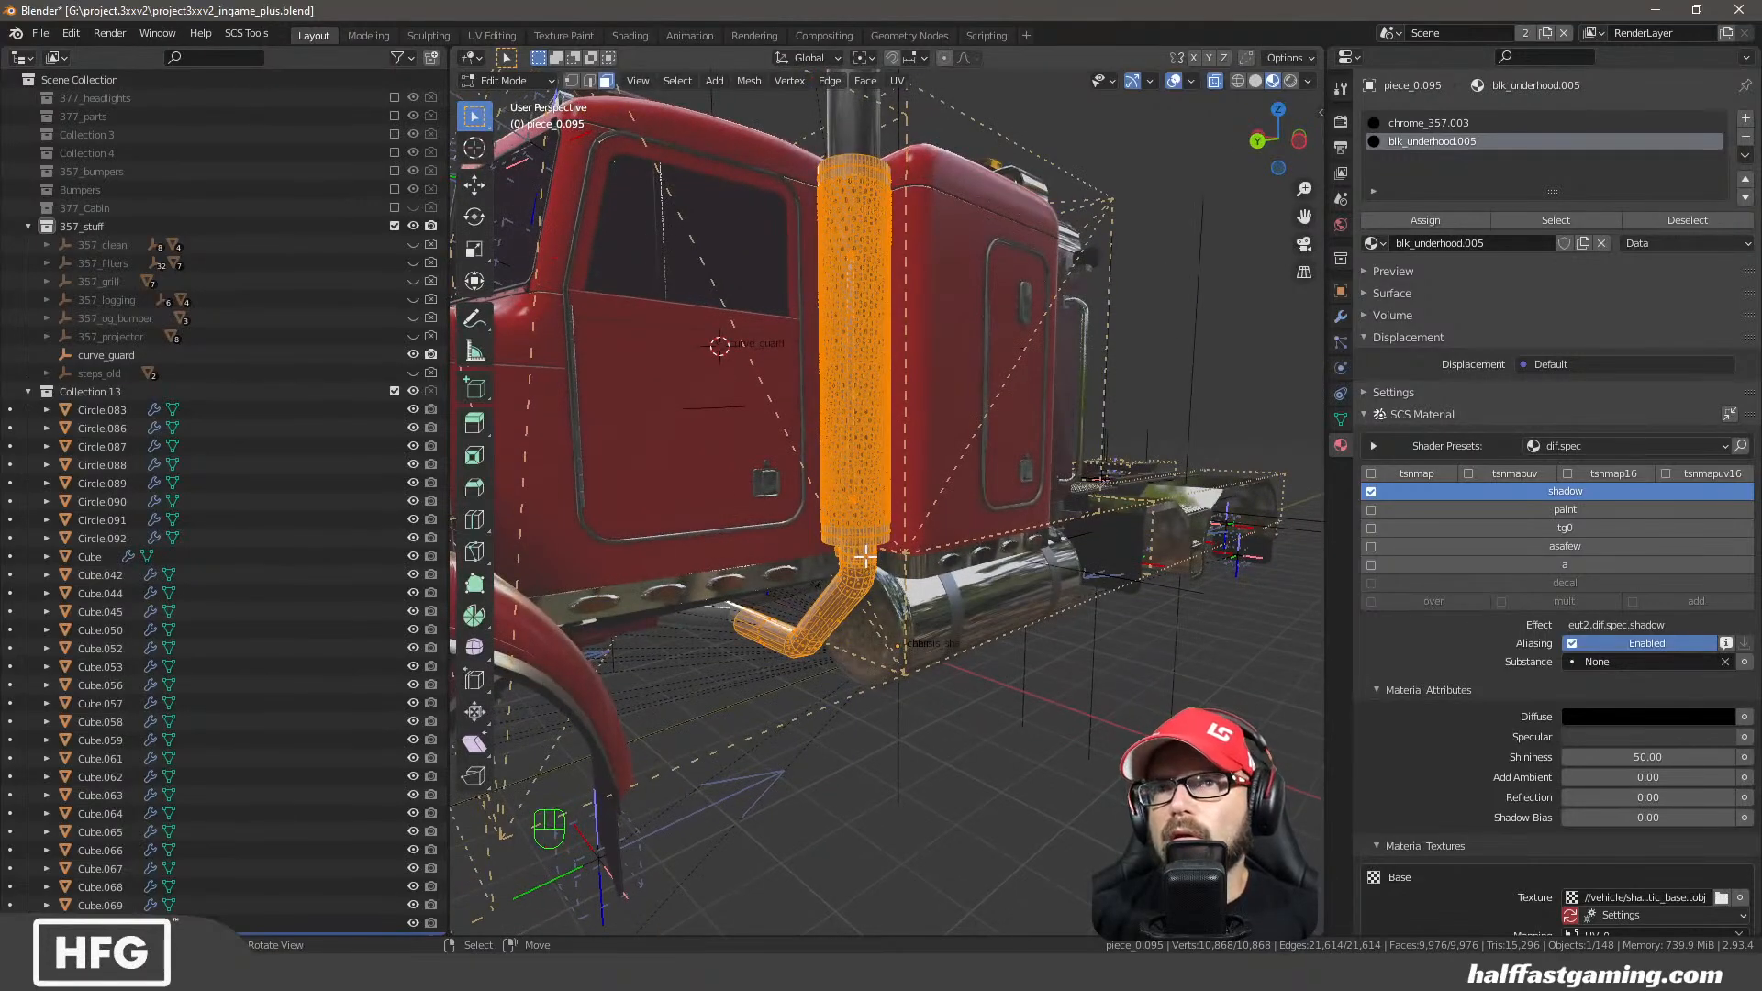
{"action": "scroll", "coordinate": [878, 367], "scroll_direction": "up", "scroll_amount": 8}
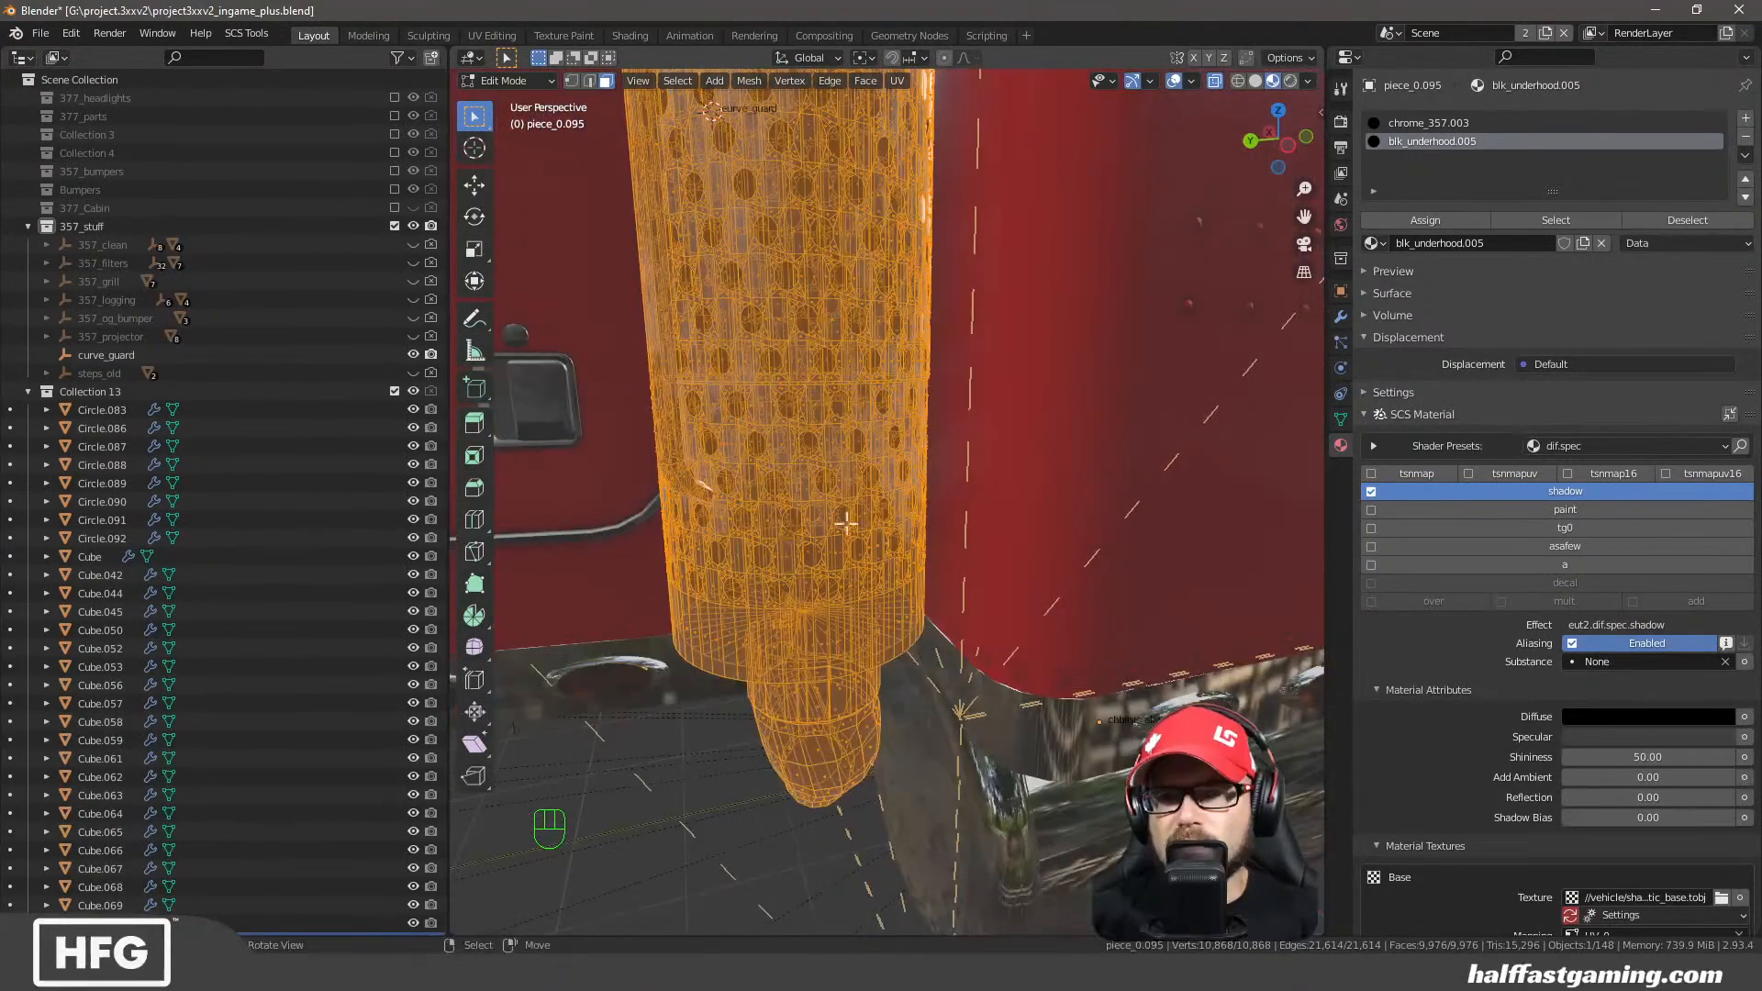
{"action": "middle_click_drag", "start_coordinate": [861, 317], "coordinate": [940, 441]}
{"action": "key", "text": "Tab"}
{"action": "scroll", "coordinate": [854, 458], "scroll_direction": "up", "scroll_amount": 4}
{"action": "key", "text": "Tab"}
{"action": "scroll", "coordinate": [801, 431], "scroll_direction": "down", "scroll_amount": 8}
{"action": "key", "text": "Tab"}
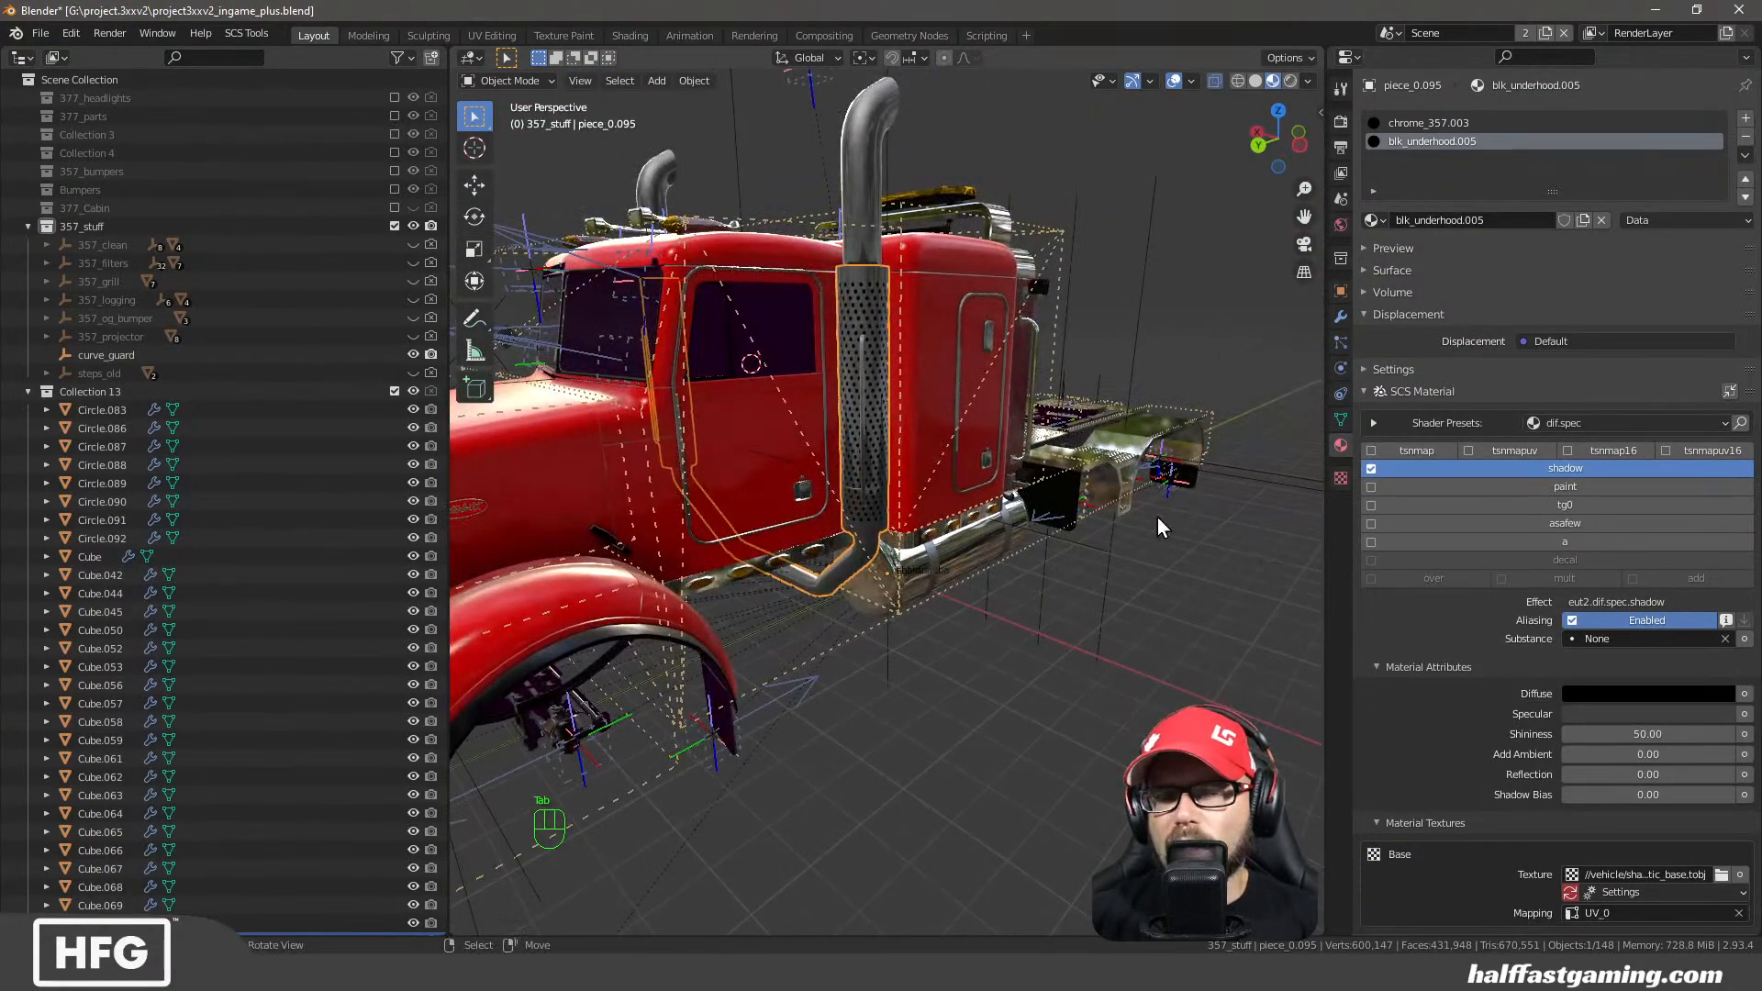
Separate the perforated exhaust guard's mesh by material into a chrome part and a blk_underhood.005 part
{"action": "key", "text": "Tab"}
{"action": "key", "text": "p"}
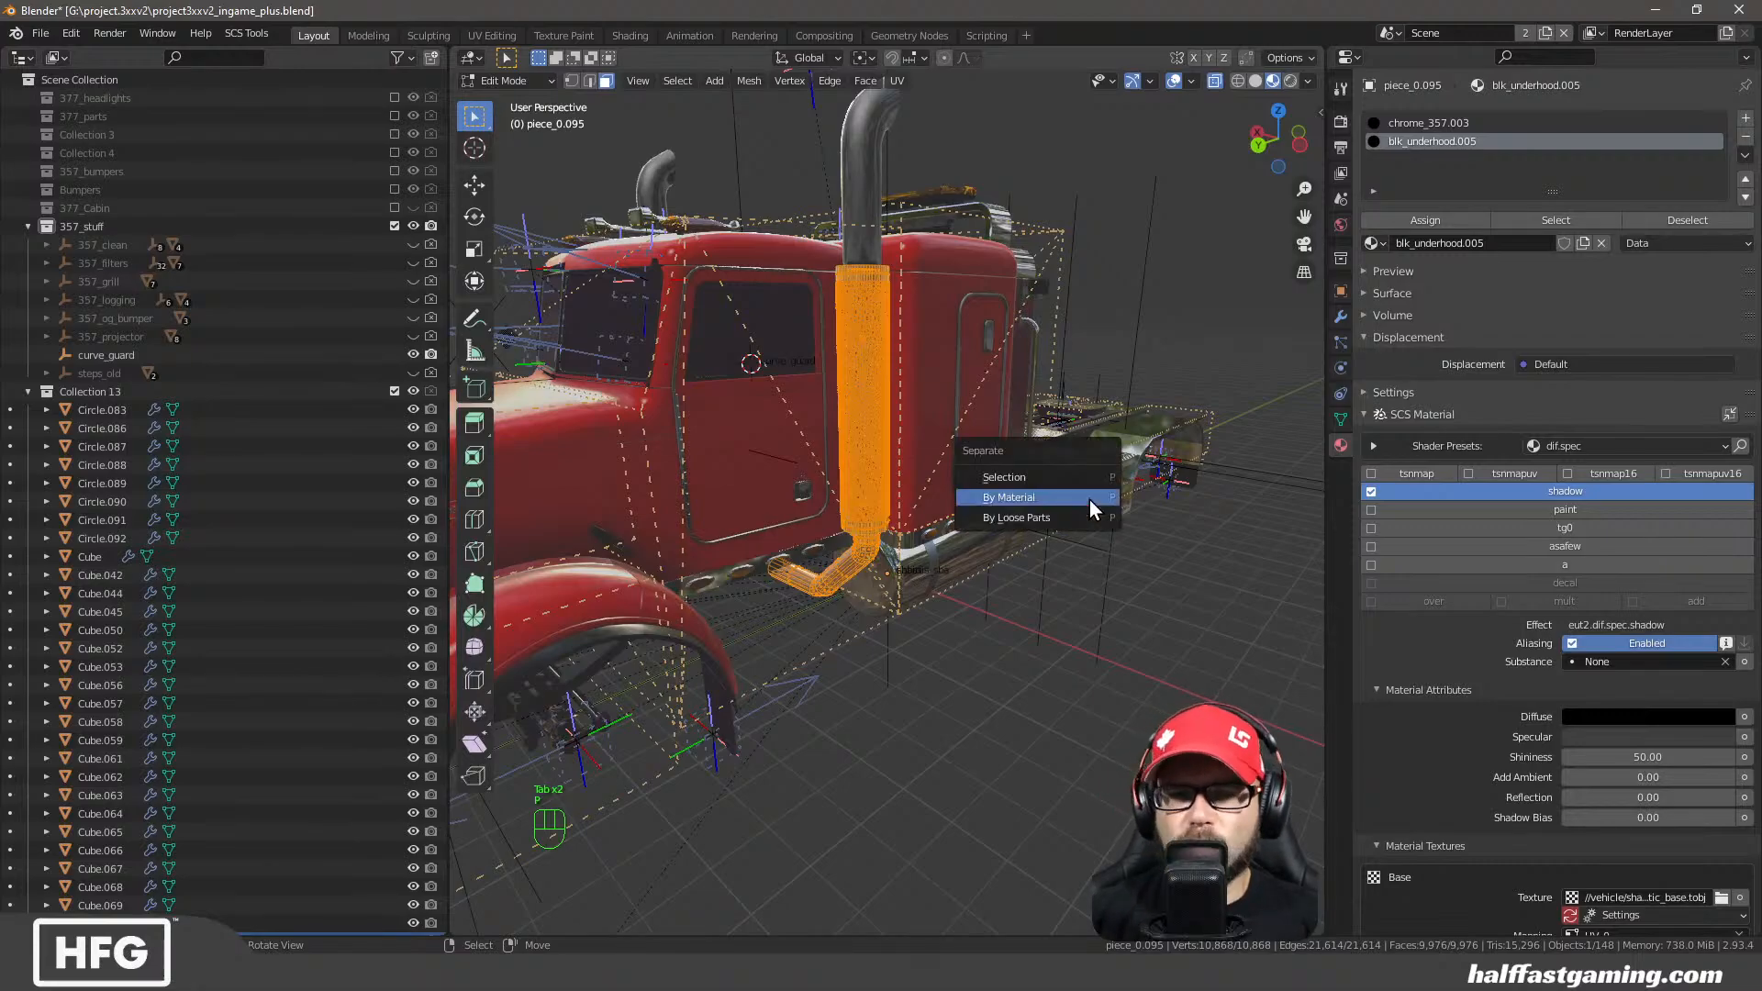
{"action": "left_click", "coordinate": [1088, 500]}
{"action": "key", "text": "Tab"}
{"action": "middle_click_drag", "start_coordinate": [1088, 499], "coordinate": [878, 345]}
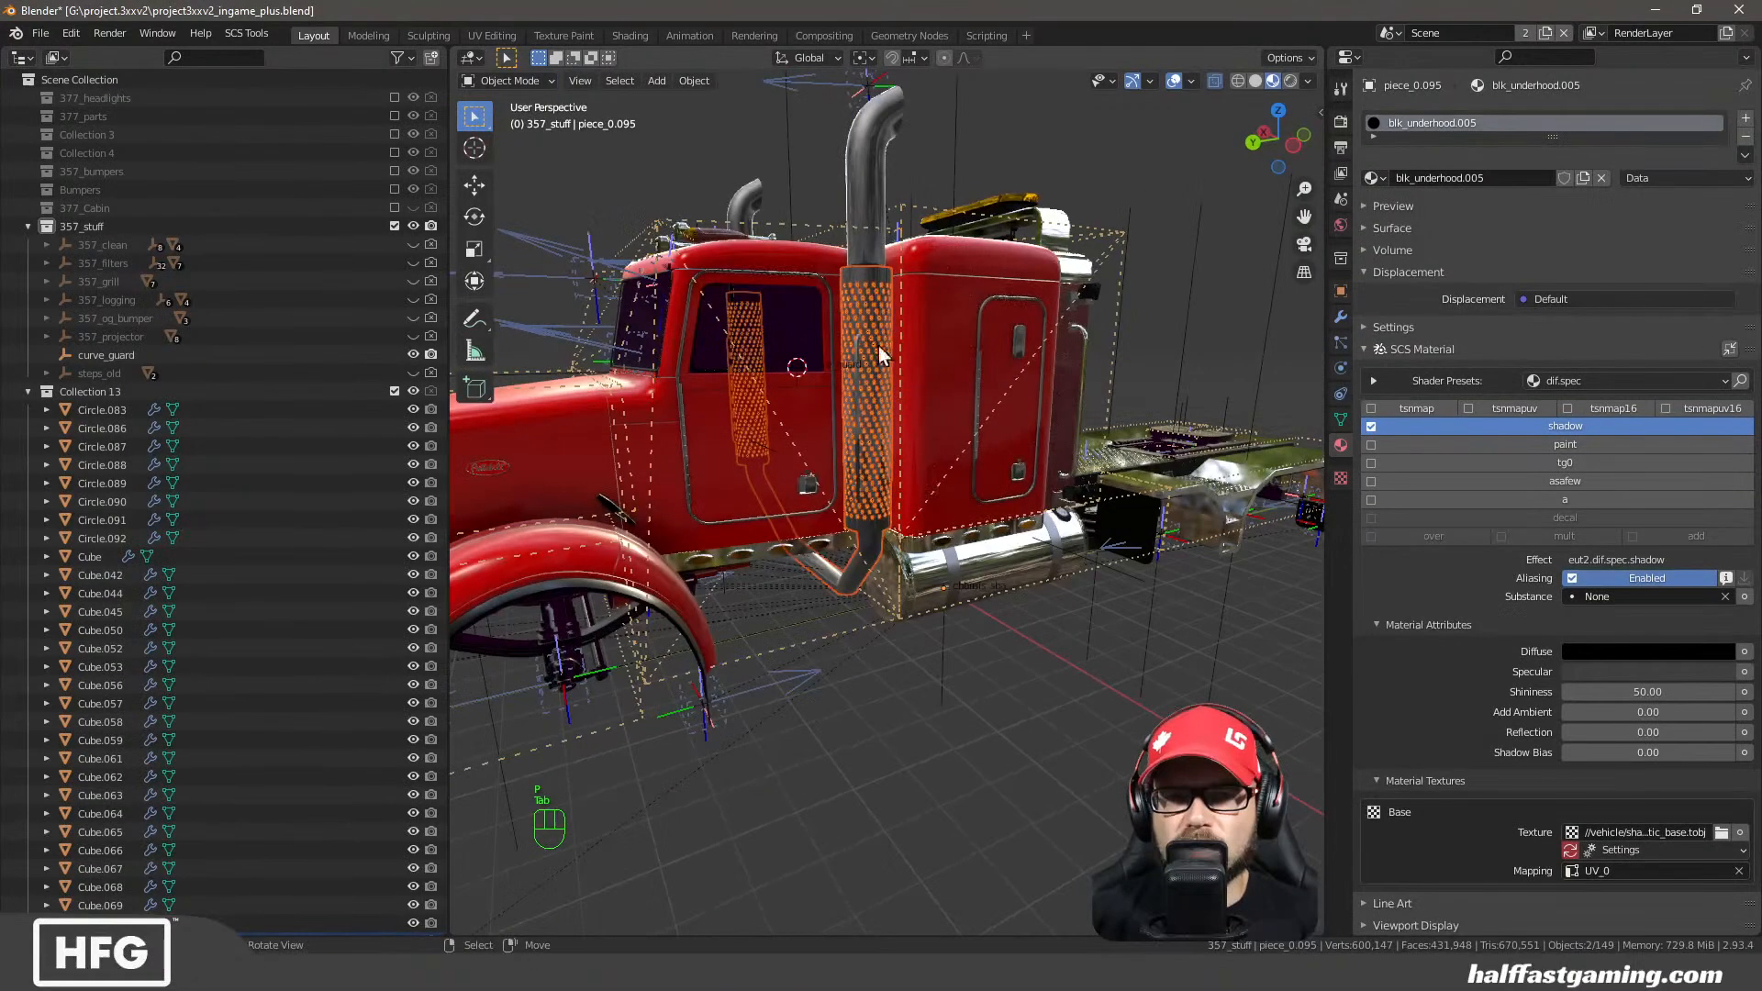
Temporarily hide the chrome guard, inspect the separated blk_underhood.005 inner cylinder, and undo the hiding
{"action": "key", "text": "h"}
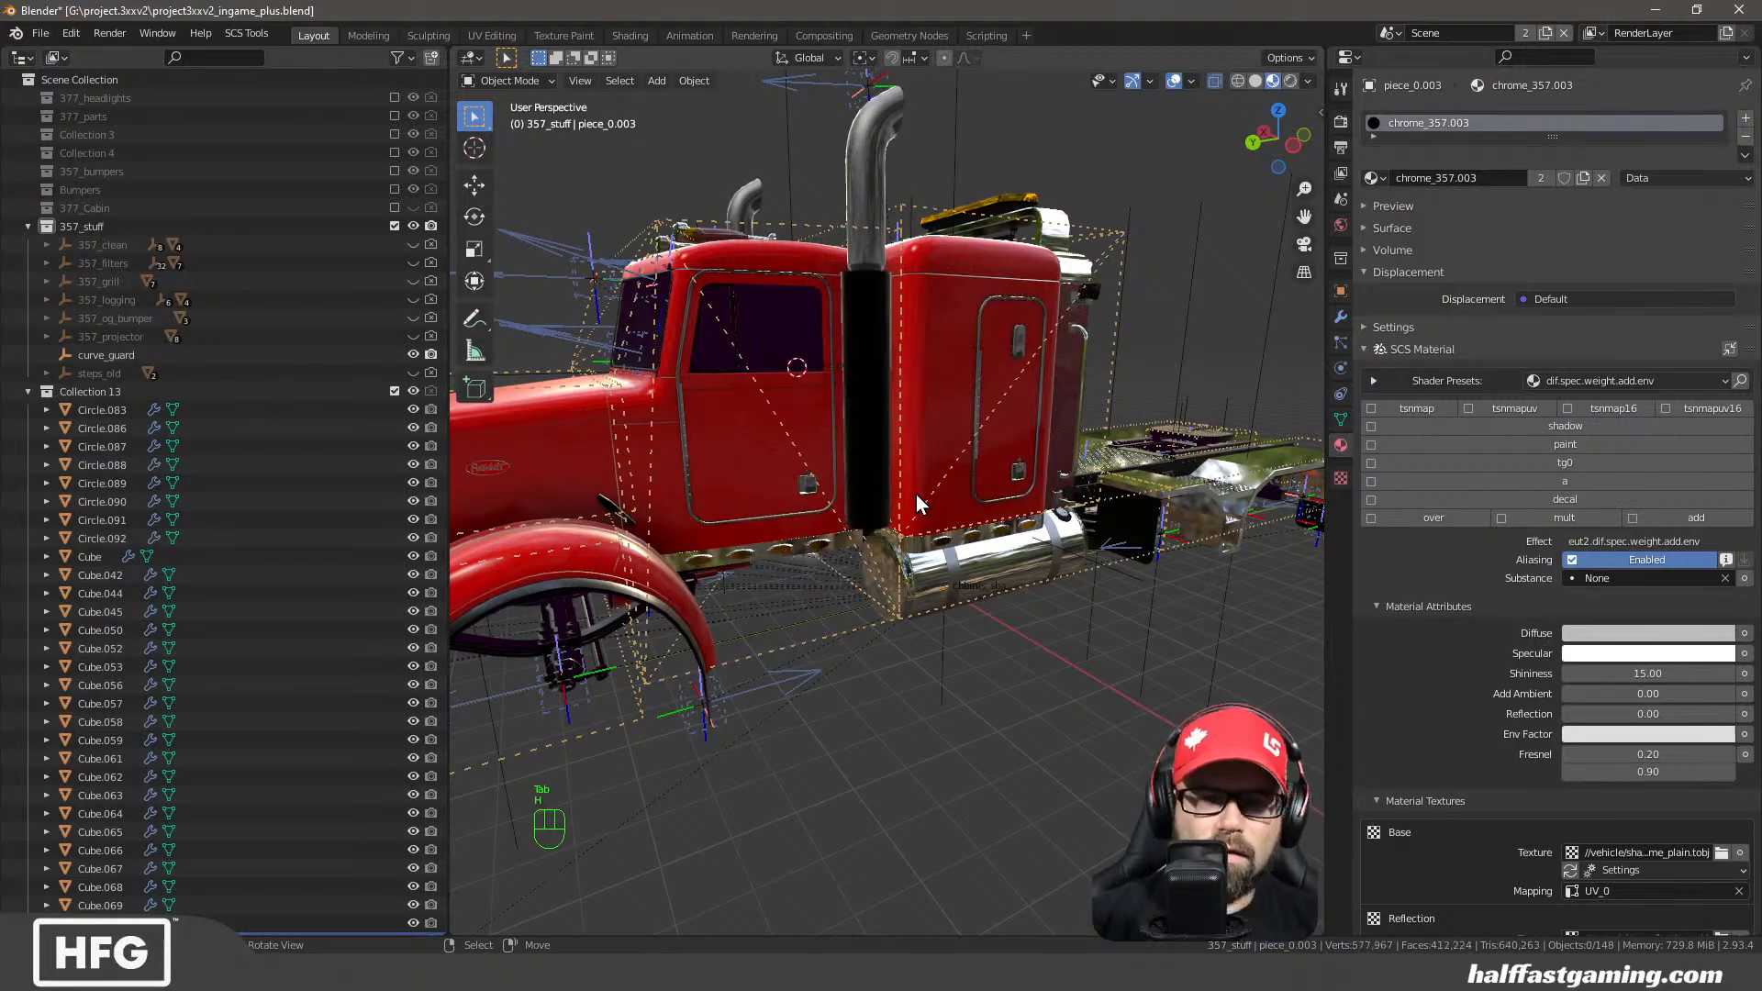
{"action": "middle_click_drag", "start_coordinate": [916, 494], "coordinate": [883, 495]}
{"action": "left_click", "coordinate": [875, 367]}
{"action": "middle_click_drag", "start_coordinate": [879, 386], "coordinate": [1160, 503]}
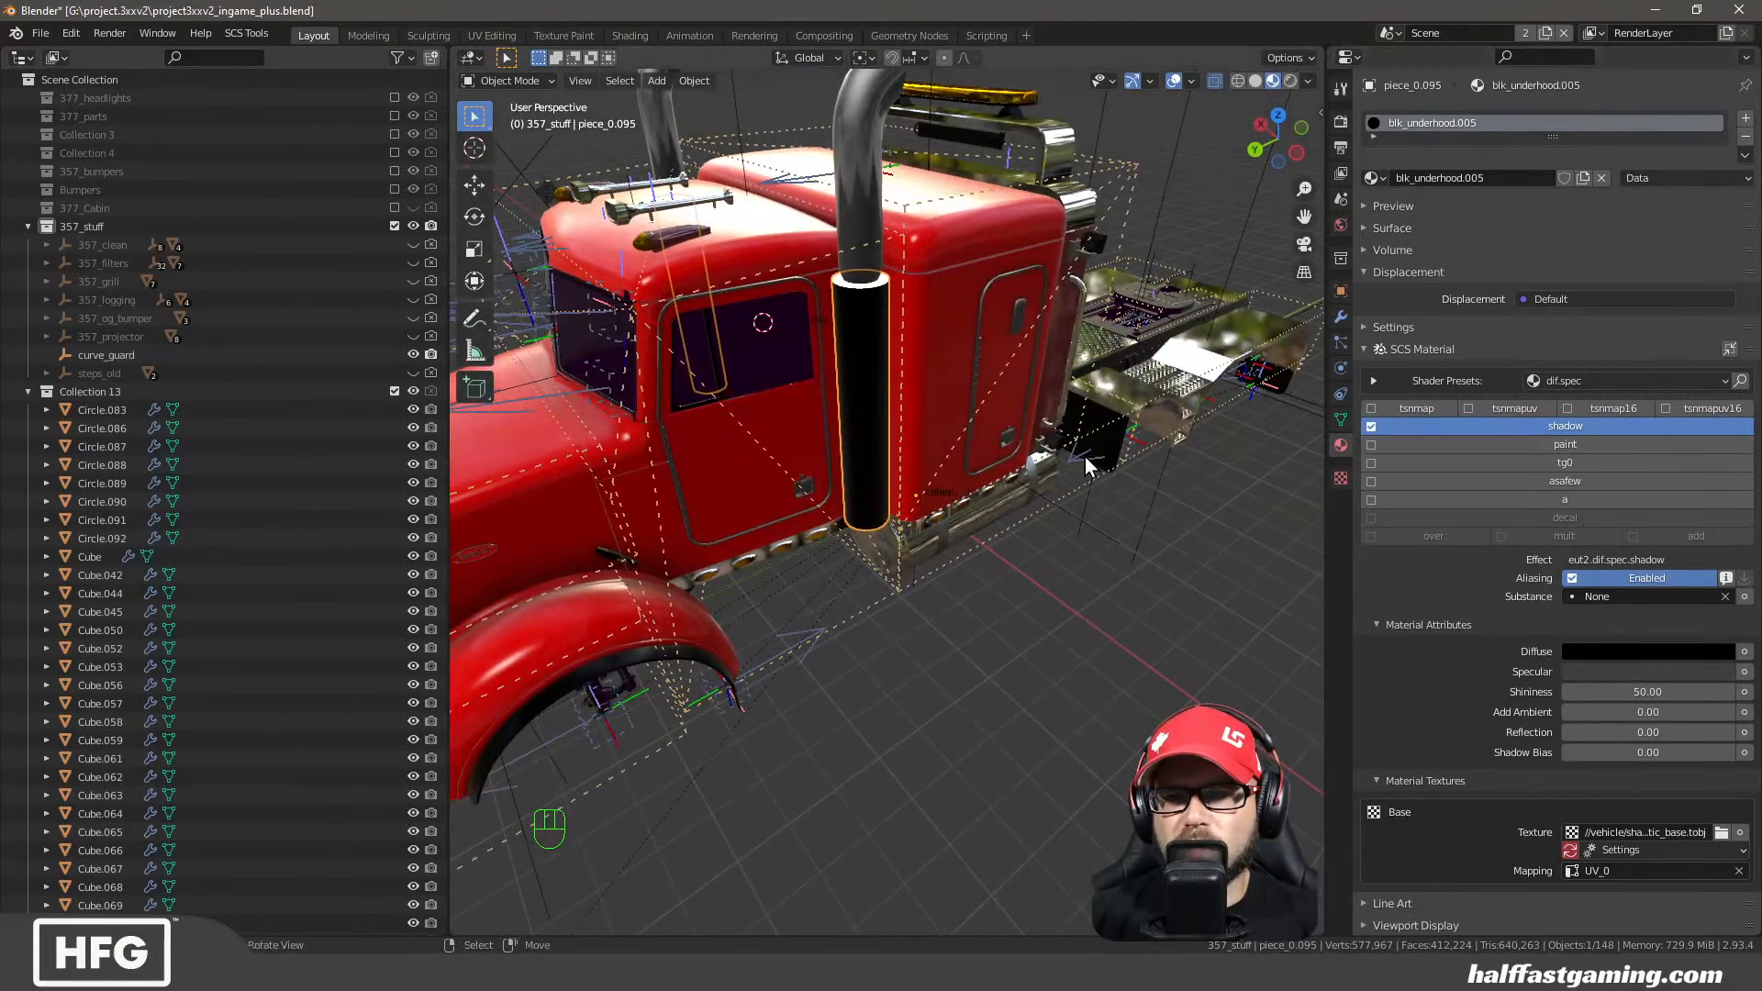
{"action": "middle_click_drag", "start_coordinate": [1085, 455], "coordinate": [972, 504]}
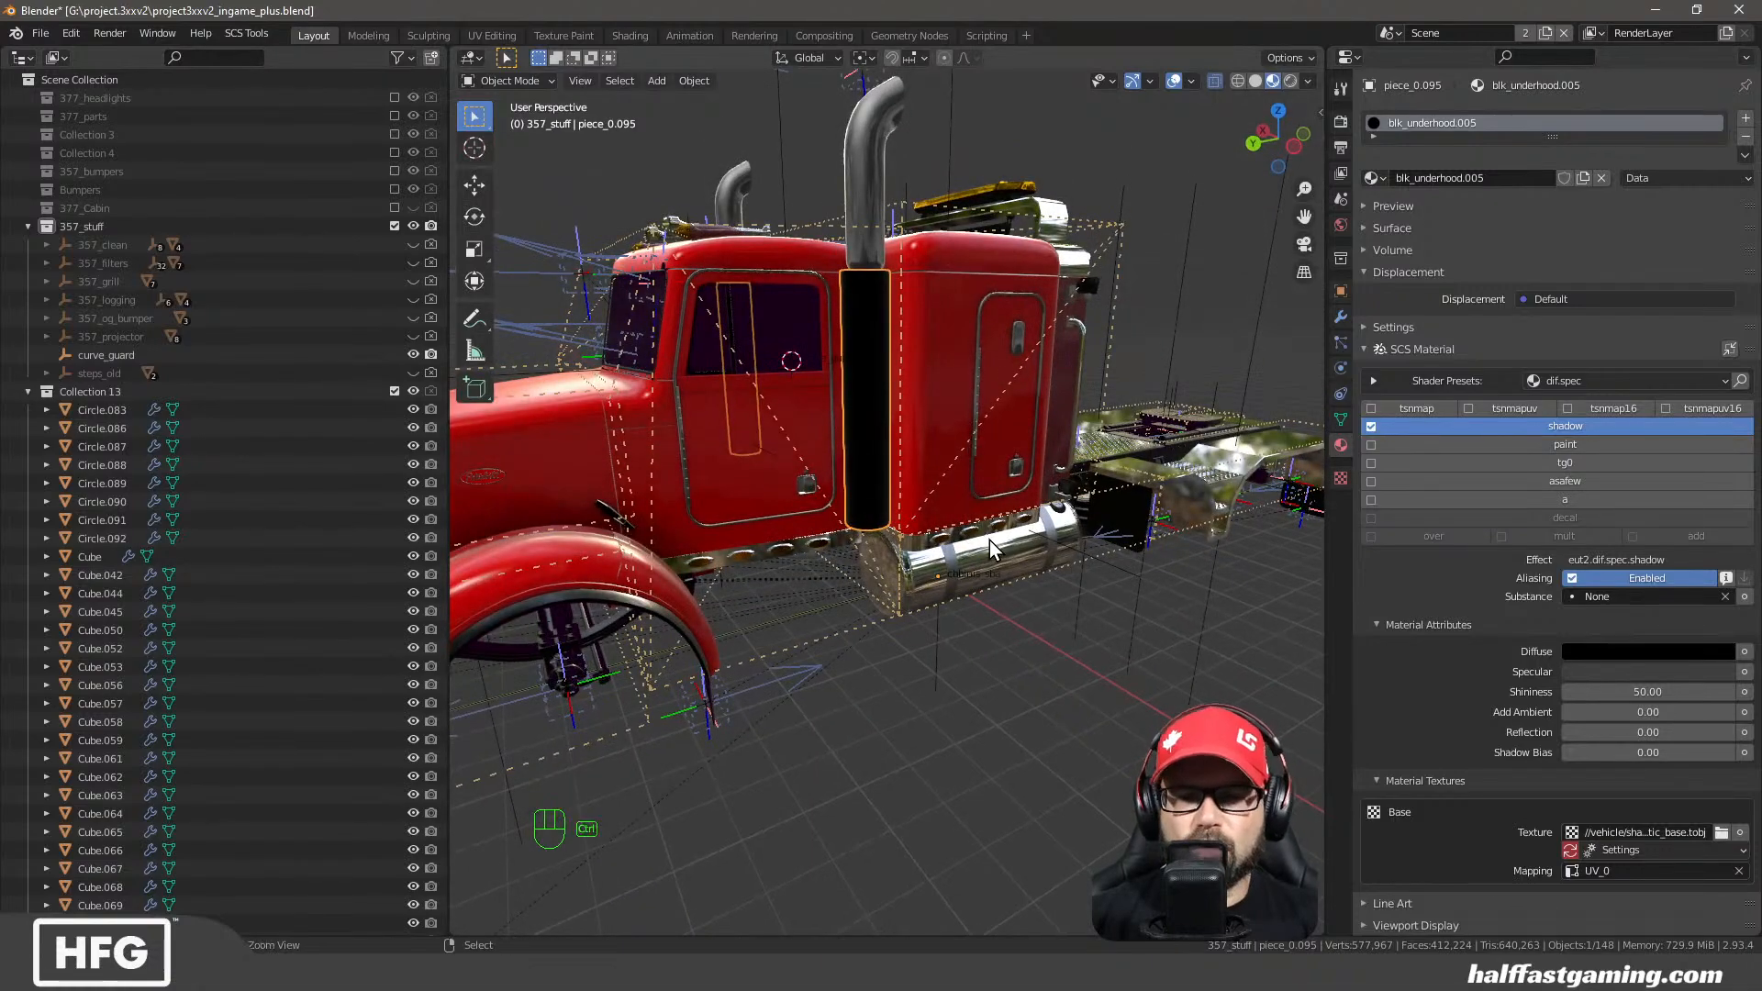
{"action": "key", "text": "ctrl+z"}
{"action": "key", "text": "ctrl+z"}
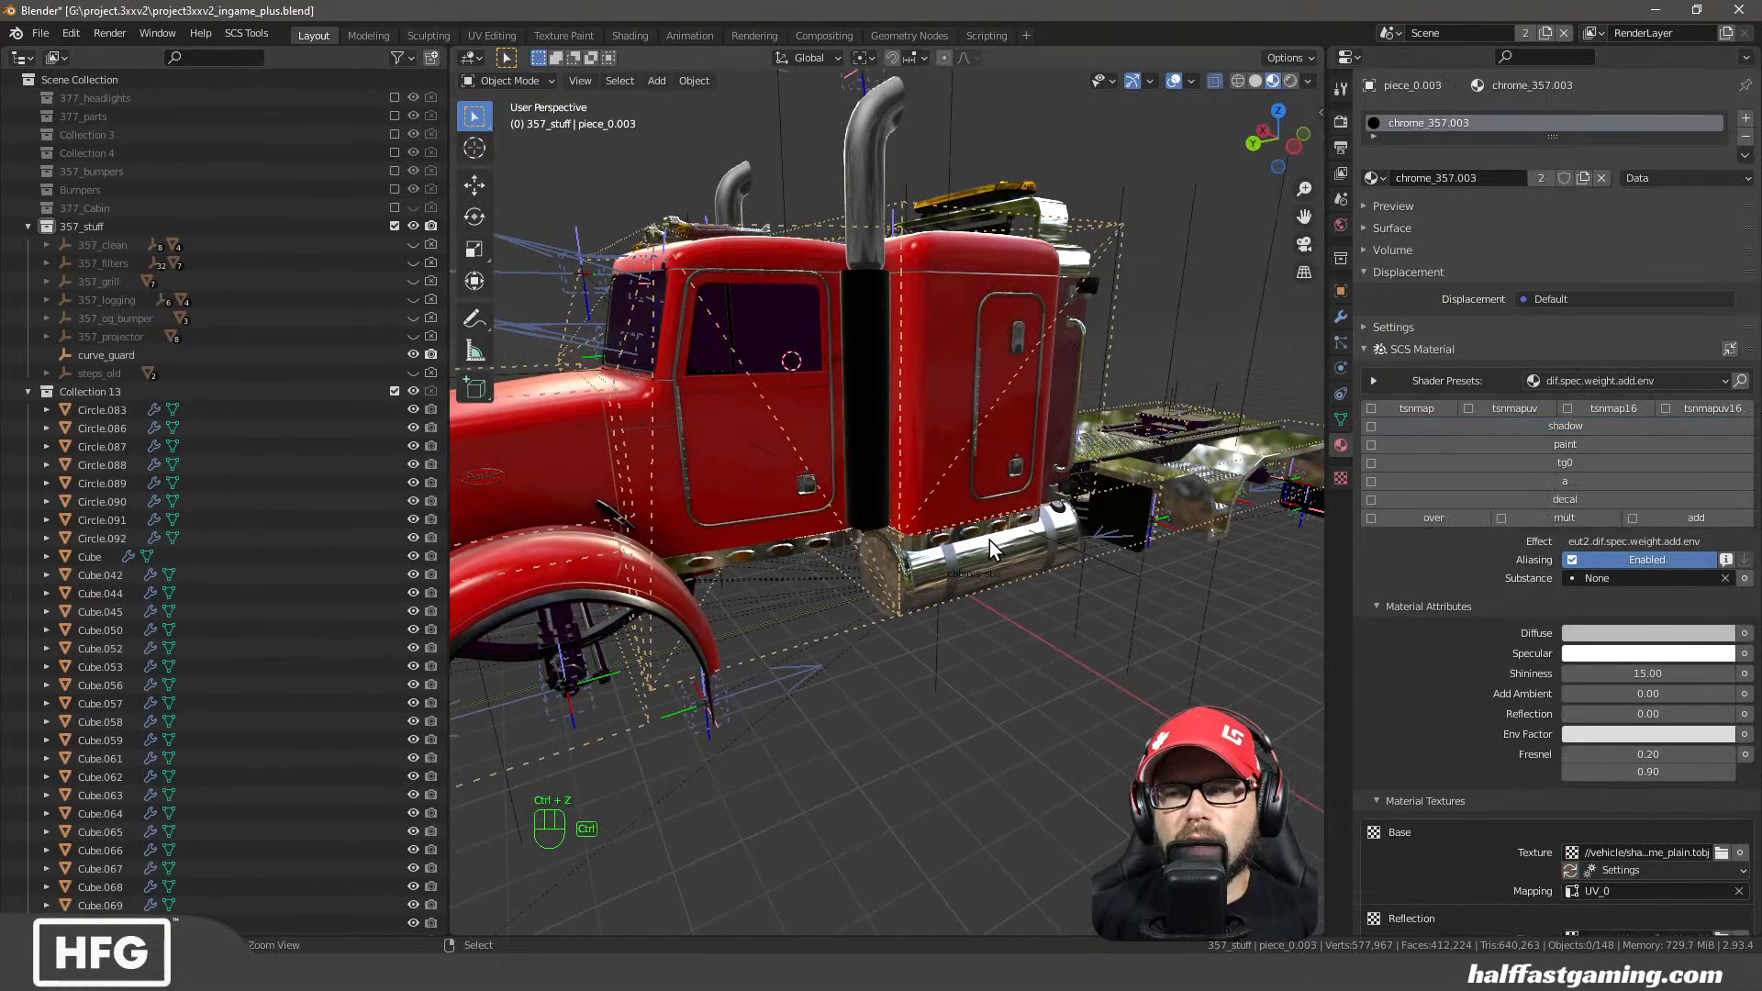
Examine the lower exhaust pipe and the guard's bottom end to see which separated object each part belongs to
{"action": "key", "text": "Tab"}
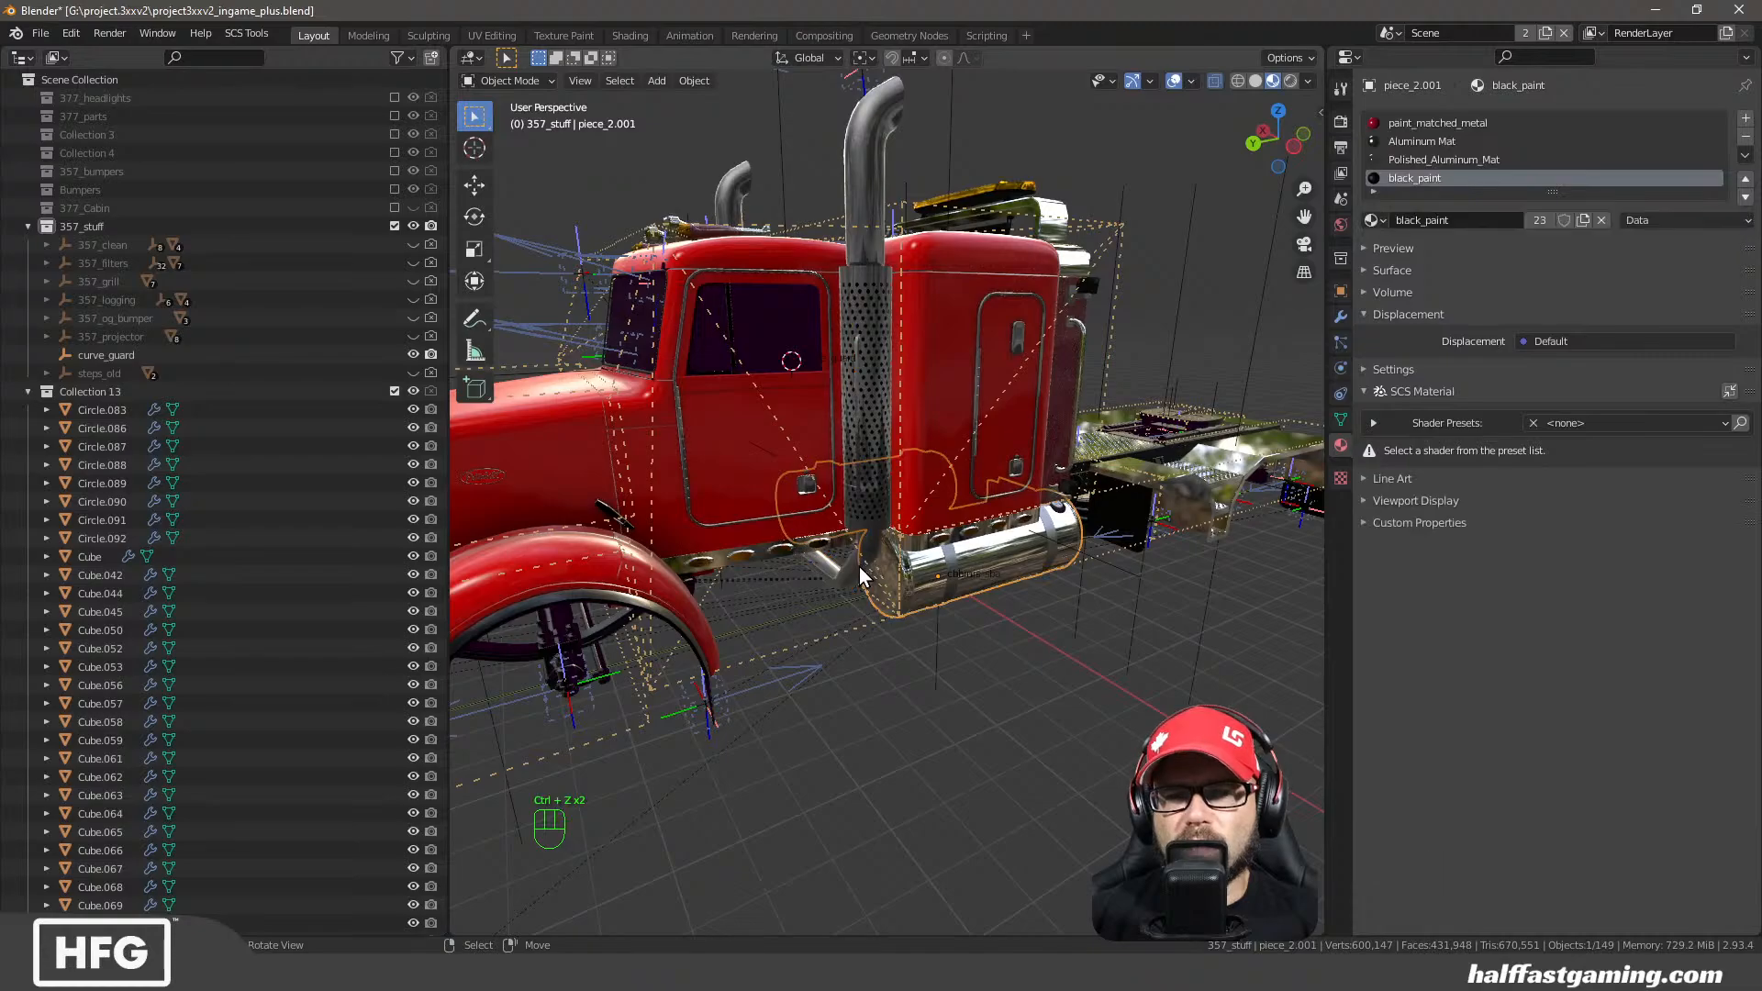
{"action": "scroll", "coordinate": [858, 578], "scroll_direction": "up", "scroll_amount": 1}
{"action": "scroll", "coordinate": [883, 604], "scroll_direction": "up", "scroll_amount": 6}
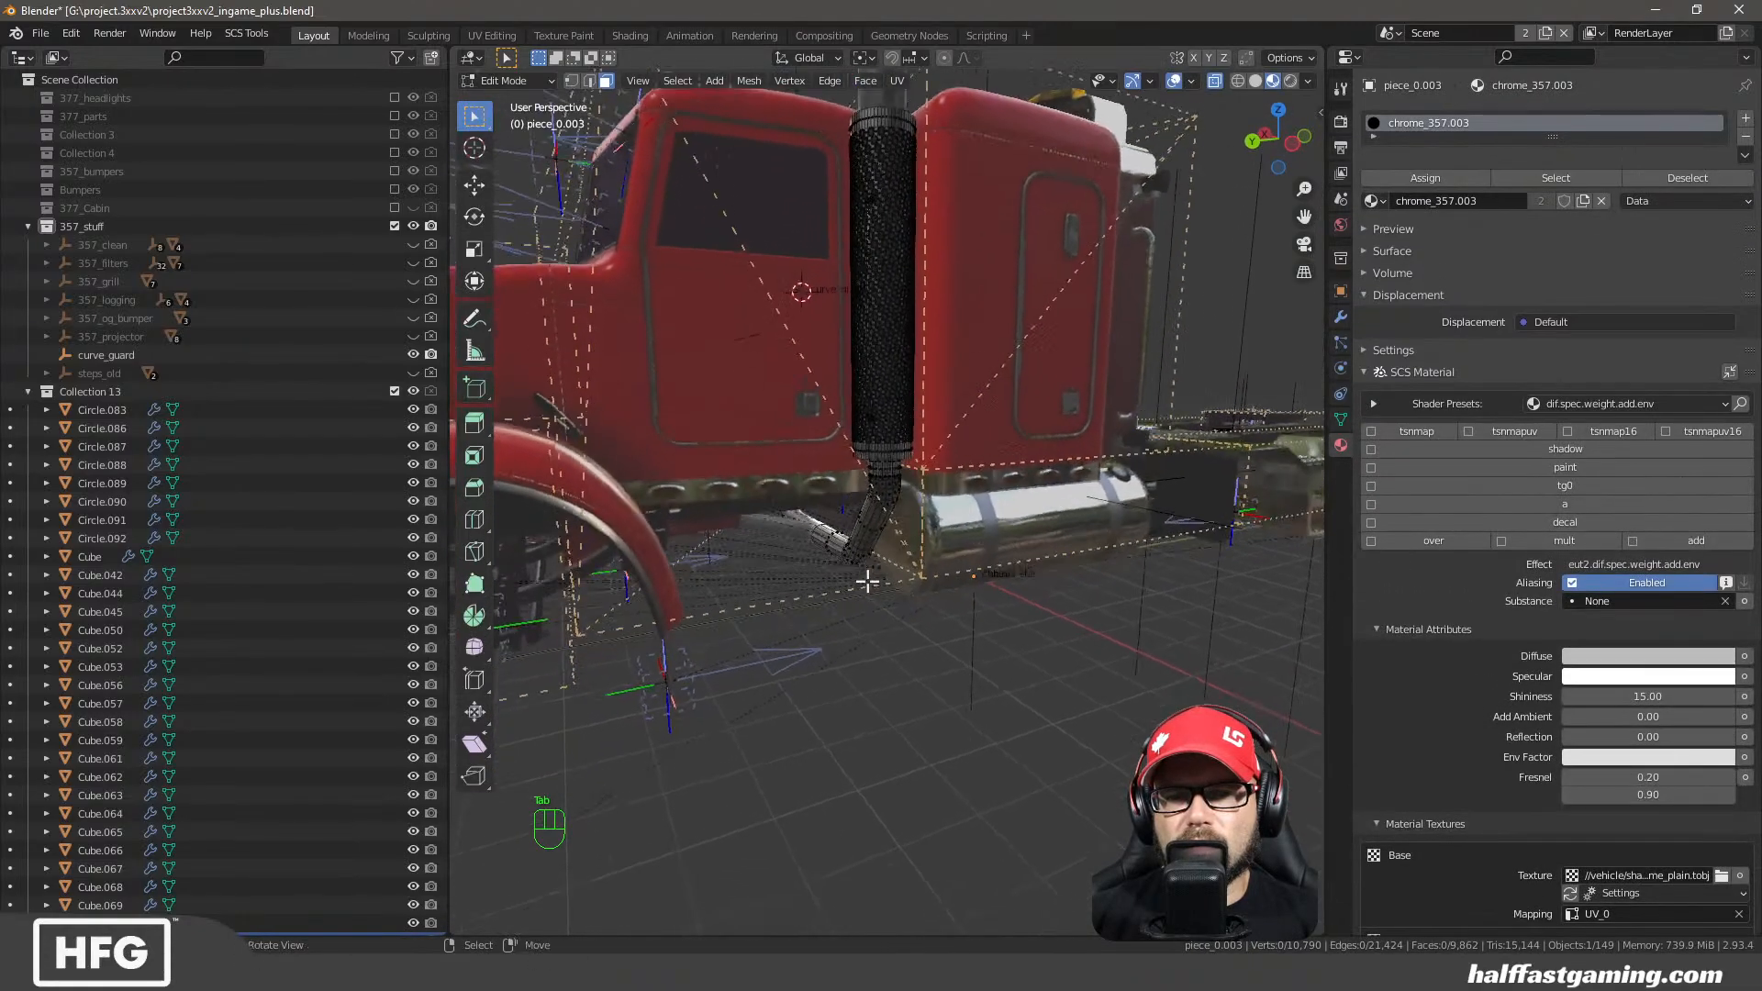
{"action": "scroll", "coordinate": [877, 508], "scroll_direction": "up", "scroll_amount": 2}
{"action": "middle_click_drag", "start_coordinate": [876, 508], "coordinate": [897, 550]}
{"action": "key", "text": "Tab"}
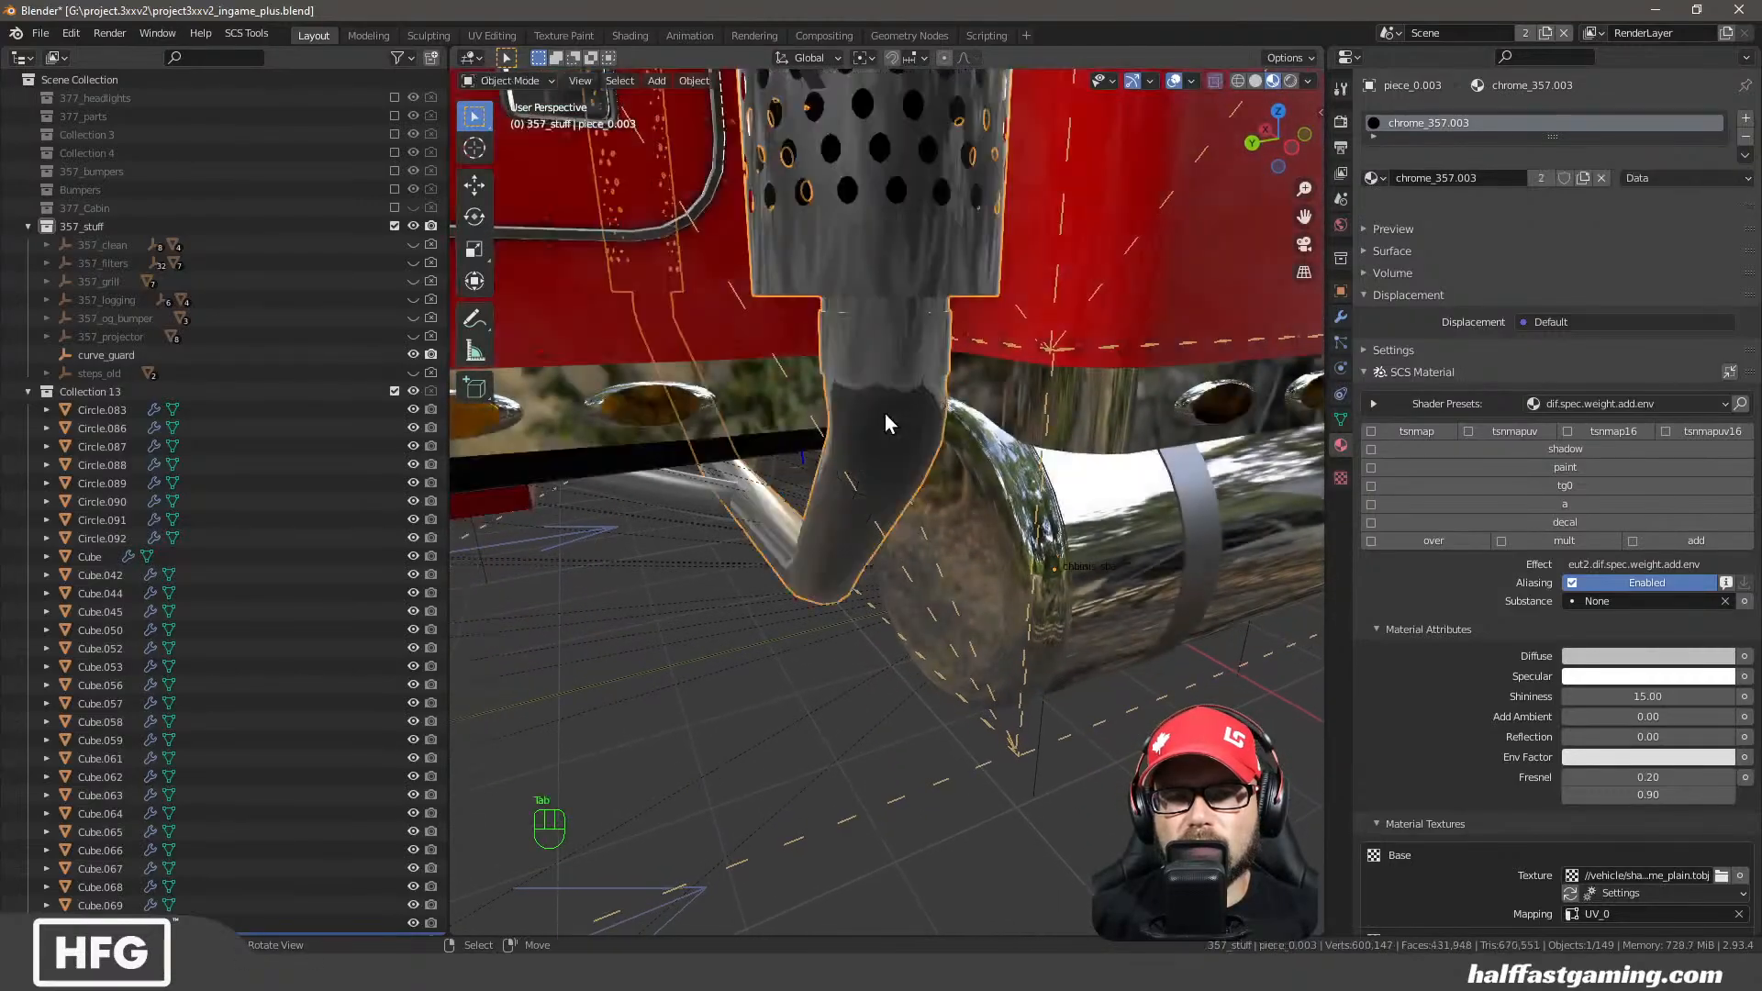
{"action": "middle_click_drag", "start_coordinate": [879, 383], "coordinate": [882, 309]}
{"action": "key", "text": "Tab"}
{"action": "key", "text": "Tab"}
{"action": "left_click", "coordinate": [879, 292]}
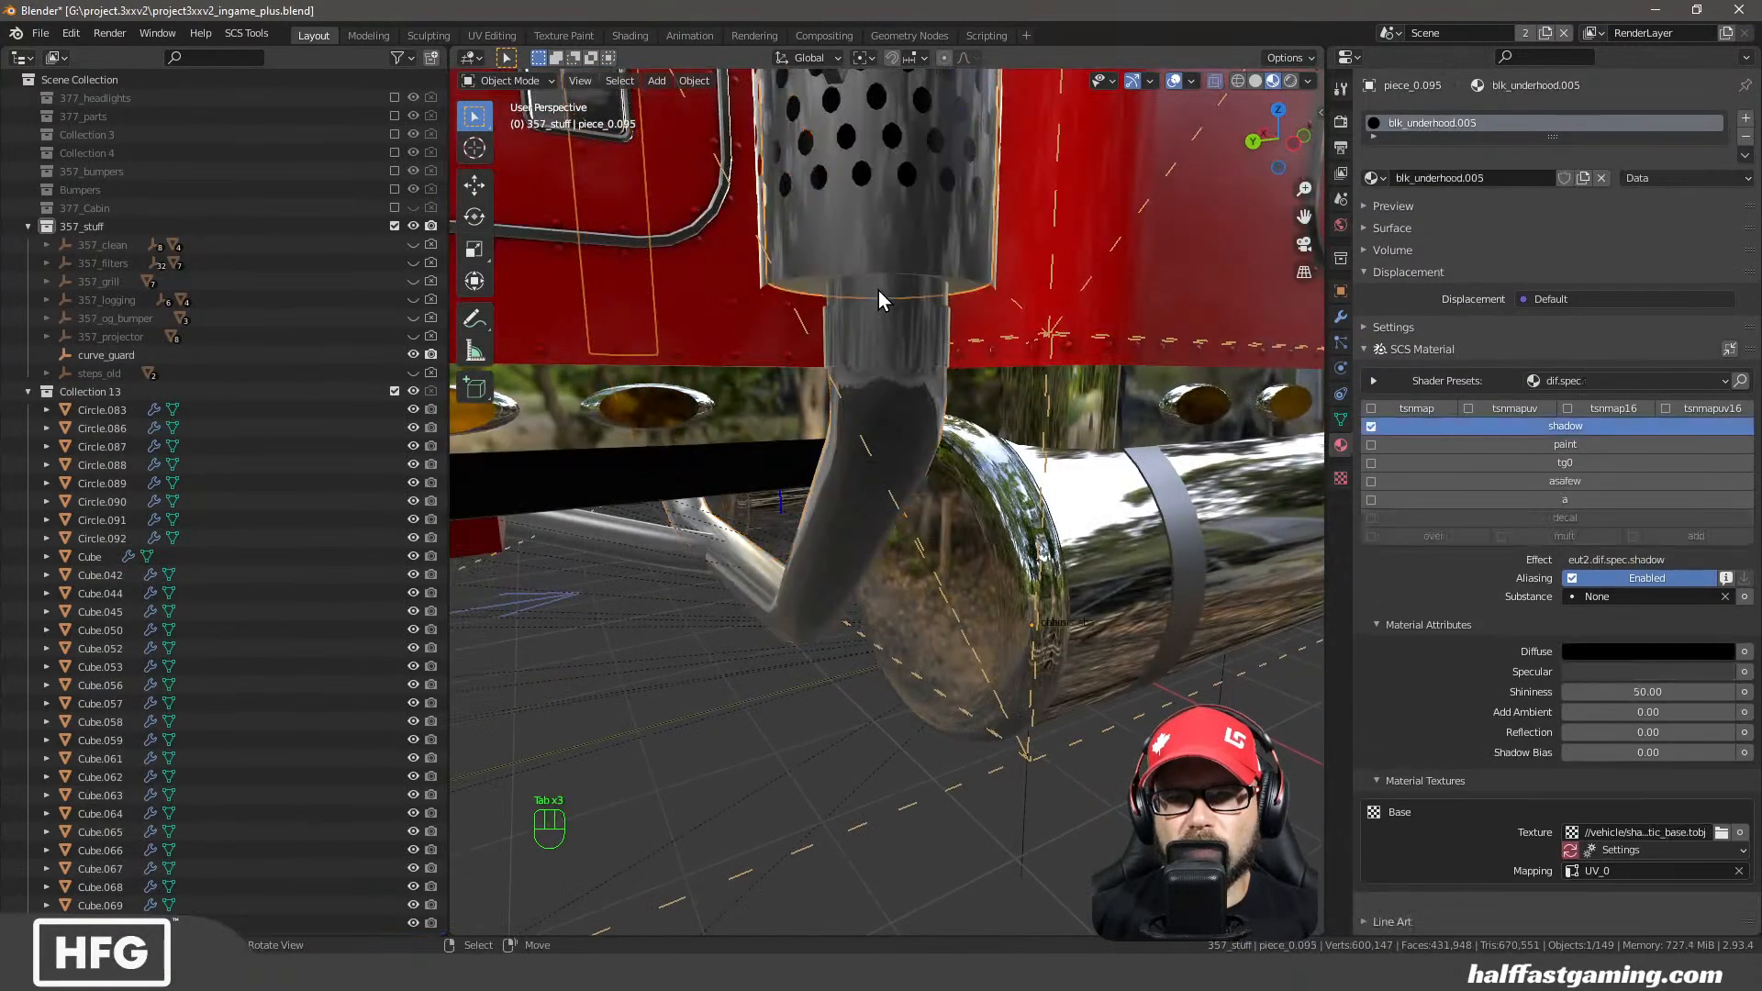
{"action": "key", "text": "Tab"}
{"action": "key", "text": "Tab"}
{"action": "left_click", "coordinate": [898, 294]}
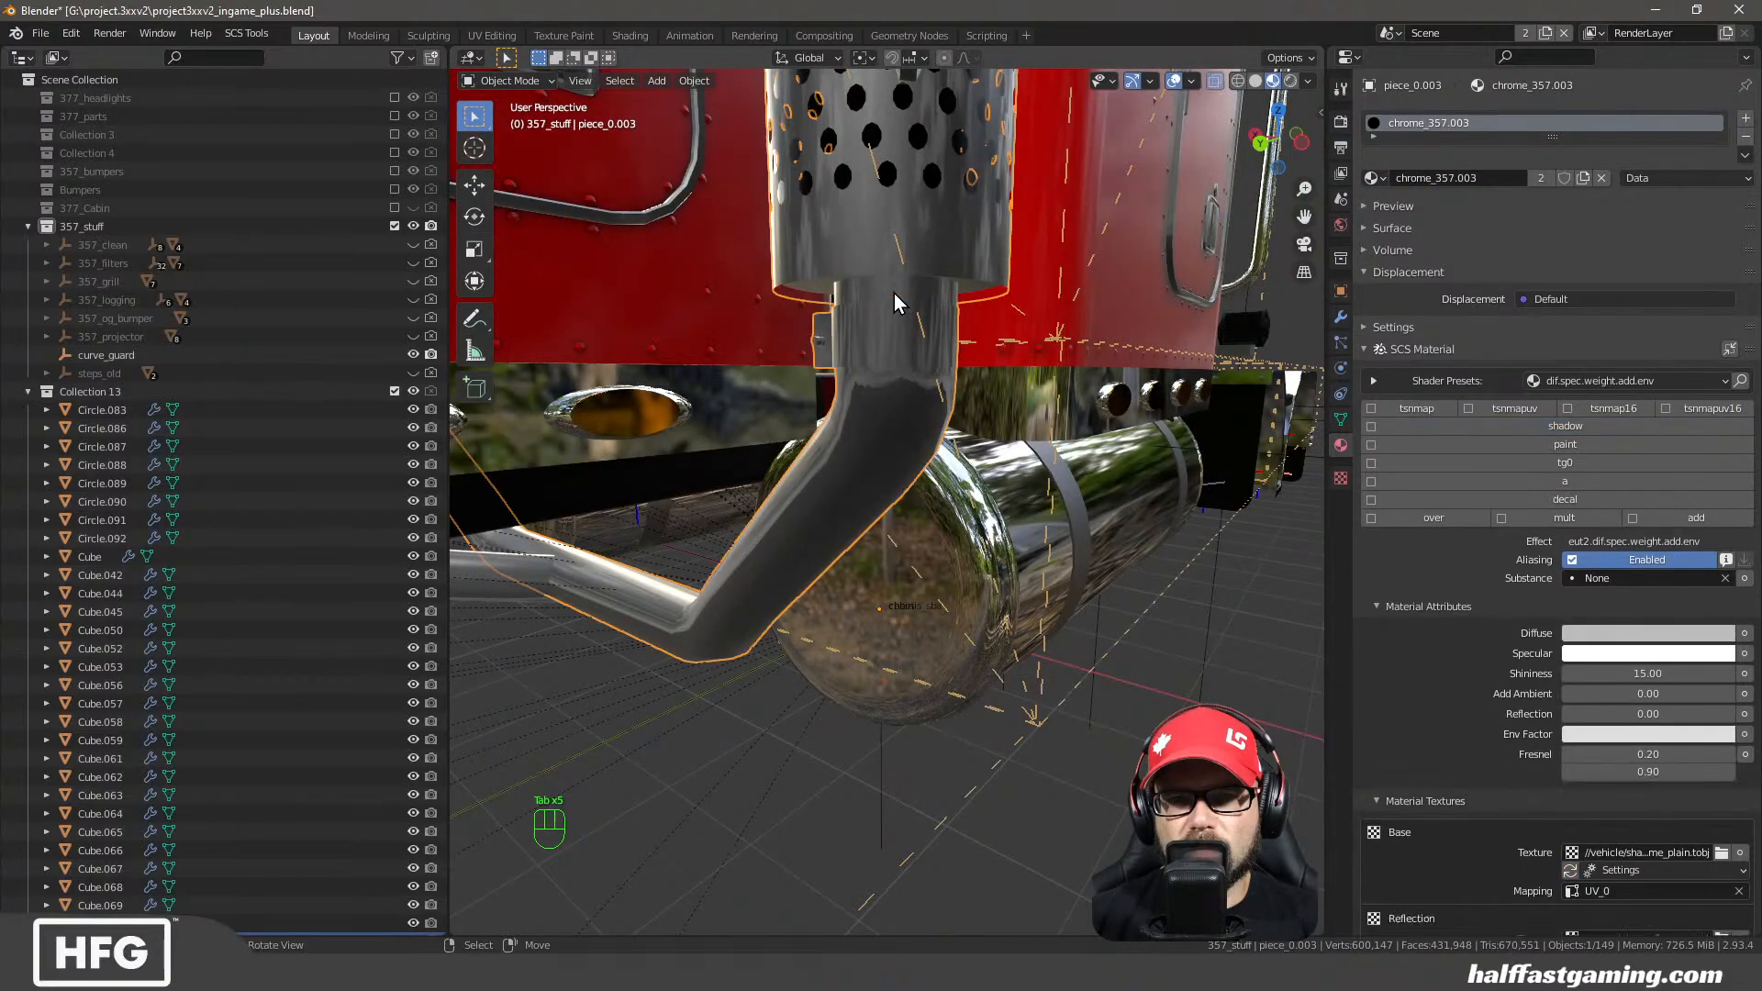
Circle-select the bent lower exhaust pipe's faces below the perforated guard in Edit Mode
{"action": "key", "text": "Tab"}
{"action": "middle_click_drag", "start_coordinate": [894, 293], "coordinate": [886, 497]}
{"action": "key", "text": "a"}
{"action": "scroll", "coordinate": [888, 387], "scroll_direction": "down", "scroll_amount": 5}
{"action": "key", "text": "a"}
{"action": "key", "text": "a"}
{"action": "middle_click_drag", "start_coordinate": [893, 567], "coordinate": [910, 571]}
{"action": "scroll", "coordinate": [907, 556], "scroll_direction": "up", "scroll_amount": 1}
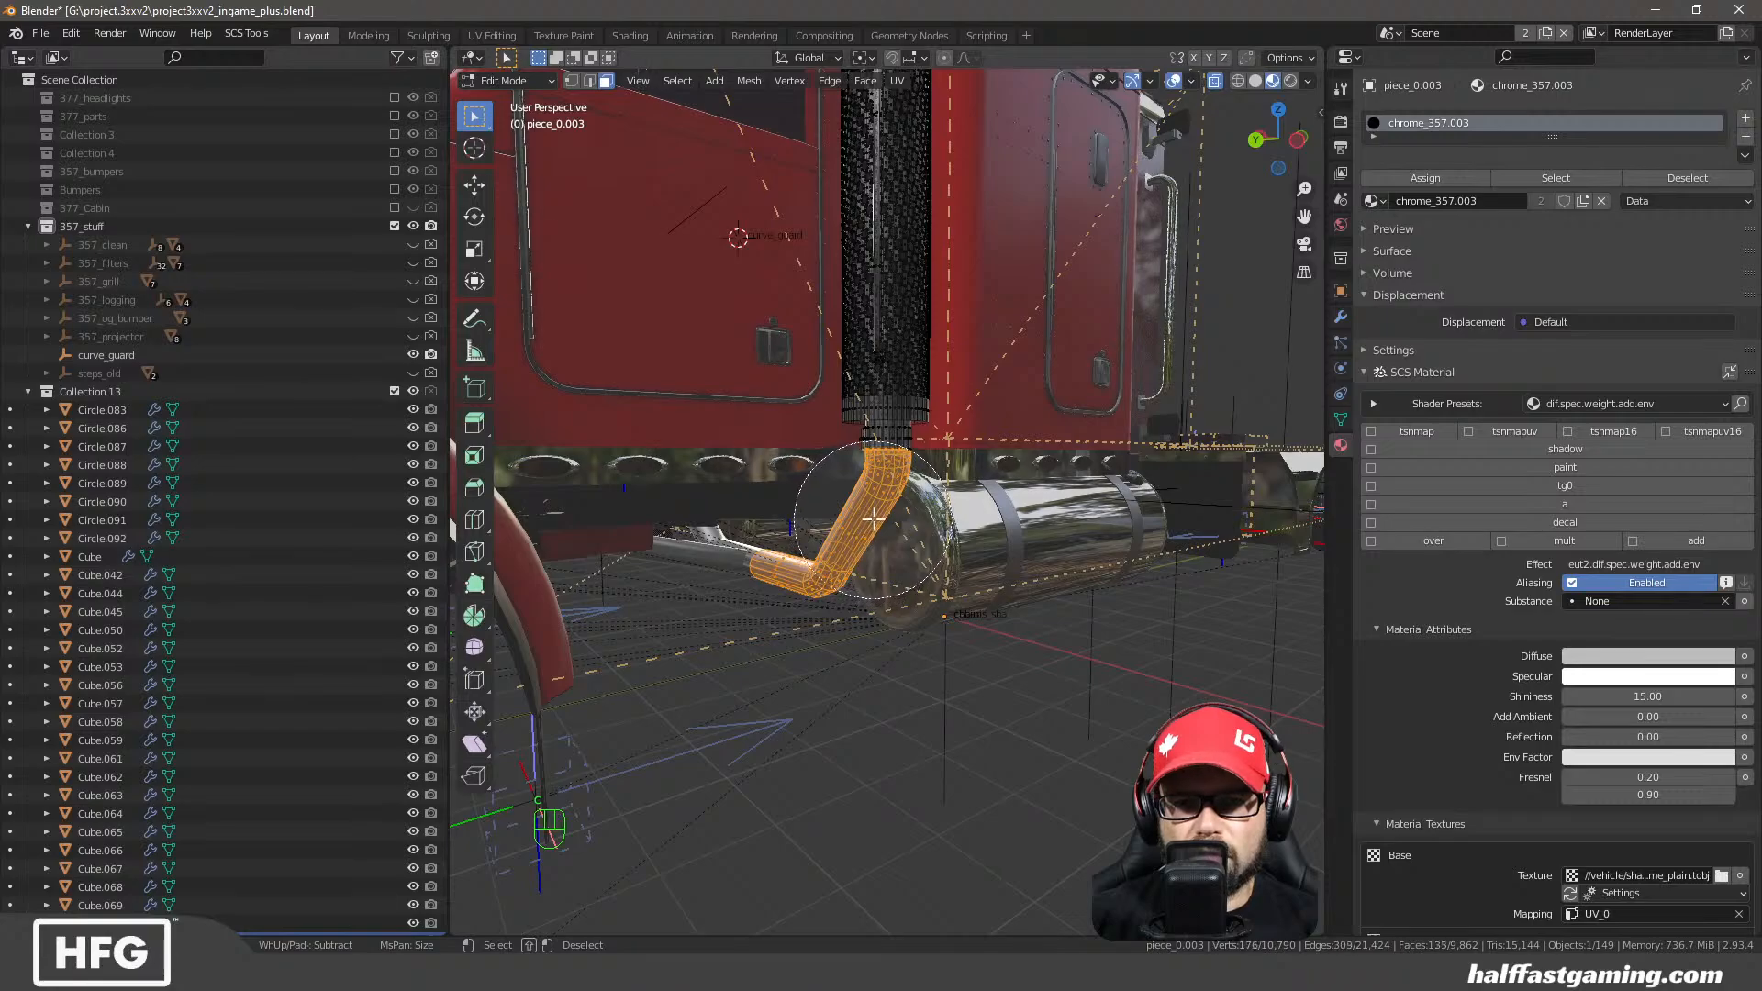
{"action": "key", "text": "Escape"}
Add the clamp band and its bolt at the top of the exhaust bend to the face selection
{"action": "middle_click_drag", "start_coordinate": [878, 447], "coordinate": [900, 514]}
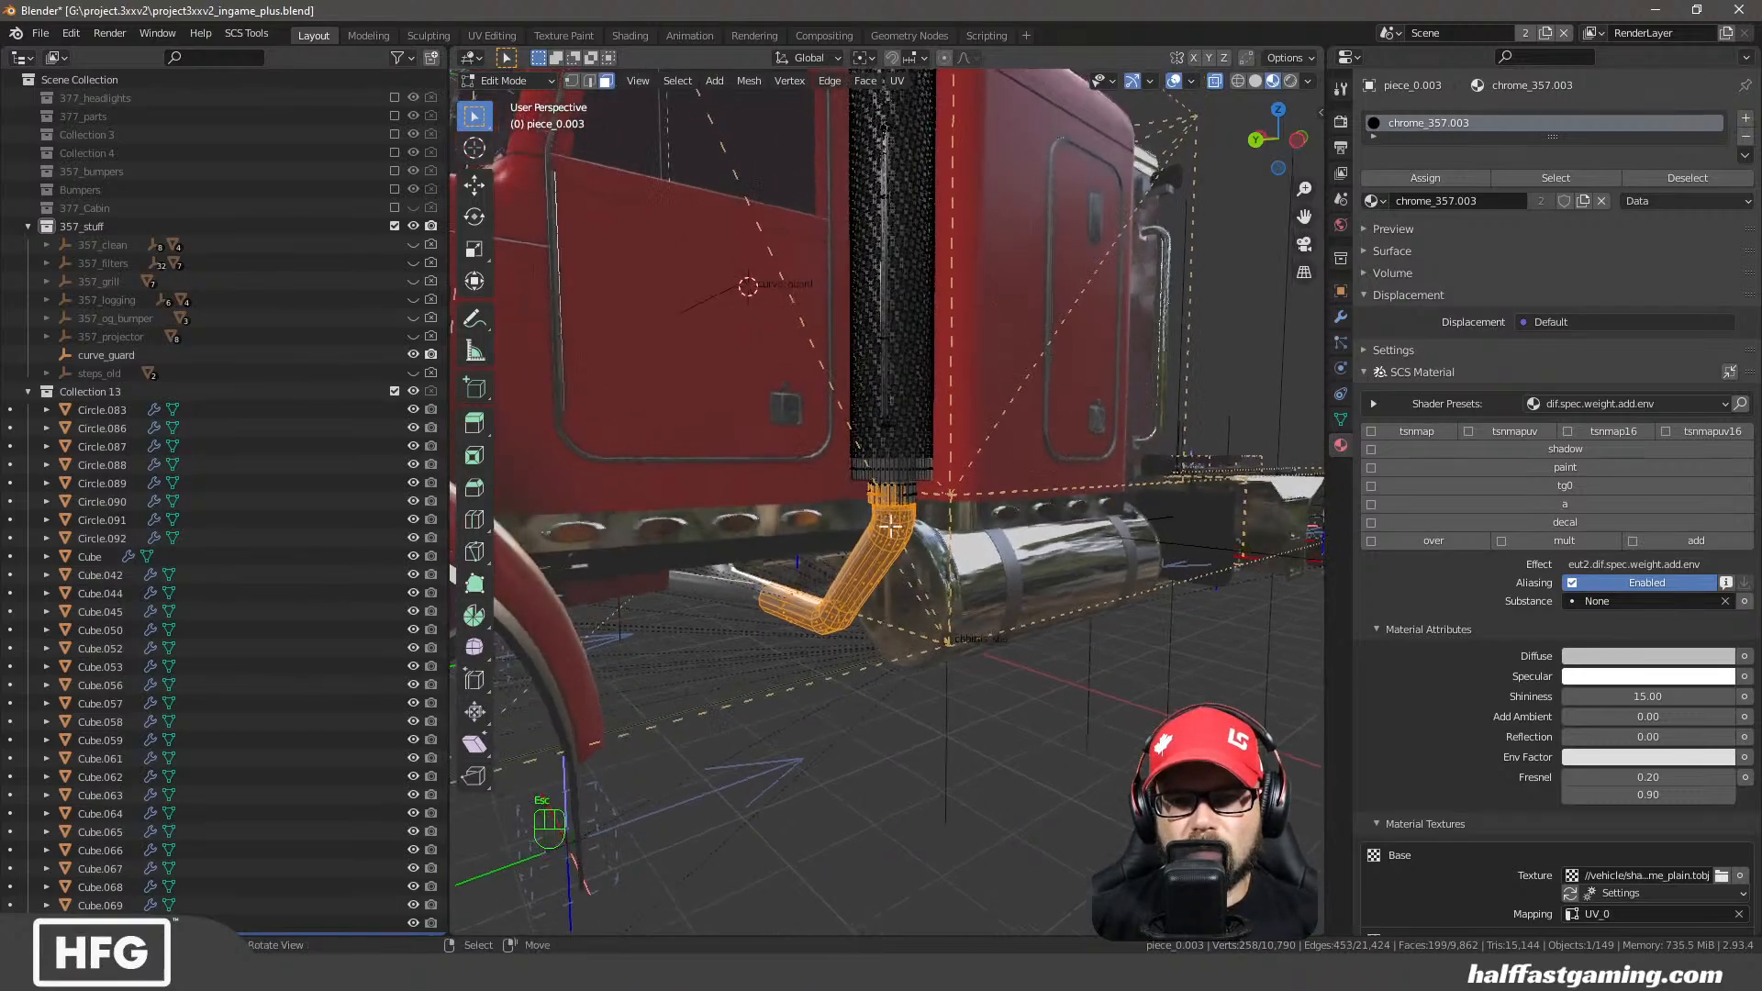
{"action": "scroll", "coordinate": [917, 564], "scroll_direction": "up", "scroll_amount": 6}
{"action": "middle_click_drag", "start_coordinate": [921, 579], "coordinate": [980, 533]}
{"action": "scroll", "coordinate": [938, 505], "scroll_direction": "up", "scroll_amount": 3}
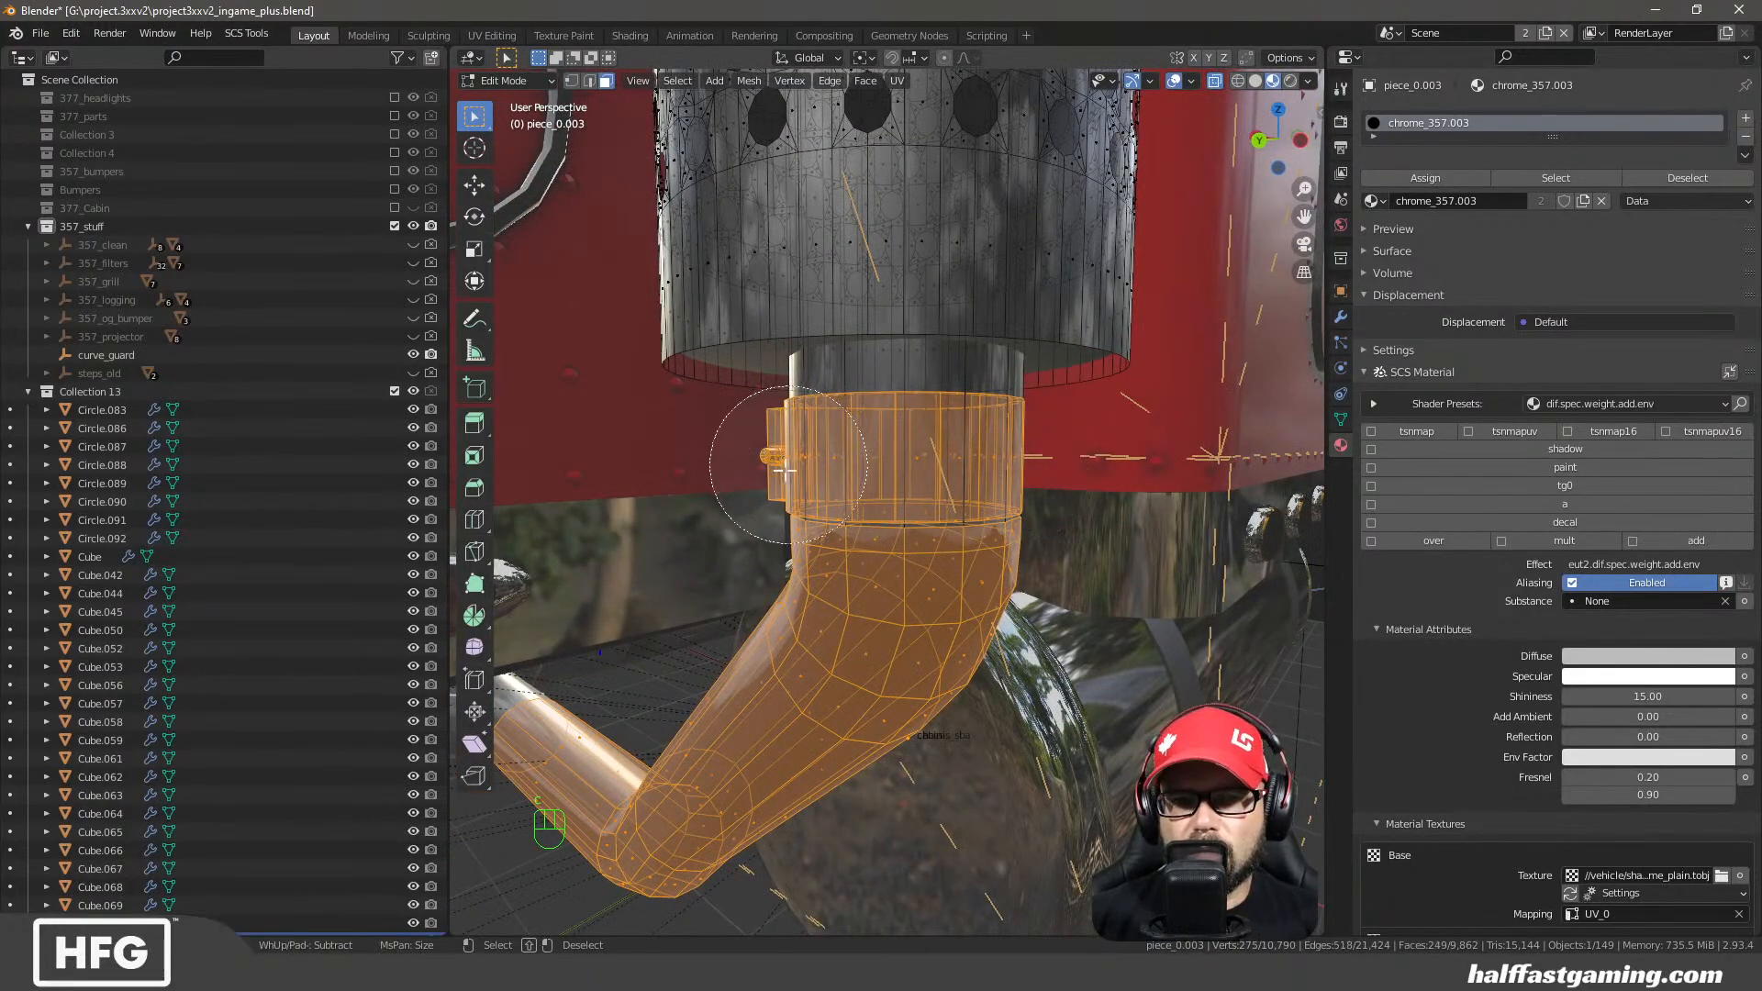
{"action": "key", "text": "Escape"}
Complete the selection with the straight pipe inside the guard using X-ray and vertex selection, and return to Object Mode
{"action": "mouse_move", "coordinate": [936, 557]}
{"action": "middle_mouse_down"}
{"action": "mouse_move", "coordinate": [857, 507]}
{"action": "mouse_move", "coordinate": [691, 500]}
{"action": "mouse_move", "coordinate": [692, 542]}
{"action": "mouse_move", "coordinate": [748, 572]}
{"action": "middle_mouse_up"}
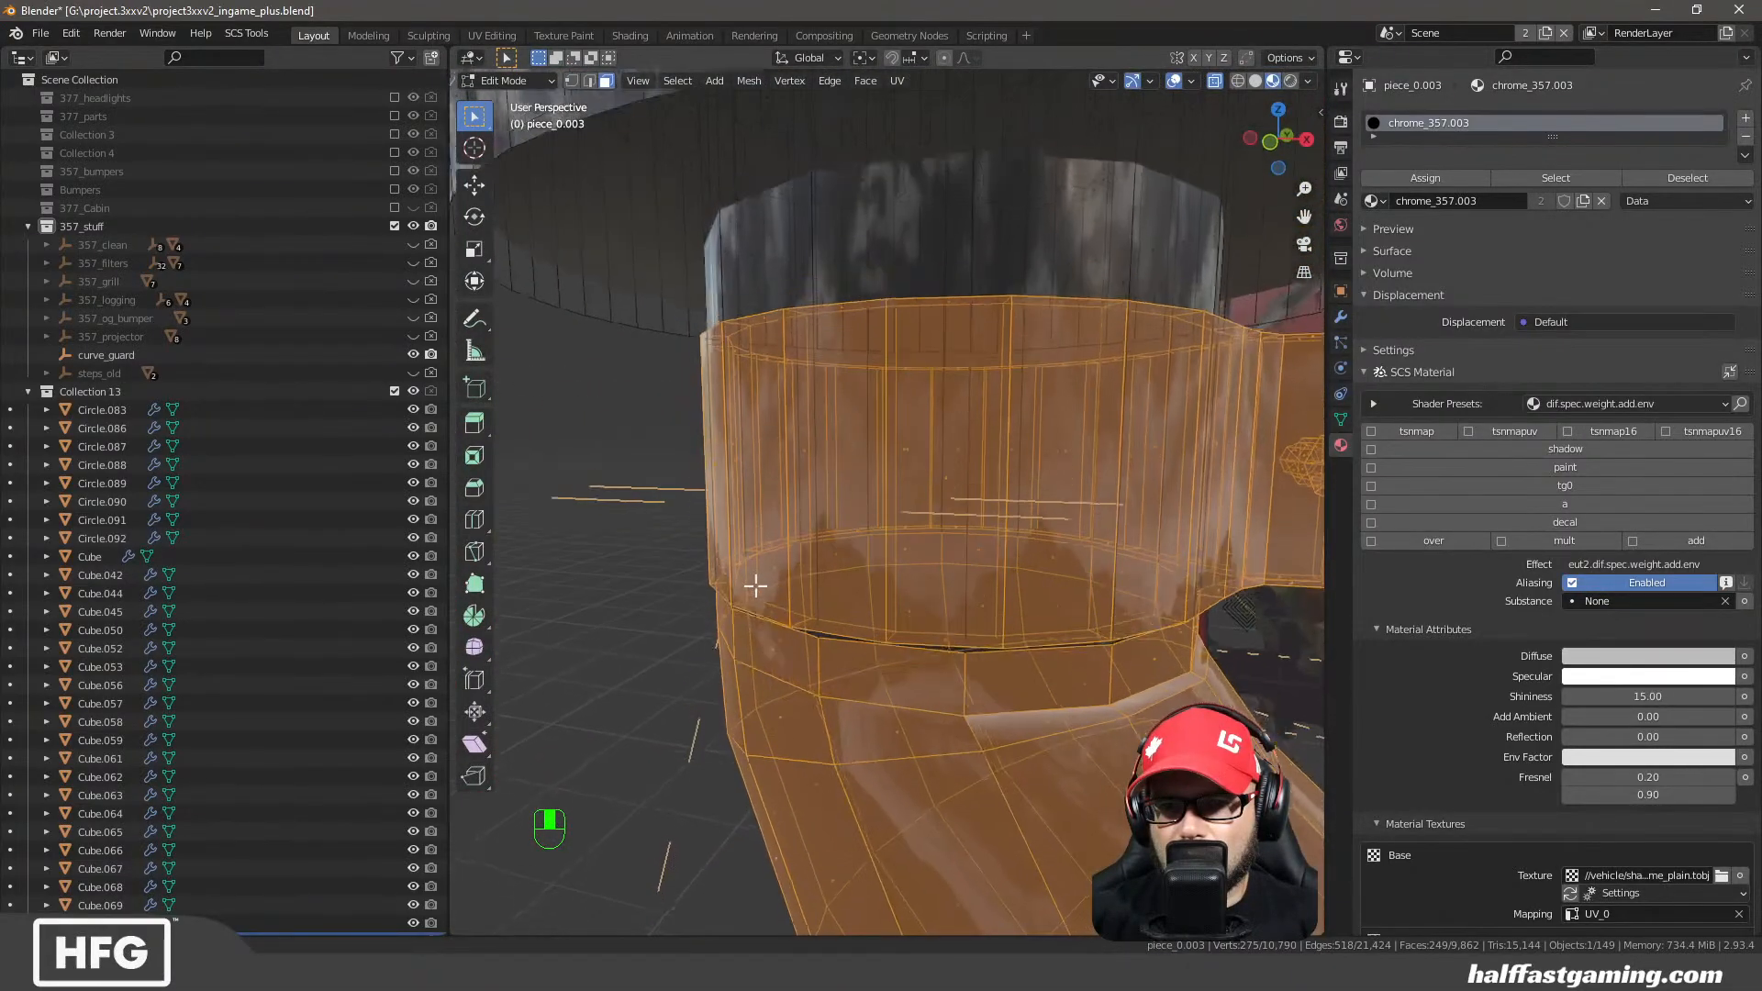
{"action": "middle_click_drag", "start_coordinate": [881, 582], "coordinate": [1028, 572]}
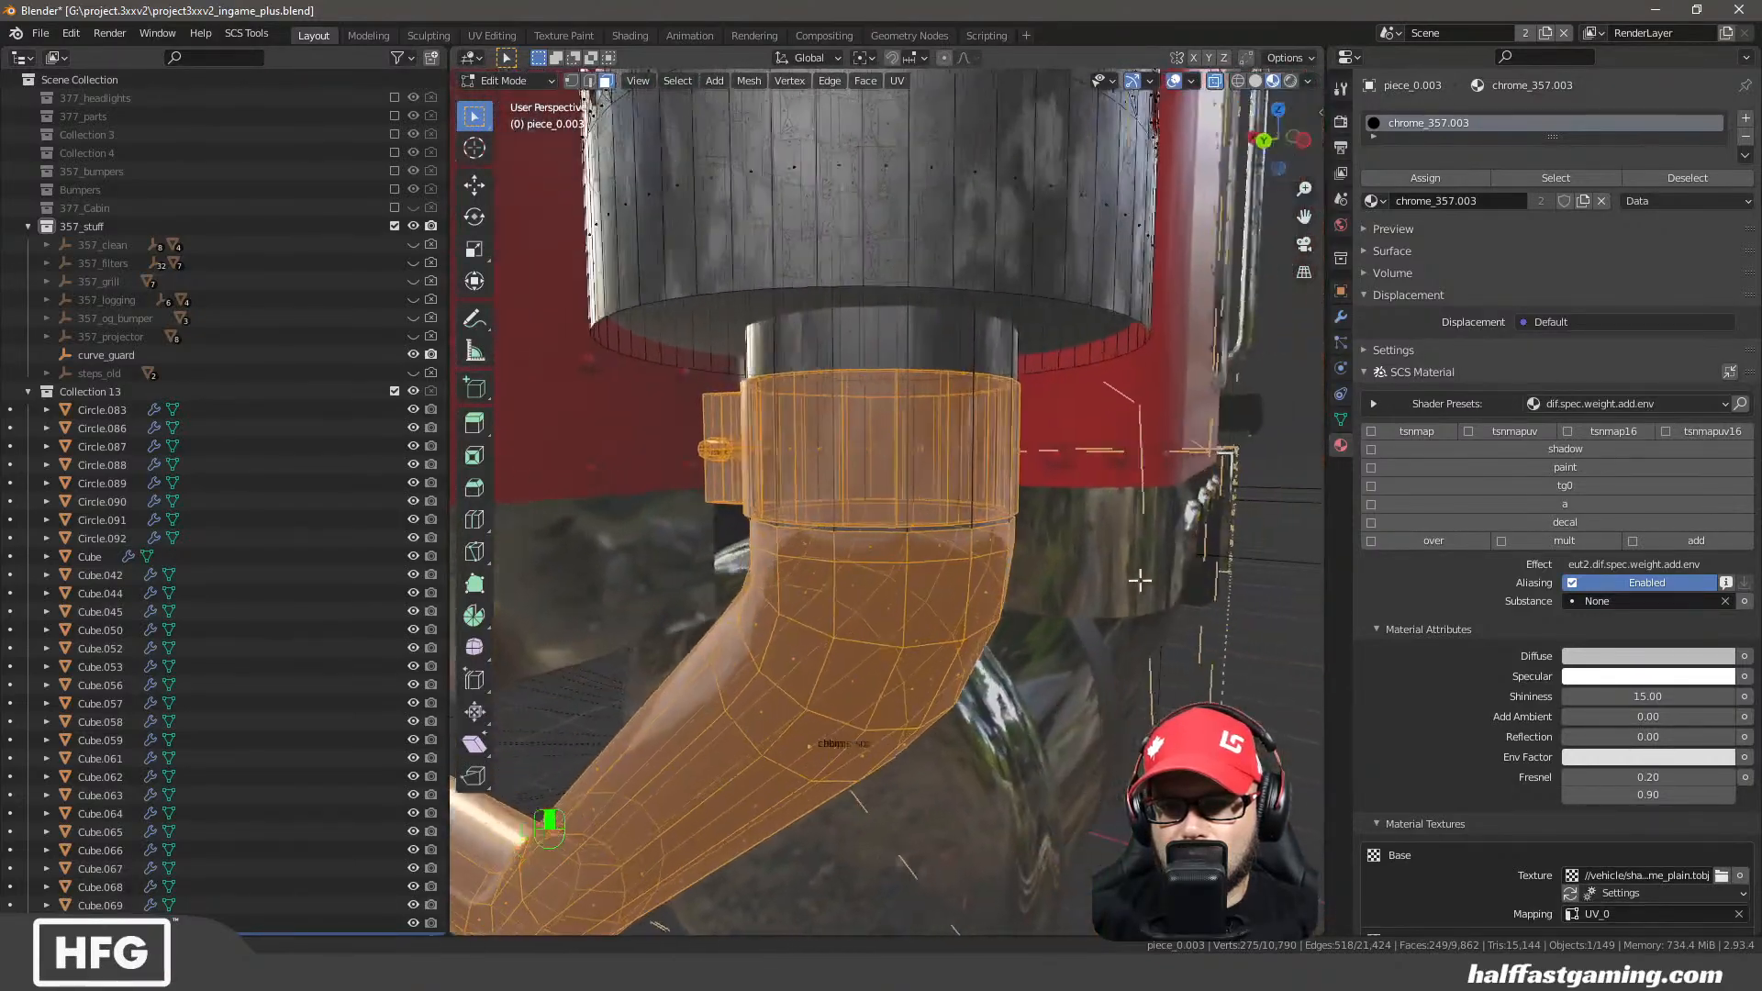
{"action": "middle_click_drag", "start_coordinate": [1139, 580], "coordinate": [914, 392]}
{"action": "scroll", "coordinate": [977, 602], "scroll_direction": "up", "scroll_amount": 5}
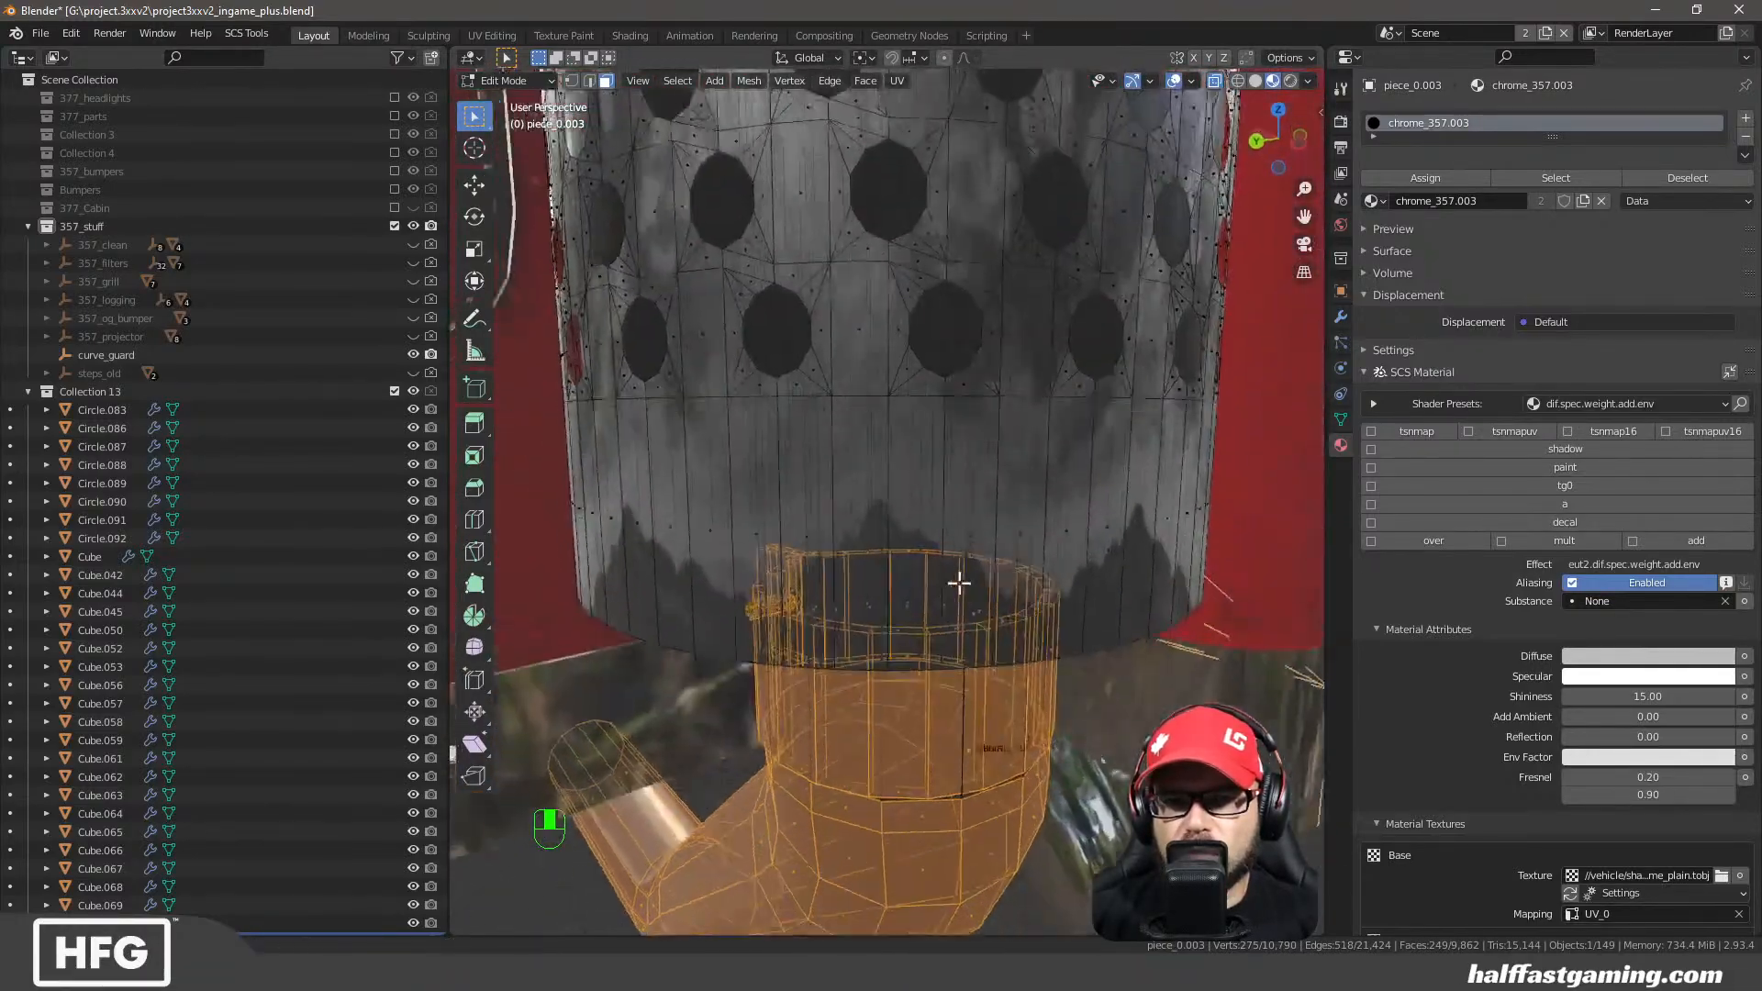
{"action": "middle_click_drag", "start_coordinate": [956, 582], "coordinate": [806, 478]}
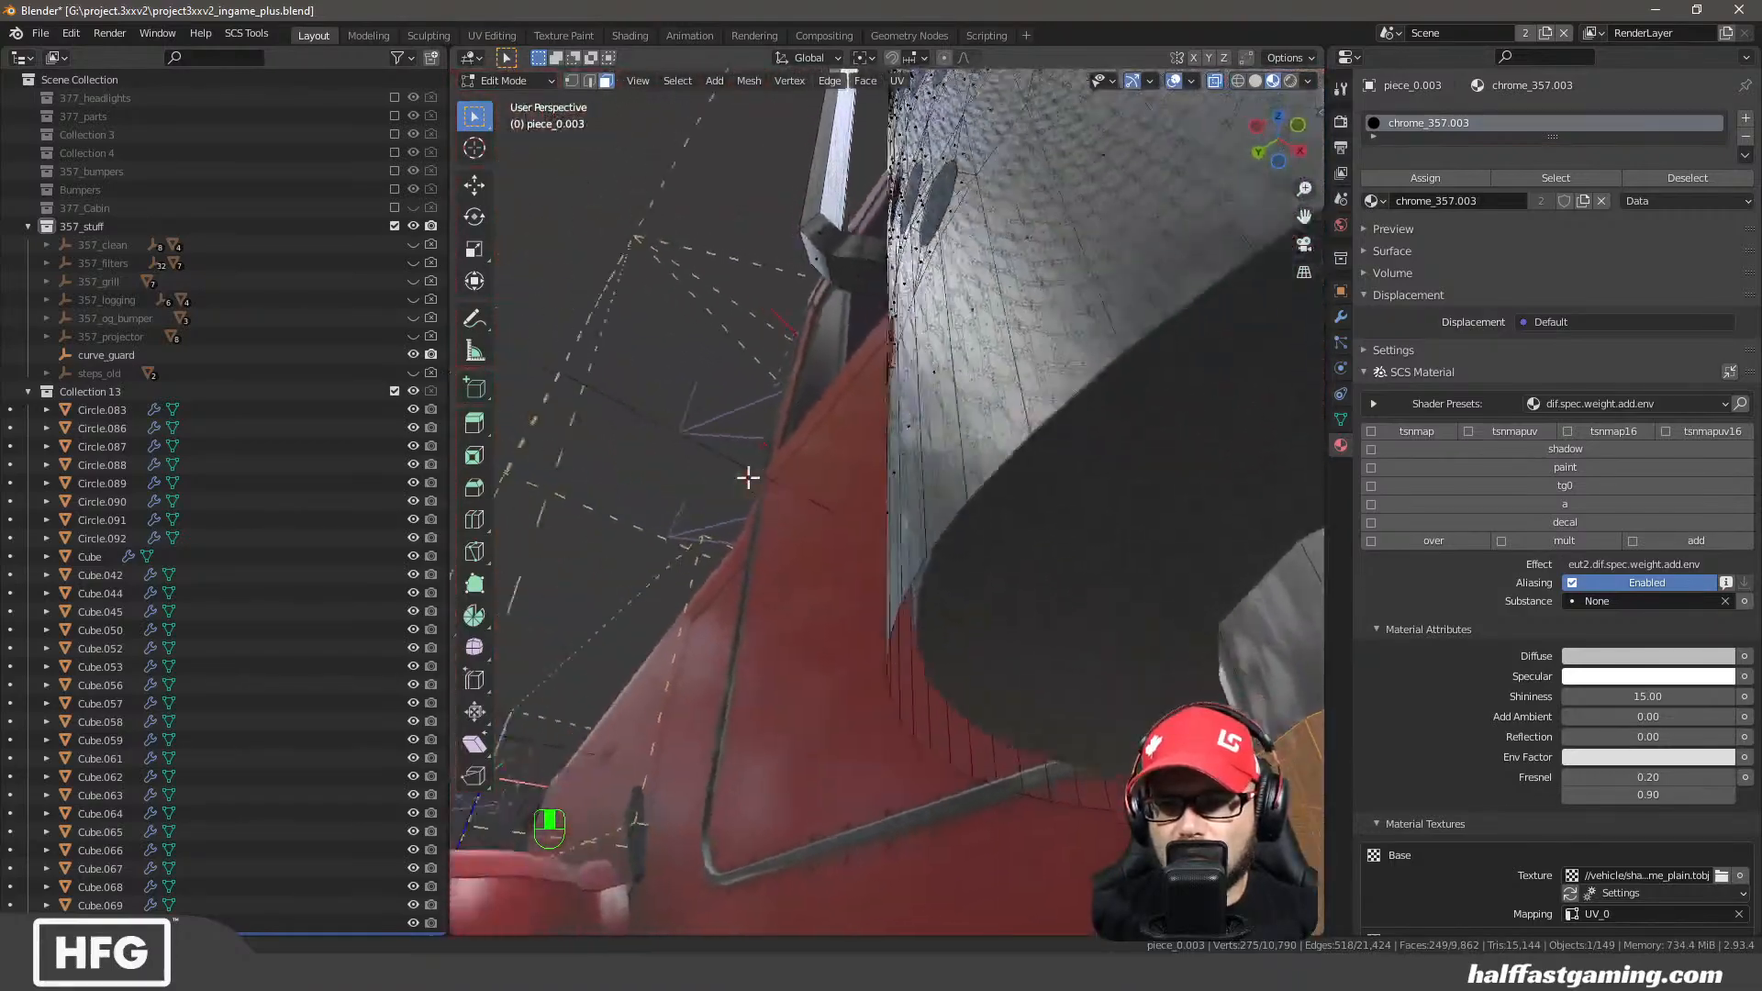
{"action": "middle_click_drag", "start_coordinate": [669, 508], "coordinate": [946, 346]}
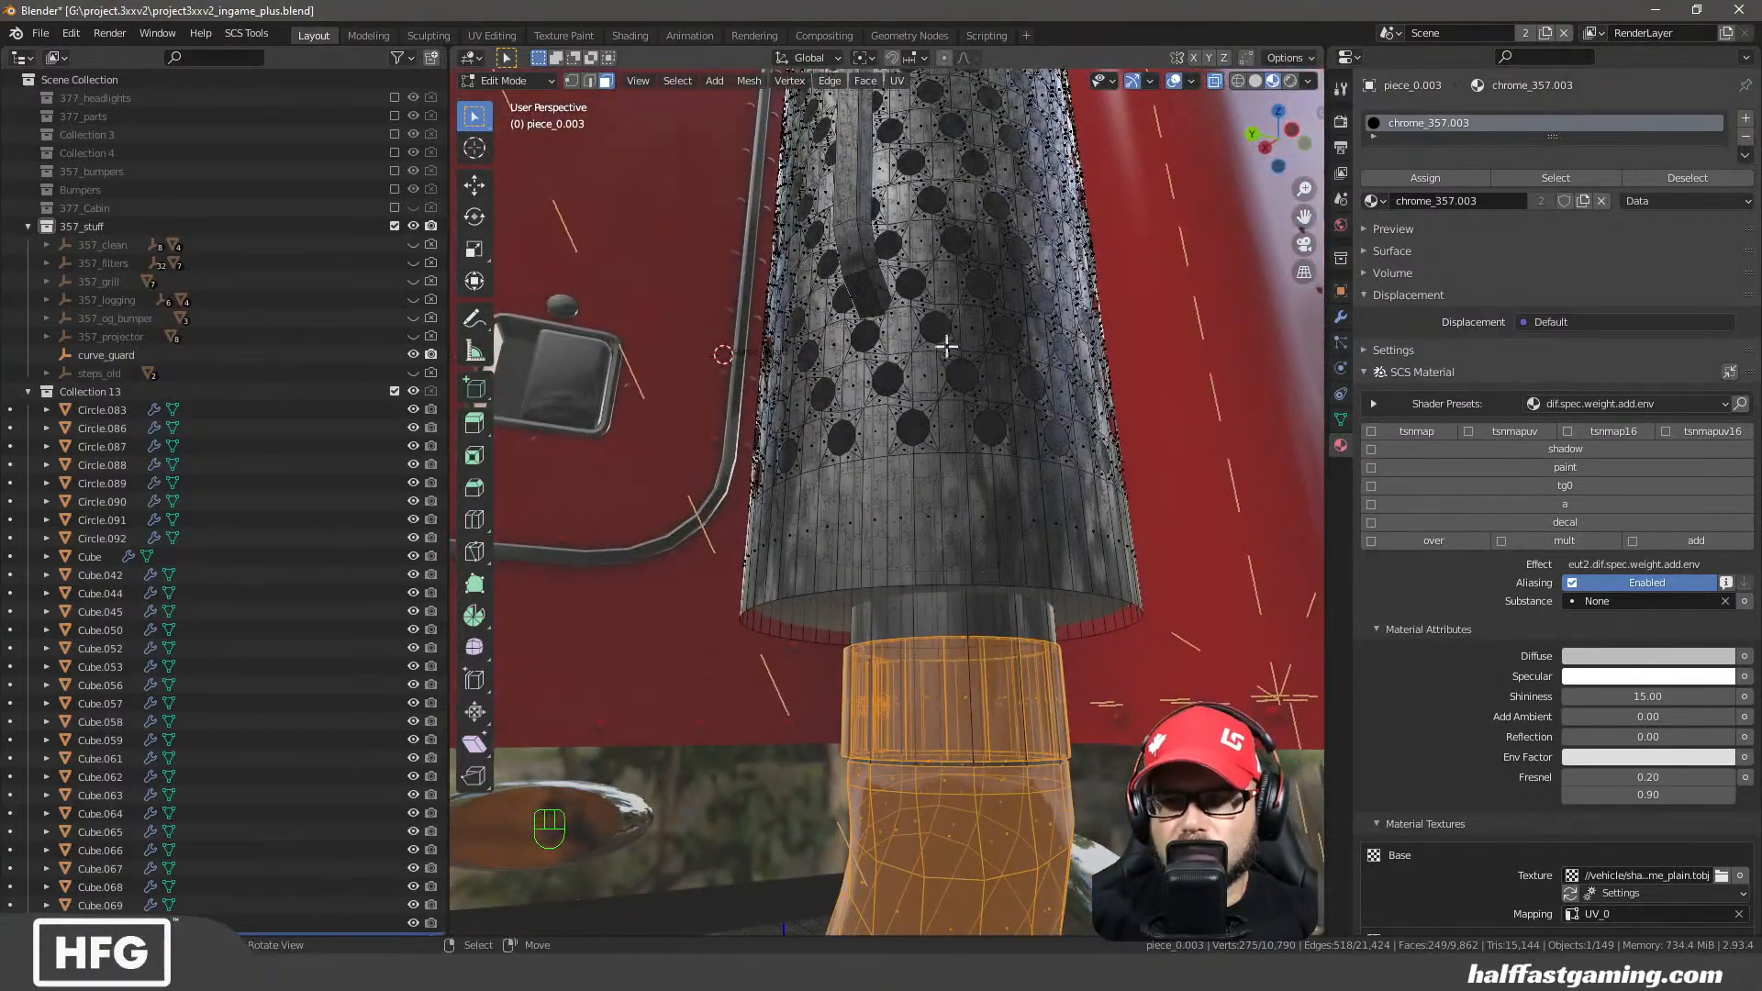
{"action": "middle_click_drag", "start_coordinate": [913, 681], "coordinate": [947, 675]}
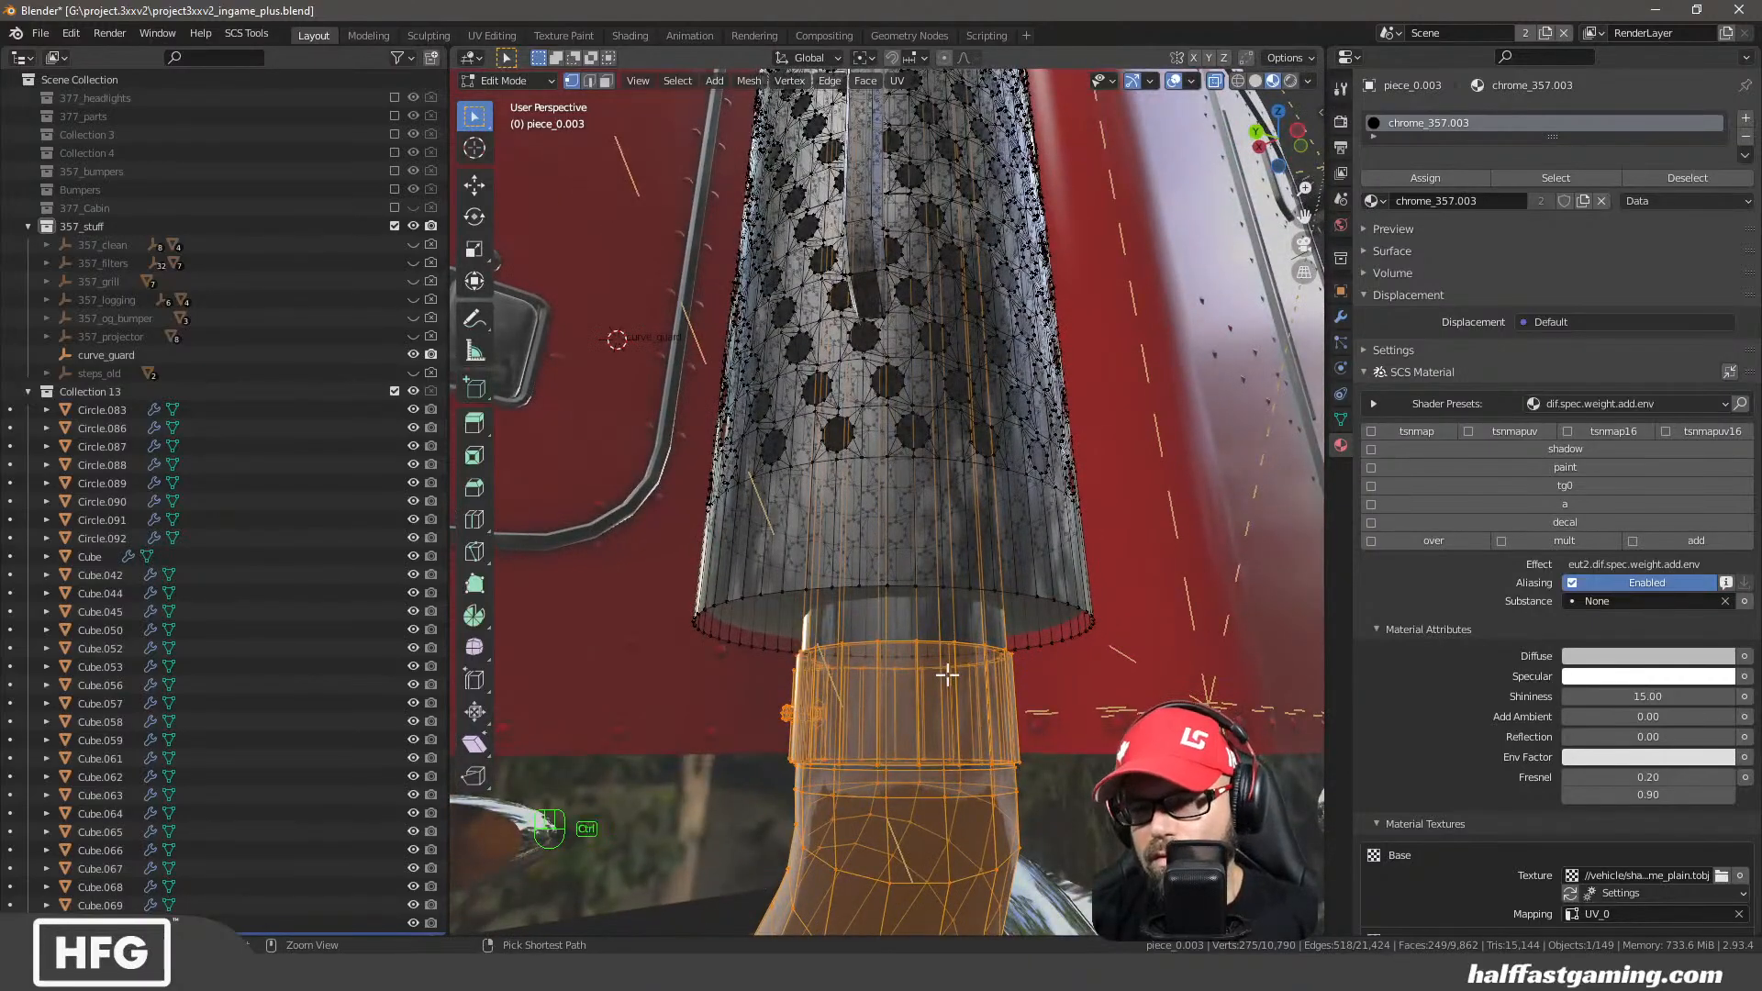
{"action": "scroll", "coordinate": [945, 672], "scroll_direction": "down", "scroll_amount": 9}
{"action": "middle_click_drag", "start_coordinate": [872, 560], "coordinate": [888, 680]}
{"action": "middle_click_drag", "start_coordinate": [948, 663], "coordinate": [866, 653]}
{"action": "key", "text": "Tab"}
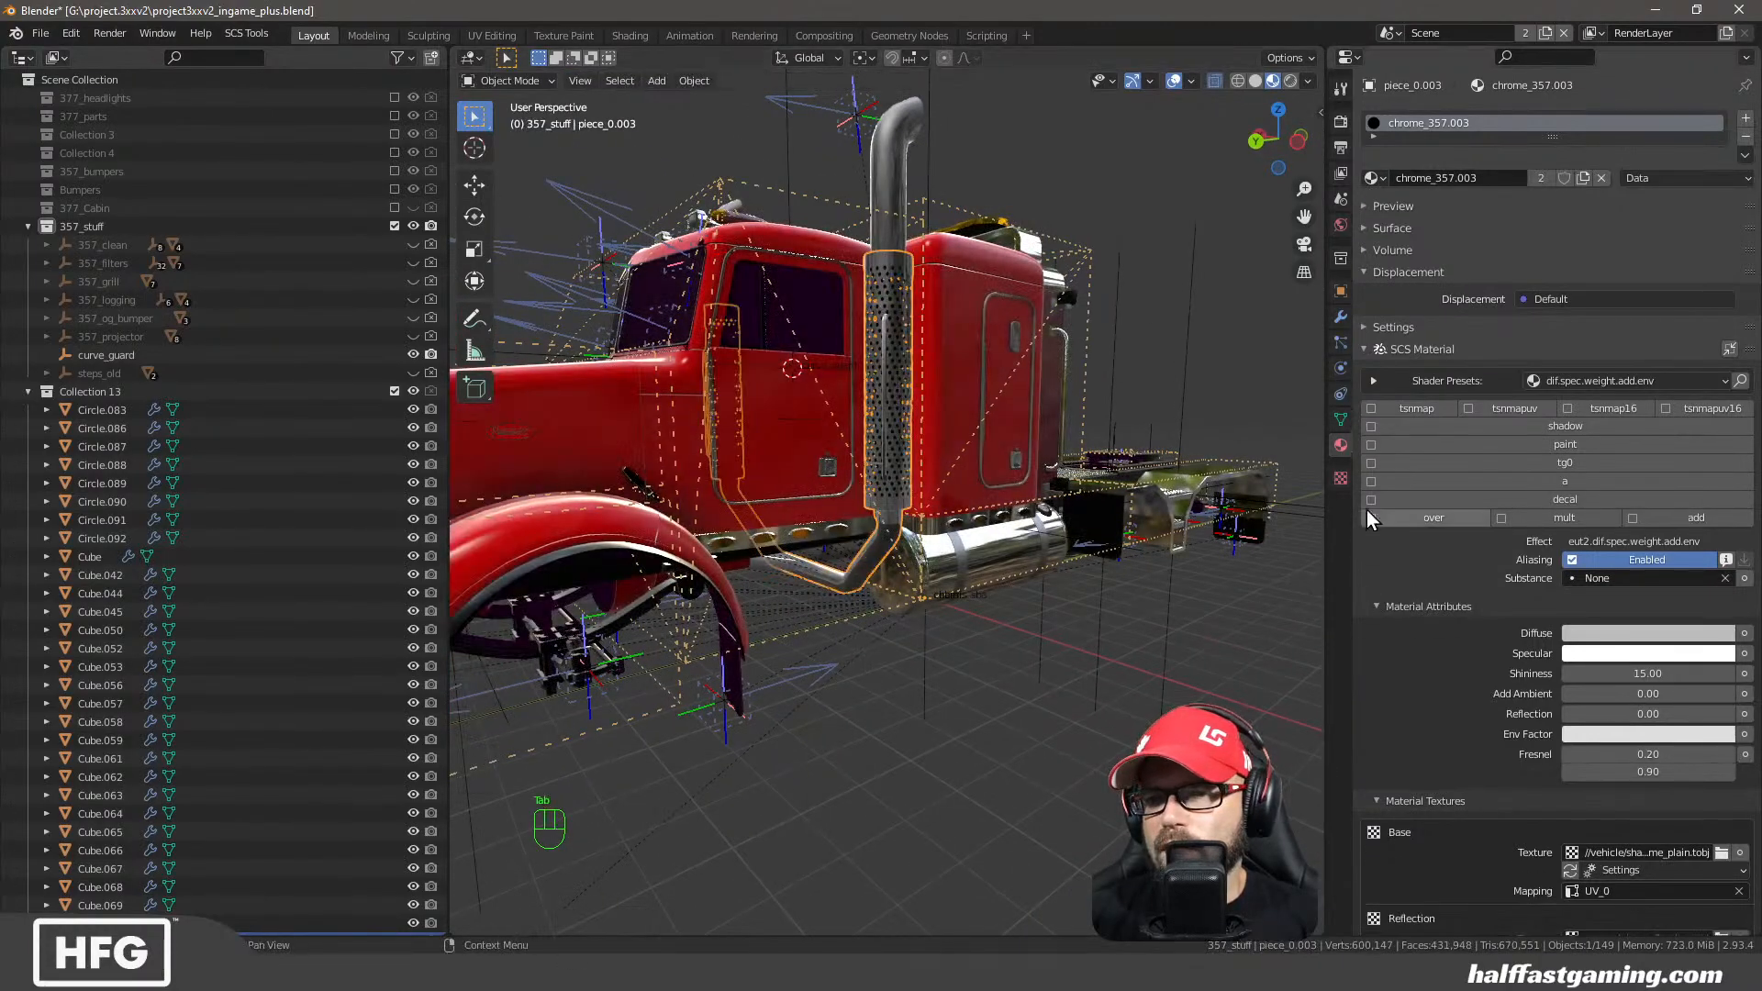
Move the chrome guard's Mirror modifier above EdgeSplit and apply it
{"action": "left_click", "coordinate": [1341, 316]}
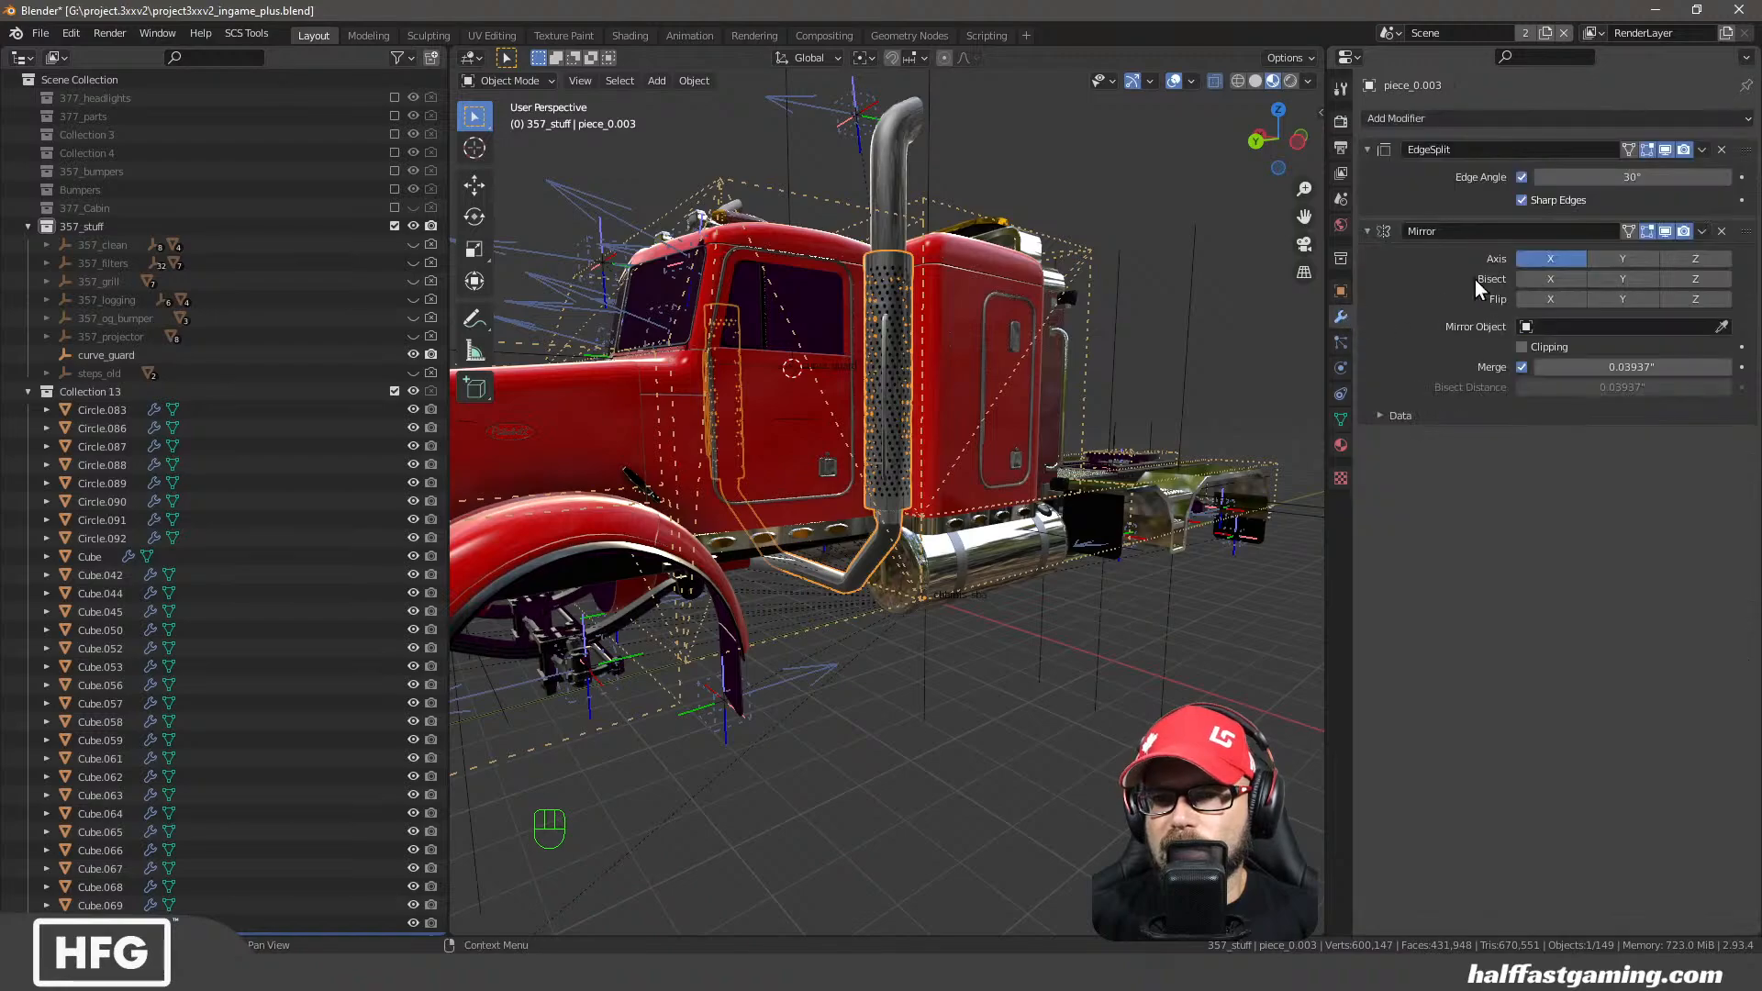
{"action": "left_click", "coordinate": [1744, 243]}
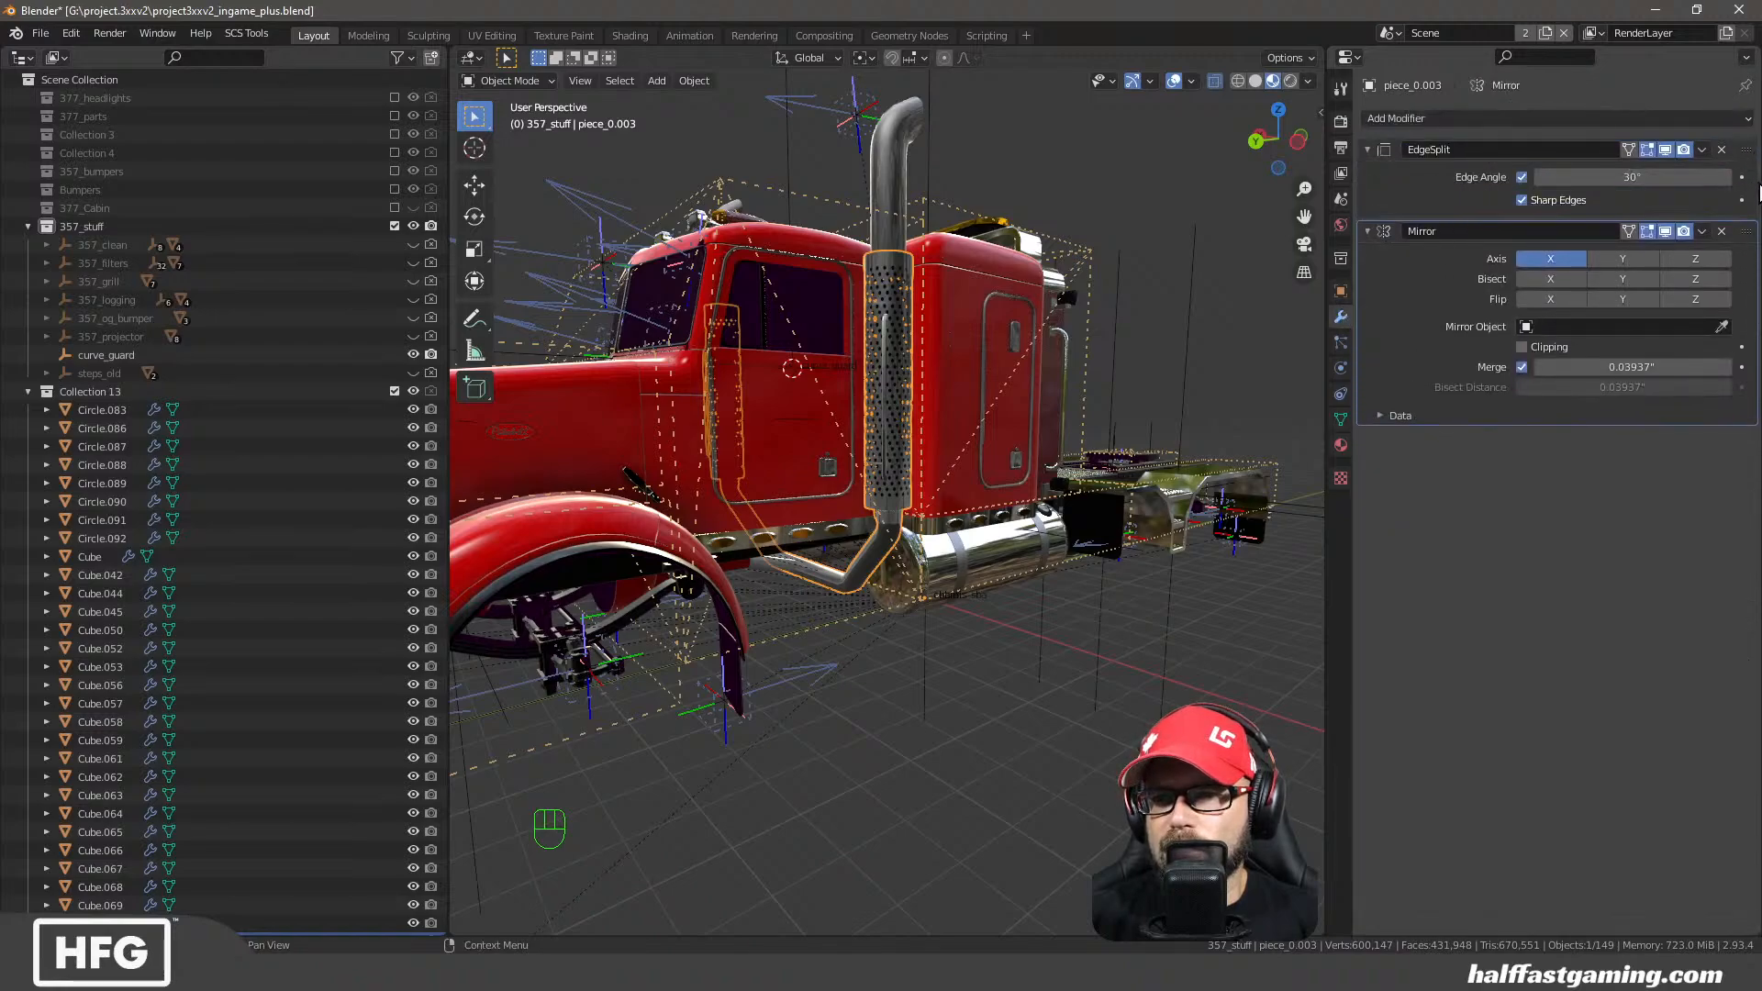
{"action": "left_click_drag", "start_coordinate": [1756, 234], "coordinate": [1744, 150]}
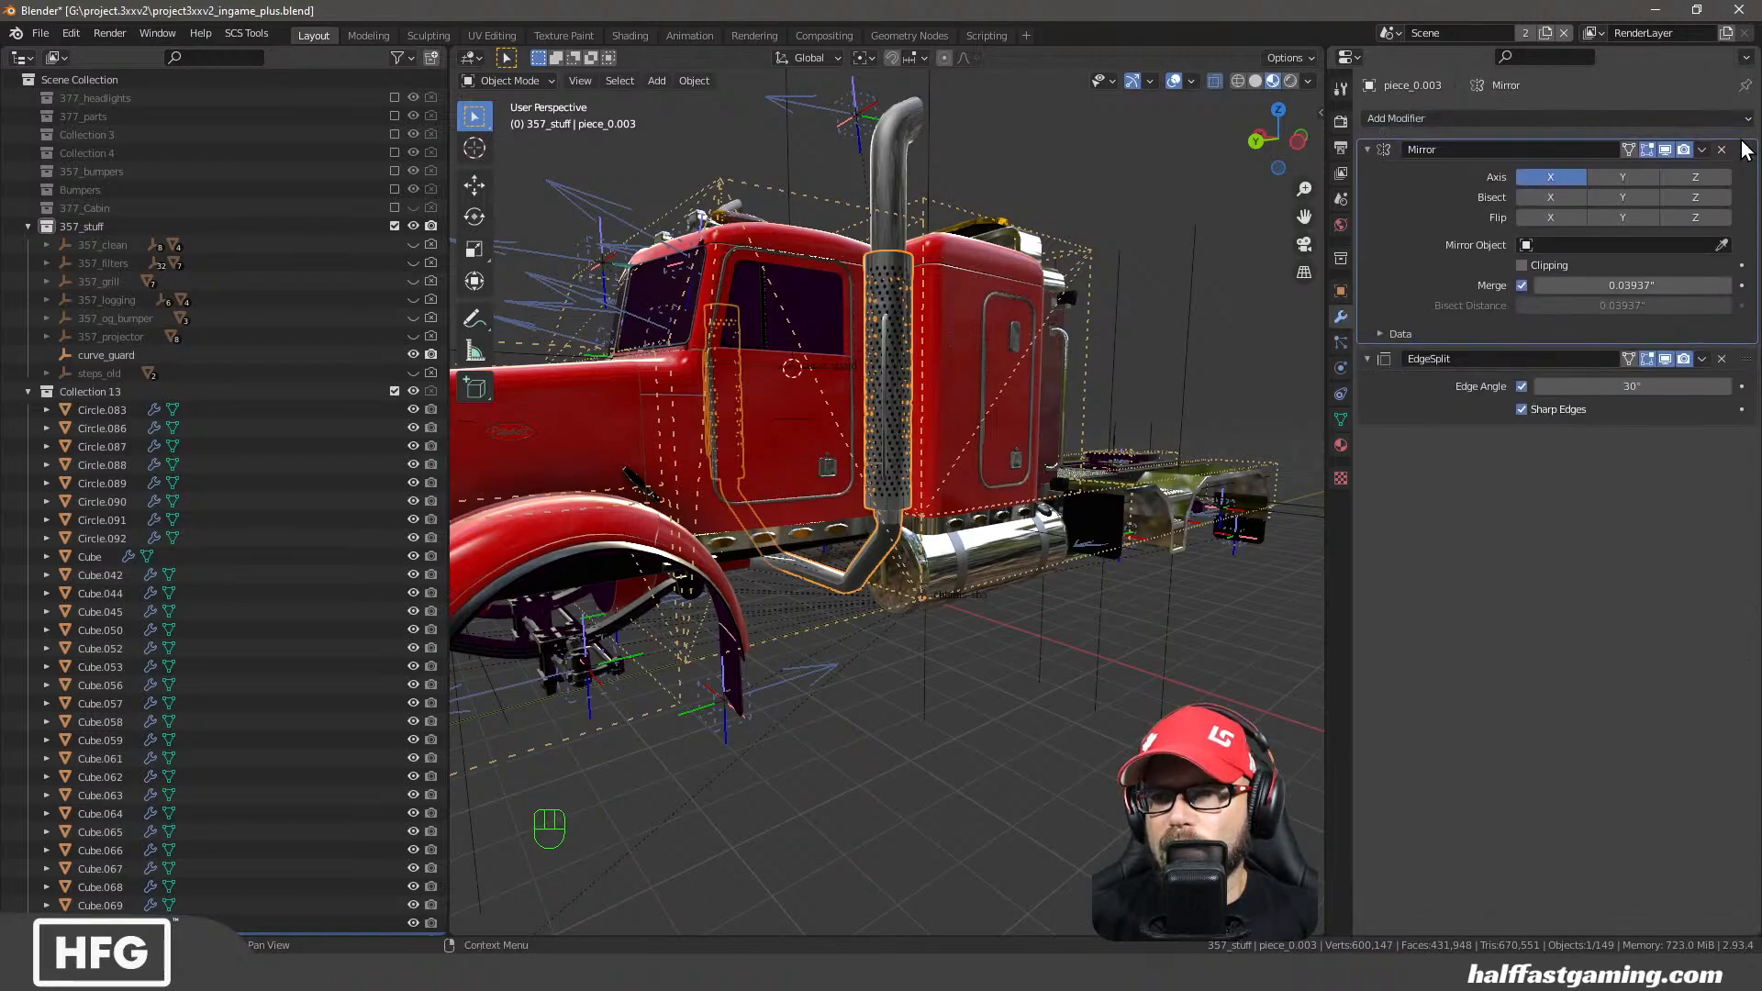
{"action": "left_click", "coordinate": [1704, 150]}
{"action": "left_click", "coordinate": [1619, 172]}
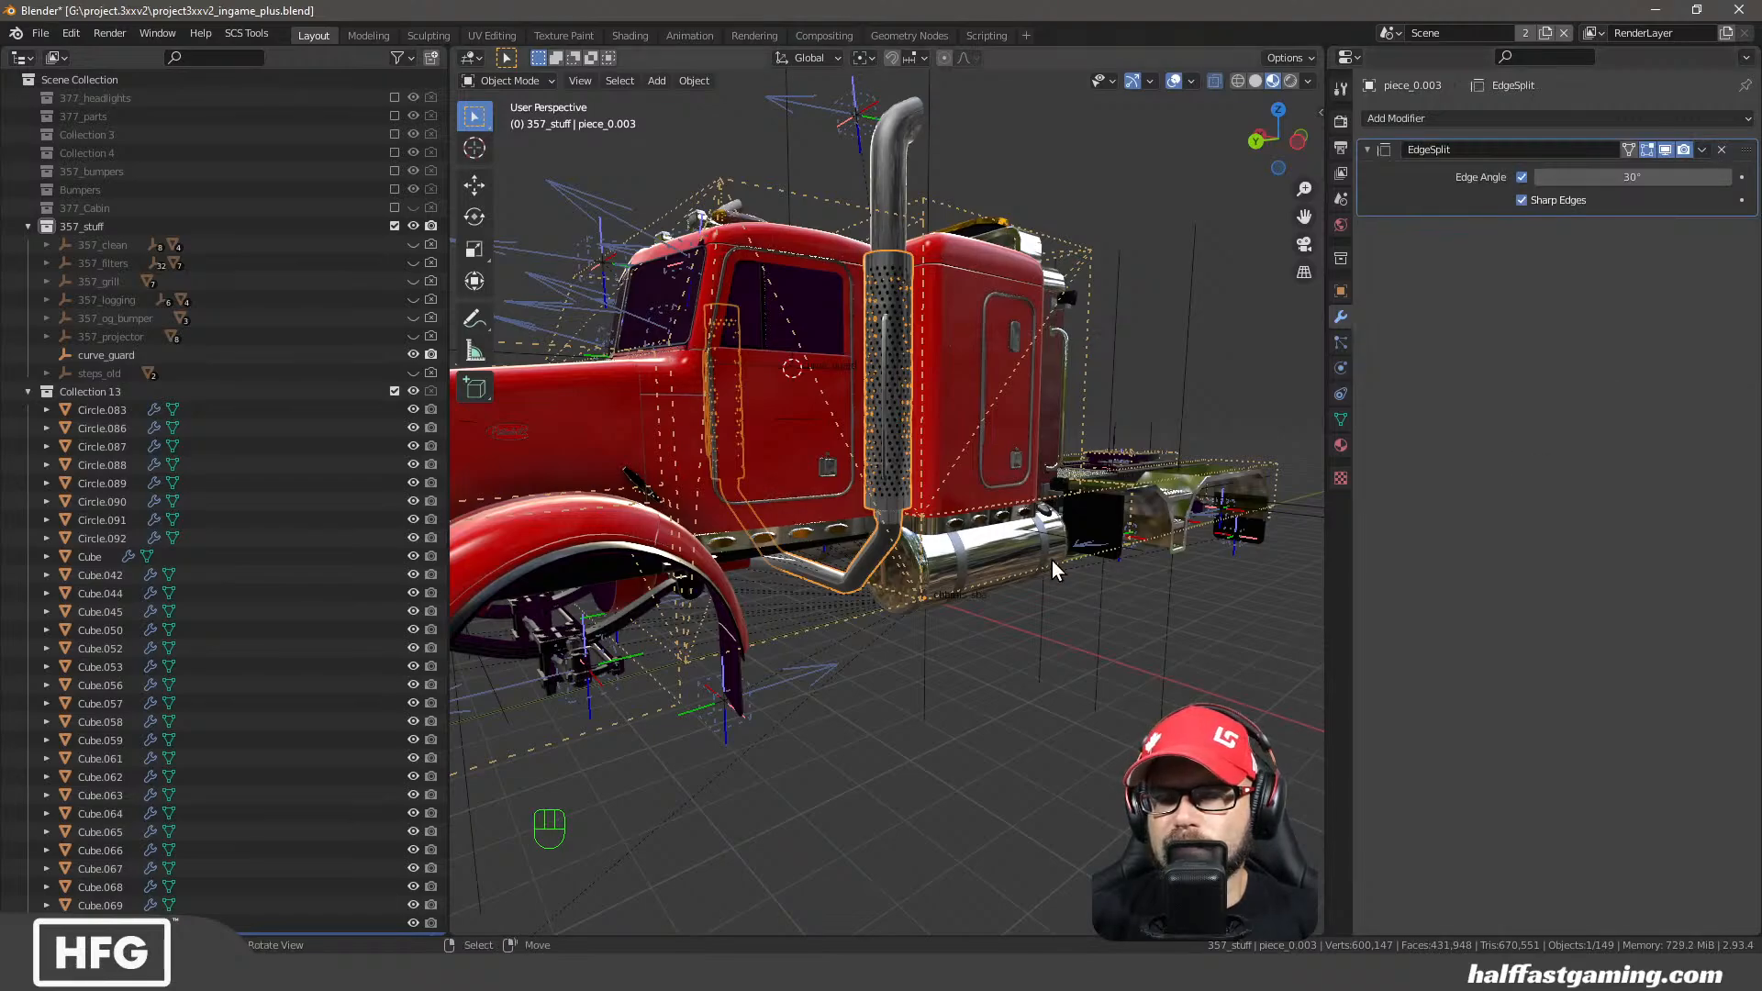
Separate the selected exhaust pipes and clamps from the chrome guard into their own object, and select that object
{"action": "key", "text": "Tab"}
{"action": "scroll", "coordinate": [905, 649], "scroll_direction": "up", "scroll_amount": 3}
{"action": "middle_click_drag", "start_coordinate": [919, 633], "coordinate": [893, 661]}
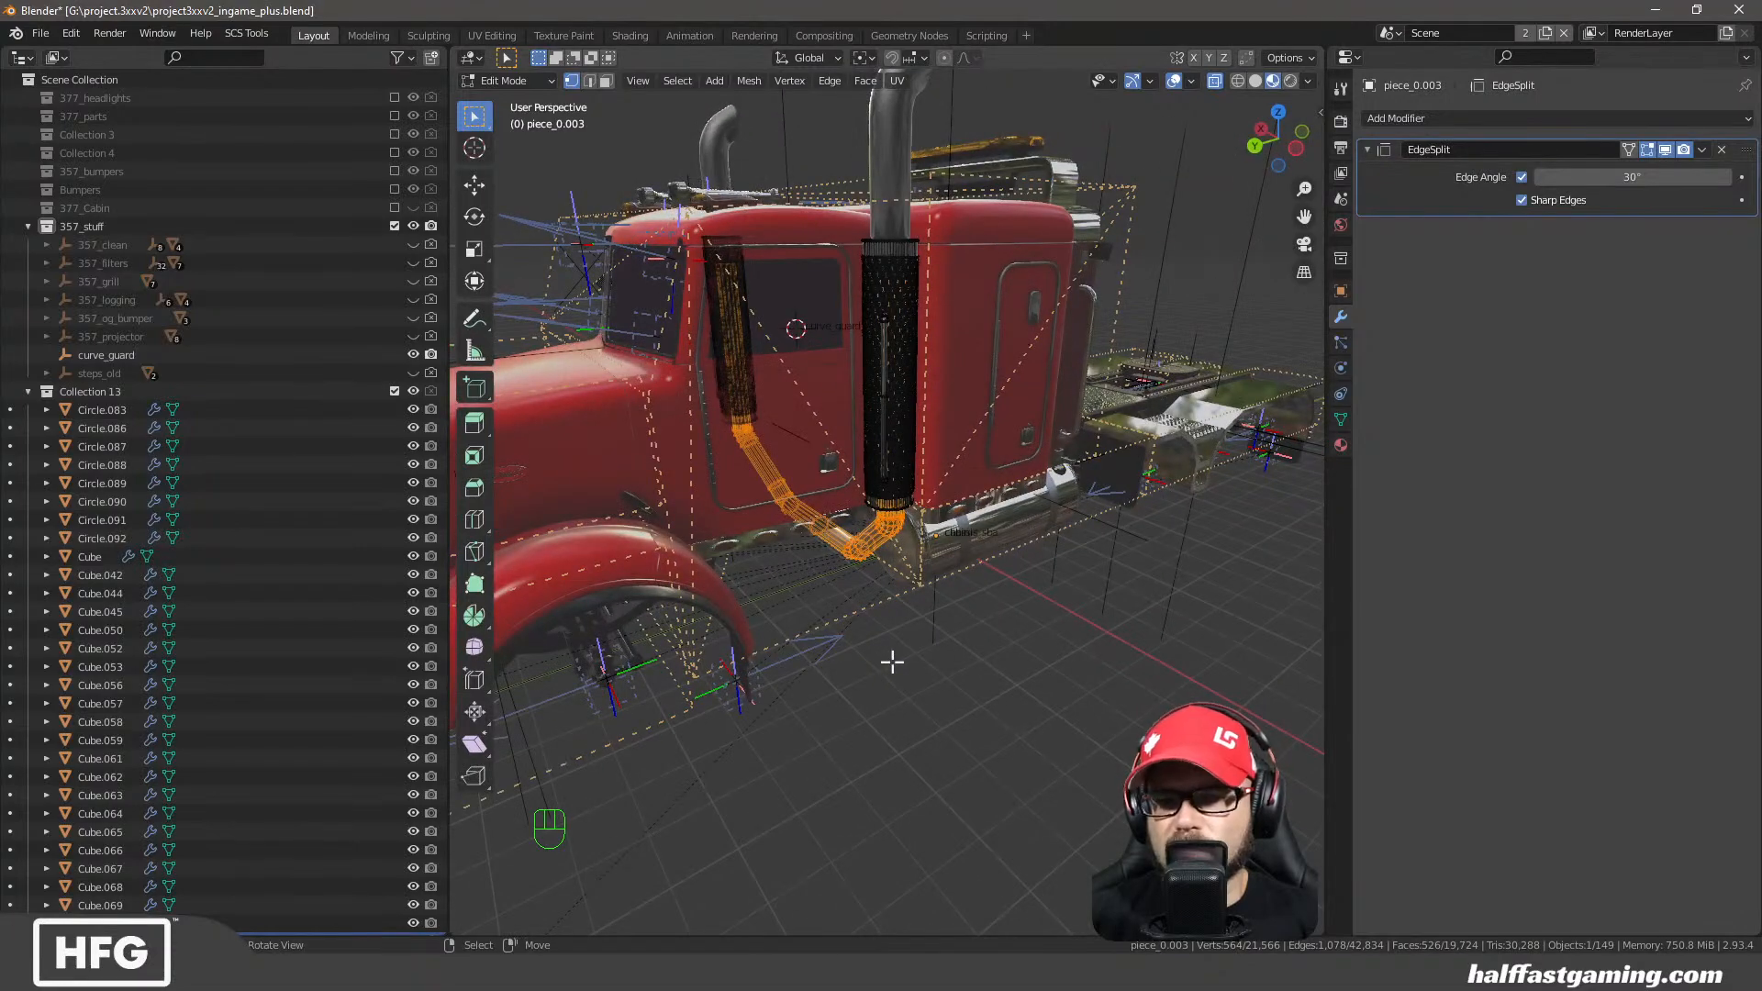
{"action": "key", "text": "p"}
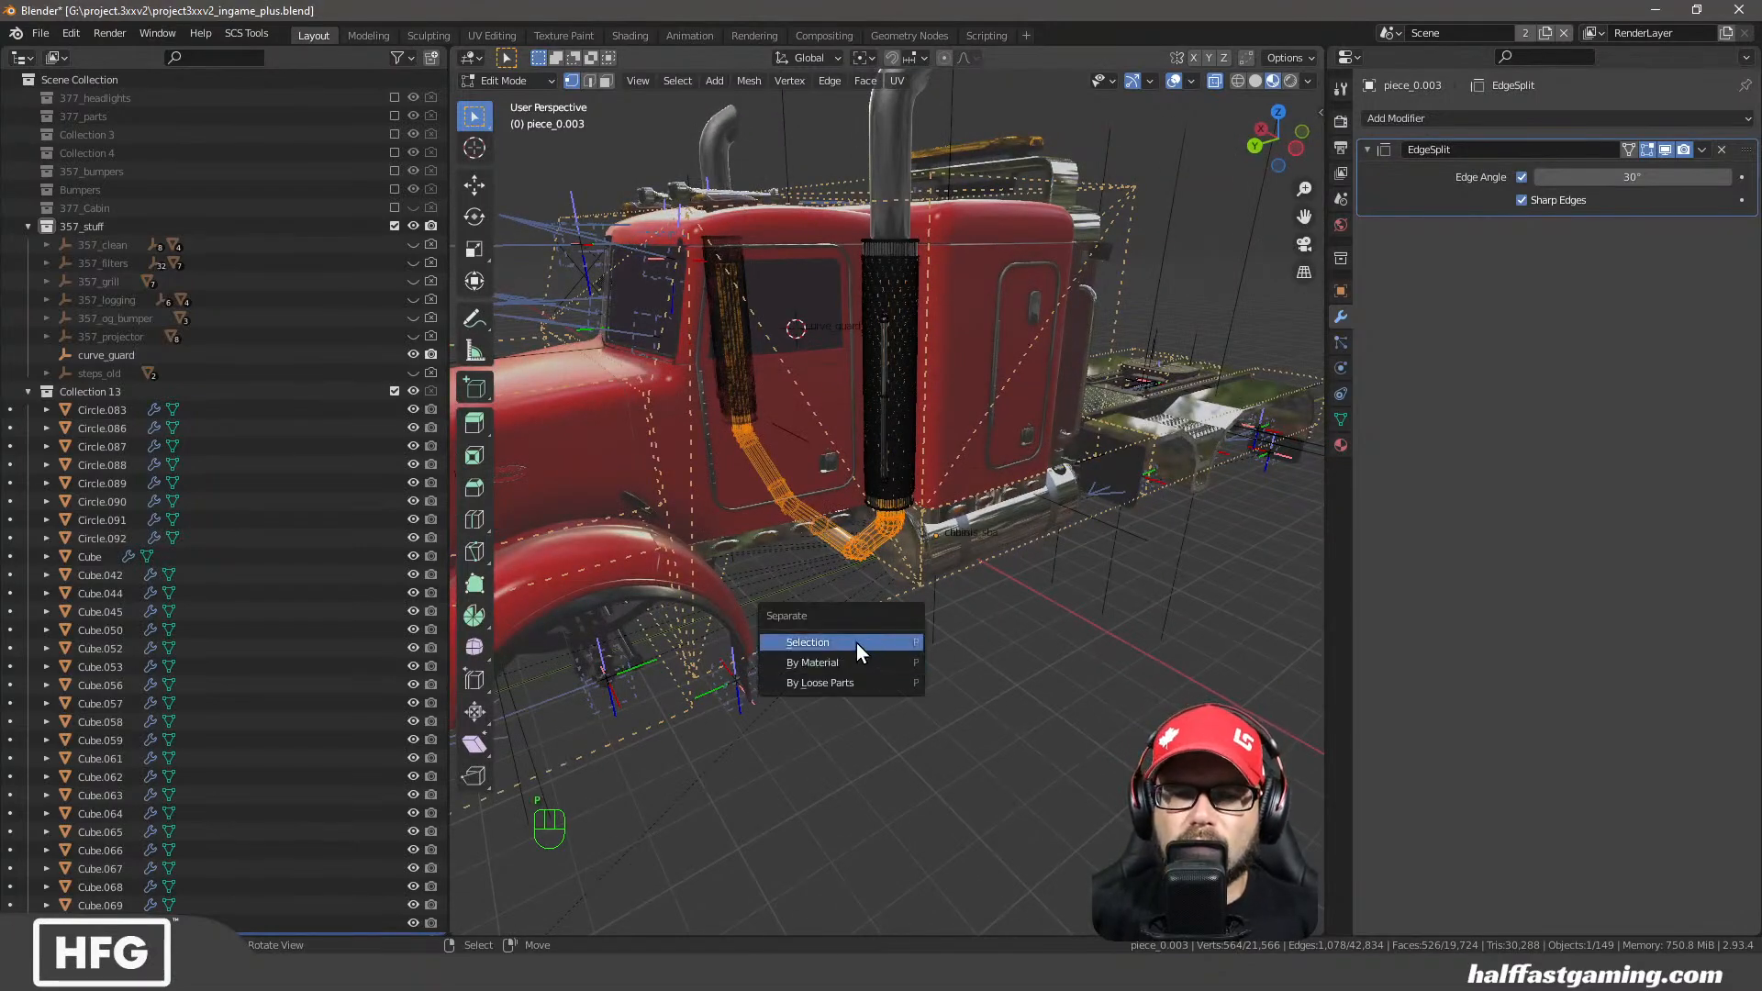
{"action": "left_click", "coordinate": [856, 642]}
{"action": "key", "text": "Tab"}
{"action": "mouse_move", "coordinate": [856, 642]}
{"action": "middle_mouse_down"}
{"action": "mouse_move", "coordinate": [895, 677]}
{"action": "mouse_move", "coordinate": [868, 570]}
{"action": "mouse_move", "coordinate": [863, 631]}
{"action": "middle_mouse_up"}
{"action": "left_click", "coordinate": [867, 558]}
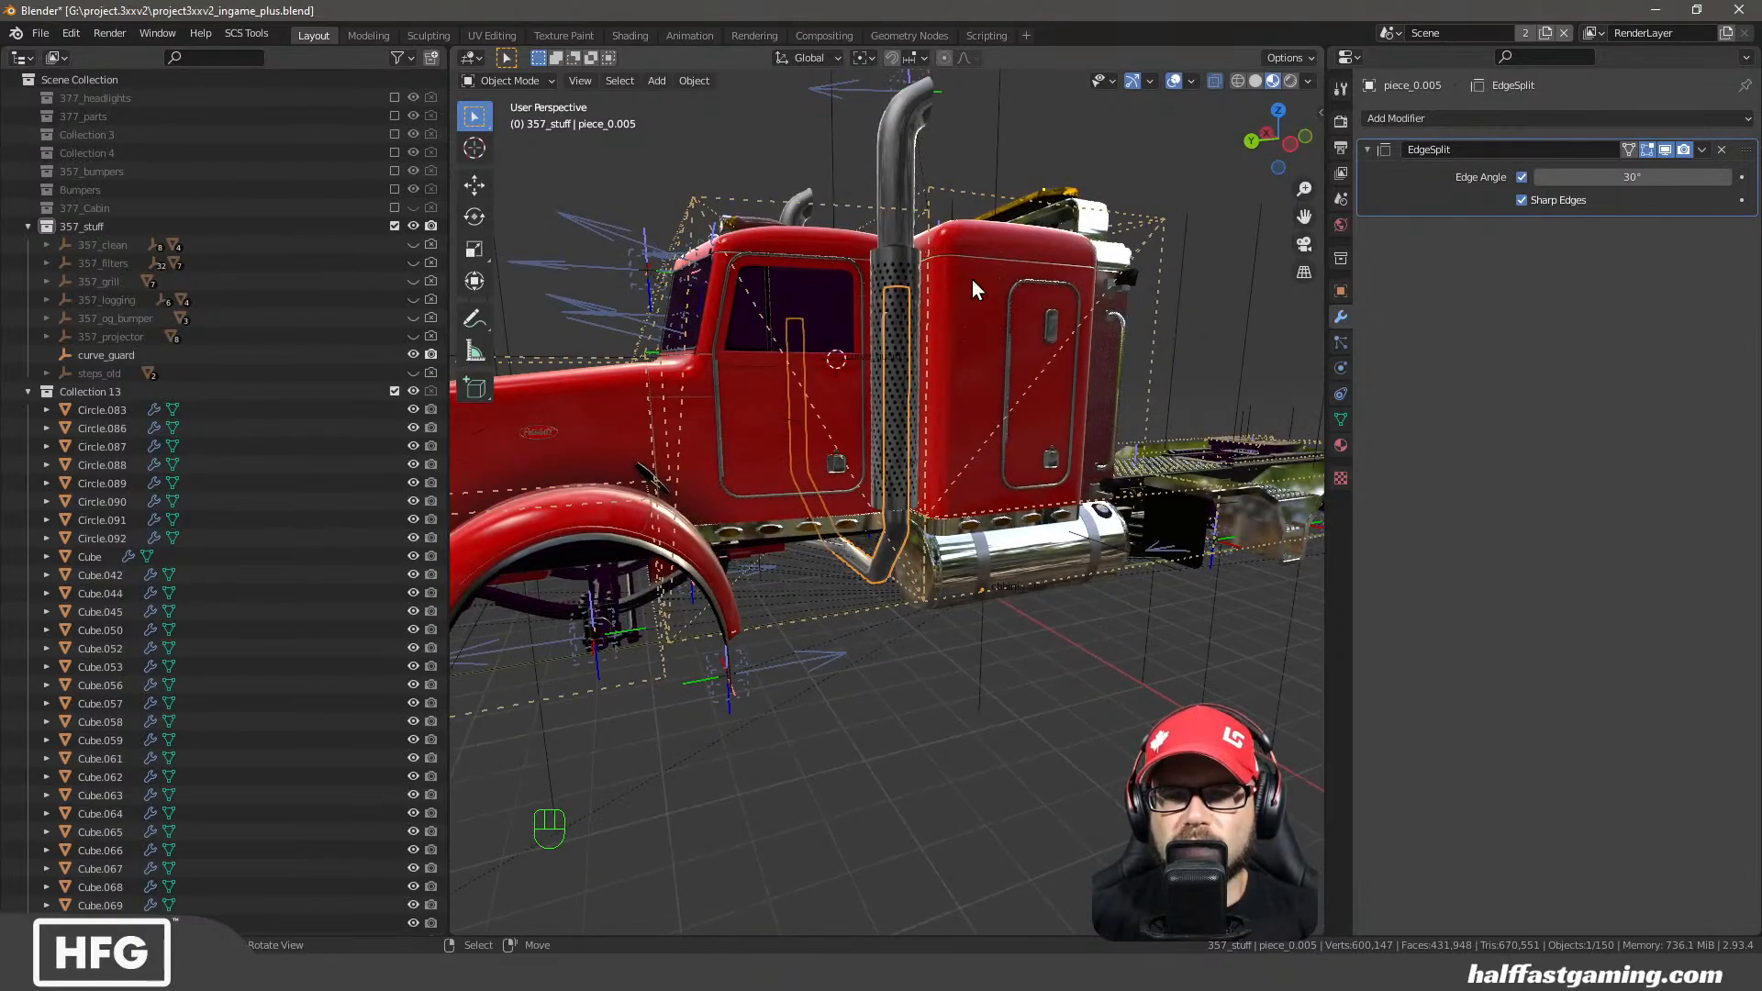
Select the separated exhaust pipes' whole mesh, and duplicate the object in place
{"action": "middle_click_drag", "start_coordinate": [971, 279], "coordinate": [1019, 528]}
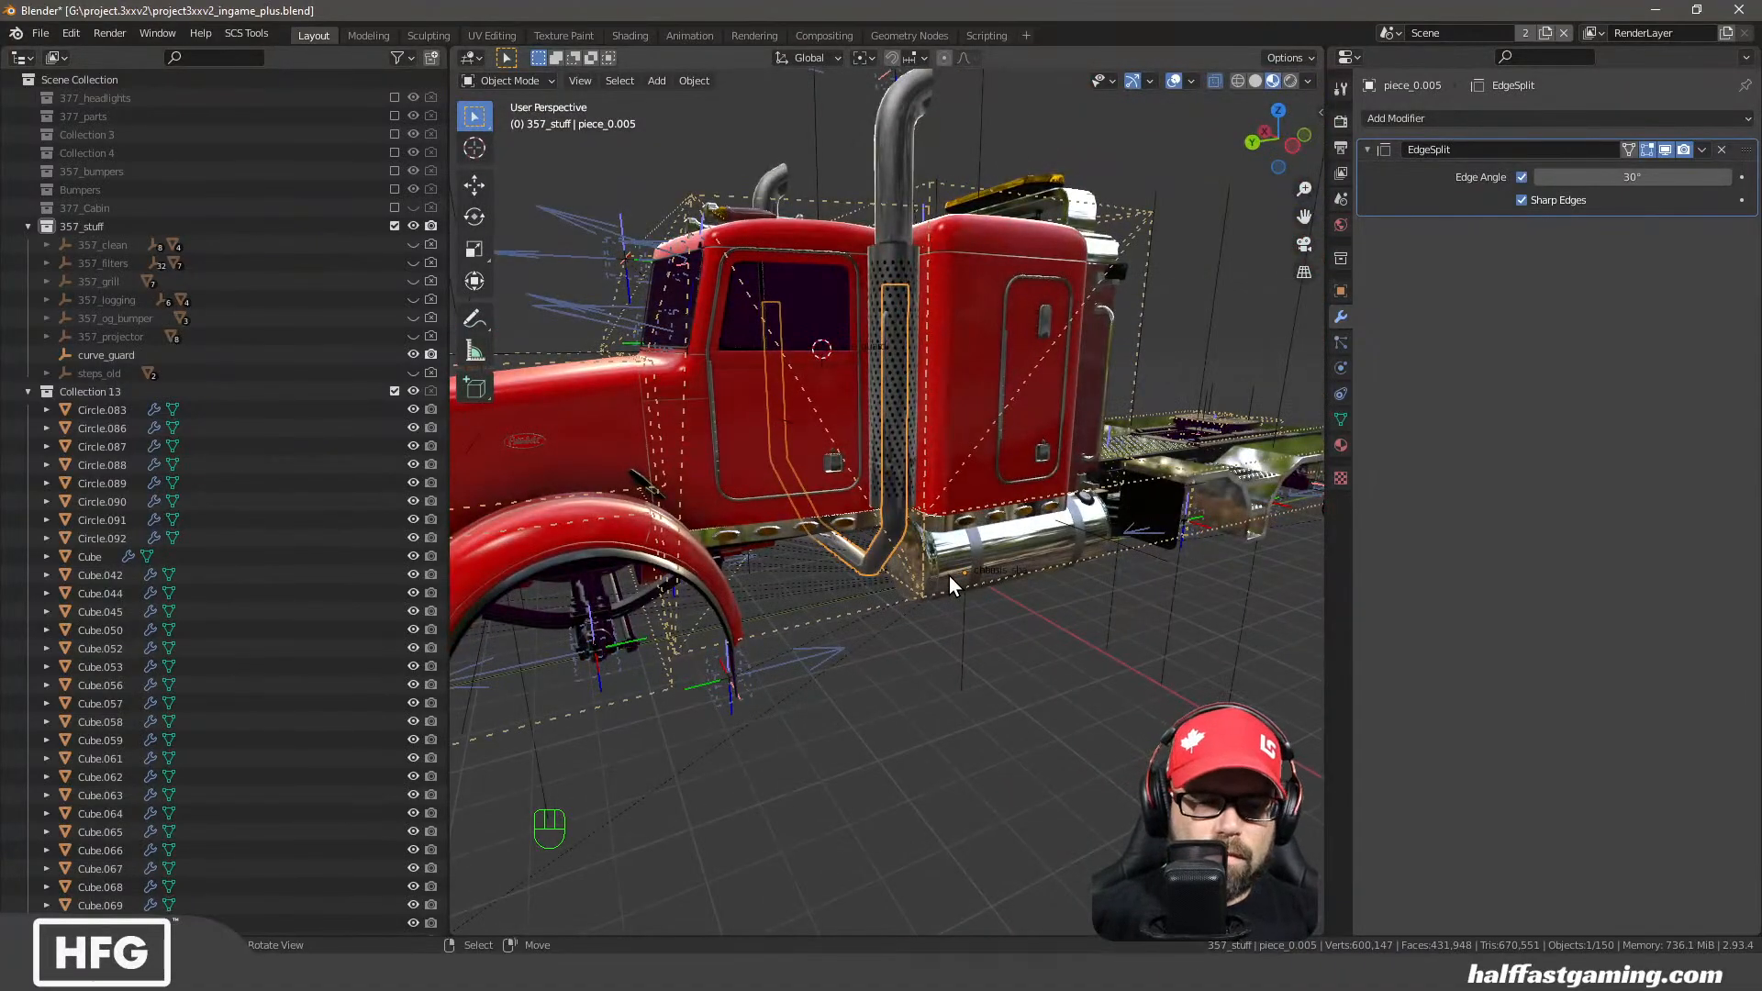
{"action": "key", "text": "Tab"}
{"action": "key", "text": "a"}
{"action": "key", "text": "Tab"}
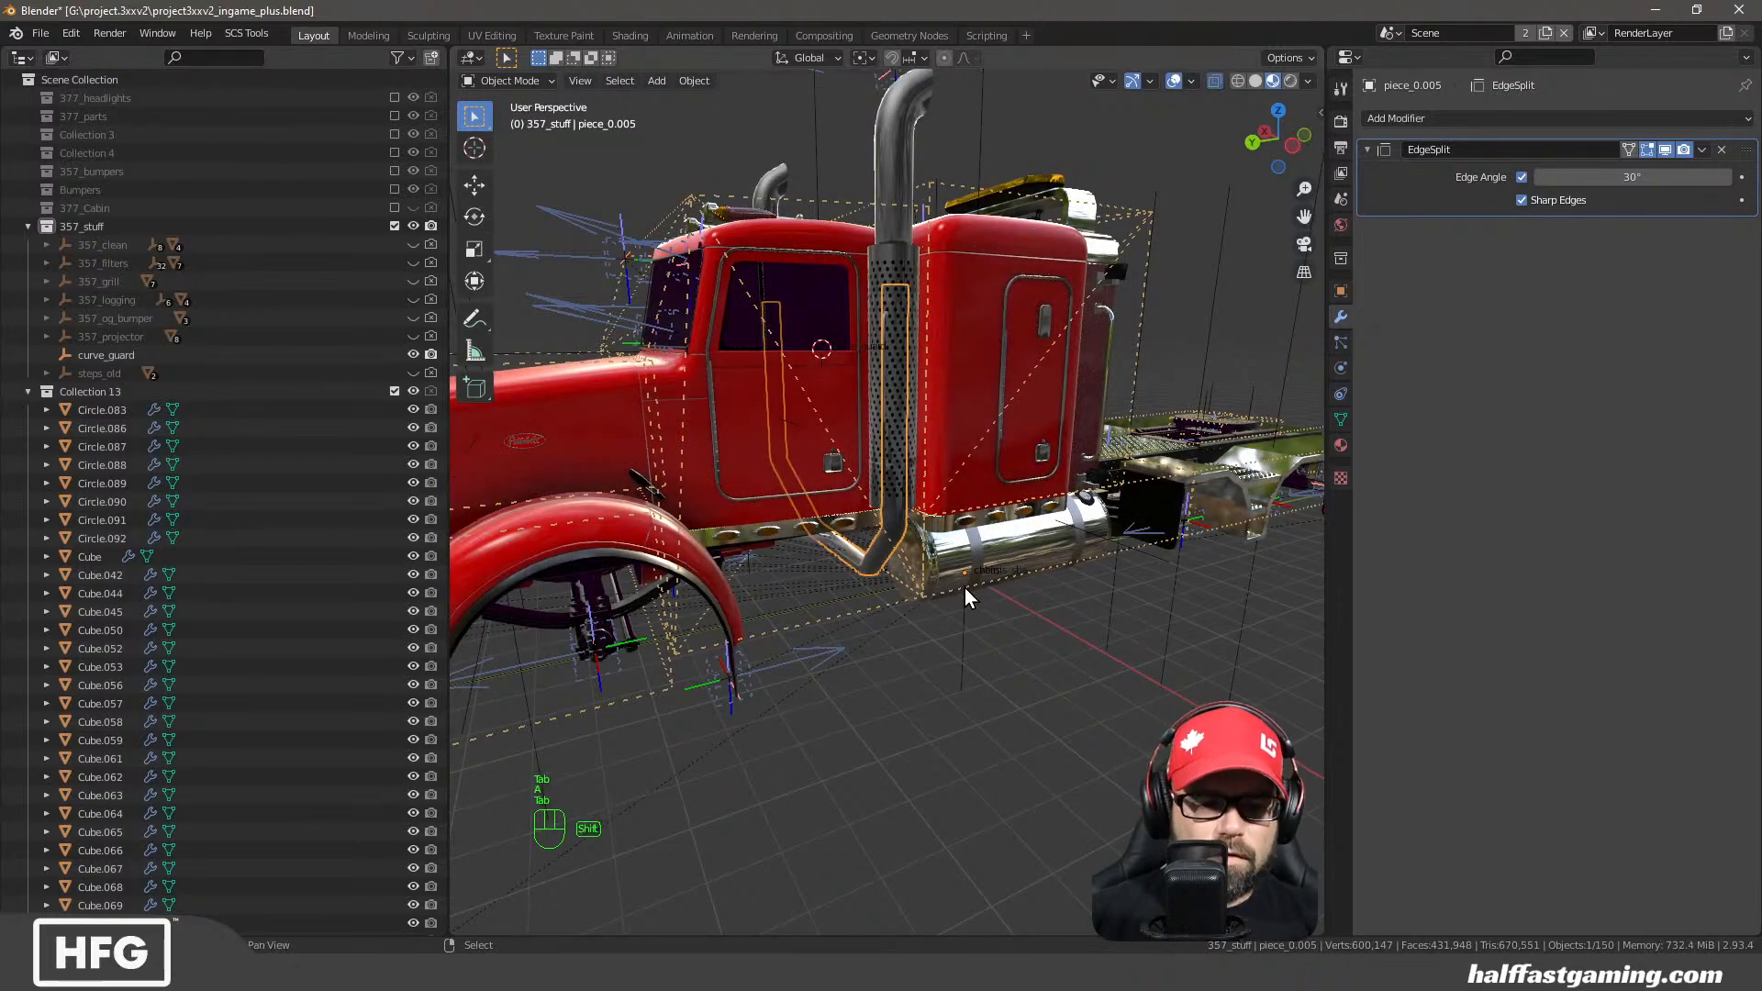
{"action": "key", "text": "shift+d"}
{"action": "key", "text": "Escape"}
Switch the duplicated exhaust pipes' material to shadow_357_filters and open their mesh in Edit Mode
{"action": "left_click", "coordinate": [1340, 445]}
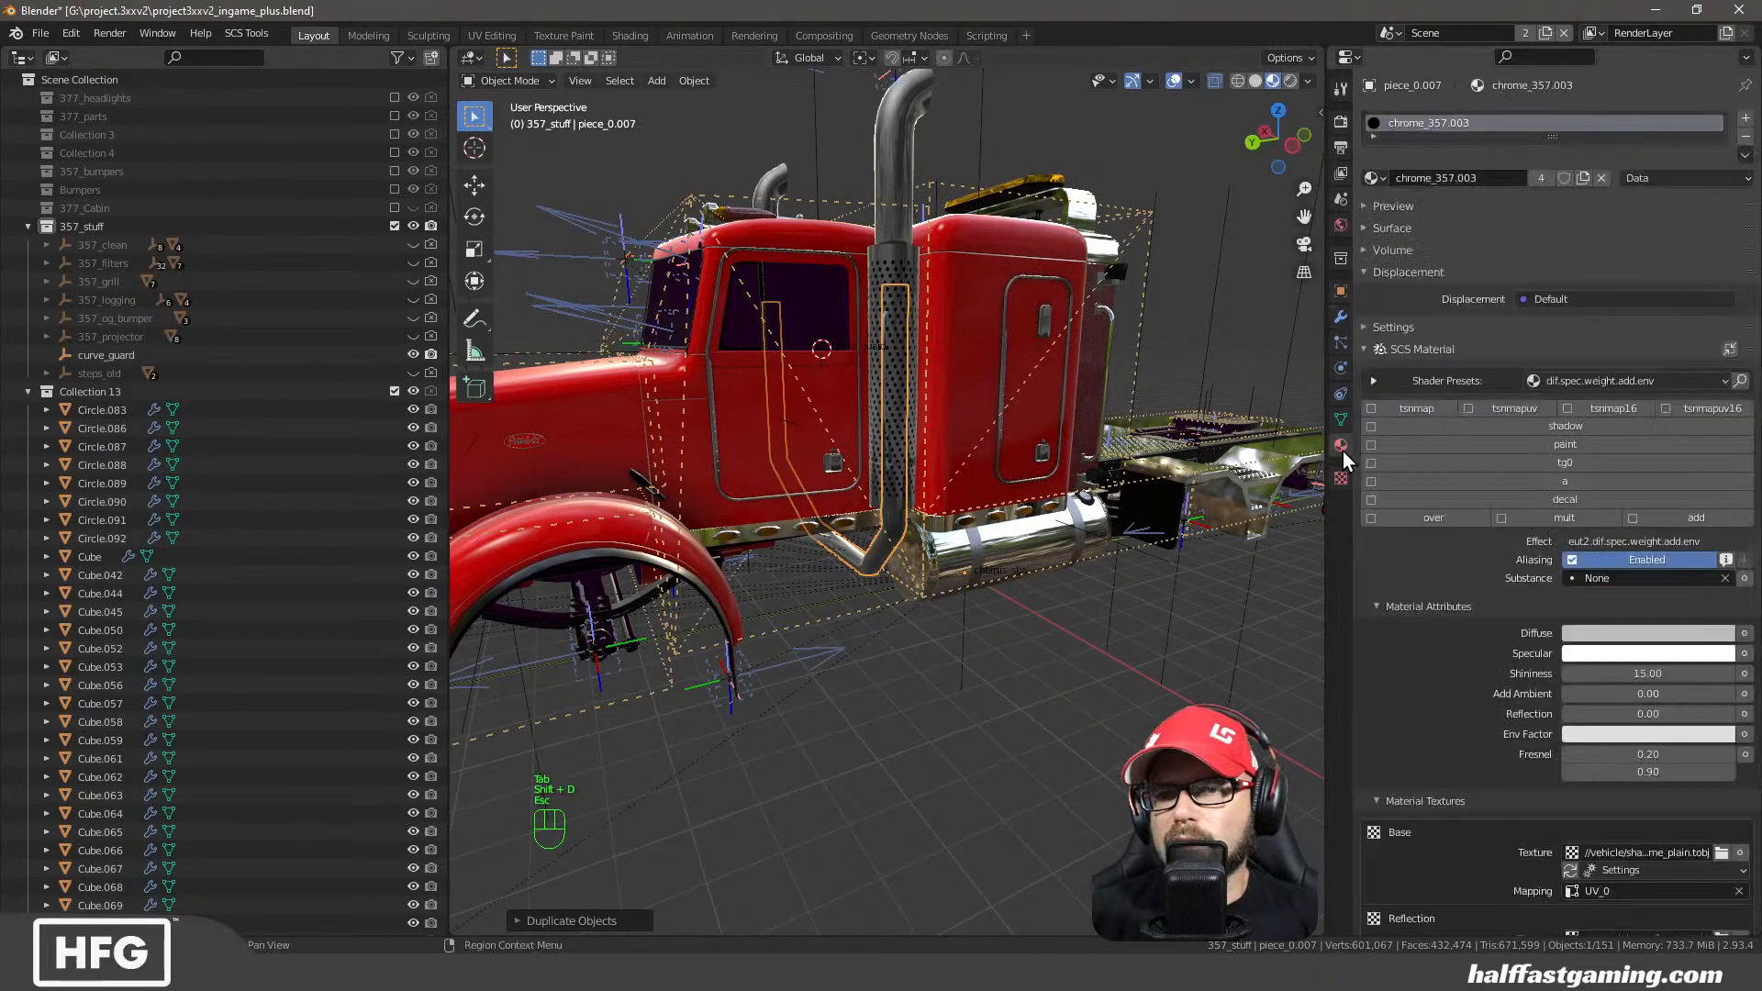
{"action": "left_click", "coordinate": [1375, 178]}
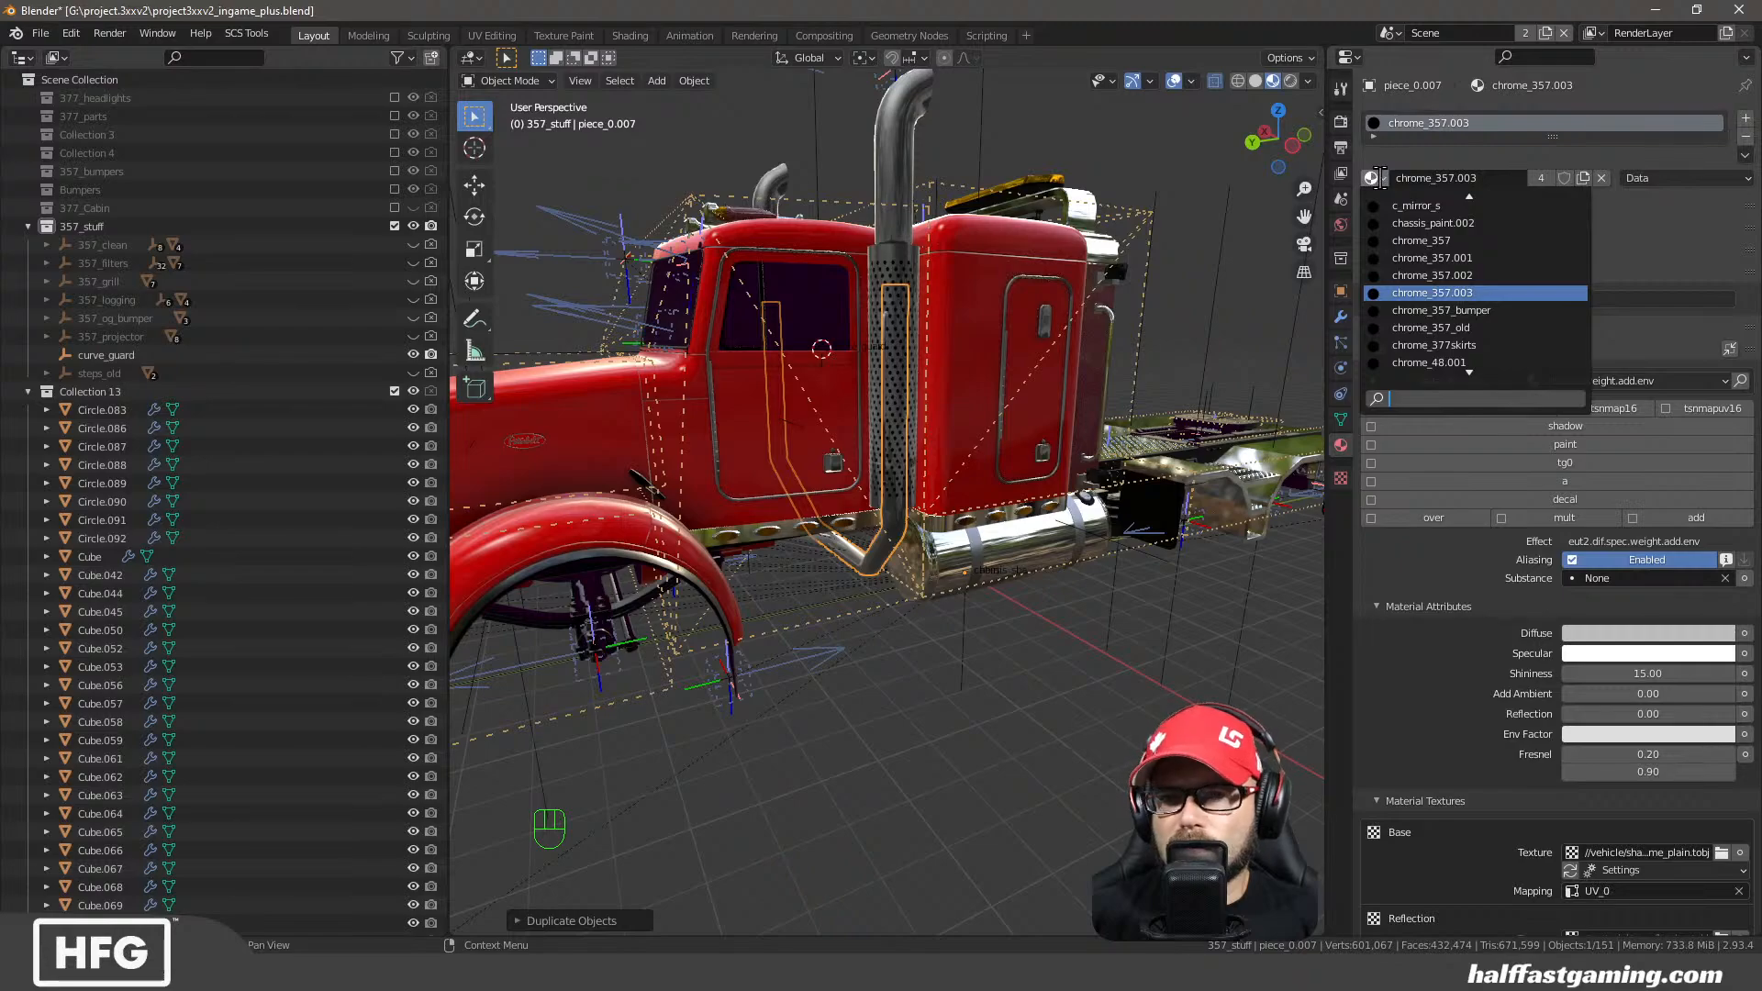
{"action": "type", "text": "sha"}
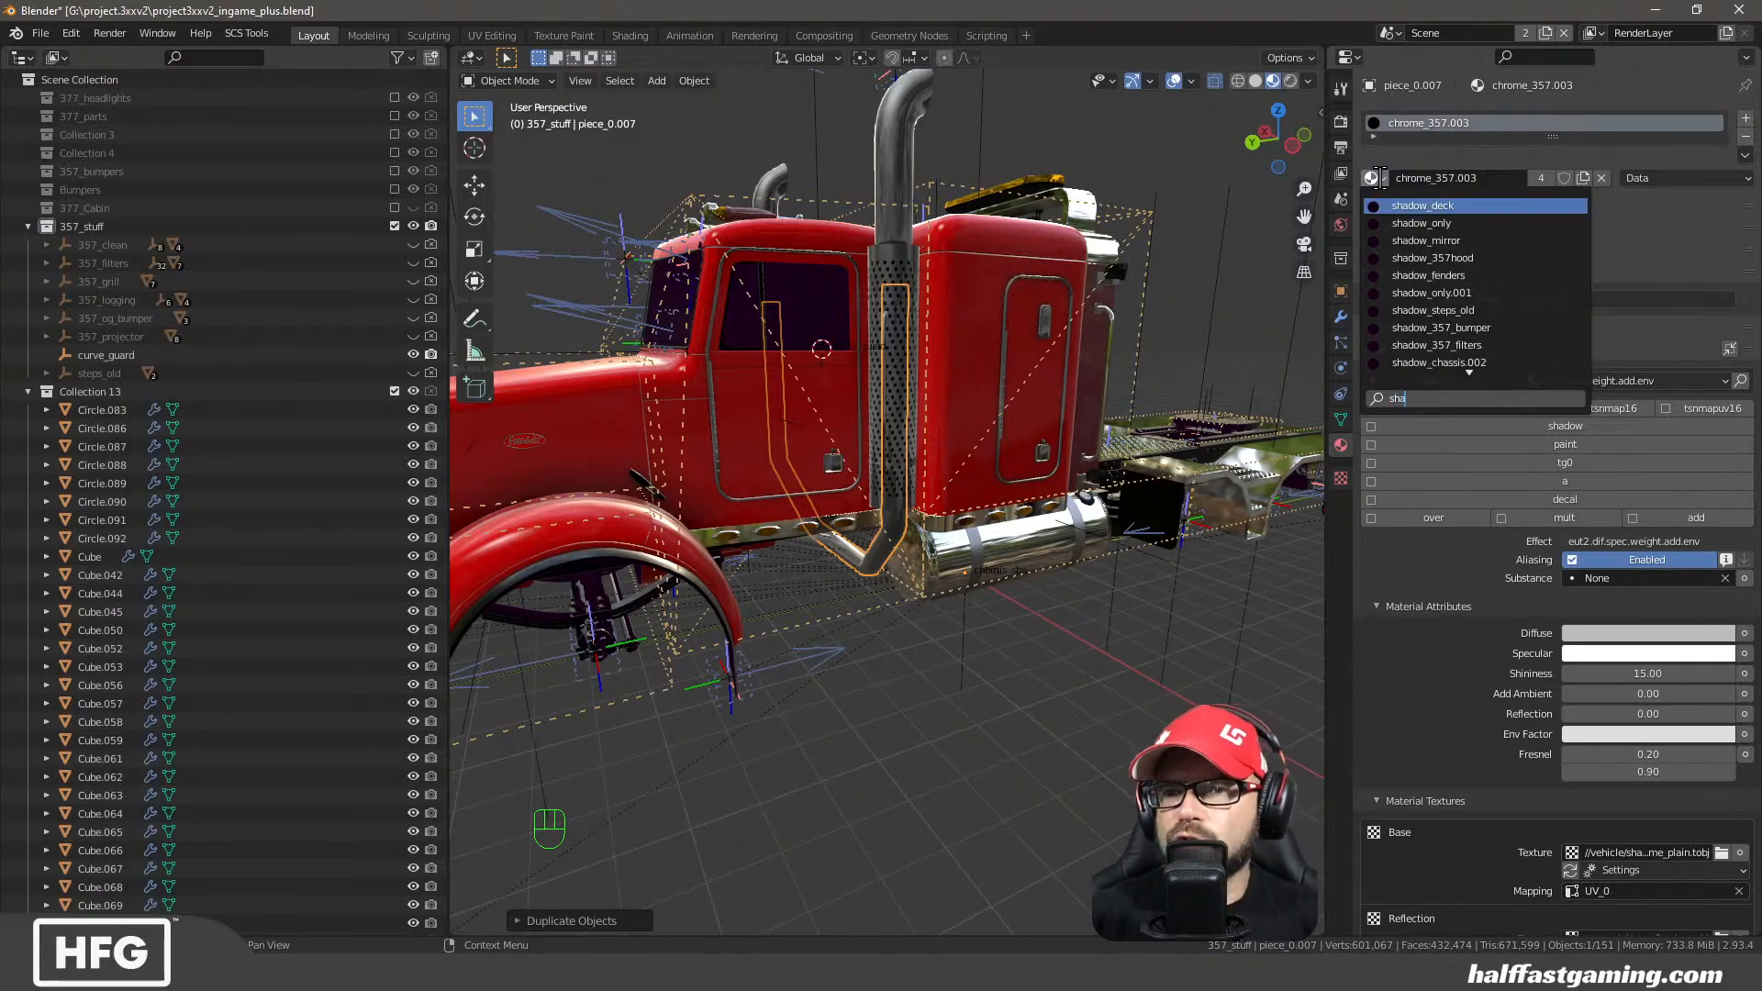
{"action": "left_click", "coordinate": [1494, 345]}
{"action": "middle_click_drag", "start_coordinate": [1101, 432], "coordinate": [983, 531]}
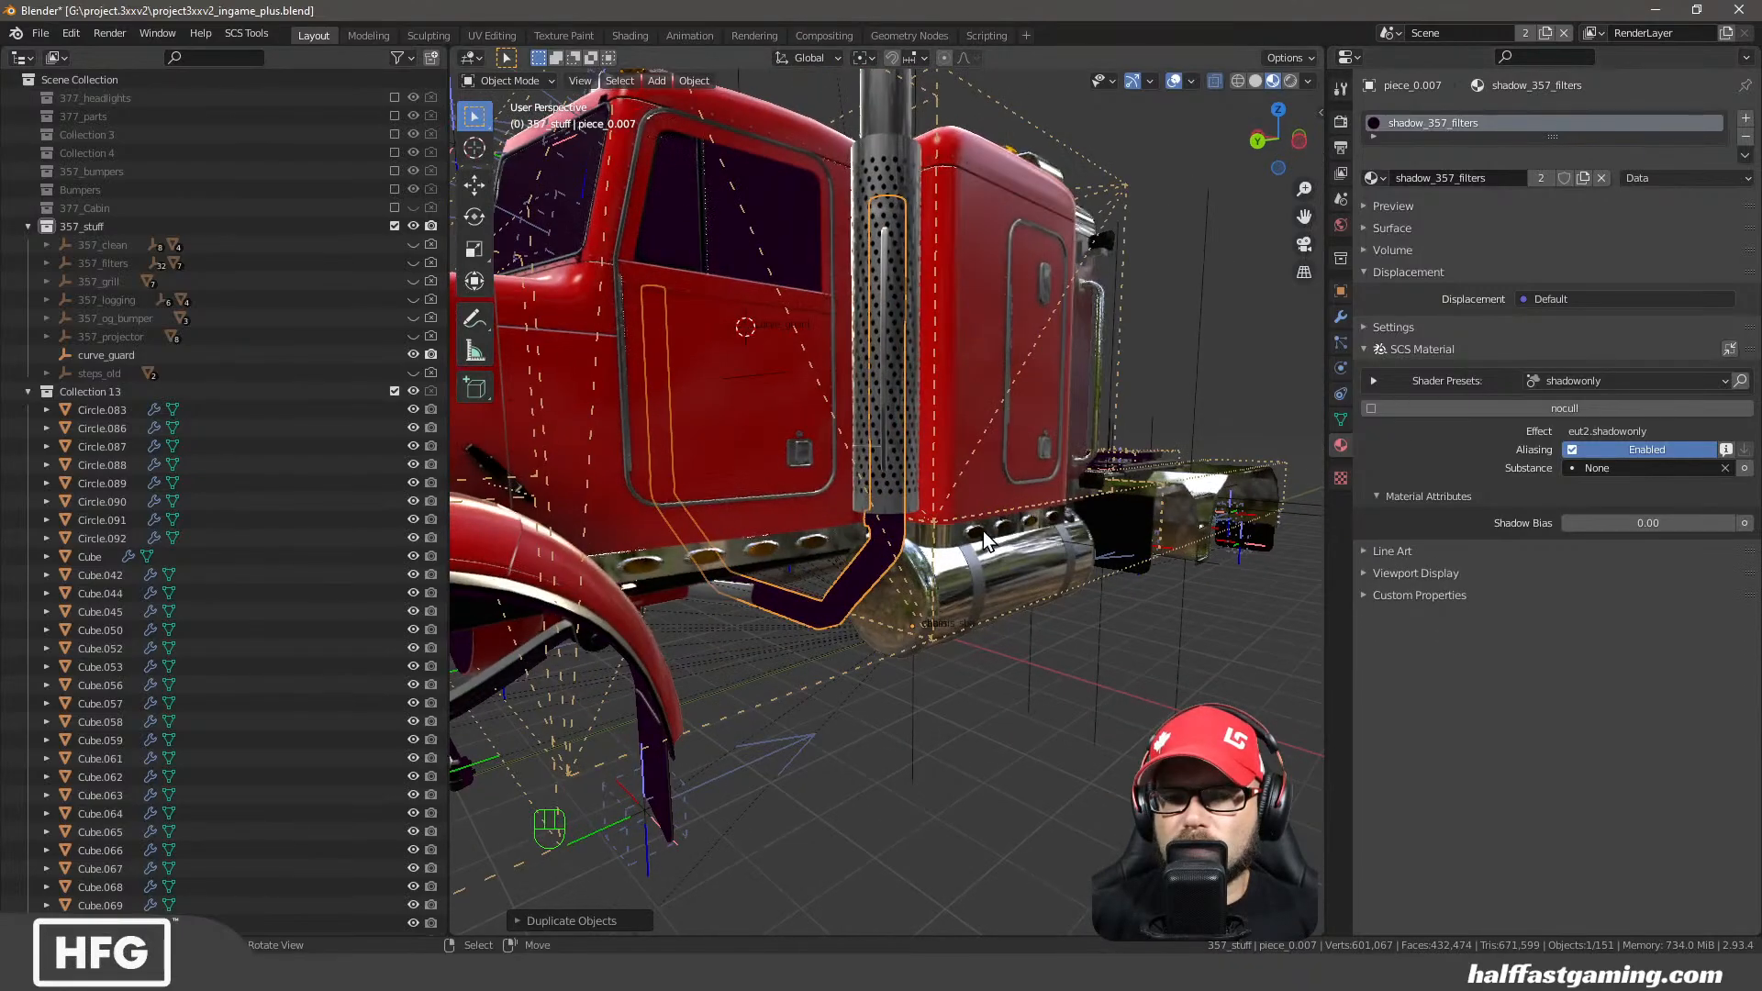
{"action": "key", "text": "Tab"}
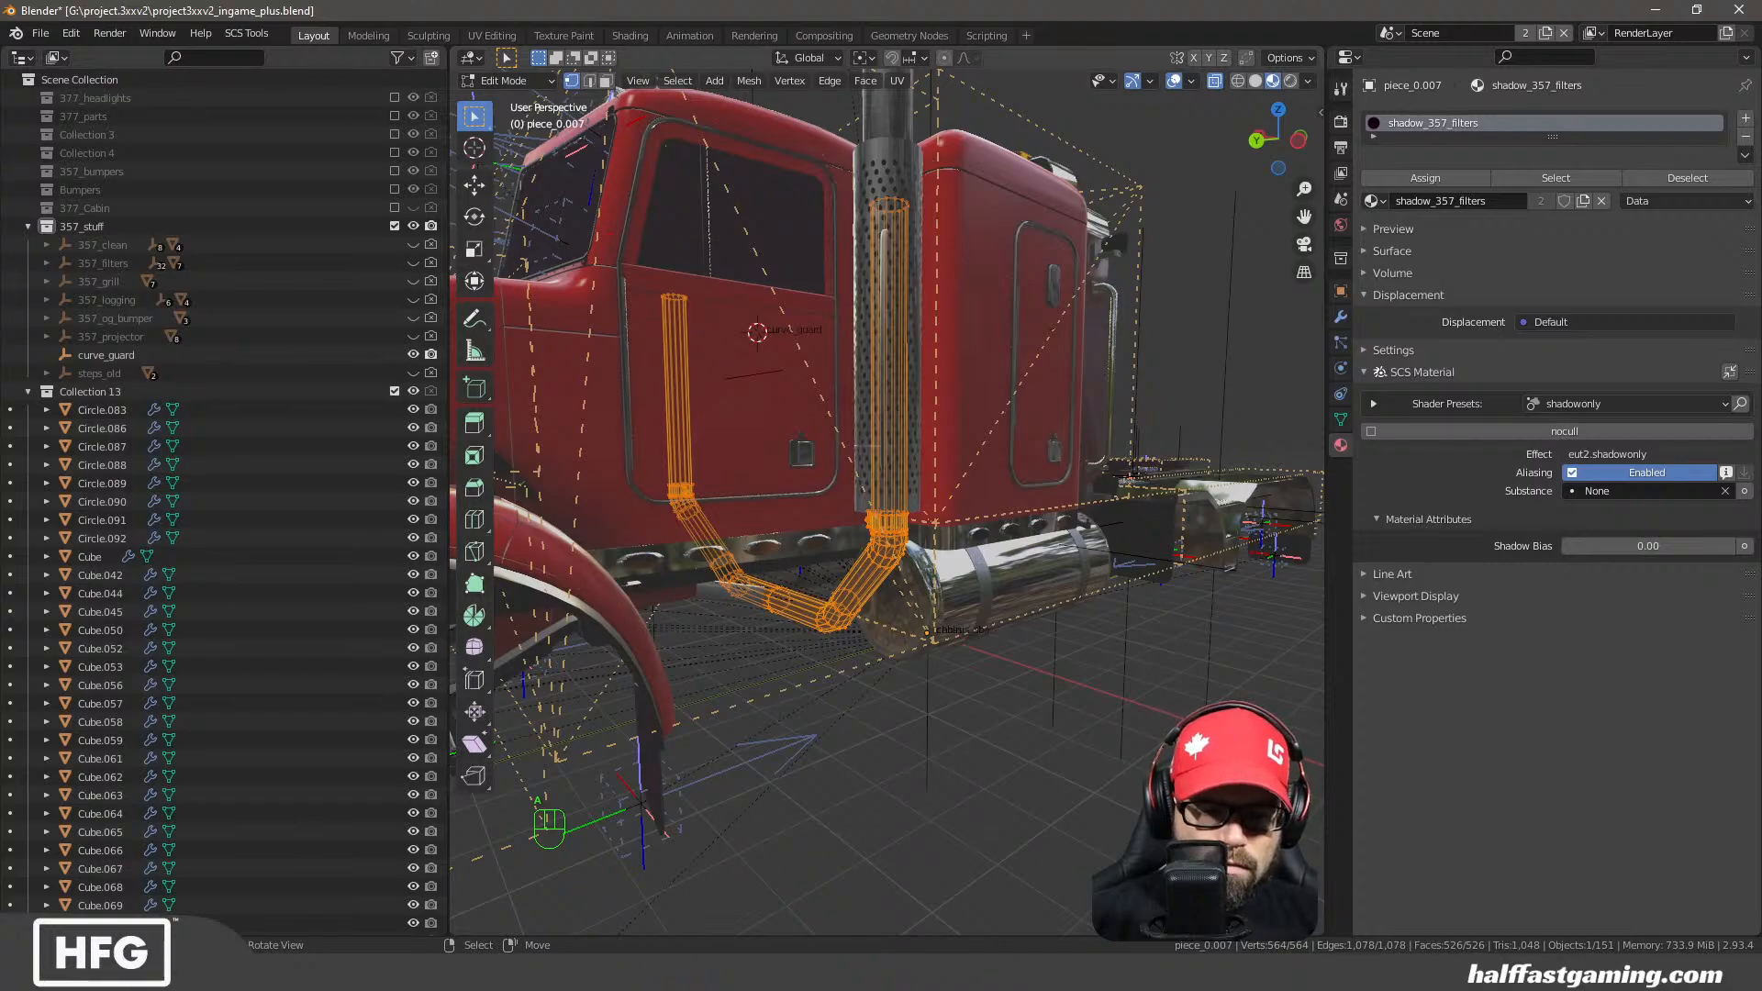
Scale the shadow exhaust pipes' mesh to about 0.985 along Y and 0.993 along X, and return to Object Mode
{"action": "key", "text": "s"}
{"action": "key", "text": "y"}
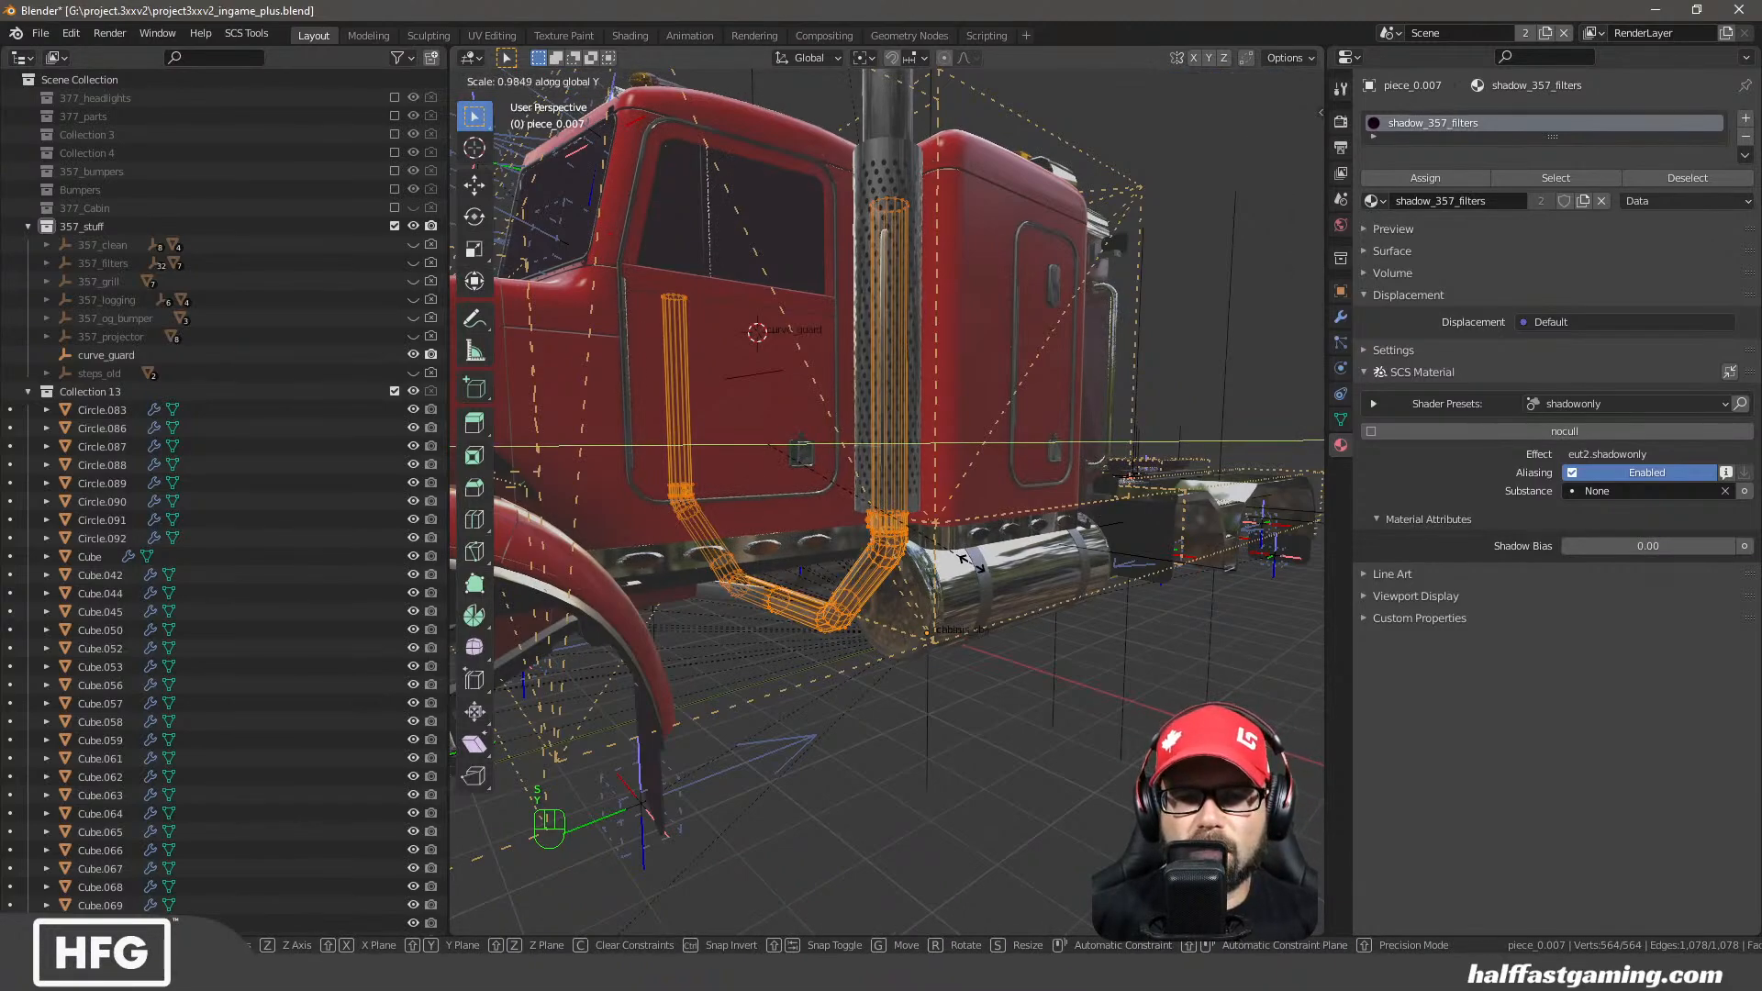
{"action": "left_click", "coordinate": [963, 557]}
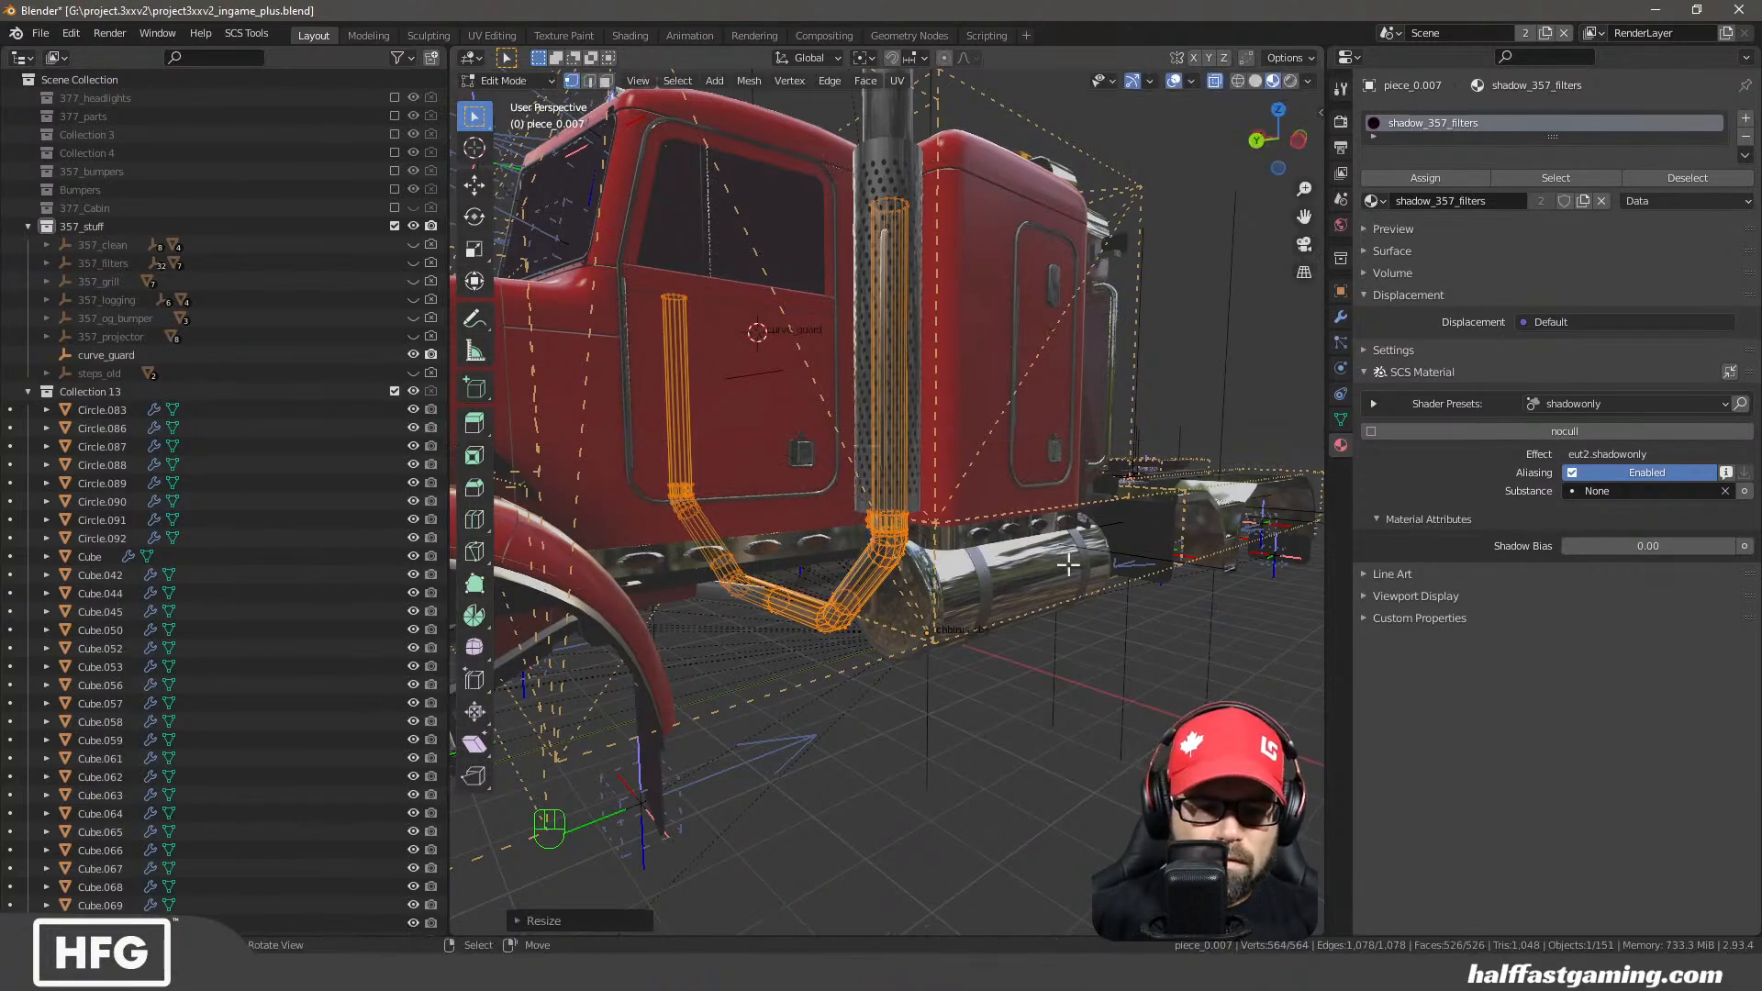
{"action": "key", "text": "s"}
{"action": "key", "text": "x"}
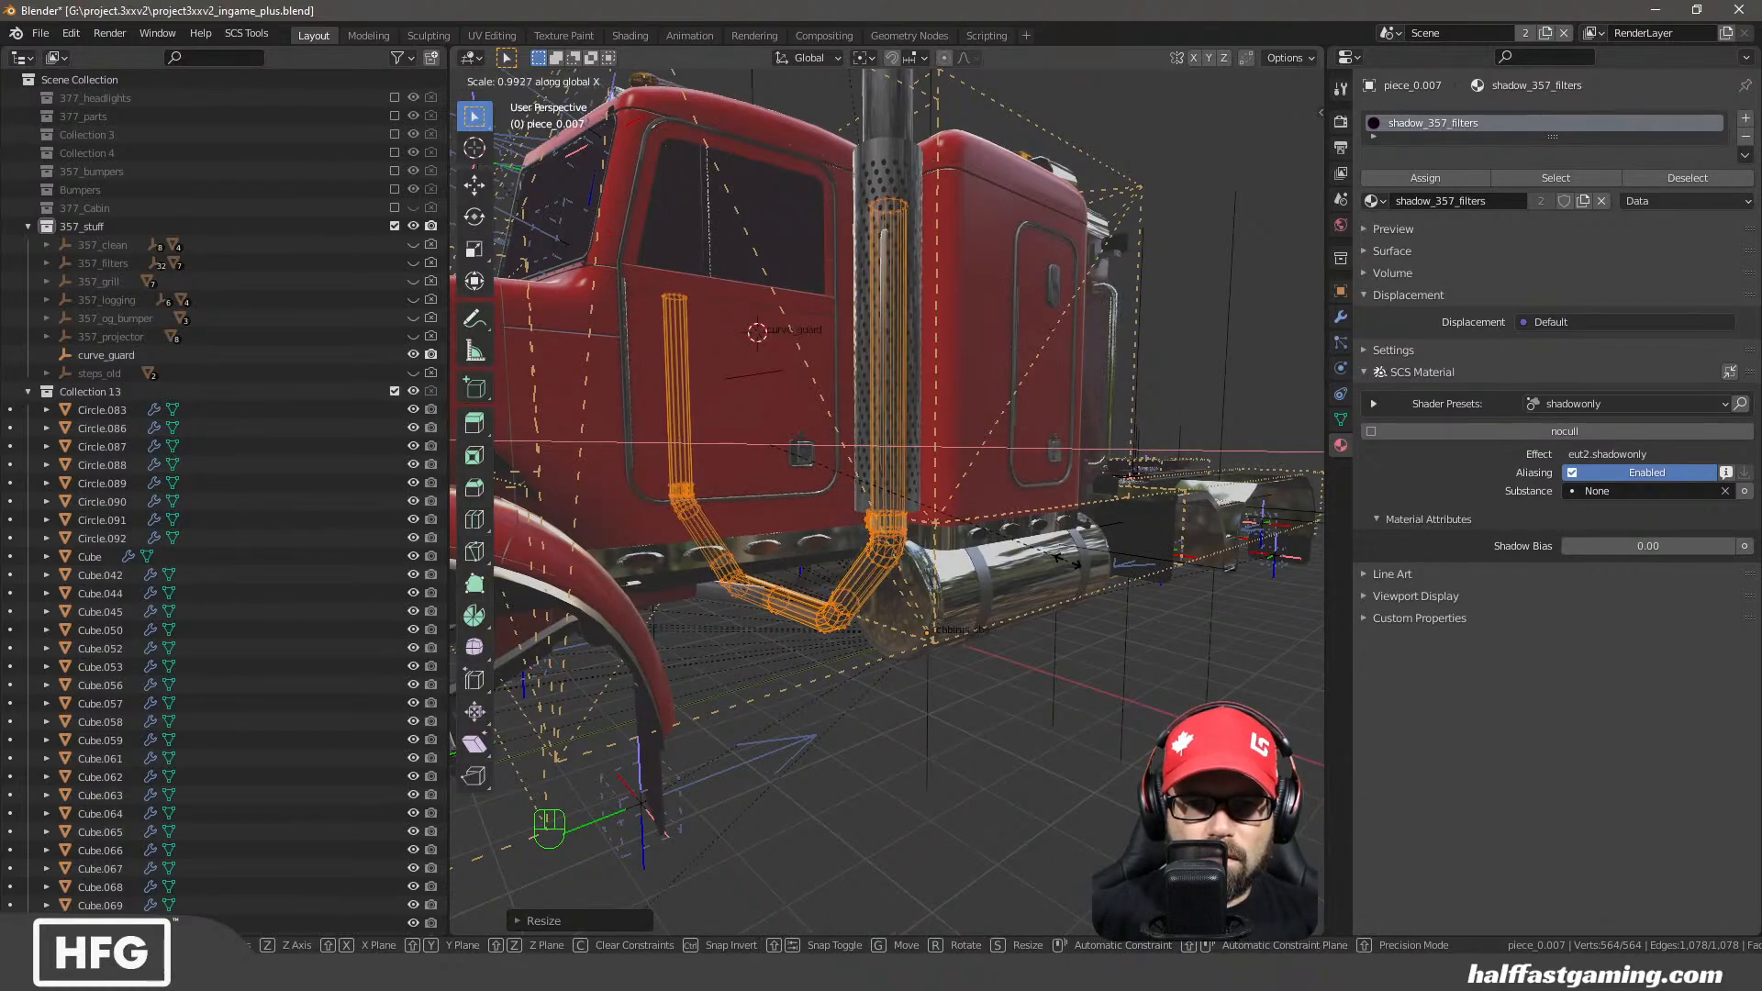
{"action": "left_click", "coordinate": [1066, 562]}
{"action": "key", "text": "Tab"}
Select the curved chrome exhaust tips above the perforated guards and duplicate them in place
{"action": "middle_click_drag", "start_coordinate": [1066, 561], "coordinate": [890, 323]}
{"action": "key", "text": "Tab"}
{"action": "key", "text": "Tab"}
{"action": "key", "text": "a"}
{"action": "key", "text": "a"}
{"action": "left_click", "coordinate": [710, 404]}
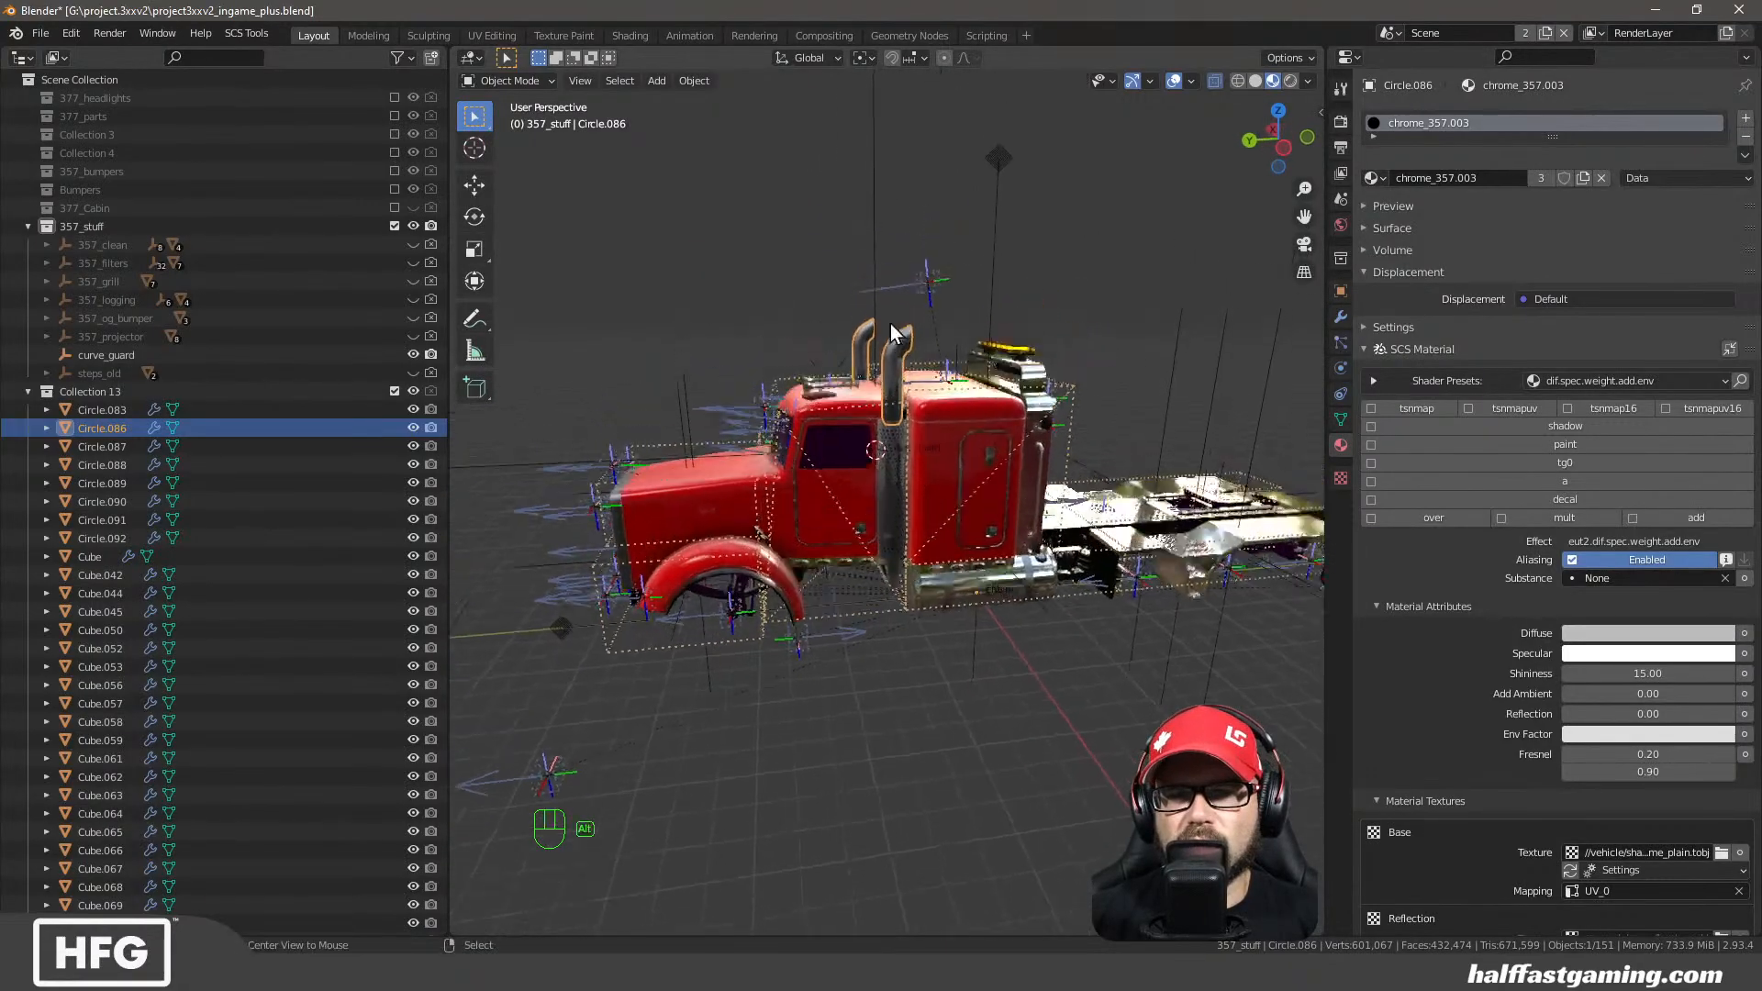
{"action": "scroll", "coordinate": [904, 413], "scroll_direction": "up", "scroll_amount": 3}
{"action": "middle_click_drag", "start_coordinate": [922, 514], "coordinate": [1031, 544]}
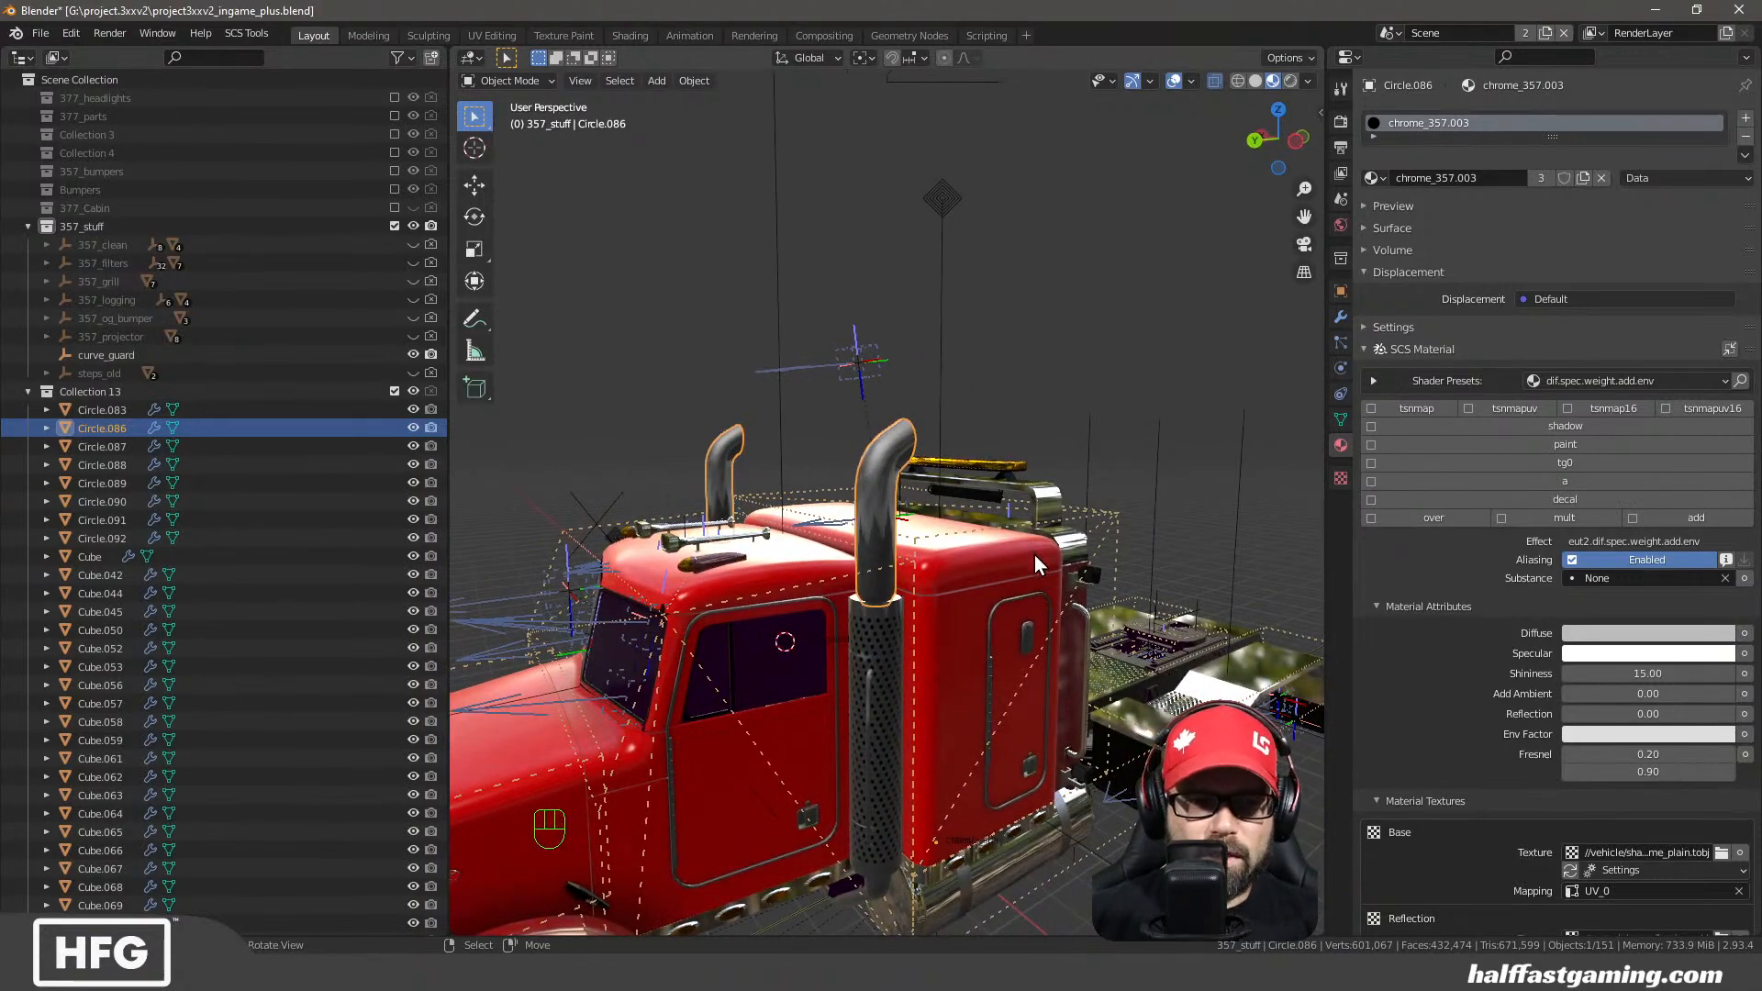
{"action": "key", "text": "shift+d"}
{"action": "key", "text": "Escape"}
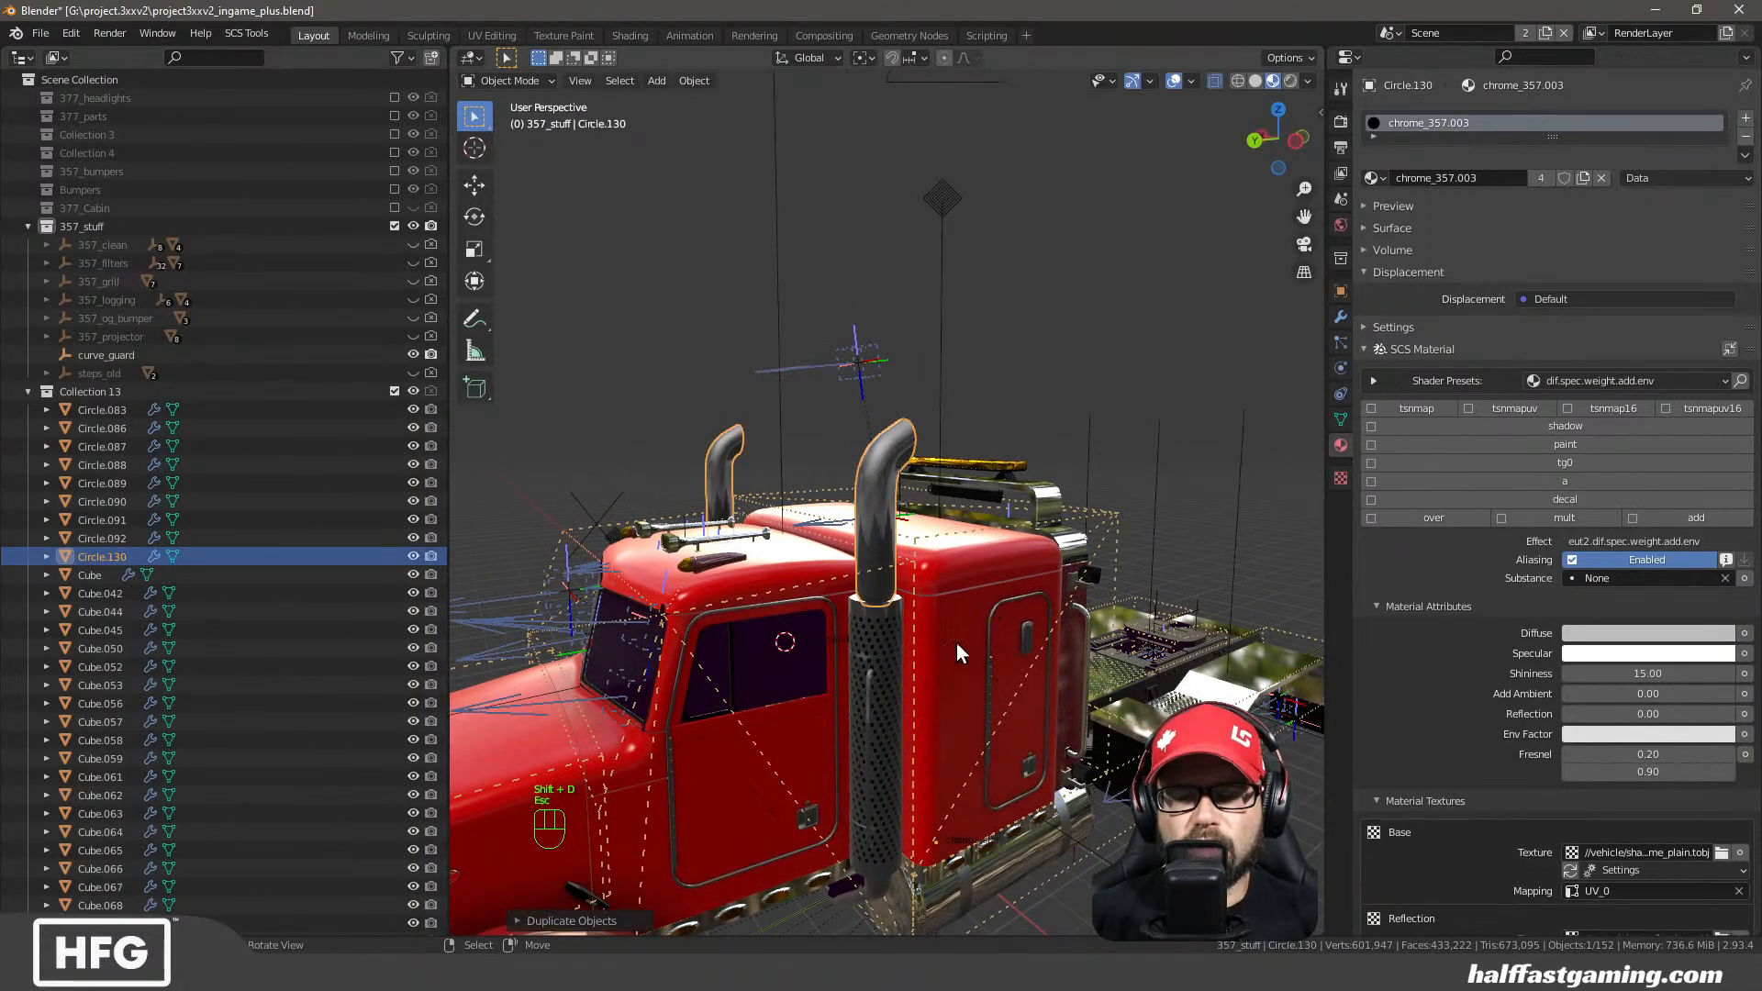
{"action": "key", "text": "Tab"}
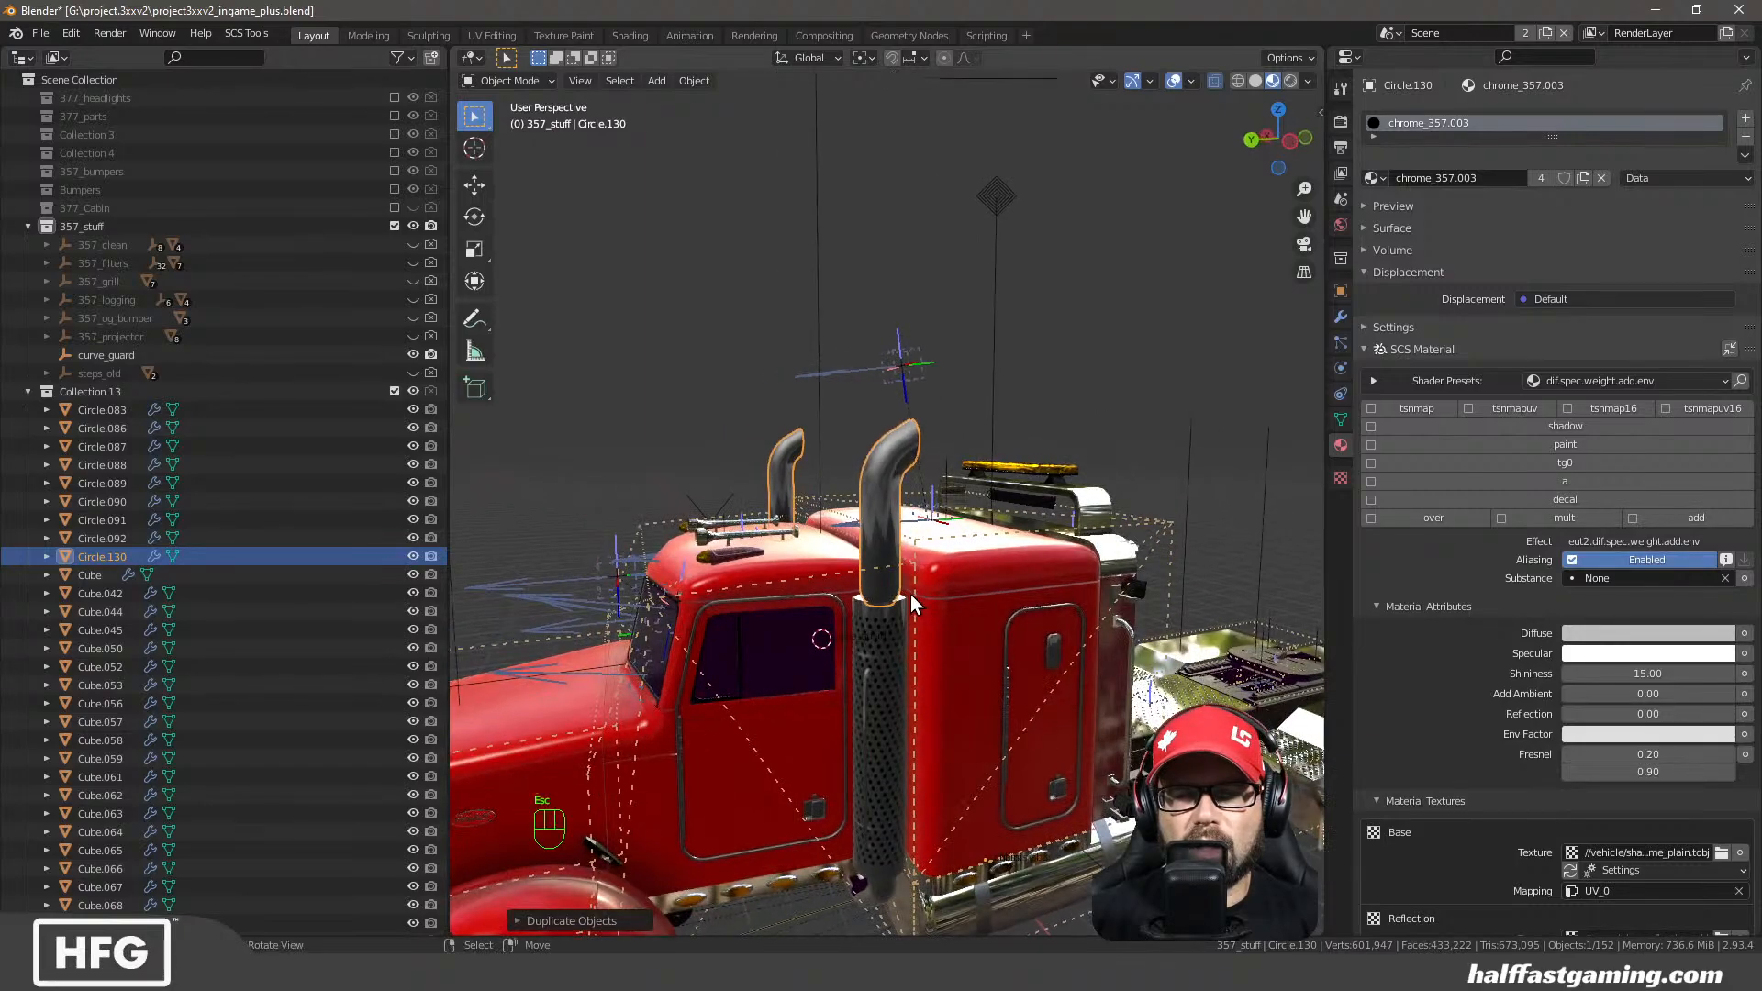
{"action": "middle_click_drag", "start_coordinate": [940, 595], "coordinate": [918, 629]}
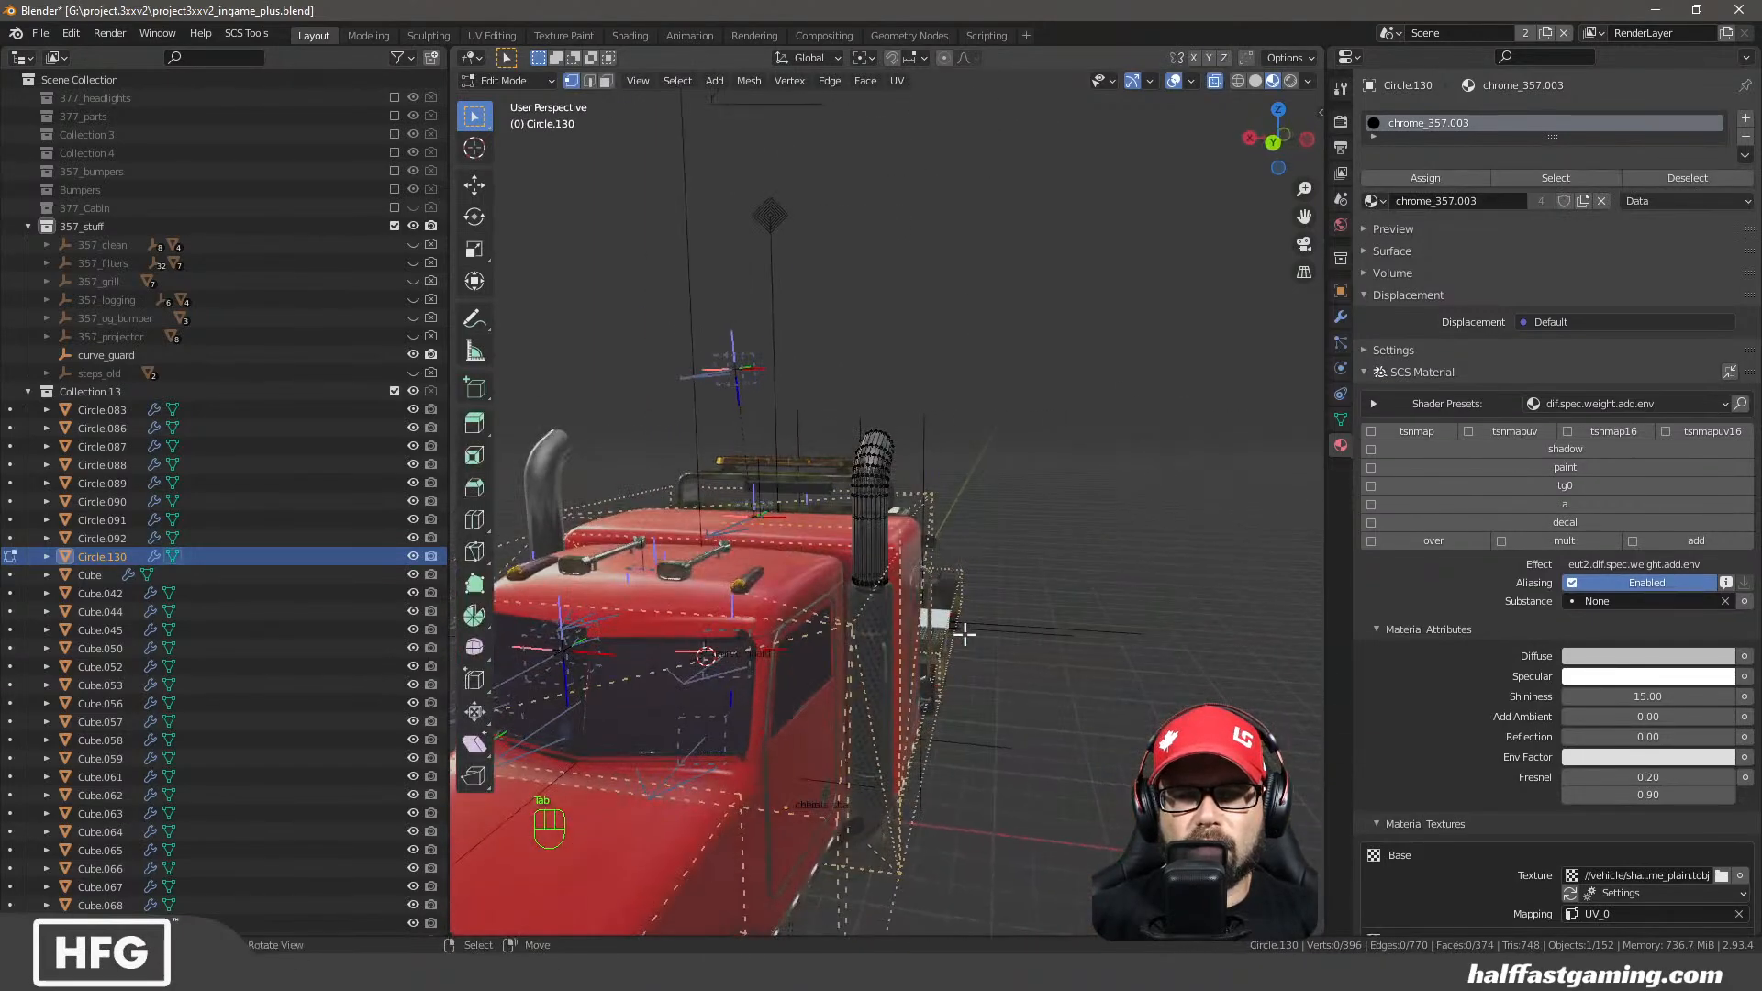
{"action": "key", "text": "a"}
{"action": "key", "text": "Tab"}
{"action": "scroll", "coordinate": [912, 609], "scroll_direction": "up", "scroll_amount": 4}
{"action": "key", "text": "a"}
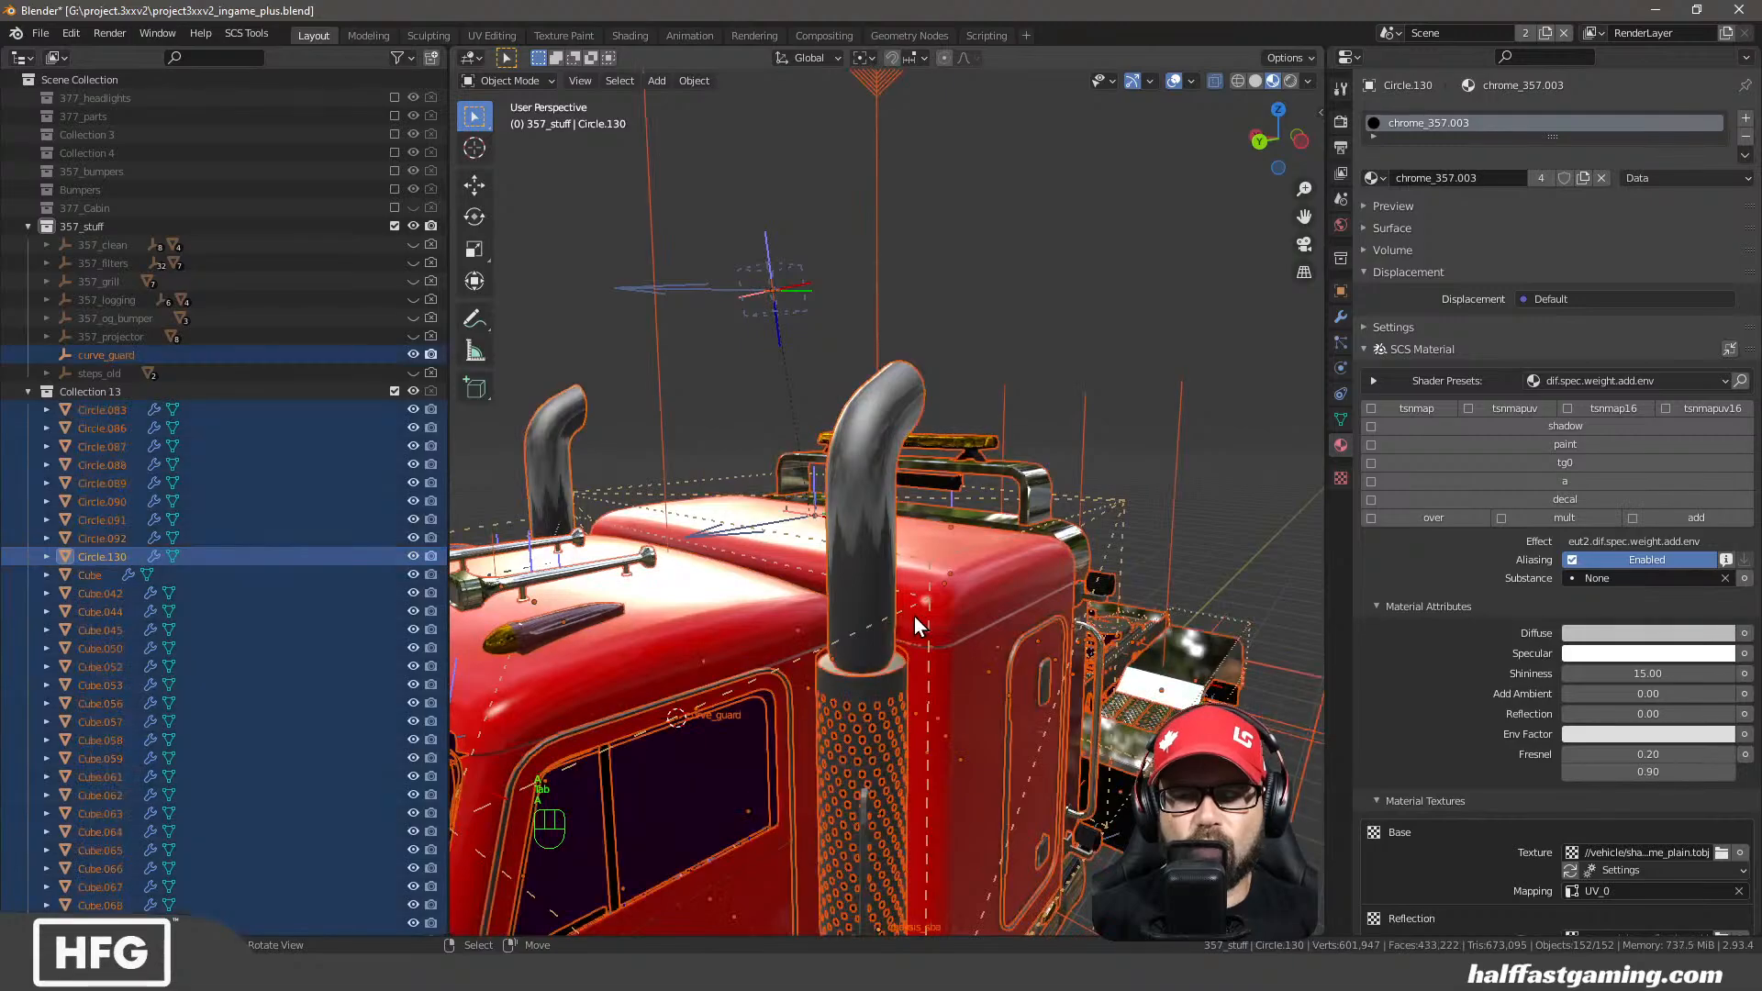
Scale the entire mesh of the exhaust tips object Circle.086 to about 0.984 along Y and 0.981 along X
{"action": "left_click", "coordinate": [853, 585]}
{"action": "key", "text": "Tab"}
{"action": "middle_click_drag", "start_coordinate": [921, 622], "coordinate": [837, 632]}
{"action": "key", "text": "a"}
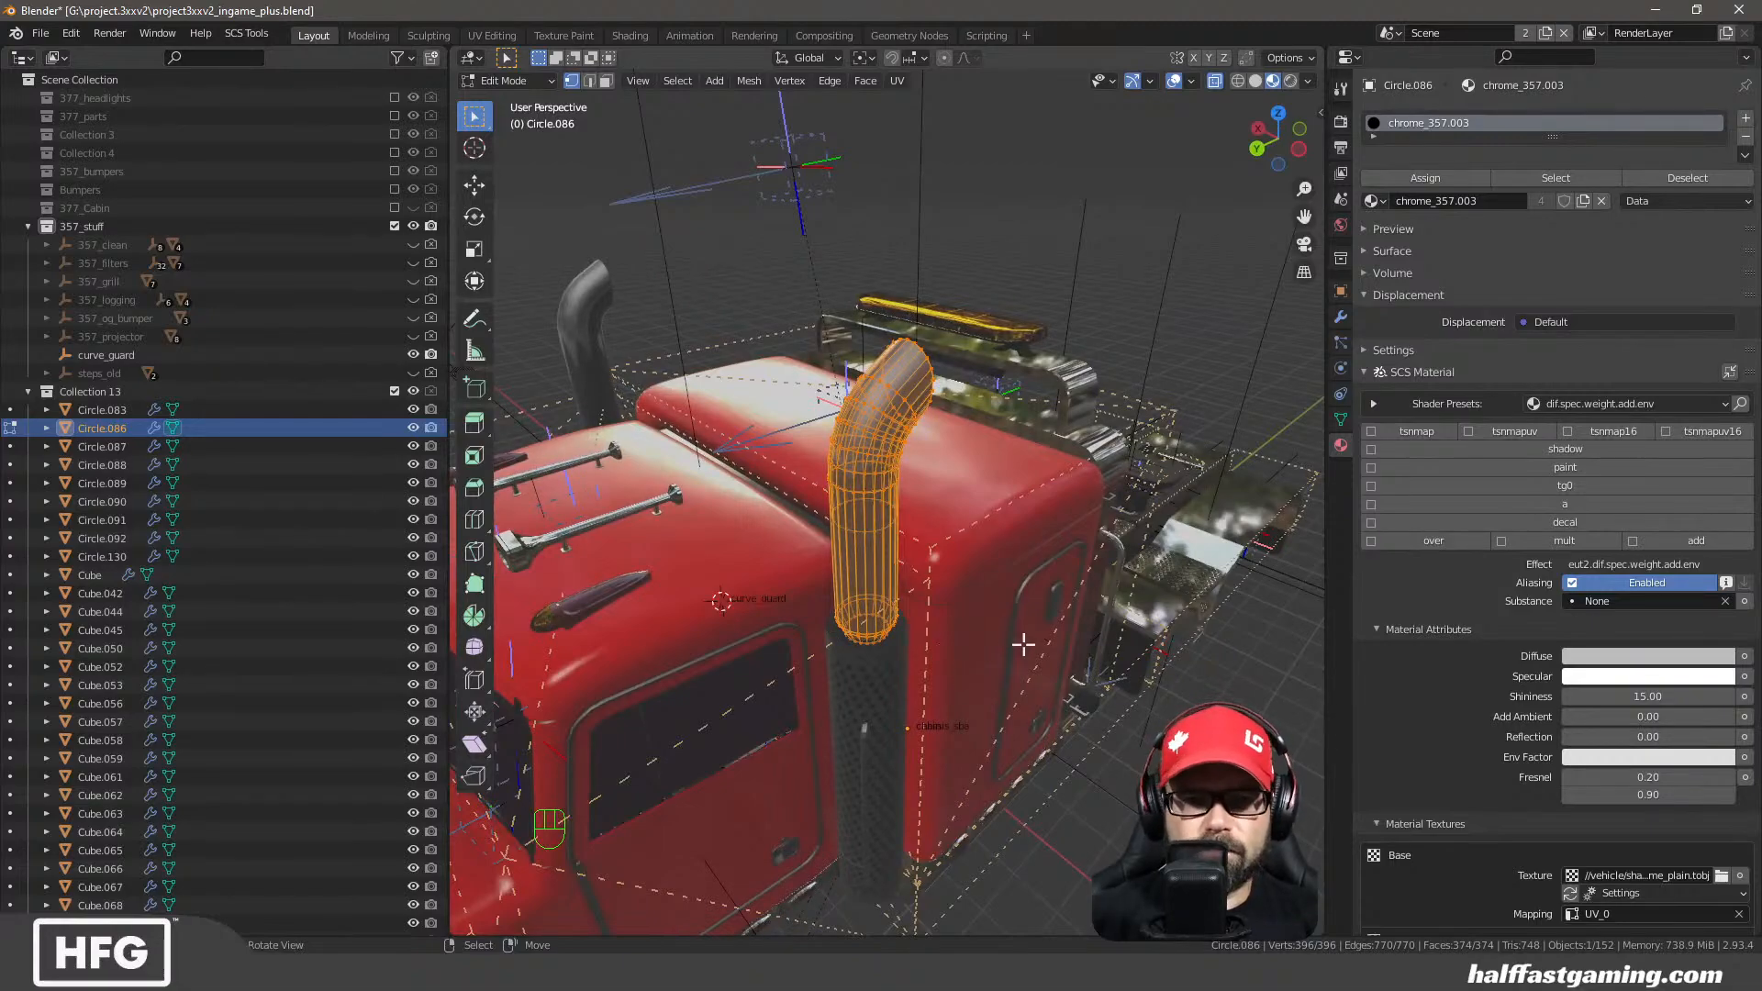
{"action": "key", "text": "s"}
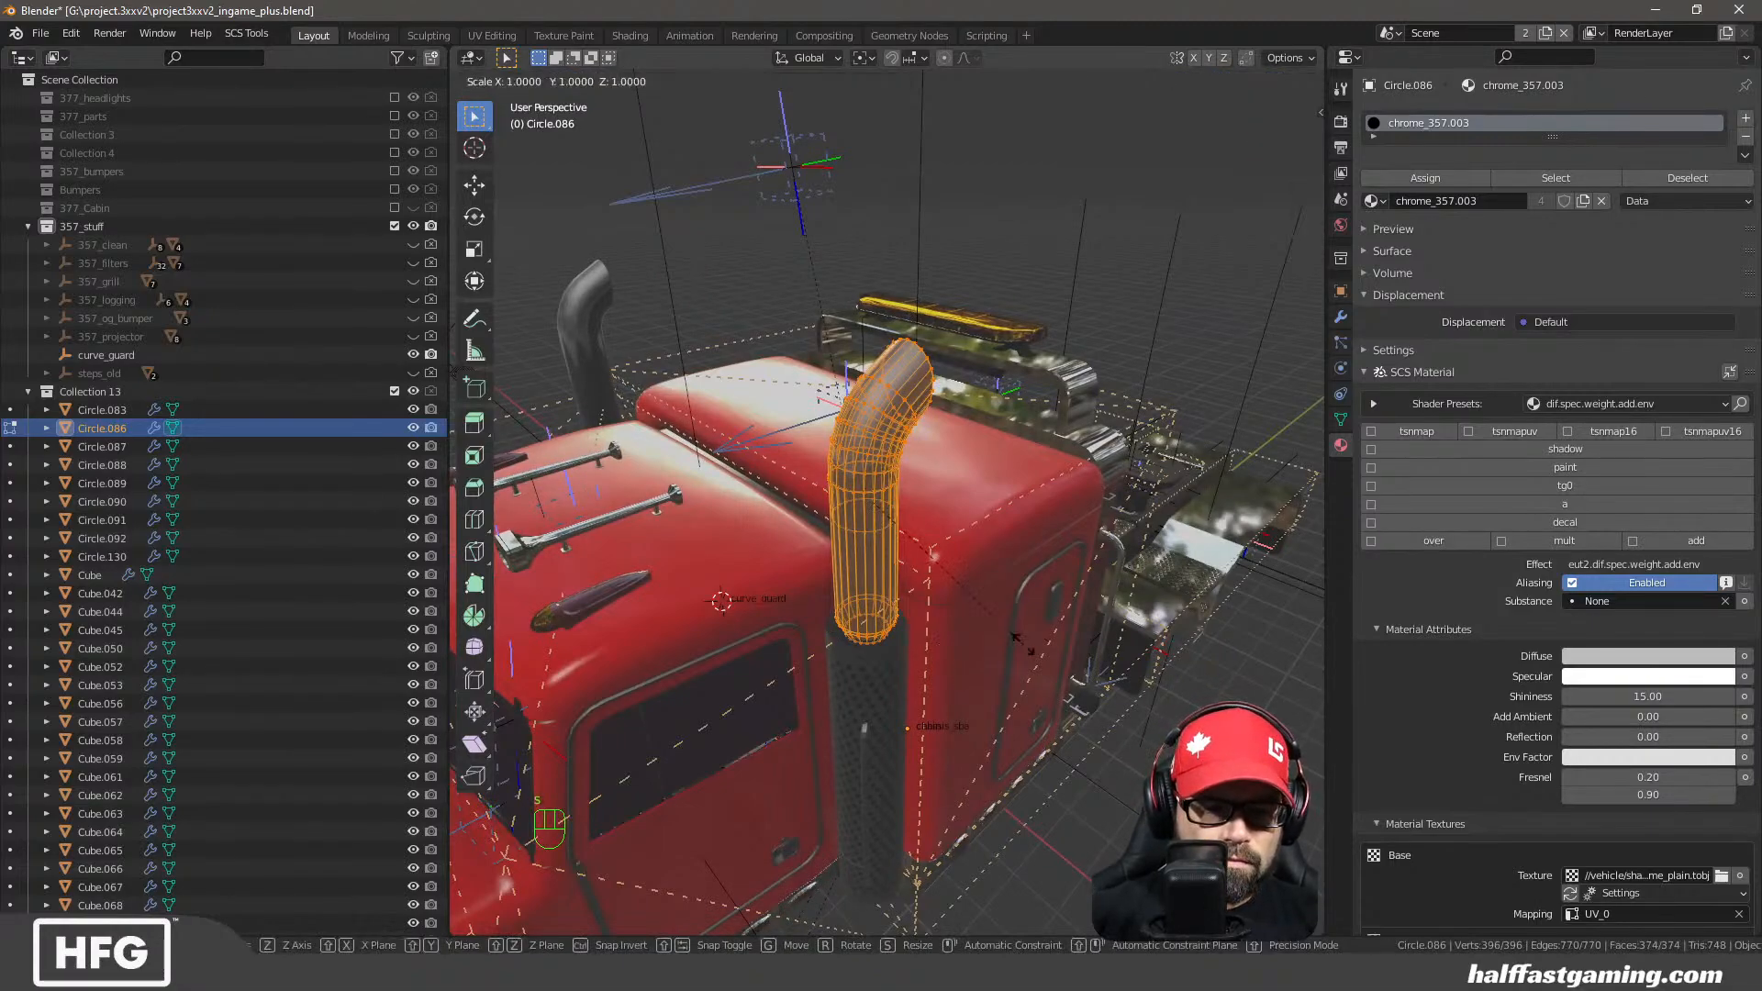
{"action": "key", "text": "y"}
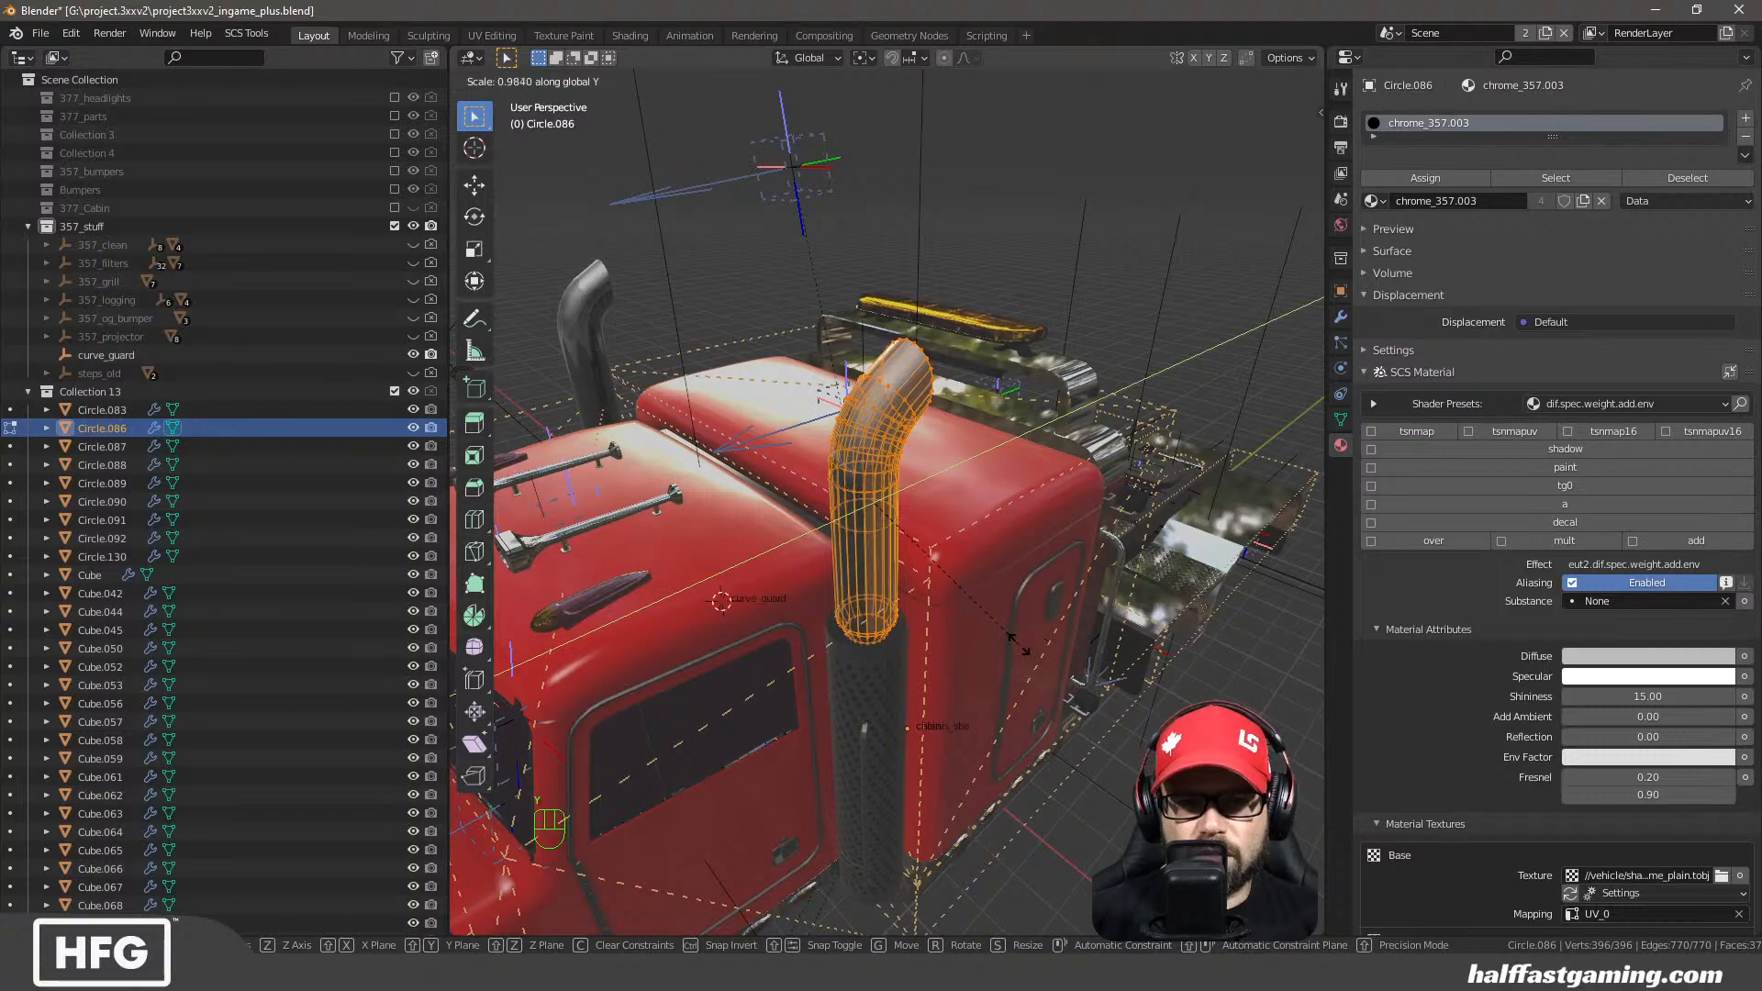
{"action": "left_click", "coordinate": [1018, 644]}
{"action": "key", "text": "s"}
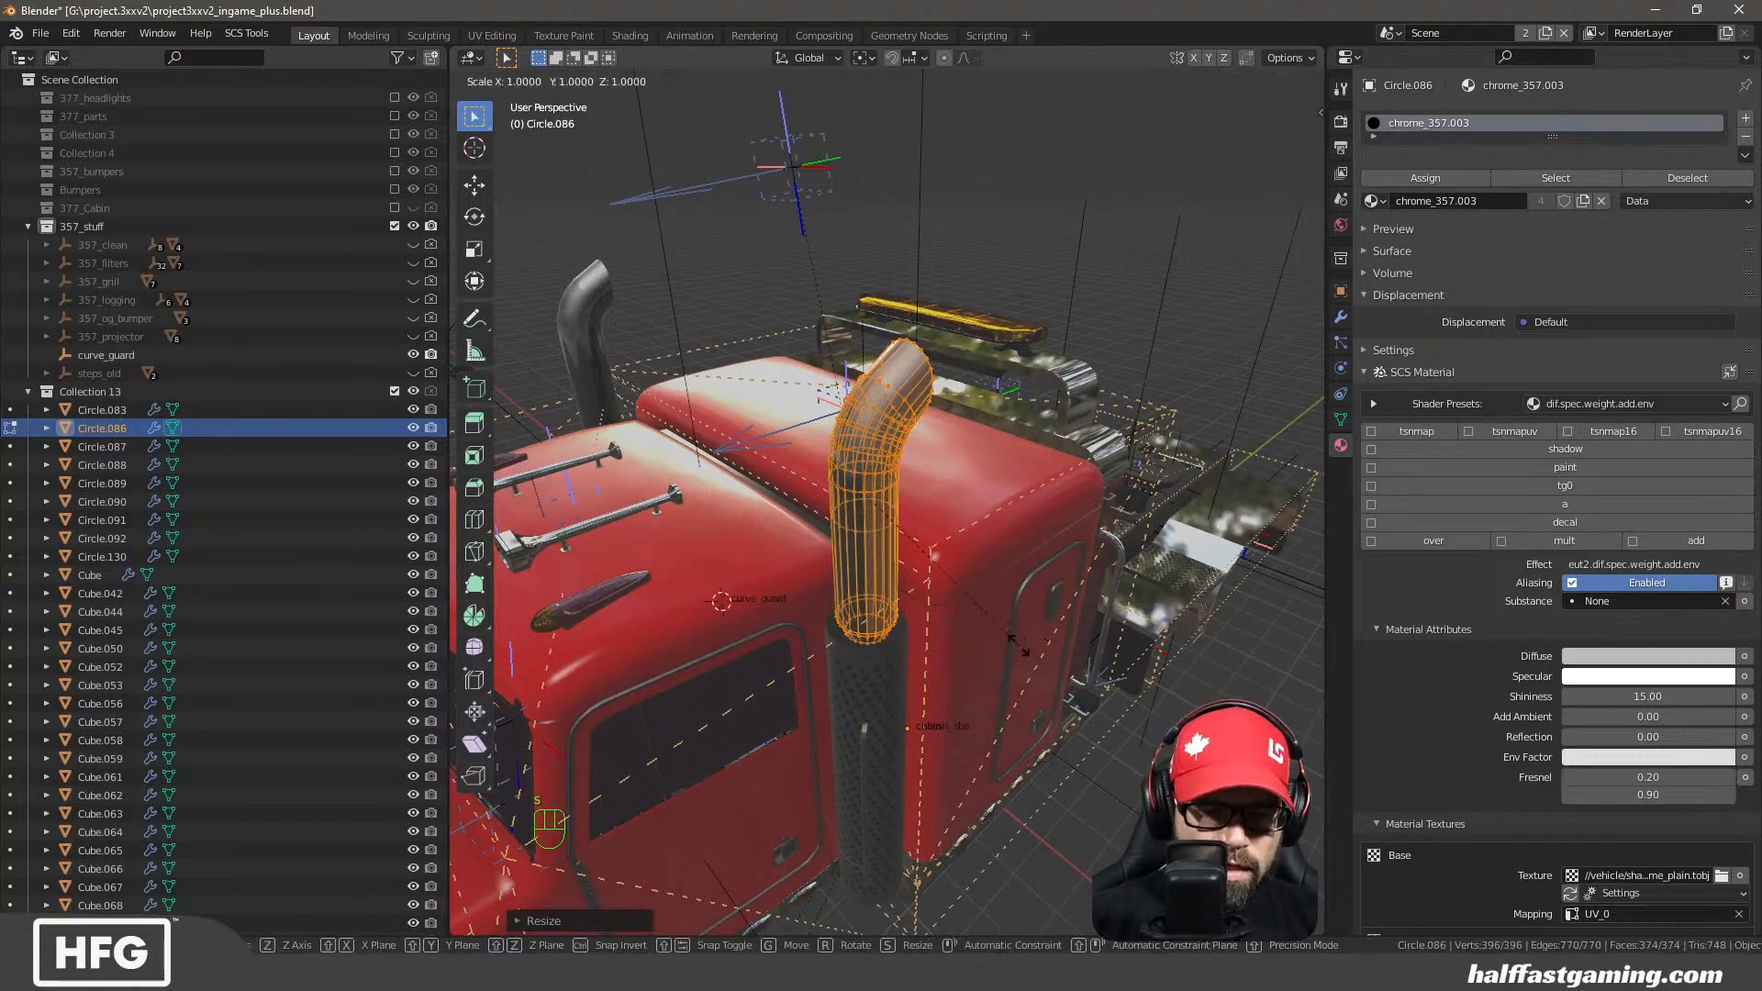
{"action": "key", "text": "x"}
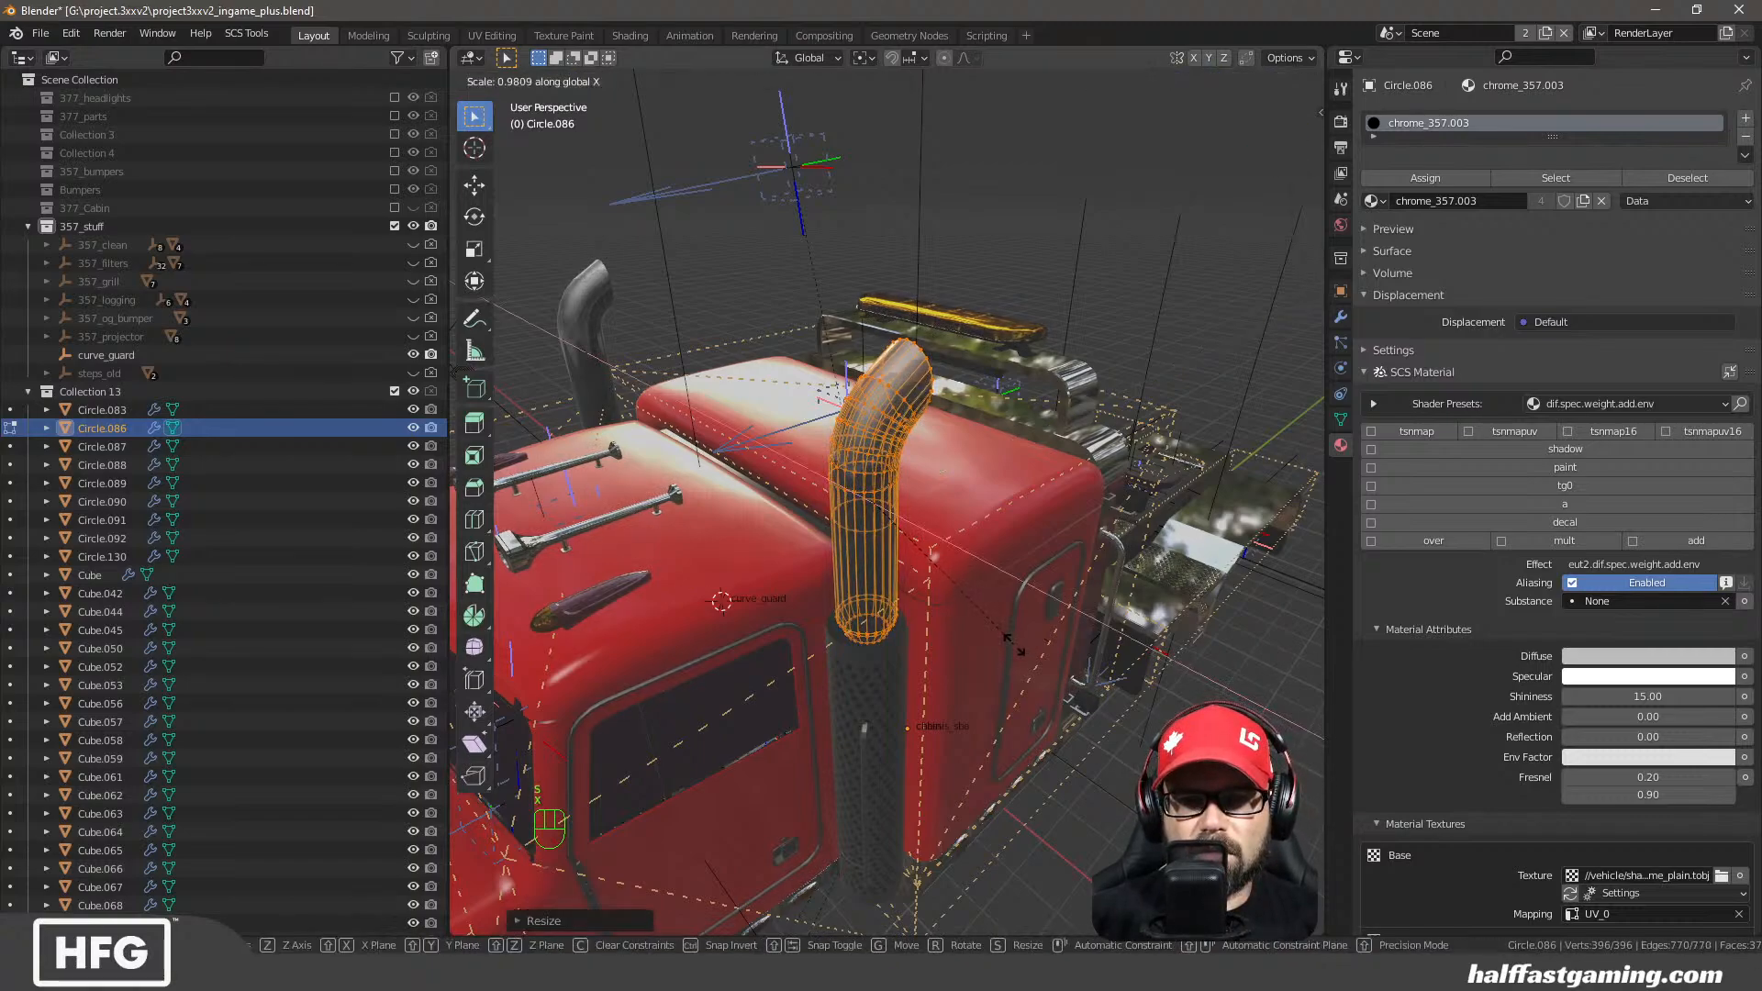
{"action": "left_click", "coordinate": [1014, 645]}
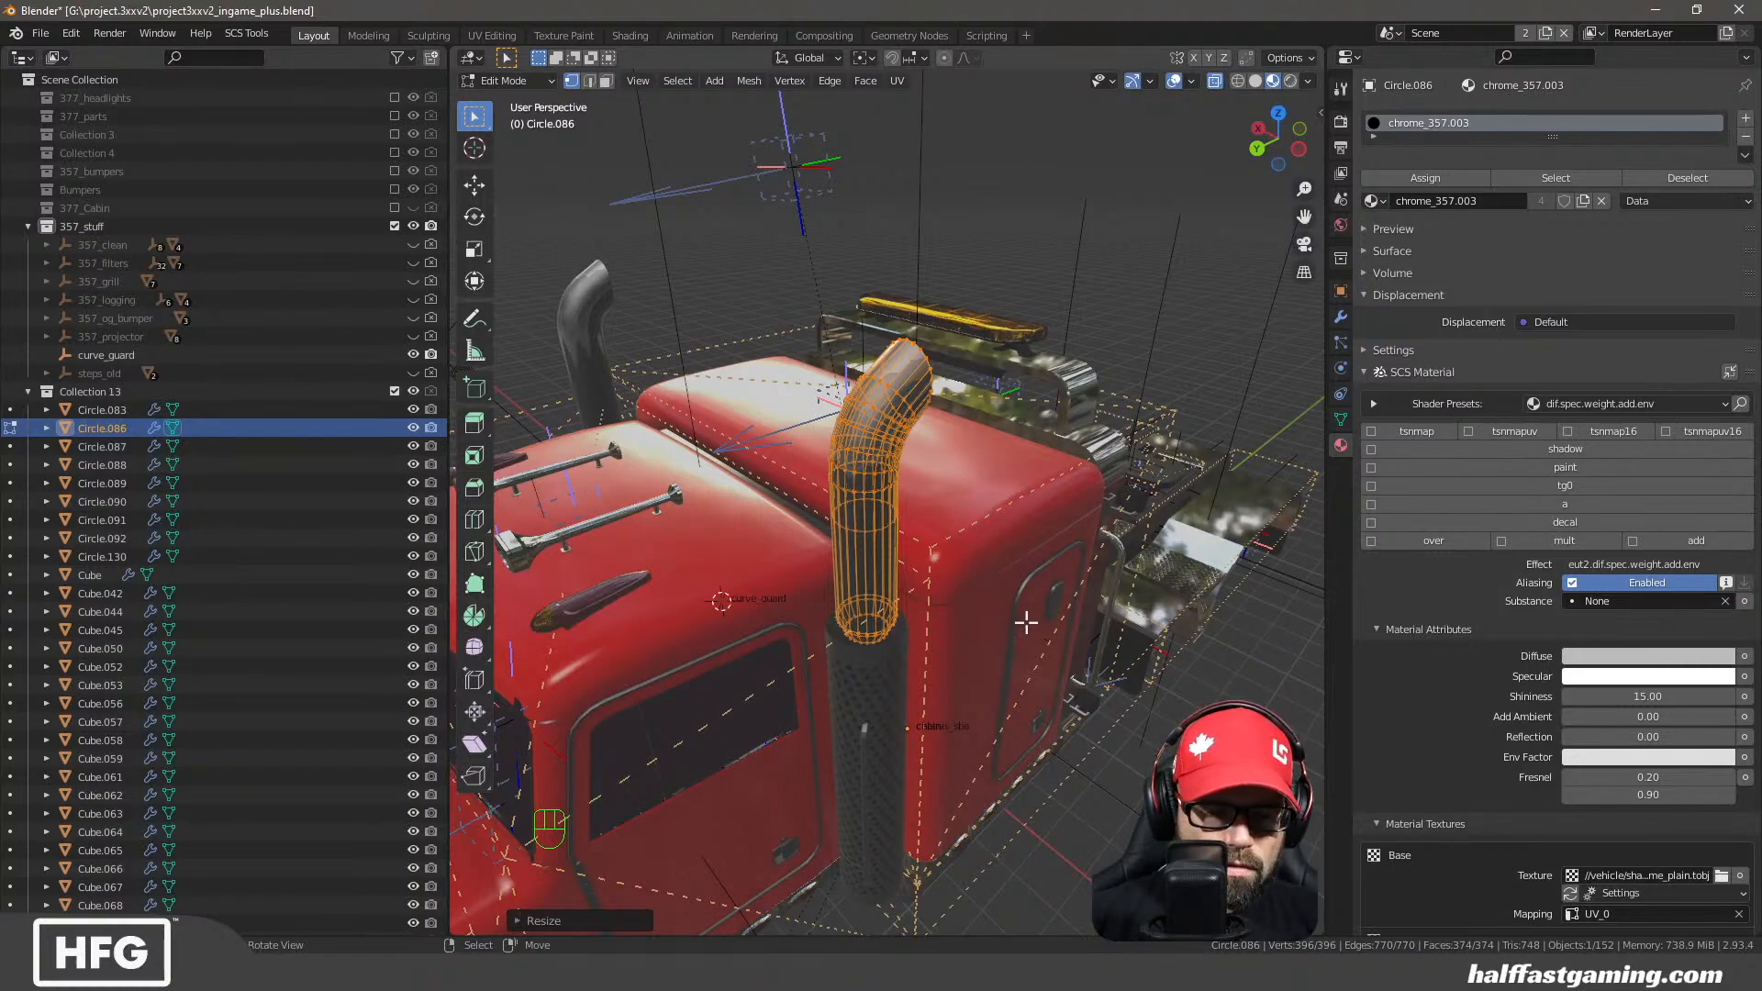
Scale the Circle.086 exhaust tips to about 0.99 along Z and return to Object Mode
{"action": "key", "text": "s"}
{"action": "key", "text": "z"}
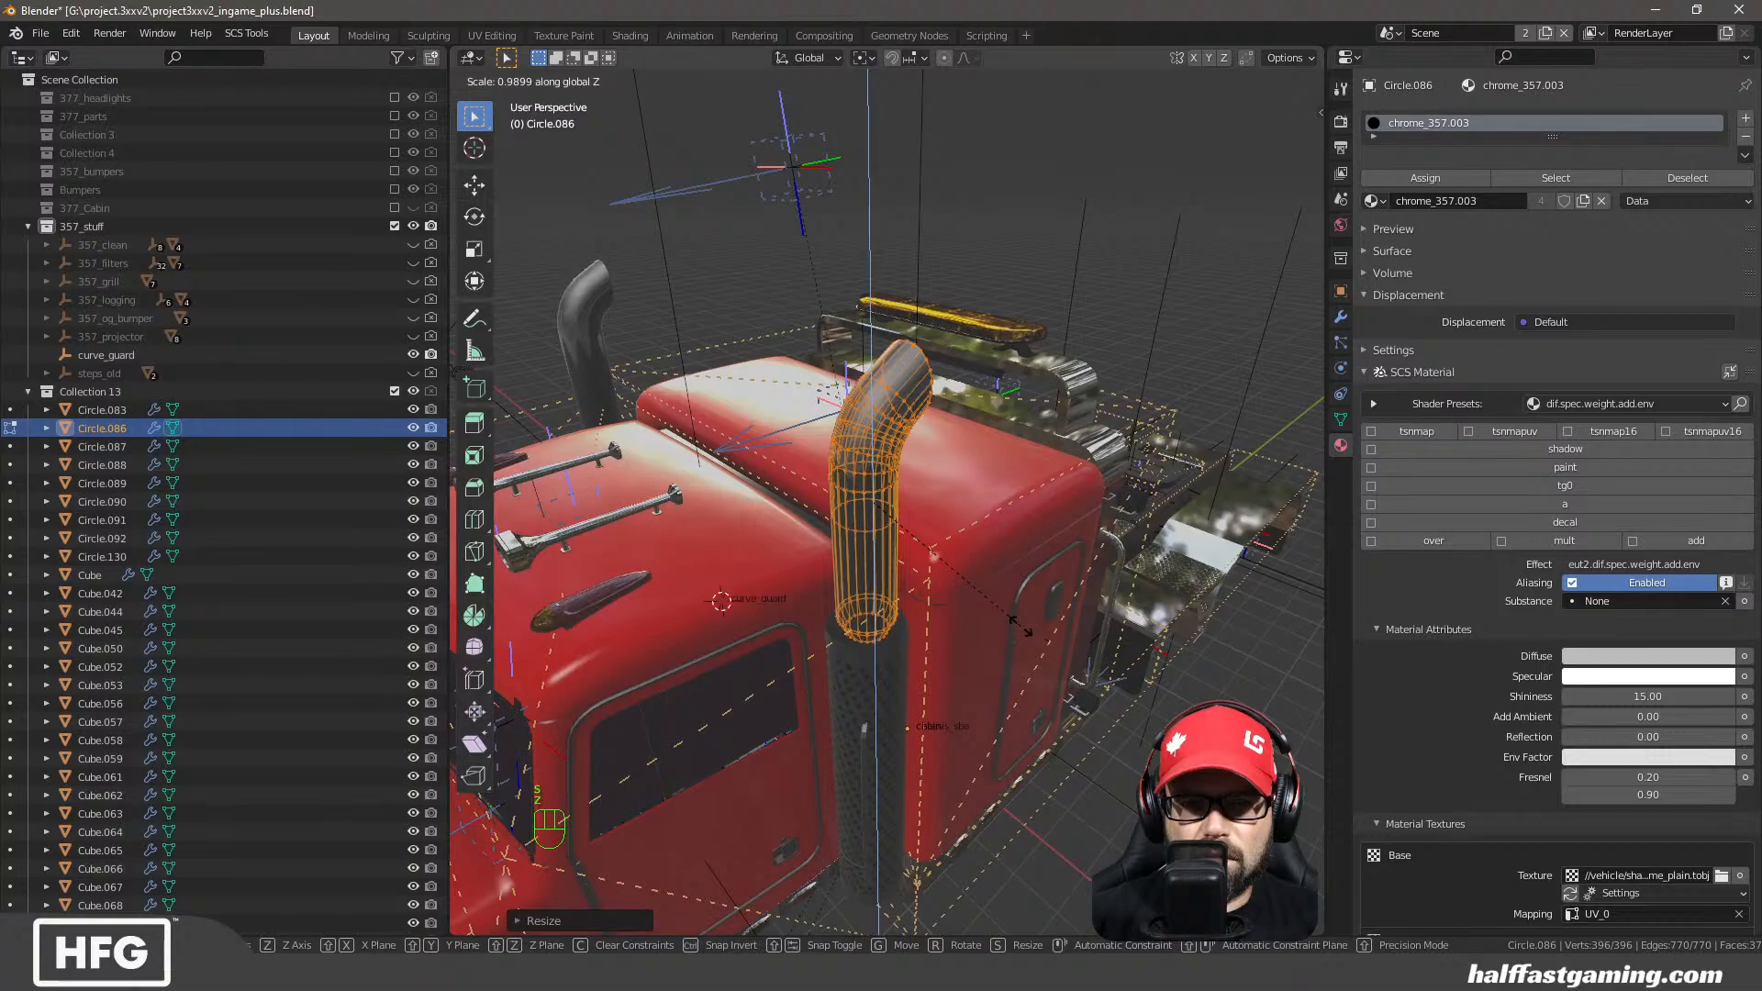
{"action": "left_click", "coordinate": [1020, 625]}
{"action": "middle_click_drag", "start_coordinate": [1030, 624], "coordinate": [945, 595]}
{"action": "key", "text": "Tab"}
Switch the shrunken exhaust tips' material to shadow_357hood and deselect everything
{"action": "middle_click_drag", "start_coordinate": [1138, 593], "coordinate": [1195, 591]}
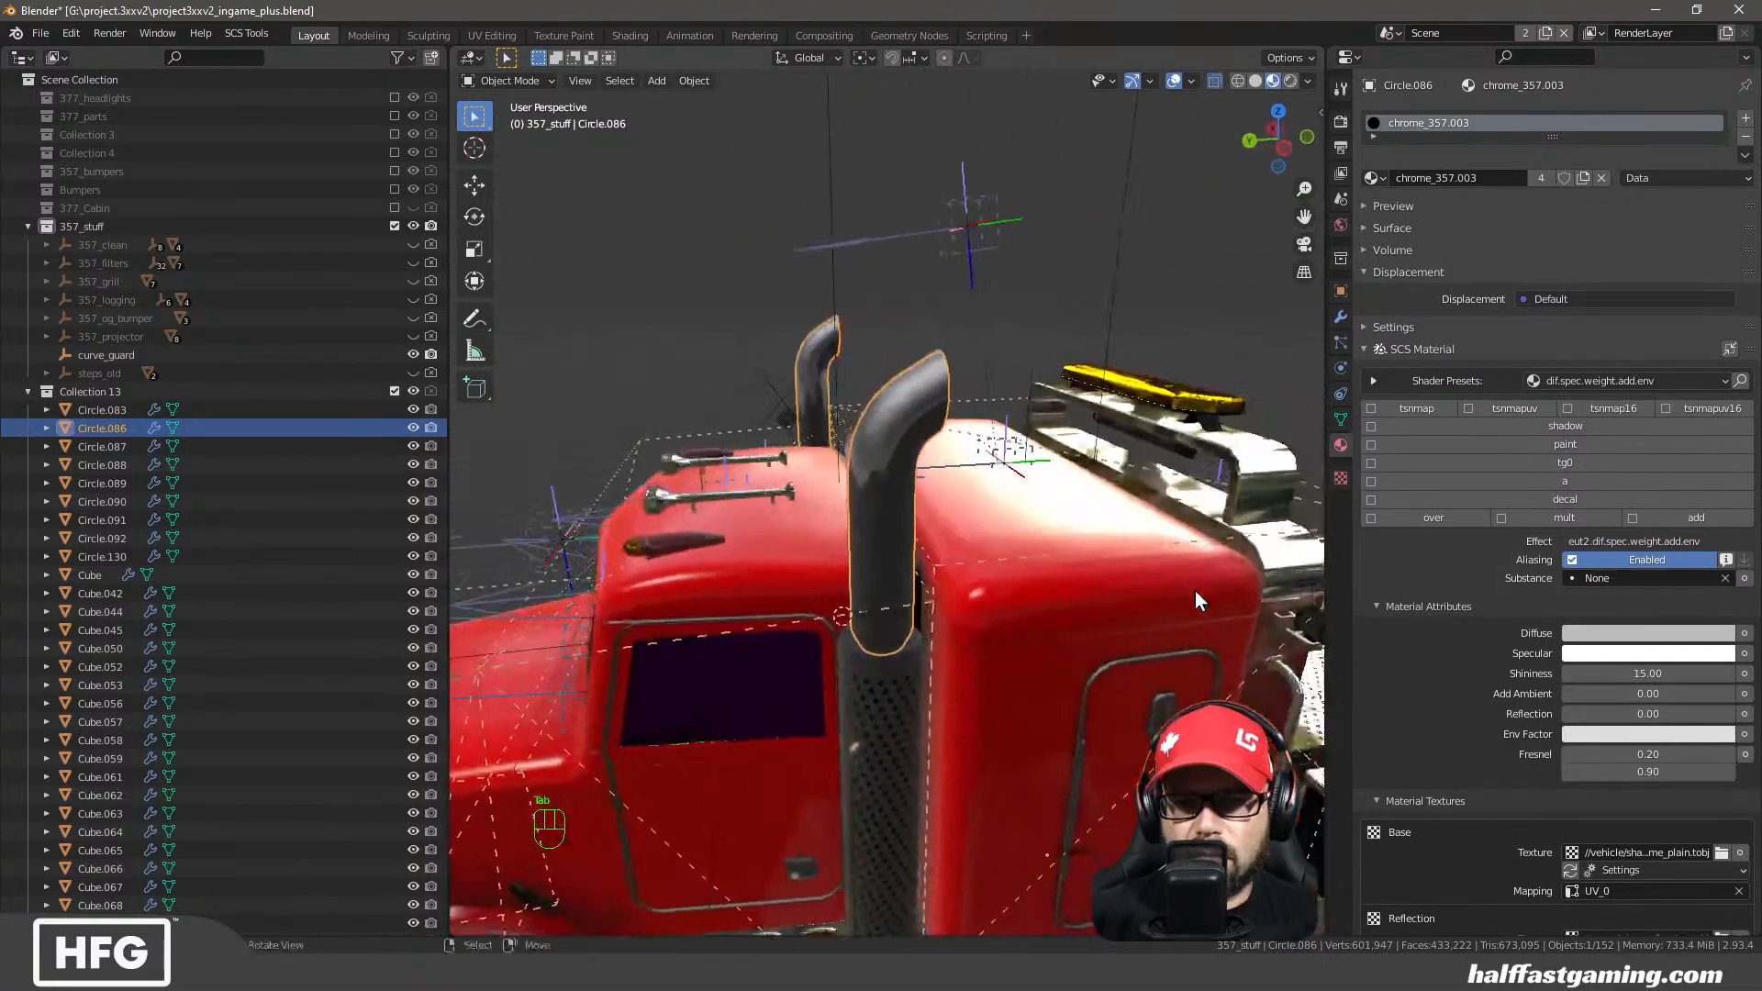
{"action": "left_click", "coordinate": [1373, 178]}
{"action": "type", "text": "shad"}
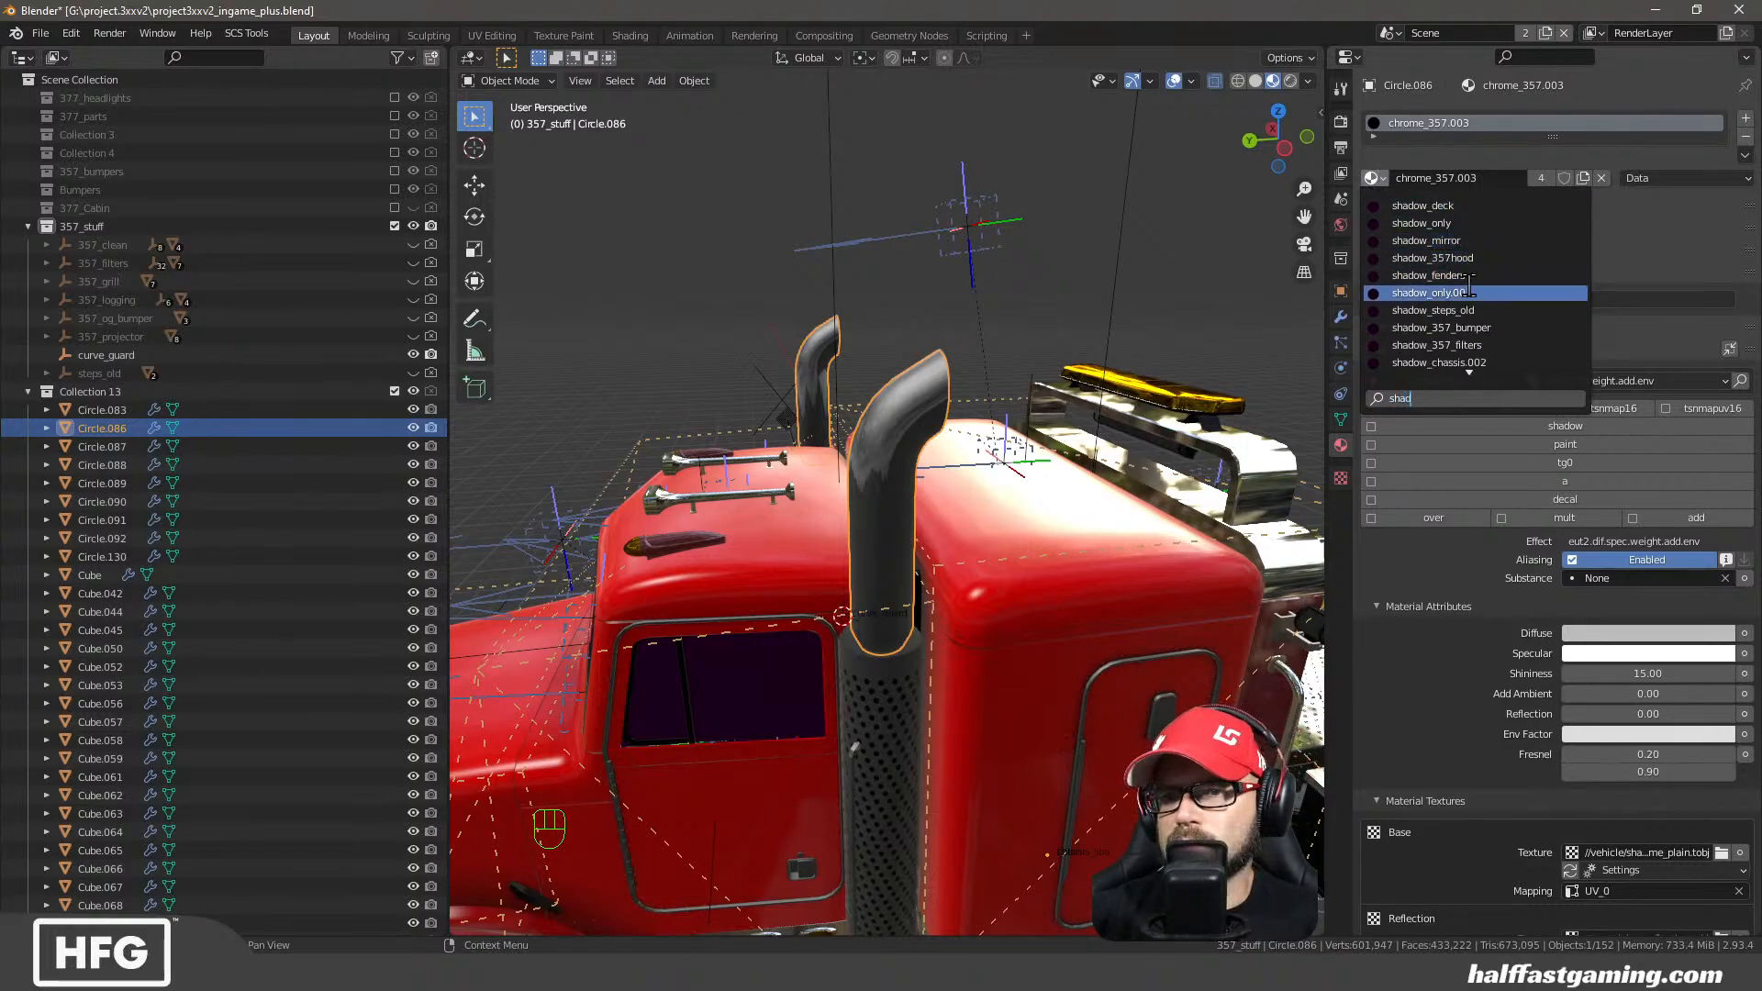
{"action": "left_click", "coordinate": [1465, 258]}
{"action": "middle_click_drag", "start_coordinate": [1156, 532], "coordinate": [936, 409]}
{"action": "key", "text": "a"}
{"action": "key", "text": "a"}
{"action": "middle_click_drag", "start_coordinate": [908, 478], "coordinate": [1030, 493]}
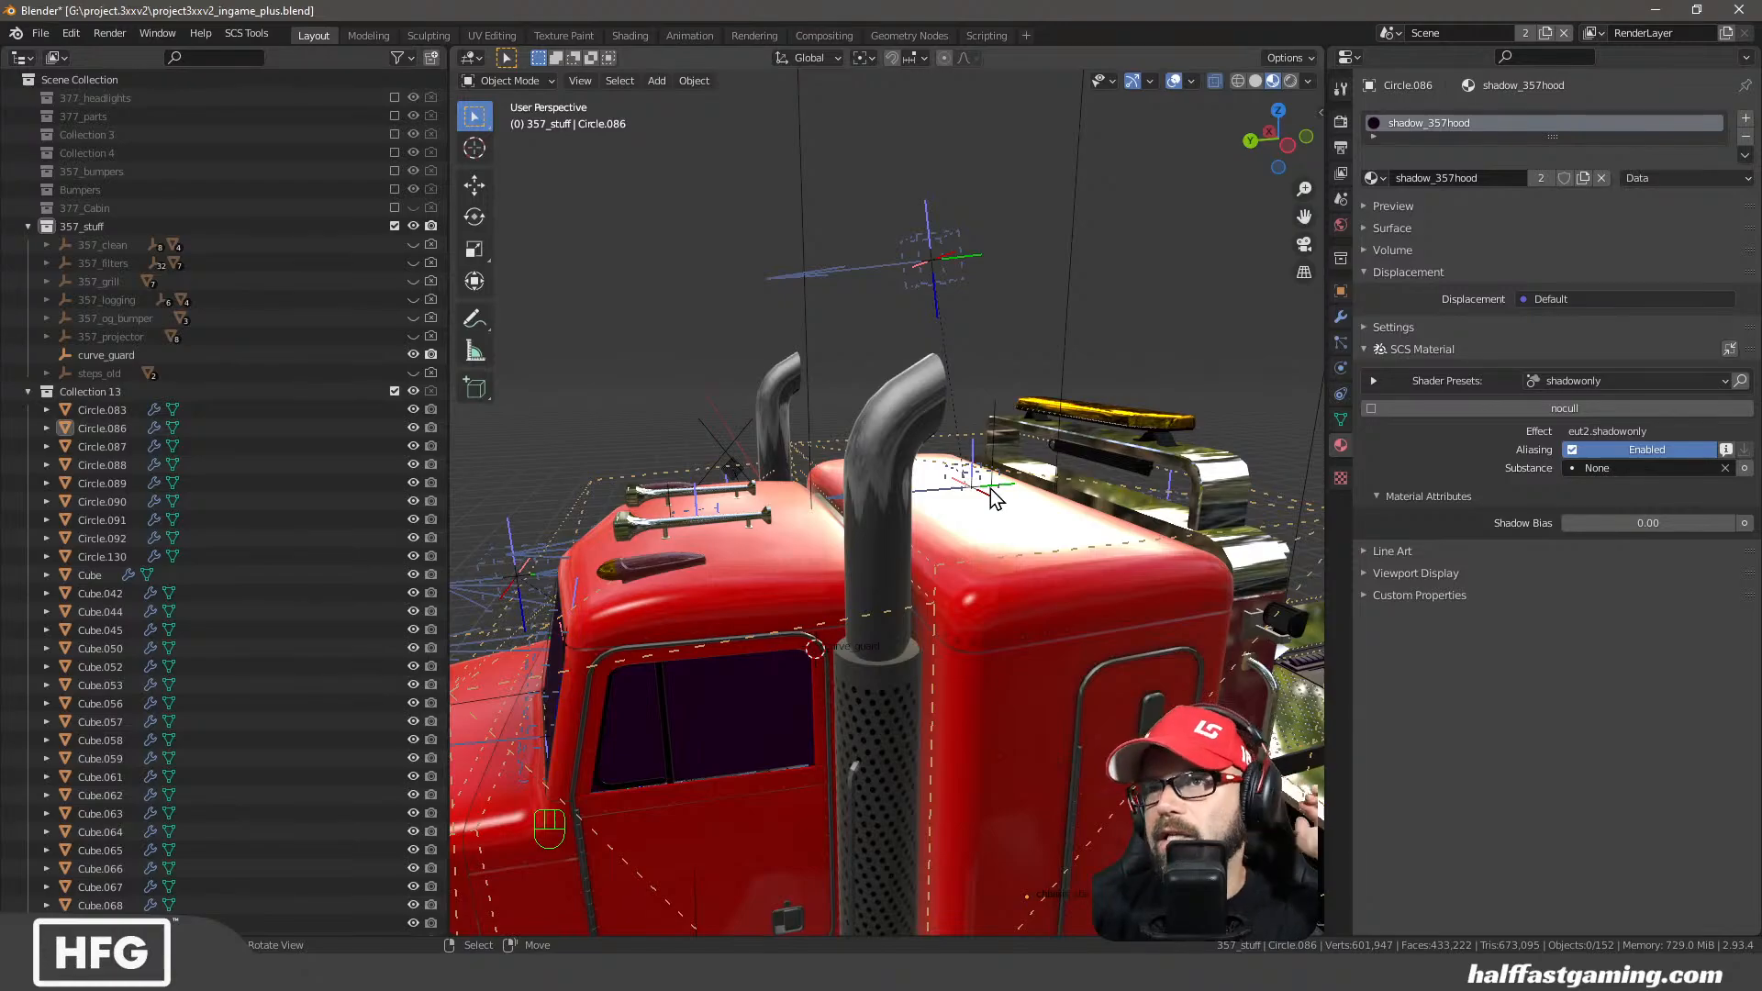
{"action": "scroll", "coordinate": [956, 484], "scroll_direction": "down", "scroll_amount": 6}
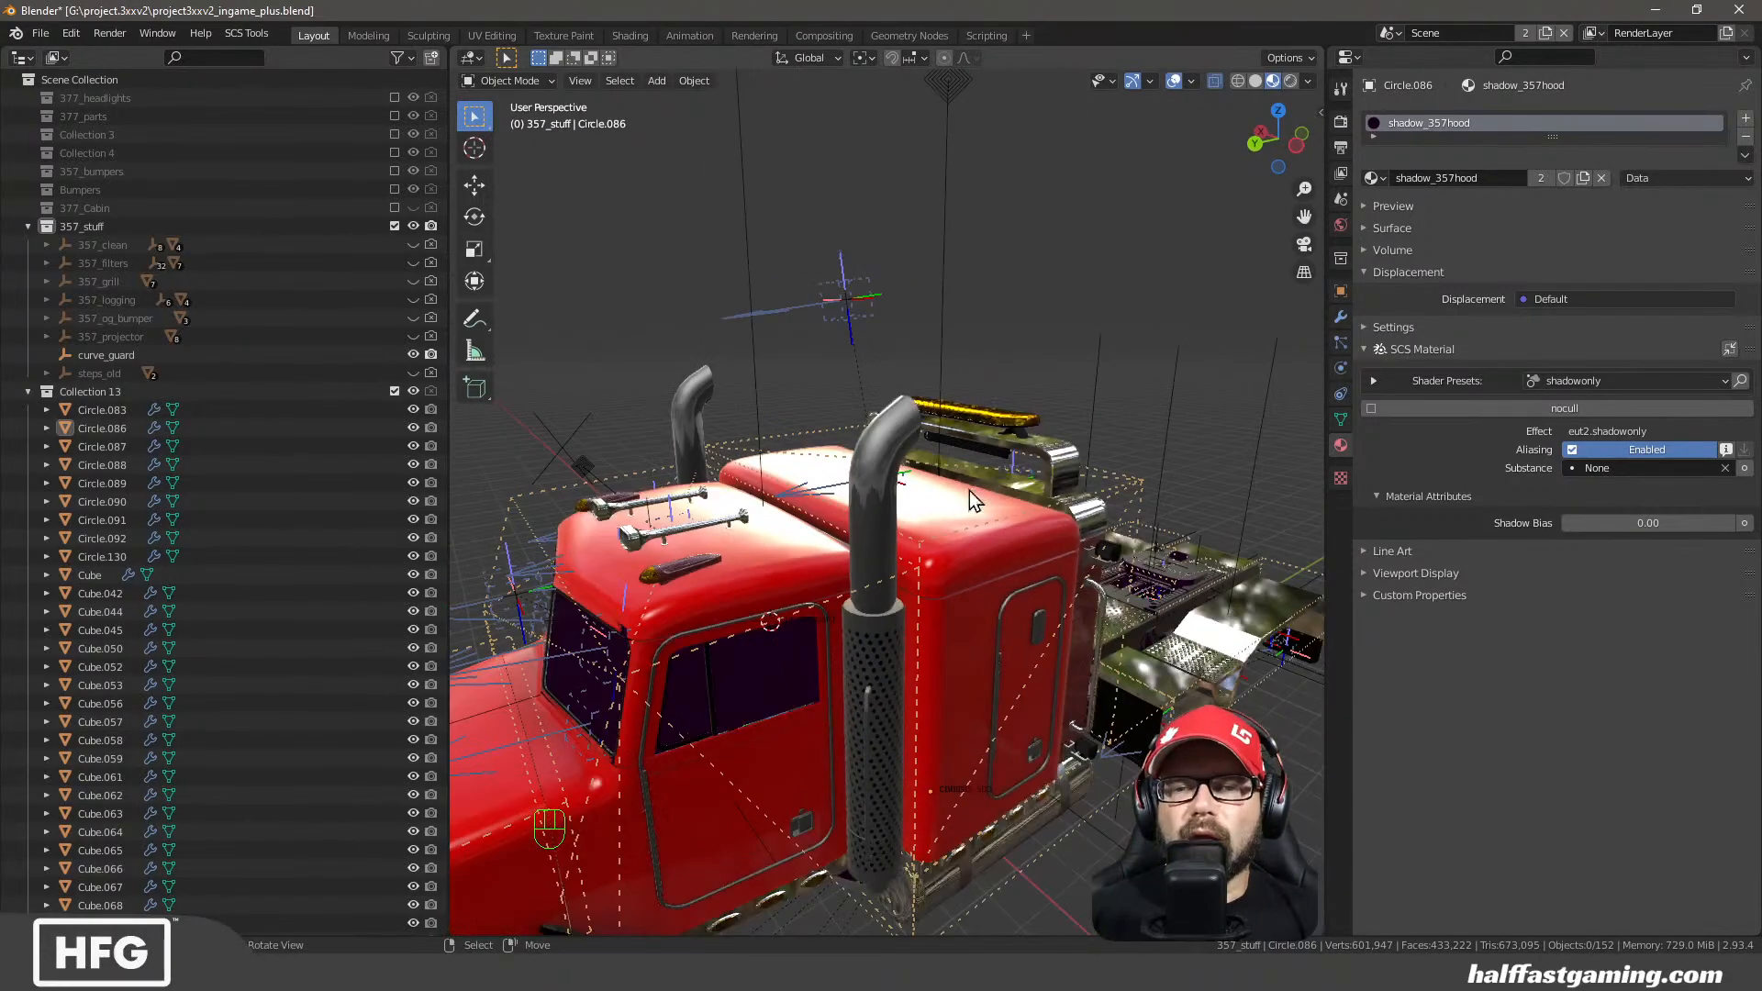
{"action": "scroll", "coordinate": [923, 582], "scroll_direction": "up", "scroll_amount": 4}
{"action": "middle_click_drag", "start_coordinate": [933, 598], "coordinate": [881, 542]}
{"action": "scroll", "coordinate": [892, 614], "scroll_direction": "down", "scroll_amount": 3}
{"action": "middle_click_drag", "start_coordinate": [852, 629], "coordinate": [869, 637]}
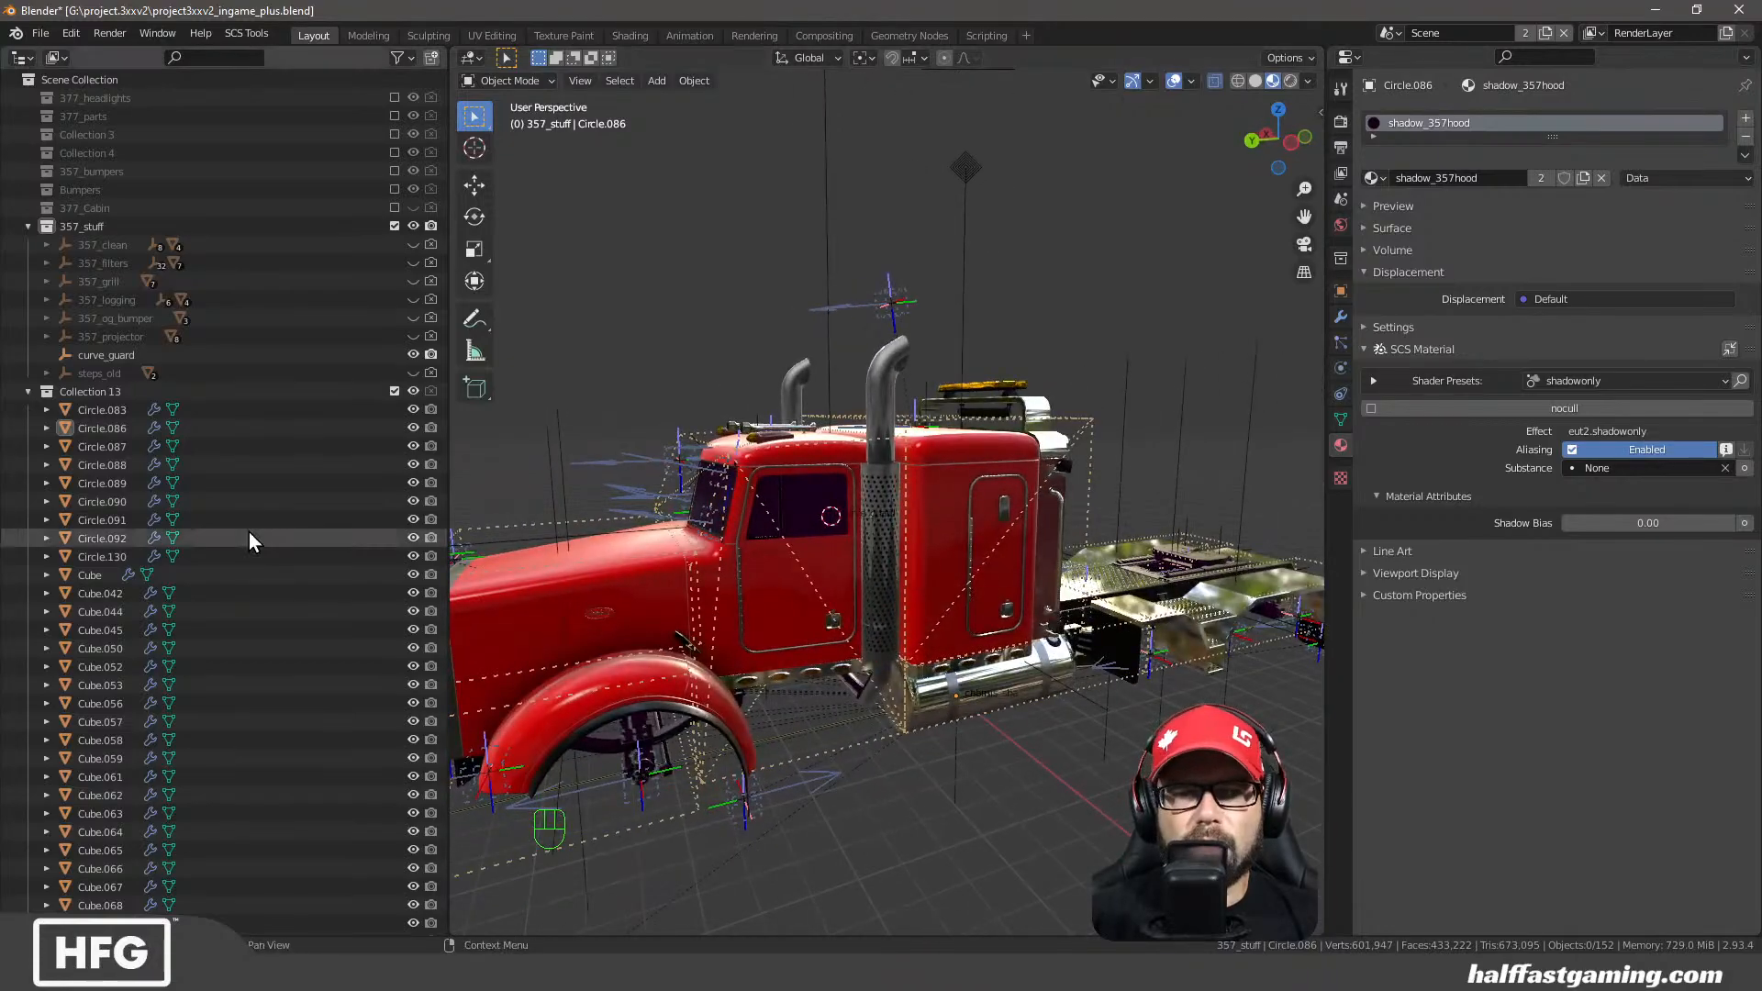
{"action": "mouse_move", "coordinate": [828, 490]}
{"action": "middle_mouse_down"}
{"action": "mouse_move", "coordinate": [813, 488]}
{"action": "mouse_move", "coordinate": [861, 493]}
{"action": "middle_mouse_up"}
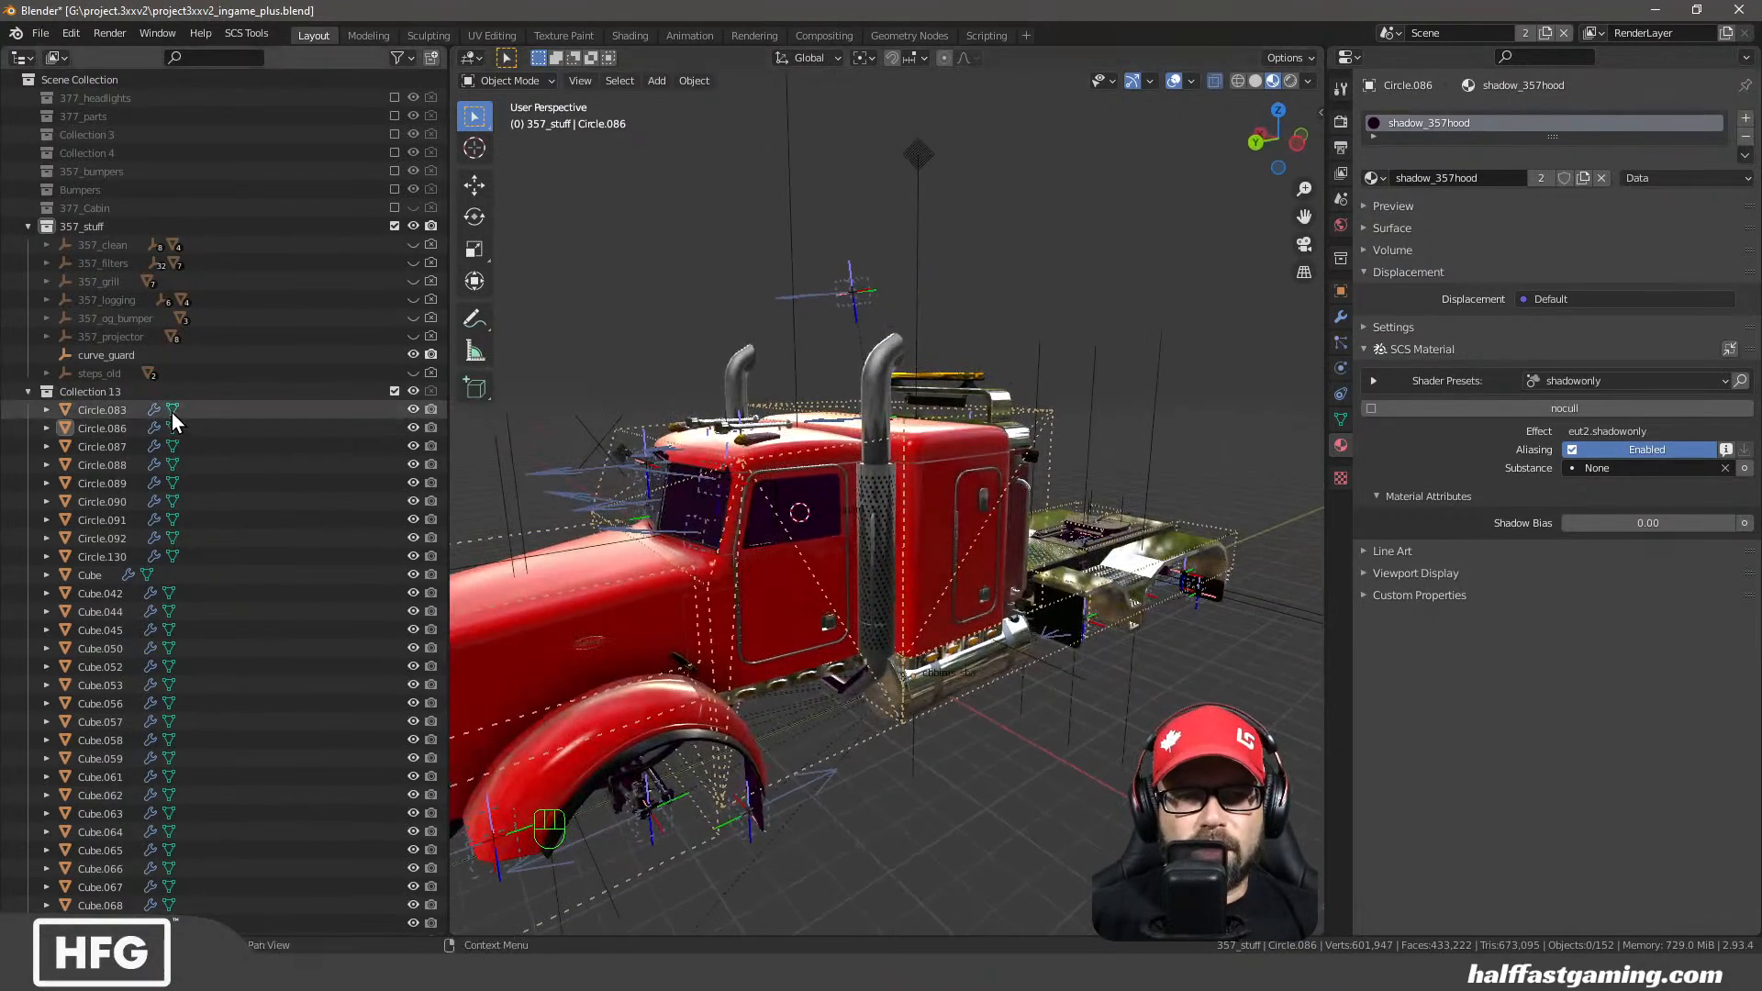
{"action": "left_click", "coordinate": [137, 355]}
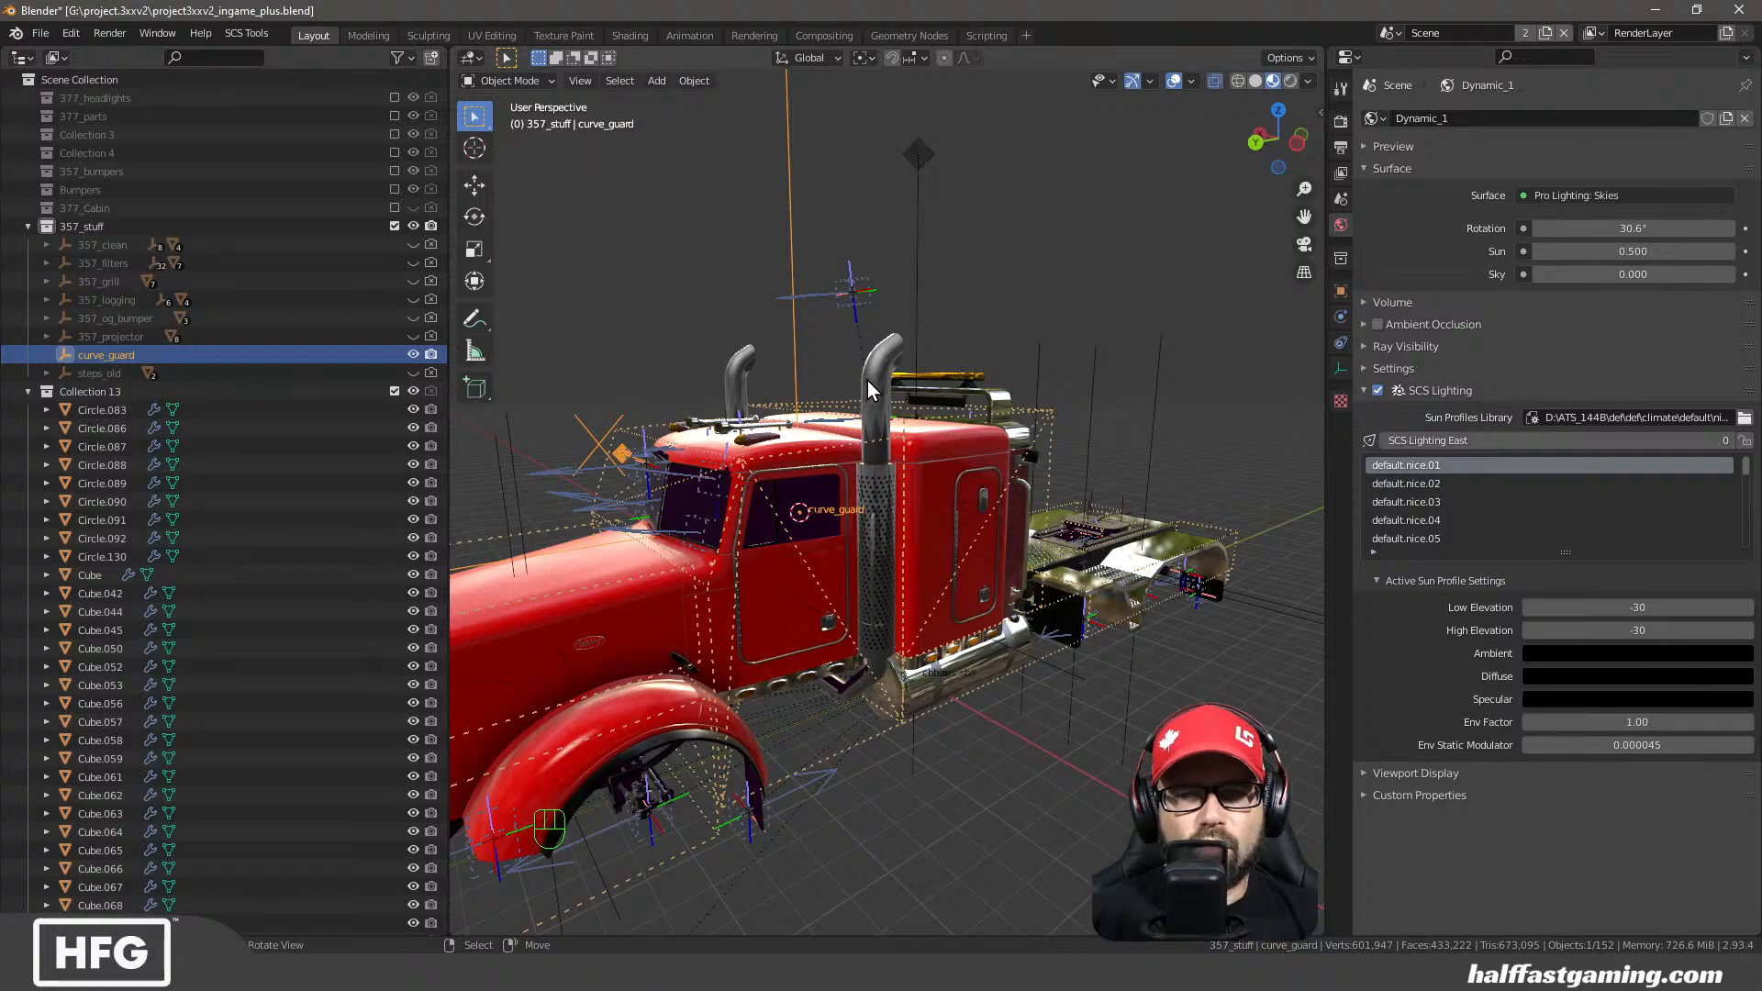
{"action": "left_click", "coordinate": [323, 556]}
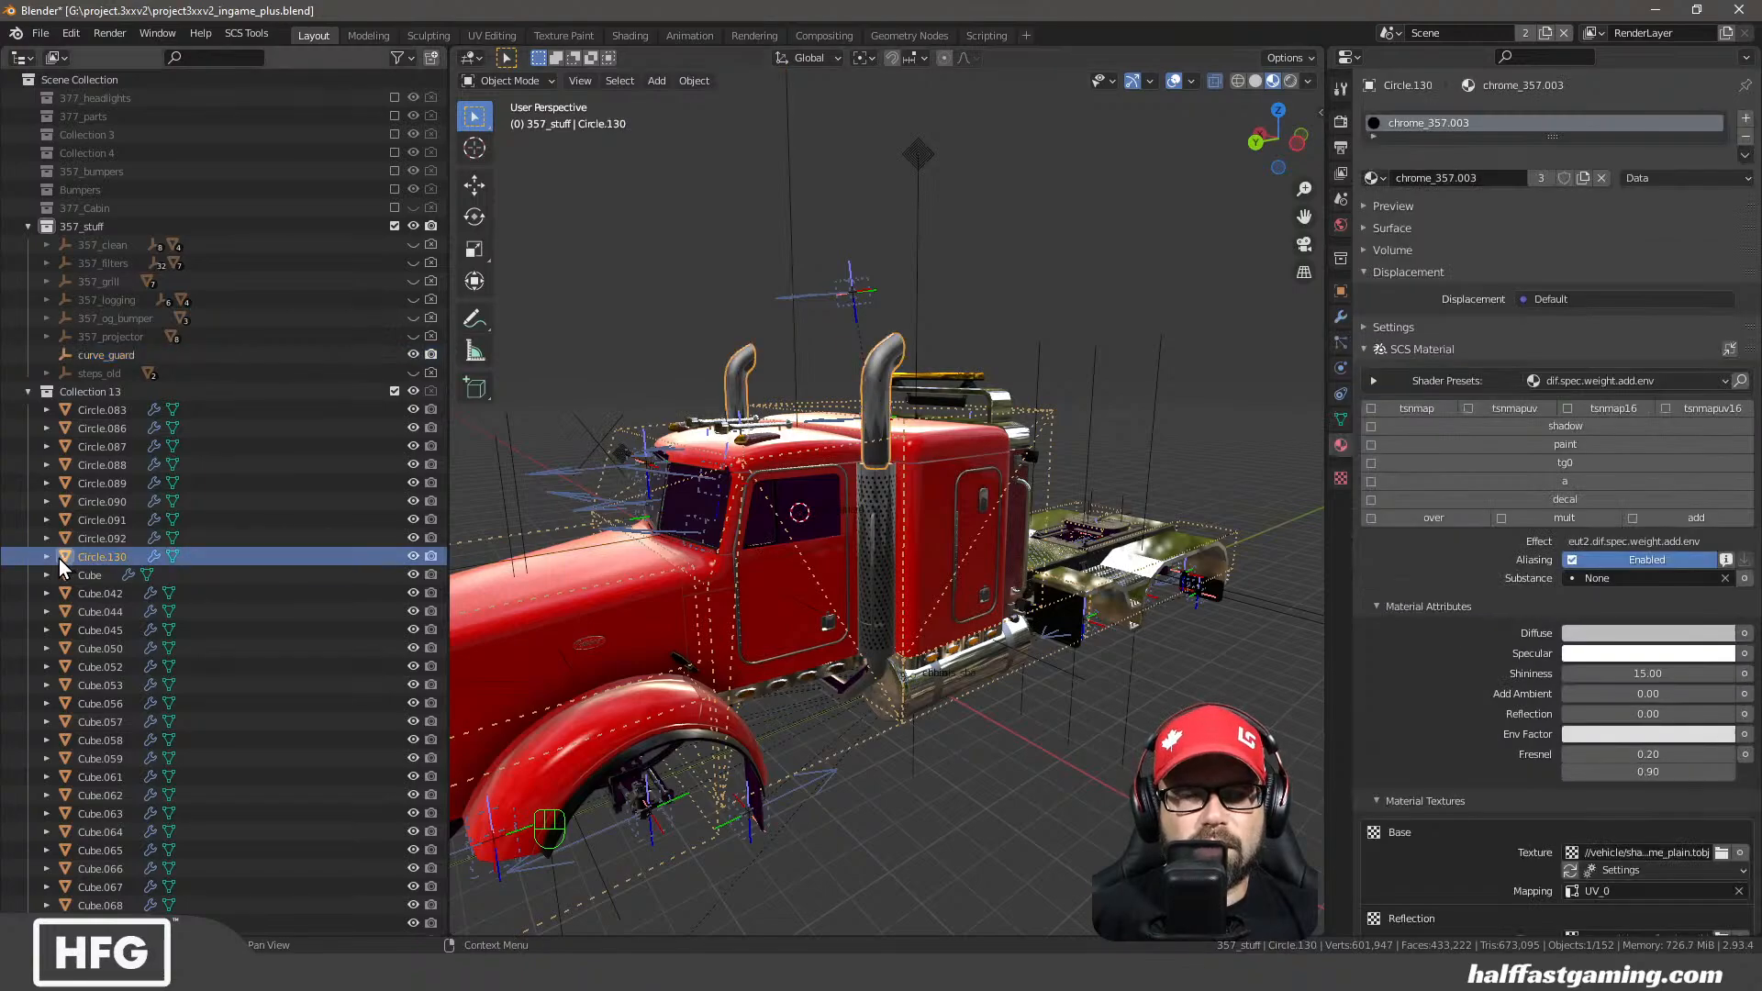
{"action": "left_click", "coordinate": [872, 427]}
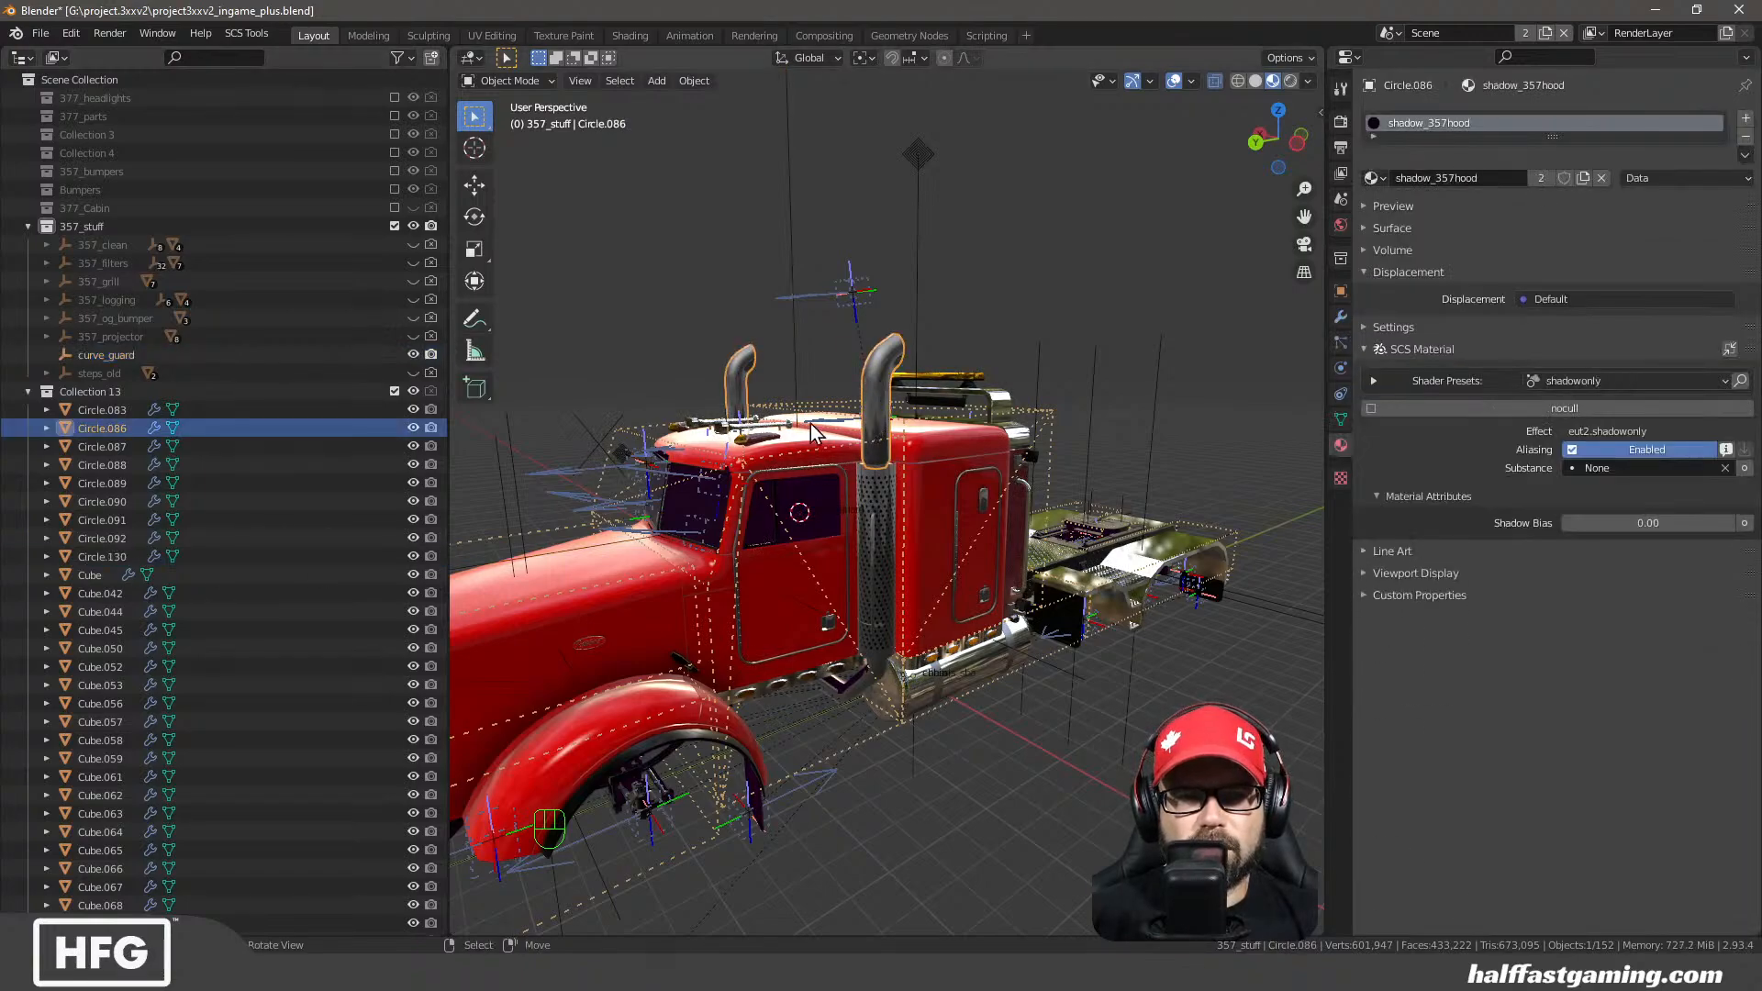
{"action": "left_click", "coordinate": [114, 562], "text": "ctrl"}
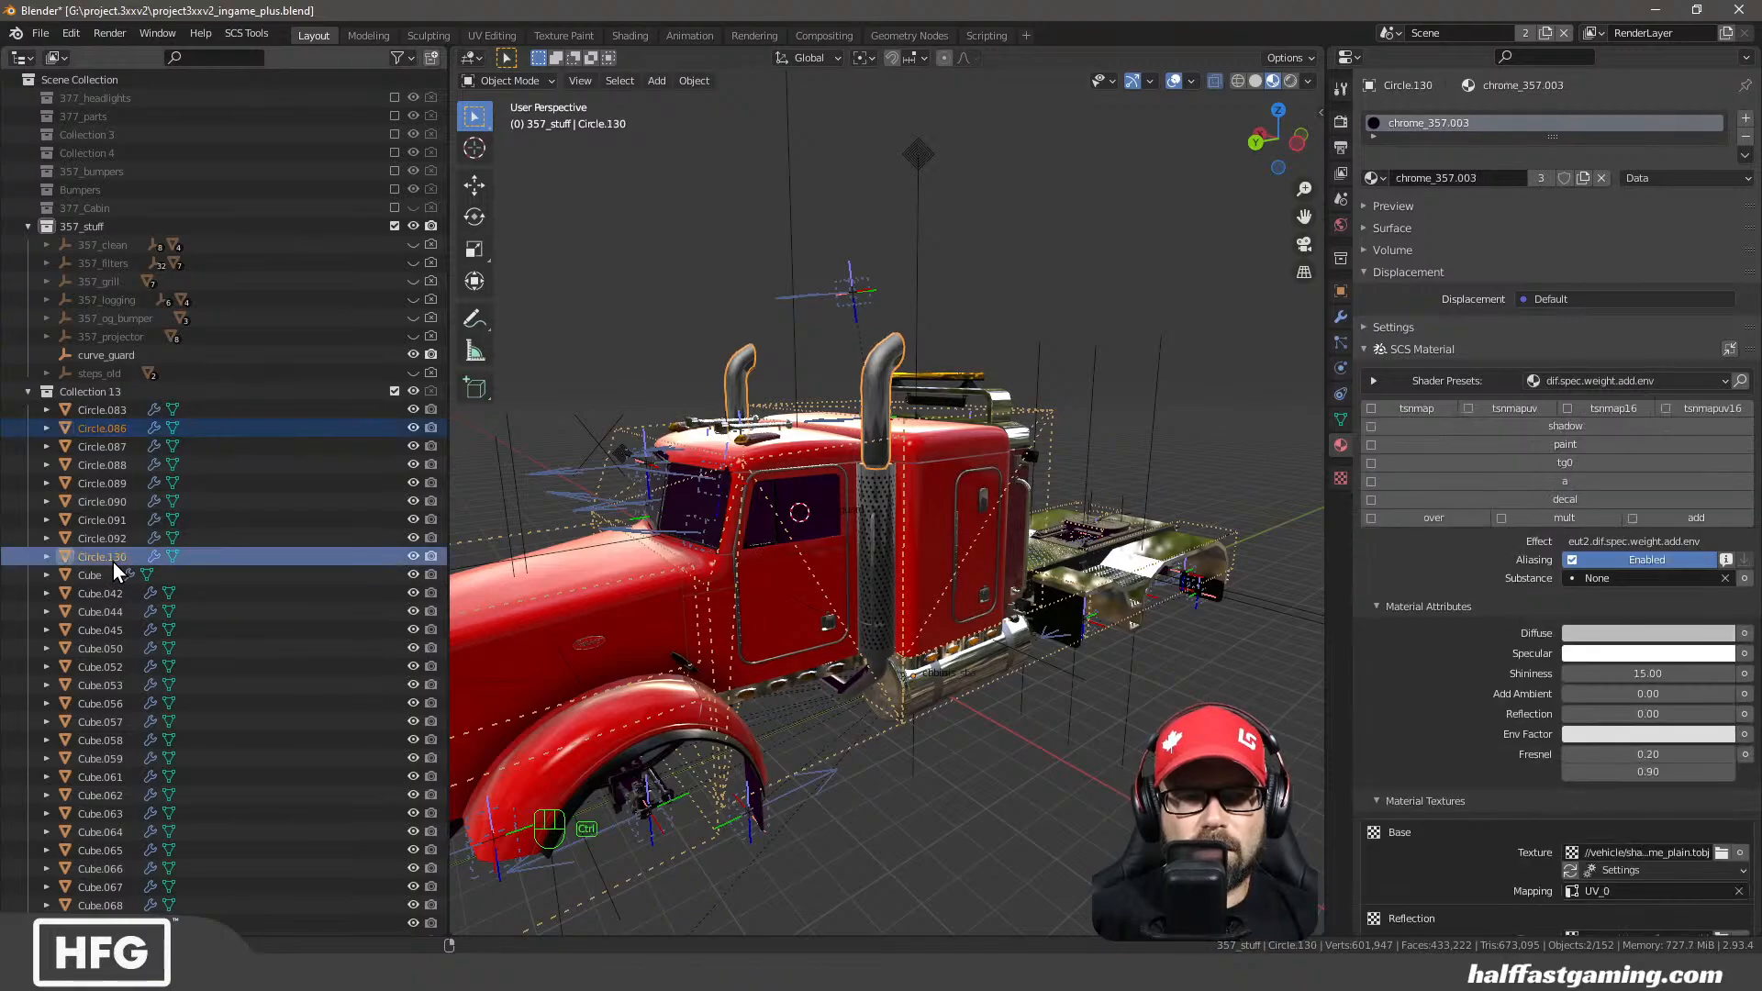
{"action": "left_click", "coordinate": [886, 490]}
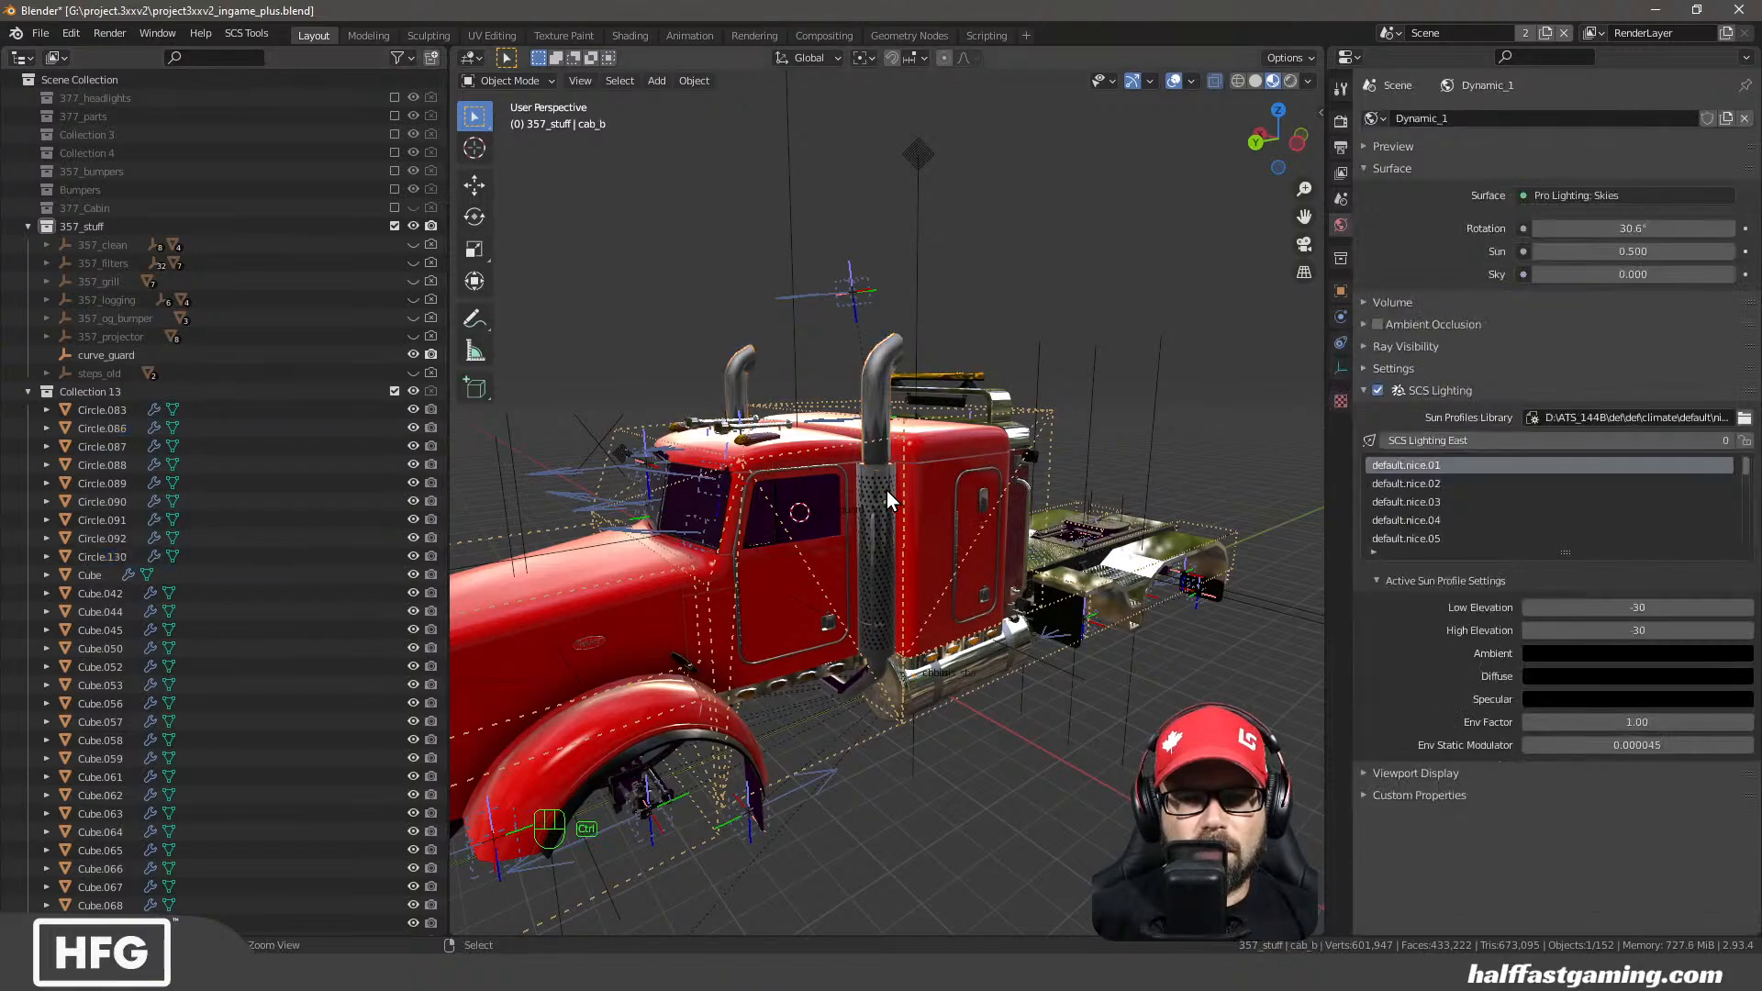
{"action": "left_click", "coordinate": [879, 438]}
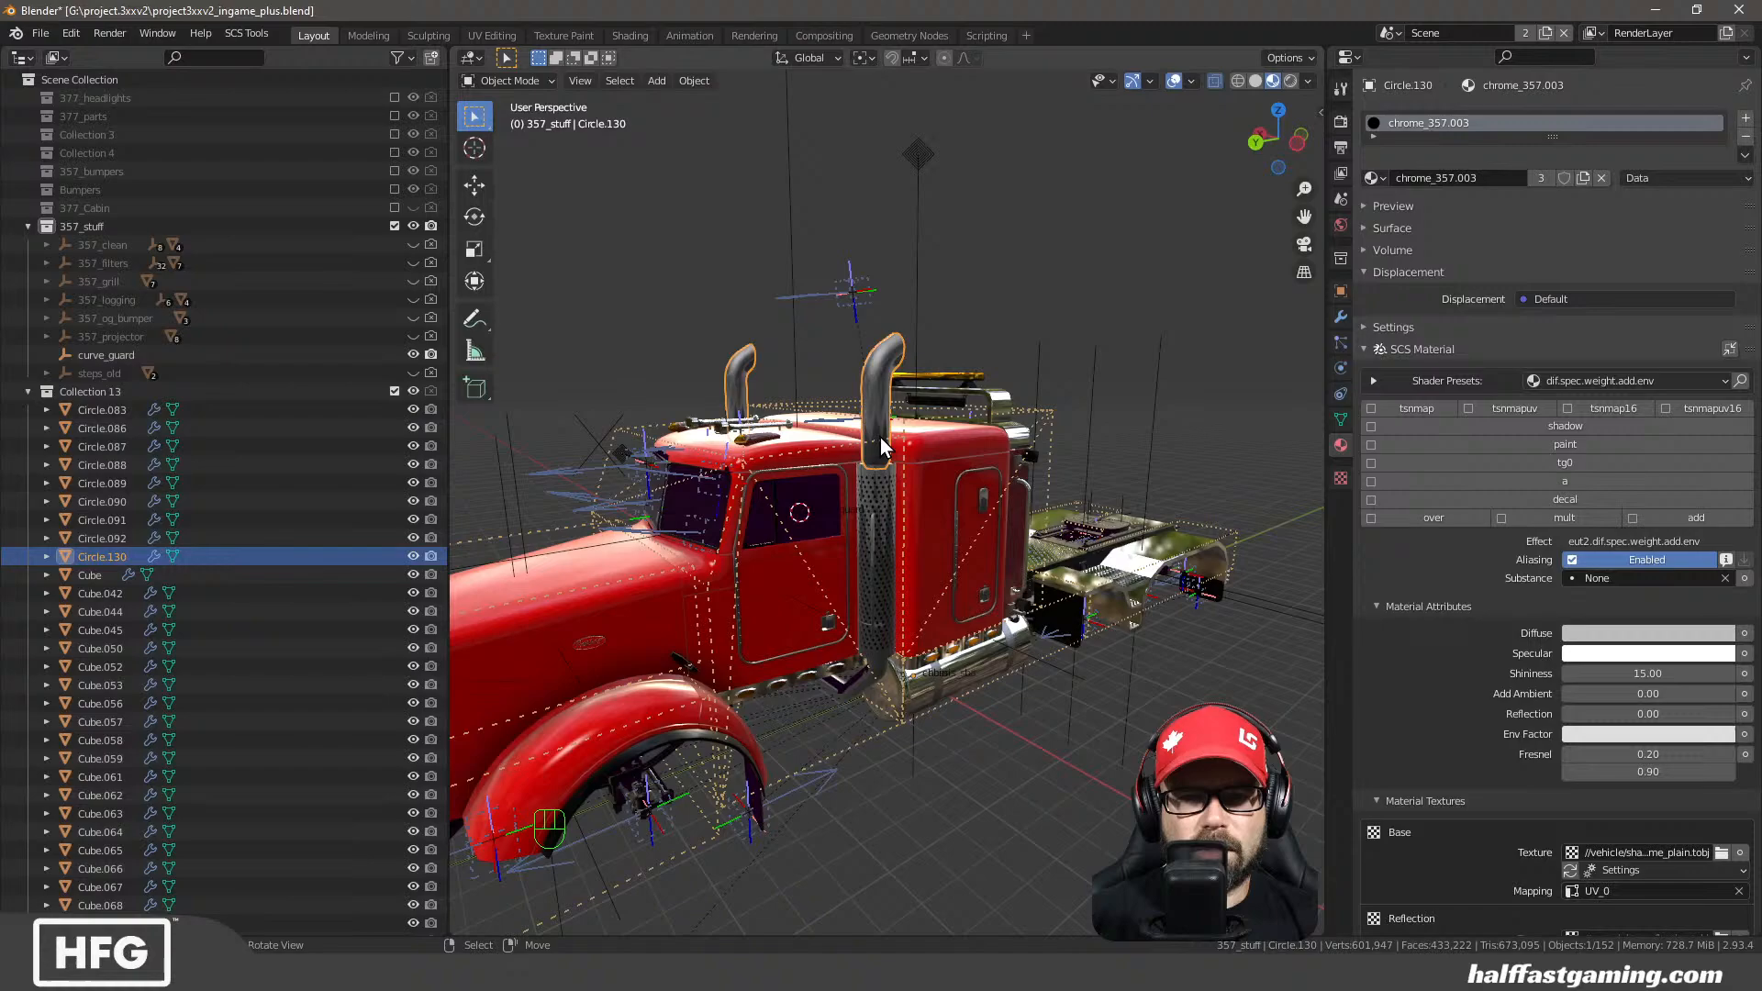
{"action": "left_click", "coordinate": [877, 384], "text": "shift"}
Select the chrome and shadow exhaust tips, the perforated guard, and both the chrome and shadow exhaust pipes together
{"action": "left_click", "coordinate": [879, 373]}
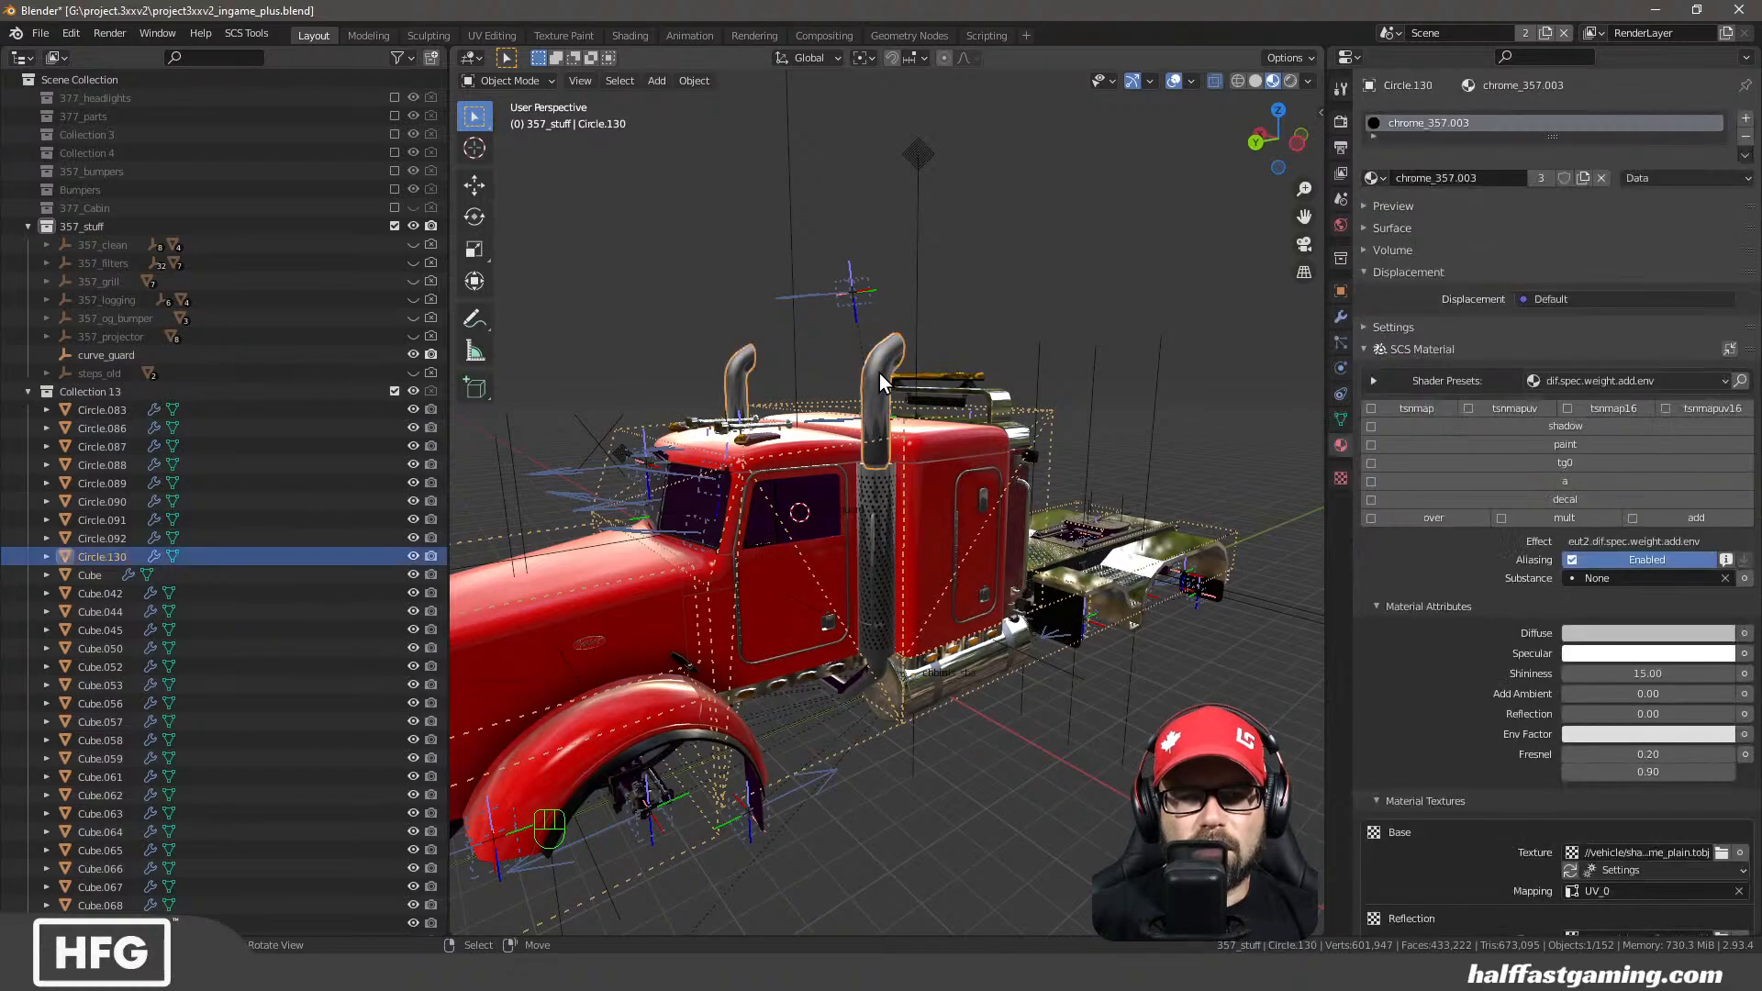
{"action": "left_click", "coordinate": [879, 372], "text": "shift"}
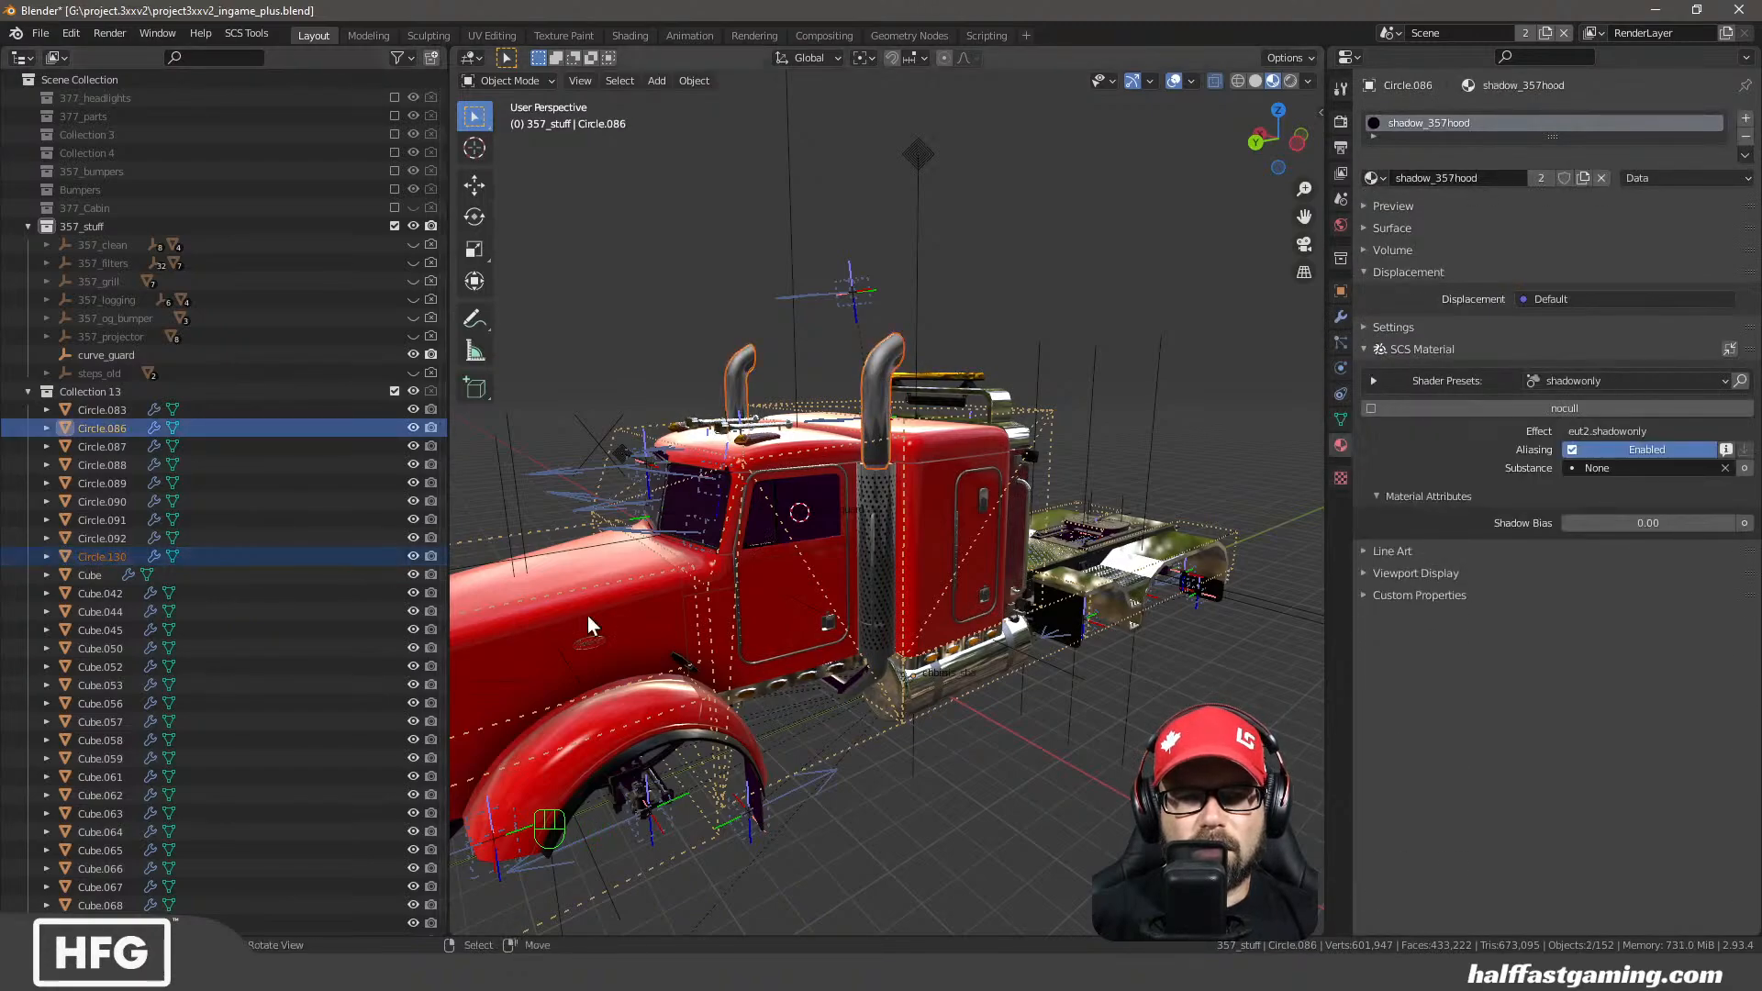
{"action": "left_click", "coordinate": [883, 495], "text": "shift"}
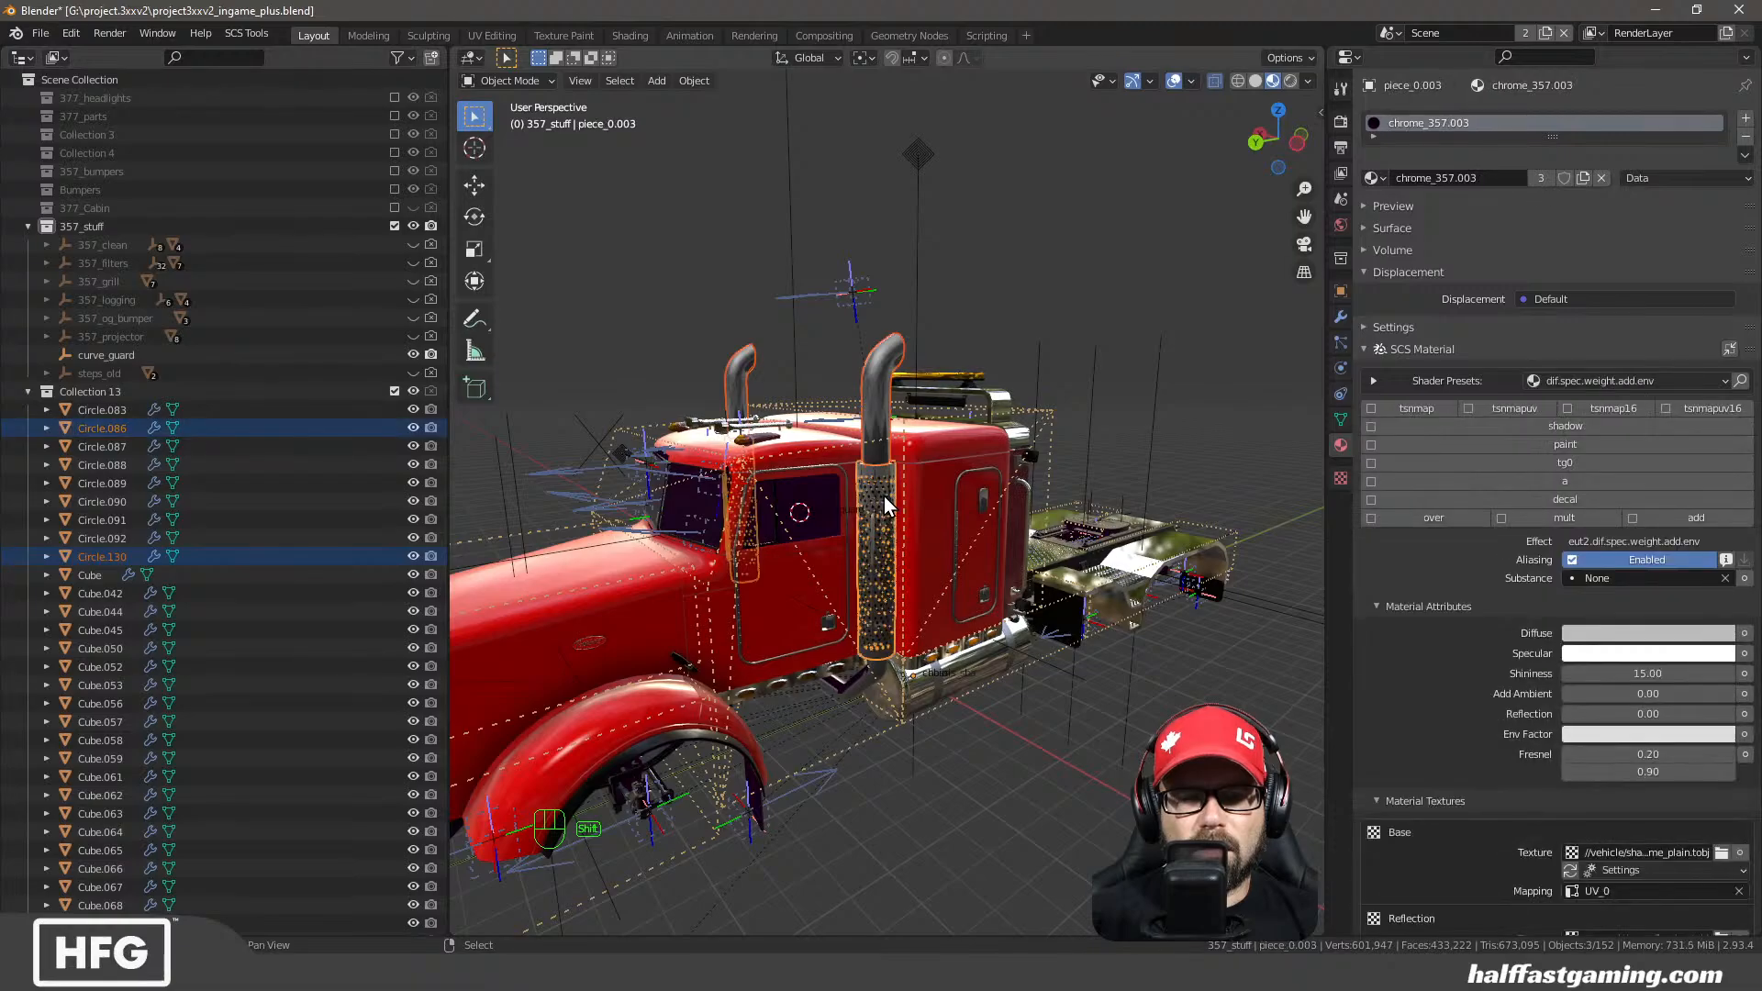
{"action": "scroll", "coordinate": [898, 581], "scroll_direction": "up", "scroll_amount": 6}
{"action": "middle_click_drag", "start_coordinate": [846, 488], "coordinate": [883, 508]}
{"action": "left_click", "coordinate": [900, 351], "text": "shift"}
{"action": "scroll", "coordinate": [883, 509], "scroll_direction": "down", "scroll_amount": 6}
{"action": "middle_click_drag", "start_coordinate": [865, 681], "coordinate": [834, 822]}
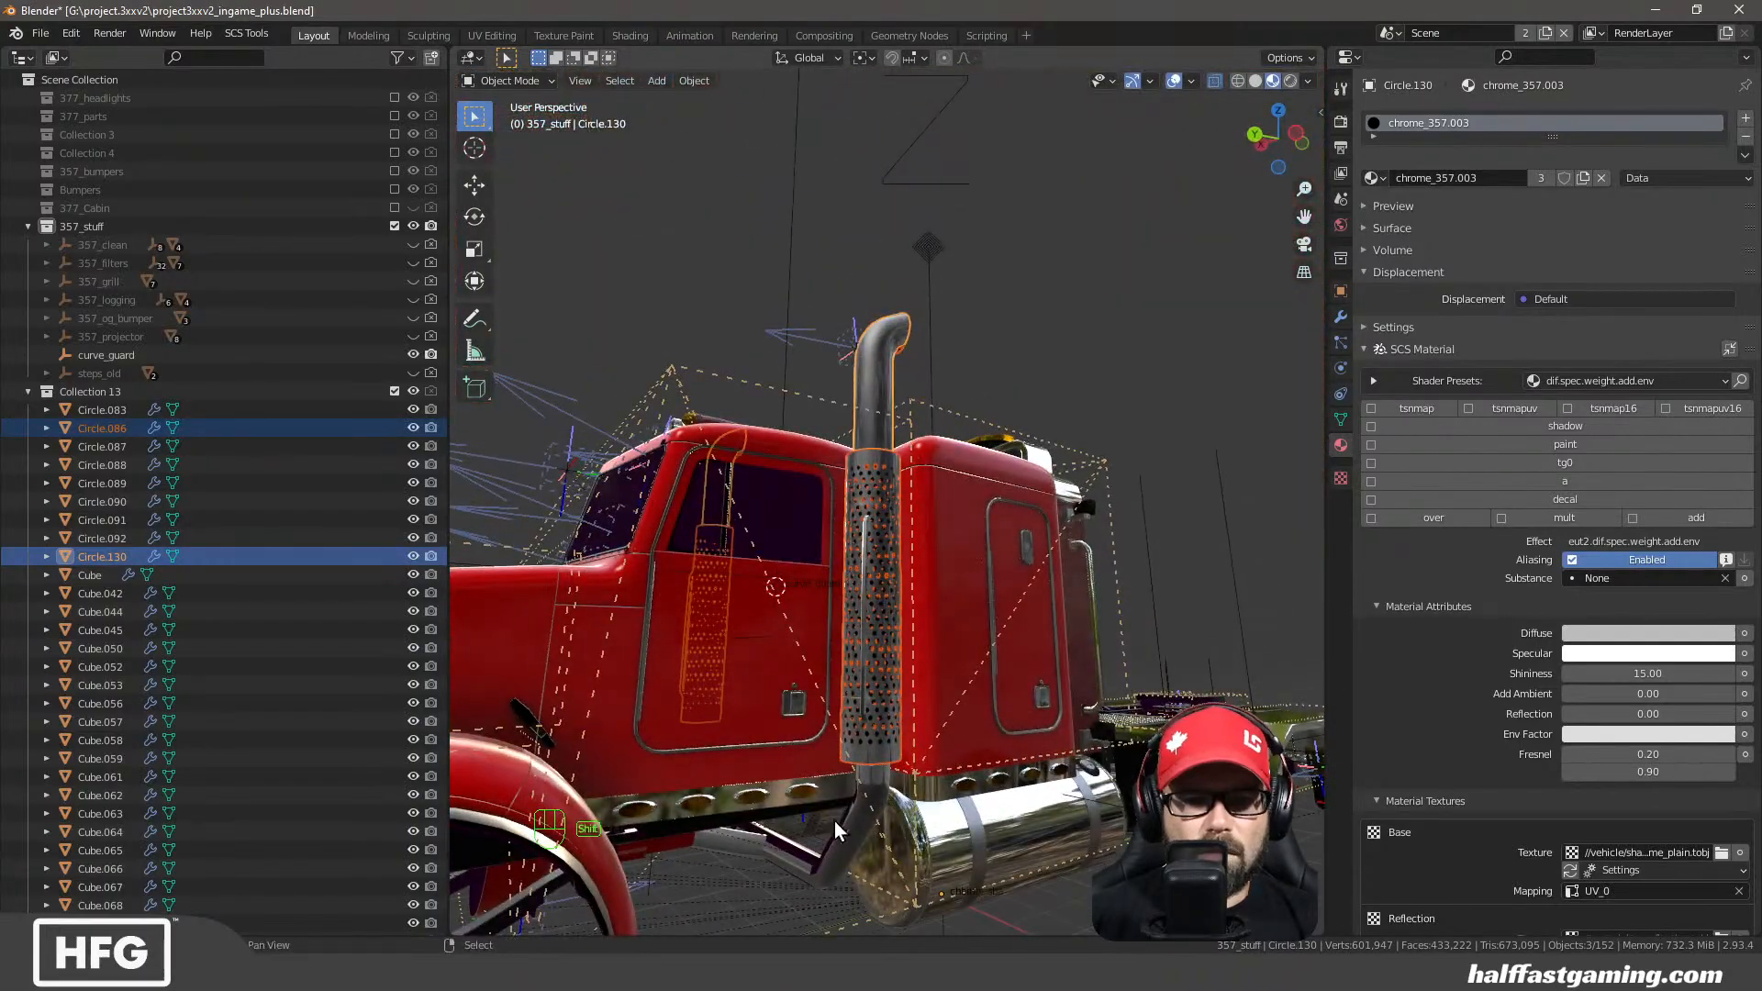
{"action": "left_click", "coordinate": [842, 842], "text": "shift"}
{"action": "left_click", "coordinate": [809, 859], "text": "shift"}
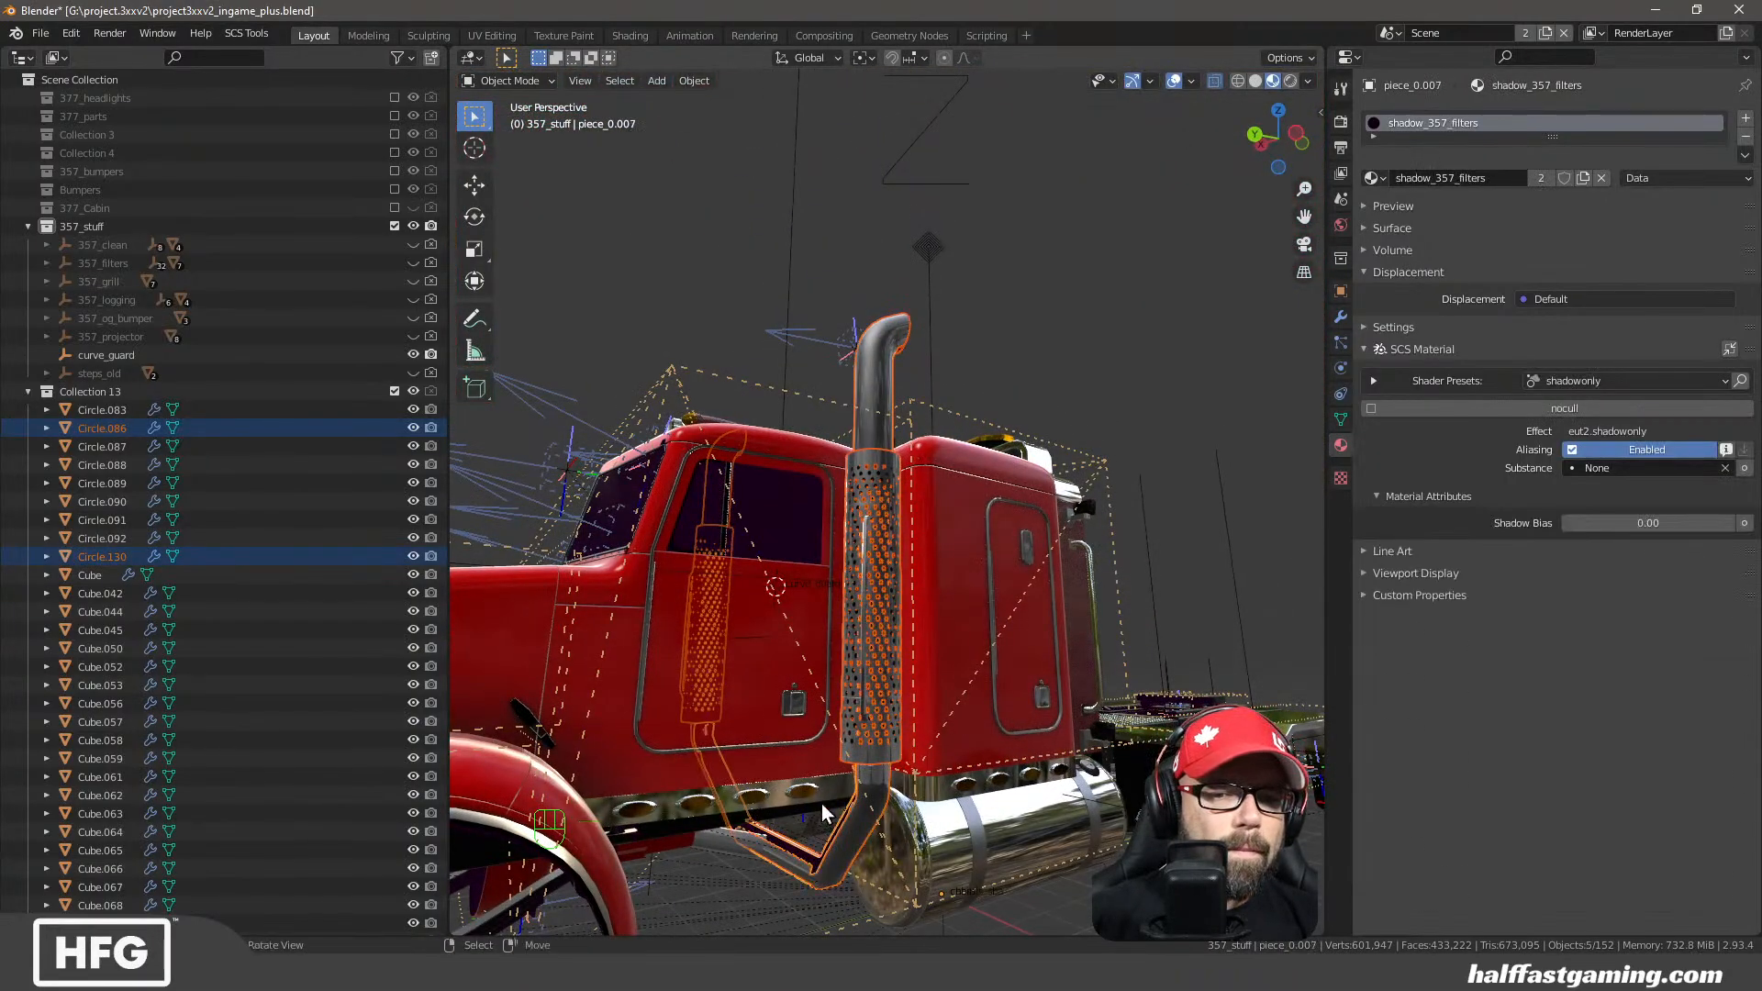
Move the selected exhaust pipes, tips and guard into the 357_stuff collection and parent them to the curve_guard root
{"action": "scroll", "coordinate": [813, 661], "scroll_direction": "down", "scroll_amount": 4}
{"action": "middle_click_drag", "start_coordinate": [809, 613], "coordinate": [795, 633]}
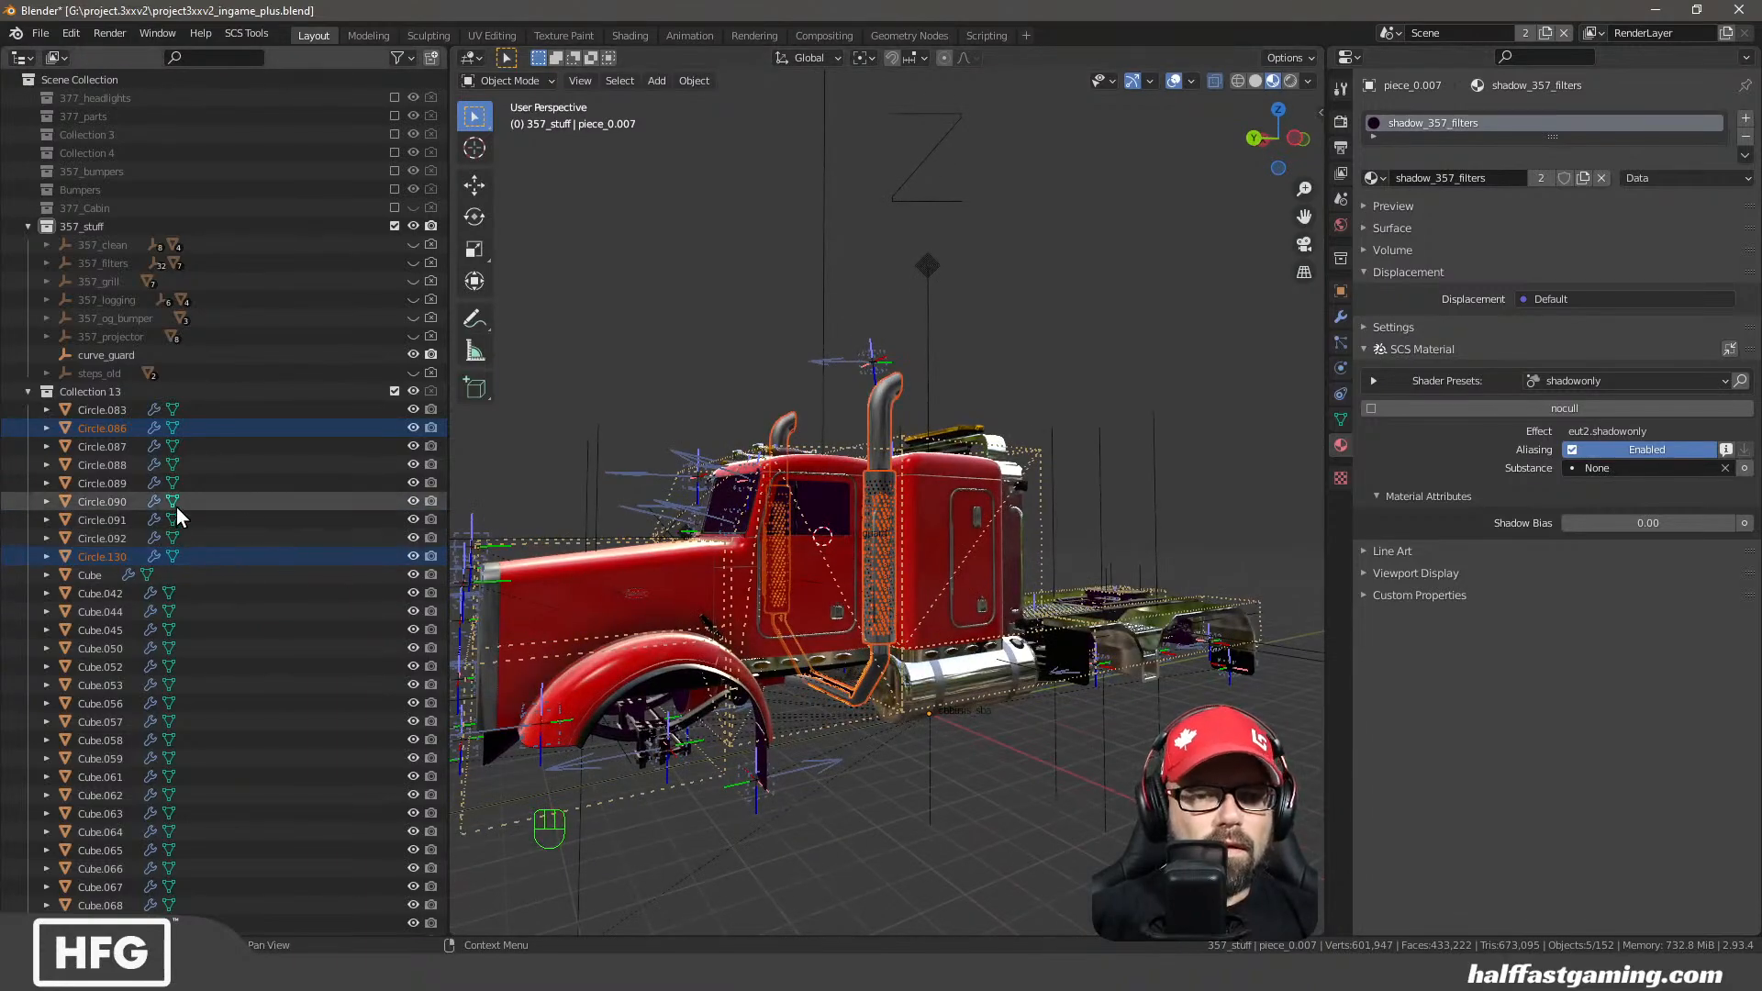
{"action": "key", "text": "m"}
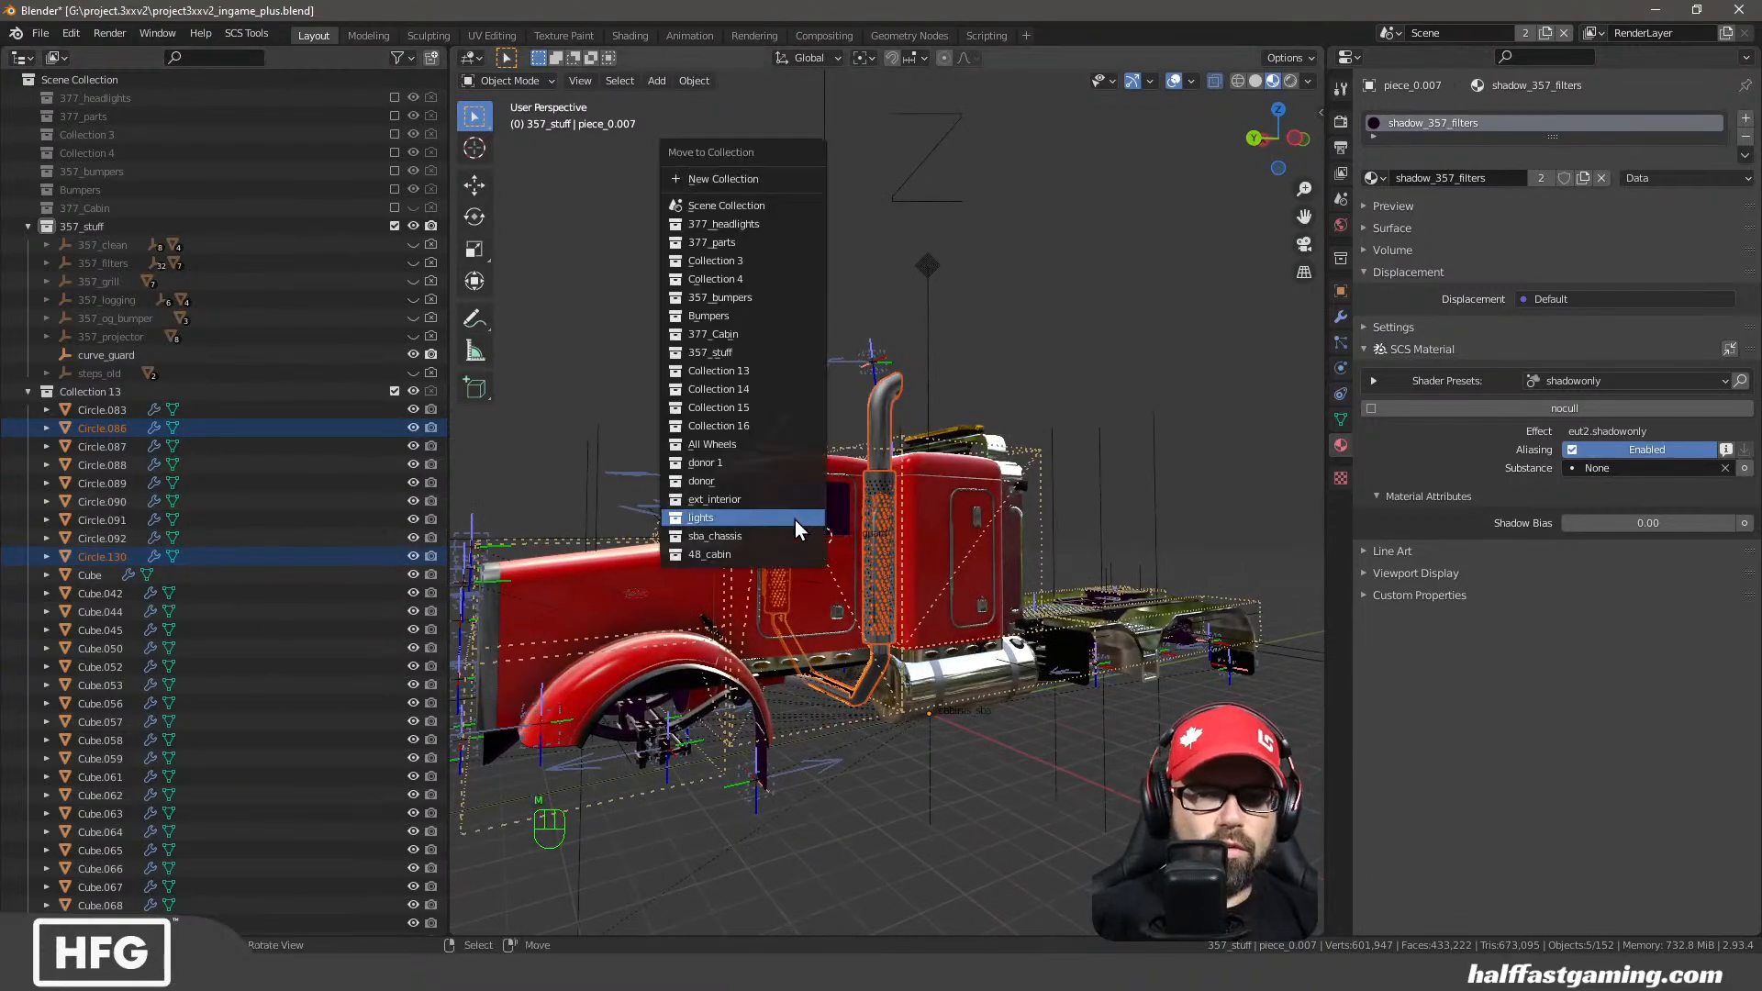
{"action": "left_click", "coordinate": [724, 352]}
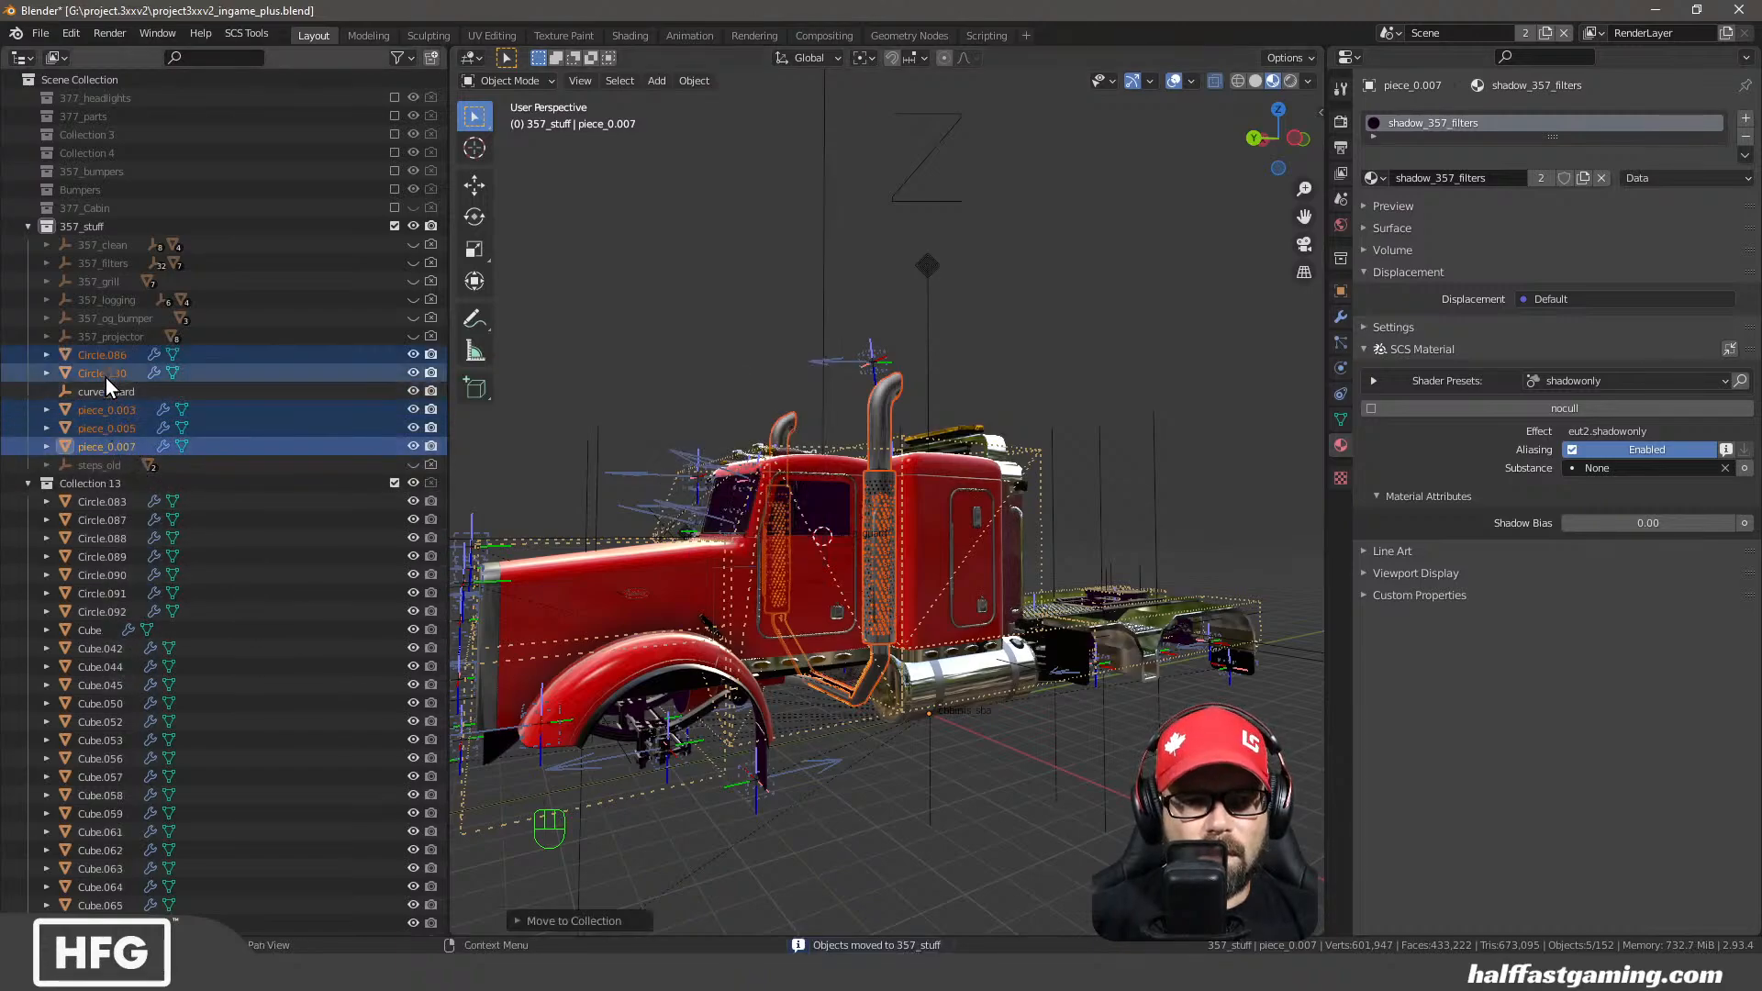
{"action": "left_click_drag", "start_coordinate": [99, 355], "coordinate": [101, 398]}
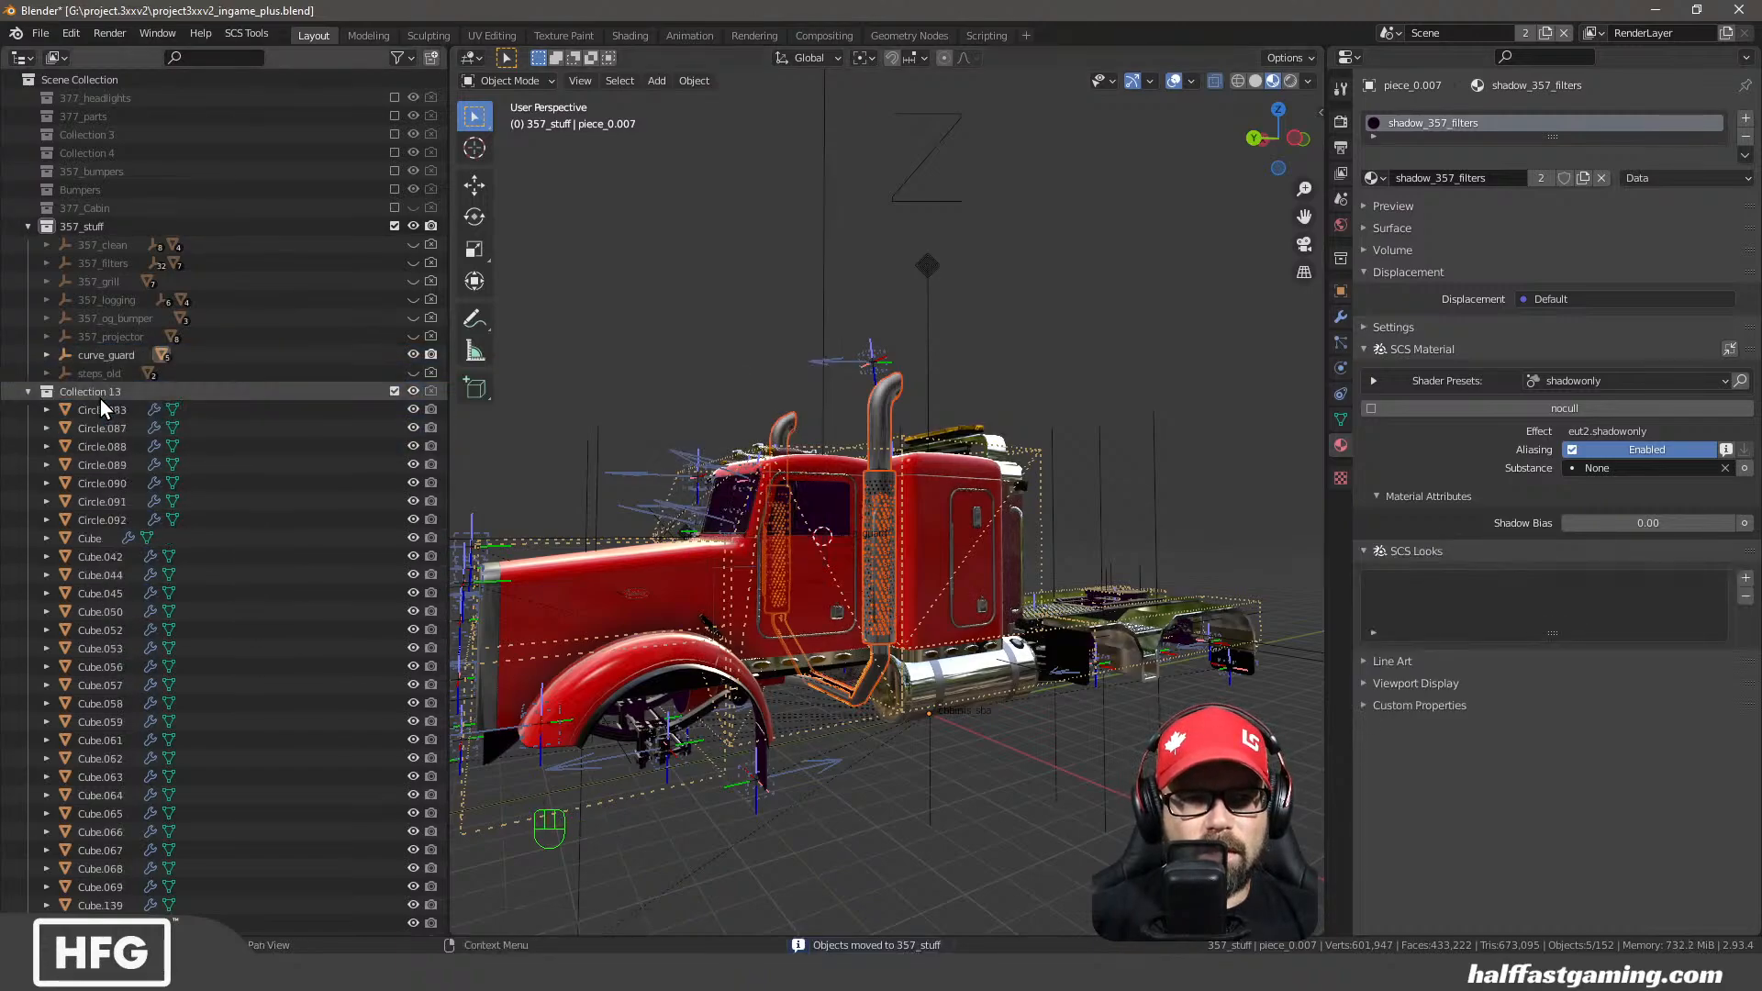
Expand the curve_guard root and hide it together with all its child meshes
{"action": "left_click", "coordinate": [47, 355]}
{"action": "left_click", "coordinate": [133, 371]}
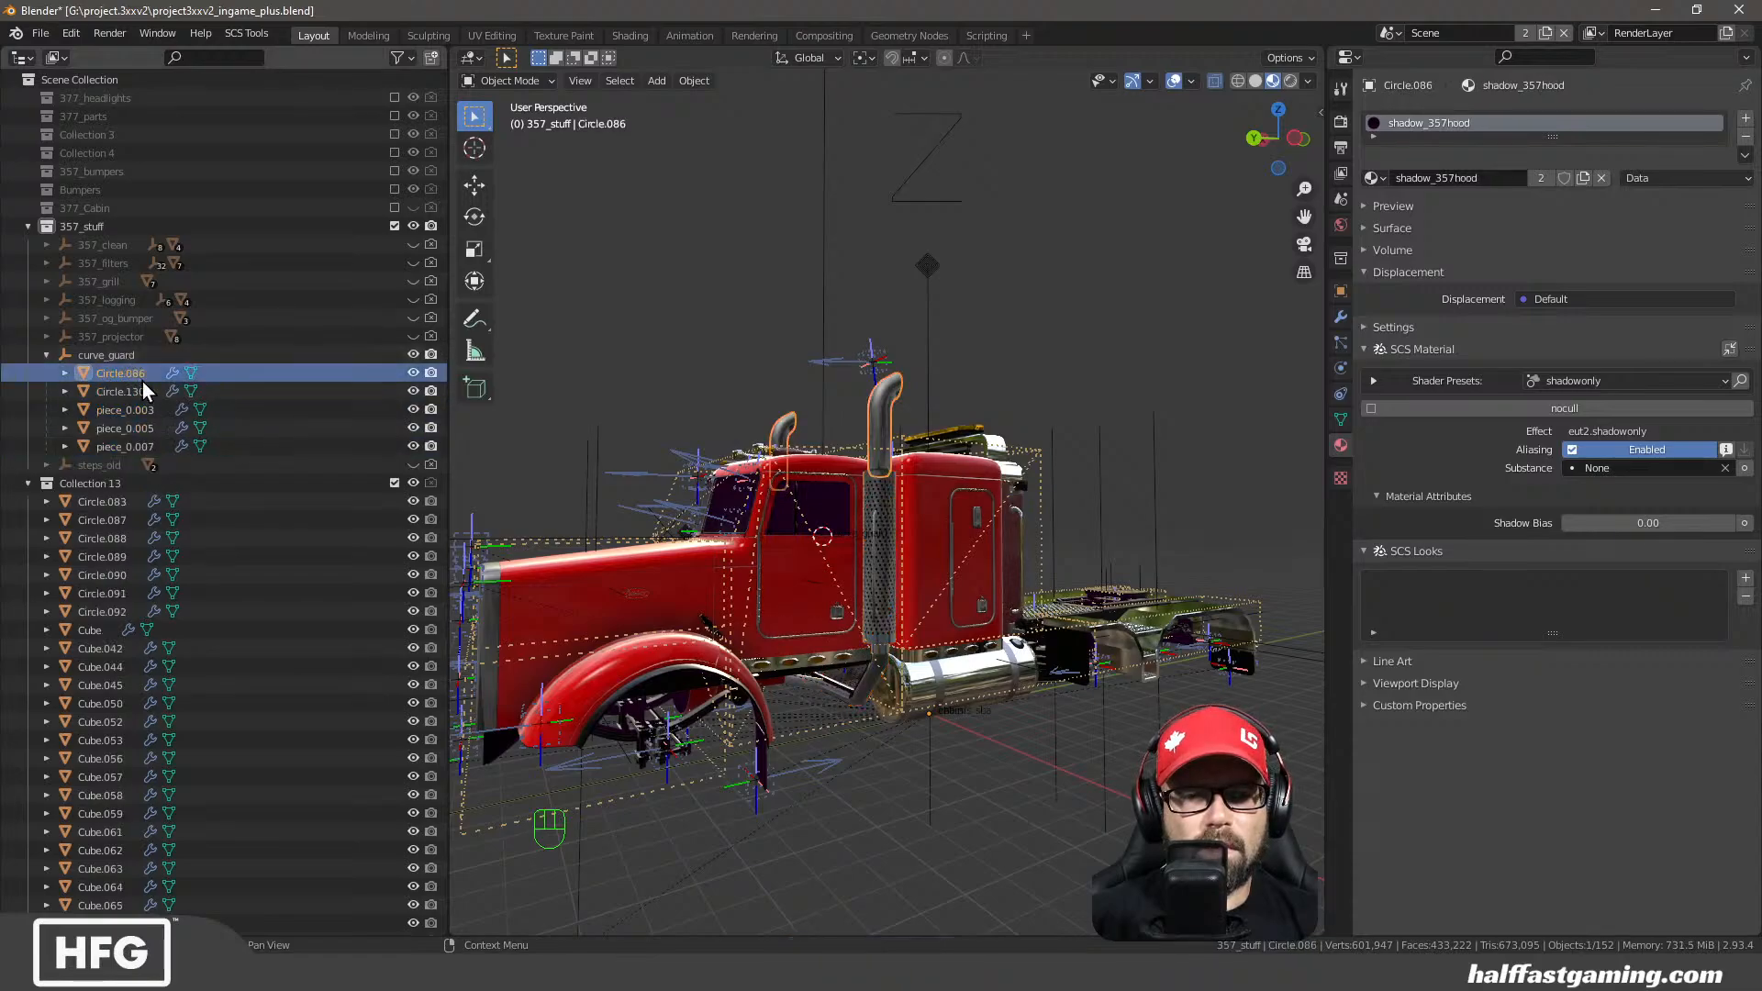
{"action": "left_click_drag", "start_coordinate": [413, 356], "coordinate": [409, 448]}
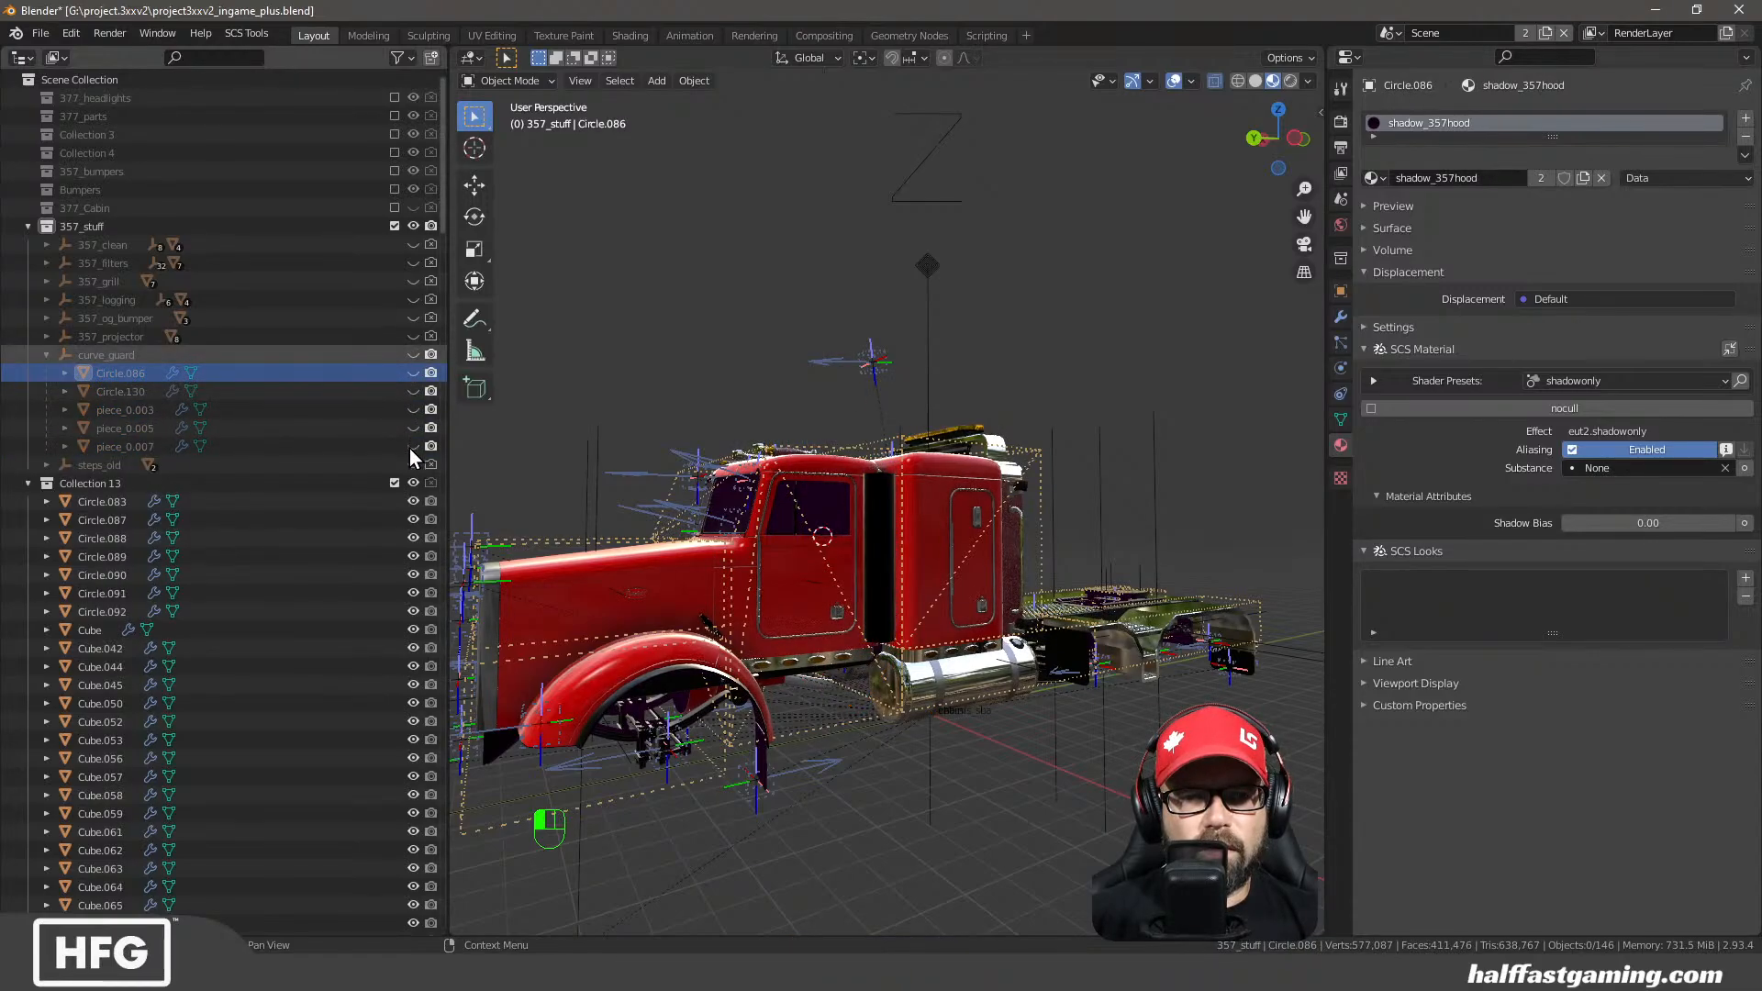
Move the leftover black guard backing piece_0.095 into 357_stuff under curve_guard, and unhide the root with all its children
{"action": "middle_click_drag", "start_coordinate": [807, 514], "coordinate": [878, 527]}
{"action": "left_click", "coordinate": [590, 611]}
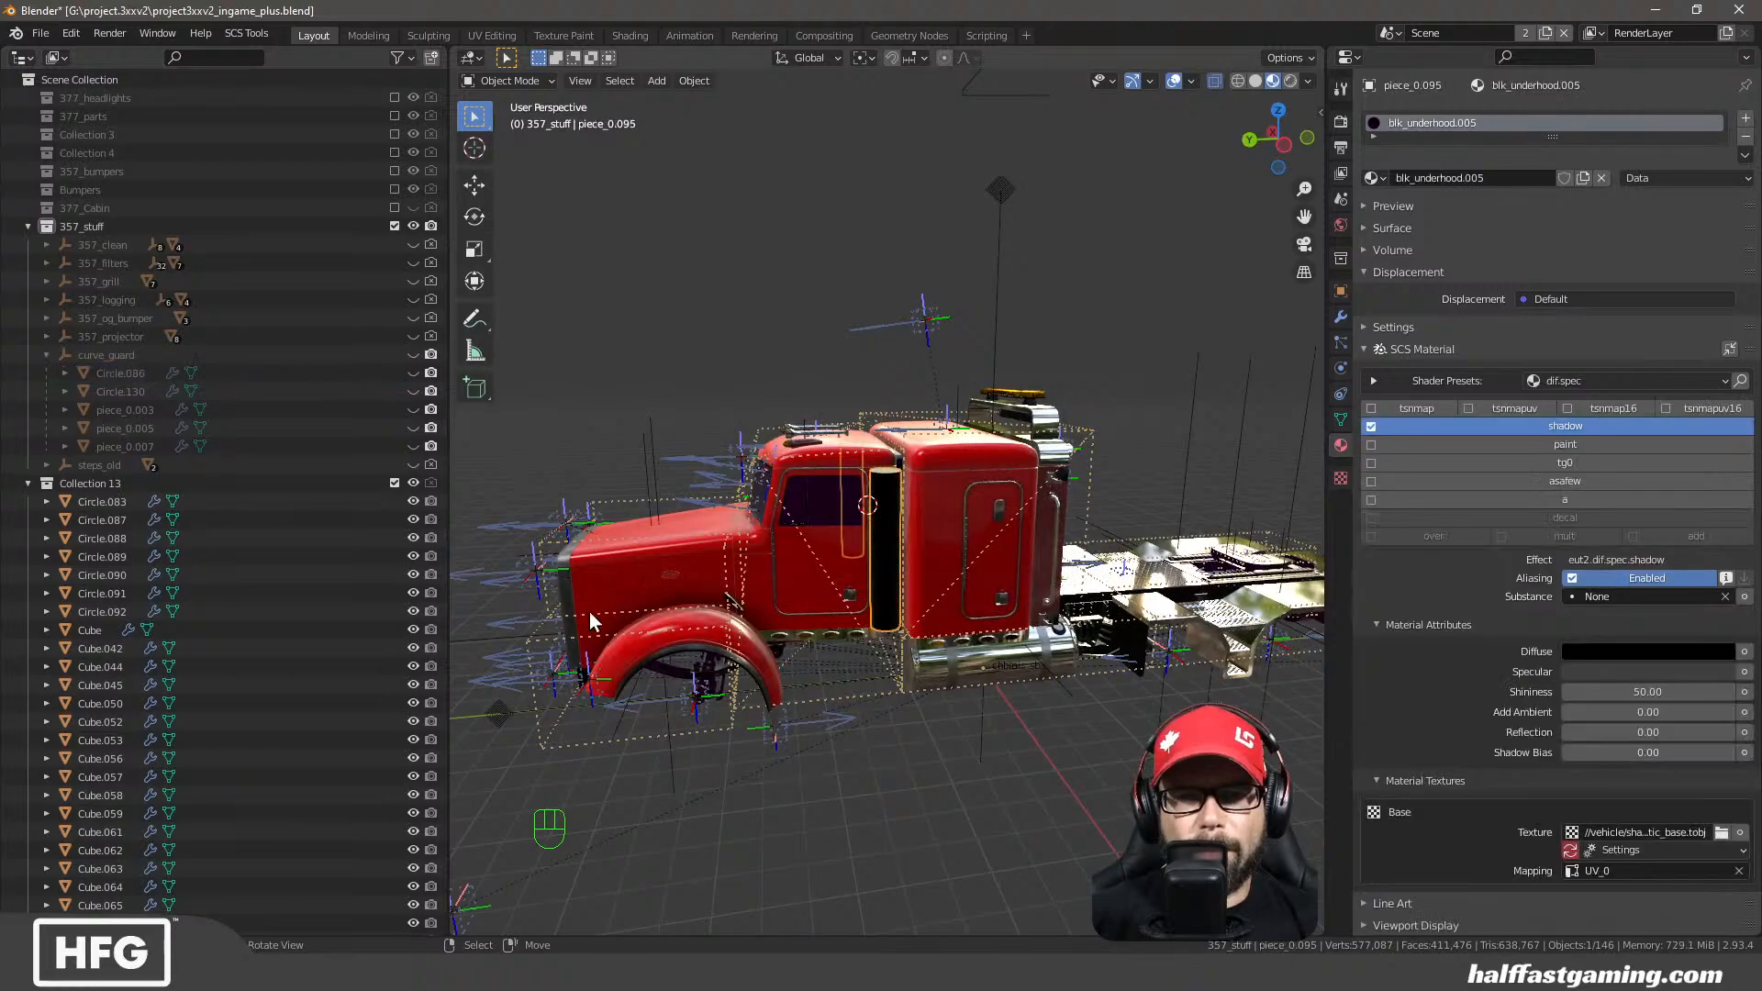
{"action": "middle_click_drag", "start_coordinate": [589, 613], "coordinate": [646, 604]}
{"action": "scroll", "coordinate": [151, 702], "scroll_direction": "down", "scroll_amount": 9}
{"action": "scroll", "coordinate": [146, 724], "scroll_direction": "up", "scroll_amount": 4}
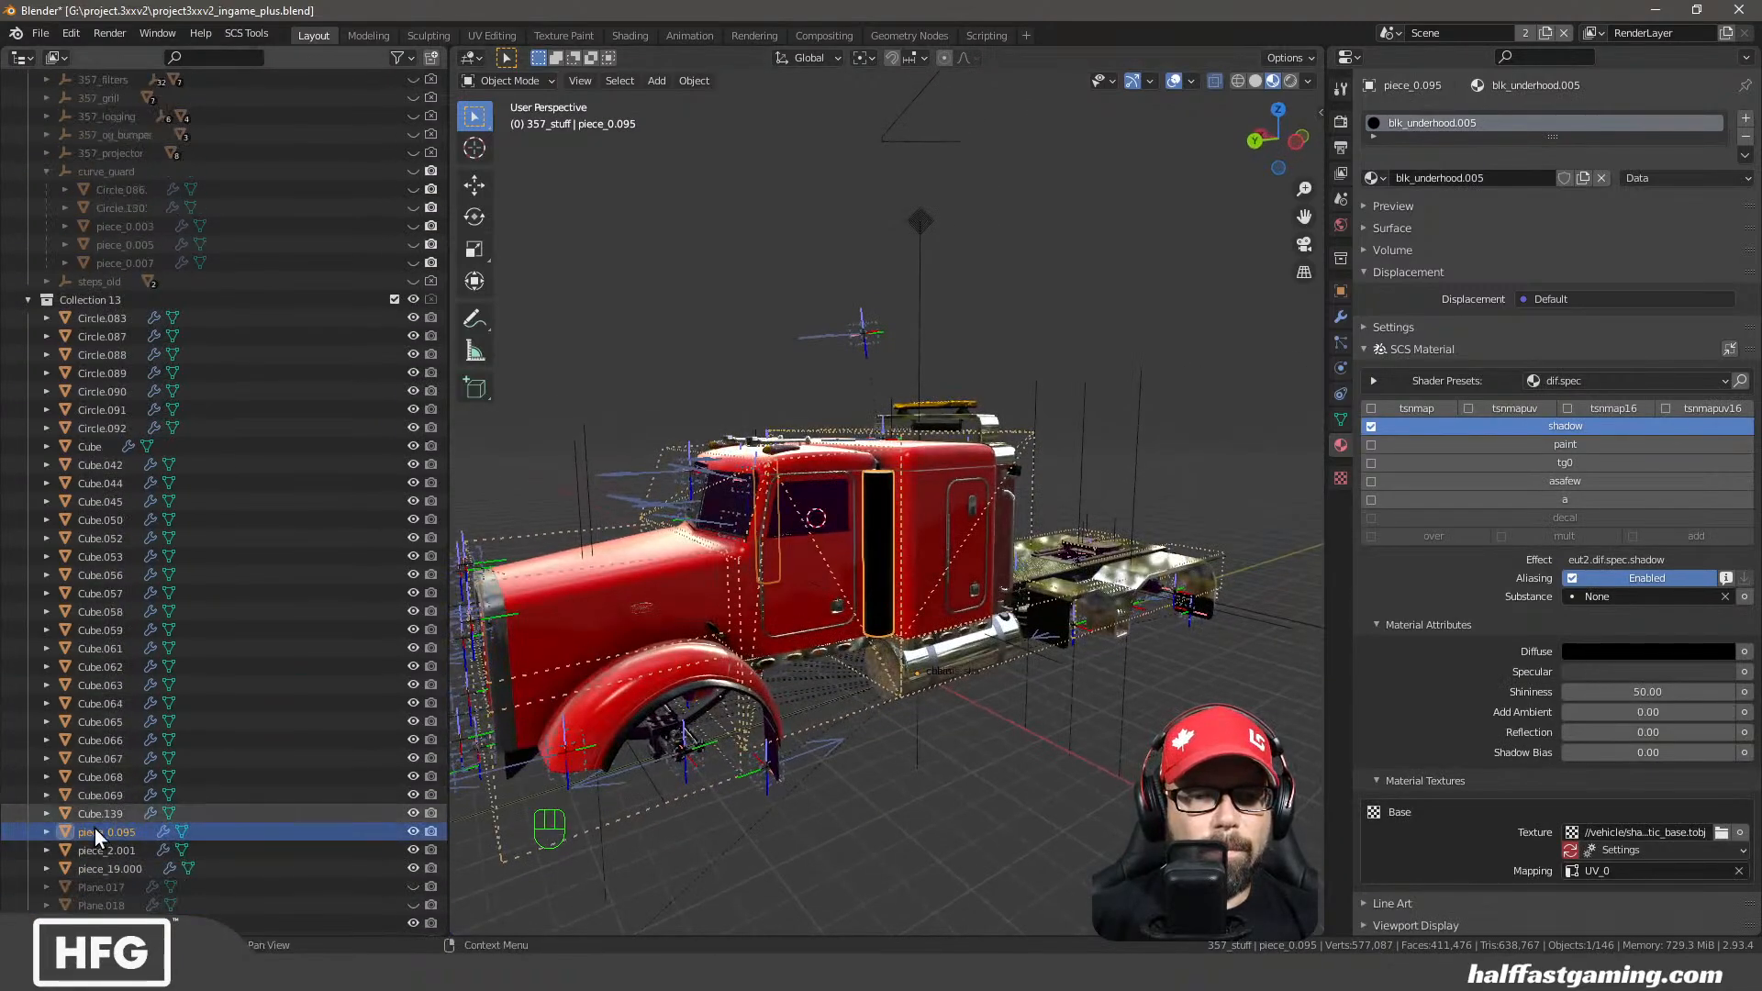
{"action": "mouse_move", "coordinate": [96, 832]}
{"action": "left_mouse_down"}
{"action": "mouse_move", "coordinate": [65, 832]}
{"action": "mouse_move", "coordinate": [116, 476]}
{"action": "mouse_move", "coordinate": [101, 50]}
{"action": "mouse_move", "coordinate": [114, 238]}
{"action": "mouse_move", "coordinate": [70, 835]}
{"action": "left_mouse_up"}
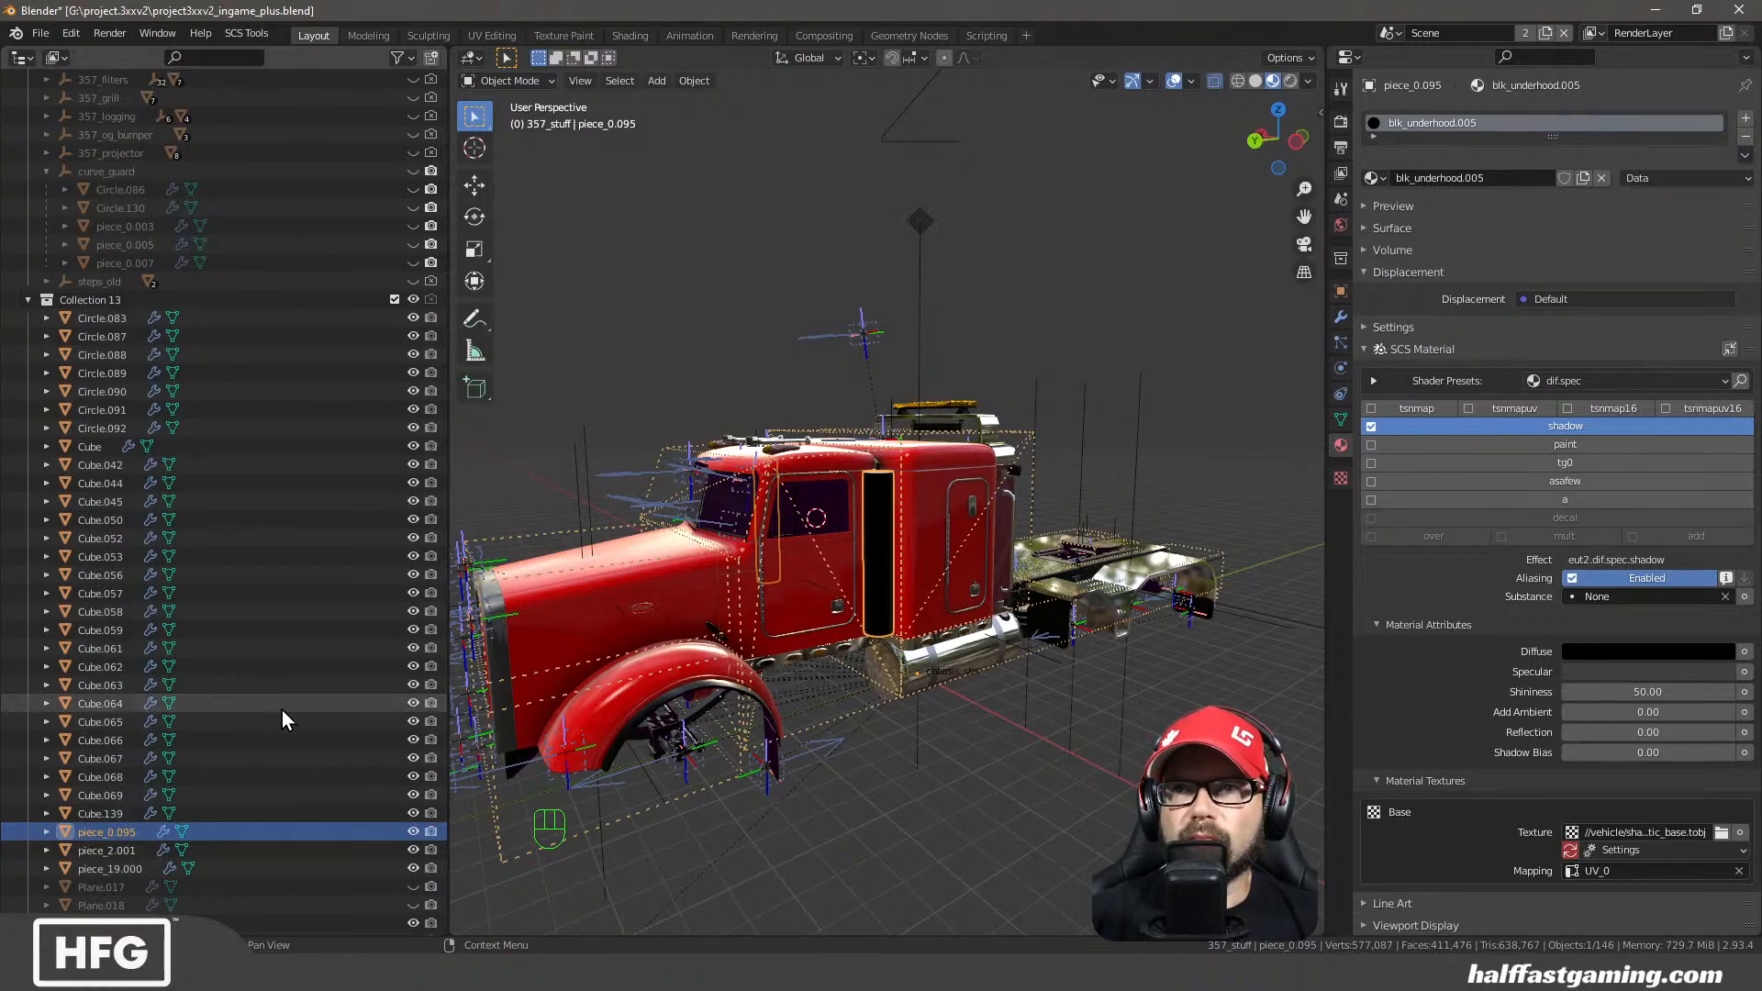
{"action": "scroll", "coordinate": [281, 717], "scroll_direction": "up", "scroll_amount": 1}
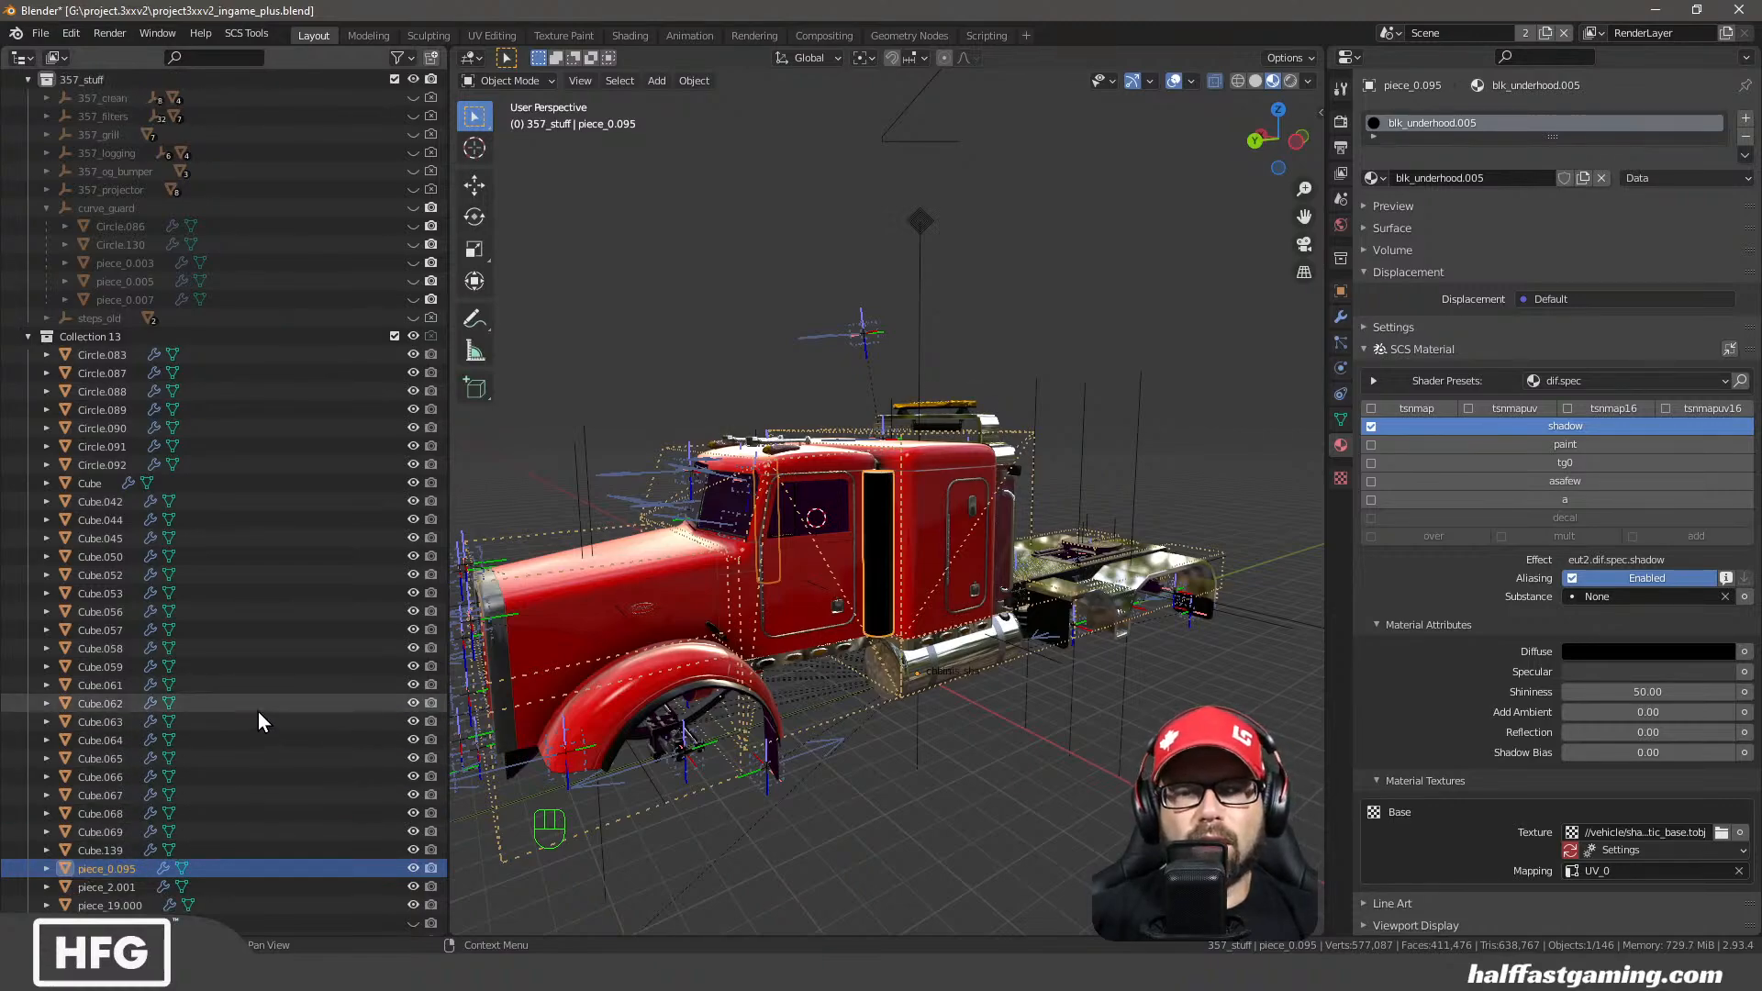
{"action": "scroll", "coordinate": [257, 712], "scroll_direction": "up", "scroll_amount": 2}
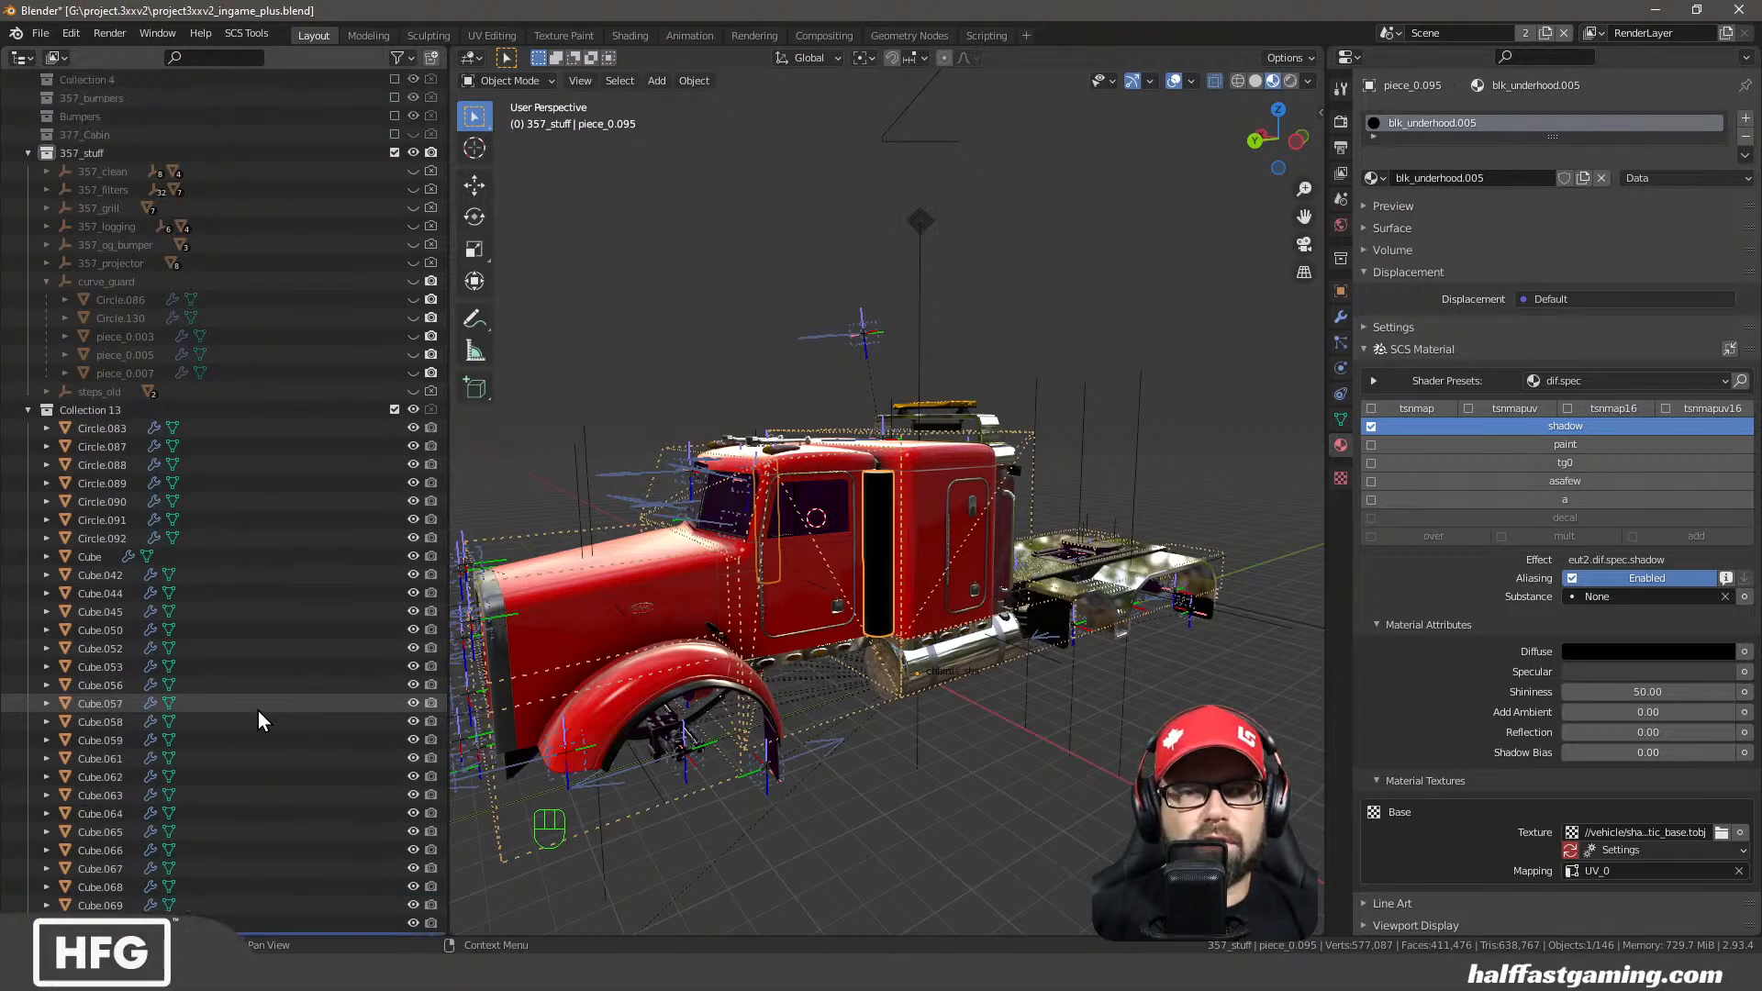
{"action": "scroll", "coordinate": [245, 774], "scroll_direction": "down", "scroll_amount": 1}
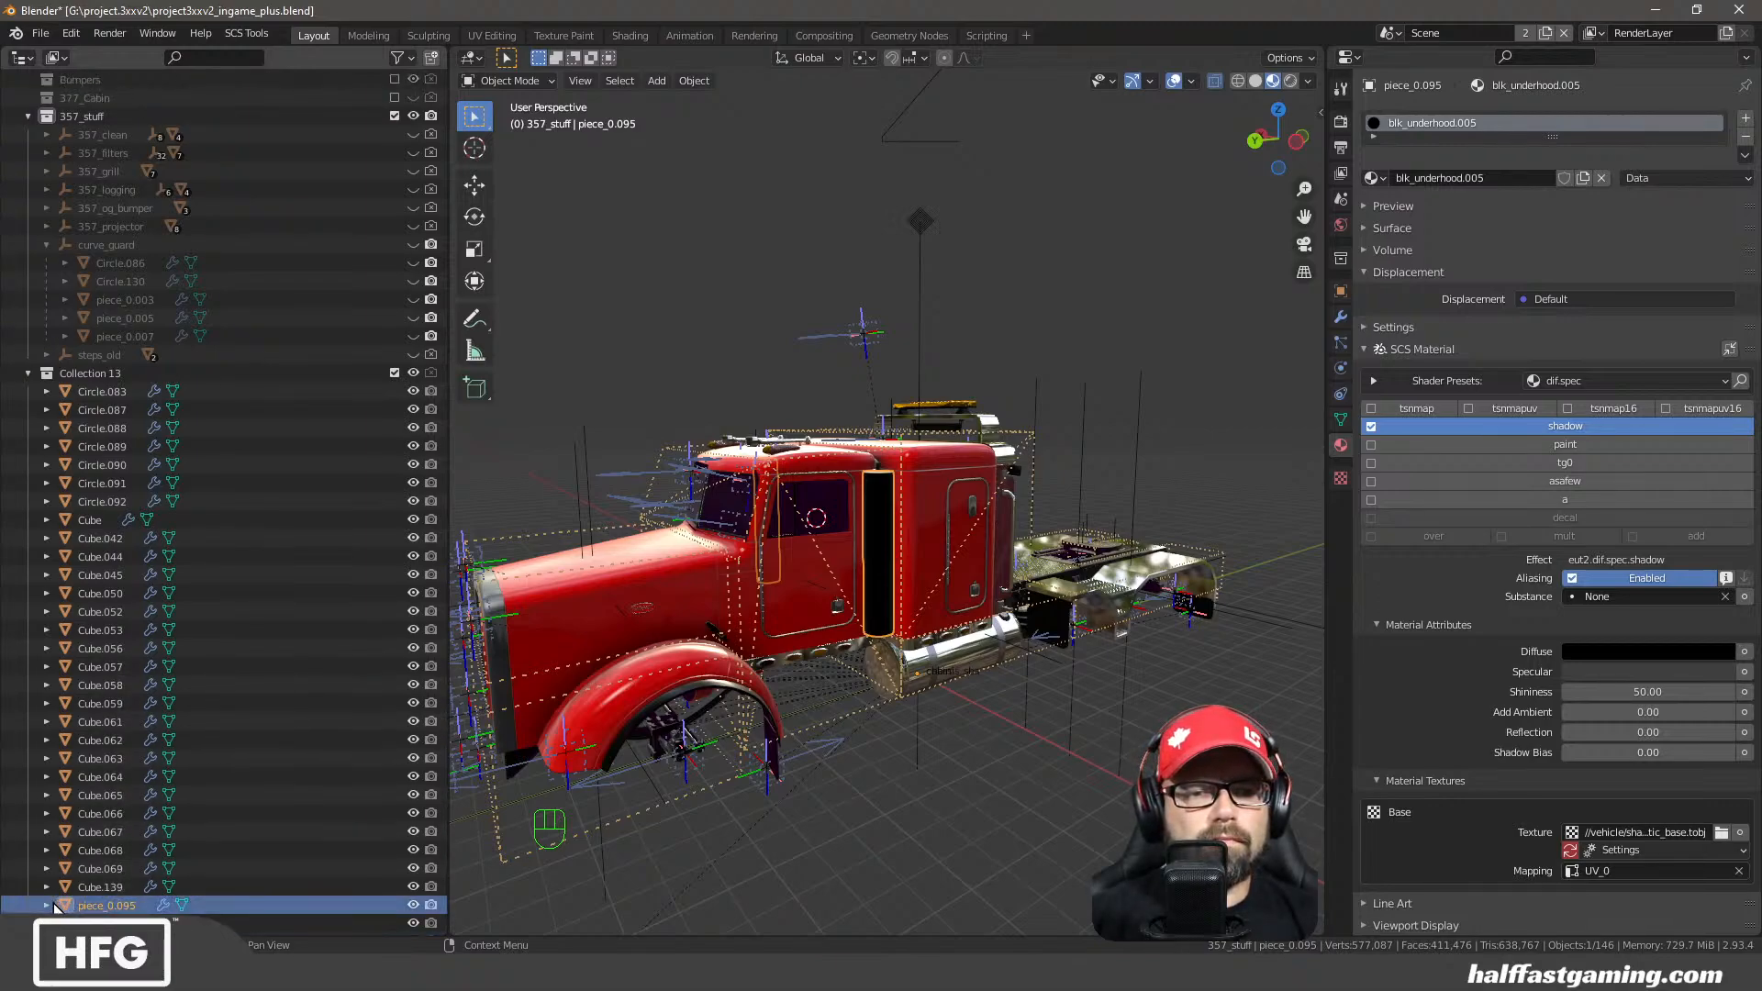
{"action": "left_click_drag", "start_coordinate": [74, 905], "coordinate": [97, 147]}
{"action": "left_click_drag", "start_coordinate": [83, 134], "coordinate": [84, 128]}
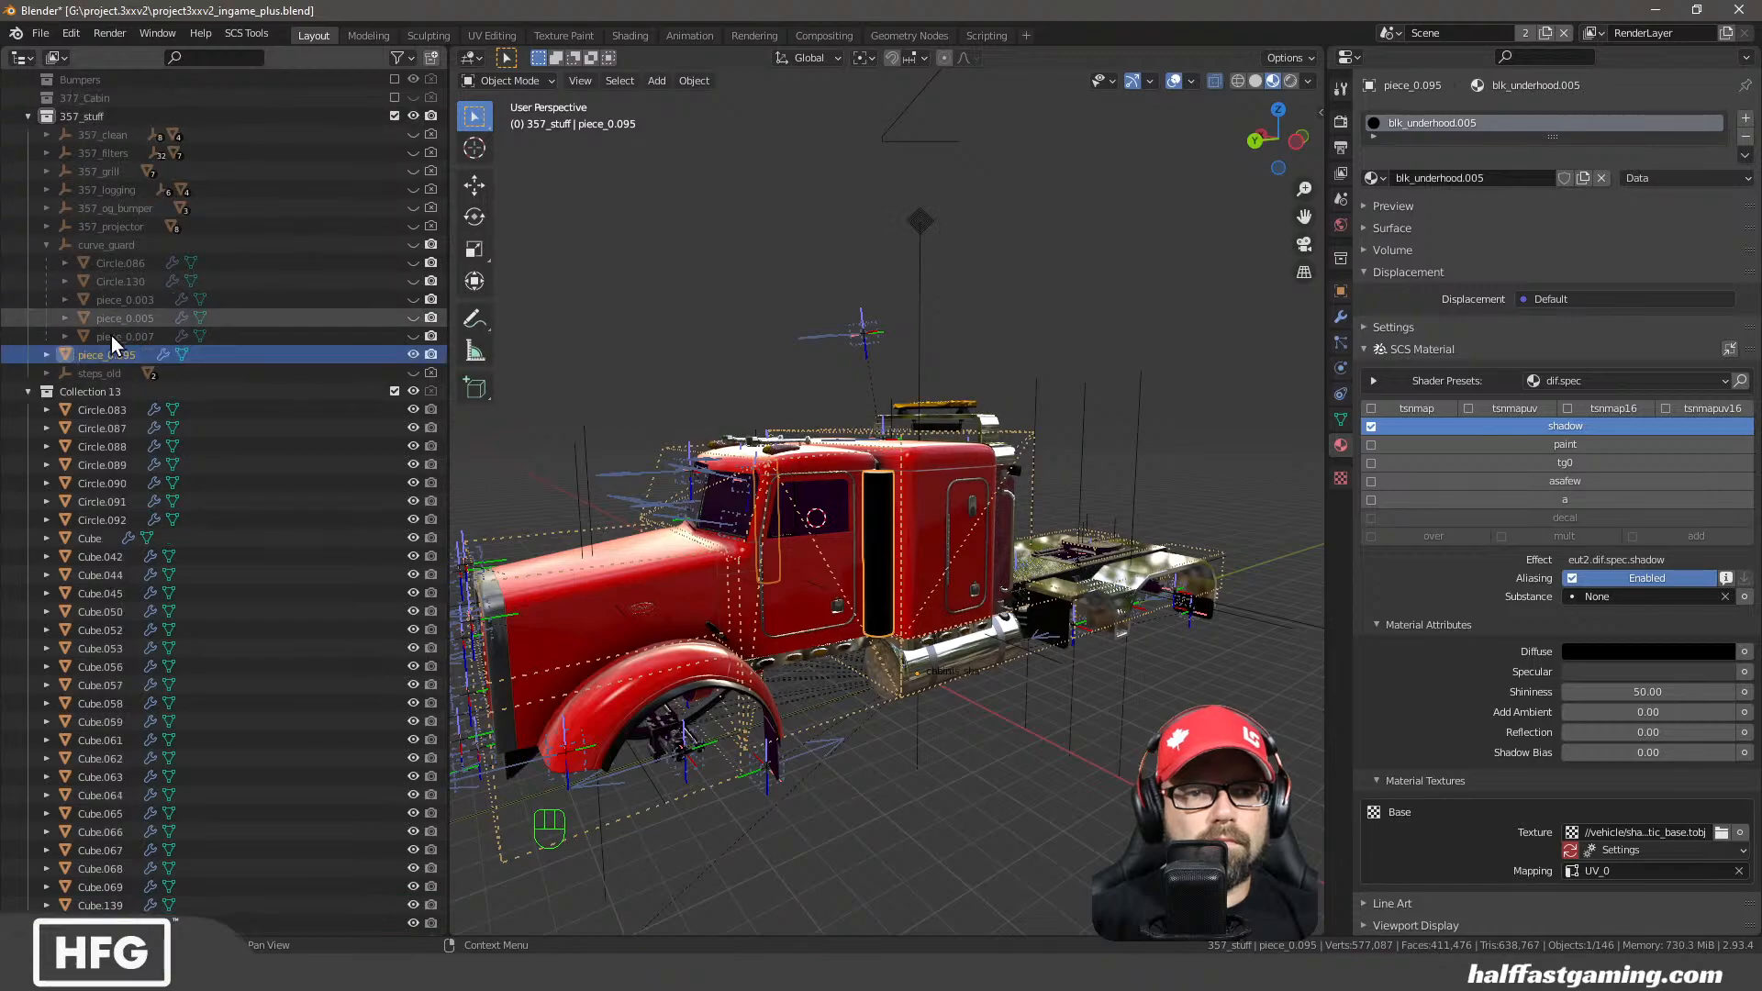
{"action": "left_click_drag", "start_coordinate": [69, 356], "coordinate": [97, 244]}
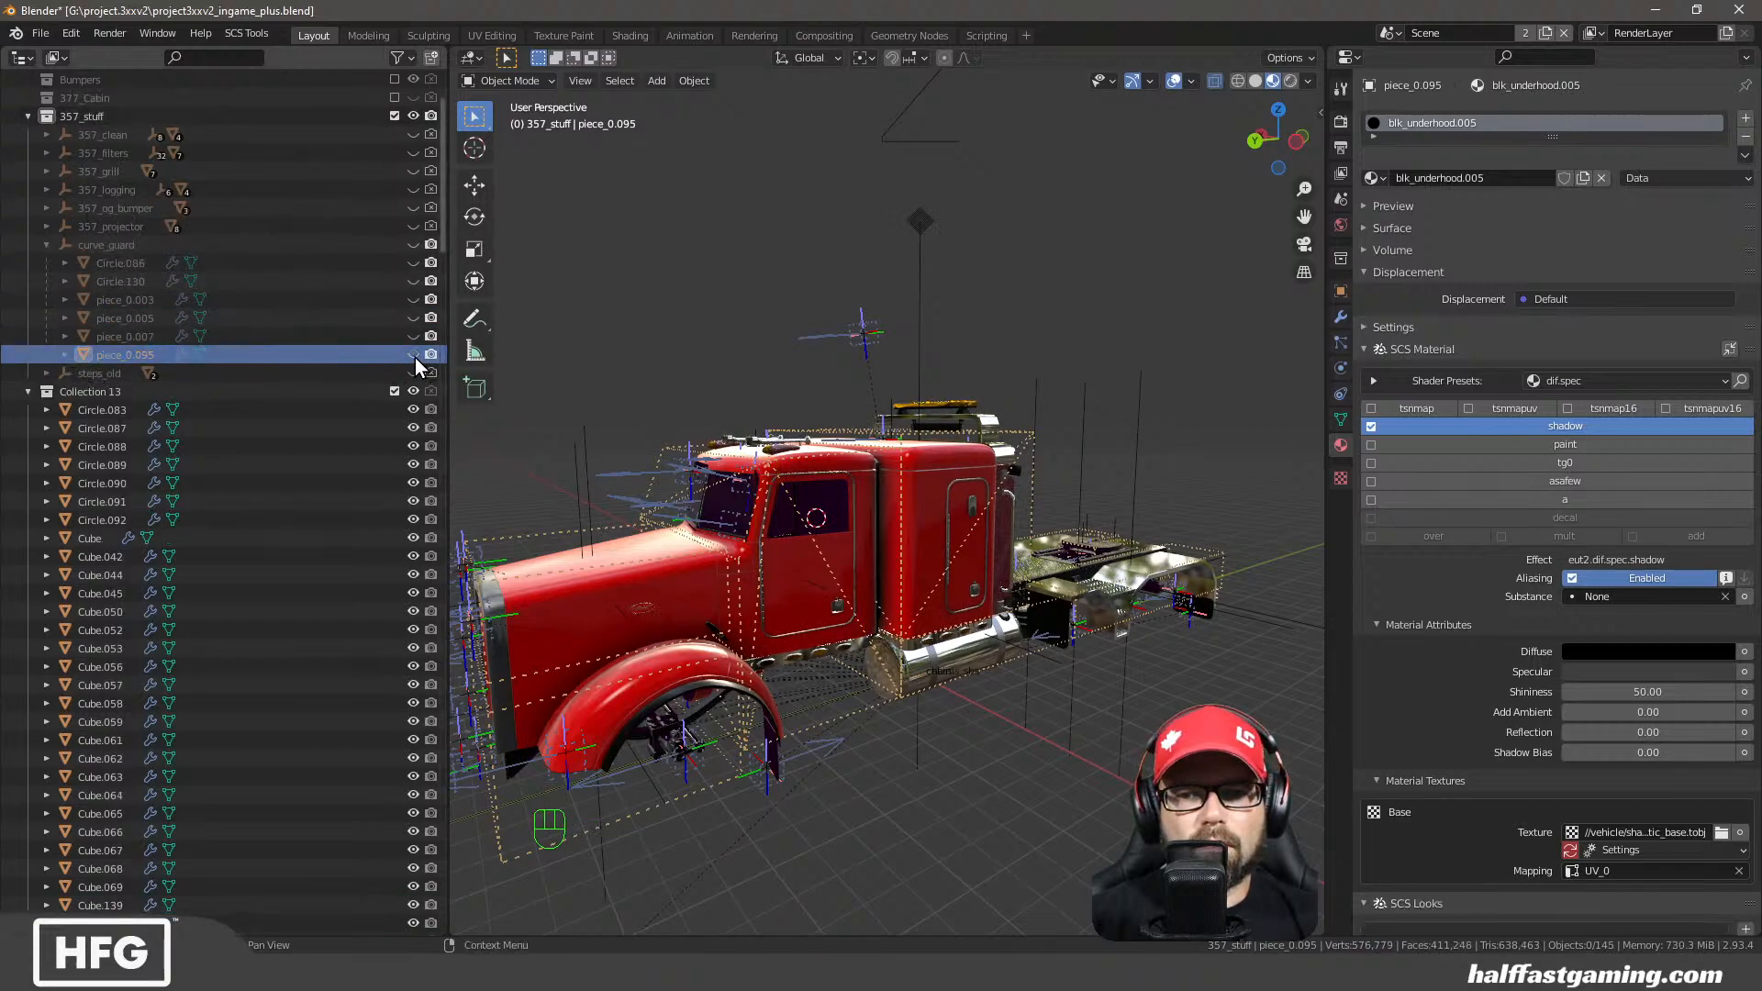
{"action": "left_click_drag", "start_coordinate": [415, 356], "coordinate": [417, 250]}
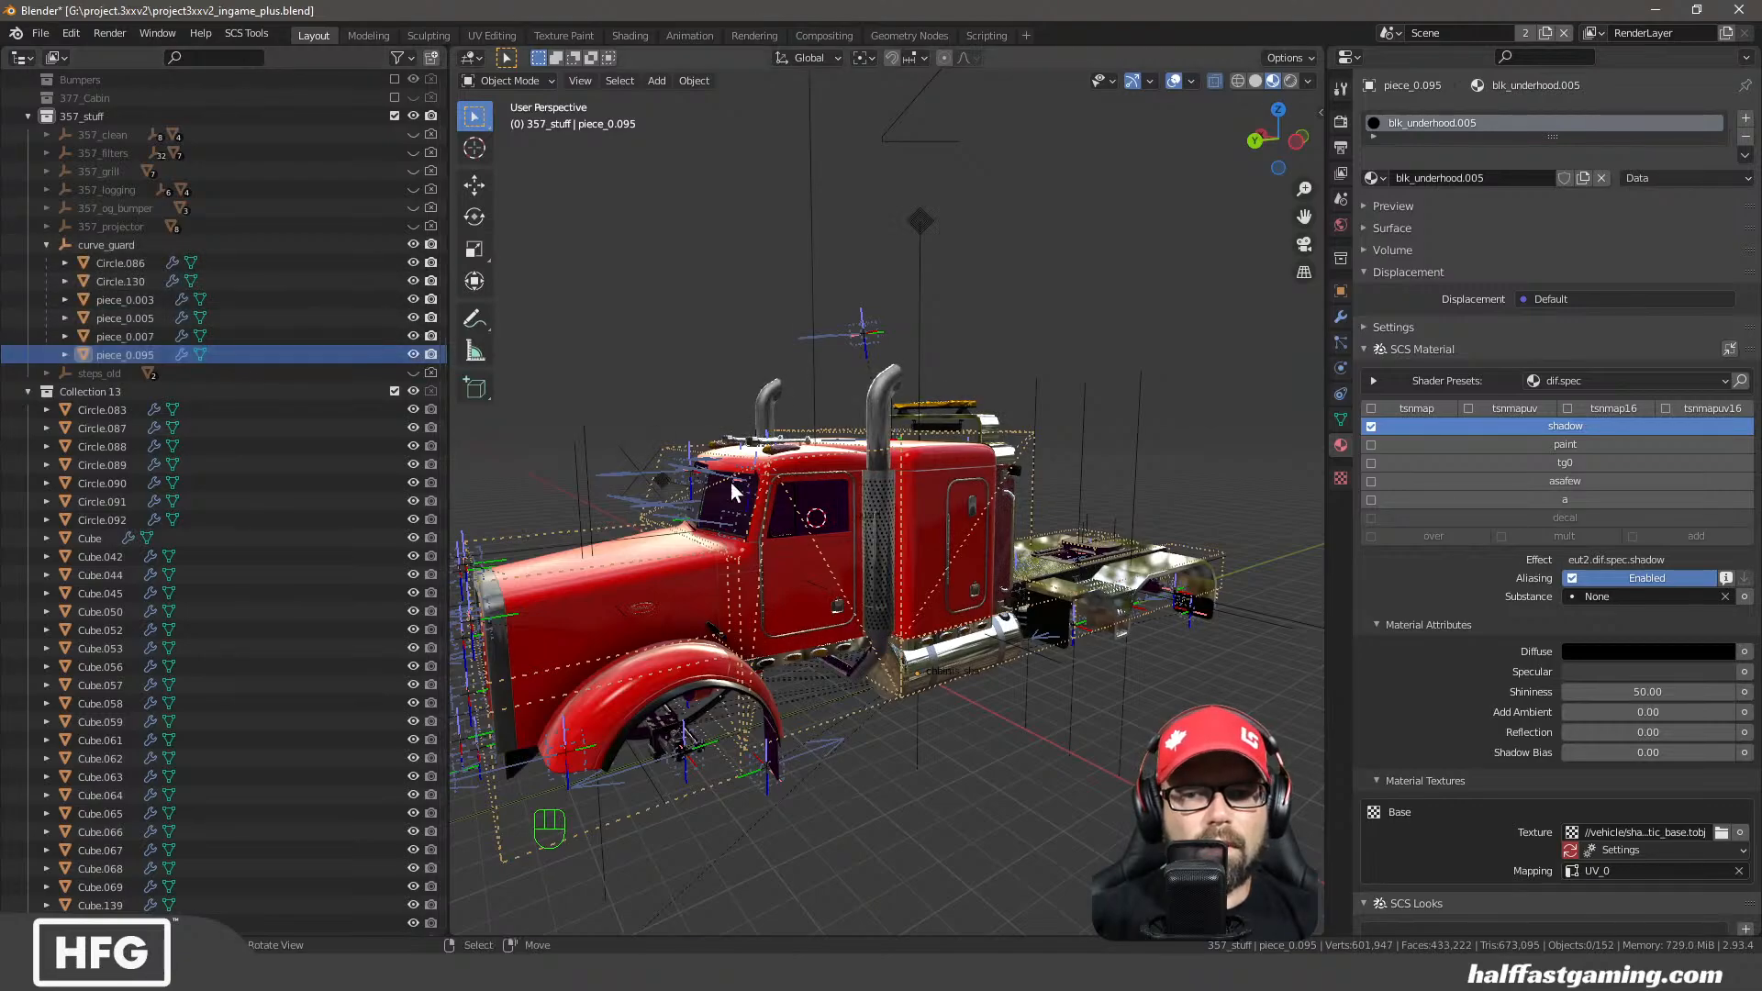
Check the material and shader of each child mesh under curve_guard, from Circle.086 to piece_0.095
{"action": "middle_click_drag", "start_coordinate": [730, 483], "coordinate": [470, 525]}
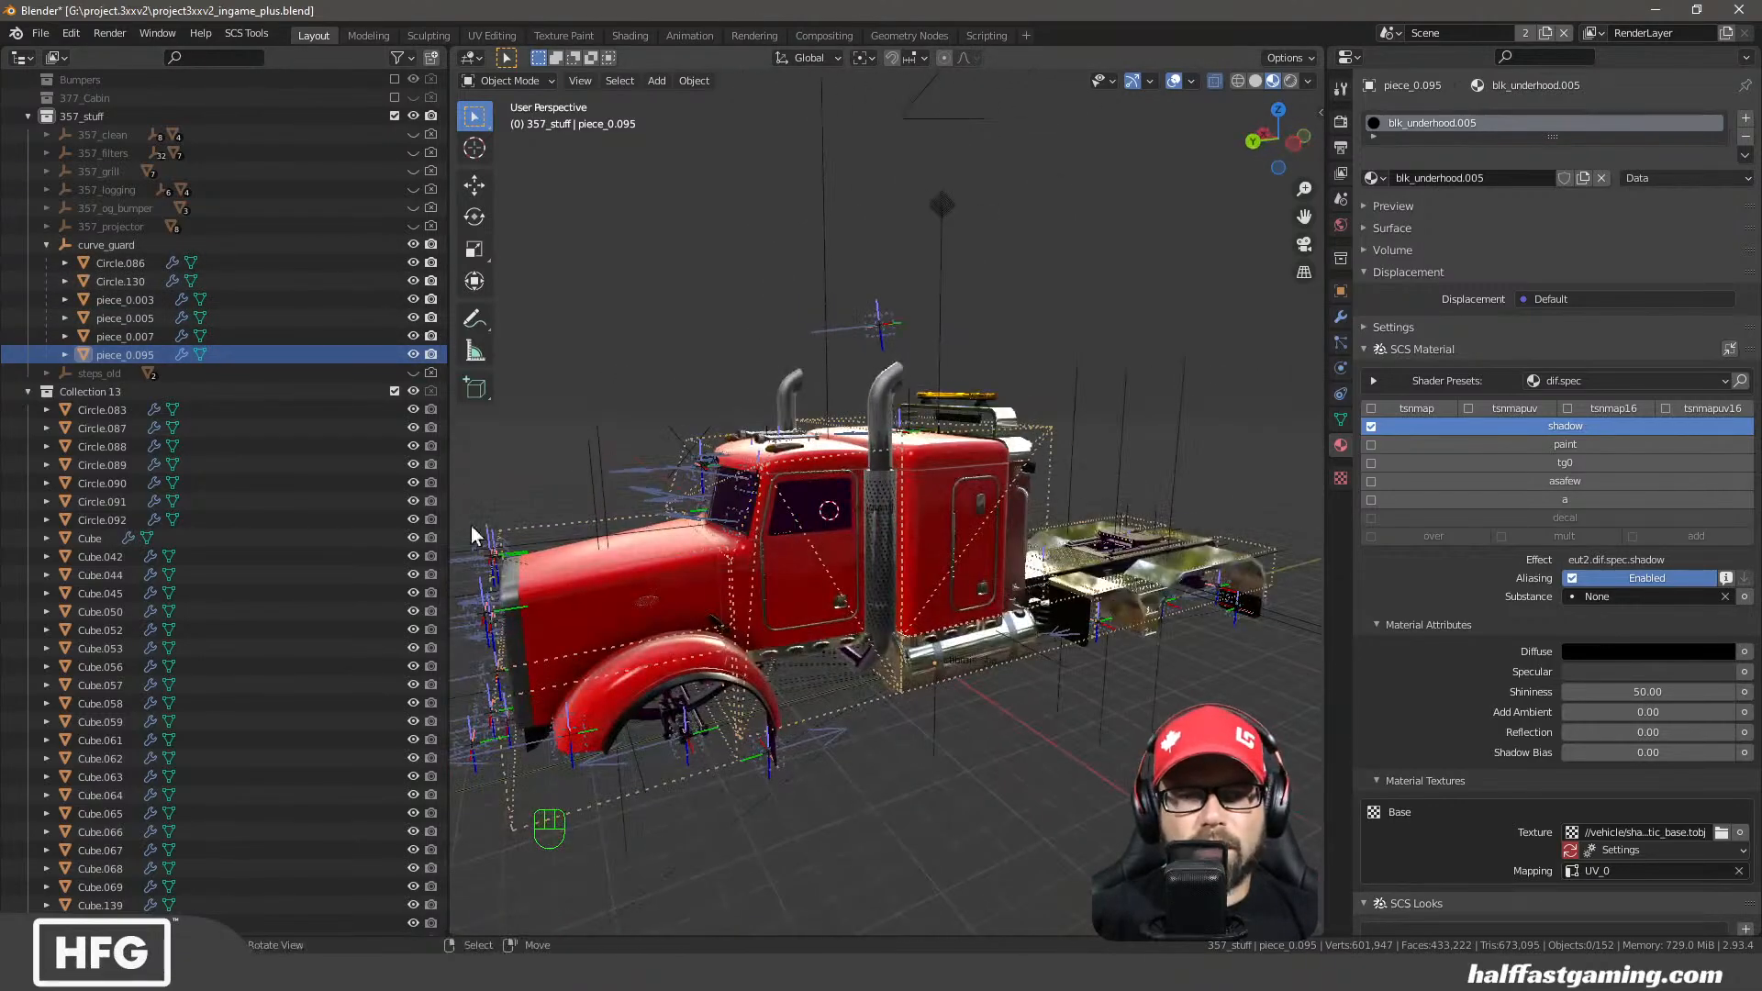
{"action": "left_click", "coordinate": [112, 263]}
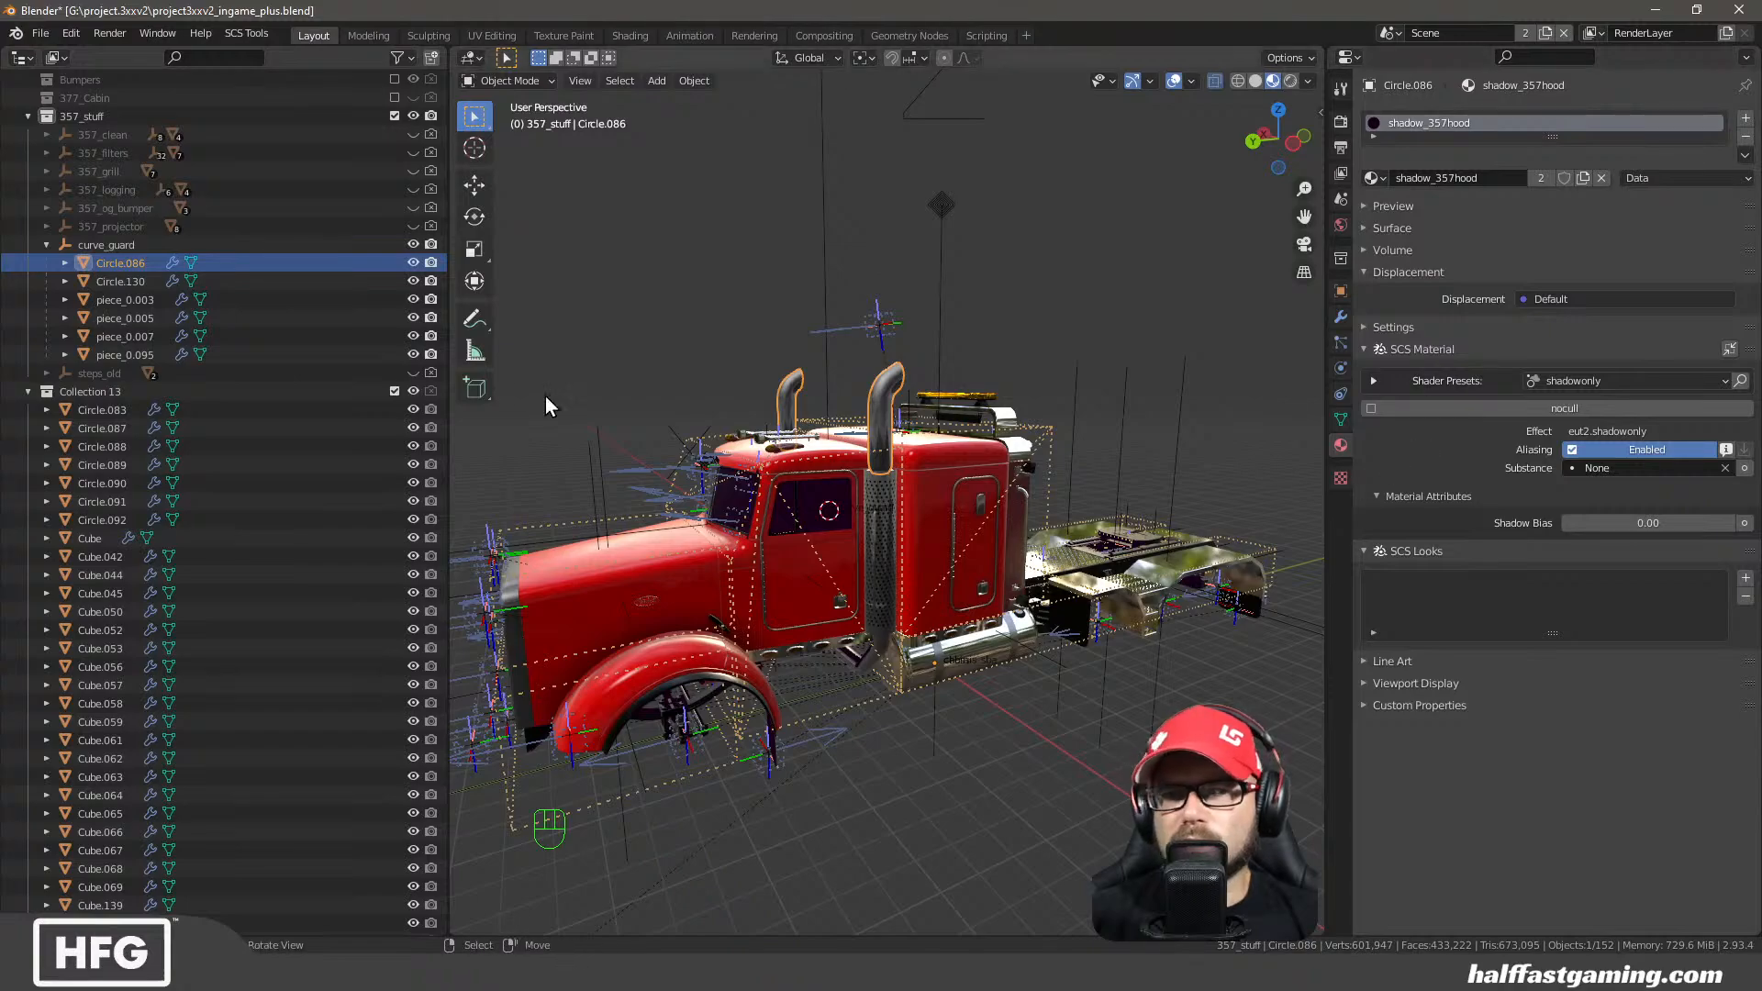
{"action": "left_click", "coordinate": [125, 280]}
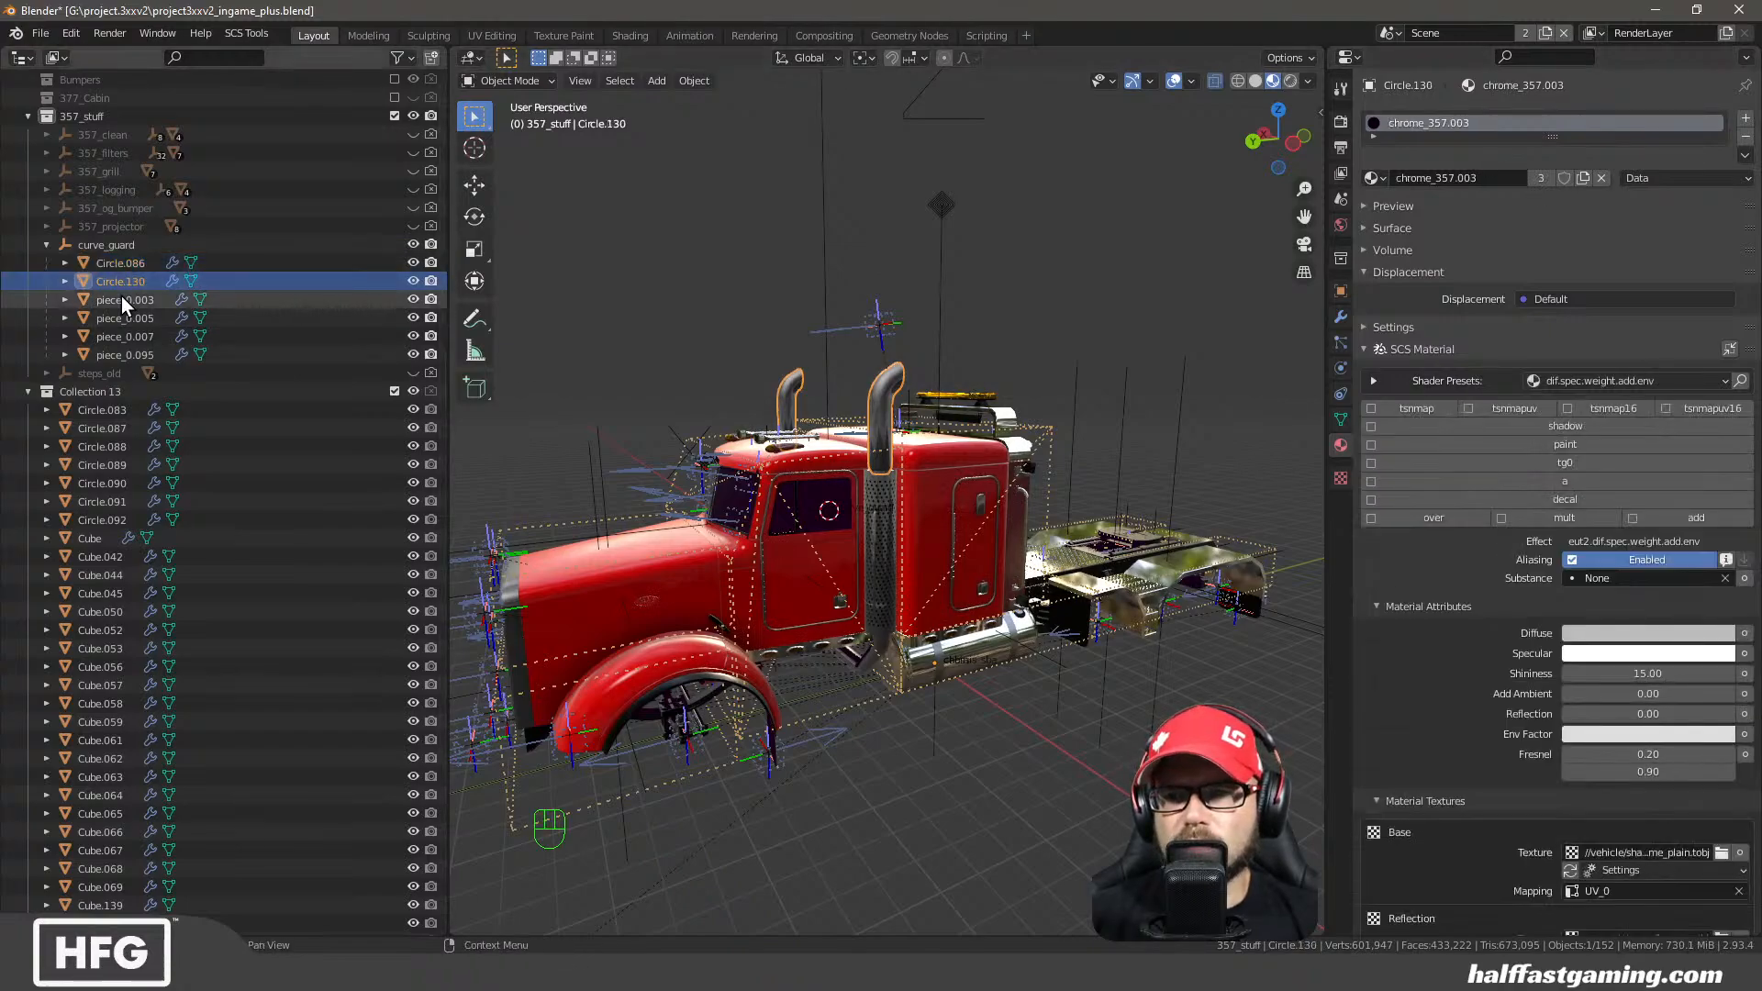
{"action": "left_click", "coordinate": [122, 300]}
{"action": "left_click", "coordinate": [134, 316]}
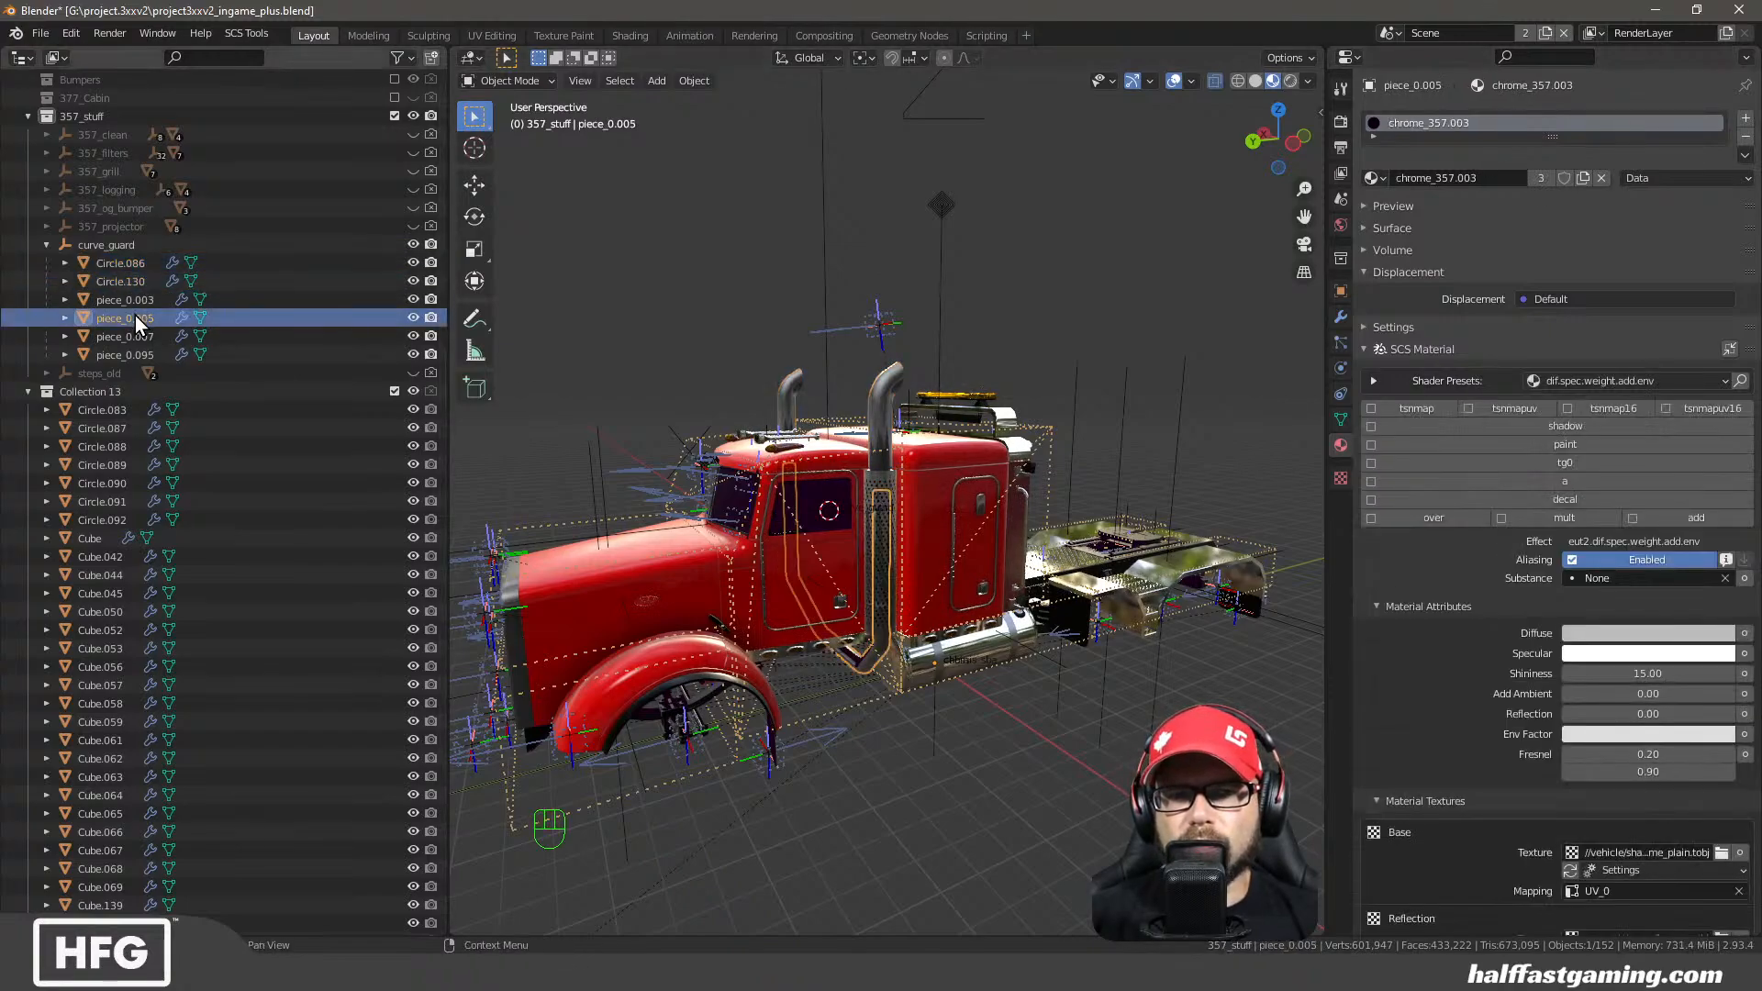
{"action": "left_click", "coordinate": [140, 337]}
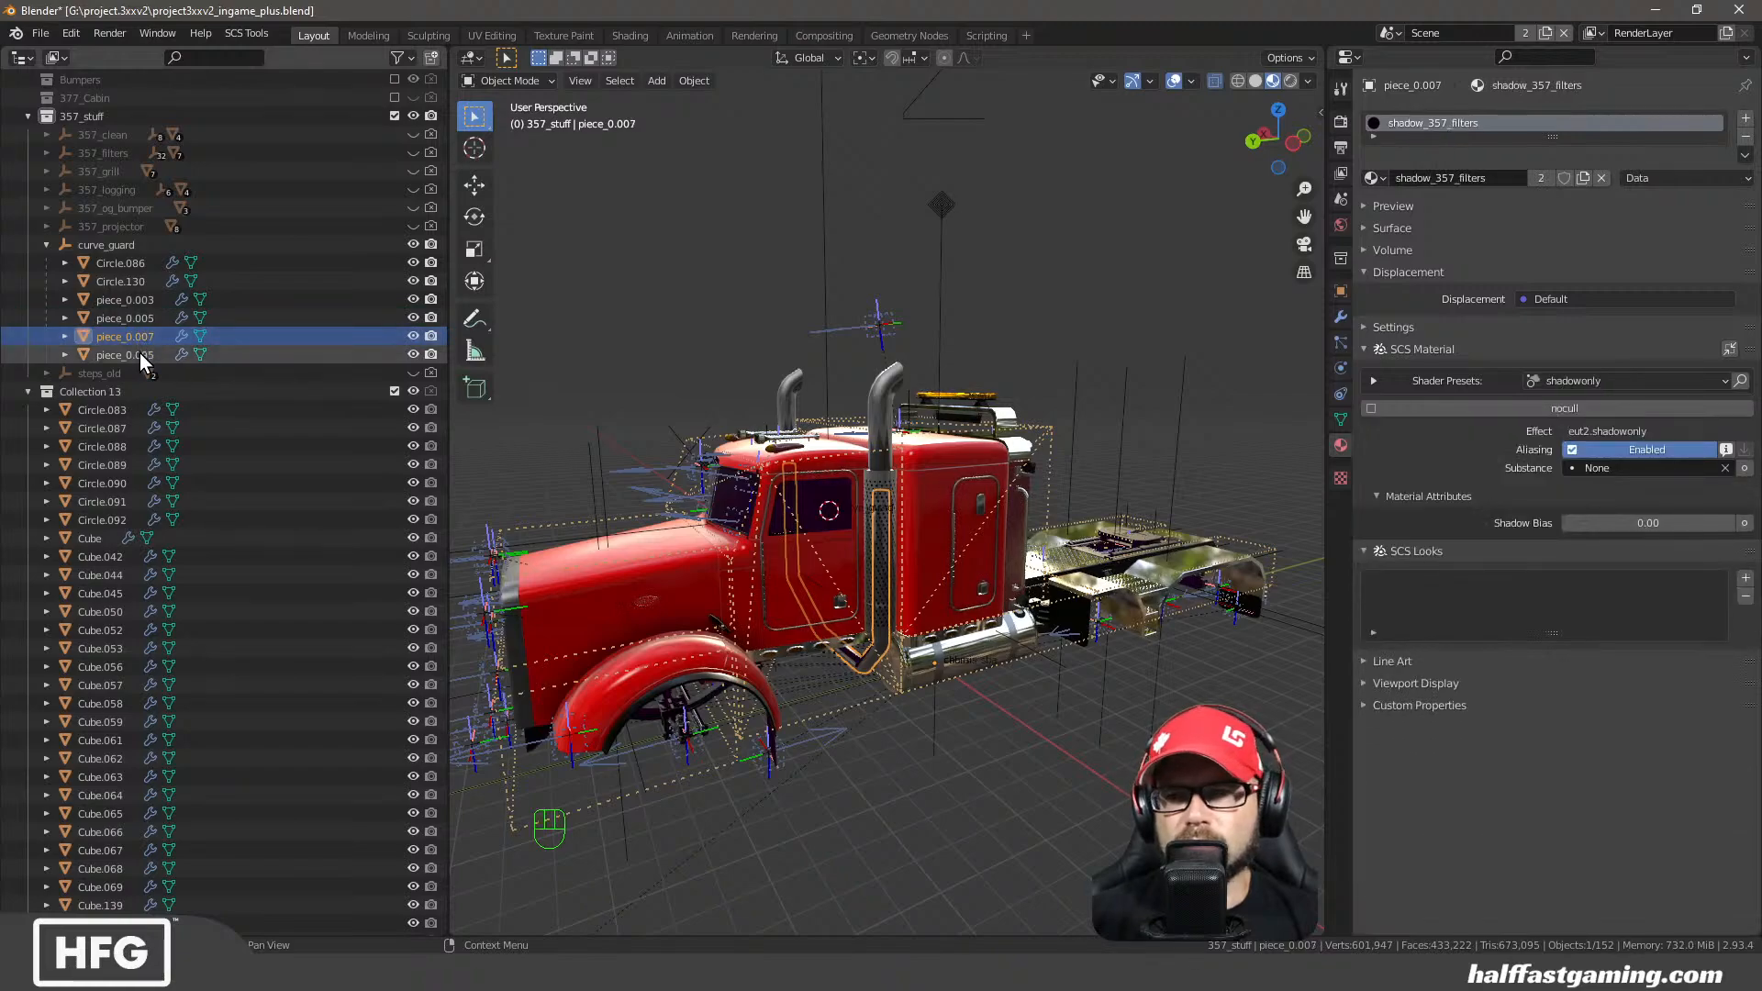
{"action": "left_click", "coordinate": [144, 353]}
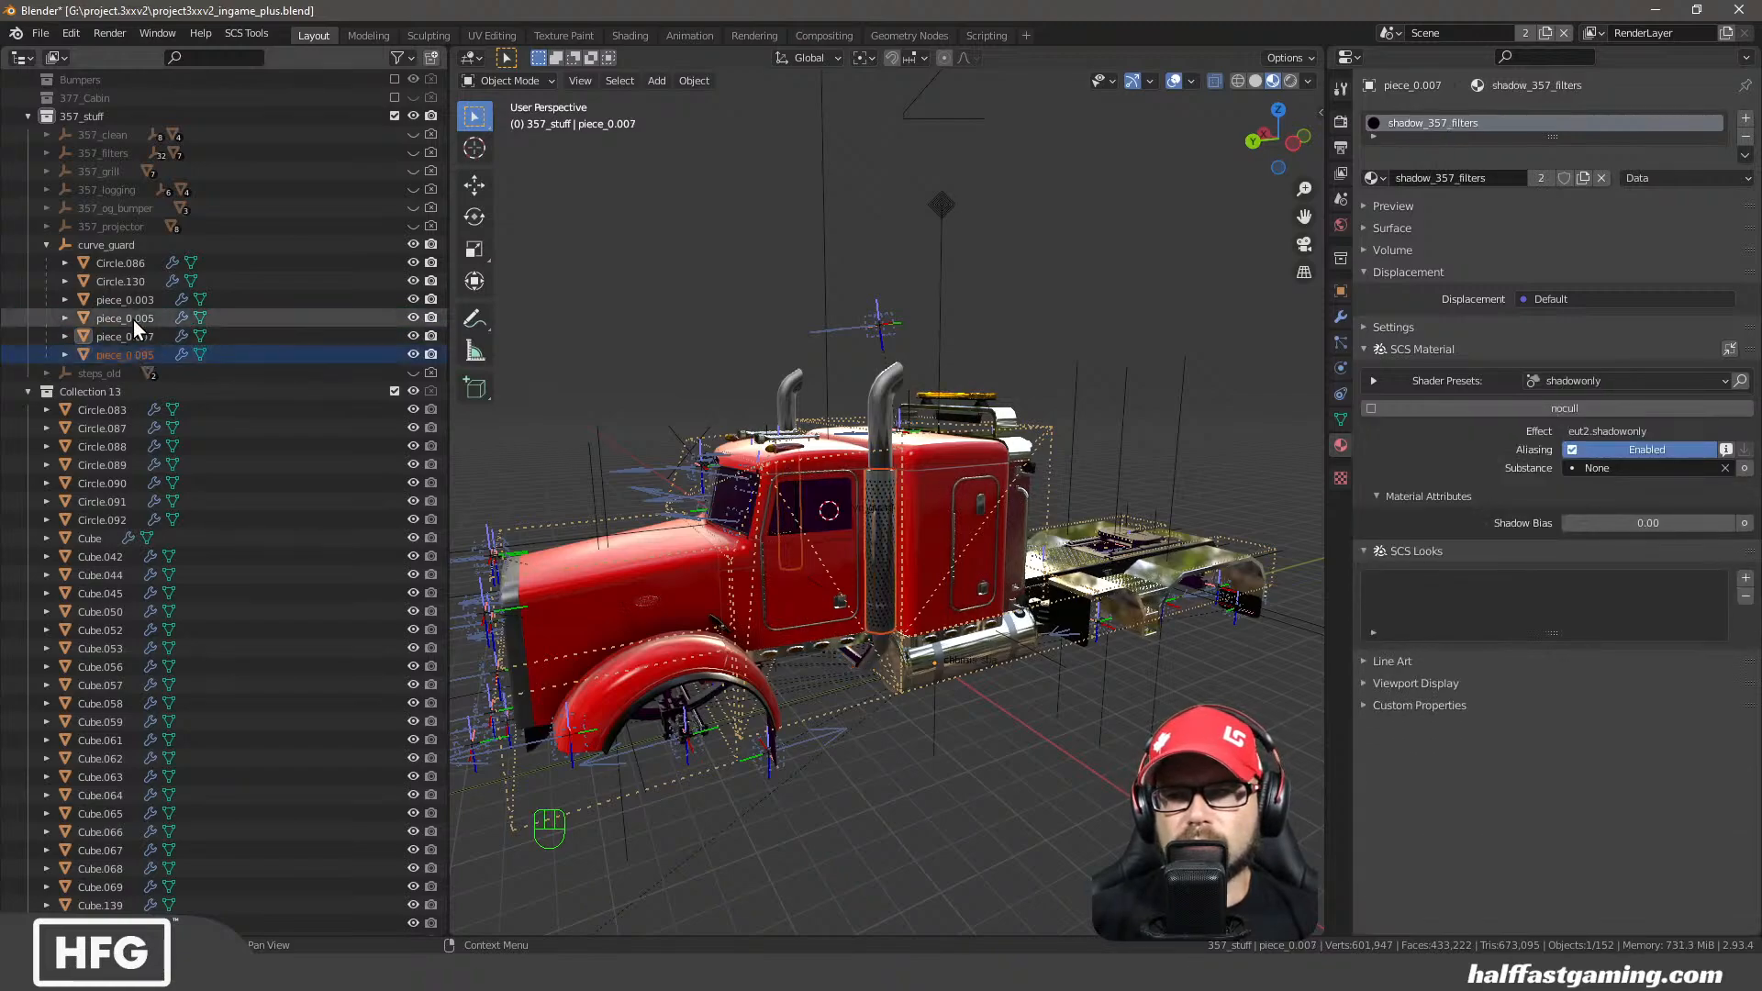
{"action": "left_click", "coordinate": [114, 356]}
Set the curve_guard root's custom export path to the vehicle\truck\project_3xx\accessory\exhaust folder
{"action": "left_click", "coordinate": [103, 246]}
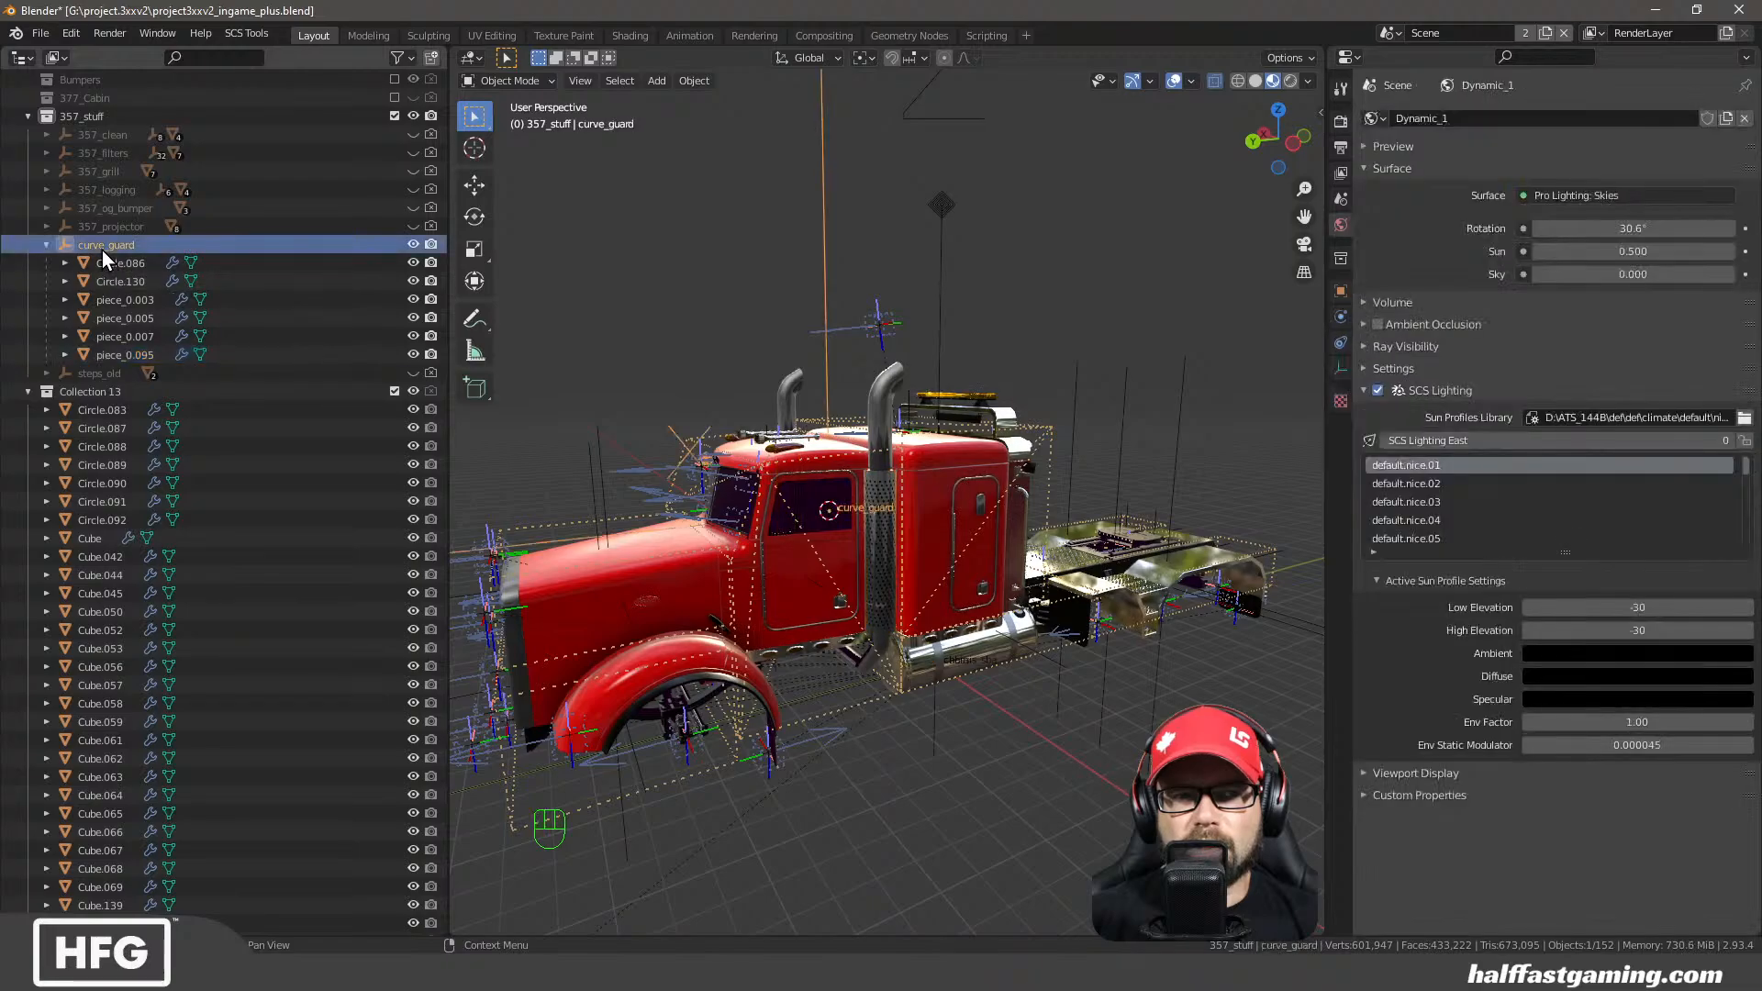
{"action": "left_click", "coordinate": [1342, 289]}
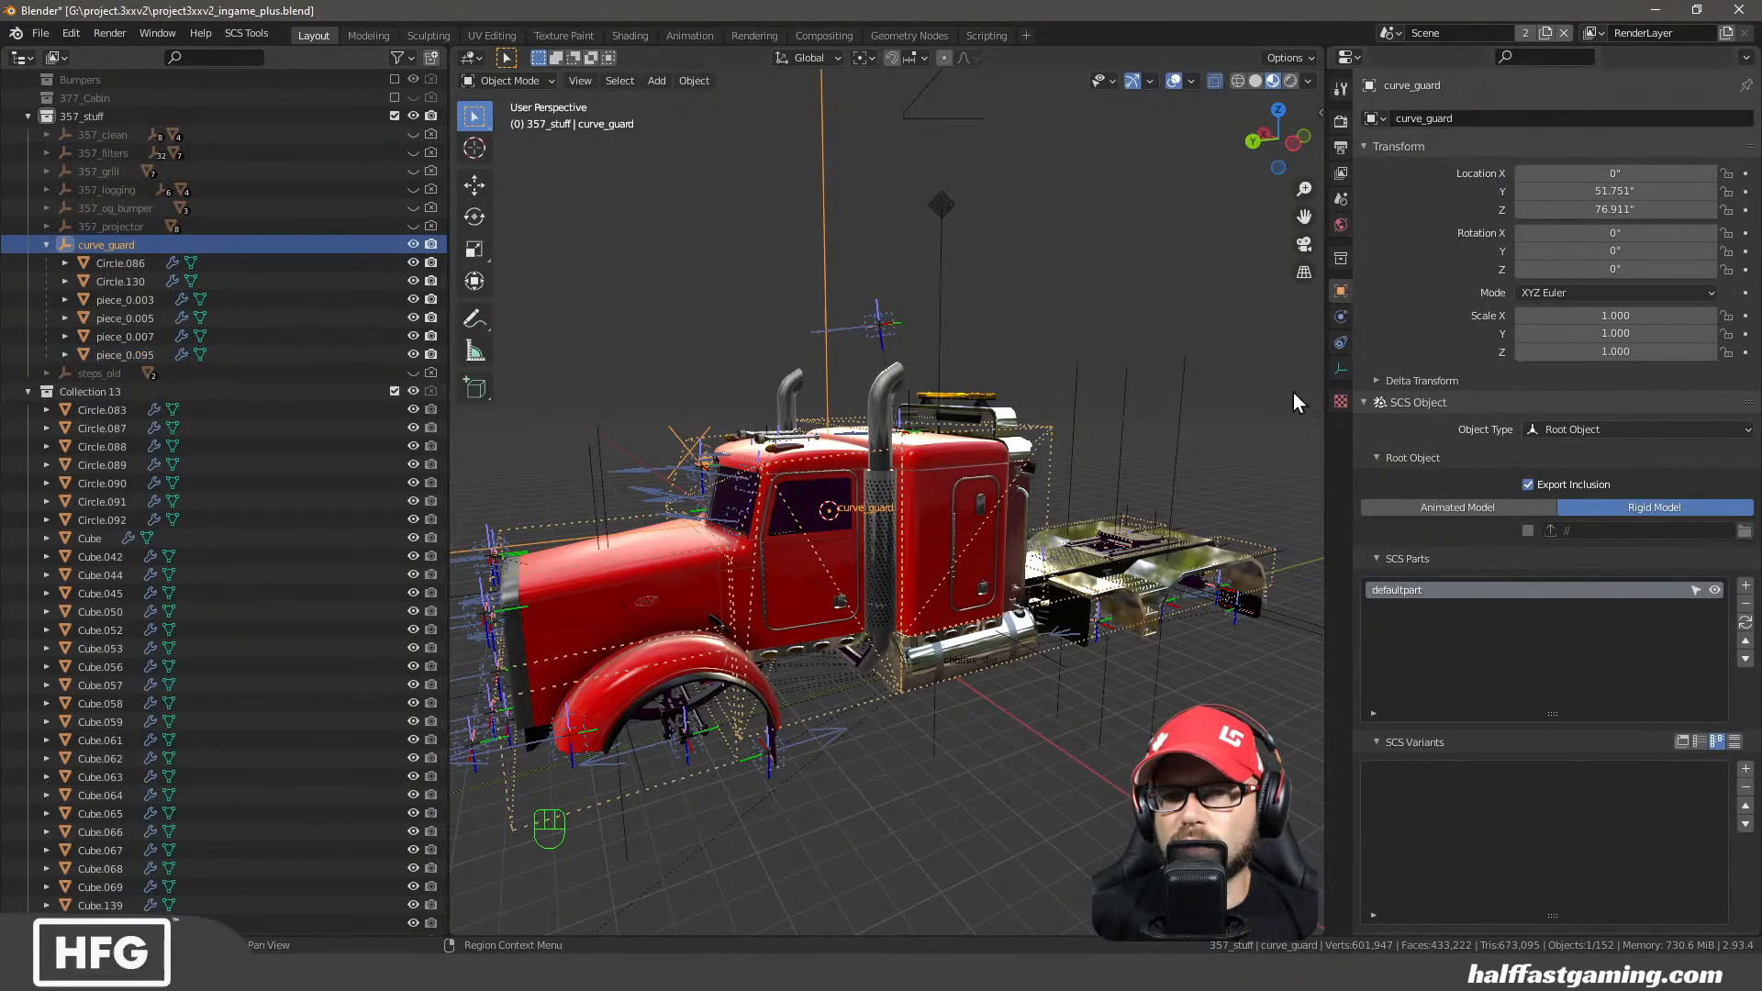
{"action": "left_click", "coordinate": [1743, 530]}
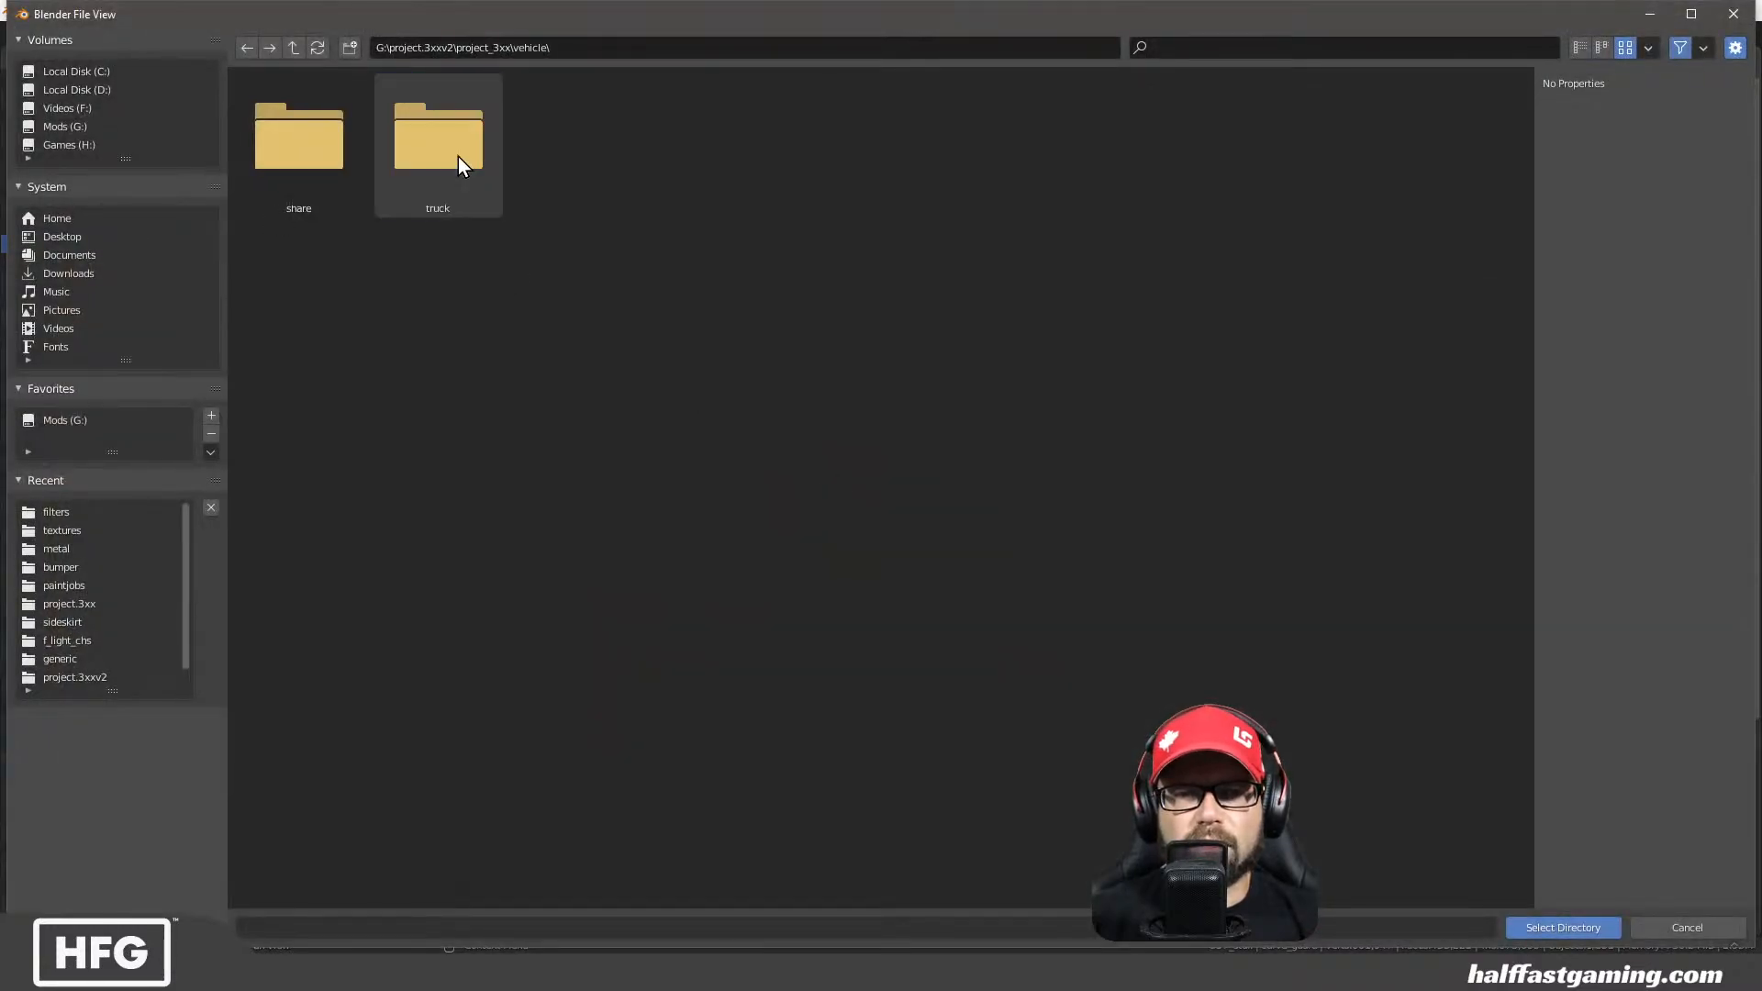
{"action": "double_click", "coordinate": [459, 156]}
{"action": "double_click", "coordinate": [459, 156]}
{"action": "double_click", "coordinate": [300, 150]}
{"action": "double_click", "coordinate": [301, 150]}
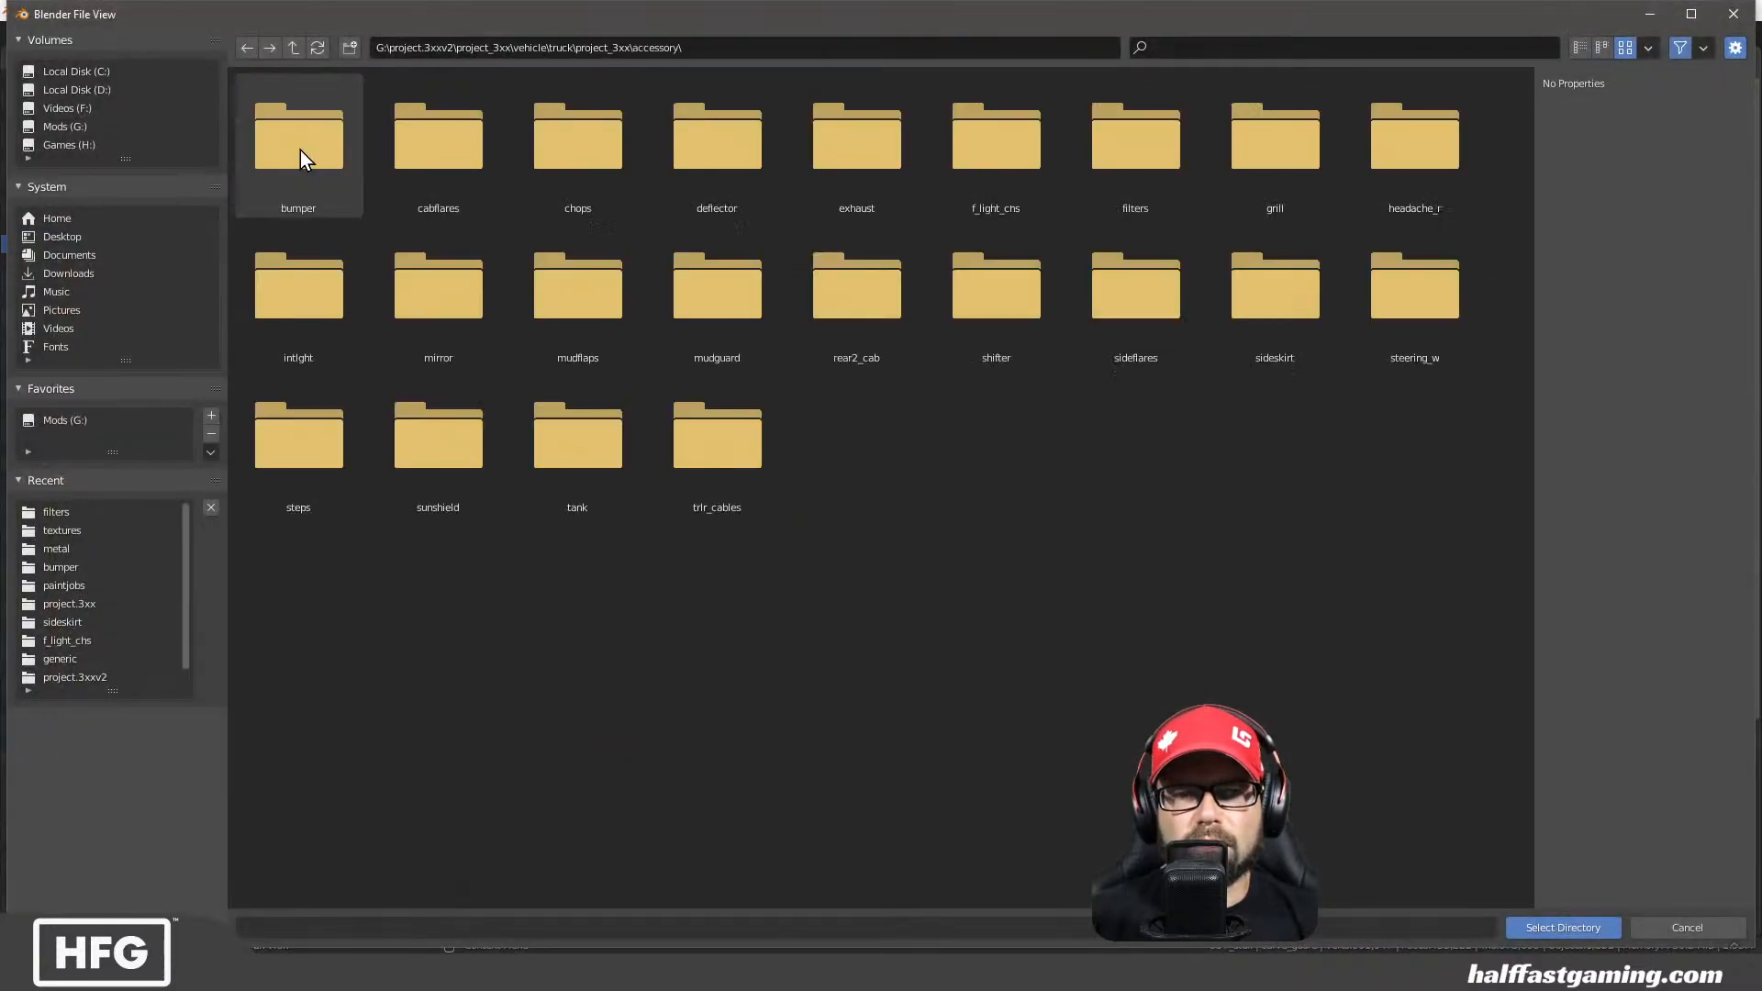
{"action": "double_click", "coordinate": [861, 174]}
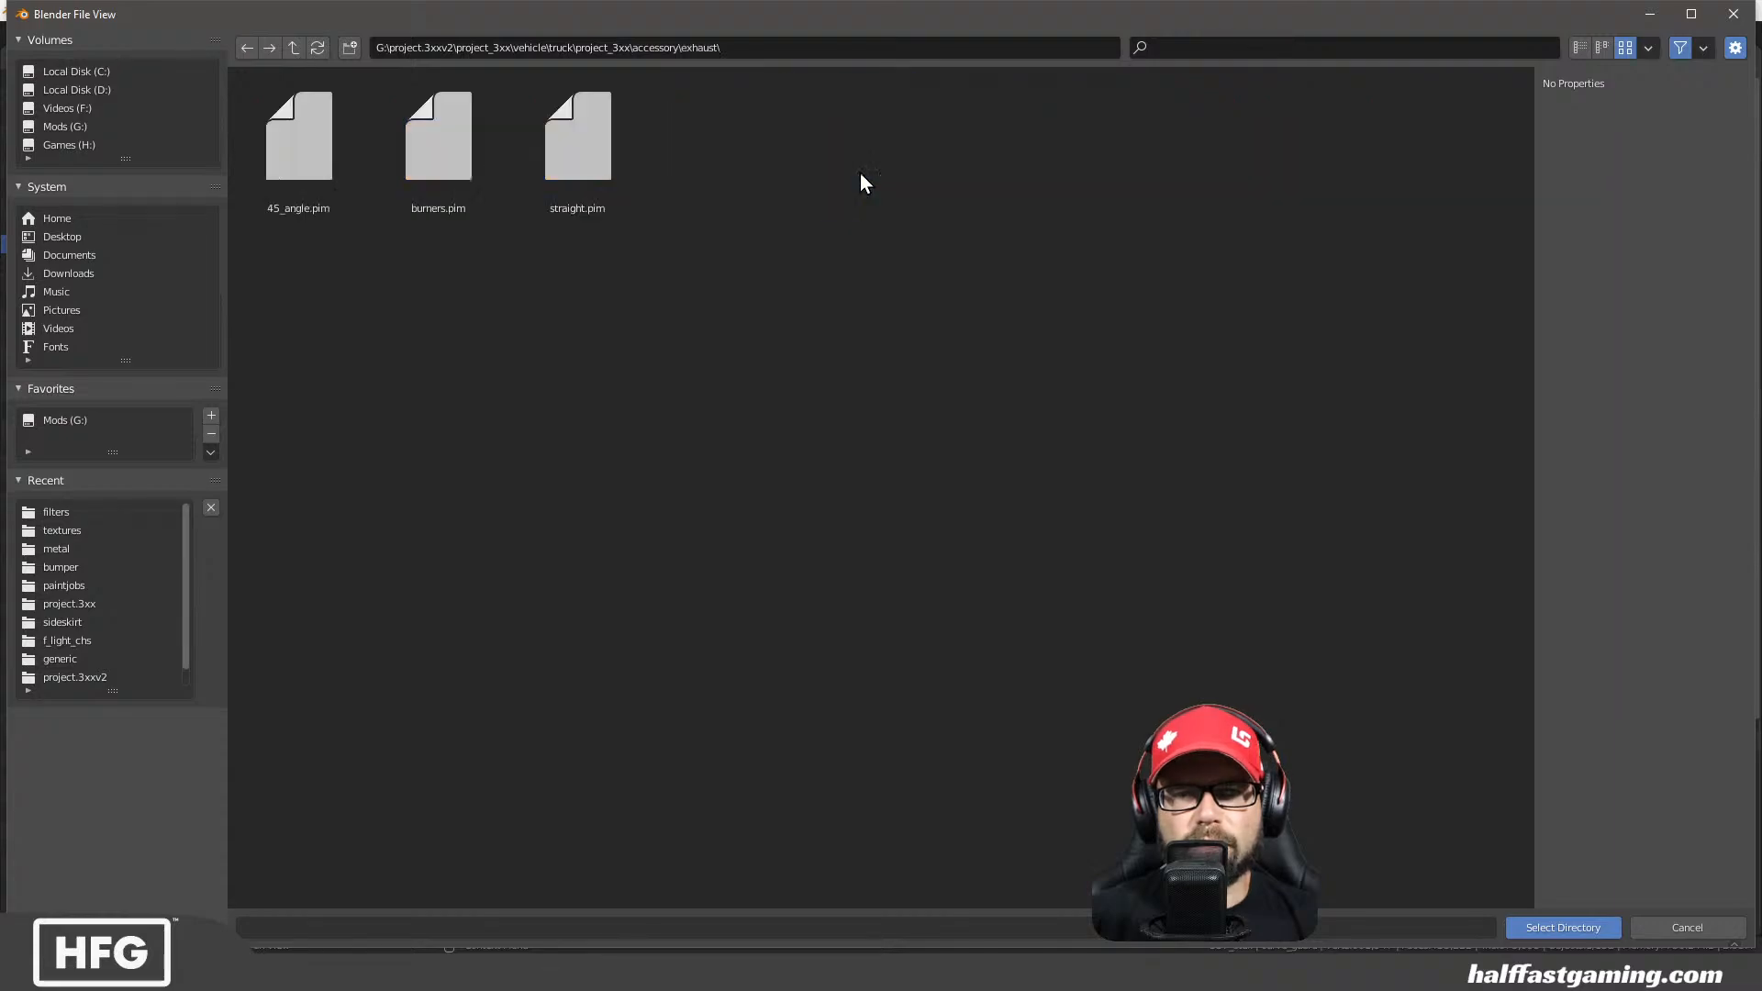
{"action": "left_click", "coordinate": [1583, 927]}
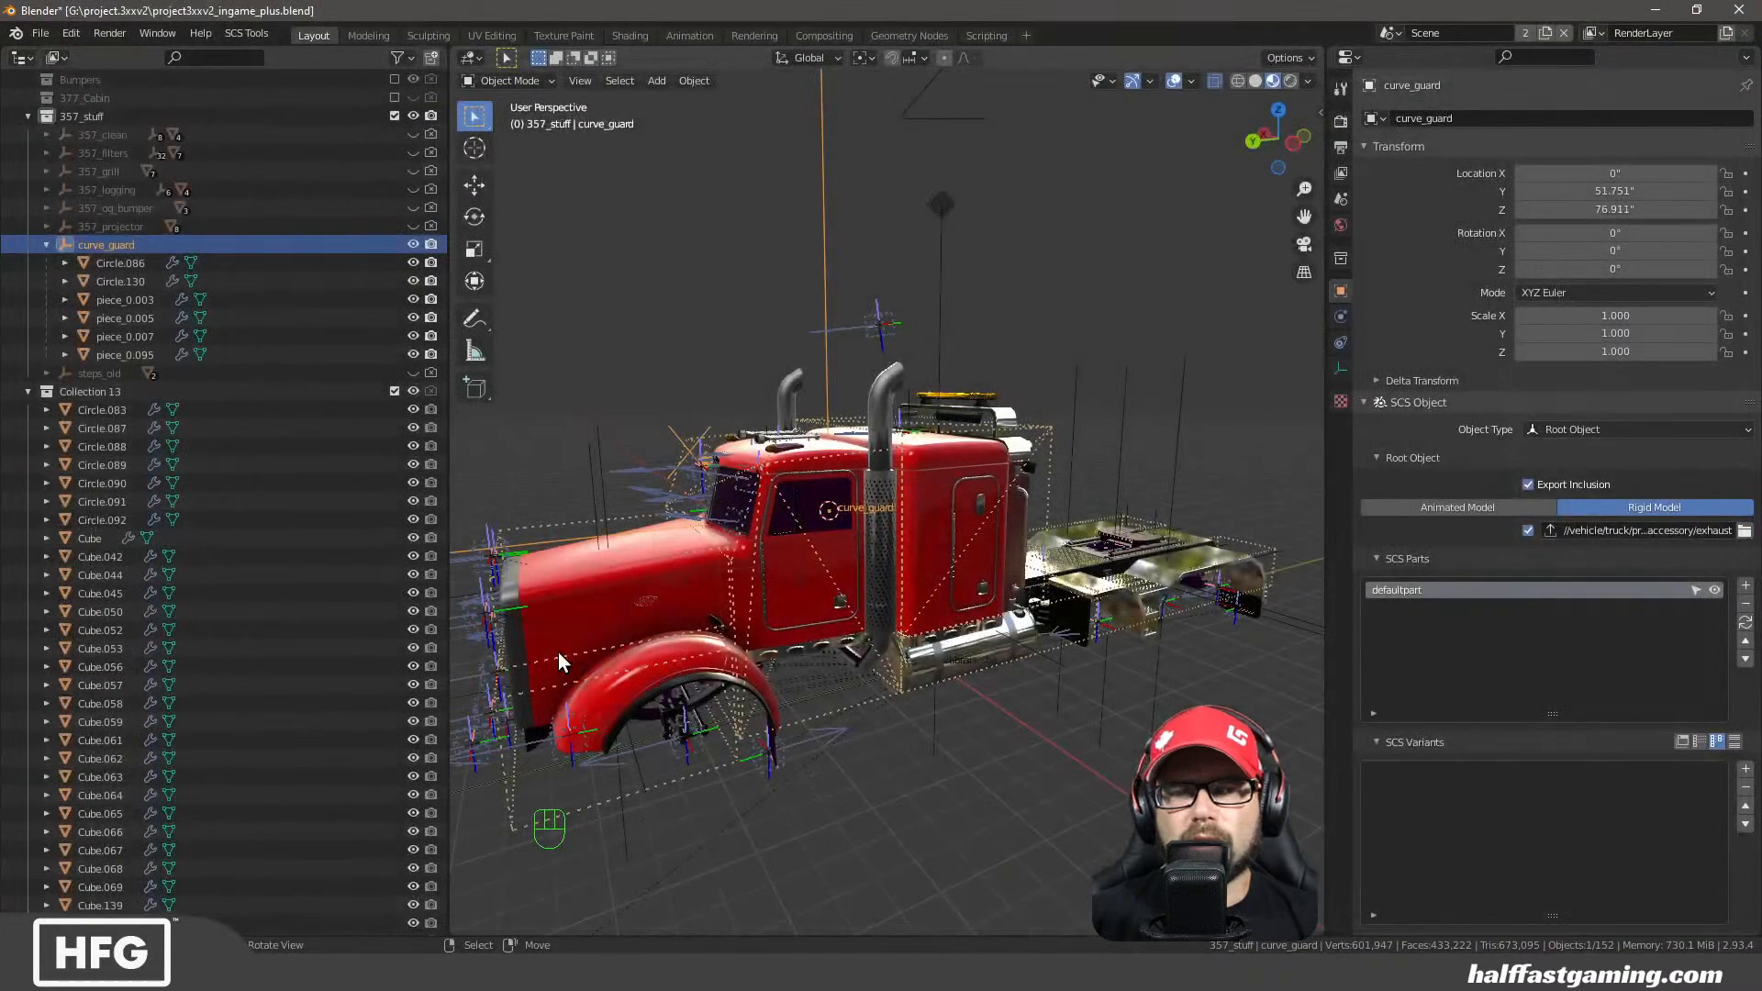
Export the selected curve_guard root as an SCS model, and hide and collapse it in the outliner
{"action": "left_click", "coordinate": [1341, 146]}
{"action": "left_click", "coordinate": [1557, 170]}
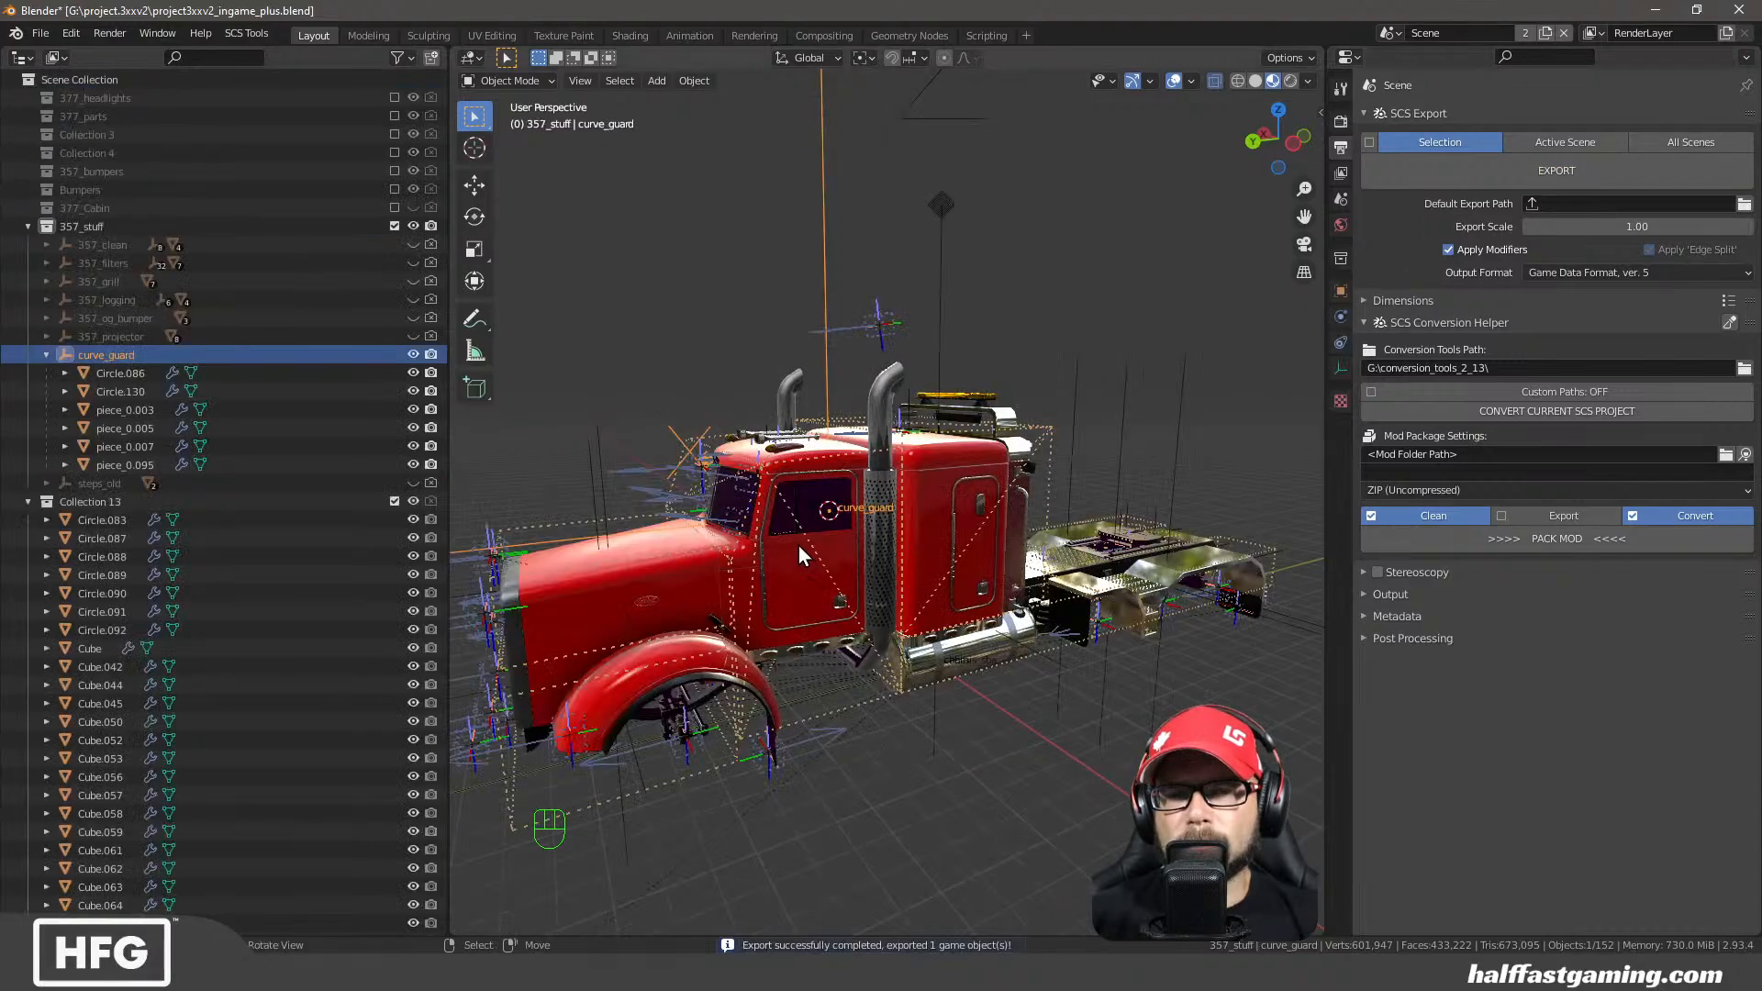
{"action": "middle_click_drag", "start_coordinate": [798, 545], "coordinate": [1021, 662]}
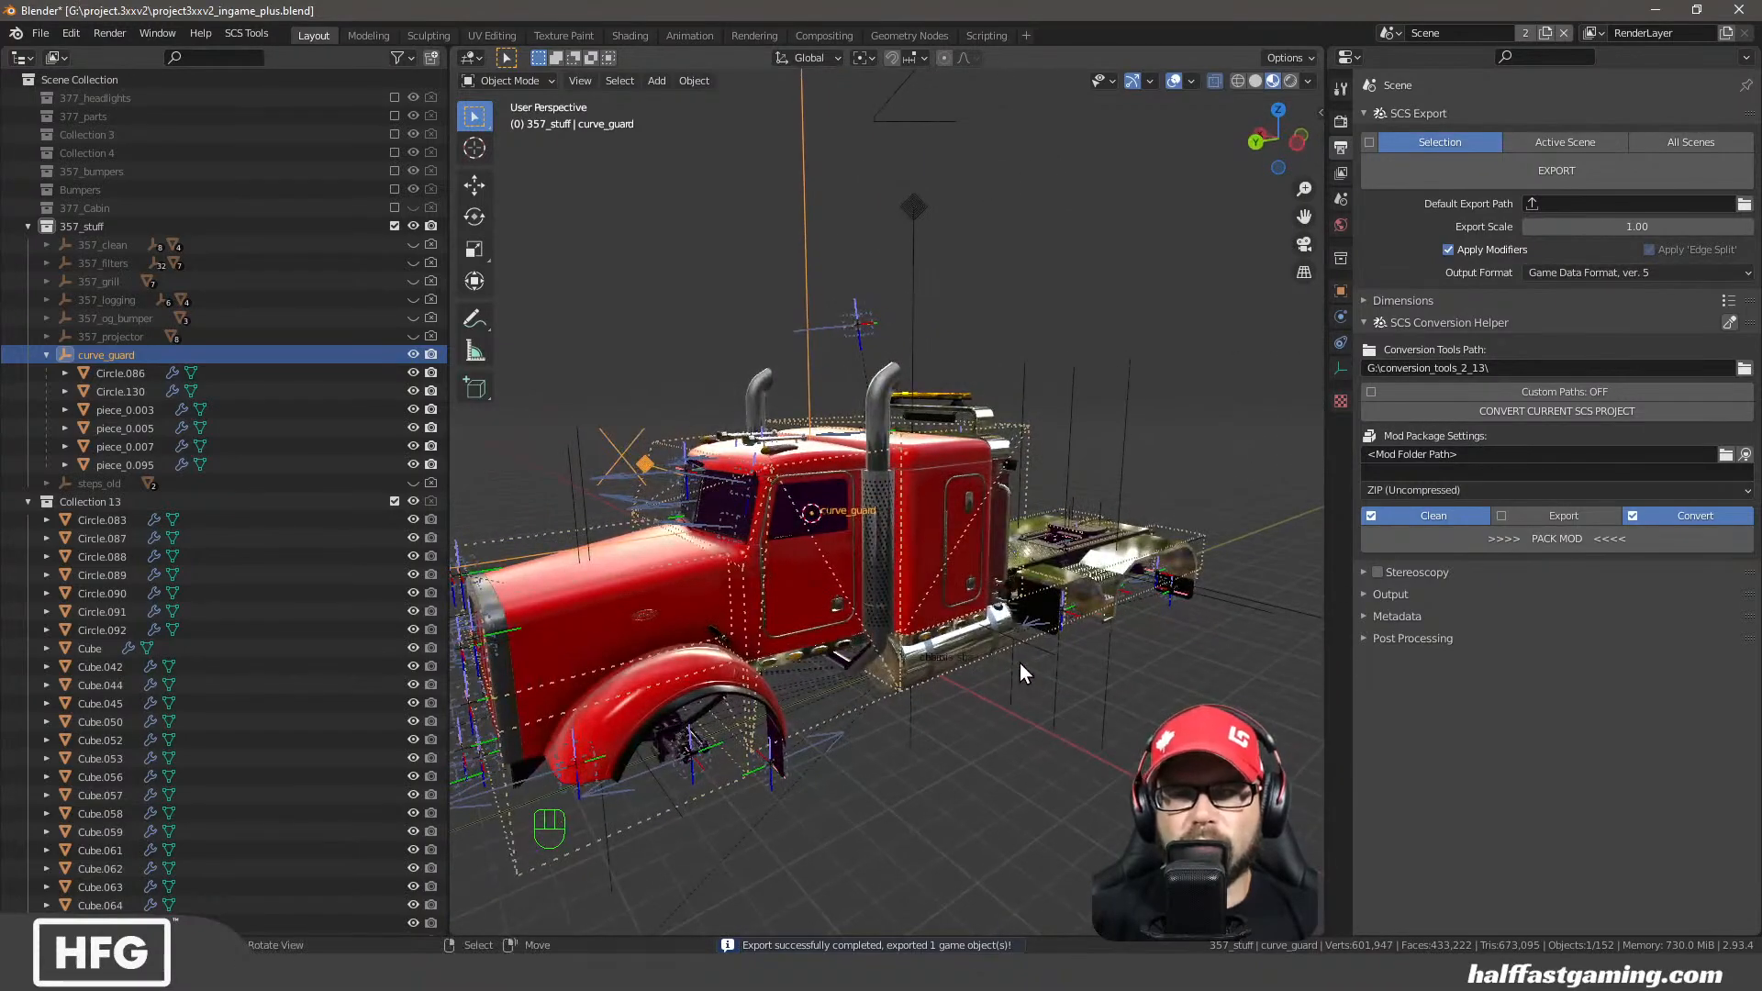
{"action": "left_click", "coordinate": [413, 354]}
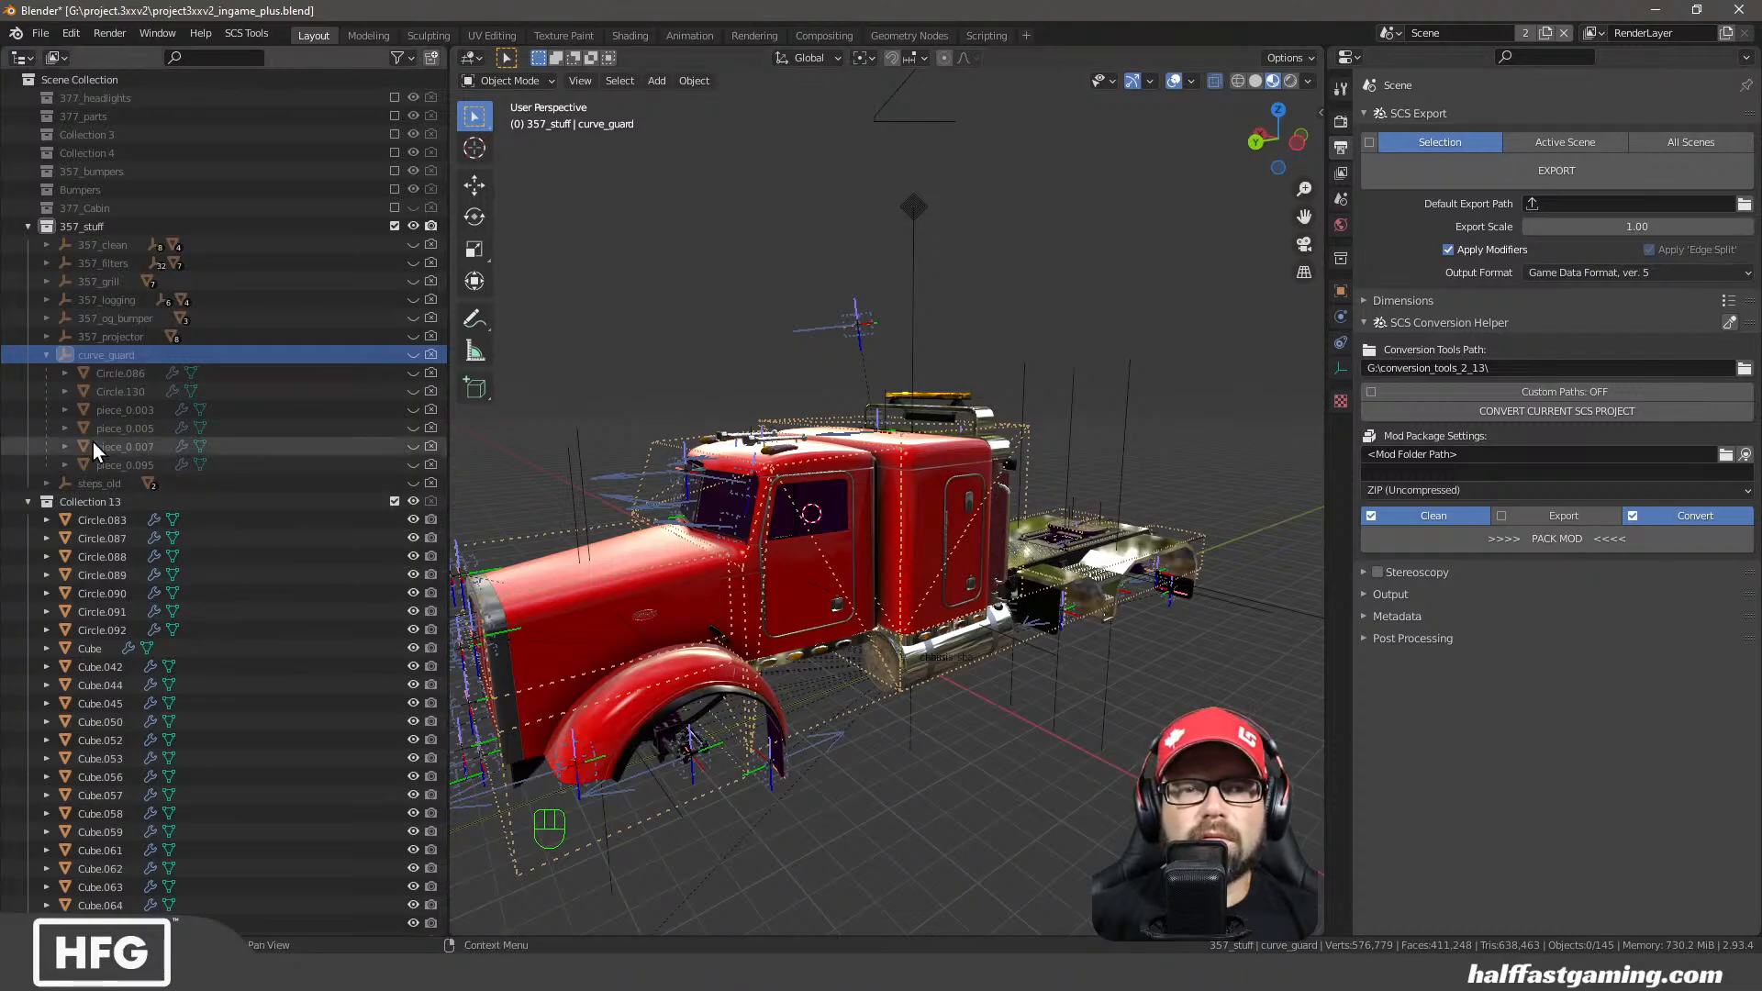
{"action": "left_click", "coordinate": [46, 355]}
Select the fuel tank piece_2.001, check its mesh in Edit Mode and show its material slots
{"action": "middle_click_drag", "start_coordinate": [642, 518], "coordinate": [1026, 366]}
{"action": "left_click", "coordinate": [1050, 340]}
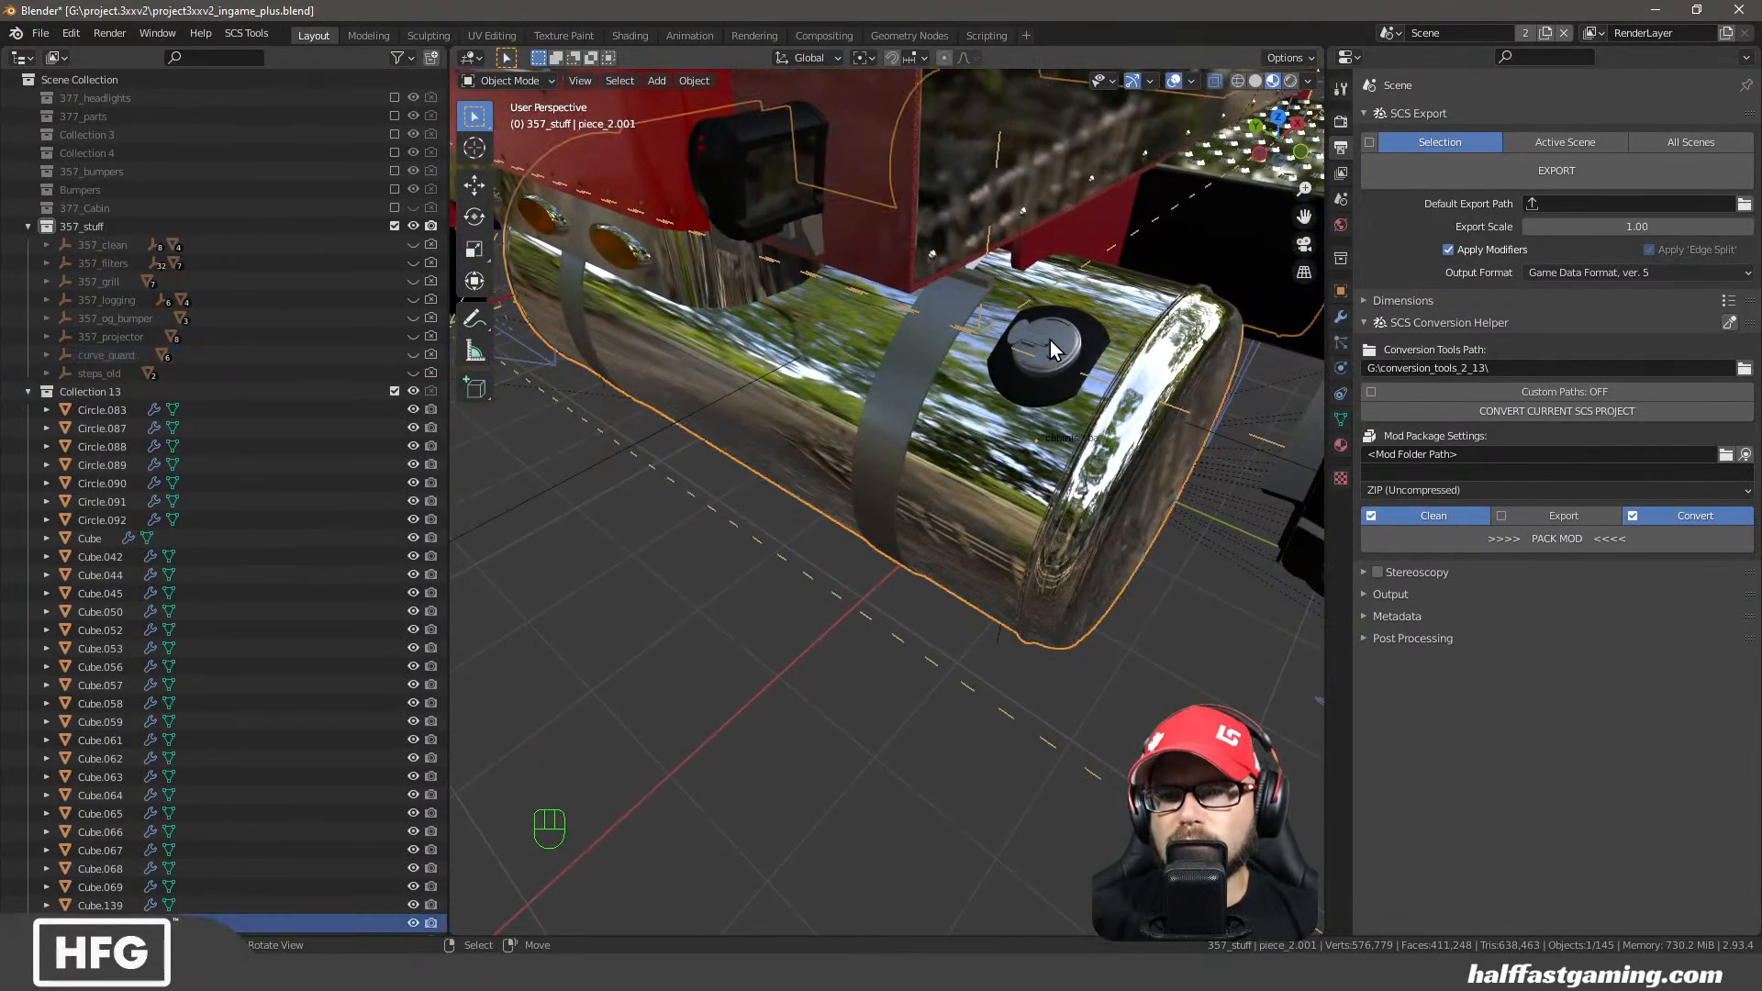
{"action": "key", "text": "Tab"}
{"action": "key", "text": "a"}
{"action": "key", "text": "Tab"}
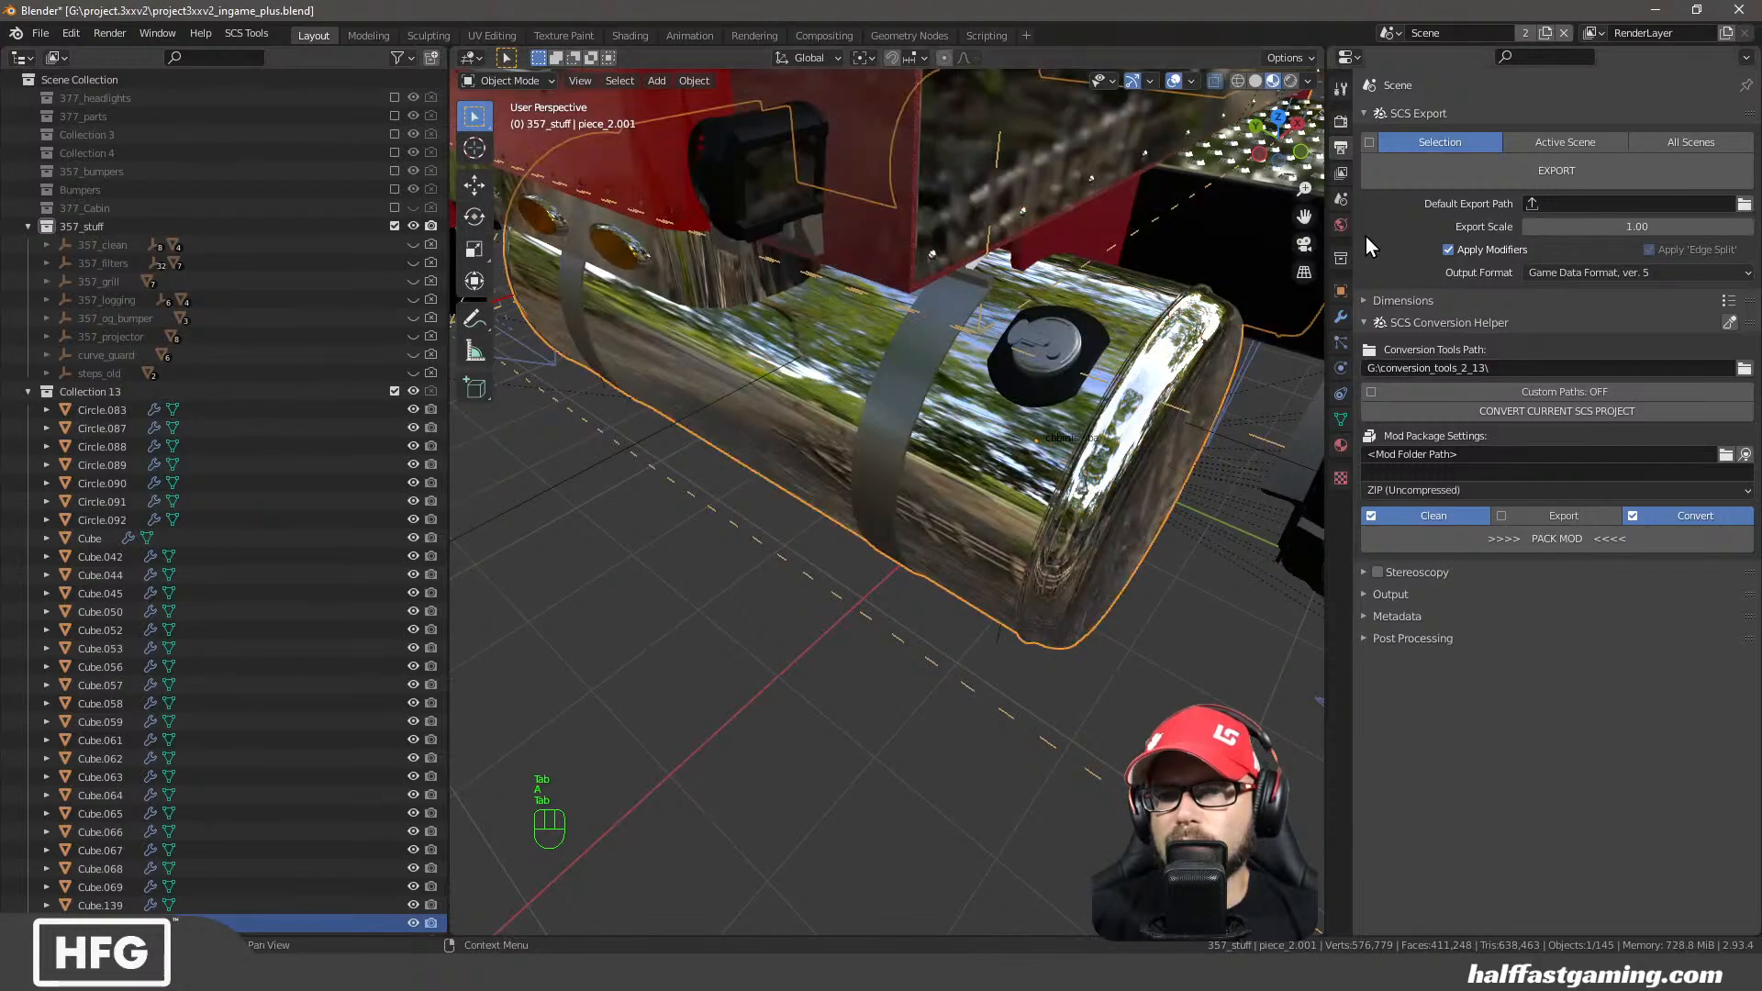
{"action": "left_click", "coordinate": [1342, 446]}
Examine the fuel tank's mesh, straps and end caps from several angles, including how it sits against the cab and frame
{"action": "middle_click_drag", "start_coordinate": [954, 413], "coordinate": [905, 469]}
{"action": "key", "text": "Tab"}
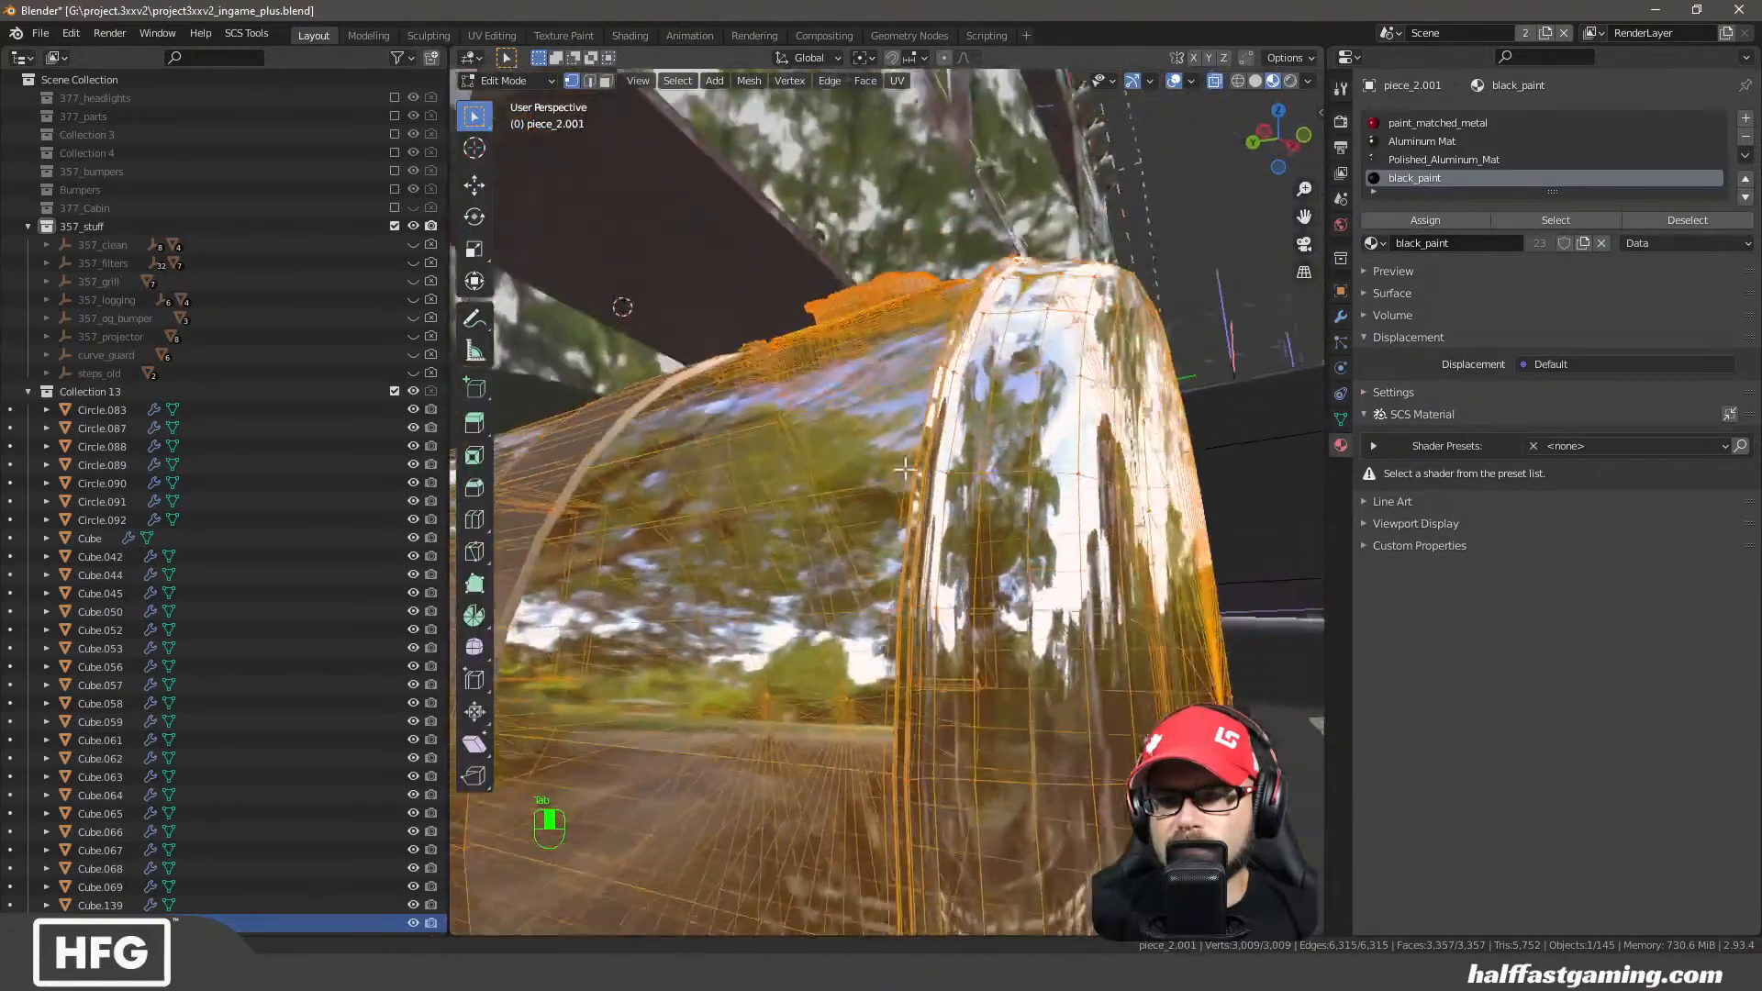
{"action": "key", "text": "Tab"}
{"action": "scroll", "coordinate": [818, 554], "scroll_direction": "down", "scroll_amount": 4}
{"action": "middle_click_drag", "start_coordinate": [818, 554], "coordinate": [692, 541]}
{"action": "scroll", "coordinate": [692, 541], "scroll_direction": "down", "scroll_amount": 4}
{"action": "middle_click_drag", "start_coordinate": [807, 587], "coordinate": [592, 599]}
{"action": "scroll", "coordinate": [758, 575], "scroll_direction": "down", "scroll_amount": 4}
{"action": "scroll", "coordinate": [930, 431], "scroll_direction": "up", "scroll_amount": 4}
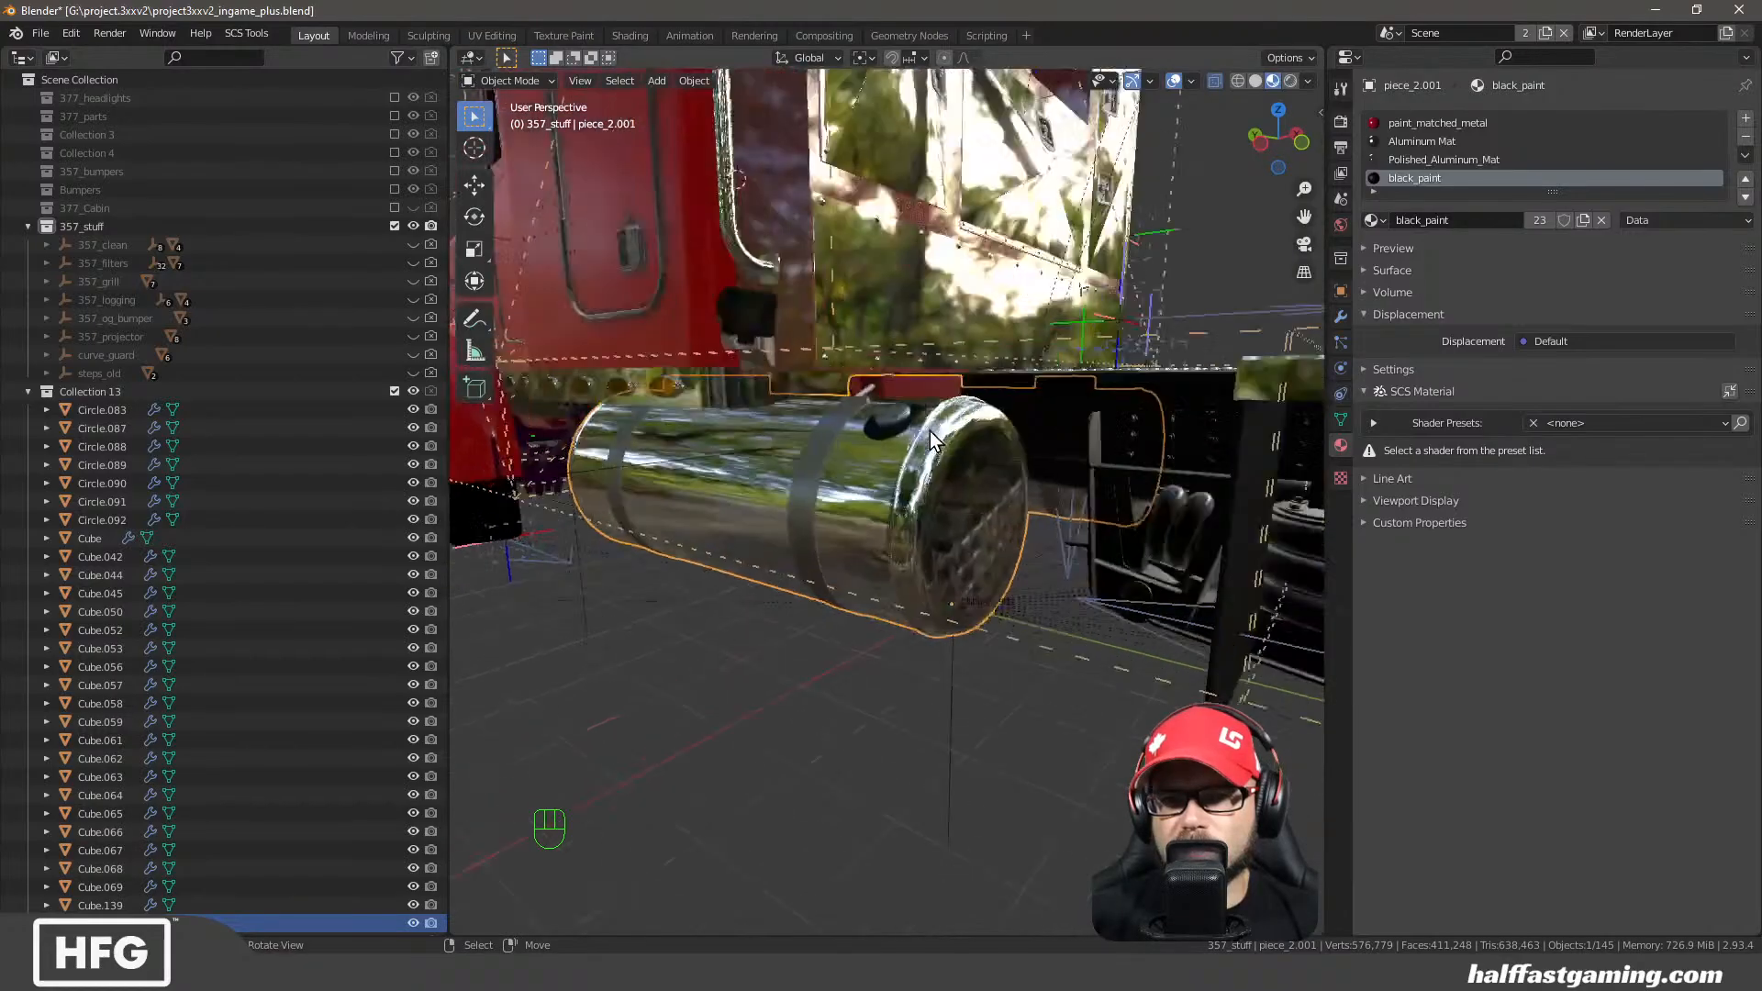
{"action": "middle_click_drag", "start_coordinate": [932, 441], "coordinate": [1015, 359]}
{"action": "scroll", "coordinate": [911, 499], "scroll_direction": "down", "scroll_amount": 4}
{"action": "middle_click_drag", "start_coordinate": [912, 499], "coordinate": [964, 509]}
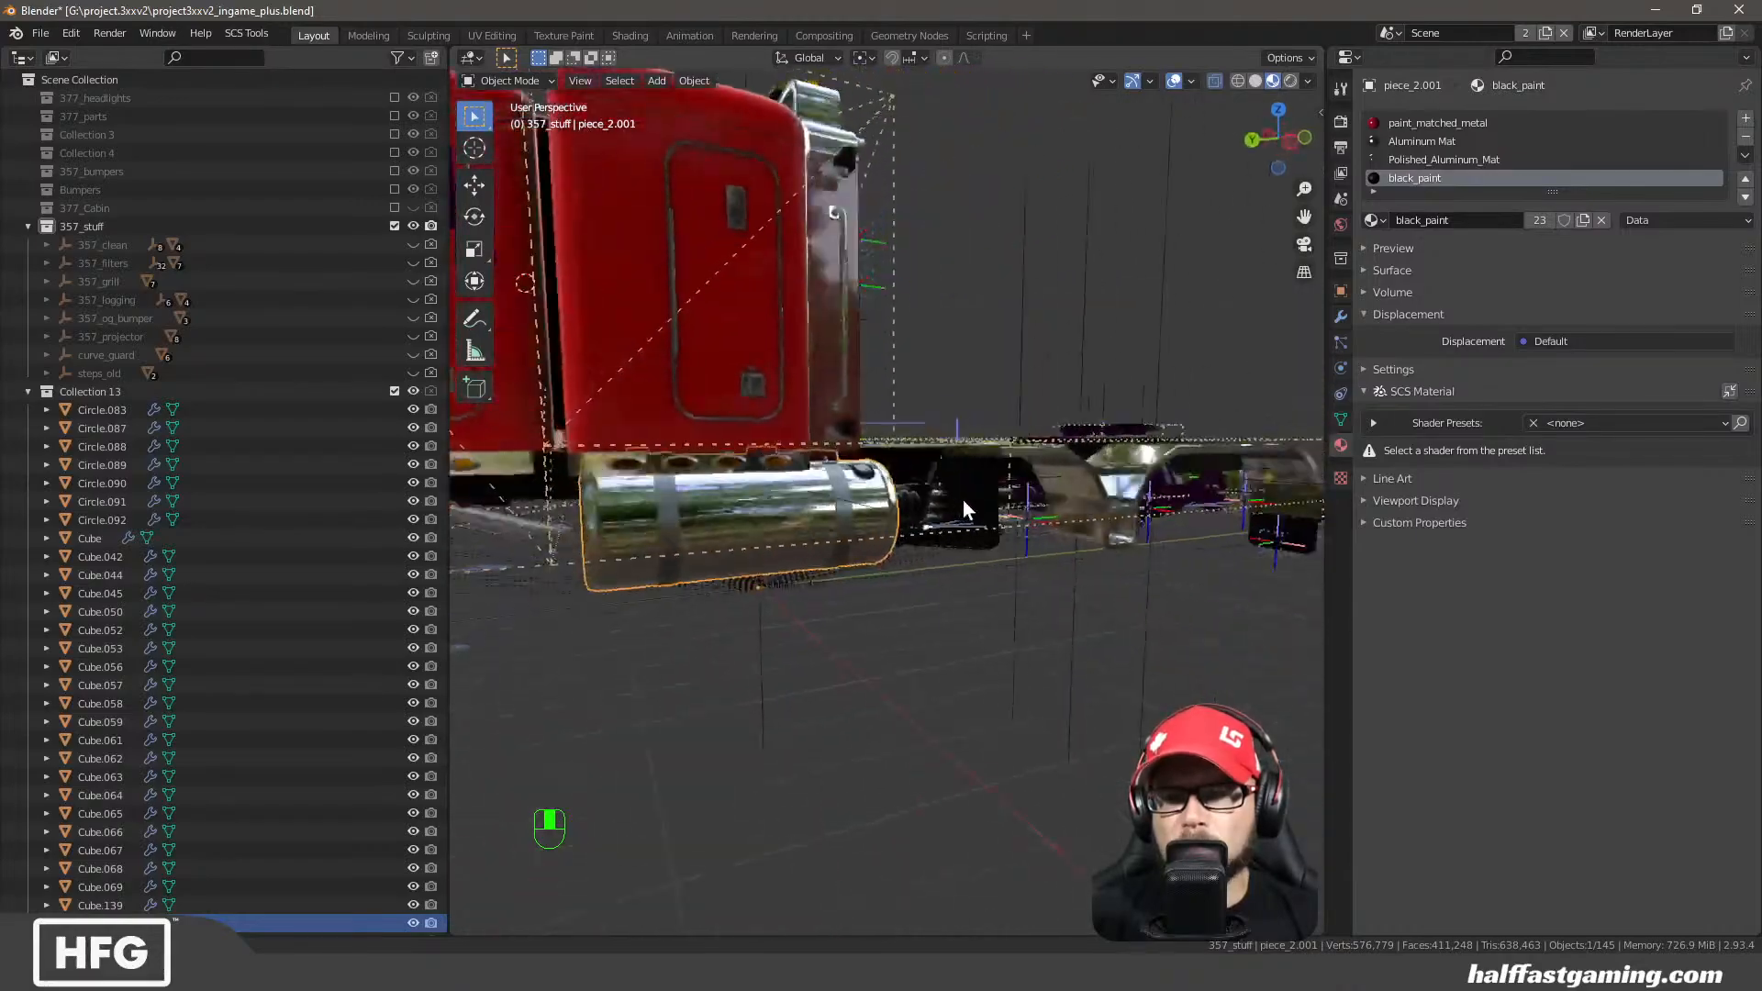
{"action": "key", "text": "Tab"}
{"action": "middle_click_drag", "start_coordinate": [839, 526], "coordinate": [726, 566]}
{"action": "key", "text": "Tab"}
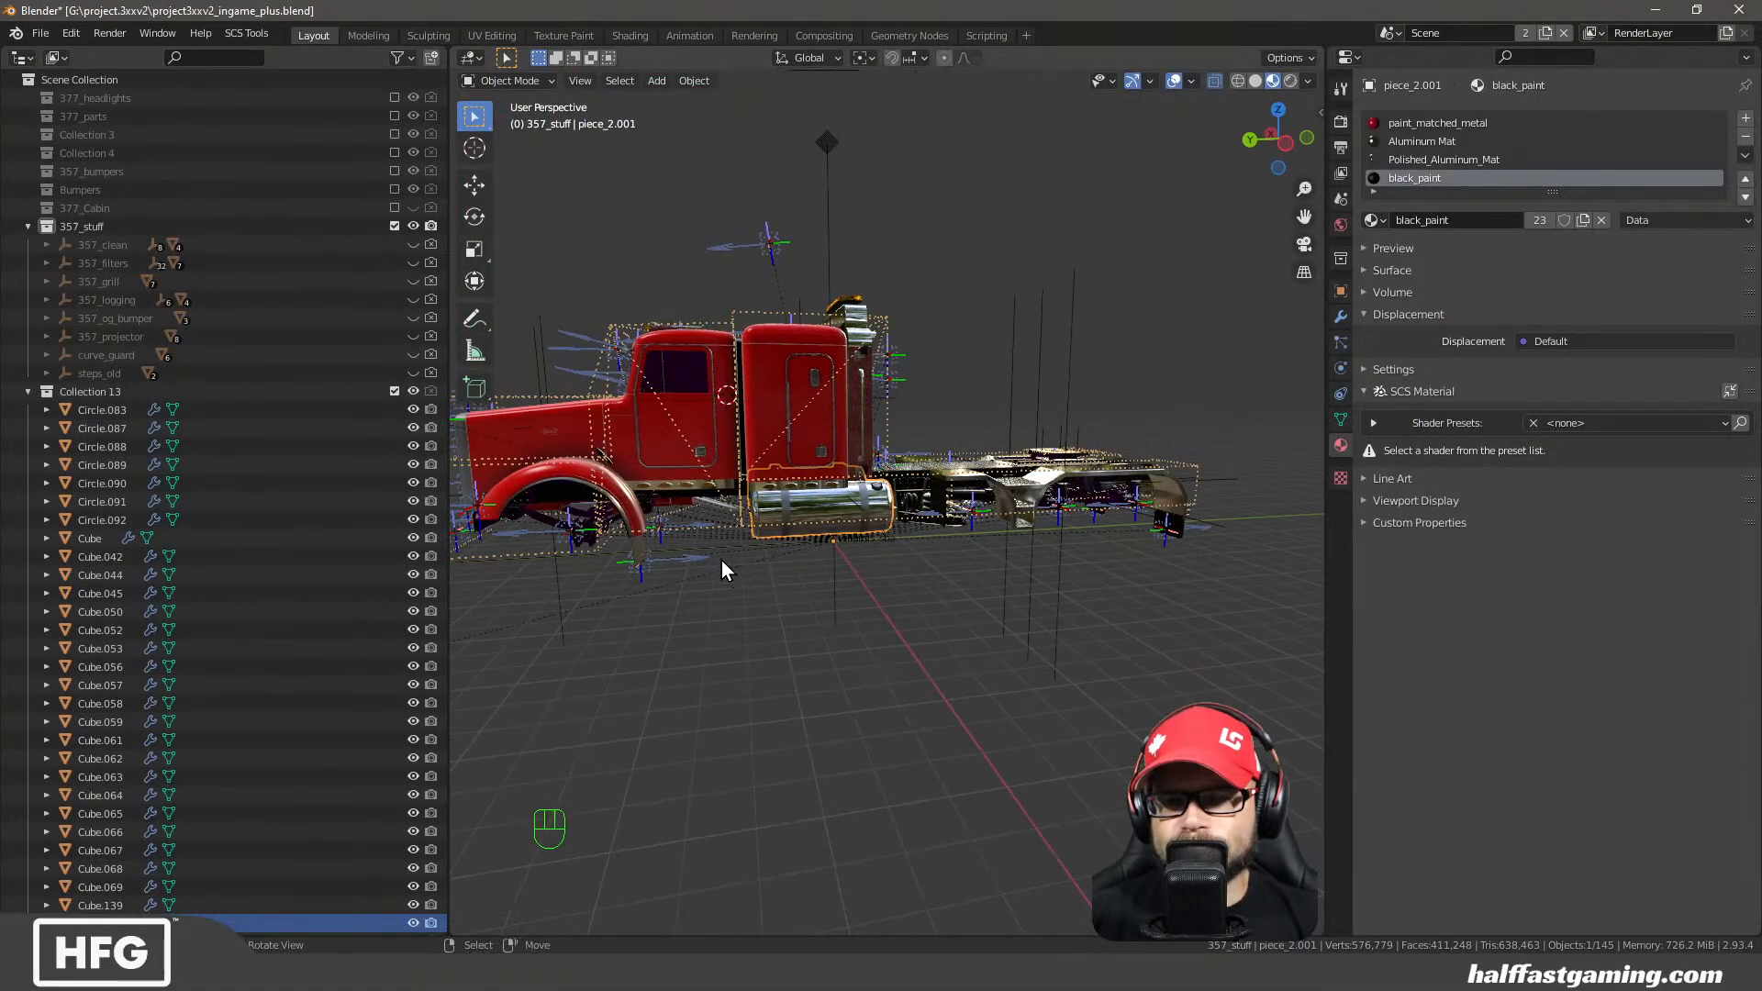
Show the 377_parts collection and expand its sideflares377_48 root in the outliner to review its contents
{"action": "scroll", "coordinate": [693, 492], "scroll_direction": "up", "scroll_amount": 6}
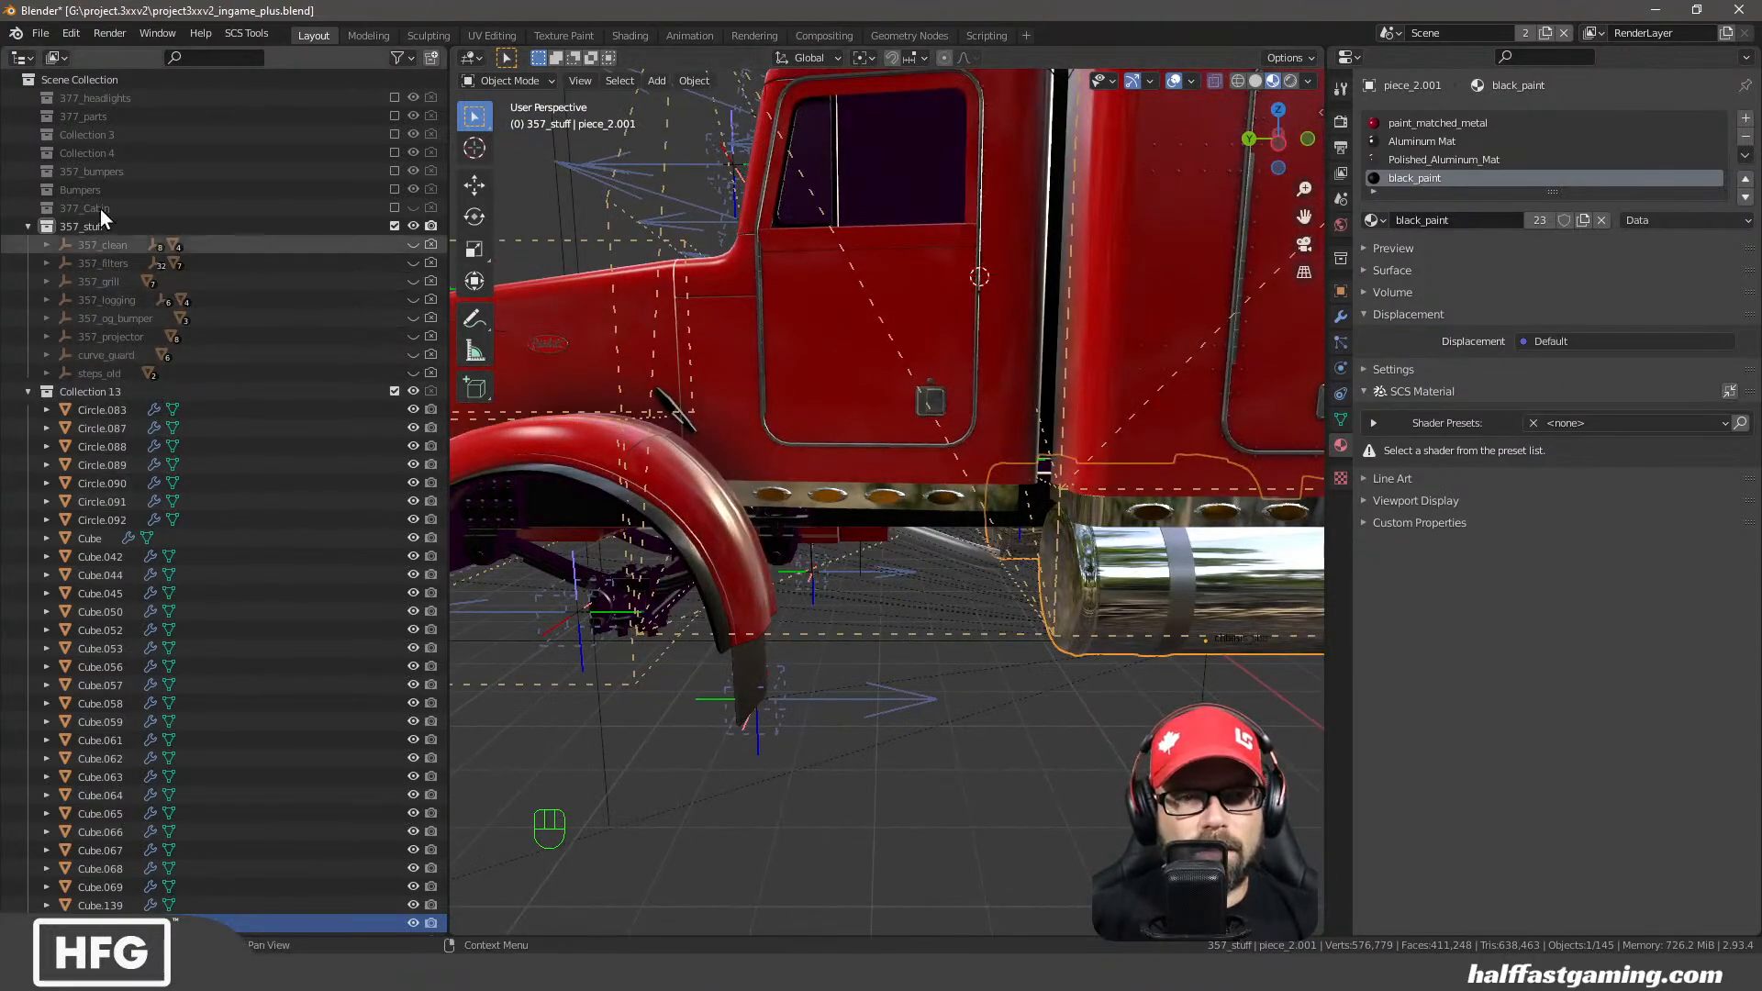
{"action": "left_click", "coordinate": [394, 117]}
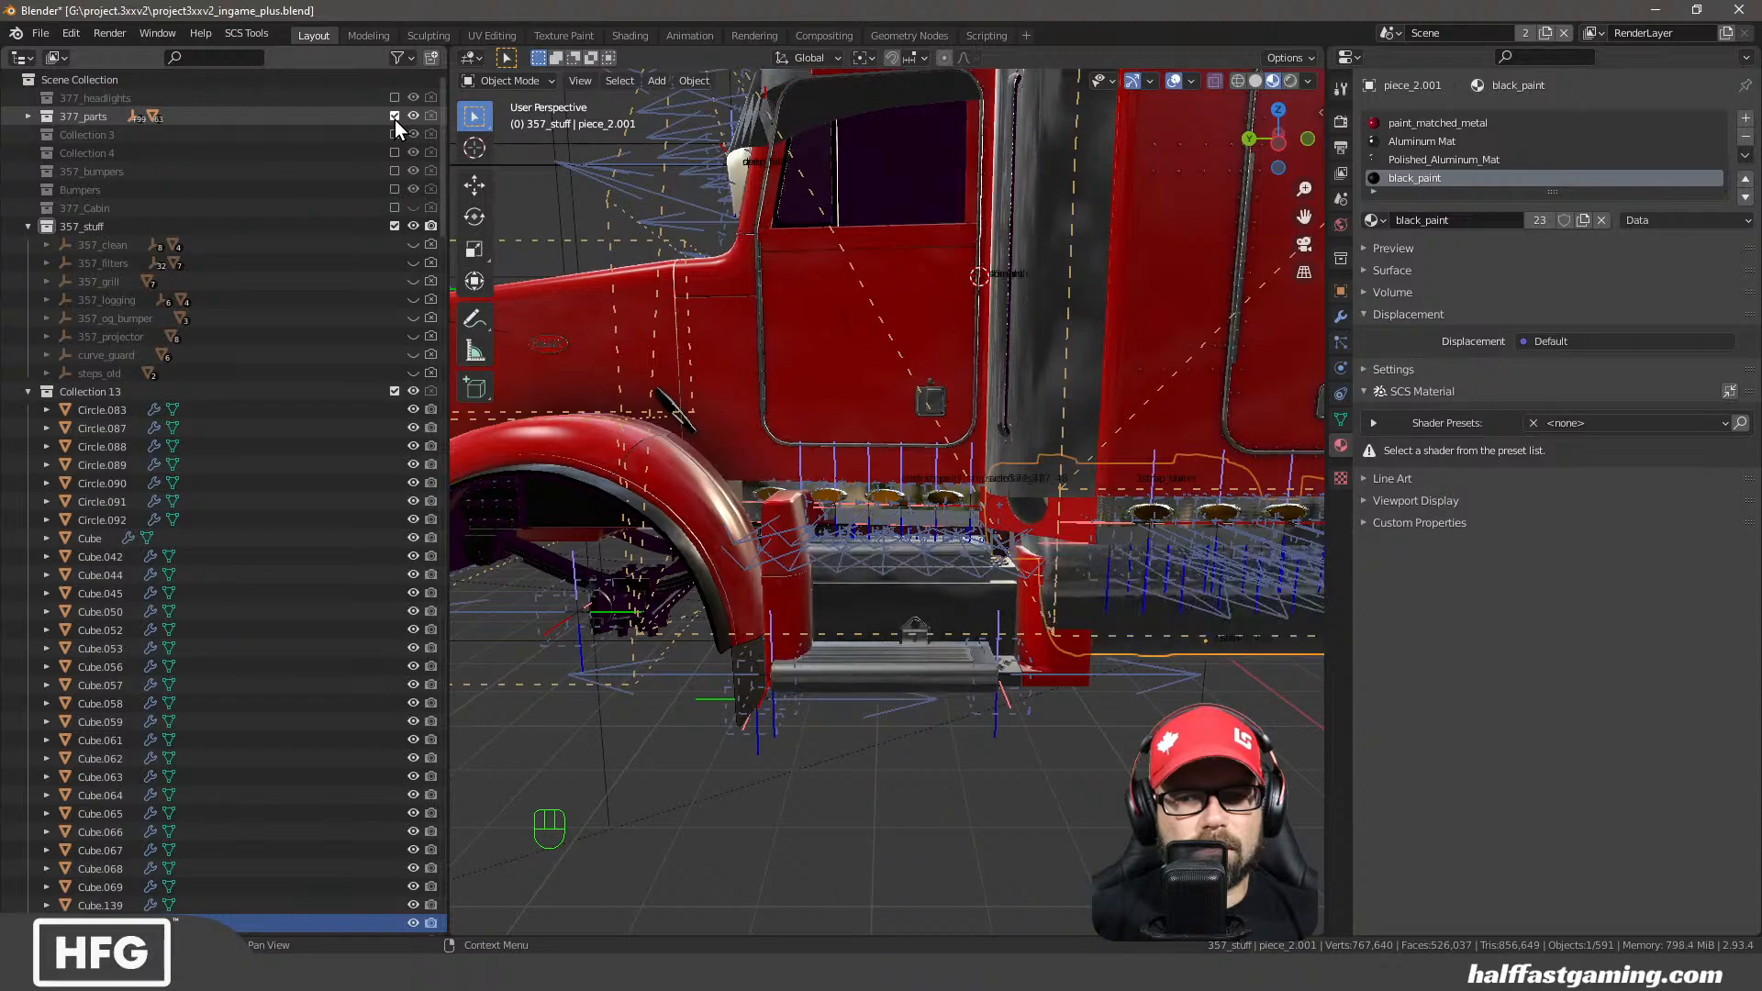
{"action": "left_click", "coordinate": [29, 120]}
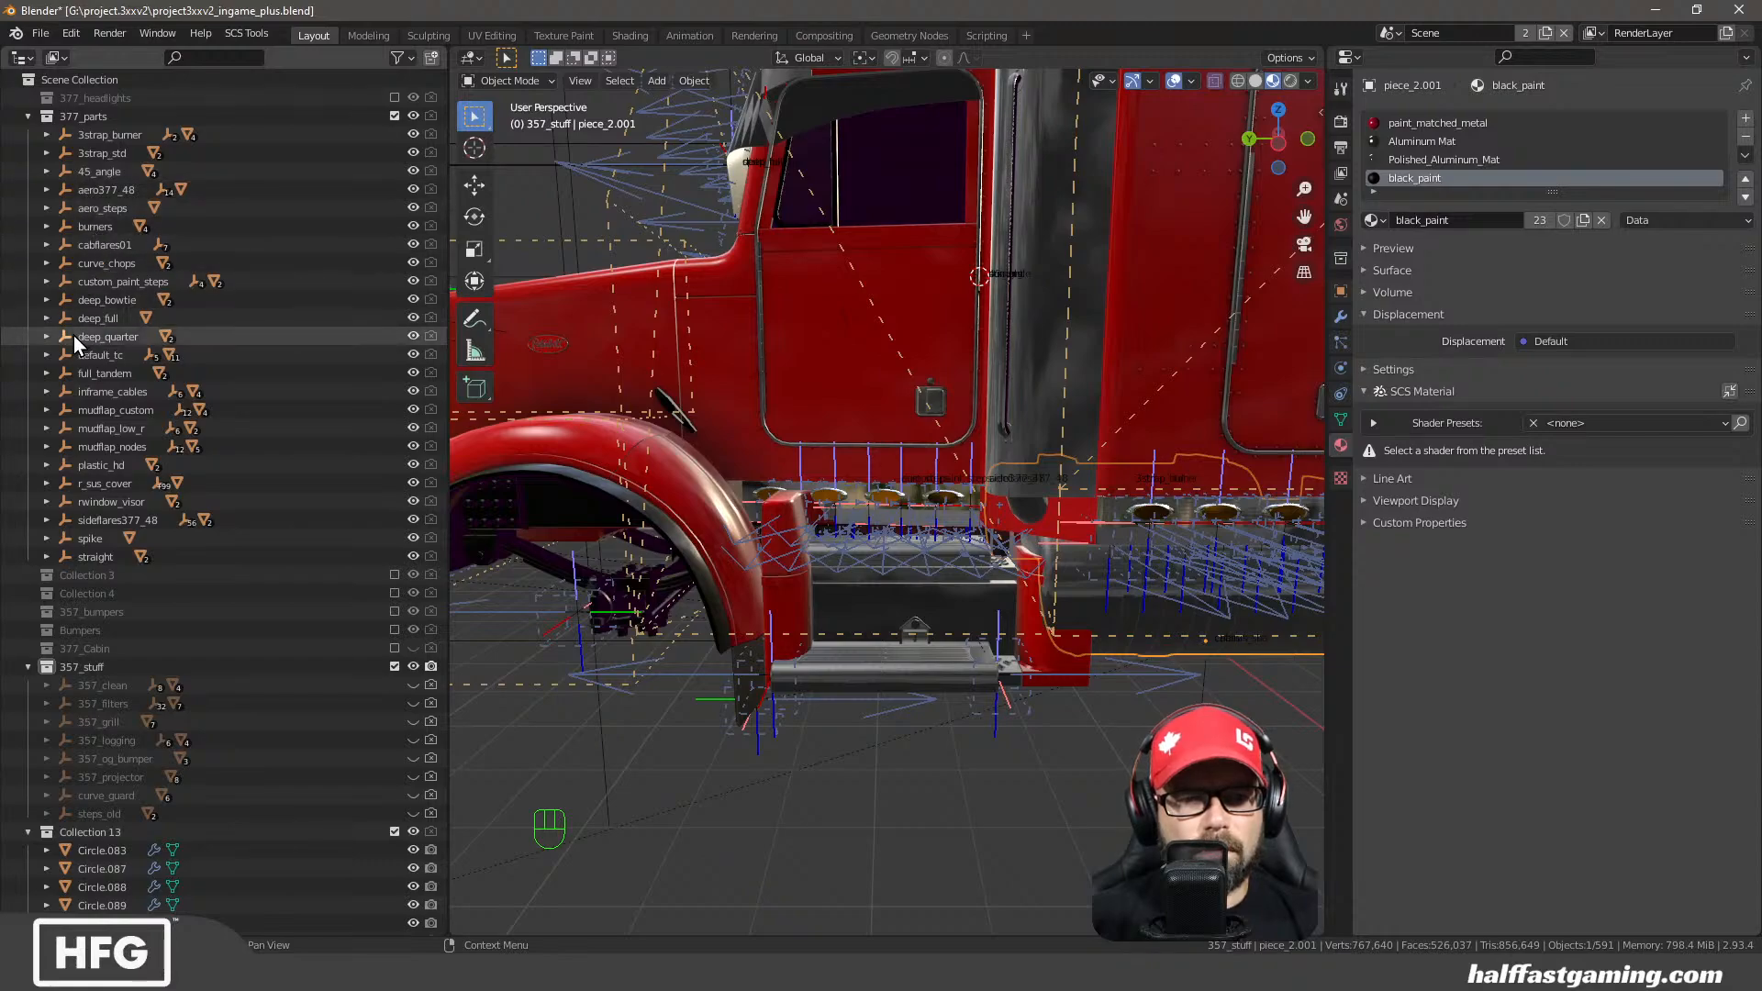
{"action": "scroll", "coordinate": [111, 447], "scroll_direction": "down", "scroll_amount": 3}
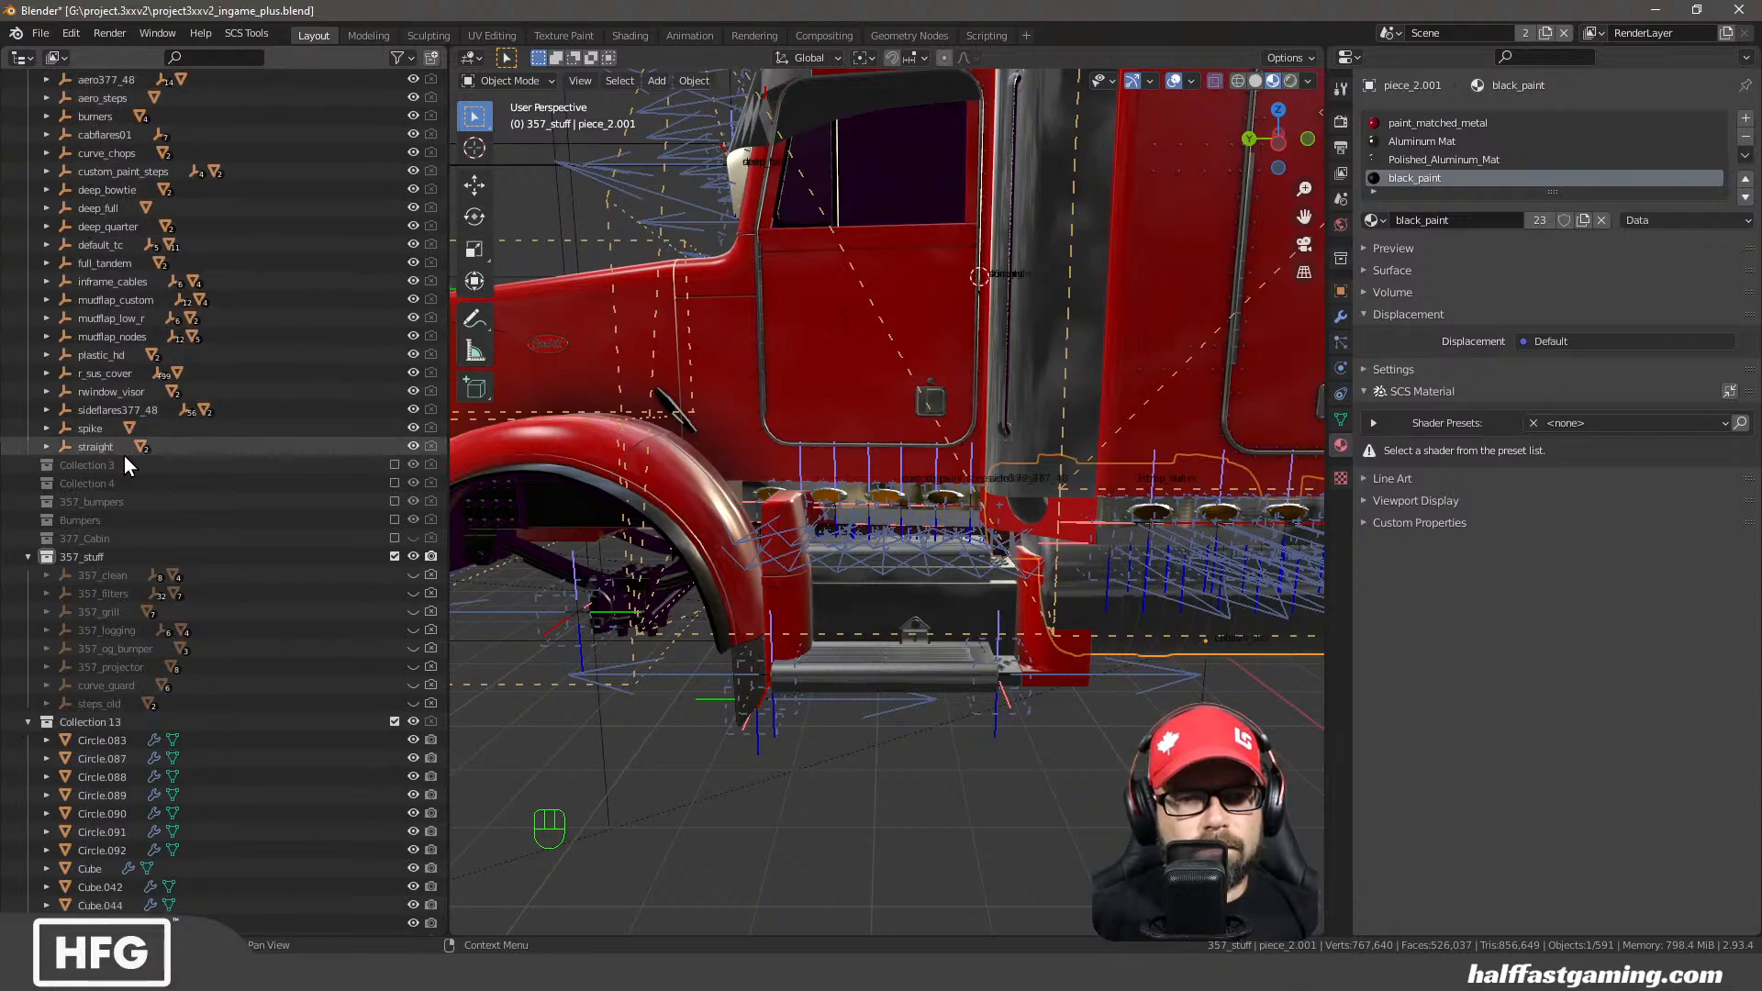
{"action": "left_click", "coordinate": [46, 411]}
{"action": "scroll", "coordinate": [229, 440], "scroll_direction": "down", "scroll_amount": 9}
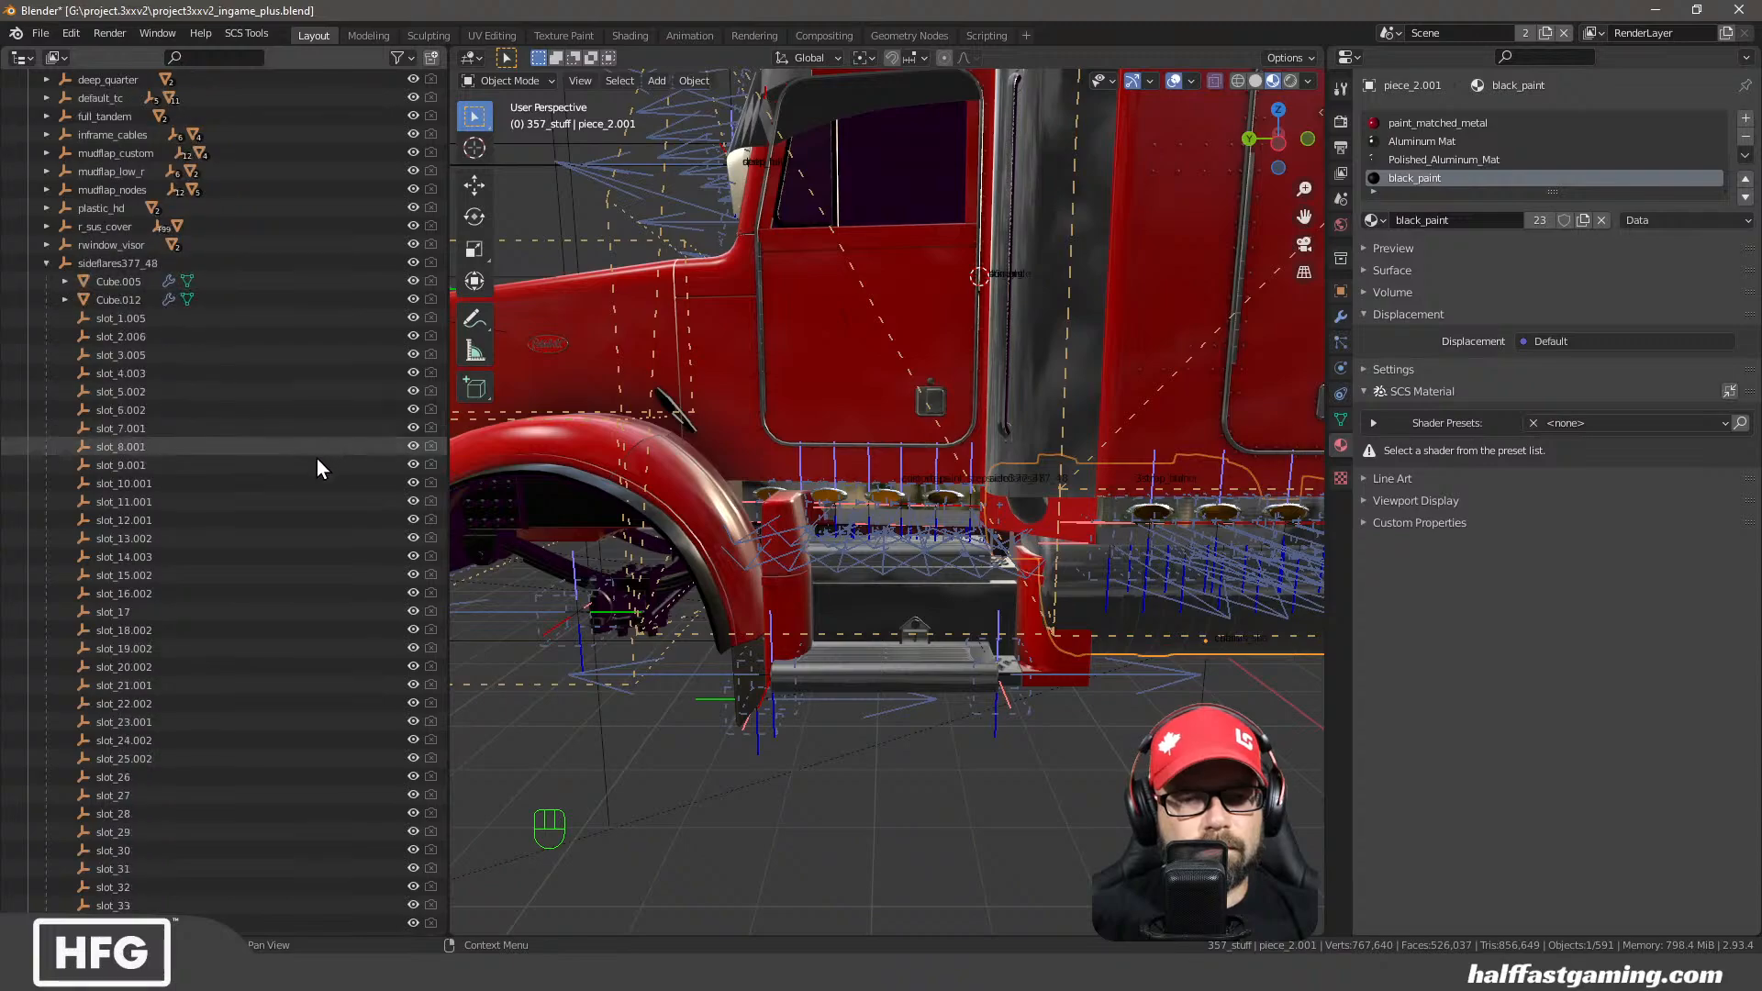
{"action": "scroll", "coordinate": [262, 523], "scroll_direction": "up", "scroll_amount": 2}
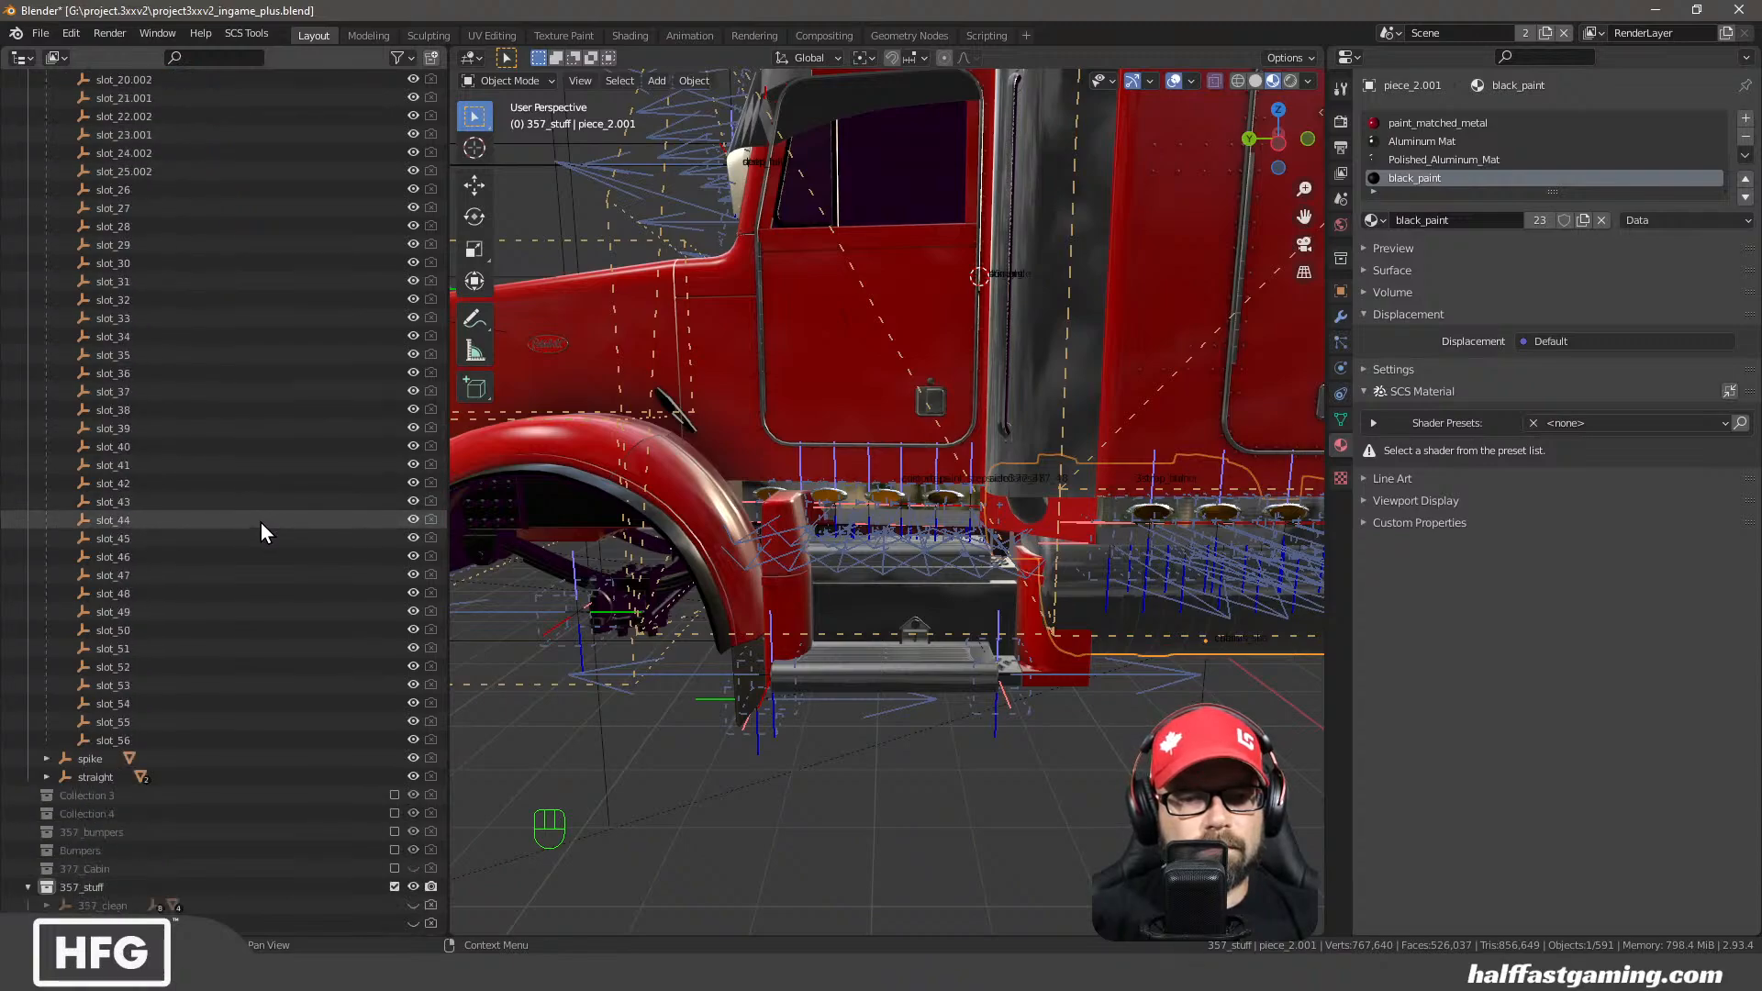
{"action": "scroll", "coordinate": [250, 532], "scroll_direction": "up", "scroll_amount": 5}
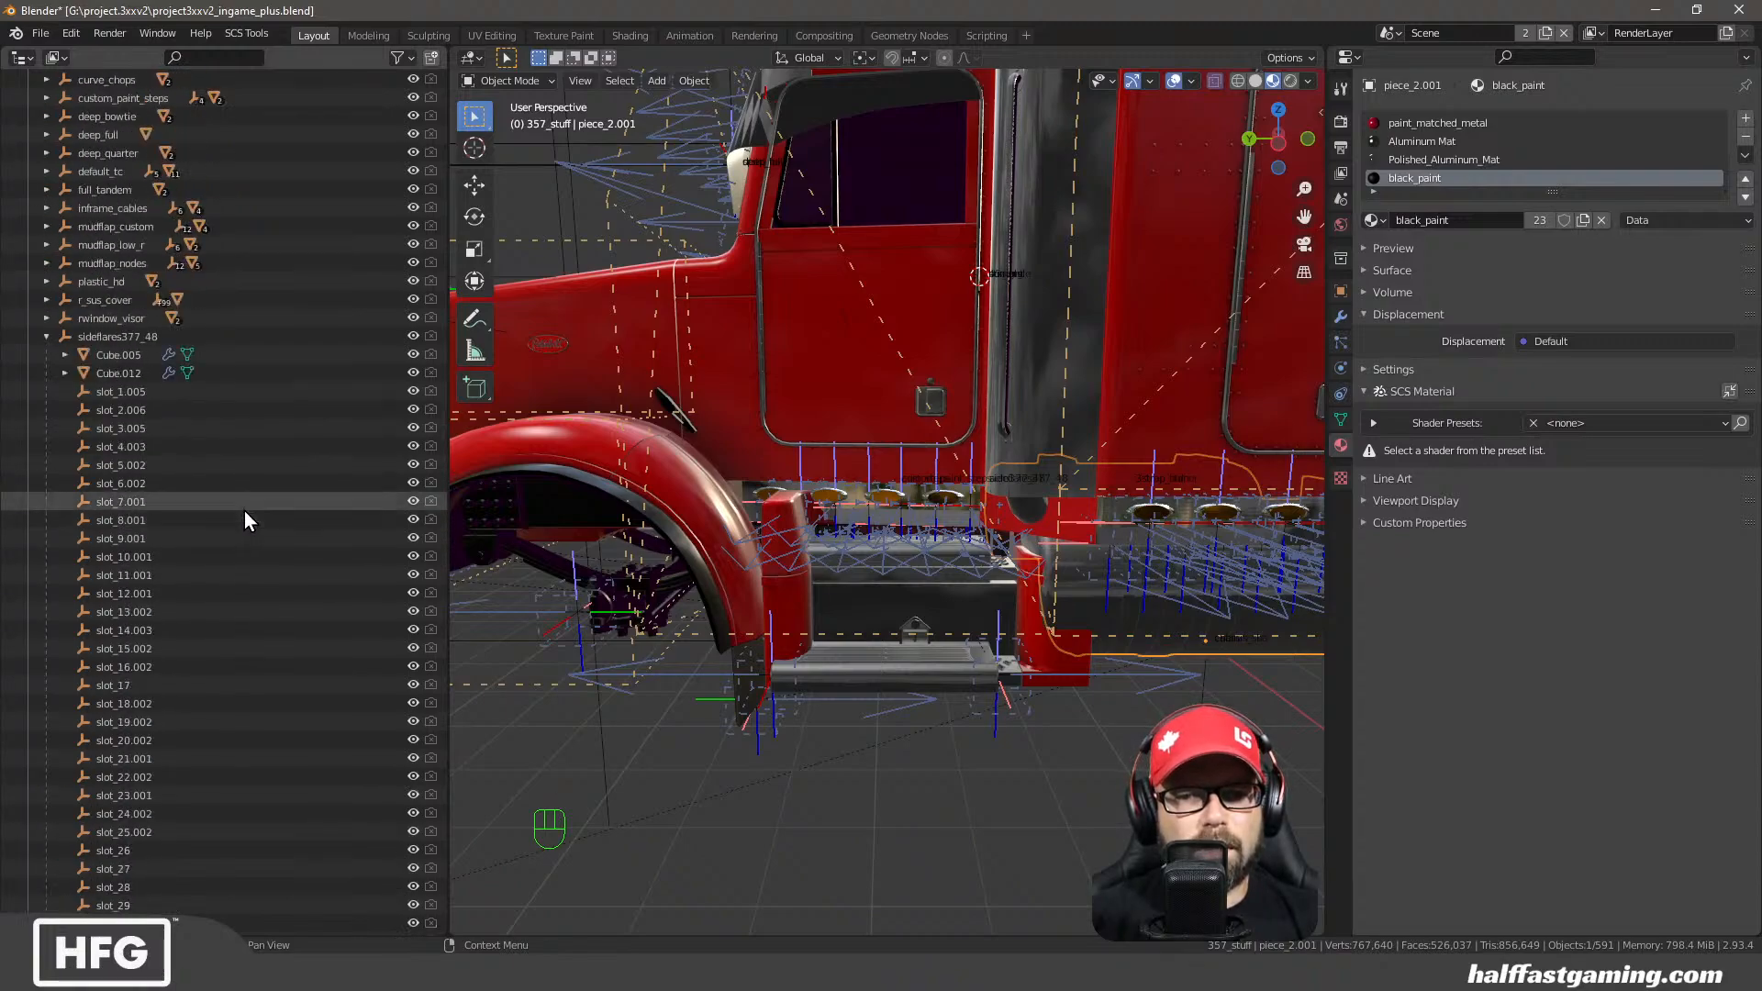
Select the sideflares377_48 root, then its meshes Cube.005 and Cube.012 in turn, to review the side flares' SCS material
{"action": "left_click", "coordinate": [129, 339]}
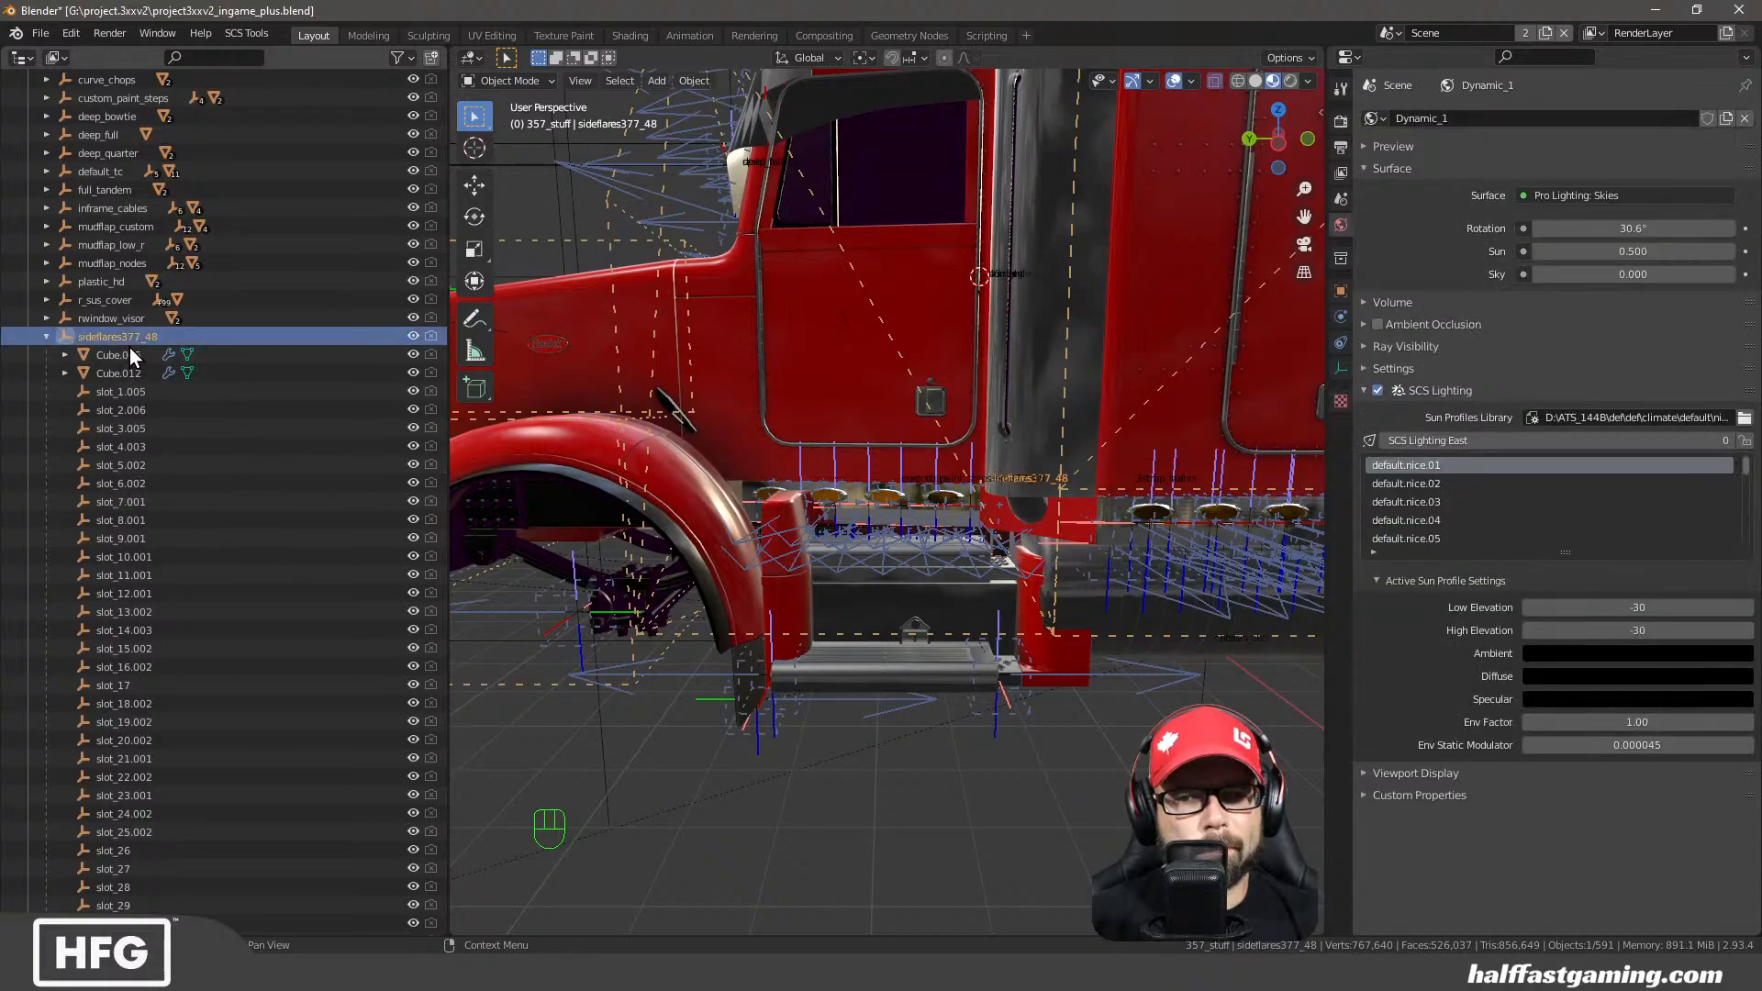
{"action": "left_click", "coordinate": [116, 360]}
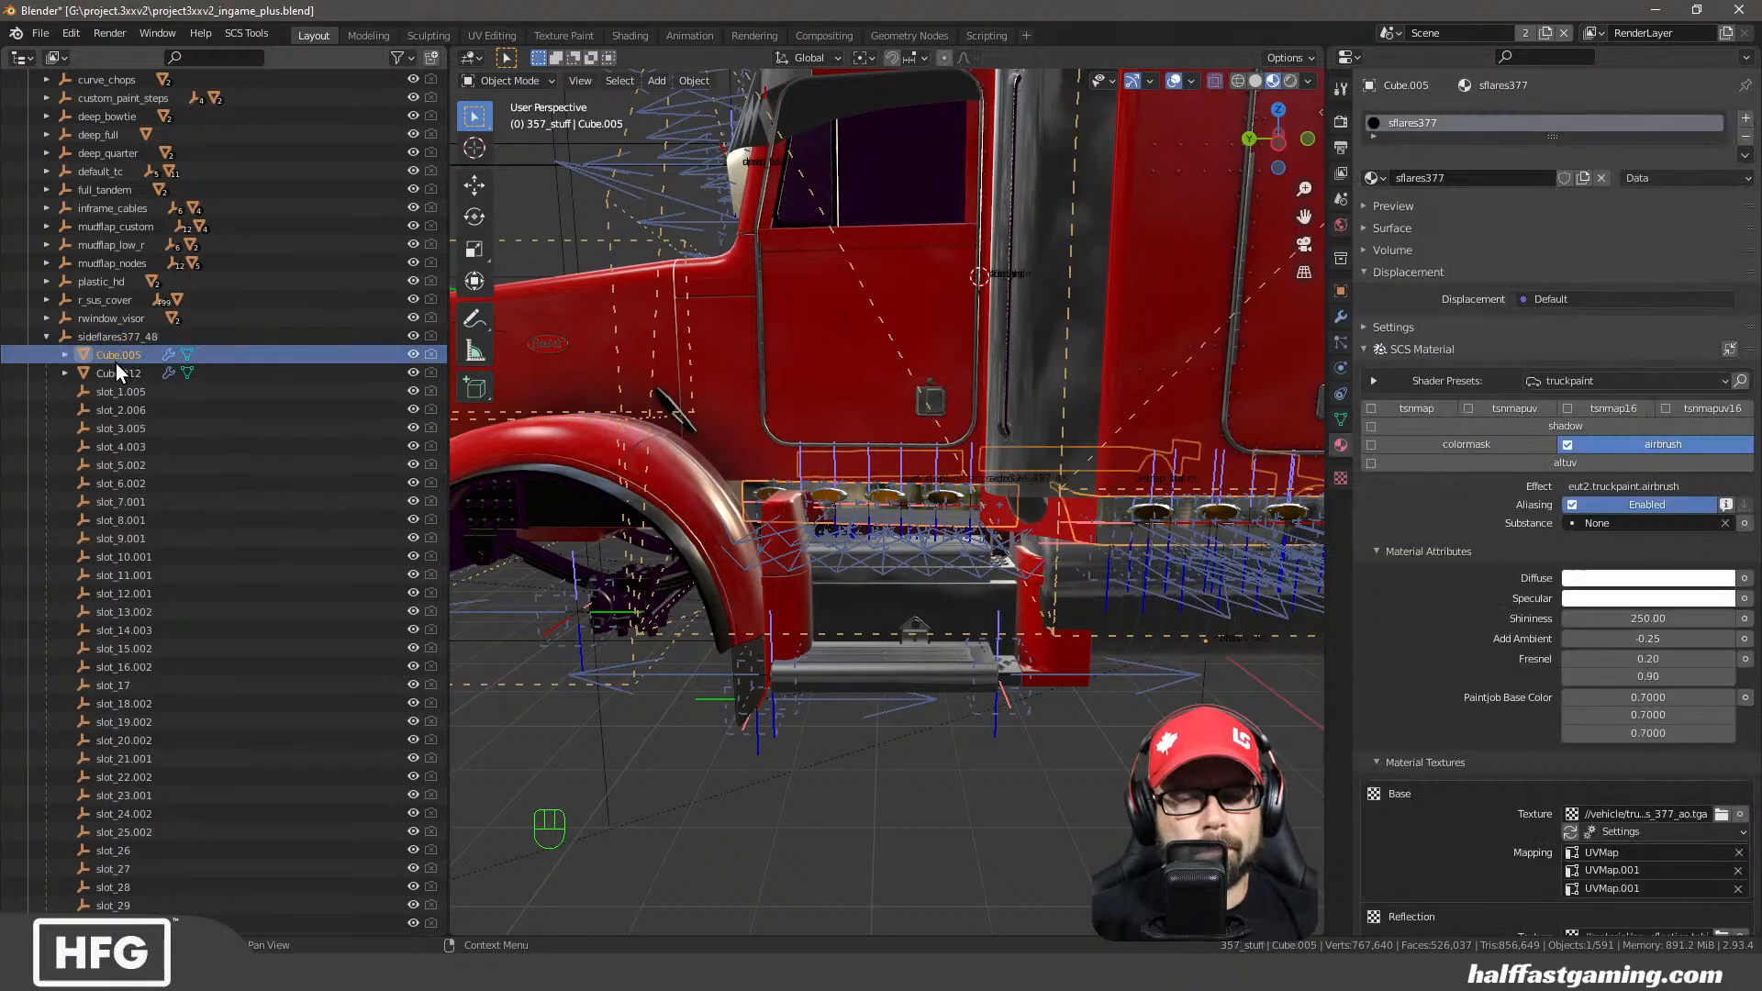
{"action": "left_click", "coordinate": [112, 376]}
{"action": "left_click", "coordinate": [116, 358]}
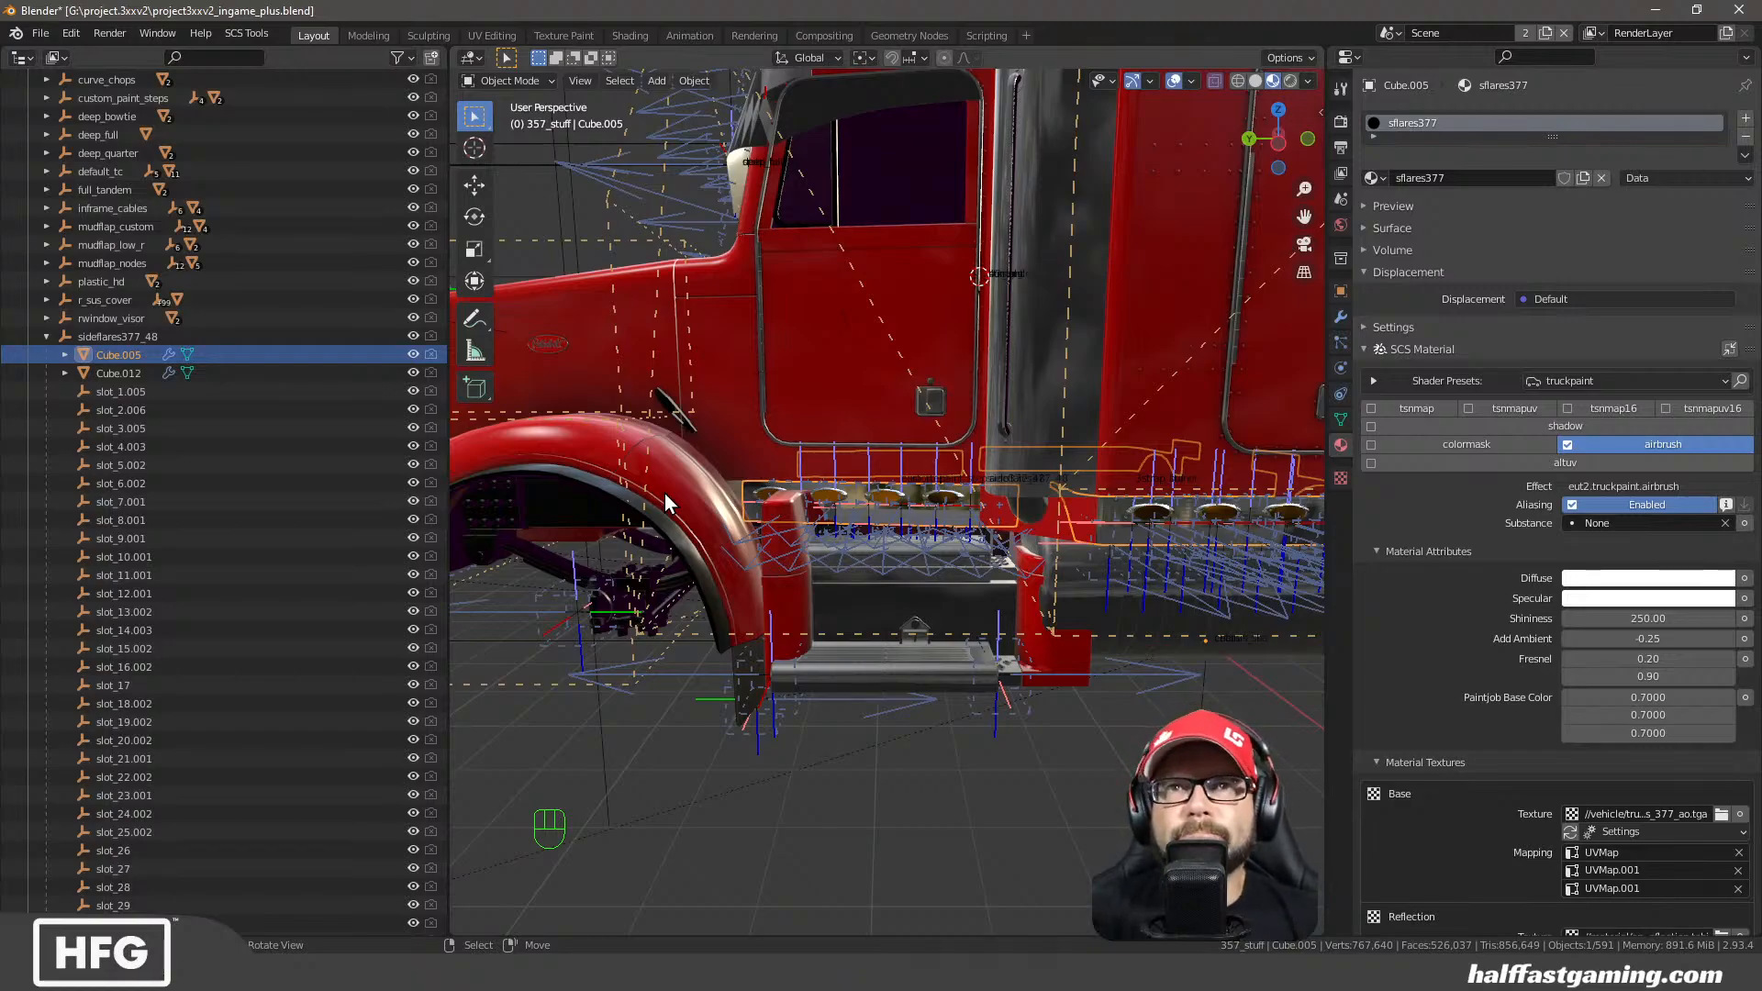
Compare the 377 side flare mesh with the light panel under the cab door, and select that panel, Cube.045
{"action": "middle_click_drag", "start_coordinate": [862, 501], "coordinate": [701, 486]}
{"action": "scroll", "coordinate": [752, 526], "scroll_direction": "up", "scroll_amount": 2}
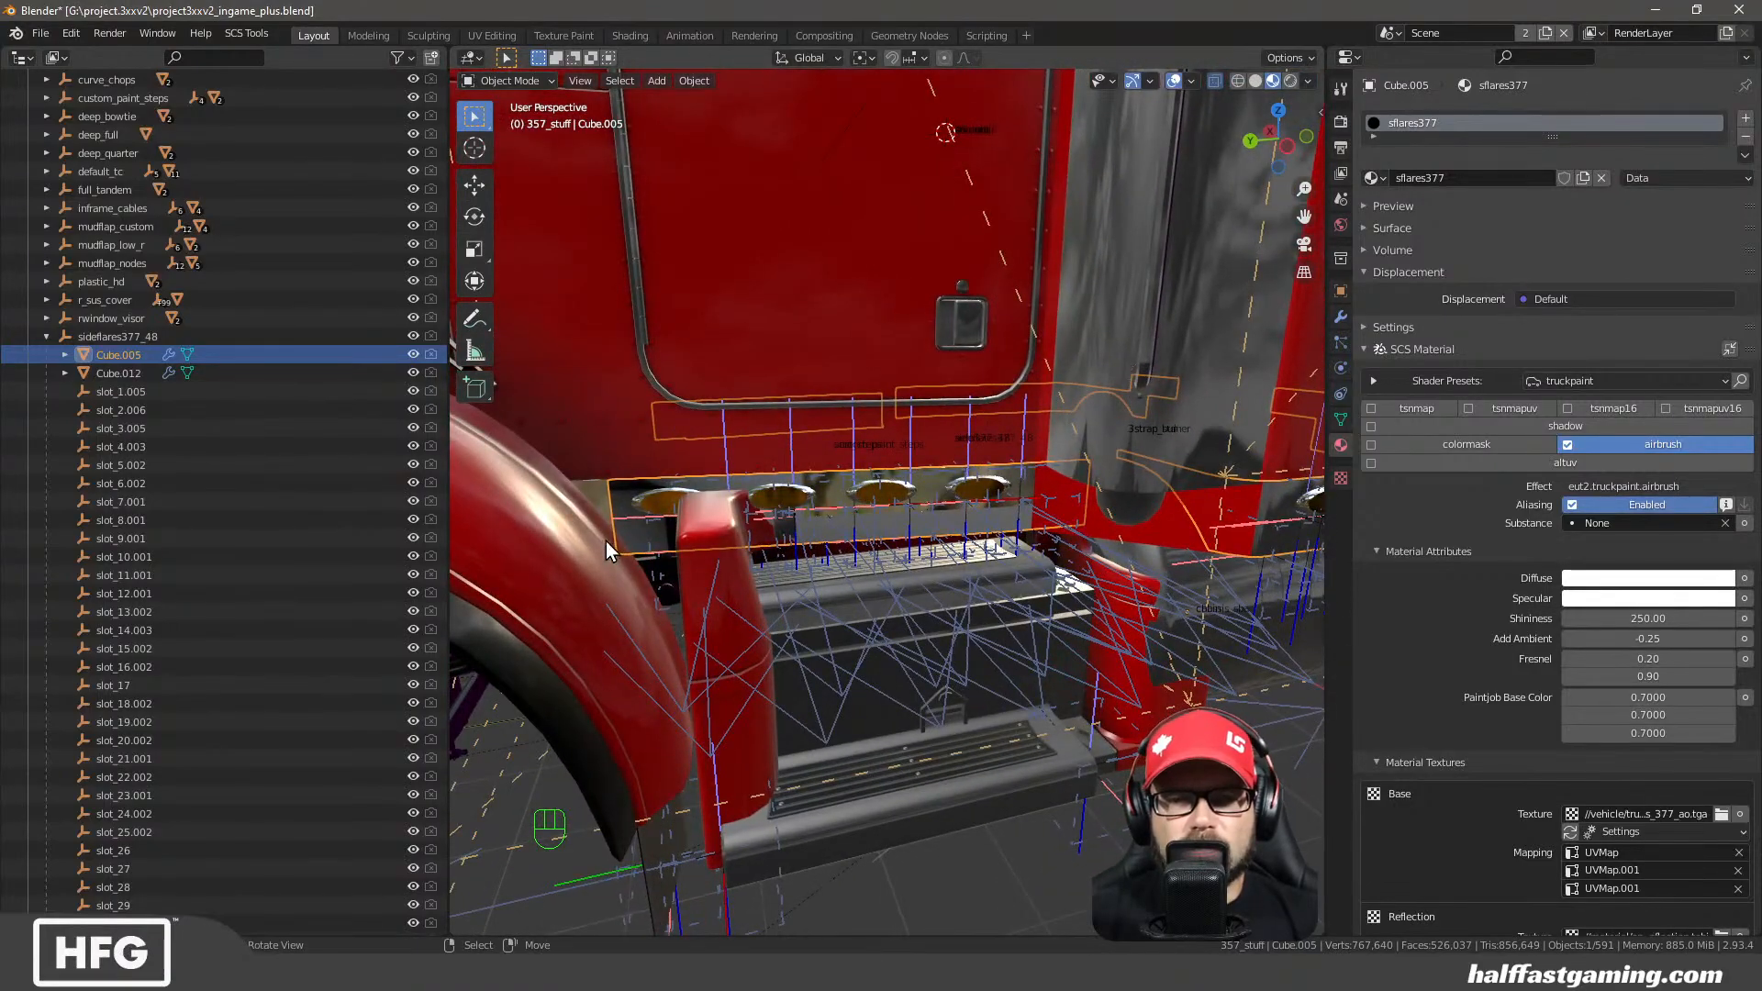
{"action": "middle_click_drag", "start_coordinate": [636, 538], "coordinate": [604, 471]}
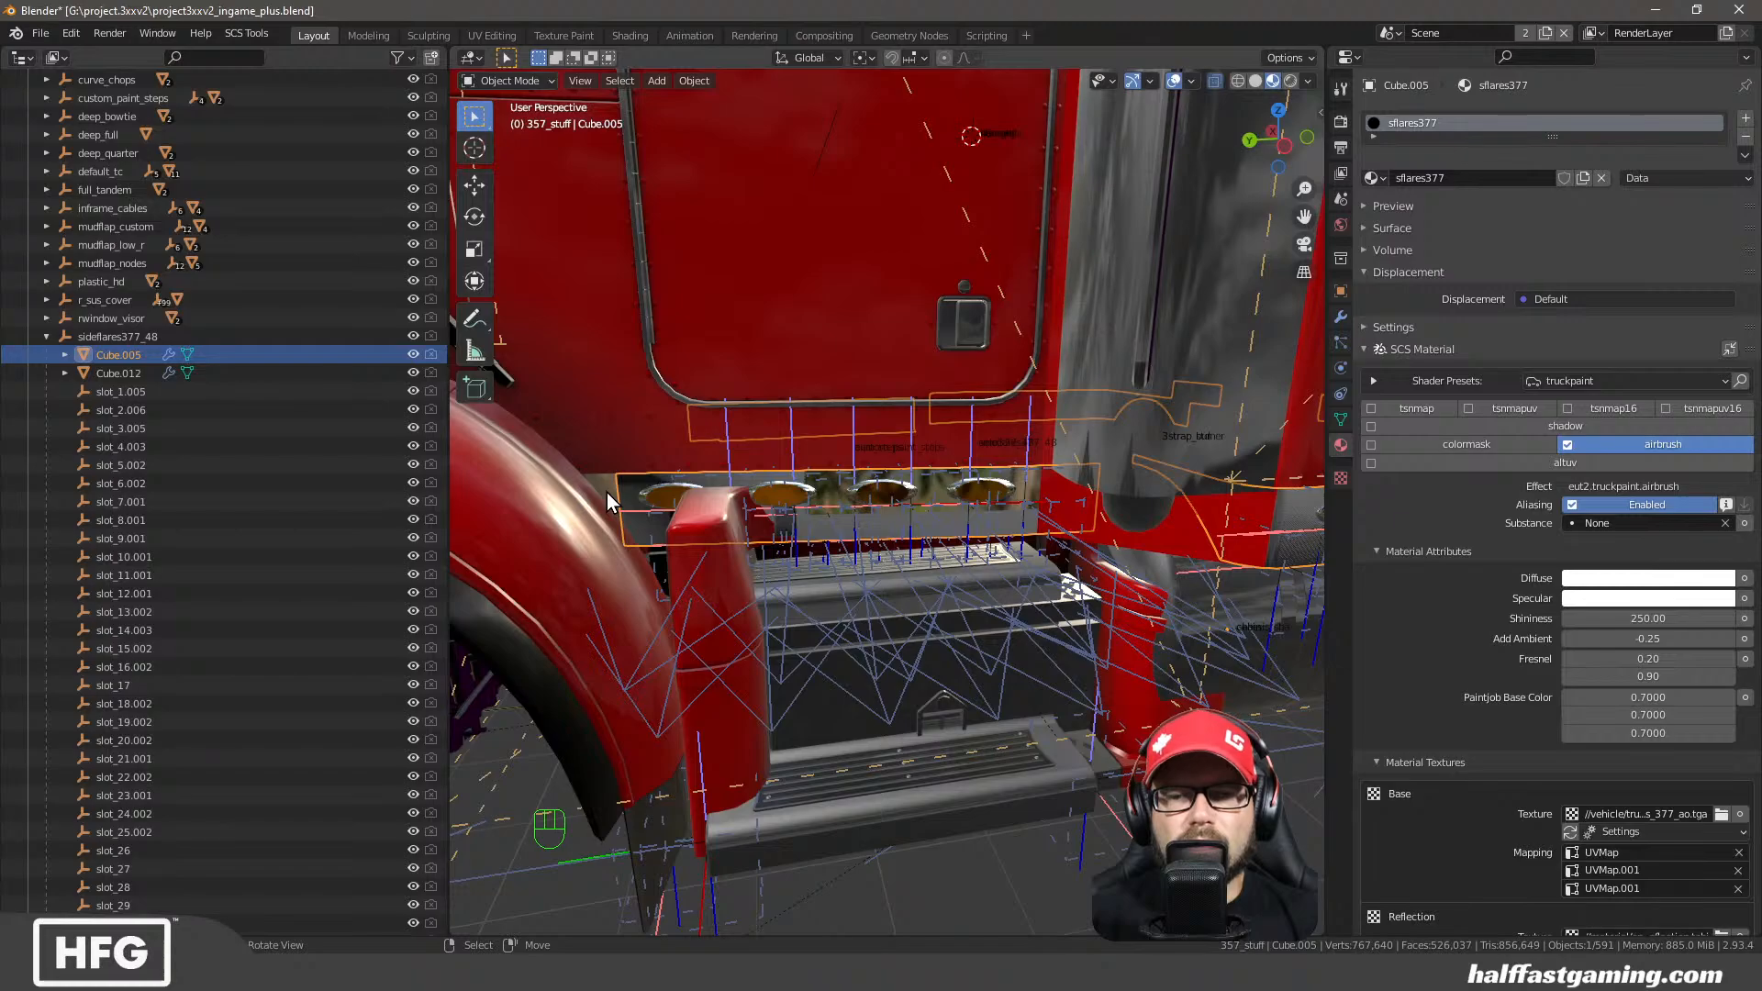
{"action": "left_click", "coordinate": [607, 495]}
{"action": "middle_click_drag", "start_coordinate": [608, 492], "coordinate": [596, 569]}
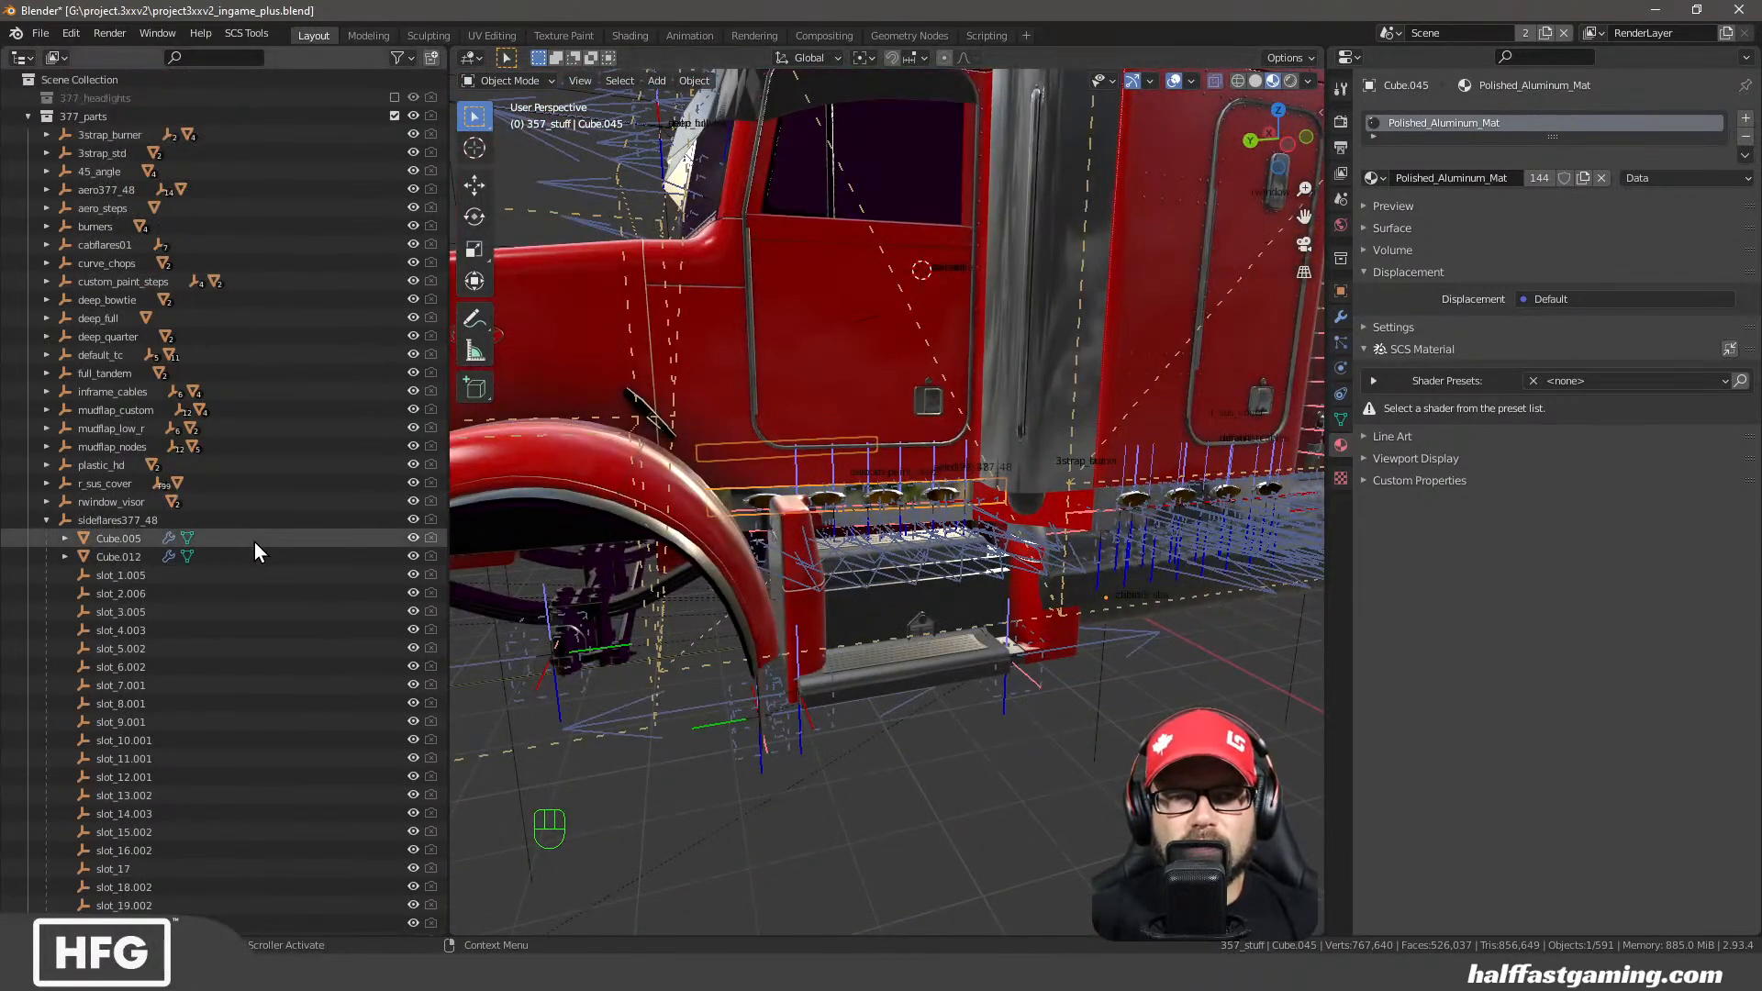
Reselect the sideflares377_48 root and examine how its slot locators line up with the lights under the cab door
{"action": "scroll", "coordinate": [262, 552], "scroll_direction": "up", "scroll_amount": 5}
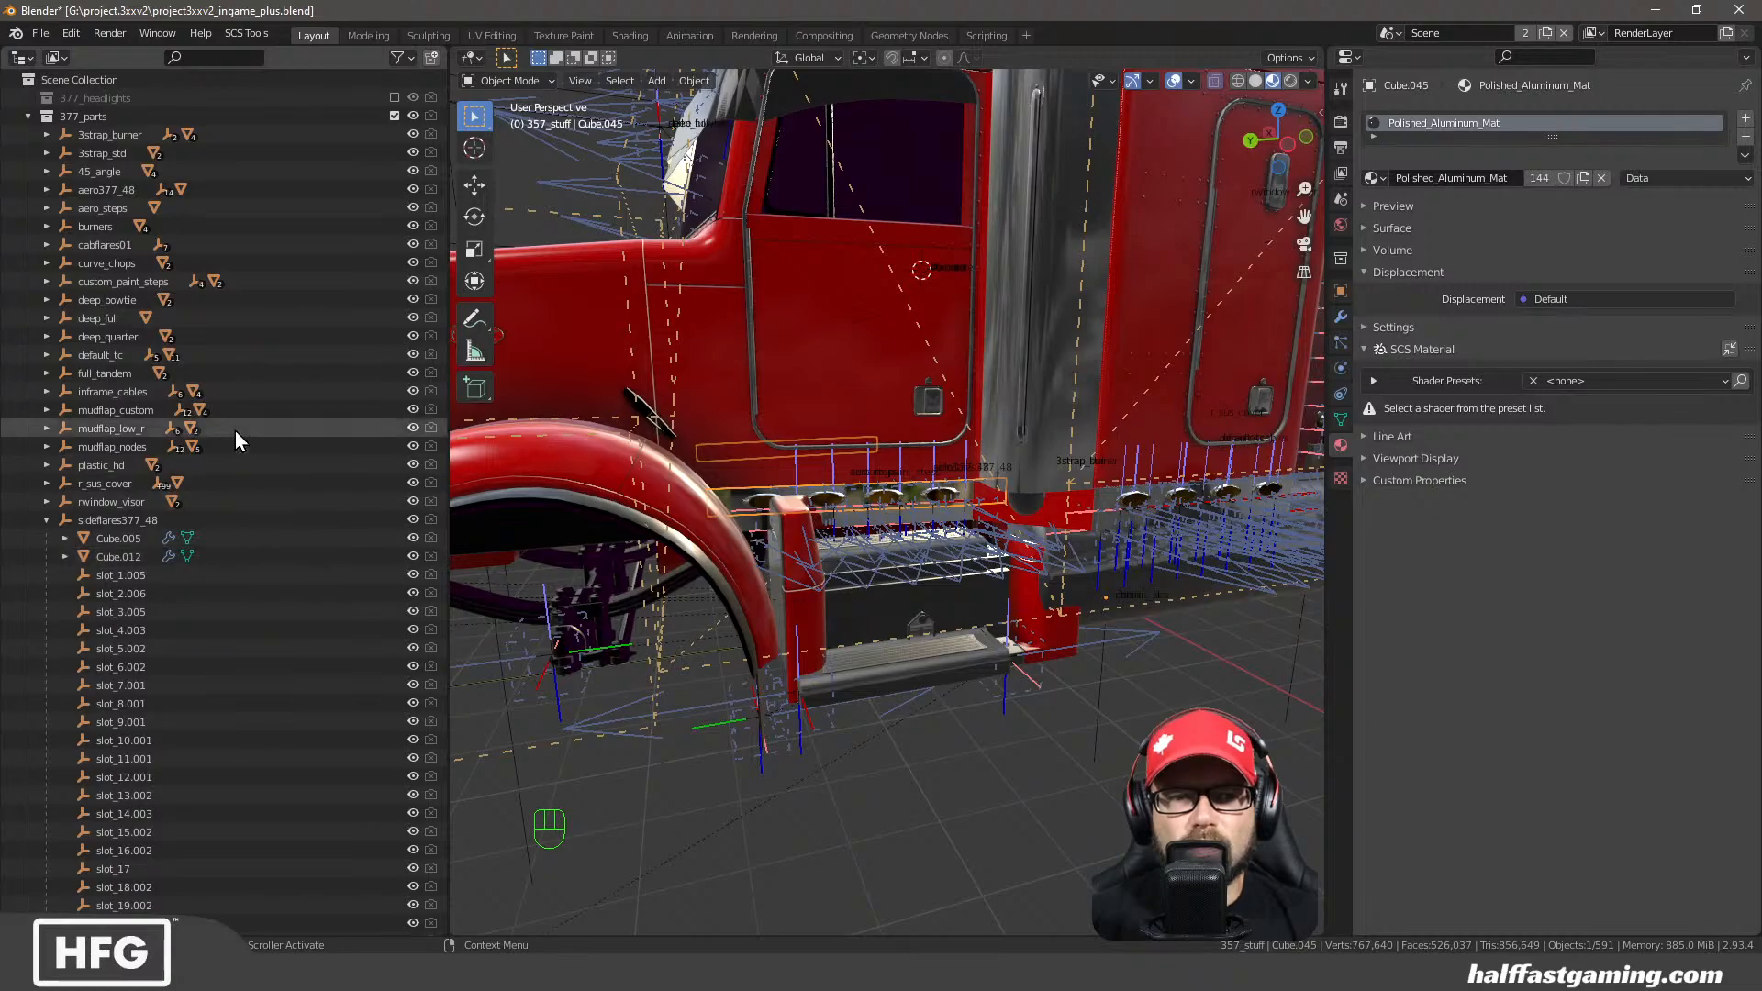
{"action": "left_click", "coordinate": [128, 523]}
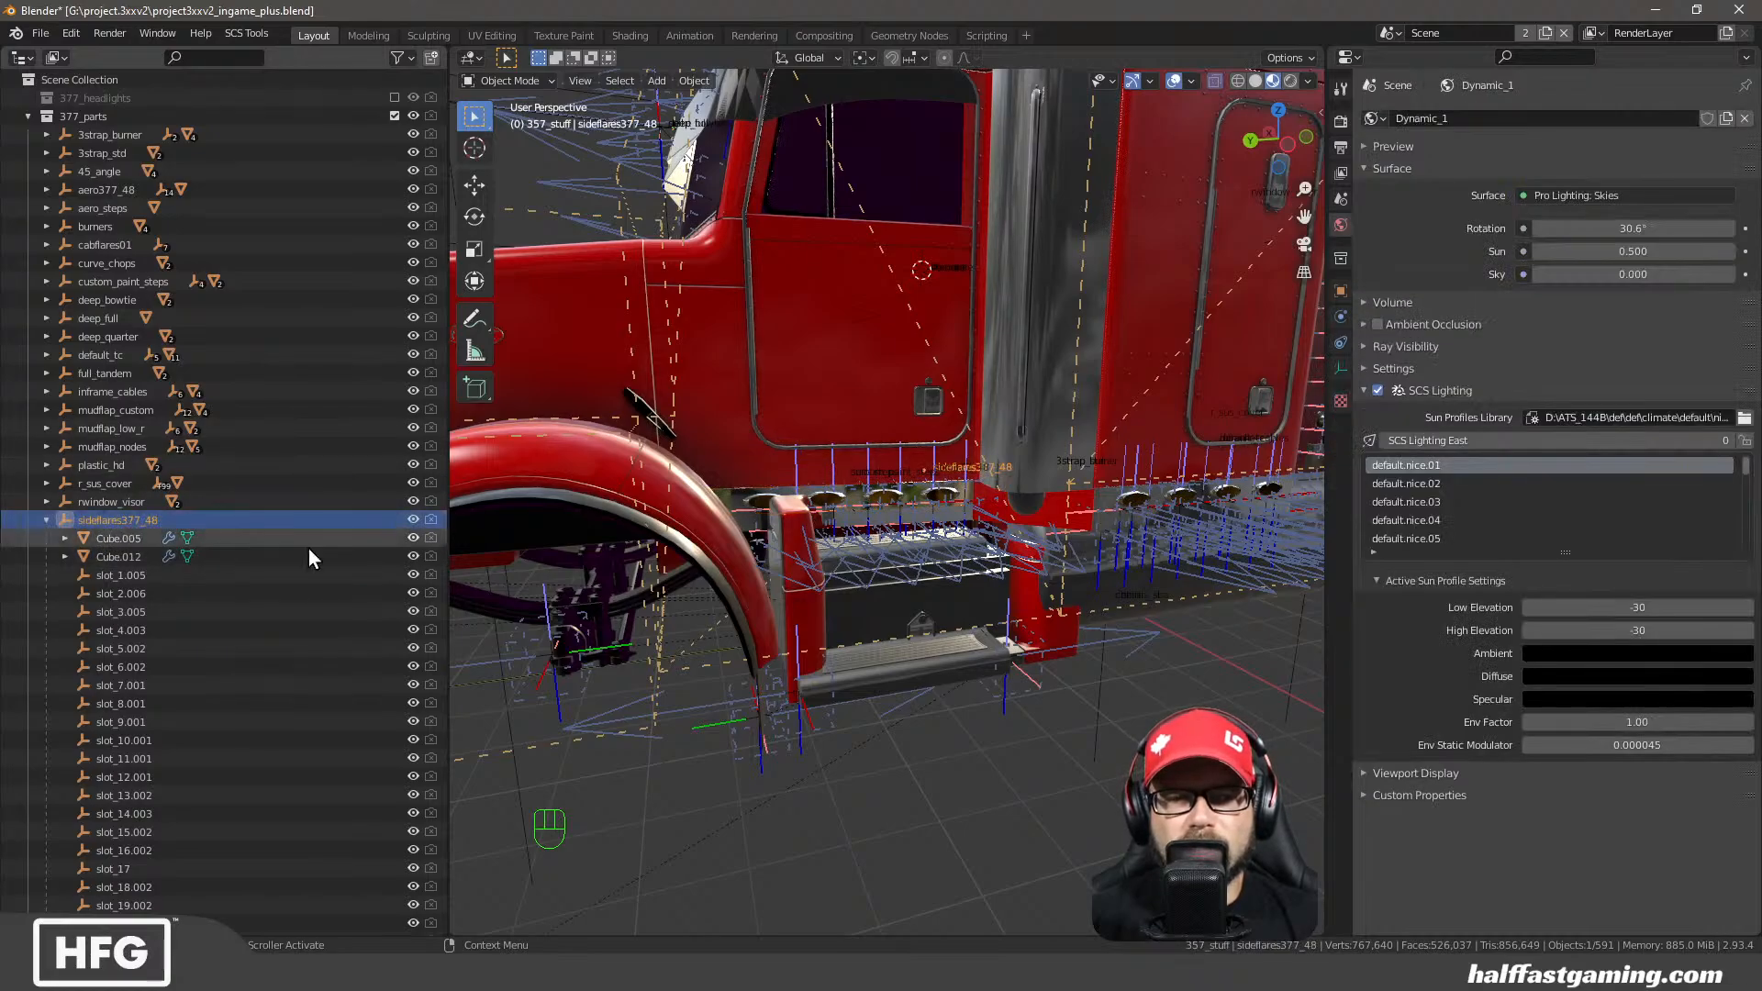
{"action": "scroll", "coordinate": [668, 545], "scroll_direction": "down", "scroll_amount": 5}
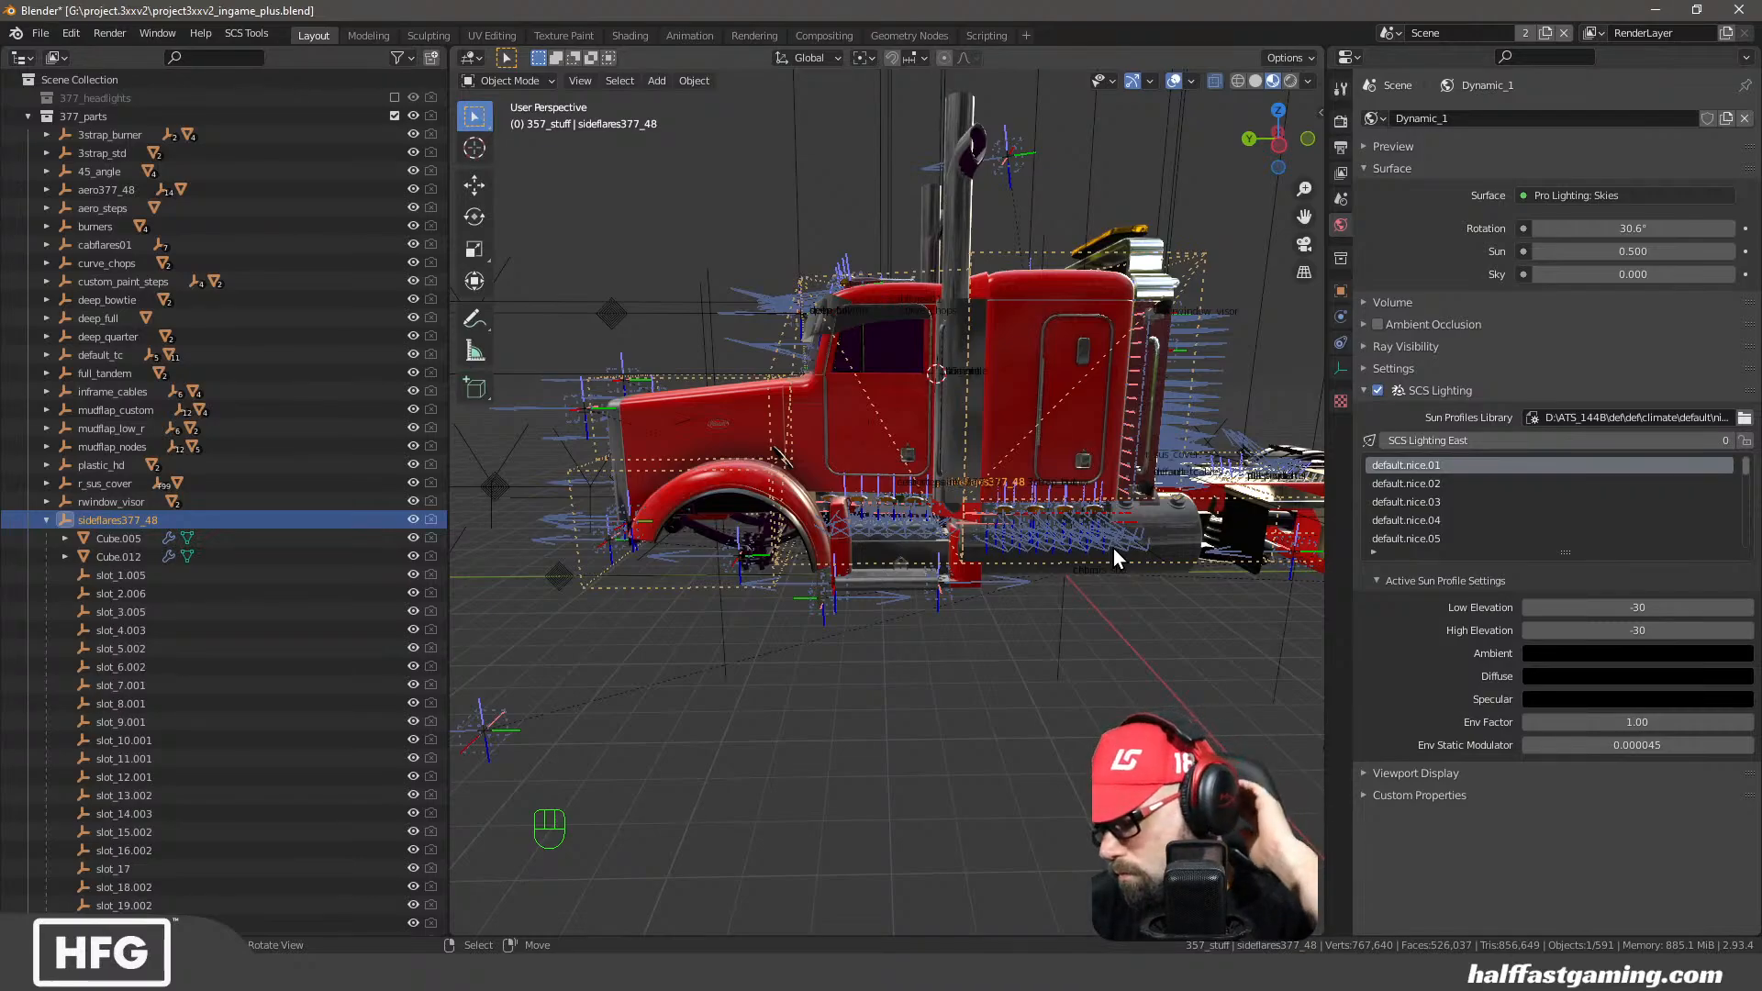
{"action": "scroll", "coordinate": [923, 582], "scroll_direction": "up", "scroll_amount": 6}
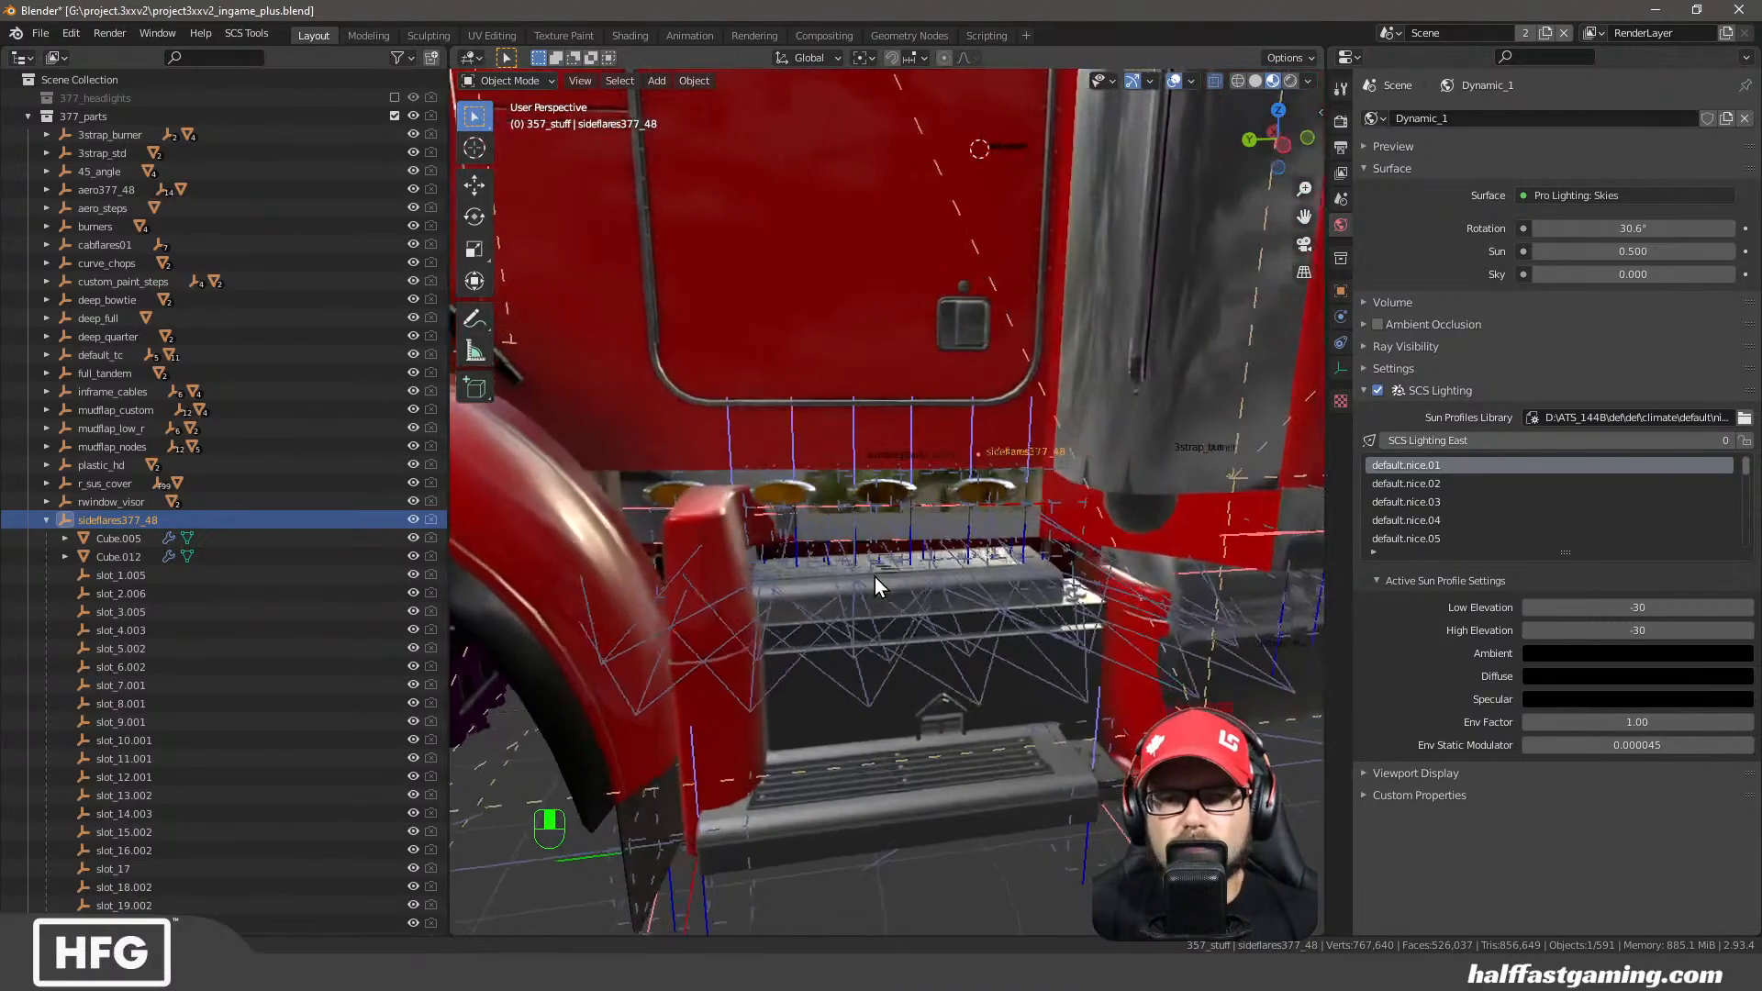
{"action": "mouse_move", "coordinate": [903, 585]}
{"action": "middle_mouse_down"}
{"action": "mouse_move", "coordinate": [822, 575]}
{"action": "mouse_move", "coordinate": [872, 587]}
{"action": "mouse_move", "coordinate": [852, 623]}
{"action": "mouse_move", "coordinate": [861, 591]}
{"action": "mouse_move", "coordinate": [933, 567]}
{"action": "mouse_move", "coordinate": [833, 553]}
{"action": "mouse_move", "coordinate": [850, 570]}
{"action": "mouse_move", "coordinate": [943, 566]}
{"action": "mouse_move", "coordinate": [907, 562]}
{"action": "middle_mouse_up"}
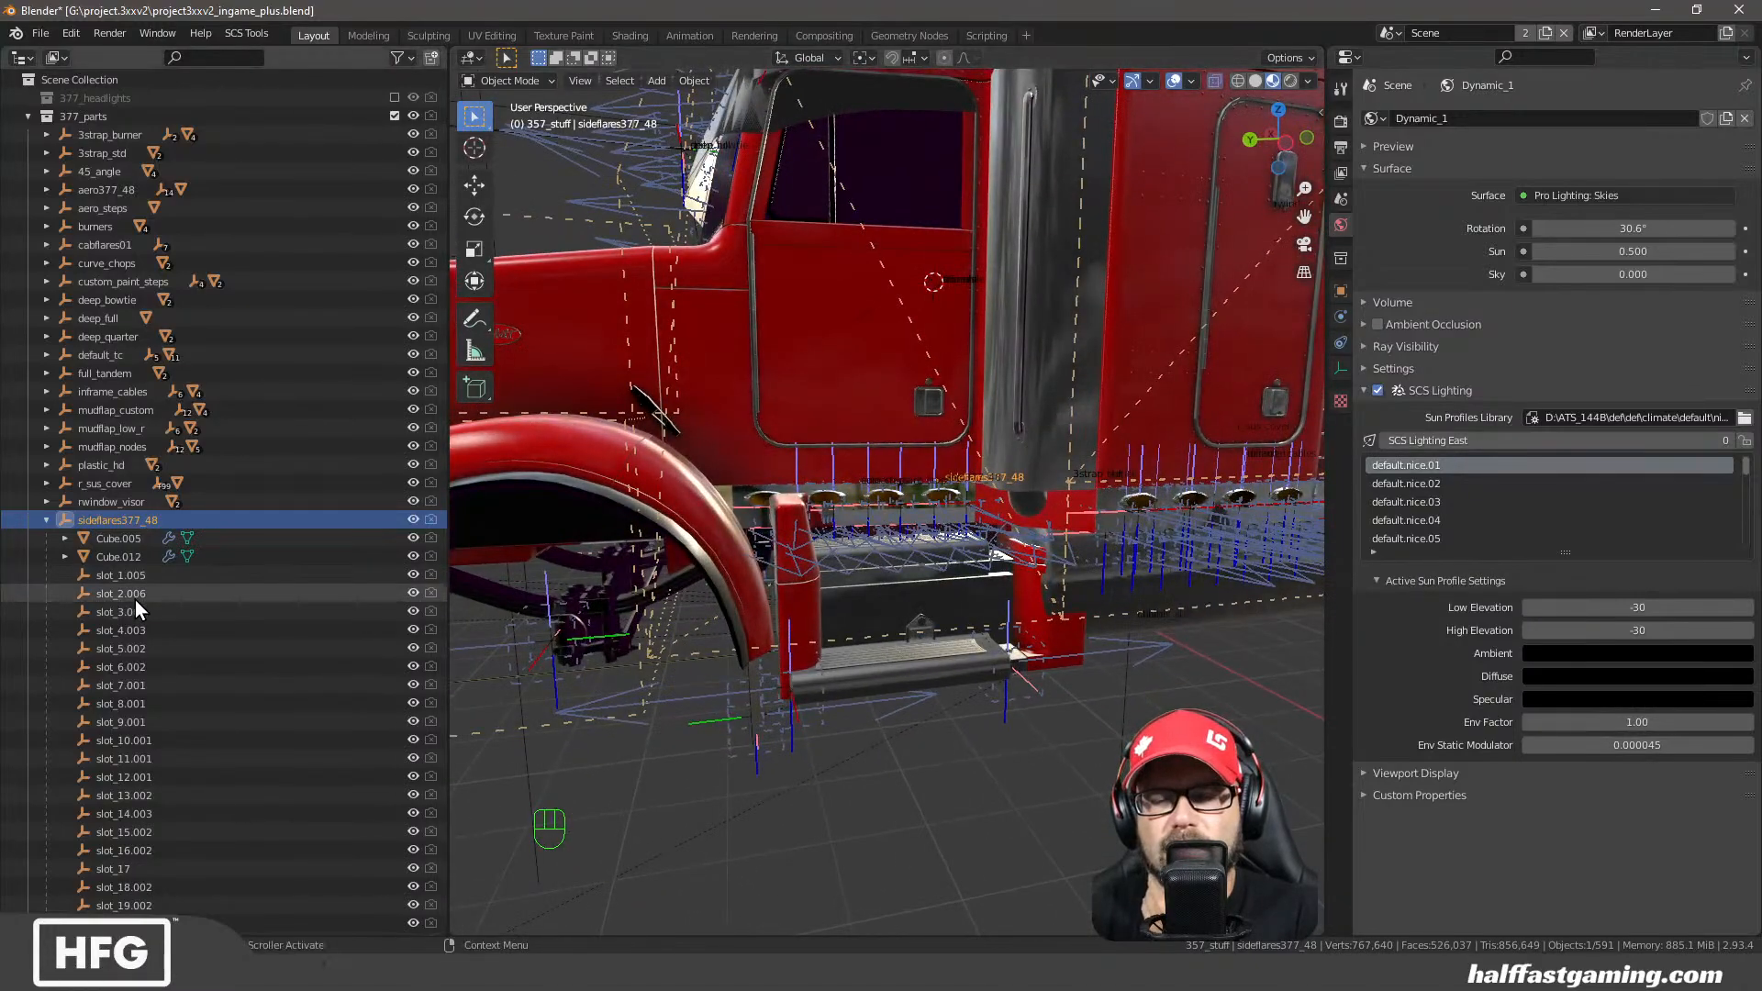
Select the under-door light panel Cube.045 again and examine its fit between the front fender, step bracket and exhaust stack
{"action": "scroll", "coordinate": [702, 543], "scroll_direction": "up", "scroll_amount": 5}
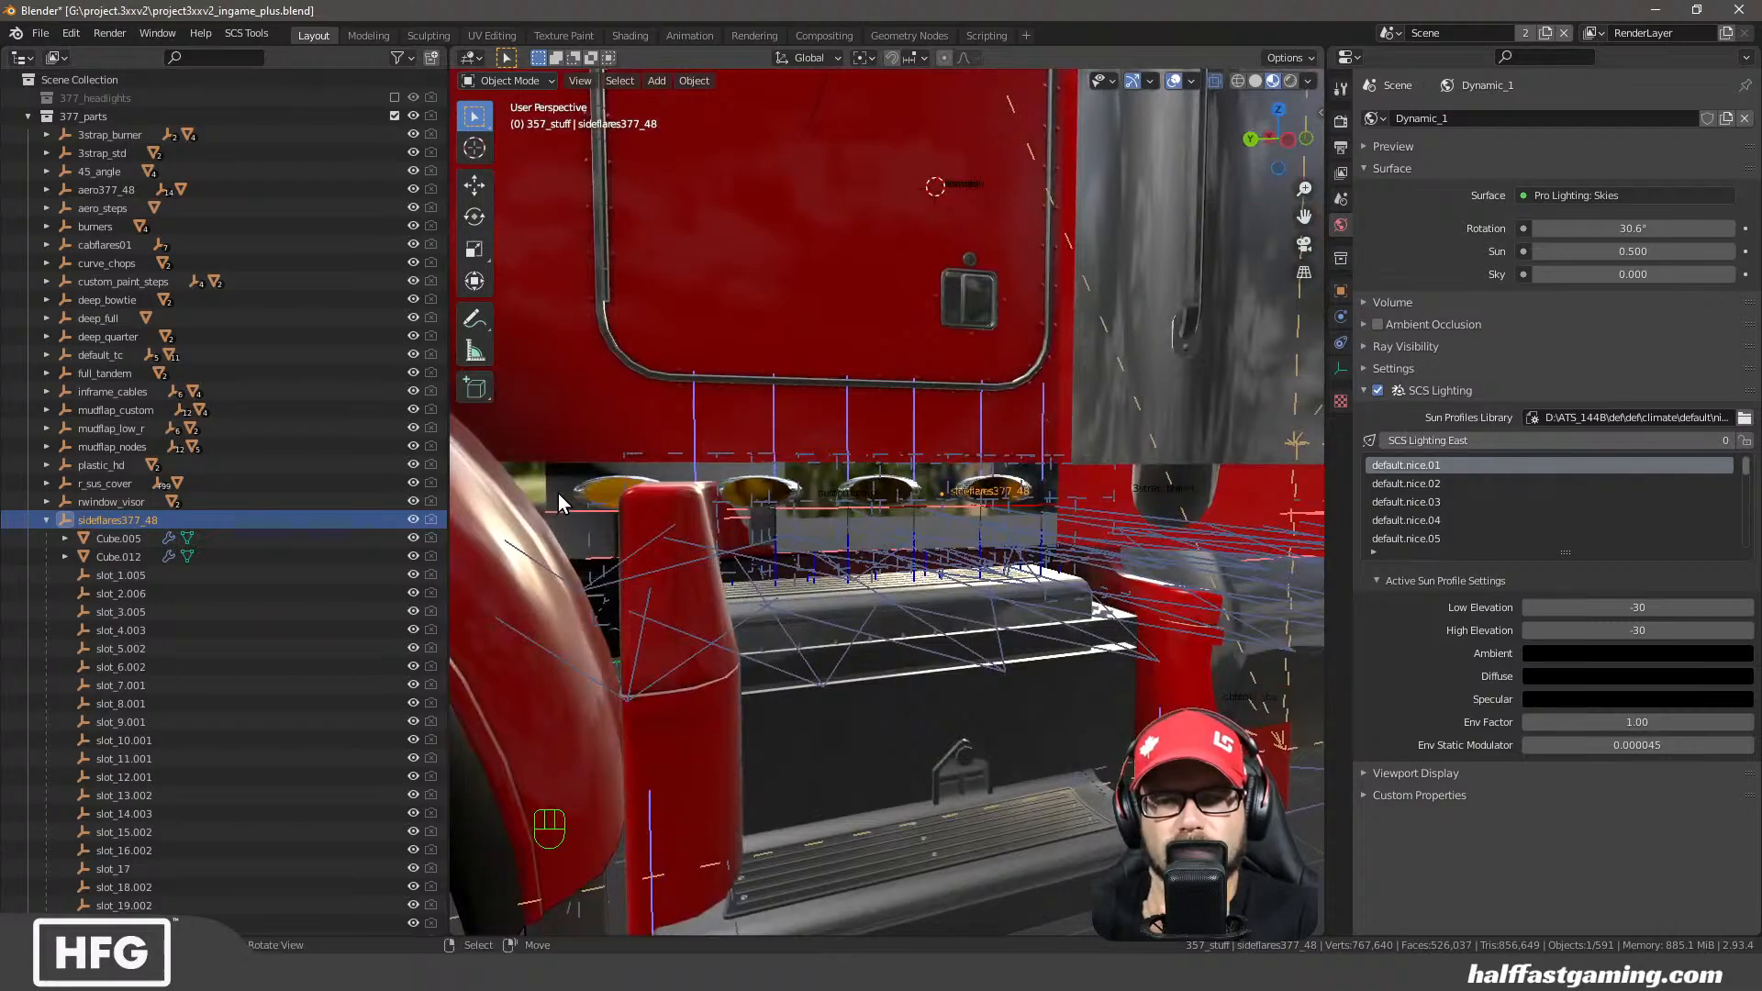
{"action": "left_click", "coordinate": [597, 543]}
{"action": "middle_click_drag", "start_coordinate": [598, 543], "coordinate": [805, 539]}
{"action": "left_click", "coordinate": [1038, 515]}
{"action": "middle_click_drag", "start_coordinate": [1039, 515], "coordinate": [1116, 554]}
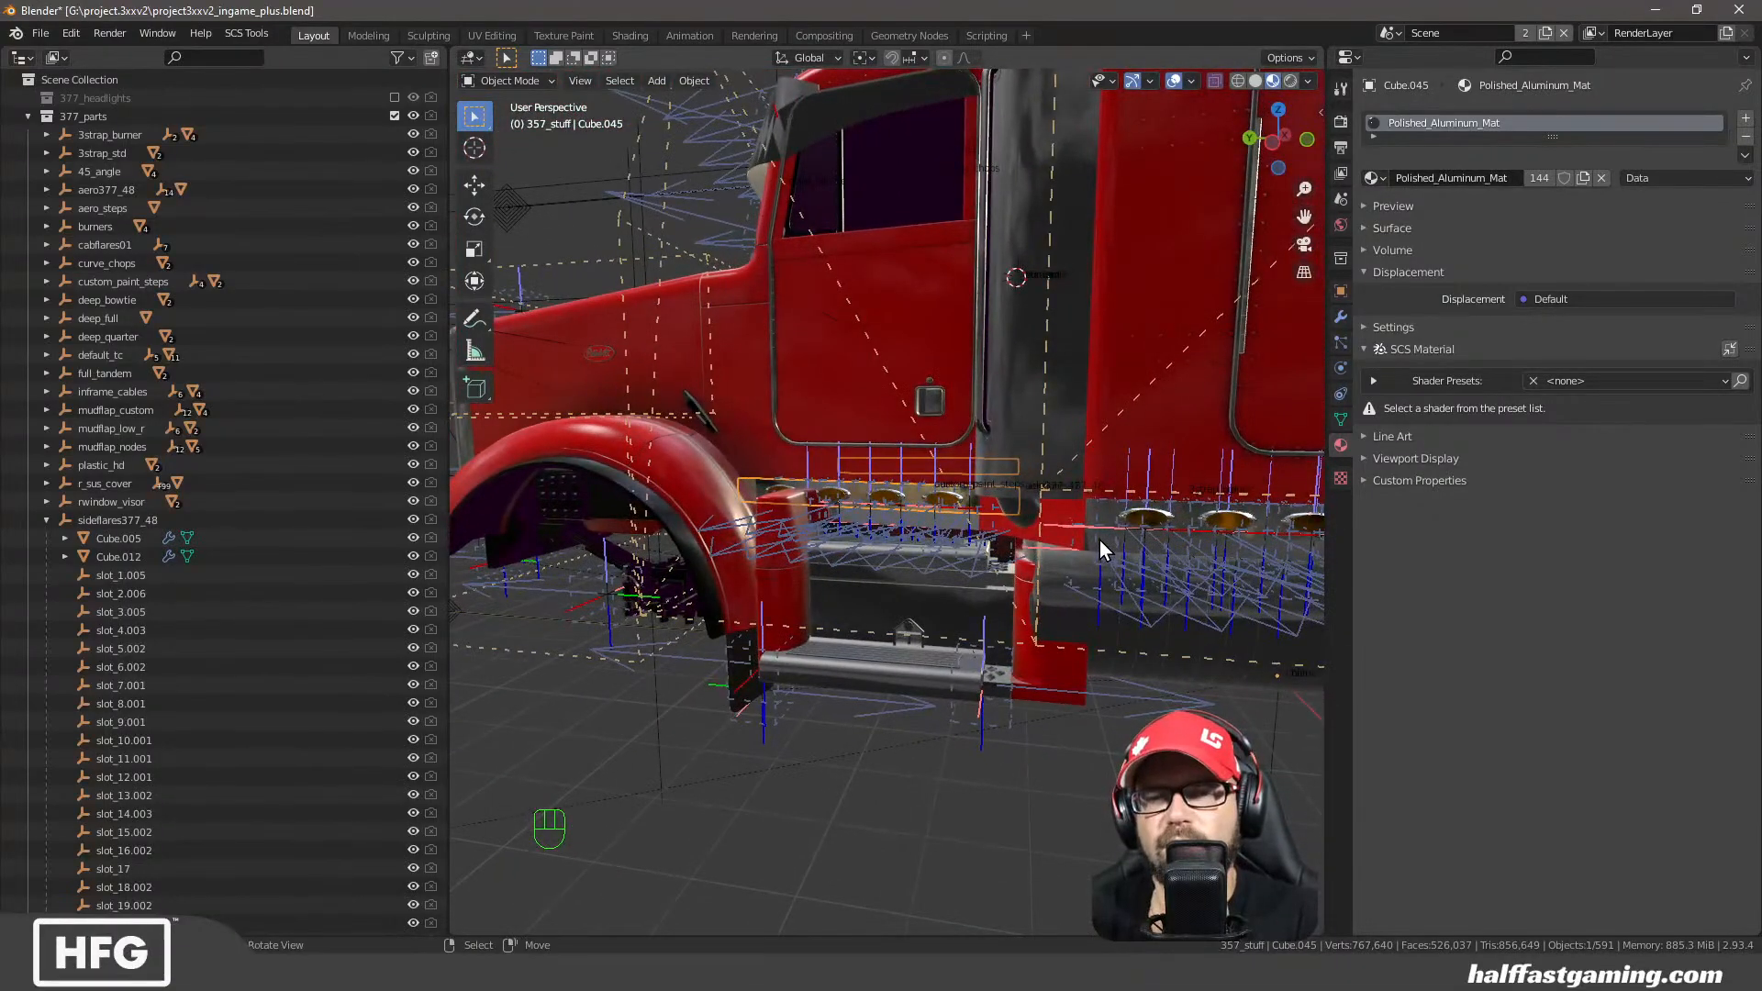
{"action": "scroll", "coordinate": [881, 534], "scroll_direction": "up", "scroll_amount": 6}
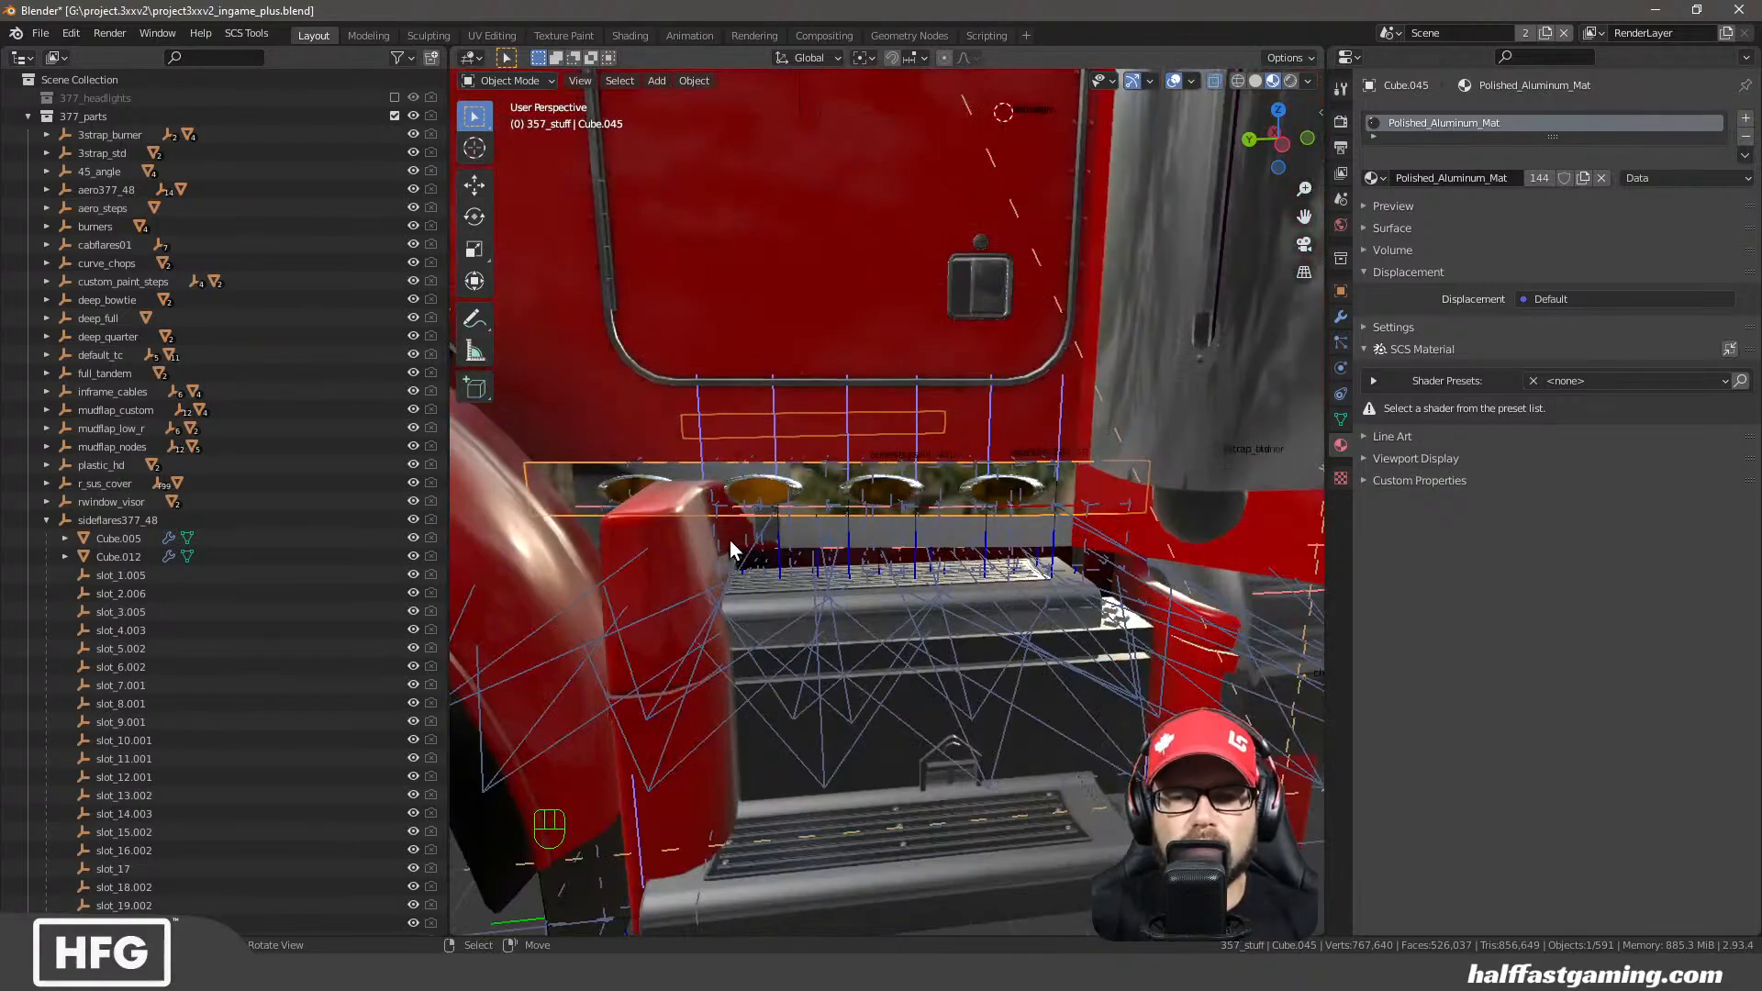
{"action": "middle_click_drag", "start_coordinate": [729, 539], "coordinate": [736, 529]}
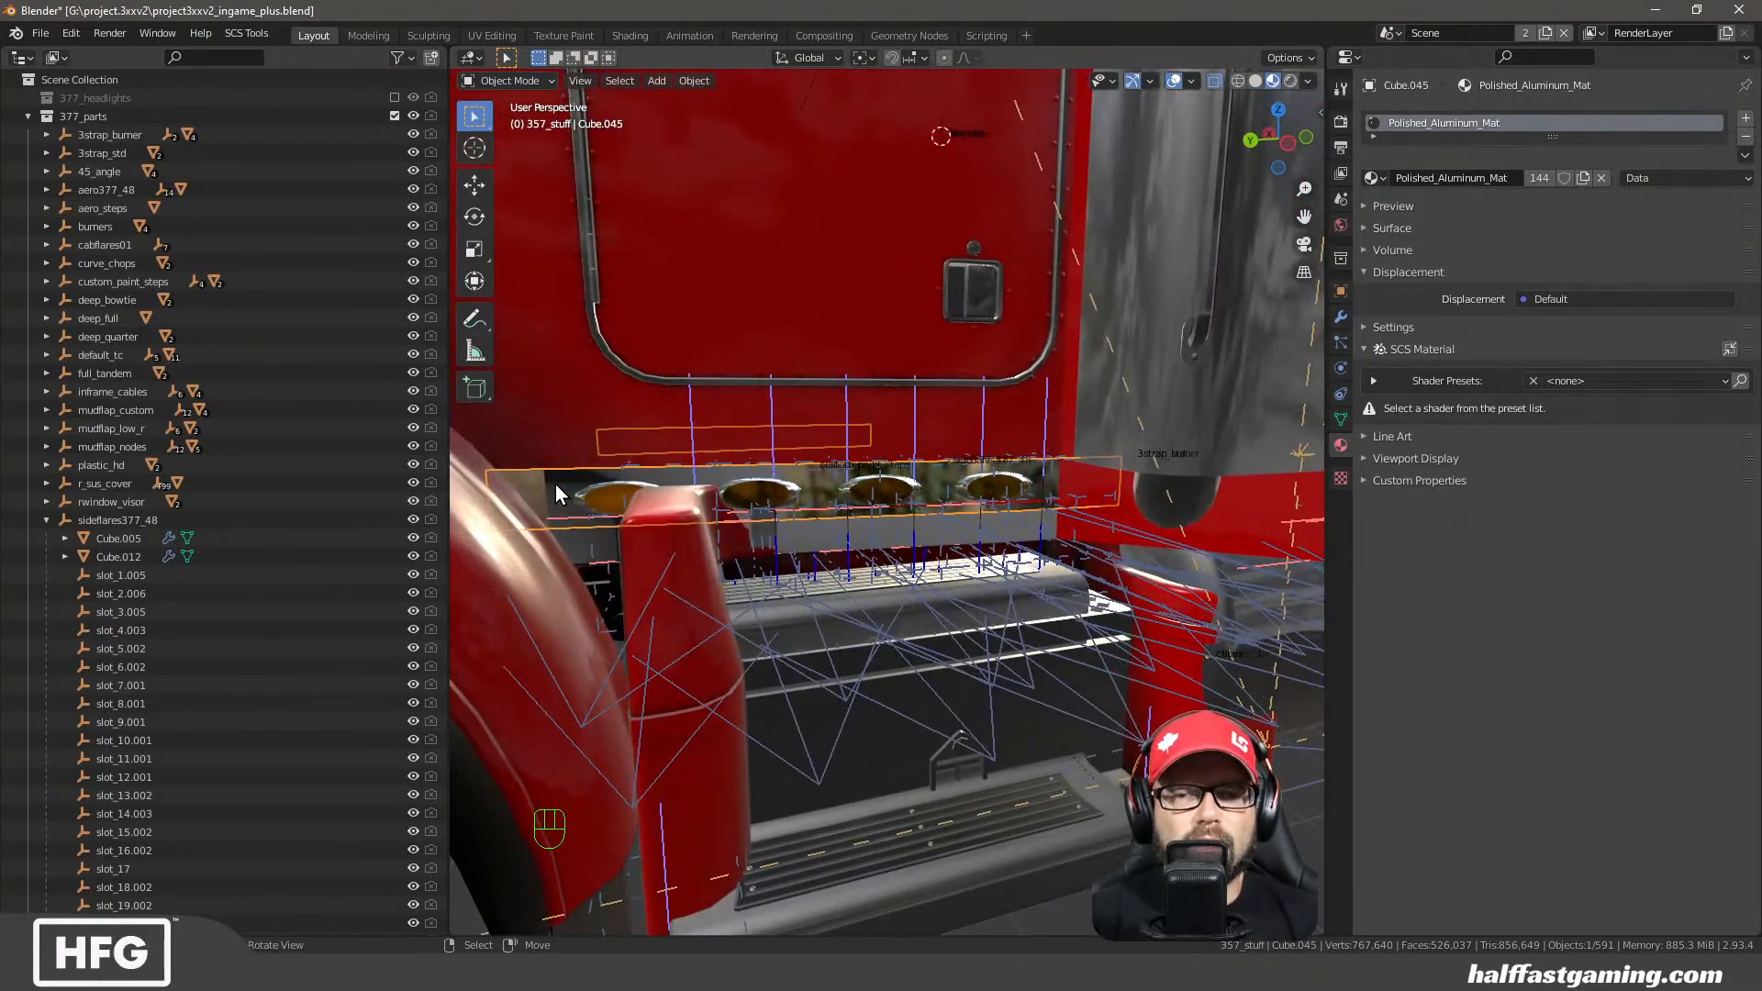
{"action": "middle_click_drag", "start_coordinate": [554, 483], "coordinate": [532, 565]}
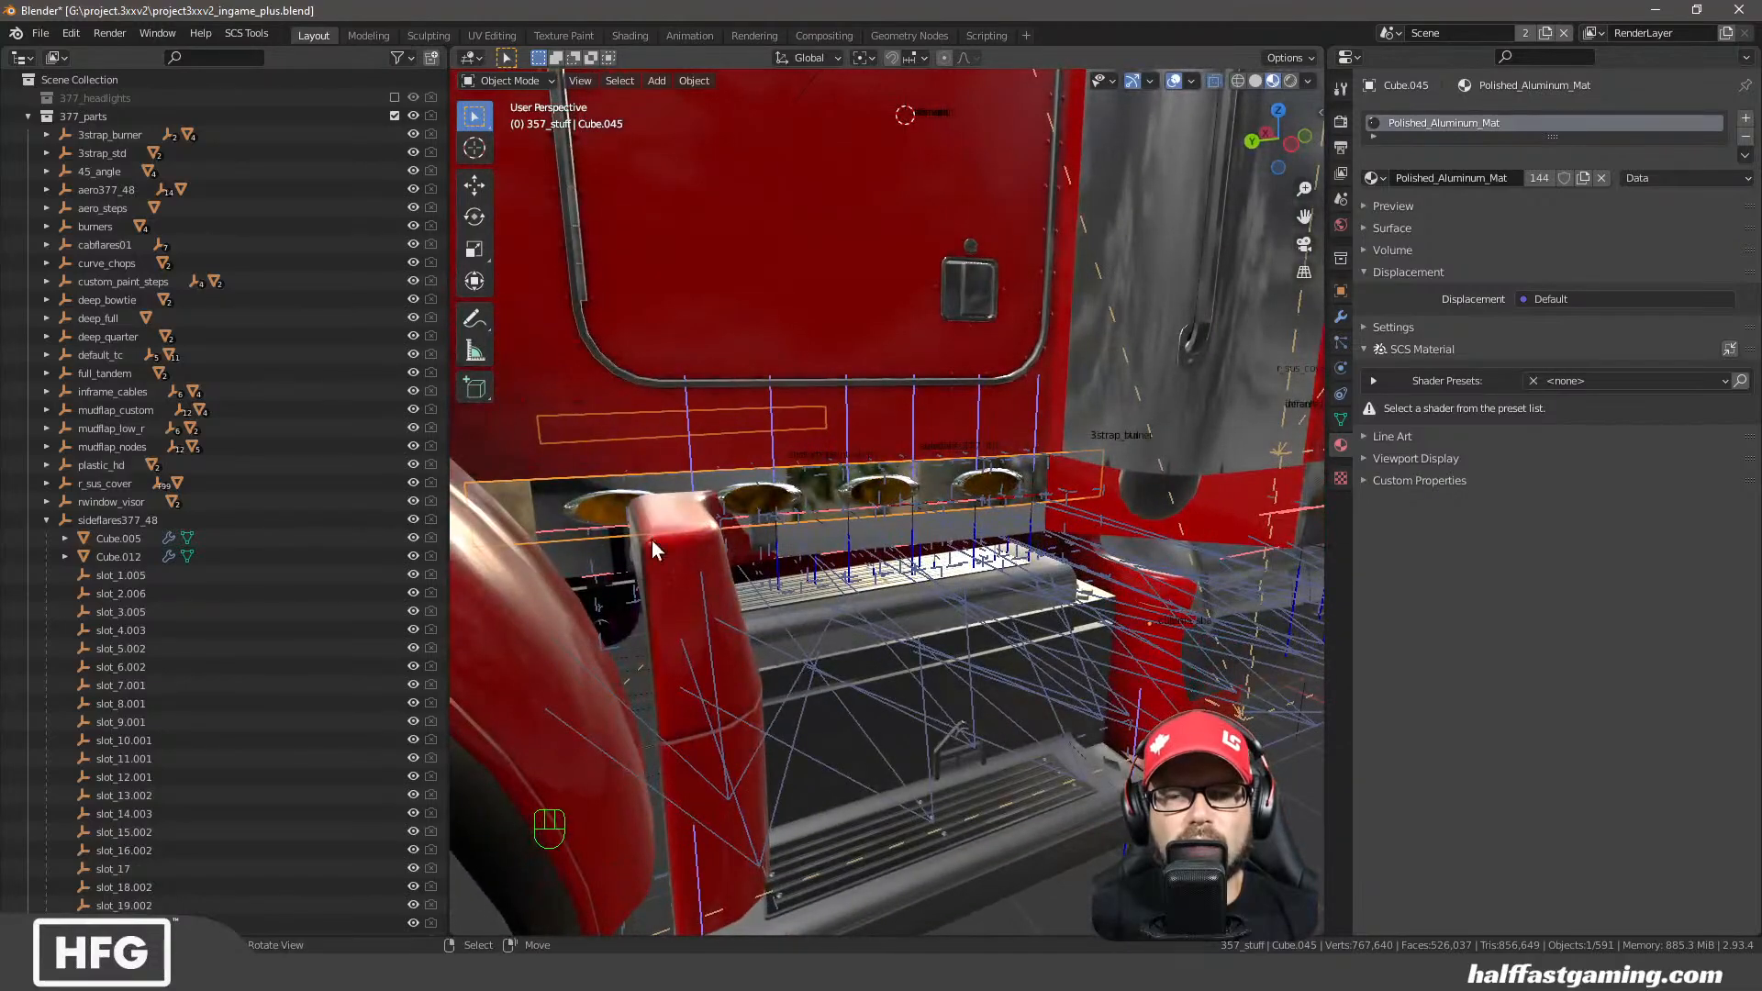
{"action": "middle_click_drag", "start_coordinate": [652, 542], "coordinate": [721, 538]}
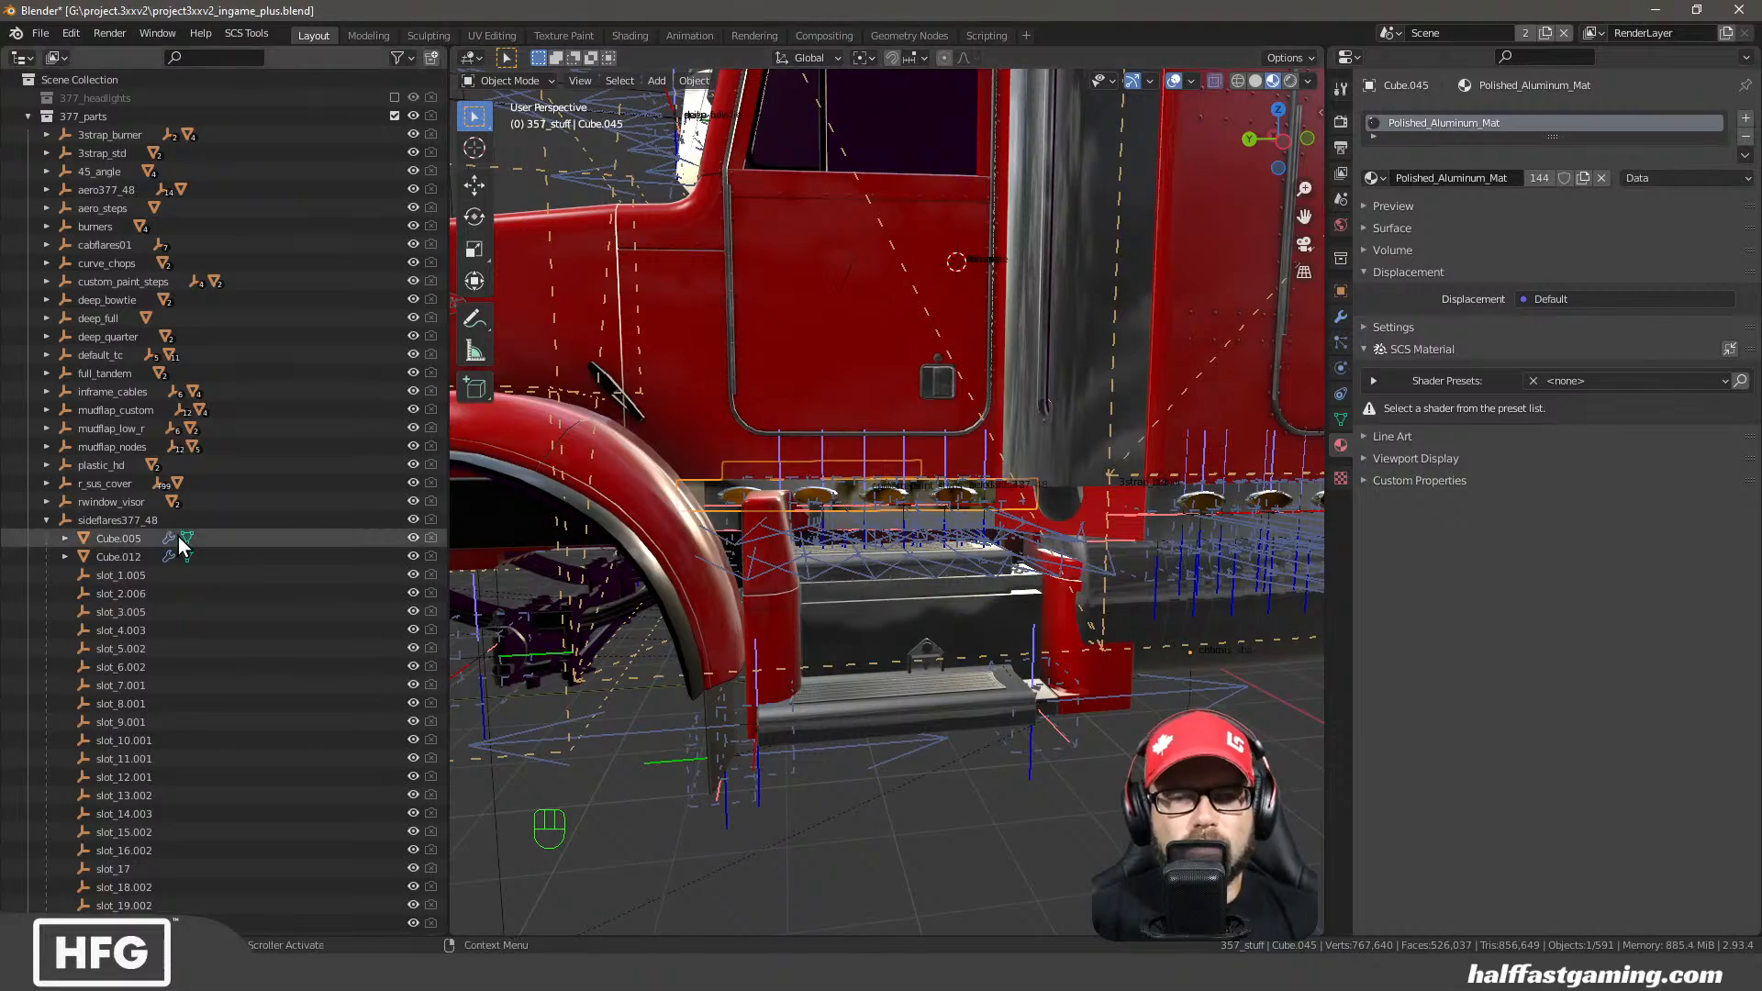
Collapse sideflares377_48 in the outliner and hide the 377_parts collection
{"action": "left_click", "coordinate": [46, 521]}
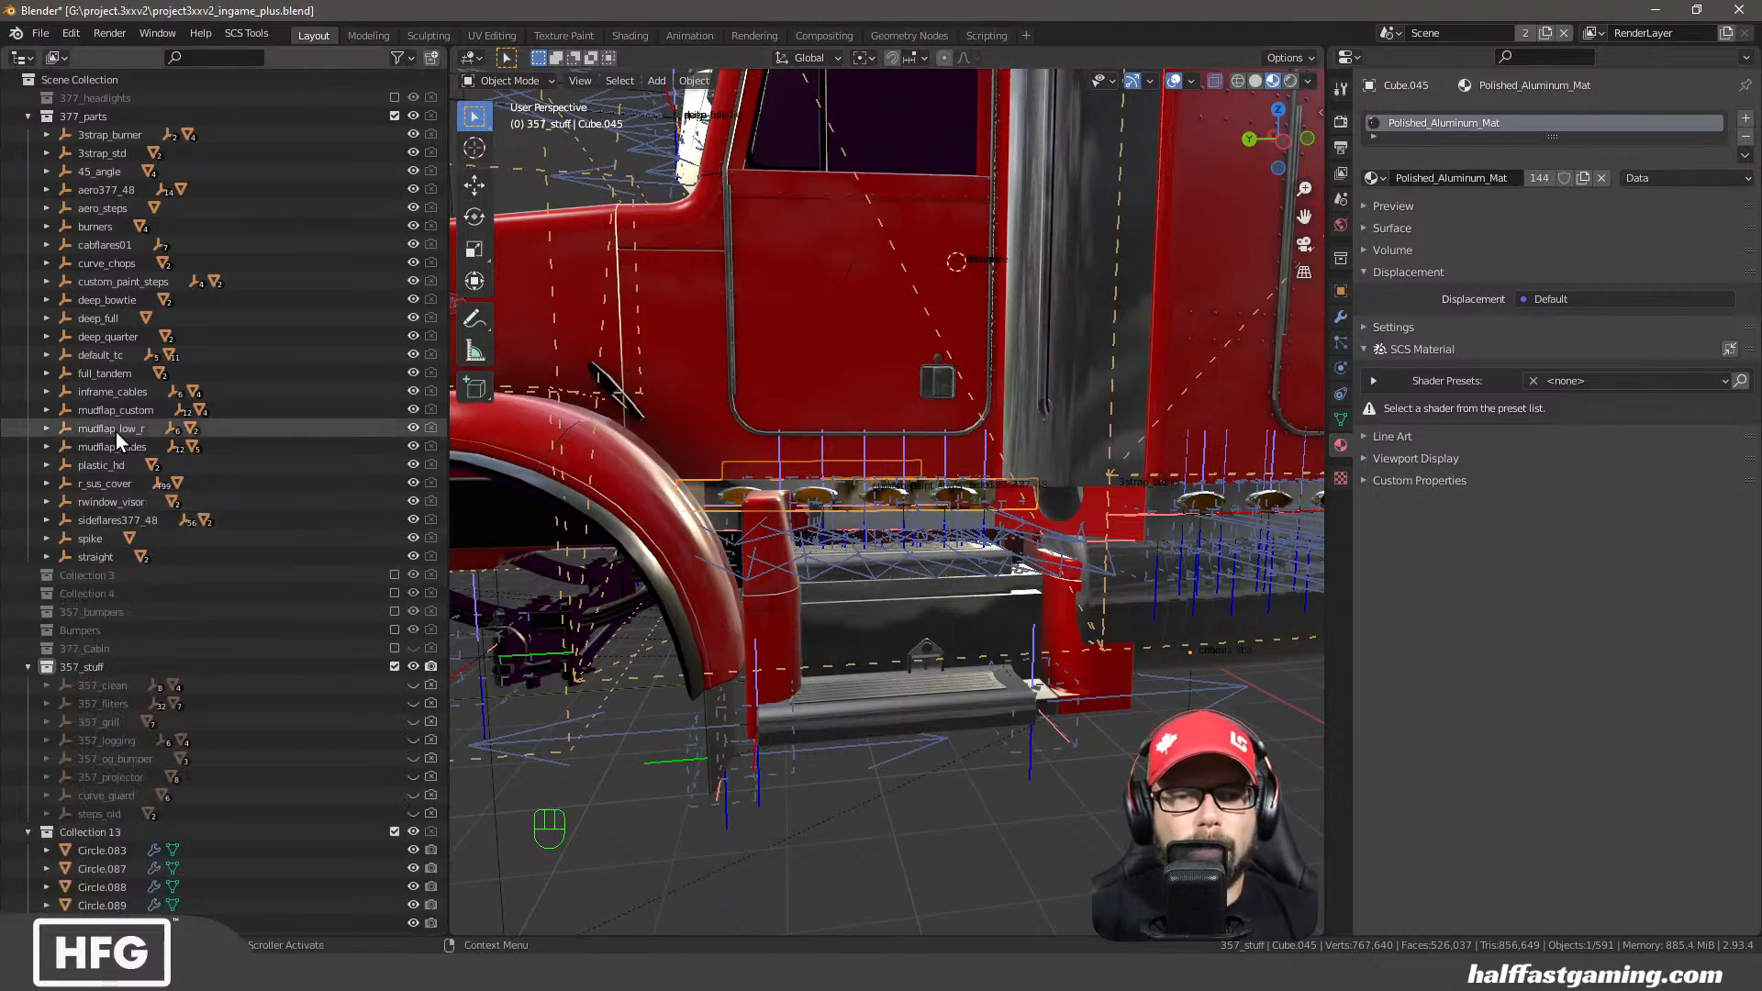
{"action": "left_click", "coordinate": [394, 116]}
{"action": "middle_click_drag", "start_coordinate": [954, 601], "coordinate": [985, 554]}
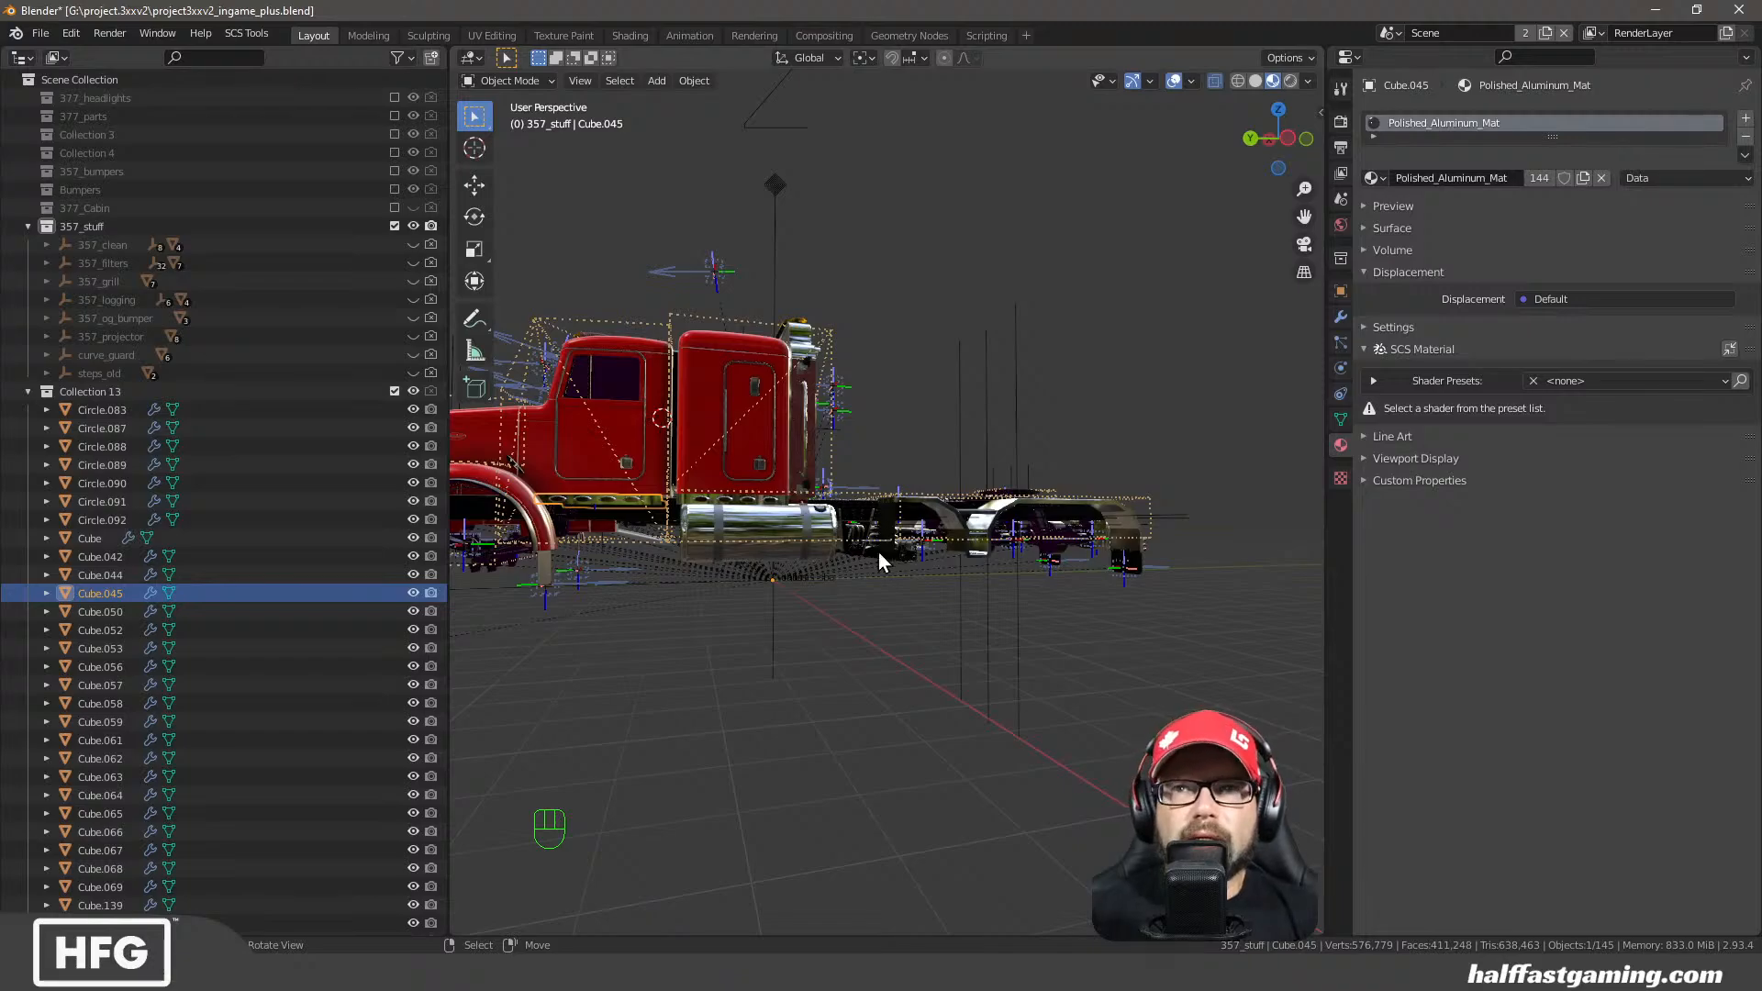
Select the mudguard_bc.001 locator under chassis_sba and snap the 3D cursor to it
{"action": "middle_click_drag", "start_coordinate": [878, 552], "coordinate": [949, 555]}
{"action": "middle_click", "coordinate": [950, 558], "text": "alt"}
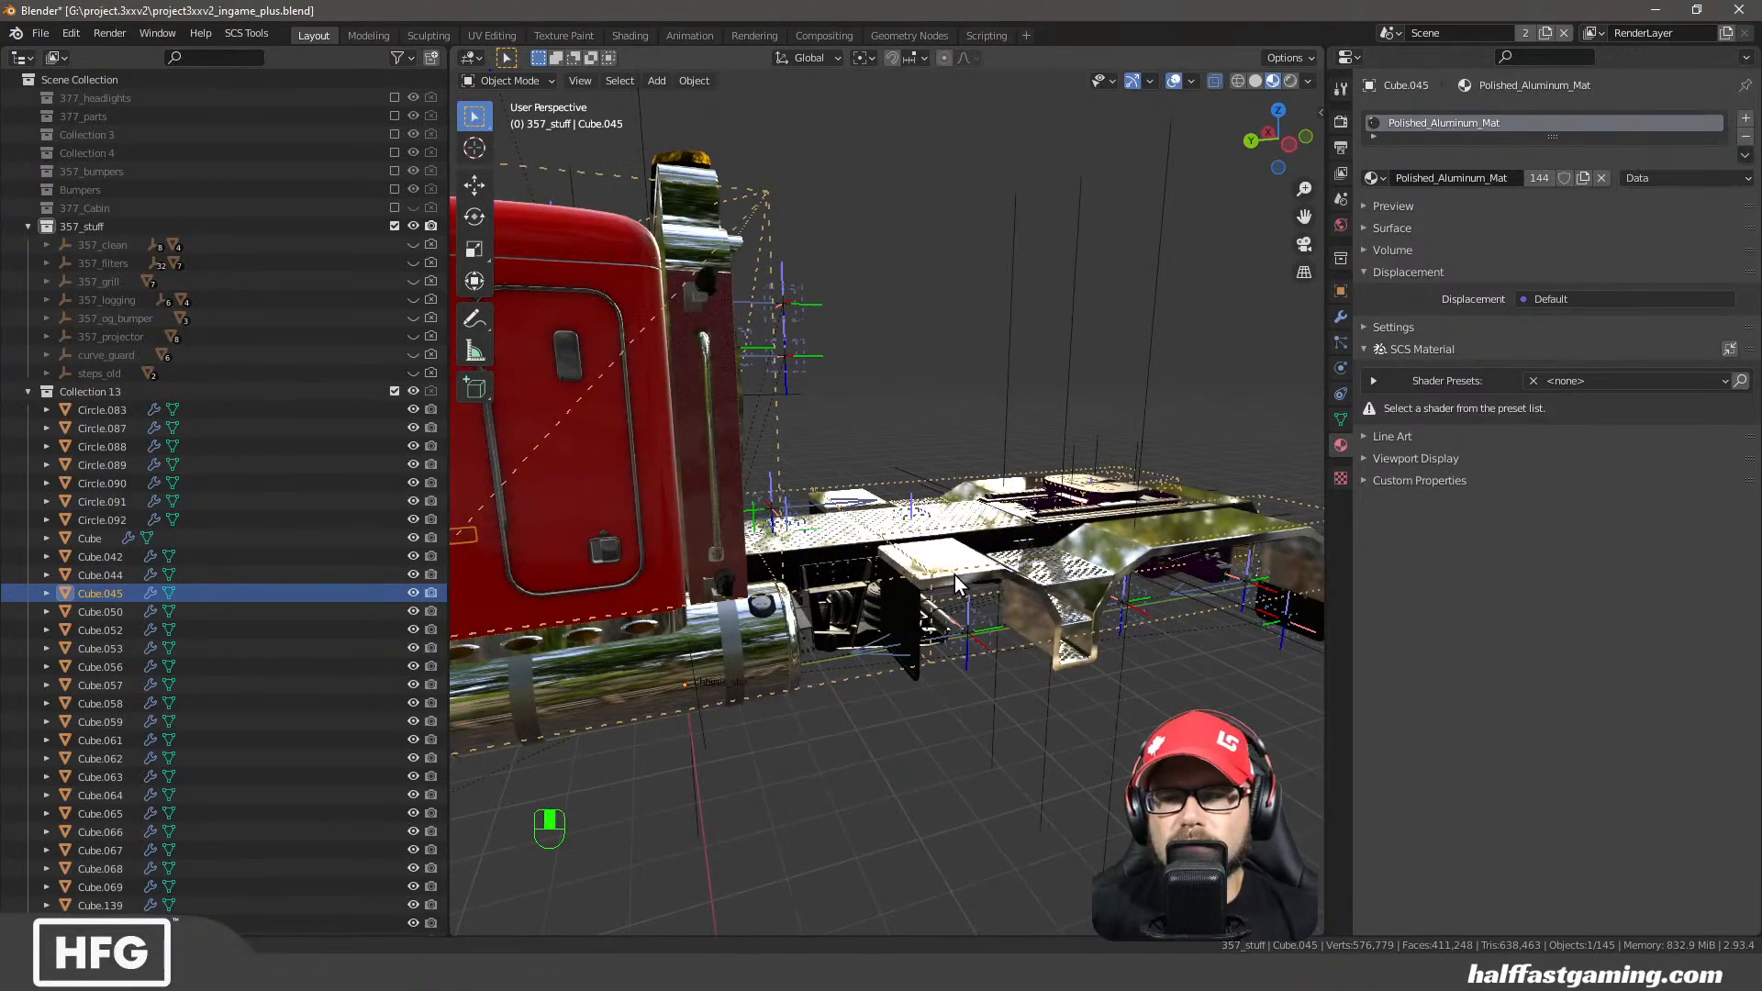
{"action": "middle_click_drag", "start_coordinate": [1034, 622], "coordinate": [714, 571]}
{"action": "scroll", "coordinate": [962, 552], "scroll_direction": "up", "scroll_amount": 4}
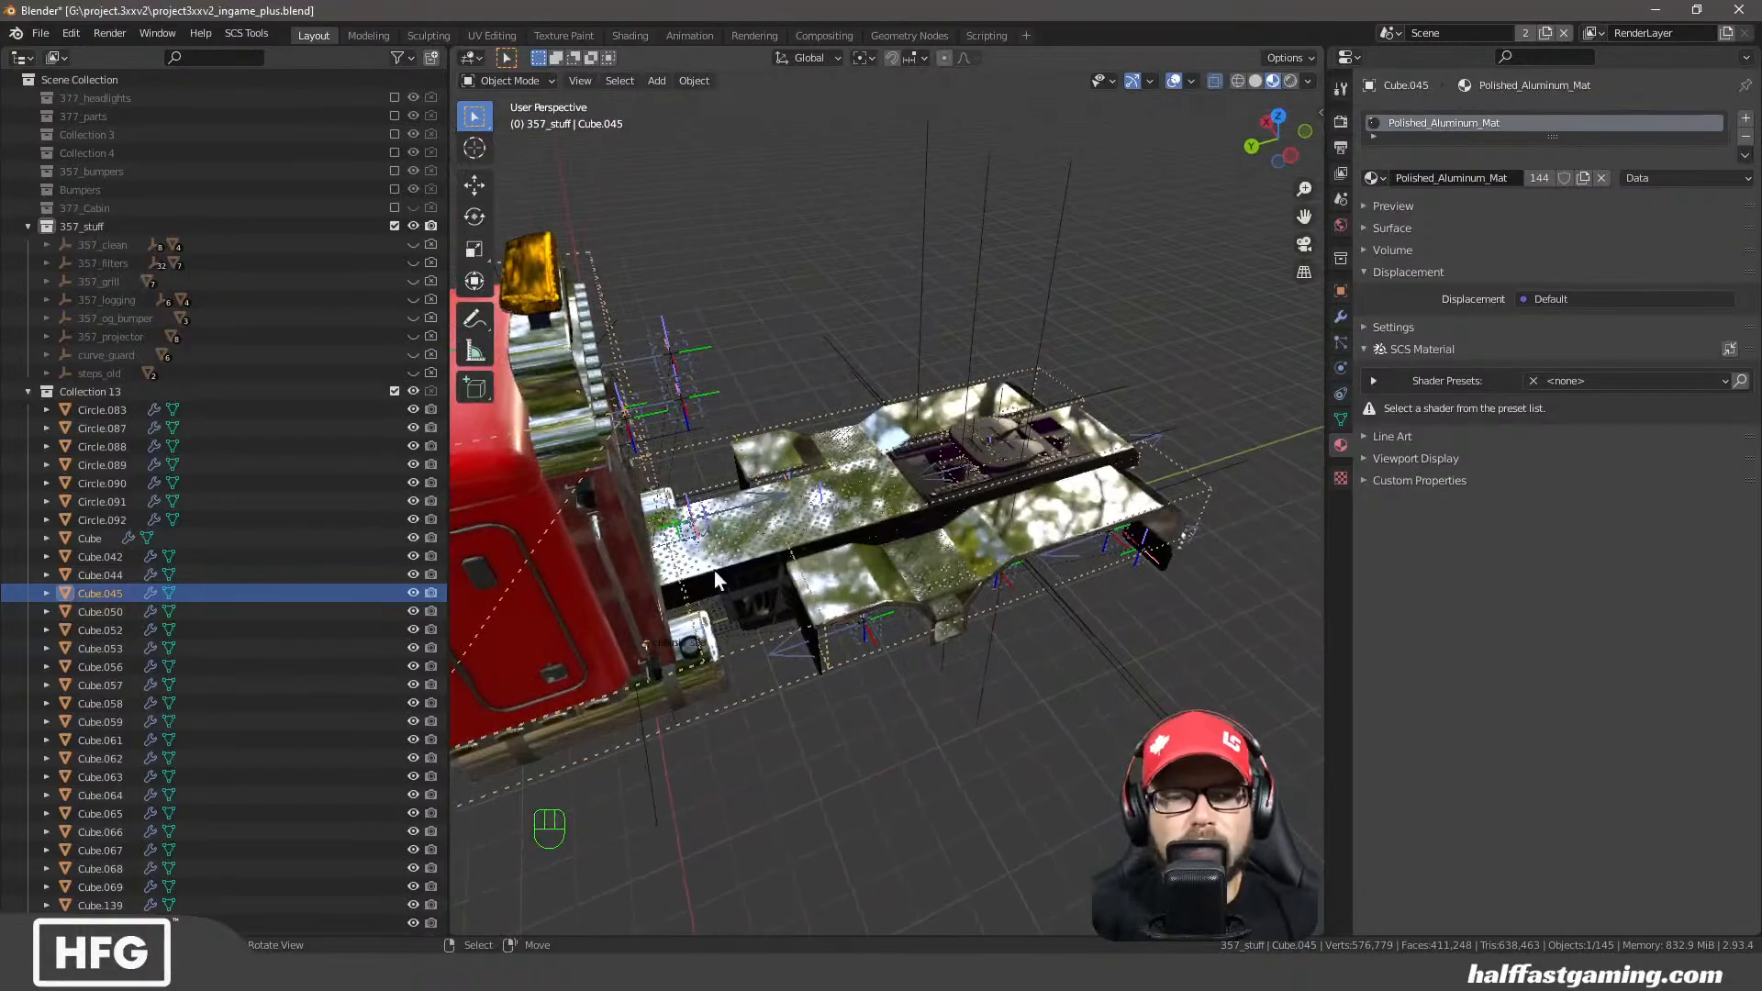
{"action": "scroll", "coordinate": [117, 657], "scroll_direction": "down", "scroll_amount": 2}
{"action": "scroll", "coordinate": [118, 657], "scroll_direction": "down", "scroll_amount": 15}
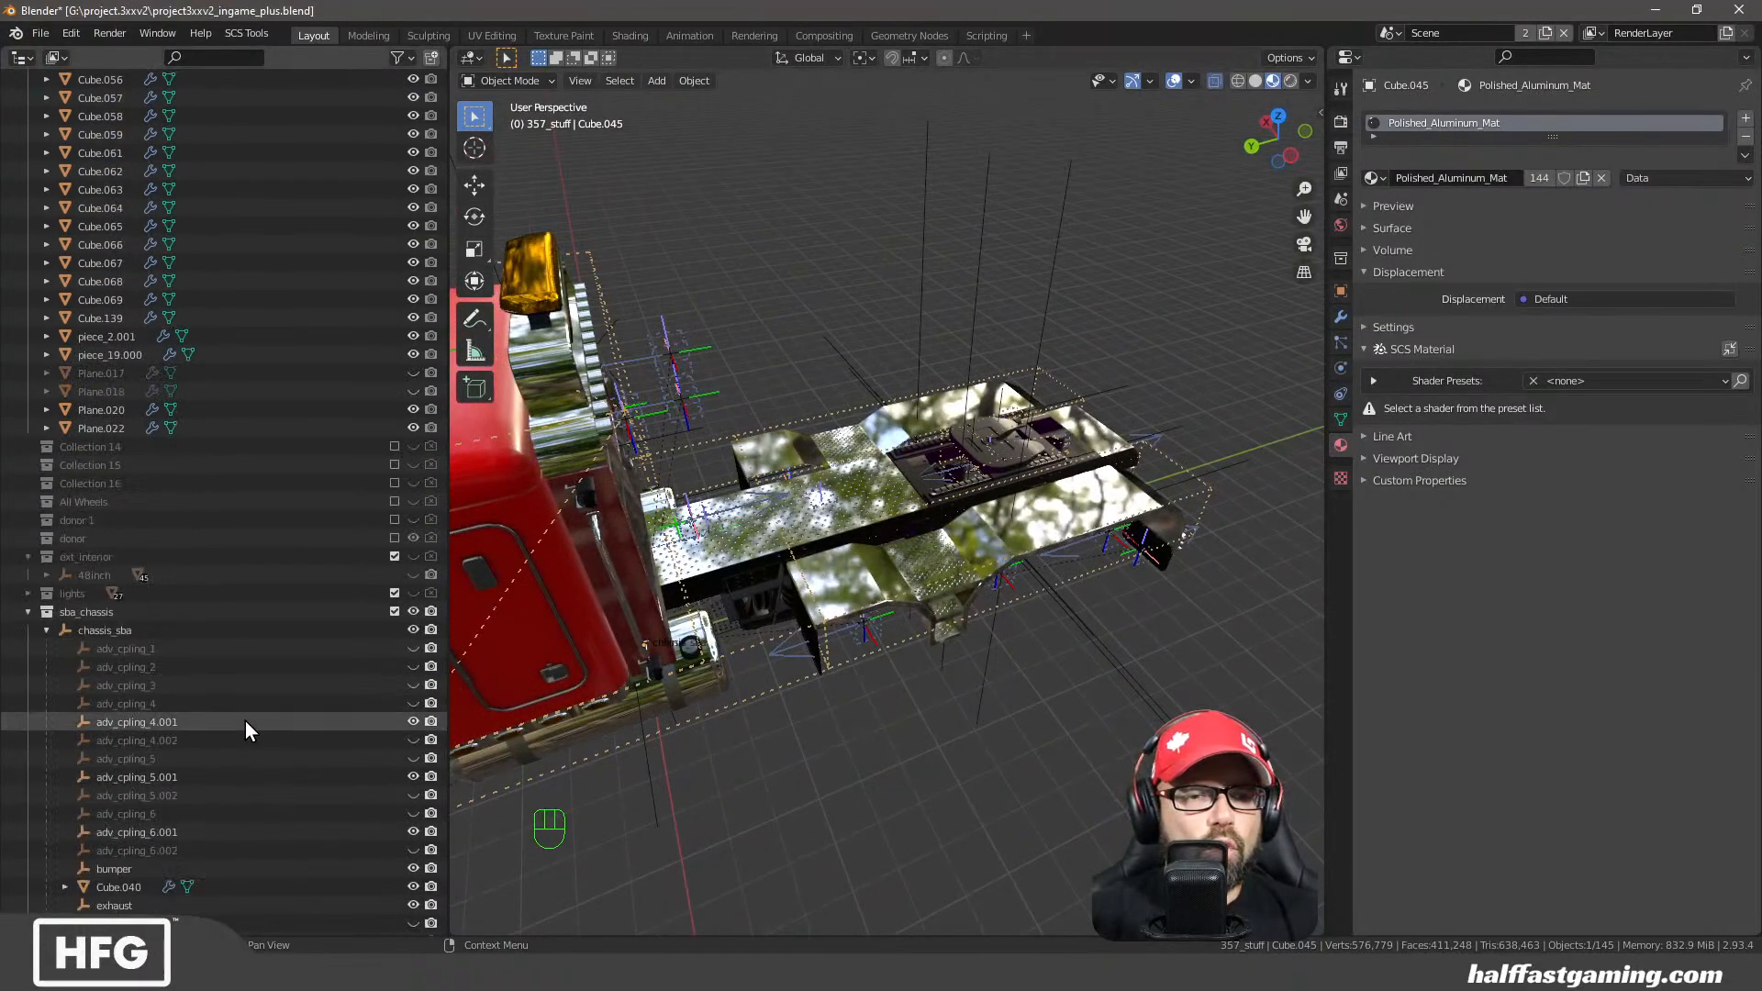
{"action": "scroll", "coordinate": [140, 726], "scroll_direction": "down", "scroll_amount": 10}
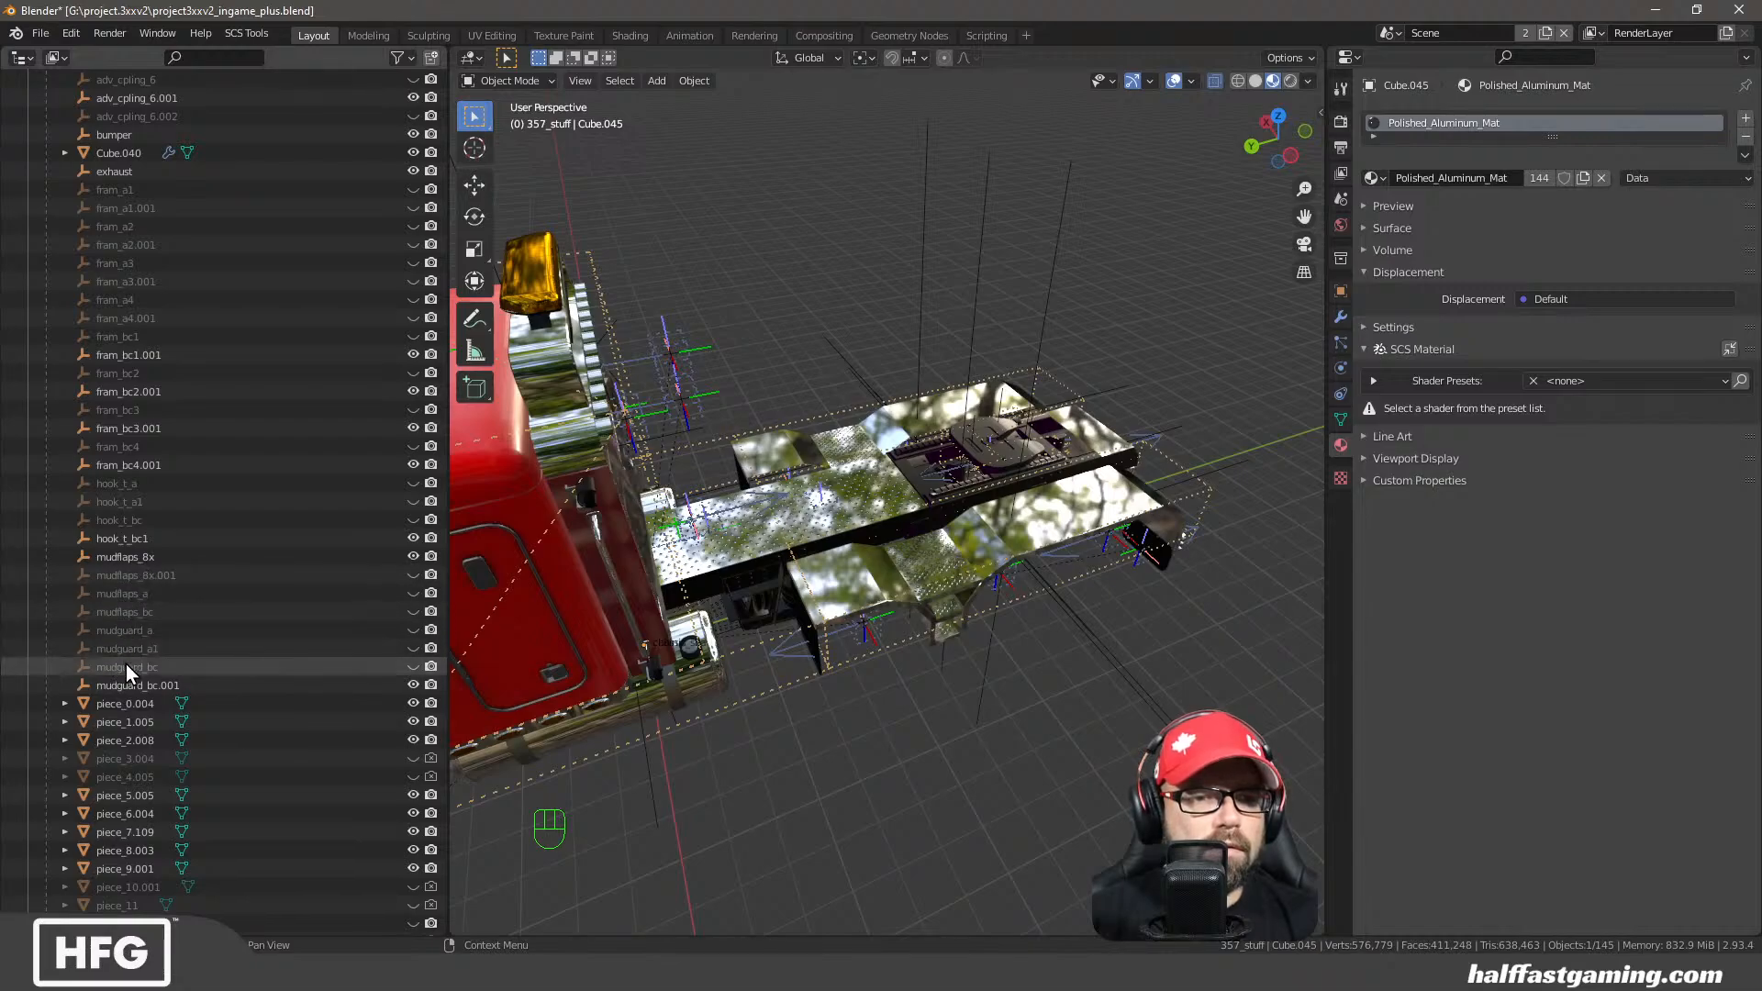
{"action": "left_click", "coordinate": [138, 685]}
{"action": "middle_click_drag", "start_coordinate": [714, 649], "coordinate": [745, 613]}
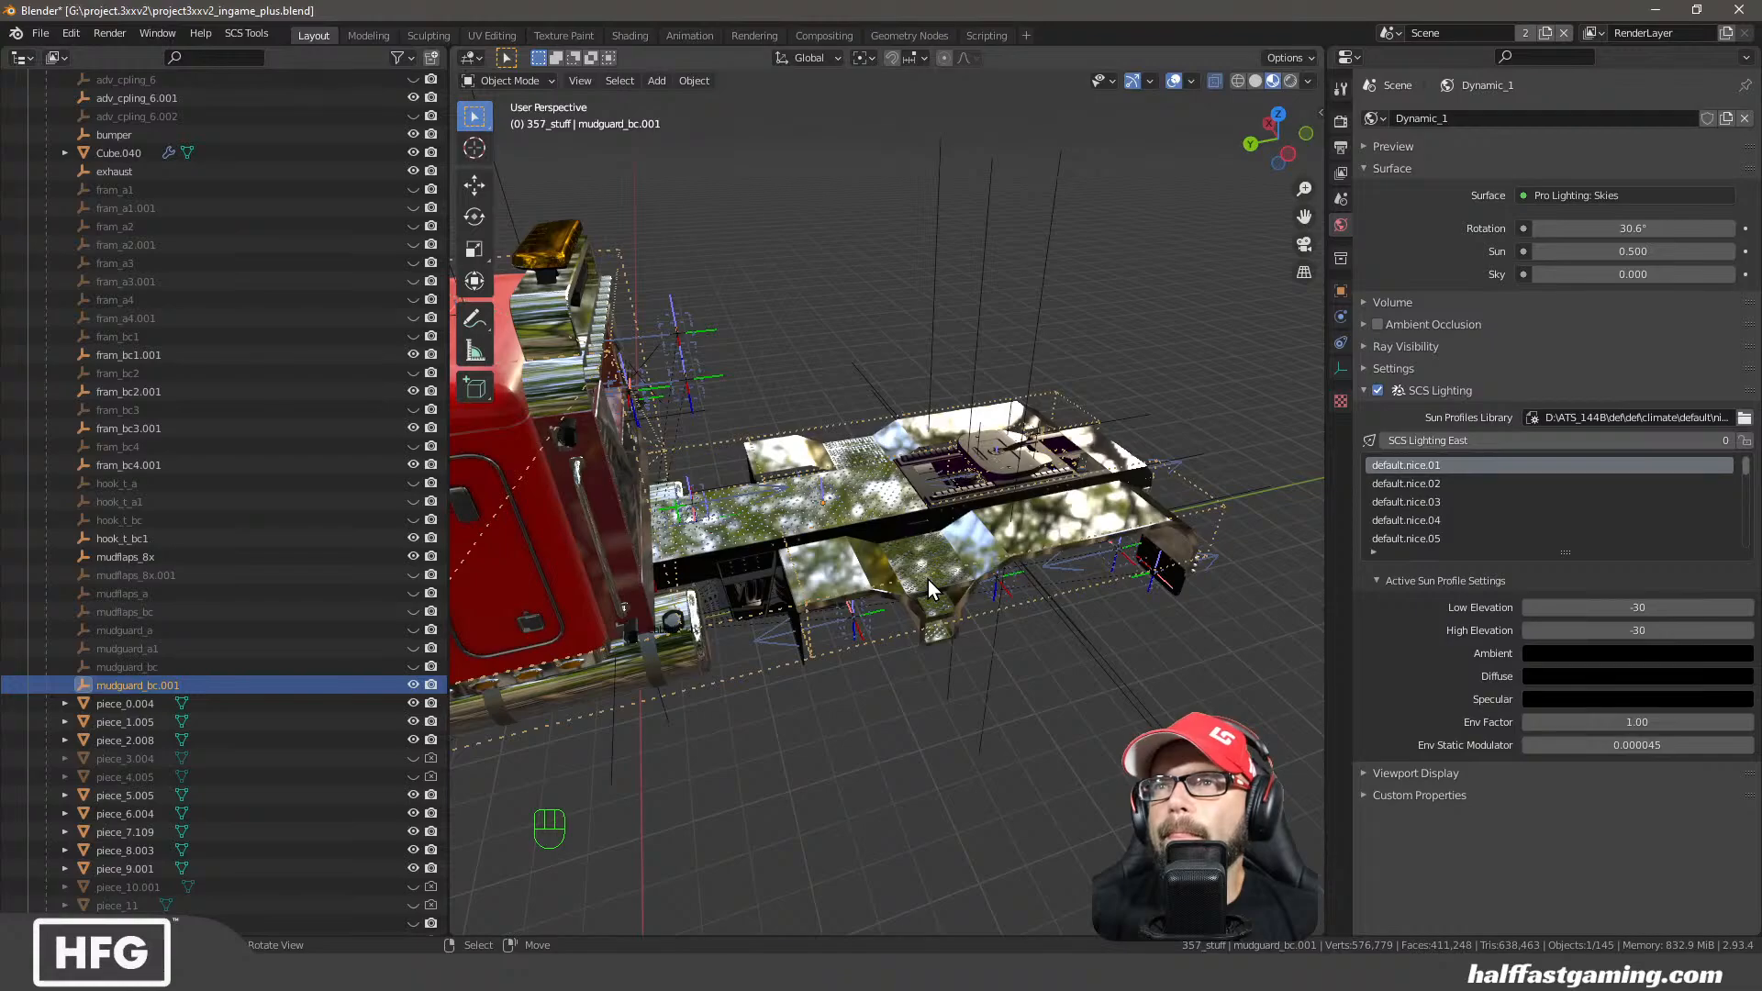
{"action": "key", "text": "shift"}
{"action": "key", "text": "shift+s"}
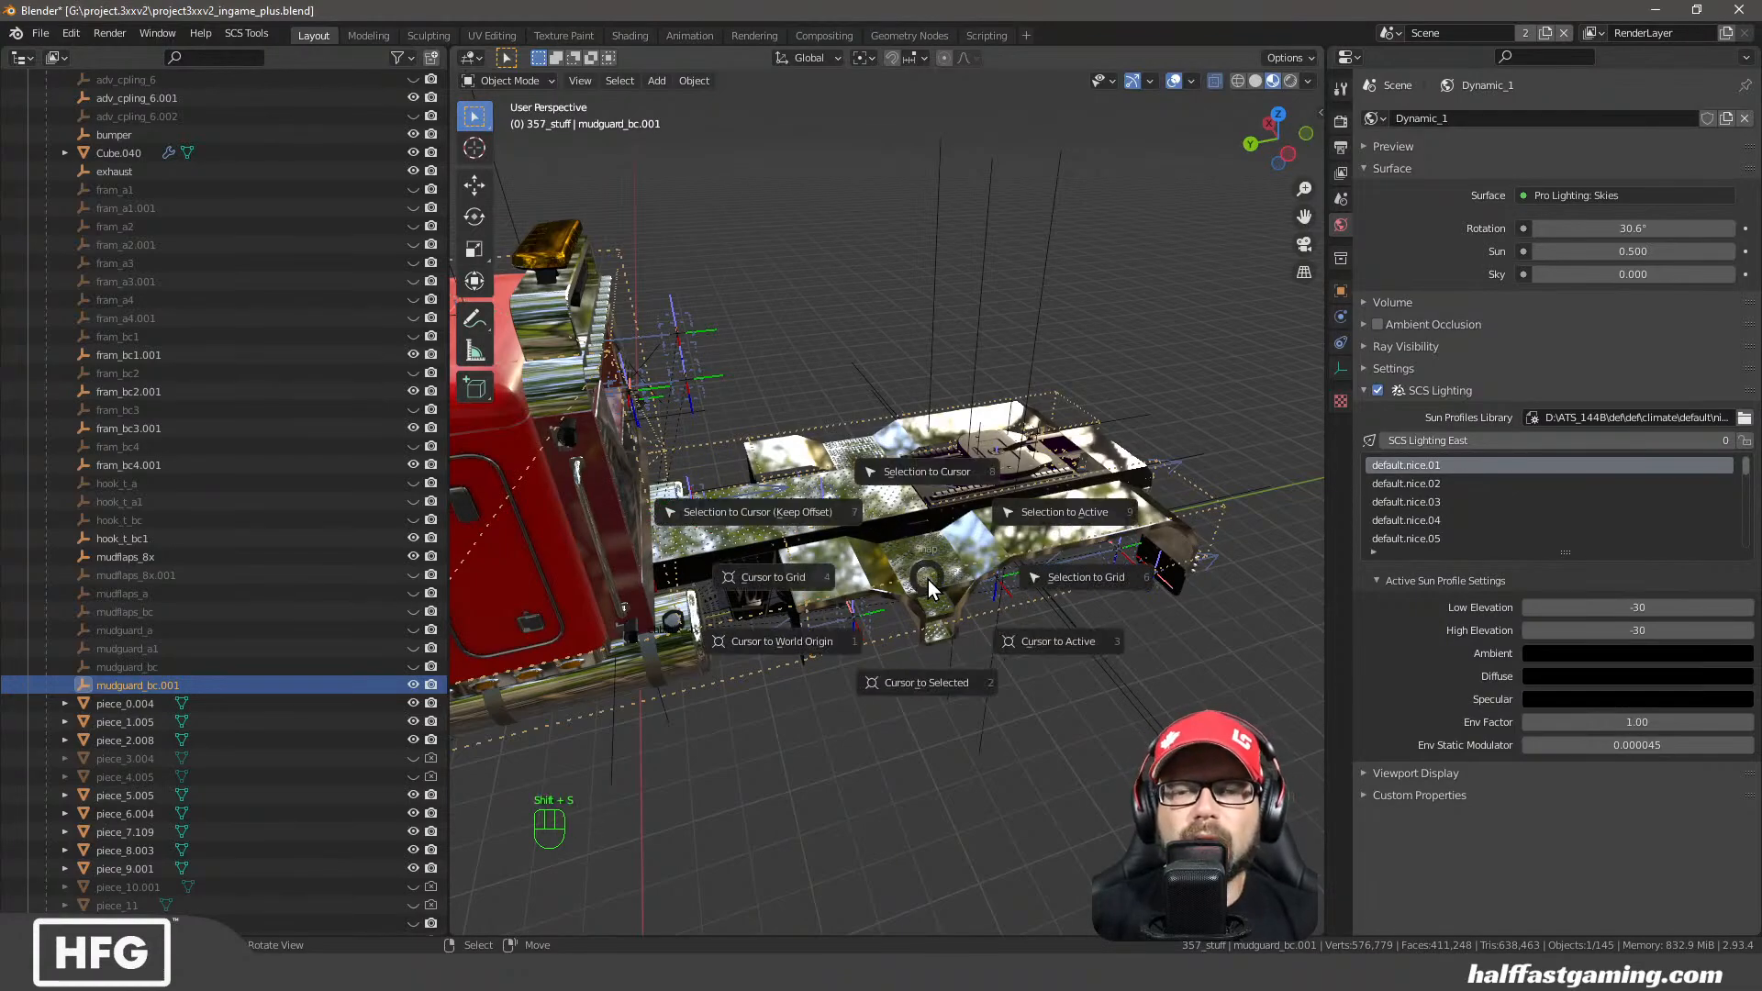
{"action": "left_click", "coordinate": [926, 667]}
{"action": "mouse_move", "coordinate": [927, 668]}
{"action": "middle_mouse_down"}
{"action": "mouse_move", "coordinate": [887, 662]}
{"action": "mouse_move", "coordinate": [917, 653]}
{"action": "middle_mouse_up"}
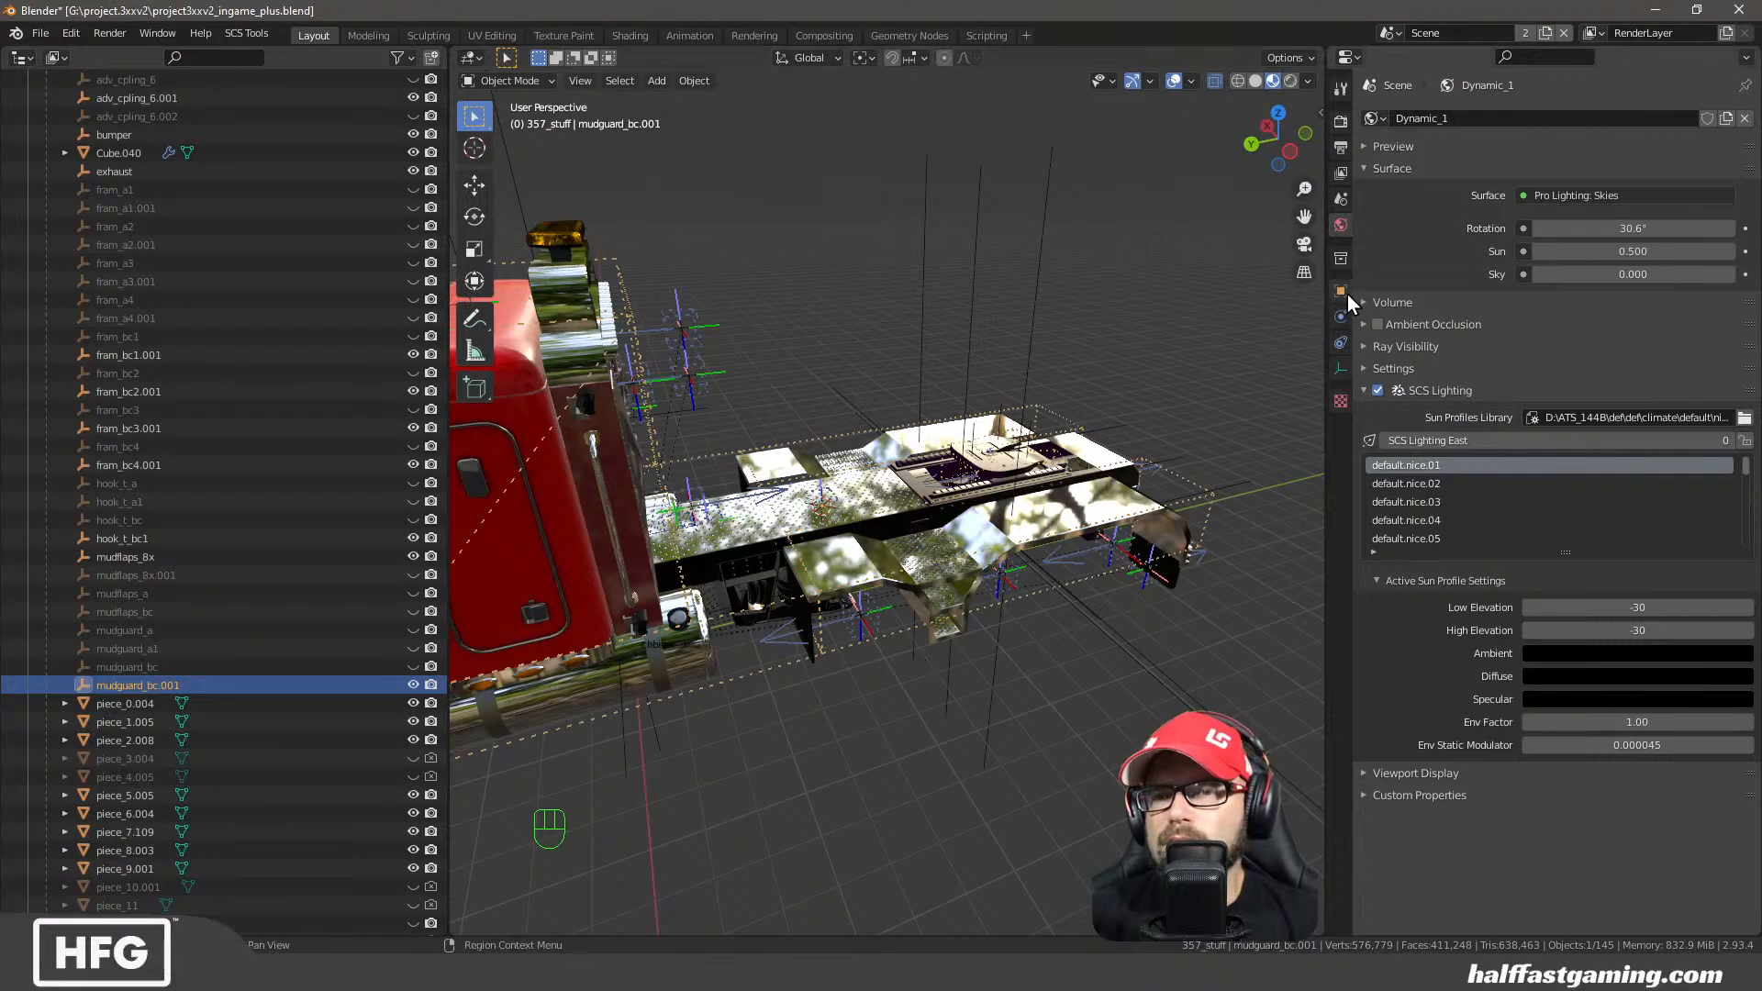
{"action": "left_click", "coordinate": [1337, 126]}
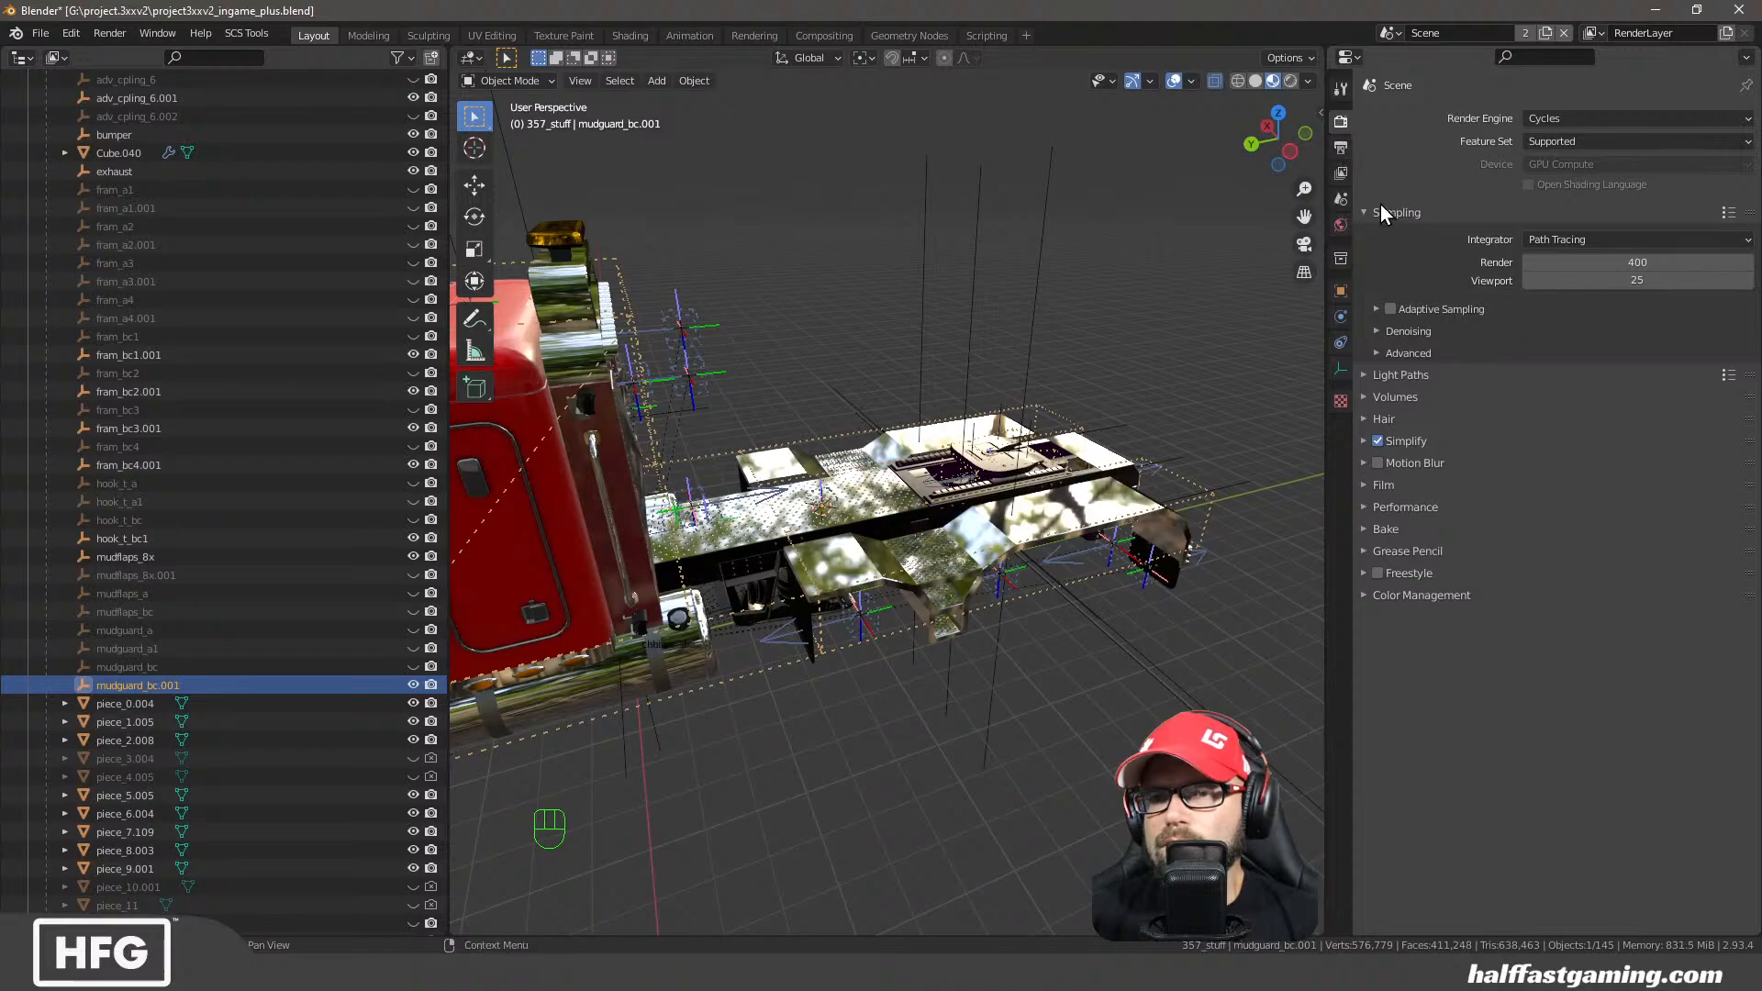
{"action": "left_click", "coordinate": [1341, 149]}
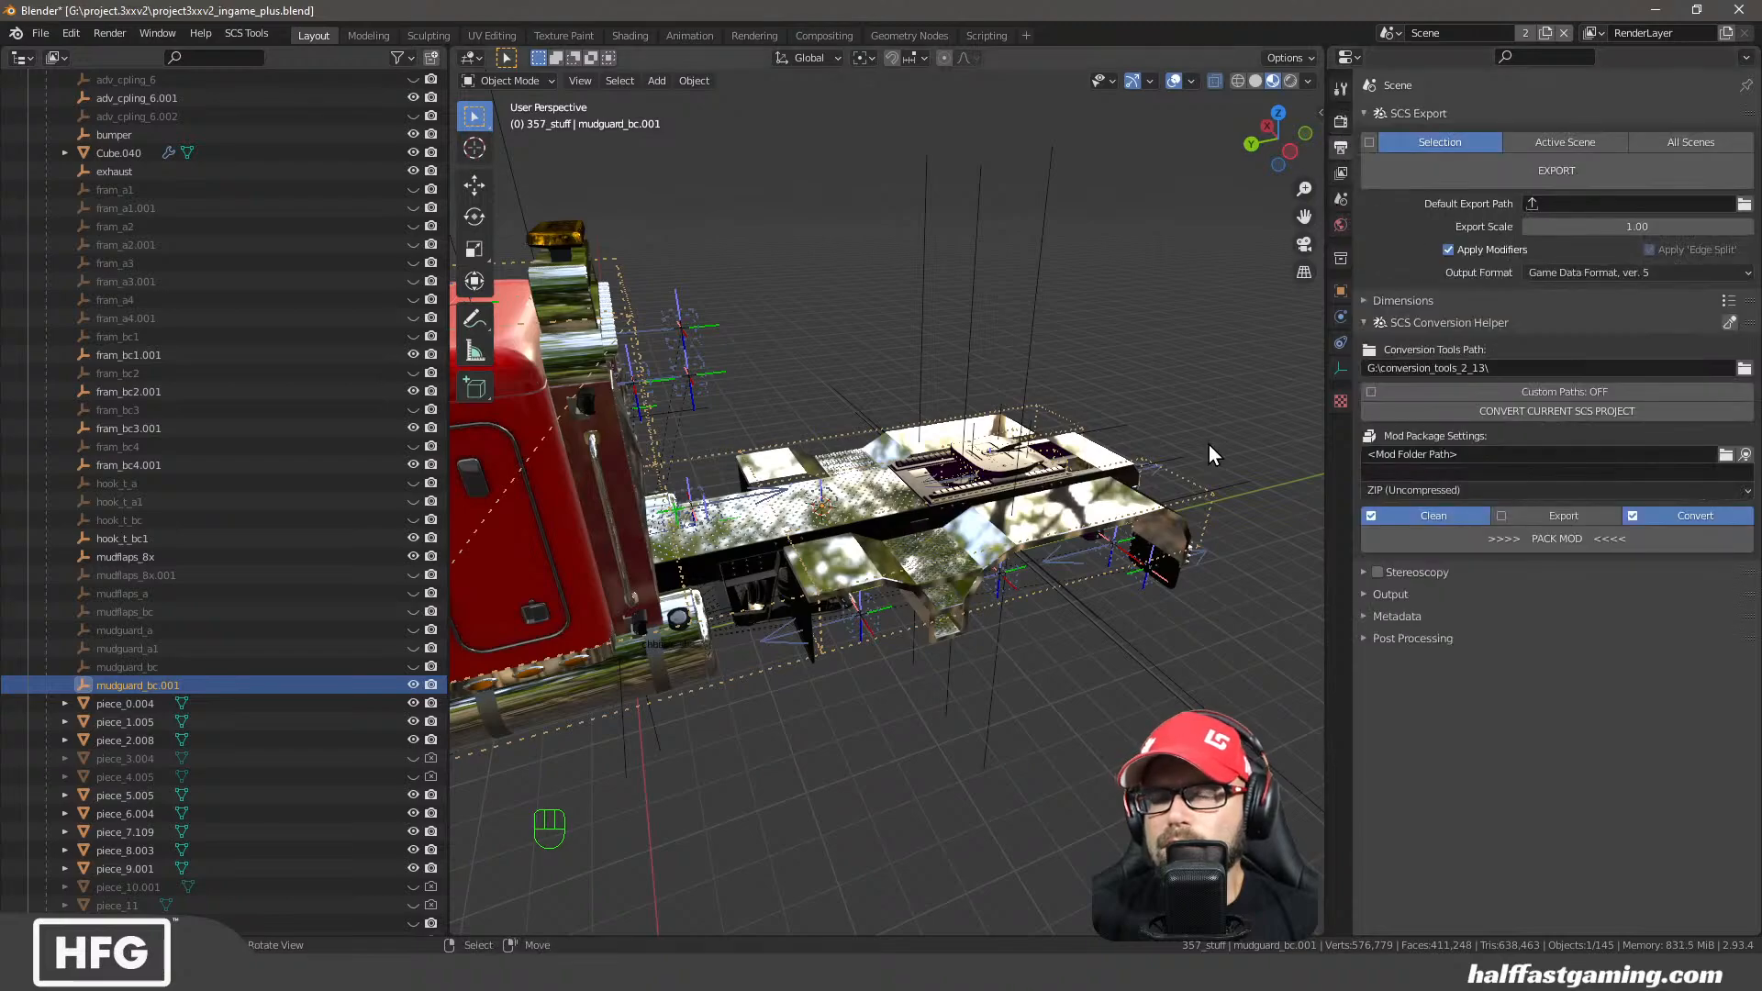
{"action": "middle_click_drag", "start_coordinate": [1209, 444], "coordinate": [964, 436]}
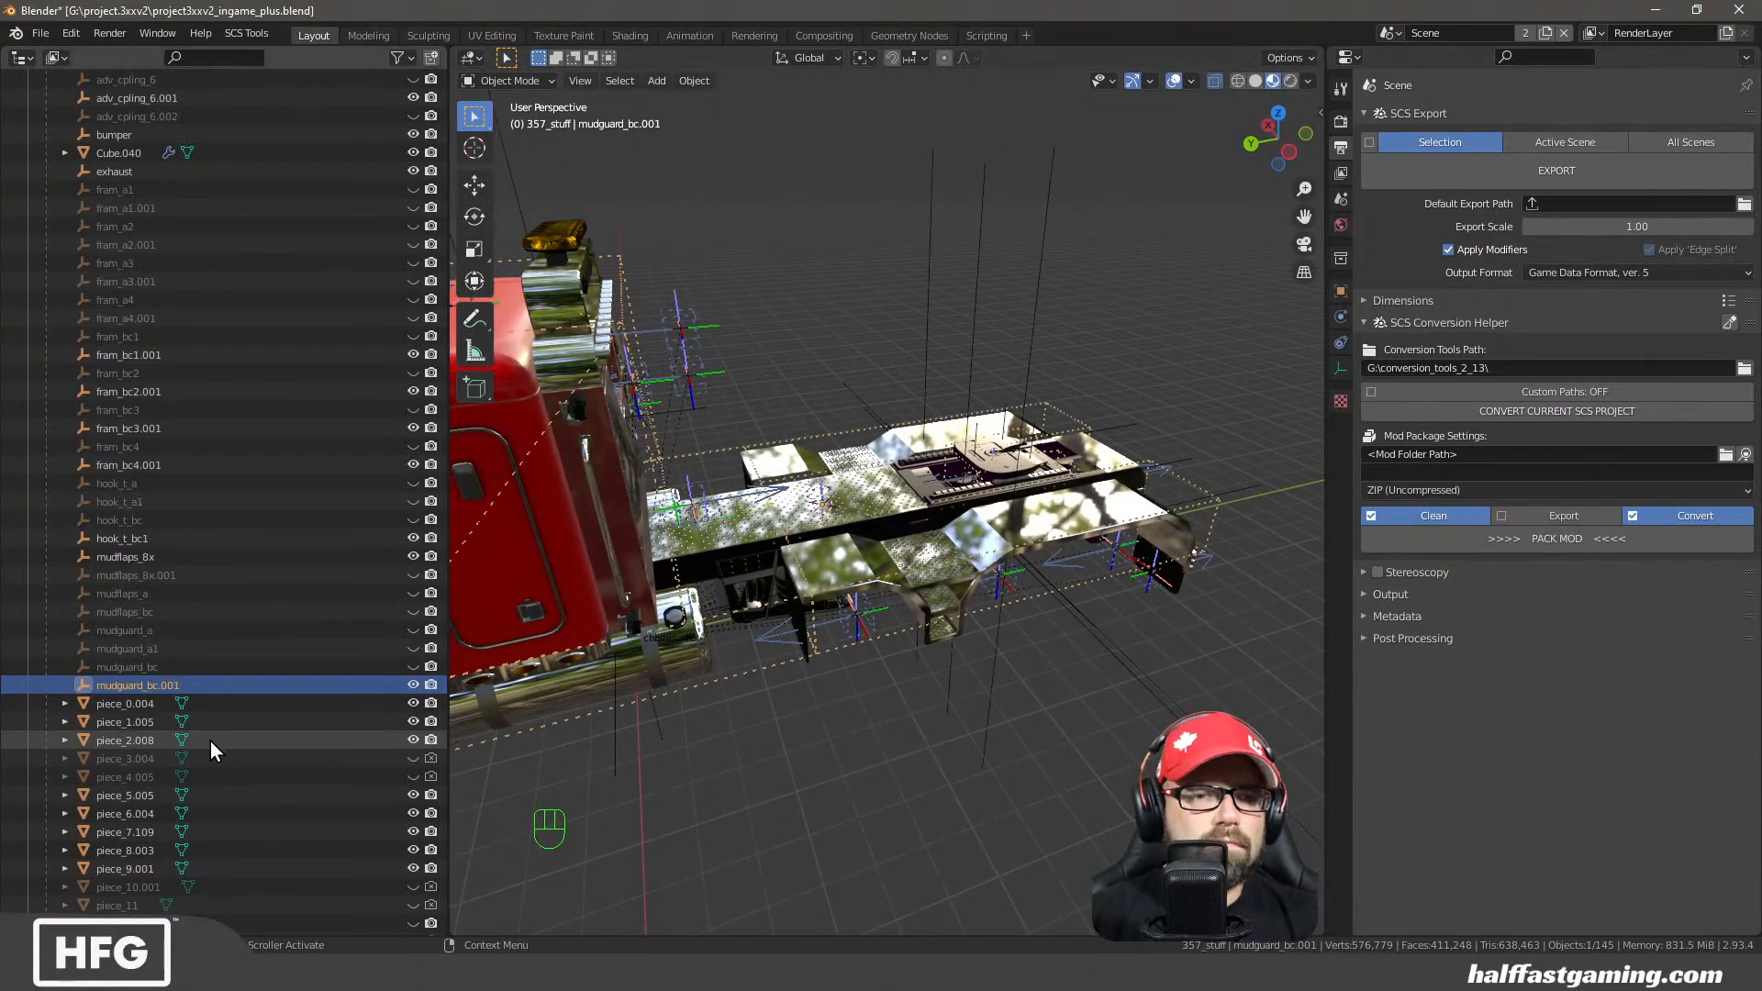
Collapse chassis_sba in the outliner and show the mudguard_bc.001 locator's object properties
{"action": "scroll", "coordinate": [183, 716], "scroll_direction": "up", "scroll_amount": 10}
{"action": "left_click", "coordinate": [45, 411]}
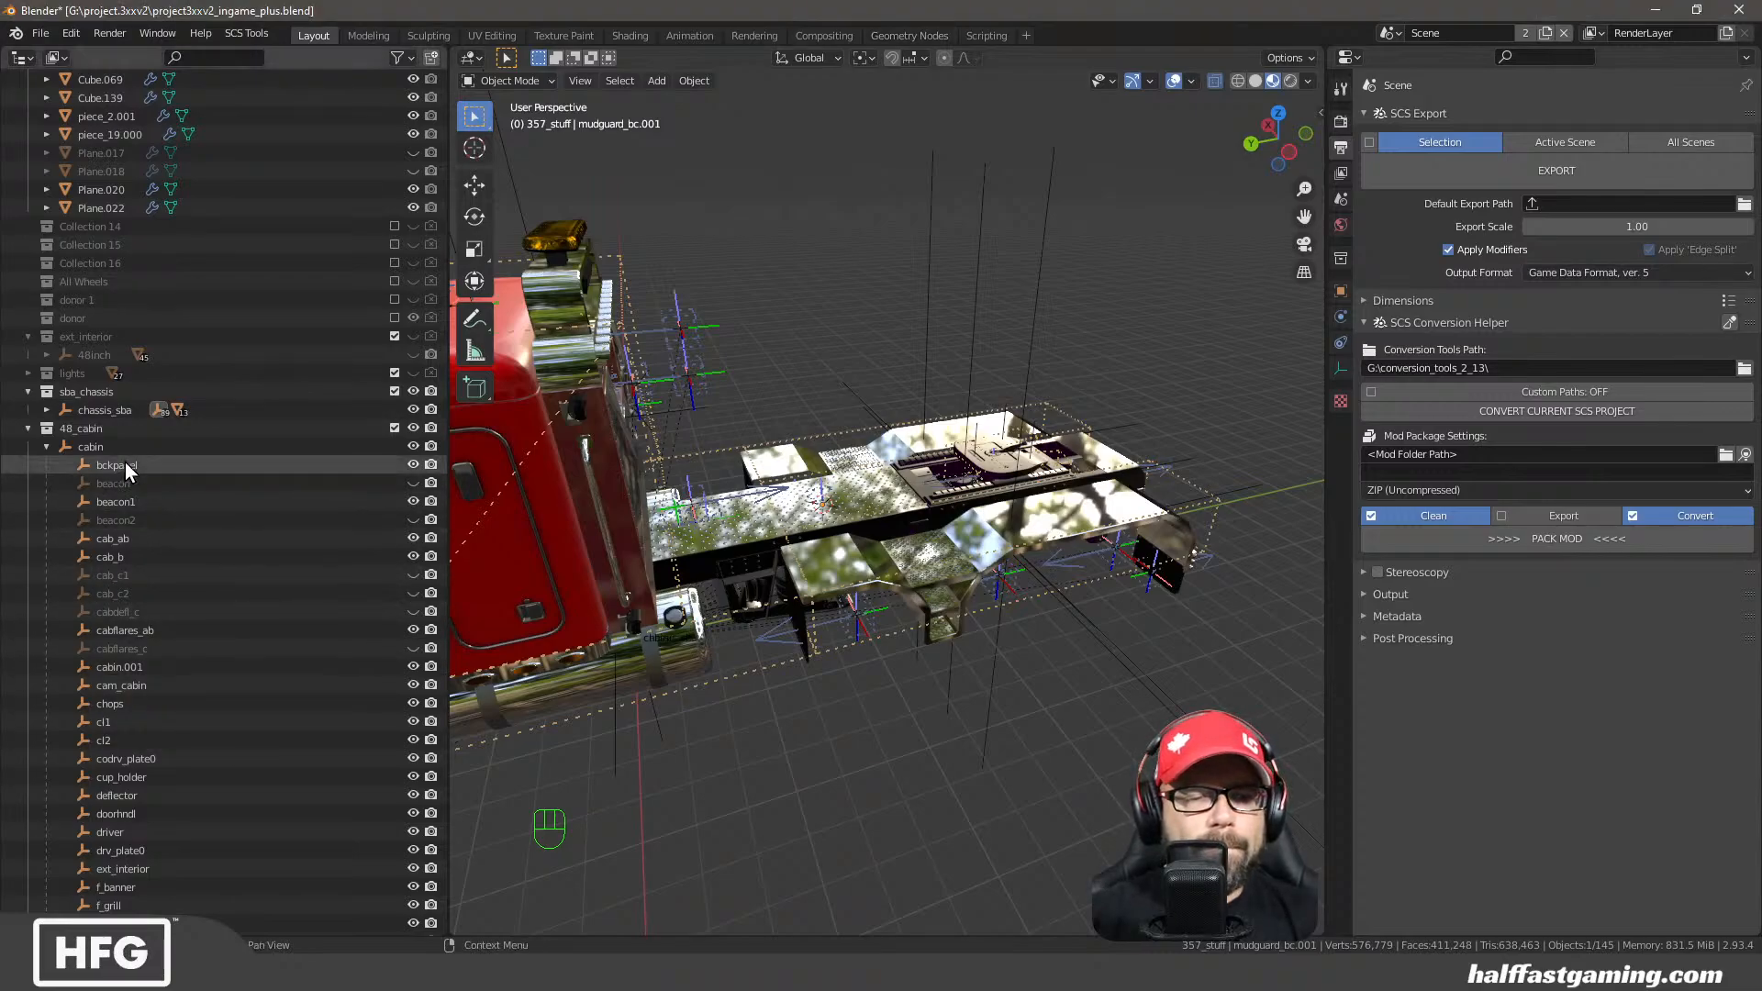
{"action": "middle_click_drag", "start_coordinate": [716, 459], "coordinate": [734, 523]}
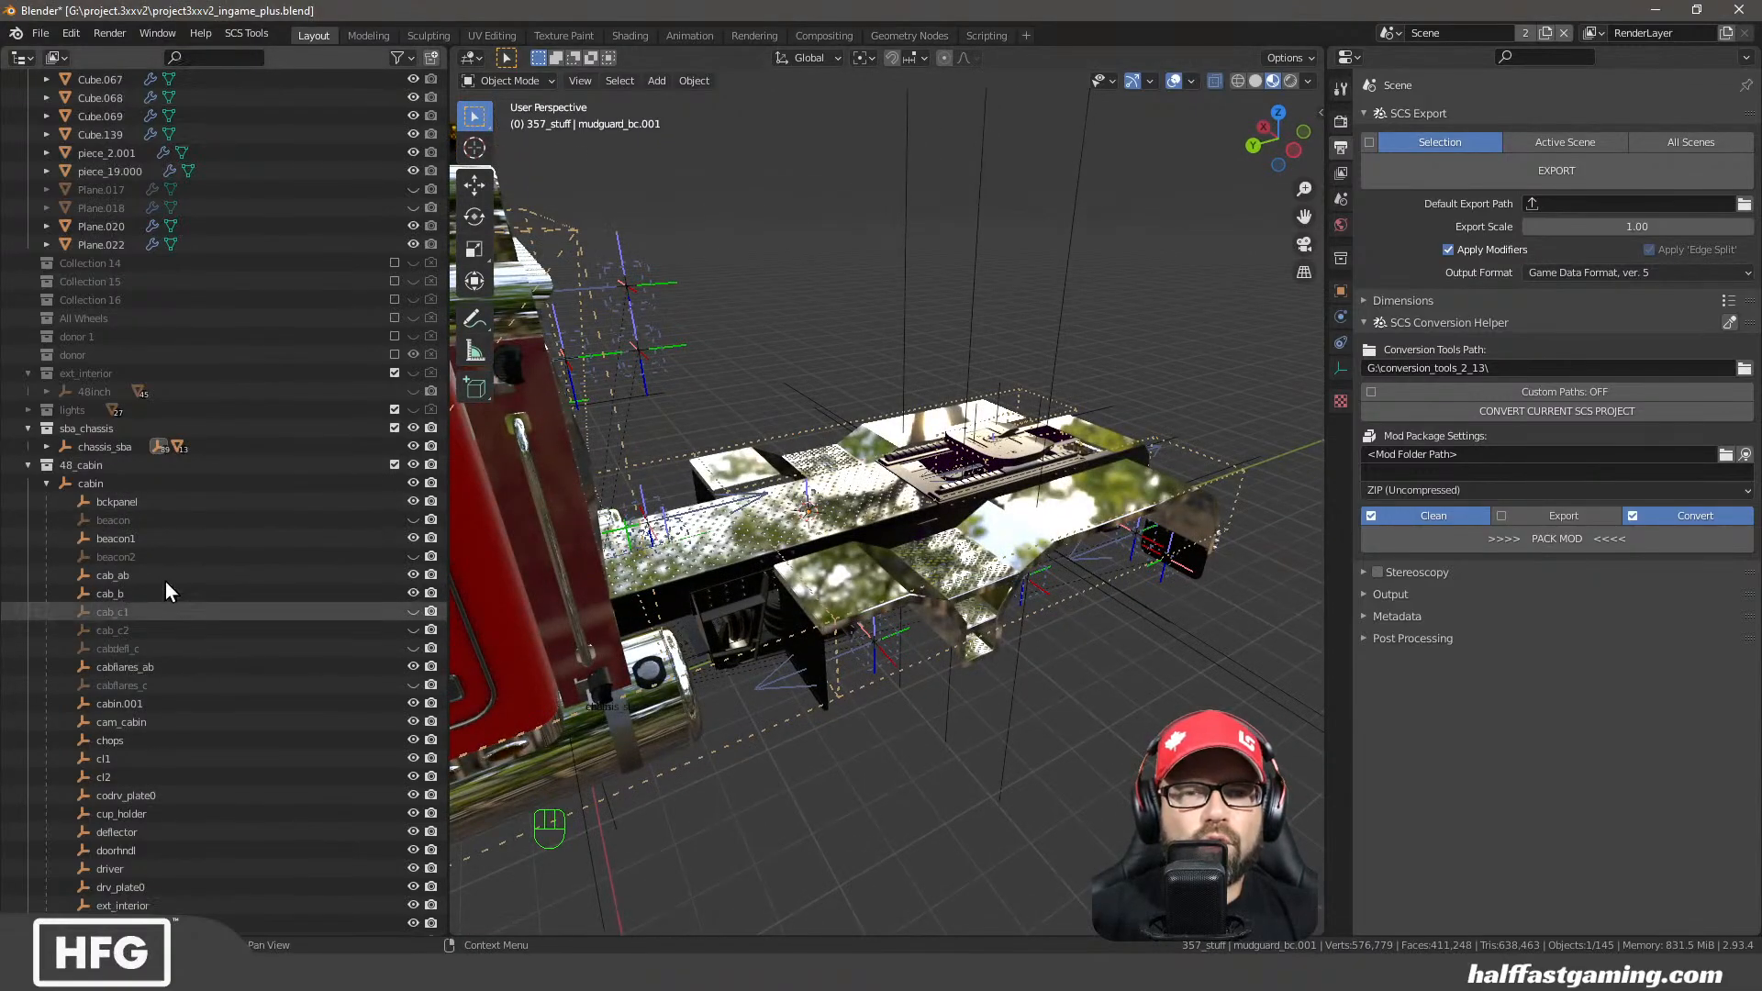
{"action": "scroll", "coordinate": [165, 558], "scroll_direction": "up", "scroll_amount": 5}
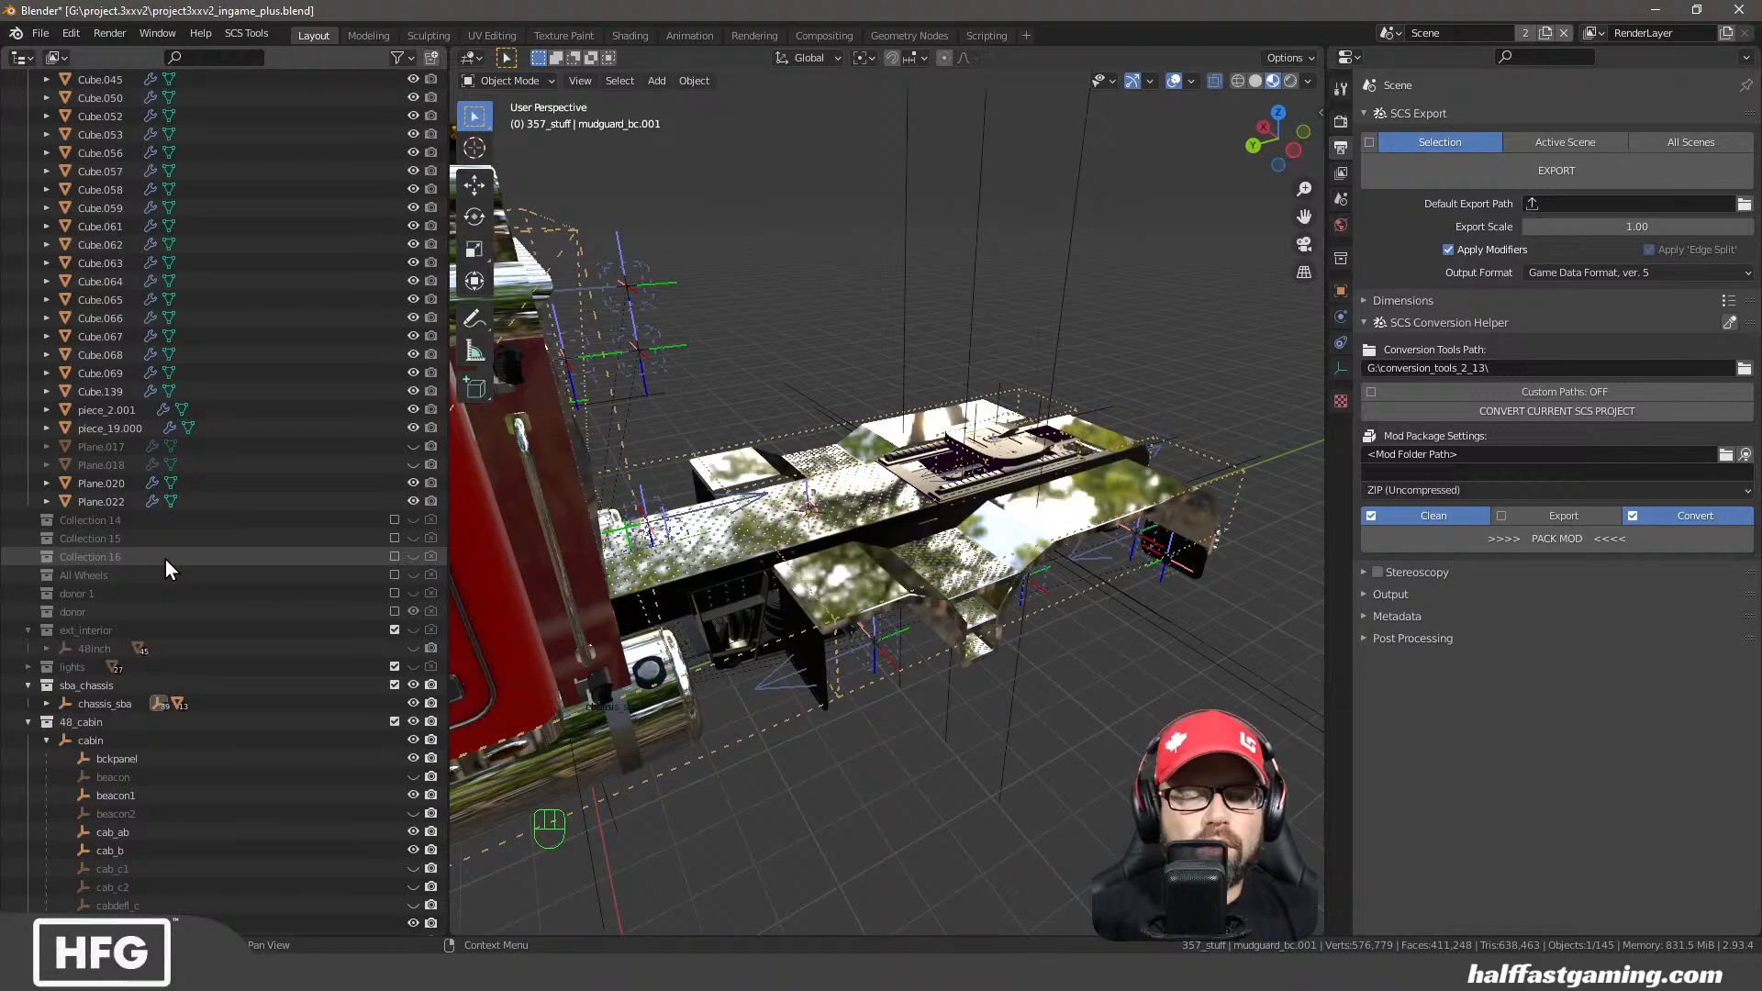
{"action": "left_click", "coordinate": [1338, 290]}
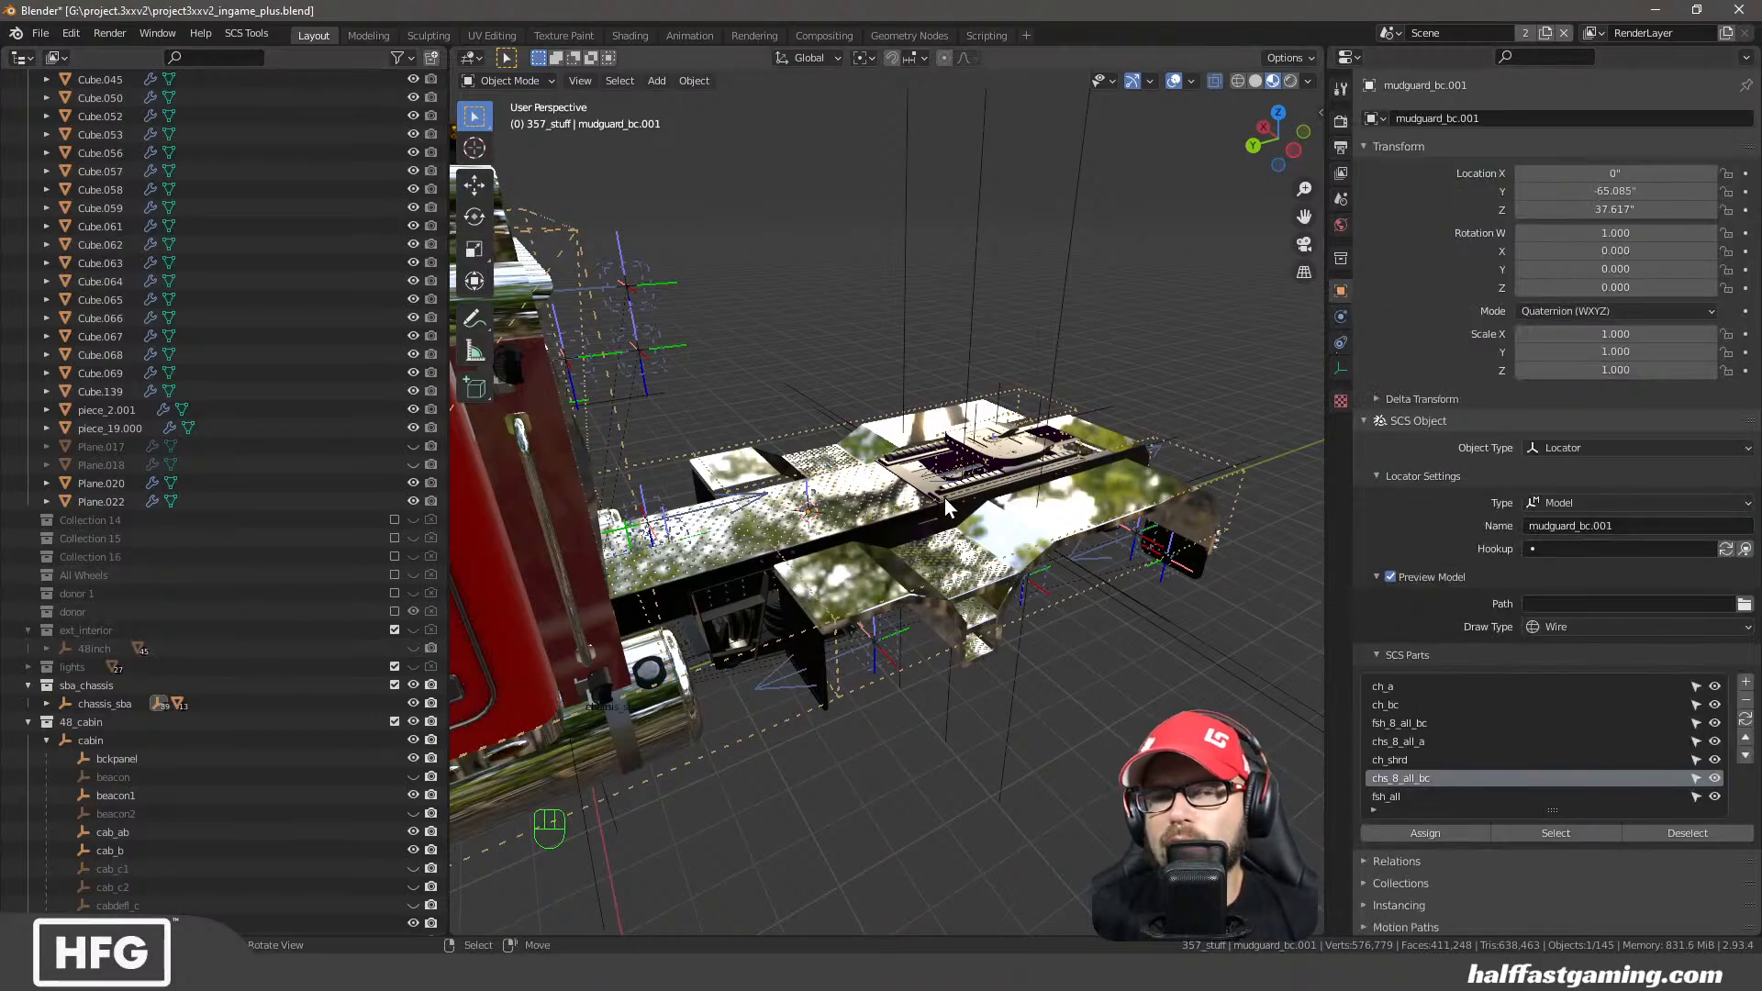
{"action": "middle_click_drag", "start_coordinate": [944, 497], "coordinate": [1261, 466]}
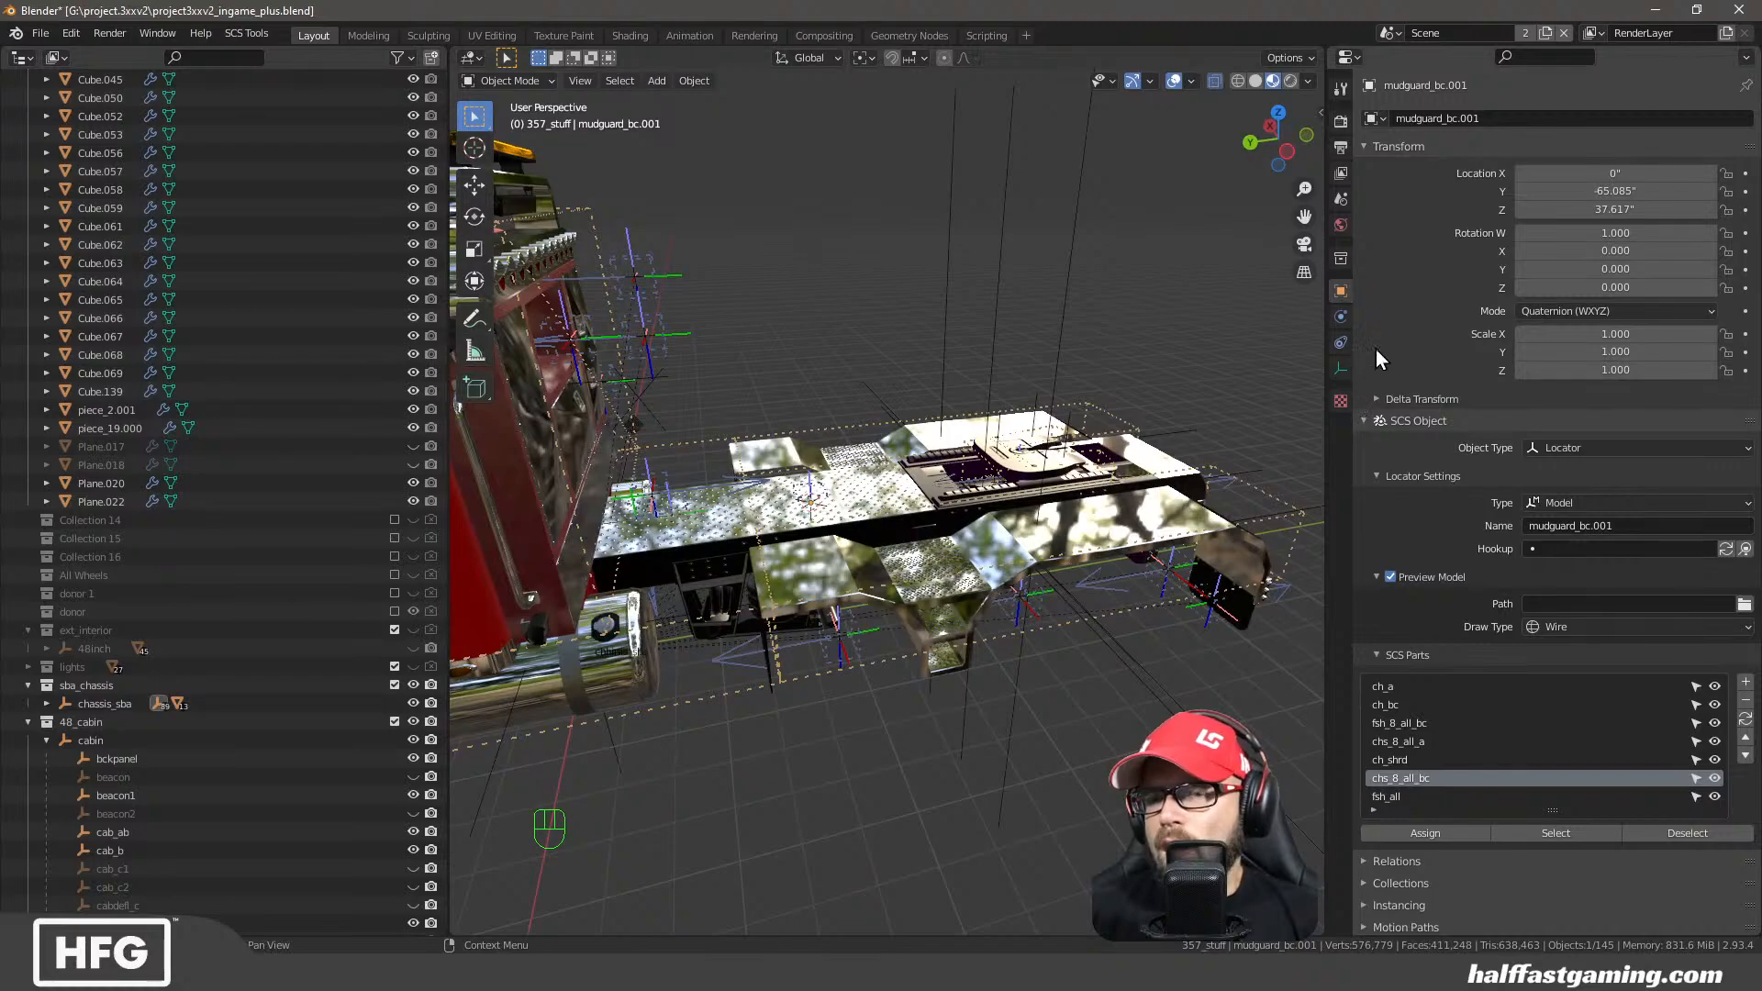
{"action": "scroll", "coordinate": [1378, 567], "scroll_direction": "down", "scroll_amount": 1}
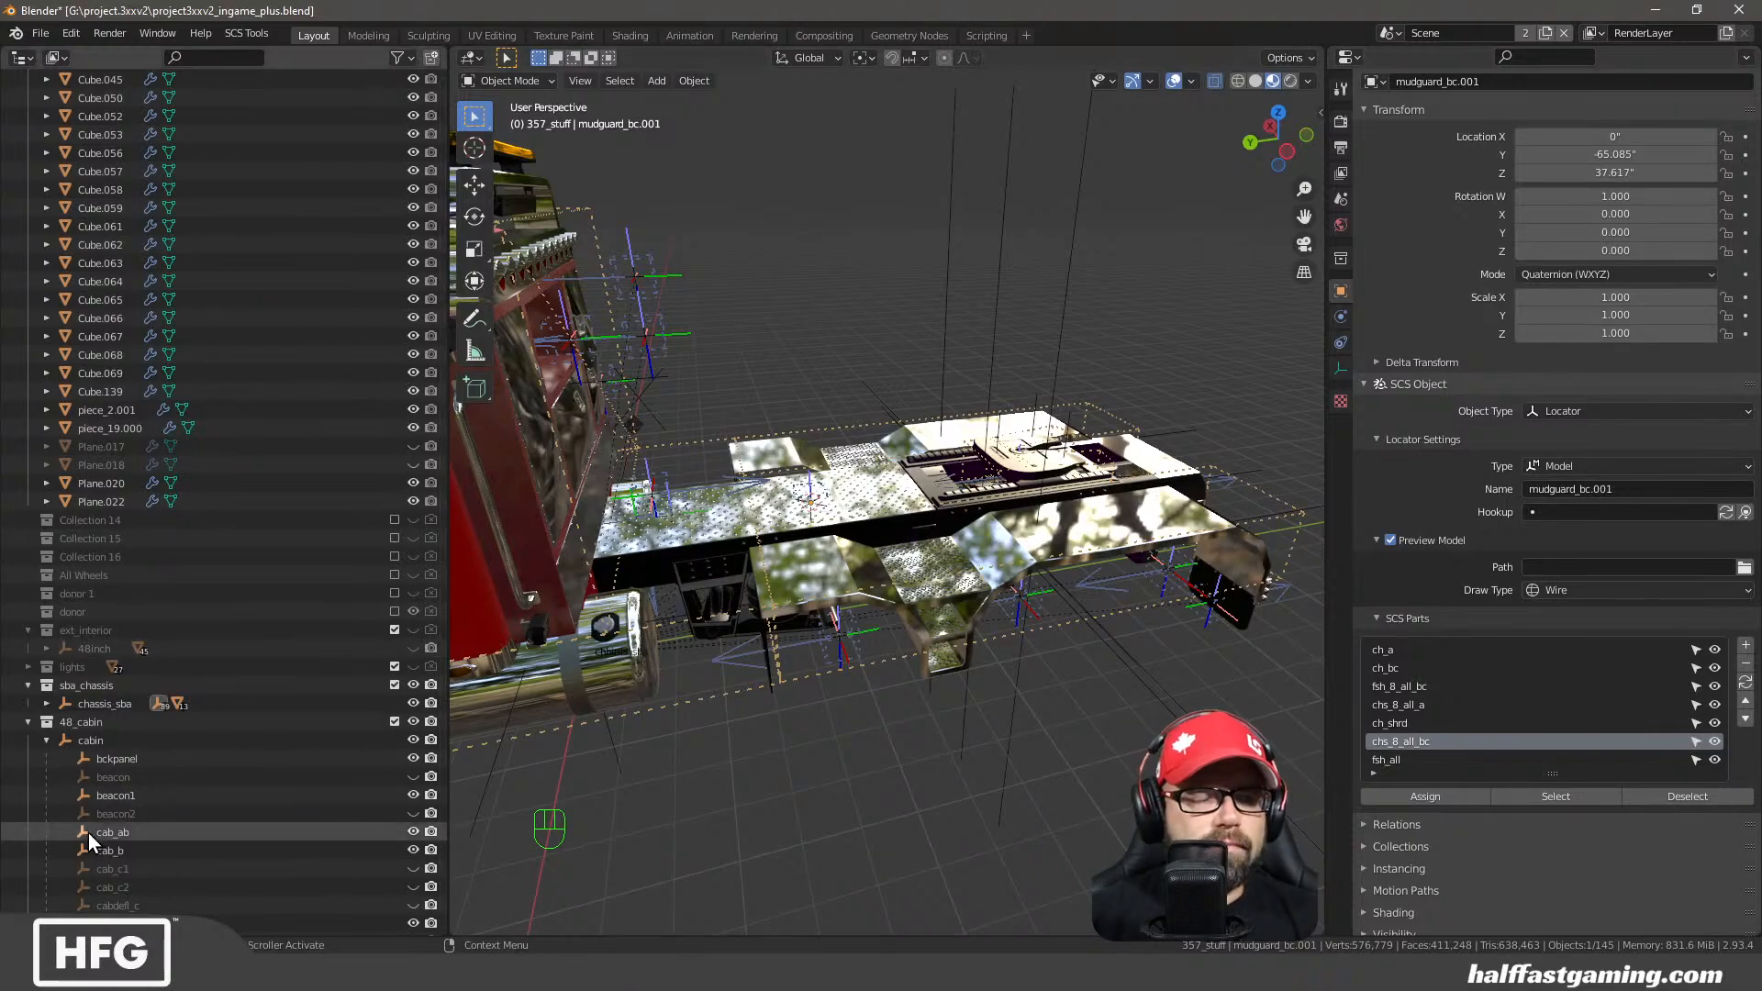
Add an SCS root object to the 357_stuff collection at the 3D cursor and name it heavy_lift
{"action": "scroll", "coordinate": [174, 785], "scroll_direction": "up", "scroll_amount": 2}
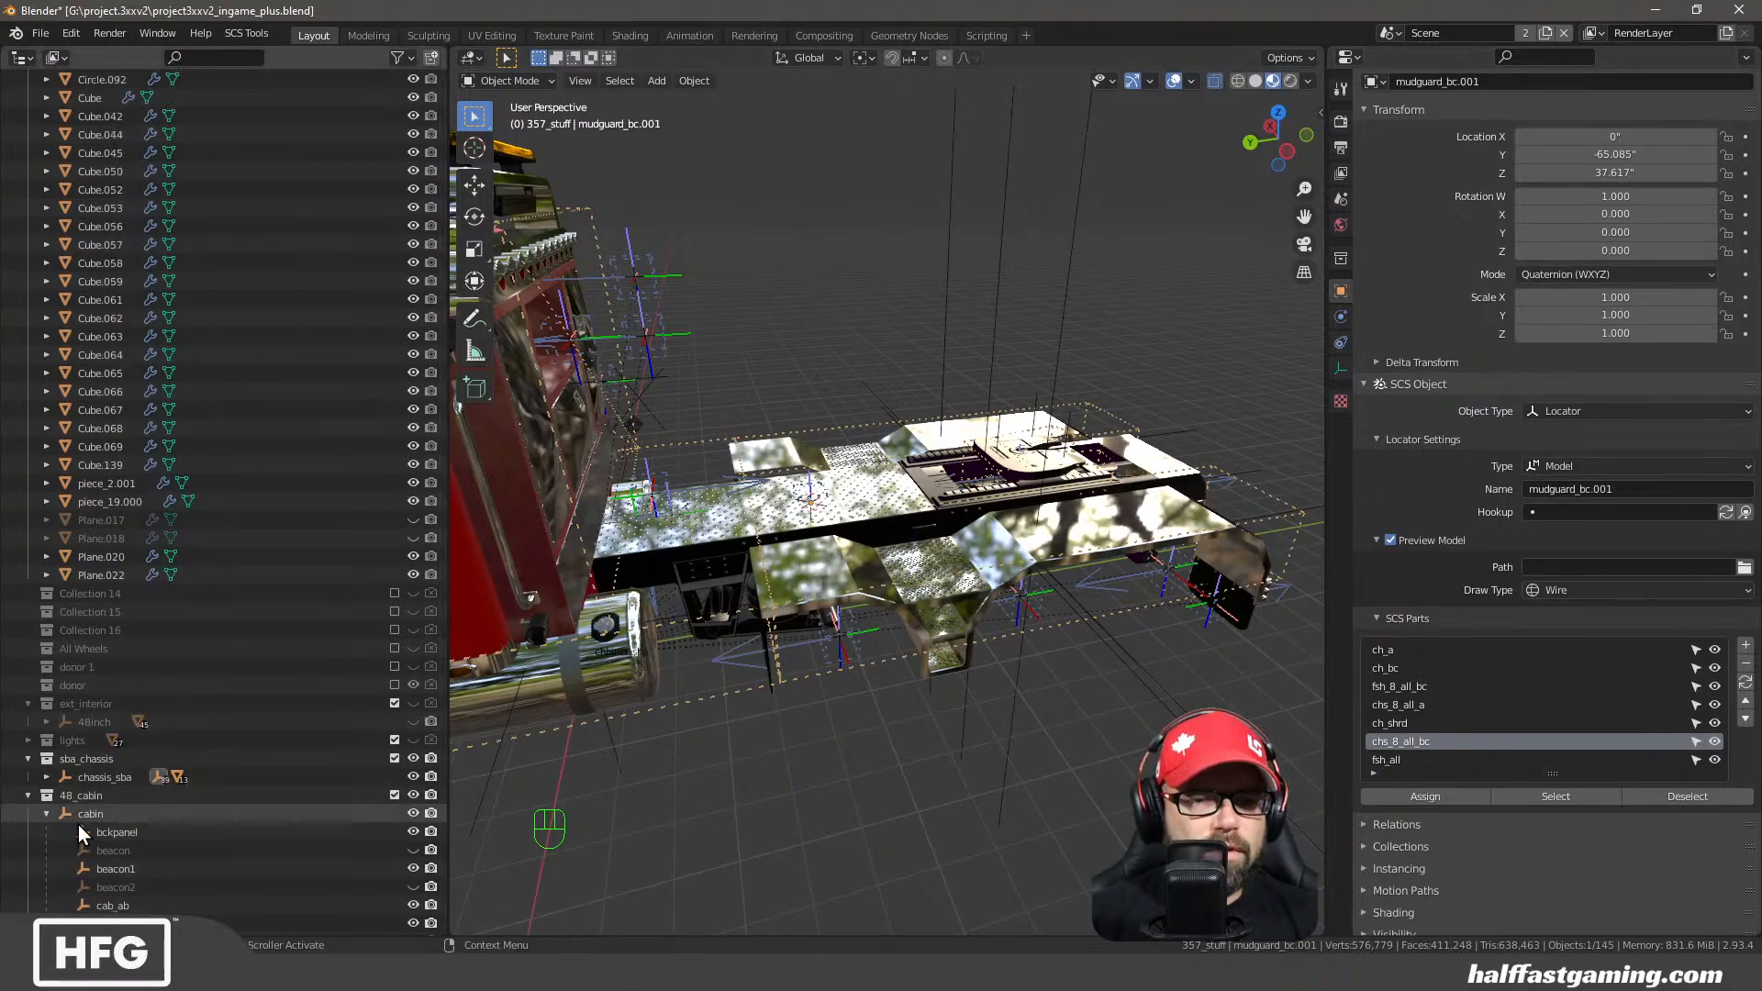
{"action": "scroll", "coordinate": [156, 762], "scroll_direction": "up", "scroll_amount": 10}
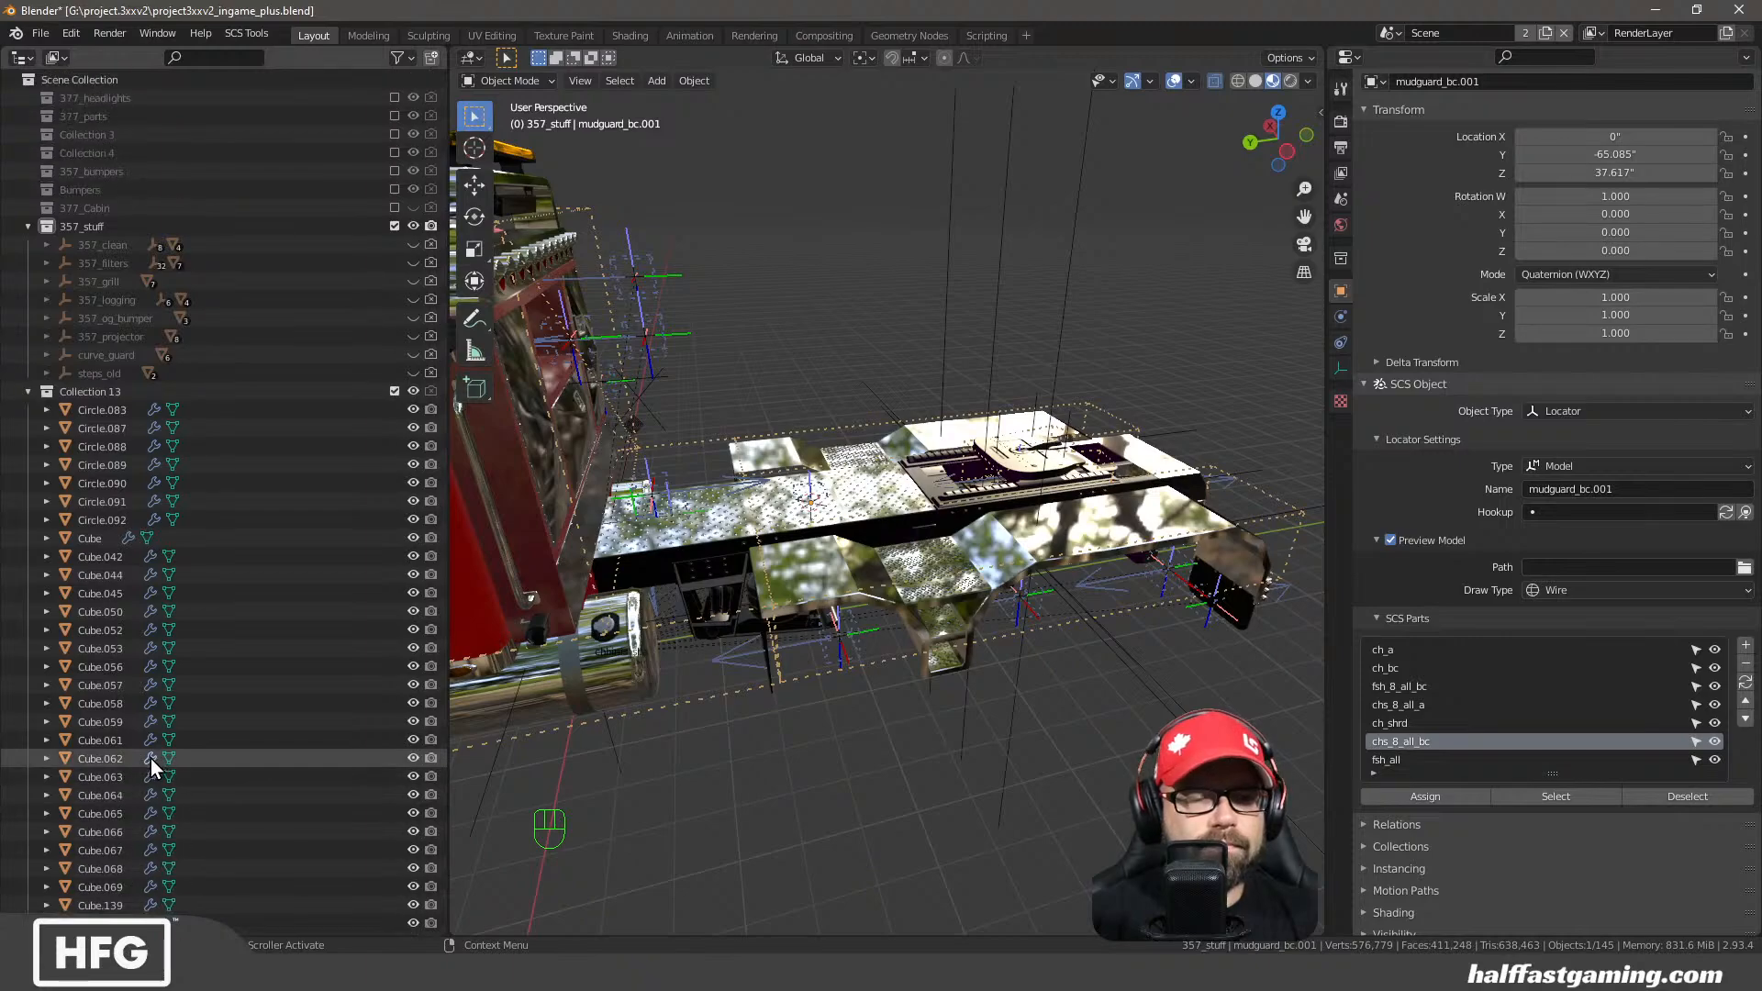
{"action": "left_click", "coordinate": [91, 230]}
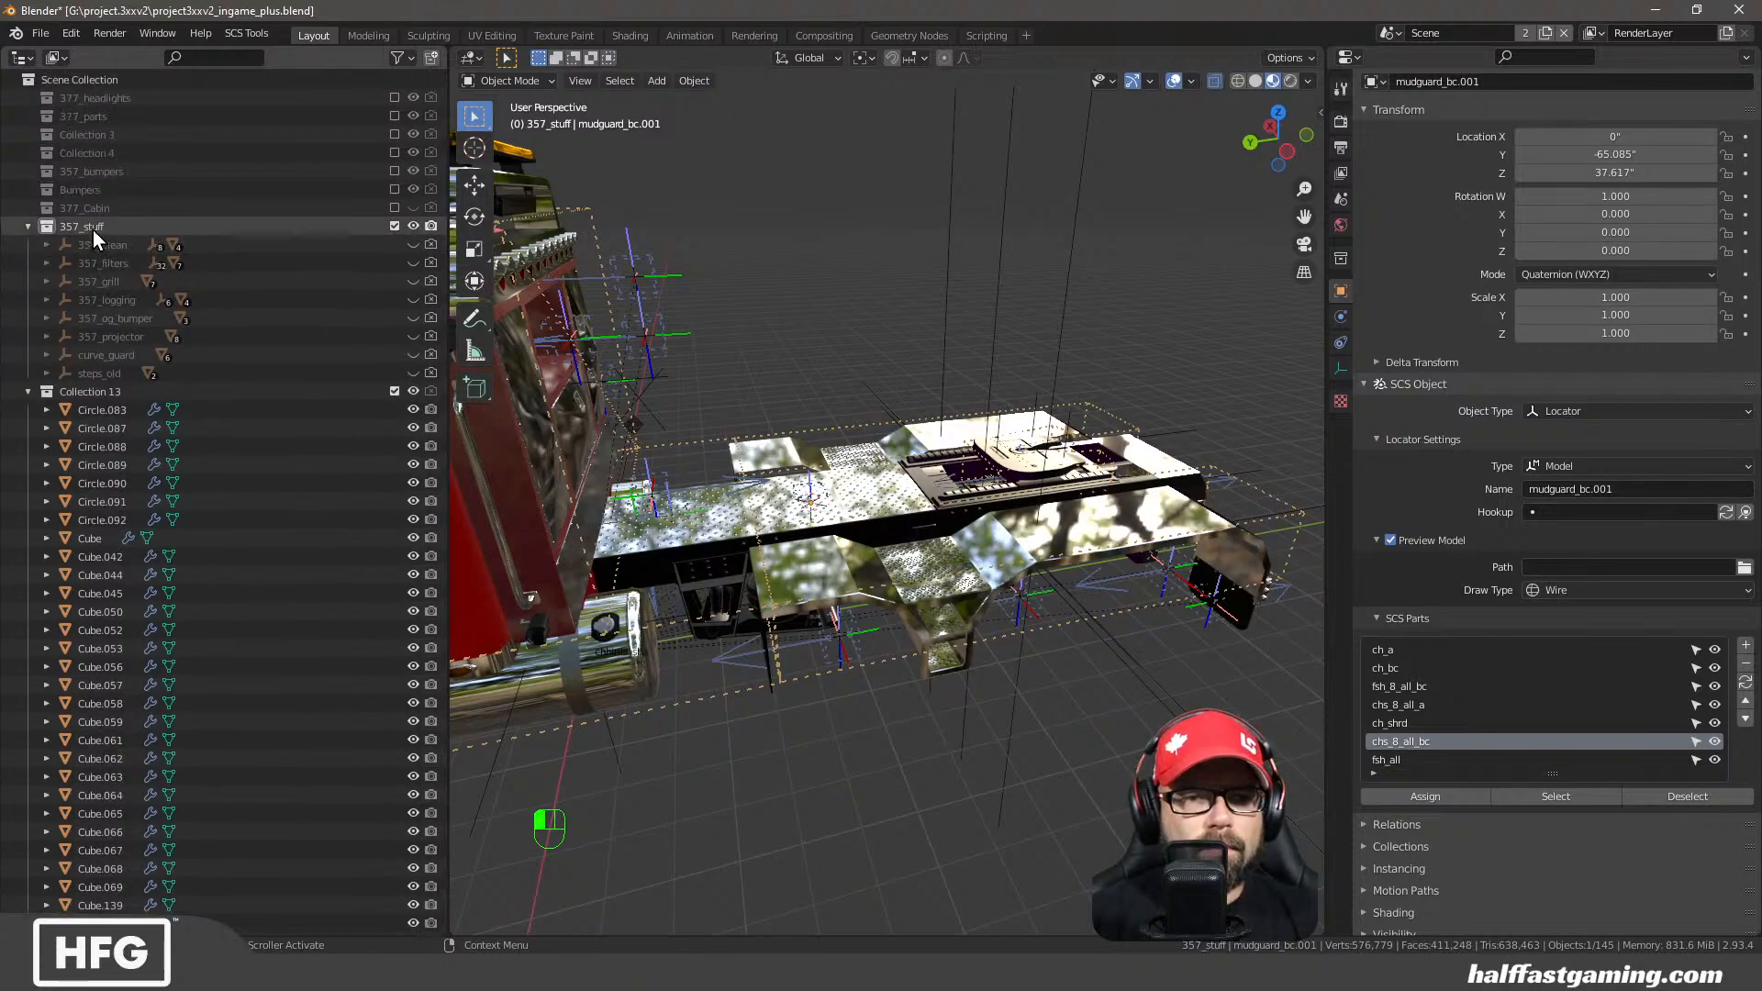
{"action": "left_click", "coordinate": [695, 81]}
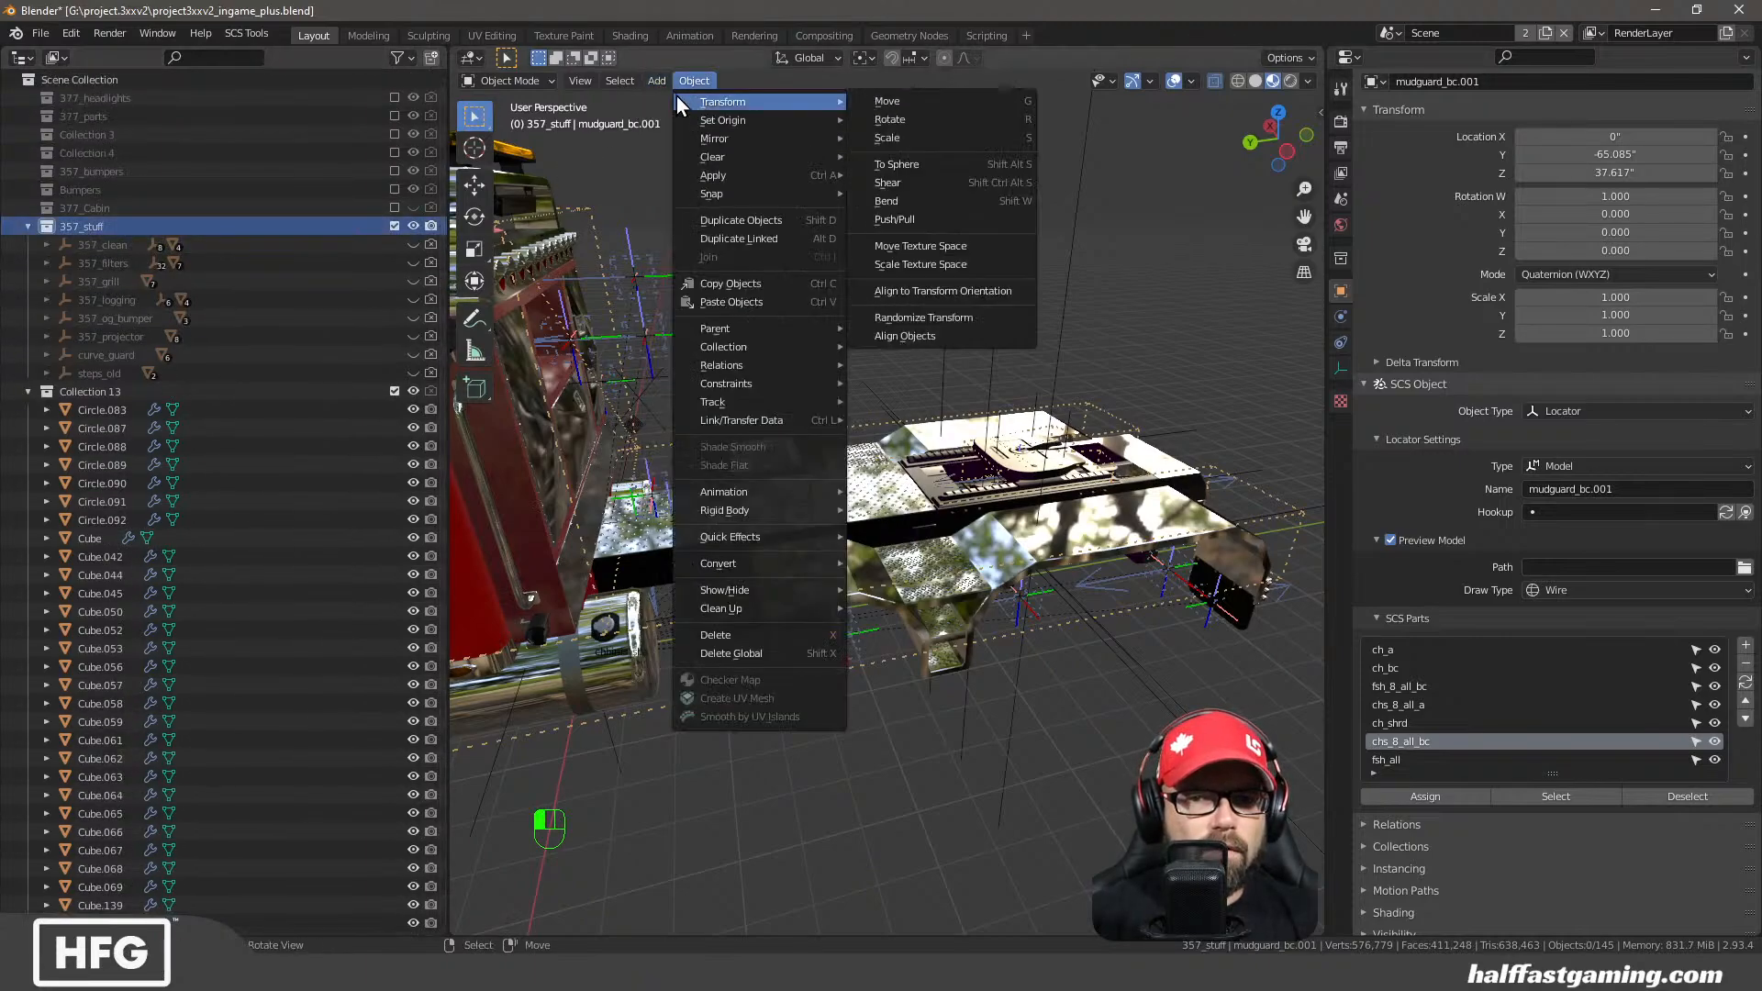
{"action": "left_click", "coordinate": [655, 81]}
{"action": "mouse_move", "coordinate": [734, 102]}
{"action": "left_click", "coordinate": [839, 102]}
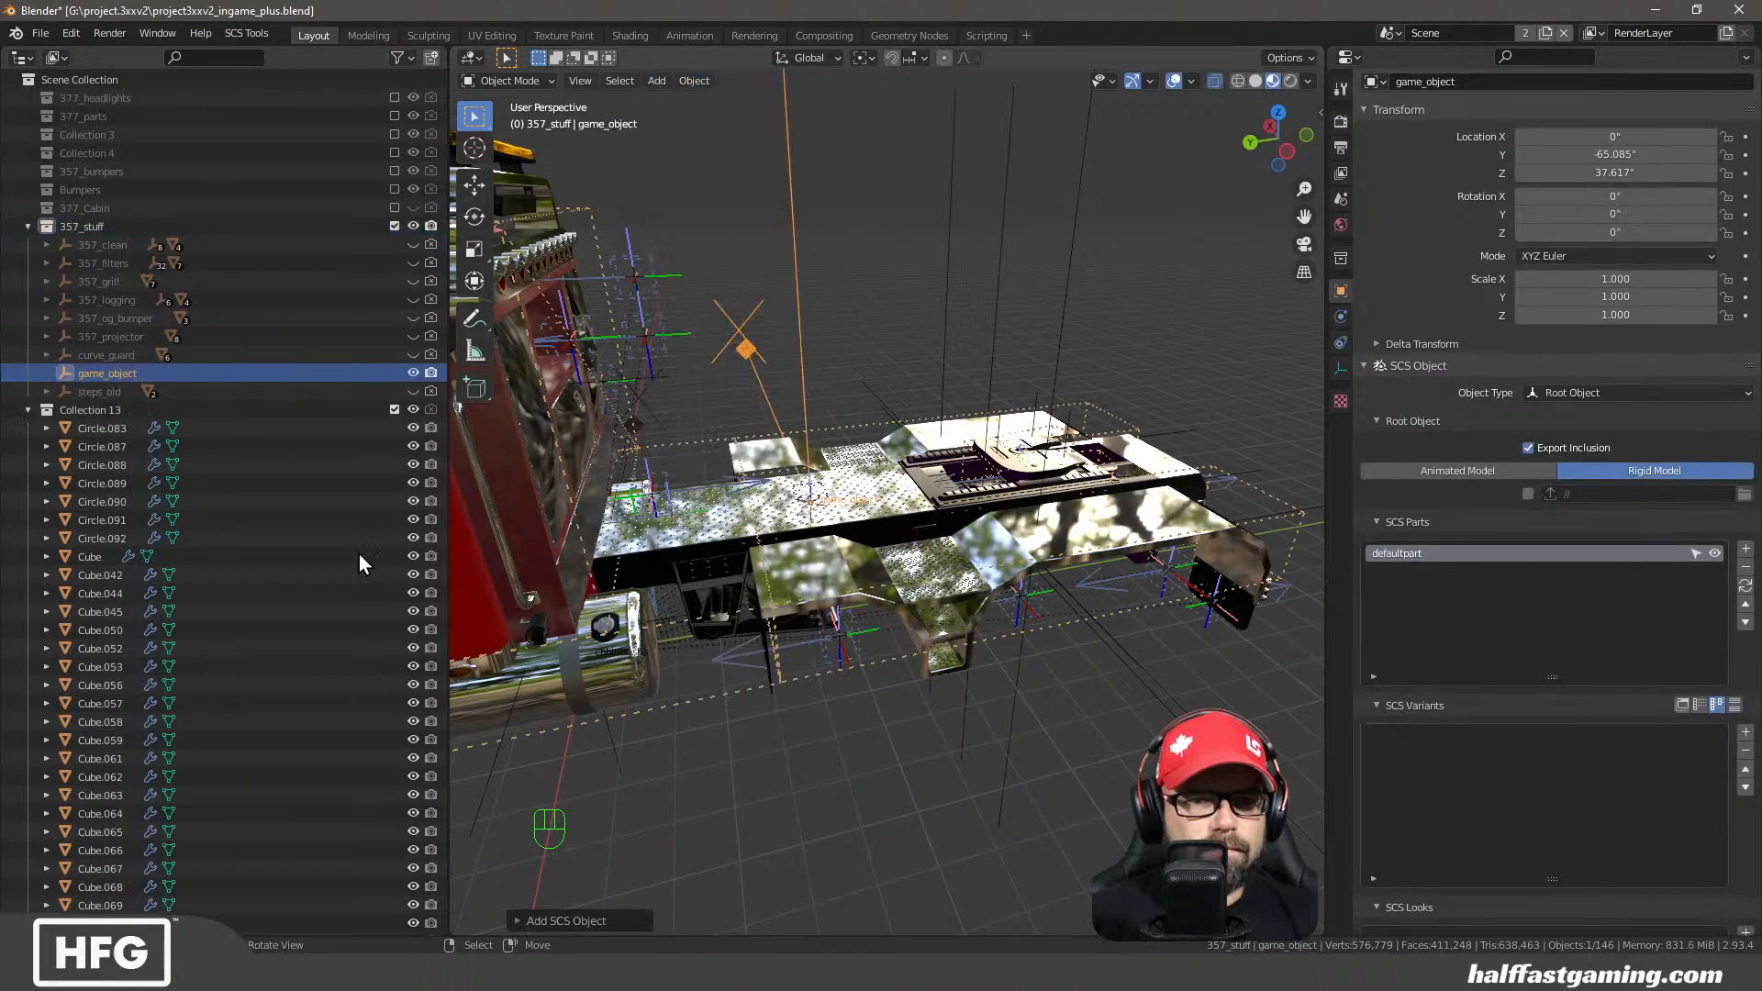
{"action": "double_click", "coordinate": [112, 372]}
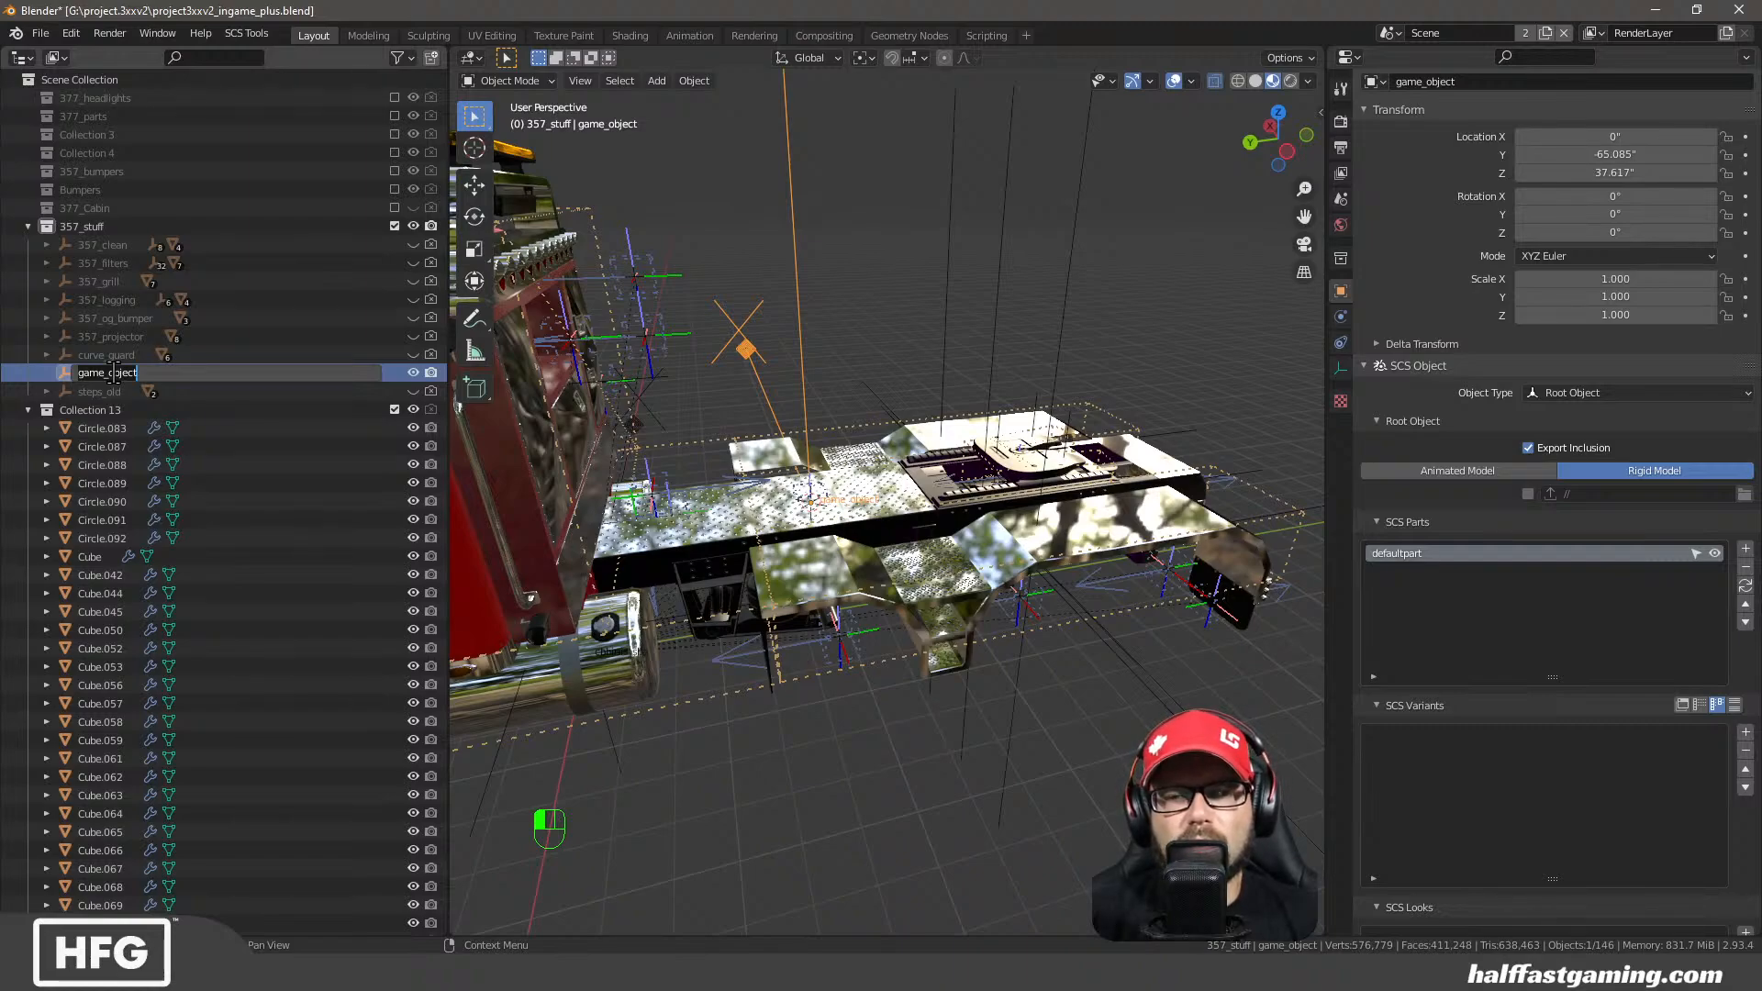
{"action": "type", "text": "heavy_lift"}
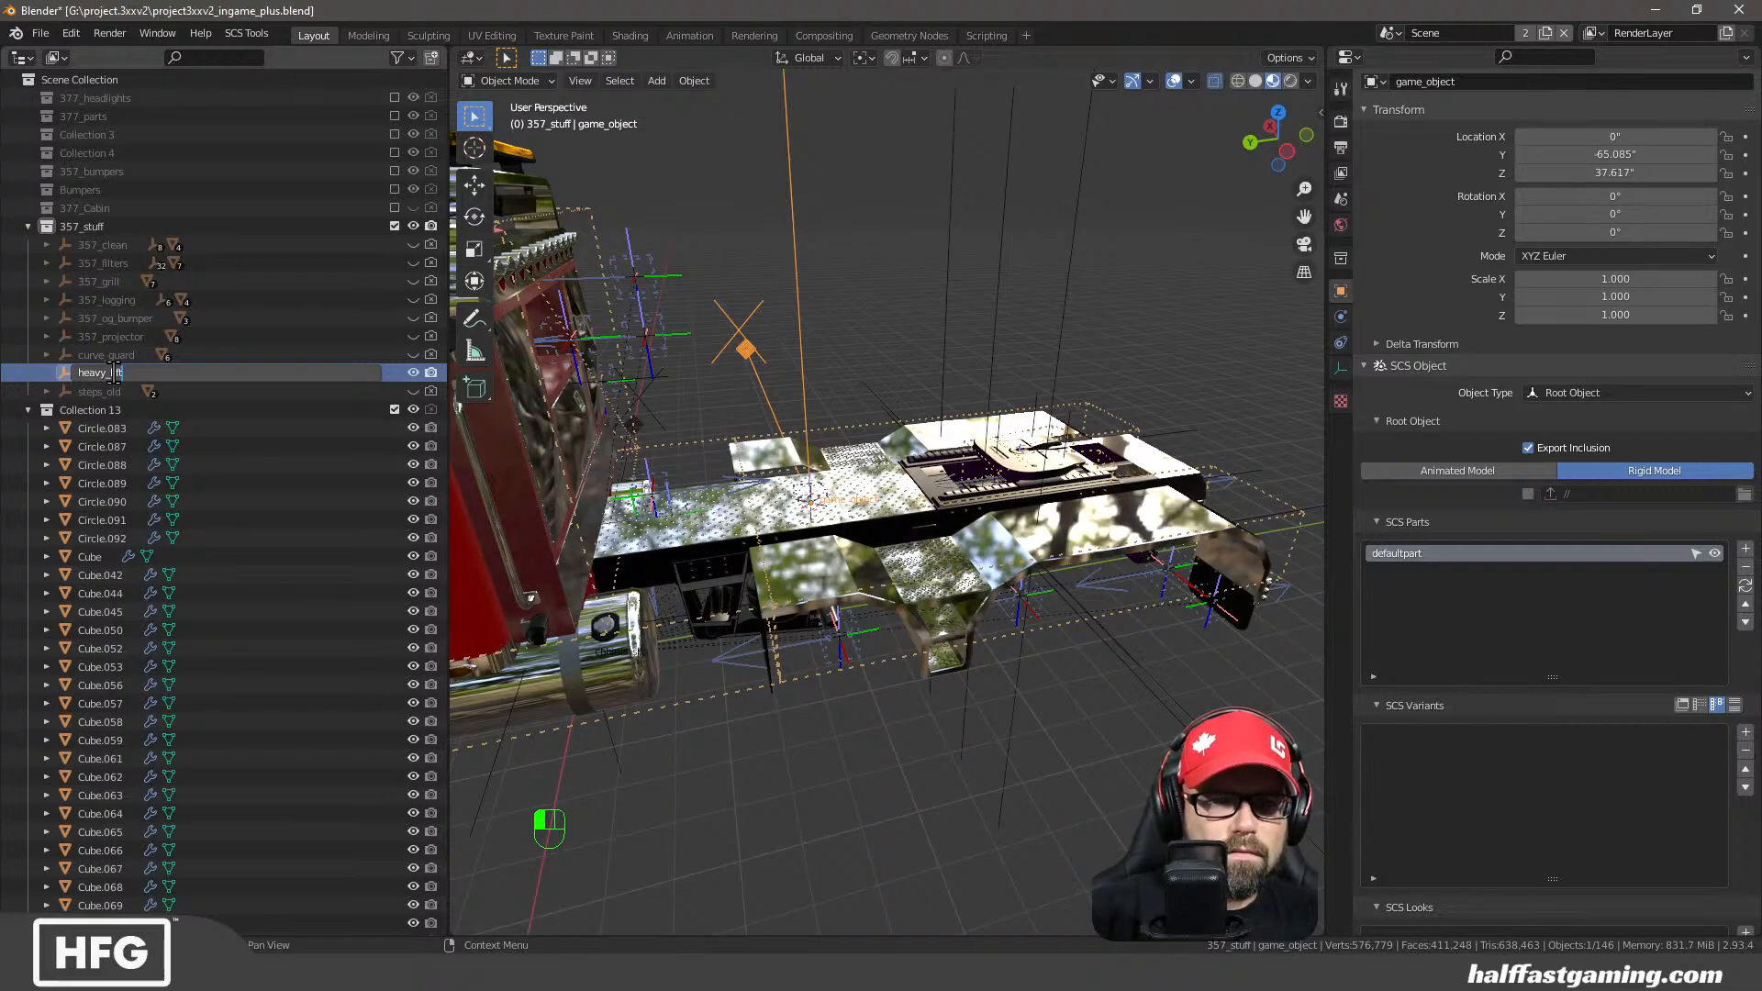
{"action": "key", "text": "Return"}
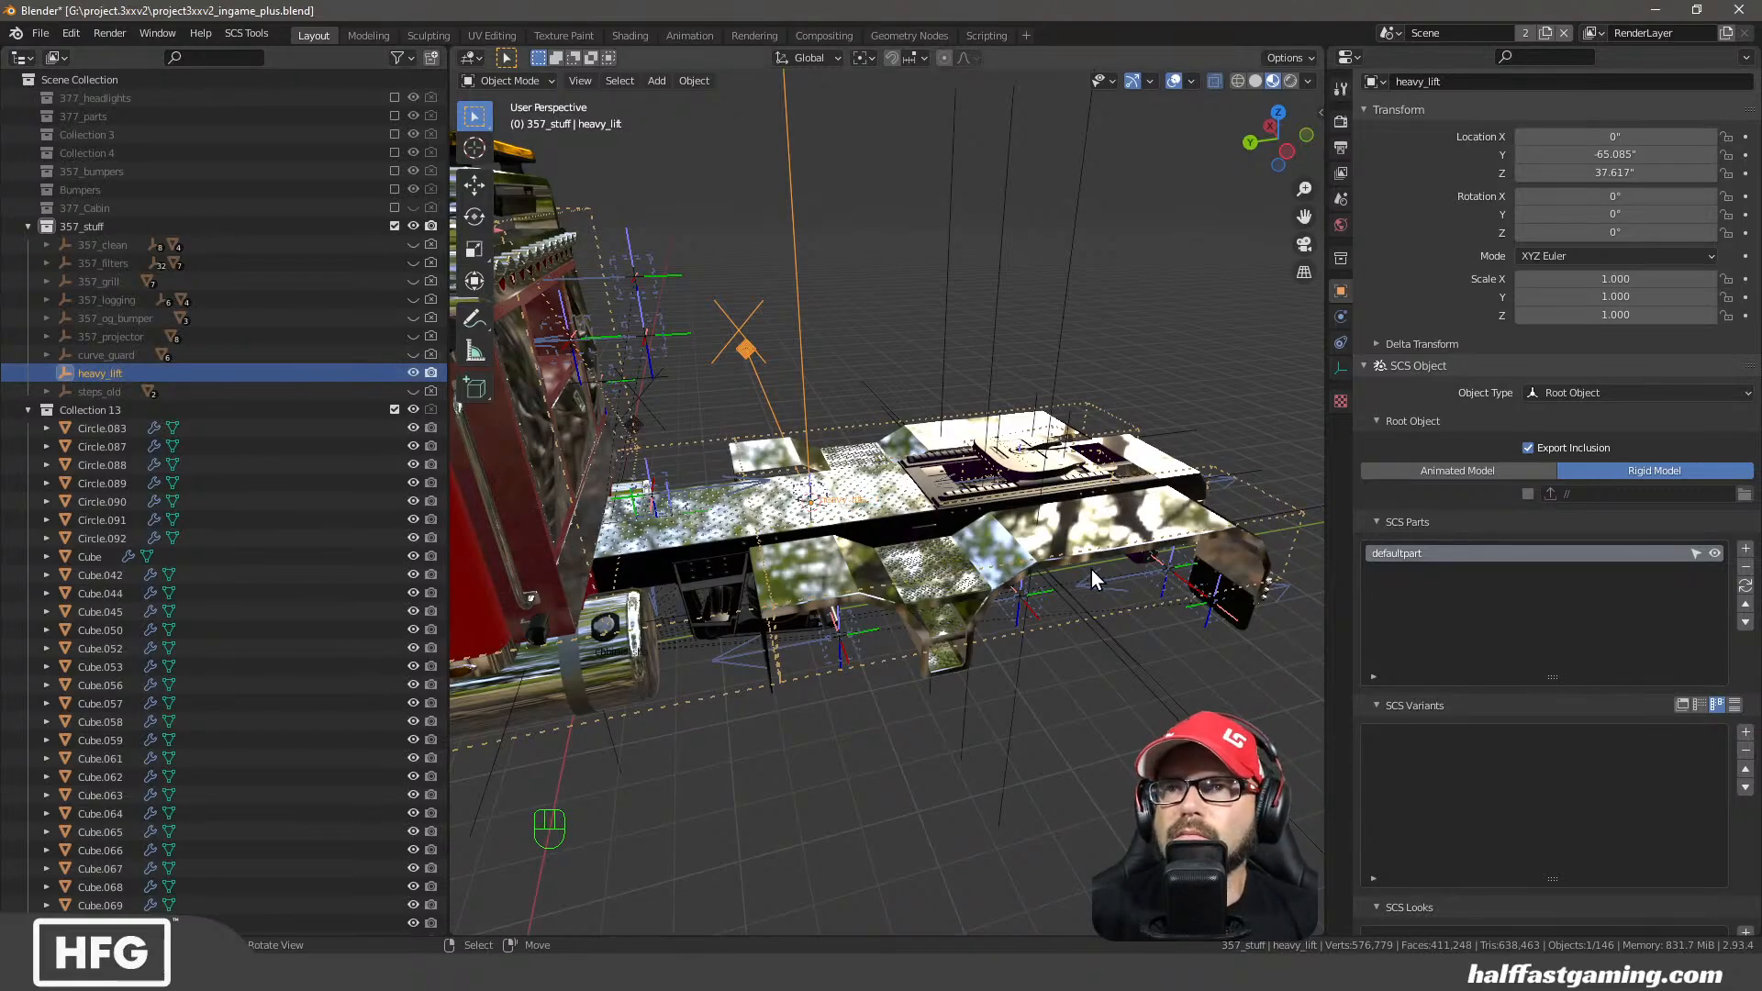
Select the light panel Cube at the rear of the mudguard and examine its mesh and its mirrored counterpart
{"action": "middle_click_drag", "start_coordinate": [1092, 576], "coordinate": [884, 461]}
{"action": "scroll", "coordinate": [837, 637], "scroll_direction": "up", "scroll_amount": 5}
{"action": "left_click", "coordinate": [885, 460]}
{"action": "key", "text": "KP_Decimal"}
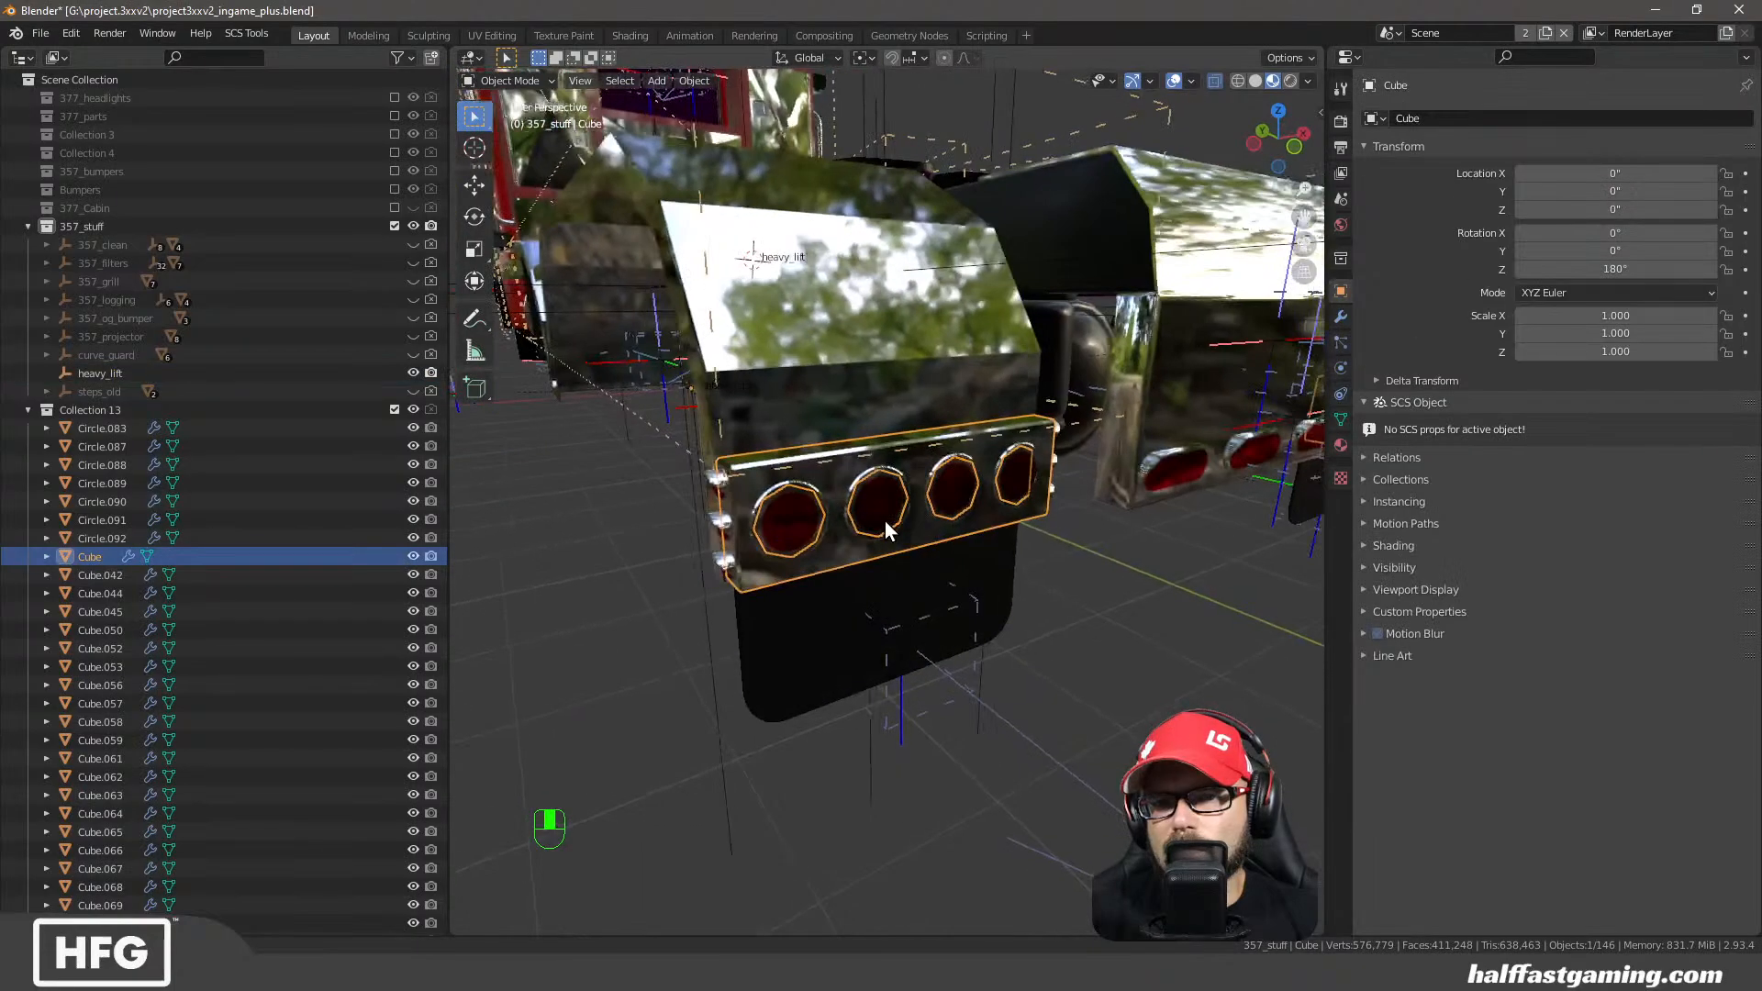
{"action": "middle_click_drag", "start_coordinate": [884, 521], "coordinate": [1050, 632]}
{"action": "key", "text": "Tab"}
{"action": "key", "text": "a"}
{"action": "key", "text": "Tab"}
{"action": "scroll", "coordinate": [815, 538], "scroll_direction": "down", "scroll_amount": 8}
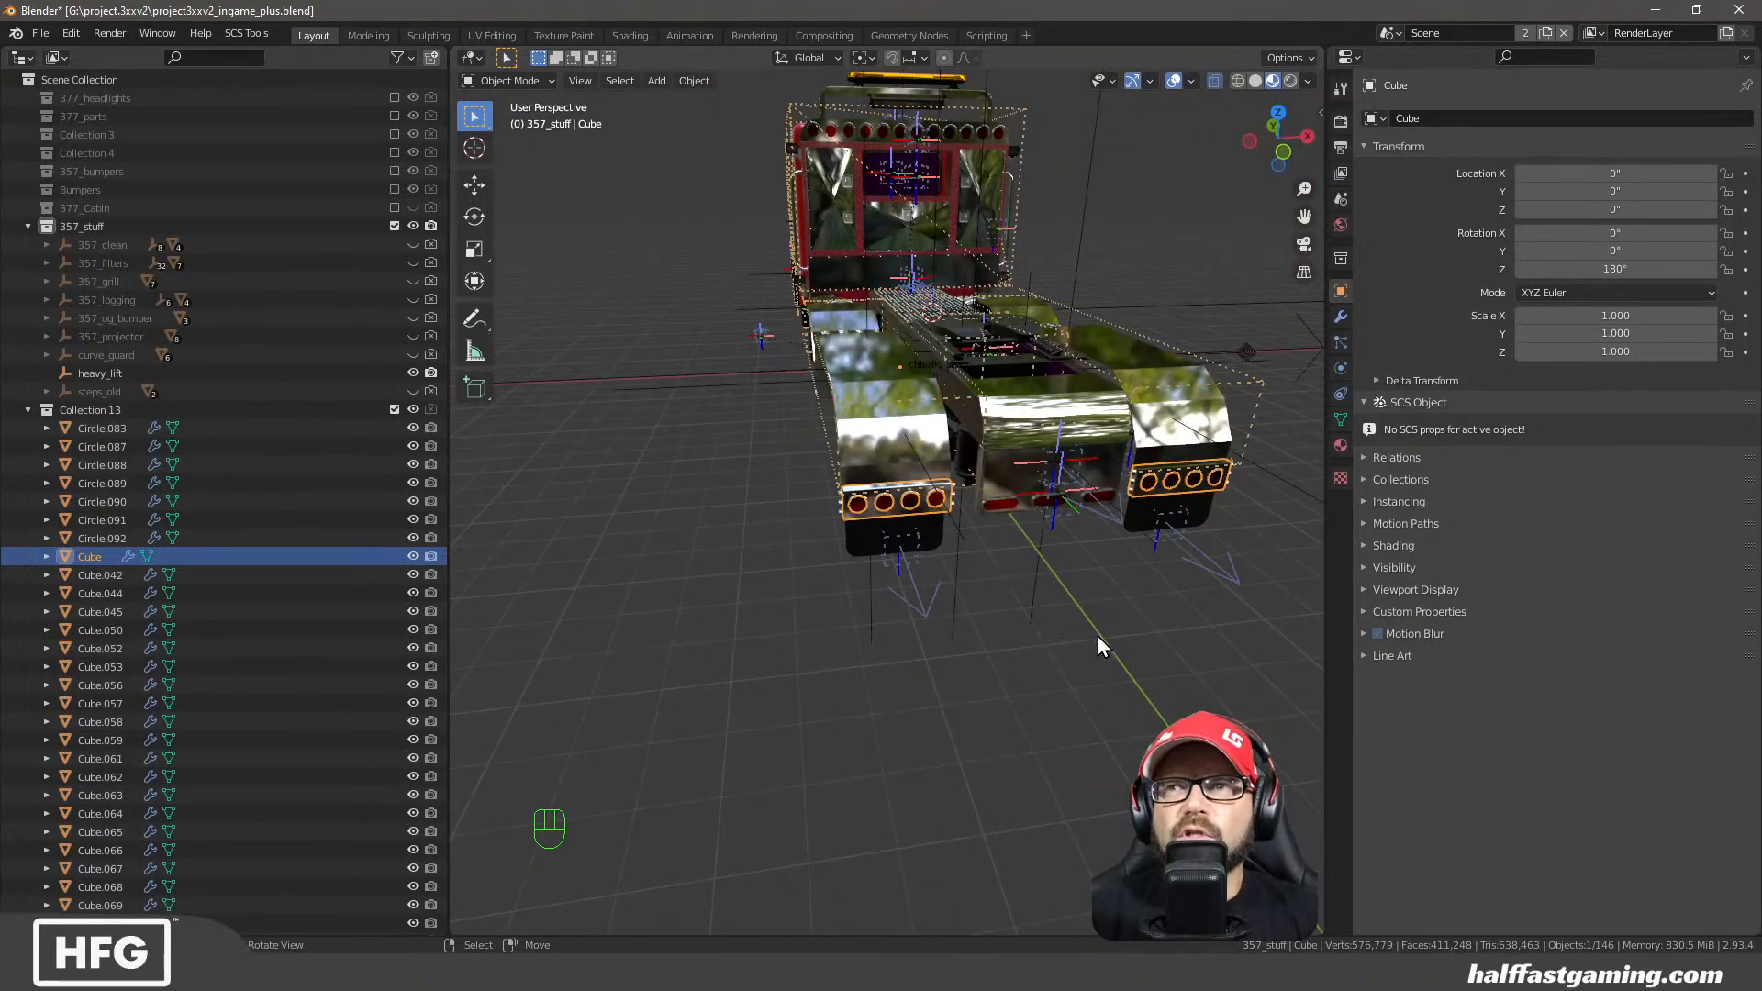
{"action": "scroll", "coordinate": [1056, 645], "scroll_direction": "up", "scroll_amount": 4}
{"action": "middle_click_drag", "start_coordinate": [1020, 627], "coordinate": [967, 609]}
{"action": "scroll", "coordinate": [899, 656], "scroll_direction": "up", "scroll_amount": 4}
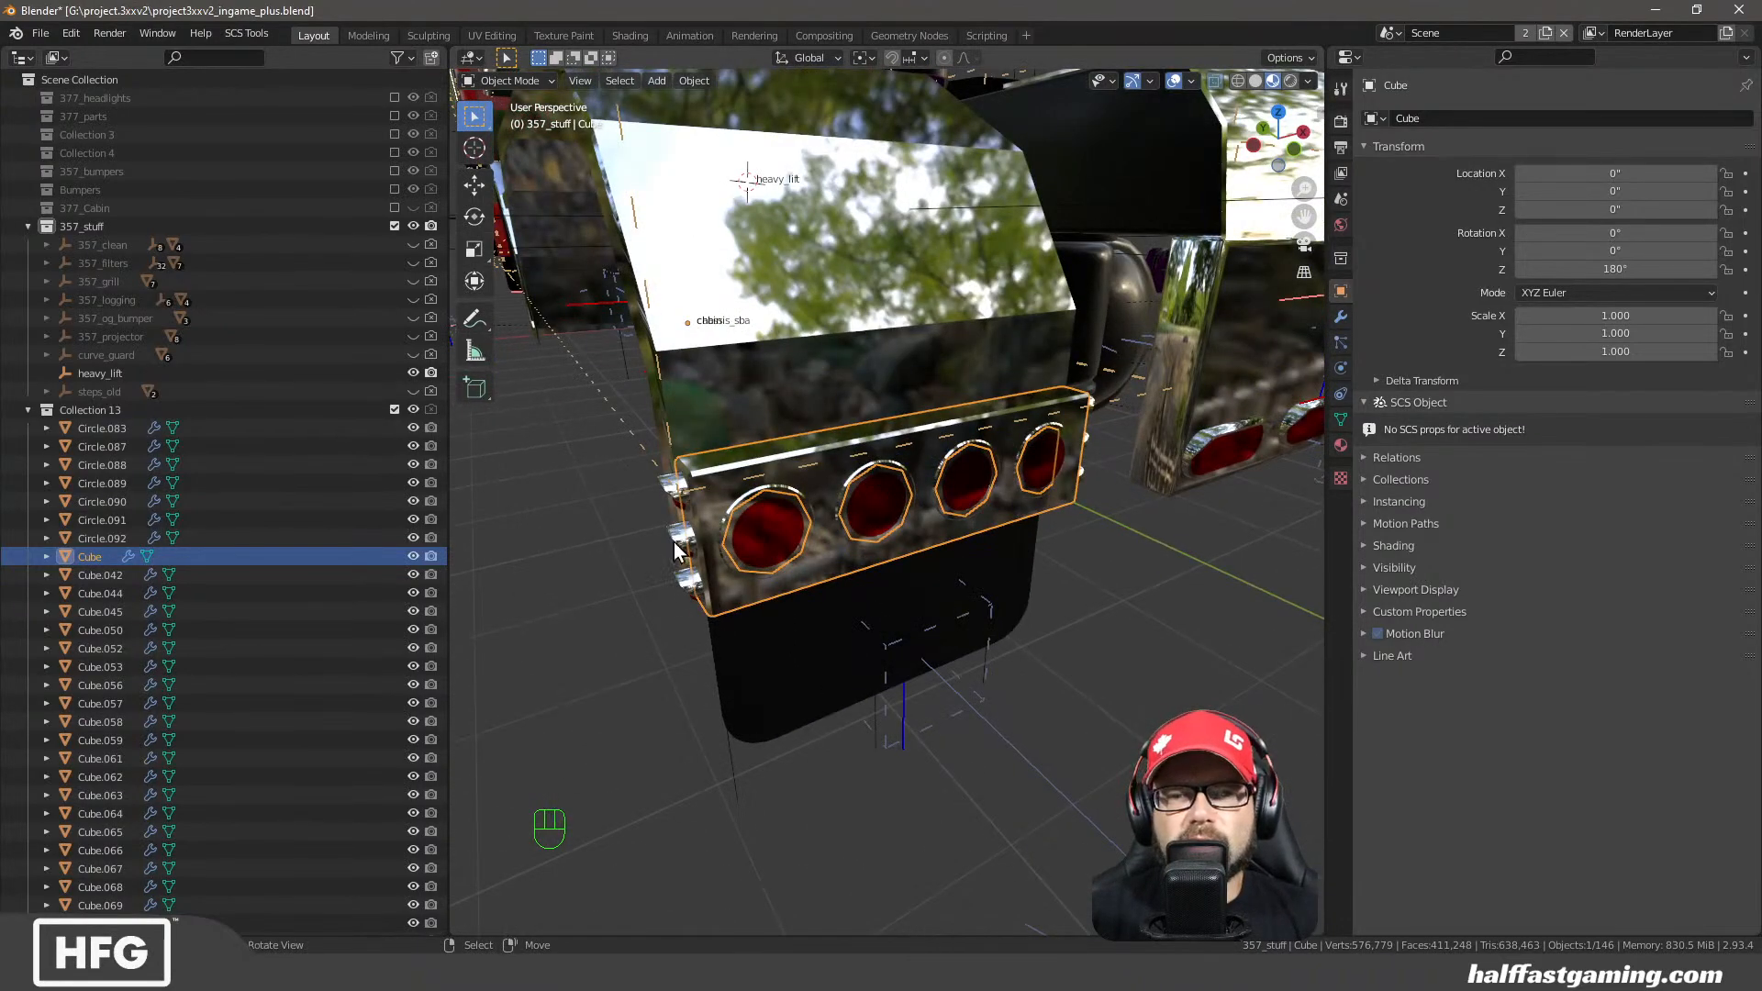
Select the side marker lights Circle.088 and examine how they sit on the end of the light panel
{"action": "left_click", "coordinate": [676, 551]}
{"action": "middle_click_drag", "start_coordinate": [680, 569], "coordinate": [558, 524]}
{"action": "scroll", "coordinate": [895, 486], "scroll_direction": "up", "scroll_amount": 4}
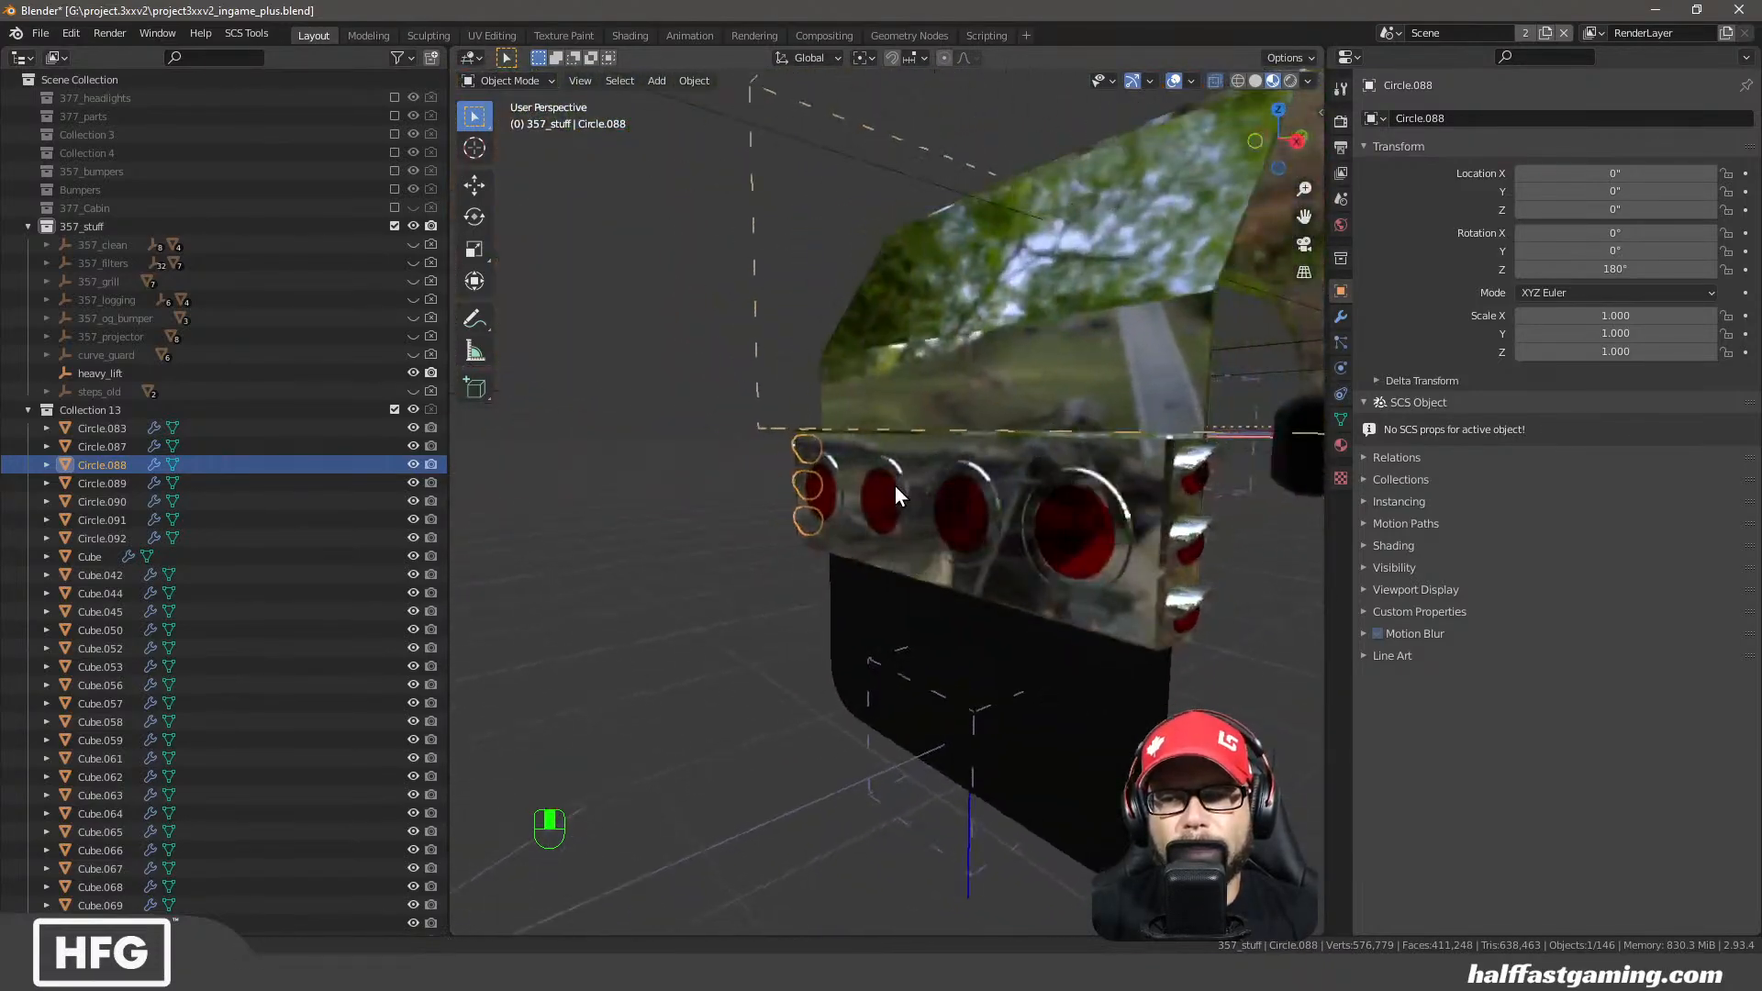
{"action": "middle_click_drag", "start_coordinate": [895, 486], "coordinate": [1085, 479]}
{"action": "scroll", "coordinate": [779, 501], "scroll_direction": "up", "scroll_amount": 3}
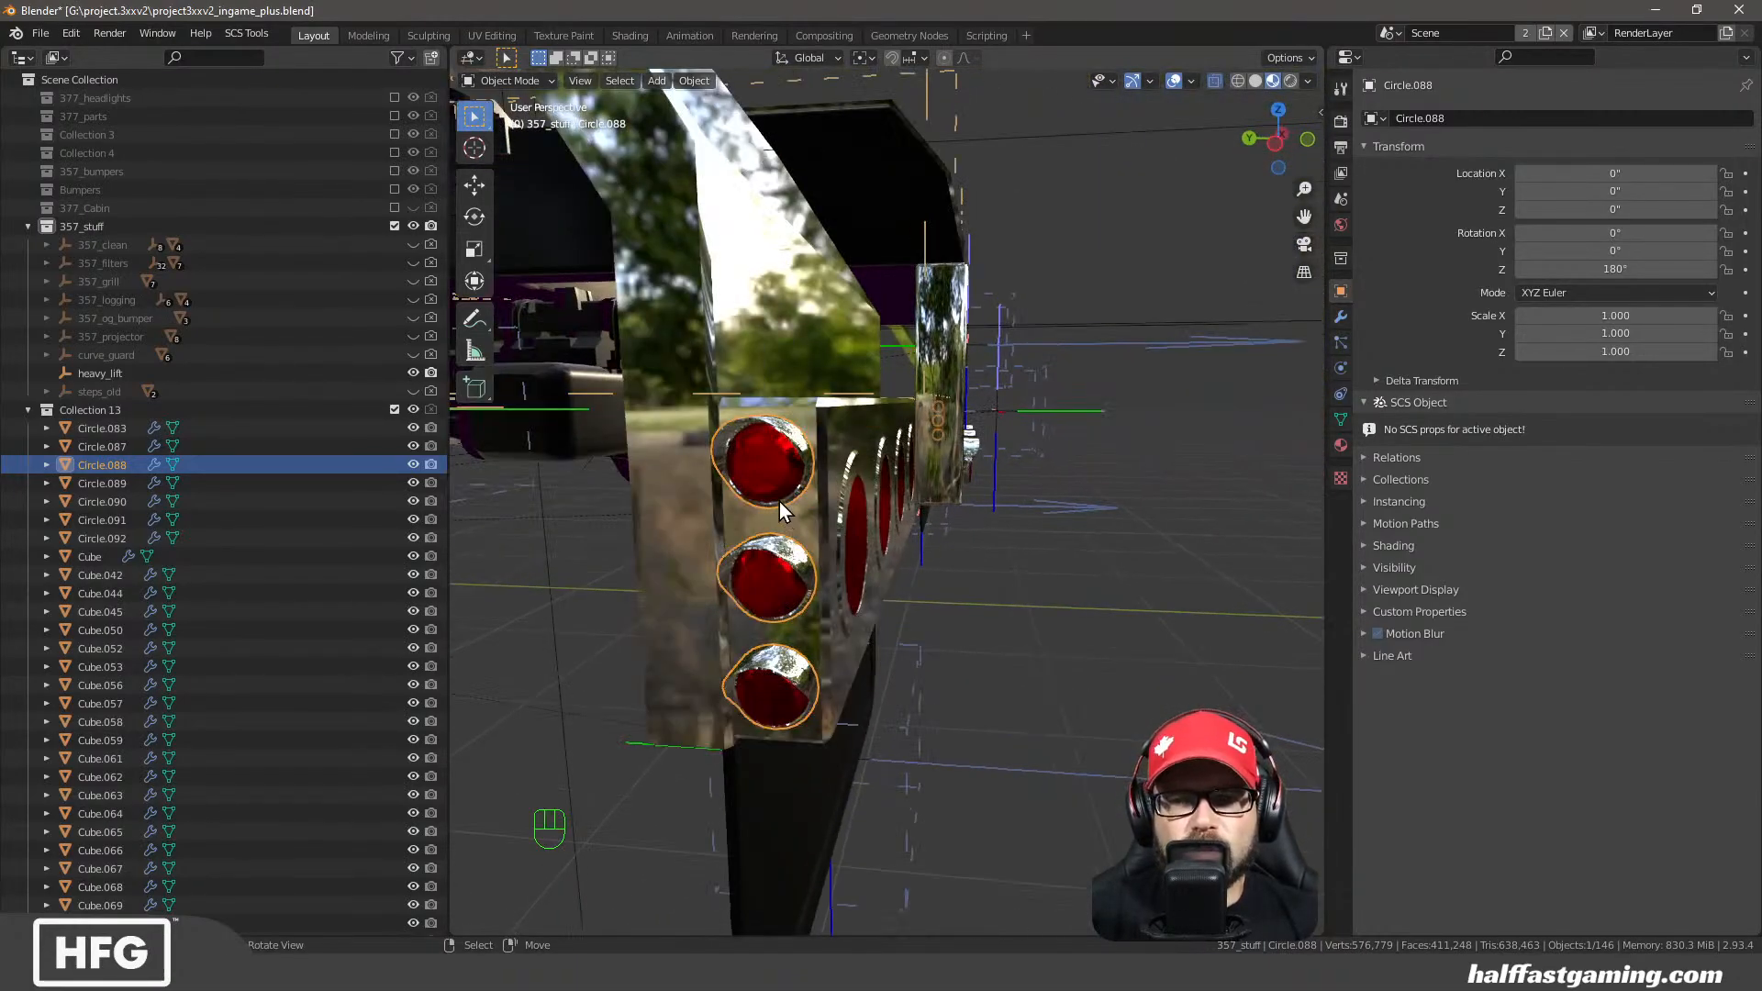
{"action": "middle_click_drag", "start_coordinate": [778, 470], "coordinate": [639, 632]}
Move the rear mudguard mesh Plane.020 from Collection 13 into the 357_stuff collection
{"action": "scroll", "coordinate": [780, 570], "scroll_direction": "down", "scroll_amount": 4}
{"action": "scroll", "coordinate": [797, 577], "scroll_direction": "down", "scroll_amount": 3}
{"action": "scroll", "coordinate": [741, 550], "scroll_direction": "down", "scroll_amount": 3}
{"action": "left_click", "coordinate": [677, 539]}
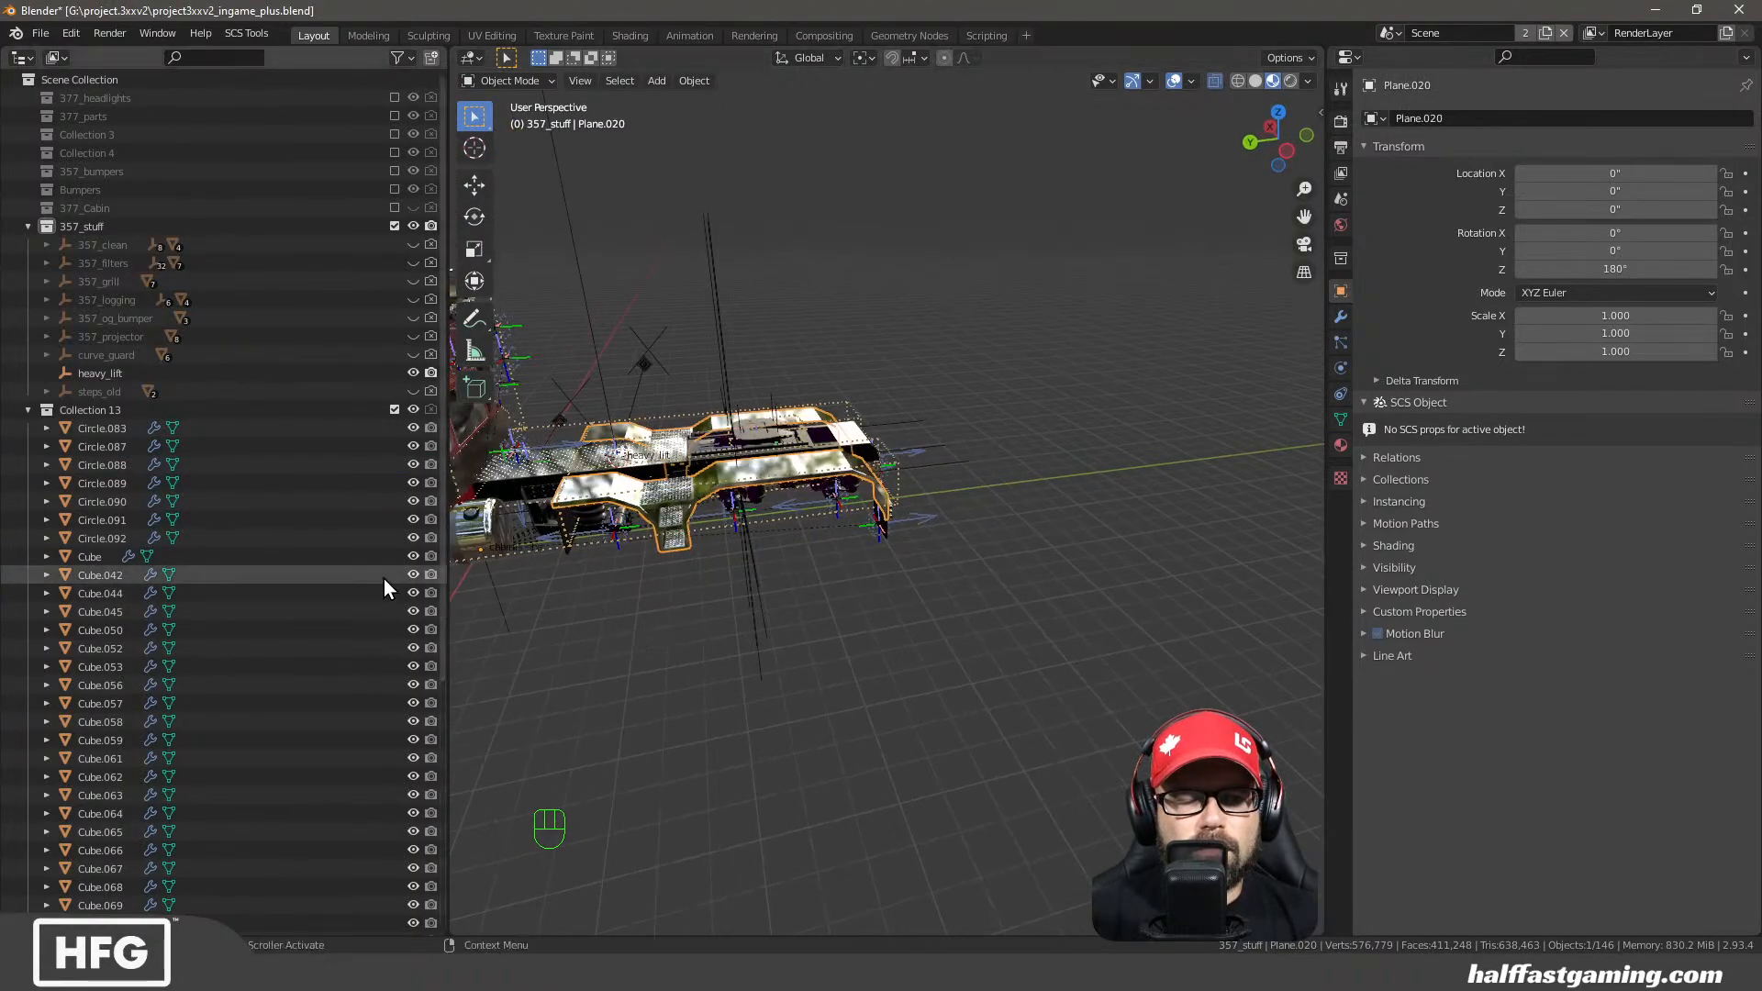
{"action": "scroll", "coordinate": [165, 743], "scroll_direction": "down", "scroll_amount": 8}
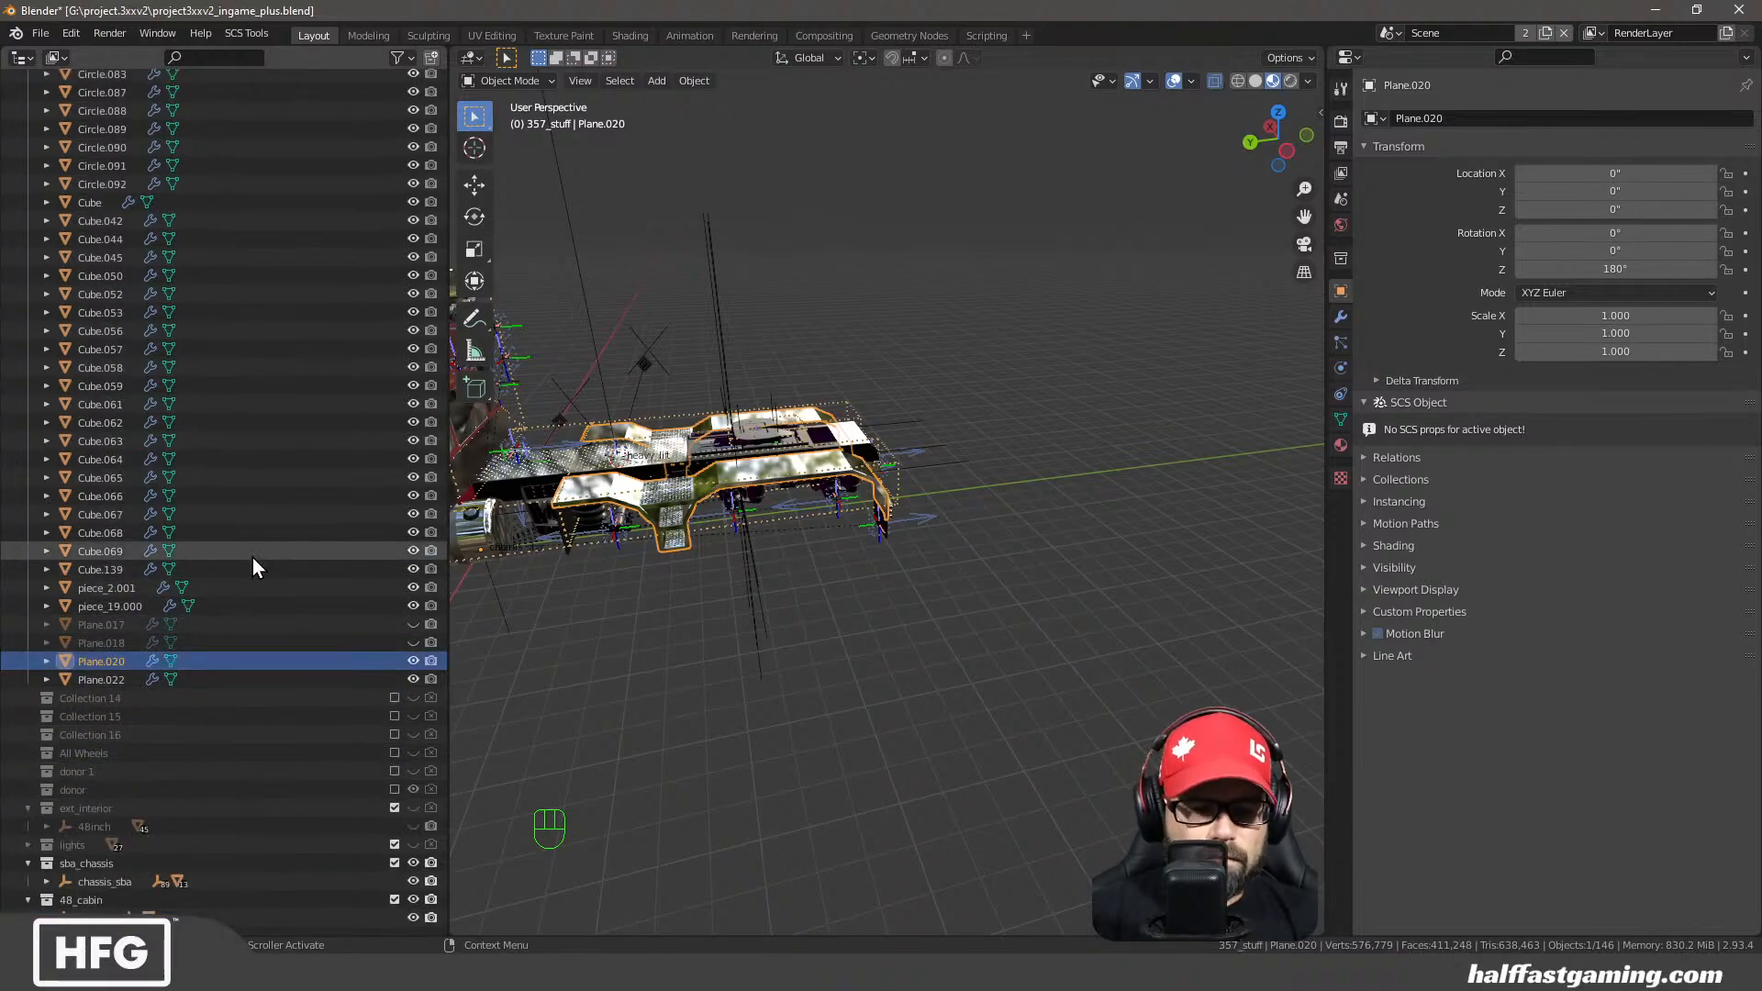
{"action": "key", "text": "m"}
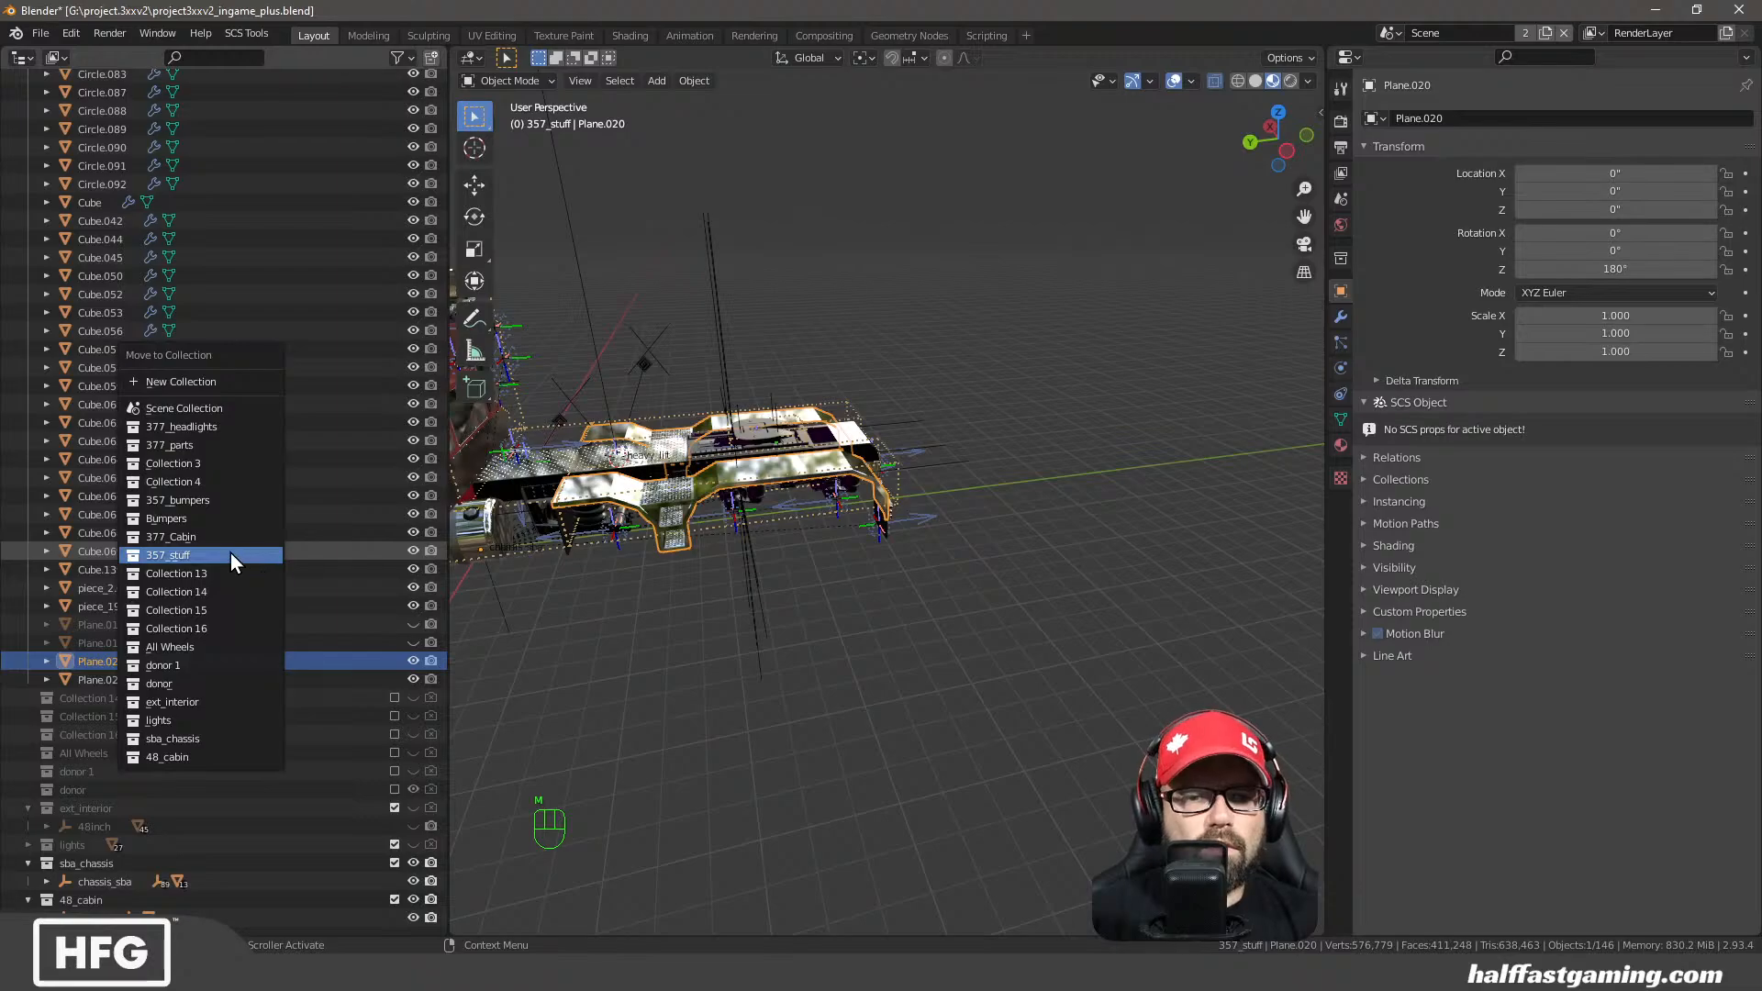
{"action": "left_click", "coordinate": [229, 552]}
Move the mudguard's rear light panel Cube into the 357_stuff collection
{"action": "middle_click_drag", "start_coordinate": [532, 569], "coordinate": [915, 554]}
{"action": "left_click", "coordinate": [891, 504]}
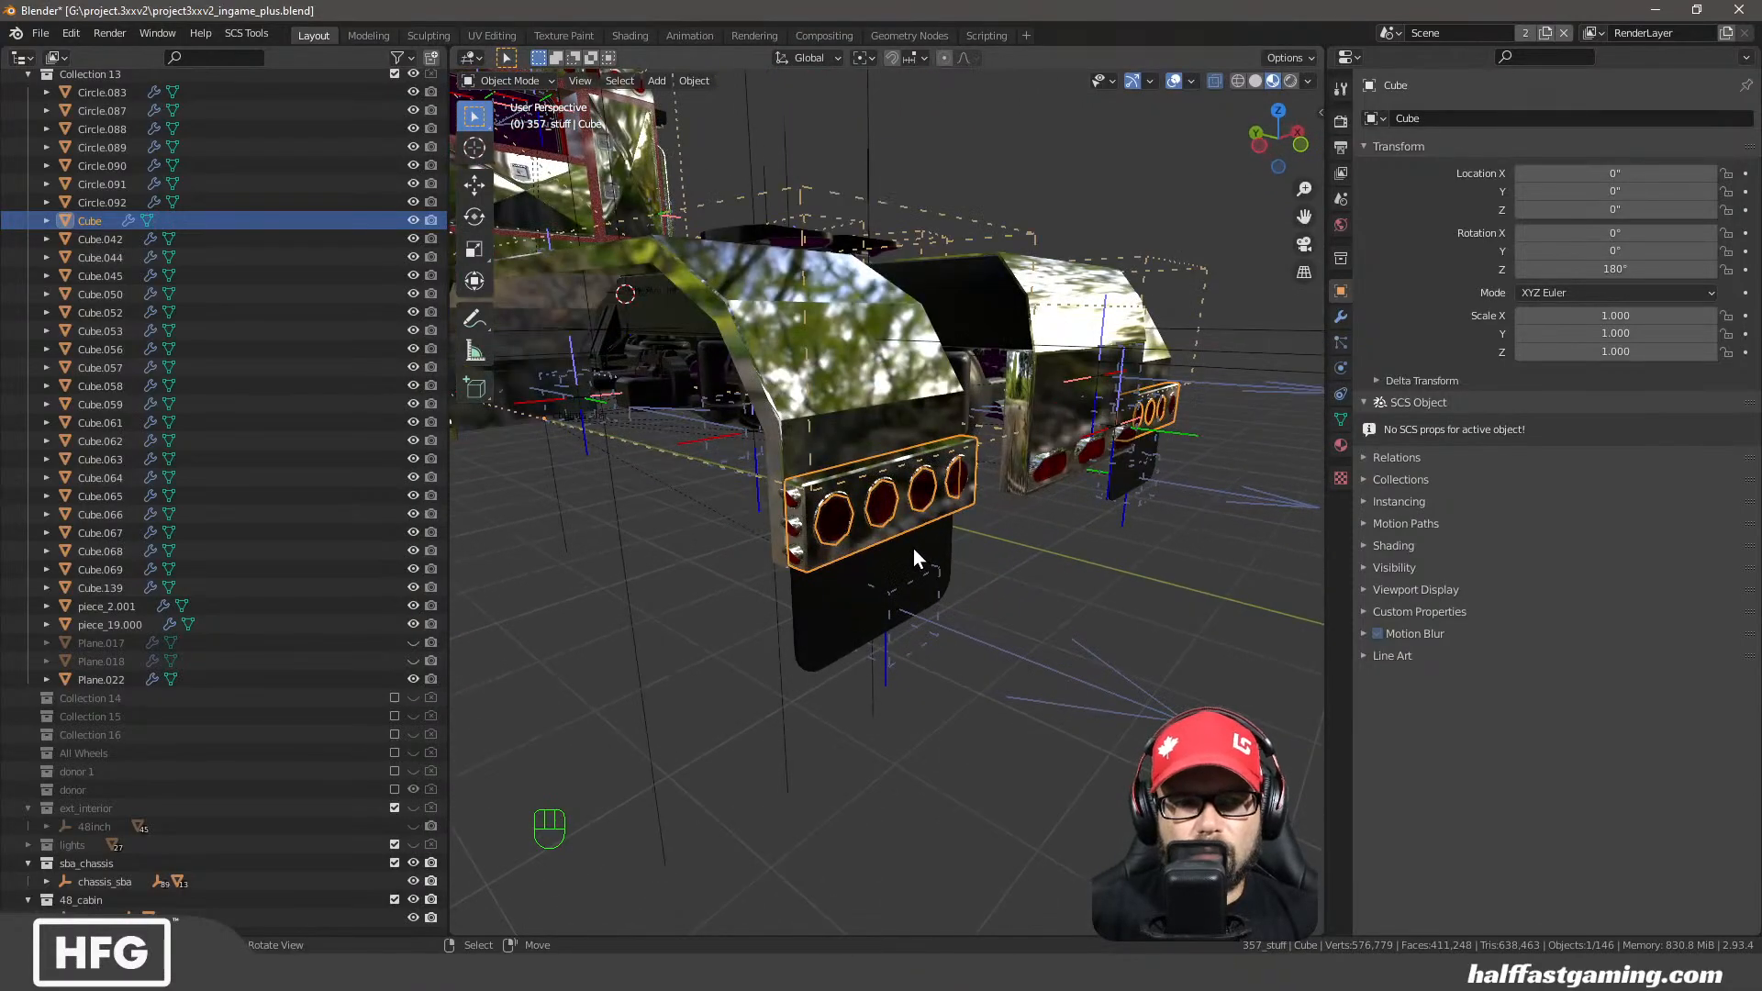
{"action": "key", "text": "m"}
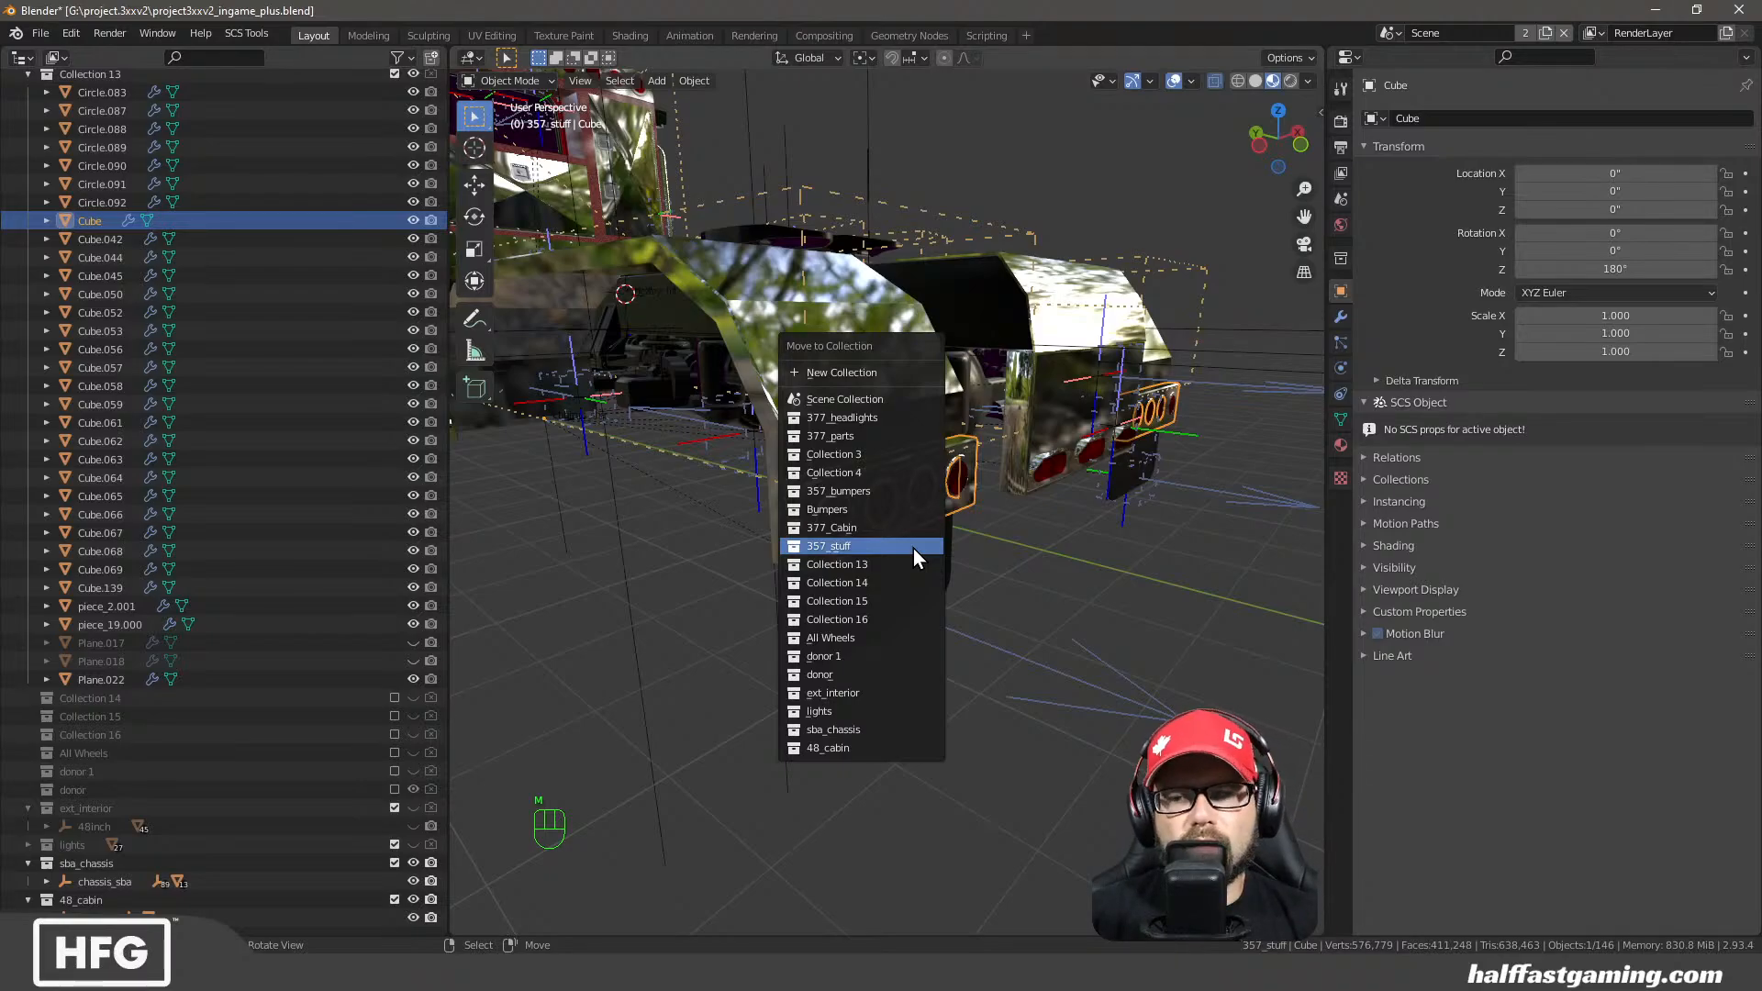
{"action": "left_click", "coordinate": [914, 548]}
{"action": "middle_click_drag", "start_coordinate": [899, 612], "coordinate": [769, 615]}
{"action": "scroll", "coordinate": [257, 547], "scroll_direction": "up", "scroll_amount": 1}
Parent Plane.020 and Cube to the heavy_lift root and expand it in the outliner
{"action": "scroll", "coordinate": [183, 513], "scroll_direction": "up", "scroll_amount": 10}
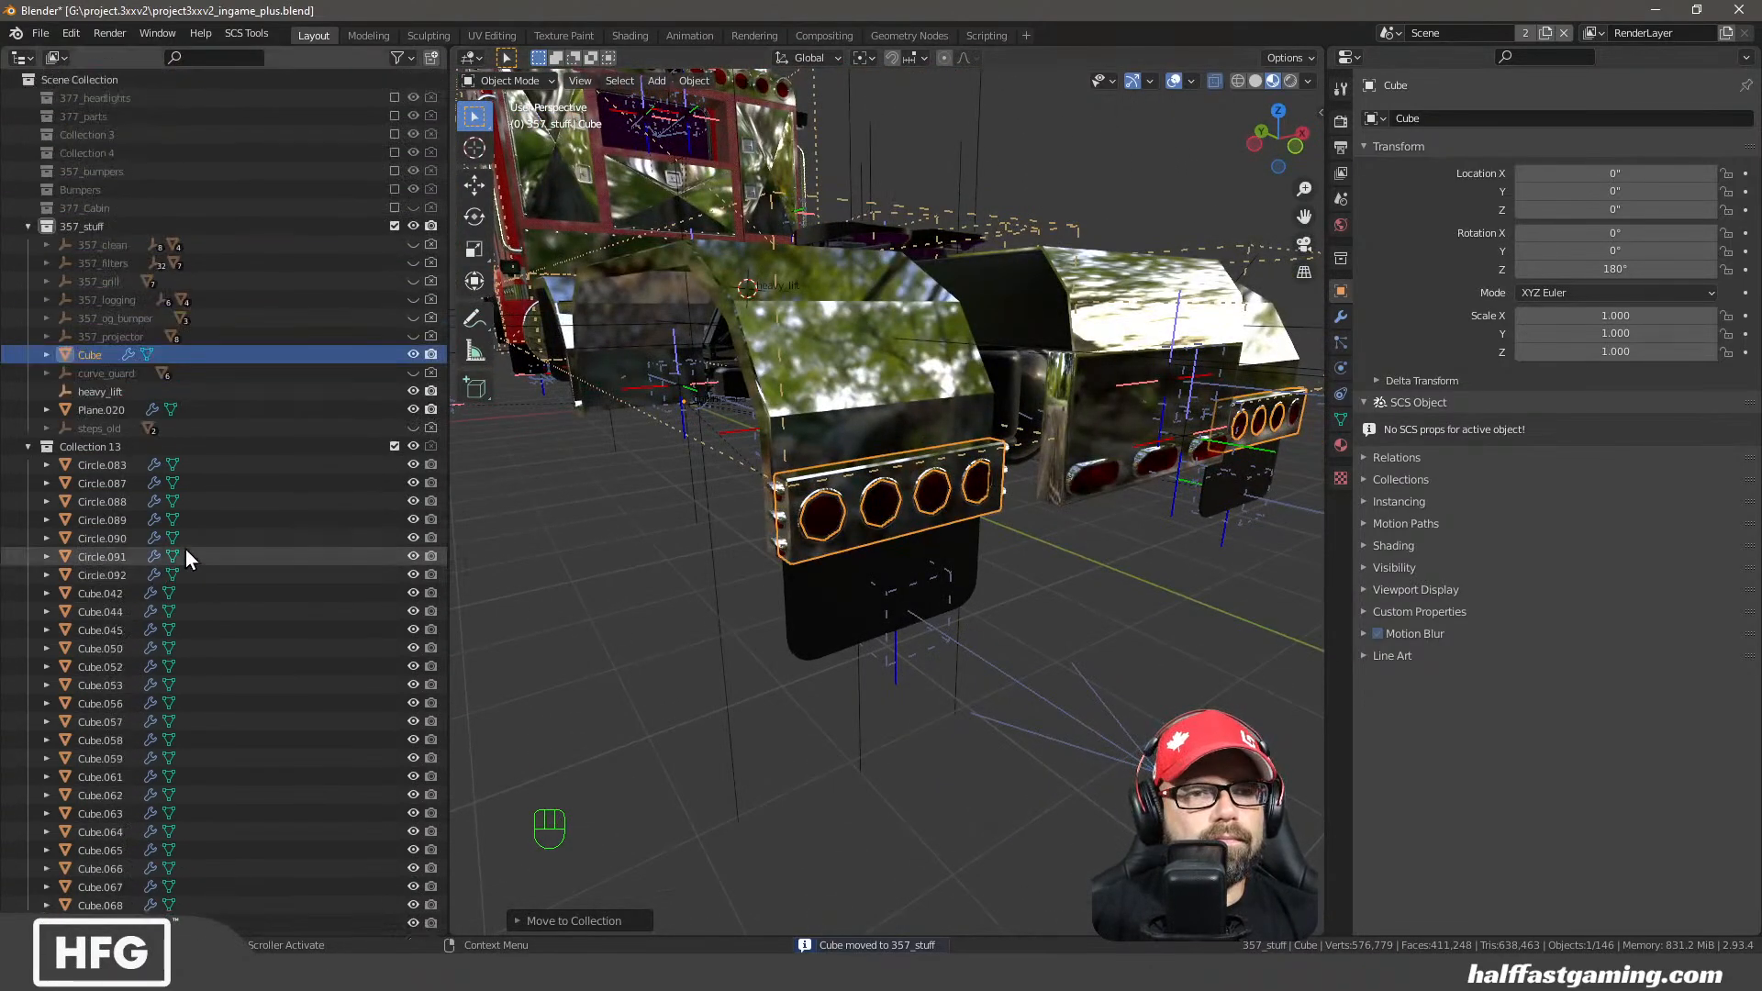
{"action": "left_click", "coordinate": [97, 411]}
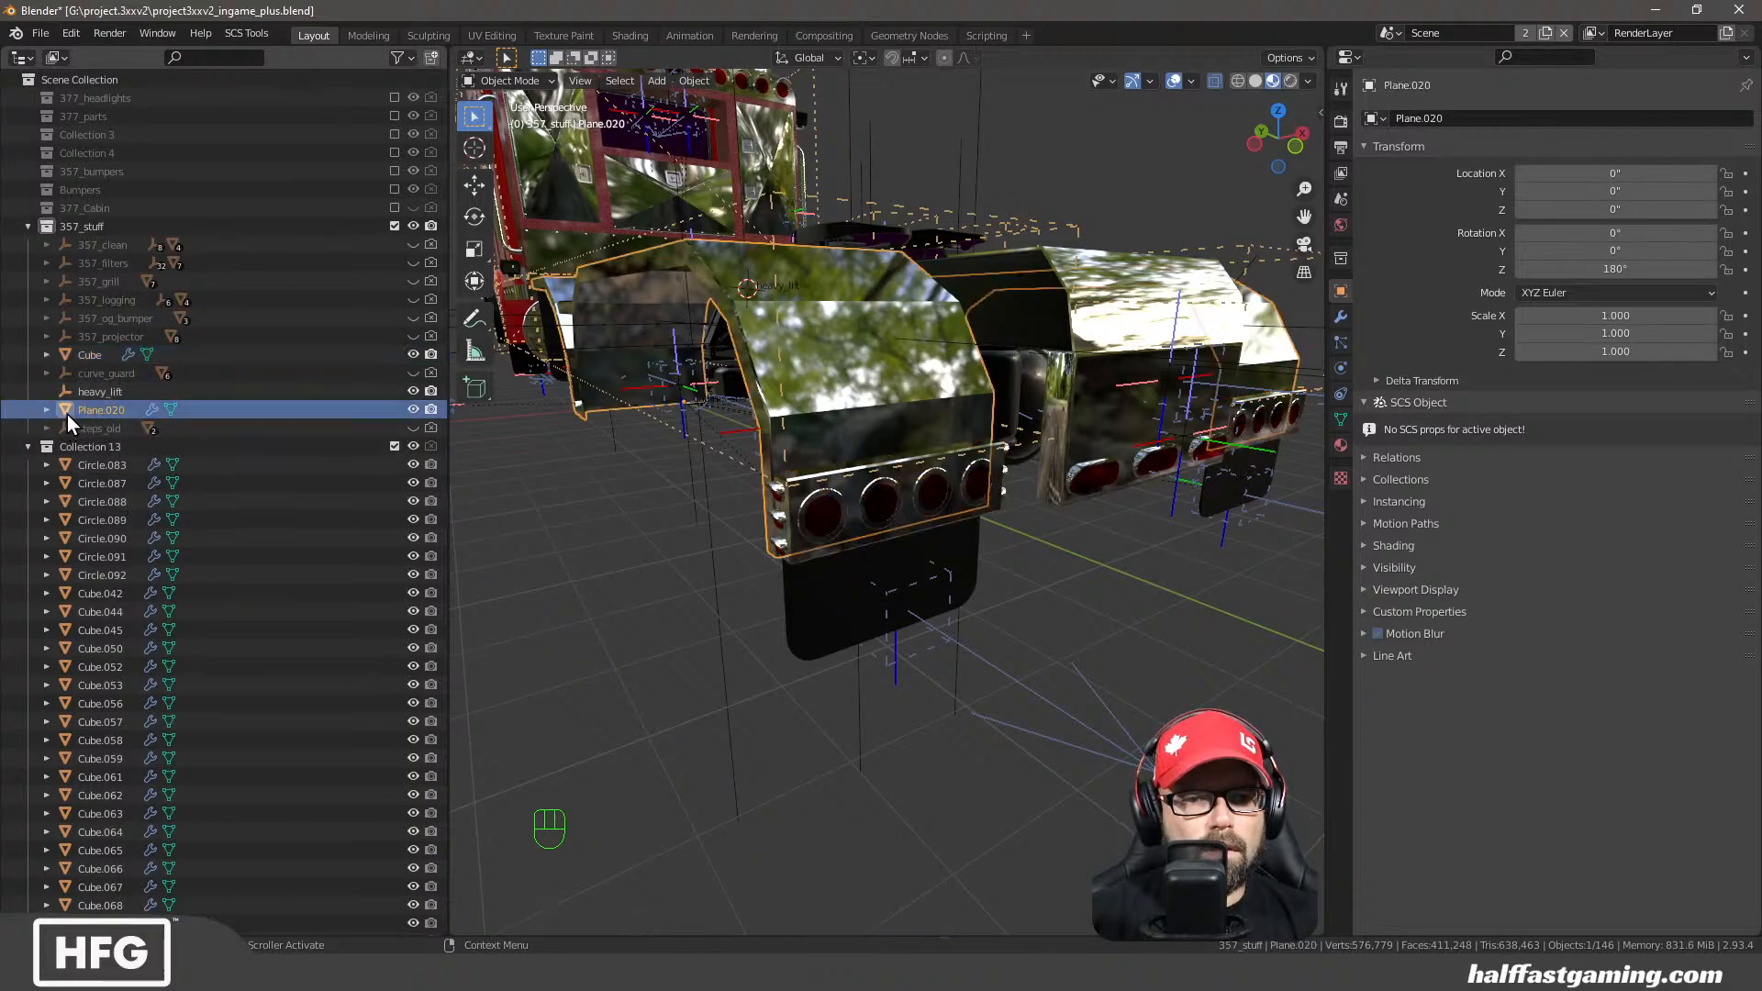
{"action": "left_click_drag", "start_coordinate": [68, 415], "coordinate": [71, 394], "text": "shift"}
{"action": "left_click", "coordinate": [68, 356]}
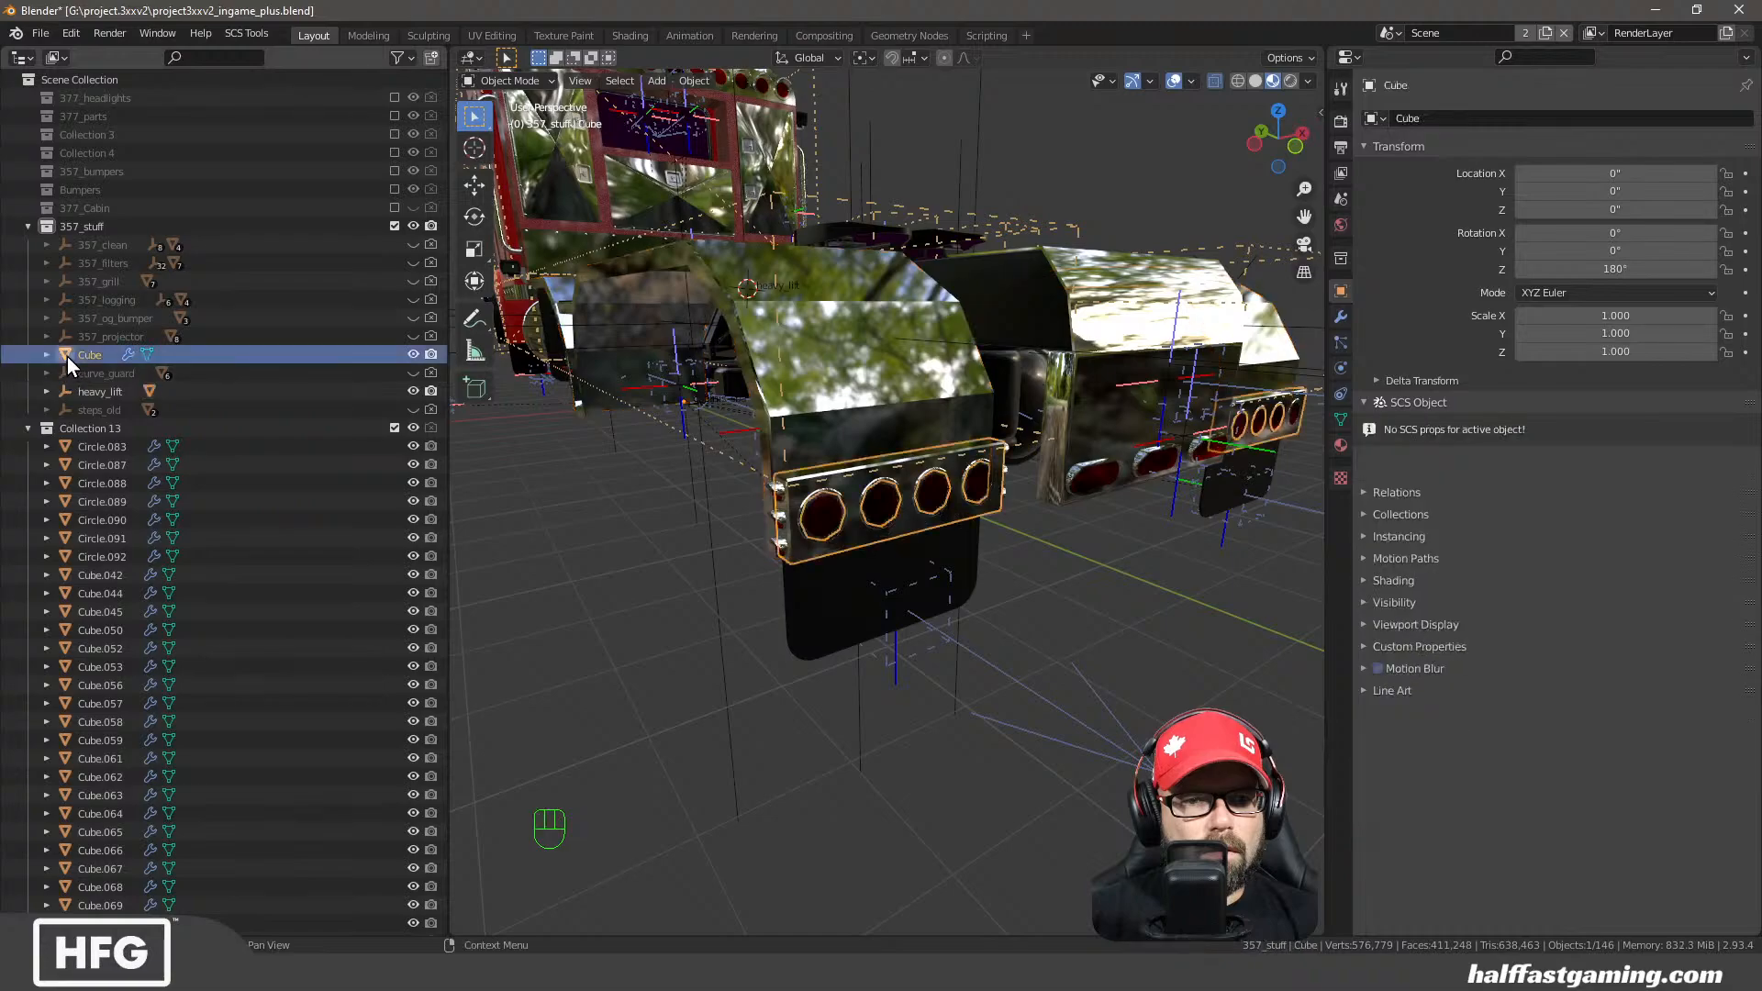
{"action": "left_click_drag", "start_coordinate": [68, 356], "coordinate": [68, 393]}
{"action": "left_click", "coordinate": [46, 374]}
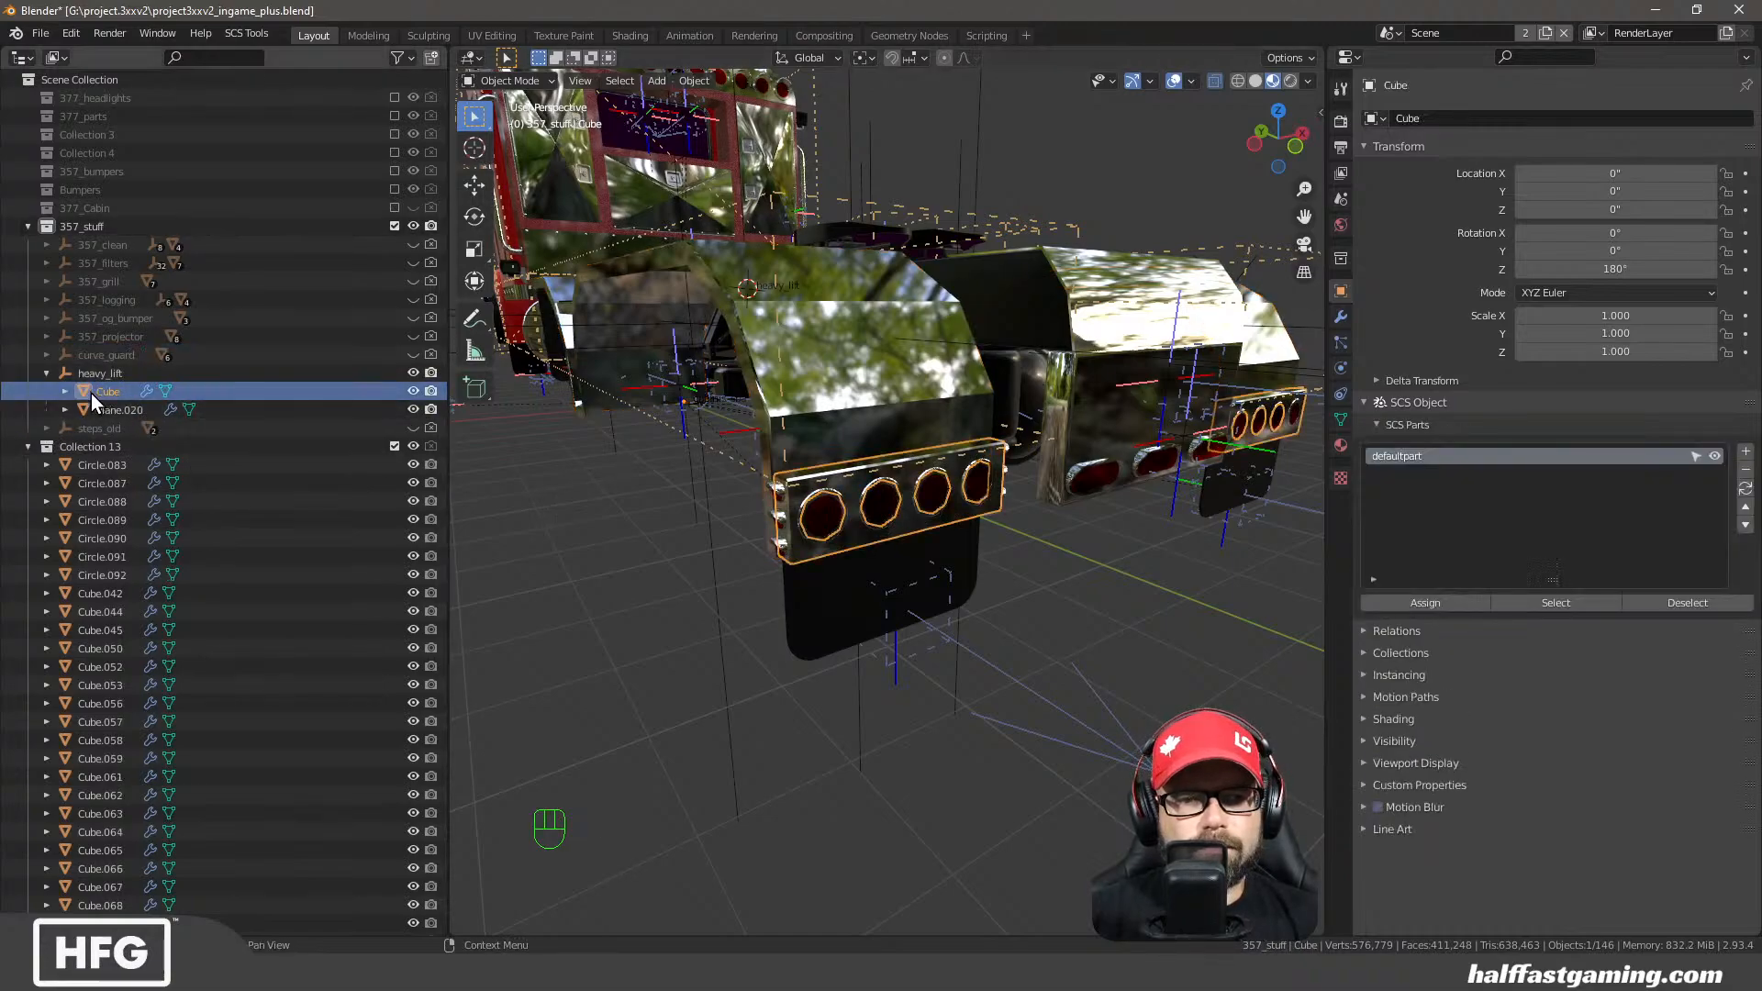
{"action": "left_click", "coordinate": [59, 372]}
Select the four round light rings Circle.087 on the mudguard's rear light panel and hide them
{"action": "middle_click_drag", "start_coordinate": [830, 483], "coordinate": [919, 515]}
{"action": "scroll", "coordinate": [919, 515], "scroll_direction": "up", "scroll_amount": 3}
{"action": "left_click", "coordinate": [765, 503]}
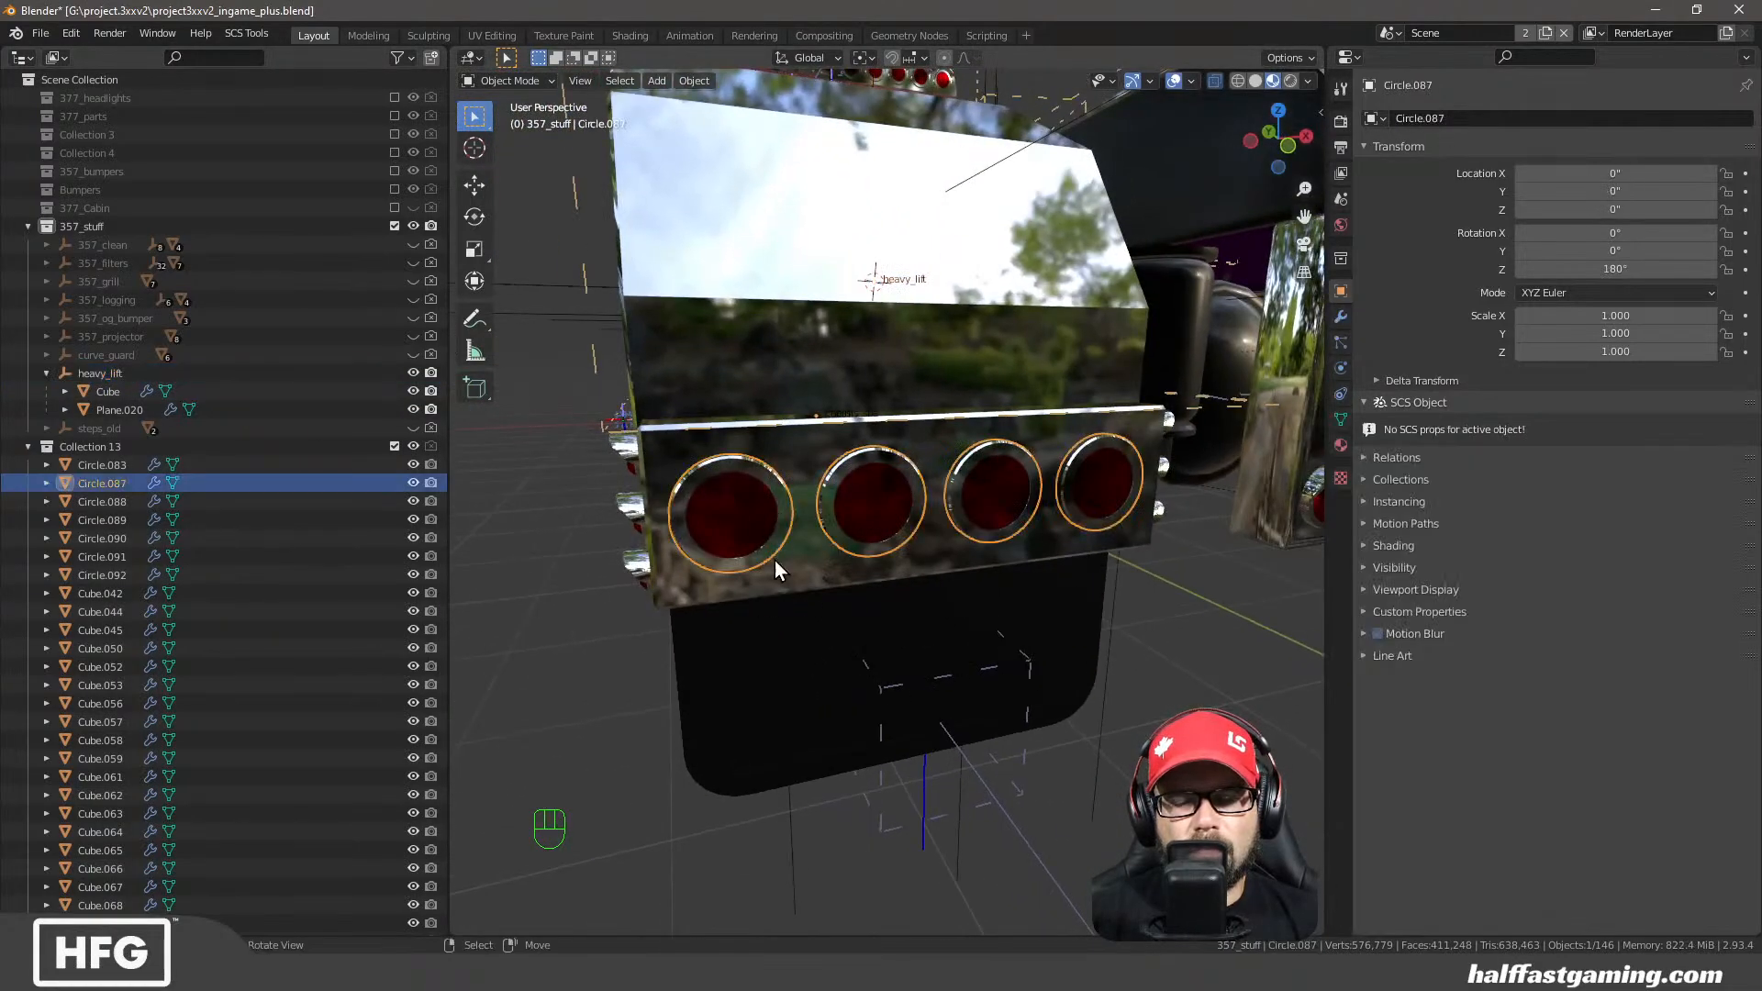
{"action": "mouse_move", "coordinate": [775, 560]}
{"action": "middle_mouse_down"}
{"action": "mouse_move", "coordinate": [929, 565]}
{"action": "mouse_move", "coordinate": [799, 553]}
{"action": "middle_mouse_up"}
{"action": "scroll", "coordinate": [798, 554], "scroll_direction": "down", "scroll_amount": 2}
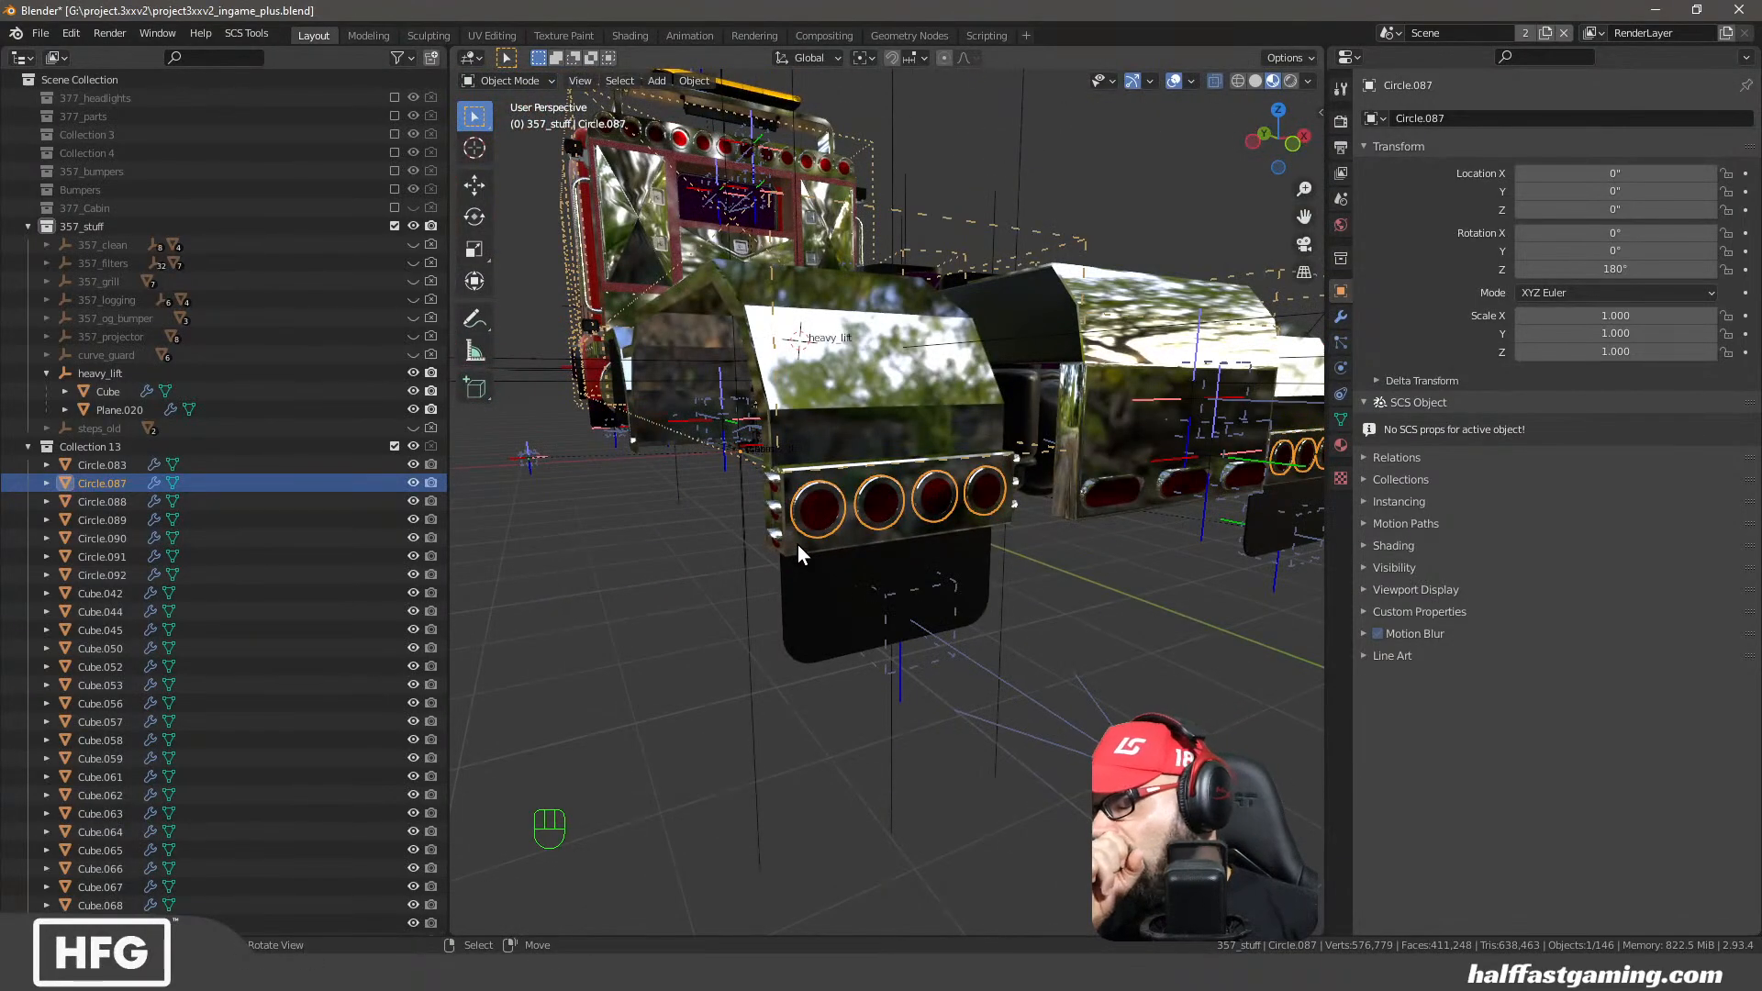
{"action": "middle_click_drag", "start_coordinate": [798, 545], "coordinate": [846, 538]}
{"action": "key", "text": "h"}
Inspect the mesh geometry of the rear mudguard Plane.020 and its light panel Cube in Edit Mode
{"action": "left_click", "coordinate": [839, 527]}
{"action": "key", "text": "Tab"}
{"action": "key", "text": "a"}
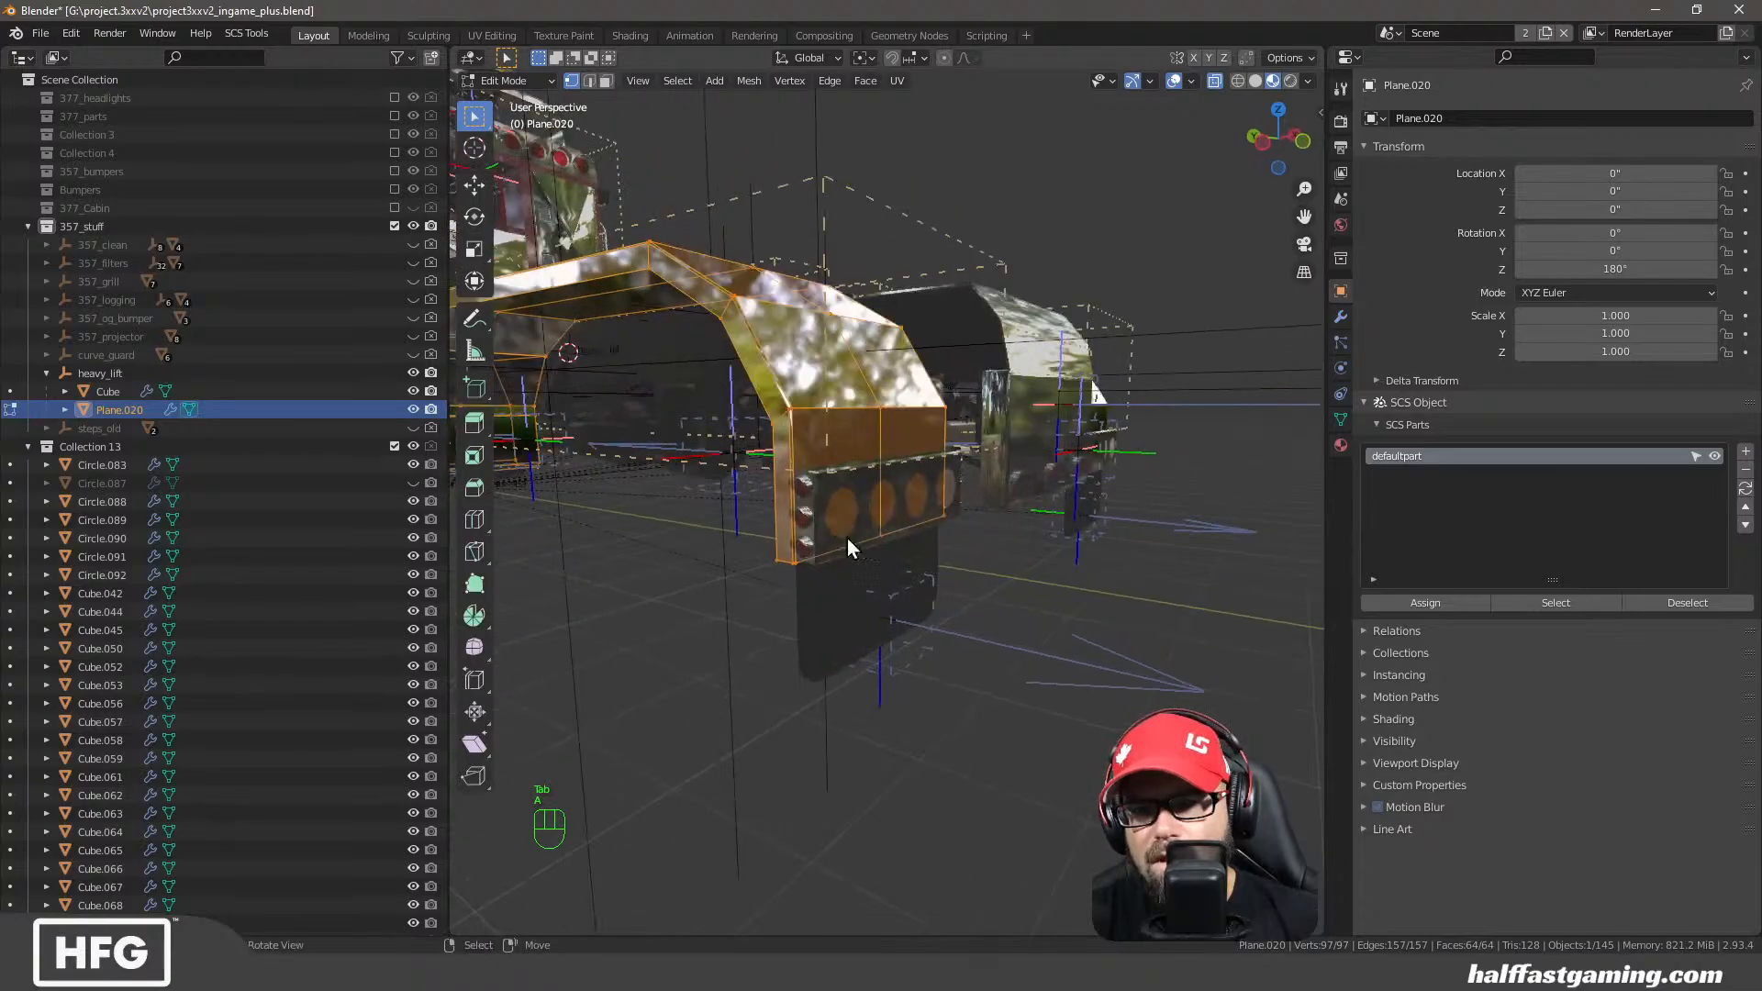
{"action": "key", "text": "Tab"}
{"action": "left_click", "coordinate": [852, 525]}
{"action": "key", "text": "Tab"}
{"action": "key", "text": "a"}
{"action": "middle_click_drag", "start_coordinate": [954, 558], "coordinate": [768, 563]}
{"action": "key", "text": "Tab"}
{"action": "key", "text": "Tab"}
{"action": "key", "text": "a"}
{"action": "key", "text": "a"}
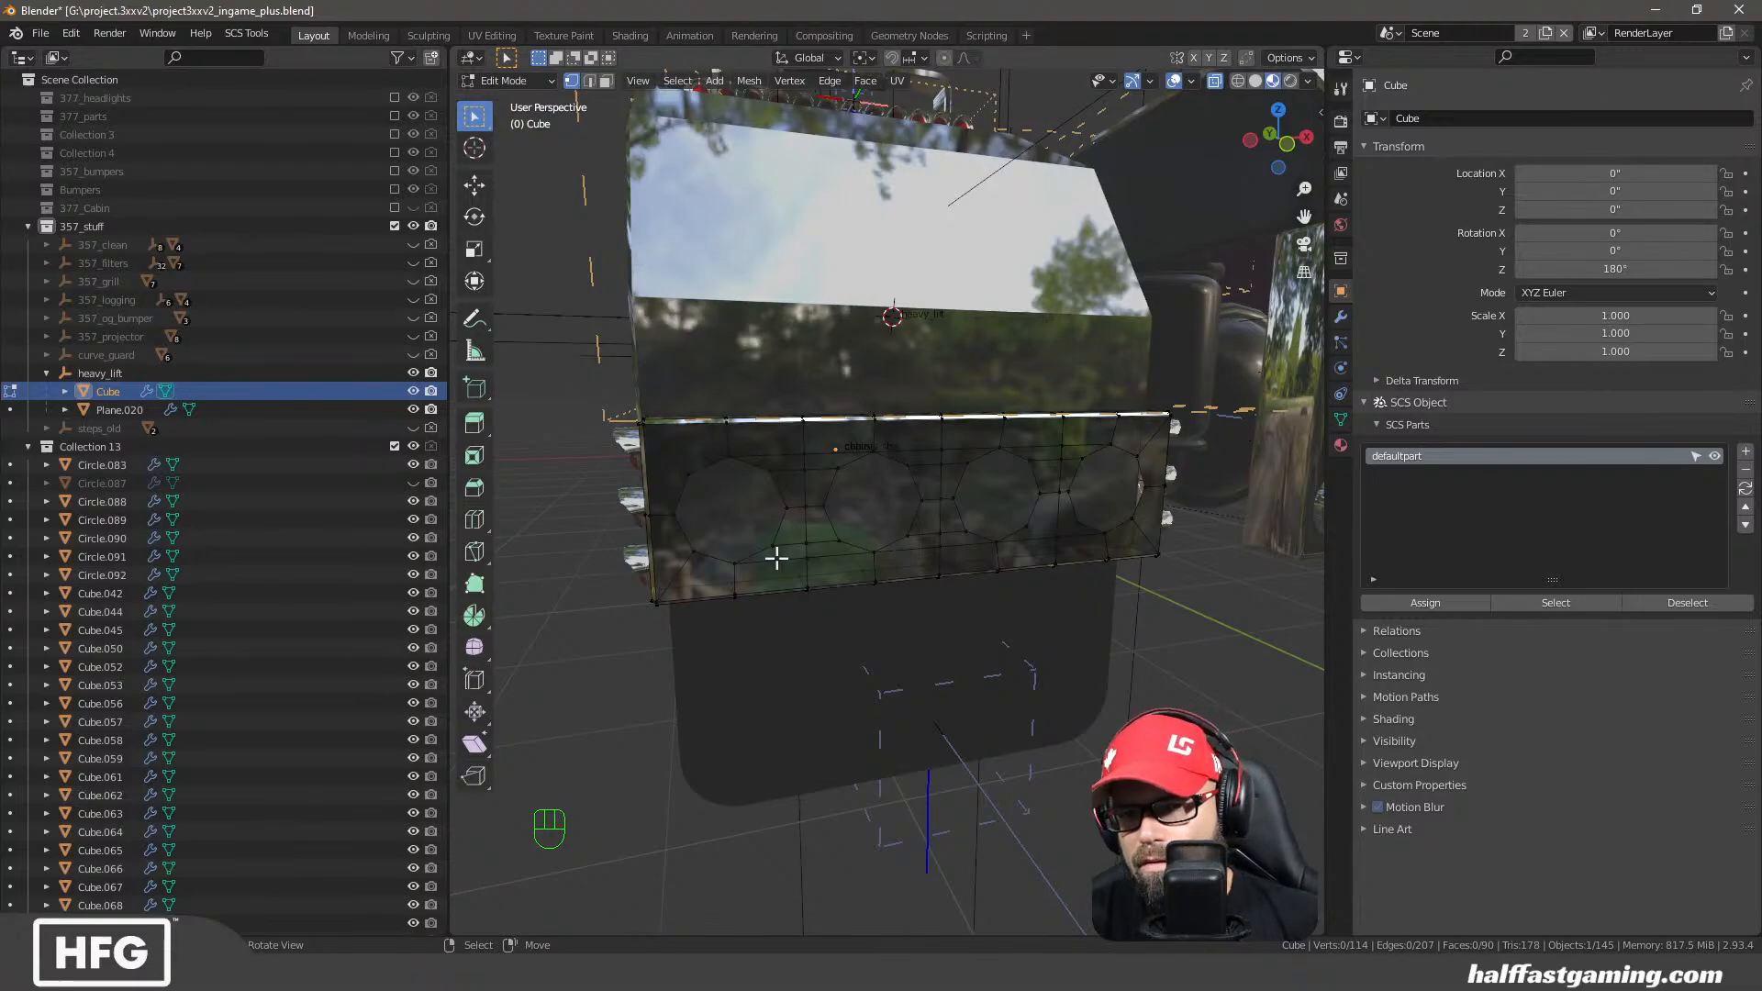
{"action": "key", "text": "Tab"}
Examine the light panels and mudguard Plane.020 from the rear and along the truck's side for parts that still belong with them
{"action": "scroll", "coordinate": [722, 550], "scroll_direction": "down", "scroll_amount": 3}
{"action": "middle_click_drag", "start_coordinate": [723, 536], "coordinate": [686, 540]}
{"action": "scroll", "coordinate": [960, 575], "scroll_direction": "down", "scroll_amount": 6}
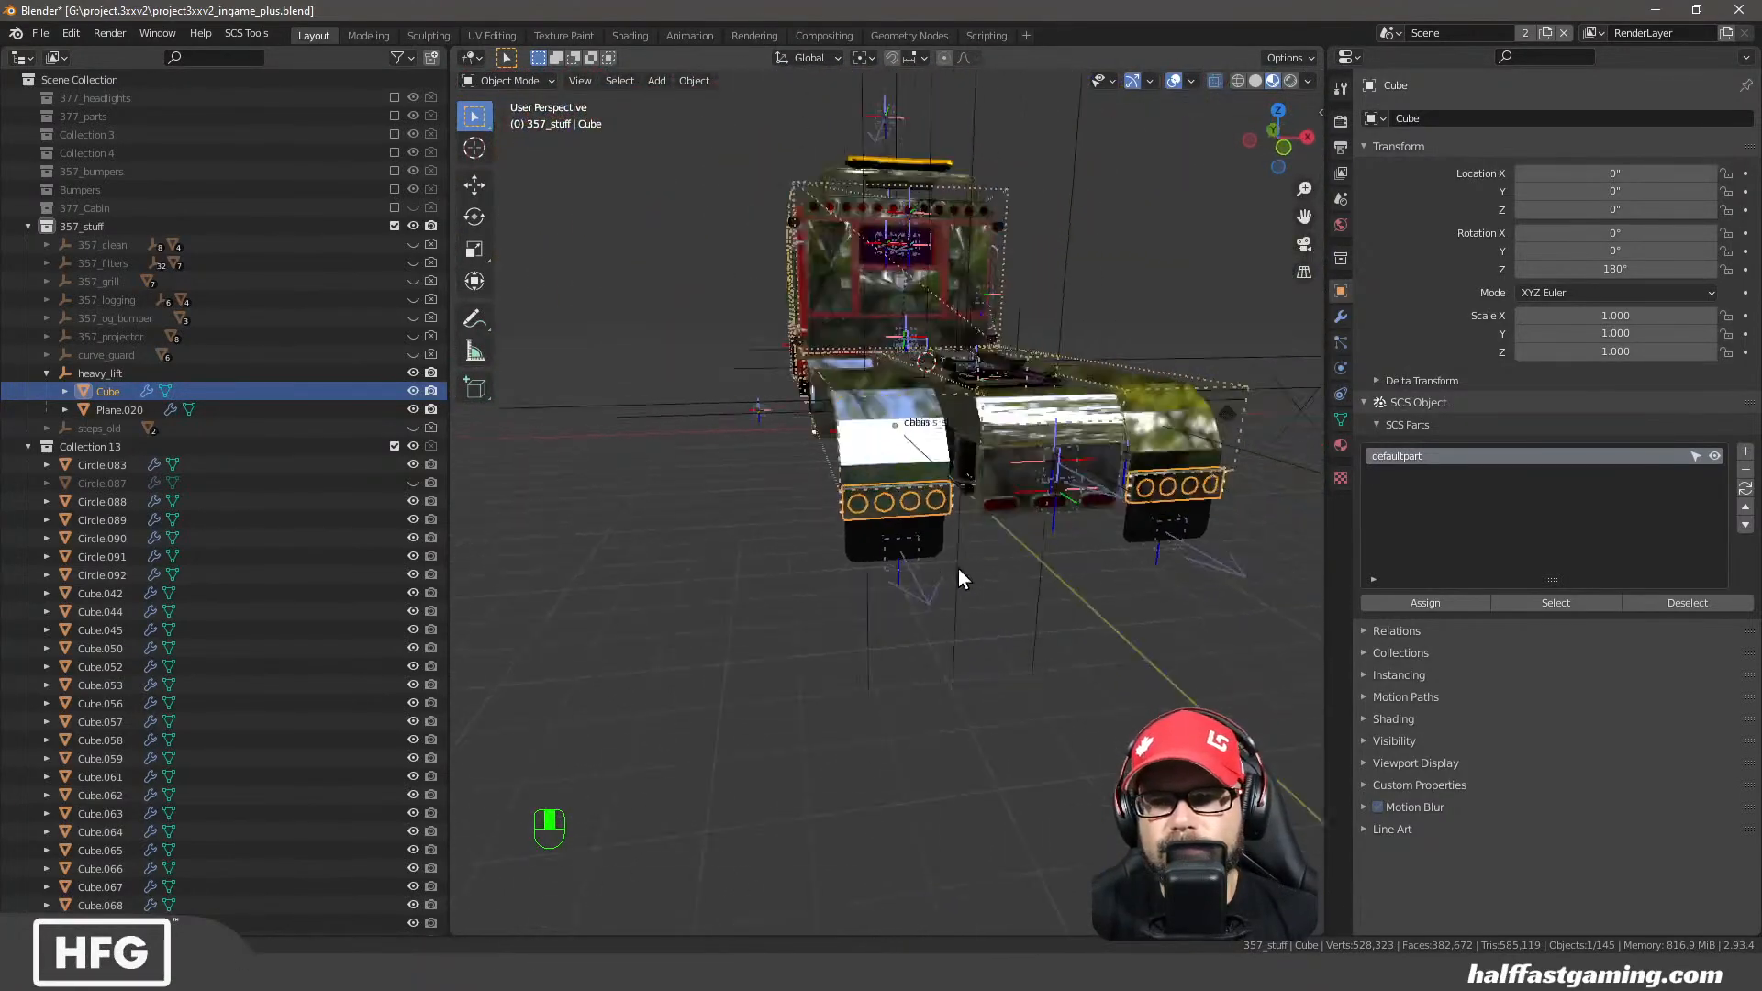
{"action": "scroll", "coordinate": [962, 573], "scroll_direction": "up", "scroll_amount": 3}
{"action": "middle_click_drag", "start_coordinate": [962, 572], "coordinate": [1074, 569]}
{"action": "middle_click_drag", "start_coordinate": [872, 580], "coordinate": [890, 541]}
{"action": "key", "text": "Tab"}
{"action": "key", "text": "Tab"}
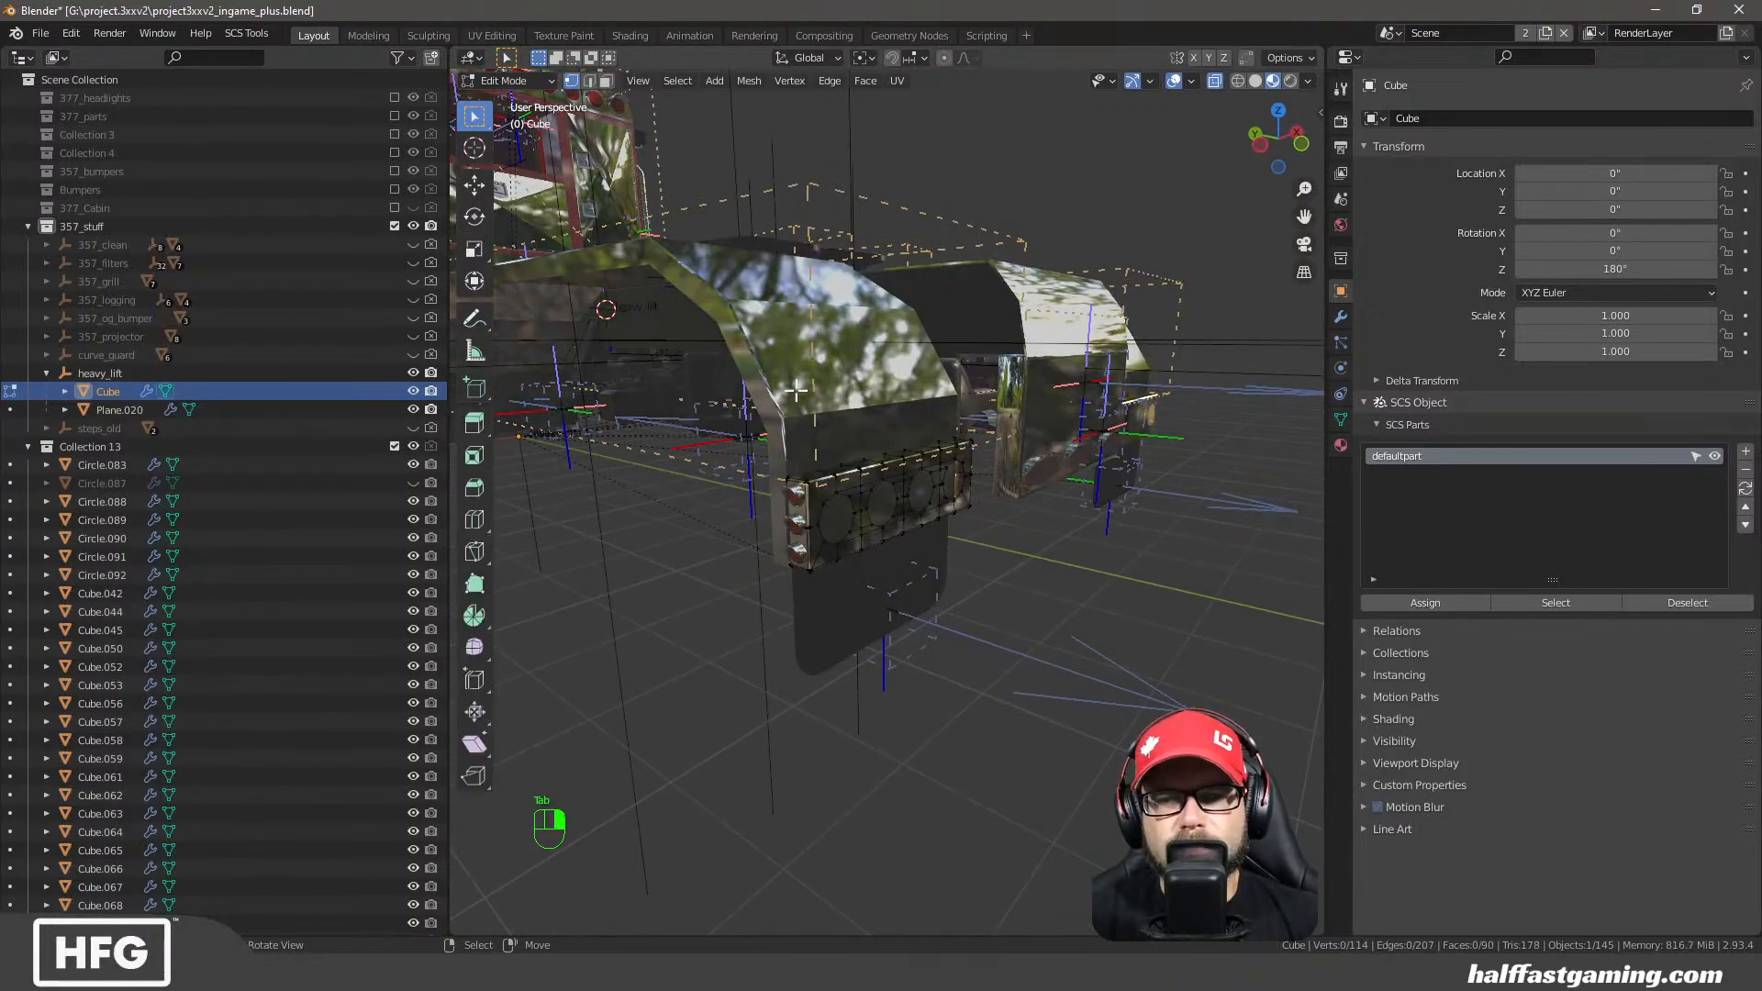
{"action": "right_click", "coordinate": [790, 388]}
{"action": "scroll", "coordinate": [725, 439], "scroll_direction": "down", "scroll_amount": 3}
{"action": "middle_click_drag", "start_coordinate": [639, 497], "coordinate": [1010, 500]}
{"action": "scroll", "coordinate": [1009, 501], "scroll_direction": "down", "scroll_amount": 3}
{"action": "middle_click_drag", "start_coordinate": [853, 550], "coordinate": [785, 537]}
{"action": "scroll", "coordinate": [788, 540], "scroll_direction": "up", "scroll_amount": 4}
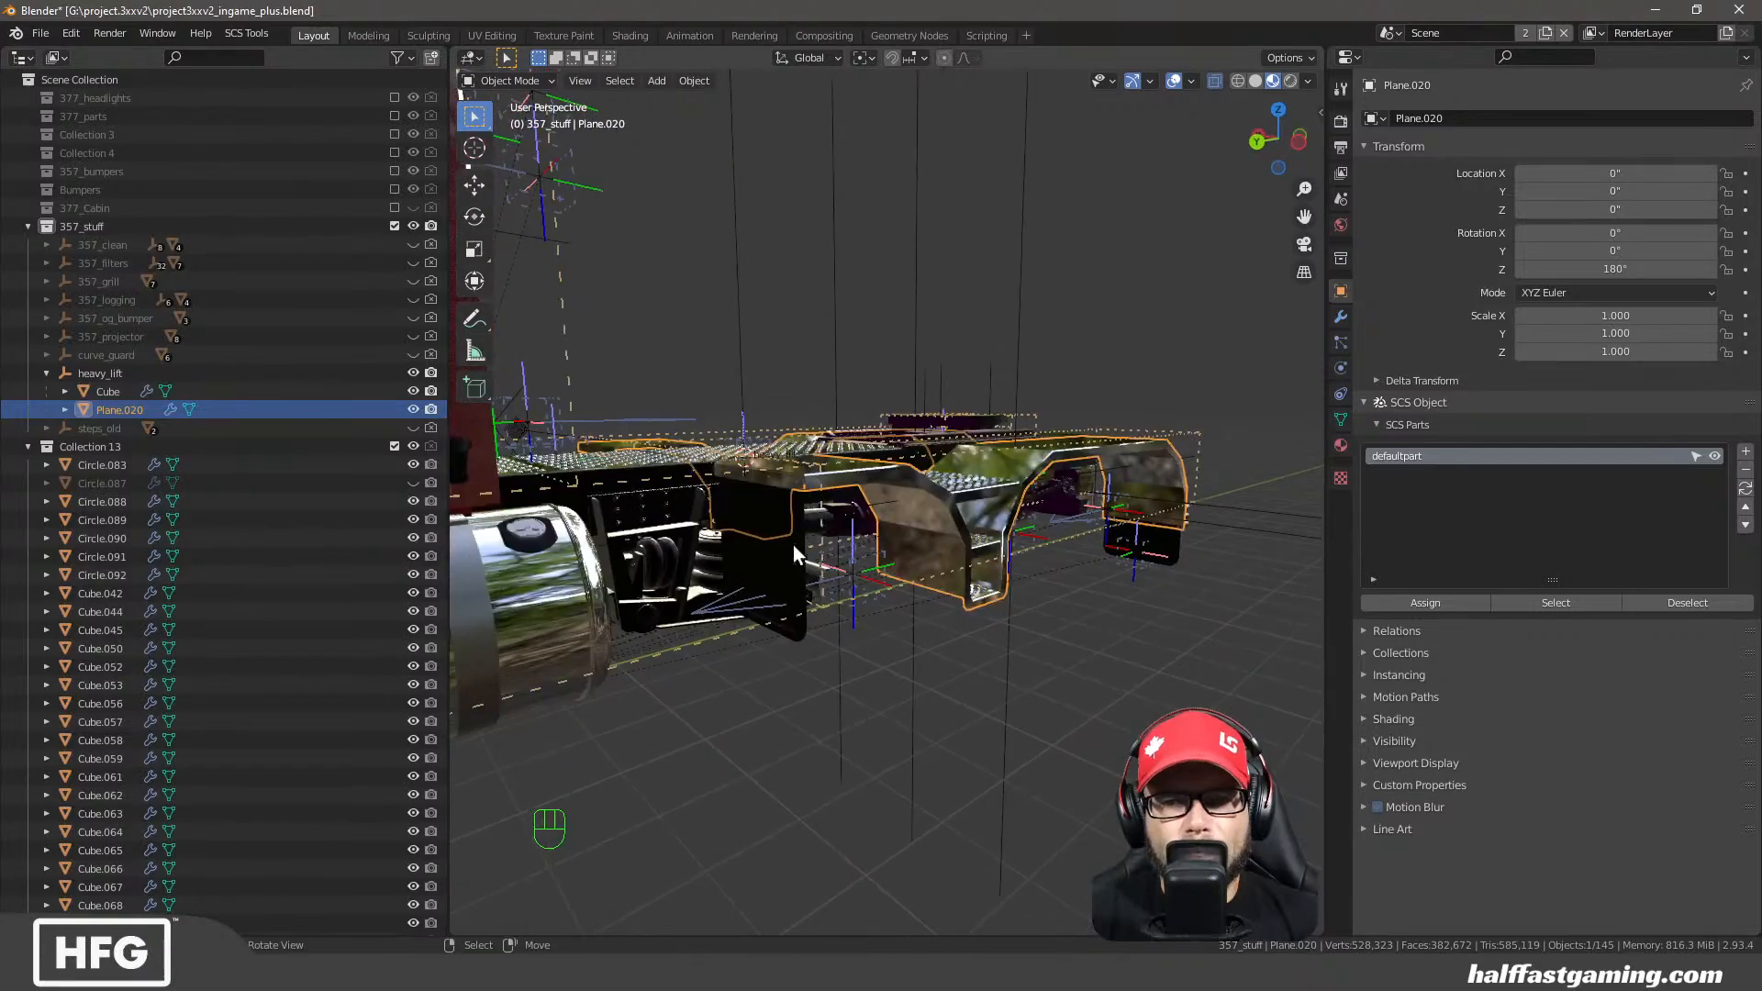
Move the mud flap mesh Cube.052 from Collection 13 into the 357_stuff collection and parent it to the heavy_lift root
{"action": "right_click", "coordinate": [791, 548]}
{"action": "middle_click_drag", "start_coordinate": [975, 580], "coordinate": [588, 602]}
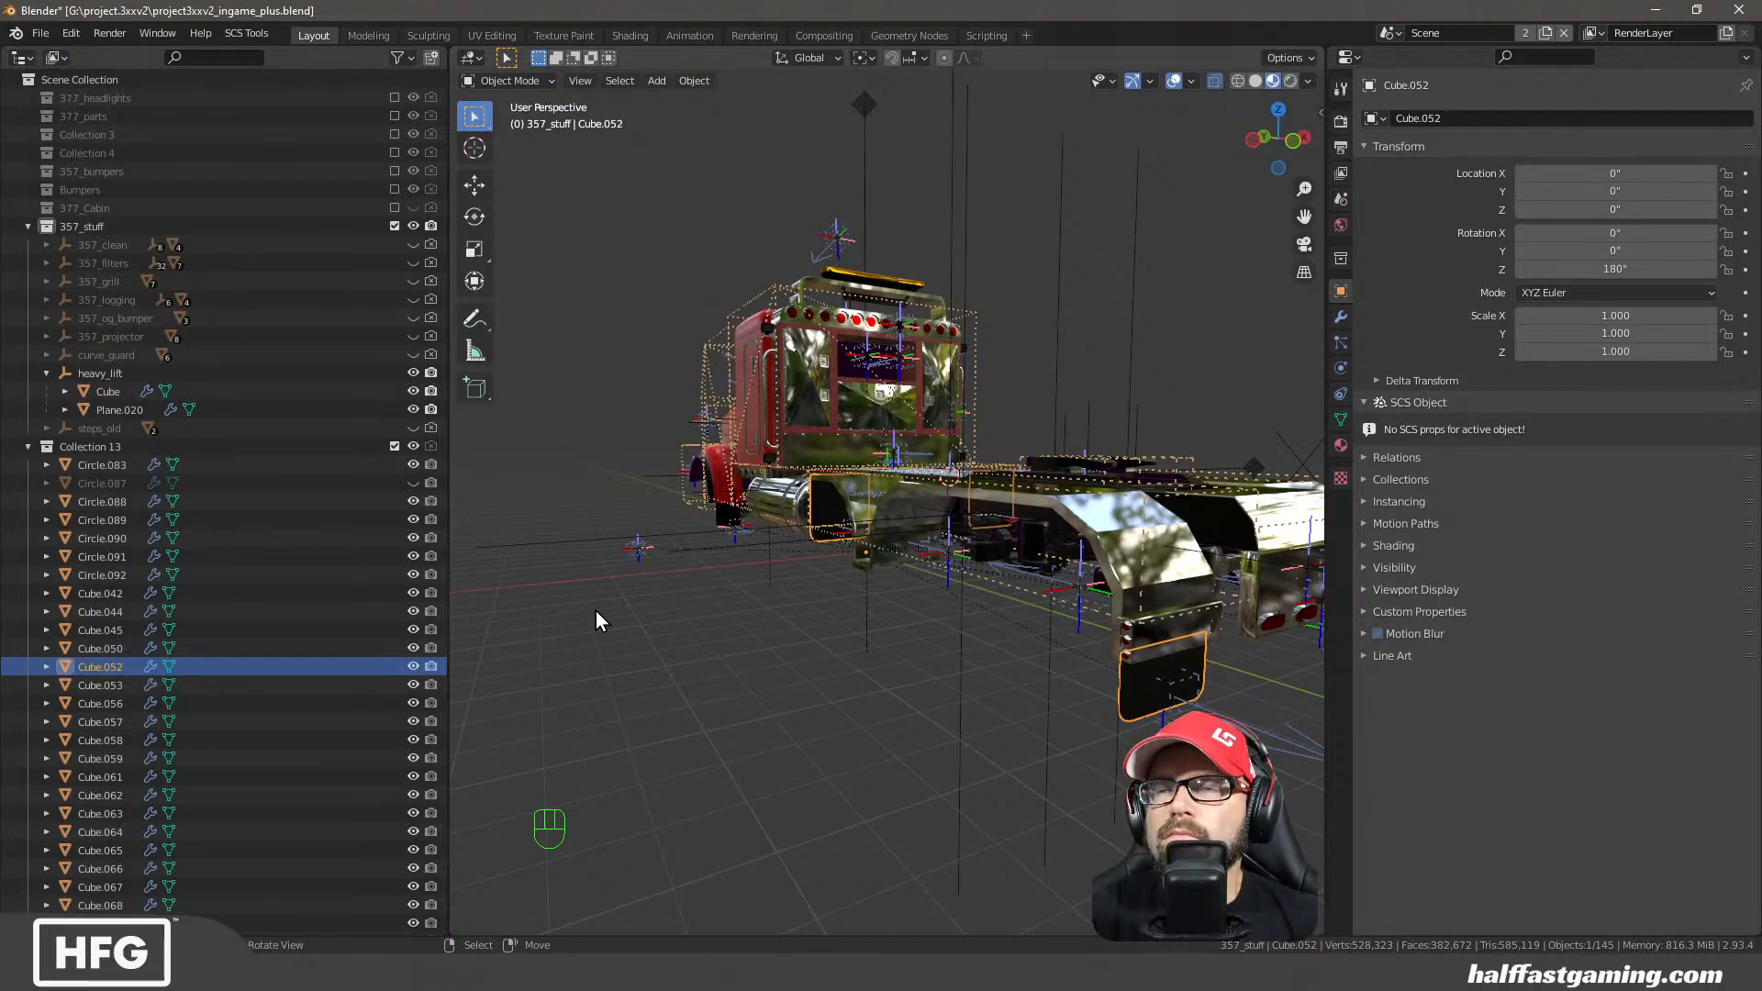
{"action": "key", "text": "m"}
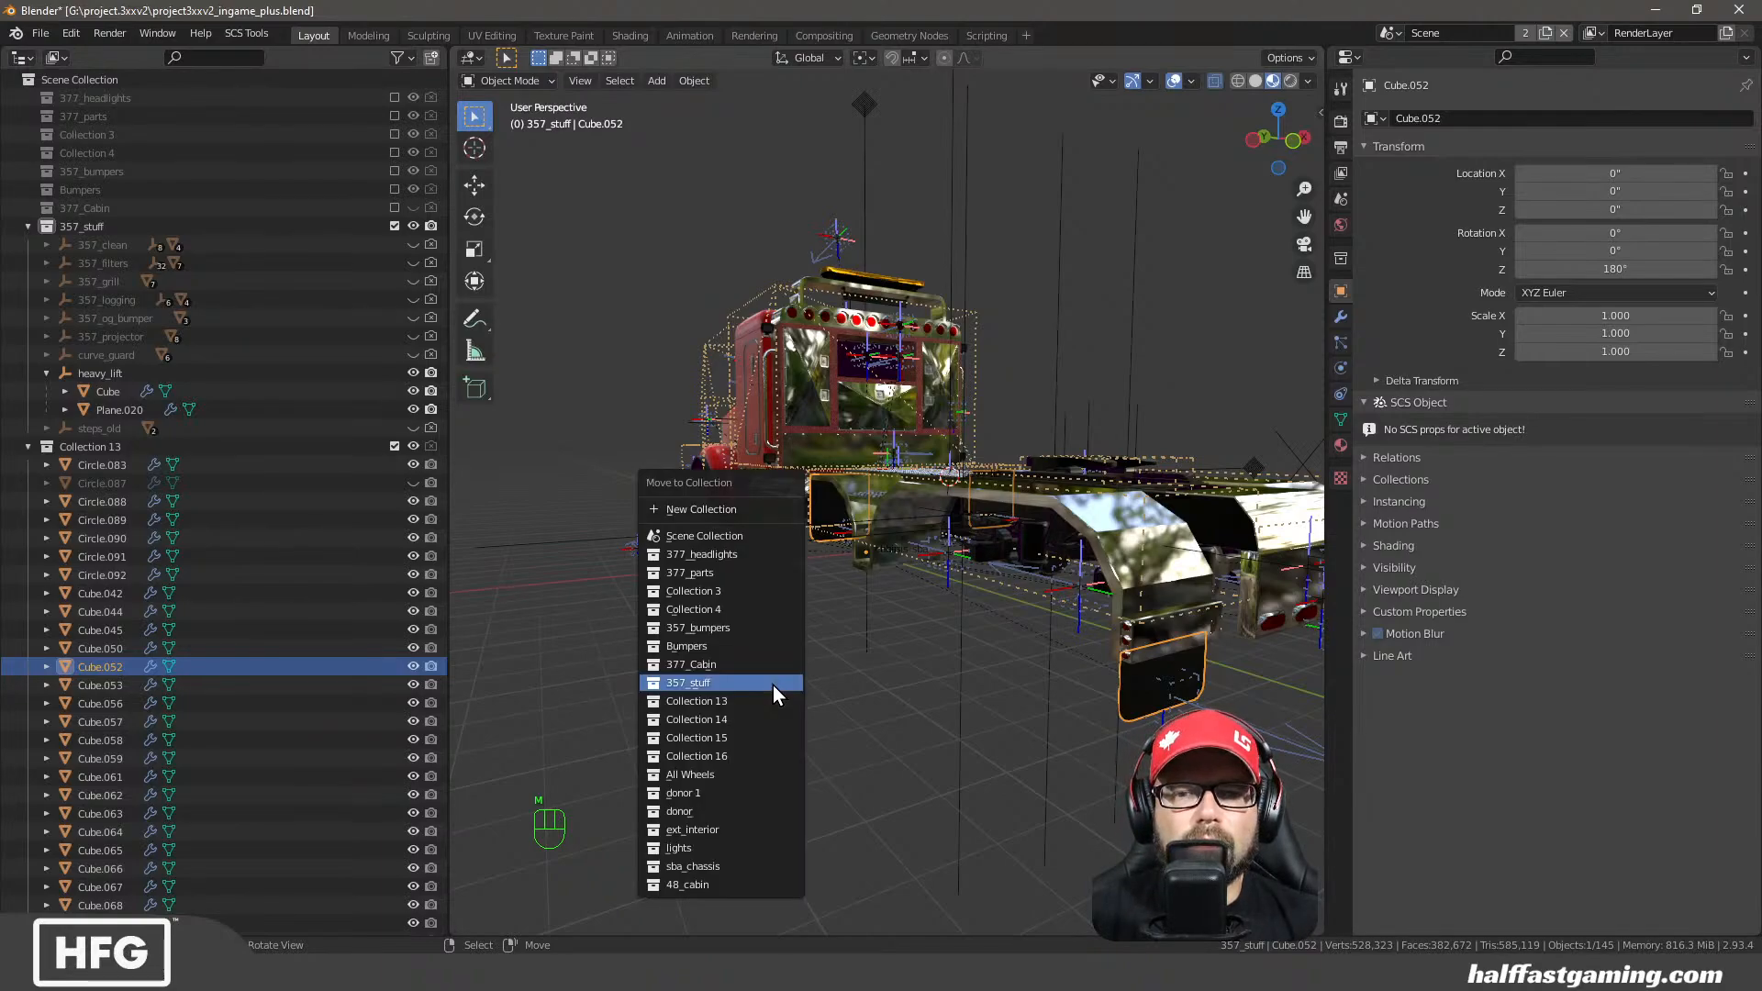
{"action": "left_click", "coordinate": [737, 685]}
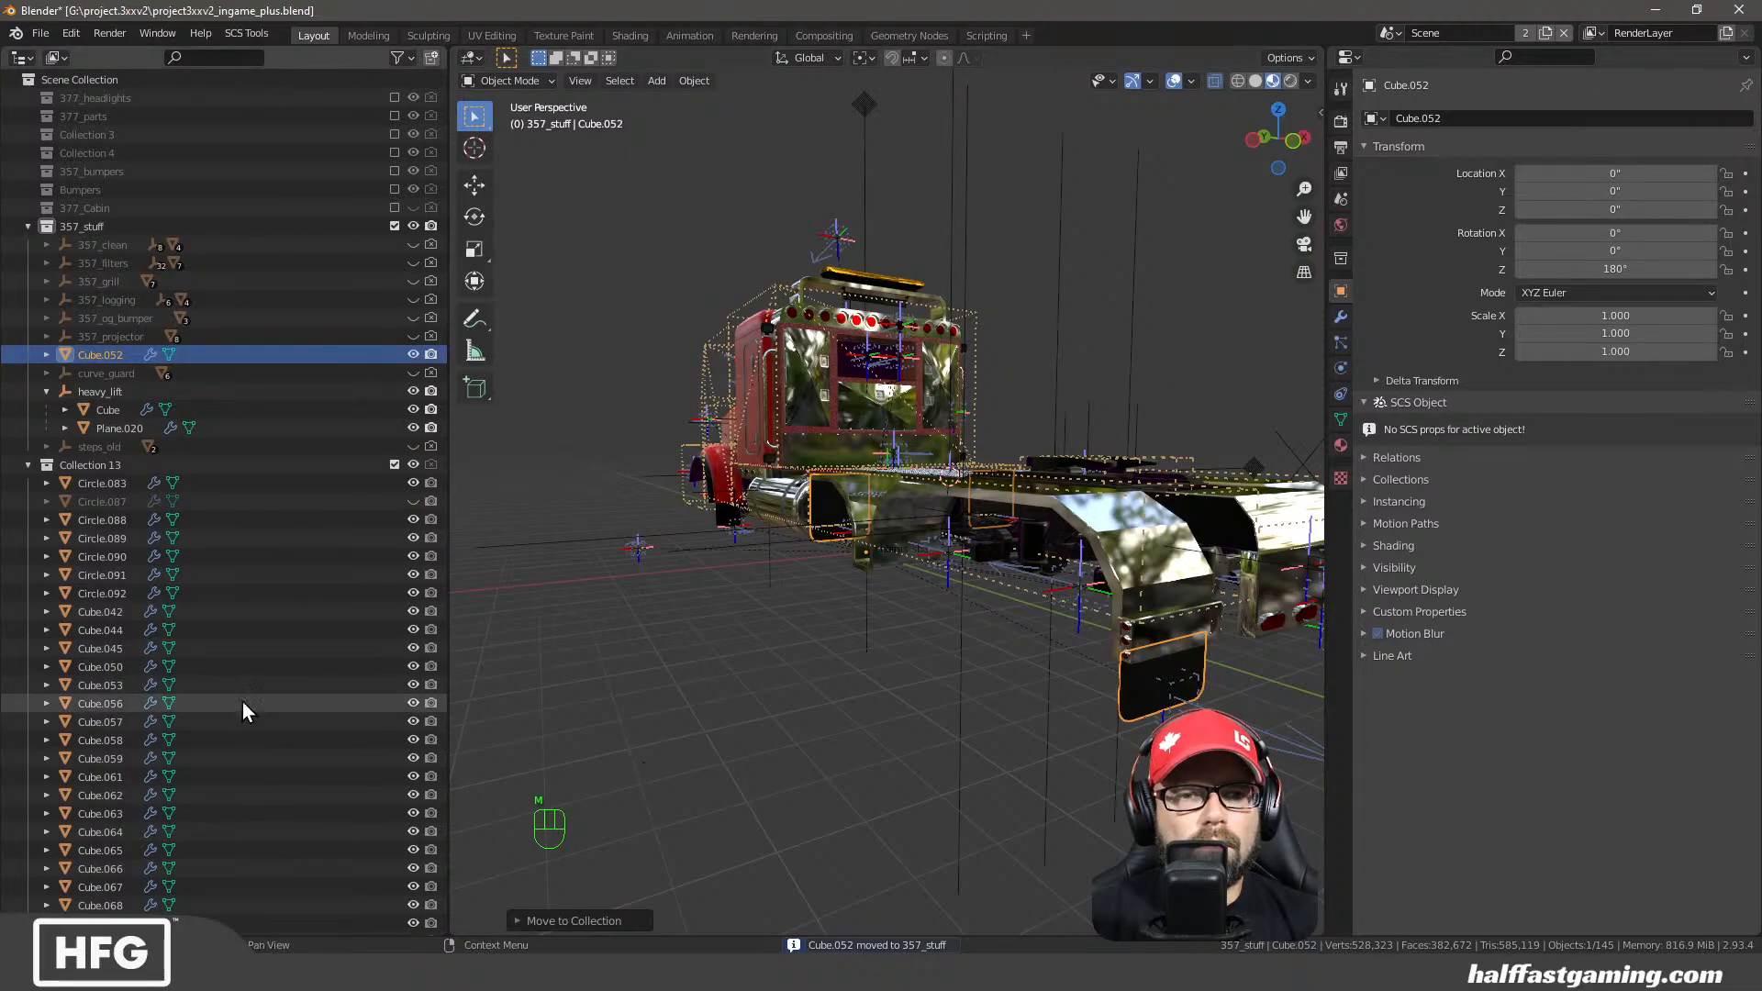
{"action": "left_click_drag", "start_coordinate": [64, 356], "coordinate": [70, 398]}
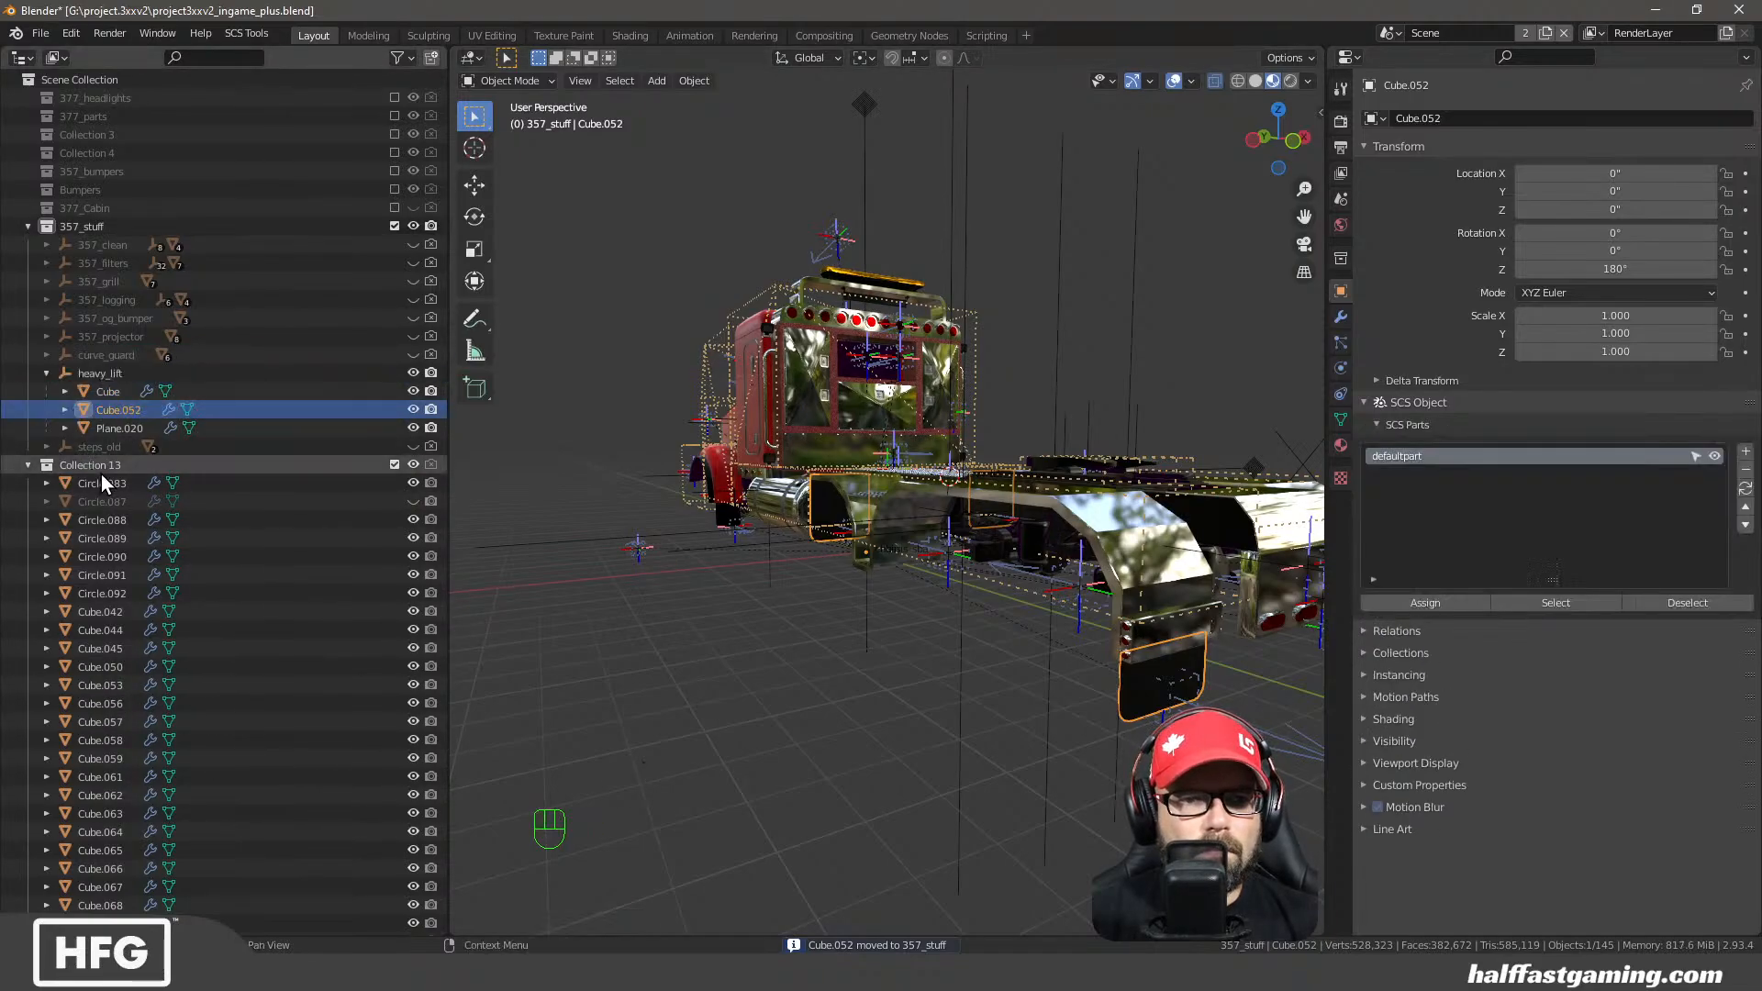
Check the placement of the mud flaps Cube.052 and the light panel Cube around the mudguards, leaving Cube.052 selected
{"action": "mouse_move", "coordinate": [960, 609]}
{"action": "middle_mouse_down"}
{"action": "mouse_move", "coordinate": [904, 597]}
{"action": "mouse_move", "coordinate": [973, 596]}
{"action": "mouse_move", "coordinate": [928, 586]}
{"action": "mouse_move", "coordinate": [932, 613]}
{"action": "mouse_move", "coordinate": [954, 621]}
{"action": "middle_mouse_up"}
{"action": "scroll", "coordinate": [917, 597], "scroll_direction": "up", "scroll_amount": 5}
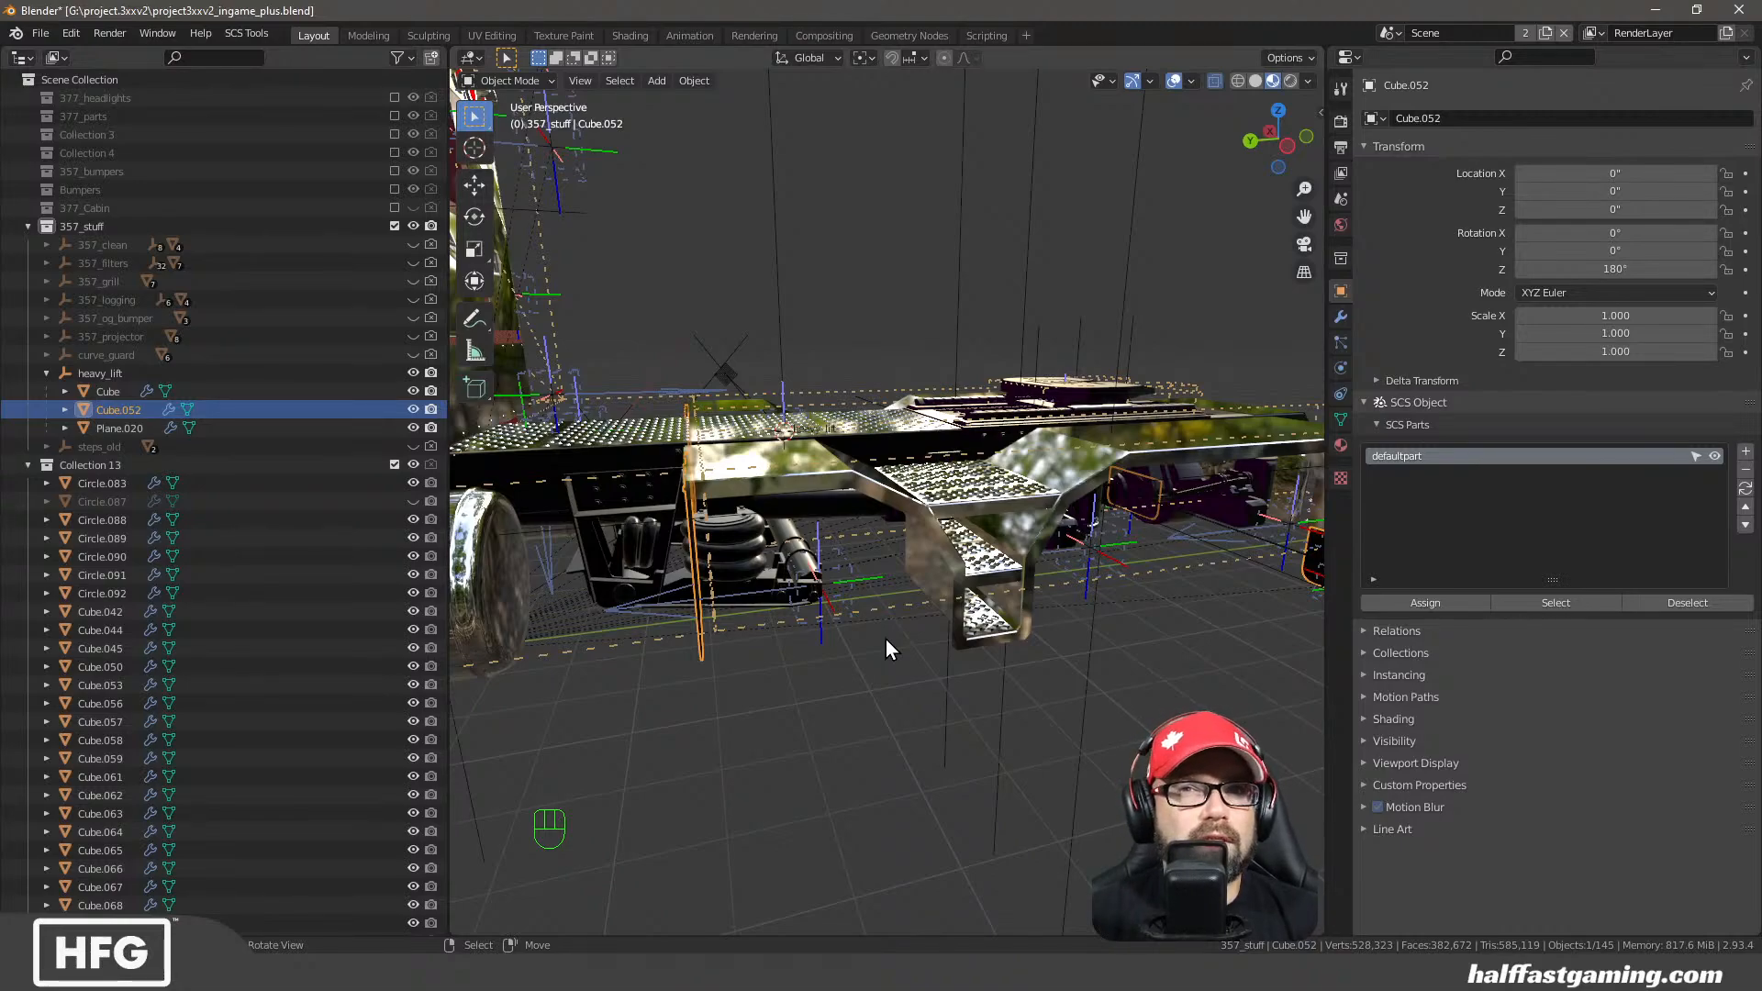
{"action": "middle_click_drag", "start_coordinate": [882, 636], "coordinate": [743, 619]}
{"action": "middle_click_drag", "start_coordinate": [548, 635], "coordinate": [719, 624]}
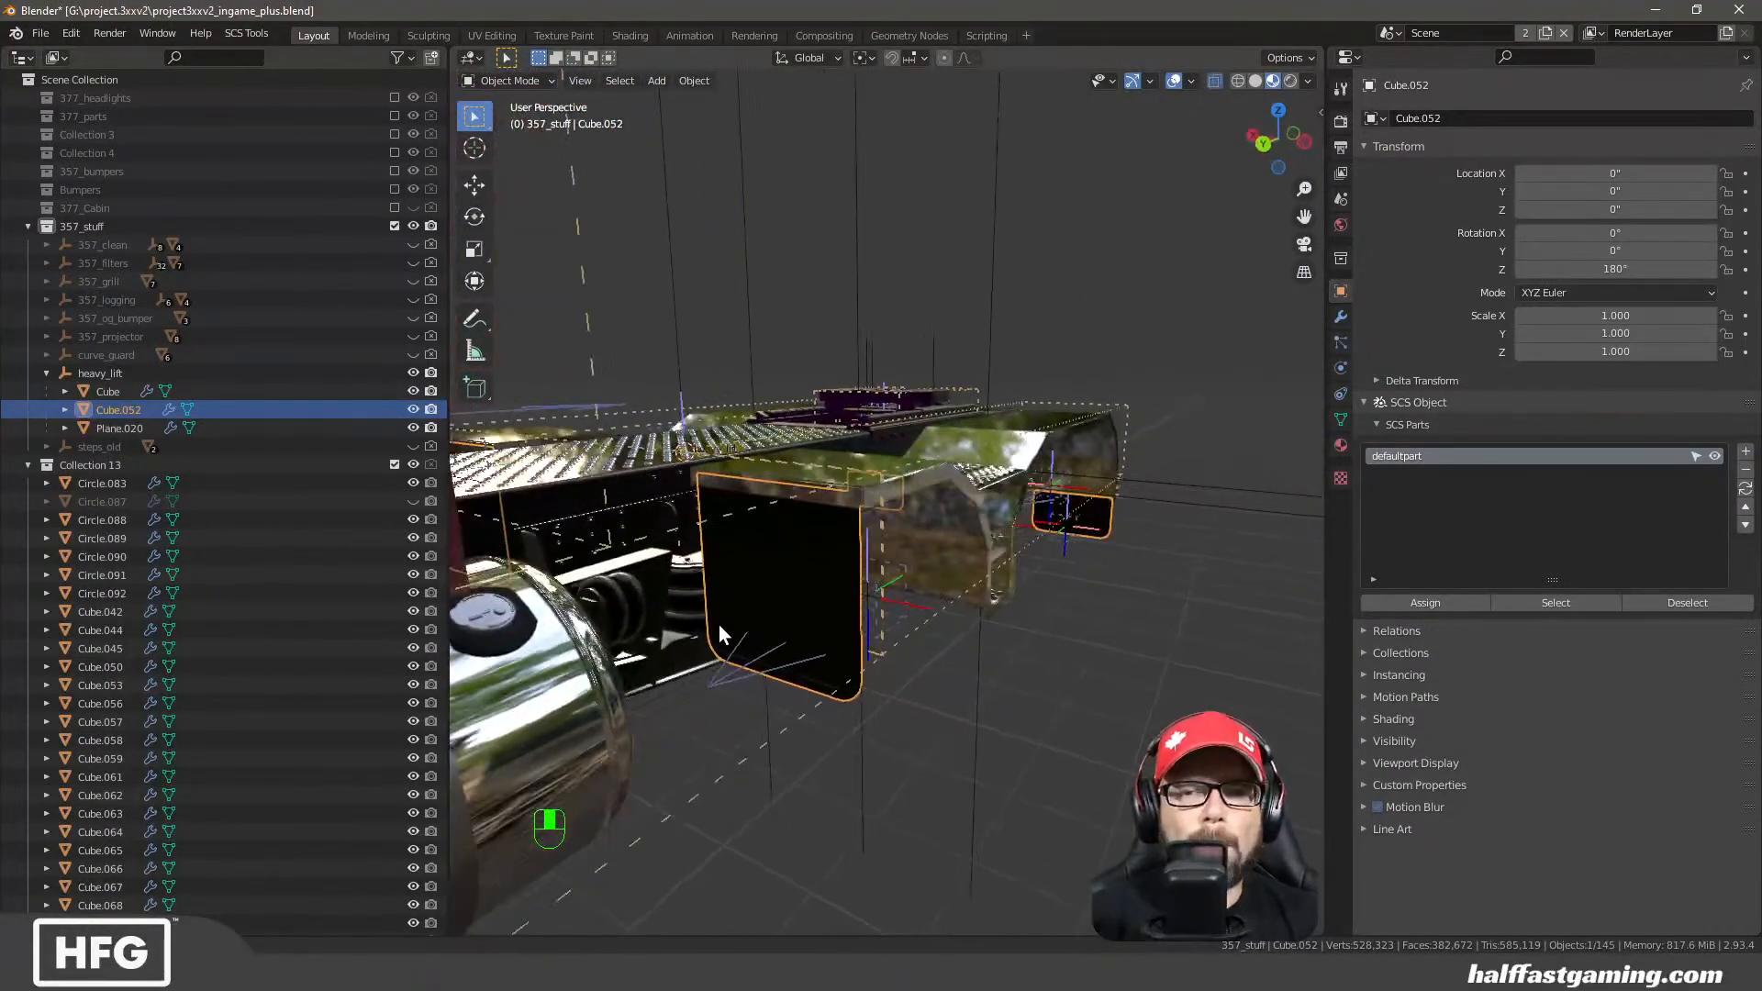
{"action": "left_click", "coordinate": [105, 391]}
{"action": "middle_click_drag", "start_coordinate": [771, 527], "coordinate": [791, 514]}
{"action": "left_click", "coordinate": [145, 410]}
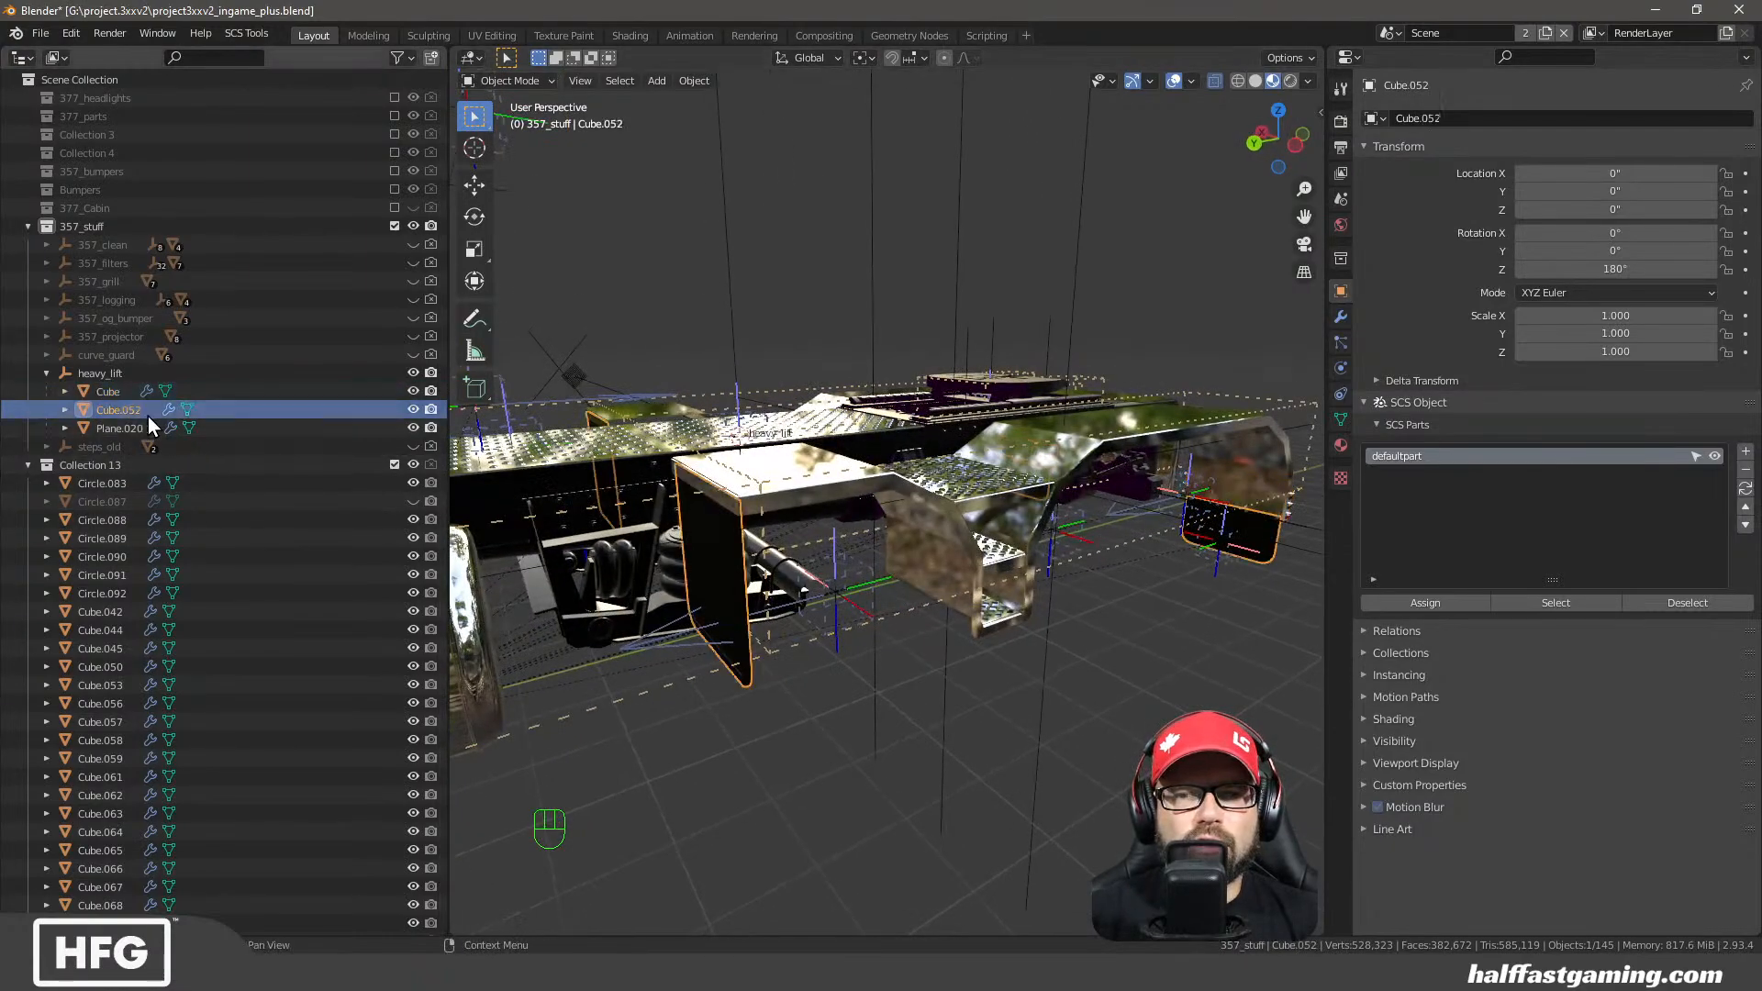